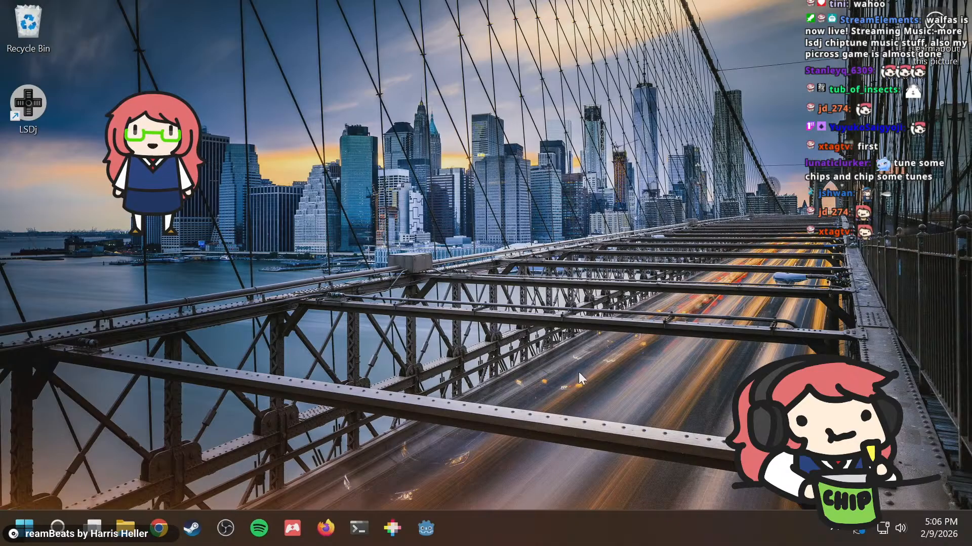
double_click(935, 34)
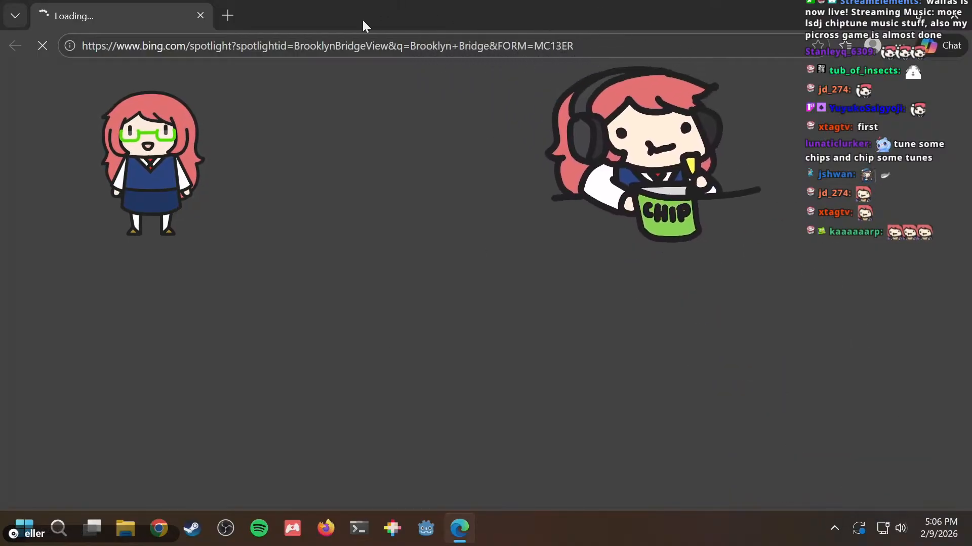
left_click(834, 527)
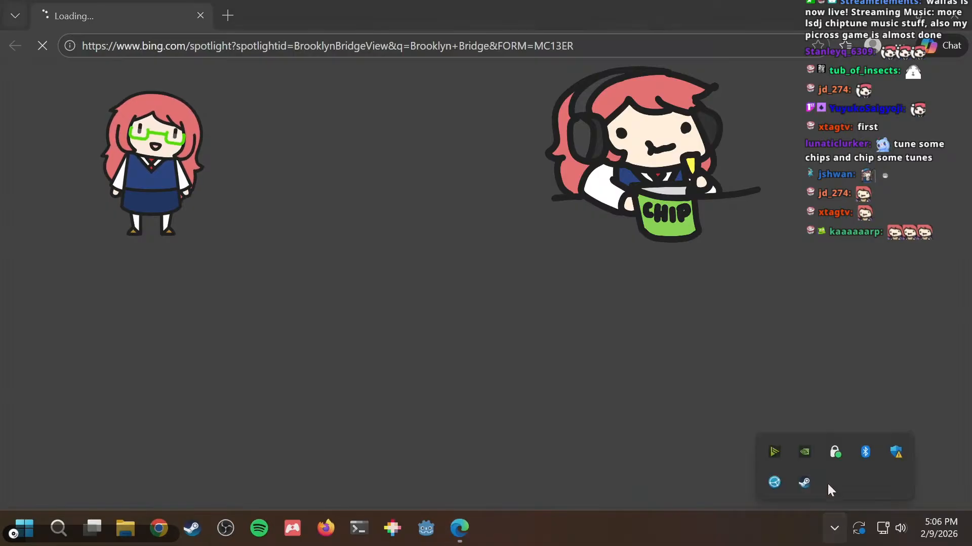
right_click(827, 454)
left_click(828, 443)
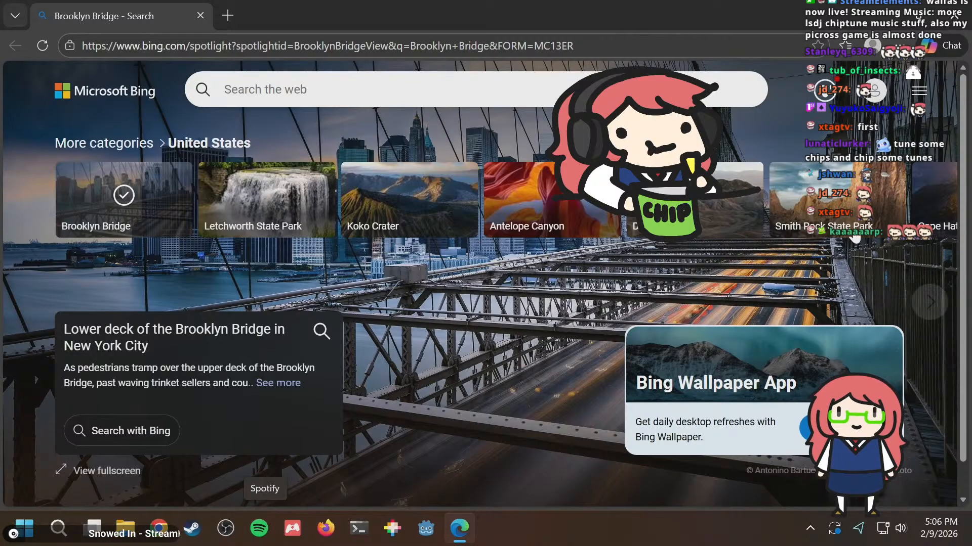
left_click(954, 16)
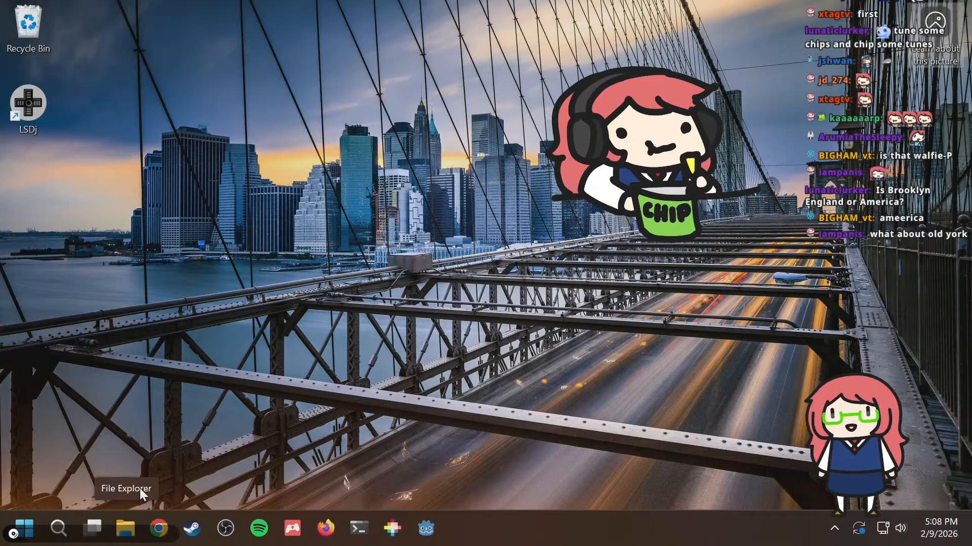
Step: Open the video walfies-nonograms.mp4 from the default folder inside Syncthing in File Explorer
left_click(126, 527)
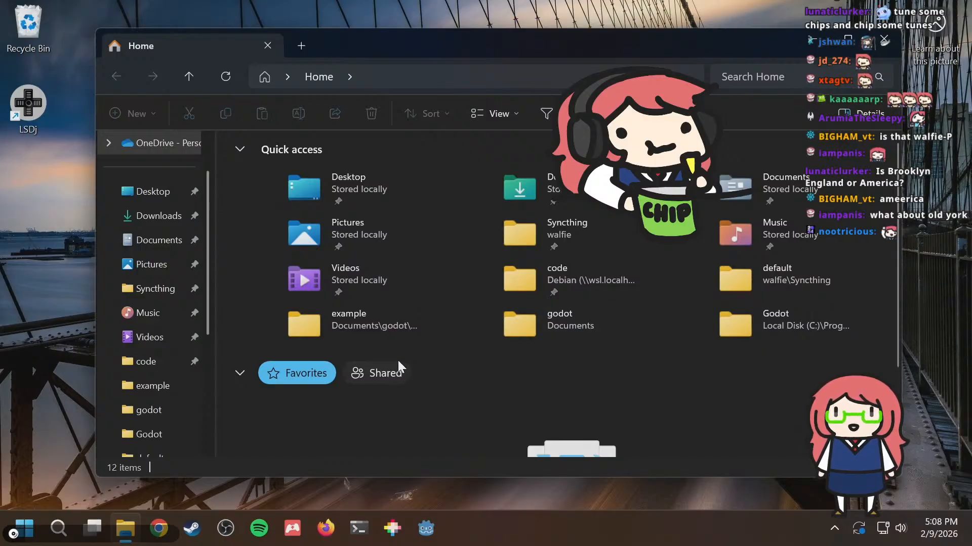
scroll(141, 377, "down", 1)
scroll(141, 379, "down", 1)
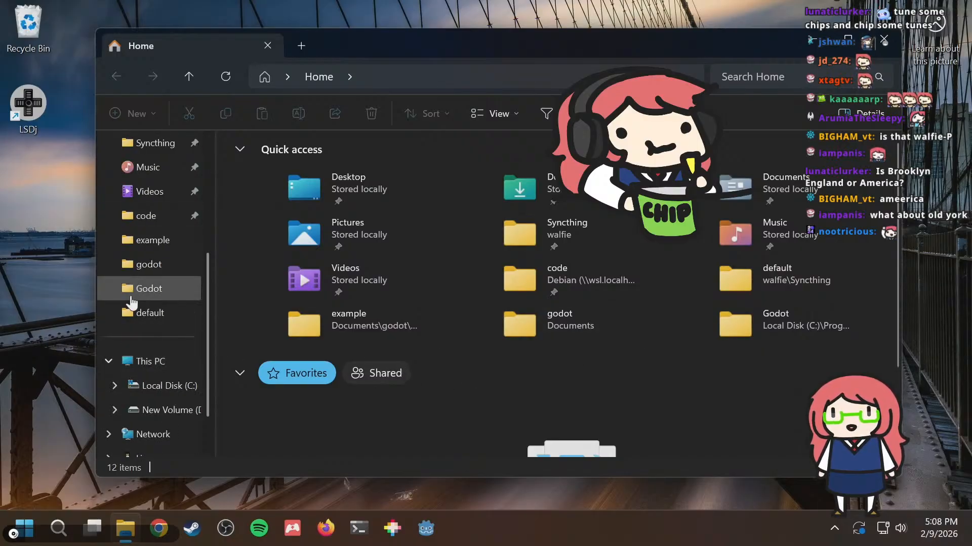
scroll(143, 281, "up", 2)
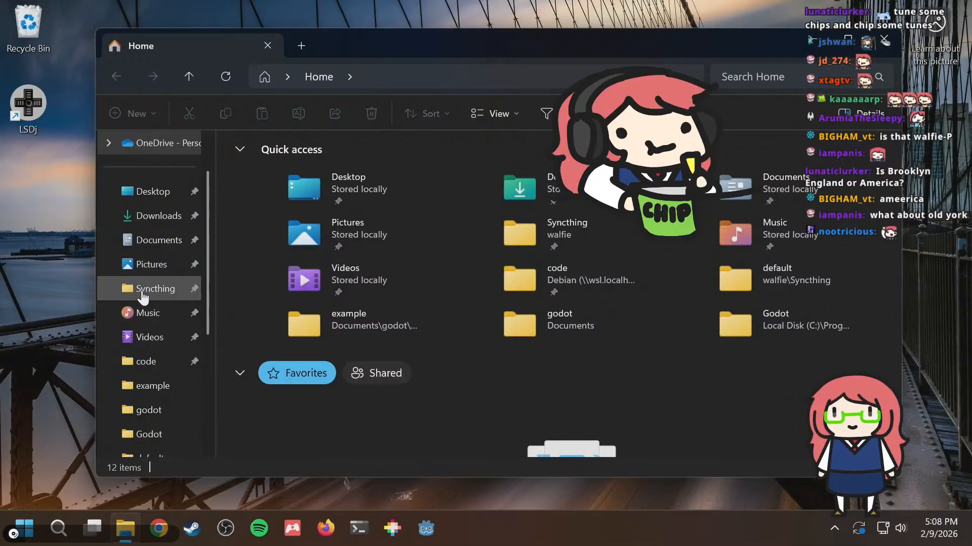
left_click(142, 292)
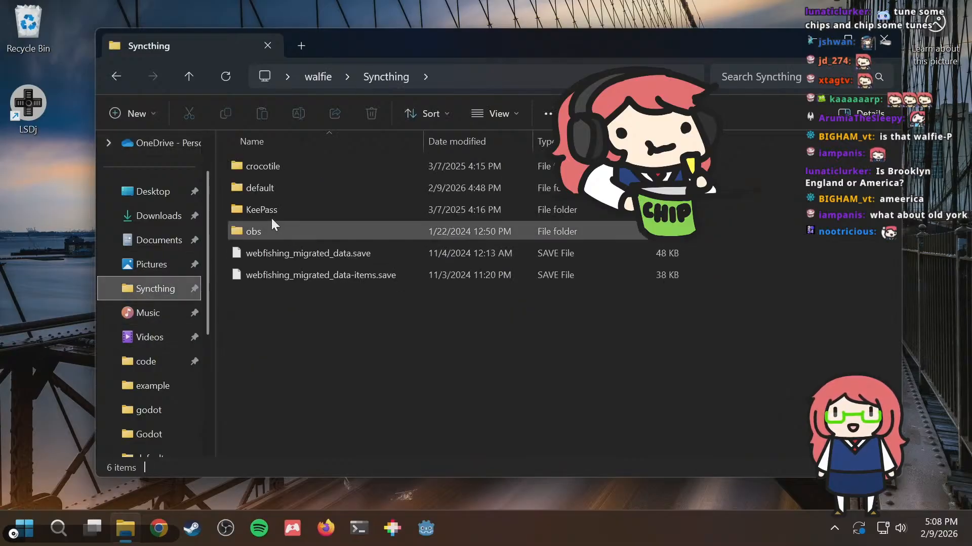
double_click(272, 187)
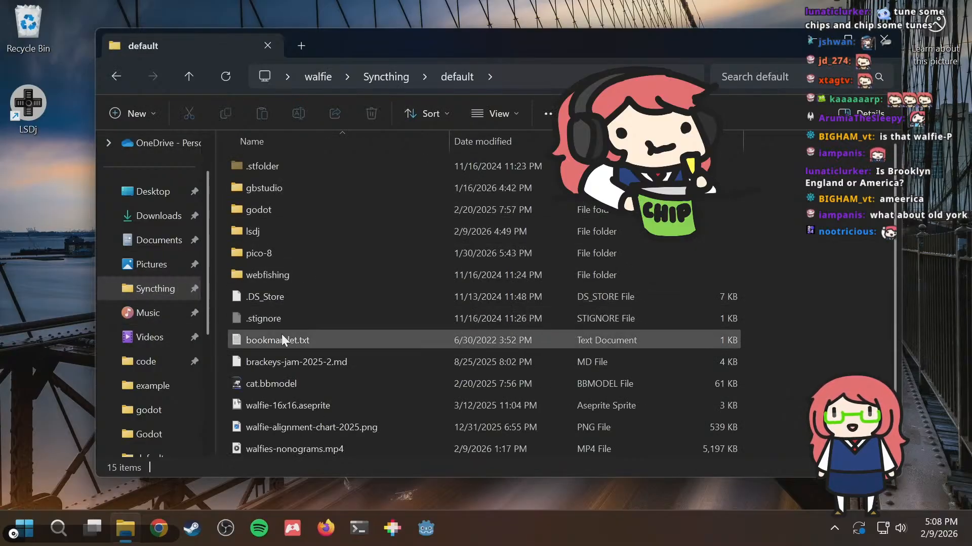
scroll(282, 334, "down", 1)
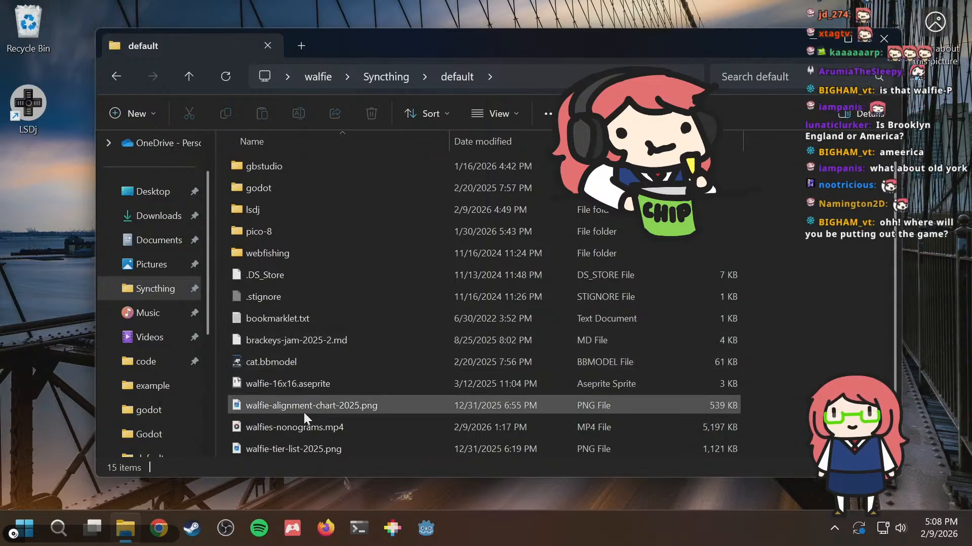
double_click(299, 426)
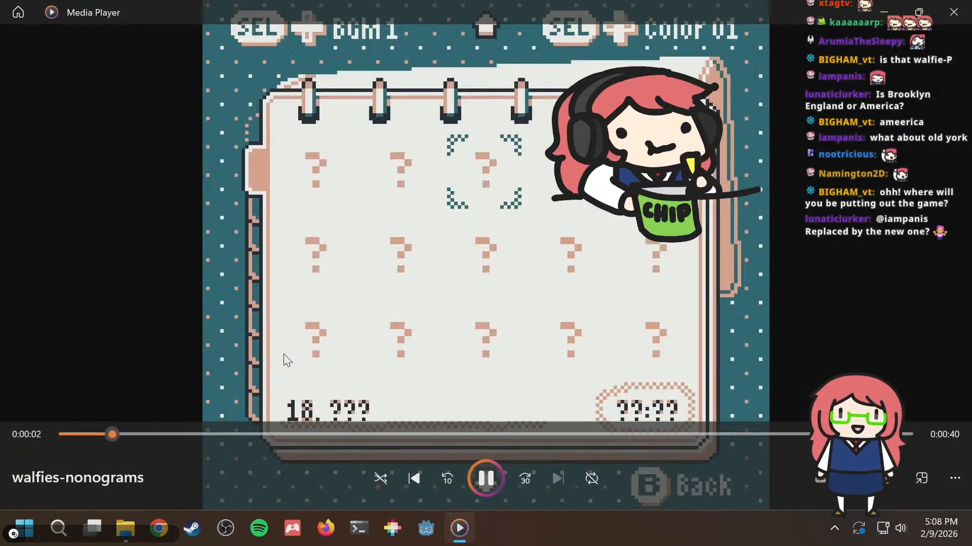
Step: Replay the walfies-nonograms video with the system volume at maximum and pause it on the closing title
mouse_move(460, 529)
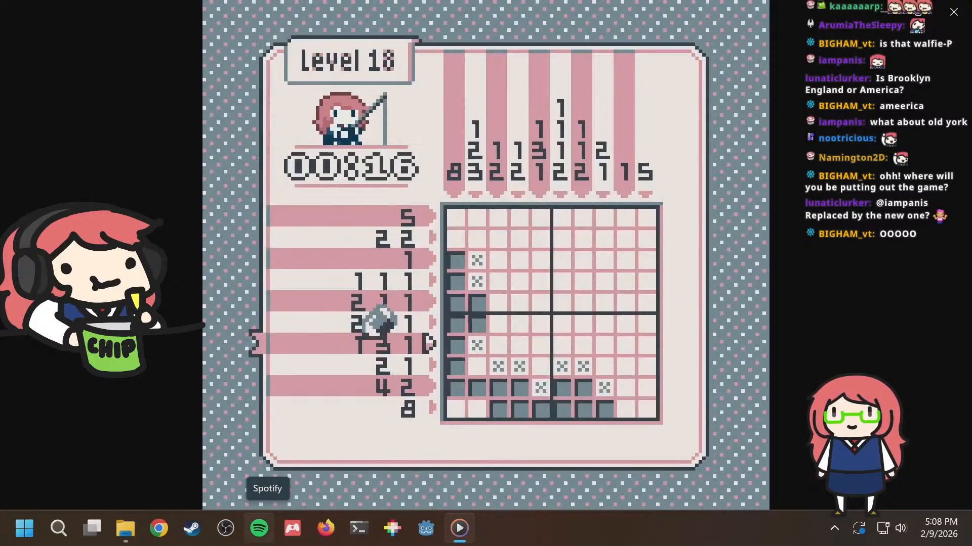
mouse_move(341, 6)
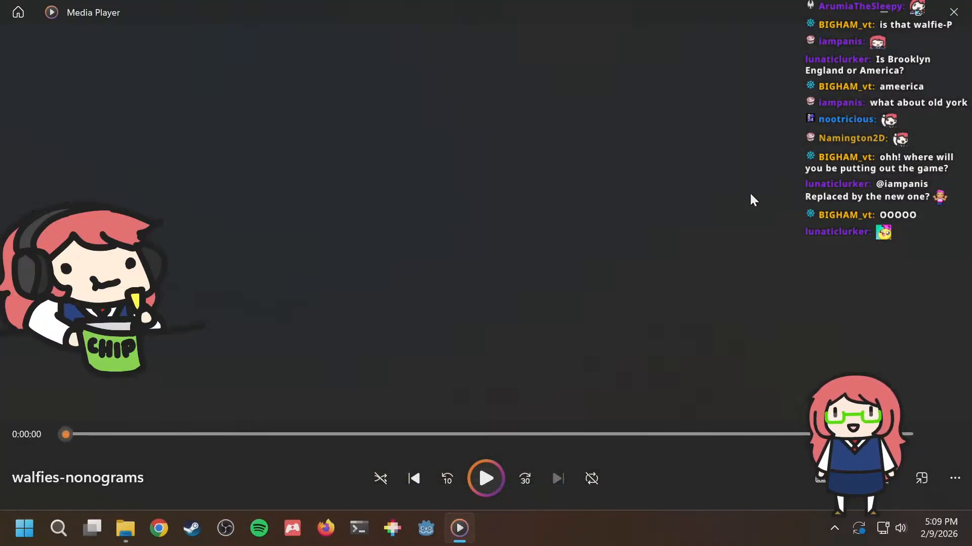
left_click(485, 477)
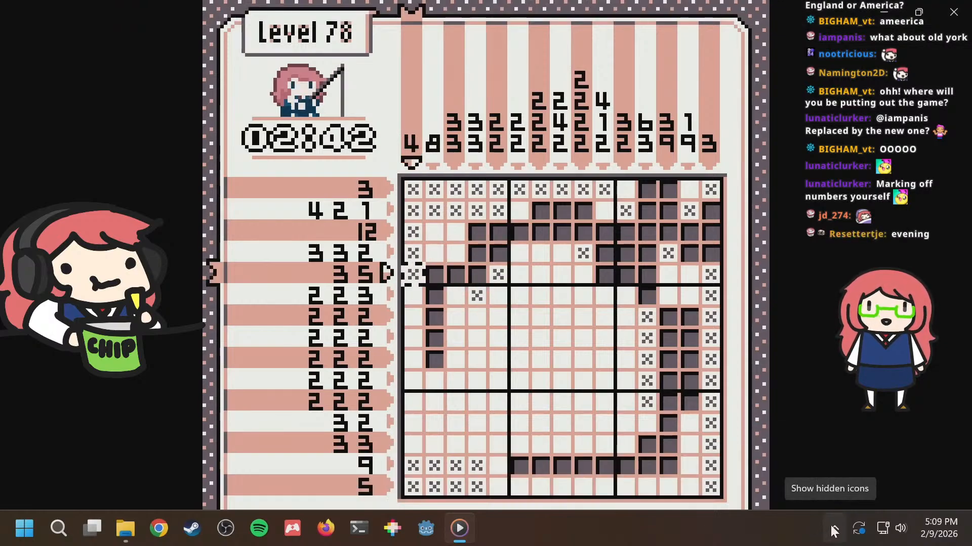
left_click(834, 529)
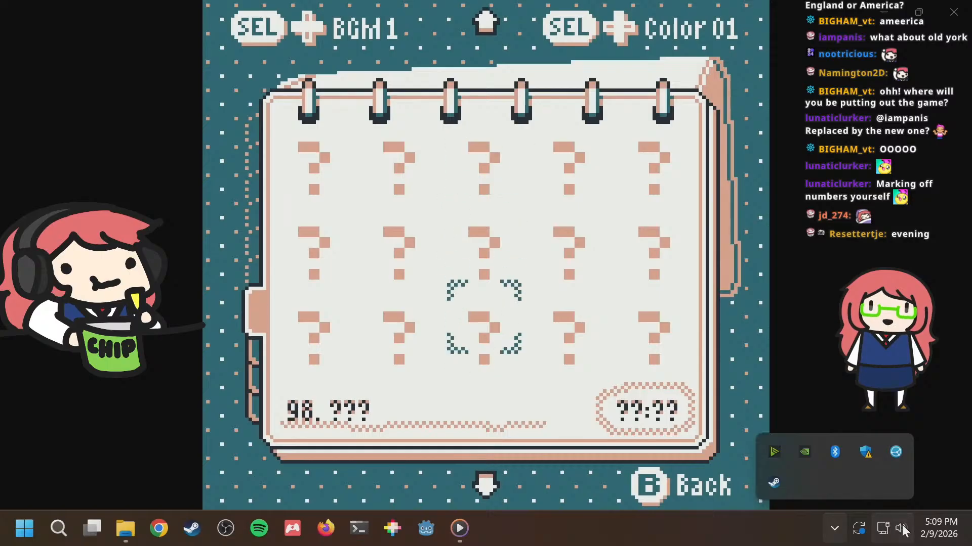
left_click(882, 528)
left_click_drag(861, 434, 921, 434)
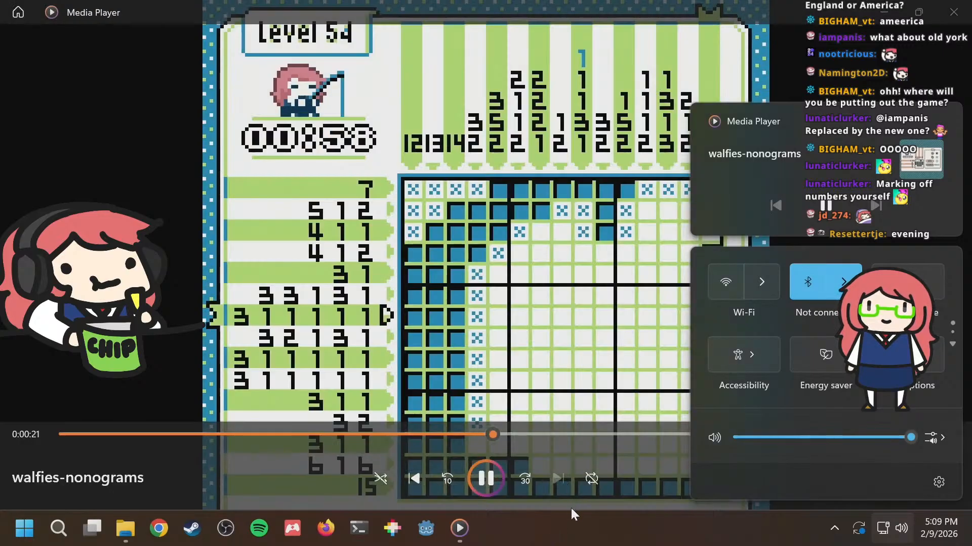
left_click(570, 519)
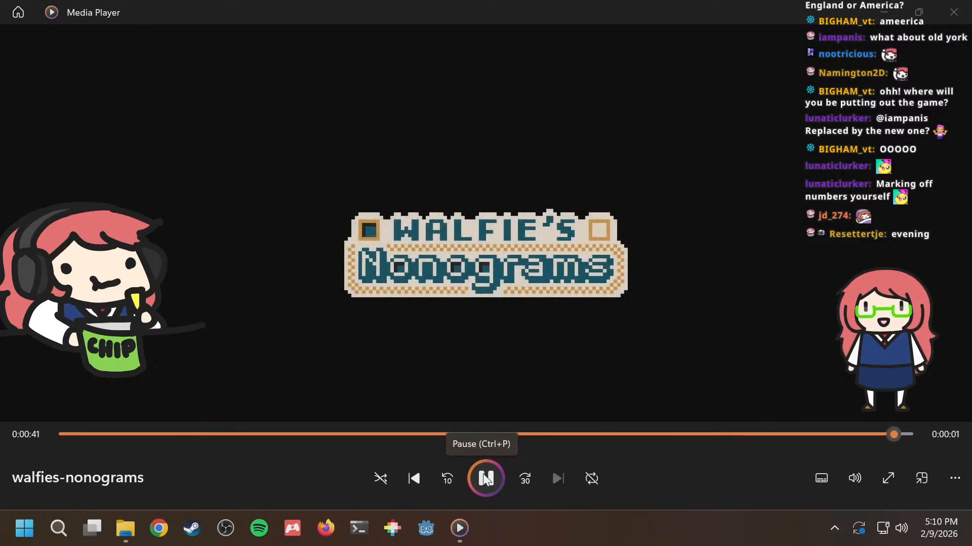
left_click(483, 475)
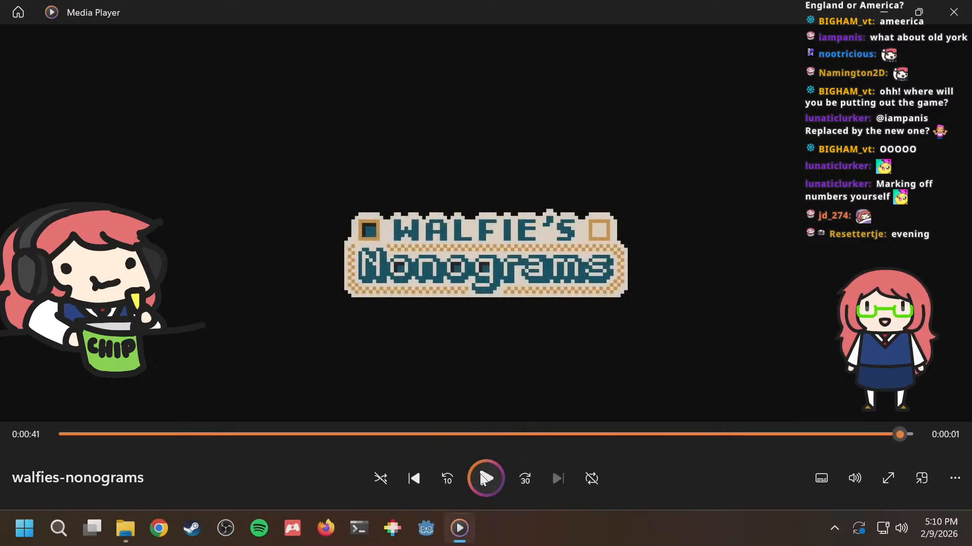
left_click(327, 516)
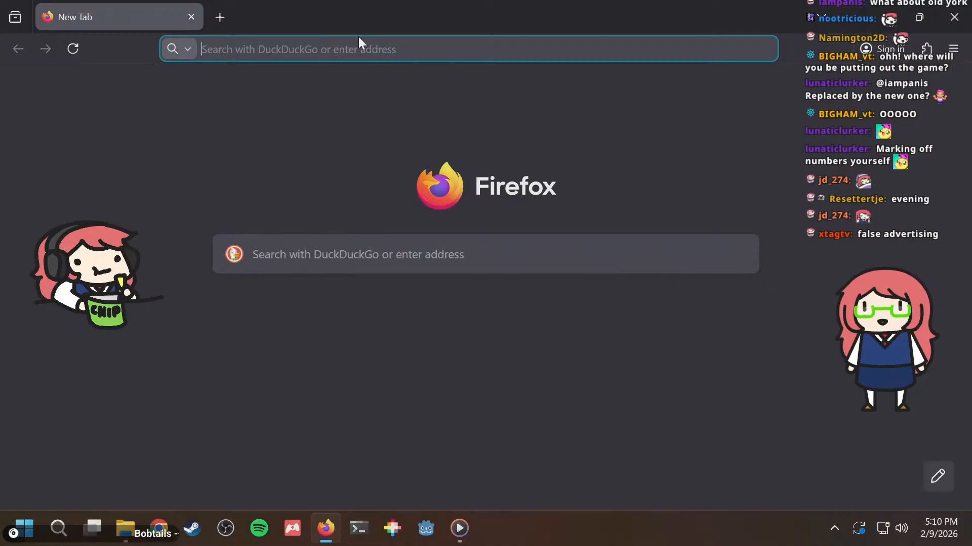
type("https://walfie.itch.io/walfies-nonograms")
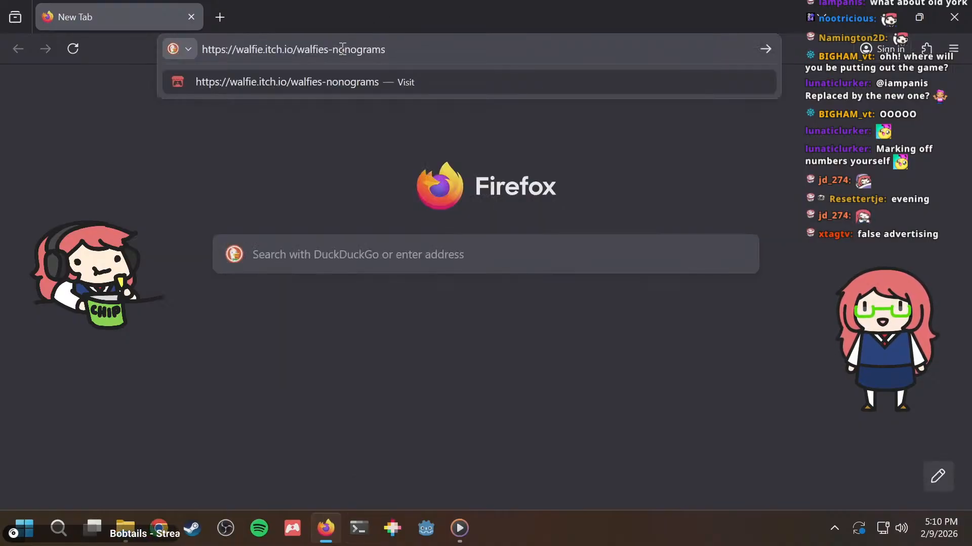
key("Return")
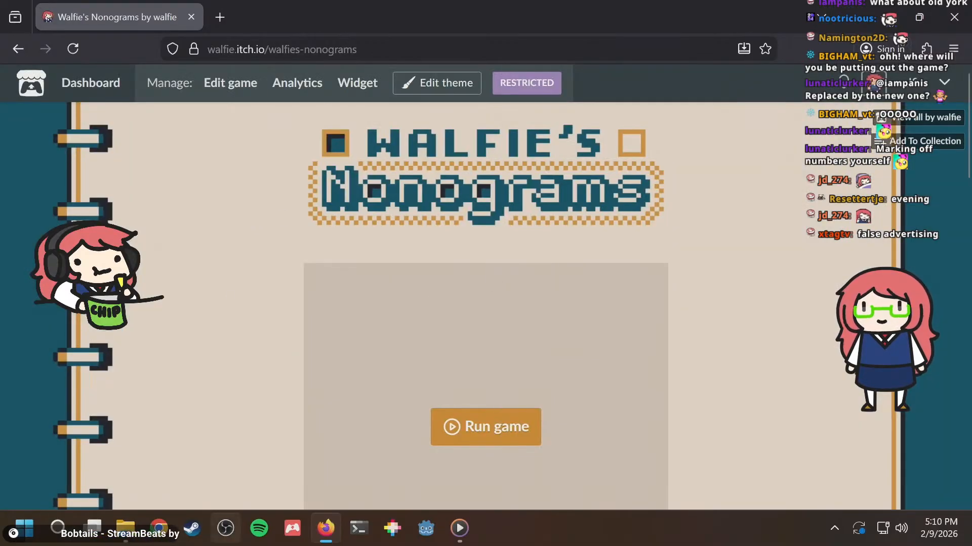
Step: Run the Walfie's Nonograms game embedded in the itch.io page and bring its title screen into view
mouse_move(325, 528)
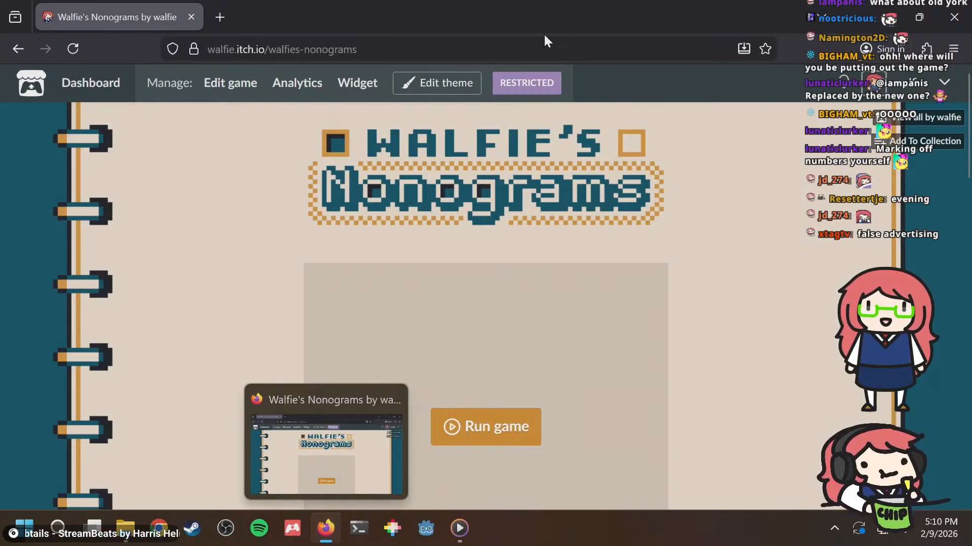
scroll(725, 231, "down", 10)
scroll(718, 243, "up", 4)
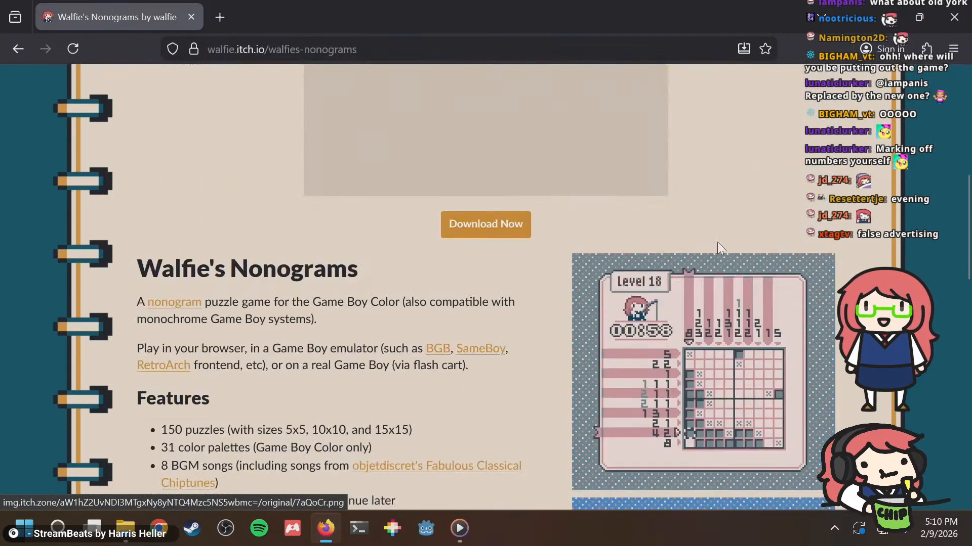
scroll(716, 241, "up", 7)
scroll(715, 238, "down", 7)
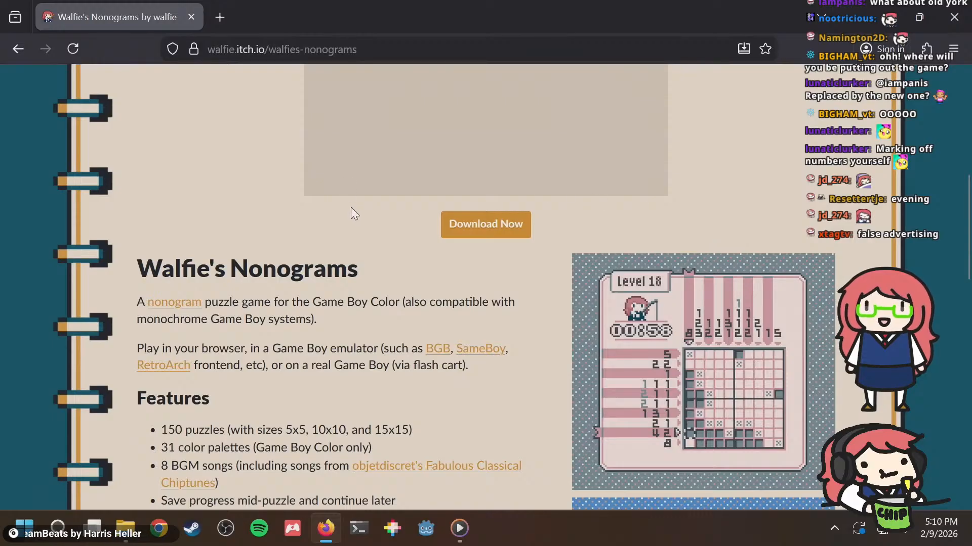
scroll(284, 228, "up", 8)
scroll(455, 284, "down", 5)
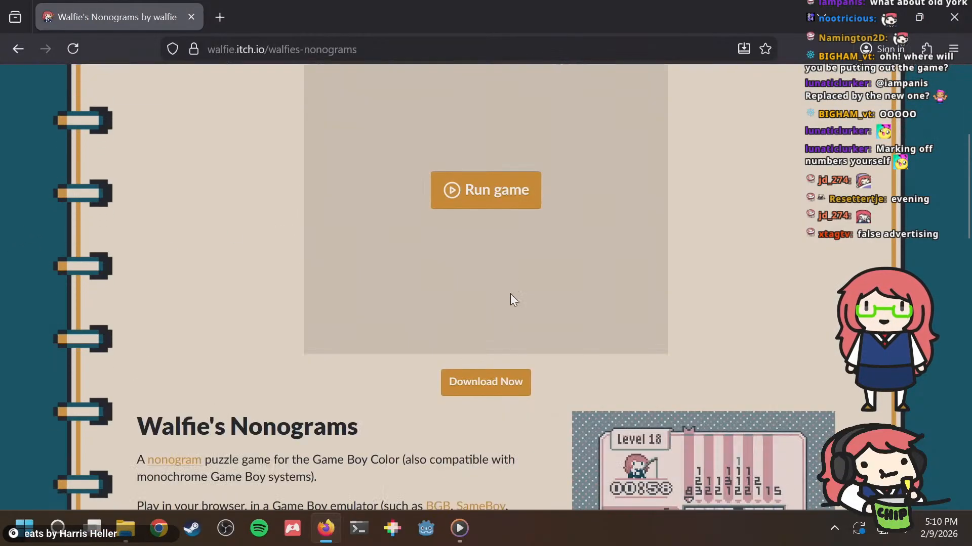
left_click(486, 207)
scroll(742, 229, "up", 3)
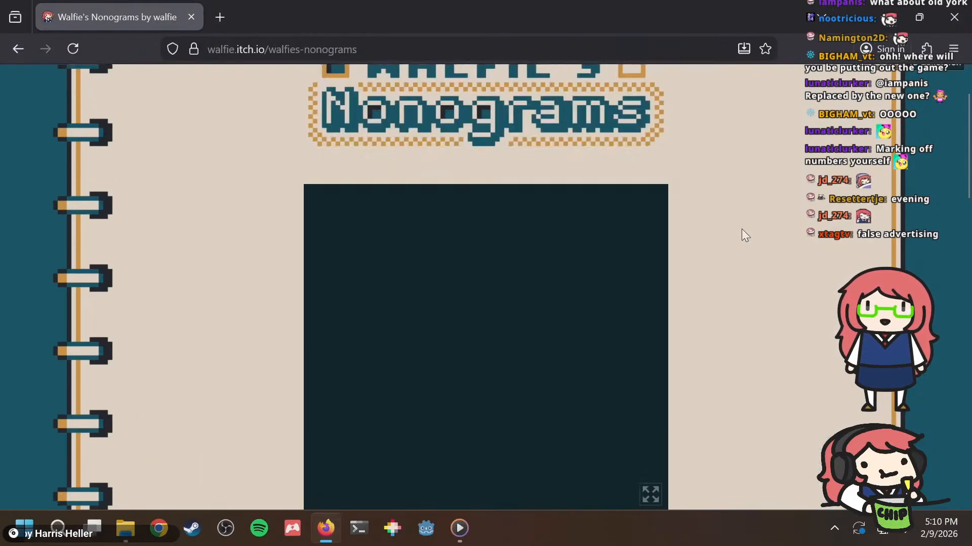
scroll(711, 241, "down", 2)
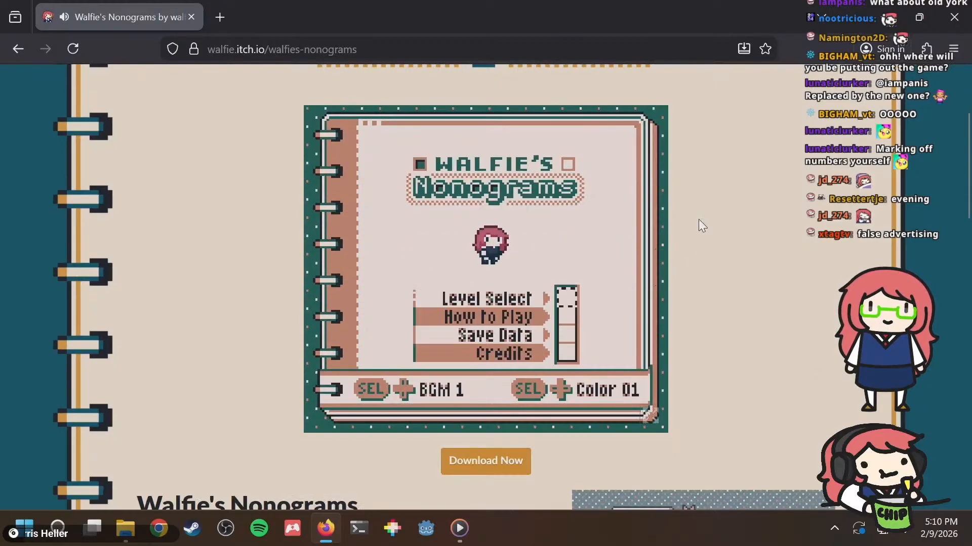
Step: Try other color palettes on the game's title screen, return to Color 01, and switch the background music to BGM 0
key("shift+Right")
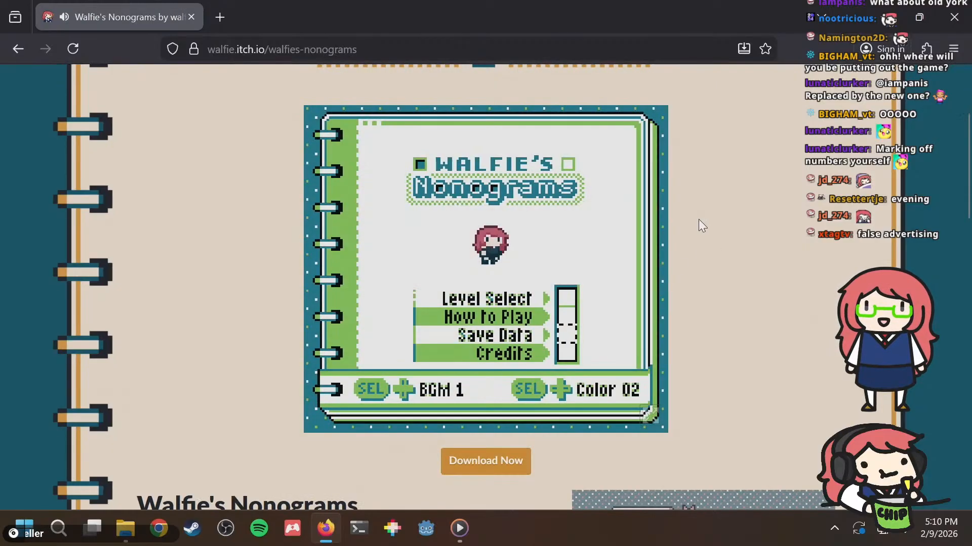
key("shift+Left")
key("shift+Left")
key("shift+Left")
key("shift+Right")
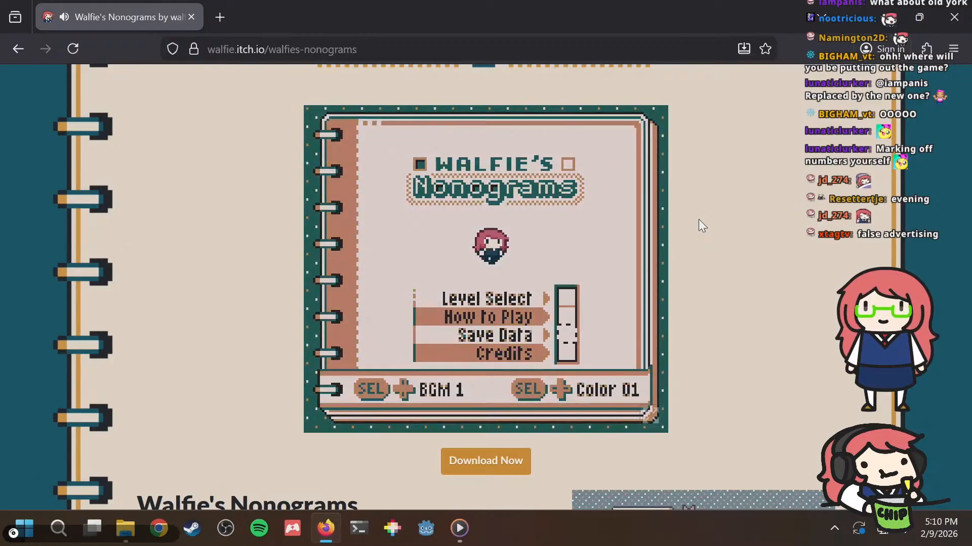
key("shift+Up")
key("shift+Down")
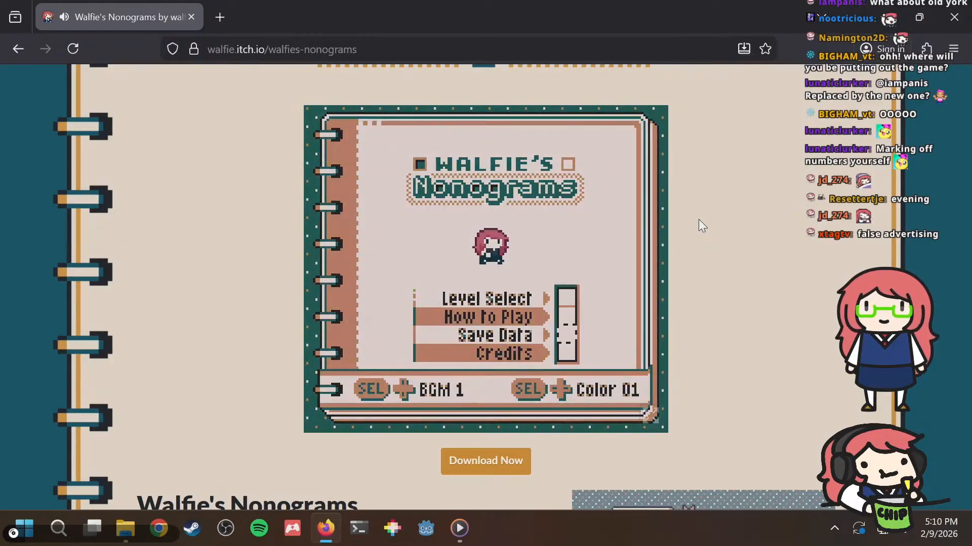
Step: Open the game's Level Select screen
key("Up")
key("Up")
key("z")
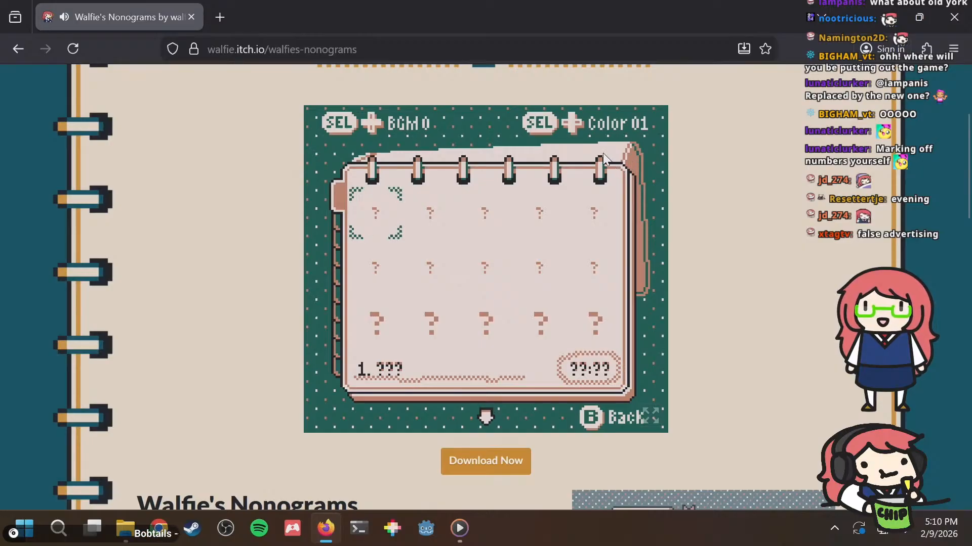
Step: Examine the game page's screenshots, feature list, controls, credits and download section
scroll(763, 254, "down", 3)
scroll(763, 254, "down", 3)
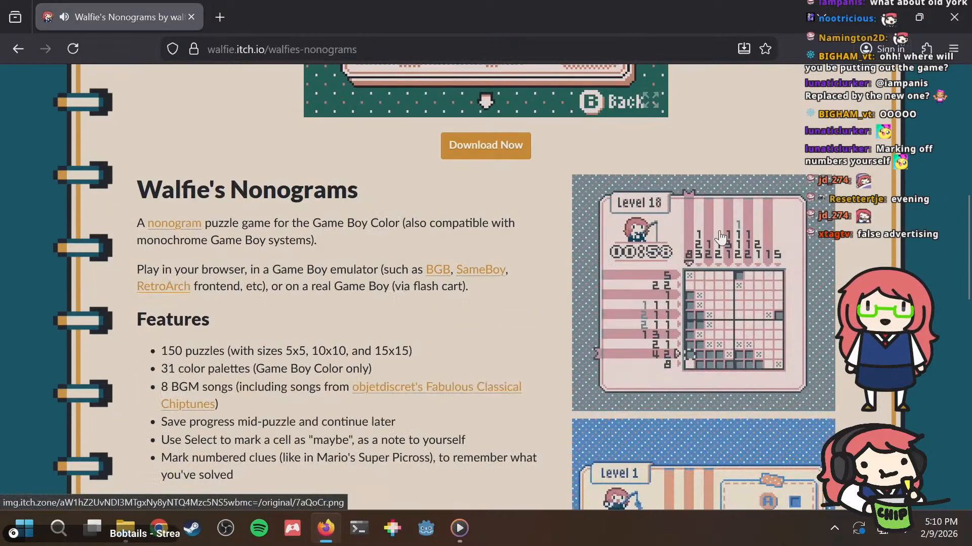
scroll(720, 238, "down", 6)
scroll(720, 238, "down", 6)
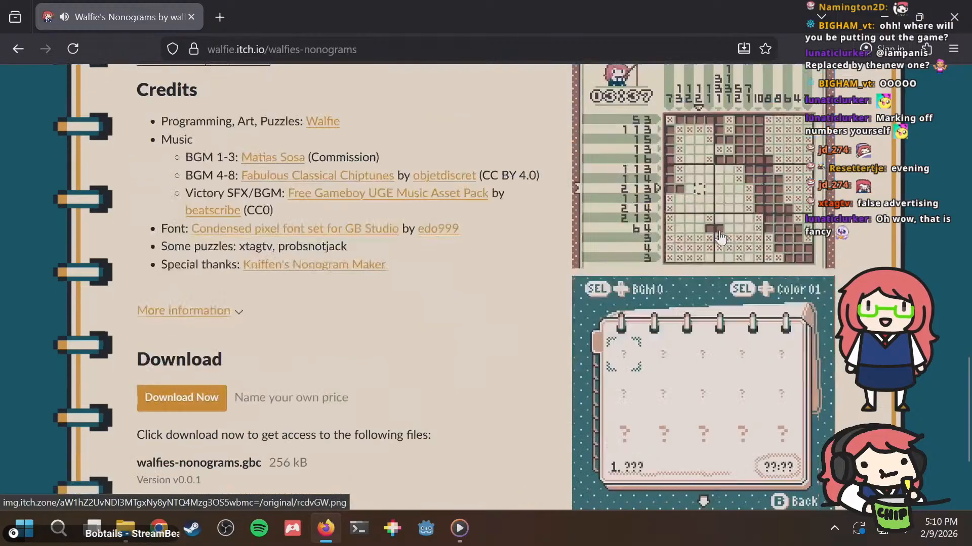
scroll(720, 238, "down", 3)
scroll(720, 238, "up", 2)
scroll(720, 238, "up", 9)
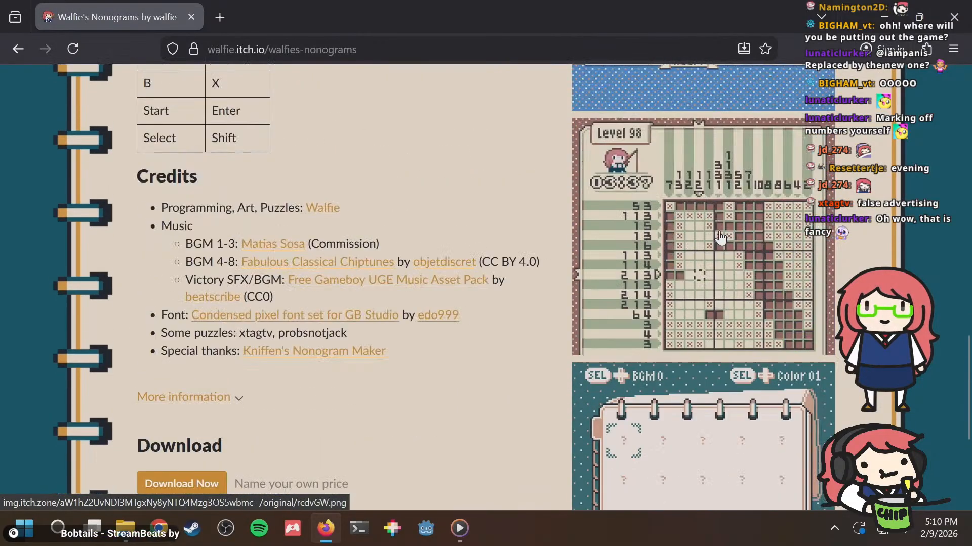
scroll(293, 250, "up", 5)
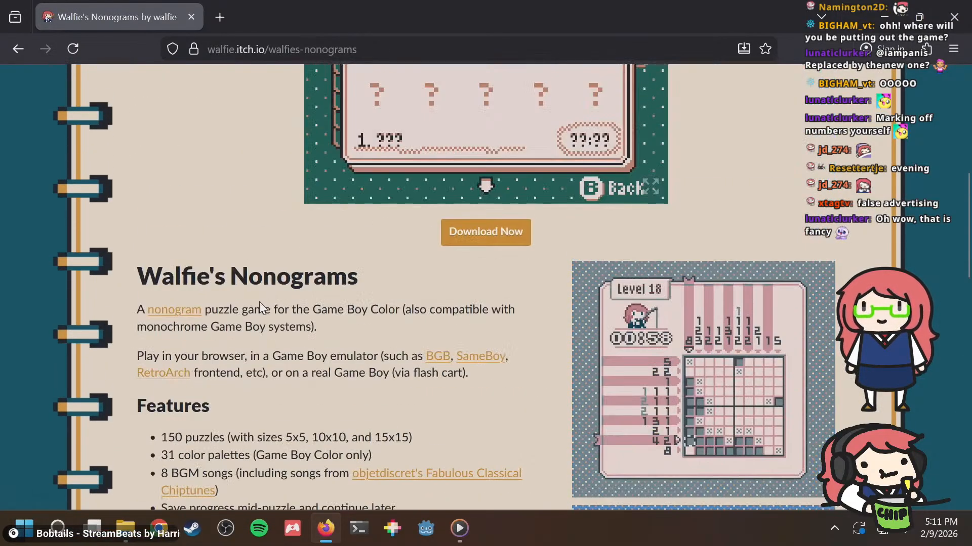
Step: Read the game page's title, platform description and the puzzle count in its feature list
left_click_drag(277, 276, 369, 275)
left_click(262, 317)
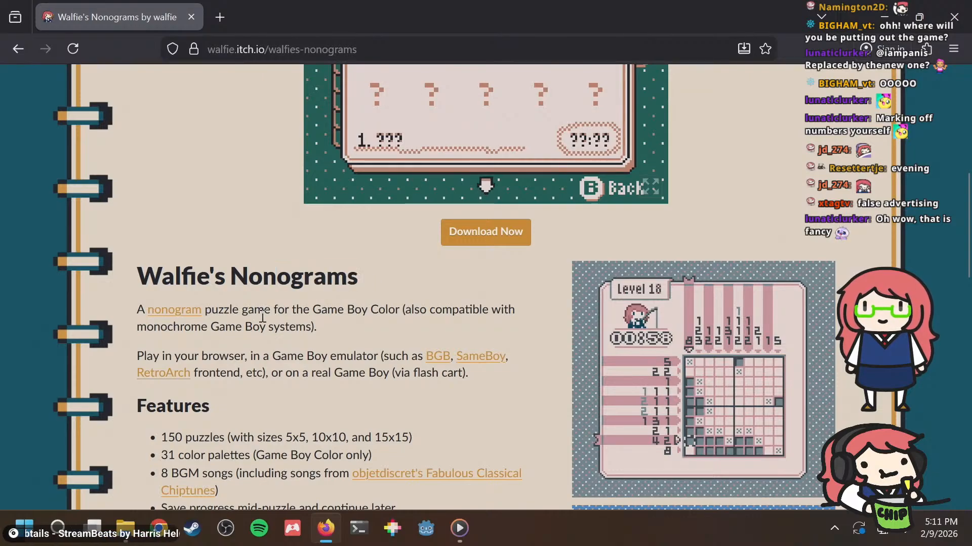
left_click_drag(260, 356, 303, 355)
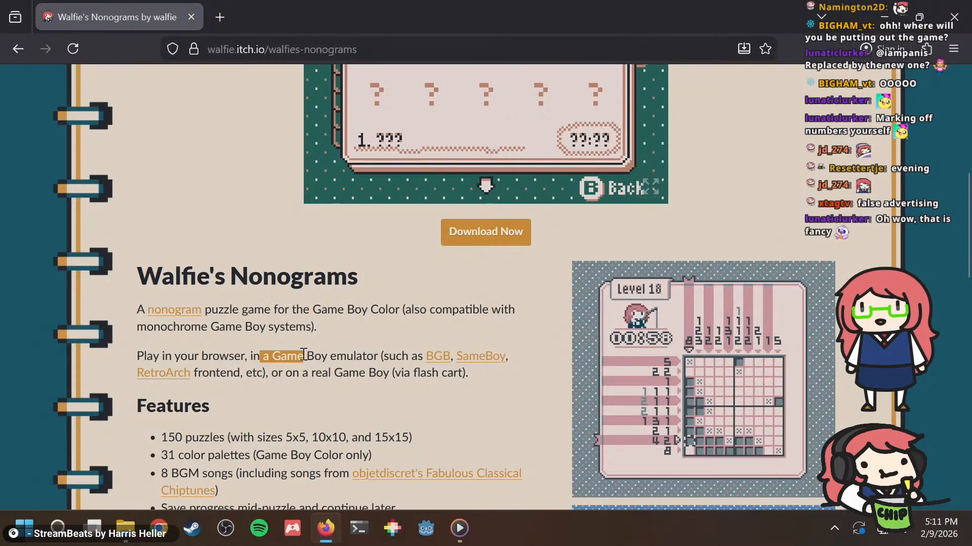
left_click(334, 357)
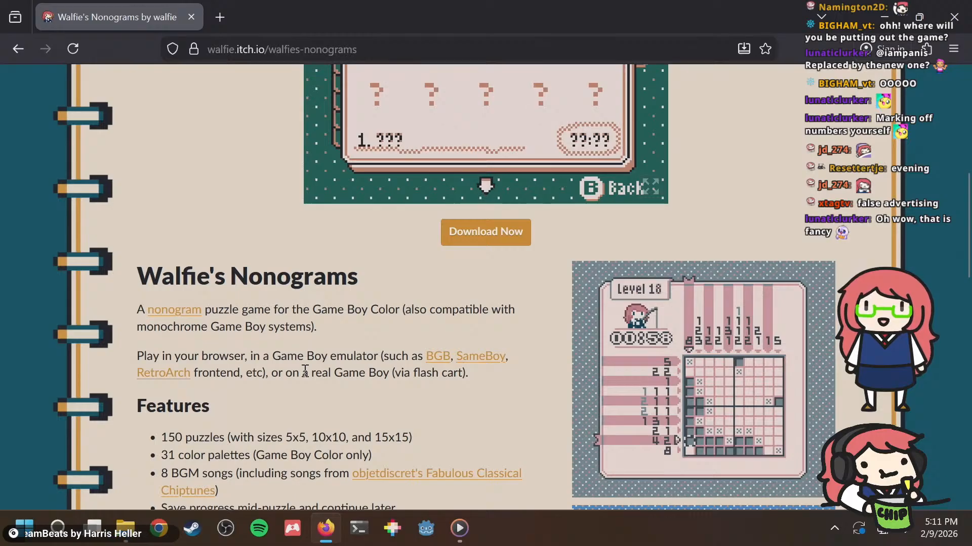
scroll(301, 366, "down", 2)
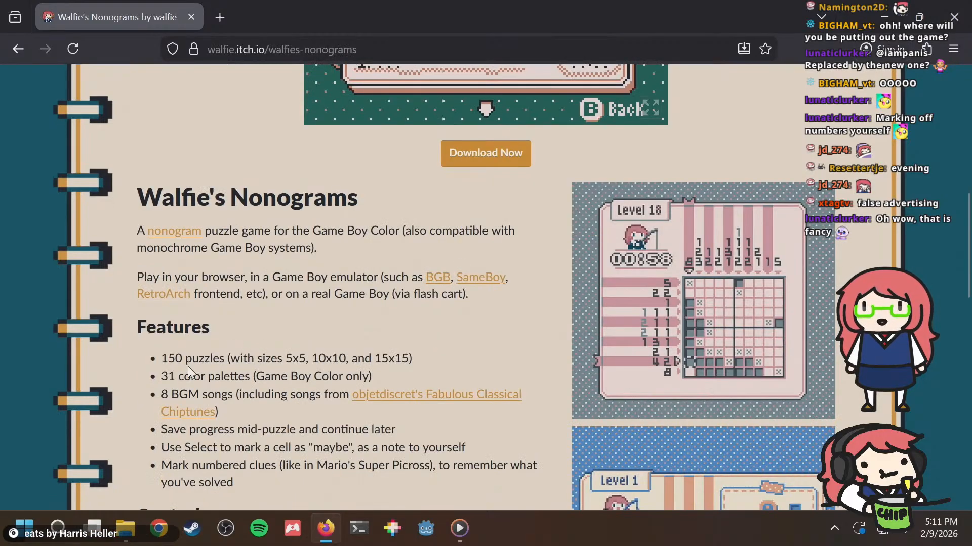
left_click_drag(162, 359, 229, 360)
left_click(230, 362)
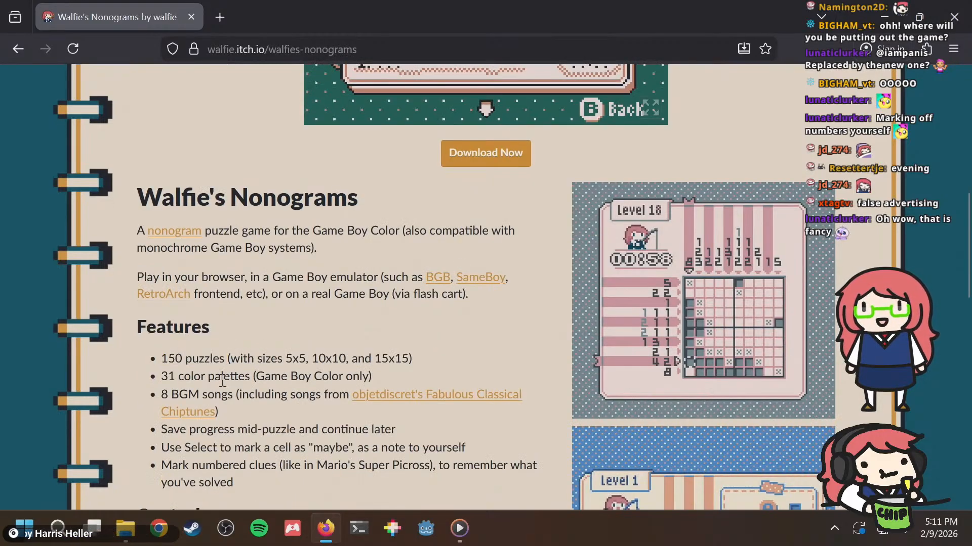
Step: Open the Fabulous Classical Chiptunes page in a new tab and go to its comments section
middle_click(382, 396)
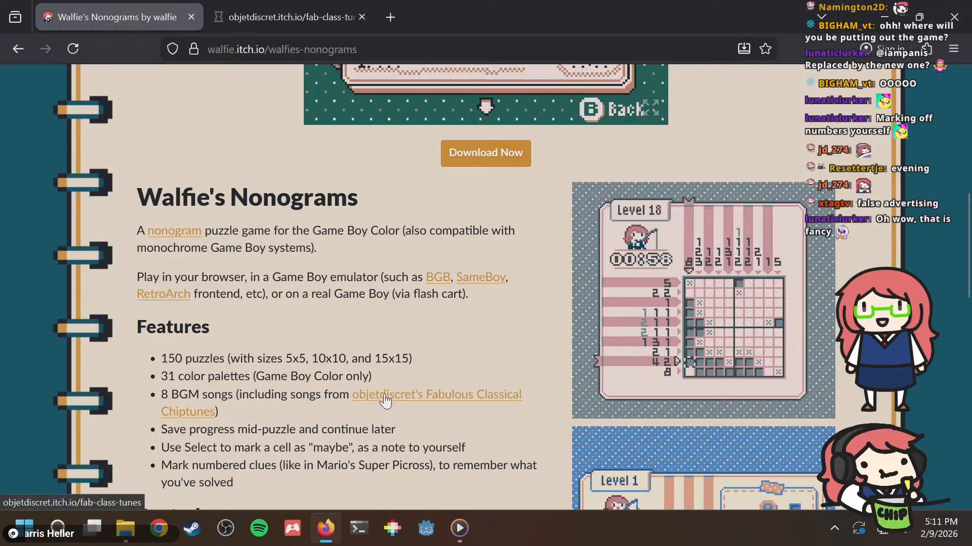
left_click(271, 7)
scroll(170, 291, "down", 15)
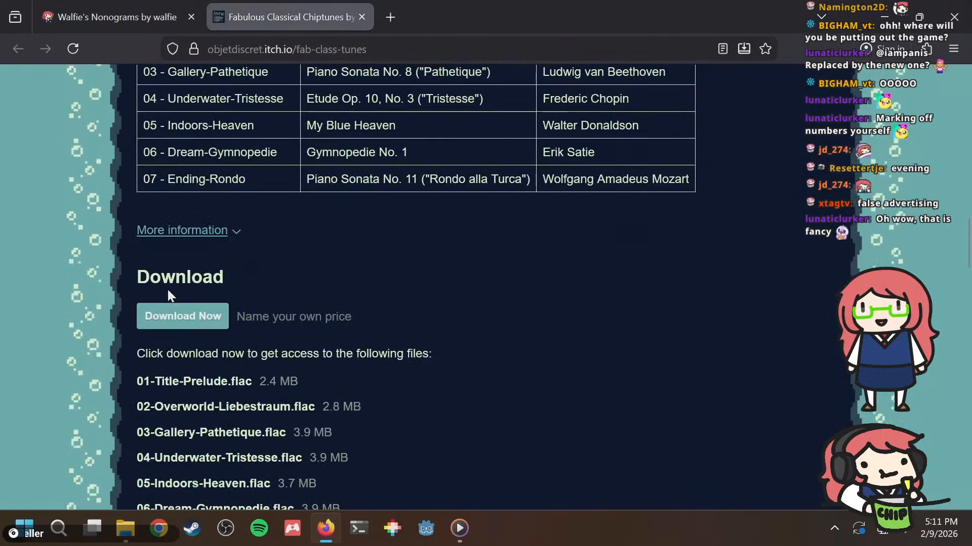
scroll(168, 294, "down", 15)
scroll(443, 256, "up", 2)
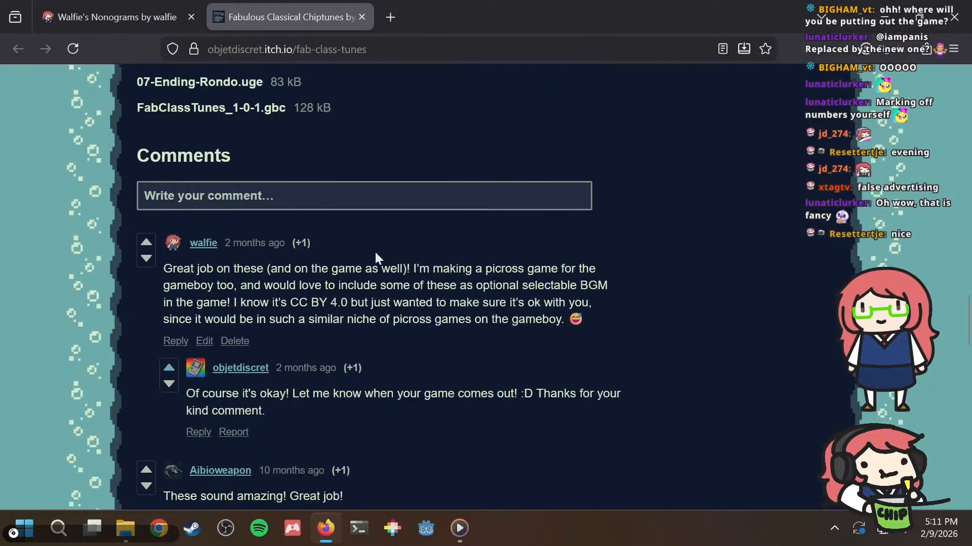
Step: Read the comment asking to use the chiptunes as game BGM and the author's reply, then close the chiptunes tab
left_click_drag(329, 268, 445, 286)
left_click(280, 277)
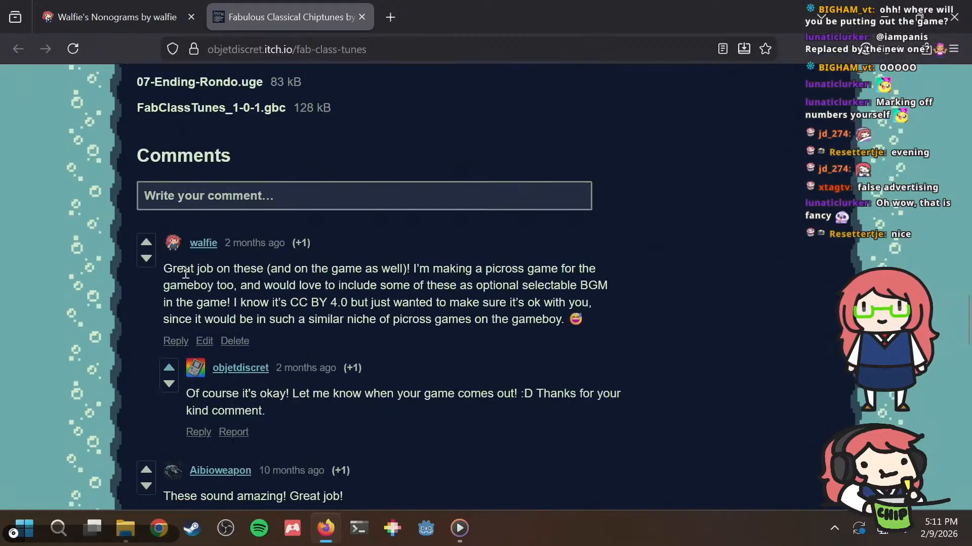
left_click_drag(186, 273, 458, 319)
left_click(550, 317)
left_click_drag(528, 308, 363, 287)
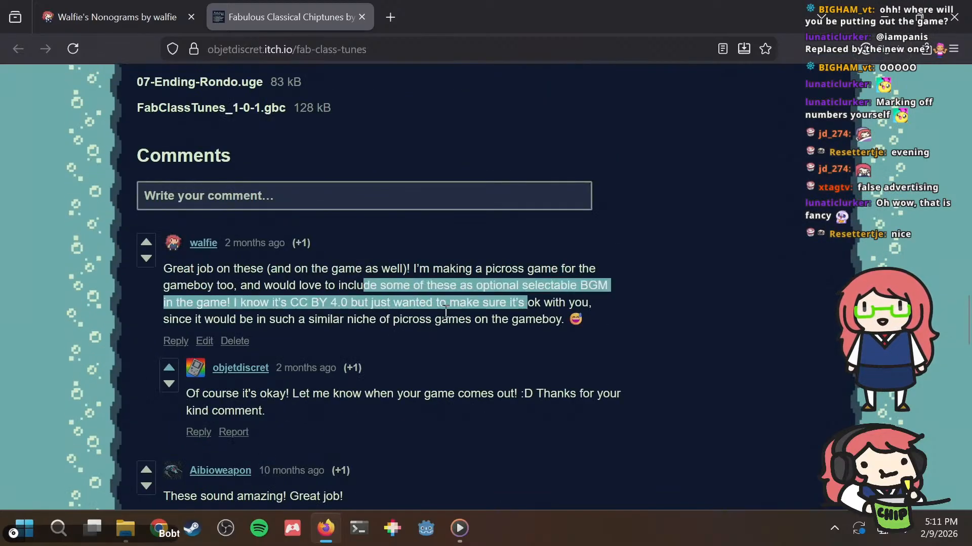
left_click(446, 312)
left_click_drag(323, 403, 357, 399)
left_click(273, 400)
left_click(366, 403)
double_click(313, 392)
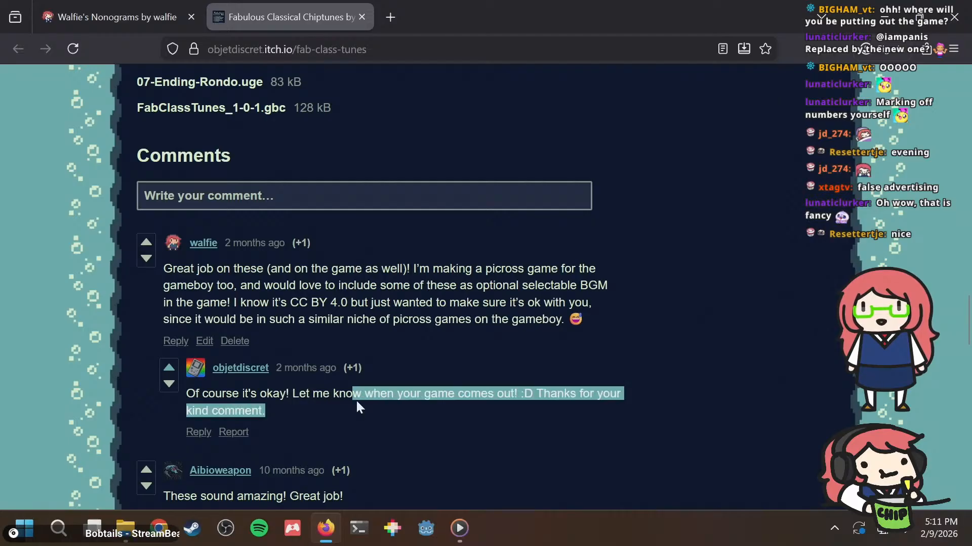
key("ctrl+w")
Step: Read the feature about marking numbered clues and the D-pad row of the Controls table
scroll(361, 338, "down", 2)
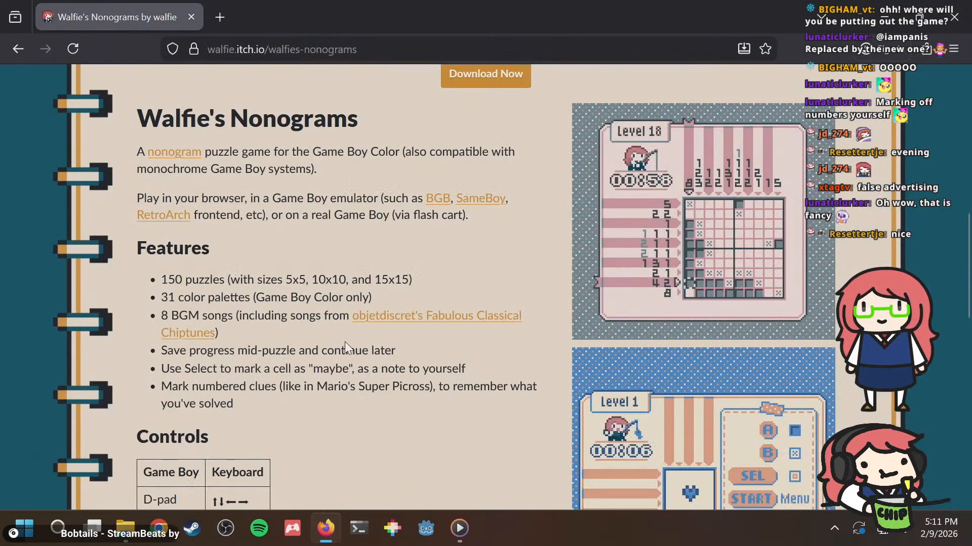
left_click_drag(265, 393, 353, 406)
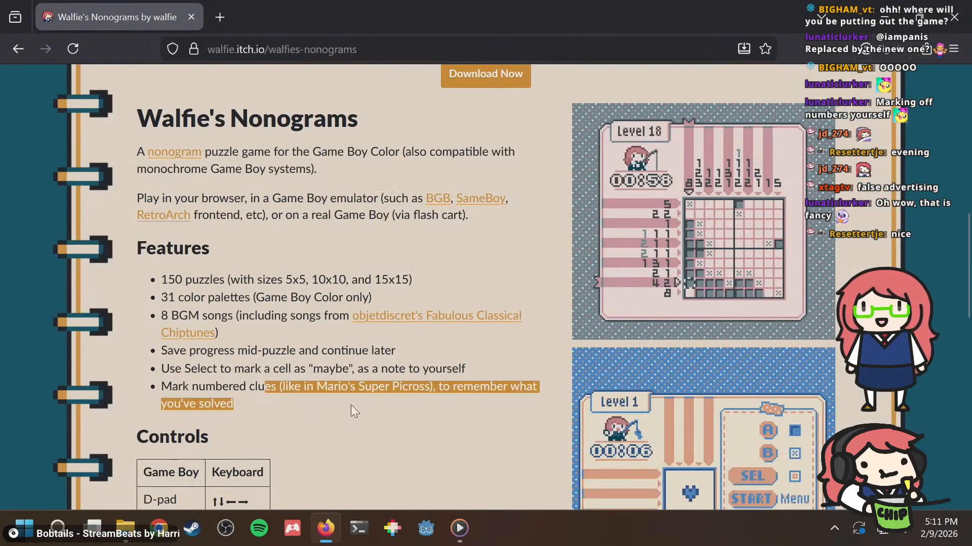
left_click(351, 375)
scroll(313, 358, "down", 4)
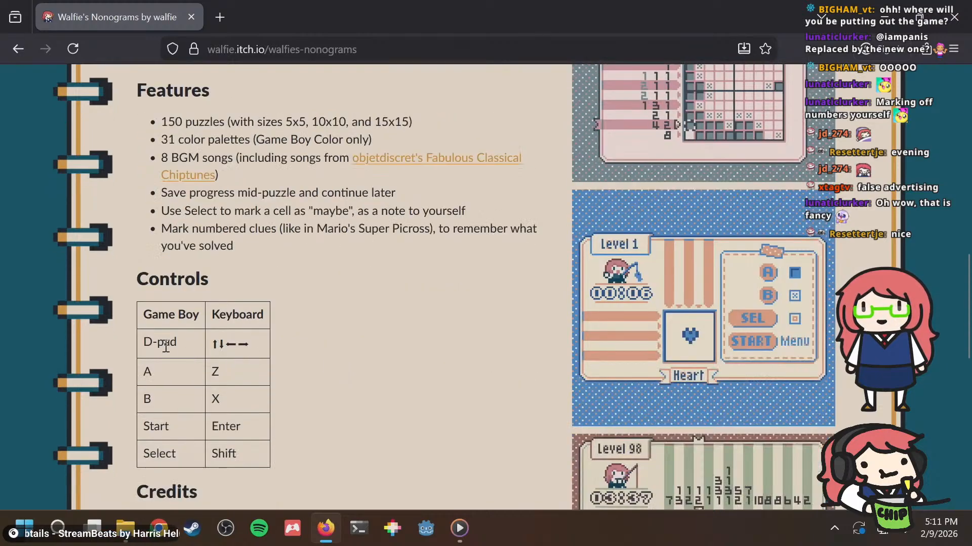
left_click_drag(152, 348, 182, 346)
mouse_move(263, 341)
left_mouse_down()
mouse_move(223, 348)
mouse_move(264, 356)
left_mouse_up()
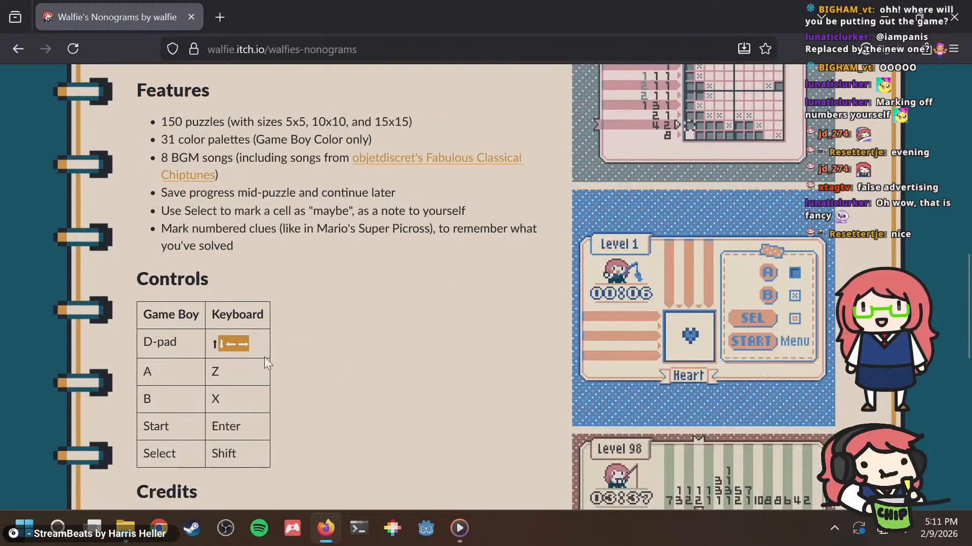
left_click(275, 352)
Step: Examine the Credits section, including the puzzle contributors and the music license for BGM 4-8
scroll(276, 342, "down", 4)
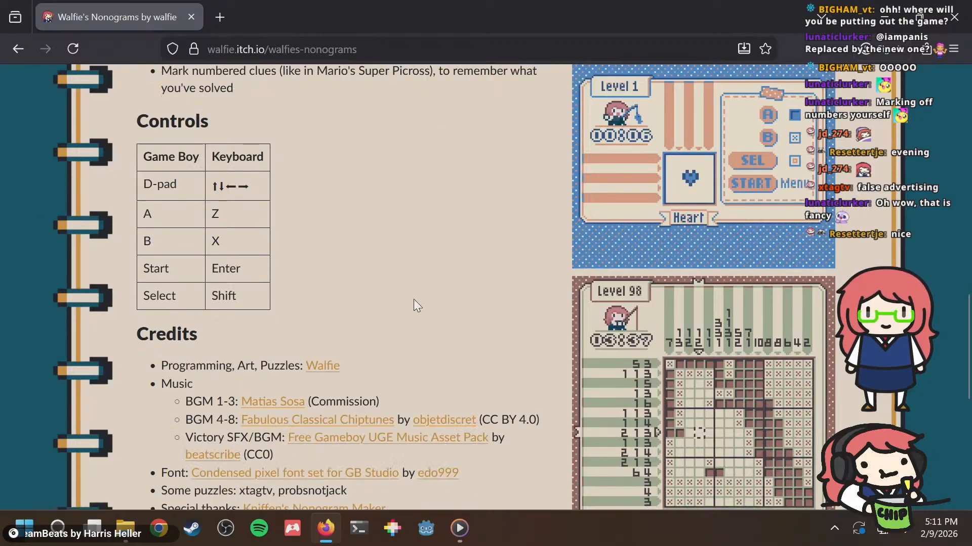
scroll(406, 295, "down", 2)
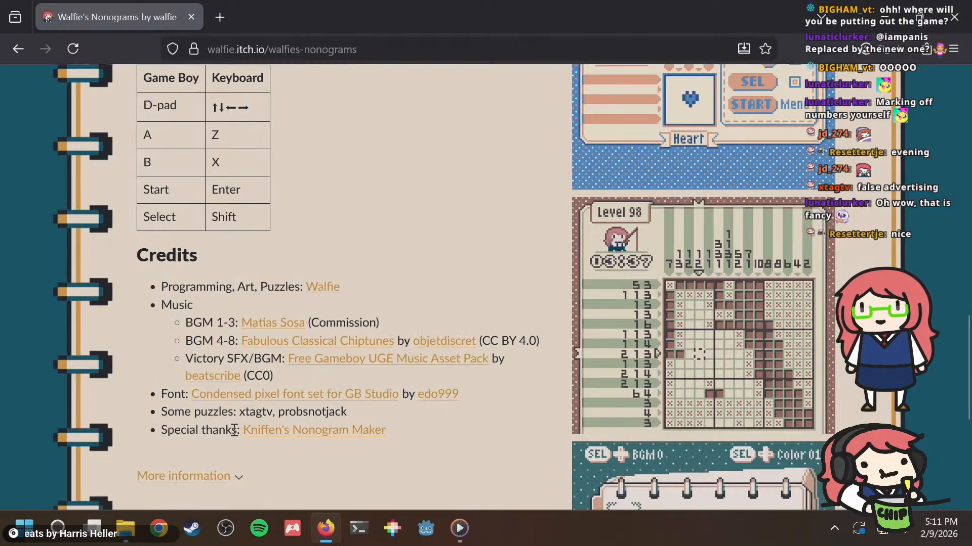
left_click_drag(280, 420, 354, 412)
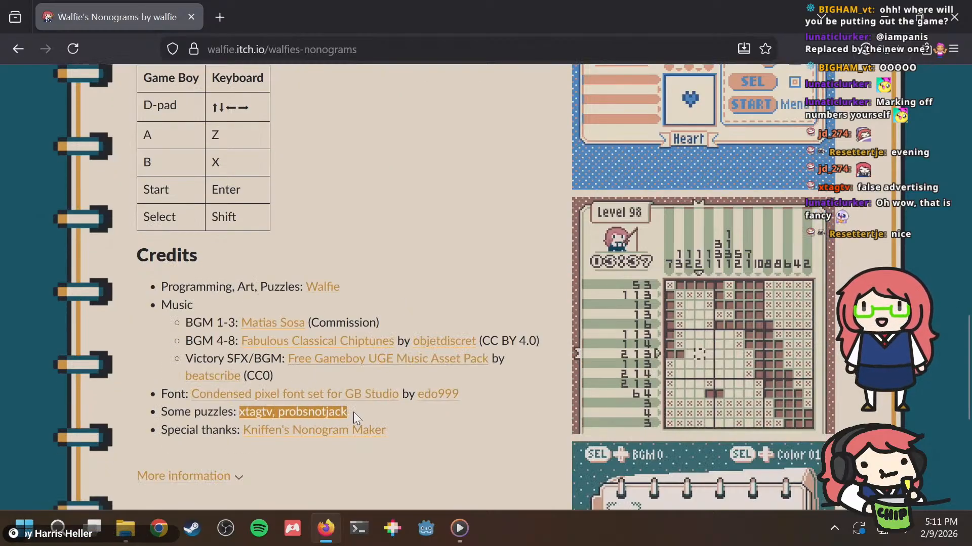
left_click(353, 412)
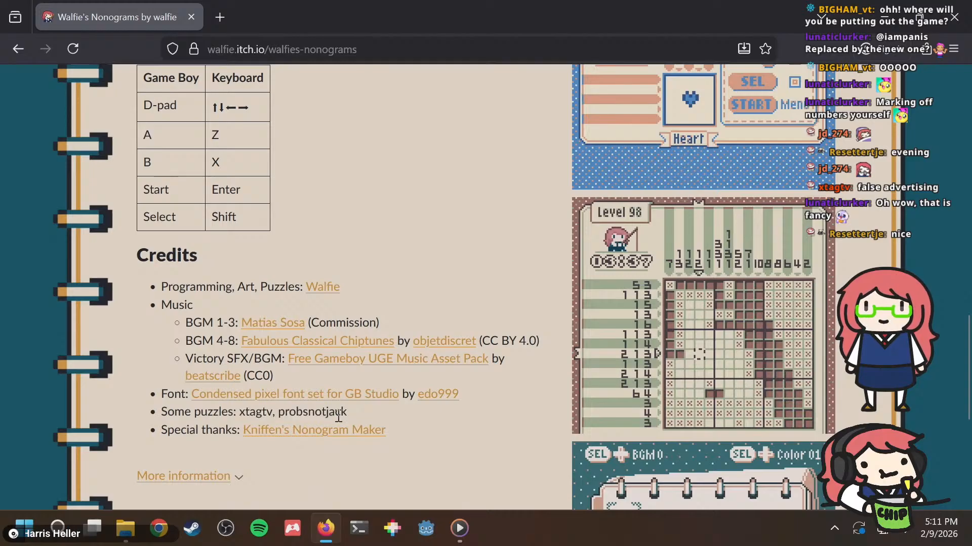
double_click(243, 416)
left_click(232, 411)
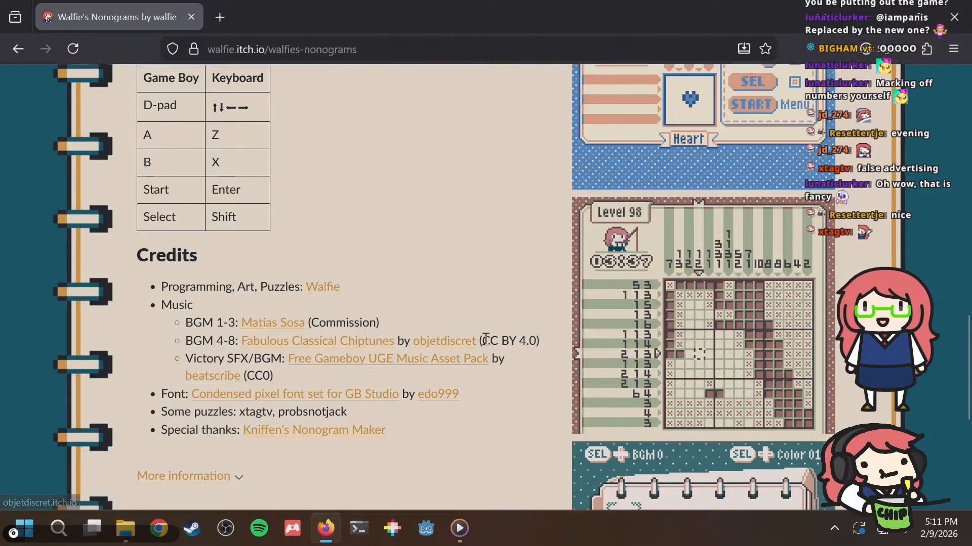
left_click_drag(484, 341, 532, 341)
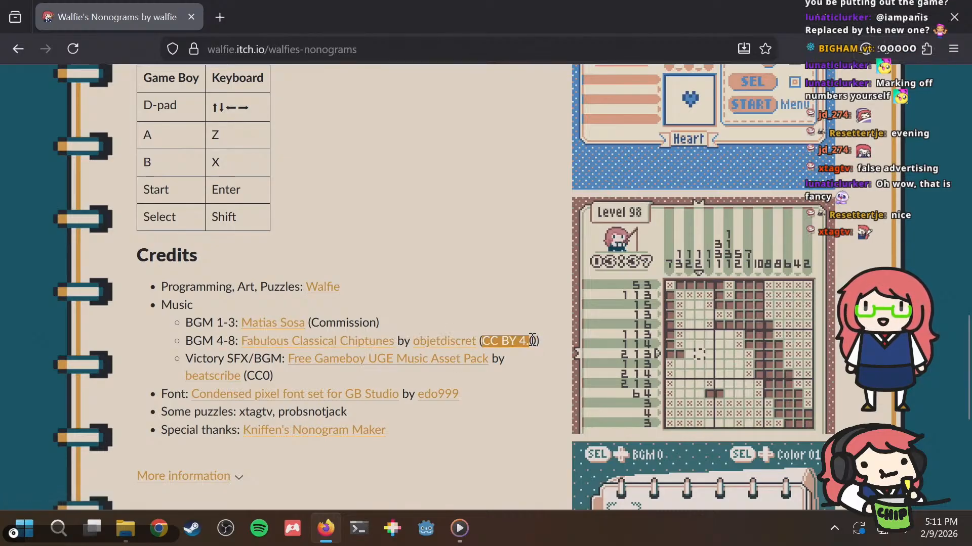
left_click(532, 338)
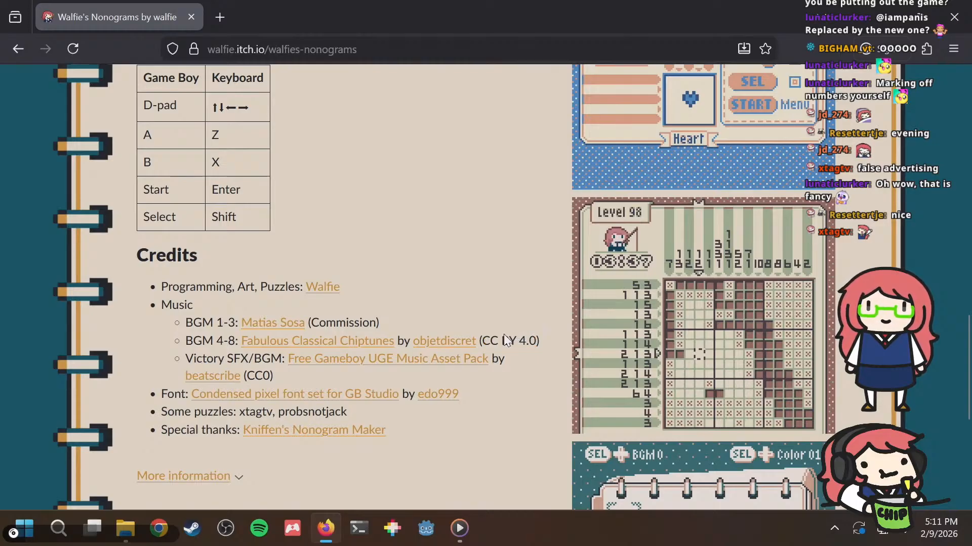
Step: View the credited Condensed pixel font set for GB Studio page in a new tab, then close it
scroll(524, 286, "down", 2)
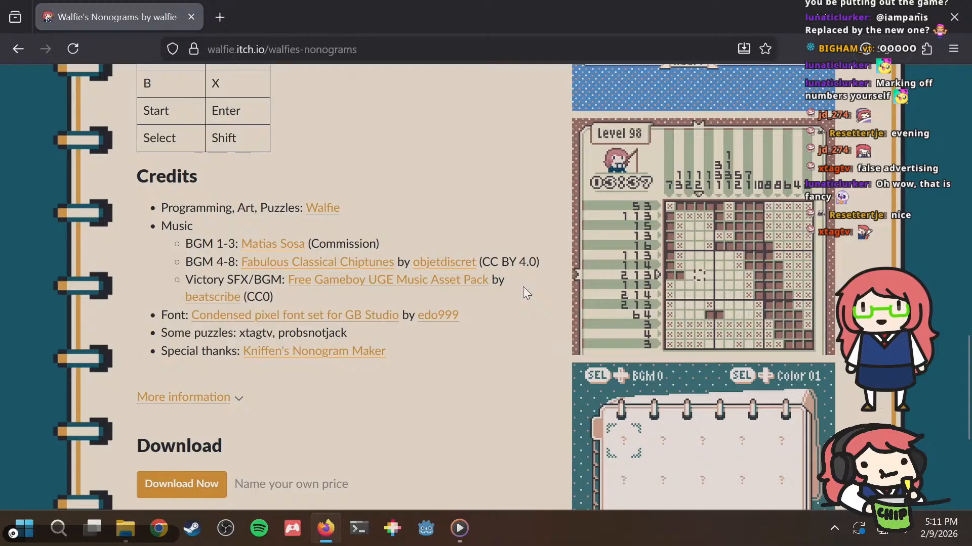
middle_click(350, 319)
left_click(288, 7)
scroll(582, 245, "down", 3)
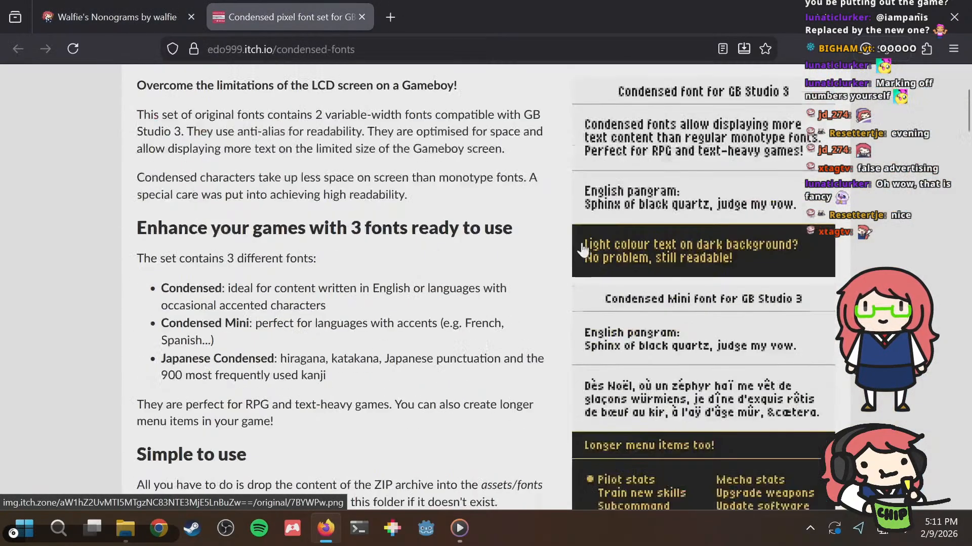
scroll(582, 249, "down", 4)
key("ctrl+w")
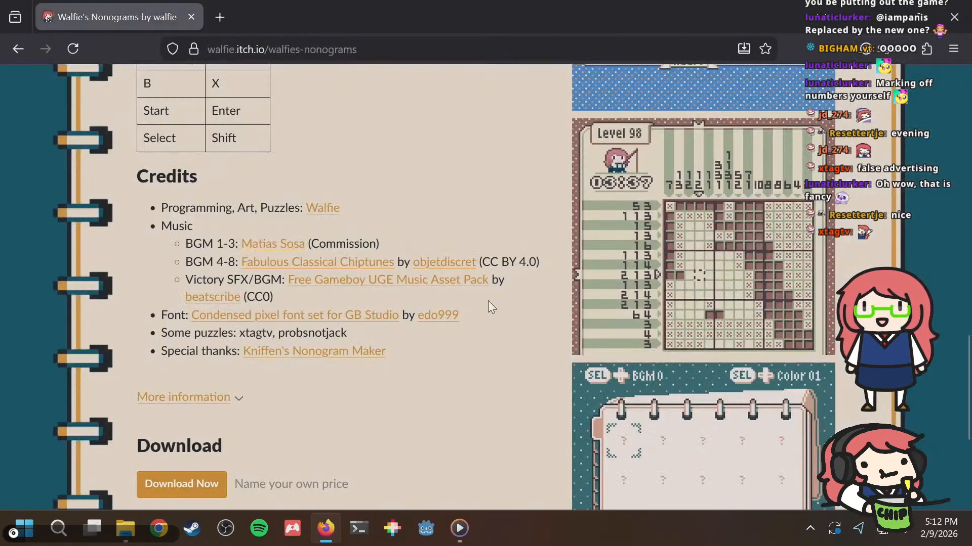
Step: View the credited Kniffen's Nonogram Maker site in a new tab, then close it
scroll(223, 324, "down", 2)
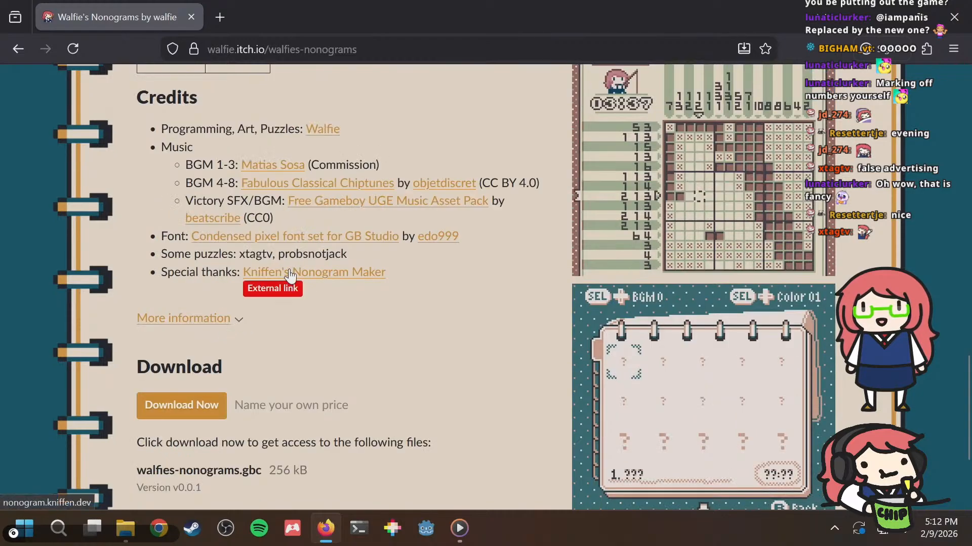
middle_click(285, 278)
left_click(304, 17)
scroll(413, 223, "down", 1)
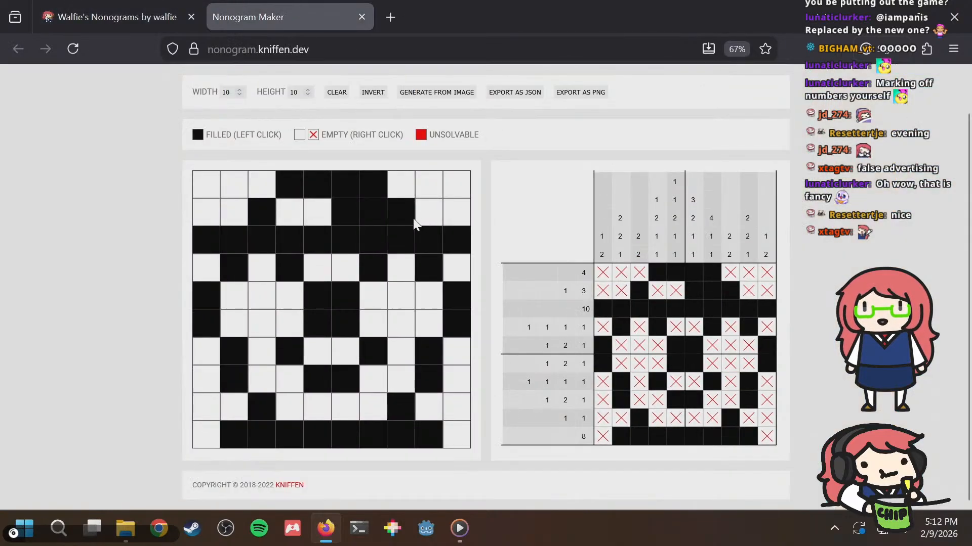
key("ctrl+w")
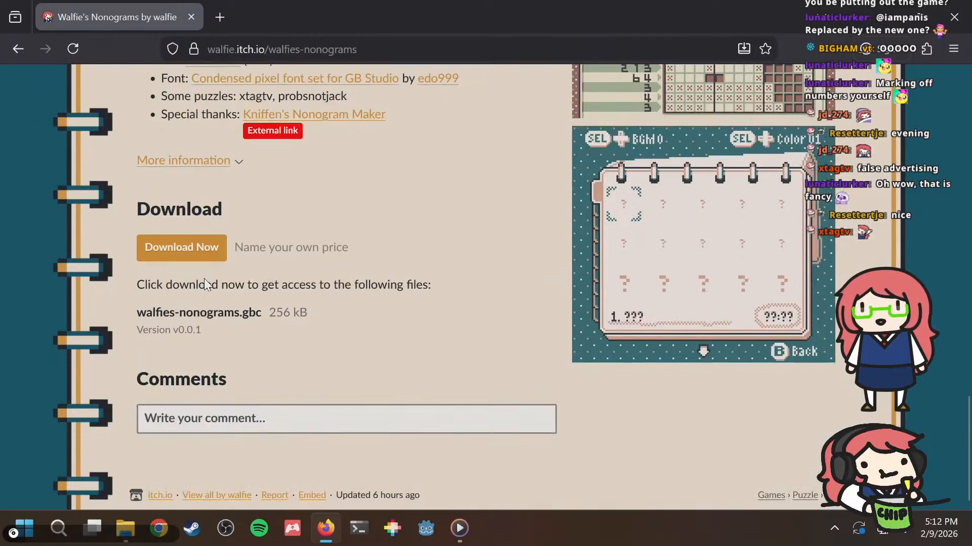
Step: Examine the Download section's pricing option, the walfies-nonograms.gbc file and its version label
left_click_drag(216, 286, 407, 266)
left_click(402, 291)
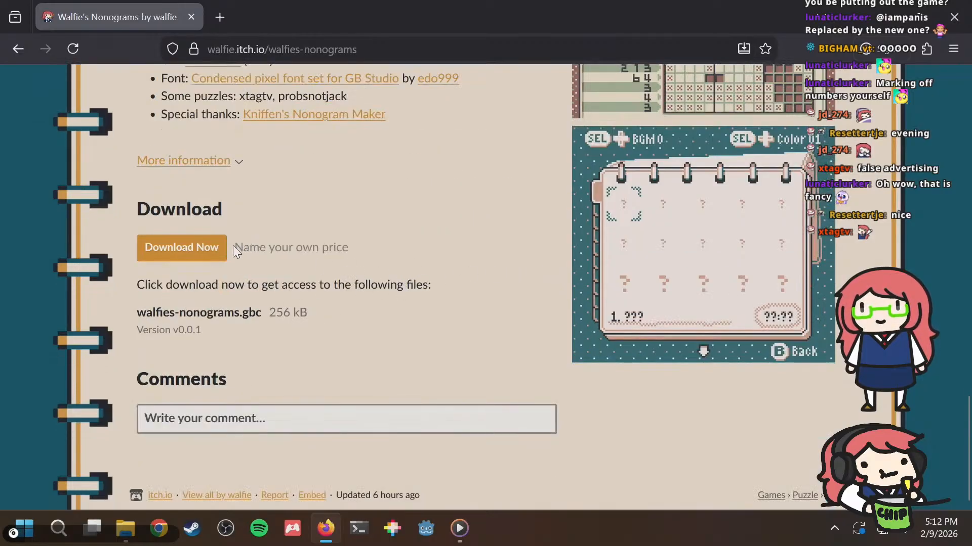
left_click_drag(233, 246, 352, 245)
left_click(353, 246)
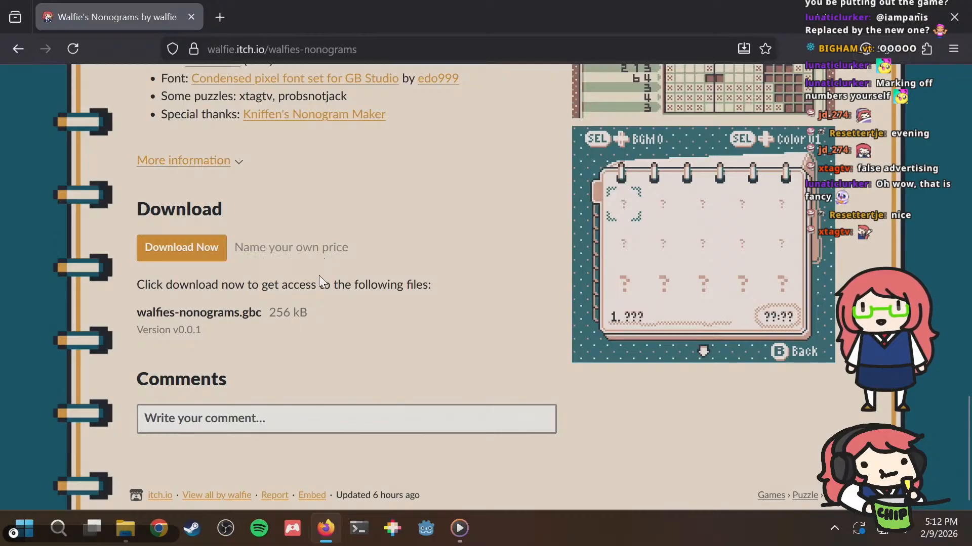
left_click_drag(319, 281, 322, 281)
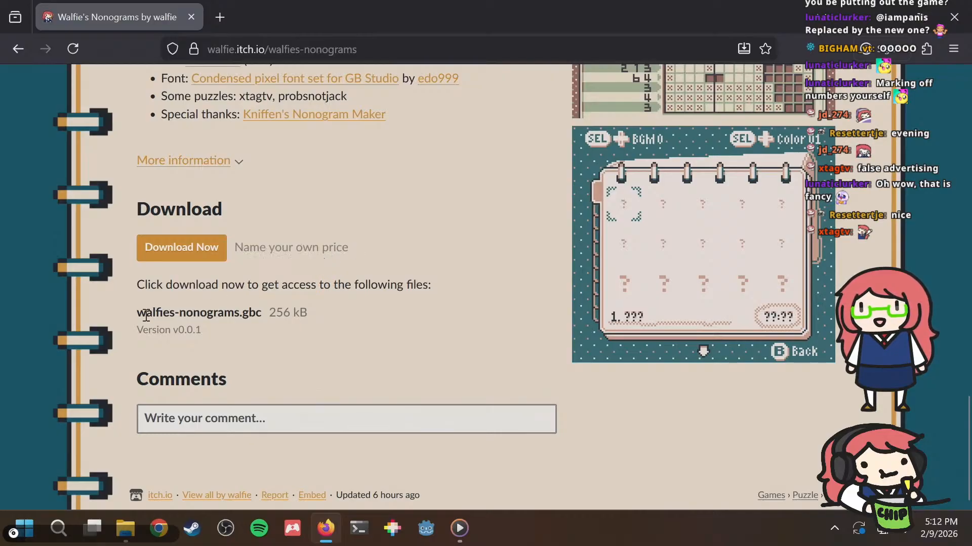
left_click_drag(192, 330, 214, 330)
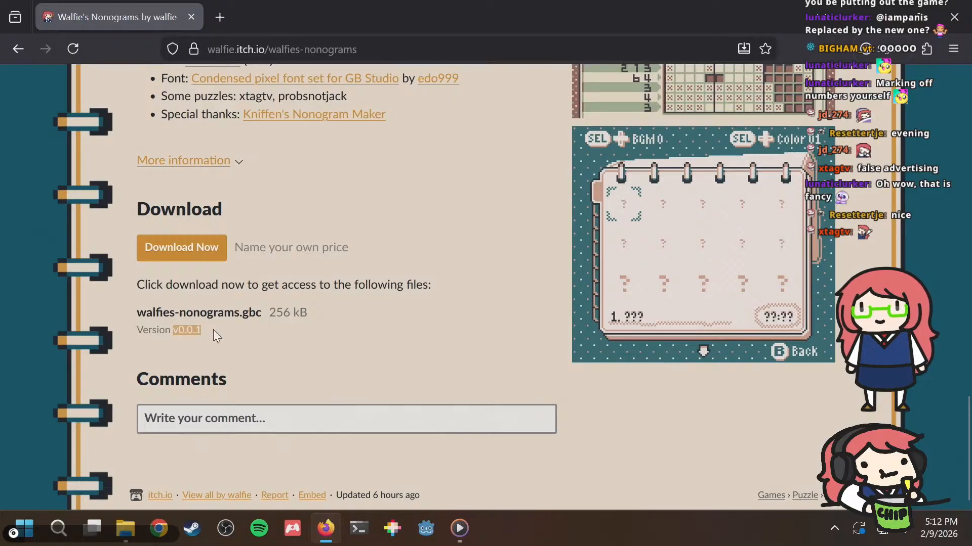
left_click(214, 330)
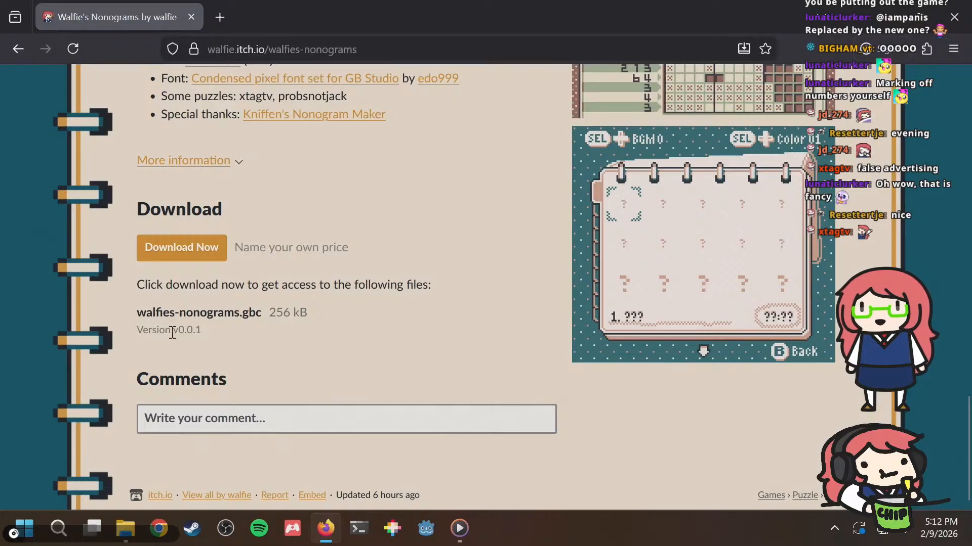
left_click(214, 333)
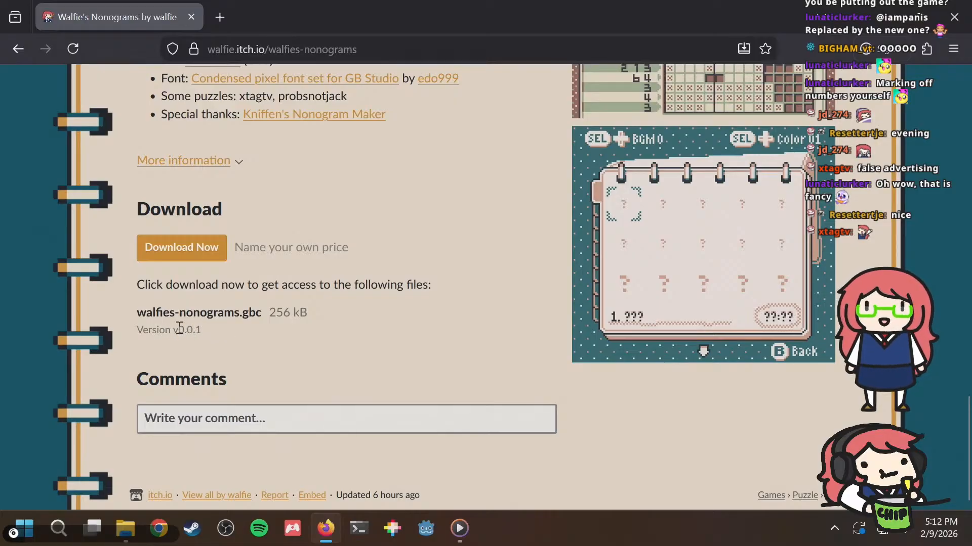
left_click_drag(178, 329, 205, 323)
left_click(206, 330)
left_click(200, 326)
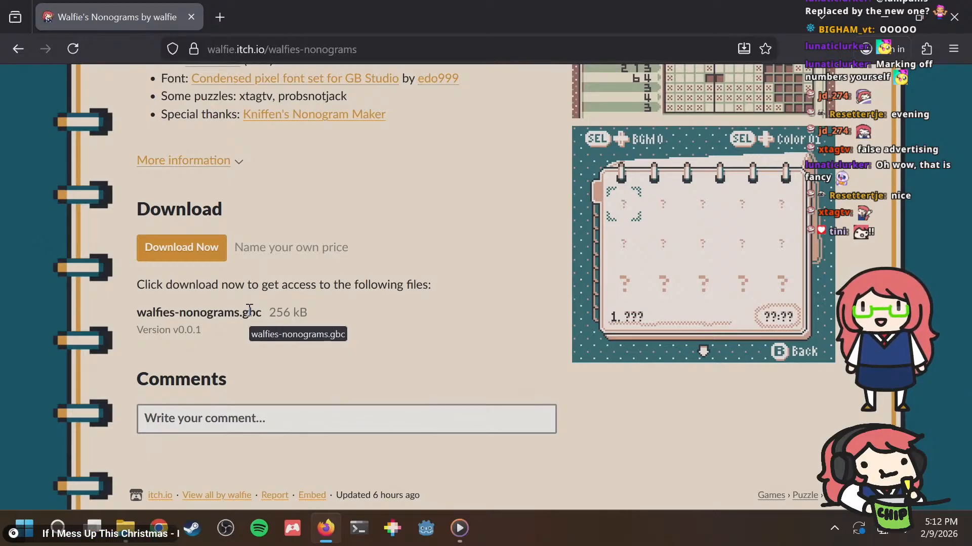
Step: Look over the whole Walfie's Nonograms page again, from the title and embedded game down to the Download section
scroll(533, 317, "up", 10)
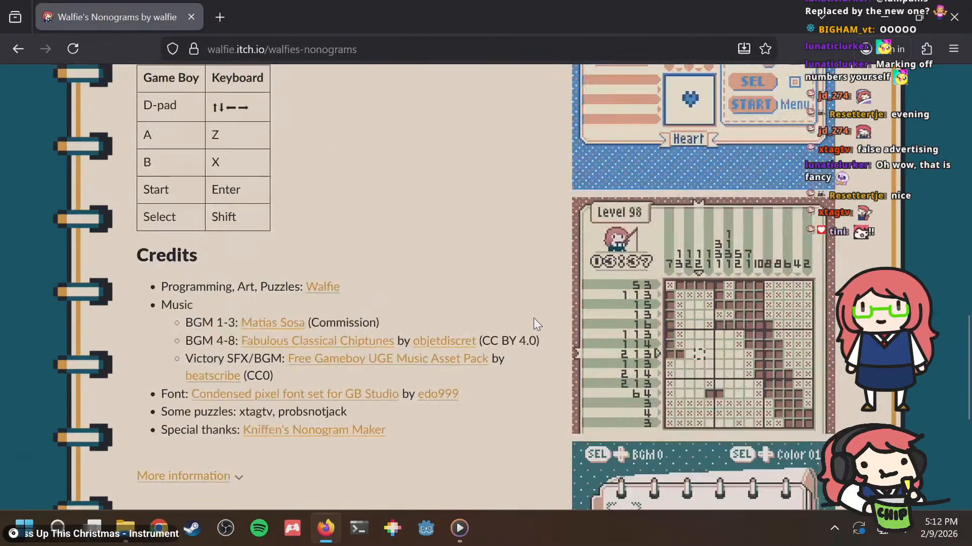
scroll(533, 318, "up", 5)
left_click_drag(337, 278, 348, 277)
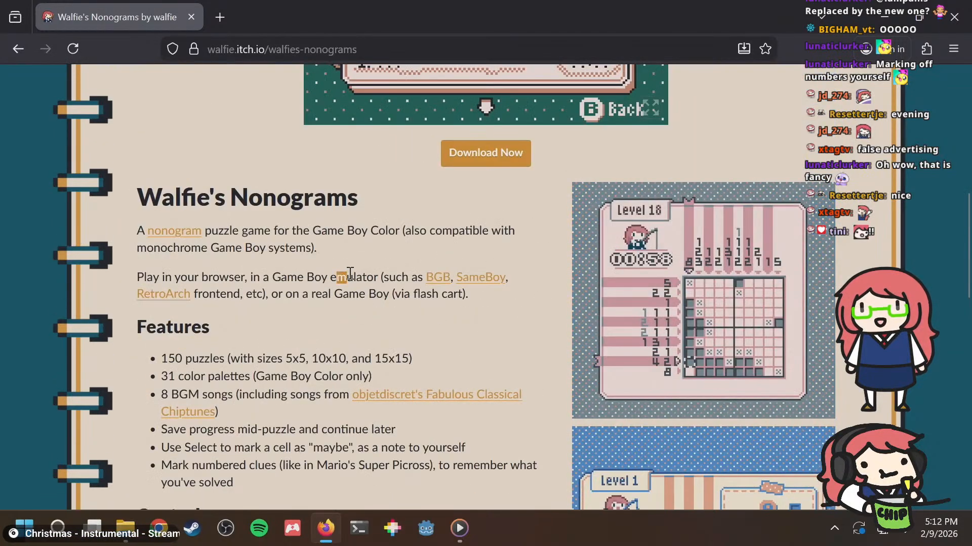
left_click(350, 273)
scroll(350, 273, "up", 8)
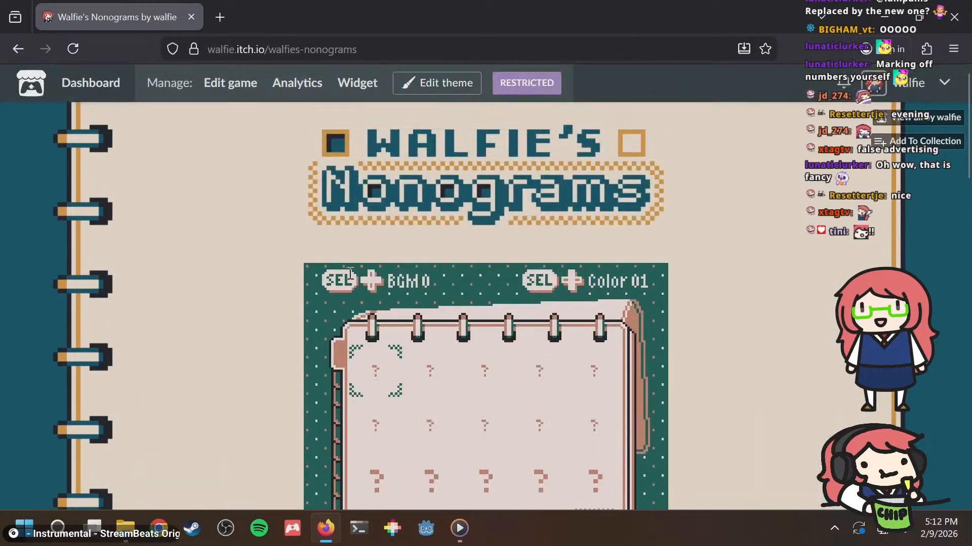
scroll(332, 278, "down", 20)
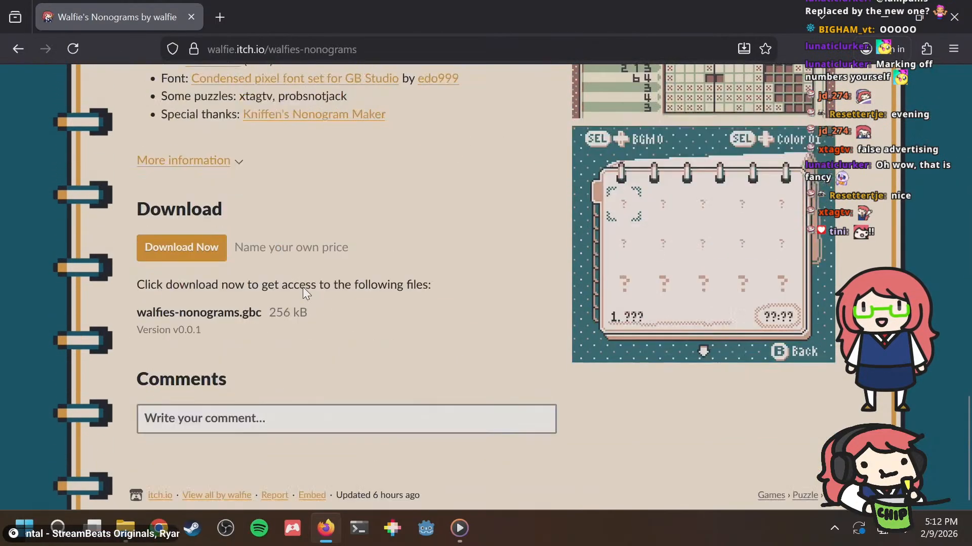
scroll(380, 247, "up", 3)
scroll(375, 269, "down", 3)
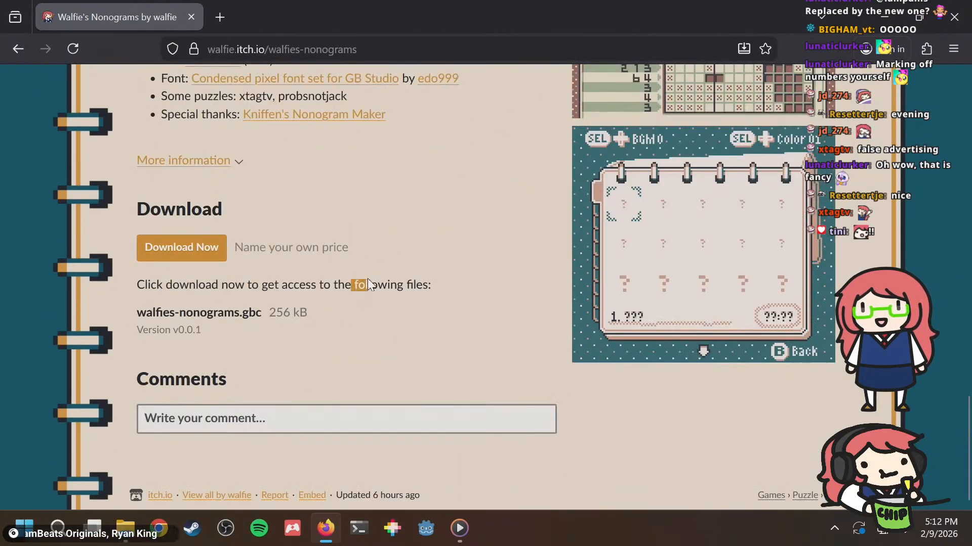
left_click_drag(369, 289, 379, 284)
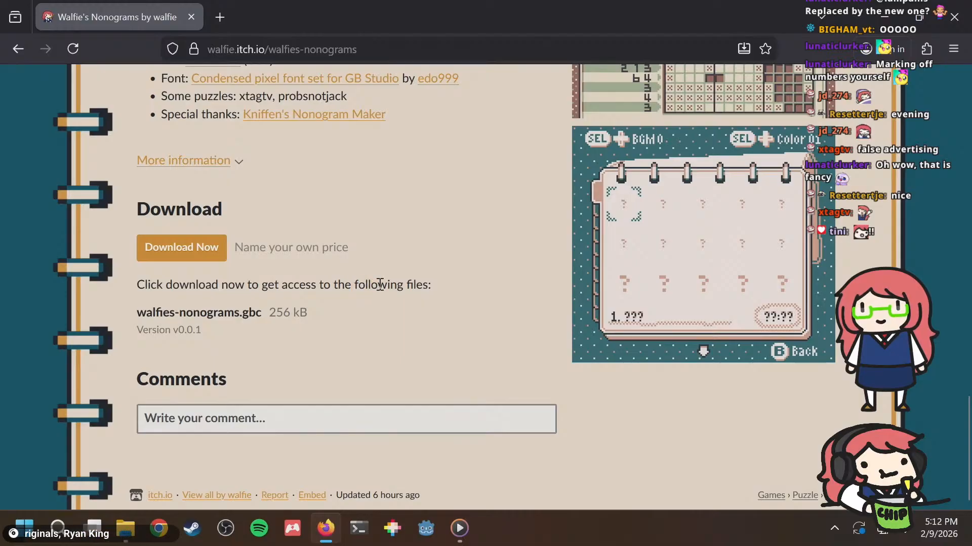
scroll(379, 286, "up", 20)
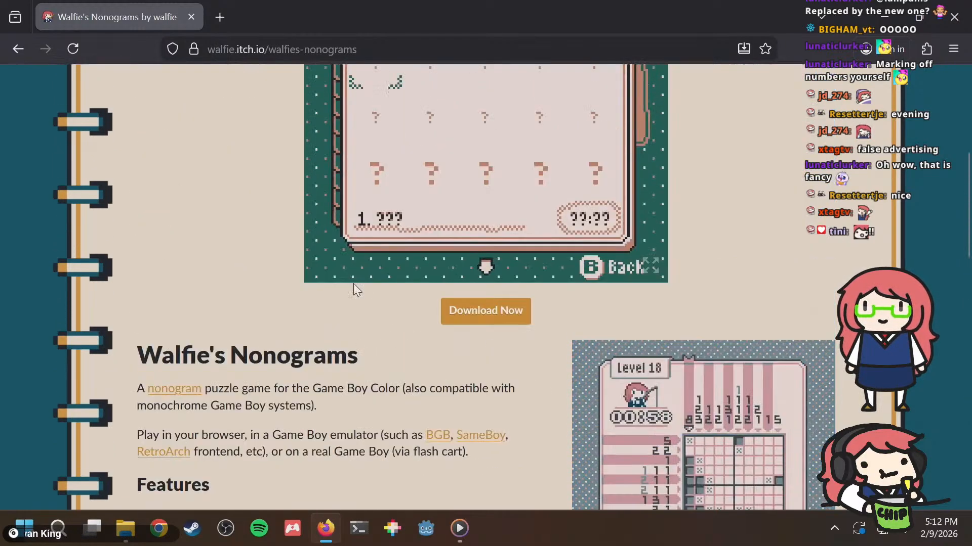
scroll(275, 263, "down", 8)
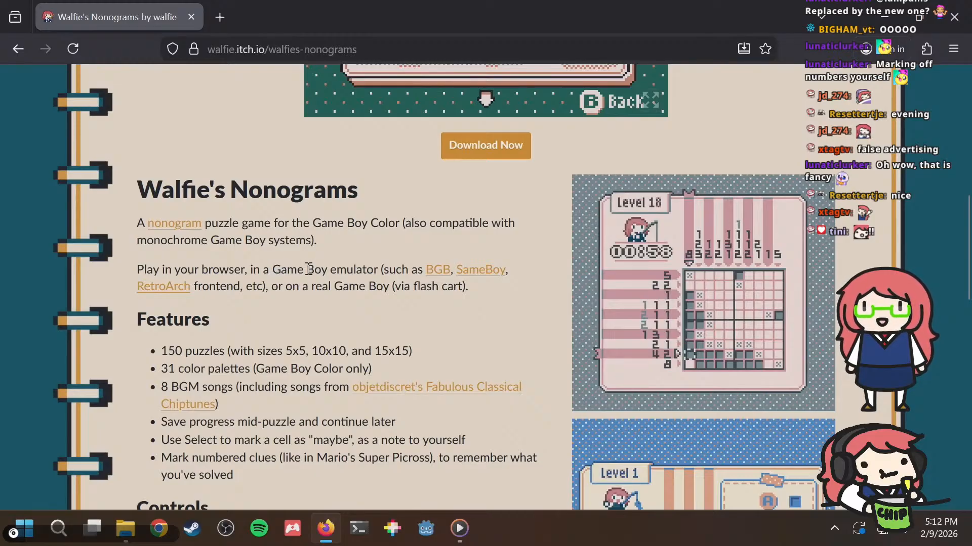
scroll(444, 255, "down", 10)
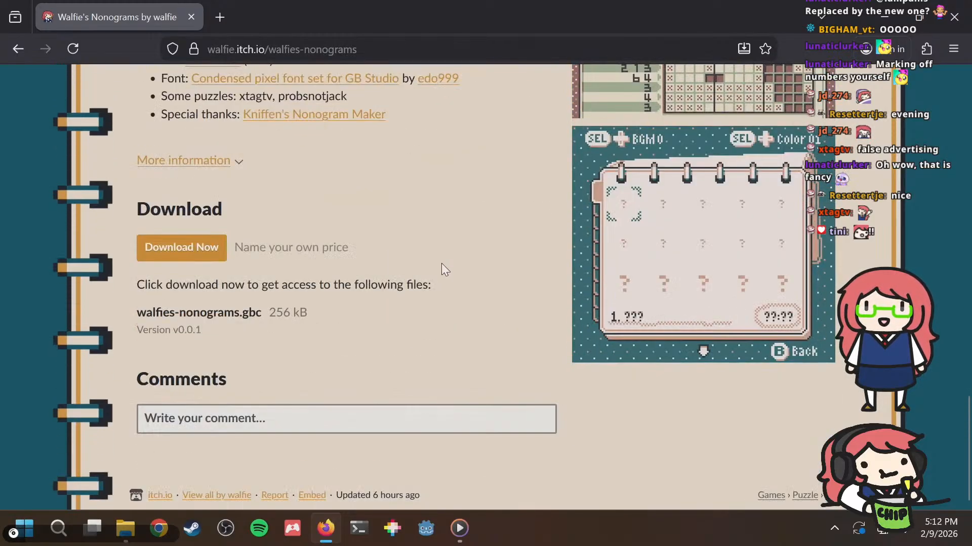
scroll(440, 261, "up", 18)
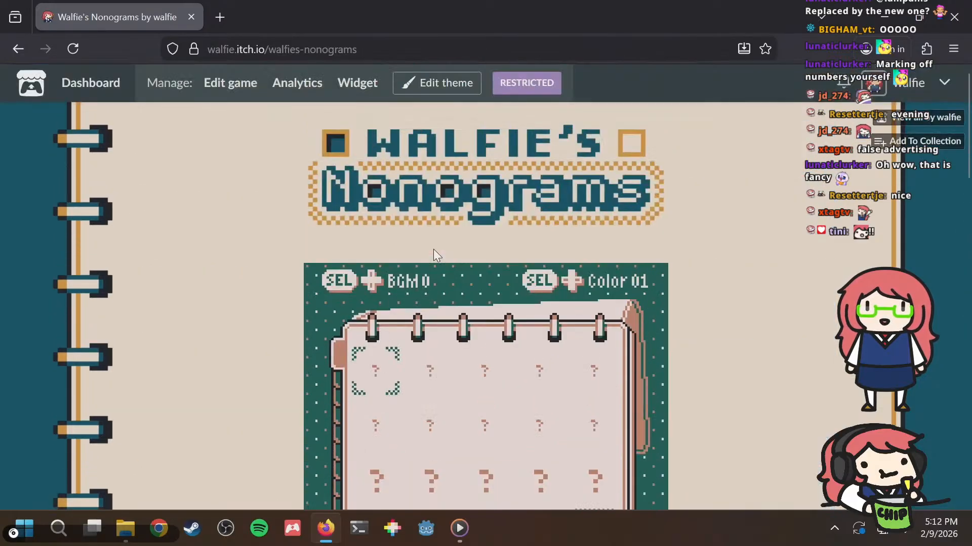
Step: Examine the description's Game Boy Color compatibility and its options for playing in a browser, in an emulator or via flash cart
scroll(263, 243, "down", 8)
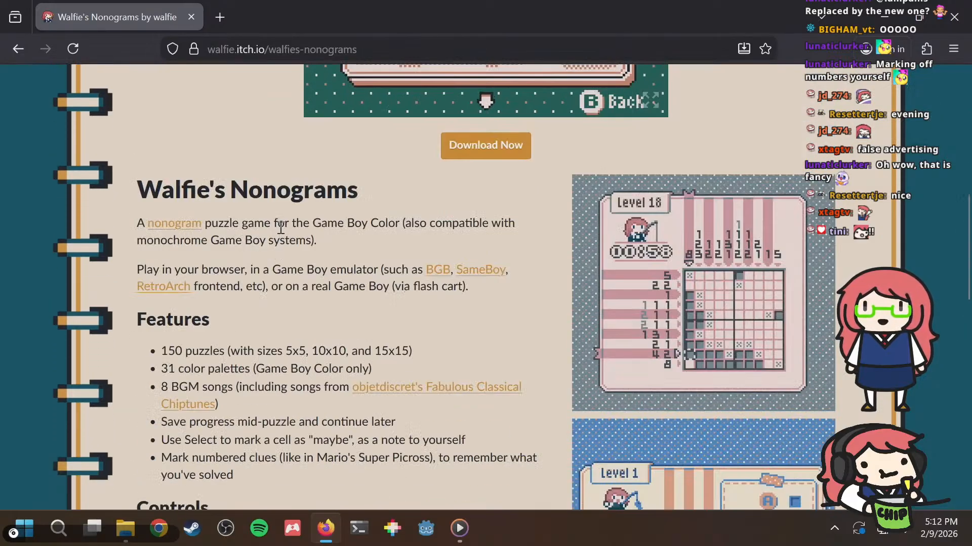
left_click_drag(281, 228, 289, 224)
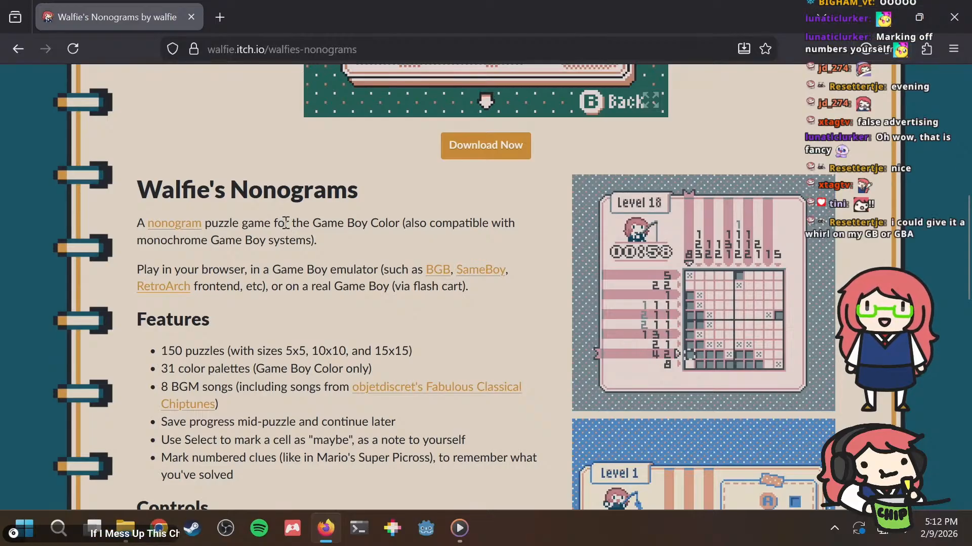
left_click(311, 223)
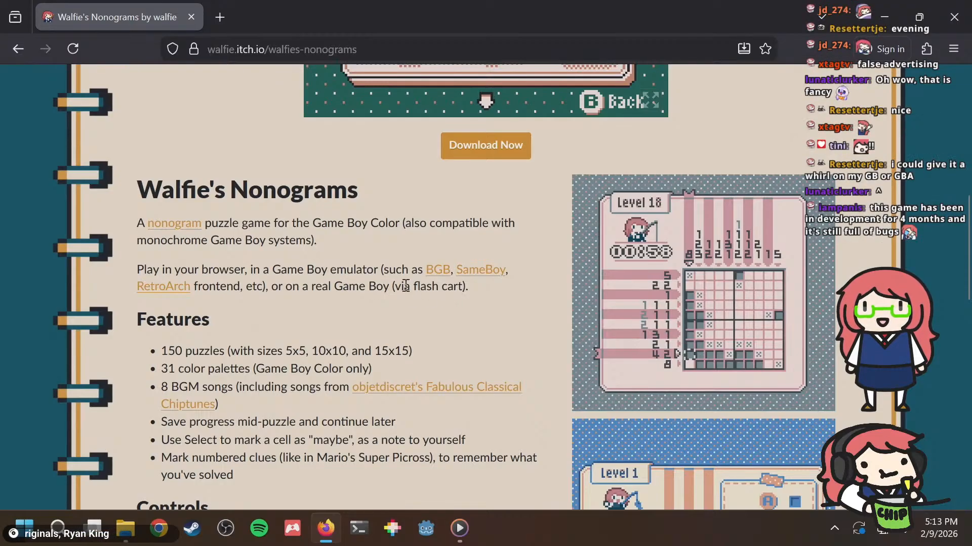
left_click_drag(396, 289, 425, 286)
left_click(453, 288)
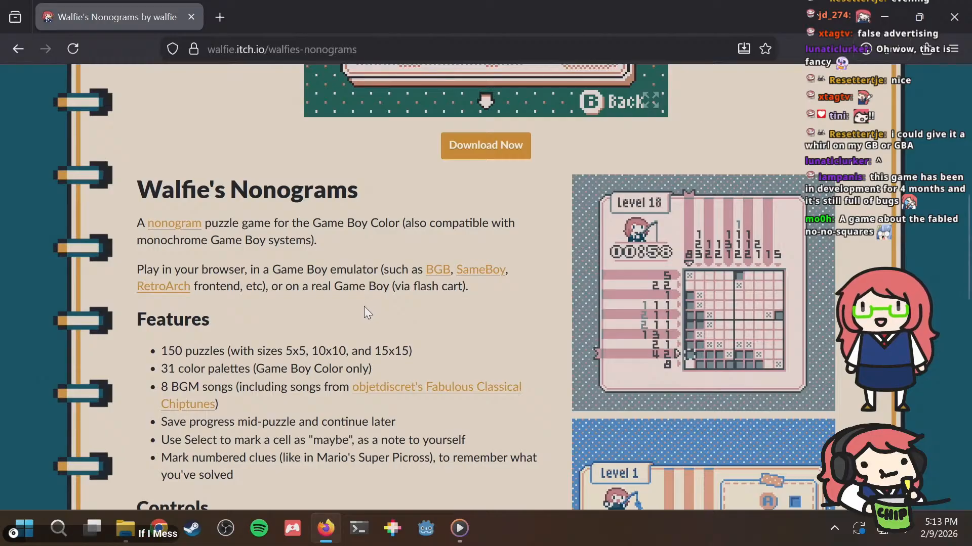
left_click(295, 282)
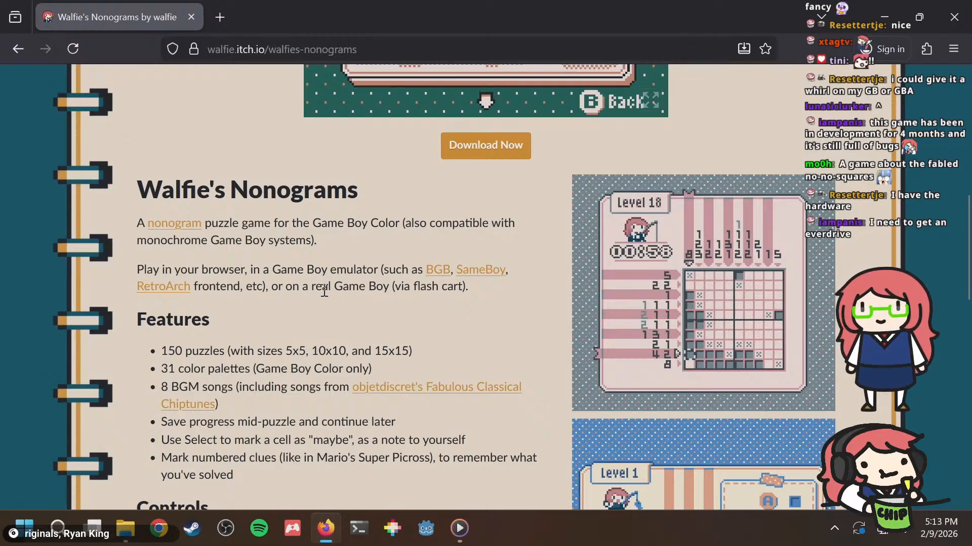
left_click_drag(322, 289, 330, 286)
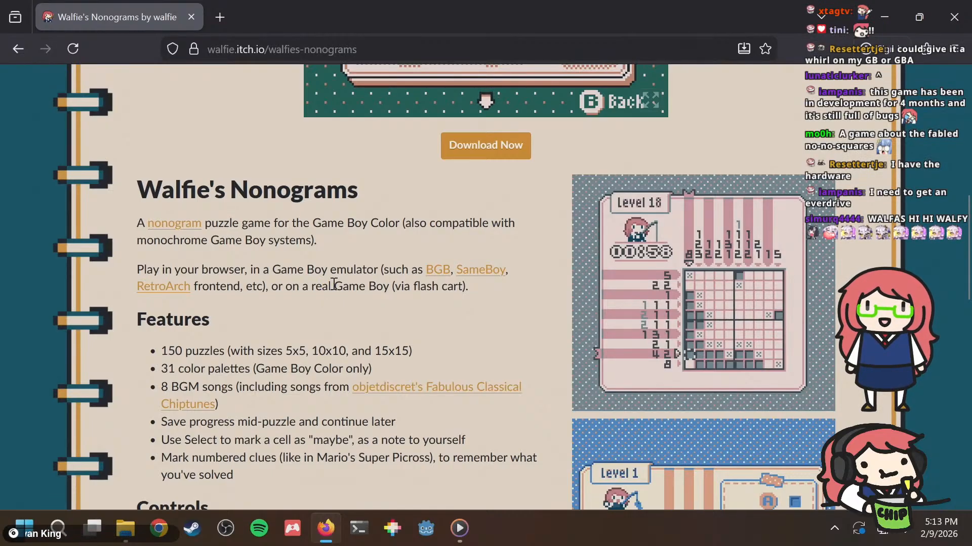
scroll(379, 297, "down", 15)
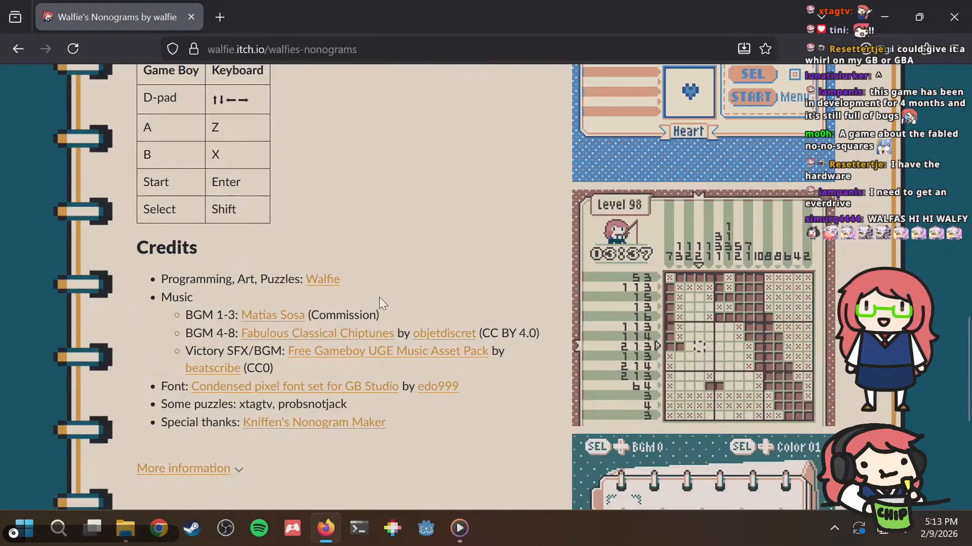
scroll(463, 327, "up", 13)
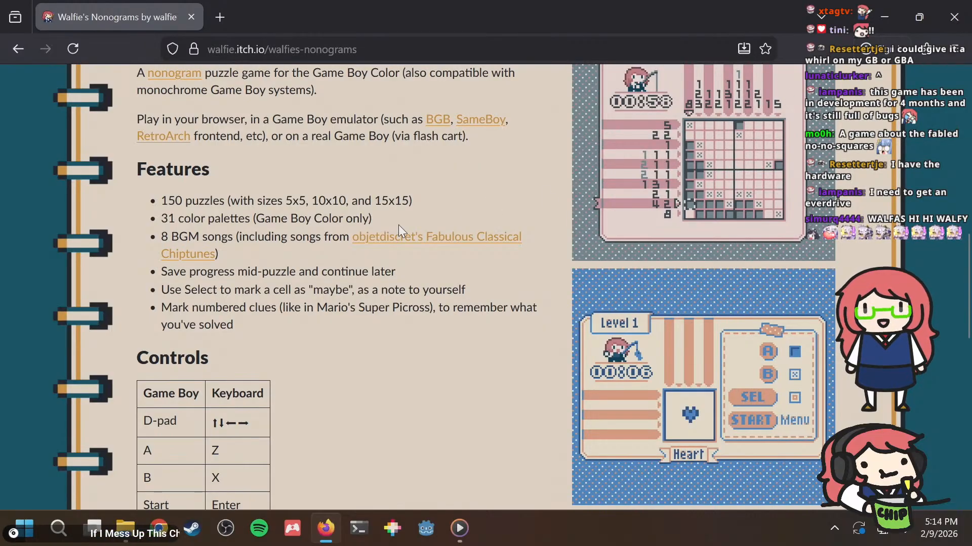
scroll(336, 317, "down", 7)
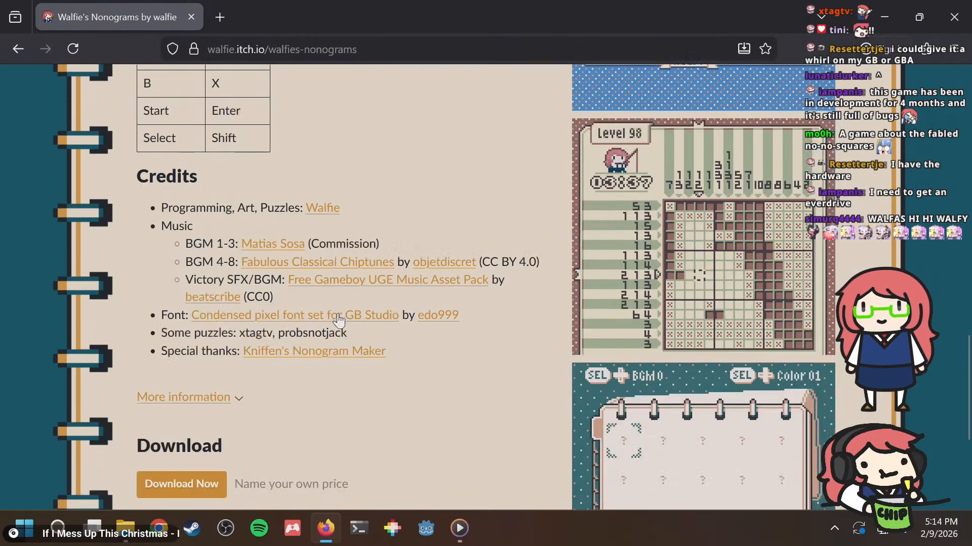
scroll(338, 319, "down", 5)
scroll(339, 309, "up", 15)
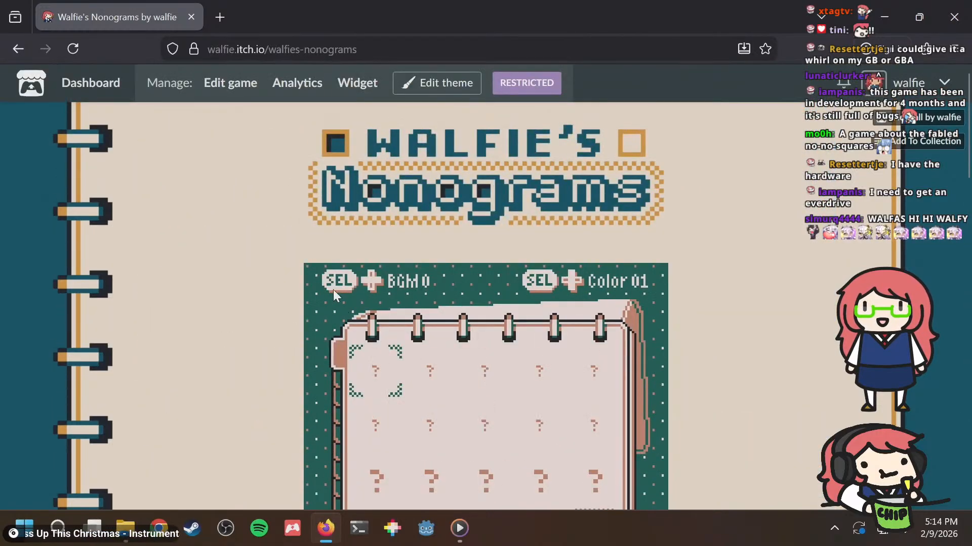
Step: Search the web for "gameboy box art" in a new tab and show the image results
left_click(221, 30)
type("gameboy ")
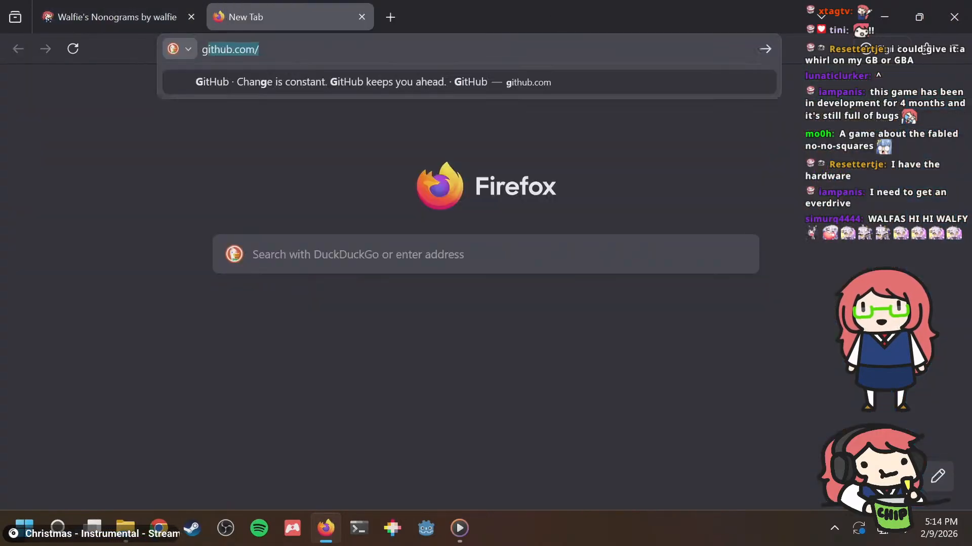
type("box")
key("Down")
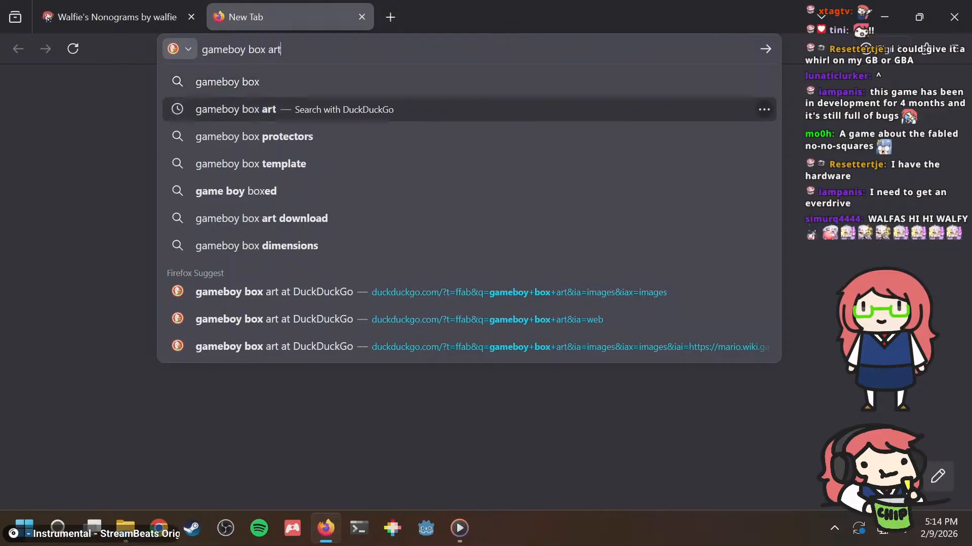
key("Return")
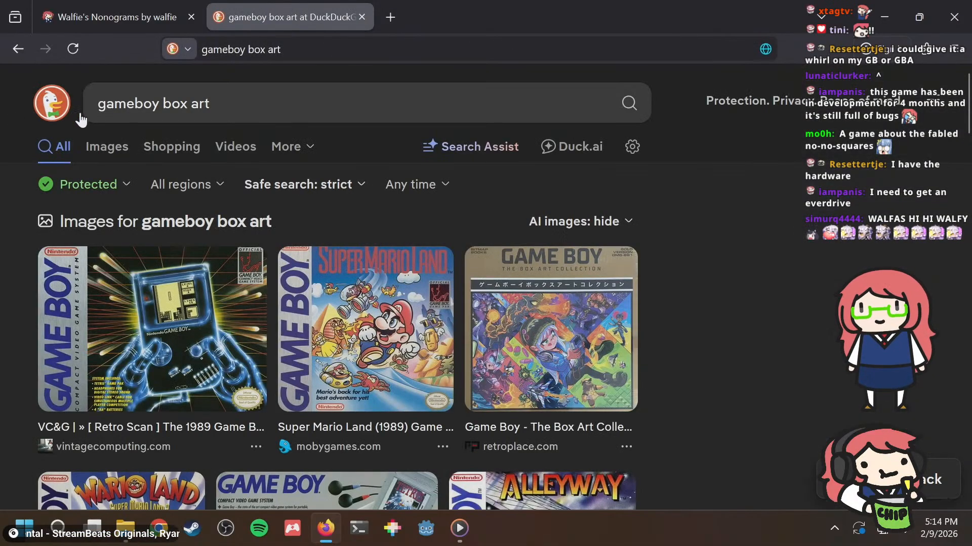
left_click(99, 146)
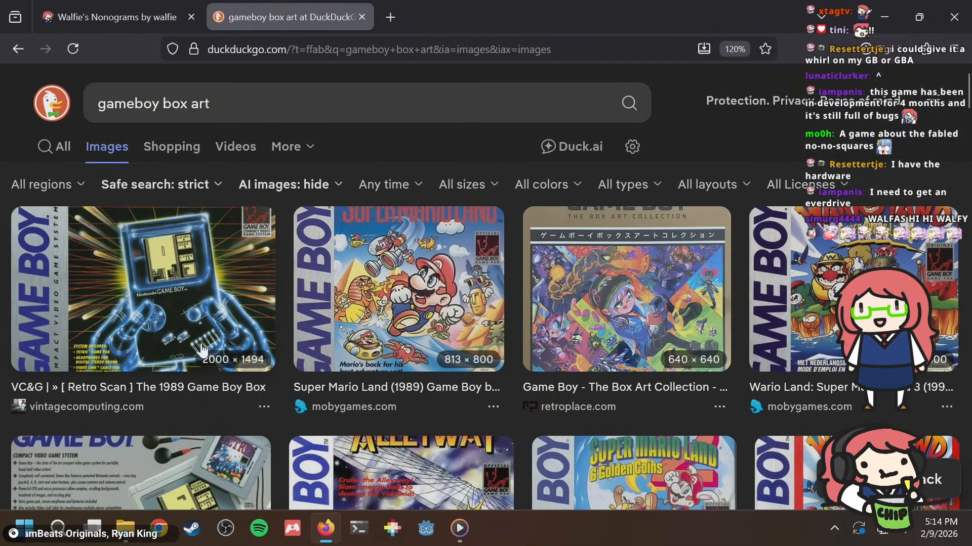
scroll(445, 309, "down", 3)
Step: Check the Walfie's Nonograms page briefly, then return to the box art image results and browse the covers
left_click(165, 17)
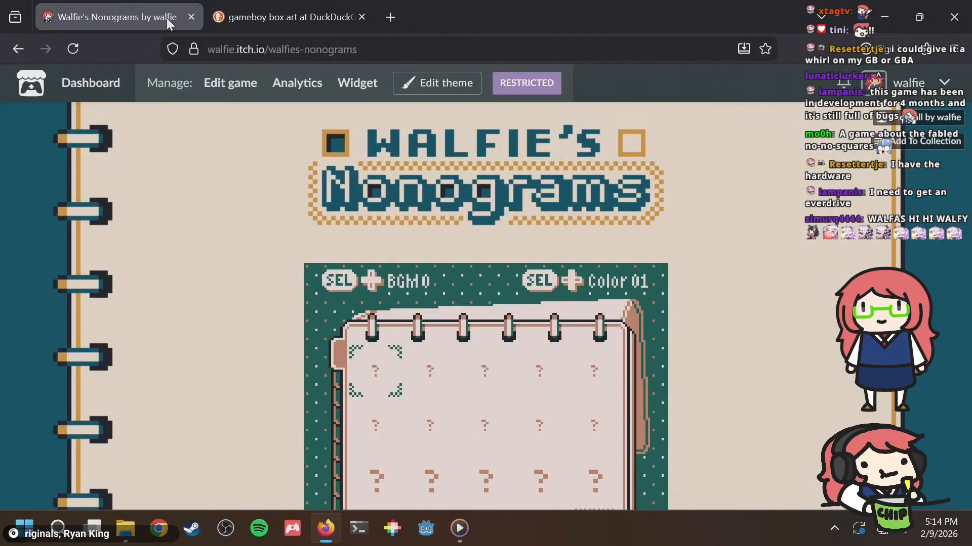
scroll(506, 251, "down", 5)
left_click(286, 18)
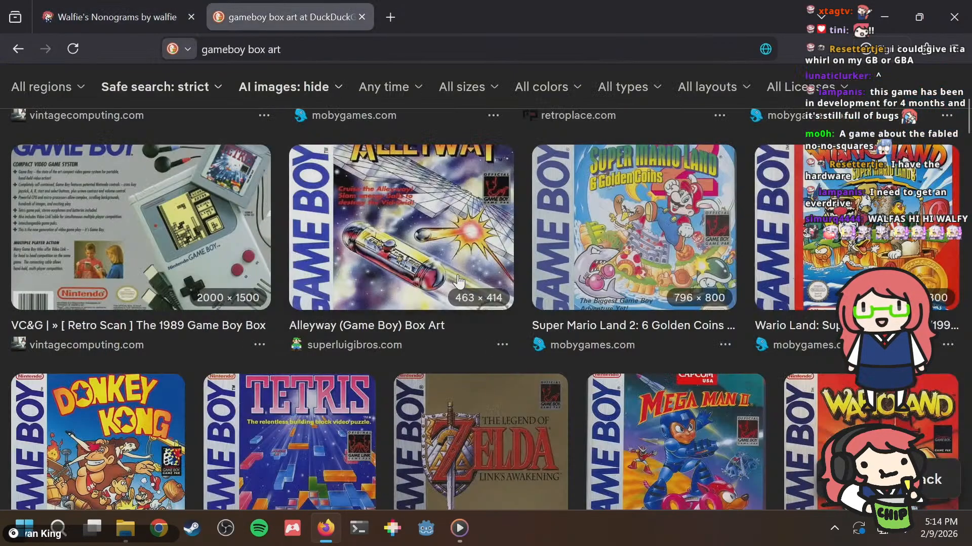
scroll(458, 282, "down", 5)
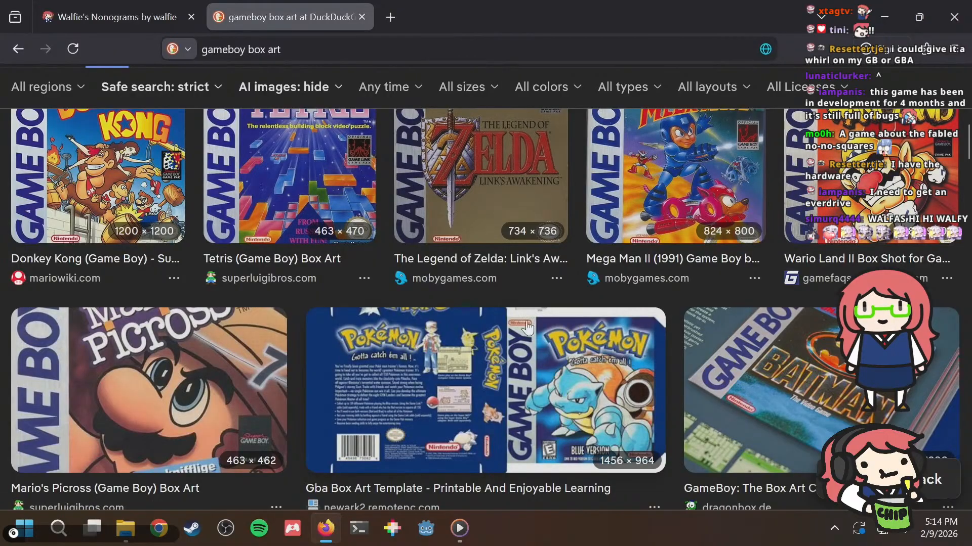
scroll(596, 283, "down", 5)
scroll(596, 283, "down", 2)
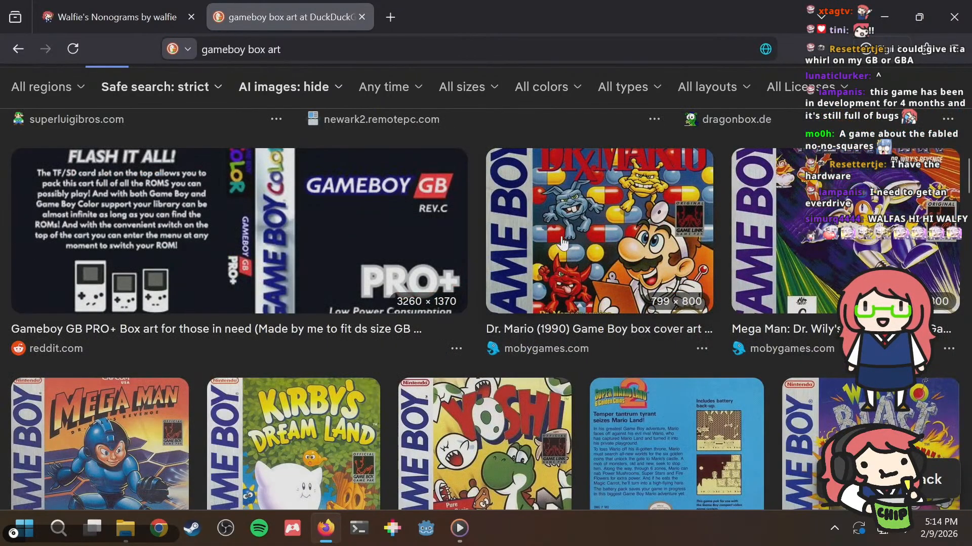
scroll(420, 284, "down", 8)
scroll(61, 350, "up", 8)
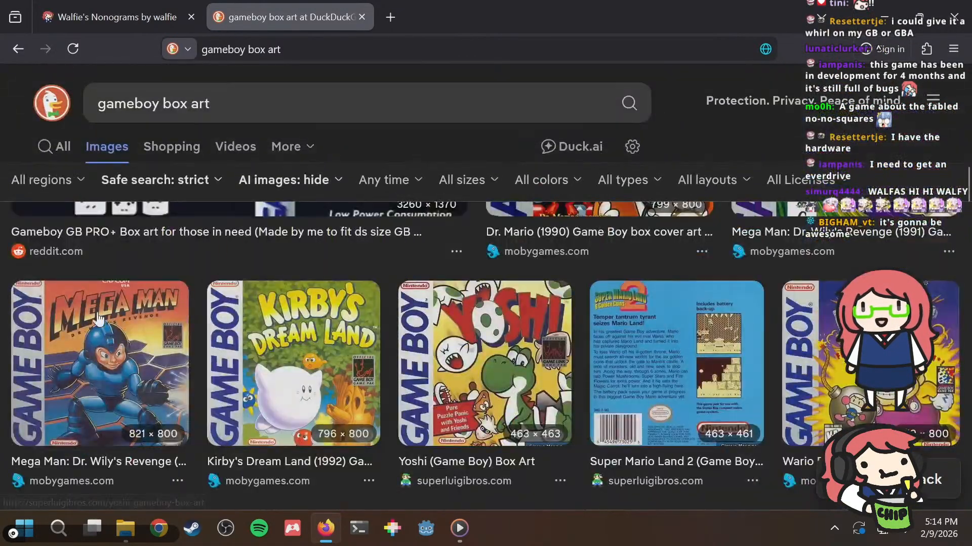
Step: Preview the Mega Man: Dr. Wily's Revenge Game Boy box cover from the image results
left_click(61, 350)
scroll(293, 278, "down", 3)
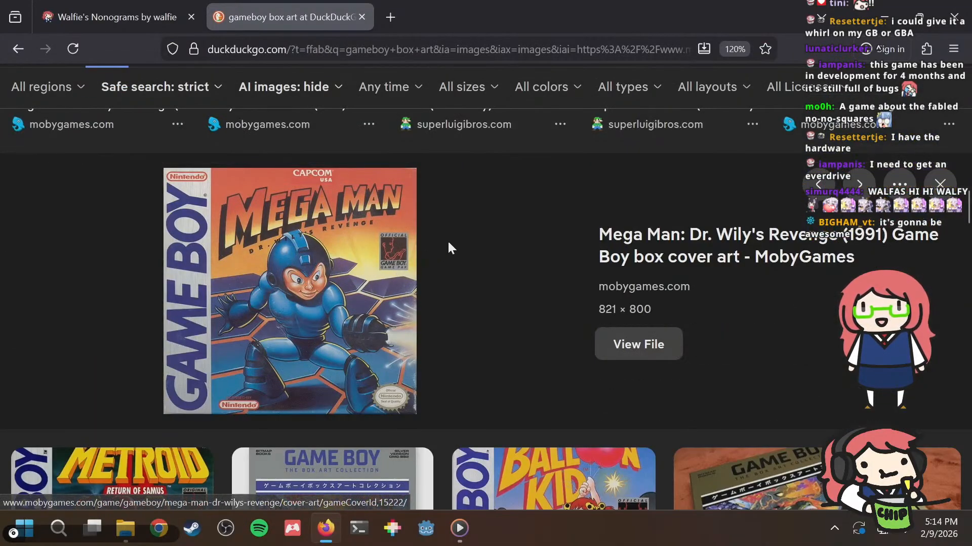
scroll(484, 236, "down", 2)
scroll(484, 237, "up", 2)
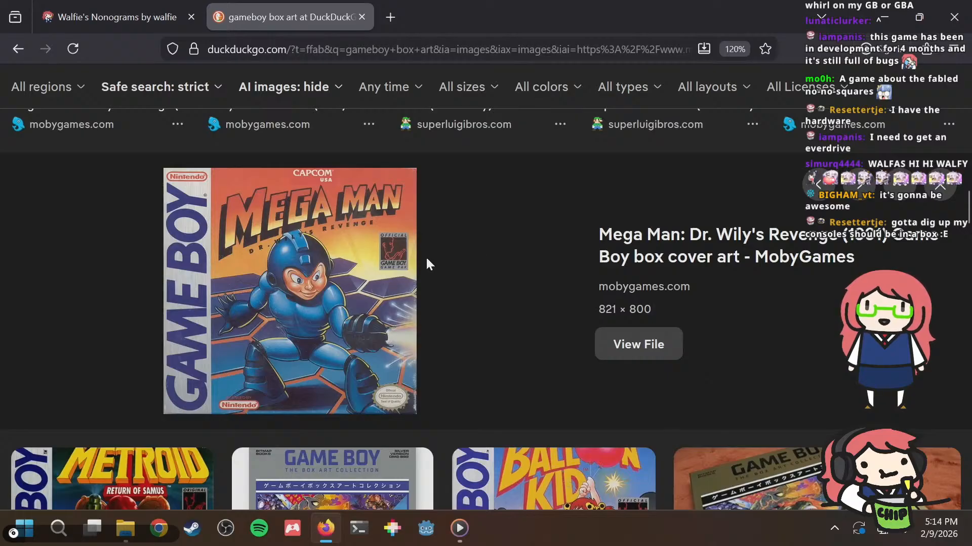
Step: Browse more Game Boy covers around the Mega Man preview and preview the Kirby's Dream Land box cover
scroll(487, 247, "down", 5)
scroll(488, 247, "down", 2)
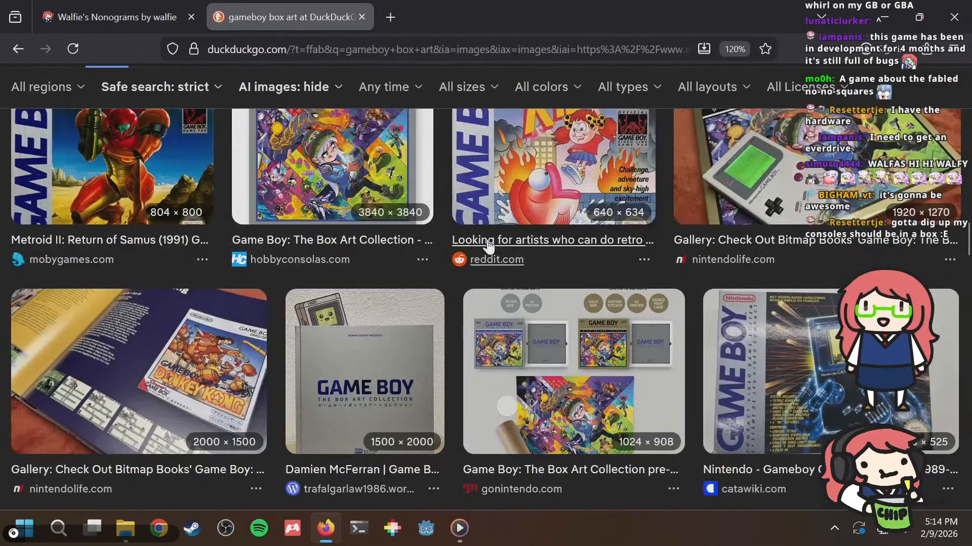
scroll(487, 246, "up", 8)
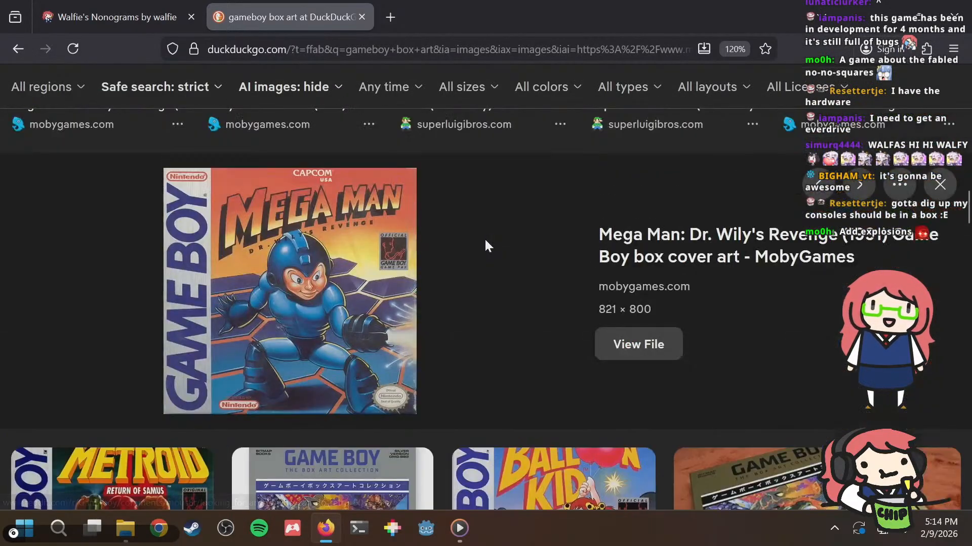
scroll(484, 243, "up", 4)
scroll(484, 242, "up", 3)
scroll(484, 242, "down", 3)
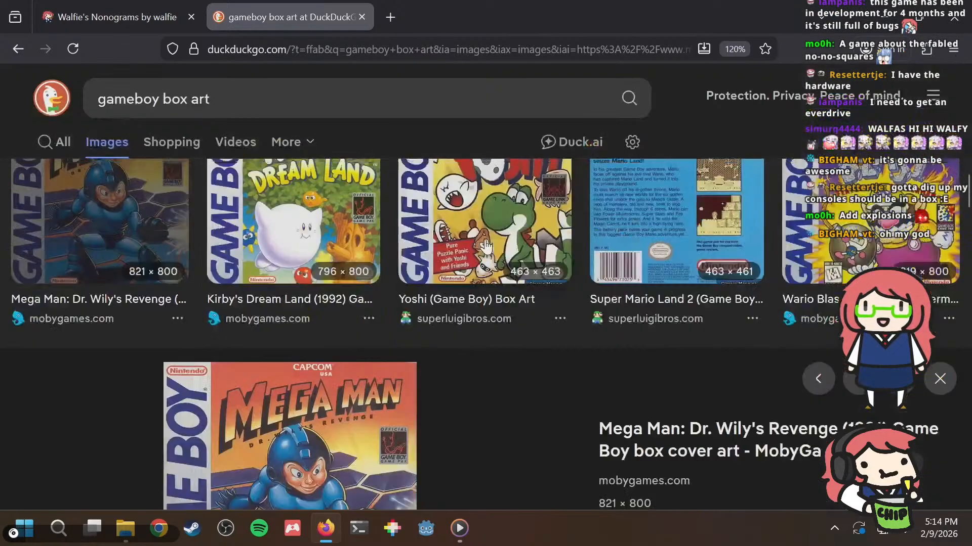
scroll(281, 303, "up", 3)
left_click(288, 359)
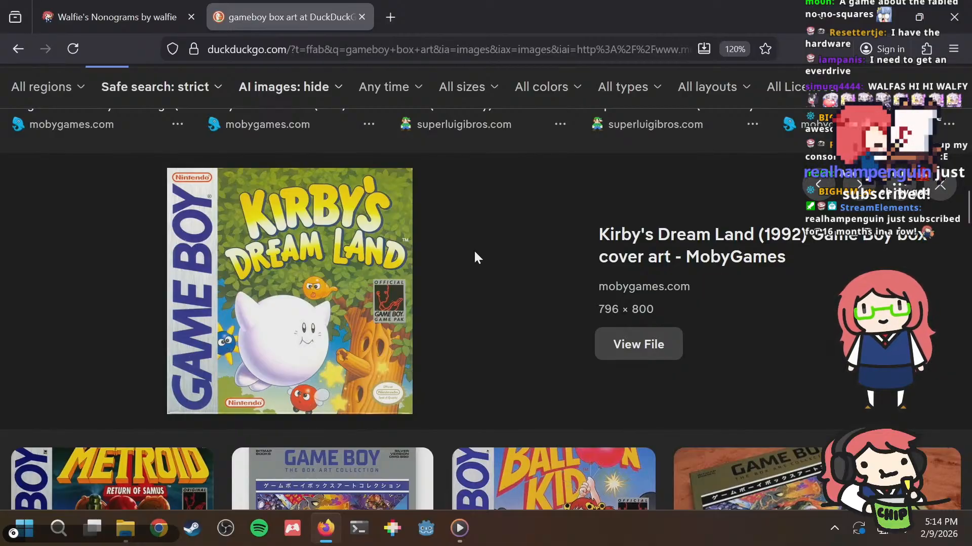
Step: Browse further through the Game Boy box art results and preview the Mario's Picross box back cover
scroll(473, 250, "down", 10)
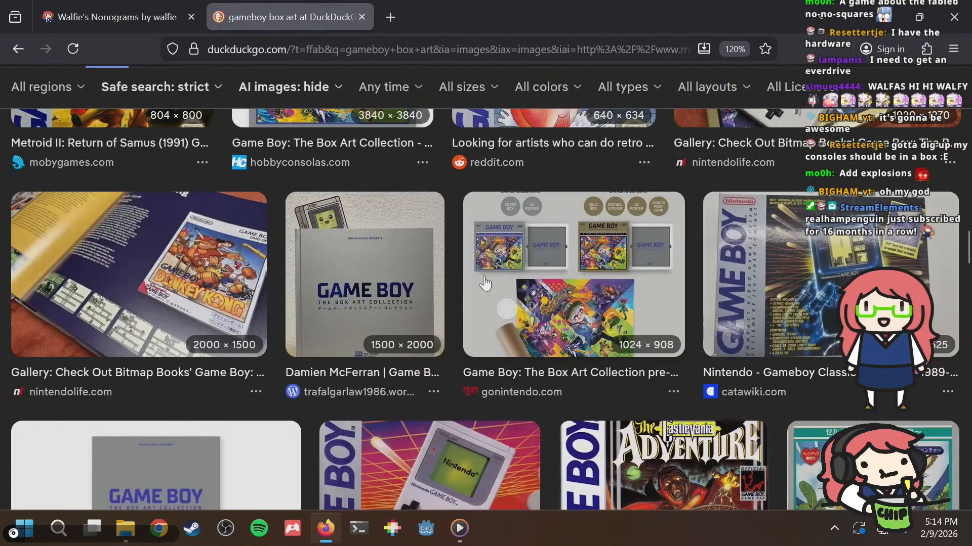
scroll(645, 290, "down", 3)
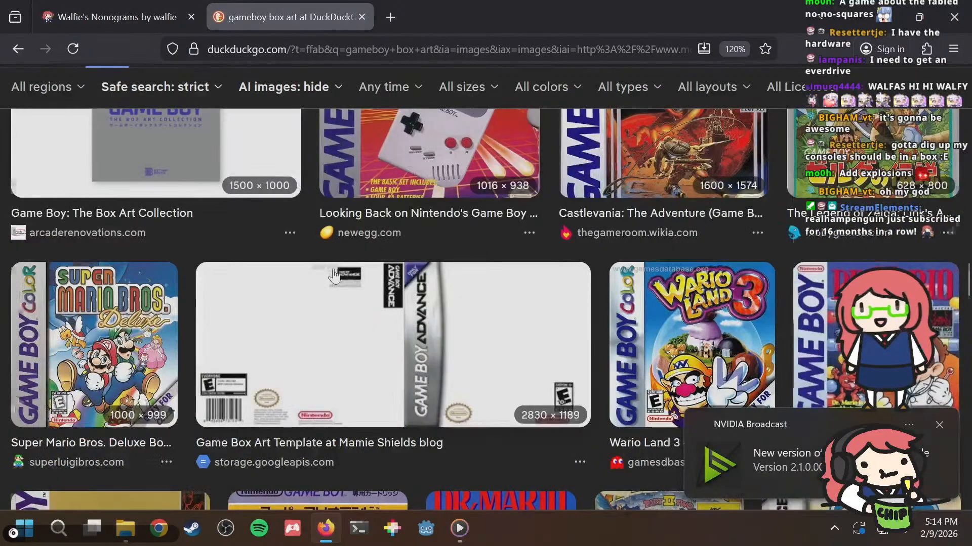
scroll(334, 275, "down", 4)
scroll(333, 276, "down", 7)
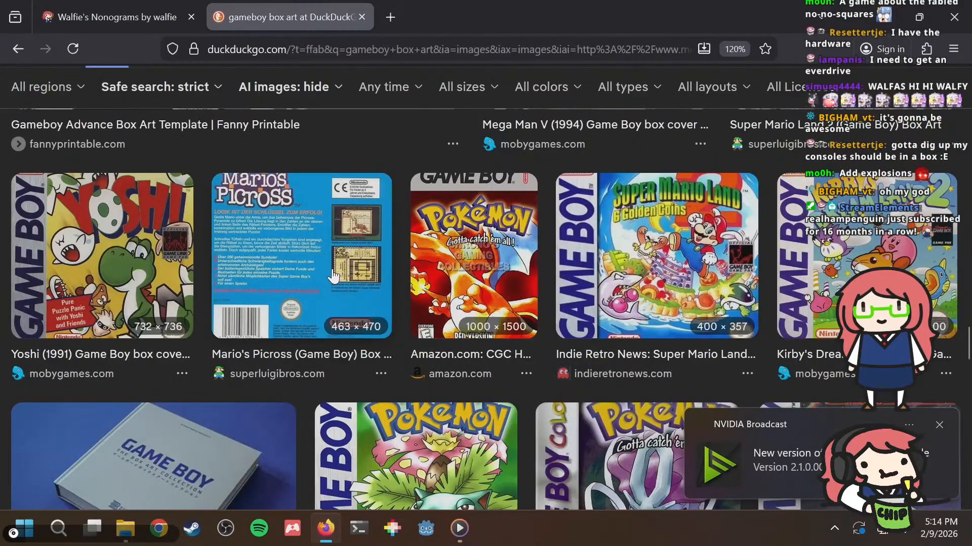
left_click(310, 258)
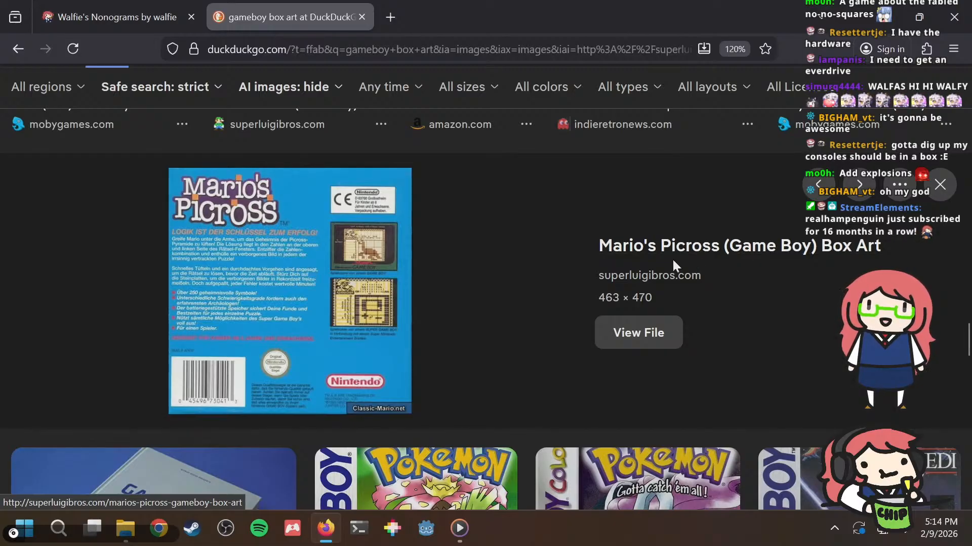
Step: Open the superluigibros.com source page for Mario's Picross, view its front and back covers, and close the page
left_click(278, 260)
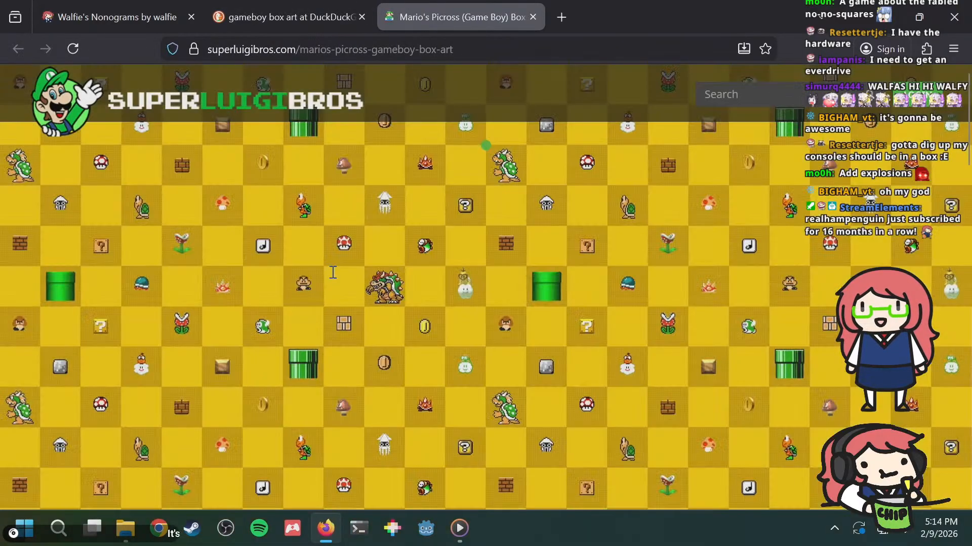
scroll(334, 268, "down", 8)
scroll(340, 264, "down", 8)
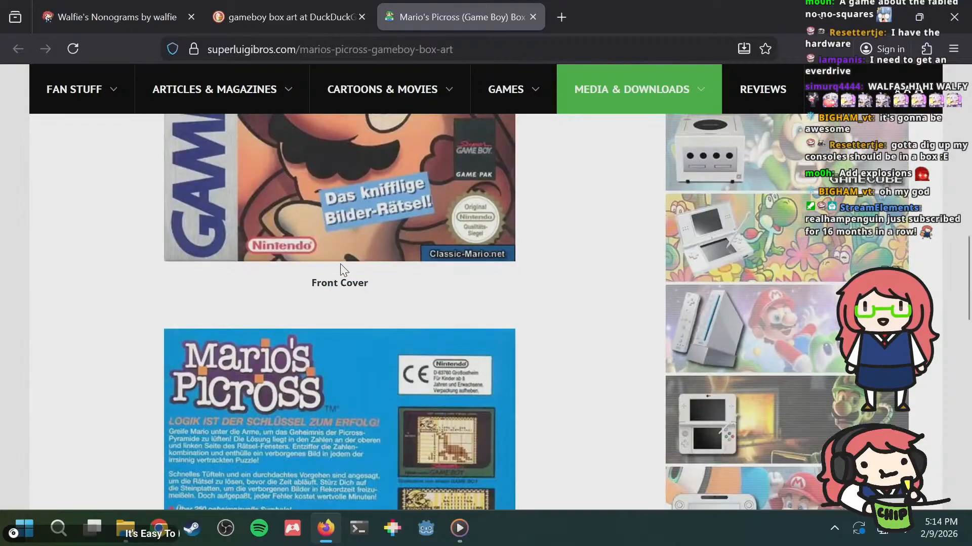
scroll(338, 259, "up", 5)
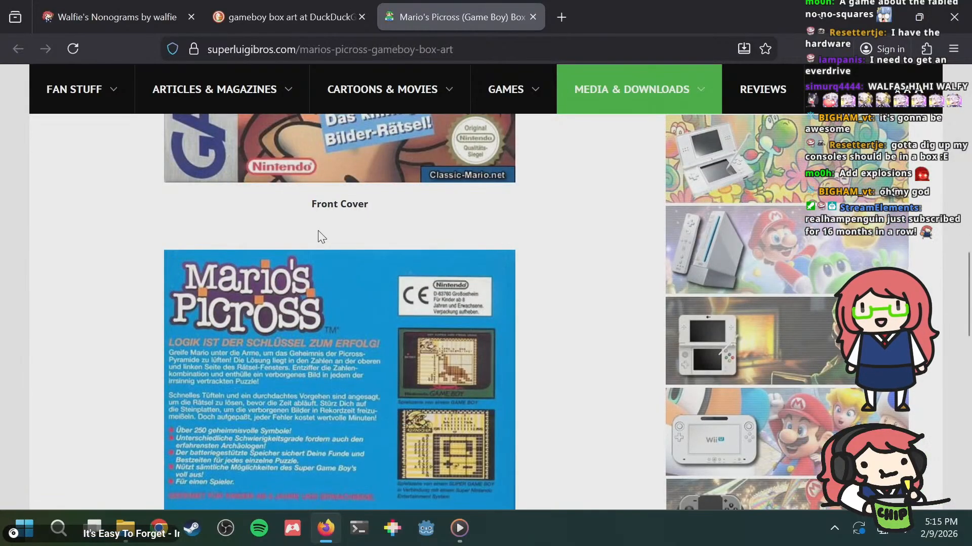
scroll(319, 232, "down", 5)
key("ctrl+w")
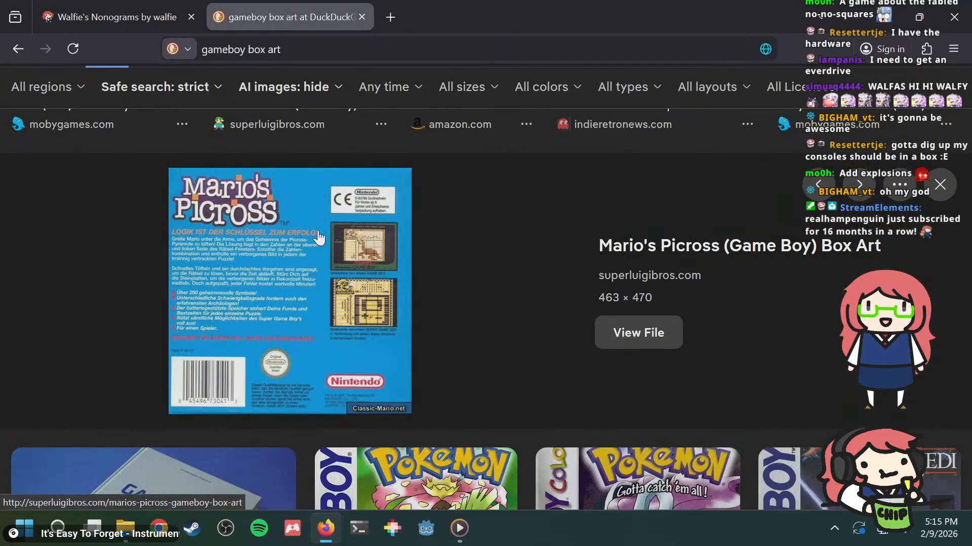
Step: Close the box art search results and look over the Walfie's Nonograms itch.io page down to its download and comments sections
key("ctrl+w")
scroll(238, 218, "down", 5)
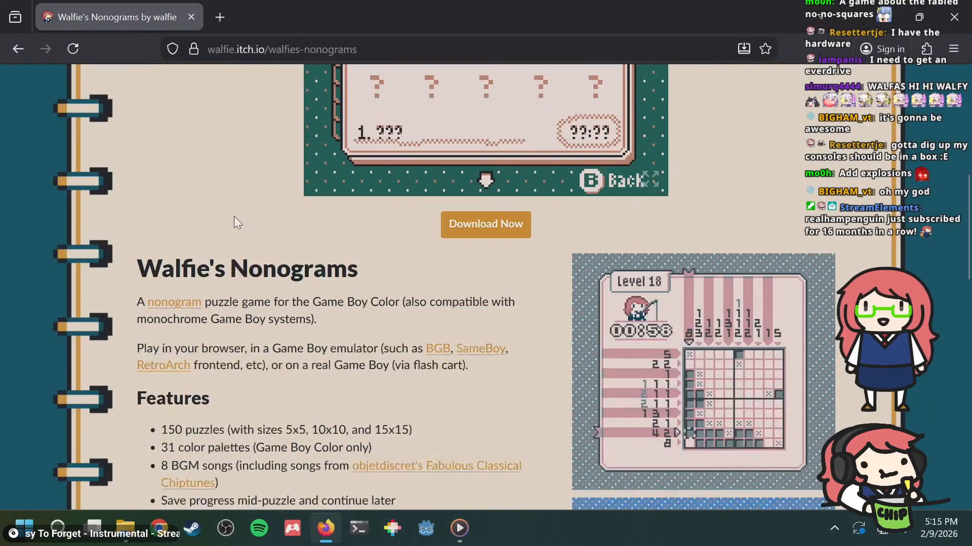
scroll(234, 213, "down", 10)
scroll(491, 244, "up", 9)
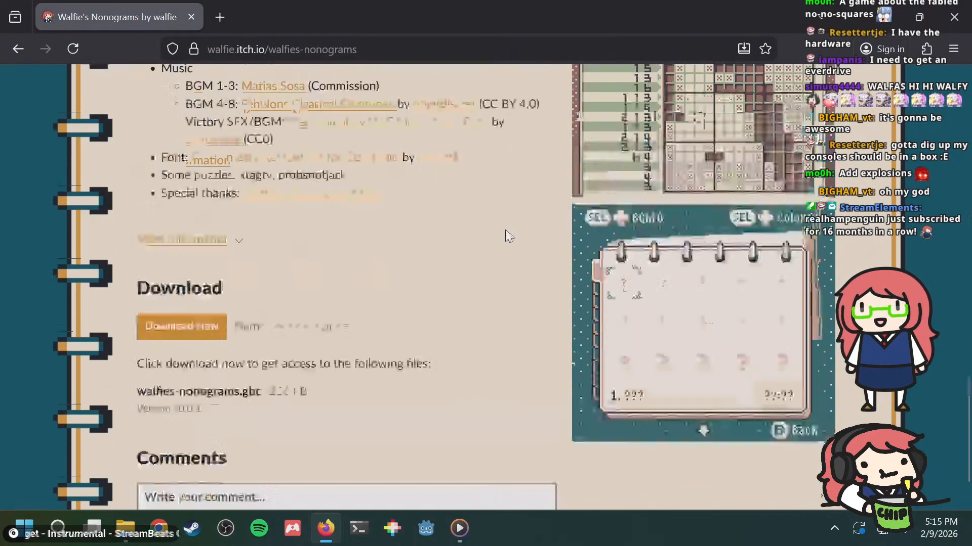
Step: Switch to Media Player, replay the walfies-nonograms trailer from the beginning, and close the player
key("alt+Tab")
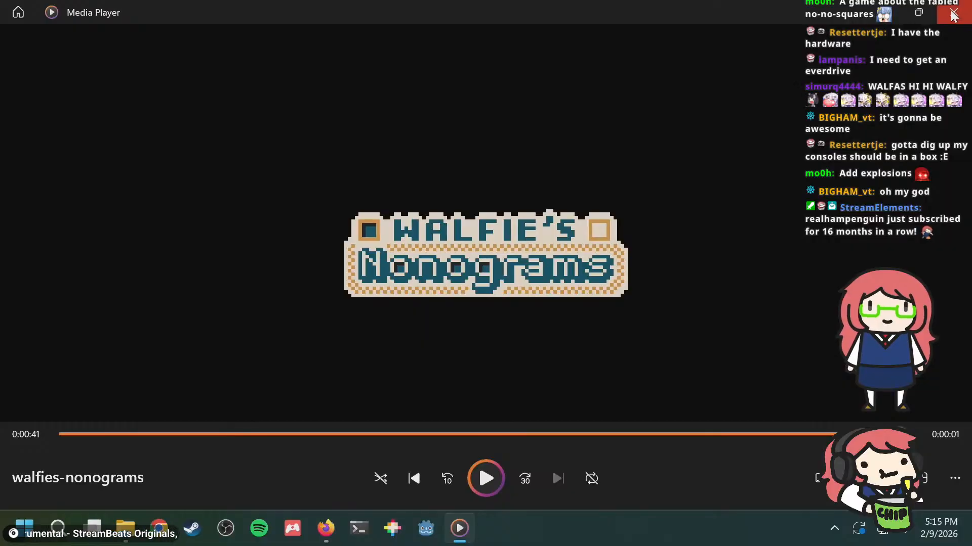
left_click(487, 485)
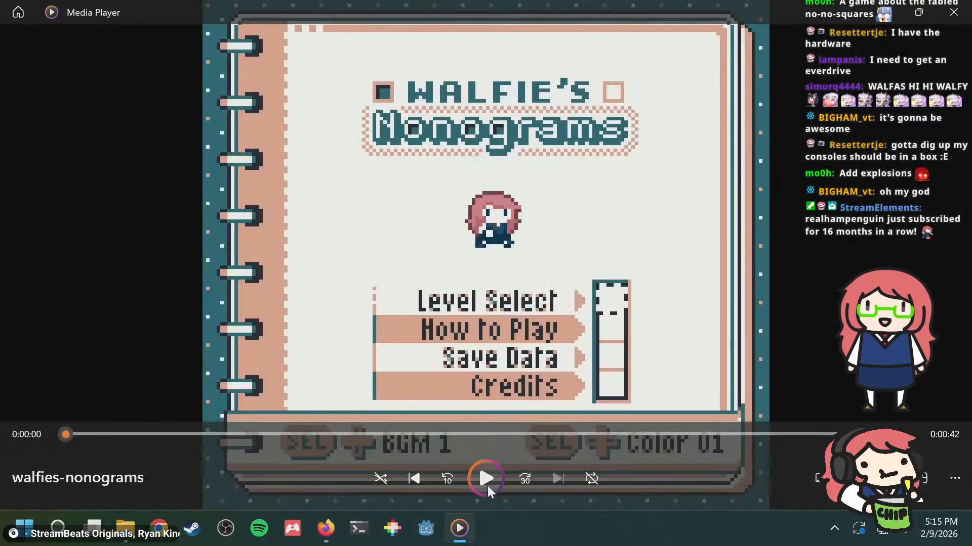
left_click(490, 485)
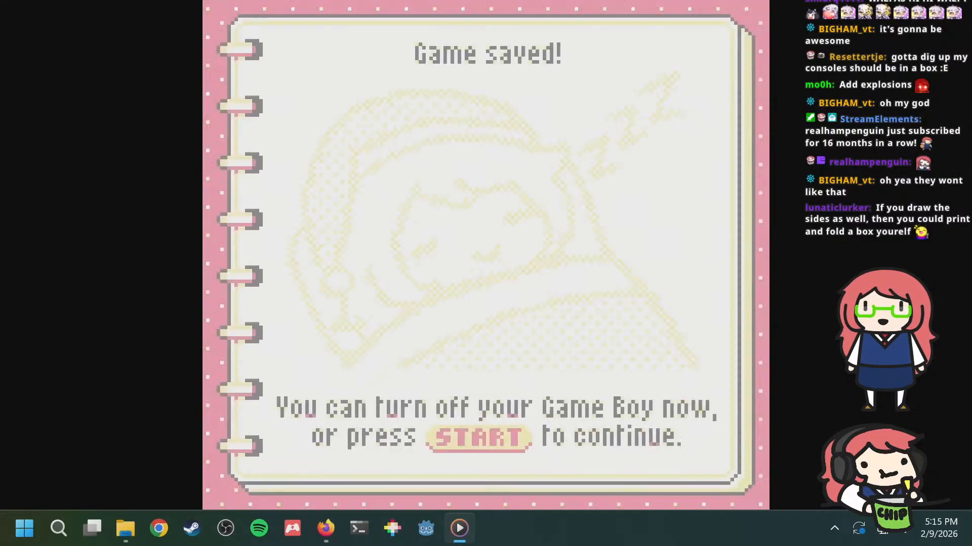
mouse_move(340, 83)
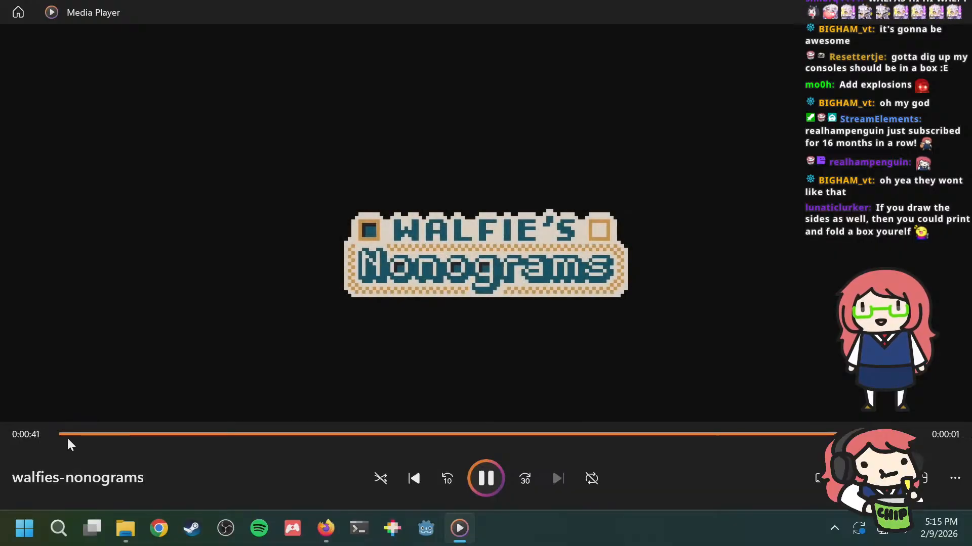
left_click(71, 434)
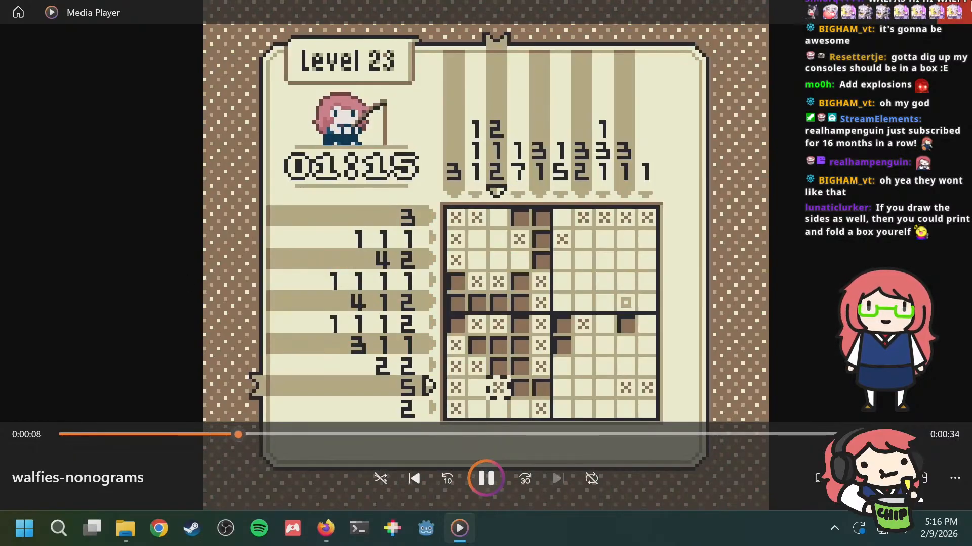
left_click(967, 6)
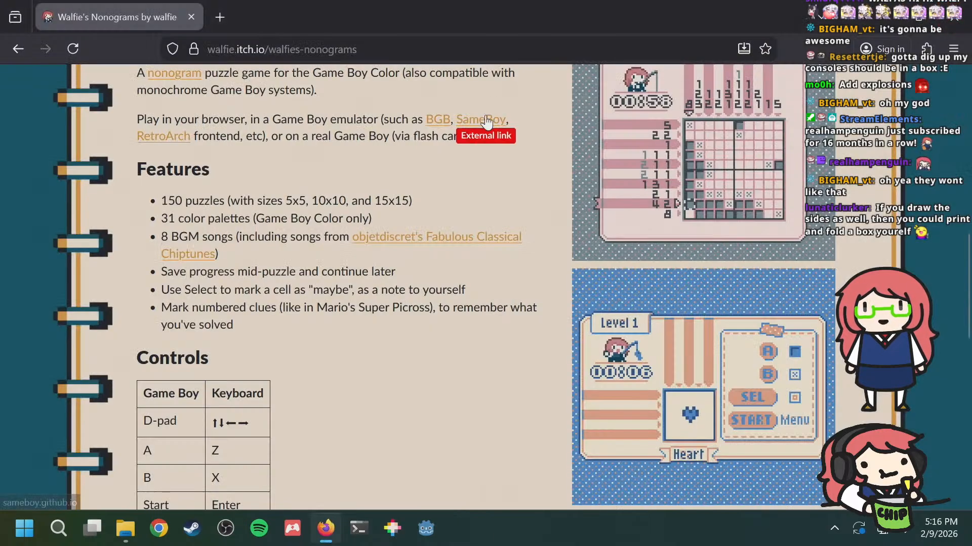
Step: Load homebrew-factory.com in a new tab and choose the USA shop as the store region
key("ctrl+t")
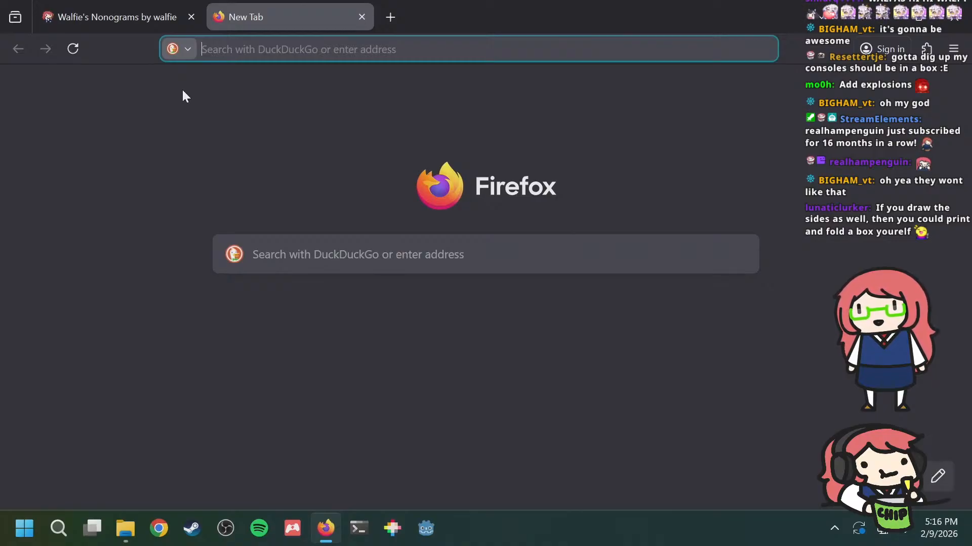
type("homebrew-factory.com")
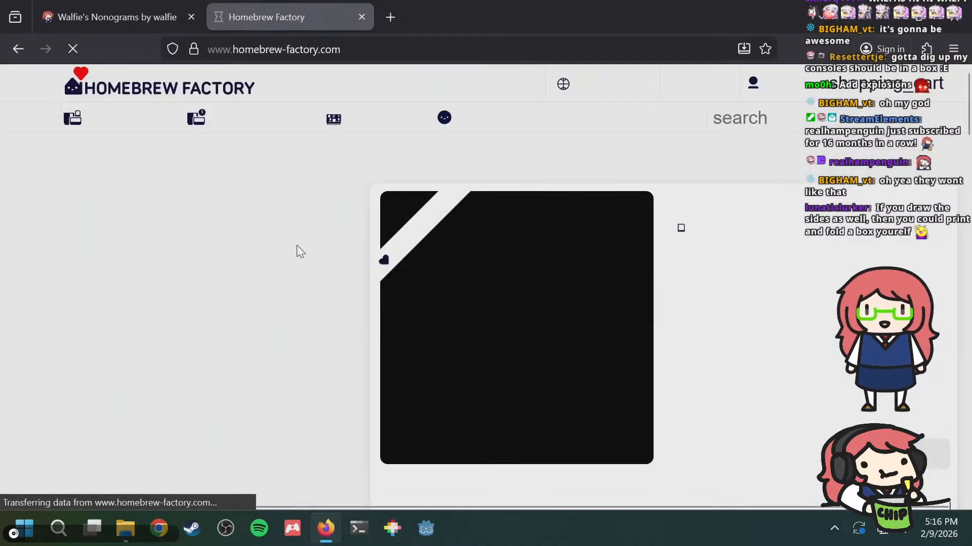
scroll(236, 270, "down", 5)
scroll(234, 269, "up", 4)
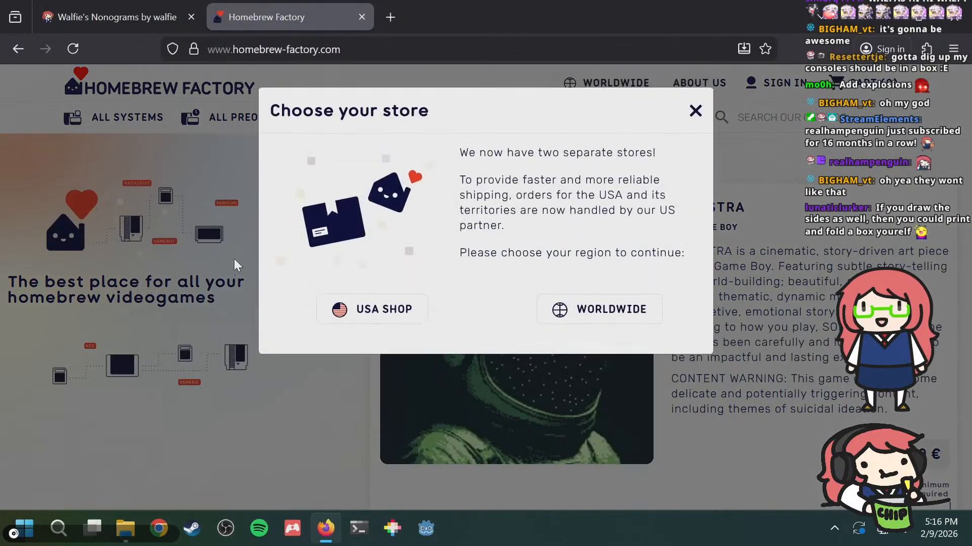
left_click(391, 313)
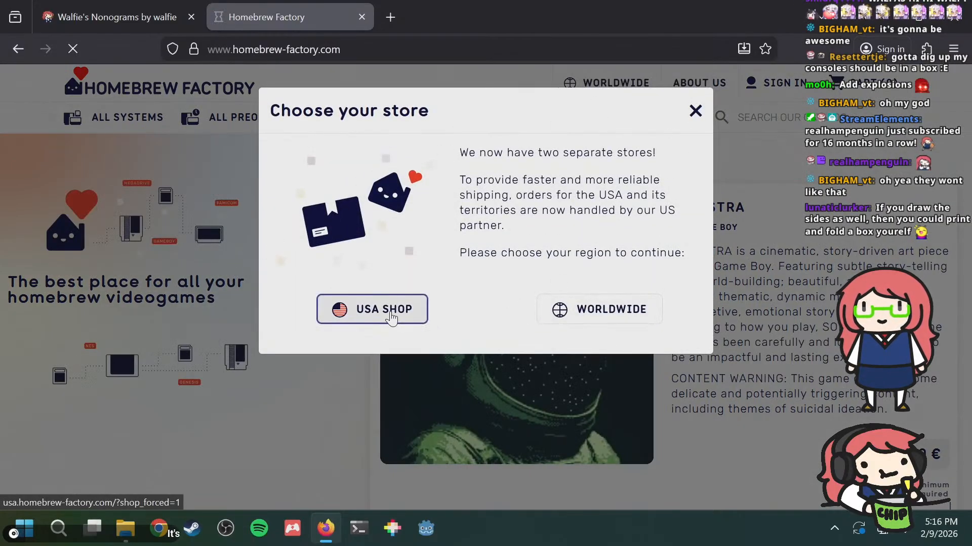
Step: Look over the store's home page, including the latest pre-orders in progress and the games in stock
scroll(271, 253, "down", 10)
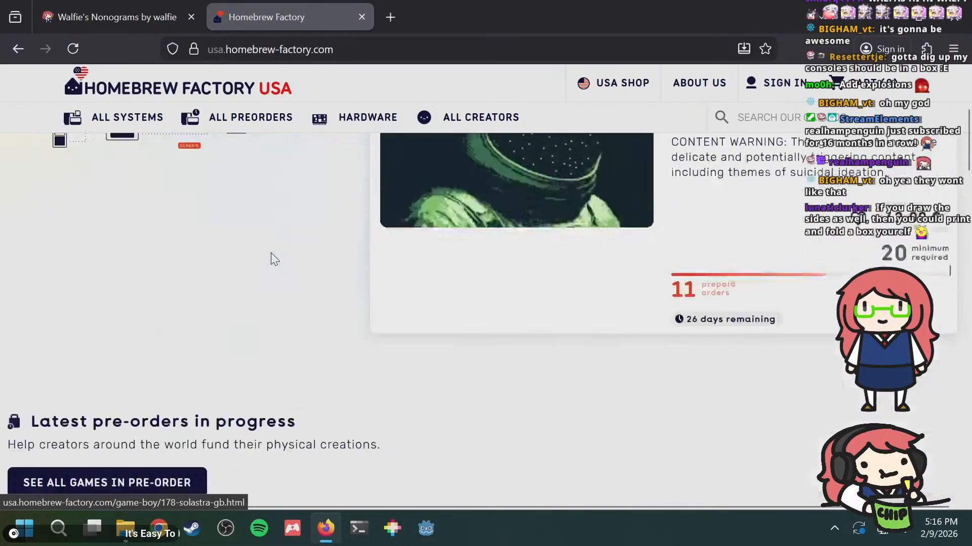
scroll(274, 262, "down", 4)
scroll(379, 205, "up", 6)
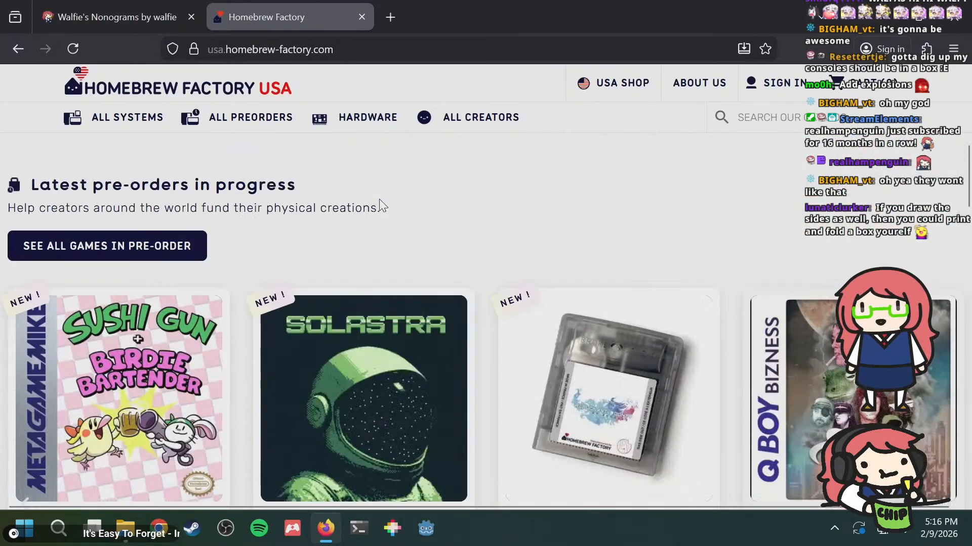
scroll(378, 199, "down", 8)
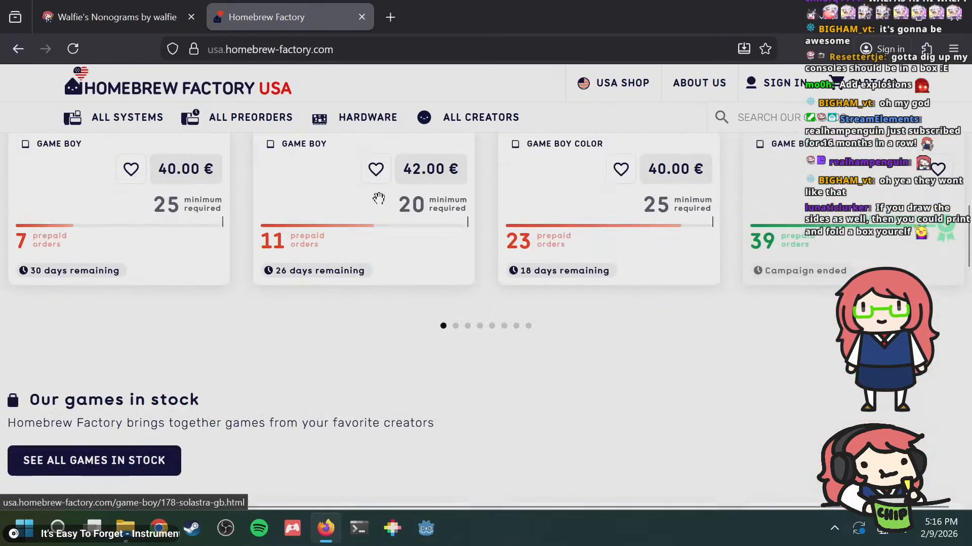
scroll(379, 199, "down", 7)
scroll(379, 205, "up", 12)
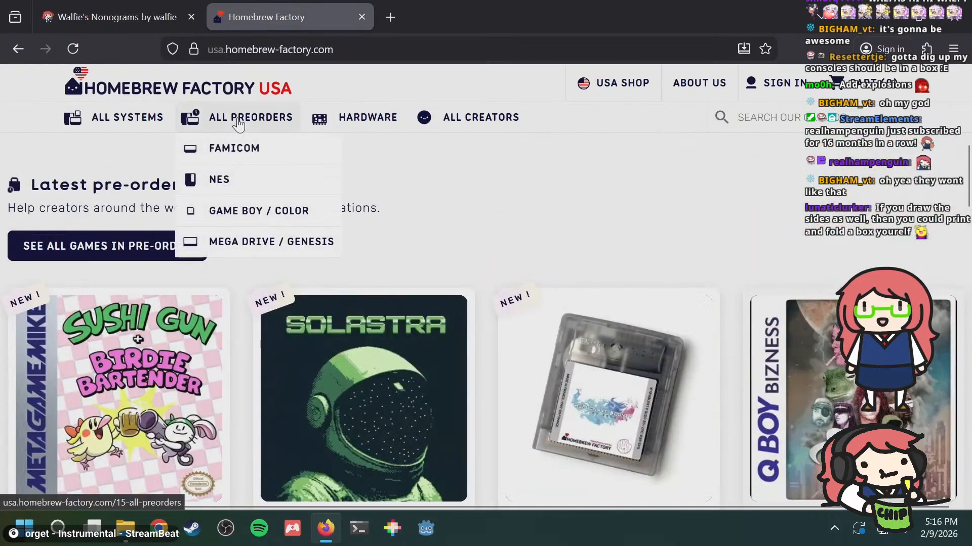
Step: Open the list of all preorders and examine the prepaid order counts and minimums of the first campaigns
left_click(238, 124)
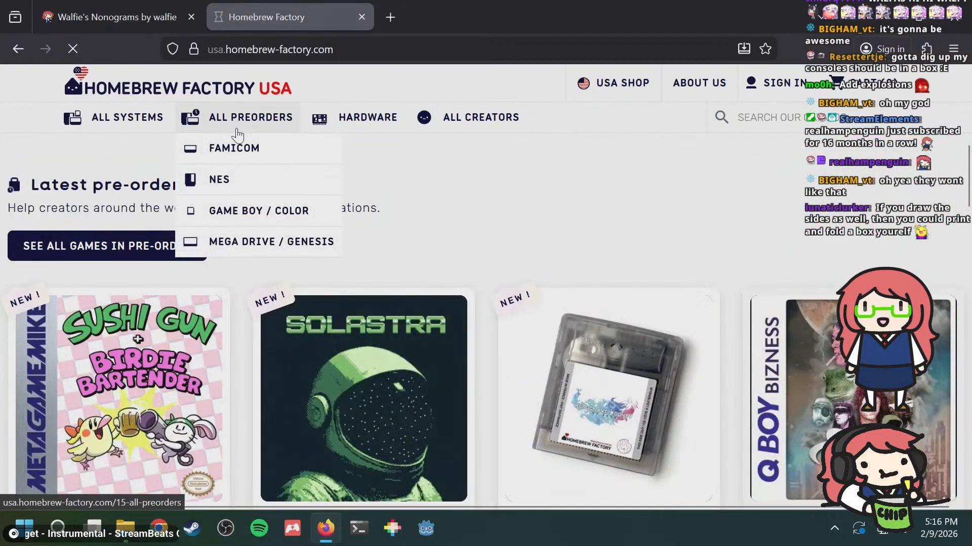
scroll(286, 207, "down", 5)
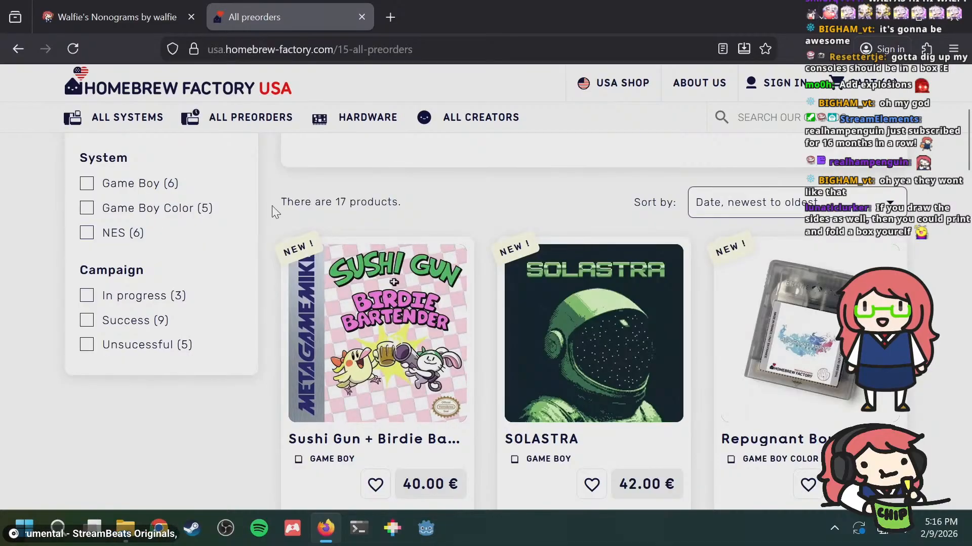
scroll(277, 205, "down", 10)
scroll(387, 287, "down", 3)
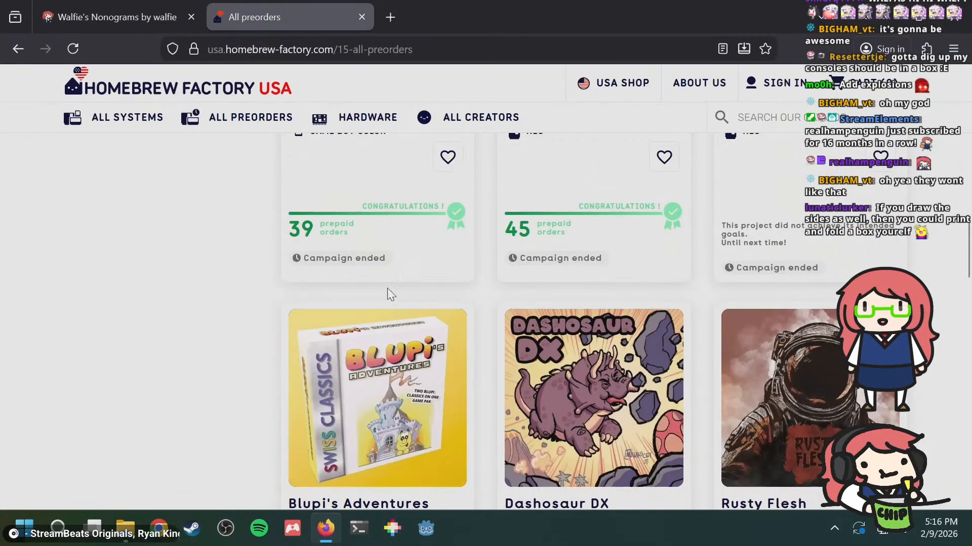
scroll(364, 286, "up", 3)
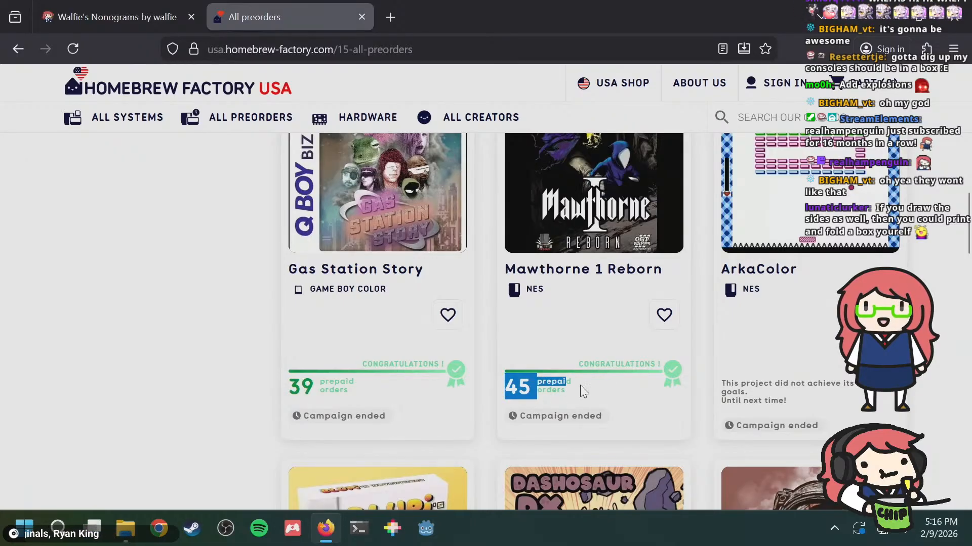
scroll(578, 376, "up", 9)
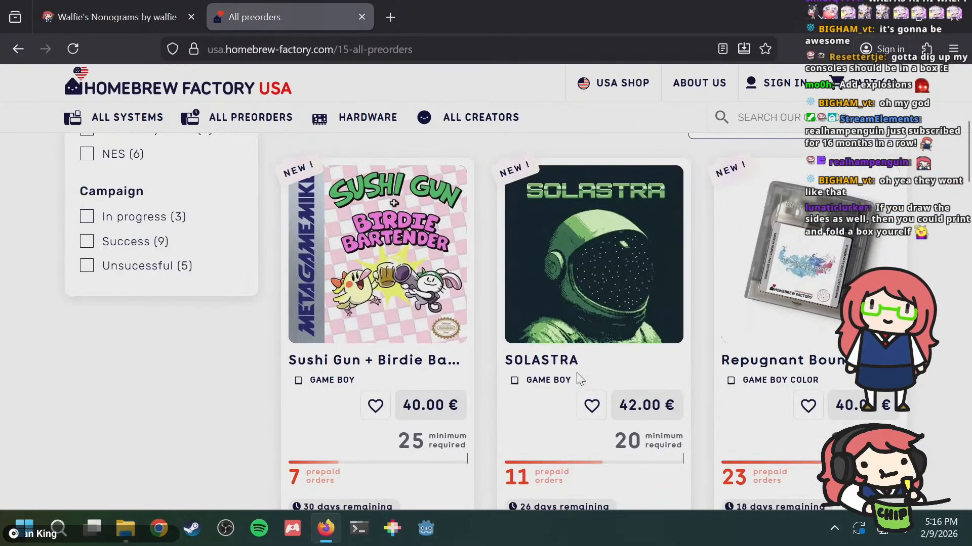
scroll(576, 377, "up", 6)
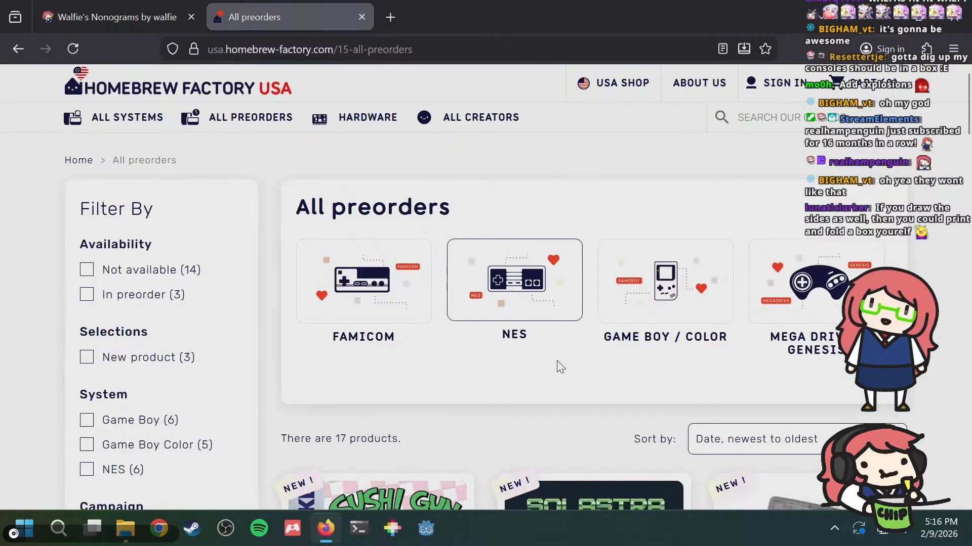
Step: Go through the whole first page of preorder campaigns, from Sushi Gun + Birdie Bartender to the end of the list
scroll(555, 363, "down", 6)
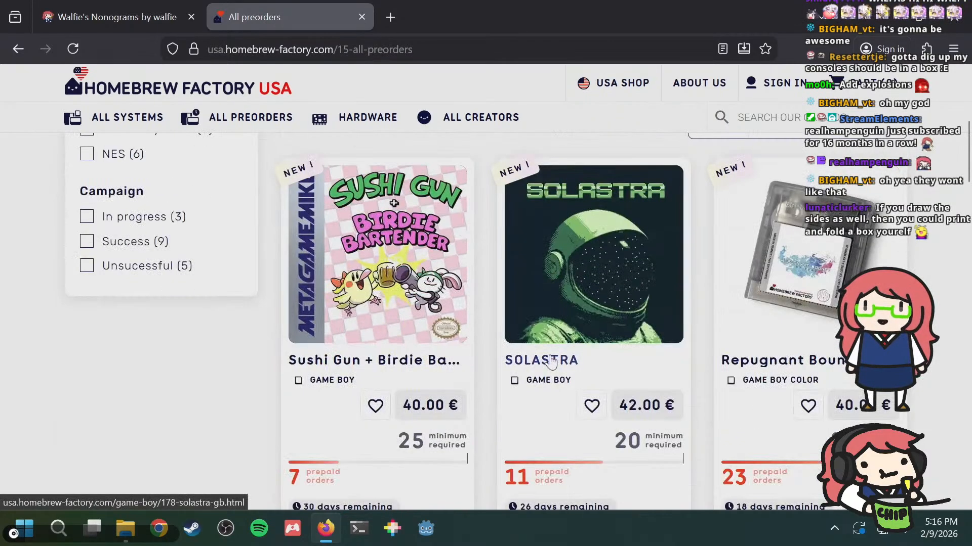
scroll(551, 358, "down", 5)
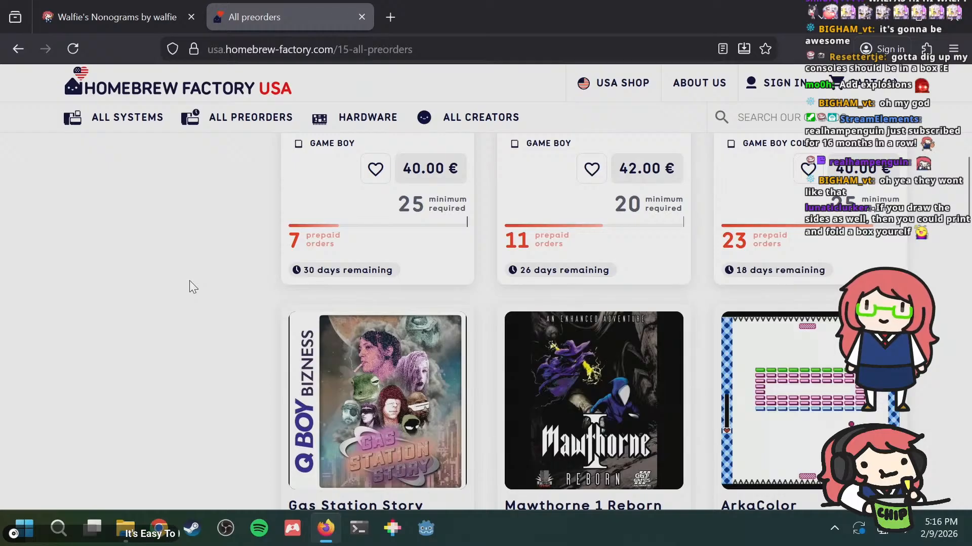
scroll(190, 282, "down", 6)
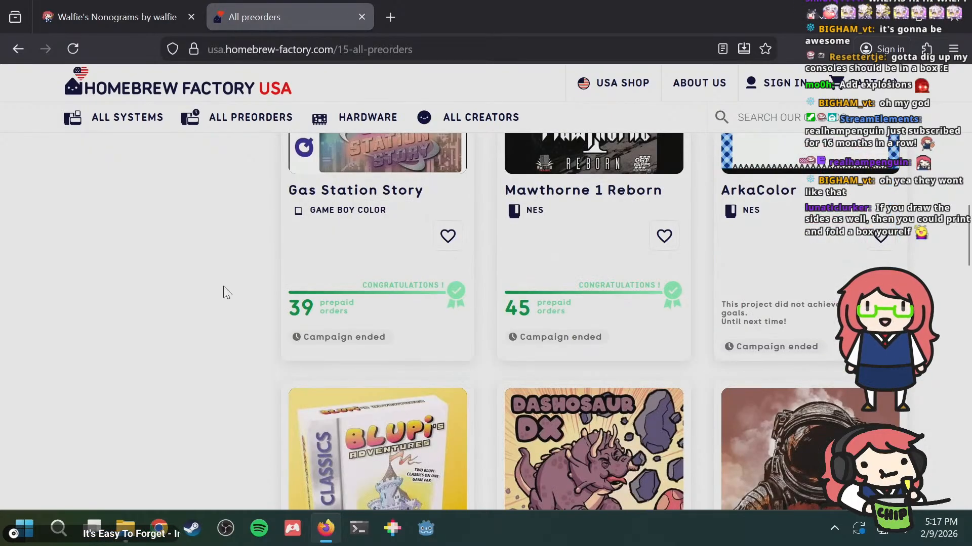
scroll(222, 288, "down", 5)
scroll(213, 286, "down", 5)
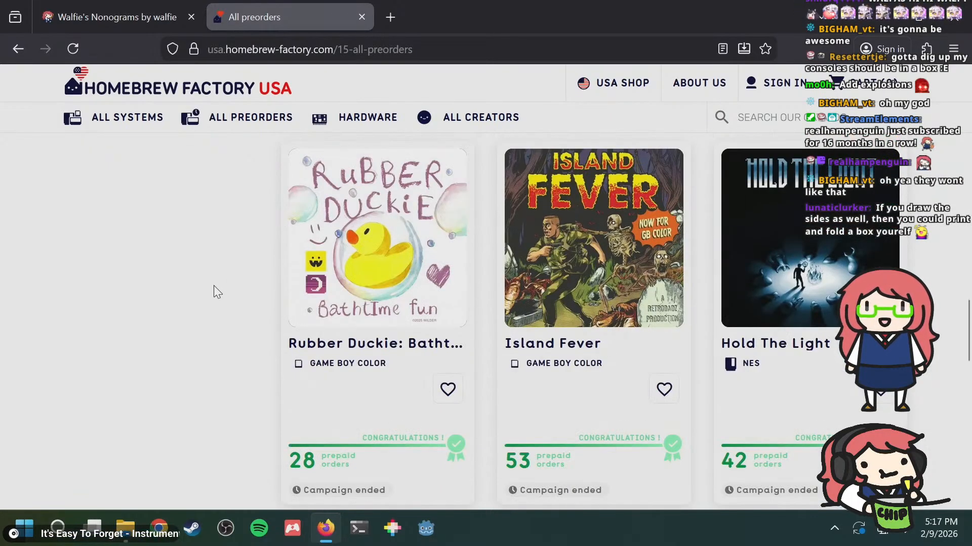
scroll(213, 286, "down", 5)
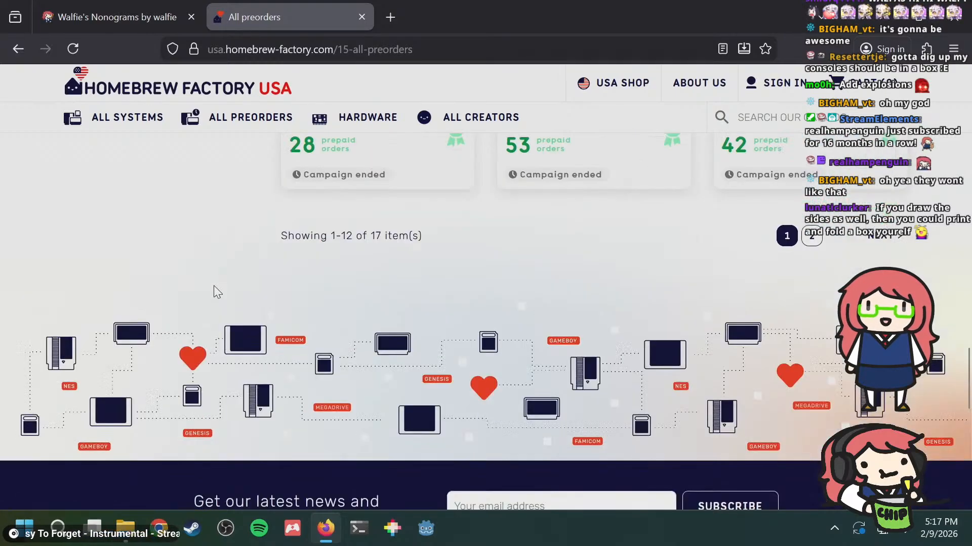
Step: Open the Sushi Gun + Birdie Bartender preorder and examine its campaign terms, gallery images and description, ending back on the preorder list
scroll(213, 285, "up", 10)
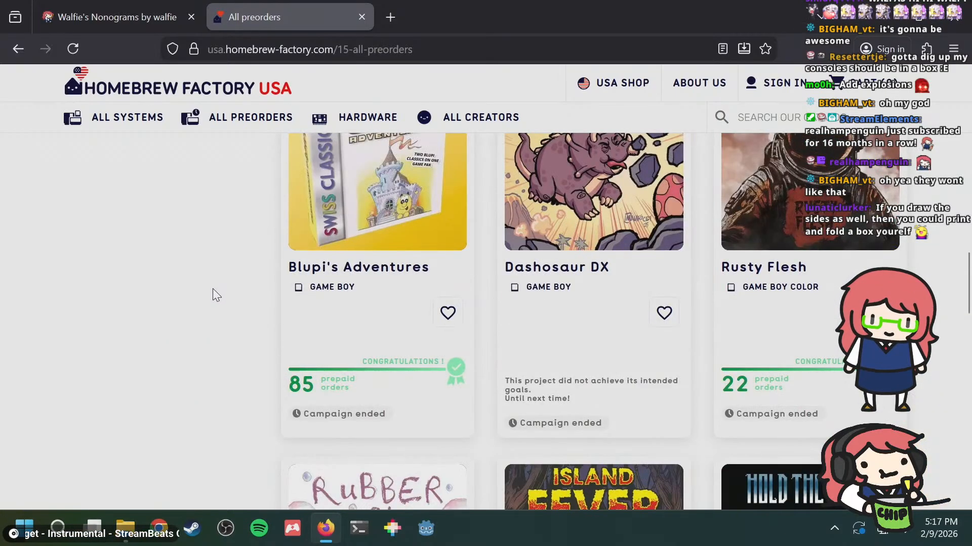
scroll(187, 256, "up", 10)
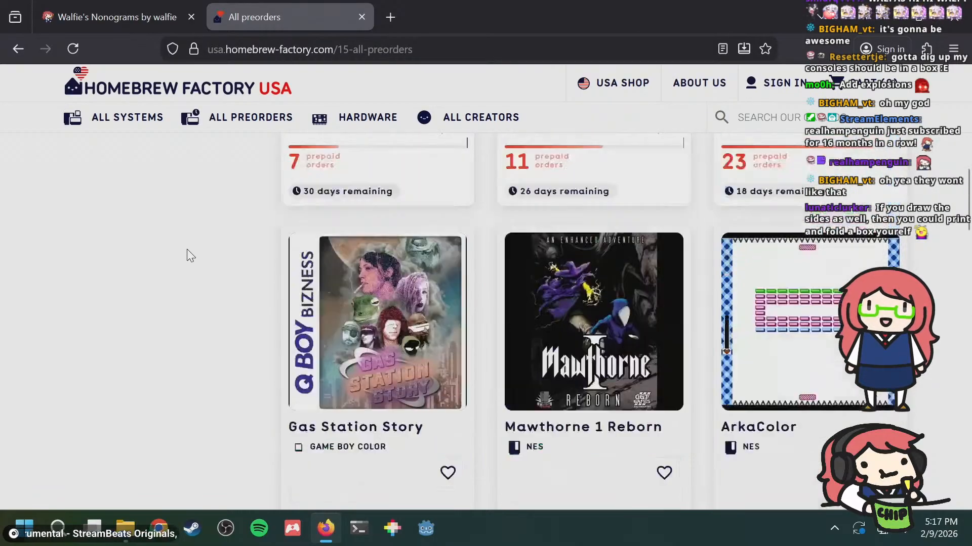
scroll(194, 253, "down", 4)
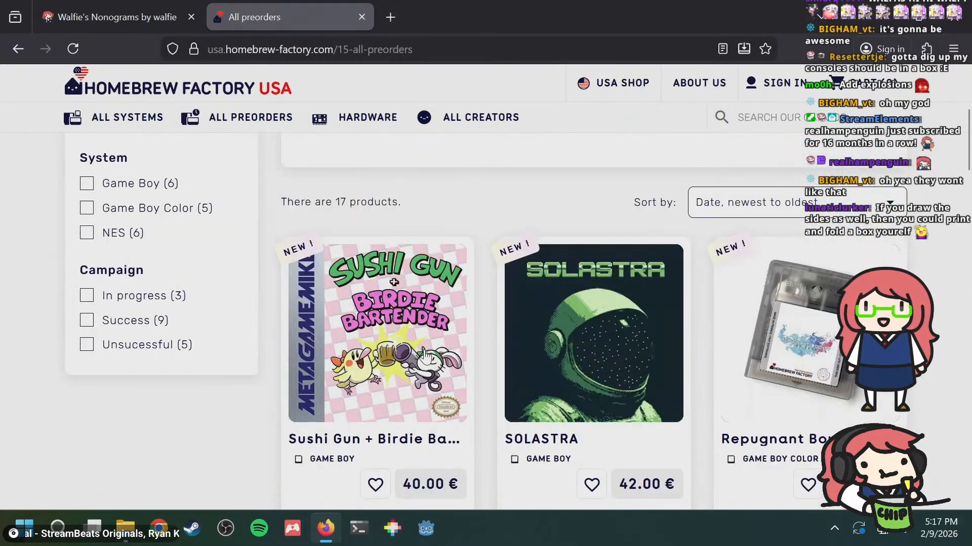
left_click(397, 338)
scroll(544, 282, "down", 10)
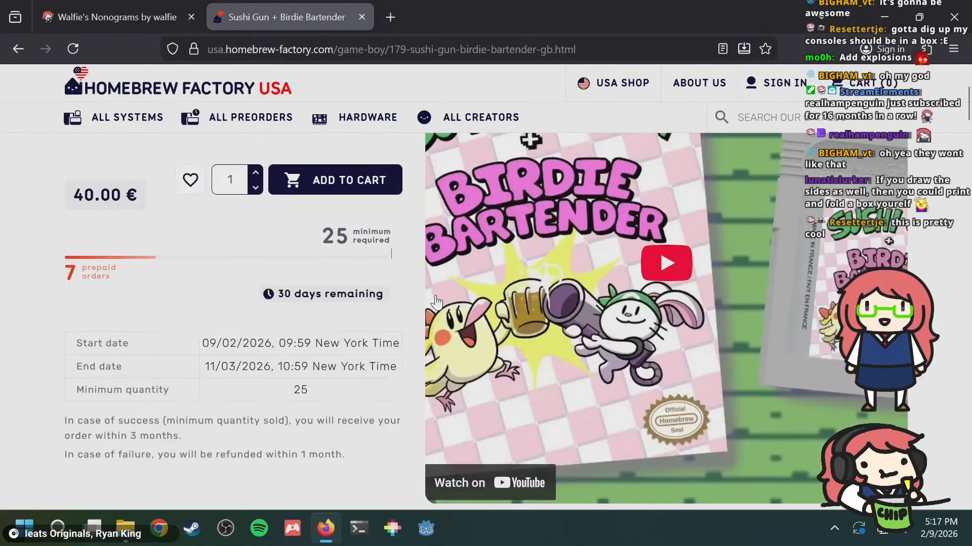
scroll(544, 282, "up", 4)
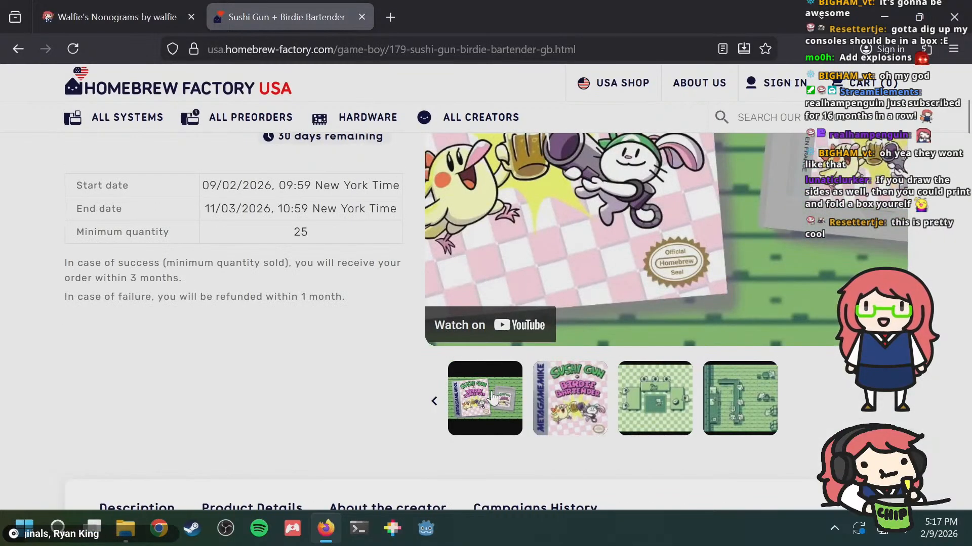
left_click(564, 400)
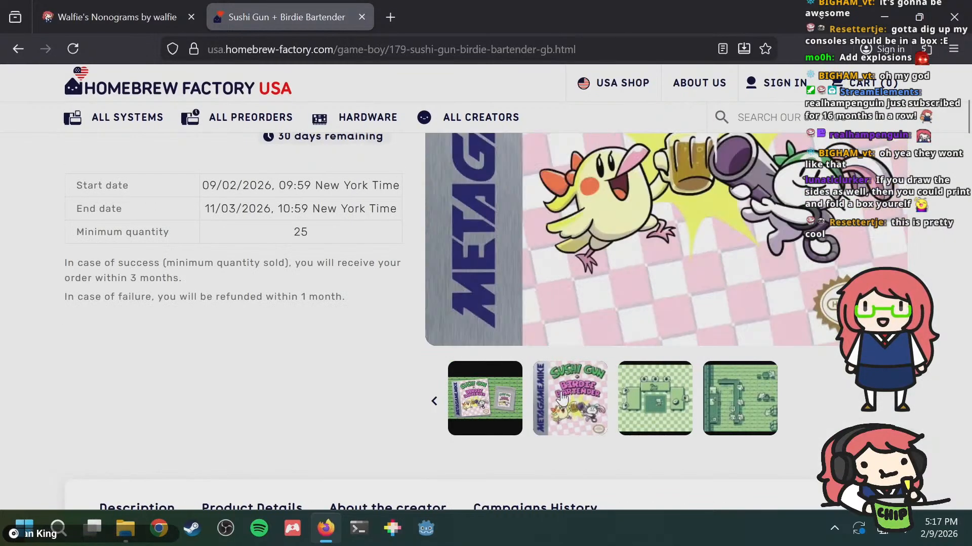
left_click(668, 400)
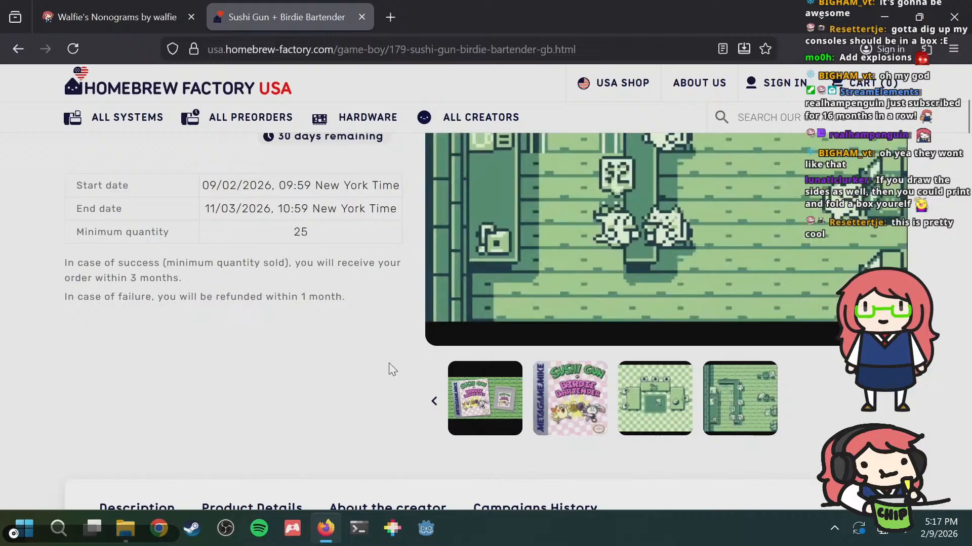
scroll(389, 363, "up", 5)
scroll(262, 272, "down", 15)
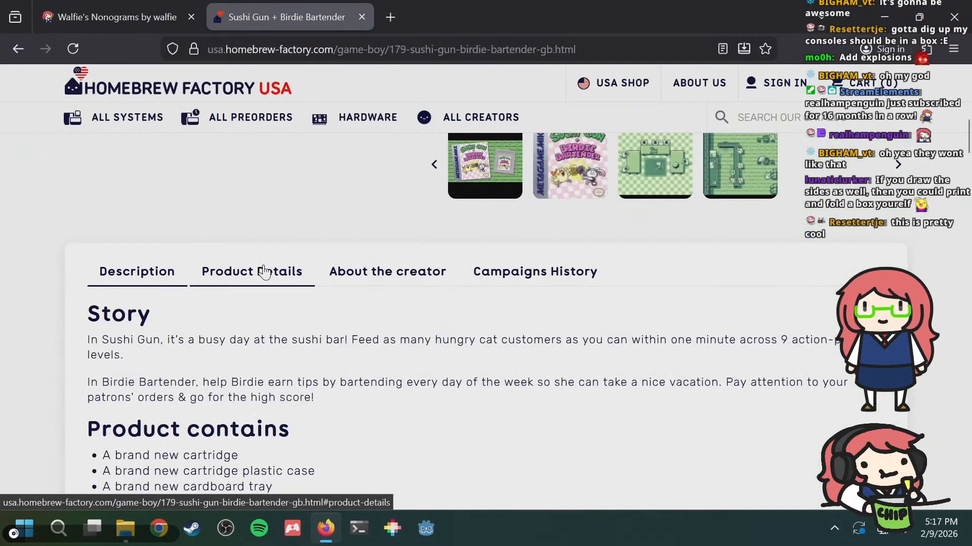
scroll(262, 271, "up", 5)
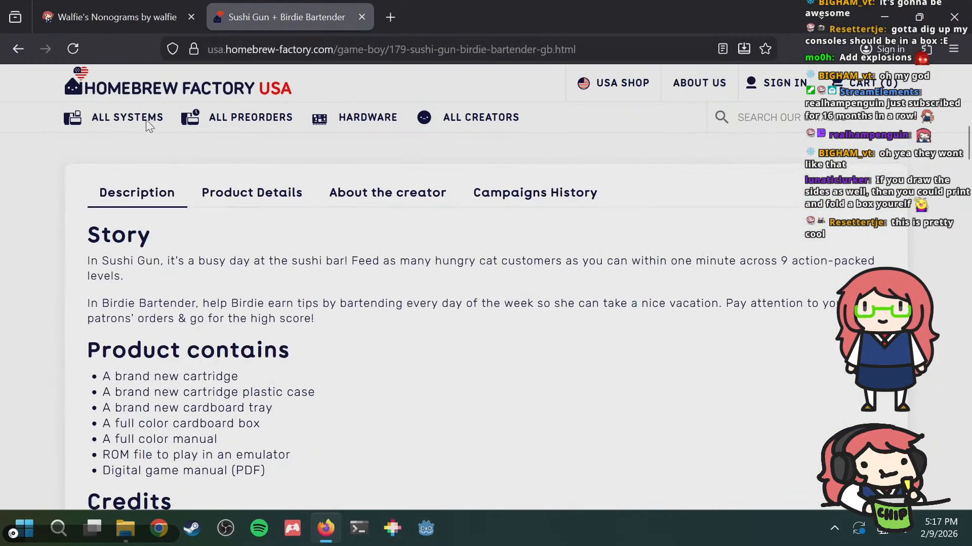
left_click(17, 48)
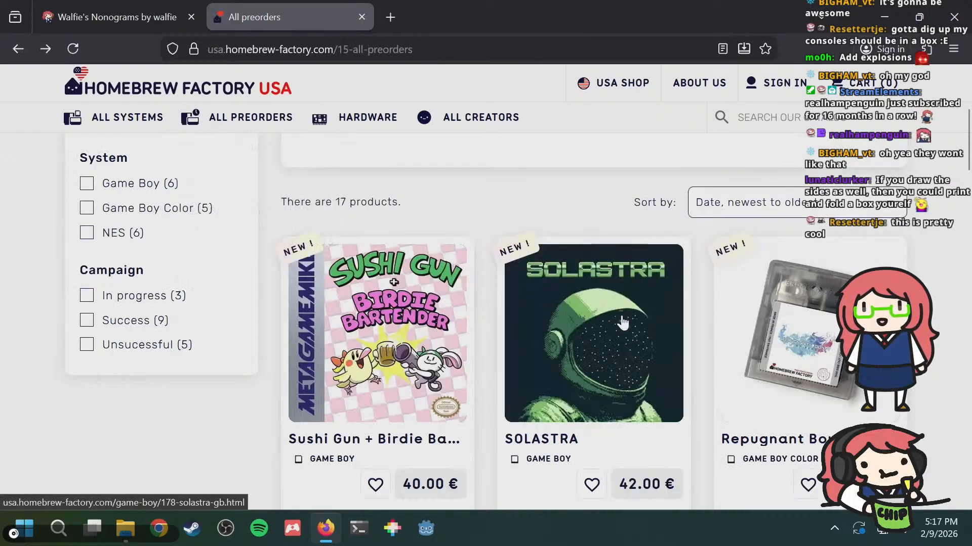
Step: Open the Repugnant Bounty preorder and look over its gallery screenshots and story before returning to the preorder list
scroll(694, 292, "down", 2)
left_click(756, 256)
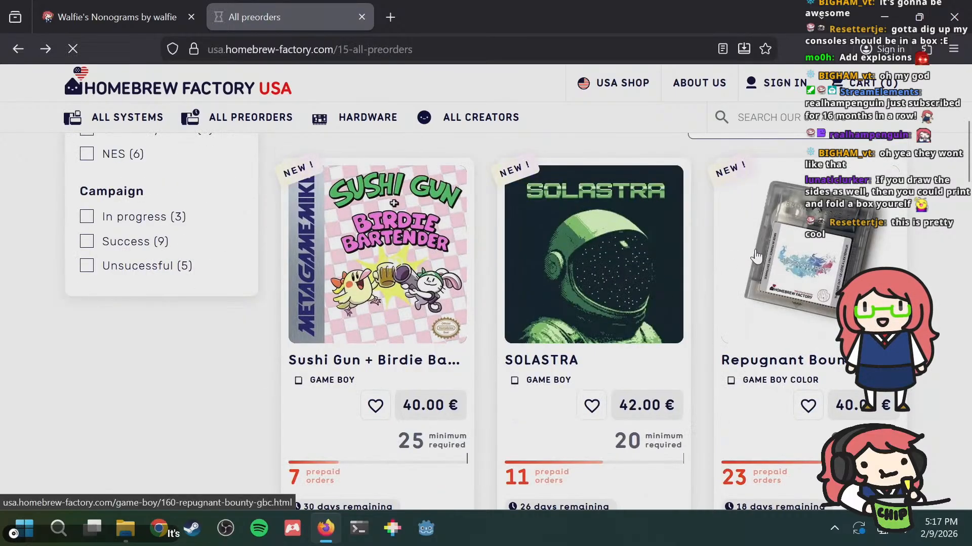
scroll(571, 260, "down", 4)
scroll(257, 303, "down", 6)
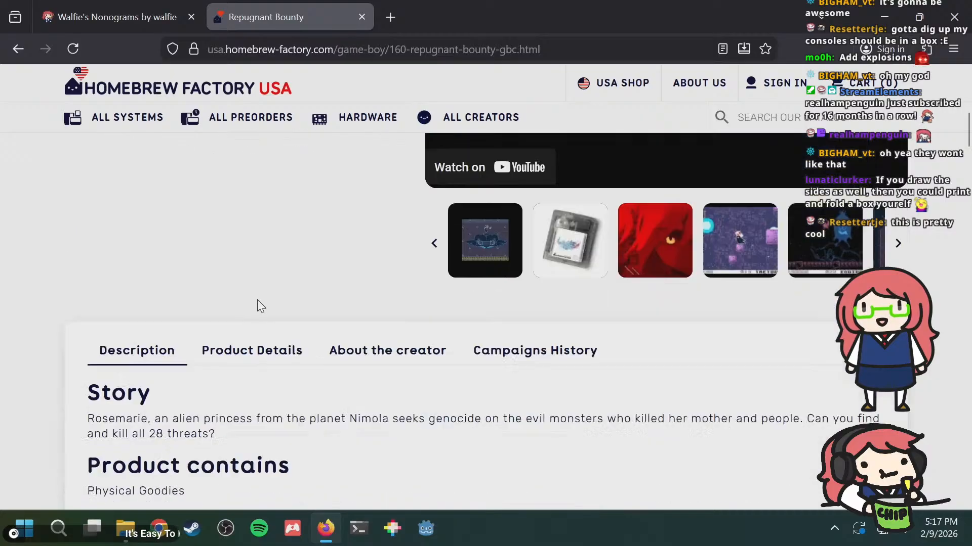
left_click(755, 249)
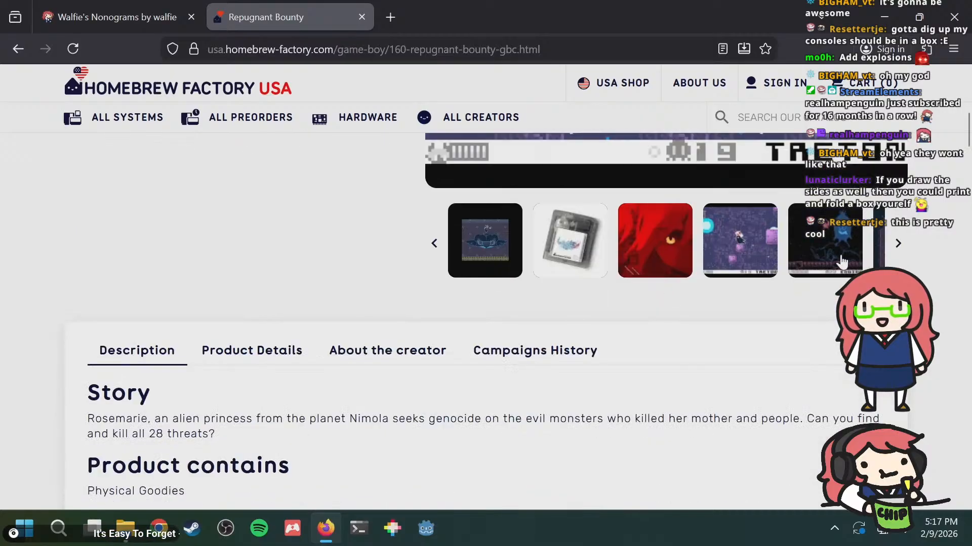
left_click(895, 244)
scroll(364, 256, "down", 5)
scroll(365, 257, "up", 6)
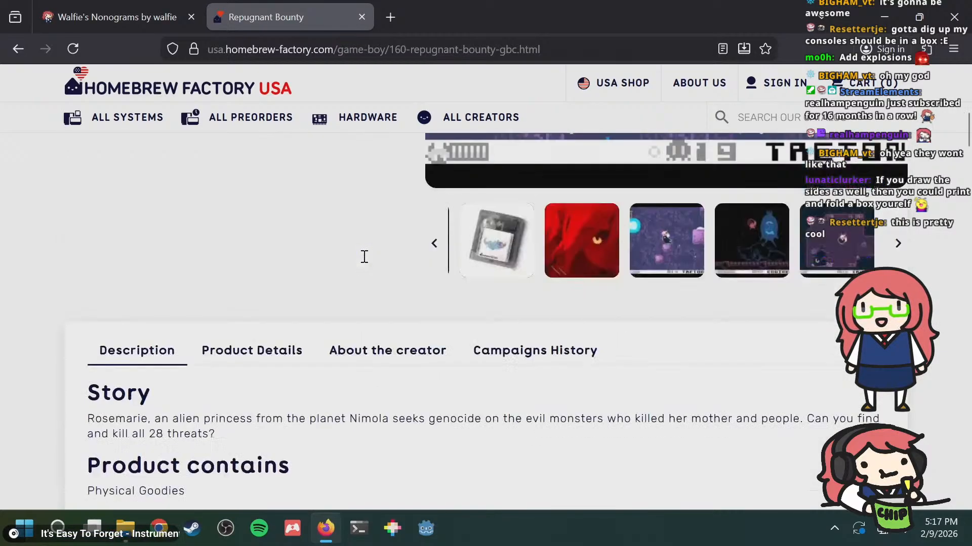
left_click(18, 49)
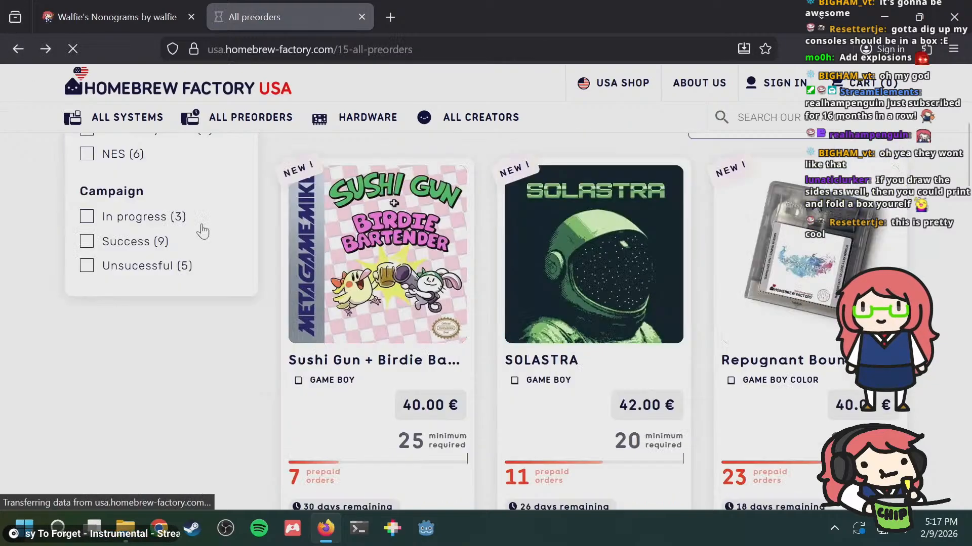
Step: Find the Rubber Duckie: Bathtime Fun campaign in the preorder list and view its campaign details and gallery screenshots
scroll(165, 280, "down", 5)
scroll(166, 281, "down", 8)
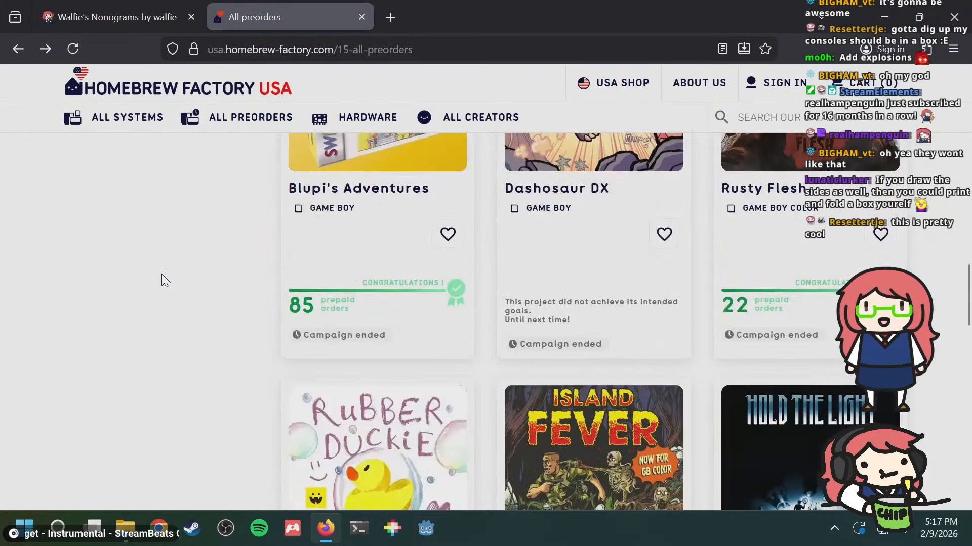
scroll(161, 274, "down", 7)
scroll(160, 274, "up", 3)
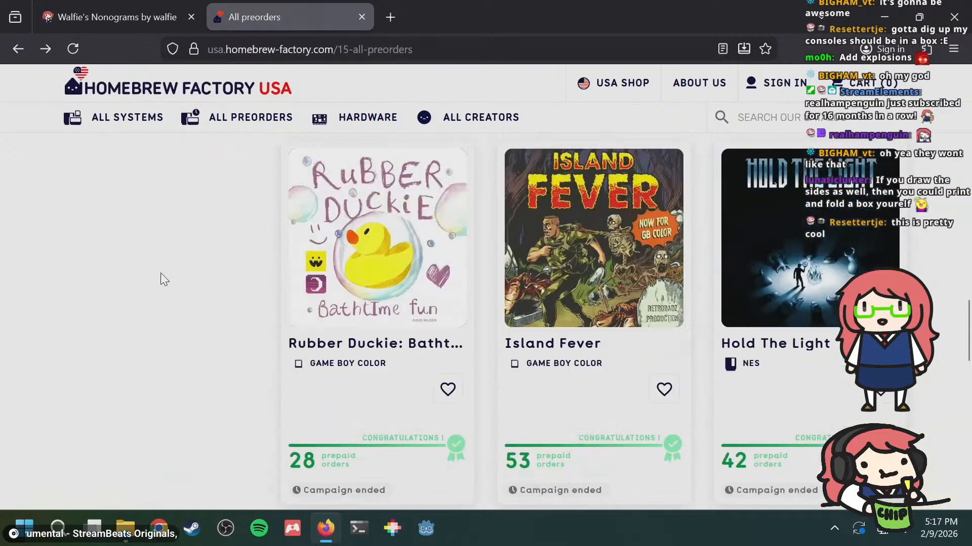
left_click(333, 297)
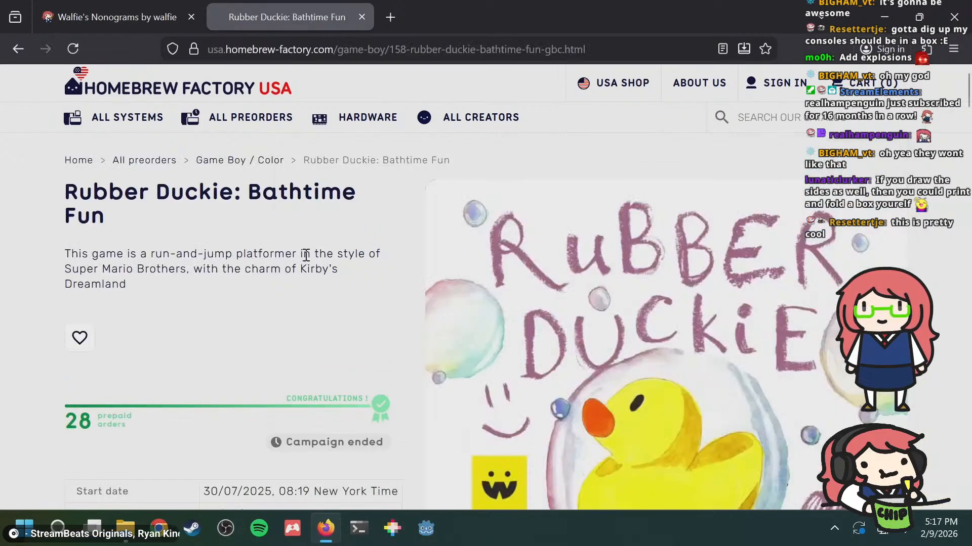
scroll(523, 286, "down", 5)
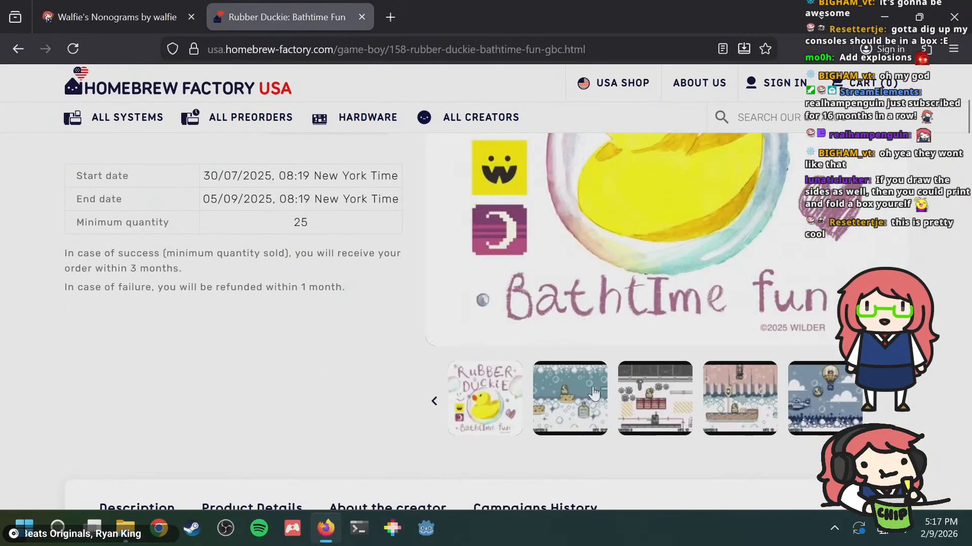
left_click(583, 392)
left_click(654, 390)
scroll(395, 402, "up", 2)
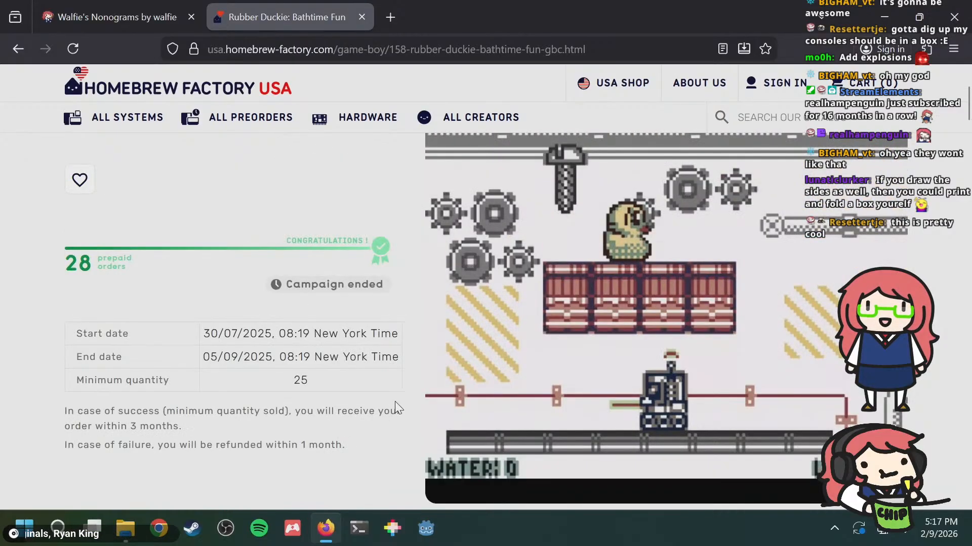
scroll(520, 359, "down", 2)
left_click(754, 412)
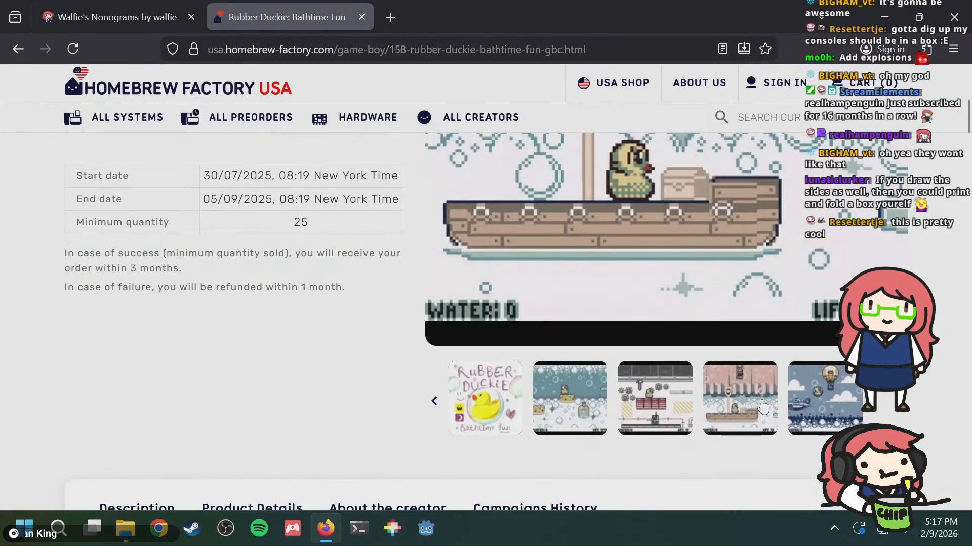
scroll(150, 221, "up", 6)
Step: Close the Homebrew Factory tab and review the Walfie's Nonograms page, from its title through the controls and credits to the download section
left_click(74, 94)
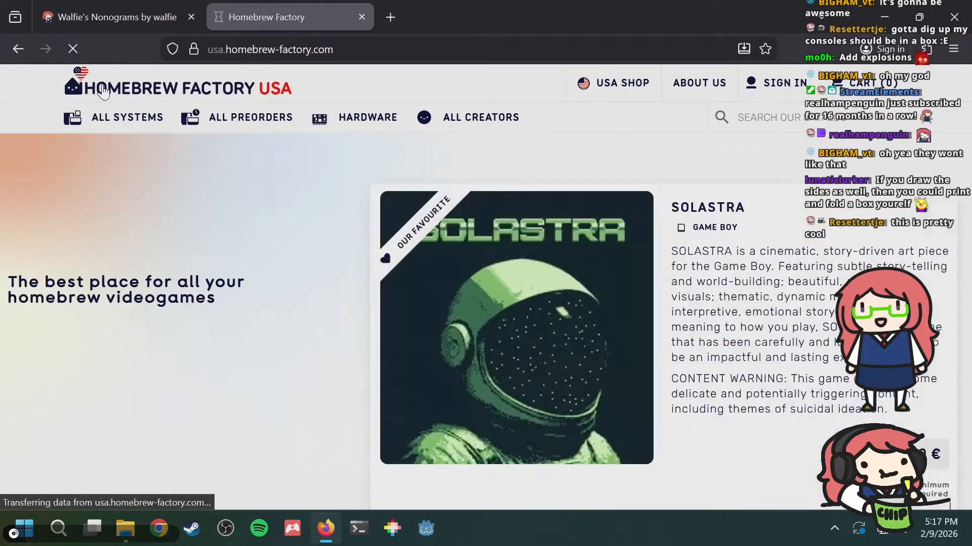
left_click(361, 17)
scroll(375, 200, "up", 8)
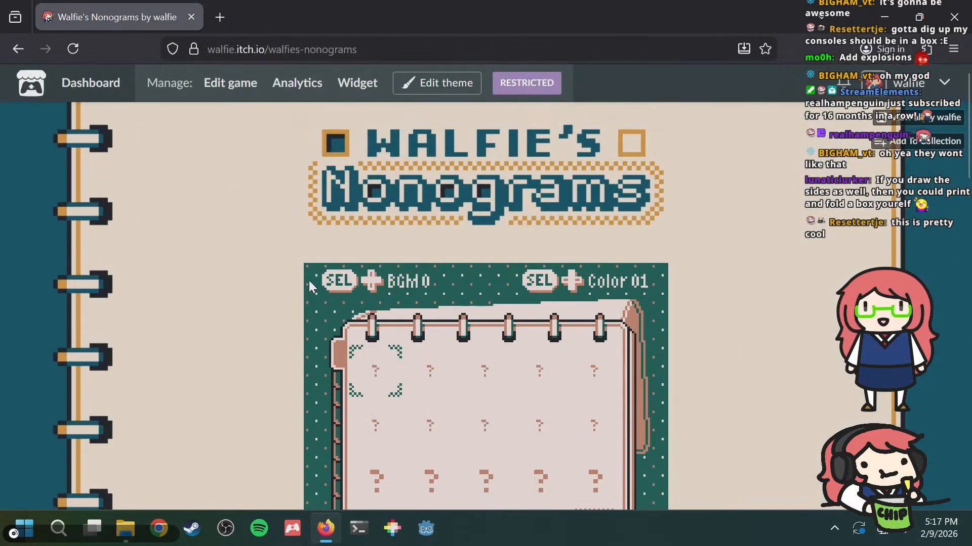
scroll(221, 226, "down", 10)
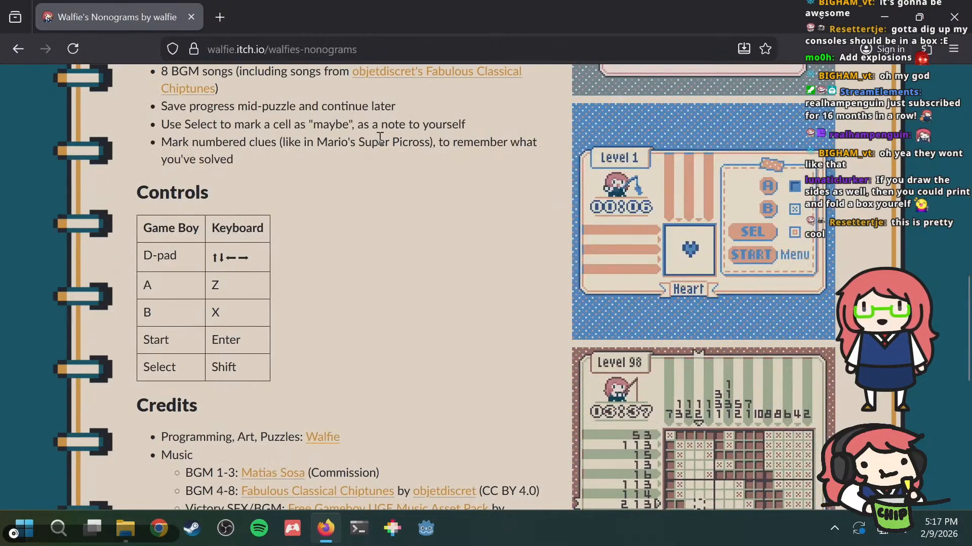
scroll(407, 161, "down", 9)
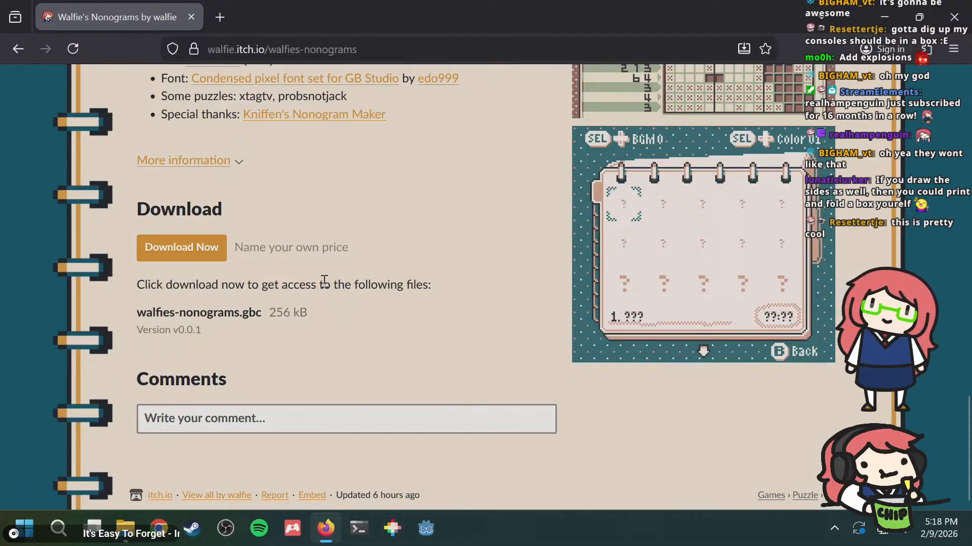
scroll(324, 281, "up", 15)
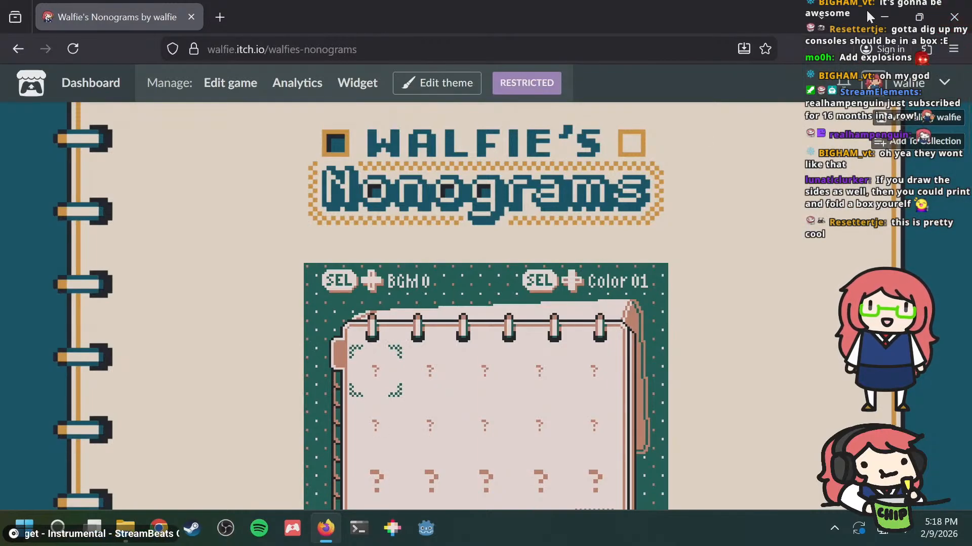
Step: Clear the desktop of the browser and folder windows and briefly view the information page about the background picture
left_click(884, 16)
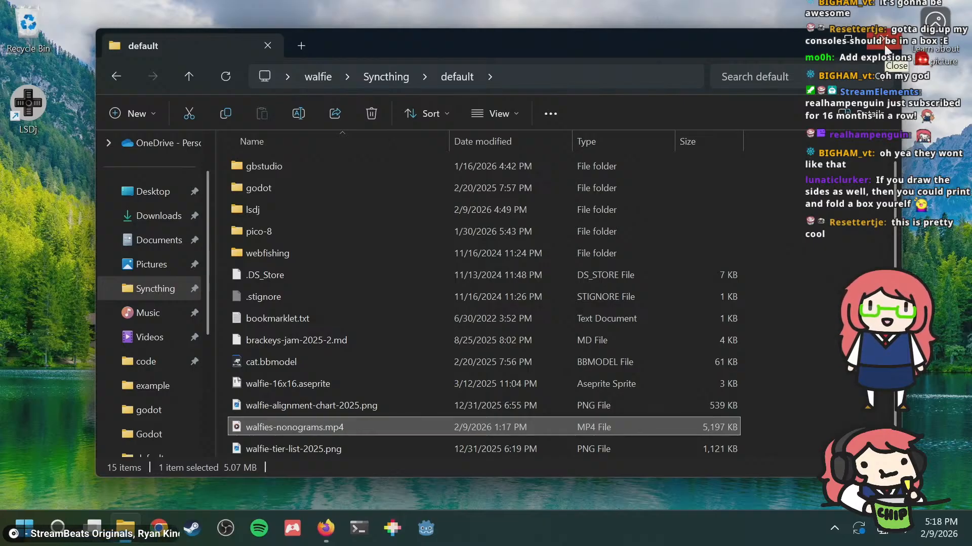
left_click(885, 47)
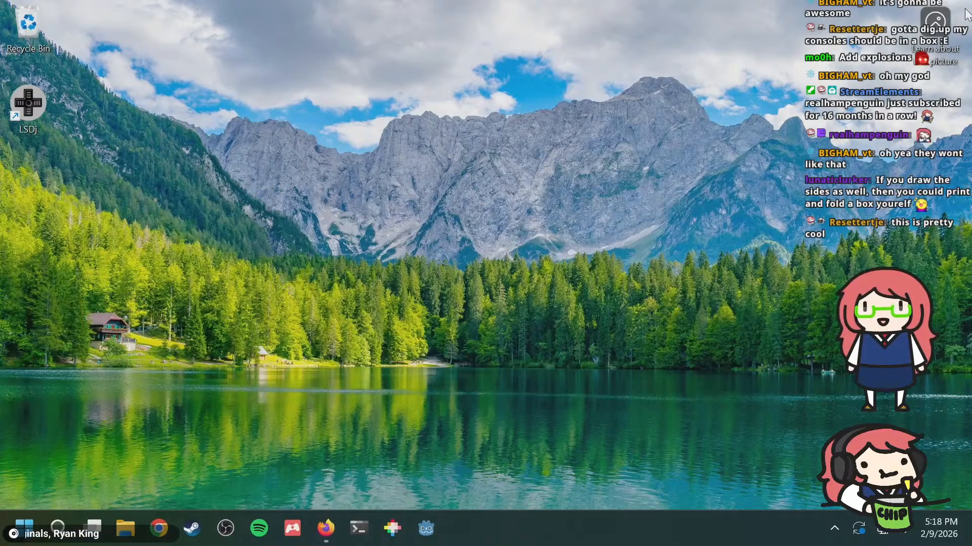
double_click(935, 21)
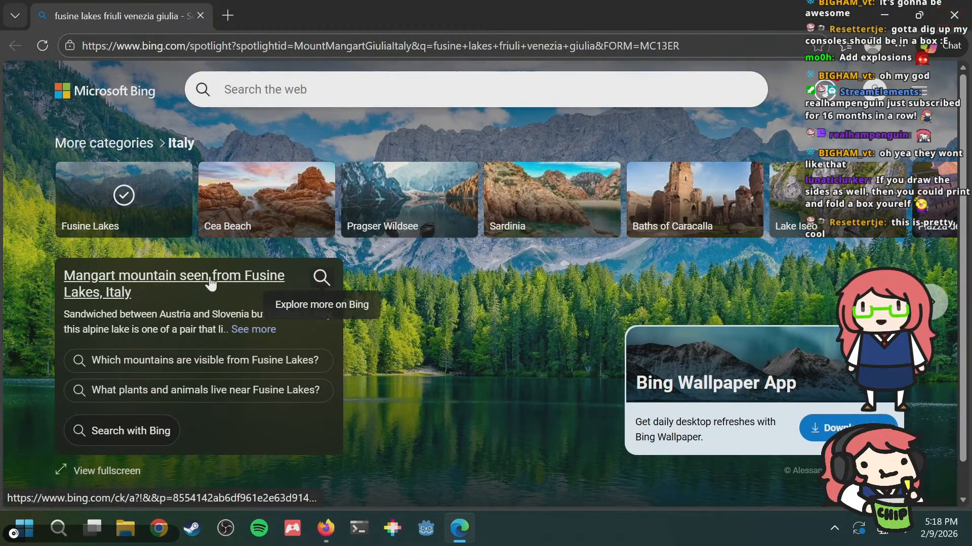
left_click(953, 15)
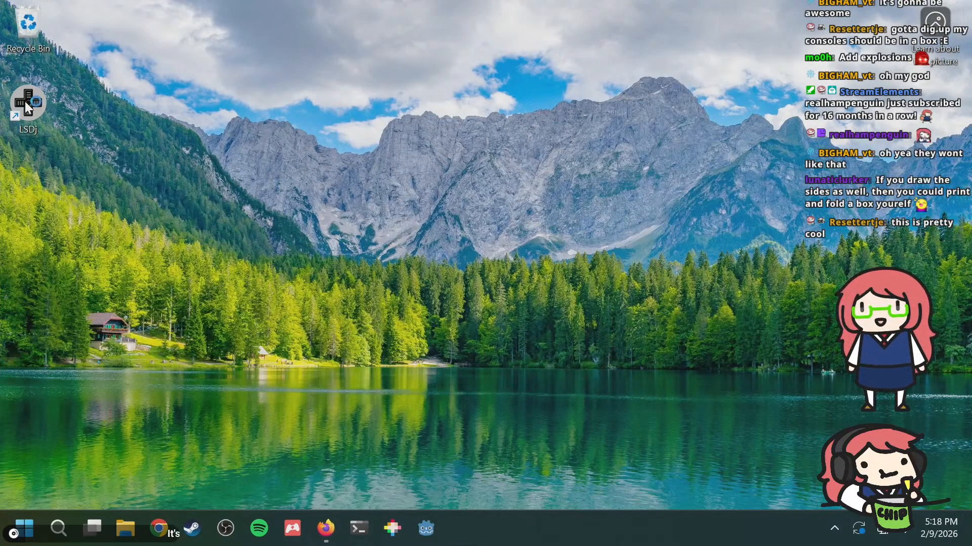
Step: Launch LSDj from the desktop and move its emulator window to a free area of the desktop
double_click(25, 101)
left_click_drag(454, 79, 372, 67)
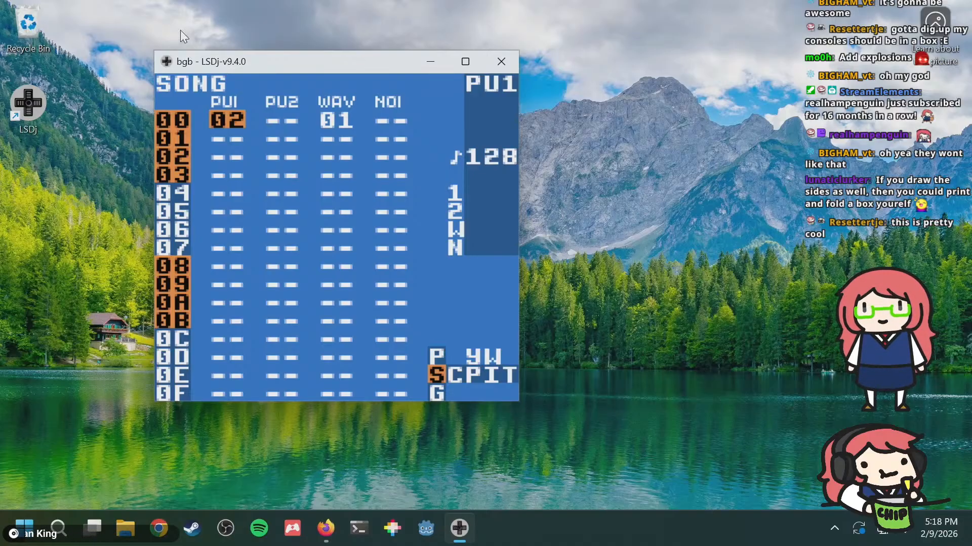
Step: Remap the game controller's direction, A and B buttons for joypad 0 in the emulator options and apply the mapping
right_click(251, 130)
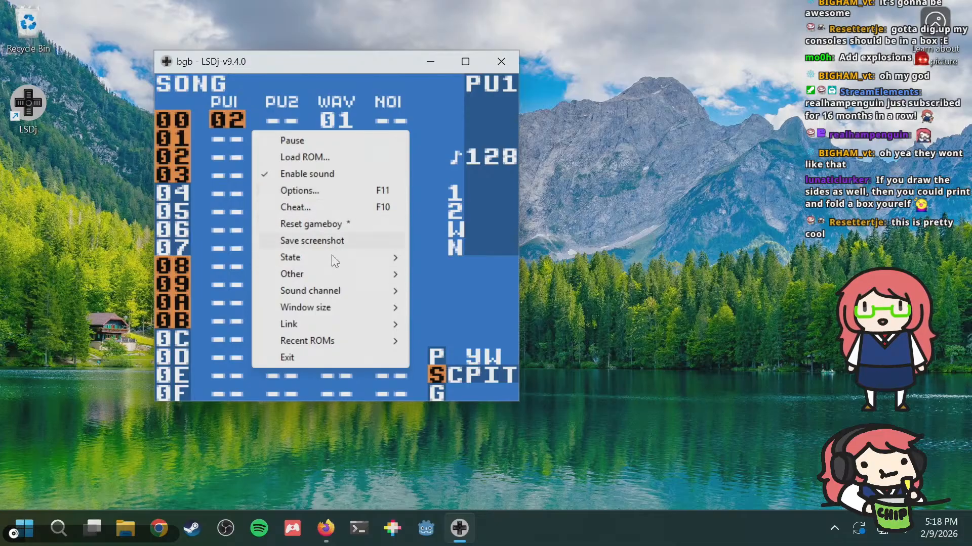
mouse_move(369, 258)
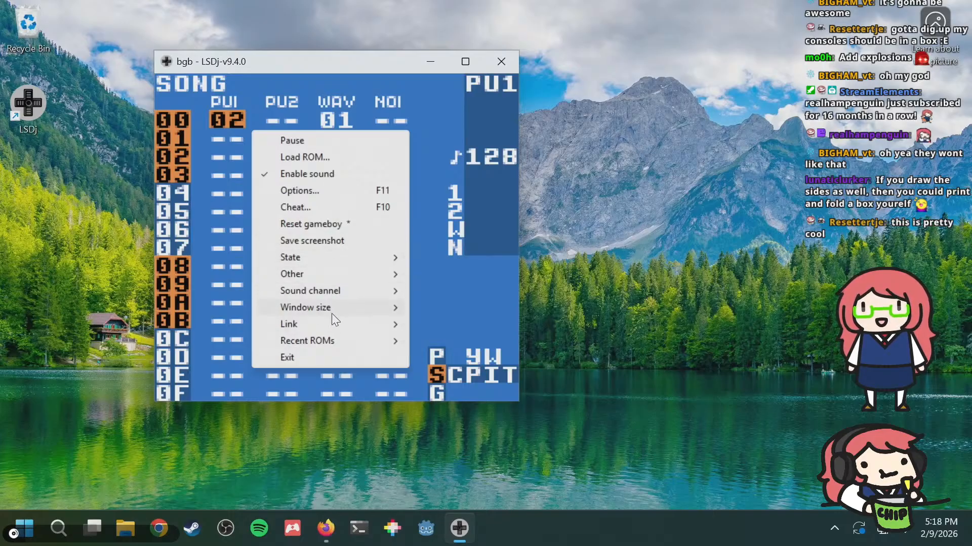
mouse_move(328, 280)
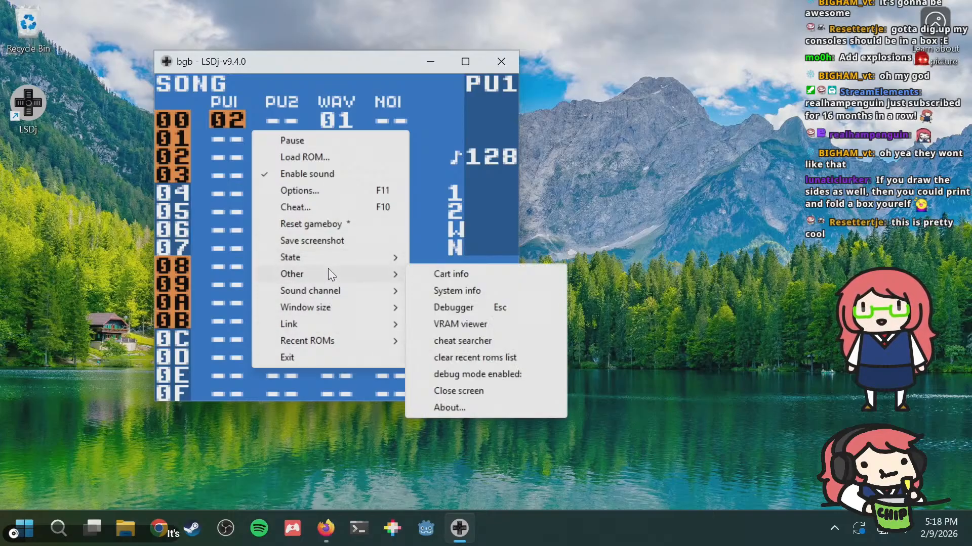
left_click(336, 192)
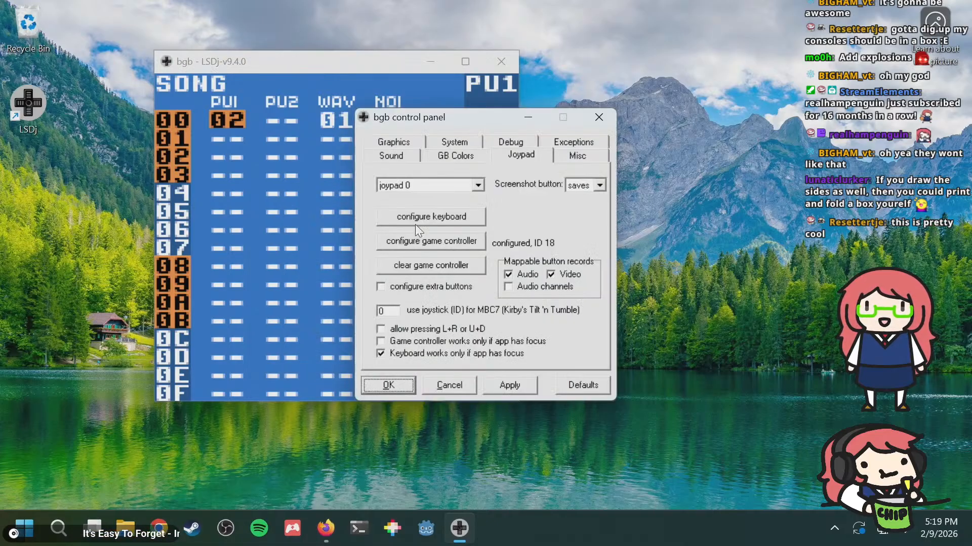
left_click(426, 241)
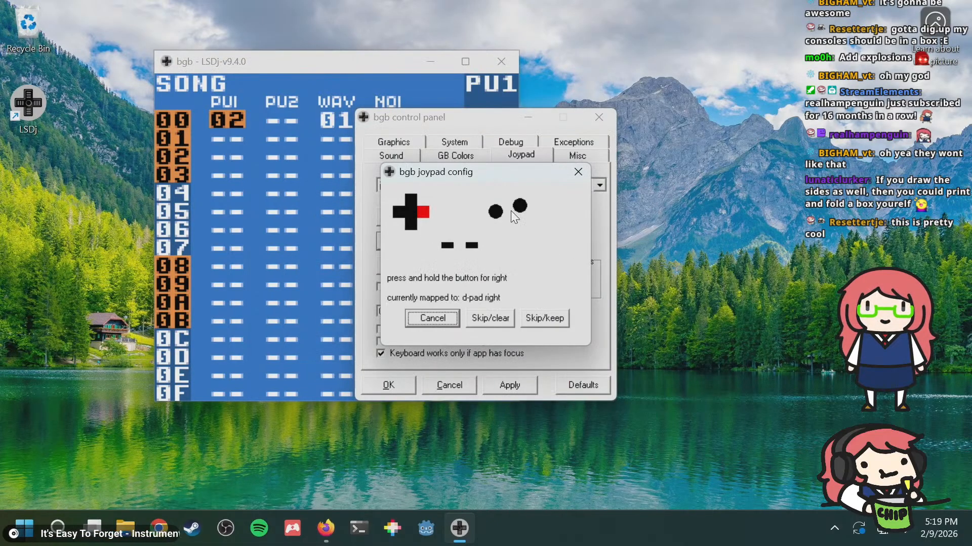
key("Right")
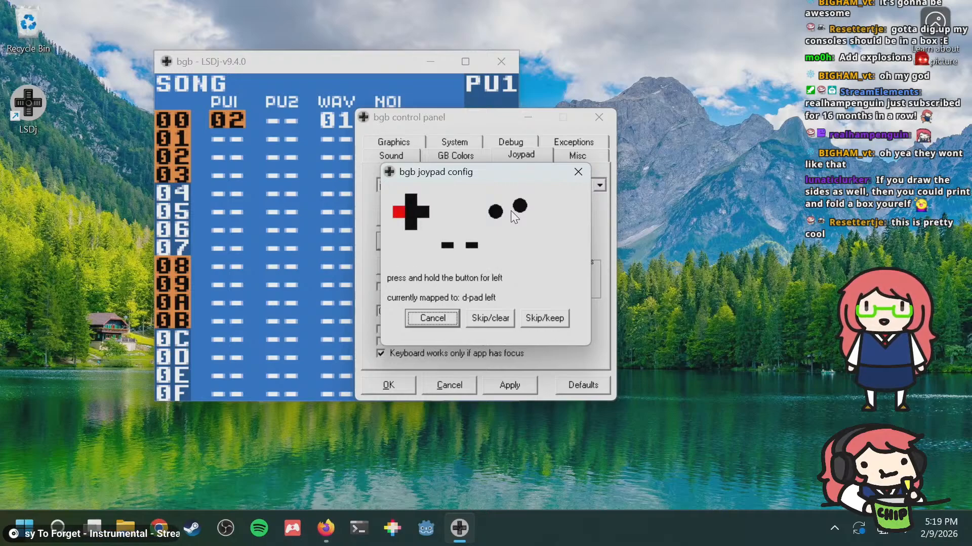
key("Left")
key("Up")
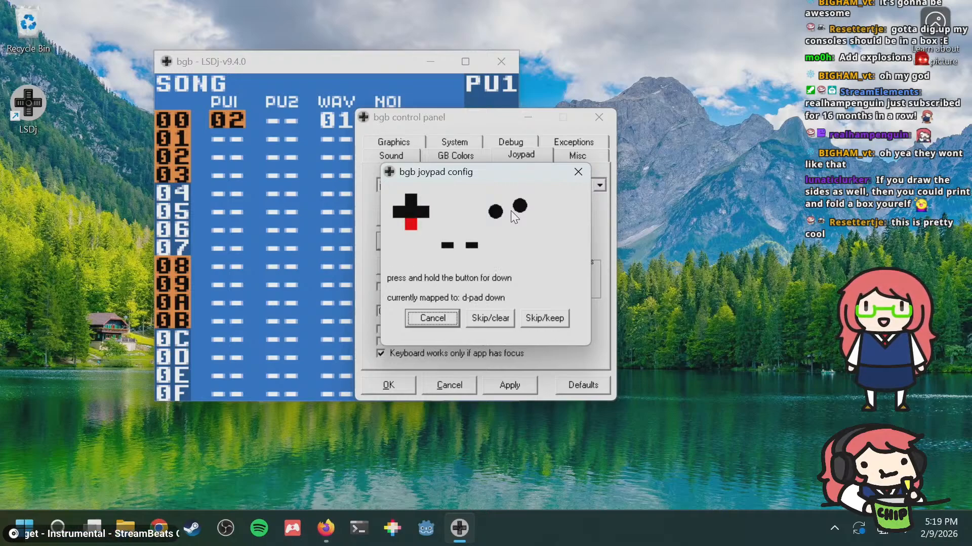
key("Down")
key("b")
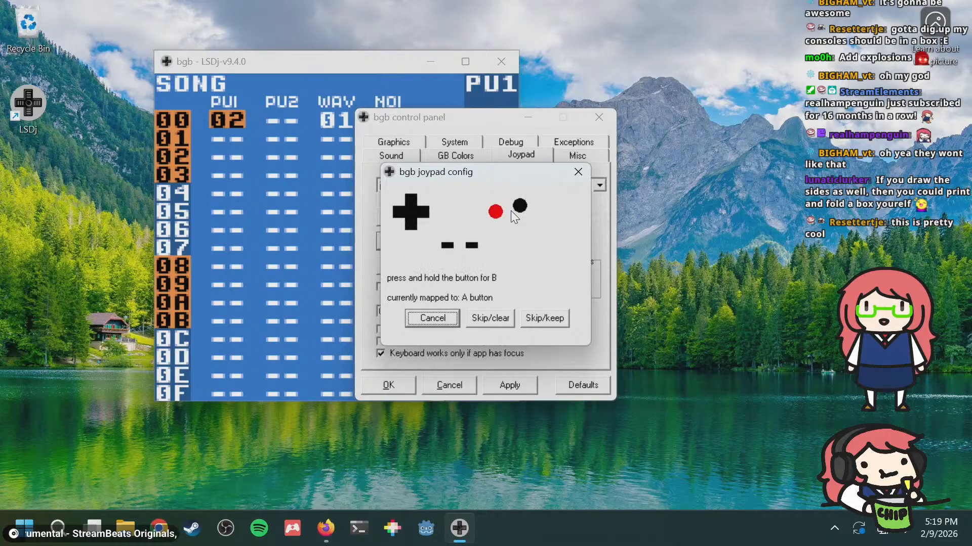
key("a")
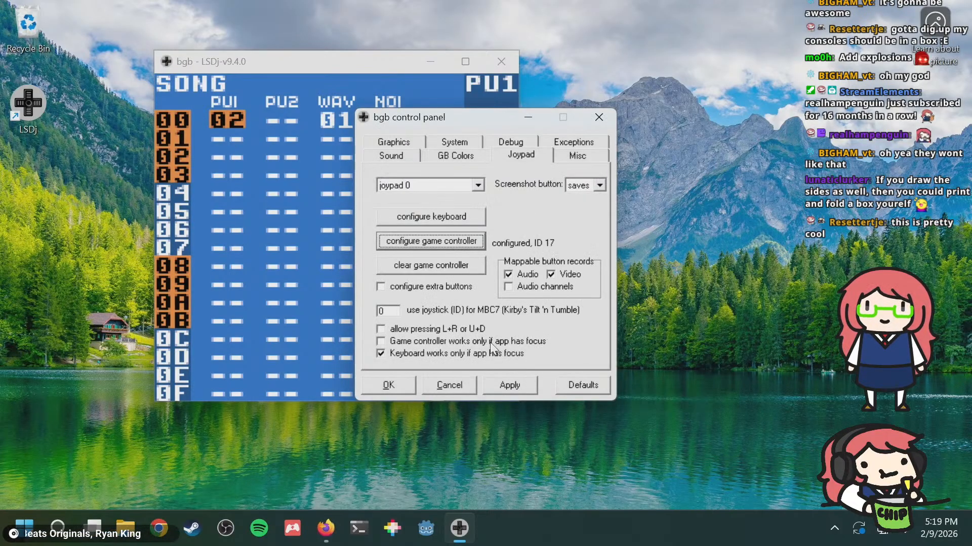
left_click(504, 383)
Step: Return to LSDj, go to the project screen and open the load/save song file list
left_click(275, 271)
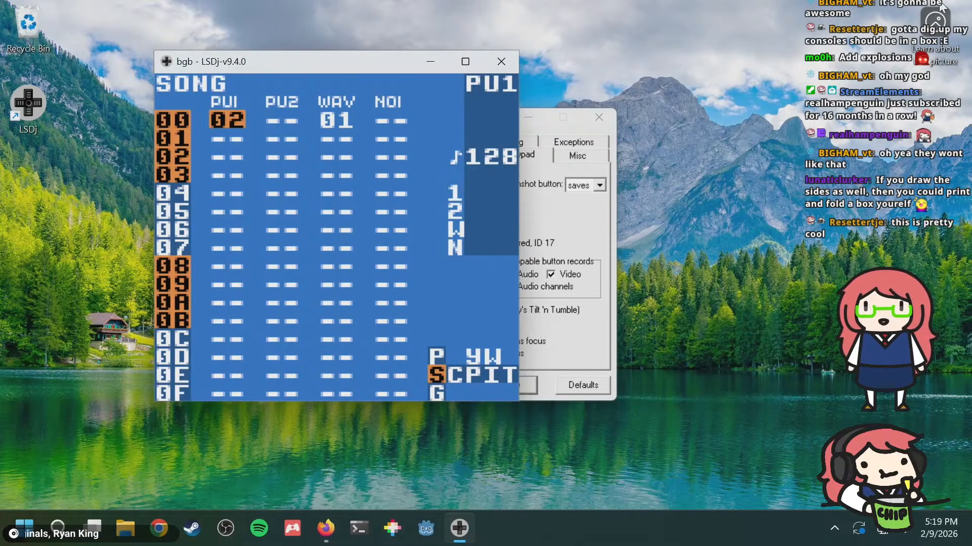
key("shift+Up")
key("Down")
key("Down")
key("Down")
key("Down")
key("Down")
key("Down")
key("Down")
key("Down")
key("Down")
key("Down")
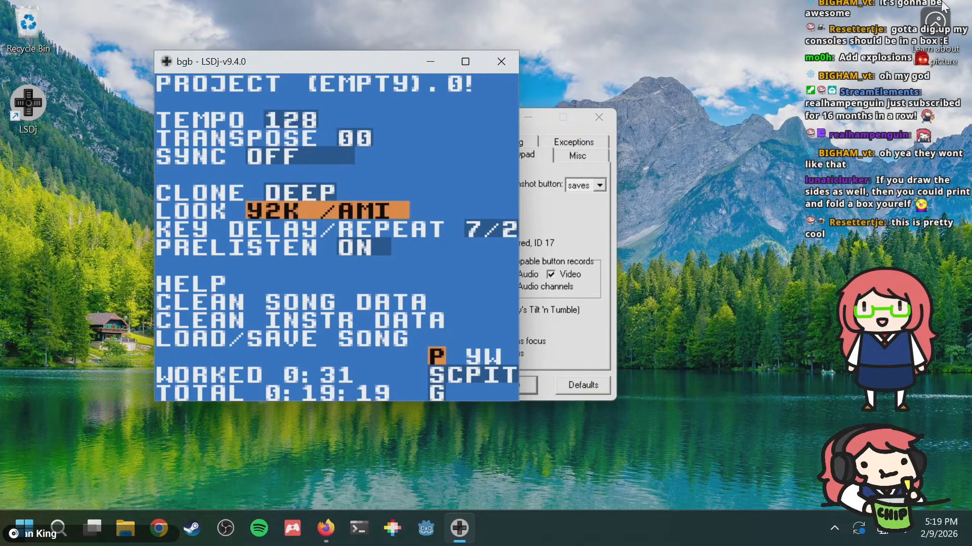
key("s")
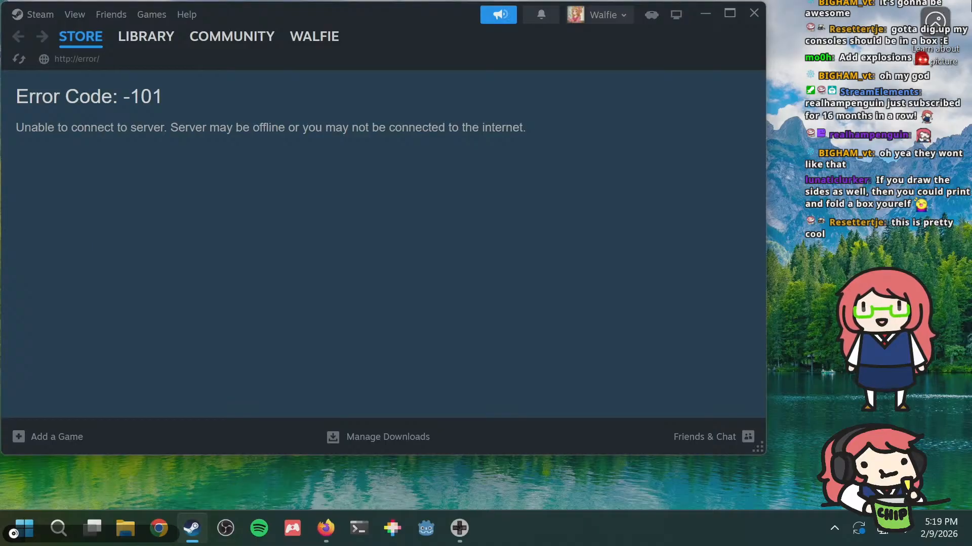
Step: Dismiss the Steam window and exit Steam completely
left_click(754, 12)
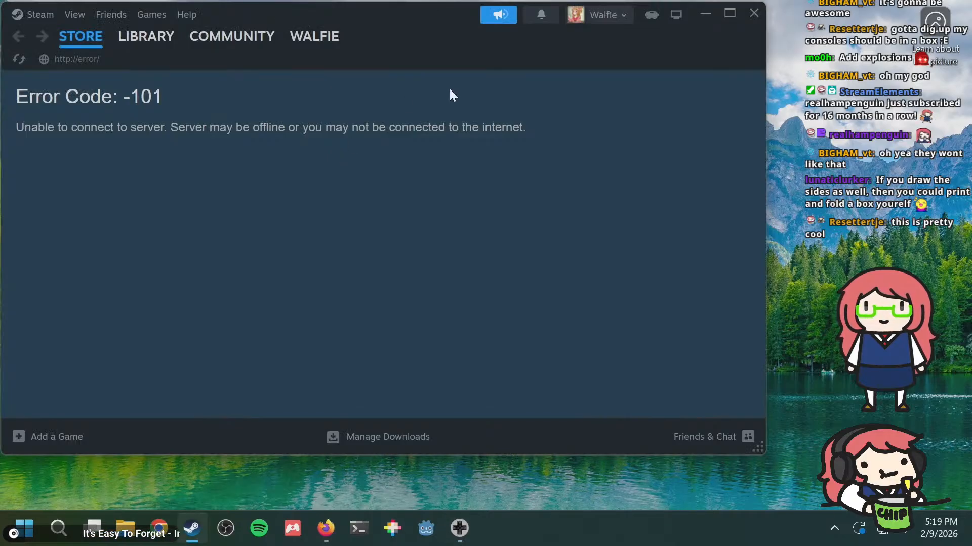
left_click(834, 526)
right_click(787, 482)
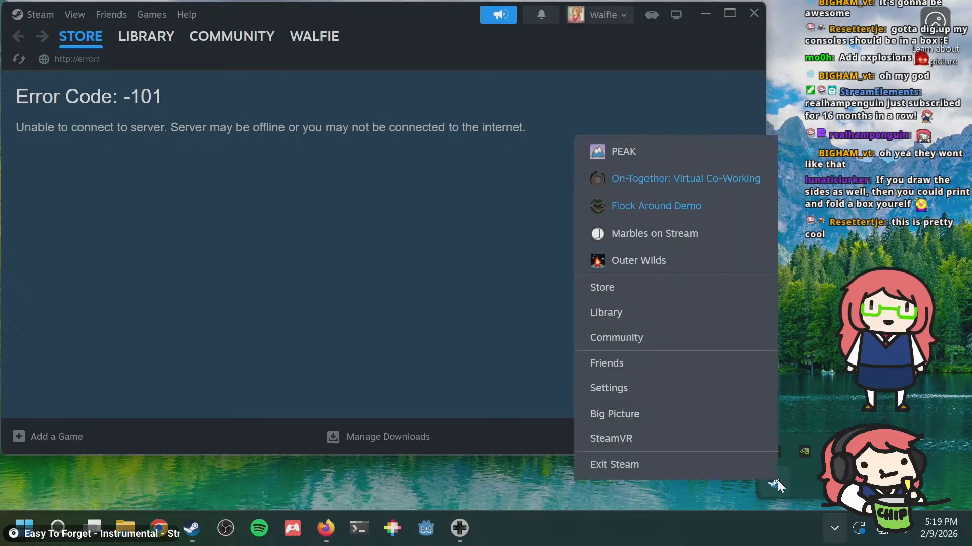
left_click(756, 463)
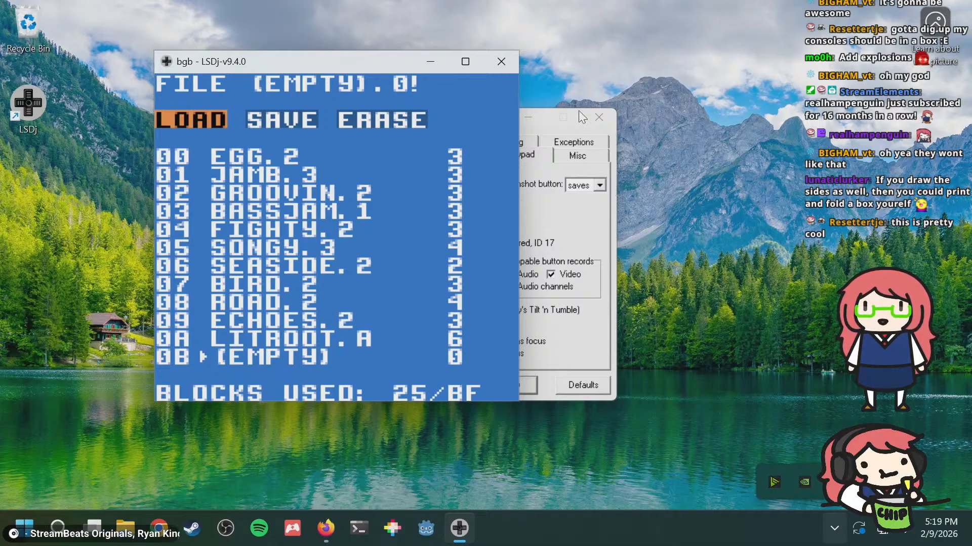
Step: Set the game controller to work only if the app has focus, leaving simultaneous L+R or U+D disallowed
left_click(545, 132)
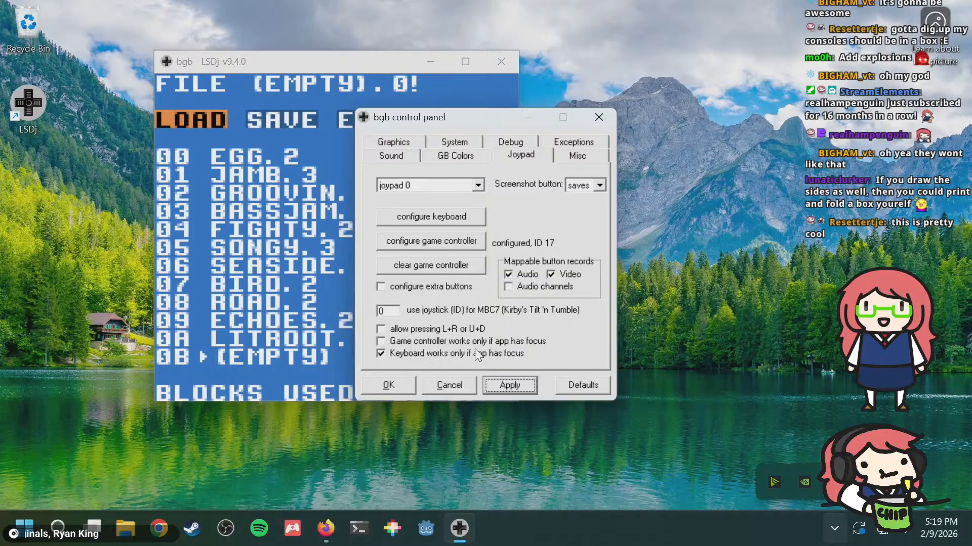
left_click(451, 332)
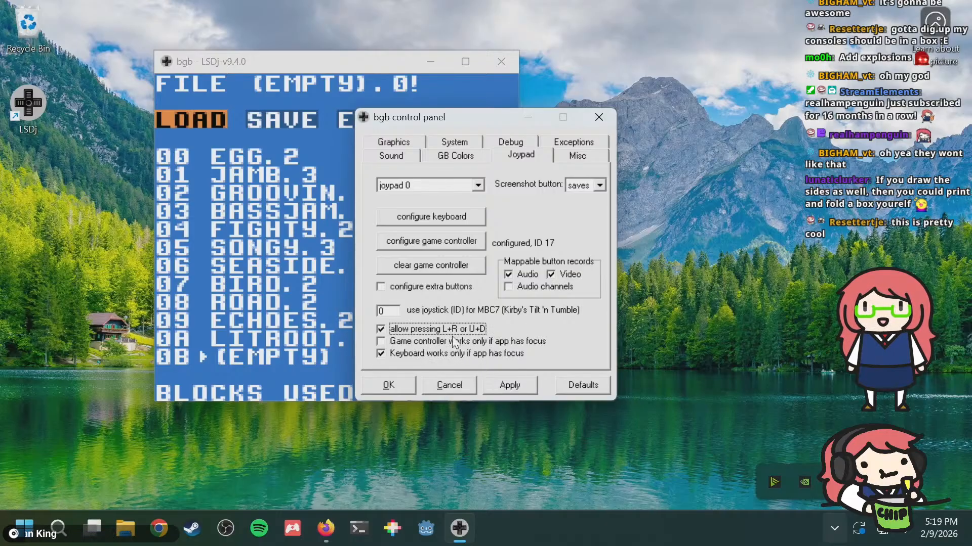
left_click(450, 329)
left_click(450, 341)
left_click(255, 260)
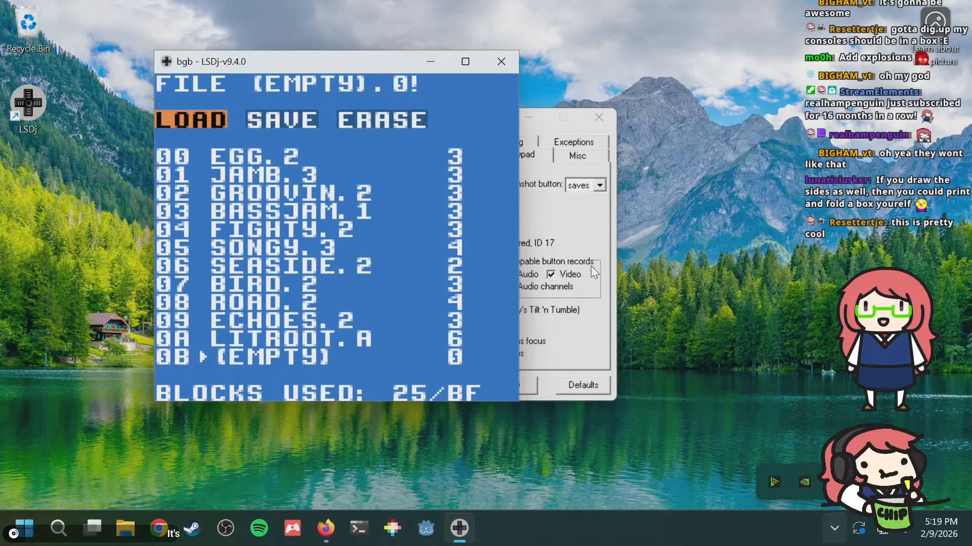
Step: Run the game controller configuration for joypad 0 again and apply the joypad settings
left_click(590, 328)
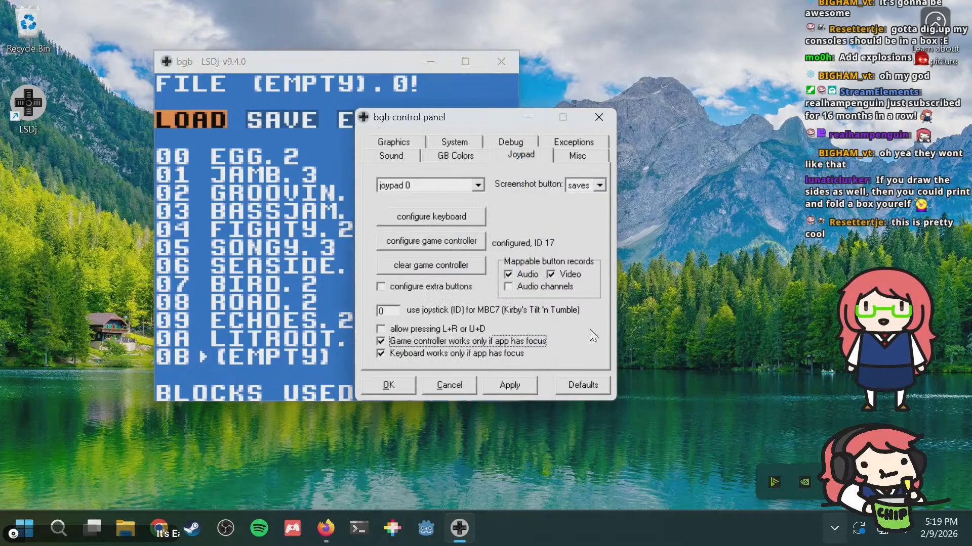
left_click(437, 243)
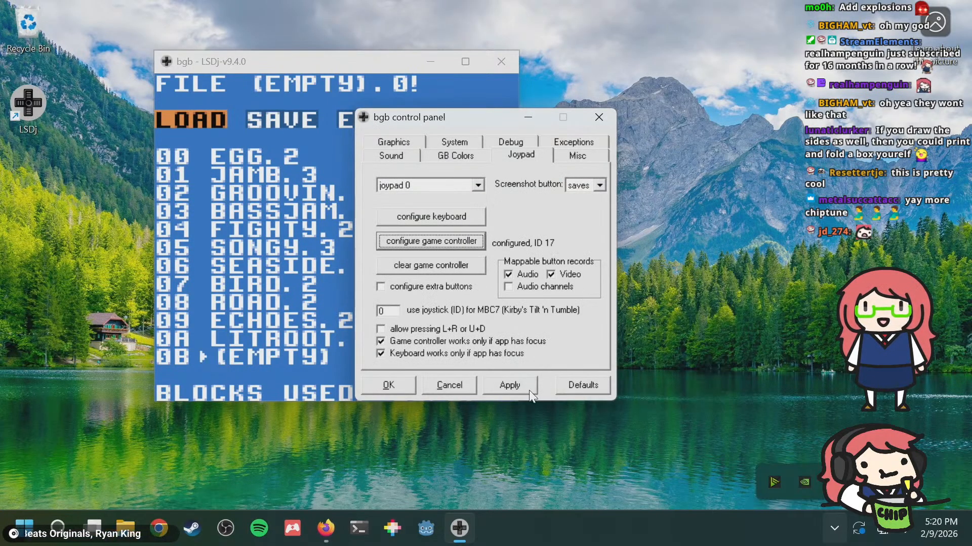
left_click(516, 380)
Step: Leave the LSDj file list, play the current song and examine chain 02, phrase 02 and instrument 01
left_click(449, 336)
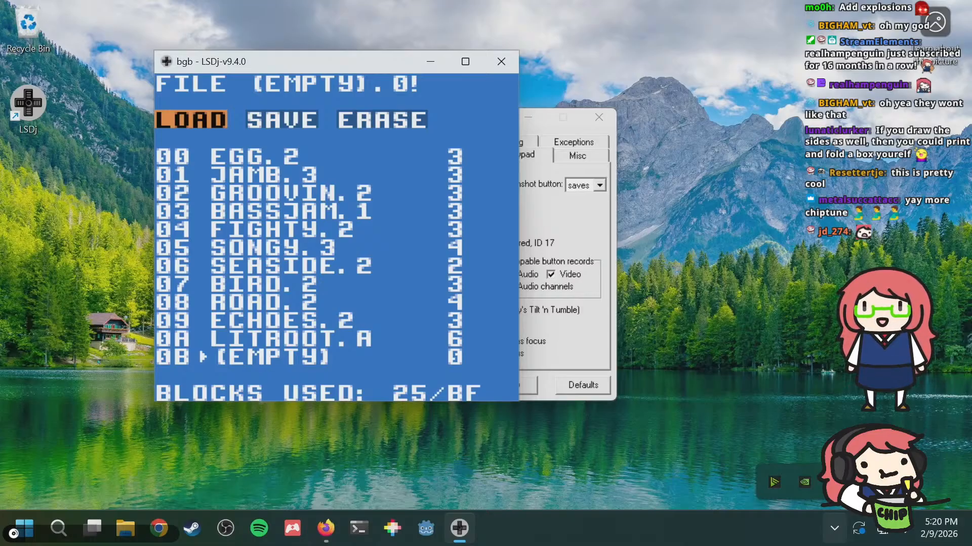
key("a")
key("shift+Down")
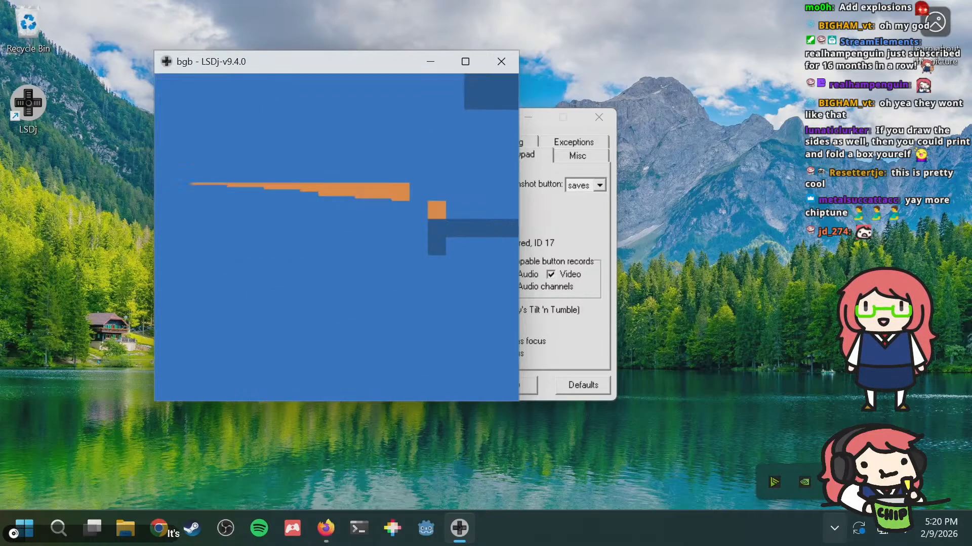
key("shift+Right")
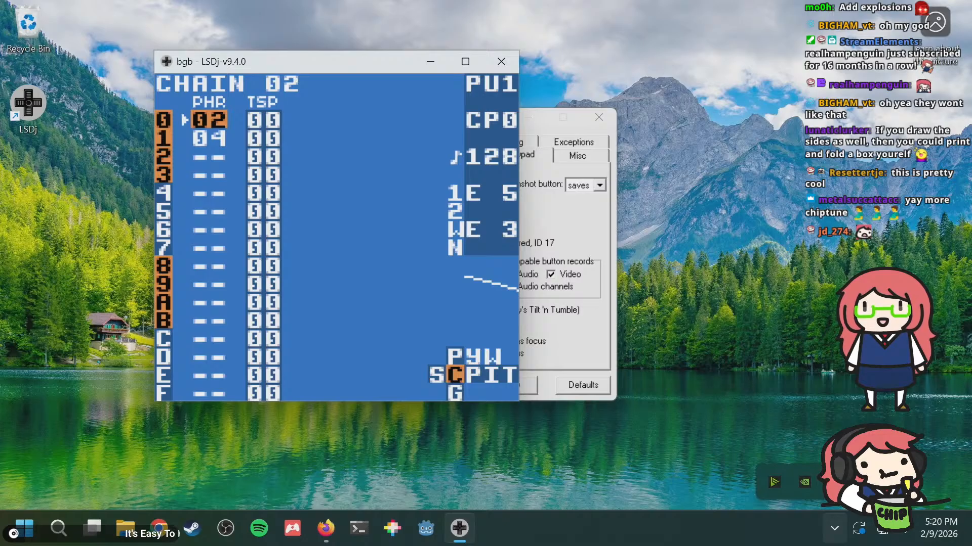
key("shift+Right")
key("shift+Right")
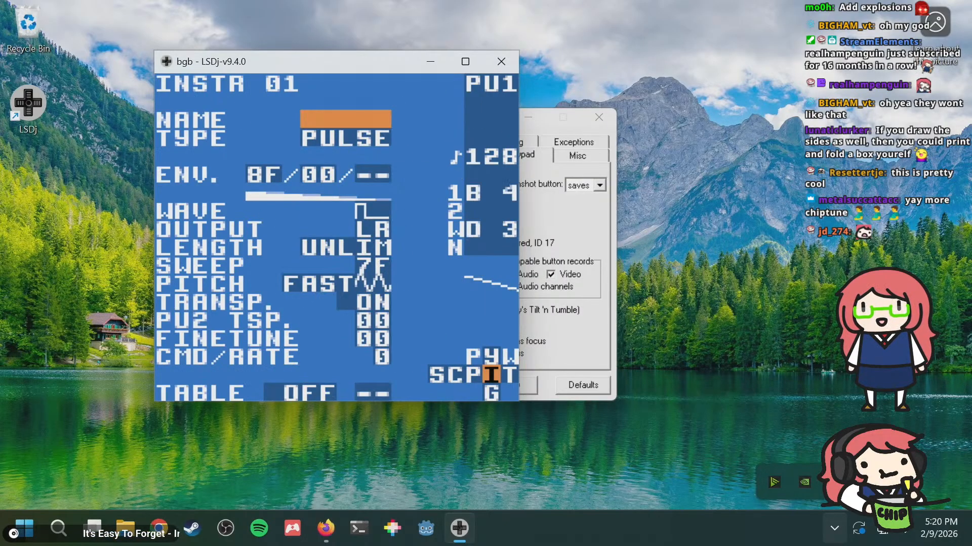
key("shift+Left")
key("shift+Right")
key("shift+Left")
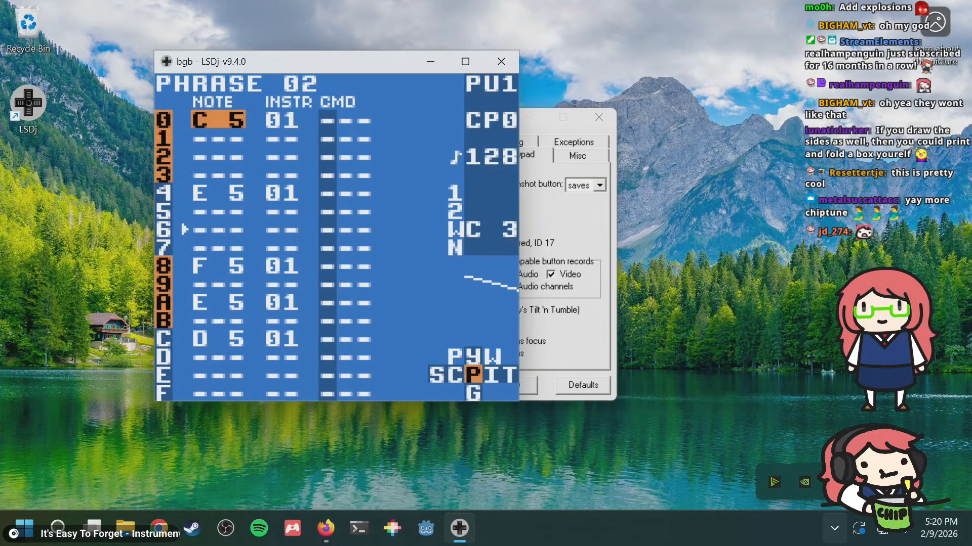
key("shift+Left")
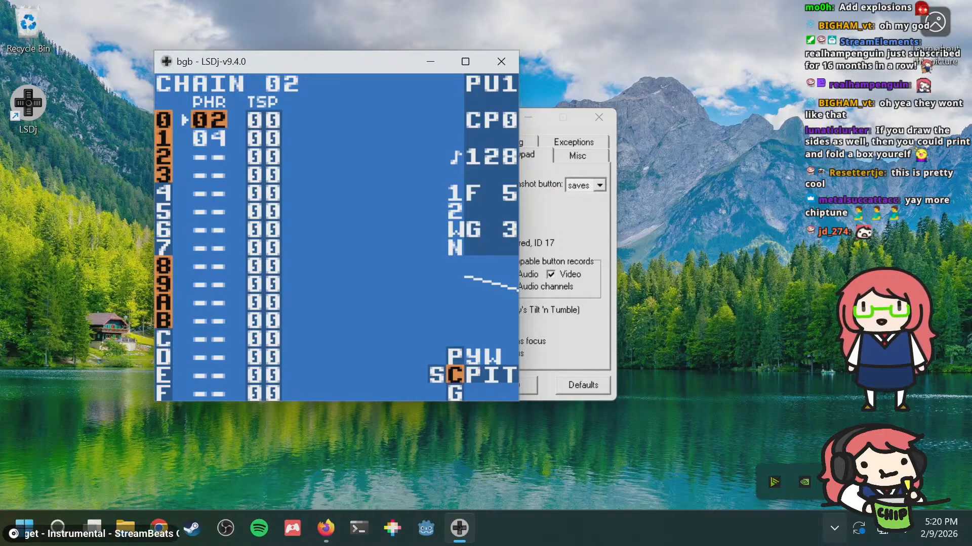
Step: Open the load/save song screen from the project screen and start saving the current song to the empty slot 0B
key("shift+Up")
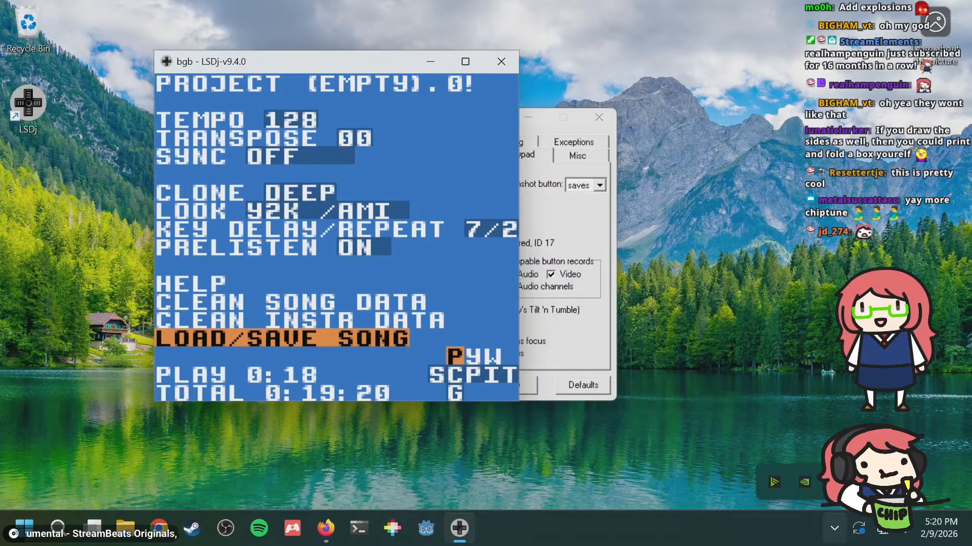
key("s")
key("Right")
key("s")
key("s")
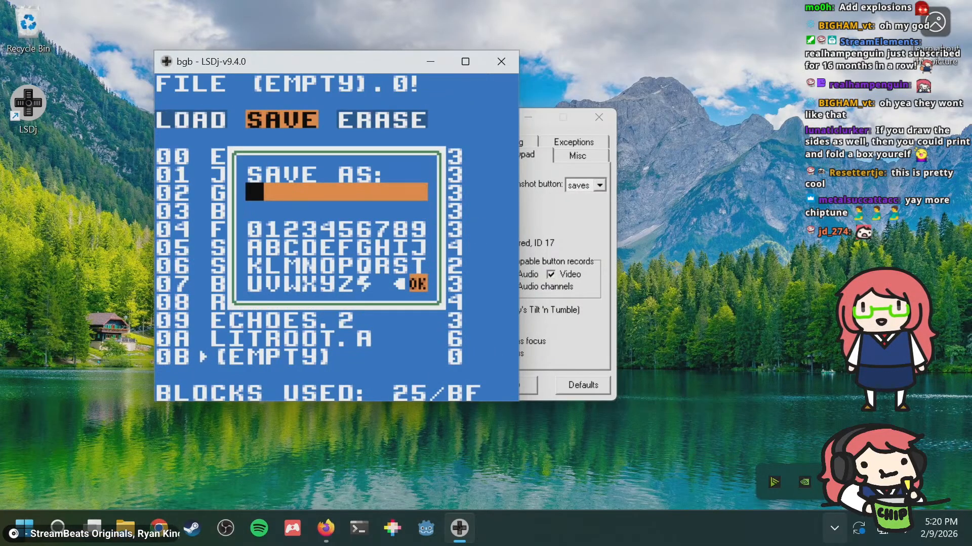
Step: Enter TEMP as the song's file name on the letter grid and confirm the save
key("Down")
key("Up")
key("Down")
key("Down")
key("Down")
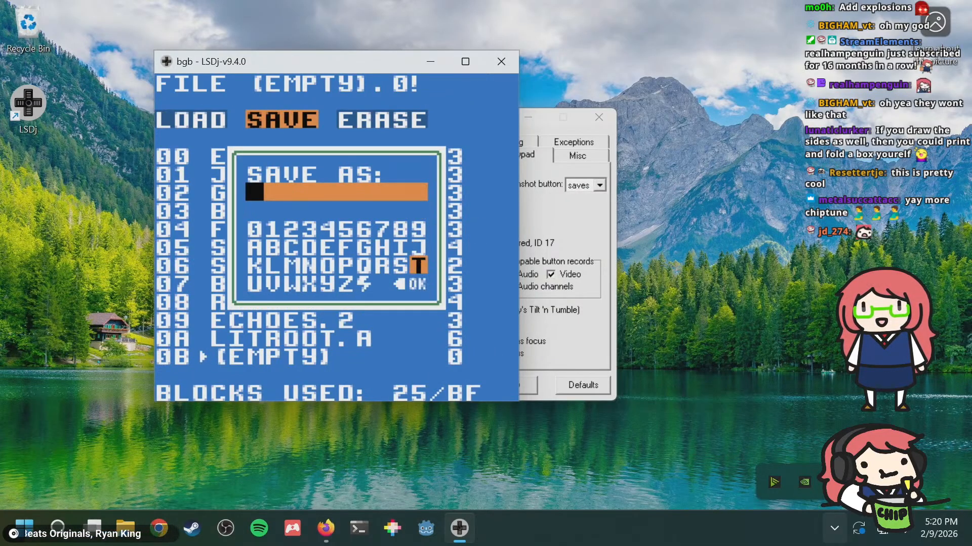
key("s")
key("Left")
key("Left")
key("Left")
key("Left")
key("Left")
key("Left")
key("Up")
key("Right")
key("Down")
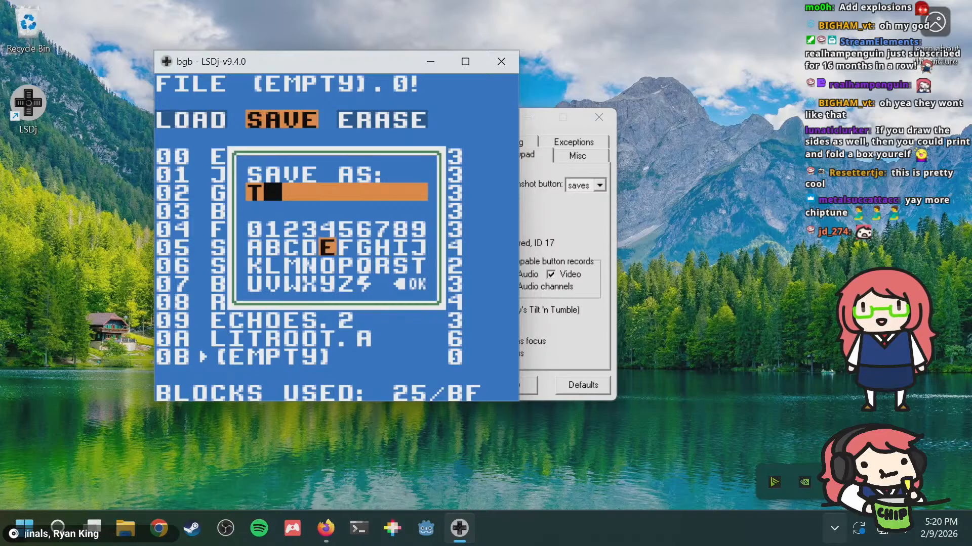
key("s")
key("Down")
key("Left")
key("Left")
key("s")
key("Right")
key("Right")
key("Right")
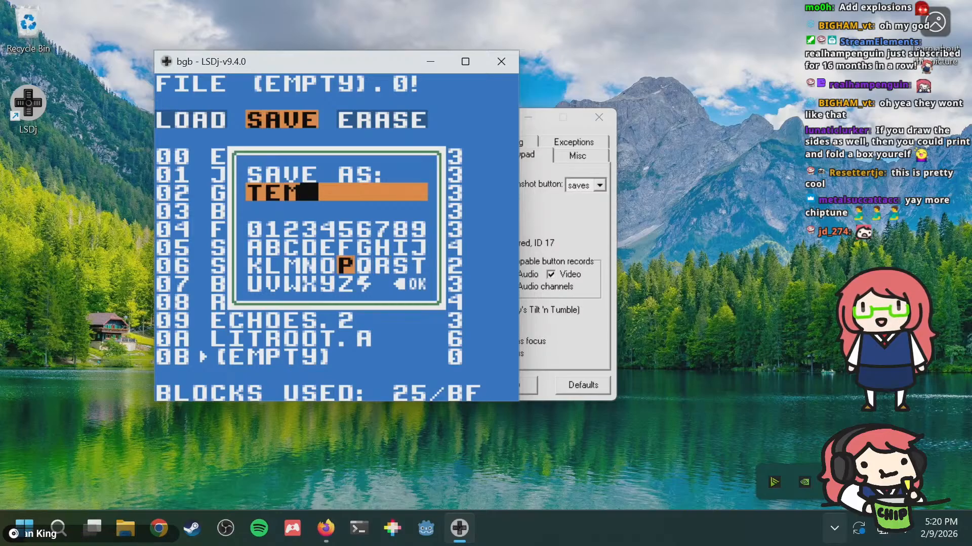
key("s")
key("Down")
key("Right")
key("Right")
key("Right")
key("s")
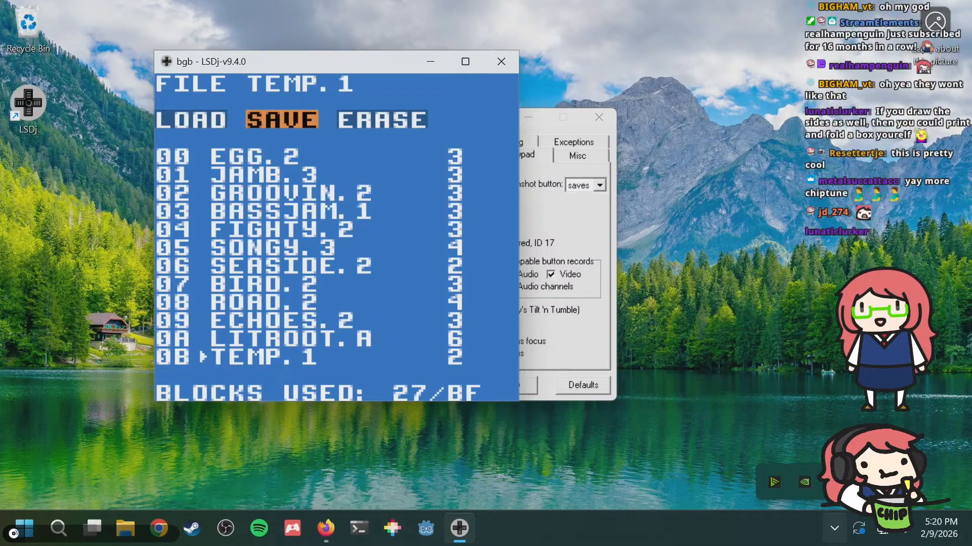
Step: Load another saved song from the file list, play it and open chain 00 of the PU1 channel
key("Left")
key("Down")
key("Up")
key("s")
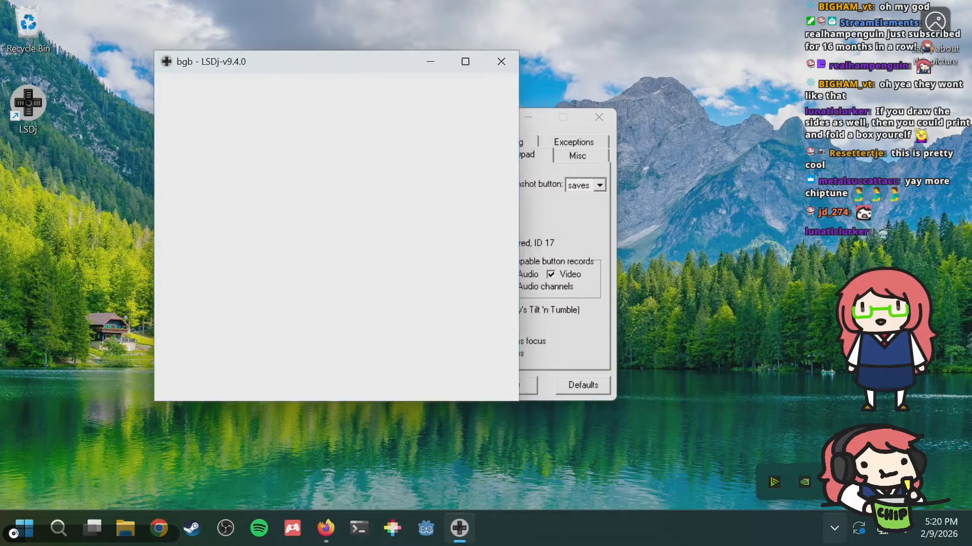
key("Return")
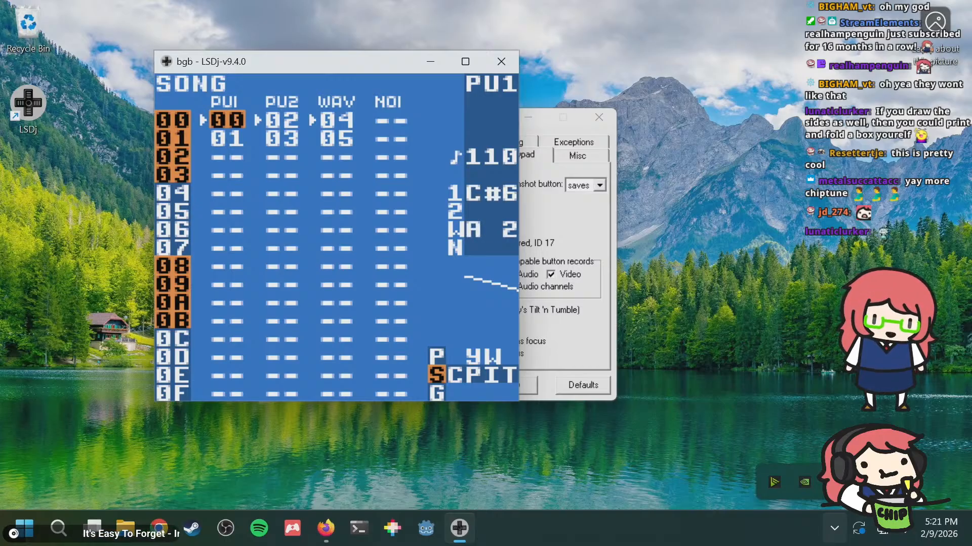
key("shift+Right")
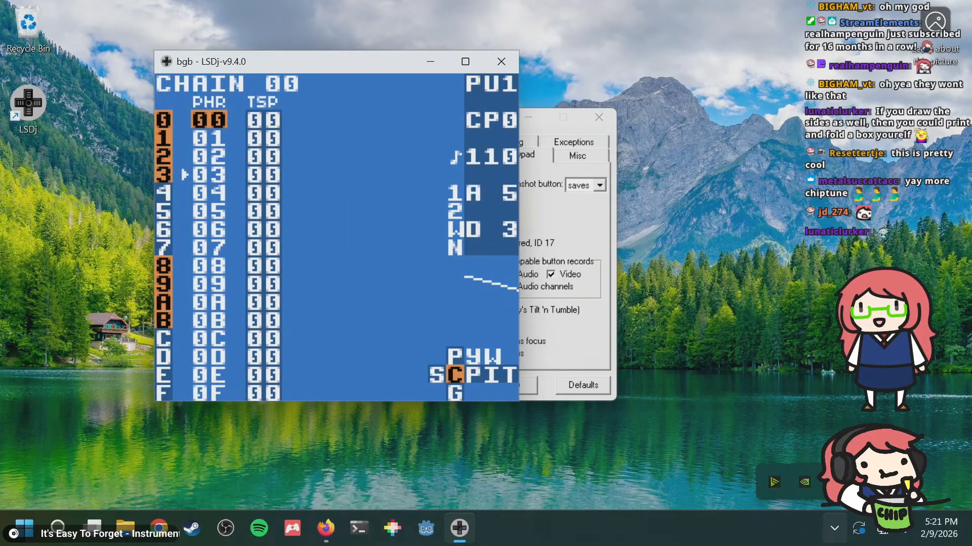
Step: Open phrase 0D from chain 00 of the PU1 channel
key("Down")
key("Down")
key("Down")
key("Down")
key("Down")
key("shift+Right")
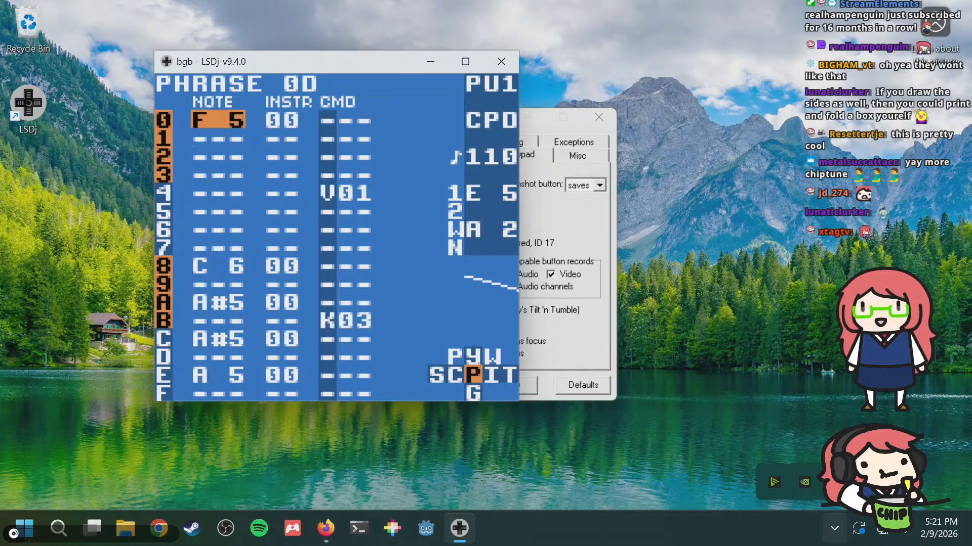
Step: Examine the note, instrument and command columns down to step 4 of phrase 0D
key("Down")
key("Down")
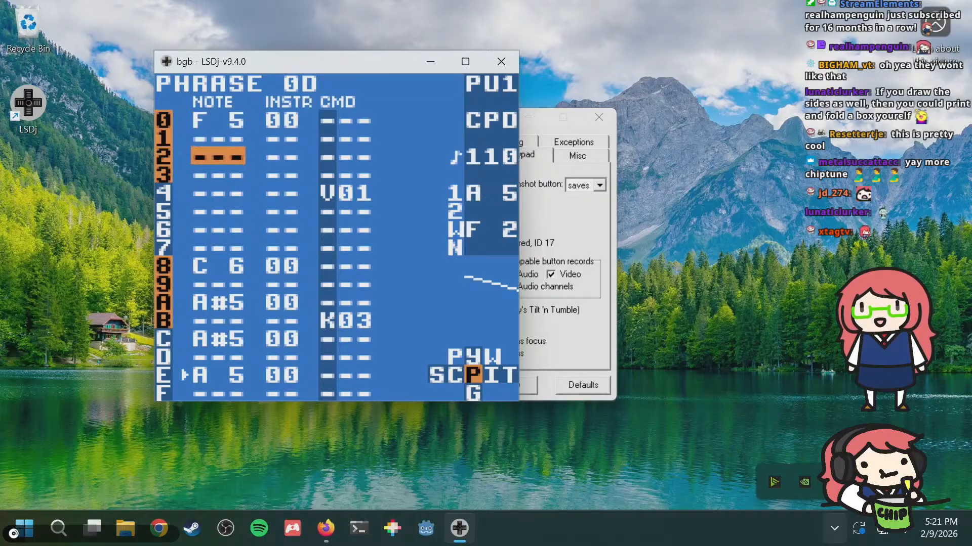
key("Down")
key("Down")
key("Right")
key("Right")
key("Left")
key("Left")
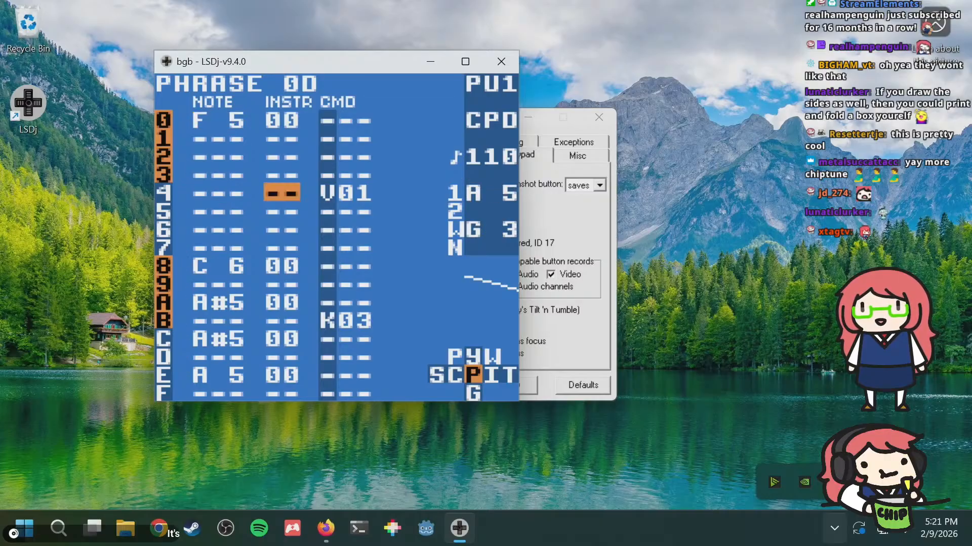
key("Right")
key("Right")
key("Left")
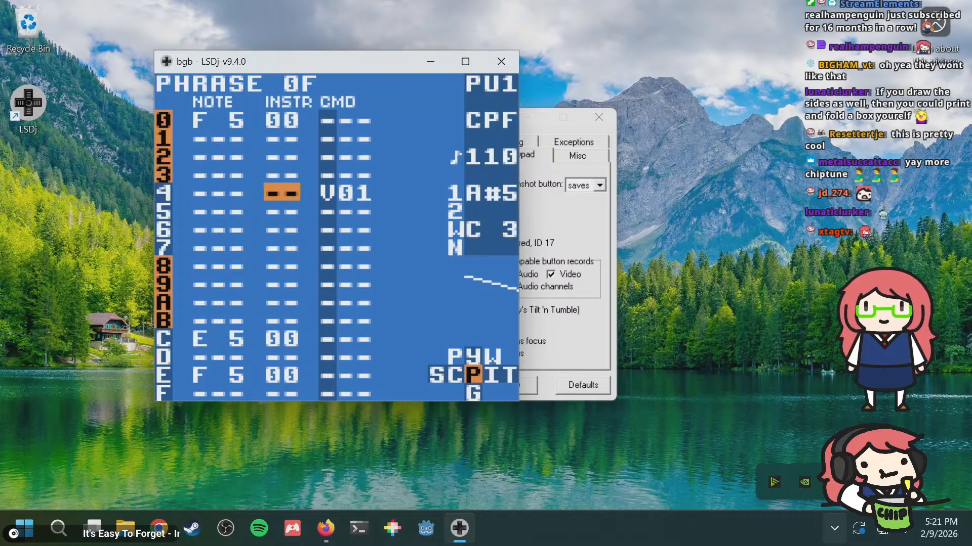
Step: Return to the chain screen, switch to chain 01 and look through its list of phrases
key("shift+Left")
key("a+Down")
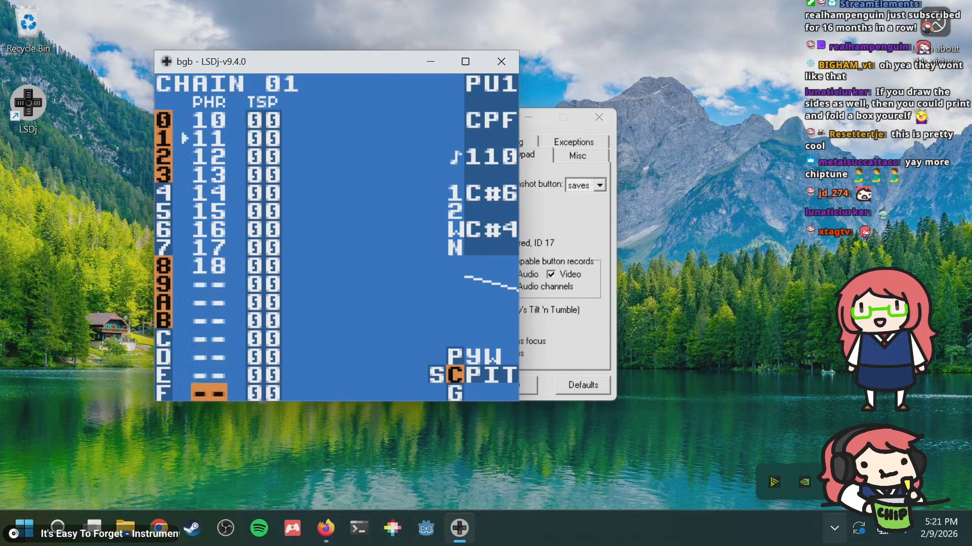
key("Up")
key("Up")
key("Up")
key("Up")
key("Up")
key("Up")
key("Up")
key("Up")
key("Up")
key("Up")
key("Up")
key("Up")
key("Up")
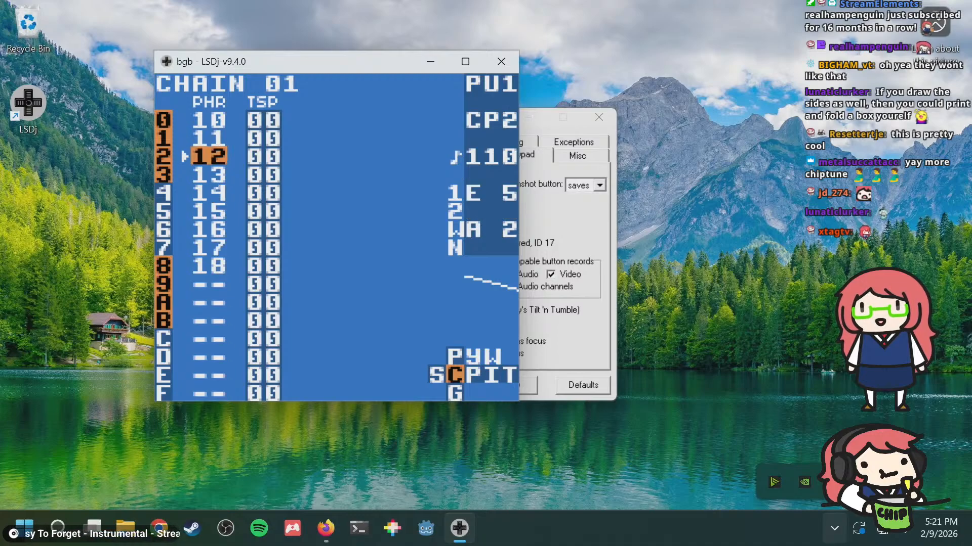
Step: View phrase 10 of the PU1 channel, then open phrase 00 from chain 00 and examine its steps down to step 9
key("shift+Right")
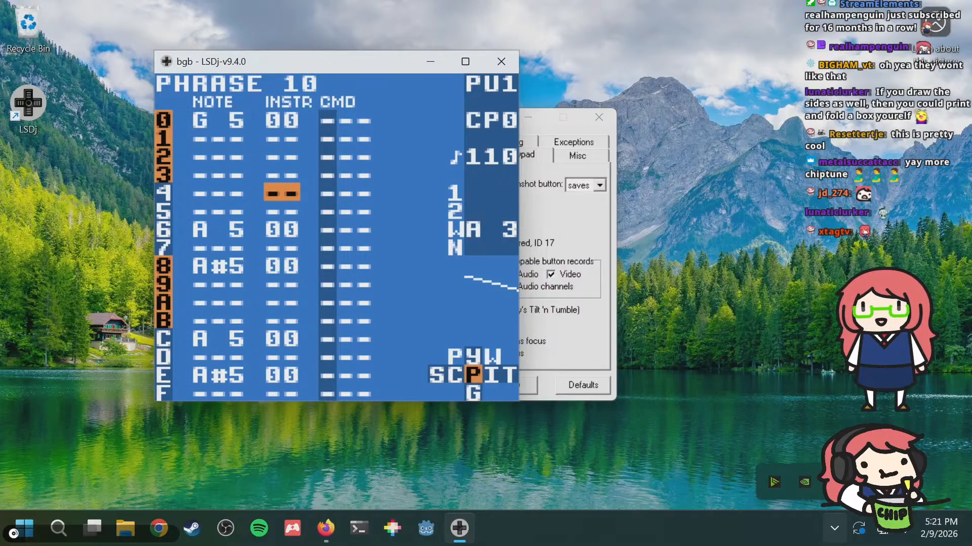
key("shift+Left")
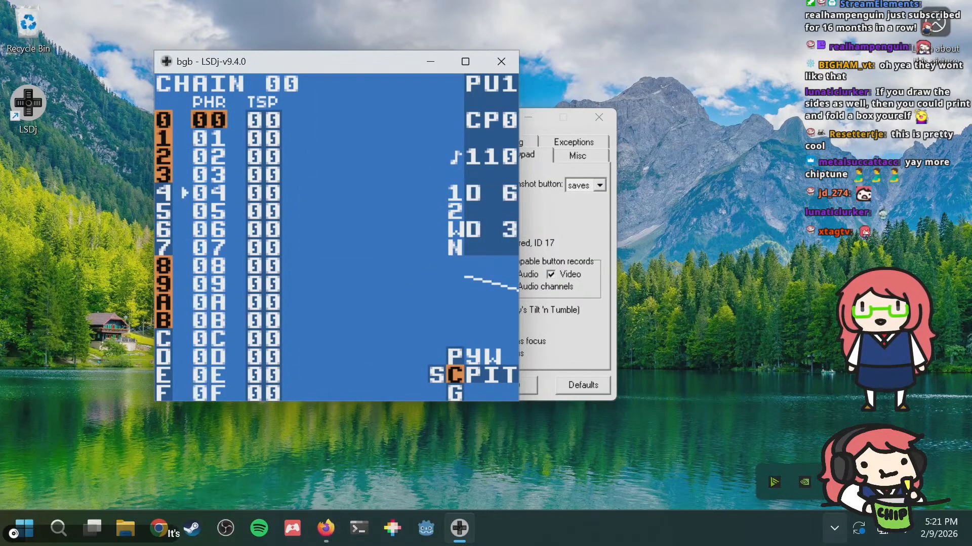
key("shift+Right")
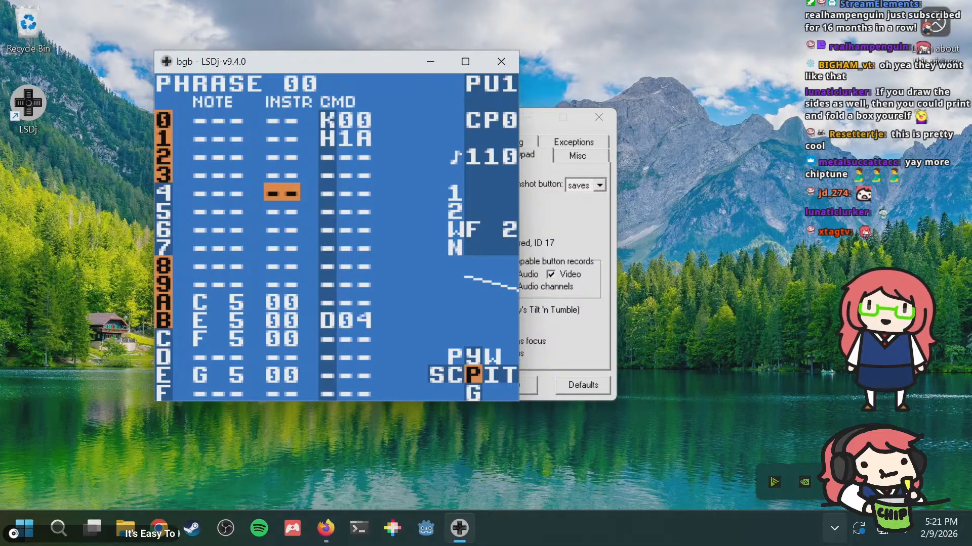
key("Down")
key("Down")
key("Down")
key("Down")
key("Down")
key("Down")
key("Down")
key("Down")
key("Down")
key("Down")
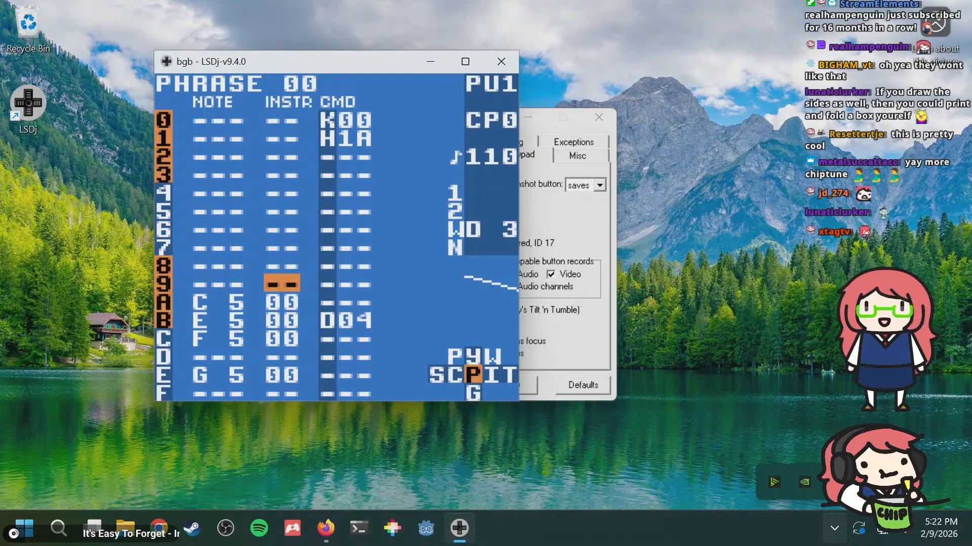
Step: Open the groove screen, move the bgb control panel clear of the LSDj window and return to LSDj
key("shift+Down")
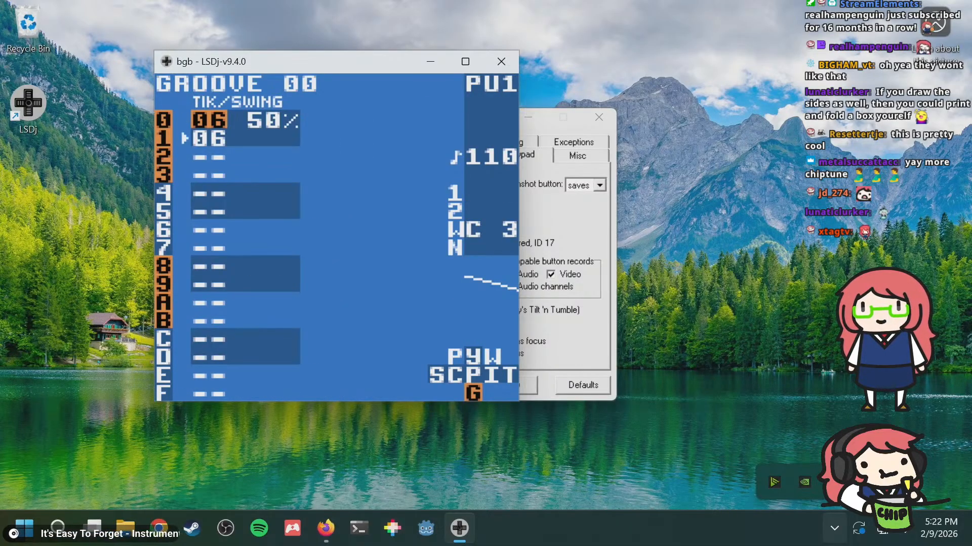
left_click(587, 332)
left_click_drag(445, 123, 621, 120)
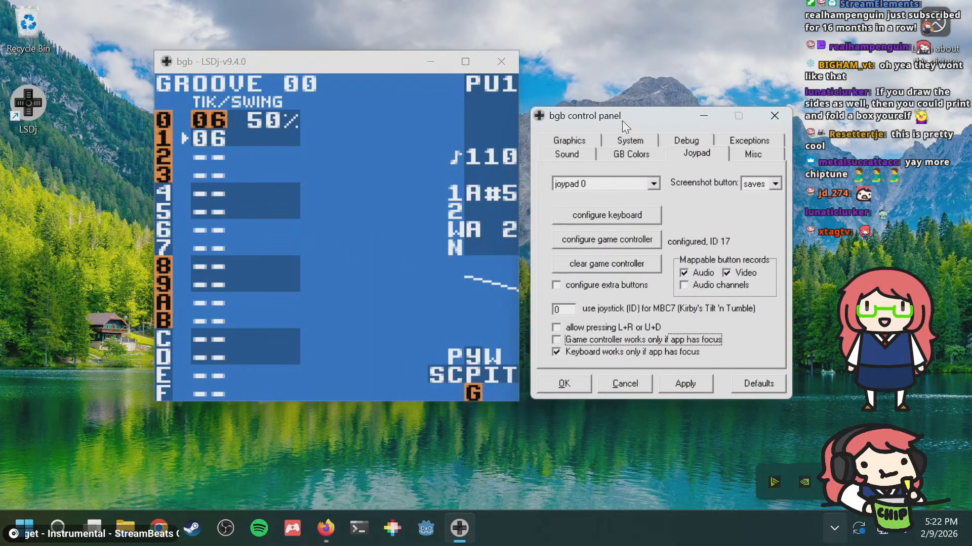
left_click(368, 129)
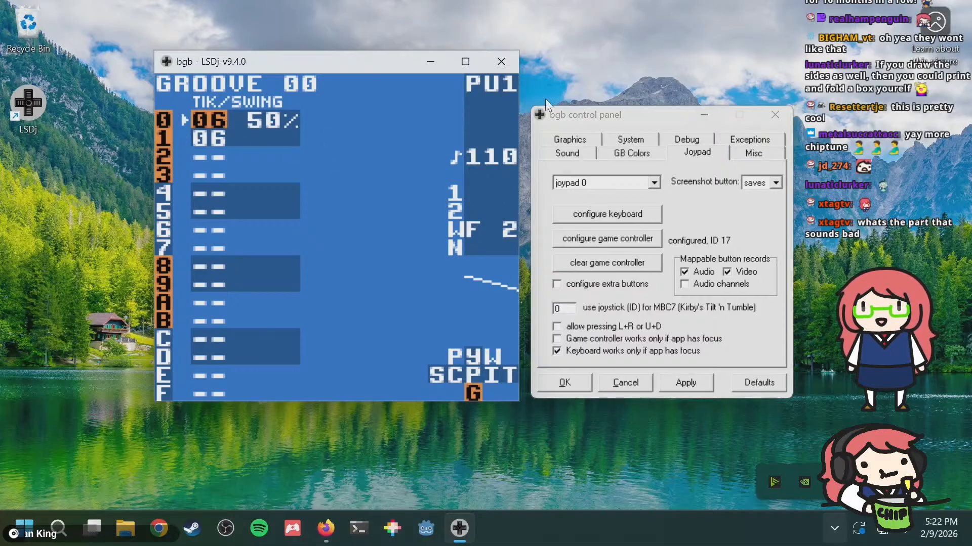
Step: Leave the groove screen and open phrase 13 from chain 01 of the PU1 channel
key("shift+Up")
key("shift+Left")
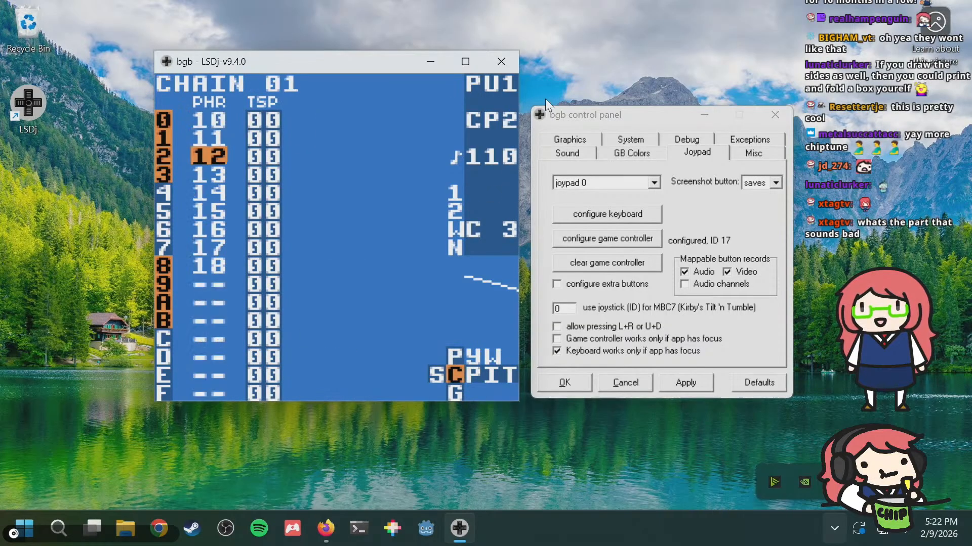
key("Down")
key("Down")
key("shift+Right")
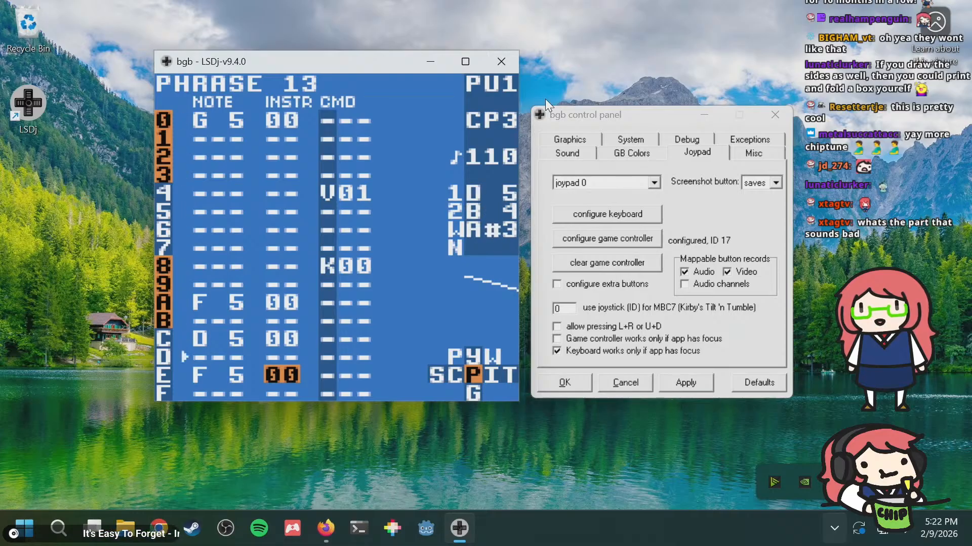
Step: Examine the commands and notes of phrase 13 around step 8 and select the note at step A
key("Up")
key("Up")
key("Up")
key("Up")
key("Up")
key("Down")
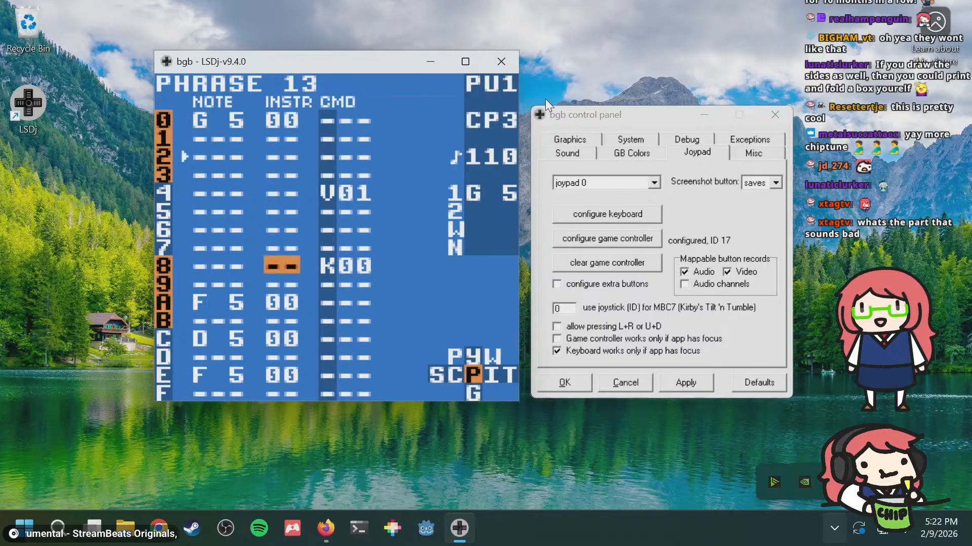
key("Up")
key("Up")
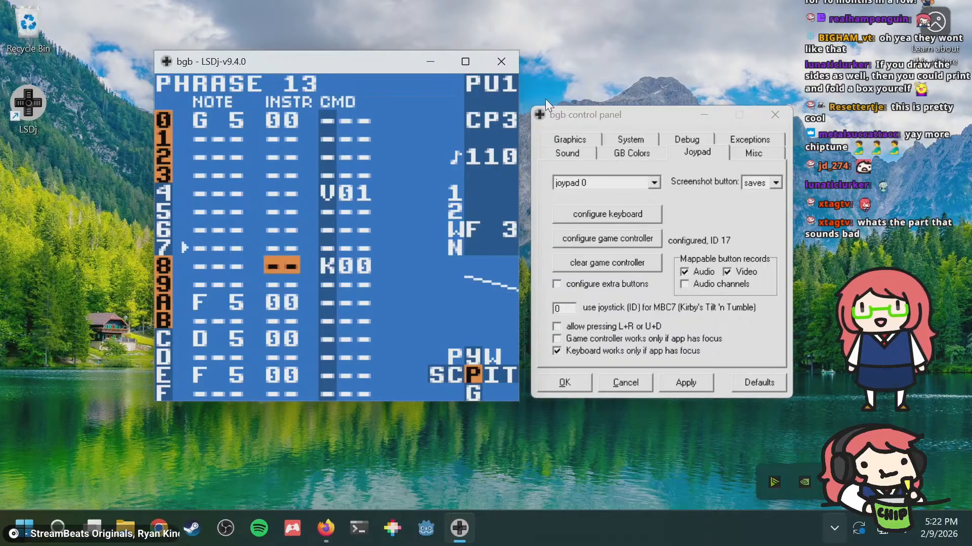
key("Down")
key("Left")
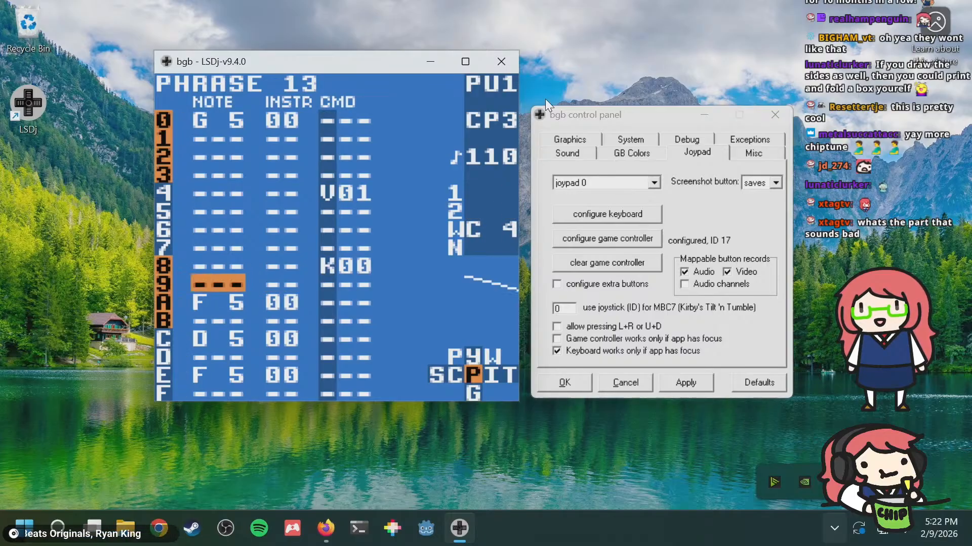
key("Down")
Step: Compare phrase 13 on the PU1 channel with phrases 20 and 1F on the PU2 channel
key("a+Right")
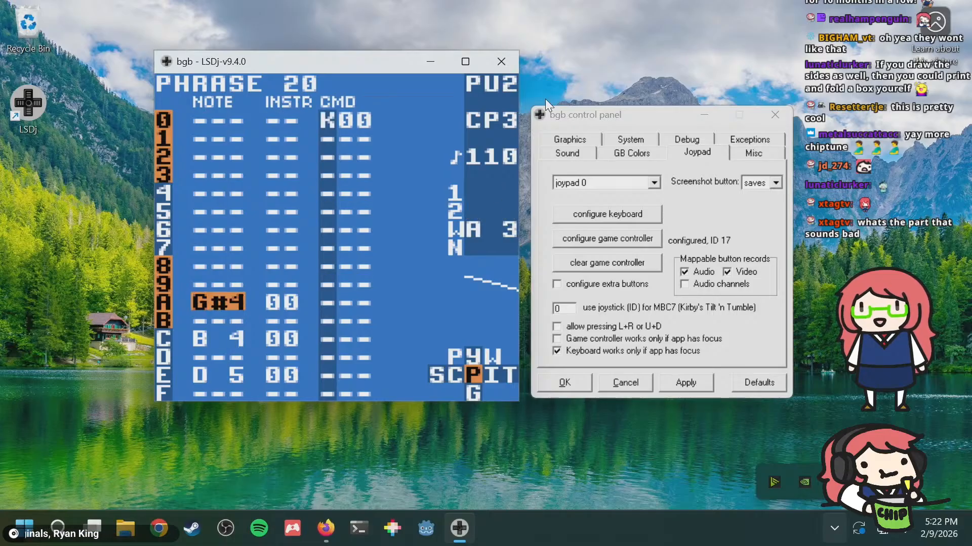
key("a+Up")
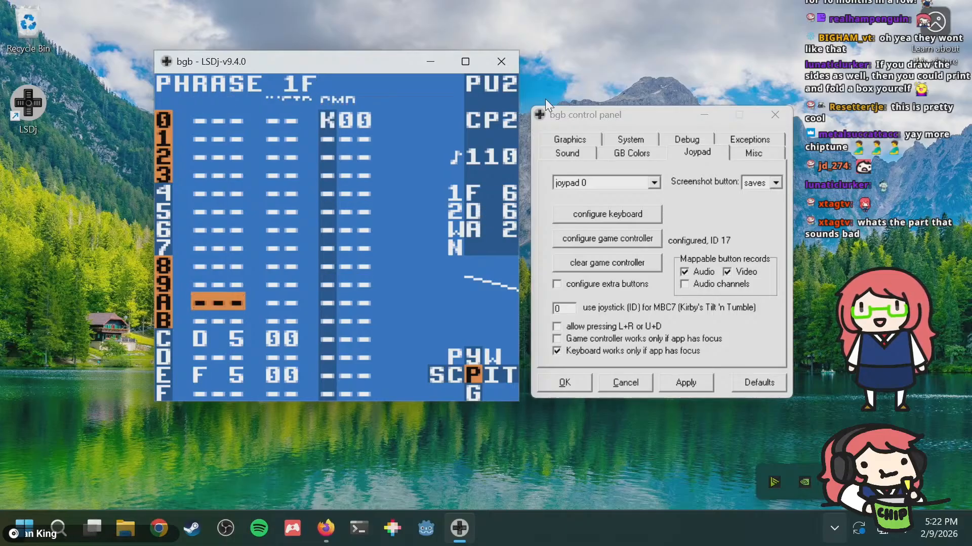
key("a+Down")
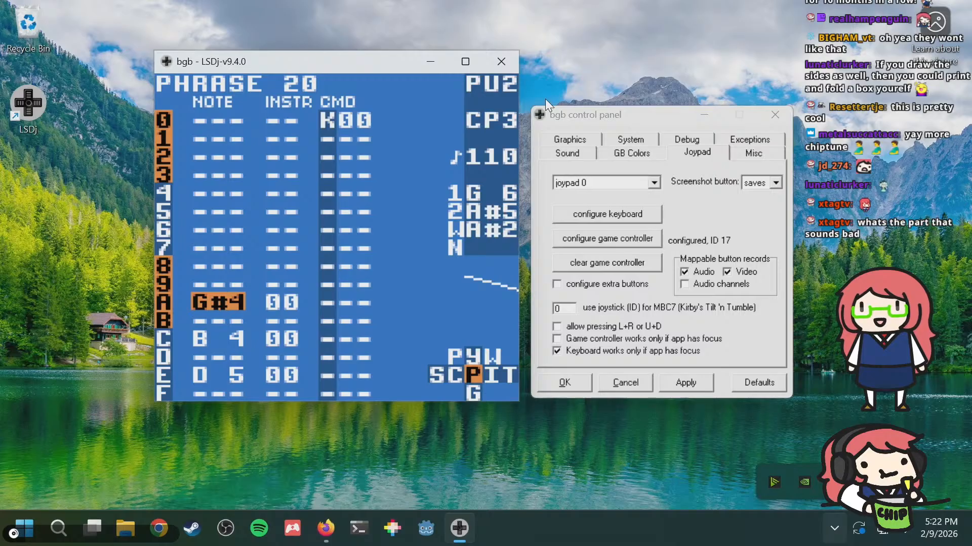
key("a+Up")
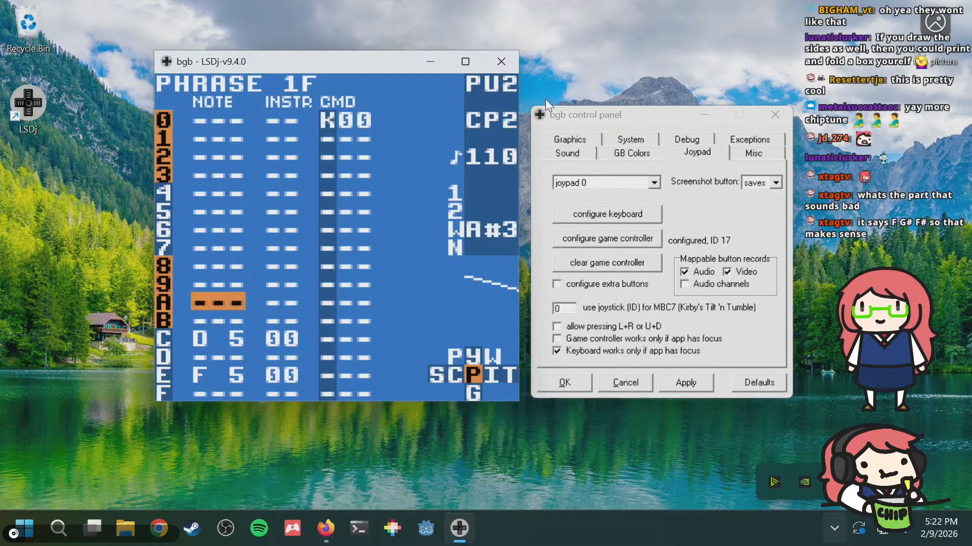
key("a+Down")
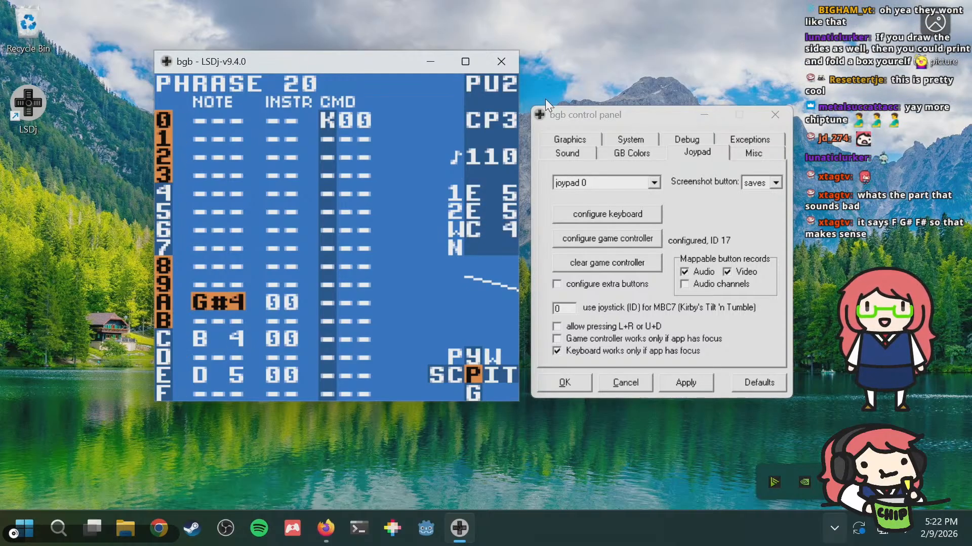
key("a+Left")
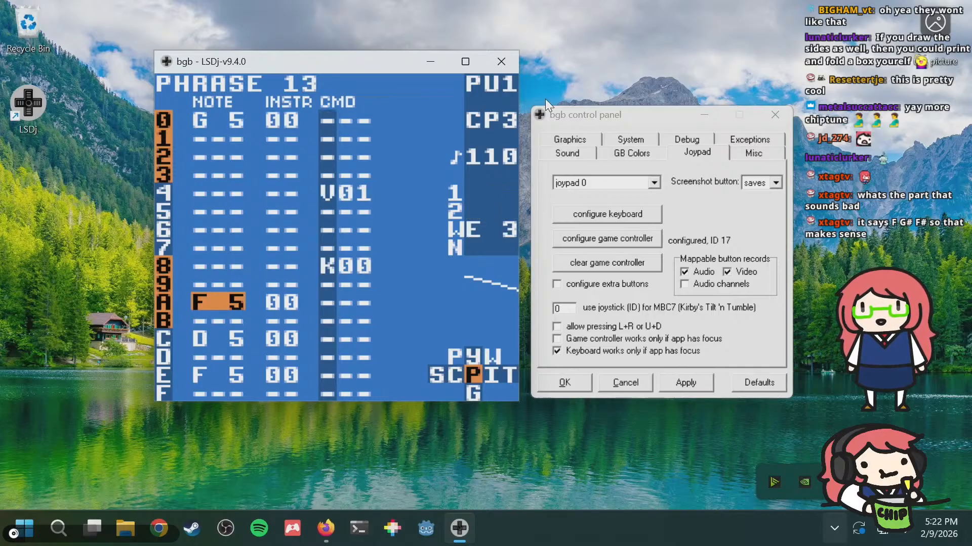
key("a+Right")
key("a+Left")
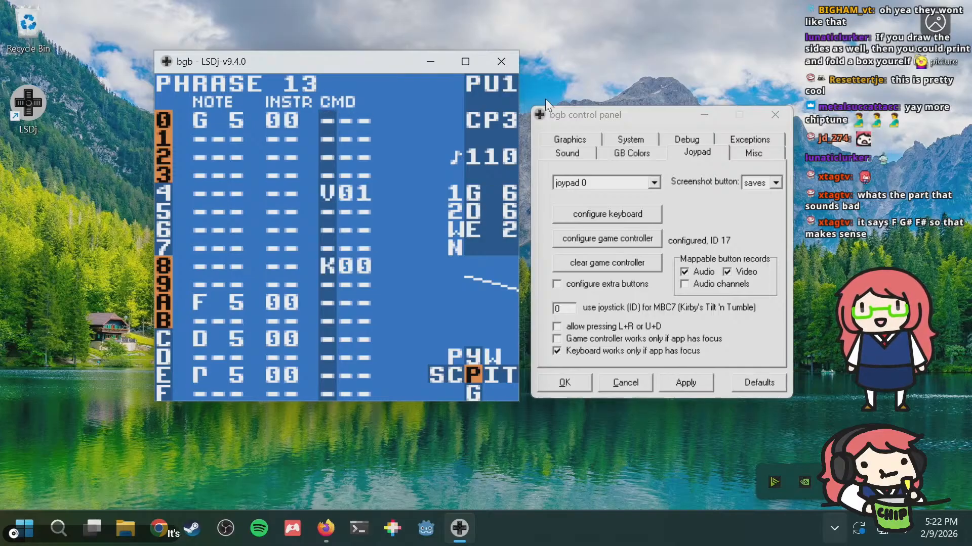
key("a+Right")
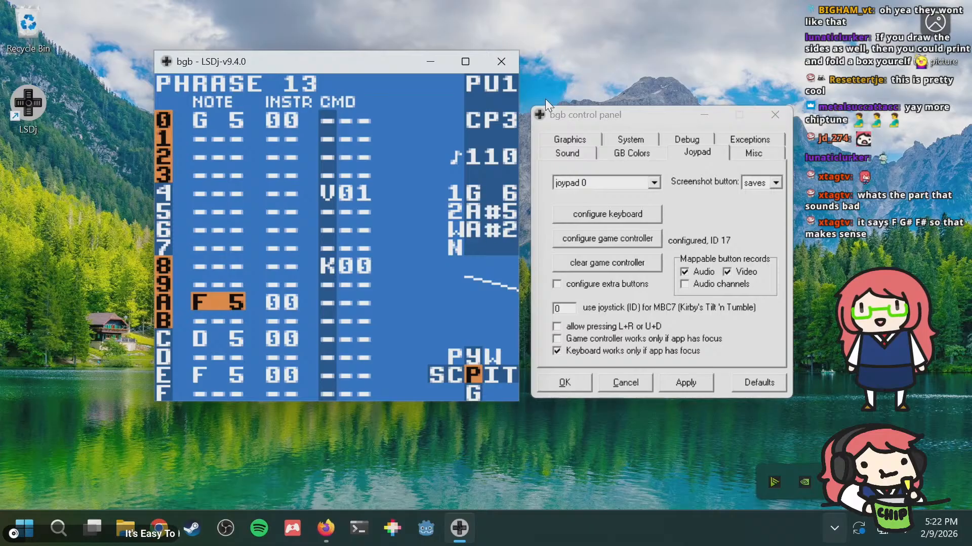
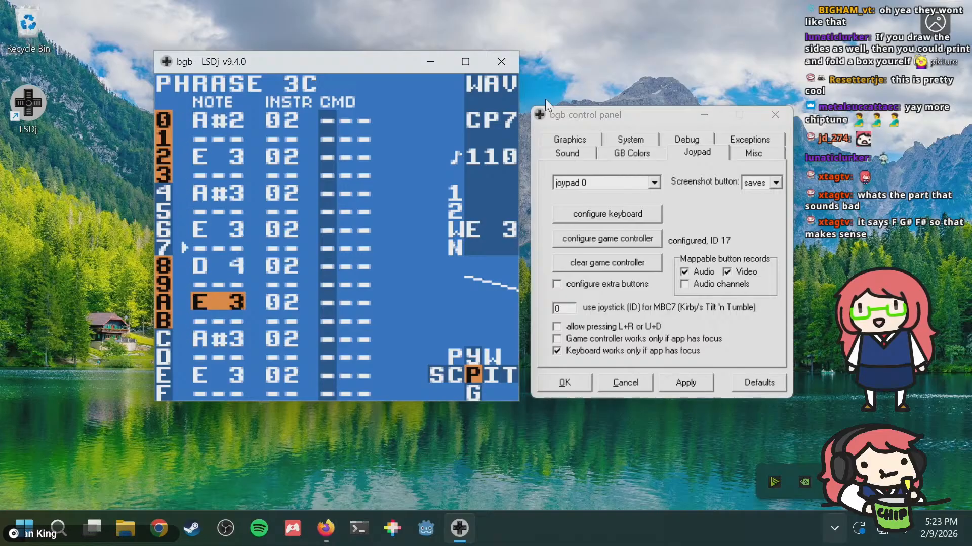
Step: Go to the upper steps of WAV phrase 3C and toggle playback at step 2
key("Up")
key("Up")
key("Up")
key("Up")
key("Up")
key("Up")
key("Up")
key("Up")
key("Up")
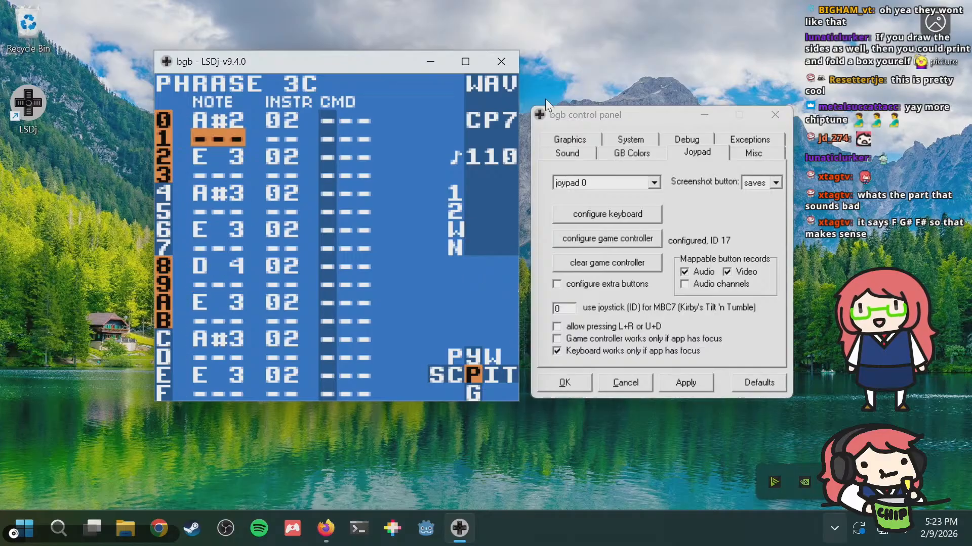
key("Up")
key("Down")
key("Down")
key("Return")
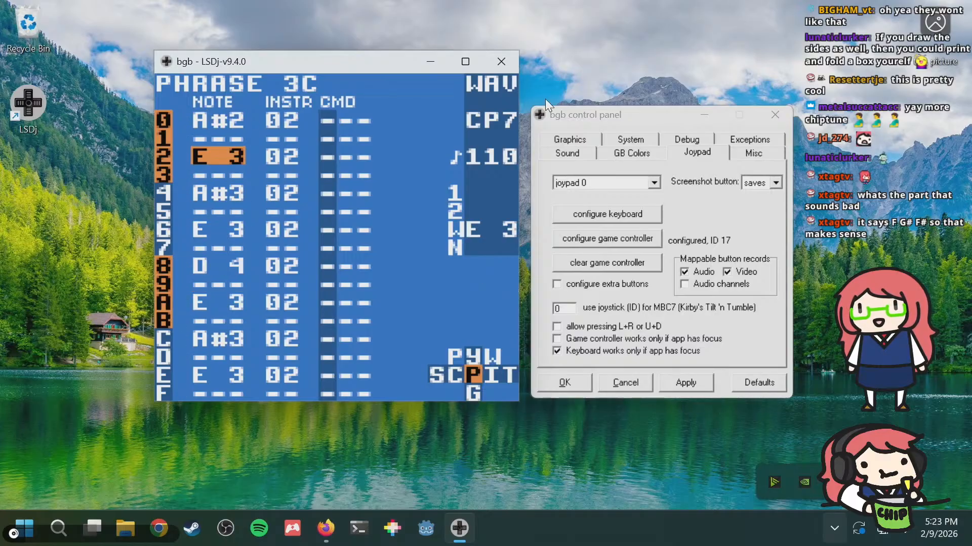
Step: Check the notes of WAV phrase 3C from step 0 to step A while starting and stopping playback
key("Up")
key("Up")
key("Down")
key("Down")
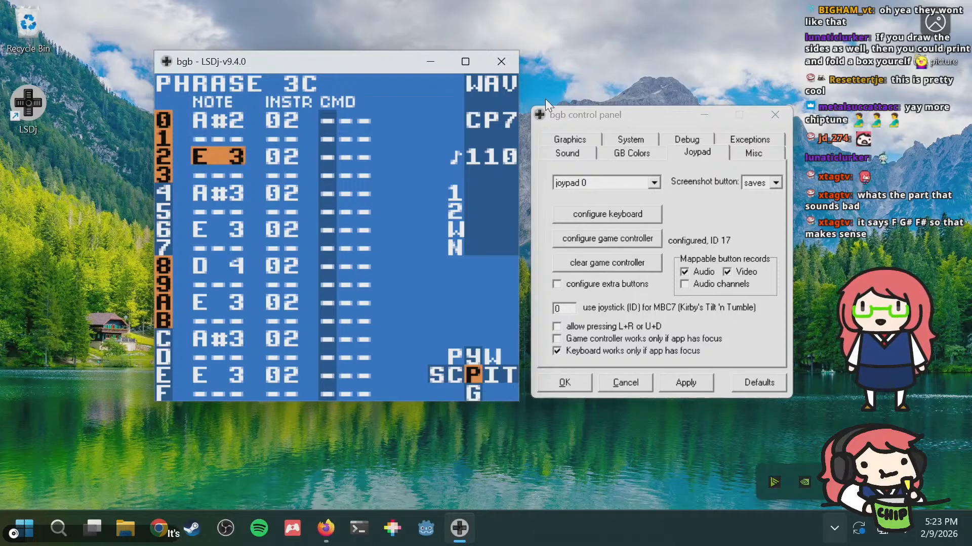
key("Down")
key("Down")
key("Down")
key("Down")
key("Down")
key("Down")
key("Down")
key("Down")
key("Return")
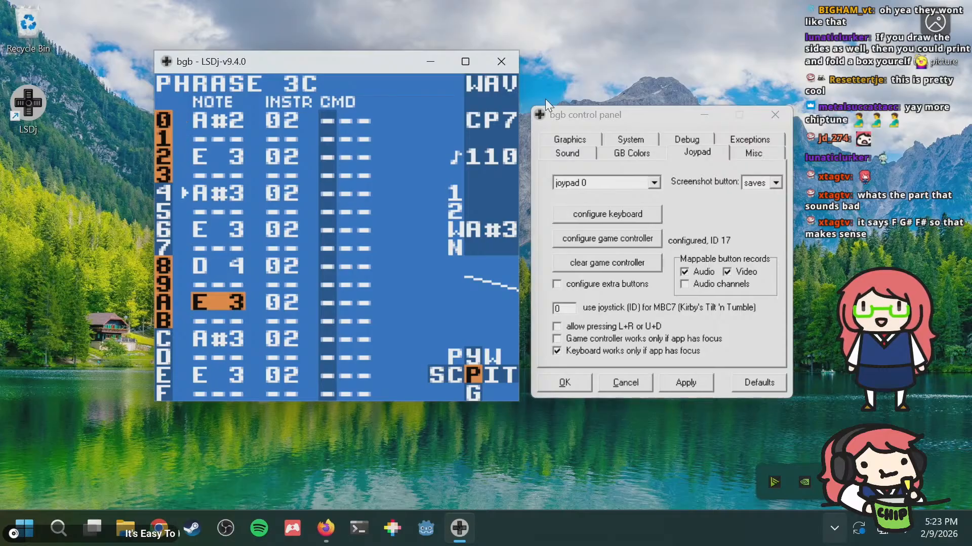
key("Return")
key("a+Up")
key("Return")
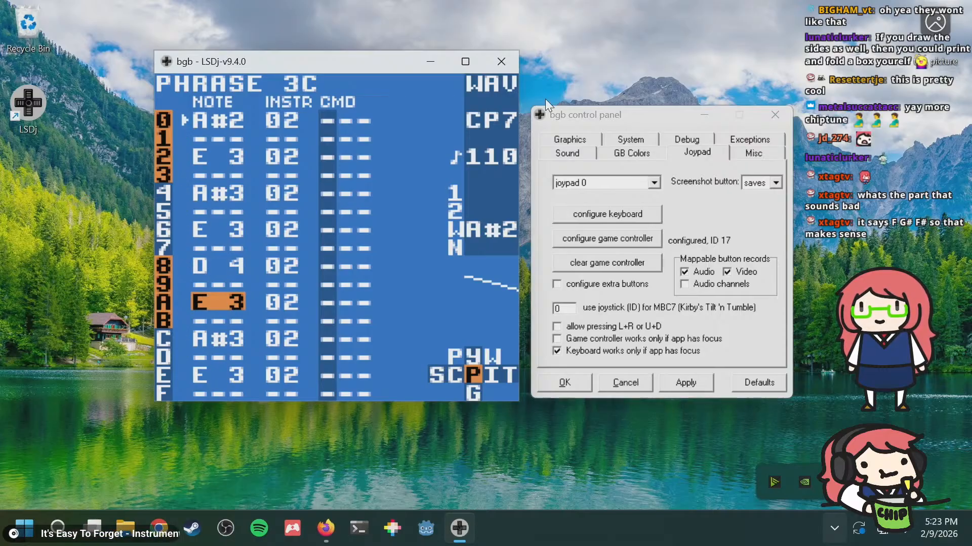
key("Return")
Step: With playback stopped, compare the notes in the upper and middle steps of WAV phrase 3C
key("Up")
key("Up")
key("Up")
key("Up")
key("Up")
key("Up")
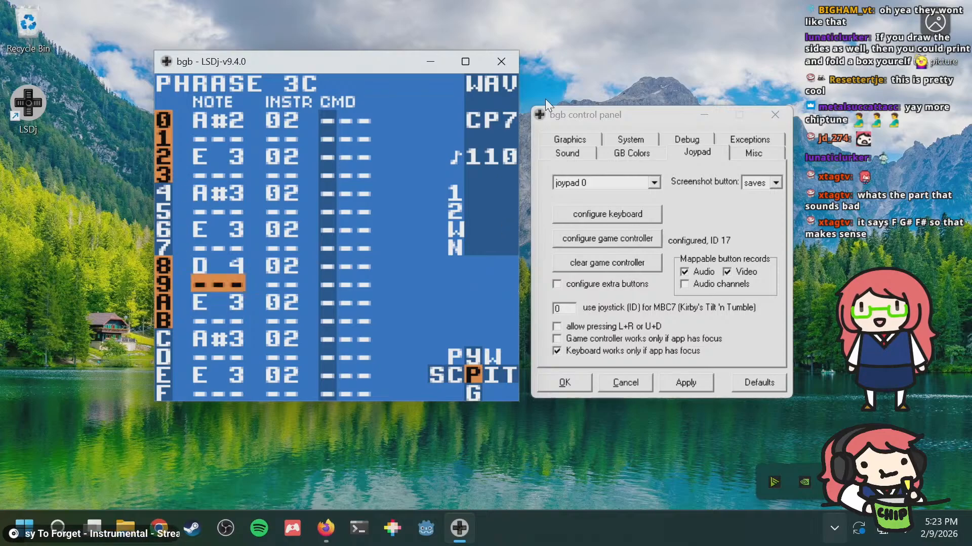
key("Up")
key("Up")
key("Down")
key("Down")
key("Down")
key("Down")
key("Down")
key("Down")
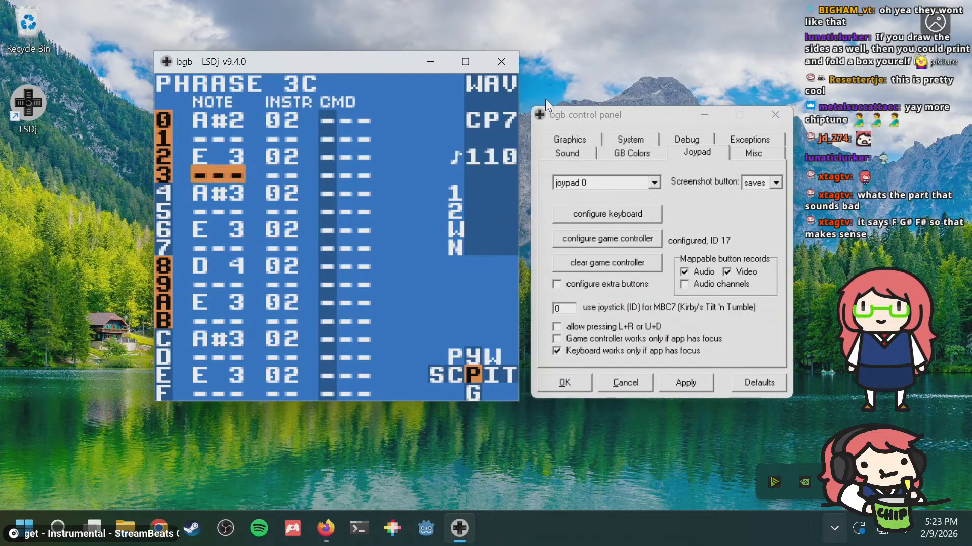
key("Up")
key("Up")
key("Down")
key("Down")
key("Down")
key("Down")
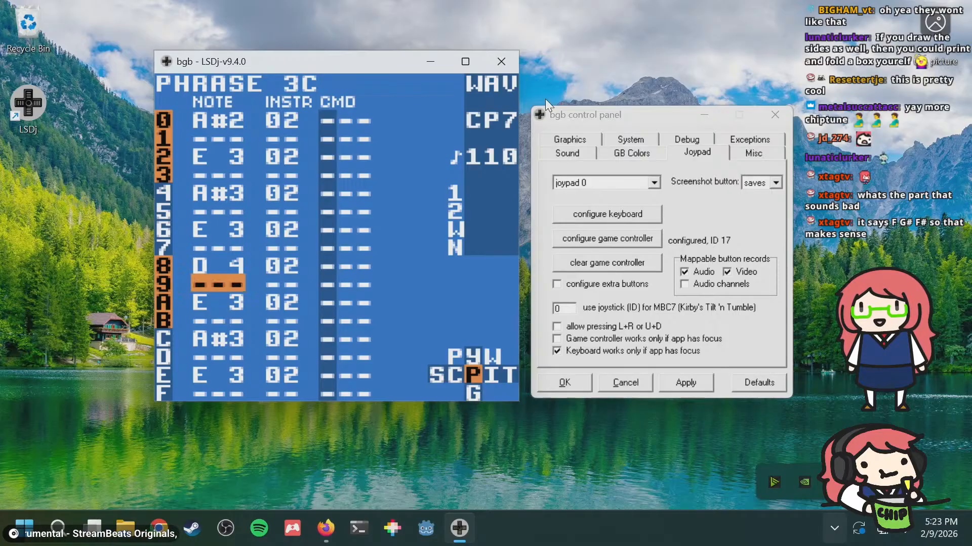
Step: Go back through WAV phrase 3B to phrase 3A and up to its step 2 note
key("a+Up")
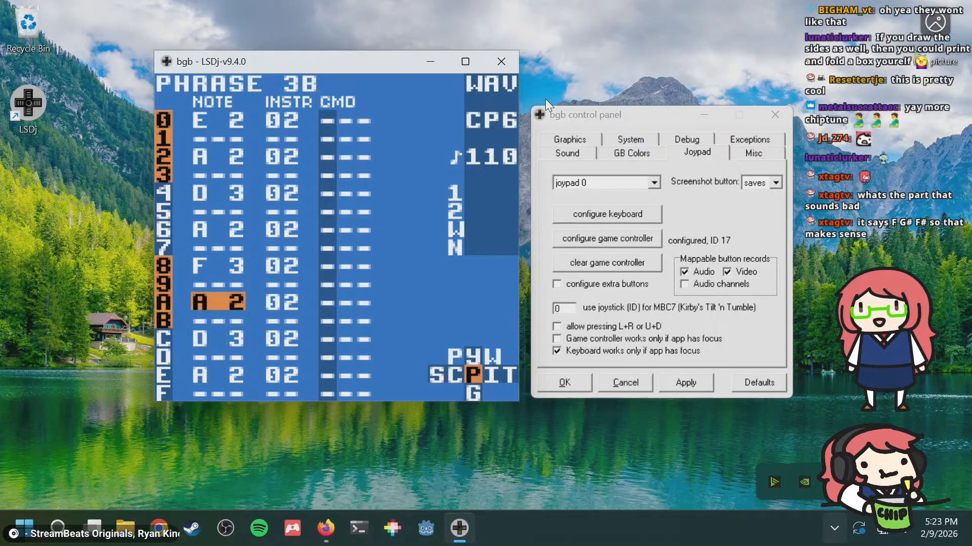
key("a+Up")
key("Up")
key("Up")
key("Up")
key("Up")
key("Up")
key("Up")
key("Up")
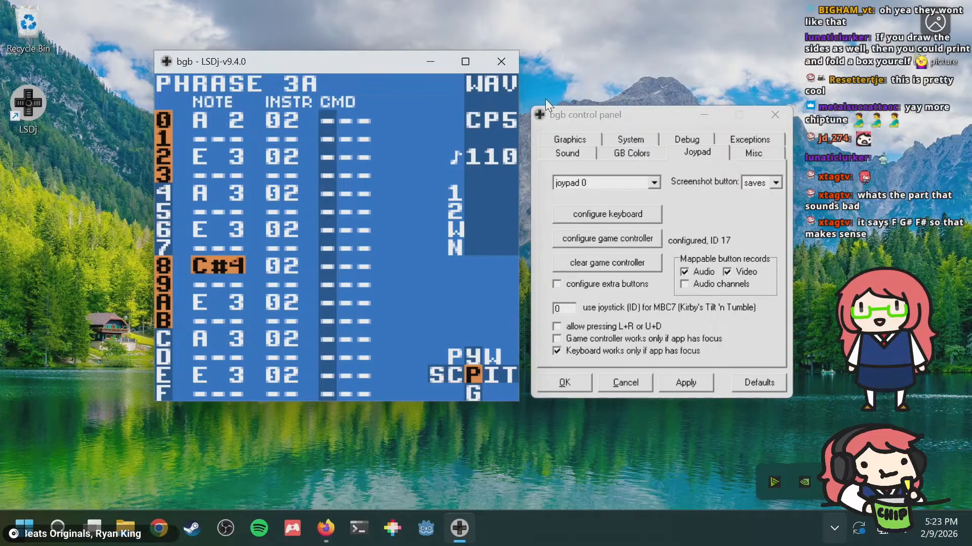
key("Up")
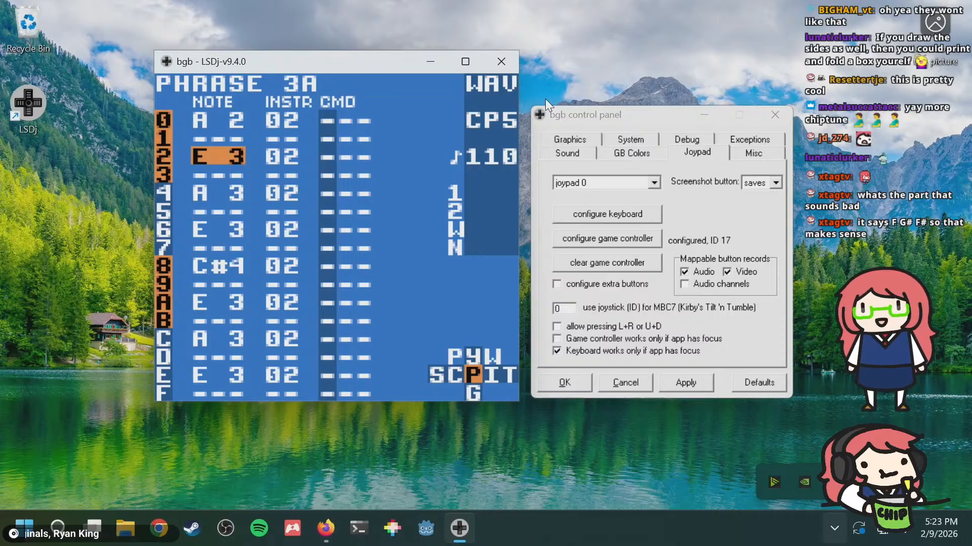
Step: Check the notes in the first eight steps of WAV phrase 3A, ending at step 1
key("Down")
key("Down")
key("Up")
key("Up")
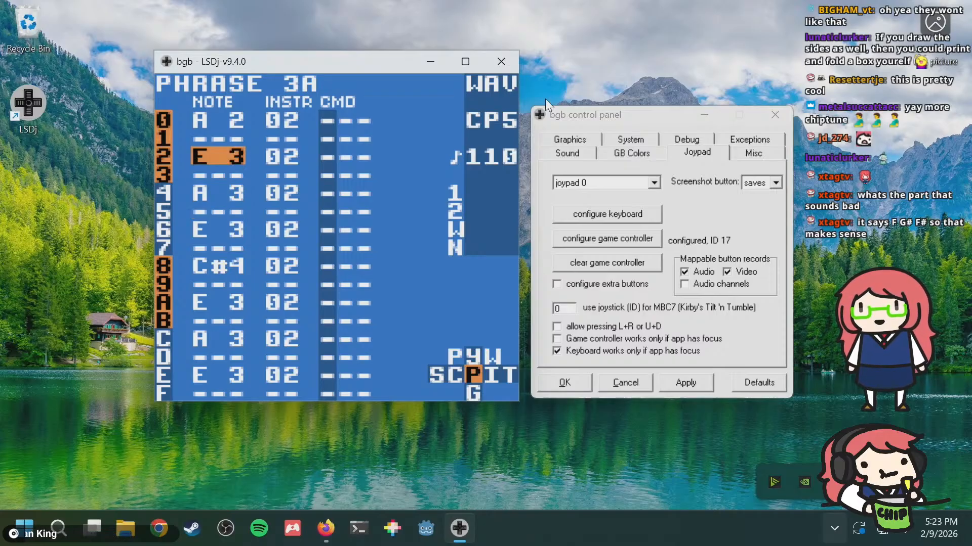
key("Down")
key("Down")
key("Down")
key("Down")
key("Down")
key("Up")
key("Up")
key("Up")
key("Up")
key("Up")
key("Up")
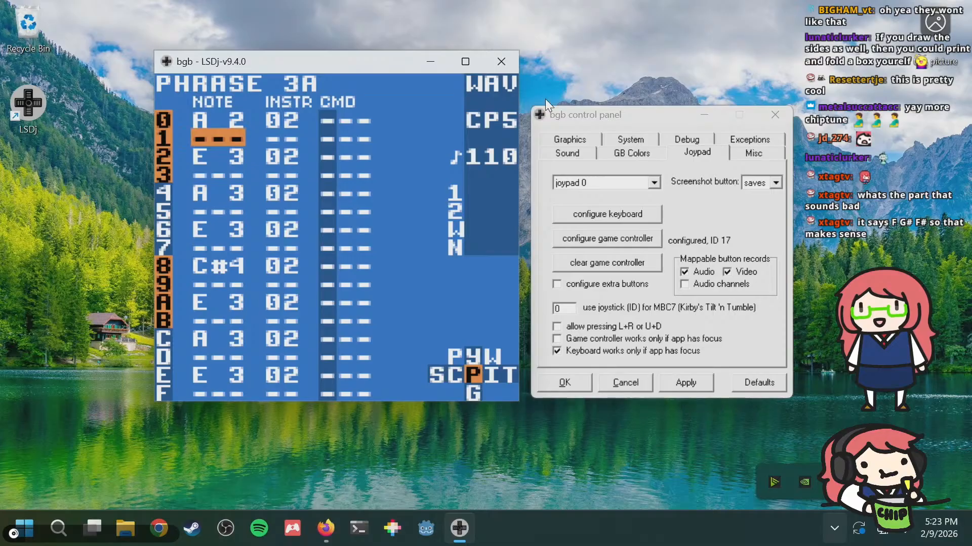
Step: Read through the notes of WAV phrase 3A from step 1 down to step E
key("Down")
key("Down")
key("Down")
key("Down")
key("Down")
key("Down")
key("Down")
key("Down")
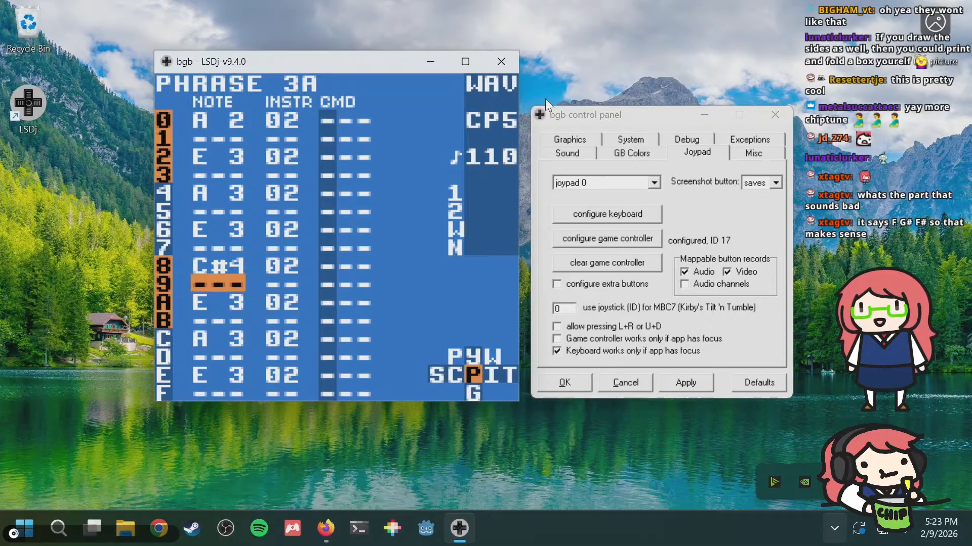
key("Down")
key("Down")
key("Down")
key("Down")
key("Down")
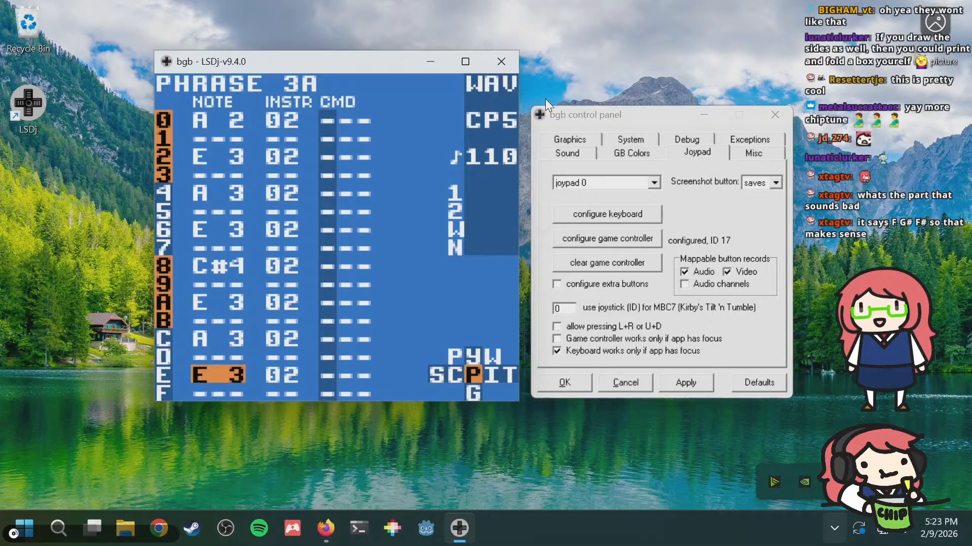
Step: Review the notes of WAV phrase 3A in reverse, from step E back to step 0
key("Up")
key("Up")
key("Up")
key("Up")
key("Up")
key("Up")
key("Up")
key("Up")
key("Up")
key("Up")
key("Up")
key("Up")
key("Up")
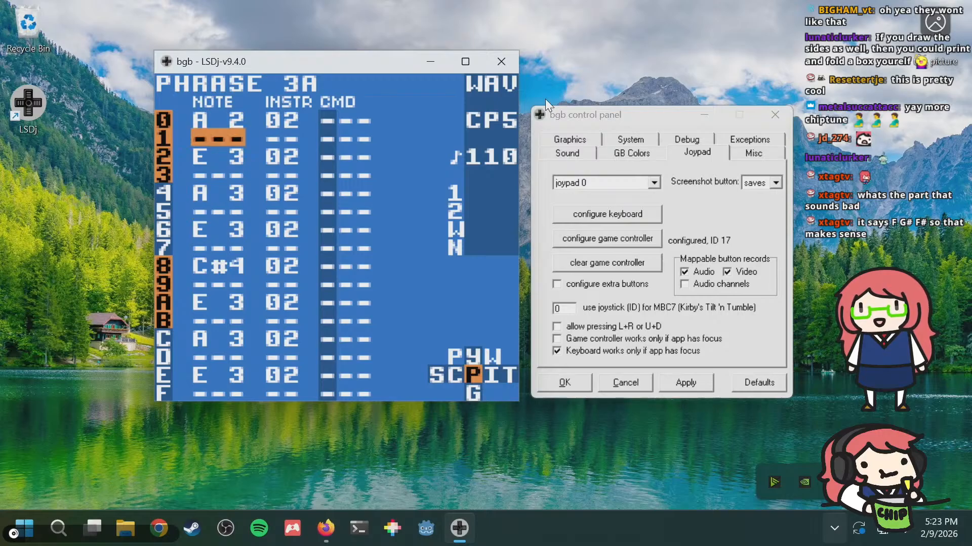
key("Down")
key("Up")
key("Up")
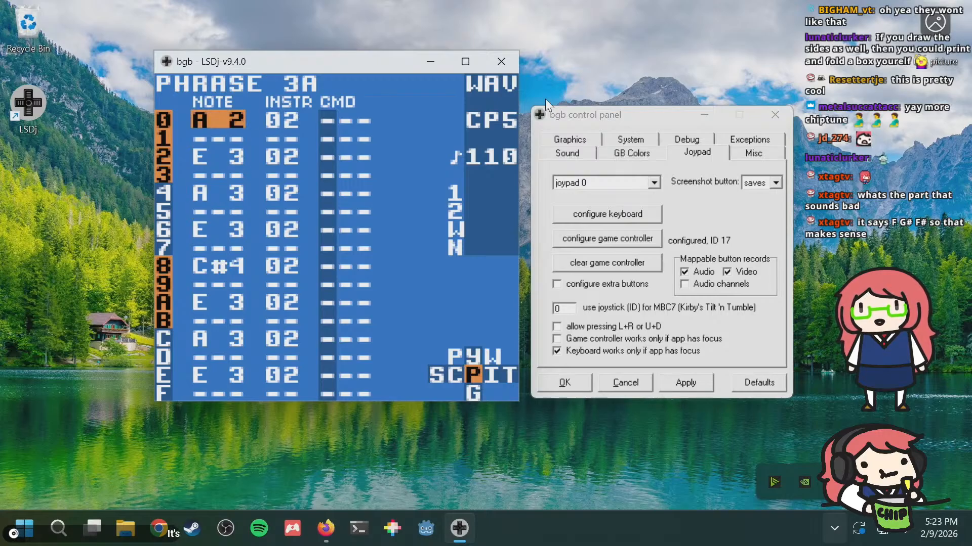
Step: Examine the notes of WAV phrase 3A again from step 0 to step C
key("Down")
key("Down")
key("Down")
key("Down")
key("Down")
key("Down")
key("Down")
key("Down")
key("Down")
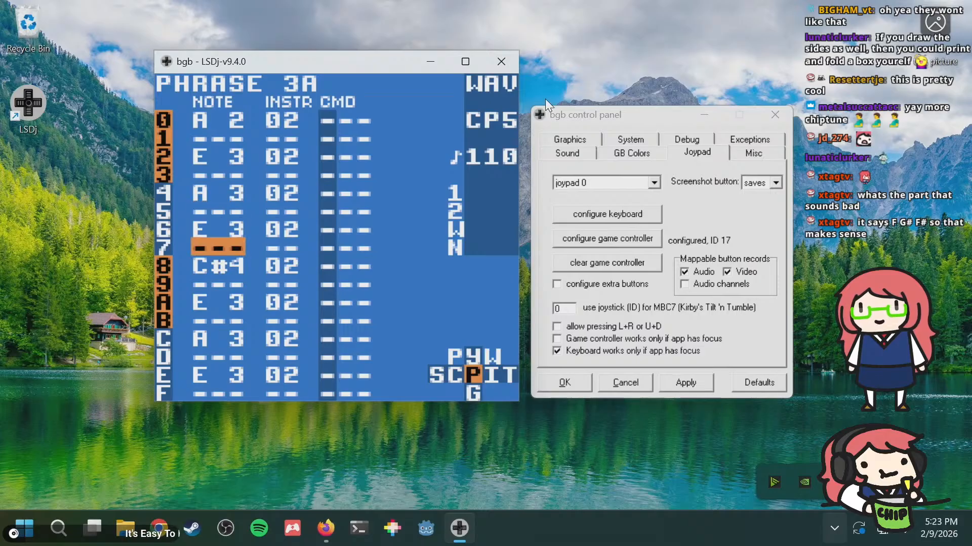
key("Up")
key("Down")
key("Down")
key("Down")
key("Down")
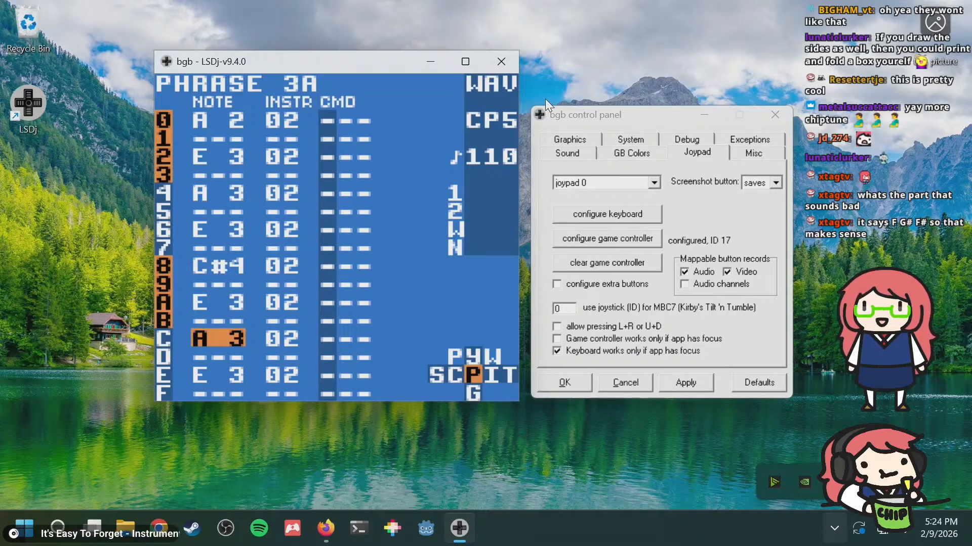
Step: Play WAV phrases 3B and 3C and check the notes of 3C from step C up to step 1
key("a+Down")
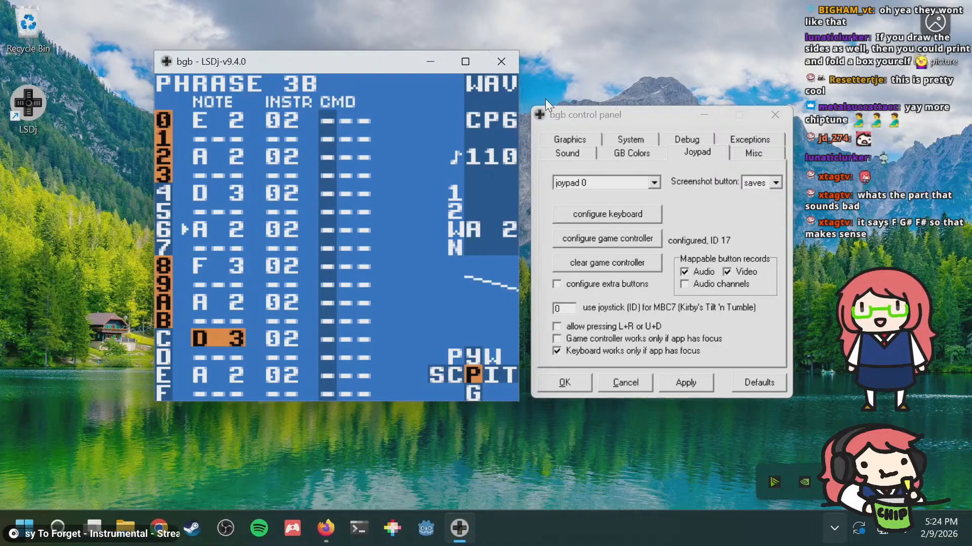
key("a+Down")
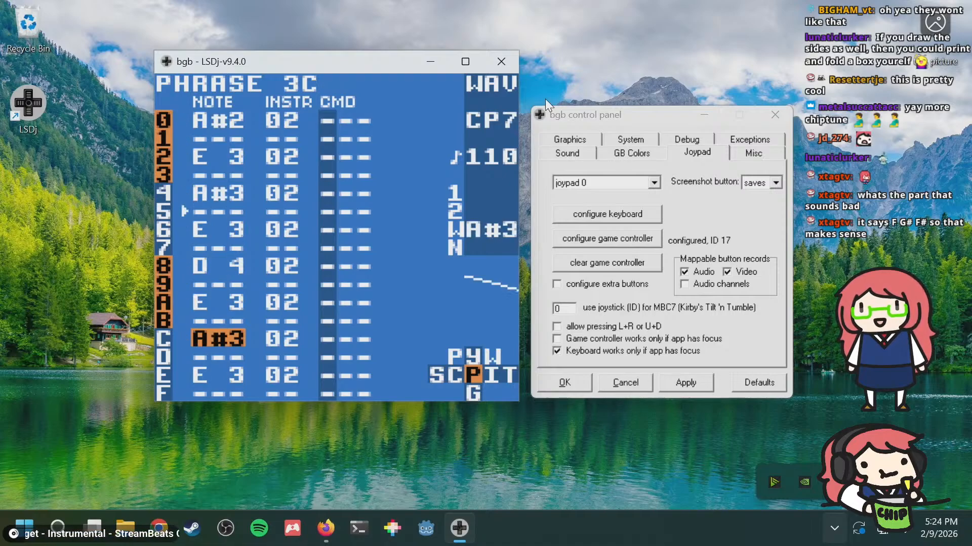
key("Up")
key("Up")
key("Up")
key("Up")
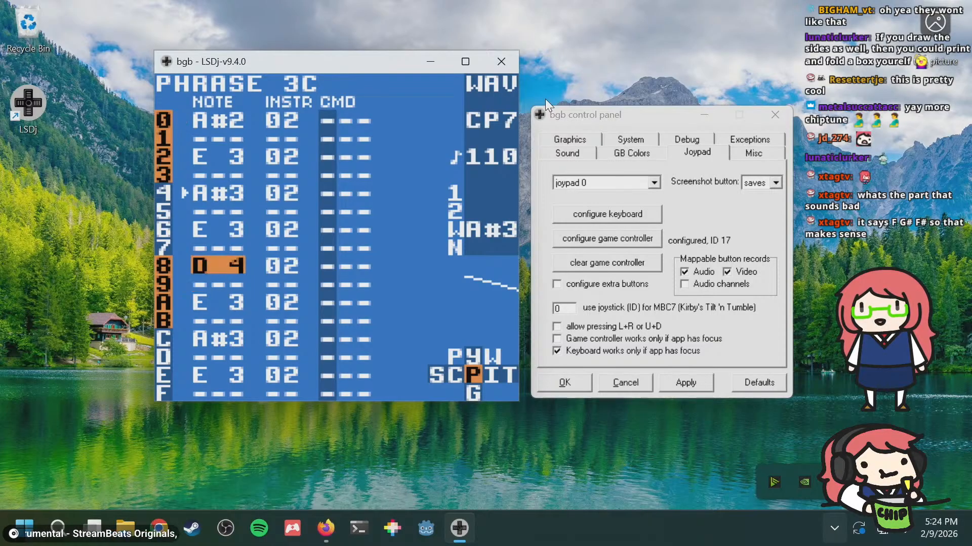
key("Up")
key("Up")
key("Up")
key("Up")
key("Up")
key("Up")
key("Up")
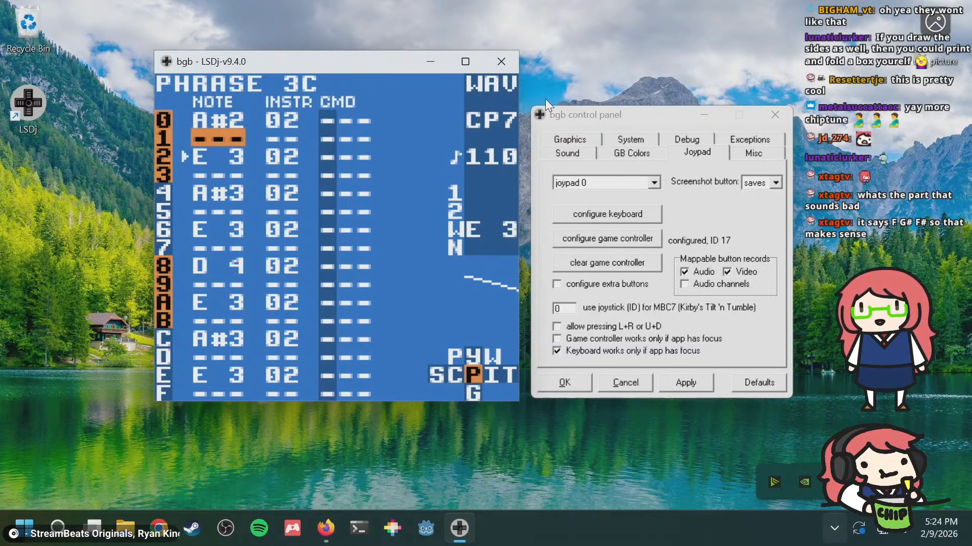
Step: During playback, read WAV phrase 3C down to step C and continue to phrase 3D
key("Down")
key("Down")
key("Down")
key("Down")
key("Down")
key("Down")
key("Down")
key("Down")
key("Down")
key("Down")
key("Down")
key("a+Down")
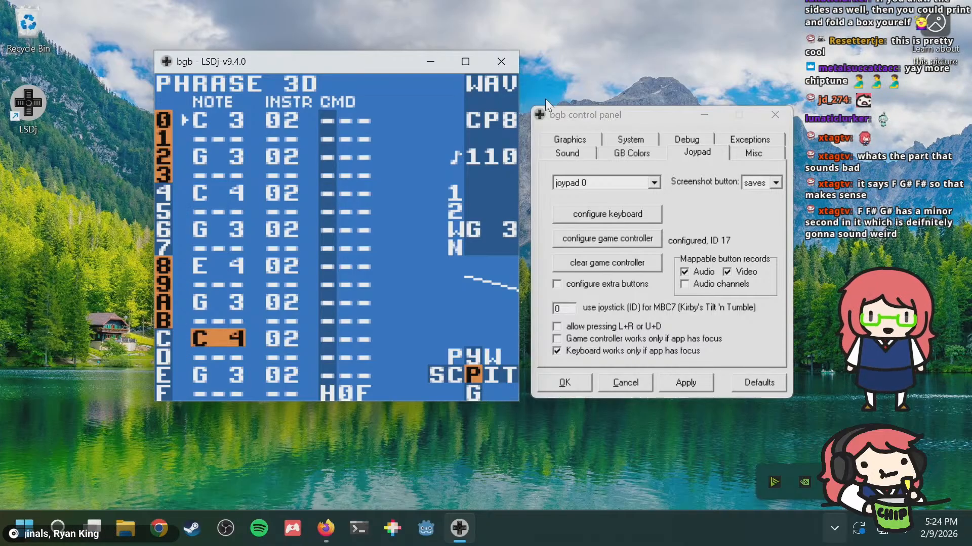
Step: Go back through the WAV phrases from 3D to 36 while the song plays
key("a+Up")
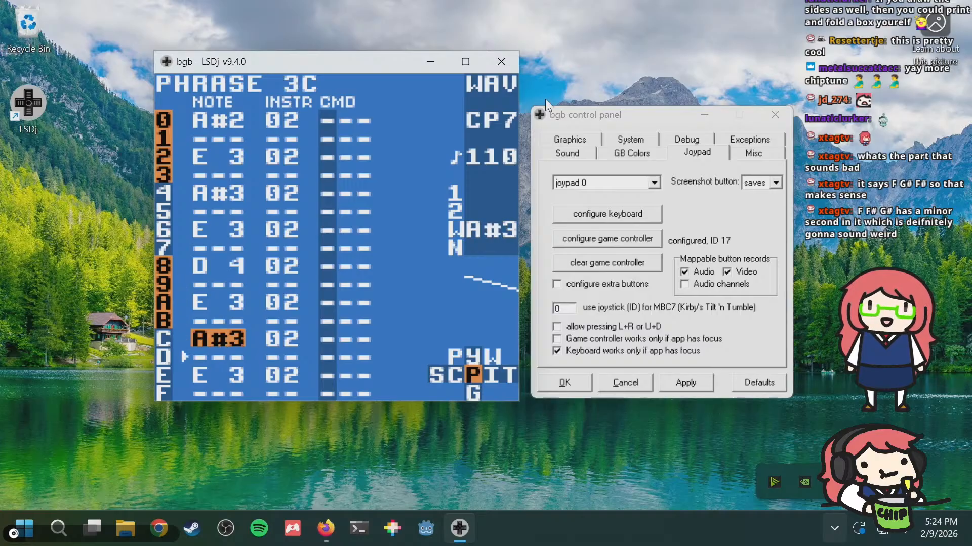
key("a+Up")
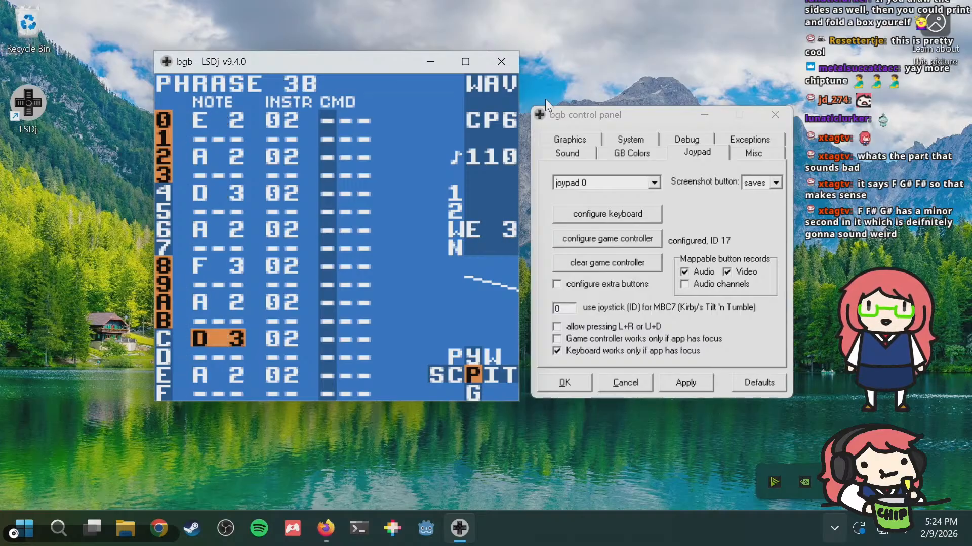
key("a+Up")
key("a+Up")
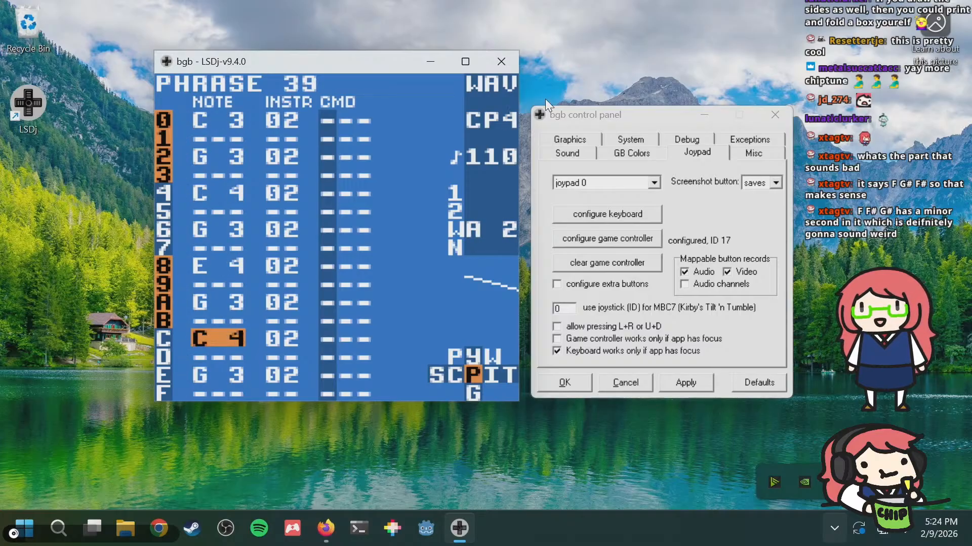
key("a+Up")
key("a+Up")
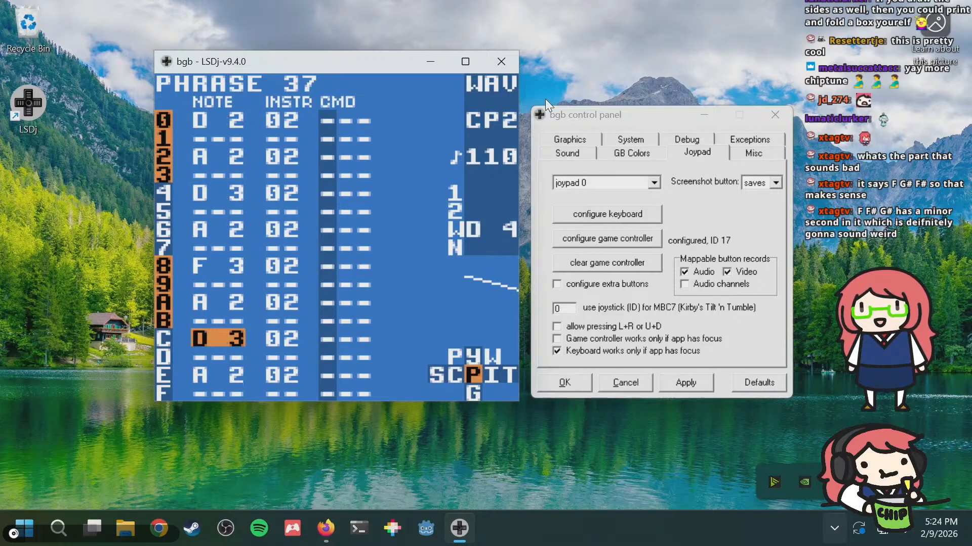
key("a+Up")
Step: Check the notes of WAV phrase 36 up to its upper steps and open phrase 35
key("Up")
key("Up")
key("Up")
key("Up")
key("Up")
key("Up")
key("Up")
key("Up")
key("Up")
key("Up")
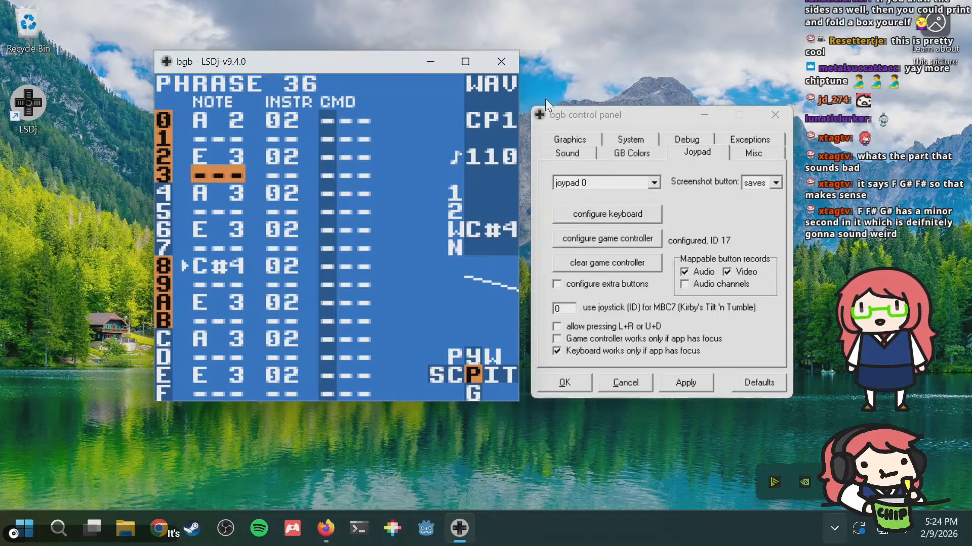
key("a+Up")
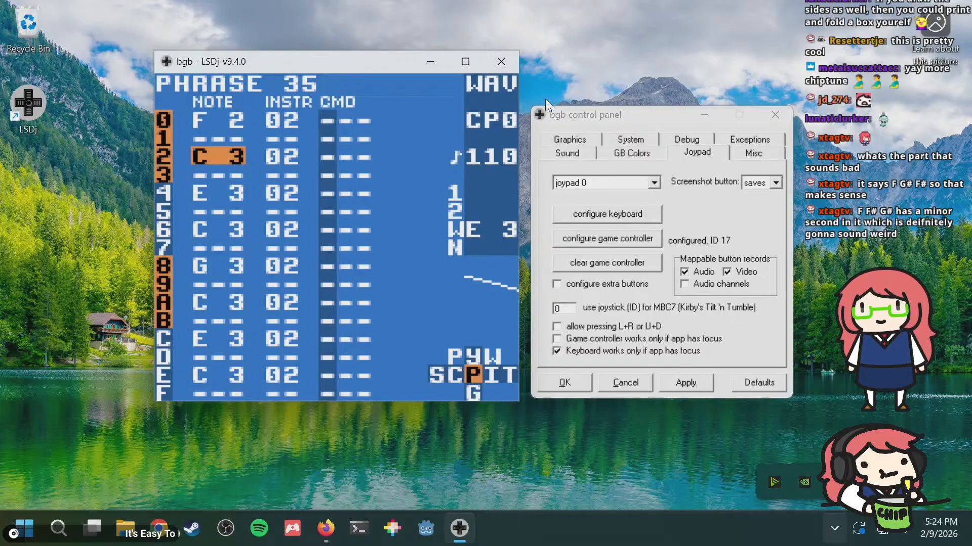
Step: Examine the notes of WAV phrase 35 from step 2 to step 7 and back to step 0
key("Down")
key("Down")
key("Down")
key("Down")
key("Down")
key("Down")
key("Down")
key("Down")
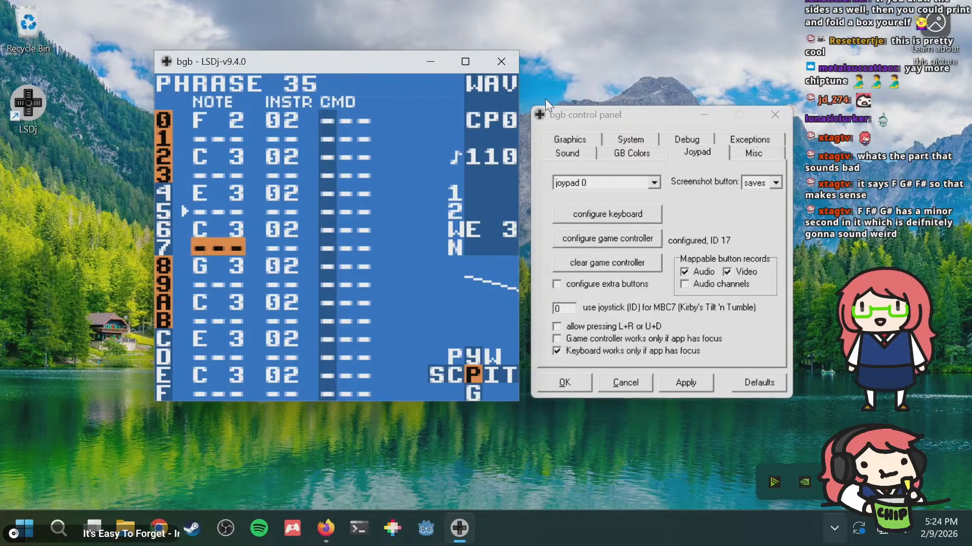
key("Up")
key("Up")
key("Up")
key("Up")
key("Up")
key("Up")
key("Up")
key("Up")
key("Up")
key("Up")
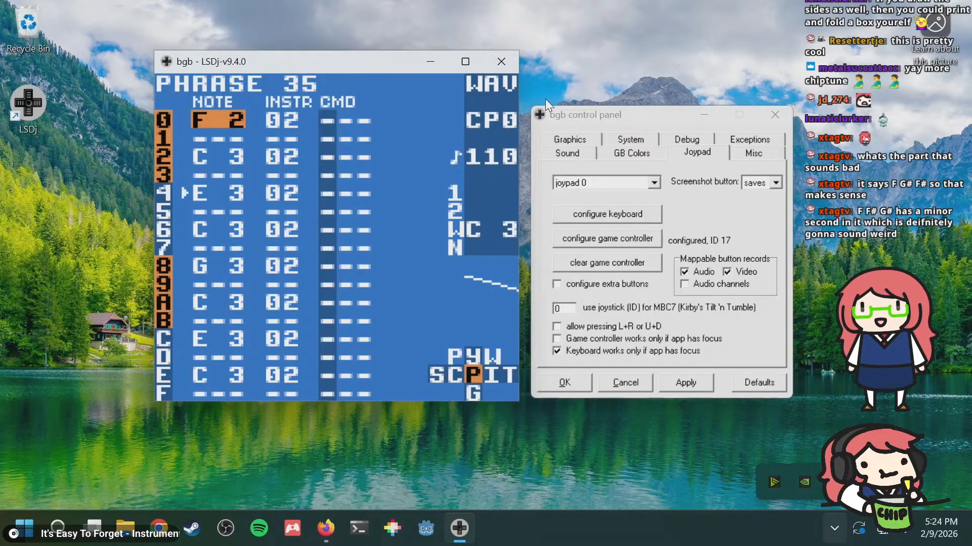
Step: View WAV chains 05 and 04, check phrase FD, and go to row 4 of chain 04
key("shift+Left")
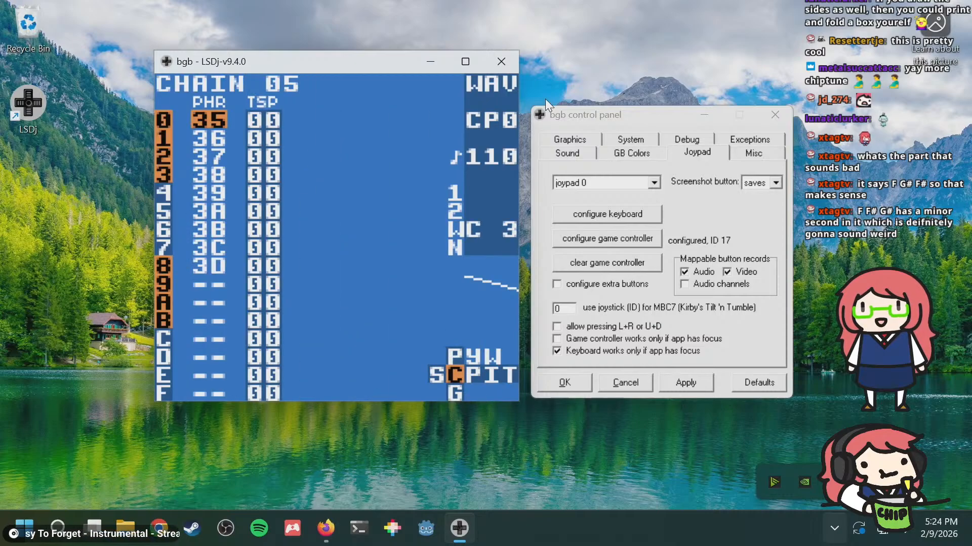
key("a+Up")
key("Right")
key("shift+Right")
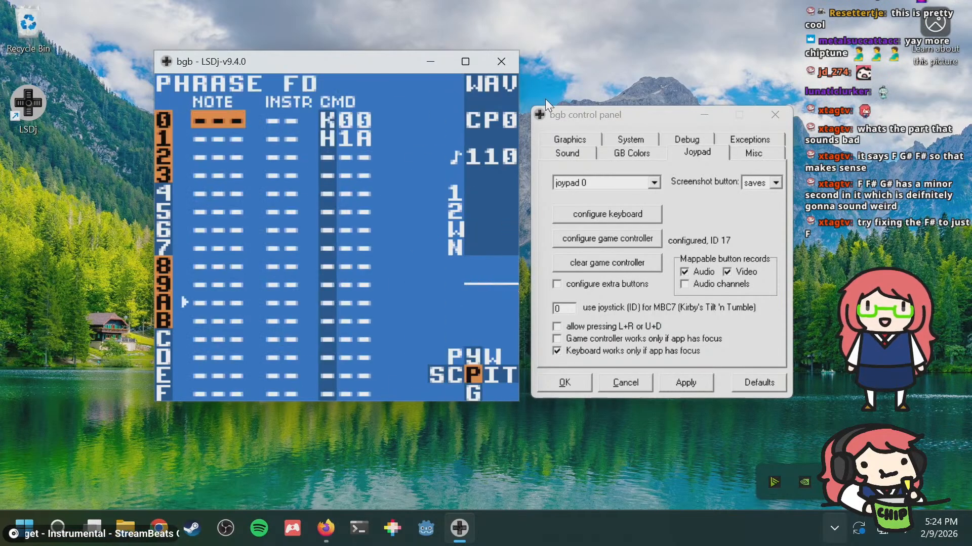
key("shift+Left")
key("Down")
key("Down")
key("Down")
key("Down")
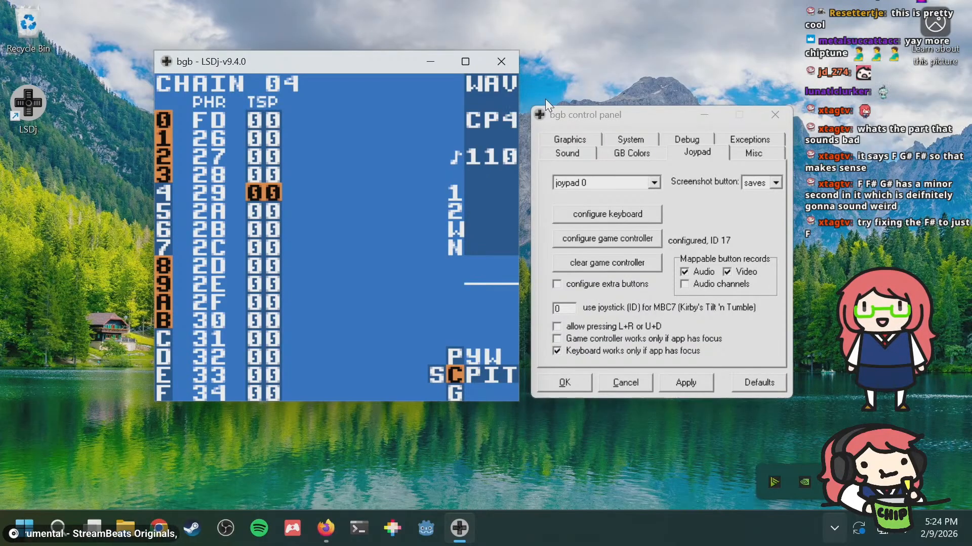
Step: Return to WAV chain 05, open its row 4 phrase, and go back through the phrases to 35
key("a+Down")
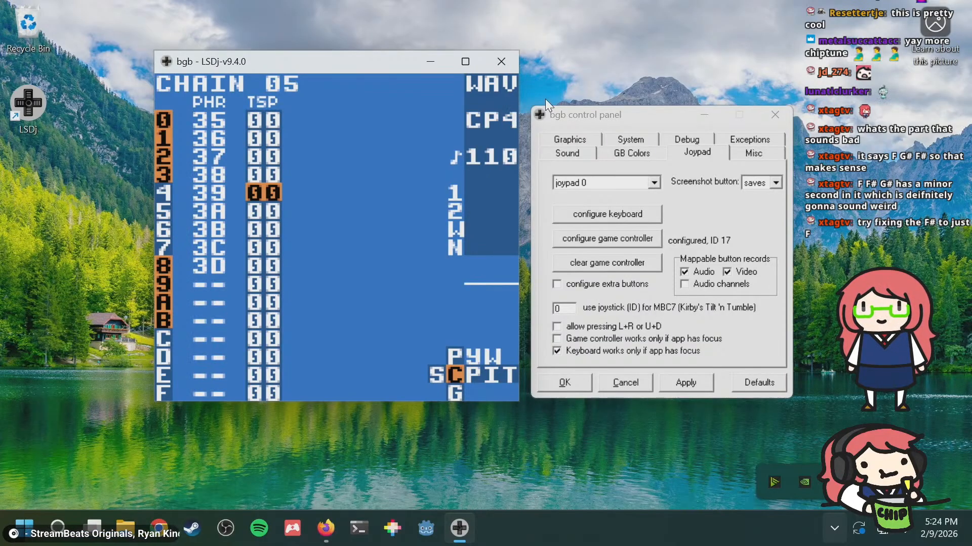
key("Left")
key("shift+Right")
key("a+Up")
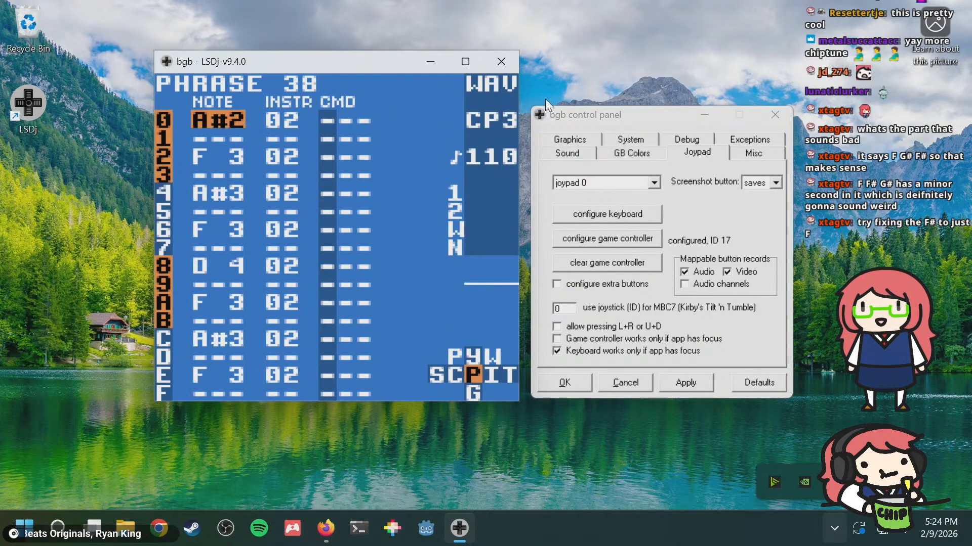
key("a+Up")
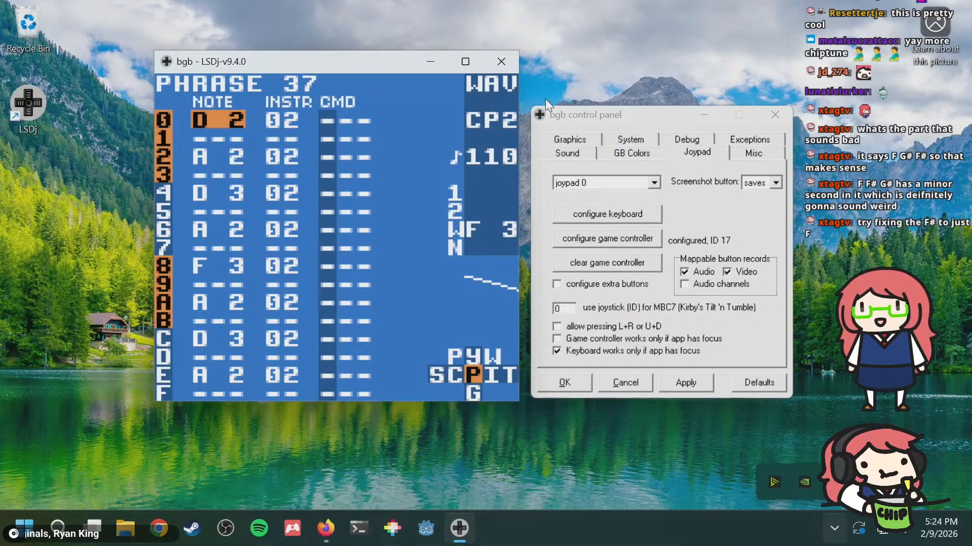
key("a+Up")
key("a+Up")
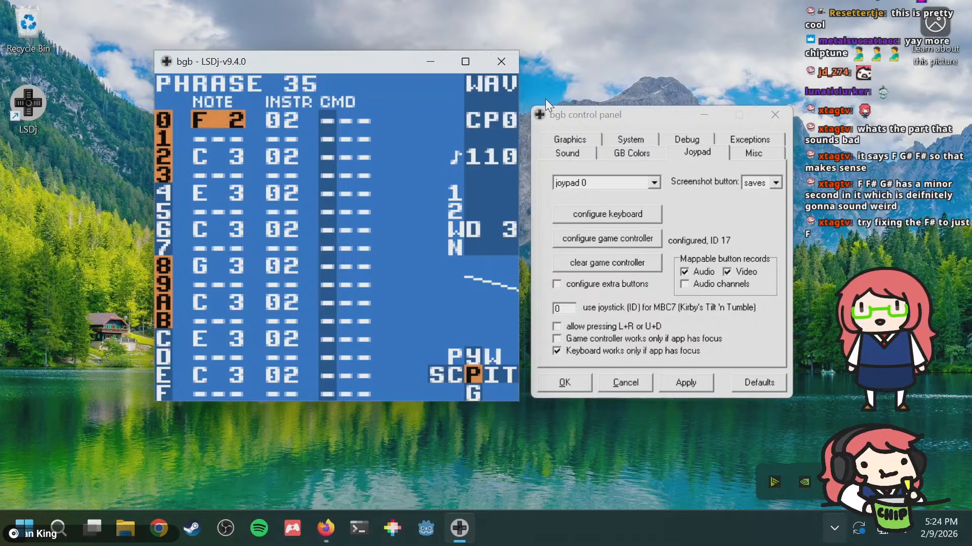
Step: Advance through the WAV phrases past 3C and switch to phrase 25 on the PU2 channel
key("a+Down")
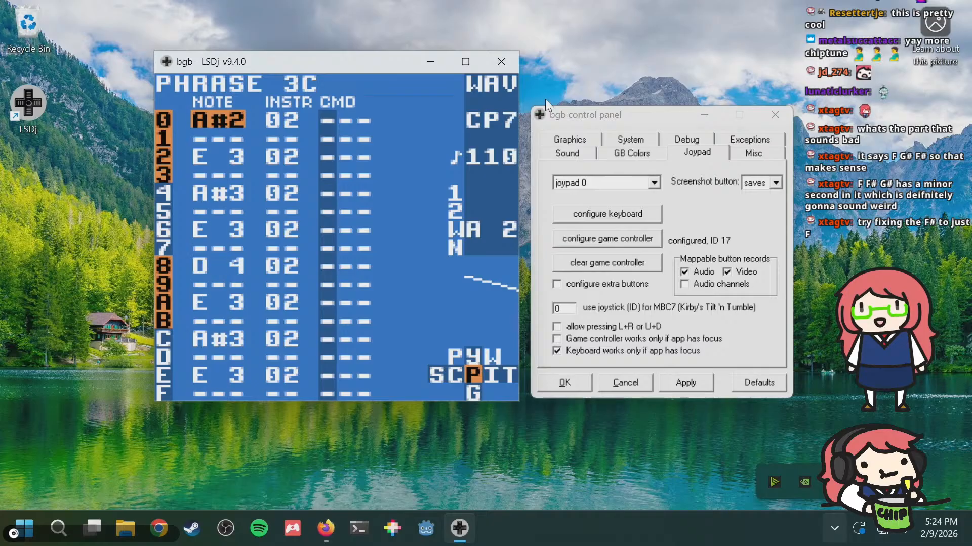
key("a+Down")
key("a+Left")
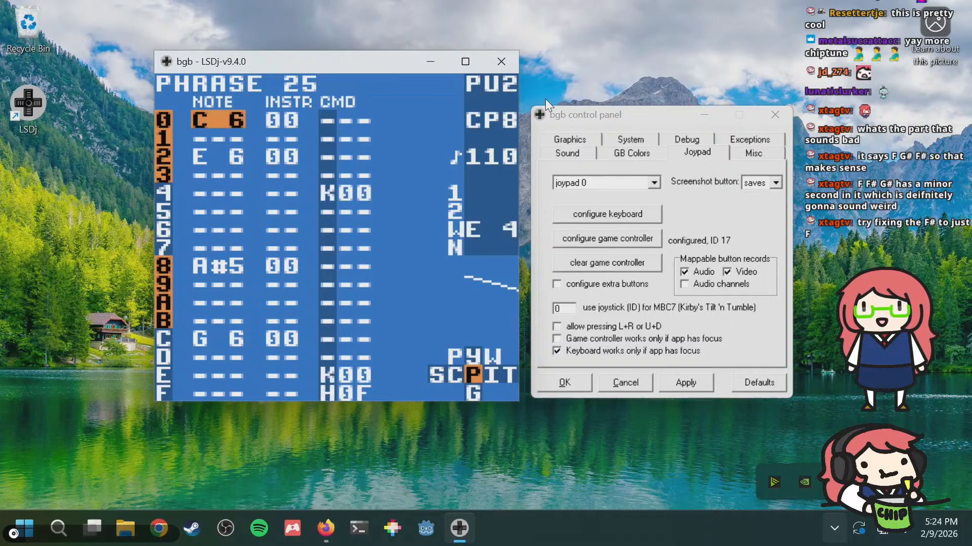
Step: Browse the PU2 phrases before phrase 25, including phrases 23 and 22
key("a+Up")
key("a+Up")
key("a+Up")
key("a+Up")
key("a+Up")
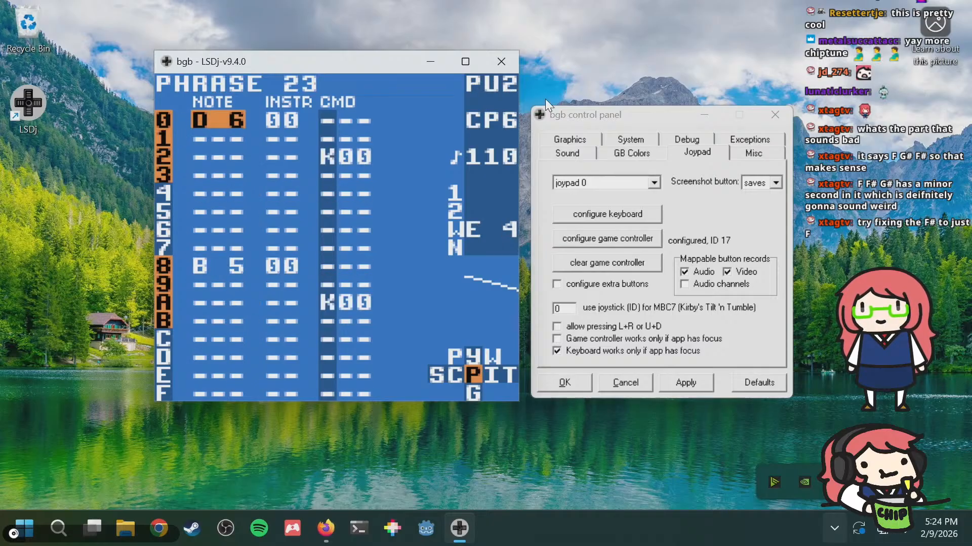
key("a+Down")
key("a+Down")
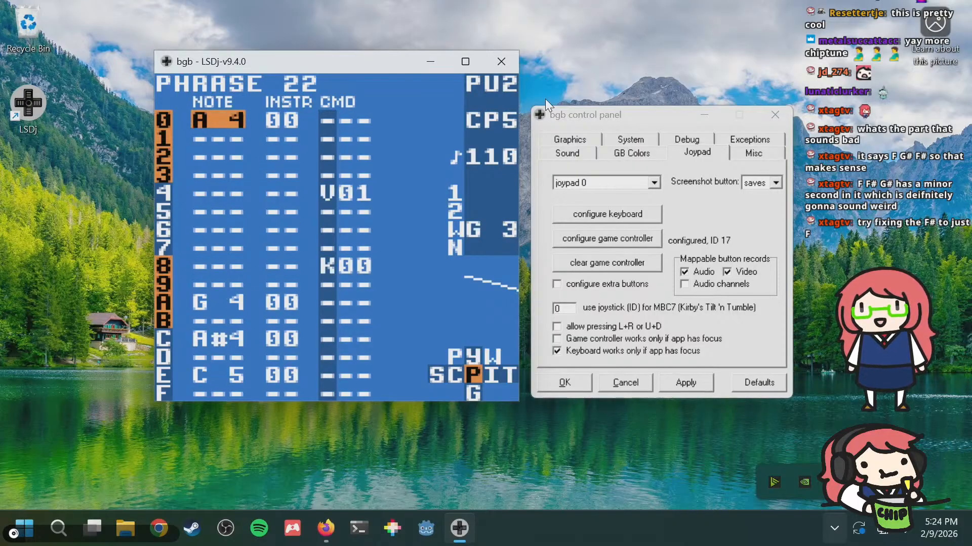
Step: Go back through the PU2 phrases from 22 to 19
key("a+Up")
key("a+Up")
key("a+Up")
key("a+Up")
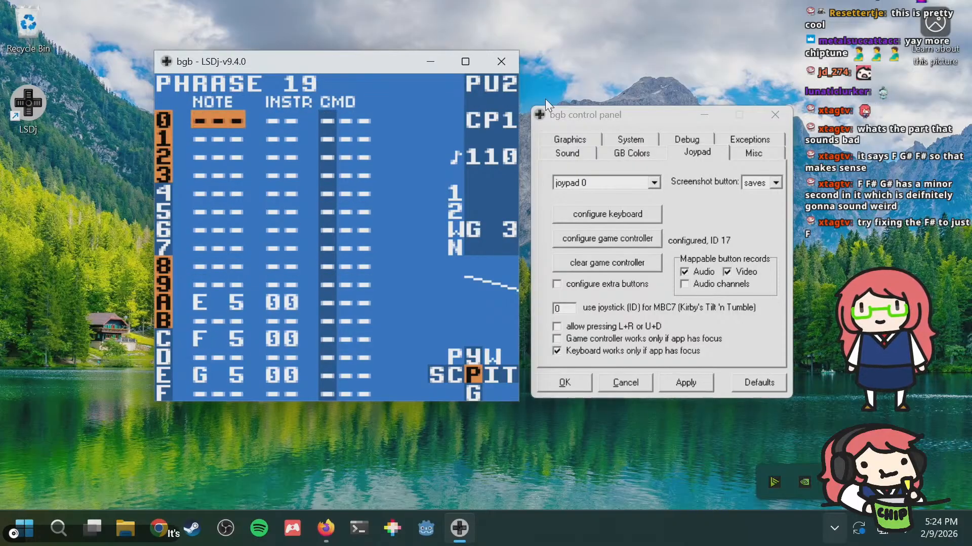
Step: Advance through the PU2 phrases from 19 past 1F to phrase 25
key("a+Down")
key("a+Down")
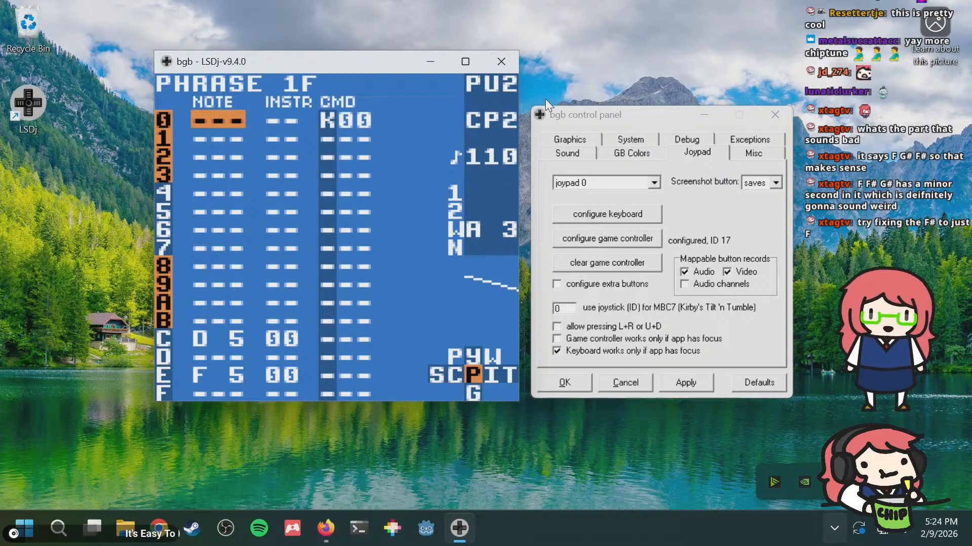
key("a+Down")
key("a+Down")
key("a+Down")
key("a+Down")
key("a+Down")
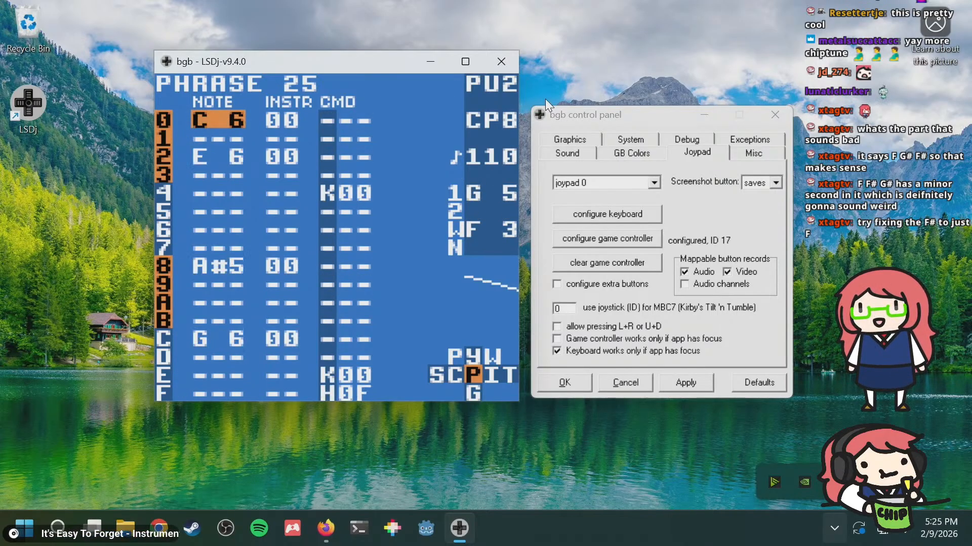
Step: View PU2 chain 03, go to its row 0, and check chain 02 before returning to chain 03
key("shift+Left")
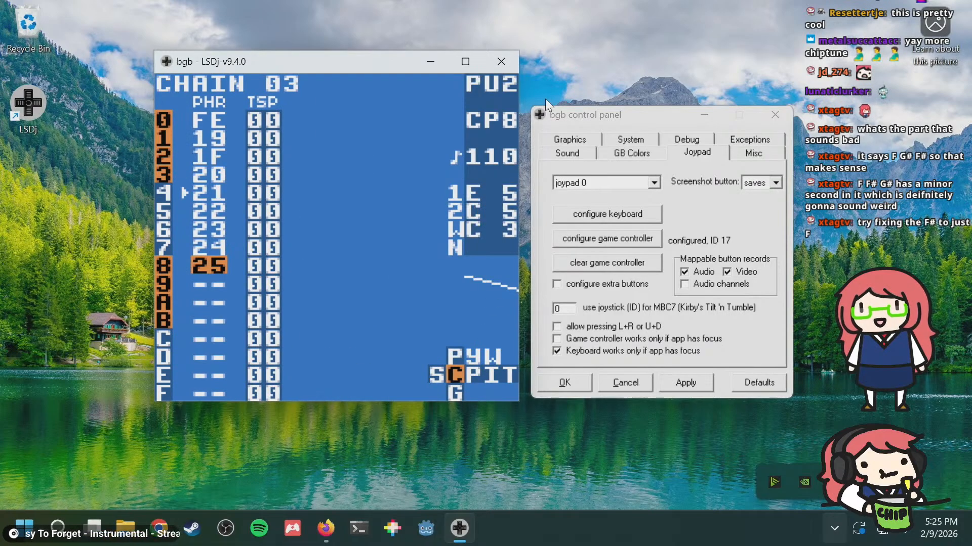
key("a+Up")
key("a+Down")
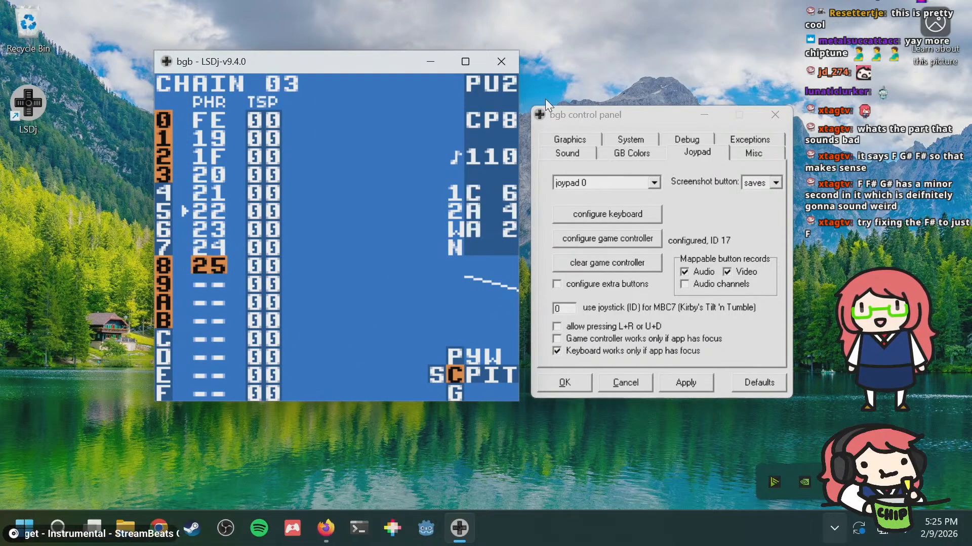
key("Up")
key("Up")
key("Up")
key("Up")
key("Up")
key("Up")
key("Up")
key("Up")
key("a+Up")
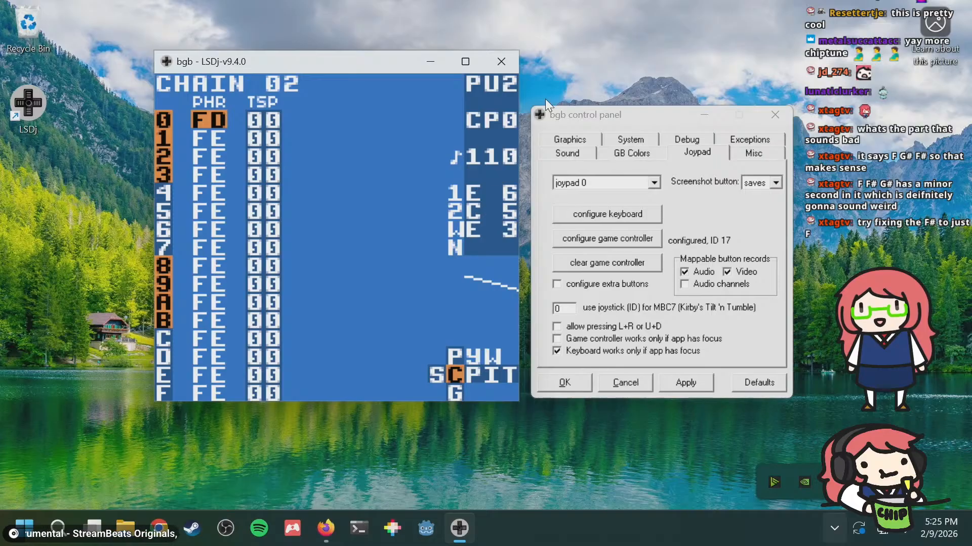
key("a+Down")
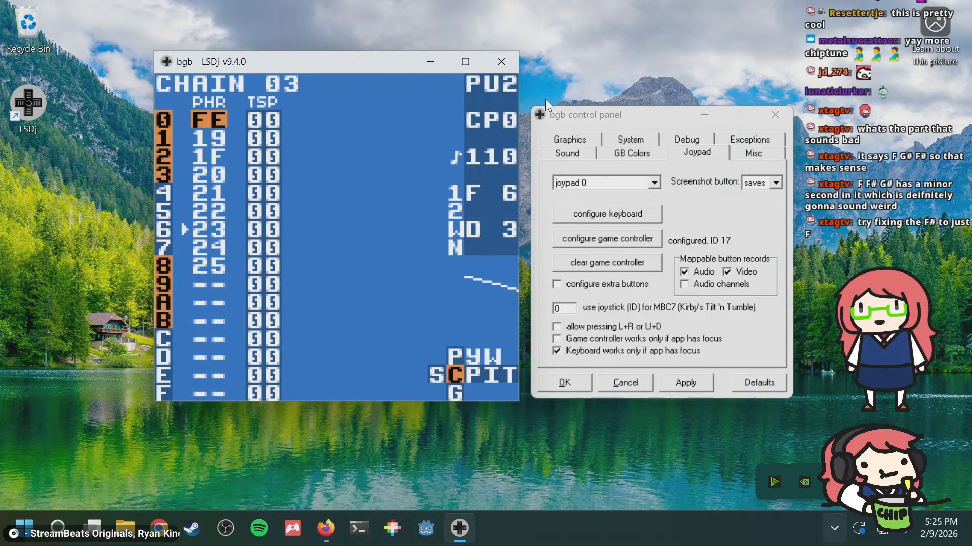
Step: Open phrase FE from row 0 of PU2 chain 03 and compare it with the phrases that directly follow
key("shift+Right")
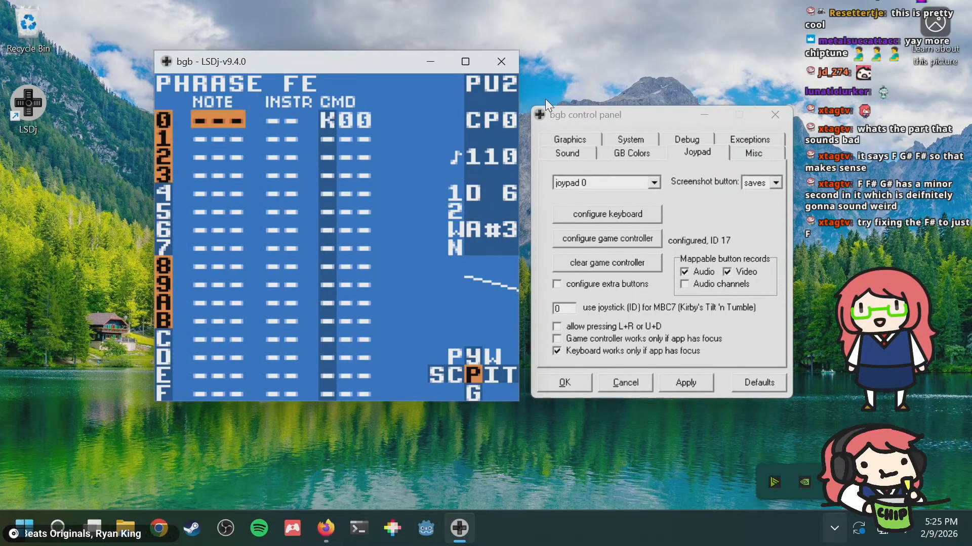
key("a+Down")
key("a+Down")
key("a+Up")
key("a+Up")
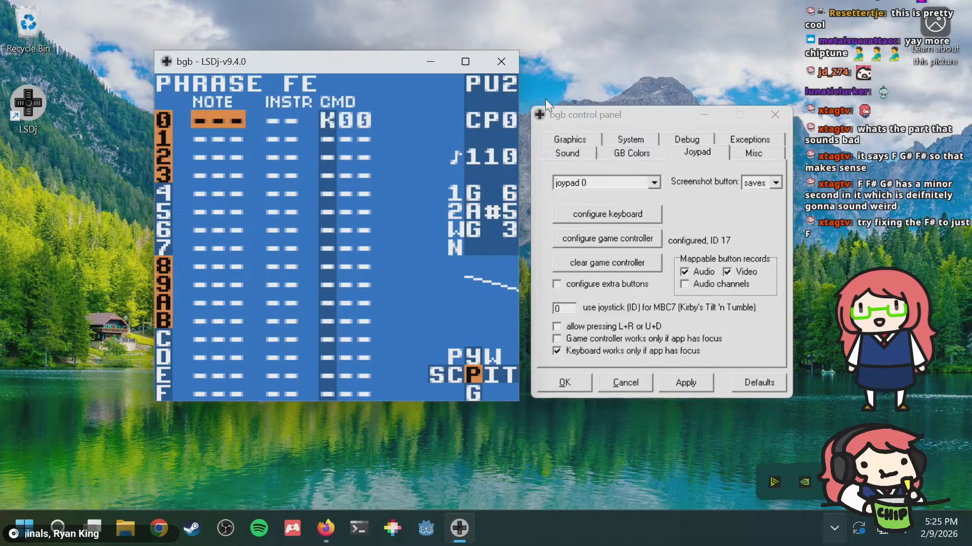
key("a+Down")
key("a+Down")
key("a+Up")
key("a+Up")
Step: Advance through the PU2 phrases from FE past 20 to phrase 25
key("a+Down")
key("a+Down")
key("a+Down")
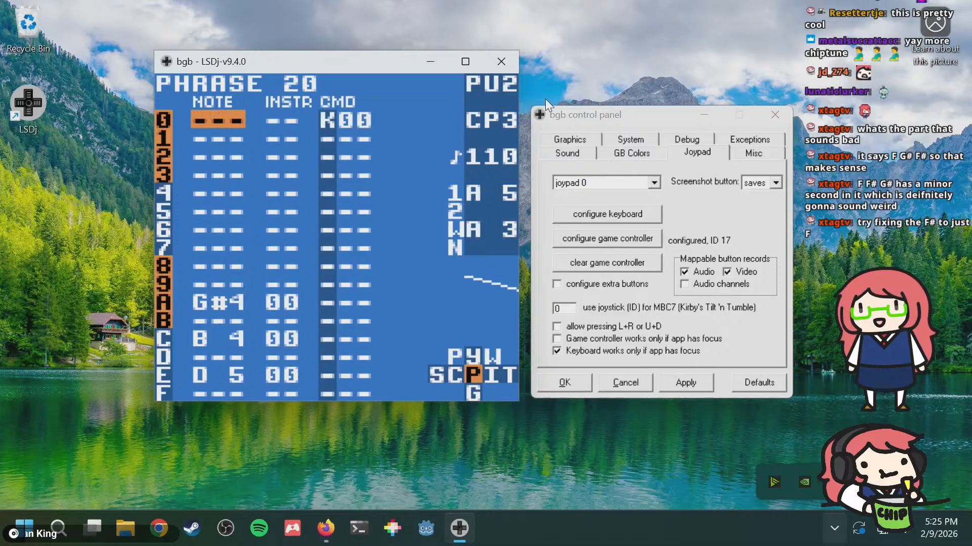
key("a+Down")
key("a+Down")
key("a+Down")
key("a+Down")
key("a+Down")
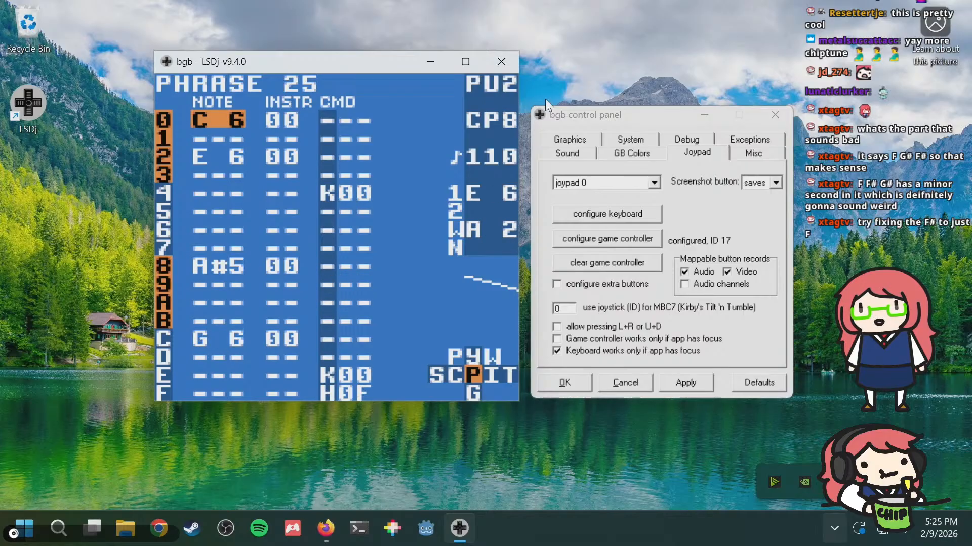
Step: Go back through the PU2 phrases from 25 past 1F to phrase FE
key("a+Up")
key("a+Up")
key("a+Up")
key("a+Up")
key("a+Up")
key("a+Up")
key("a+Up")
key("a+Up")
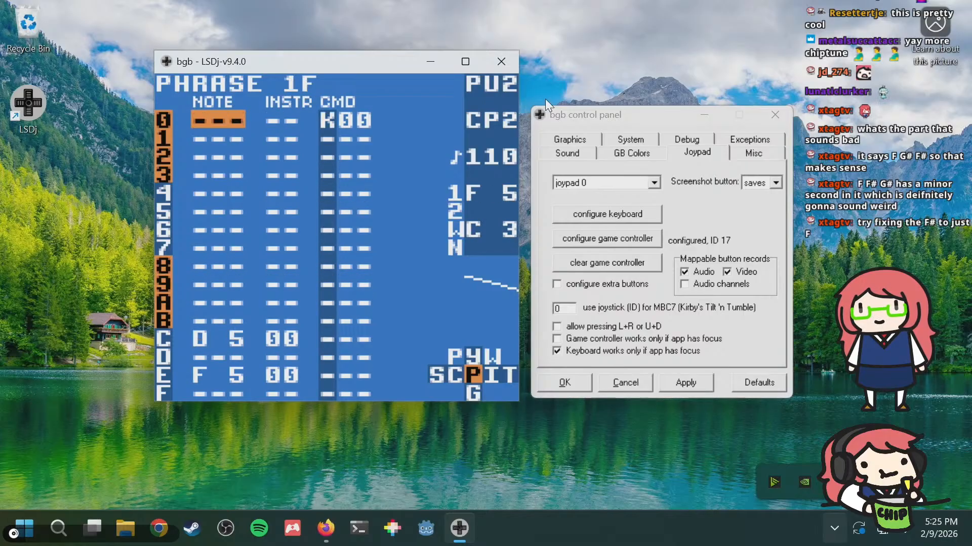
Step: Return to chain 03, switch to the PU1 channel, open its row 0 phrase, and advance to phrase 12
key("shift+Left")
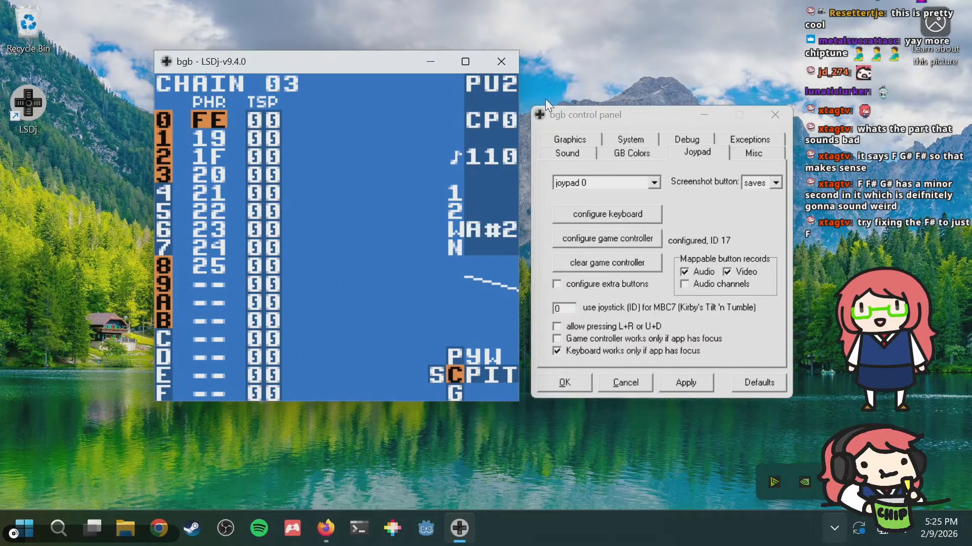
key("Down")
key("a+Left")
key("Up")
key("shift+Right")
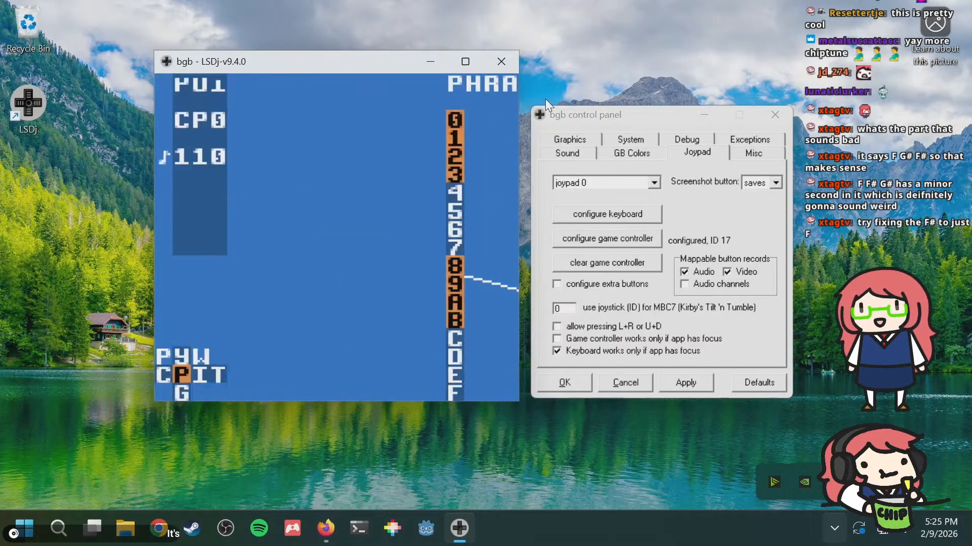
key("a+Down")
key("a+Down")
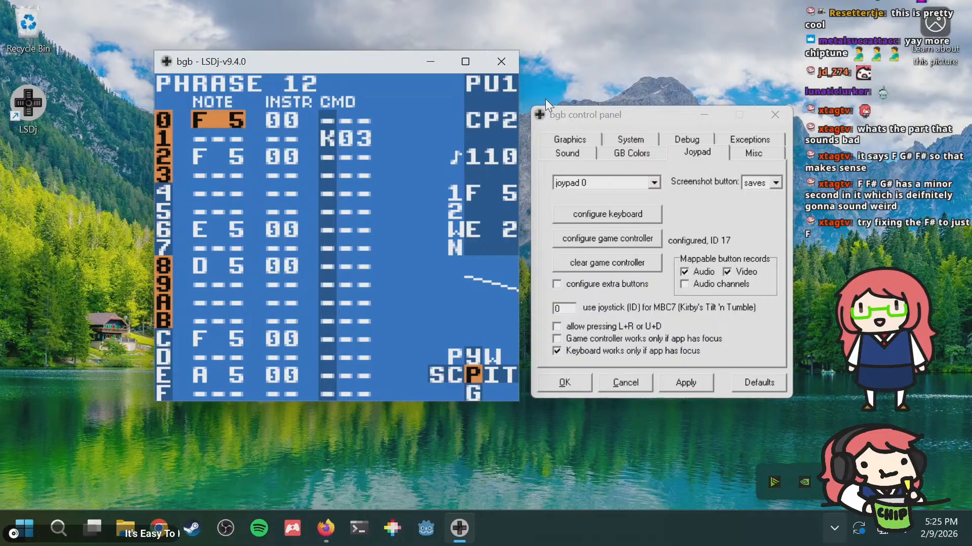
Step: Advance through the PU1 phrases from 12 past 15 to phrase 18
key("a+Down")
key("a+Down")
key("a+Down")
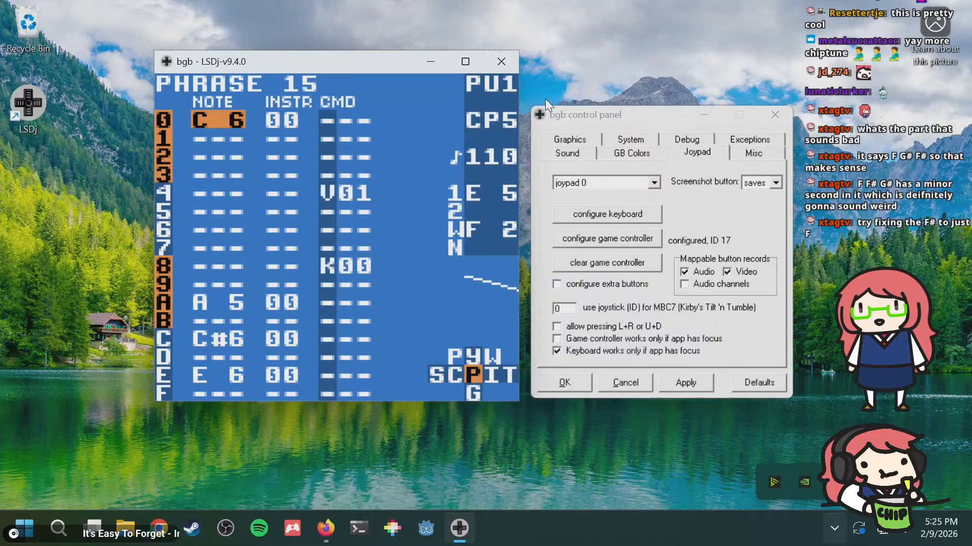
key("a+Down")
key("a+Down")
key("a+Down")
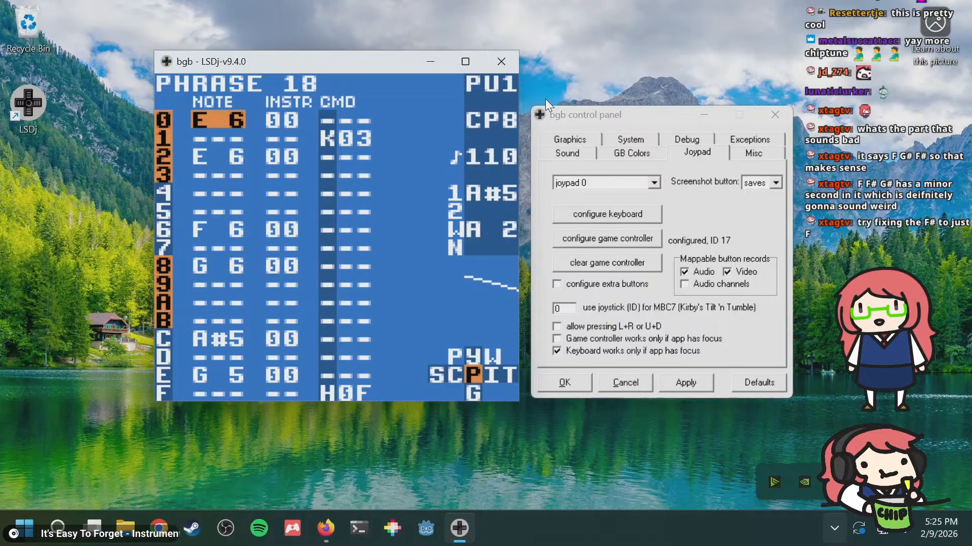
Step: Switch to phrase 25 on the PU2 channel and go back through its phrases to FE
key("a+Right")
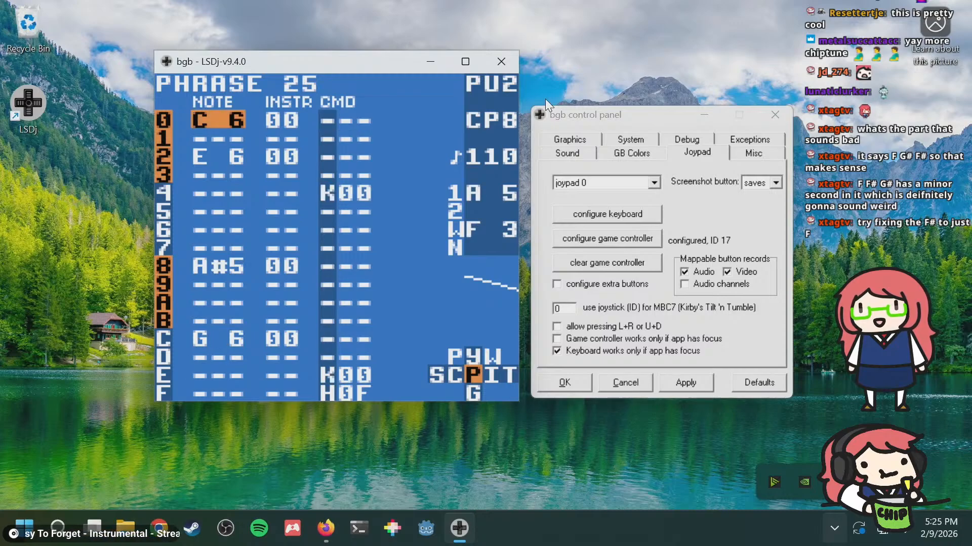
key("a+Up")
key("a+Up")
key("a+Up")
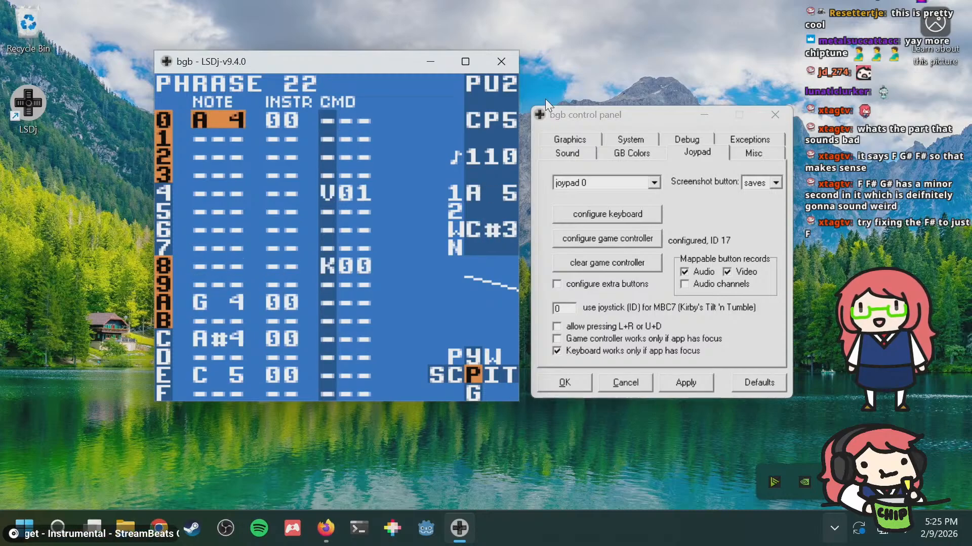
key("a+Up")
key("a+Up")
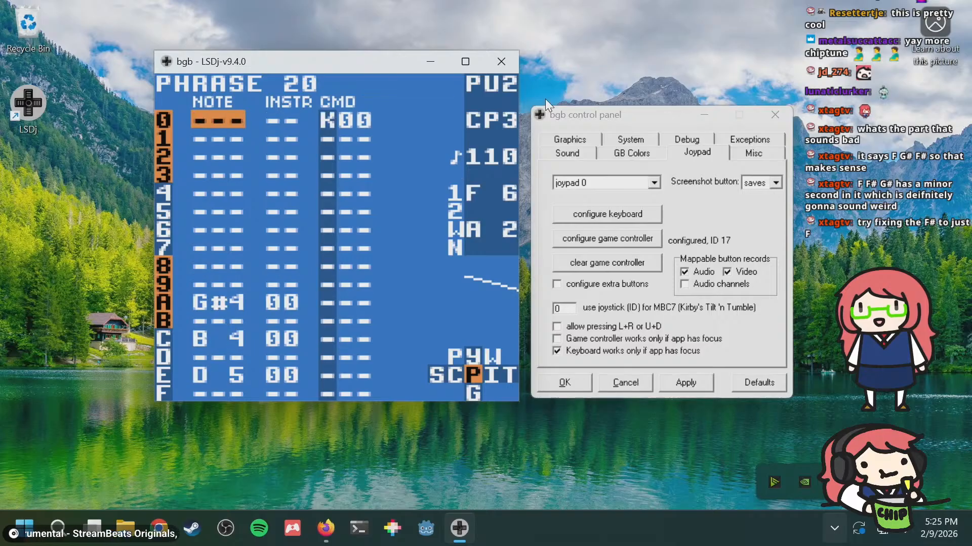
key("a+Up")
key("a+Up")
key("a+Up")
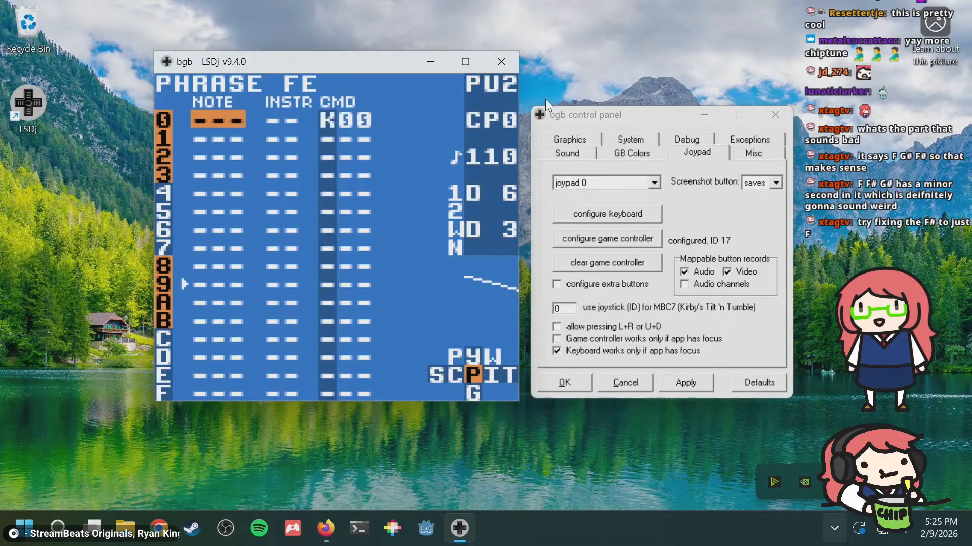
Step: Switch to the WAV channel and advance through its phrases past 38 to phrase 3D
key("a+Right")
key("a+Down")
key("a+Down")
key("a+Down")
key("a+Down")
key("a+Down")
key("a+Down")
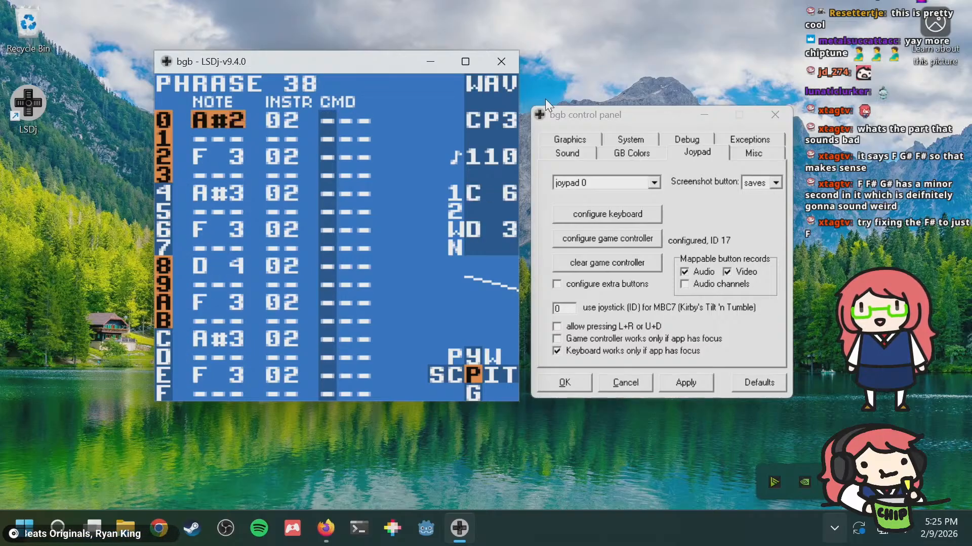
key("a+Down")
key("a+Down")
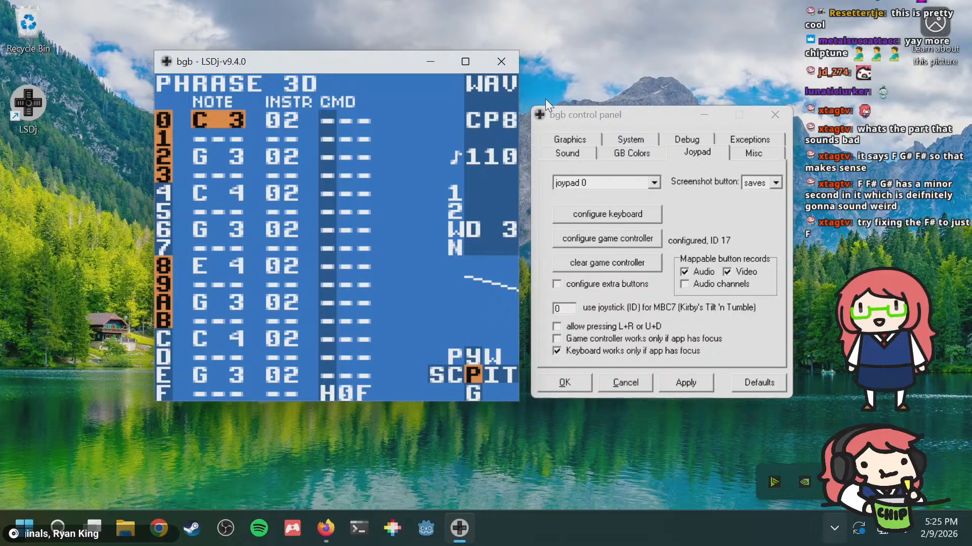
Step: Go back through the WAV phrases from 3D past 39 to phrase 35
key("a+Up")
key("a+Up")
key("a+Up")
key("a+Up")
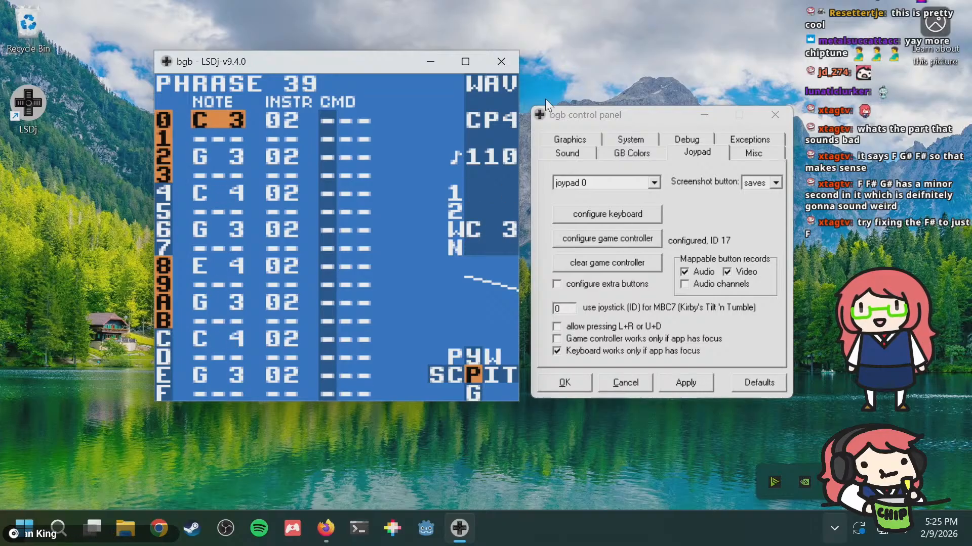
key("a+Up")
key("a+Up")
key("a+Up")
key("a+Up")
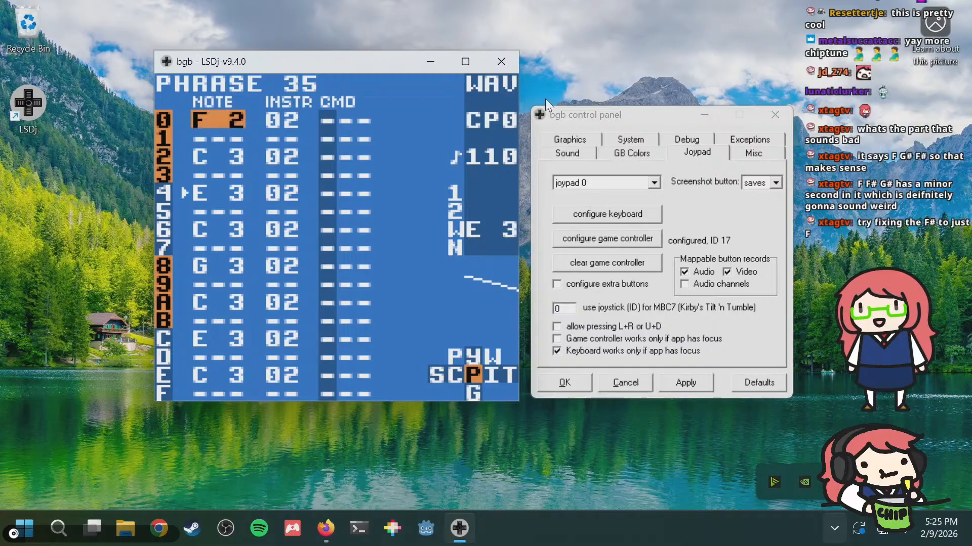
Step: Check the WAV phrases after 35, stop at phrase 36, and switch to phrase 11 on the PU1 channel
key("a+Down")
key("a+Down")
key("a+Up")
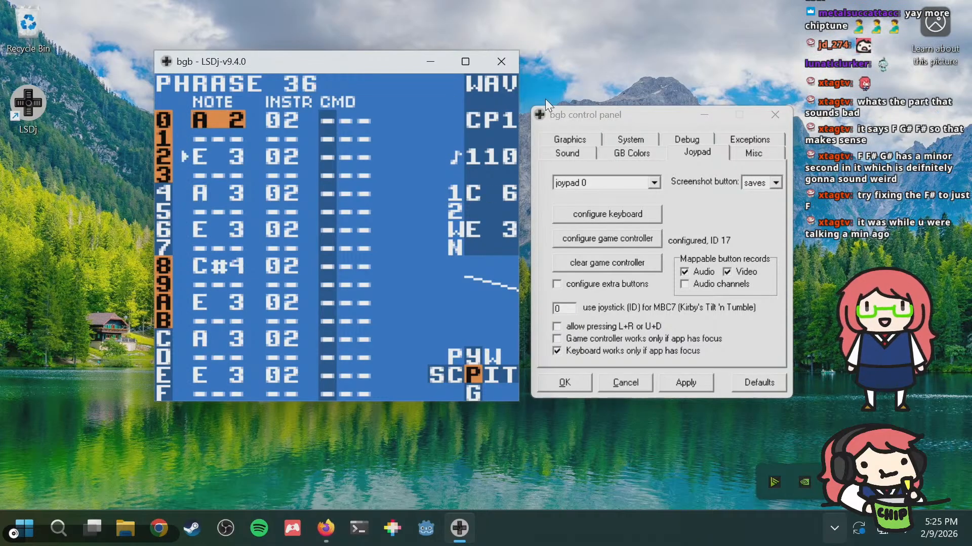
key("a+Left")
key("a+Left")
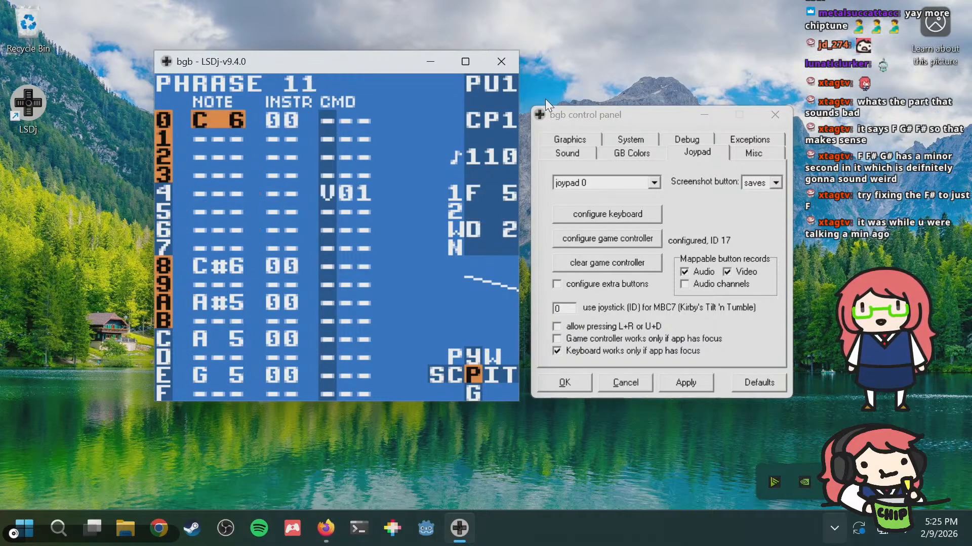
Step: Check the PU1 phrase before 11 and advance through phrases 13, 14 and 16 to 18
key("a+Up")
key("a+Down")
key("a+Down")
key("a+Down")
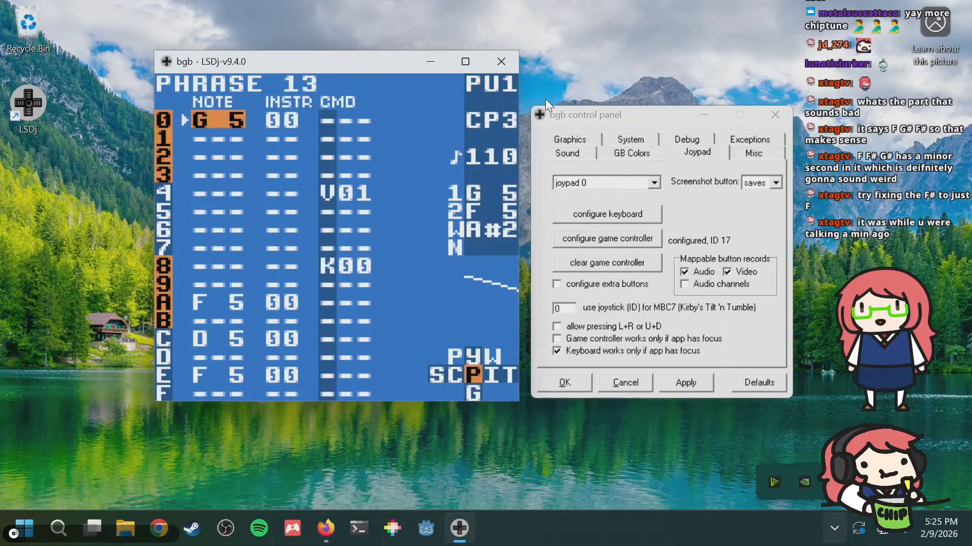
key("a+Down")
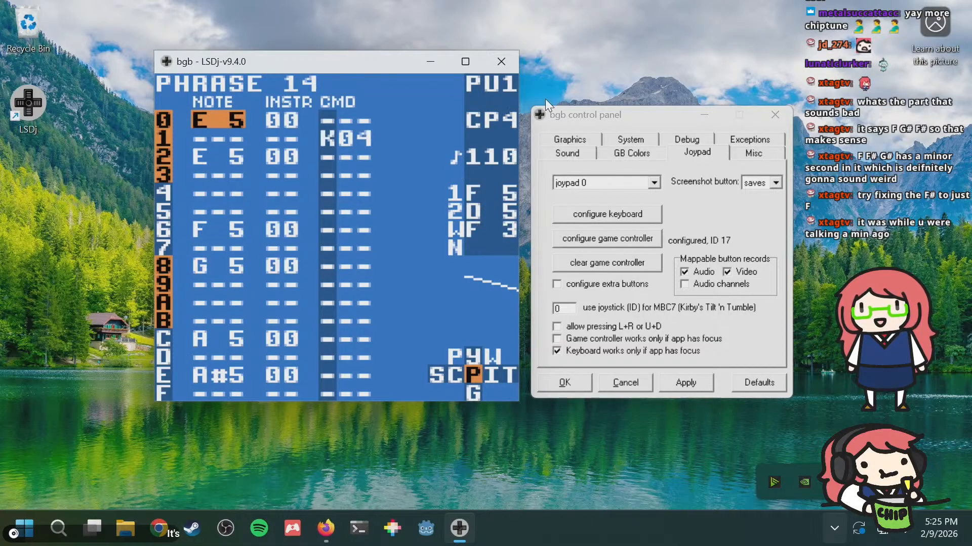
key("a+Down")
key("a+Down")
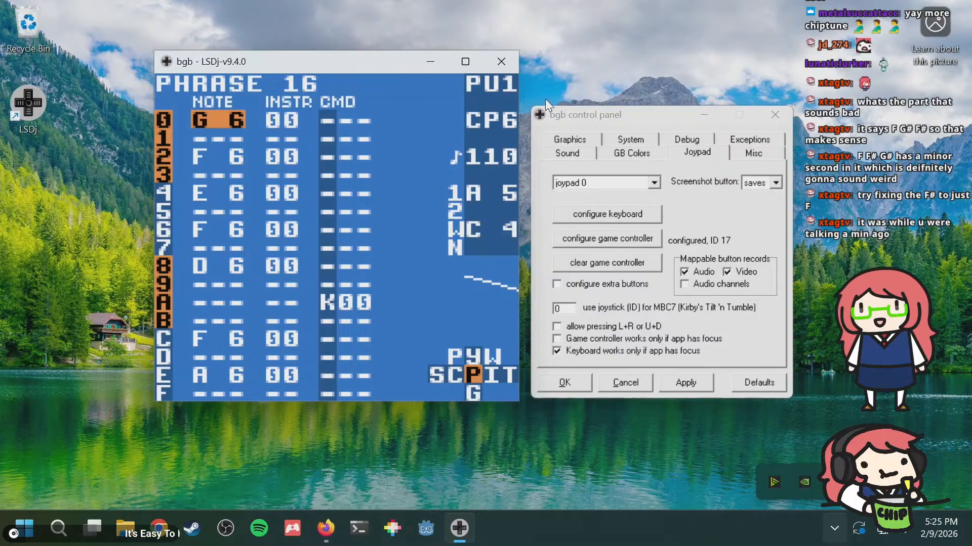
key("a+Down")
key("a+Down")
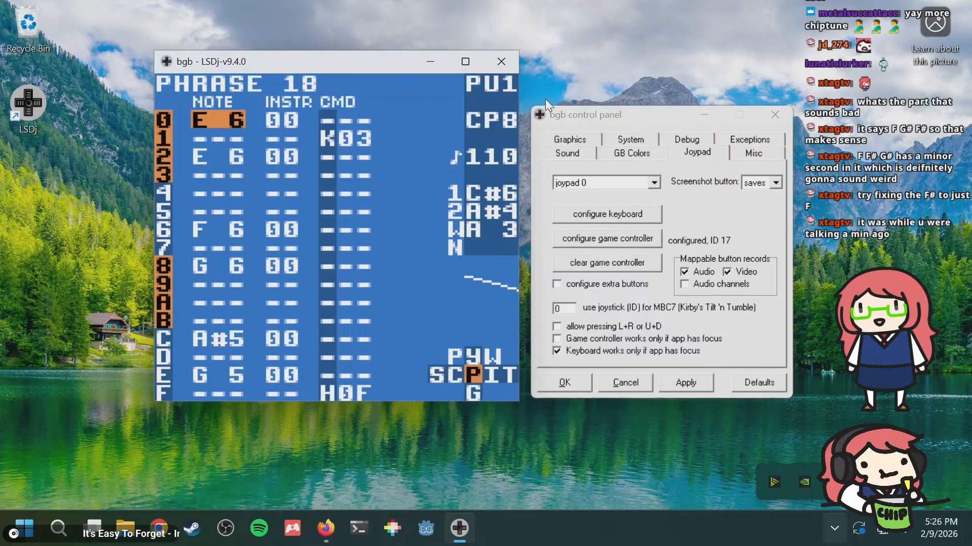
Step: Check phrase 25 on PU2, return to the PU1 channel, and go back through its phrases to 14
key("a+Right")
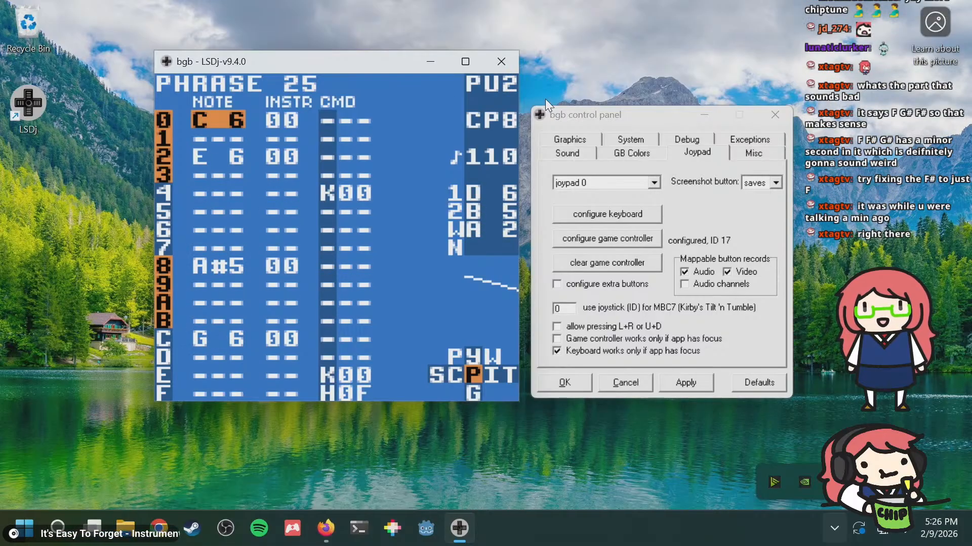
key("a+Left")
key("a+Up")
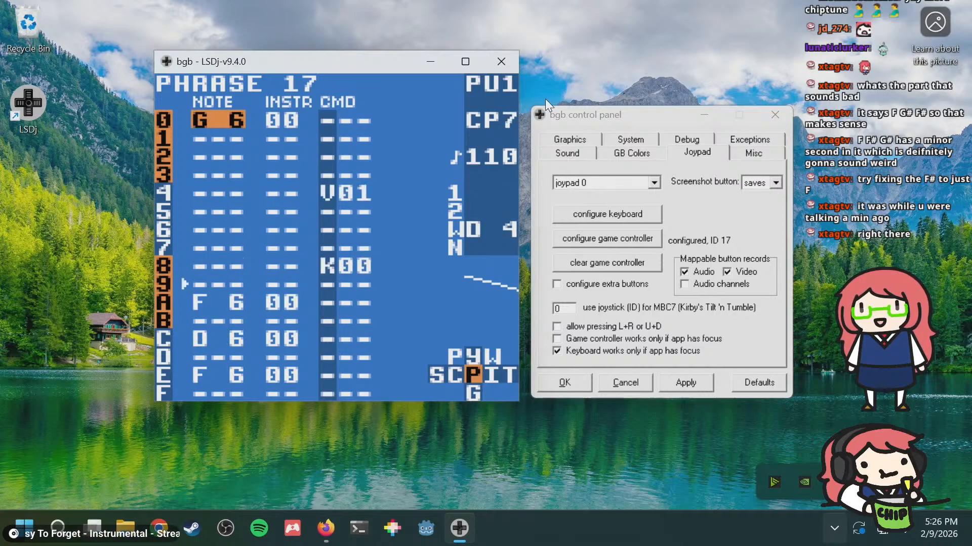
key("a+Up")
key("a+Up")
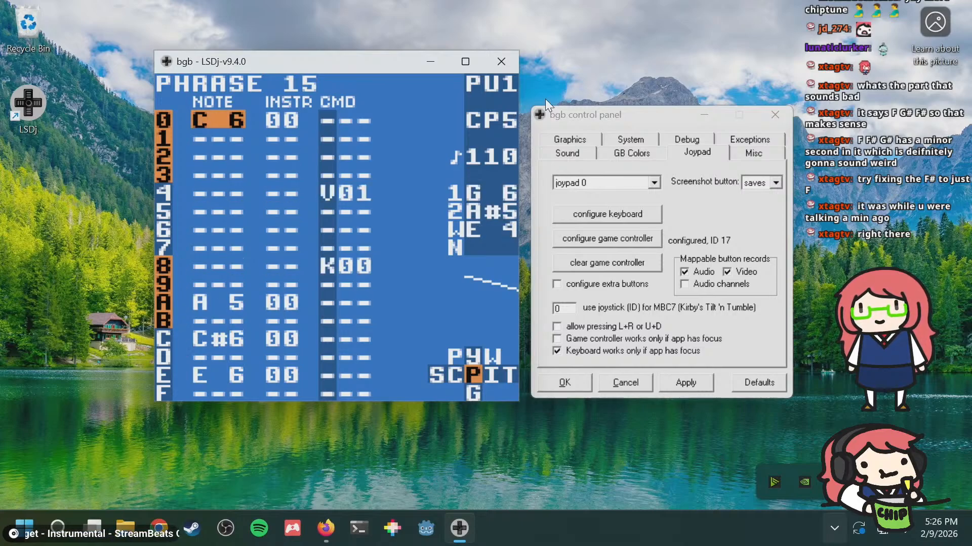
key("a+Up")
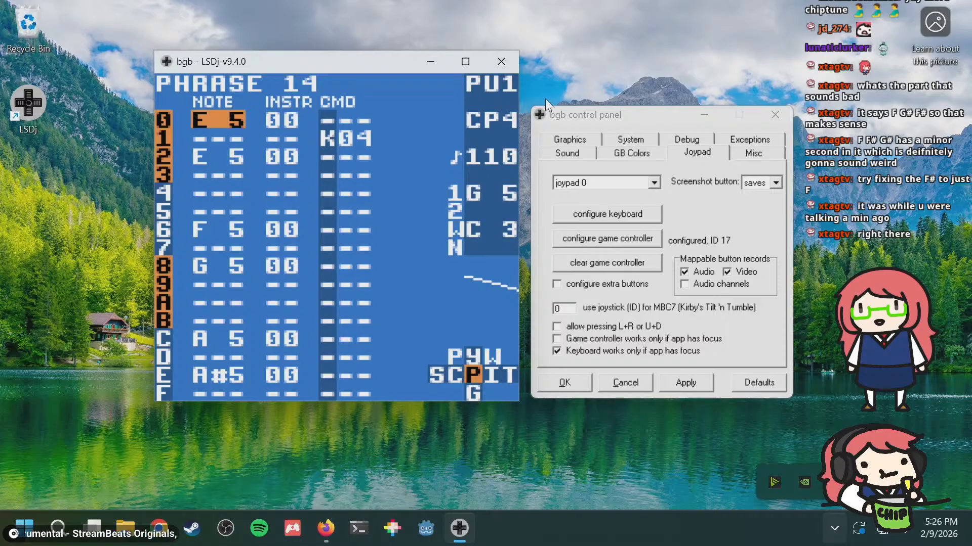
Step: Go back through the PU1 phrases from 14 past 12 to phrase 10
key("a+Up")
key("a+Up")
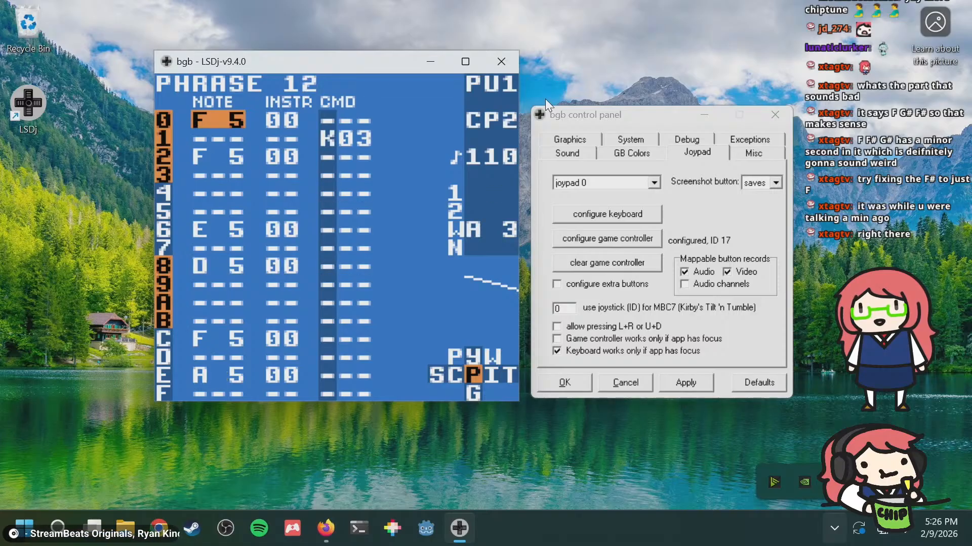
key("a+Up")
key("a+Up")
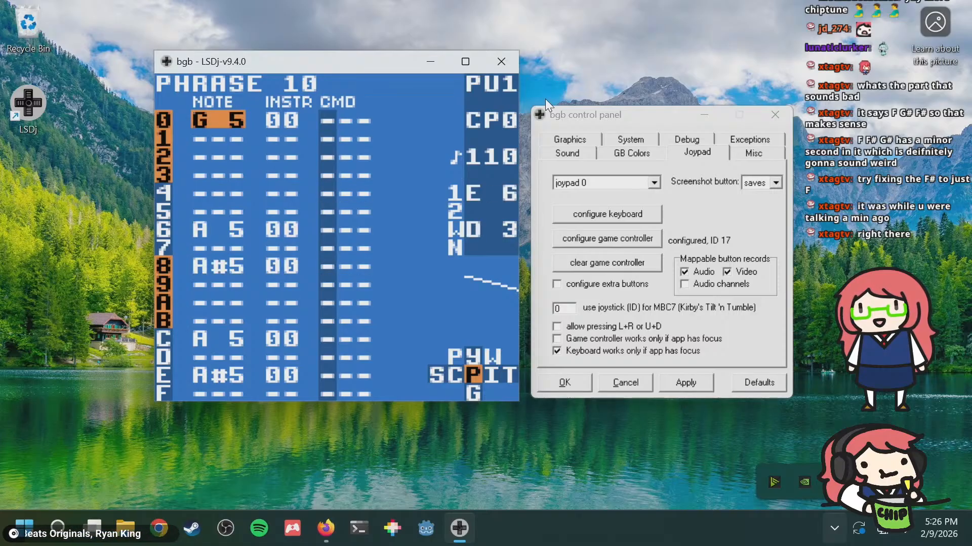
Step: Switch to the PU2 channel and advance through its phrases from 19 past 21
key("a+Right")
key("a+Down")
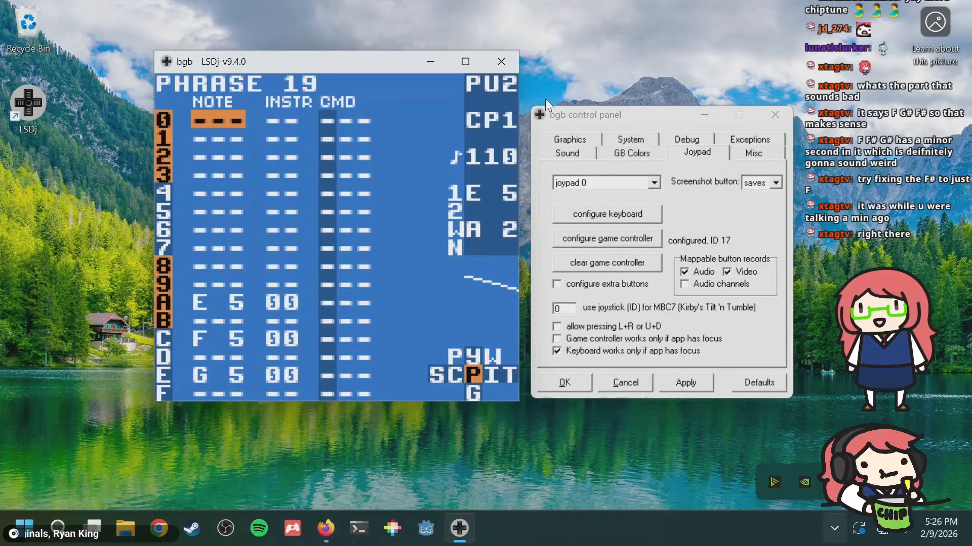
key("a+Down")
key("a+Down")
key("a+Down")
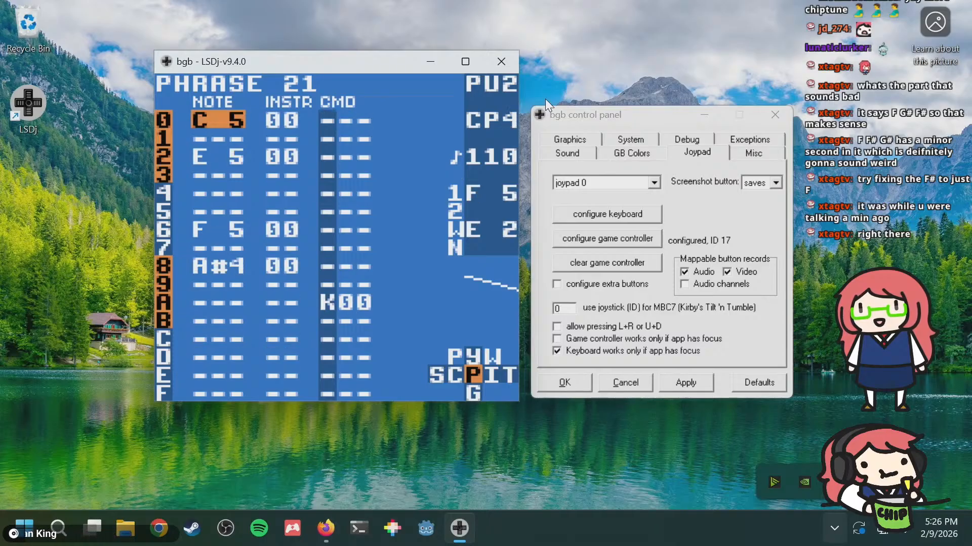
key("a+Down")
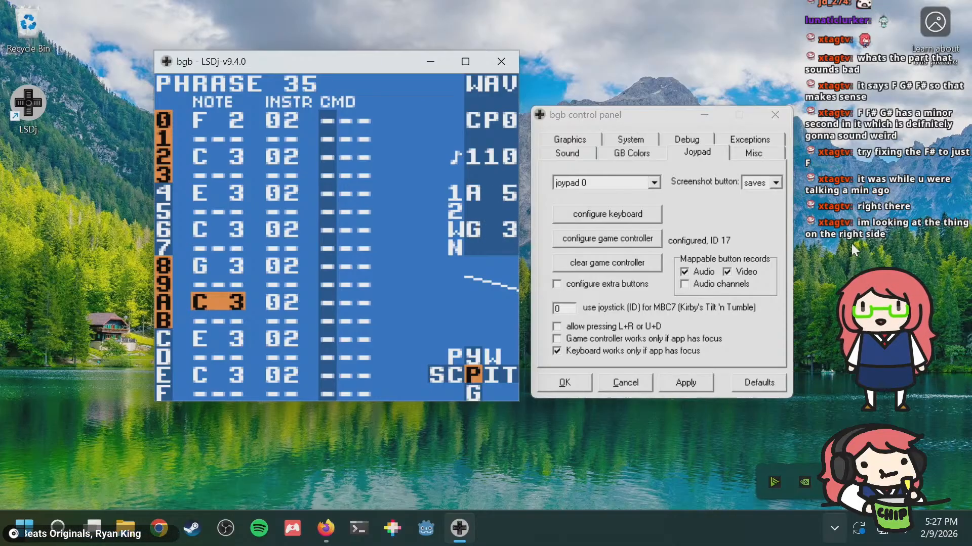
Step: Return from WAV phrase 35 through chain 05 to the first row of the song overview
key("shift+Left")
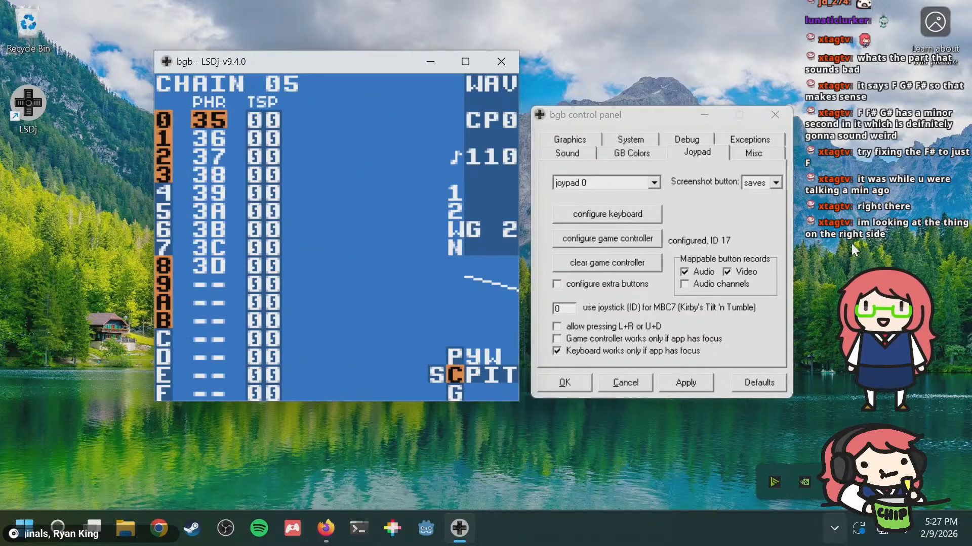
key("shift+Left")
key("Up")
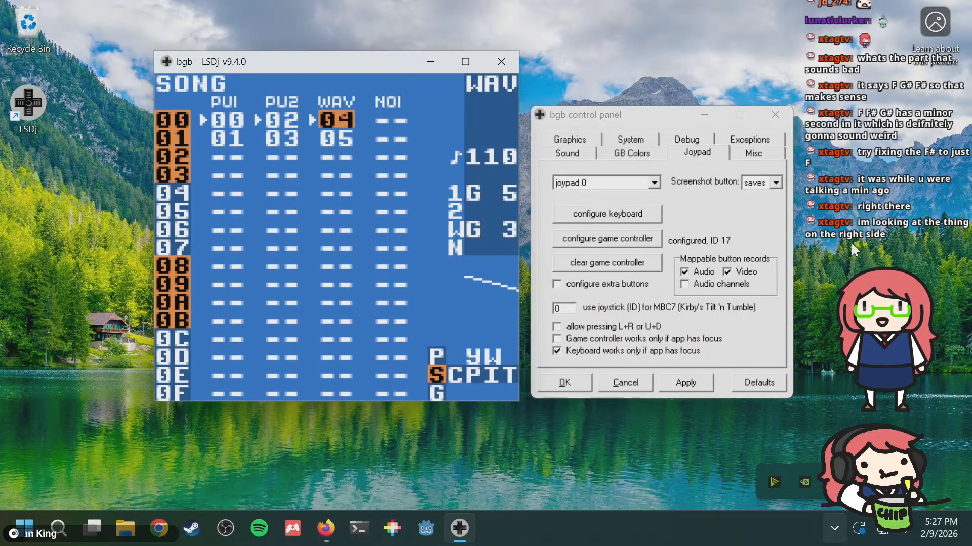
key("shift+Up")
key("Up")
key("Up")
key("Up")
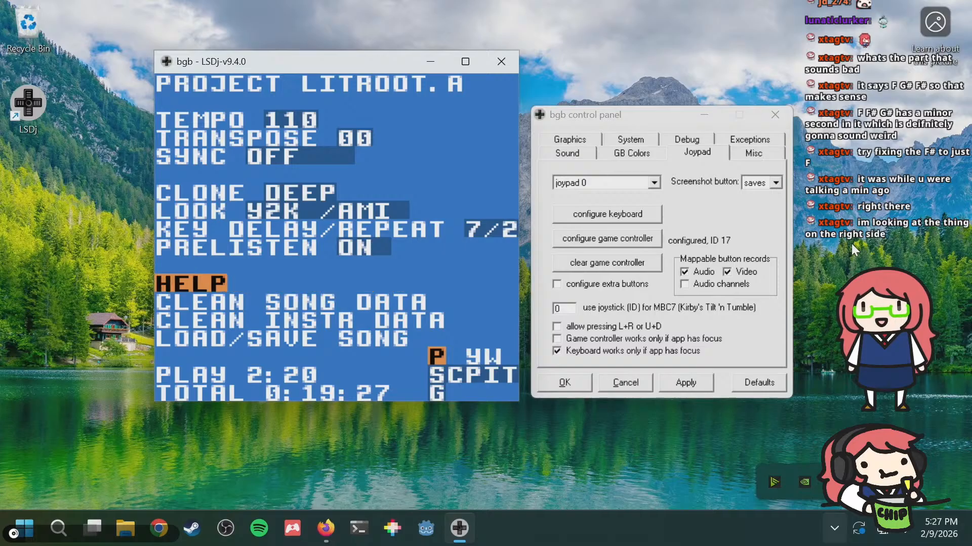
key("Down")
key("Down")
key("Down")
key("Up")
key("Down")
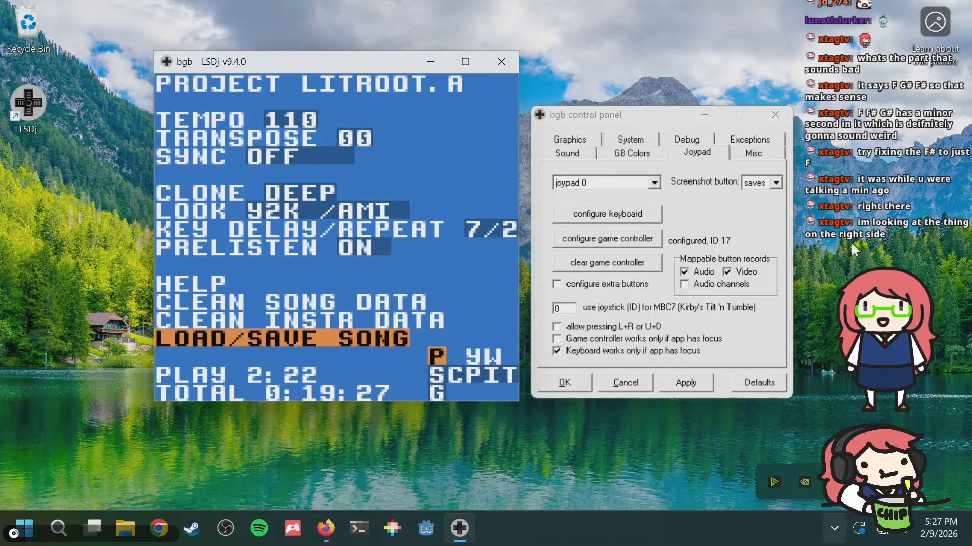
key("s")
key("Right")
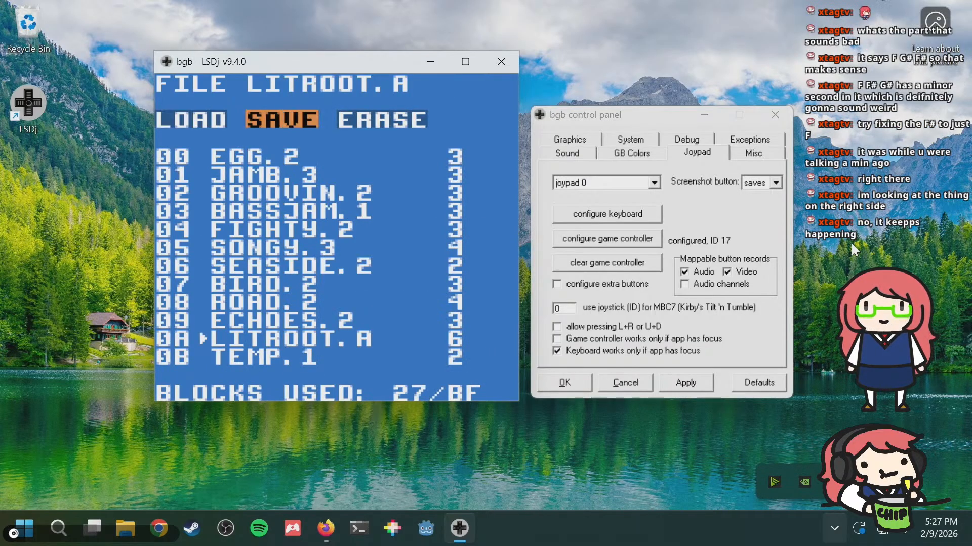
key("Left")
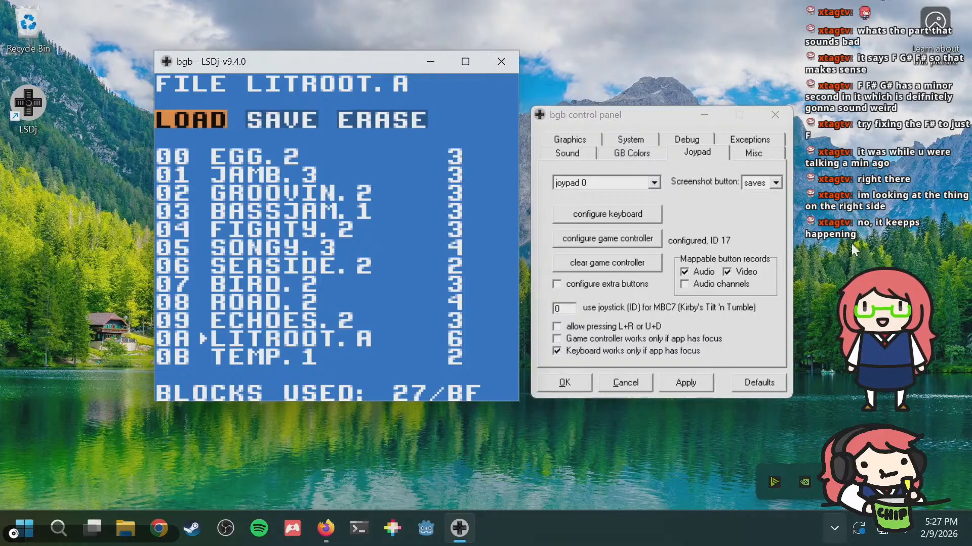
key("a")
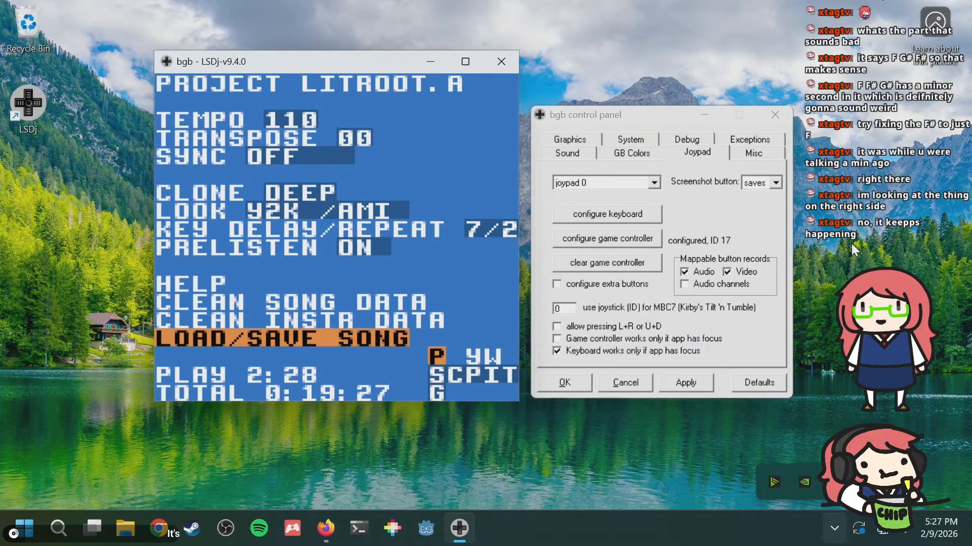
Step: Return to the song overview and open PU1 chain 00 and its phrase 00
key("shift+Down")
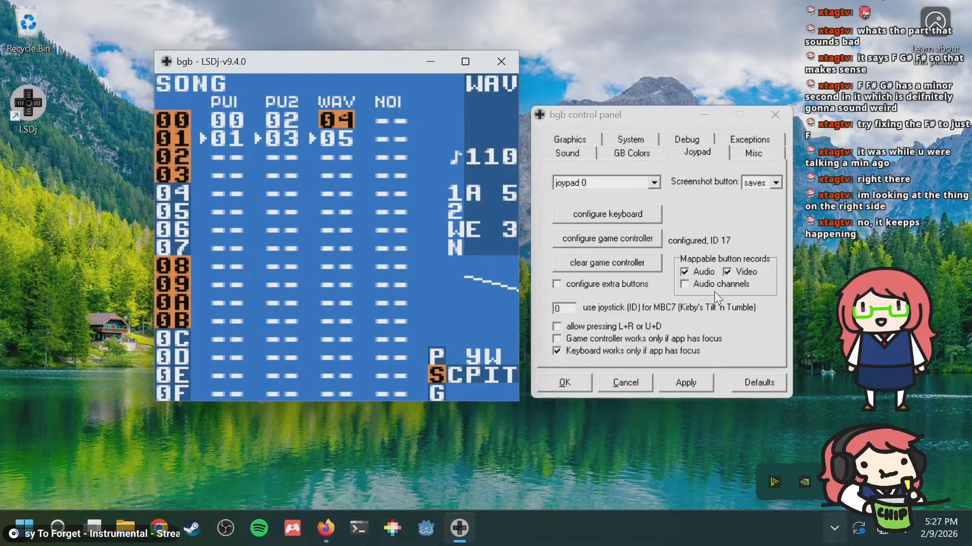
key("Left")
key("Left")
key("shift+Right")
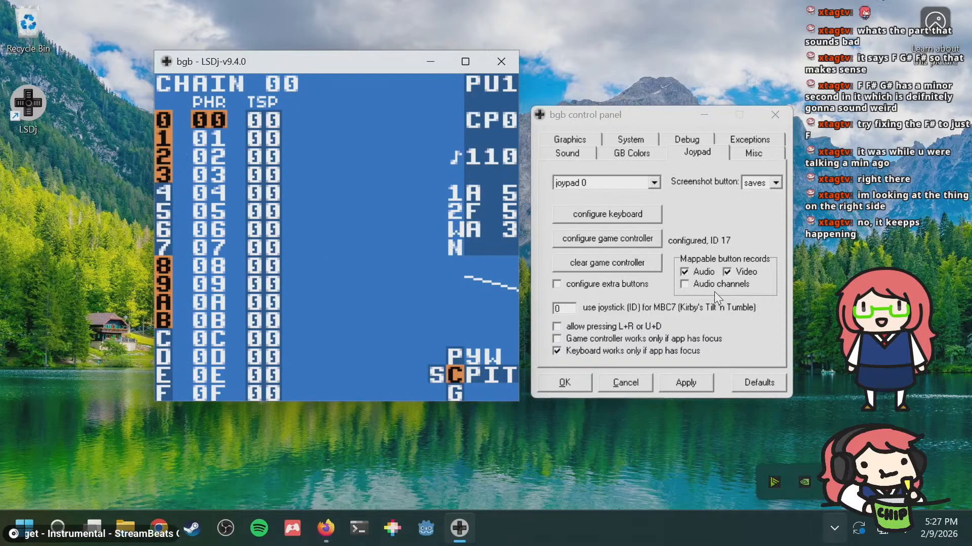
key("shift+Right")
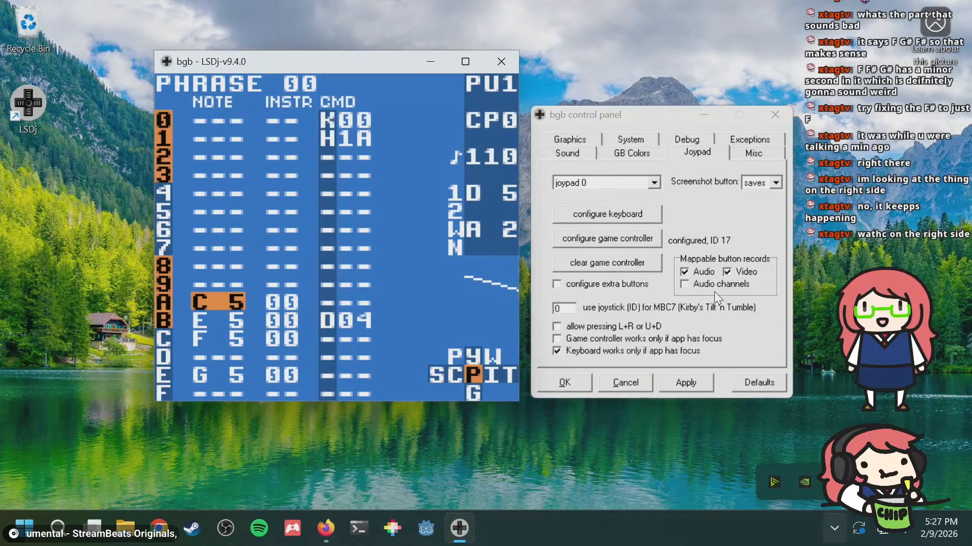
key("shift+Right")
key("shift+Left")
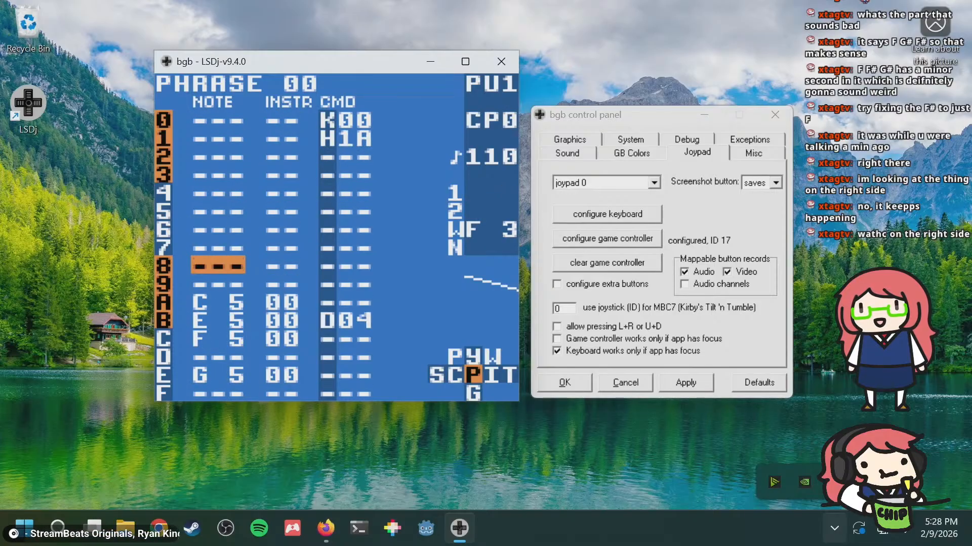
Step: Load the saved song TEMP.1 from the song file list and start playing it
key("shift+Left")
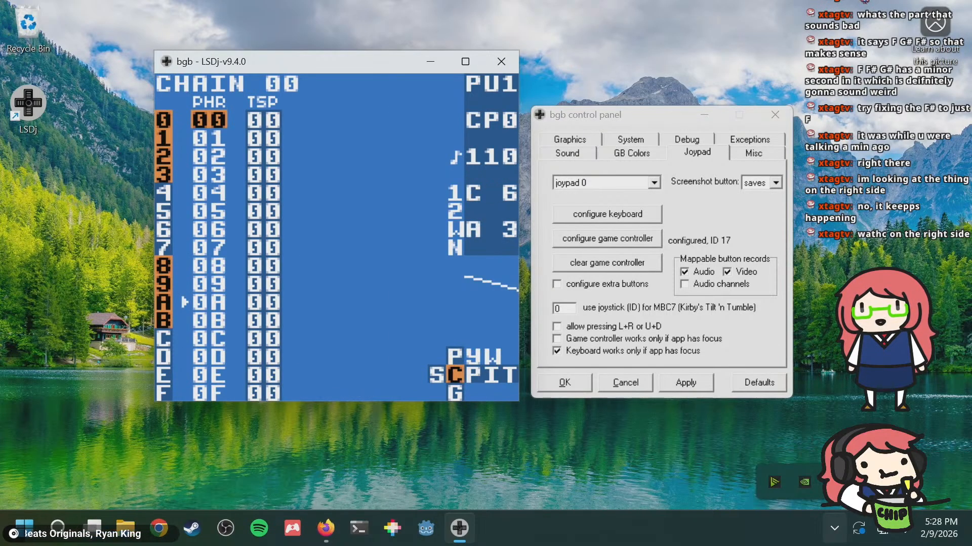
key("shift+Up")
key("Up")
key("Down")
key("Up")
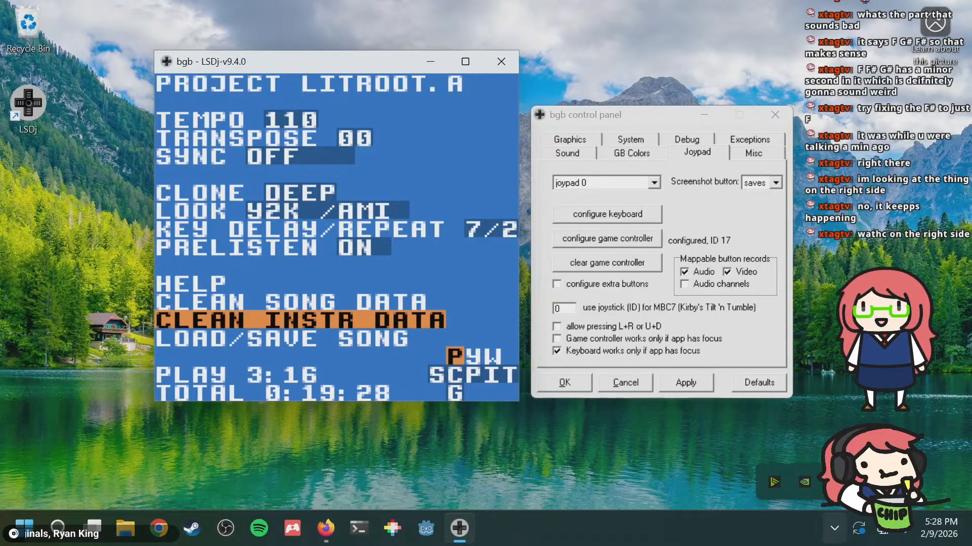
key("Down")
key("s")
key("s")
key("Down")
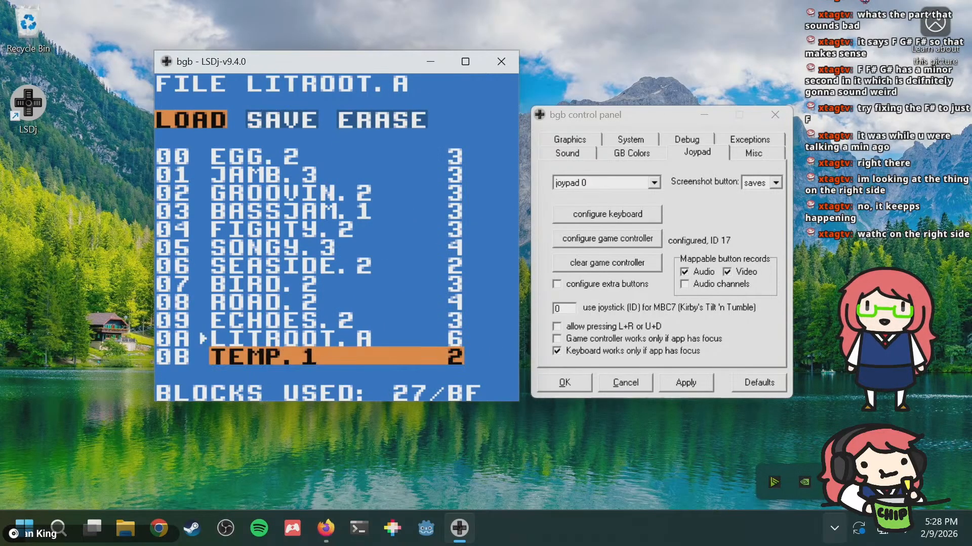
key("s")
key("Return")
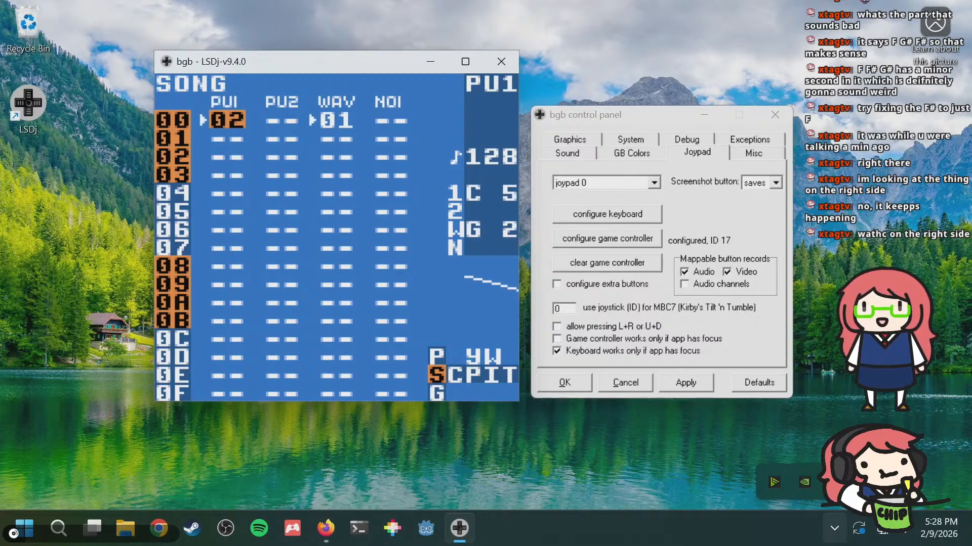
Step: Check PU1 chain 02 during playback, stop the song, and open phrase 02
key("shift+Right")
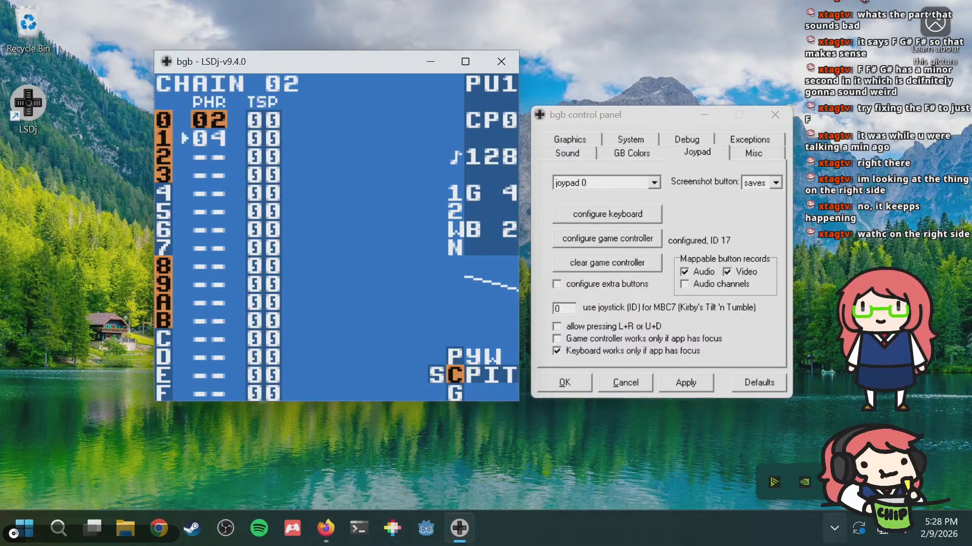
key("shift+Left")
key("shift+Right")
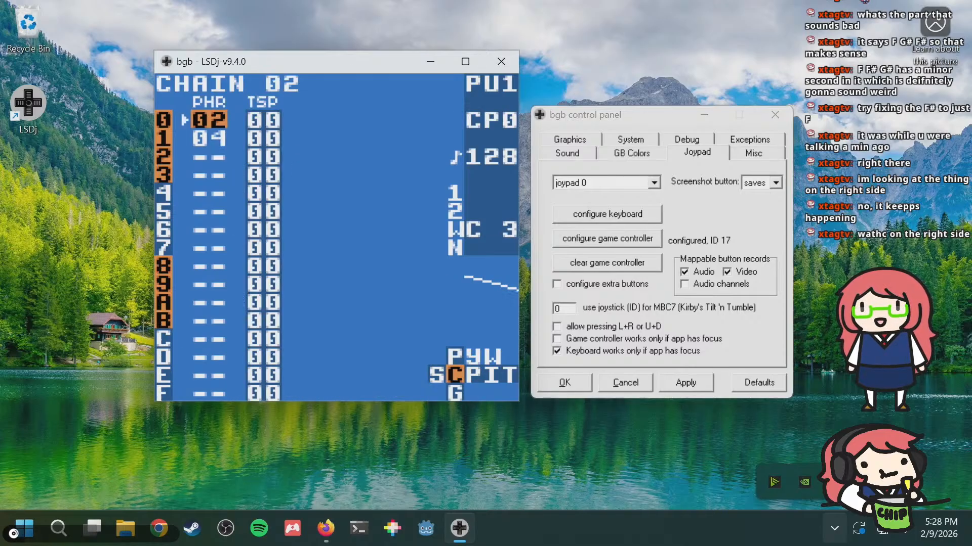
key("shift+Left")
key("Return")
key("shift+Right")
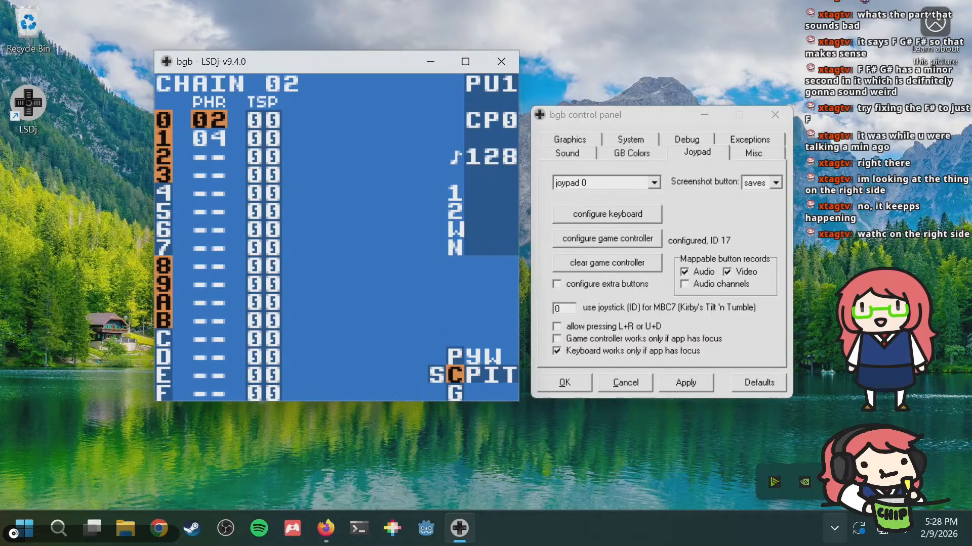
key("shift+Right")
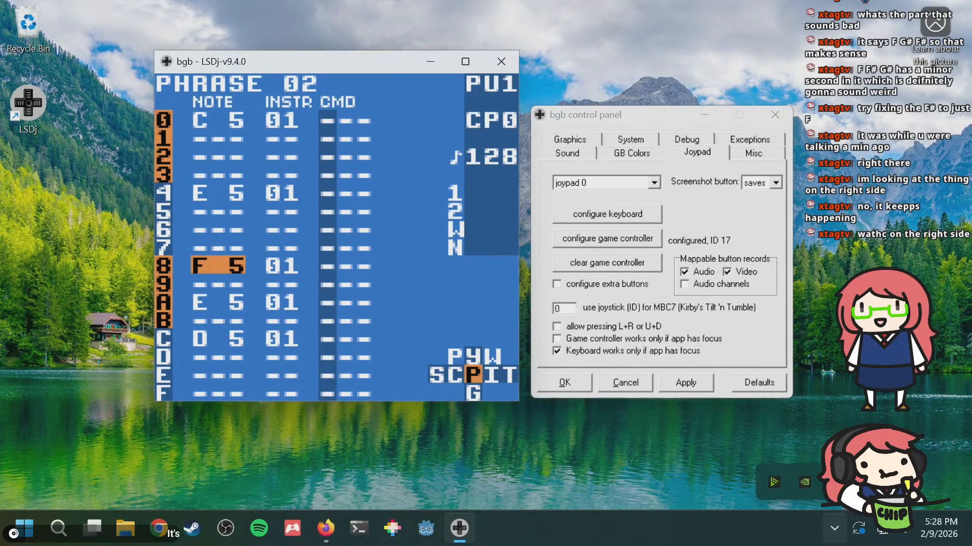
Step: Return to the song overview, play TEMP.1 again, and follow PU1 chain 02 and its phrase 02
key("shift+Left")
key("shift+Left")
key("shift+Right")
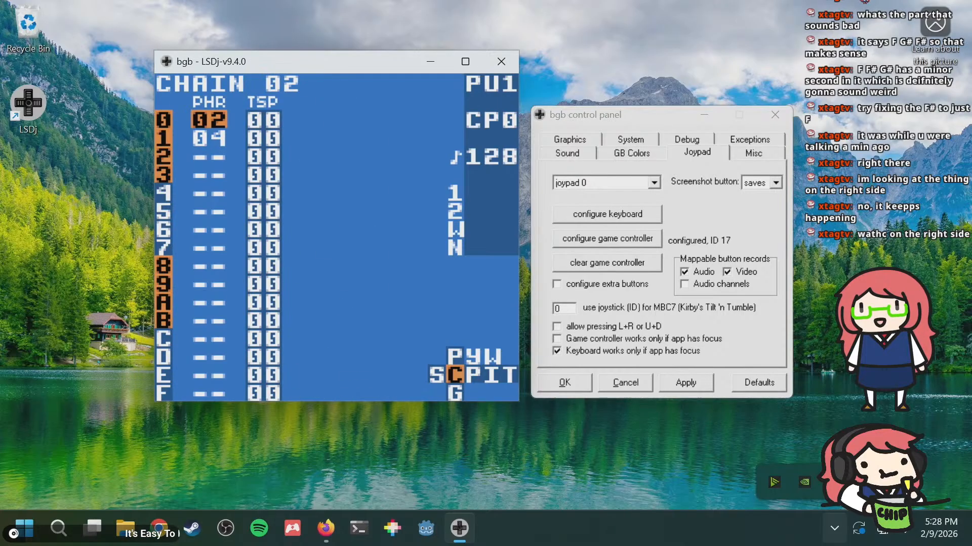
key("shift+Left")
key("Right")
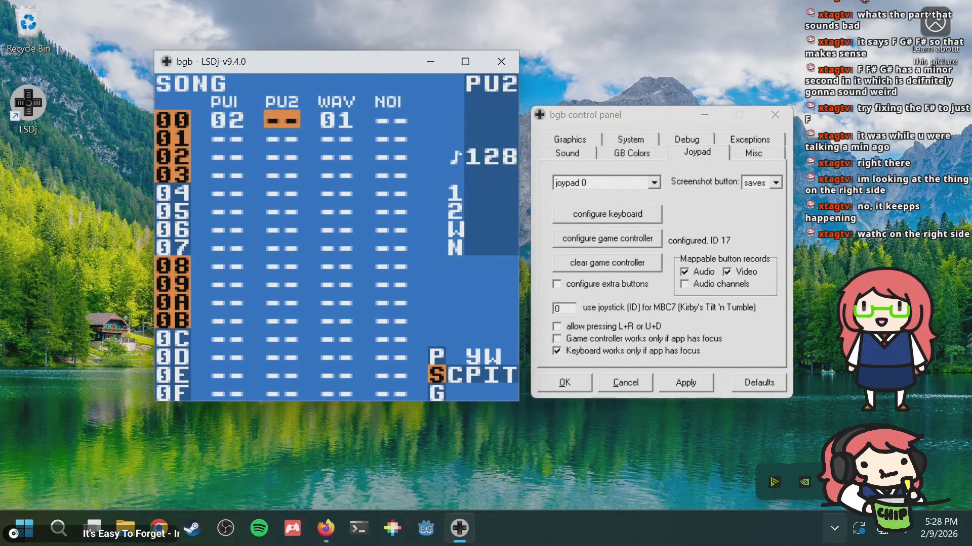
key("Left")
key("shift+Right")
key("Return")
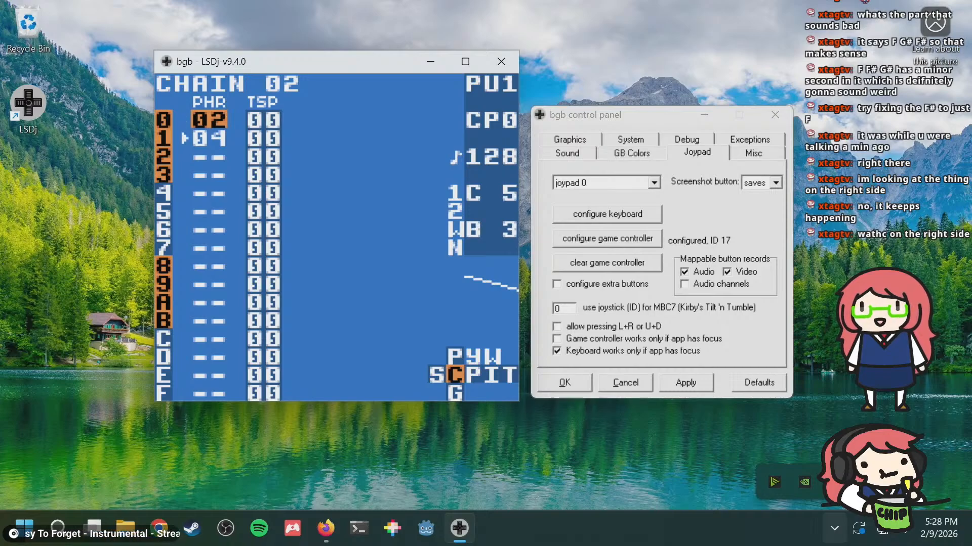
key("shift+Right")
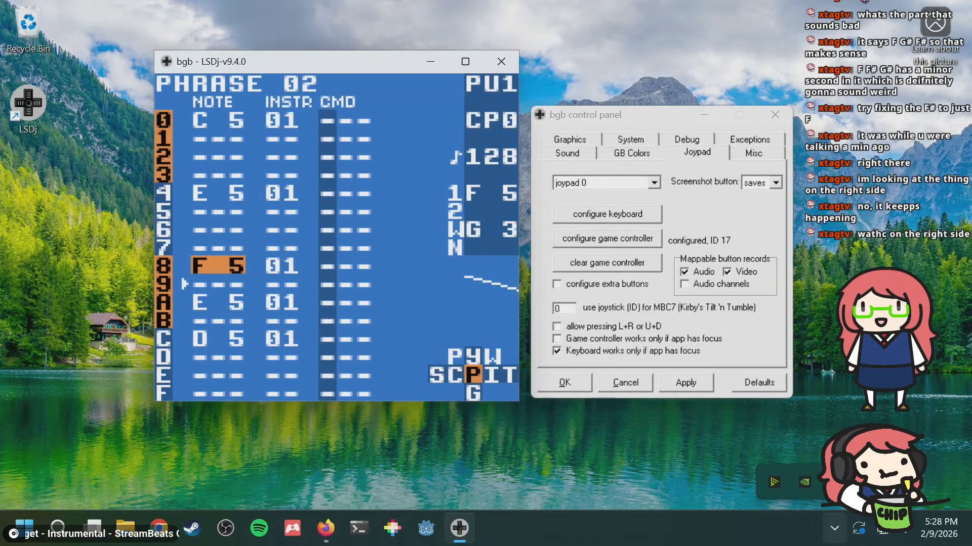
Step: Switch to WAV phrase 01 and check its opening notes on rows 0 to 2
key("a+Right")
key("Up")
key("Up")
key("Up")
key("Up")
key("Up")
key("Up")
key("Up")
key("Up")
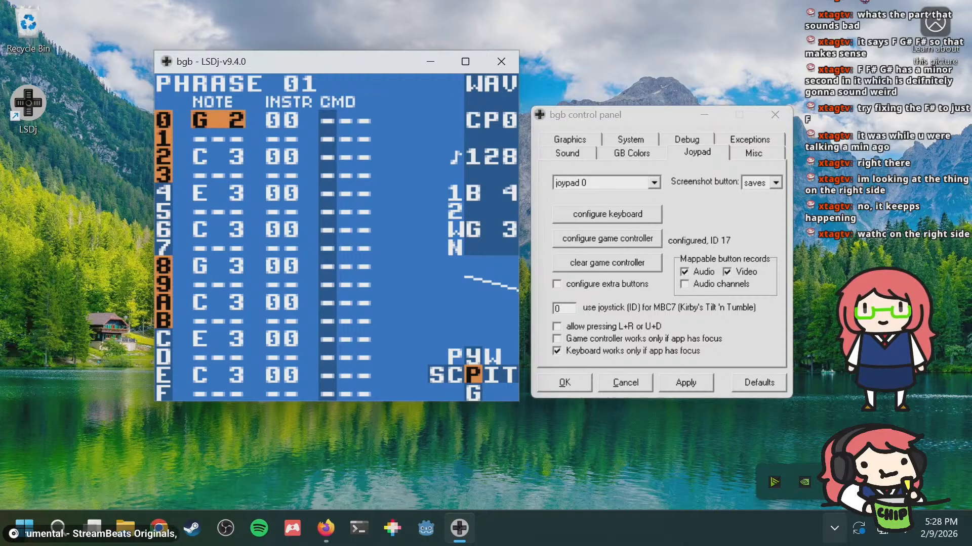
key("Down")
key("Down")
key("Up")
key("Up")
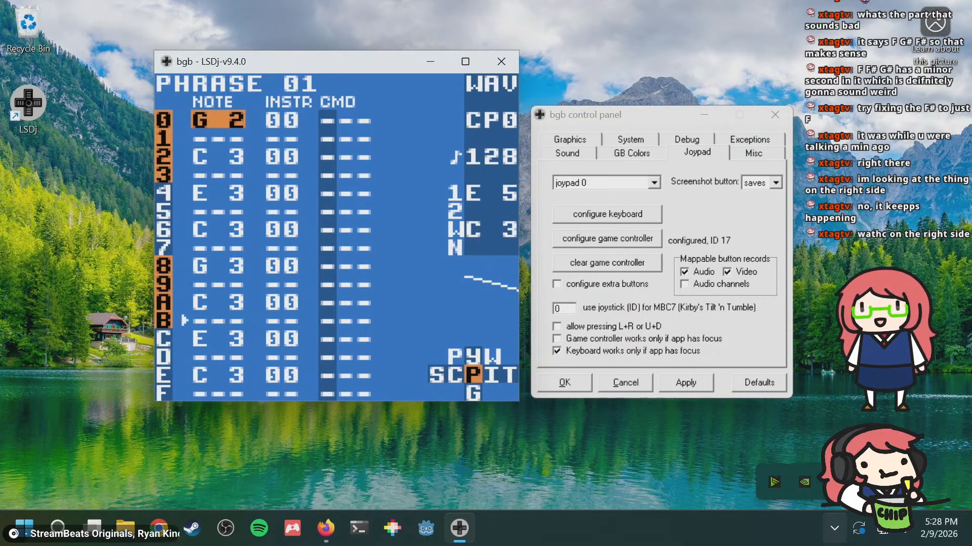
Step: Go through the notes of WAV phrase 01 from row 0 down to row B
key("Down")
key("Down")
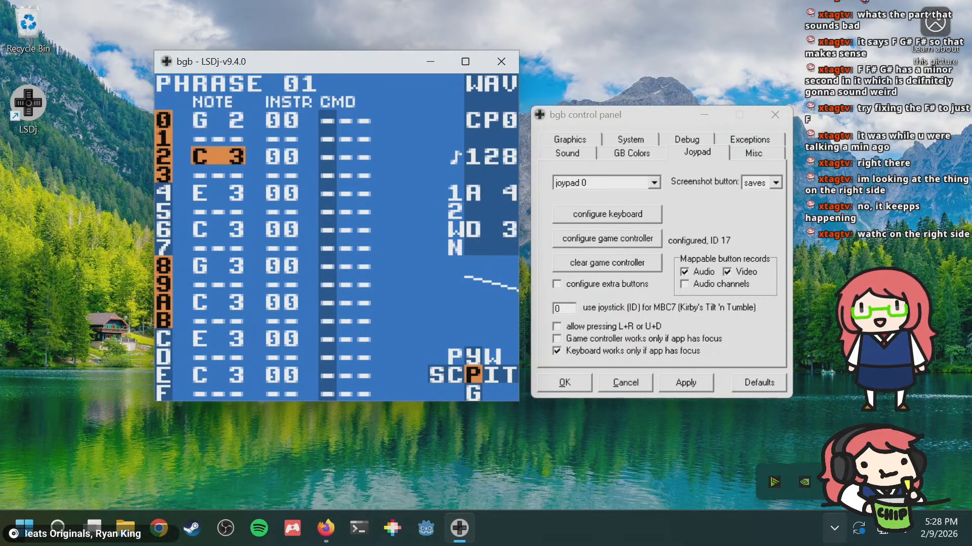
key("Down")
key("Down")
key("Down")
key("Down")
key("Down")
key("Down")
key("Down")
key("Down")
key("Down")
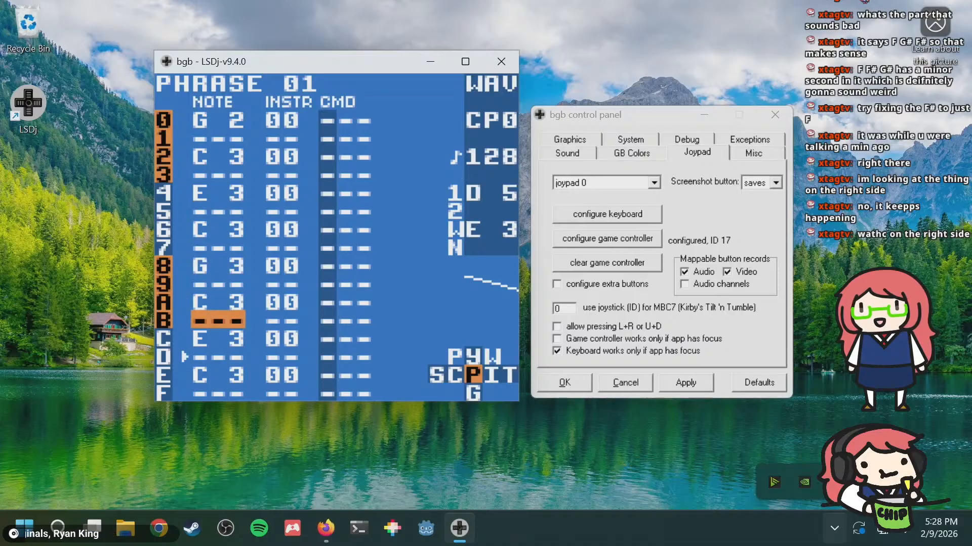
Step: Advance to WAV phrase 03 and go through its notes back up towards the first row
key("Down")
key("Down")
key("Down")
key("Up")
key("Up")
key("Up")
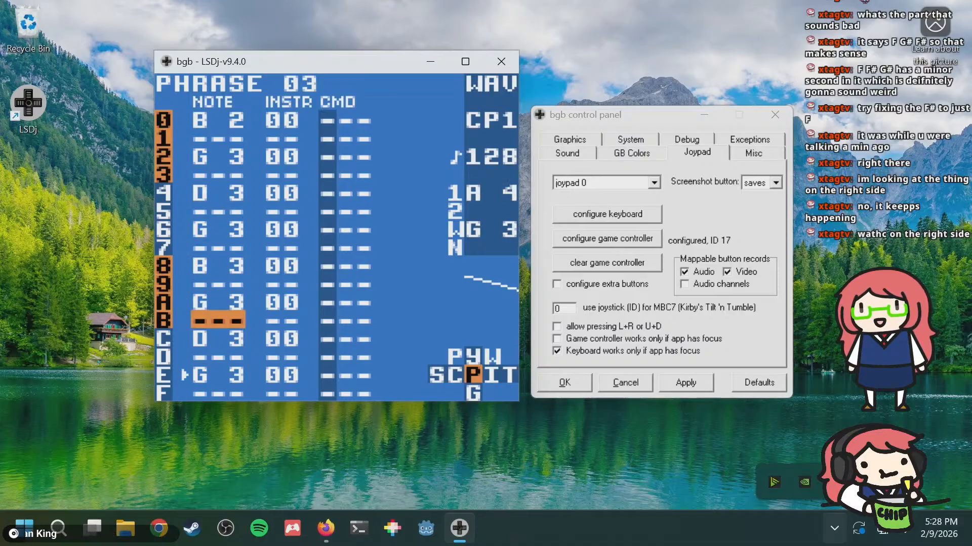
key("Up")
key("Up")
key("Up")
key("Up")
key("Up")
key("Up")
key("Up")
key("Up")
key("Up")
Step: Check WAV phrase 03's notes down to row 7 and return to the note on row 4
key("Down")
key("Down")
key("Down")
key("Down")
key("Down")
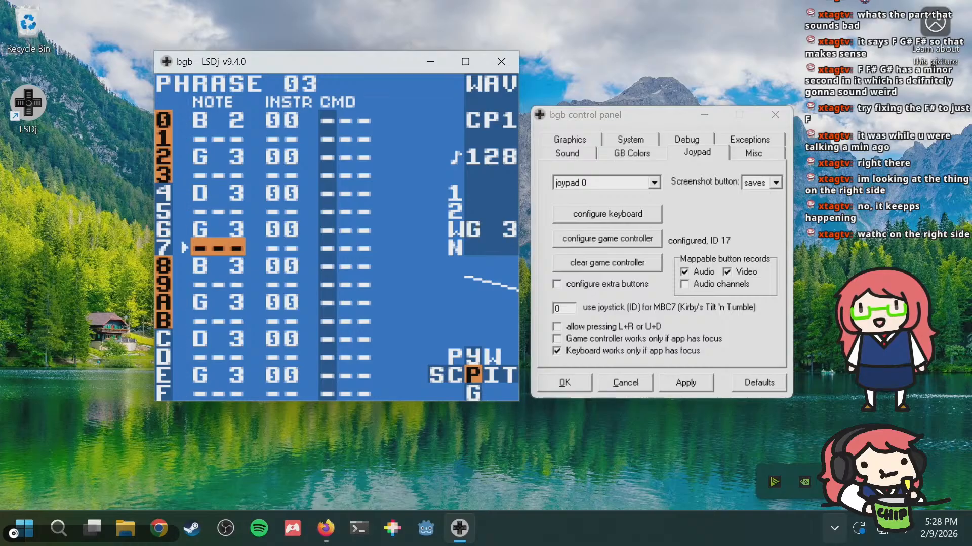
key("Up")
key("Up")
key("Up")
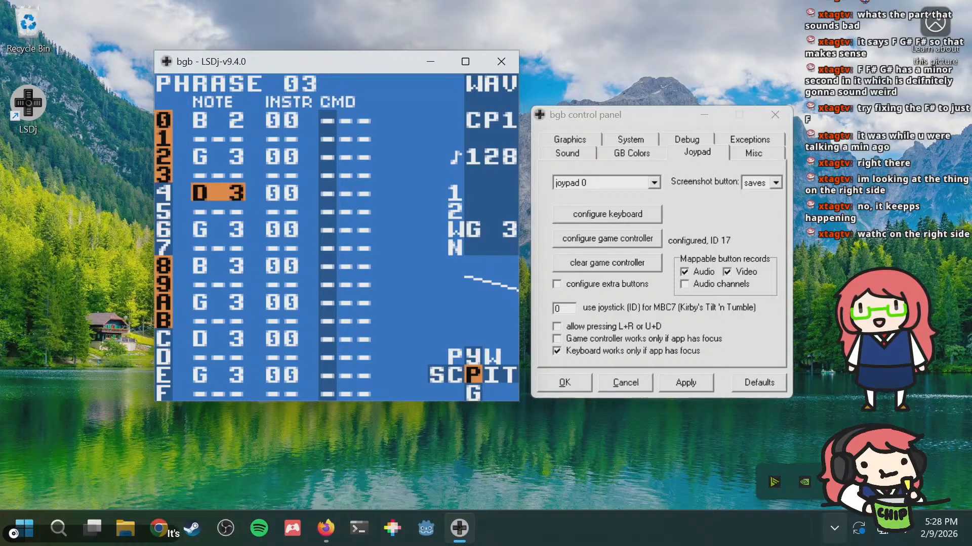
Step: Recheck the notes of WAV phrase 03 from row 0 down to row 5
key("Up")
key("Up")
key("Up")
key("Up")
key("Down")
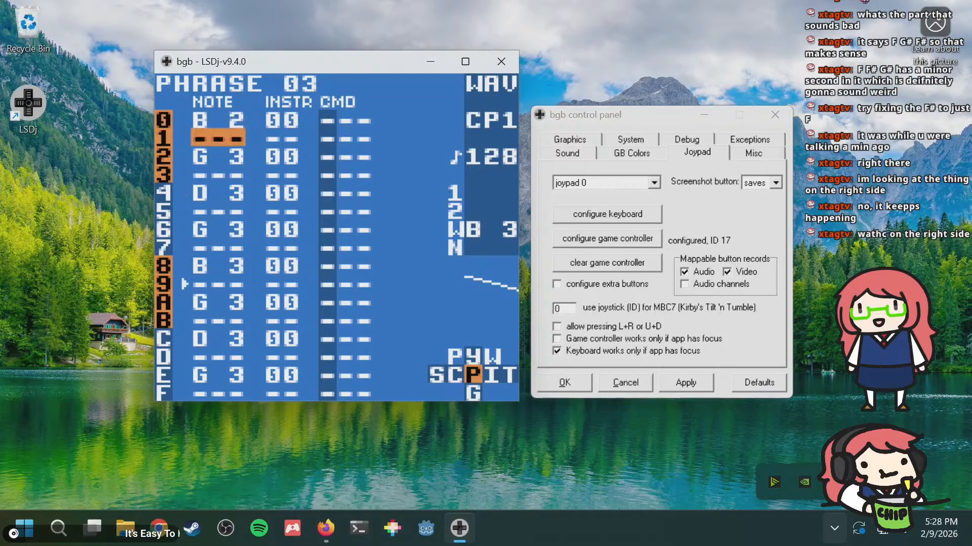
key("Down")
key("Down")
key("Down")
key("Down")
Step: Go back up through phrase 03 to row E of WAV phrase 01, and return to row 1 of phrase 03
key("Up")
key("Up")
key("Up")
key("Up")
key("Up")
key("Up")
key("Up")
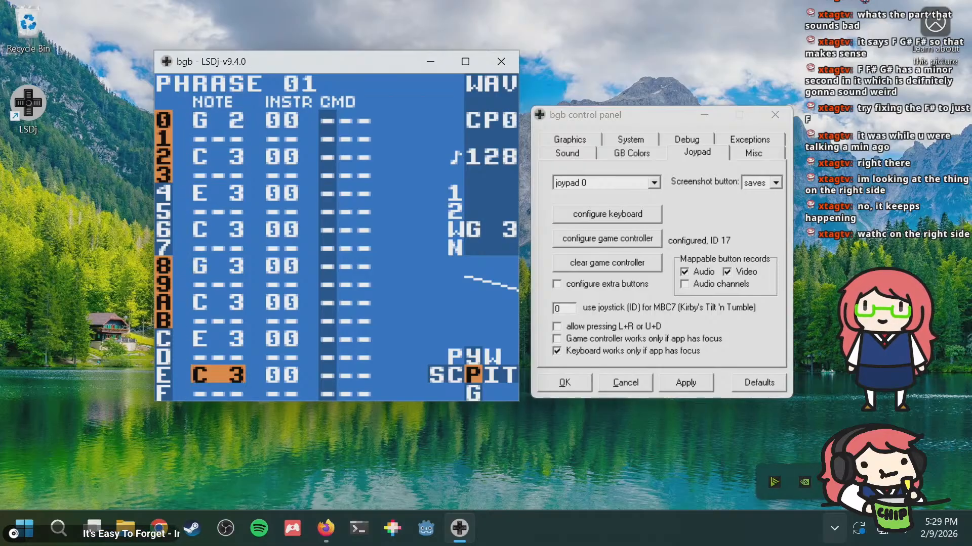
key("Down")
key("Down")
key("Down")
Step: Return through the chain to the song overview and open the project's load/save song screen
key("shift+Left")
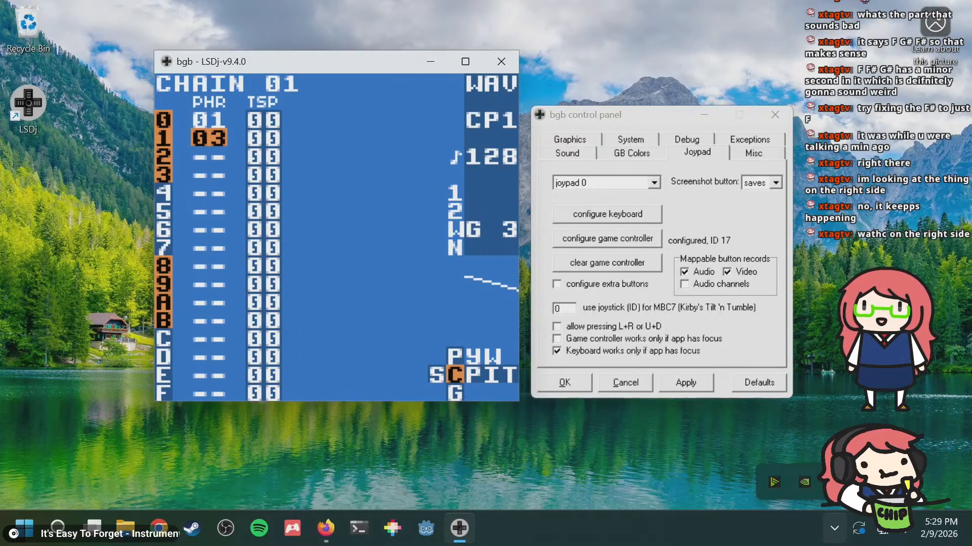
key("shift+Left")
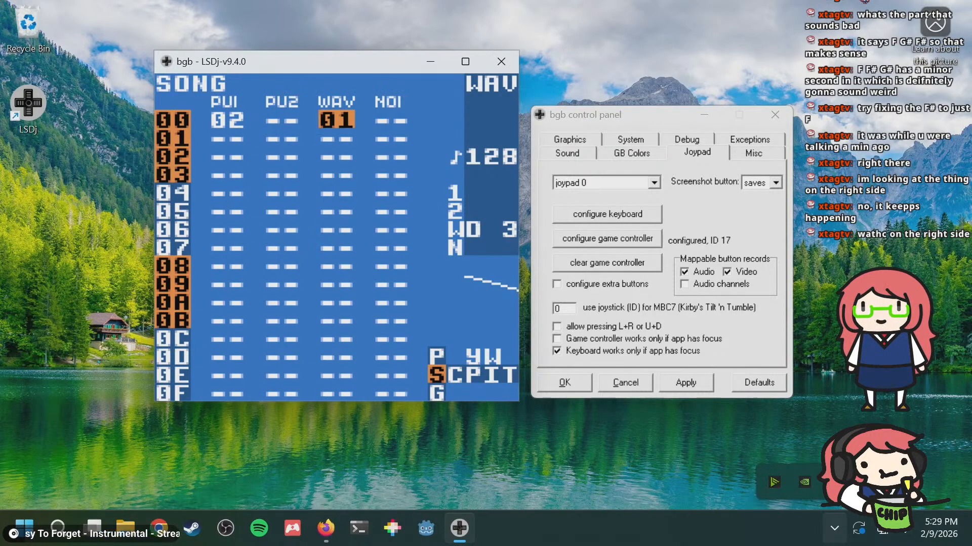
key("shift+Up")
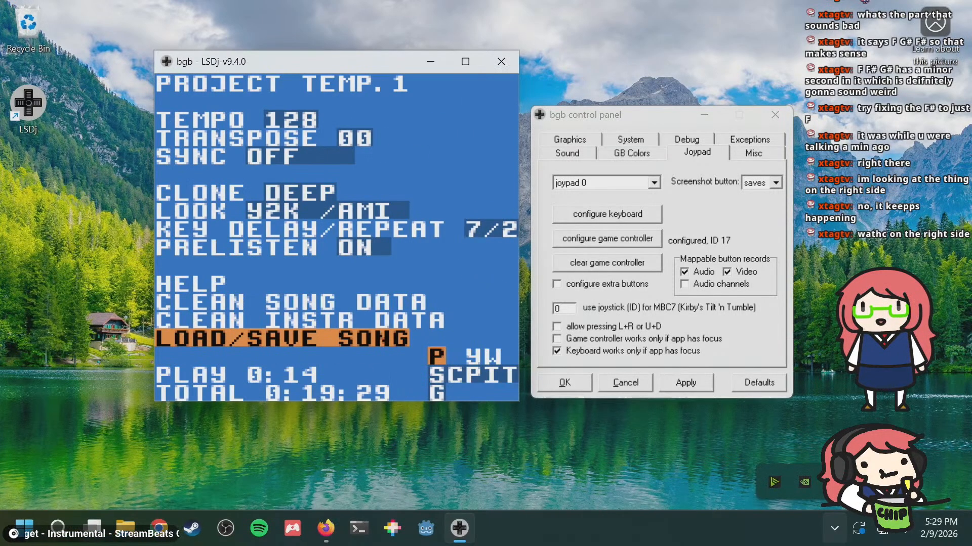
key("Up")
key("Down")
key("s")
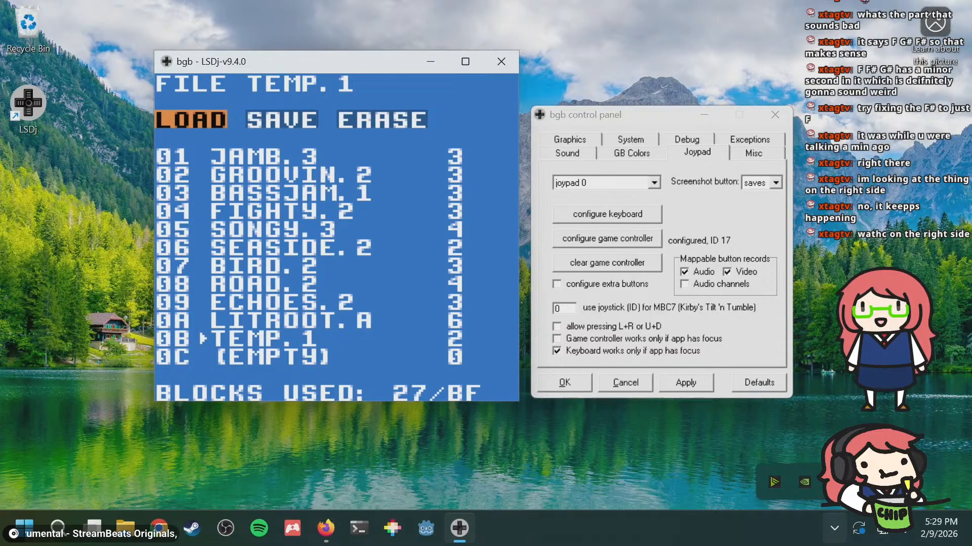
key("s")
key("Down")
key("Up")
key("a")
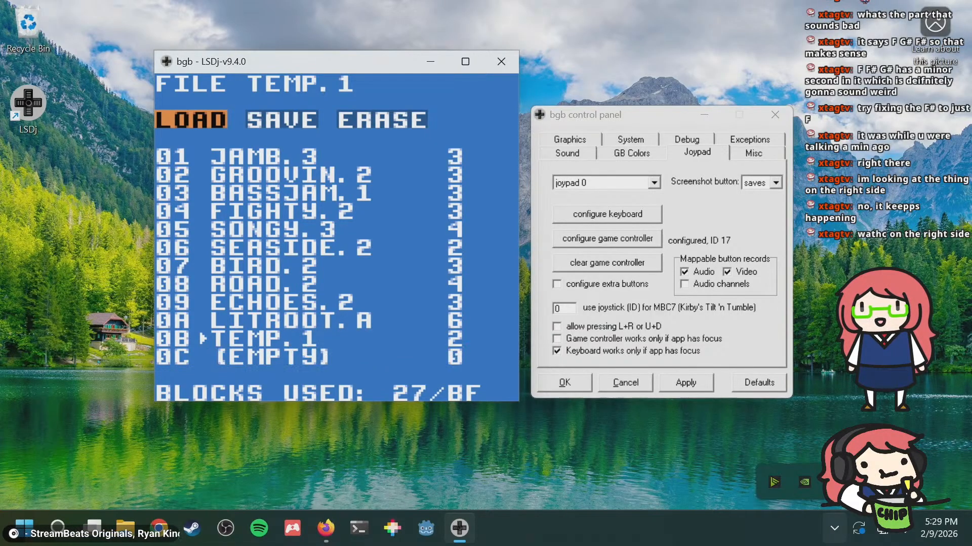
key("Right")
key("Left")
key("Right")
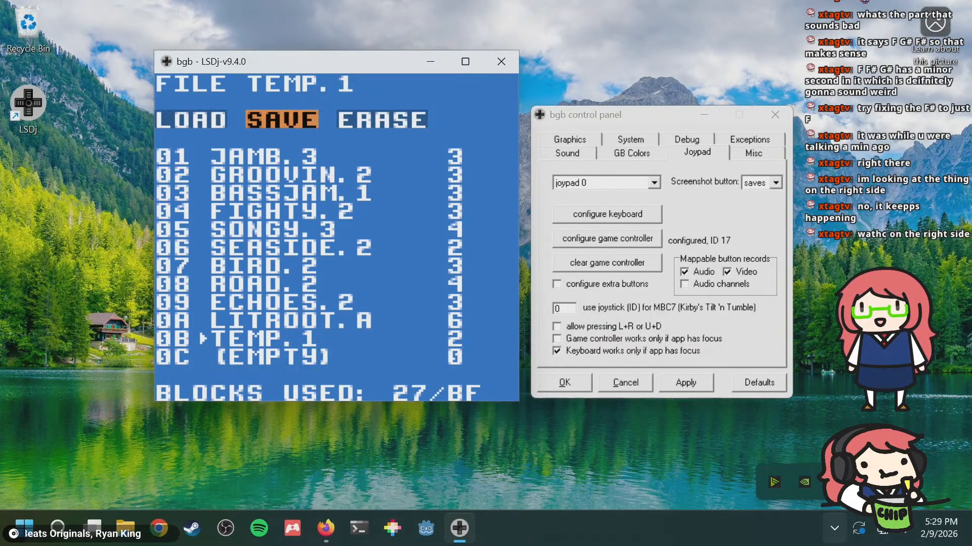
key("Left")
key("Right")
key("Right")
key("Left")
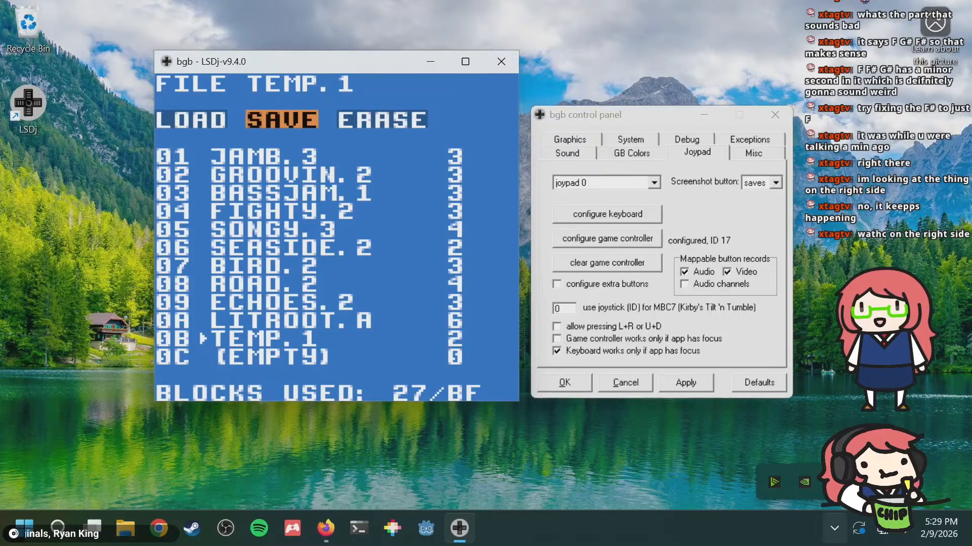
Step: Load the empty song slot 0C to start a blank song
key("Left")
key("s")
key("Down")
key("s")
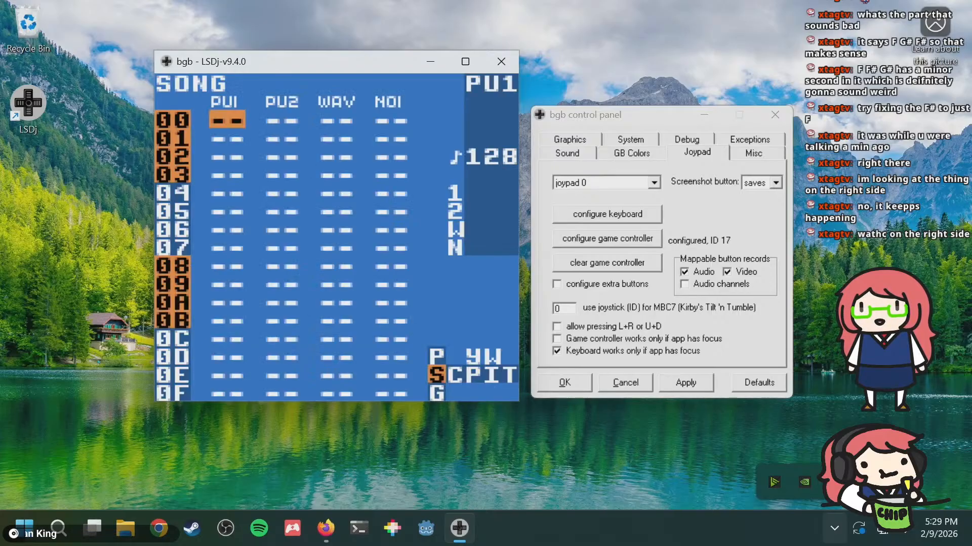
Step: Go through the PU1, PU2, WAV and NOI channels on row 00 of the blank song
key("Right")
key("Right")
key("Right")
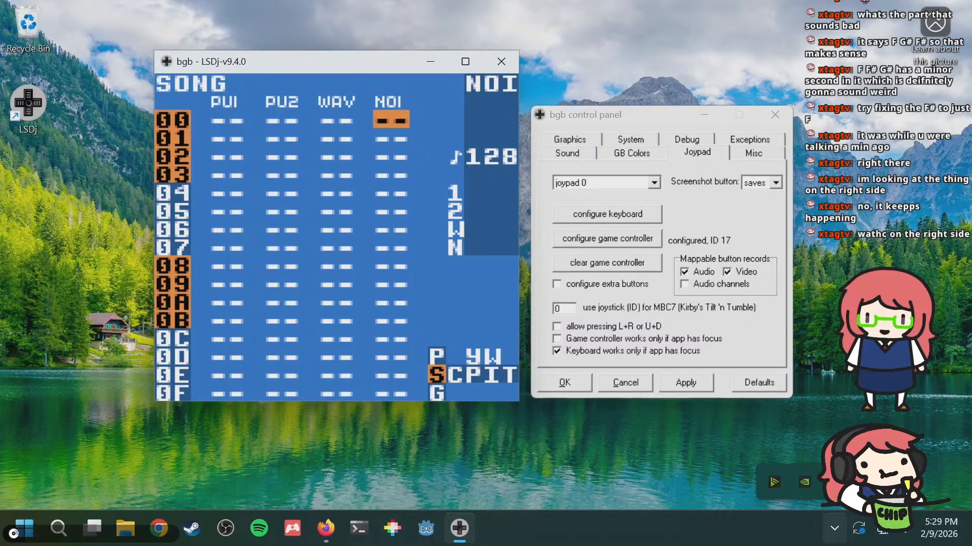
key("Left")
key("Left")
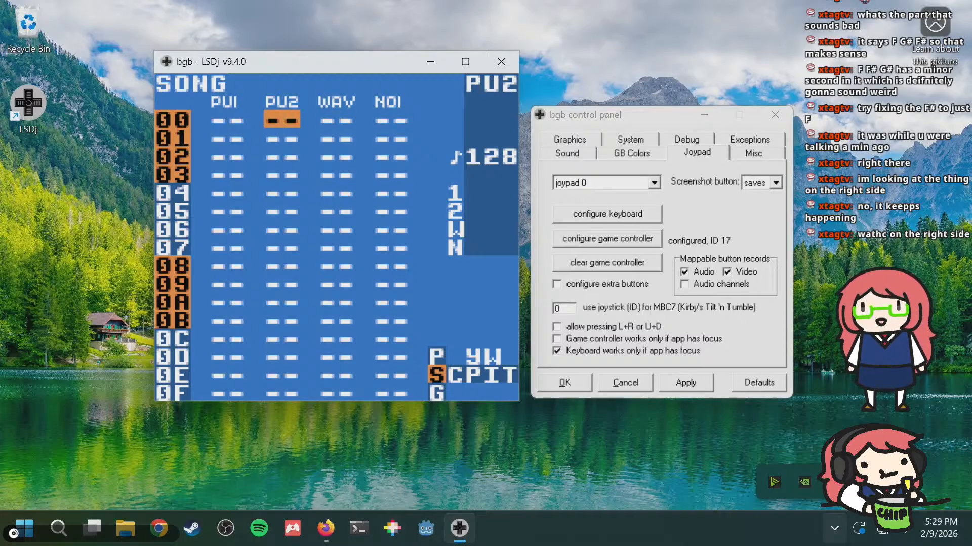
key("Left")
key("Right")
key("Right")
key("Right")
Step: Insert chain 00 on row 00 of the WAV channel and open that chain
key("Left")
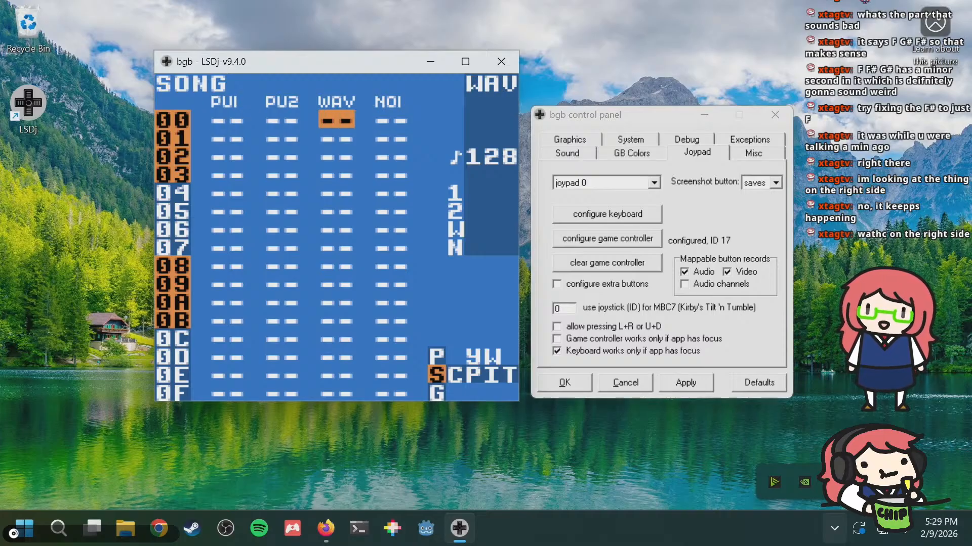
key("s")
key("shift+Right")
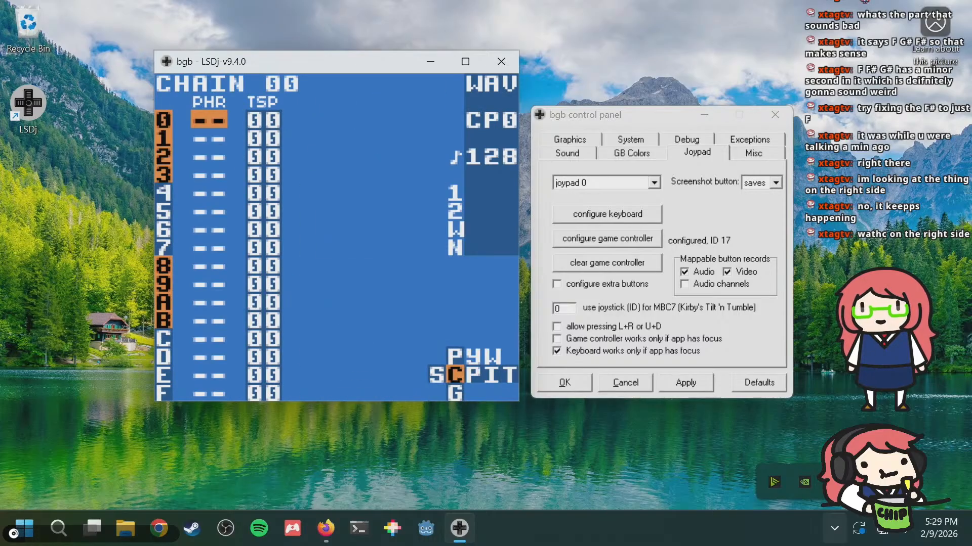
Step: Fill rows 0 to 3 of the WAV chain 00 with phrases 00, 01, 02 and 03
key("s")
key("Down")
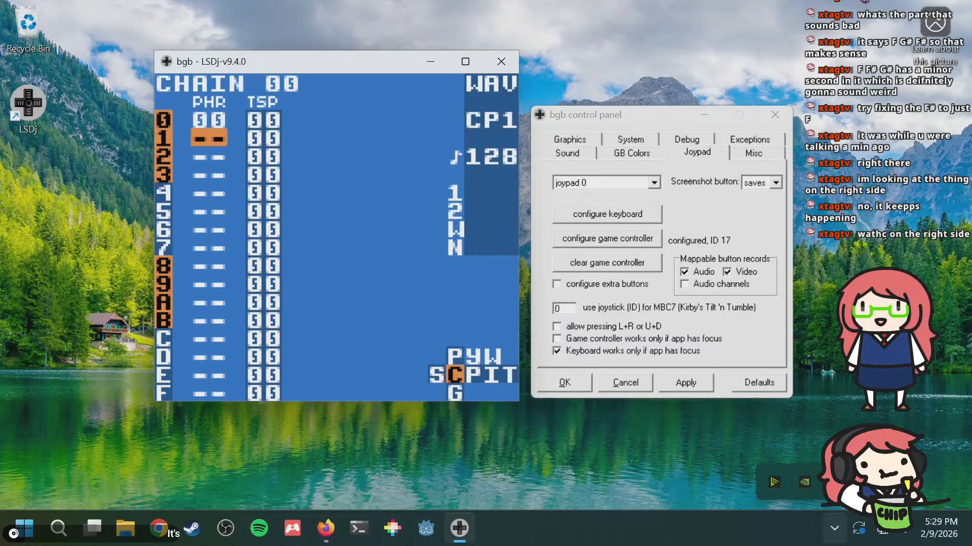
key("s")
key("s+Right")
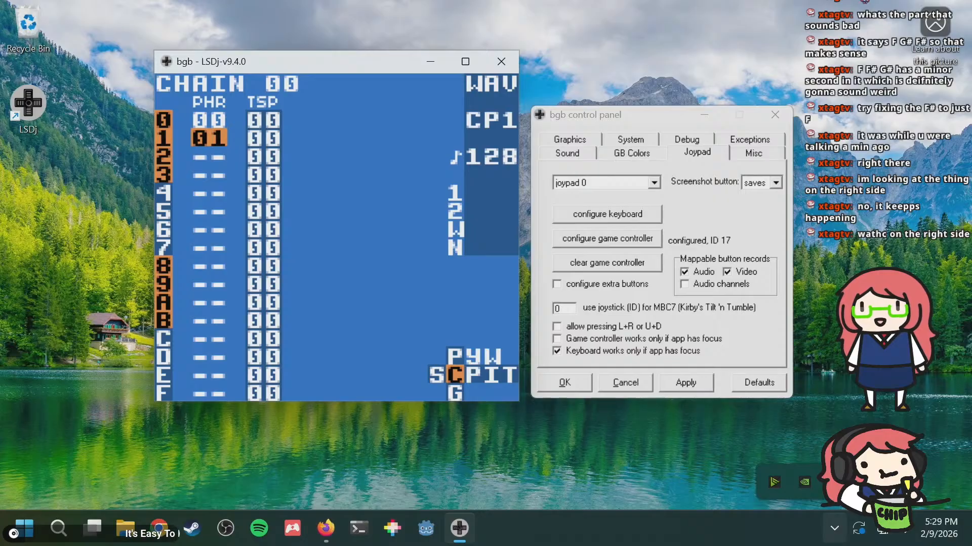
key("Down")
key("s")
key("s+Right")
key("Down")
key("s")
key("s+Right")
Step: Open phrase 00 from the first row of chain 00
key("Up")
key("Up")
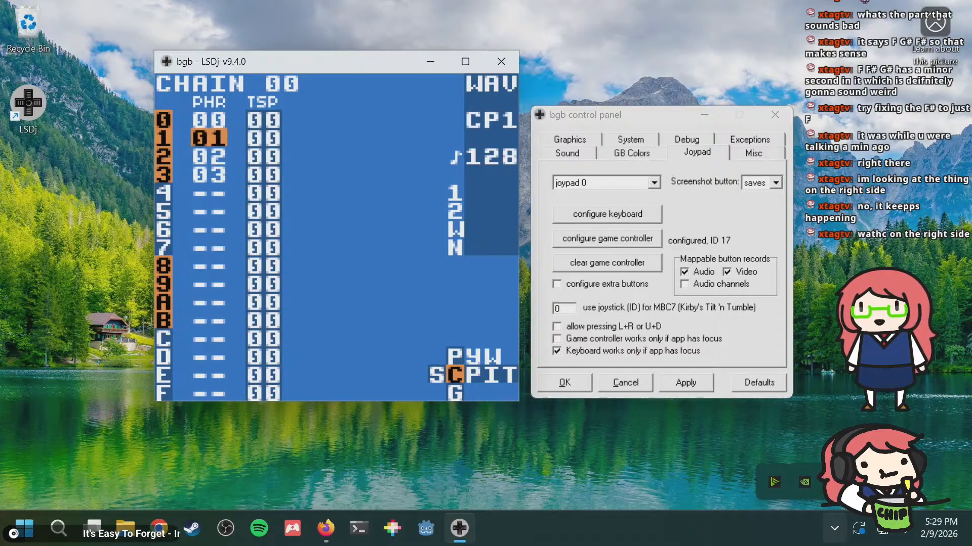
key("Up")
key("shift+Right")
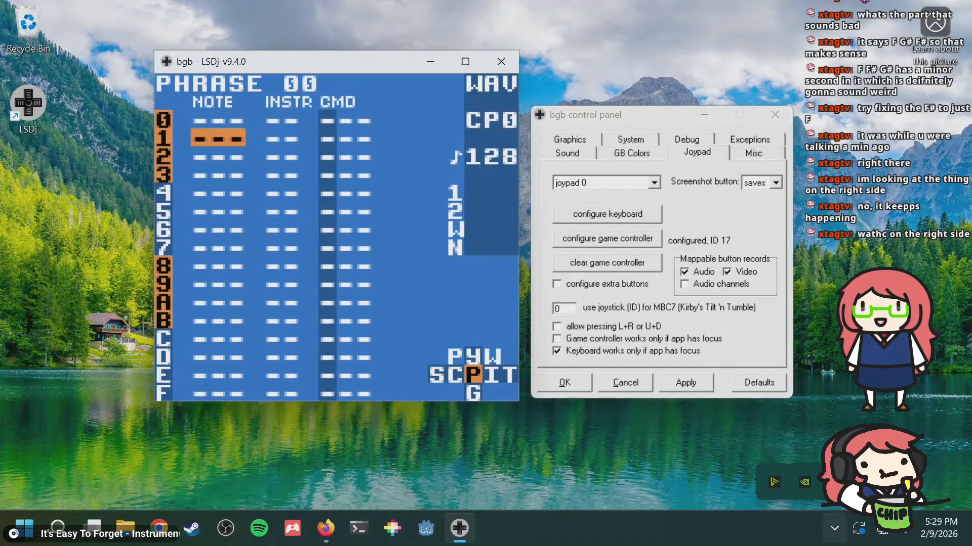
key("Down")
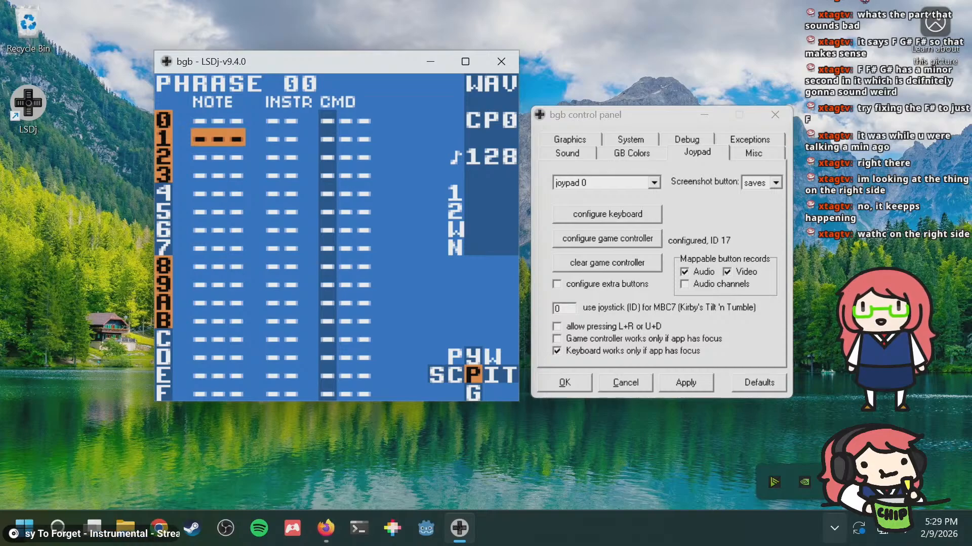
key("Up")
key("Down")
key("Down")
key("Up")
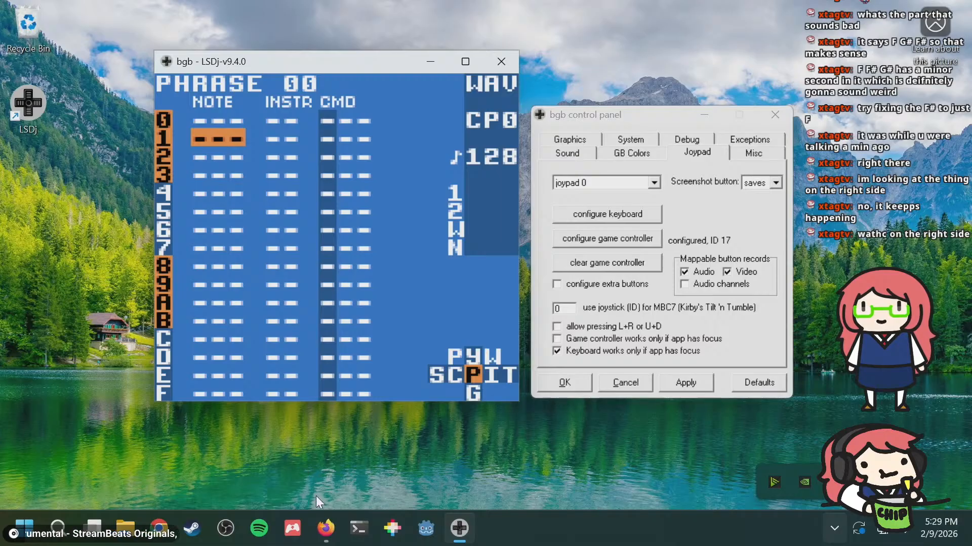
Step: Switch to Firefox and search for "good chord progressions" in a new tab
left_click(325, 528)
key("ctrl+t")
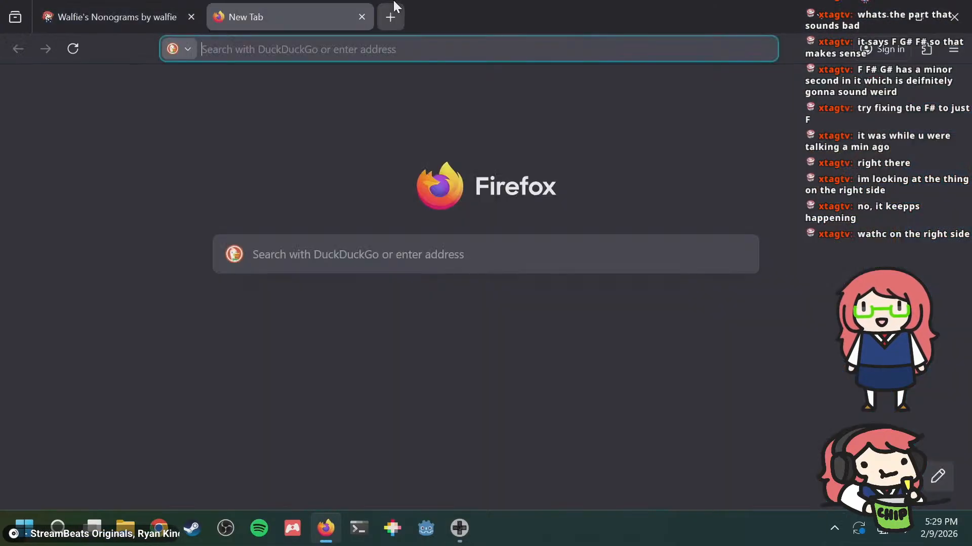
type("good chord p")
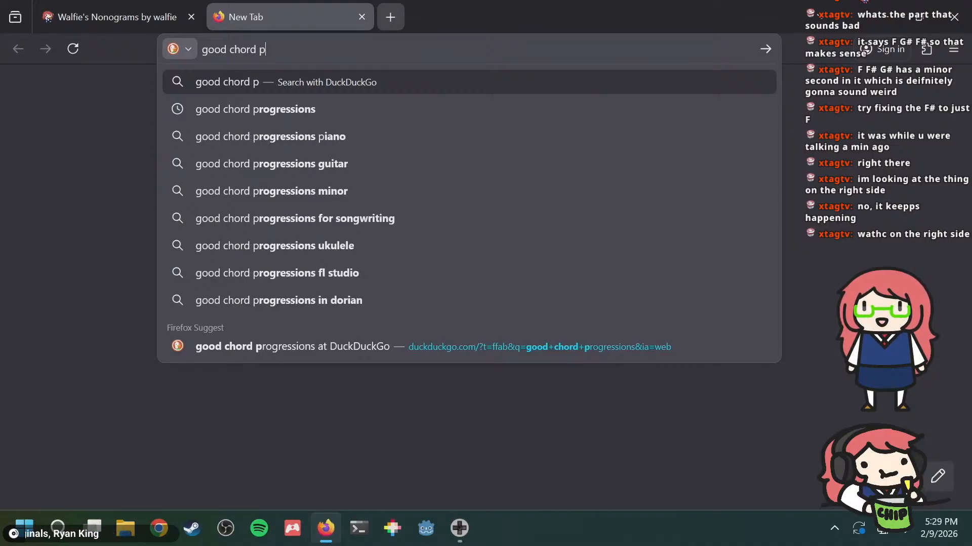
key("Down")
key("Return")
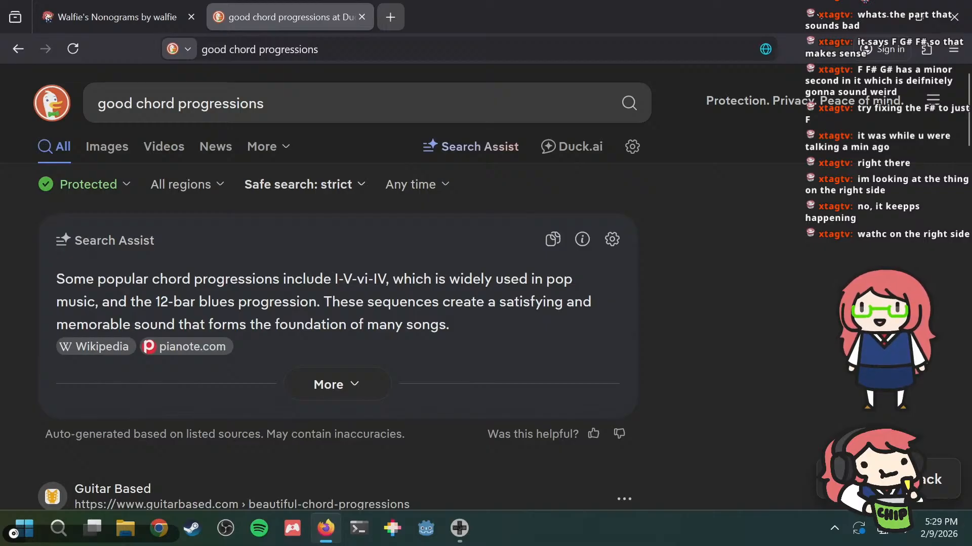
Step: Read the Search Assist summary and skim the web results for useful chord progression pages
left_click_drag(330, 277, 372, 277)
scroll(823, 294, "down", 5)
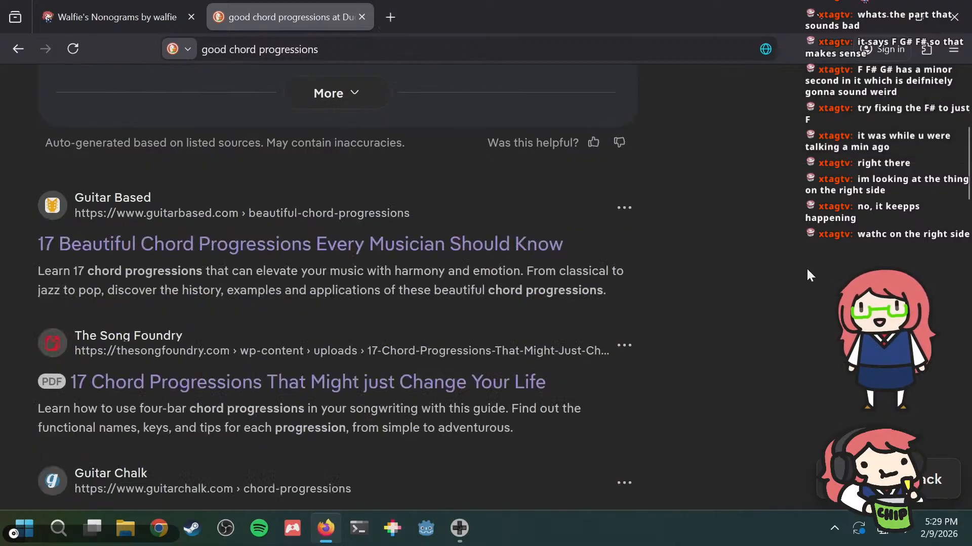
scroll(803, 266, "up", 2)
scroll(804, 266, "down", 2)
scroll(802, 265, "down", 2)
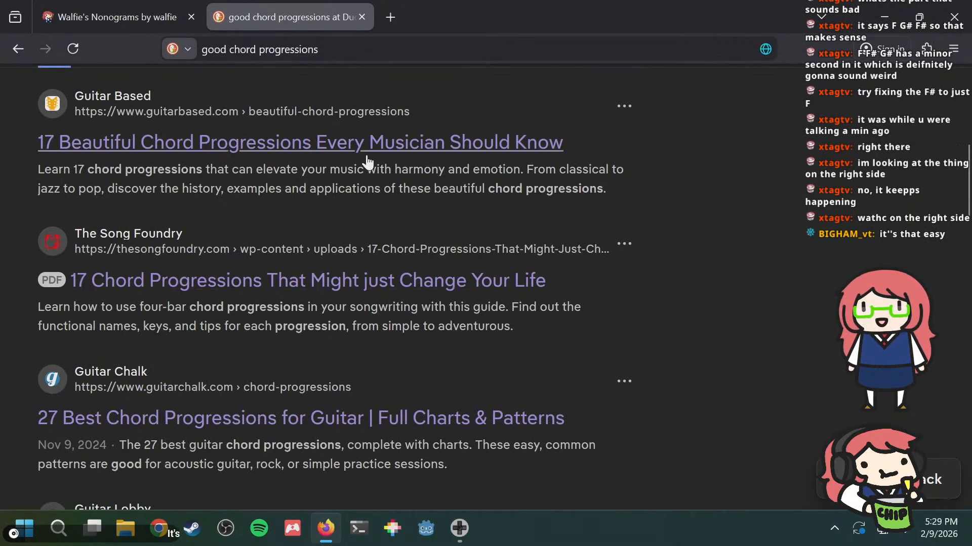
scroll(371, 185, "down", 4)
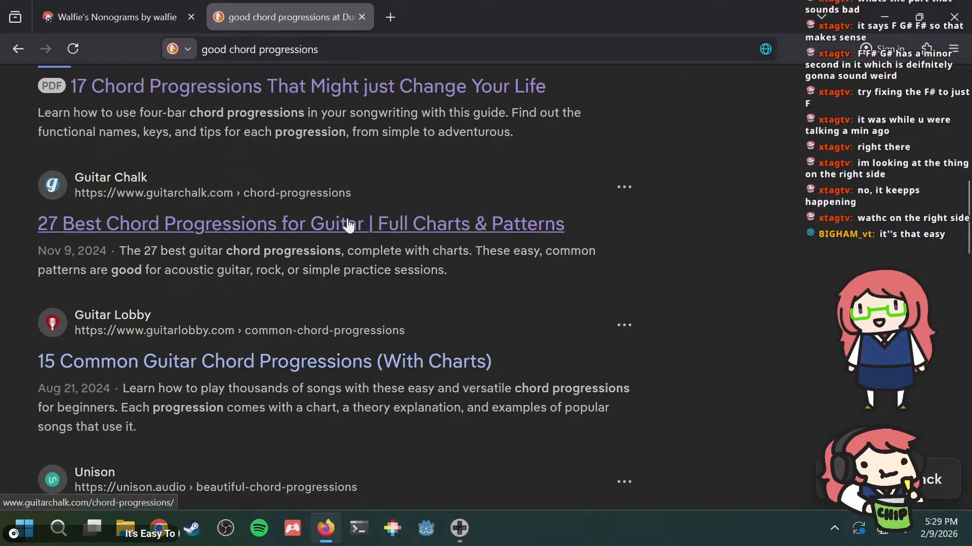
scroll(348, 222, "down", 4)
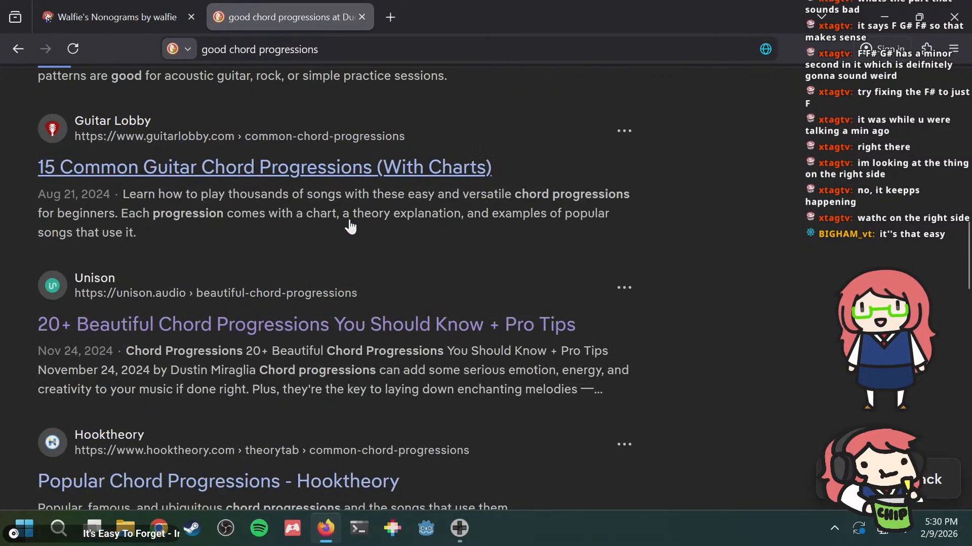
scroll(349, 237, "down", 2)
scroll(349, 258, "down", 6)
scroll(346, 246, "up", 15)
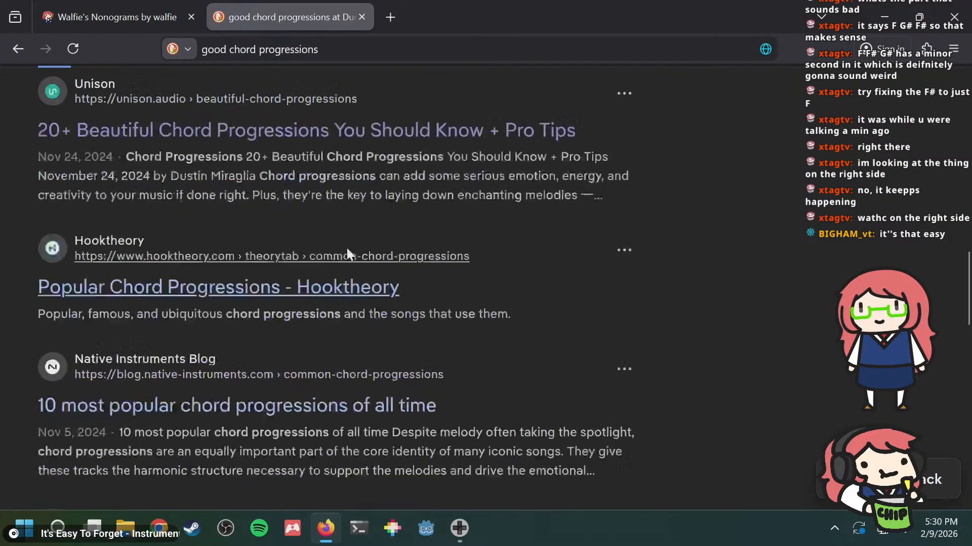
Step: Show the image results for the search and preview the Major Chord Progressions chart from wavmonopoly.com
left_click(113, 148)
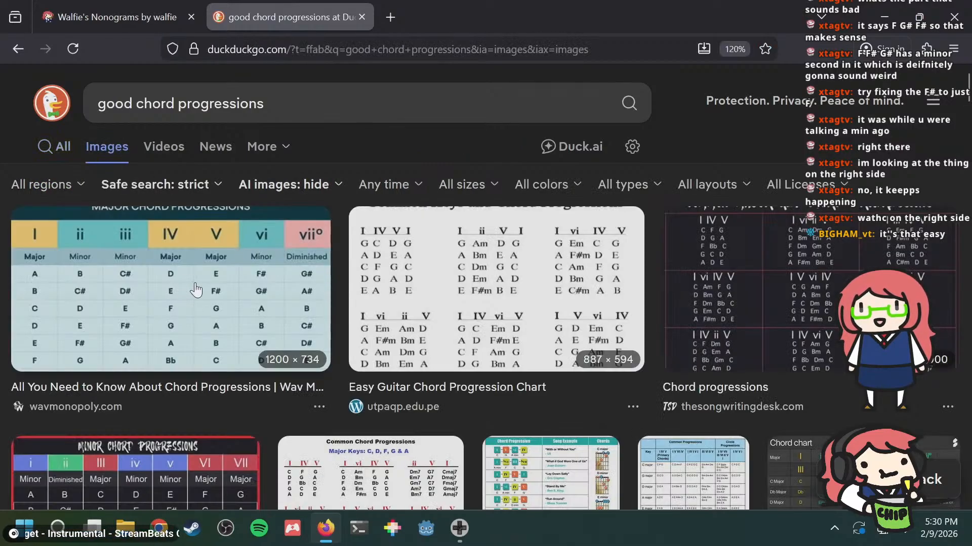
left_click(196, 296)
scroll(196, 296, "down", 8)
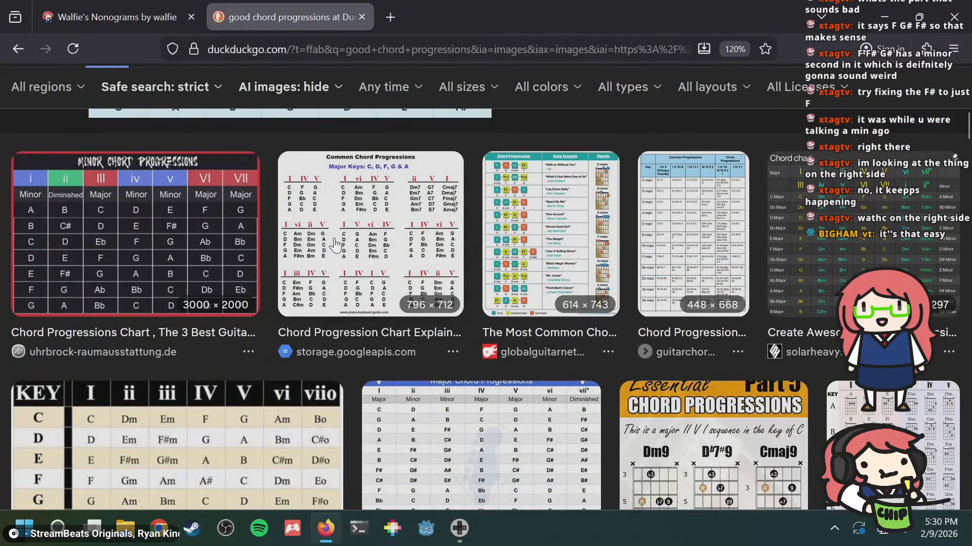
Step: Look through the image results for a suitable chord progression chart
scroll(335, 245, "down", 10)
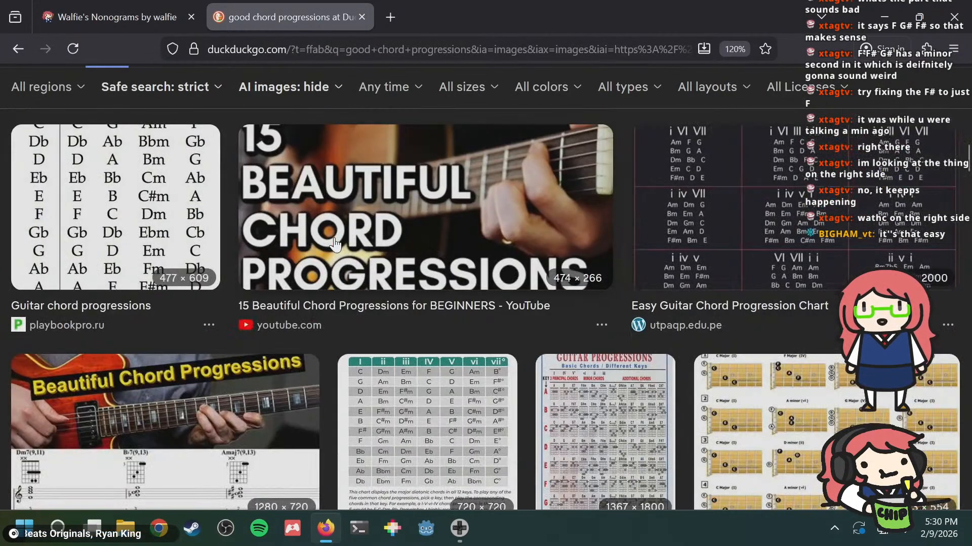
scroll(335, 245, "up", 3)
scroll(335, 244, "down", 10)
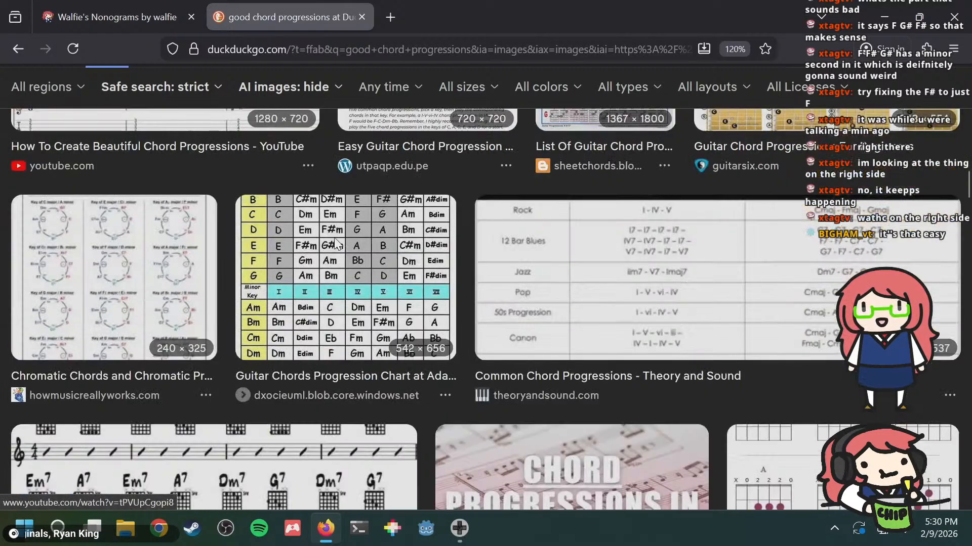
scroll(335, 245, "up", 4)
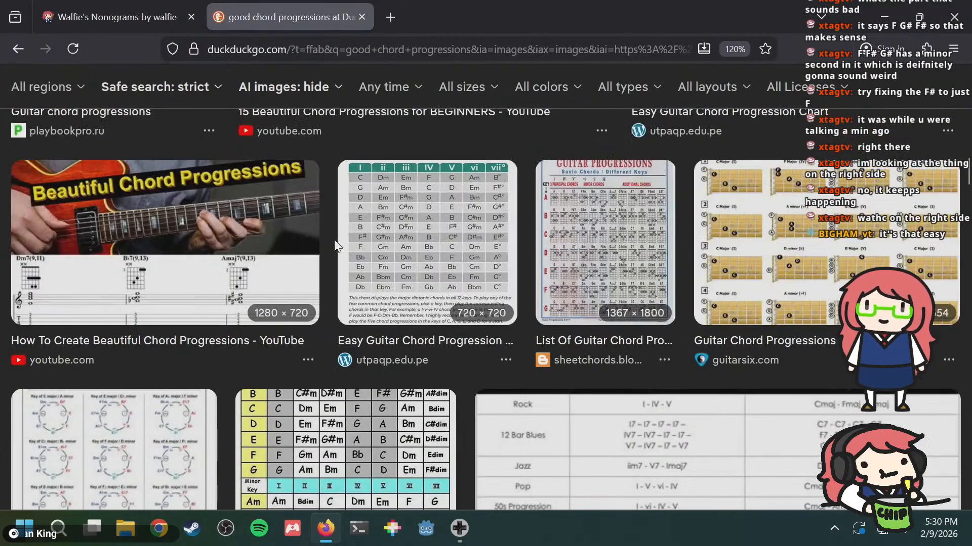
scroll(335, 245, "up", 6)
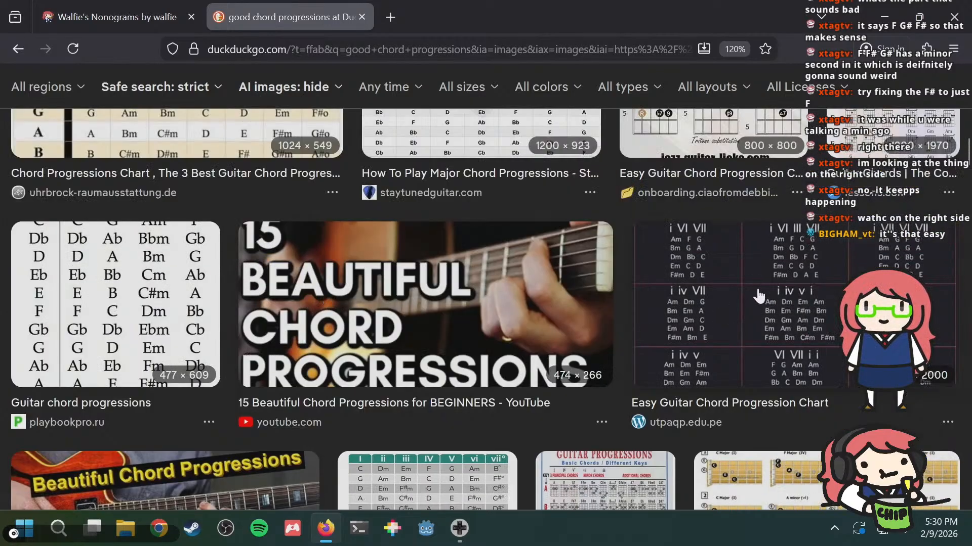
scroll(759, 296, "down", 10)
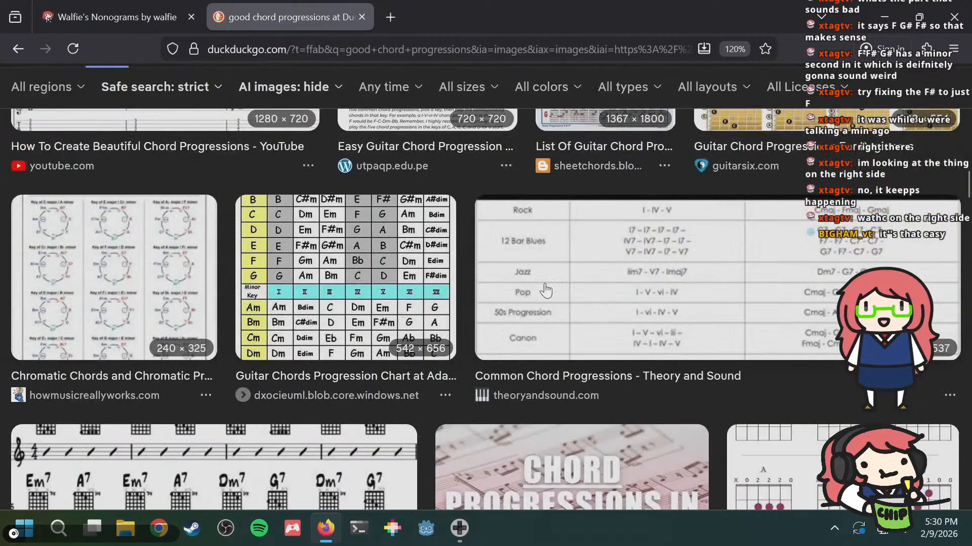
scroll(506, 292, "down", 6)
scroll(505, 292, "down", 12)
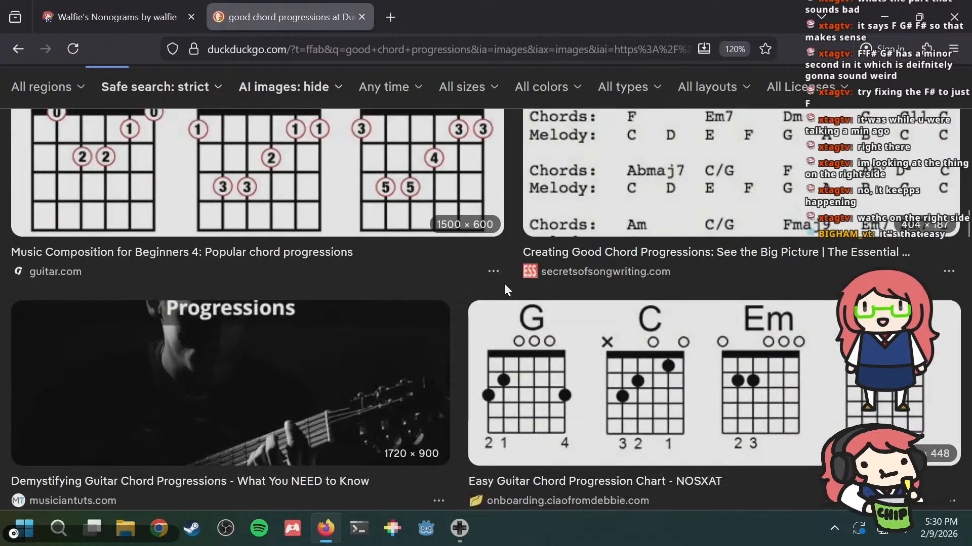
scroll(505, 292, "down", 10)
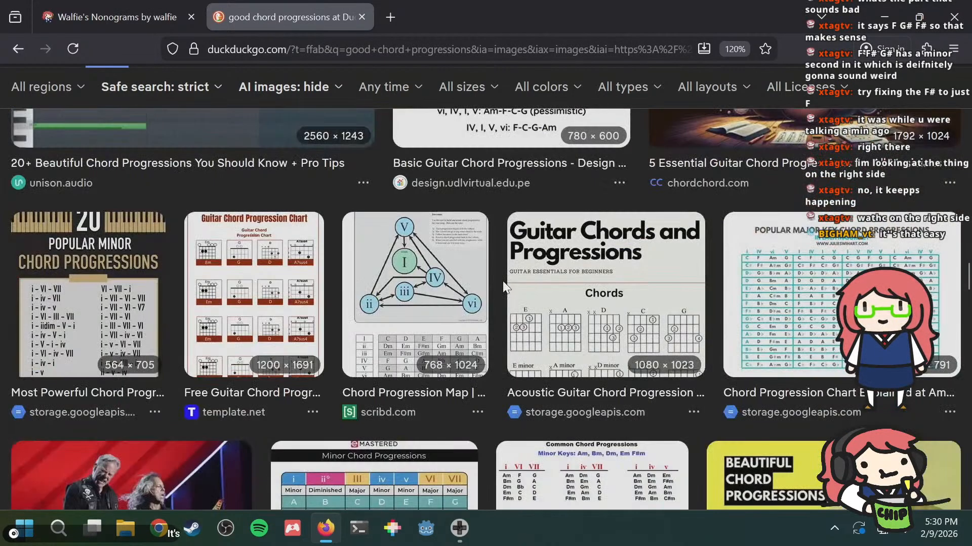
scroll(503, 280, "down", 15)
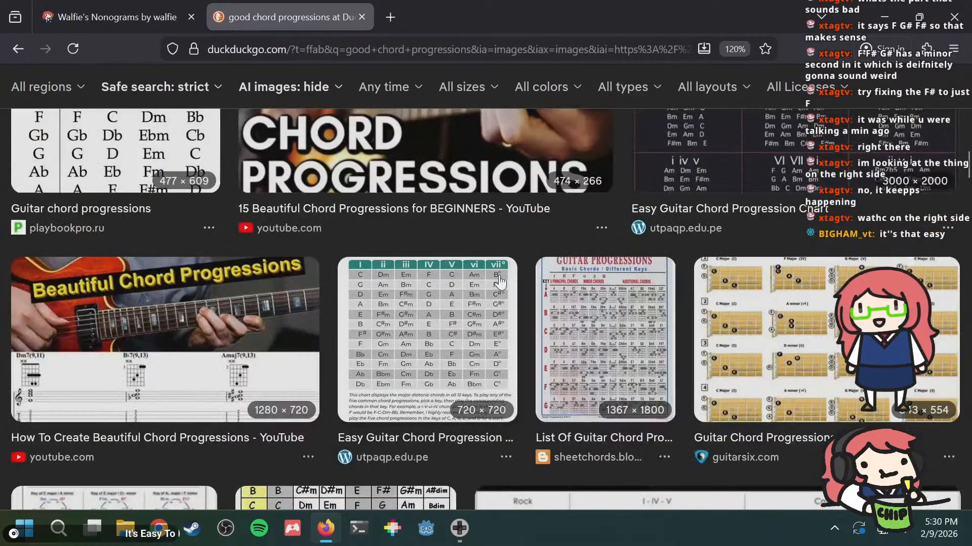
scroll(334, 91, "up", 8)
Step: Return to the web results and open the Guitar Based article "17 Beautiful Chord Progressions Every Musician Should Know"
key("alt+Tab")
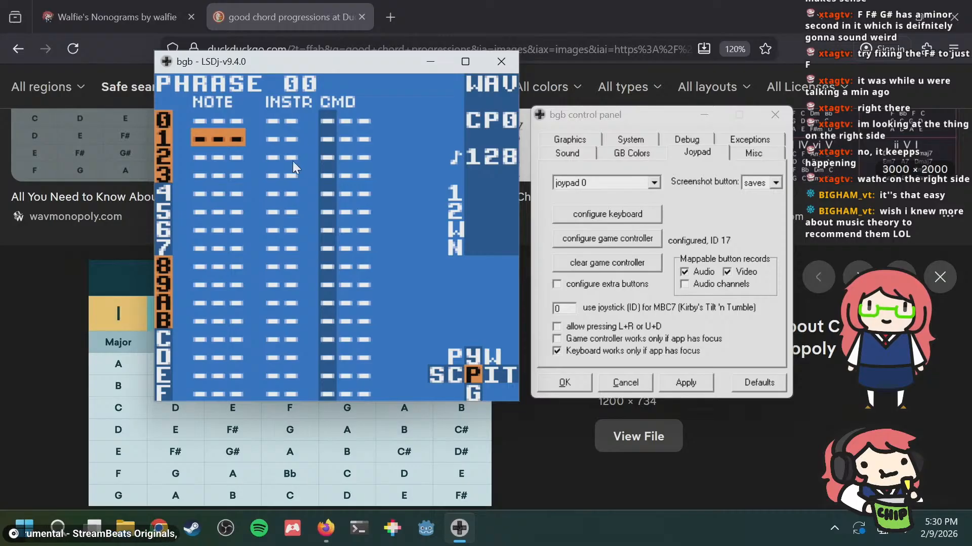
left_click(552, 22)
scroll(310, 270, "up", 3)
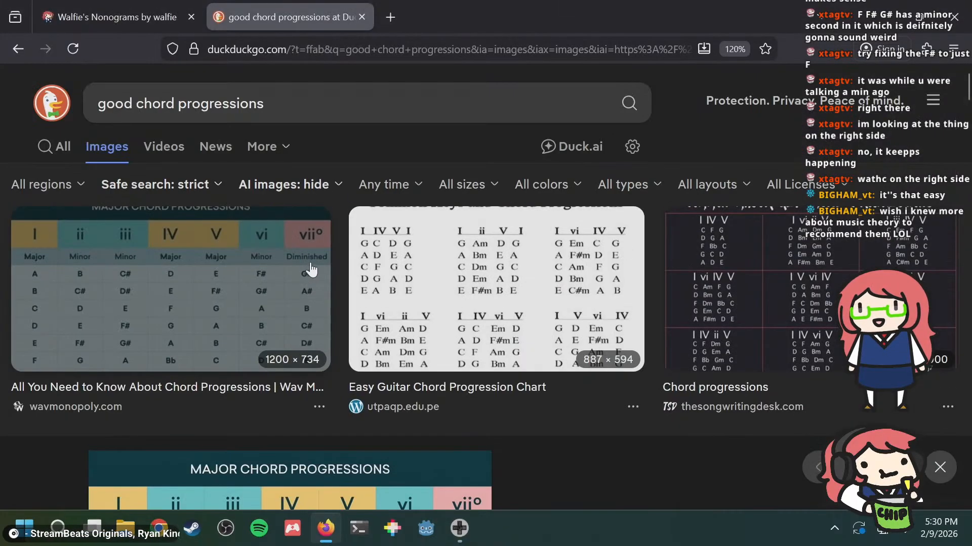
left_click(68, 152)
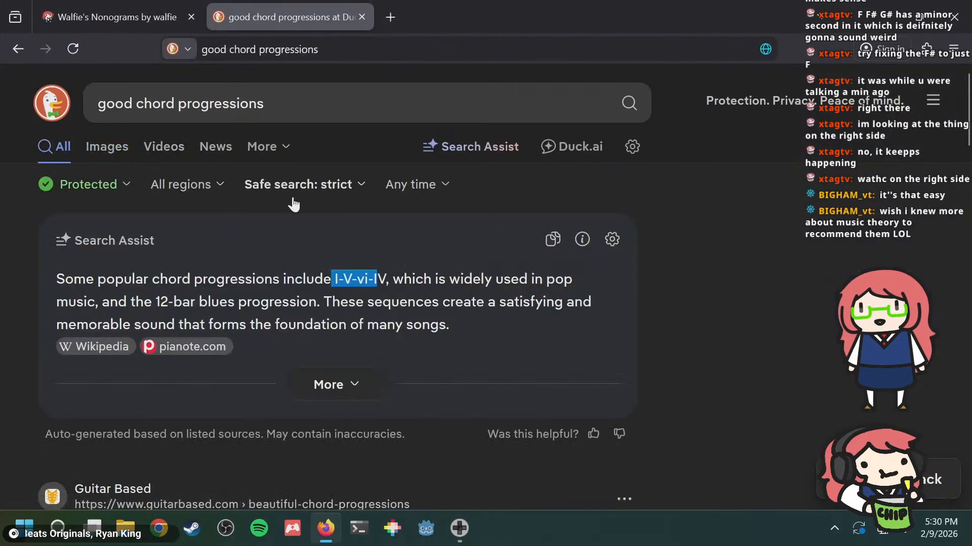
scroll(302, 217, "down", 5)
scroll(195, 200, "up", 5)
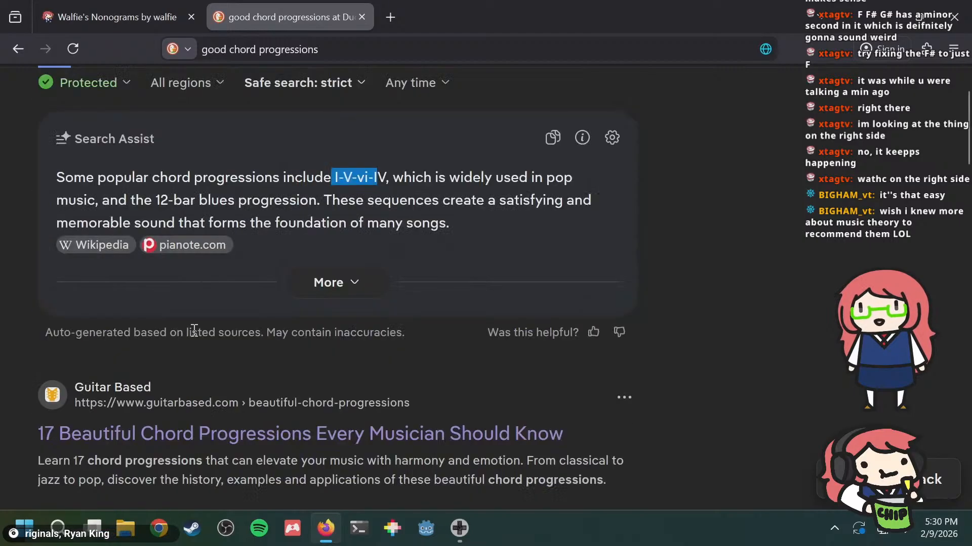
left_click(205, 435)
Step: Read the article's first entry, the I-III-IV-VI progression, including its example chords and description
scroll(431, 233, "down", 15)
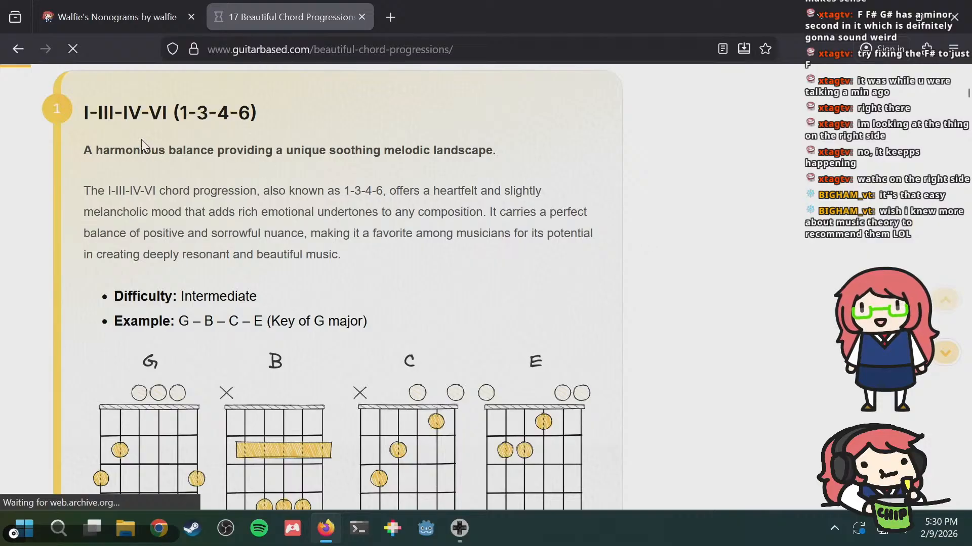
left_click_drag(135, 147, 431, 153)
left_click(321, 154)
left_click(417, 162)
left_click(412, 171)
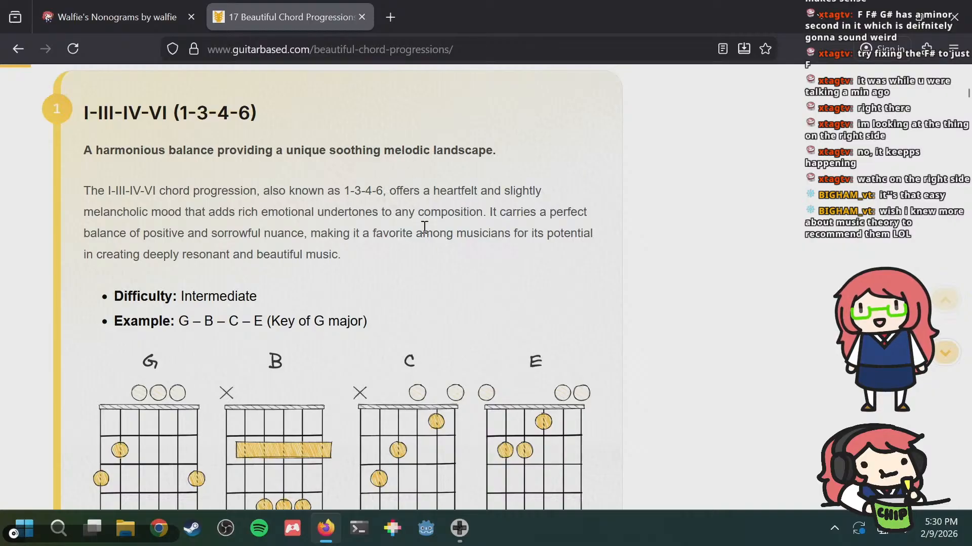
left_click_drag(123, 113, 133, 112)
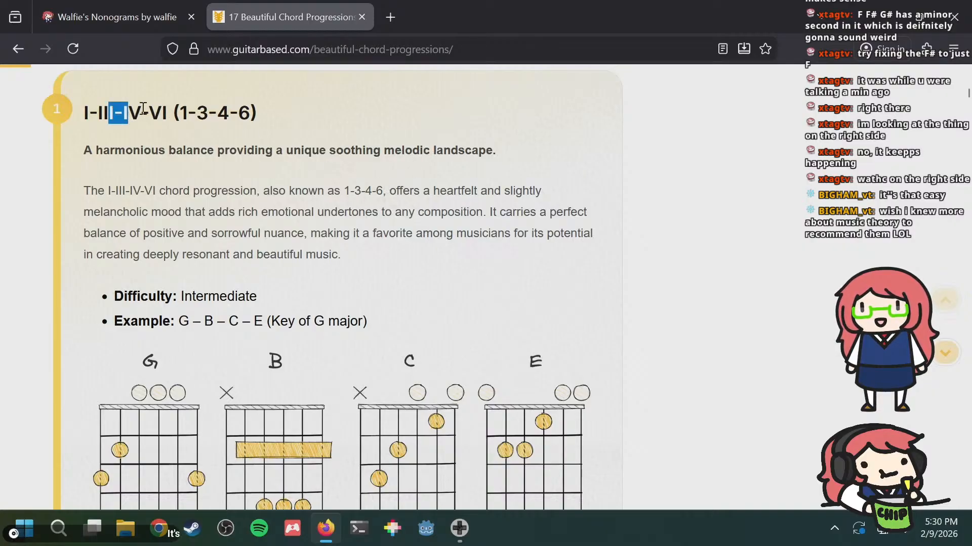
left_click(147, 112)
scroll(307, 135, "down", 7)
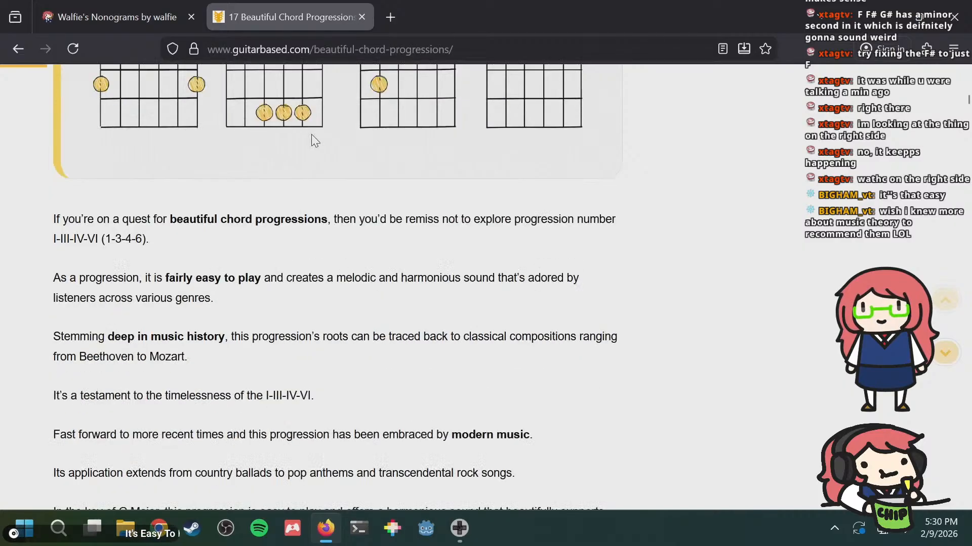
scroll(311, 135, "up", 2)
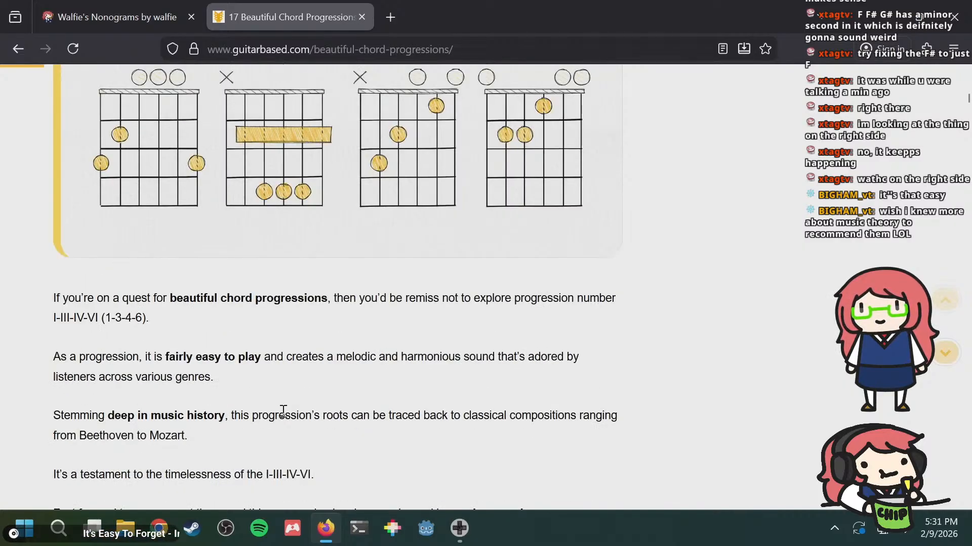
left_click_drag(286, 420, 371, 448)
left_click(367, 449)
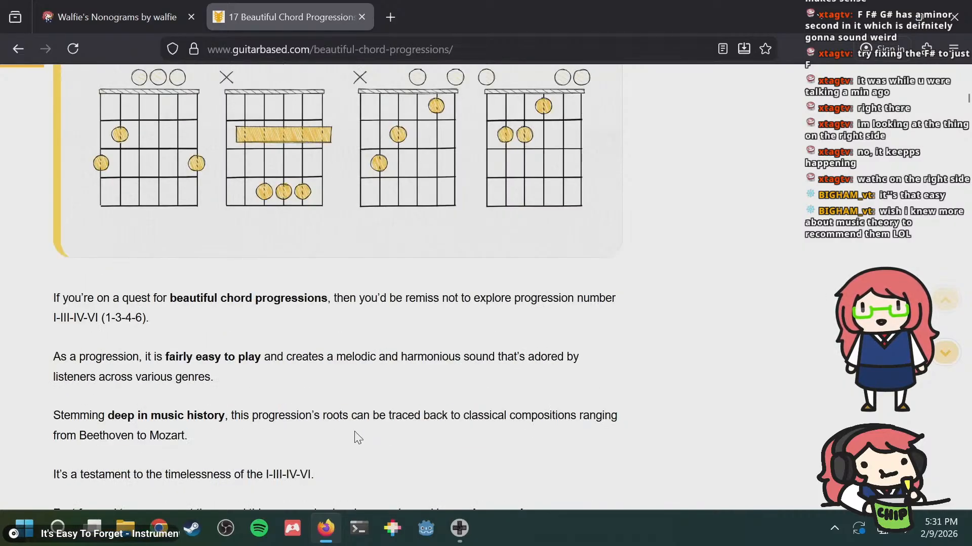
Step: Read the article's second entry, the ii-V-I jazz progression, and its example chord diagrams
scroll(354, 434, "down", 12)
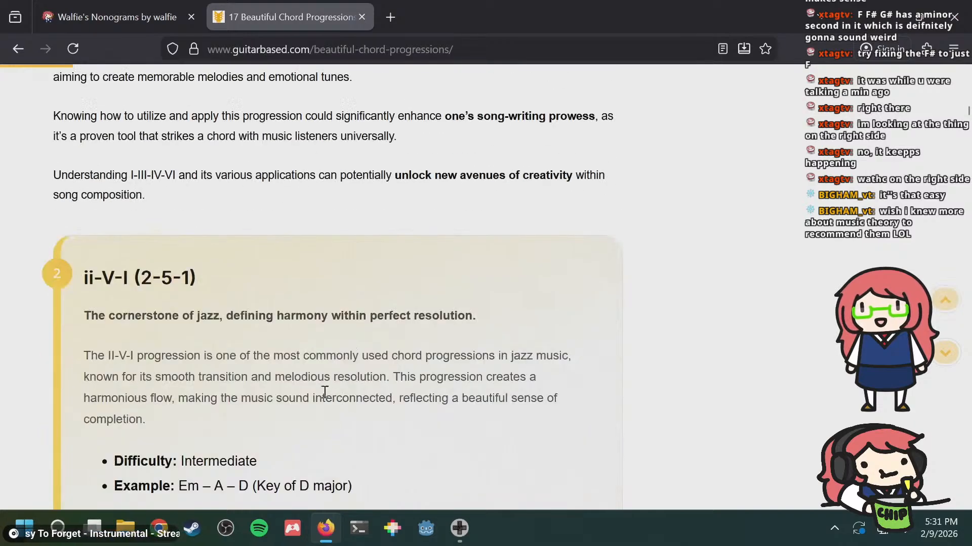
left_click_drag(211, 314, 308, 316)
left_click(299, 316)
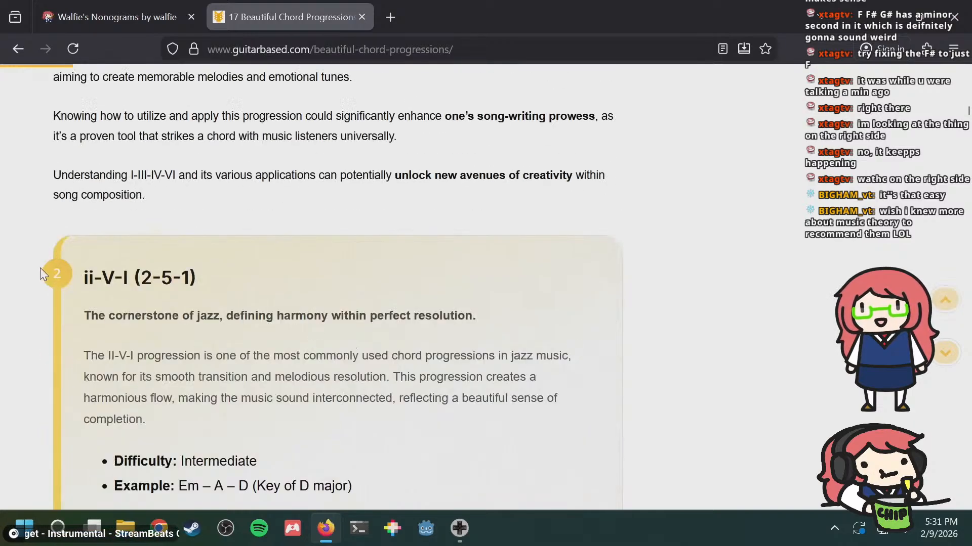
left_click_drag(102, 280, 116, 281)
left_click(268, 281)
scroll(268, 283, "down", 7)
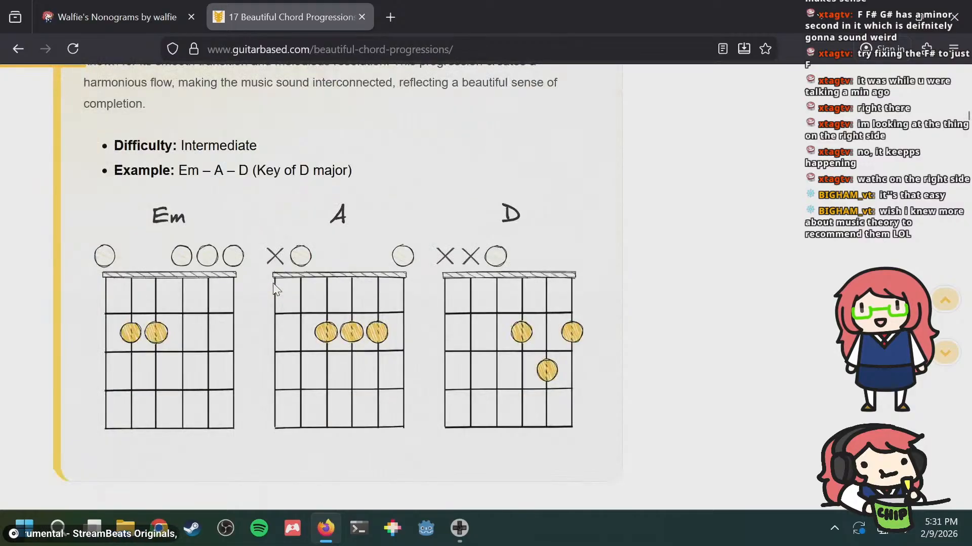
Step: Examine the third entry, the I-V-vi-IV progression, with its numerals, example key and explanation
scroll(384, 329, "down", 18)
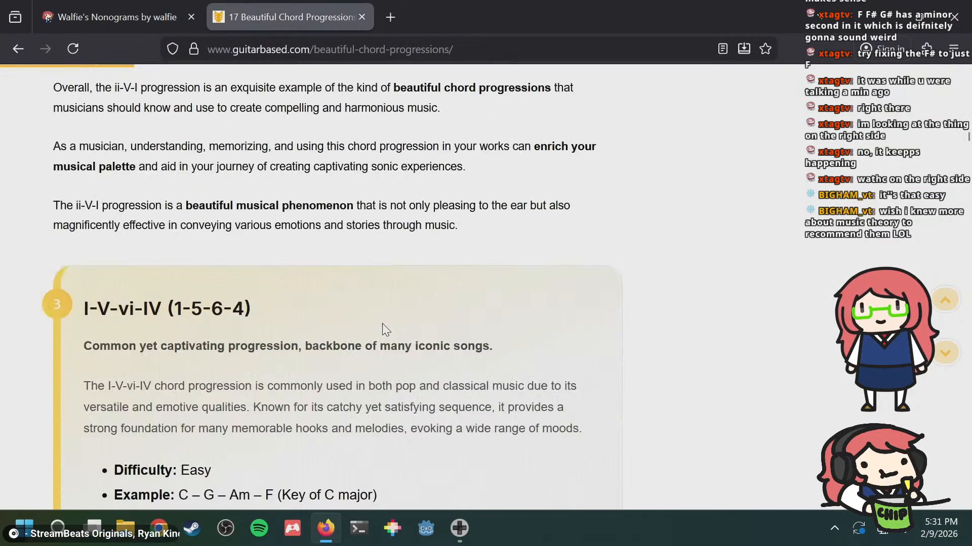
scroll(382, 326, "up", 3)
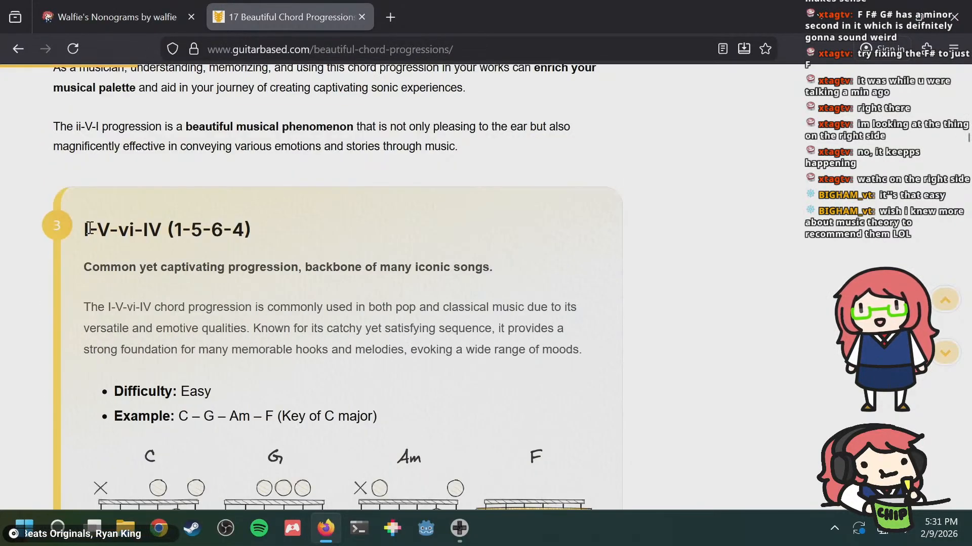
left_click_drag(89, 227, 145, 230)
left_click(234, 239)
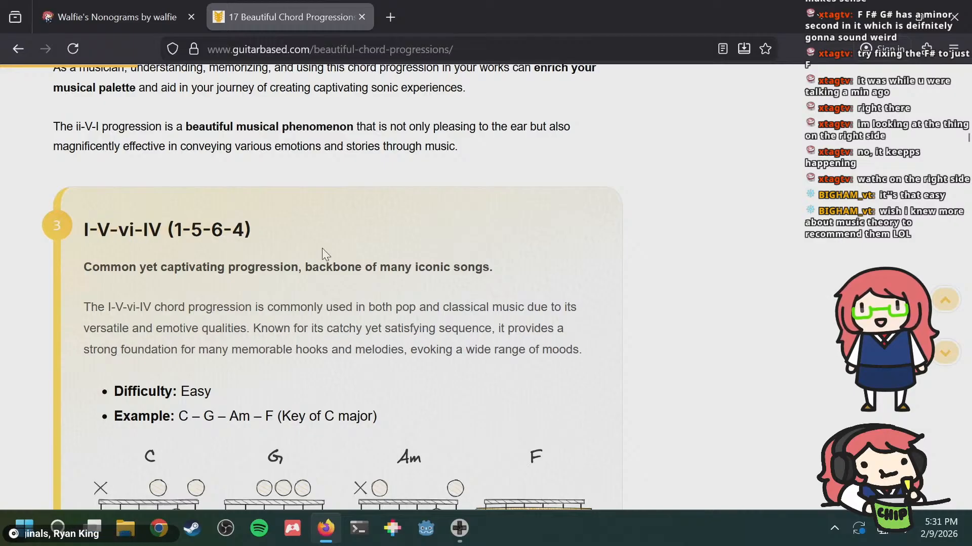
left_click_drag(108, 229, 127, 224)
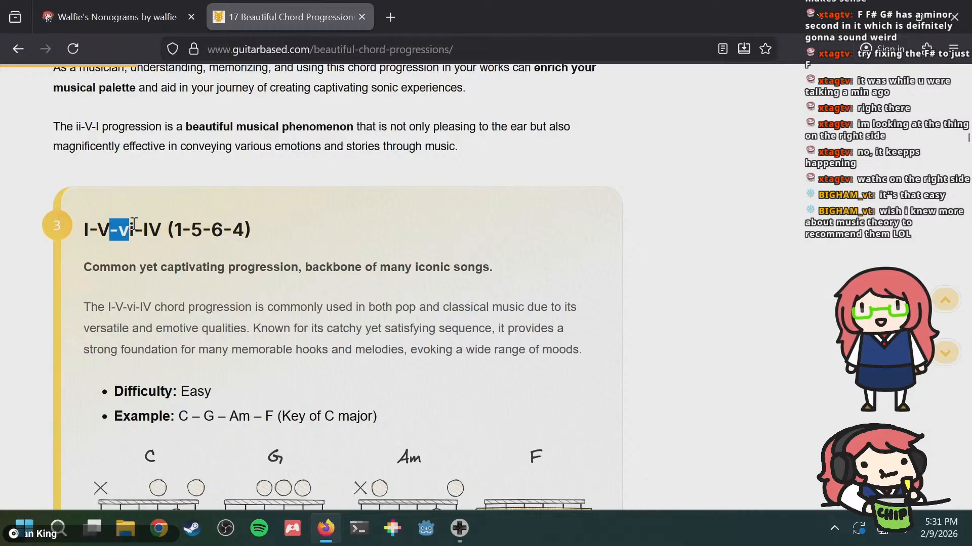
left_click(134, 224)
scroll(381, 256, "down", 10)
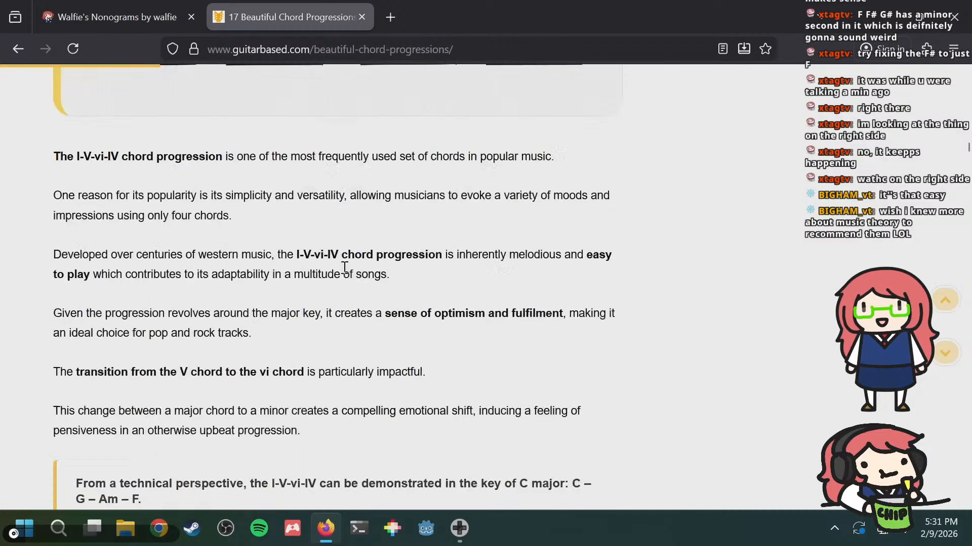
Step: Go back to the I-III-IV-VI entry and study its numerals, highlighting the III chord in the heading
scroll(346, 255, "up", 15)
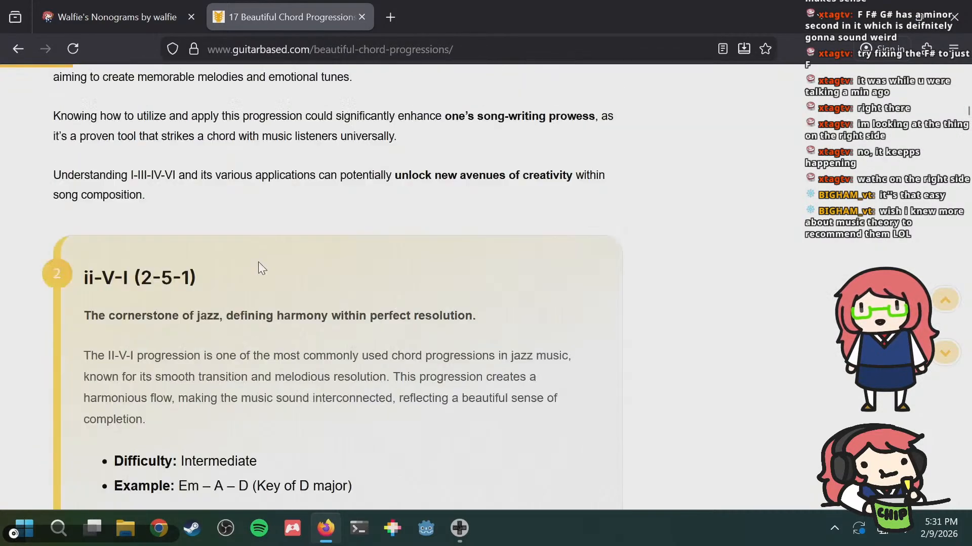
scroll(230, 271, "up", 15)
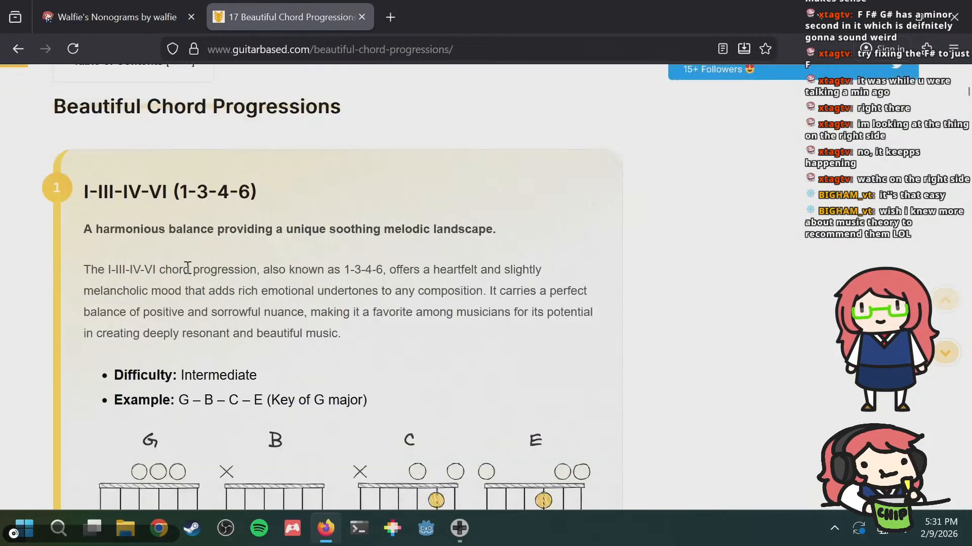
left_click_drag(92, 188, 171, 185)
left_click(167, 183)
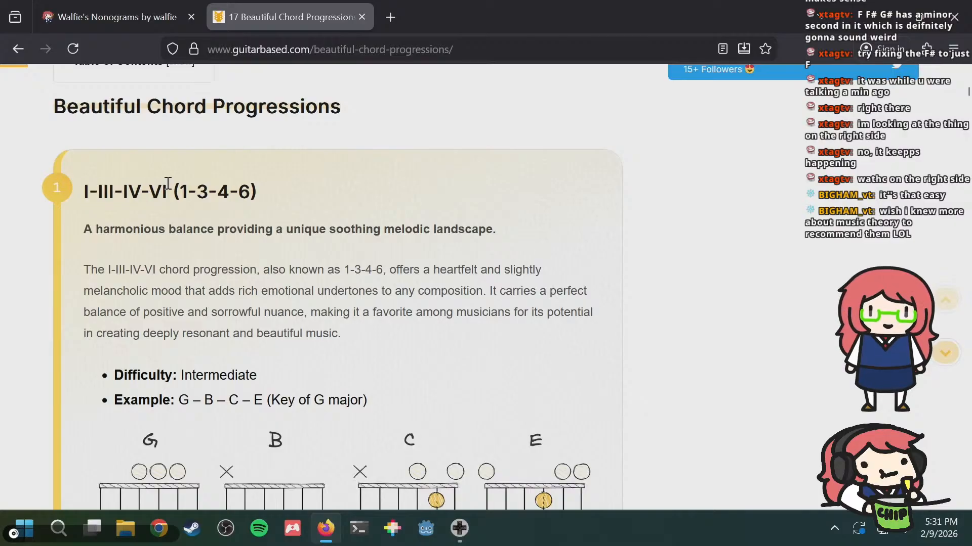
mouse_move(84, 190)
left_mouse_down()
mouse_move(109, 188)
mouse_move(87, 189)
mouse_move(100, 189)
left_mouse_up()
left_click(112, 188)
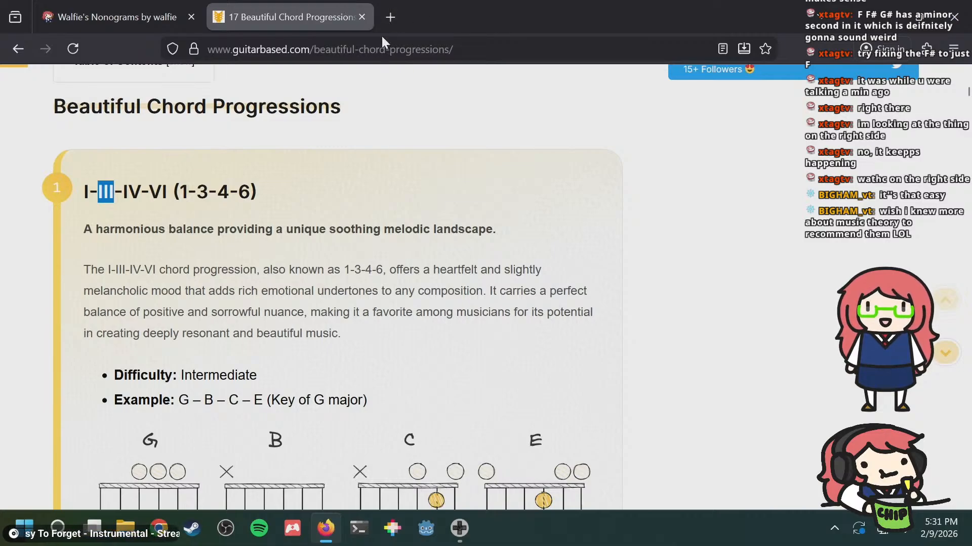
Step: Search the web for "wonderwall chords" in a new browser tab
left_click(383, 15)
type("w")
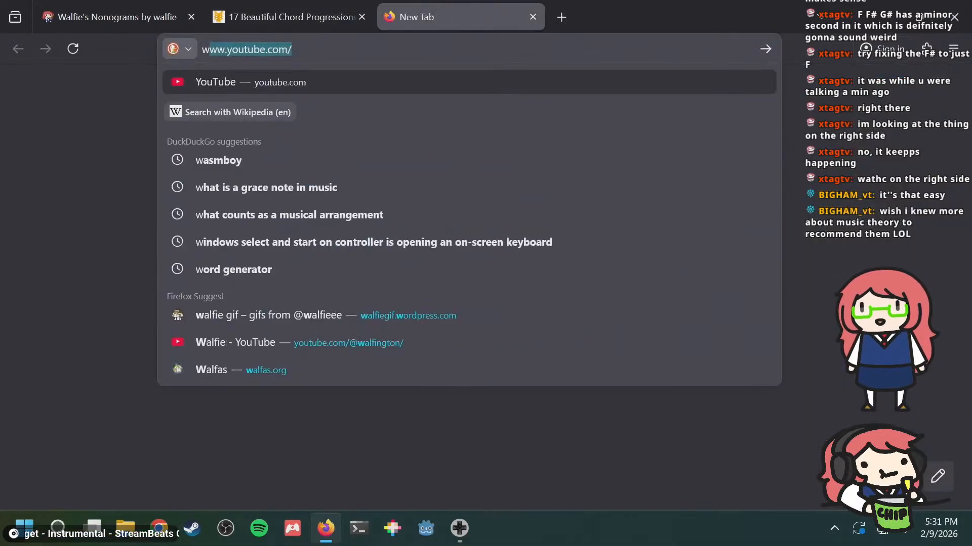
type("onderwall")
key("Down")
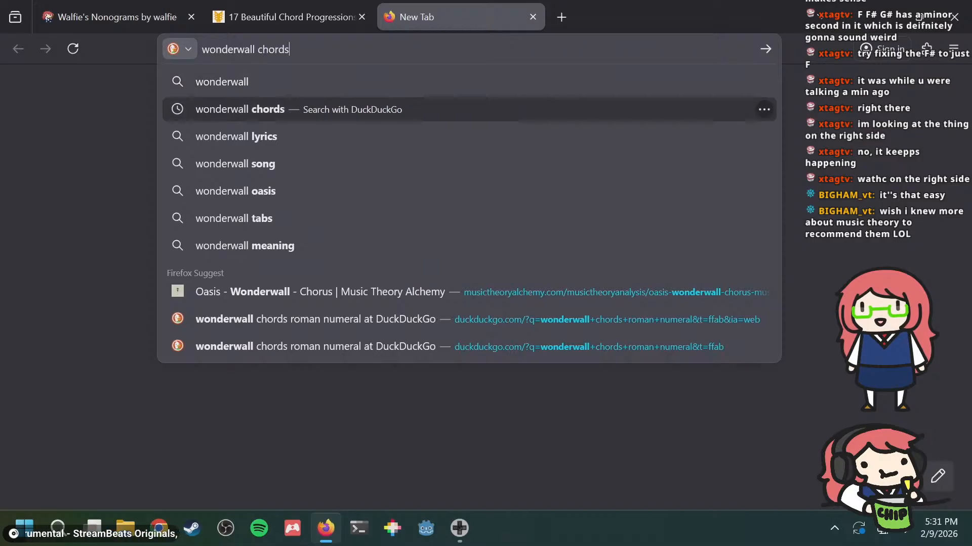
key("Return")
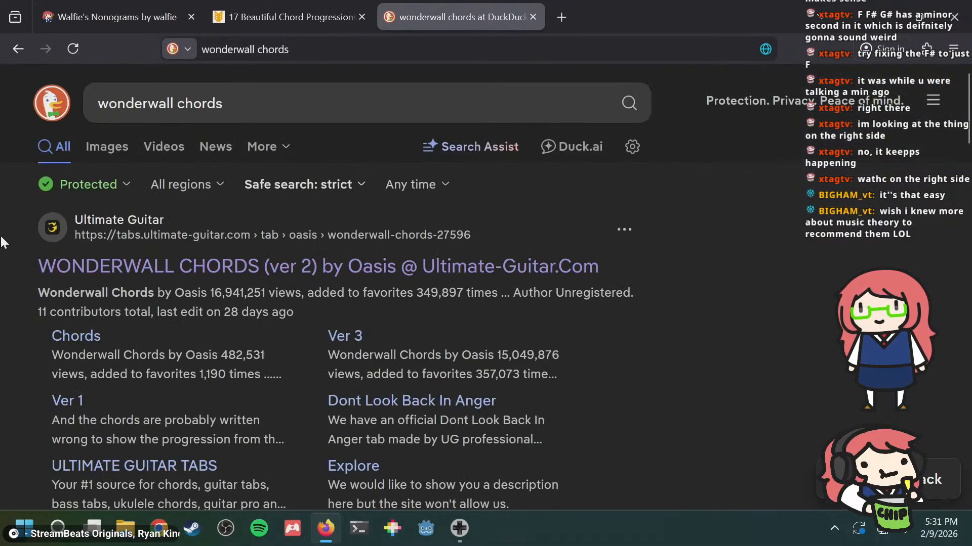
Step: Open the Ultimate Guitar "Wonderwall Chords (ver 2)" result and read its intro and verse chords
left_click(152, 273)
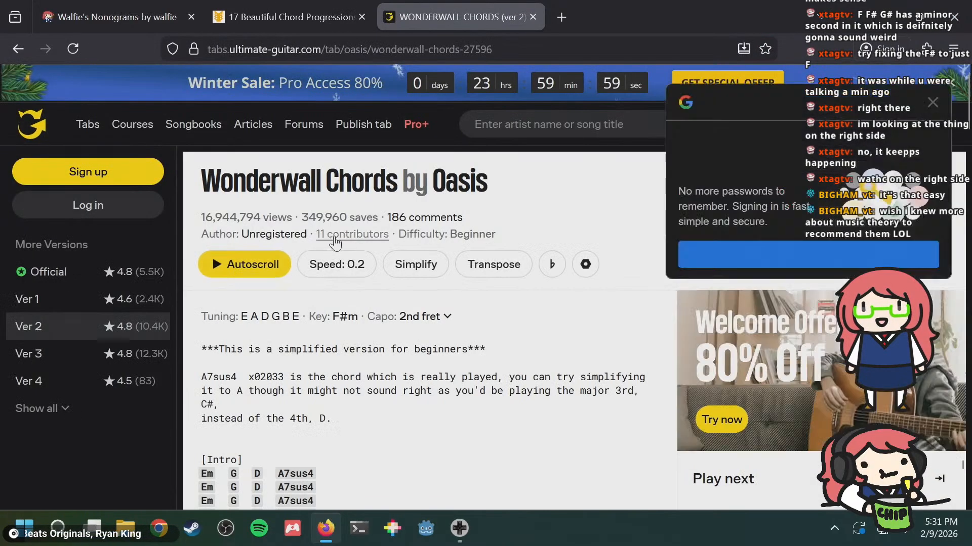
scroll(334, 304, "down", 2)
scroll(324, 313, "down", 2)
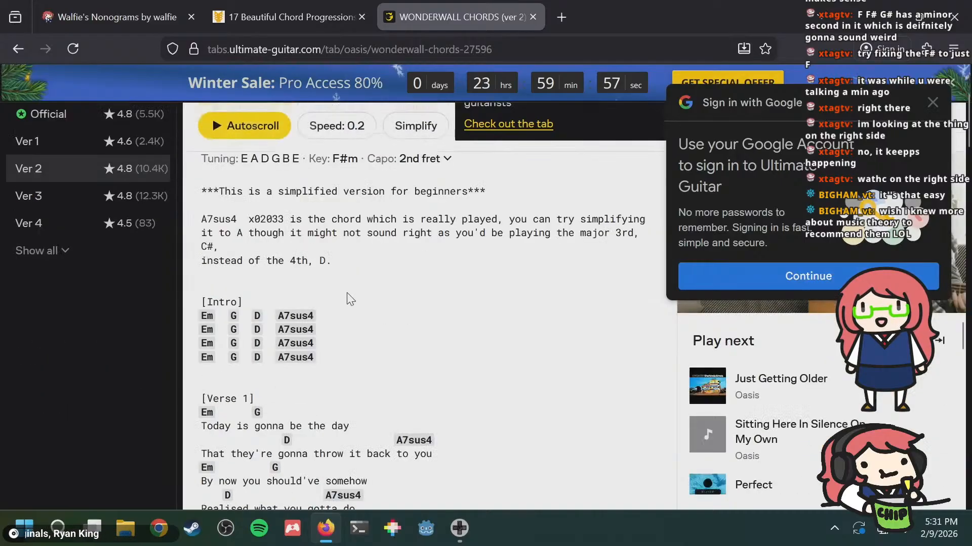
scroll(349, 298, "up", 3)
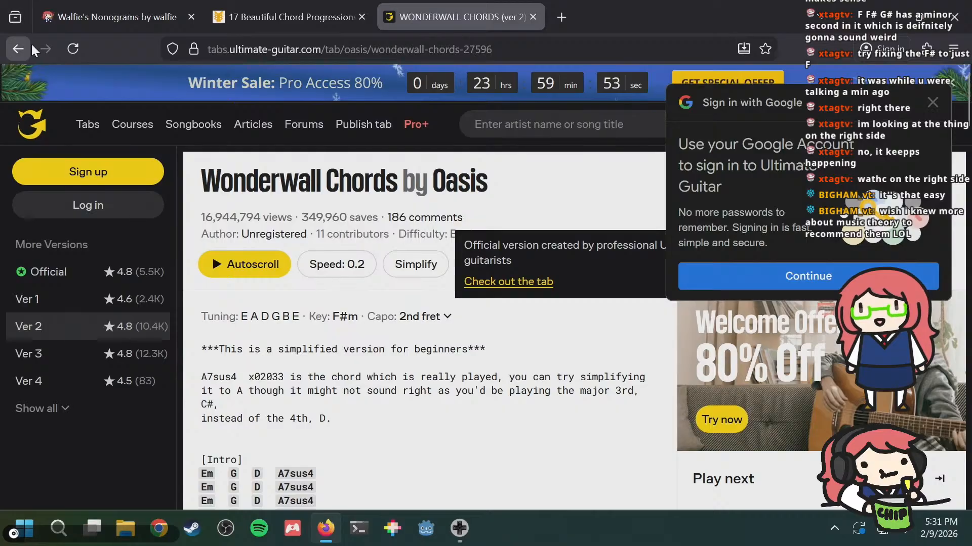
Step: Return to the search results, open Ultimate Guitar's ver 4 Wonderwall chords and read the chord list and rhythm tab
left_click(19, 49)
scroll(319, 344, "down", 2)
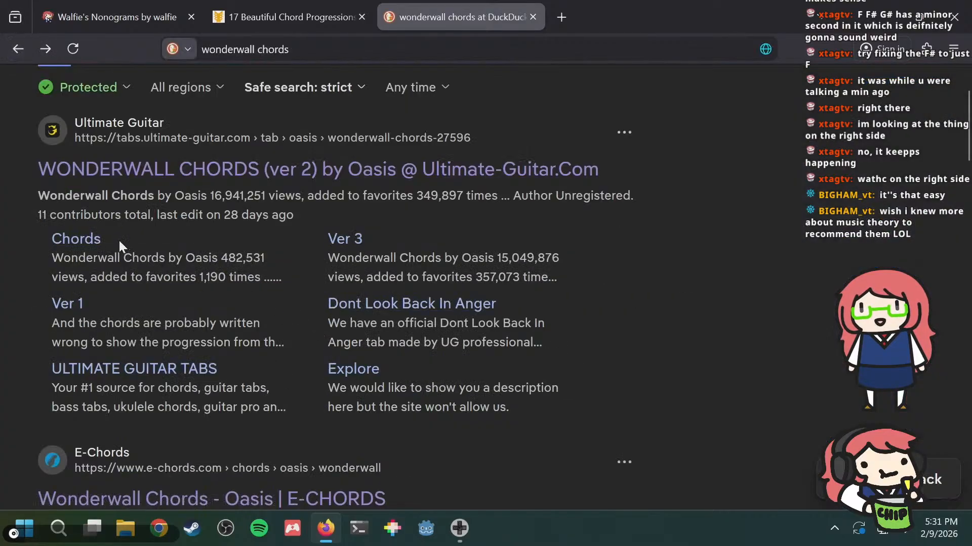
left_click(101, 239)
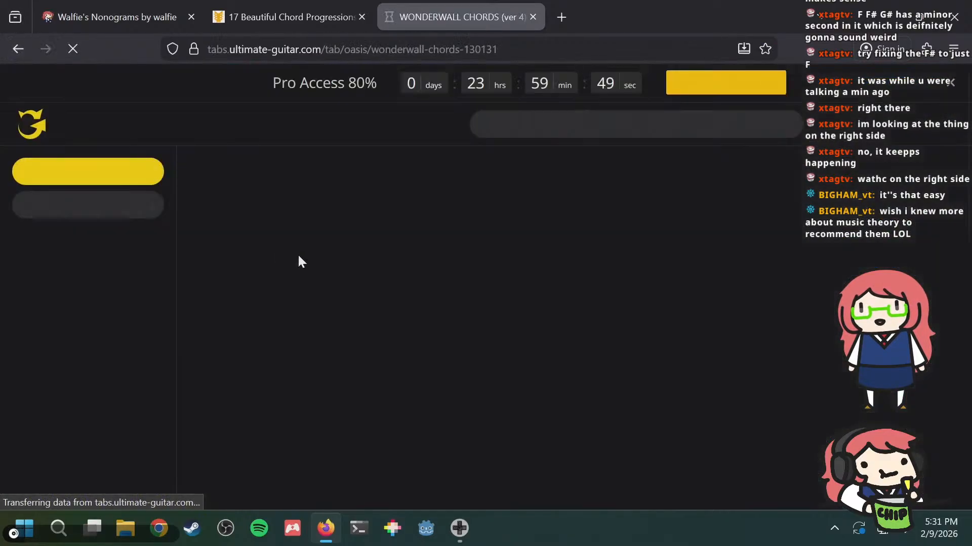
scroll(418, 330, "down", 3)
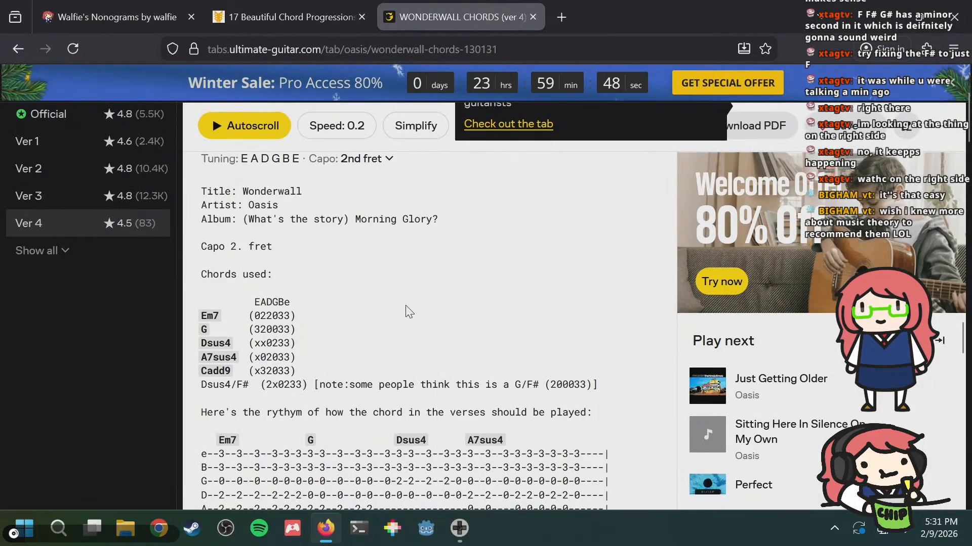
scroll(405, 299, "down", 4)
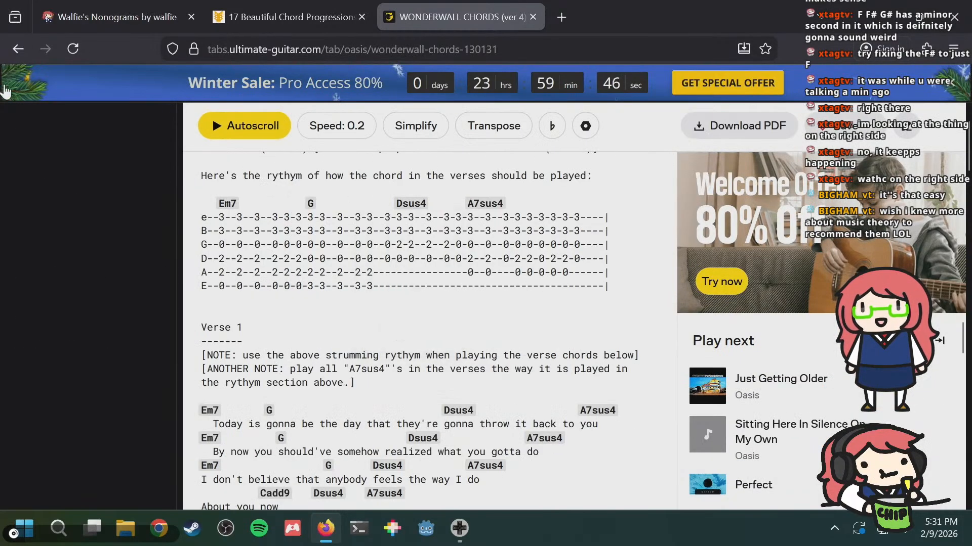
Step: Return to the search results, open the E-Chords Wonderwall page and check the simplified intro chords
left_click(13, 49)
scroll(314, 283, "down", 3)
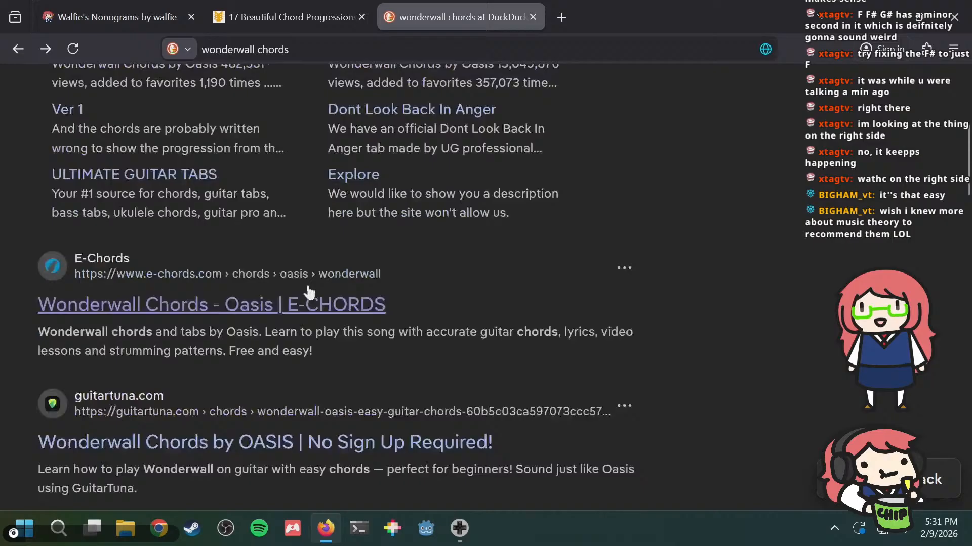
left_click(219, 306)
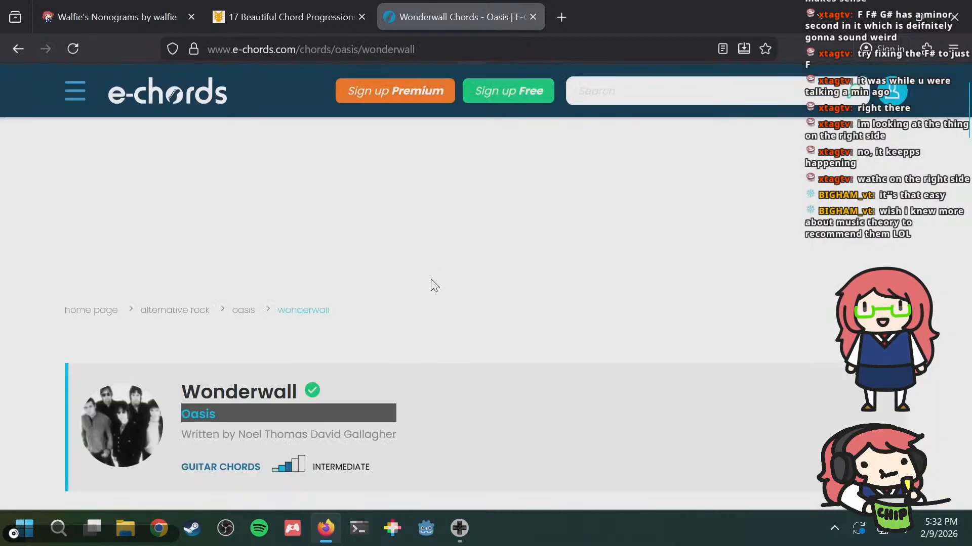
scroll(434, 286, "down", 3)
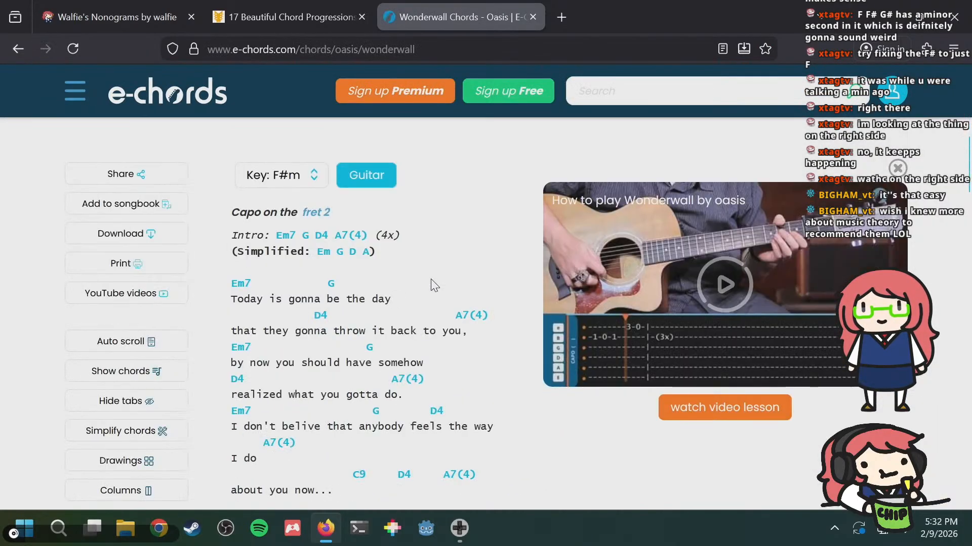
mouse_move(307, 242)
scroll(440, 259, "up", 1)
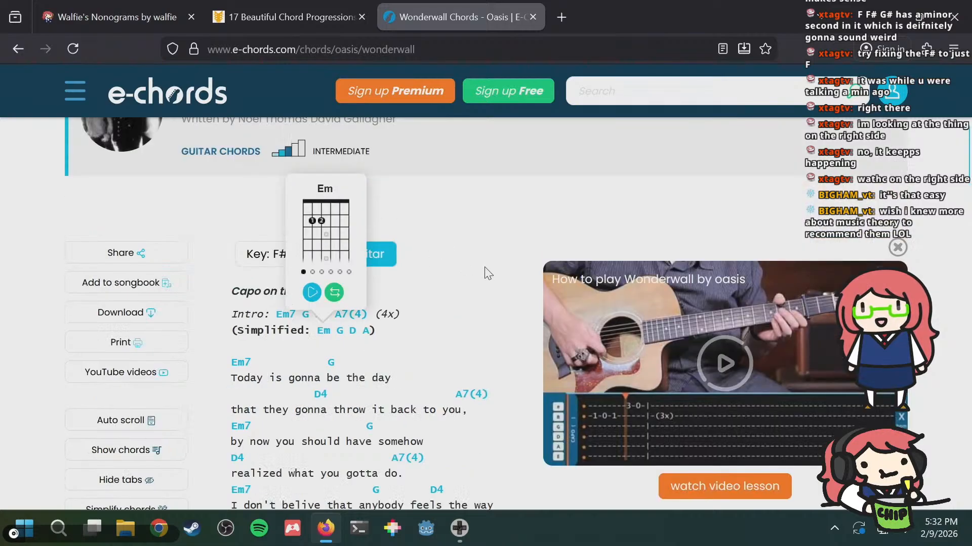
Step: Go back to the Wonderwall search results, close that browser tab and switch to LSDj in the bgb emulator
left_click(14, 52)
scroll(445, 243, "down", 6)
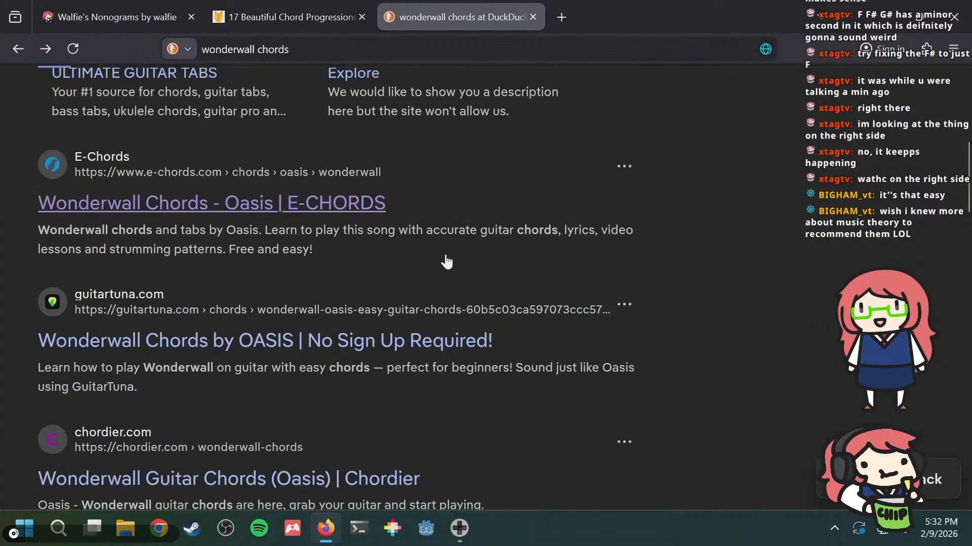
key("ctrl+w")
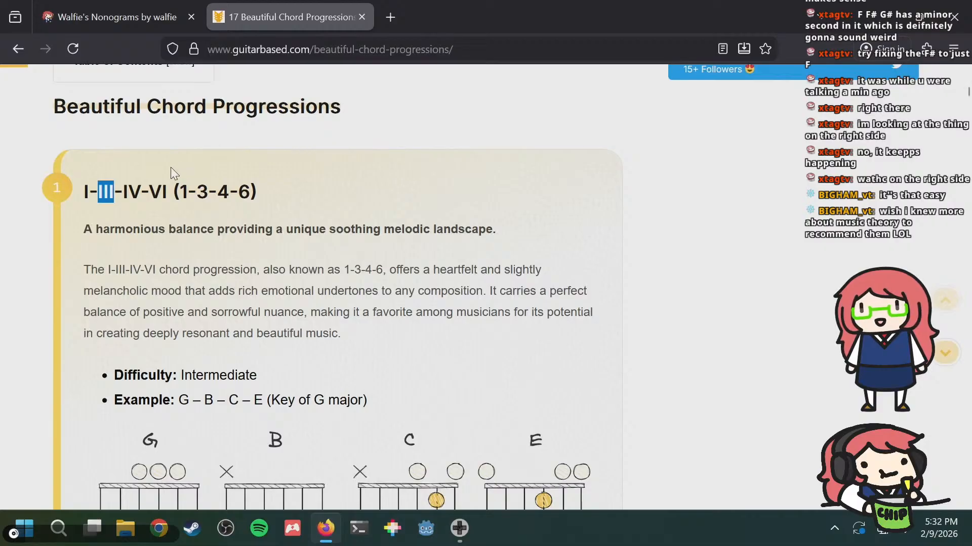
key("alt+Tab")
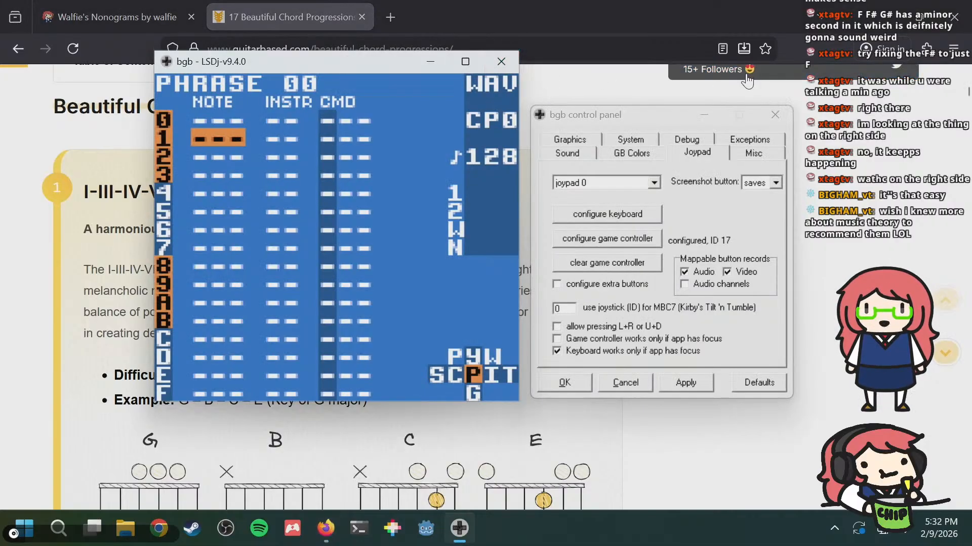
Step: Apply the joypad settings in the bgb control panel and move the LSDj window partly over it
left_click(729, 303)
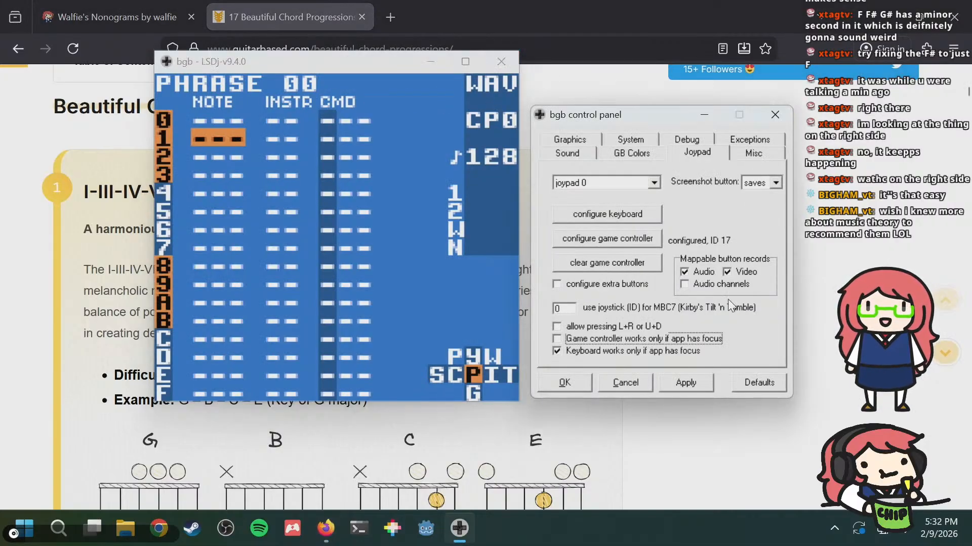
left_click(669, 387)
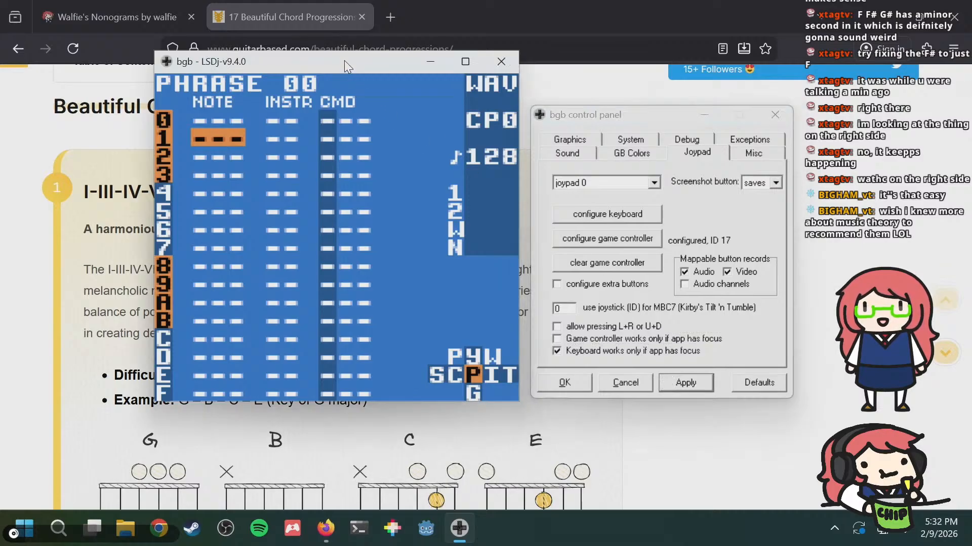
left_click_drag(344, 60, 500, 80)
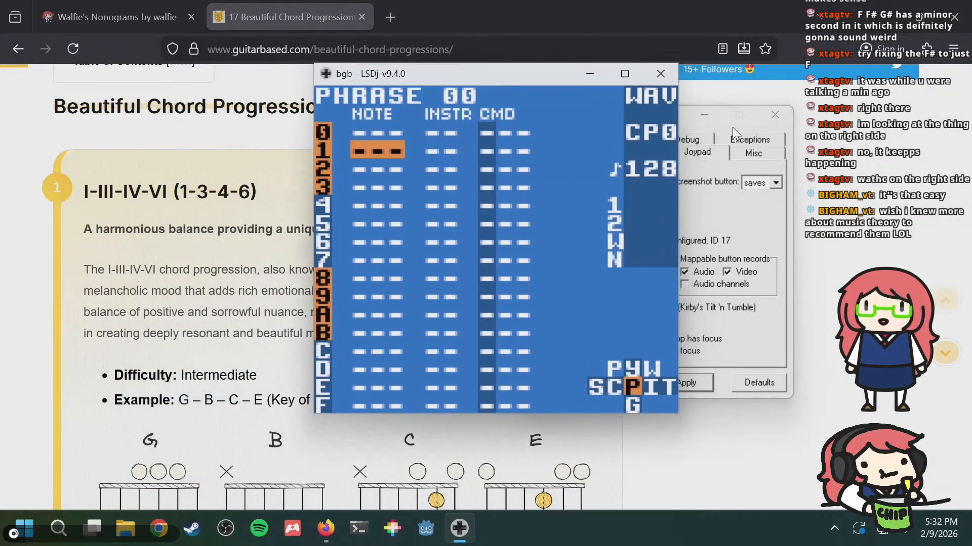
Step: Insert a C 1 note in row 0 of phrase 00 on the WAV channel
key("Up")
key("s")
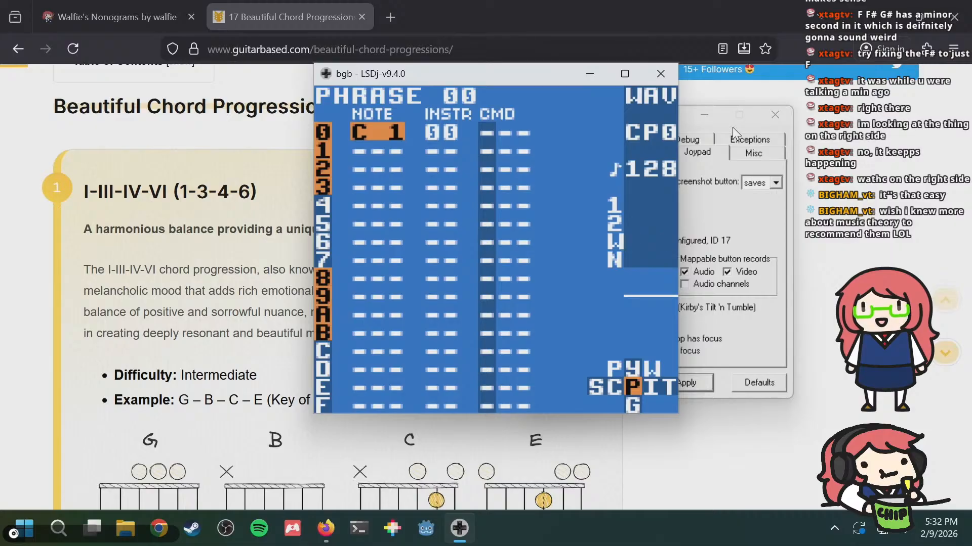
Step: Go to the project settings, set the song tempo to 107 and return to chain 00
key("shift+Left")
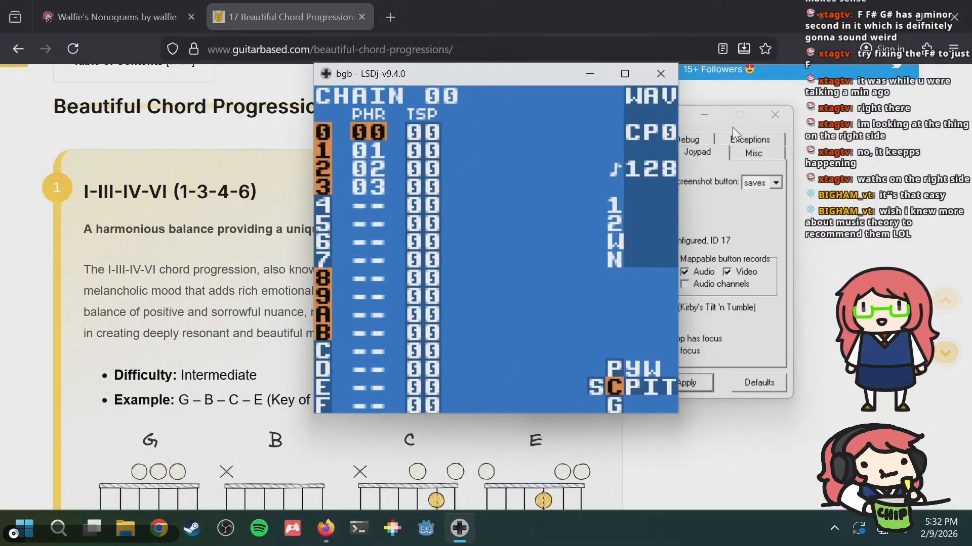
key("shift+Up")
key("Up")
key("Up")
key("Up")
key("Up")
key("Up")
key("Up")
key("Up")
key("Up")
key("Up")
key("Up")
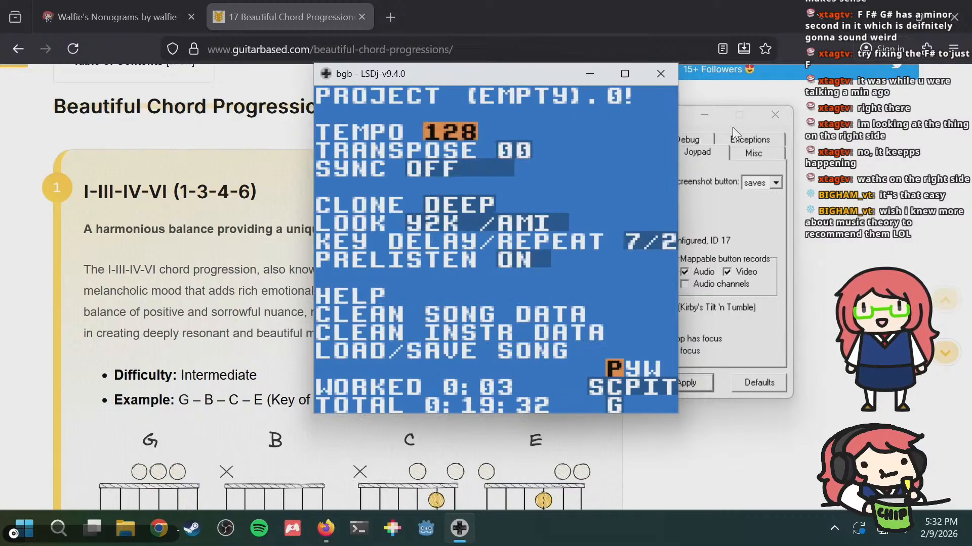
key("s+Left")
key("s+Left")
key("s+Left")
key("s+Left")
key("s+Left")
key("s+Left")
key("s+Left")
key("s+Left")
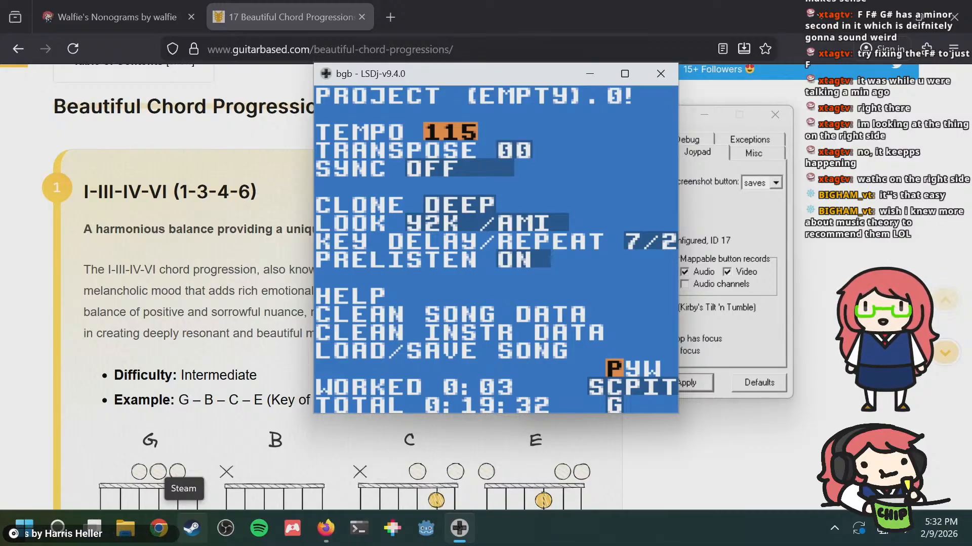
key("s+Left")
key("s+Left")
key("s+Left")
key("s+Left")
key("s+Left")
key("s+Left")
key("s+Left")
key("s+Left")
key("s+Left")
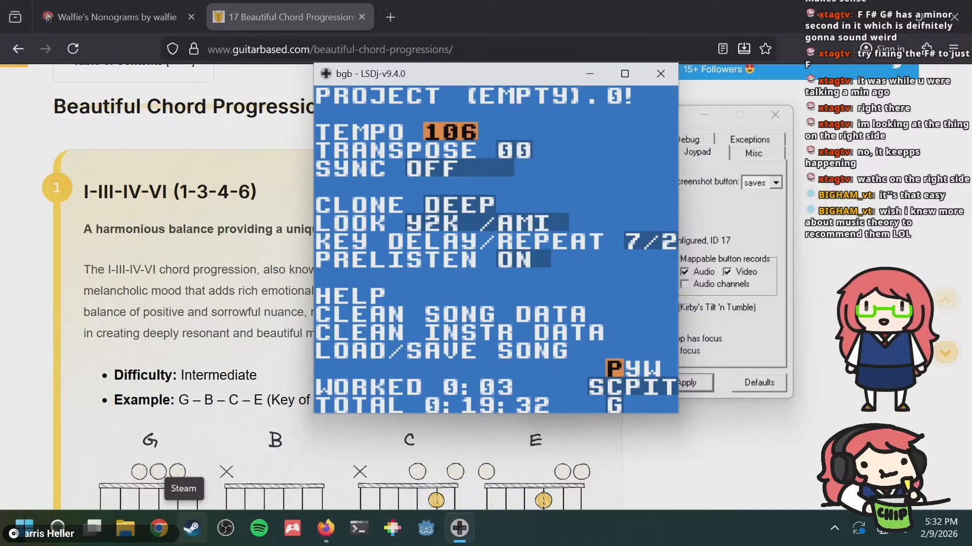
key("Down")
key("Down")
key("Down")
key("Down")
key("Down")
key("Down")
key("Down")
key("Down")
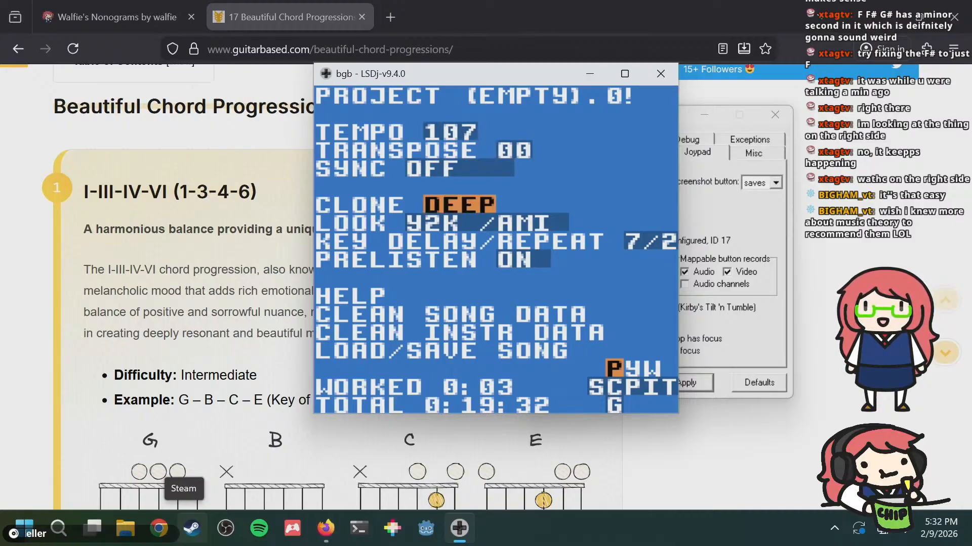
key("shift+Down")
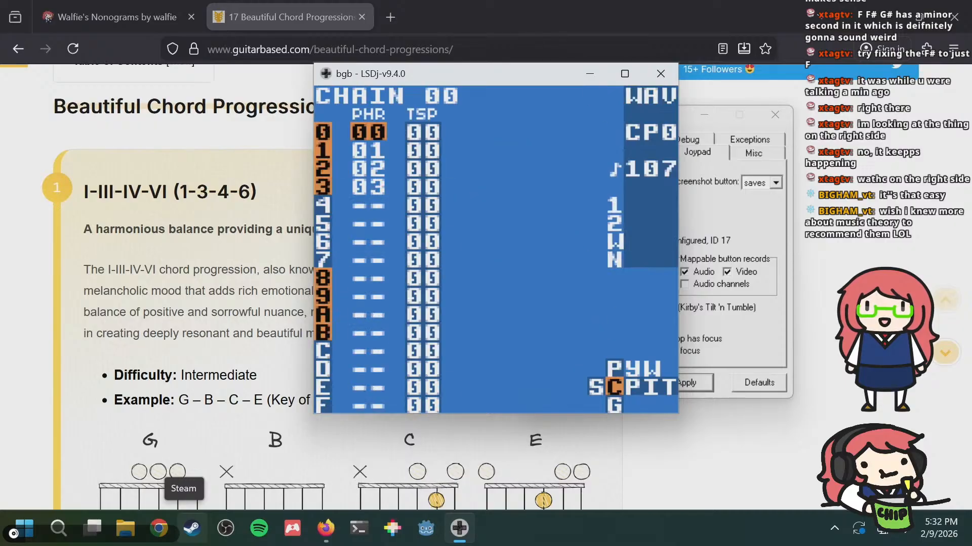
Step: Open phrase 00 and raise the row 0 note by two octaves to C 3
key("shift+Right")
key("Down")
key("Up")
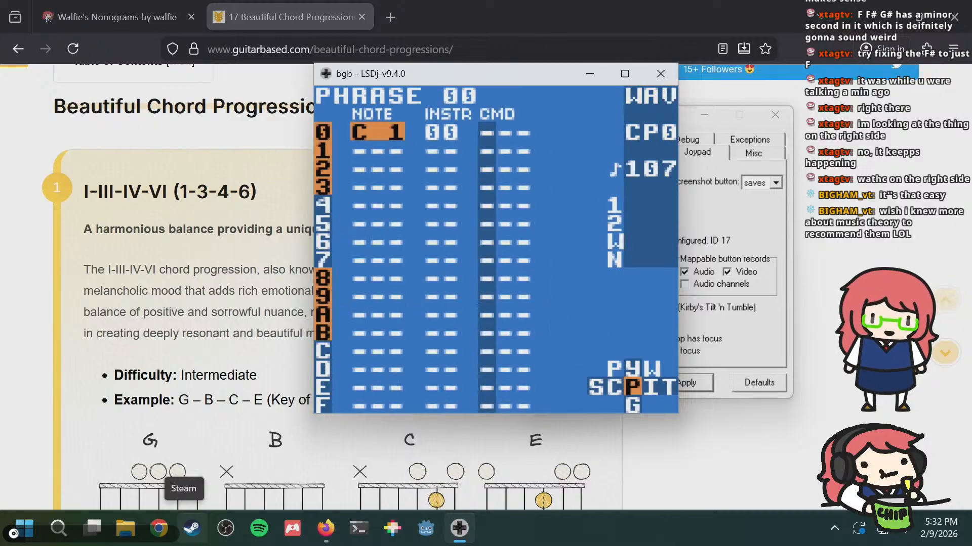
key("s+Right")
key("s+Left")
key("s+Up")
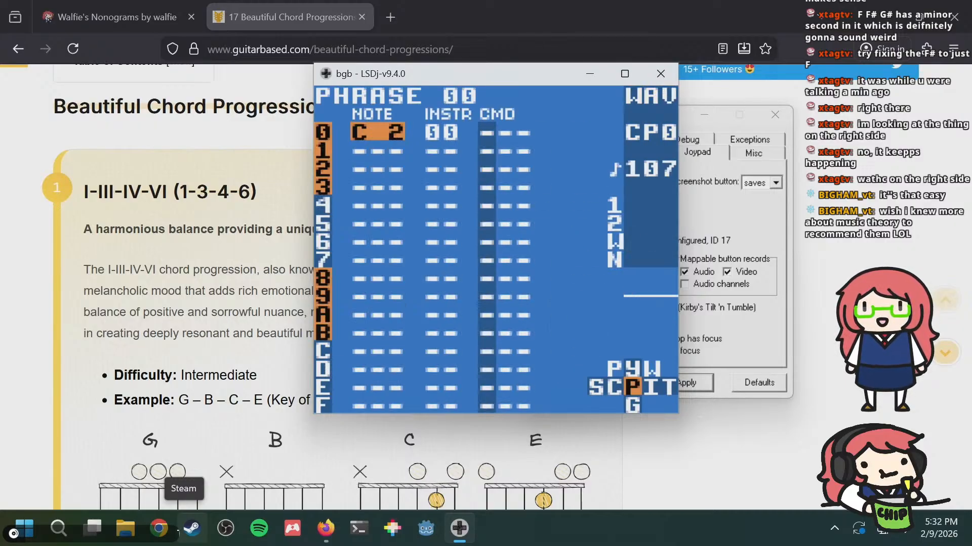
key("Down")
key("Down")
key("Up")
key("Up")
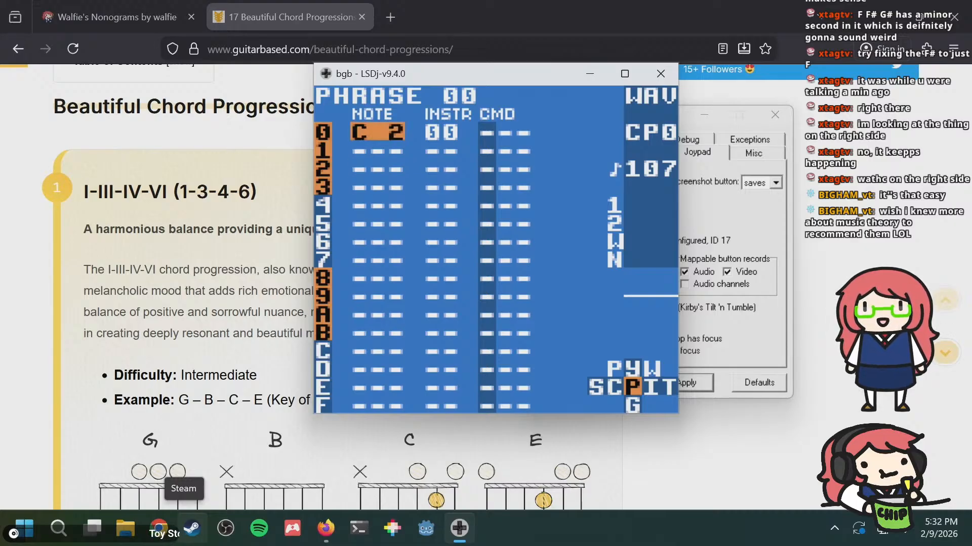
key("Down")
key("Down")
key("Up")
key("Up")
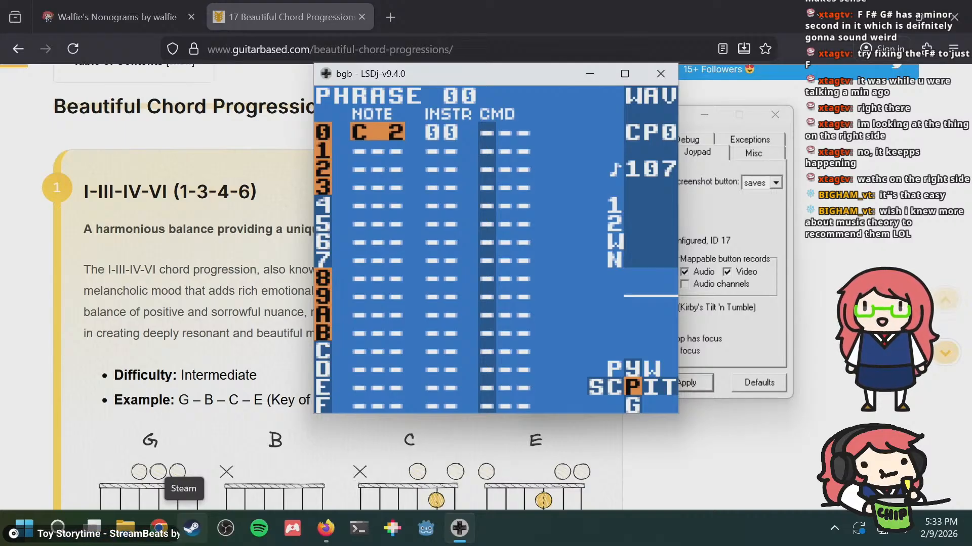
key("s+Up")
key("Down")
key("Down")
key("Down")
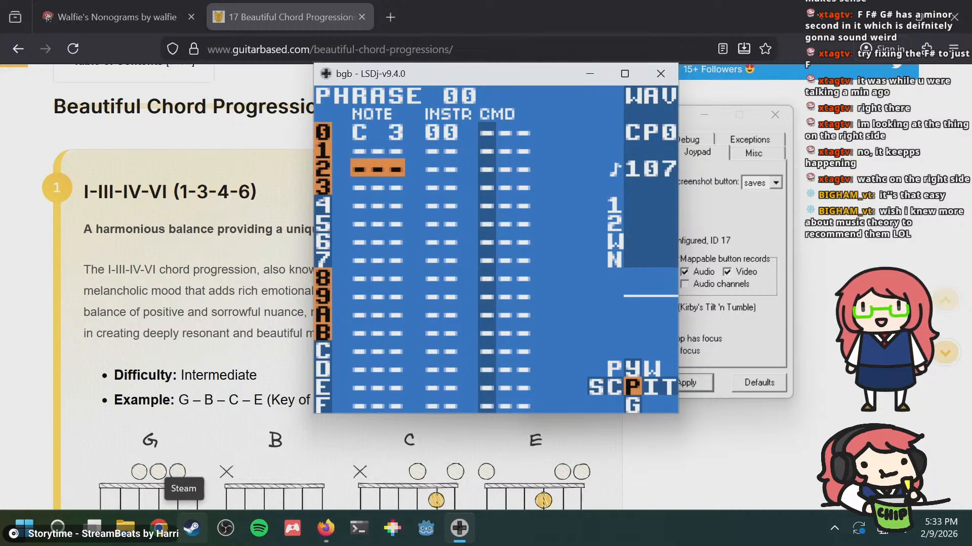
key("Up")
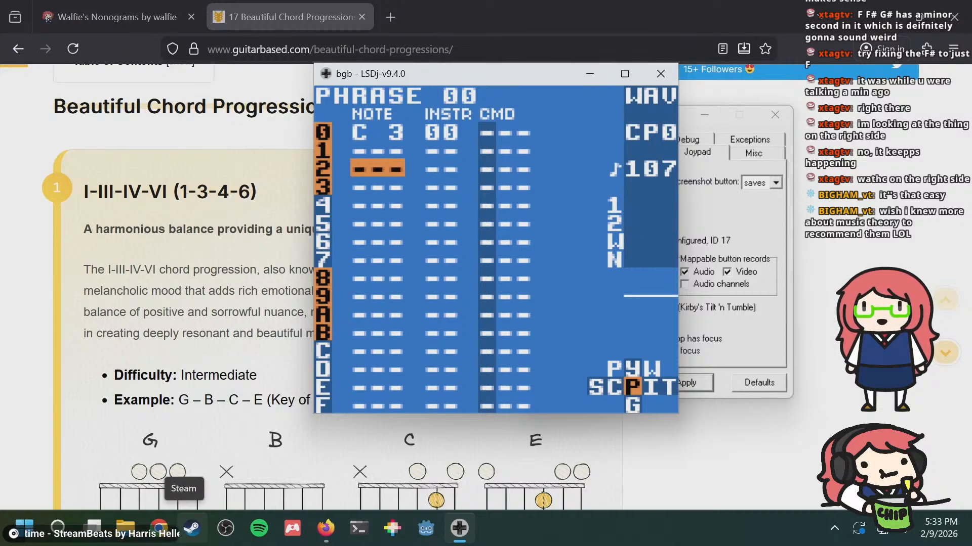
Step: Place a C 3 note in row 2 of phrase 00 and delete the note in row 0
key("s")
key("Up")
key("Up")
key("a+s")
Step: Place C 3 notes in rows 6, A and E of phrase 00, leaving row 4 empty
key("Down")
key("Down")
key("Down")
key("Down")
key("Down")
key("Down")
key("Down")
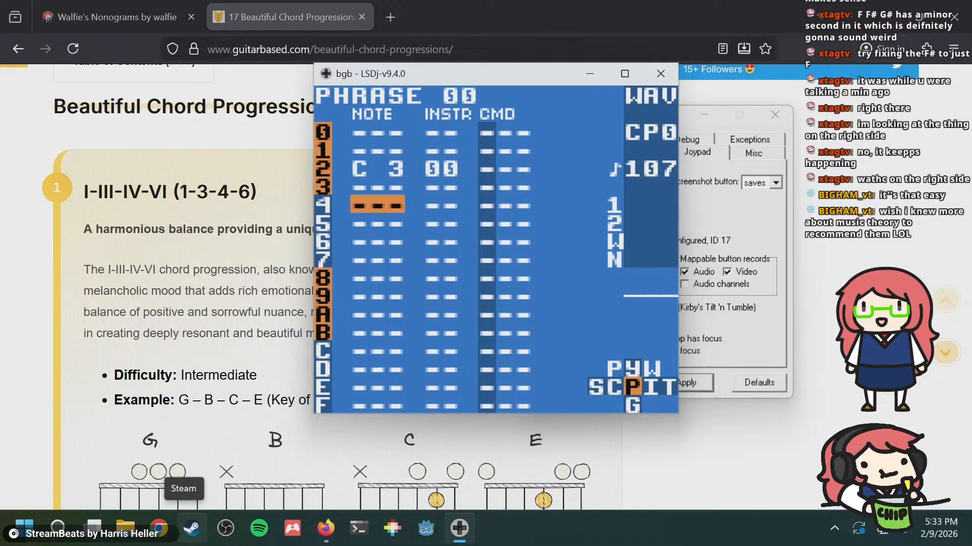
key("s")
key("a+s")
key("Up")
key("s")
key("Down")
key("Down")
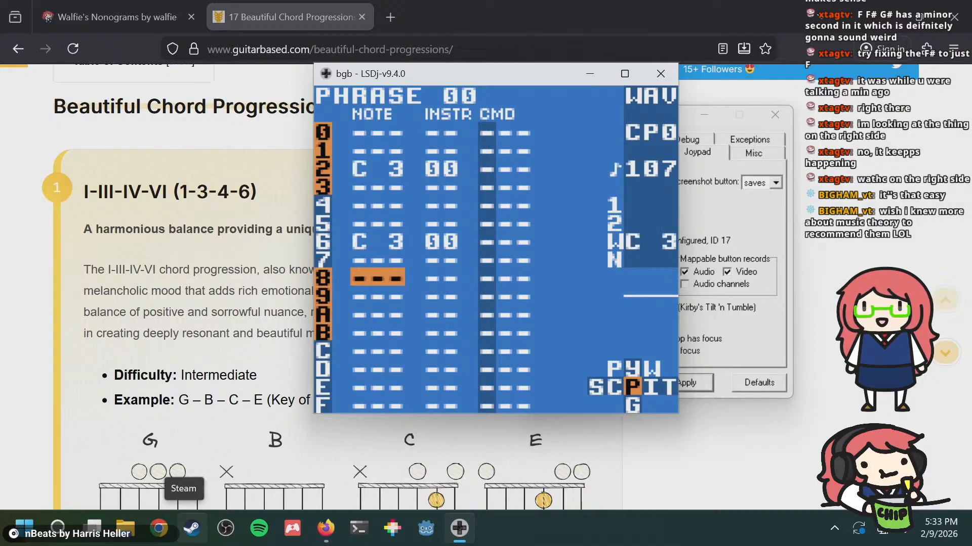
key("Down")
key("Down")
key("Down")
key("Up")
key("s")
key("Down")
key("Down")
key("Down")
key("Down")
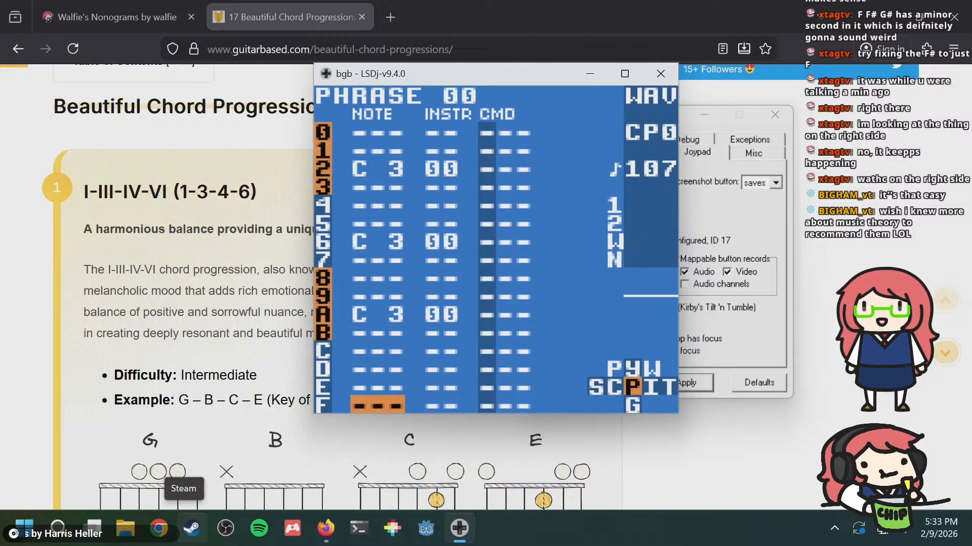
key("s")
Step: Insert a note in the empty row 0 of phrase 00 and set it to E 3
key("Up")
key("Up")
key("Up")
key("Up")
key("Up")
key("Up")
key("Up")
key("Up")
key("Up")
key("Up")
key("Up")
key("Up")
key("Up")
key("Up")
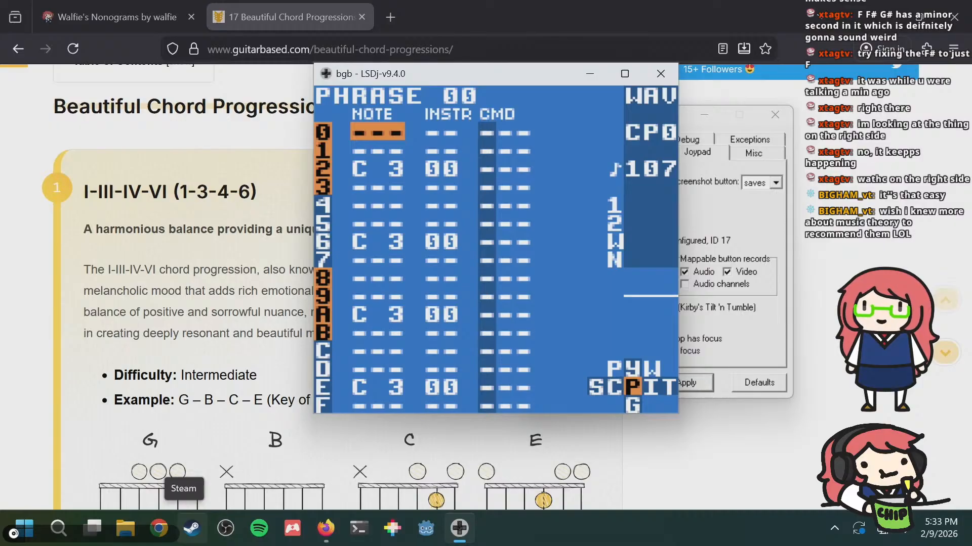
key("s")
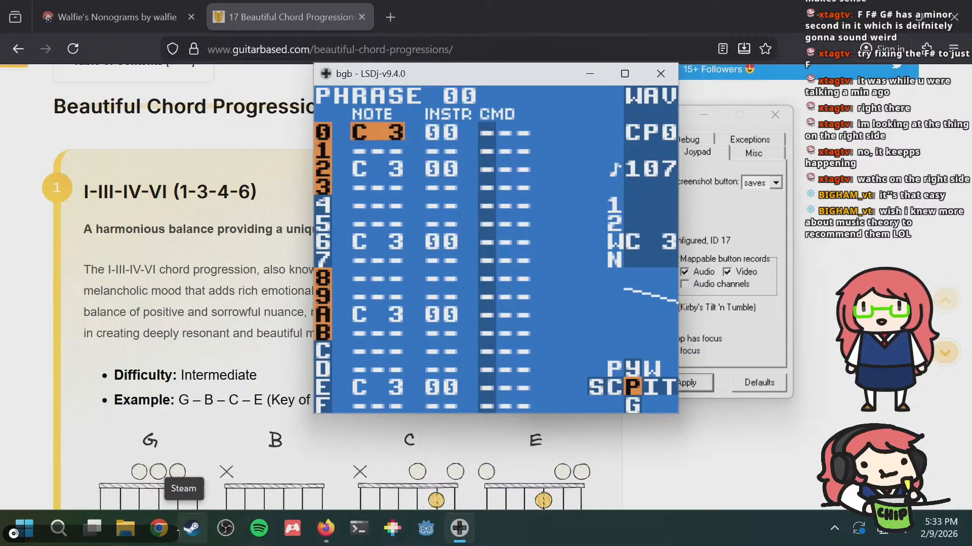
key("s+Right")
key("s+Right")
key("s+Right")
key("s+Right")
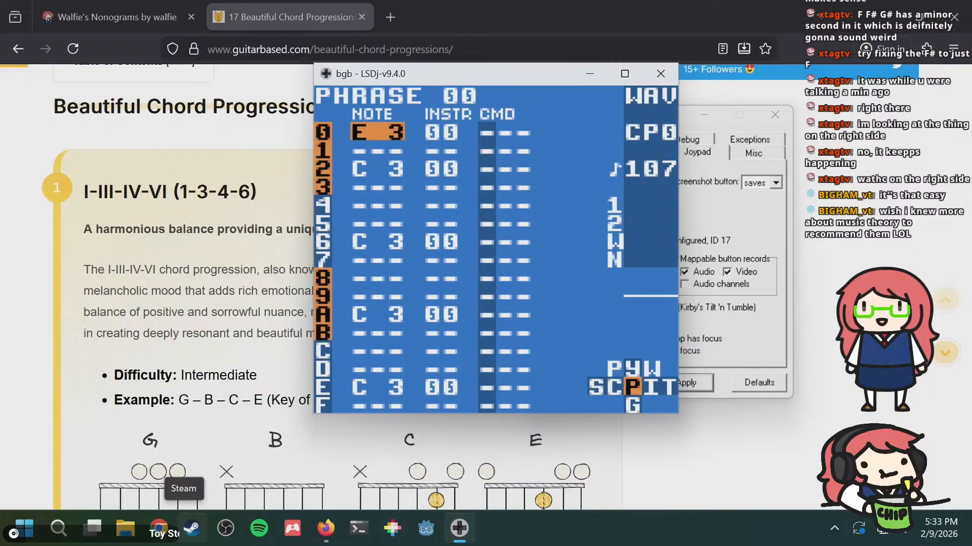
Step: Lower the row 0 note of phrase 00 by one octave to E 2
key("Down")
key("Down")
key("Down")
key("Down")
key("Up")
key("Up")
key("Up")
key("Up")
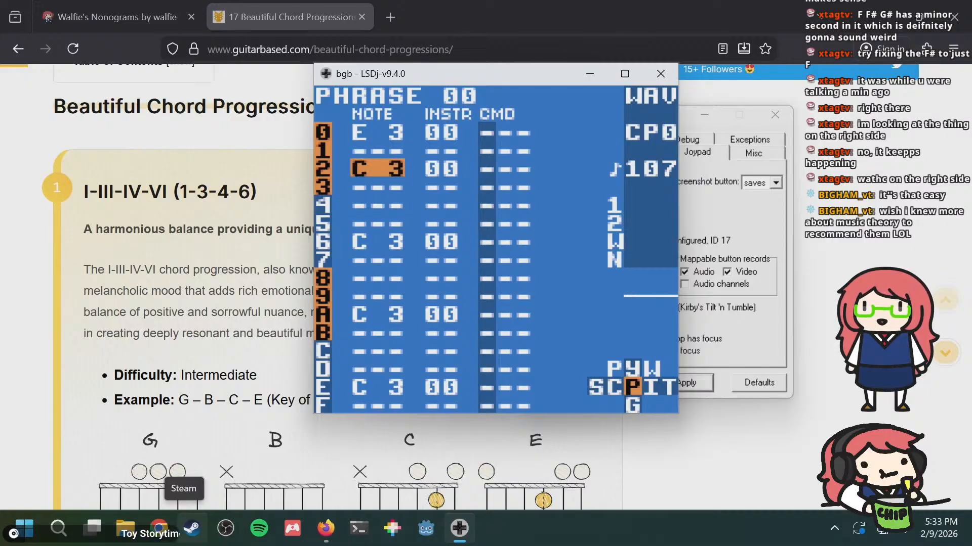
key("Down")
key("Up")
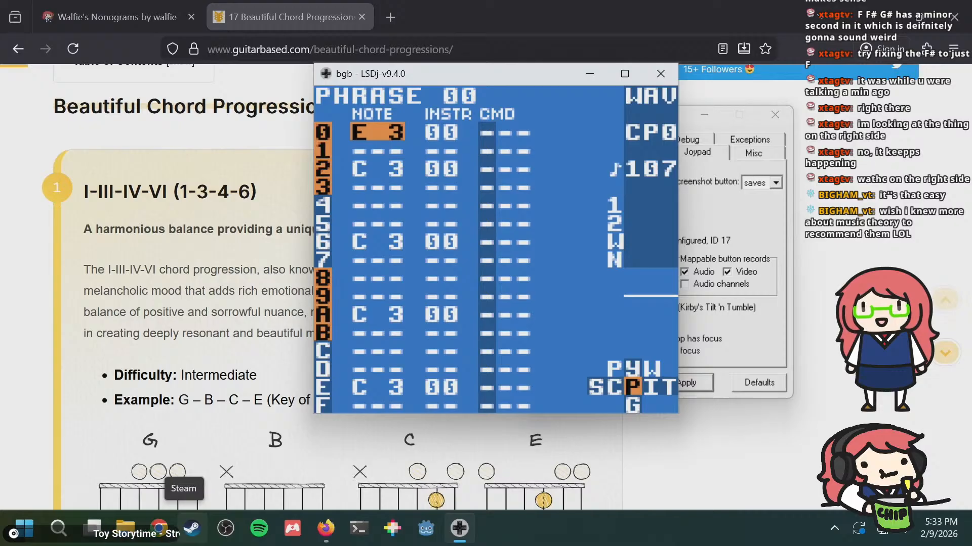
key("Down")
key("Up")
key("s+Down")
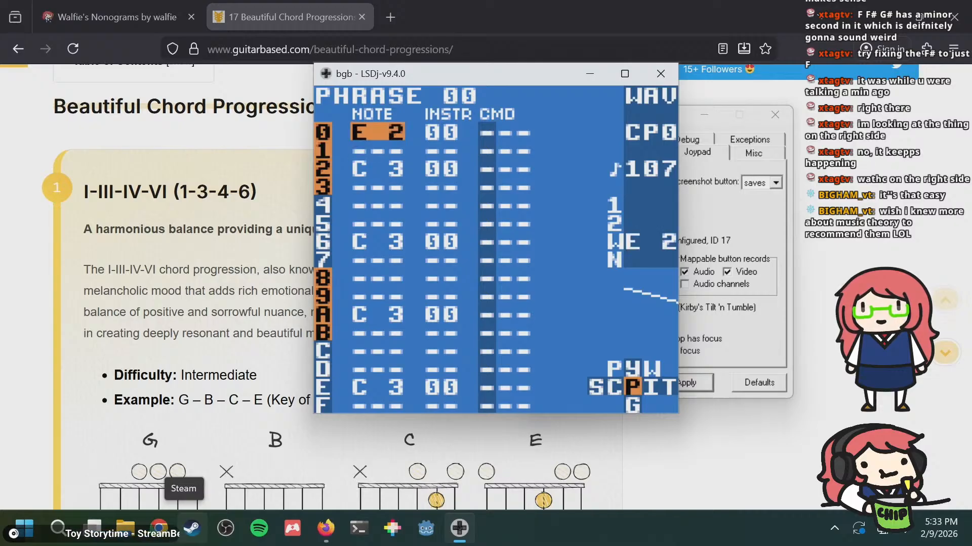
Step: Insert a note in row 4 of phrase 00 and set it to G 2
key("Down")
key("Down")
key("Down")
key("Down")
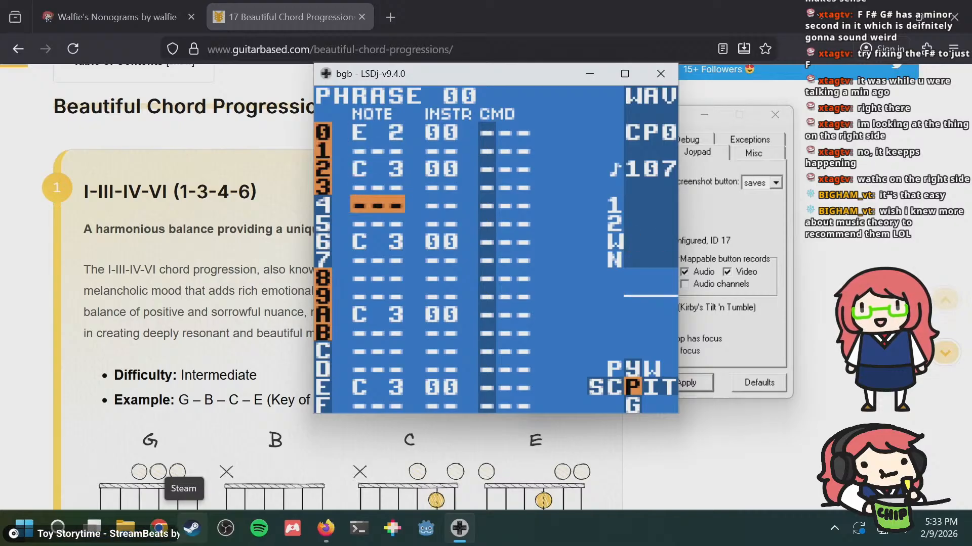
key("s")
key("s+Right")
key("s+Right")
key("s+Right")
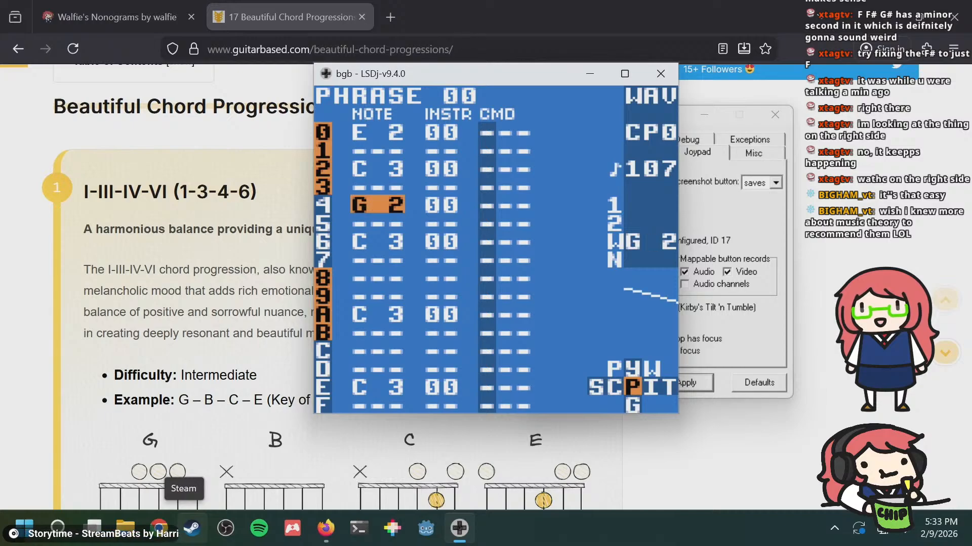
Step: Insert a note in row 8 of phrase 00 and raise it to E 3
key("Down")
key("Down")
key("Down")
key("Down")
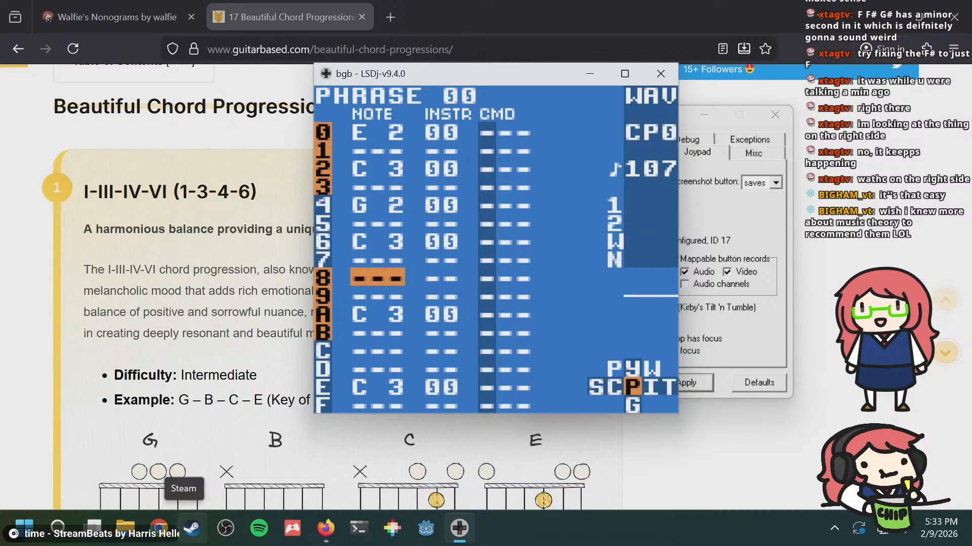
key("s")
key("s+Right")
key("s+Right")
key("s+Right")
key("s+Right")
key("s+Right")
key("s+Right")
key("s+Right")
key("s+Right")
key("s+Right")
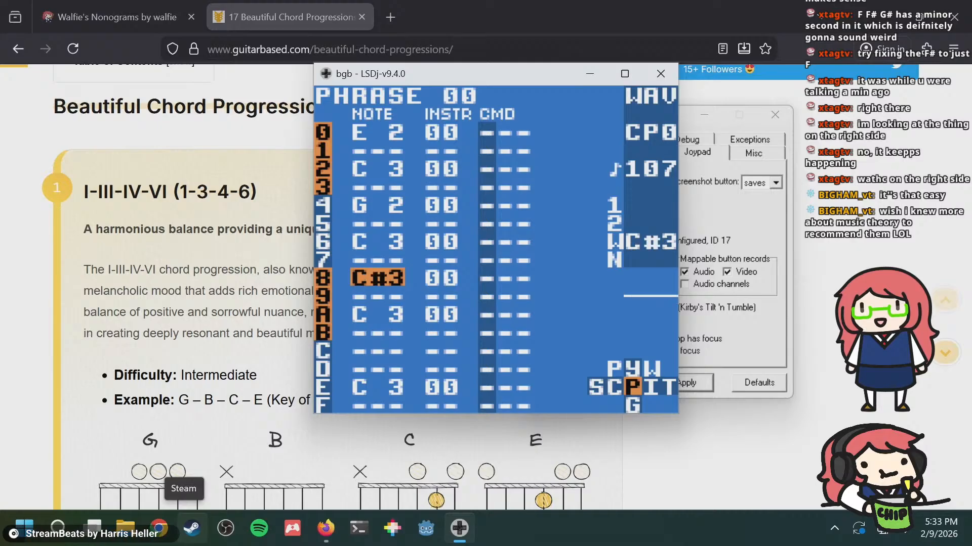
Step: Insert a note in row C of phrase 00, set it to G 2, and start playback of the phrase
key("Down")
key("Down")
key("Down")
key("Down")
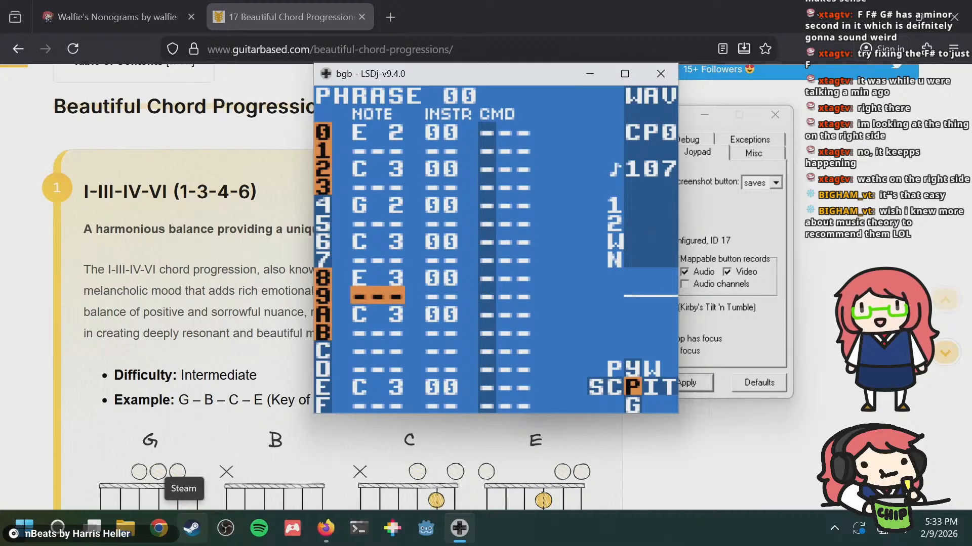
key("s")
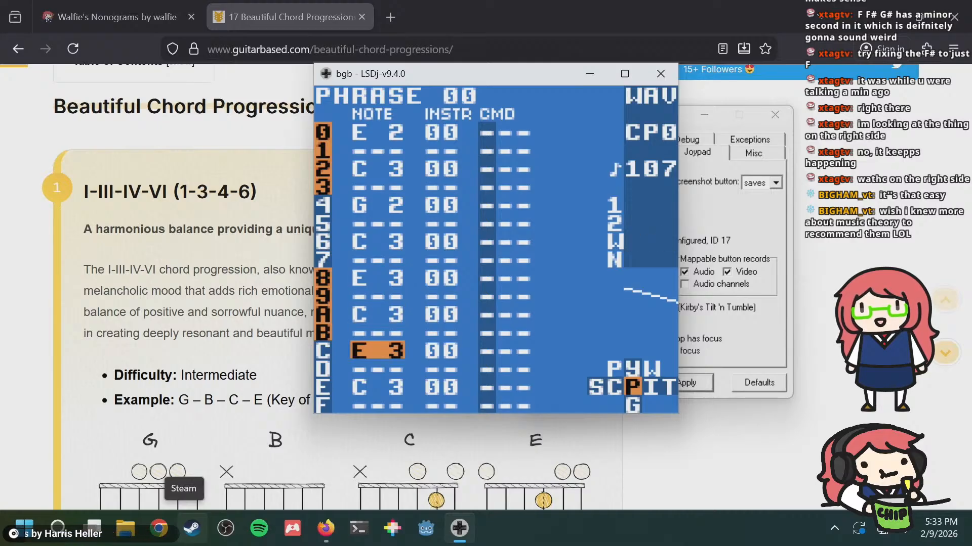
key("s+Left")
key("s+Left")
key("s+Left")
key("s+Left")
key("s+Left")
key("s+Left")
key("s+Left")
key("s+Left")
key("s+Left")
key("s+Left")
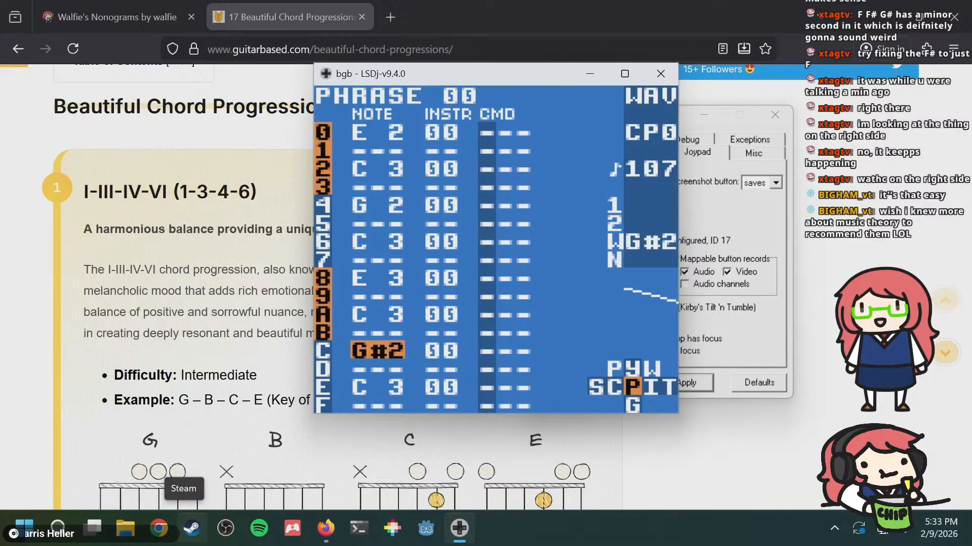
key("s+Right")
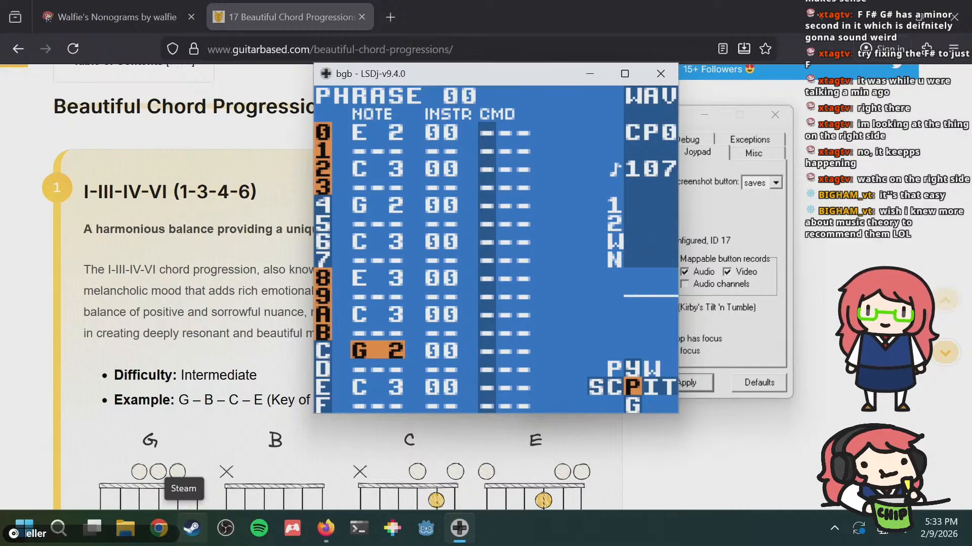
key("Return")
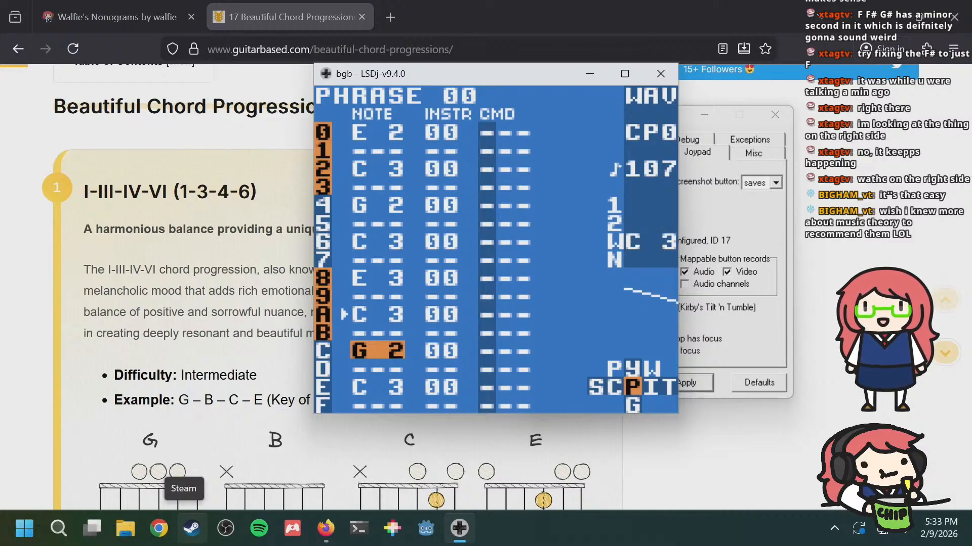
Step: Stop playback, open phrase 01, and insert a note in row 2 set to E 2
key("Return")
key("a+Right")
key("Up")
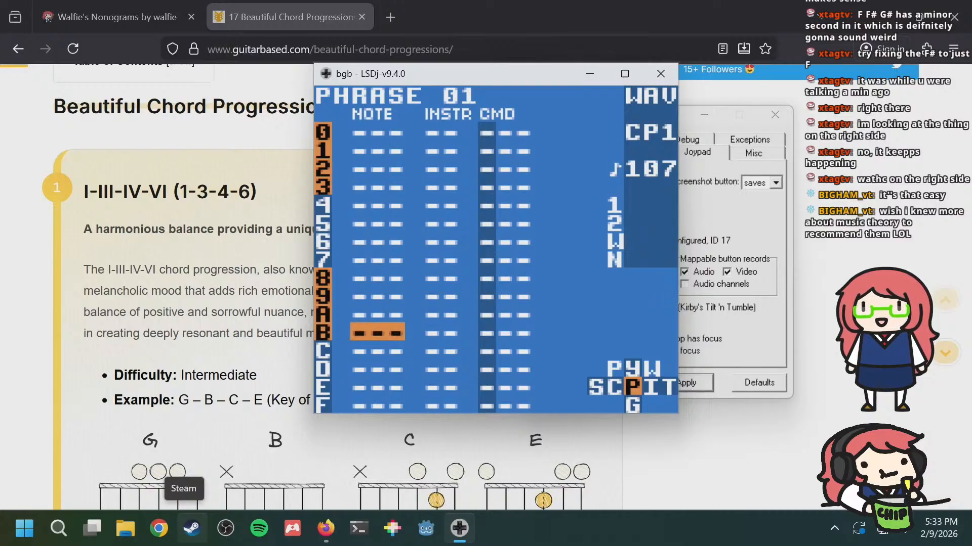
key("Up")
key("Up")
key("Up")
key("Up")
key("Up")
key("Up")
key("Up")
key("Up")
key("Up")
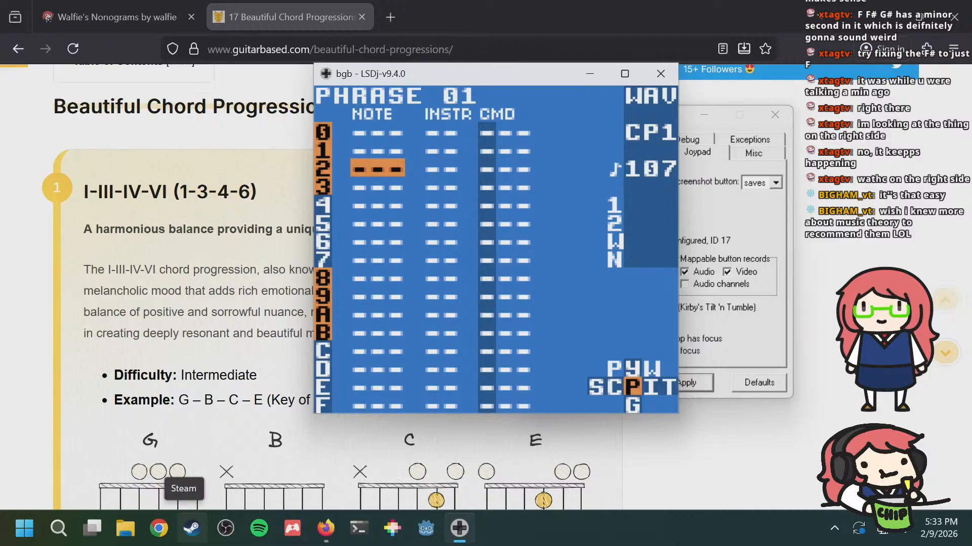
key("s")
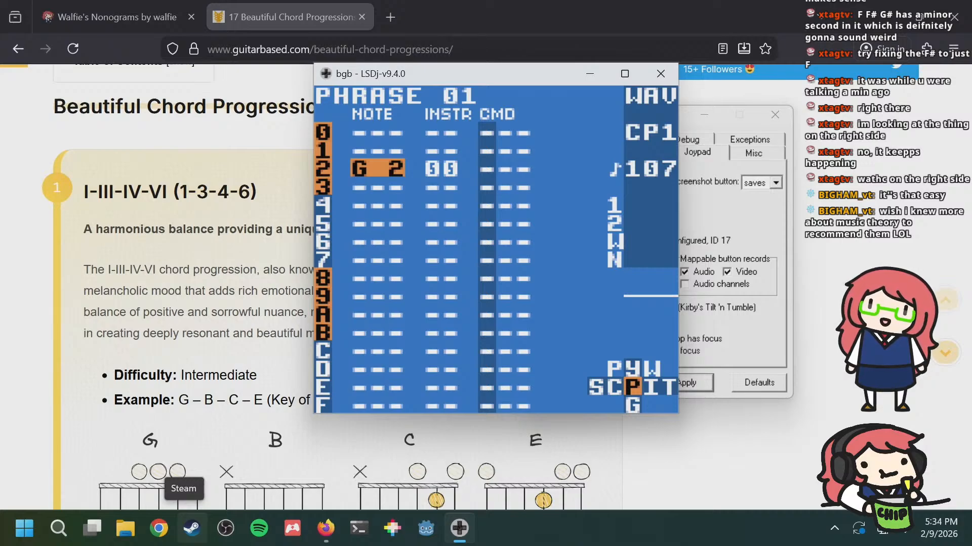
key("s+Left")
key("s+Left")
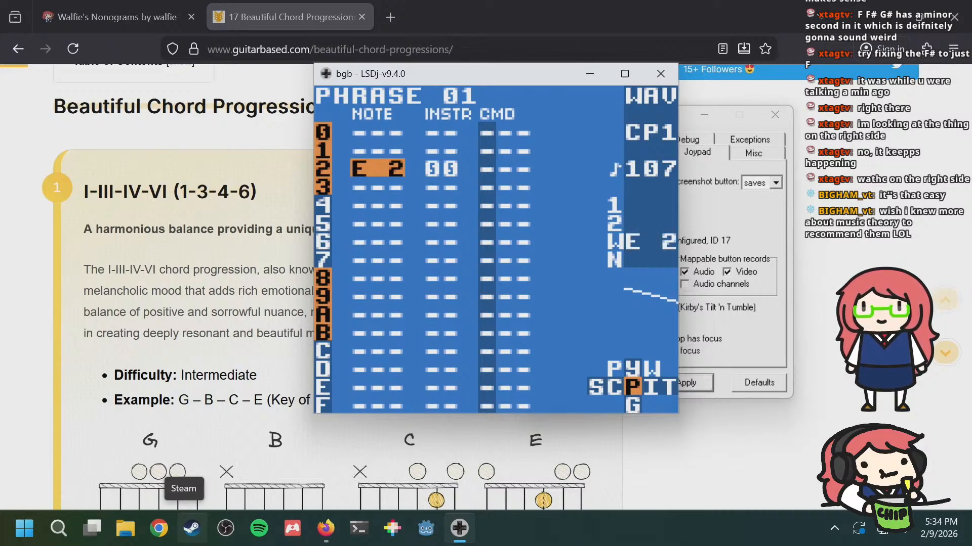
Step: Insert an E 2 note in row 6 of phrase 01
key("Down")
key("Down")
key("Down")
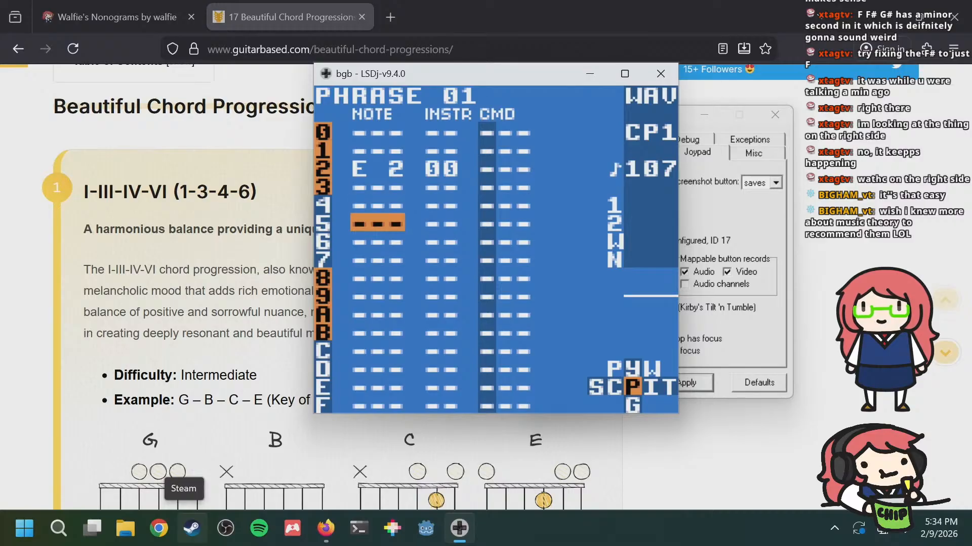
key("Up")
key("Up")
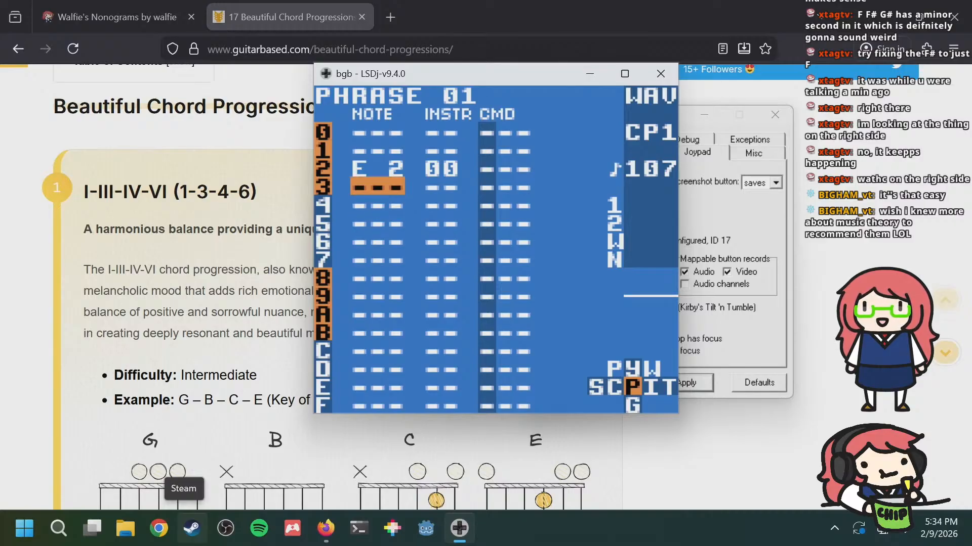
key("Down")
key("Down")
key("Down")
key("s")
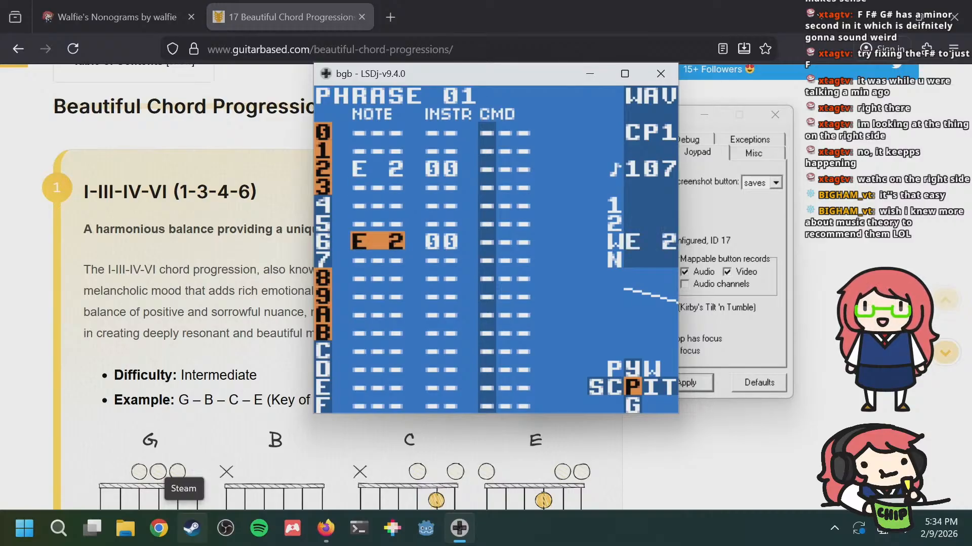
Step: Insert E 2 notes in rows A and E of phrase 01
key("Down")
key("Down")
key("Down")
key("Down")
key("s")
key("Down")
key("Down")
key("Down")
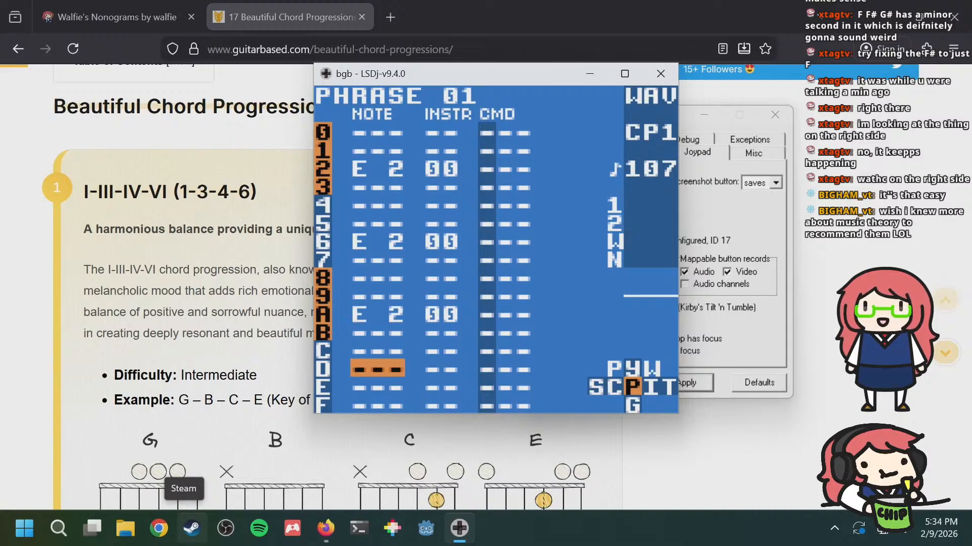
key("Down")
key("s")
Step: Compare the notes of phrase 00 with phrase 01, checking rows 0, 2 and C, and return to phrase 01
key("Up")
key("Up")
key("Up")
key("Up")
key("Up")
key("Up")
key("Up")
key("Up")
key("Up")
key("Up")
key("Up")
key("Up")
key("a+Up")
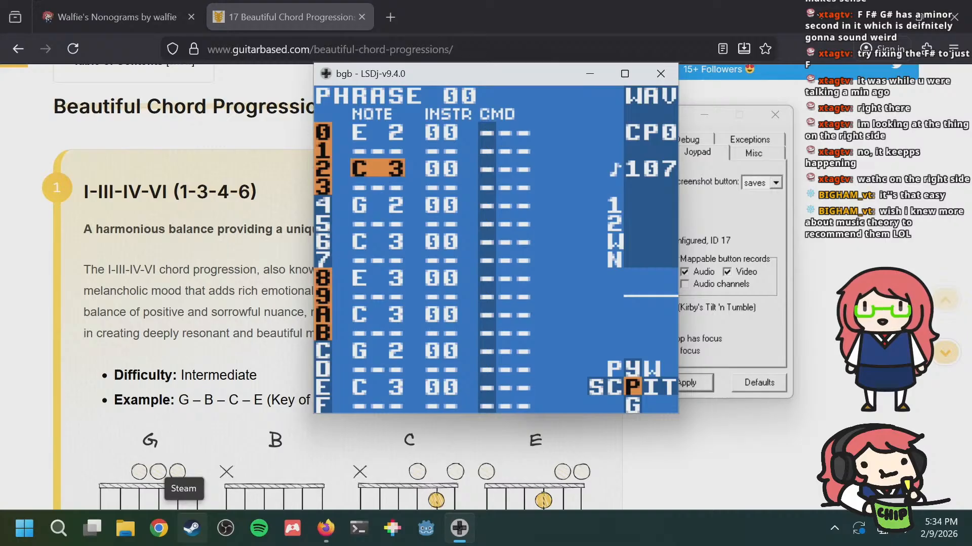
key("a+Down")
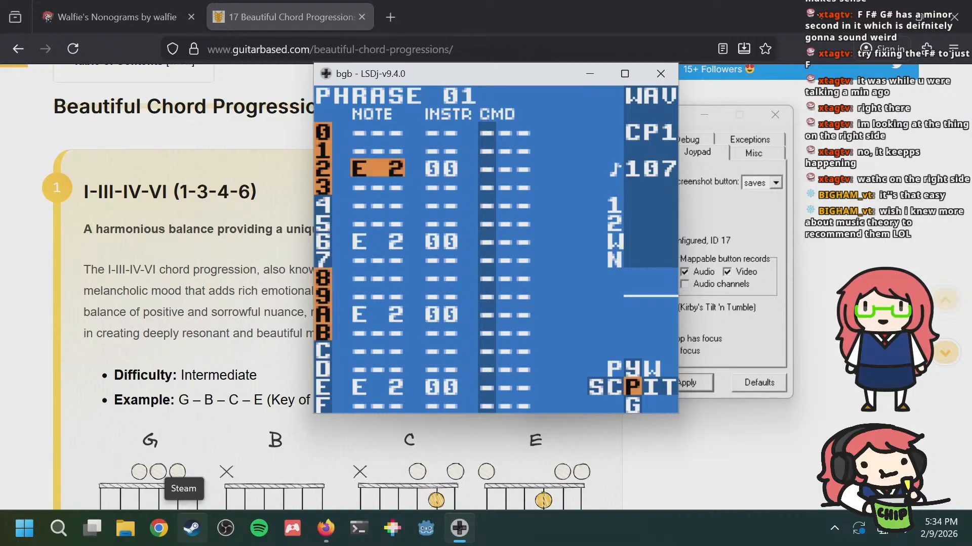
key("Up")
key("Up")
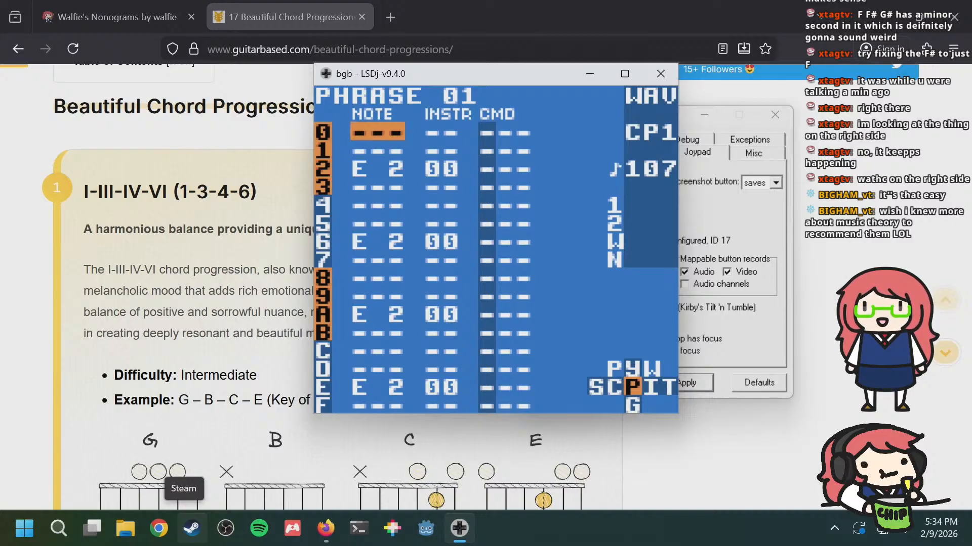
key("a+Up")
key("Down")
key("Down")
key("Down")
key("Down")
key("Down")
key("Down")
key("Down")
key("Down")
key("Down")
key("Down")
key("Down")
key("Down")
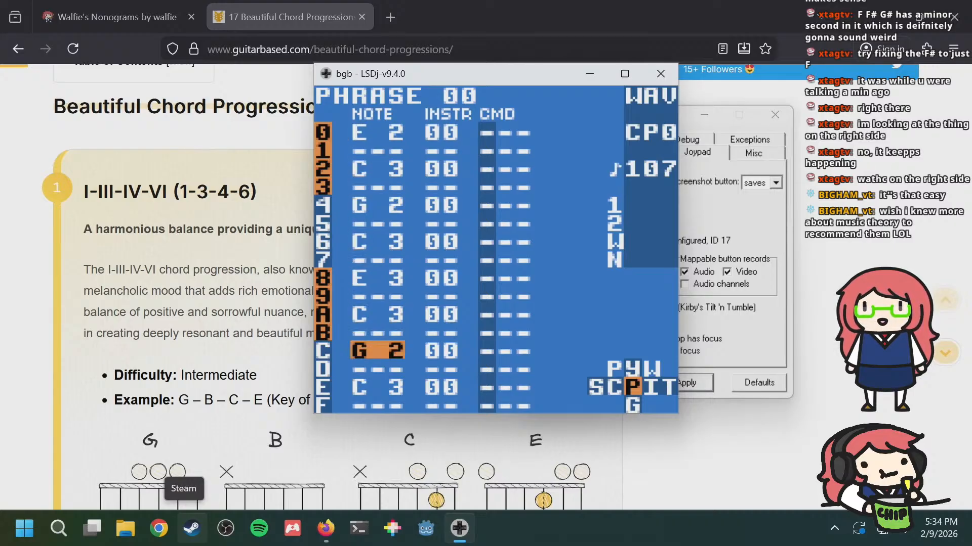
key("a+Down")
Step: Insert a note in row 0 of phrase 01 and lower it to B 1
key("Up")
key("Up")
key("Up")
key("Up")
key("Up")
key("Up")
key("Up")
key("Up")
key("Up")
key("Up")
key("Up")
key("Up")
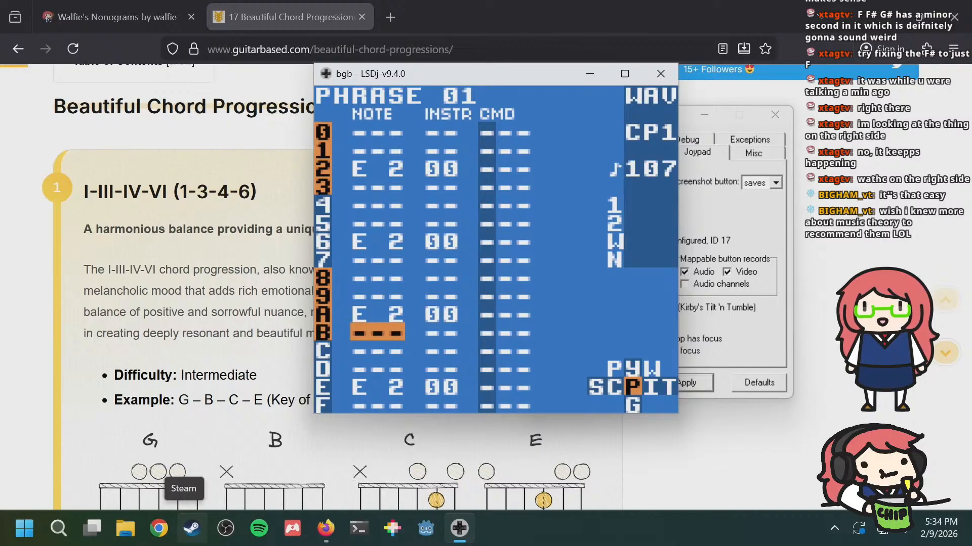
key("s")
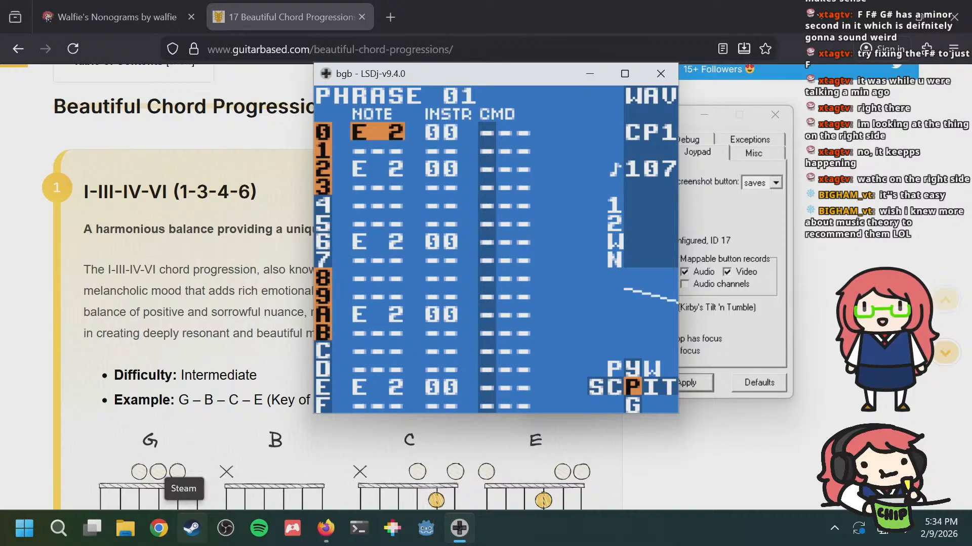
key("s+Left")
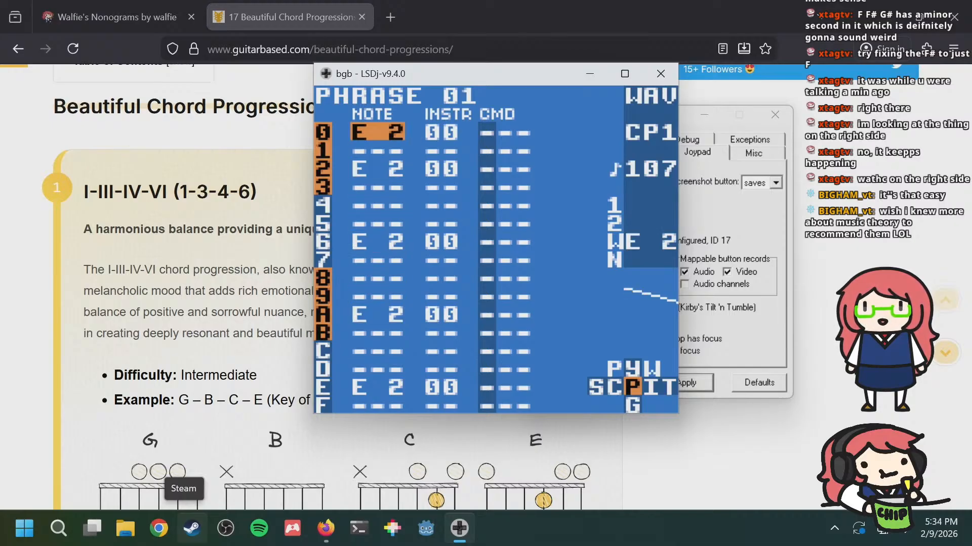
key("s+Right")
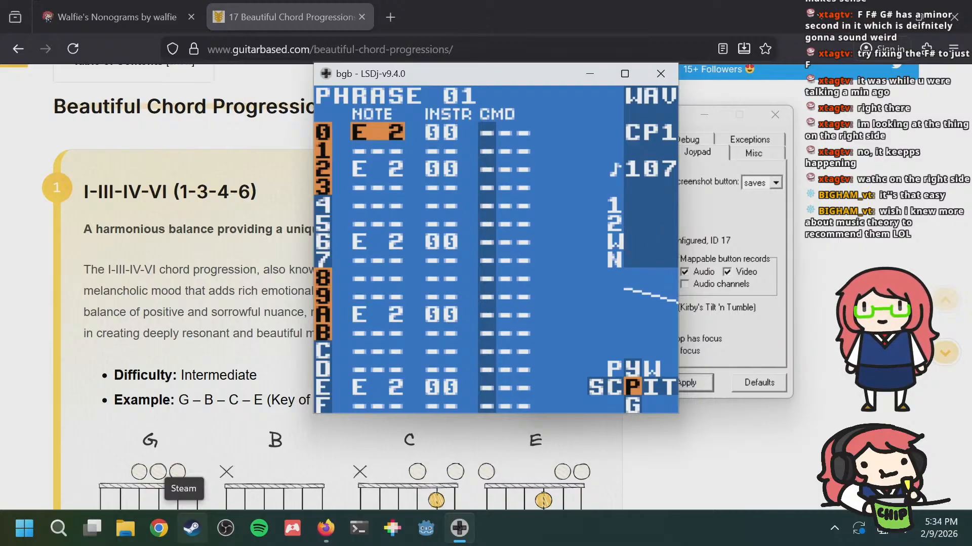
key("s+Left")
key("s+Left")
key("s+Left")
key("s+Left")
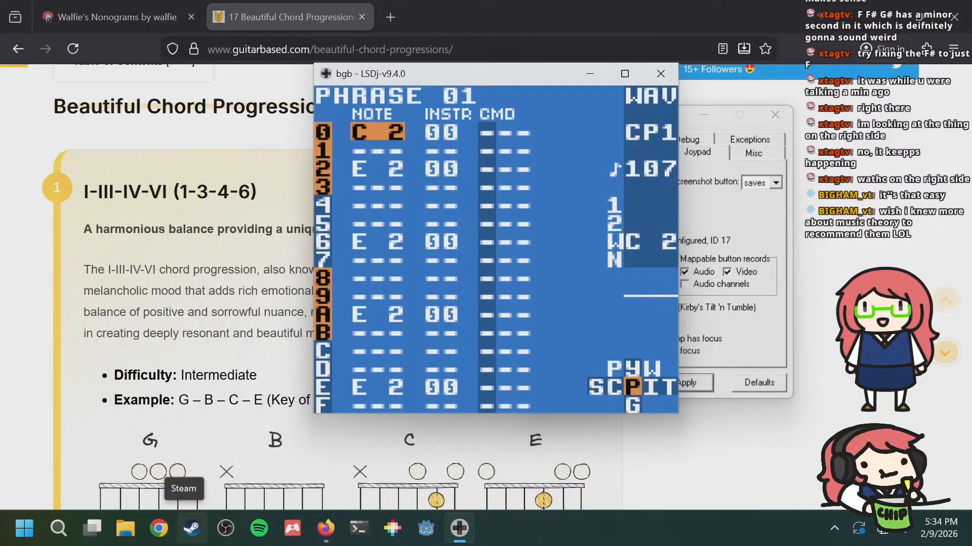
key("s+Left")
key("s+Right")
key("s+Left")
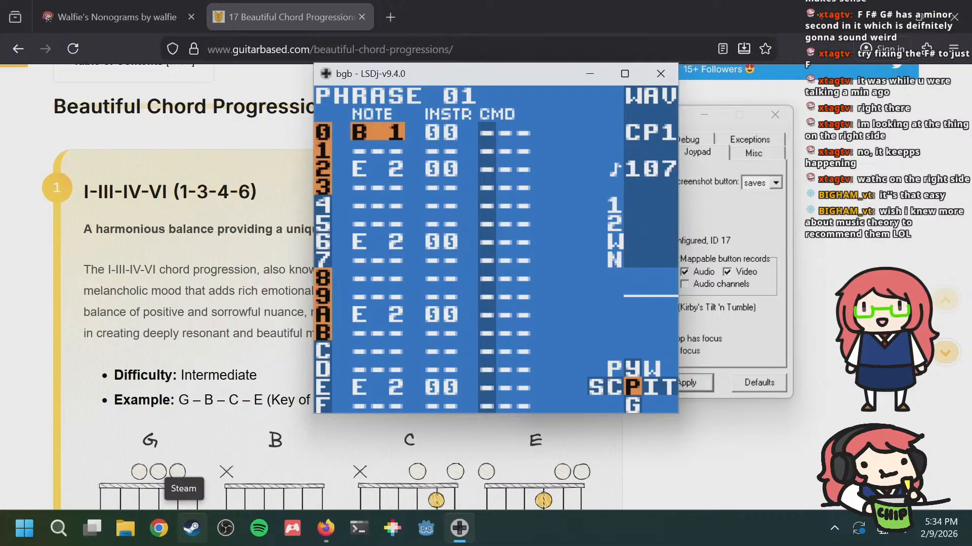
Step: Audition higher pitches for the row 0 note of phrase 01 and return it to B 1
key("s+Right")
key("s+Right")
key("s+Right")
key("s+Right")
key("s+Right")
key("s+Right")
key("s+Left")
key("s+Left")
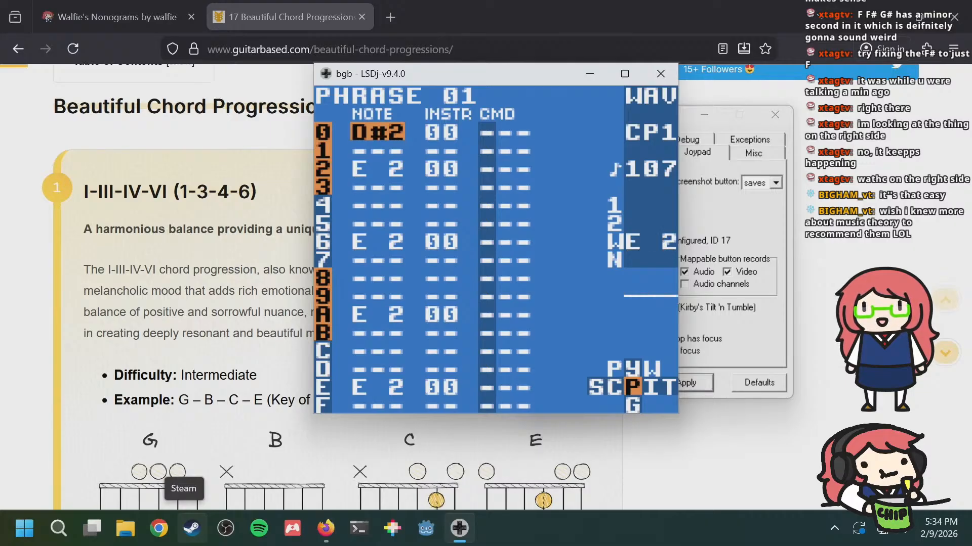
key("s+Left")
key("s+Left")
key("s+Left")
key("s+Left")
Step: Insert a note in row 4 of phrase 01 and raise it to G 2
key("Down")
key("Down")
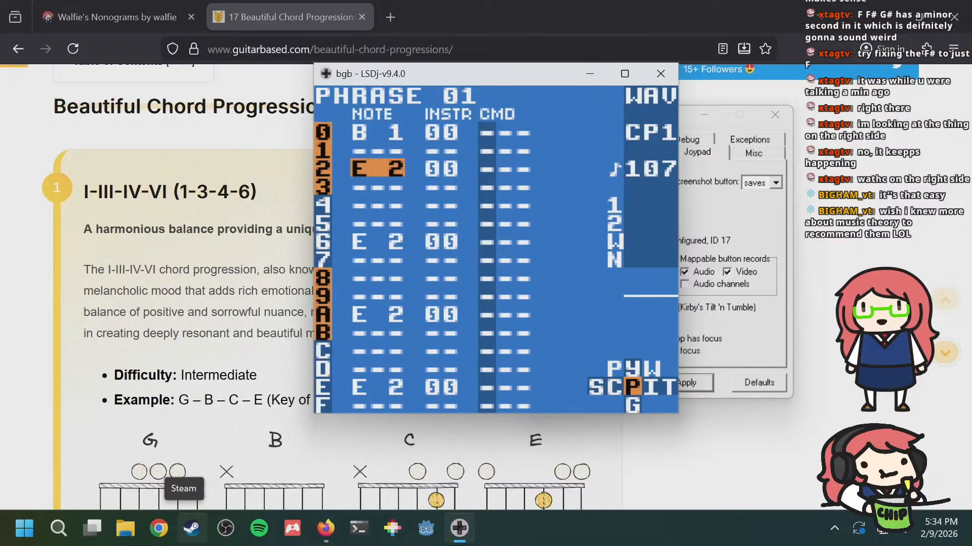
key("Down")
key("Down")
key("s")
key("s+Right")
key("s+Right")
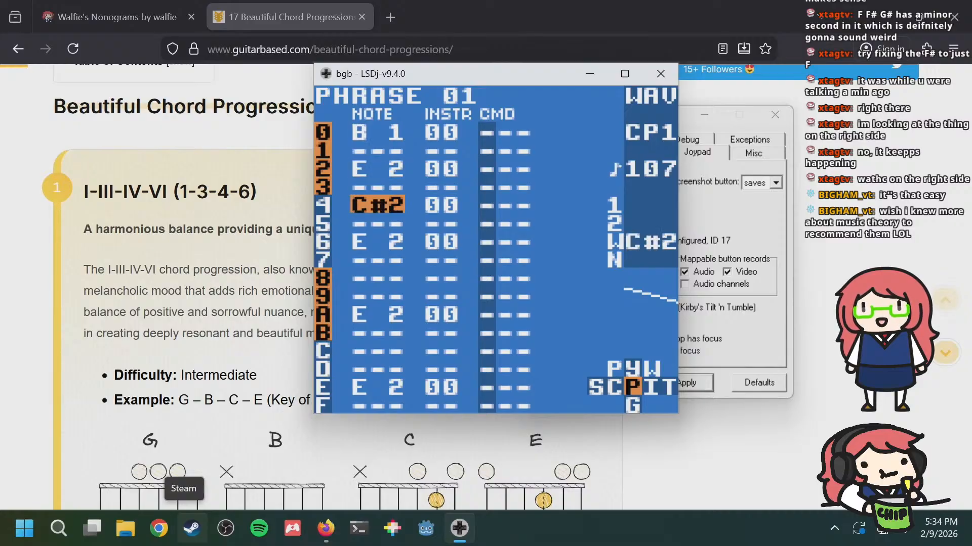
key("s+Right")
key("s+Right")
key("s+Right")
key("s+Right")
key("s+Right")
key("s+Right")
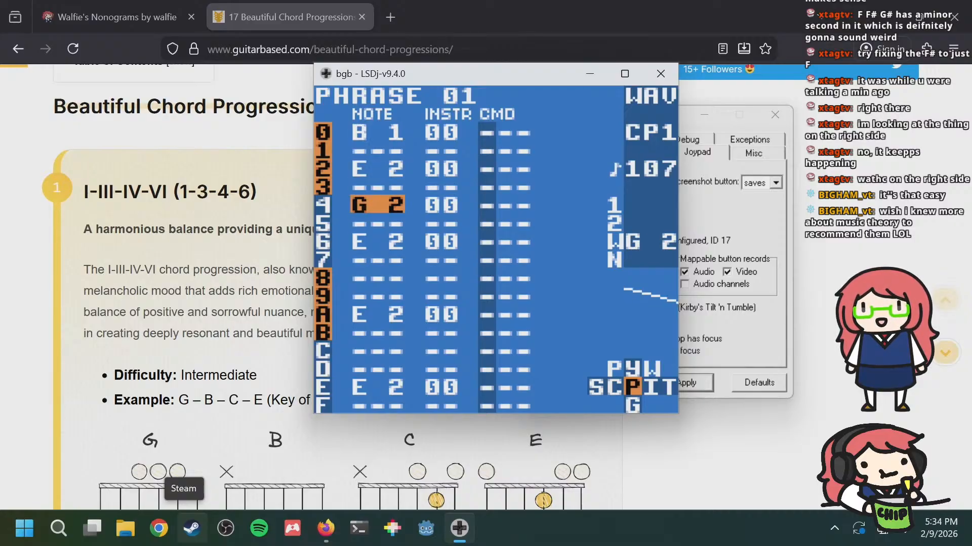
Step: Insert a note in row 8 of phrase 01 and raise it to B 2
key("Down")
key("Down")
key("Down")
key("Down")
key("s")
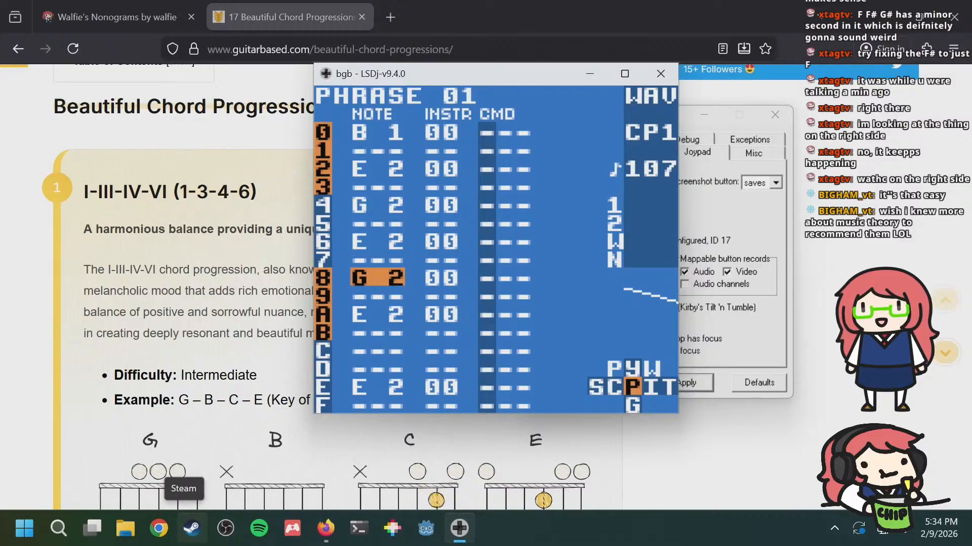
key("s+Right")
key("s+Right")
key("s+Right")
key("s+Right")
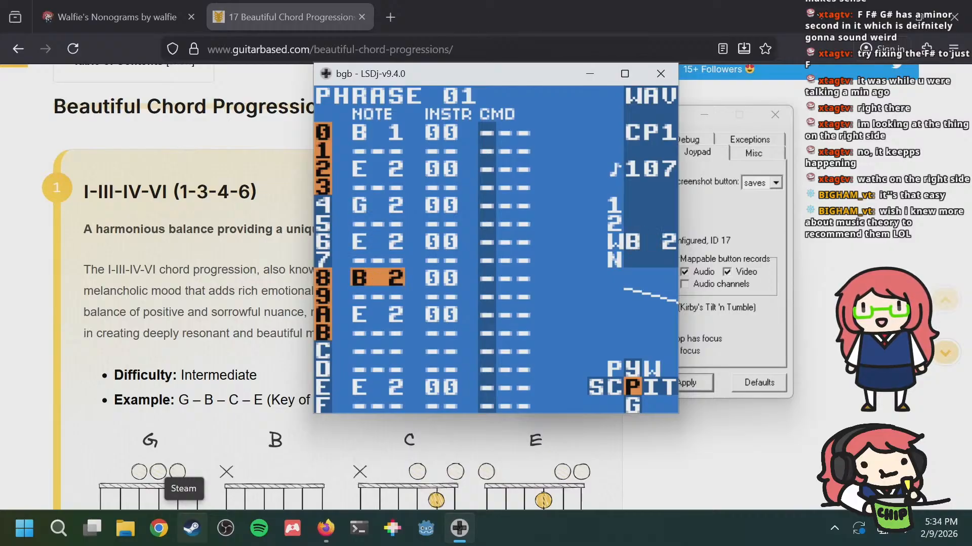
Step: Insert a note in row C of phrase 01, set it to G 2, and start playback from phrase 00
key("Down")
key("Down")
key("Down")
key("Down")
key("s")
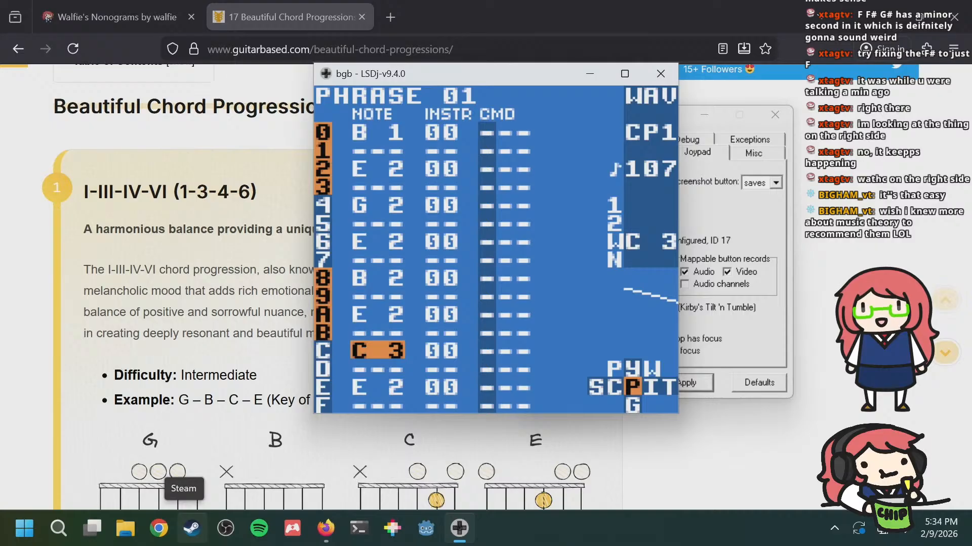
key("s+Right")
key("s+Right")
key("s+Right")
key("s+Right")
key("s+Left")
key("s+Left")
key("s+Left")
key("s+Left")
key("s+Left")
key("s+Left")
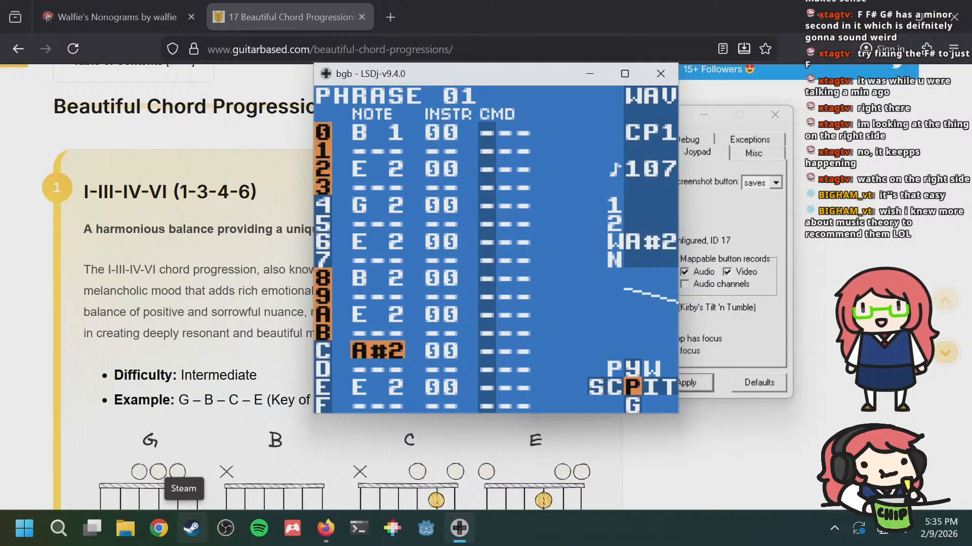
key("s+Left")
key("s+Left")
key("a+Left")
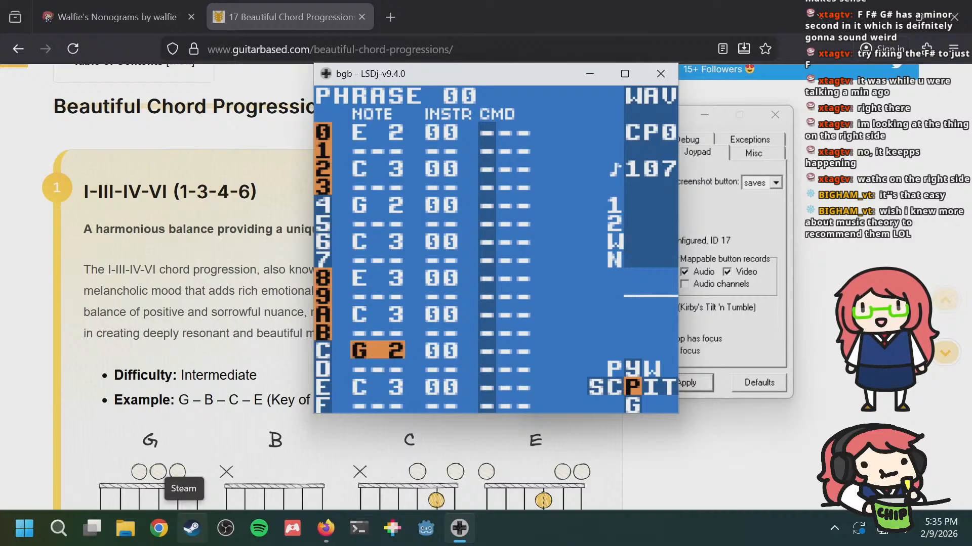
key("Return")
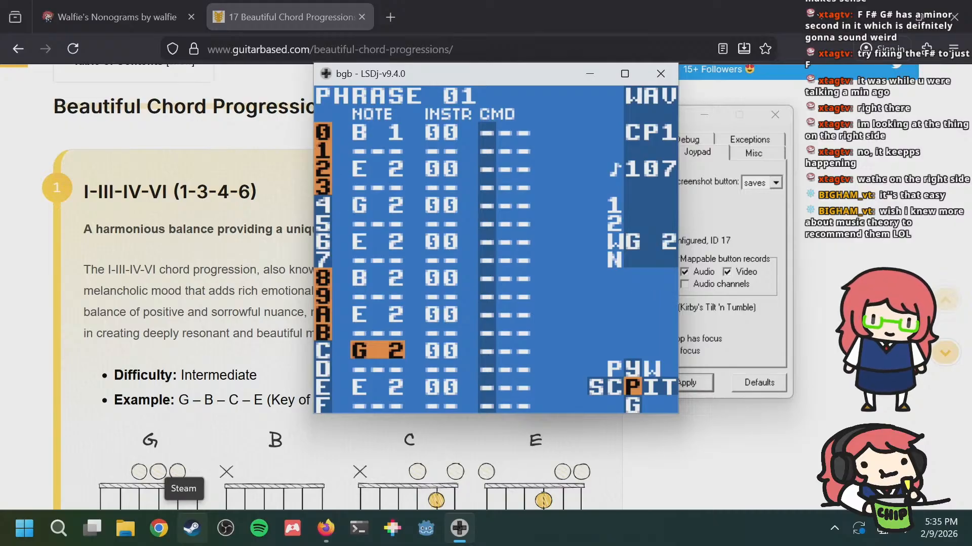
Step: Open the empty phrase 02 at row 2 and check the matching row of phrase 01 for reference
key("Up")
key("Up")
key("Up")
key("Up")
key("Up")
key("Up")
key("Up")
key("Up")
key("Up")
key("Up")
key("Up")
key("Up")
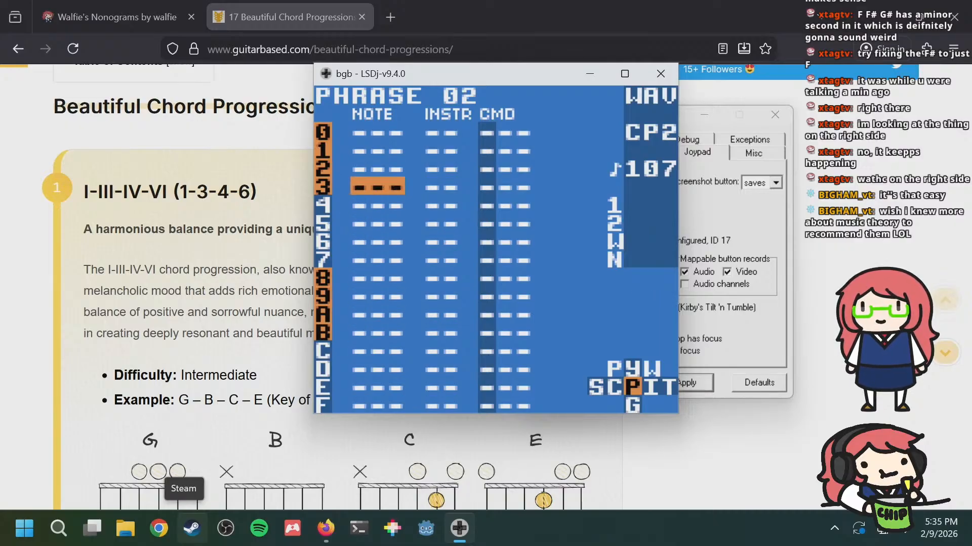
key("Down")
key("Up")
key("Down")
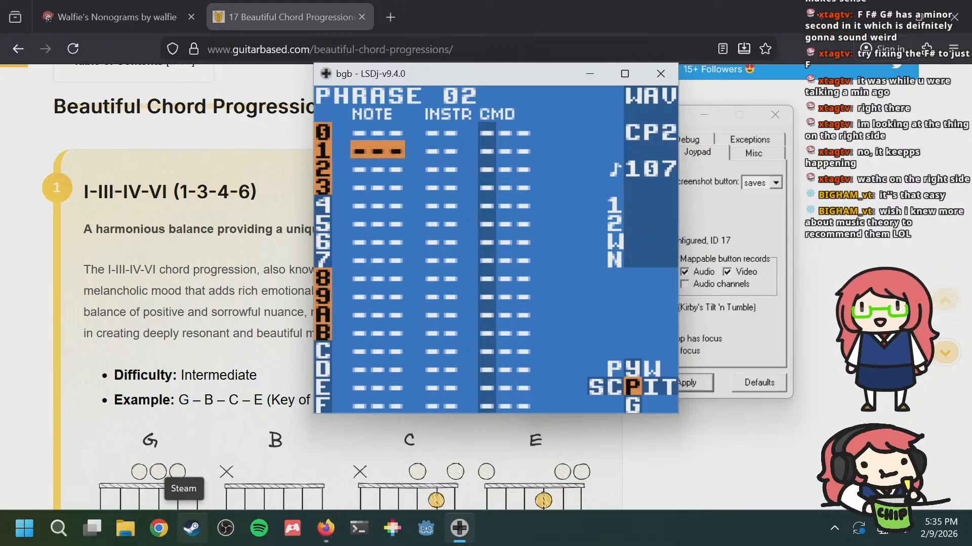
key("Up")
key("Down")
key("Down")
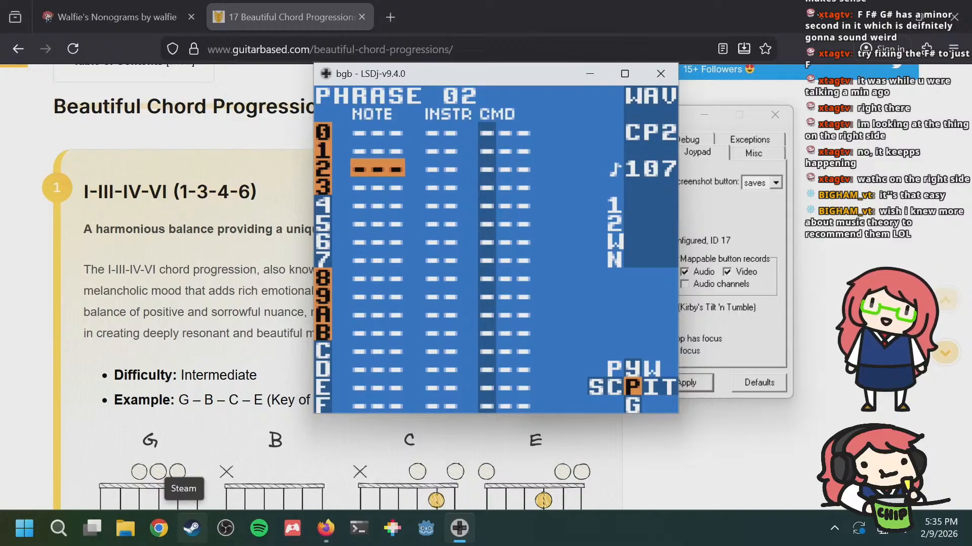
key("a+Up")
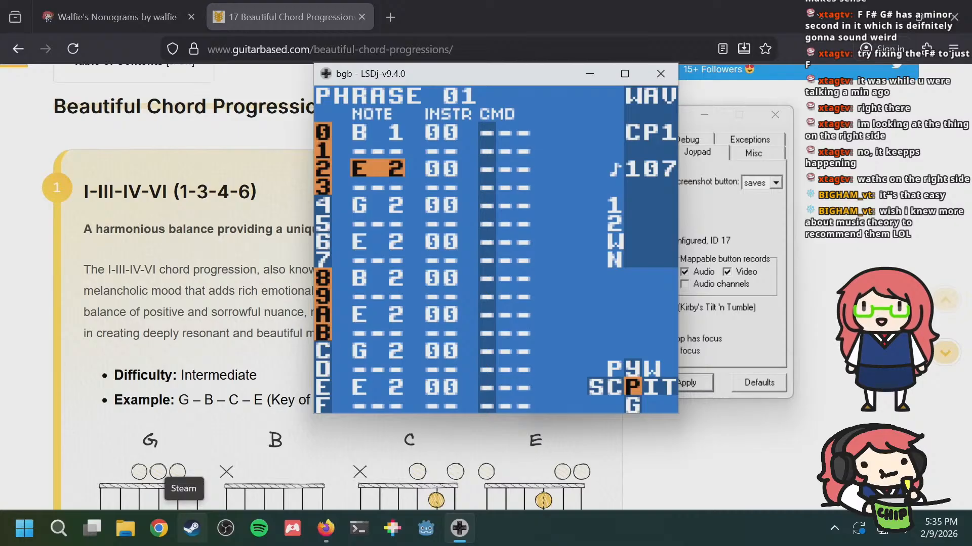
Step: Insert a note in row 2 of phrase 02 and set it to F 2
key("a+Down")
key("s")
key("s+Left")
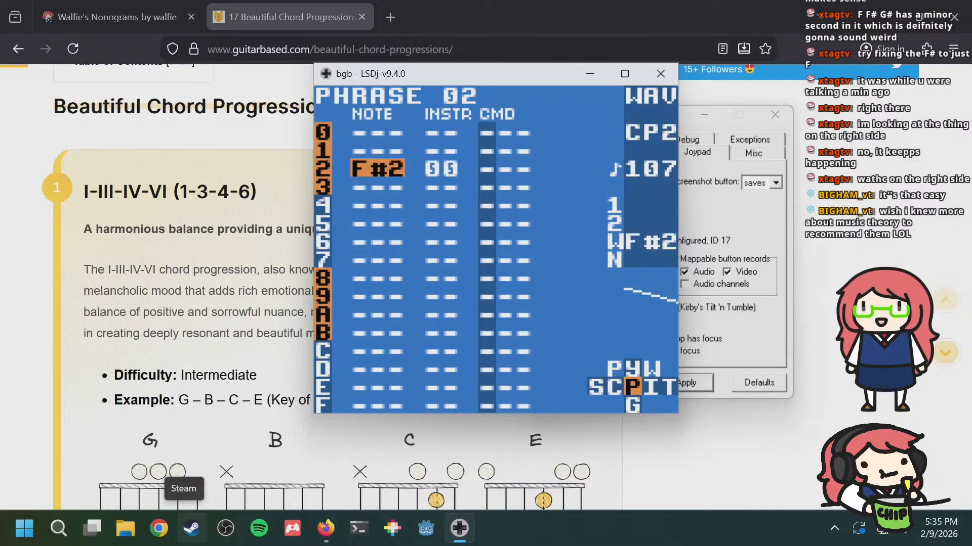
key("s+Left")
key("a+Up")
key("a+Down")
Step: Repeat the F 2 note in rows 6, A and E of phrase 02
key("Down")
key("Down")
key("Down")
key("Down")
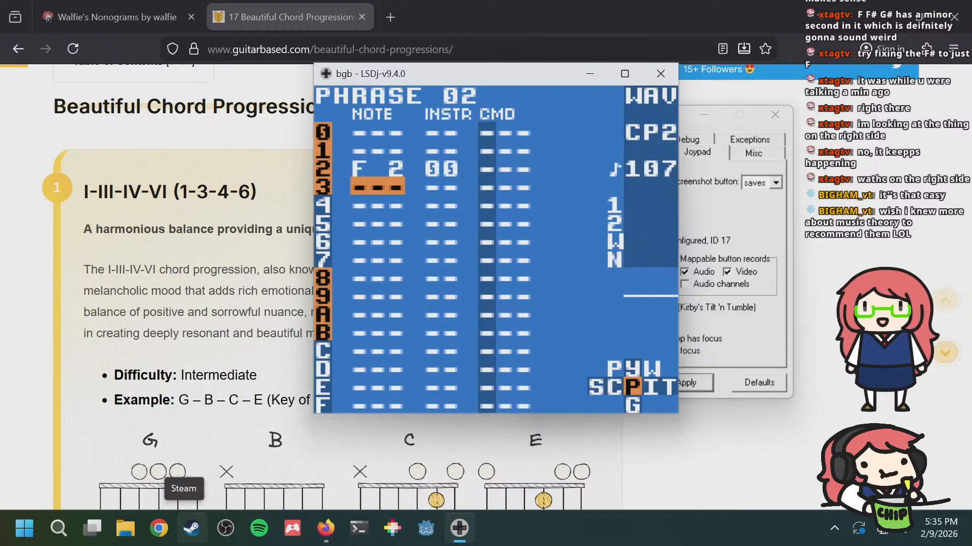
key("s")
key("Down")
key("Down")
key("Down")
key("Down")
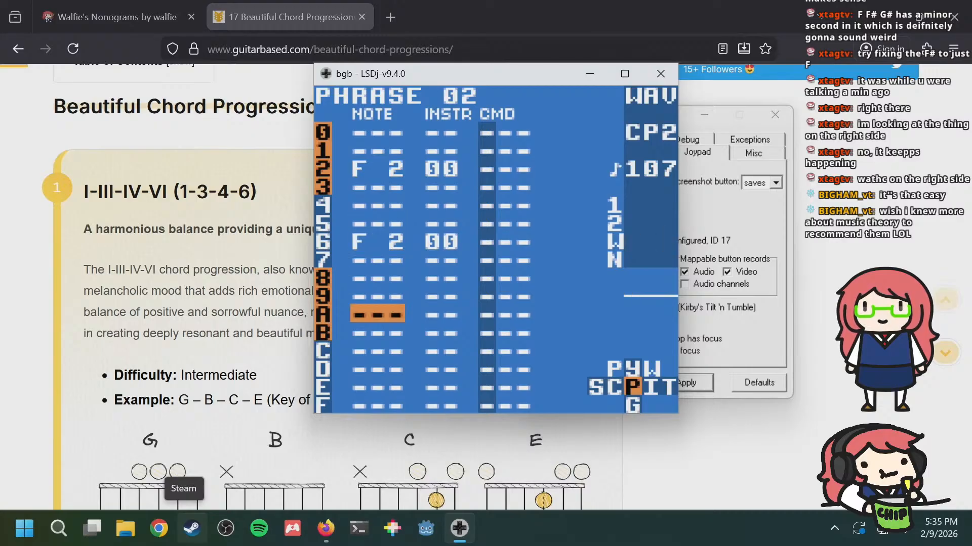
key("s")
key("Down")
key("Down")
key("Down")
key("Down")
key("s")
Step: Insert a note in row 0 of phrase 02 and lower it to A 1
key("Up")
key("Up")
key("Up")
key("Up")
key("Up")
key("Up")
key("Up")
key("Up")
key("Up")
key("Up")
key("Up")
key("Up")
key("Up")
key("Up")
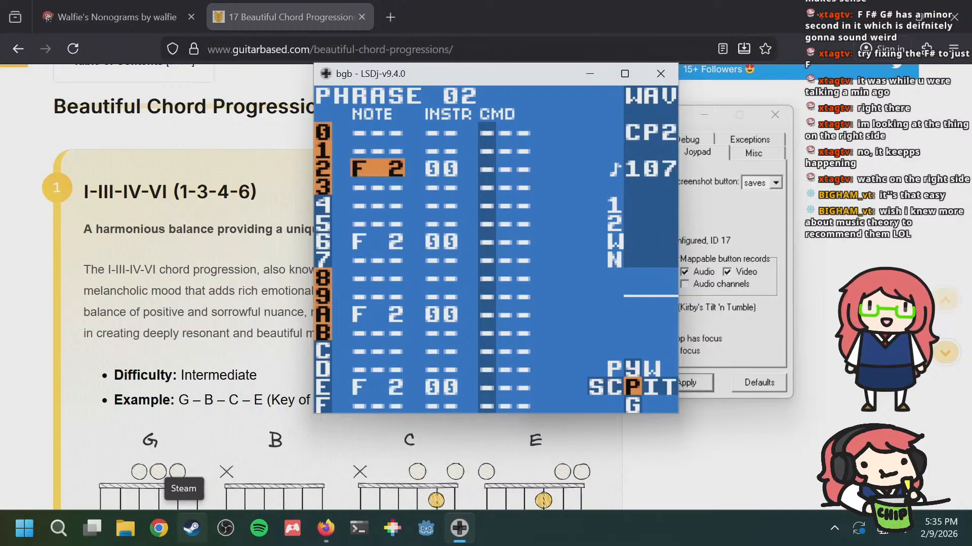
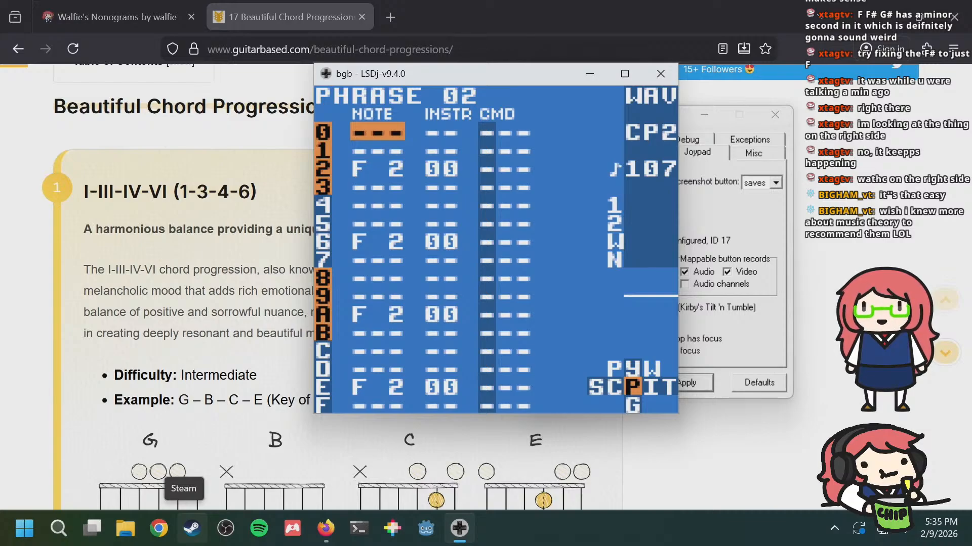
key("s")
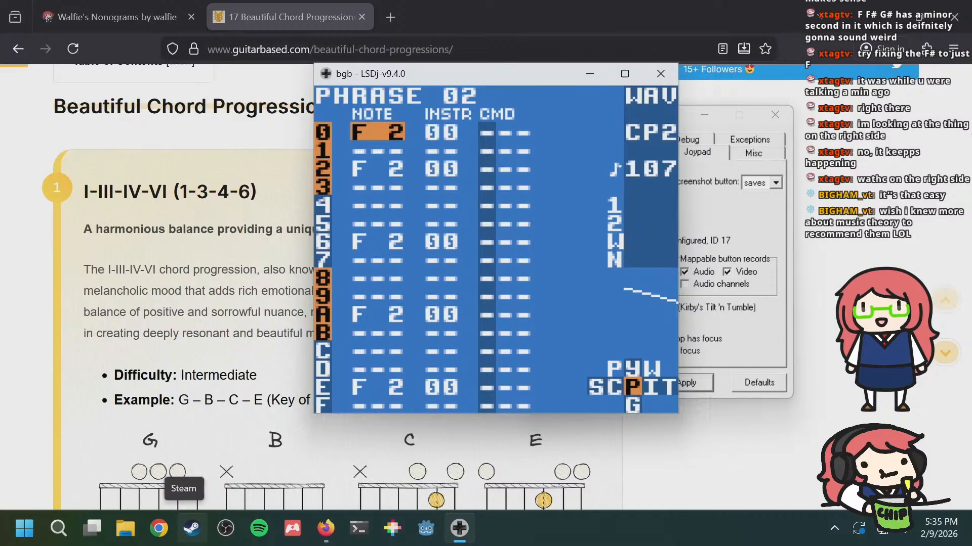
key("s+Left")
key("s+Left")
key("s+Left")
key("s+Left")
key("s+Left")
key("s+Left")
key("s+Left")
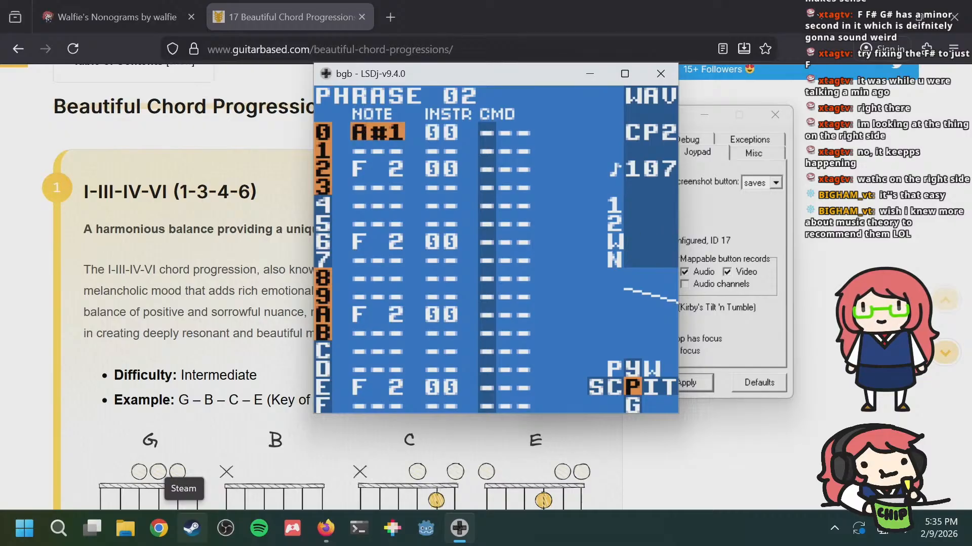
key("s+Right")
key("s+Left")
key("s+Left")
Step: Insert a note in row 4 of phrase 02 and set it to C 2
key("Down")
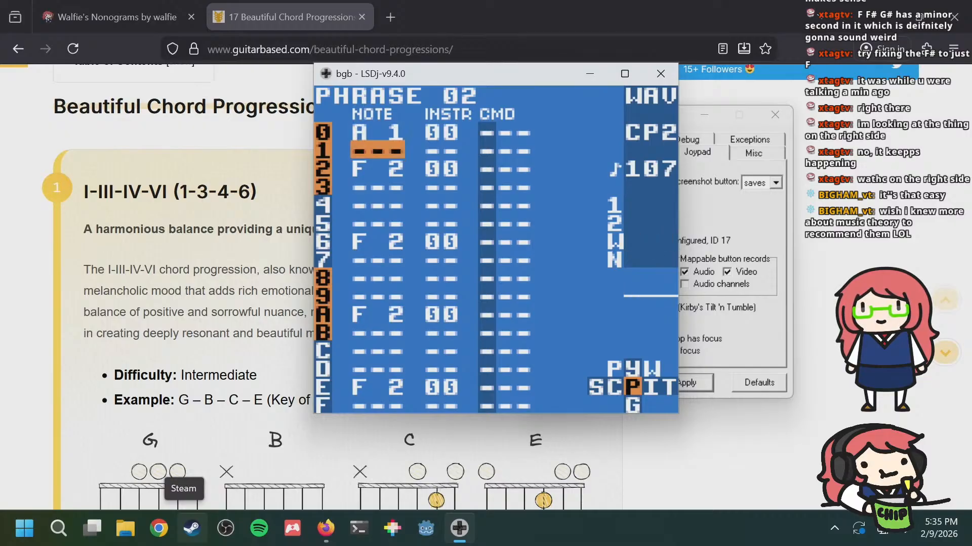
key("Down")
key("Down")
key("Down")
key("s")
key("s+Right")
key("s+Right")
key("s+Right")
key("s+Right")
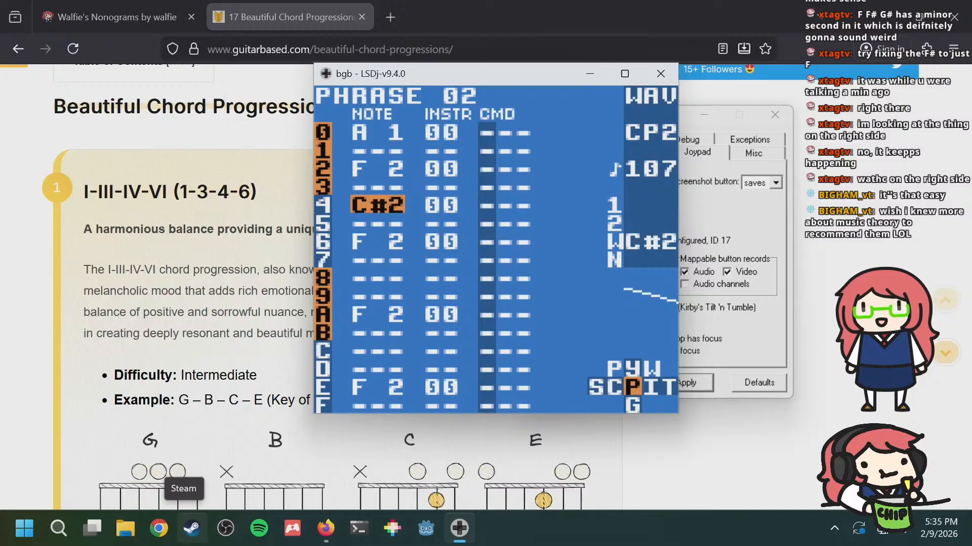
key("s+Left")
Step: Insert a note in row 8 of phrase 02 and set it to A 2
key("Down")
key("Down")
key("Down")
key("Down")
key("s")
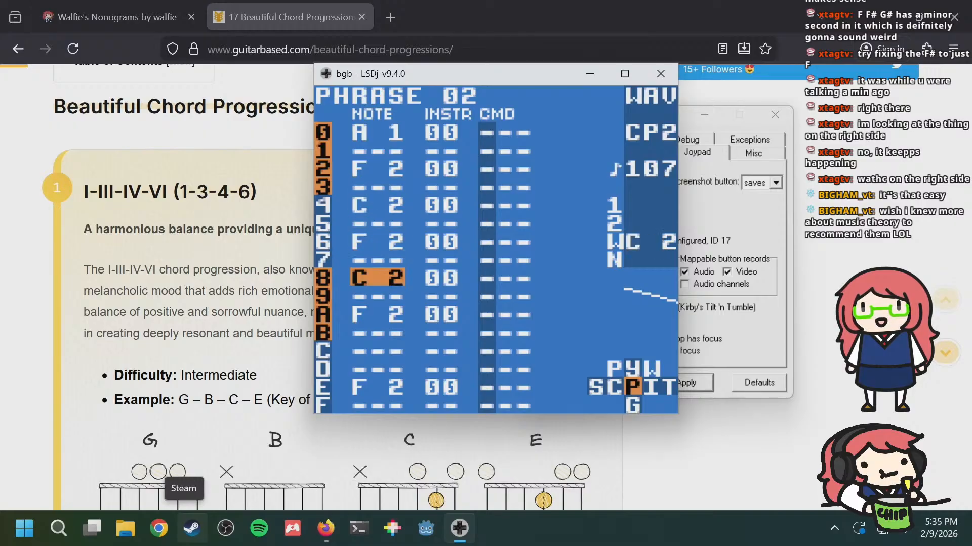
key("s+Left")
key("s+Right")
key("s+Right")
key("s+Left")
key("s+Up")
key("s+Up")
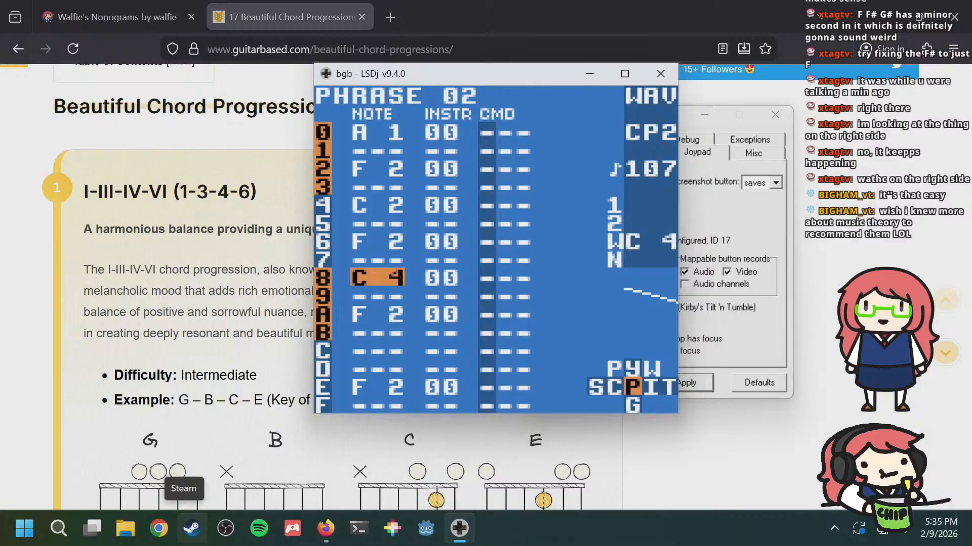
key("s+Down")
key("s+Left")
key("s+Left")
key("s+Left")
Step: Insert a note in row C of phrase 02 and lower it to C 2
key("Down")
key("Down")
key("Down")
key("Down")
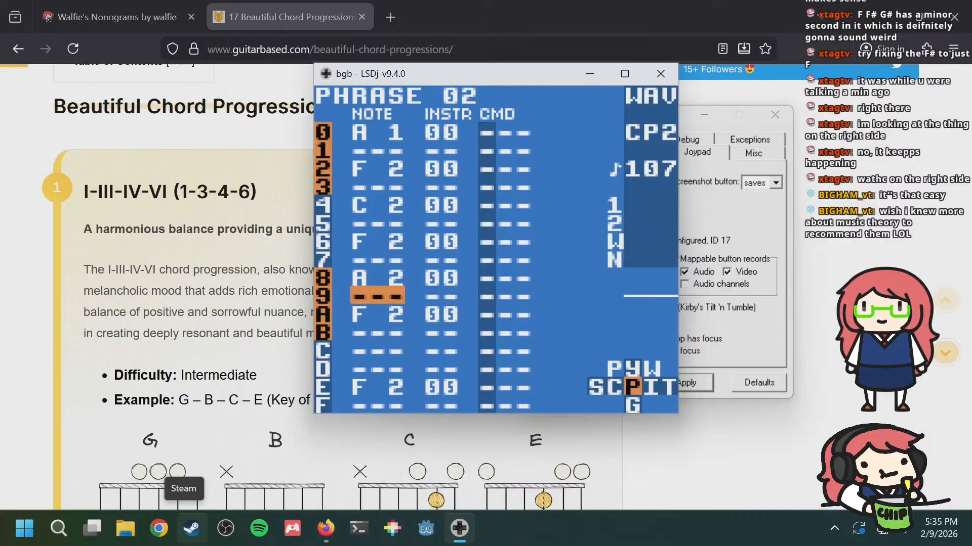
key("s")
key("s+Left")
key("s+Left")
key("s+Left")
key("s+Left")
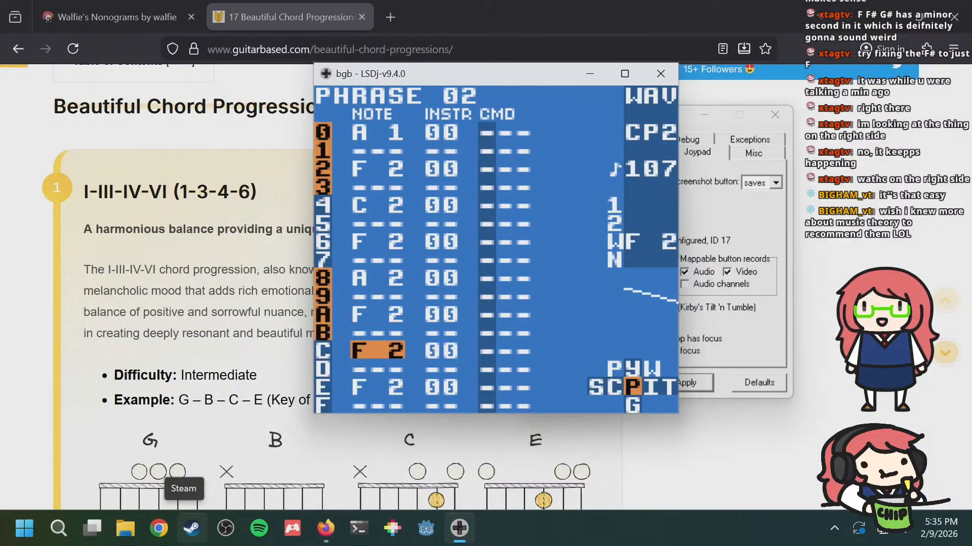
key("s+Left")
key("s+Left")
key("s+Left")
key("s+Left")
Step: Play the part from phrase 00 to hear it, and stop playback once on the empty phrase 03
key("a+Up")
key("a+Up")
key("Return")
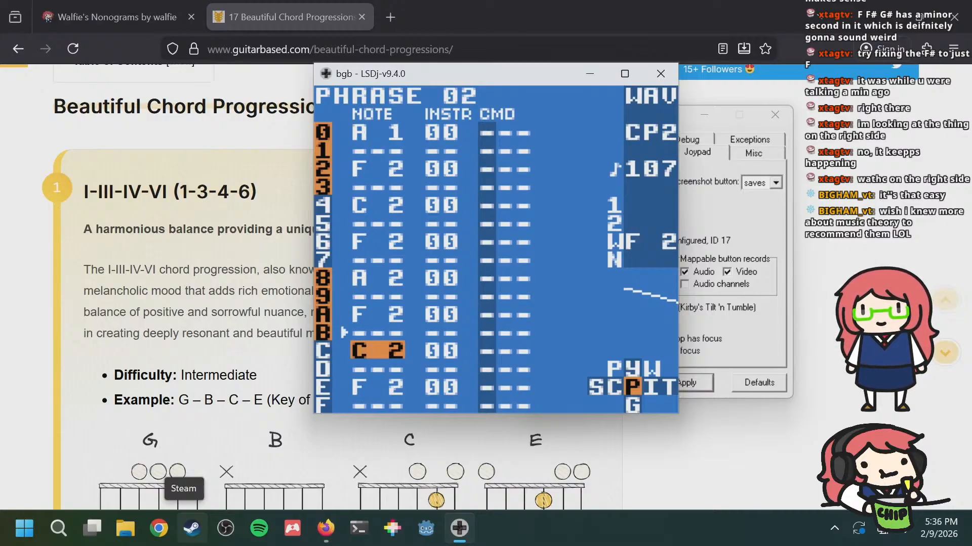
key("a+Down")
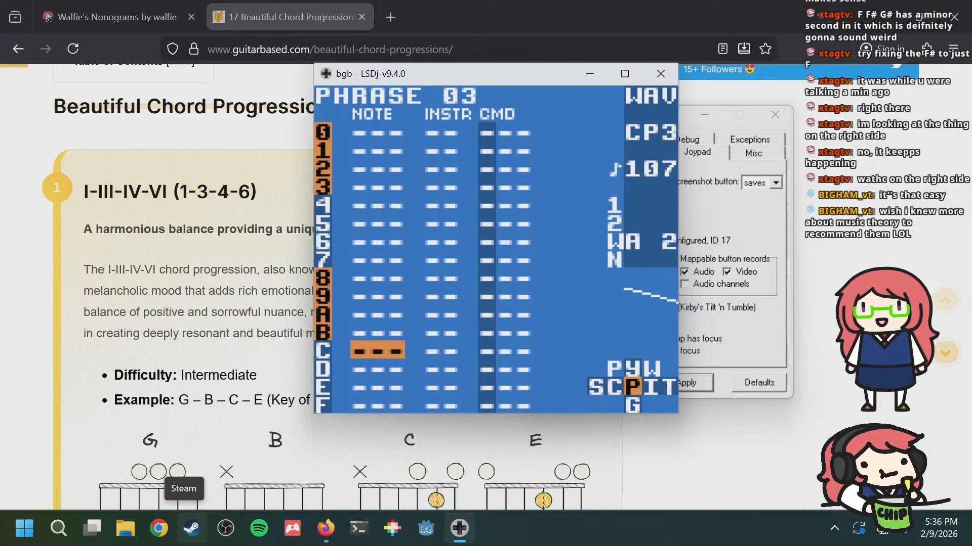
key("Return")
Step: Go to row 2 of the empty phrase 03 and check the notes of phrase 02 for reference
key("Up")
key("Up")
key("Up")
key("Up")
key("Up")
key("Up")
key("Up")
key("Up")
key("Up")
key("Up")
key("Up")
key("Up")
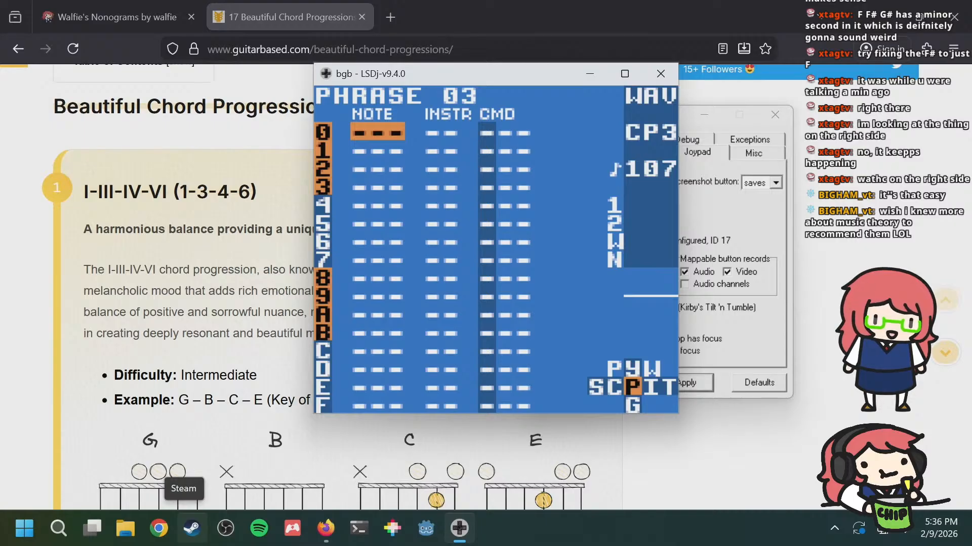
key("Down")
key("Down")
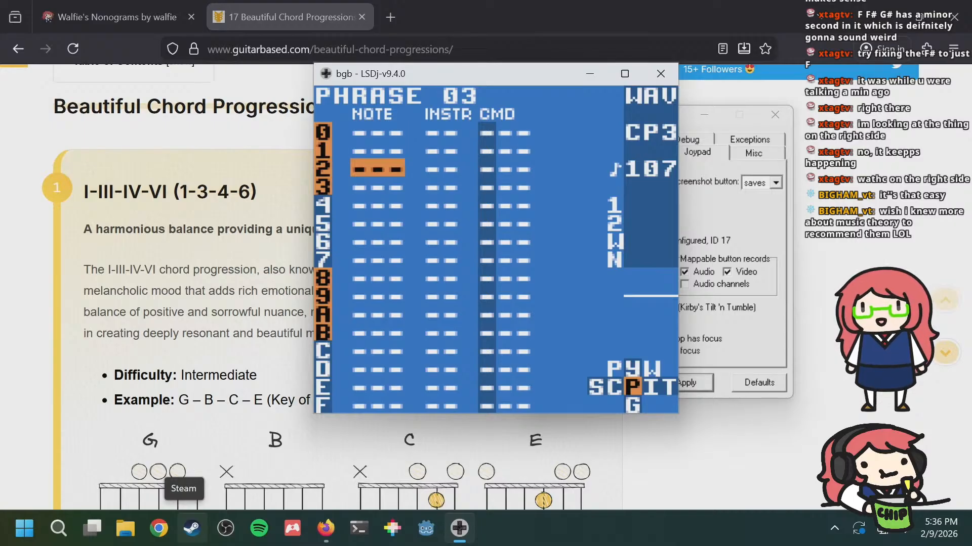
key("a+Up")
key("Up")
key("Down")
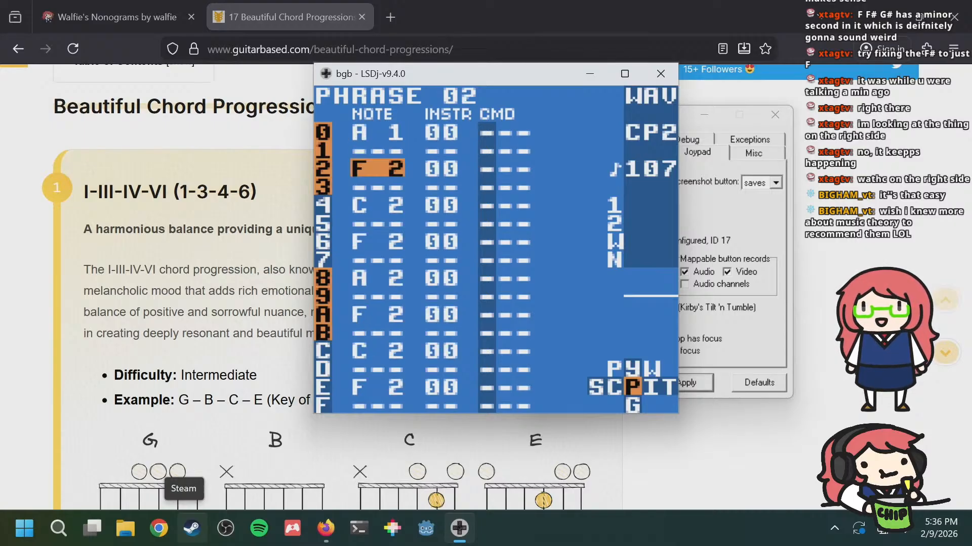
key("Down")
key("Up")
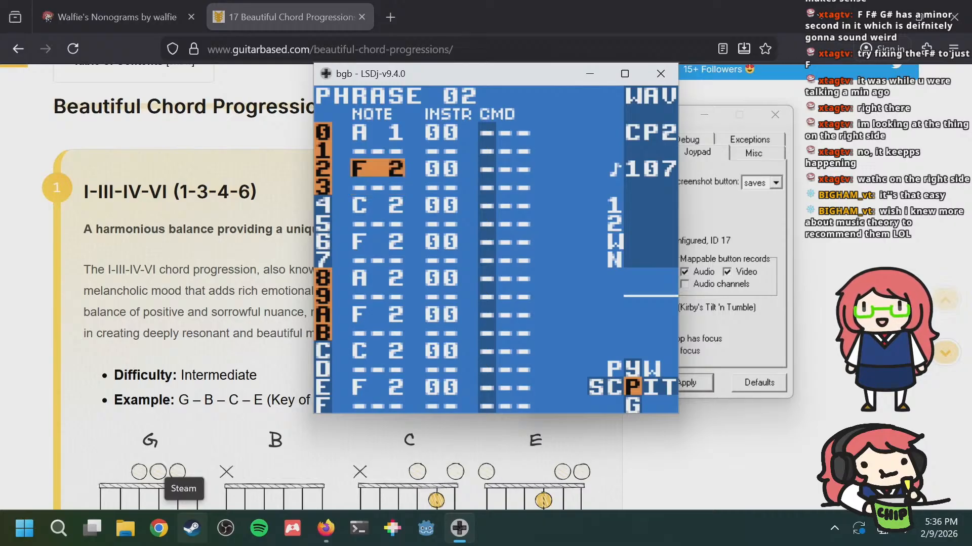
key("a+Down")
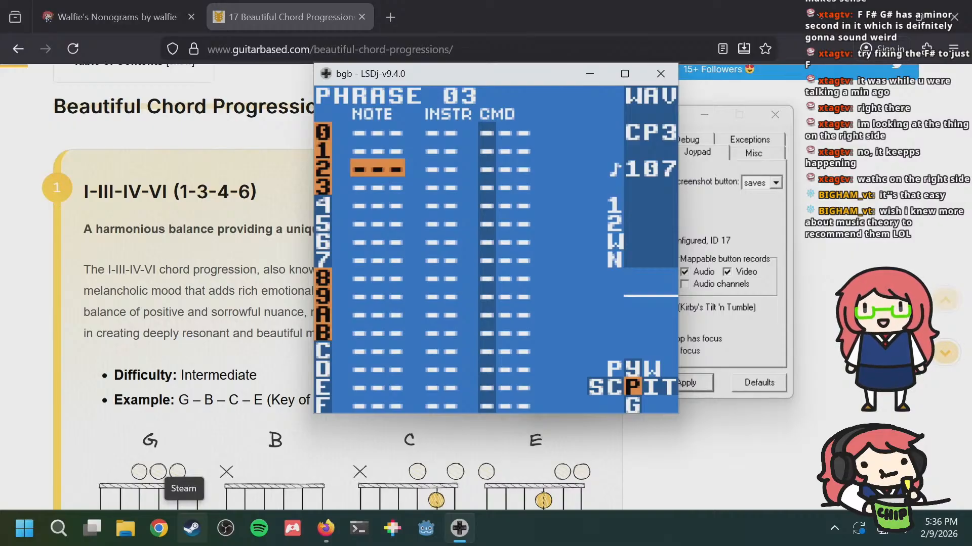
key("a+Up")
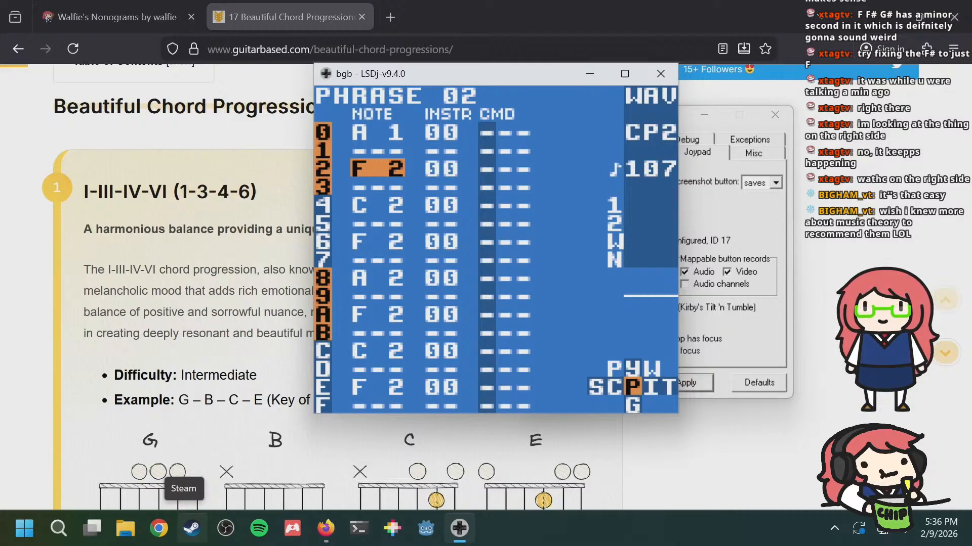
key("a+Down")
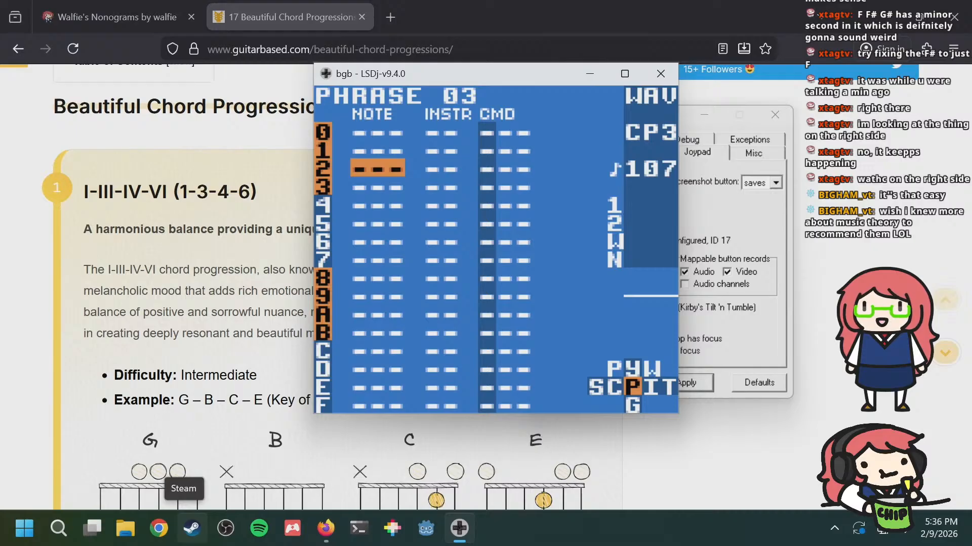
Step: Insert a note in row 2 of phrase 03 and set it to A 2
key("a")
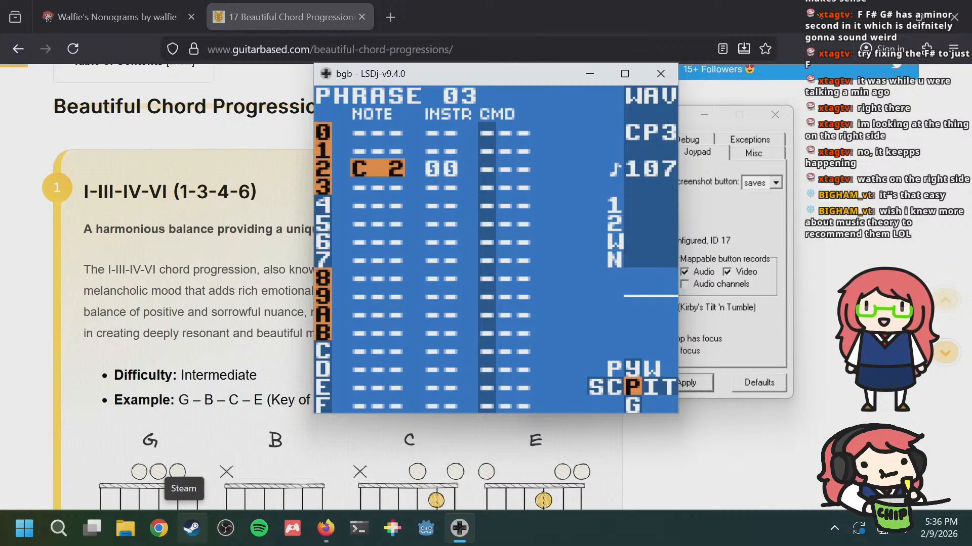
key("a+Left")
key("a+Left")
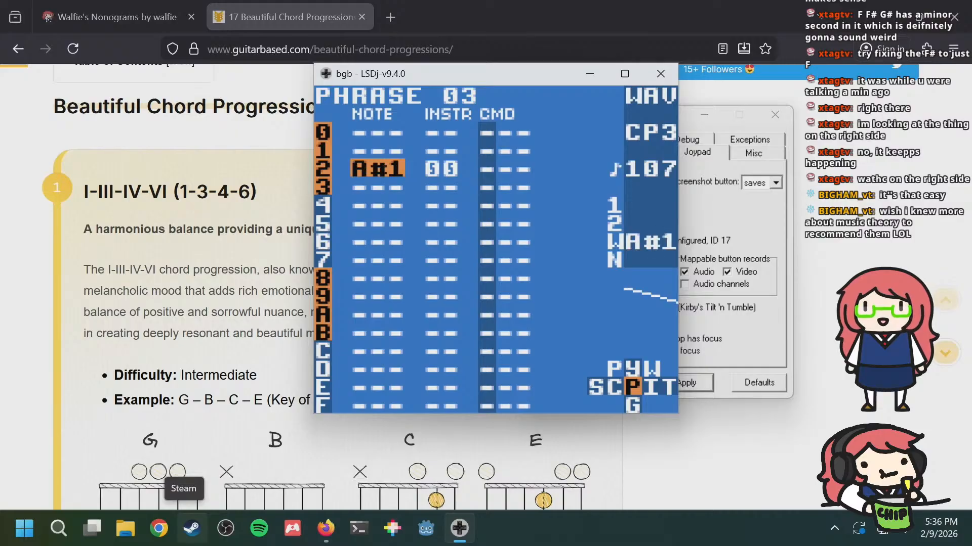
key("a+Left")
key("a+Up")
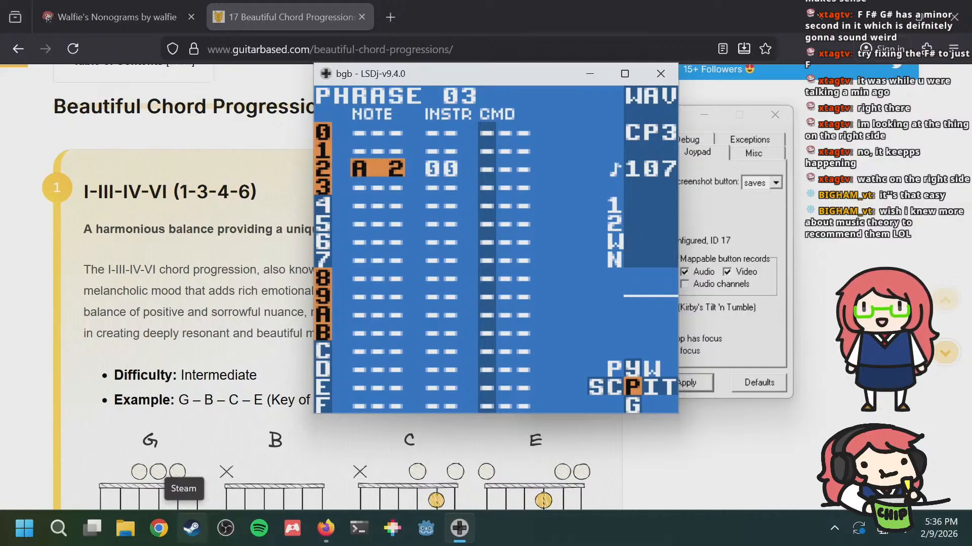
Step: Repeat the A 2 note in rows 6, A and E of phrase 03
key("Down")
key("Down")
key("Down")
key("Down")
key("a")
key("Down")
key("Down")
key("Down")
key("Down")
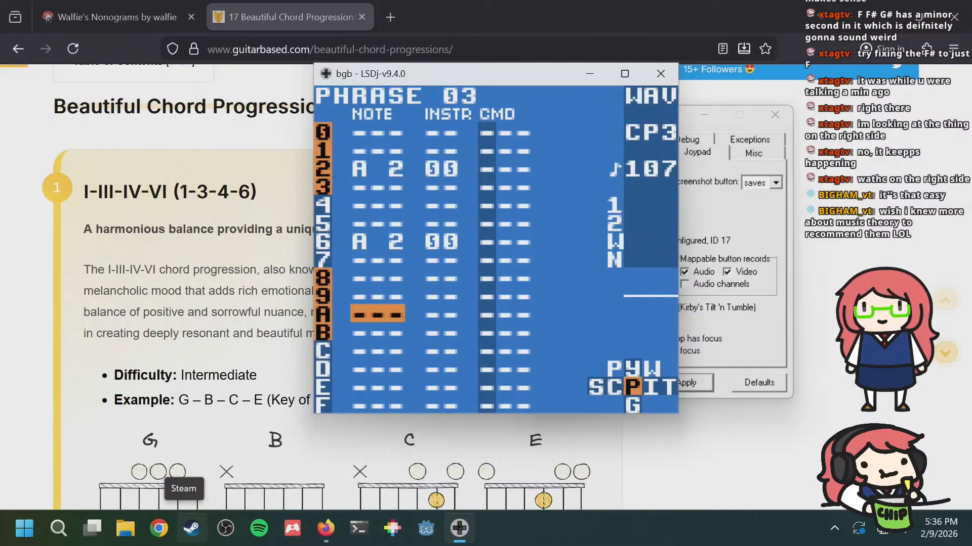
key("a")
key("Down")
key("Down")
key("Down")
key("Down")
key("s")
Step: Check phrase 02 for reference, and insert a note in row 0 of phrase 03 lowered to C 2
key("a+Up")
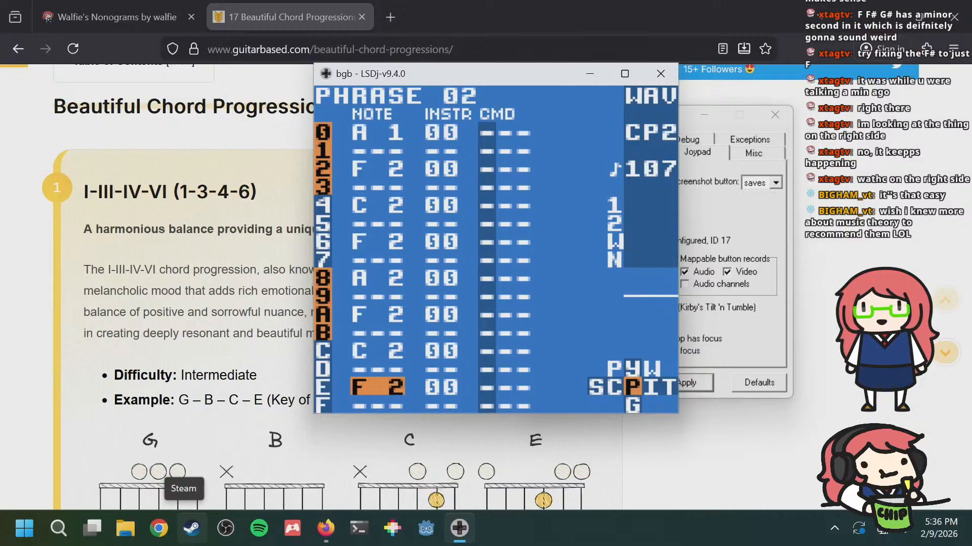
key("a+Down")
key("Up")
key("Up")
key("Up")
key("Up")
key("Up")
key("Up")
key("Up")
key("Up")
key("Up")
key("Up")
key("Up")
key("Up")
key("Up")
key("Up")
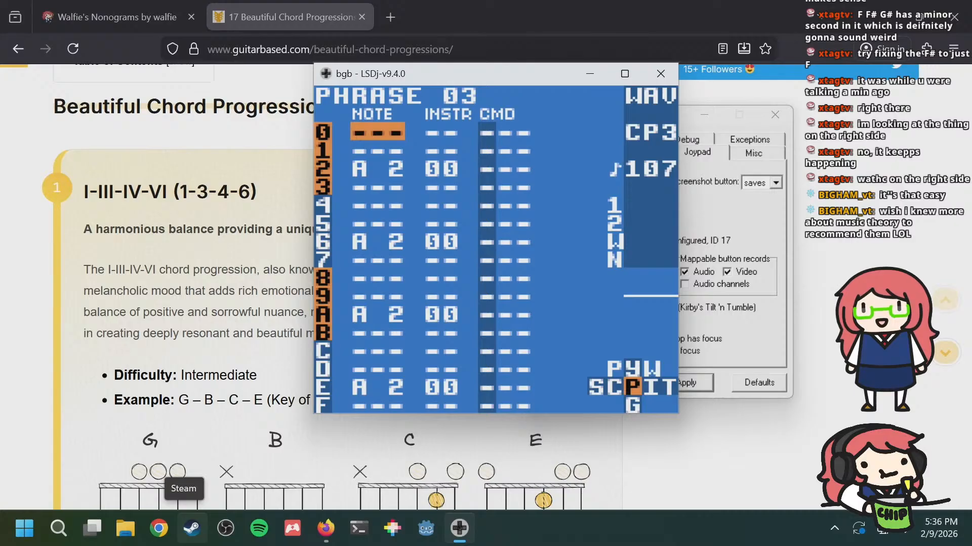
key("a")
key("a+Left")
key("a+Left")
key("a+Left")
key("a+Left")
key("a+Left")
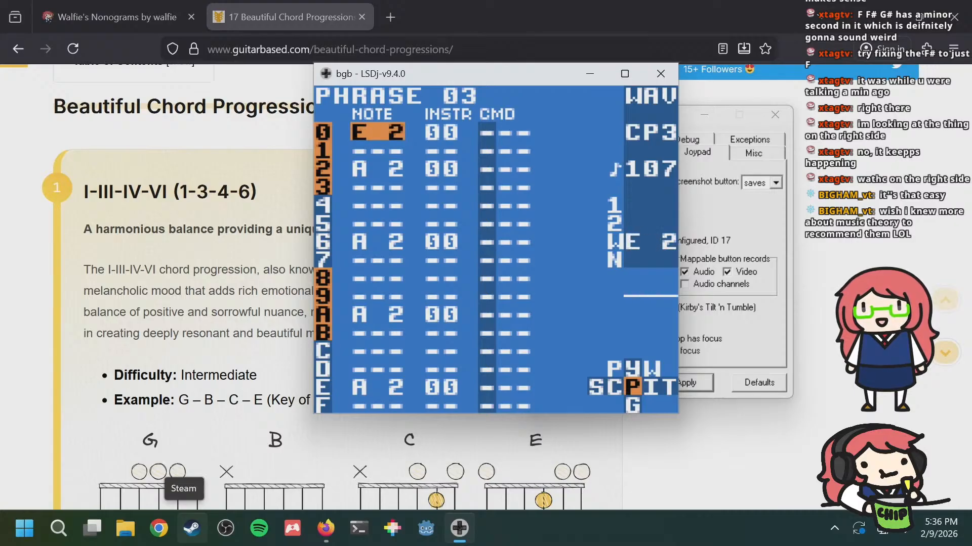
key("a+Left")
key("a+Left")
key("a+Left")
key("a+Left")
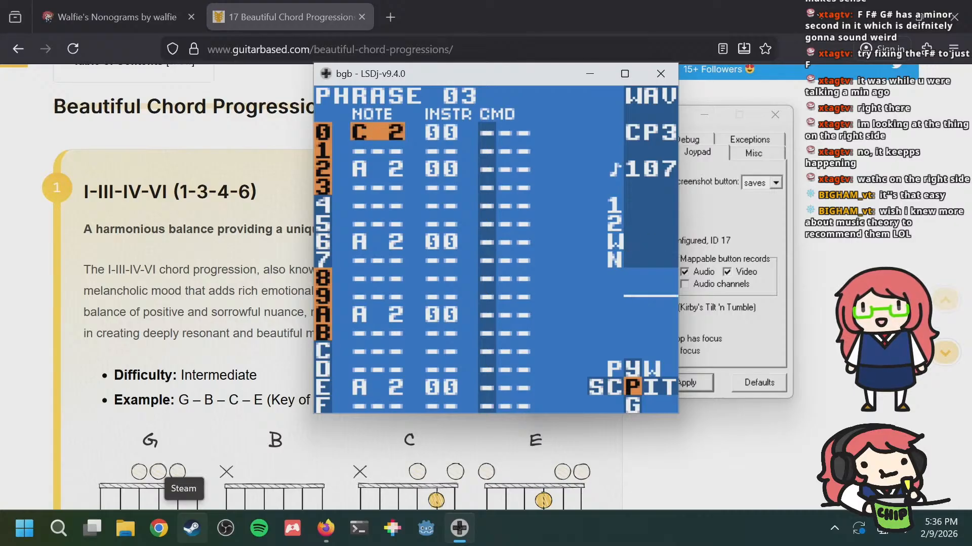
Step: Insert a note in row 4 of phrase 03 and set it to E 2
key("Down")
key("Down")
key("Down")
key("Down")
key("a")
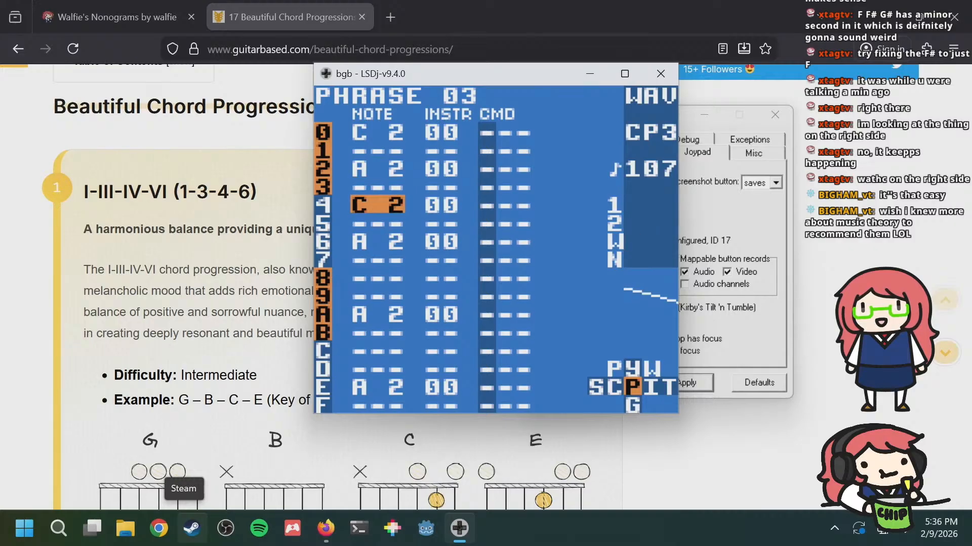
key("a+Up")
key("a+Up")
key("a+Up")
key("a+Up")
key("a+Up")
key("a+Down")
key("a+Down")
key("a+Down")
key("a+Down")
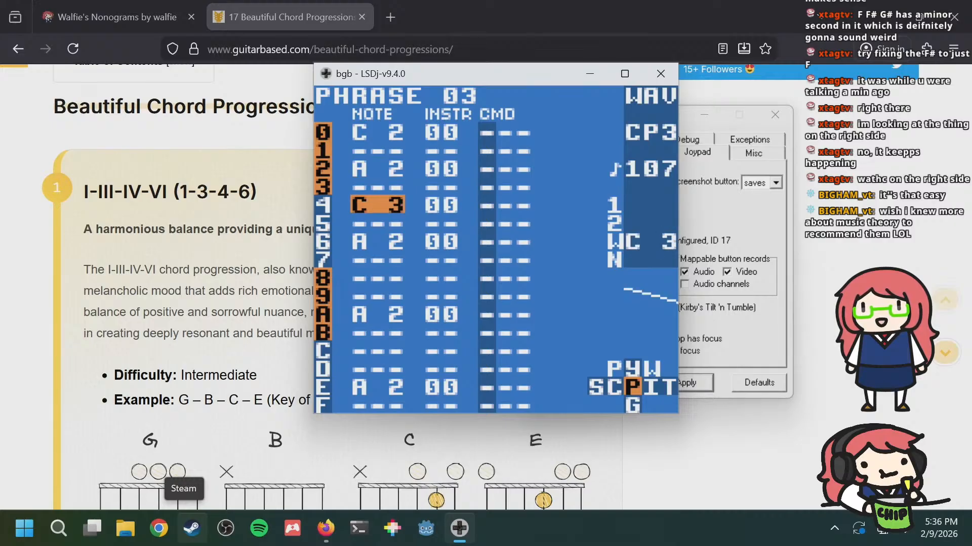
key("a+Down")
key("a+Right")
key("a+Right")
key("a+Right")
key("a+Right")
Step: Repeat the E 2 note in row C of phrase 03
key("Down")
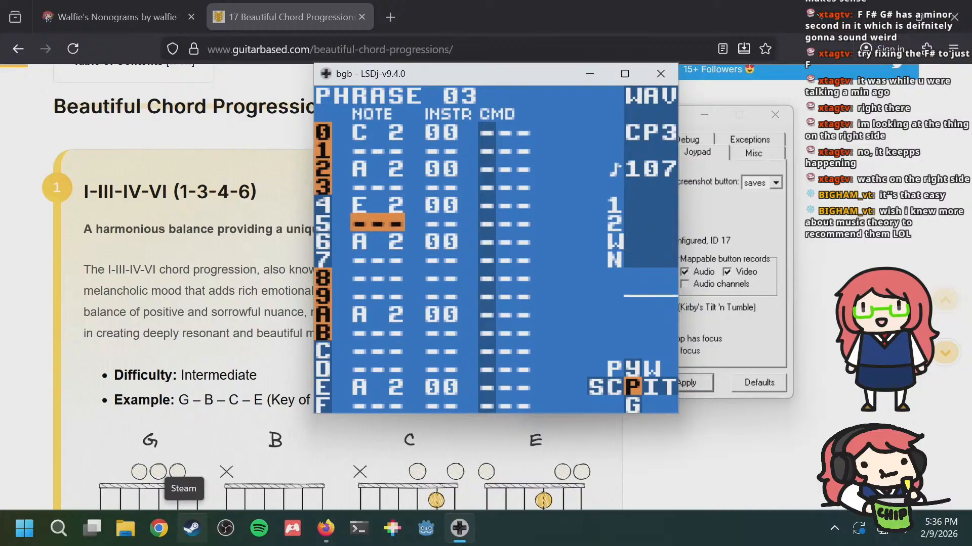
key("Down")
key("Down")
key("Down")
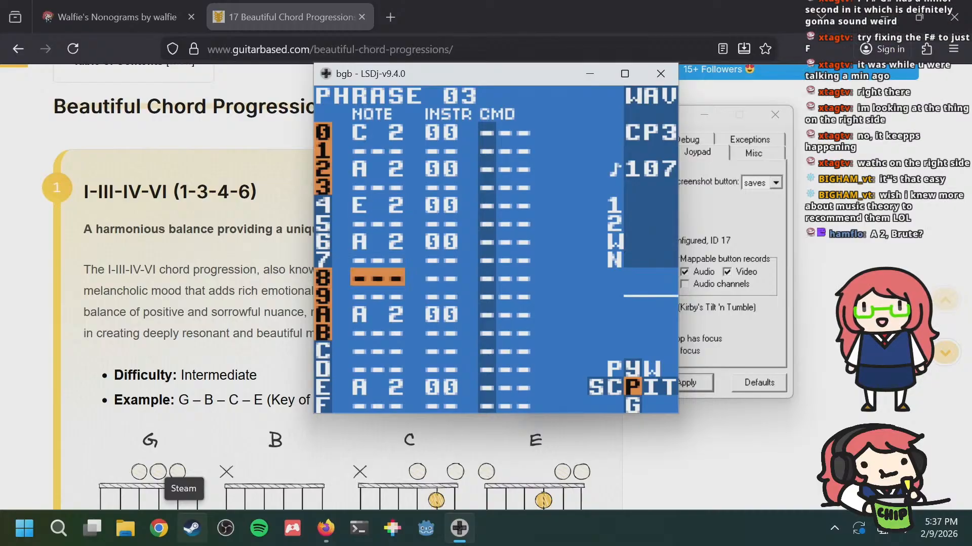
key("Down")
key("Down")
key("Down")
key("Down")
key("a")
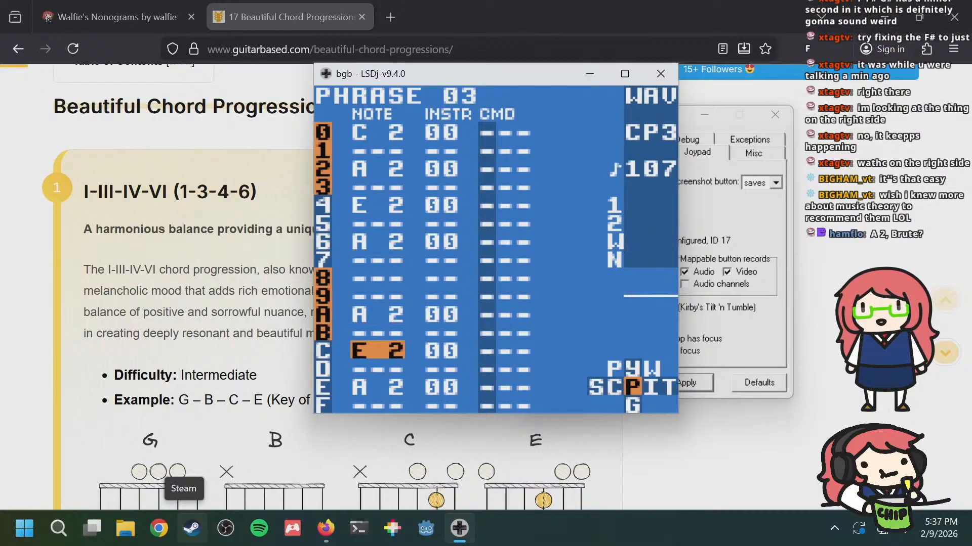
Step: Insert a note in row 8 of phrase 03 and set it to C 3
key("Up")
key("Up")
key("Up")
key("Up")
key("a")
key("a+Left")
key("a+Left")
key("a+Left")
key("a+Left")
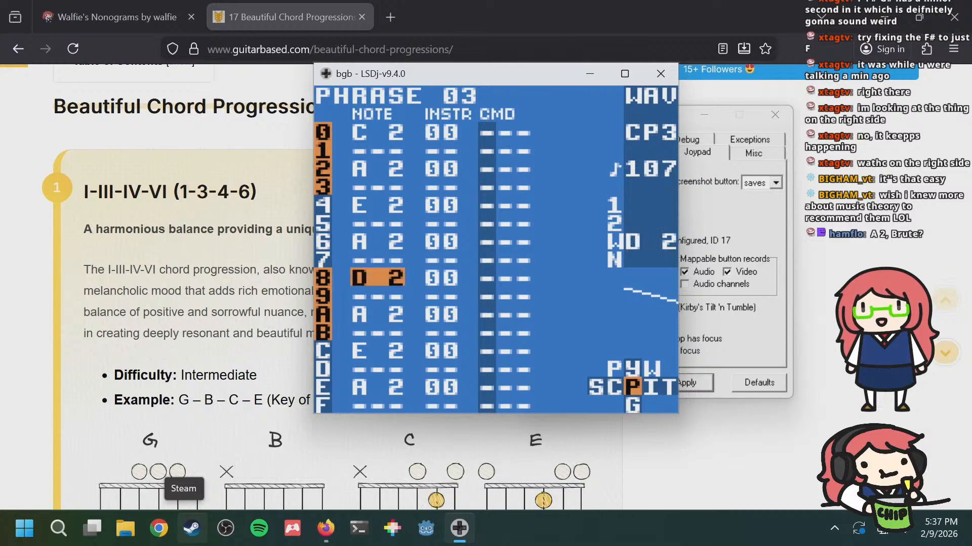
key("a+Up")
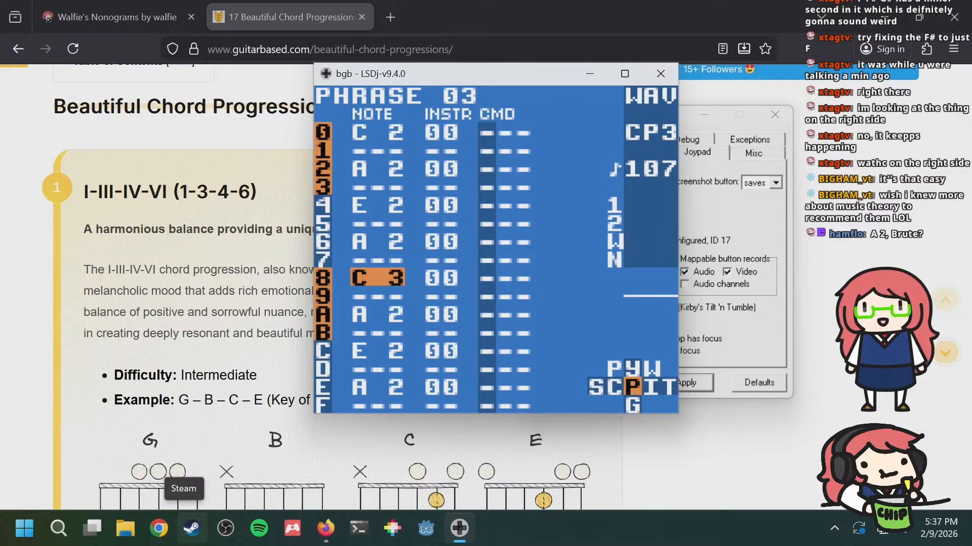
Step: Go back to phrase 00 of the WAV chain and start playback to hear the part
key("b+Up")
key("b+Down")
key("b+Up")
key("b+Up")
key("b+Up")
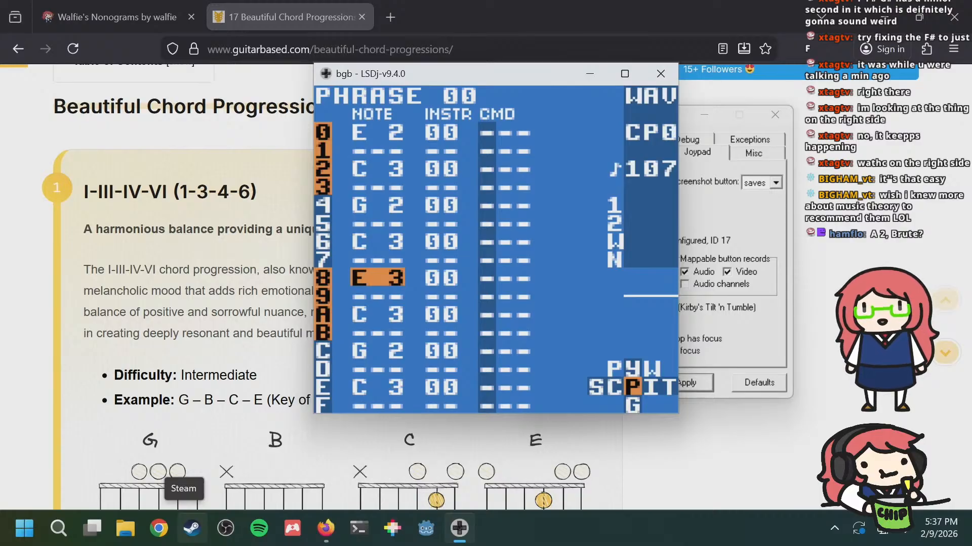
key("Return")
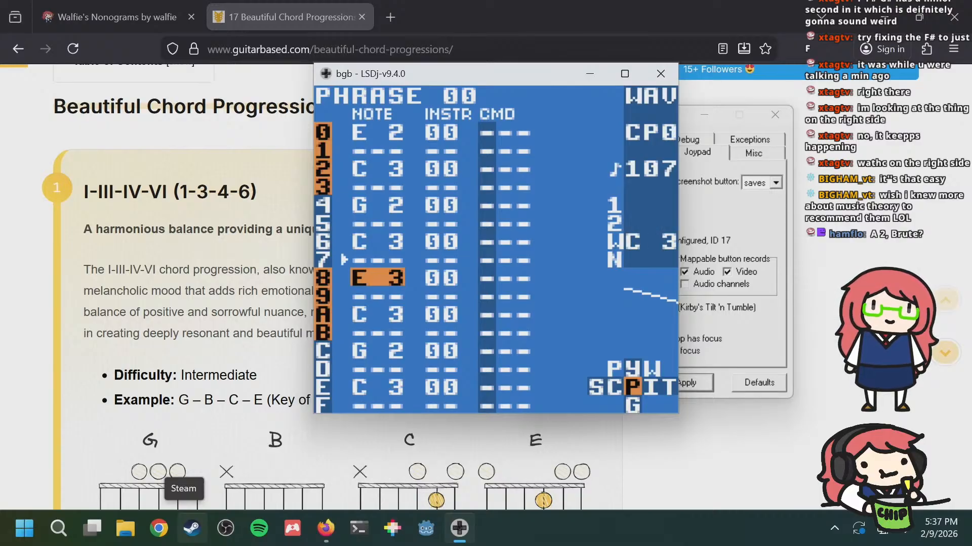
key("b+Down")
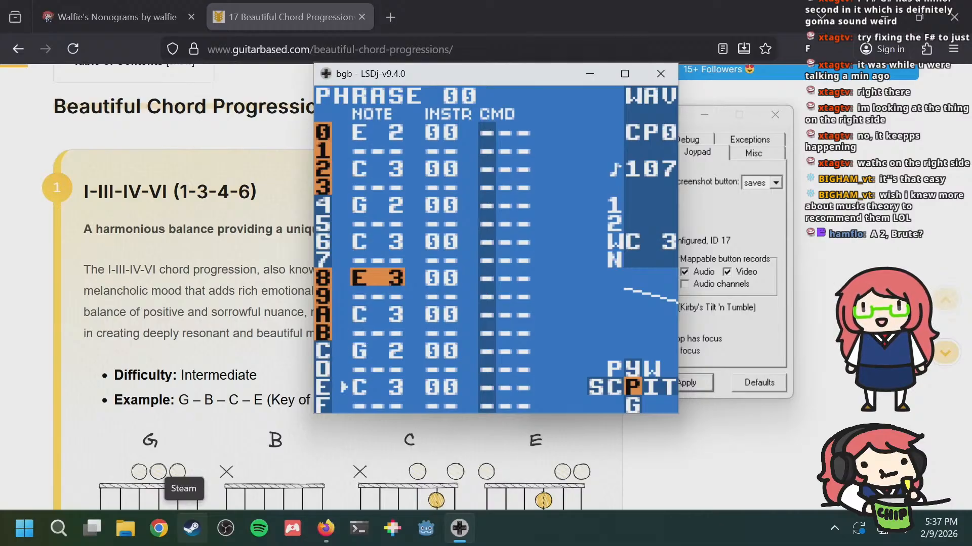
Step: Create new chain 01 in row 00 of the song's PU1 channel and put phrase 04 in its row 0
key("shift+Left")
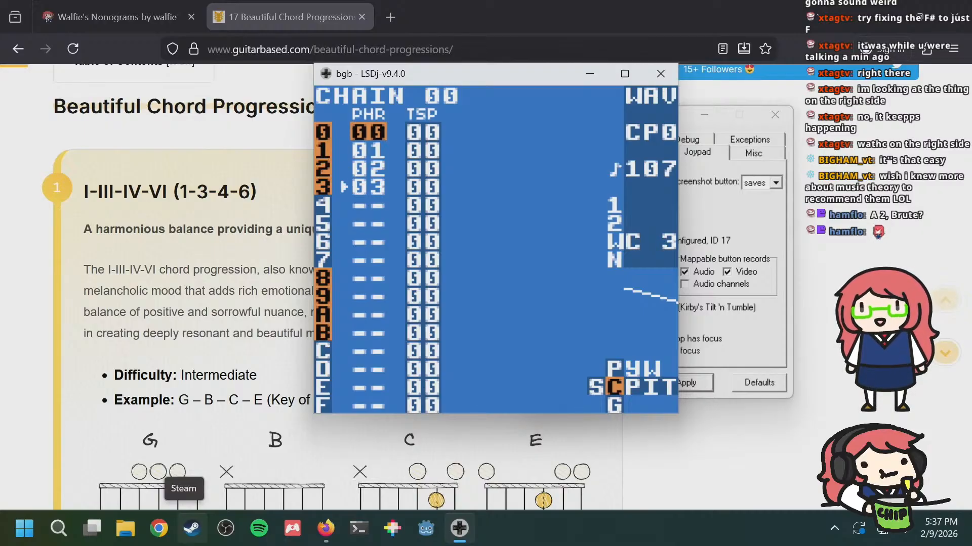
key("shift+Left")
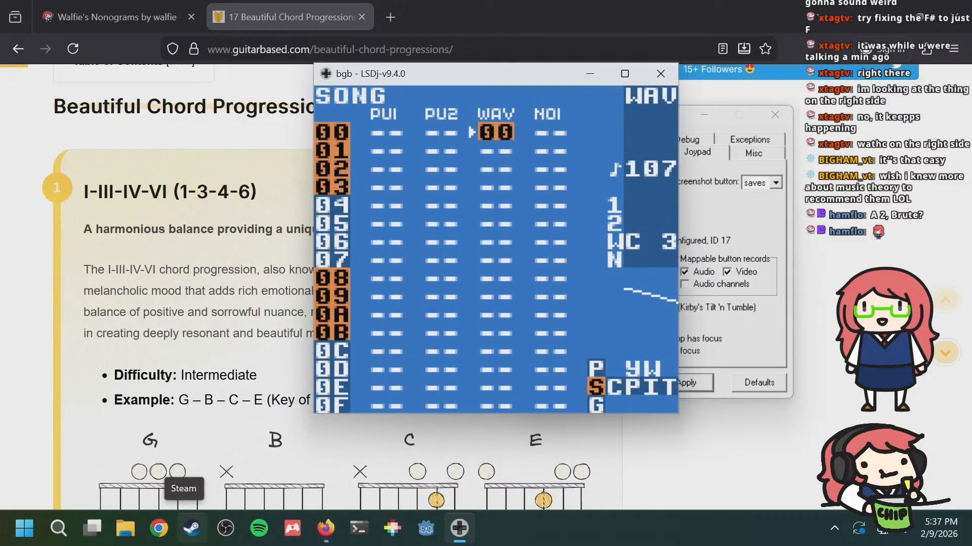
key("Left")
key("Left")
key("s")
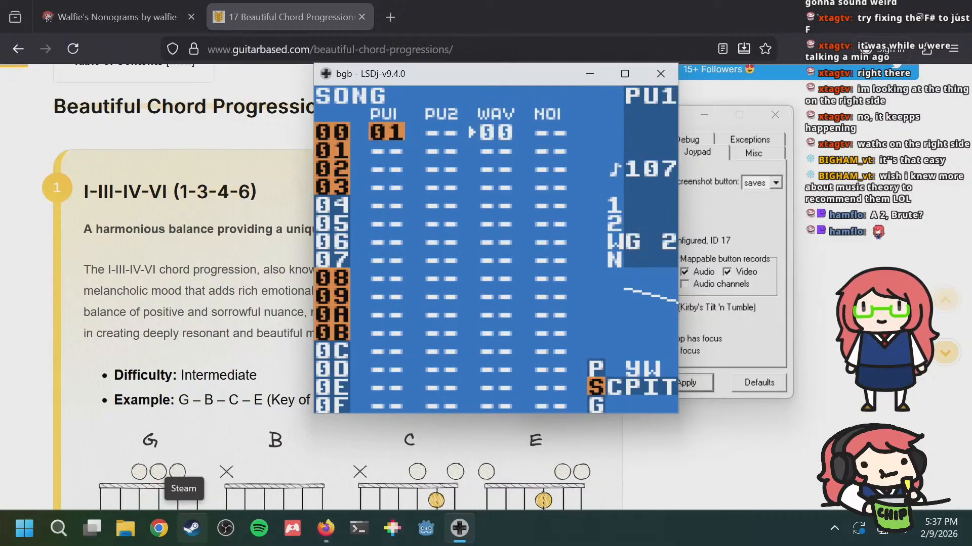
key("shift+Right")
key("s")
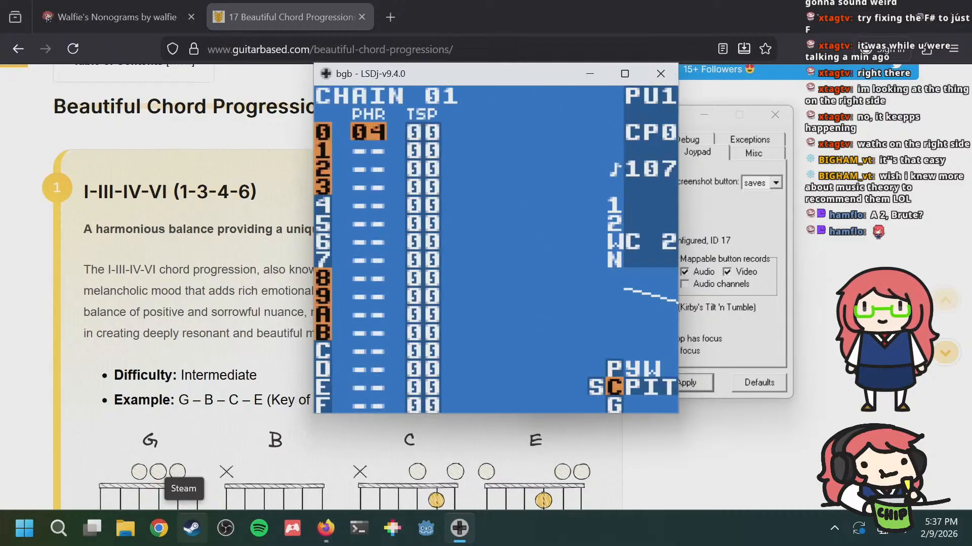
Step: Add the new phrases 05, 06 and 07 to rows 1 to 3 of chain 01
key("Down")
key("s")
key("s")
key("Down")
key("s")
key("s")
key("Down")
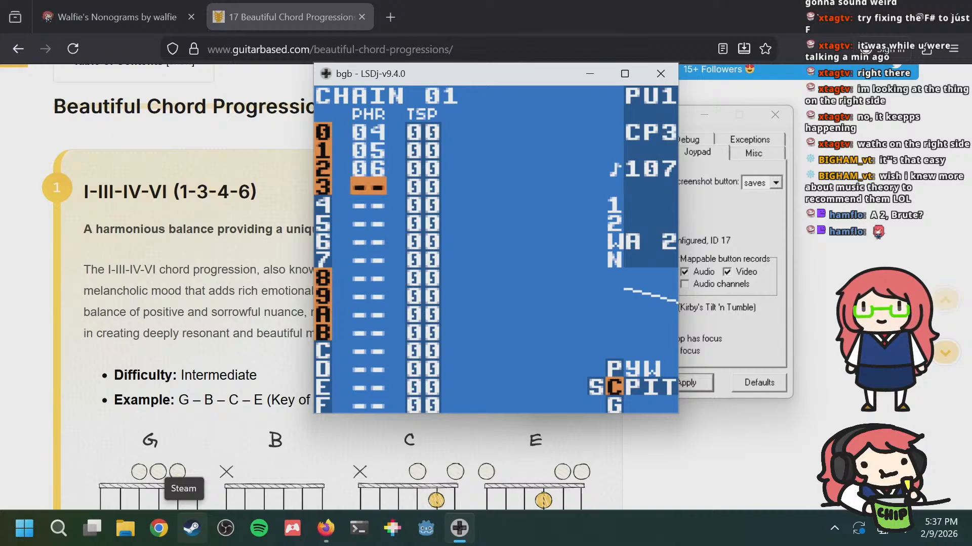
key("s")
key("s")
Step: Open phrase 04 from row 0 of chain 01, and switch over to WAV phrase 00 for reference
key("Up")
key("Up")
key("Up")
key("shift+Right")
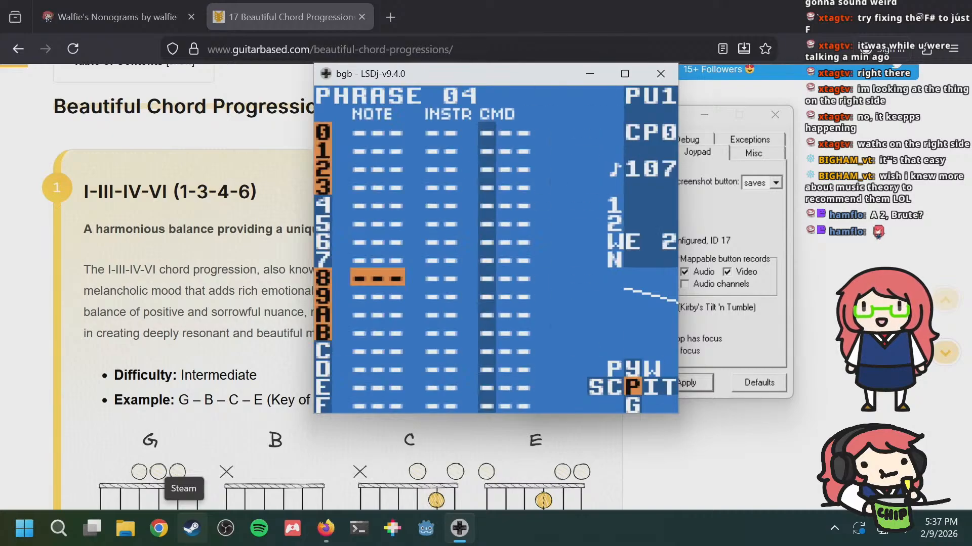
key("shift+Right")
key("shift+Left")
key("a+Right")
key("a+Right")
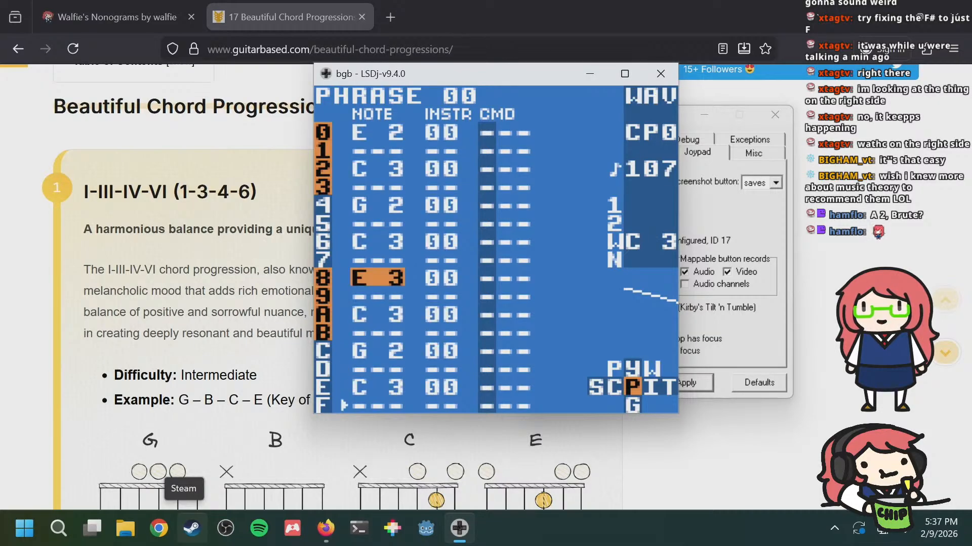
Step: Go to row 0 and compare the notes of WAV phrases 00 through 03 while the part plays
key("Up")
key("Up")
key("Up")
key("Up")
key("Up")
key("Up")
key("Up")
key("Up")
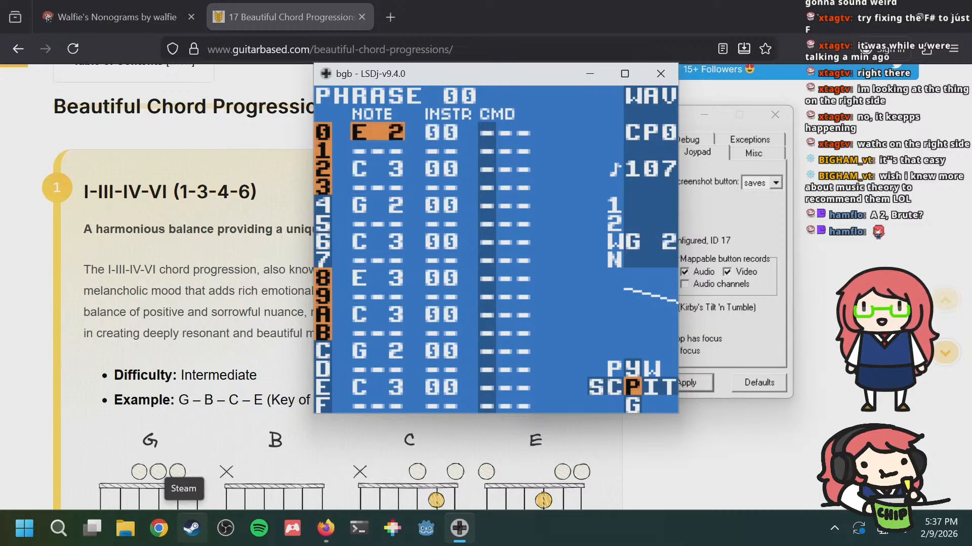
key("a+Up")
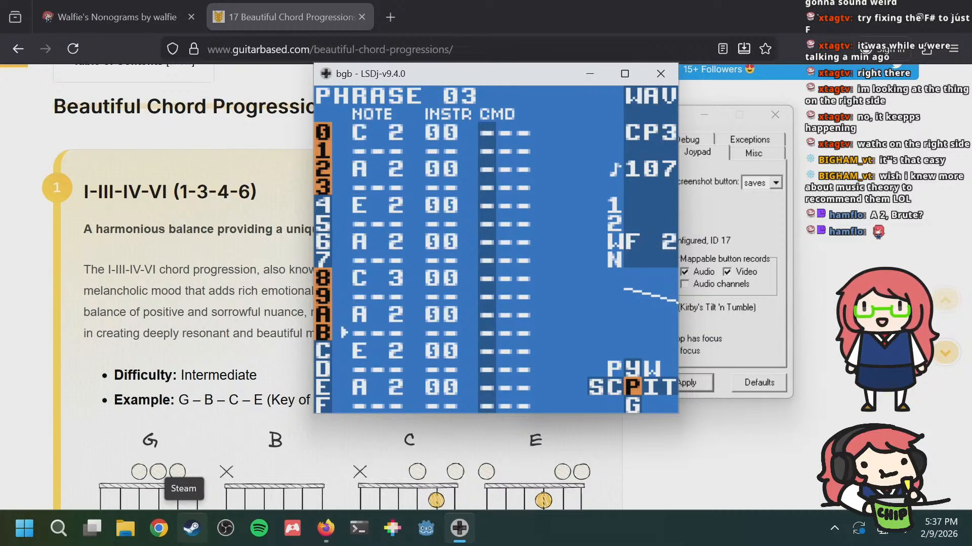
key("a+Up")
key("a+Up")
key("a+Up")
key("a+Down")
key("a+Down")
key("a+Down")
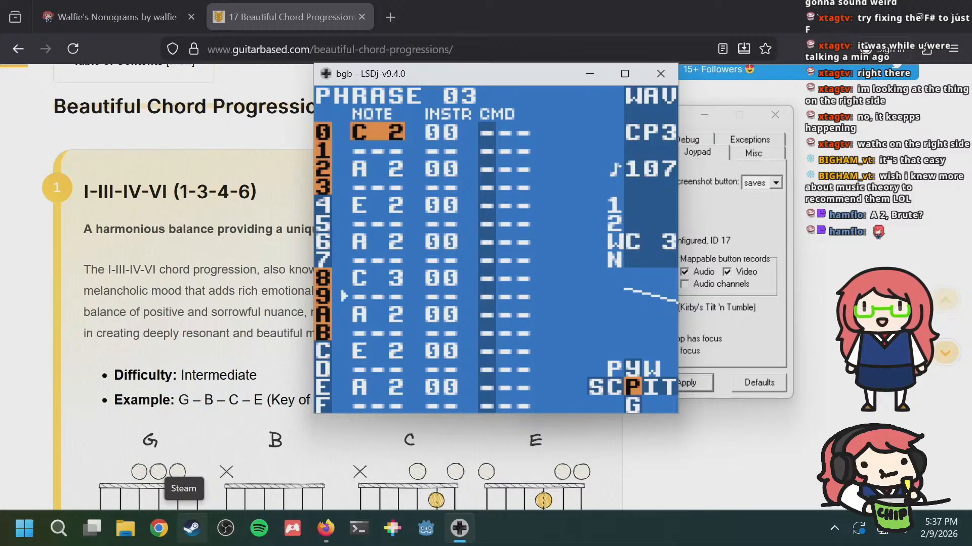
key("a+Up")
key("a+Up")
key("a+Up")
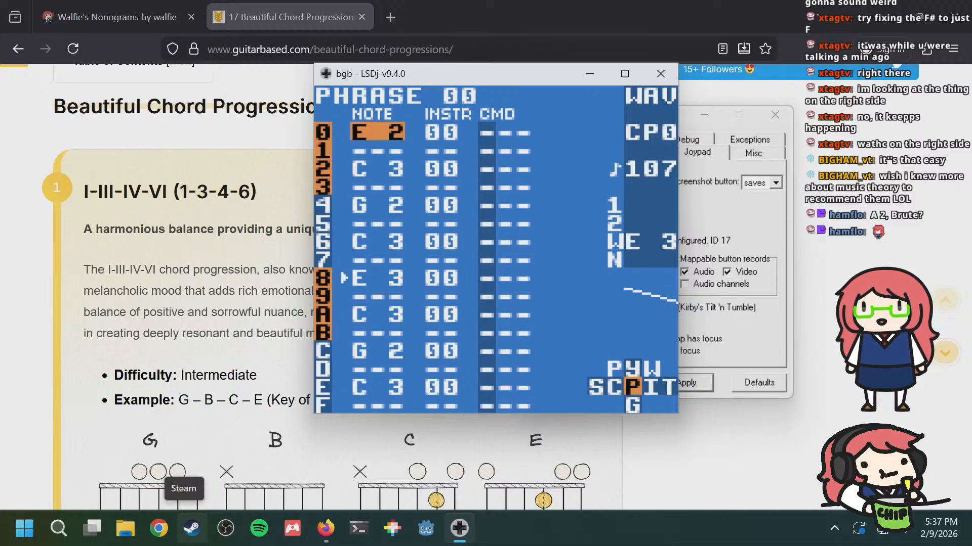
Step: Compare WAV chain 00 with PU1 chain 01, and open the empty phrase 04 on PU1
key("shift+Left")
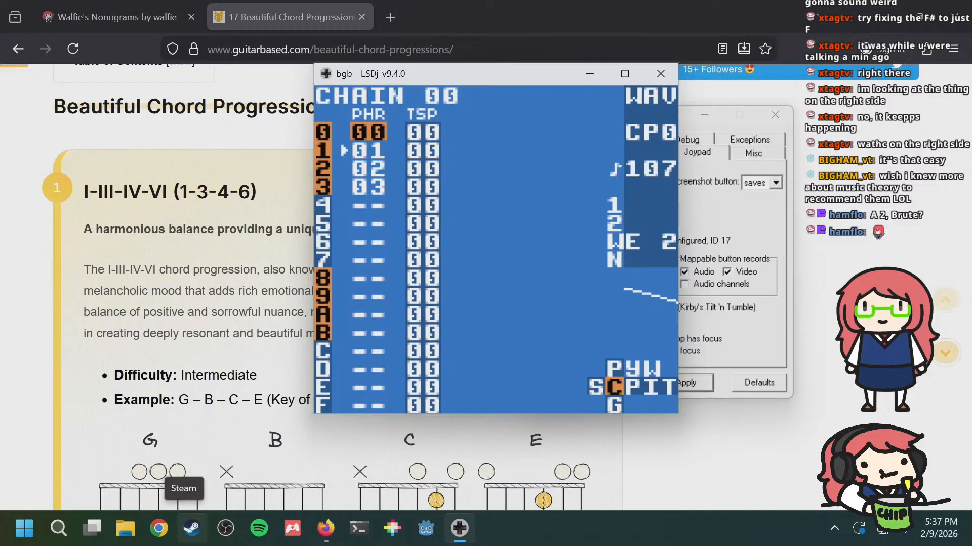
key("a+Left")
key("a+Left")
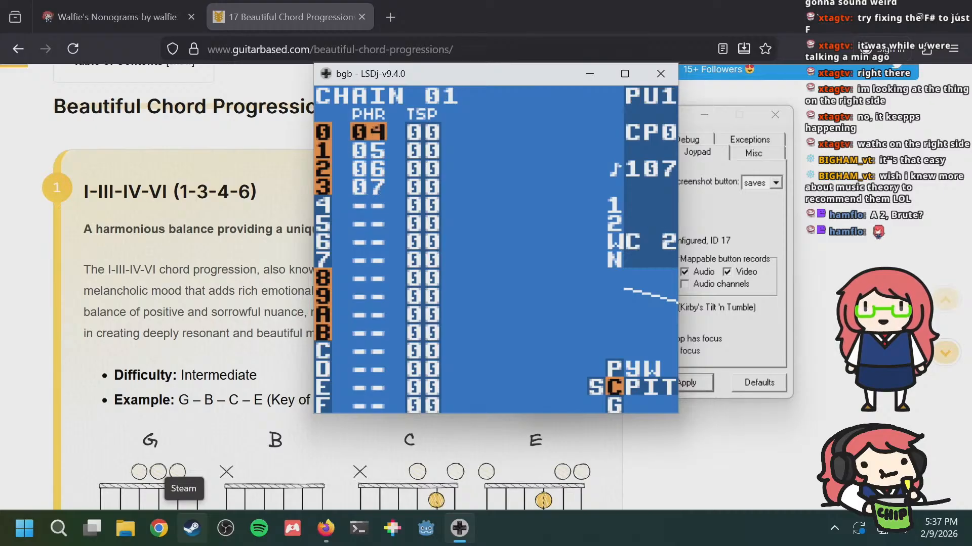
key("a+Right")
key("a+Right")
key("a+Left")
key("a+Left")
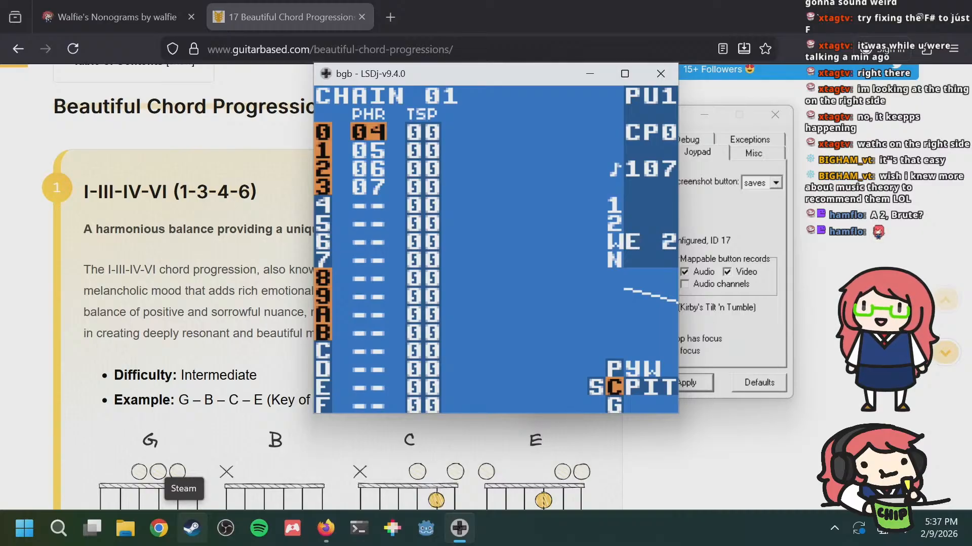
key("a+Right")
key("a+Right")
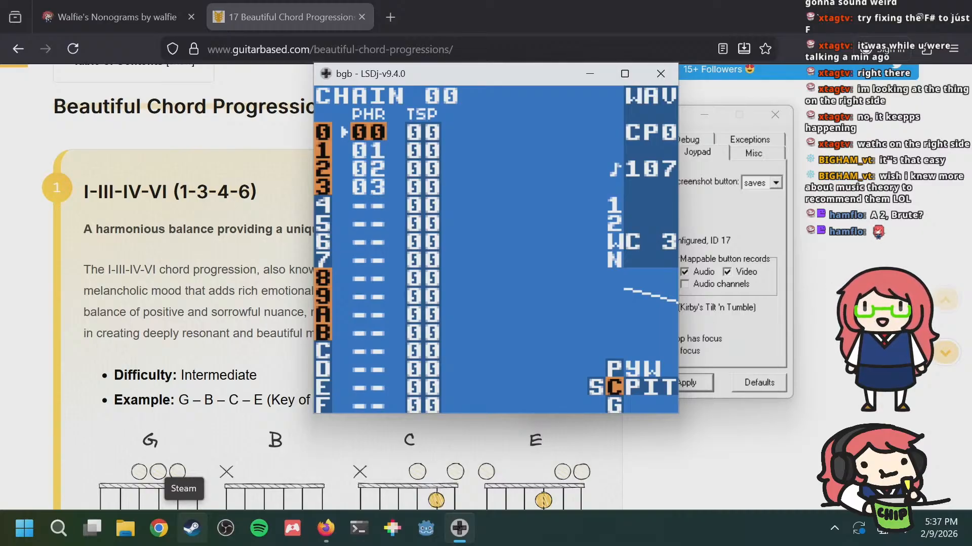
key("a+Left")
key("a+Left")
key("shift+Right")
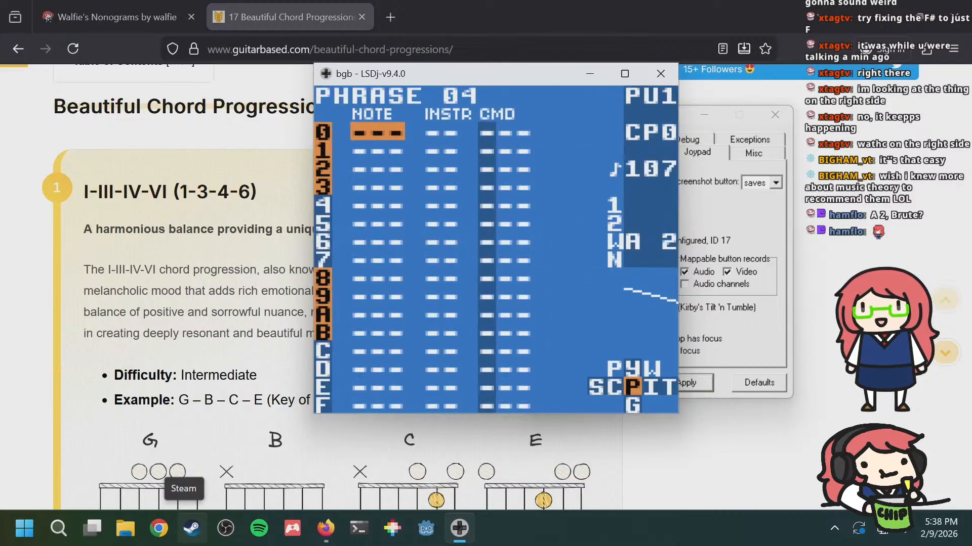
Step: Insert a note in row 4 of phrase 04, raise it to C 5 and play the phrase
key("Down")
key("Down")
key("Down")
key("Down")
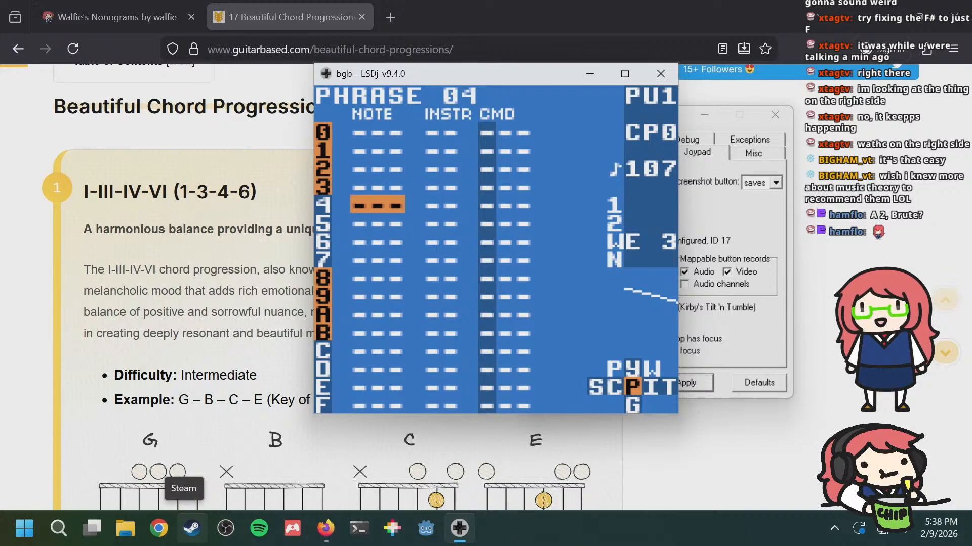
key("Up")
key("Up")
key("Up")
key("Up")
key("Down")
key("Down")
key("Down")
key("Down")
key("s")
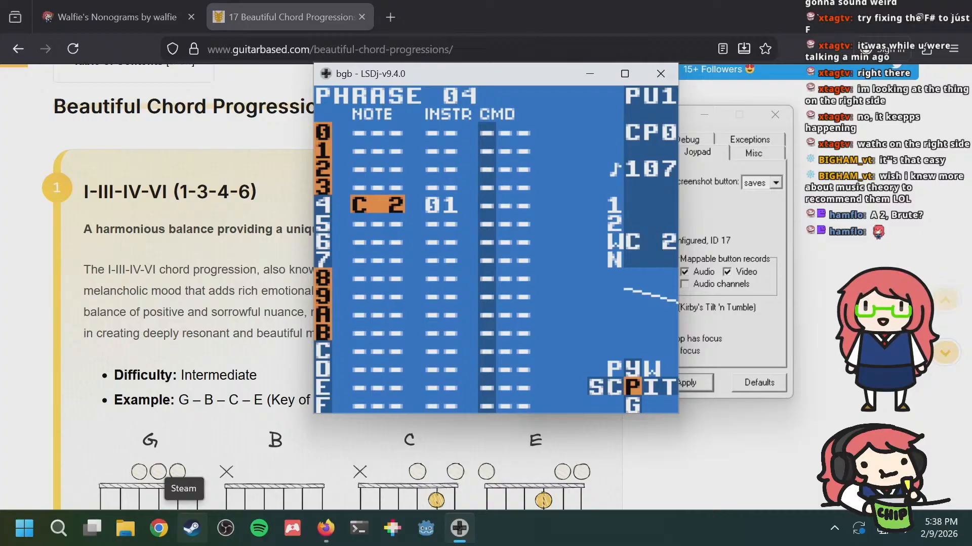
key("s+Up")
key("s+Up")
key("s+Up")
key("Return")
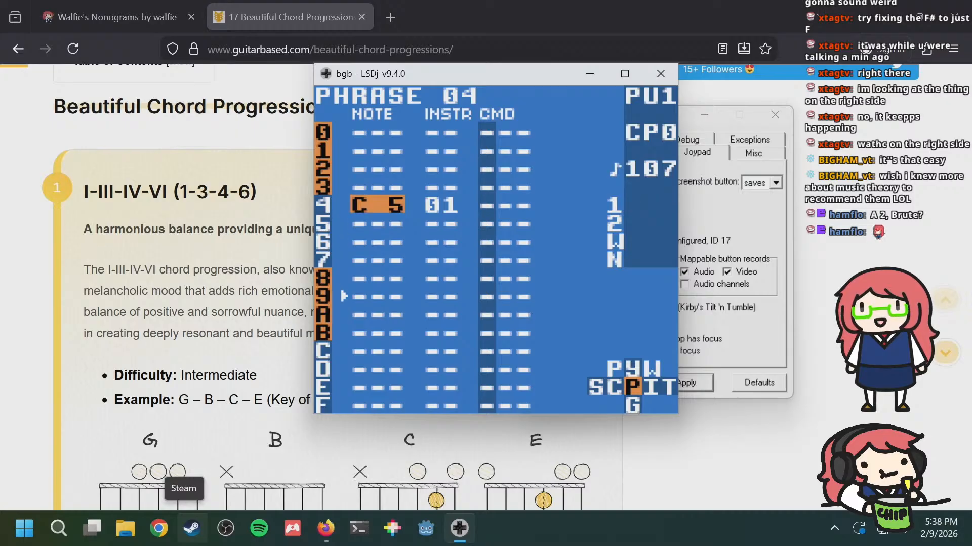
Step: Set the first envelope value of pulse instrument 01 to 8F and return to phrase 04
key("shift+Right")
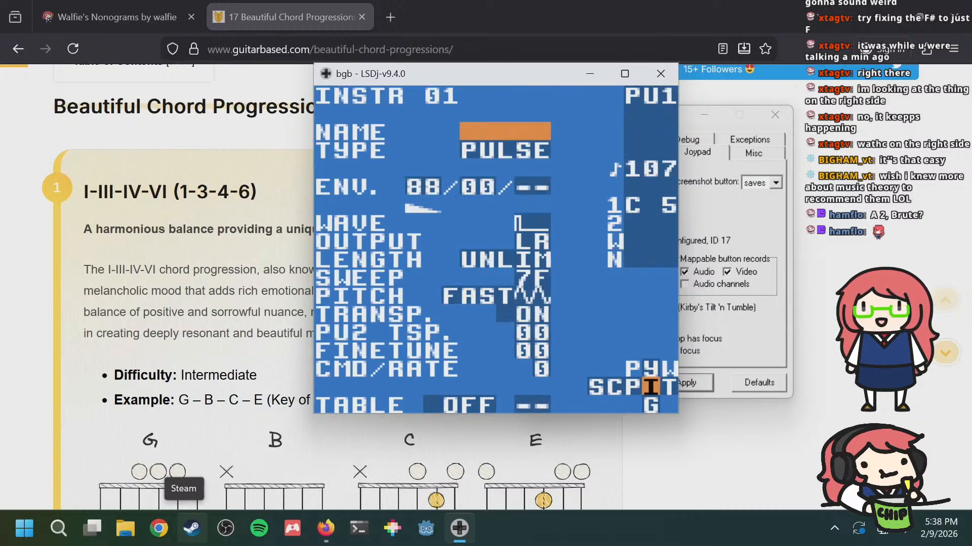
key("Down")
key("Down")
key("Down")
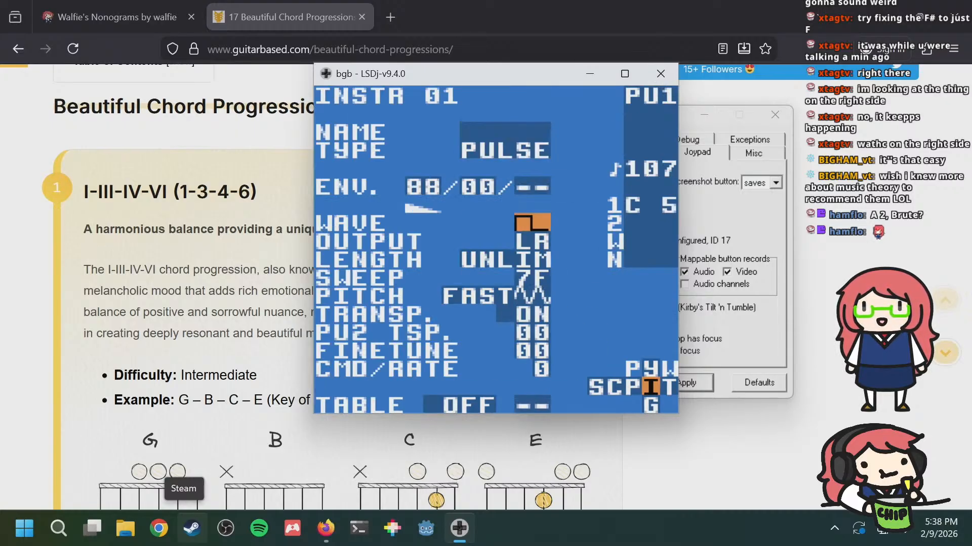
key("Up")
key("Up")
key("Up")
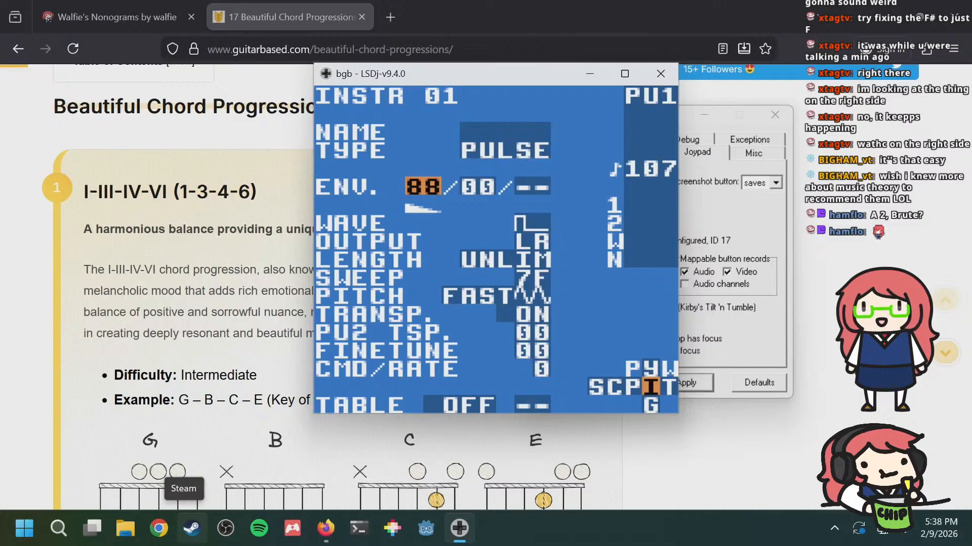
key("s+Right")
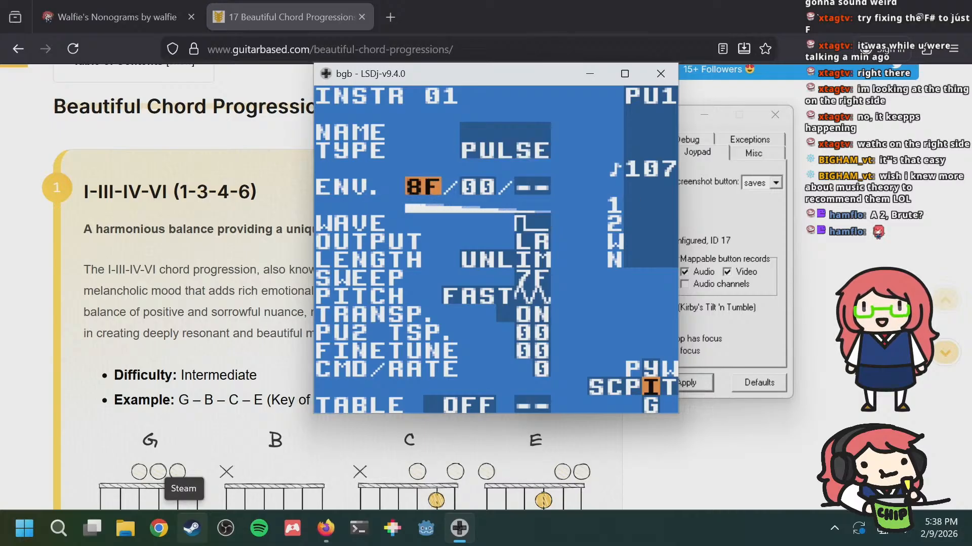
key("Down")
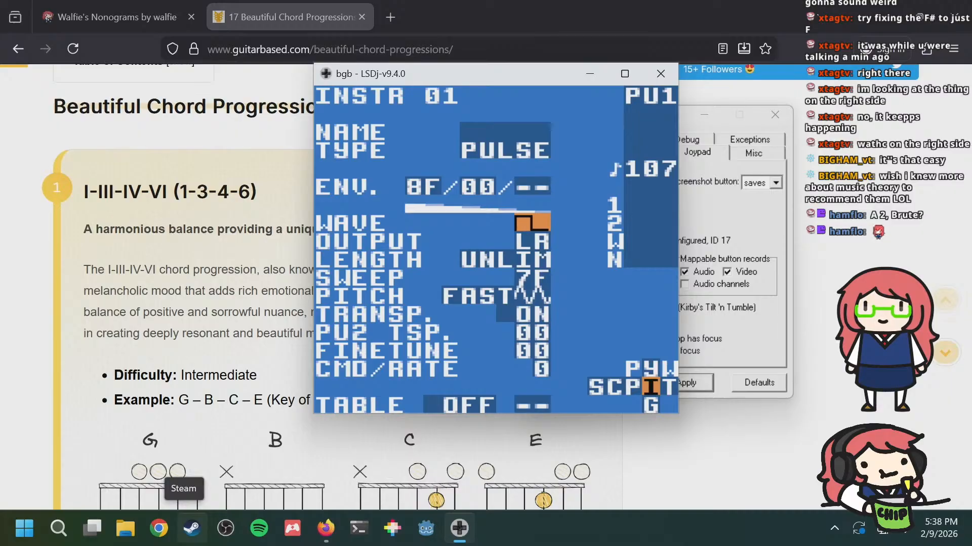
key("shift+Left")
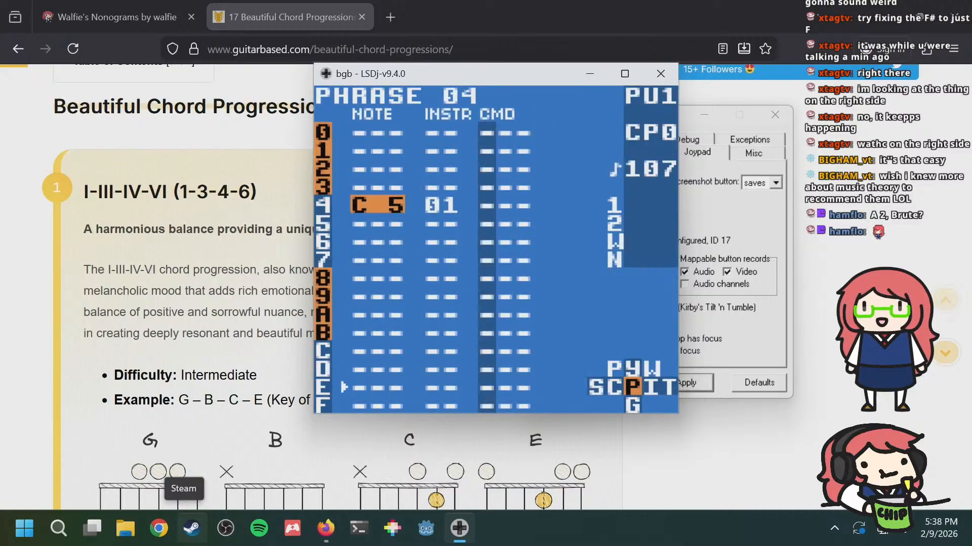
key("Down")
key("Down")
key("Down")
key("Down")
key("Down")
key("Down")
key("Up")
key("Up")
key("Up")
key("Up")
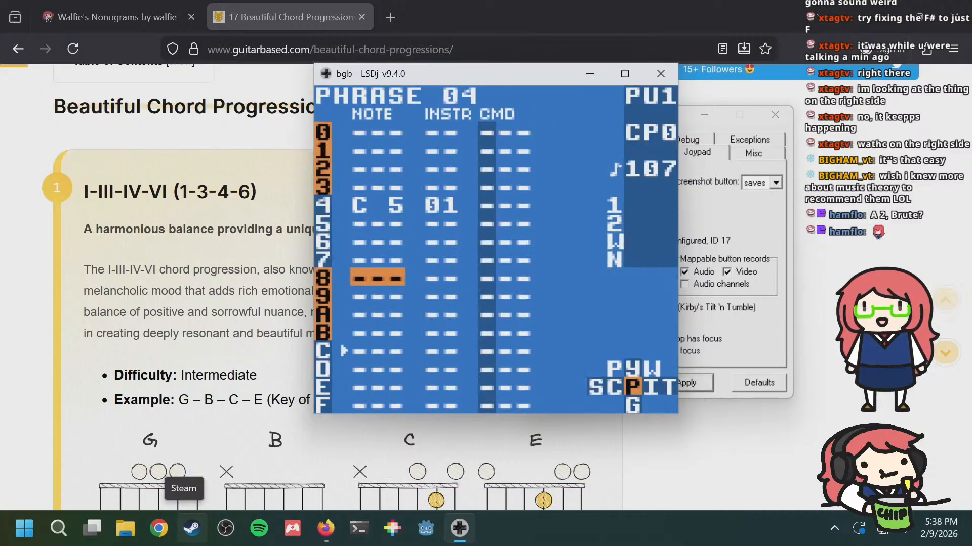
Step: Lower the first envelope value of pulse instrument 01 to 89, raise it two steps, and return to phrase 04
key("shift+Right")
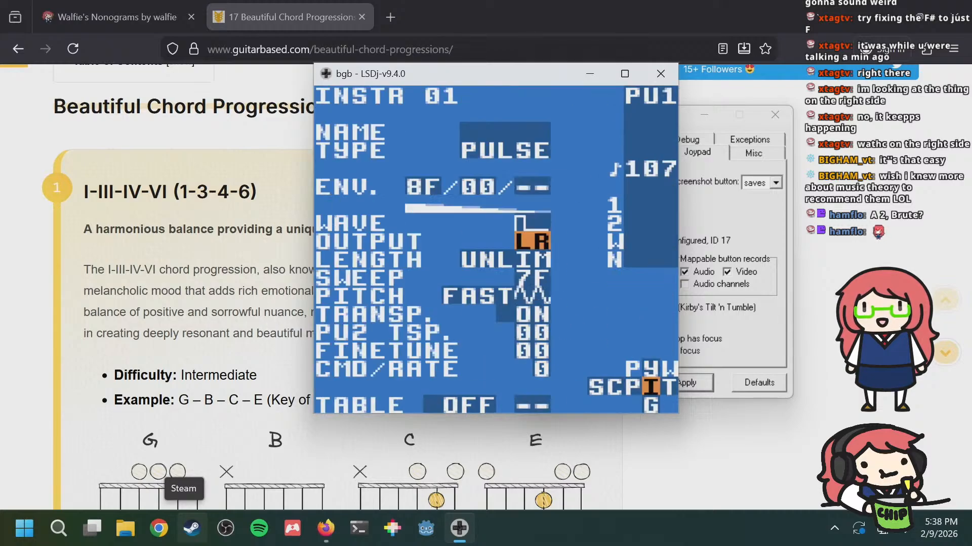
key("Up")
key("Down")
key("Up")
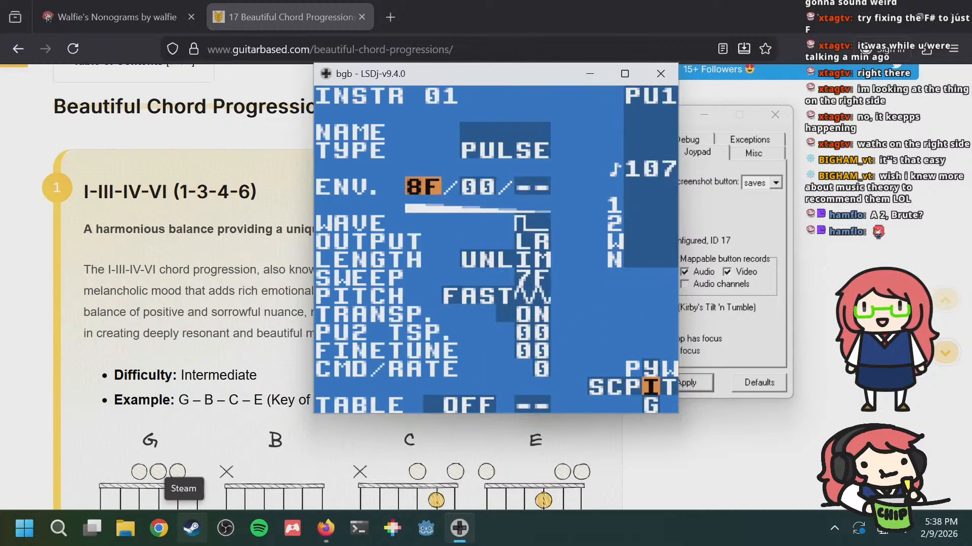
key("s+Left")
key("s+Left")
key("s+Left")
key("s+Left")
key("s+Left")
key("s+Left")
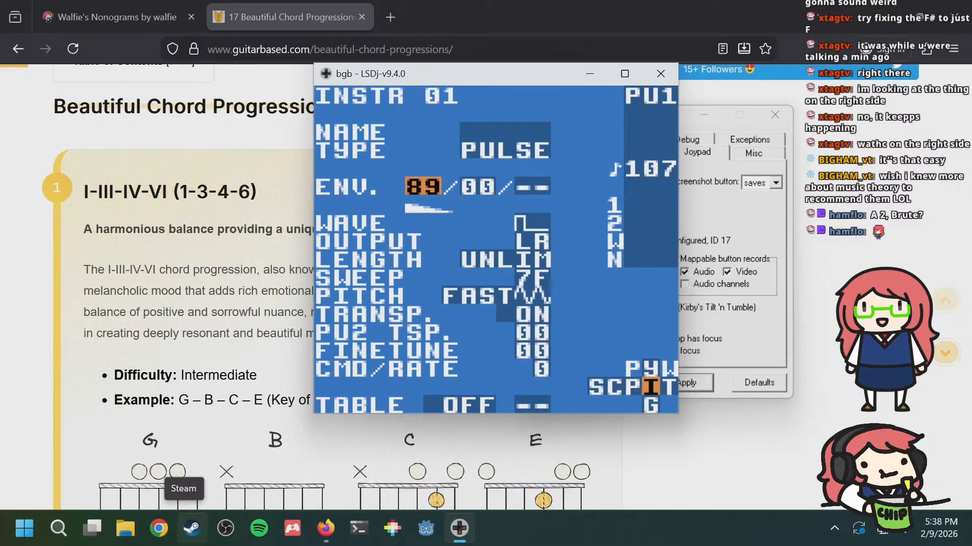
key("s+Right")
key("s+Right")
key("shift+Left")
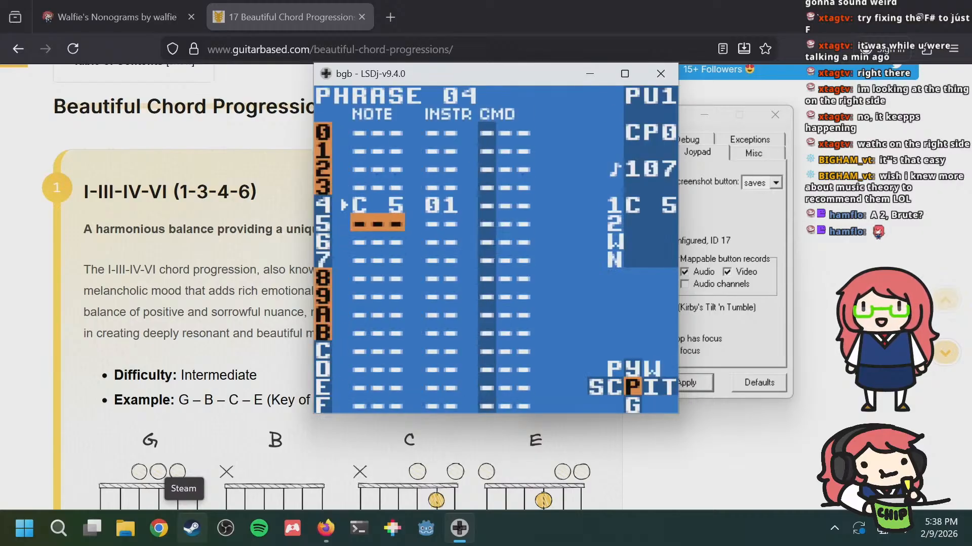
Step: Insert a C 5 note with instrument 01 in row 8 of phrase 04
key("Down")
key("Down")
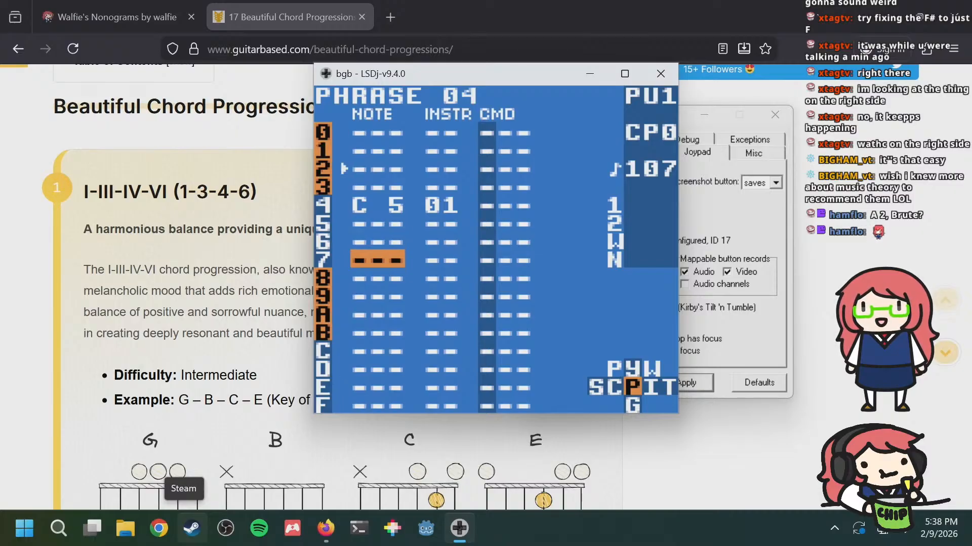
key("Down")
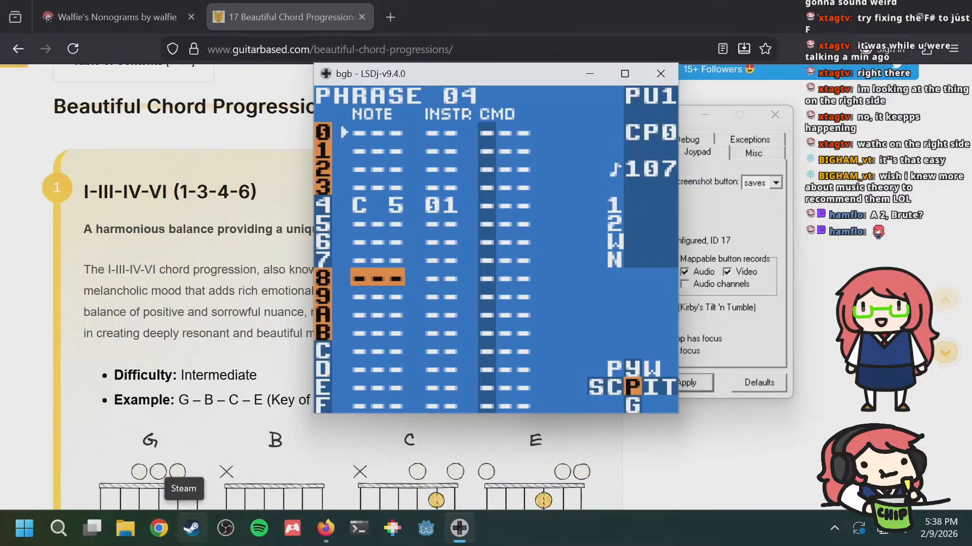
key("s")
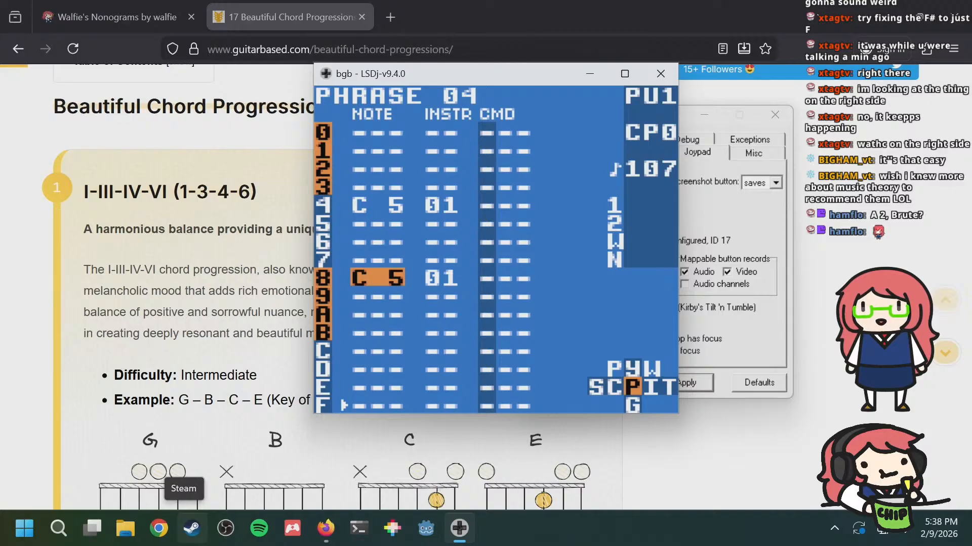
key("a+s")
key("s")
key("a+s")
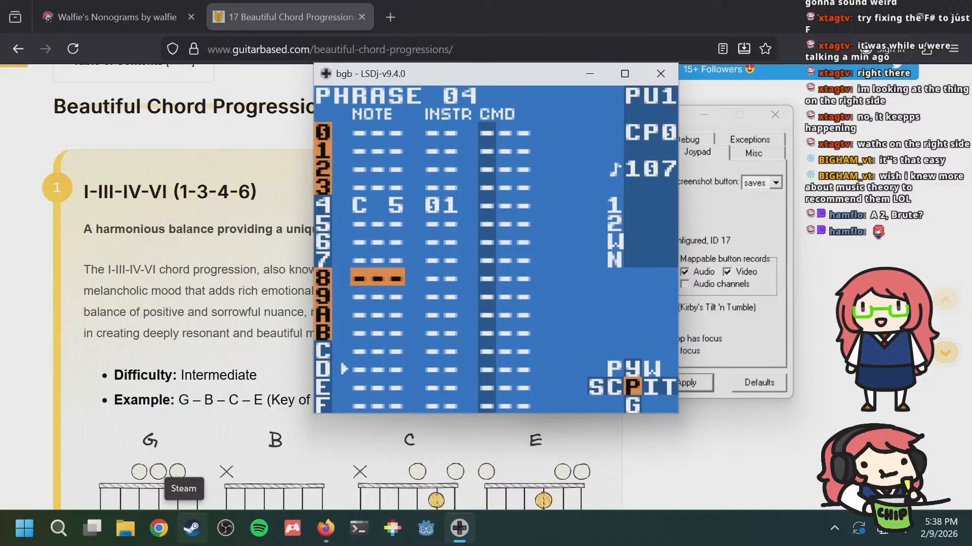
key("Down")
key("Up")
key("s")
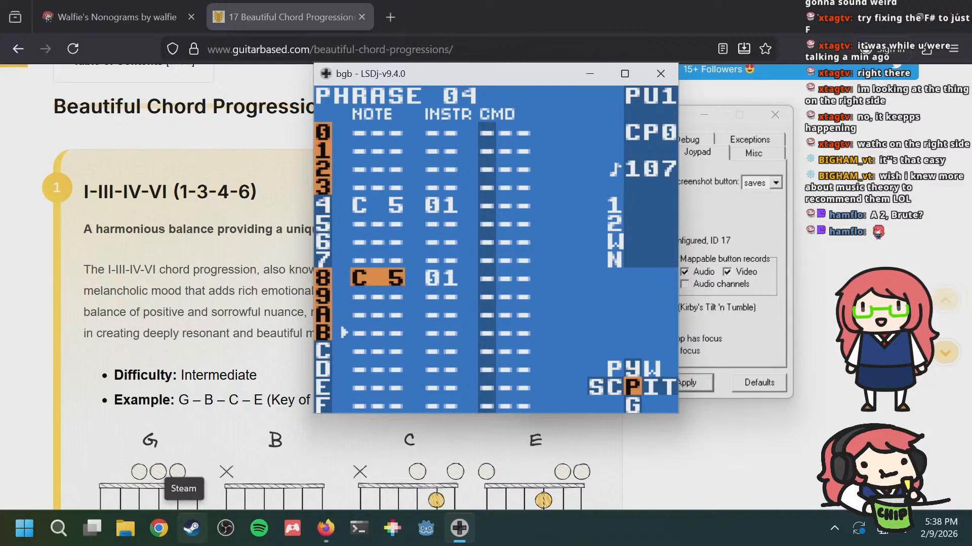
Step: Insert a C 5 note with instrument 01 in row A of phrase 04
key("Down")
key("Down")
key("s")
key("a+s")
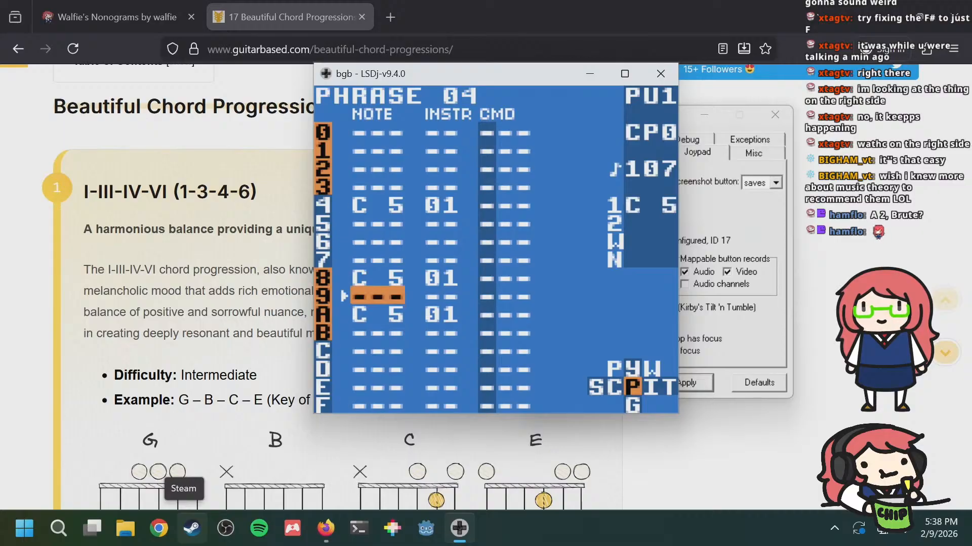
key("s")
Step: Insert a C 5 note with instrument 01 in row E of phrase 04
key("Down")
key("Down")
key("Down")
key("Up")
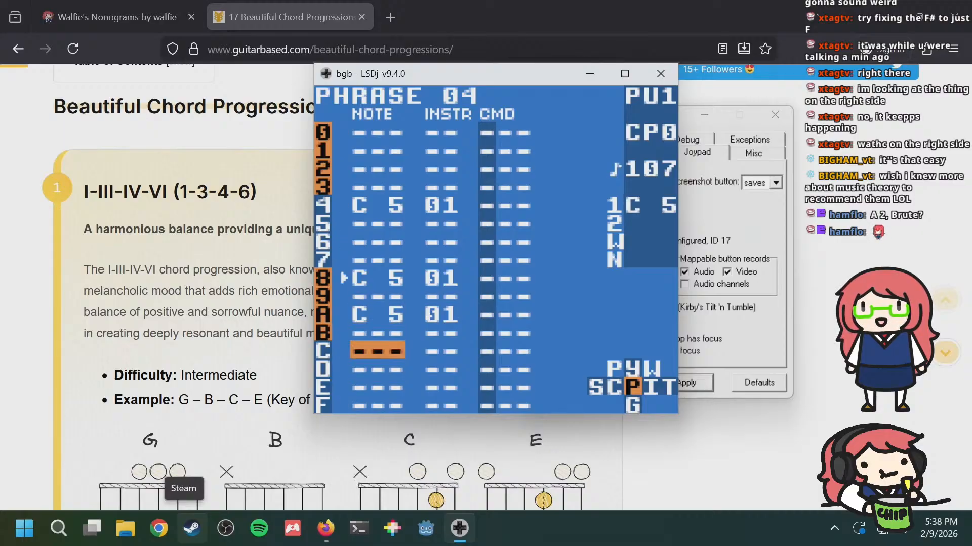
key("Down")
key("Up")
key("Down")
key("Down")
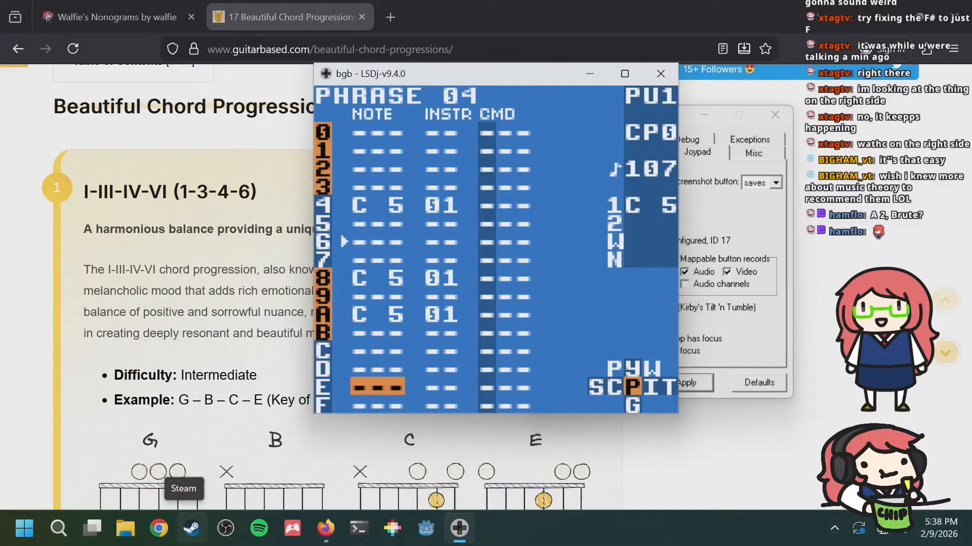
key("Up")
key("Down")
key("s")
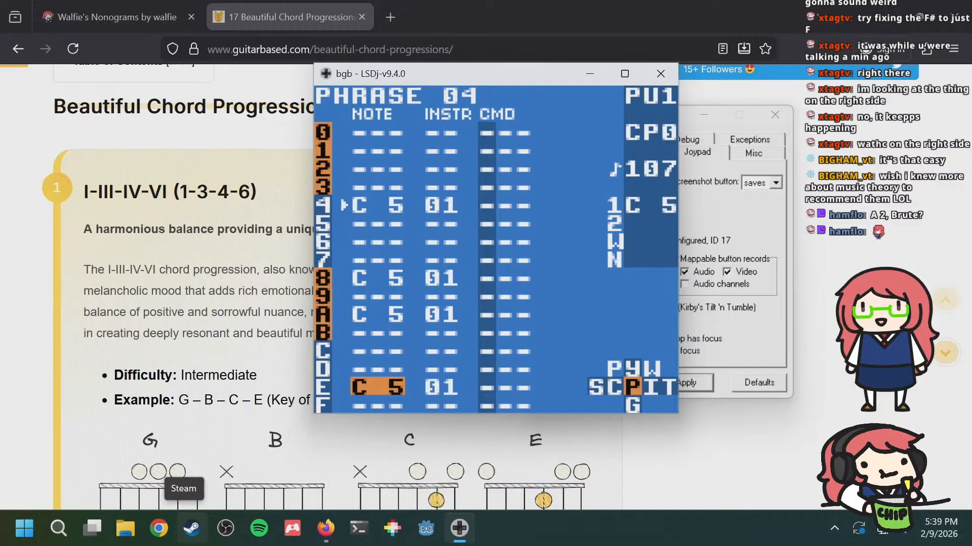
Step: Go back up through phrase 04 and check the rhythm of its C 5 notes while it plays
key("Up")
key("Up")
key("Up")
key("Down")
key("Down")
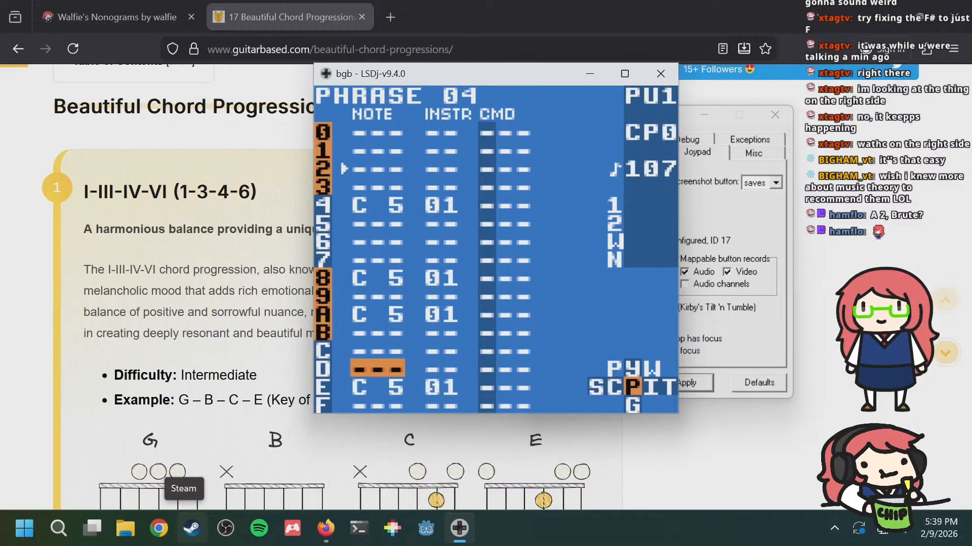
key("Up")
key("Up")
key("Up")
key("Up")
key("Up")
key("Up")
key("Up")
key("Up")
key("Up")
key("Up")
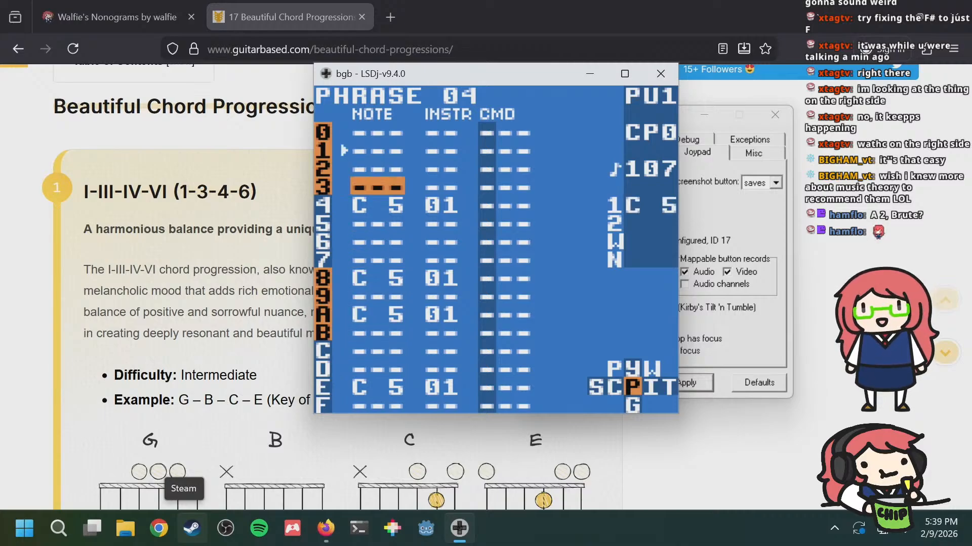
key("Down")
key("Down")
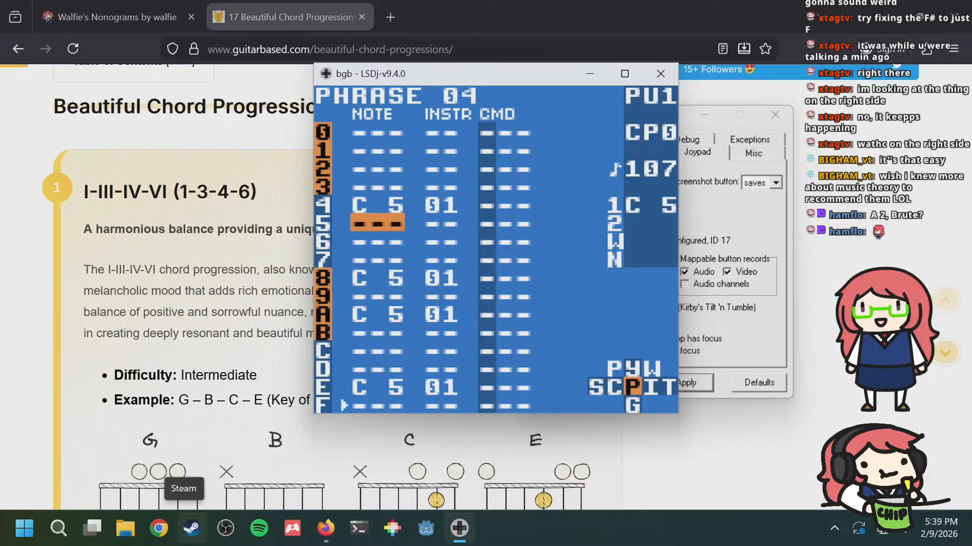
Step: Open the empty phrase 05 on PU1 and check its first rows against phrase 04
key("a+Down")
key("Up")
key("Up")
key("Up")
key("Up")
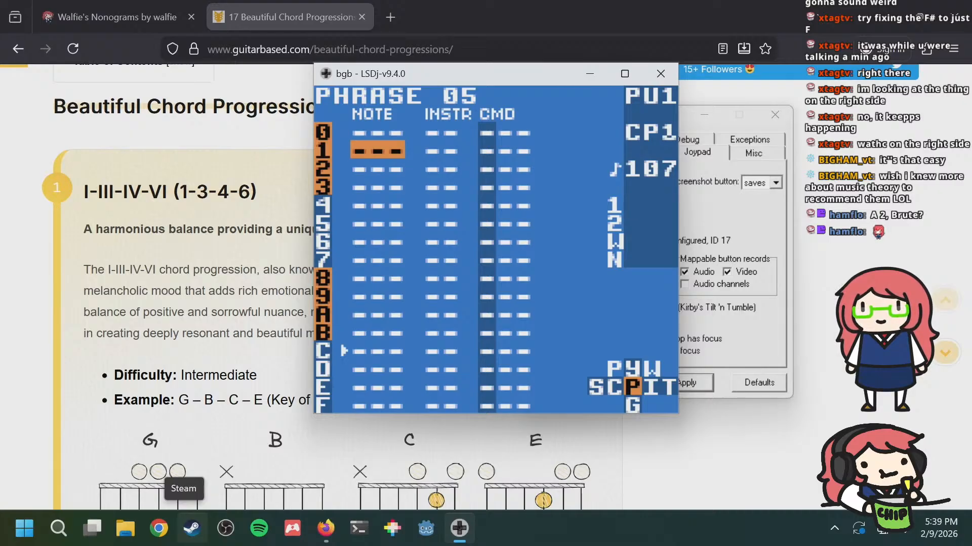
key("a+Up")
key("a+Down")
key("Down")
key("Down")
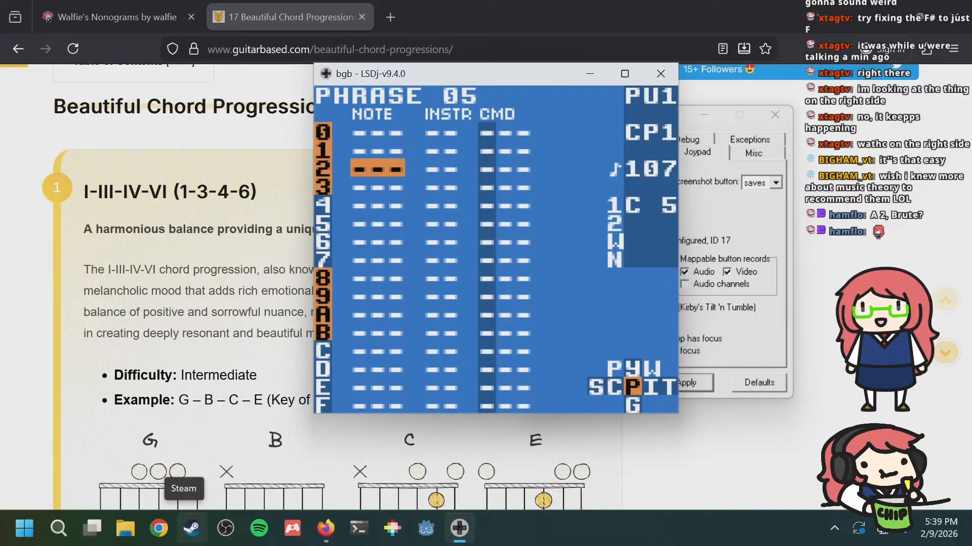
key("Up")
key("Down")
key("Down")
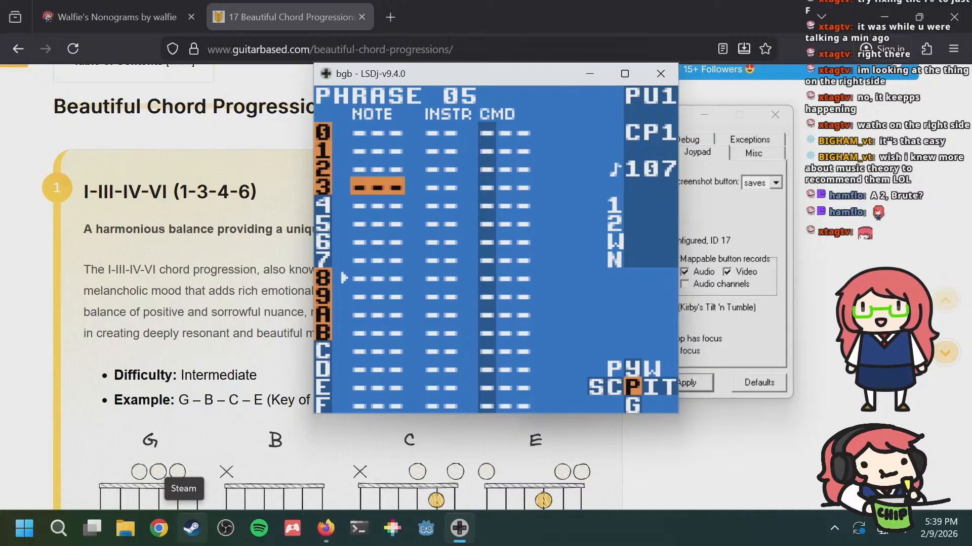
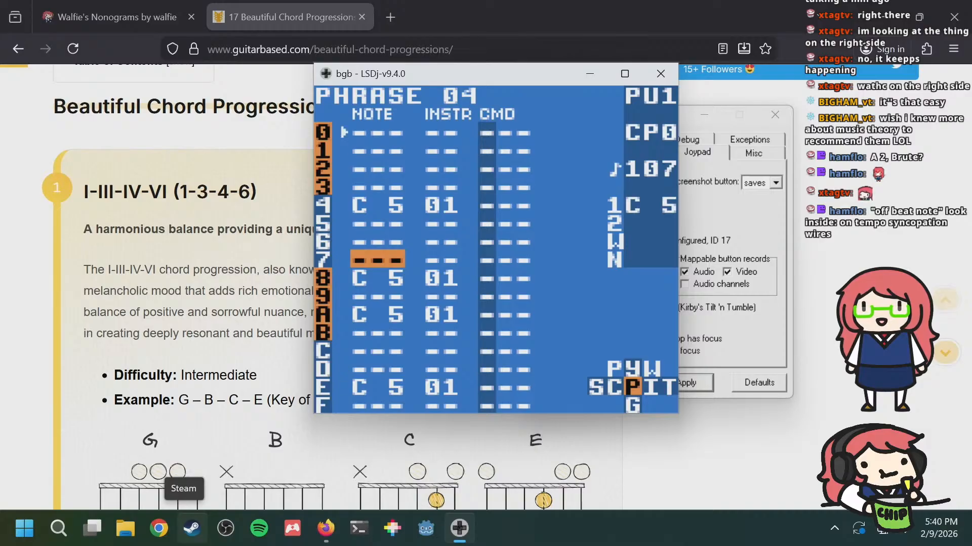
Step: Raise the note in row A of phrase 04 to E 5
key("Down")
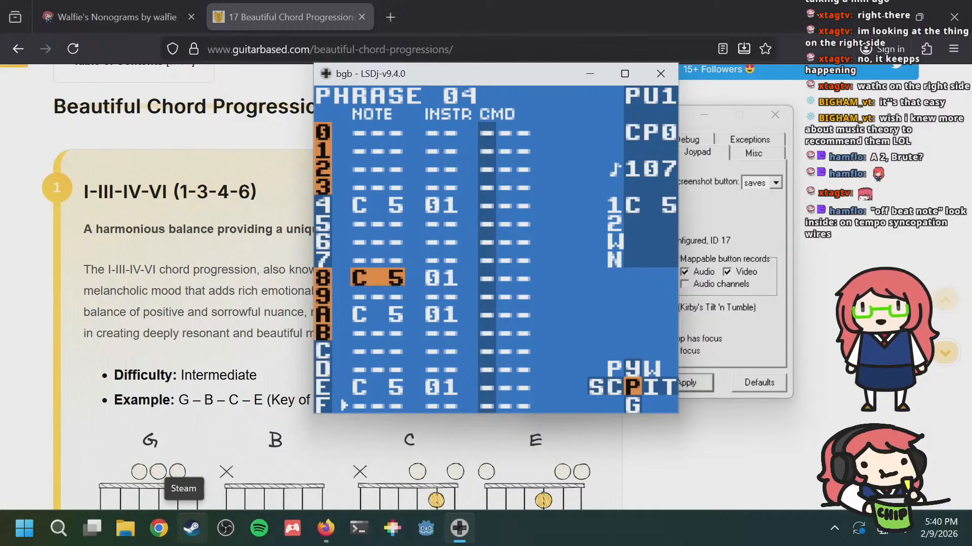
key("Up")
key("Up")
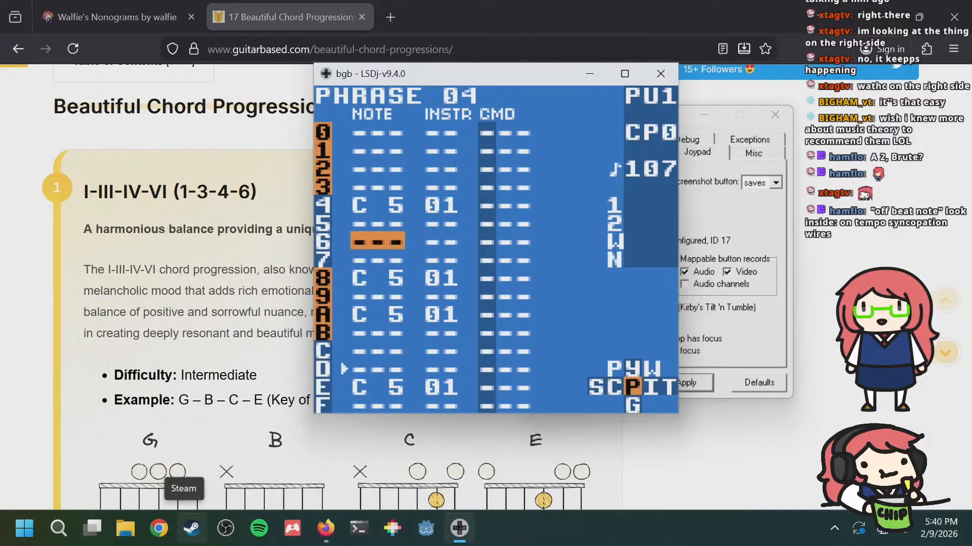
key("Down")
key("Down")
key("Down")
key("Down")
key("Right")
key("Right")
key("Right")
key("Right")
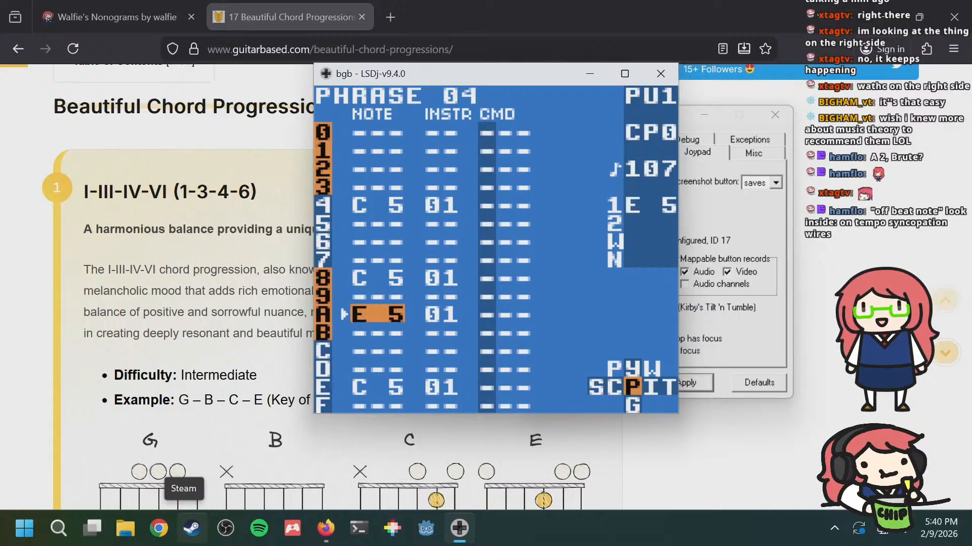
Step: Change the note in row E of phrase 04 to D 5
key("Up")
key("Up")
key("Down")
key("Down")
key("Down")
key("Down")
key("Down")
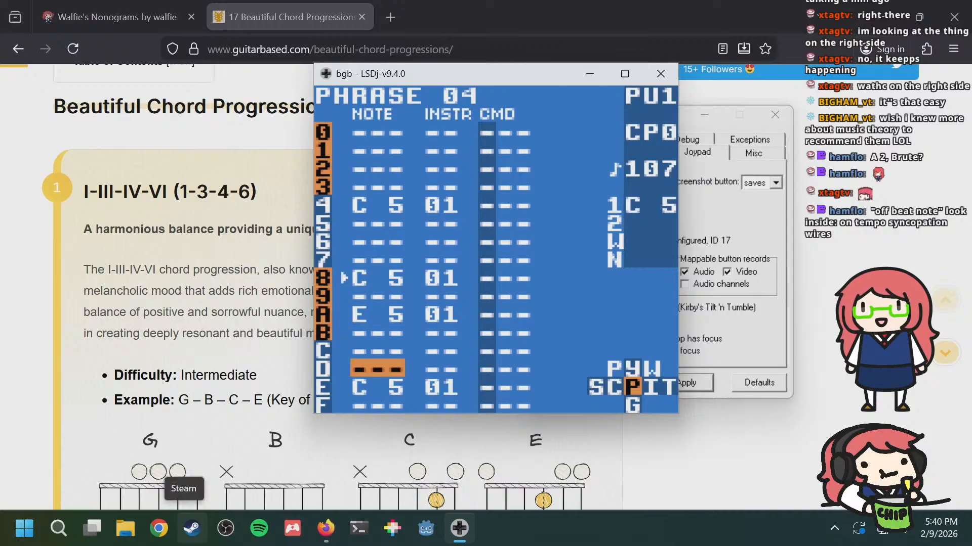
key("Down")
key("Left")
key("Left")
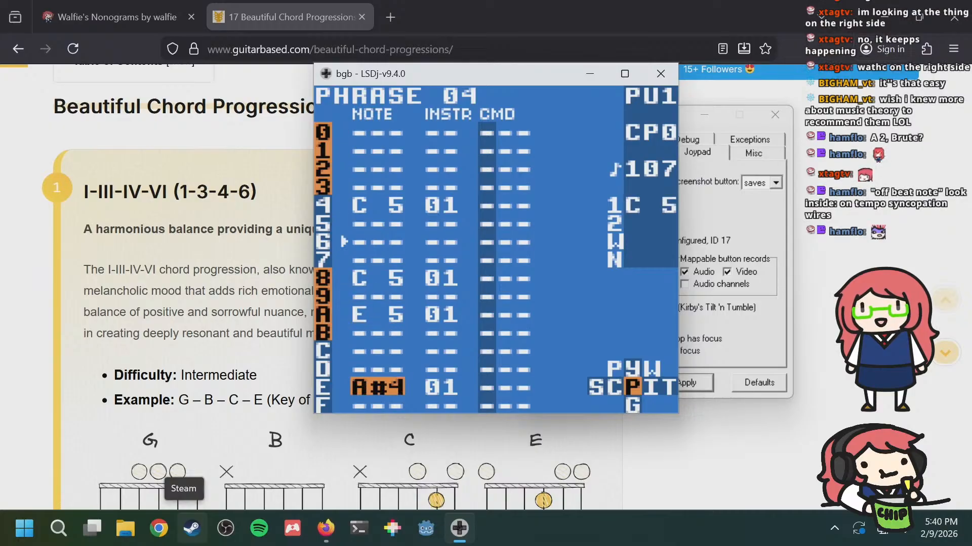
key("Right")
key("Right")
key("Right")
key("Right")
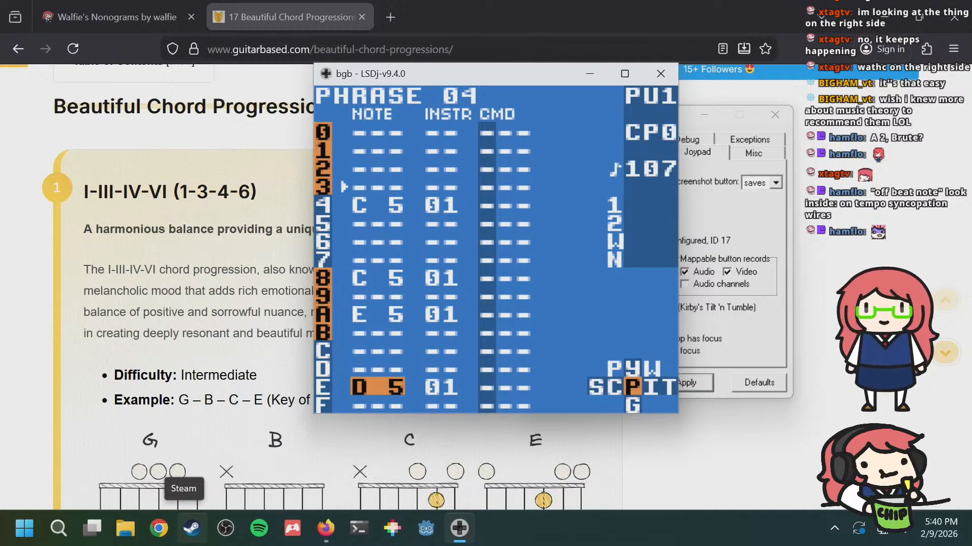
Step: Review the melody notes in rows 4 to E of phrase 04 while the phrase plays
key("Up")
key("Up")
key("Up")
key("Up")
key("Up")
key("Up")
key("Up")
key("Up")
key("Down")
key("Down")
key("Down")
key("Down")
key("Down")
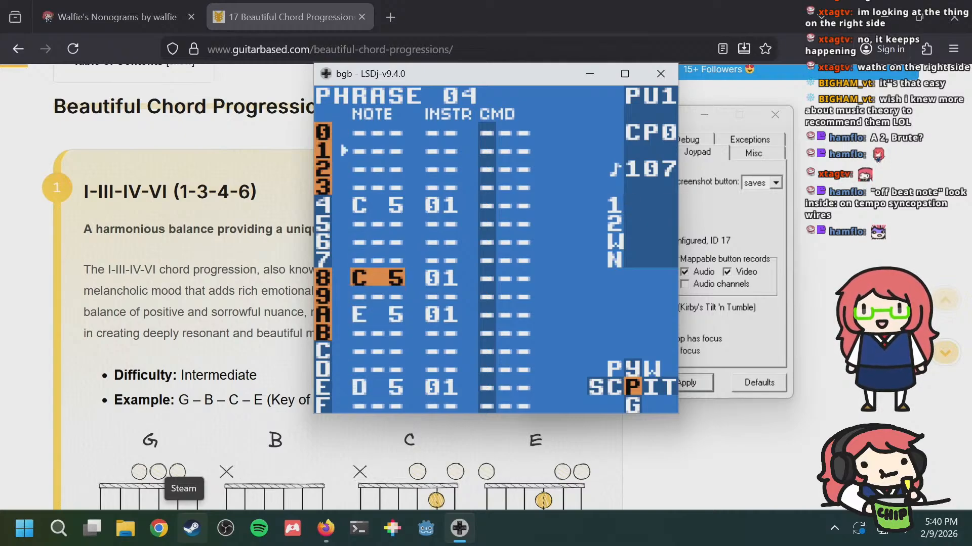
key("Down")
key("Down")
key("Down")
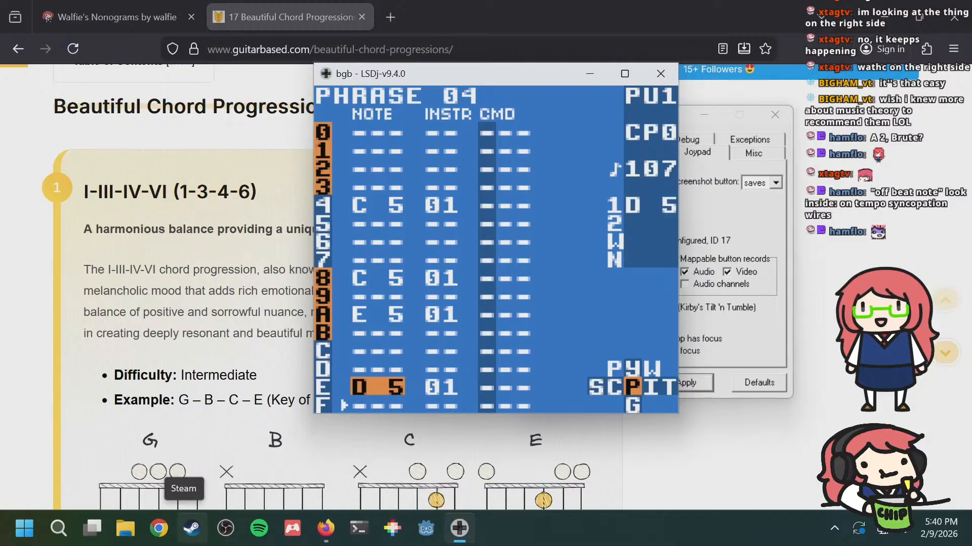
key("Up")
key("Up")
key("Up")
key("Down")
key("Down")
key("Down")
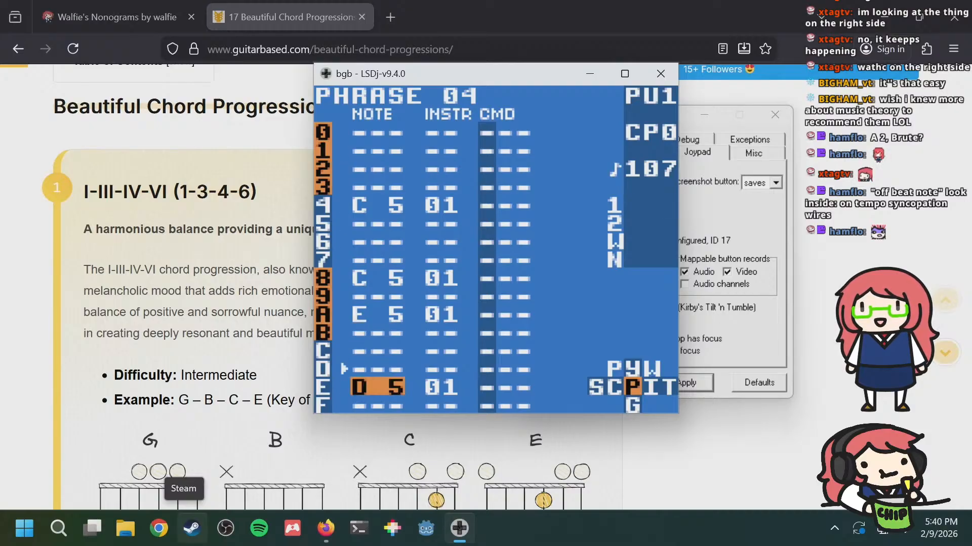
key("Up")
key("Up")
key("Up")
key("Up")
key("Down")
key("Down")
key("Down")
key("Down")
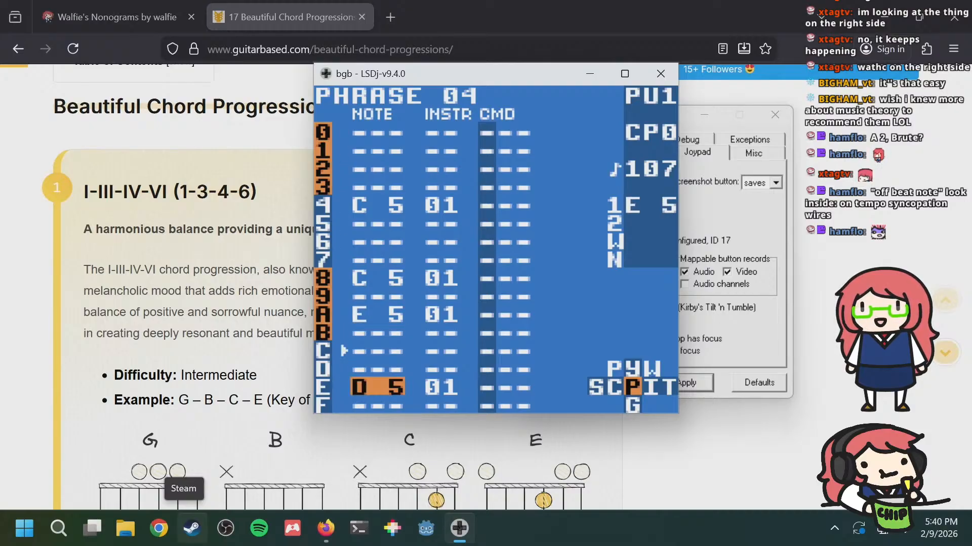
Step: Recheck the upper notes of phrase 04 and continue to row 0 of phrase 05
key("Up")
key("Up")
key("Up")
key("Up")
key("Up")
key("Up")
key("Up")
key("Down")
key("Down")
key("Down")
key("Down")
key("Down")
key("Down")
key("Down")
key("Down")
key("Down")
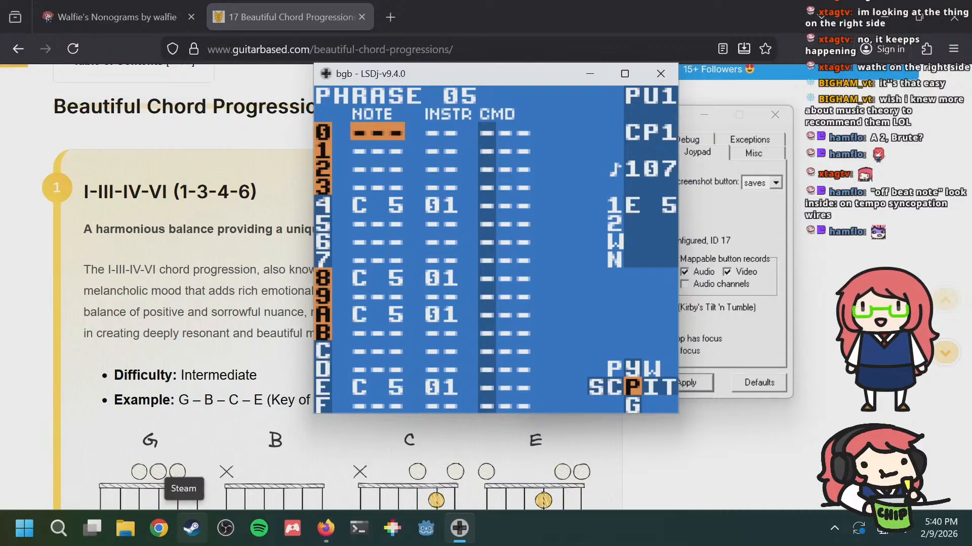
Step: Review the note rows of phrase 04 up and down while it plays, ending on row E
key("Up")
key("Up")
key("Up")
key("Up")
key("Up")
key("Up")
key("Up")
key("Up")
key("Up")
key("Down")
key("Down")
key("Down")
key("Down")
key("Down")
key("Down")
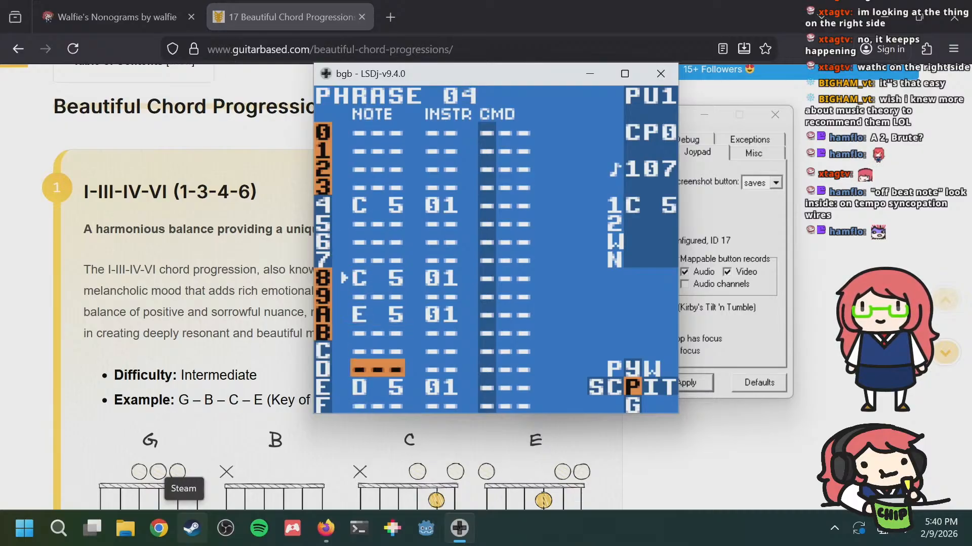
key("Down")
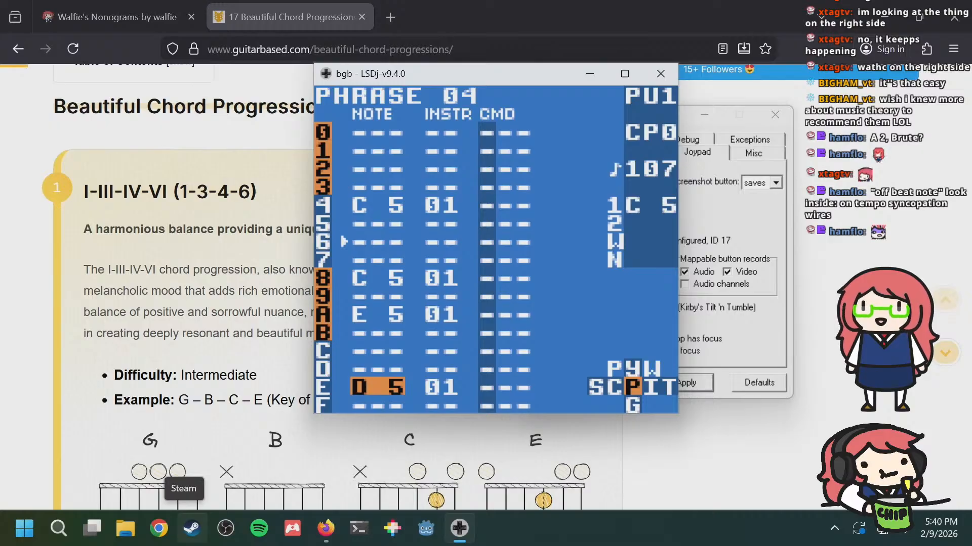
key("Up")
key("Up")
key("Up")
key("Up")
key("Up")
key("Up")
key("Up")
key("Up")
key("Up")
key("Up")
key("Up")
key("Up")
key("Up")
key("Up")
key("Down")
key("Down")
key("Down")
key("Down")
key("Down")
key("Down")
key("Down")
key("Down")
key("Down")
key("Down")
key("Down")
key("Down")
key("Down")
key("Down")
key("Down")
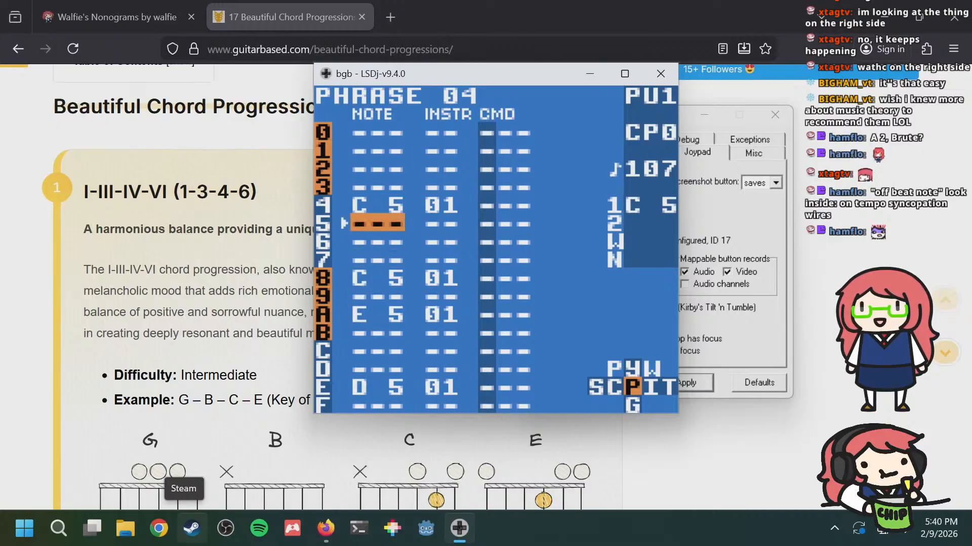
key("Up")
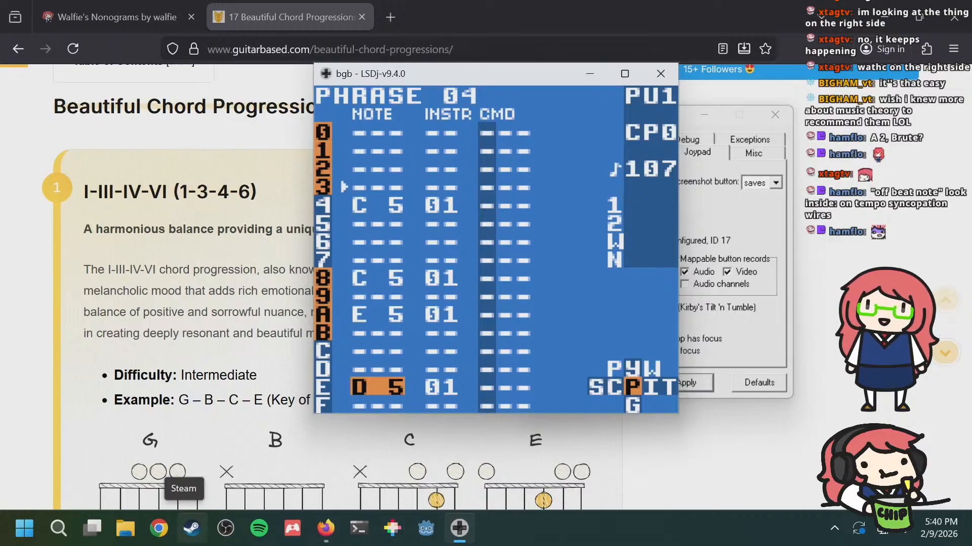
Step: Try the note C 5 in row E of phrase 04, and return it to D 5
key("s+Left")
key("s+Left")
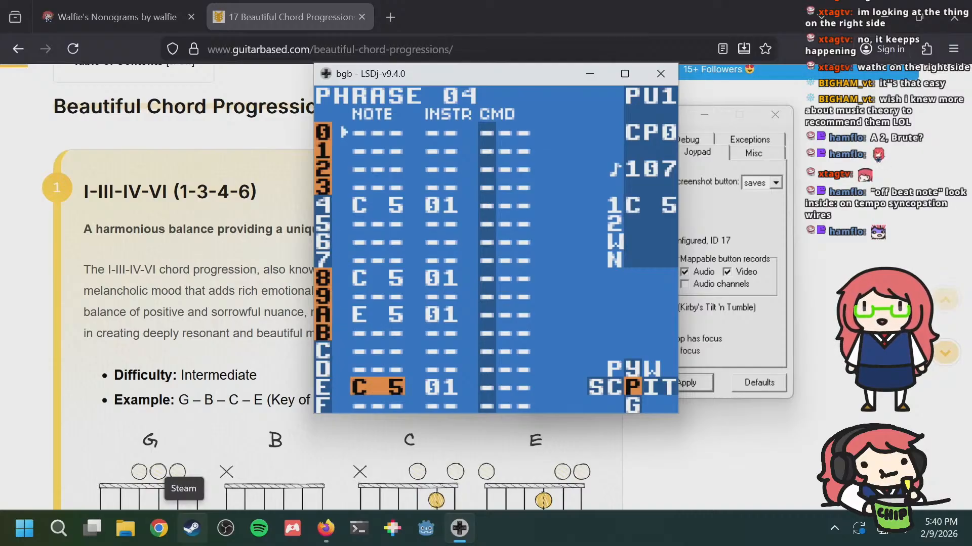
key("s+Right")
key("s+Right")
Step: Recheck rows 5 to B of phrase 04 and compare its row A note with phrase 05
key("Up")
key("Up")
key("Up")
key("Up")
key("Up")
key("Up")
key("Up")
key("Up")
key("Up")
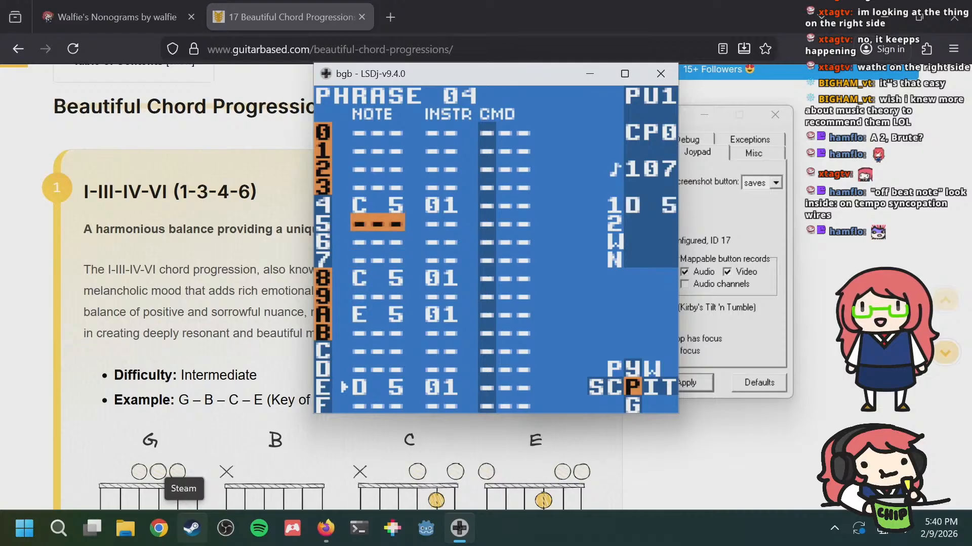
key("Down")
key("Down")
key("Down")
key("Down")
key("Down")
key("Down")
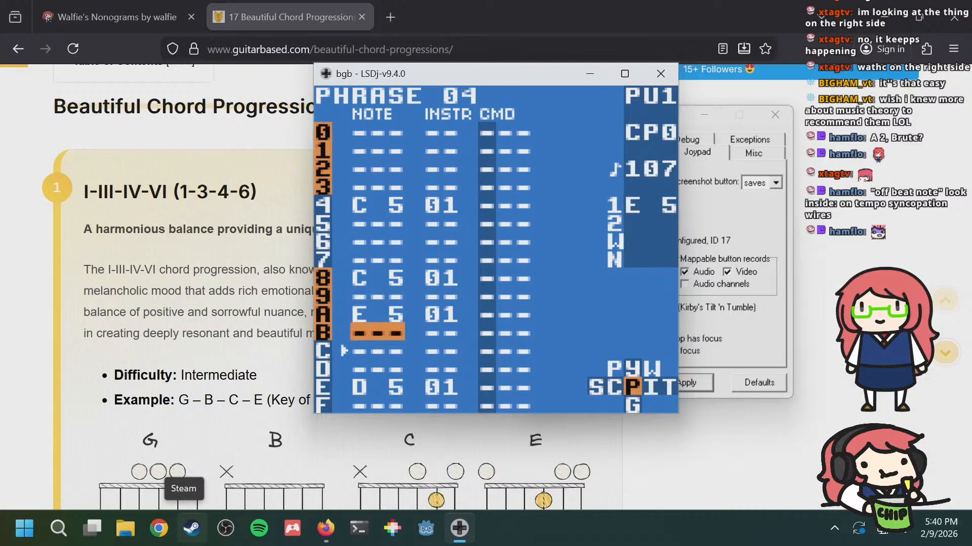
key("Up")
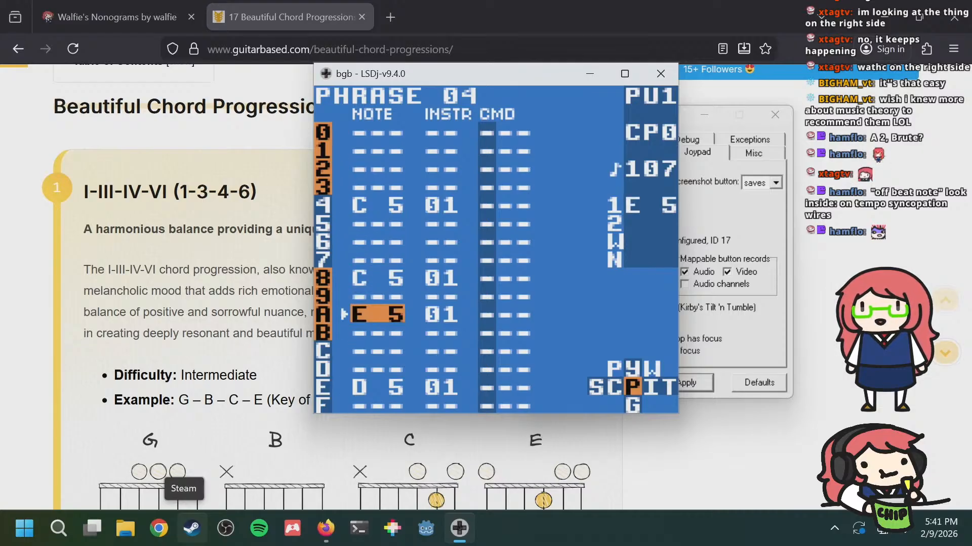
key("a+Down")
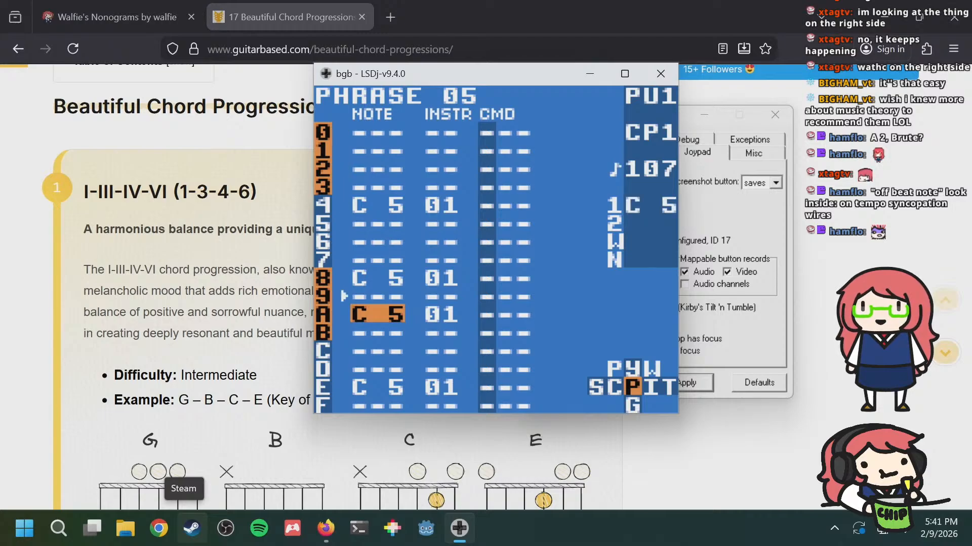
key("a+Up")
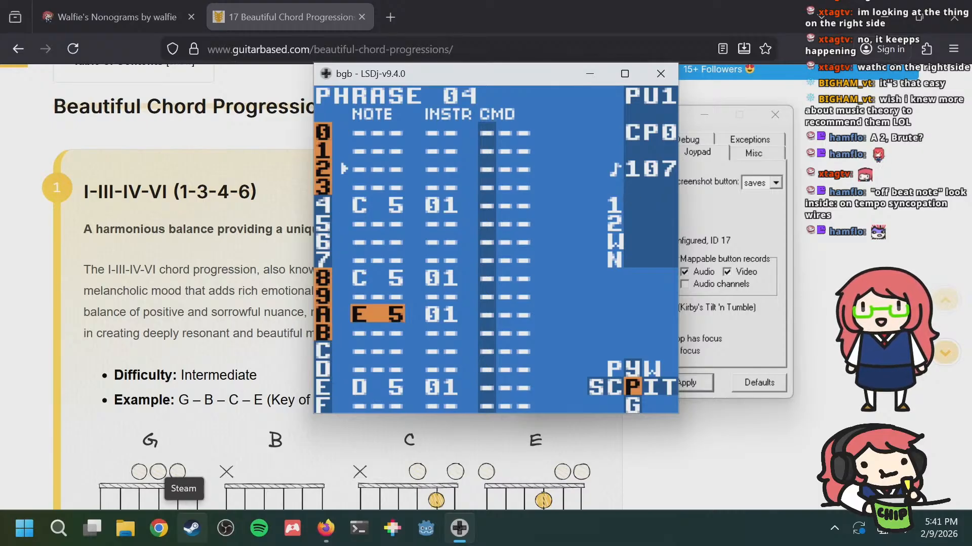
Step: Raise the note in row 4 of phrase 05 to E 5
key("a+Down")
key("Up")
key("Up")
key("Up")
key("Up")
key("Up")
key("Up")
key("Up")
key("Up")
key("Down")
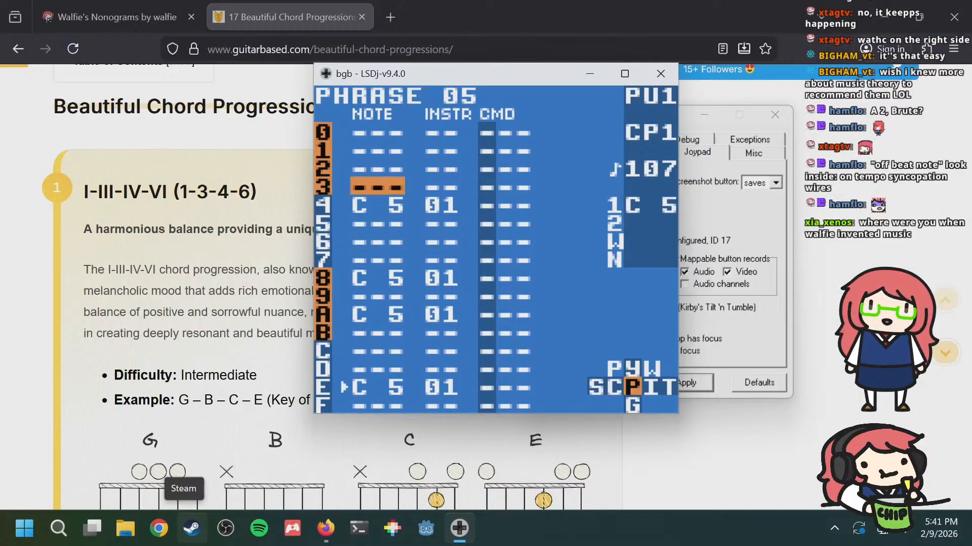
key("Down")
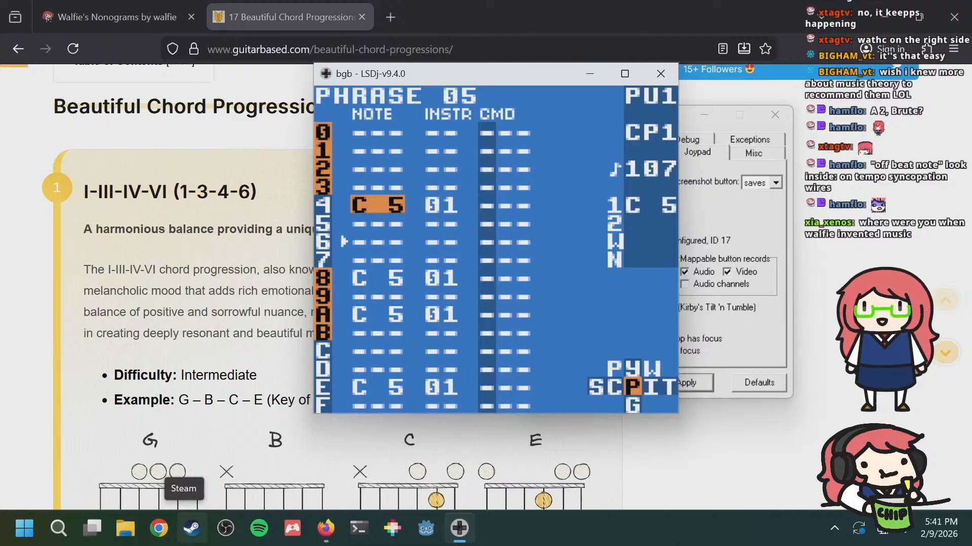
key("s+Right")
key("s+Right")
key("s+Right")
key("s+Right")
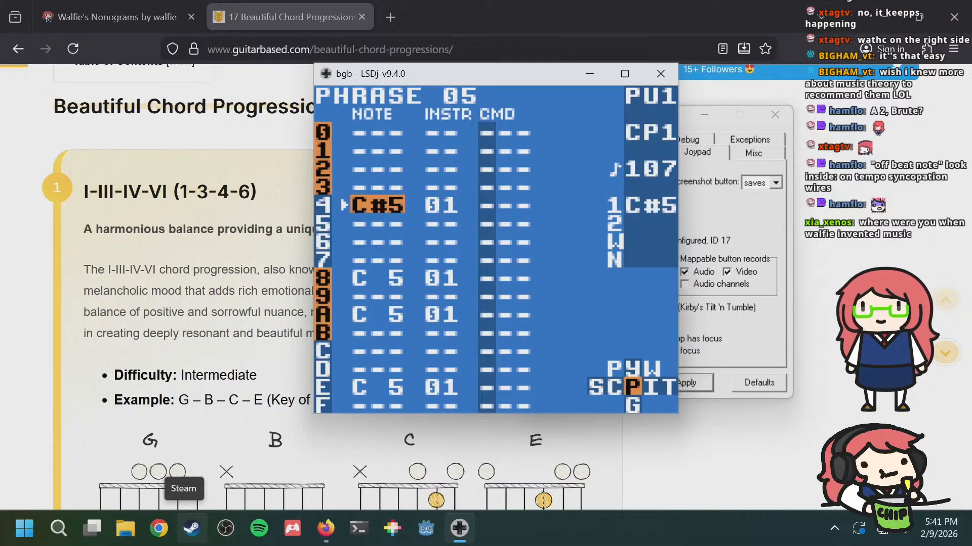
Step: Review the notes of phrase 04 from row 4 down to row D
key("a+Up")
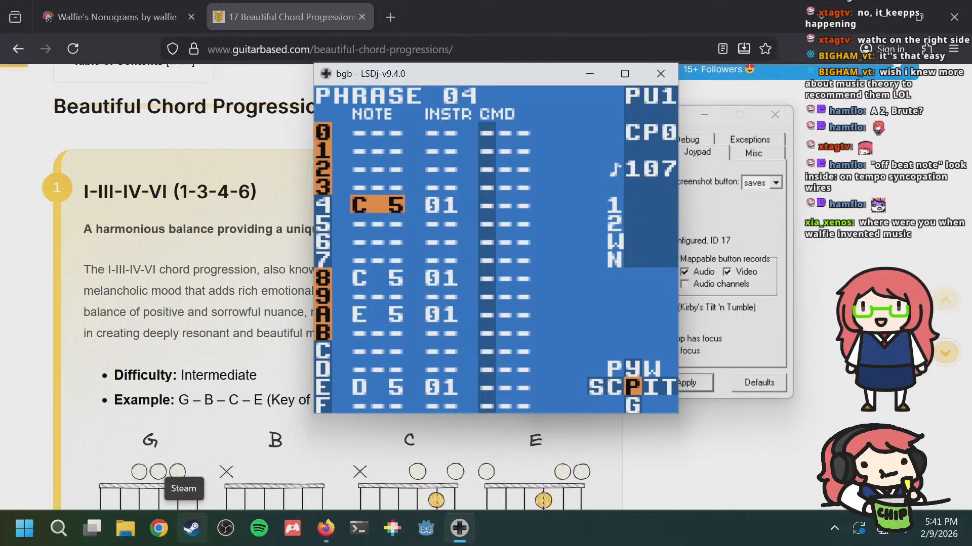
key("Down")
key("Down")
key("Down")
key("Down")
key("Down")
key("Down")
key("Down")
key("Up")
key("Down")
key("Down")
key("Down")
key("Down")
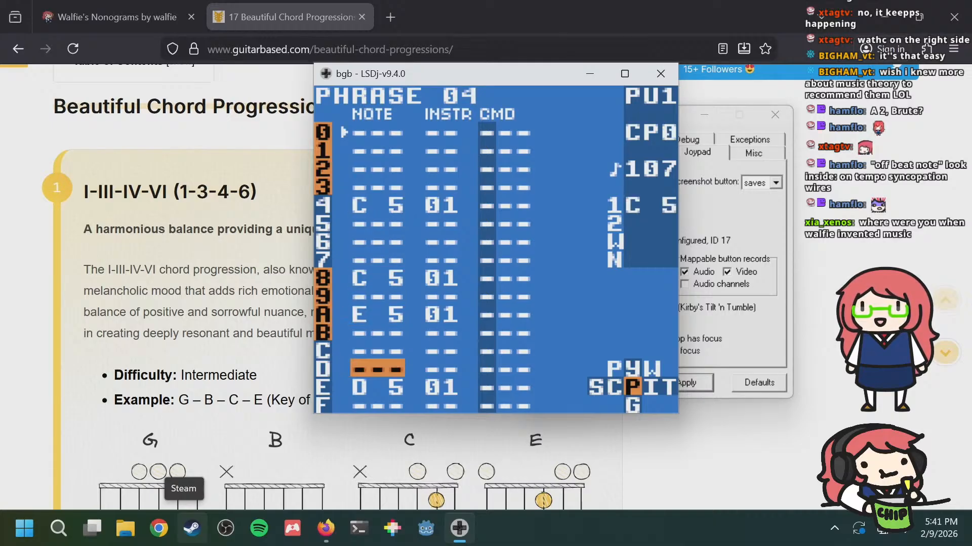
Step: Compare the melody rows of phrase 05 with those of phrase 04, ending on row 8 of phrase 05
key("a+Down")
key("Up")
key("Up")
key("Up")
key("Up")
key("Up")
key("Up")
key("Up")
key("Up")
key("Up")
key("Up")
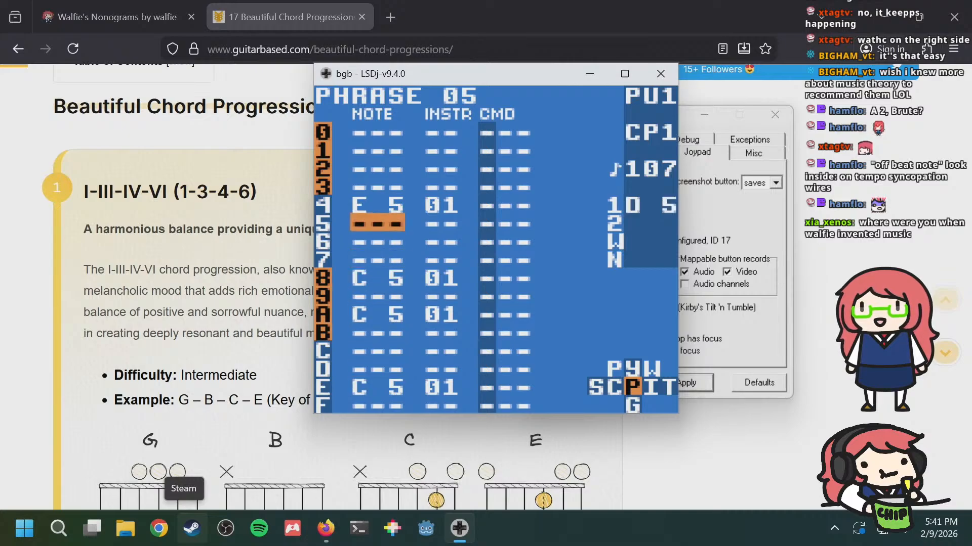
key("Down")
key("Down")
key("Down")
key("Down")
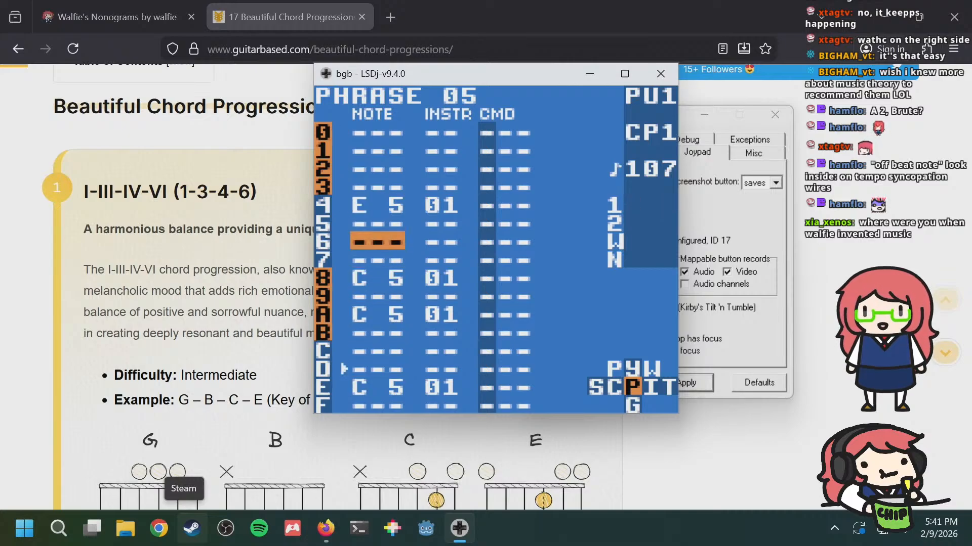
key("a+Up")
key("a+Down")
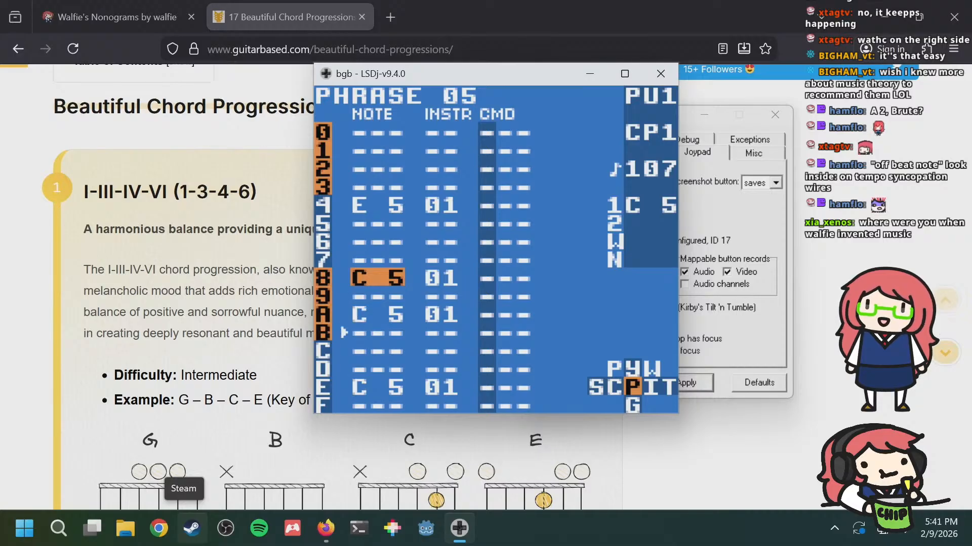
key("a+Up")
key("Up")
key("Up")
key("Up")
key("Up")
key("Up")
key("Up")
key("Up")
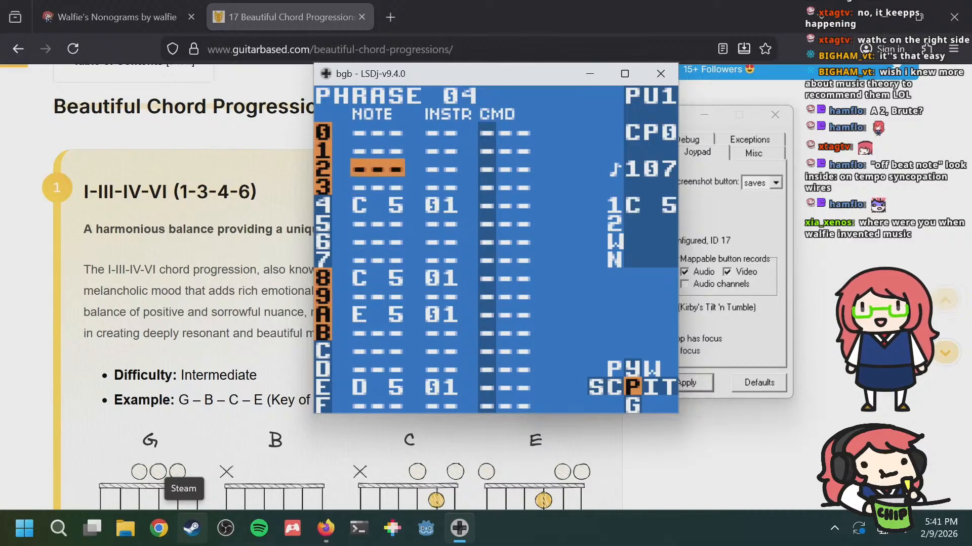
key("a+Down")
key("Down")
key("Down")
key("Down")
key("Down")
key("Down")
key("Down")
key("Down")
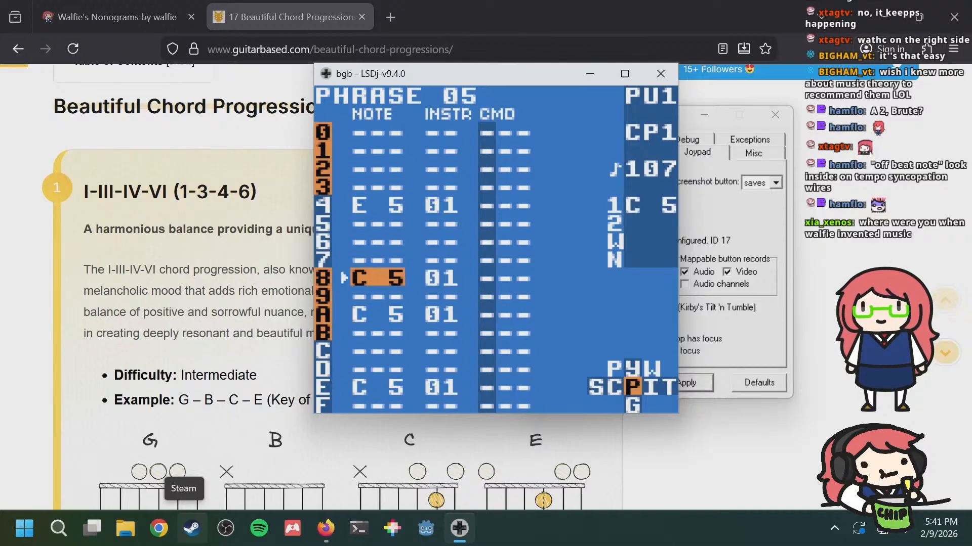
Step: Raise the note in row 8 of phrase 05 to E 5 after rechecking phrase 04
key("a+Up")
key("Up")
key("Up")
key("Up")
key("Down")
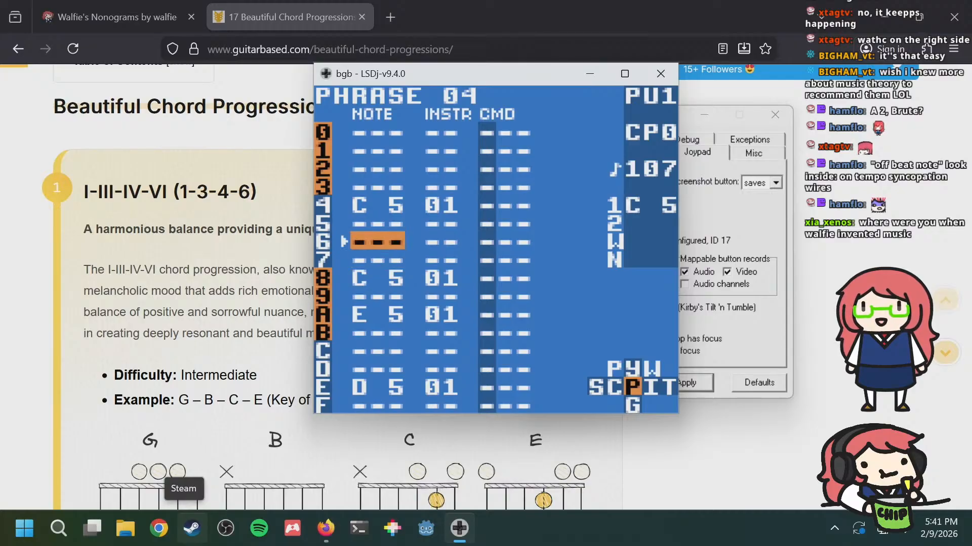
key("Down")
key("Down")
key("a+Down")
key("a+Right")
key("a+Right")
key("a+Right")
key("a+Right")
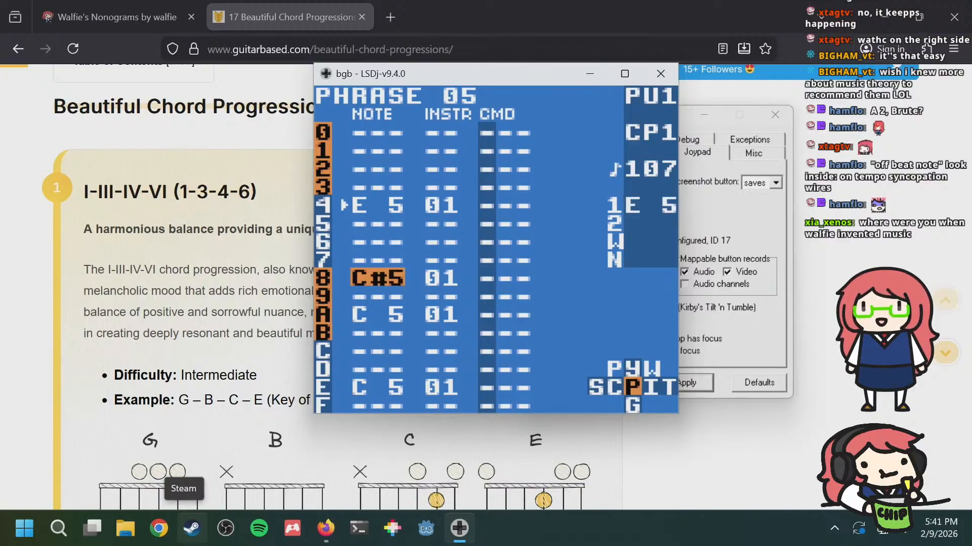
Step: Raise the note in row A of phrase 05 to D 5
key("a+Up")
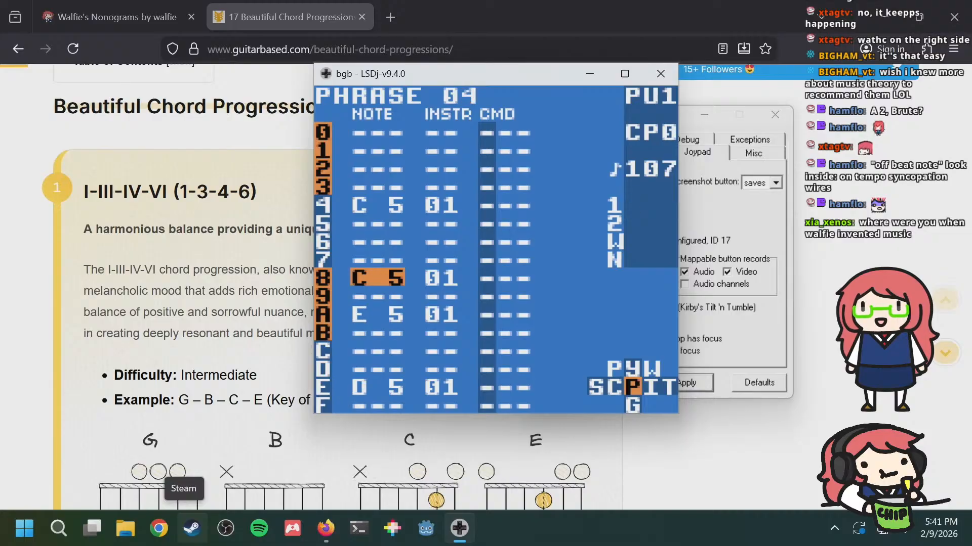
key("a+Down")
key("Down")
key("Down")
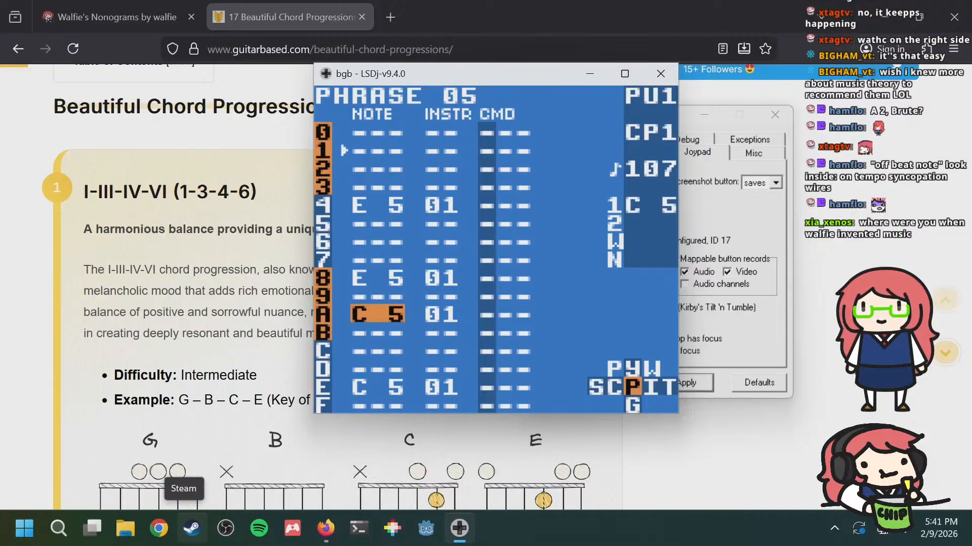
key("a+Right")
key("a+Right")
Step: Compare the row E notes of phrases 05 and 04, and continue to phrase 06
key("Down")
key("Down")
key("Down")
key("Down")
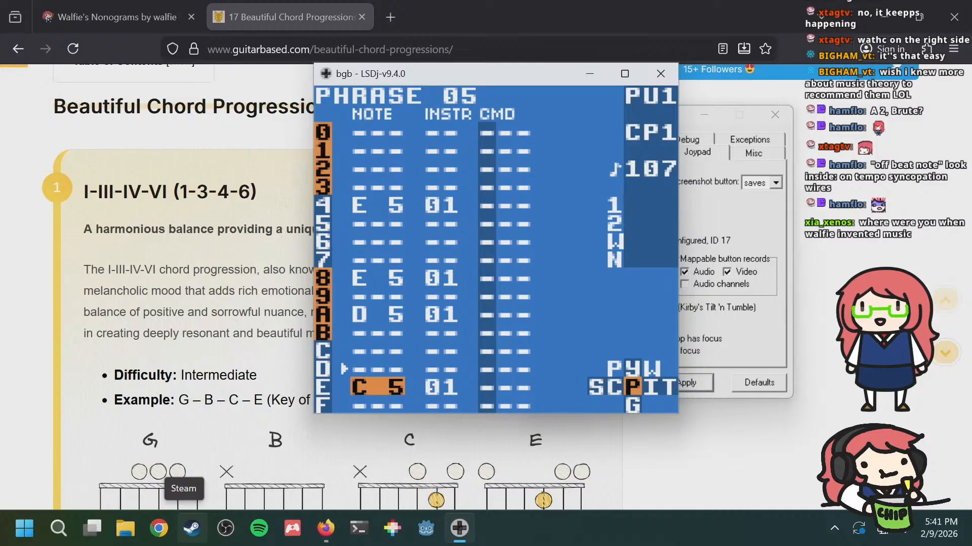
key("a+Up")
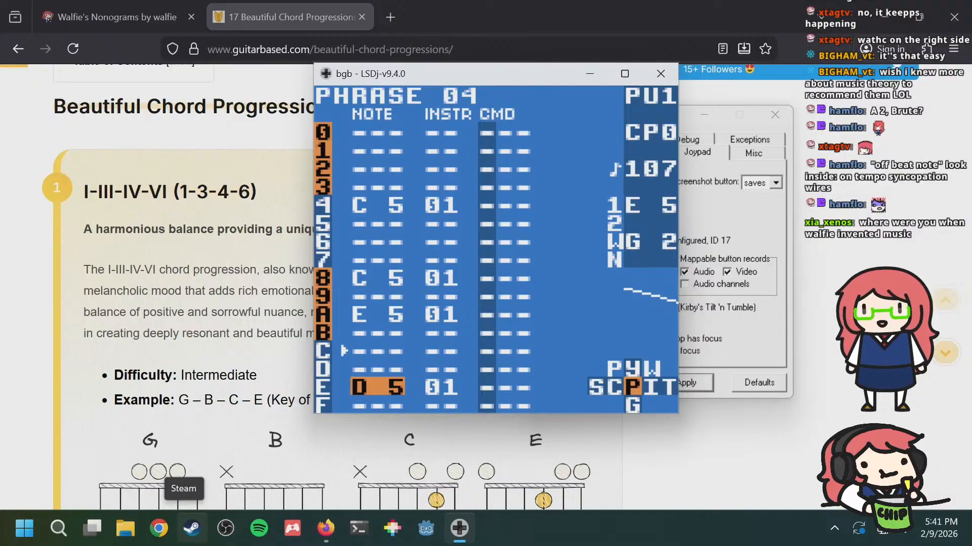
key("a+Down")
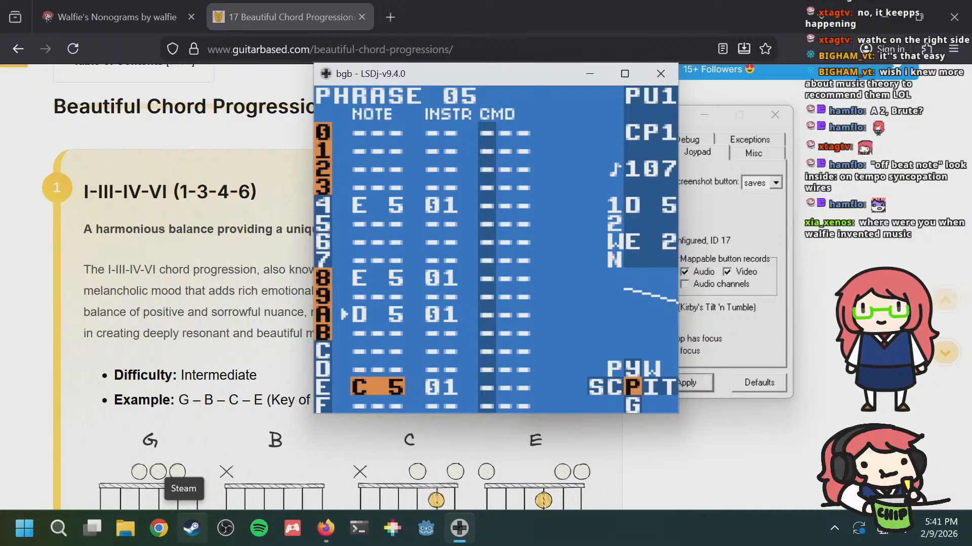
key("a+Down")
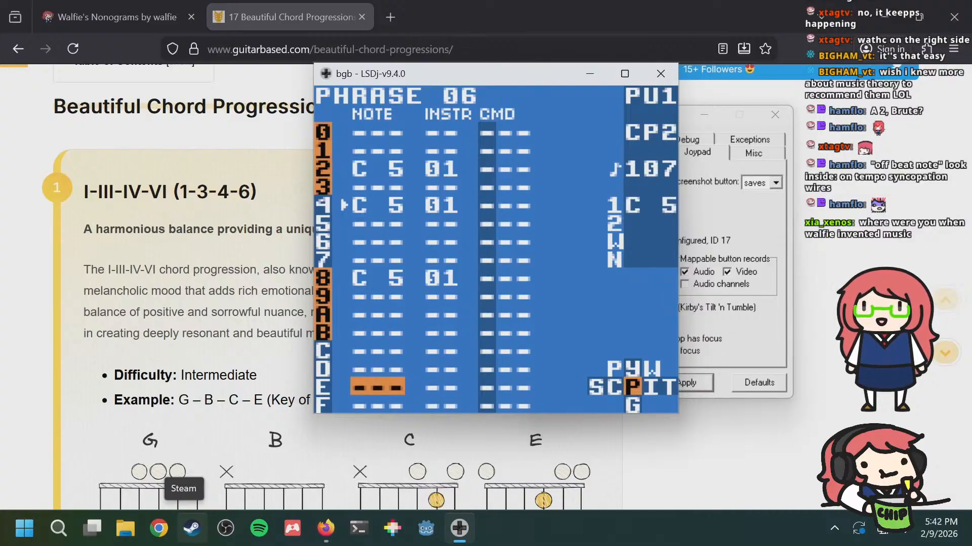
Step: Stop playback, return to phrase 04, and play the melody from there
key("Return")
key("a+Up")
key("a+Up")
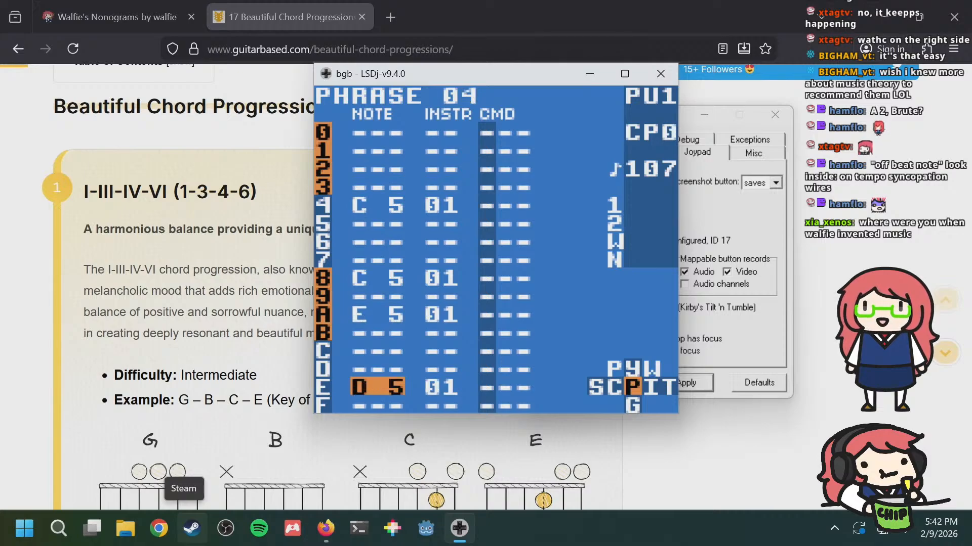
key("Return")
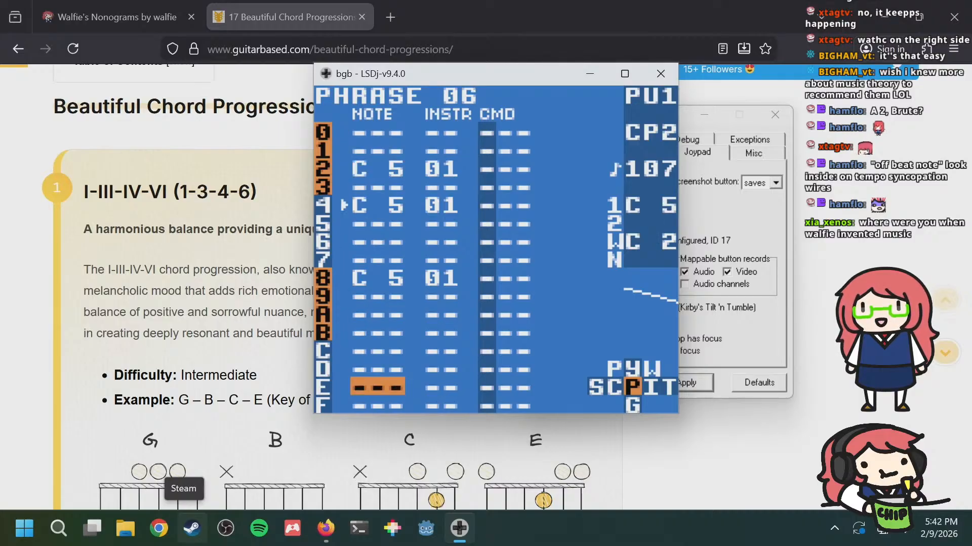
Step: Stop playback, return to the row 2 note of phrase 06, and compare it with phrase 05
key("Up")
key("Up")
key("Up")
key("Up")
key("Up")
key("Up")
key("Up")
key("Up")
key("Up")
key("Up")
key("Up")
key("Up")
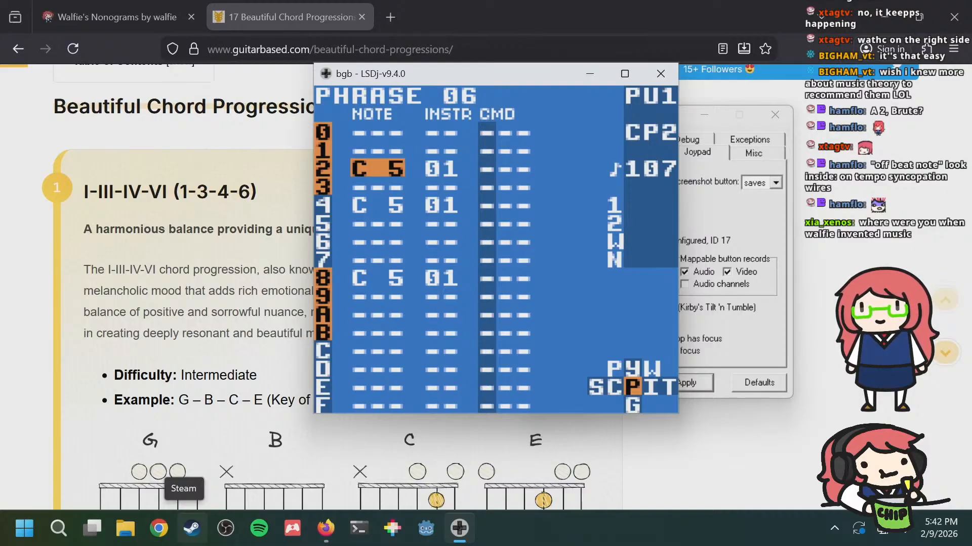
key("a+Up")
key("a+Down")
Step: Examine the WAV notes in phrase 02 from row 2 to row 8, finishing on row 4
key("a+Right")
key("a+Right")
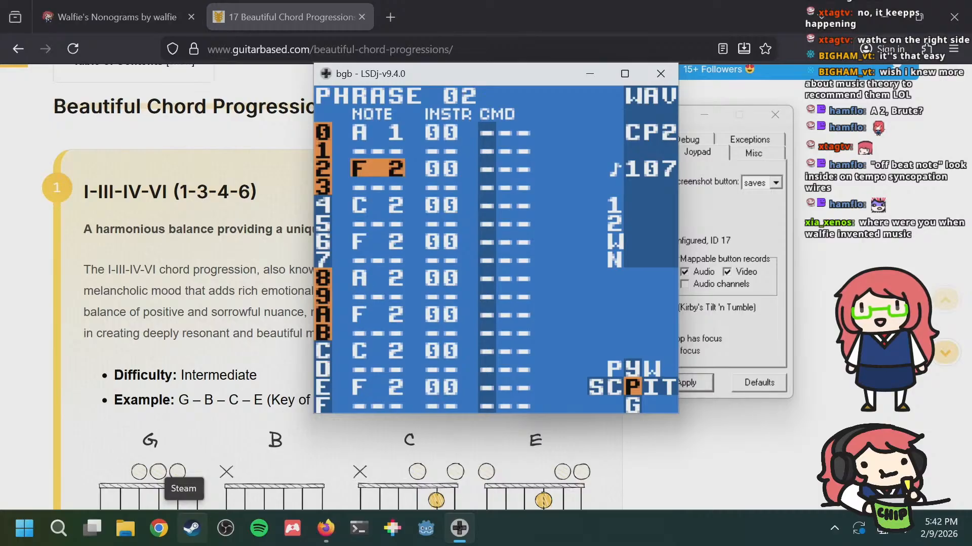
key("Down")
key("Down")
key("Down")
key("Down")
key("Down")
key("Down")
key("Up")
key("Up")
key("Up")
key("Up")
key("Up")
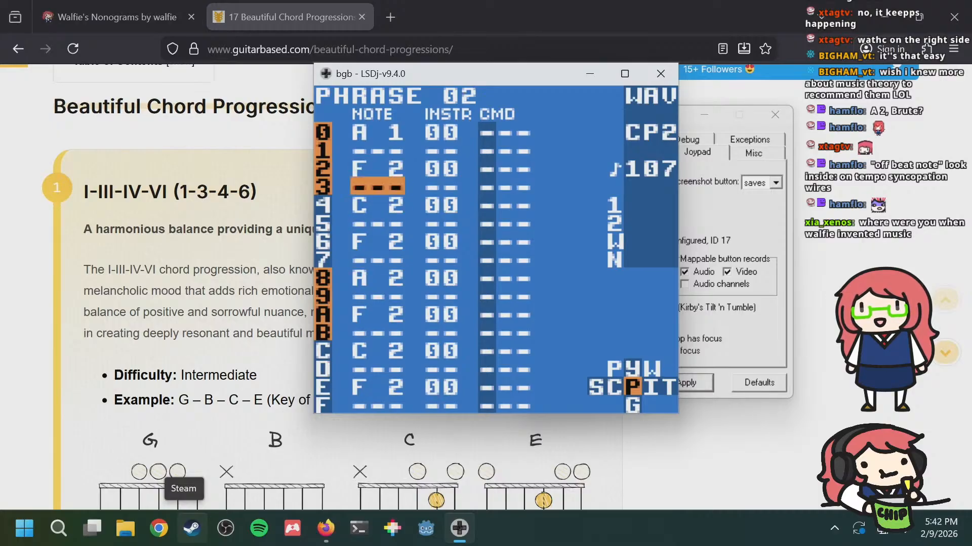
key("Down")
key("Down")
key("Down")
key("Up")
key("Up")
key("Down")
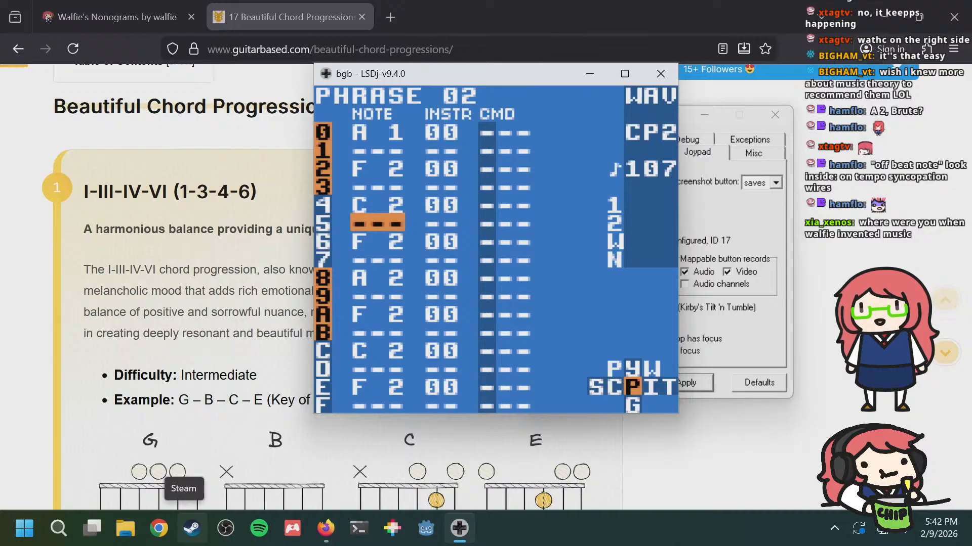
key("Up")
Step: Compare row 4 of PU1 phrases 06 and 05, and go back to the row 2 note of phrase 06
key("a+Left")
key("a+Left")
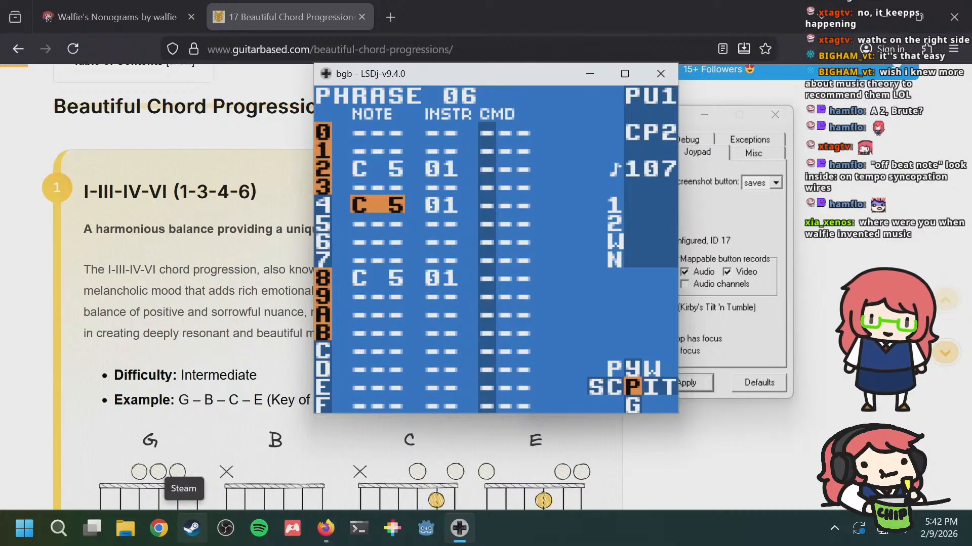
key("a+Up")
key("a+Down")
key("a+Up")
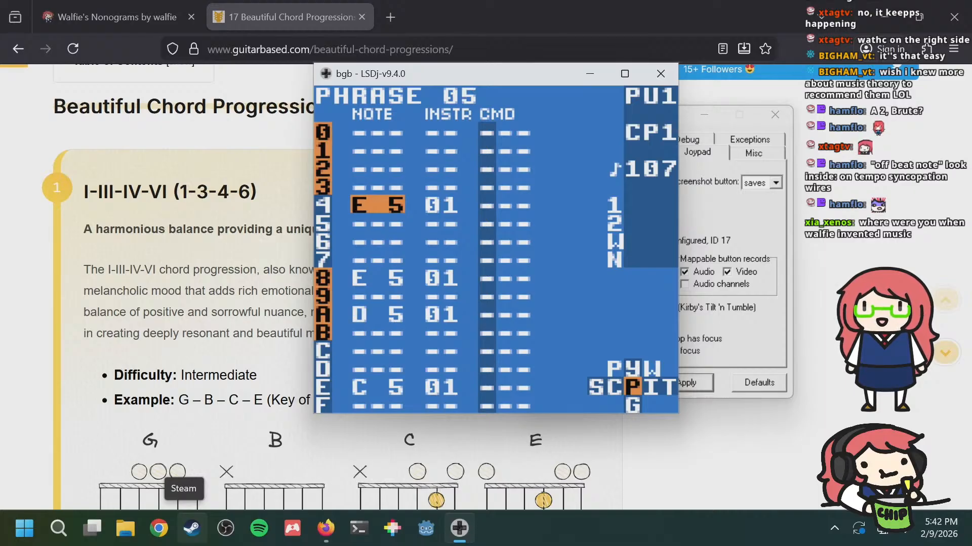
key("a+Down")
key("Up")
key("Up")
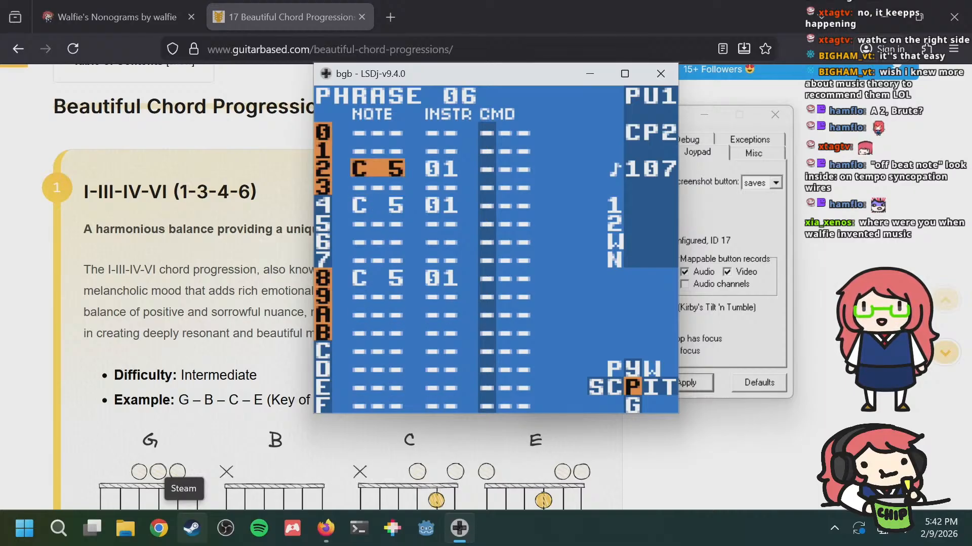
Step: Compare rows 2 and 4 of phrase 06 with WAV phrase 02, and recheck row 2 of phrase 05
key("a+Right")
key("a+Left")
key("a+Up")
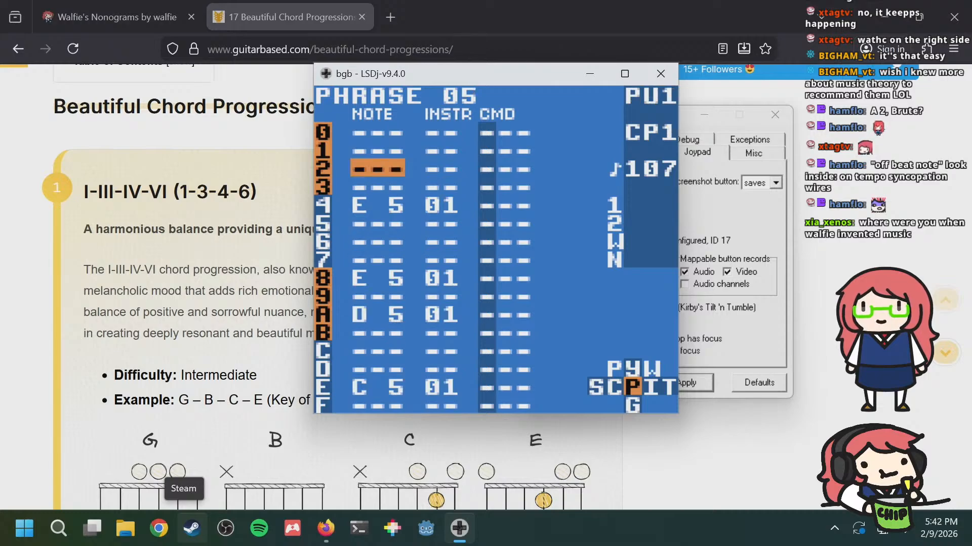
key("a+Down")
key("a+Right")
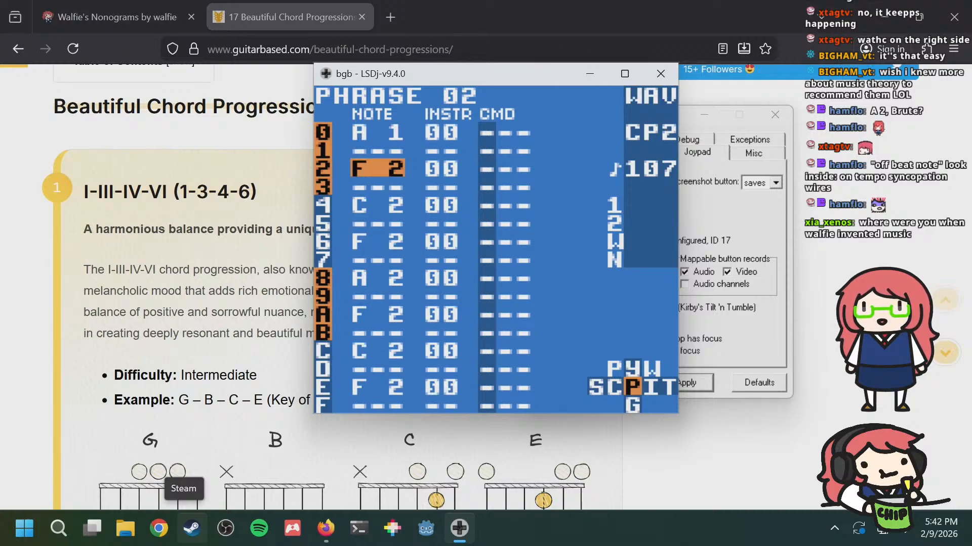
key("Down")
key("Down")
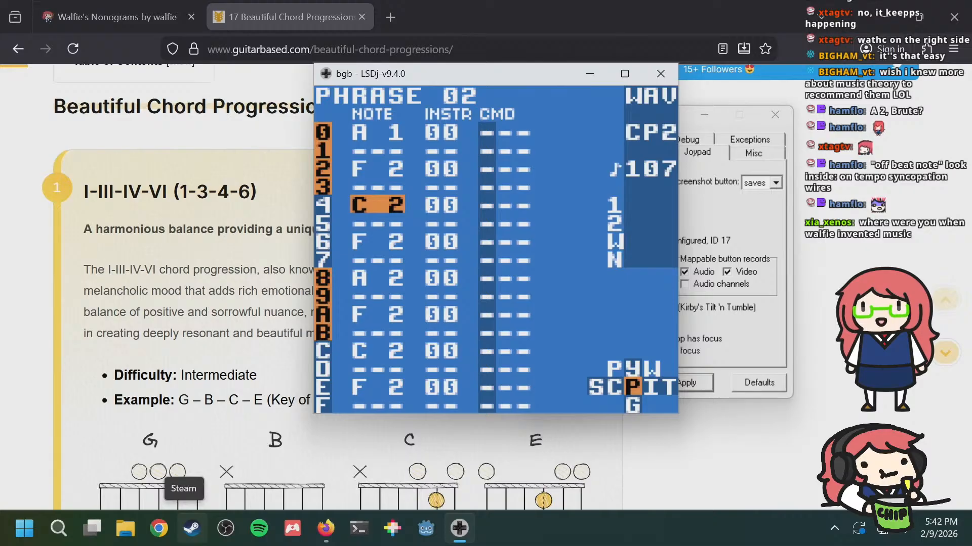
key("a+Left")
key("Up")
key("Up")
key("a+Up")
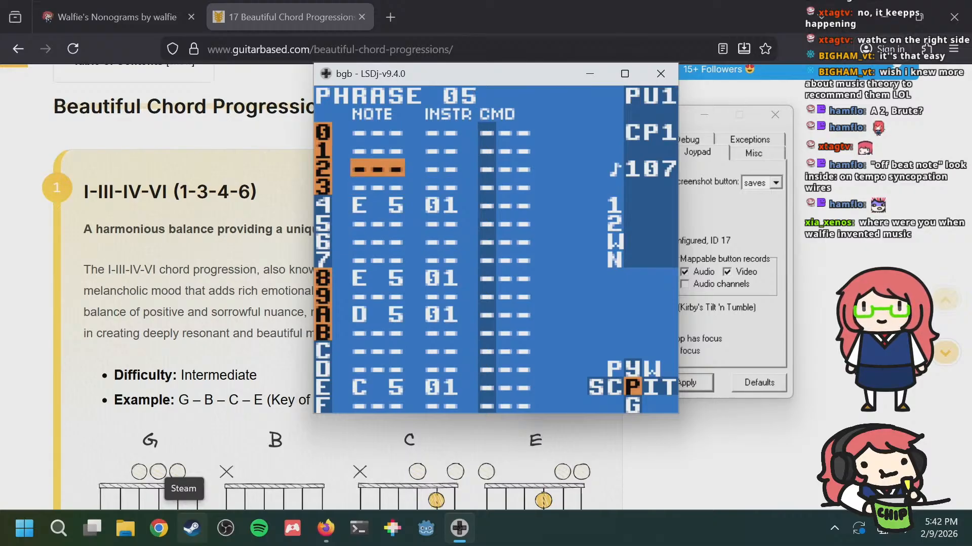
key("a+Down")
key("Down")
key("Down")
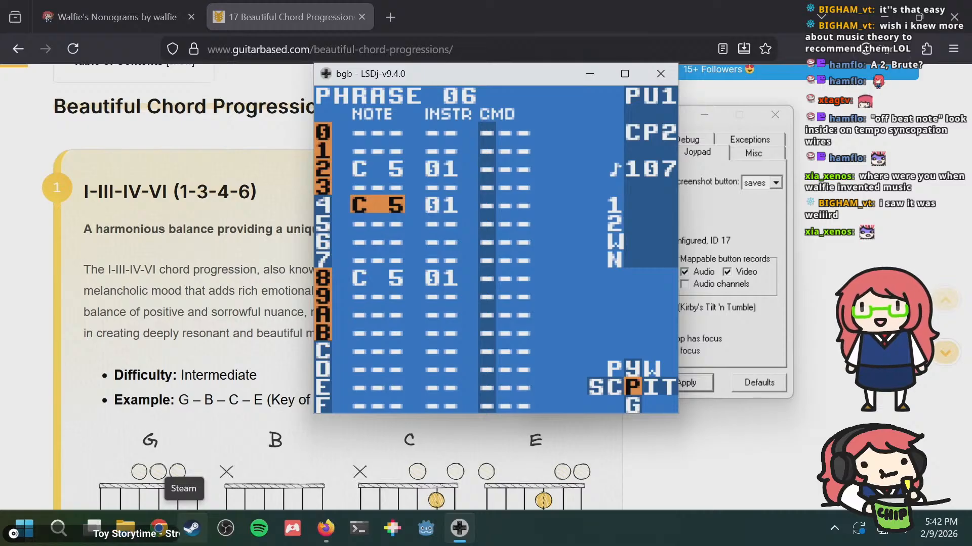
key("Up")
key("Up")
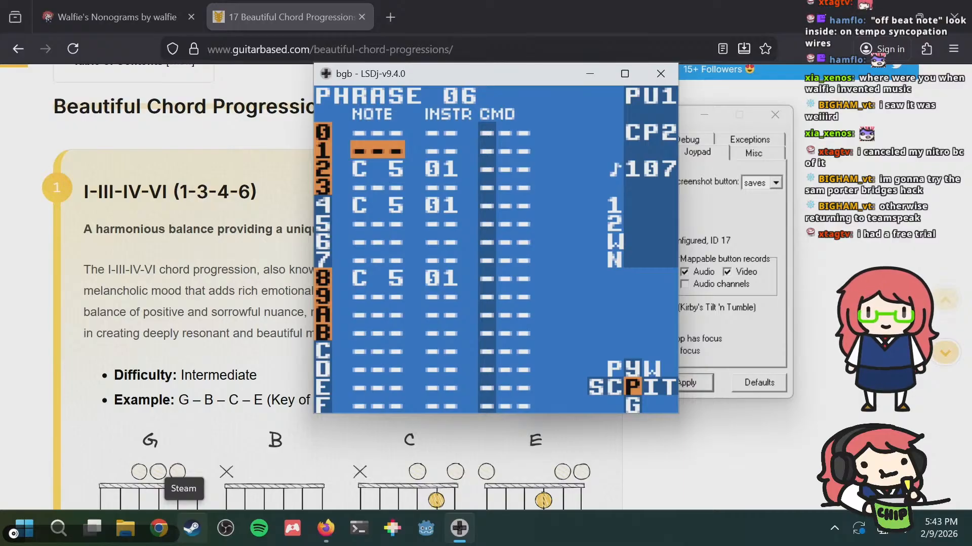
key("Down")
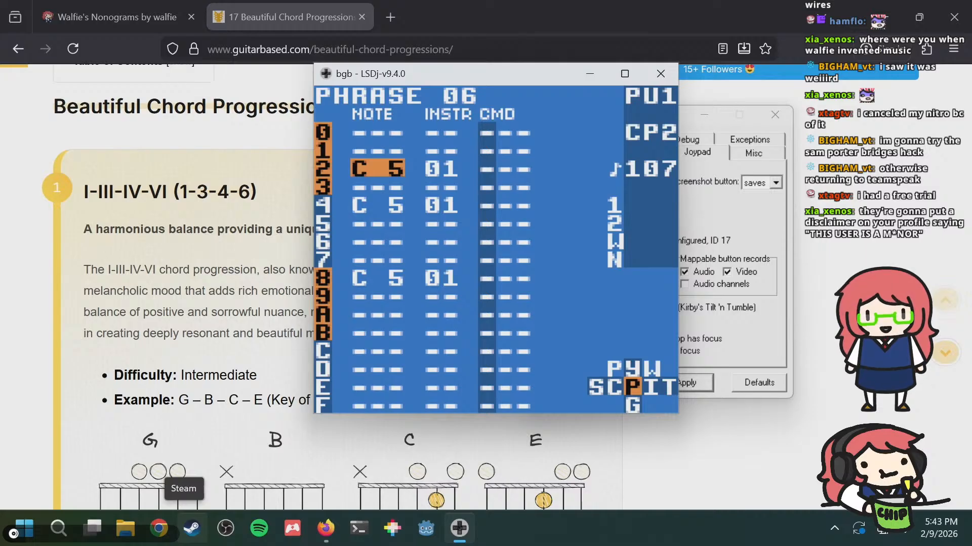
key("a+Up")
key("a+Down")
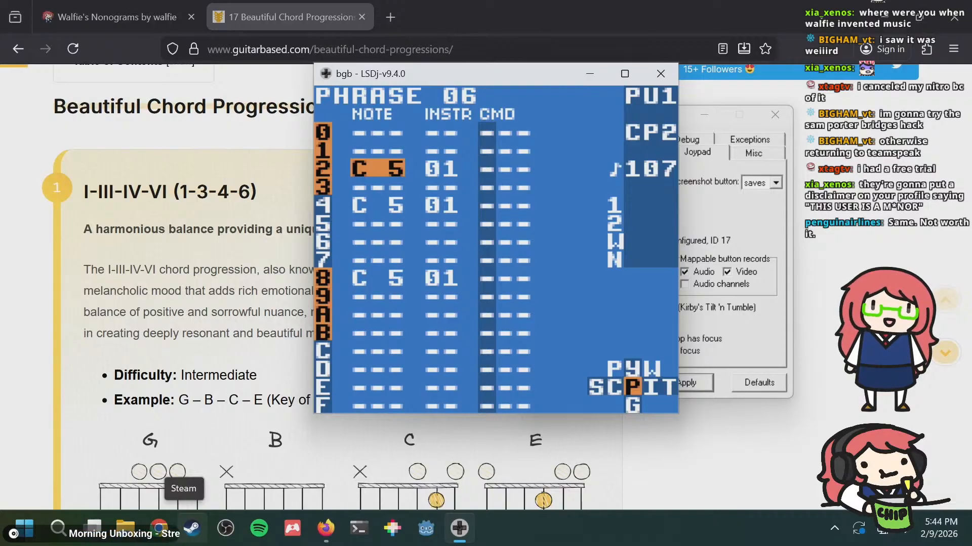
key("a+Up")
key("a+Down")
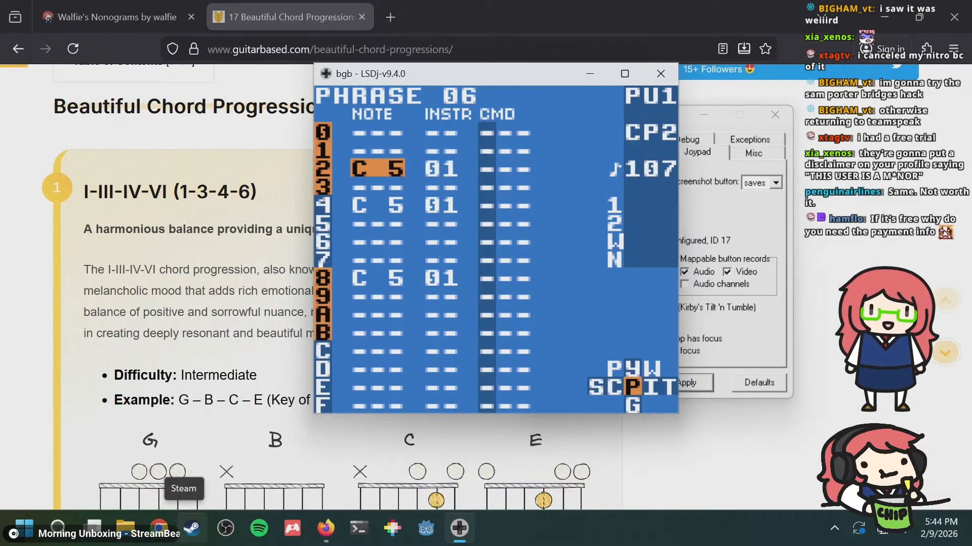
Step: Compare the note pattern of PU1 phrase 06 with phrase 04
key("a+Up")
key("a+Up")
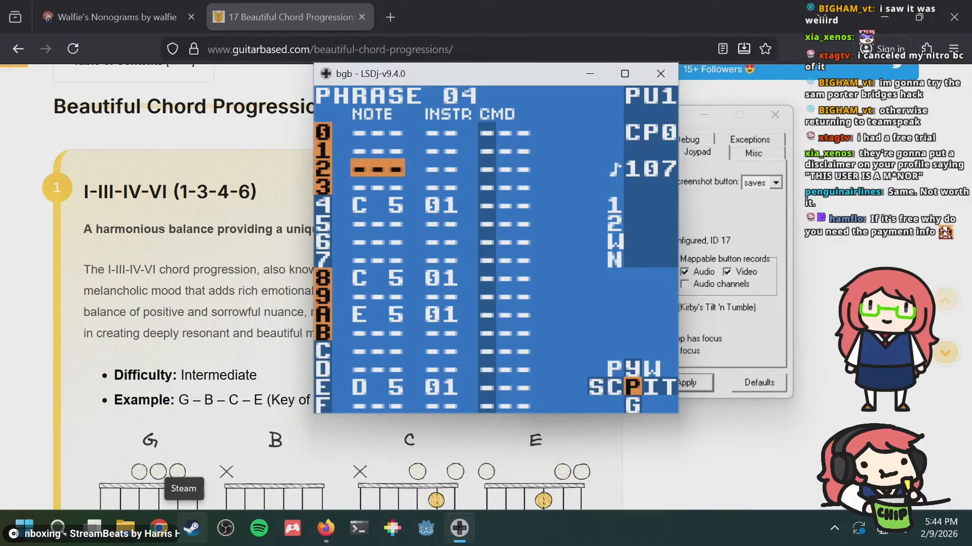
key("a+Down")
key("a+Down")
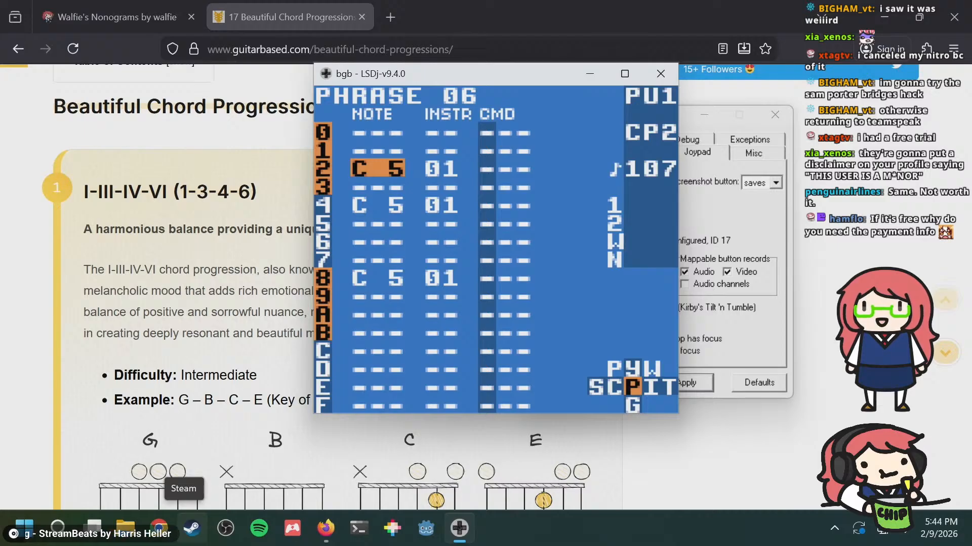
key("a+Up")
key("a+Up")
key("a+Down")
key("a+Down")
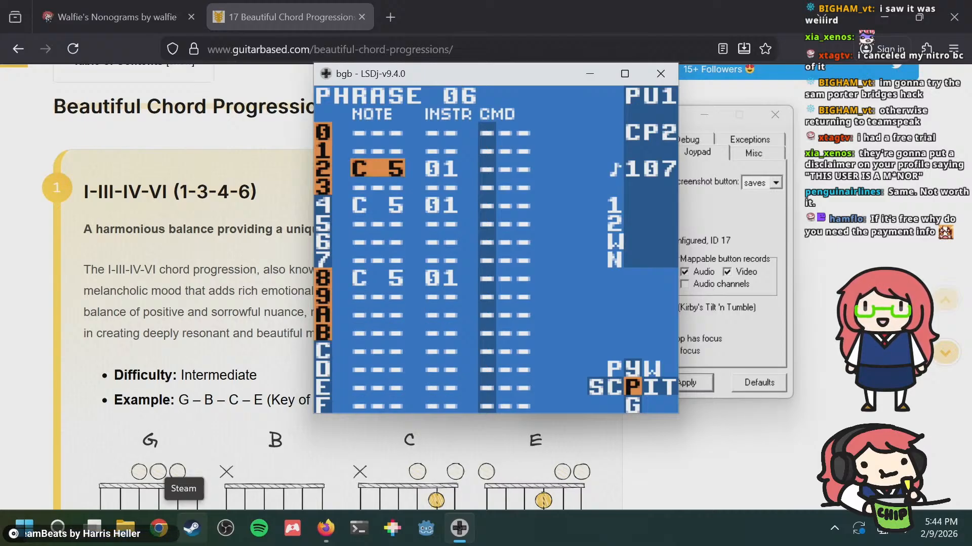
key("a+Up")
key("a+Up")
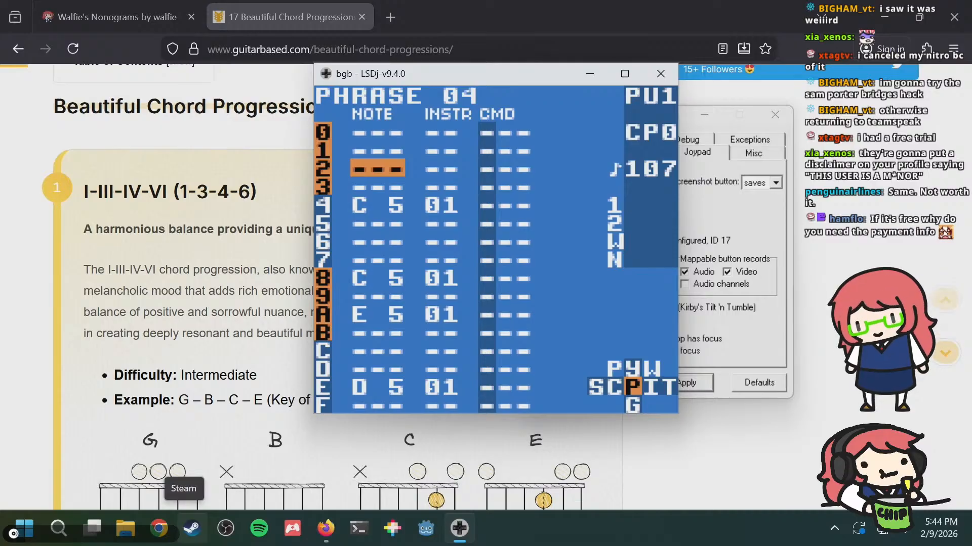
key("a+Down")
key("a+Down")
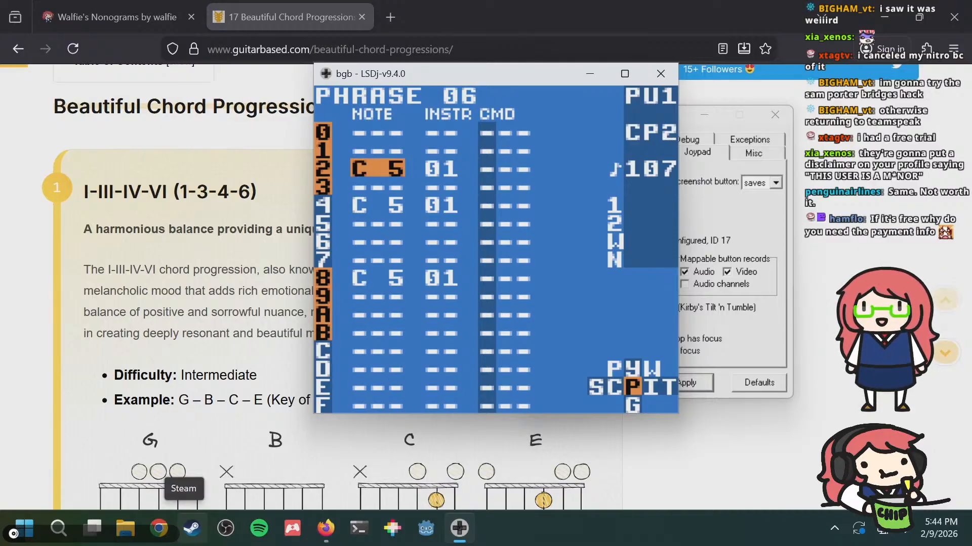
Step: Look through the PU1 melody phrases in sequence from 04 to 07
key("a+Up")
key("a+Up")
key("a+Down")
key("a+Down")
key("a+Down")
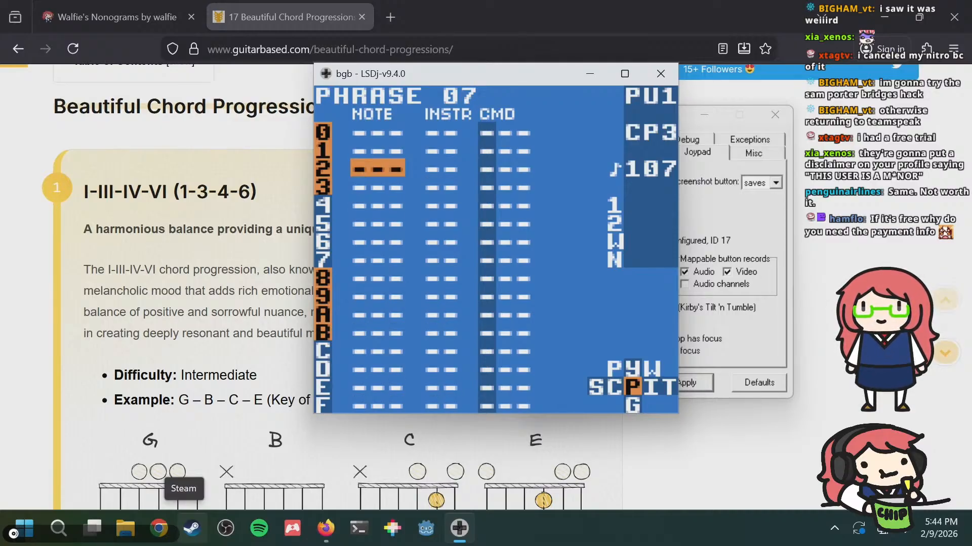
key("a+Up")
key("a+Up")
key("a+Up")
key("a+Down")
key("a+Down")
key("a+Down")
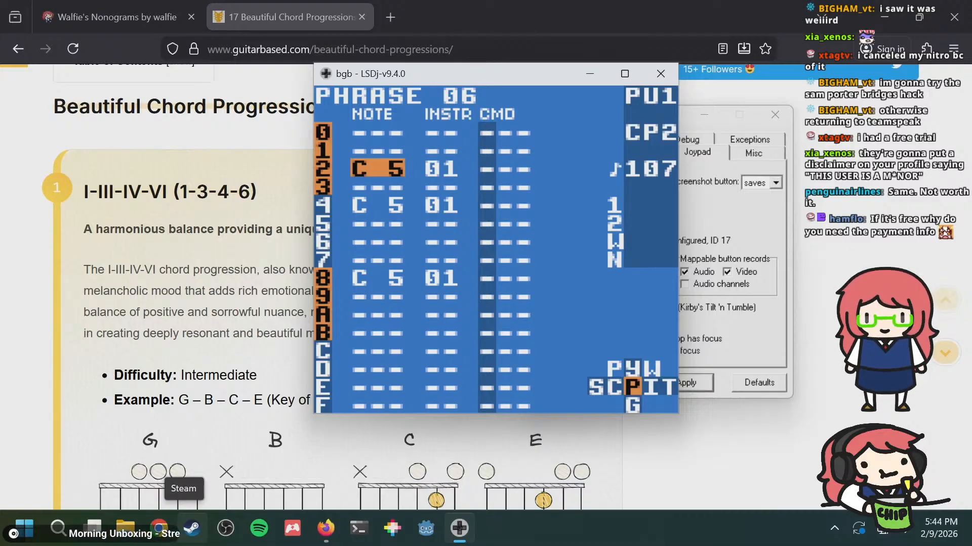
Step: Review how PU1 phrase 06 follows on from phrases 04 and 05 and leads into phrase 07
key("a+Up")
key("a+Down")
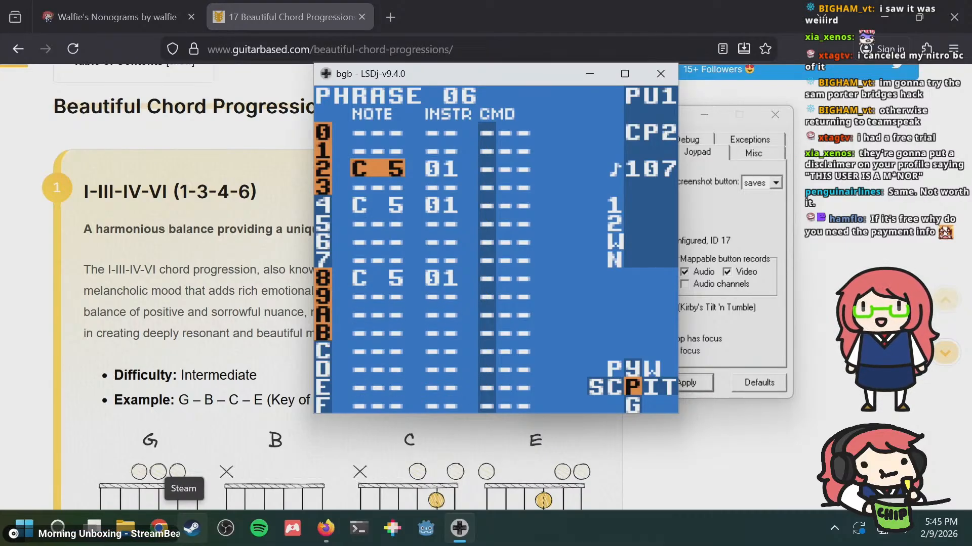
key("a+Down")
key("a+Up")
key("a+Up")
key("a+Up")
key("a+Down")
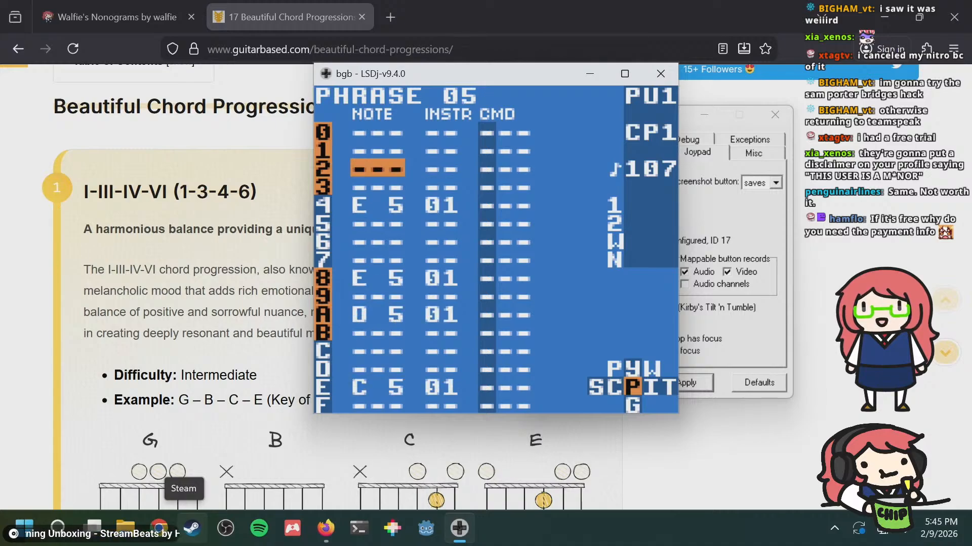
key("a+Down")
key("a+Up")
key("a+Down")
key("a+Down")
key("a+Up")
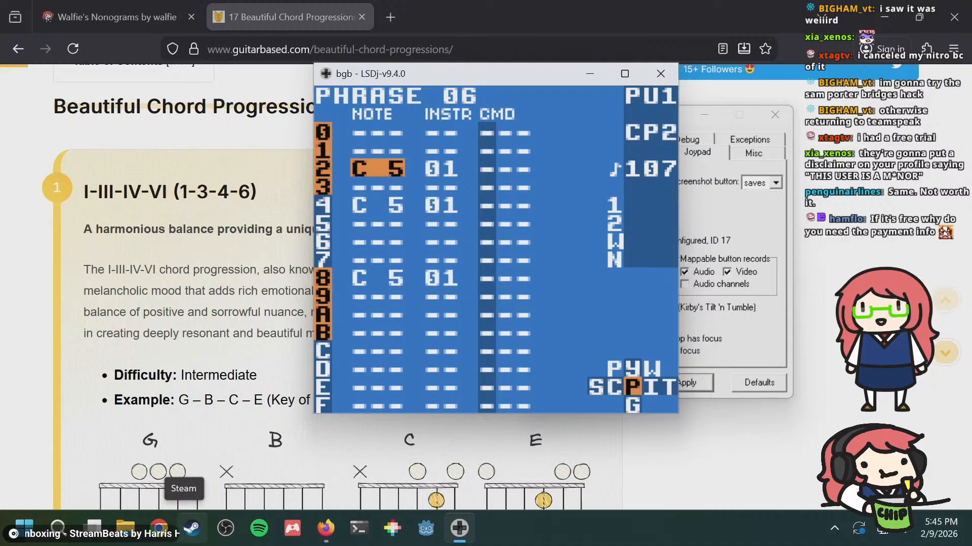
key("a+Up")
key("a+Up")
key("a+Down")
key("a+Down")
key("a+Up")
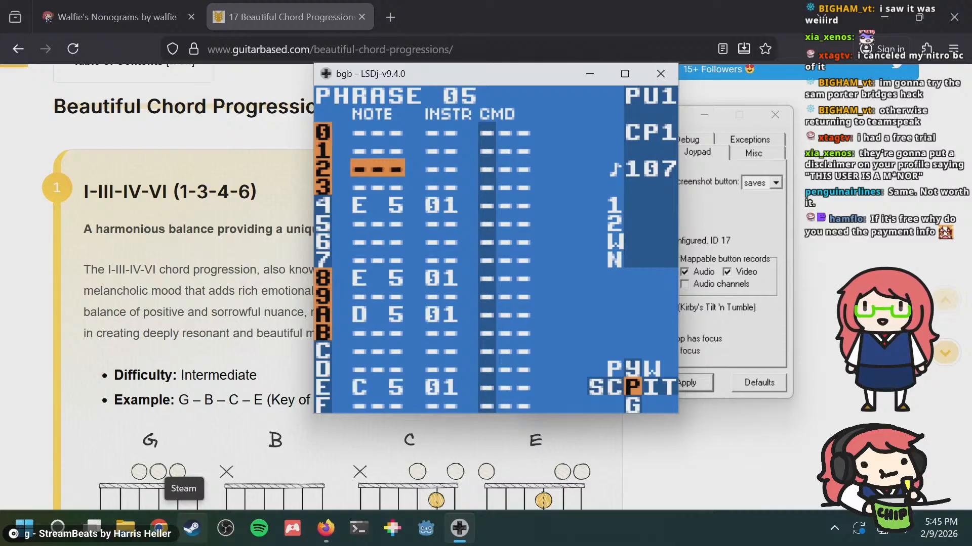
Step: Check PU1 phrase 06 against the WAV notes in phrase 02, and return to phrase 06
key("a+Down")
key("a+Right")
key("a+Right")
key("a+Left")
key("a+Left")
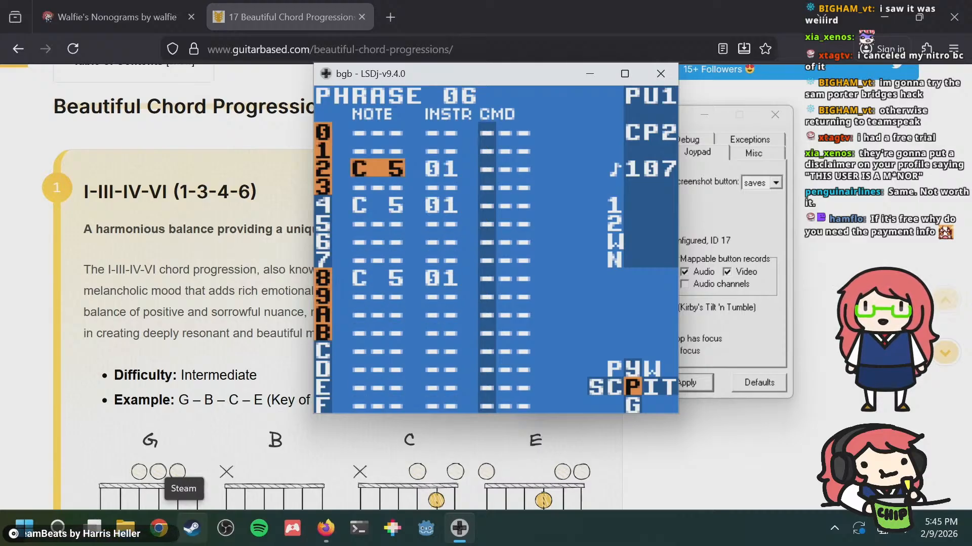
key("a+Up")
key("a+Down")
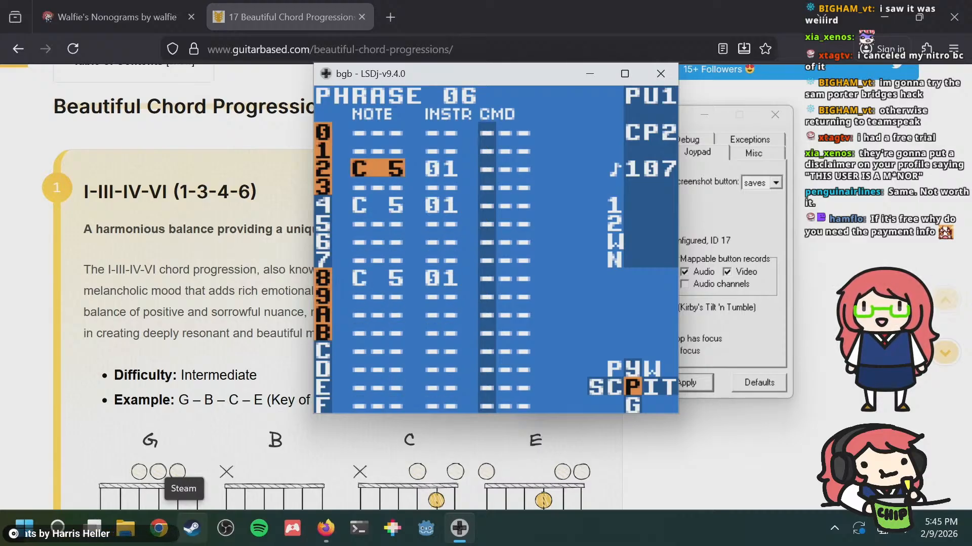
key("a+Right")
key("a+Right")
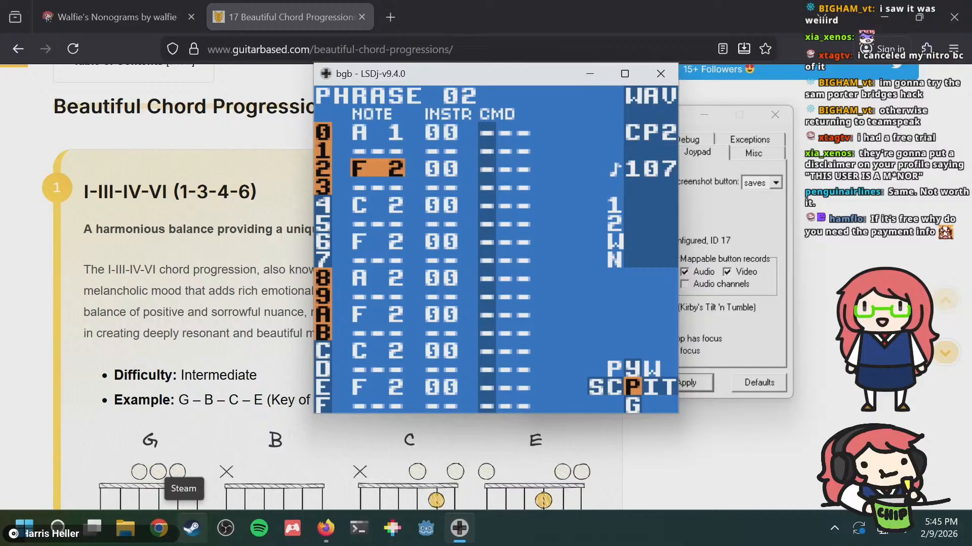
key("a+Left")
key("a+Left")
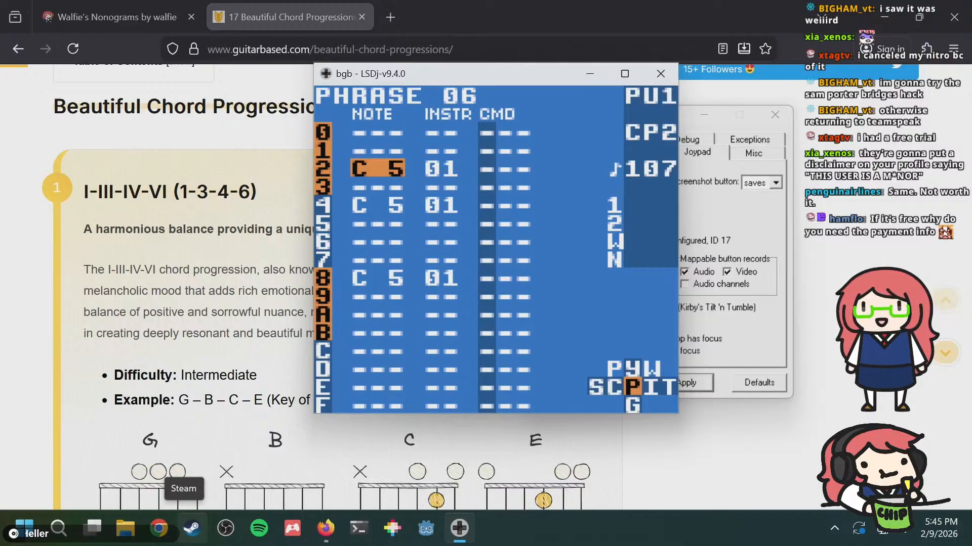
Step: Recheck the row 2 and row 4 notes of phrase 06 and go back to the preceding melody phrases
key("Down")
key("Down")
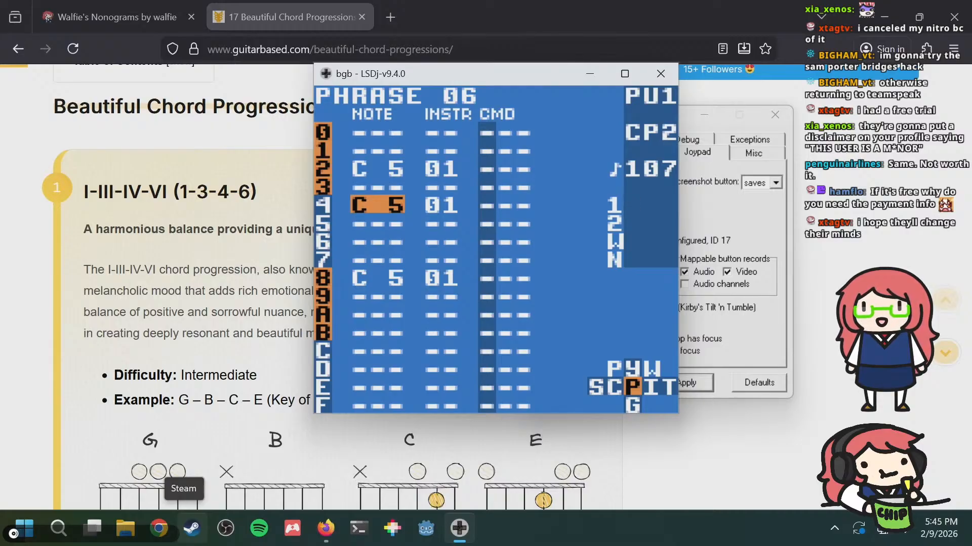
key("Up")
key("Up")
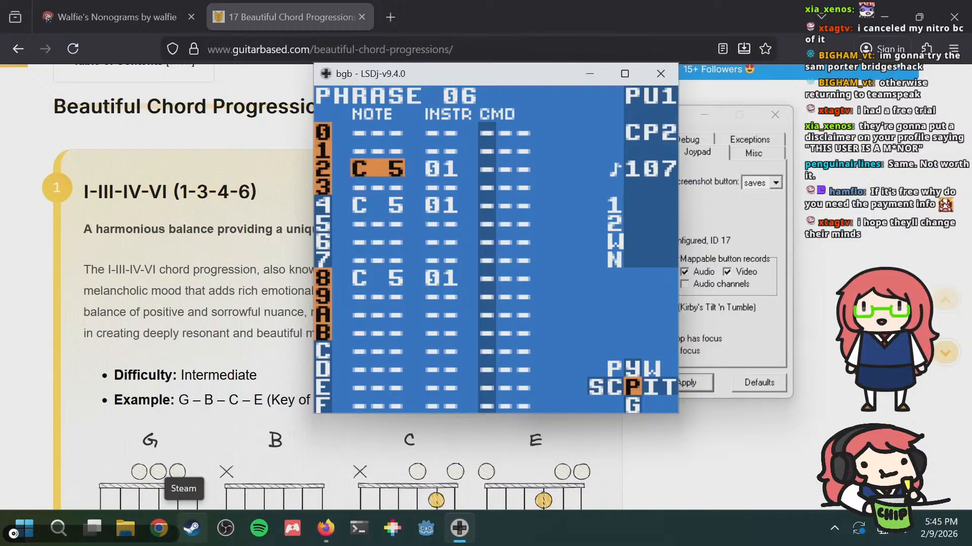
key("a+Up")
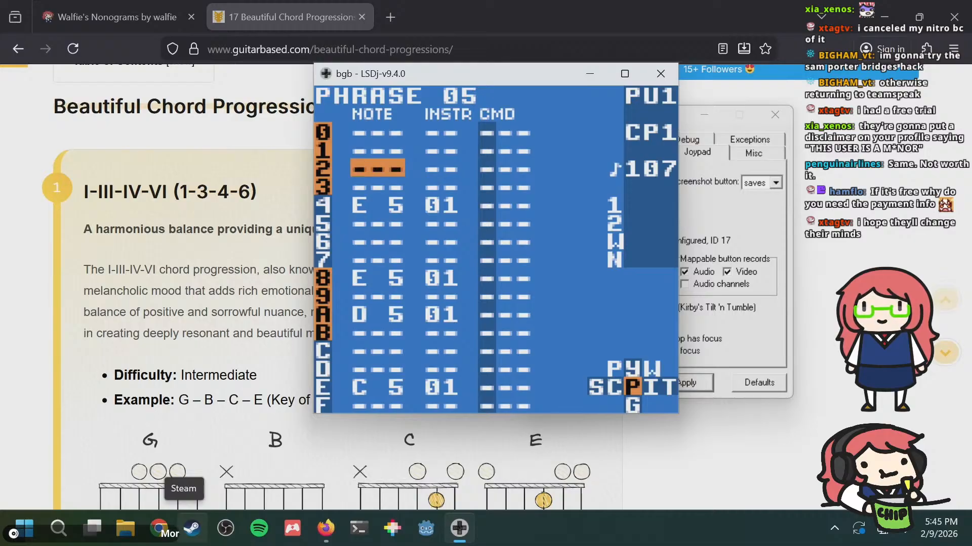
key("a+Down")
key("Down")
key("Up")
key("a+Up")
key("a+Up")
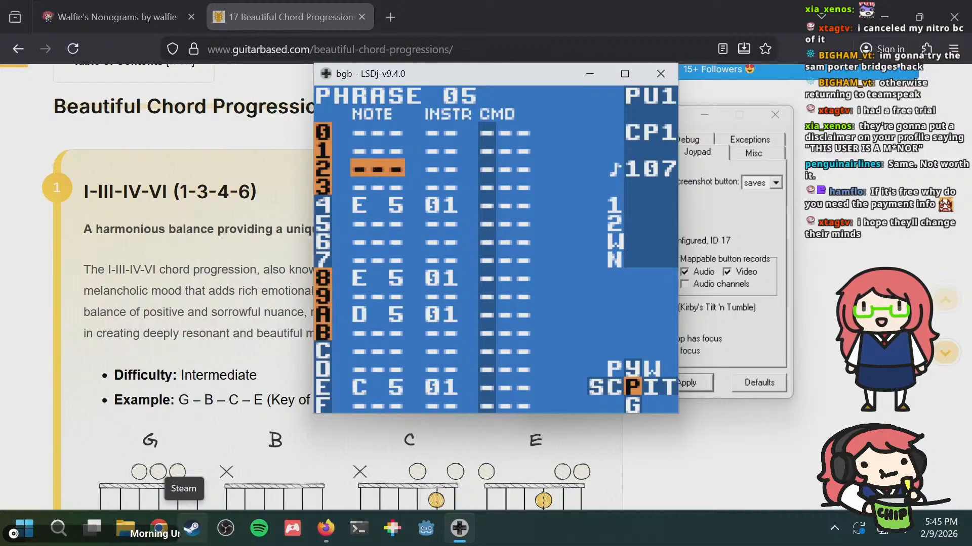
Step: In PU1 phrase 06, set the row 2 note to A 4 and the row 4 note to B 4
key("a+Down")
key("s+Left")
key("s+Left")
key("s+Left")
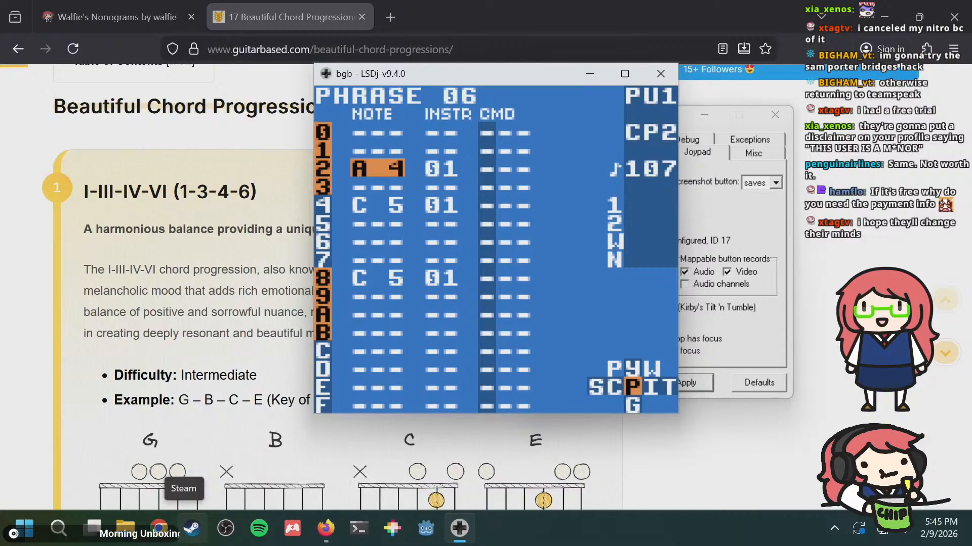
key("Down")
key("Down")
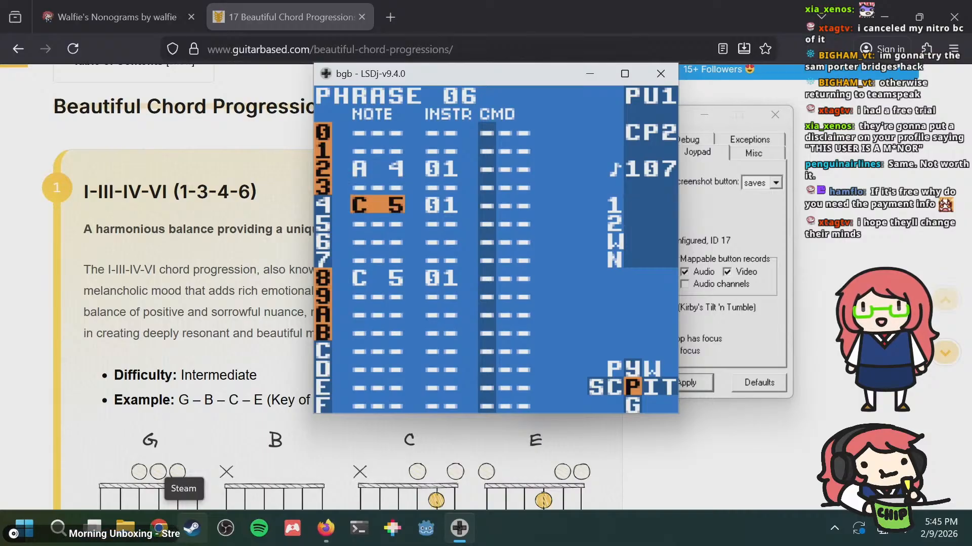
key("s+Left")
key("Down")
key("Down")
key("Down")
key("Down")
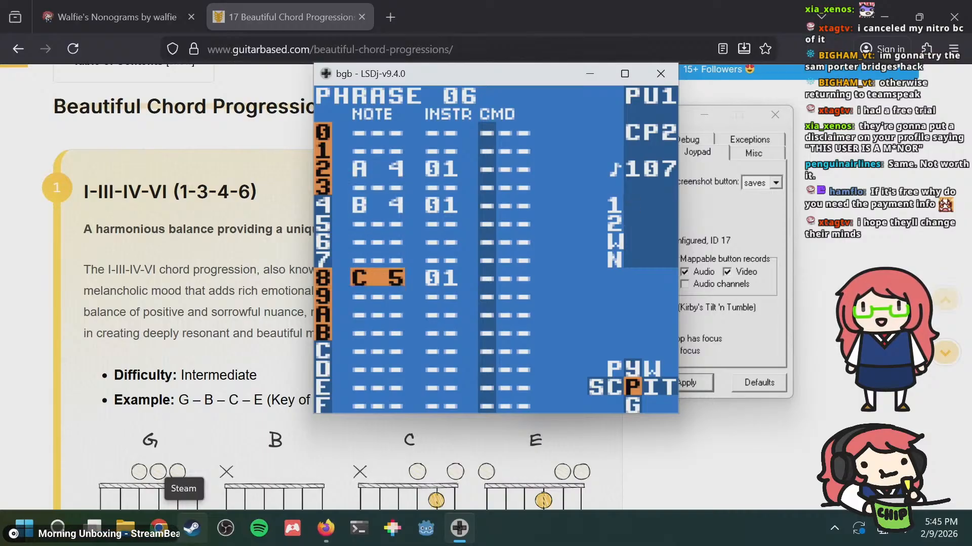
Step: Look over the notes of PU1 phrase 06 from row 8 back to row 0
key("Up")
key("Up")
key("Up")
key("Up")
key("Up")
key("Down")
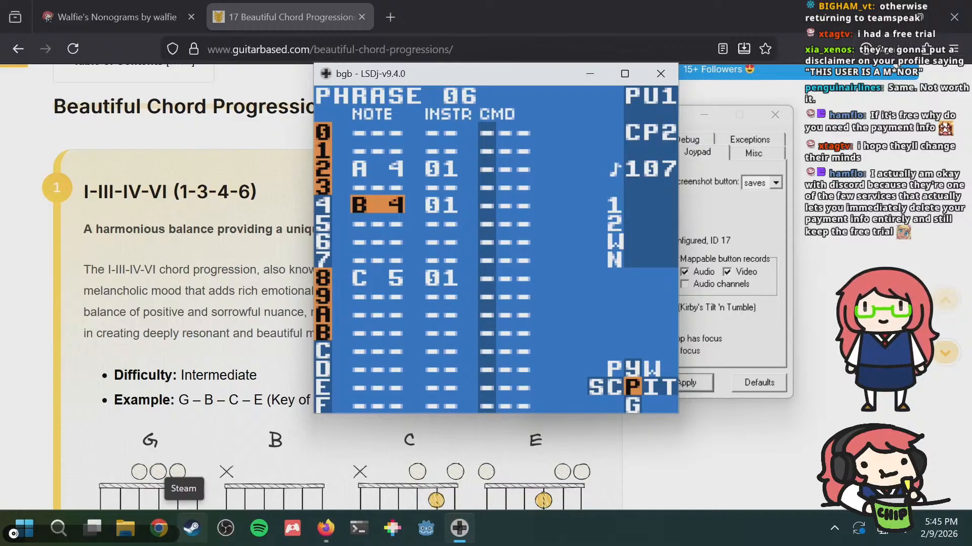
key("Up")
key("Up")
key("Up")
key("Up")
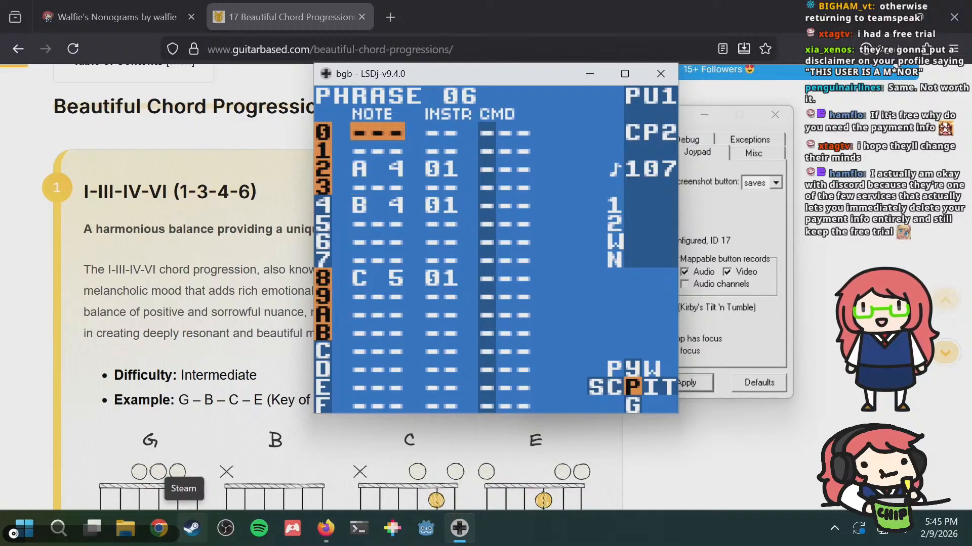
Step: Compare PU1 phrase 06 with phrases 04 and 05, and check phrase 07 after it
key("a+Up")
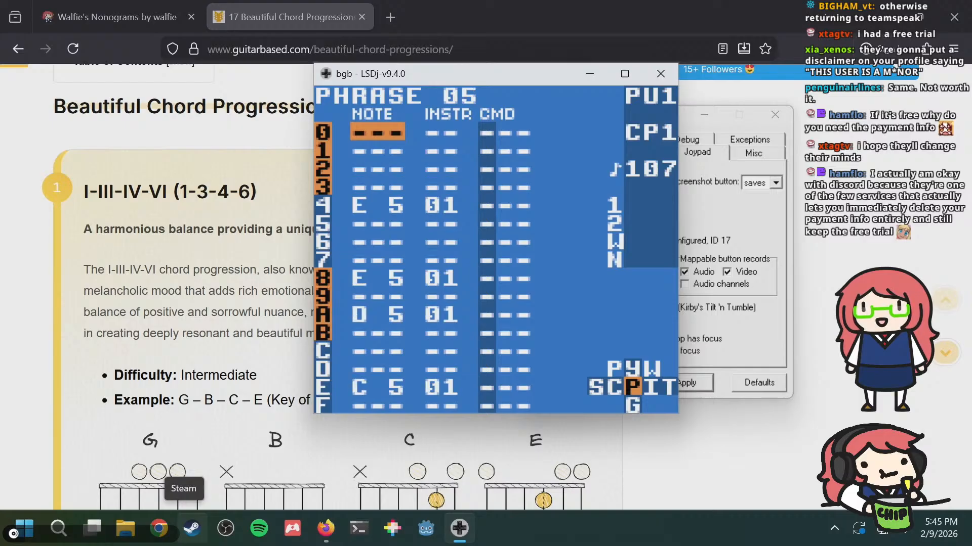
key("a+Down")
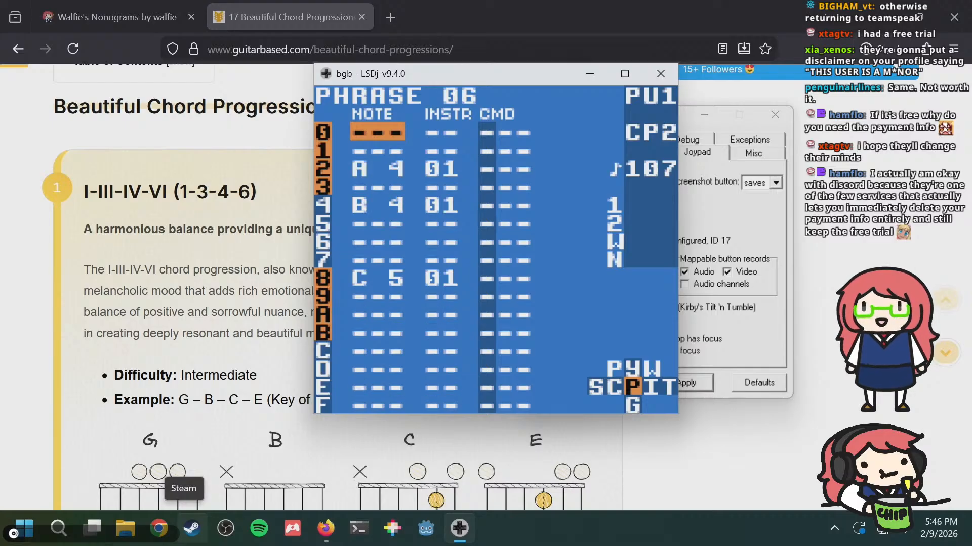
key("a+Up")
key("a+Up")
key("a+Down")
key("a+Down")
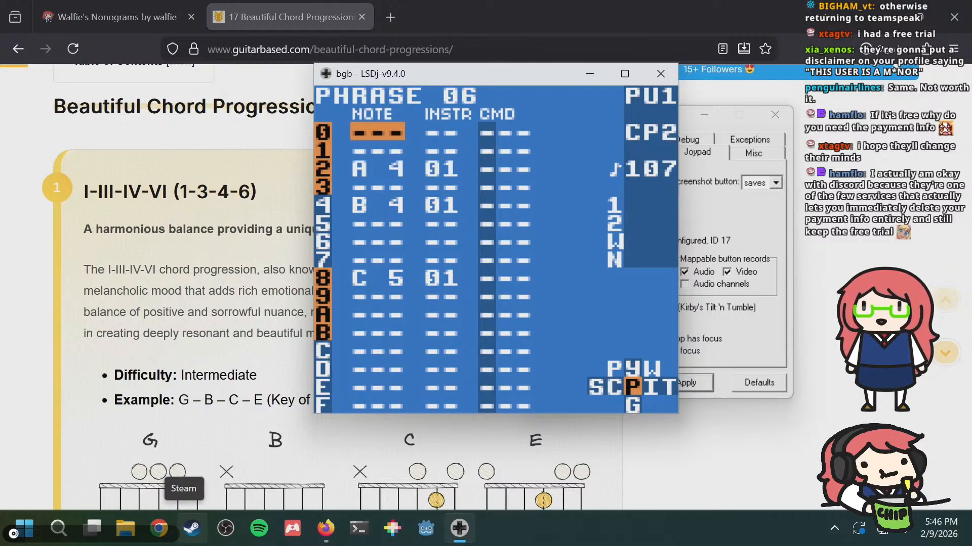
key("a+Up")
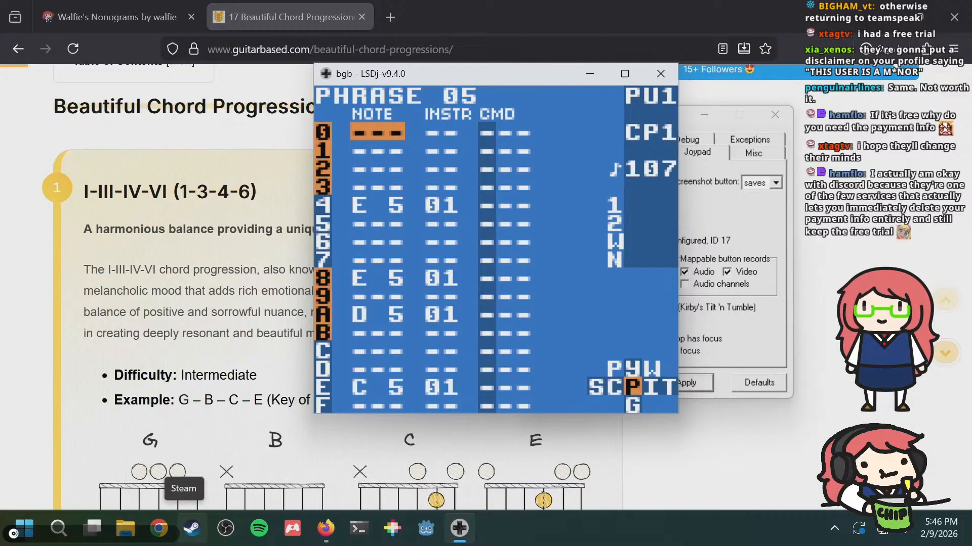
key("a+Up")
key("a+Down")
key("a+Down")
key("a+Down")
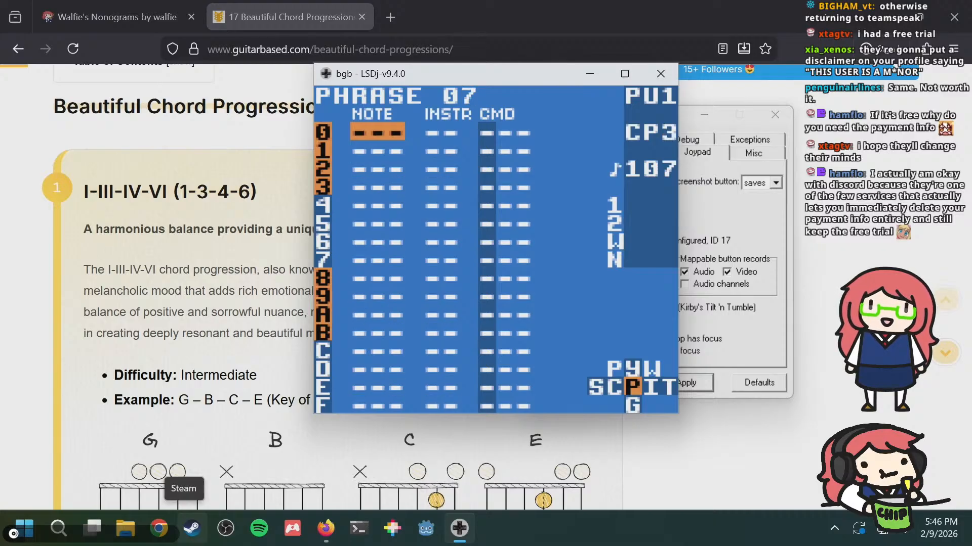
Step: Review the PU1 melody again from phrase 04 through phrase 06
key("a+Up")
key("a+Up")
key("a+Up")
key("a+Down")
key("a+Down")
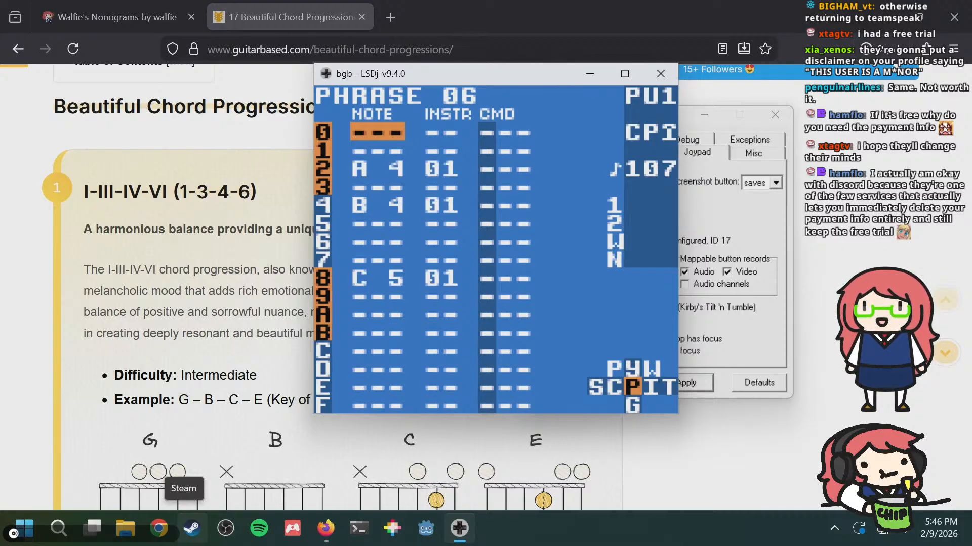
key("a+Up")
key("a+Up")
key("a+Down")
key("a+Down")
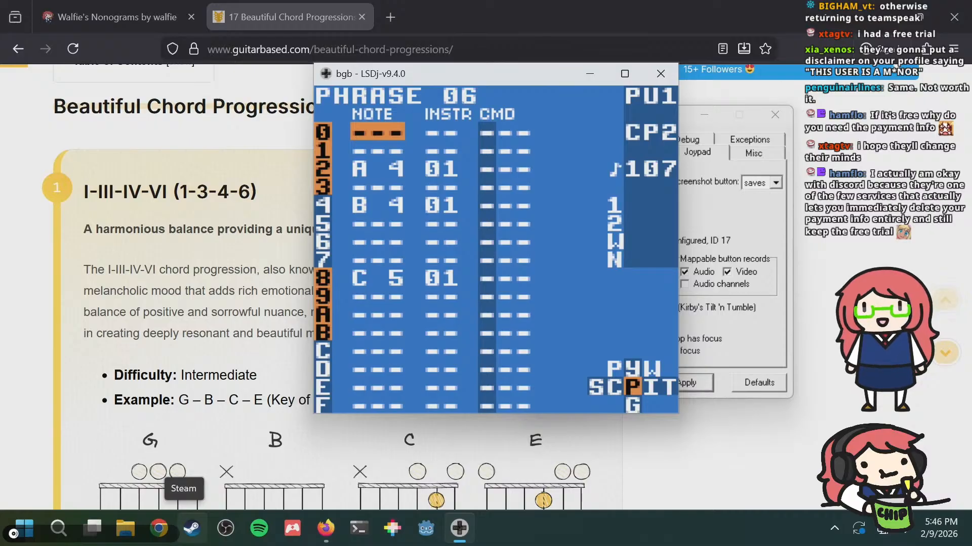
Step: Play the song from PU1 phrase 04 and inspect the first rows of phrase 06
key("a+Up")
key("a+Up")
key("Return")
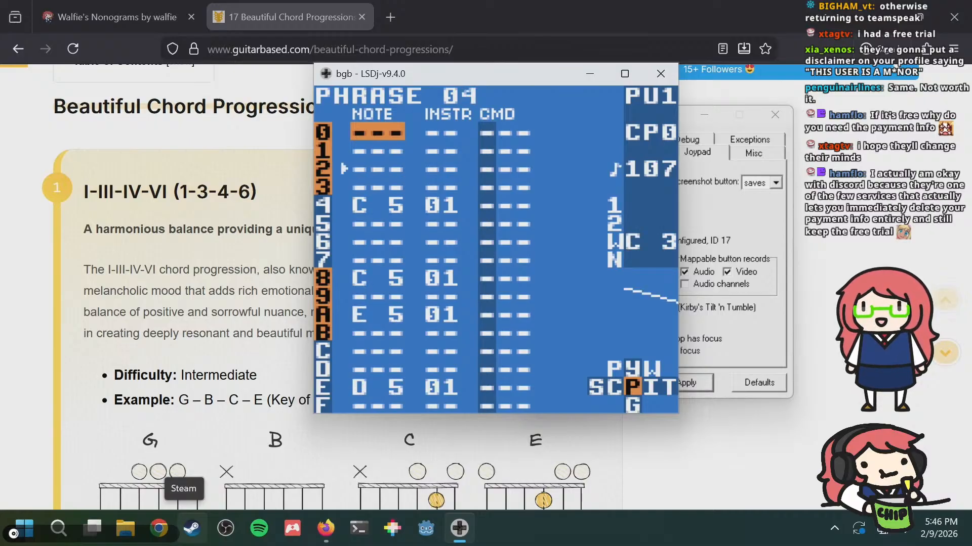
key("a+Down")
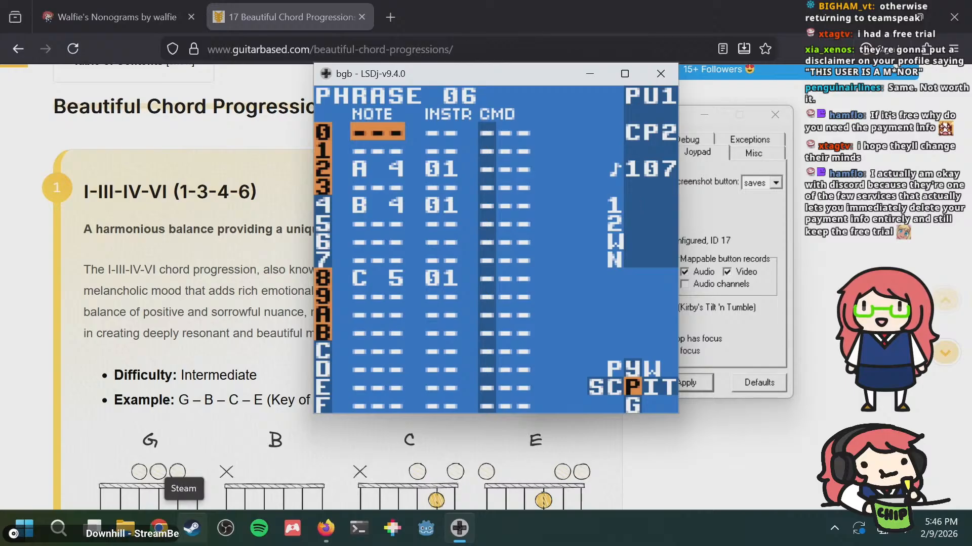
key("Down")
key("Down")
key("Down")
key("Down")
key("Down")
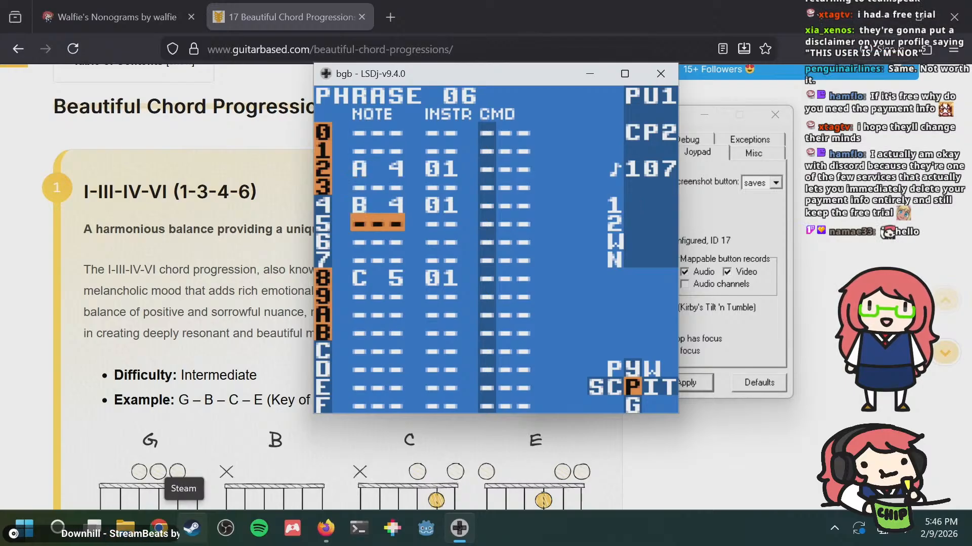
Step: Play the song from PU1 phrase 05 into phrase 06, and stop to check the row 2 note
key("a+Up")
key("a+Up")
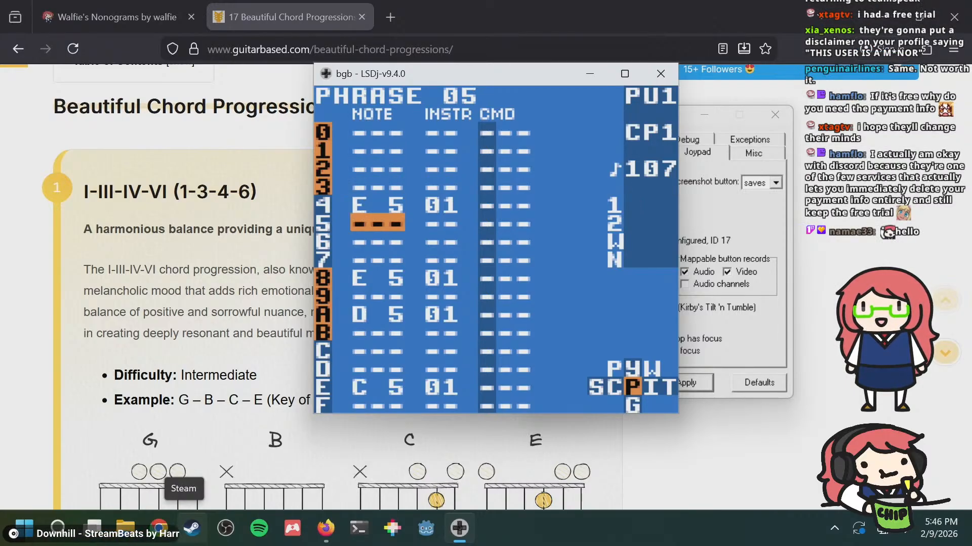
key("Return")
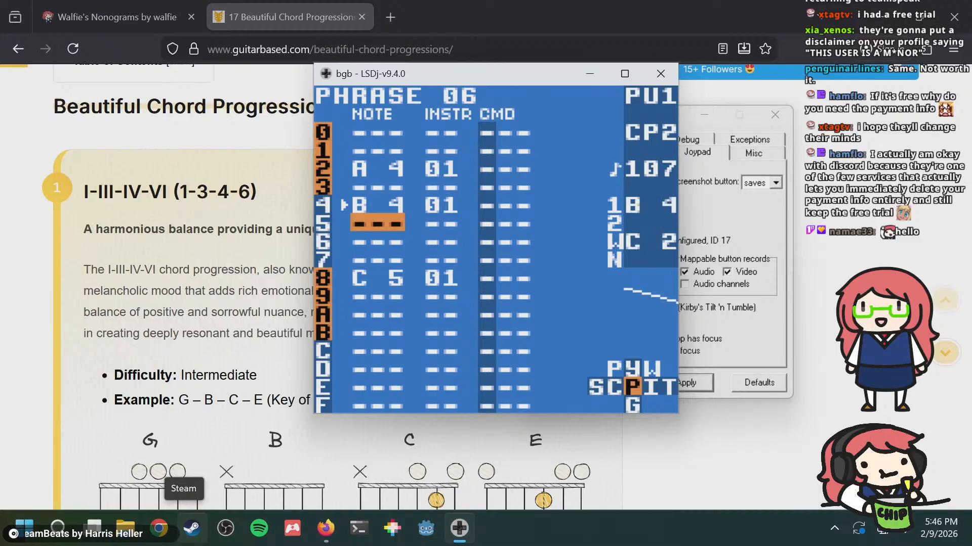
key("Up")
key("Up")
key("Up")
key("Return")
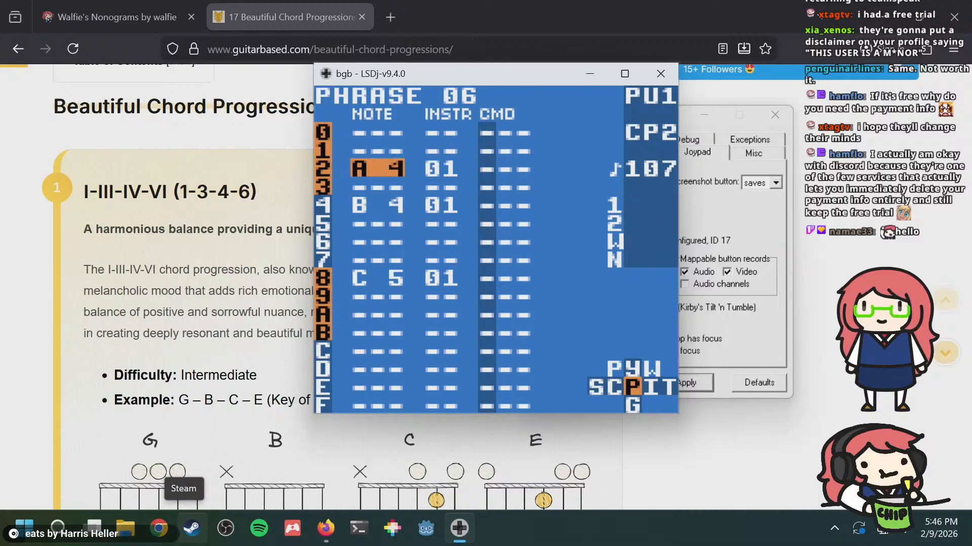
Step: Return to PU1 phrase 04 and examine the timing of rows 0 to 4
key("a+Up")
key("a+Up")
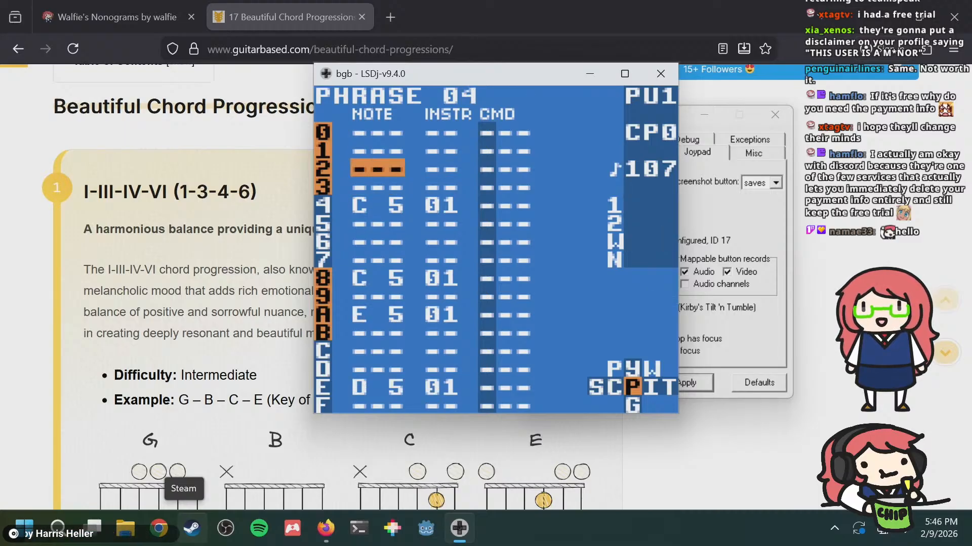
key("Up")
key("Up")
key("Down")
key("Down")
key("Up")
key("Up")
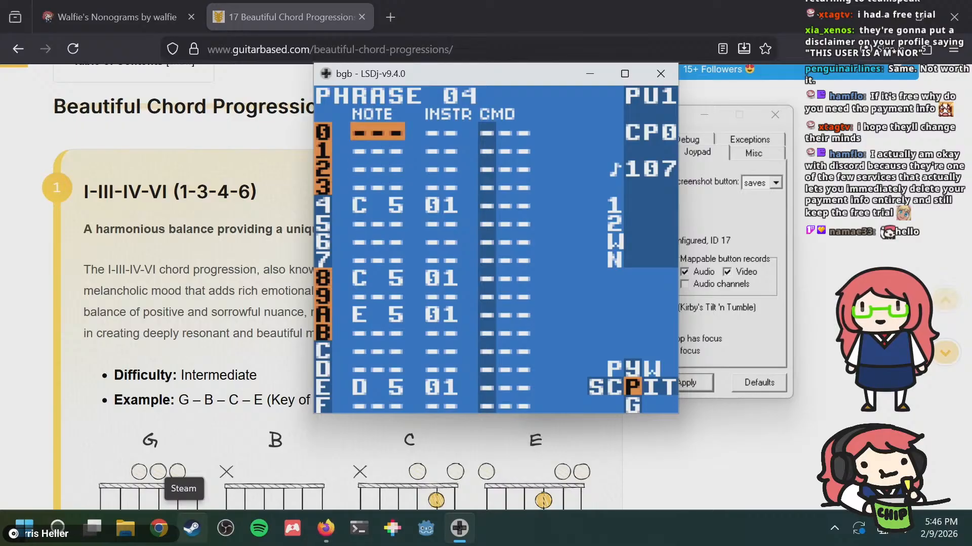
key("Down")
key("Down")
key("Down")
key("Down")
key("Up")
Step: Examine the timing of rows 0 to 4 in PU1 phrase 05
key("a+Down")
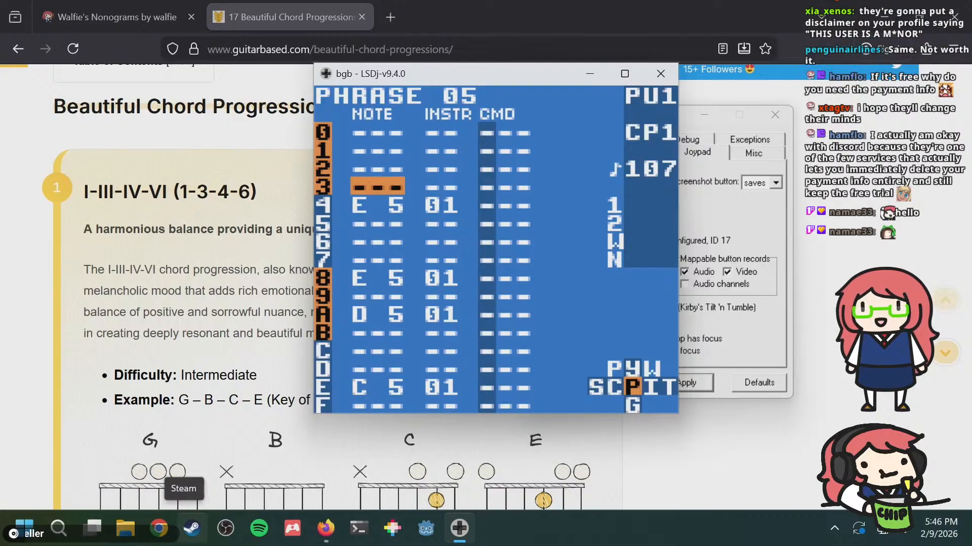
key("Up")
key("Up")
key("Up")
key("Down")
key("Down")
key("Down")
key("Up")
key("Up")
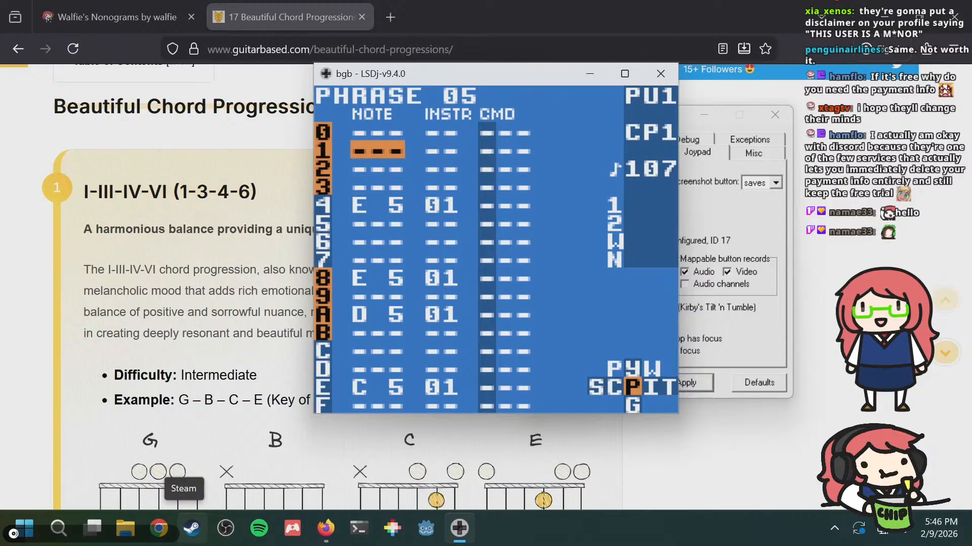
key("Down")
key("Down")
key("Down")
key("Up")
key("Up")
key("Down")
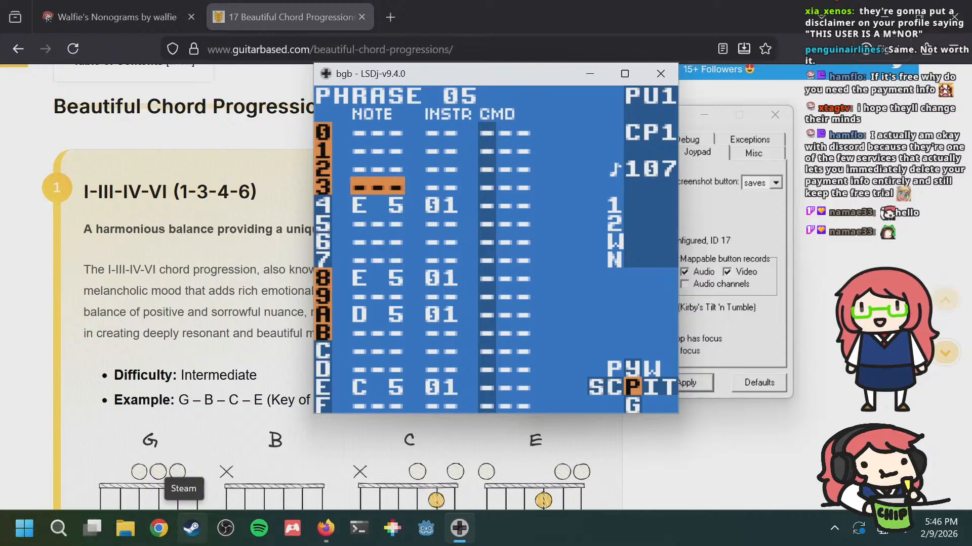
key("Down")
Step: Check the opening rows of PU1 phrase 06, and play the song from phrase 04 up to it
key("a+Down")
key("Up")
key("Up")
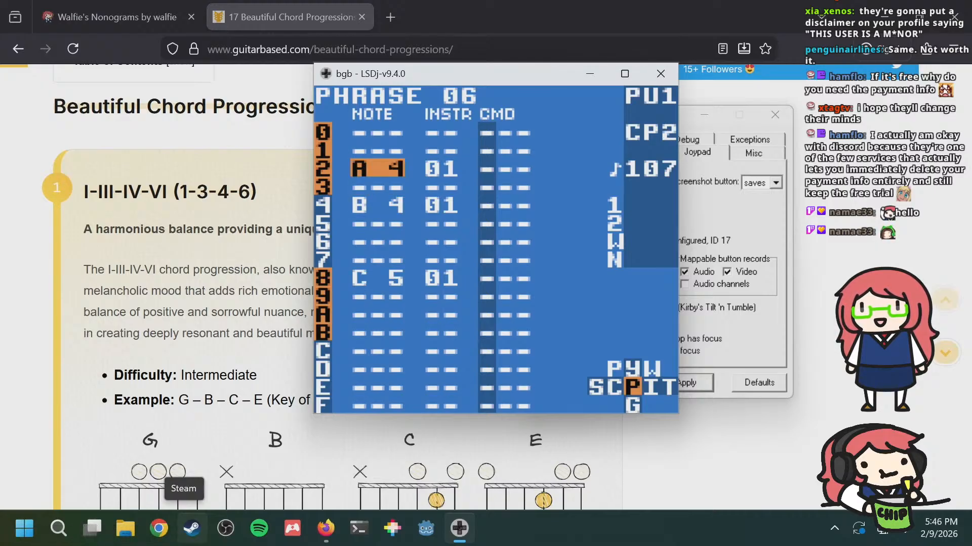
key("Up")
key("a+Up")
key("a+Up")
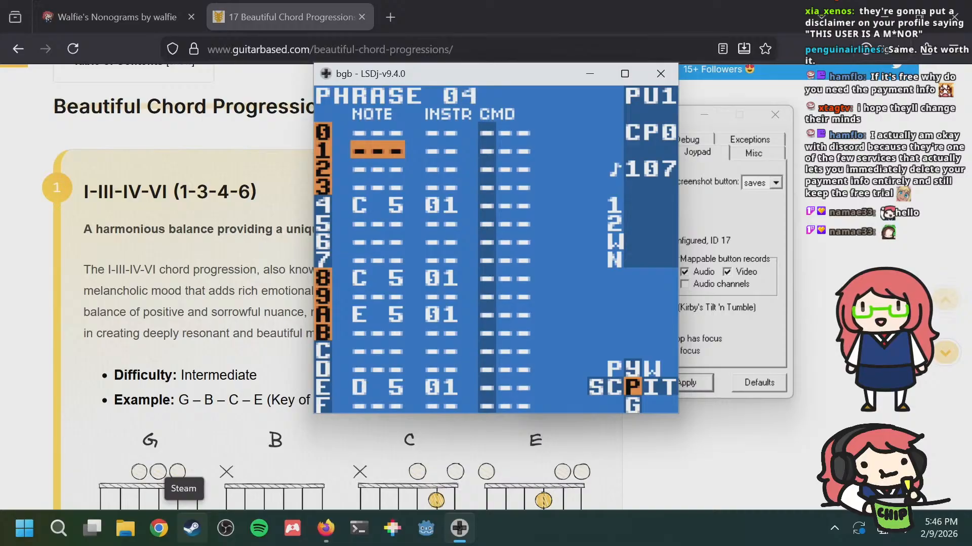
key("Return")
key("a+Down")
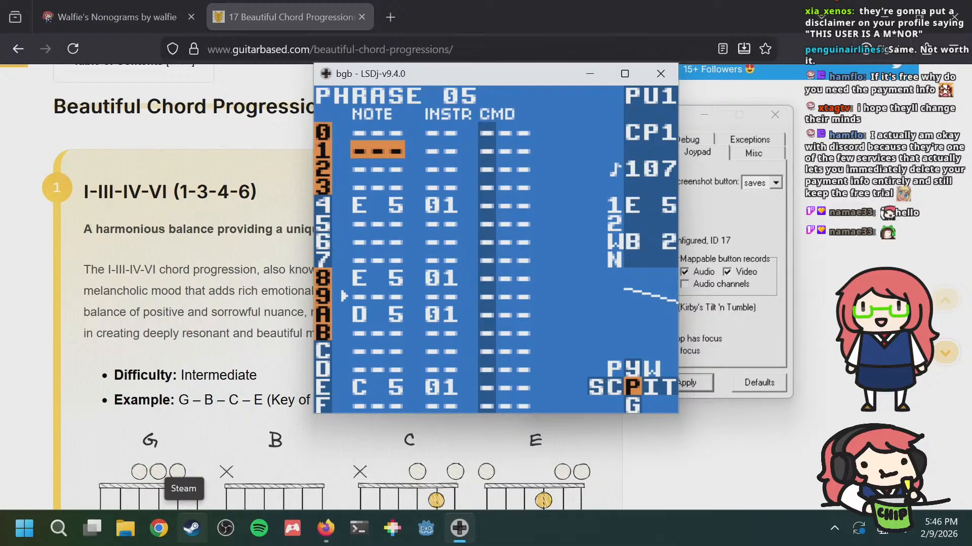
key("a+Down")
key("Down")
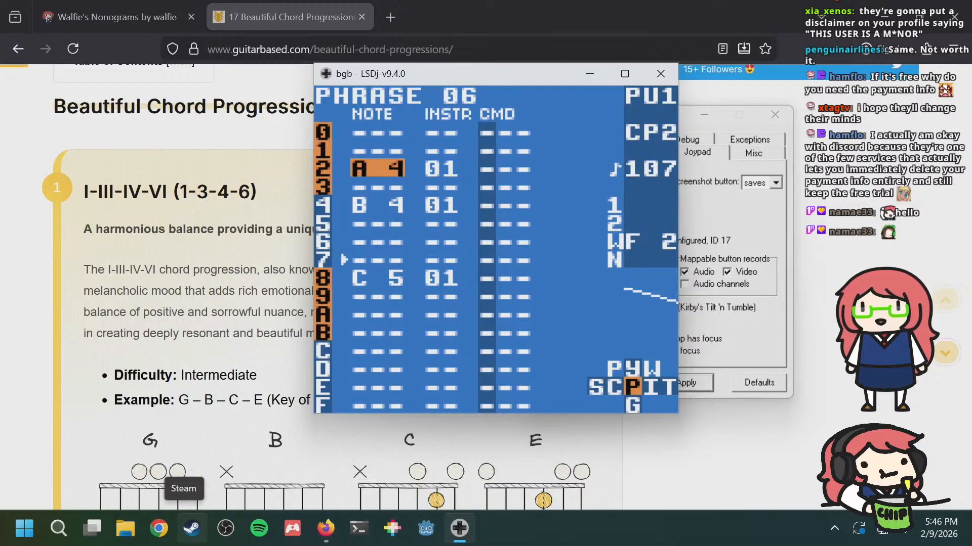
Step: Play from PU1 phrase 05 into phrase 06 and check the rows around its first two notes
key("a+Up")
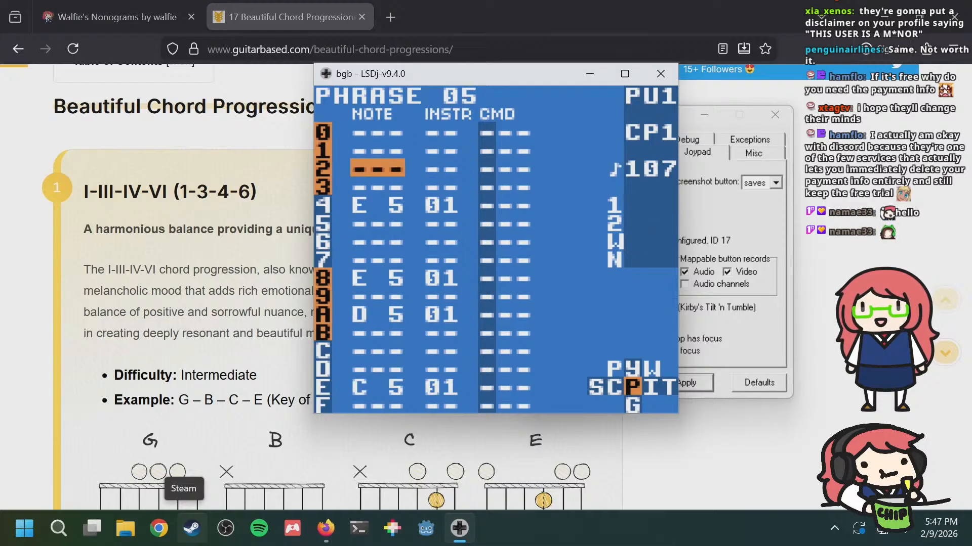
key("Return")
key("Down")
key("Down")
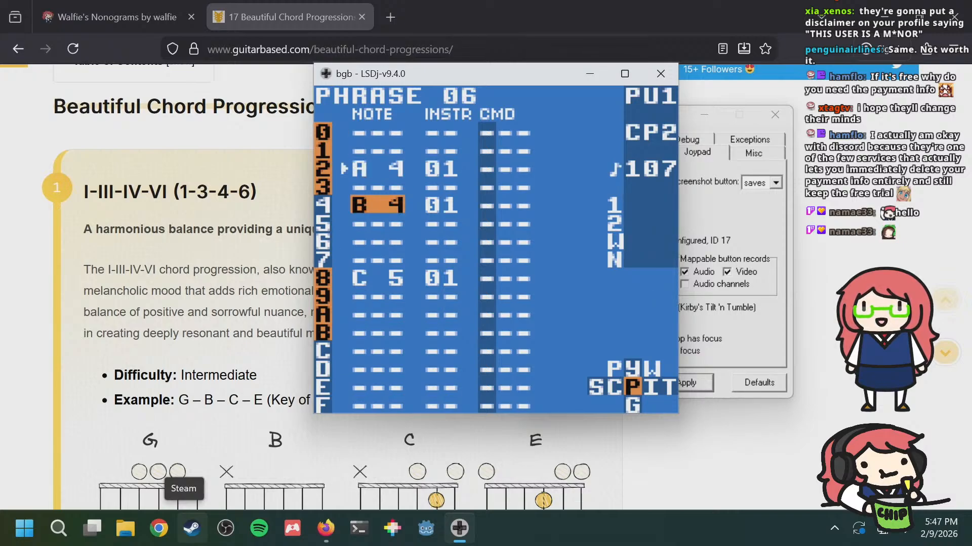
key("Up")
key("Up")
key("Up")
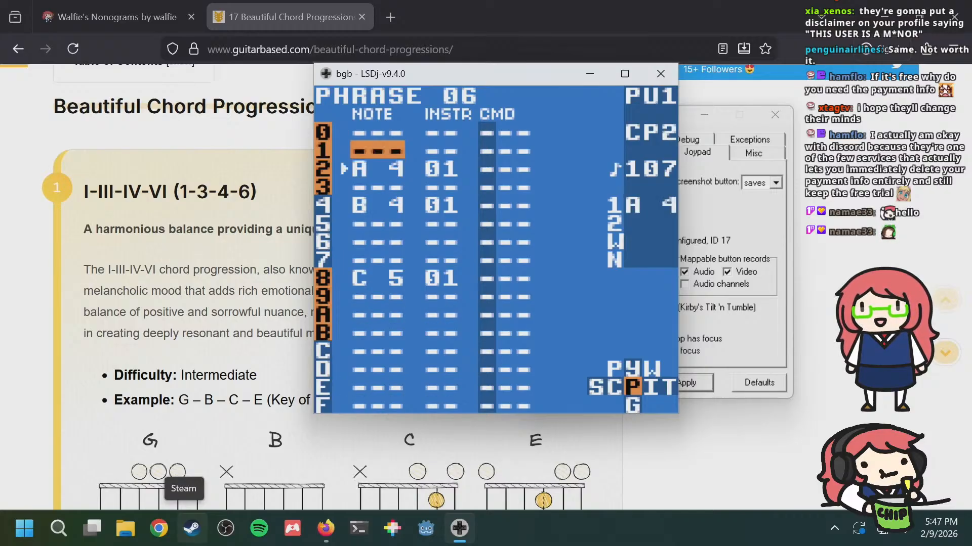
Step: Move the first note of PU1 phrase 06 from row 2 to row 0 as A 4 with instrument 01
key("Up")
key("s")
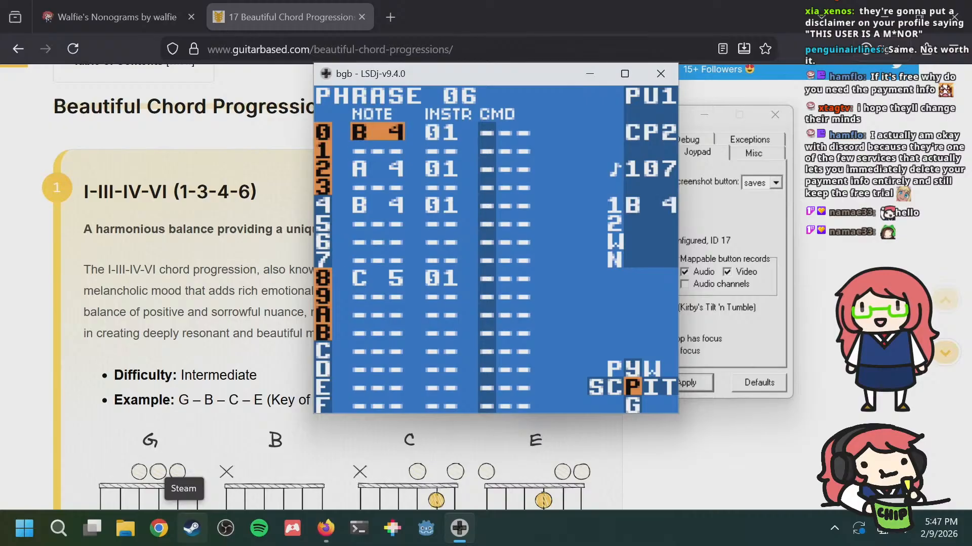
key("Down")
key("Down")
key("a+s")
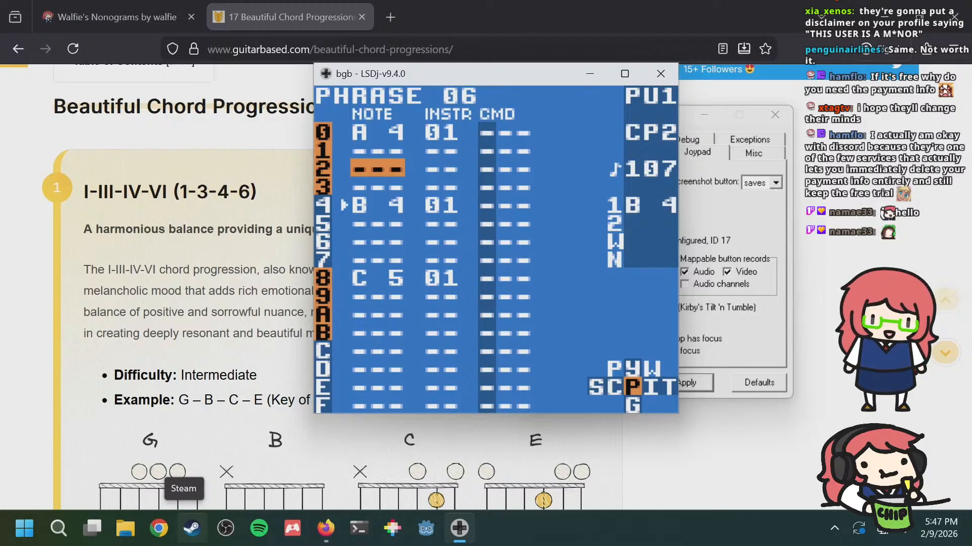
Step: Add a B 4 note with instrument 01 on row 6 of PU1 phrase 06, and return to row 0
key("Down")
key("Down")
key("Down")
key("Down")
key("Down")
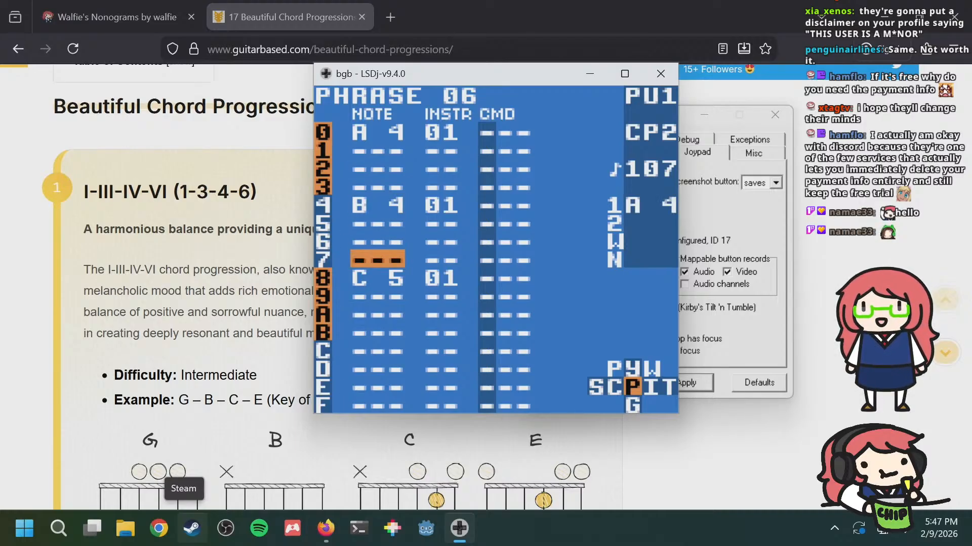
key("Up")
key("s")
key("s+Right")
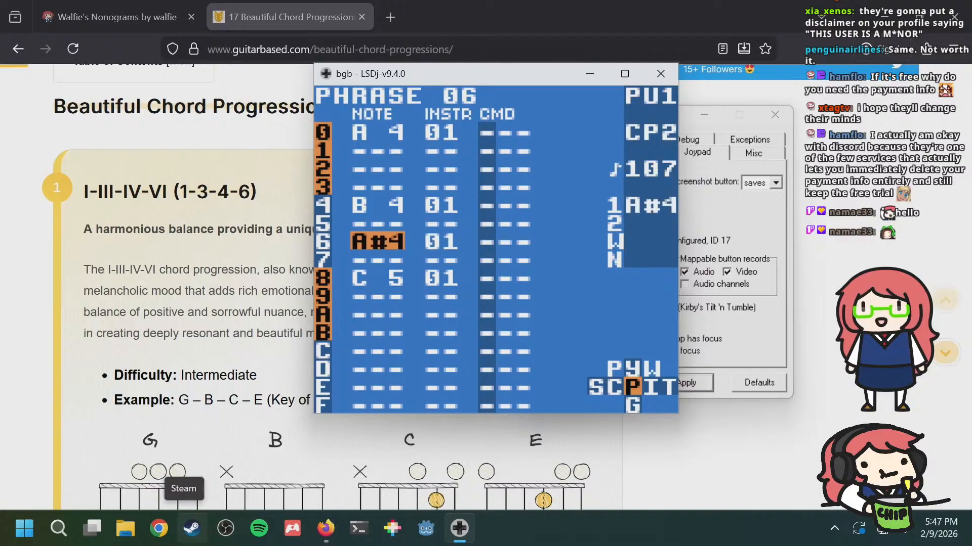
key("s+Right")
key("Up")
key("Up")
key("Up")
key("Up")
key("Up")
key("Up")
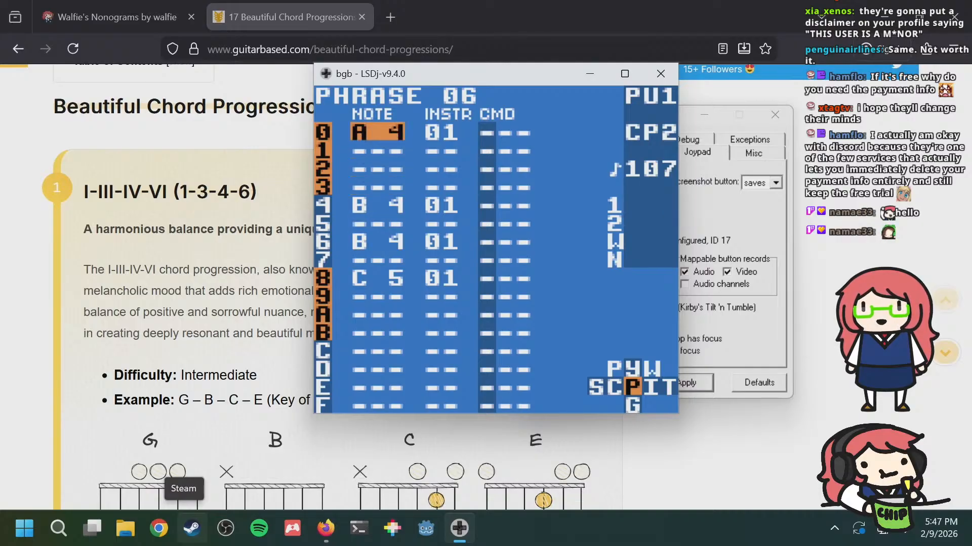
Step: Play PU1 phrase 06 and compare its notes with WAV phrase 02
key("Return")
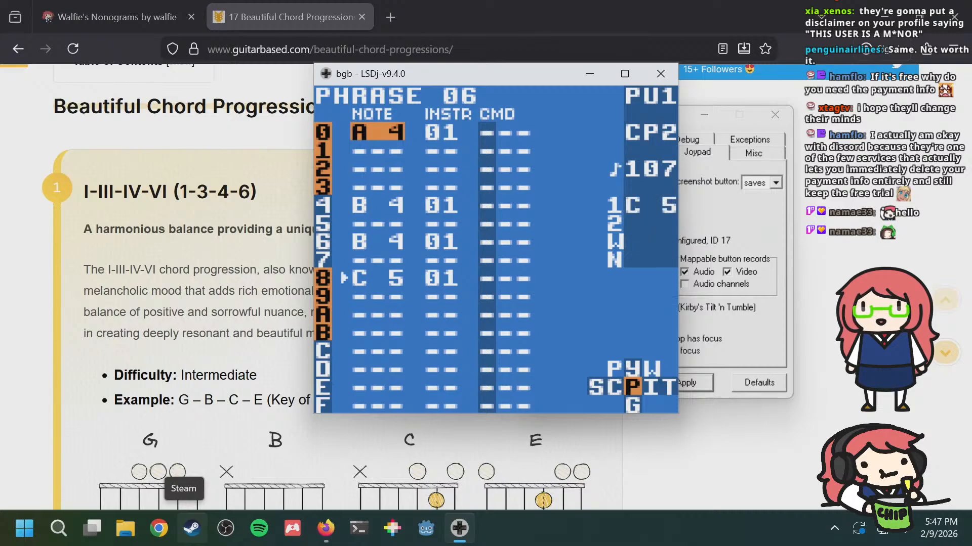
key("Return")
key("a+Right")
key("a+Right")
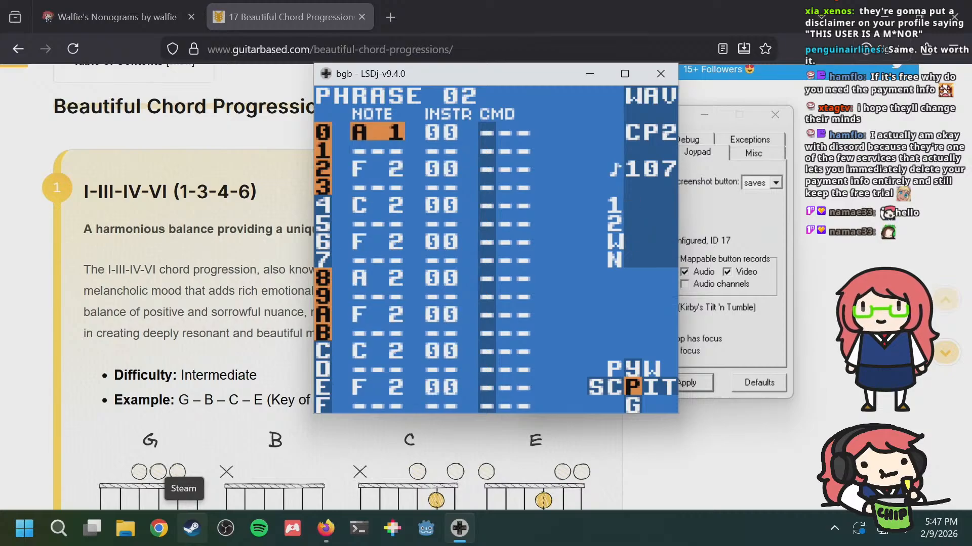
key("a+Left")
key("a+Left")
Step: Change the note on row 4 of PU1 phrase 06 to C 5
key("Down")
key("Down")
key("Down")
key("Down")
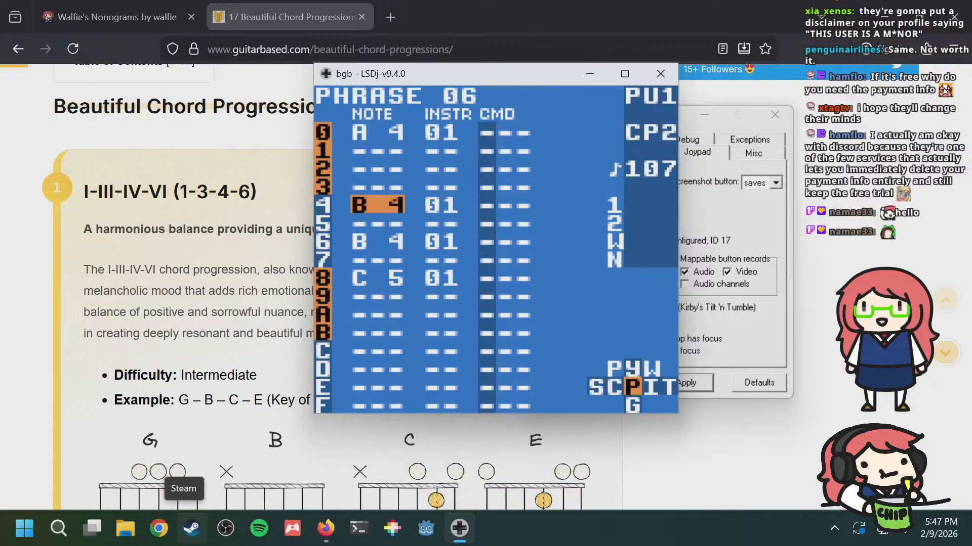
key("s")
key("s+Right")
key("Down")
key("Down")
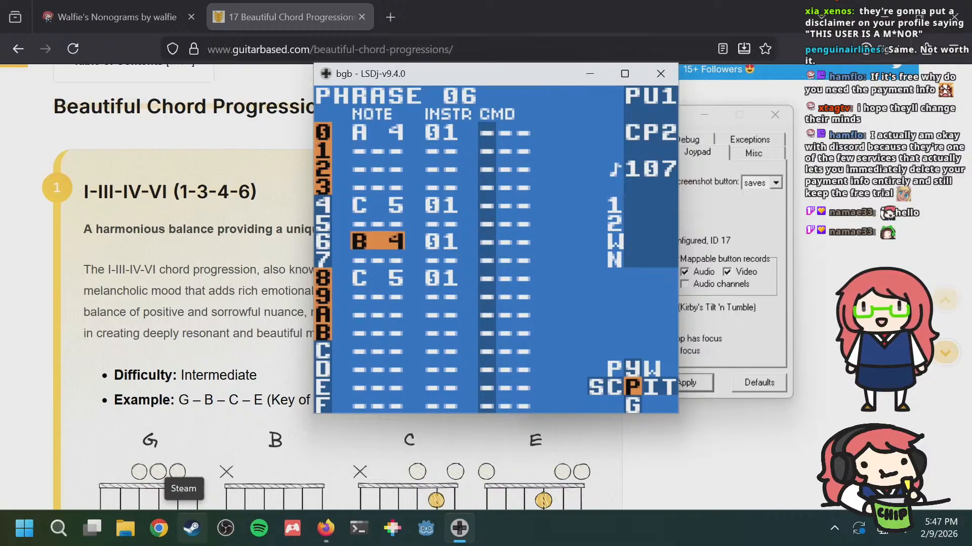
Step: Lower the note on row 8 of PU1 phrase 06 to A 4
key("Up")
key("Up")
key("Down")
key("Down")
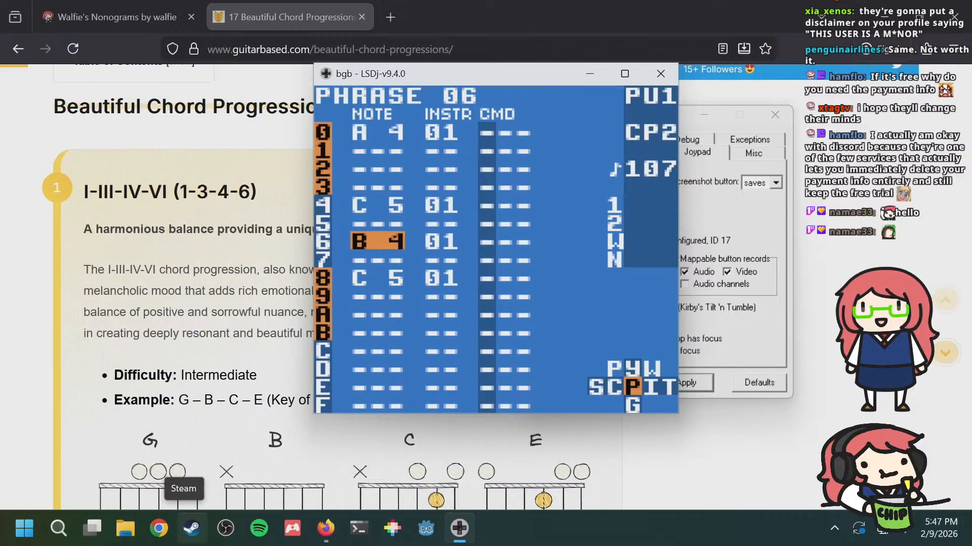
key("Down")
key("Down")
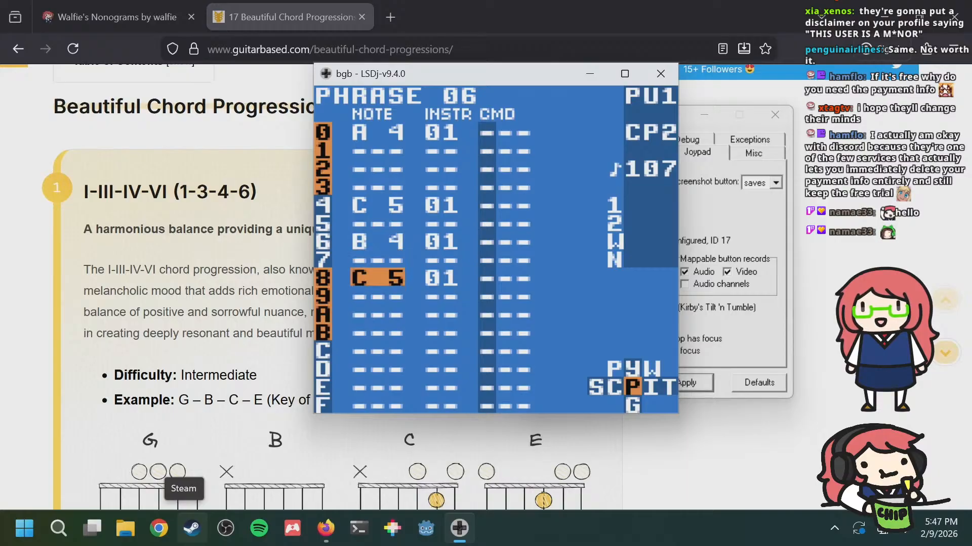
key("s+Left")
key("s+Left")
key("s+Left")
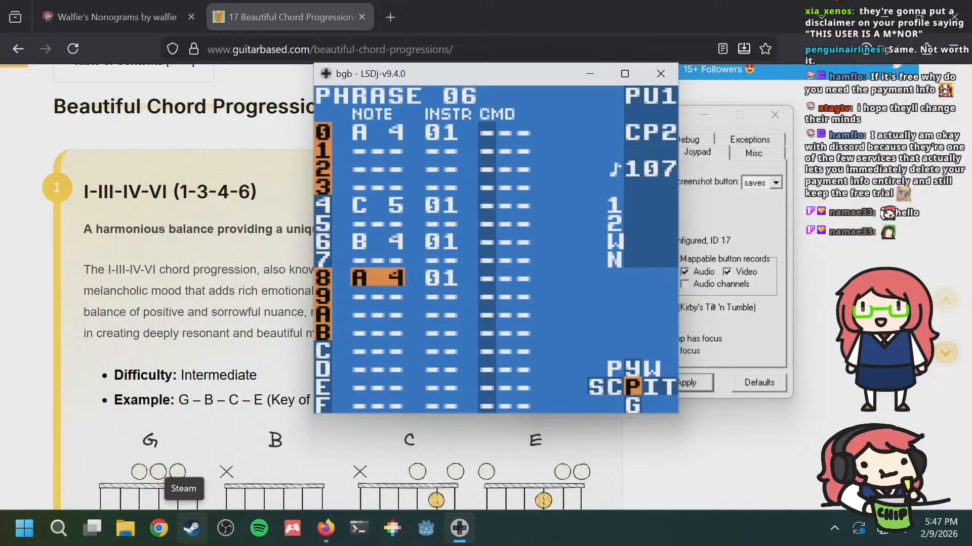
Step: Go back over the rows of PU1 phrase 06 and play the phrase to hear the revised notes
key("Down")
key("Down")
key("Up")
key("Up")
key("Up")
key("Up")
key("Up")
key("Up")
key("Up")
key("Up")
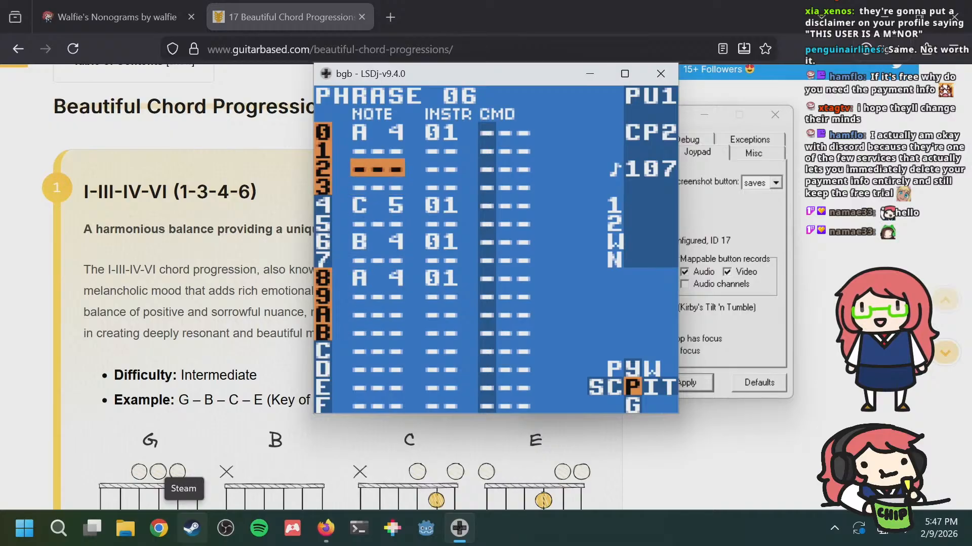
key("Down")
key("Down")
key("Return")
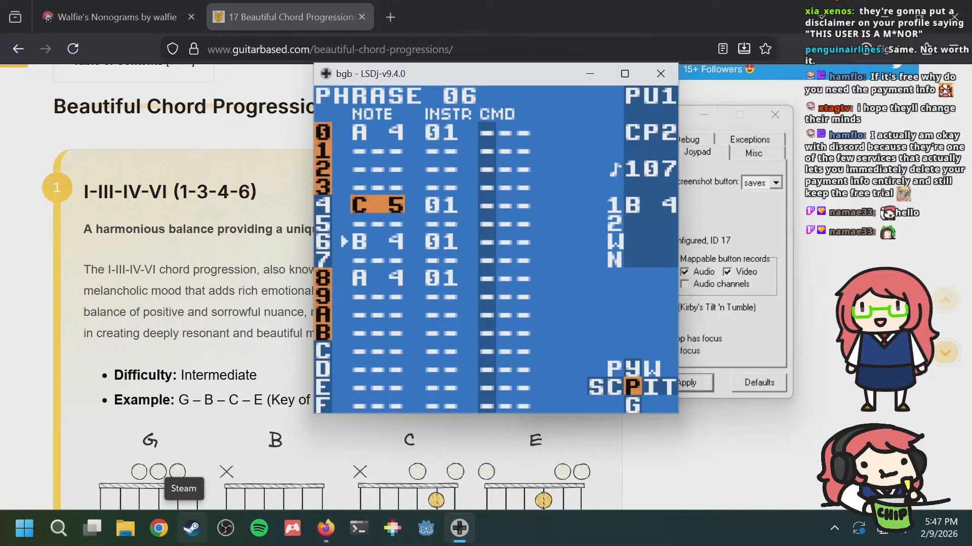
key("Return")
Step: Check rows 0 to 8 of PU1 phrase 06 against the notes on the same rows of WAV phrase 02
key("Up")
key("Up")
key("Up")
key("Down")
key("Down")
key("Down")
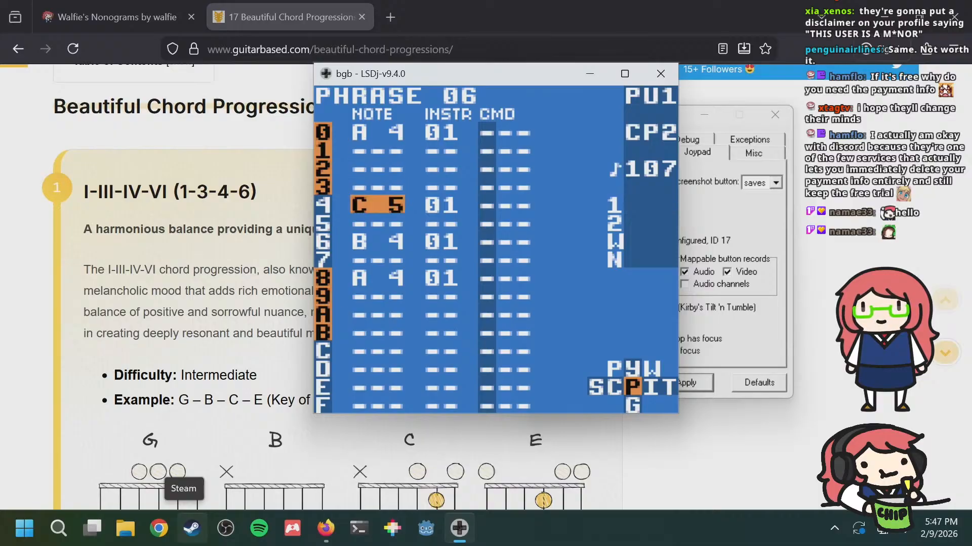
key("Down")
key("Down")
key("Down")
key("Down")
key("Right")
key("a+Right")
key("a+Right")
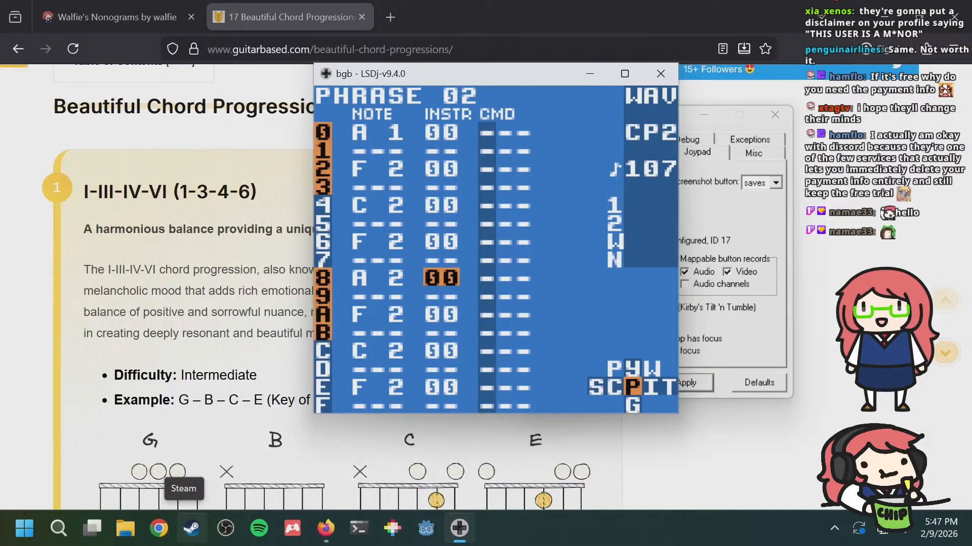
key("a+Left")
key("a+Left")
key("a+Right")
key("a+Right")
key("Left")
key("Up")
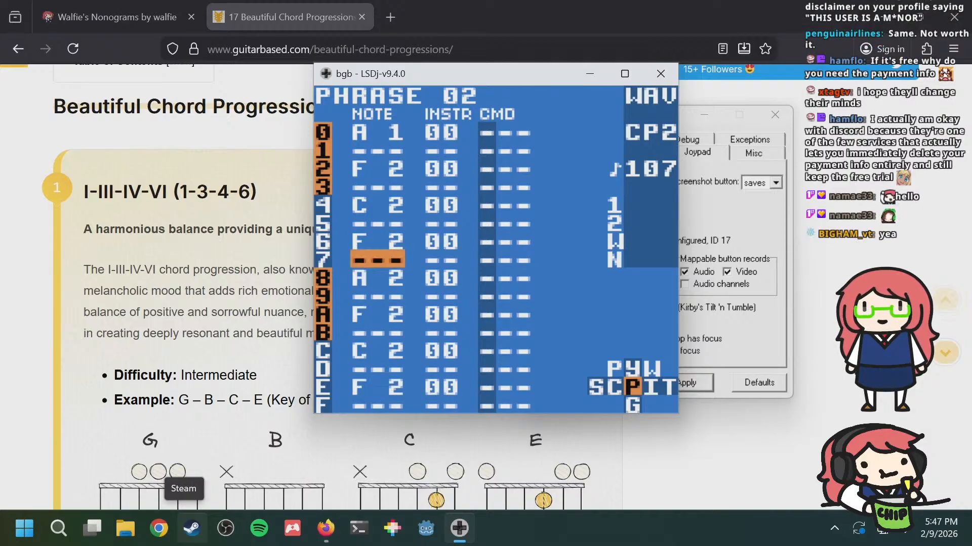
key("Up")
key("Up")
key("Up")
key("Up")
key("Up")
key("a+Left")
key("a+Left")
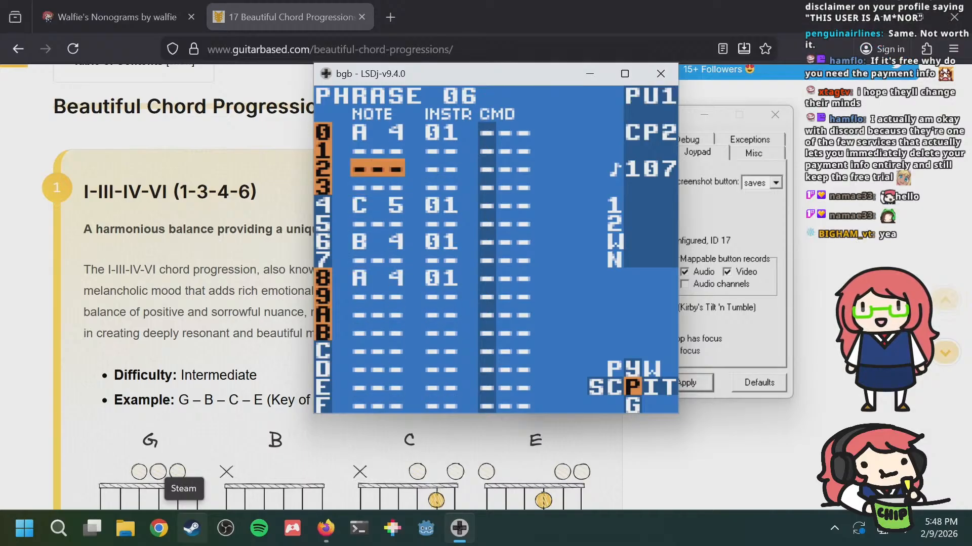
Step: Recheck the first half of PU1 phrase 06 and compare its opening rows with WAV phrase 02 again
key("Down")
key("Down")
key("Down")
key("Down")
key("Down")
key("Down")
key("Up")
key("Up")
key("Up")
key("Up")
key("Up")
key("Up")
key("Up")
key("Up")
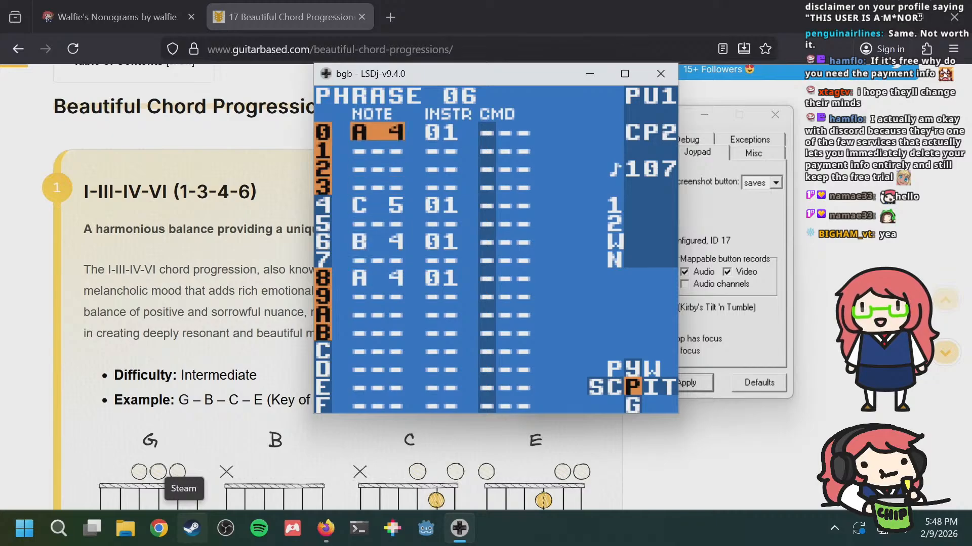
key("a+Right")
key("a+Right")
key("Down")
key("Down")
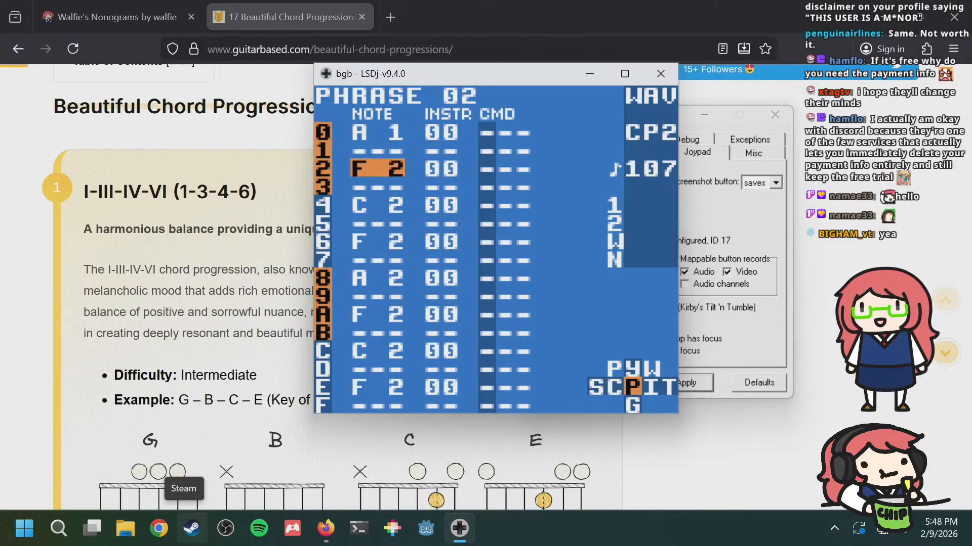
key("a+Left")
key("a+Left")
key("Down")
key("Down")
key("Down")
key("Down")
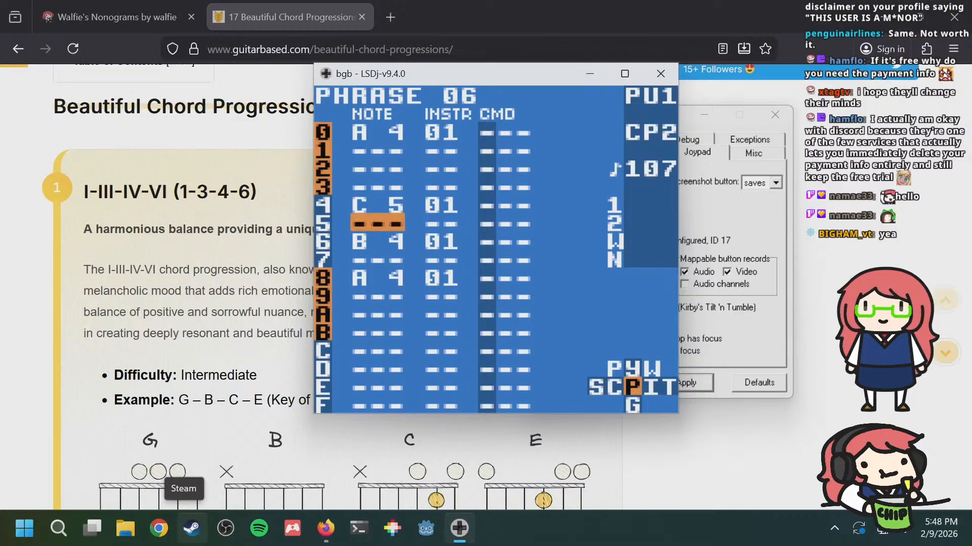
Step: Raise the note on row 0 of PU1 phrase 06 to F 5
key("Up")
key("Up")
key("Up")
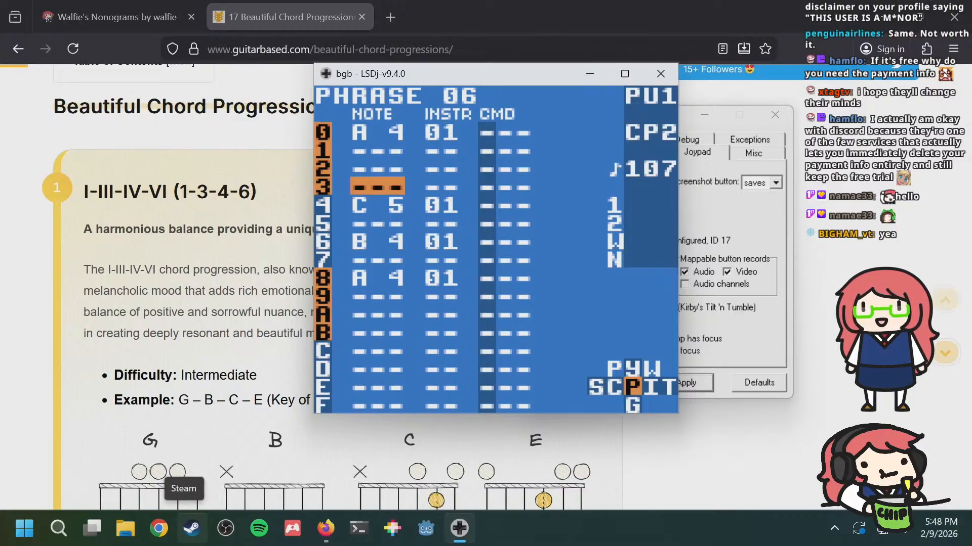
key("Up")
key("Up")
key("a+Up")
key("a+Down")
key("Up")
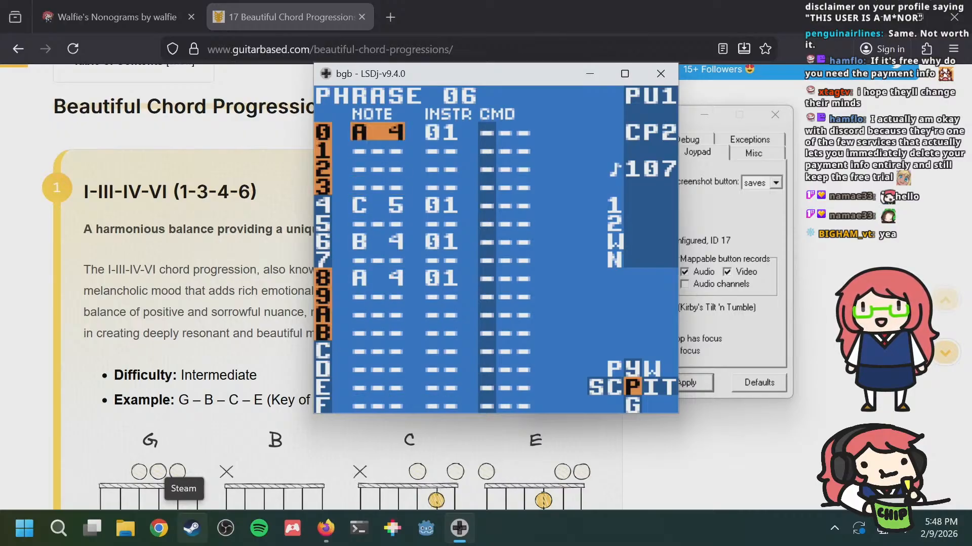
key("s+Right")
key("s+Right")
key("s+Right")
key("s+Right")
key("s+Right")
key("s+Right")
key("s+Right")
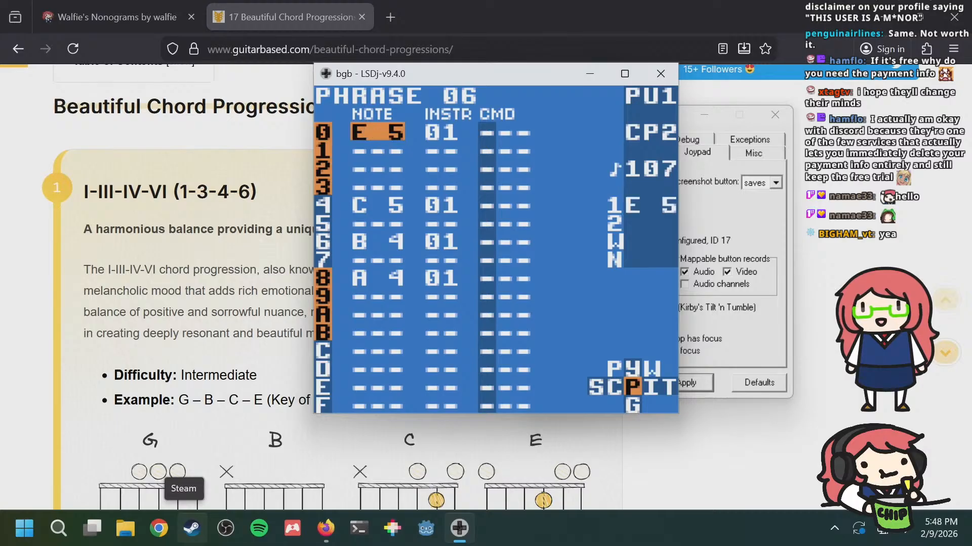
key("s+Right")
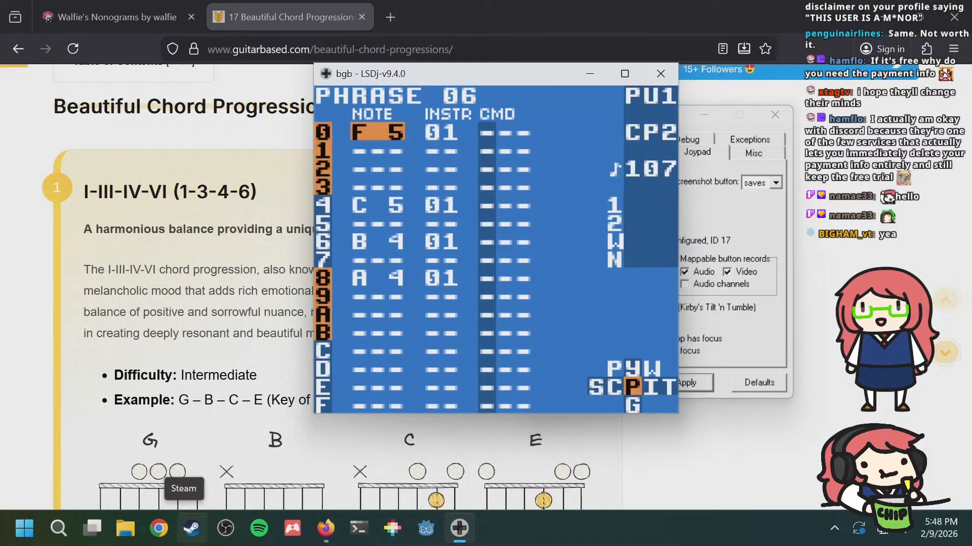
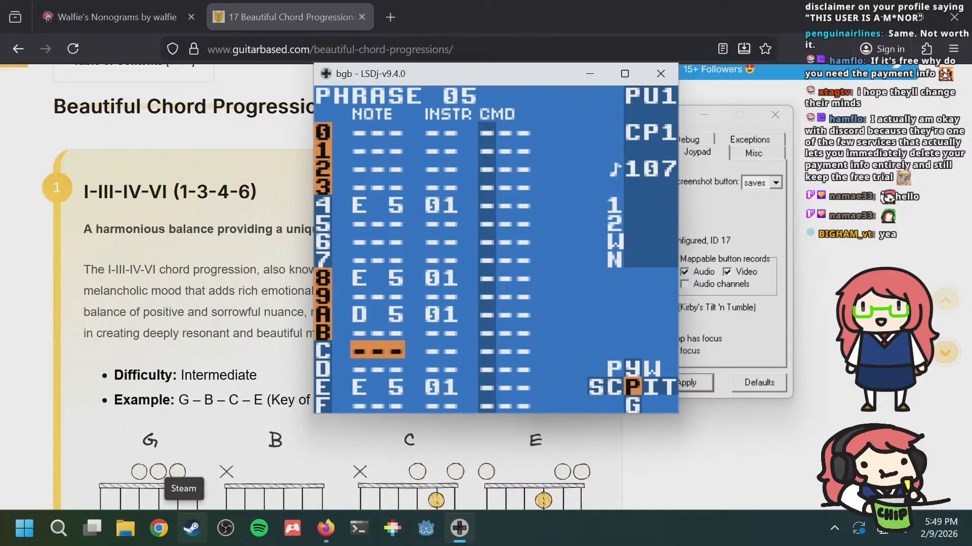
Step: Play the song from PU1 phrase 05 through phrase 06, and look back from phrase 07 to phrase 04
key("Return")
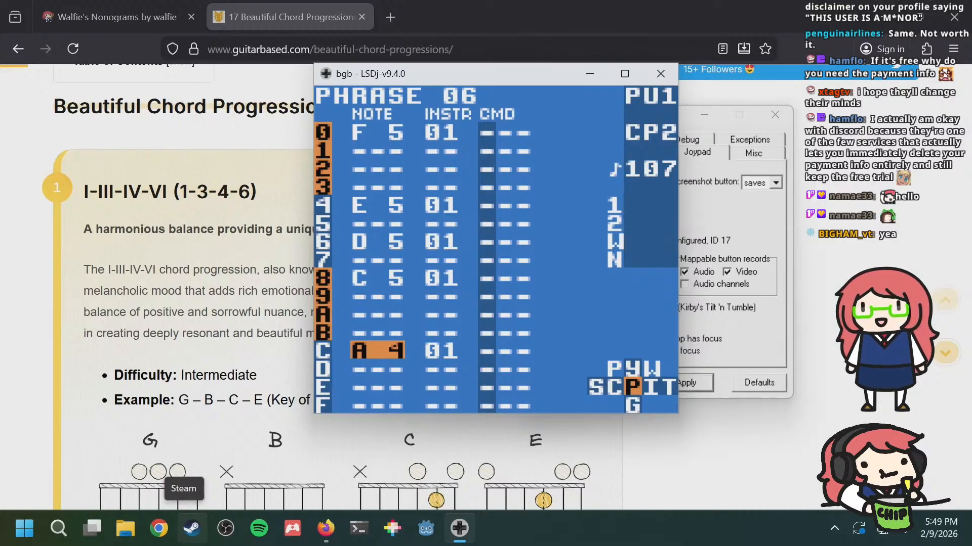
key("Up")
key("Up")
key("Up")
key("Up")
key("Up")
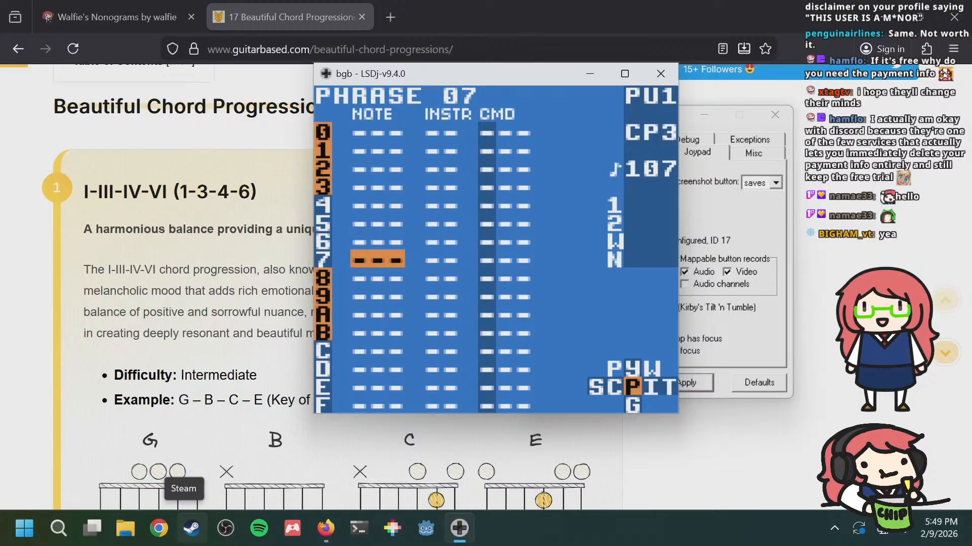
key("a+Up")
key("a+Up")
key("a+Up")
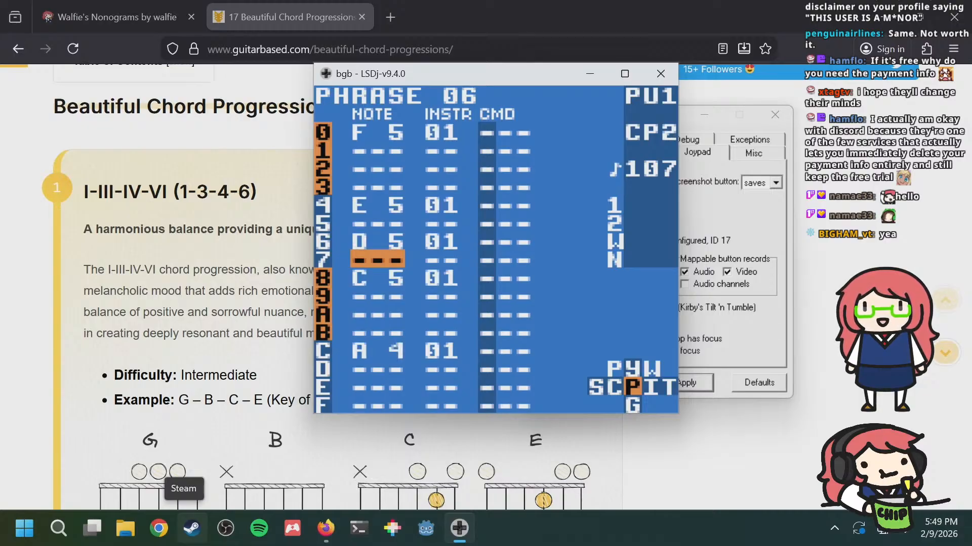
key("Up")
key("Up")
key("Up")
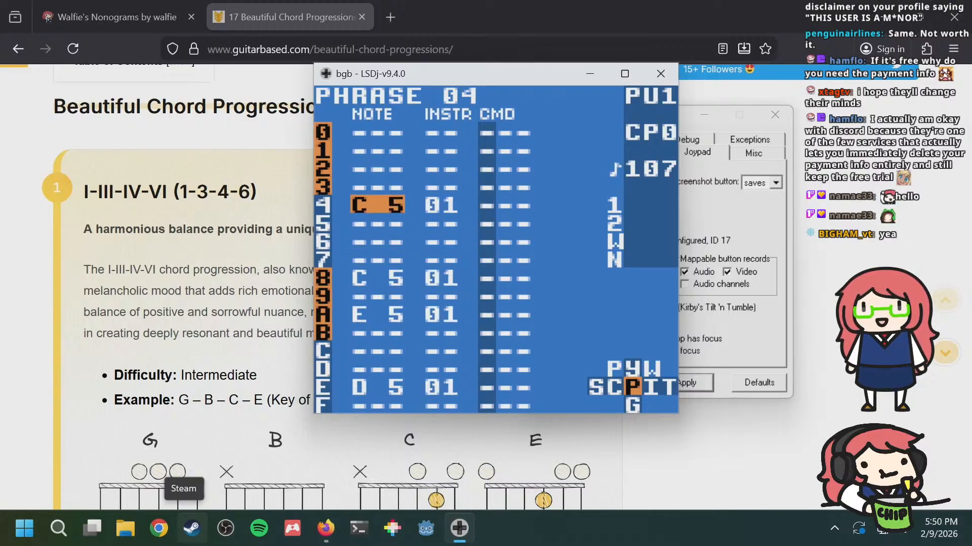
Step: Step through PU1 phrases 04 to 07, and examine the notes from row 4 to row C of phrase 04
key("a+Down")
key("a+Down")
key("a+Down")
key("a+Up")
key("a+Up")
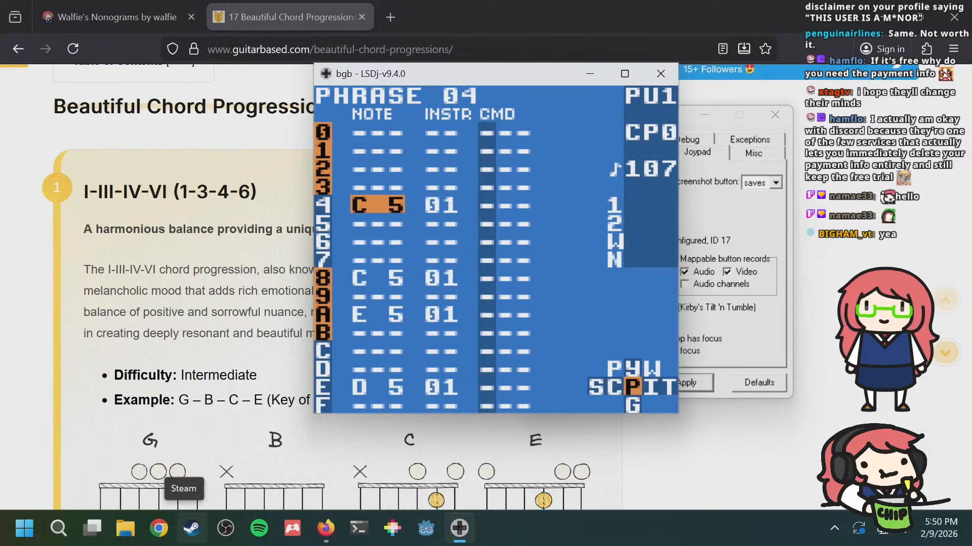
key("Down")
key("Down")
key("Down")
key("Down")
key("Down")
key("Down")
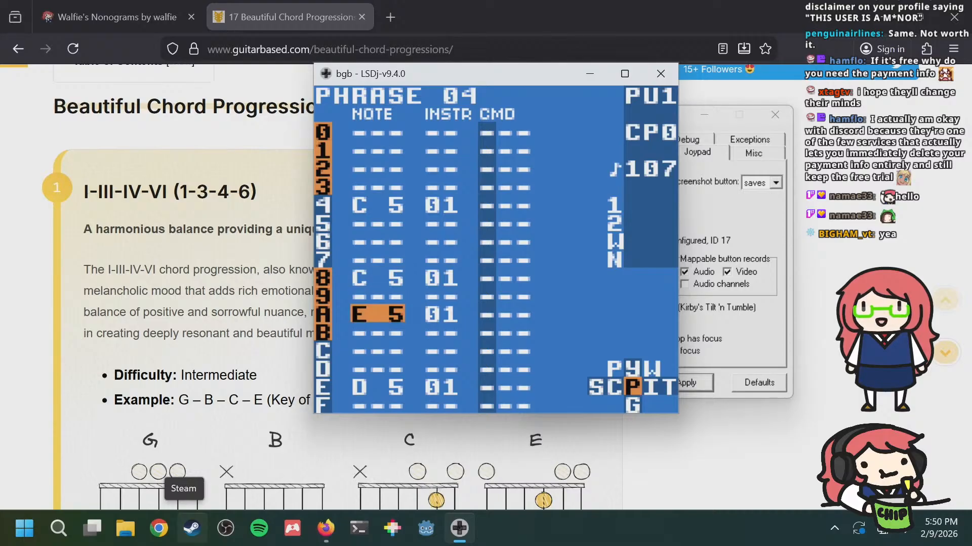
key("Up")
key("Up")
key("Up")
key("Up")
key("Up")
key("Up")
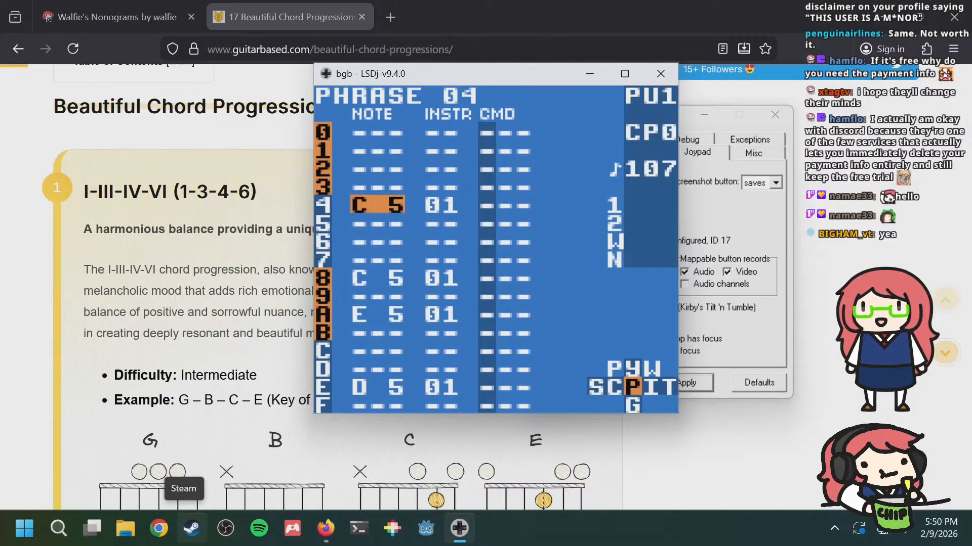
key("Down")
key("Down")
key("Down")
key("Down")
key("Down")
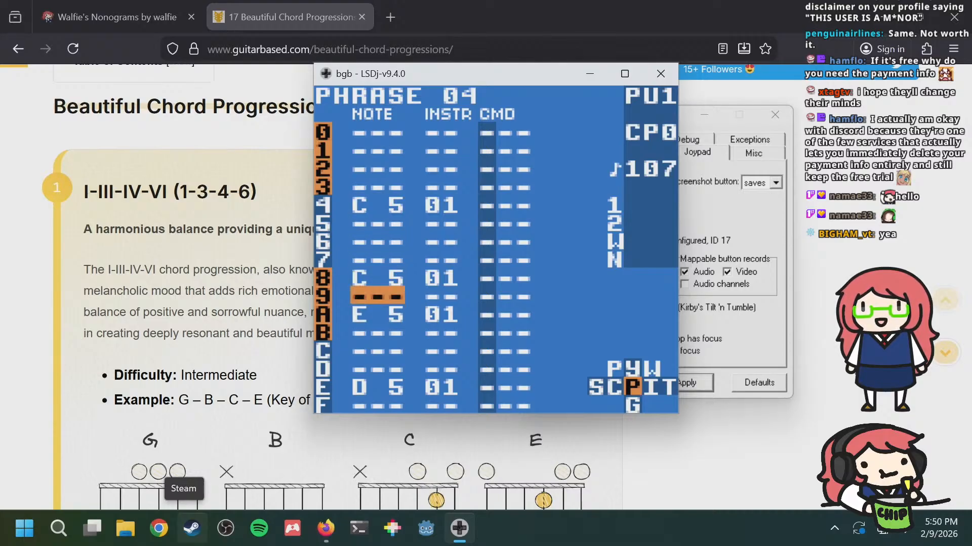
key("Down")
key("Down")
key("Down")
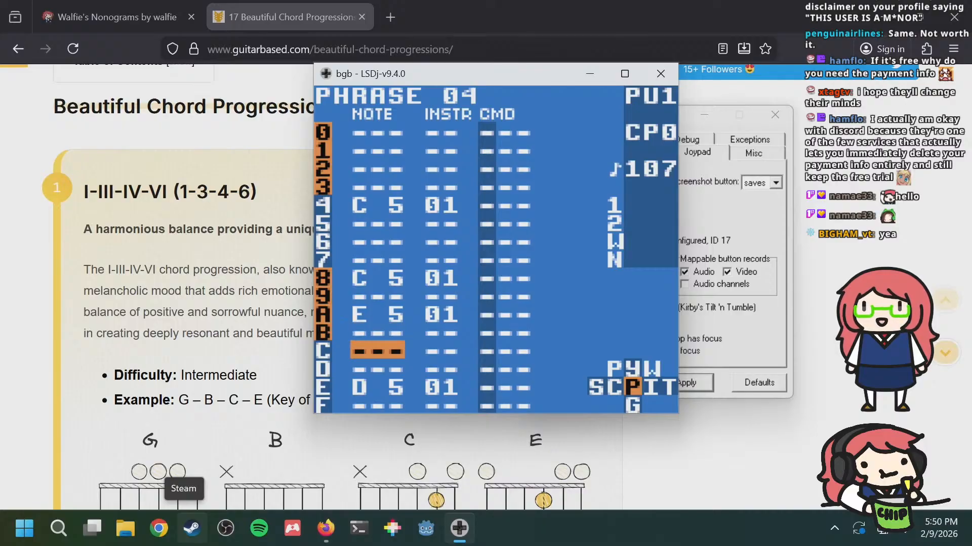
Step: Compare PU1 phrases 04 to 07 once more and stop on row C of phrase 07
key("a+Down")
key("a+Down")
key("a+Down")
key("a+Up")
key("a+Up")
key("a+Down")
key("a+Down")
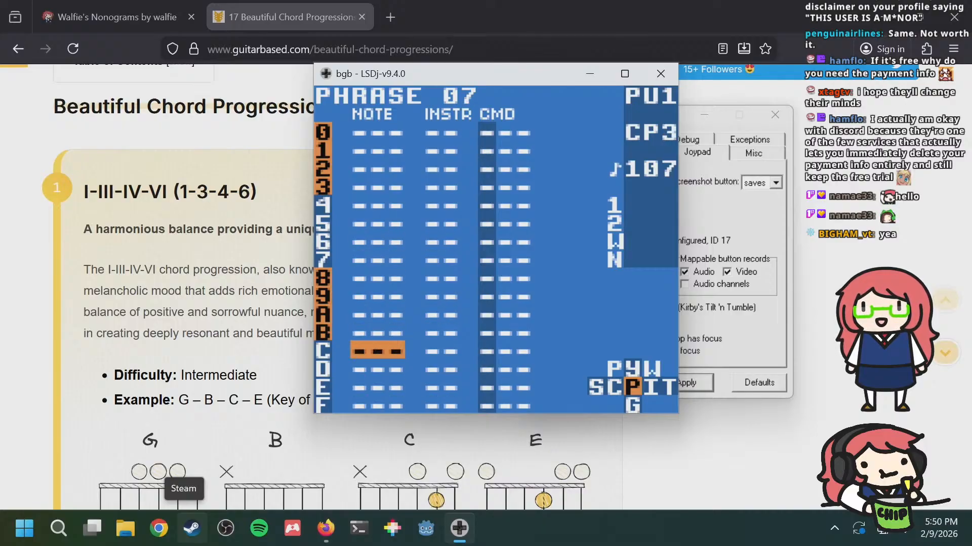
Step: Check PU1 phrase 06 briefly, and return to row 0 of phrase 07
key("a+Up")
key("Up")
key("a+Down")
key("Up")
key("Up")
key("Up")
key("Up")
key("Up")
key("Up")
key("Up")
key("Up")
key("Up")
key("Up")
key("Up")
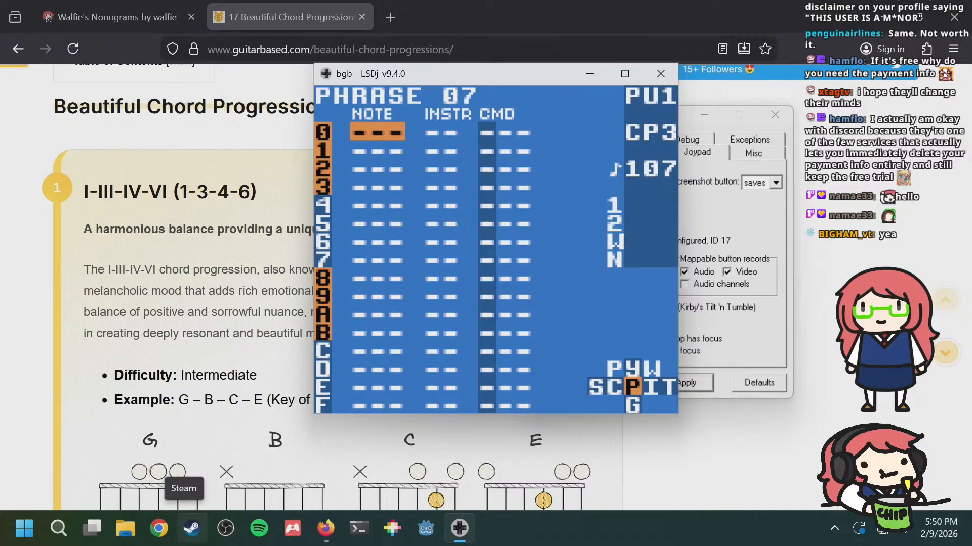
Step: Try a note on row 4 of PU1 phrase 07 and clear it again
key("Down")
key("Down")
key("Down")
key("Down")
key("s")
key("a+s")
Step: Switch to WAV phrase 03 and examine its notes from row 4 up to row 2
key("a+Right")
key("a+Right")
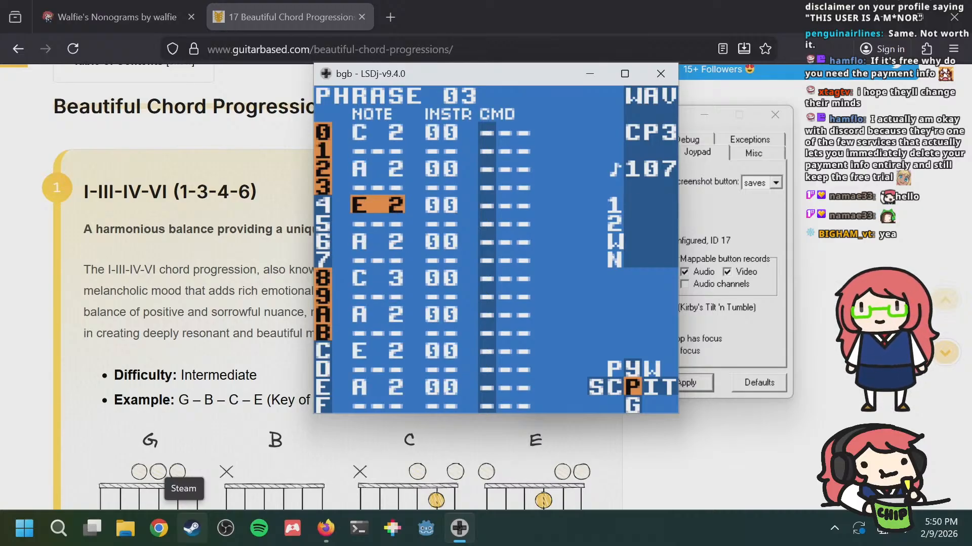
key("Up")
key("Up")
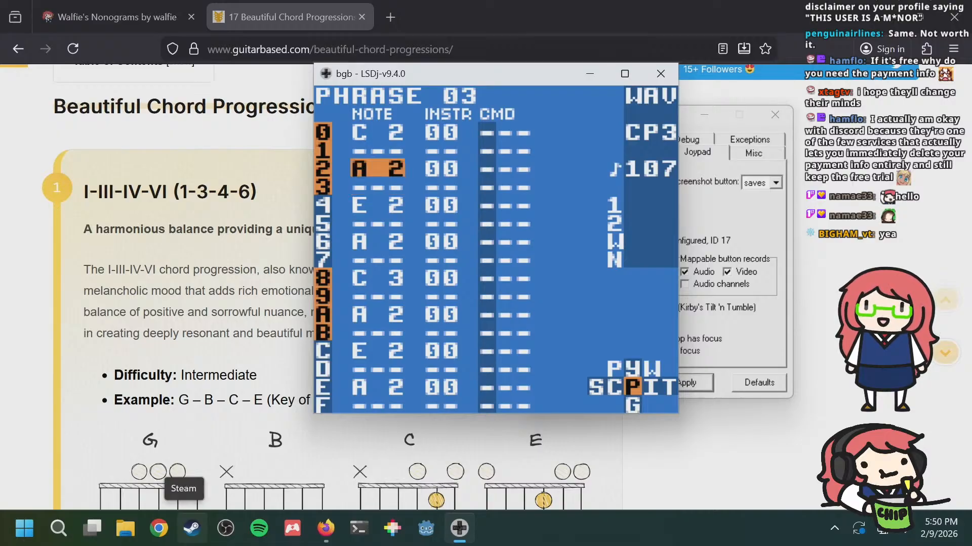
Step: Compare the PU1 melody phrases 04 to 07 with WAV phrase 03 to plan the last phrase
key("a+Left")
key("a+Left")
key("a+Up")
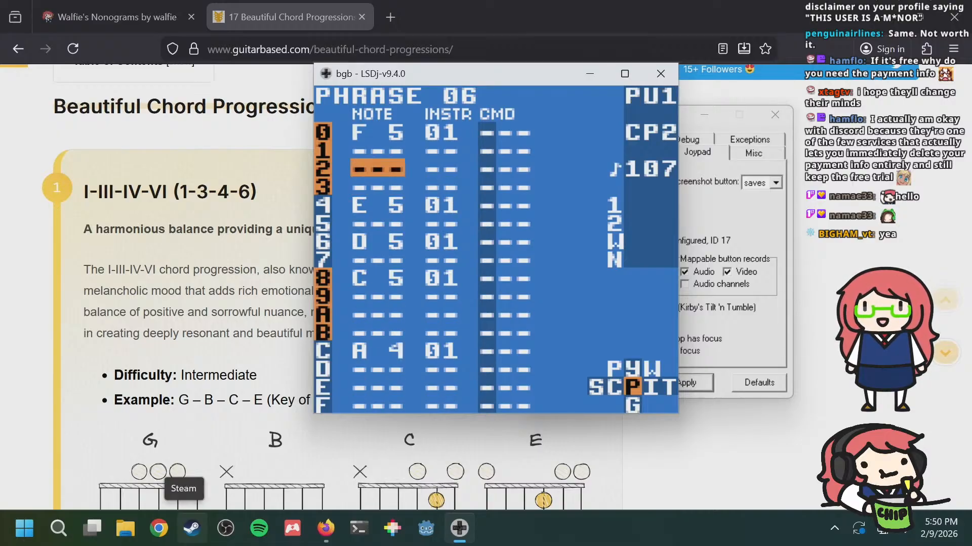
key("a+Down")
key("a+Up")
key("a+Down")
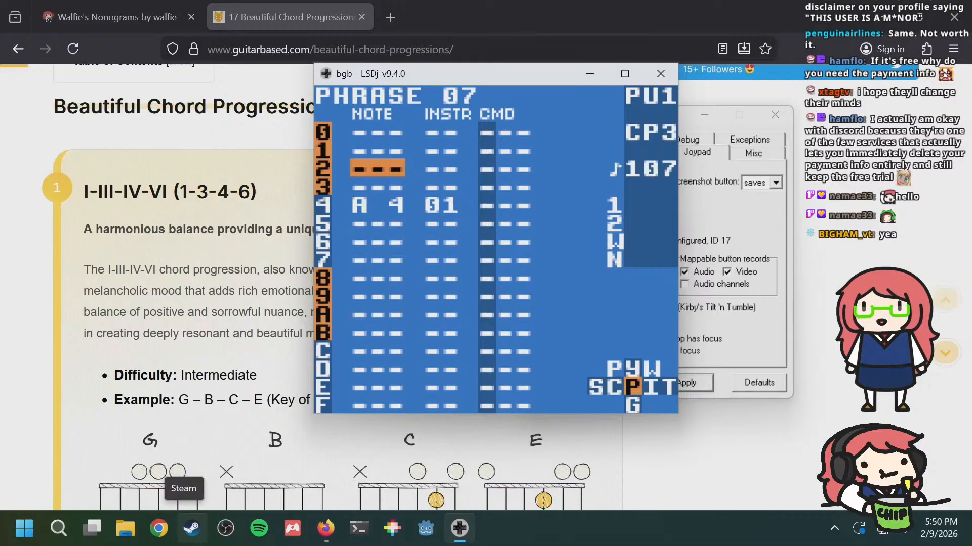
key("a+Up")
key("a+Right")
key("a+Right")
key("a+Left")
key("a+Left")
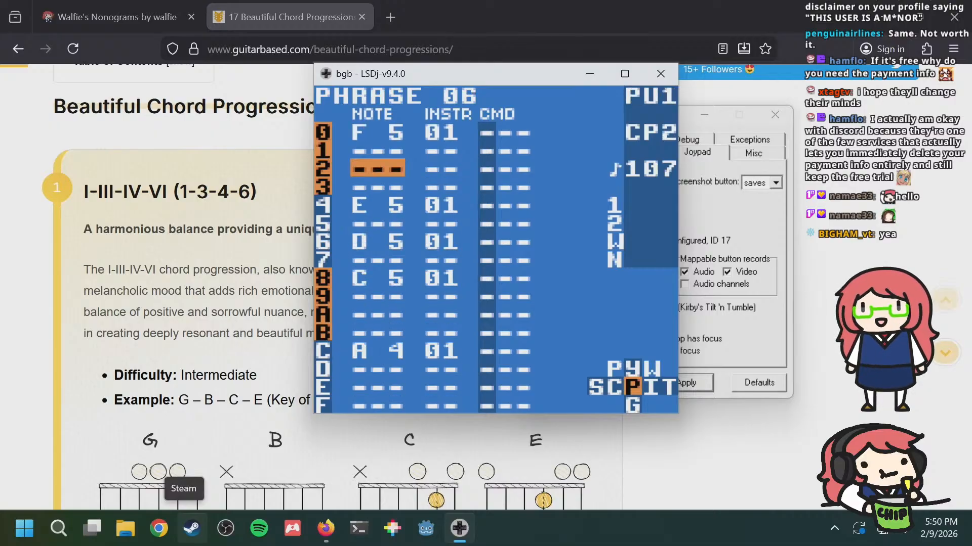
key("a+Down")
key("Down")
key("Down")
key("Down")
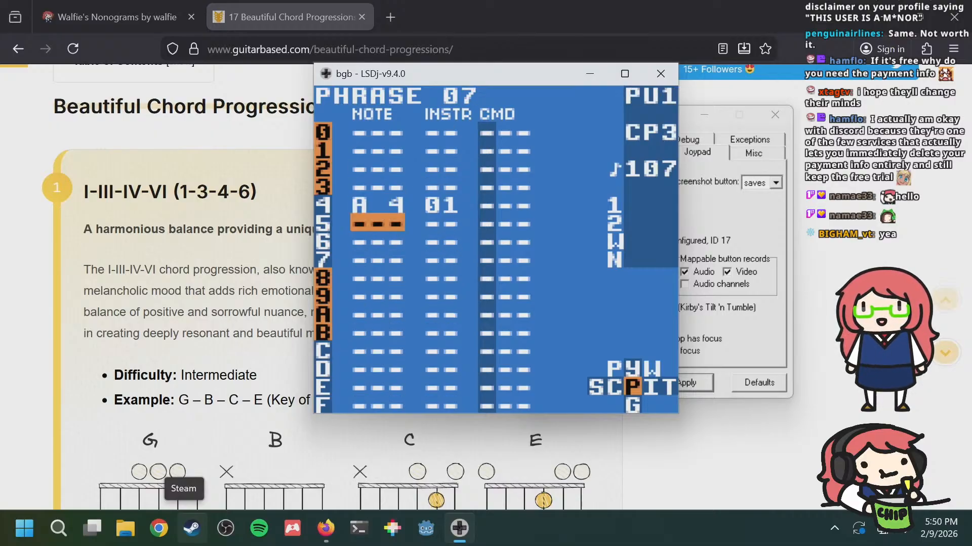
key("a+Up")
key("a+Up")
key("a+Up")
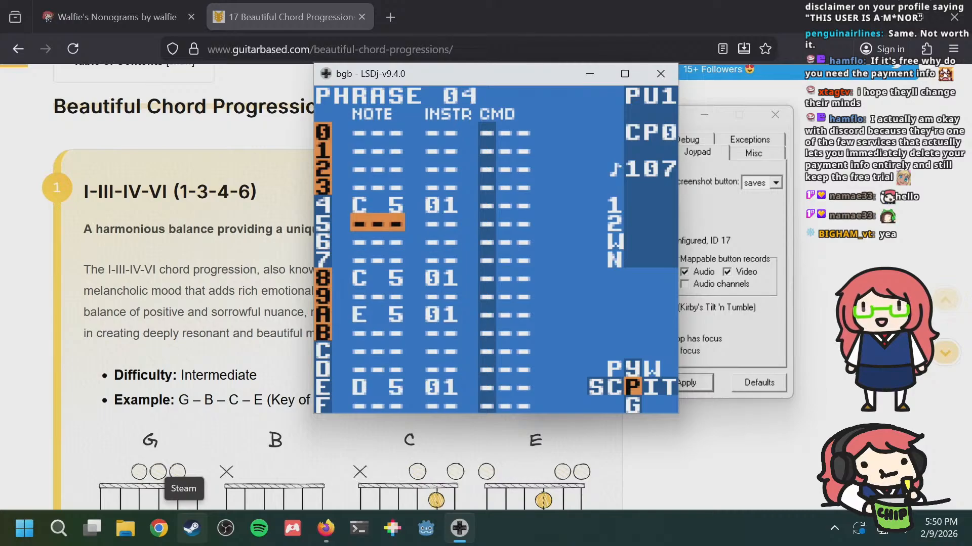
Step: Enter an A 4 note at row 8 of PU1 phrase 07
key("a+Down")
key("a+Down")
key("a+Down")
key("Down")
key("Down")
key("Down")
key("a")
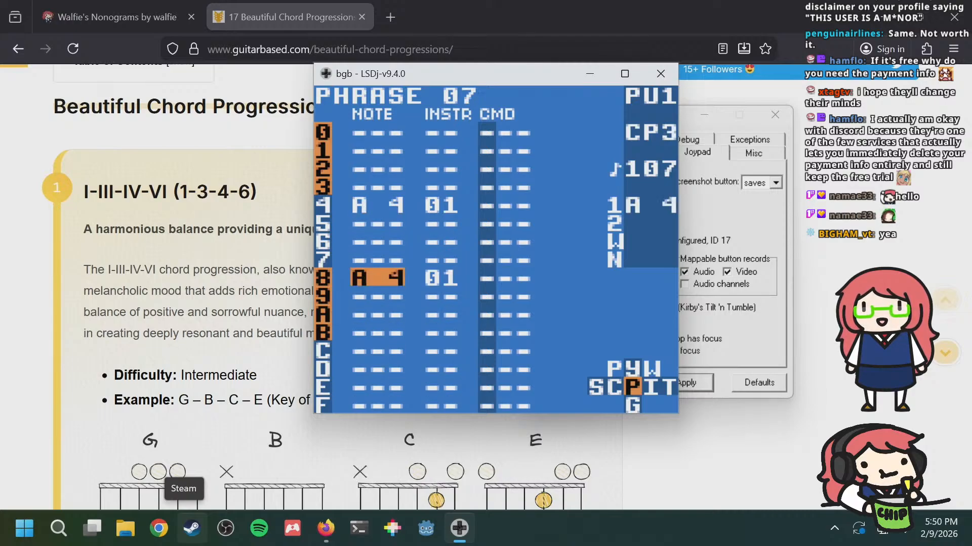
Step: Check PU1 phrase 04 for reference and enter a B 4 note at row A of phrase 07
key("a+Up")
key("a+Up")
key("a+Up")
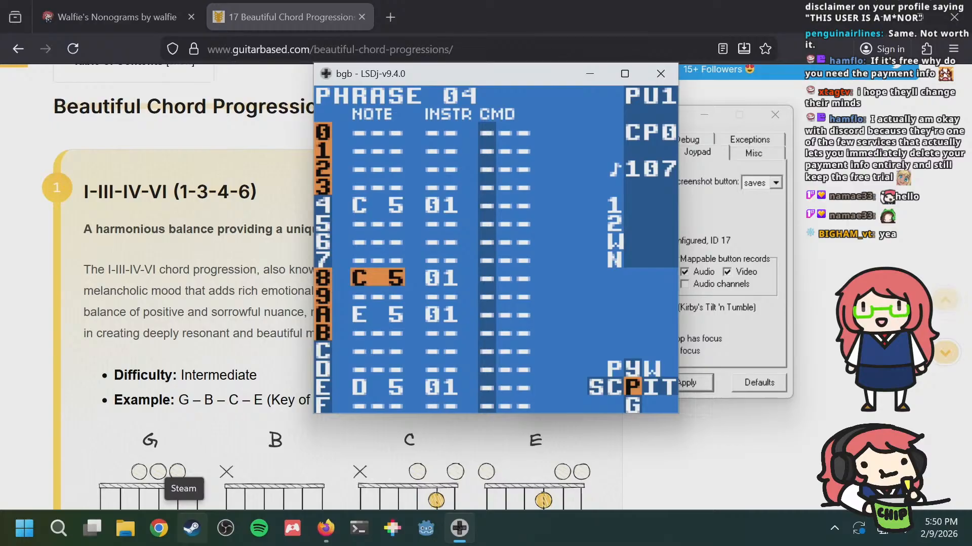
key("a+Down")
key("a+Down")
key("a+Down")
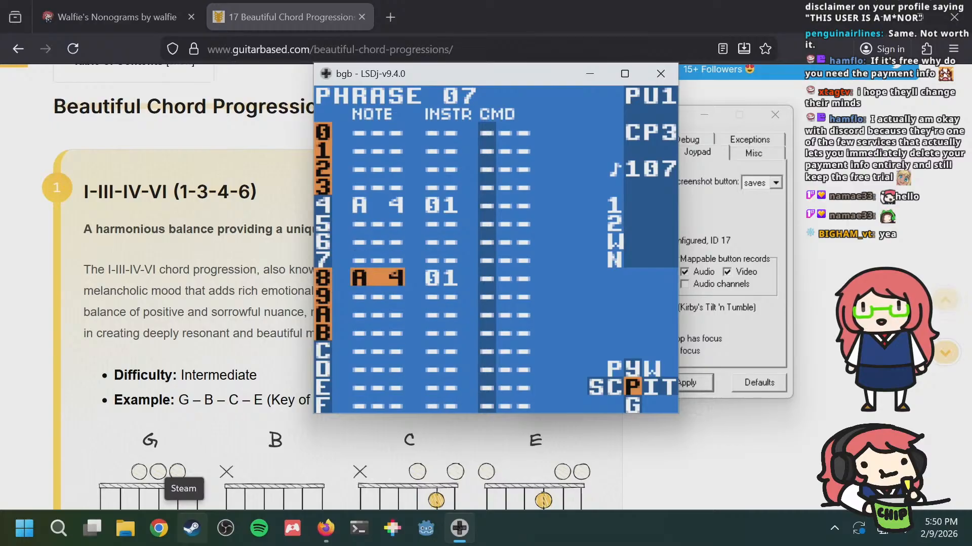
key("Down")
key("Down")
key("a")
key("a+Right")
key("a+Right")
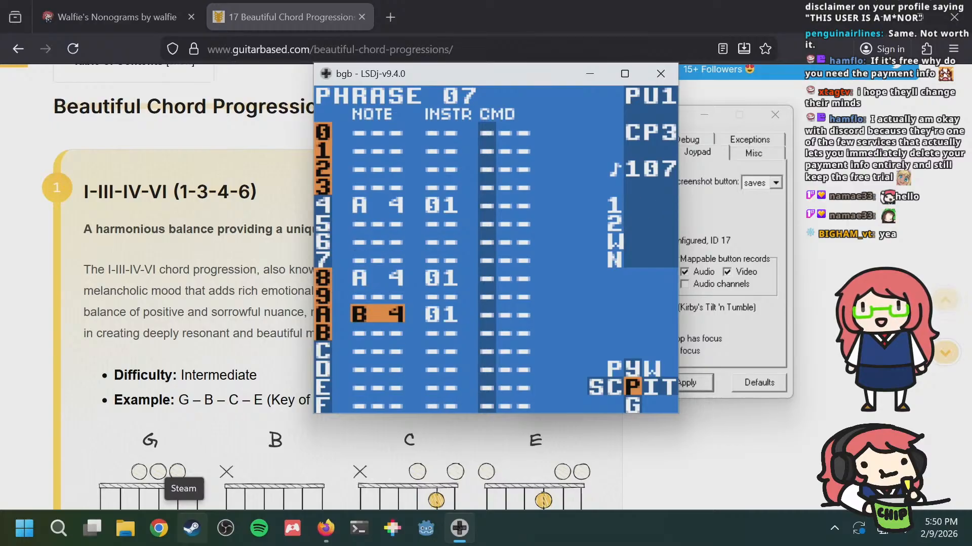
Step: Examine the notes of PU1 phrases 04 and 05 and the bass notes of WAV phrase 03
key("a+Up")
key("a+Up")
key("a+Down")
key("a+Down")
key("a+Down")
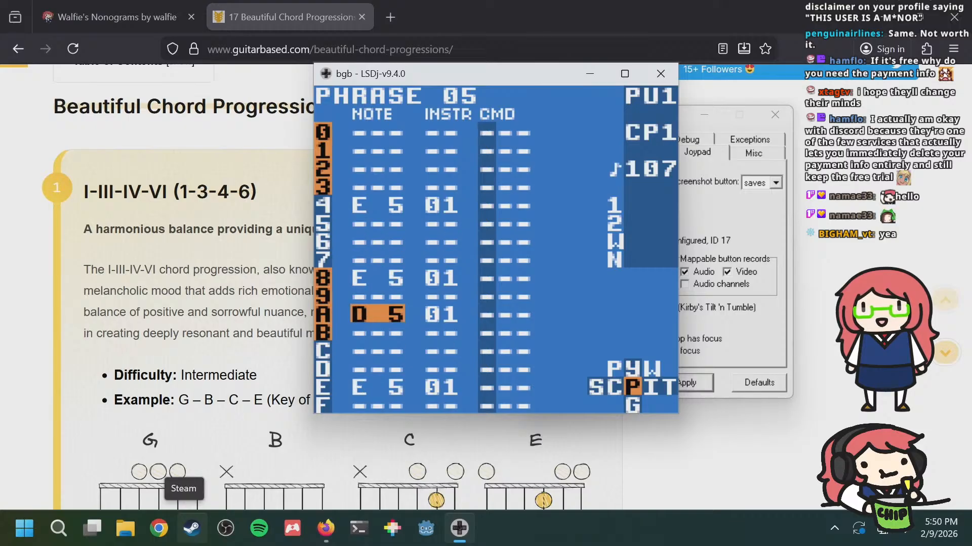
key("a+Up")
key("a+Up")
key("a+Up")
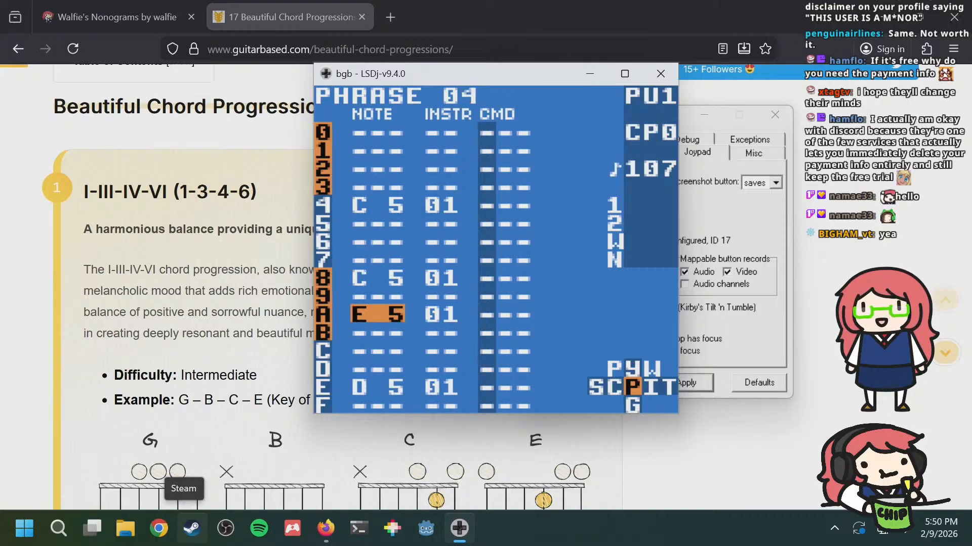
key("a+Down")
key("a+Down")
key("a+Down")
key("a+Right")
key("a+Right")
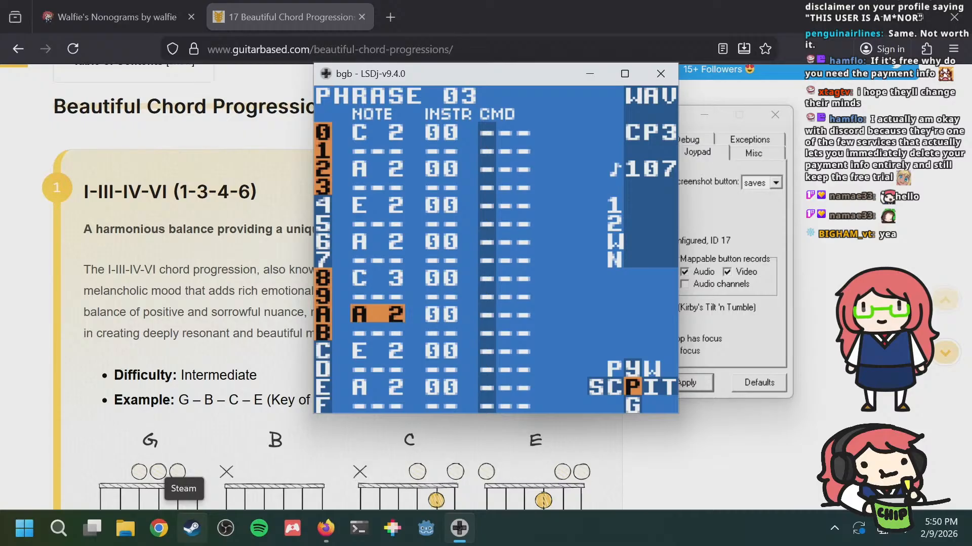
key("a+Left")
key("a+Left")
key("a+Right")
key("a+Right")
key("Up")
key("Up")
key("Up")
key("Up")
key("Up")
key("Up")
key("Up")
key("Up")
key("Up")
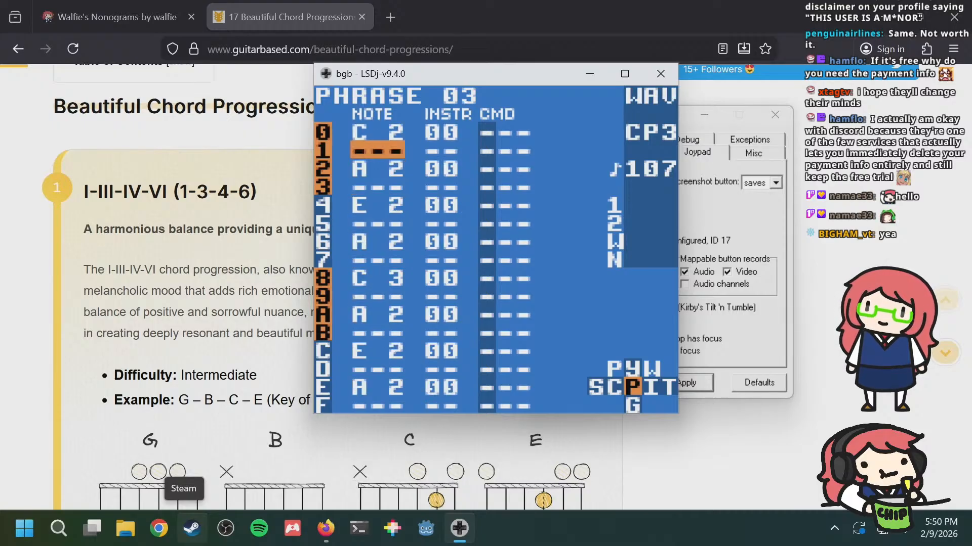
Step: Enter a C 5 note at row C of PU1 phrase 07
key("a+Left")
key("a+Left")
key("Down")
key("Down")
key("Down")
key("Down")
key("Down")
key("Down")
key("Down")
key("Down")
key("Down")
key("Down")
key("Down")
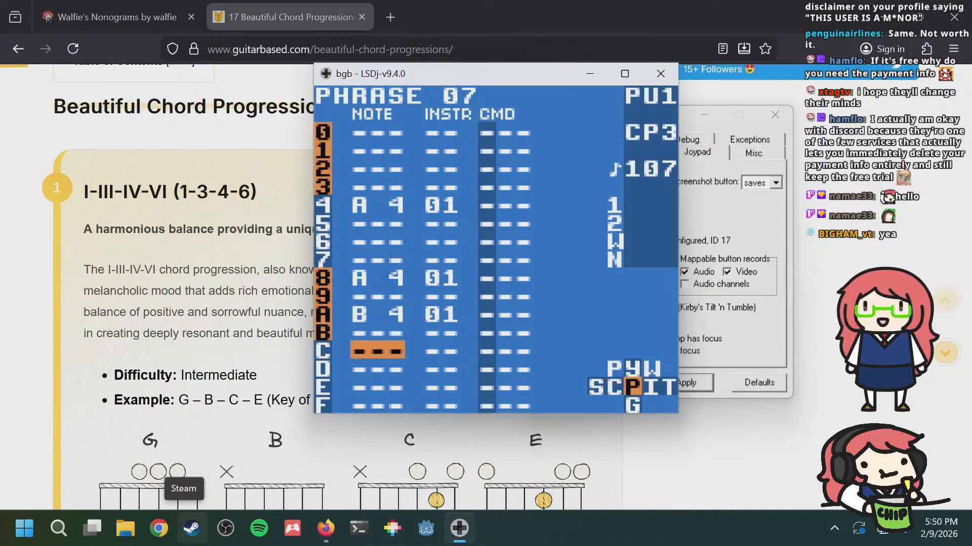
key("s")
Step: Add a note at row E of PU1 phrase 07 and raise it to E 5
key("Down")
key("Down")
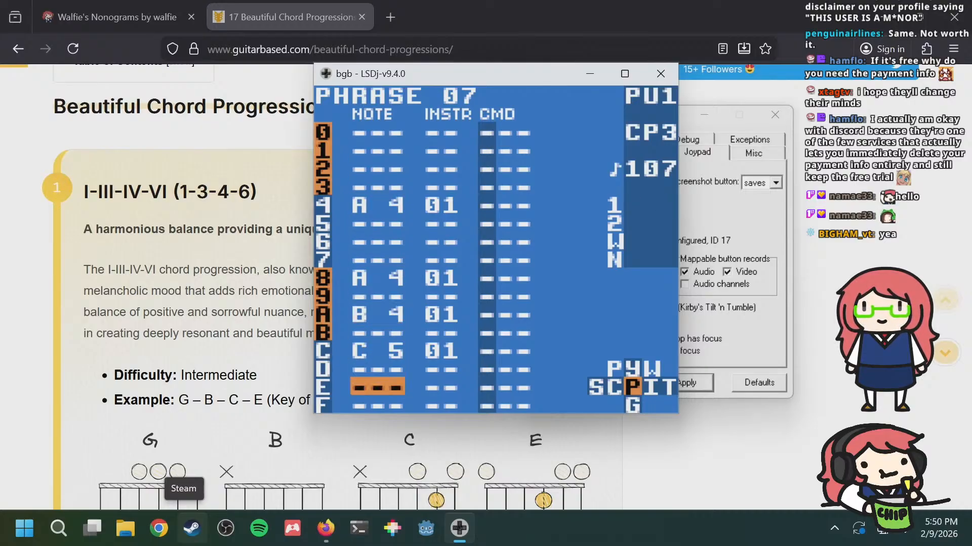
key("s")
key("s+Right")
key("s+Right")
key("s+Right")
key("s+Right")
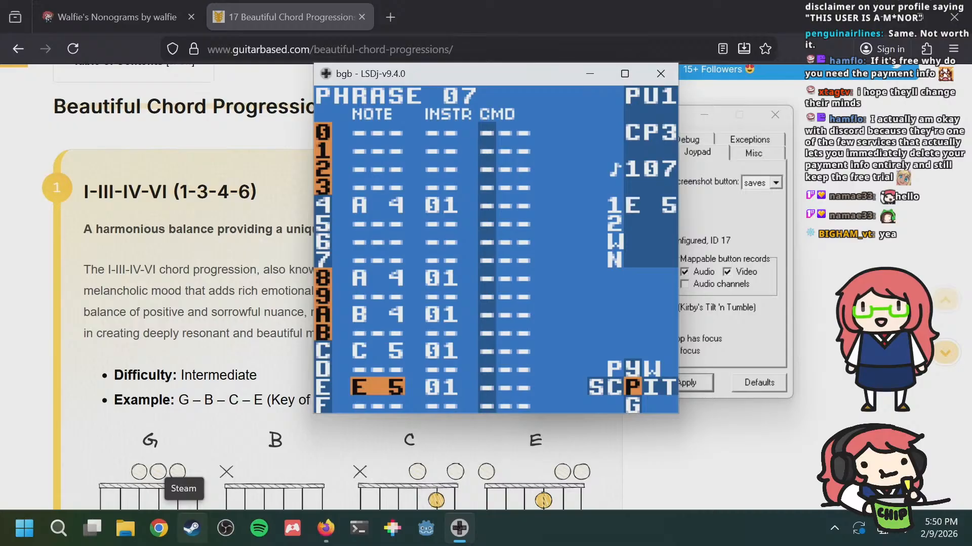
Step: Play back the PU1 melody from phrase 04 to audition it on its own
key("Up")
key("Up")
key("Up")
key("Up")
key("Up")
key("Up")
key("Up")
key("Up")
key("Up")
key("Up")
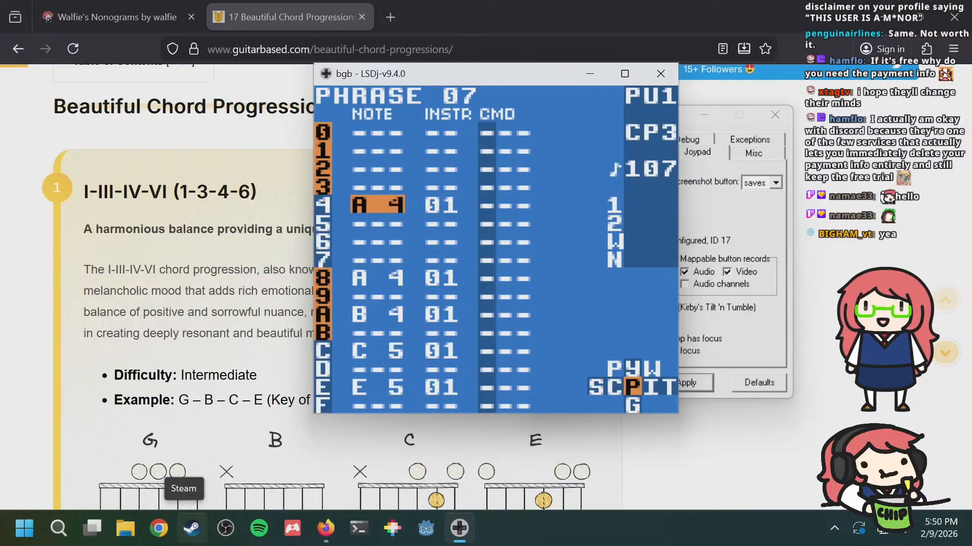
key("Down")
key("Up")
key("Up")
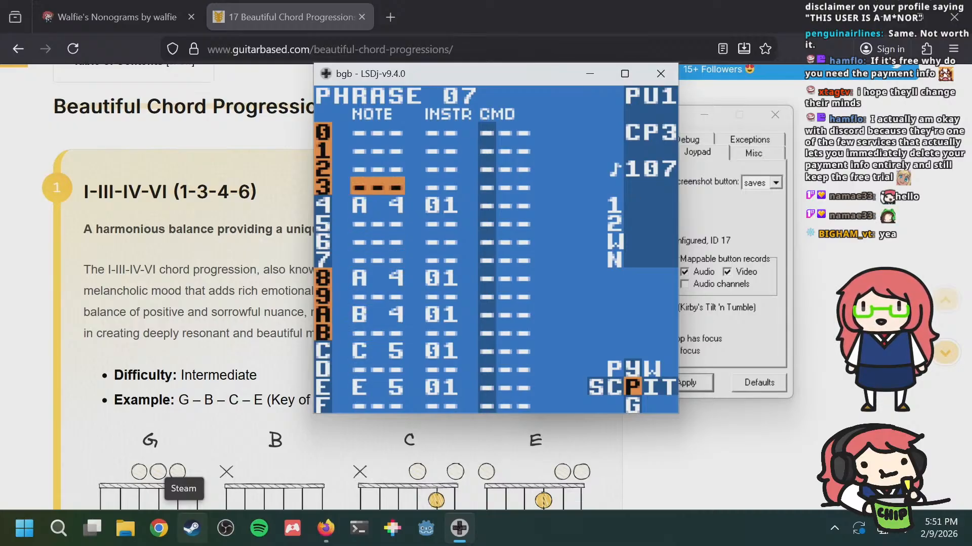
key("a+Up")
key("a+Up")
key("a+Up")
key("Return")
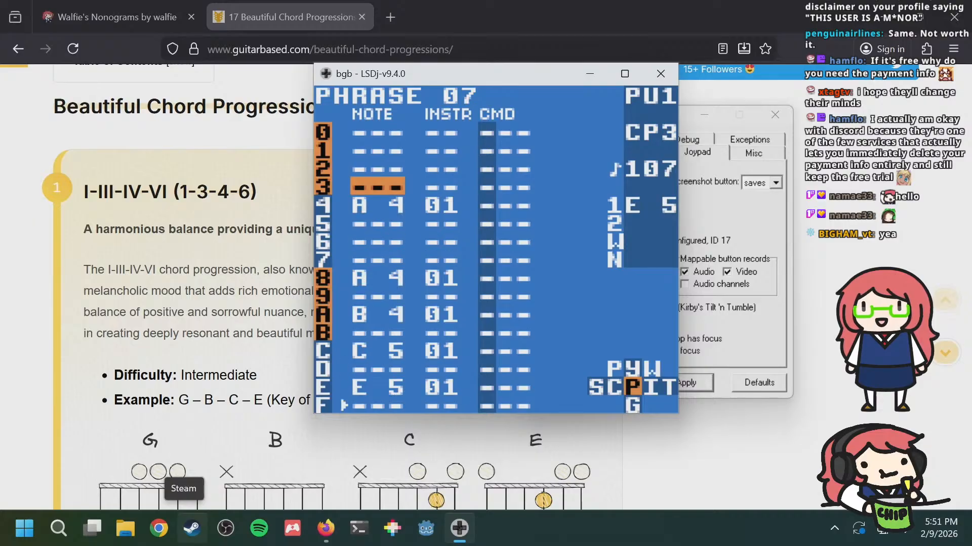
Step: Delete the note at row C of PU1 phrase 07
key("Down")
key("Down")
key("Down")
key("Down")
key("Down")
key("Down")
key("Down")
key("Down")
key("Down")
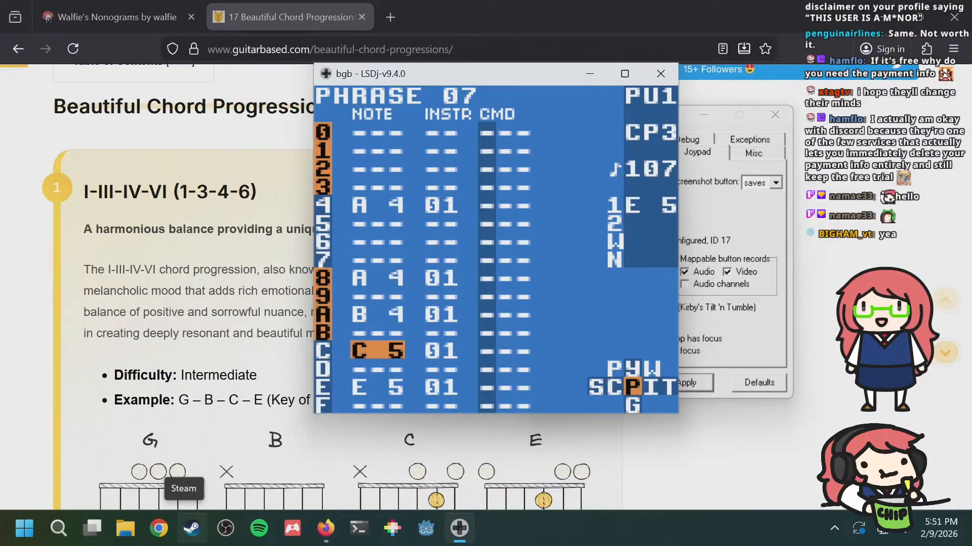
key("a+s")
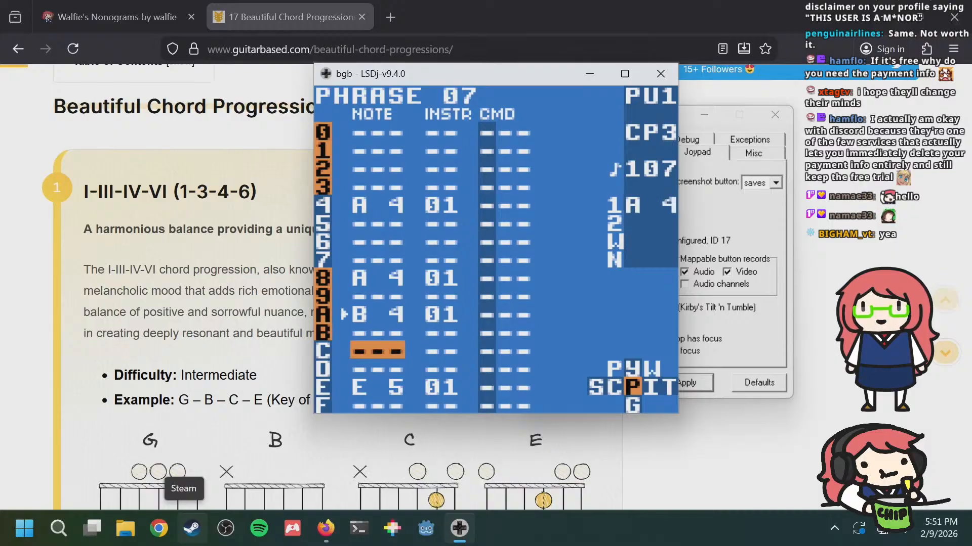
Step: Lower the note at row E of PU1 phrase 07 to C 5
key("Down")
key("Down")
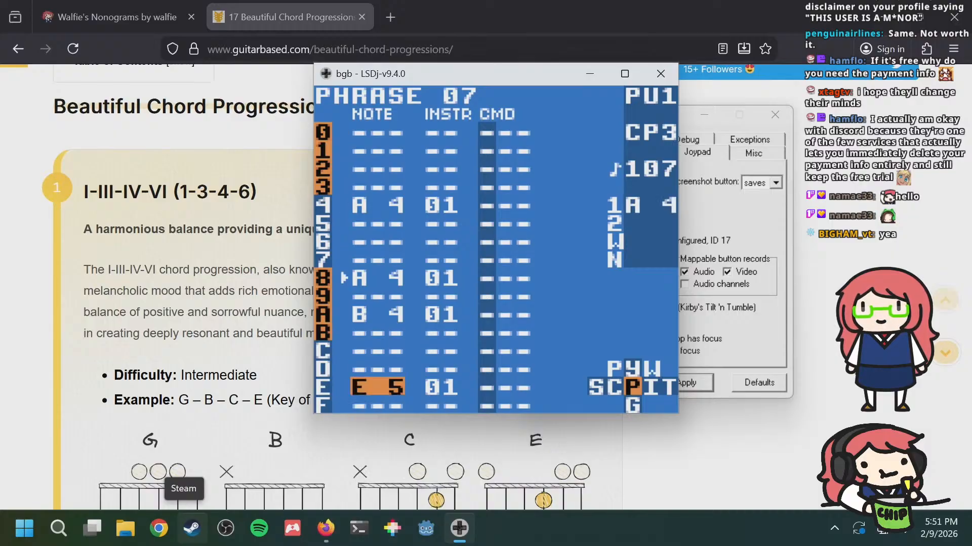
key("s+Left")
key("s+Left")
key("s+Left")
key("s+Left")
Step: Follow the PU1 melody phrases from 04 onward while they play together with the WAV bass
key("a+Right")
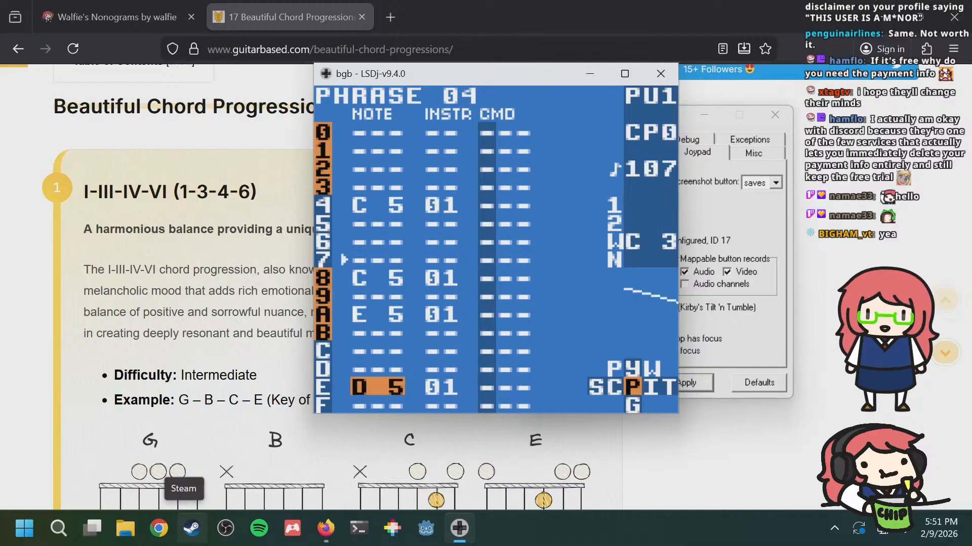
key("a+Right")
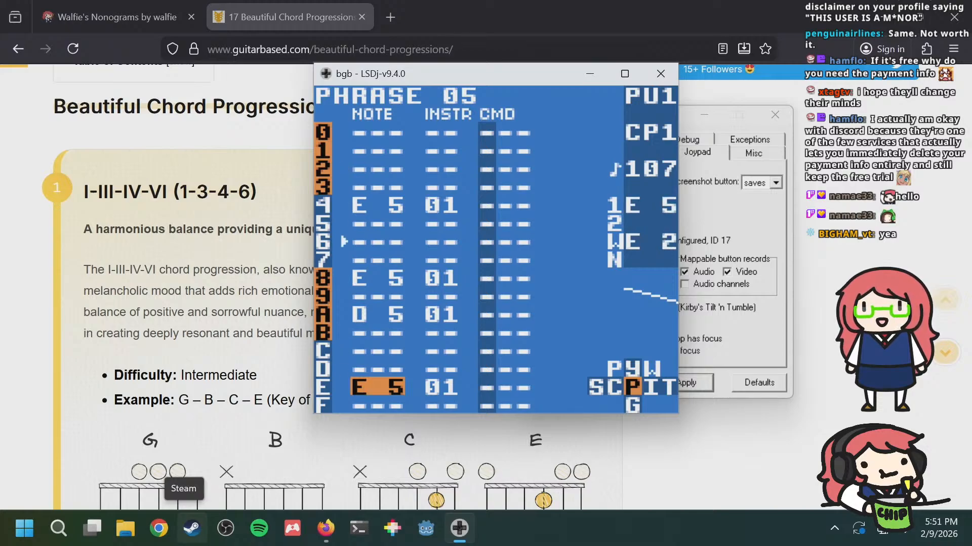
key("a+Right")
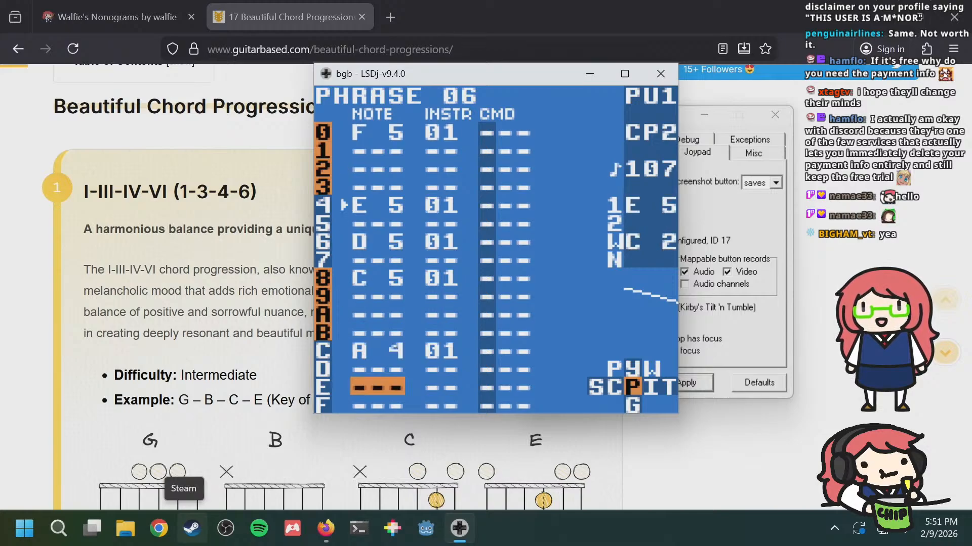
key("a+Right")
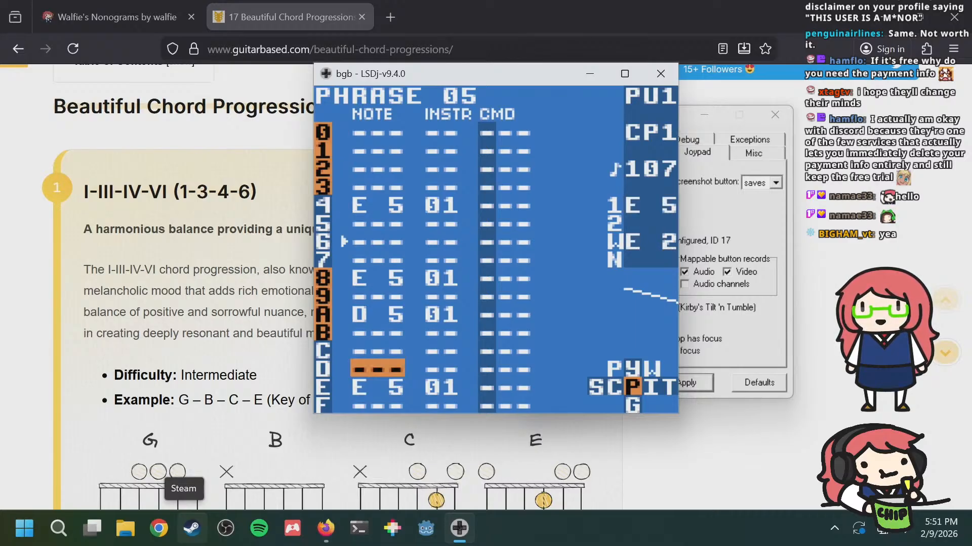
key("Up")
key("Up")
key("Up")
key("Up")
key("Up")
key("Up")
key("Up")
key("Up")
key("Up")
key("Up")
key("Up")
key("Up")
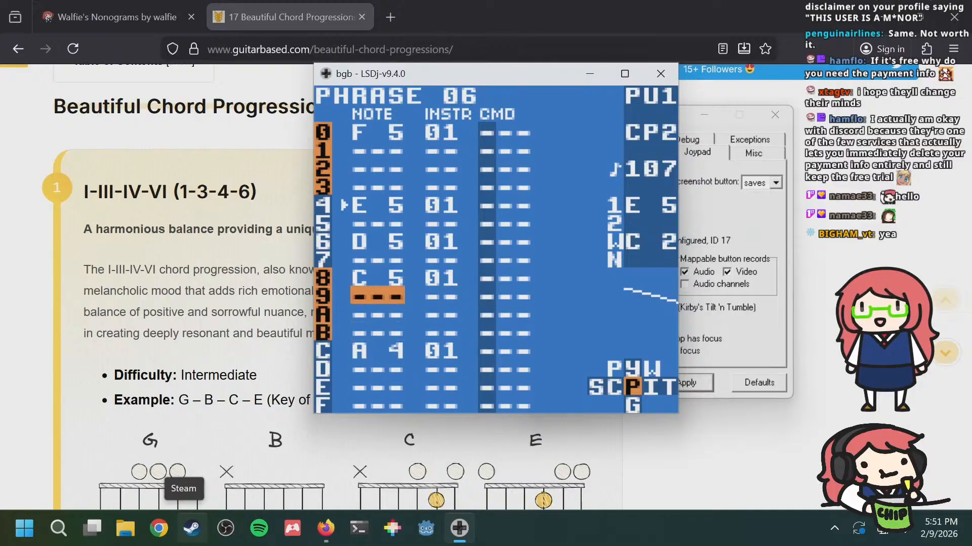
key("Up")
key("Up")
key("Down")
key("Down")
key("Down")
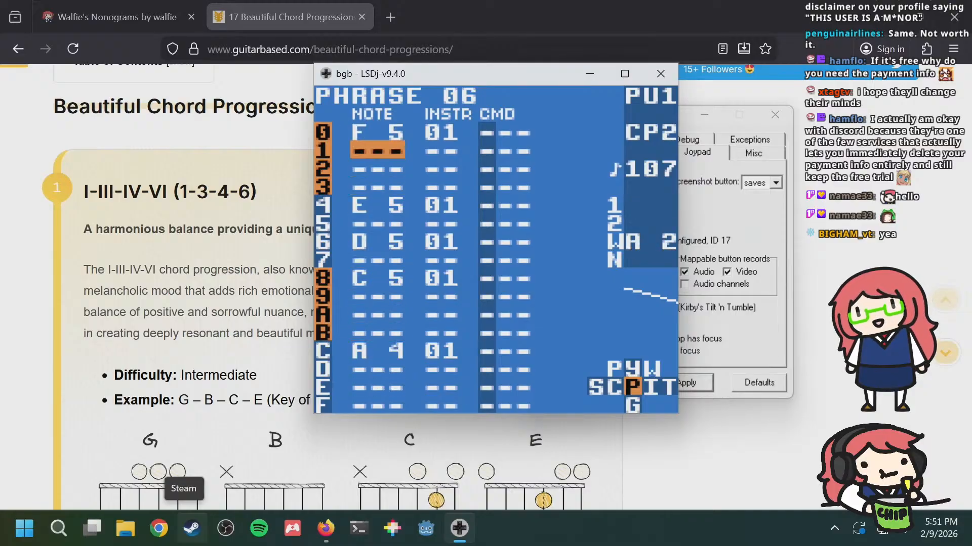
key("Down")
key("Down")
key("Down")
key("Down")
key("Down")
key("Down")
key("Down")
key("Up")
key("Up")
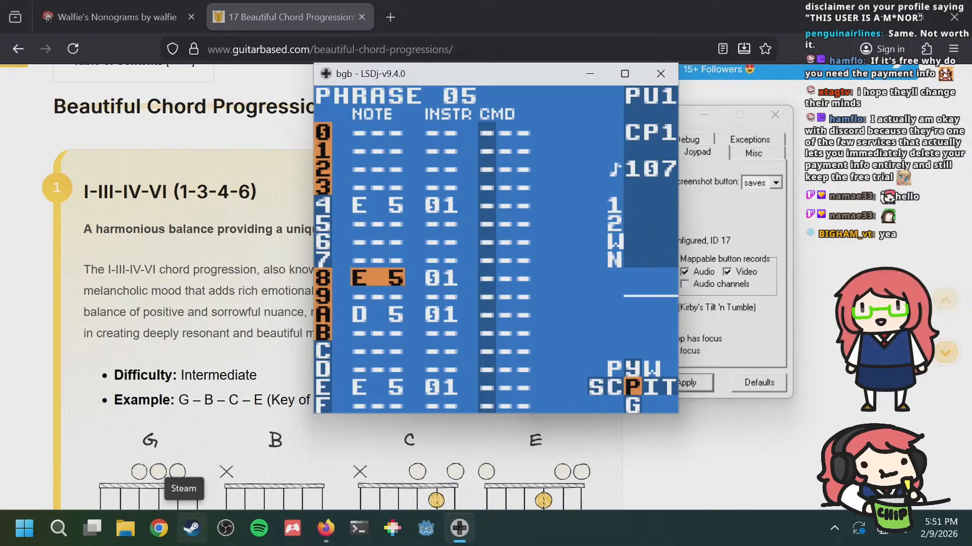
key("Down")
key("Down")
key("Down")
key("Down")
key("Down")
key("Down")
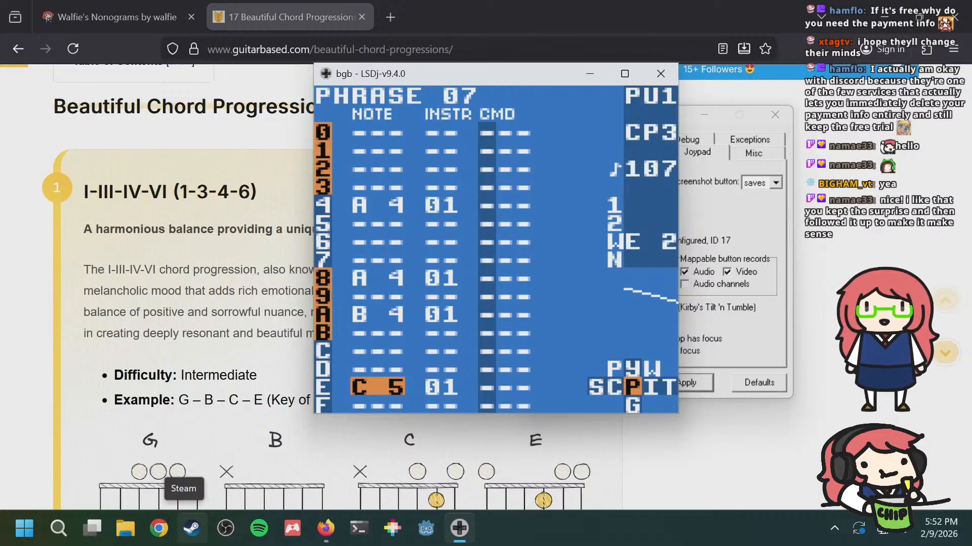
Step: Compare the ending of PU1 phrase 07 with phrase 04 during playback
key("a+Up")
key("a+Up")
key("a+Up")
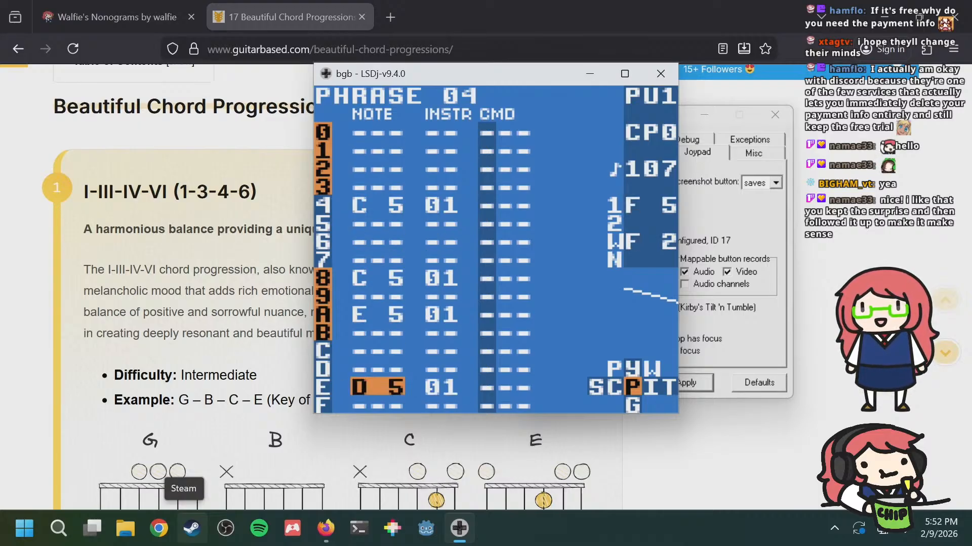
key("a+Down")
key("a+Down")
key("a+Down")
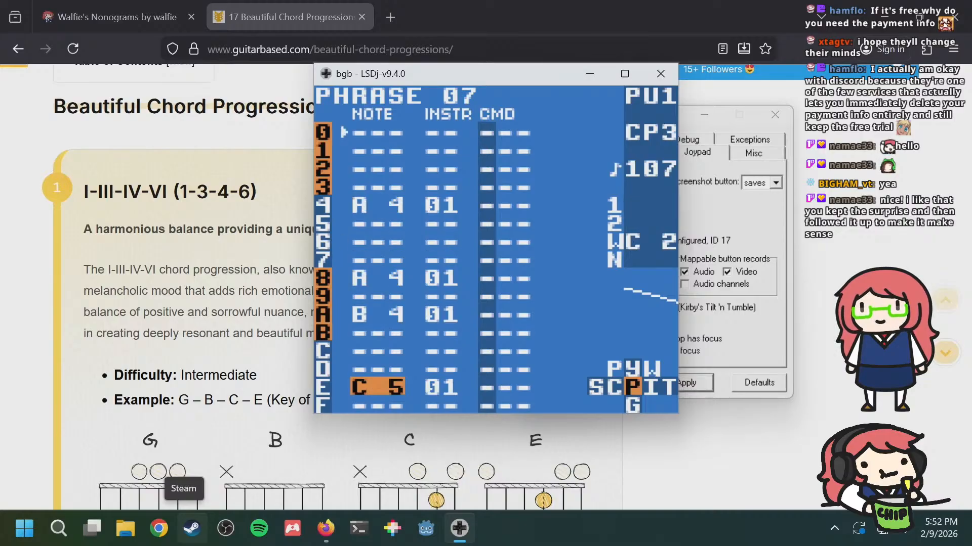
Step: Check the notes of PU1 phrase 07 against the earlier melody phrases while the song plays
key("a+Up")
key("Up")
key("Up")
key("Up")
key("Up")
key("Up")
key("Up")
key("Up")
key("Down")
key("a+Down")
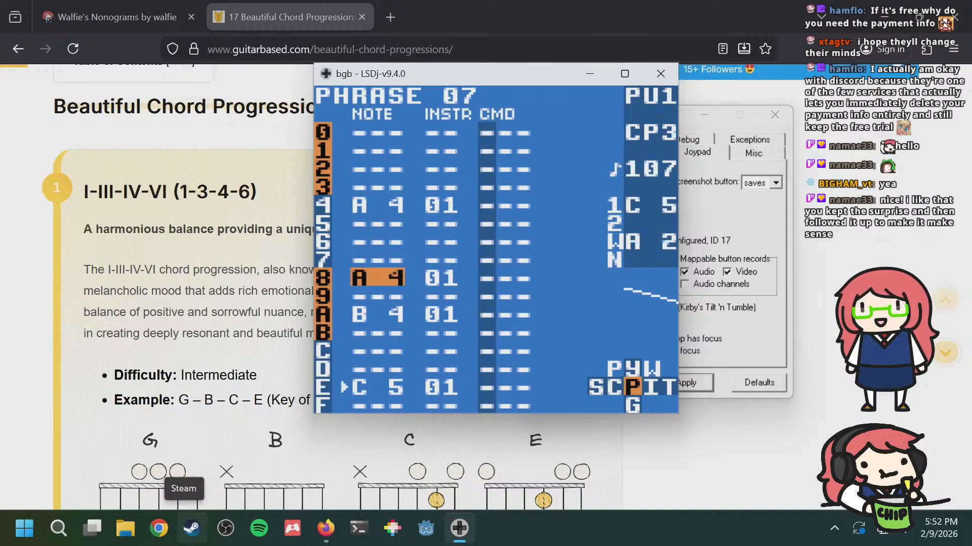
key("Down")
key("Down")
key("Down")
key("Down")
key("Down")
key("Down")
key("Down")
key("Up")
key("Up")
key("Up")
key("Up")
key("Up")
key("Up")
key("Up")
key("Up")
key("Up")
key("Up")
key("Up")
key("Up")
key("Up")
key("Up")
key("Up")
key("a+Up")
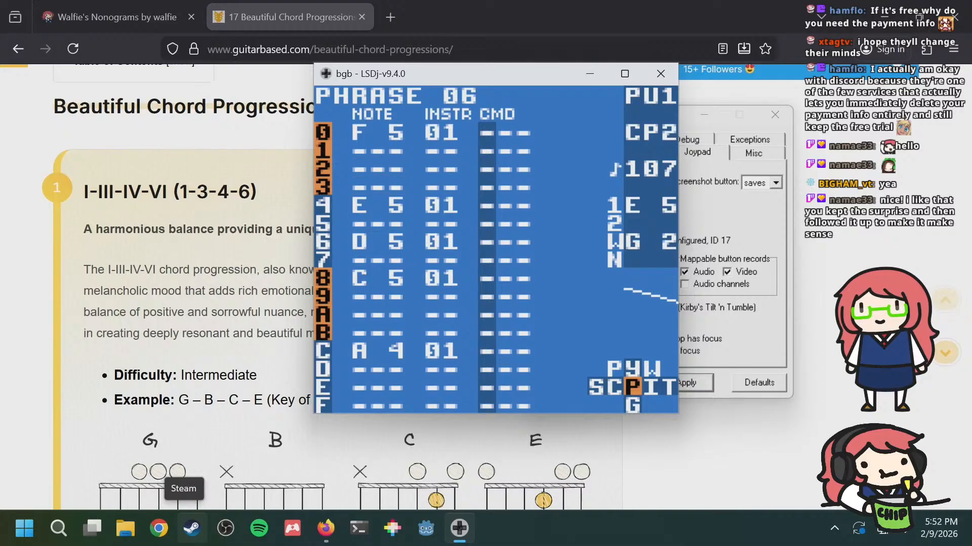
key("a+Up")
key("a+Up")
key("a+Down")
key("a+Down")
key("a+Down")
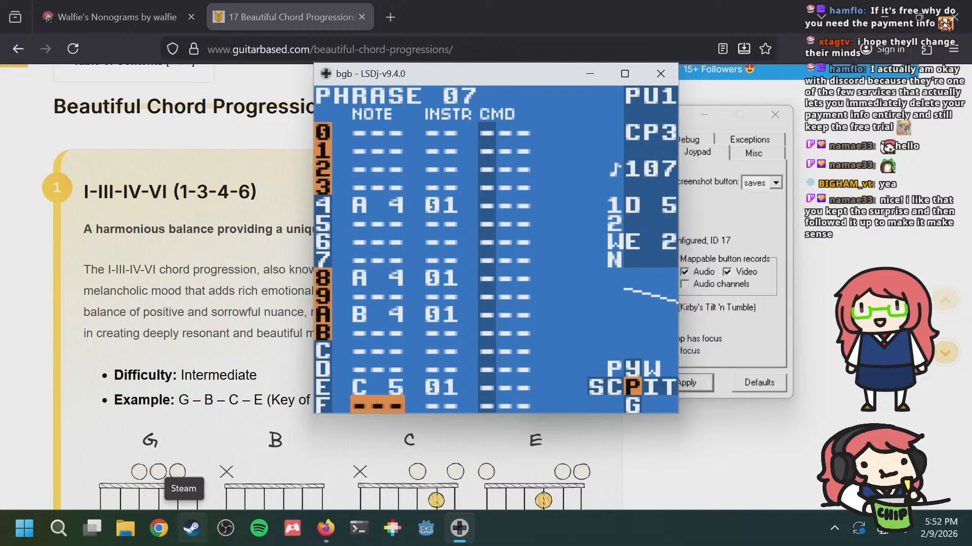
Step: Compare the notes of PU1 phrases 04 and 07 repeatedly during playback
key("Up")
key("Up")
key("Up")
key("Up")
key("Up")
key("Up")
key("Up")
key("Up")
key("Up")
key("Up")
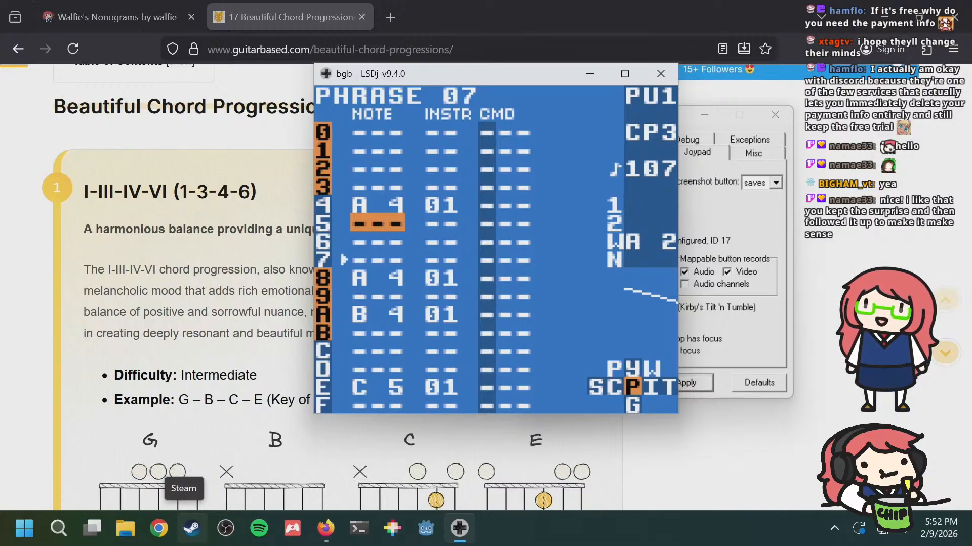
key("a+Up")
key("a+Up")
key("a+Up")
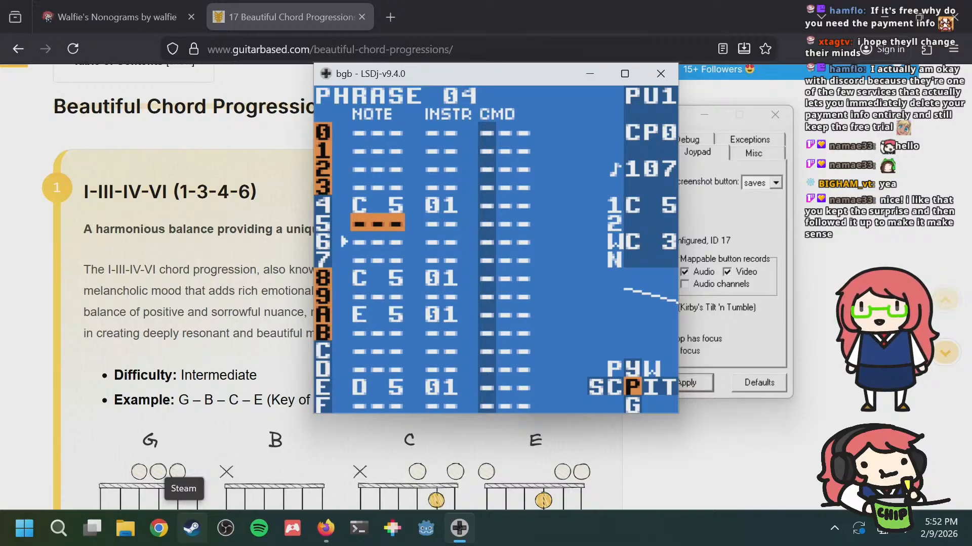
key("a+Down")
key("a+Down")
key("a+Down")
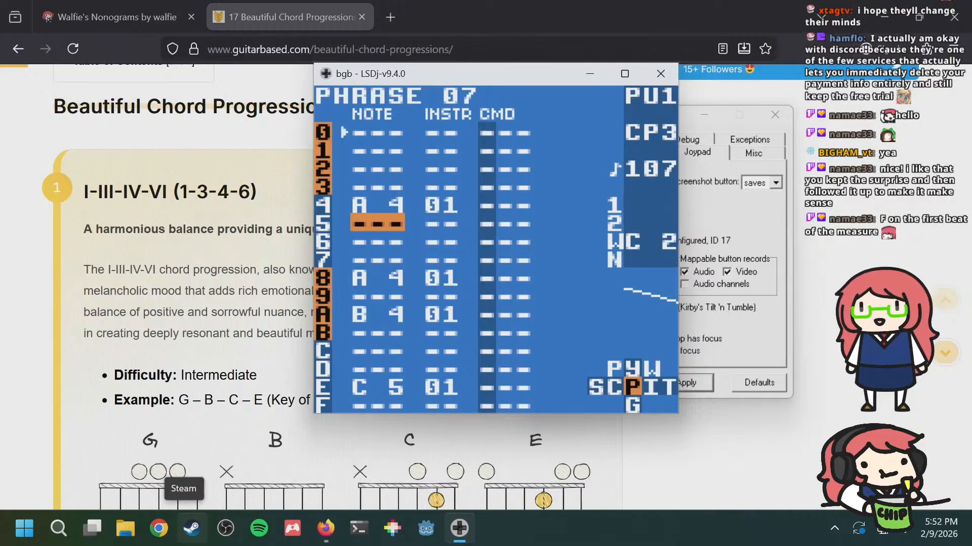
key("a+Up")
key("a+Up")
key("a+Up")
key("a+Down")
key("a+Down")
key("a+Down")
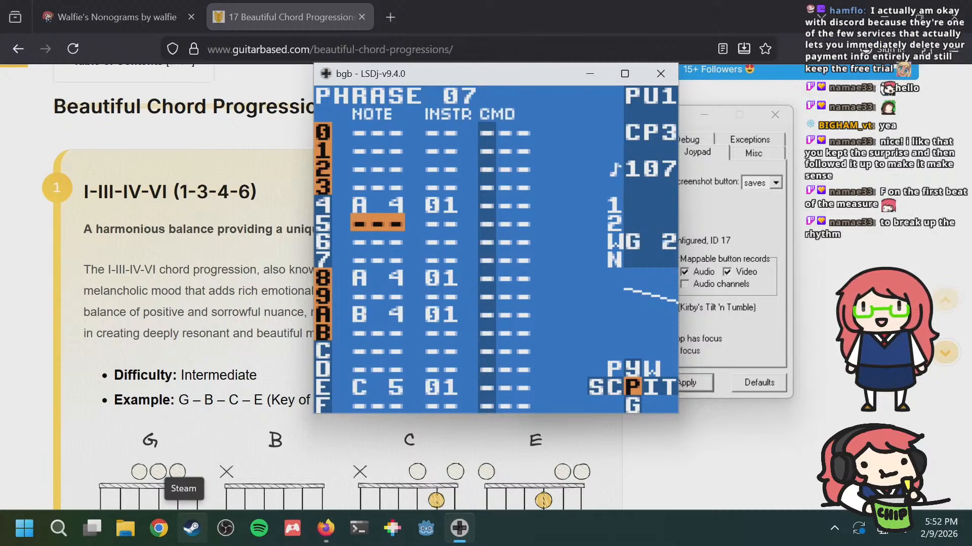
key("a+Up")
key("a+Up")
key("a+Up")
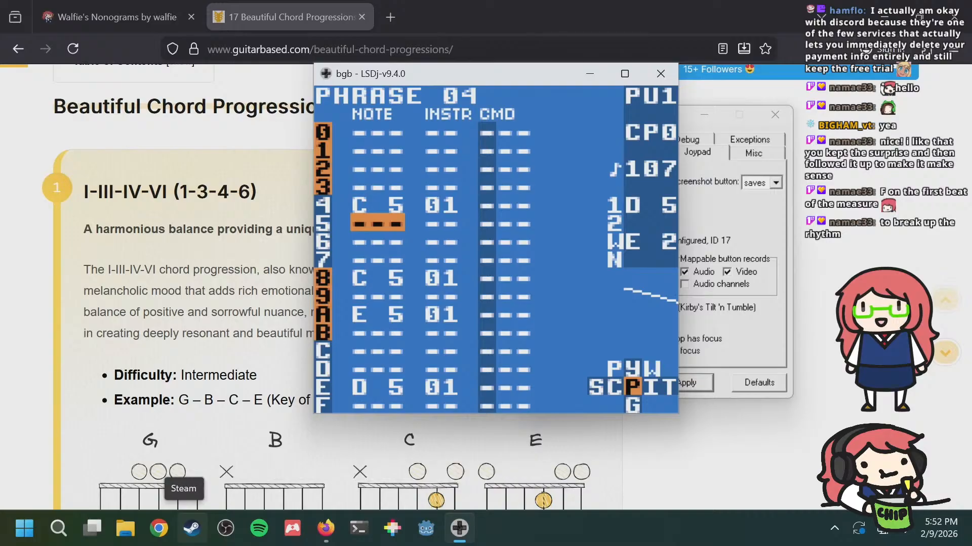
key("a+Down")
key("a+Down")
key("a+Down")
key("a+Up")
key("a+Up")
key("a+Up")
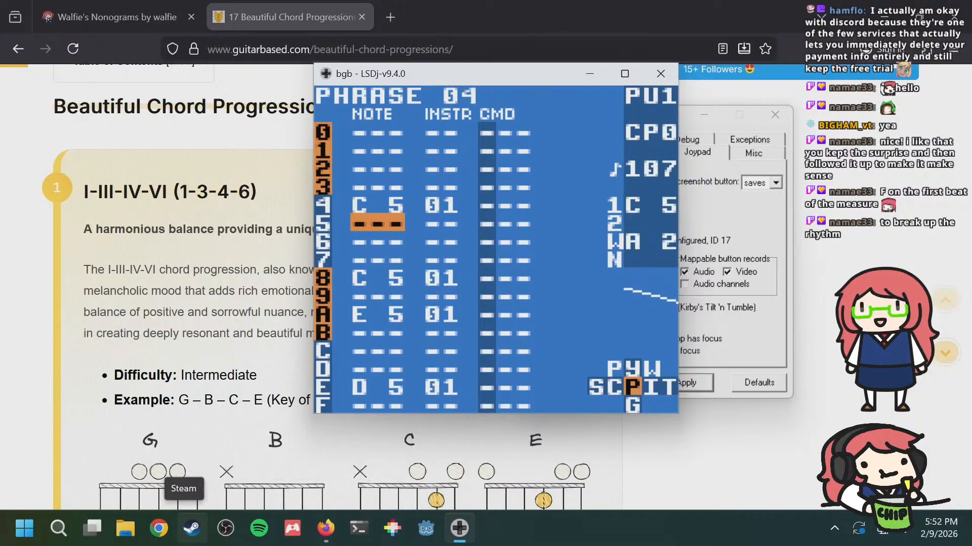
key("a+Down")
key("a+Down")
key("a+Down")
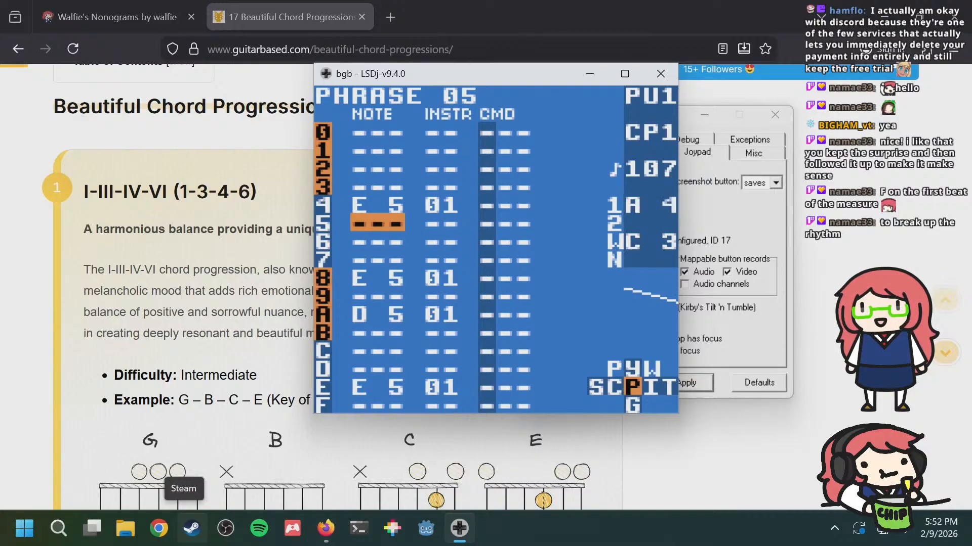
key("a+Up")
key("a+Up")
key("a+Up")
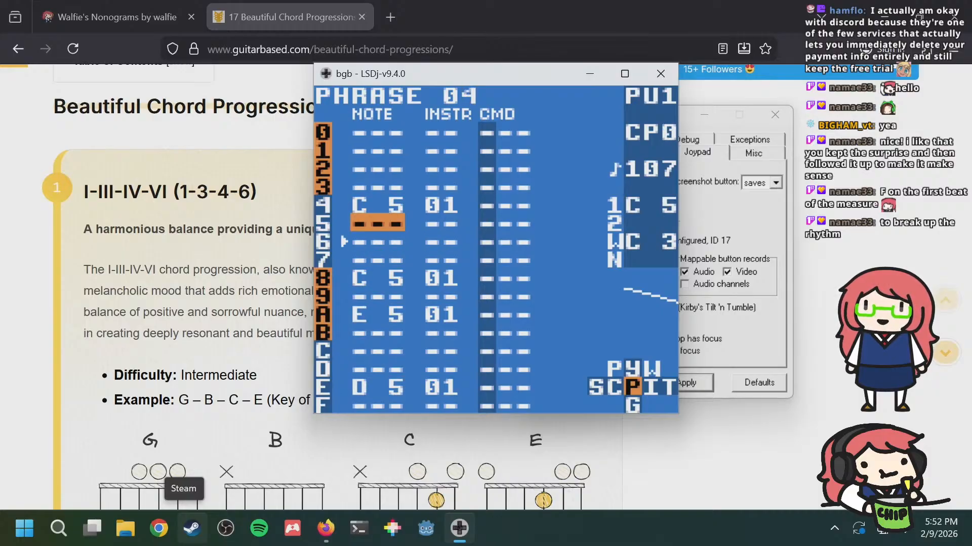
key("a+Down")
key("a+Down")
key("Down")
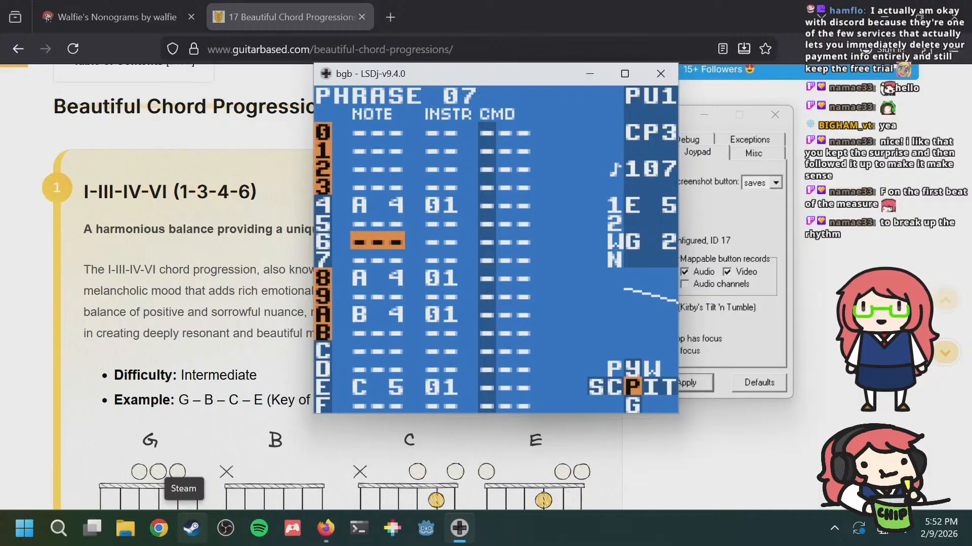
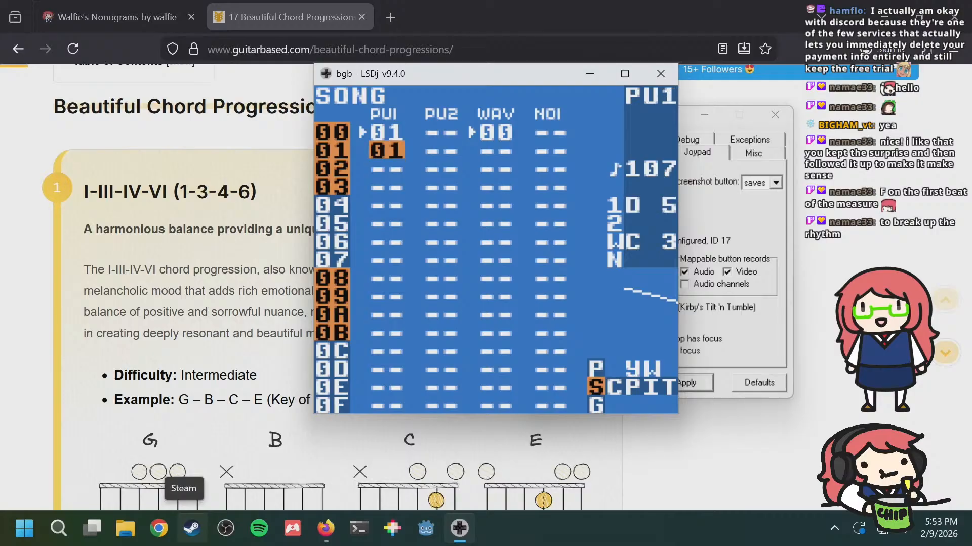
Step: Change PU1 song row 01 to chain 02 and add chain 00 to the WAV channel in the same row
key("s+Right")
key("Right")
key("Right")
key("s")
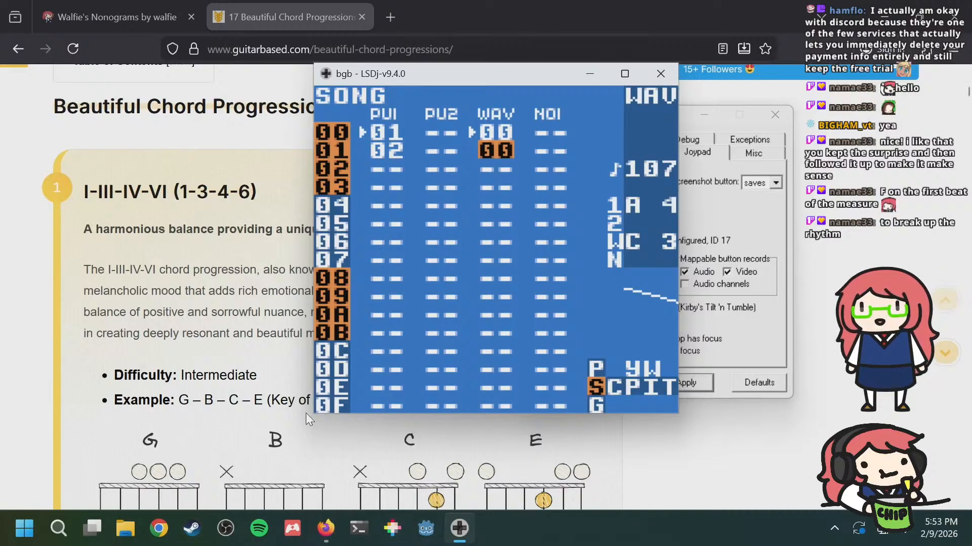
Step: Switch to Firefox and review the I-III-IV-VI (1-3-4-6) entry on the chord progressions page
left_click(202, 266)
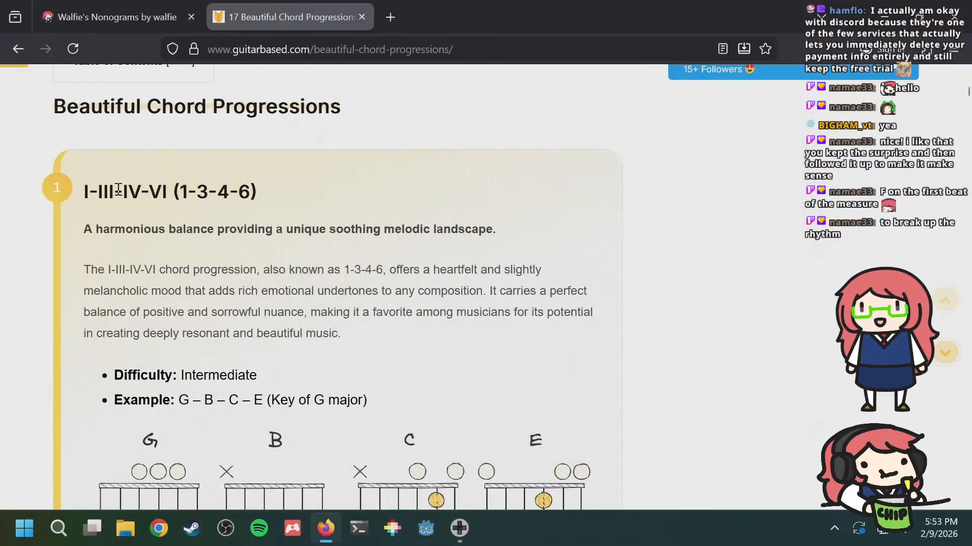
left_click_drag(83, 190, 310, 197)
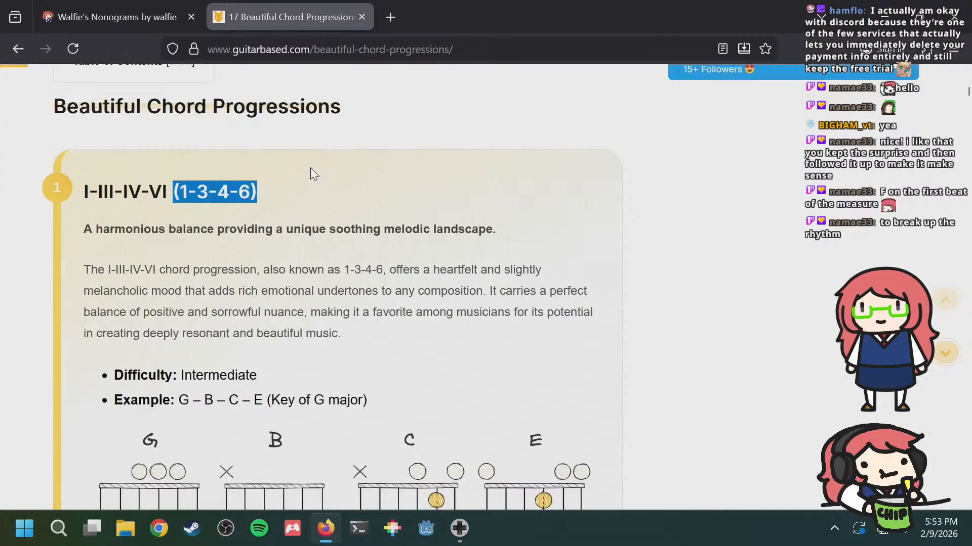
scroll(319, 167, "down", 8)
scroll(275, 185, "up", 11)
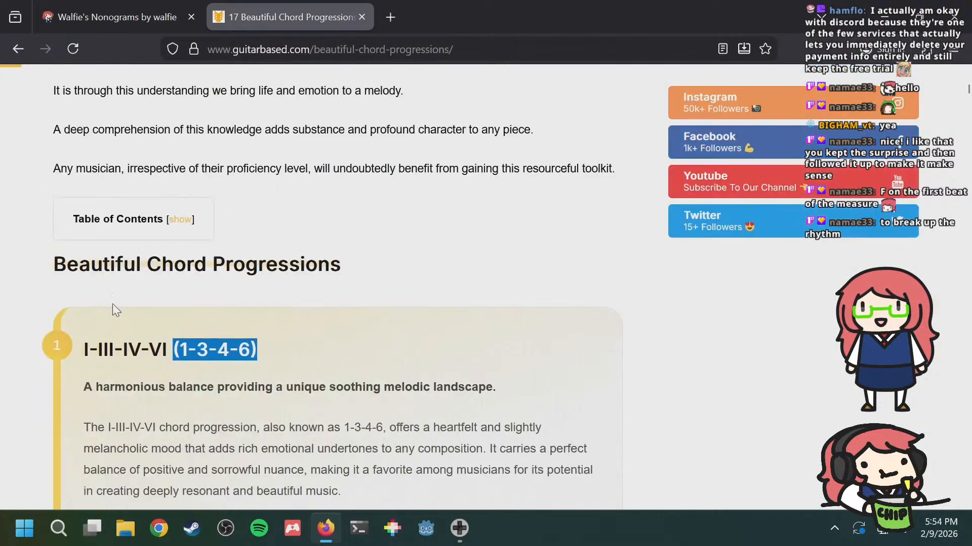
scroll(113, 307, "down", 2)
left_click(188, 272)
scroll(434, 208, "down", 20)
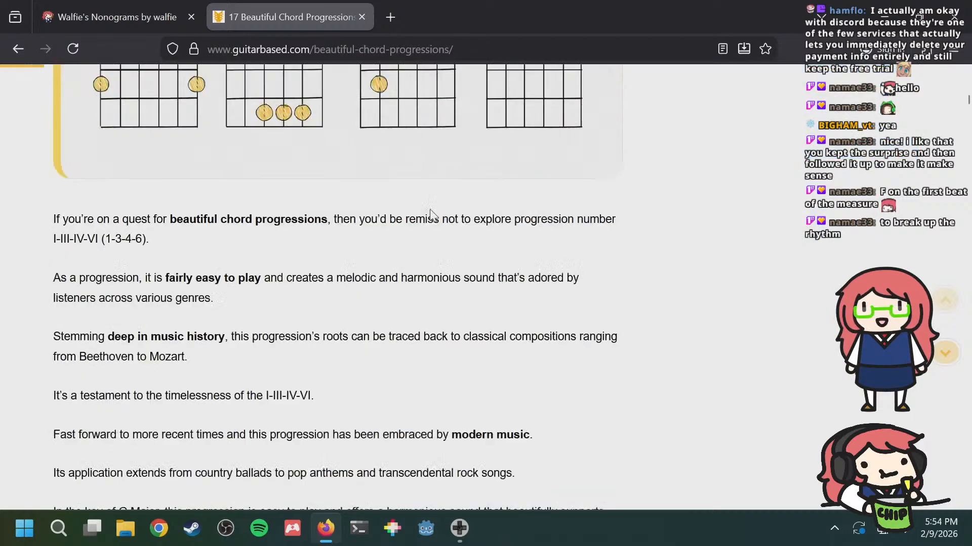
scroll(435, 208, "up", 16)
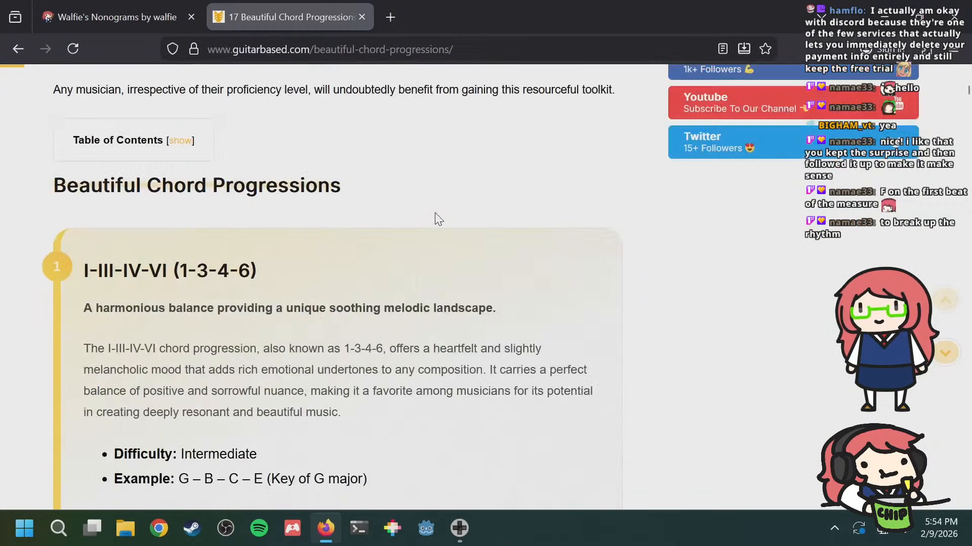
key("super+Tab")
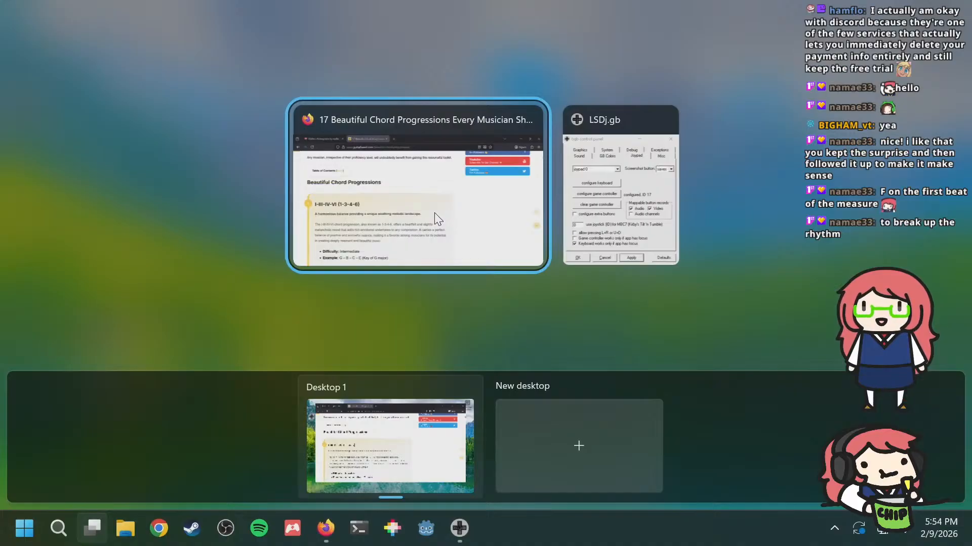
left_click(434, 219)
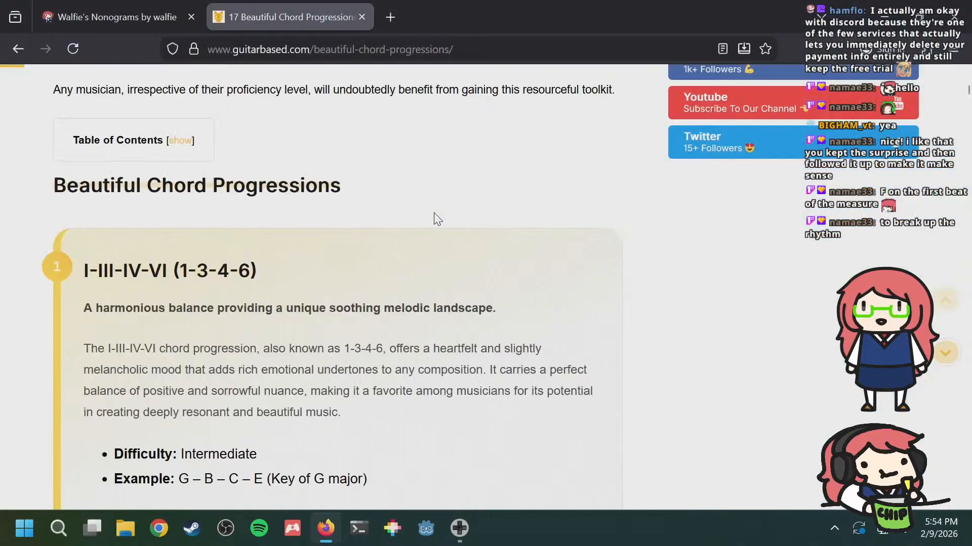
Step: Switch back to bgb and open phrase 04 through chain 01 in PU1 song row 00
key("alt+Tab")
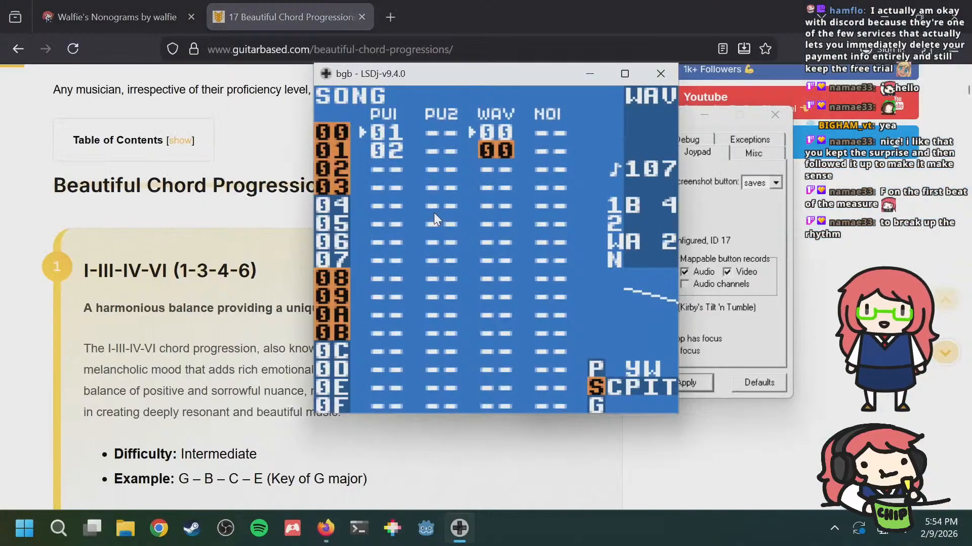
key("Left")
key("Left")
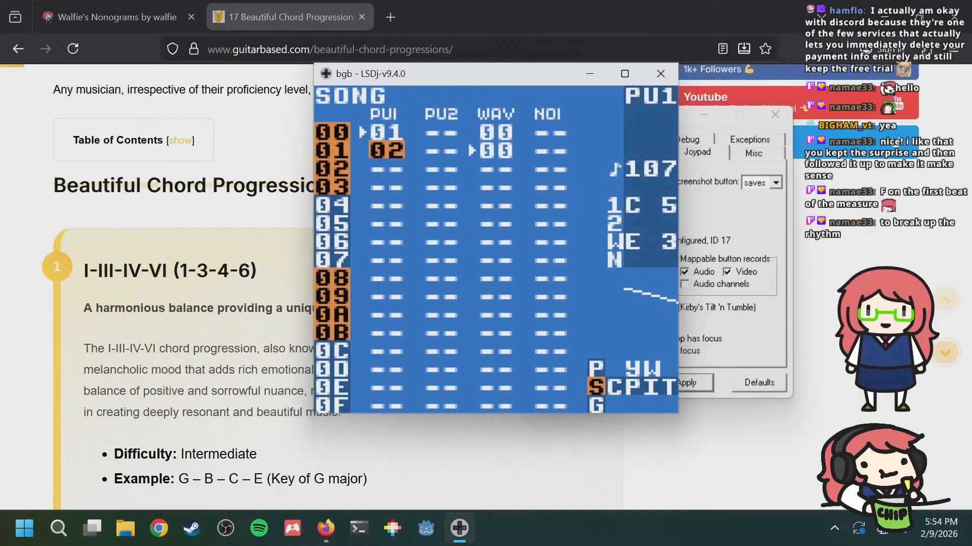
key("Up")
key("shift+Right")
key("Up")
key("Up")
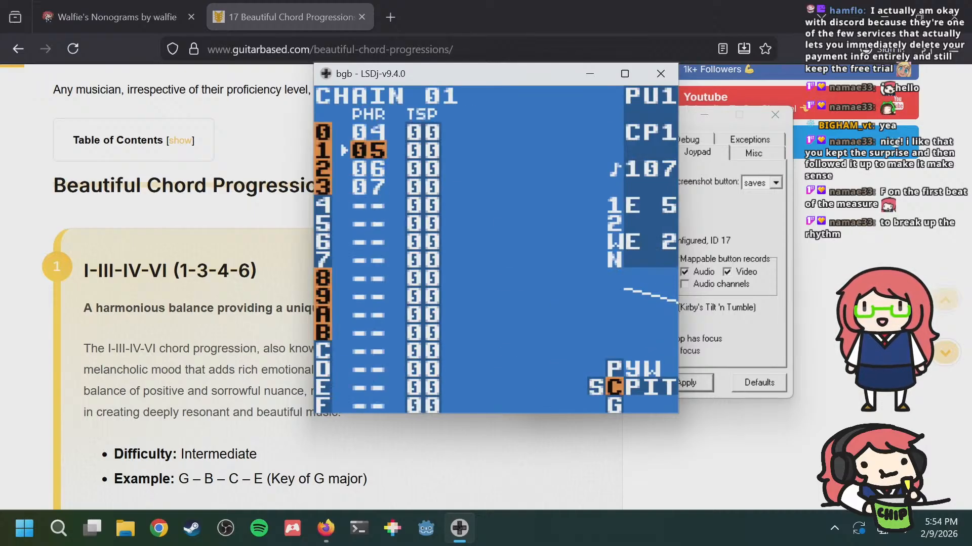
key("Up")
key("shift+Right")
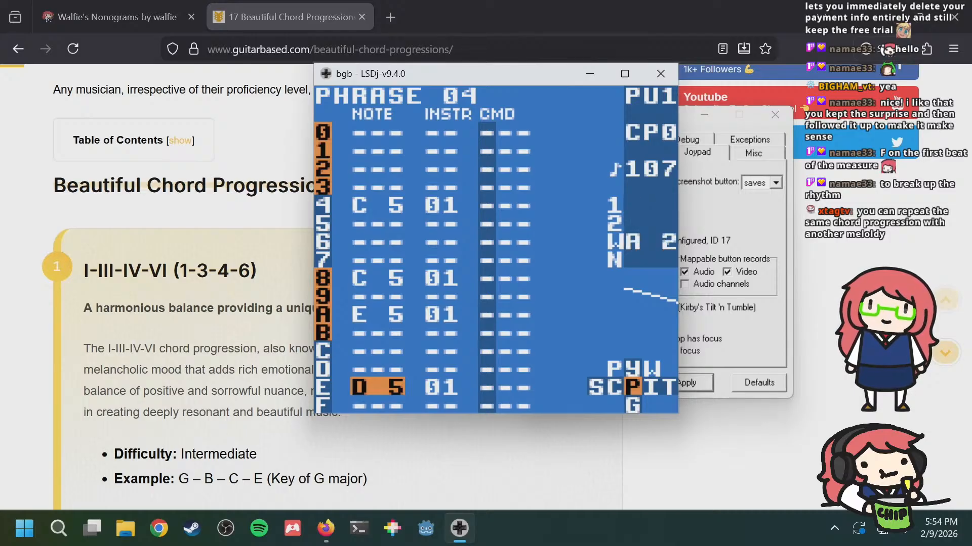
key("shift+Left")
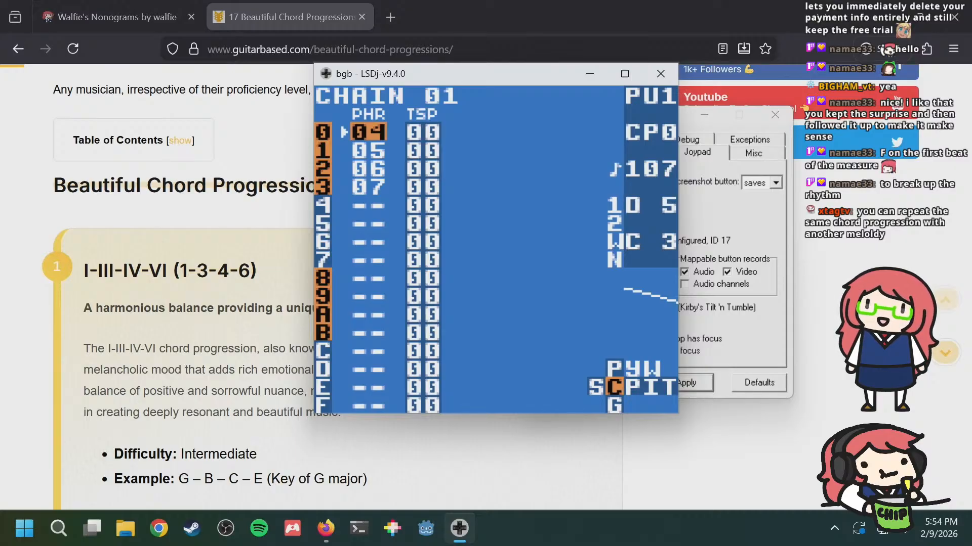
key("shift+Left")
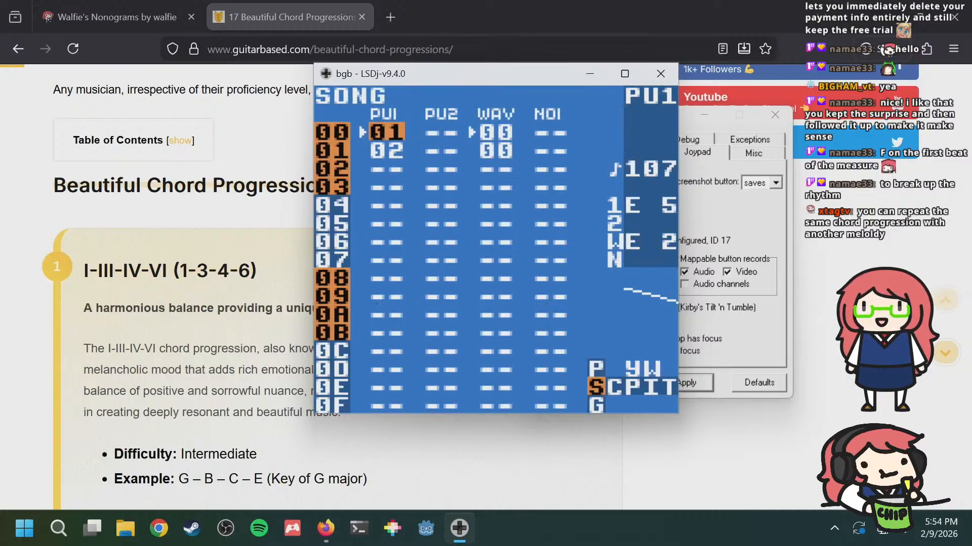
key("shift+Right")
key("shift+Right")
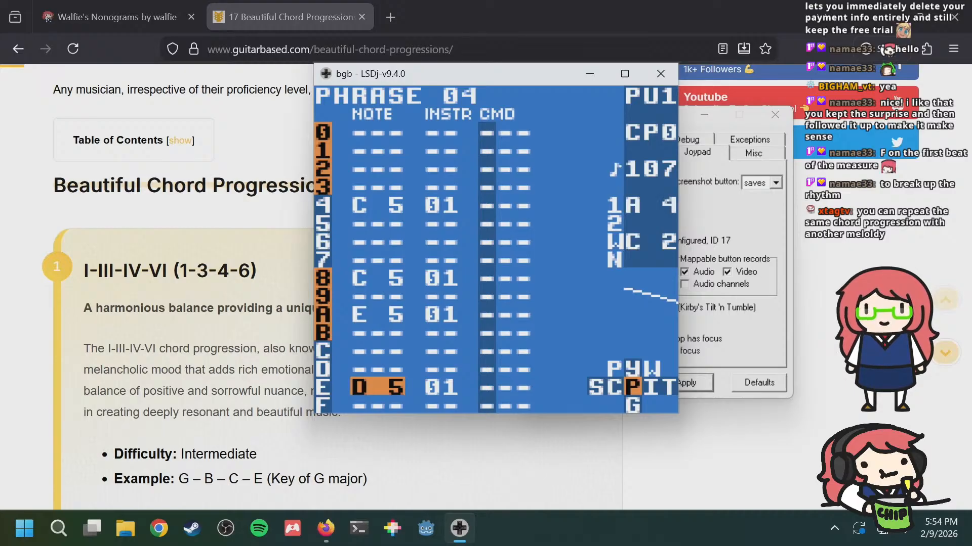
key("Up")
key("Up")
key("Up")
key("Up")
key("Up")
key("Up")
key("Up")
key("Up")
key("Up")
key("Up")
key("Up")
key("Up")
key("Up")
key("Down")
key("Down")
key("Down")
key("Down")
key("Down")
key("Down")
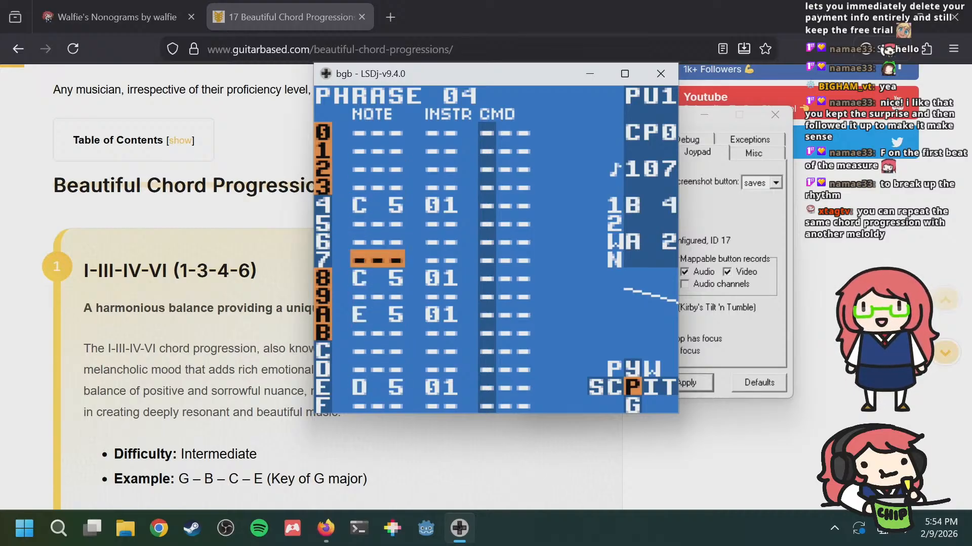
key("Down")
key("Up")
key("Up")
key("Up")
key("Up")
key("Up")
key("Up")
key("Up")
key("Up")
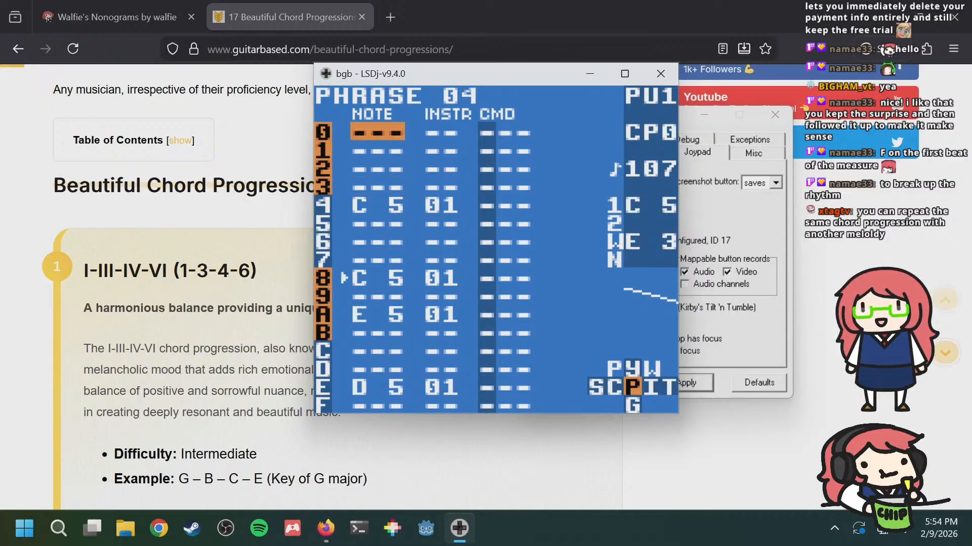
key("Down")
key("Down")
key("Down")
key("Down")
key("Down")
key("Down")
key("Down")
key("Down")
key("Down")
key("Down")
key("Down")
key("Down")
key("Down")
key("Up")
key("Up")
key("Up")
key("Up")
key("Up")
key("Up")
key("Up")
key("Up")
key("Up")
key("Up")
key("Up")
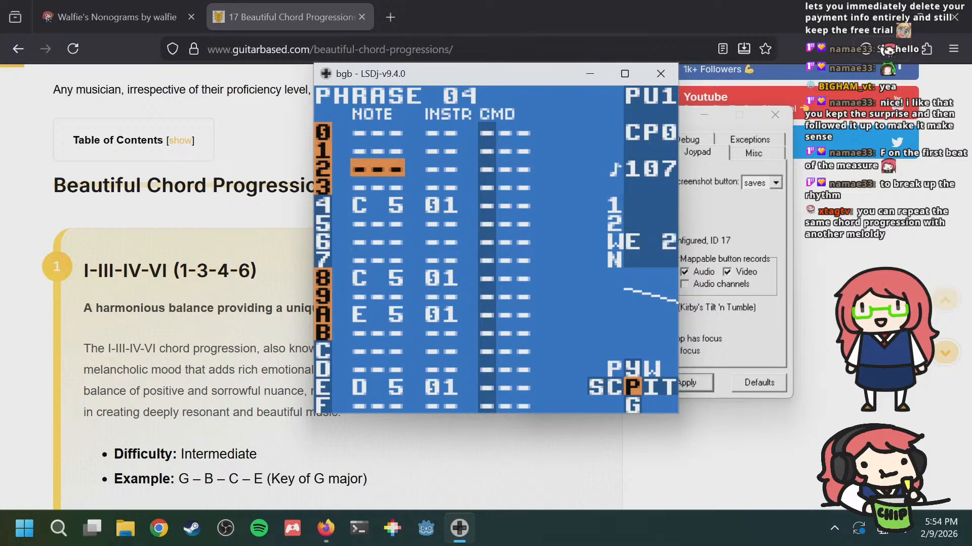
Step: Review the notes of PU1 phrase 04 step by step during playback
key("Down")
key("Down")
key("Down")
key("Down")
key("Down")
key("Down")
key("Down")
key("Down")
key("Down")
key("Down")
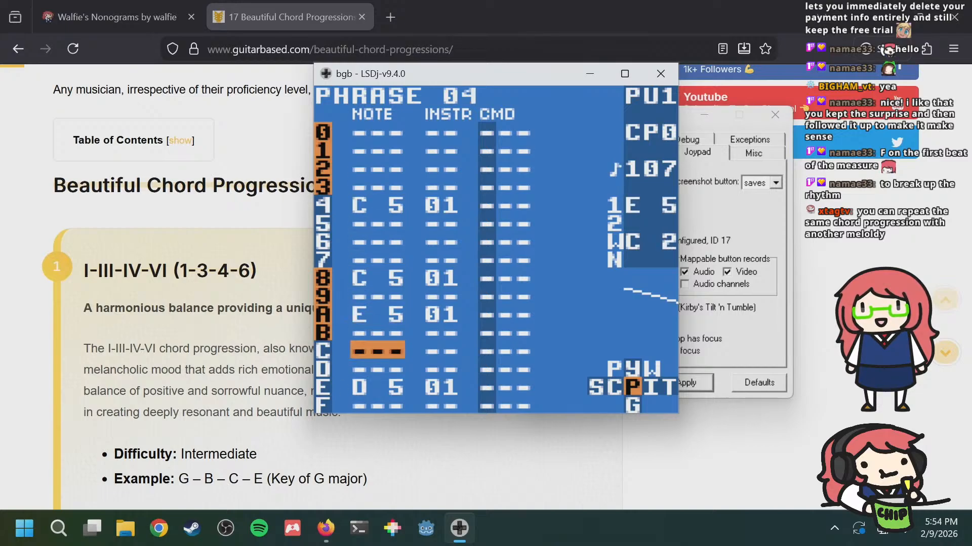
key("Up")
key("Up")
key("Up")
key("Up")
key("Up")
key("Up")
key("Up")
key("Up")
key("Up")
key("Up")
key("Down")
key("Down")
key("Down")
key("Down")
key("Down")
key("Down")
key("Down")
key("Down")
key("Down")
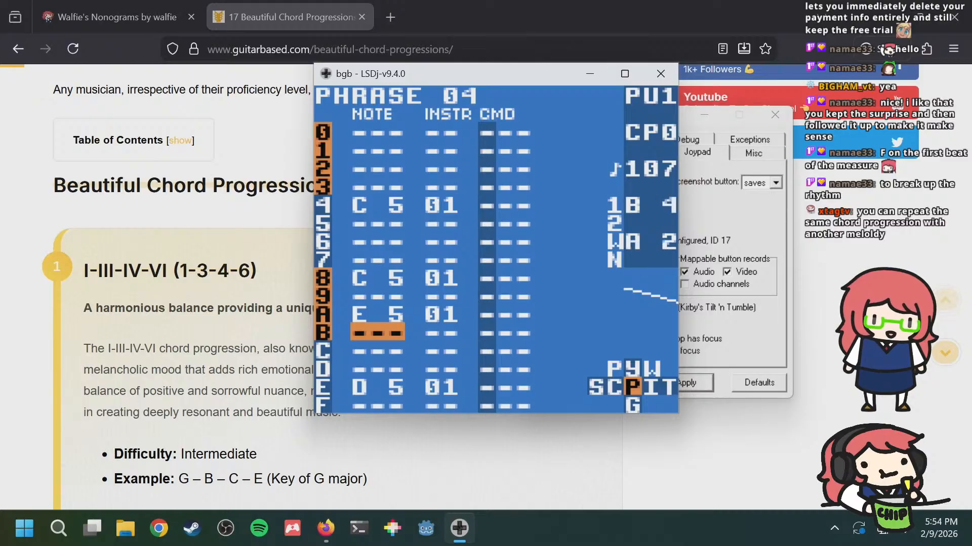
key("Up")
key("Up")
key("Up")
key("Up")
key("Up")
key("Up")
key("Up")
key("Up")
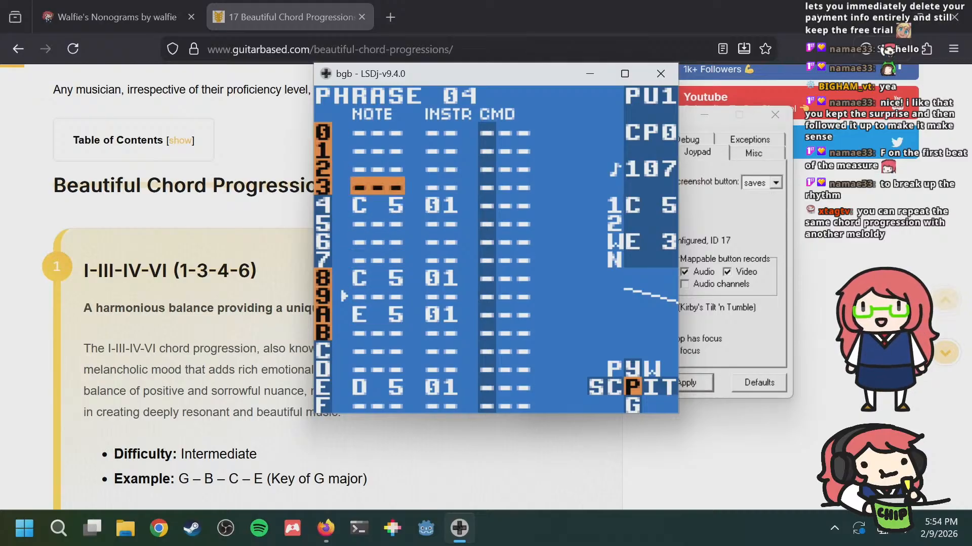
key("Down")
key("Down")
key("Up")
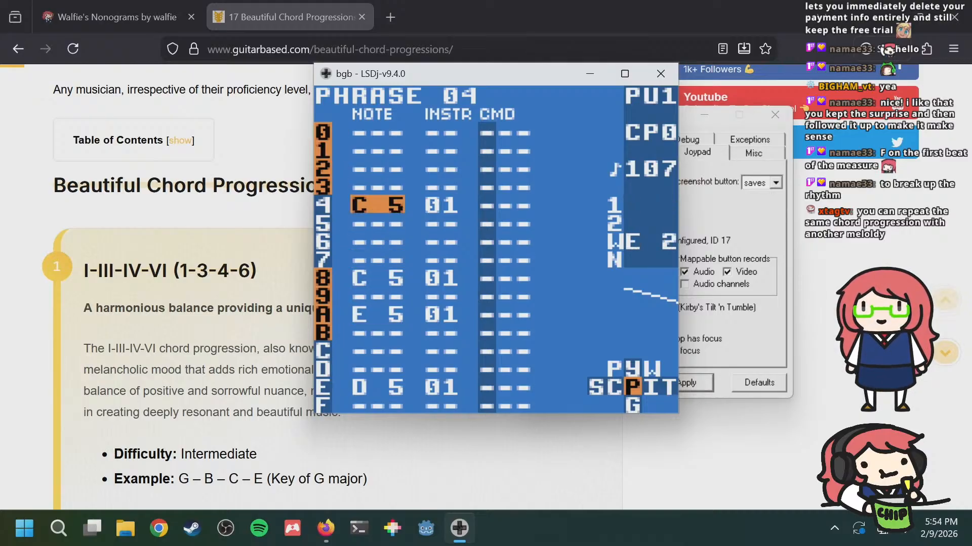
key("Down")
key("Down")
key("Down")
key("Down")
key("Down")
key("Down")
key("Down")
key("Down")
key("Up")
key("Up")
key("Up")
key("Up")
key("Up")
key("Up")
key("Up")
key("Up")
key("Up")
key("Down")
key("Down")
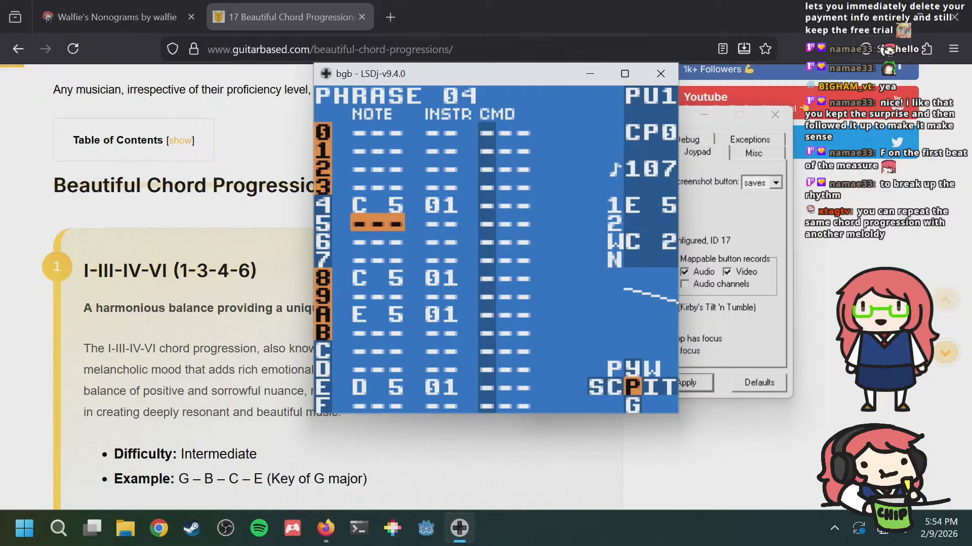
key("Down")
key("Down")
key("Down")
key("Down")
key("Down")
key("Down")
key("Up")
key("Up")
key("Up")
key("Up")
key("Up")
key("Up")
key("Up")
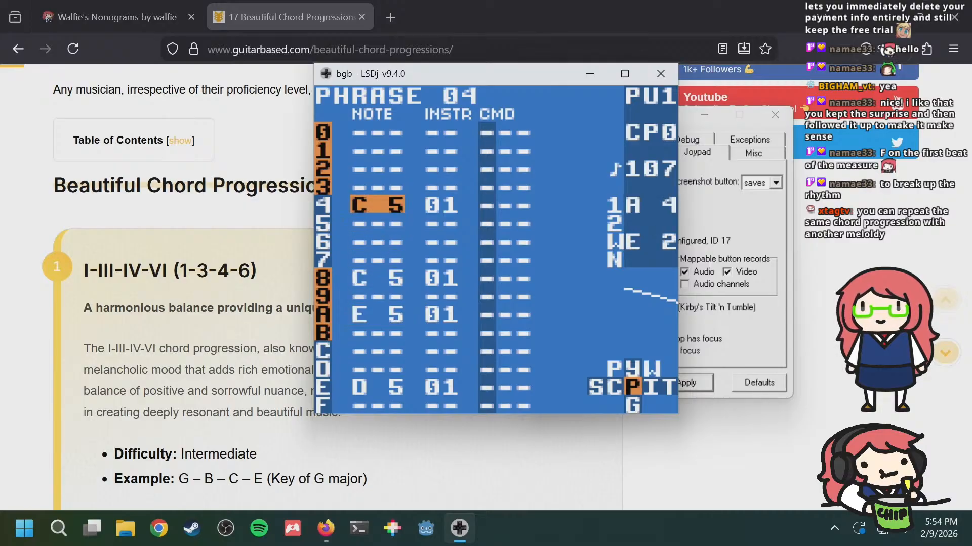
key("Down")
key("Down")
key("Down")
key("Down")
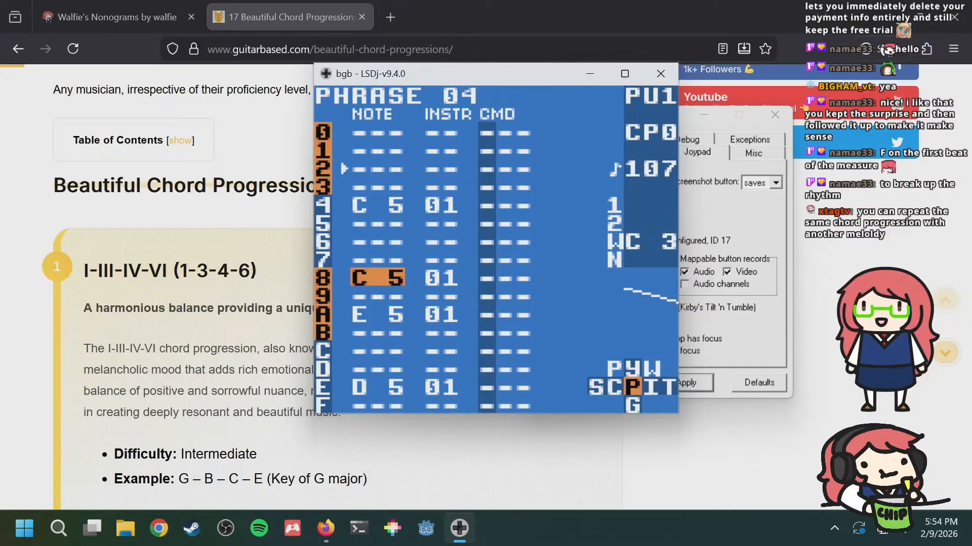
key("Up")
key("Up")
key("Up")
key("Up")
key("Up")
key("Down")
key("Down")
key("Down")
key("Down")
key("Down")
key("Down")
key("Down")
key("Down")
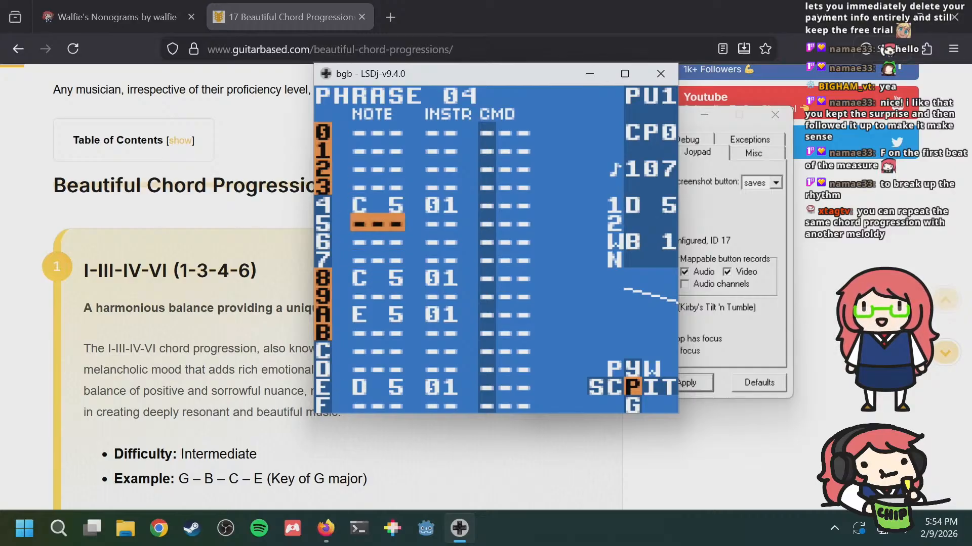
key("Up")
key("Up")
key("Up")
key("Up")
key("Up")
key("Up")
key("Up")
key("Up")
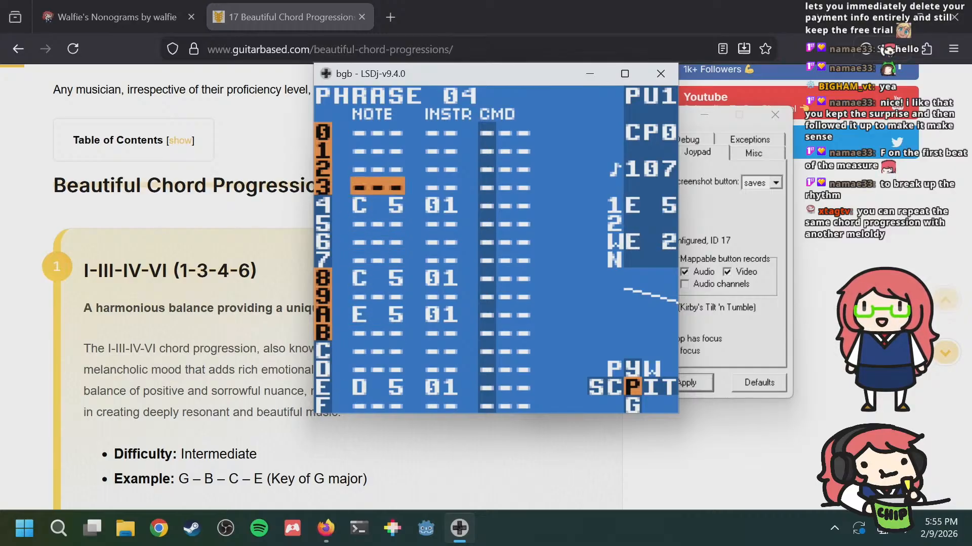
key("Down")
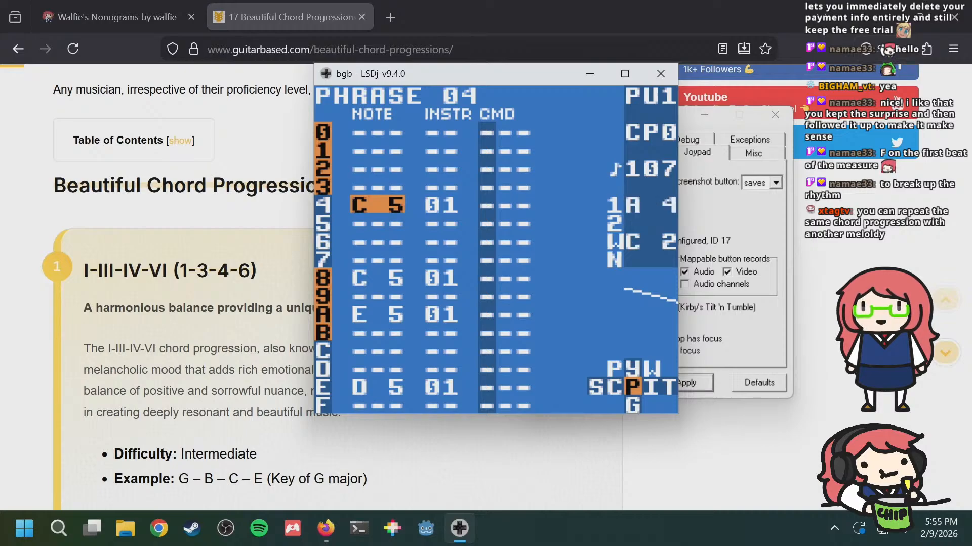
Step: Open chain 02 from PU1 song row 01 and insert the new phrase 08 in its first row
key("shift+Left")
key("shift+Left")
key("Down")
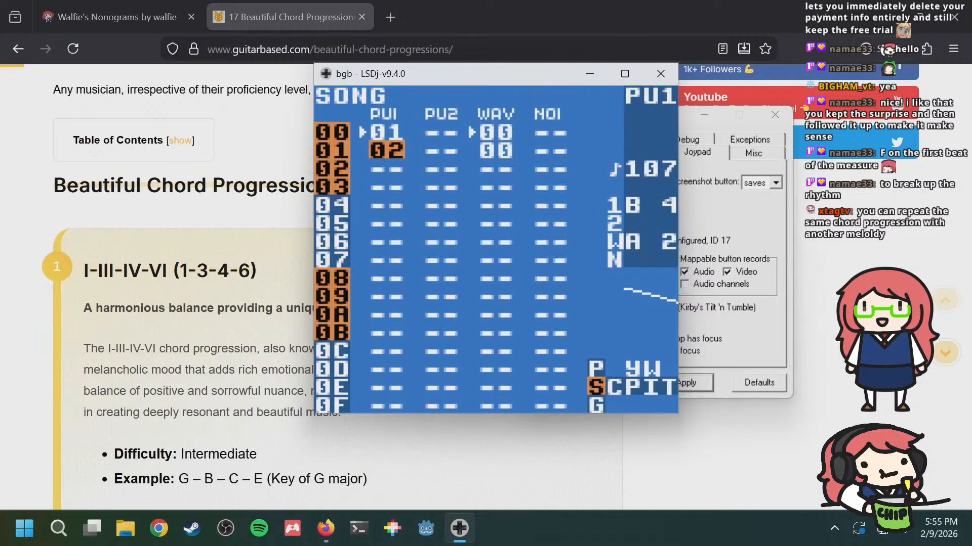
key("shift+Right")
key("s")
key("s")
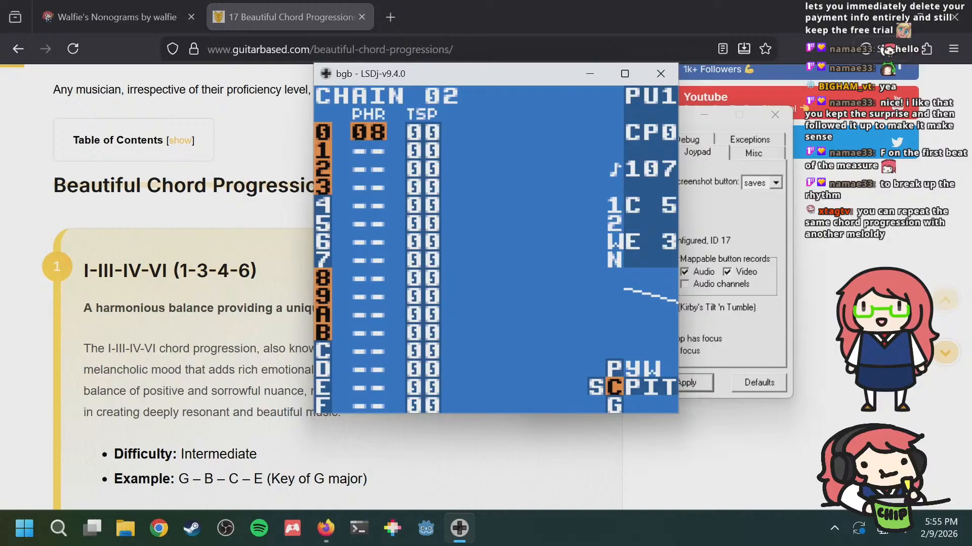
key("a+Up")
key("a+Down")
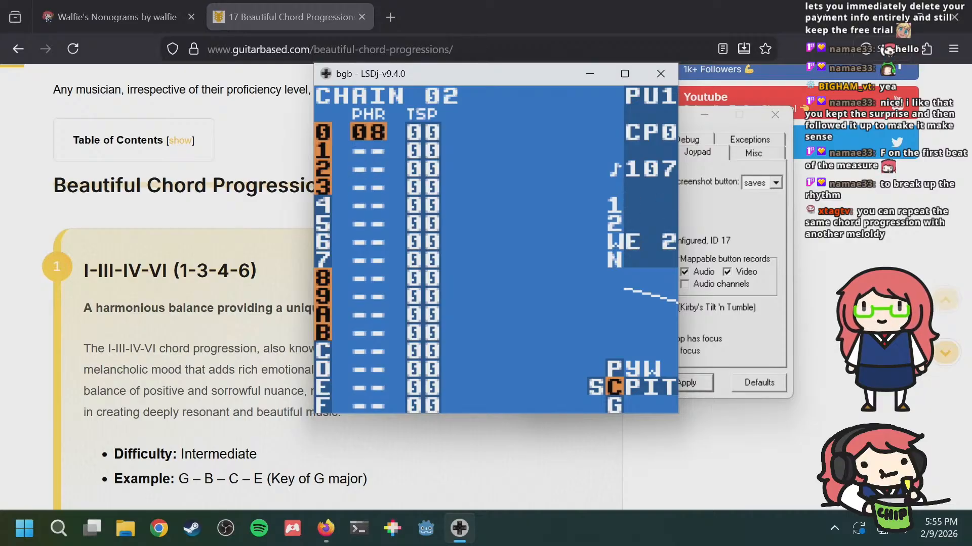
Step: Open phrase 08 and enter C 5 notes with instrument 01 at steps 2 and 4
key("shift+Right")
key("Up")
key("Up")
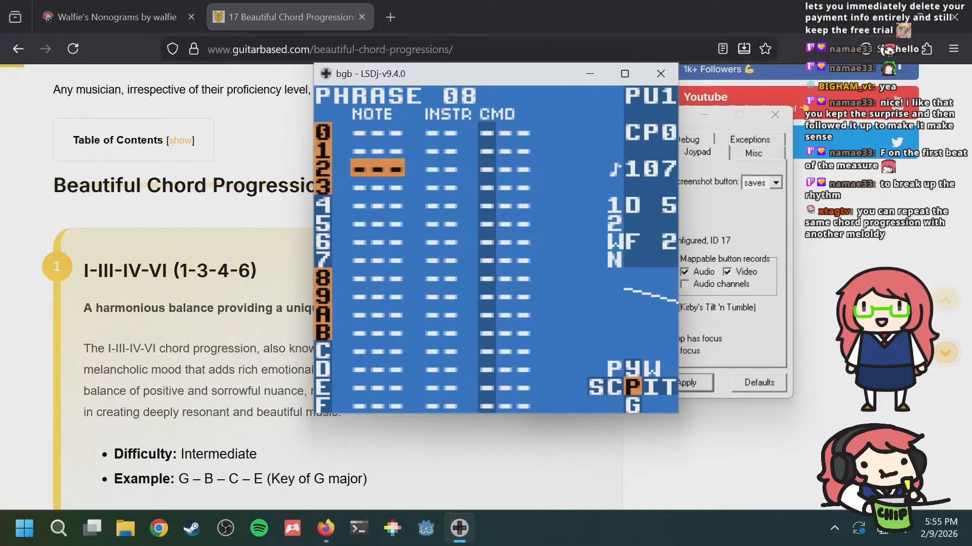
key("s")
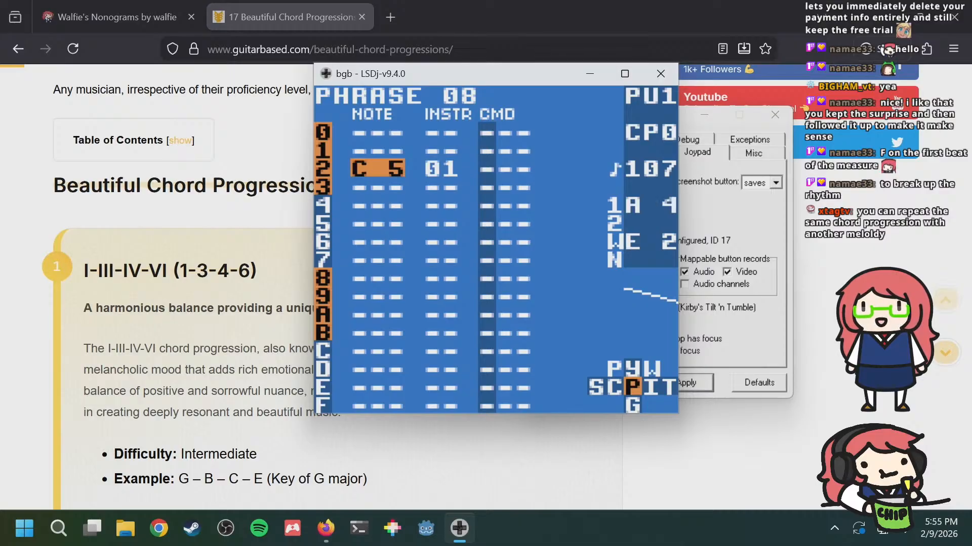
key("Down")
key("Down")
key("s")
Step: Enter an E 5 note with instrument 01 at step 8 of phrase 08
key("Down")
key("Down")
key("Down")
key("Down")
key("s")
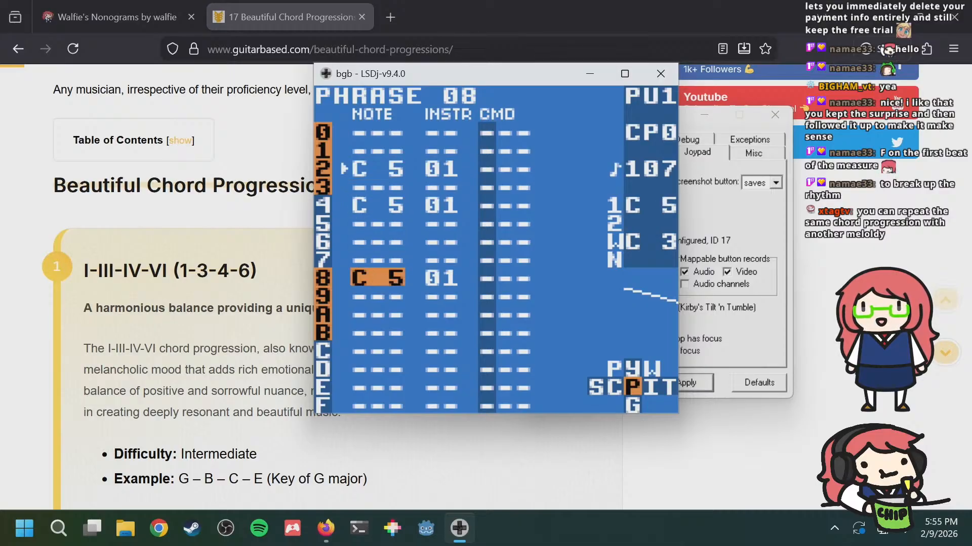
key("s+Right")
key("s+Right")
key("s+Right")
key("s+Right")
Step: Enter a D 5 note with instrument 01 at step C of phrase 08
key("Down")
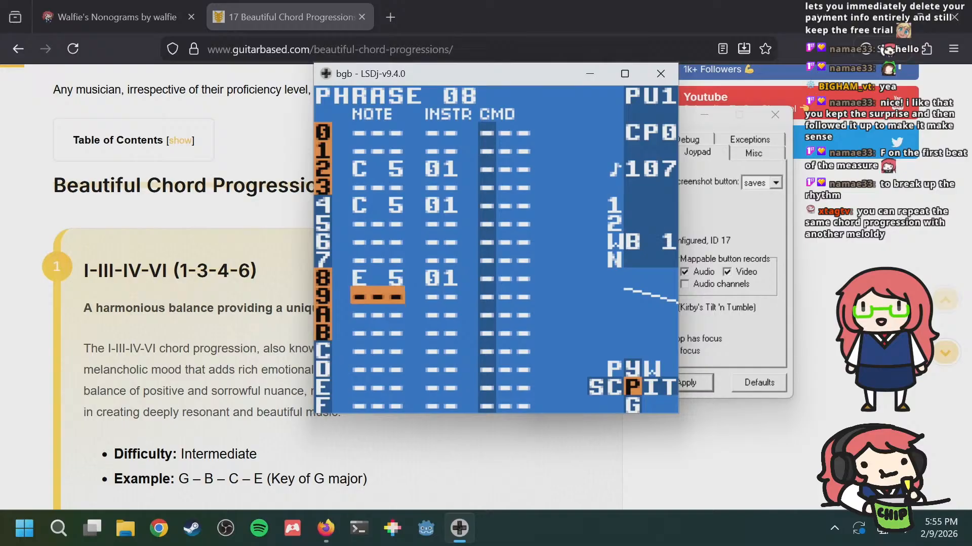
key("Down")
key("Down")
key("Down")
key("s")
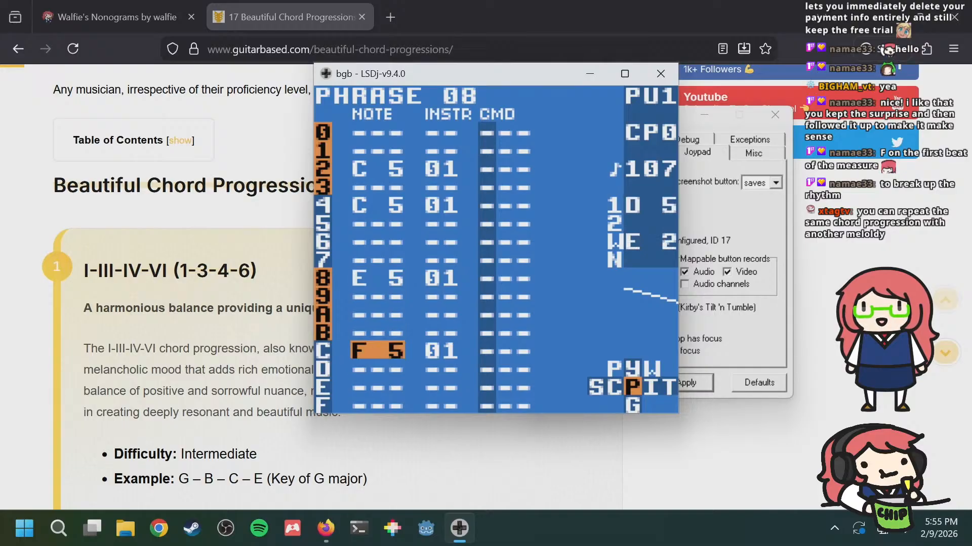
key("s+Right")
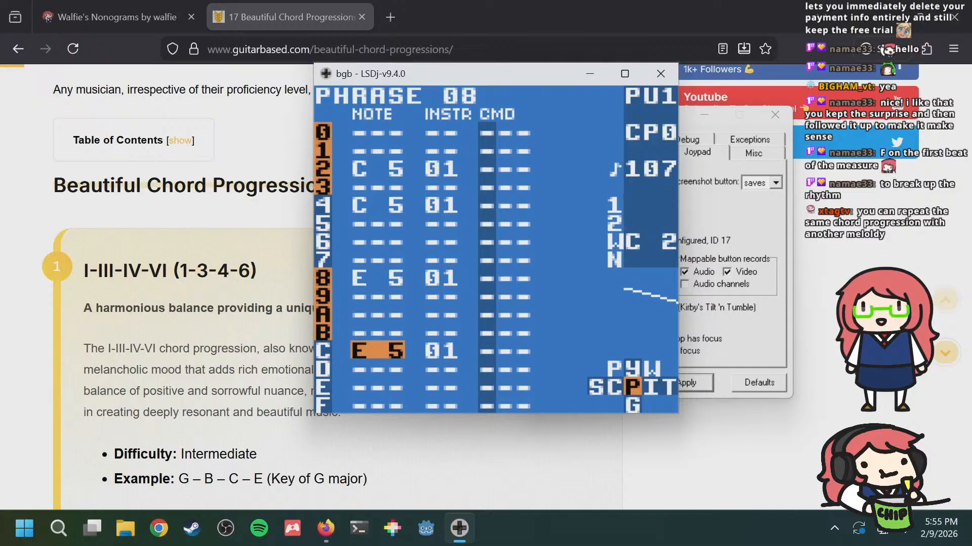
key("s+Left")
Step: Check the timing of the notes around steps 4 to 6 of phrase 08 during playback
key("Up")
key("Up")
key("Up")
key("Up")
key("Up")
key("Up")
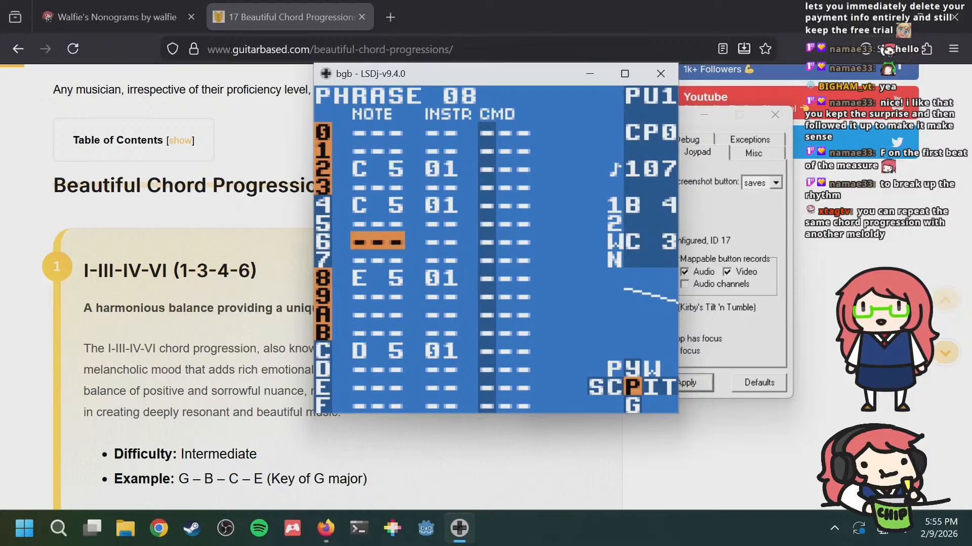
key("Up")
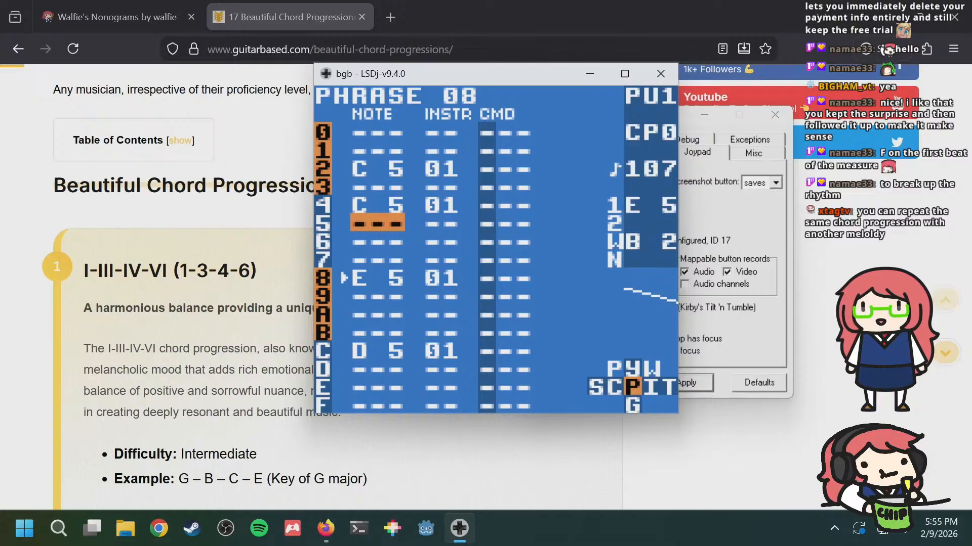
key("Down")
key("Up")
key("Up")
key("Down")
key("Down")
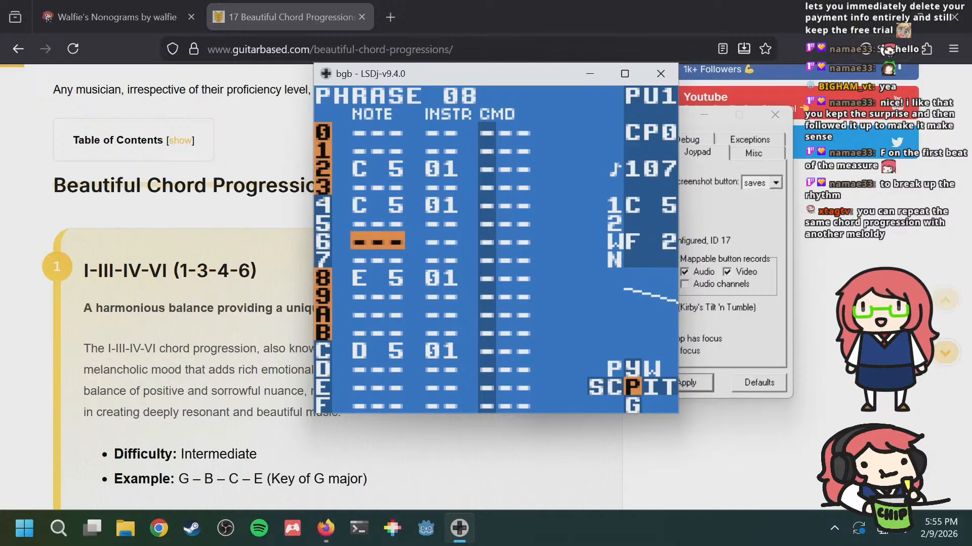
key("Up")
key("Up")
key("Down")
key("Down")
key("Up")
key("Up")
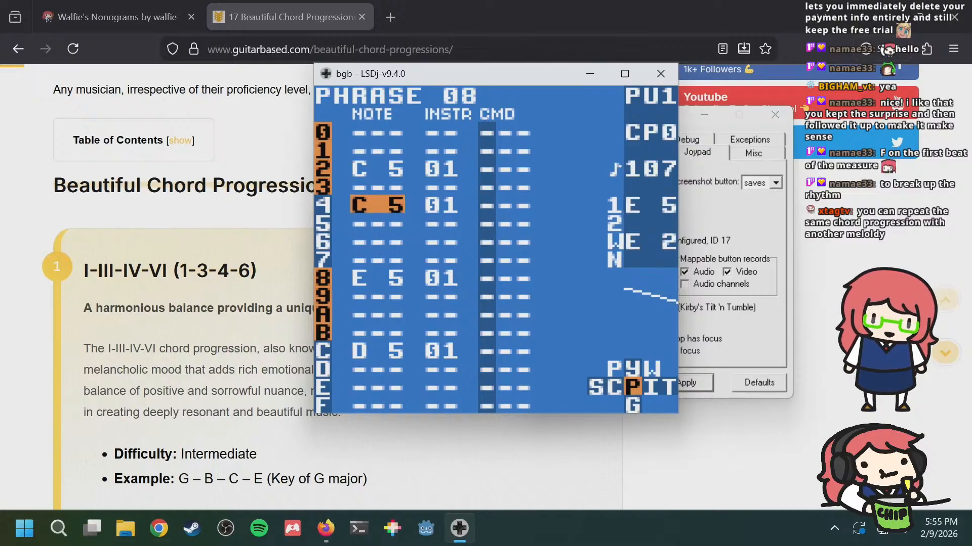
Step: Add a K command with value 03 at step 3 of phrase 08 to cut the preceding note
key("Right")
key("Up")
key("Right")
key("Right")
key("Left")
key("s")
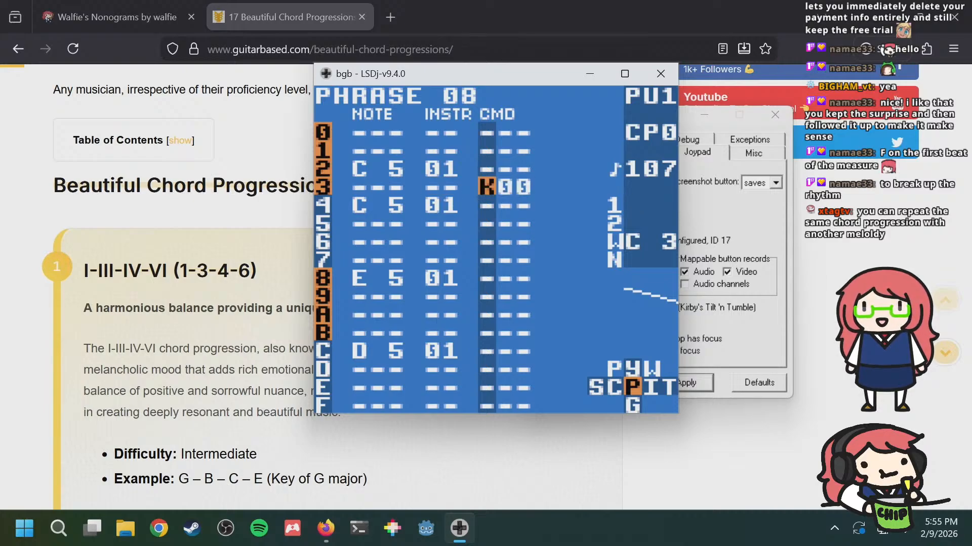
key("Right")
key("Up")
key("Up")
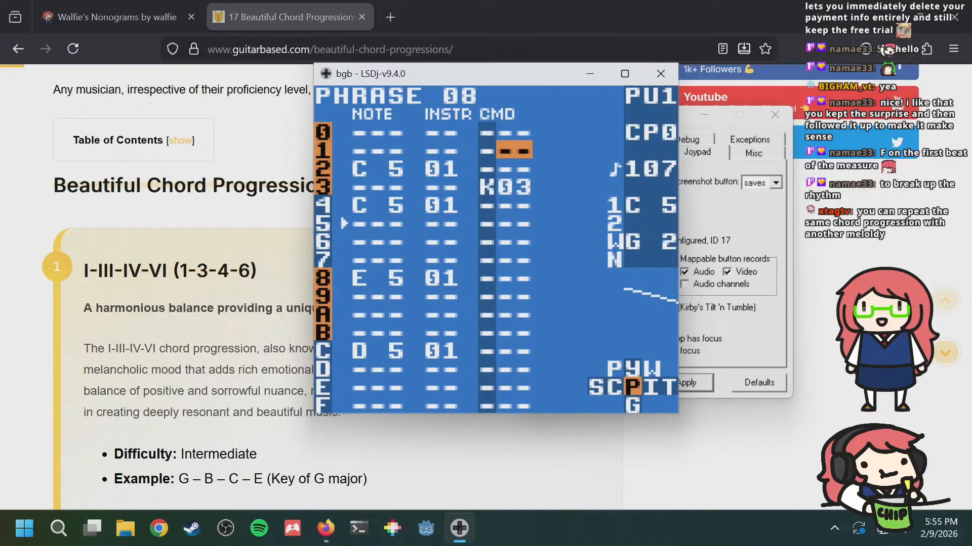
Step: Move the C 5 note with instrument 01 from step 4 to step 5 of phrase 08
key("Down")
key("Down")
key("Down")
key("Left")
key("Left")
key("Left")
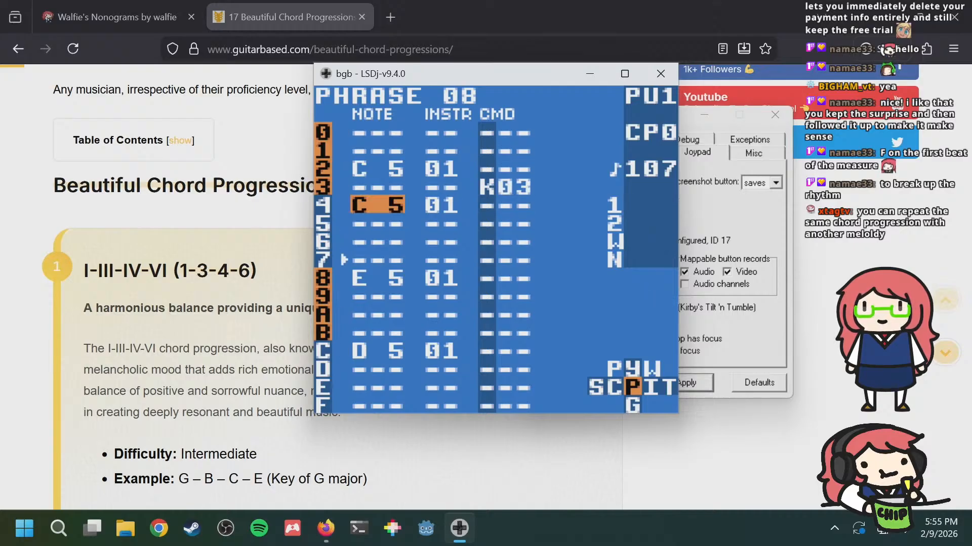
key("a+s")
key("Down")
key("s")
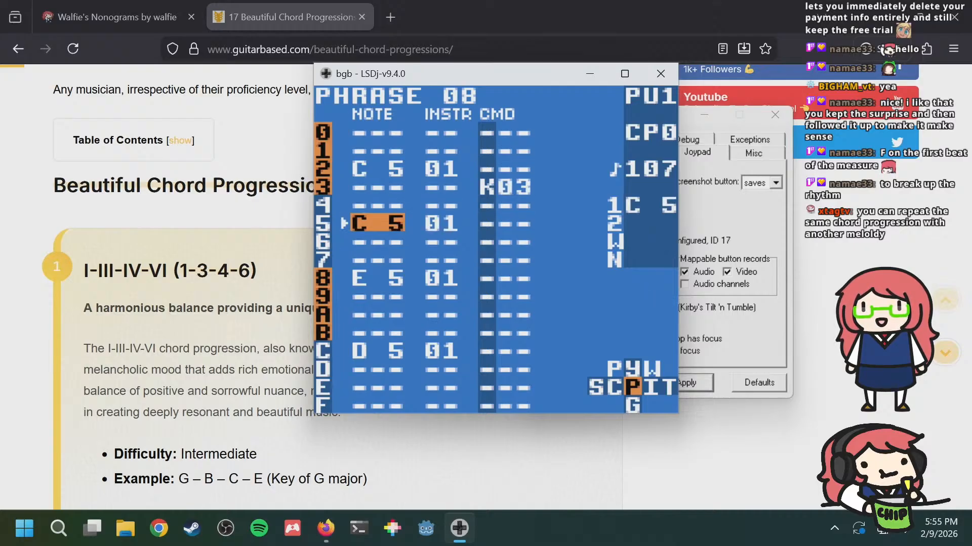
Step: Remove the K command from step 3 of phrase 08
key("Right")
key("Right")
key("Right")
key("Up")
key("Left")
key("Up")
key("a+s")
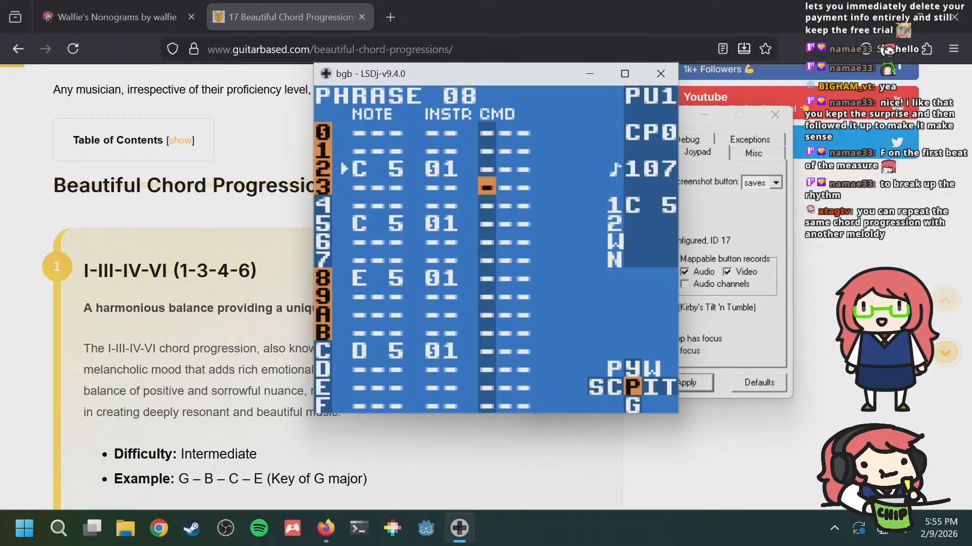
Step: Check the rhythm of the notes in phrase 08 during playback
key("Down")
key("Down")
key("Down")
key("Up")
key("Up")
key("Up")
key("Down")
key("Down")
key("Down")
key("Down")
key("Left")
key("Left")
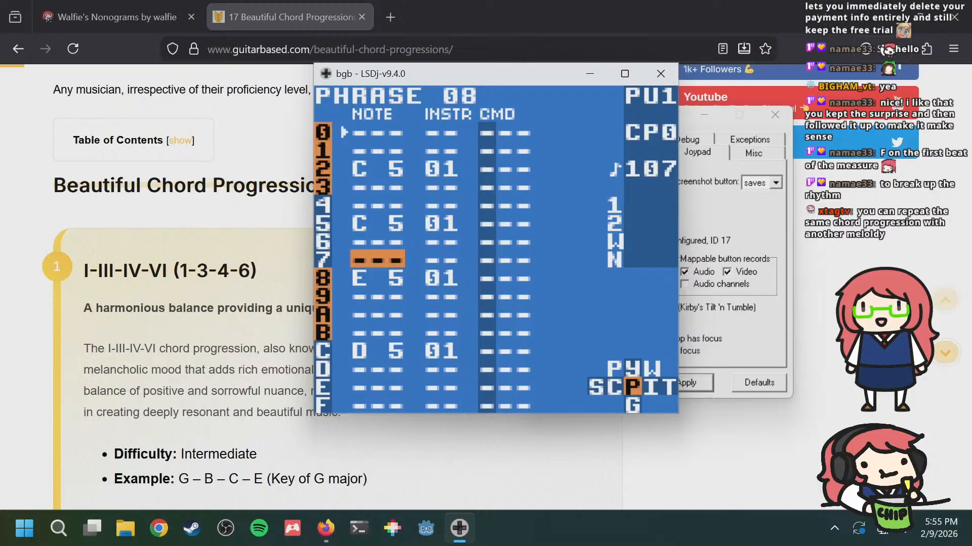
key("Up")
key("Up")
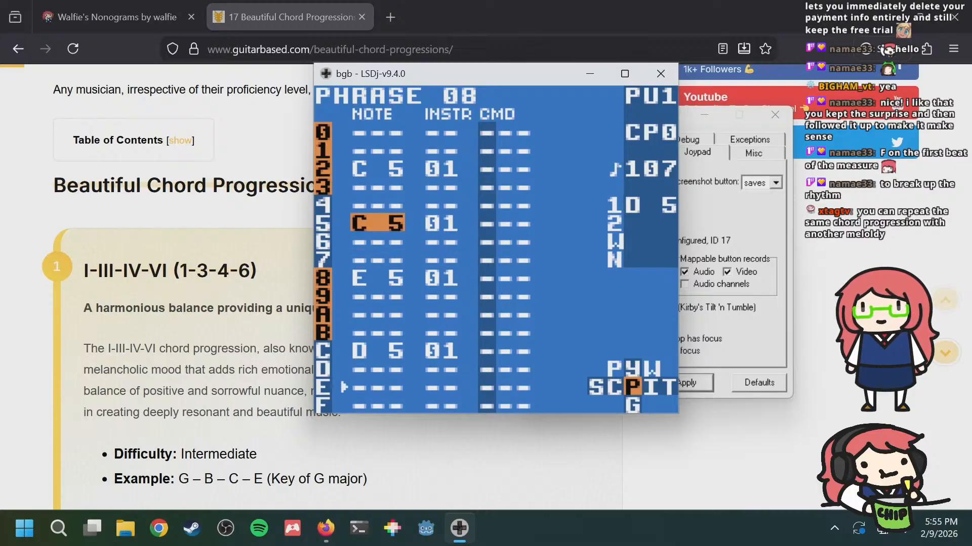
key("Down")
key("Up")
key("Down")
key("Down")
key("Down")
key("Down")
key("Down")
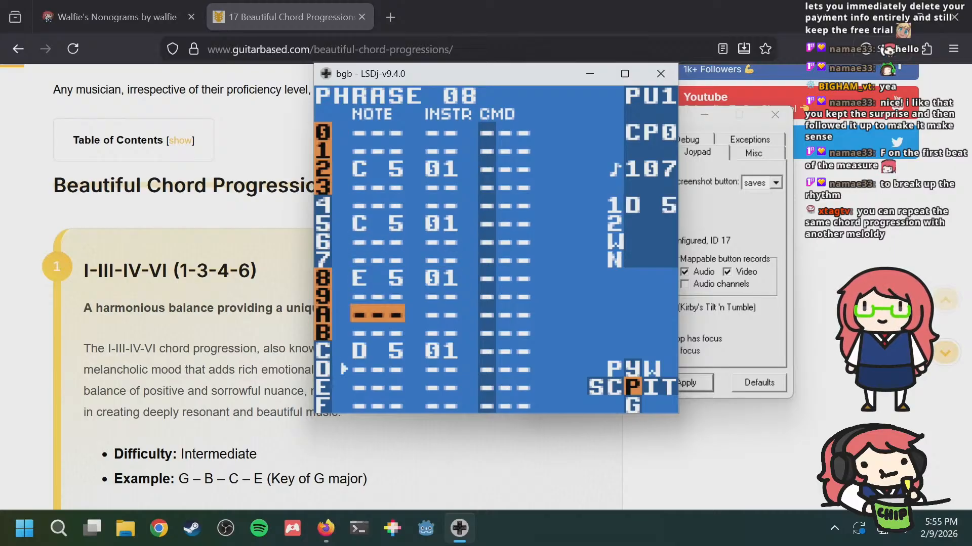
key("Up")
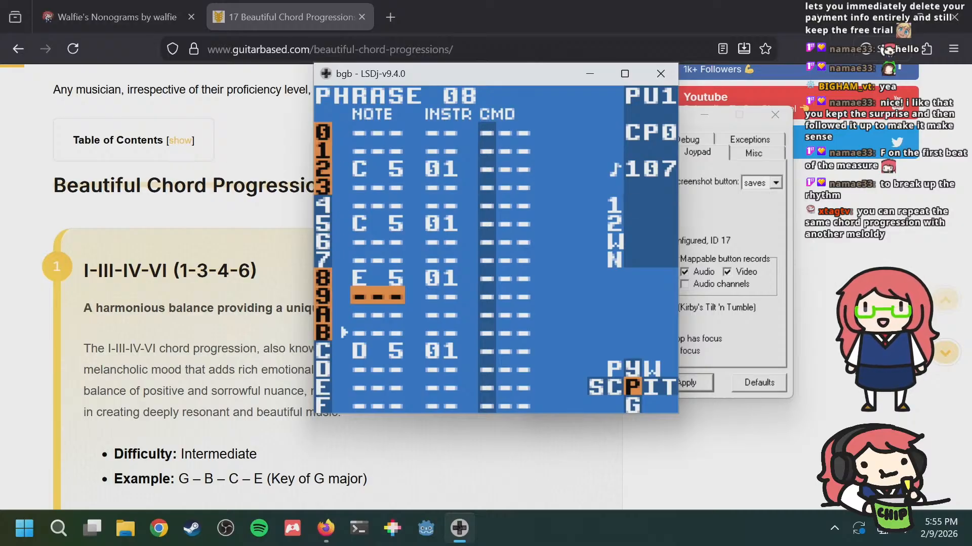
key("Up")
key("Up")
key("Up")
key("Up")
key("Up")
key("Up")
key("Up")
key("Up")
key("Up")
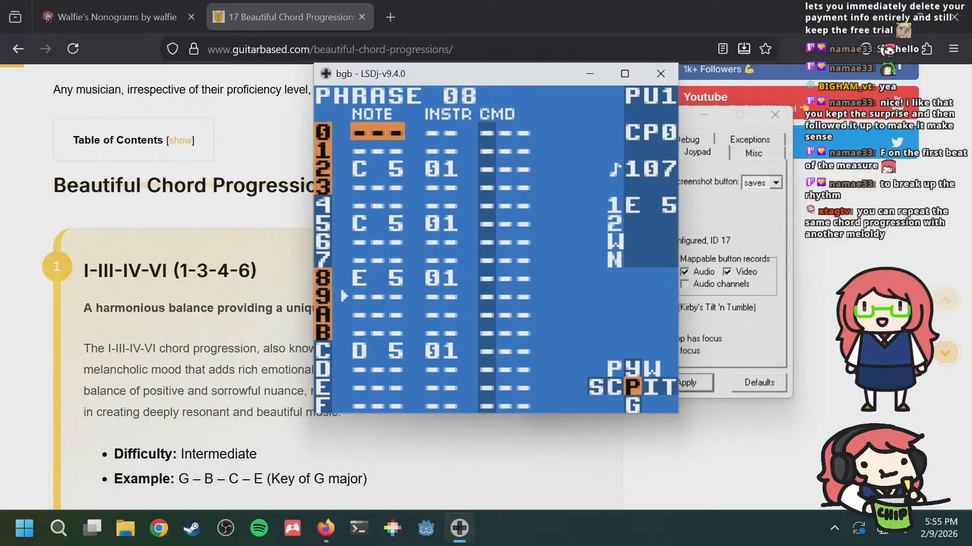
Step: Examine phrase 05 in chain 01 as a reference for the earlier melody, and return to chain 02
key("shift+Up")
key("shift+Down")
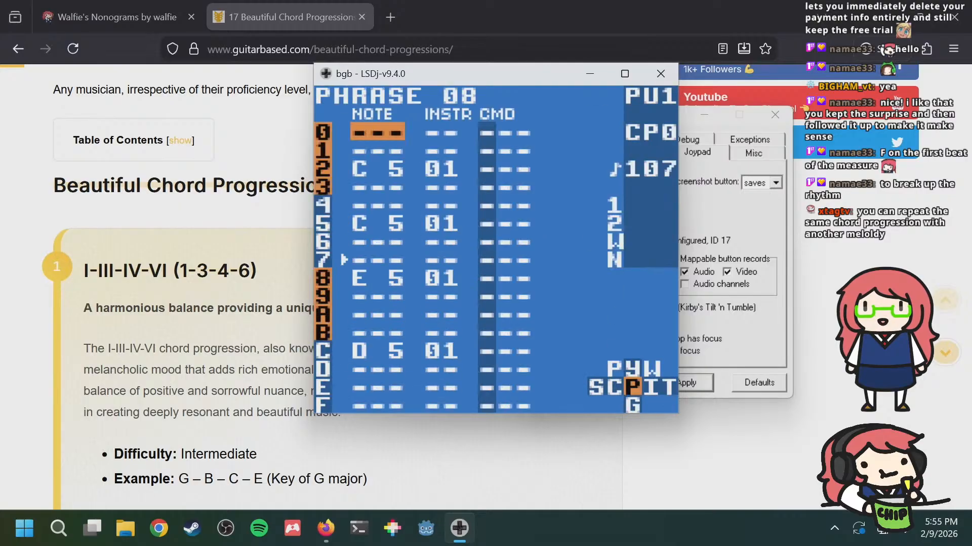
key("shift+Left")
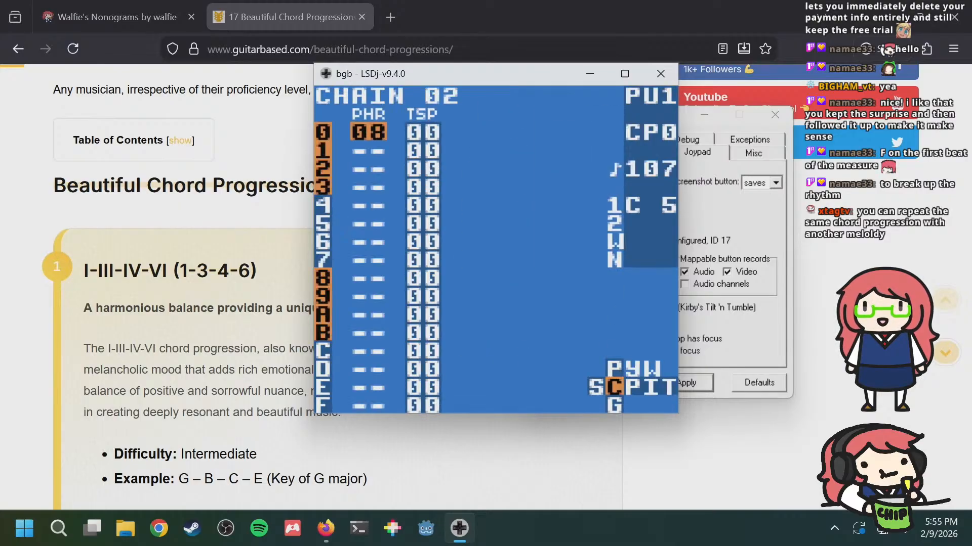
key("shift+Right")
key("shift+Left")
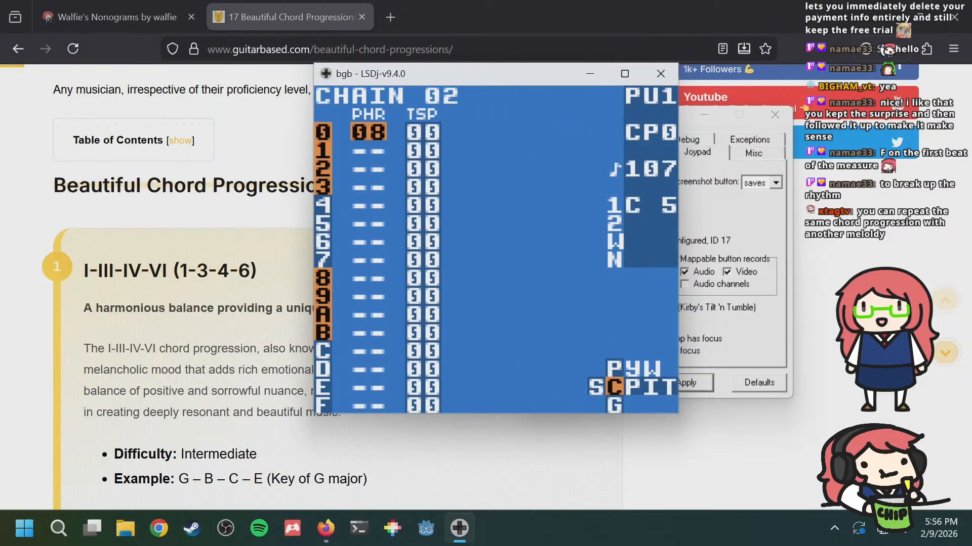
key("a+Up")
key("Down")
key("shift+Right")
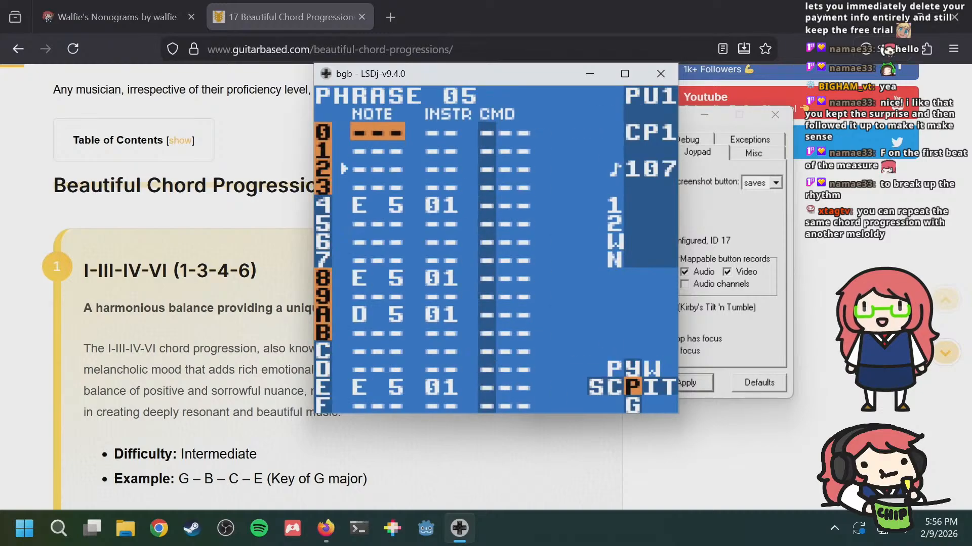
key("shift+Down")
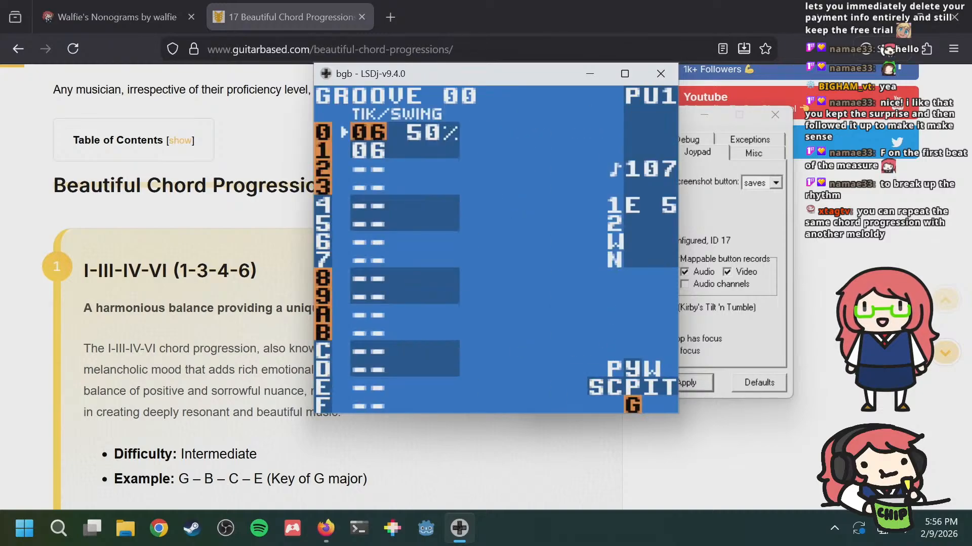
key("shift+Up")
key("shift+Down")
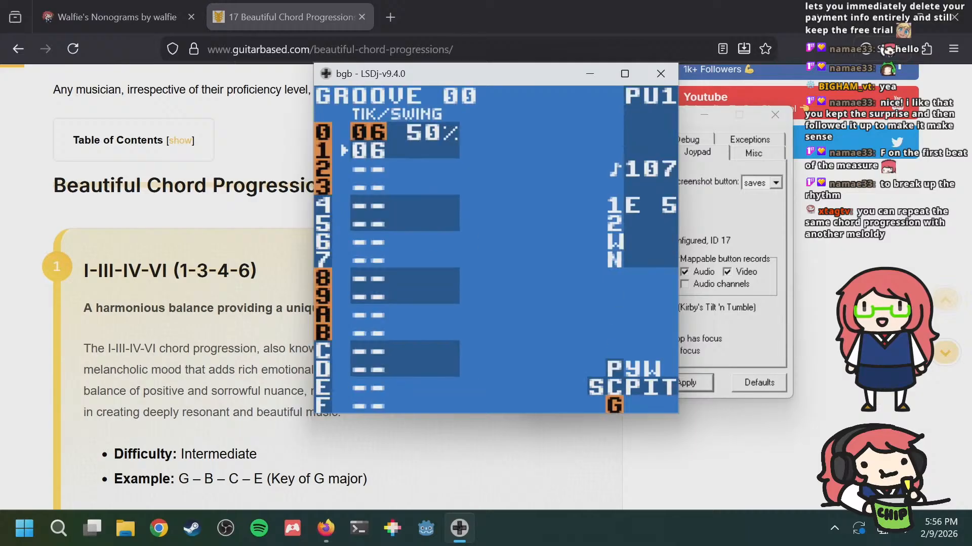
key("shift+Up")
key("a+Down")
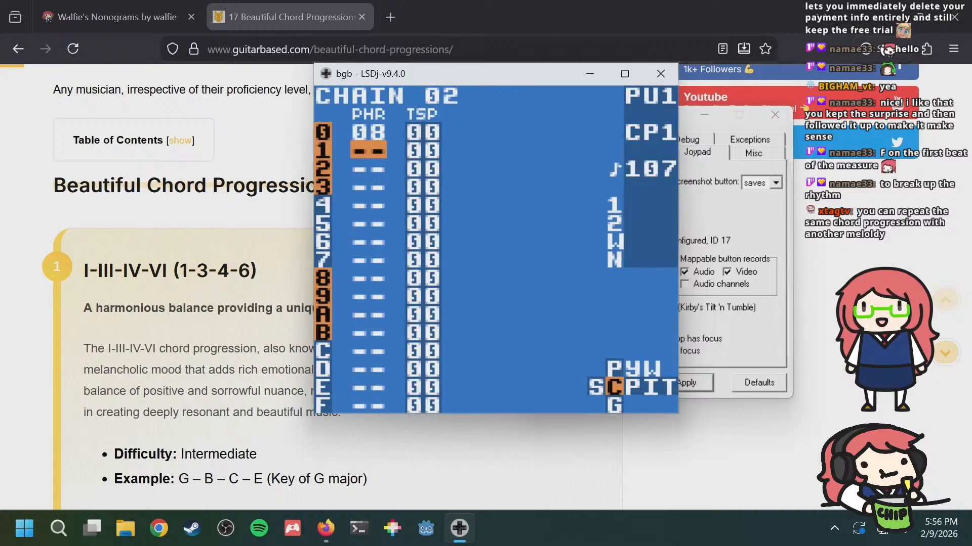
Step: Add phrase 09 at row 1 of chain 02 and enter an E 5 note with instrument 01 at its step 2
key("s")
key("shift+Right")
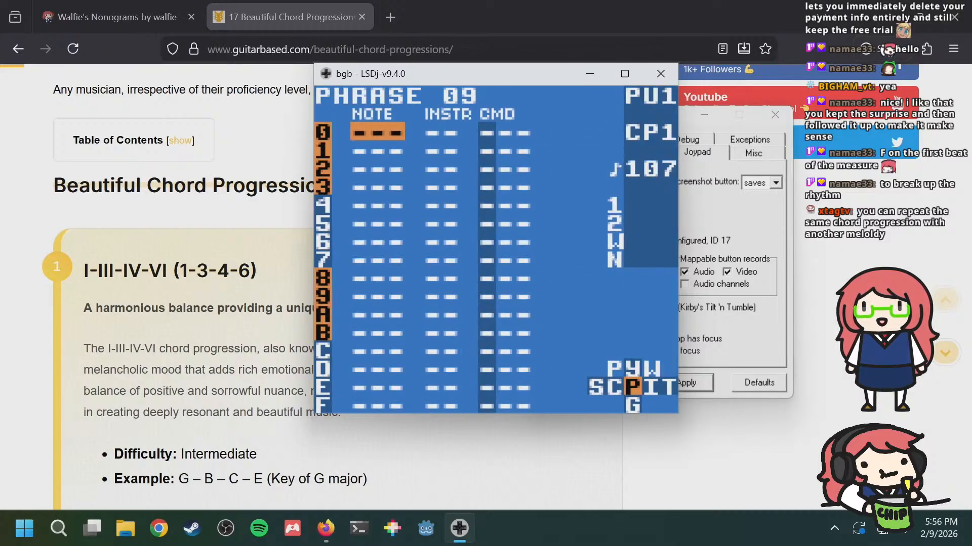
key("Down")
key("Down")
key("Down")
key("a+Up")
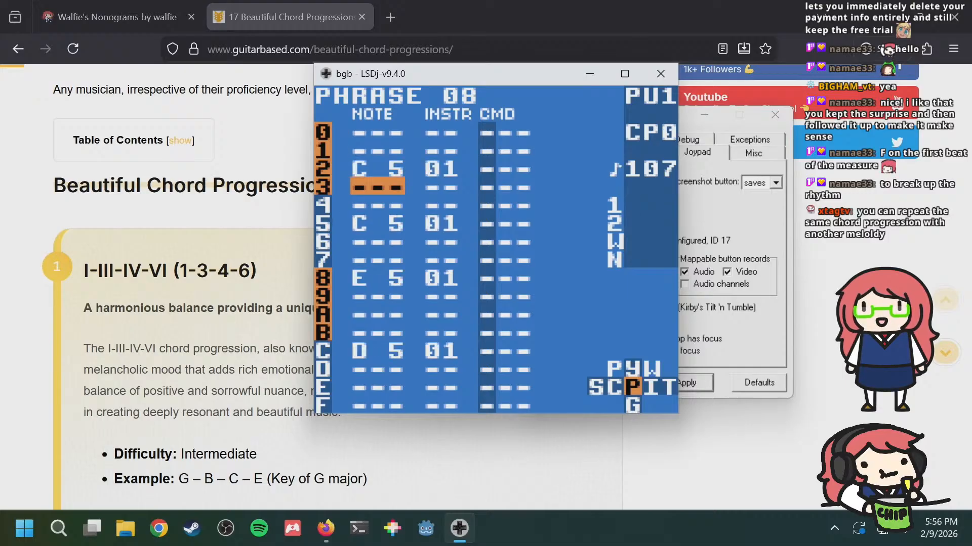
key("a+Down")
key("Up")
key("s")
key("s+Right")
key("s+Right")
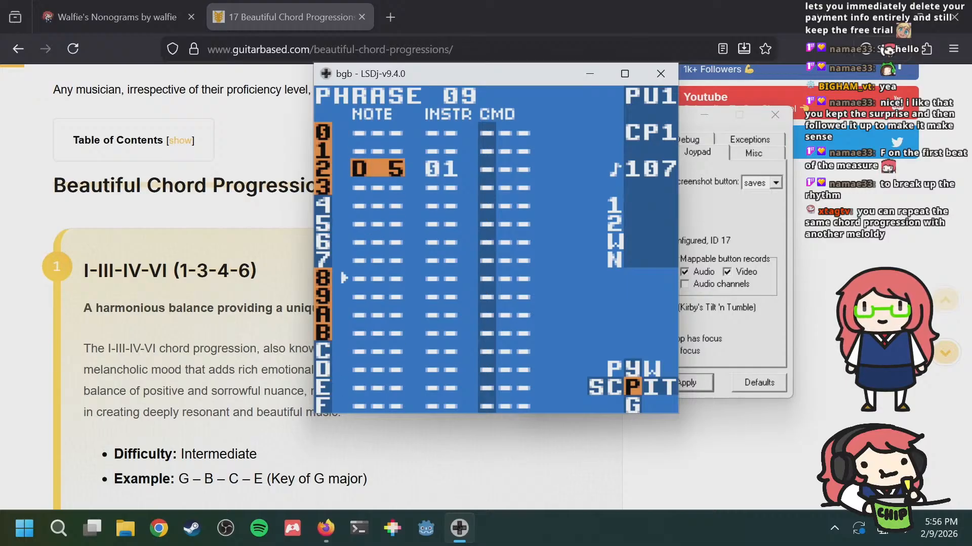
Step: Enter an E 5 note at step 5 and a D 5 note at step 8 of phrase 09, both with instrument 01
key("Down")
key("Down")
key("Down")
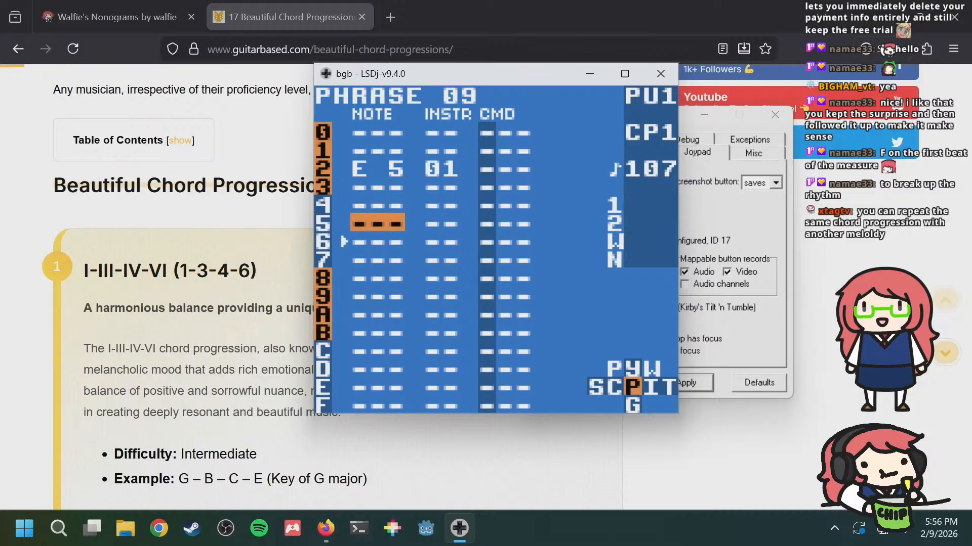
key("s")
key("Down")
key("Down")
key("Down")
key("s")
key("s+Left")
key("s+Left")
Step: Enter an E 5 note with instrument 01 at step C of phrase 09
key("Down")
key("Down")
key("Down")
key("Down")
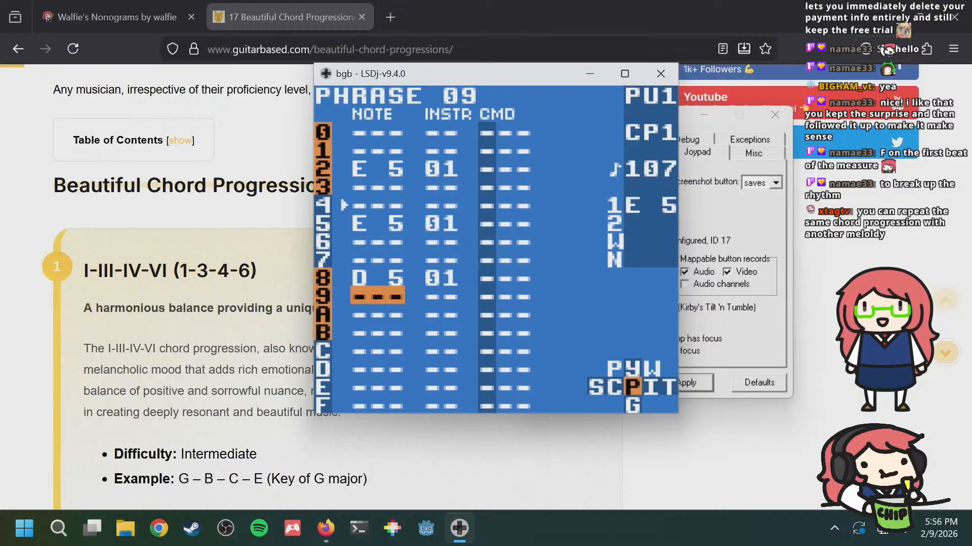
key("s")
key("s+Right")
key("s+Right")
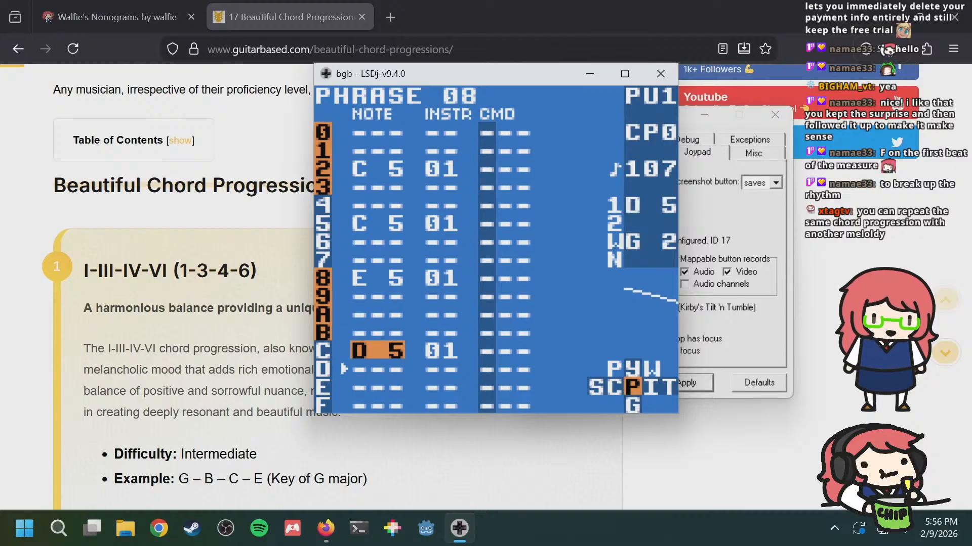
Step: Add phrases 0A and 0B at rows 2 and 3 of chain 02, and open phrase 0A
key("Down")
key("Down")
key("Down")
key("Down")
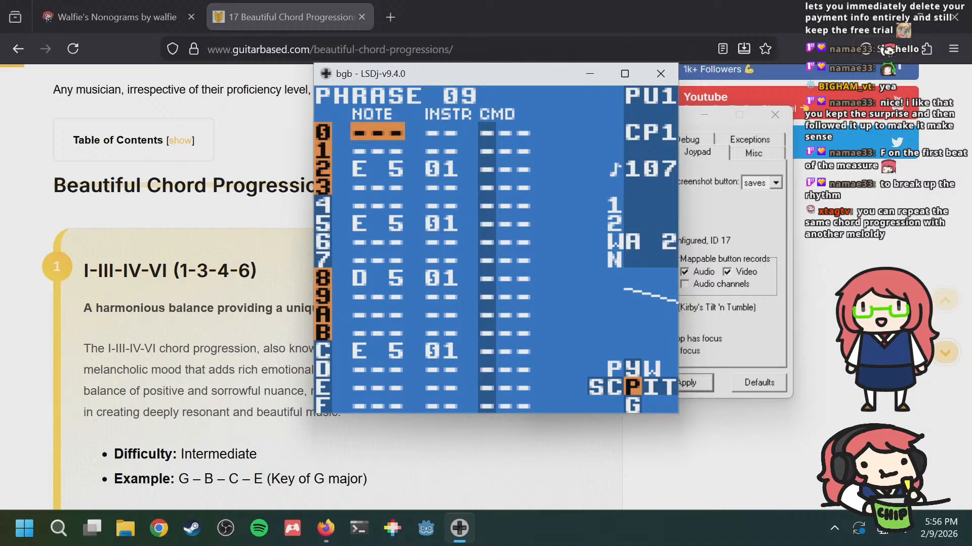
key("shift+Left")
key("Down")
key("s")
key("s")
key("Down")
key("s")
key("s+Left")
key("s+Left")
key("Up")
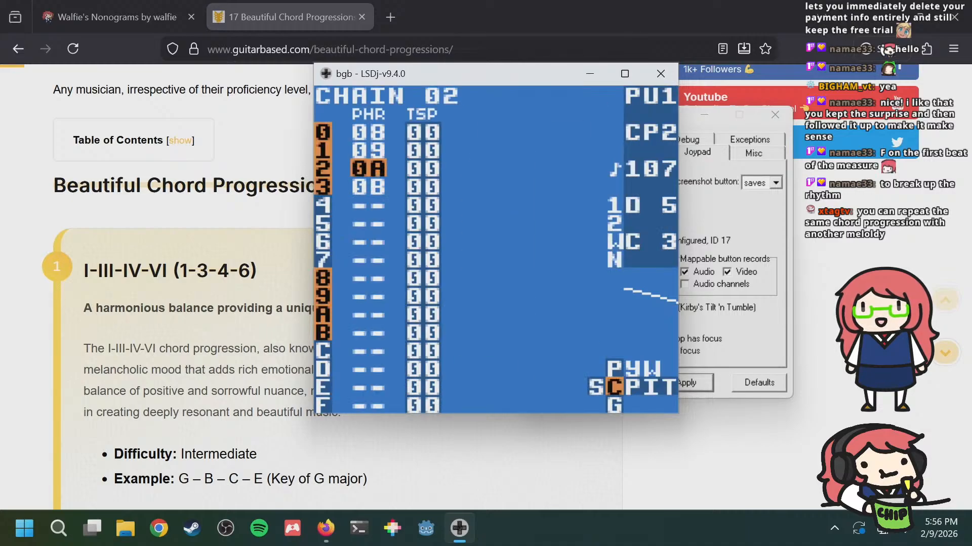
key("shift+Right")
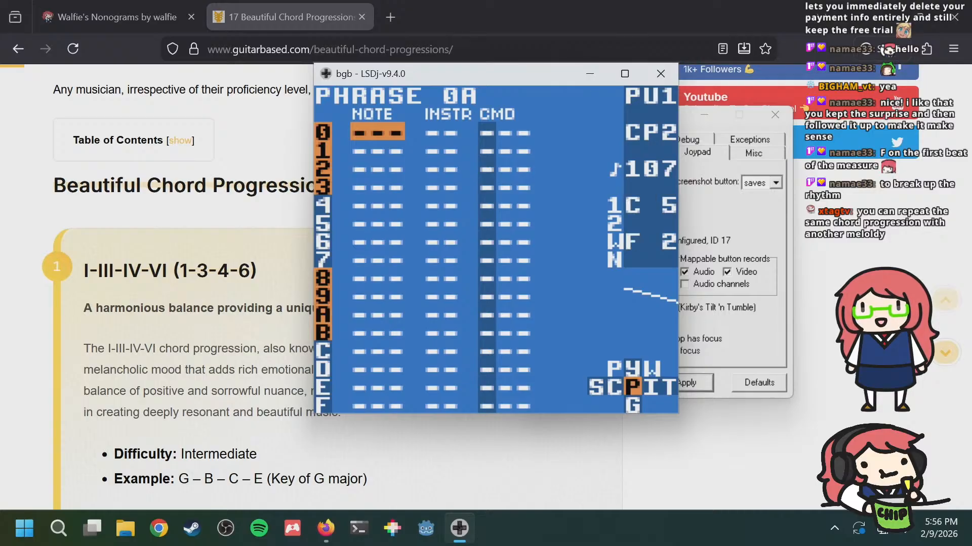
Step: Review the note placement in phrases 09 and 08 as a reference for phrase 0A
key("Down")
key("Down")
key("Down")
key("Down")
key("Down")
key("Up")
key("Up")
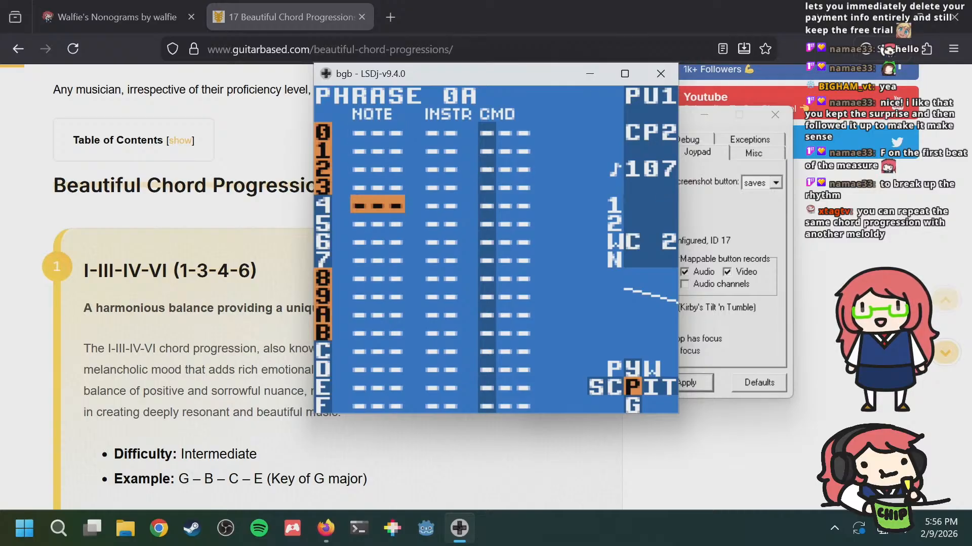
key("a+Up")
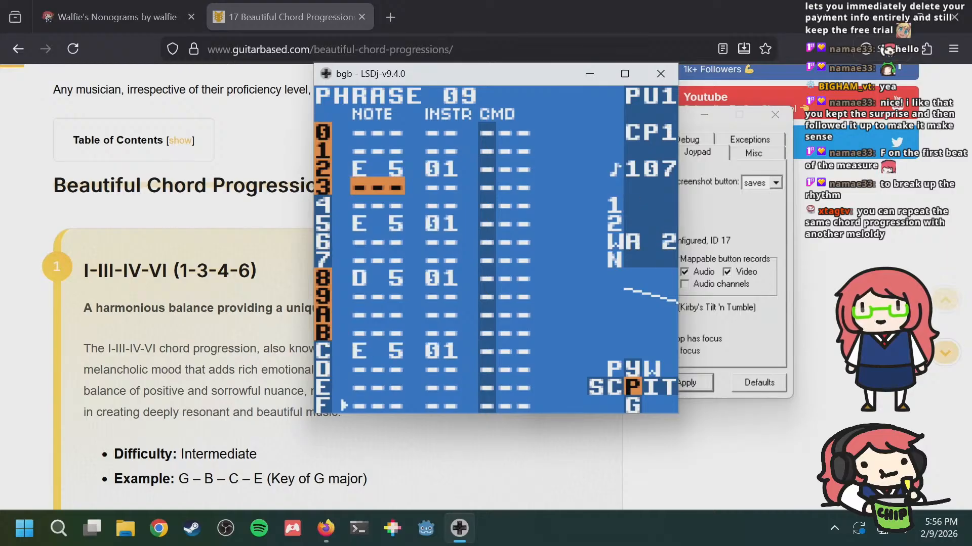
key("a+Up")
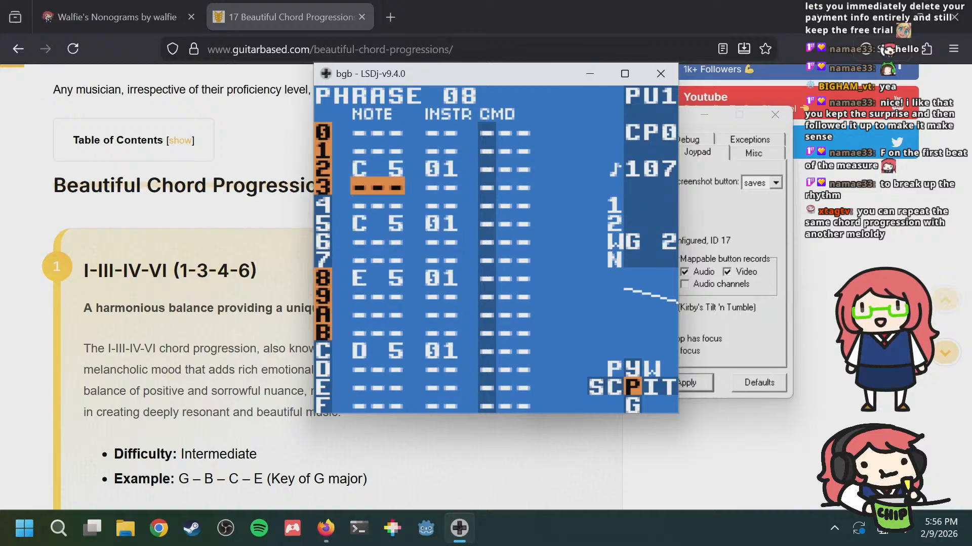
key("shift+Left")
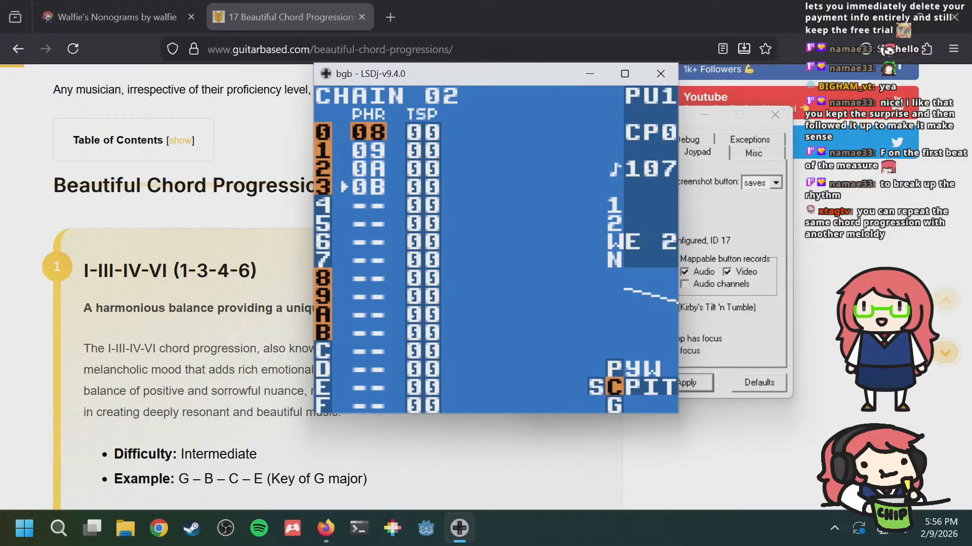
Step: Examine the notes of phrase 07 in chain 01 for comparison, and return to the phrases of chain 02
key("a+Up")
key("Down")
key("Down")
key("Down")
key("shift+Right")
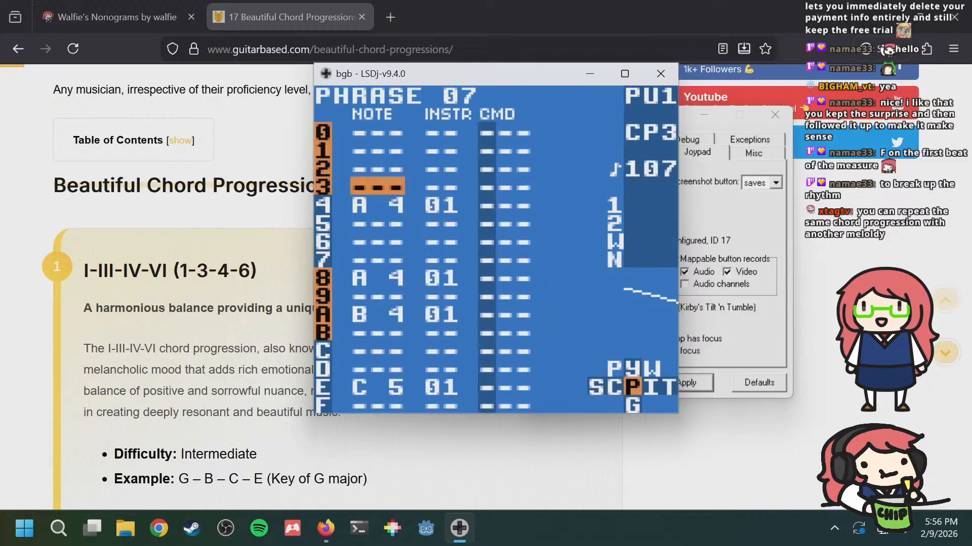
key("Down")
key("Down")
key("Down")
key("Down")
key("Down")
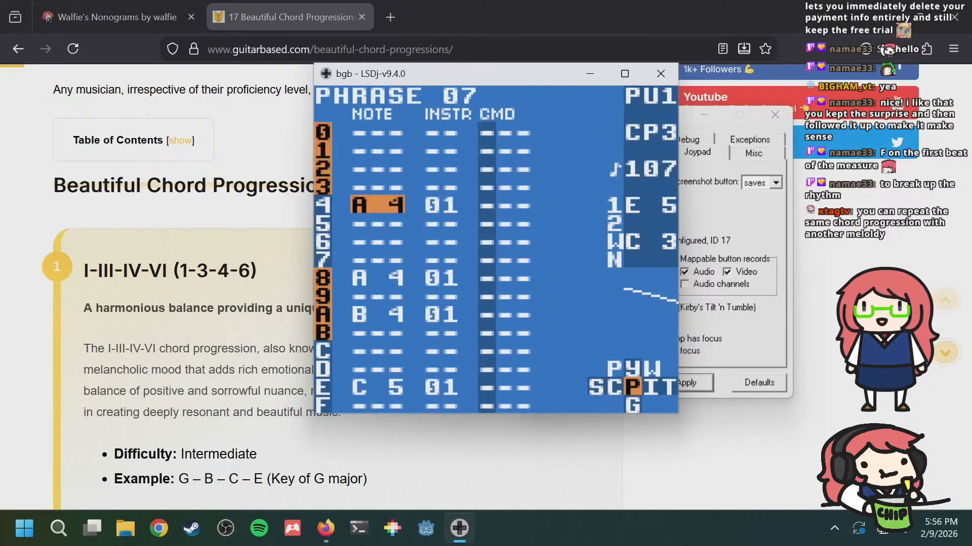
key("shift+Left")
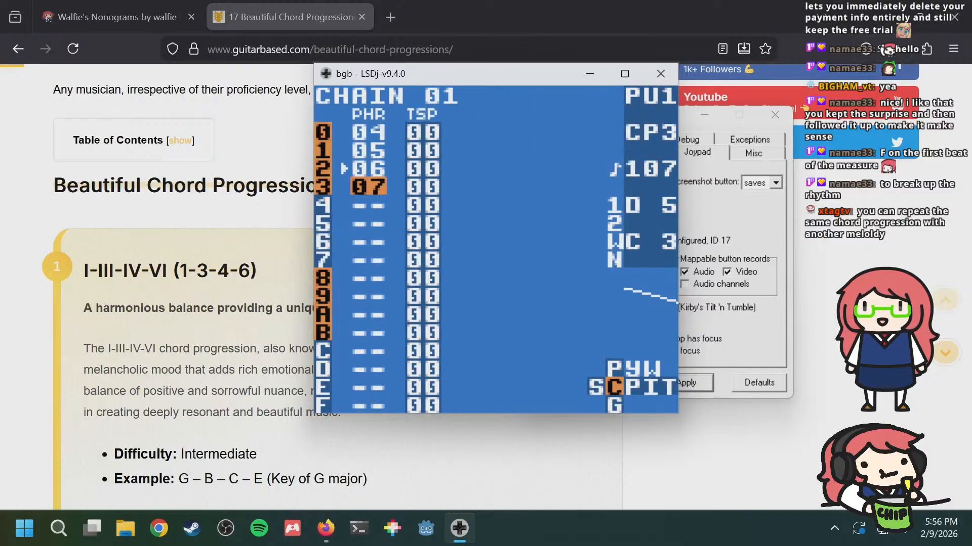
key("shift+Down")
key("shift+Right")
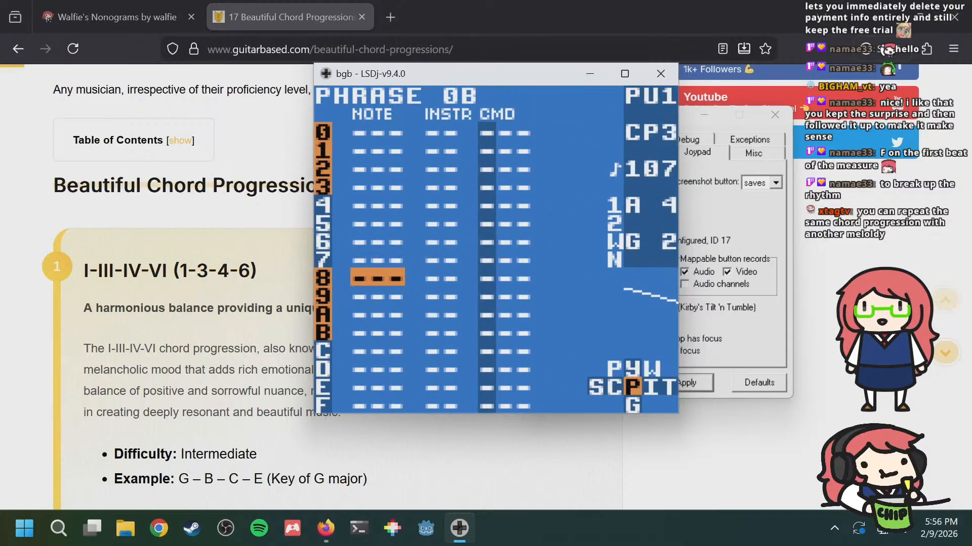
Step: Enter an A 5 note with instrument 01 at step 2 of phrase 0A
key("shift+Up")
key("shift+Down")
key("Up")
key("Up")
key("Up")
key("Up")
key("Up")
key("Up")
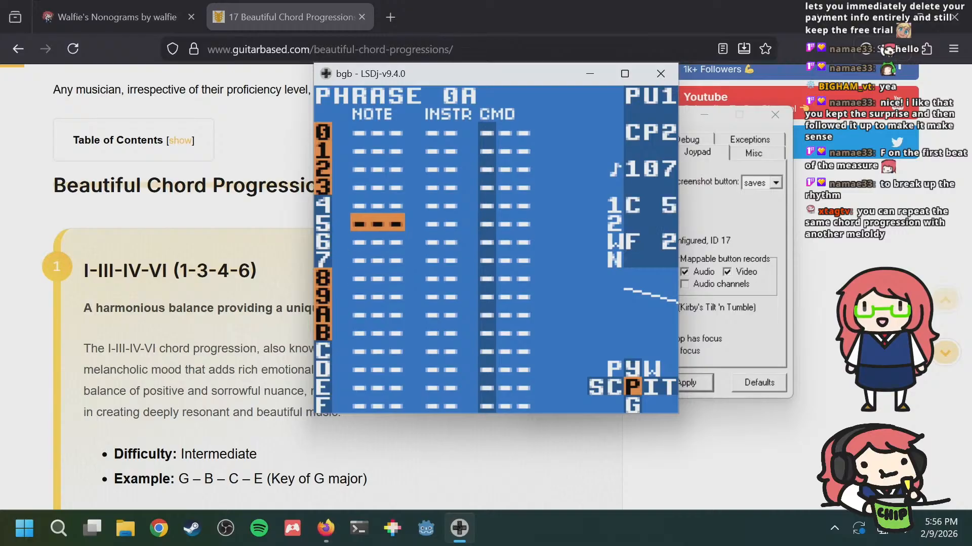
key("s")
key("s+Left")
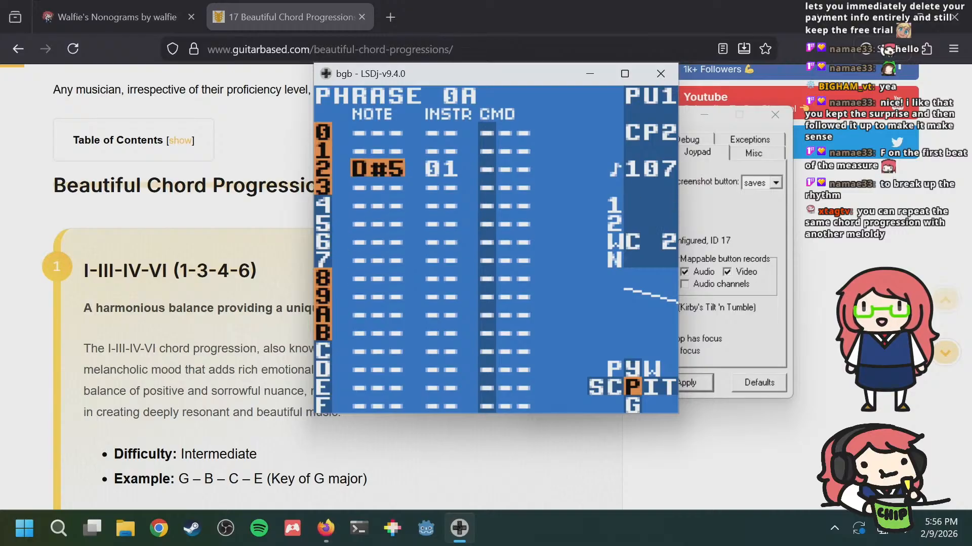
key("s+Right")
key("s+Right")
key("s+Right")
key("s+Right")
key("s+Right")
key("s+Right")
key("s+Right")
key("s+Left")
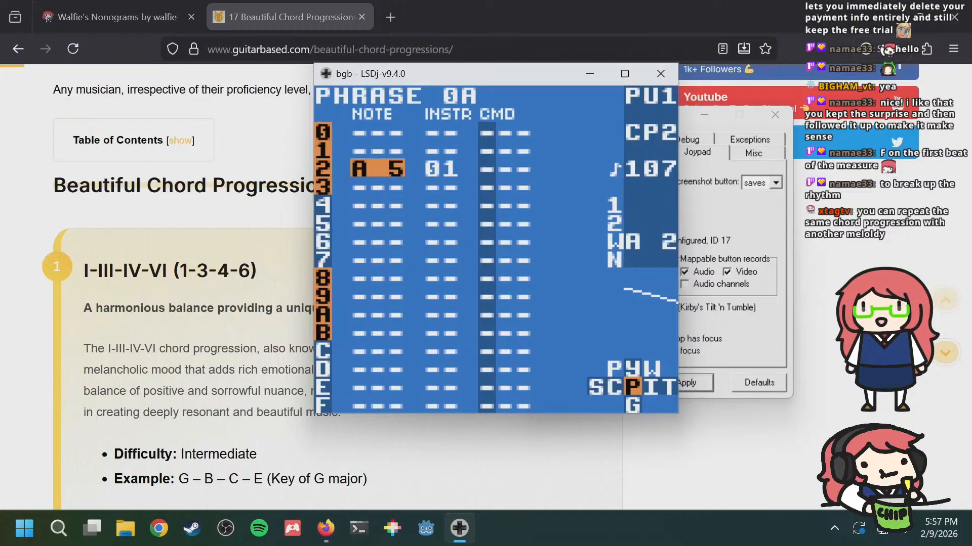
Step: Replace the note at step 2 of phrase 0A with A 4, and add another A 4 at step 5
key("Return")
key("Down")
key("Down")
key("Down")
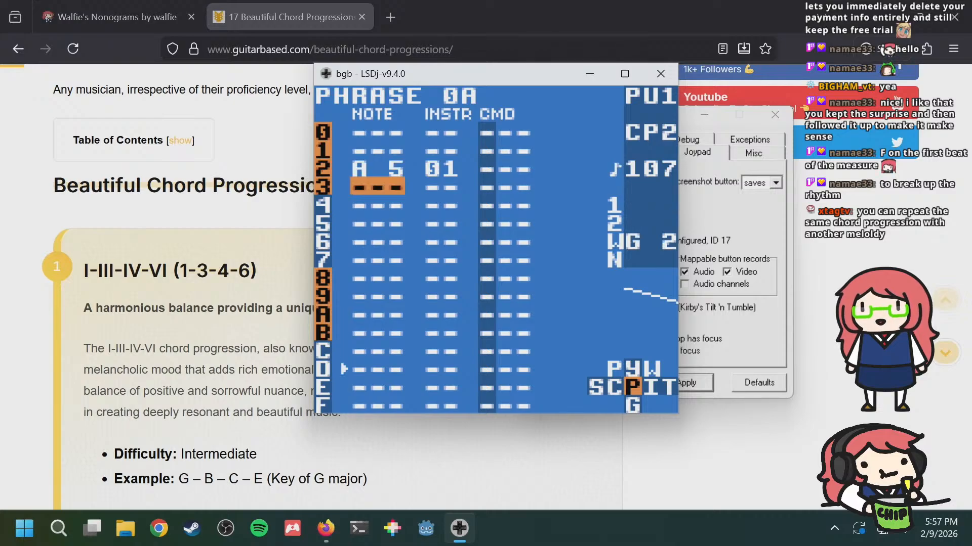
key("Up")
key("Up")
key("Down")
key("Down")
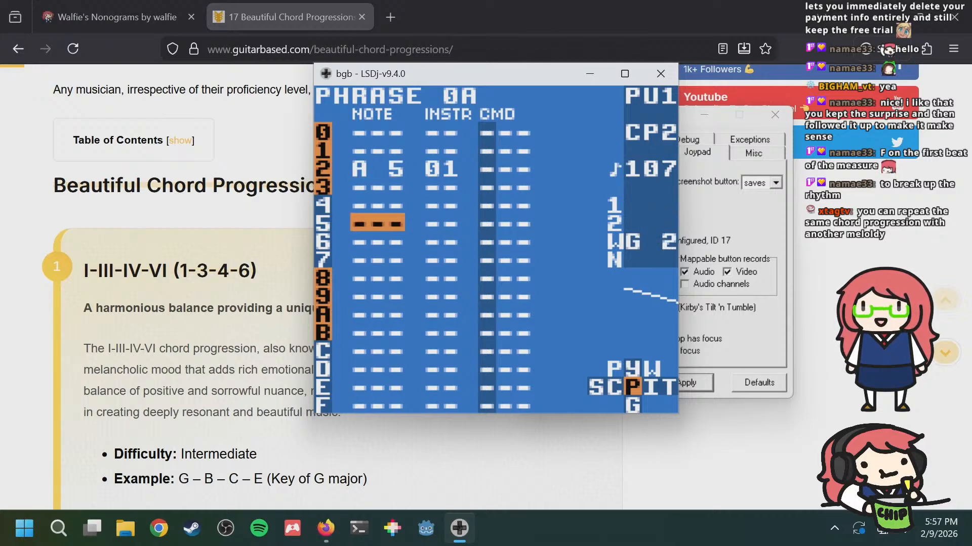
key("a+Up")
key("a+Down")
key("a+s")
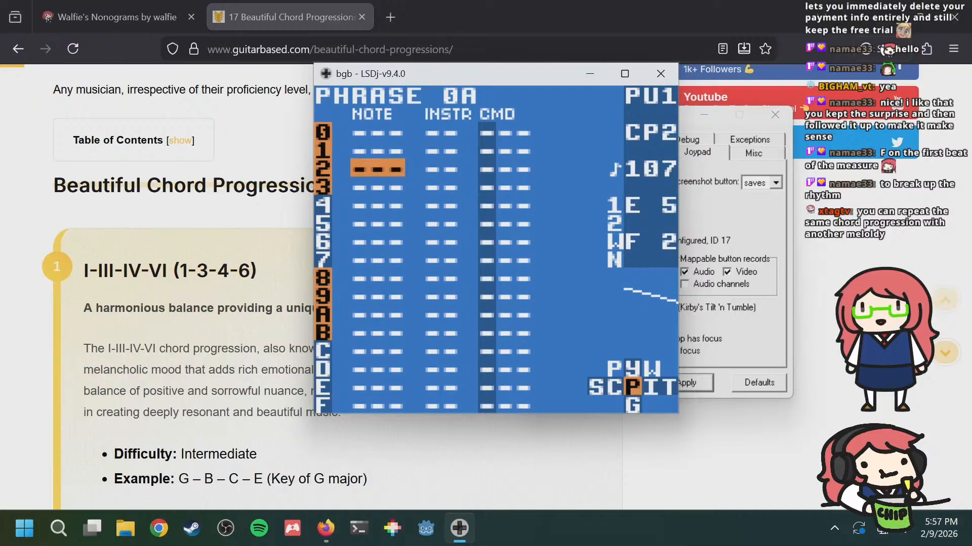
key("s")
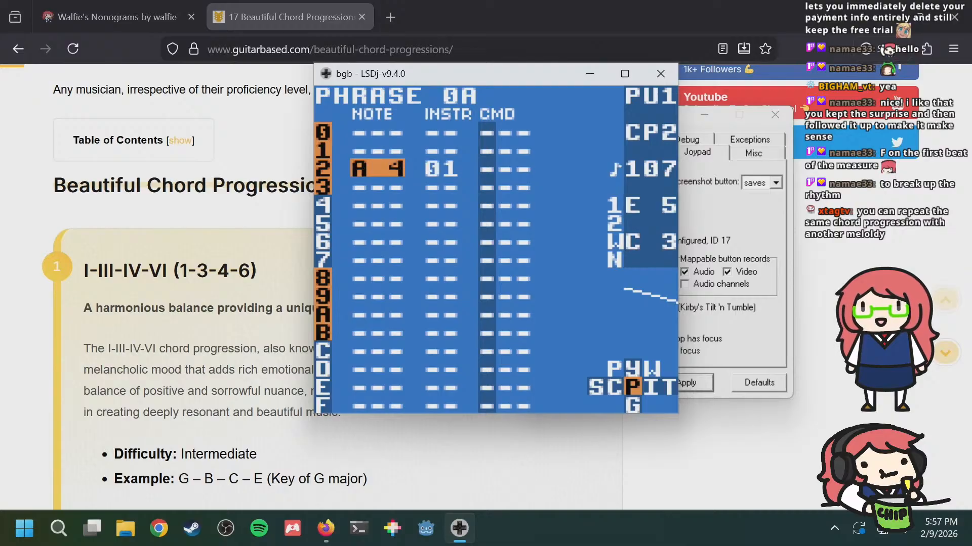
key("Down")
key("Down")
key("Down")
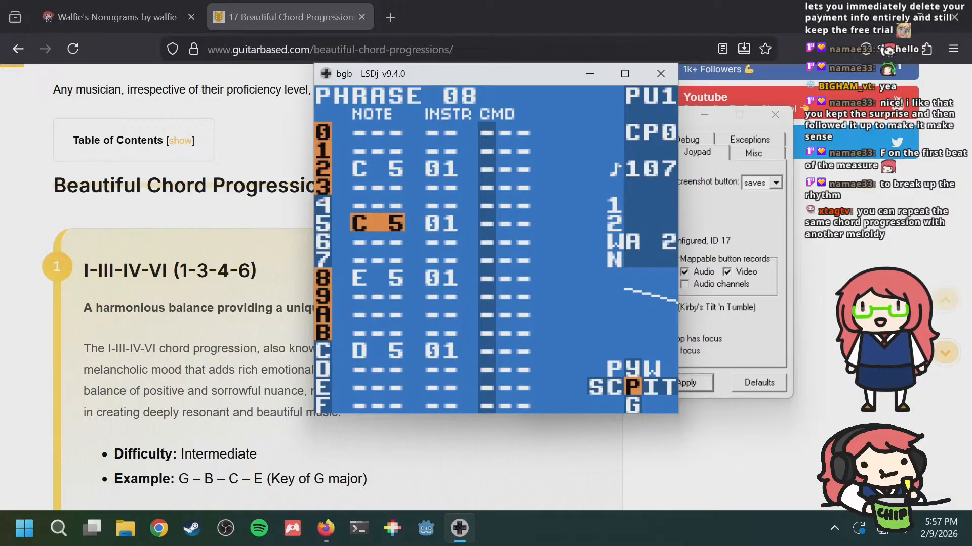
Step: Enter A 4 notes with instrument 01 at steps 2 and 5 of phrase 0B
key("Up")
key("Up")
key("Up")
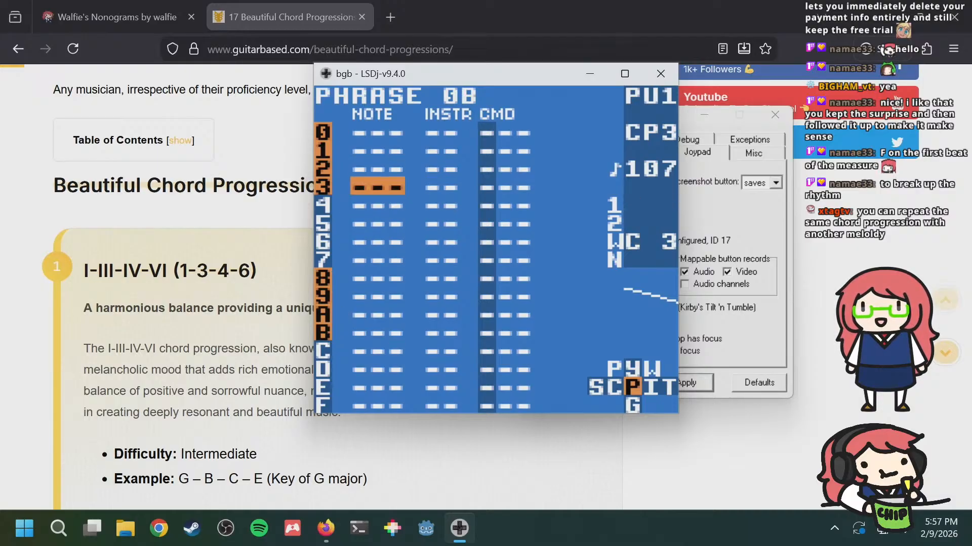
key("s")
key("Down")
key("Down")
key("Down")
key("s")
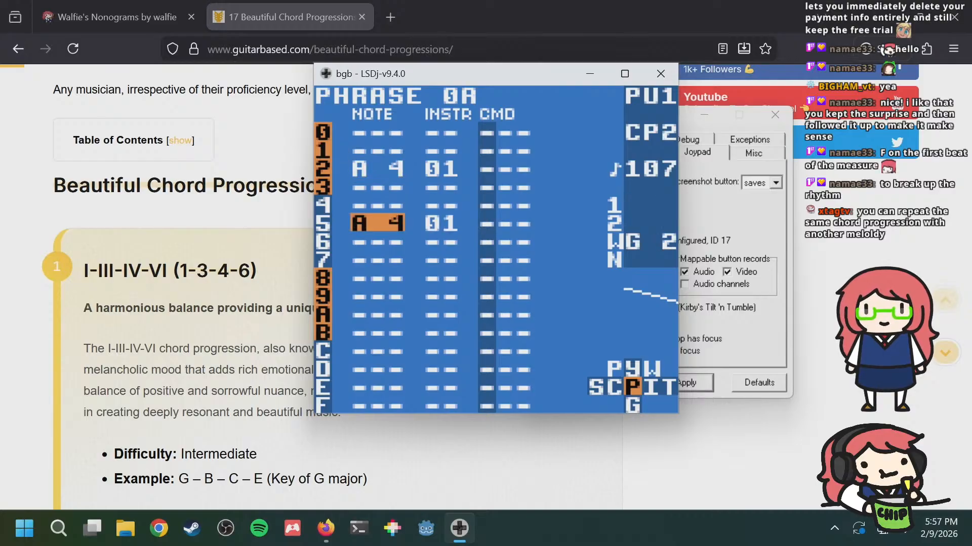
Step: Delete the notes at steps 2 and 5 of phrase 0A, leaving the phrase empty
key("Up")
key("Up")
key("Up")
key("a+s")
key("Down")
key("Down")
key("Down")
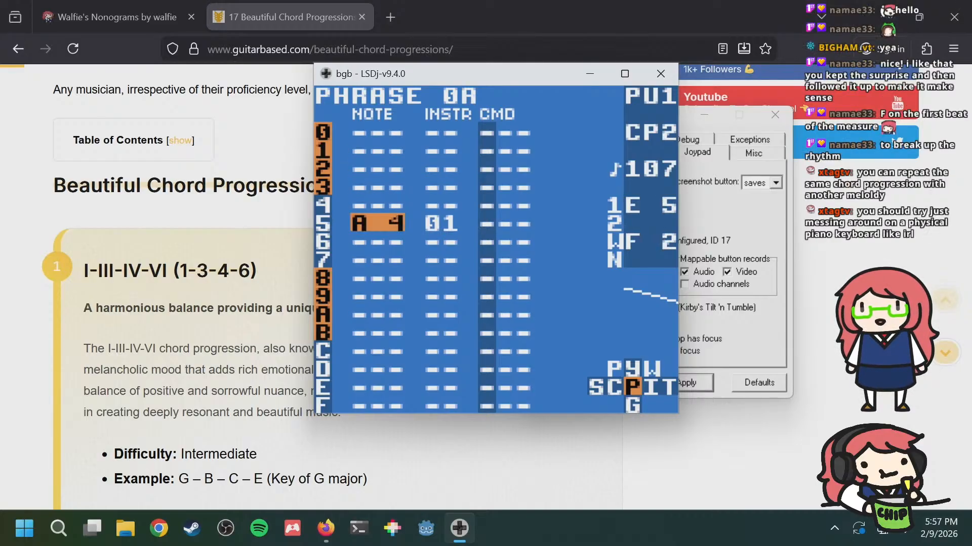
key("a+s")
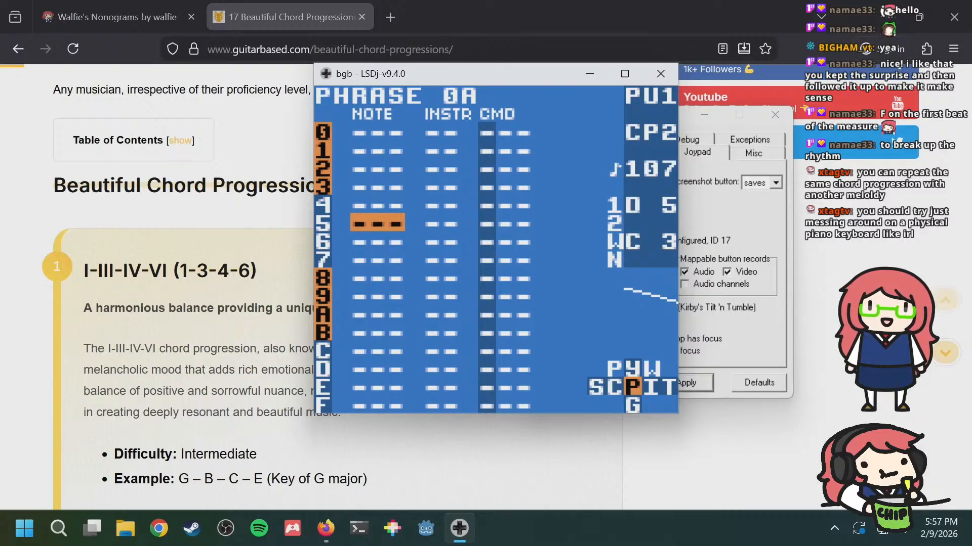
Step: Enter a D 5 note with instrument 01 at step 8 of phrase 0B
key("a+Up")
key("a+Down")
key("a+Down")
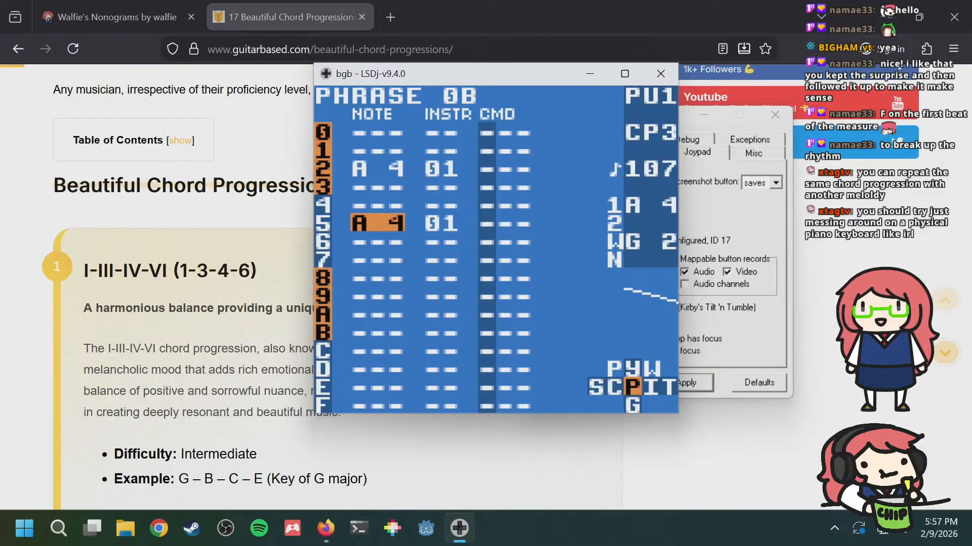
key("a+Up")
key("a+Up")
key("a+Down")
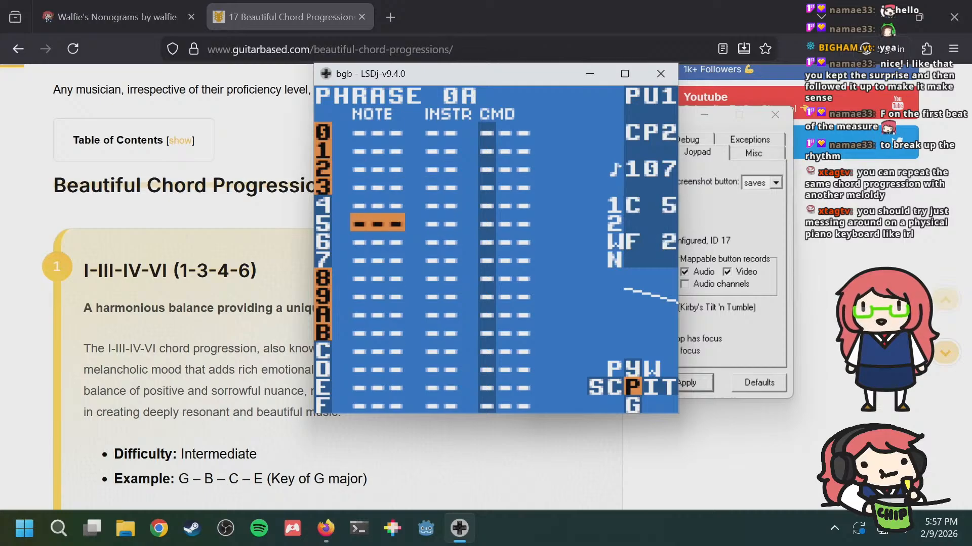
key("Down")
key("a+Down")
key("Down")
key("Down")
key("s")
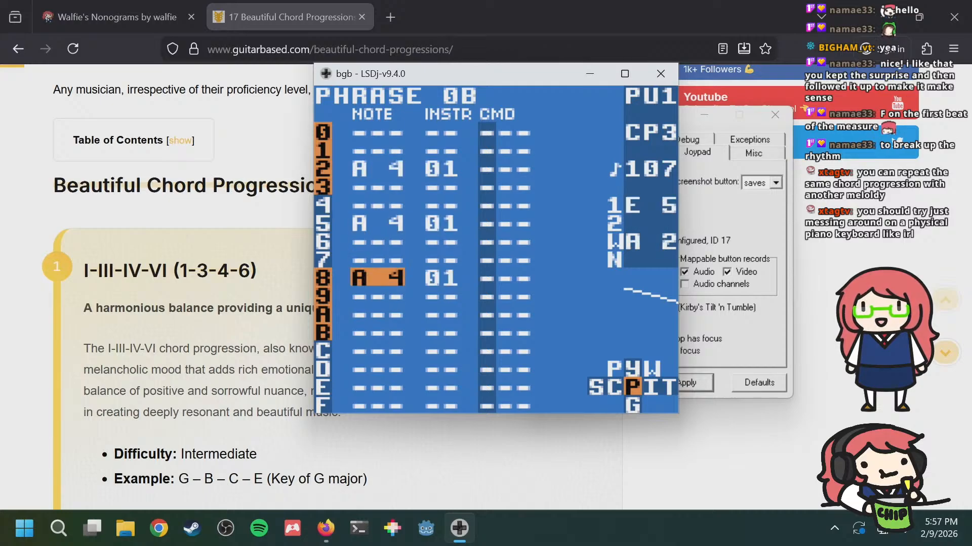
key("s+Right")
key("s+Right")
key("s+Right")
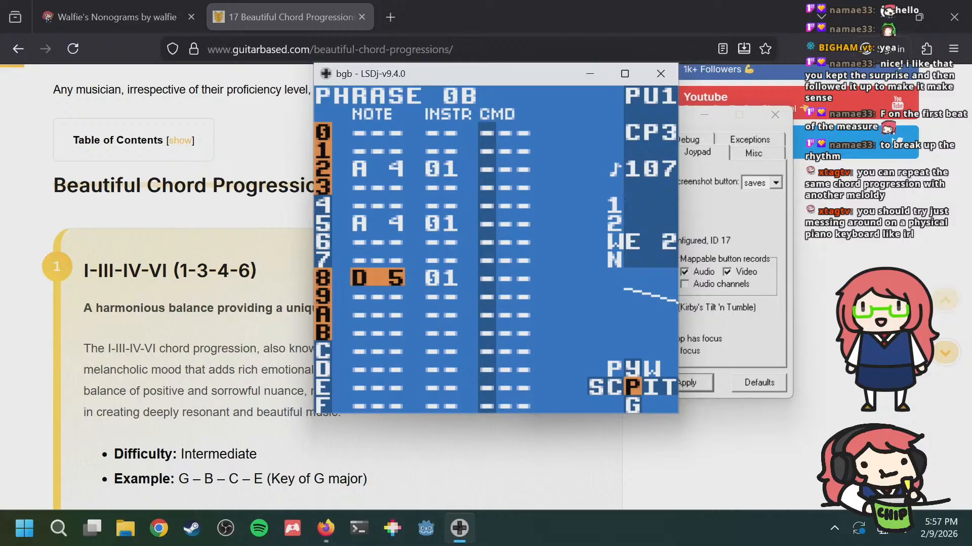
Step: Enter an A 4 note with instrument 01 at step C of phrase 0B
key("a+Up")
key("a+Up")
key("a+Down")
key("a+Down")
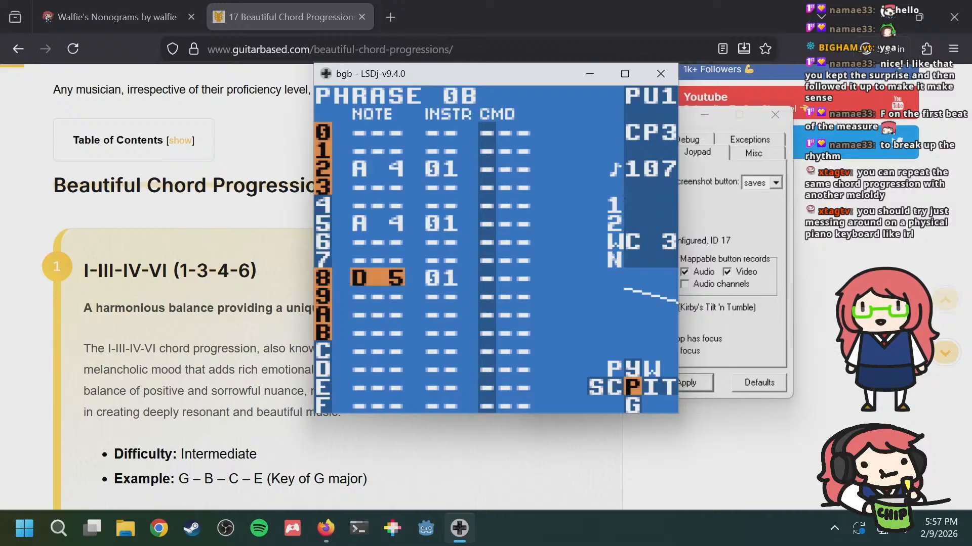
key("Down")
key("Down")
key("Down")
key("Down")
key("Down")
key("s")
key("a+s")
key("Up")
key("s")
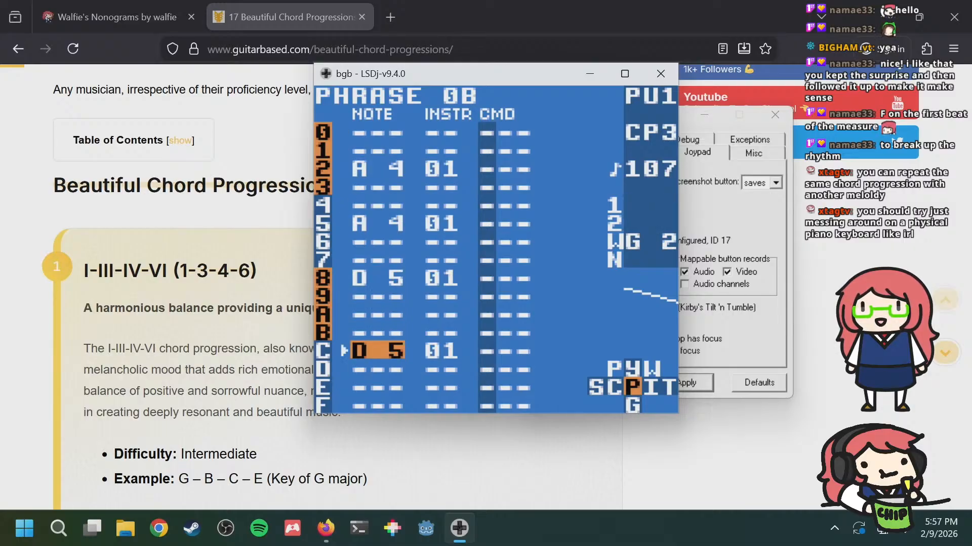
key("s+Left")
key("s+Left")
key("s+Left")
key("s+Left")
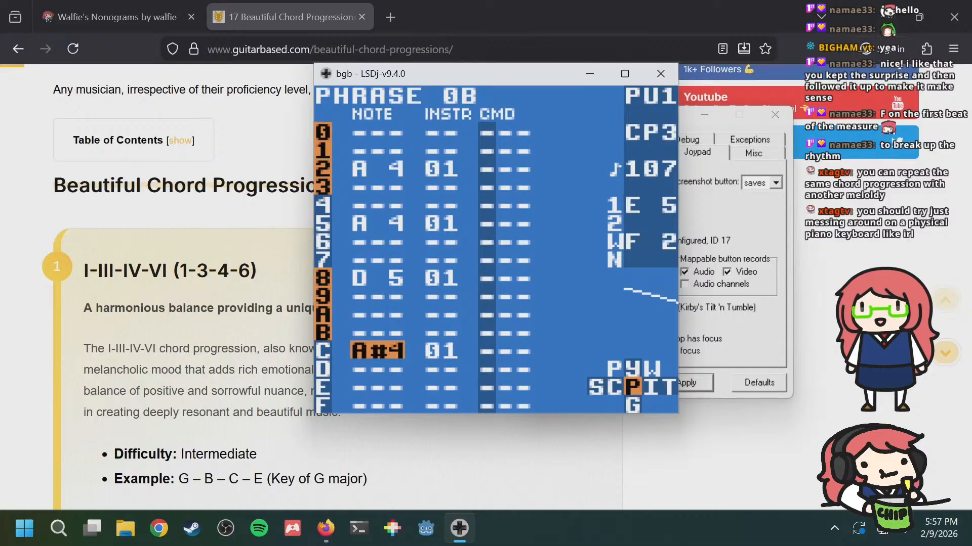
key("s+Left")
Step: Review the notes of phrases 09, 0A and 0B in chain 02 during playback
key("a+Up")
key("a+Up")
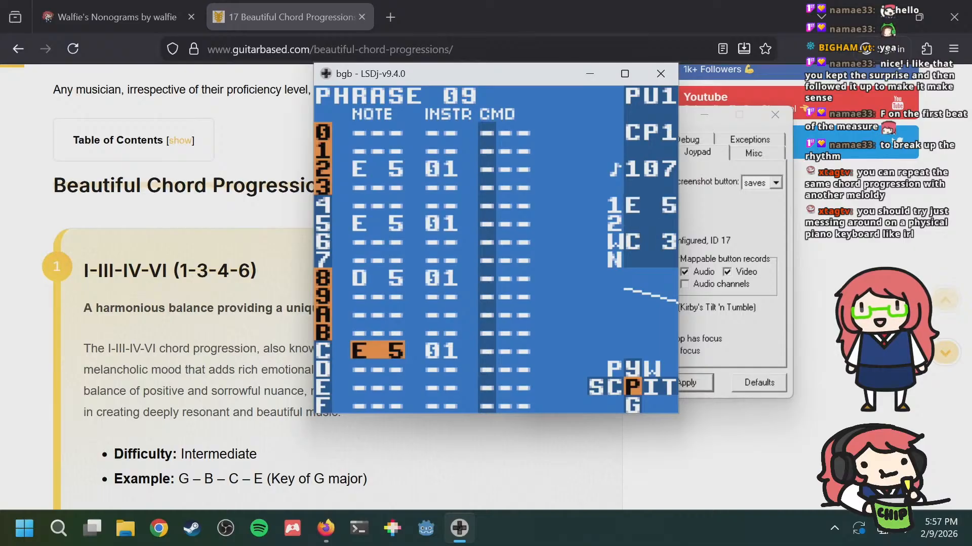
key("a+Down")
key("Up")
key("Up")
key("Up")
key("Up")
key("Up")
key("Up")
key("Up")
key("Up")
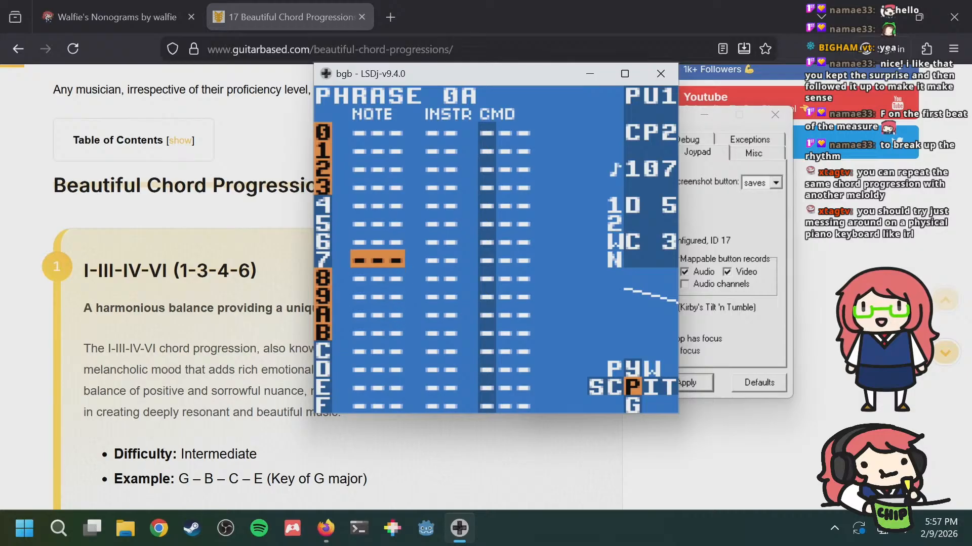
key("Up")
key("Up")
key("Up")
key("Up")
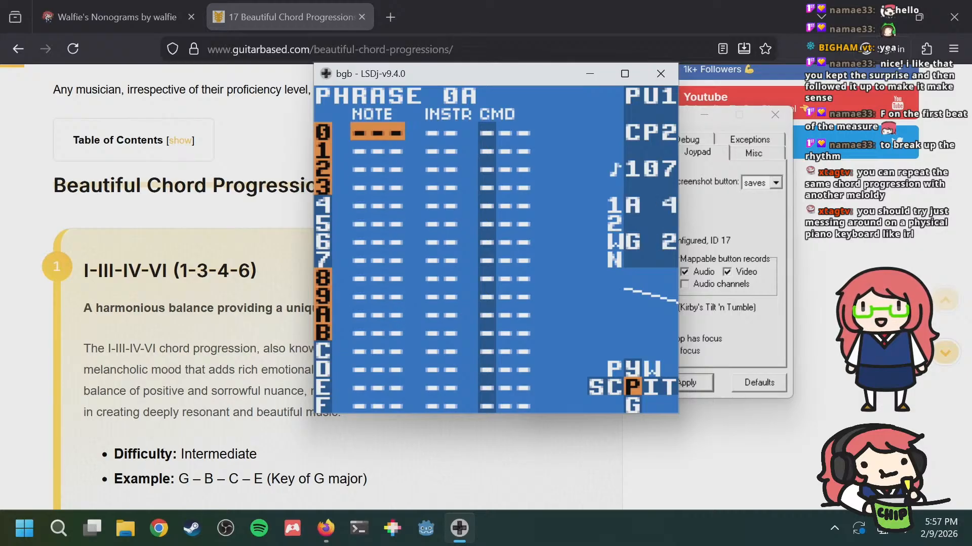
key("a+Up")
key("a+Up")
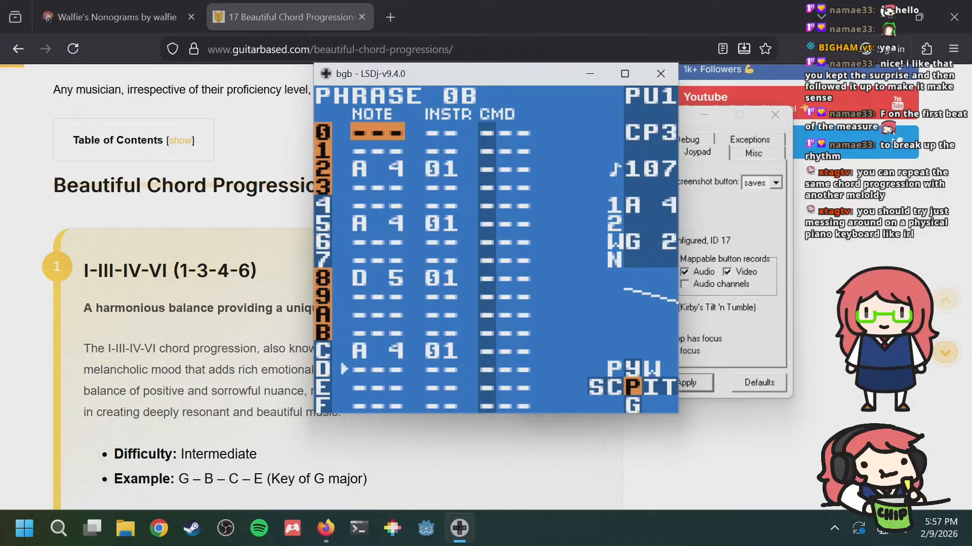
key("Down")
key("Down")
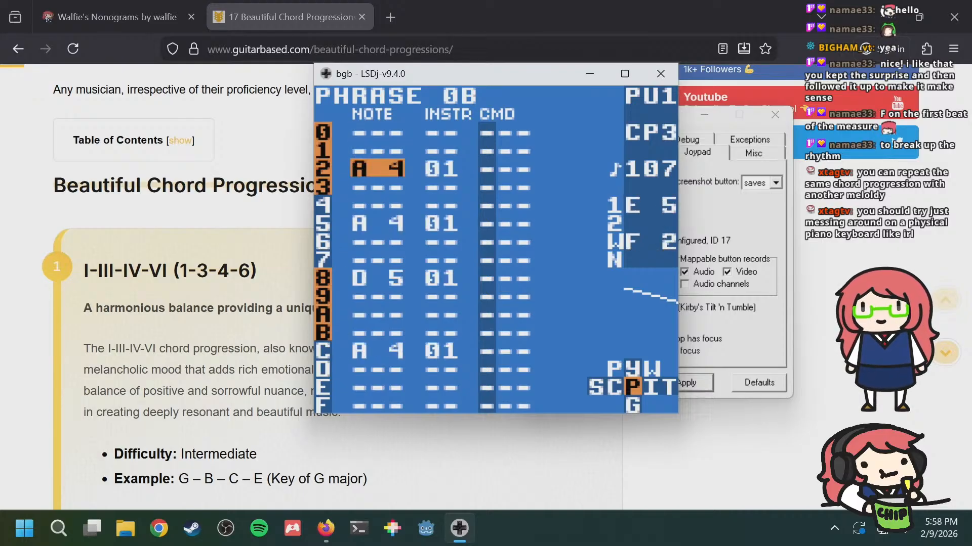
Step: Check the notes of phrase 07 in chain 01 against phrase 0B, and return to chain 02
key("shift+Up")
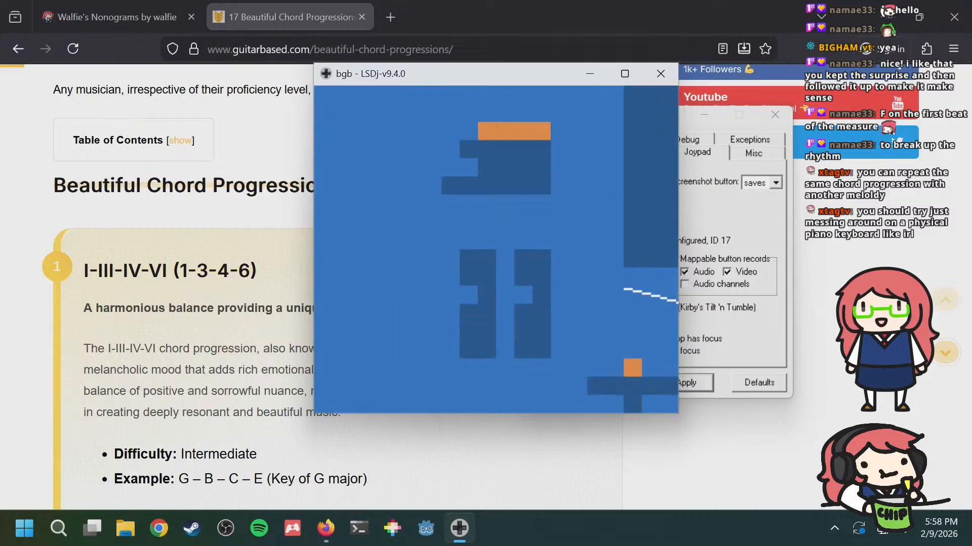
key("shift+Down")
key("shift+Left")
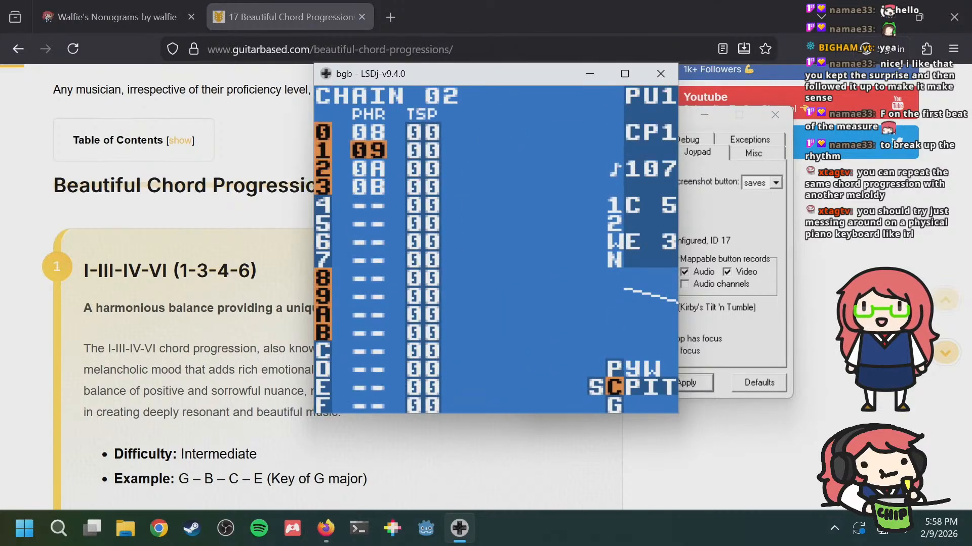
key("Up")
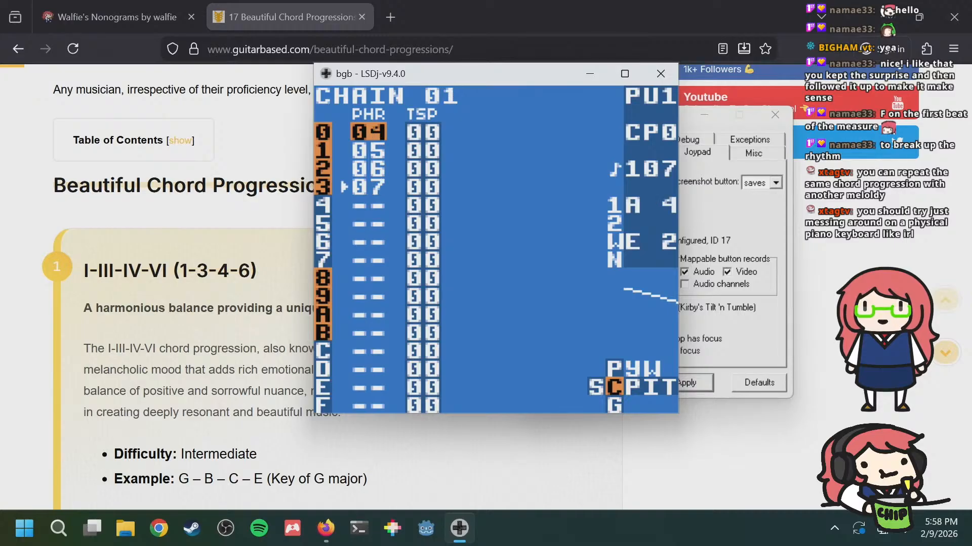
key("Down")
key("Down")
key("Down")
key("shift+Right")
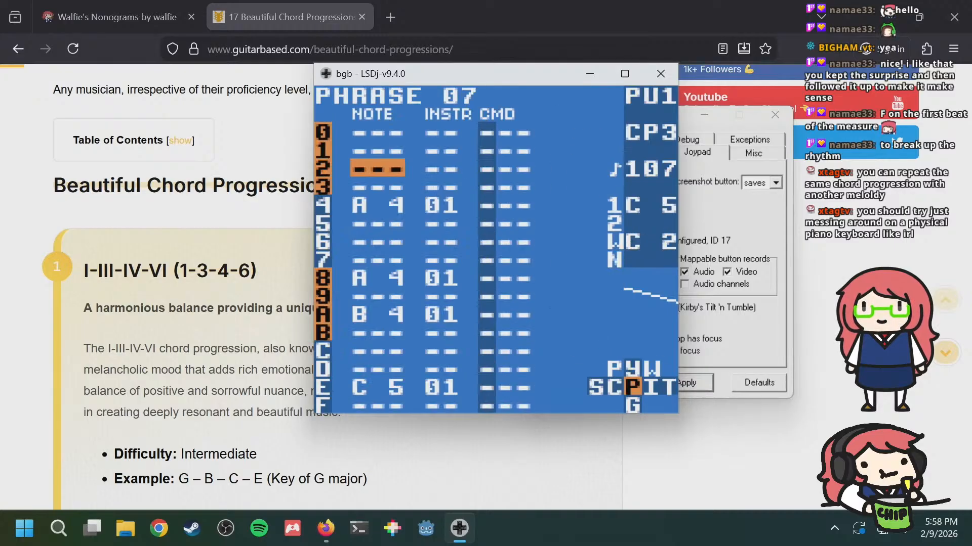
key("shift+Left")
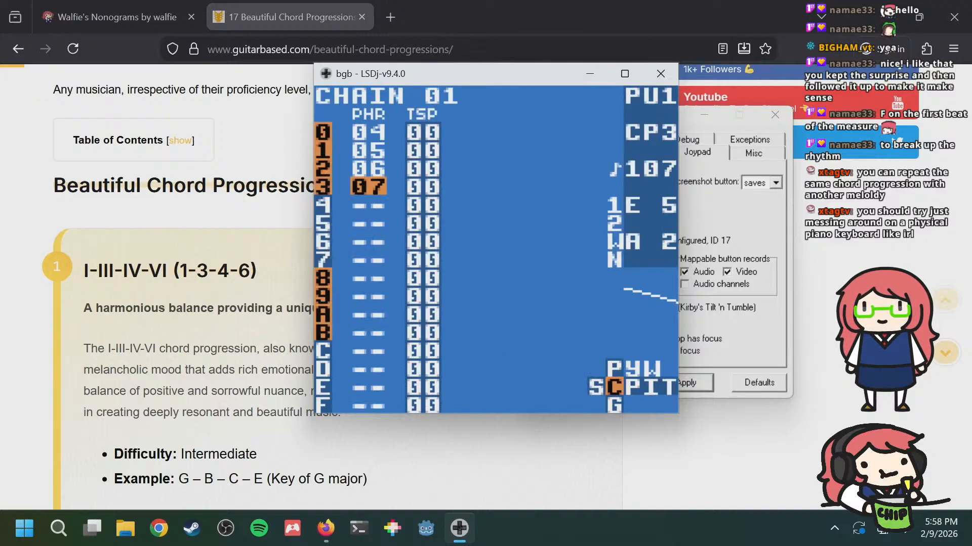
key("shift+Right")
key("shift+Left")
key("a+Down")
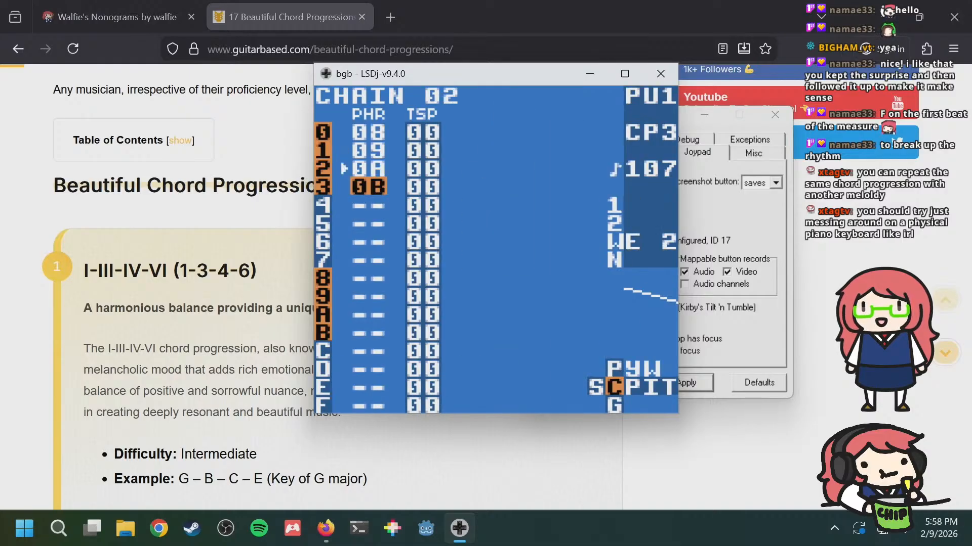
Step: Open phrase 0B and lower the note at step 8 to B 4
key("shift+Right")
key("Down")
key("Down")
key("Down")
key("Down")
key("Down")
key("Down")
key("Down")
key("Up")
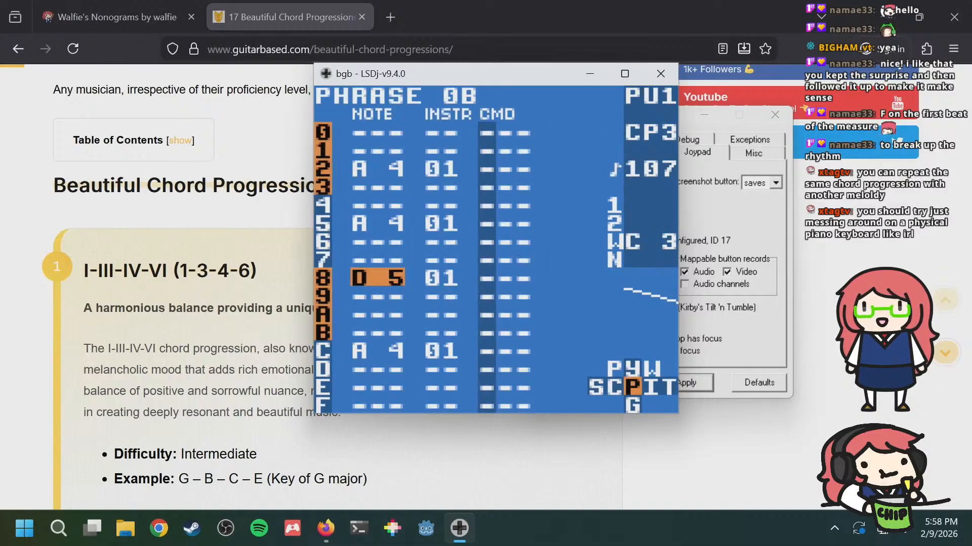
key("a+Left")
key("a+Left")
key("a+Left")
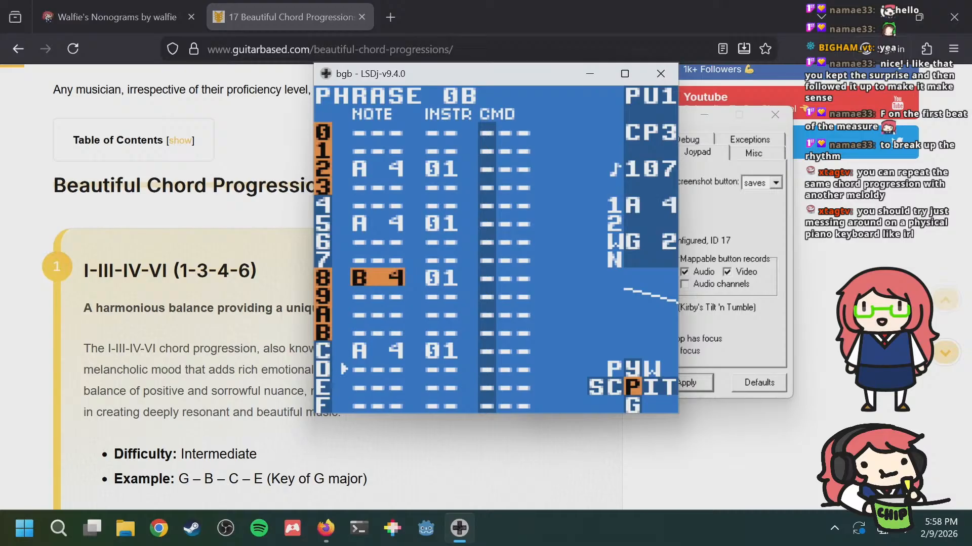
Step: Raise the note at step C of phrase 0B by semitones
key("Down")
key("Down")
key("Down")
key("Down")
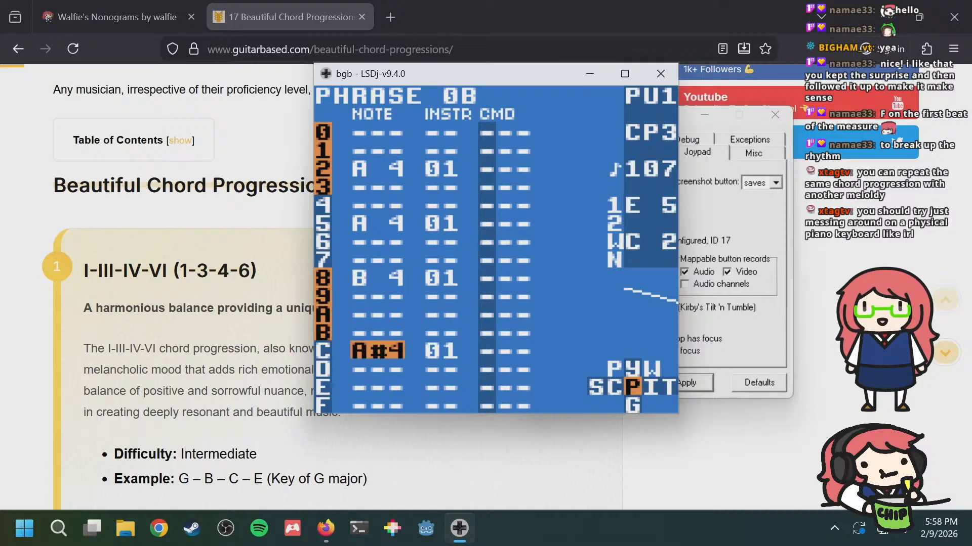
key("a+Right")
key("a+Right")
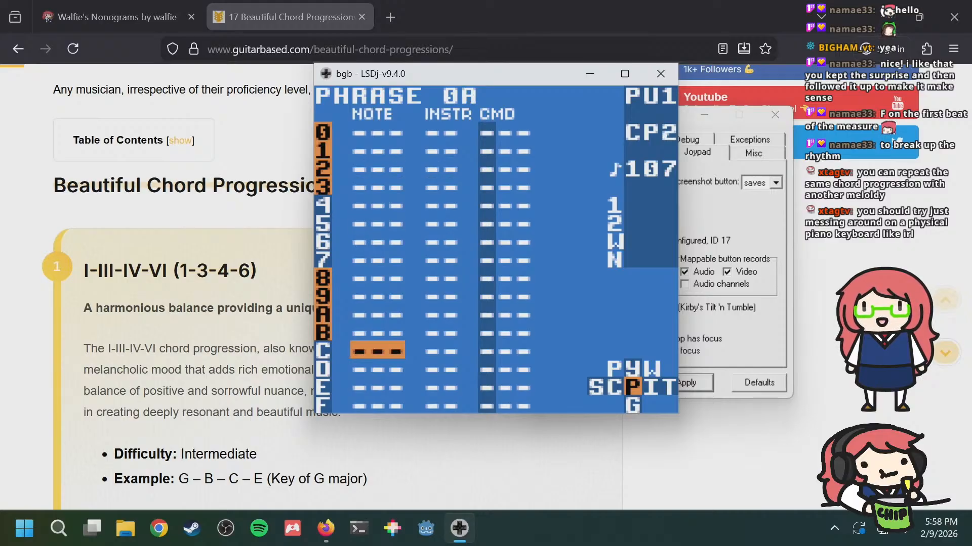
Step: Leave the empty phrase 0A and examine the notes of phrase 06 in chain 01 as a reference
key("Up")
key("Up")
key("Up")
key("Up")
key("Up")
key("Up")
key("Up")
key("Up")
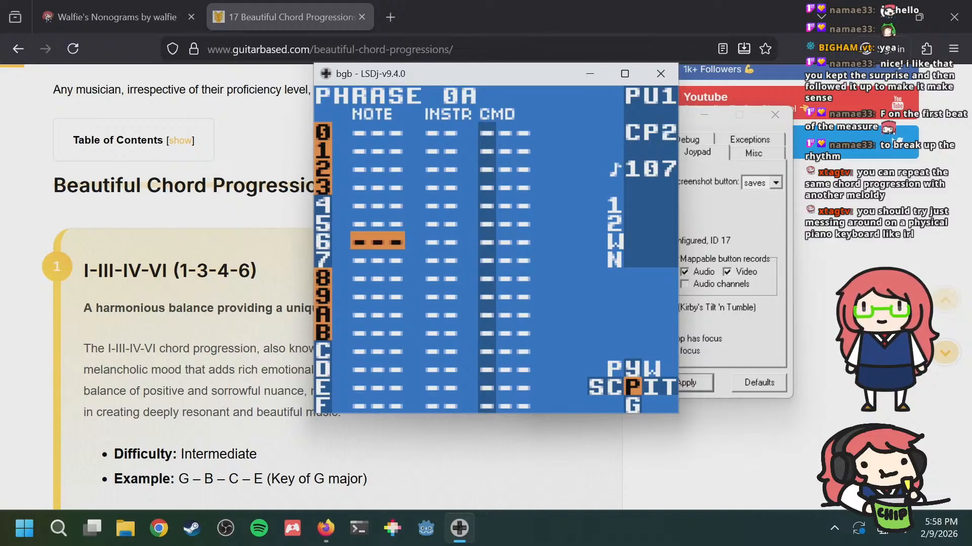
key("shift+Up")
key("shift+Down")
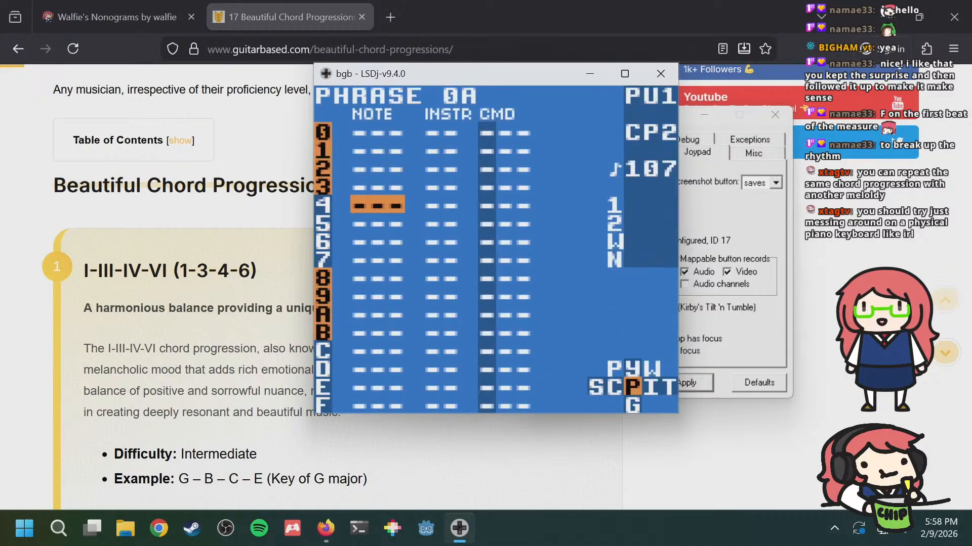
key("shift+Left")
key("Up")
key("Down")
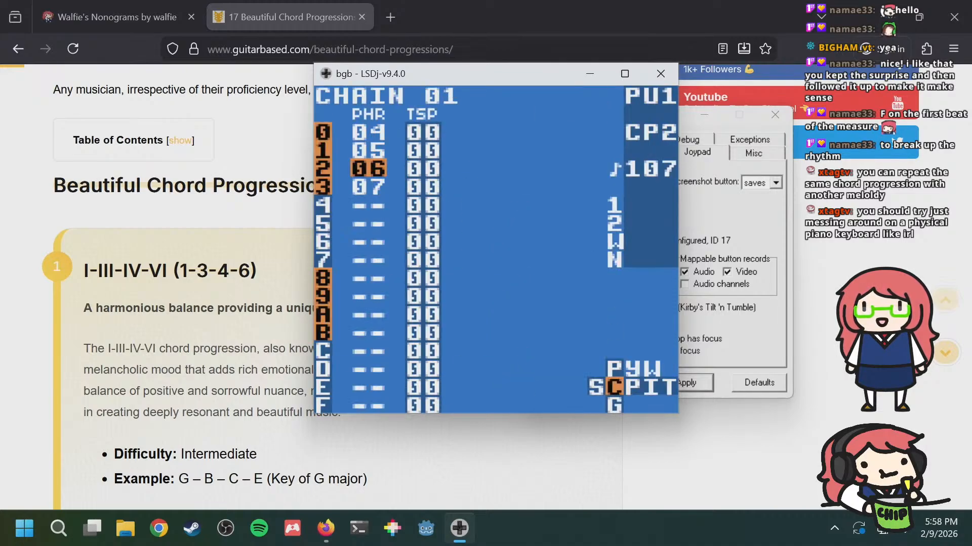
key("shift+Right")
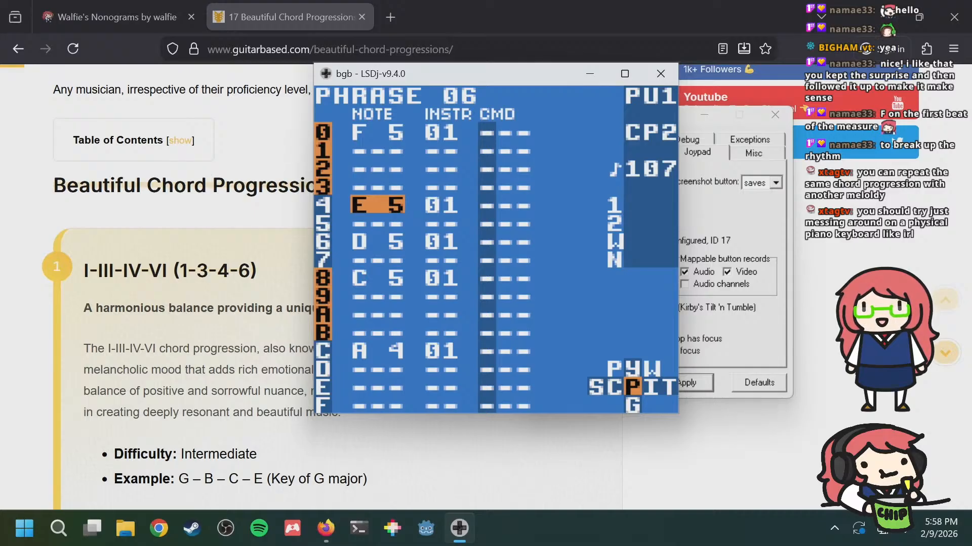
Step: Leave phrase 06, return to chain 02 and open its empty phrase 0A
key("shift+Down")
key("shift+Up")
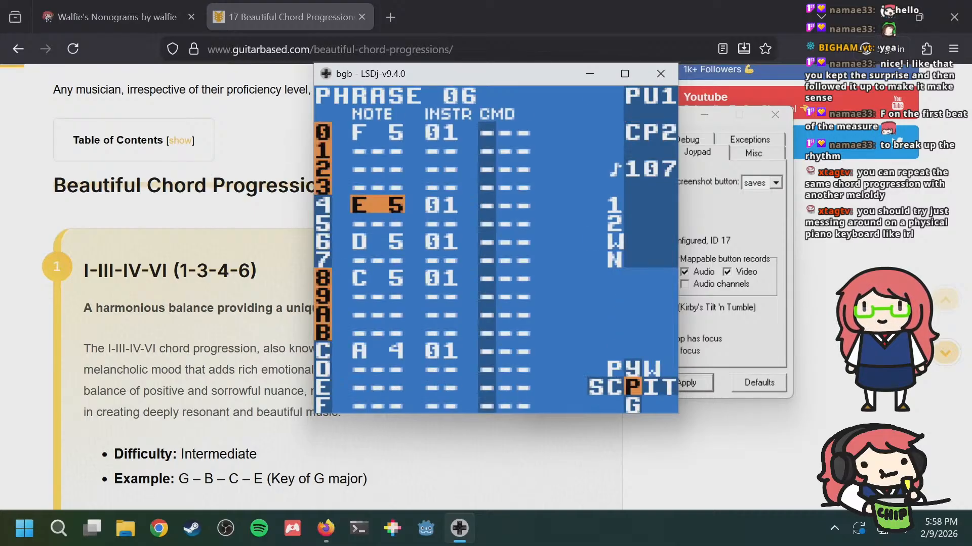
key("a+Down")
key("Down")
key("shift+Left")
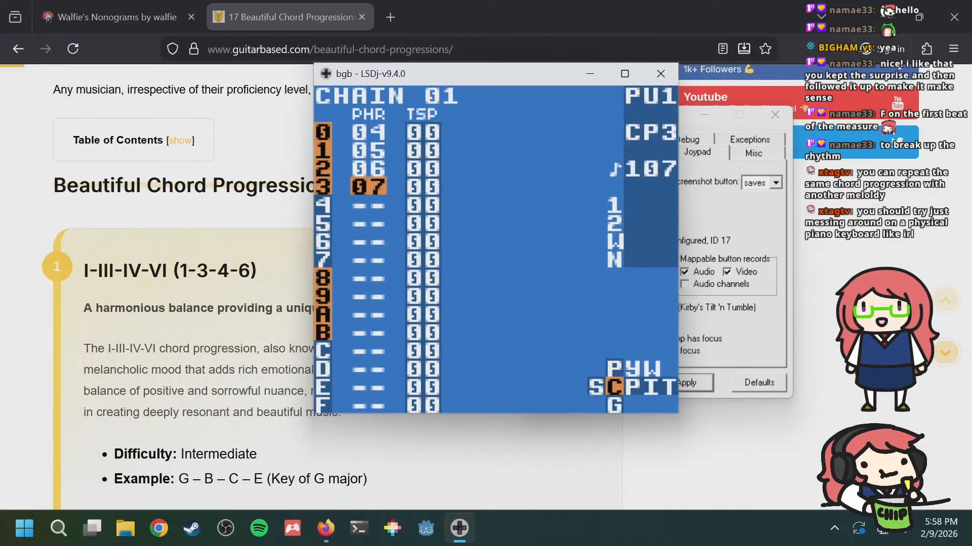
key("a+Down")
key("Up")
key("shift+Right")
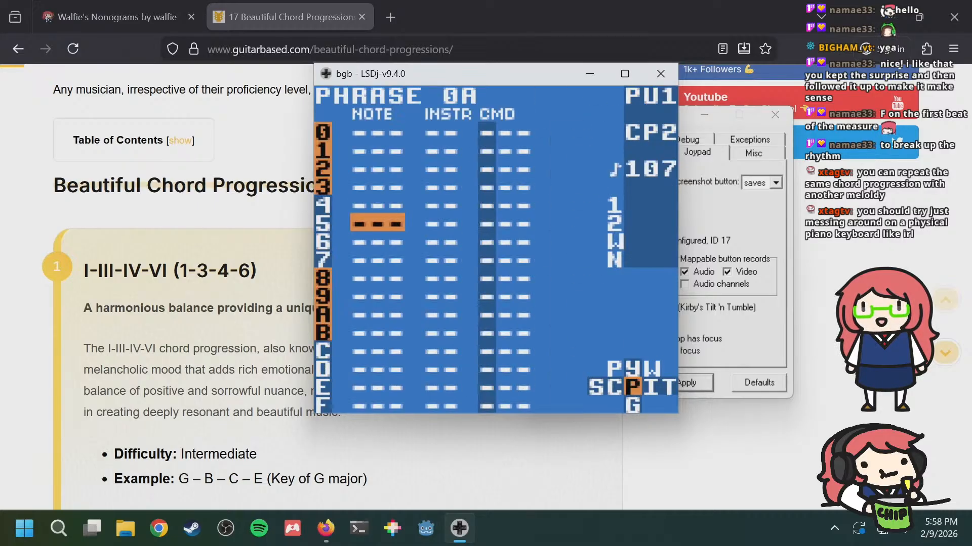
key("Up")
key("Up")
key("Up")
key("Up")
key("Down")
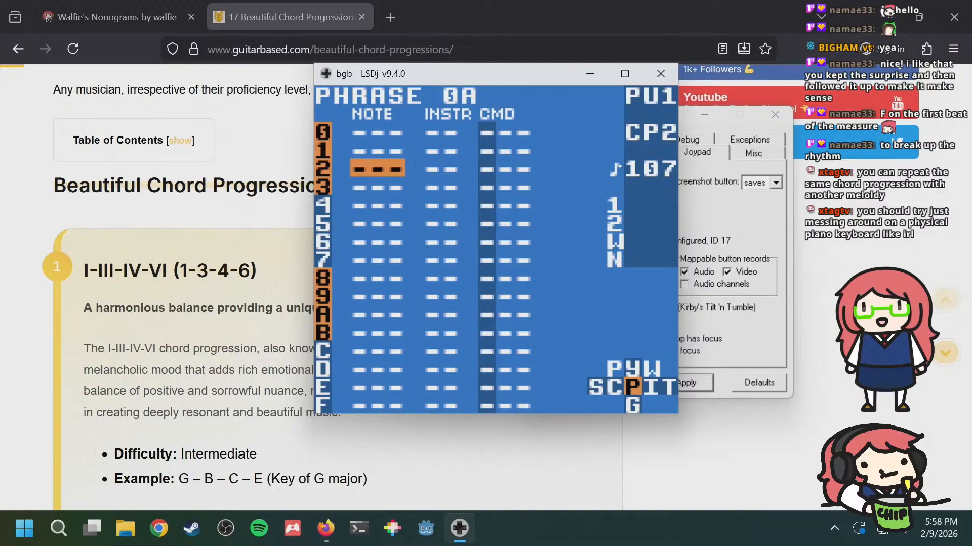
Step: Enter the note F 5 at step 0 of phrase 0A
key("a+Up")
key("a+Down")
key("Up")
key("Up")
key("s")
key("s+Right")
key("s+Right")
key("s+Right")
key("s+Right")
key("s+Right")
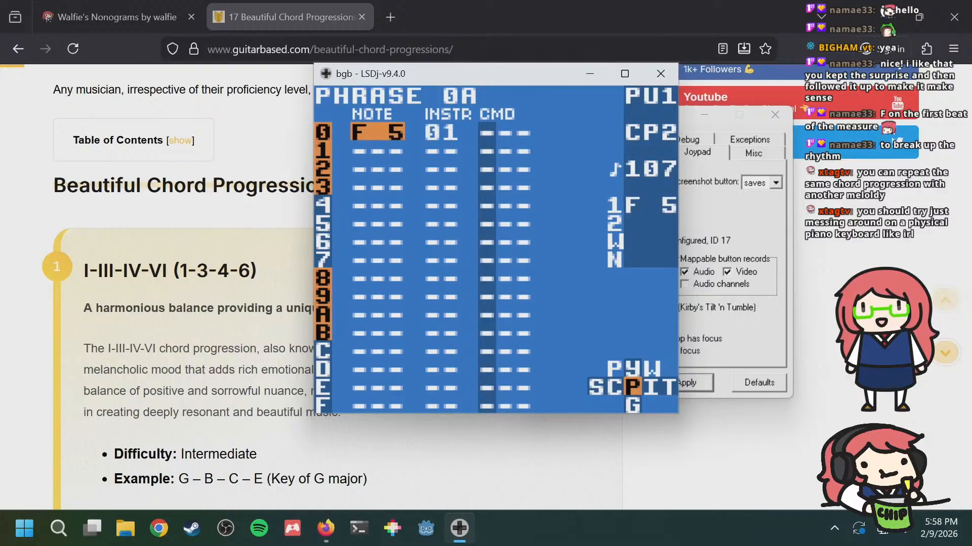
Step: Enter a note at step 4 of phrase 0A, try different pitches and settle on E 5
key("Down")
key("Down")
key("Down")
key("Down")
key("s")
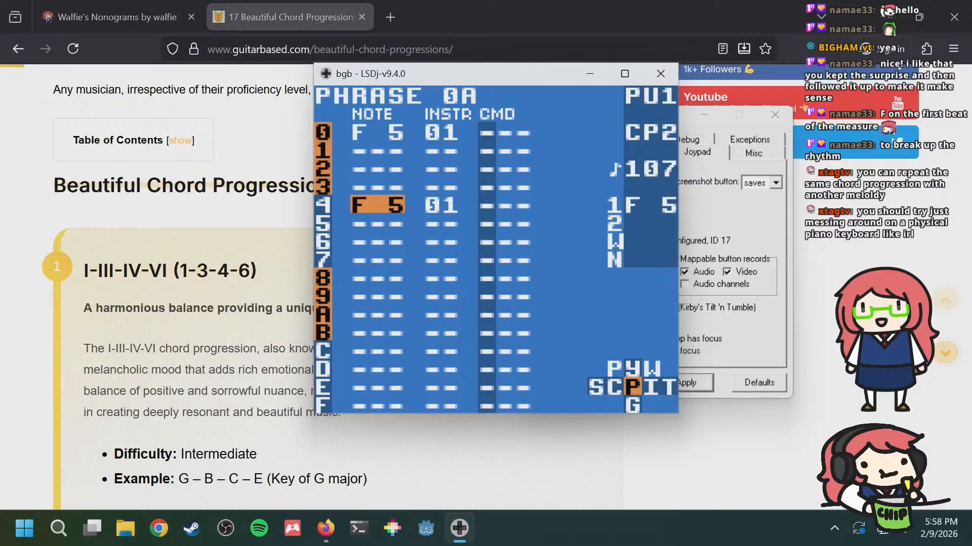
key("s+Right")
key("s+Right")
key("s+Right")
key("s+Right")
key("s+Right")
key("s+Right")
key("s+Right")
key("s+Right")
key("s+Right")
key("s+Right")
key("s+Right")
key("s+Right")
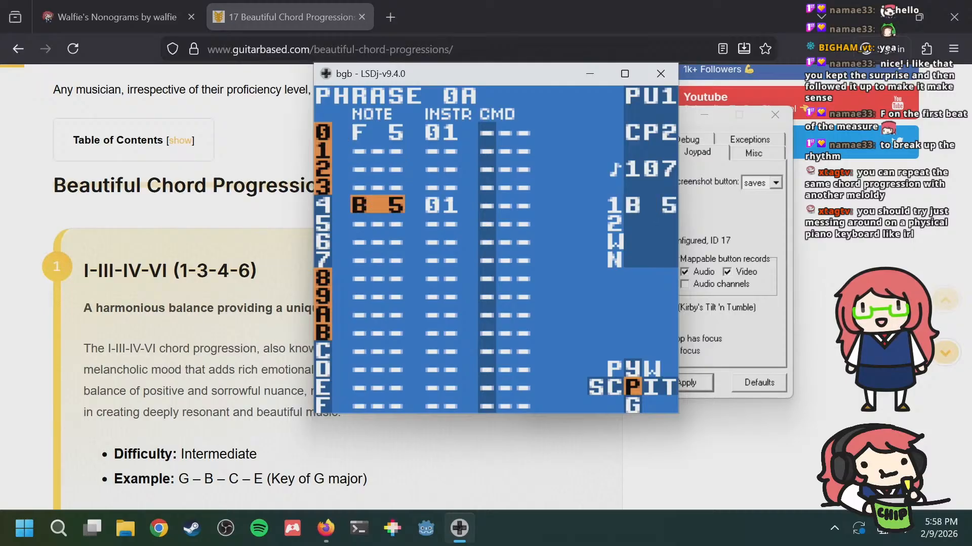
key("s+Left")
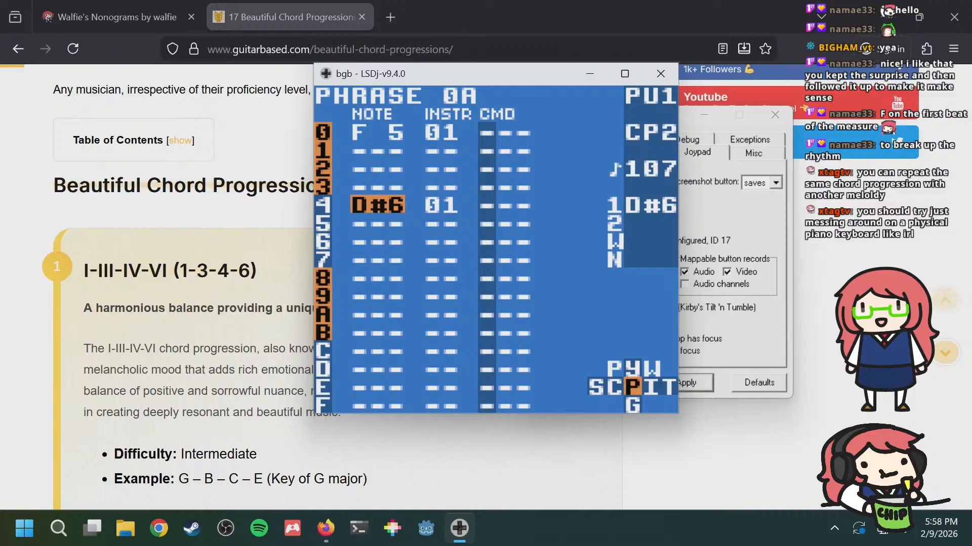
key("s+Right")
Step: Enter the note D 6 at step 8 of phrase 0A, with steps 5 to 7 left empty
key("Down")
key("Down")
key("Down")
key("Down")
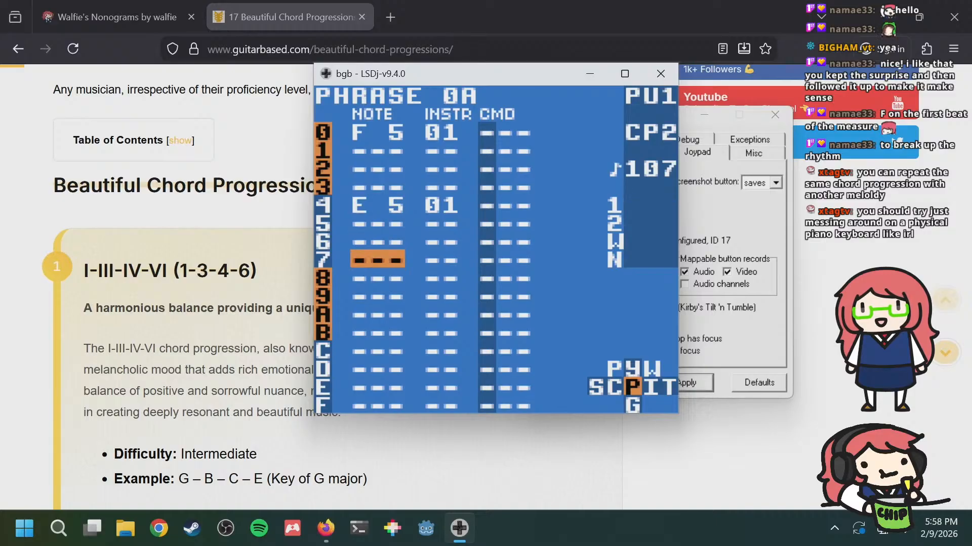
key("Up")
key("s")
key("a+s")
key("Down")
key("s")
key("s+Up")
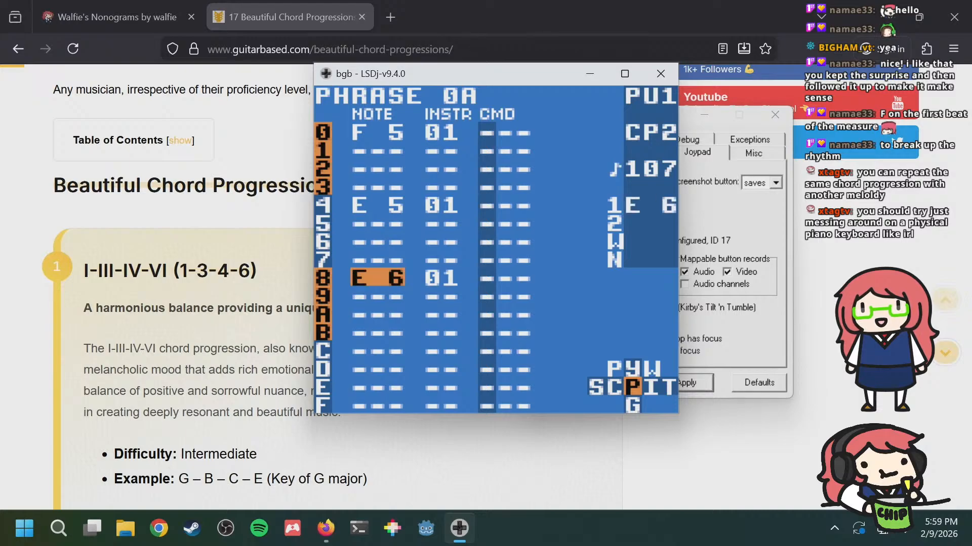
key("s+Left")
key("s+Left")
Step: Continue the descending line in phrase 0A with C 6 at step A and A 5 at step C
key("Down")
key("Down")
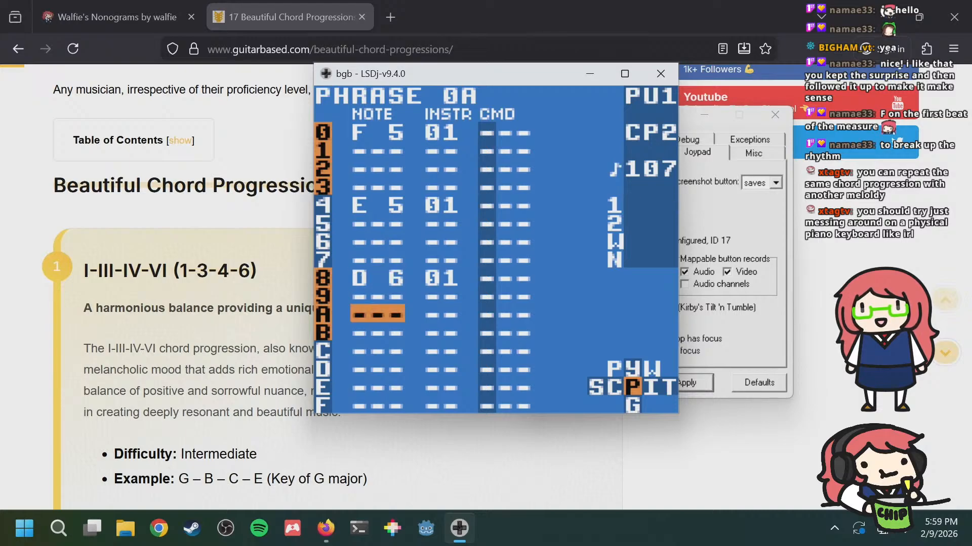
key("s")
key("s+Left")
key("s+Left")
key("Down")
key("Down")
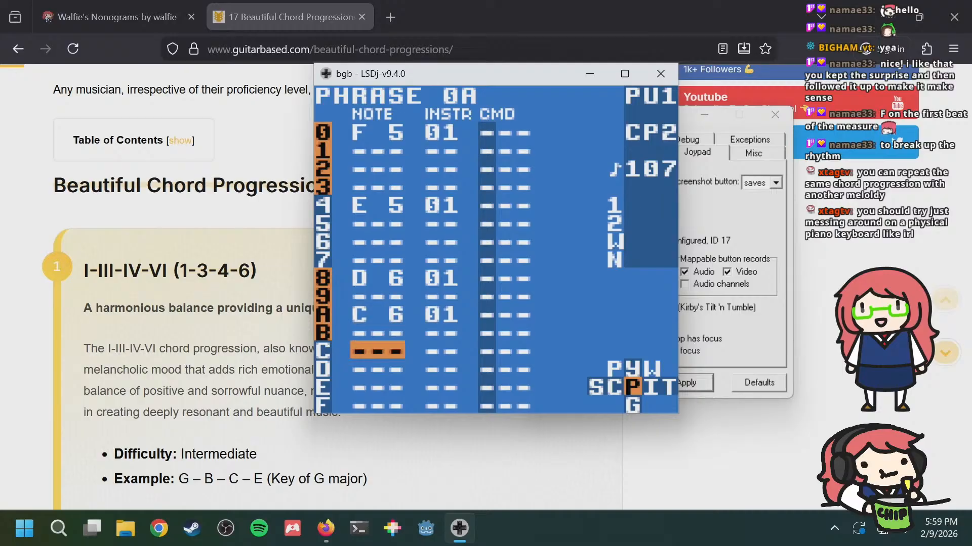
key("s")
key("s+Left")
key("s+Left")
key("s+Left")
Step: Play back phrase 0A and compare its notes with those of phrase 0B
key("Return")
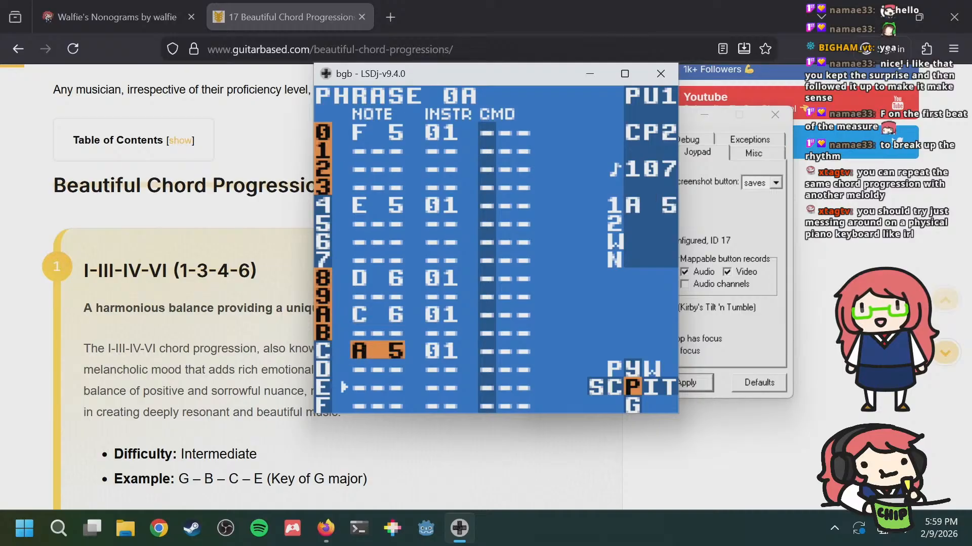
key("Return")
key("Up")
key("Up")
key("Down")
key("Down")
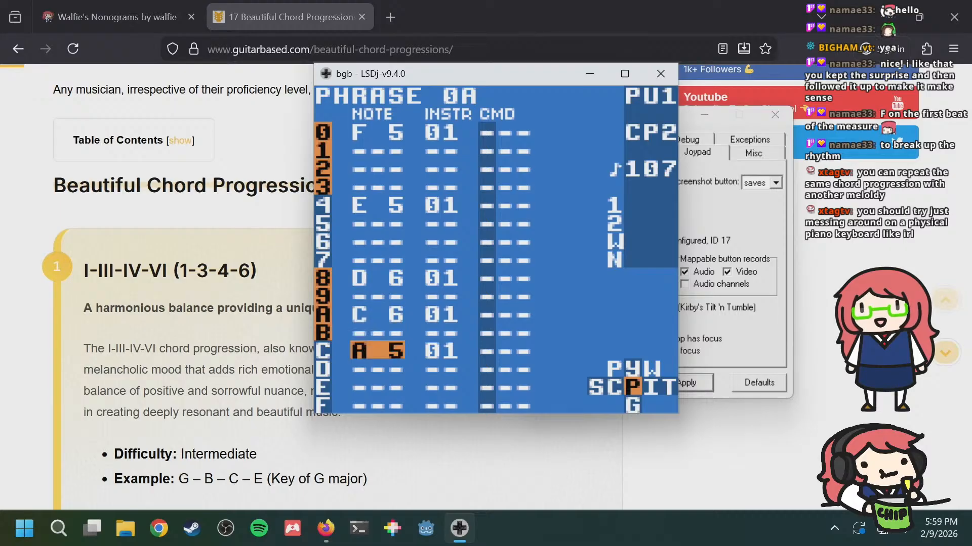
key("a+Down")
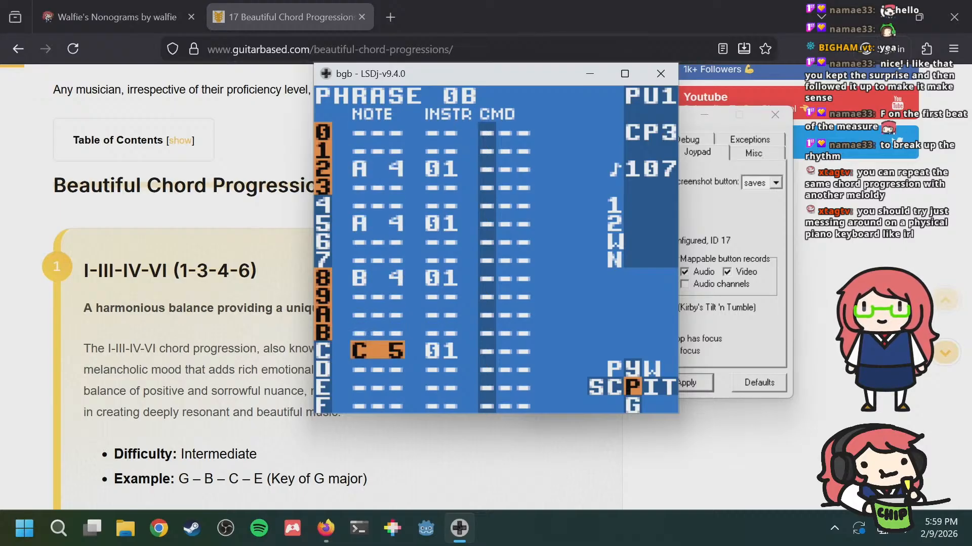
key("a+Up")
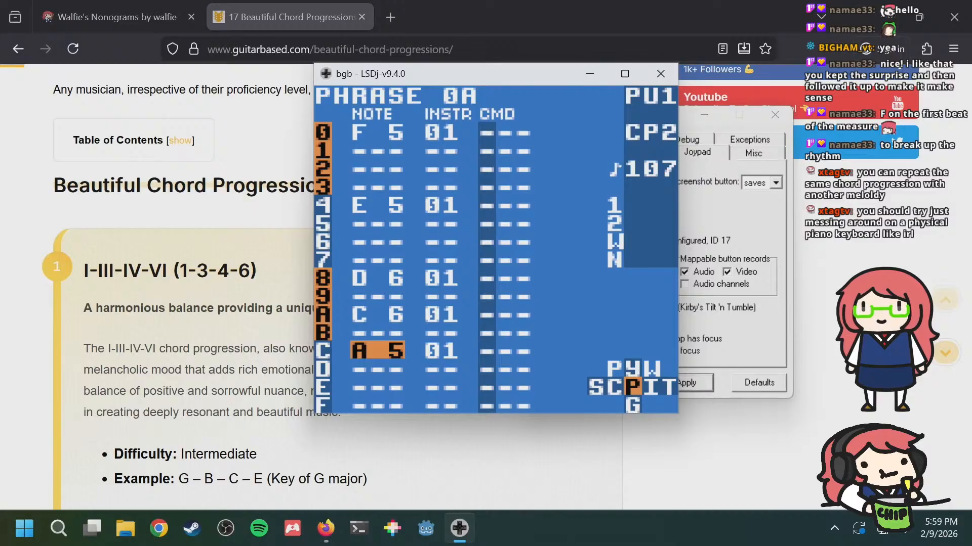
key("a+Down")
key("Up")
key("Up")
key("Up")
key("Up")
key("Up")
key("Up")
key("Up")
key("Up")
key("Up")
key("Up")
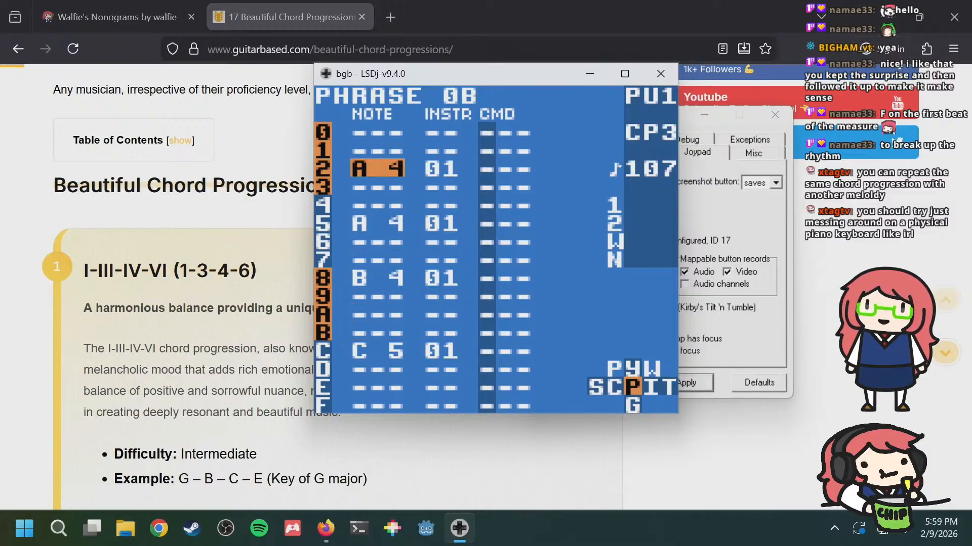
key("a+Up")
key("Return")
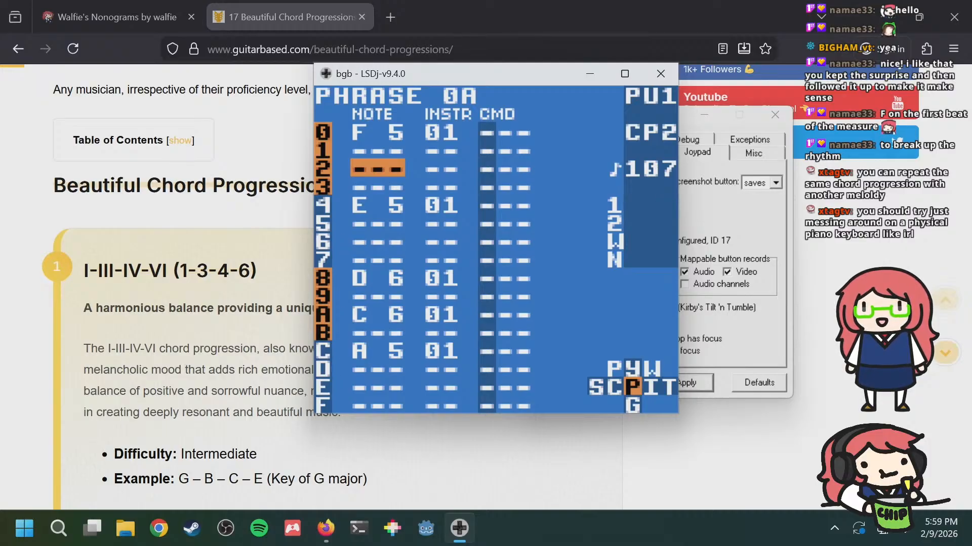
Step: Try the notes at steps 8 and A of phrase 0A an octave lower, as D 5 and C 5, and listen back
key("Down")
key("Down")
key("Down")
key("Down")
key("Down")
key("Down")
key("Down")
key("Up")
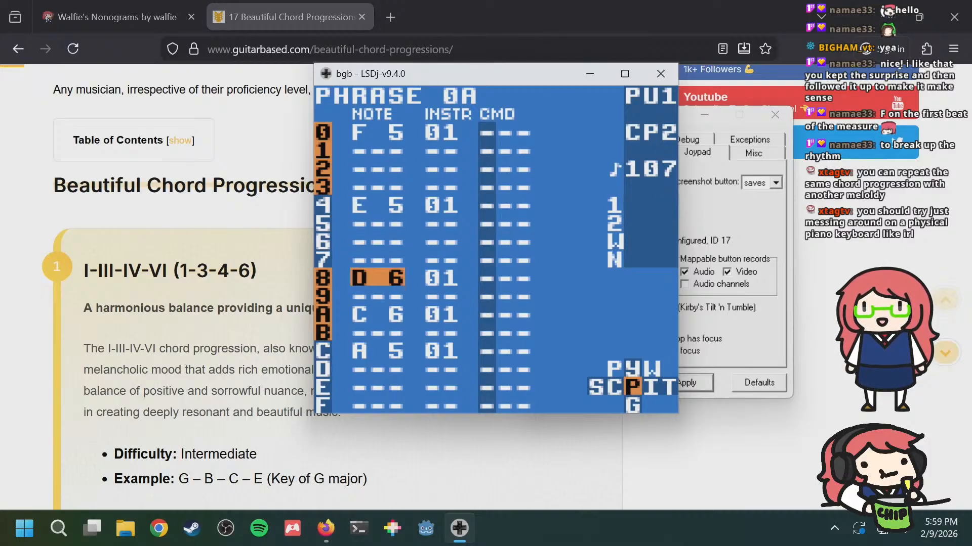
key("a+Left")
key("a+Right")
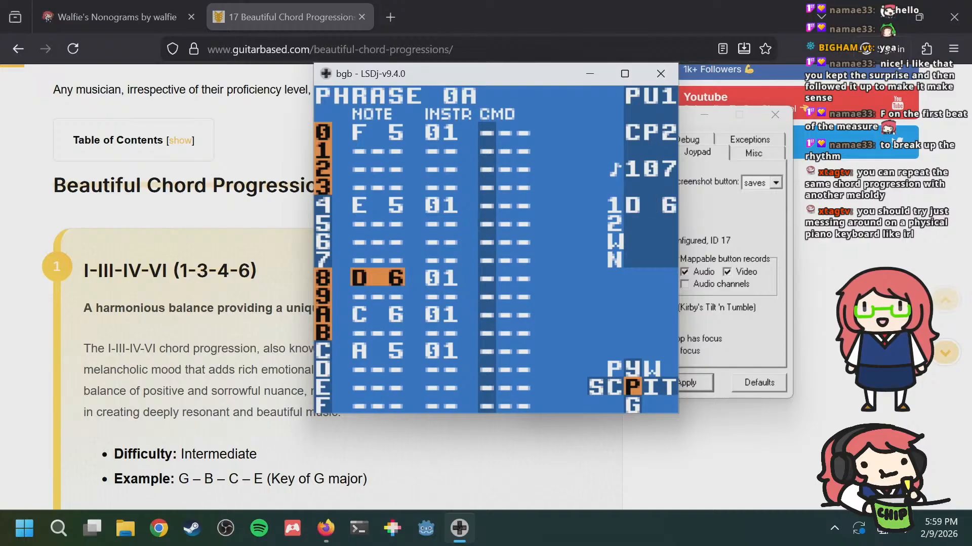
key("Down")
key("Down")
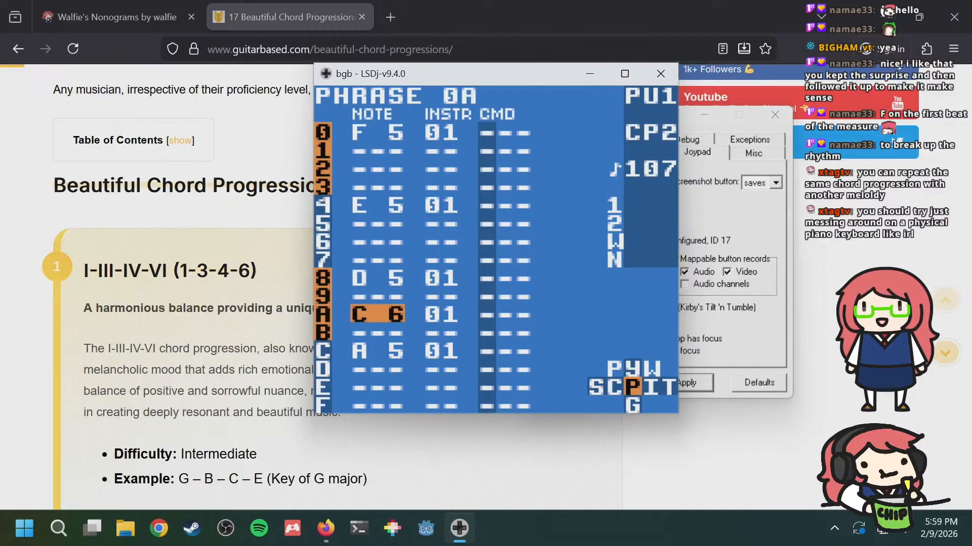
key("a+Down")
key("Down")
key("Down")
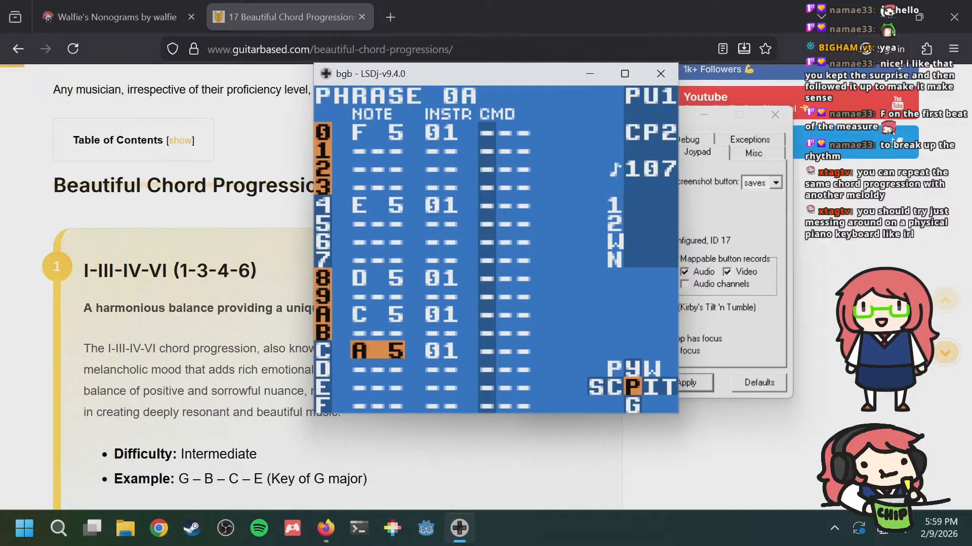
key("Return")
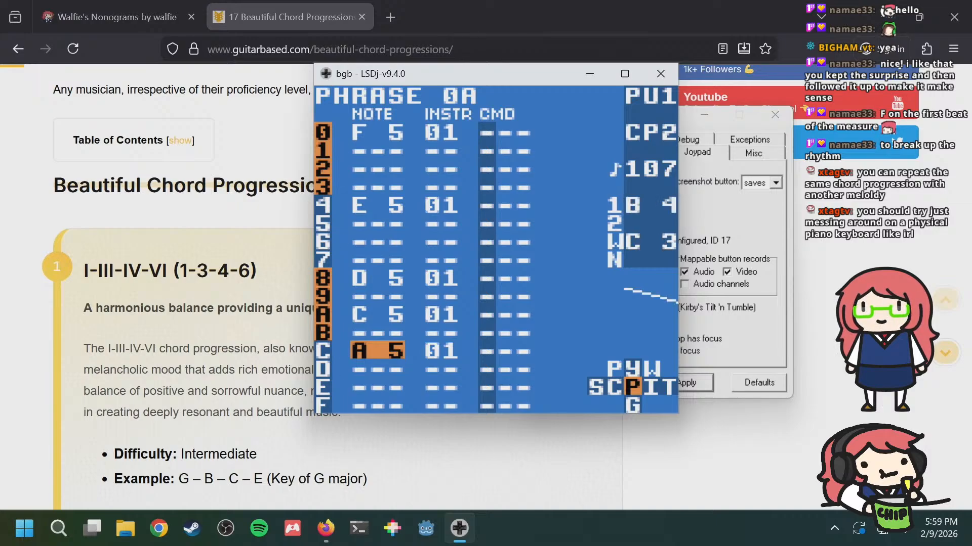
key("a+Down")
key("a+Up")
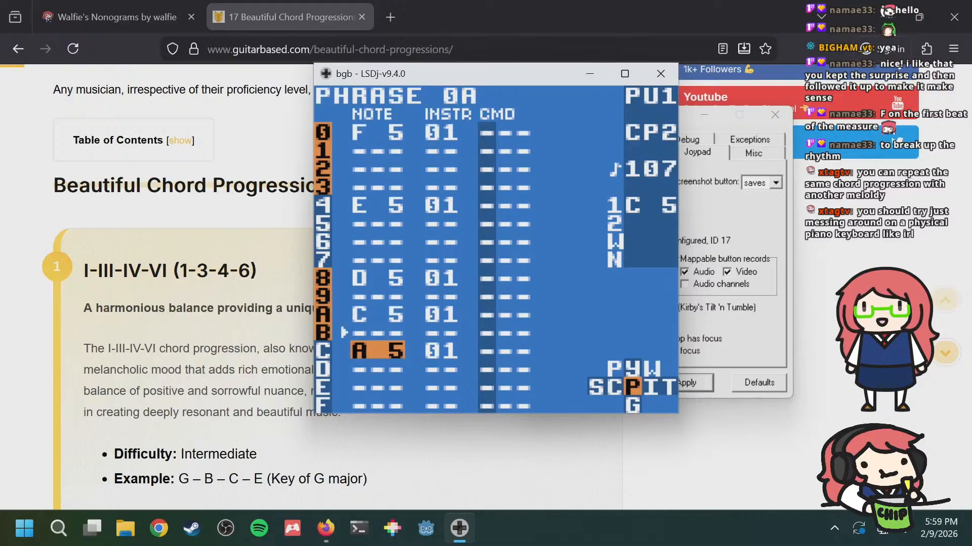
Step: Raise the notes at steps 8 and A of phrase 0A back an octave to D 6 and C 6
key("Up")
key("Up")
key("Up")
key("Up")
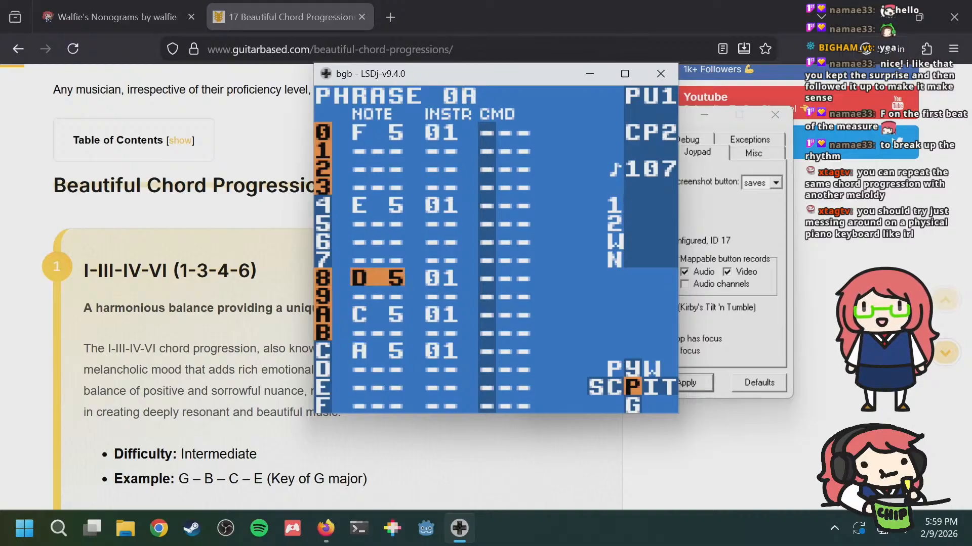
key("s+Up")
key("Down")
key("Down")
key("s+Up")
key("Up")
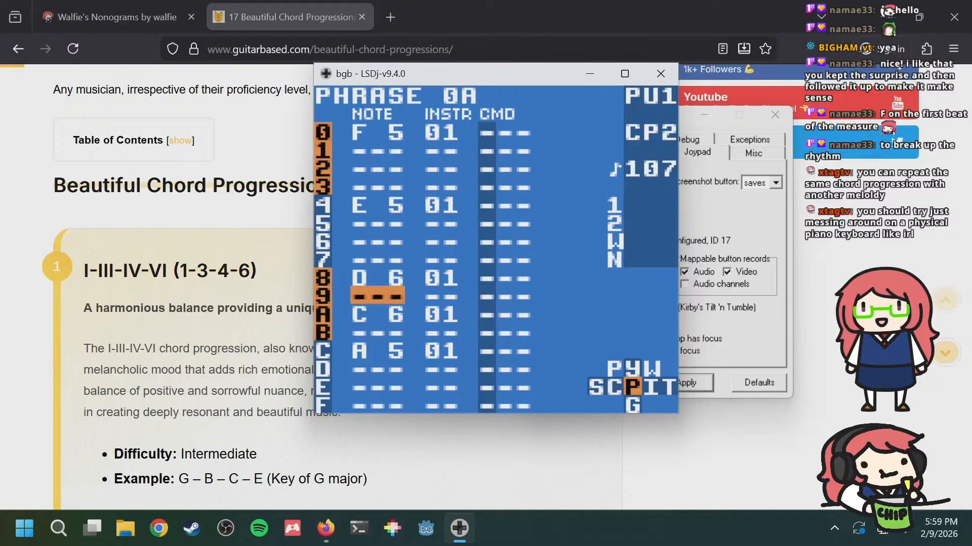
Step: Compare the notes and rhythm of phrase 09 with those of phrase 0A
key("Up")
key("Up")
key("Up")
key("a+Up")
key("Down")
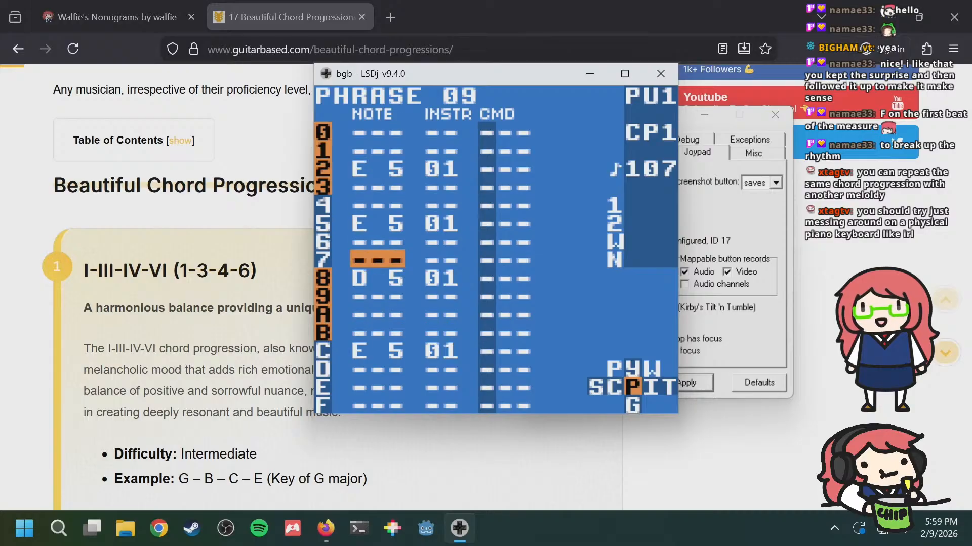
key("a+Down")
key("Up")
key("Up")
key("Up")
key("Up")
key("Up")
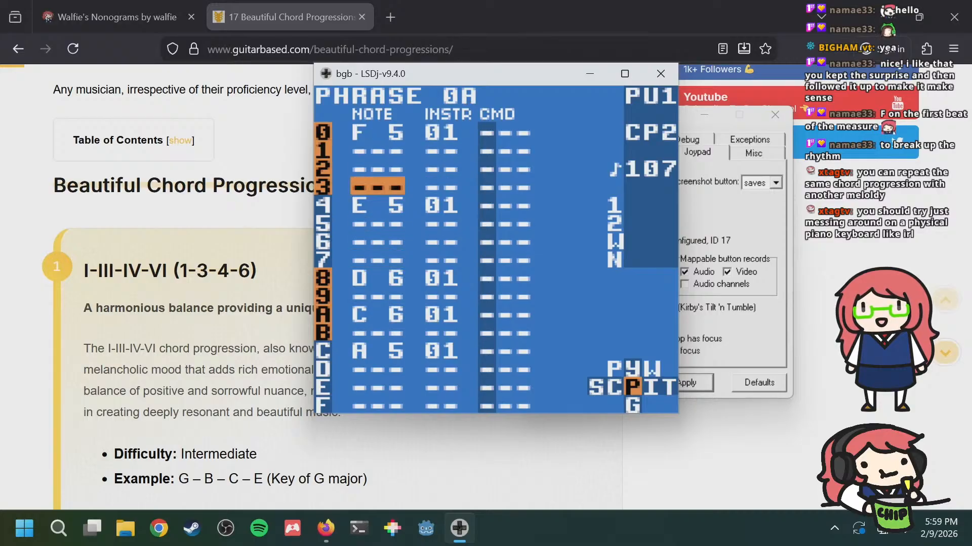
key("a+Up")
key("Down")
key("Down")
key("Down")
key("Down")
key("Down")
key("Down")
key("Down")
key("Down")
key("Down")
key("Down")
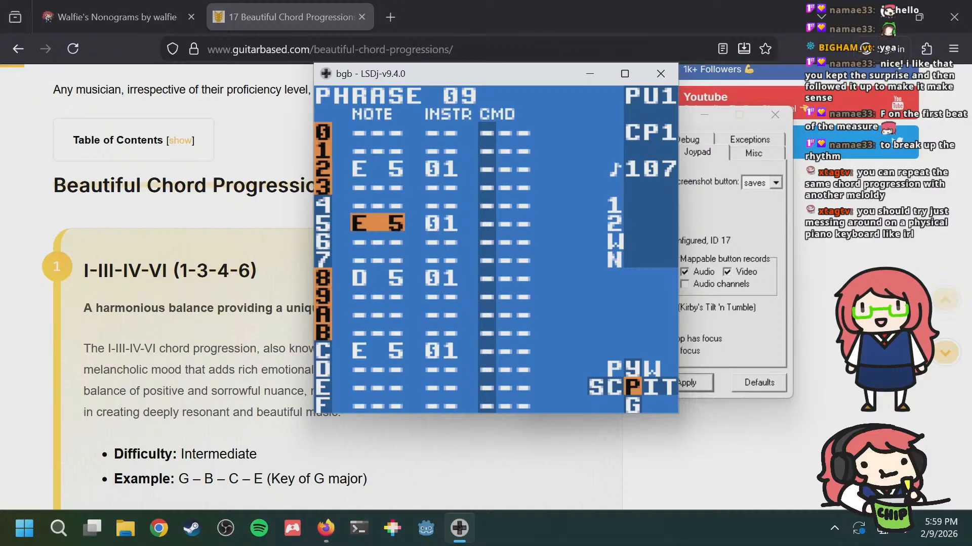
key("a+Down")
key("Up")
key("Up")
key("Up")
key("Up")
key("Up")
key("Up")
key("Up")
key("Up")
key("Up")
key("Up")
key("Up")
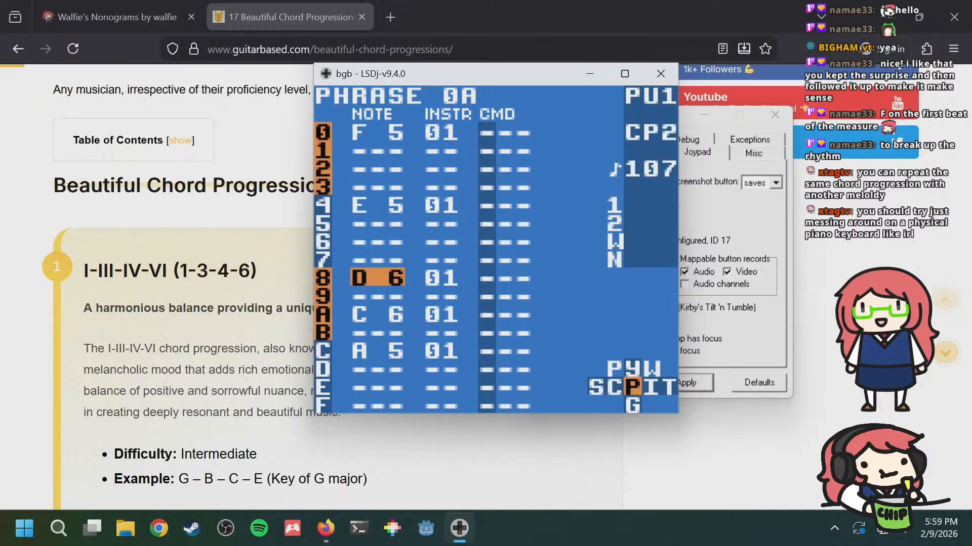
key("a+Up")
key("Down")
key("Down")
key("Down")
key("Down")
key("Down")
key("Down")
key("Down")
key("Down")
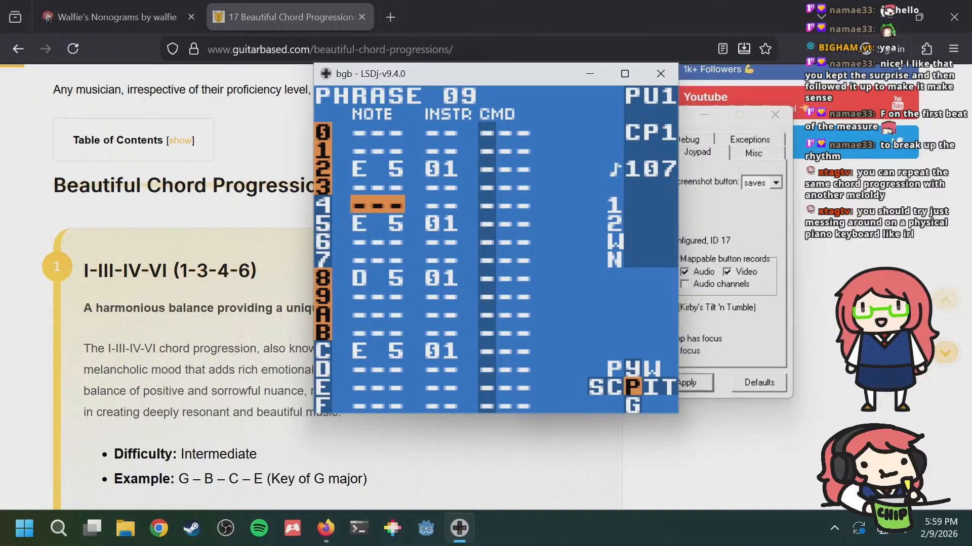
Step: Examine the note placement in phrase 09 from step 4 through step C
key("Up")
key("Down")
key("Down")
key("Down")
key("Down")
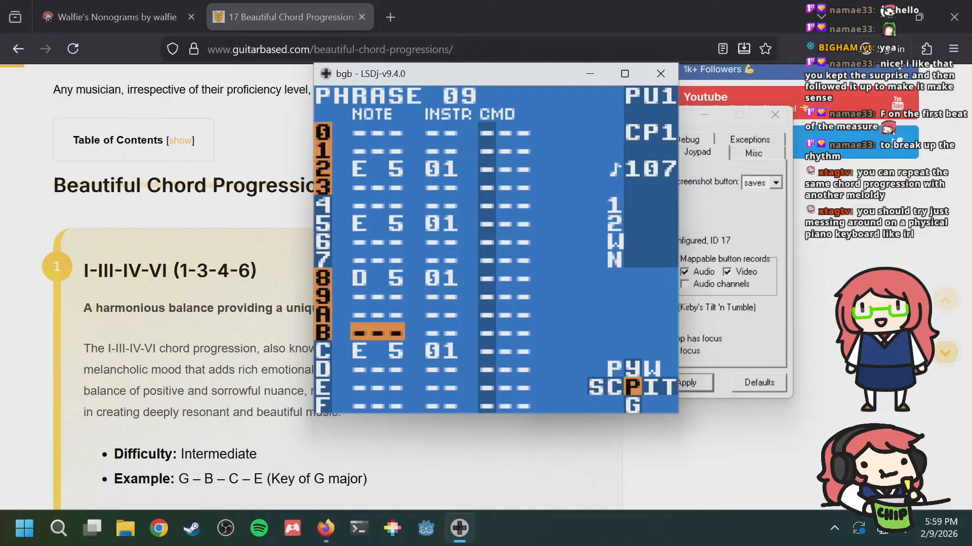
key("Up")
key("Up")
key("Up")
key("Down")
key("Down")
key("Down")
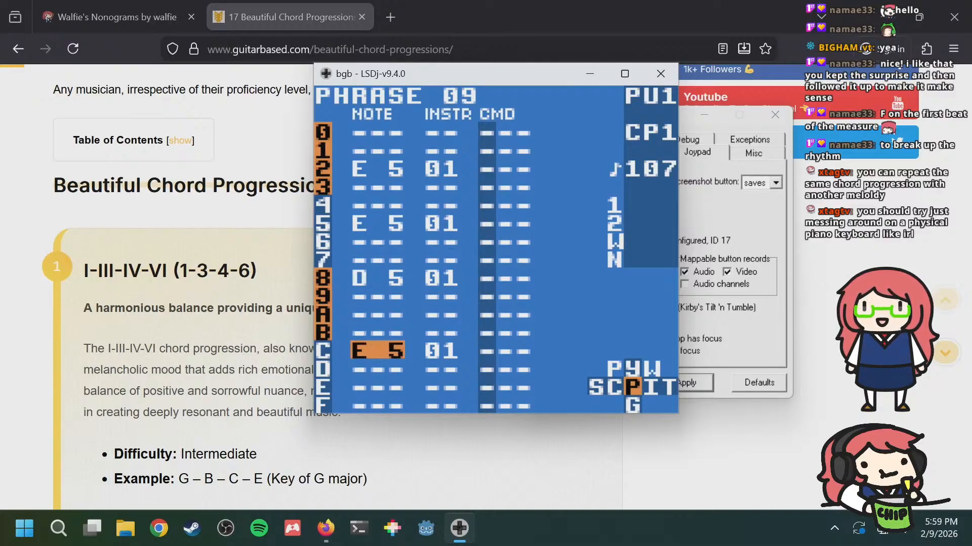
Step: Try the notes at steps 0 and 4 of phrase 0A an octave lower, as F 4 and E 4
key("a+Down")
key("Up")
key("Up")
key("Up")
key("Up")
key("Up")
key("Up")
key("Up")
key("Up")
key("Up")
key("Up")
key("Up")
key("Up")
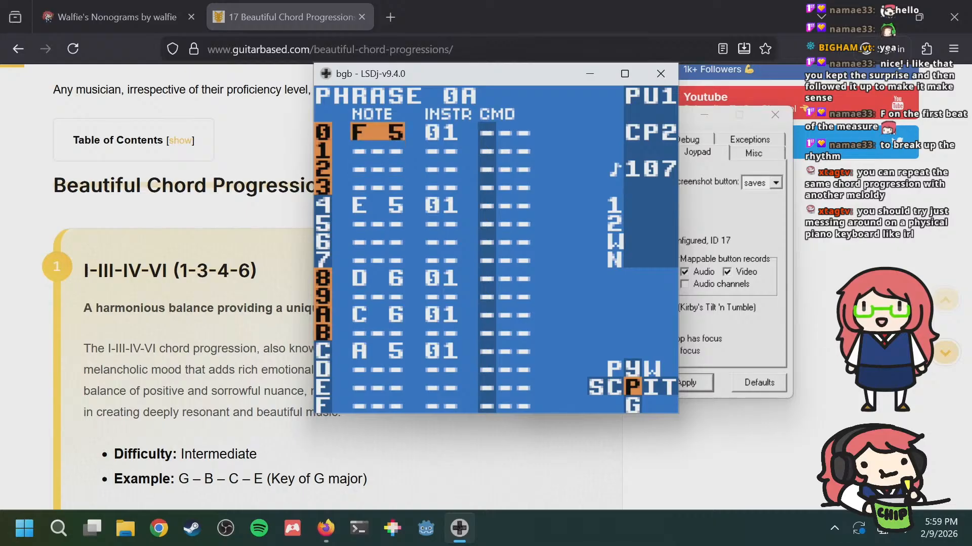
key("a+Down")
key("a+Up")
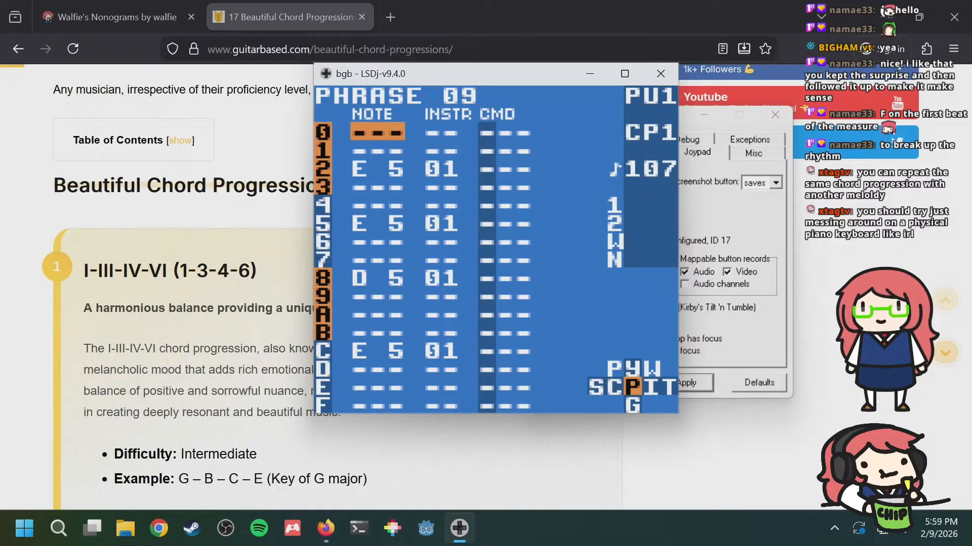
key("a+Down")
key("Down")
key("Down")
key("Down")
key("Down")
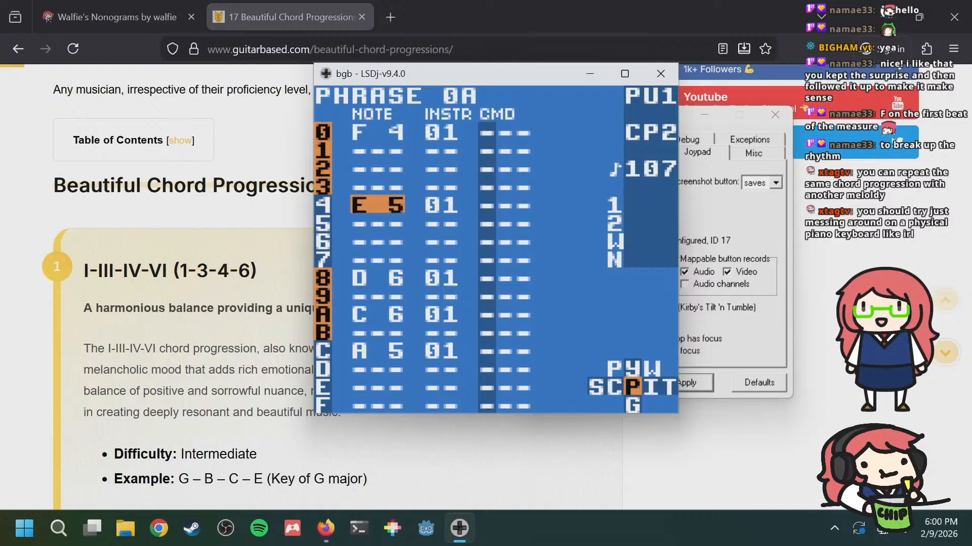
key("s+Down")
Step: Lower the notes at steps 8, A and C of phrase 0A an octave to D 5, C 5 and A 4
key("Down")
key("Down")
key("Down")
key("Down")
key("s+Down")
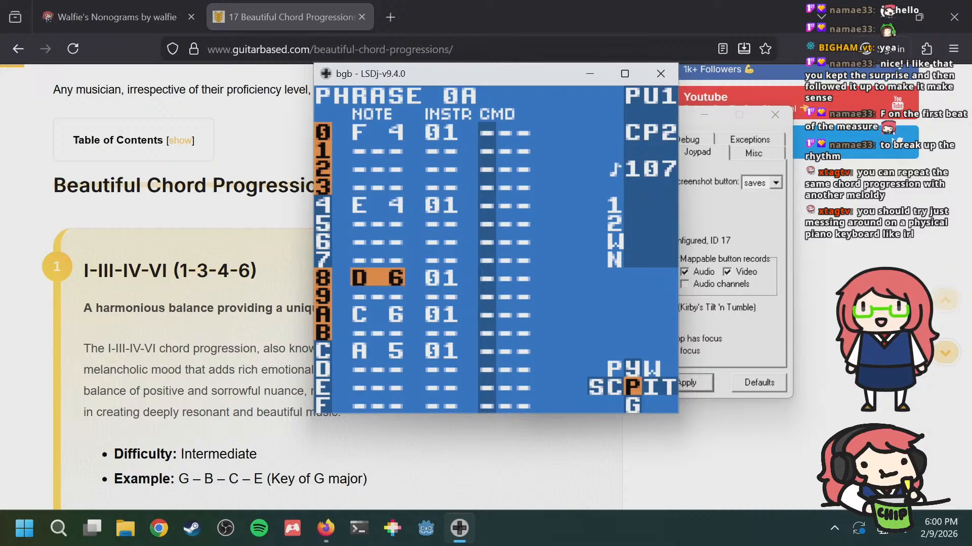
key("Down")
key("Down")
key("s+Down")
key("Down")
key("Down")
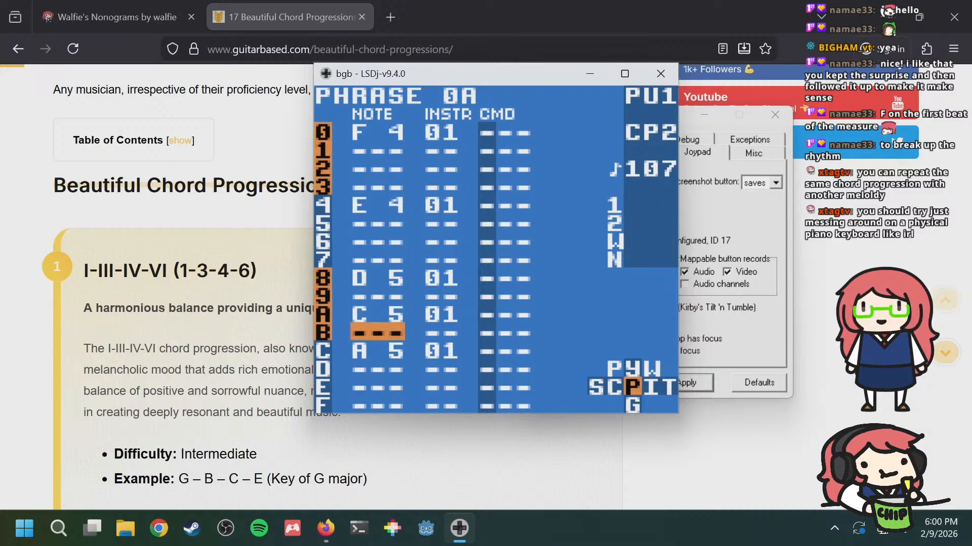
key("s+Down")
Step: Play the melody from phrase 09 into phrase 0A to check the lowered notes
key("a+Up")
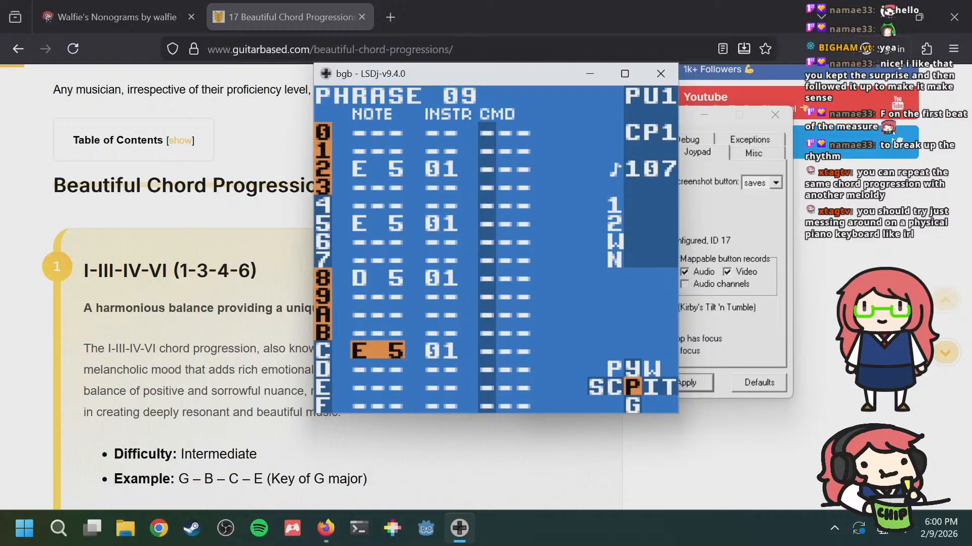
key("Return")
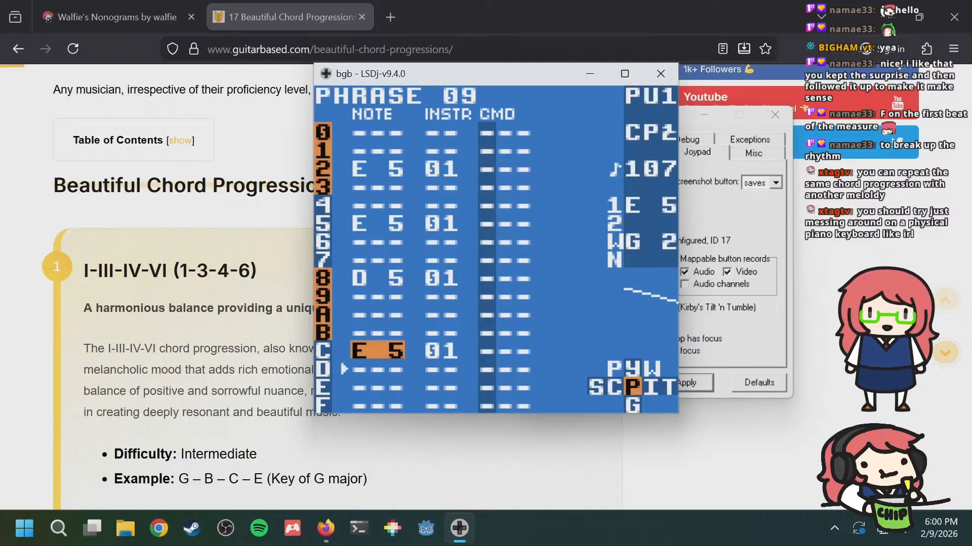
key("a+Down")
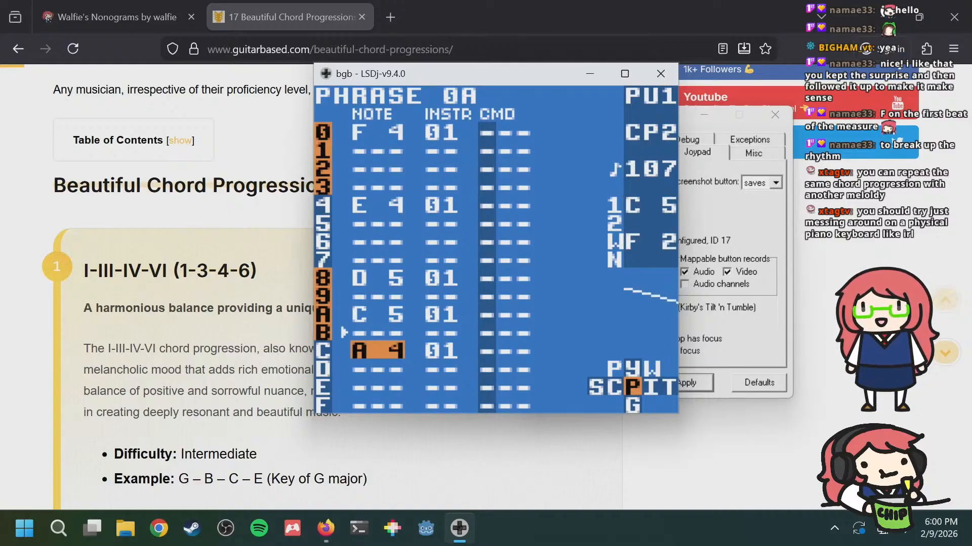
Step: Raise the notes at steps 0 and 4 of phrase 0A back an octave to F 5 and E 5
key("Up")
key("Up")
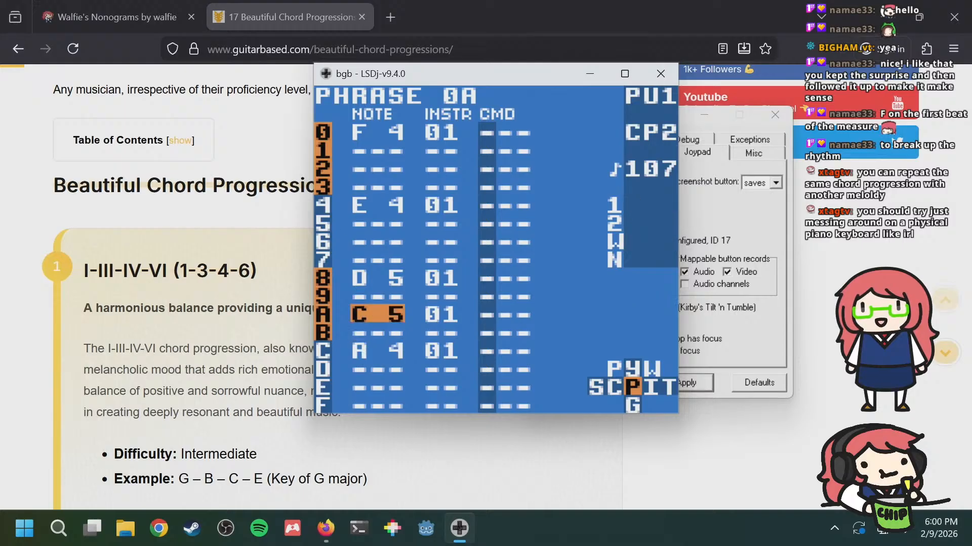
key("Up")
key("Up")
key("Up")
key("Up")
key("Up")
key("Up")
key("Up")
key("Up")
key("Up")
key("Up")
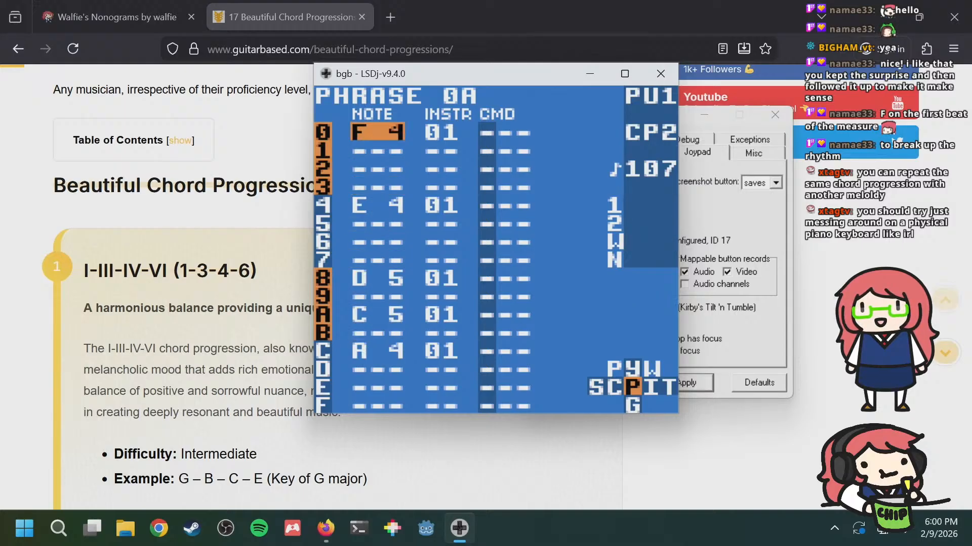
key("a+Up")
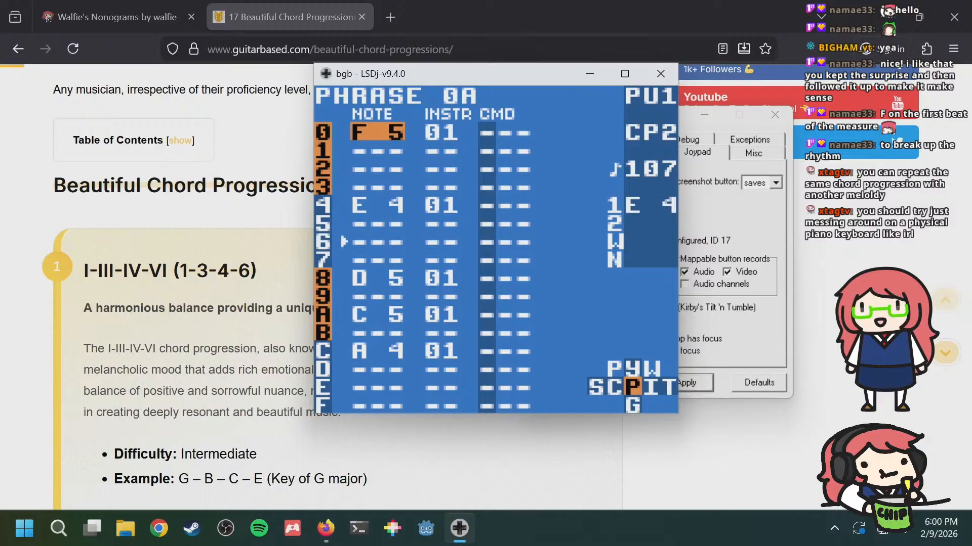
key("Down")
key("Down")
key("Down")
key("Down")
key("a+Up")
Step: Play back phrase 0A, and listen to the melody again from phrase 09
key("Return")
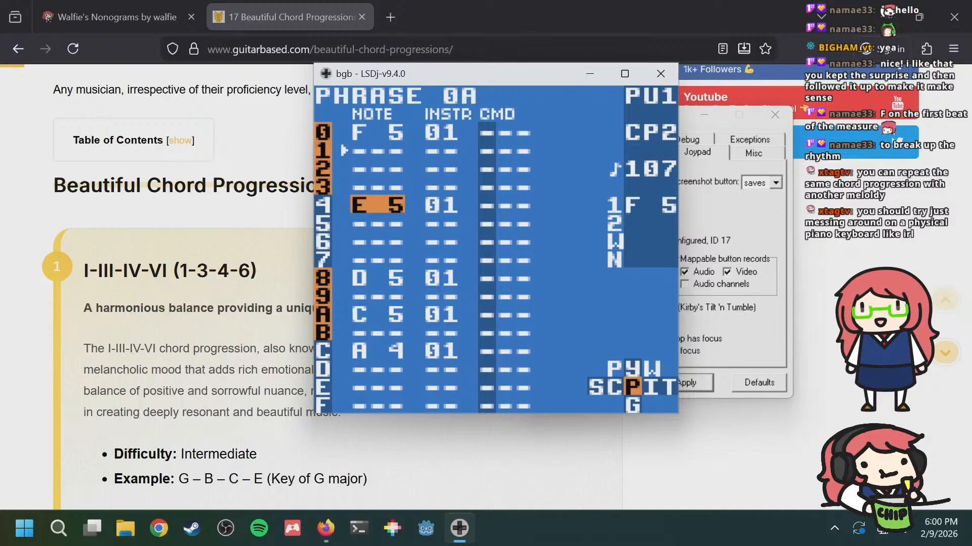
key("Return")
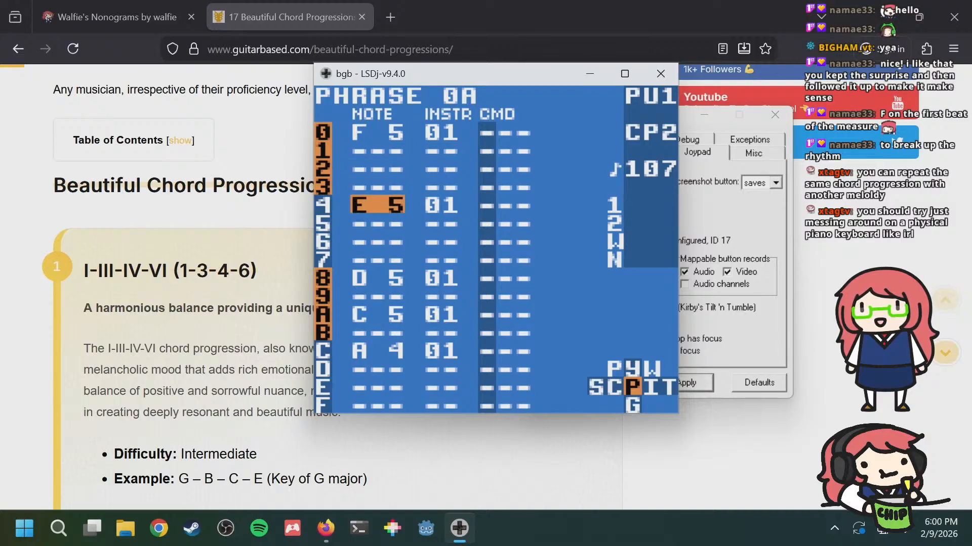
key("b+Up")
key("b+Up")
key("Return")
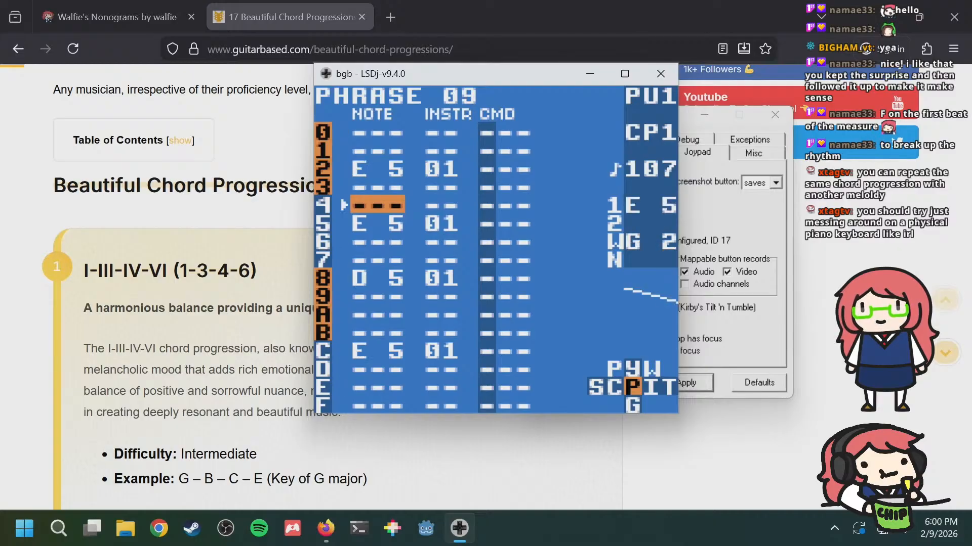
key("Return")
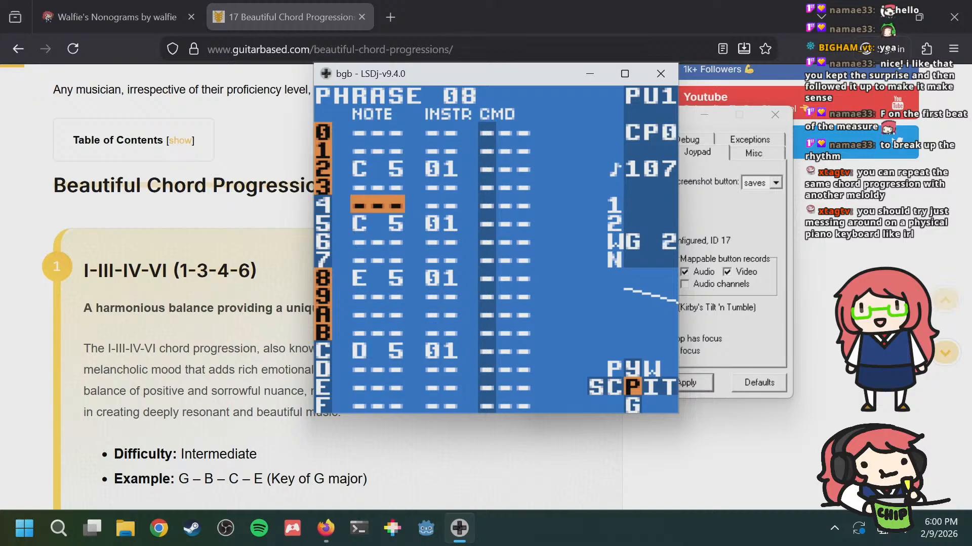
Step: Play back chain 02 from its first phrase, 08
key("shift+Left")
key("shift+Right")
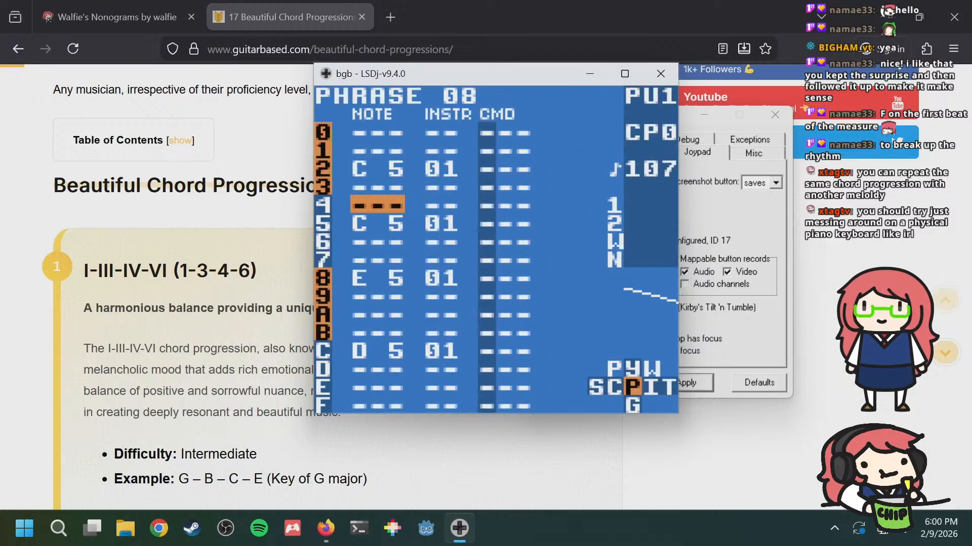
key("shift+Left")
key("Down")
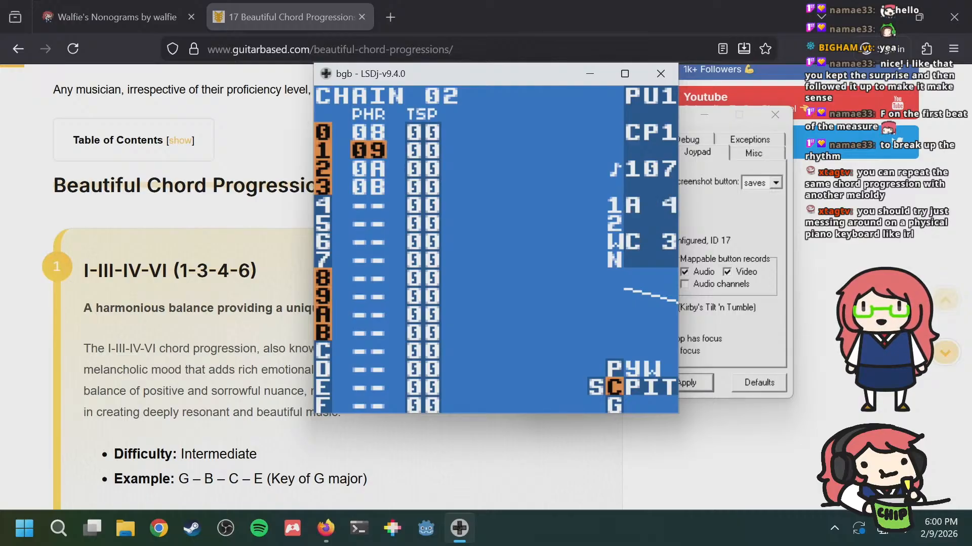
key("Up")
key("Return")
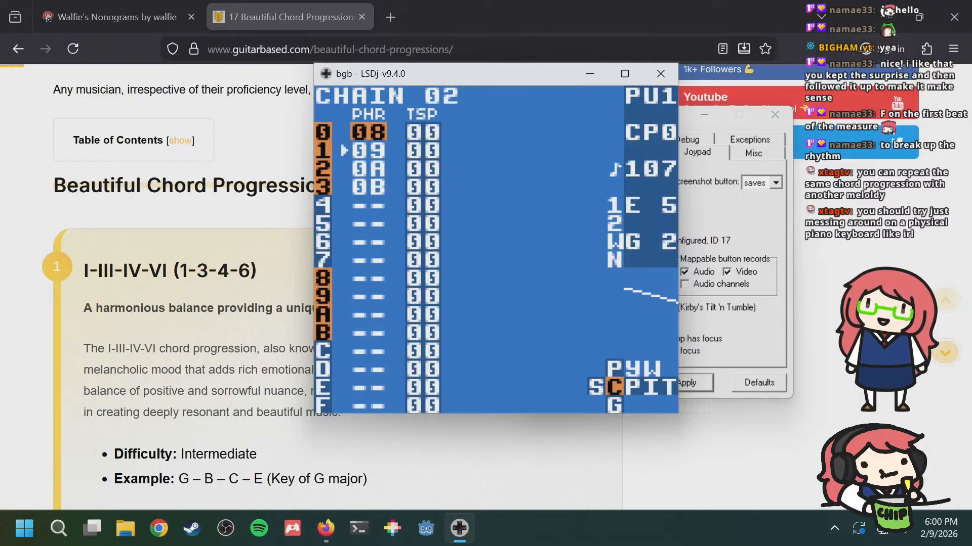
Step: Review the notes of phrases 08 to 0B while chain 02 plays
key("Down")
key("shift+Right")
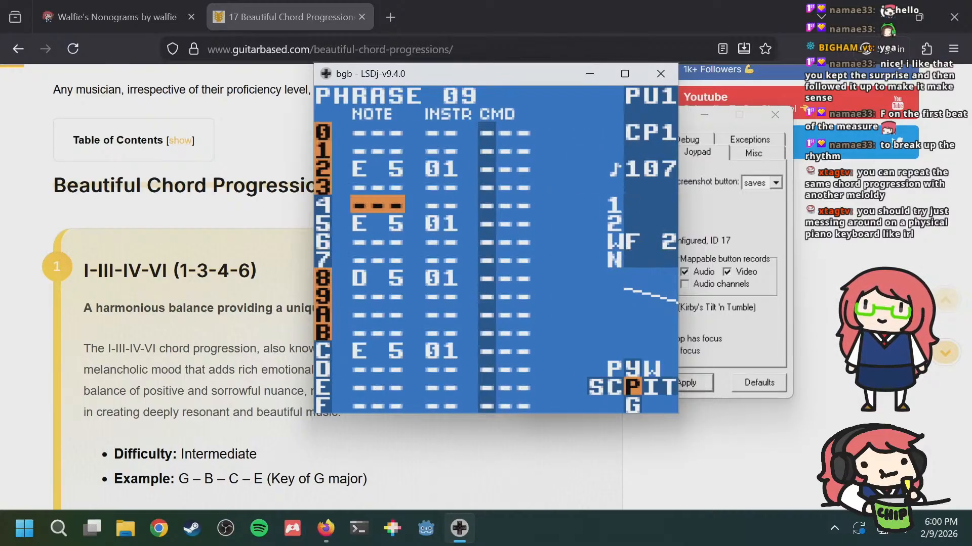
key("a+Down")
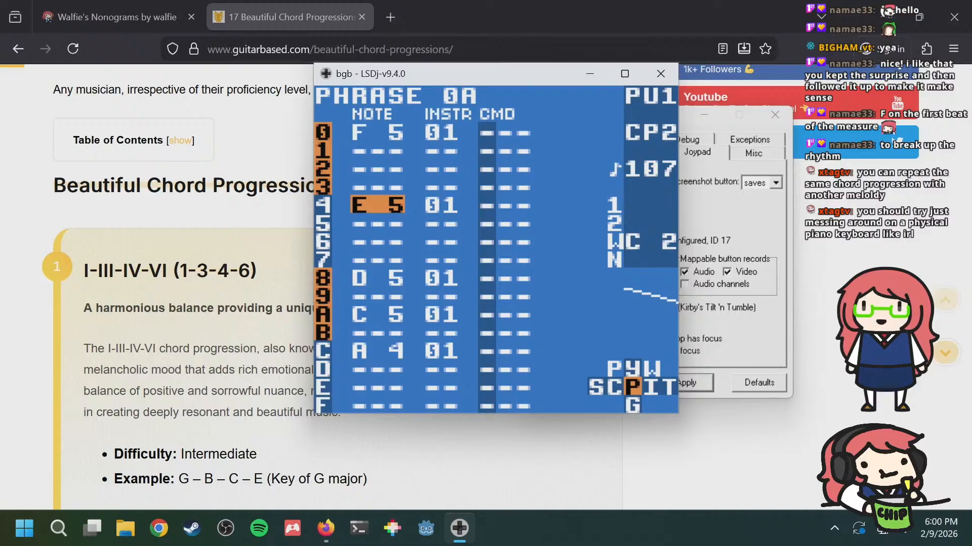
key("a+Down")
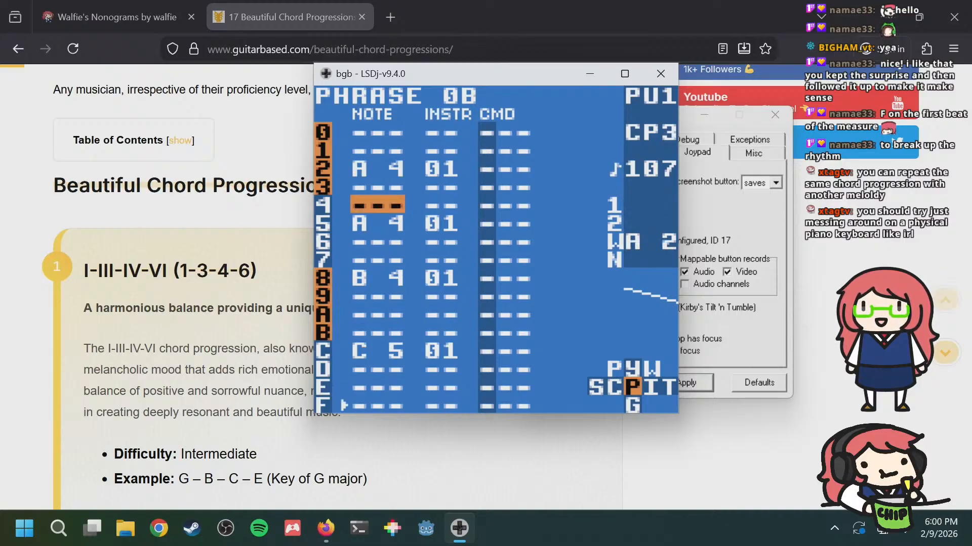
key("a+Up")
key("a+Up")
key("a+Up")
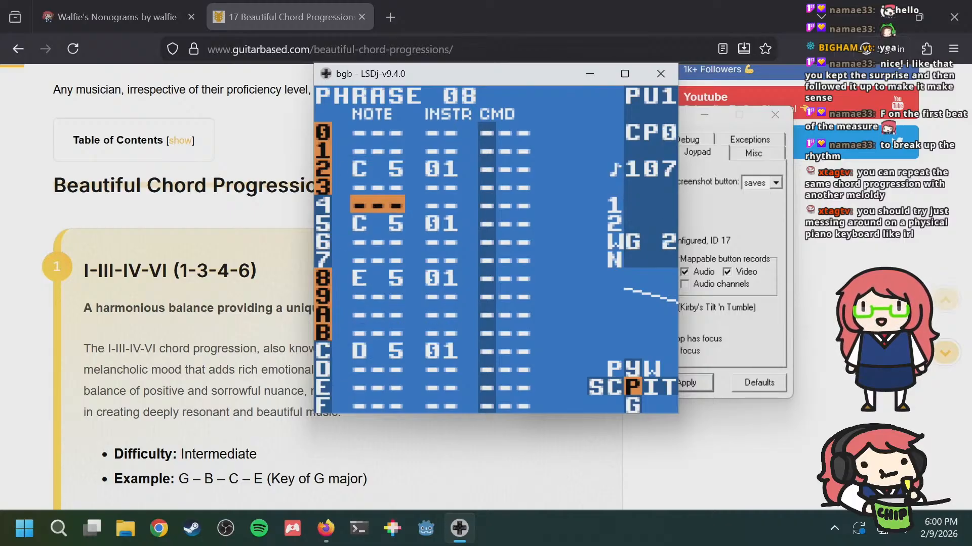
key("Up")
key("Up")
key("Up")
key("Down")
key("Down")
key("Down")
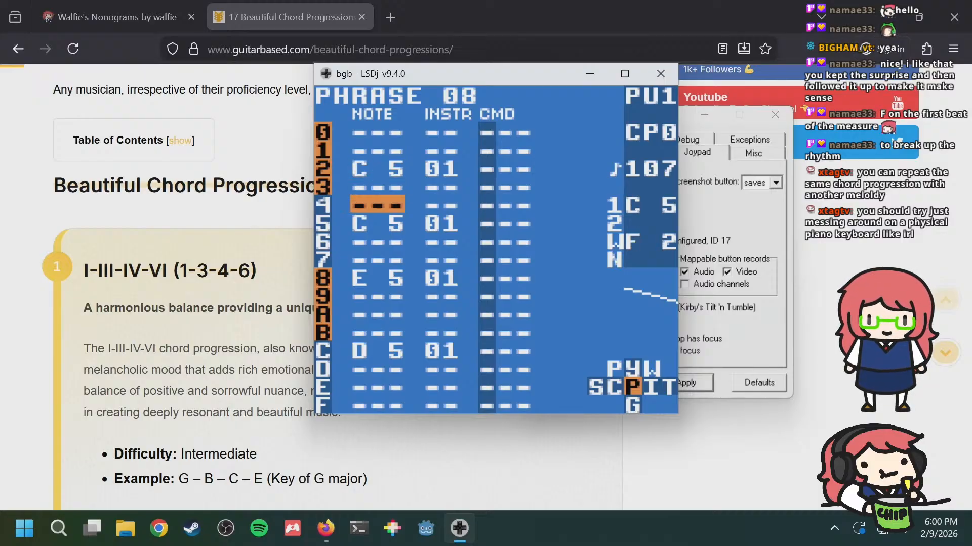
Step: Add the new chain 03 to the PU1 channel at song row 02
key("shift+Left")
key("Down")
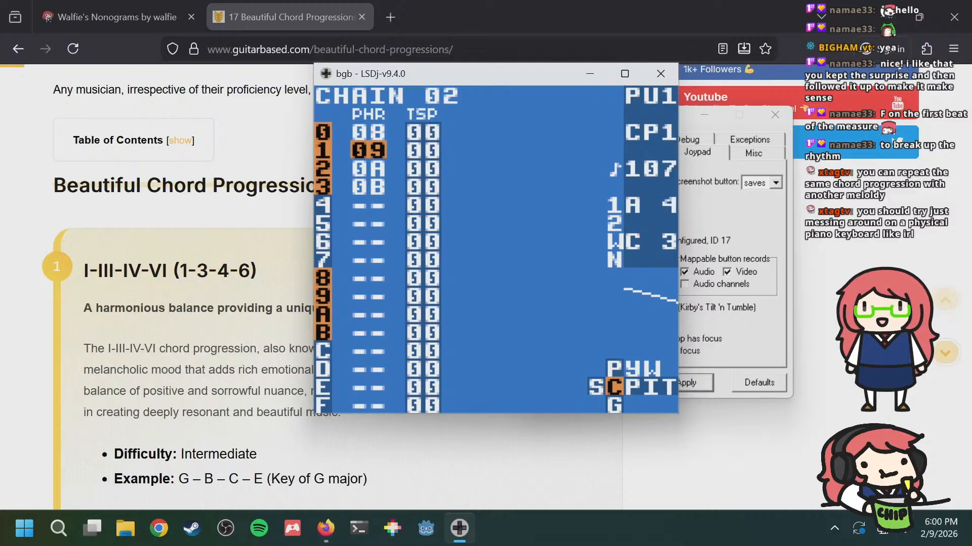
key("shift+Left")
key("Down")
key("s")
key("s")
Step: Place bass chain 00 in the WAV channel at song row 02
key("Right")
key("Right")
key("Right")
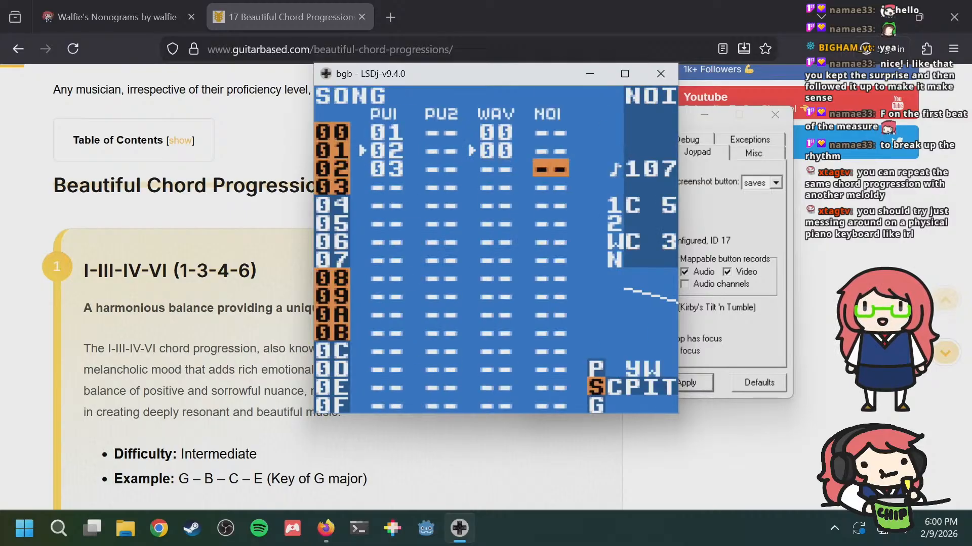
key("Left")
key("s")
key("Left")
key("Left")
key("Right")
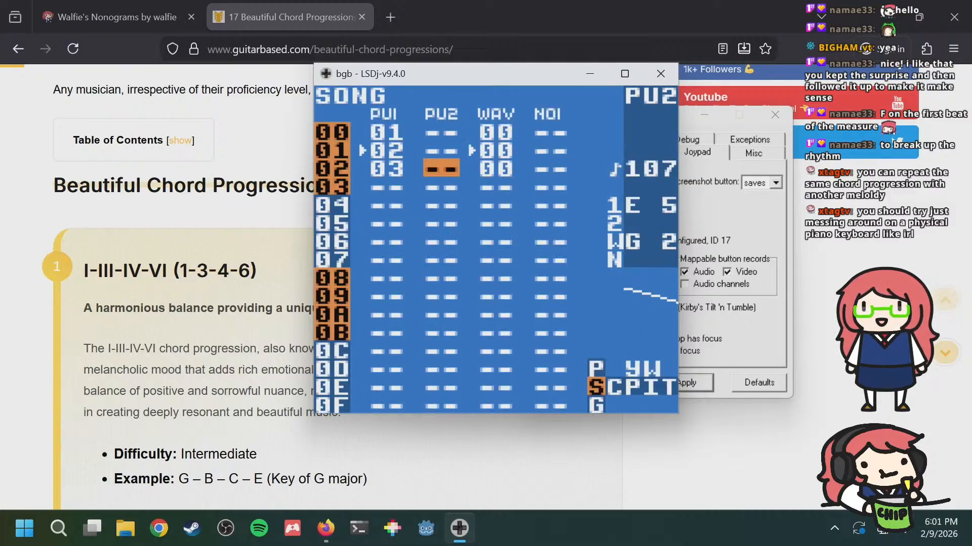
key("Right")
key("Left")
key("Left")
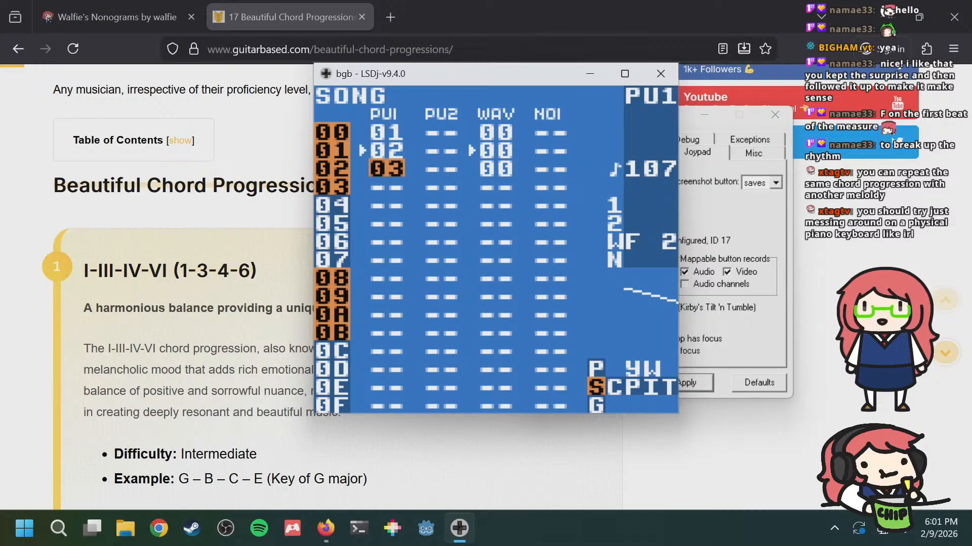
Step: Inspect the phrase list of PU1 chain 02 while the song plays
key("Up")
key("Down")
key("Up")
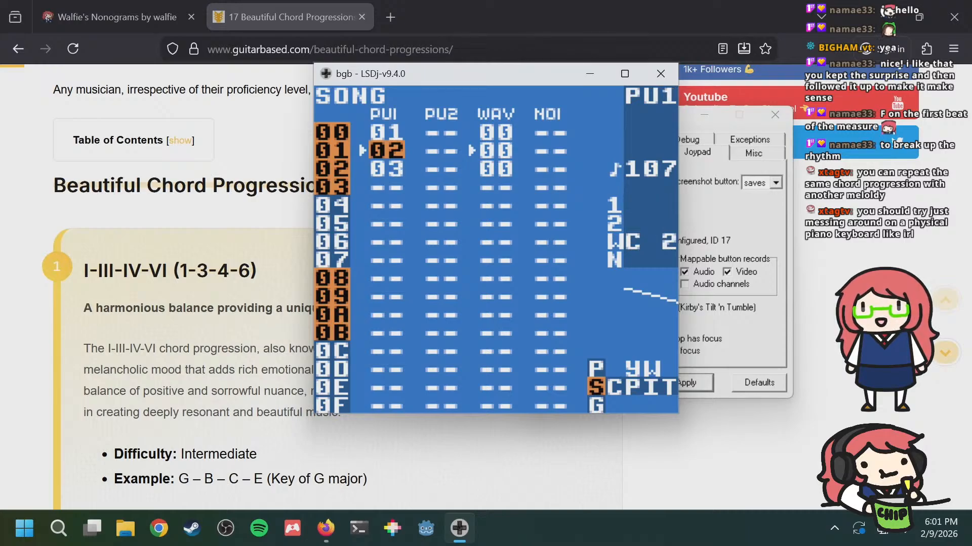
key("Up")
key("Down")
key("shift+Right")
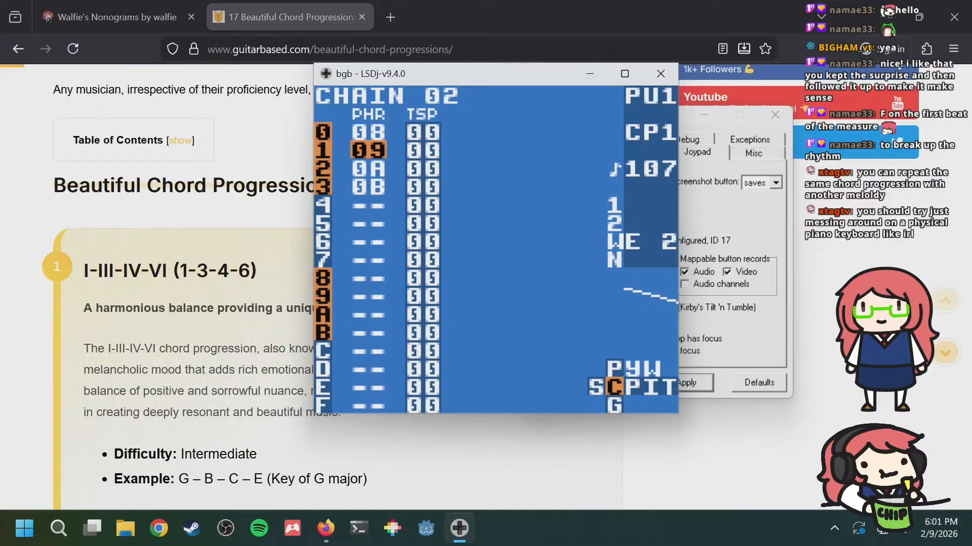
key("a+Up")
key("a+Down")
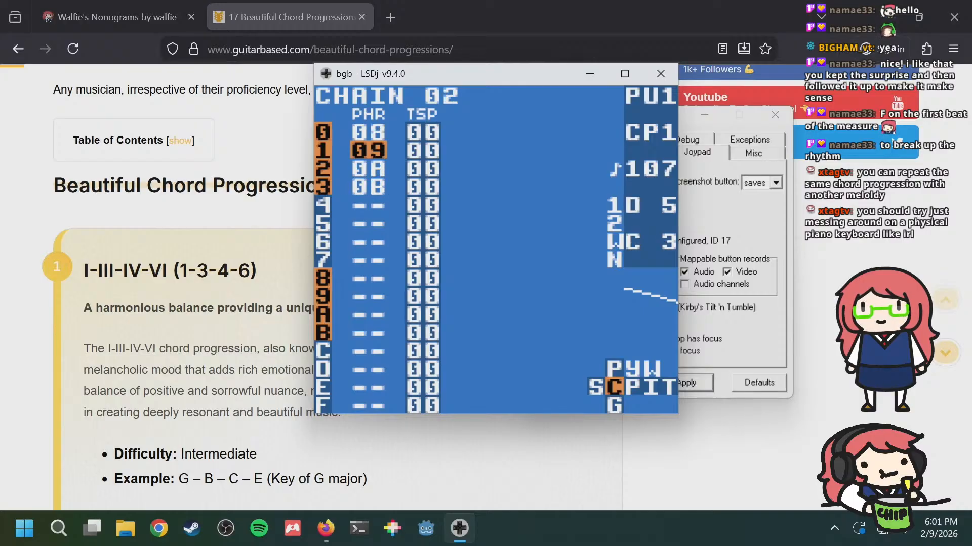
key("Up")
key("a+Up")
key("a+Down")
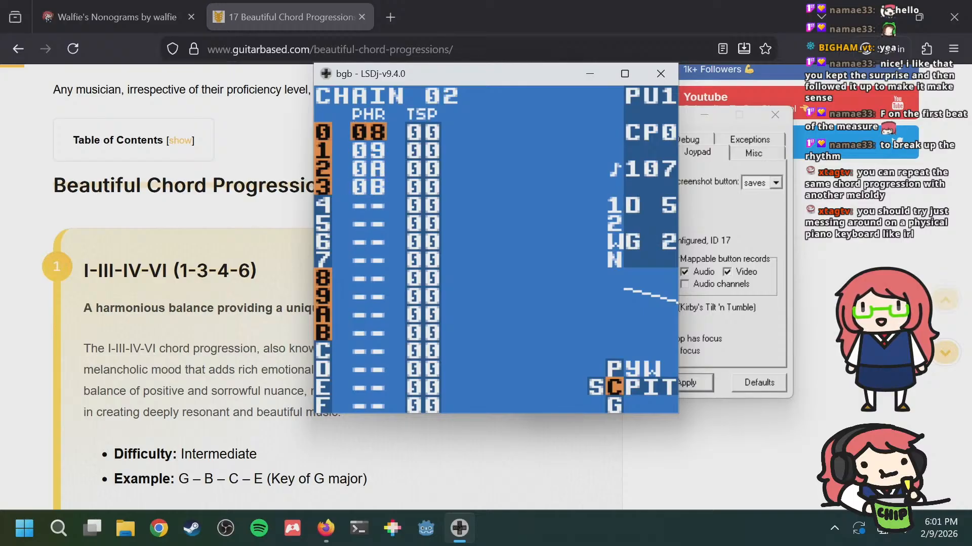
key("Down")
Step: Open PU1 chain 03 from song row 02 and insert the new phrase 0C in its first slot
key("shift+Left")
key("Down")
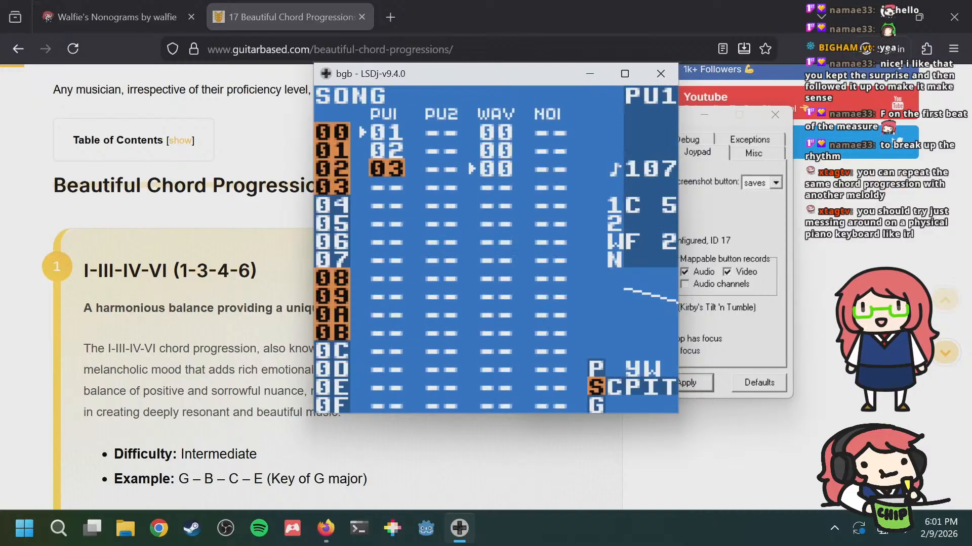
key("shift+Right")
key("s")
key("s")
key("Down")
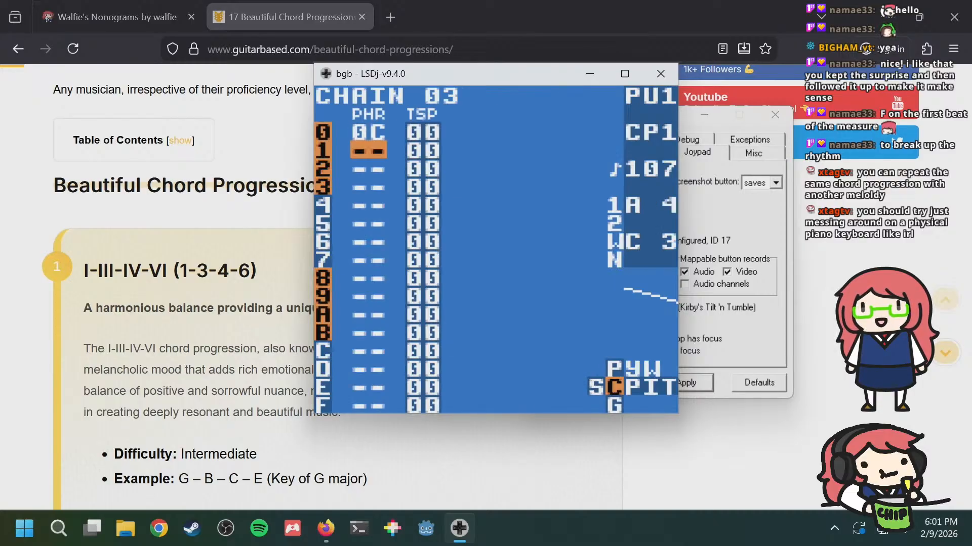
Step: Fill slots 1 to 3 of PU1 chain 03 with the new phrases 0D, 0E and 0F
key("s")
key("s")
key("Down")
key("s")
key("s")
key("Down")
key("s")
key("s")
key("Up")
key("Up")
key("Up")
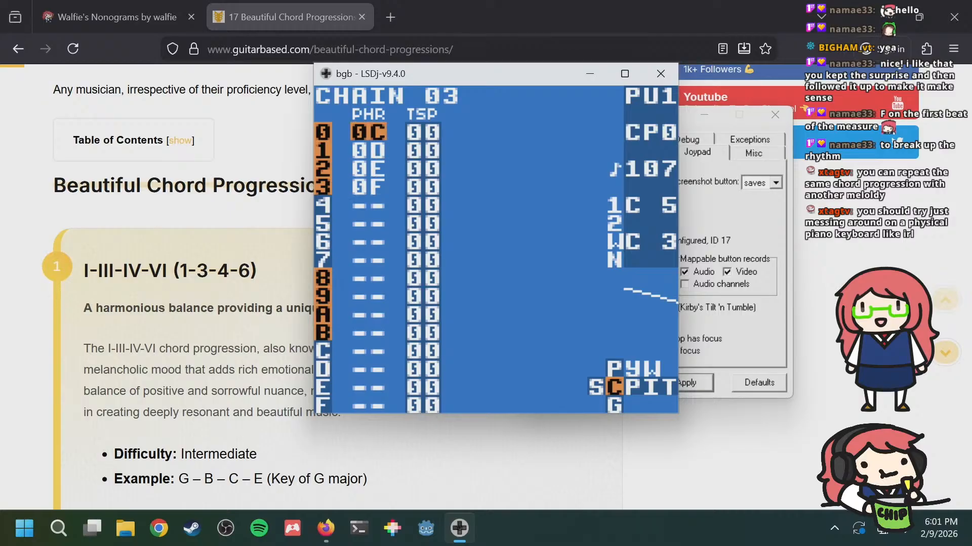
Step: Examine the opening notes of WAV bass phrase 00 and compare them with the empty PU1 phrase 0C
key("a+Right")
key("a+Right")
key("shift+Right")
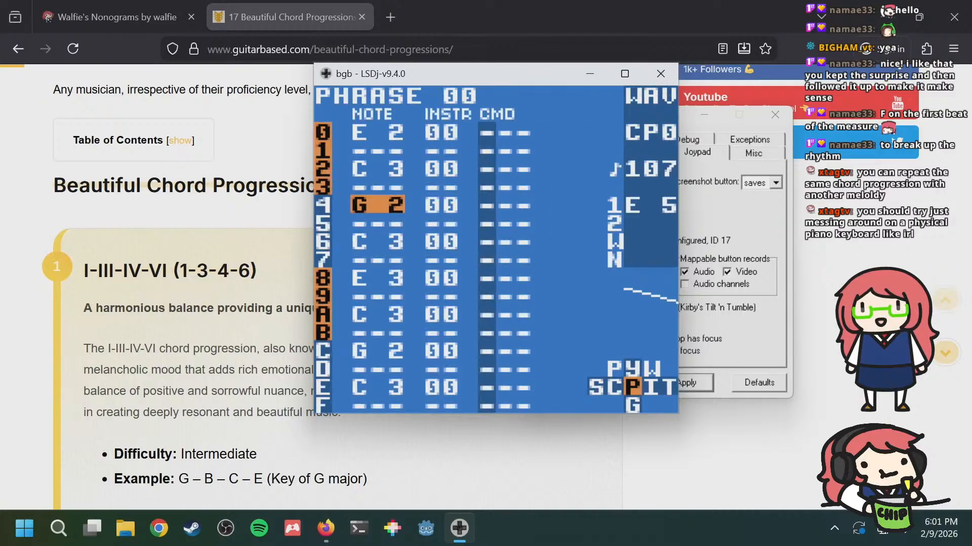
key("Up")
key("Up")
key("Up")
key("Up")
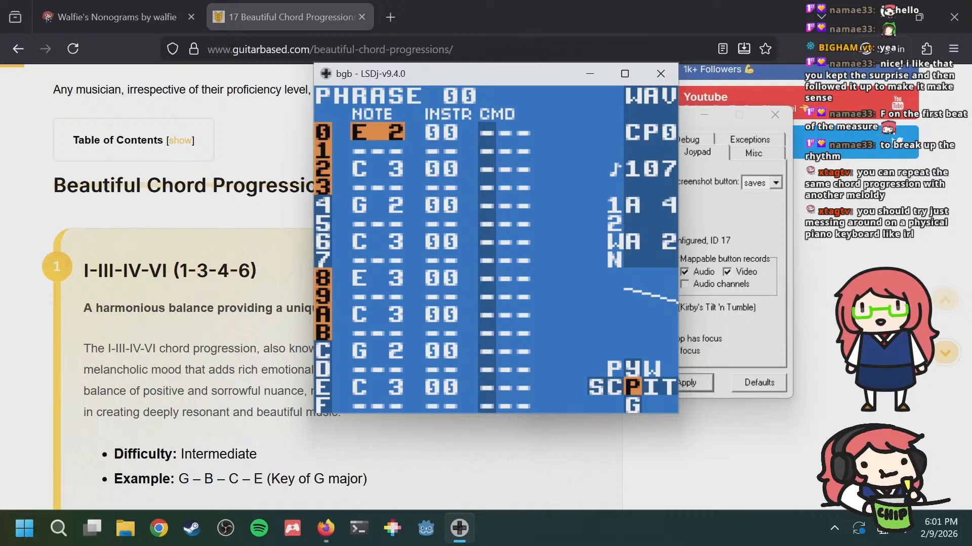
key("Down")
key("Up")
key("a+Left")
key("a+Left")
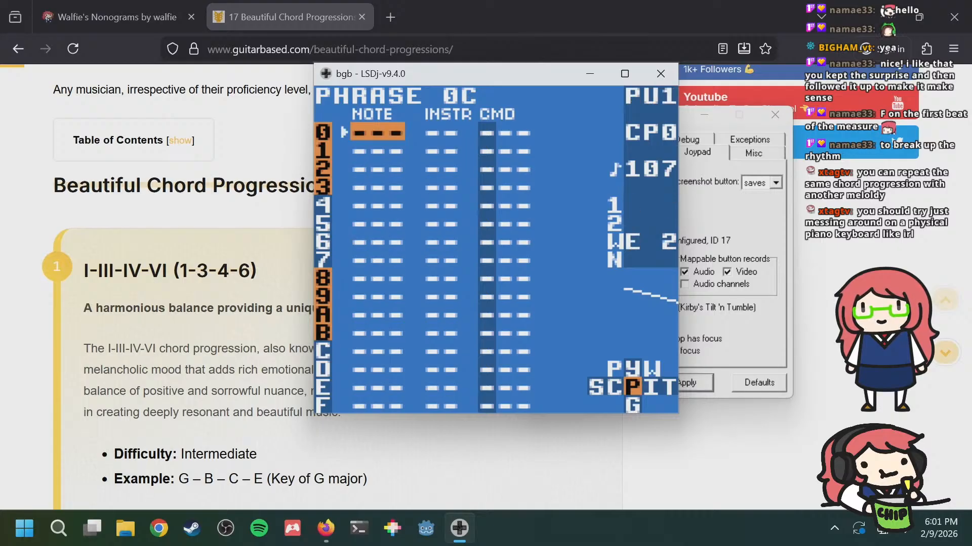
key("a+Right")
key("a+Right")
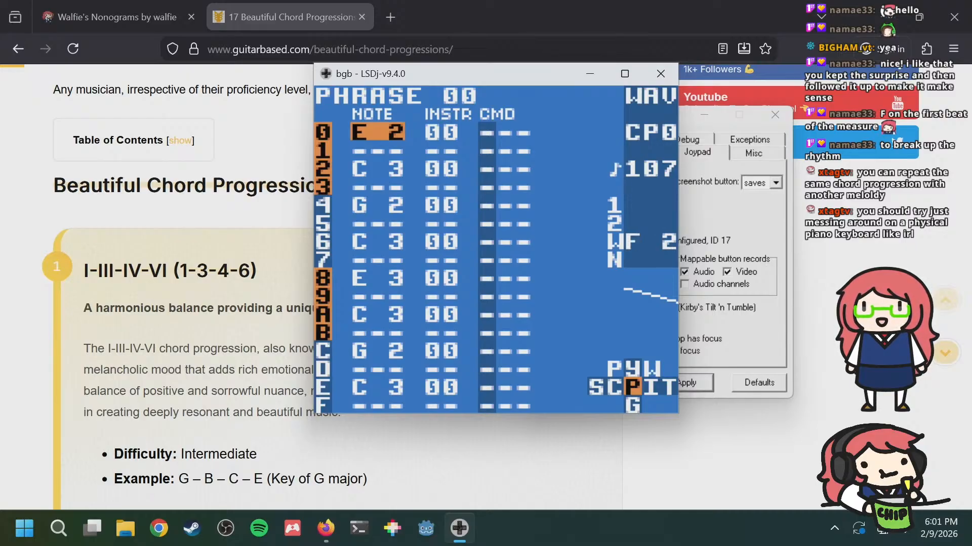
key("Down")
key("Down")
key("a+Left")
key("a+Left")
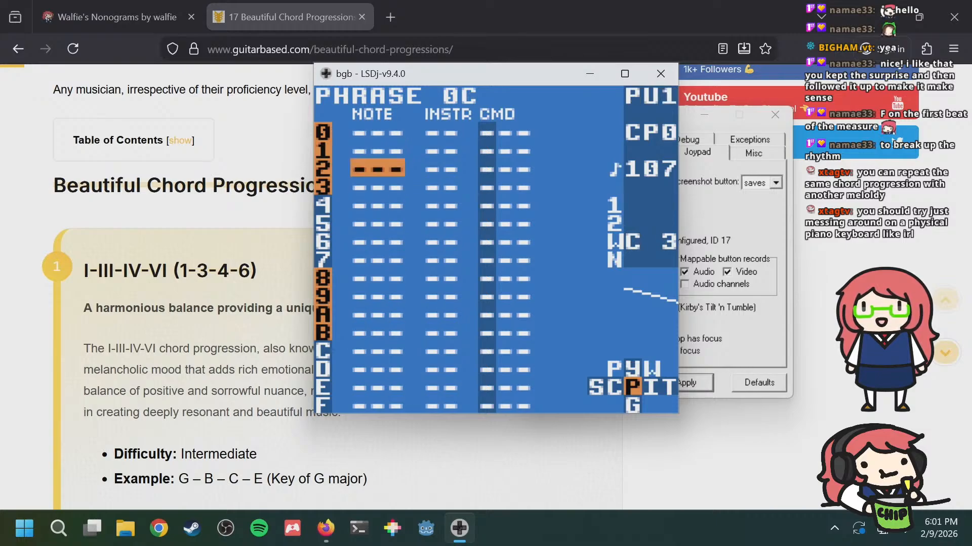
Step: Enter a C 5 note with instrument 01 at step 0 of PU1 phrase 0C
key("Up")
key("Up")
key("a")
key("a+Left")
key("a+Left")
key("s+Left")
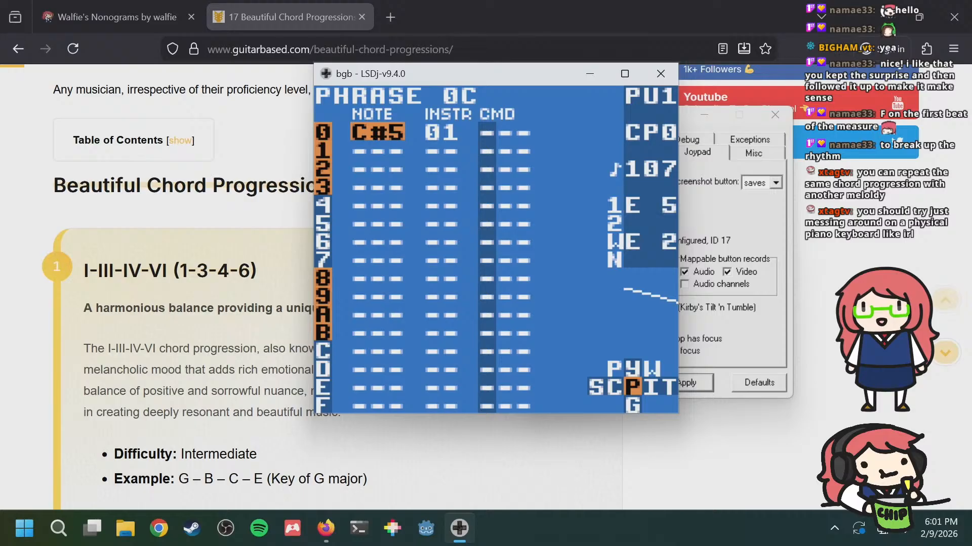
key("s+Left")
Step: Check the opening of WAV bass phrase 00 and set the first note of PU1 phrase 0C to E 5
key("a+Right")
key("a+Right")
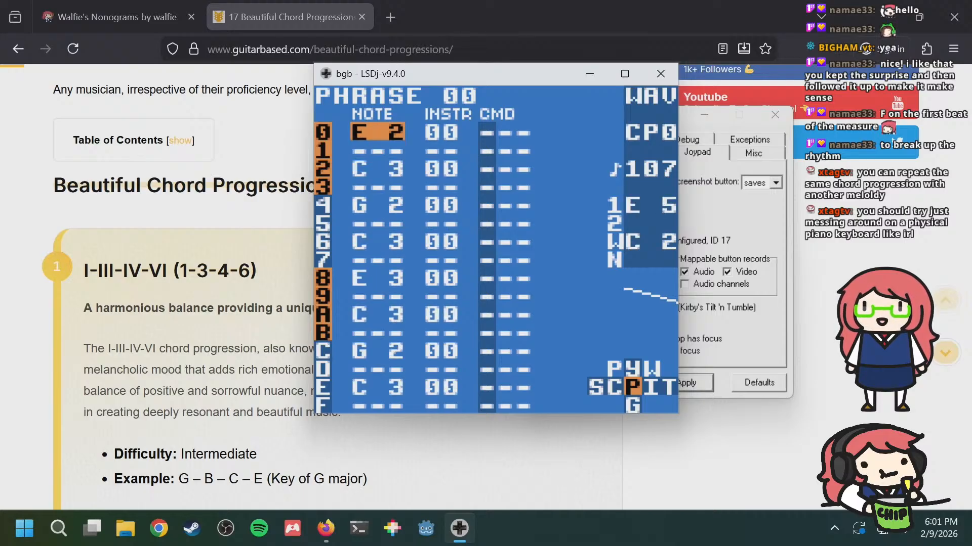
key("Down")
key("Down")
key("Up")
key("Up")
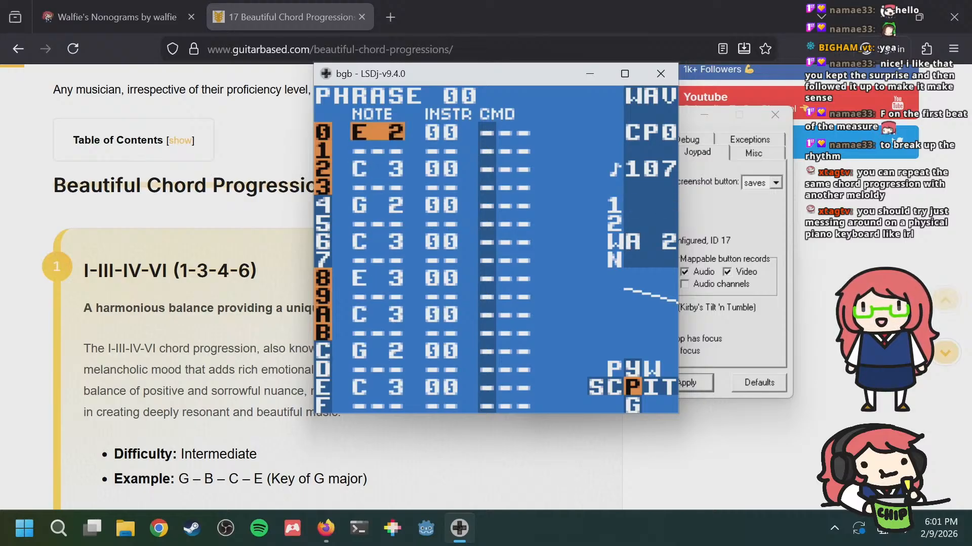
key("a+Left")
key("a+Left")
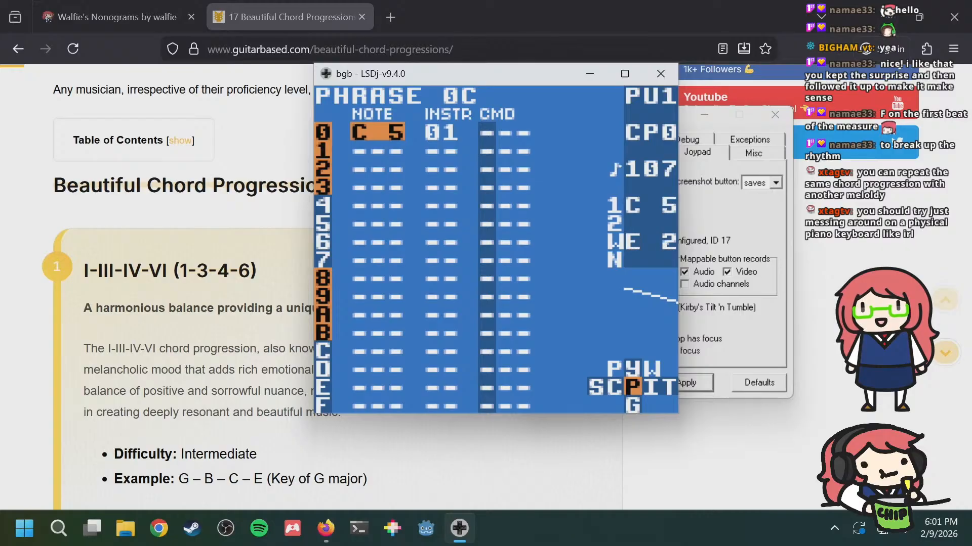
key("s+Right")
key("s+Right")
key("s+Right")
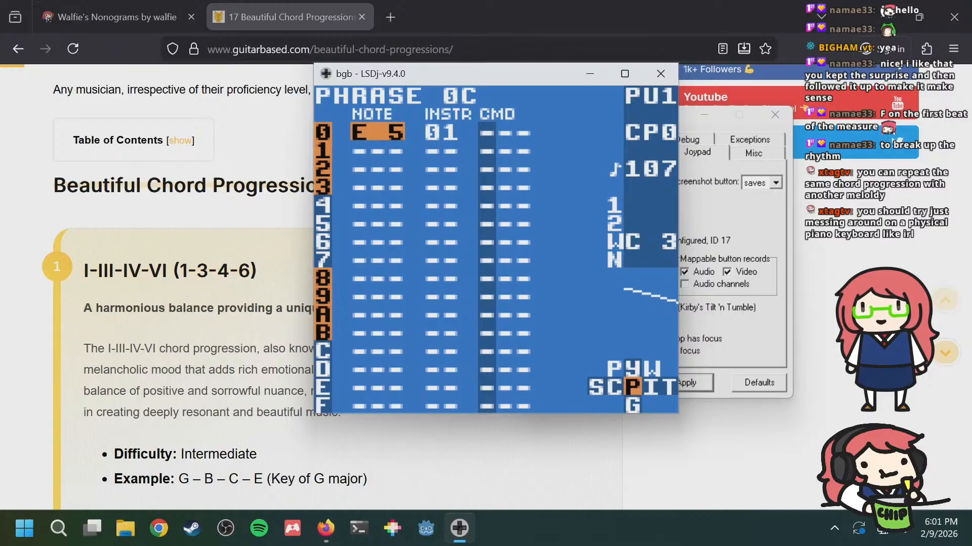
Step: Review phrase 0B at the end of PU1 chain 02, and return to phrase 0C in chain 03
key("shift+Left")
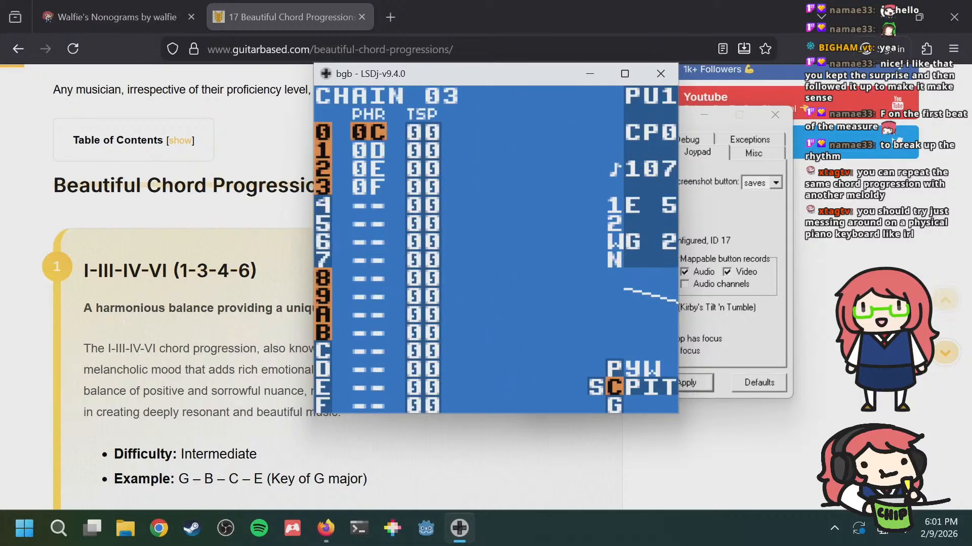
key("a+Left")
key("Down")
key("Down")
key("Down")
key("shift+Right")
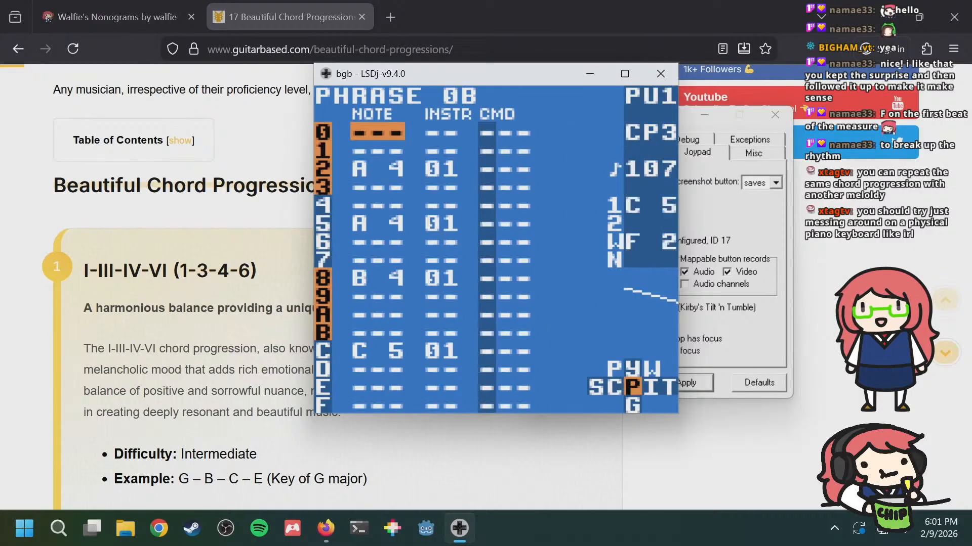
key("shift+Left")
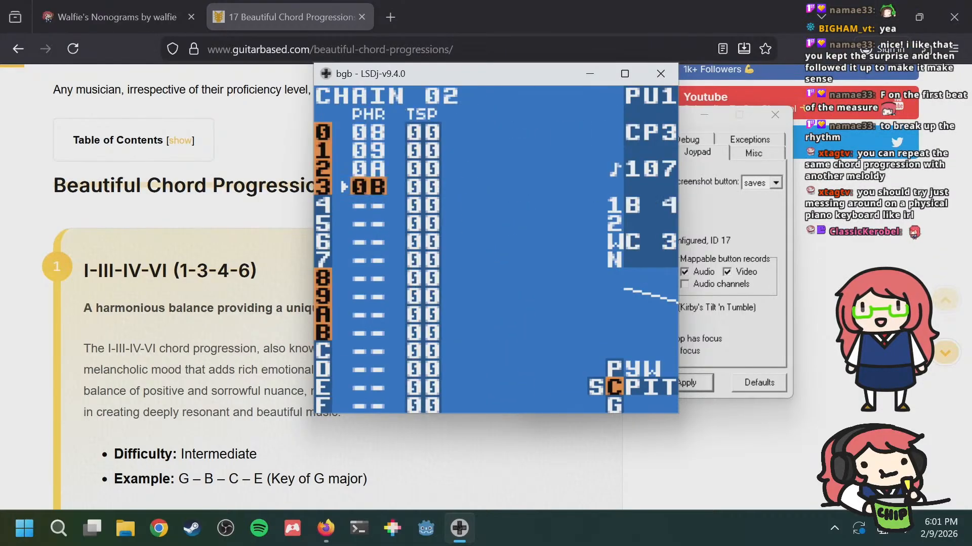
key("a+Right")
key("Up")
key("Up")
key("Up")
key("shift+Right")
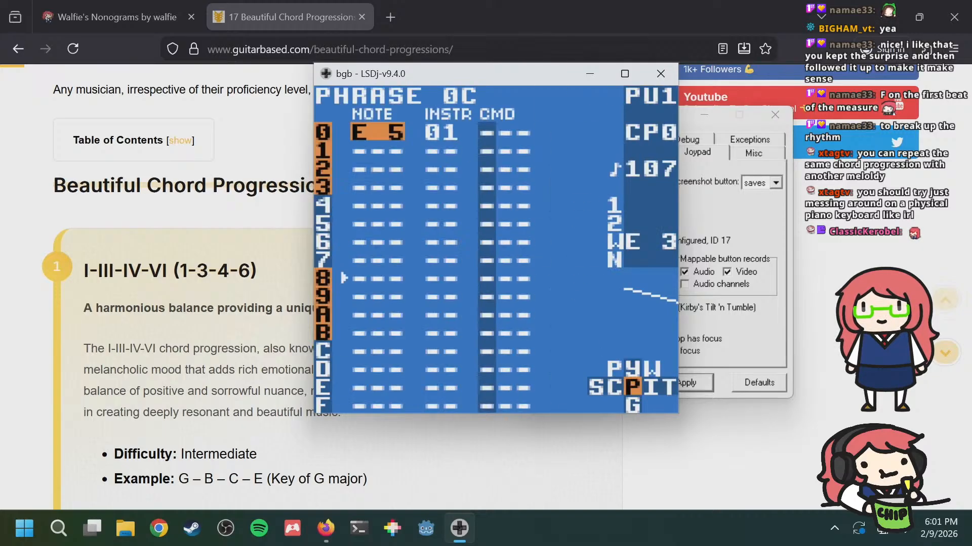
Step: Examine WAV bass phrase 00 around step 4 against the empty steps of PU1 phrase 0C
key("Down")
key("Down")
key("Down")
key("Down")
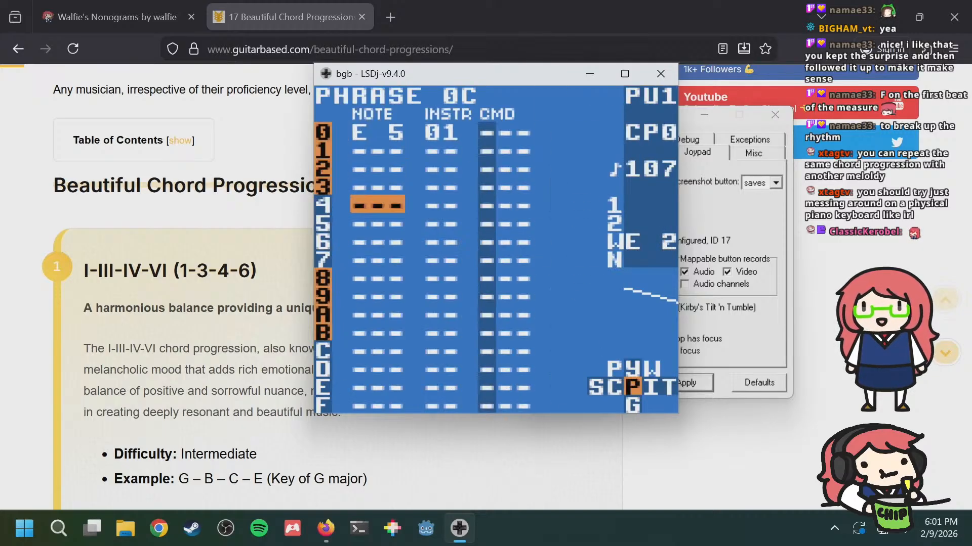
key("Up")
key("Up")
key("Down")
key("Down")
key("a+Right")
key("a+Right")
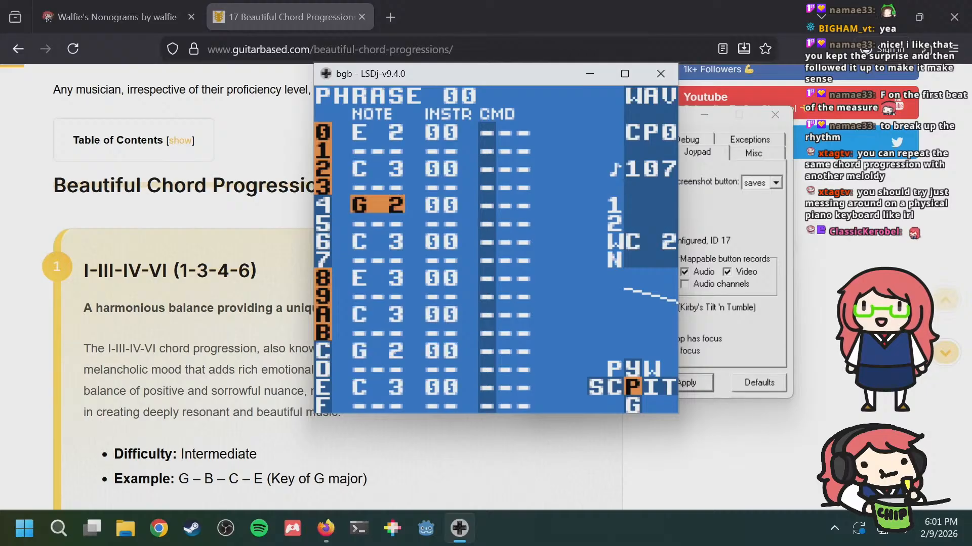
key("a+Left")
key("a+Left")
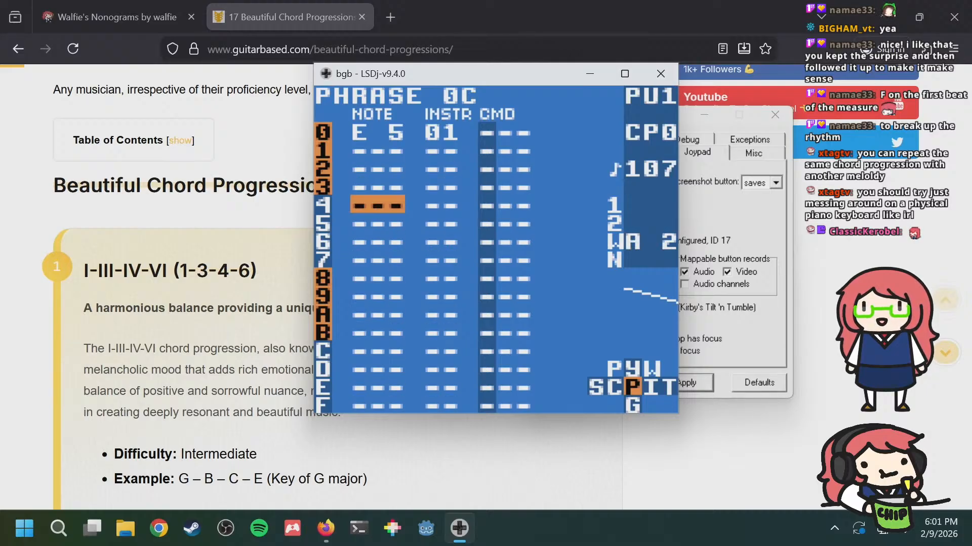
Step: Add an E 5 note at step 8 of PU1 phrase 0C
key("Up")
key("Up")
key("Up")
key("Up")
key("Down")
key("Up")
key("Down")
key("Down")
key("Down")
key("Down")
key("Down")
key("Down")
key("Down")
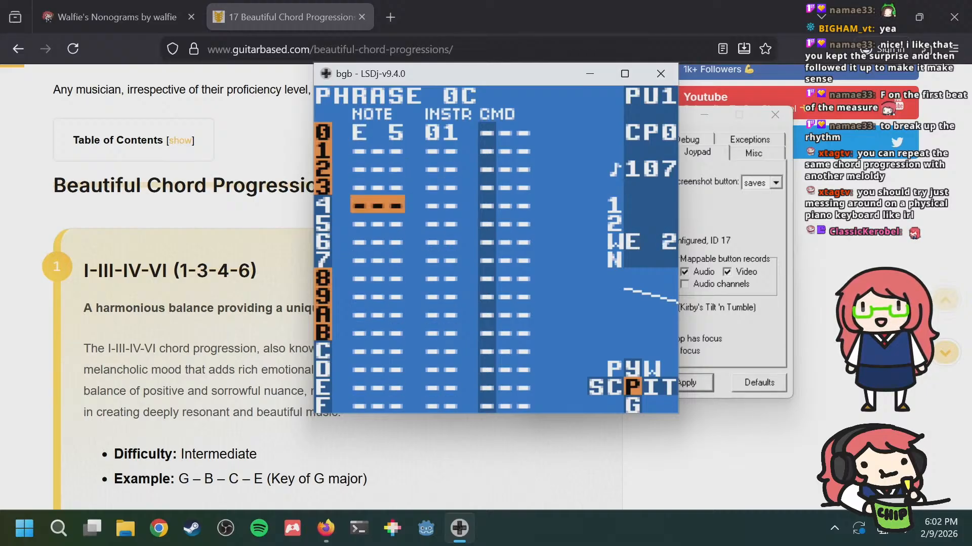
key("Down")
key("s")
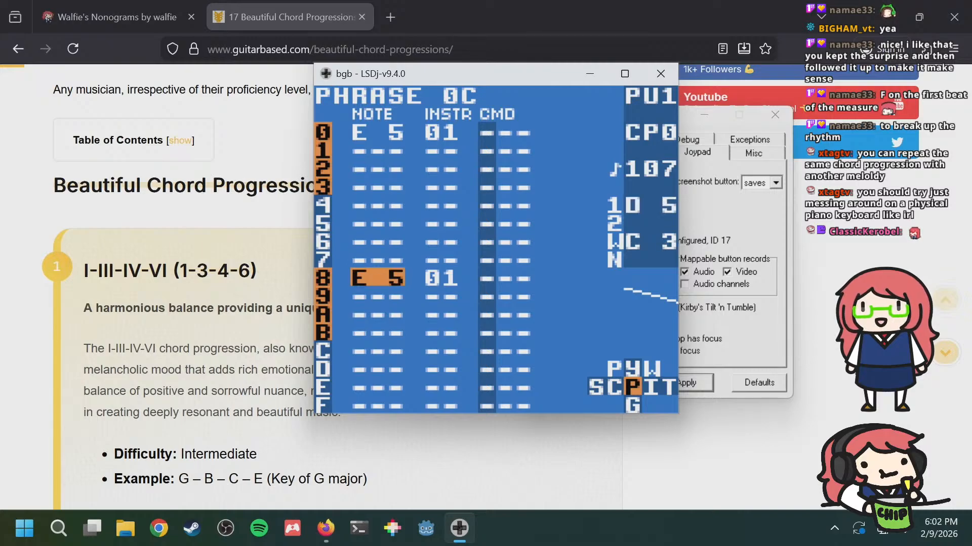
Step: Check the WAV bass note at step 8 and lower the PU1 phrase 0C note there to D 5
key("a+Right")
key("a+Right")
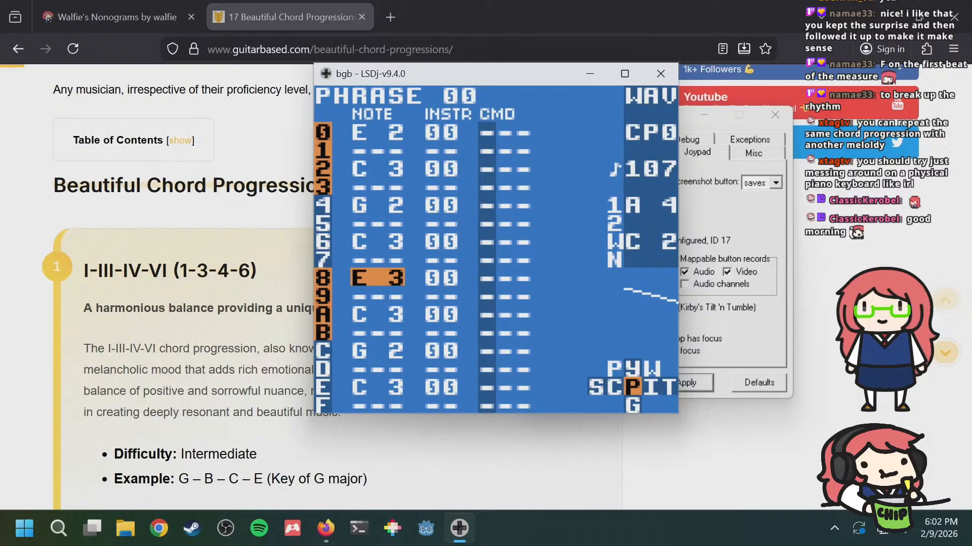
key("a+Left")
key("a+Left")
key("s+Left")
key("s+Left")
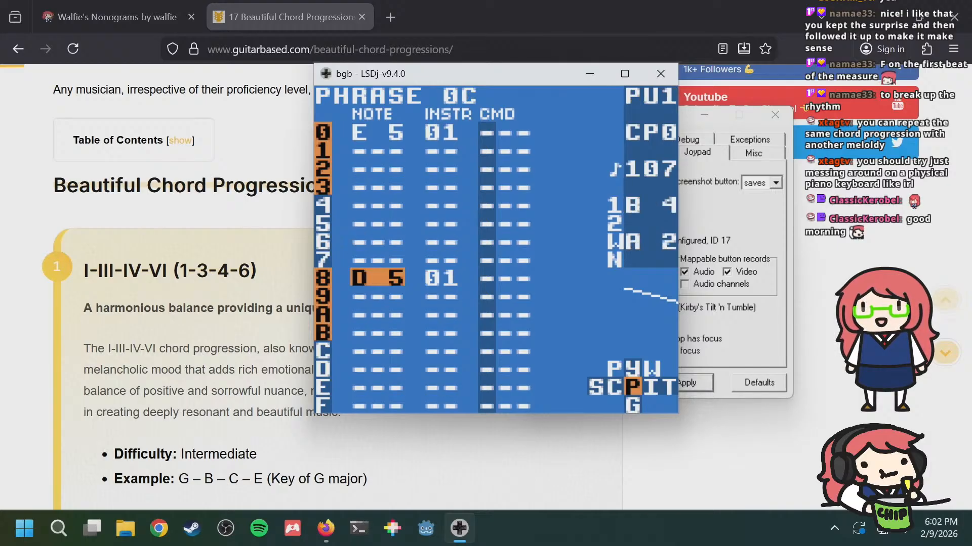
Step: Add a C 5 note at step C of PU1 phrase 0C
key("Down")
key("Down")
key("Down")
key("Down")
key("s")
key("s+Left")
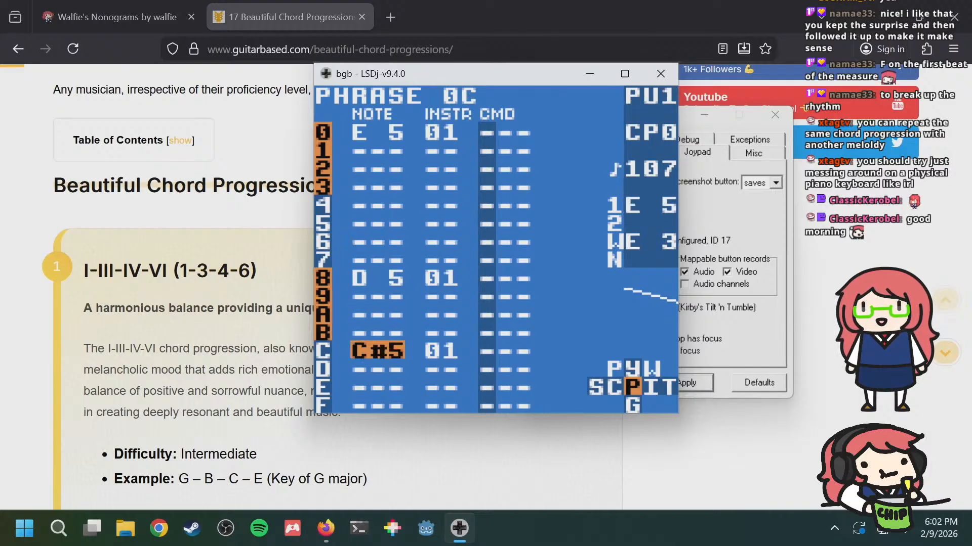
key("s+Left")
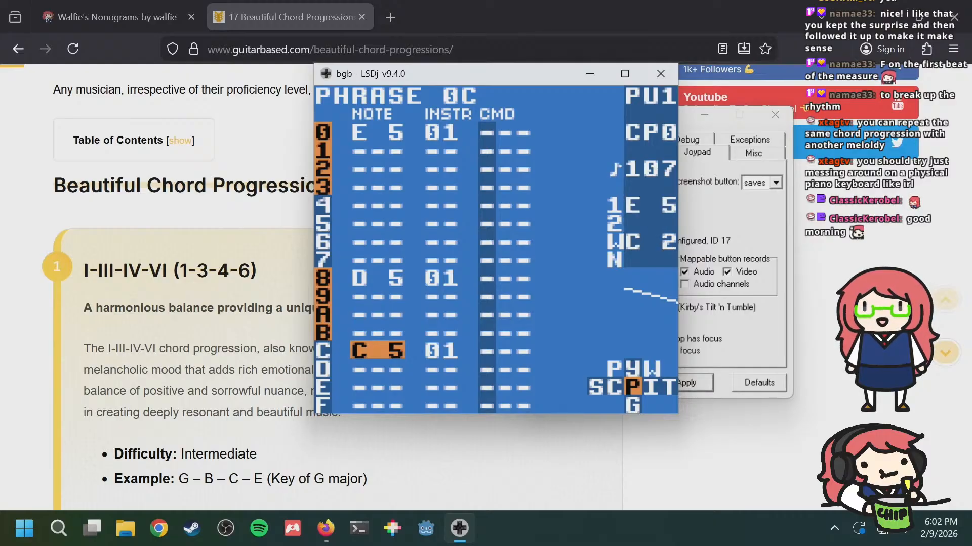
Step: Compare the second half of PU1 phrase 0C with WAV bass phrase 00
key("a+Right")
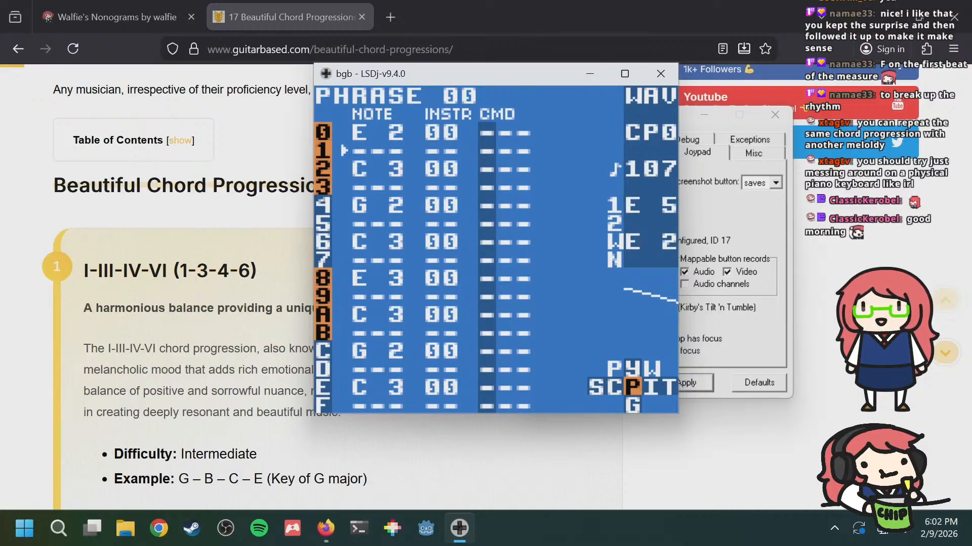
key("a+Left")
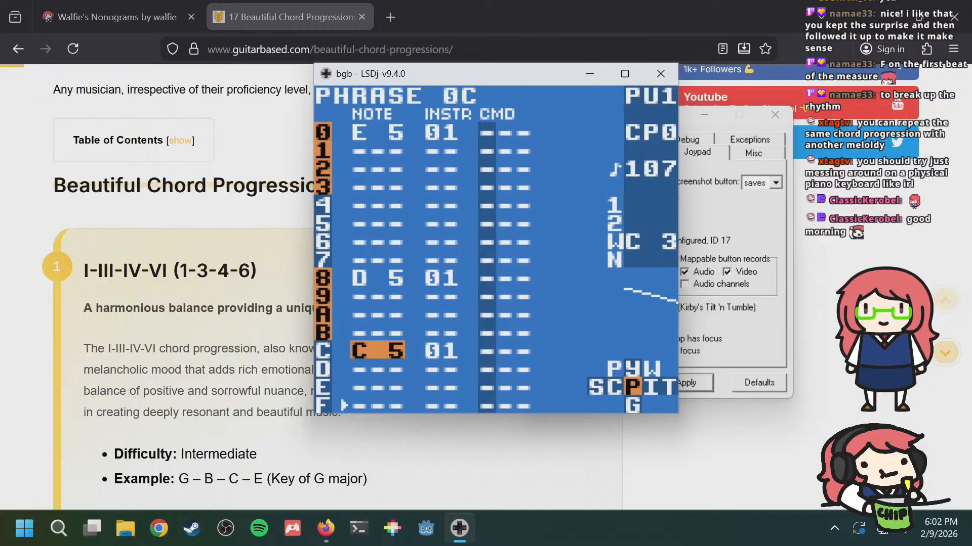
key("Up")
key("Up")
key("Down")
key("Down")
key("Up")
key("Up")
key("Up")
key("Up")
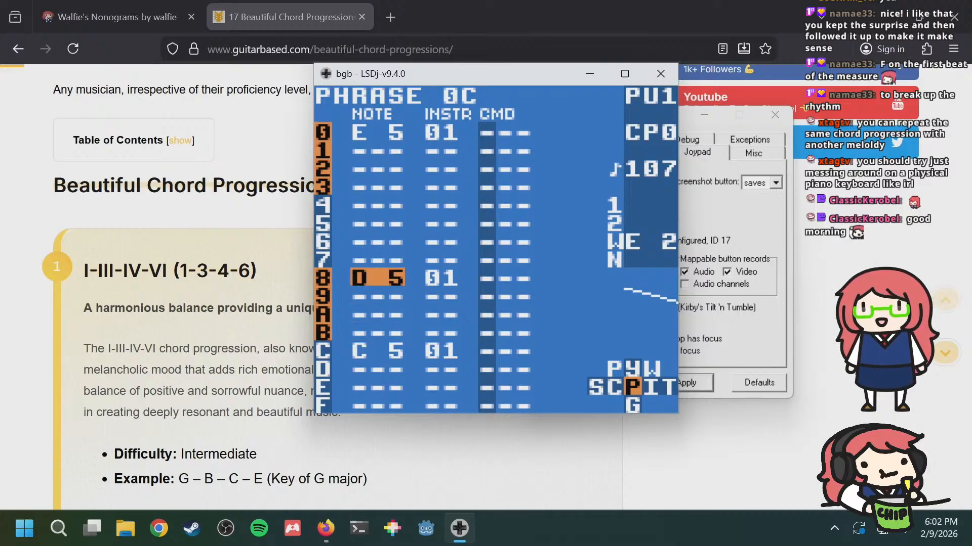
Step: Add a C 5 note at step A of PU1 phrase 0C and set the note at step C to B 4
key("Down")
key("Down")
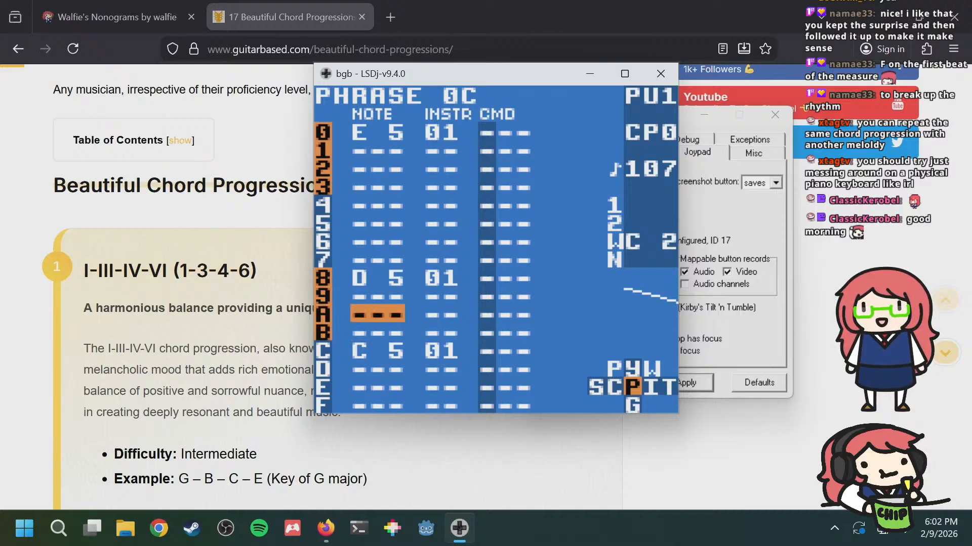
key("s")
key("s+Right")
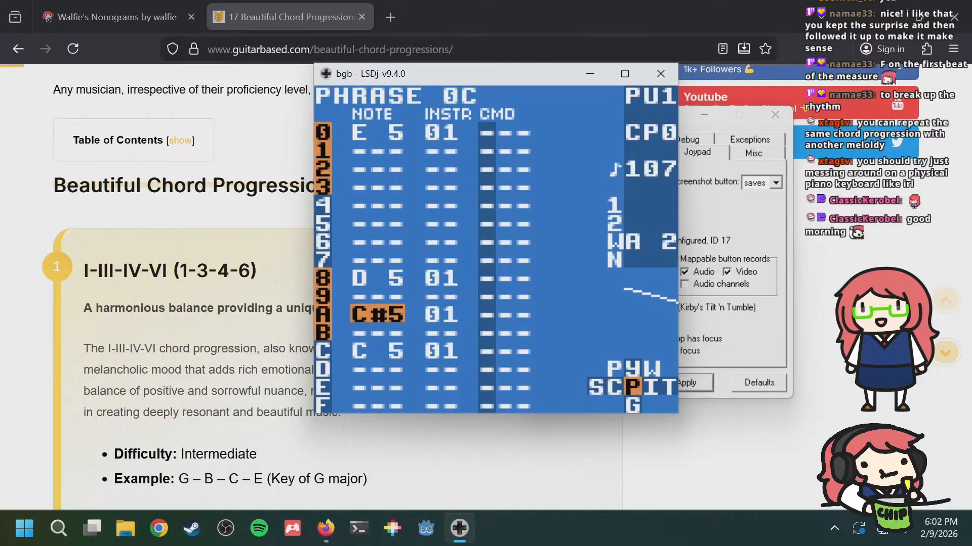
key("s+Left")
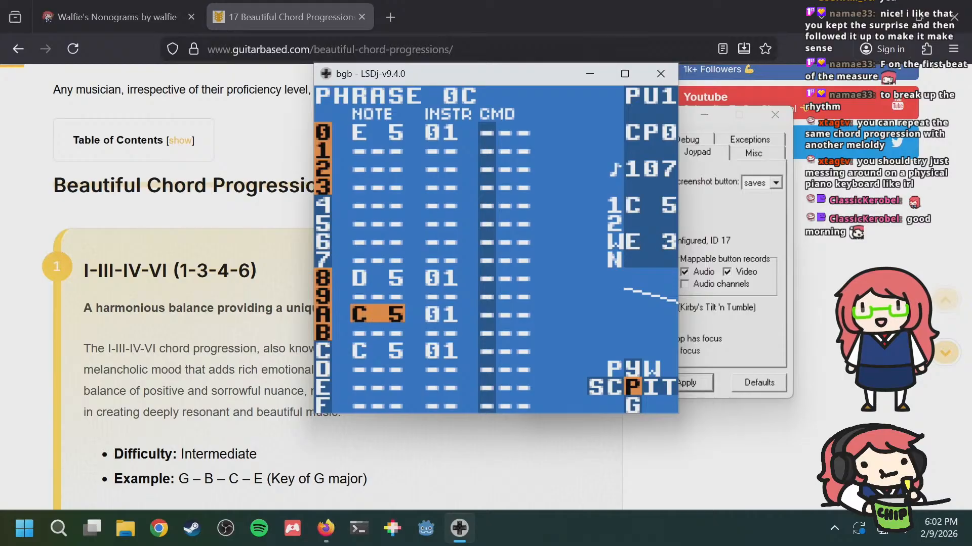
key("s+Left")
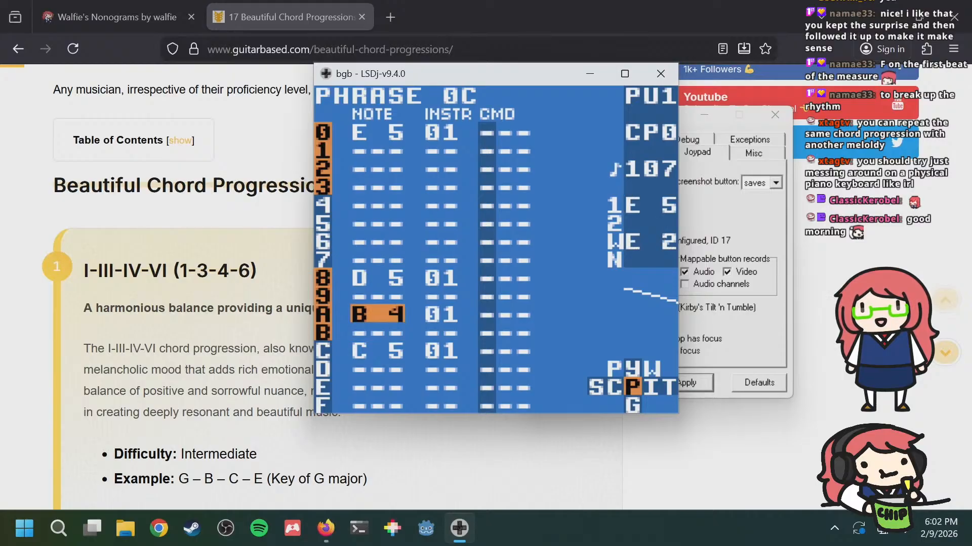
key("Down")
key("Down")
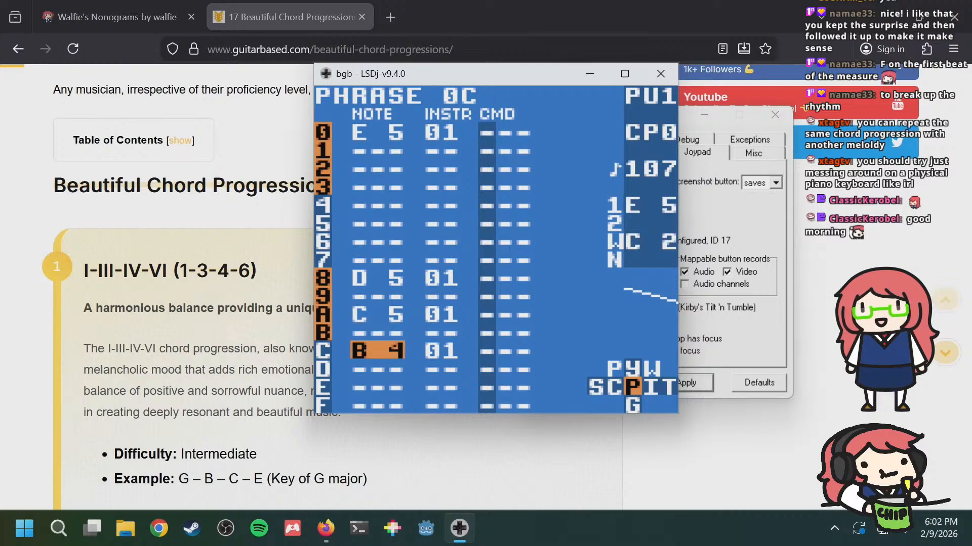
key("Down")
key("Down")
key("Down")
key("Down")
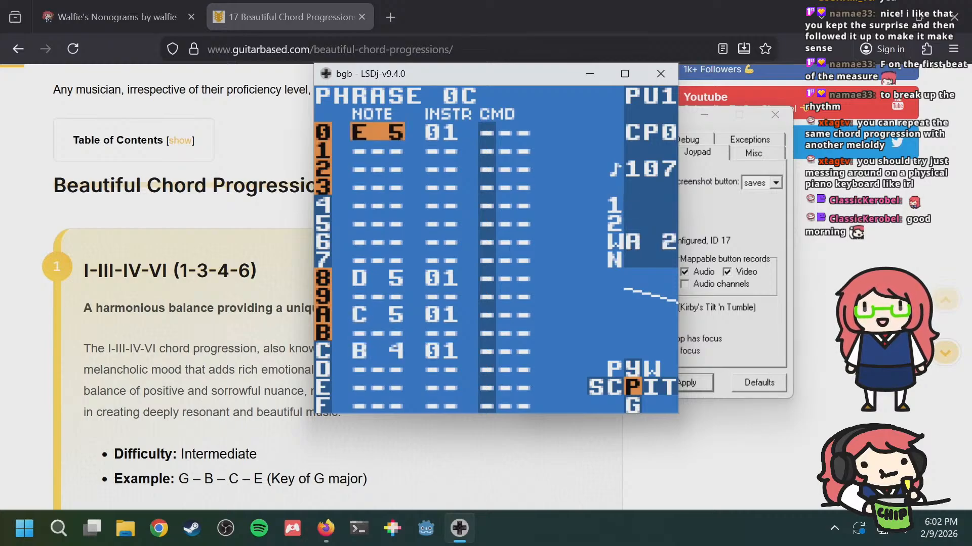
key("Down")
key("Down")
key("Down")
key("Down")
key("Down")
key("Down")
key("Down")
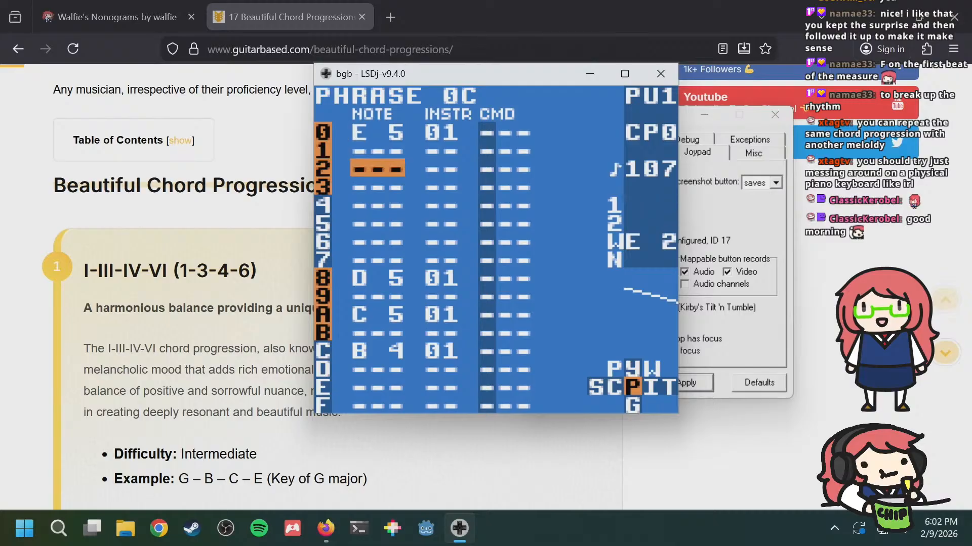
key("Right")
key("Right")
key("Right")
key("Up")
key("Up")
key("Up")
key("Up")
key("Up")
key("Up")
key("Left")
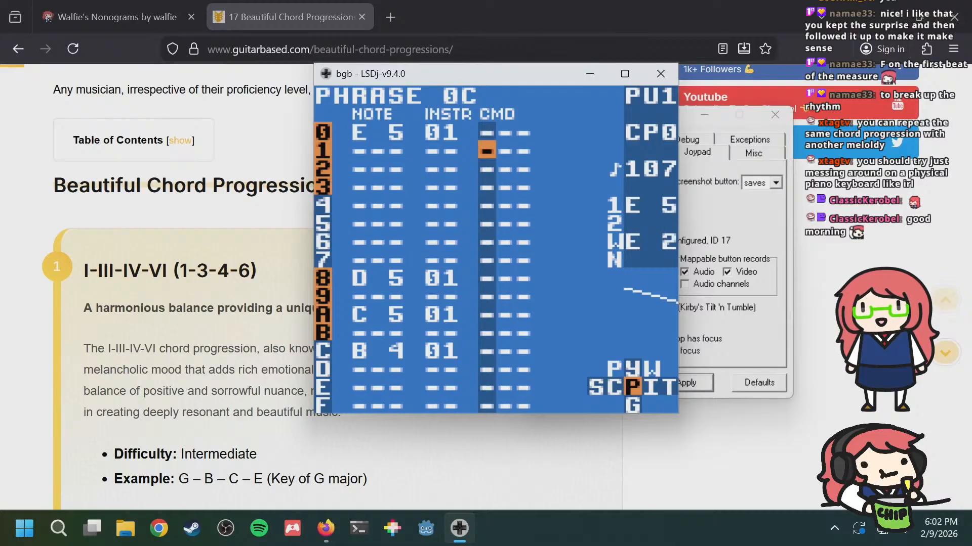
key("Right")
key("Left")
key("Left")
key("Up")
key("Right")
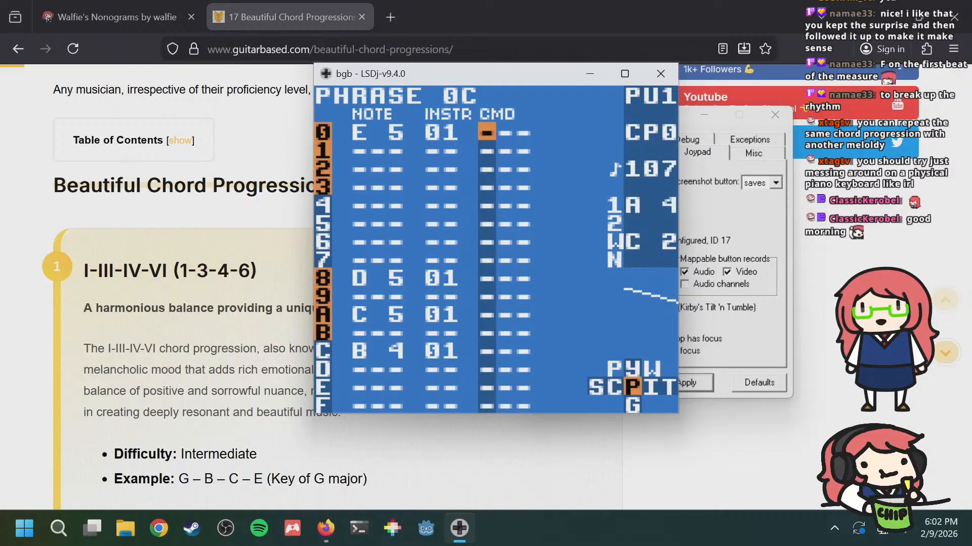
key("Down")
key("Down")
key("Down")
key("Down")
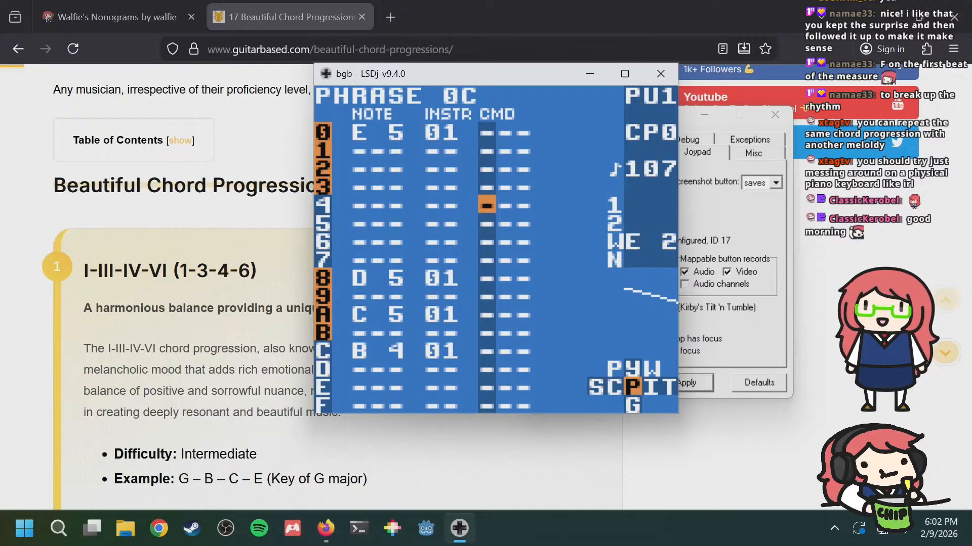
key("Up")
key("Up")
key("Up")
key("Up")
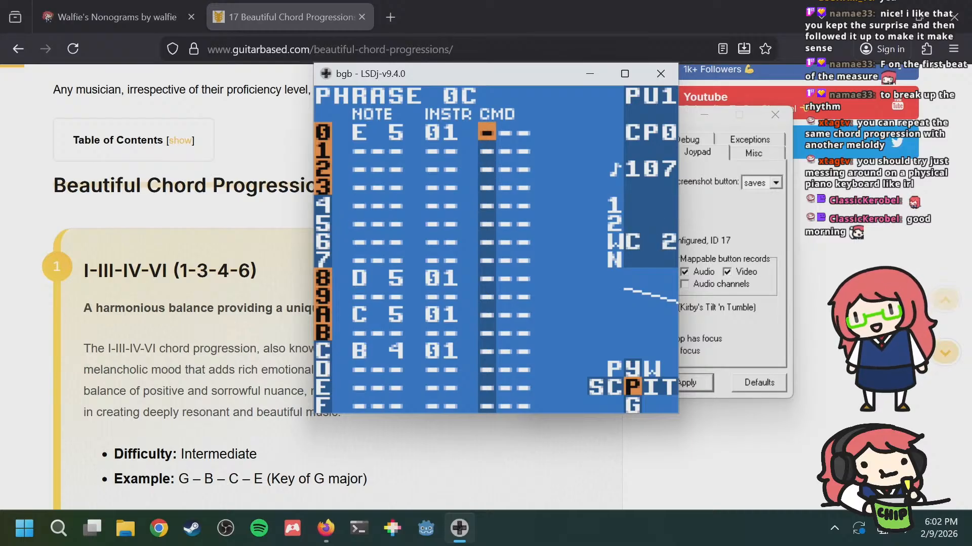
key("Down")
key("Down")
key("Down")
key("Down")
key("Down")
key("Down")
key("Left")
key("Left")
key("Up")
key("Up")
key("Up")
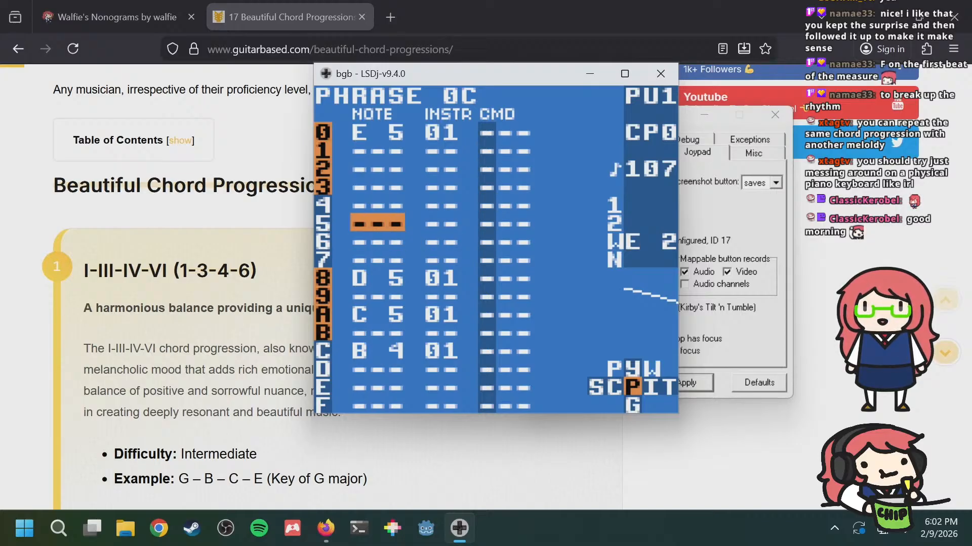
key("Down")
key("Down")
key("Down")
key("Down")
key("Down")
key("Down")
key("Down")
key("Down")
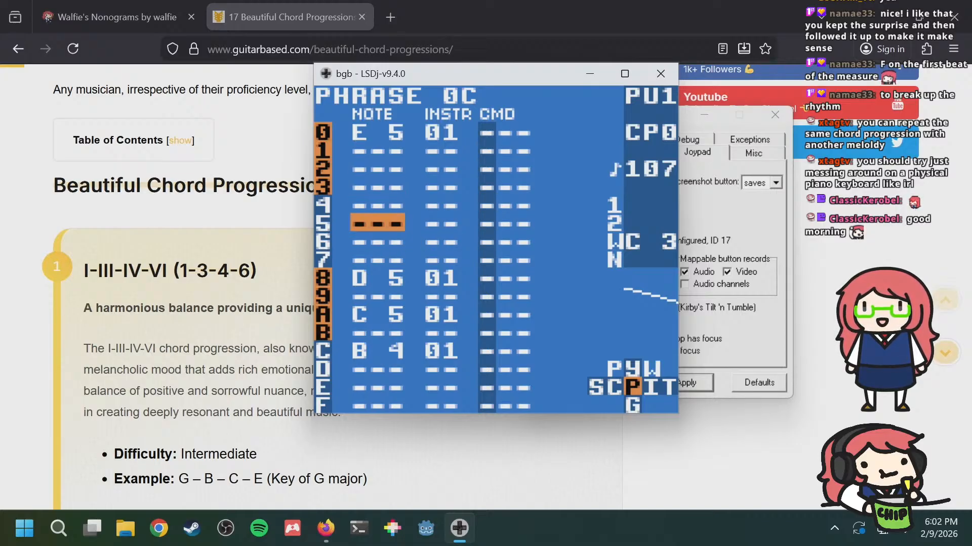
Step: Check the WAV bass notes in phrase 01 under PU1 phrase 0D and review the end of PU1 phrase 0C
key("a+Down")
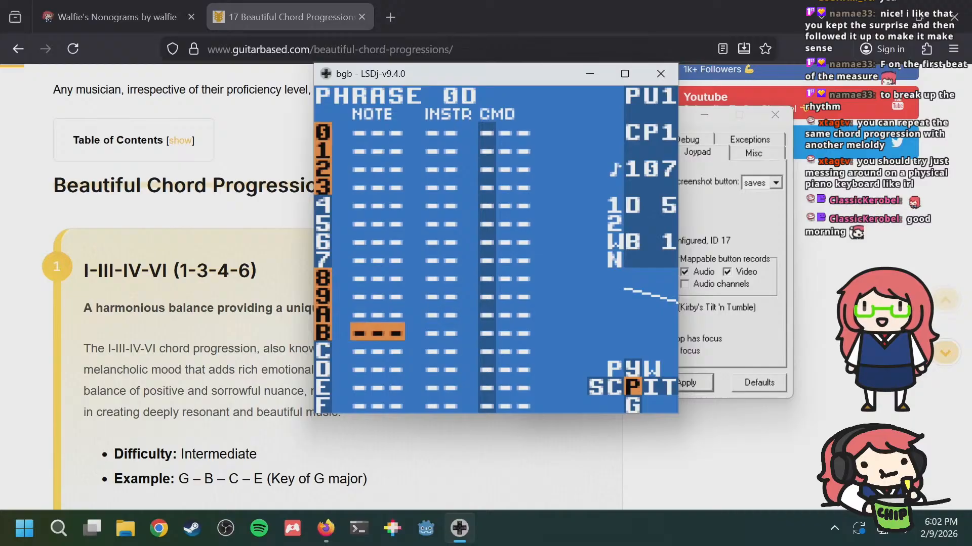
key("a+Right")
key("a+Right")
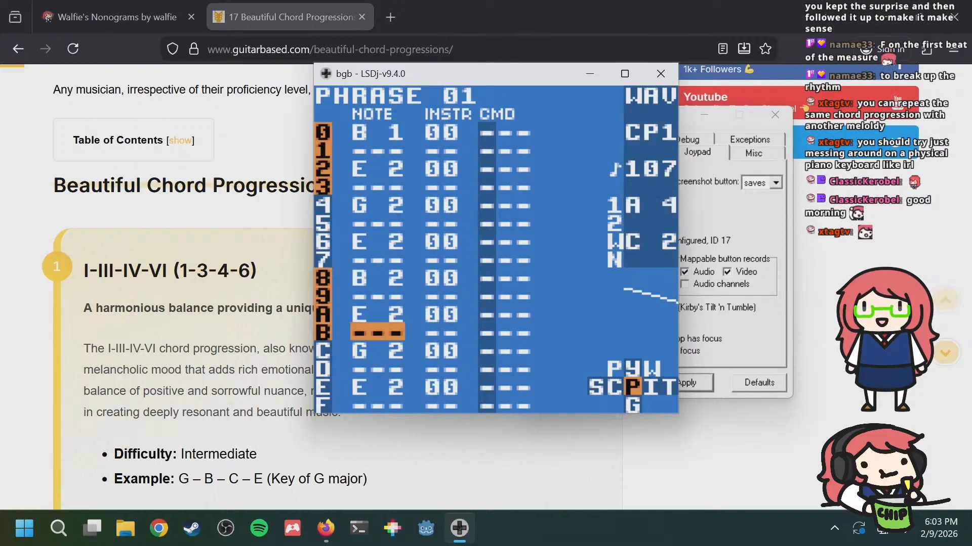
key("a+Left")
key("a+Left")
key("Up")
key("Up")
key("Up")
key("Up")
key("Up")
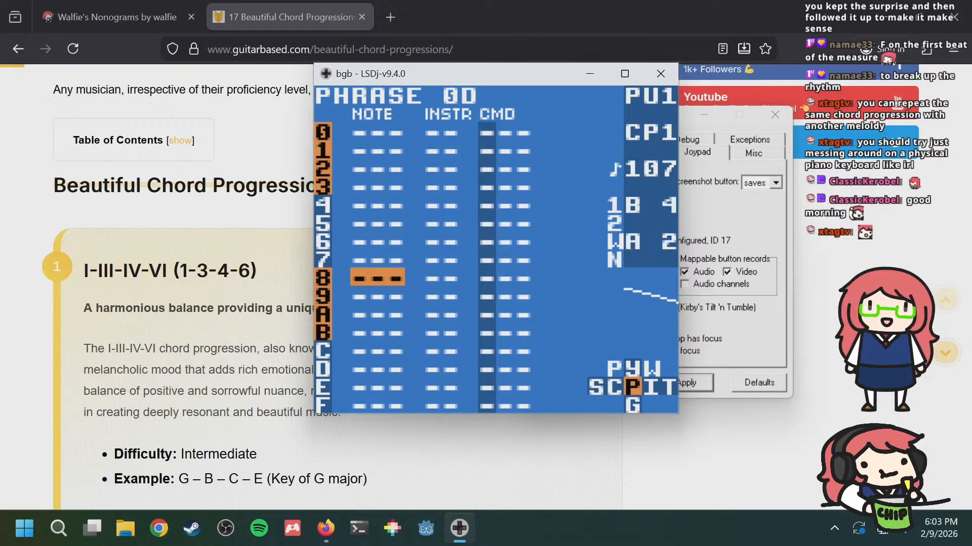
key("a+Up")
key("Down")
key("Down")
key("Down")
key("Down")
key("Down")
key("Down")
key("Down")
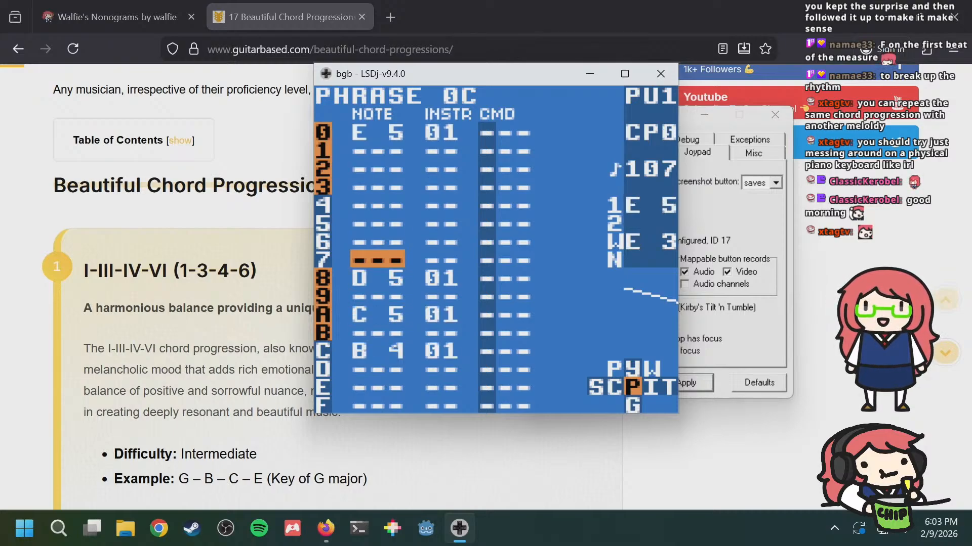
key("Up")
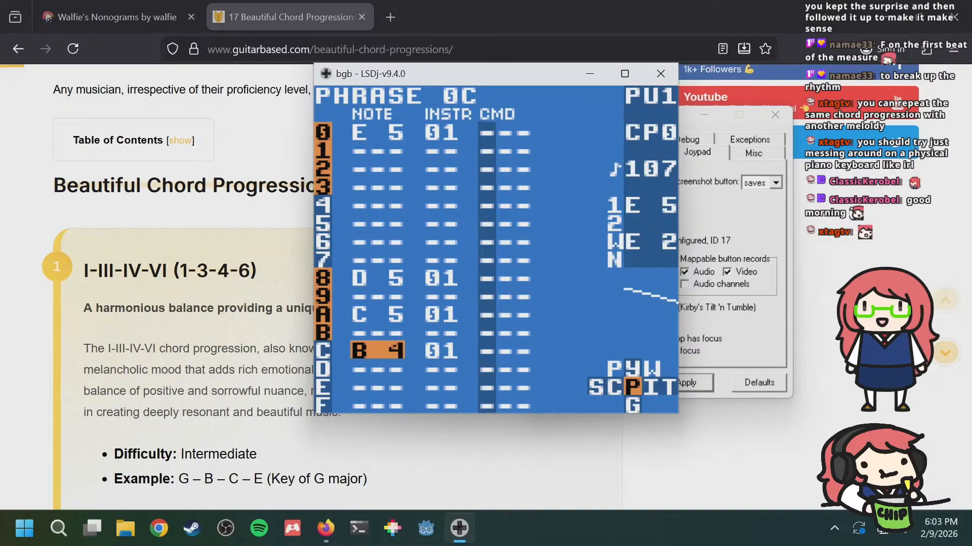
Step: Add a B 4 note with instrument 01 at step 4 of PU1 phrase 0D
key("a+Down")
key("Up")
key("Up")
key("Up")
key("Up")
key("Up")
key("Up")
key("Up")
key("Up")
key("a")
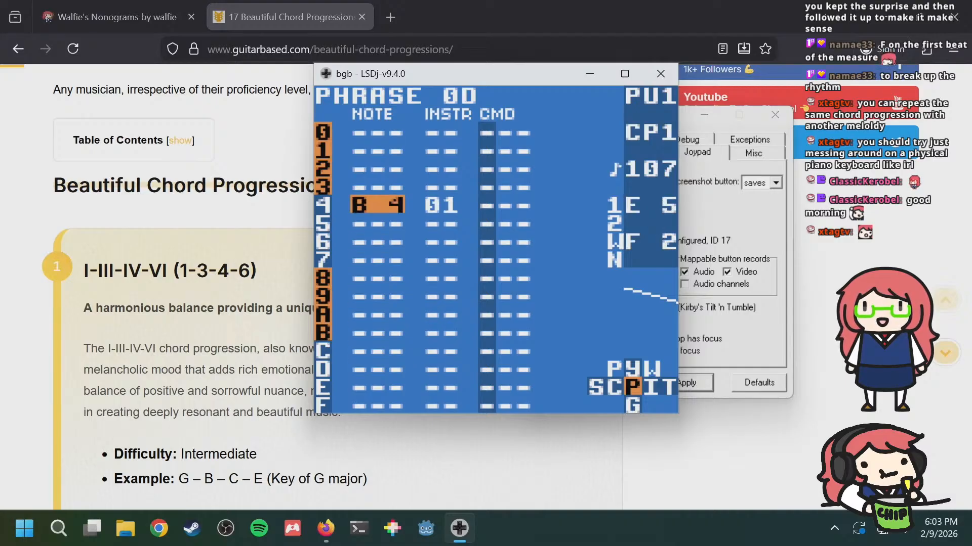
Step: Compare the melody in PU1 phrase 0C with the bass notes of WAV phrase 01
key("a+Up")
key("Down")
key("Down")
key("Down")
key("Down")
key("Down")
key("Down")
key("Down")
key("Down")
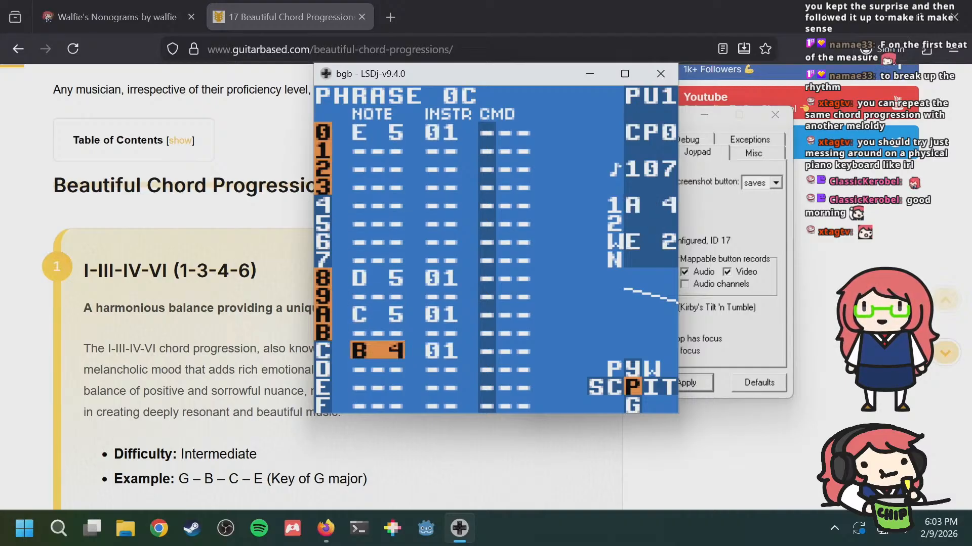
key("a+Down")
key("a+Right")
key("a+Right")
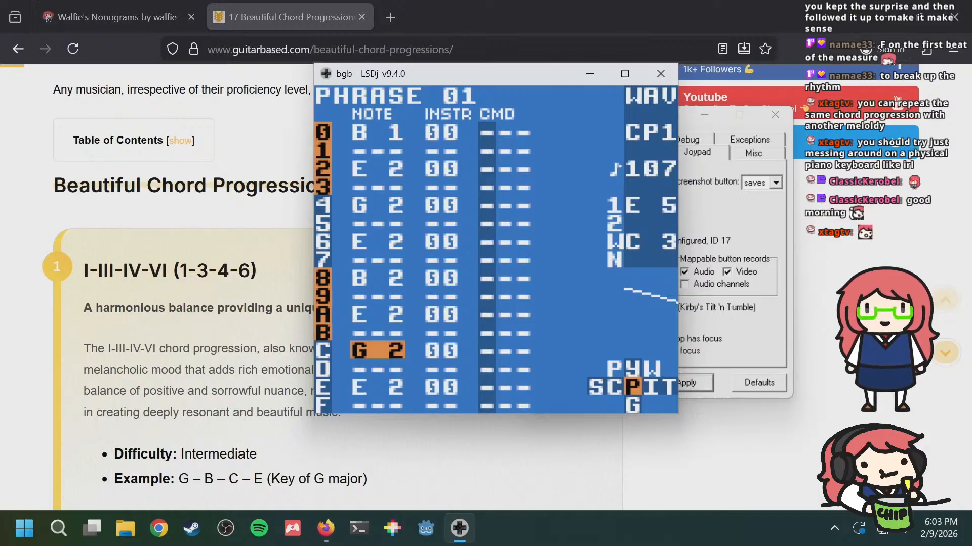
key("a+Left")
key("a+Left")
key("Up")
key("Up")
key("Up")
key("Up")
key("Up")
key("Up")
key("Up")
key("Up")
key("Up")
key("a+Up")
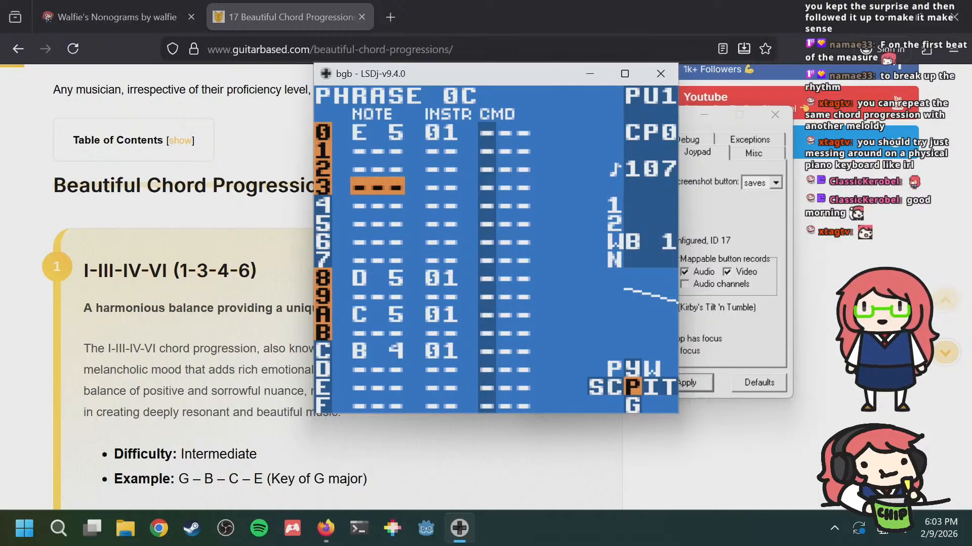
Step: Check the WAV bass note at step 8 of phrase 01 and the matching melody note in PU1 phrase 0C
key("a+Down")
key("Down")
key("Down")
key("Down")
key("Down")
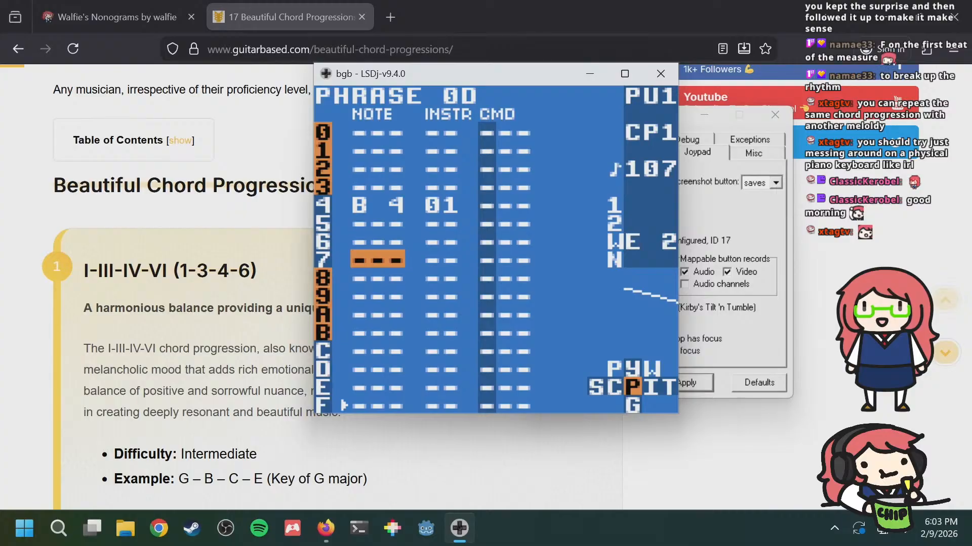
key("Down")
key("a+Right")
key("a+Right")
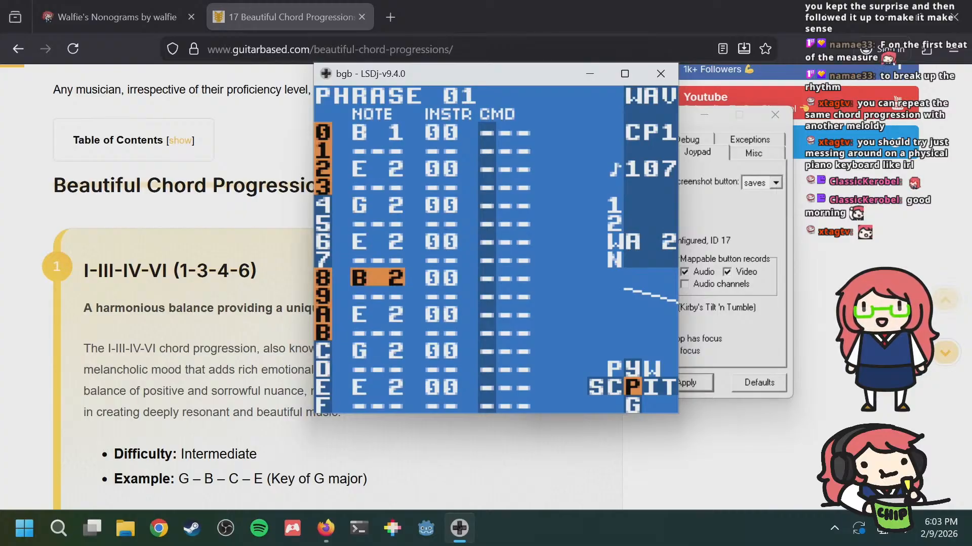
key("a+Left")
key("a+Left")
key("a+Up")
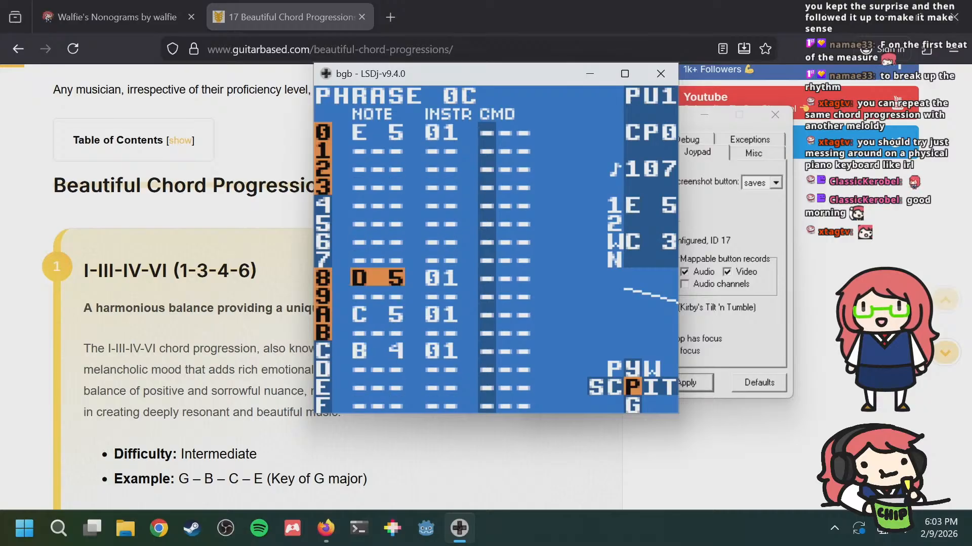
key("Up")
key("Up")
key("Up")
key("Up")
key("Up")
key("Up")
key("Down")
key("Down")
key("a+Down")
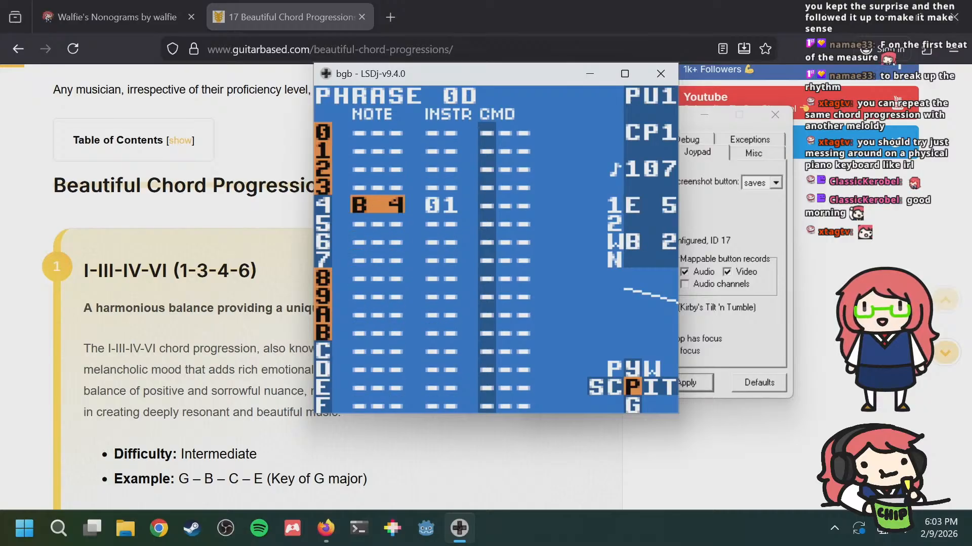
Step: Add an A 4 note with instrument 01 at step 8 of PU1 phrase 0D
key("Down")
key("Down")
key("Down")
key("Down")
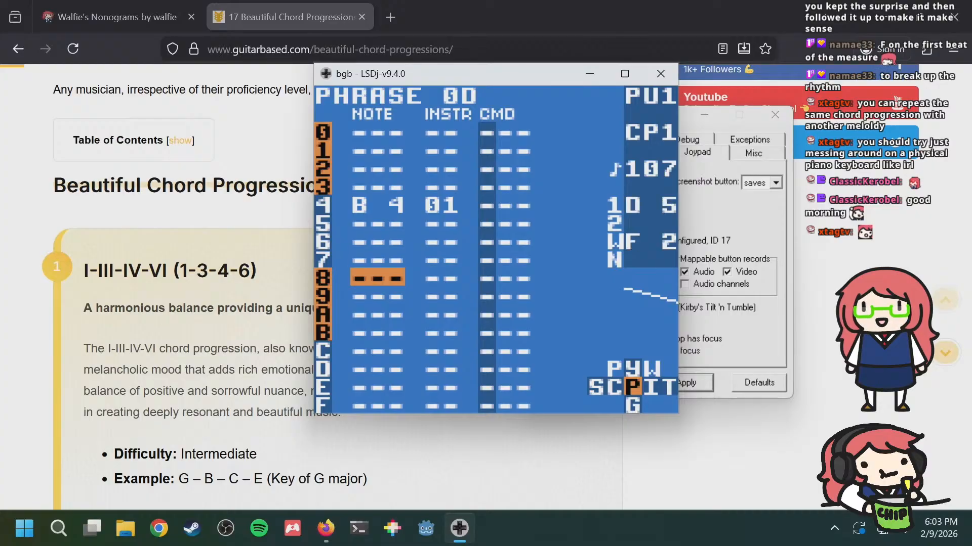
key("Up")
key("Up")
key("Down")
key("Down")
key("a")
key("a+Left")
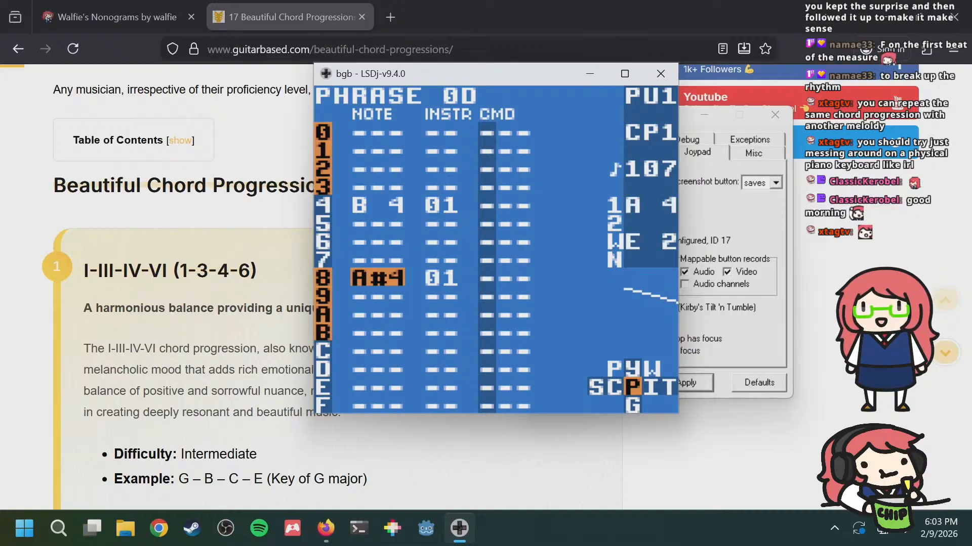
key("a+Left")
Step: Add a G 4 note with instrument 01 at step A of PU1 phrase 0D
key("Down")
key("Down")
key("a")
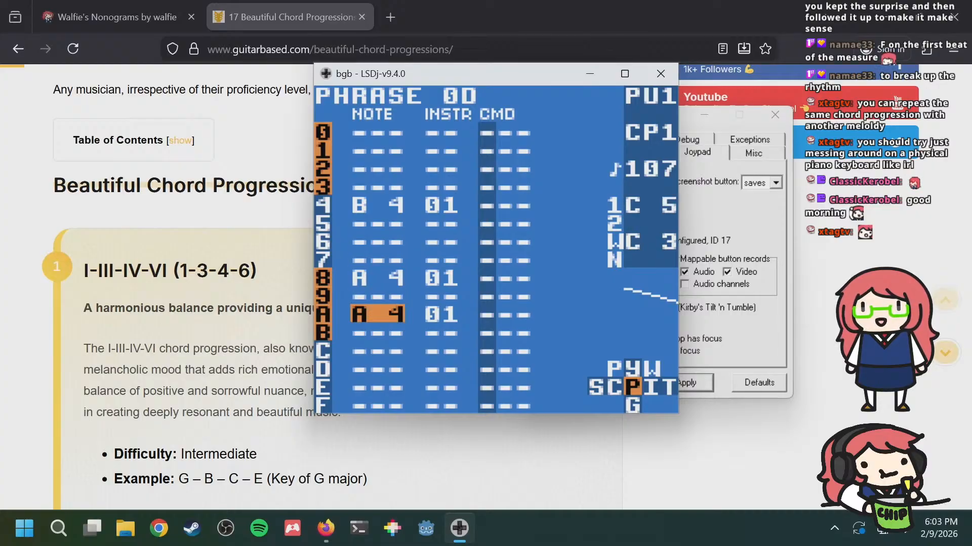
key("a+Left")
Step: Add an E 4 note with instrument 01 at step C of PU1 phrase 0D
key("Down")
key("Down")
key("Down")
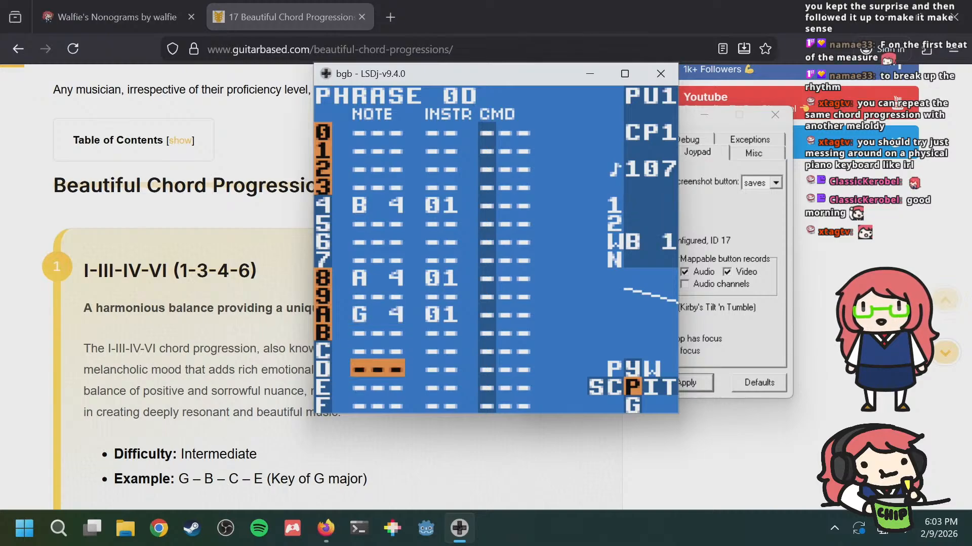
key("Up")
key("b+Right")
key("b+Right")
key("b+Left")
key("b+Left")
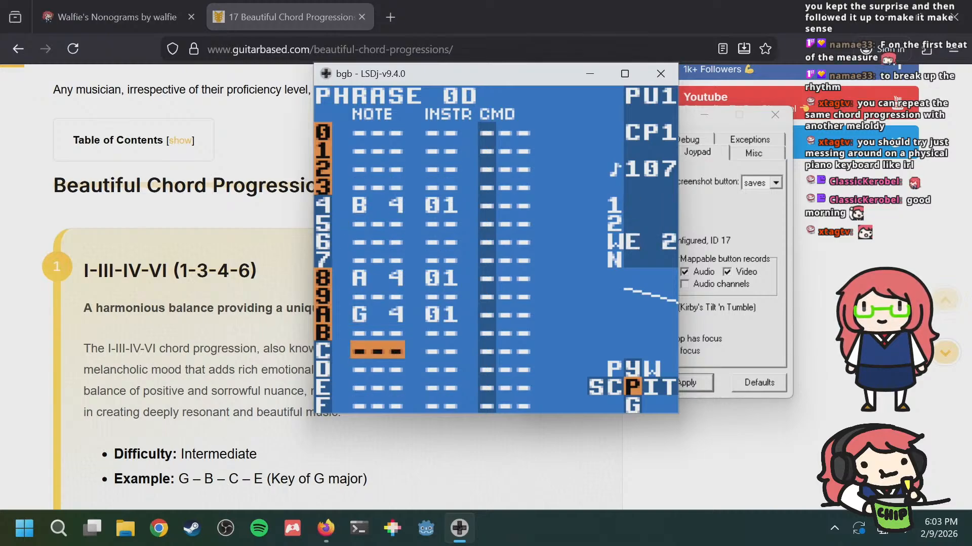
key("a")
key("a+Left")
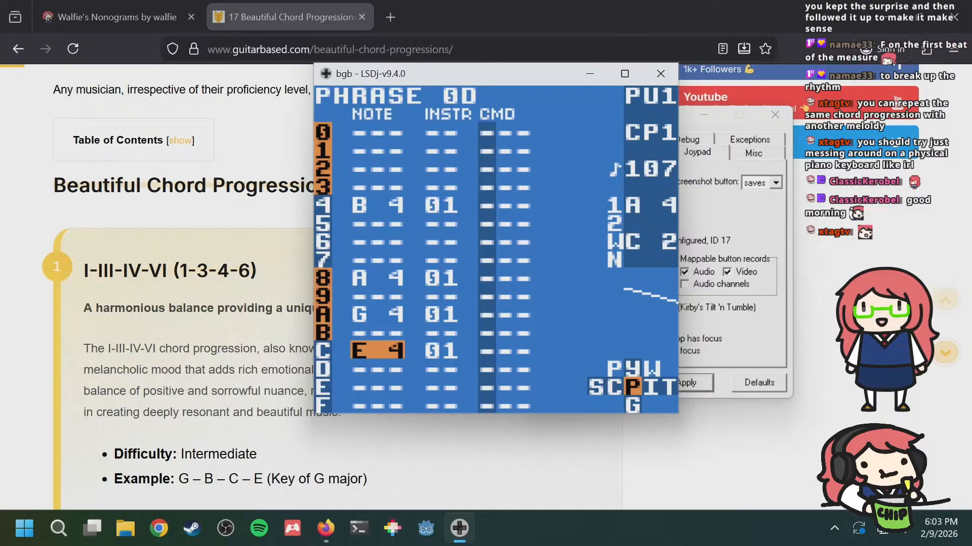
key("a+Left")
key("a+Right")
Step: Add an E 4 note with instrument 01 at step E of PU1 phrase 0D
key("Down")
key("Down")
key("Up")
key("Up")
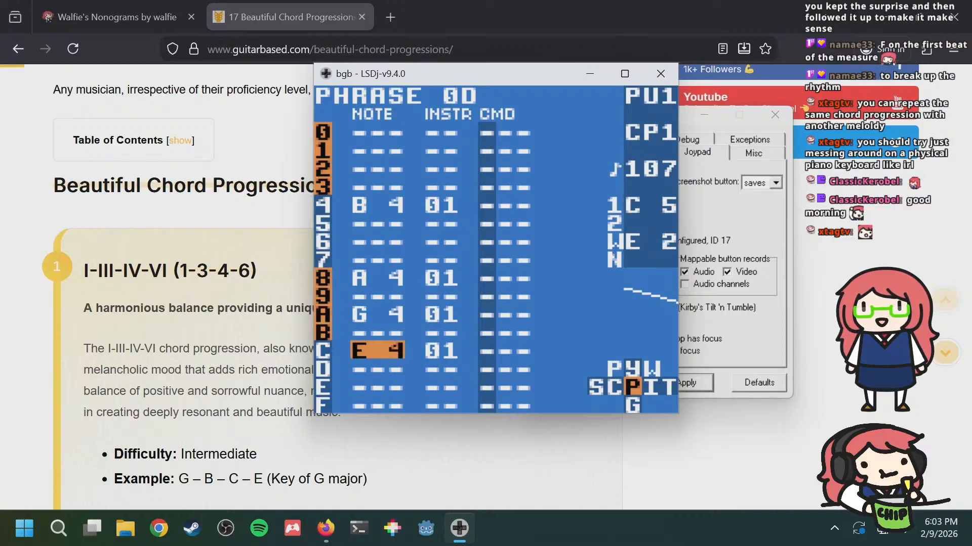
key("Down")
key("Down")
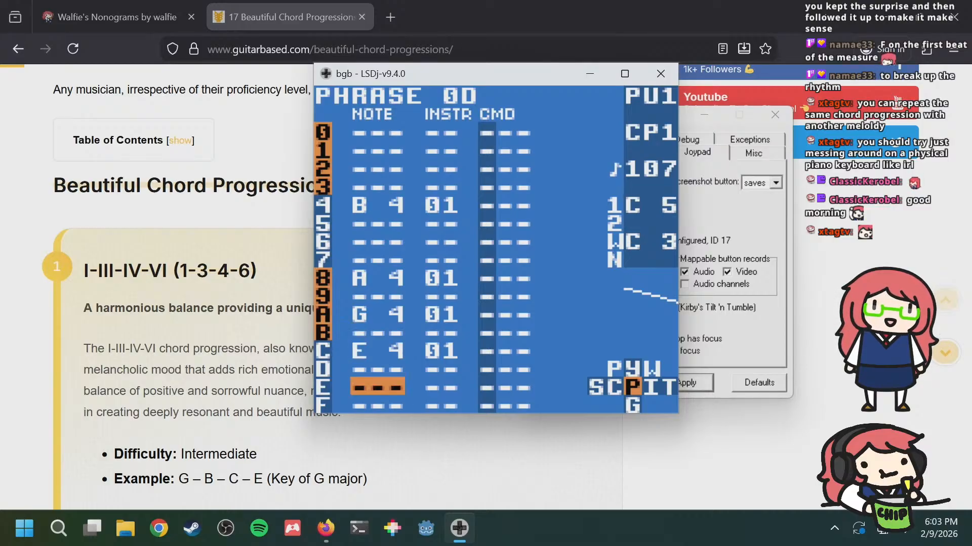
key("a")
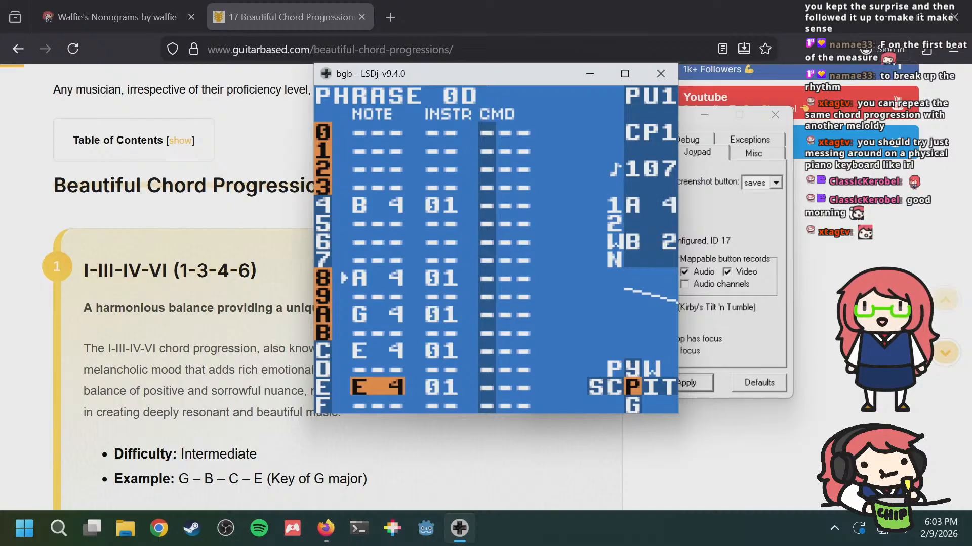
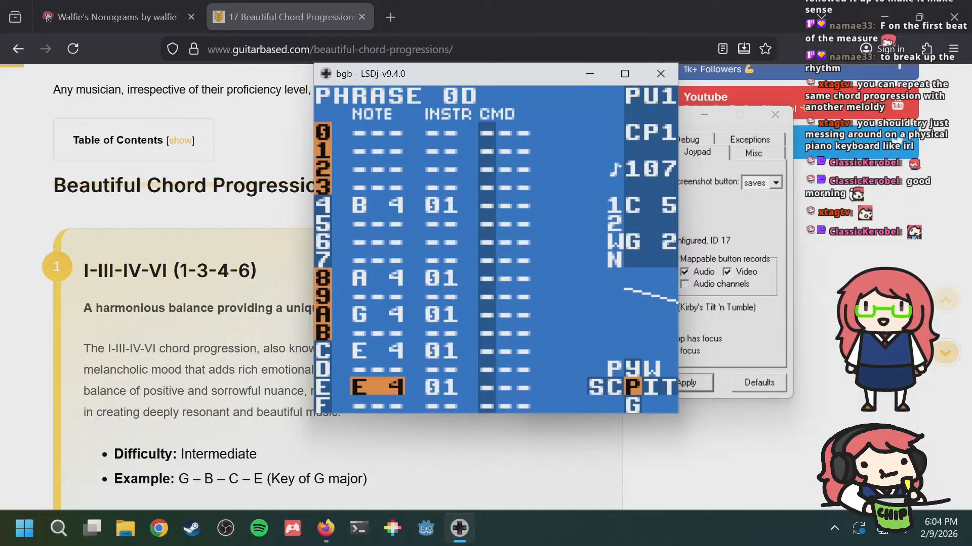
Step: Change the note at step E of PU1 phrase 0D to D 4
key("a+Right")
key("a+Right")
key("a+Left")
key("a+Up")
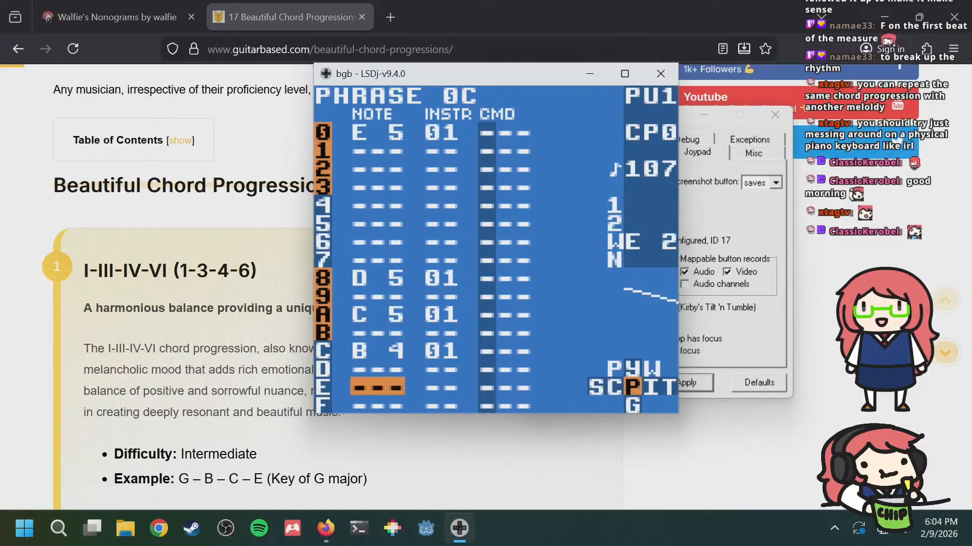
key("Up")
key("Up")
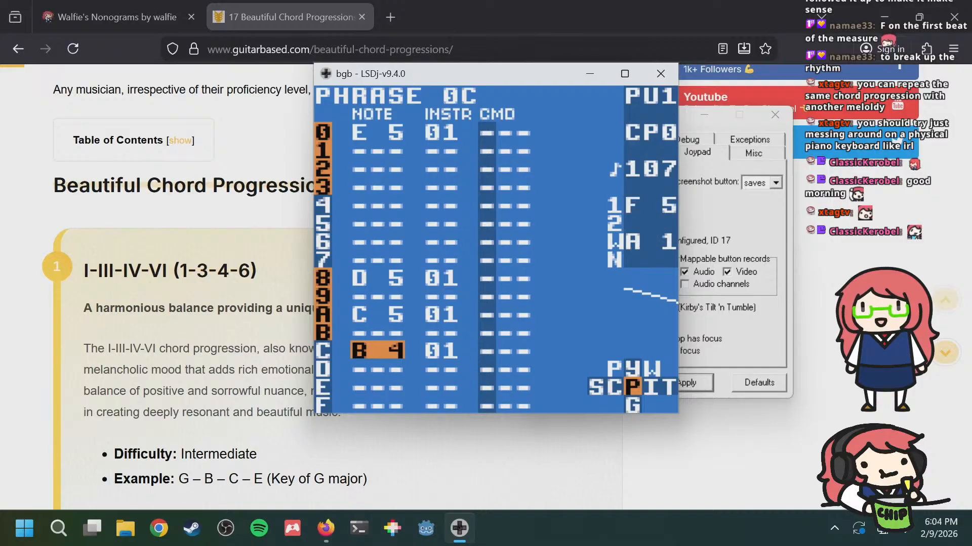
key("a+Right")
key("a+Left")
key("a+Down")
key("Down")
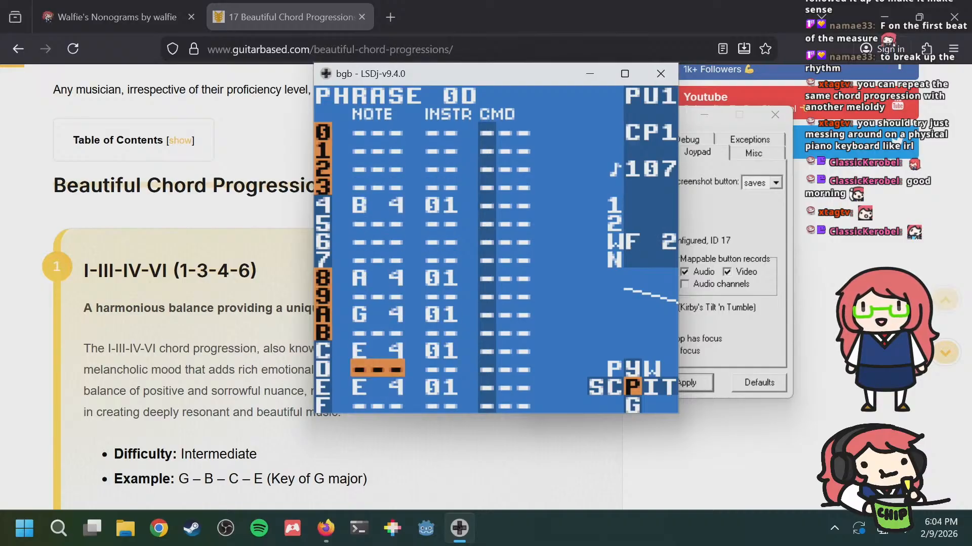
key("Down")
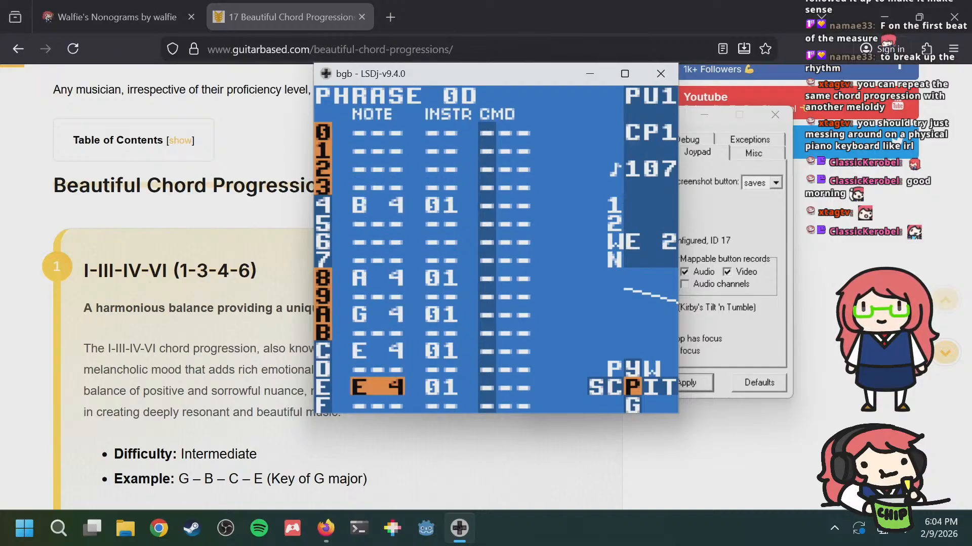
key("a+Left")
key("a+Left")
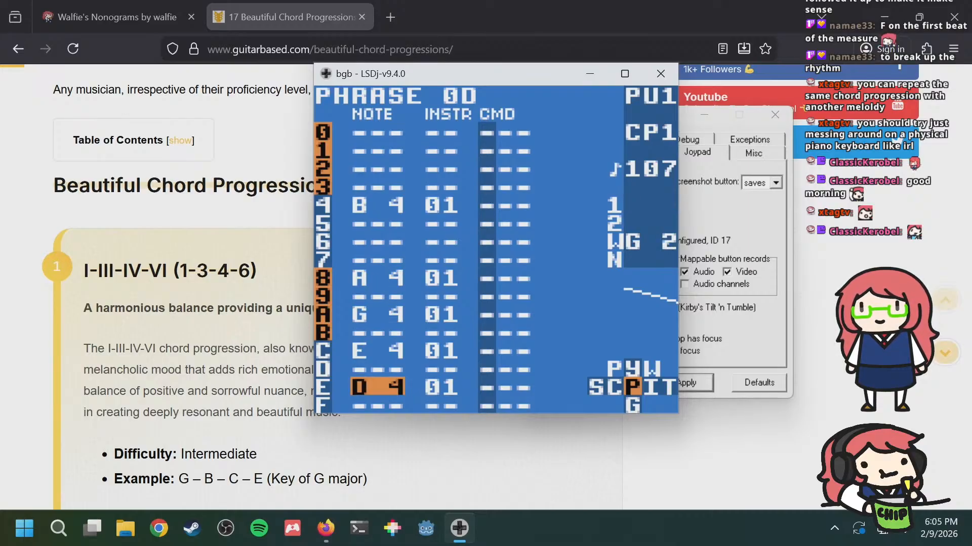
Step: Review the melody notes from step 7 to step E of PU1 phrase 0D during playback
key("Up")
key("Up")
key("Up")
key("Up")
key("Up")
key("Up")
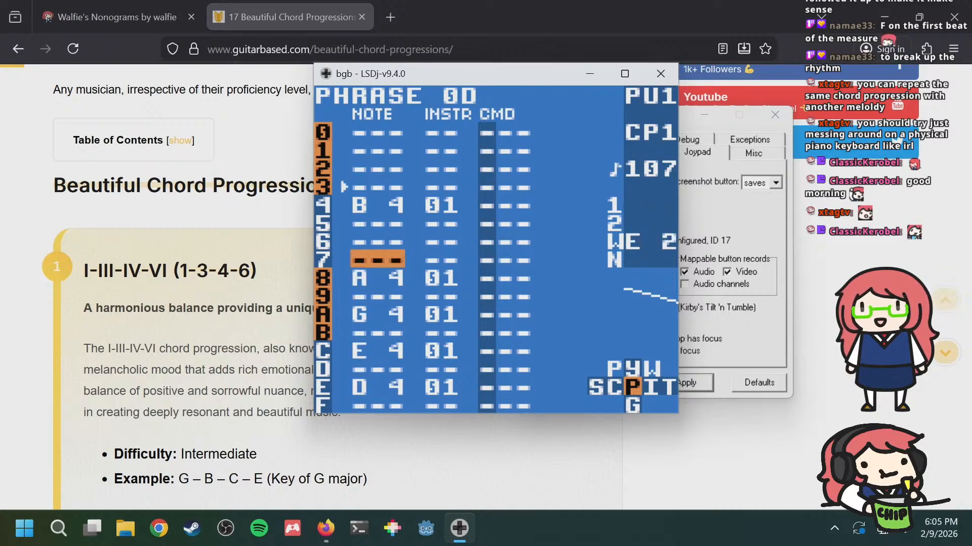
key("Down")
key("Down")
key("Down")
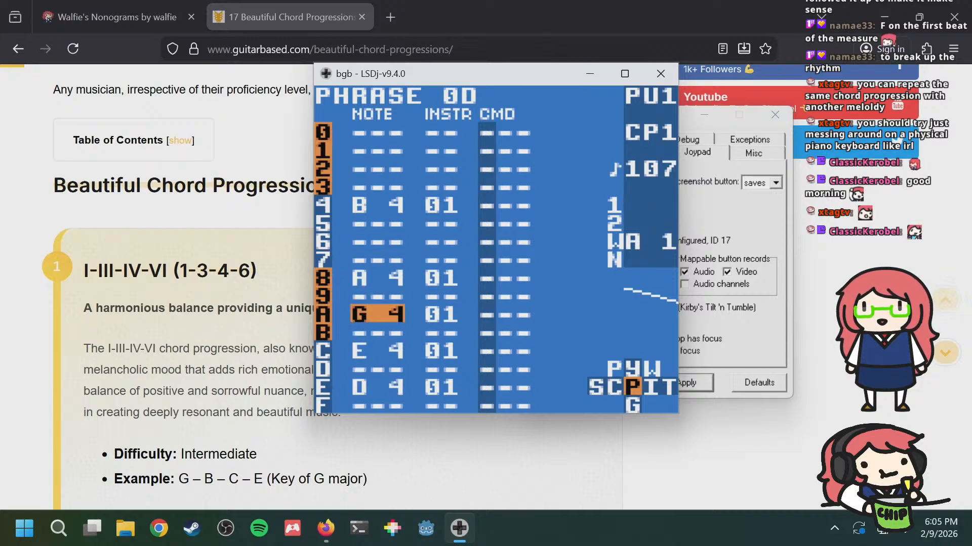
key("Down")
key("Down")
key("Up")
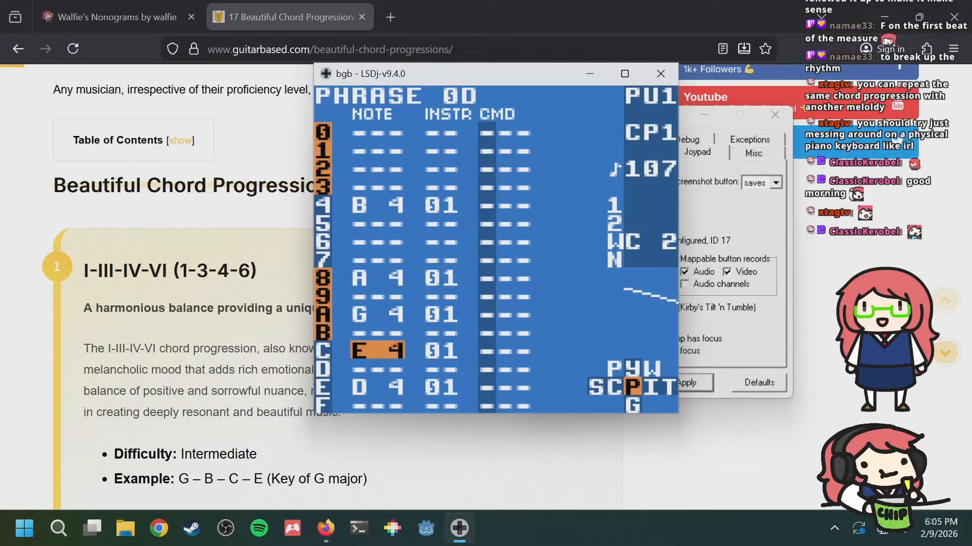
key("Down")
key("Down")
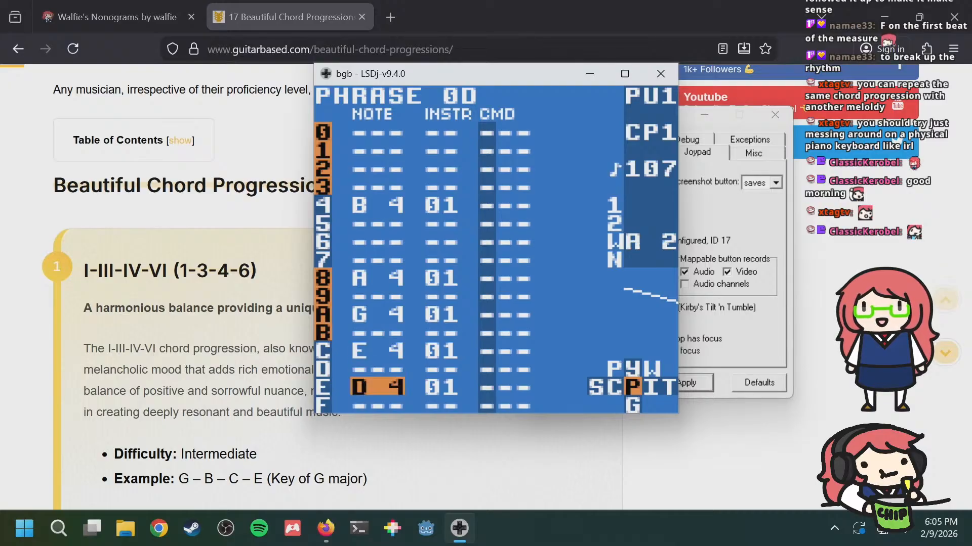
Step: Compare PU1 phrases 0C, 0D and 0E to see where the melody continues
key("a+Up")
key("a+Down")
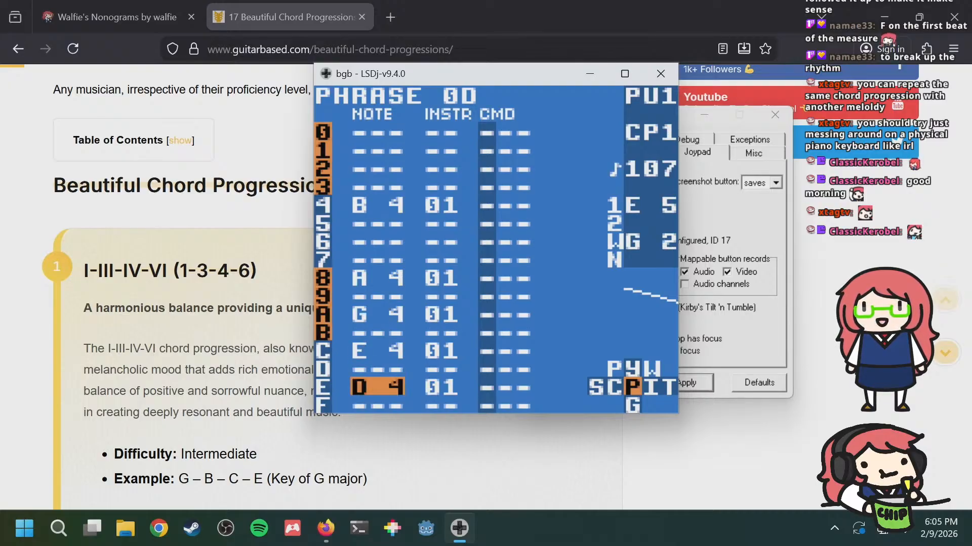
key("a+Up")
key("a+Down")
key("a+Right")
key("a+Left")
key("a+Down")
key("a+Up")
key("Up")
key("Up")
key("Up")
key("Up")
key("Up")
key("Up")
key("Up")
key("Up")
key("Up")
key("Up")
key("Up")
key("Up")
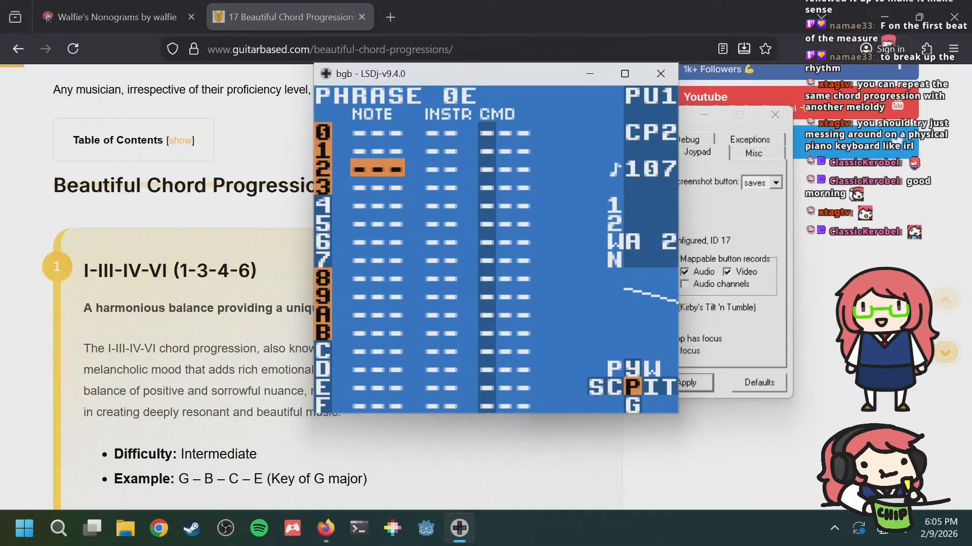
key("a+Up")
key("Up")
key("Up")
key("Down")
key("Down")
key("Down")
key("Down")
key("Down")
key("Down")
key("Down")
key("Down")
key("Down")
key("Down")
key("Down")
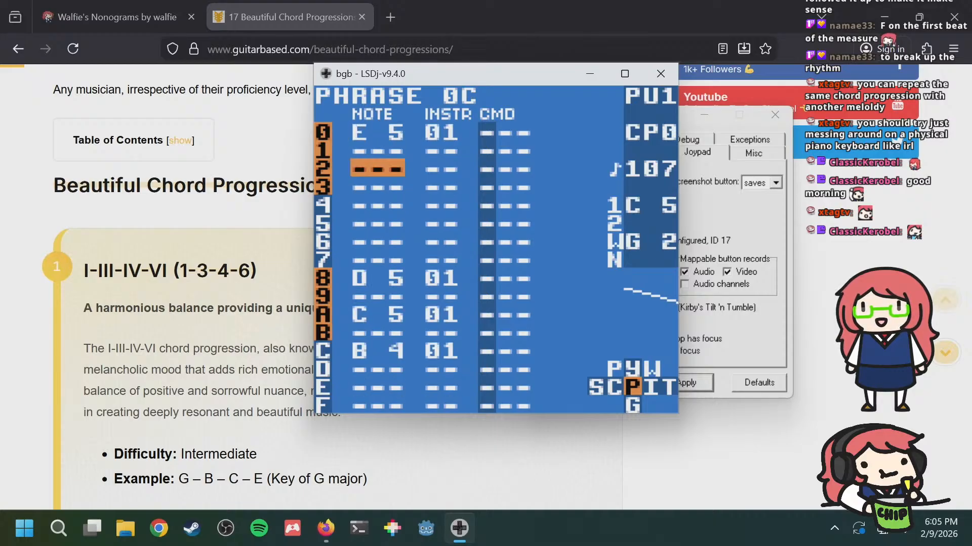
Step: Examine the melody notes and their spacing in PU1 phrase 0C during playback
key("Up")
key("Up")
key("Up")
key("Up")
key("Up")
key("Up")
key("Up")
key("Up")
key("Up")
key("Up")
key("Up")
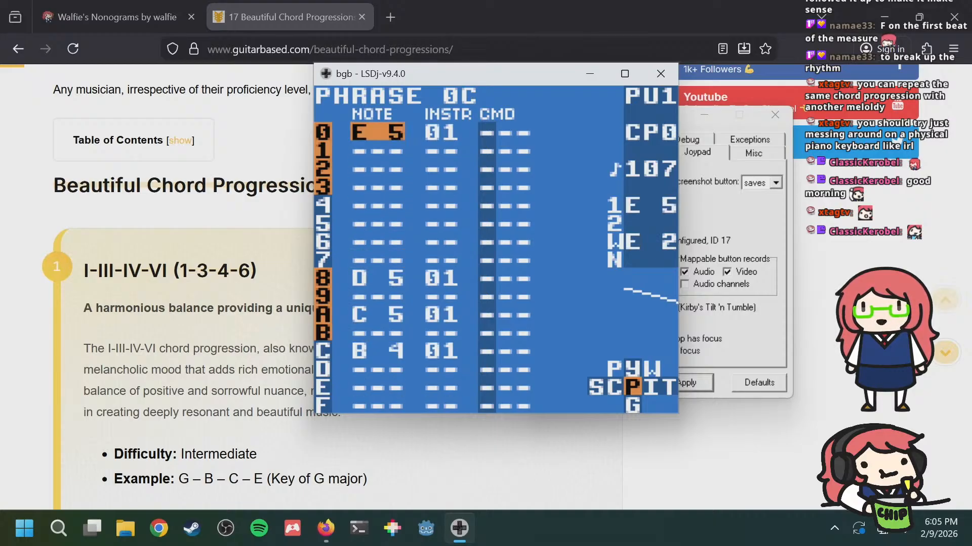
key("Down")
key("Down")
key("Down")
key("Down")
key("Down")
key("Down")
key("Down")
key("Down")
key("Up")
key("Up")
key("Up")
key("Up")
key("Up")
key("Up")
key("Up")
key("Up")
key("Down")
key("Down")
key("Down")
key("Down")
Step: Follow the melody in PU1 phrase 0D from step 4 through to step E
key("a+Right")
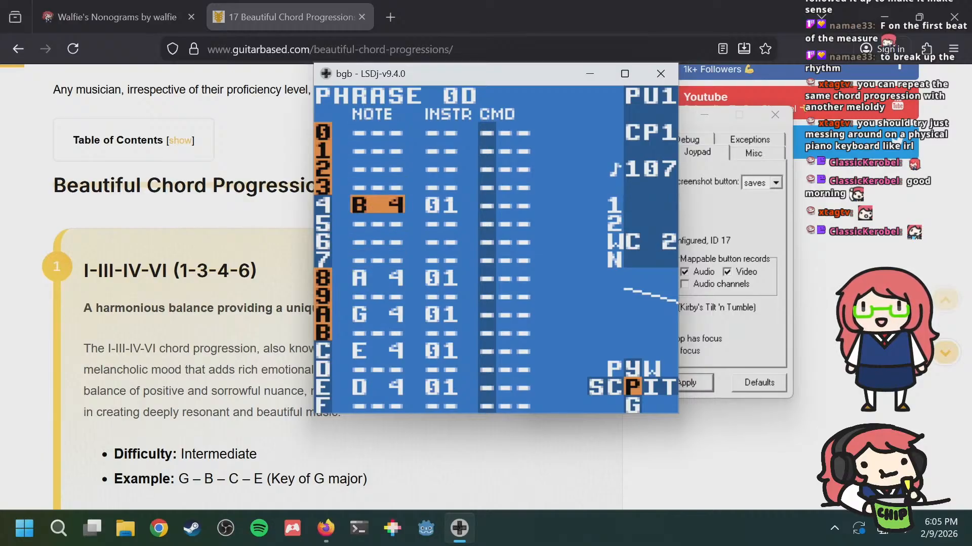
key("Down")
key("Down")
key("Down")
key("Down")
key("Down")
key("Down")
key("Down")
key("Down")
key("Down")
key("Down")
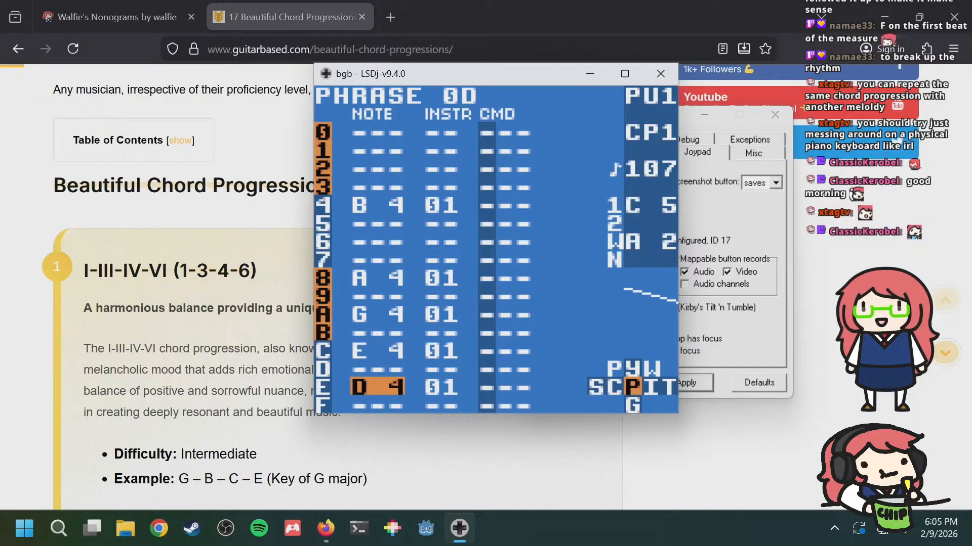
Step: Examine the bass notes in WAV phrases 01 and 02 that play under the melody
key("a+Right")
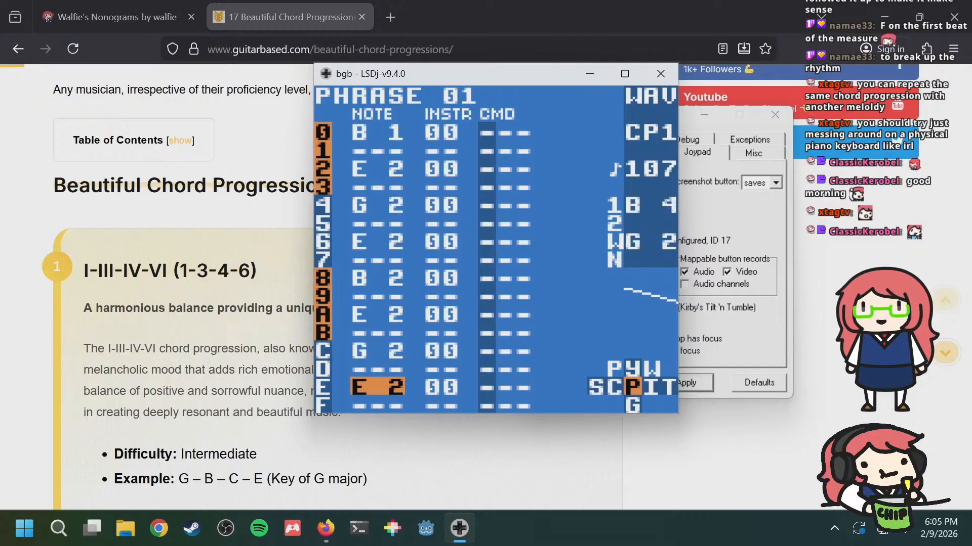
key("a+Left")
key("a+Down")
key("a+Right")
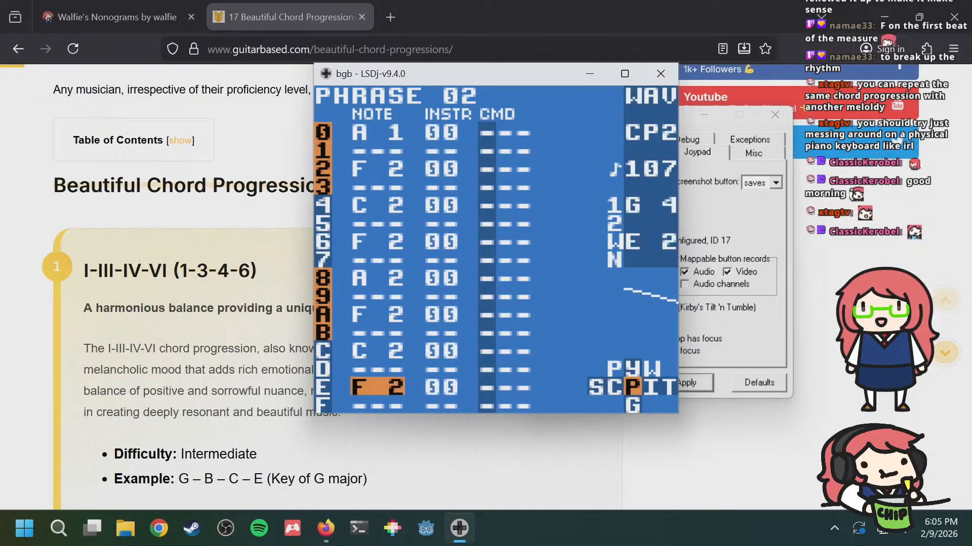
key("Up")
key("Up")
key("Up")
key("Up")
key("Up")
key("Up")
key("Up")
key("Up")
key("Up")
key("Up")
key("Up")
key("Up")
key("Down")
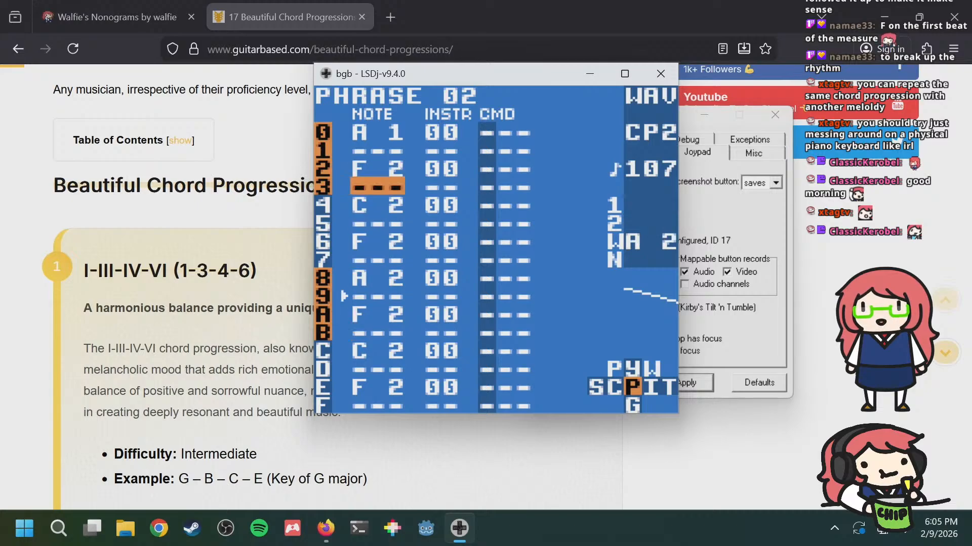
Step: Add a D 4 note with instrument 01 at step 8 of PU1 phrase 0E
key("a+Left")
key("a+Up")
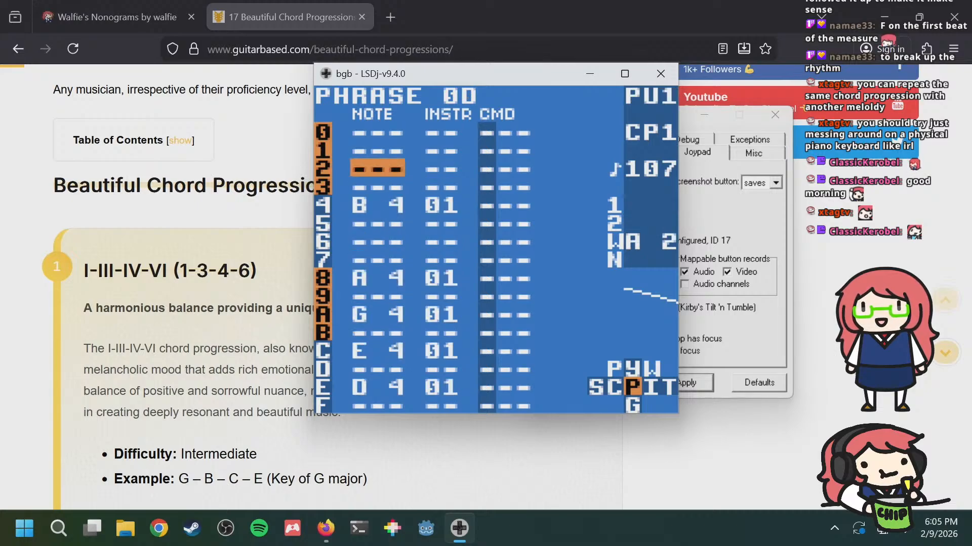
key("Down")
key("Down")
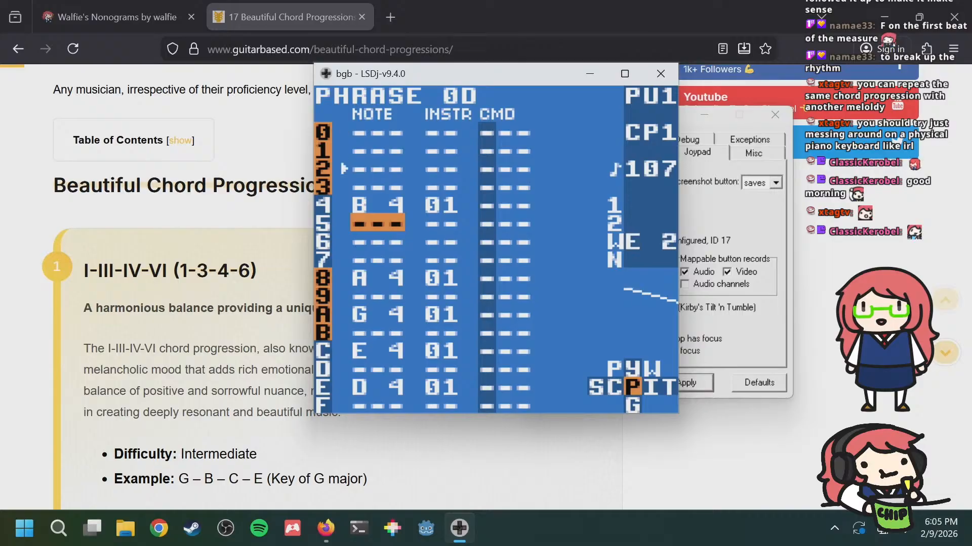
key("a+Down")
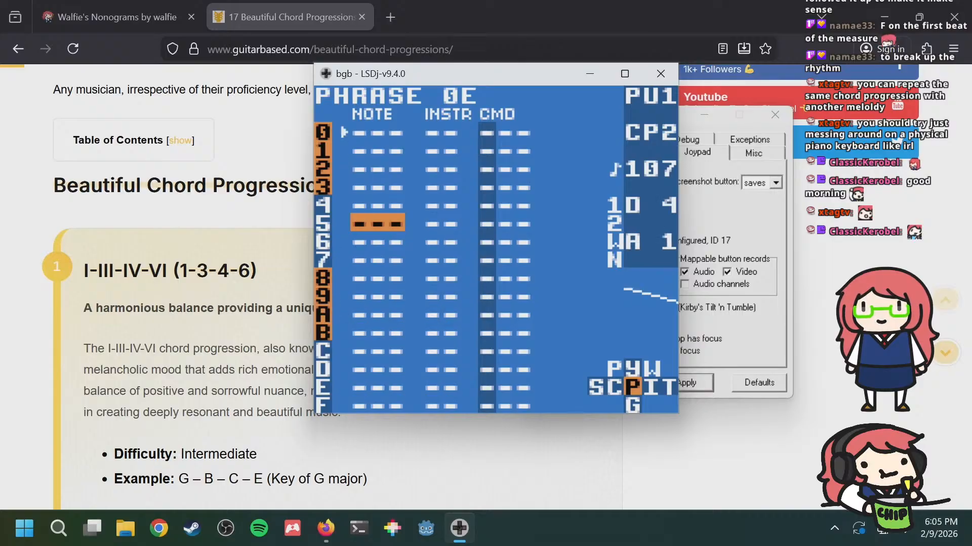
key("Down")
key("Down")
key("Down")
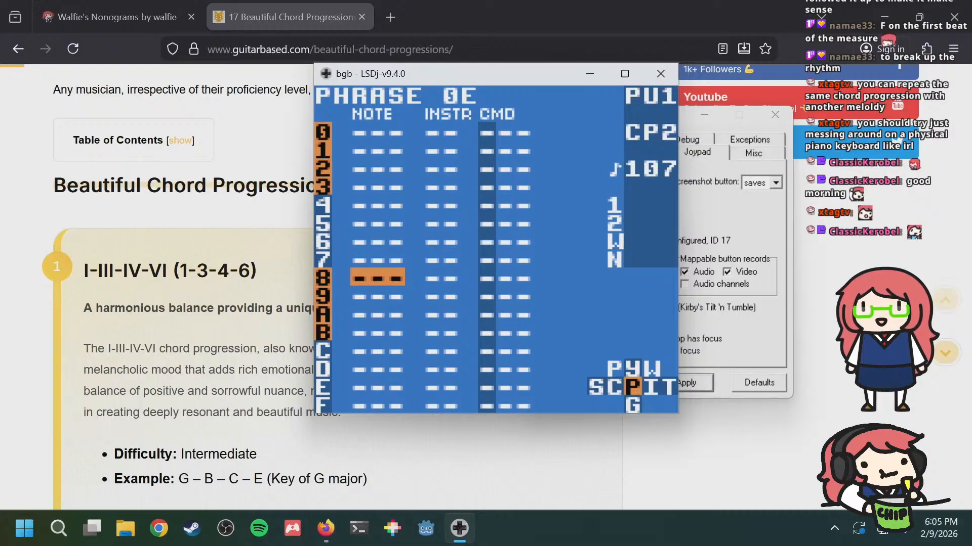
key("s")
Step: Compare the note placement in PU1 phrase 0E with the preceding phrases 0D and 0C
key("Up")
key("a+Up")
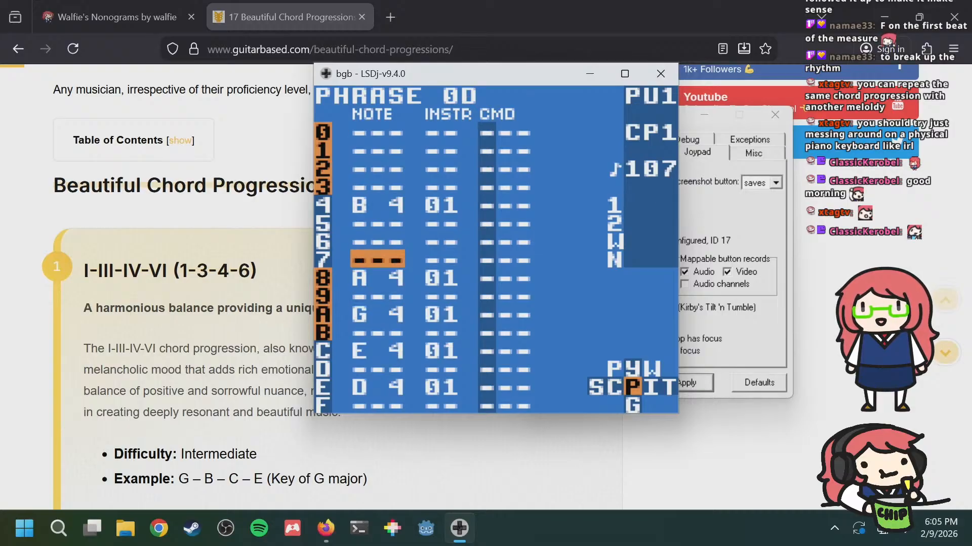
key("a+Up")
key("a+Down")
key("a+Down")
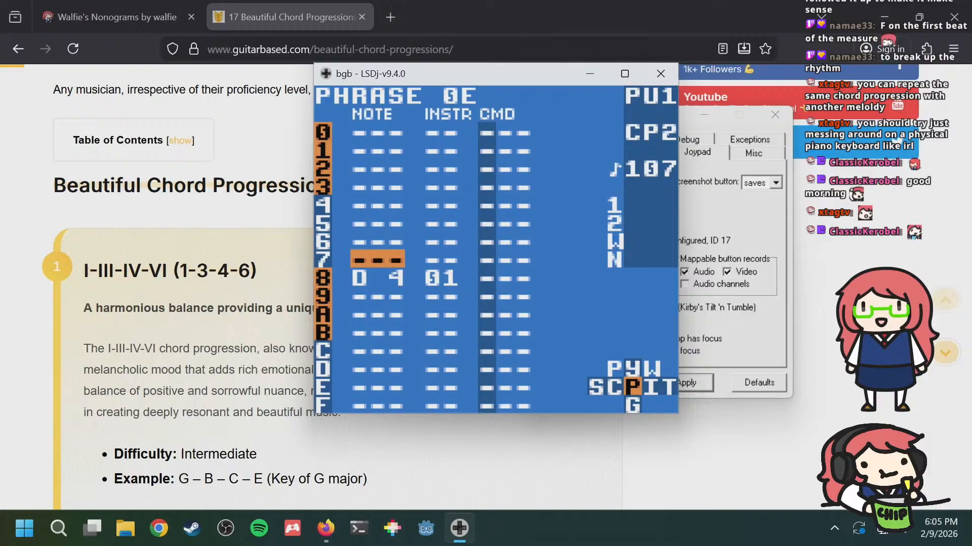
key("Down")
key("Up")
key("Down")
key("Down")
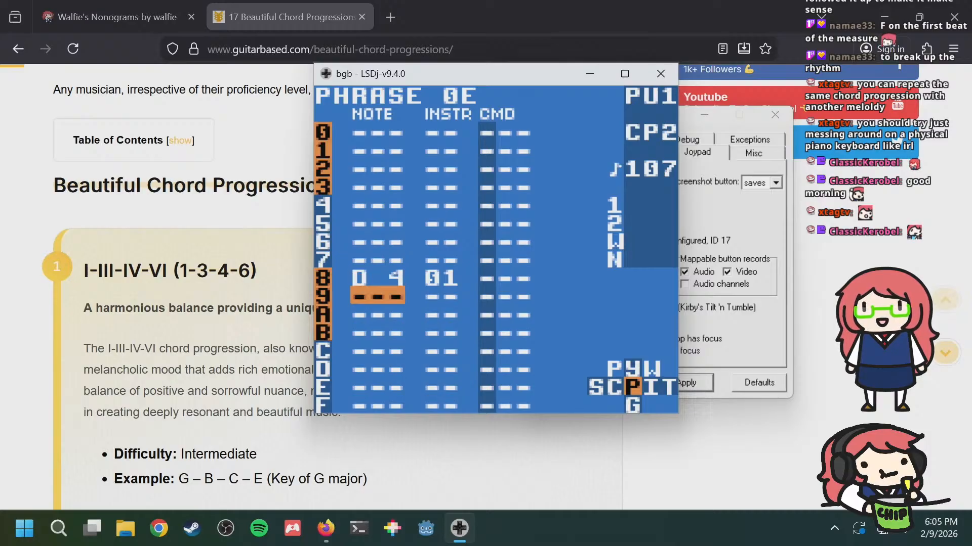
key("a+Up")
key("a+Down")
key("a+Up")
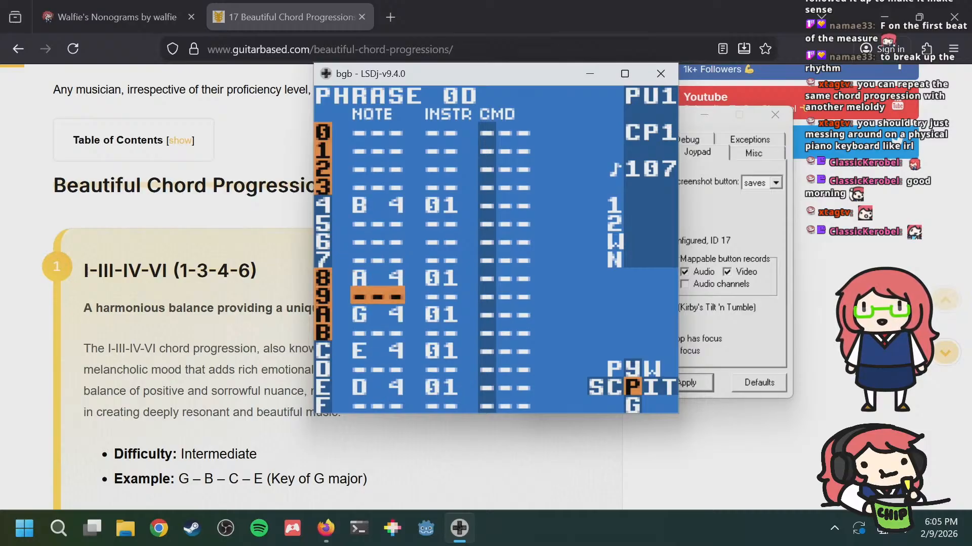
key("a+Down")
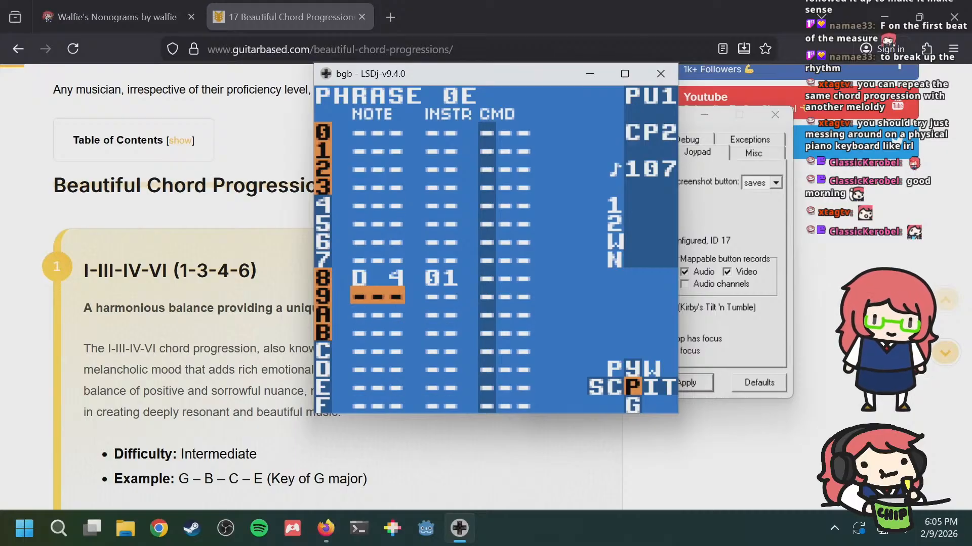
Step: Review the closing notes of PU1 phrase 0D from step 8 to step E
key("Up")
key("a+Up")
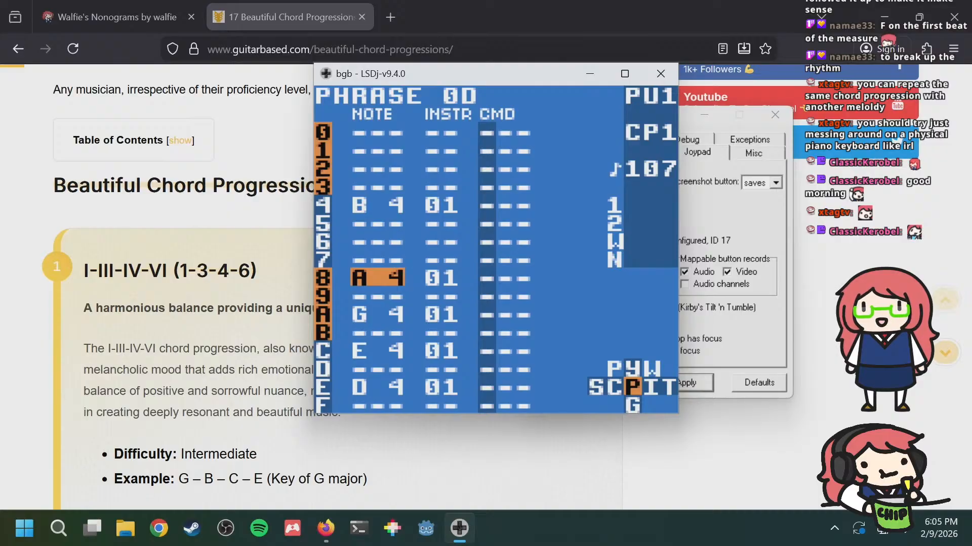
key("Down")
key("Down")
key("Down")
key("Down")
key("Down")
key("Down")
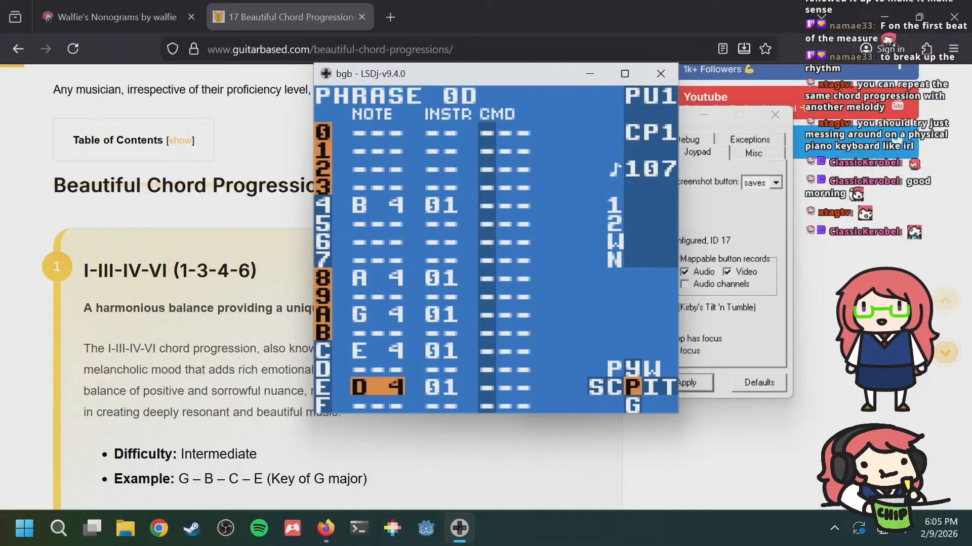
Step: Check the bass notes of WAV phrase 02 from step E back to step A
key("a+Down")
key("a+Right")
key("a+Right")
key("Up")
key("Up")
key("Up")
key("Up")
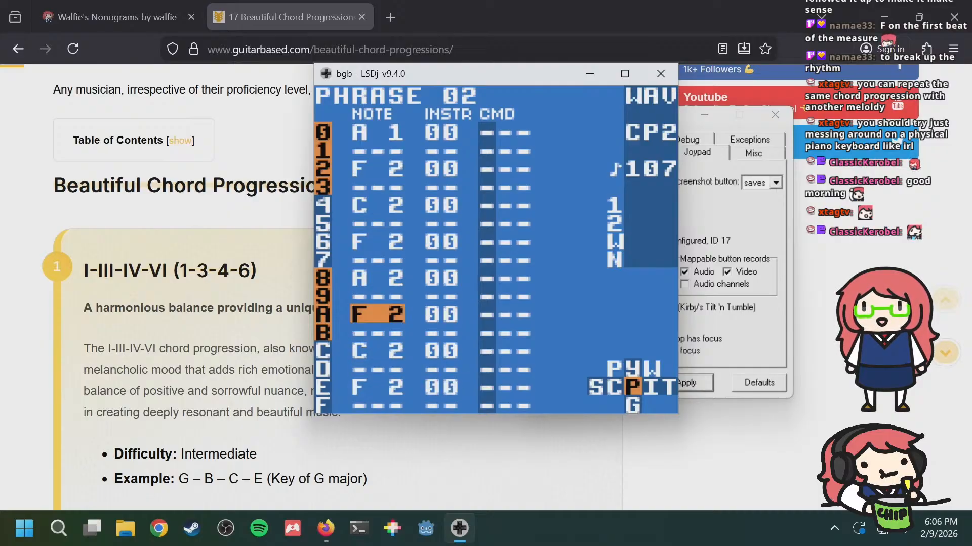
Step: Check the bass notes of WAV phrase 02 from step A back to step 4 against PU1 phrase 0E
key("Up")
key("Up")
key("Up")
key("Up")
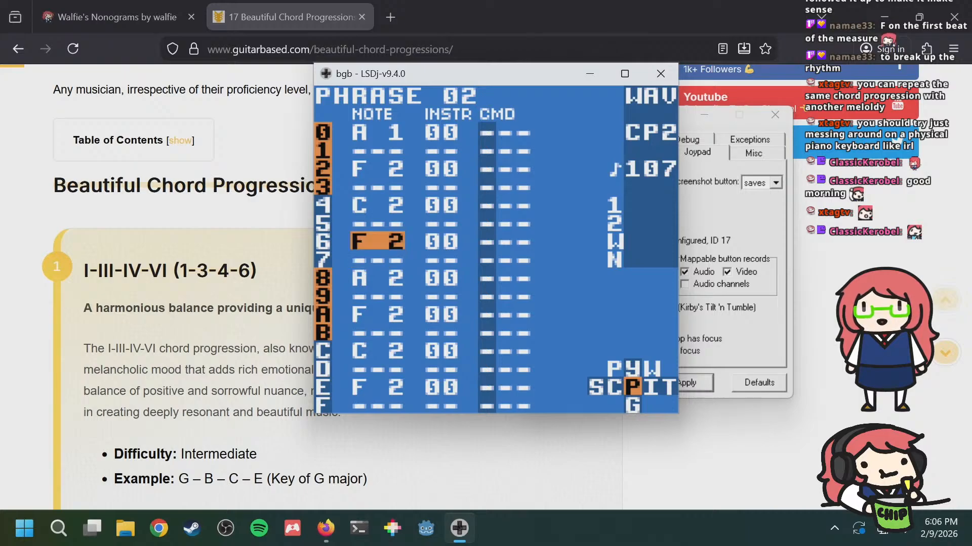
key("Up")
key("Up")
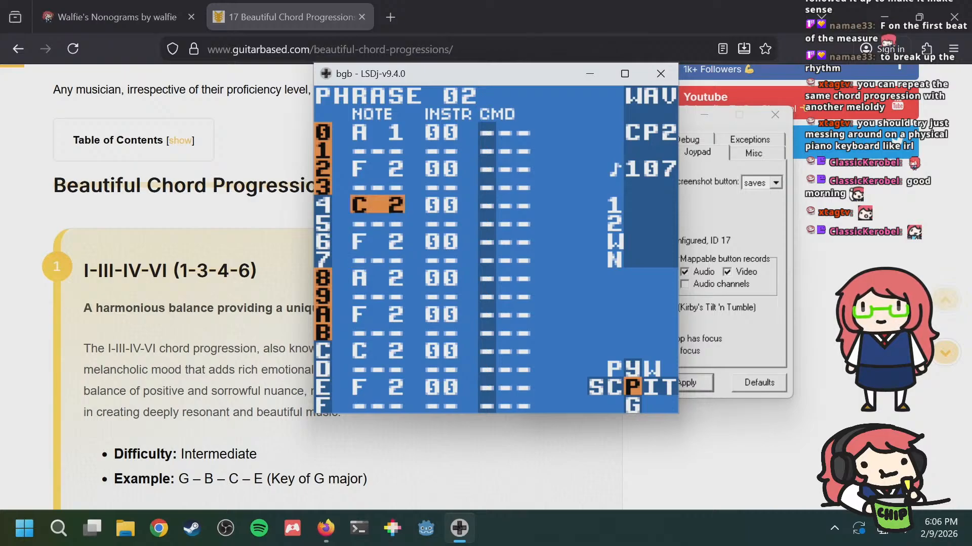
key("a+Left")
key("a+Left")
key("Down")
key("Down")
key("Down")
key("Down")
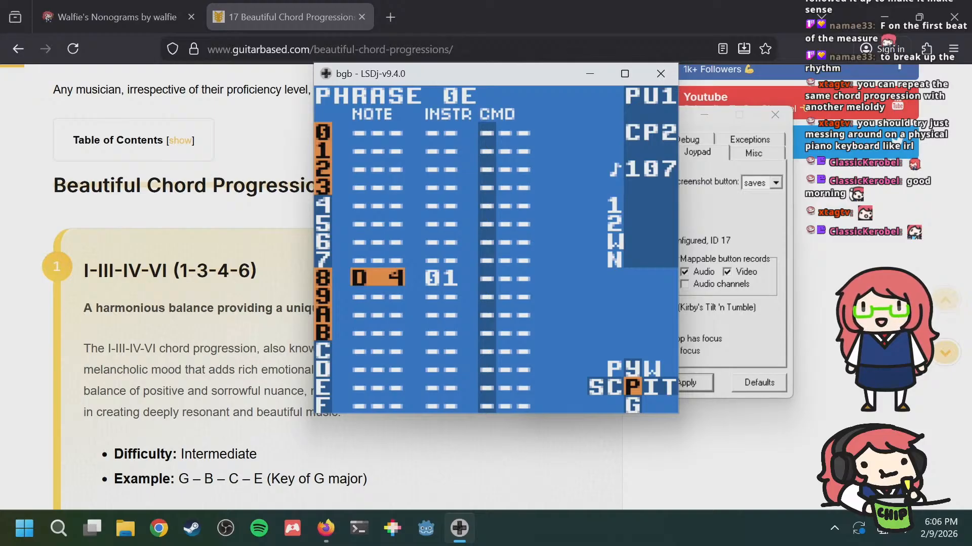
Step: Compare the note at step 8 of PU1 phrase 0E with the bass note at the same step of WAV phrase 02
key("a+Right")
key("a+Right")
key("a+Left")
key("a+Left")
key("a+Right")
key("a+Right")
key("a+Left")
key("a+Left")
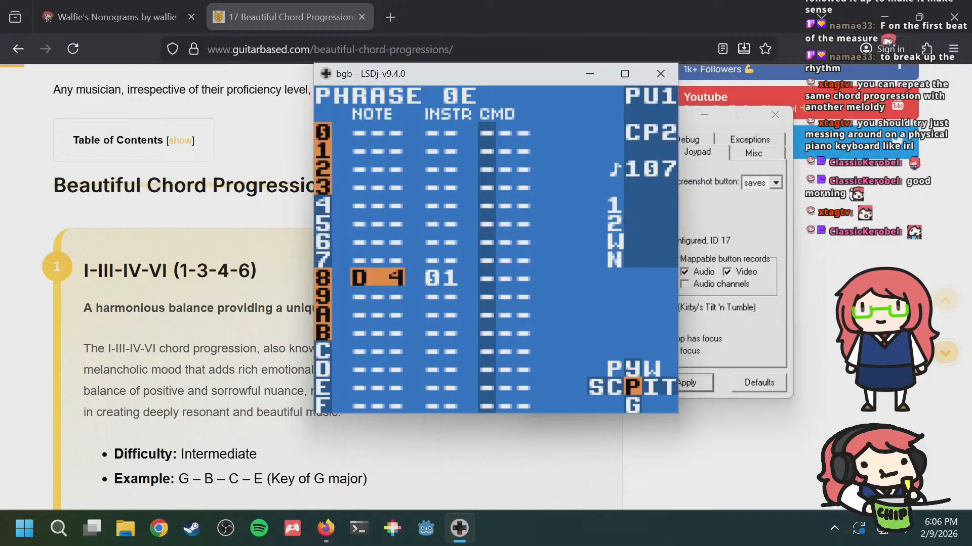
Step: Set the note at step 8 of PU1 phrase 0E to F 4
key("a+Right")
key("a+Right")
key("a+Right")
key("a+Right")
key("a+Left")
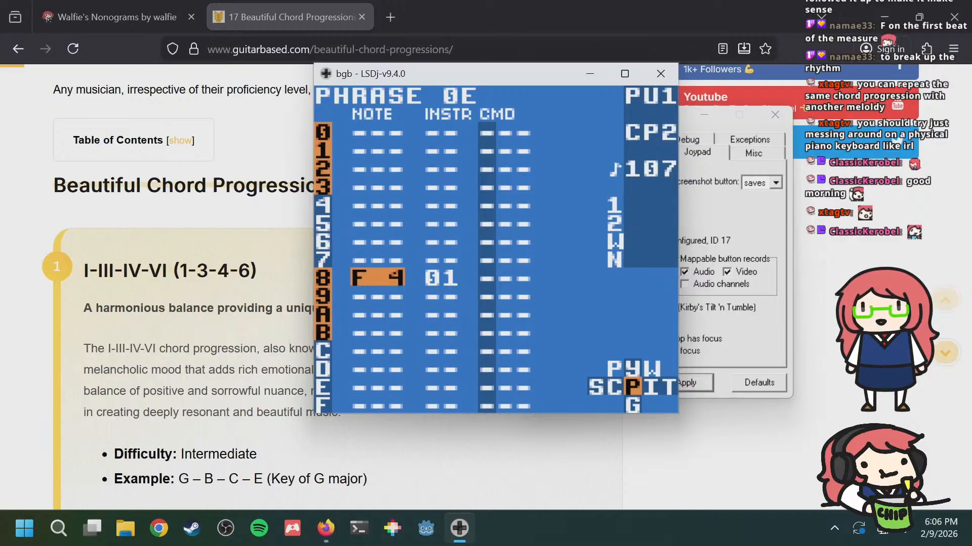
Step: Review the melody notes of PU1 phrase 0D from step 6 down to step F
key("Up")
key("Up")
key("a+Up")
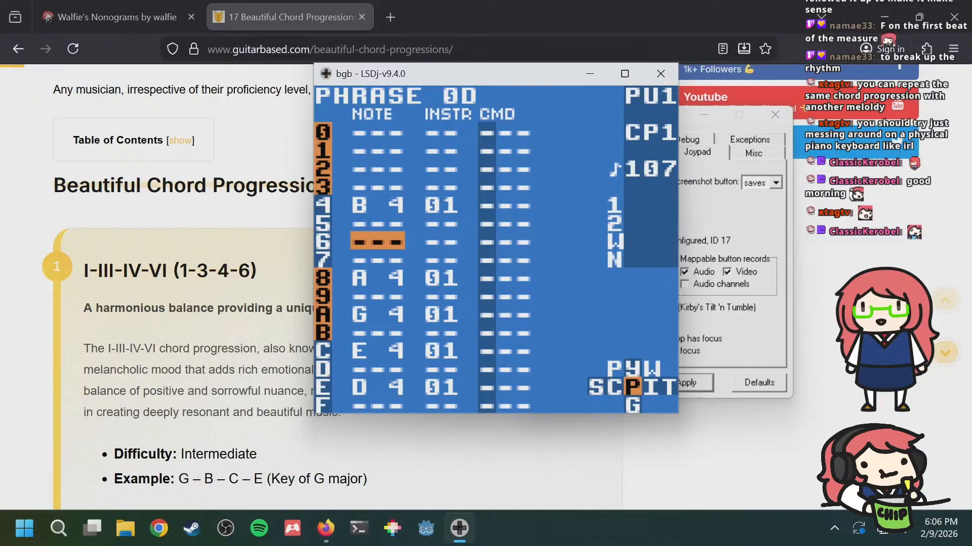
key("Down")
key("Down")
key("Down")
key("Down")
key("Down")
key("Down")
key("Down")
key("Down")
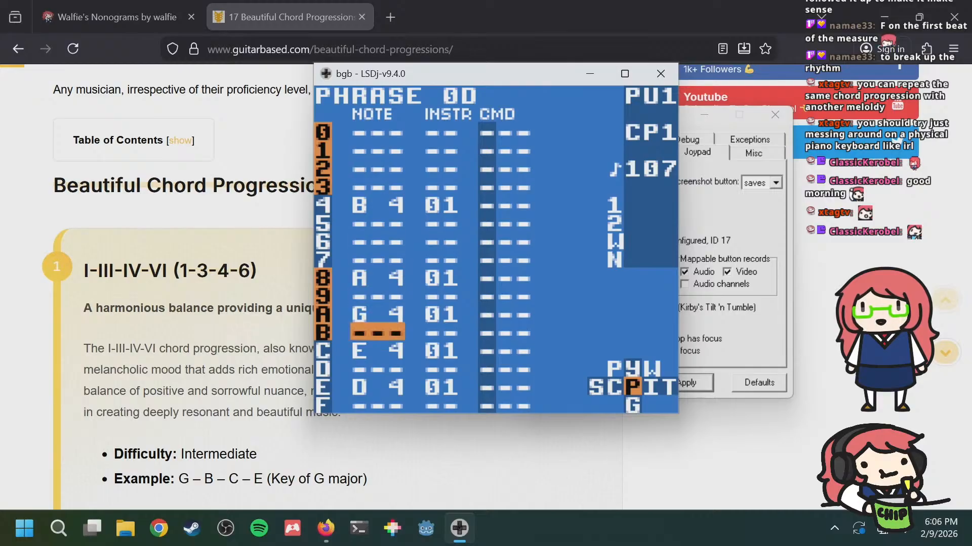
key("Down")
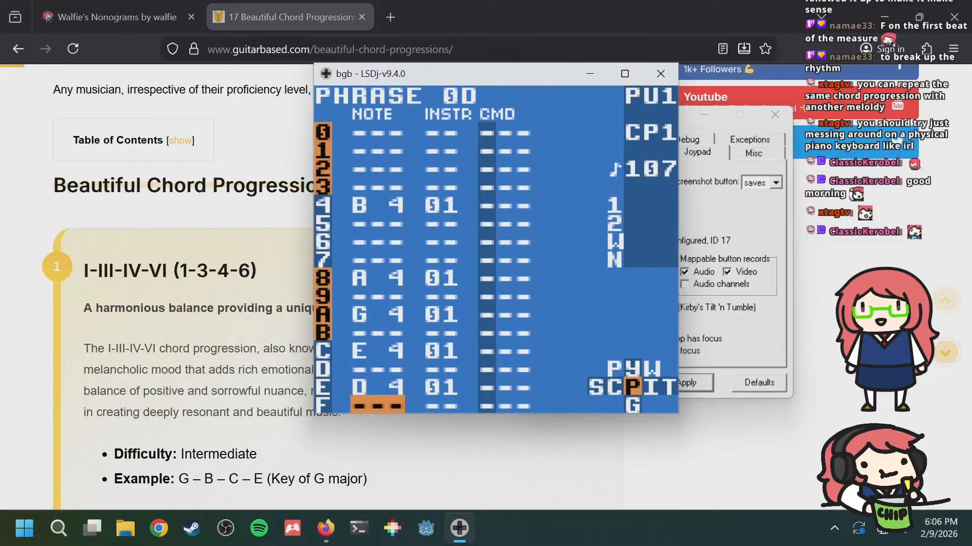
Step: Add an E 4 note with instrument 01 at step A of PU1 phrase 0E, checking it against WAV phrase 02
key("a+Down")
key("Up")
key("Up")
key("Up")
key("Up")
key("Up")
key("Up")
key("Up")
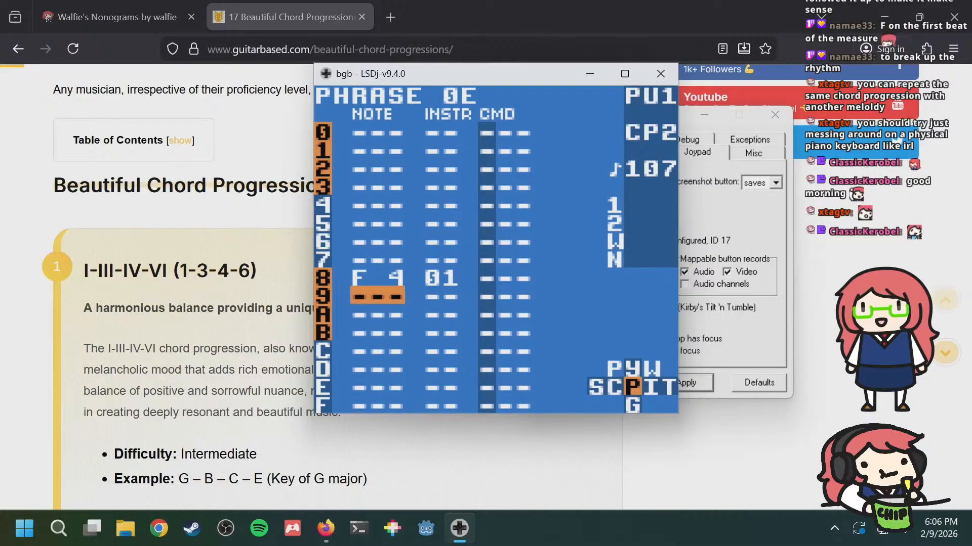
key("Down")
key("Down")
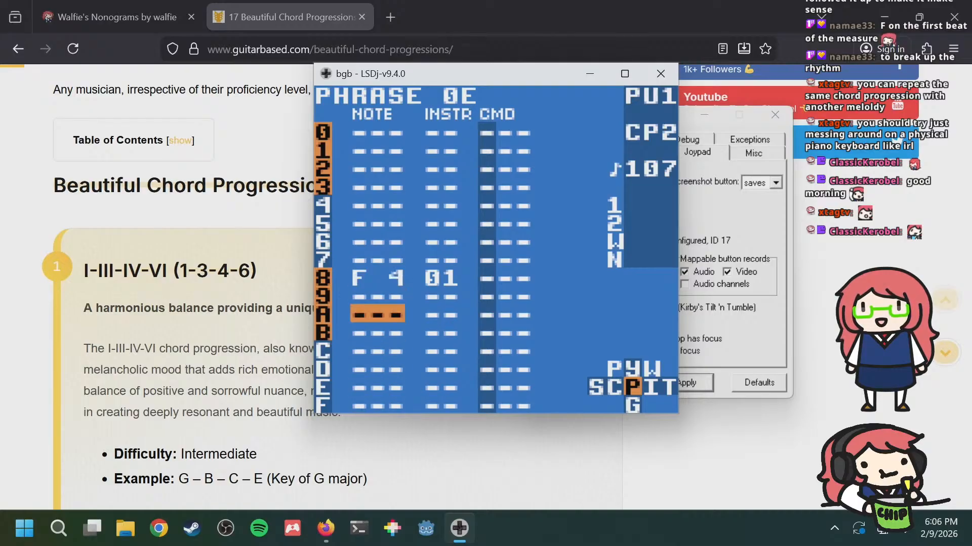
key("a+Right")
key("a+Right")
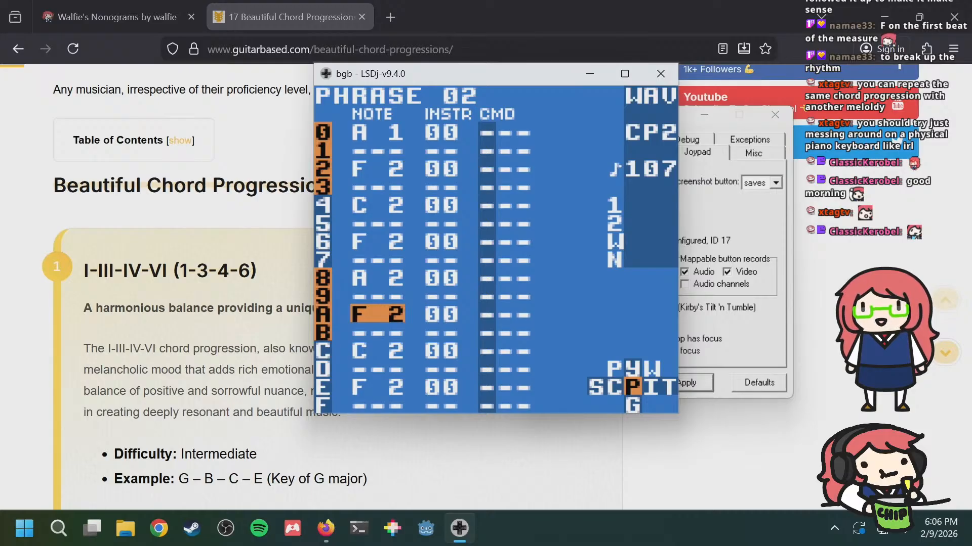
key("a+Left")
key("a+Left")
key("s")
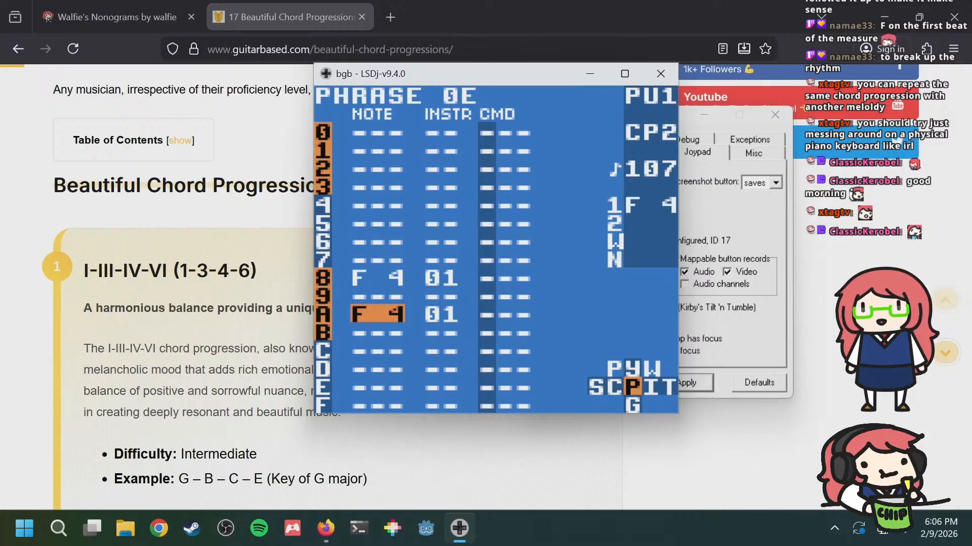
key("s+Left")
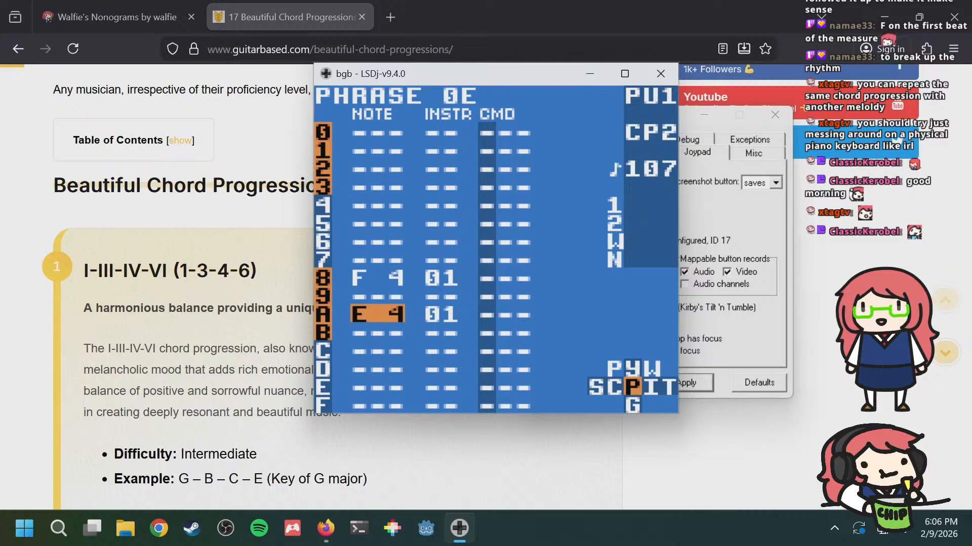
Step: Add a D 4 note with instrument 01 at step C of PU1 phrase 0E
key("Down")
key("Down")
key("Down")
key("Up")
key("s")
key("s+Left")
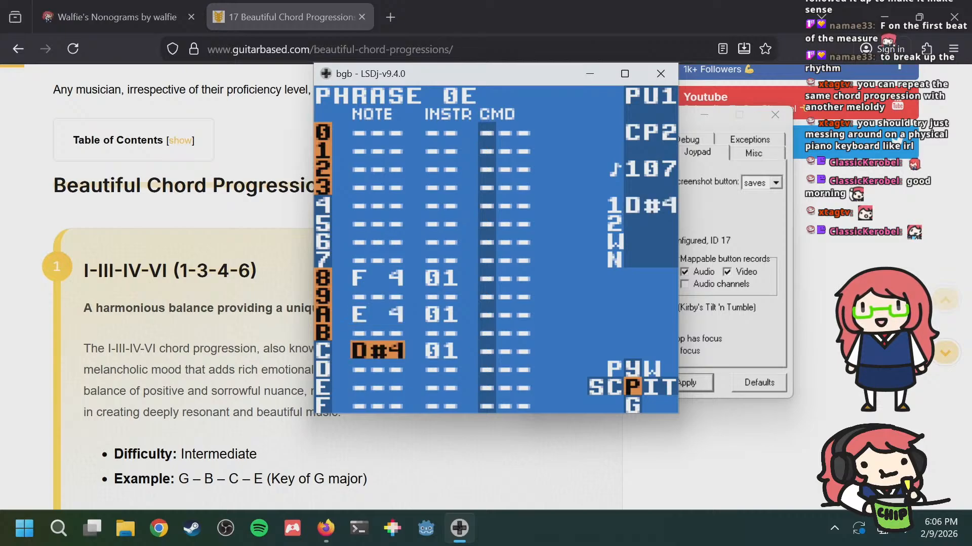
key("s+Left")
Step: Play the PU1 melody from phrase 0C through to the new notes in phrase 0E
key("Up")
key("Up")
key("Up")
key("Up")
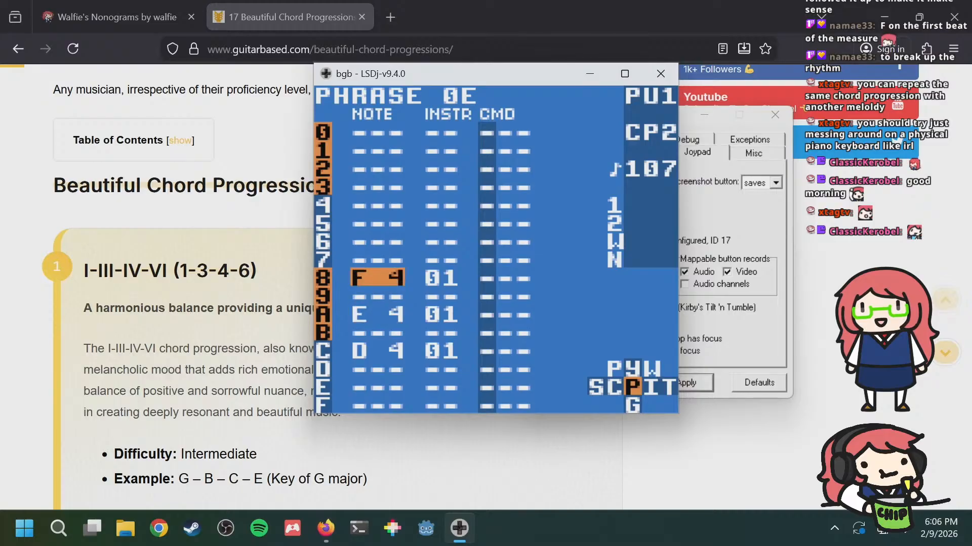
key("Down")
key("Down")
key("Down")
key("Up")
key("Up")
key("a+Up")
key("a+Up")
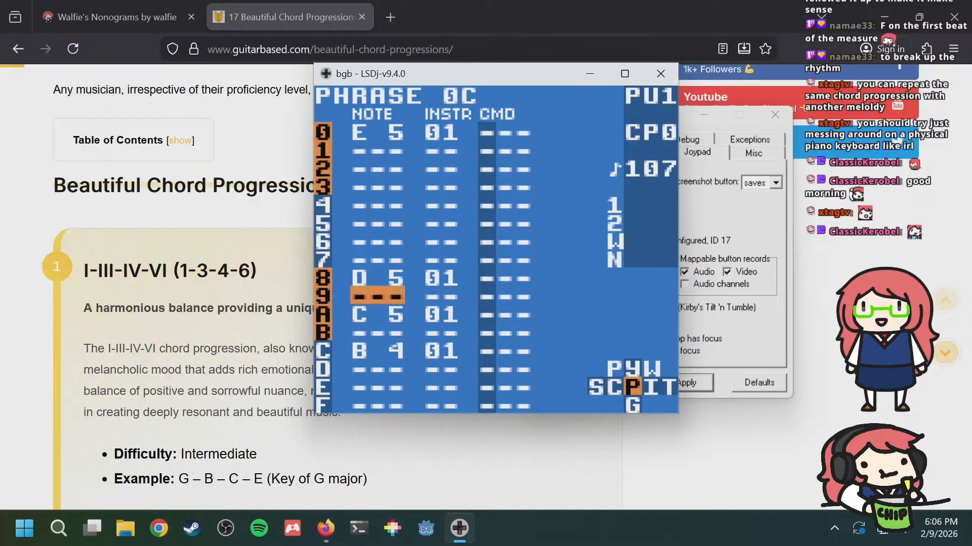
key("Return")
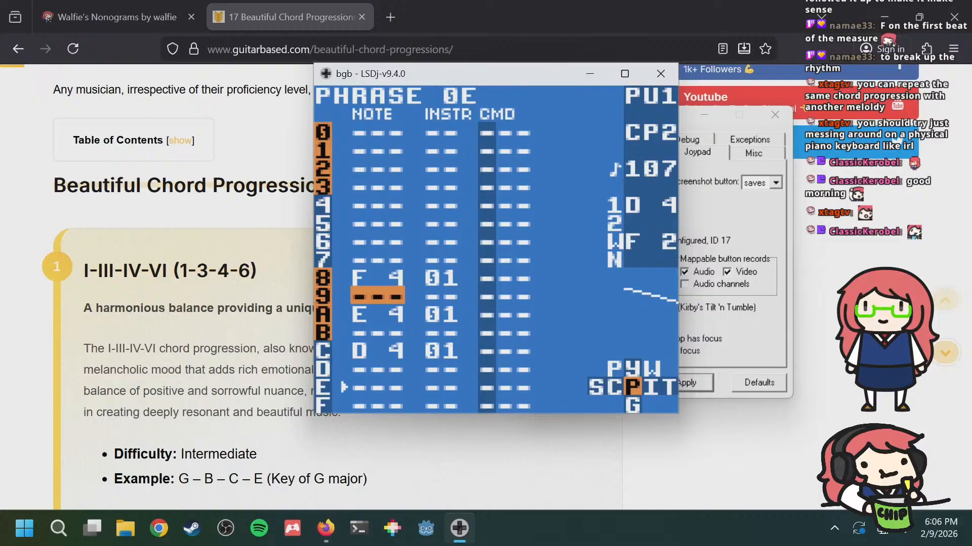
Step: Replay PU1 phrase 0E and compare it with the bass line in WAV phrase 02 during playback
key("Return")
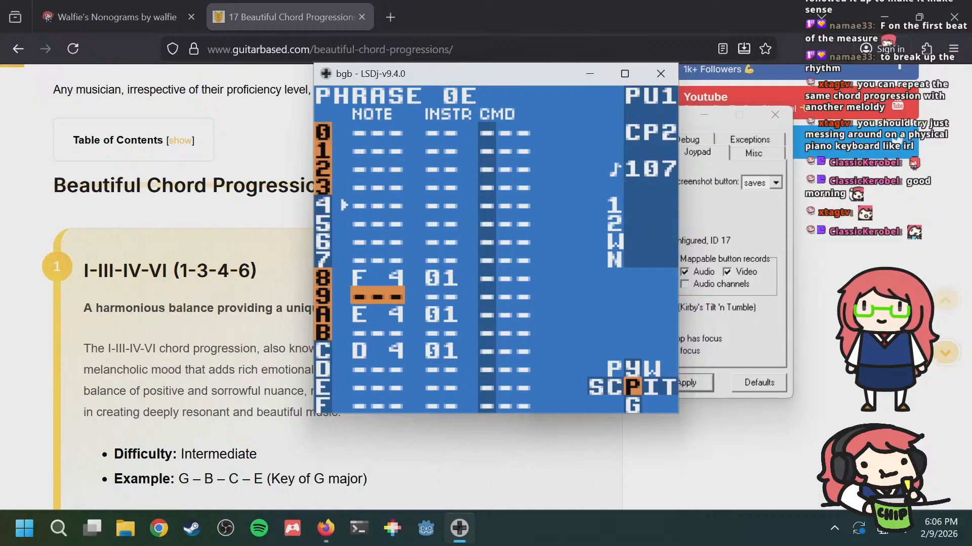
key("Return")
key("Return")
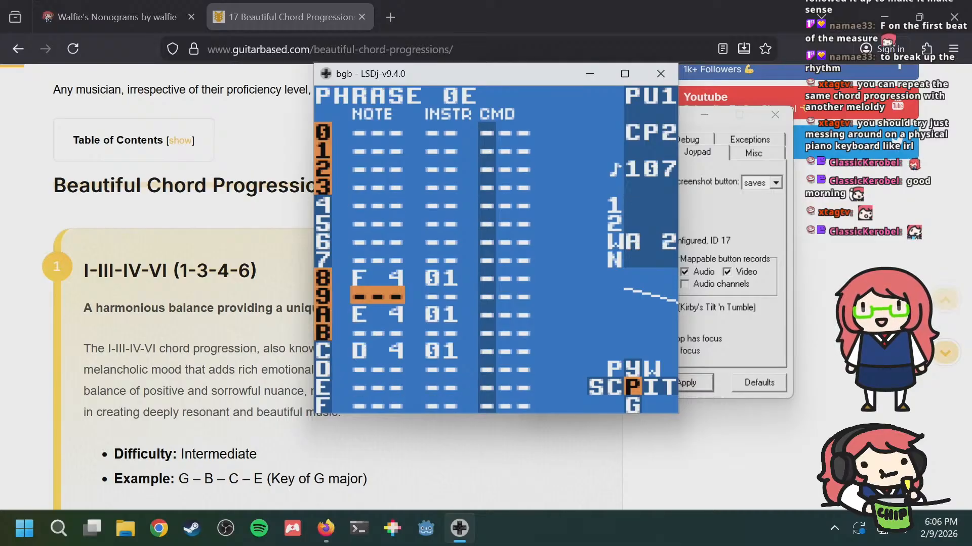
key("a+Right")
key("a+Right")
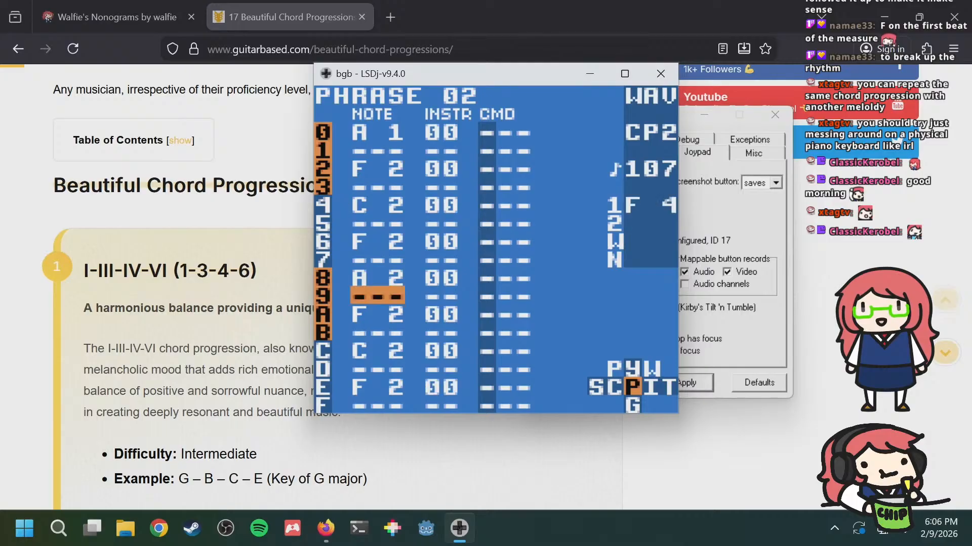
key("a+Left")
key("a+Left")
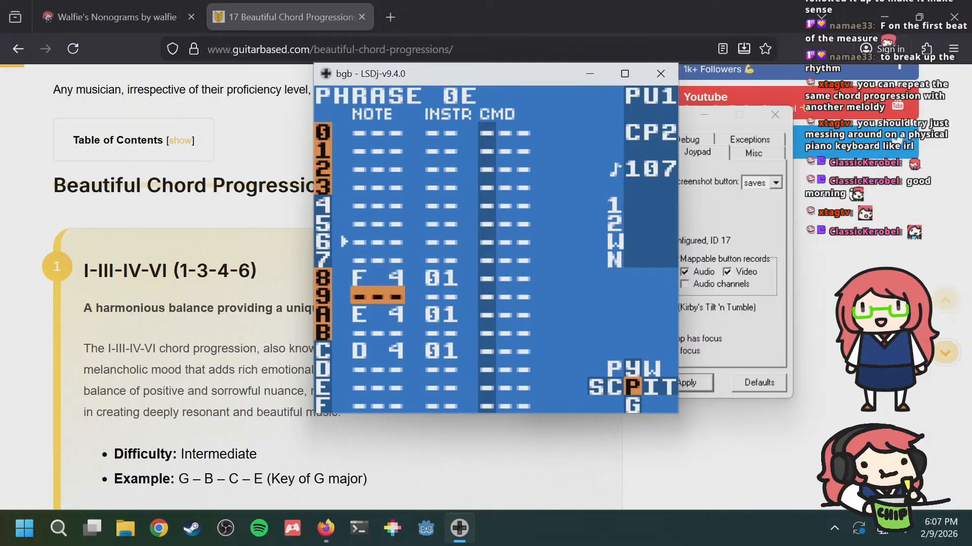
Step: Examine the bass notes of WAV phrase 03 from step 9 back to step 0
key("a+Down")
key("a+Right")
key("a+Right")
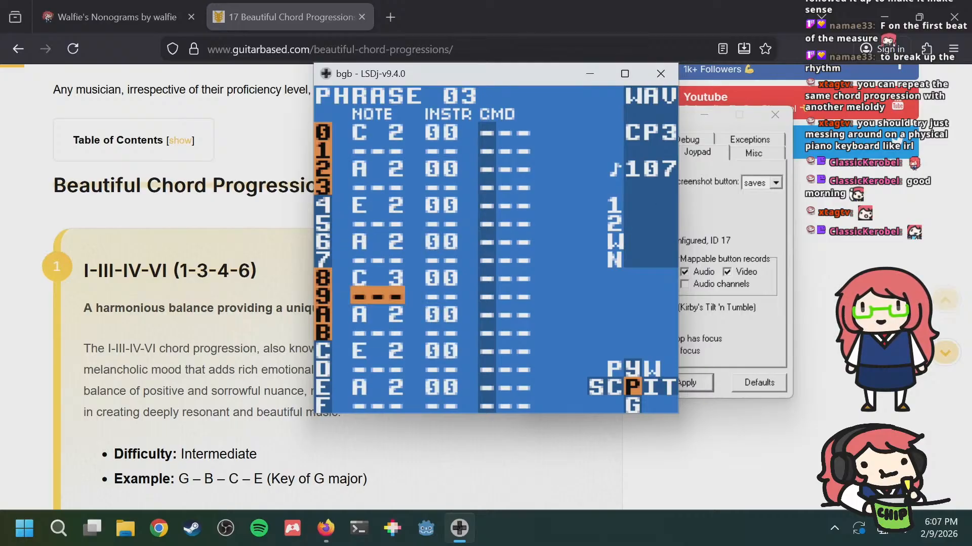
key("Up")
key("Up")
key("Up")
key("Up")
key("Up")
key("Up")
key("Up")
key("Up")
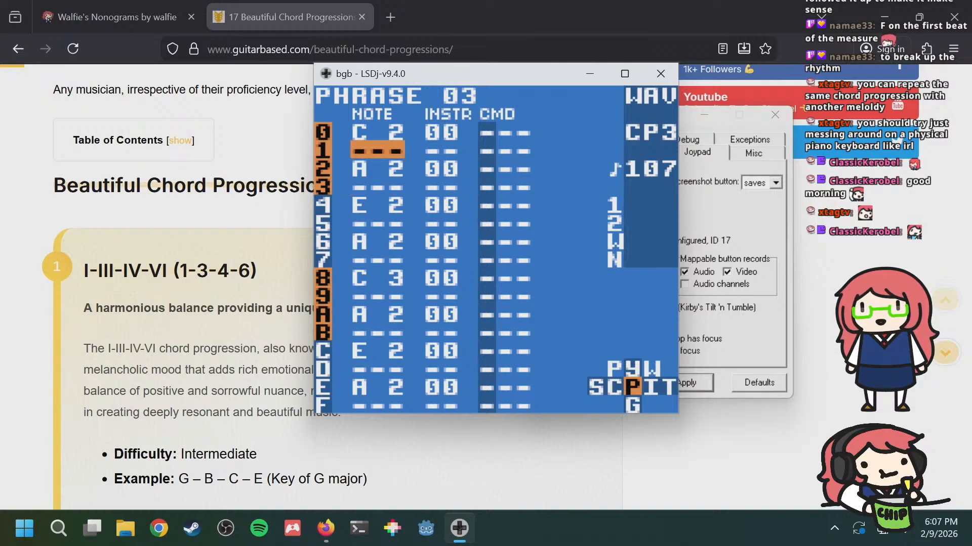
key("Up")
Step: Recheck the opening bass notes of WAV phrase 03 between steps 0 and 4
key("Down")
key("Down")
key("Down")
key("Down")
key("Up")
key("Up")
key("Up")
key("Up")
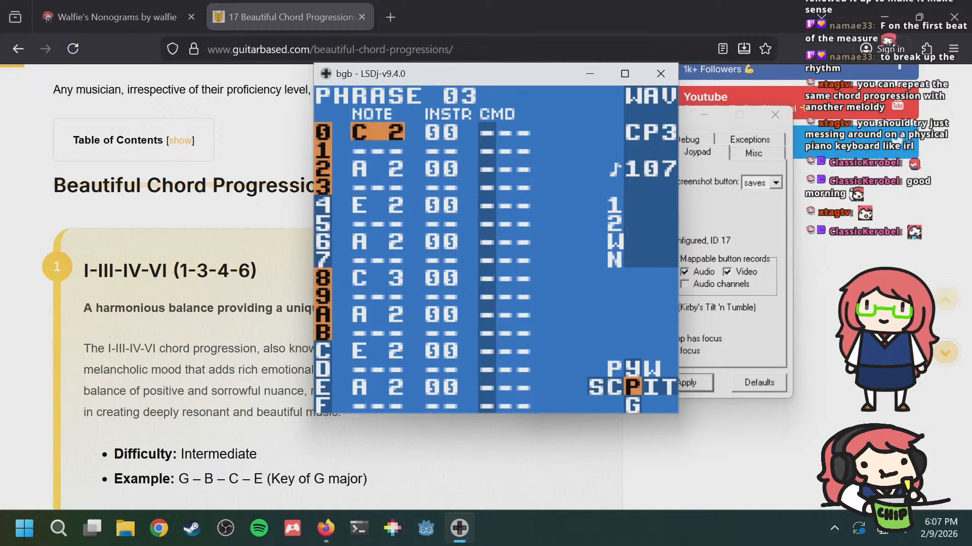
key("Down")
key("Down")
key("Down")
key("Down")
key("Up")
key("Up")
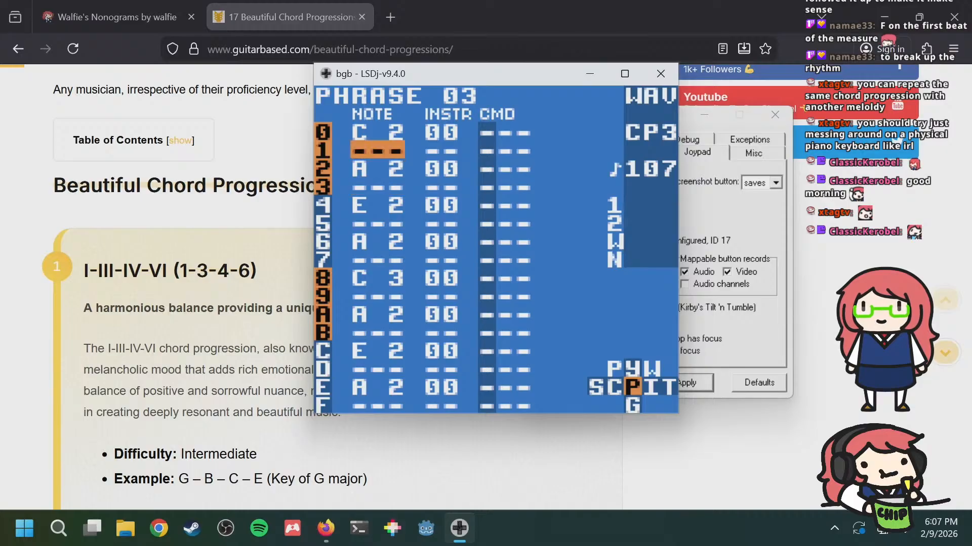
Step: Compare PU1 phrases 0D and 0E, following phrase 0E down to its last note at step C
key("a+Left")
key("a+Left")
key("a+Up")
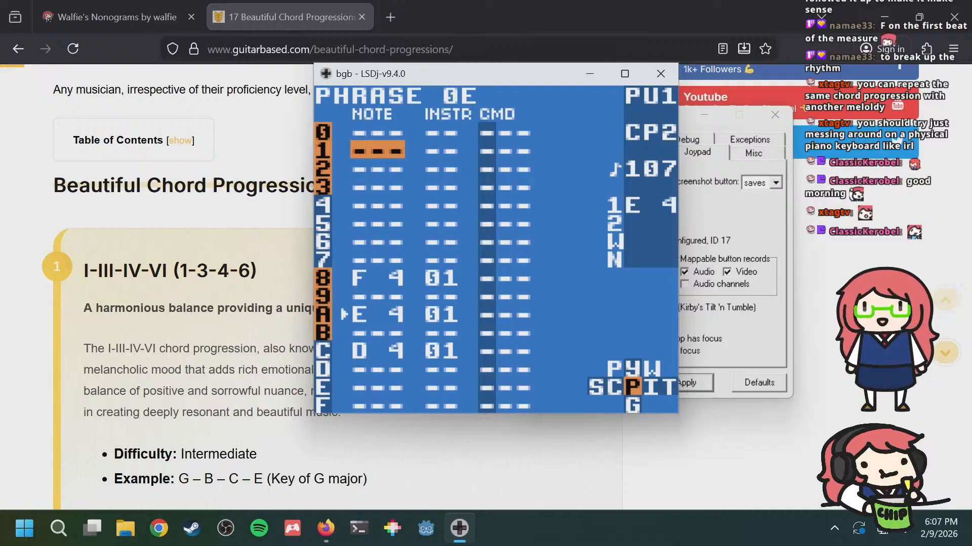
key("a+Up")
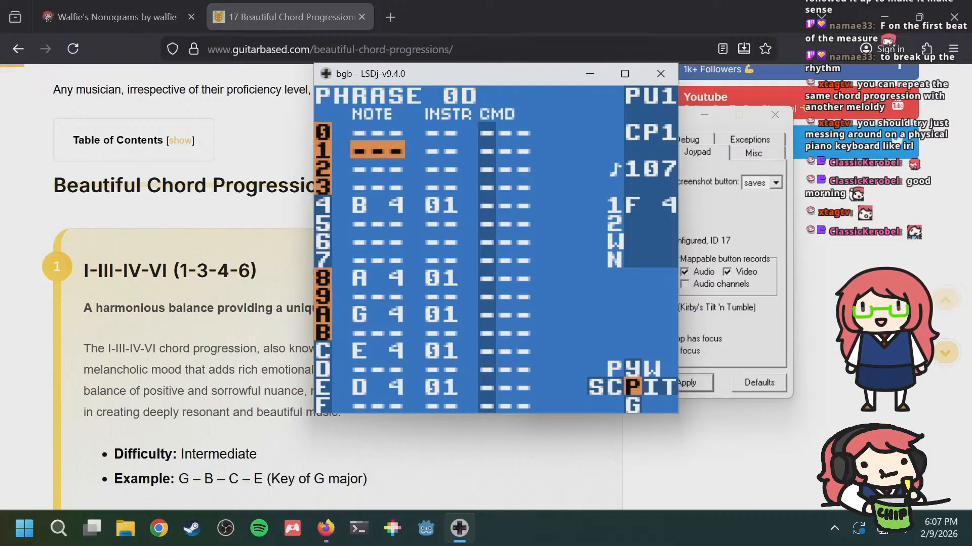
key("a+Down")
key("a+Down")
key("a+Up")
key("Down")
key("Down")
key("Down")
key("Down")
key("Down")
key("Down")
key("Down")
key("Down")
key("Down")
key("Down")
key("Down")
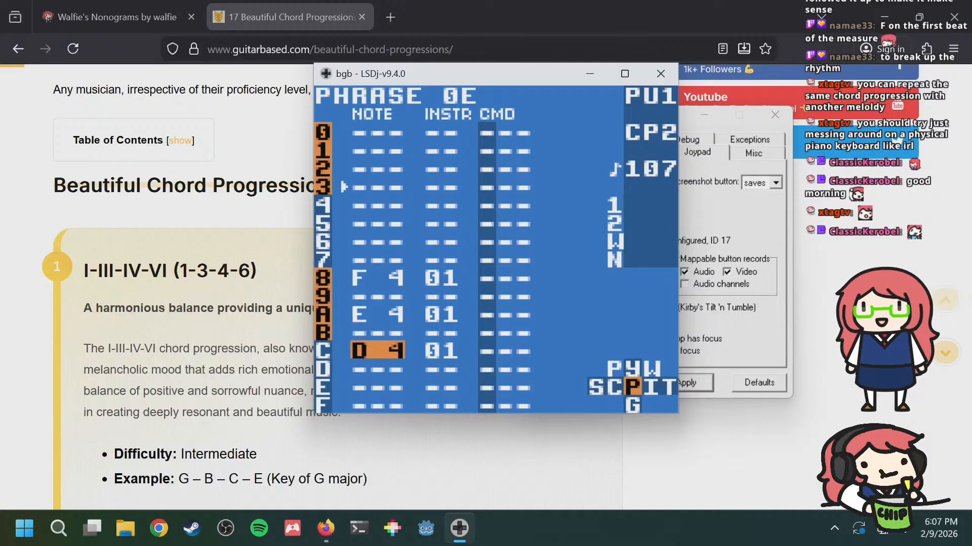
Step: Add a D 4 note with instrument 01 at step 0 of PU1 phrase 0F
key("a+Down")
key("Up")
key("Up")
key("Up")
key("Up")
key("Up")
key("Up")
key("Up")
key("Up")
key("Up")
key("Up")
key("Up")
key("Up")
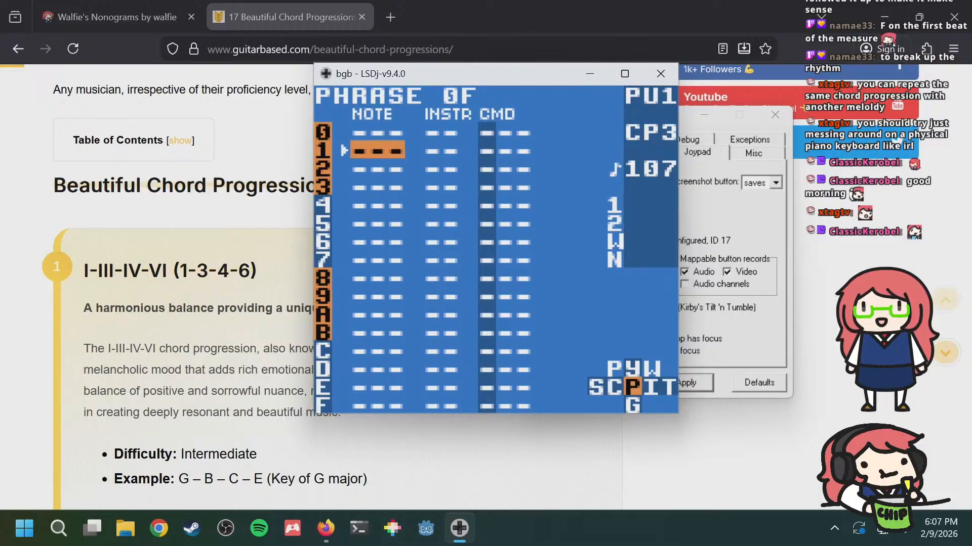
key("s")
key("Down")
key("Down")
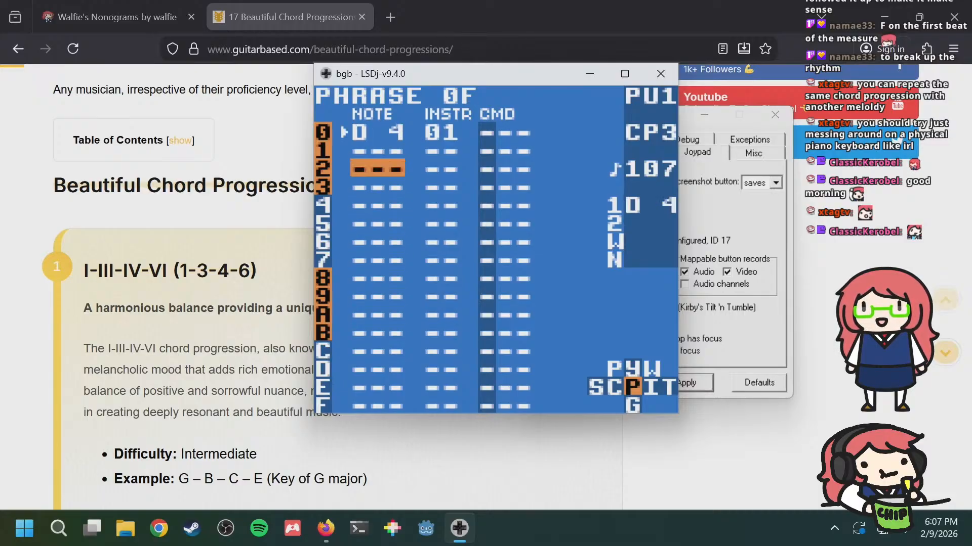
Step: Add E 4 at step 2 and F 4 at step 4 of PU1 phrase 0F, both with instrument 01
key("s")
key("s+Right")
key("s+Right")
key("Down")
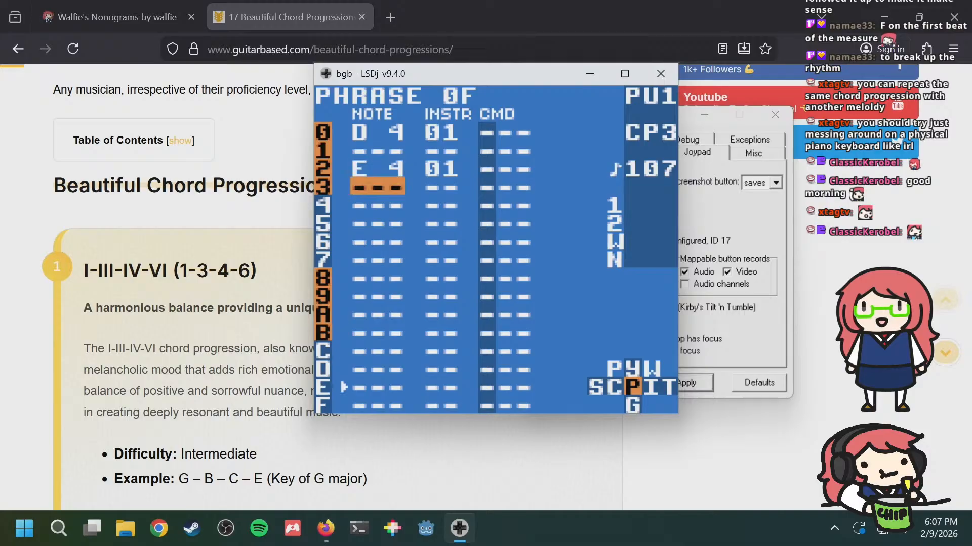
key("Down")
key("s")
key("s+Right")
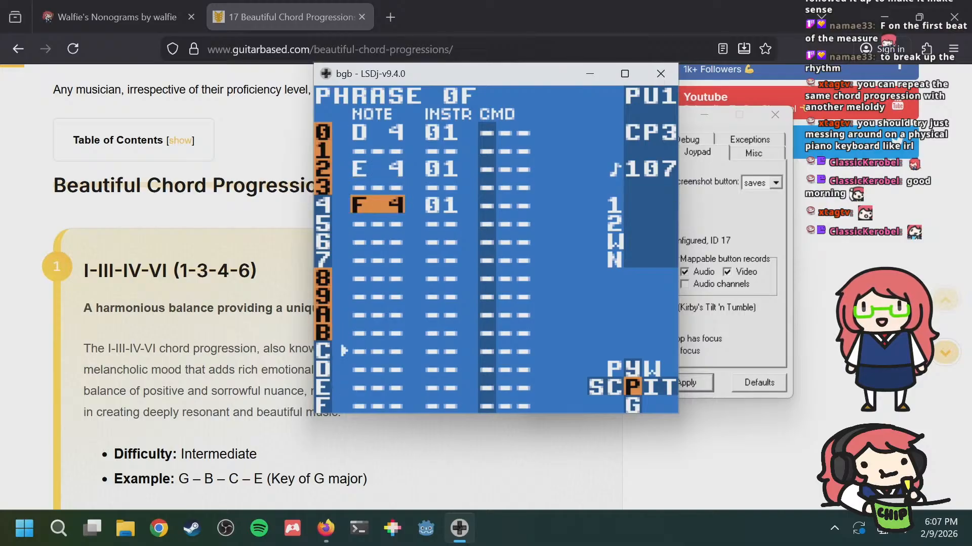
Step: Compare steps 3 and 4 of PU1 phrase 0F with the bass notes in WAV phrase 03
key("a+Right")
key("a+Right")
key("a+Left")
key("a+Left")
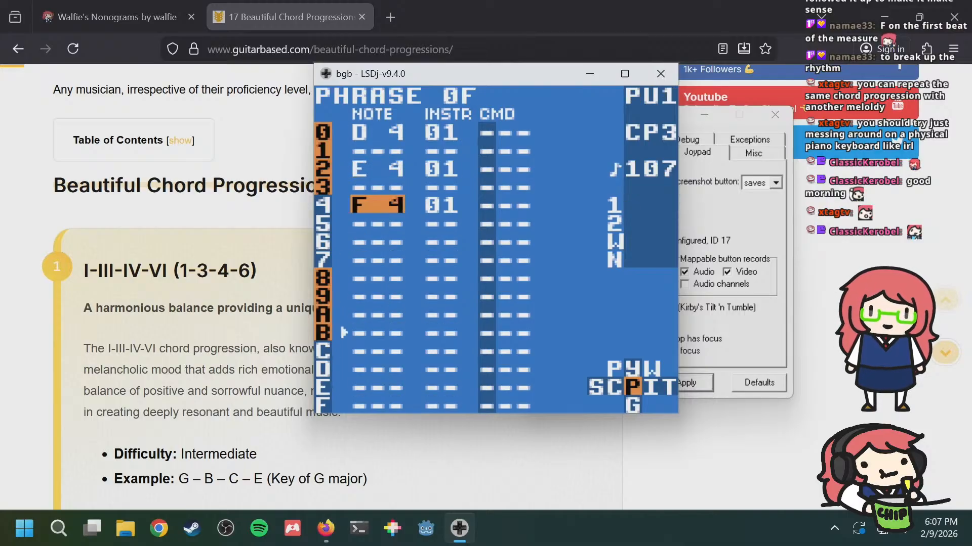
key("Up")
key("a+Right")
key("a+Right")
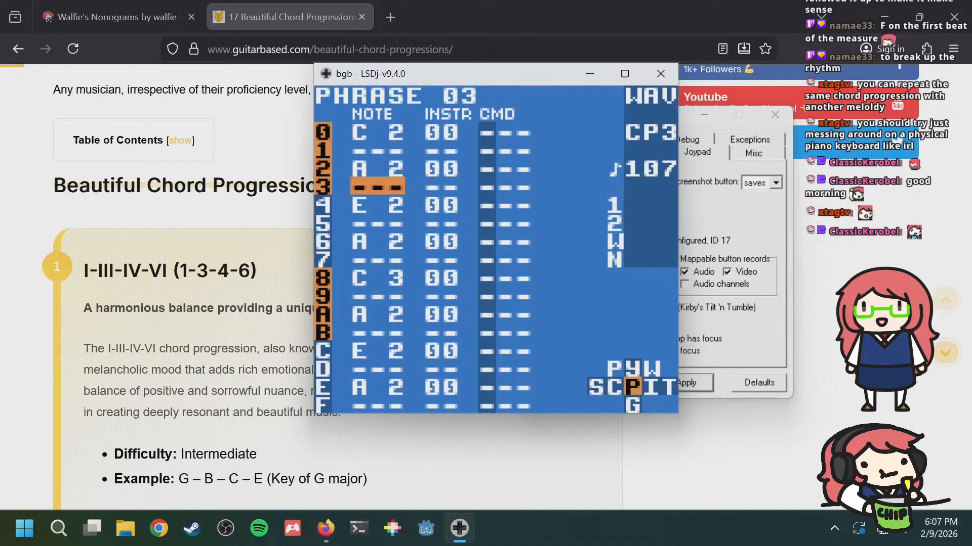
key("Down")
key("a+Left")
key("a+Left")
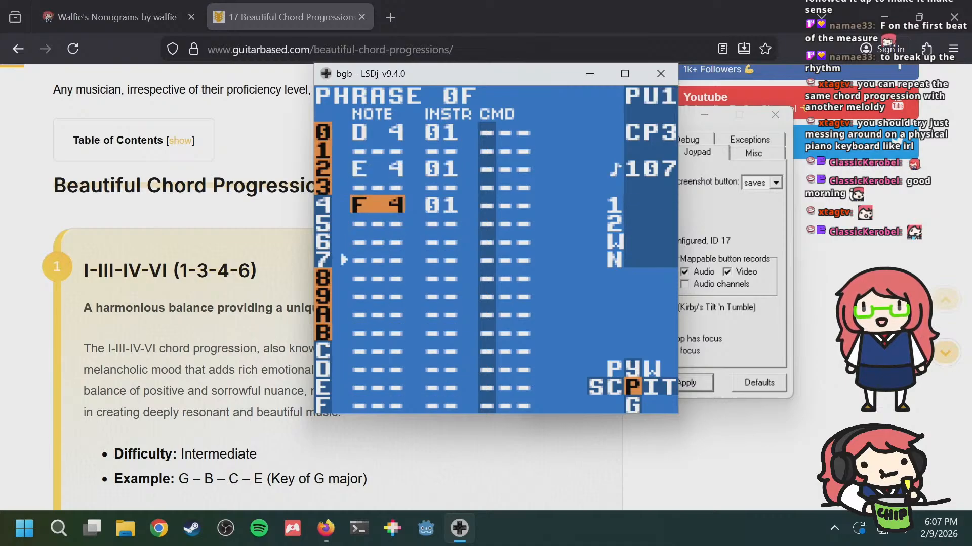
Step: Try an F 4 note with instrument 01 at step 3 of PU1 phrase 0F, and delete it
key("Up")
key("Up")
key("Down")
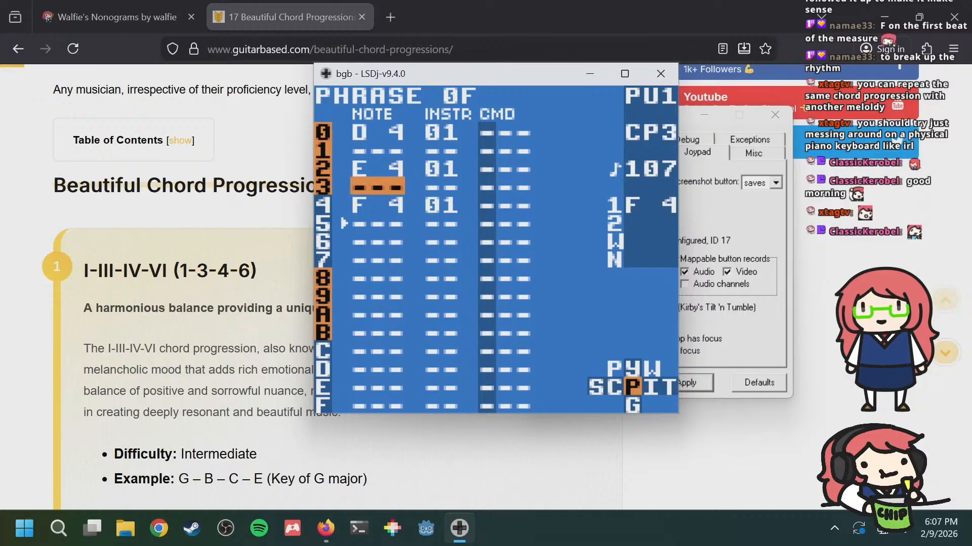
key("Down")
key("Down")
key("Down")
key("Up")
key("Up")
key("Up")
key("a")
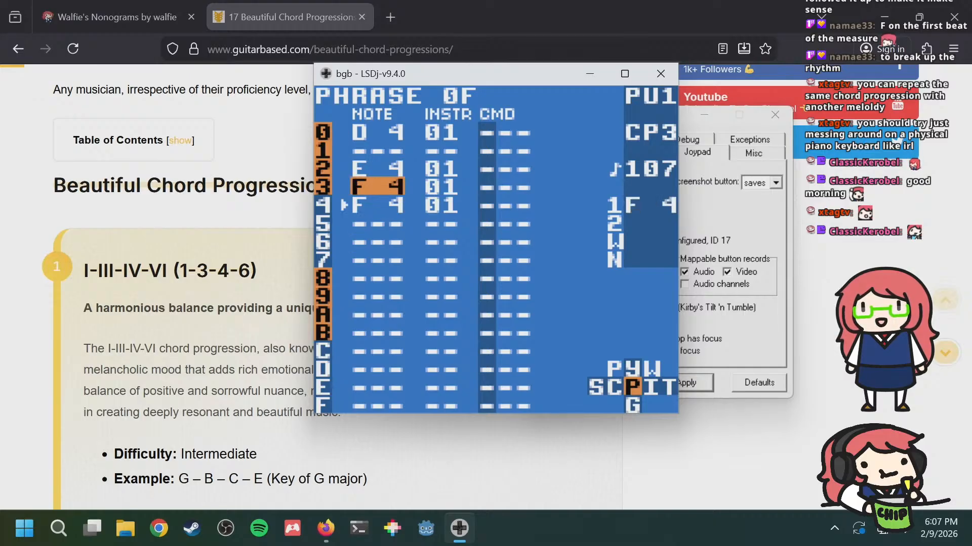
key("a+s")
Step: Raise the note at step 4 of PU1 phrase 0F to G 4
key("Down")
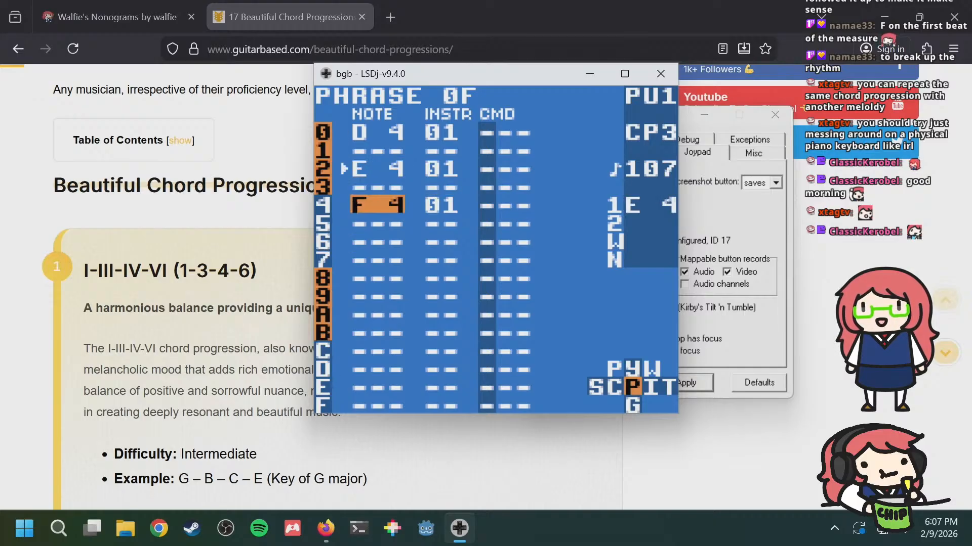
key("a+Right")
key("a+Right")
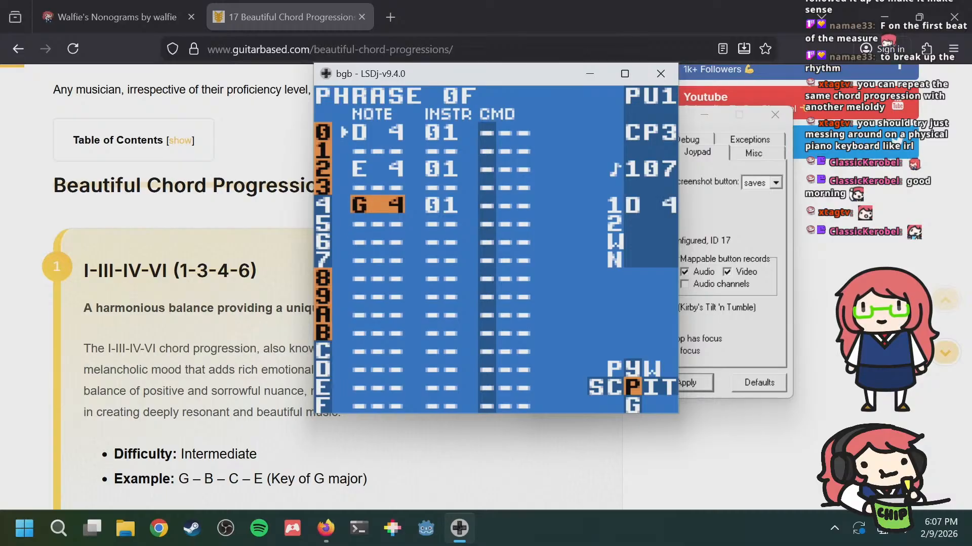
Step: Compare step 4 of PU1 phrase 0F with the bass notes in WAV phrase 03
key("a+Right")
key("a+Right")
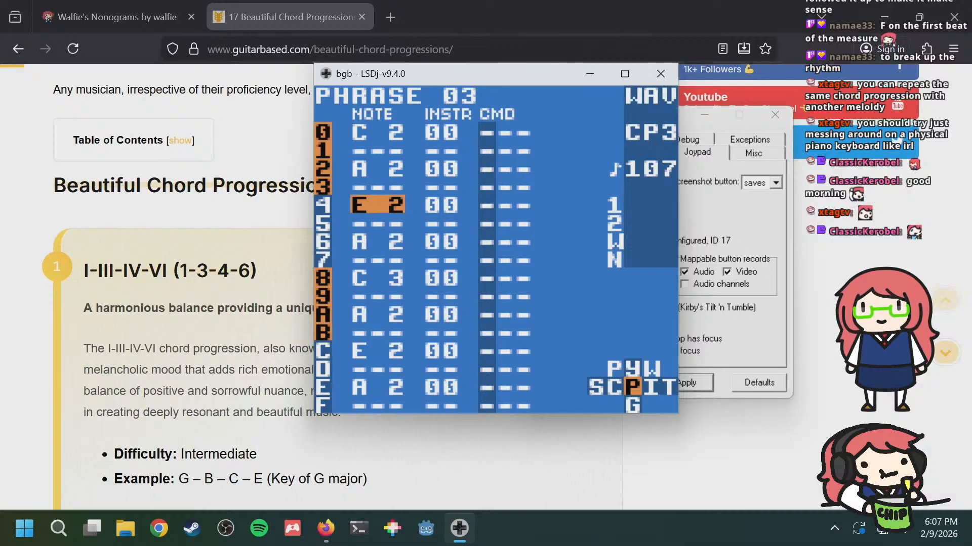
key("a+Left")
key("a+Left")
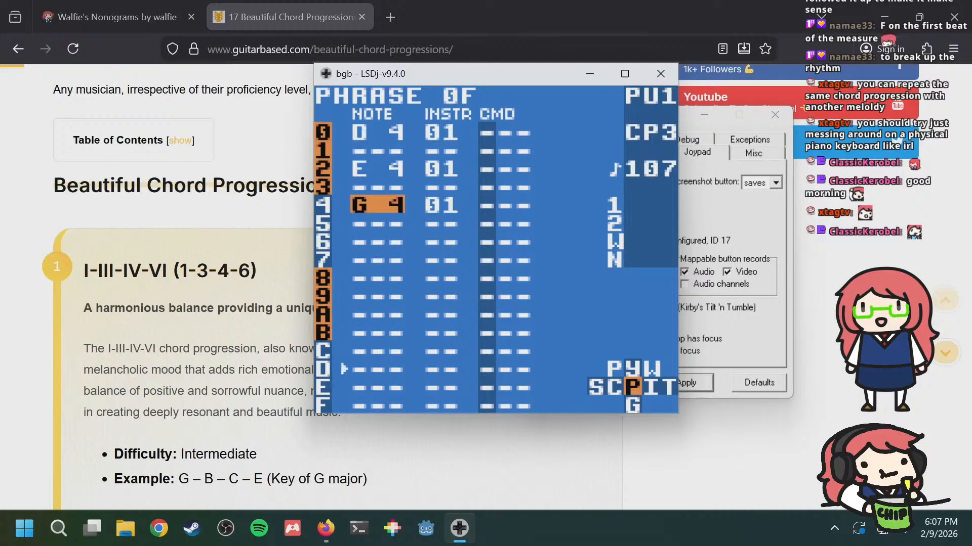
key("a+Right")
key("a+Right")
key("a+Left")
key("a+Left")
Step: Add an A 4 note with instrument 01 at step 6 of PU1 phrase 0F
key("Down")
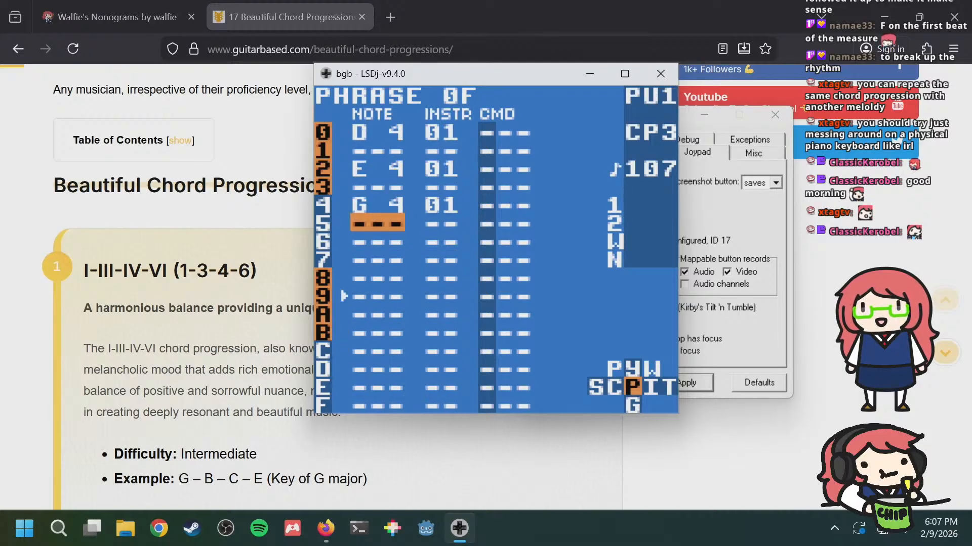
key("Down")
key("a")
key("a+Right")
key("a+Right")
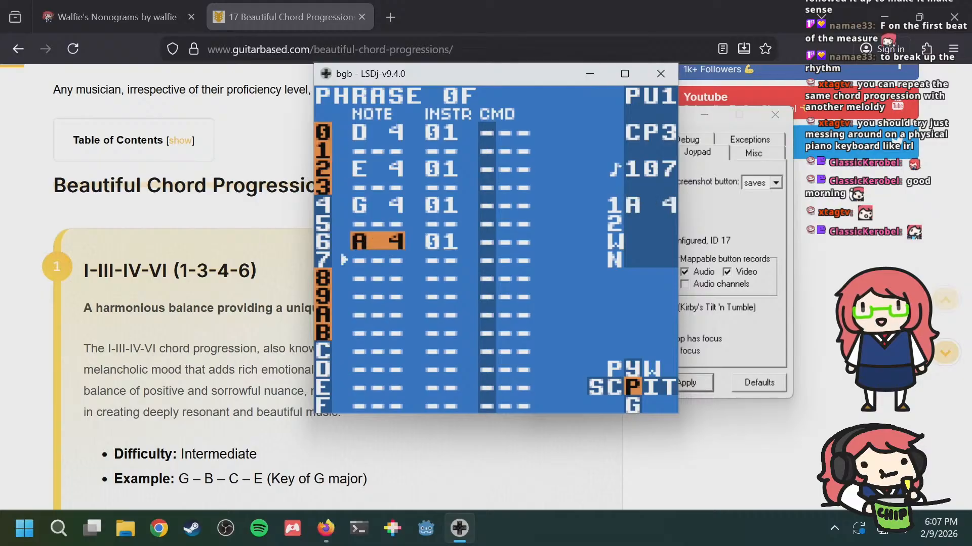
Step: Compare the melody in PU1 phrase 0F with the bass notes in WAV phrase 03
key("a+Right")
key("a+Right")
key("a+Left")
key("a+Left")
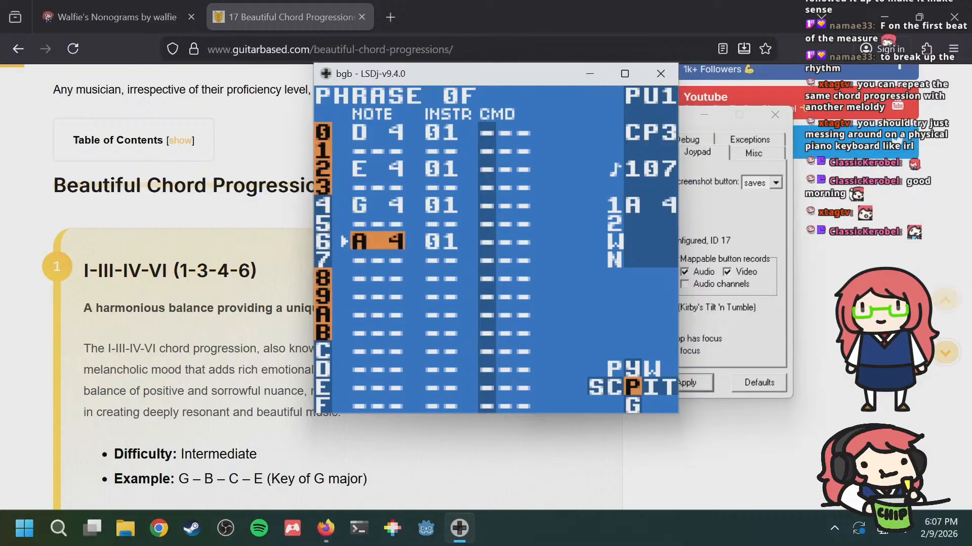
key("a+Right")
key("a+Right")
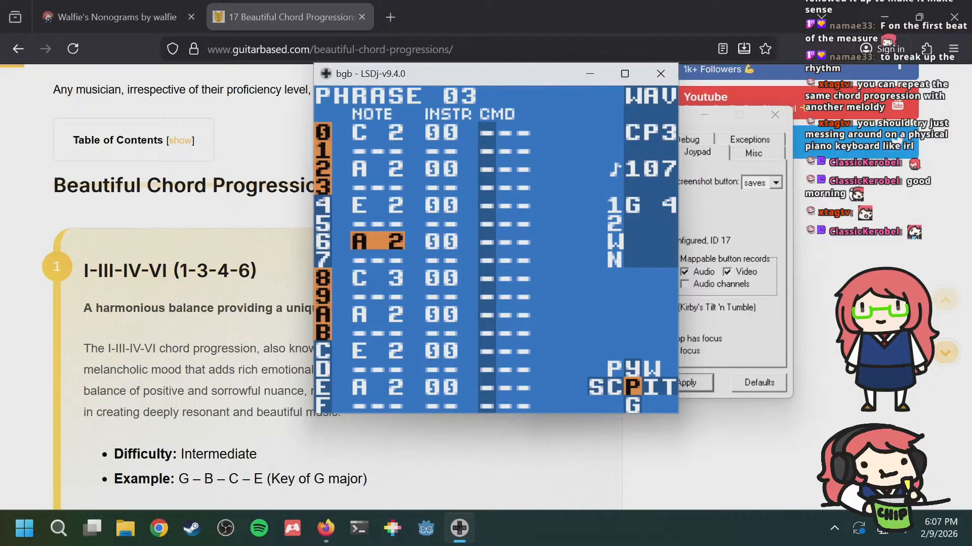
key("a+Left")
key("a+Left")
key("Down")
key("Down")
key("Down")
key("Up")
key("Down")
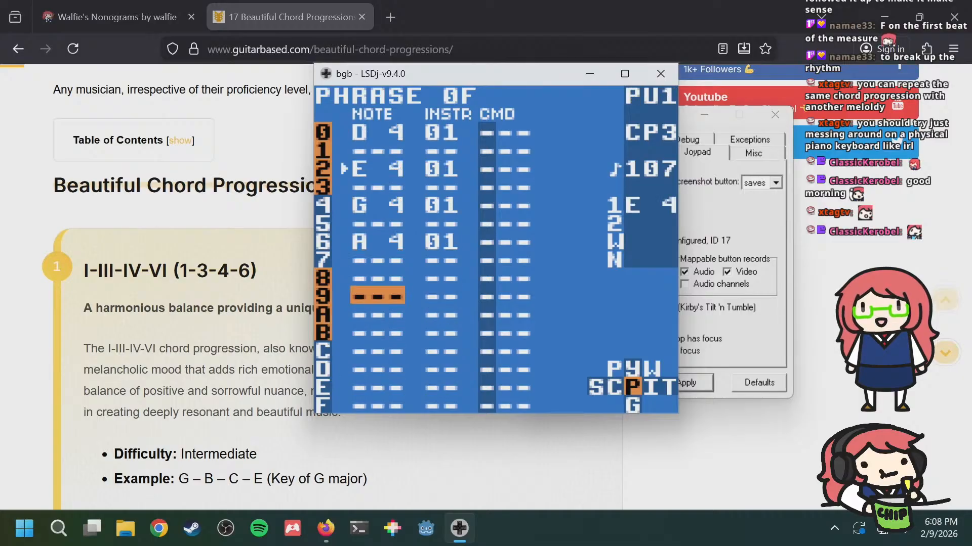
key("Up")
key("Up")
key("Up")
key("Up")
key("Up")
key("Up")
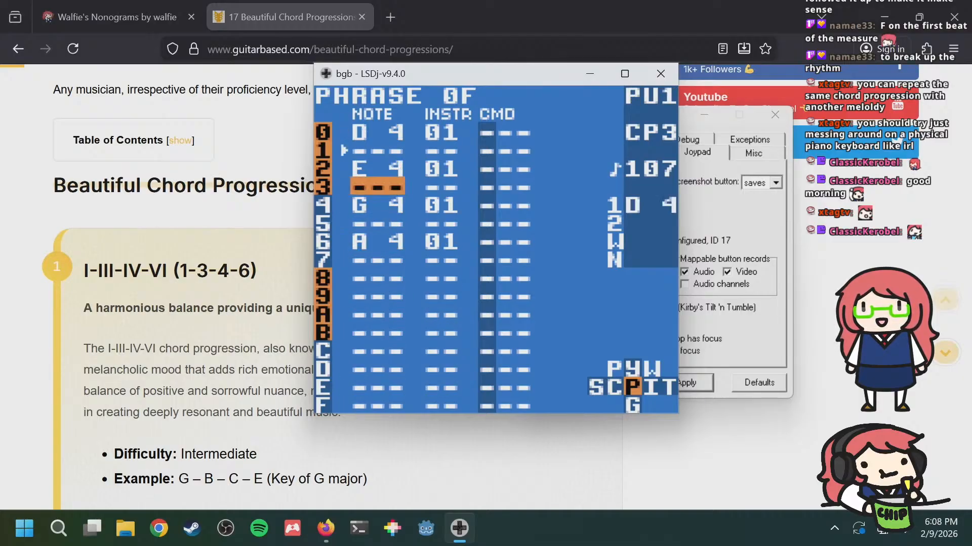
key("Up")
key("Down")
key("Down")
key("Up")
key("Up")
key("Up")
key("Up")
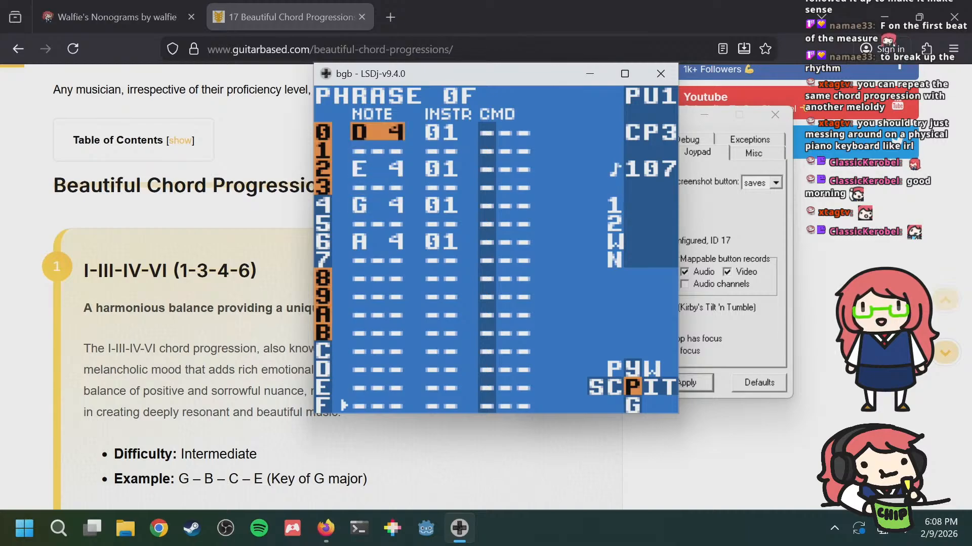
key("Down")
key("Down")
key("Up")
key("Up")
key("Down")
key("Down")
key("Down")
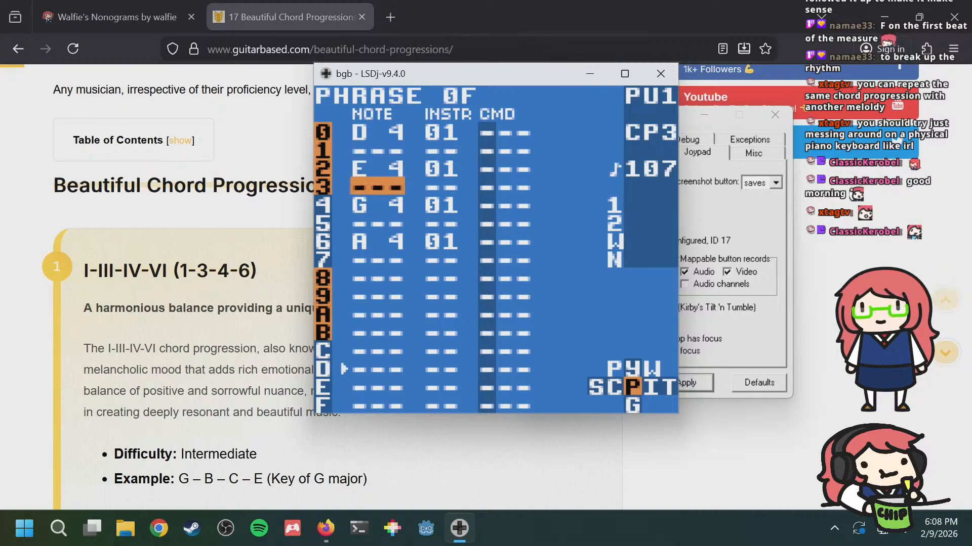
key("Down")
key("Up")
key("Up")
key("Down")
key("Down")
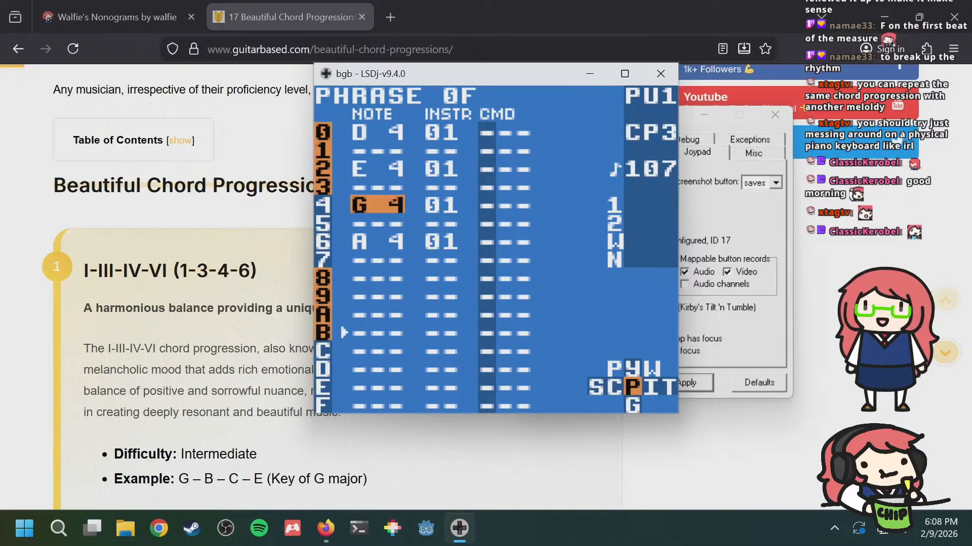
key("Down")
key("Down")
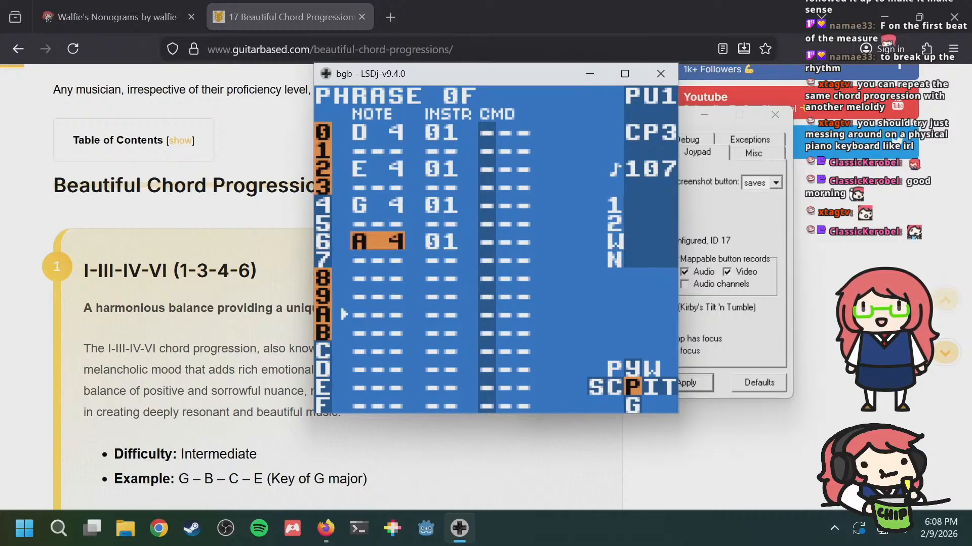
Step: Lower the note at step 4 of PU1 phrase 0F to F 4
key("Down")
key("Up")
key("Up")
key("Up")
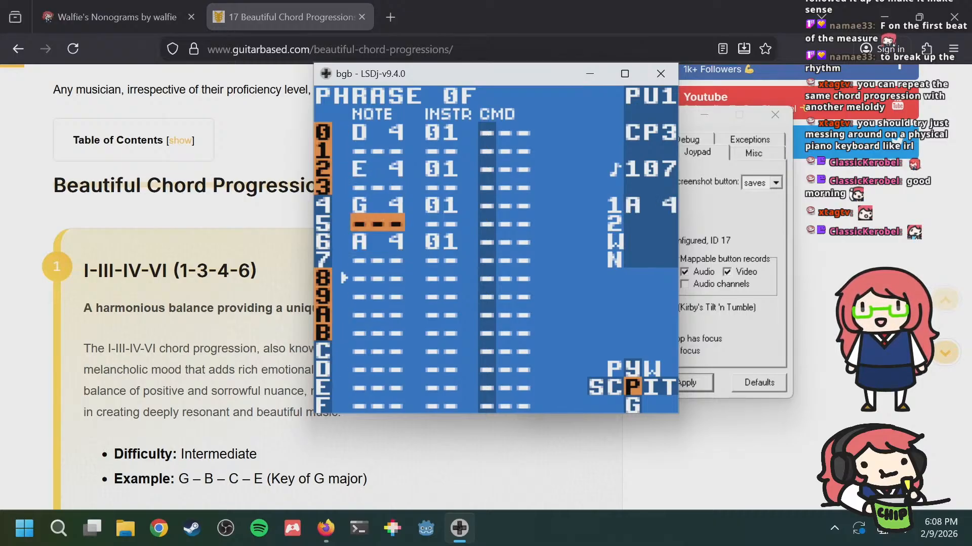
key("s+Left")
key("s+Left")
Step: Try other pitches for the note at step 6 of phrase 0F and set it to G 4
key("Down")
key("Down")
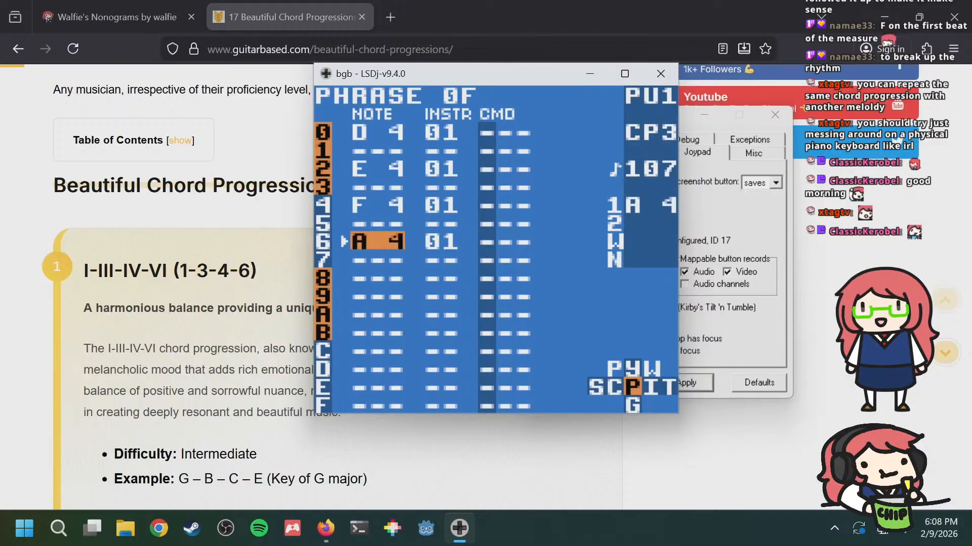
key("s+Right")
key("s+Right")
key("s+Right")
key("s+Left")
key("s+Left")
key("s+Left")
key("s+Left")
key("s+Left")
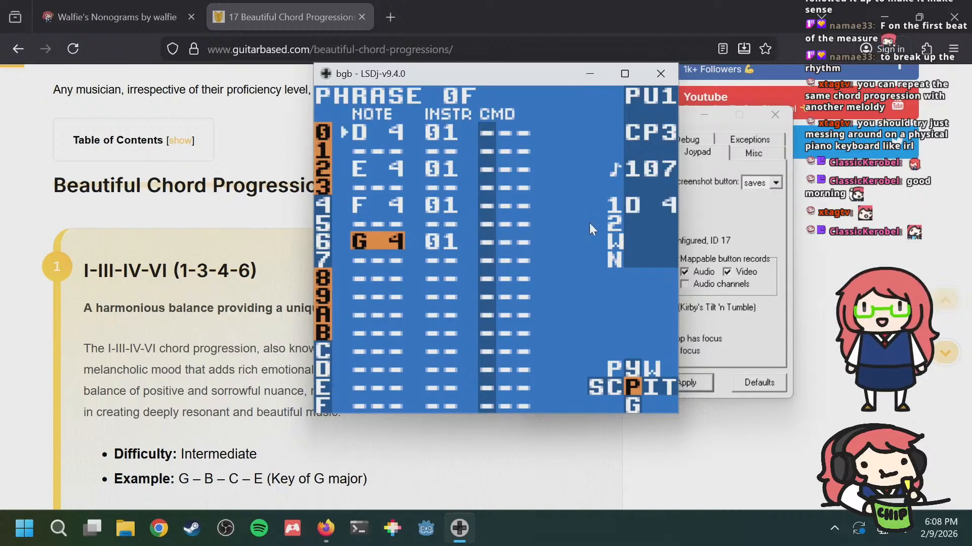
Step: Check phrase 0F against the bass in WAV phrase 03 and listen to the PU1 melody from phrase 0C
key("a+Right")
key("a+Right")
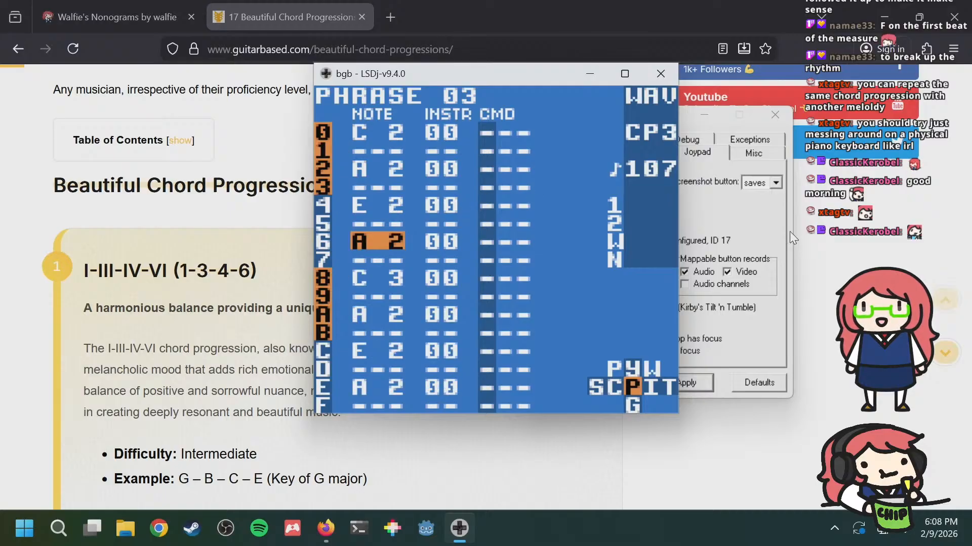
key("a+Left")
key("a+Left")
key("a+Right")
key("a+Right")
key("a+Left")
key("a+Left")
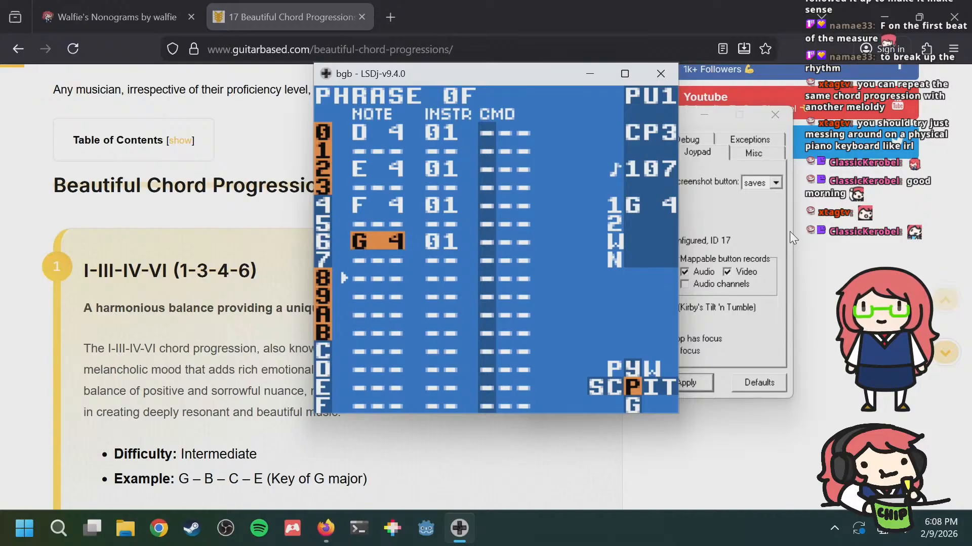
key("shift+Up")
key("shift+Down")
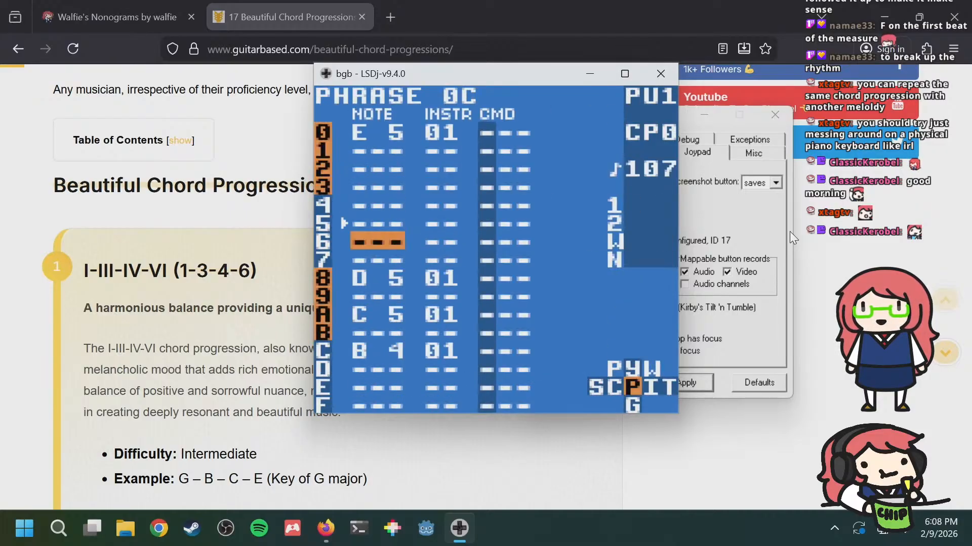
key("Down")
key("Down")
key("Down")
key("Down")
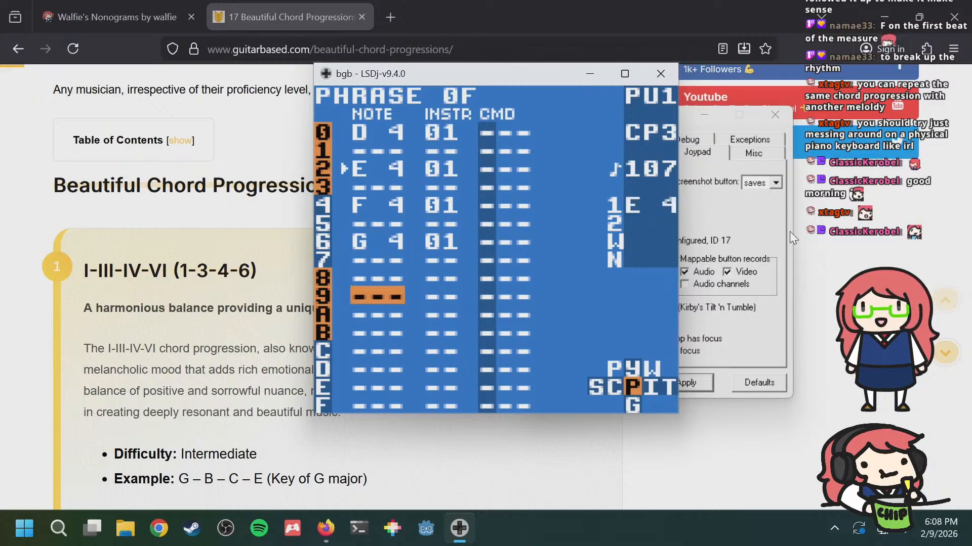
key("Down")
key("Up")
key("Up")
key("Up")
key("Up")
key("Up")
key("Down")
key("Down")
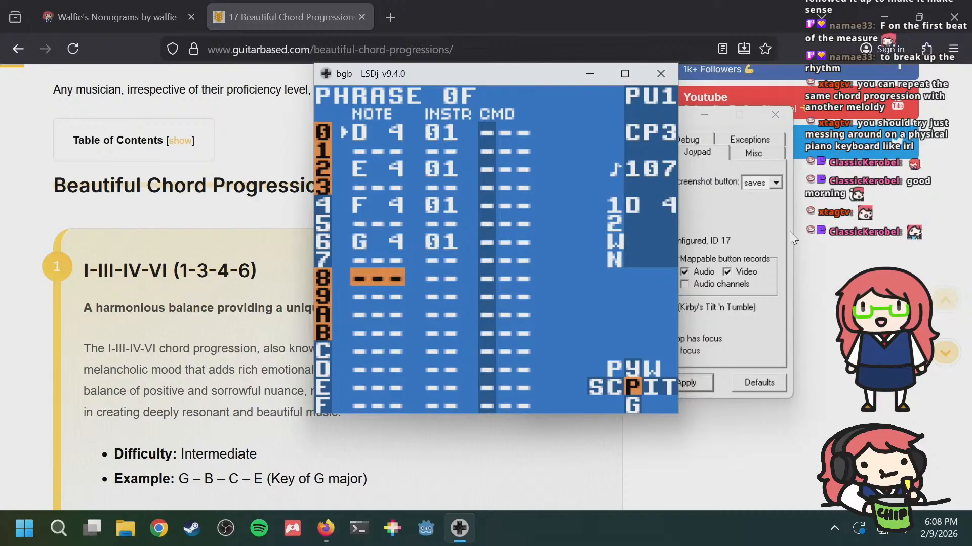
key("Down")
key("Up")
key("Up")
key("Up")
key("Up")
key("Up")
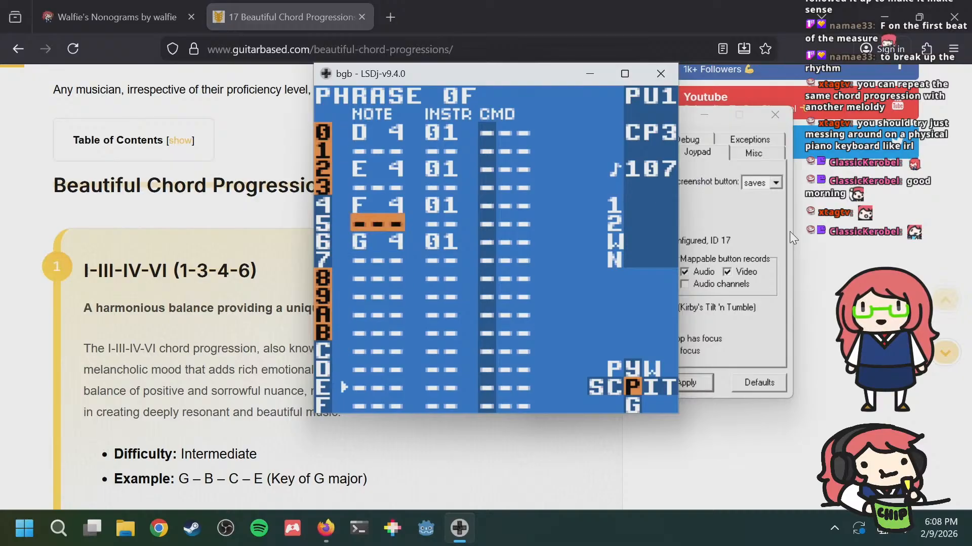
key("Down")
key("Down")
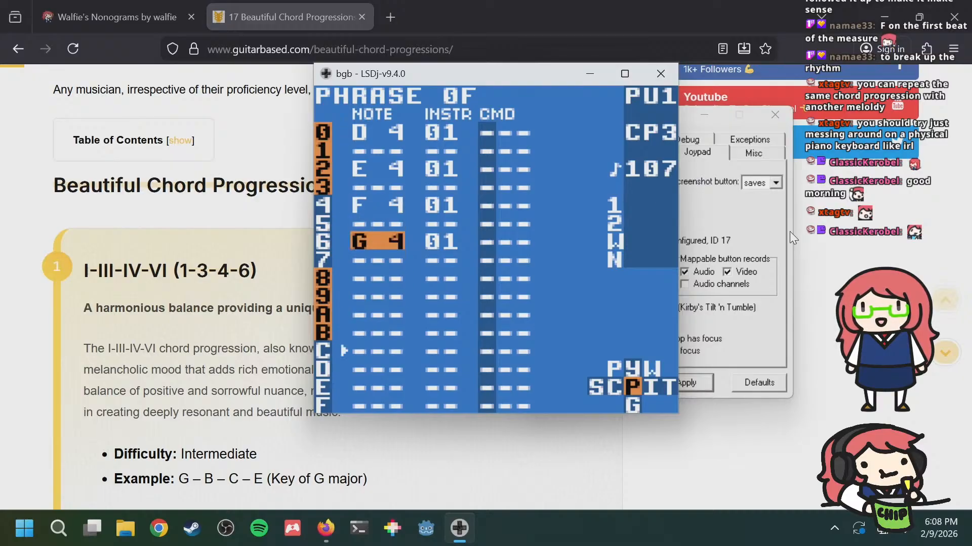
Step: Enter an F 4 note with instrument 01 at step 8 of phrase 0F, leaving step 7 empty
key("Down")
key("Down")
key("Down")
key("Up")
key("Up")
key("s")
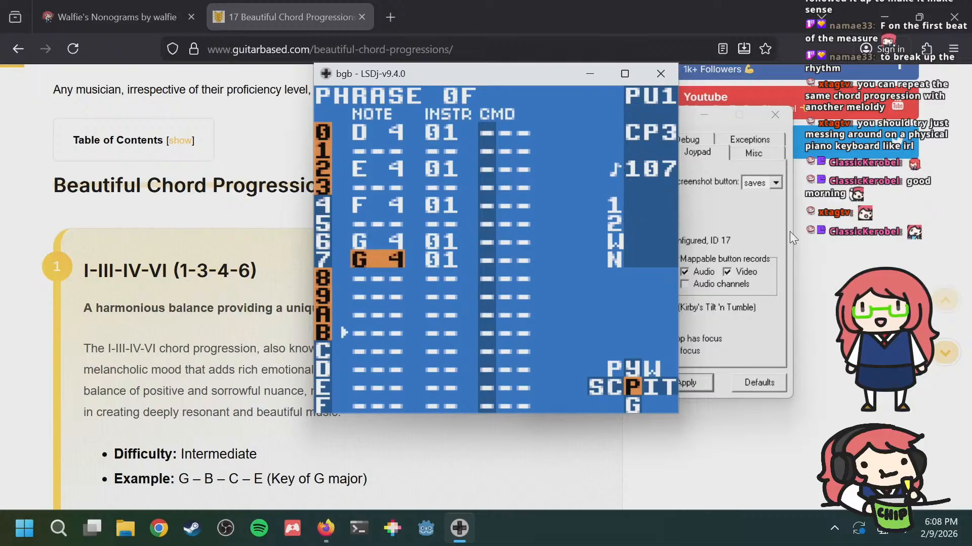
key("a+s")
key("Down")
key("s")
key("s+Left")
key("s+Left")
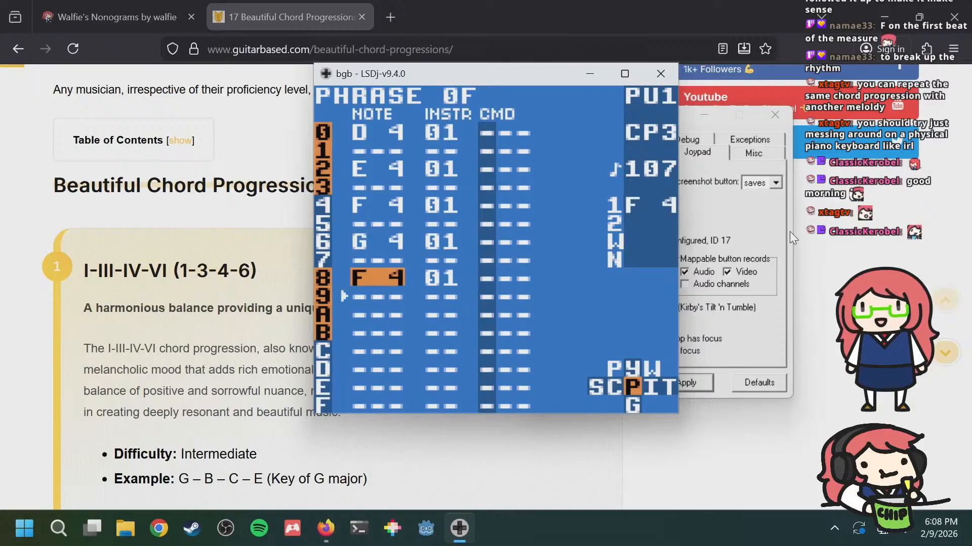
Step: Add a note with instrument 01 at step C of phrase 0F and raise it to B 4
key("Down")
key("Down")
key("Down")
key("Down")
key("s")
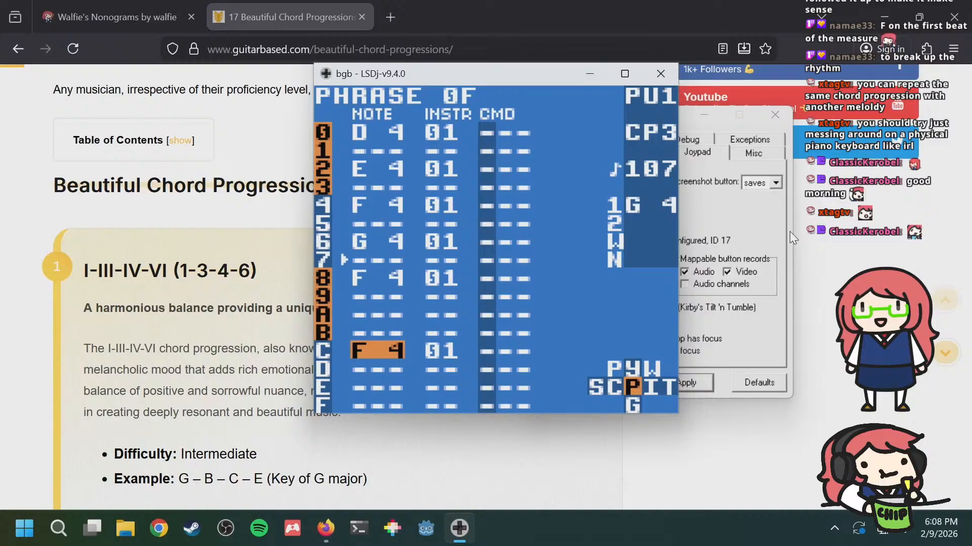
key("s+Right")
key("s+Right")
key("s+Right")
key("s+Right")
key("s+Right")
key("s+Right")
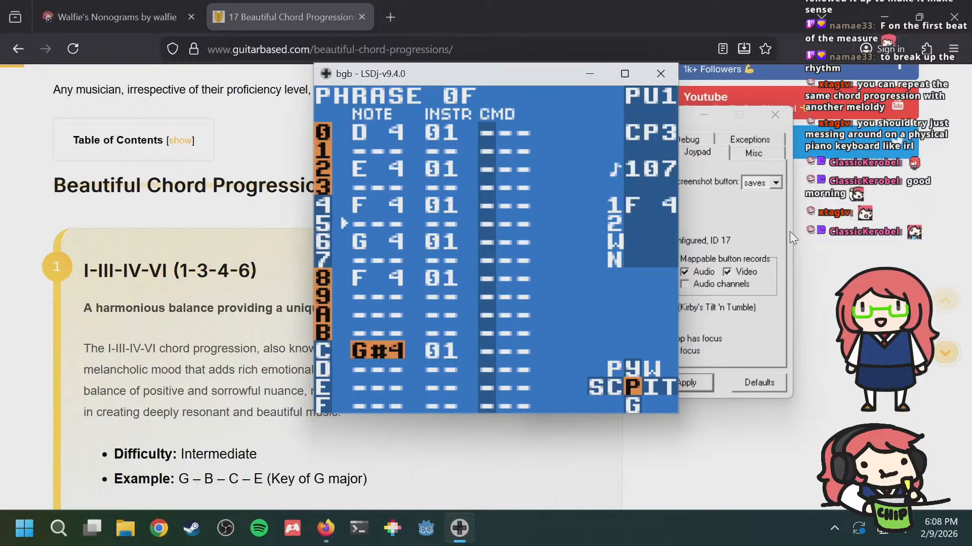
Step: Check the bass note at step C of WAV phrase 03 and raise phrase 0F's step C note to E 5
key("a+Right")
key("a+Right")
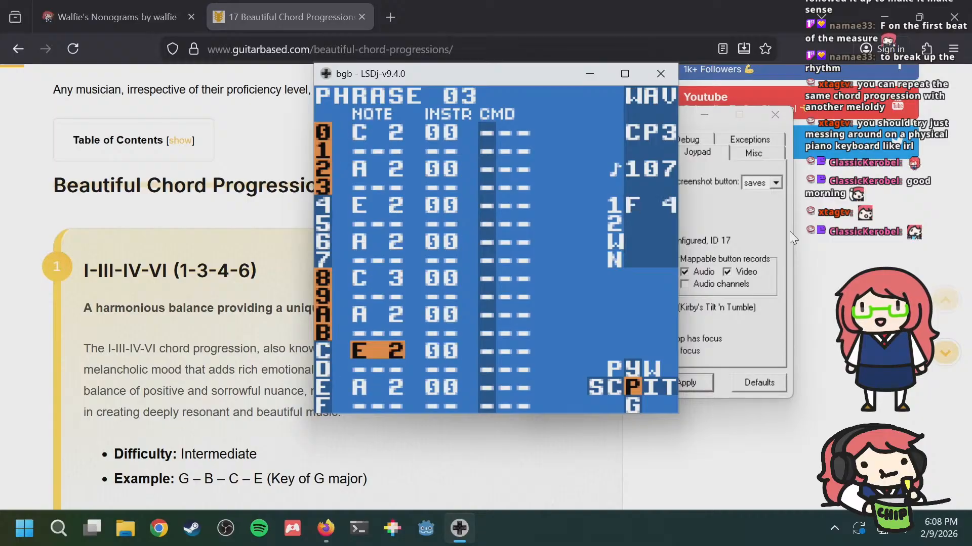
key("a+Left")
key("a+Left")
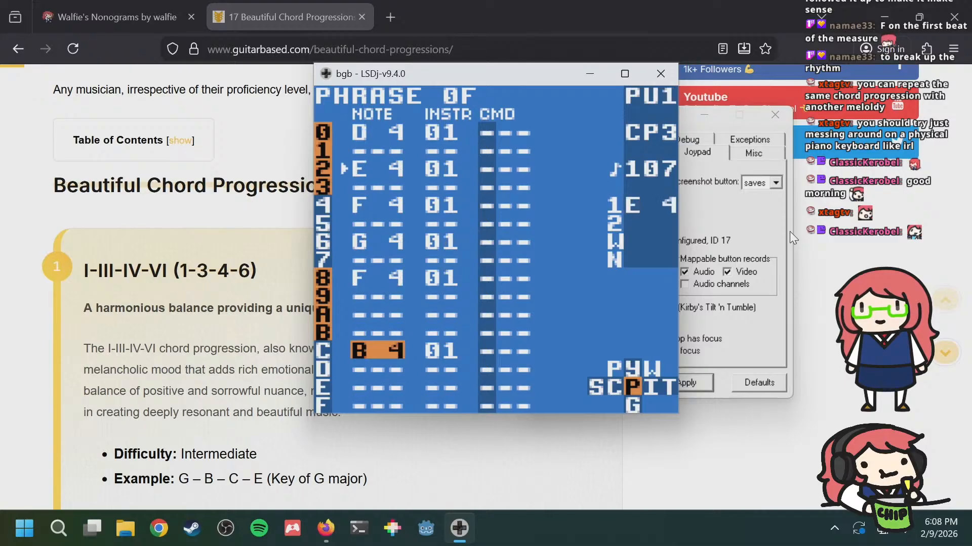
key("s+Right")
key("s+Right")
key("s+Right")
key("s+Right")
key("s+Right")
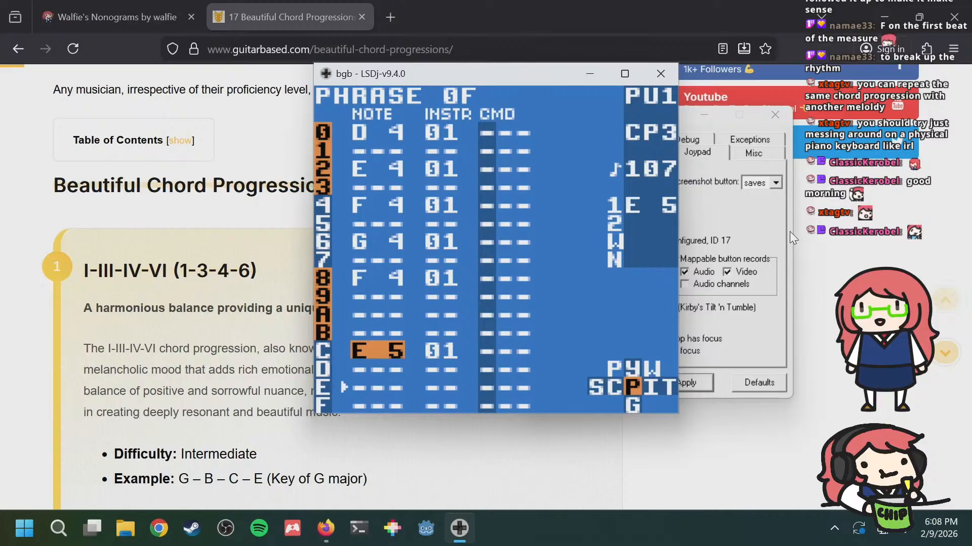
Step: Return to phrase 0C at the start of the PU1 chain and play the melody from there
key("Down")
key("Down")
key("Up")
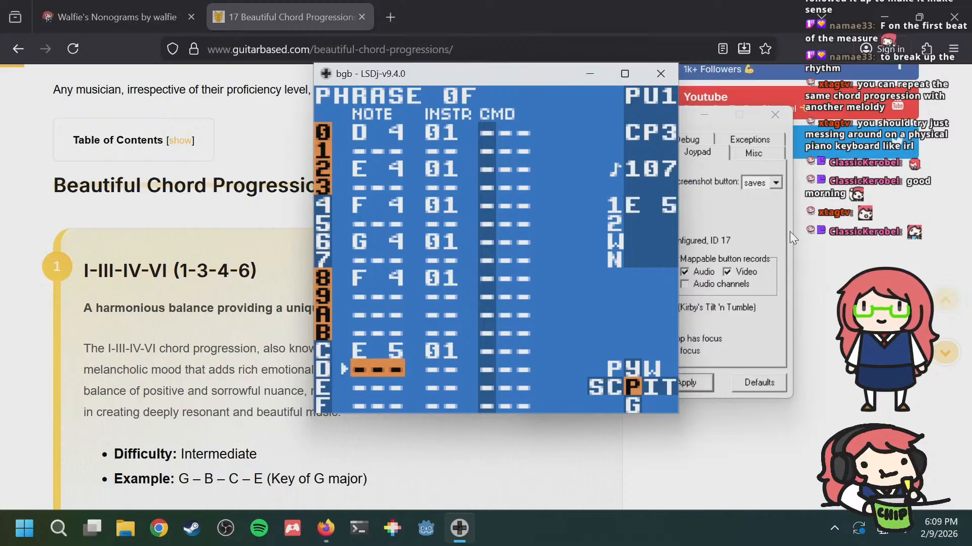
key("Up")
key("a+Up")
key("a+Up")
key("a+Up")
key("Return")
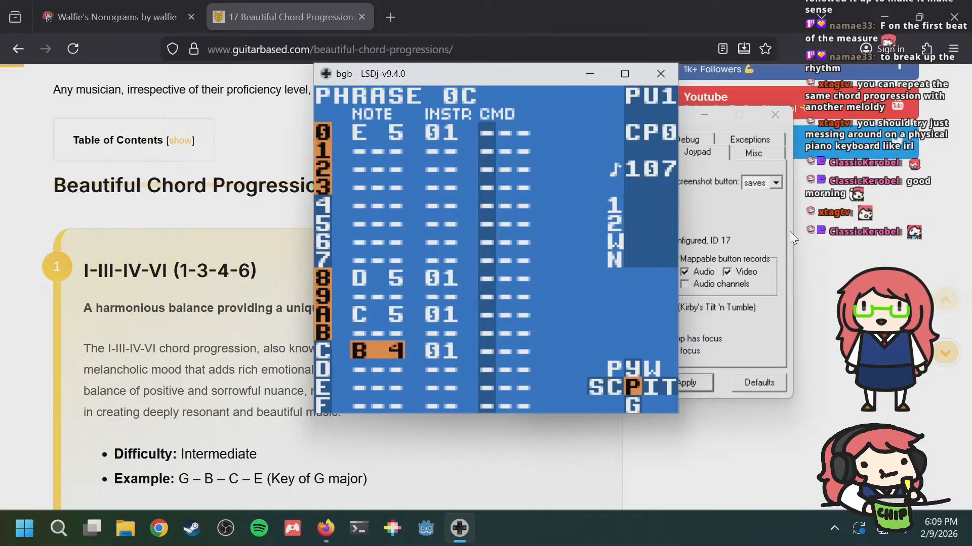
key("Return")
Step: Play the song from the preceding PU1 chain, phrases 08 to 0B, and follow it through to phrase 0F
key("shift+Left")
key("a+Up")
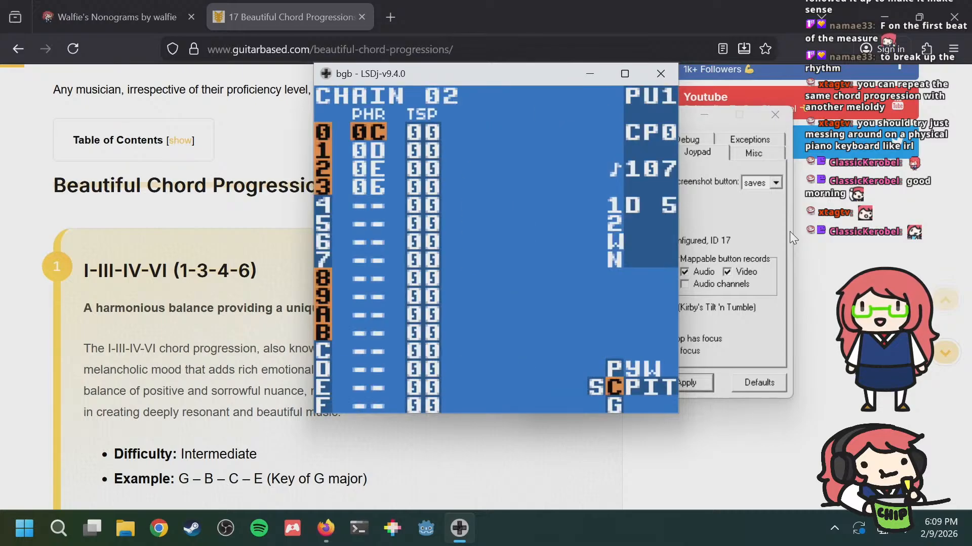
key("shift+Right")
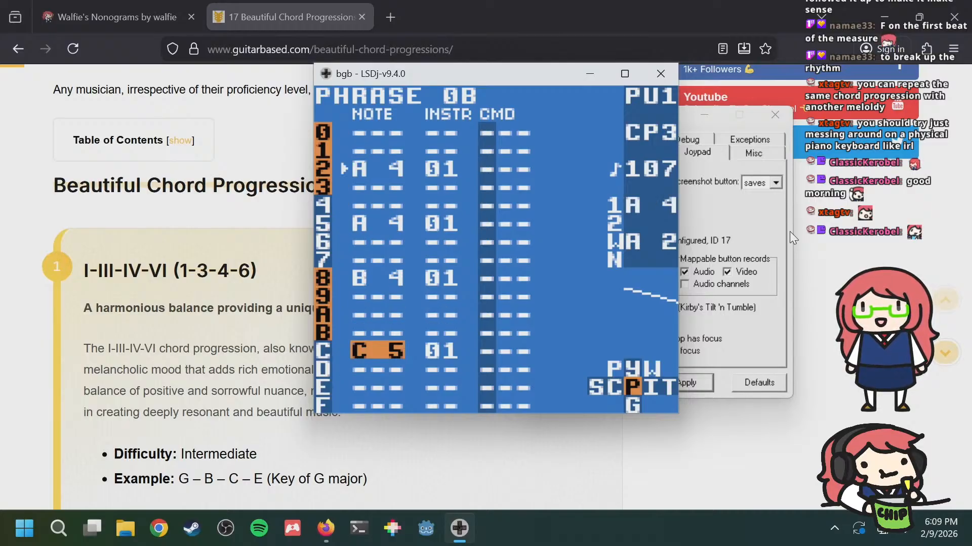
key("shift+Left")
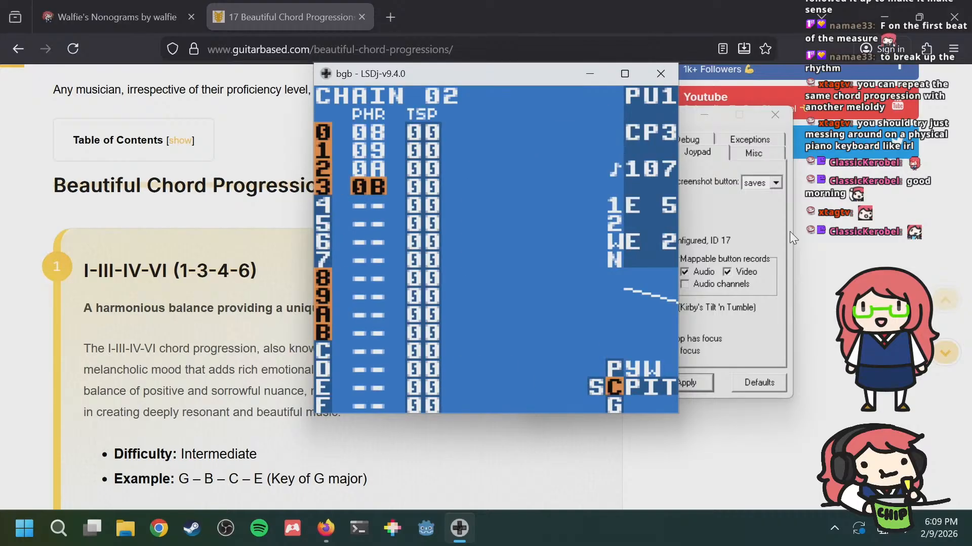
key("Up")
key("Up")
key("Up")
key("shift+Right")
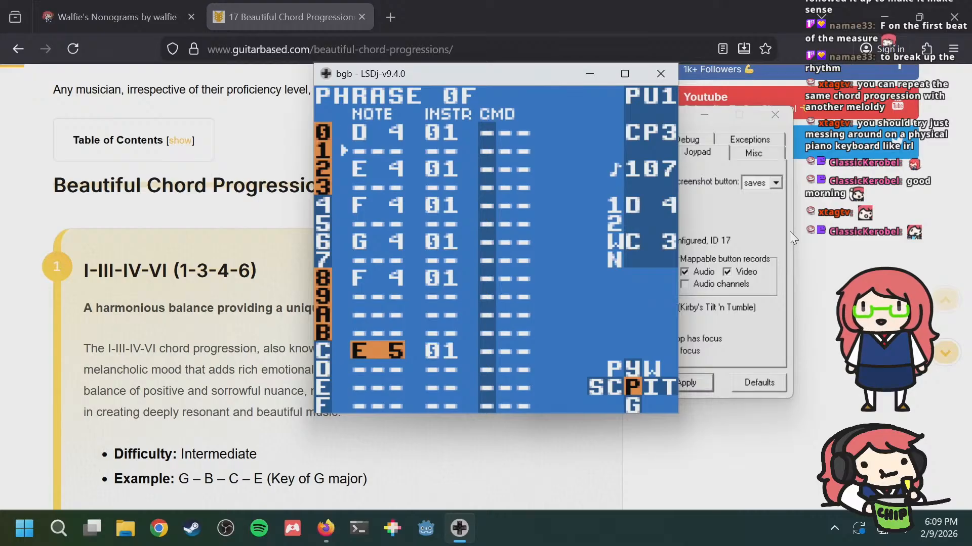
Step: Review the notes of PU1 phrase 0F and the phrases before it, 0E and 0D, during playback
key("Up")
key("Up")
key("Up")
key("Up")
key("Up")
key("Up")
key("Up")
key("Up")
key("Up")
key("Up")
key("Up")
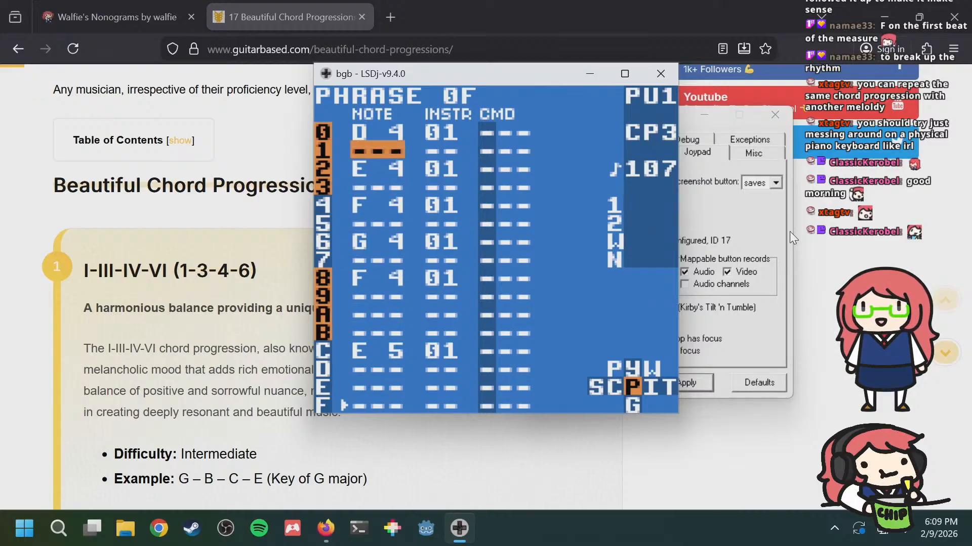
key("Down")
key("Down")
key("Down")
key("a+Up")
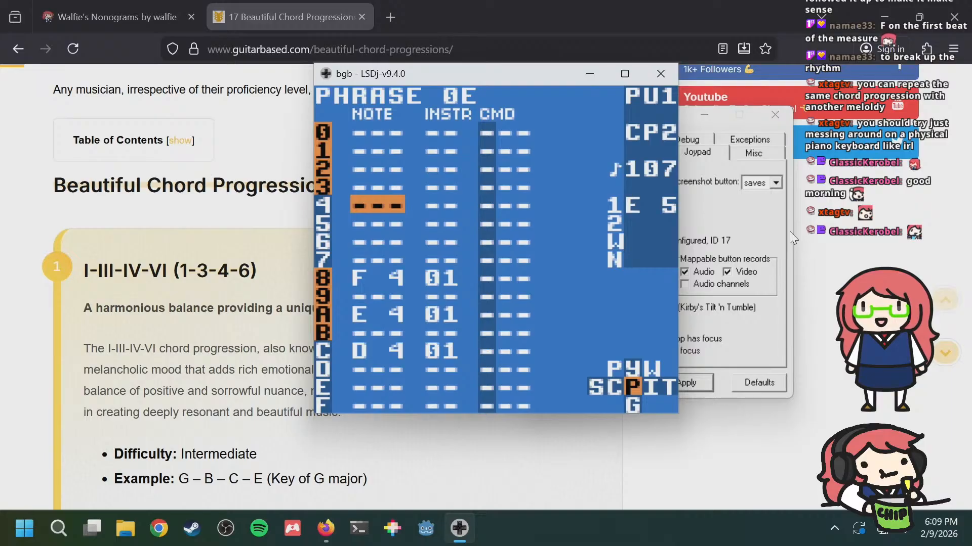
key("a+Up")
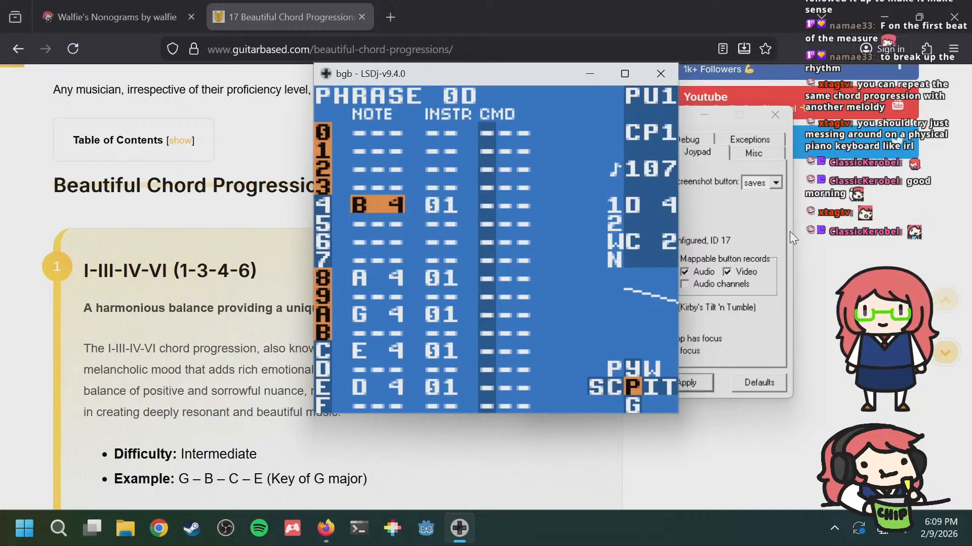
key("a+Up")
key("a+Down")
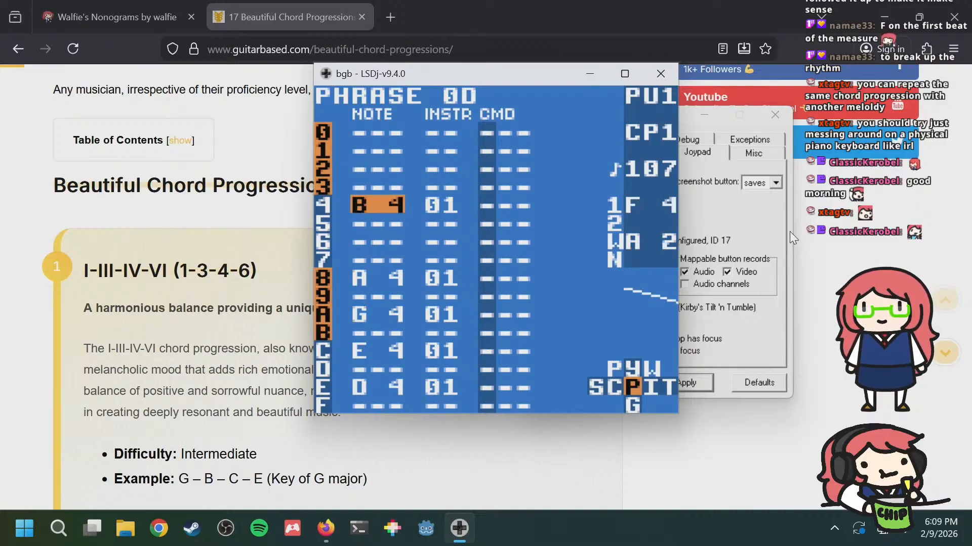
Step: Follow the PU1 melody during playback from phrase 0C through to phrase 0F
key("a+Up")
key("a+Down")
key("a+Down")
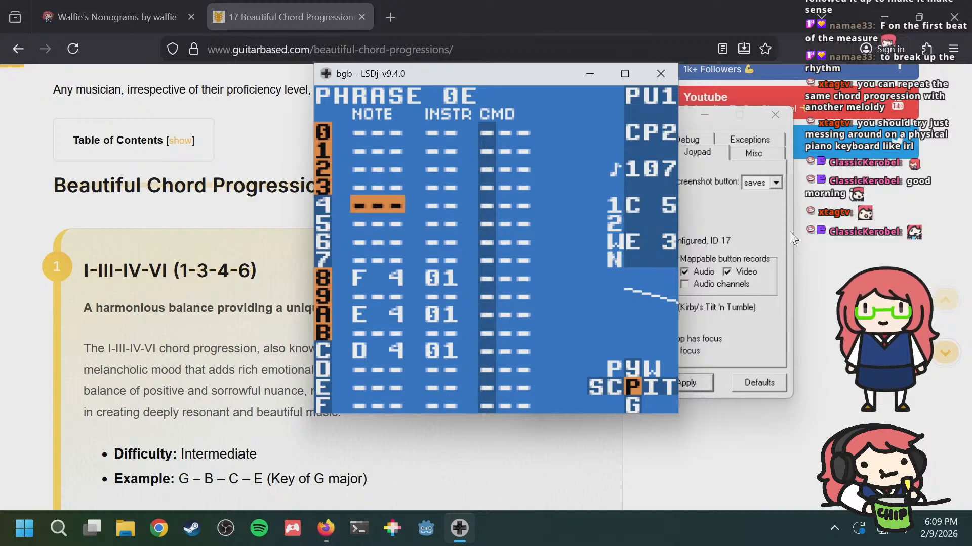
key("a+Down")
key("a+Up")
key("a+Up")
key("a+Up")
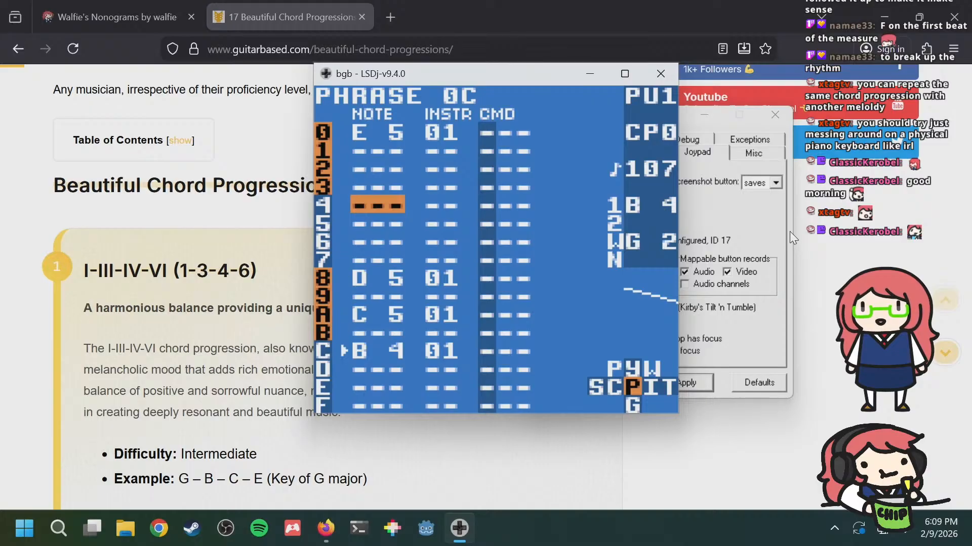
key("a+Down")
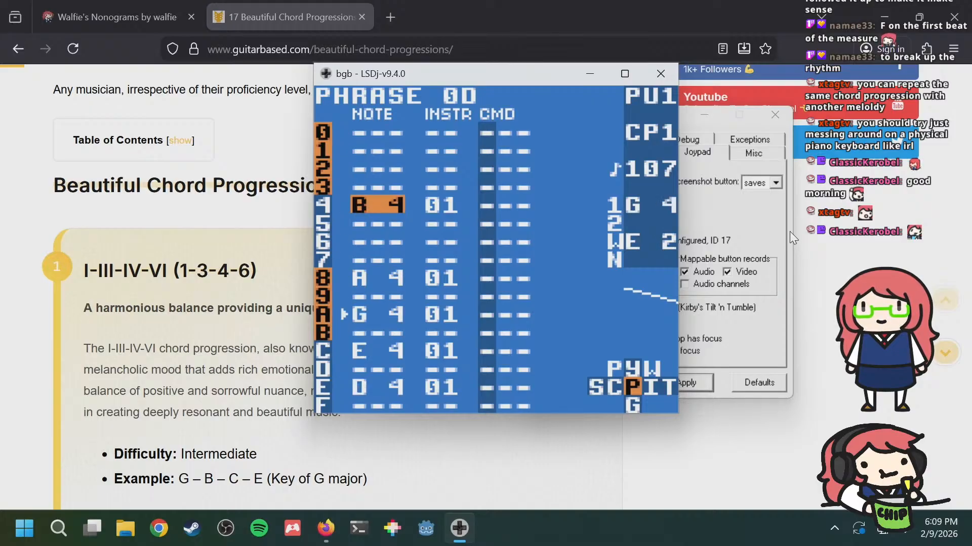
key("Down")
key("a+Down")
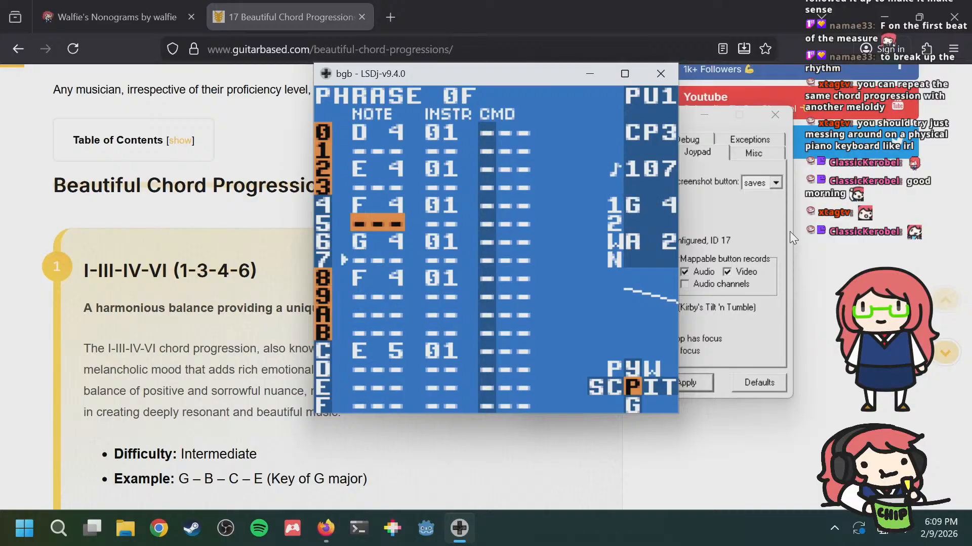
Step: Stop playback and delete the notes at steps 4 and 6 of phrase 0F
key("Up")
key("Up")
key("Down")
key("Down")
key("Return")
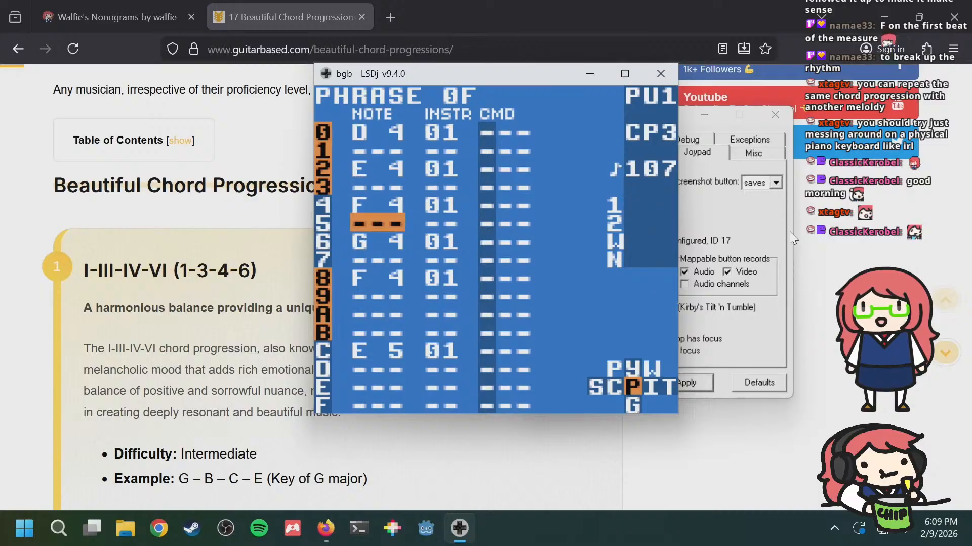
key("Up")
key("Down")
key("Up")
key("a+s")
key("Down")
key("Down")
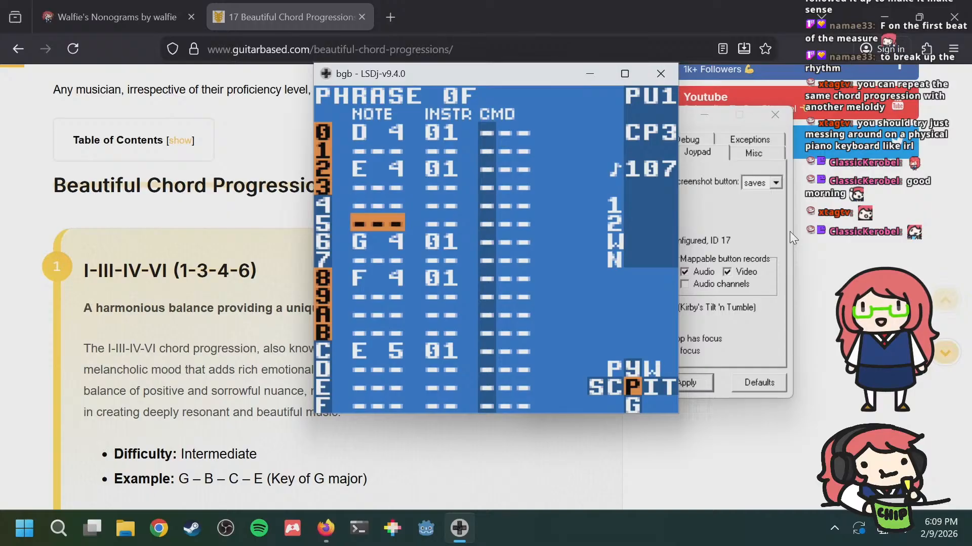
key("a+s")
Step: Play PU1 phrase 0F on its own and stop it
key("Return")
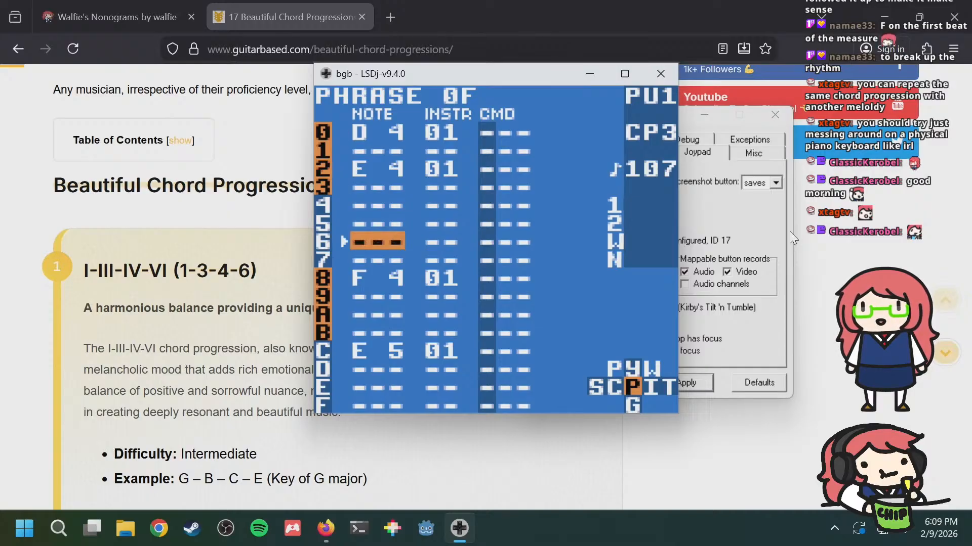
key("Return")
key("Up")
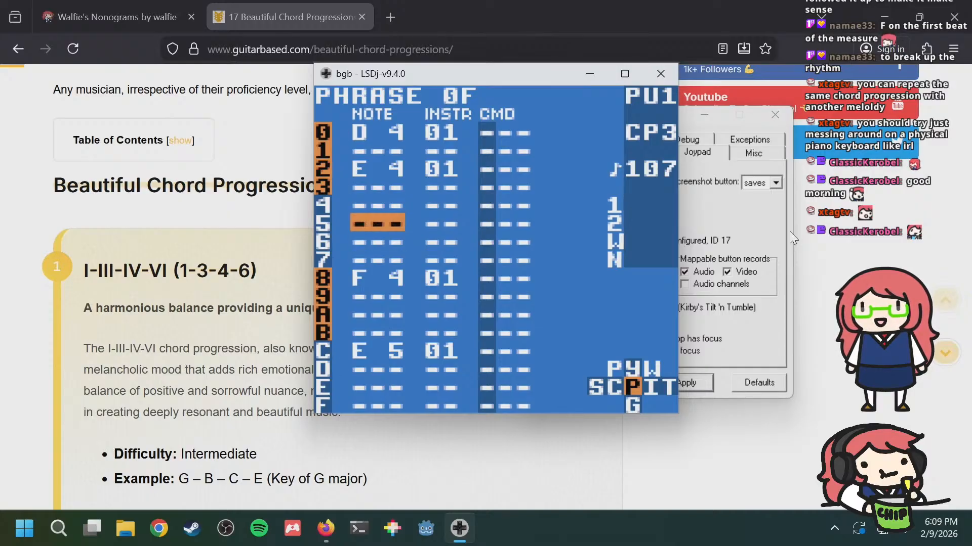
Step: Try G 4 for the step 8 note of phrase 0F and put it back to F 4
key("Up")
key("Down")
key("Down")
key("Down")
key("Down")
key("Down")
key("Down")
key("Down")
key("Down")
key("Up")
key("Up")
key("Up")
key("Up")
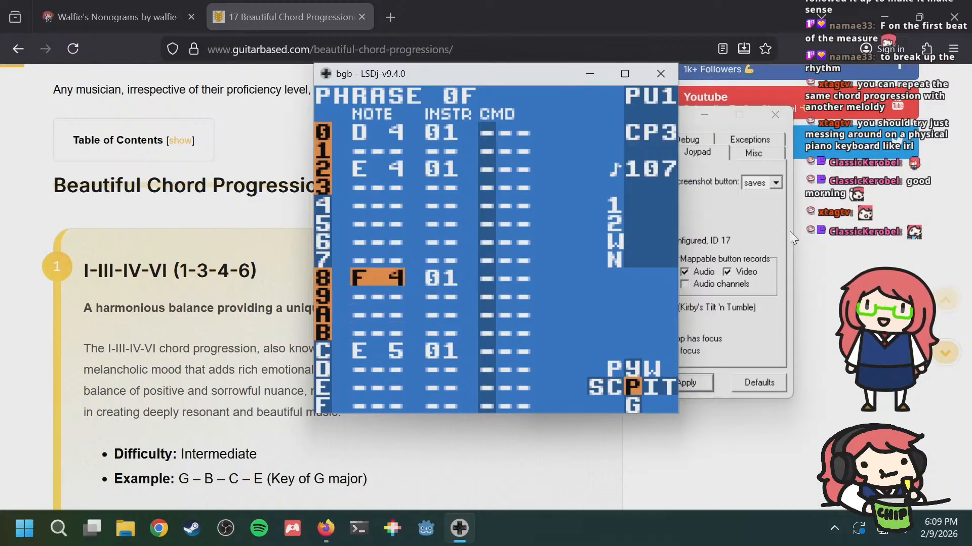
key("Up")
key("Down")
key("s+Right")
key("s+Right")
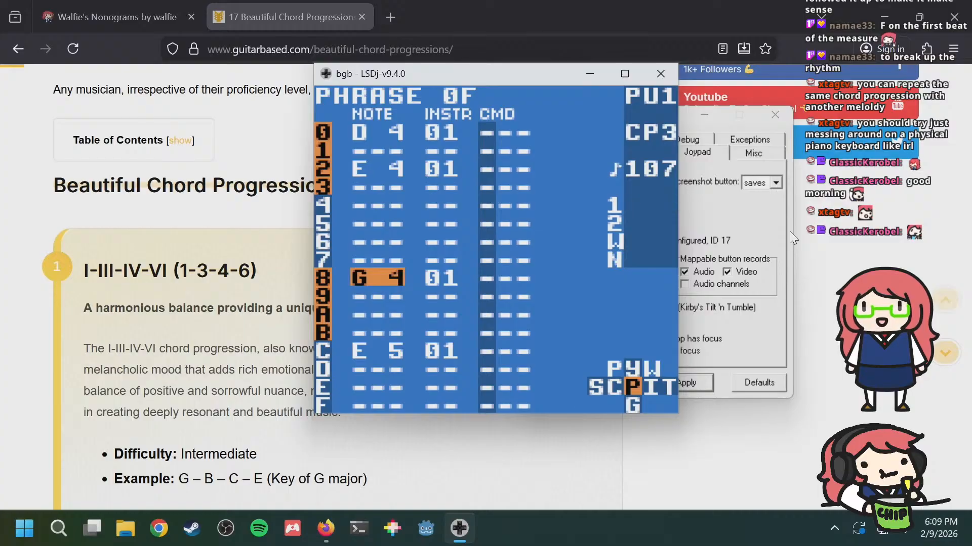
key("s+Left")
key("s+Left")
Step: Try D#4 and G 4 for phrase 0F's step 8 note and restore it to F 4
key("Up")
key("Up")
key("Up")
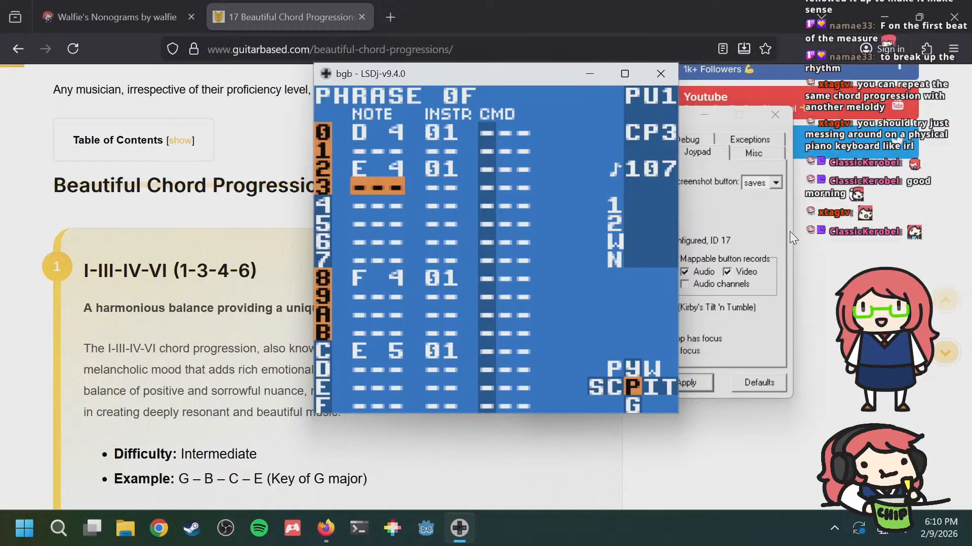
key("Down")
key("Down")
key("Down")
key("s+Left")
key("s+Left")
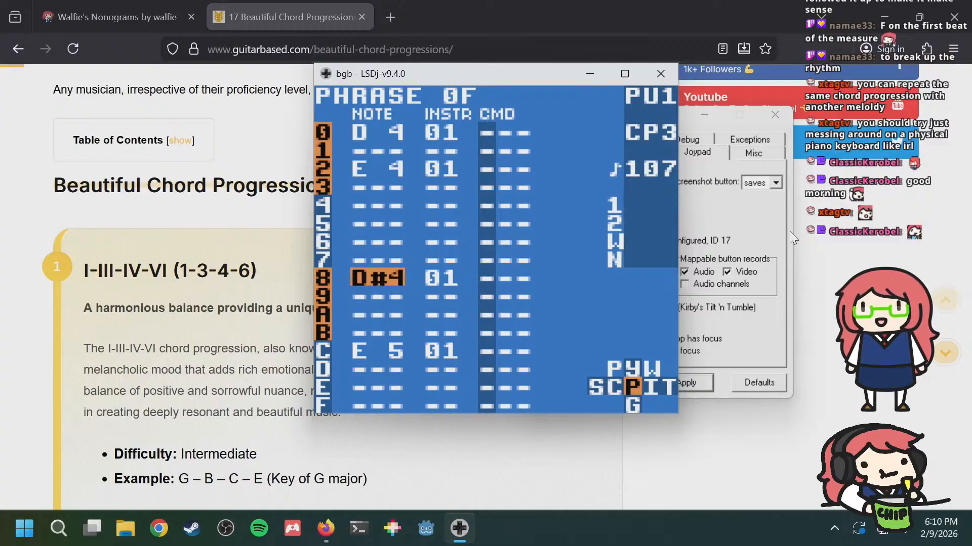
key("s+Right")
key("s+Right")
key("s+Right")
key("s+Right")
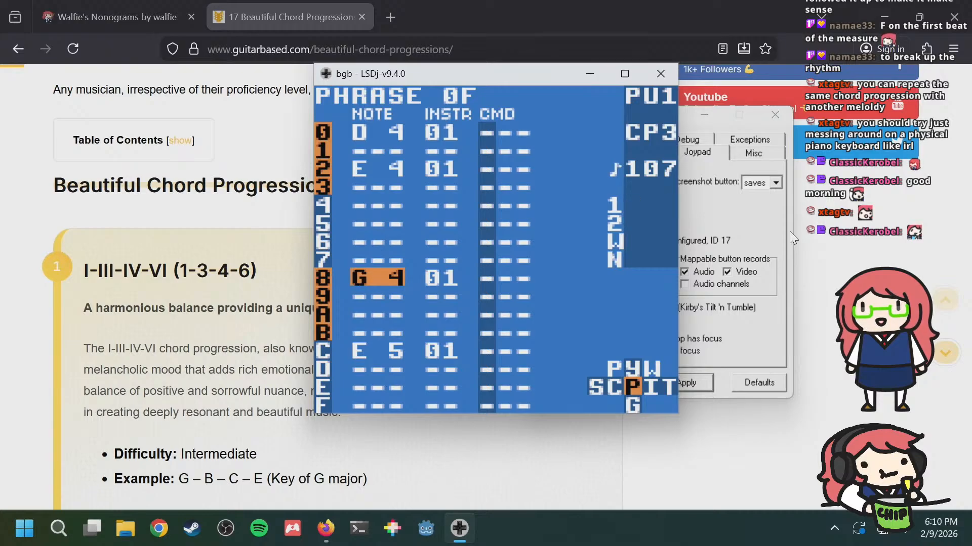
key("s+Left")
key("s+Left")
Step: Compare phrase 0F's step C note with the bass note at step C of WAV phrase 03
key("Down")
key("Down")
key("Down")
key("Down")
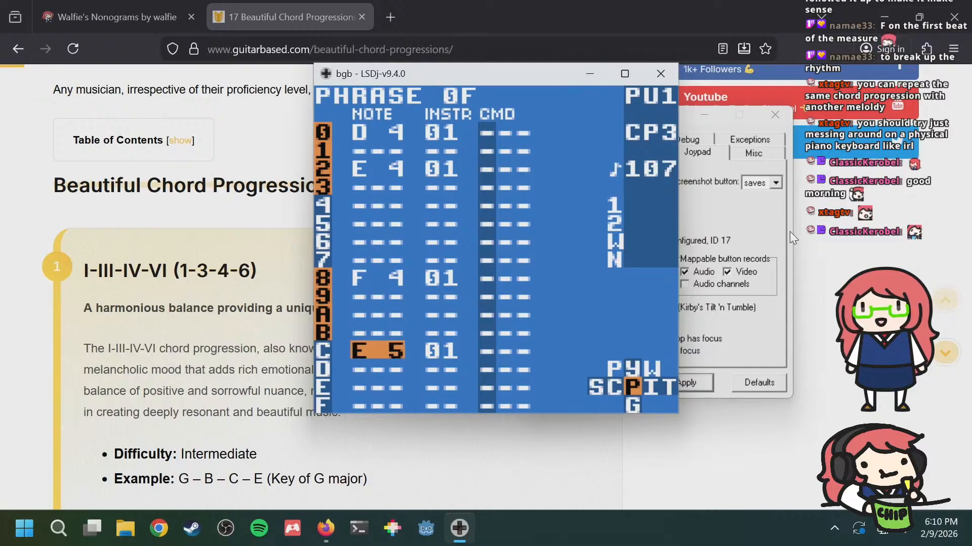
key("Down")
key("Down")
key("Up")
key("Up")
key("a+Right")
key("a+Right")
key("a+Left")
key("a+Left")
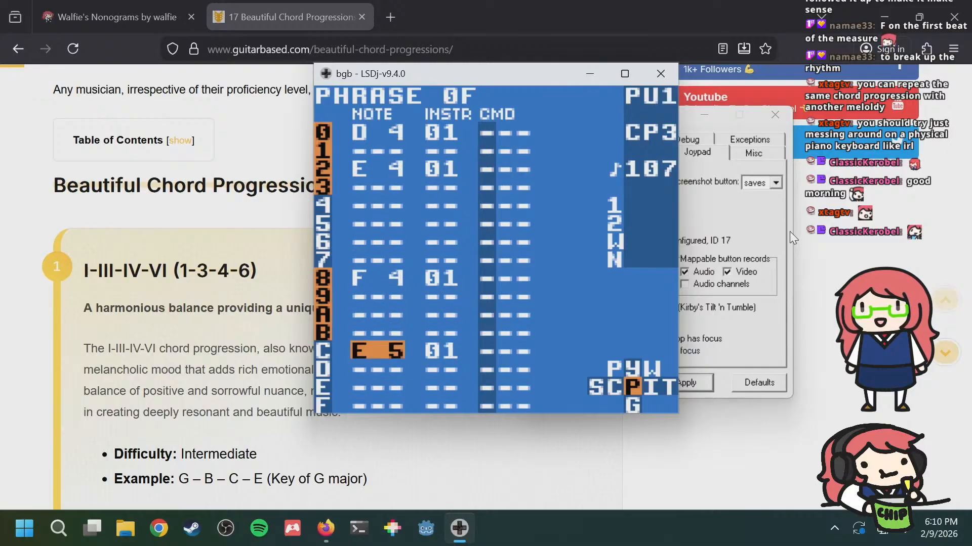
key("Down")
key("Up")
key("Up")
key("Down")
key("Down")
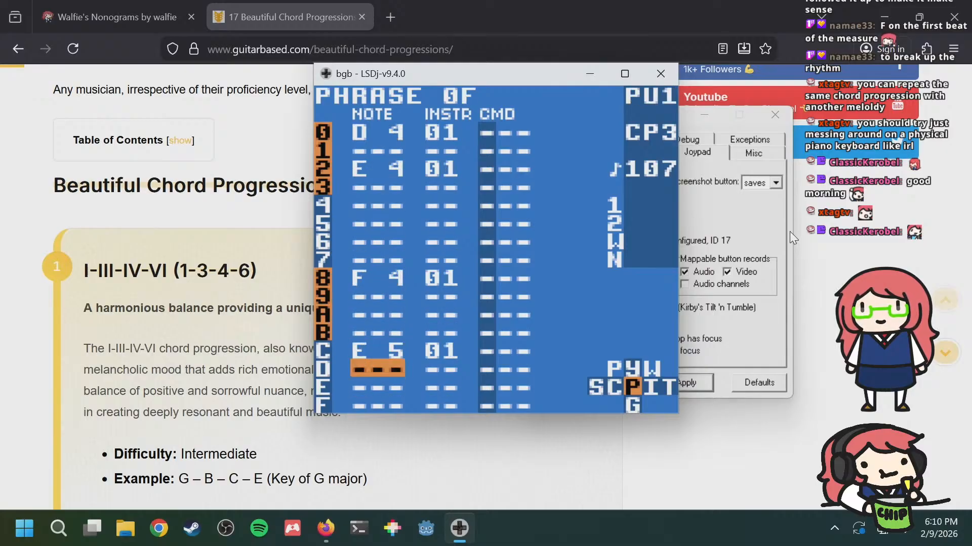
Step: Add a note at step E of phrase 0F and check the bass note at that step in WAV phrase 03
key("Down")
key("s")
key("a+Right")
key("a+Right")
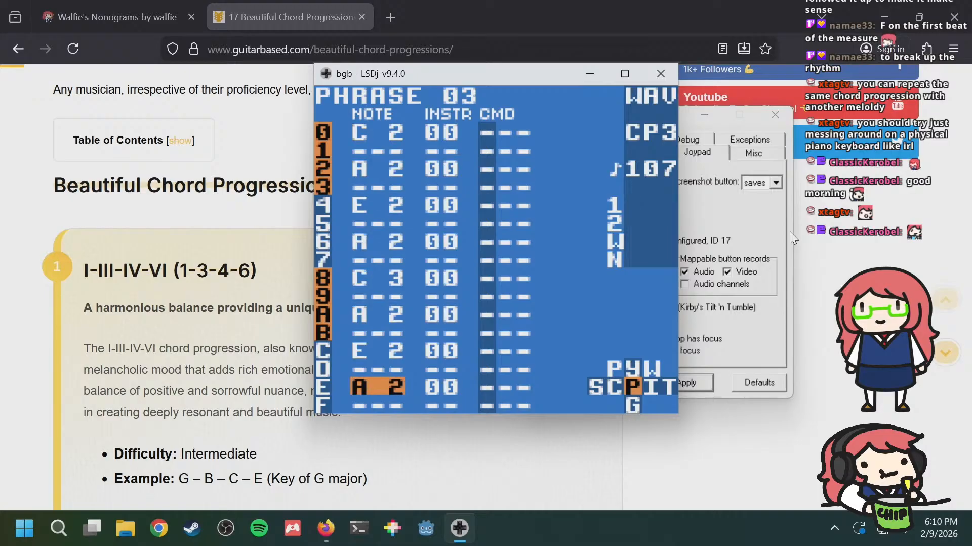
key("a+Left")
key("a+Left")
Step: Set phrase 0F's step E note to D 5, comparing it with the WAV bass note
key("s+Left")
key("s+Left")
key("s+Right")
key("s+Right")
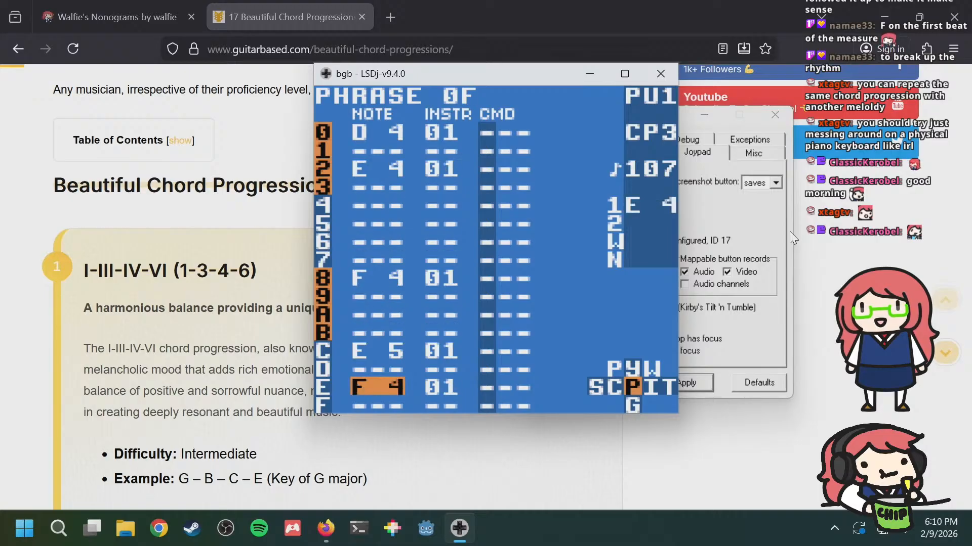
key("s+Up")
key("s+Left")
key("s+Left")
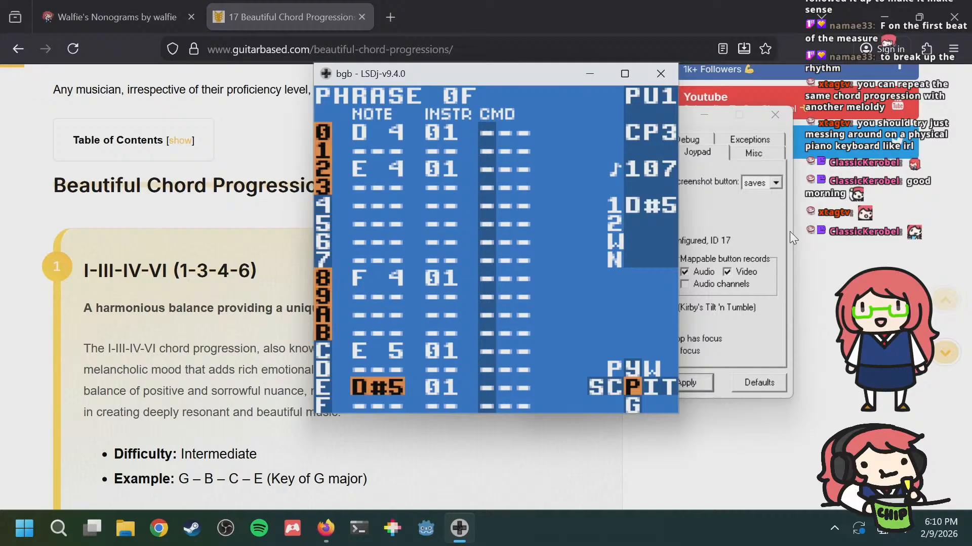
key("a+Right")
key("a+Right")
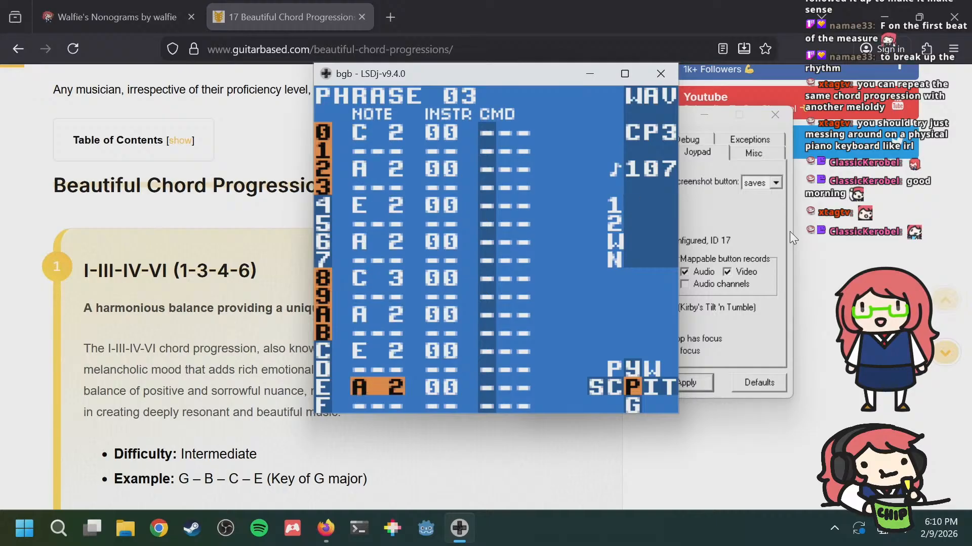
key("a+Left")
key("a+Left")
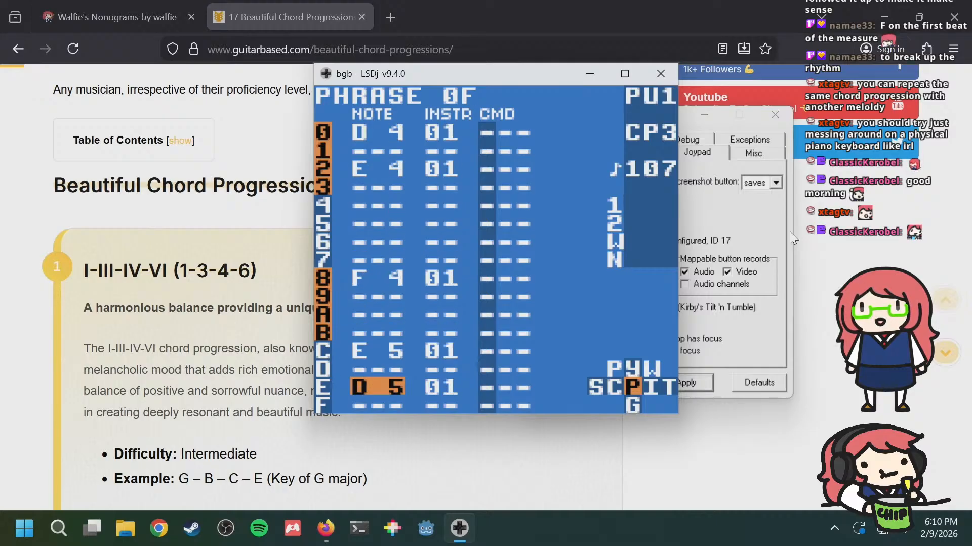
Step: Play phrase 0F, check it against the WAV phrase, and lower the step E note to C 5
key("Return")
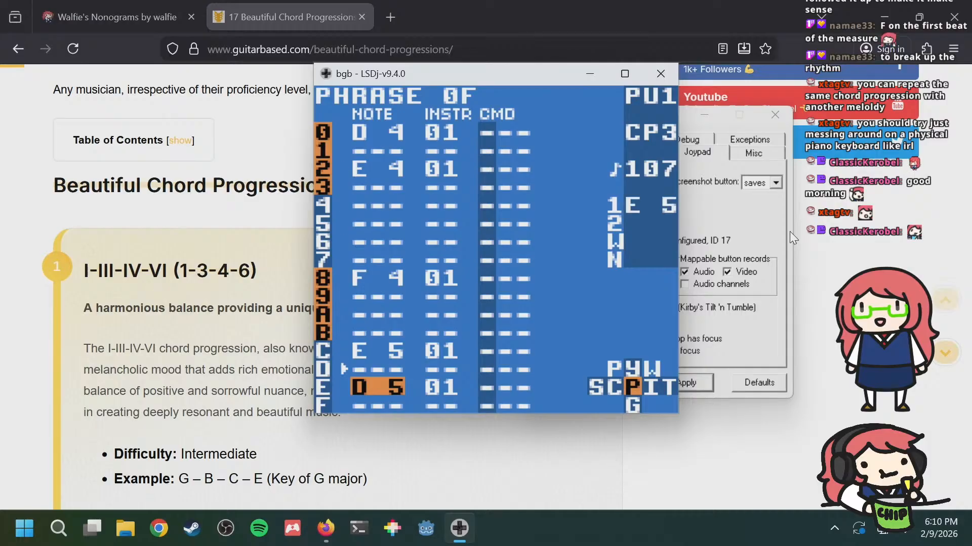
key("a+Right")
key("a+Right")
key("a+Left")
key("a+Left")
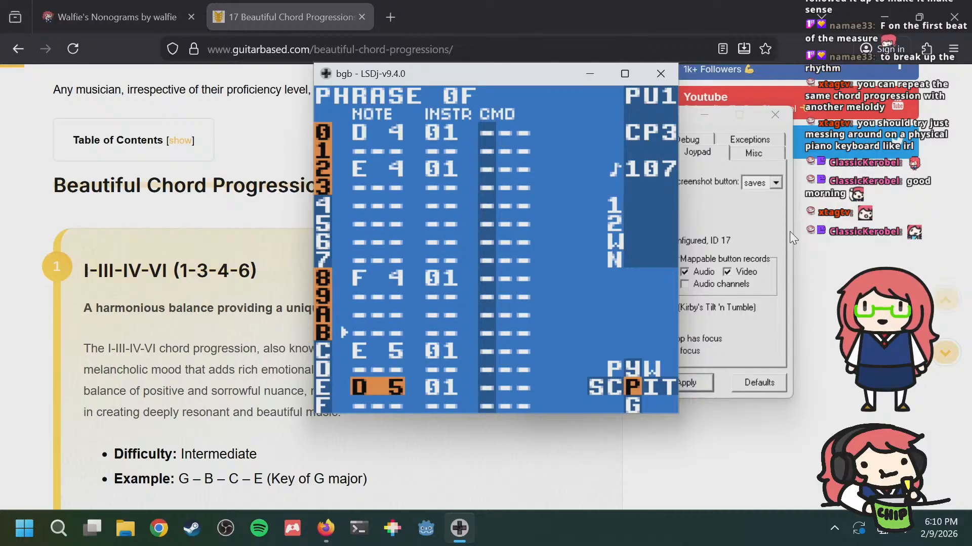
key("a+Right")
key("a+Right")
key("Left")
key("Left")
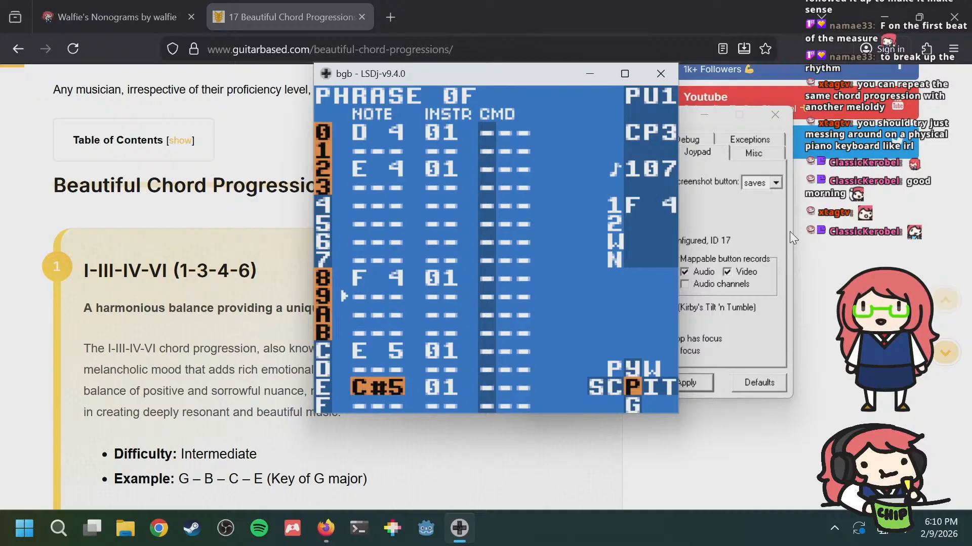
Step: Listen to phrase 0F with the new ending and return to phrase 0C at the start of the chain
key("Up")
key("Up")
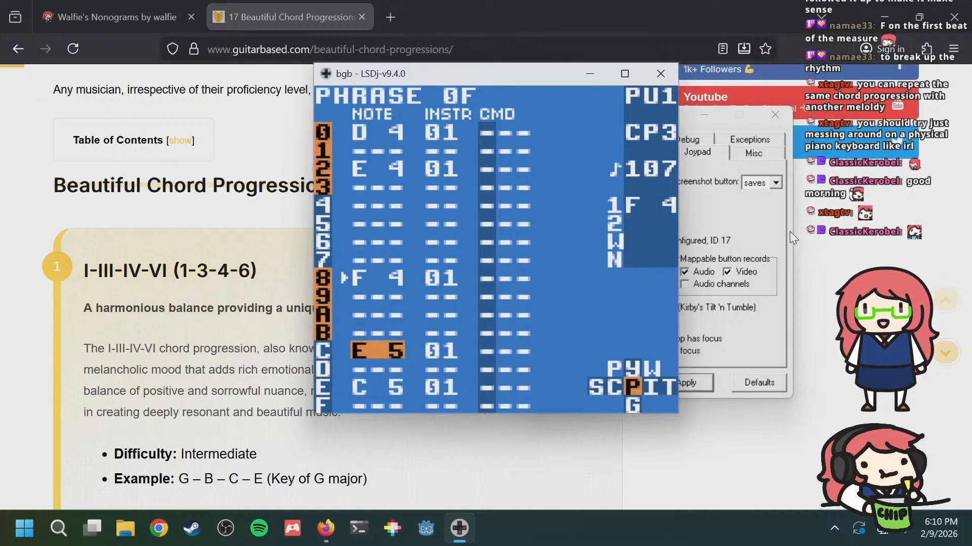
key("Up")
key("Up")
key("Up")
key("Up")
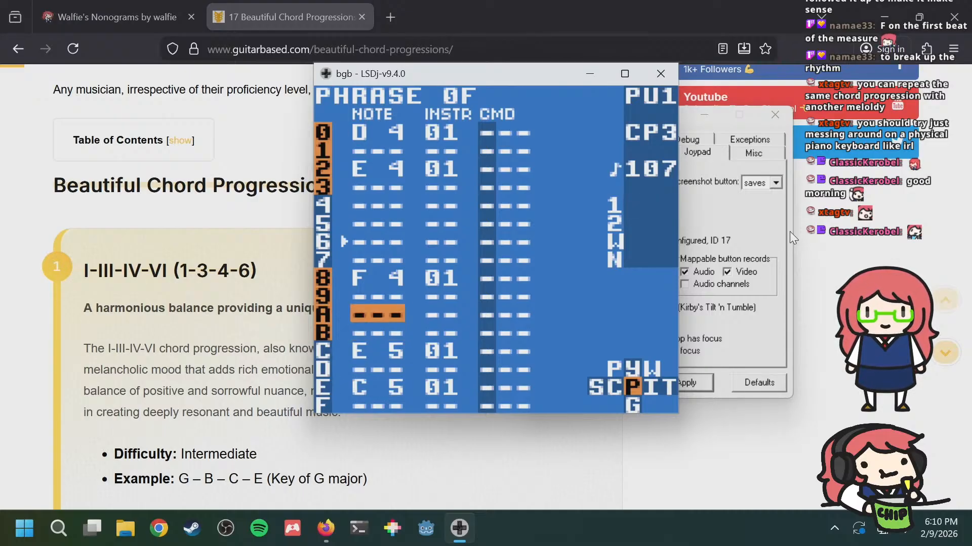
key("a+Up")
key("a+Up")
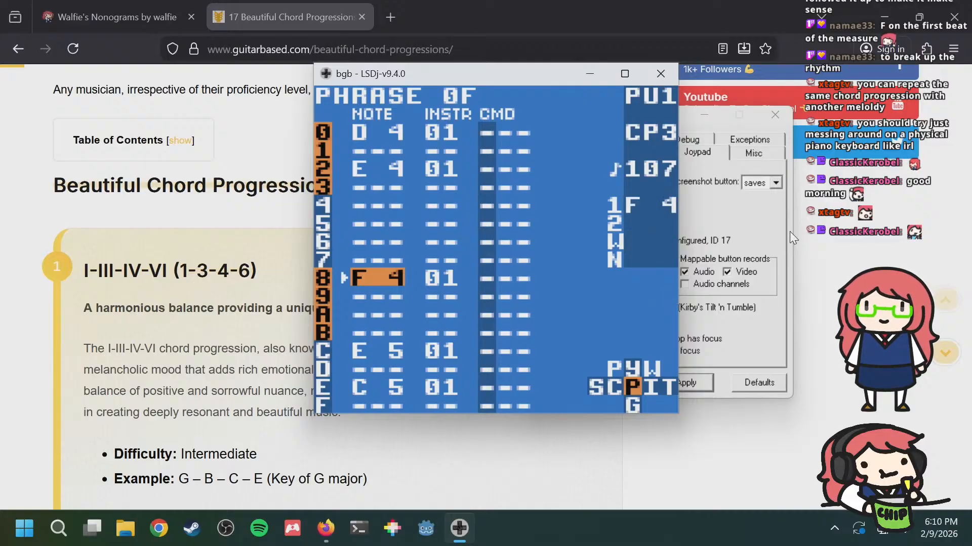
key("a+Up")
key("a+Up")
key("a+Up")
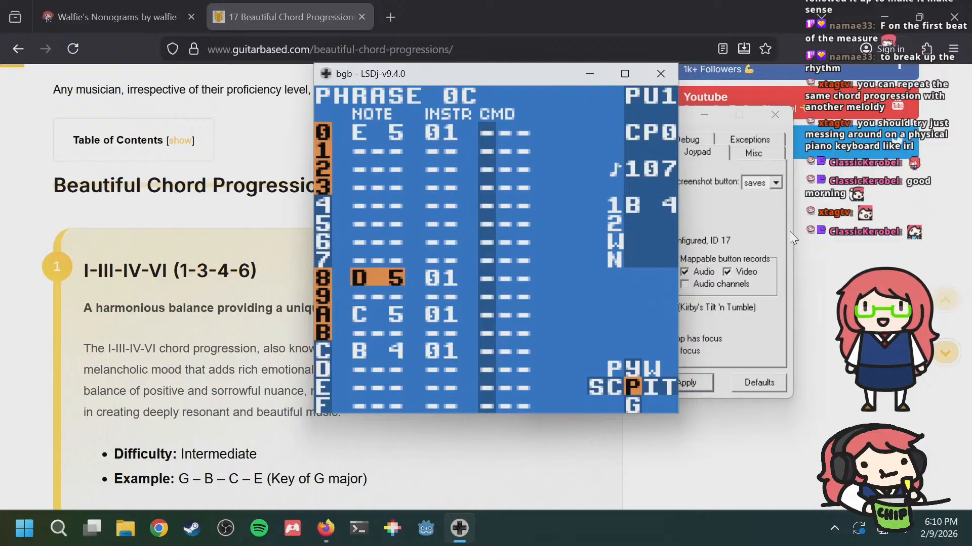
Step: Review the notes of PU1 phrases 0C to 0F and return to phrase 0C
key("a+Down")
key("a+Down")
key("a+Down")
key("a+Up")
key("a+Up")
key("a+Up")
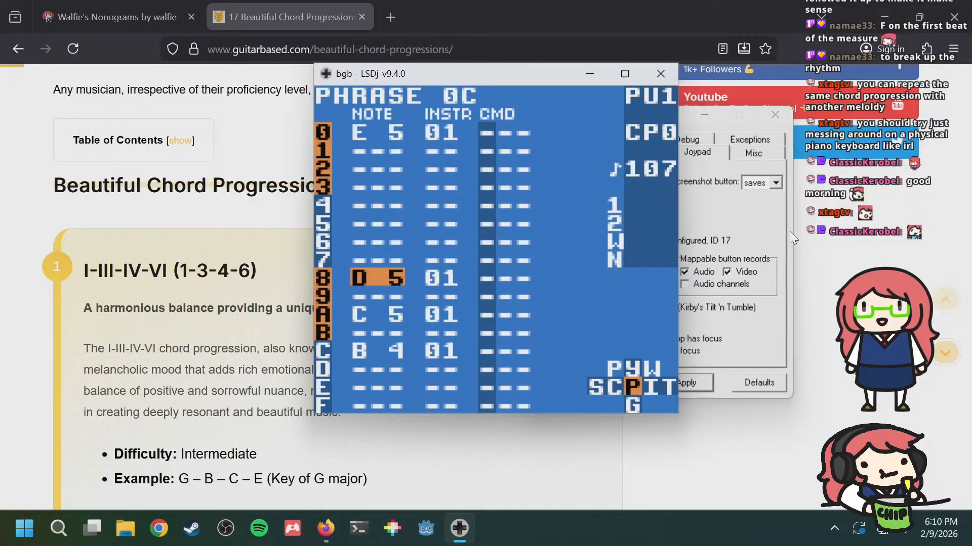
key("a+Down")
key("a+Down")
key("a+Down")
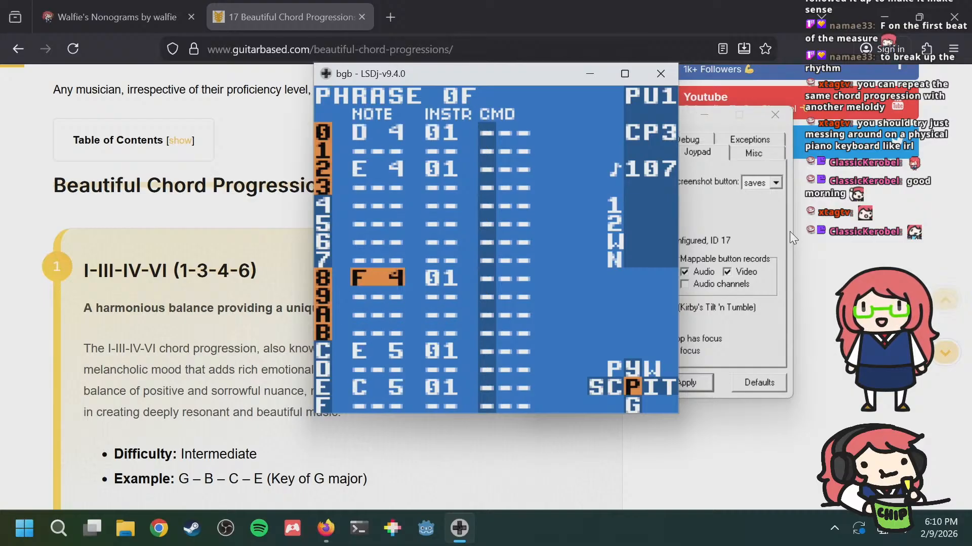
key("a+Up")
key("a+Up")
key("a+Up")
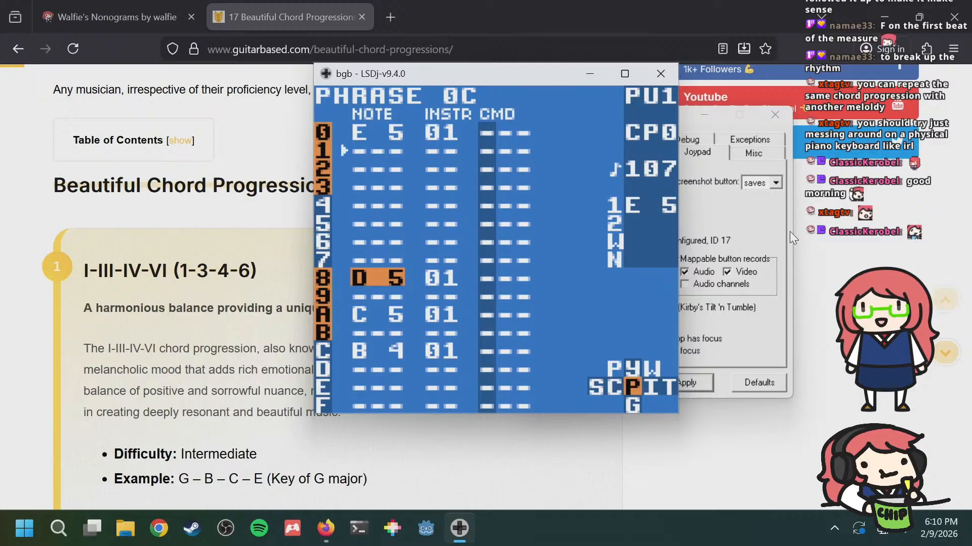
Step: Follow the chain's playback from phrase 0C to phrase 0F and back to phrase 0C
key("a+Down")
key("a+Up")
key("a+Down")
key("a+Up")
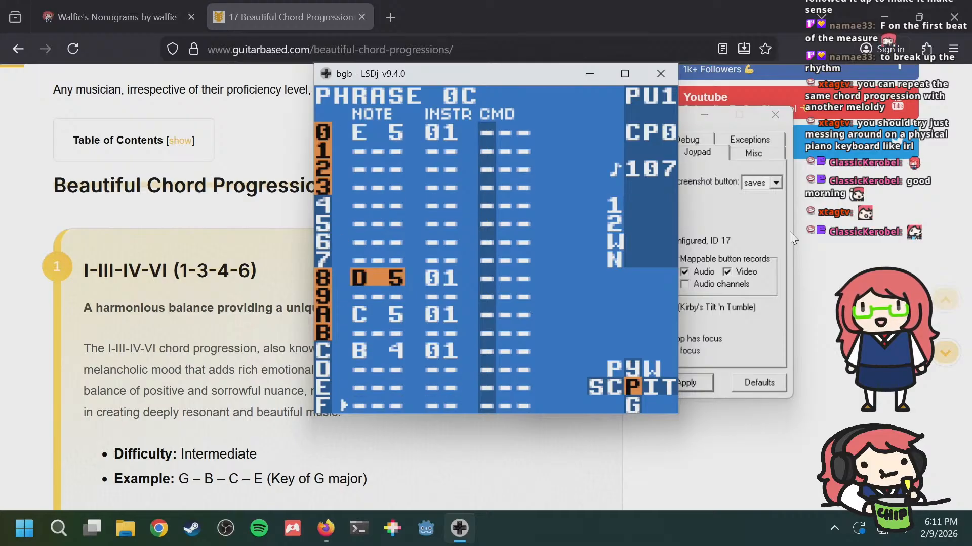
key("a+Down")
key("a+Down")
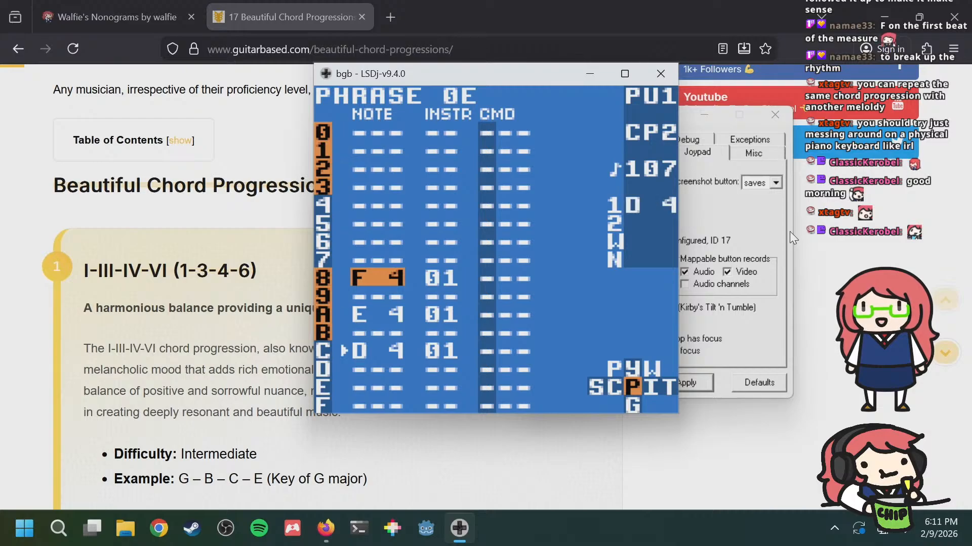
key("a+Down")
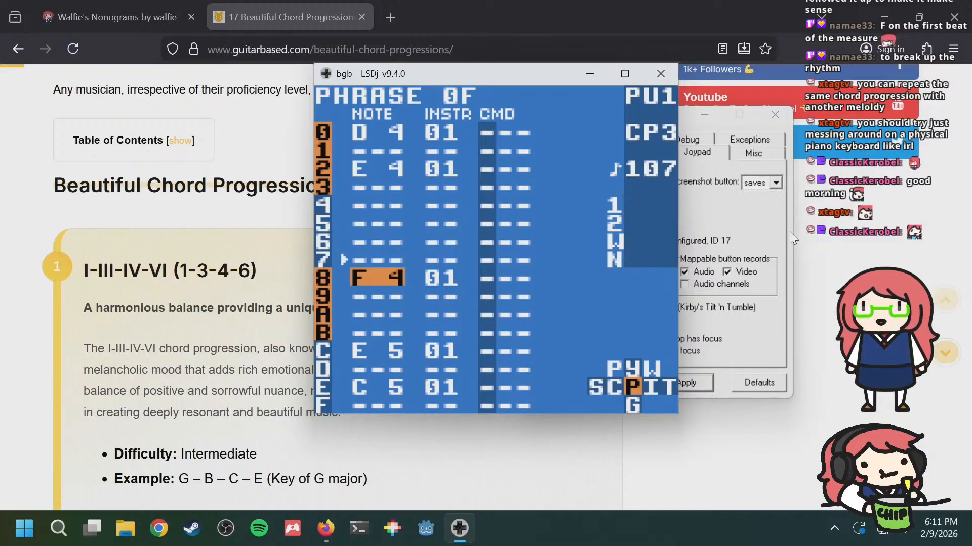
key("a+Up")
key("a+Up")
key("a+Up")
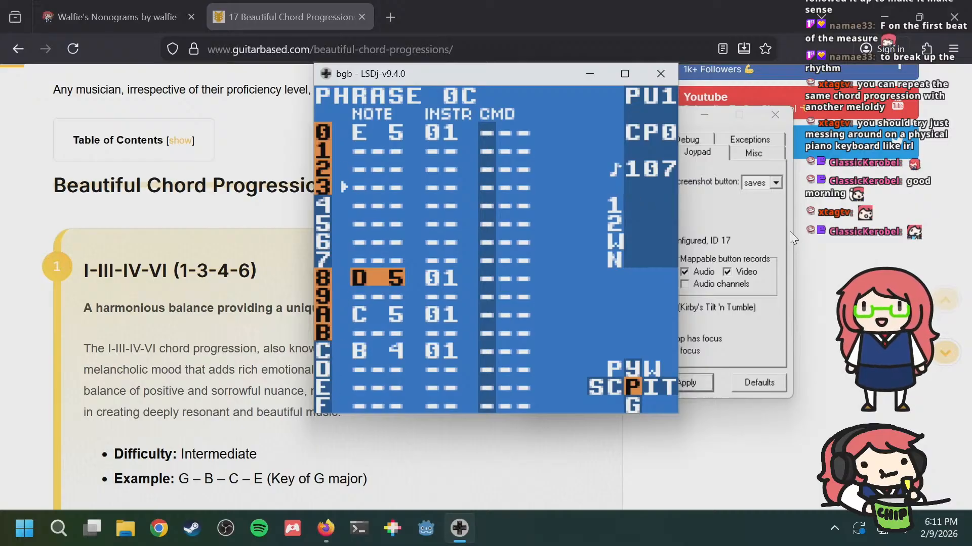
Step: Review PU1 phrases 0C, 0D and 0E during playback and return to phrase 0C
key("a+Down")
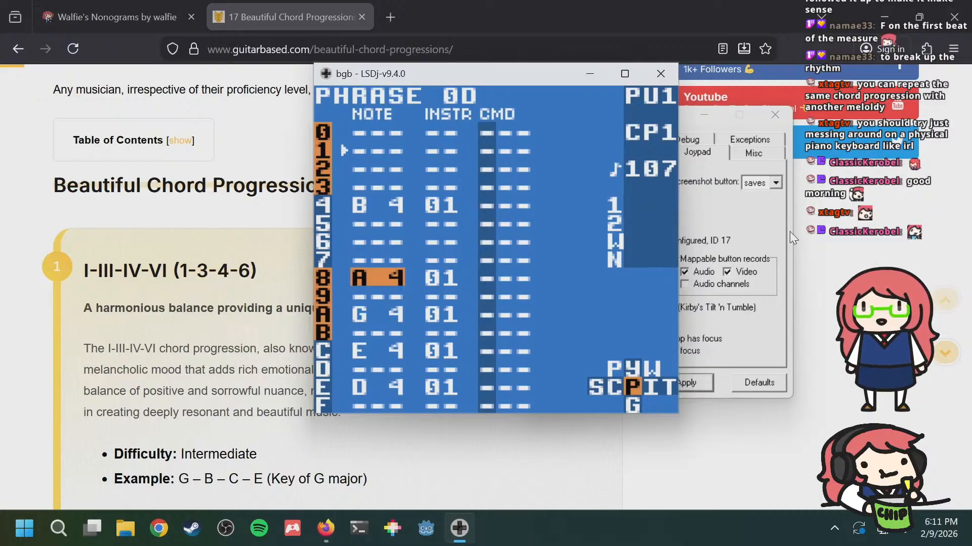
key("a+Down")
key("a+Down")
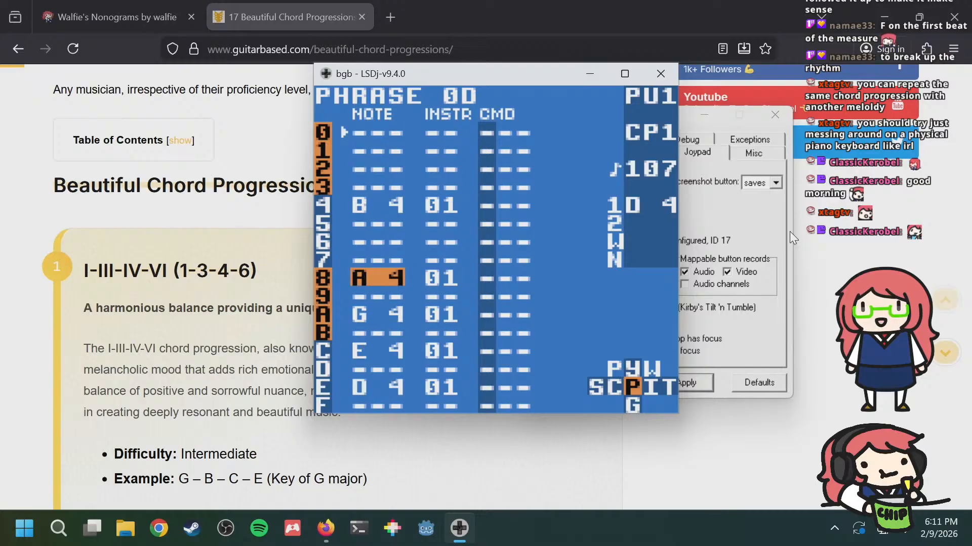
key("a+Up")
key("a+Up")
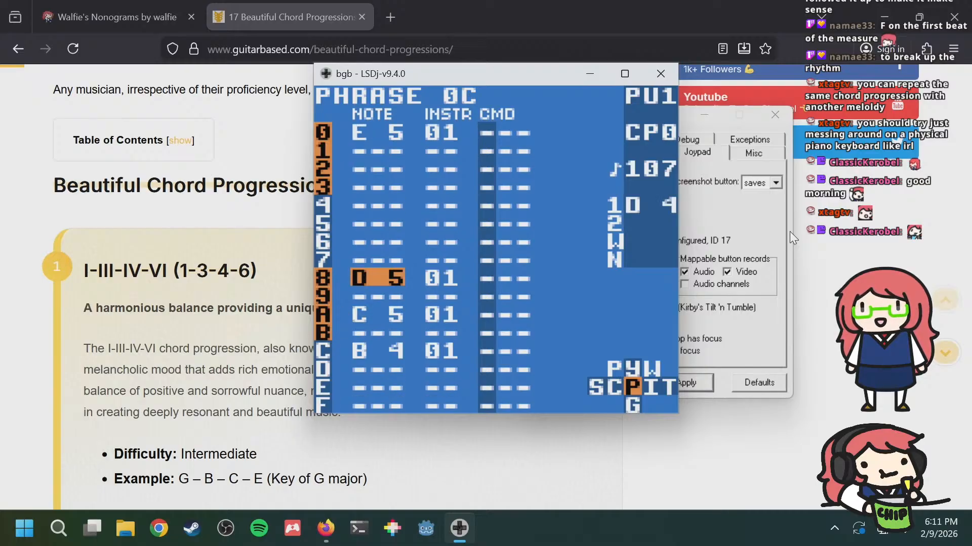
key("a+Down")
key("a+Down")
key("a+Down")
key("a+Up")
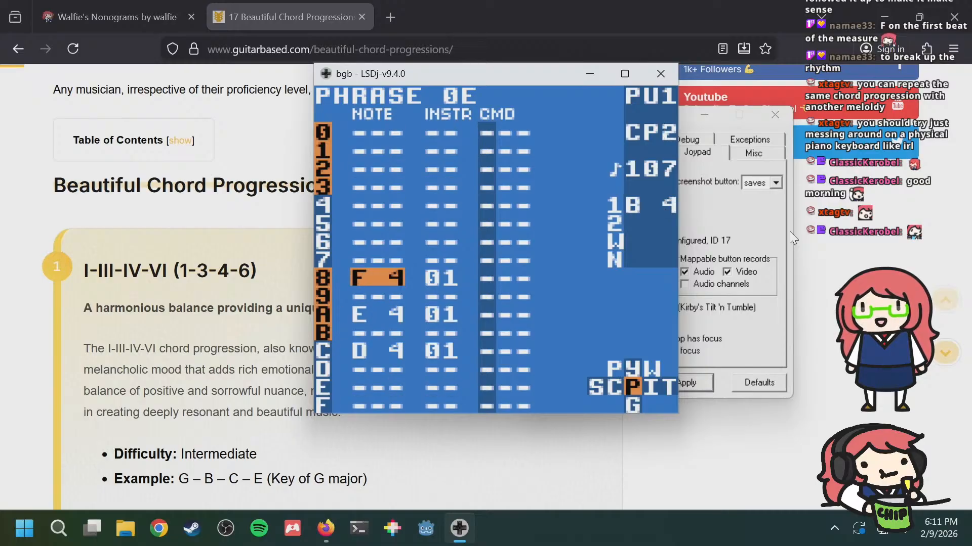
key("Down")
key("Down")
key("Down")
key("Up")
key("Up")
key("a+Up")
key("a+Up")
key("Up")
key("Up")
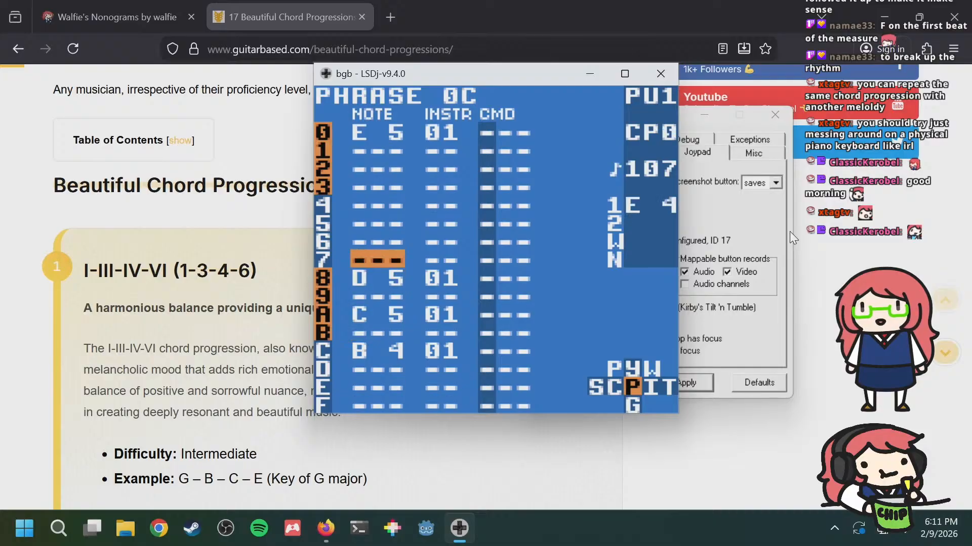
Step: Add a C 5 note with instrument 01 at step 0 of phrase 0E
key("Up")
key("Up")
key("Up")
key("Up")
key("Up")
key("Up")
key("Up")
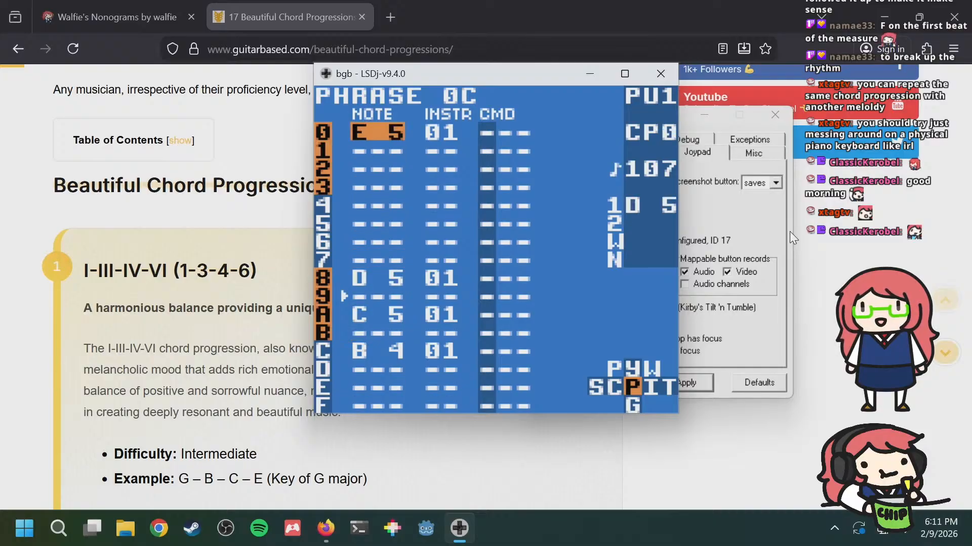
key("a+Down")
key("a+Down")
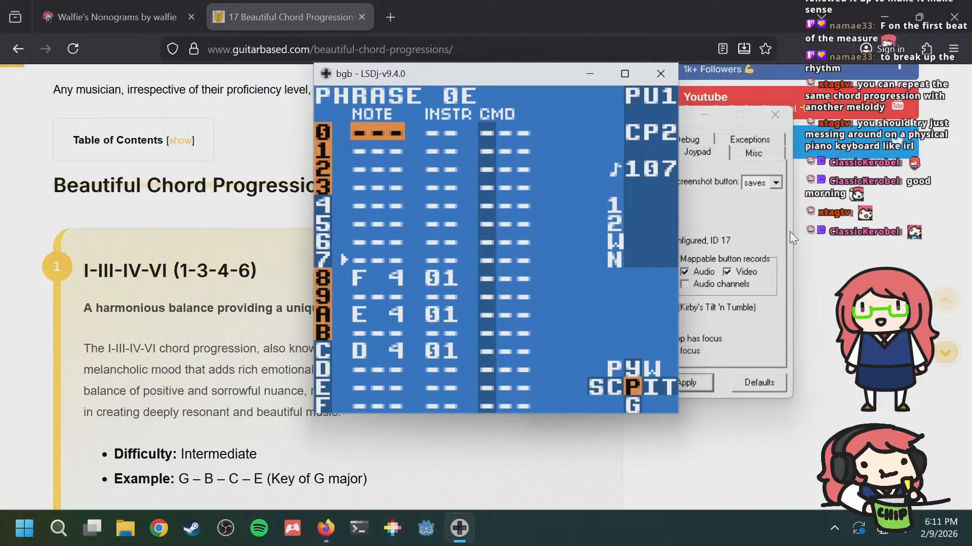
key("a+Up")
key("a+Up")
key("a+Down")
key("a+Down")
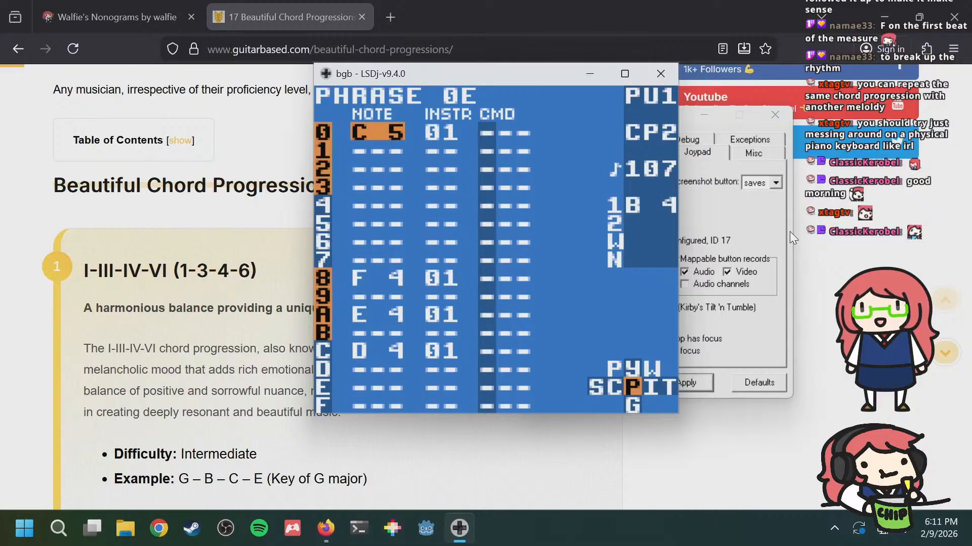
Step: Check the new opening note of phrase 0E against the other phrases and return to phrase 0C
key("a+Up")
key("a+Up")
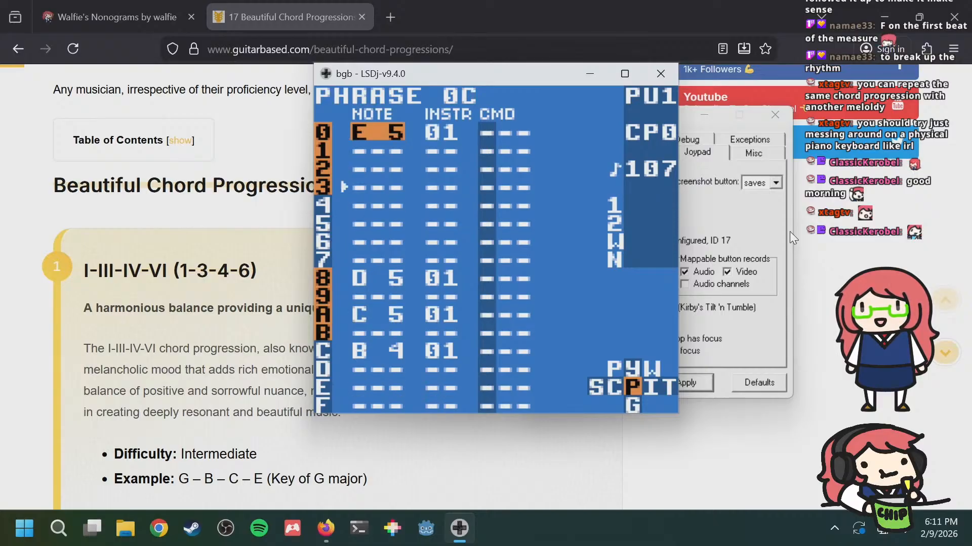
key("a+Down")
key("a+Down")
key("a+Down")
key("a+Up")
key("a+Up")
key("a+Up")
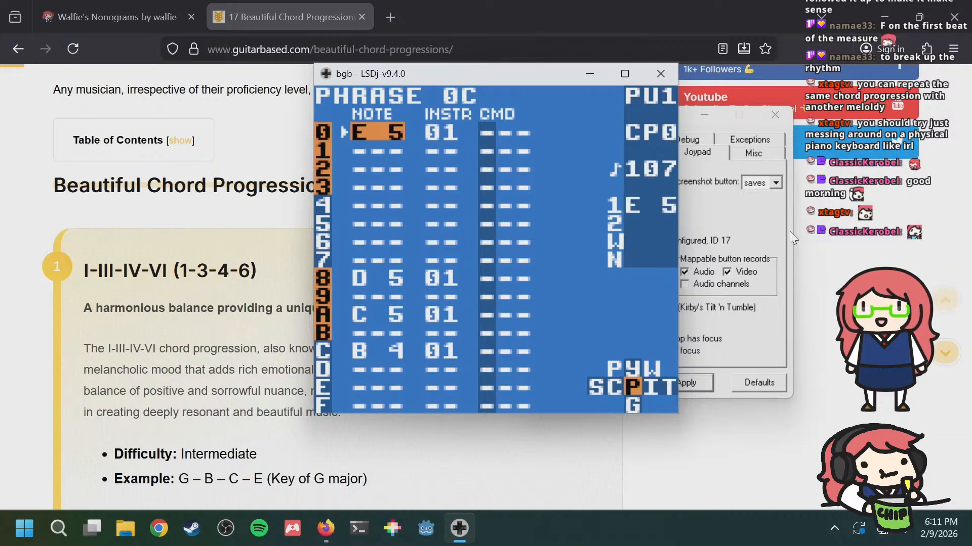
Step: Follow the playback from the closing notes of phrase 0C through phrase 0D to phrase 0E
key("Down")
key("Down")
key("Down")
key("Down")
key("Down")
key("Down")
key("Down")
key("Down")
key("Down")
key("Down")
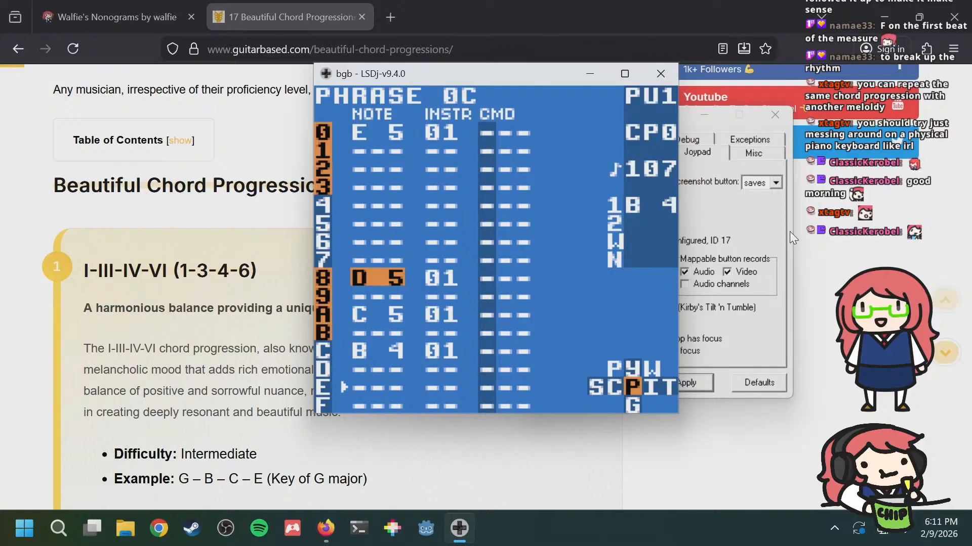
key("a+Down")
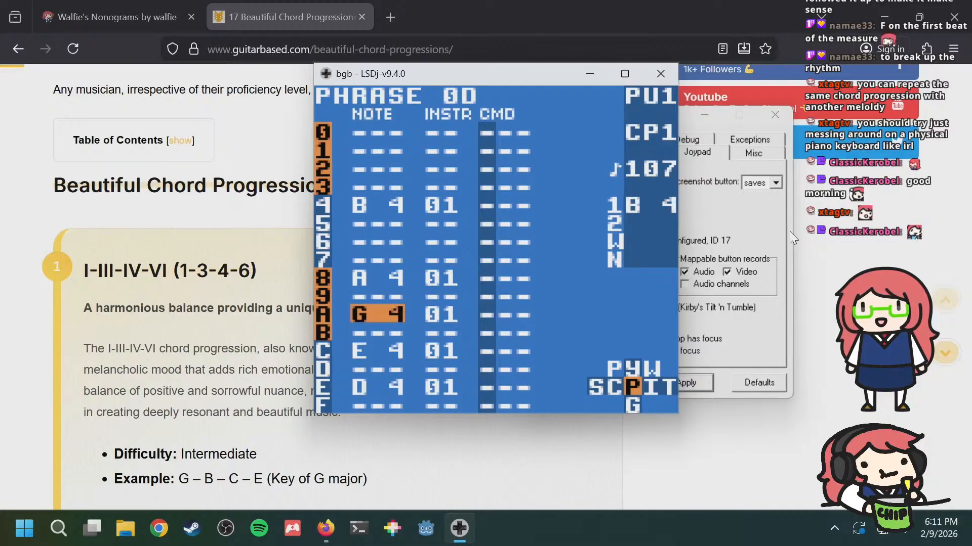
key("a+Down")
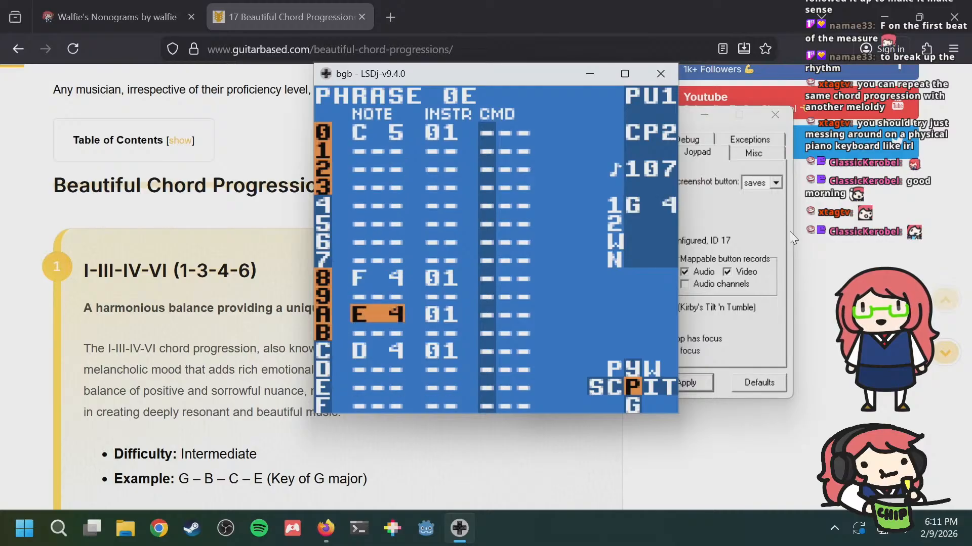
Step: Go back to phrase 0D, look through its steps and play the phrase
key("Up")
key("Up")
key("Up")
key("Up")
key("Up")
key("Up")
key("Up")
key("a+Up")
key("Down")
key("Down")
key("Down")
key("Down")
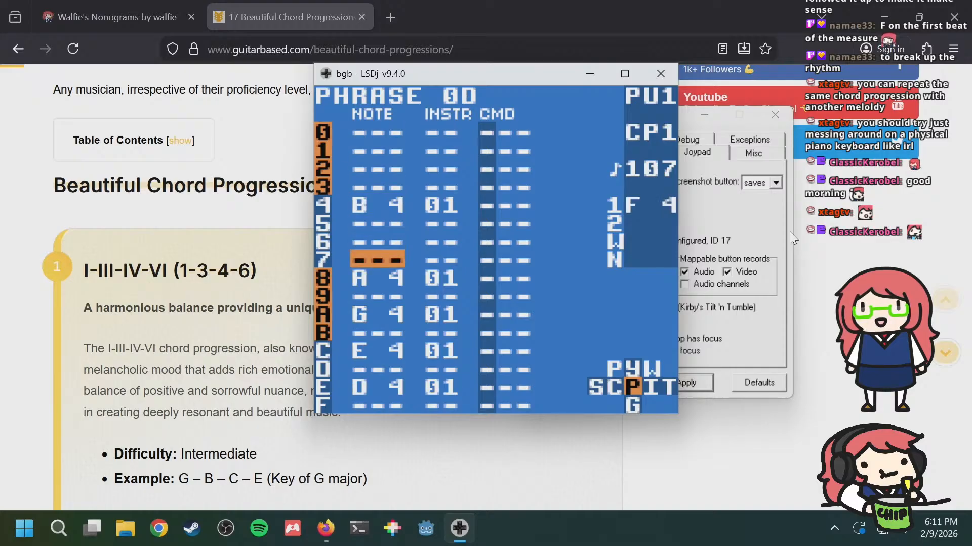
key("Down")
key("Down")
key("Down")
key("Down")
key("Down")
key("Down")
key("Down")
key("Return")
Step: Listen to phrase 0D while examining its notes between steps 9 and E
key("Up")
key("Up")
key("Up")
key("Up")
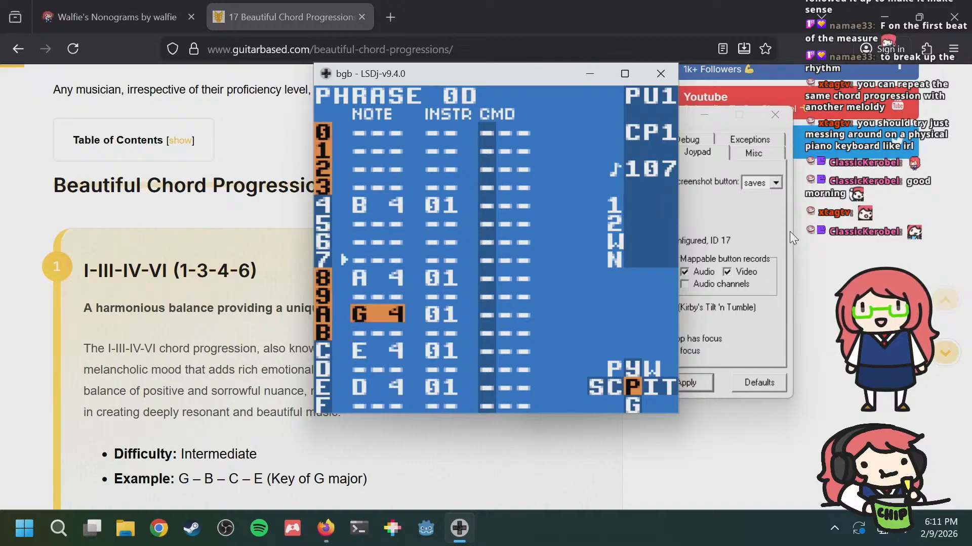
key("Down")
key("Down")
key("Down")
key("Down")
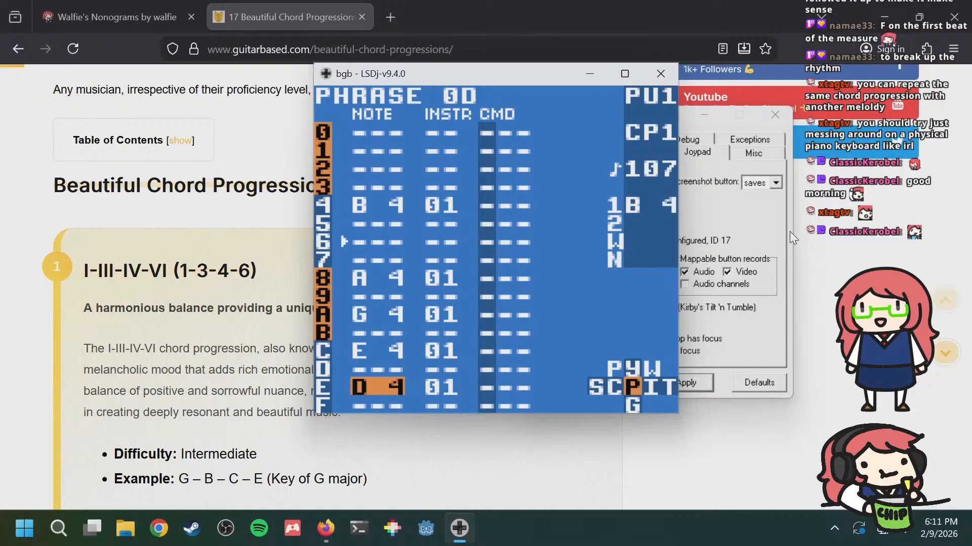
key("Up")
key("Up")
key("Up")
key("Up")
key("Up")
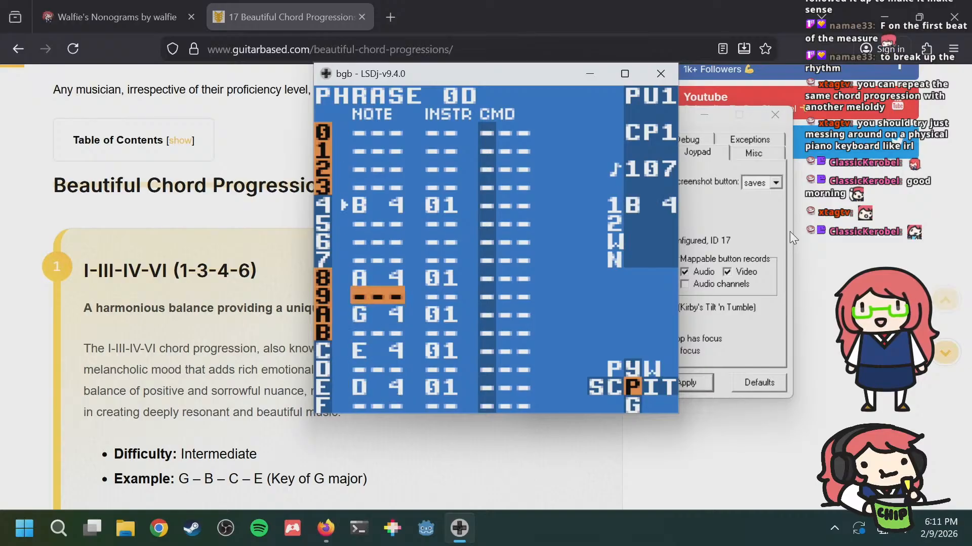
key("Down")
key("Down")
key("Down")
key("Down")
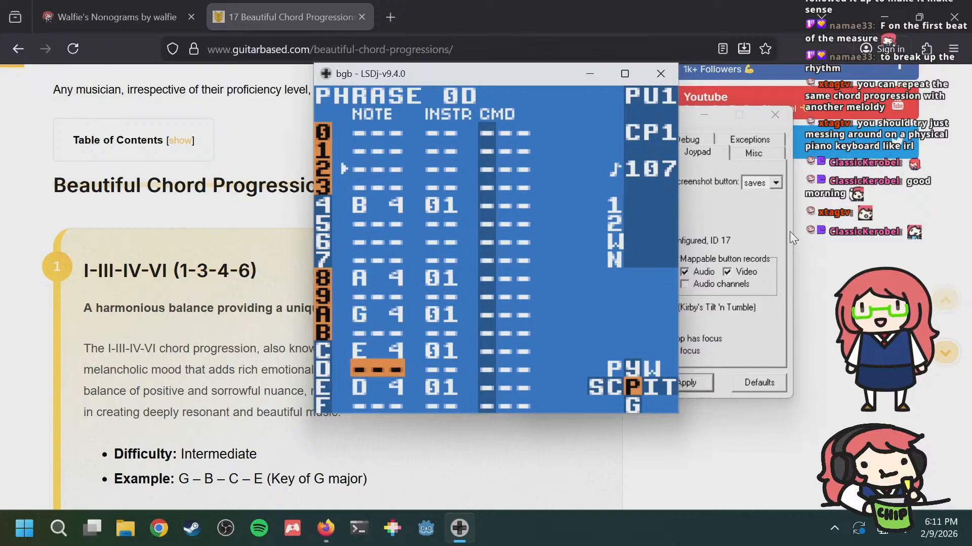
Step: Compare the opening steps of phrases 0D and 0E, ending on phrase 0E
key("a+Down")
key("Up")
key("Up")
key("Up")
key("Up")
key("Up")
key("Up")
key("Up")
key("Up")
key("Up")
key("Up")
key("Up")
key("Up")
key("a+Up")
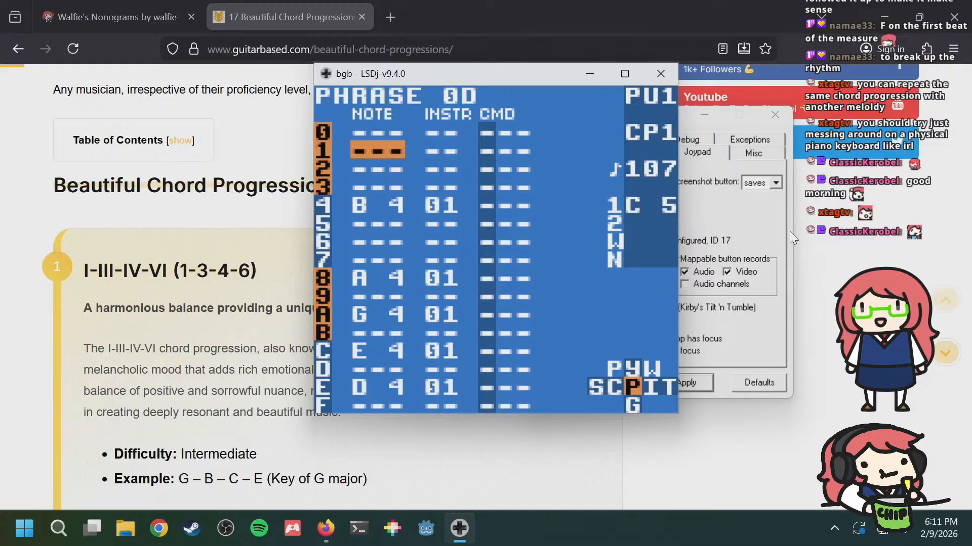
key("a+Down")
key("a+Up")
key("a+Down")
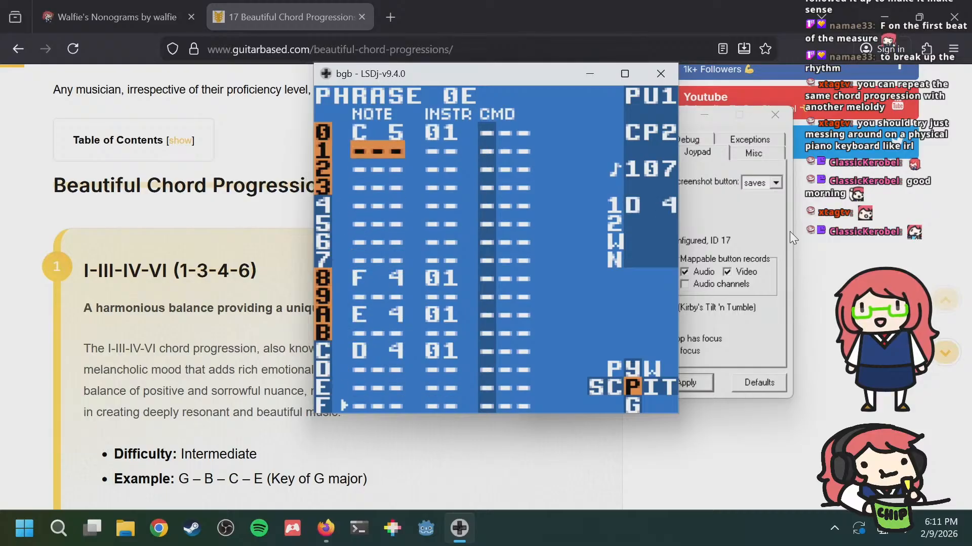
Step: Raise the step 0 note of phrase 0E to E 5 and listen to it with the WAV bass line
key("Up")
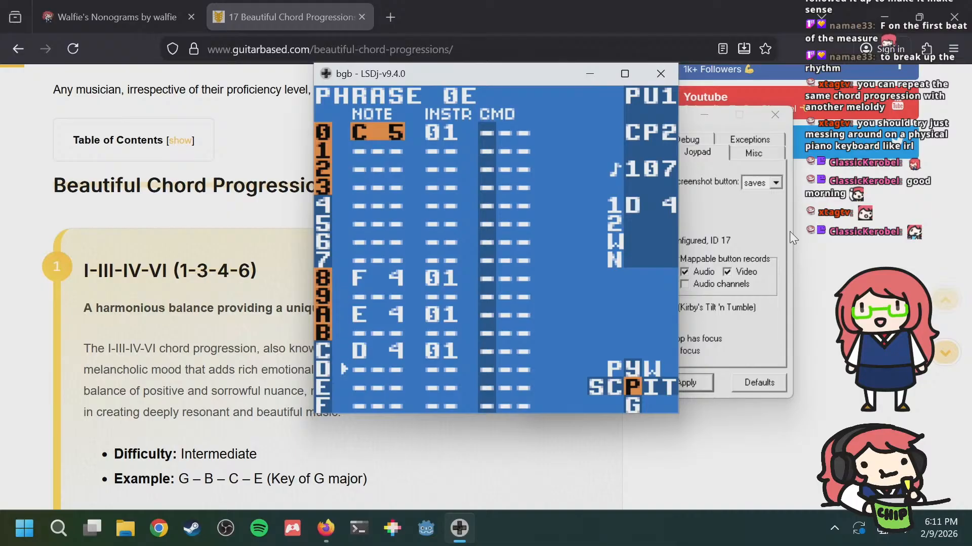
key("a+Up")
key("a+Down")
key("s+Right")
key("s+Right")
key("a+Up")
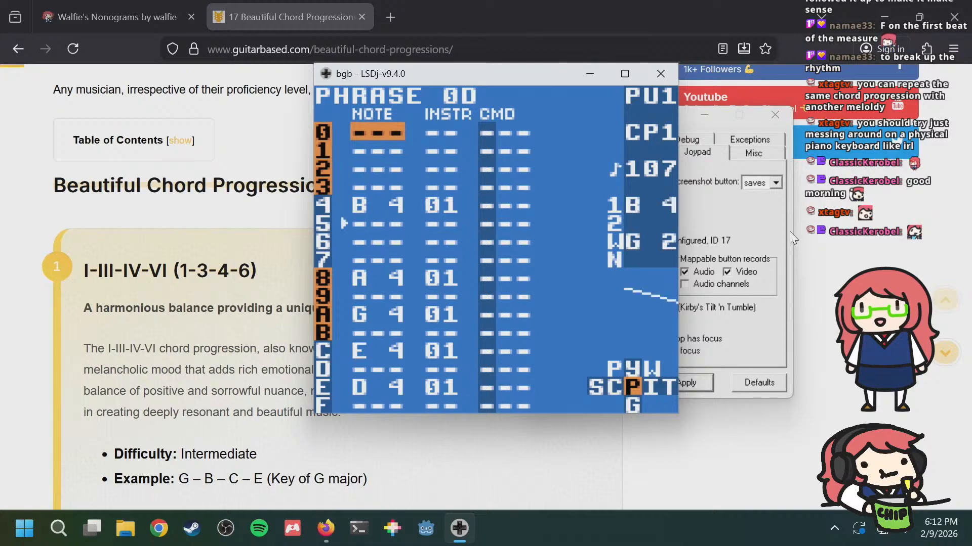
key("a+Down")
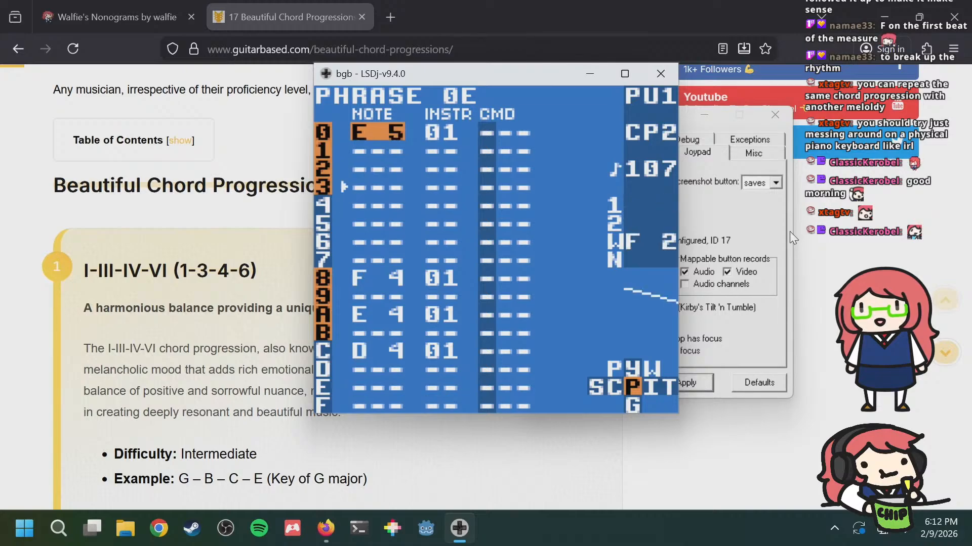
Step: Follow the playback into phrase 0F and examine its notes down to the closing steps
key("a+Down")
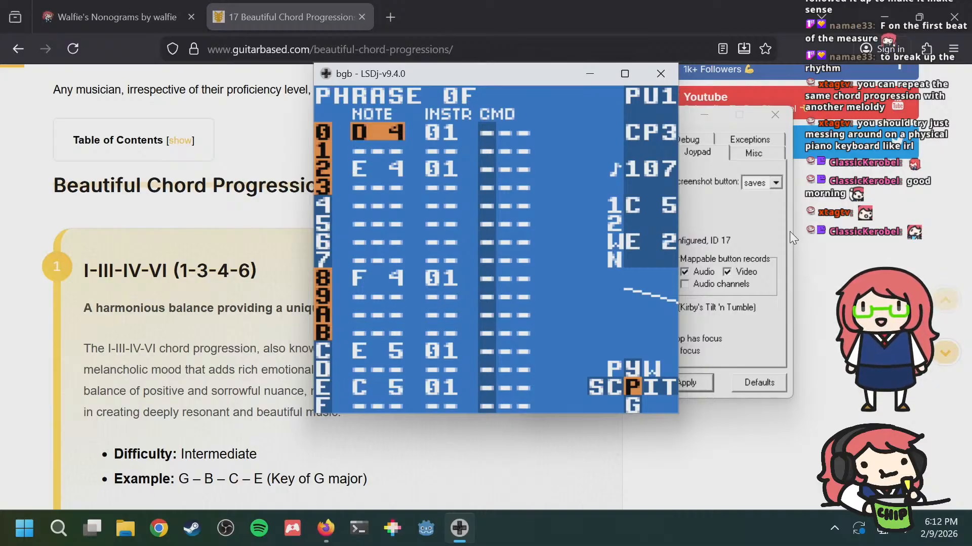
key("Down")
key("Down")
key("Down")
key("Down")
key("Down")
key("Down")
key("Down")
key("Down")
key("Down")
key("Down")
key("Down")
key("Down")
key("Down")
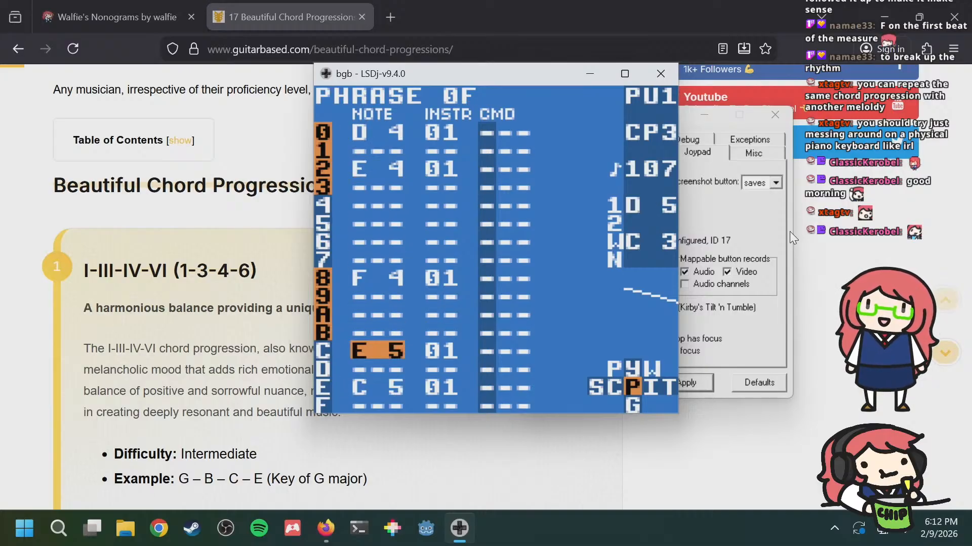
key("Up")
key("Up")
key("Up")
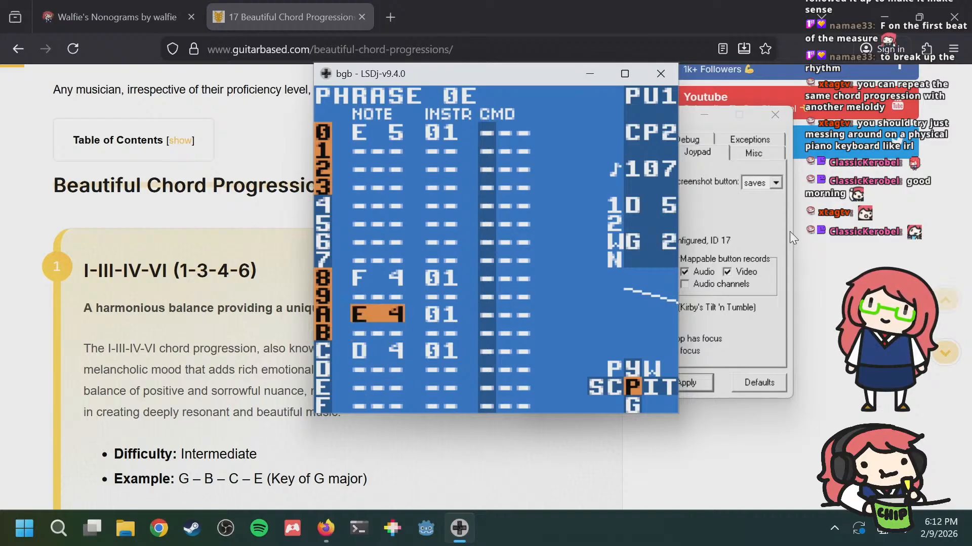
Step: Listen to the melody with the WAV bass line while reviewing phrases 0C to 0F
key("a+Up")
key("a+Up")
key("a+Up")
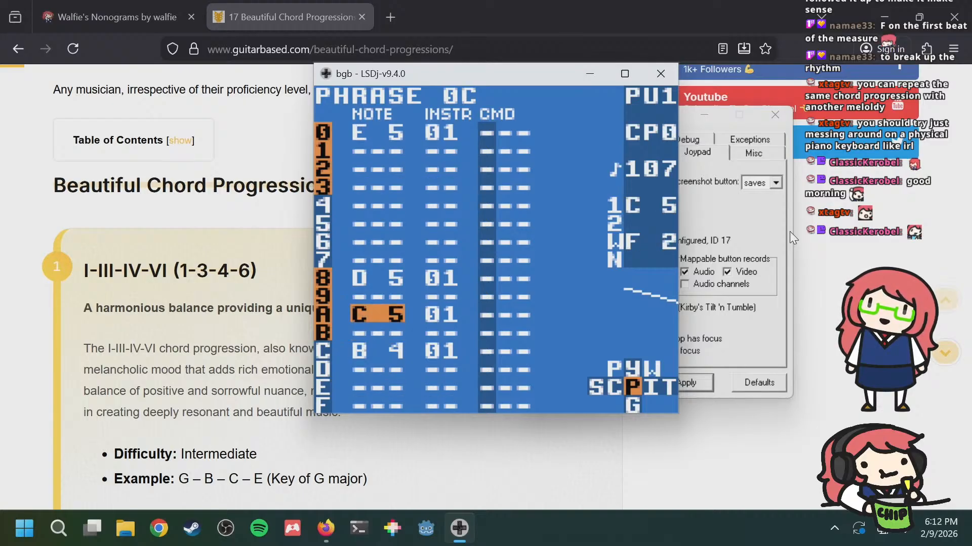
key("a+Down")
key("a+Up")
key("a+Down")
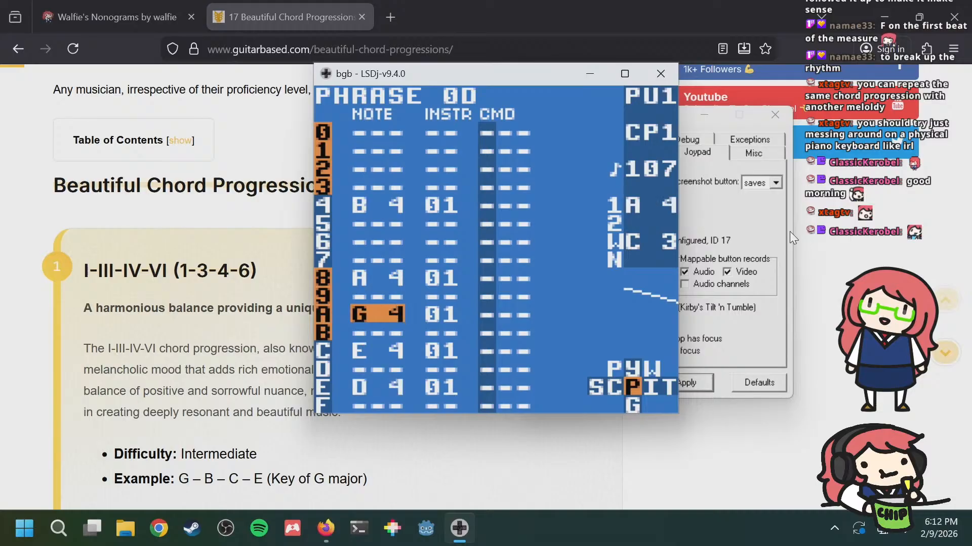
key("a+Down")
key("a+Up")
key("a+Up")
key("a+Down")
key("a+Down")
key("a+Down")
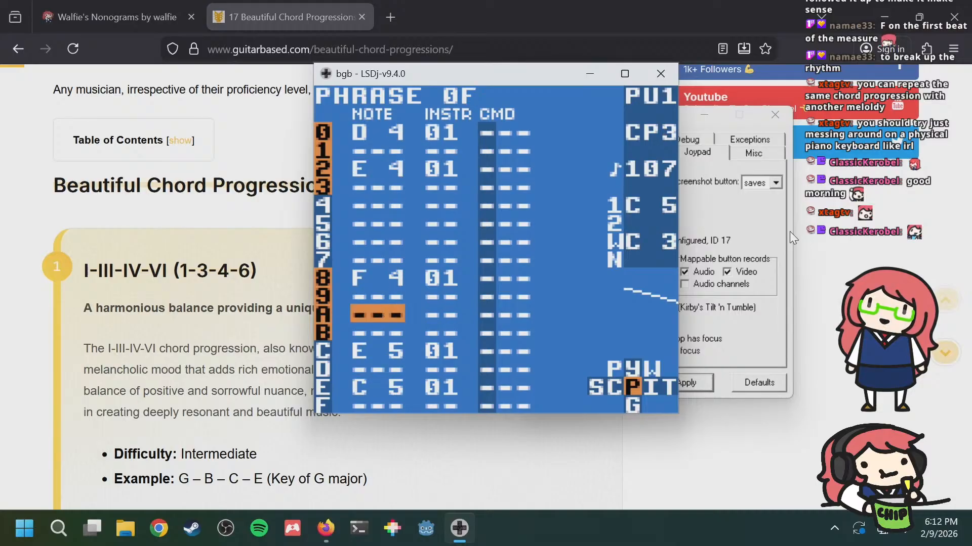
Step: Return from phrase 0F to the start of the chain and compare phrases 0C and 0D
key("a+Up")
key("a+Up")
key("a+Up")
key("a+Down")
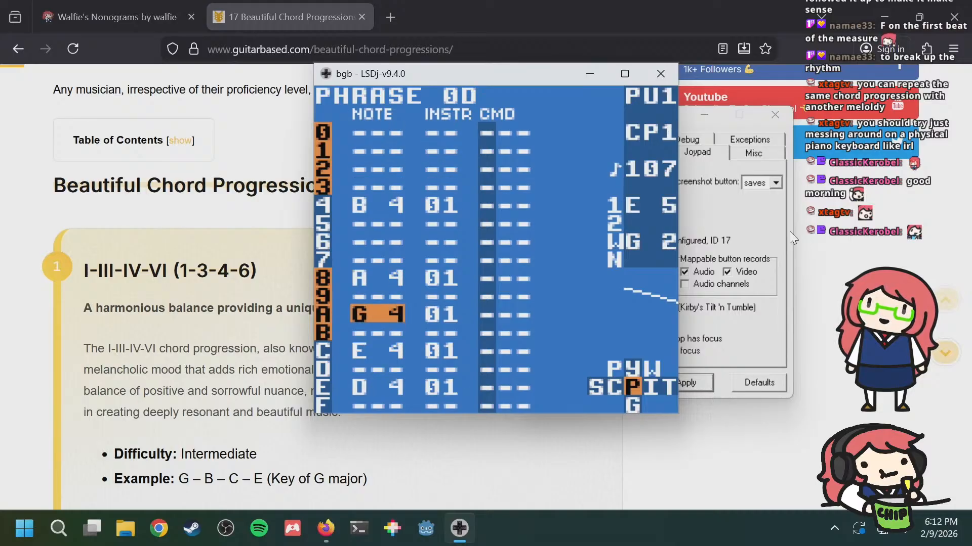
key("a+Up")
key("a+Down")
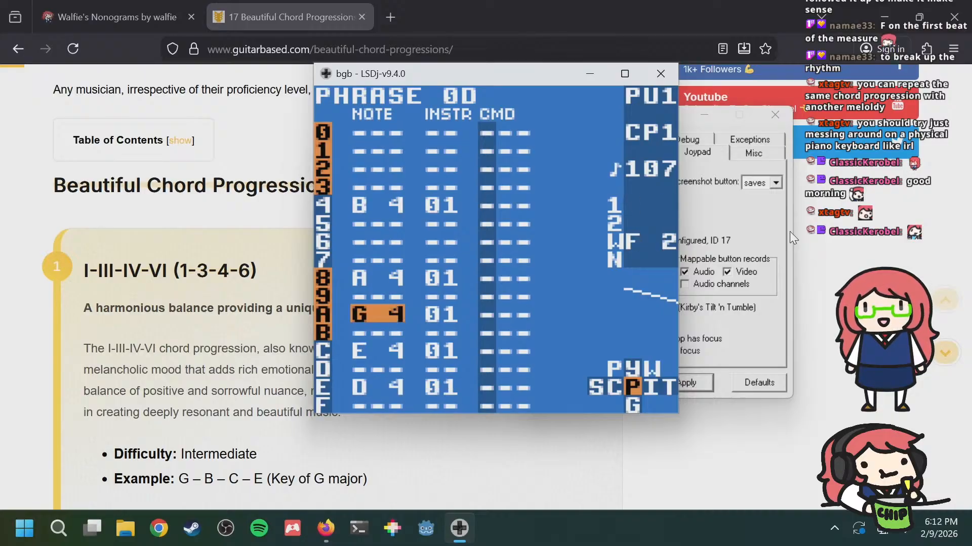
Step: Check phrase 0C once more and examine phrase 0D at the empty step 3 during playback
key("a+Up")
key("Up")
key("Up")
key("Up")
key("Up")
key("Up")
key("Up")
key("Up")
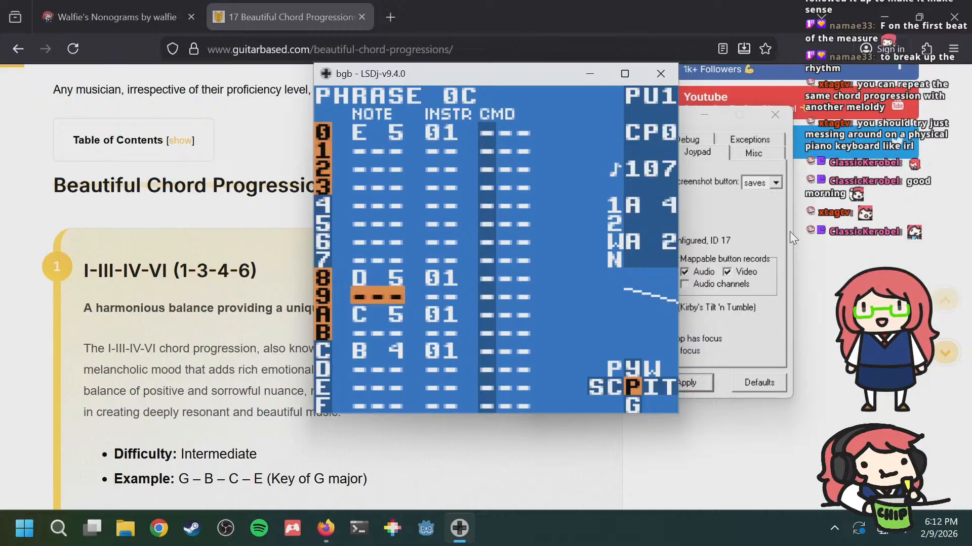
key("a+Down")
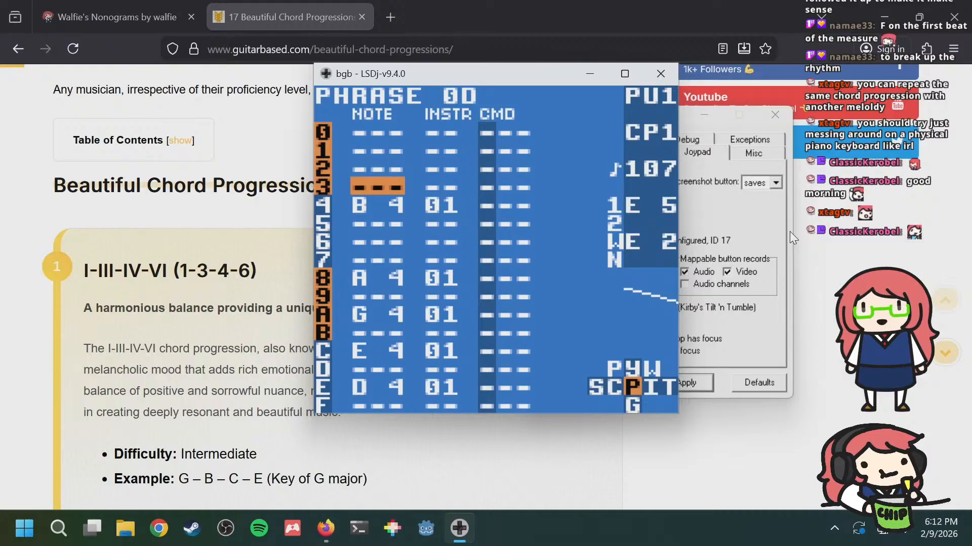
key("a+Up")
key("a+Down")
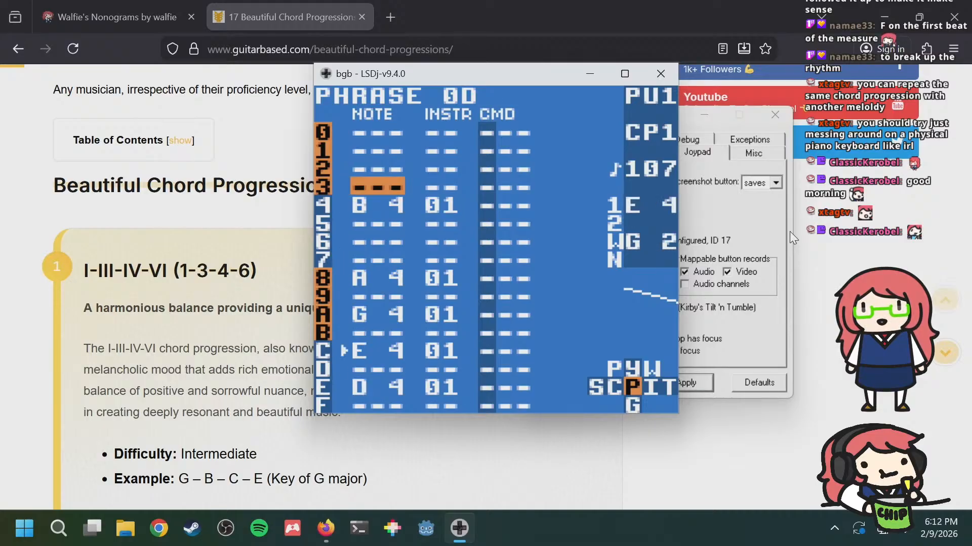
Step: Examine the empty opening steps of phrase 0D and restart the playback with the cursor on step 0
key("a+Down")
key("a+Up")
key("a+Down")
key("Up")
key("Up")
key("a+Up")
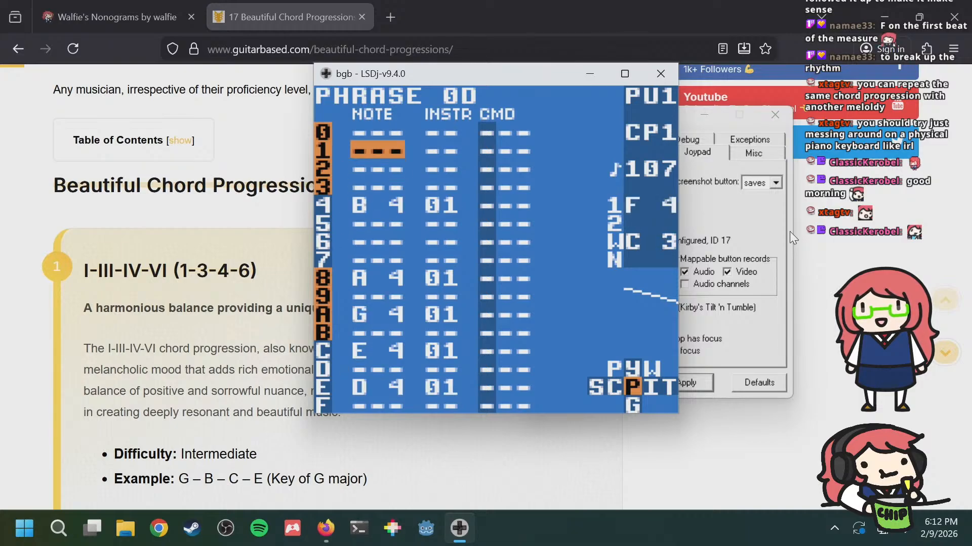
key("a+Down")
key("Up")
key("s+Down")
key("a+Up")
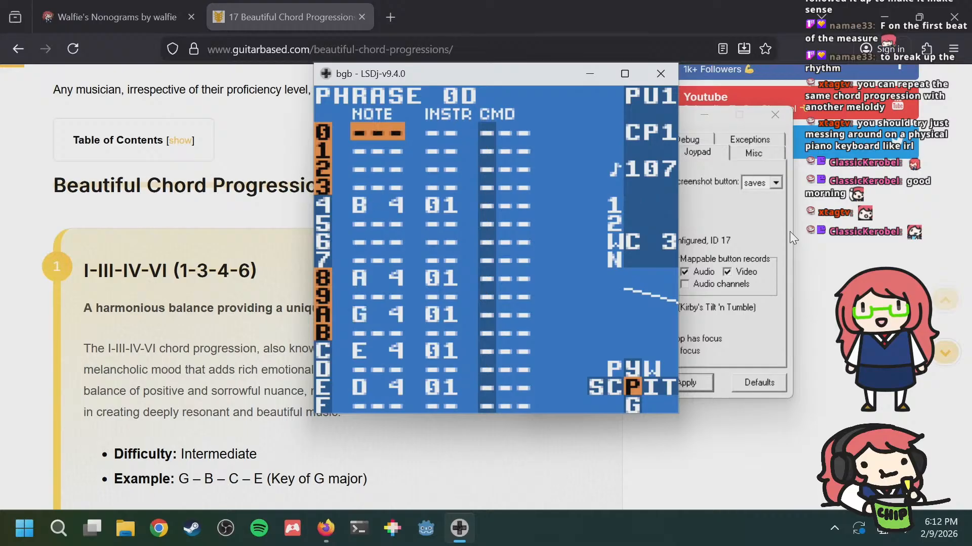
key("Return")
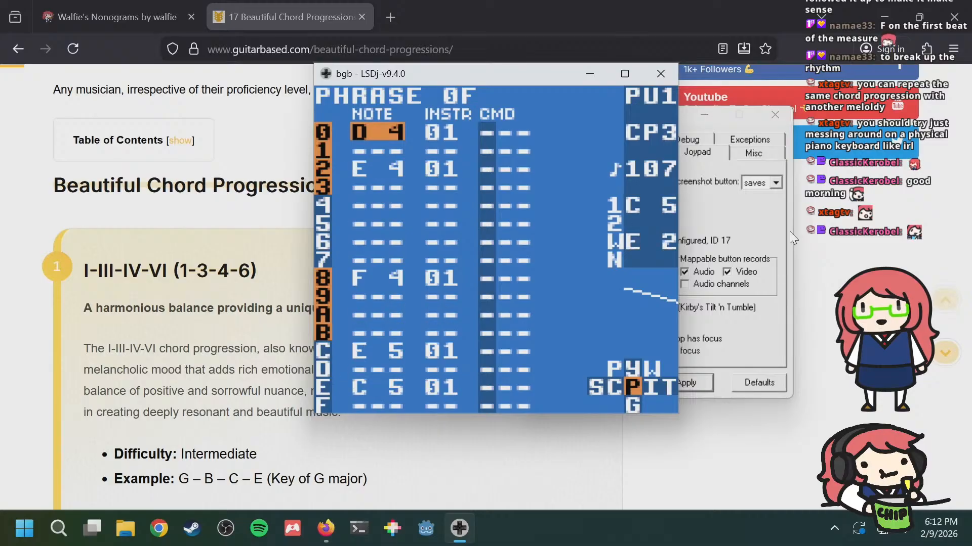
Step: Examine phrase 0F down to step E and compare that step with WAV bass phrase 03
key("Down")
key("Down")
key("Down")
key("Down")
key("Down")
key("Down")
key("Down")
key("Down")
key("Down")
key("Down")
key("Down")
key("Down")
key("Down")
key("Down")
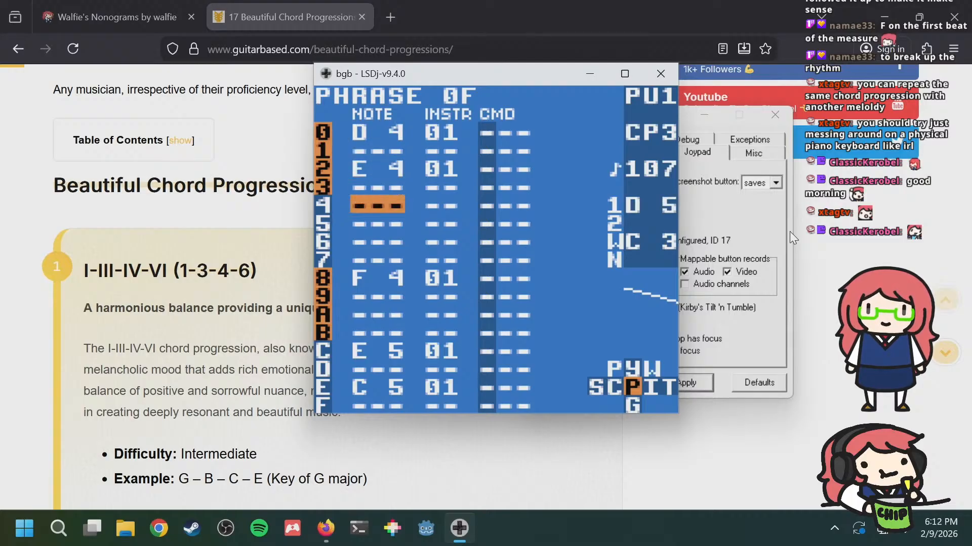
key("Up")
key("Down")
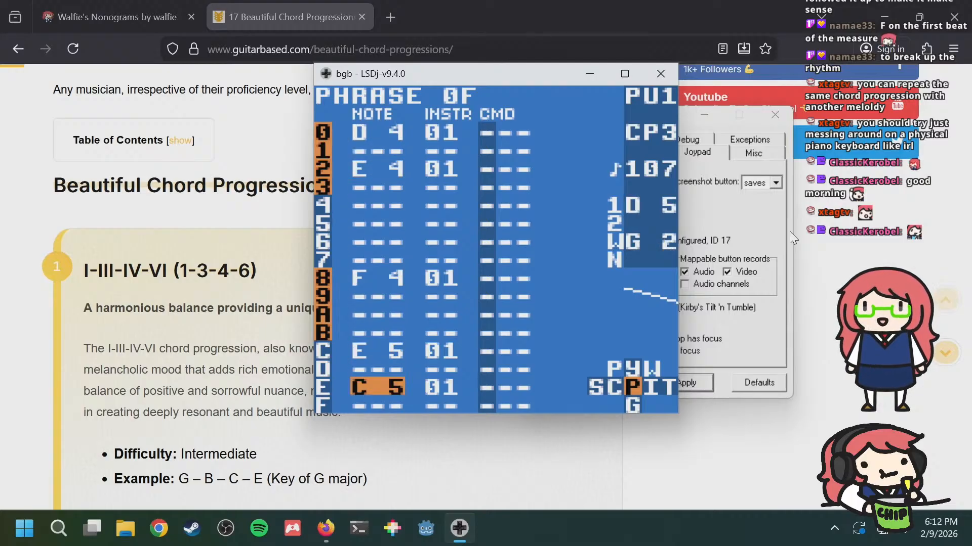
key("a+Right")
key("a+Right")
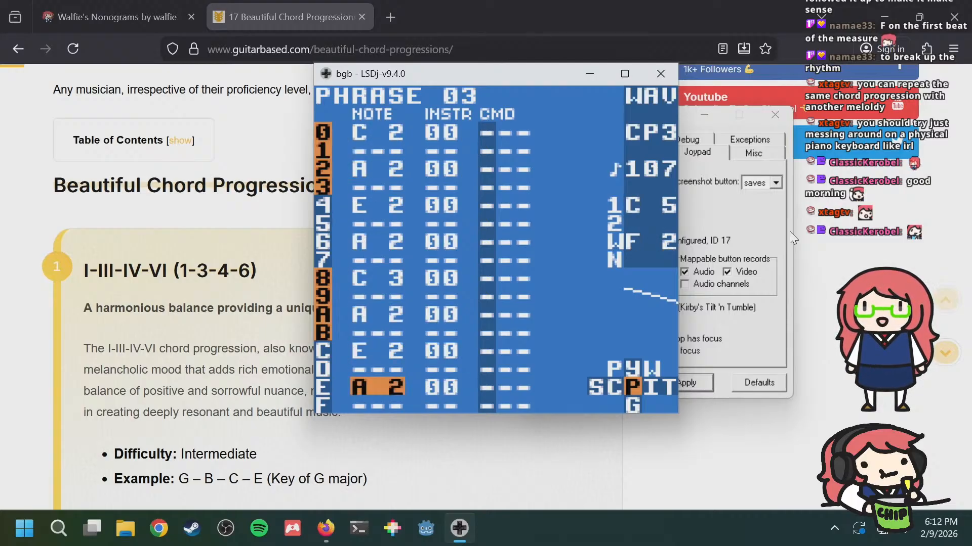
Step: Delete the C 5 note at step E of PU1 phrase 0F and check the end of phrase 0E
key("a+Left")
key("a+Left")
key("a+Up")
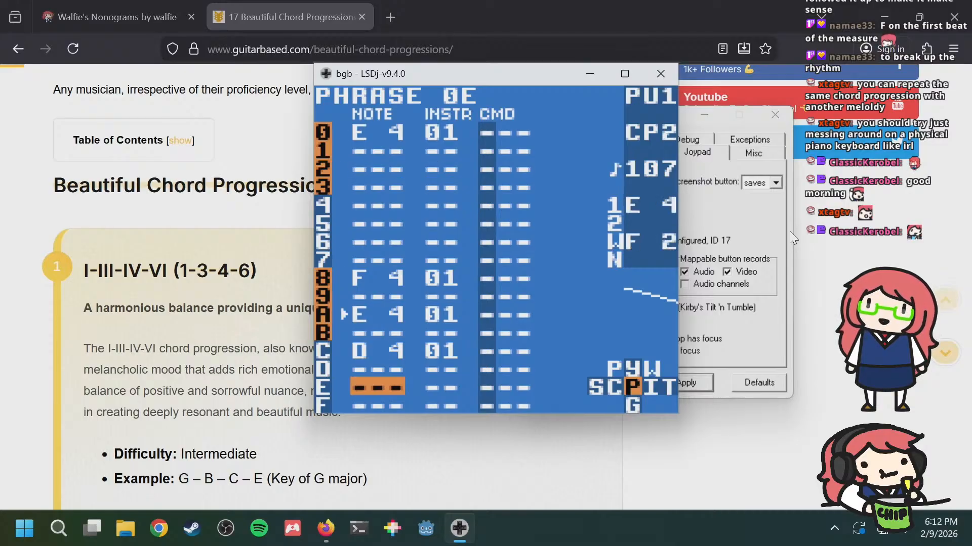
key("a+Down")
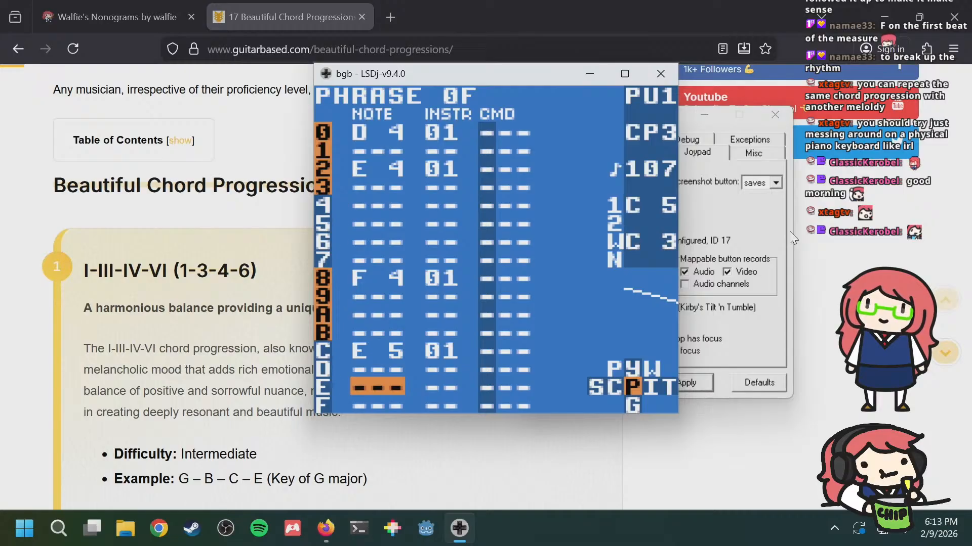
Step: Go back to phrase 0C and open the song overview with the chain list
key("a+Up")
key("a+Up")
key("a+Up")
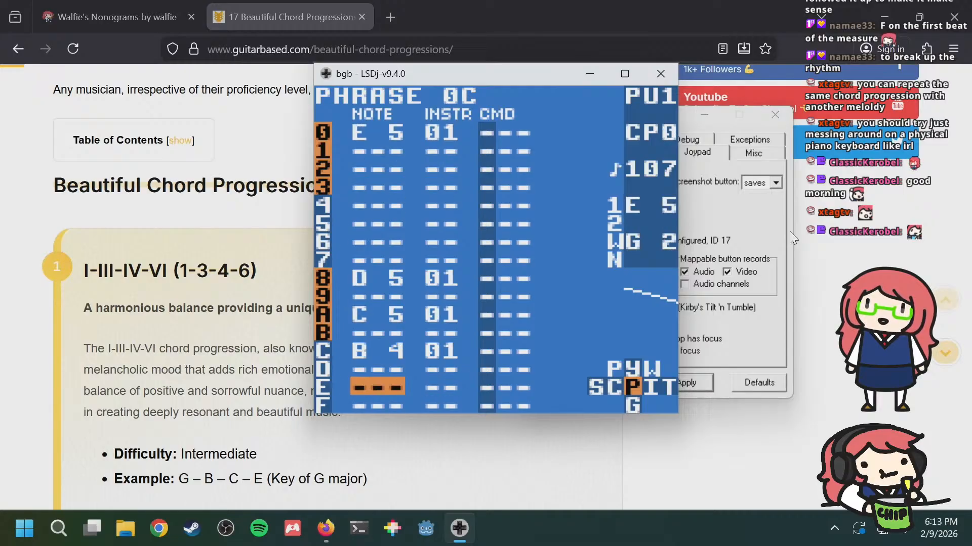
key("shift+Left")
key("shift+Left")
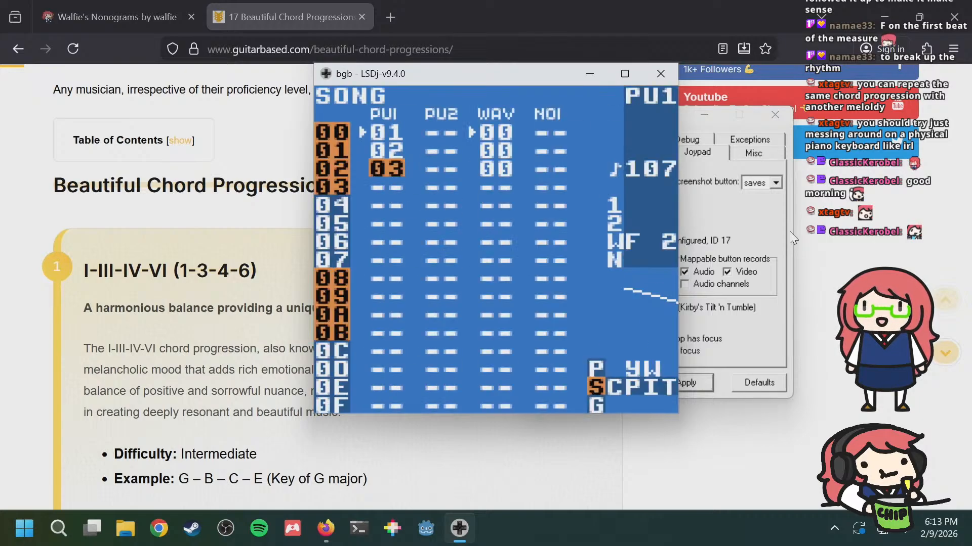
key("Up")
key("Up")
key("Down")
key("Down")
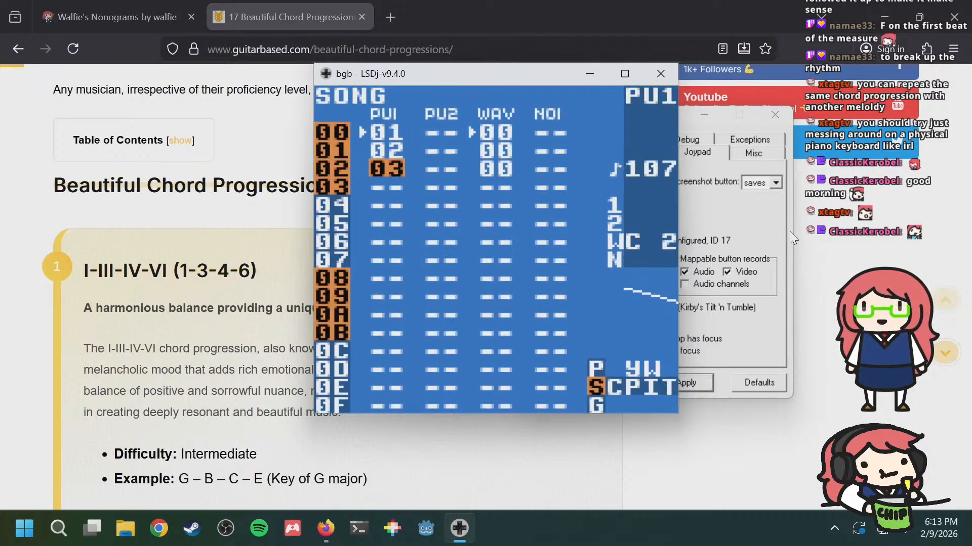
key("Up")
key("Up")
key("Down")
key("Down")
key("Down")
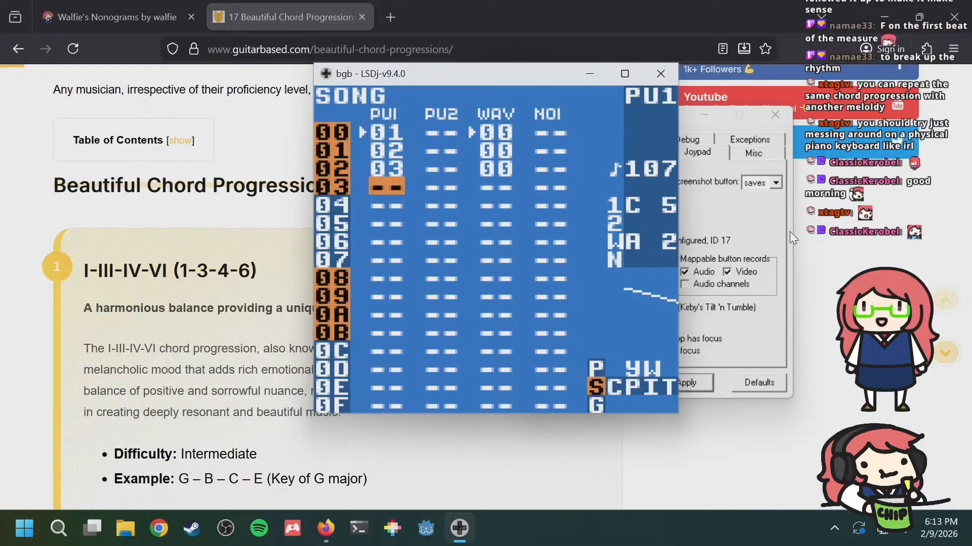
key("Up")
key("Up")
key("Up")
key("Down")
key("Down")
key("Down")
key("Up")
key("Up")
key("Up")
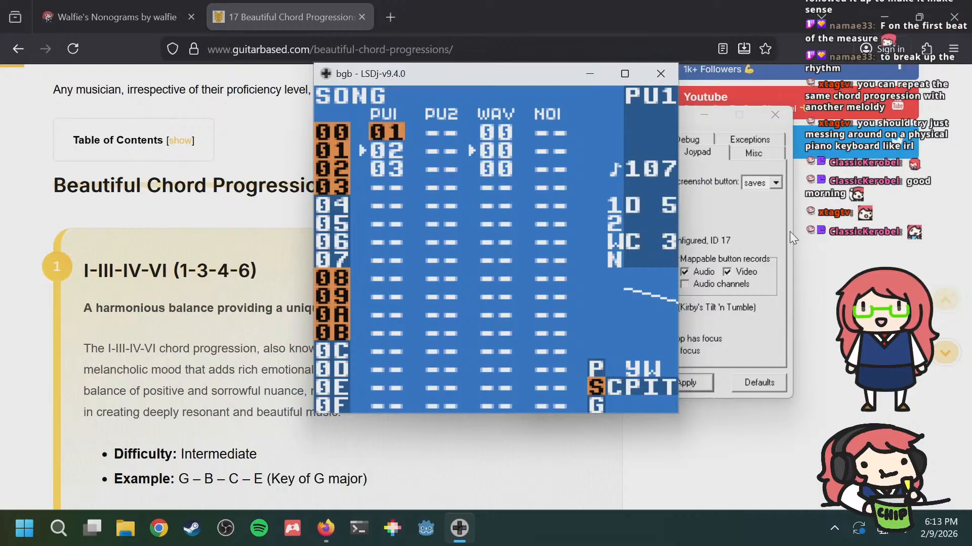
Step: Check the phrases in PU1 chain 01 and return to the song overview
key("Down")
key("Up")
key("shift+Right")
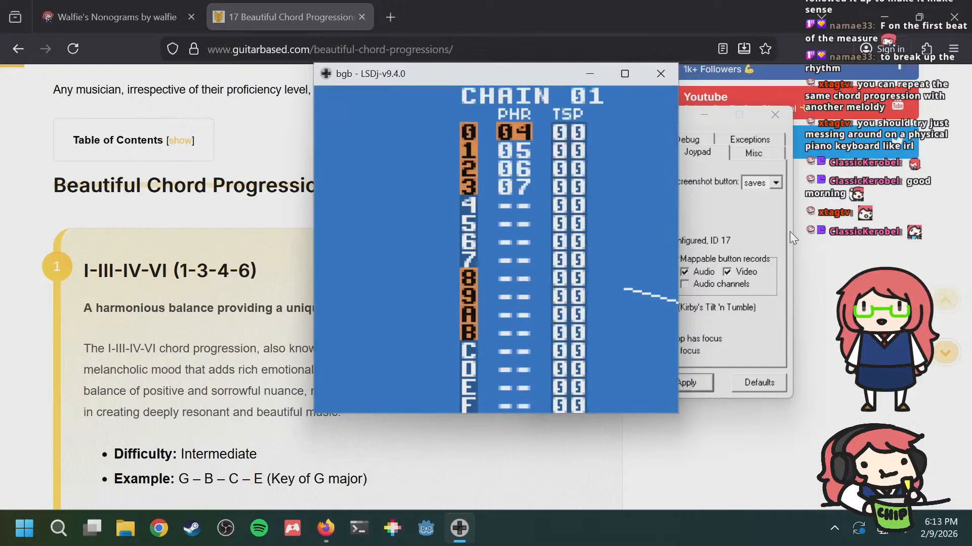
key("shift+Left")
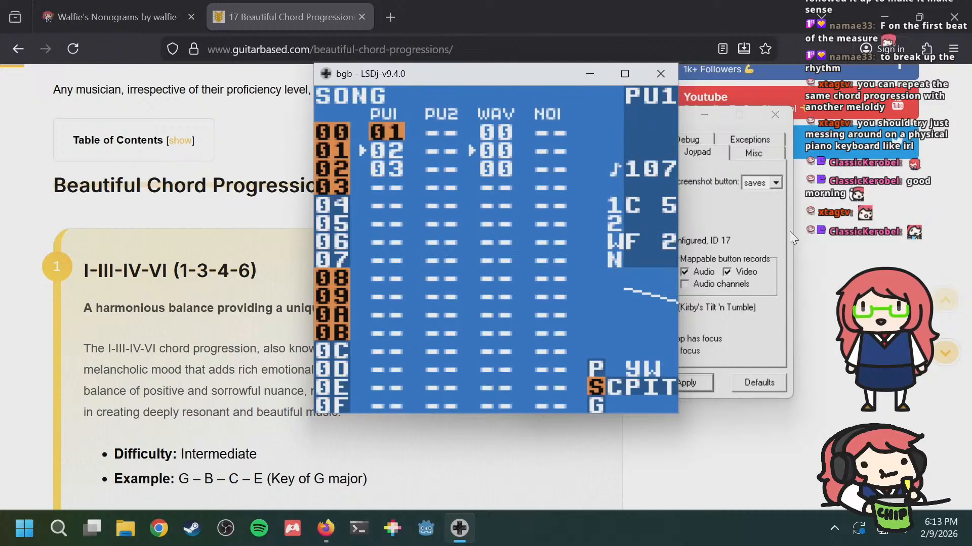
key("Down")
key("Down")
key("Down")
key("Right")
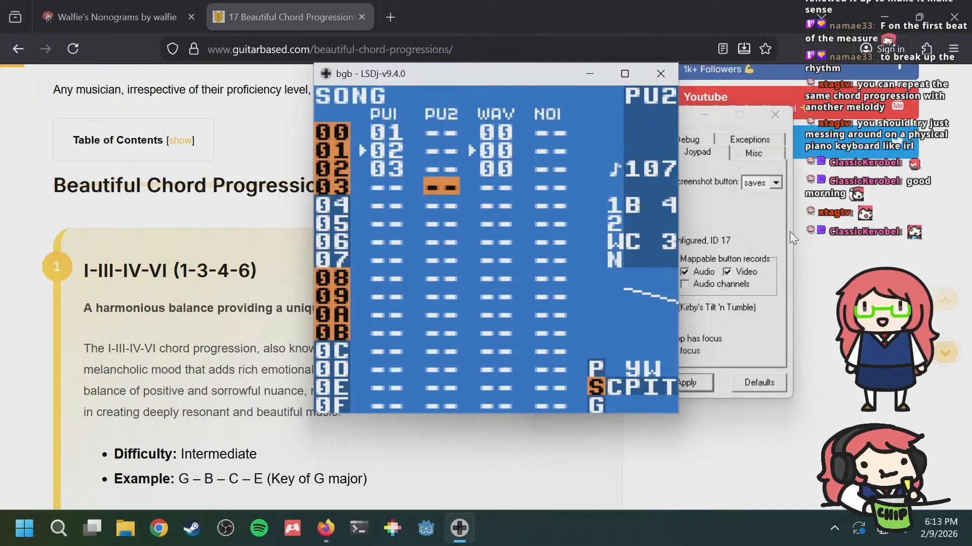
key("Right")
key("Left")
key("Left")
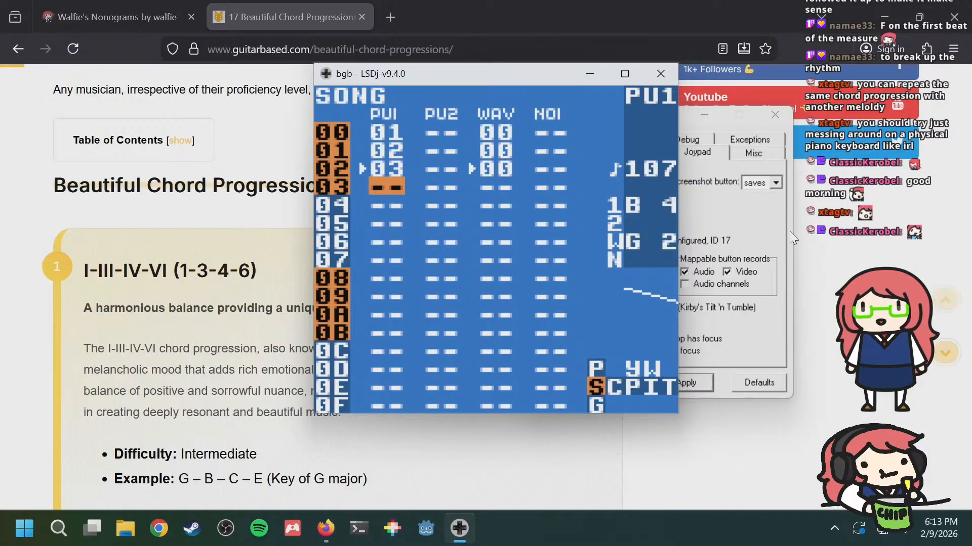
key("Up")
key("Up")
key("Down")
key("Down")
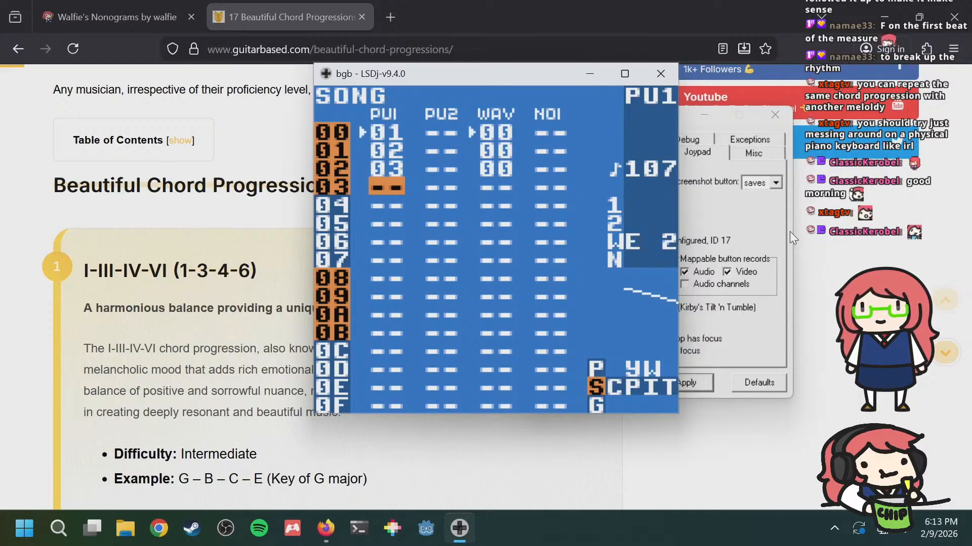
Step: Open PU1 chain 03 and look through its phrases 0C, 0D and 0E from their first steps
key("Up")
key("shift+Right")
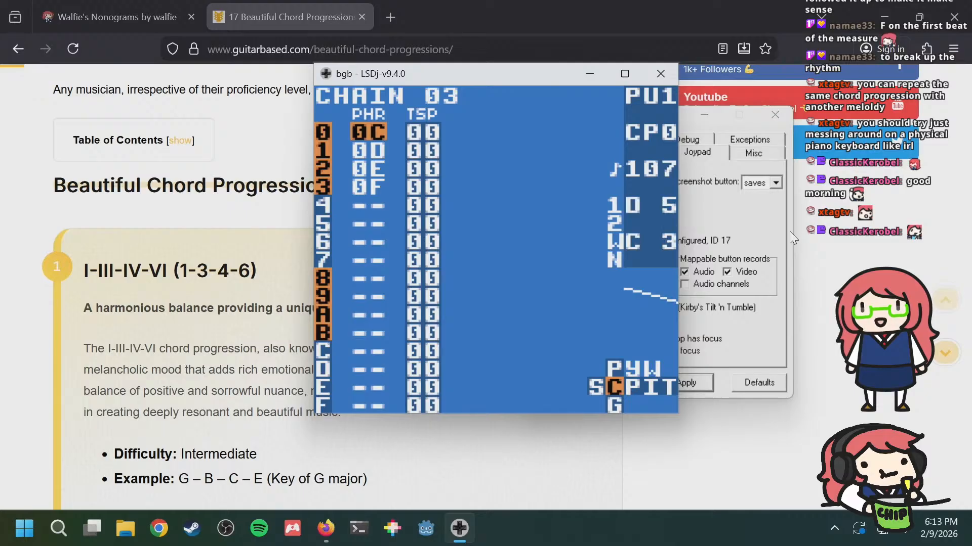
key("shift+Right")
key("Down")
key("Down")
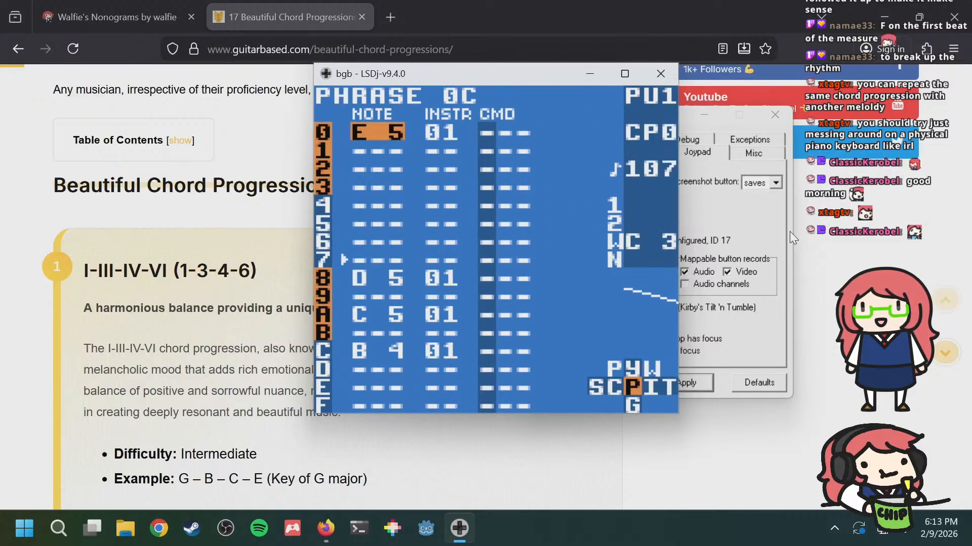
key("shift+Down")
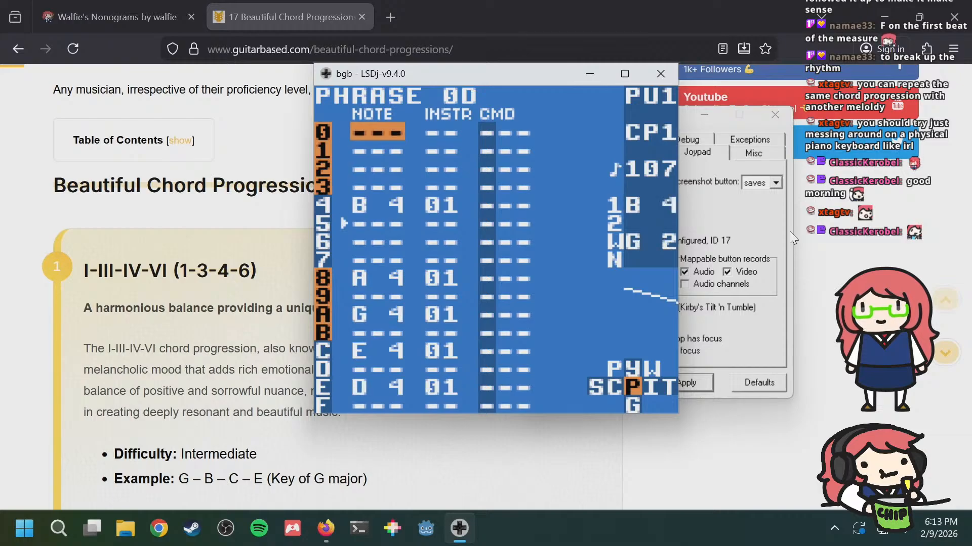
key("shift+Down")
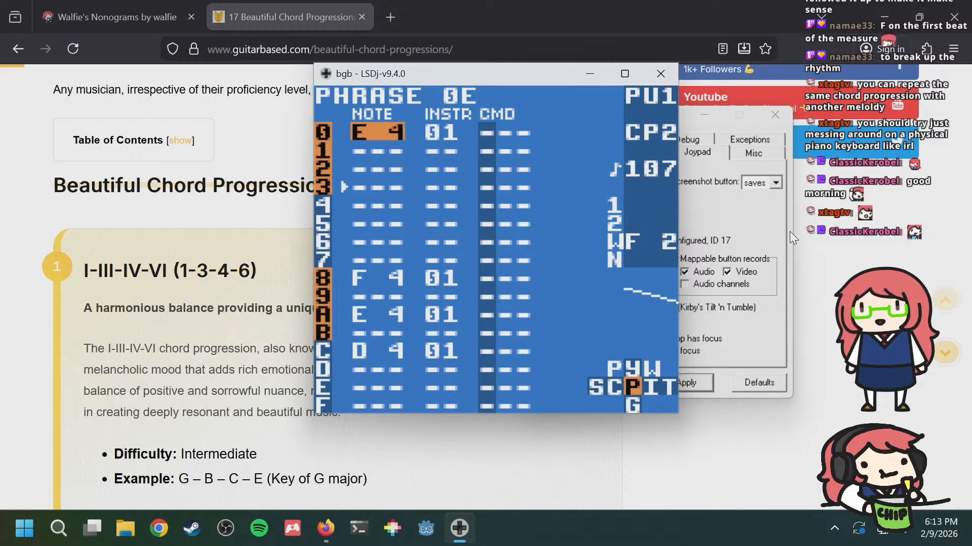
Step: Examine phrase 0D down to its closing notes and compare step A between phrases 0C and 0D
key("shift+Up")
key("Down")
key("Down")
key("Down")
key("Down")
key("Down")
key("Down")
key("Down")
key("Down")
key("Down")
key("Down")
key("Down")
key("Down")
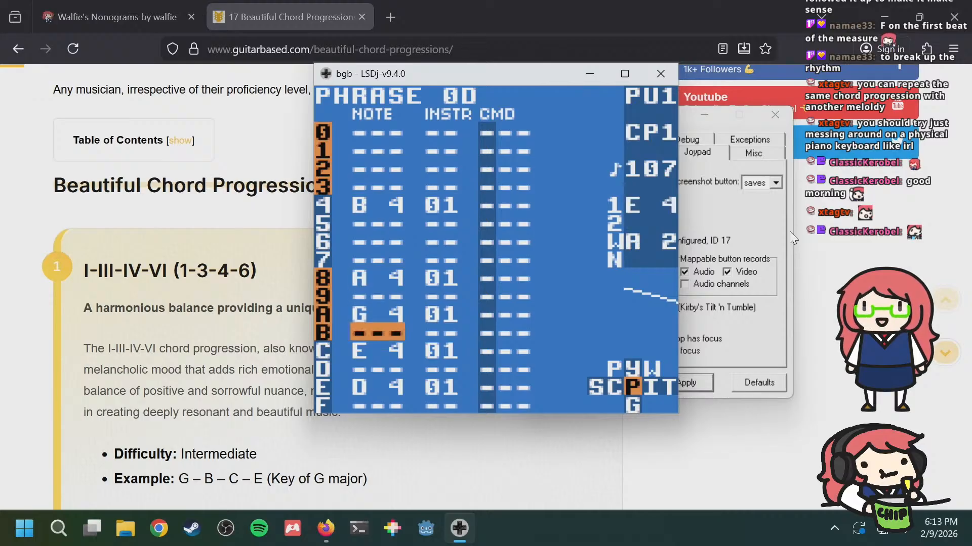
key("Up")
key("Up")
key("shift+Up")
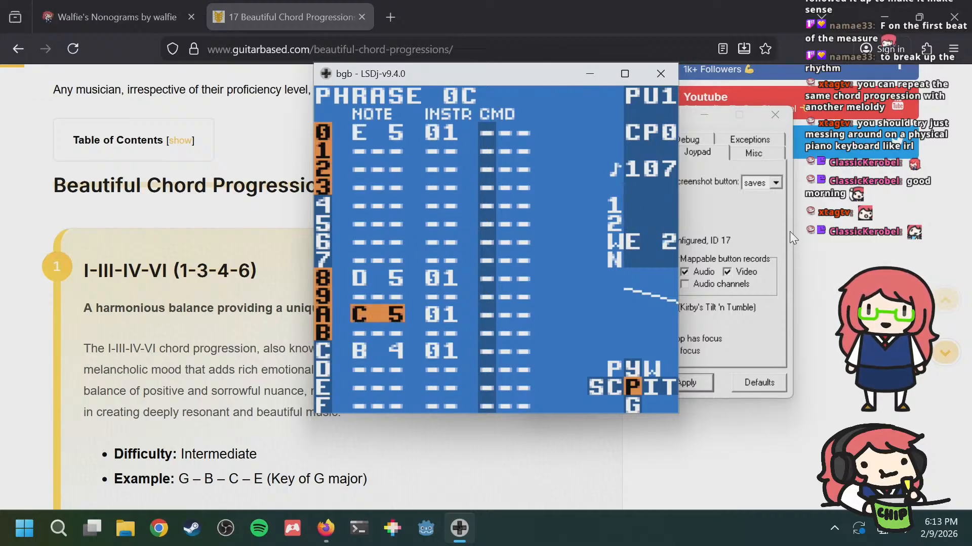
key("shift+Down")
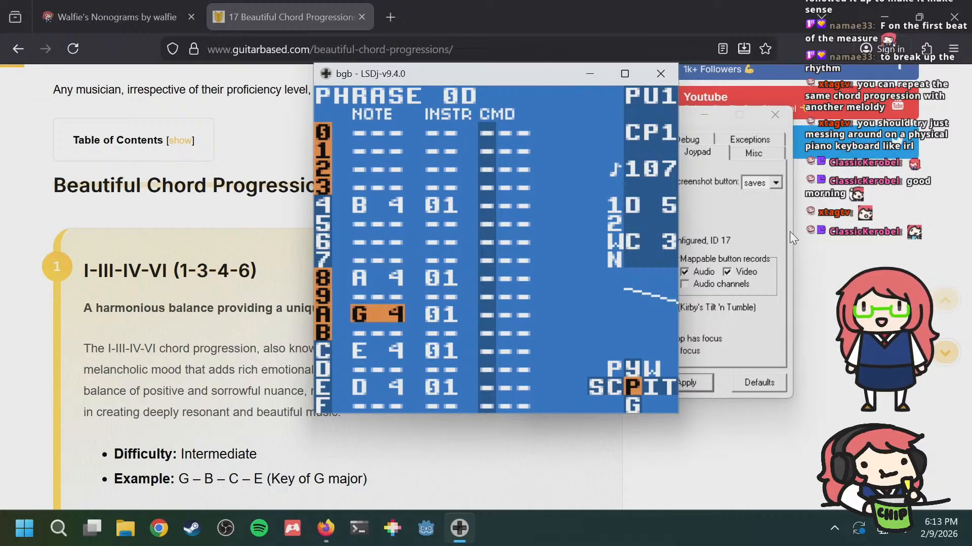
Step: Delete the G 4 note at step A and the D 4 note at step E of phrase 0D
key("a+s")
key("Down")
key("Down")
key("Down")
key("Down")
key("a+s")
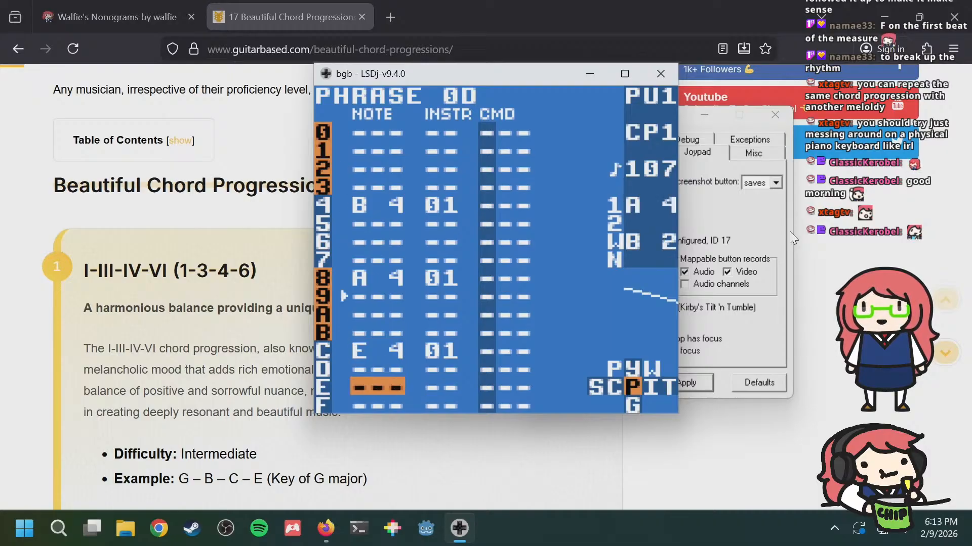
Step: Check the end of phrase 0E and examine the remaining notes of phrase 0D between steps 8 and C
key("shift+Down")
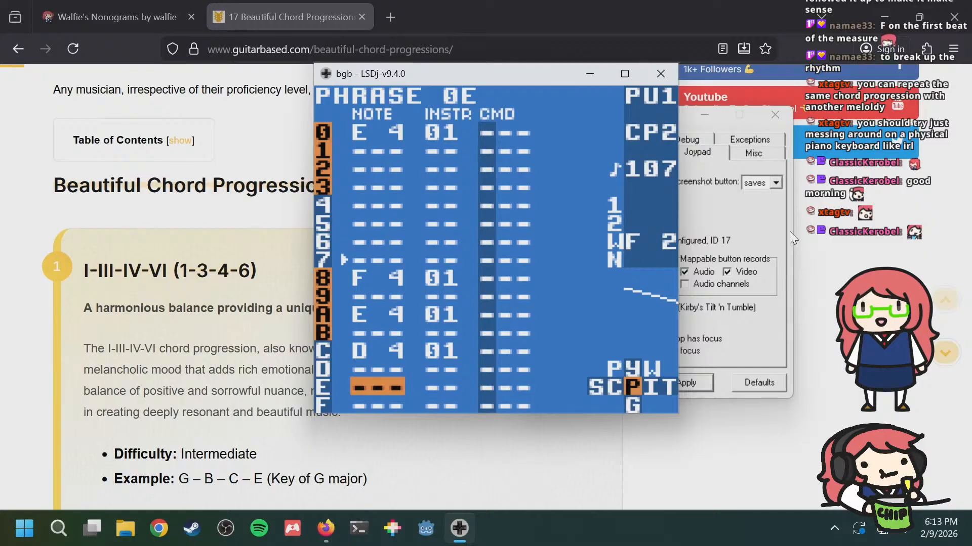
key("a+Up")
key("Up")
key("Up")
key("Up")
key("Down")
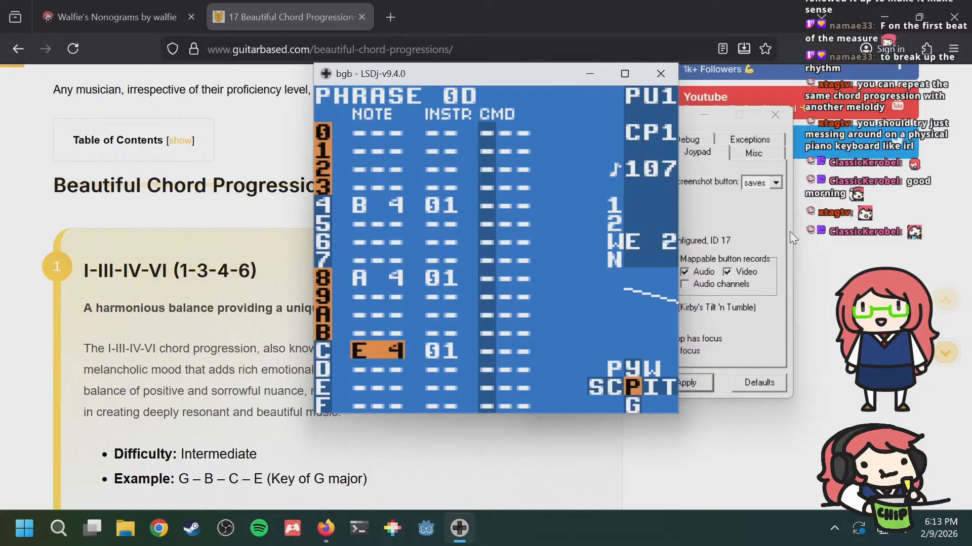
key("Down")
key("Up")
key("Up")
key("Up")
key("Up")
key("Up")
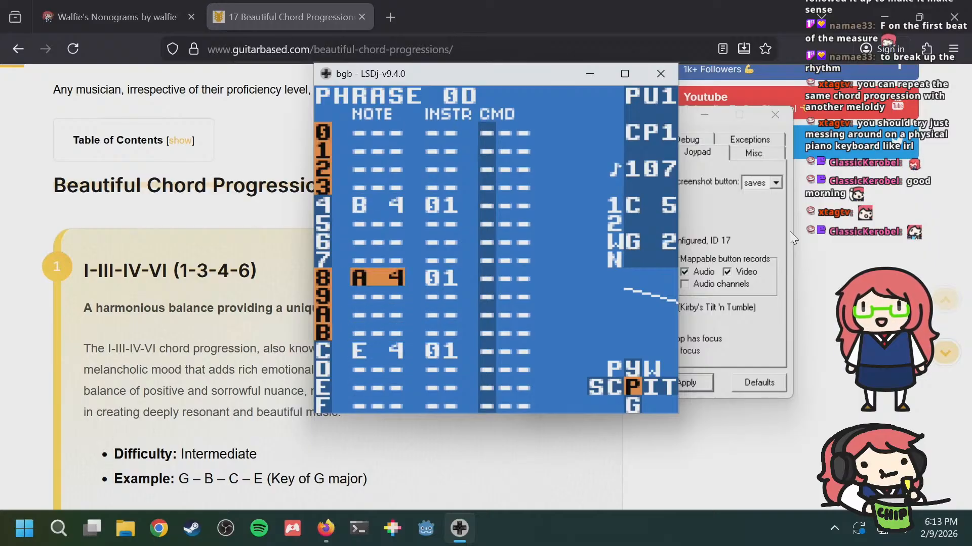
Step: Compare the closing B 4 note of phrase 0C with the notes in the second half of phrase 0D
key("a+Up")
key("Down")
key("Down")
key("Down")
key("Down")
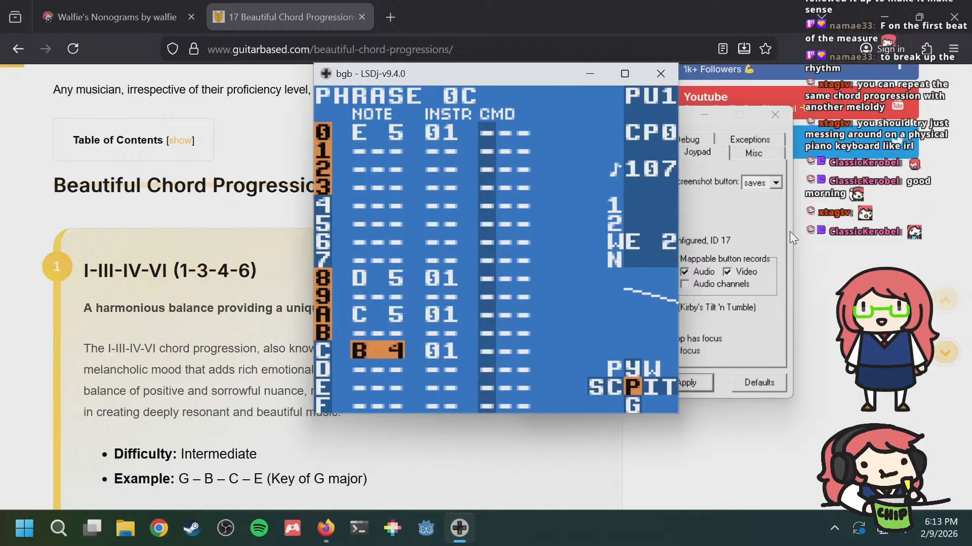
key("a+Down")
key("Down")
key("Up")
key("Up")
key("Up")
key("Up")
key("Up")
key("Up")
key("Down")
key("Down")
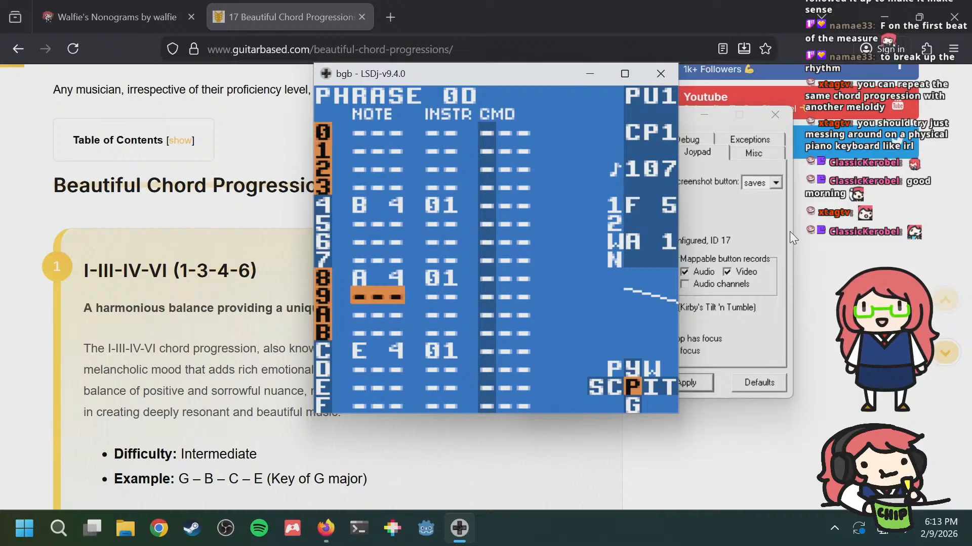
Step: Compare step C of phrases 0D and 0E and examine phrase 0E back to its opening note
key("Down")
key("Down")
key("Down")
key("a+Down")
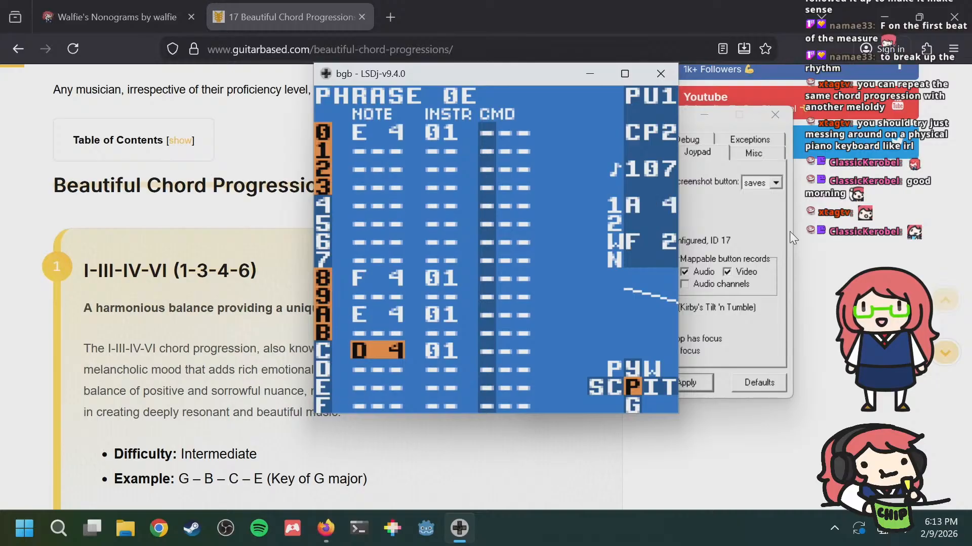
key("Up")
key("Up")
key("Up")
key("Up")
key("Up")
key("Up")
key("Up")
key("Up")
key("Up")
key("Up")
key("Up")
key("Up")
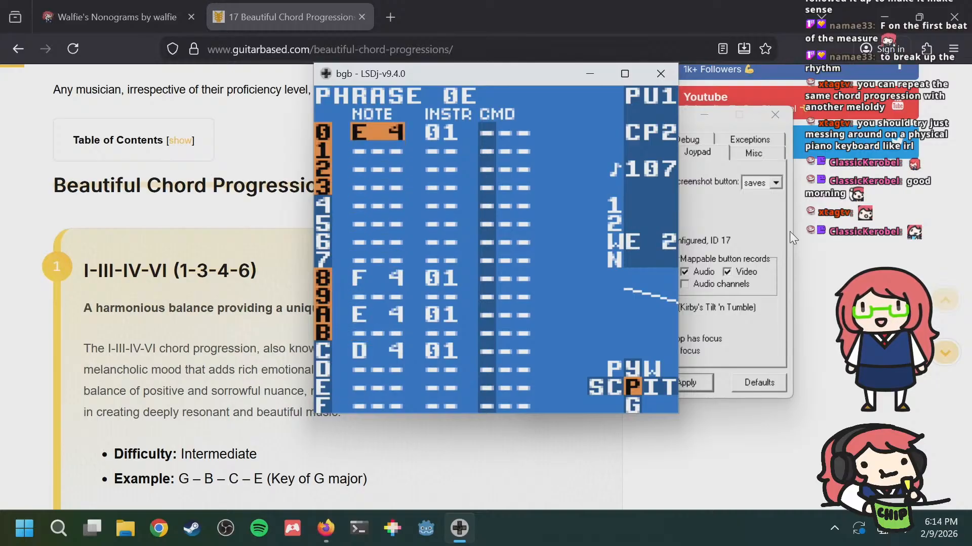
Step: Set the note at step C of phrase 0D to F 4 and check the same step in phrase 0E
key("a+Up")
key("Down")
key("Down")
key("Down")
key("Down")
key("Down")
key("Down")
key("Down")
key("Down")
key("Down")
key("Down")
key("Down")
key("Down")
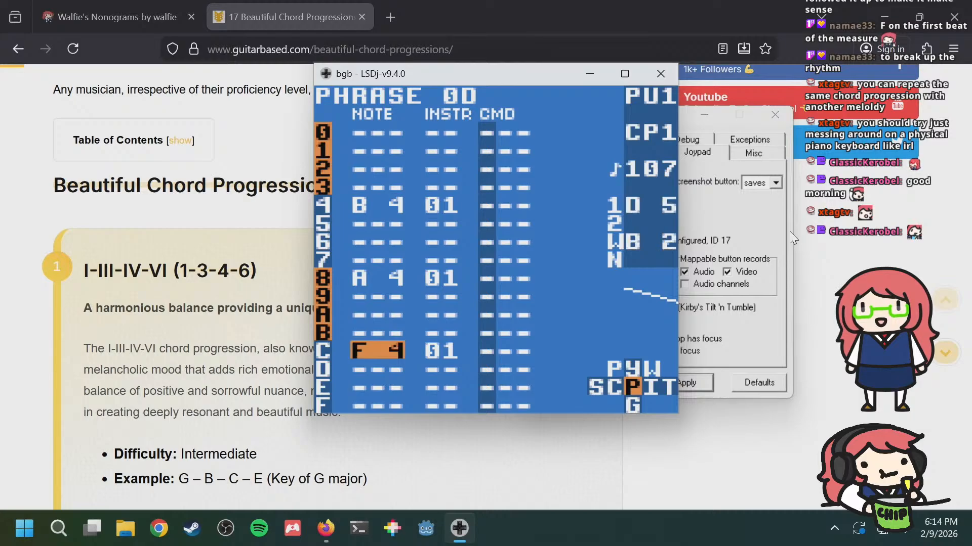
key("a+Down")
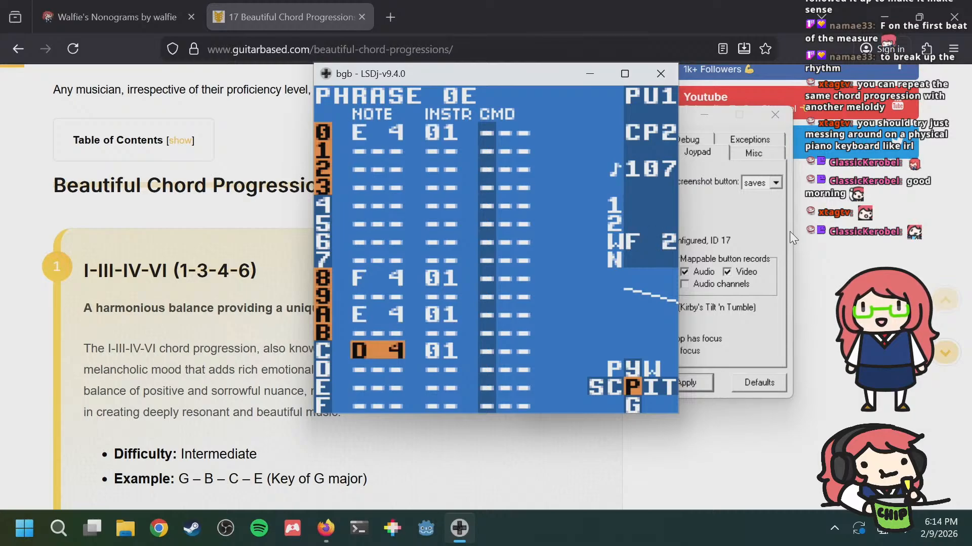
Step: Compare the notes of PU1 phrase 0D with the bass notes of WAV phrase 01
key("a+Up")
key("a+Right")
key("a+Right")
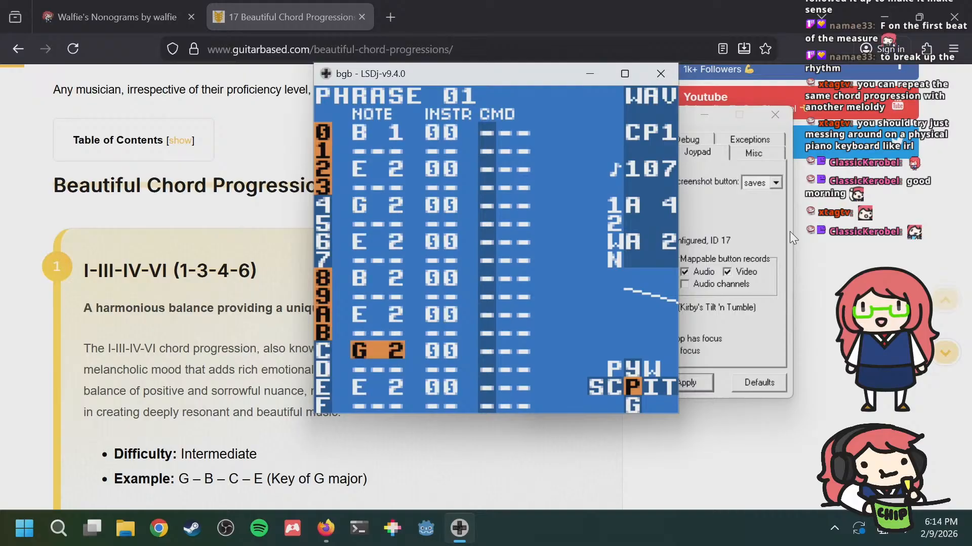
key("a+Left")
key("a+Left")
key("a+Right")
key("a+Right")
key("a+Left")
key("a+Left")
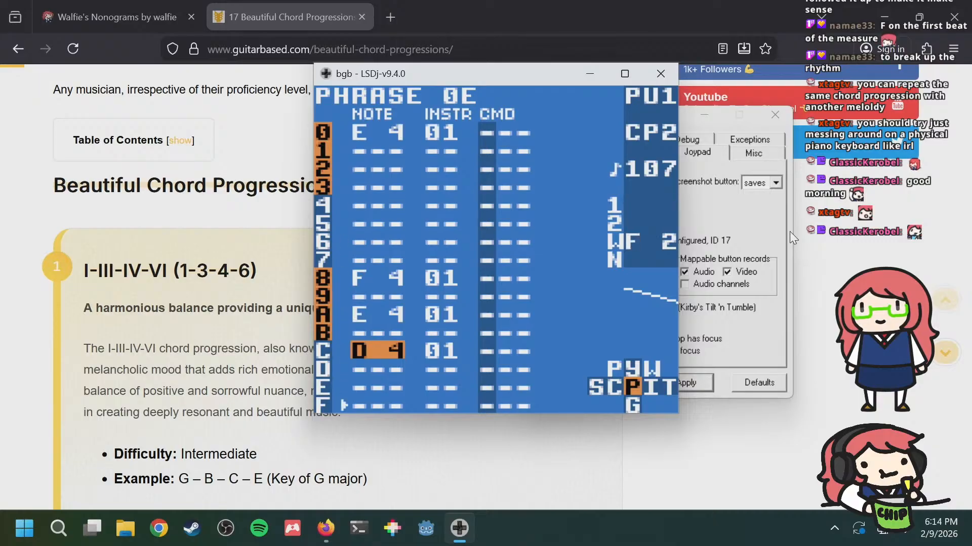
Step: Compare PU1 phrases 0E and 0F with the matching WAV phrases 02 and 03
key("a+Right")
key("a+Right")
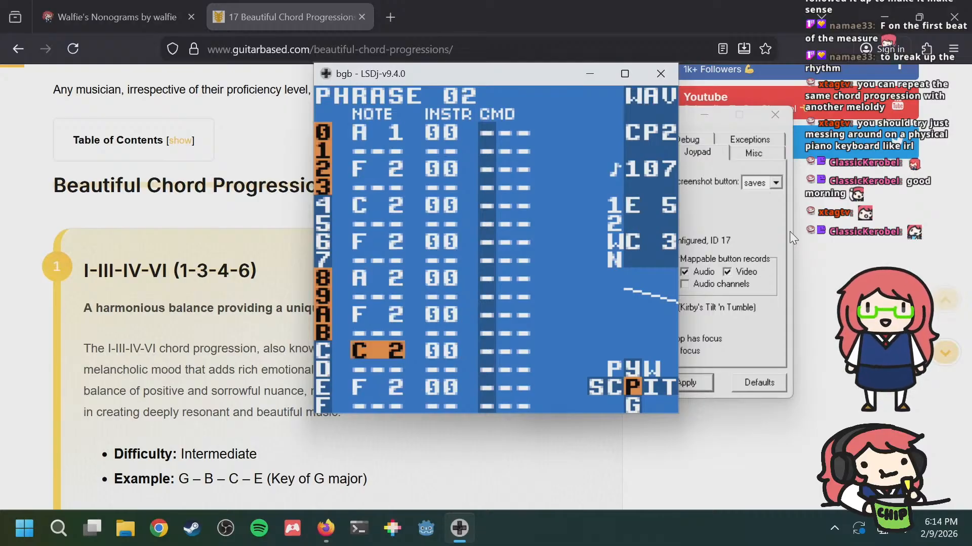
key("a+Left")
key("a+Left")
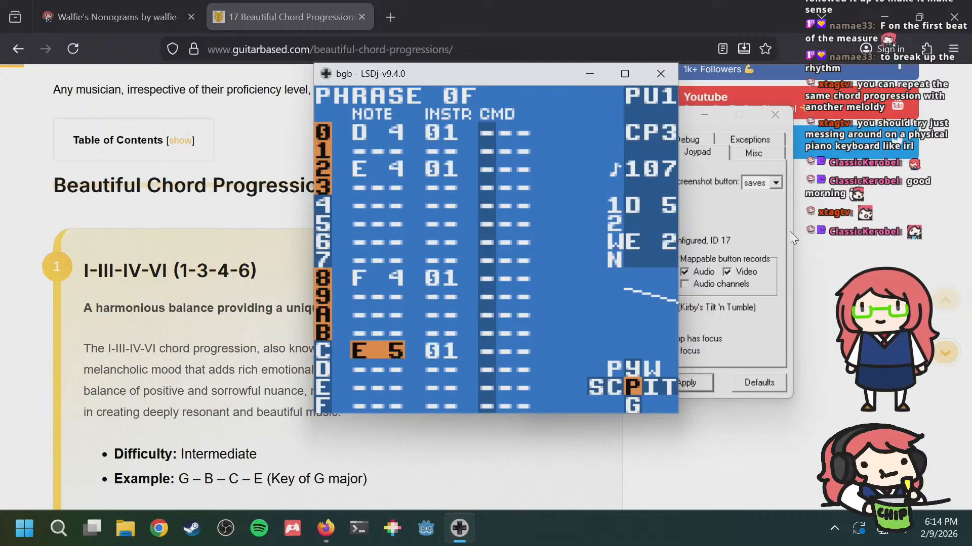
key("a+Right")
key("a+Right")
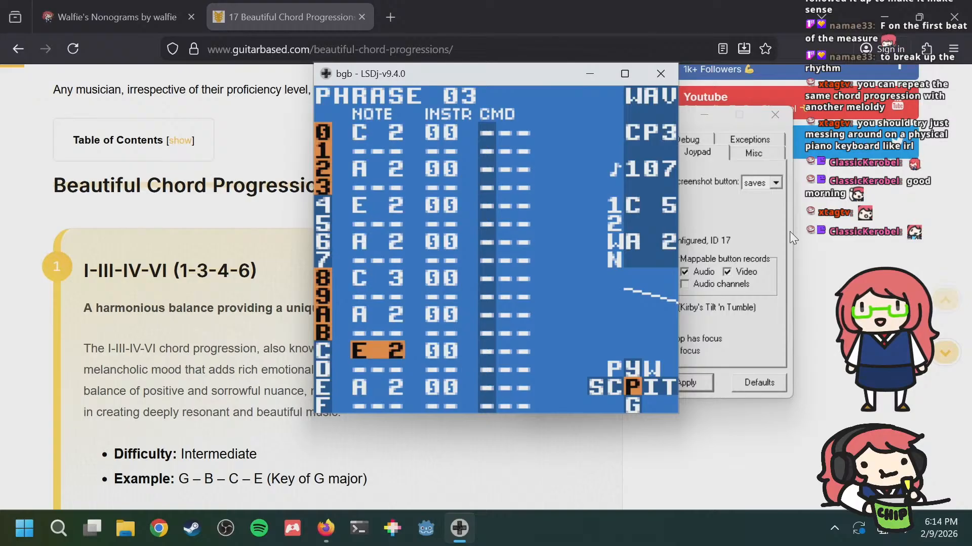
key("a+Left")
key("a+Left")
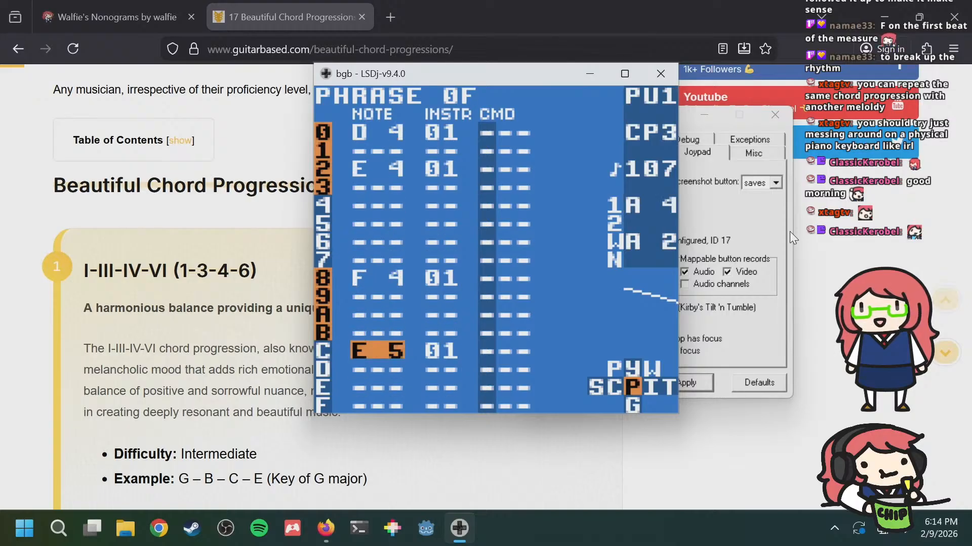
key("a+Right")
key("a+Right")
key("a+Left")
key("a+Left")
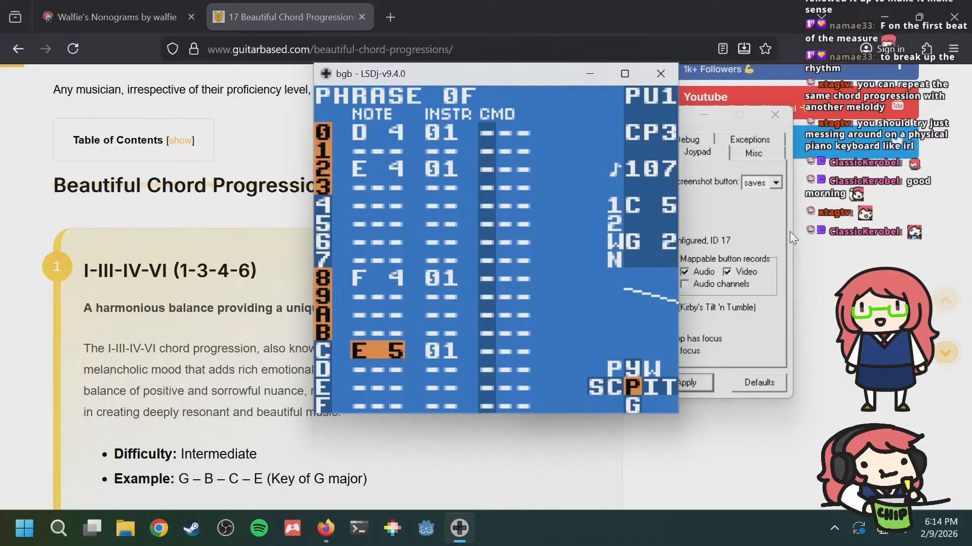
Step: Compare PU1 phrases 0C and 0D with the matching WAV phrases 00 and 01
key("a+Up")
key("a+Up")
key("a+Up")
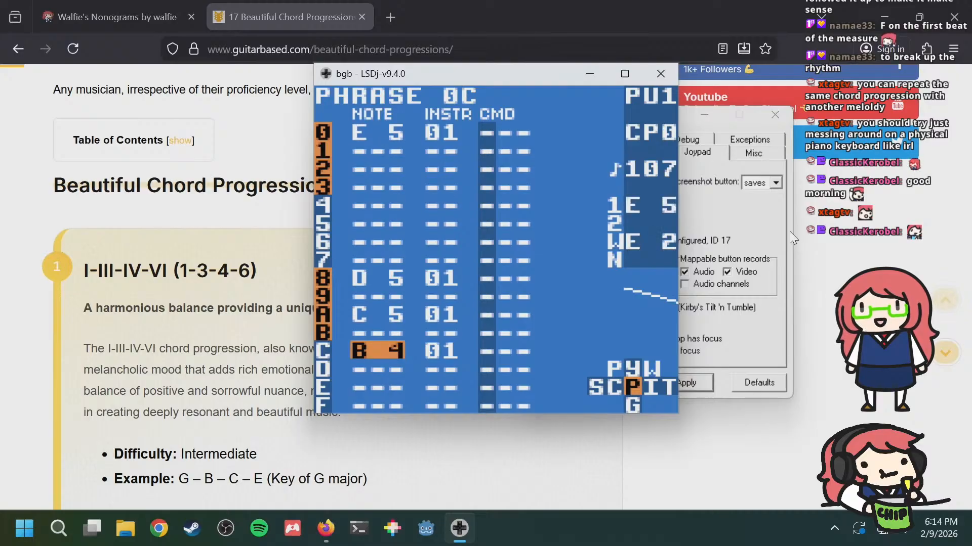
key("a+Right")
key("a+Right")
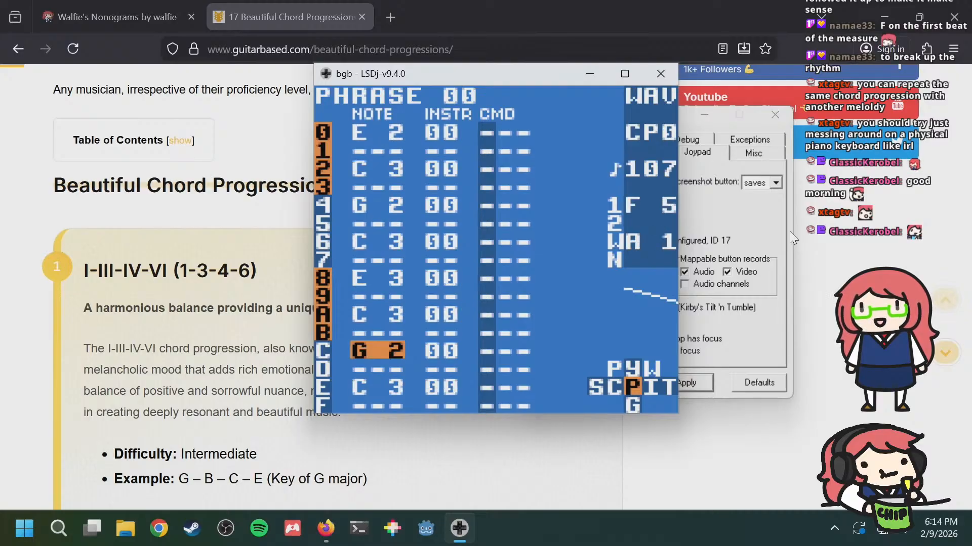
key("a+Left")
key("a+Left")
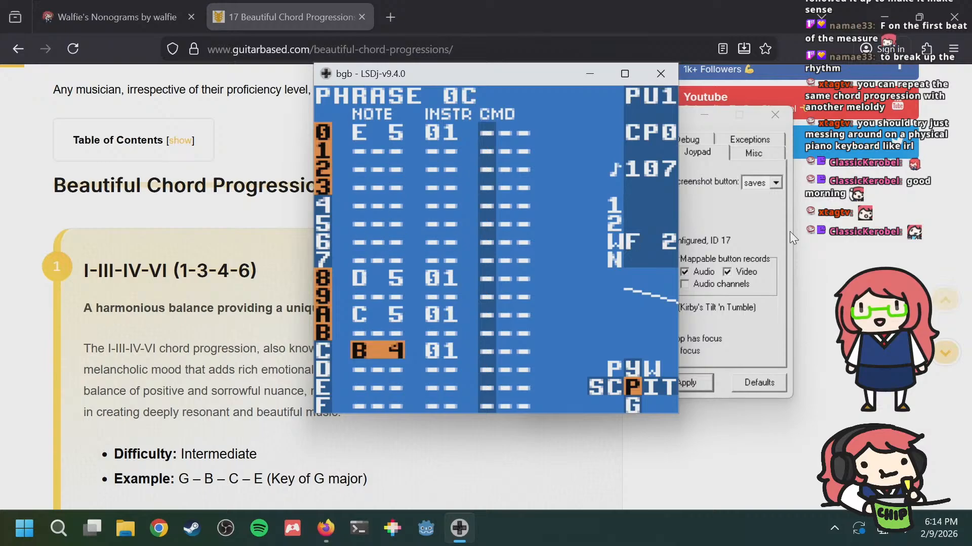
key("a+Down")
key("a+Right")
key("a+Right")
key("a+Left")
key("a+Left")
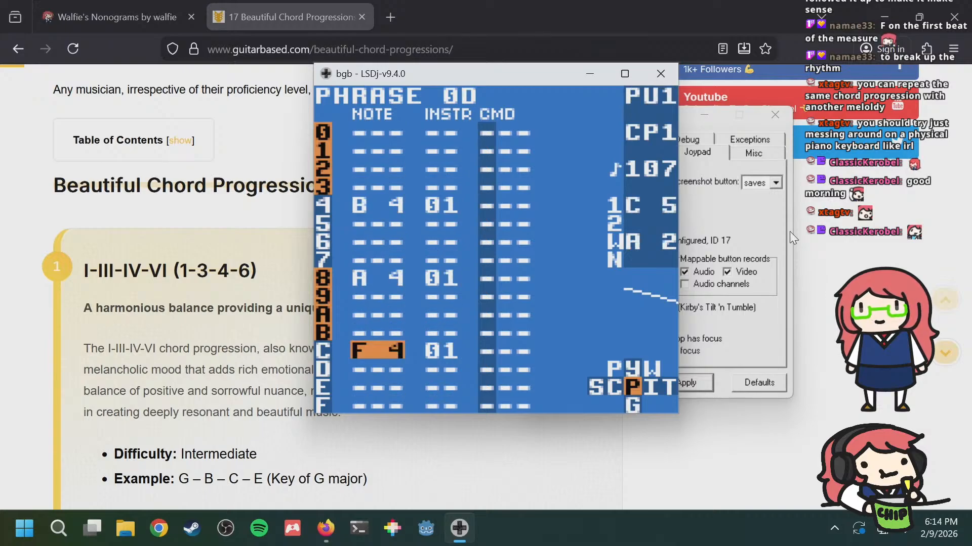
Step: Compare PU1 phrase 0E with WAV phrase 02 and examine the end of PU1 phrase 0F
key("a+Down")
key("a+Right")
key("a+Right")
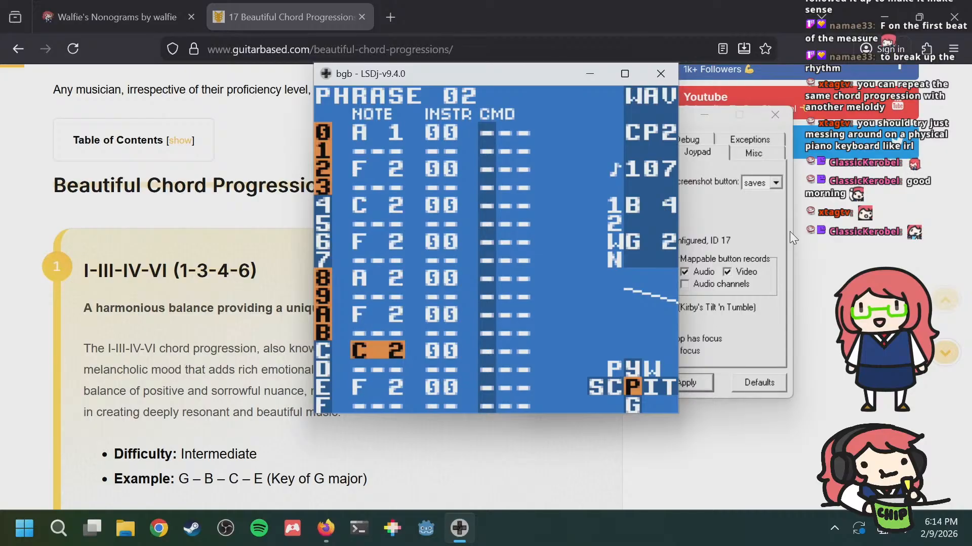
key("a+Left")
key("a+Left")
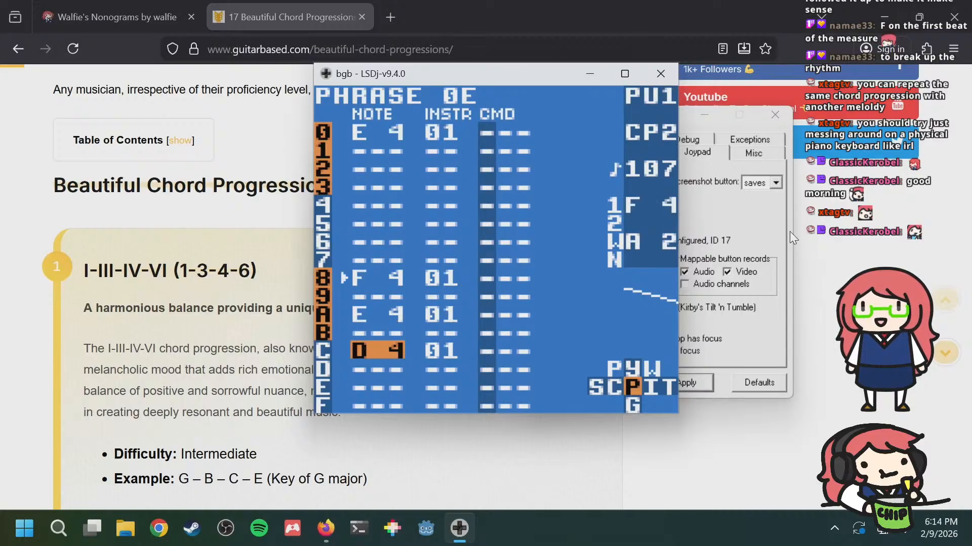
key("Down")
key("Down")
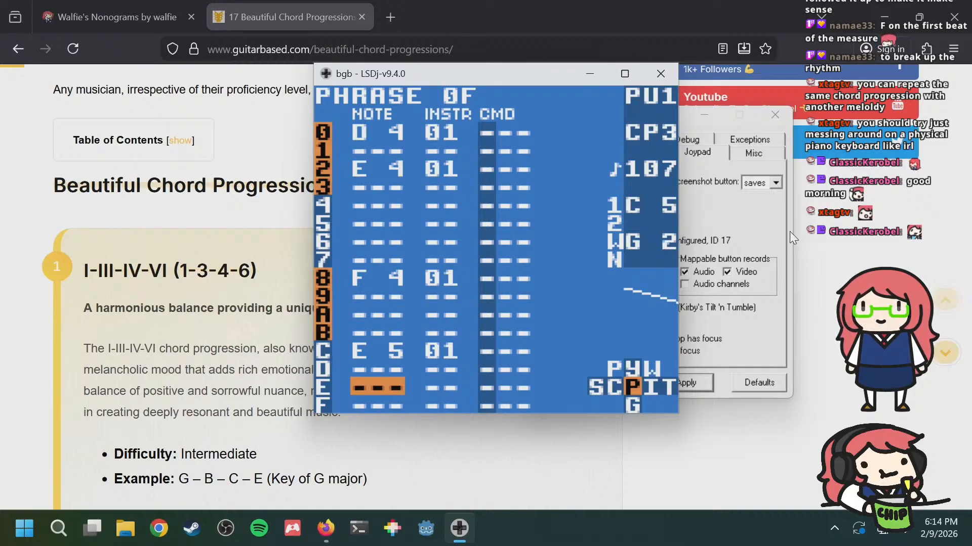
key("Up")
key("Up")
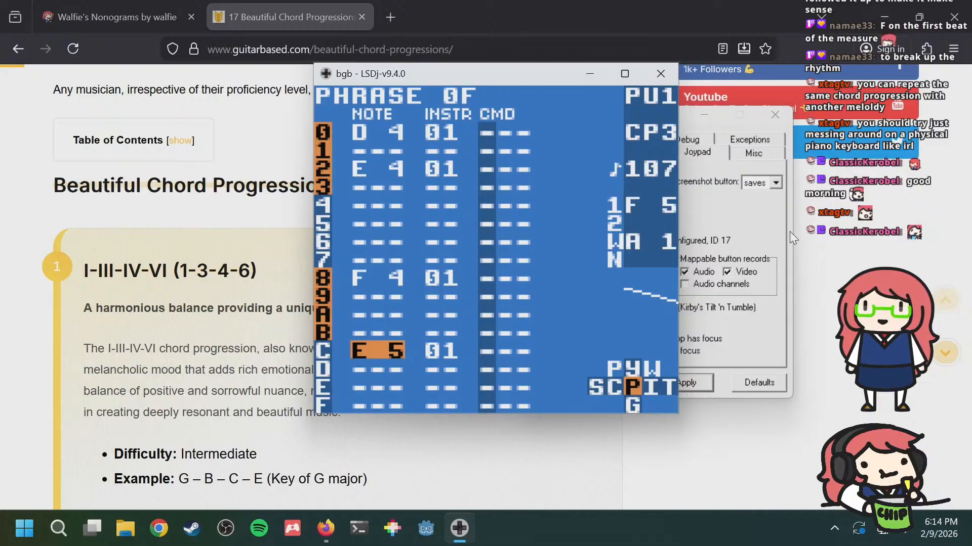
Step: Examine WAV bass phrases 02, 01 and 00 and go back to PU1 phrase 0D
key("a+Up")
key("a+Right")
key("a+Right")
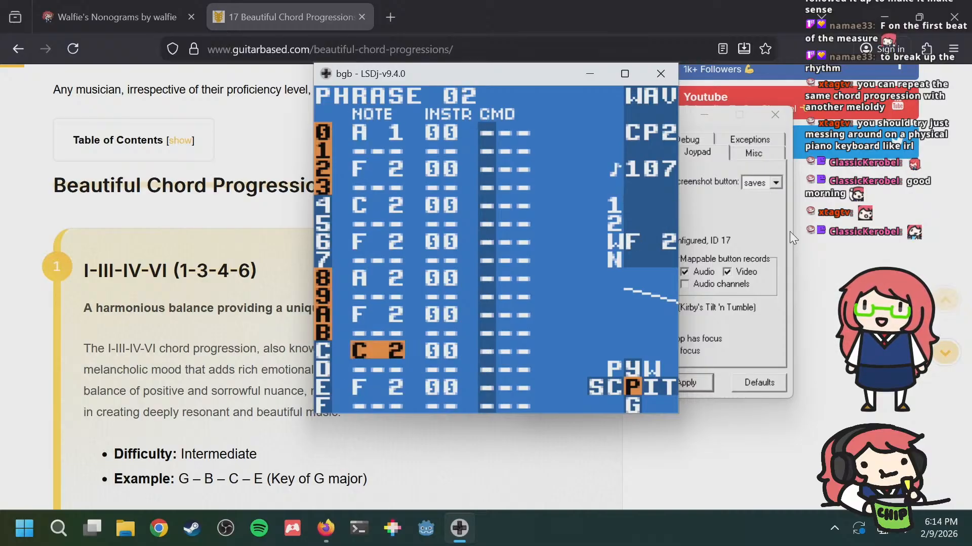
key("a+Up")
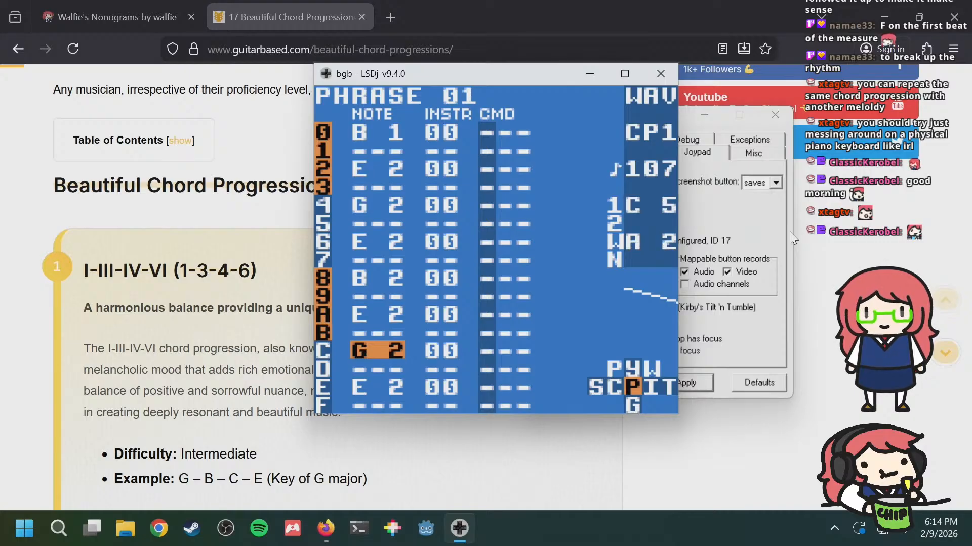
key("a+Up")
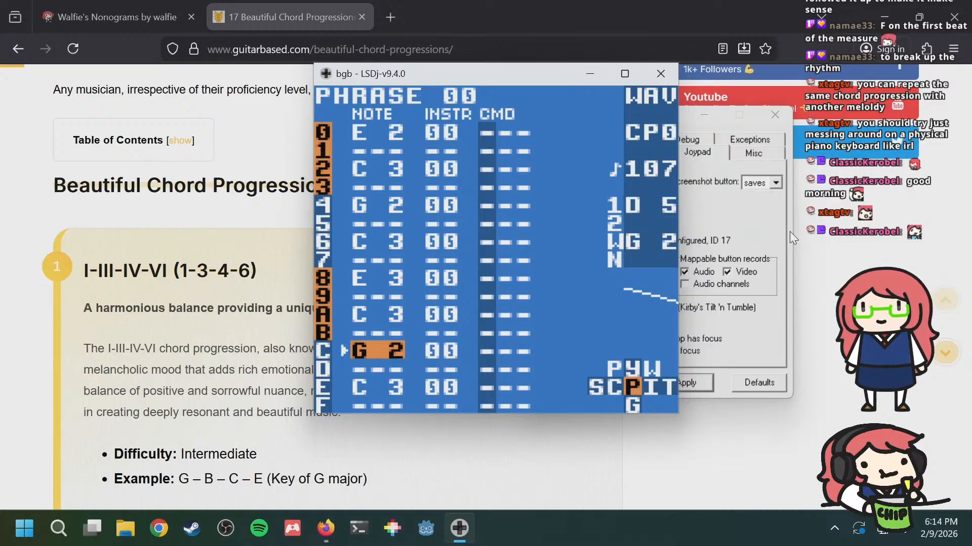
key("a+Left")
key("a+Left")
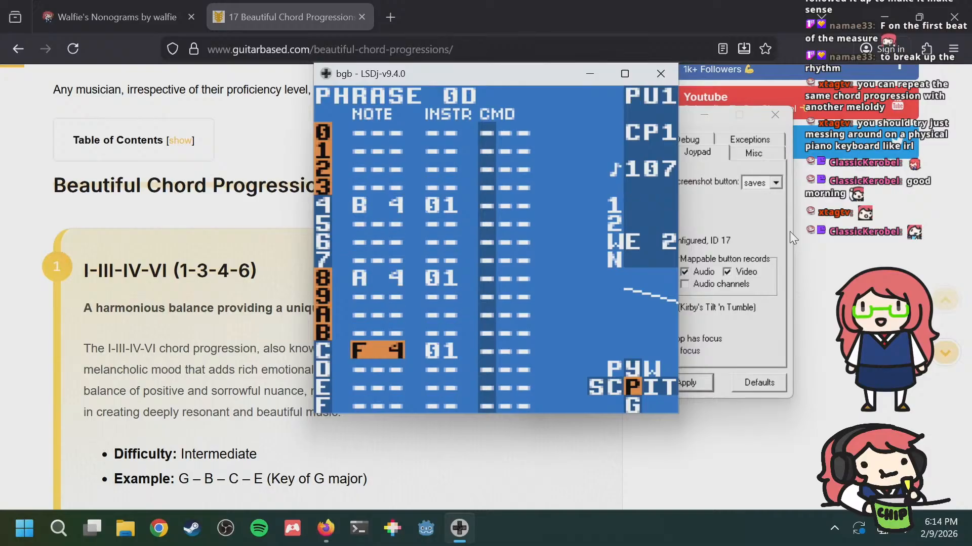
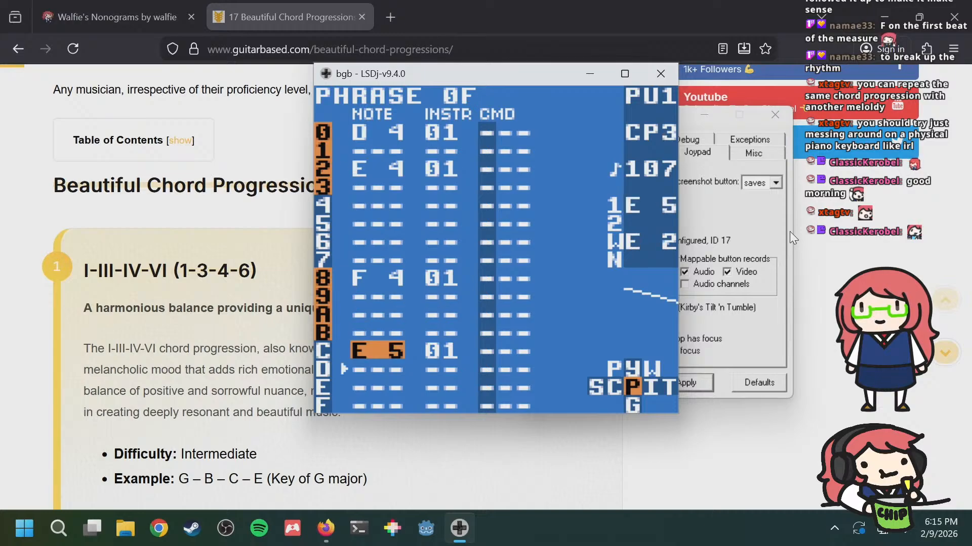
Step: Raise the note at step 8 of phrase 0F by an octave to F 5
key("Up")
key("Up")
key("Up")
key("Up")
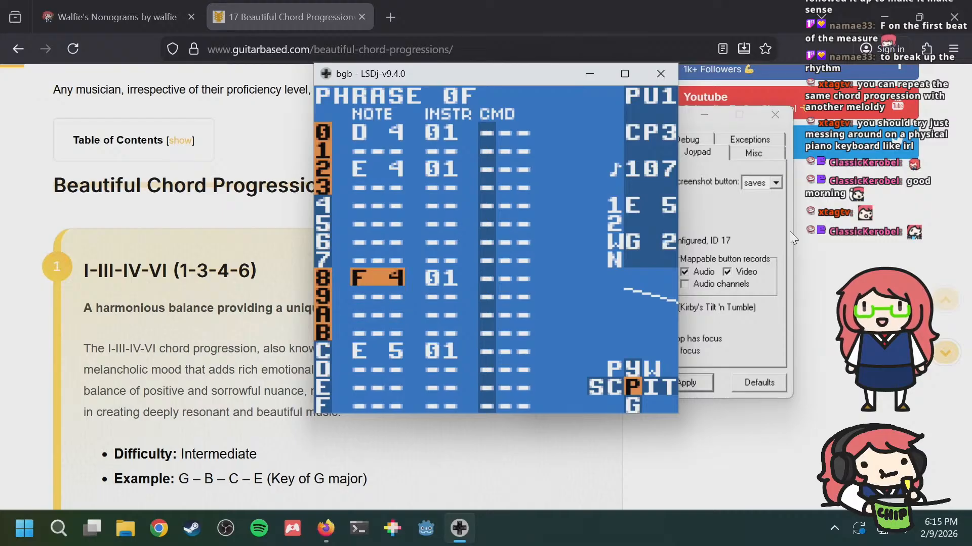
key("s+Up")
key("Down")
key("Down")
key("Down")
key("Down")
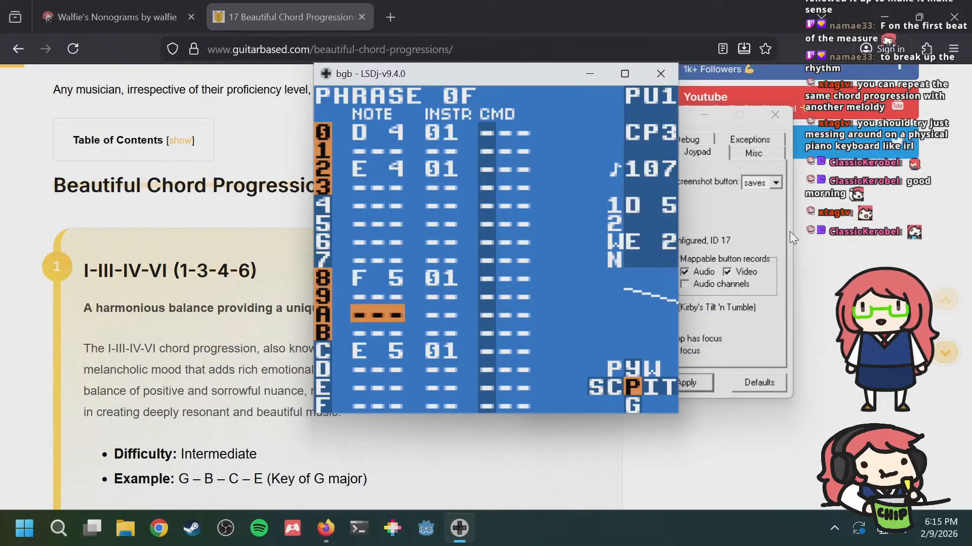
Step: Examine the steps of phrase 0F before and after the F 5 note at step 8
key("Up")
key("Up")
key("Up")
key("Up")
key("Up")
key("Up")
key("Up")
key("Up")
key("Up")
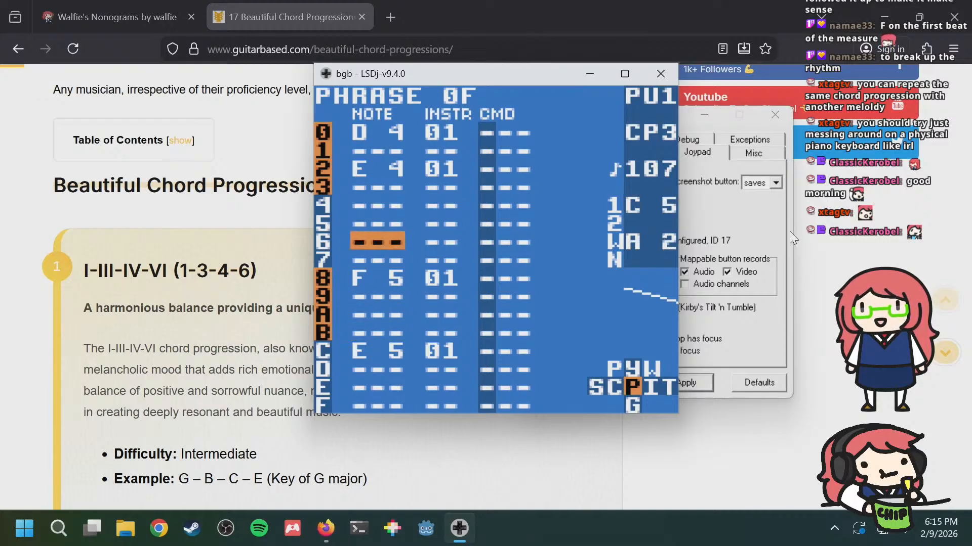
key("Down")
key("Down")
key("Down")
key("Down")
key("Down")
key("Down")
key("Down")
key("Up")
key("Up")
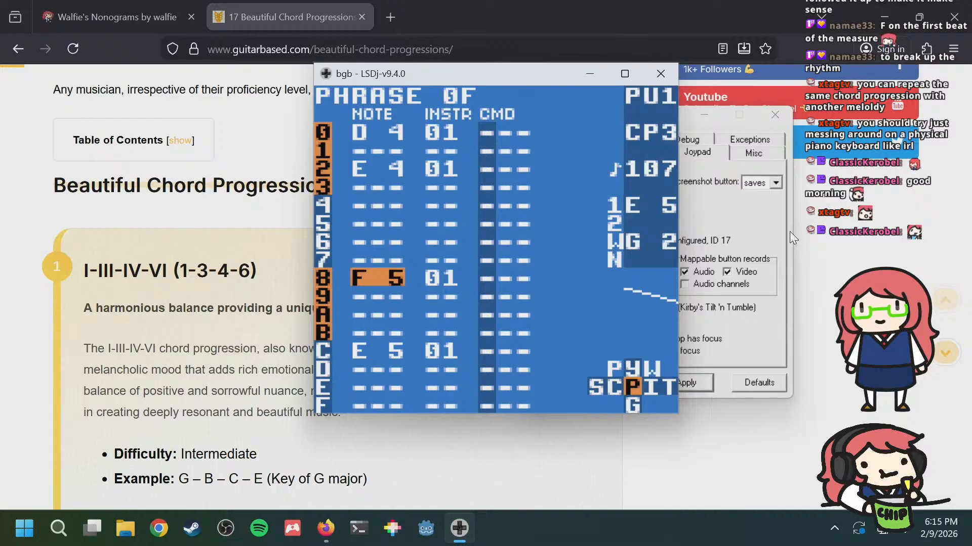
Step: Compare the notes at step 8 of PU1 phrases 0C, 0D and 0E
key("a+Up")
key("a+Up")
key("a+Up")
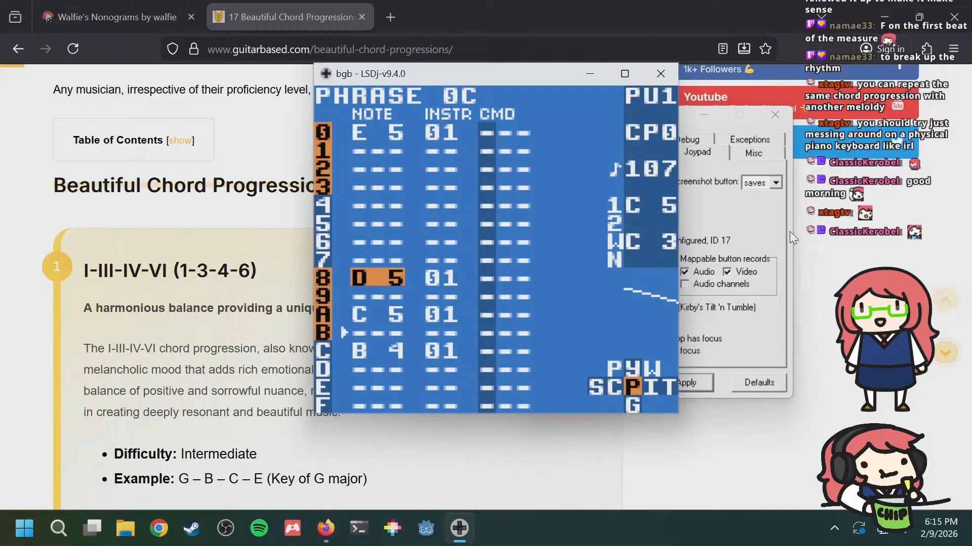
key("a+Down")
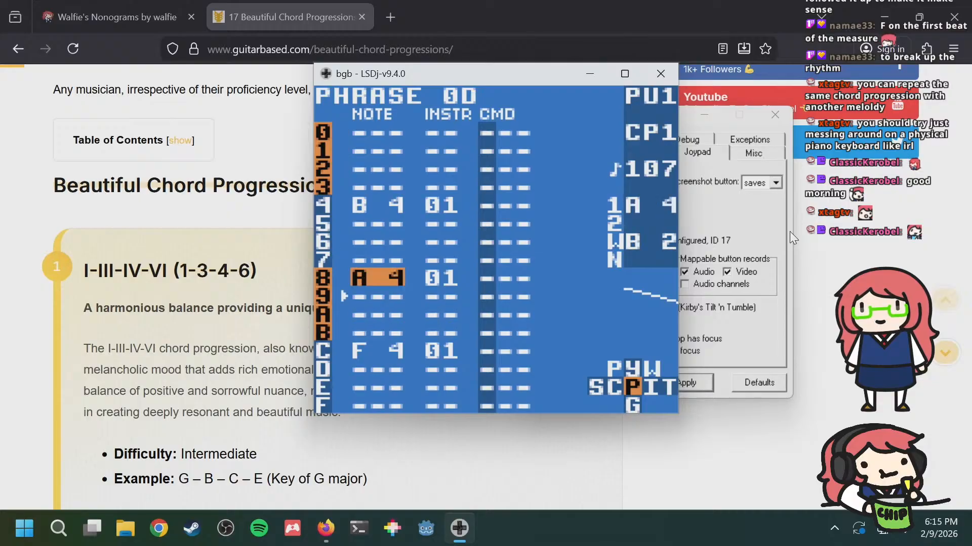
key("a+Down")
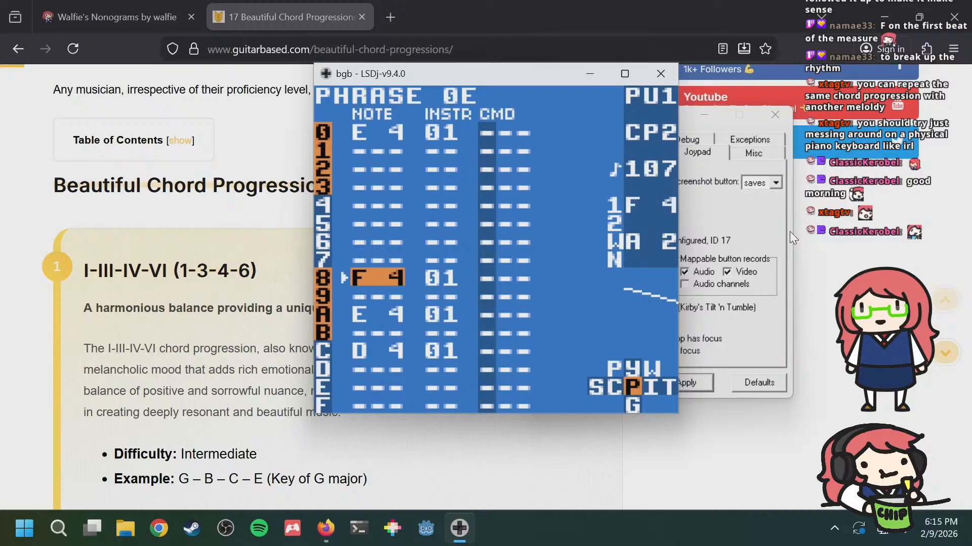
Step: Set the note at step C of phrase 0D to G 4
key("a+Up")
key("Down")
key("Down")
key("Down")
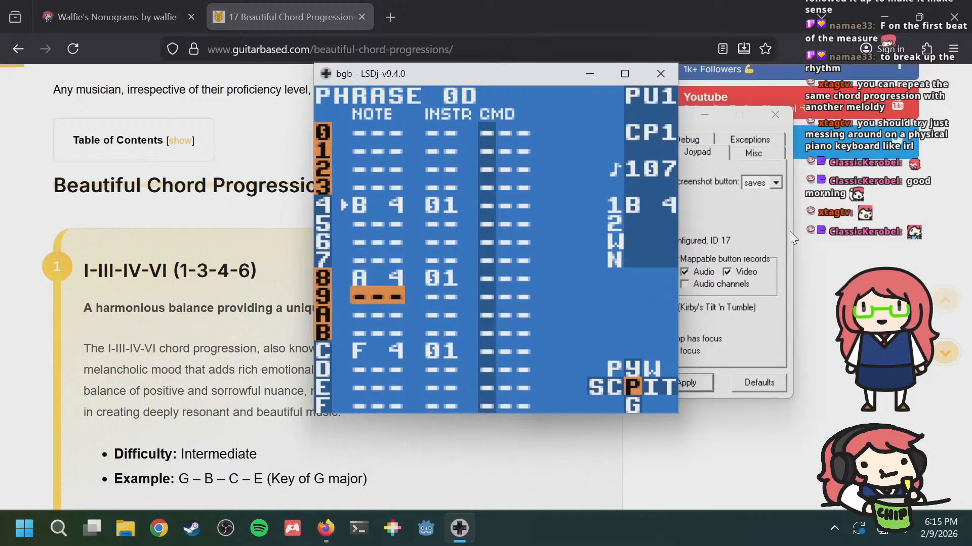
key("Down")
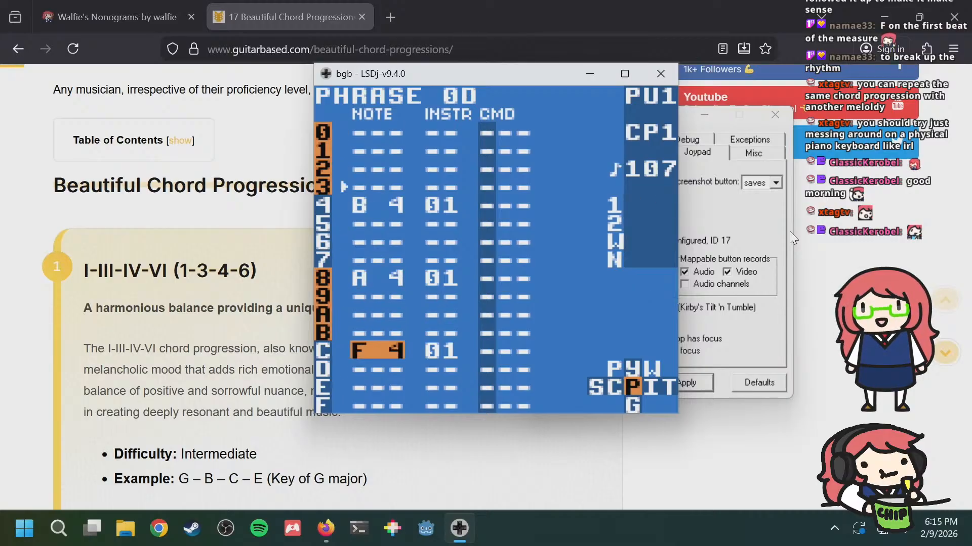
key("a+Right")
key("a+Right")
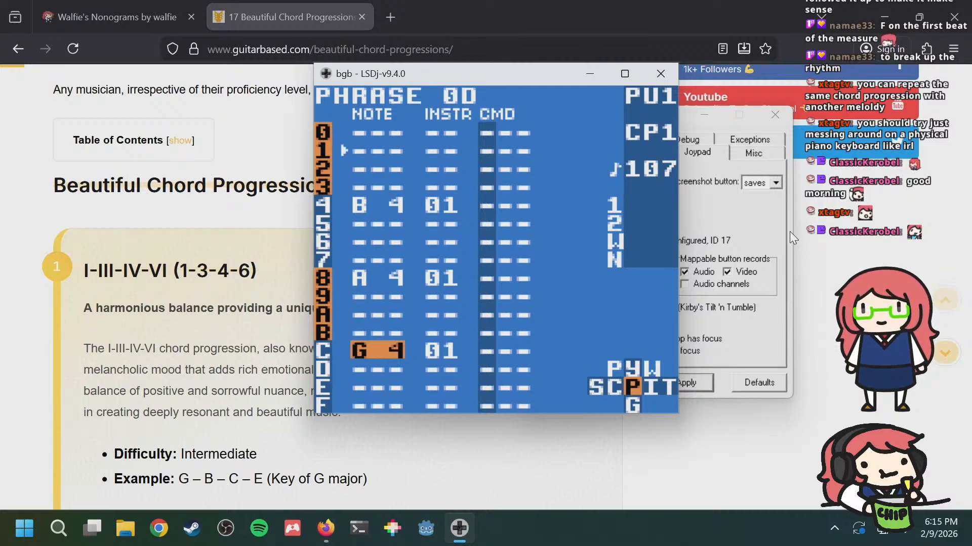
Step: Review step C of PU1 phrases 0C to 0F and compare phrase 0F with its WAV bass phrase
key("a+Down")
key("a+Up")
key("a+Up")
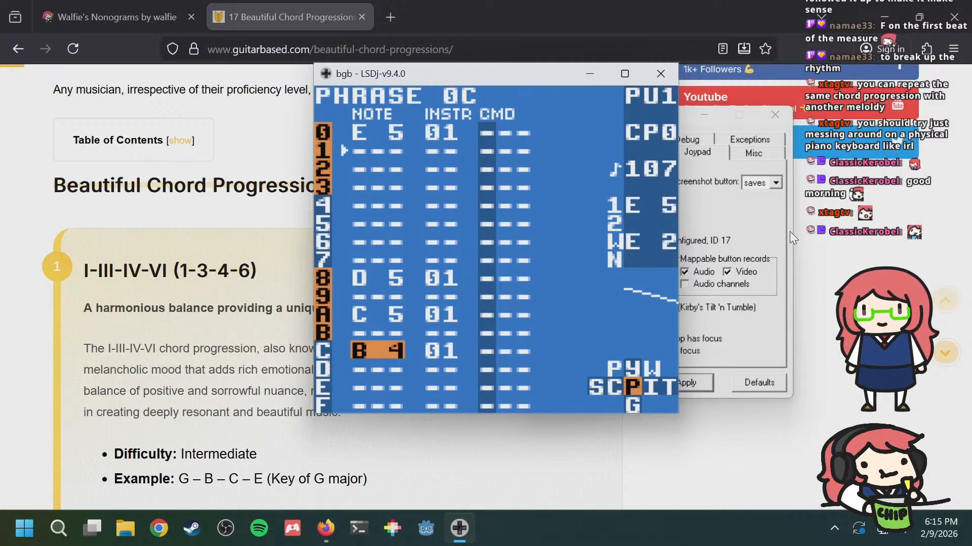
key("a+Down")
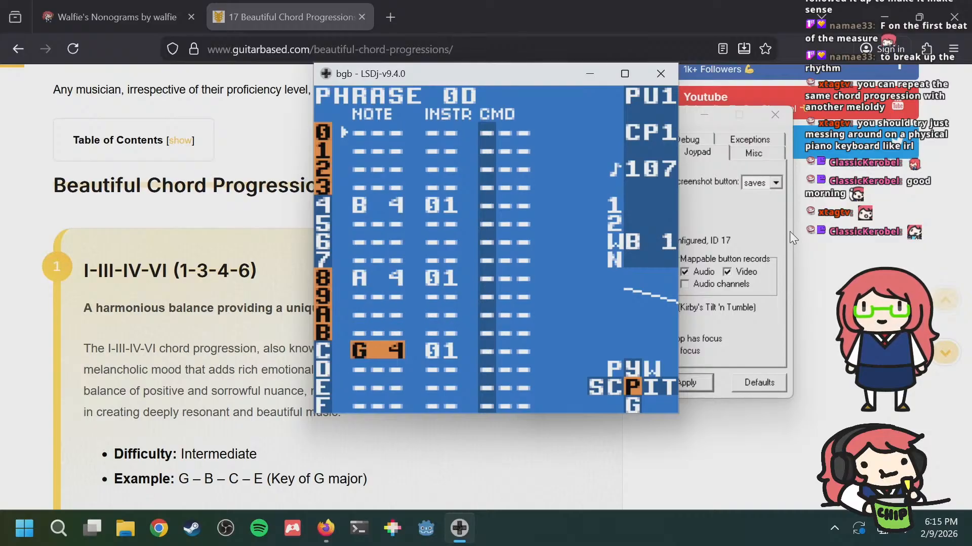
key("a+Down")
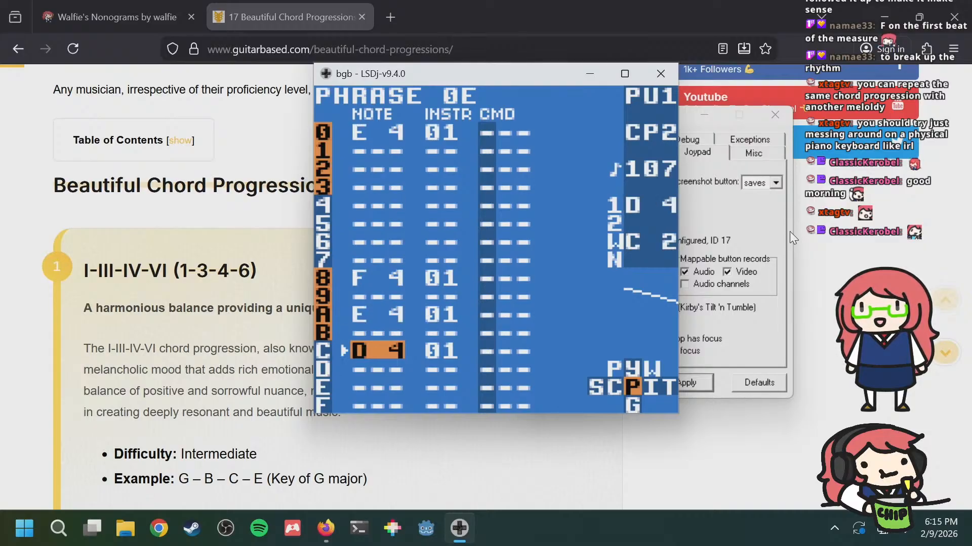
key("a+Down")
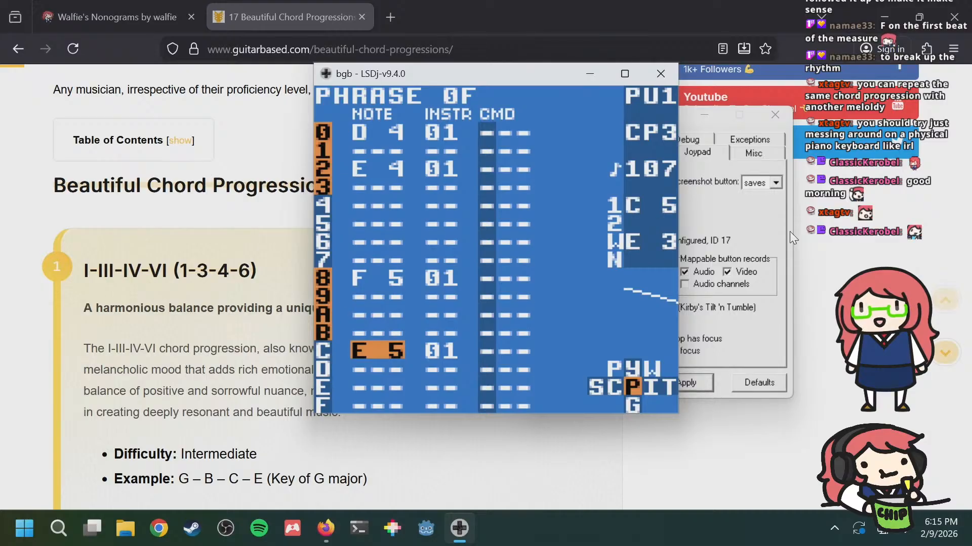
key("a+Right")
key("a+Right")
key("a+Left")
key("a+Left")
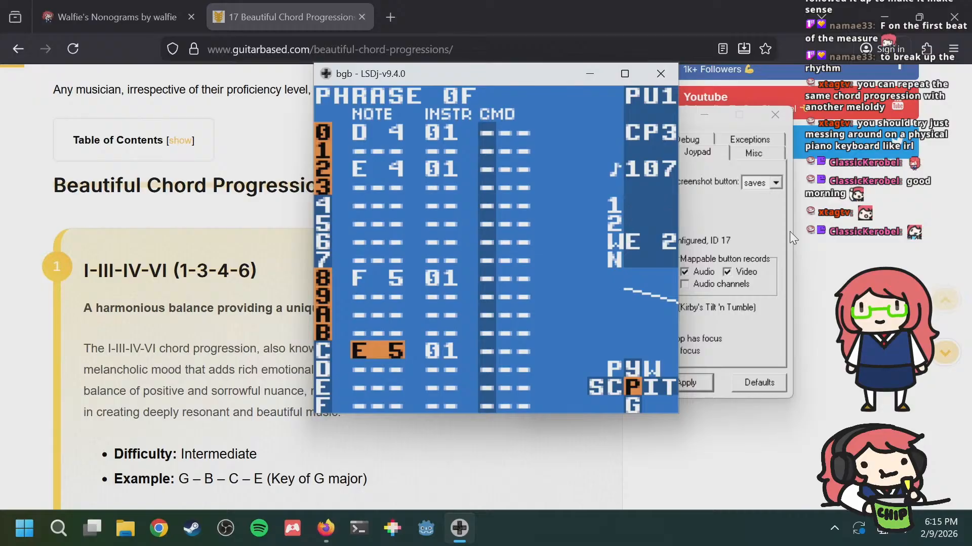
Step: Compare step C of PU1 phrase 0F with the same step of WAV bass phrase 03
key("a+Right")
key("a+Right")
key("a+Left")
key("a+Left")
key("a+Right")
key("a+Right")
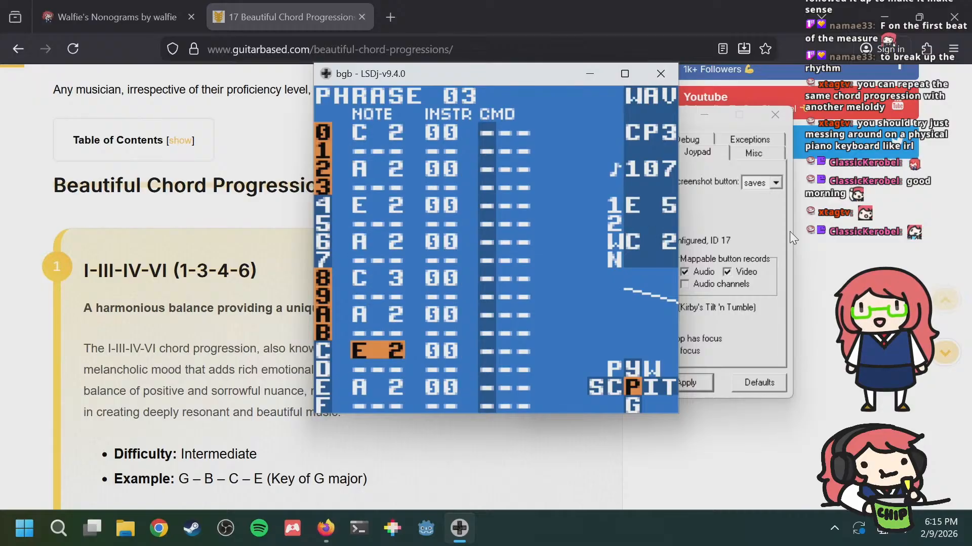
key("a+Left")
key("a+Left")
Step: Examine the PU1 notes of phrase 0F from step 0 through step D
key("Up")
key("Up")
key("Up")
key("Up")
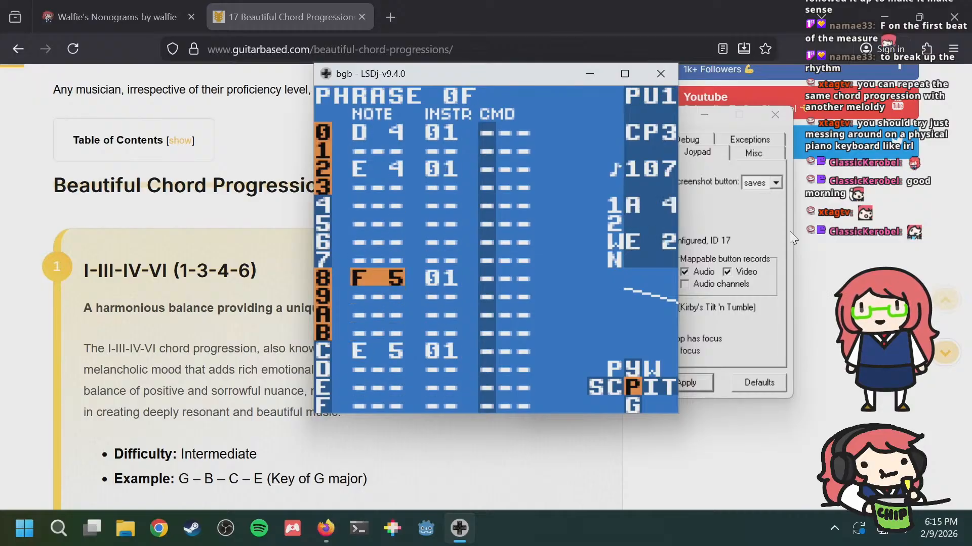
key("Down")
key("Up")
key("Up")
key("Up")
key("Up")
key("Up")
key("Up")
key("Up")
key("Up")
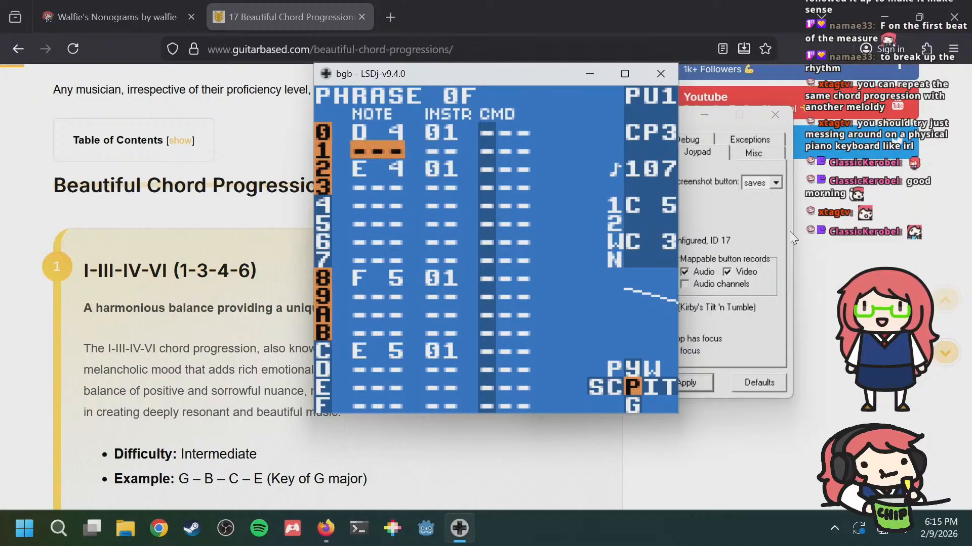
key("Down")
key("Up")
key("Up")
key("Up")
key("Up")
key("Up")
key("Up")
key("Up")
key("Up")
key("Up")
key("Up")
key("Up")
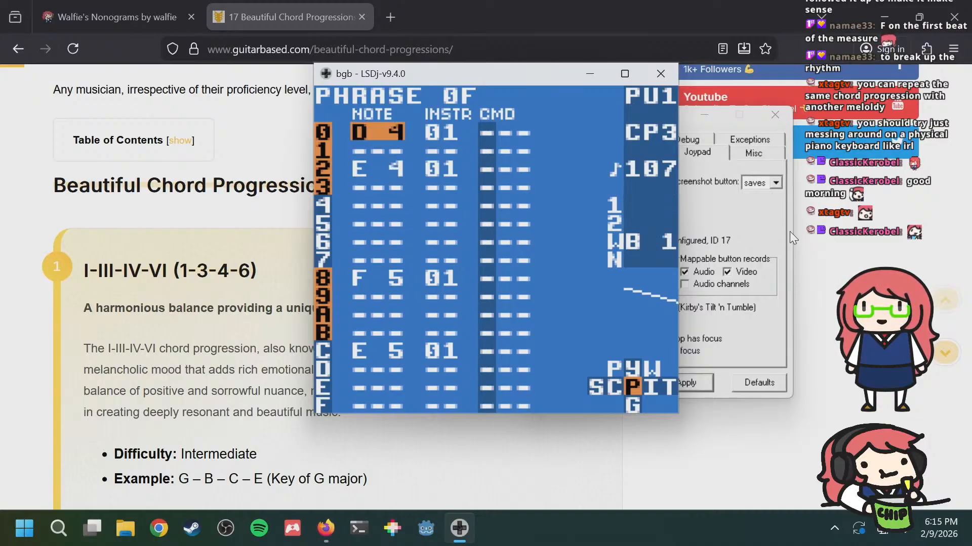
key("Down")
key("Down")
key("Down")
key("Down")
key("Down")
key("Down")
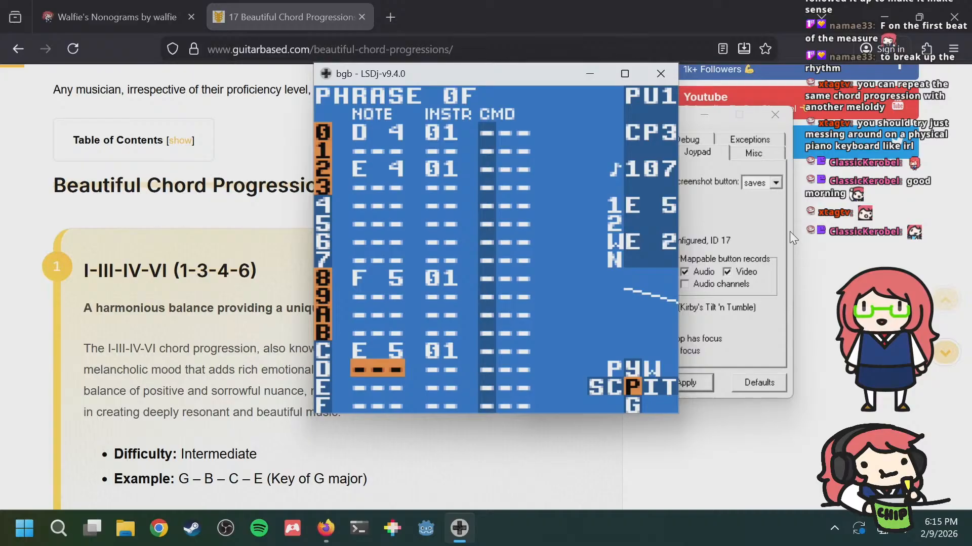
Step: Return to the song overview and create a new chain in row 00 of the NOI channel
key("shift+Left")
key("shift+Left")
key("Up")
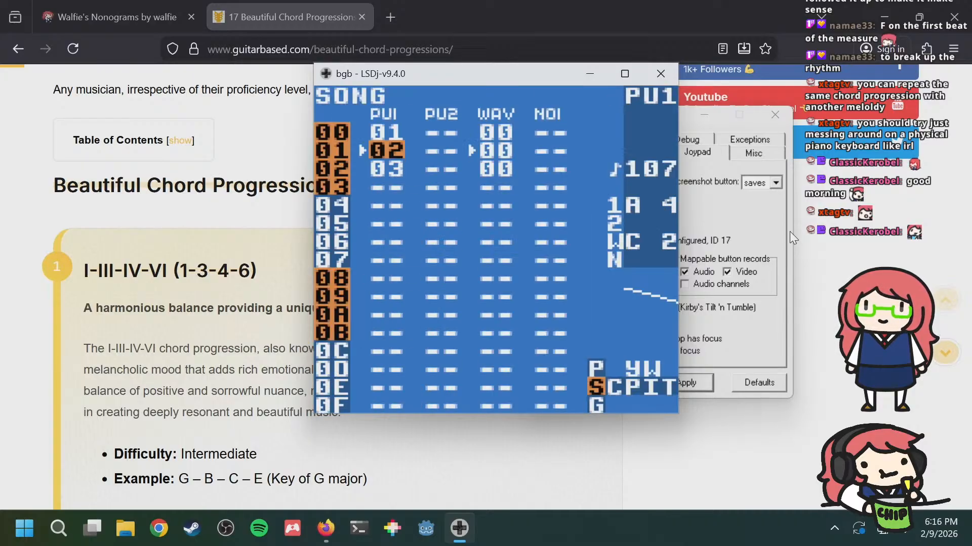
key("Right")
key("Right")
key("Right")
key("Left")
key("Right")
key("Up")
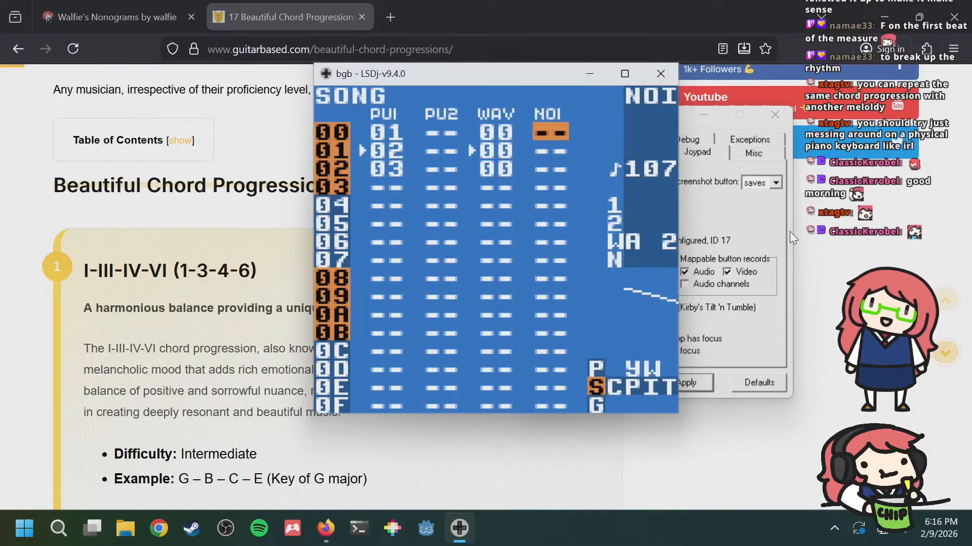
key("s")
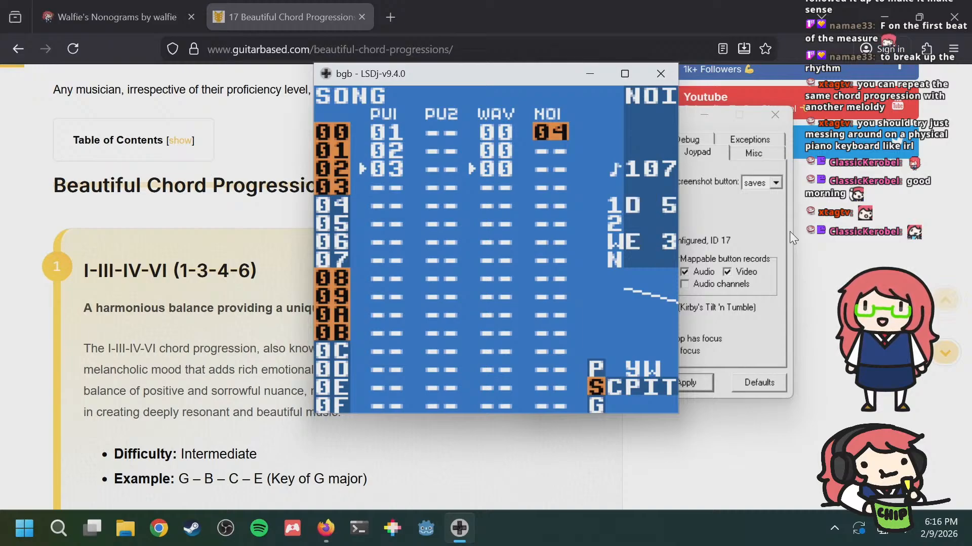
Step: Add a new phrase at step 0 of the noise chain and open it
key("shift+Right")
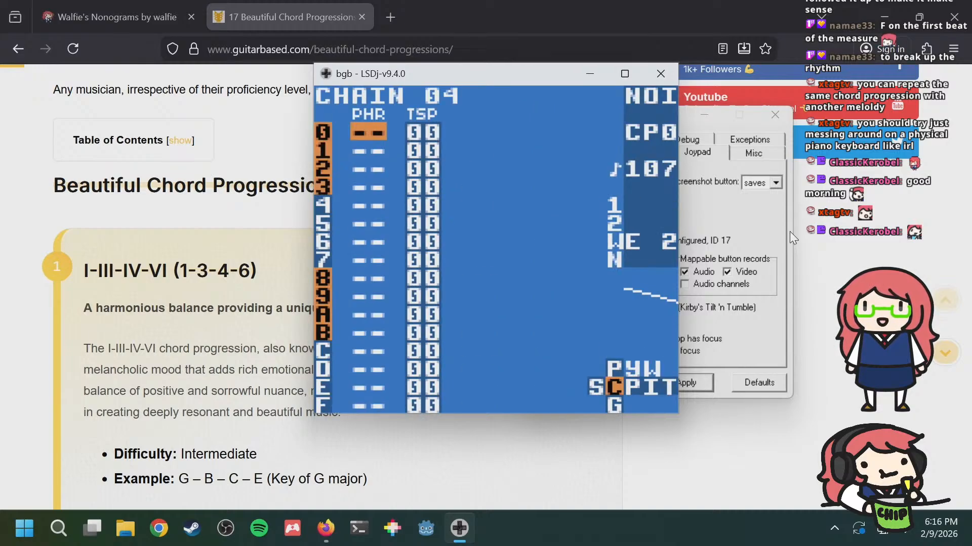
key("s")
key("shift+Right")
Step: Enter noise note 30 with instrument 02 at steps 4 and C of phrase 10 and start playback
key("Up")
key("Up")
key("Up")
key("Up")
key("Up")
key("Up")
key("Up")
key("Up")
key("Up")
key("Up")
key("Up")
key("Up")
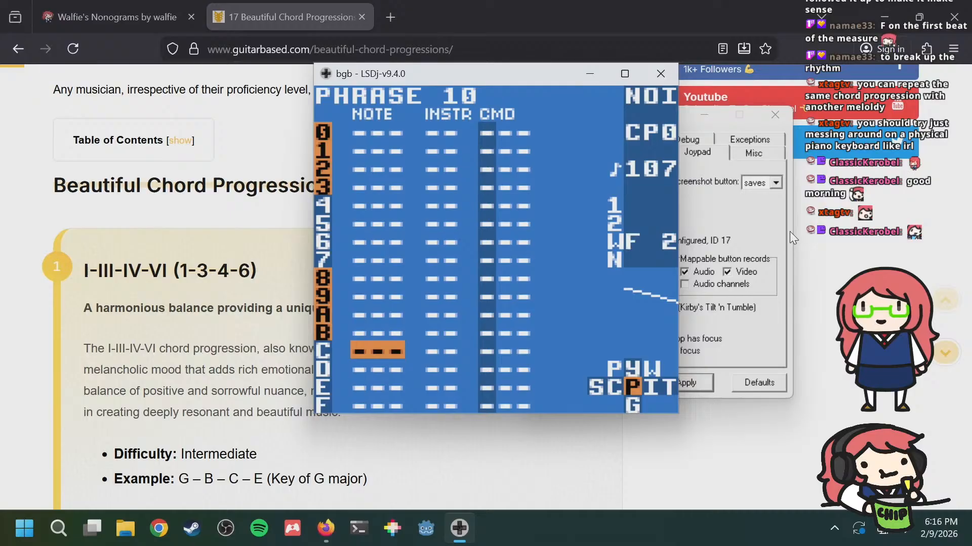
key("Up")
key("Down")
key("Down")
key("Down")
key("Down")
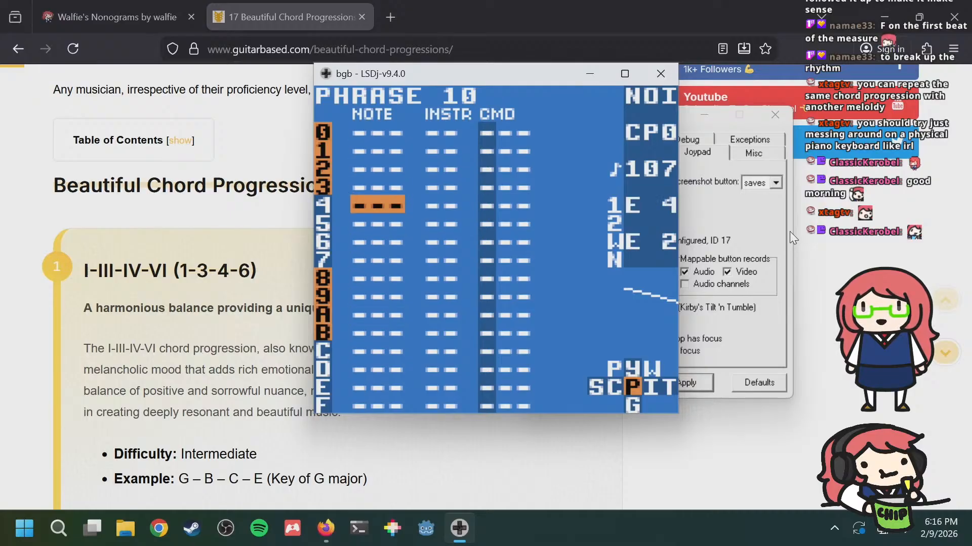
key("s")
key("Down")
key("Down")
key("Down")
key("Down")
key("Down")
key("Down")
key("Down")
key("Down")
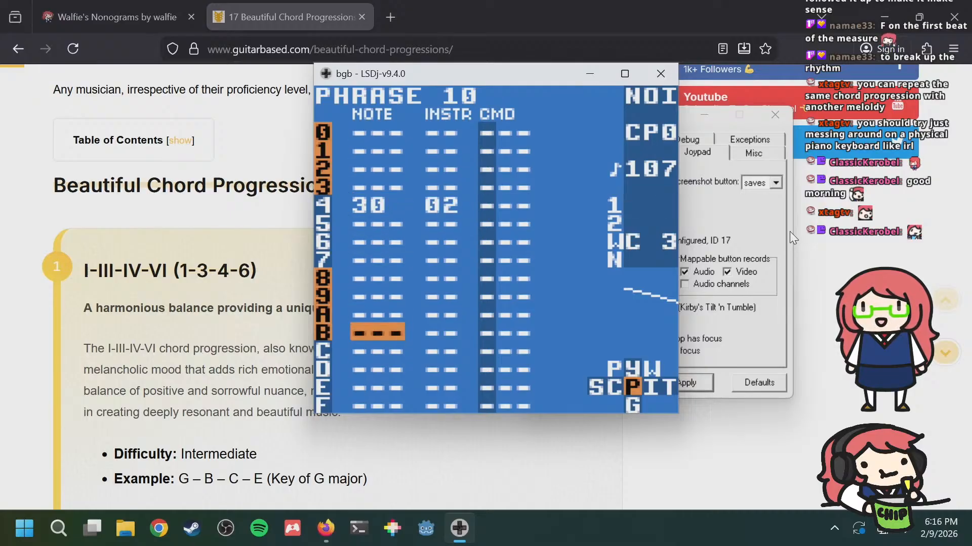
key("s")
key("Return")
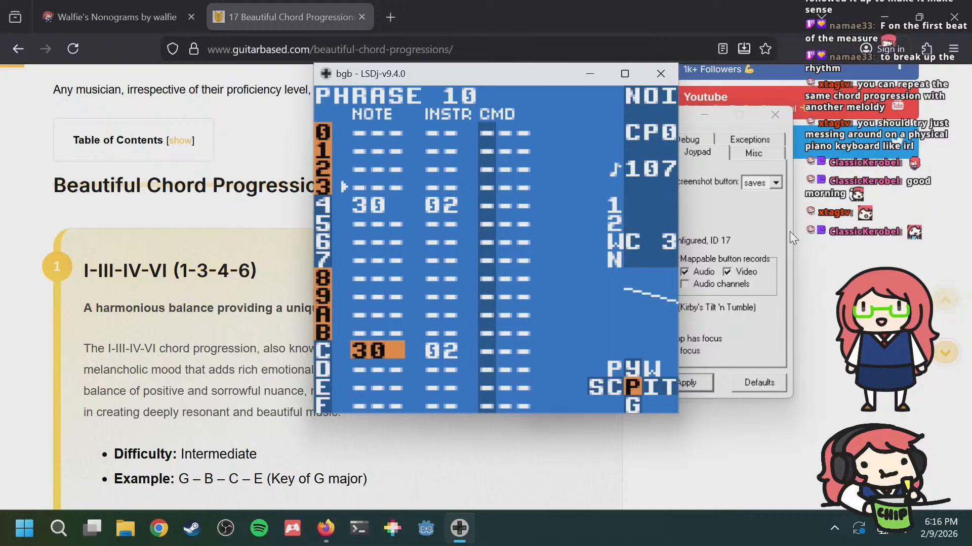
Step: Add noise note 30 at step 8 of phrase 10 and set its instrument to 03
key("Up")
key("Up")
key("Up")
key("Up")
key("Up")
key("Up")
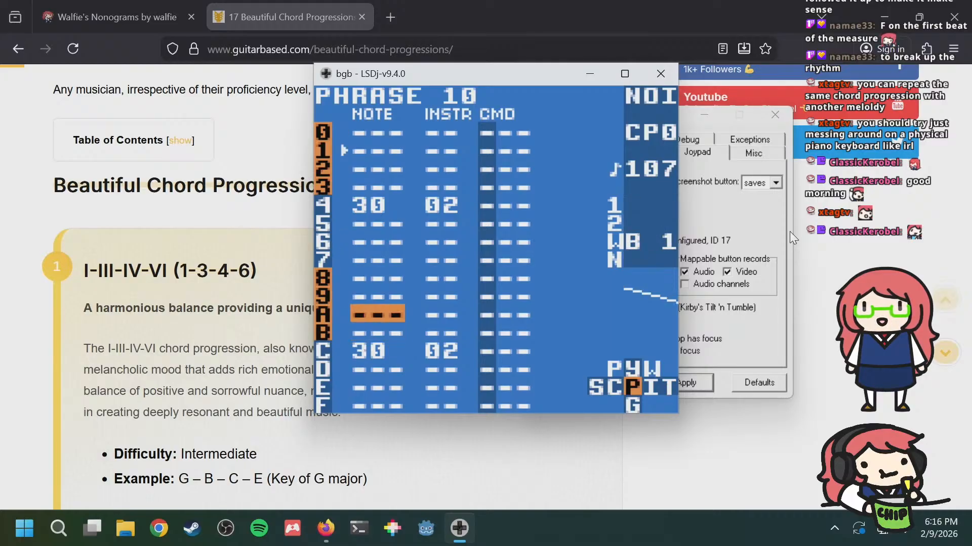
key("Down")
key("Down")
key("Right")
key("s+Right")
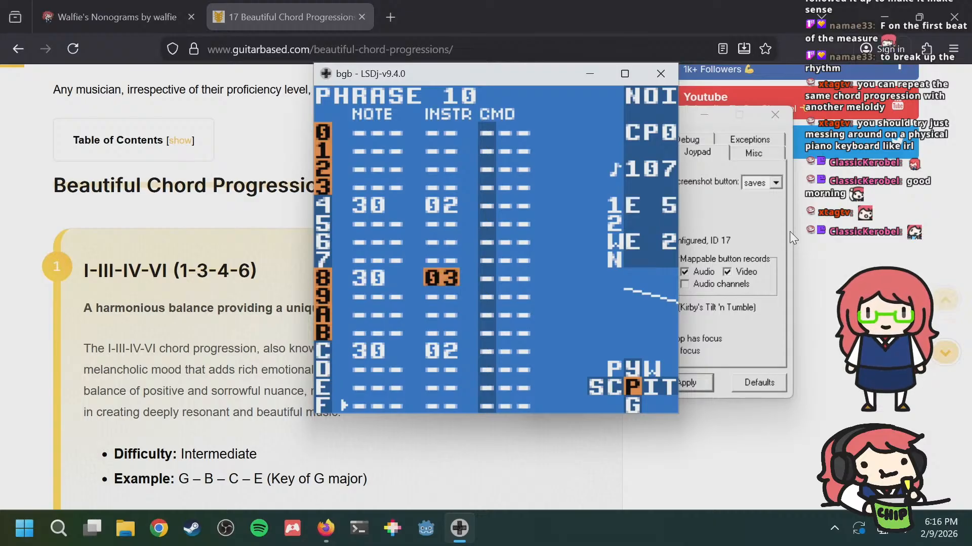
Step: Open instrument 03 and set the first stage of its envelope to 83
key("shift+Right")
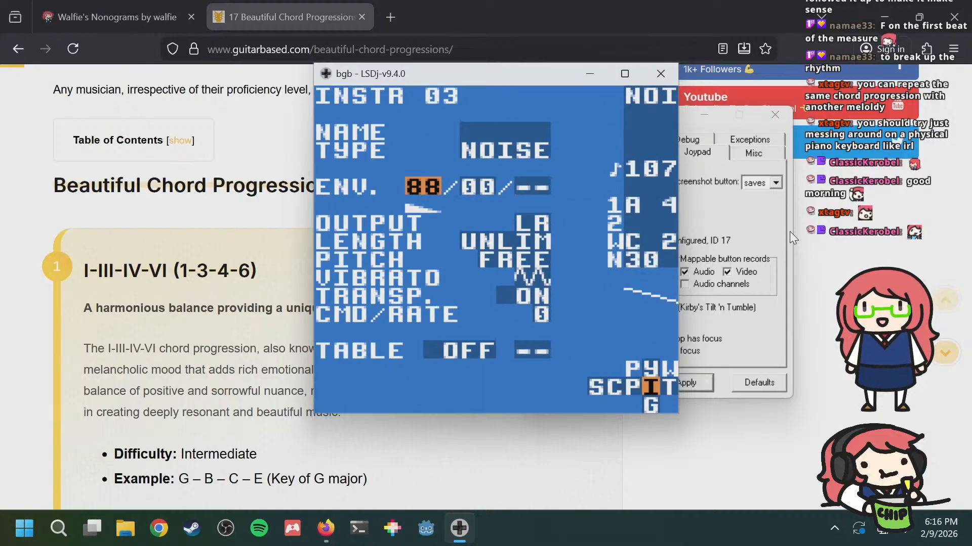
key("Down")
key("Up")
key("Up")
key("Down")
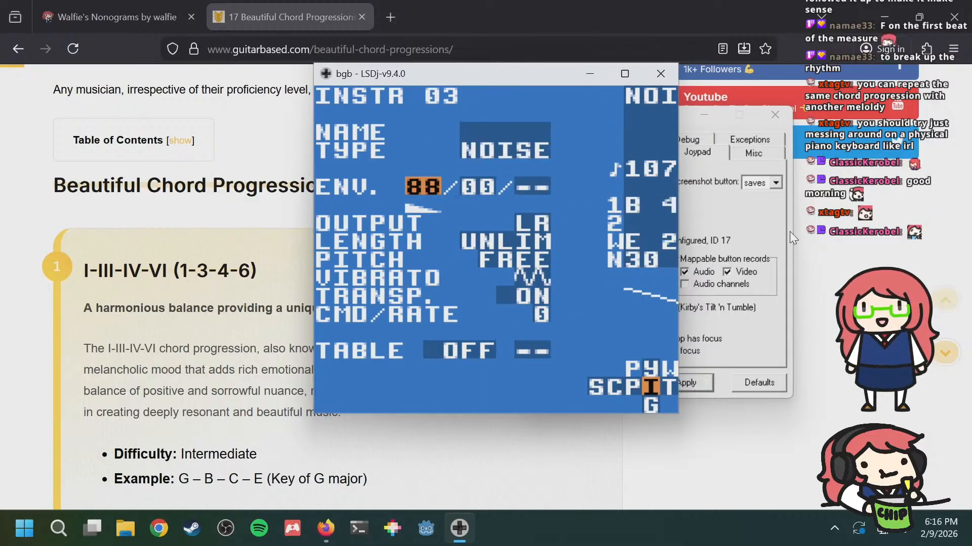
key("s+Left")
key("s+Left")
key("s+Left")
key("s+Left")
key("s+Left")
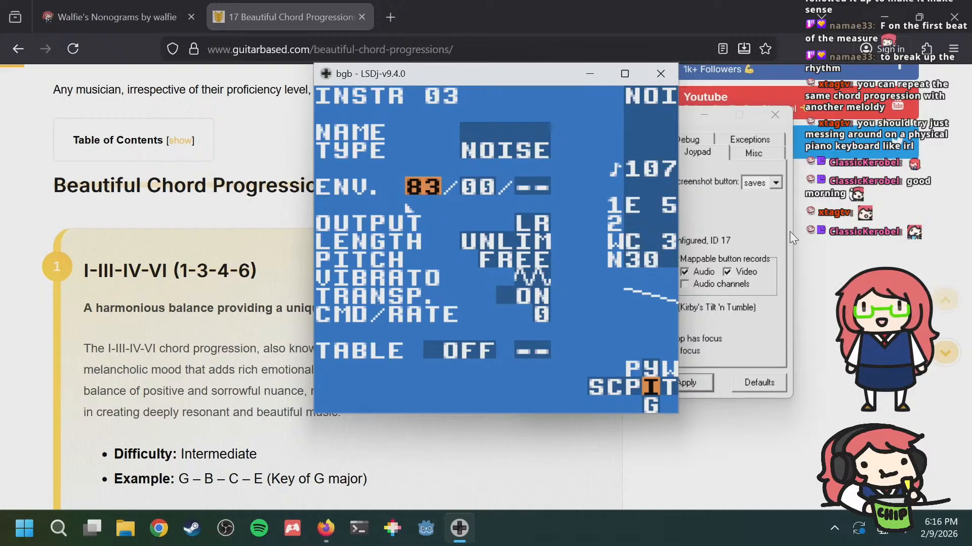
Step: Set instrument 03's second envelope stage to 28 and its first stage to 93, and return to phrase 10
key("Right")
key("s+Up")
key("s+Up")
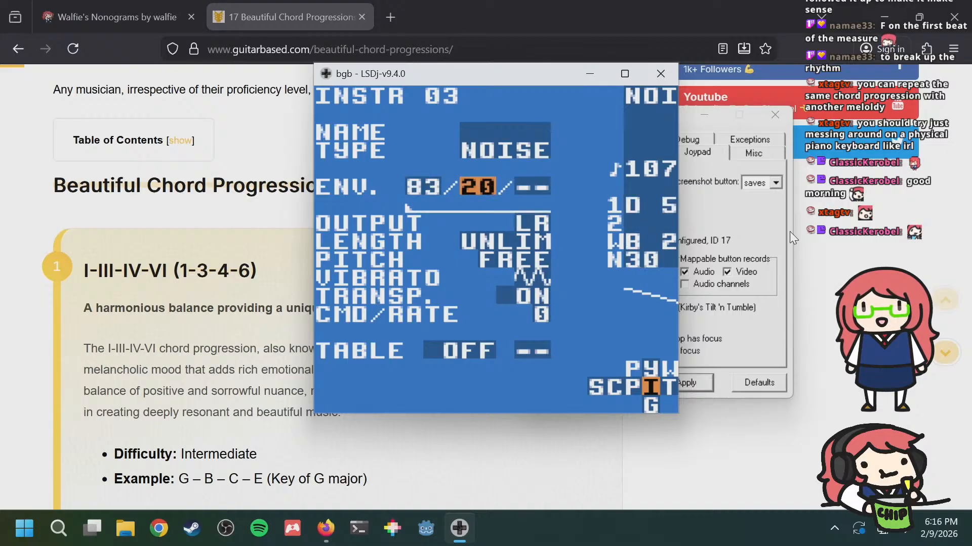
key("s+Right")
key("s+Right")
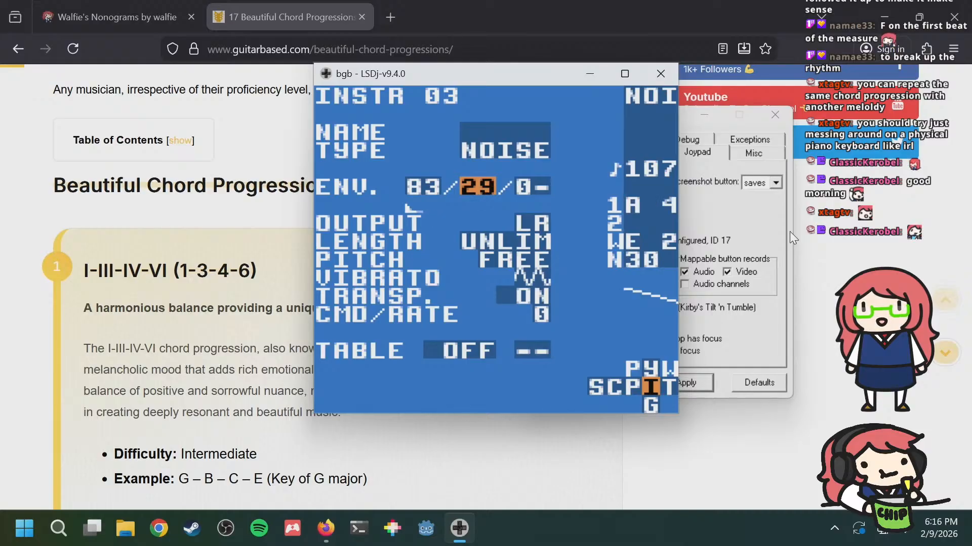
key("Left")
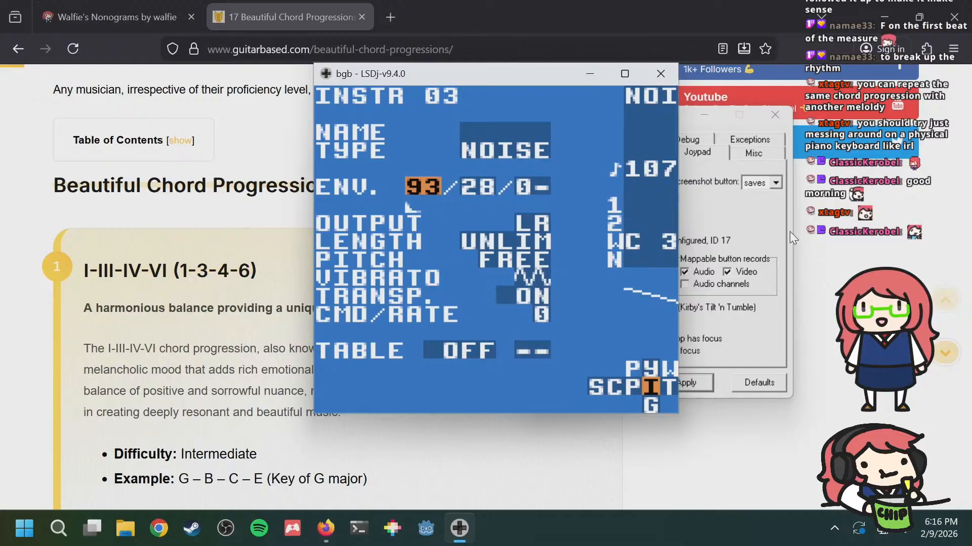
key("shift+Left")
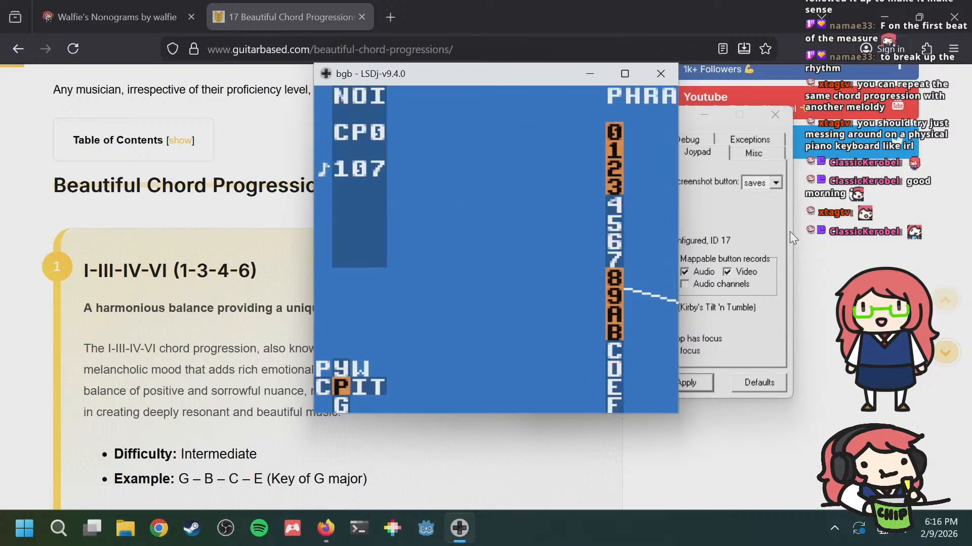
Step: Set the noise note at step 8 of phrase 10 to 34
key("Up")
key("Up")
key("Up")
key("Up")
key("Up")
key("Left")
key("Up")
key("Down")
key("Down")
key("Down")
key("Down")
key("Down")
key("Down")
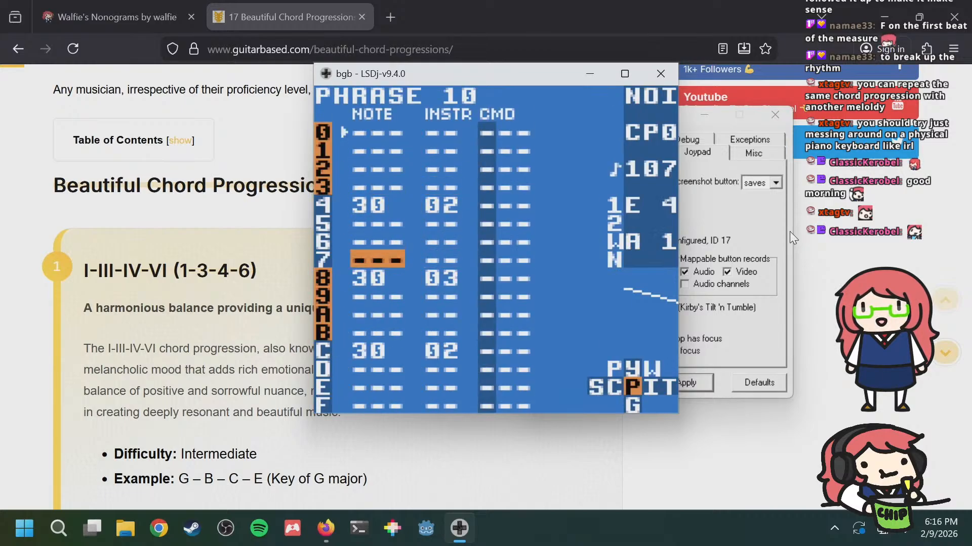
key("s+Left")
key("s+Left")
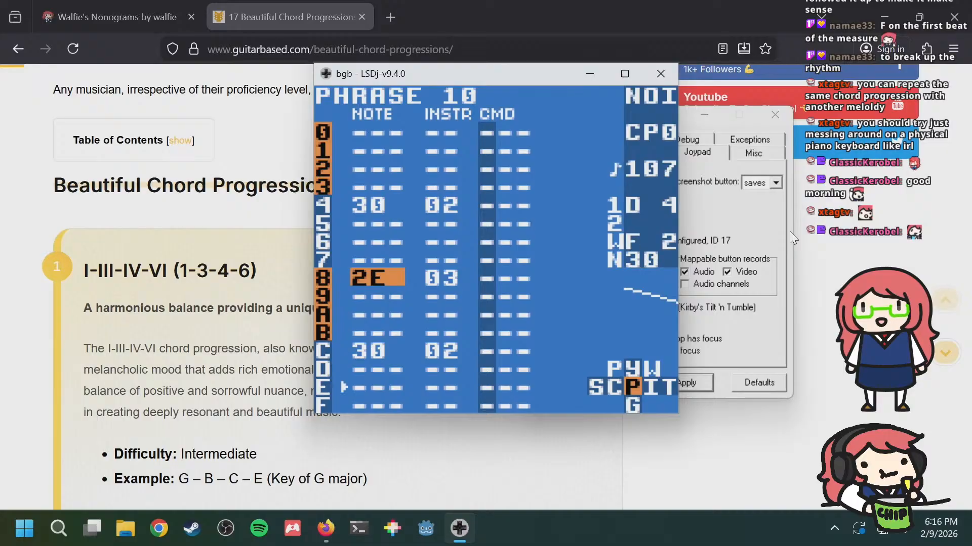
key("s+Right")
key("s+Right")
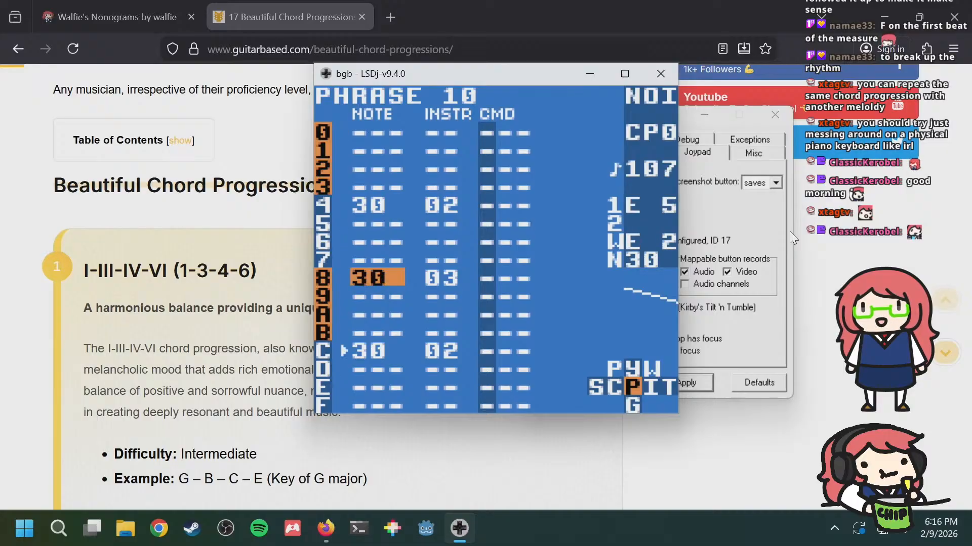
key("s+Right")
key("s+Right")
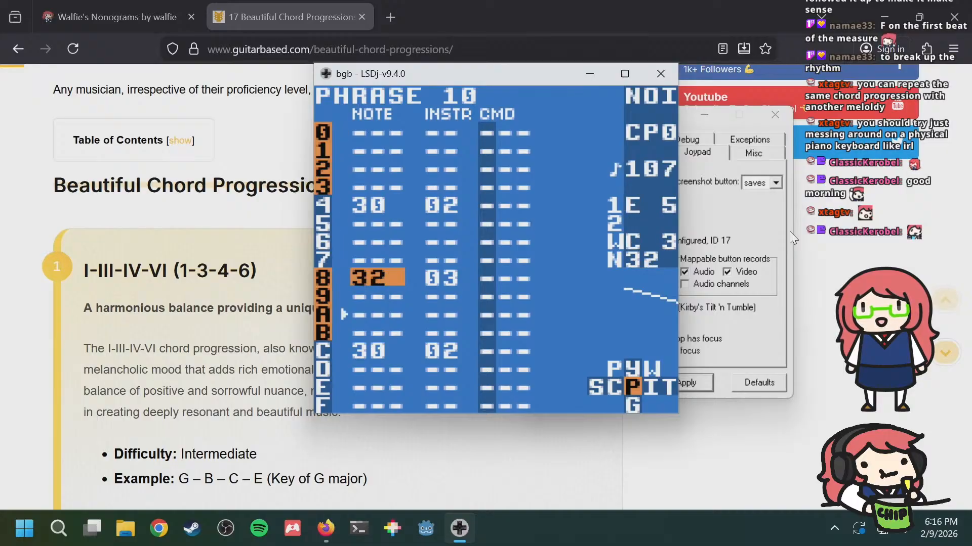
key("s+Right")
key("s+Right")
Step: Add noise note 34 with instrument 03 at step 0 of phrase 10
key("Up")
key("Up")
key("Up")
key("Up")
key("Up")
key("Up")
key("Up")
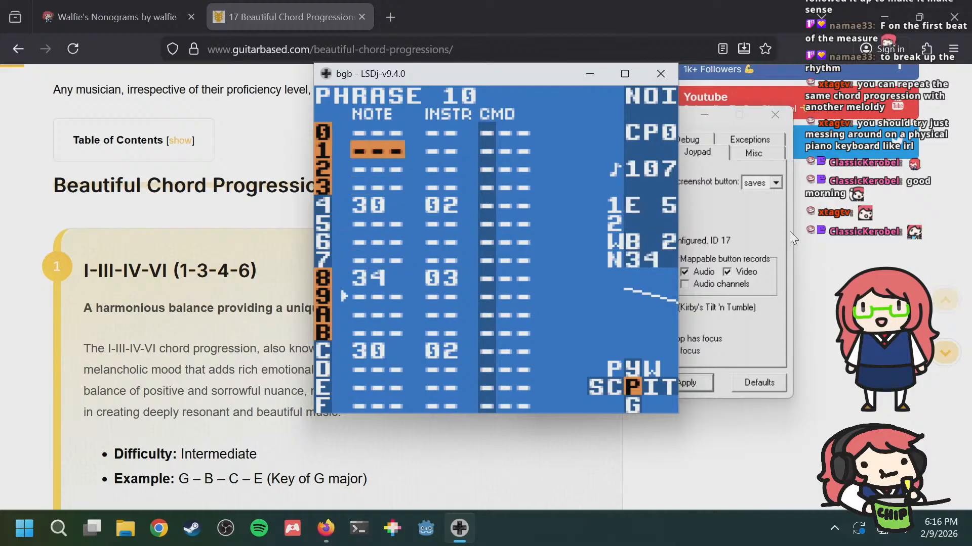
key("Up")
key("s")
Step: Add noise note 34 with instrument 03 at step E of phrase 10
key("Down")
key("Down")
key("Down")
key("Down")
key("Down")
key("Down")
key("Down")
key("Down")
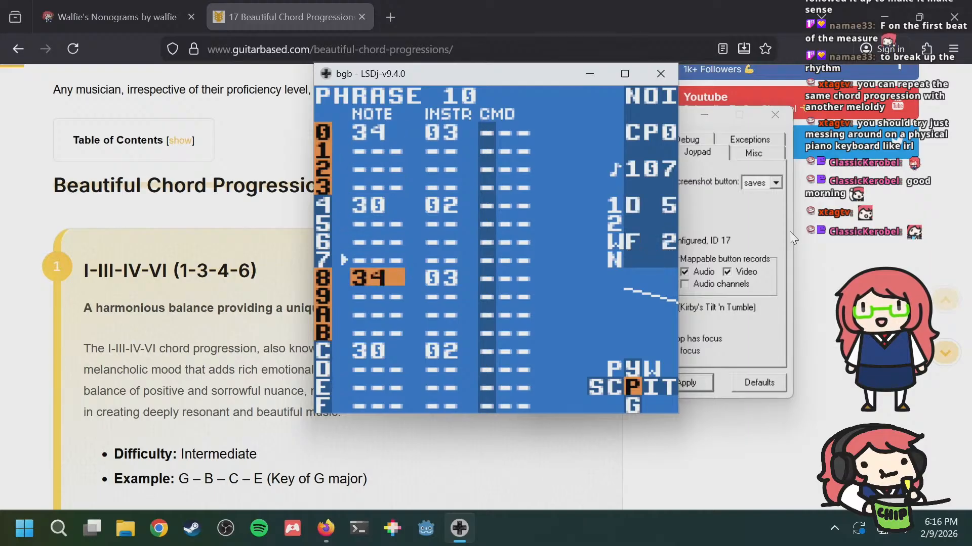
key("Up")
key("Up")
key("Up")
key("Down")
key("Down")
key("Down")
key("Down")
key("Down")
key("Down")
key("Down")
key("Down")
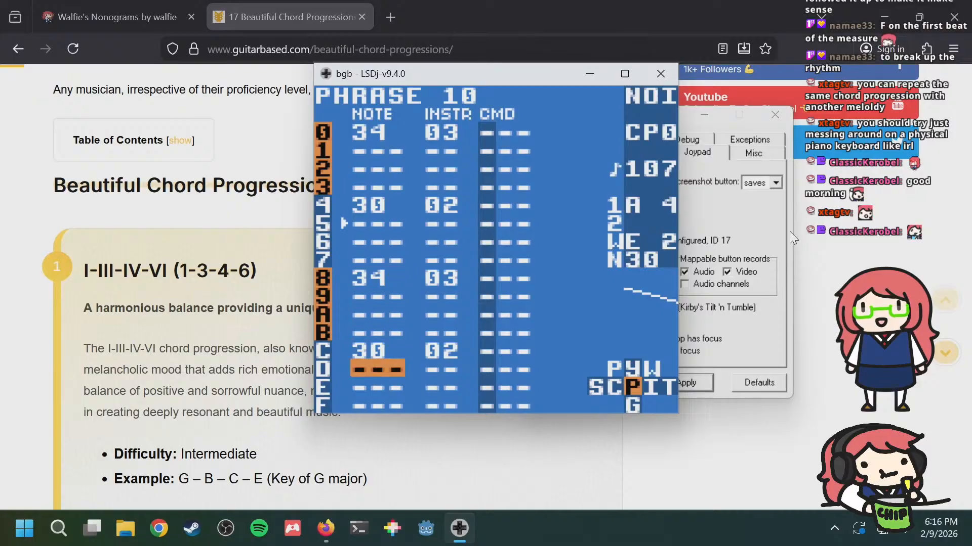
key("s")
key("a+s")
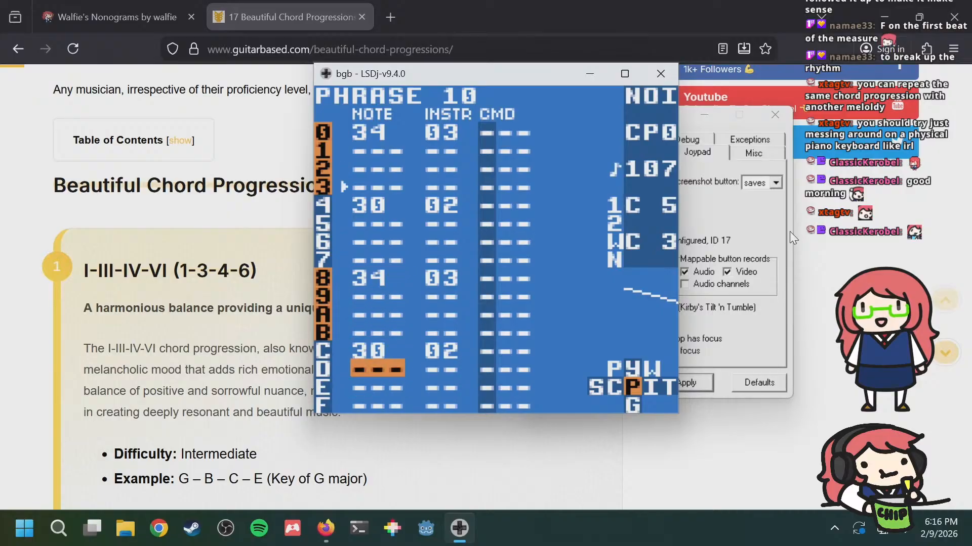
key("Down")
key("s")
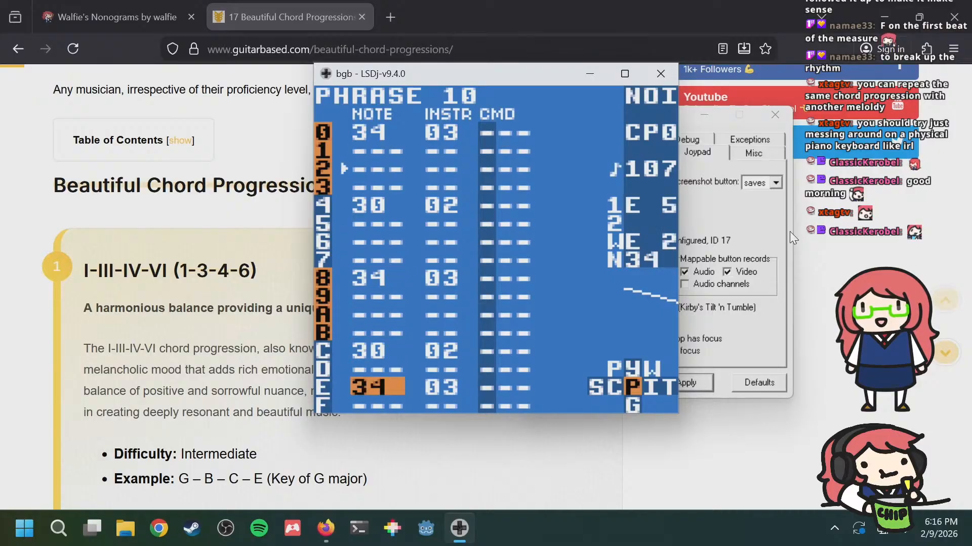
key("Up")
key("Up")
key("Up")
key("Up")
key("Up")
key("Up")
key("Up")
key("Up")
key("Up")
key("Up")
key("Down")
key("Down")
key("Down")
key("Down")
key("Down")
key("Down")
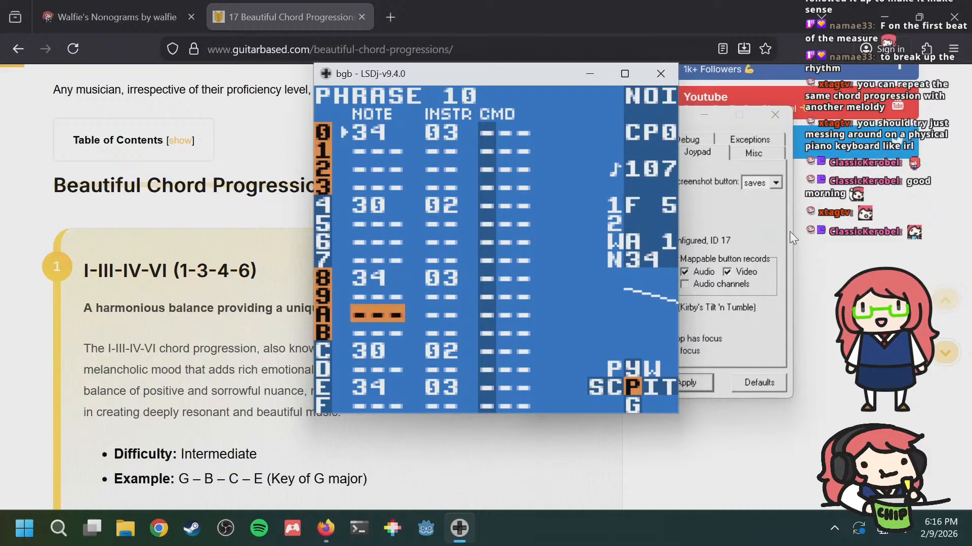
key("Down")
key("Down")
key("Up")
key("Up")
key("Up")
key("Up")
key("Up")
key("Up")
key("Up")
key("Down")
key("Up")
key("Up")
key("Up")
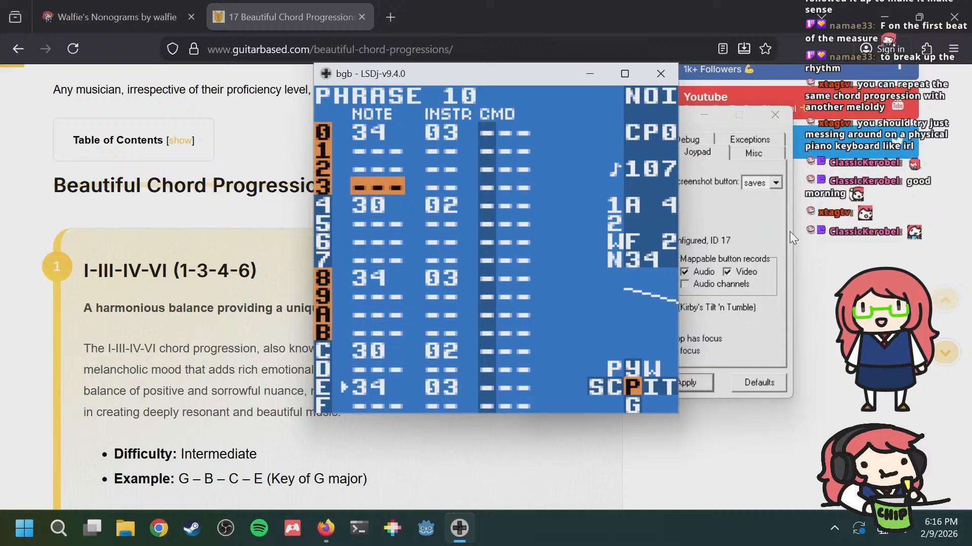
Step: Try out noise note 30 with instrument 02 at step 2 of phrase 10 and delete it
key("Down")
key("Down")
key("s")
key("a+s")
key("Up")
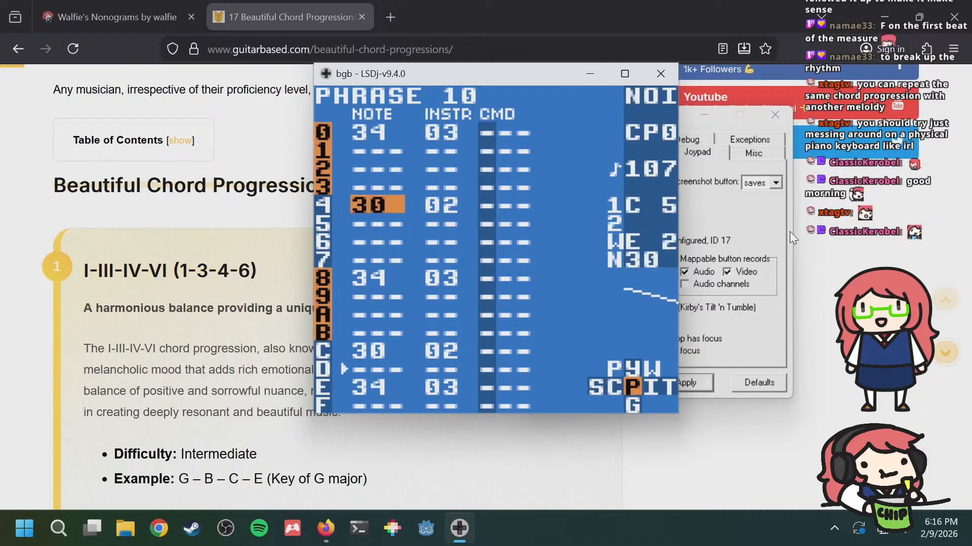
key("Up")
key("Up")
key("s")
key("s+Left")
key("s+Left")
key("s+Left")
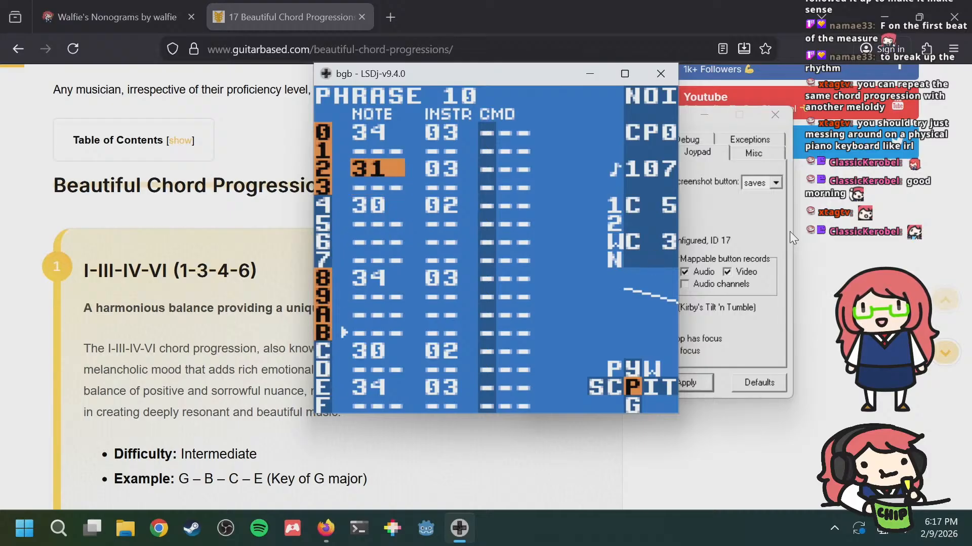
key("s+Left")
key("Right")
key("s+Left")
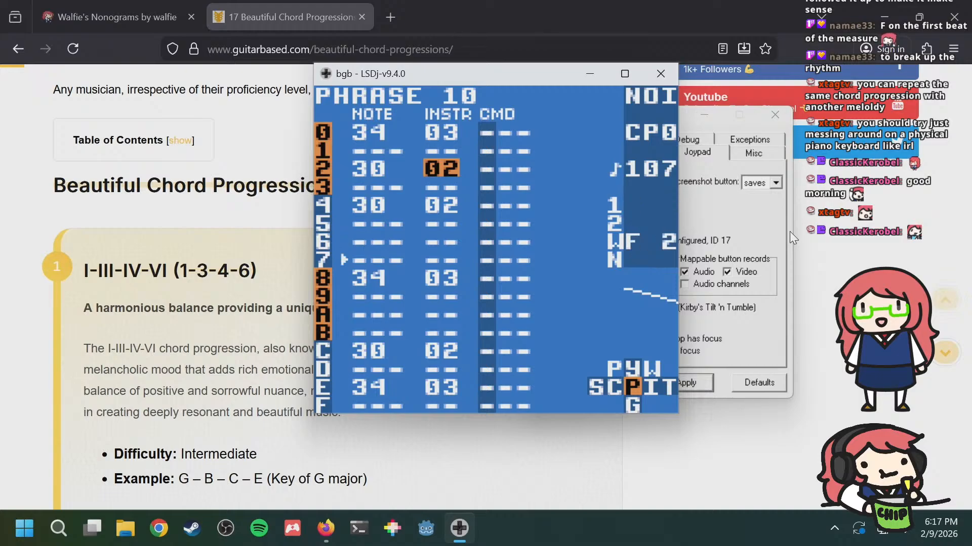
key("Left")
key("a+s")
Step: Add noise note 30 with instrument 02 at step 9 of phrase 10
key("Down")
key("Down")
key("Down")
key("Down")
key("Down")
key("Down")
key("Down")
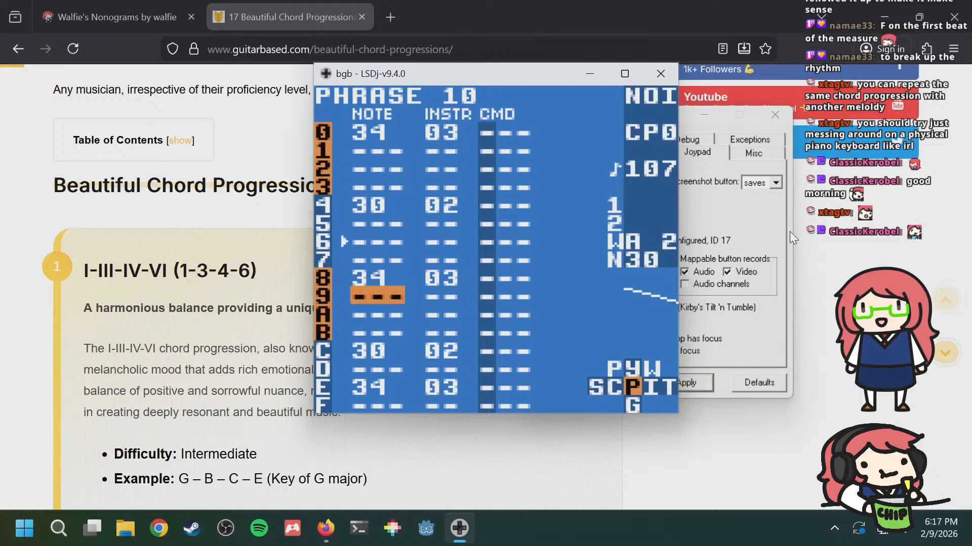
key("s")
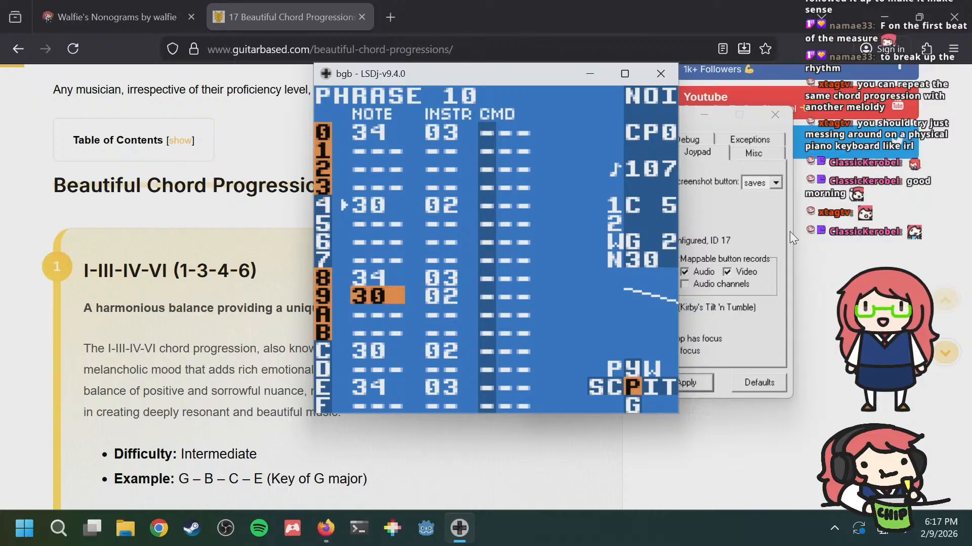
key("Up")
key("Up")
key("Up")
key("Up")
key("Up")
key("Up")
key("Up")
key("Up")
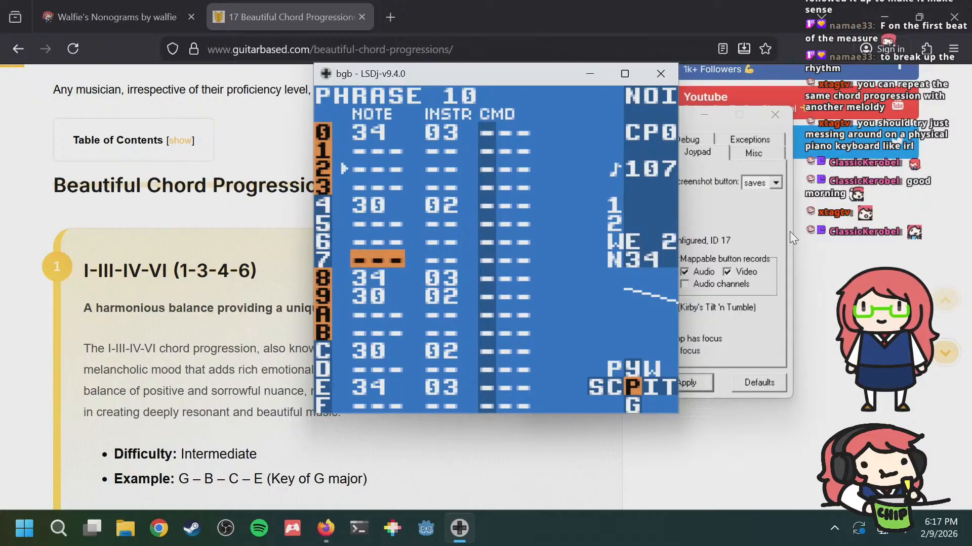
key("Down")
key("Down")
key("Down")
key("Down")
key("Down")
key("Down")
key("Down")
key("Down")
key("Down")
key("Down")
key("Down")
key("Down")
key("Down")
key("Down")
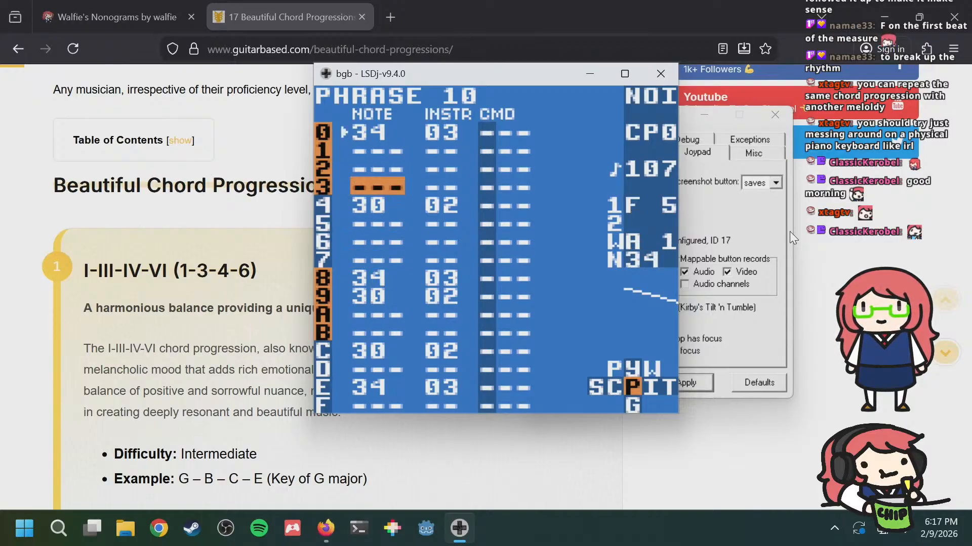
key("Up")
key("Up")
key("Up")
key("Up")
key("Up")
key("Up")
key("Up")
key("Up")
key("Up")
key("Up")
key("Up")
key("Up")
key("Up")
key("Up")
key("Up")
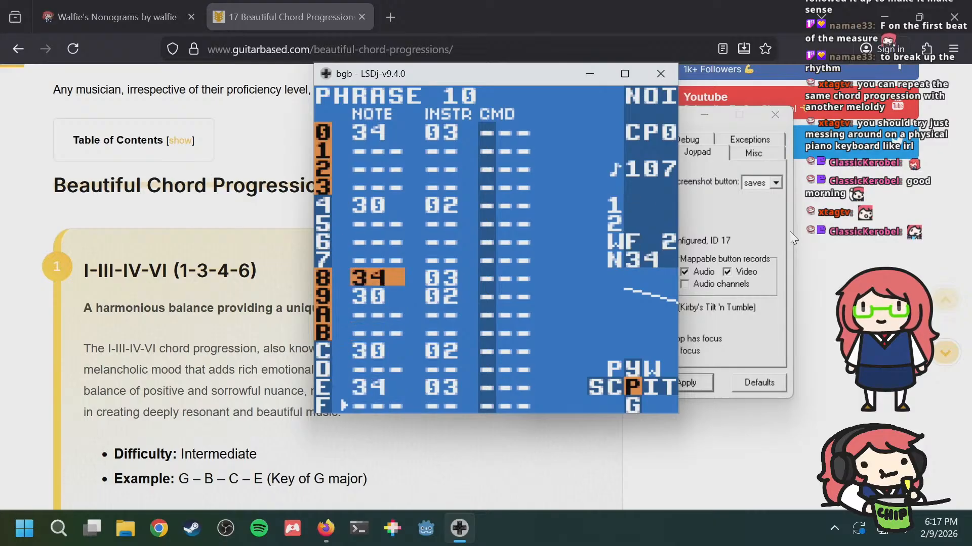
Step: Try out noise note 30 with instrument 02 at step 1 of phrase 10 and delete it
key("Down")
key("s")
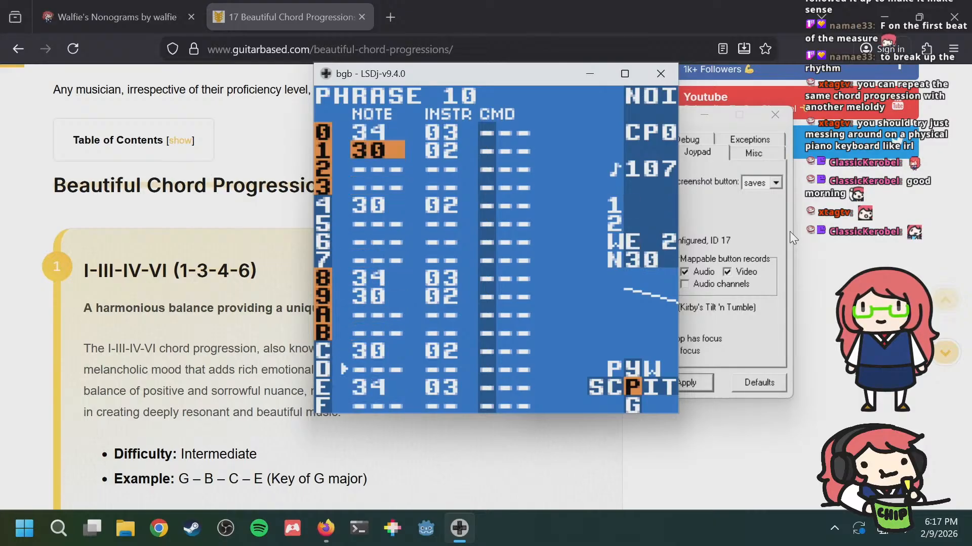
key("a+s")
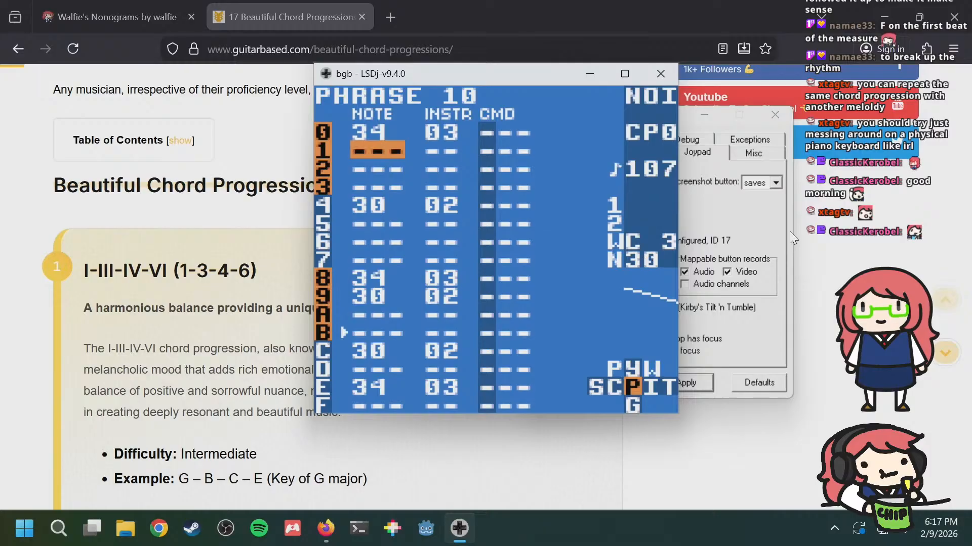
key("Down")
key("Down")
key("Down")
key("Down")
key("Down")
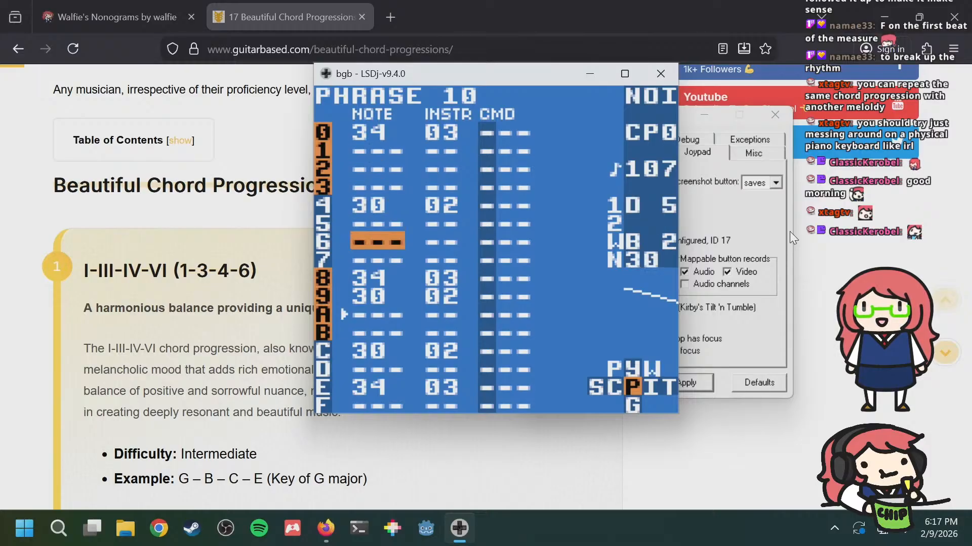
key("Up")
key("Up")
key("Down")
key("Down")
key("Up")
key("Up")
key("Up")
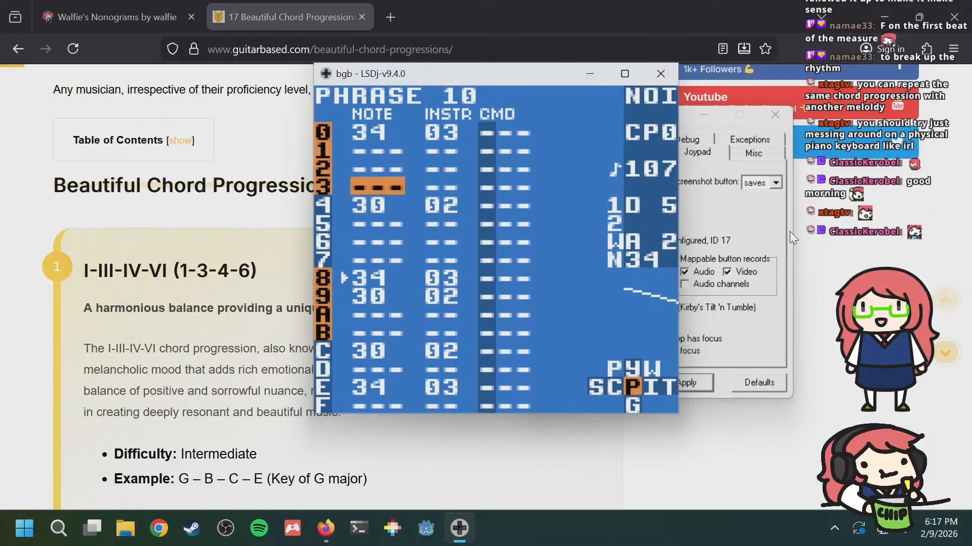
key("Up")
key("Up")
key("Up")
key("Down")
key("Down")
key("Down")
key("Down")
key("Down")
key("Down")
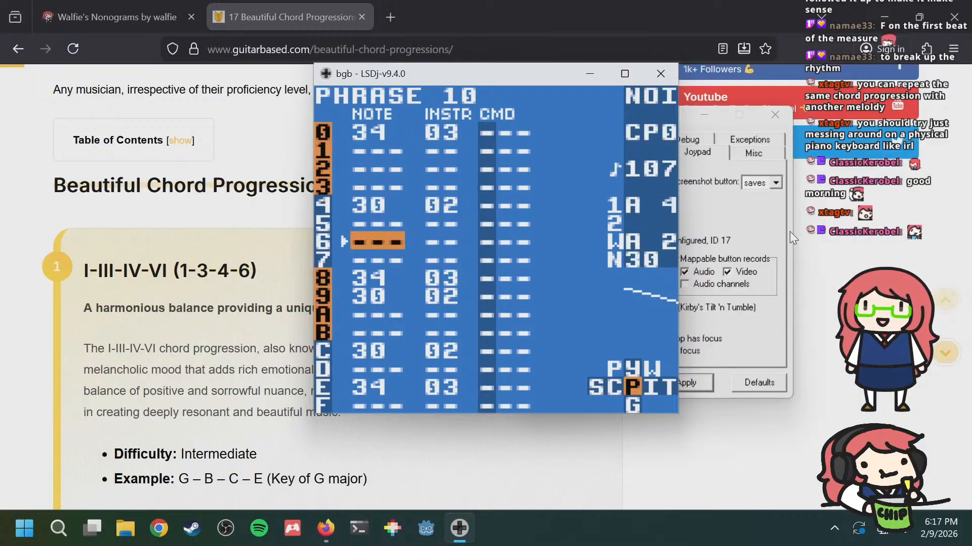
Step: Go back to the song overview and open phrase 0C in PU1 chain 03 on row 02
key("shift+Left")
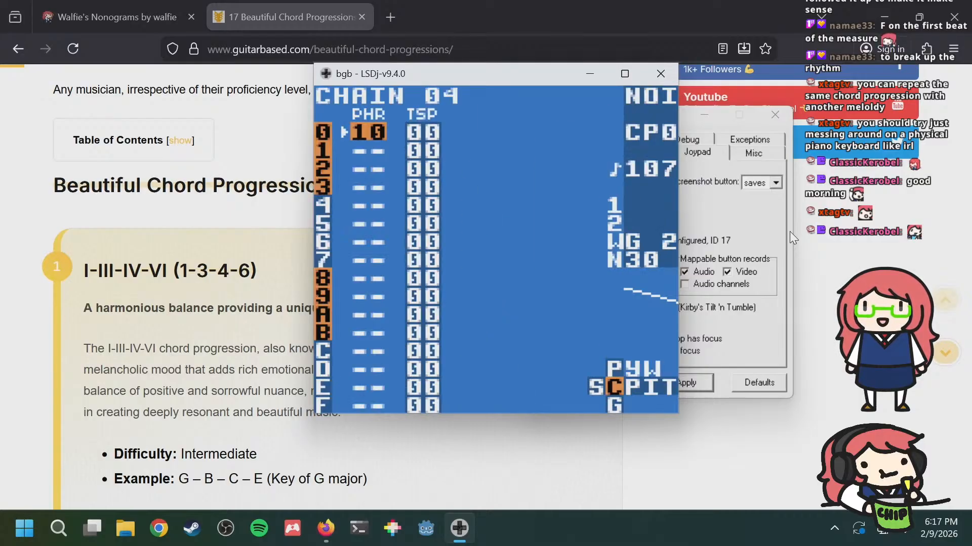
key("shift+Left")
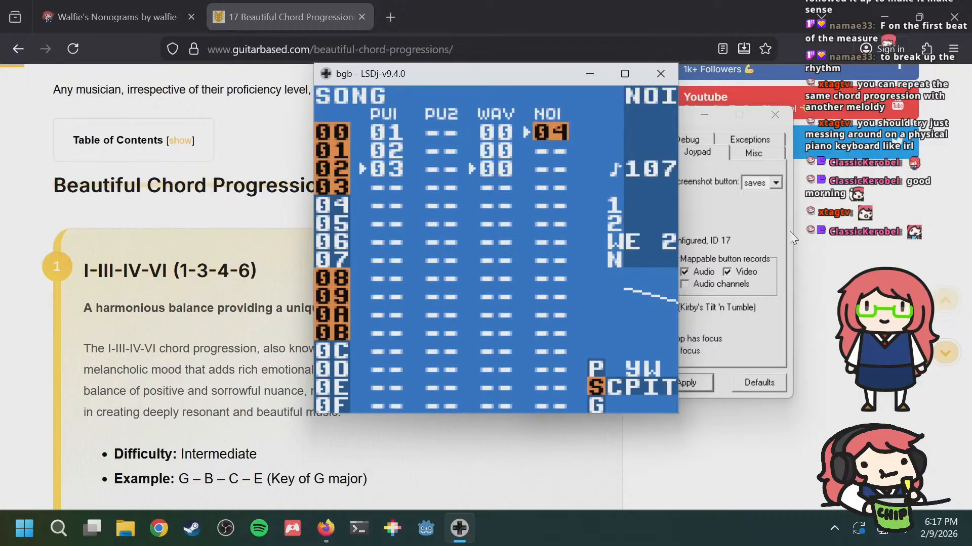
key("Down")
key("Left")
key("Left")
key("Left")
key("Down")
key("shift+Right")
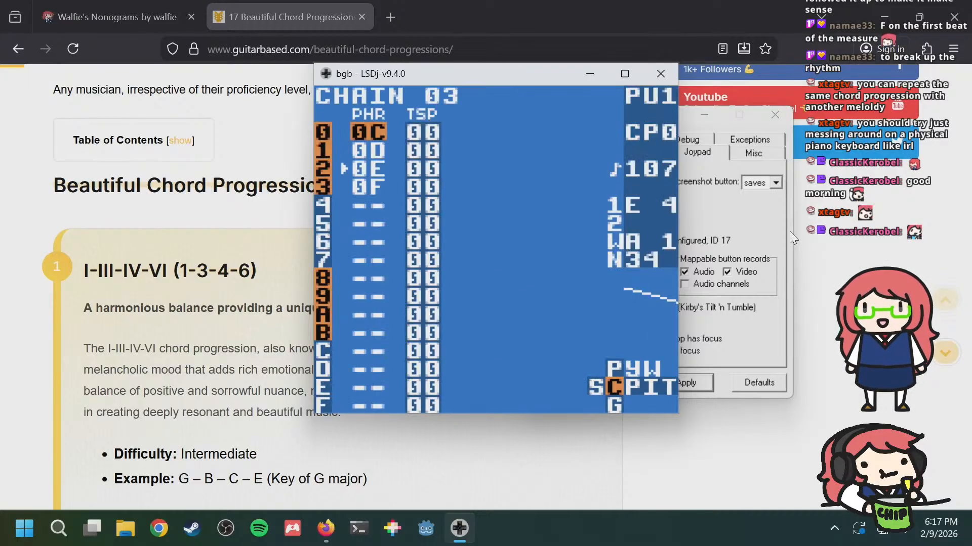
key("shift+Right")
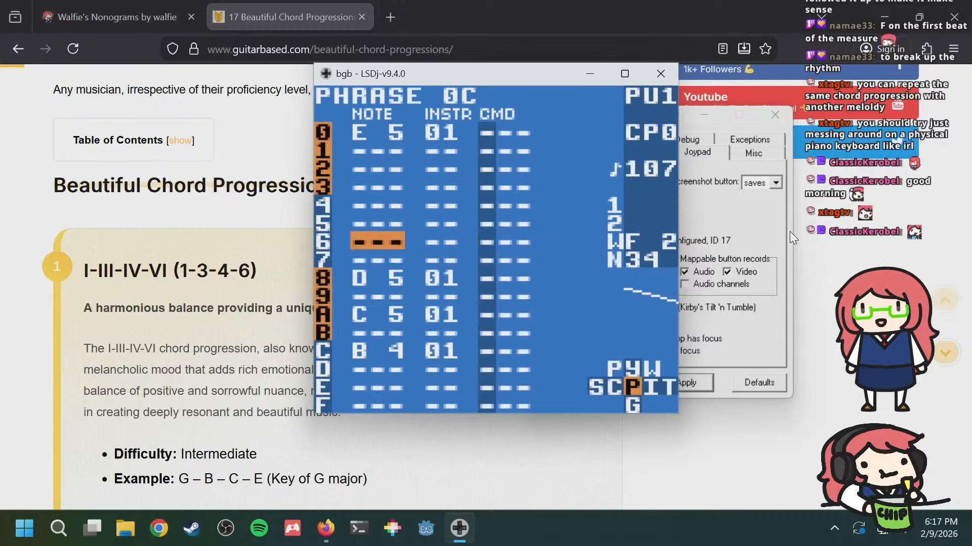
Step: Compare the PU1 melody phrases 0C to 0E with the matching WAV bass phrases, focusing on step 8
key("Down")
key("Down")
key("a+Right")
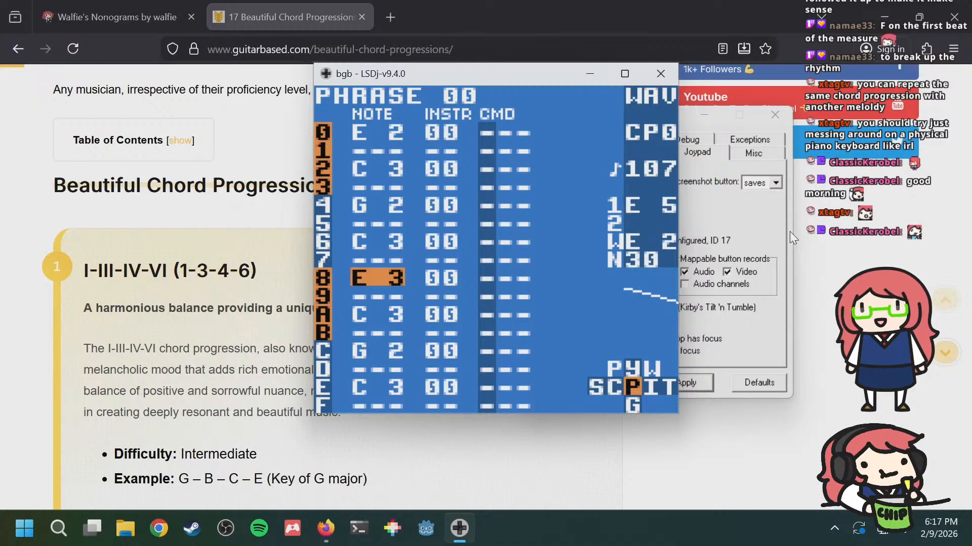
key("a+Left")
key("a+Down")
key("a+Right")
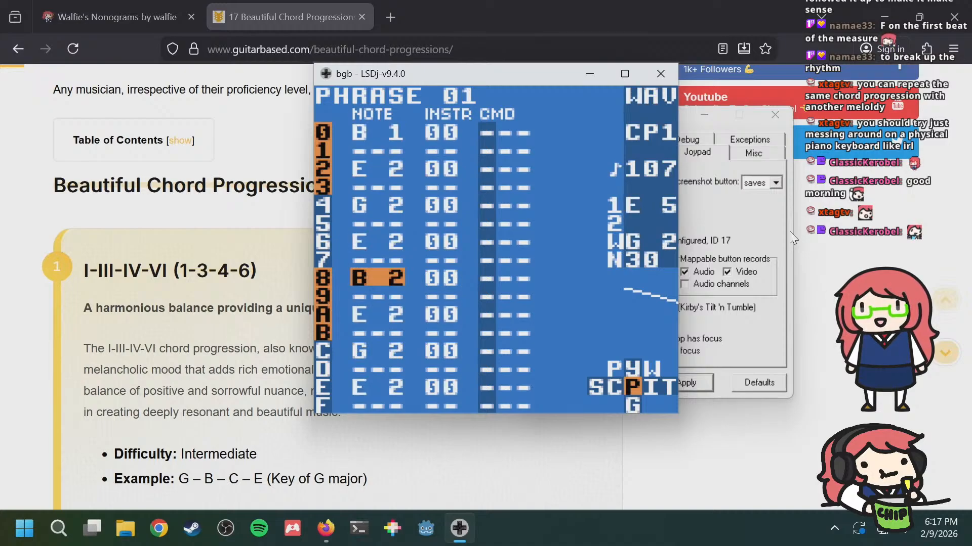
key("a+Left")
key("a+Down")
key("a+Right")
key("a+Left")
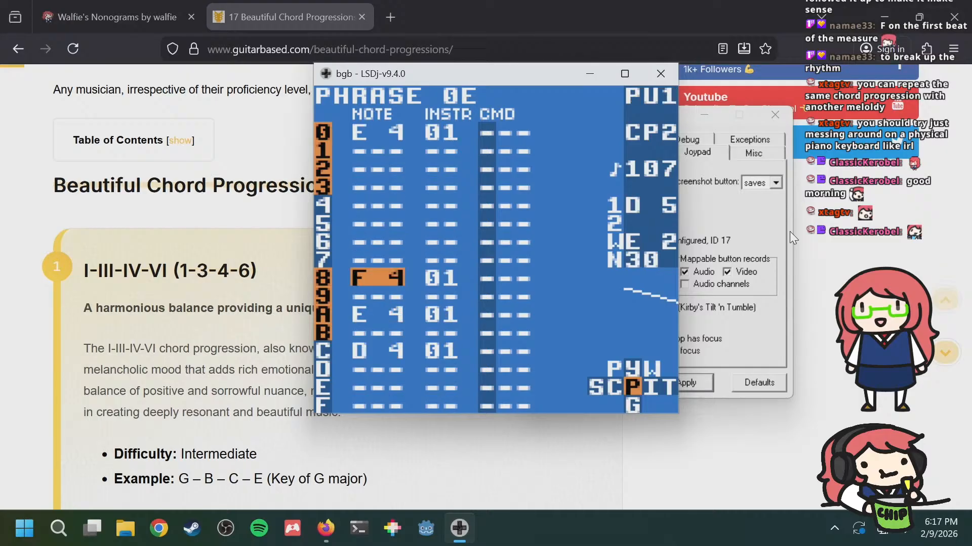
key("a+Right")
key("a+Left")
Step: Set the PU1 note at step C of phrase 0E to C 4
key("Down")
key("Down")
key("Down")
key("Down")
key("a+Left")
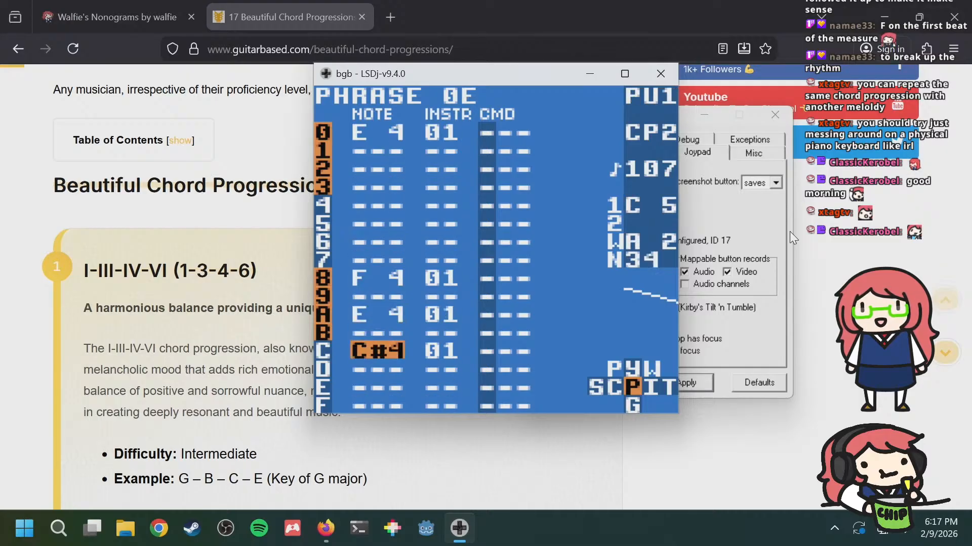
Step: Review the PU1 phrases of chain 03 during playback and compare phrase 0E with WAV phrase 02
key("a+Up")
key("a+Up")
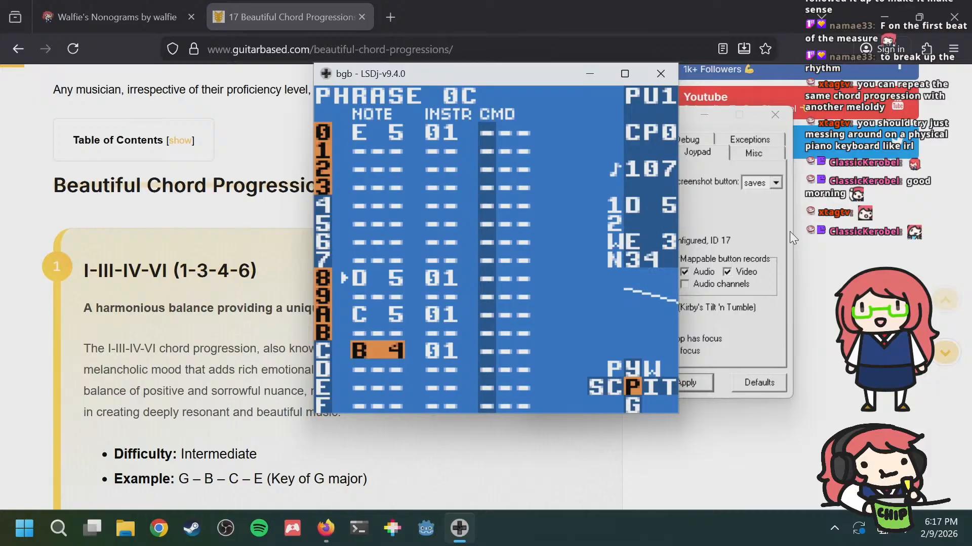
key("a+Down")
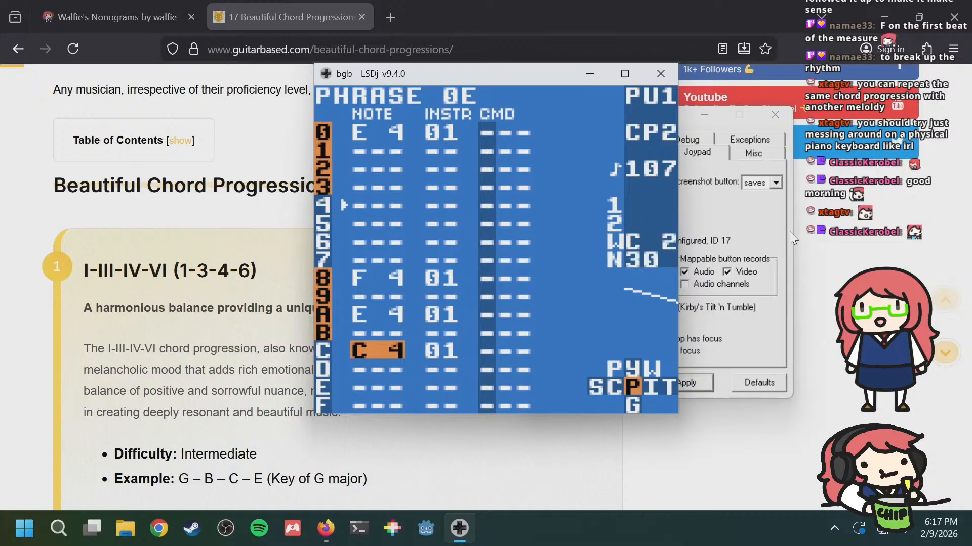
key("a+Down")
key("a+Up")
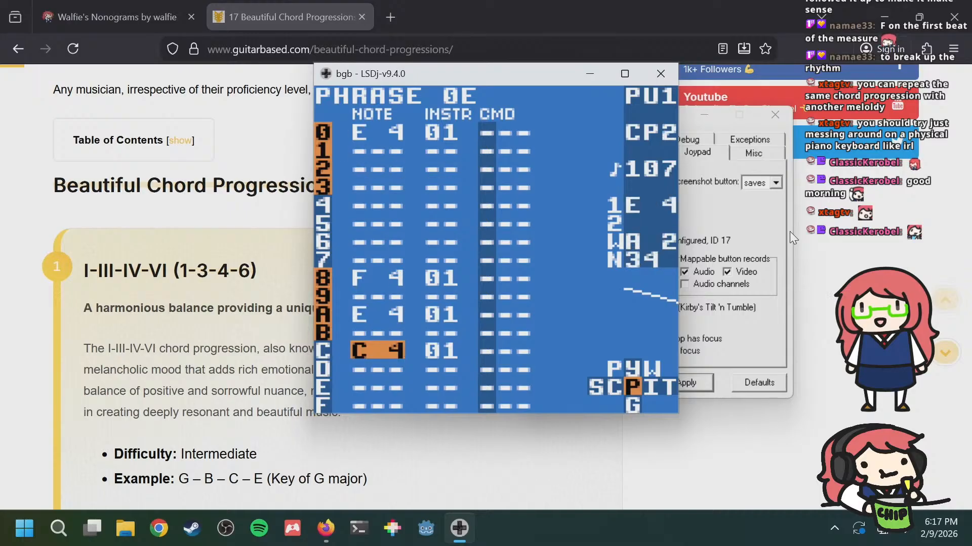
key("a+Down")
key("a+Up")
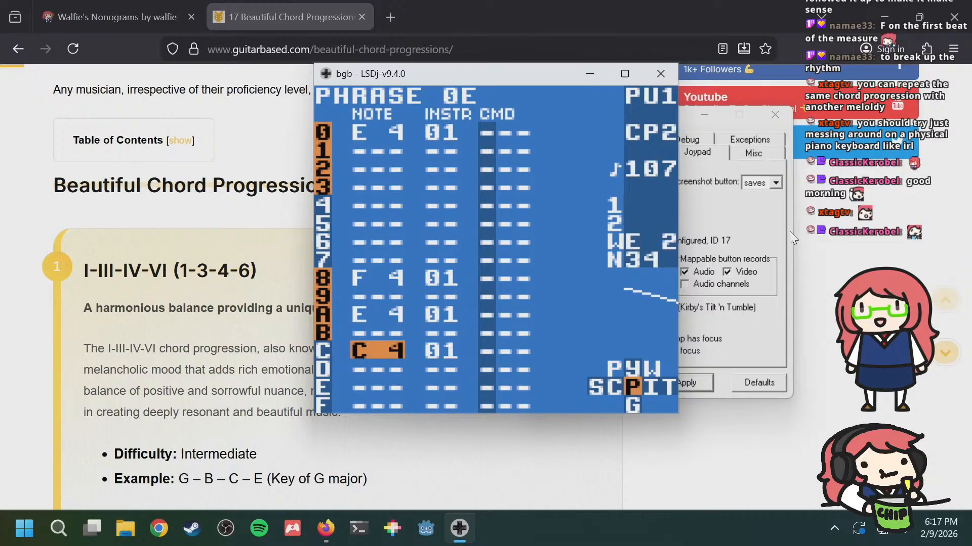
key("a+Right")
key("a+Right")
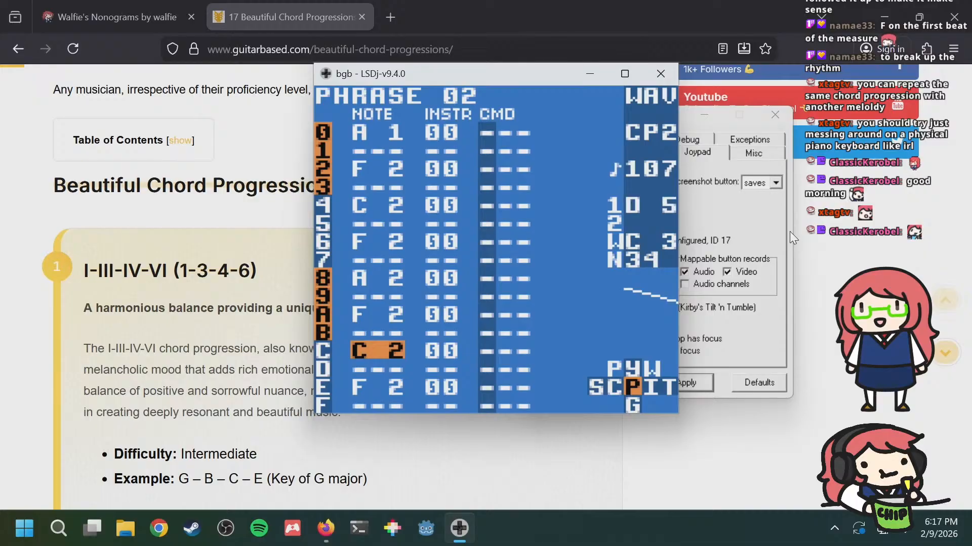
key("a+Left")
key("a+Left")
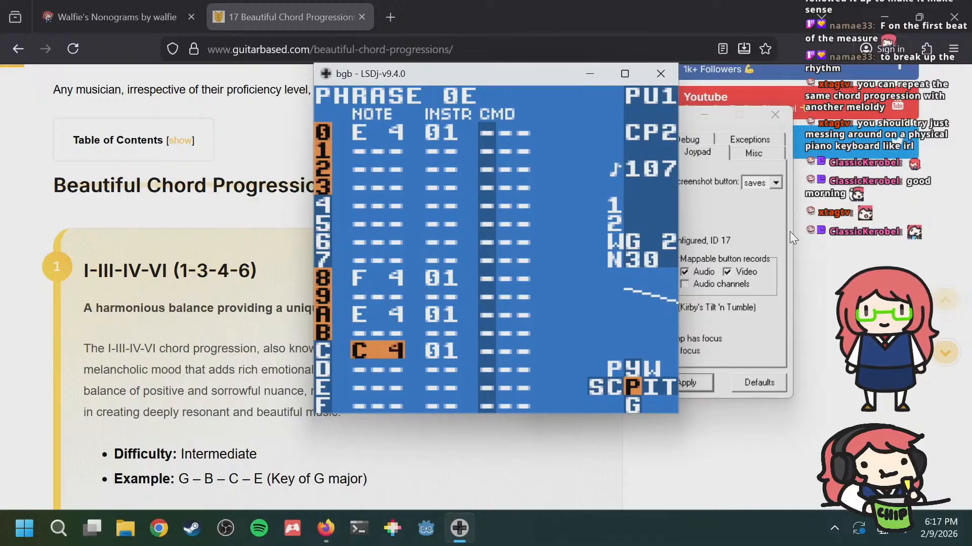
key("a+Right")
key("a+Right")
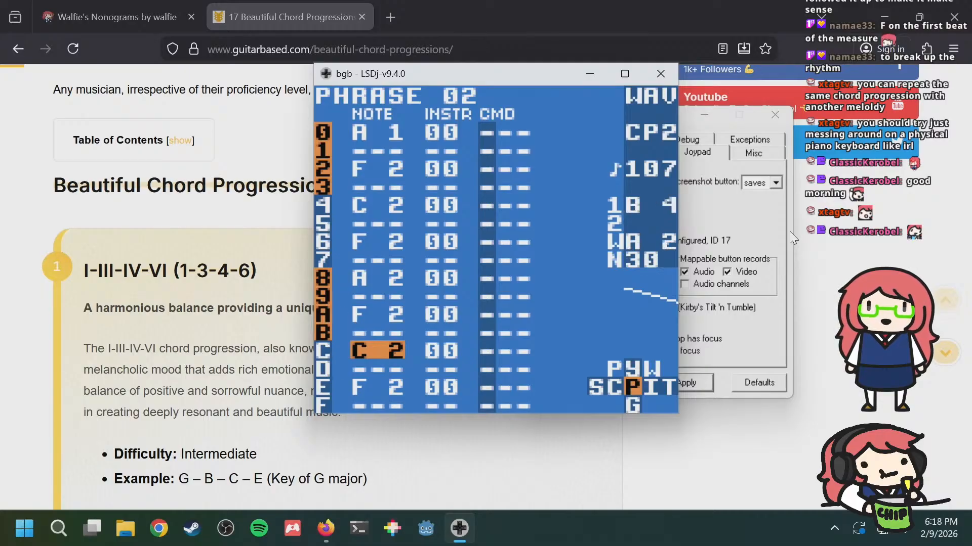
Step: Clear the browser and joypad settings windows off the desktop and reposition the emulator window
left_click(899, 7)
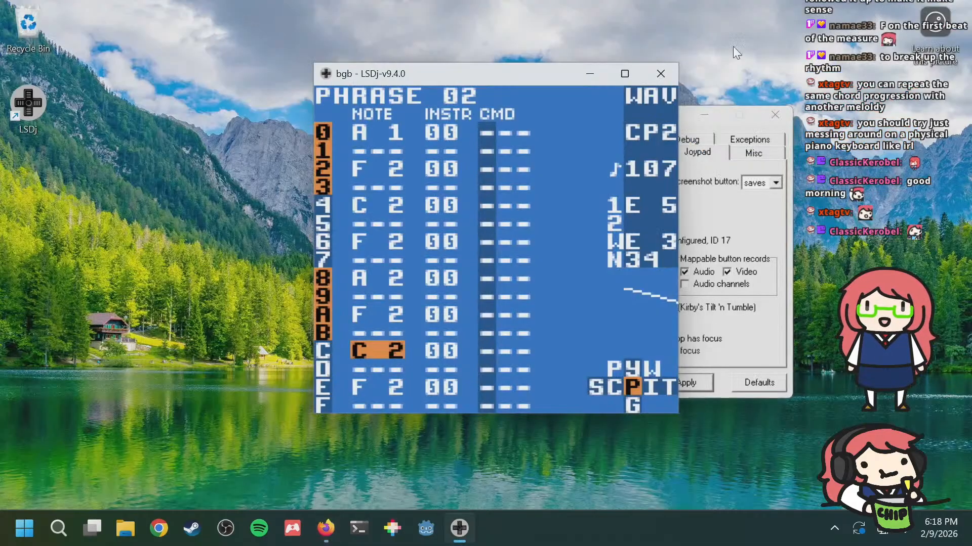
left_click(772, 115)
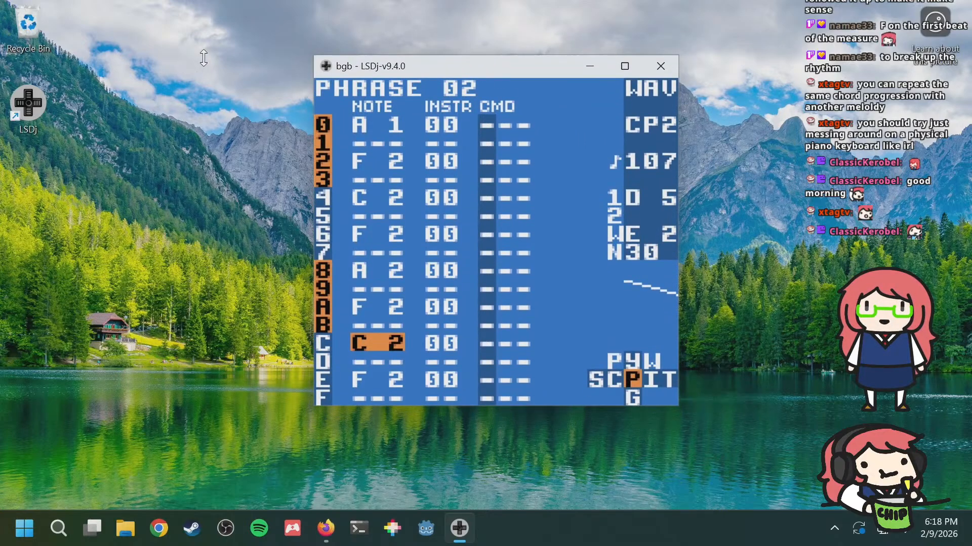
left_click_drag(449, 64, 242, 94)
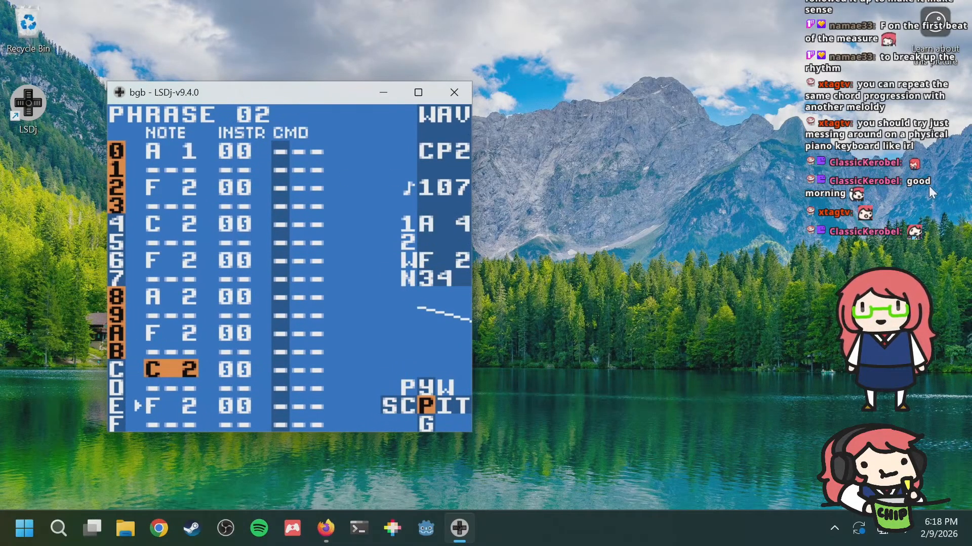
Step: Go through the bass notes of WAV phrase 02 during playback, focusing on steps 0 to 4
key("Down")
key("Up")
key("Up")
key("Up")
key("Up")
key("Up")
key("Up")
key("Up")
key("Up")
key("Up")
key("Up")
key("Up")
key("Up")
key("Up")
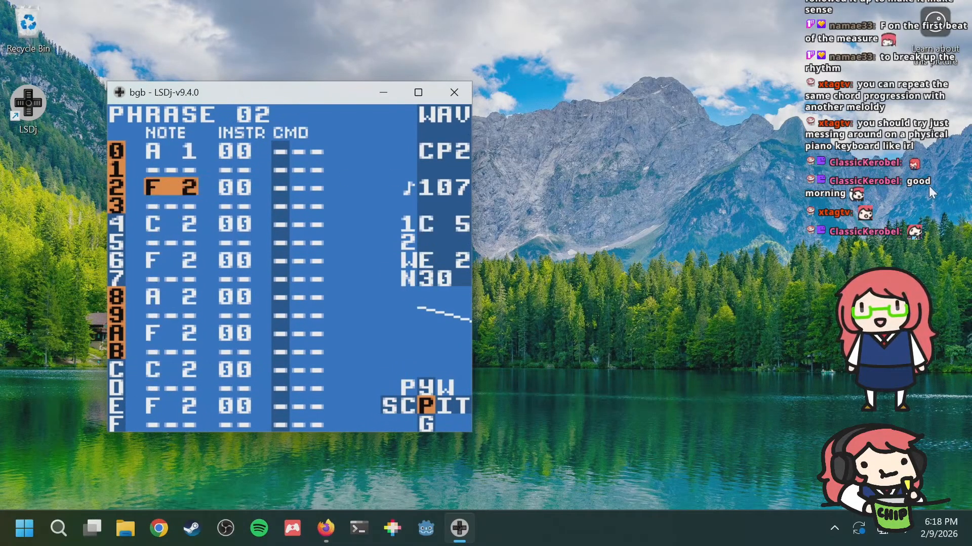
key("Down")
key("Down")
key("Down")
key("Down")
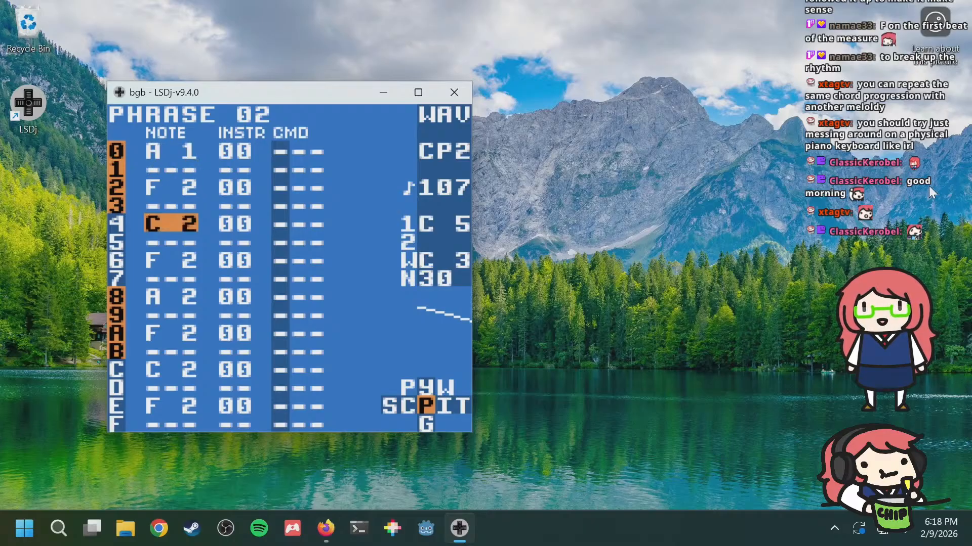
Step: Compare the PU1 melody phrases 0C and 0E while the song plays
key("a+Down")
key("a+Up")
key("a+Up")
key("a+Up")
key("a+Left")
key("a+Left")
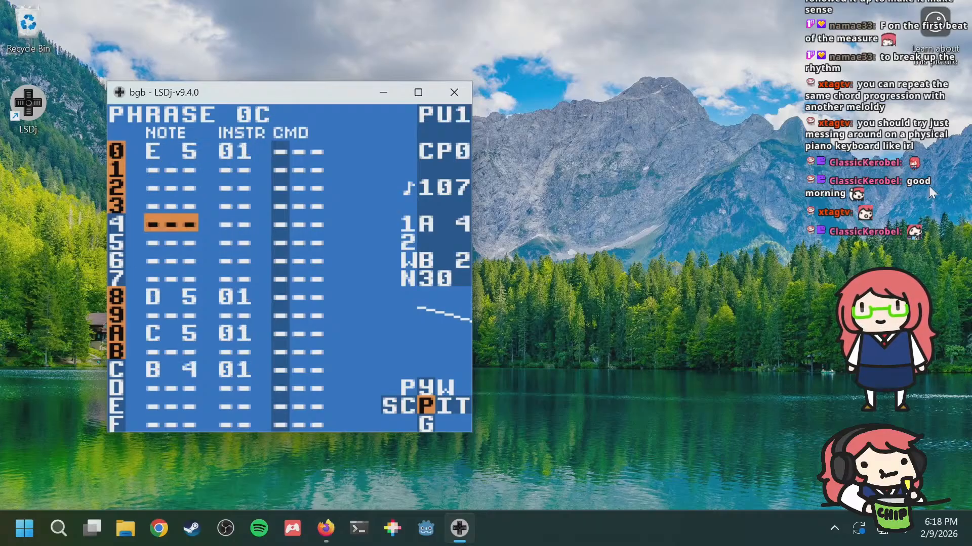
key("a+Down")
key("a+Down")
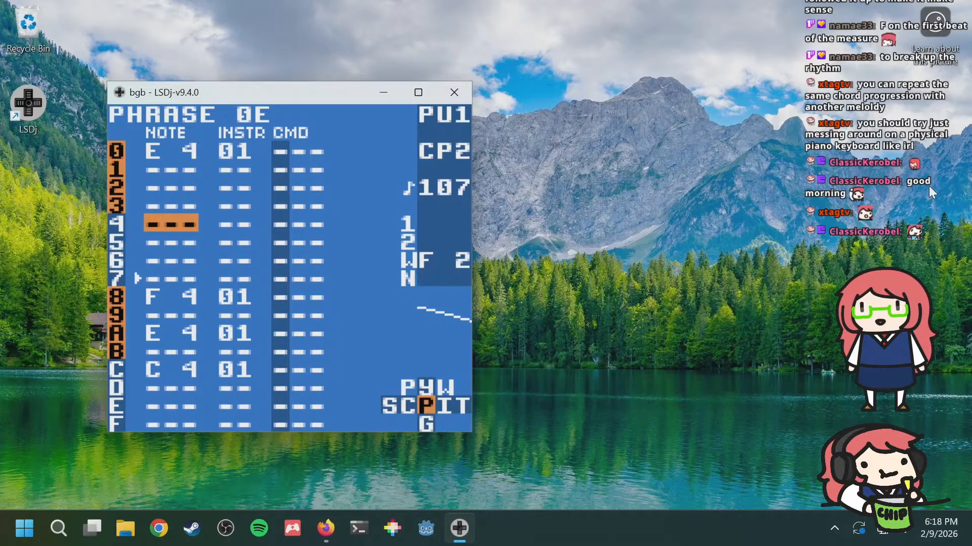
key("a+Up")
key("a+Up")
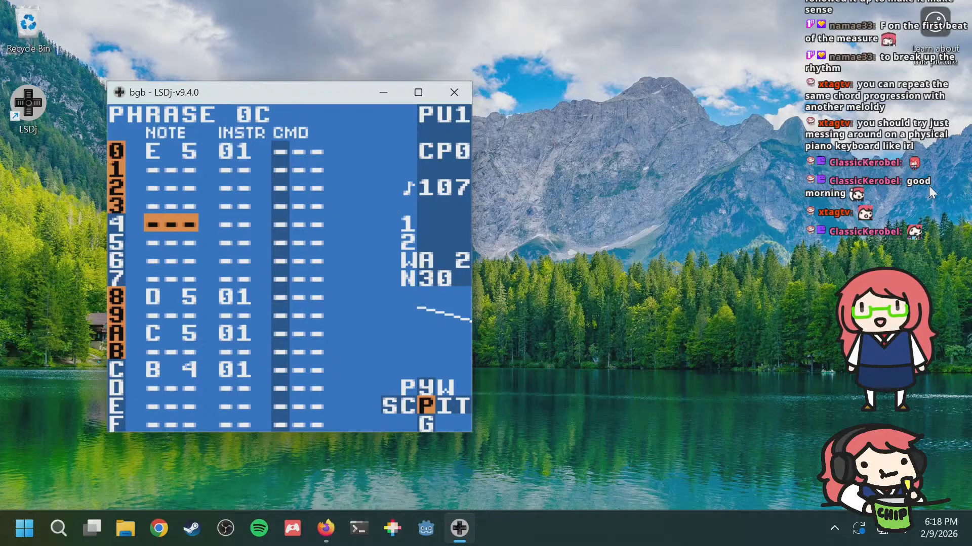
Step: Examine the melody notes of PU1 phrase 0C step by step, from step 0 to step C
key("Up")
key("Up")
key("Up")
key("Up")
key("Down")
key("Down")
key("Down")
key("Down")
key("Down")
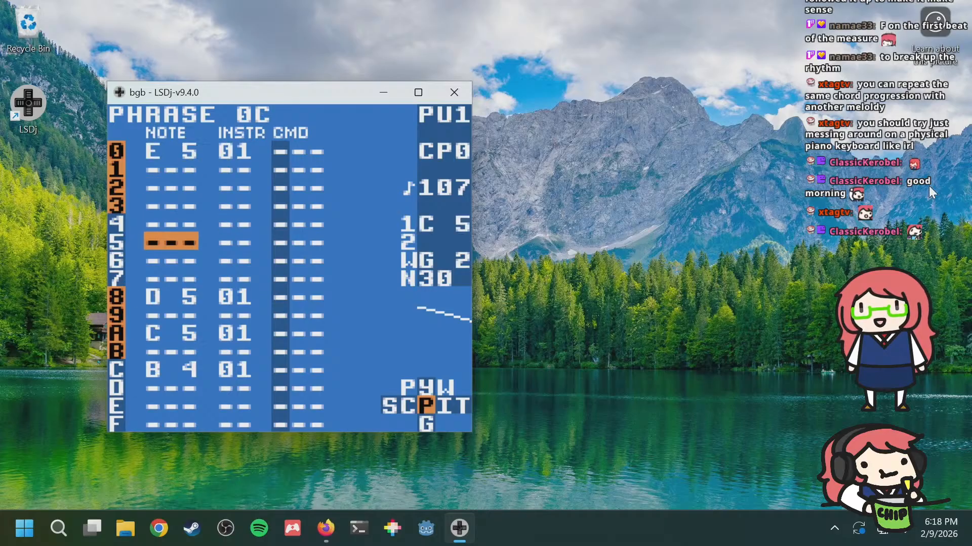
key("Down")
key("Down")
key("Down")
key("Down")
key("Up")
key("Up")
key("Up")
key("Up")
key("Up")
key("Up")
key("Up")
key("Up")
key("Up")
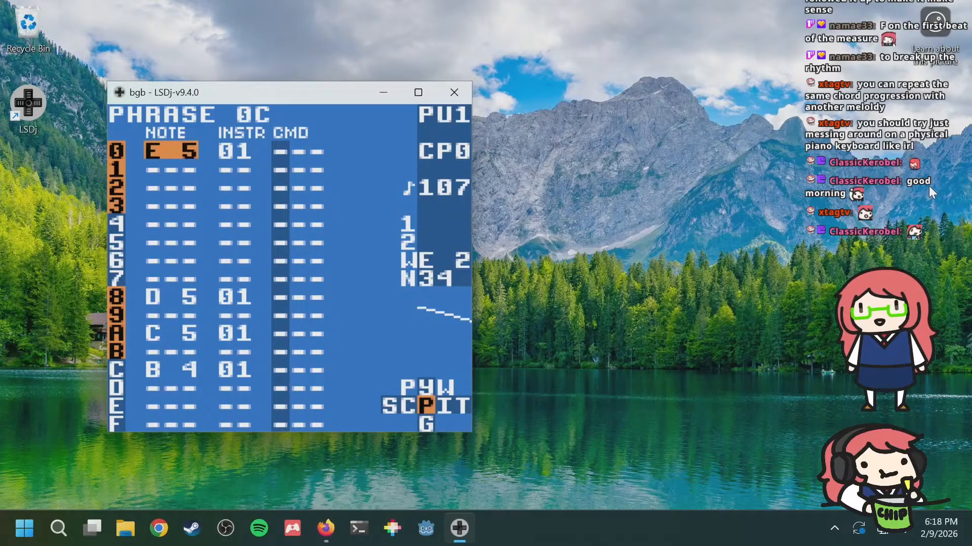
key("a+Down")
key("a+Up")
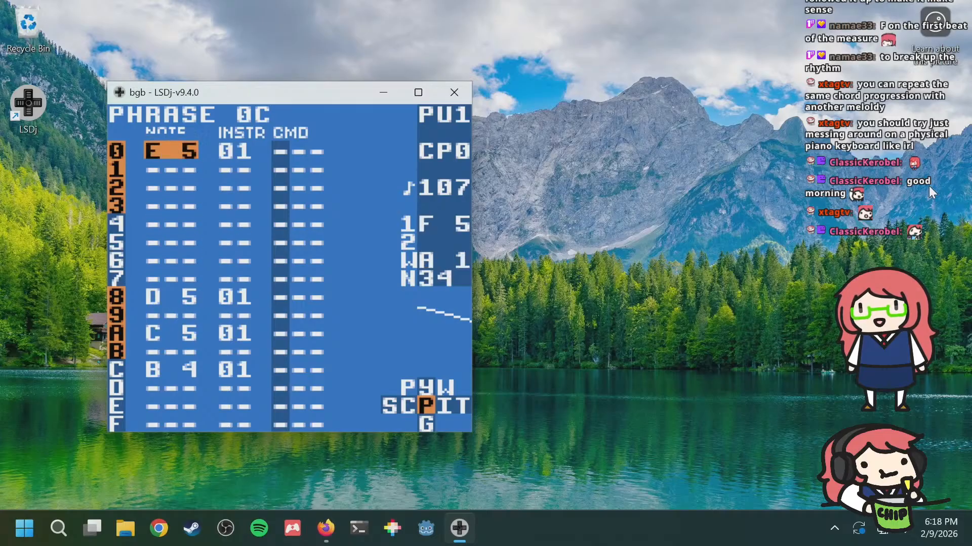
key("Down")
key("Down")
key("Down")
key("Down")
key("Down")
key("Down")
key("Down")
key("Down")
key("Down")
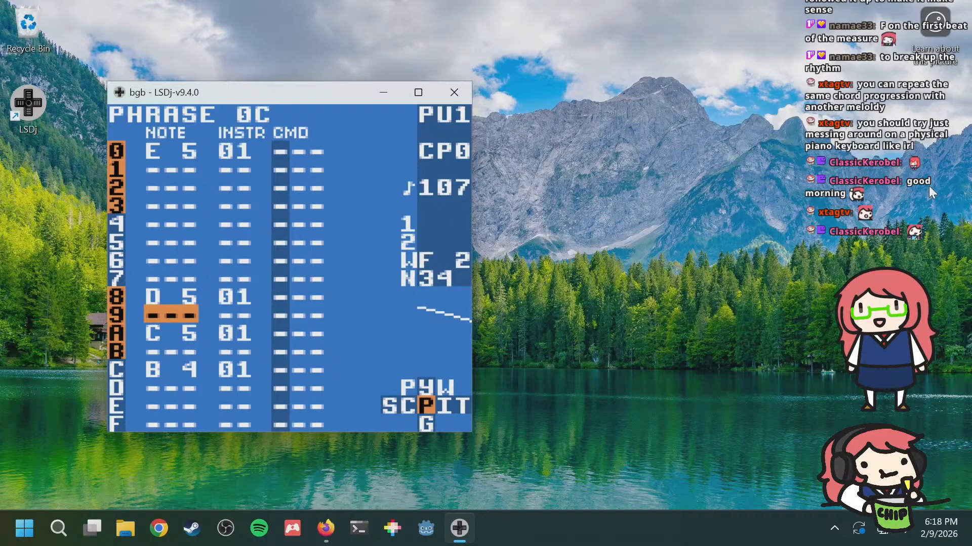
key("Down")
key("Down")
key("Down")
Step: Examine the note placement in PU1 phrases 0D and 0E step by step
key("a+Down")
key("Up")
key("Up")
key("Up")
key("Up")
key("Up")
key("Up")
key("Up")
key("Up")
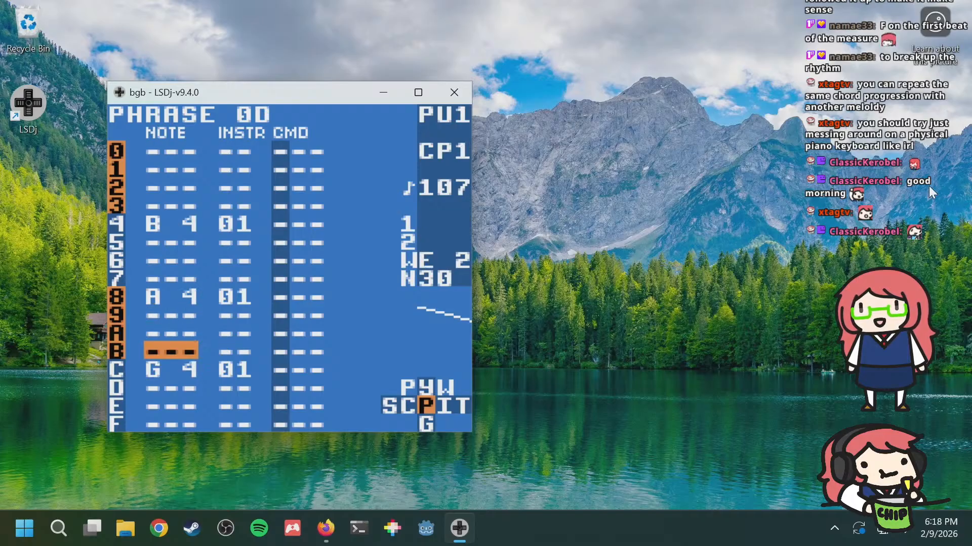
key("Down")
key("Down")
key("Down")
key("Down")
key("Down")
key("Down")
key("Down")
key("a+Down")
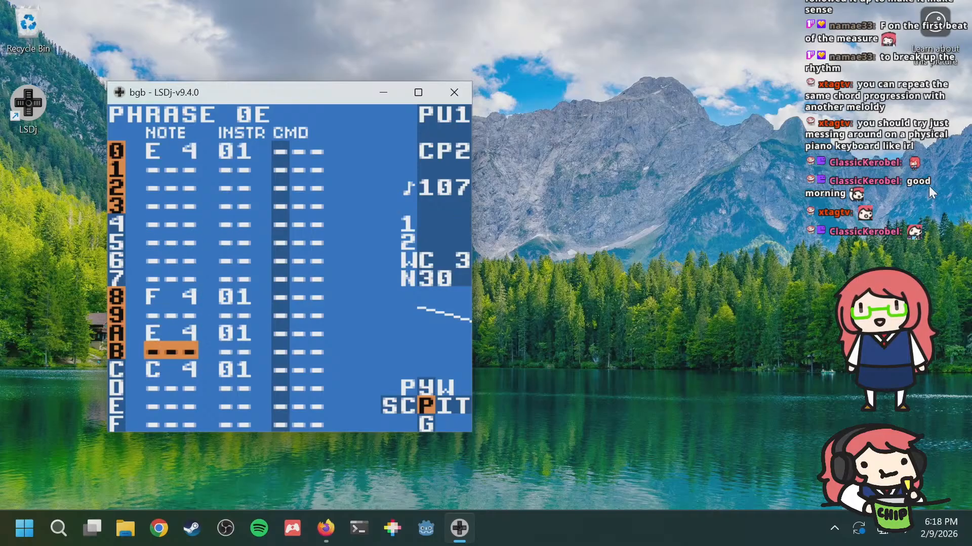
key("Up")
key("Up")
key("Up")
key("Up")
key("Up")
key("Up")
key("Down")
key("Down")
key("Down")
key("Up")
key("Up")
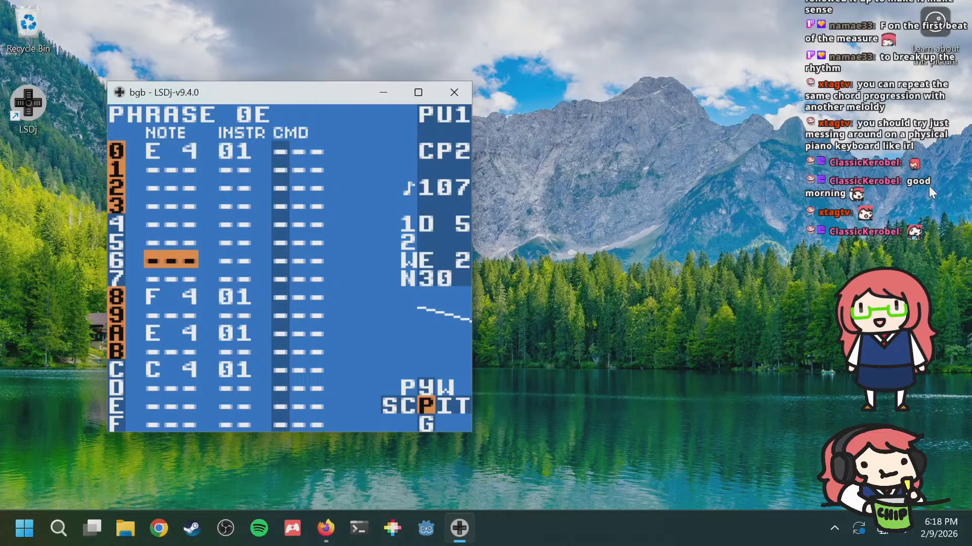
Step: Compare PU1 phrase 0E with phrase 0D during playback and check the second half of 0E
key("a+Up")
key("a+Down")
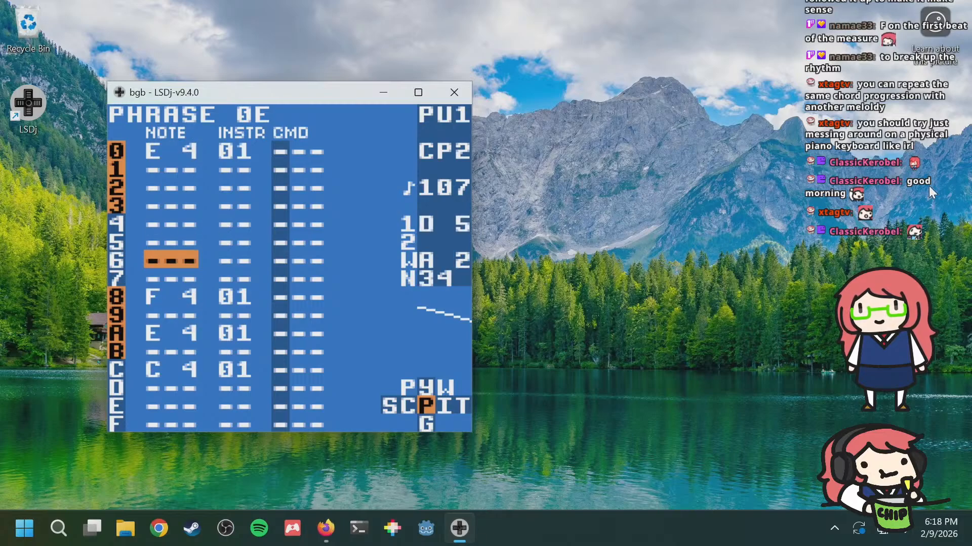
key("a+Up")
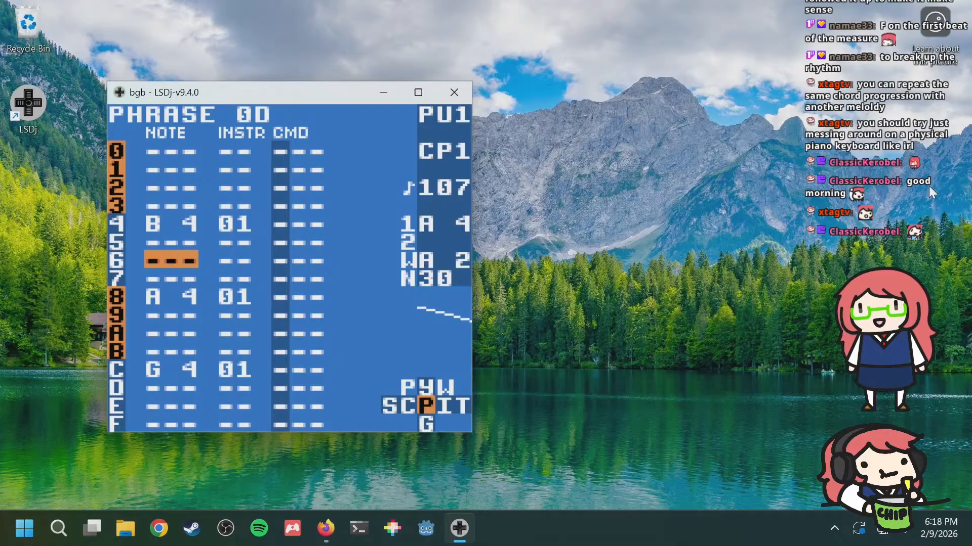
key("a+Down")
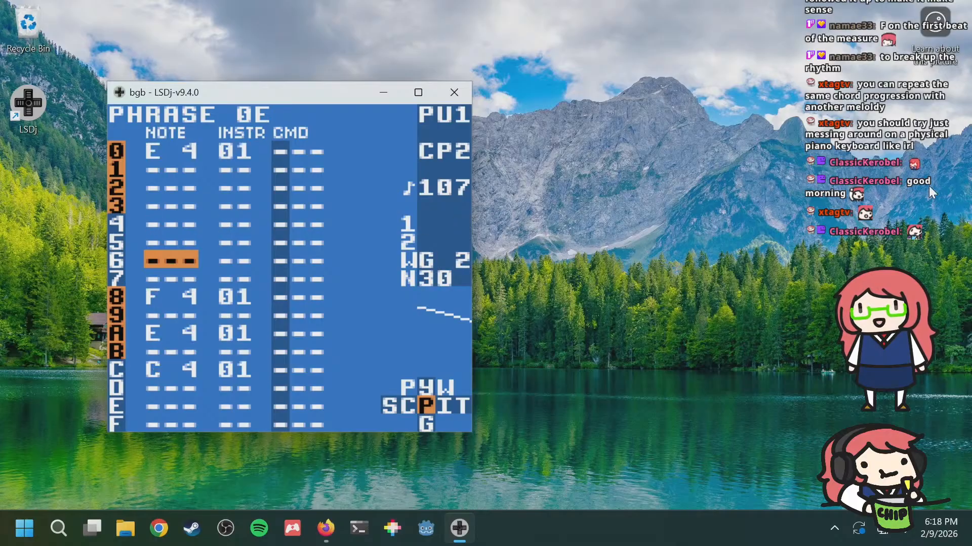
key("Down")
key("Down")
key("Down")
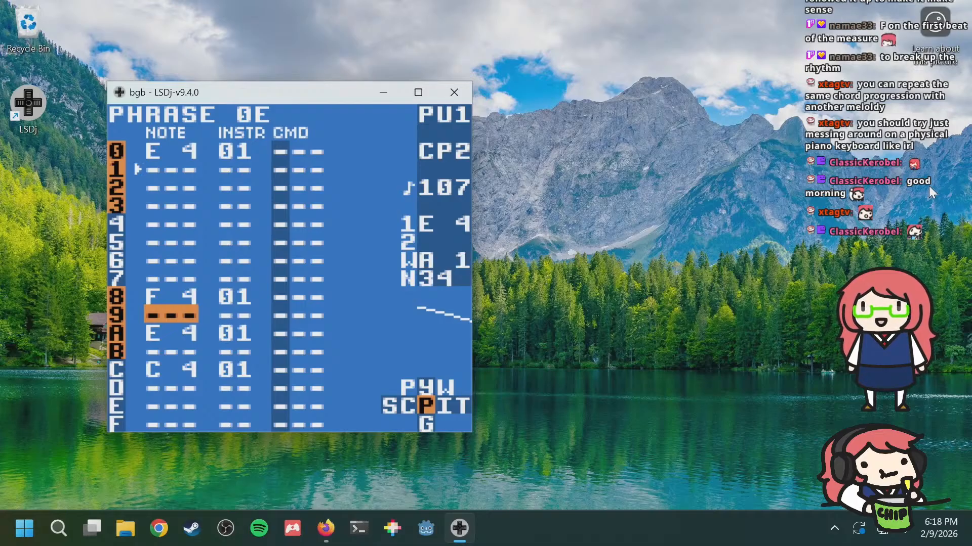
key("Up")
key("Down")
key("Down")
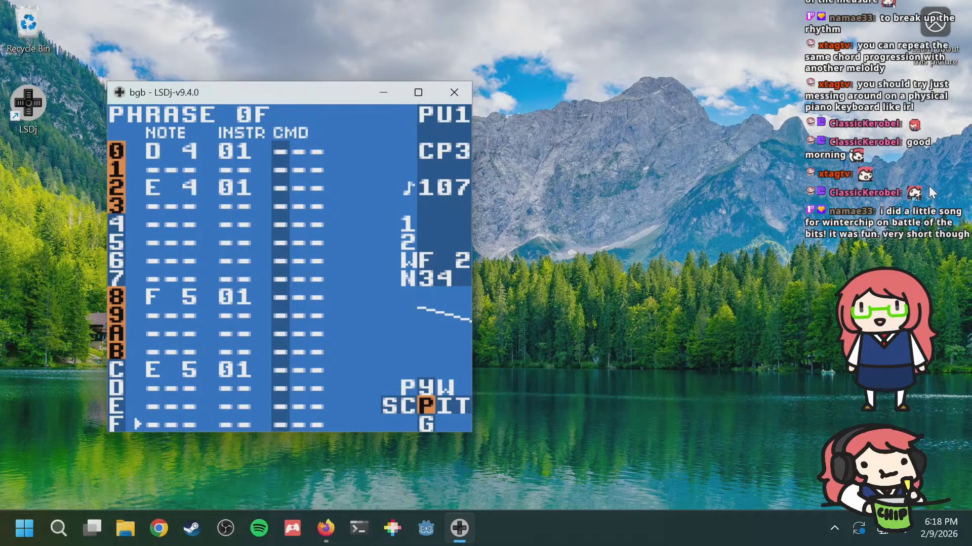
key("Down")
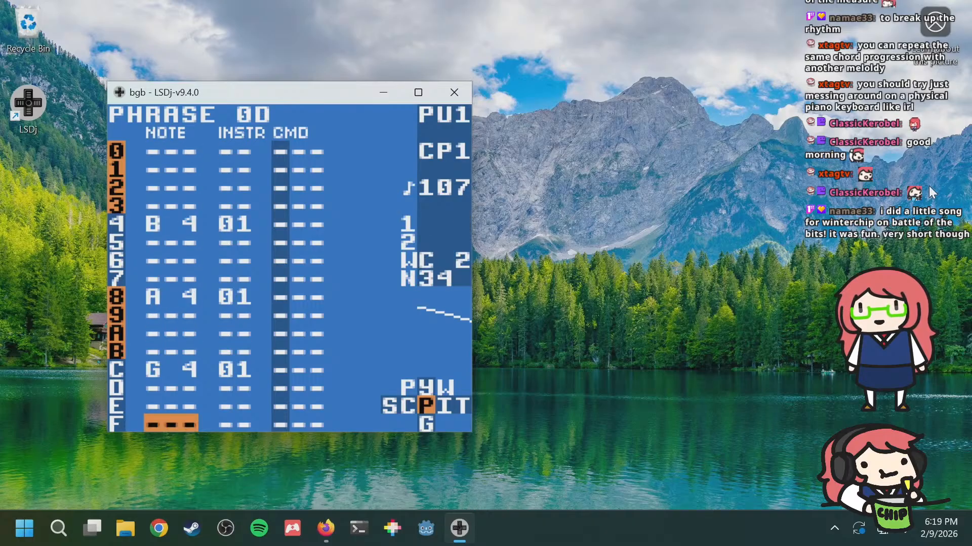
Step: Raise the PU1 note at step 0 of phrase 0E by an octave to E 5
key("Up")
key("Up")
key("Up")
key("Up")
key("Up")
key("Up")
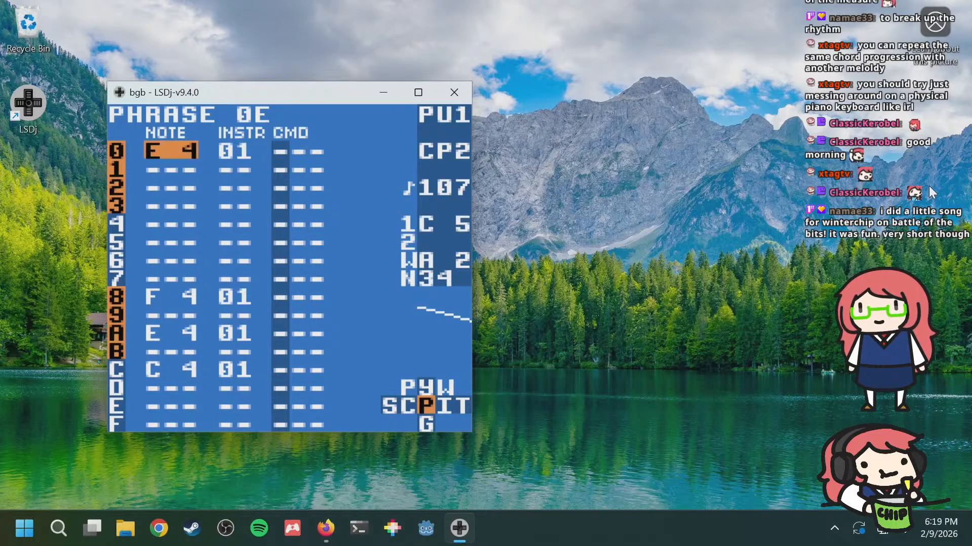
key("s+Up")
Step: Set the PU1 note at step 8 of phrase 0E to D 5
key("Down")
key("Down")
key("Down")
key("Down")
key("Down")
key("Down")
key("Down")
key("Down")
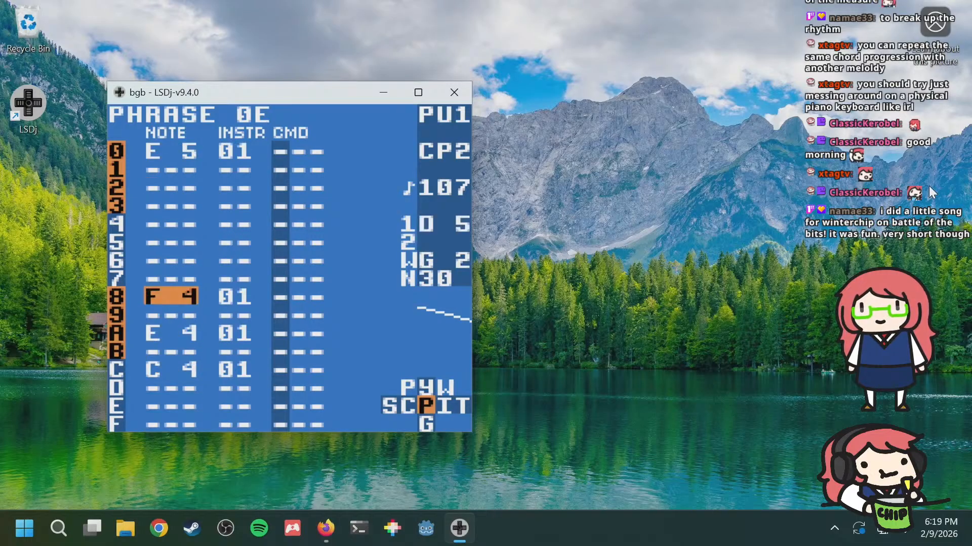
key("s+Up")
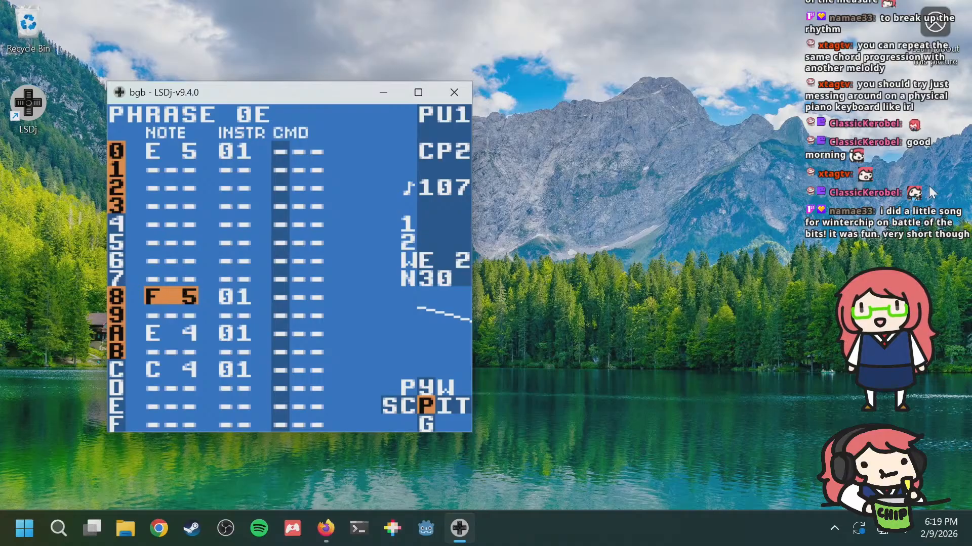
key("s+Down")
key("s+Left")
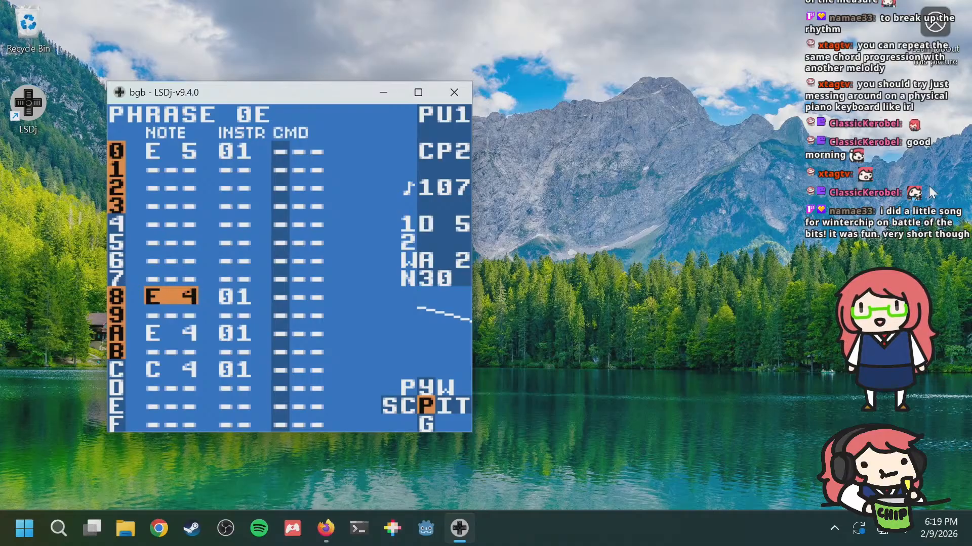
key("s+Up")
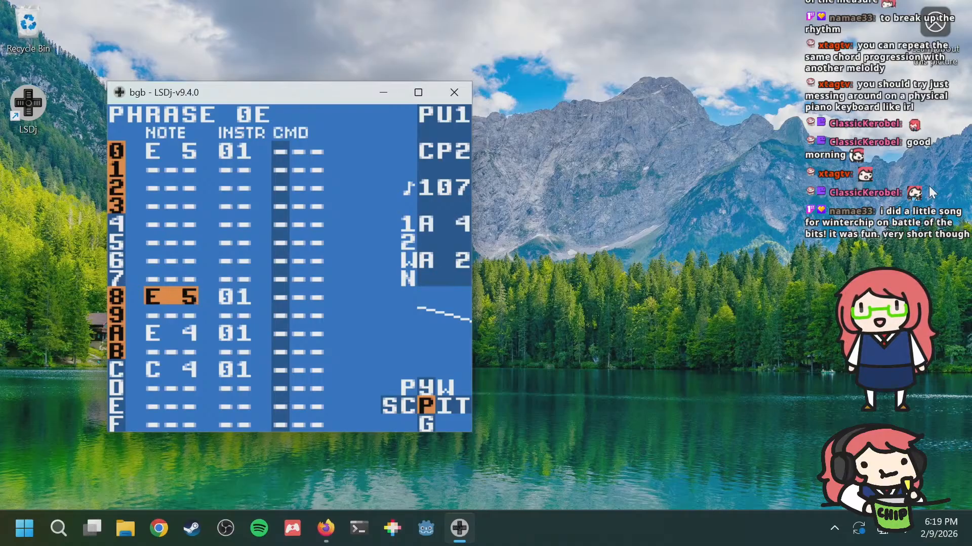
key("s+Left")
key("s+Left")
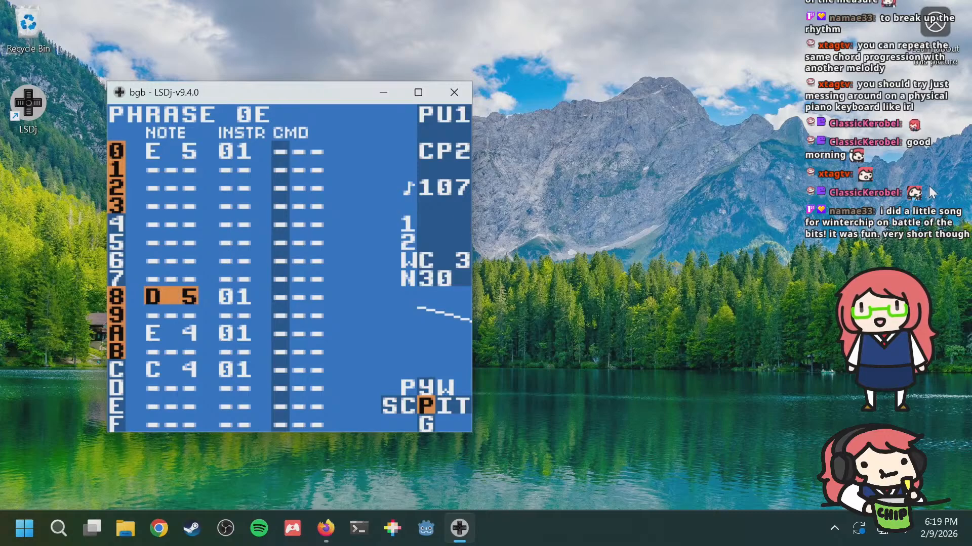
Step: Check step 8 of PU1 phrase 0E against the WAV bass phrase and the preceding phrase 0D
key("a+Right")
key("a+Right")
key("a+Left")
key("a+Left")
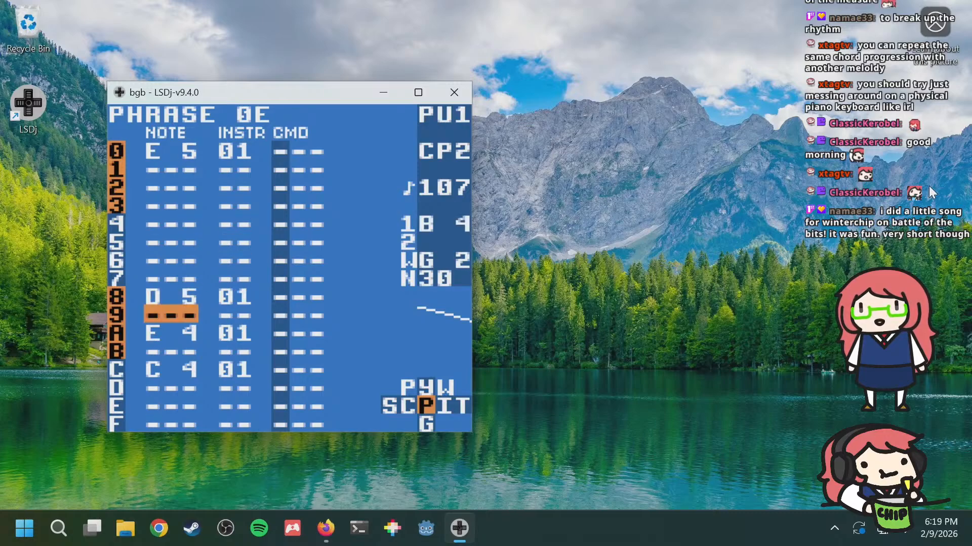
key("a+Up")
key("a+Down")
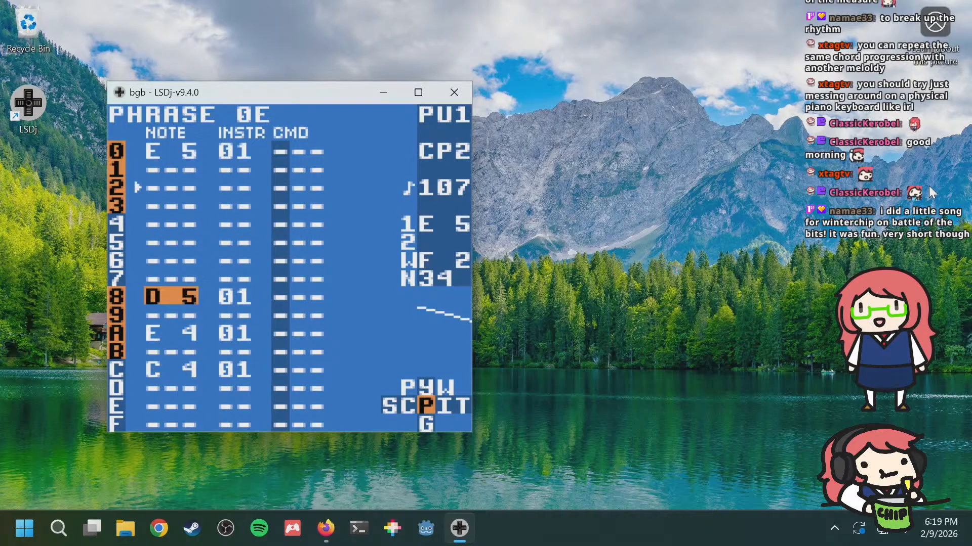
Step: Check the opening bass note of WAV phrase 02 and set the PU1 note at step 0 of phrase 0E to F 5
key("Up")
key("Up")
key("Up")
key("Up")
key("Up")
key("Up")
key("Up")
key("Up")
key("a+Right")
key("a+Right")
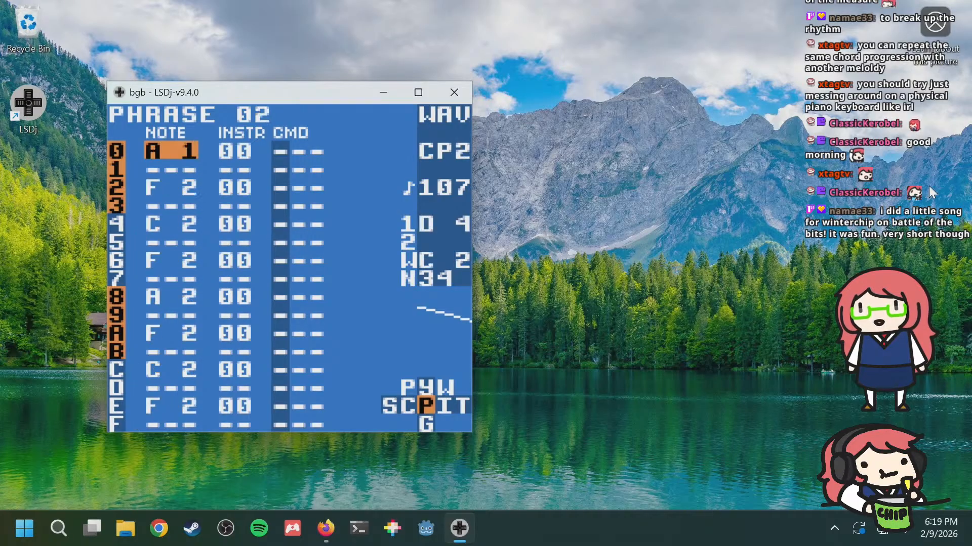
key("a+Left")
key("a+Left")
key("a+Right")
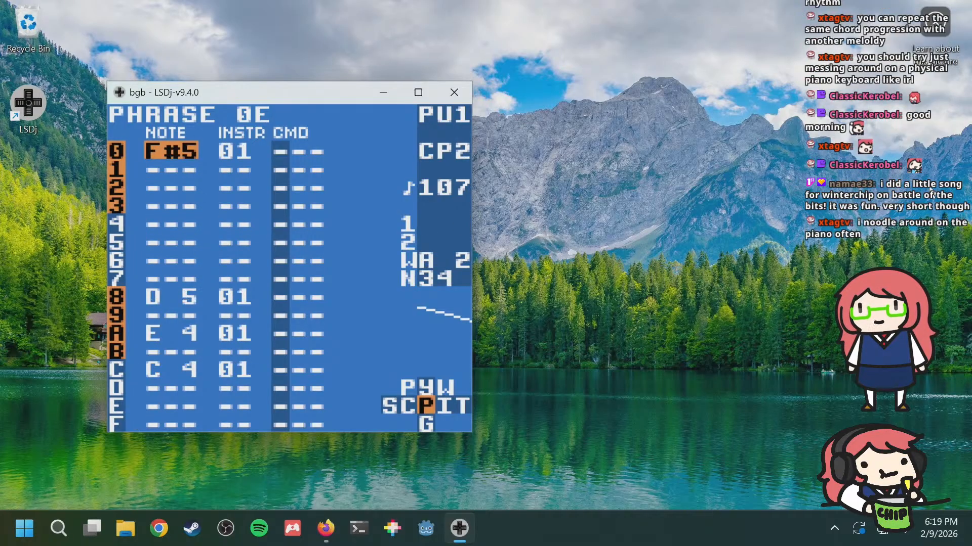
key("a+Left")
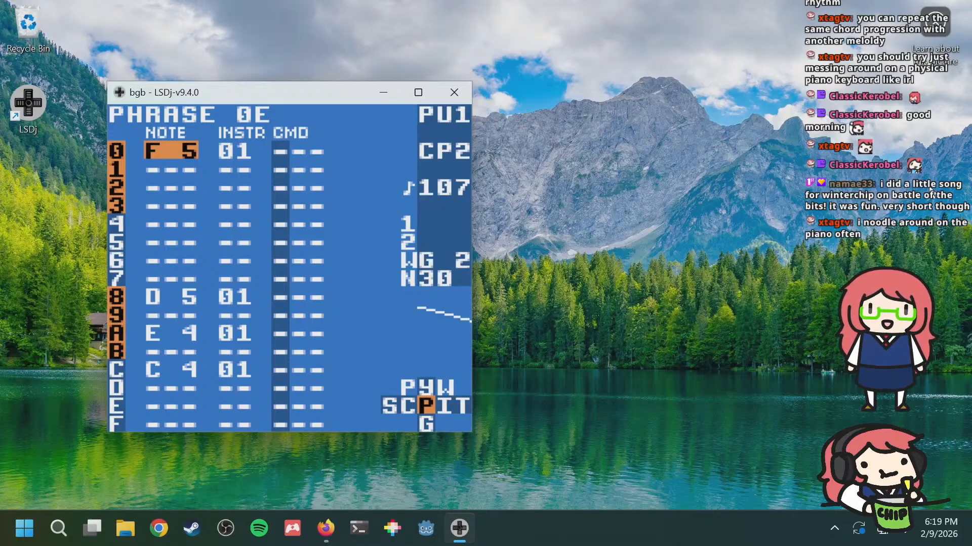
Step: Compare the opening of PU1 phrase 0E with WAV phrase 02 and with the preceding PU1 phrase 0D
key("a+Right")
key("a+Right")
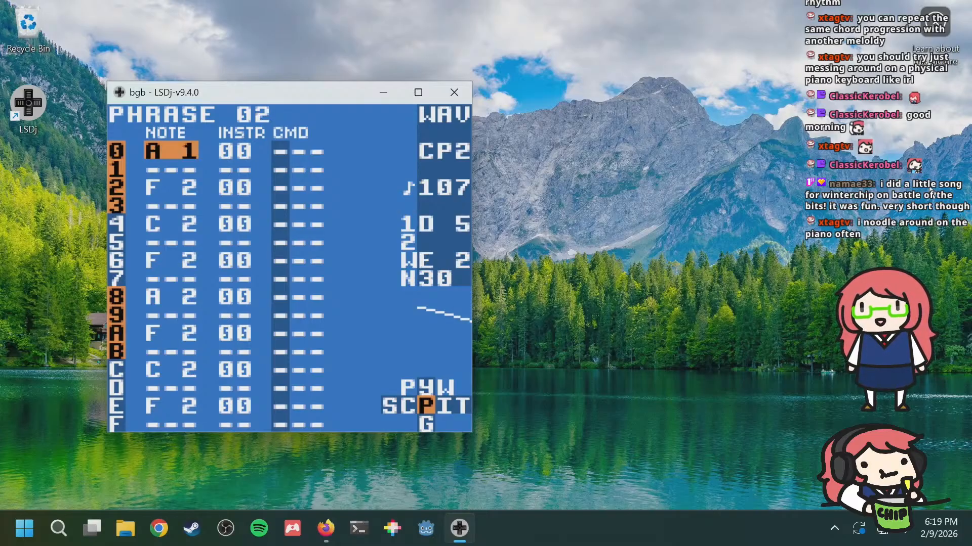
key("a+Left")
key("a+Left")
key("a+Right")
key("a+Right")
key("a+Left")
key("a+Left")
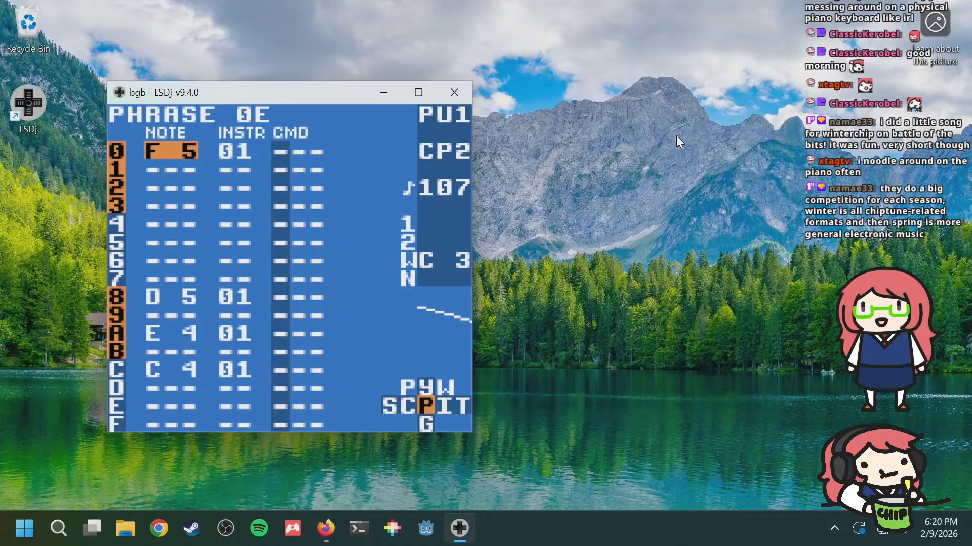
key("a+Up")
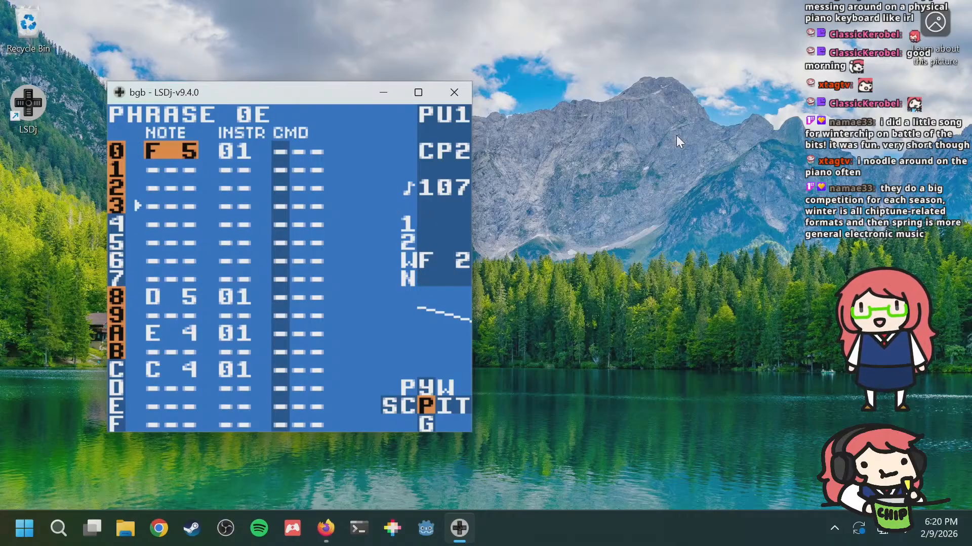
key("a+Up")
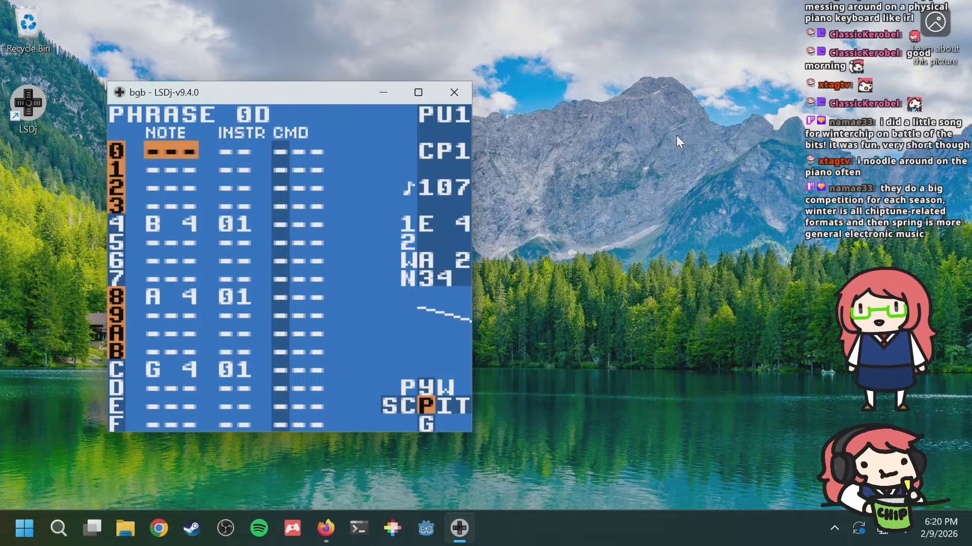
Step: Review the notes of PU1 phrase 0D from its opening through the note at step C
key("Down")
key("Down")
key("Down")
key("Down")
key("Down")
key("Down")
key("Down")
key("Down")
key("Down")
key("Down")
key("Down")
key("Down")
key("Down")
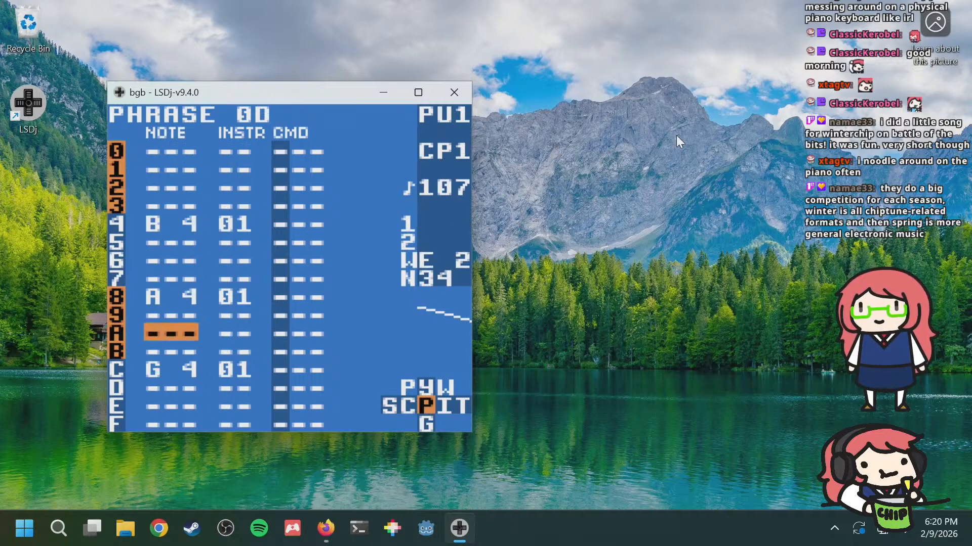
key("Up")
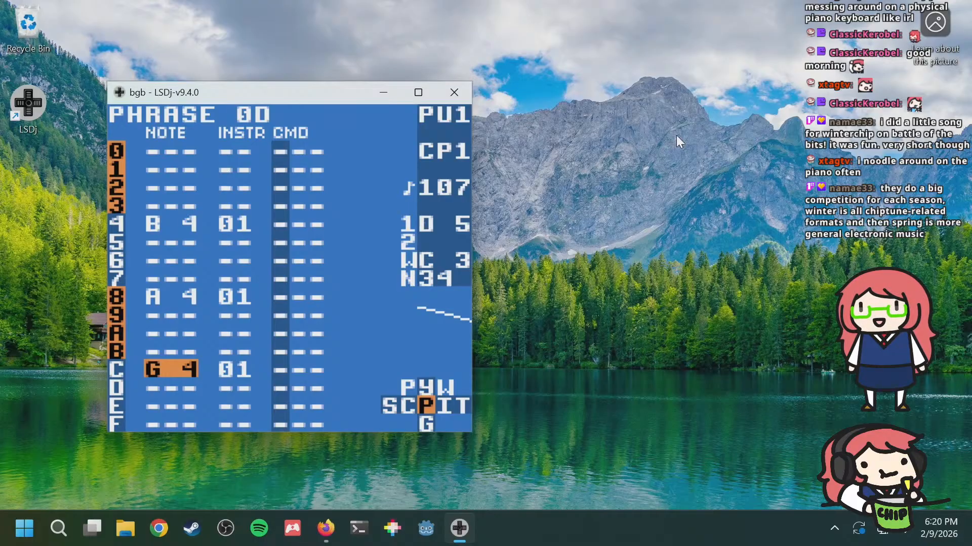
Step: Set the PU1 note at step 0 of phrase 0E to G 4
key("a+Down")
key("Up")
key("Up")
key("Up")
key("Up")
key("Up")
key("Up")
key("Up")
key("Up")
key("Up")
key("Up")
key("Up")
key("Up")
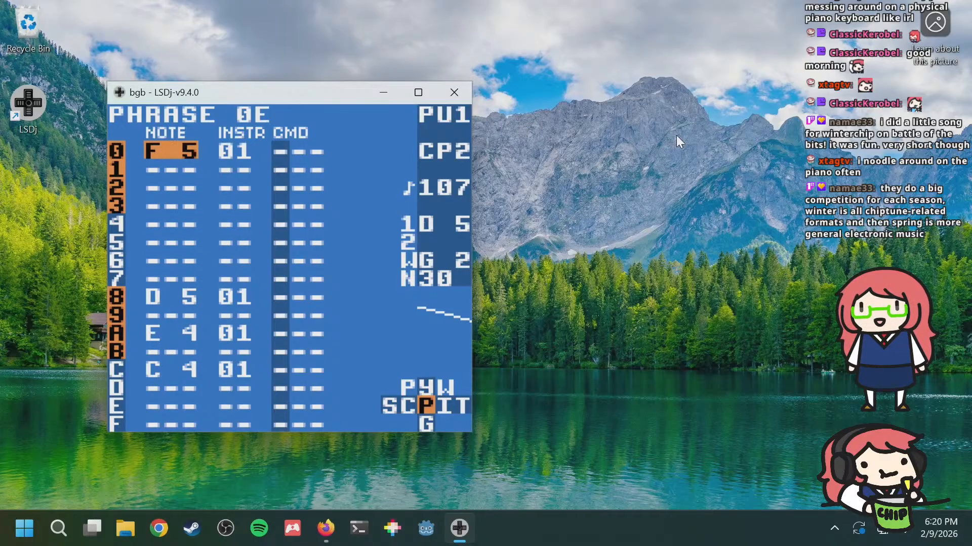
key("a+Down")
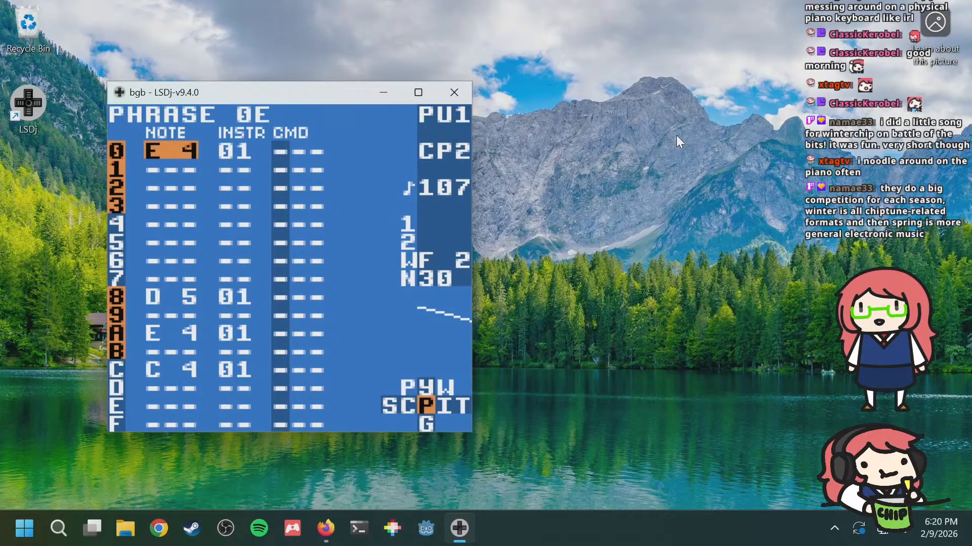
key("a+Right")
key("a+Right")
key("a+Right")
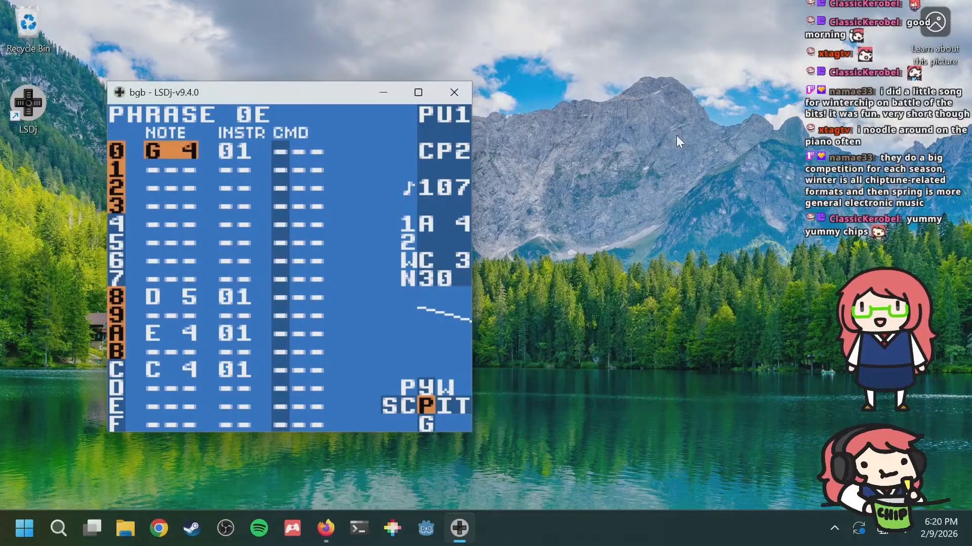
Step: Check PU1 phrase 0E from its opening to step 8 against the preceding phrase 0D and the matching bass phrase
key("a+Up")
key("a+Down")
key("Down")
key("Down")
key("Down")
key("Down")
key("Down")
key("Down")
key("Down")
key("Down")
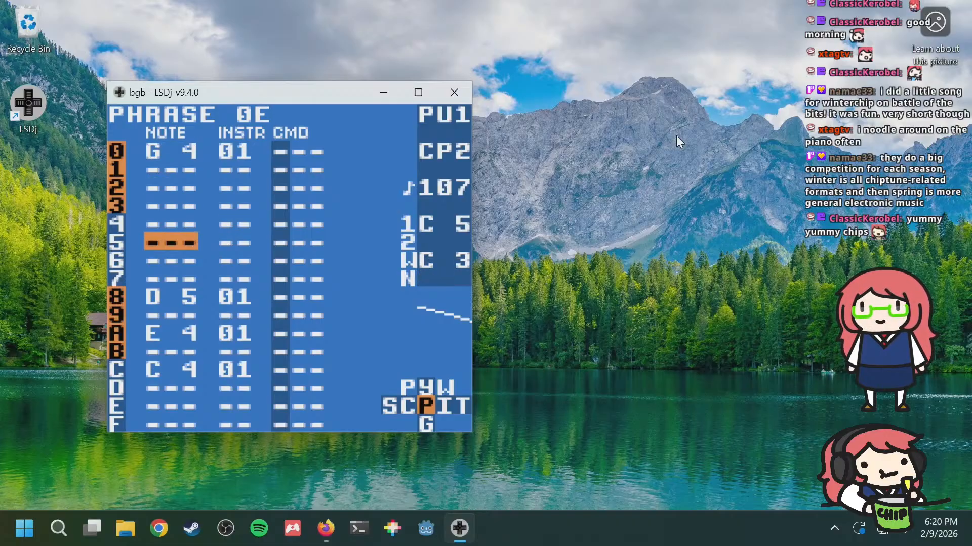
key("a+Right")
key("a+Left")
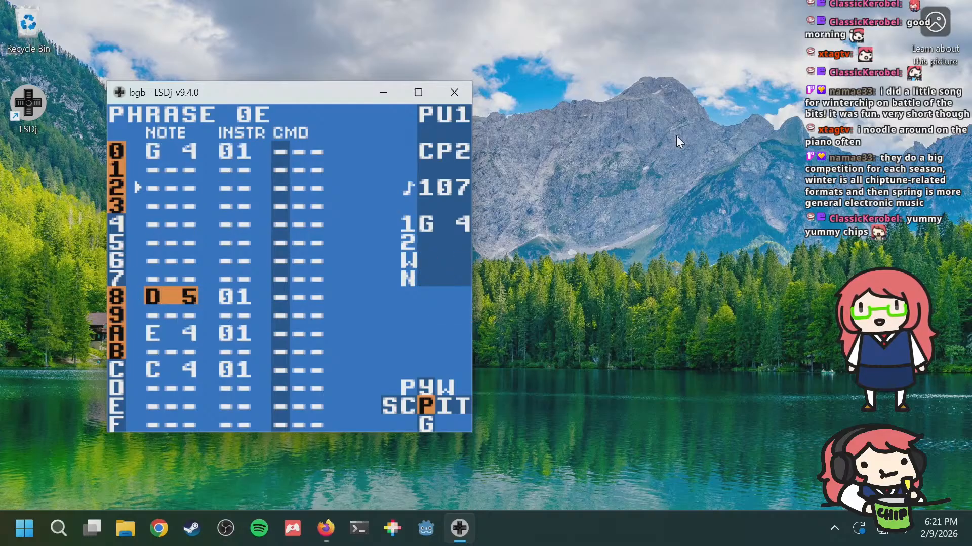
Step: Set the PU1 notes of phrase 0E to E 5 at step A and C 5 at step C
key("Down")
key("Down")
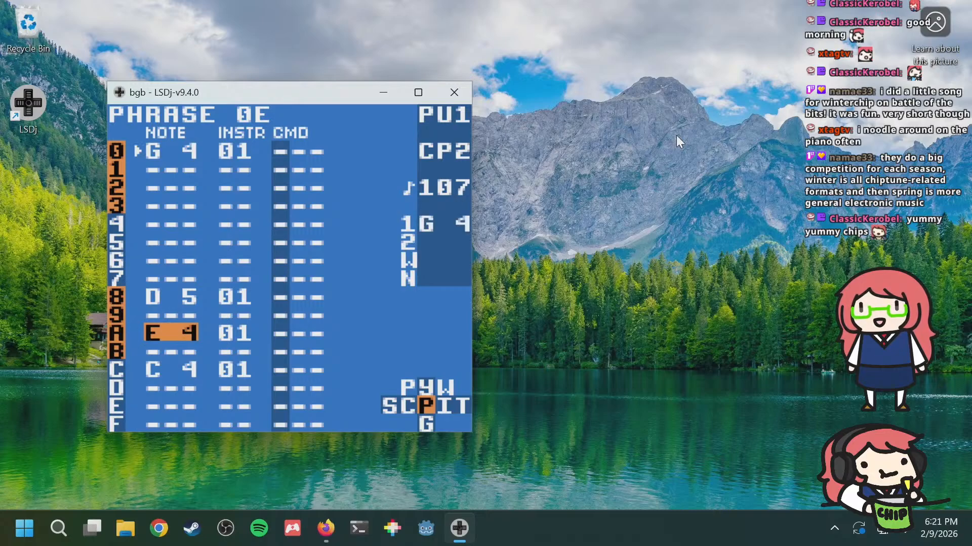
key("s+Right")
key("s+Left")
key("s+Left")
key("s+Left")
key("s+Up")
key("s+Right")
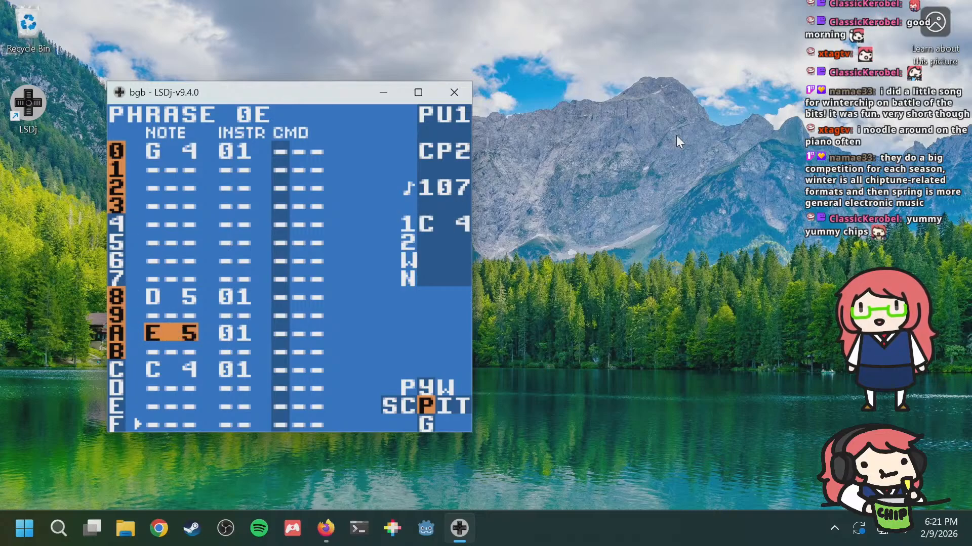
key("Down")
key("Down")
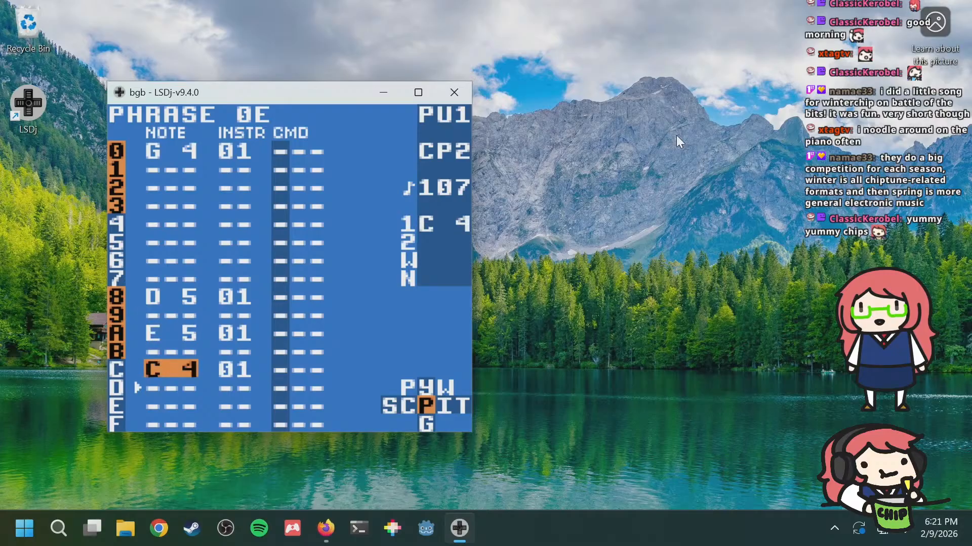
key("s+Up")
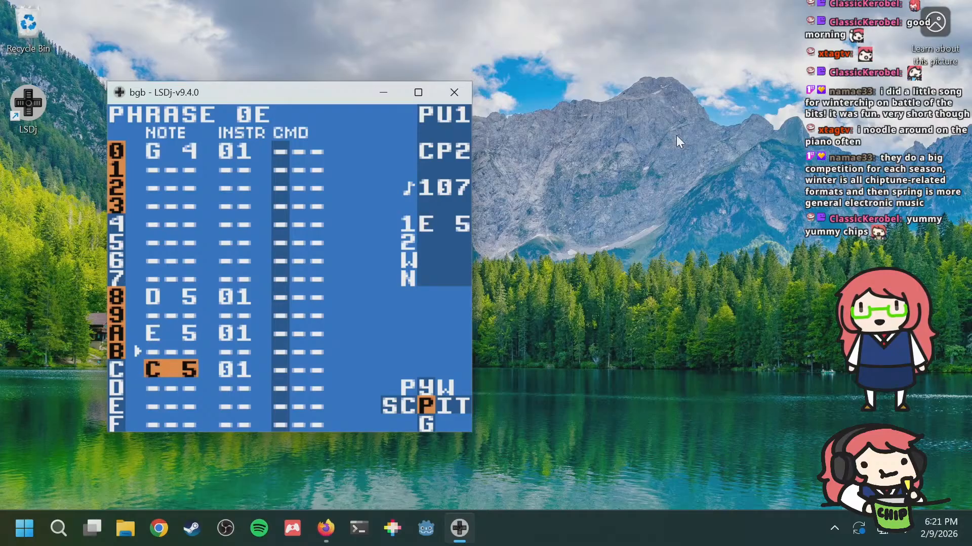
Step: Set the PU1 notes of phrase 0F to D 5 at step 0 and E 5 at step 2
key("Up")
key("Up")
key("Up")
key("Up")
key("Up")
key("Up")
key("Up")
key("Up")
key("Up")
key("Up")
key("Up")
key("Up")
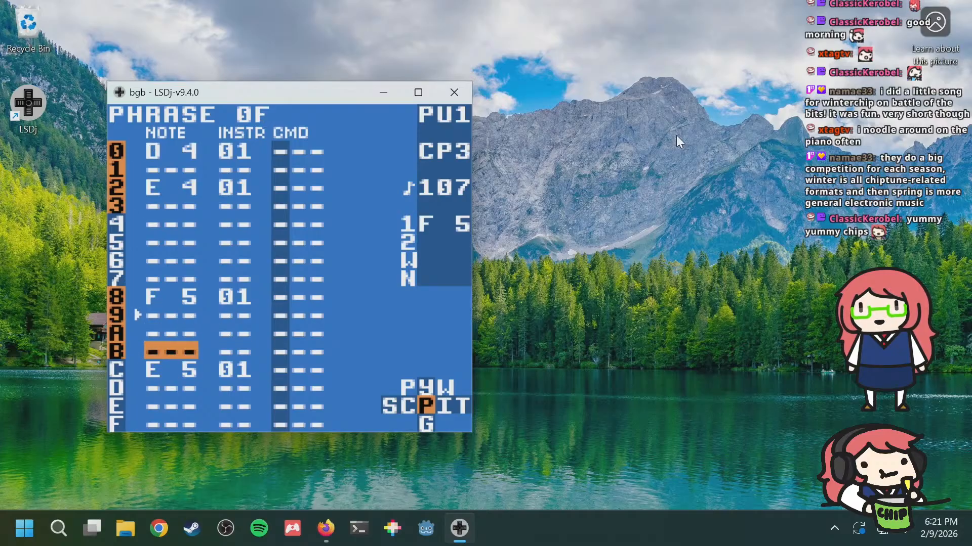
key("s+Up")
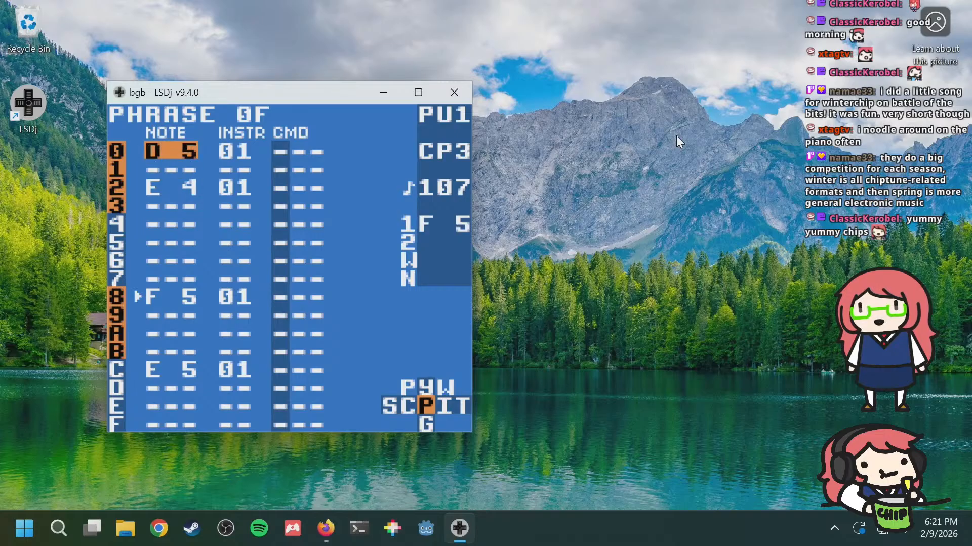
key("Down")
key("Down")
key("s+Up")
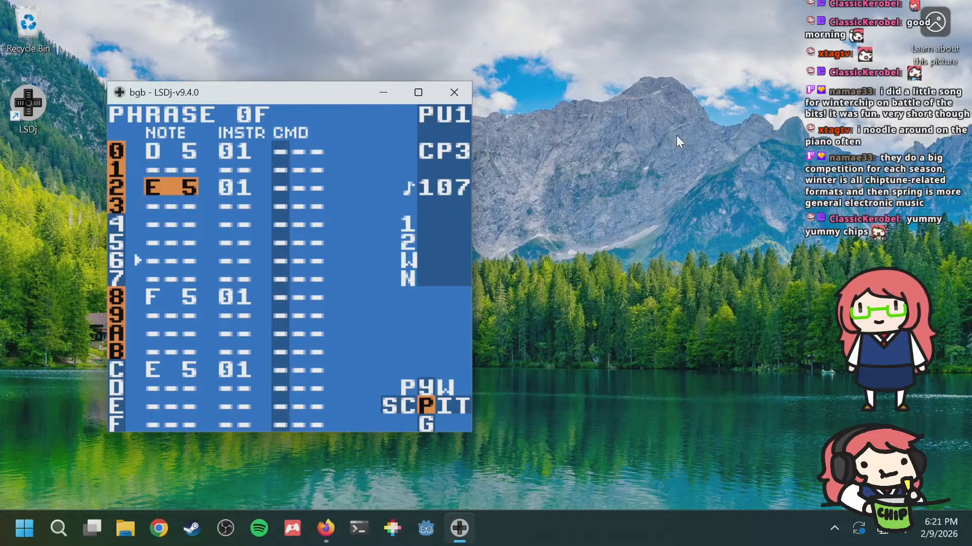
Step: Check steps 2 and 8 of PU1 phrase 0F against WAV phrase 03 and examine the opening bass notes there
key("a+Right")
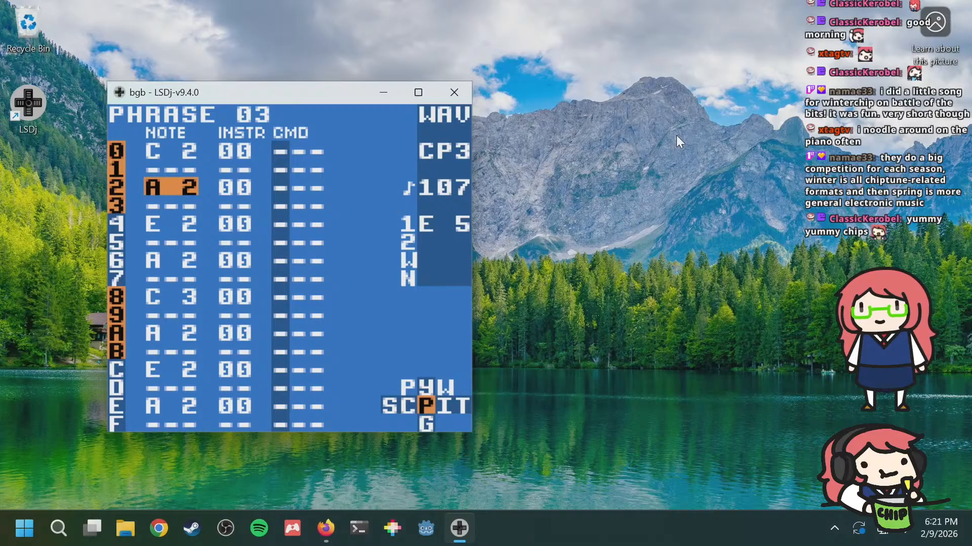
key("a+Left")
key("Down")
key("Down")
key("Down")
key("Down")
key("Down")
key("Down")
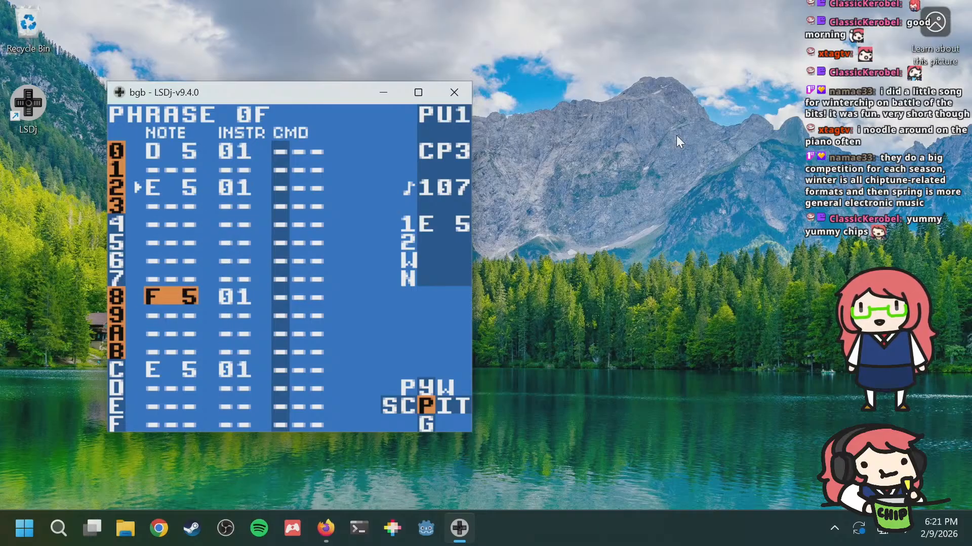
key("a+Right")
key("Up")
key("Up")
key("Up")
key("Up")
key("Up")
key("Up")
key("Up")
key("Up")
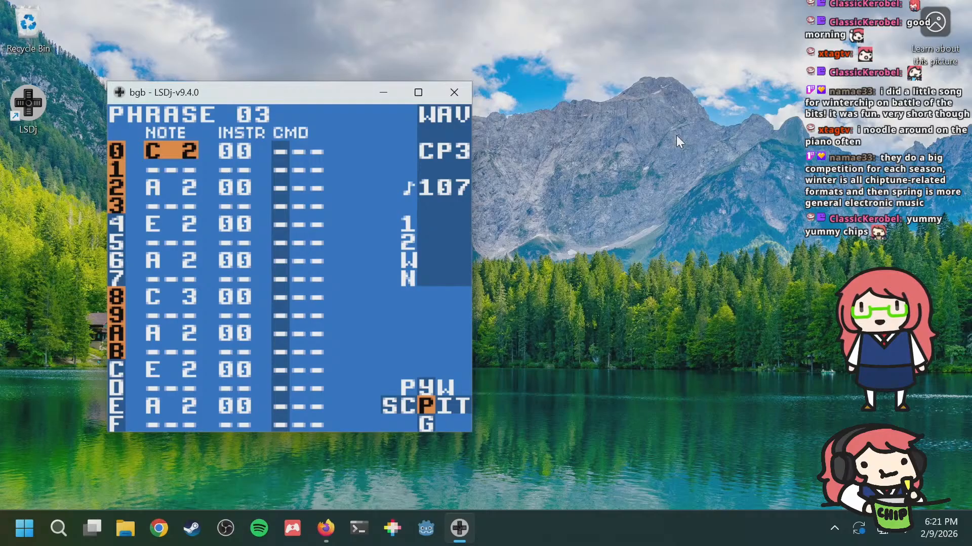
key("Down")
key("Down")
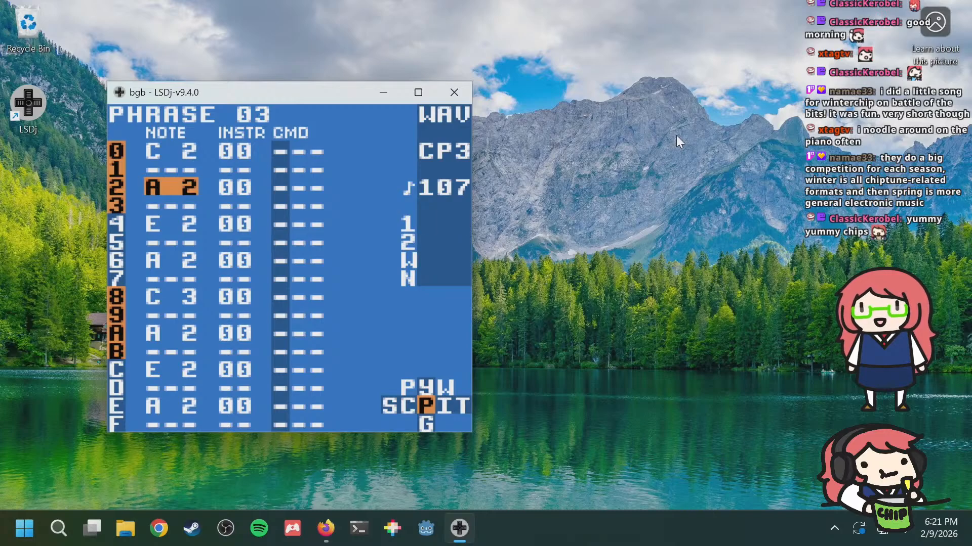
Step: Compare the notes at steps 0 and 2 of PU1 phrase 0F with the WAV bass phrase
key("a+Left")
key("a+Left")
key("Down")
key("Down")
key("Up")
key("Up")
key("Up")
key("Up")
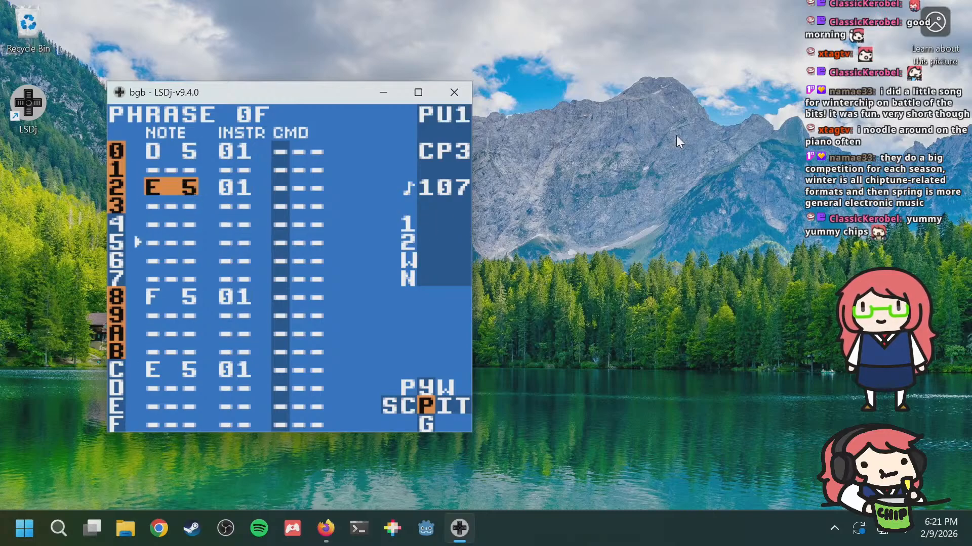
key("a+Right")
key("a+Right")
key("a+Left")
key("a+Left")
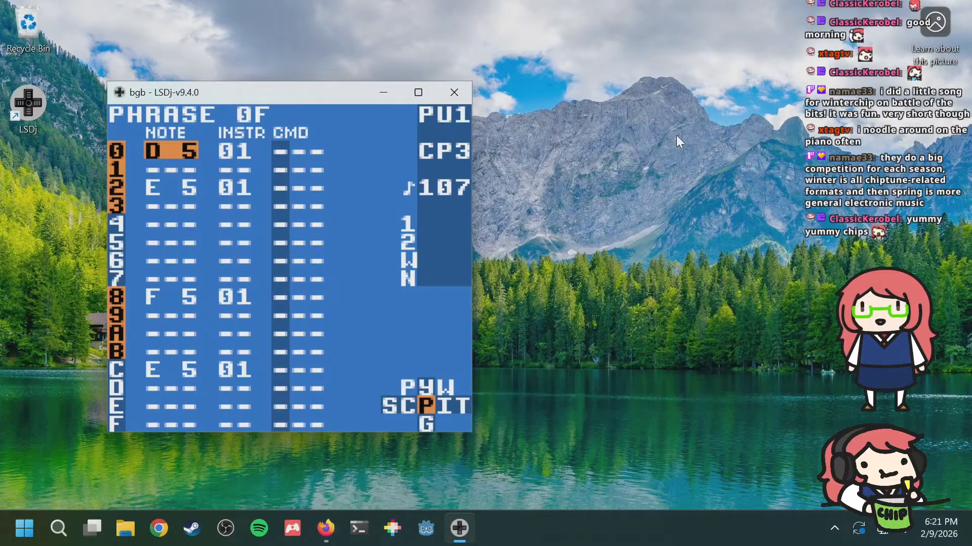
key("a+Right")
key("a+Right")
key("a+Left")
key("a+Left")
Step: Compare the opening of PU1 phrase 0E with WAV phrase 02 and with PU1 phrase 0D
key("a+Up")
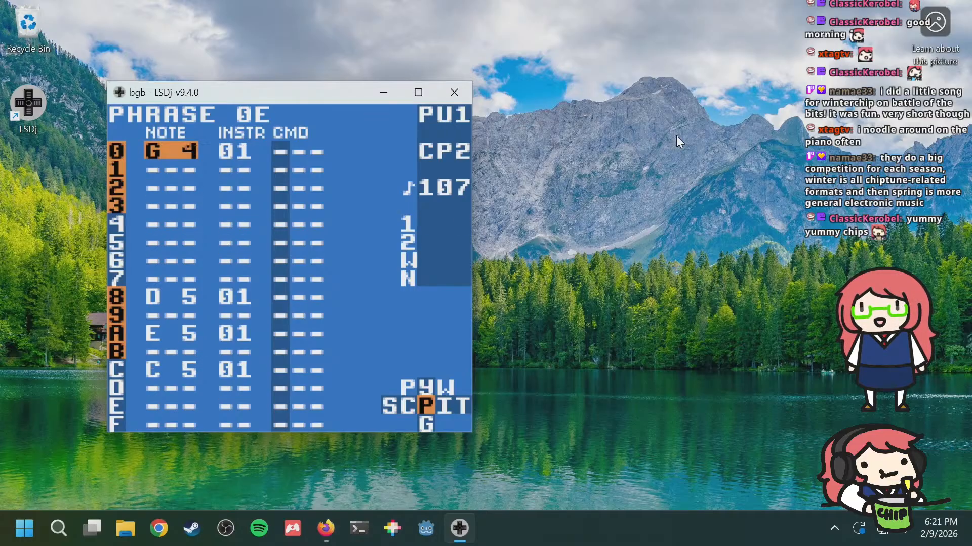
key("a+Right")
key("a+Right")
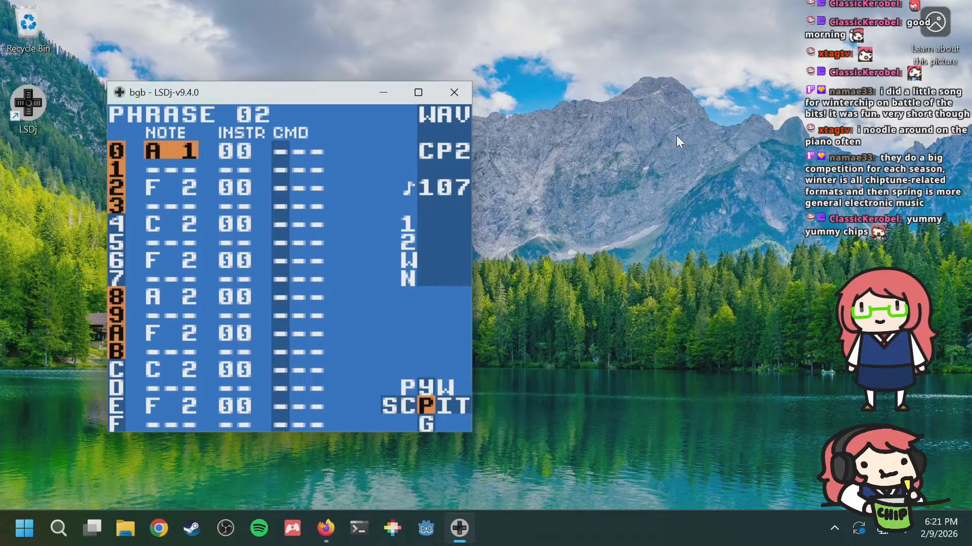
key("a+Left")
key("a+Left")
key("a+Right")
key("a+Right")
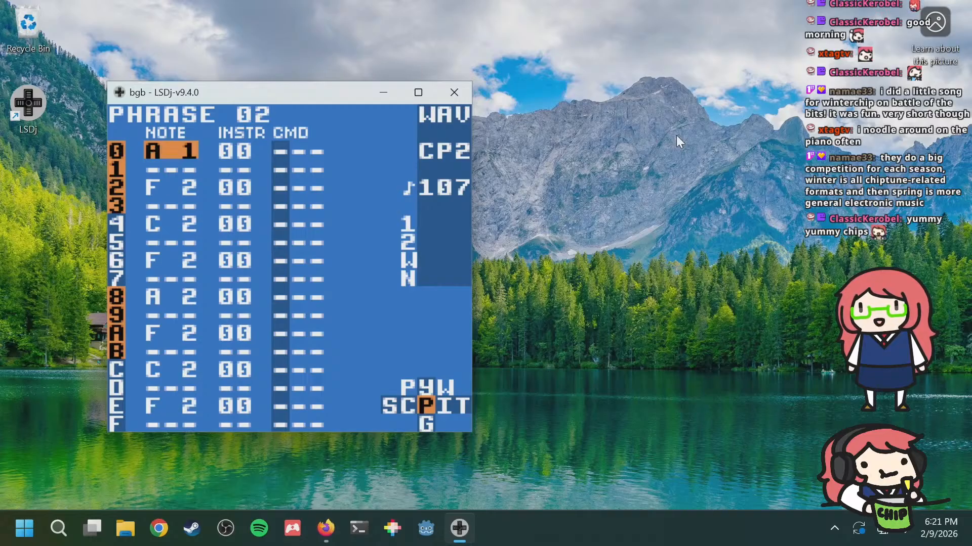
key("a+Left")
key("a+Left")
key("a+Right")
key("a+Right")
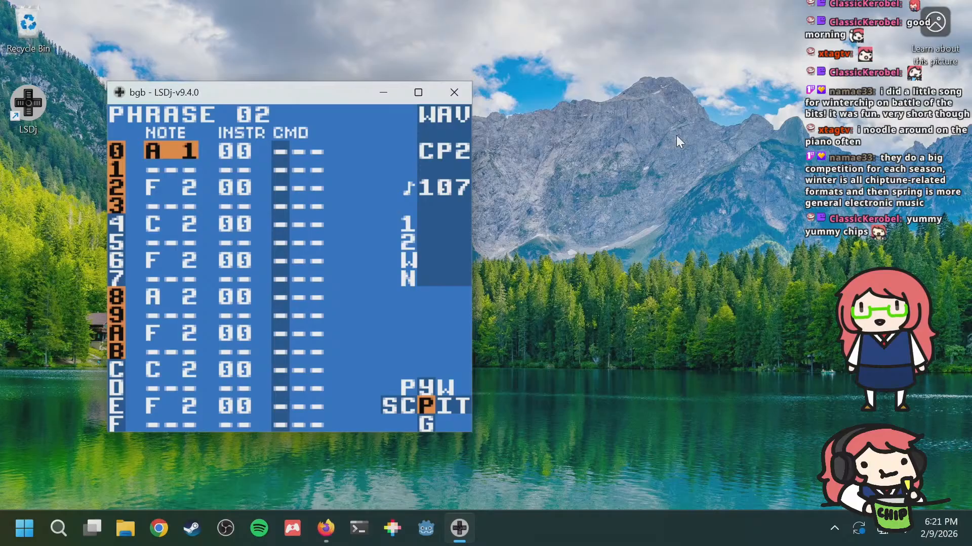
key("a+Left")
key("a+Left")
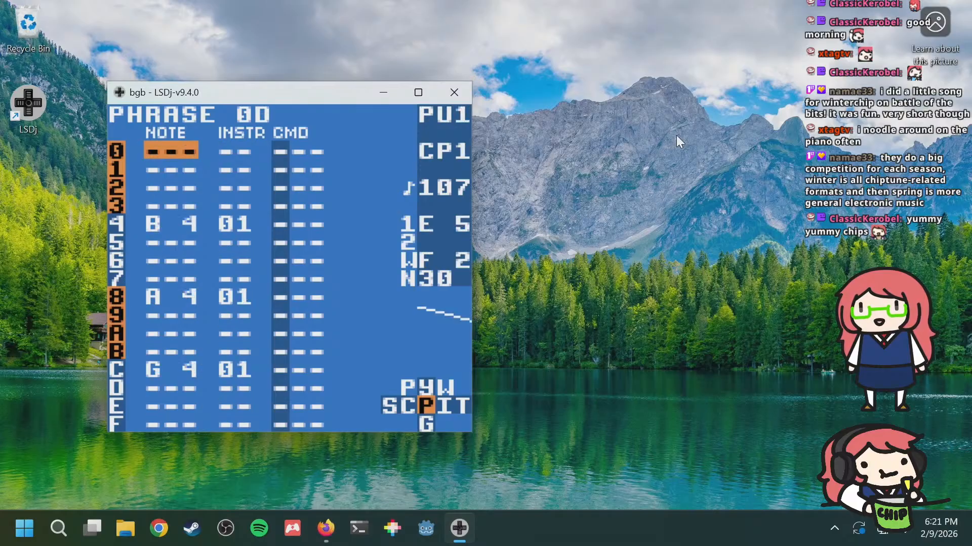
key("a+Down")
key("a+Right")
key("a+Right")
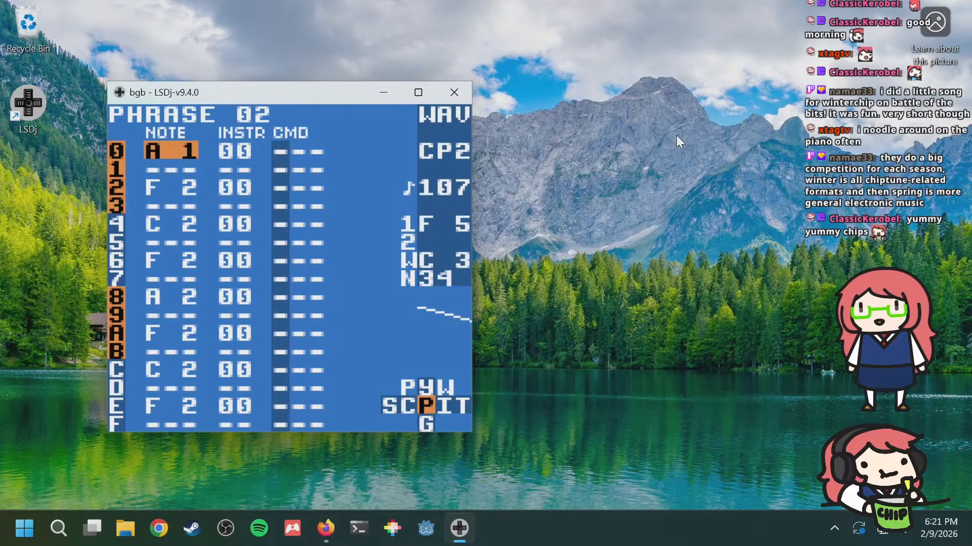
Step: Set the PU1 note at step 0 of phrase 0E to F 4 and check it against WAV phrase 02
key("a+Left")
key("a+Left")
key("s+Left")
key("s+Left")
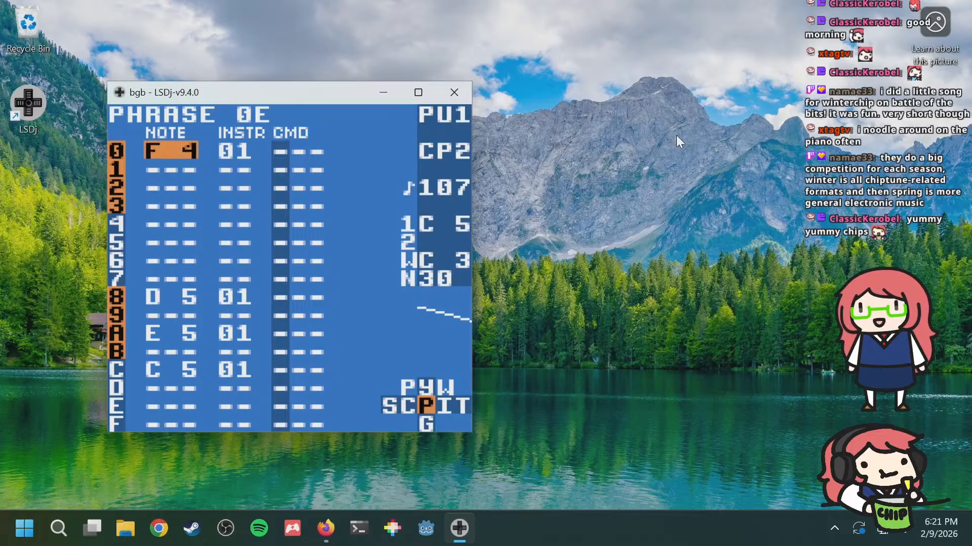
key("a+Right")
key("a+Right")
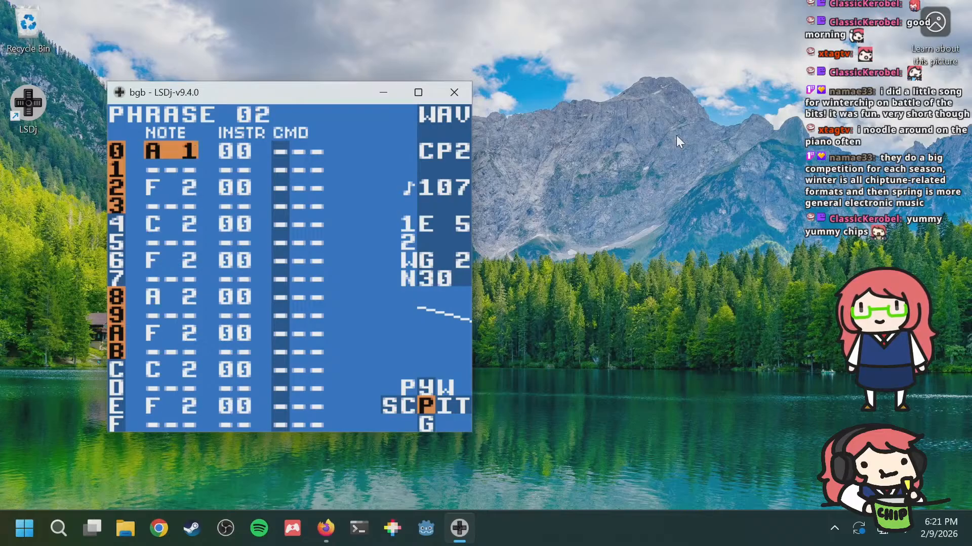
key("a+Left")
key("a+Left")
Step: Review the PU1 notes in the second half of phrase 0E, around steps 8 to C
key("Down")
key("Down")
key("Down")
key("Down")
key("Down")
key("Down")
key("Down")
key("Down")
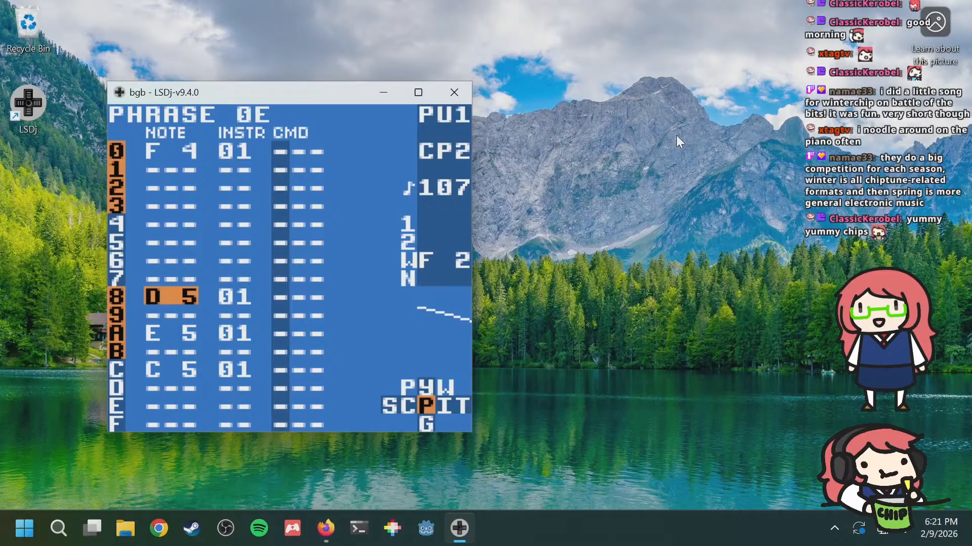
key("Down")
key("Down")
key("Down")
key("Up")
key("Up")
key("Down")
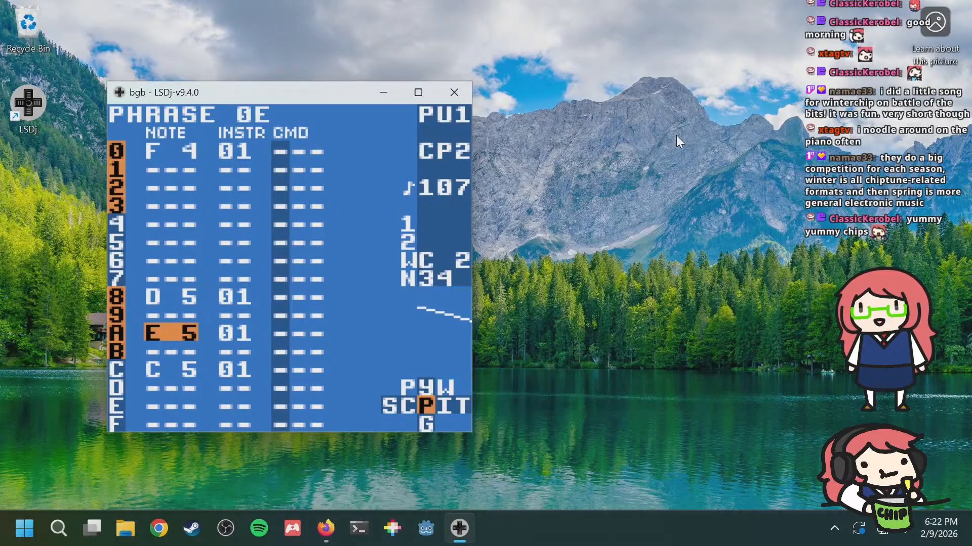
key("Down")
key("Down")
key("Up")
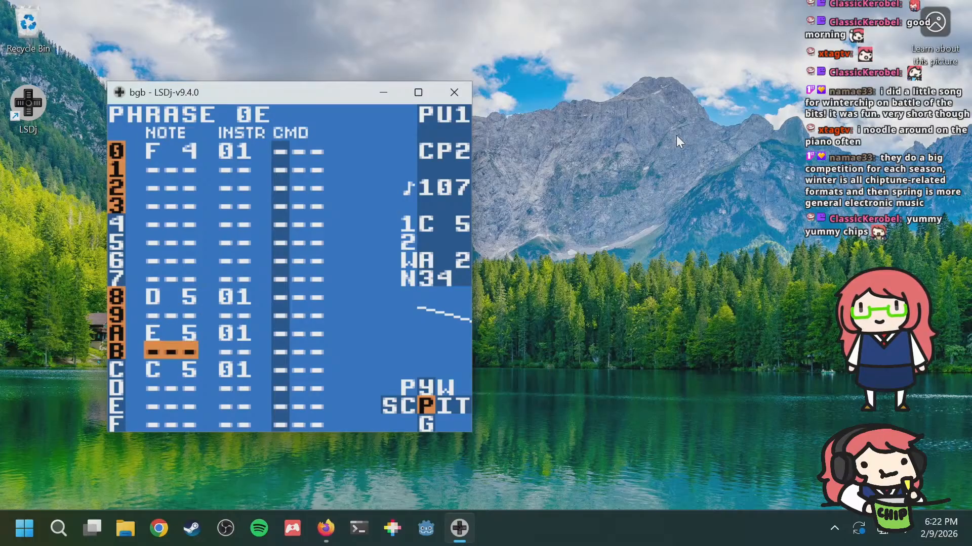
Step: Look over steps 0 to B of PU1 phrase 0E while the song plays
key("Up")
key("Up")
key("Up")
key("Up")
key("Up")
key("Up")
key("Up")
key("Up")
key("Up")
key("Up")
key("Down")
key("Down")
key("Down")
key("Down")
key("Down")
key("Down")
key("Up")
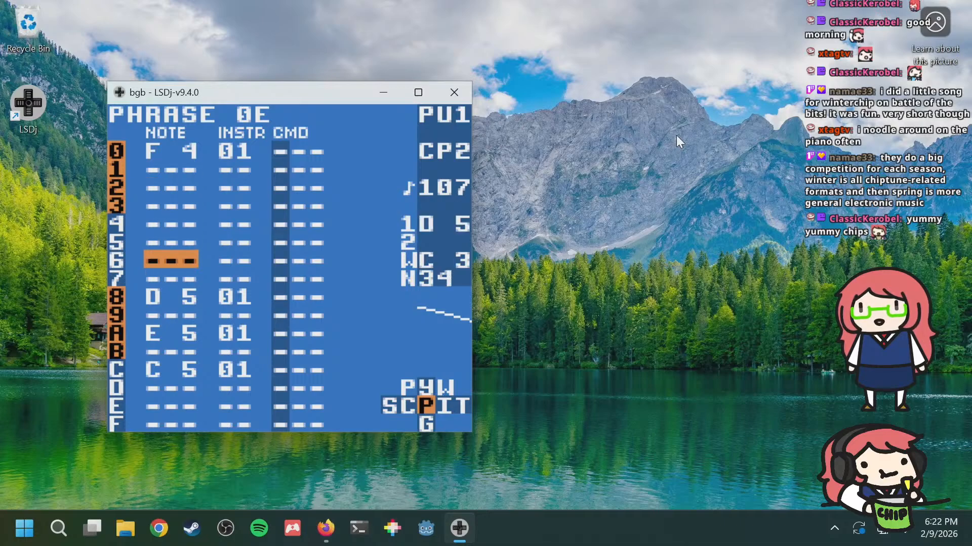
key("Up")
key("Up")
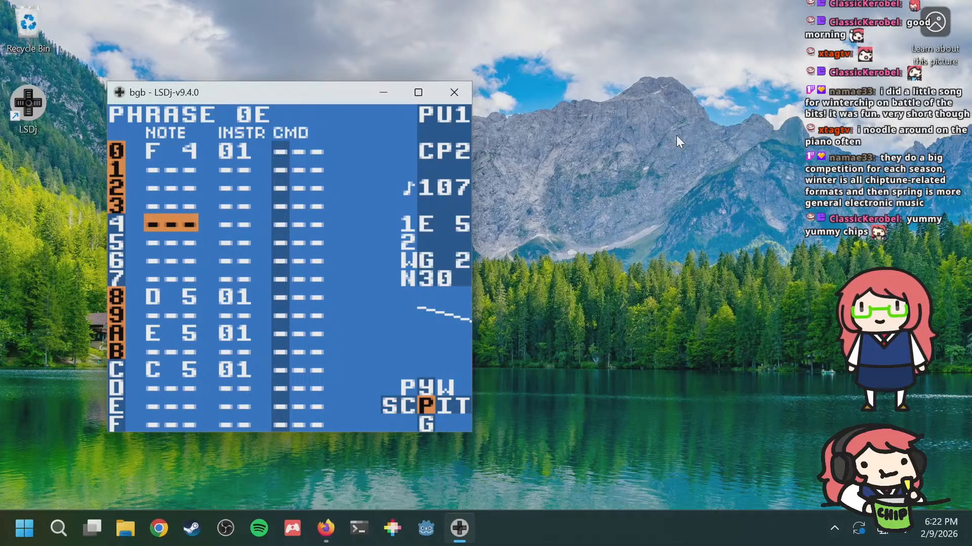
key("Down")
key("Down")
key("Down")
key("Down")
key("Down")
key("Down")
key("Up")
key("Up")
key("Up")
key("Down")
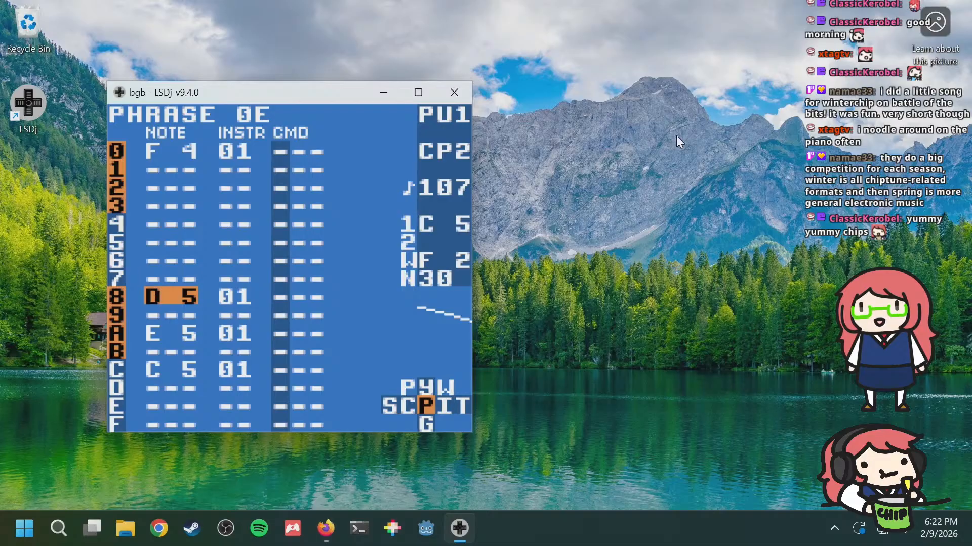
key("Down")
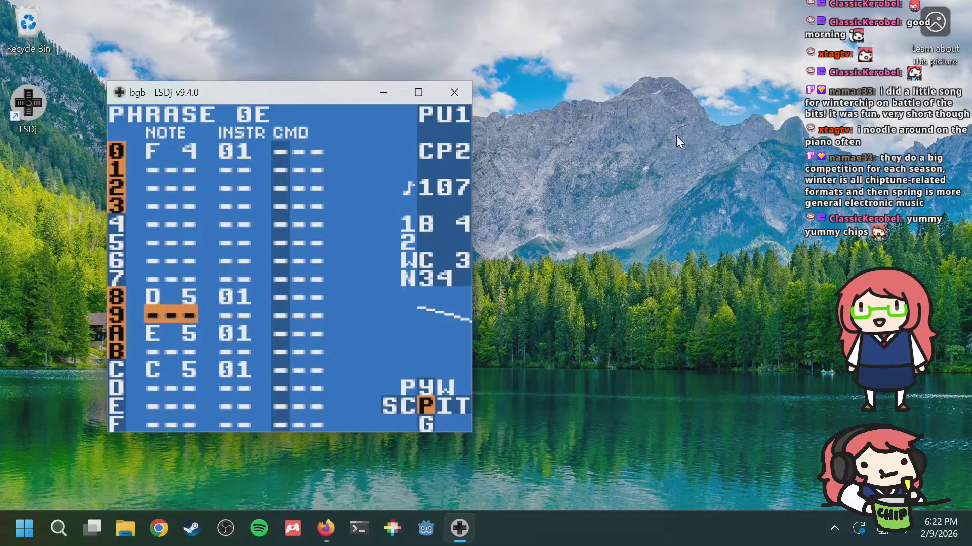
key("Down")
key("Down")
key("Up")
key("Up")
key("Up")
key("Up")
key("Up")
key("Up")
key("Up")
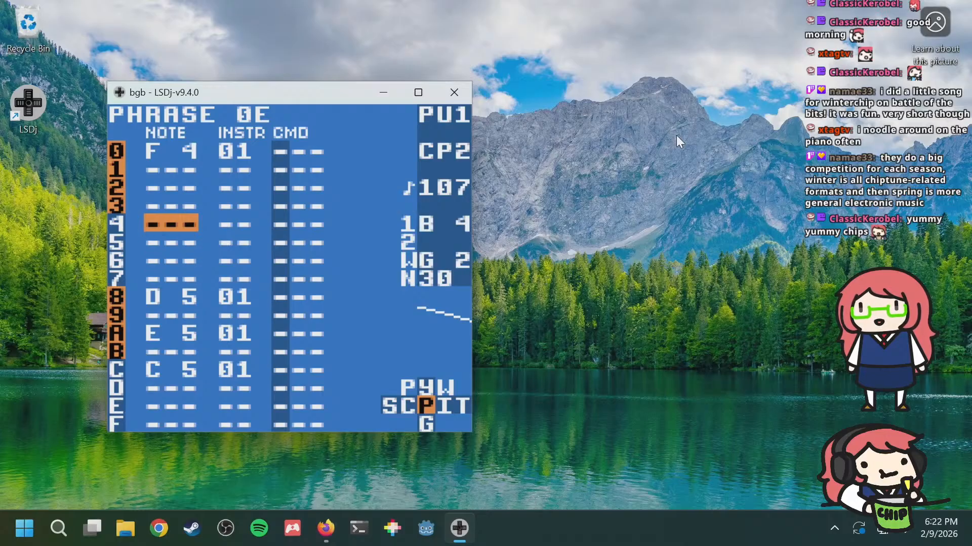
Step: Compare phrase 0E with the neighbouring PU1 phrases 0D and 0C around step 4, and stop playback
key("a+Up")
key("a+Down")
key("a+Down")
key("a+Up")
key("a+Up")
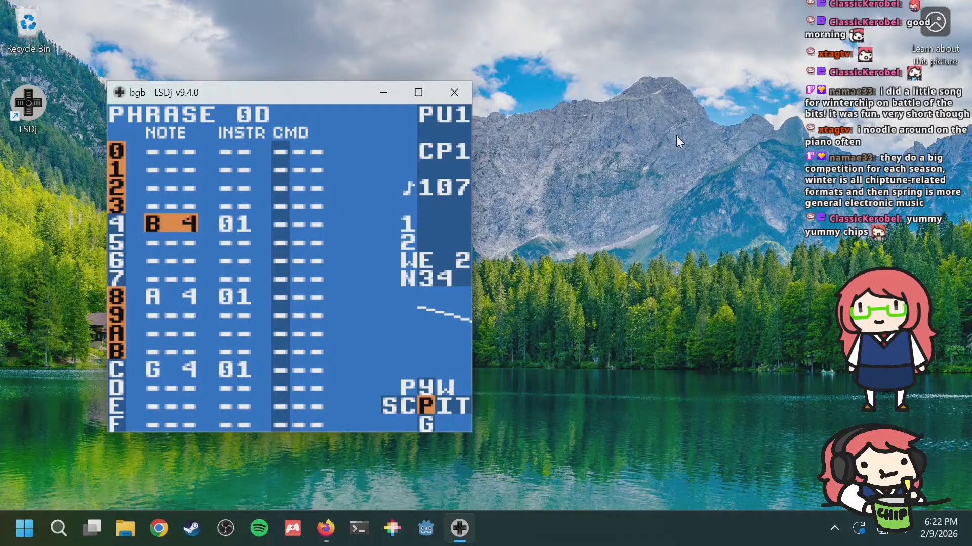
key("a+Up")
key("a+Down")
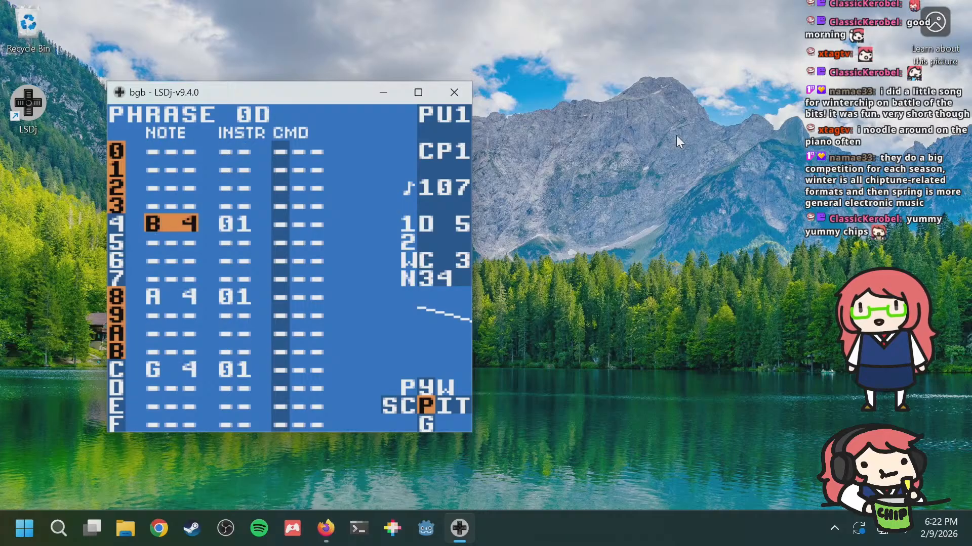
key("Up")
key("a+Up")
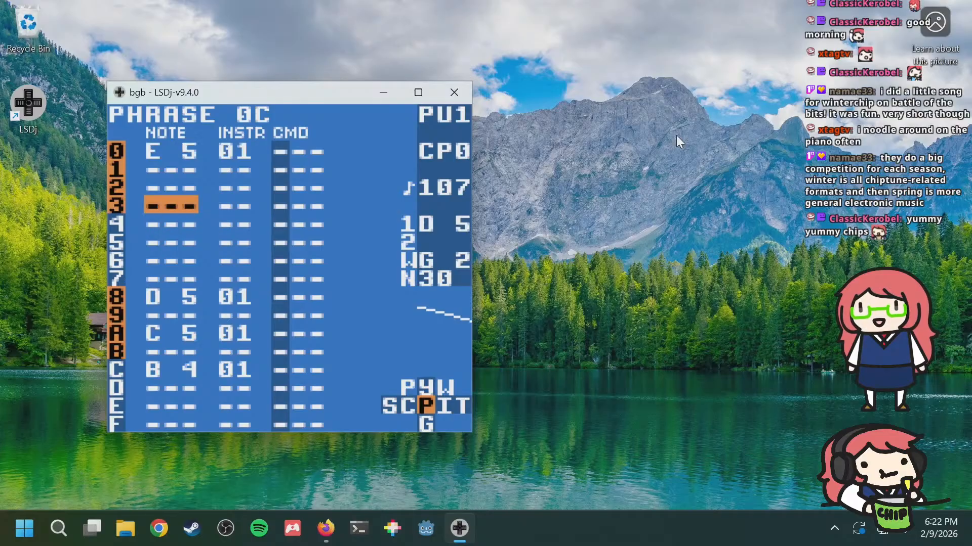
key("Return")
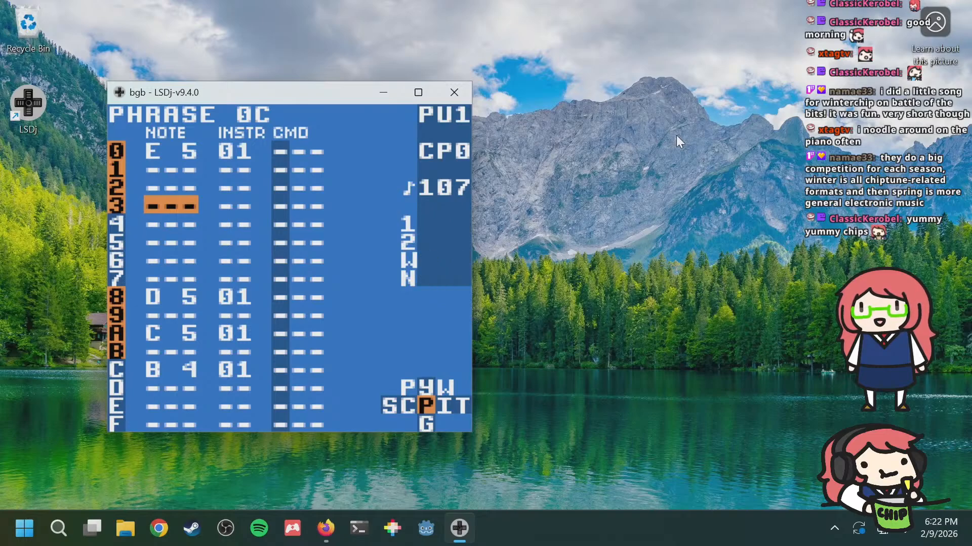
Step: Add a note at step 0 of PU1 phrase 0D and set it to B 4
key("Up")
key("Up")
key("Up")
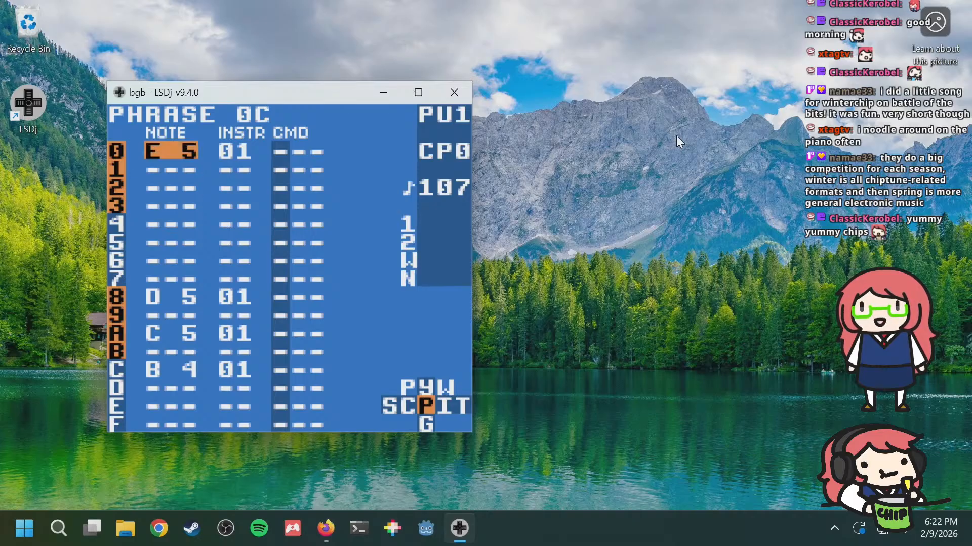
key("s")
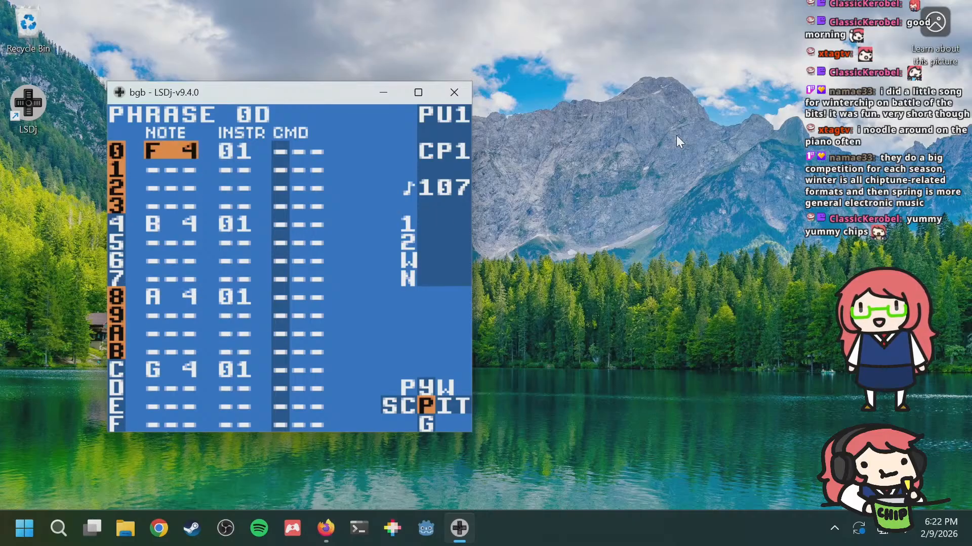
key("s+Right")
key("s+Right")
key("s+Right")
key("s+Right")
key("s+Right")
key("s+Right")
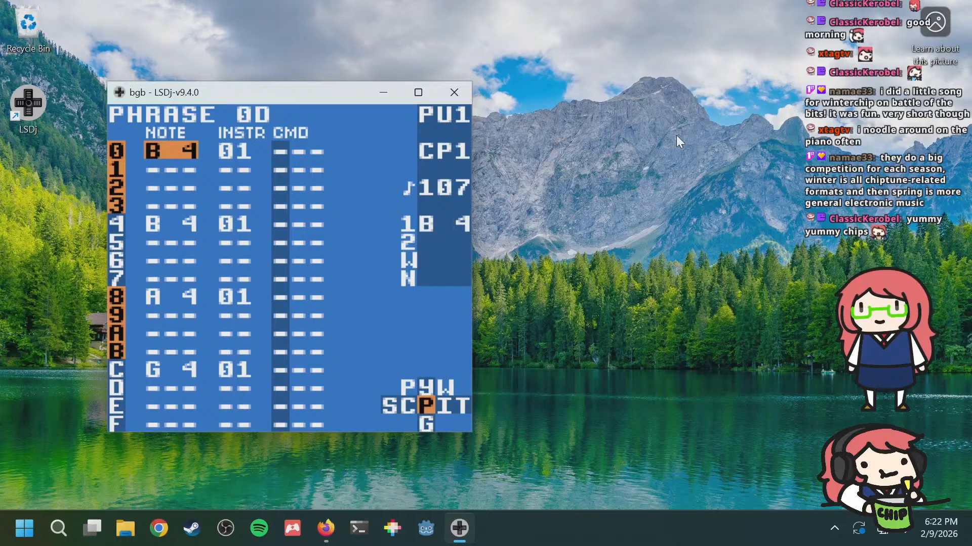
Step: Check the rhythm of PU1 phrase 0C and delete the note at step 4 of phrase 0D
key("Down")
key("Down")
key("Down")
key("Down")
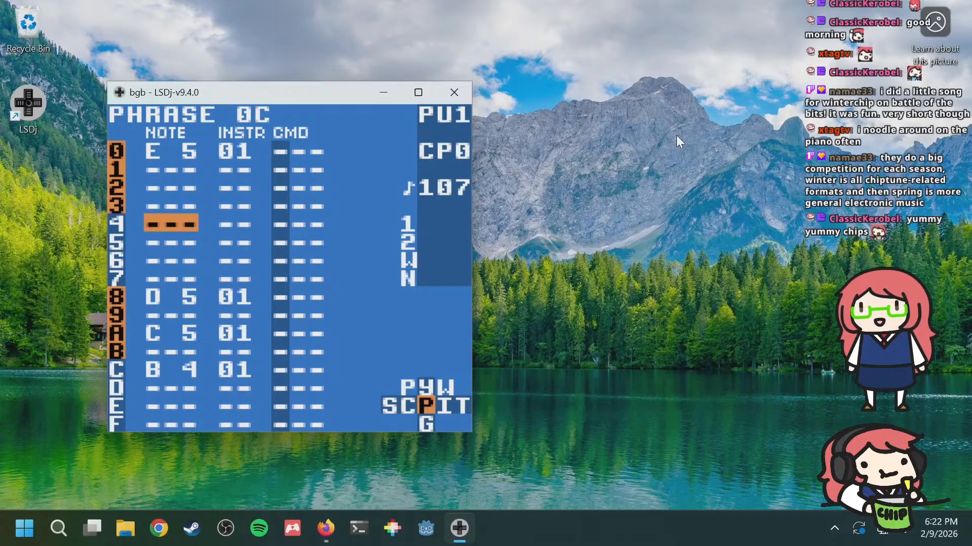
key("Down")
key("Down")
key("Down")
key("Down")
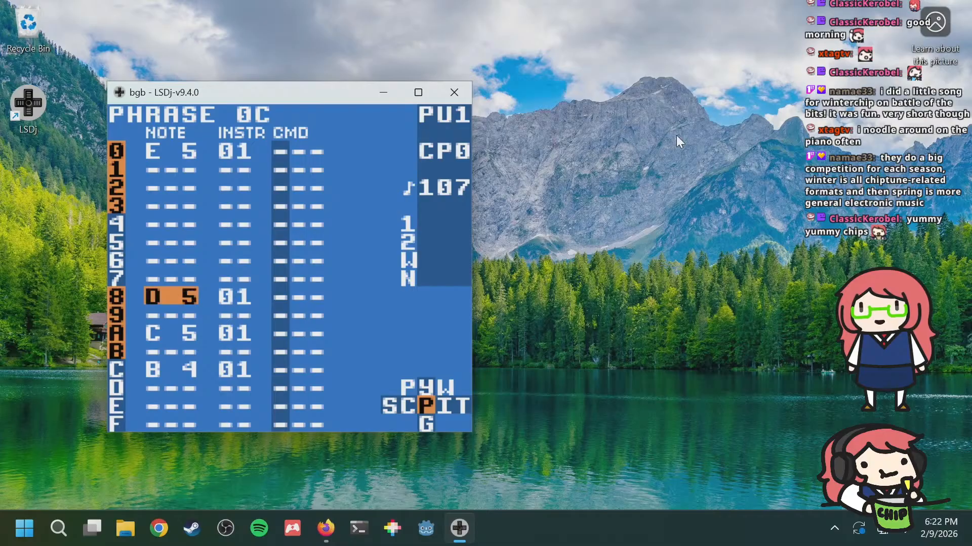
key("Up")
key("Up")
key("Up")
key("Up")
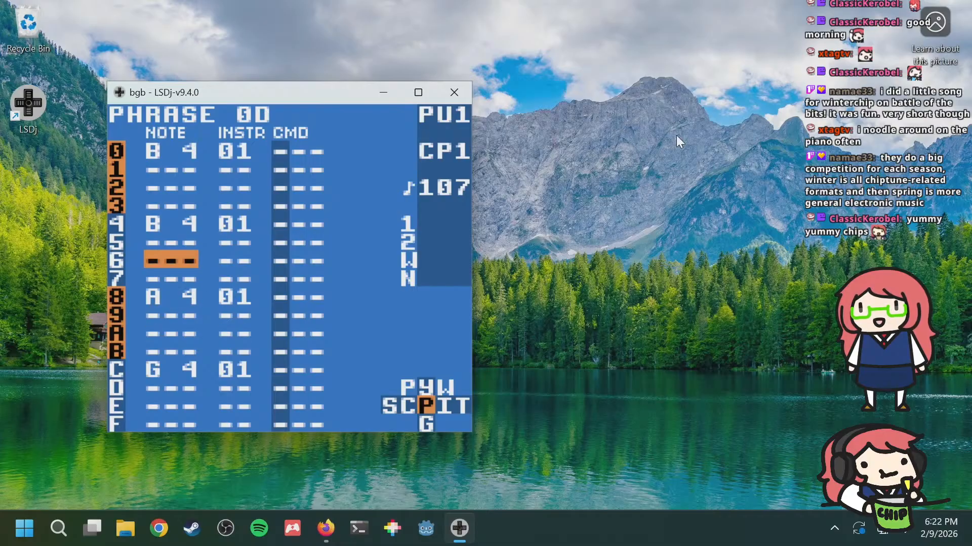
key("a+s")
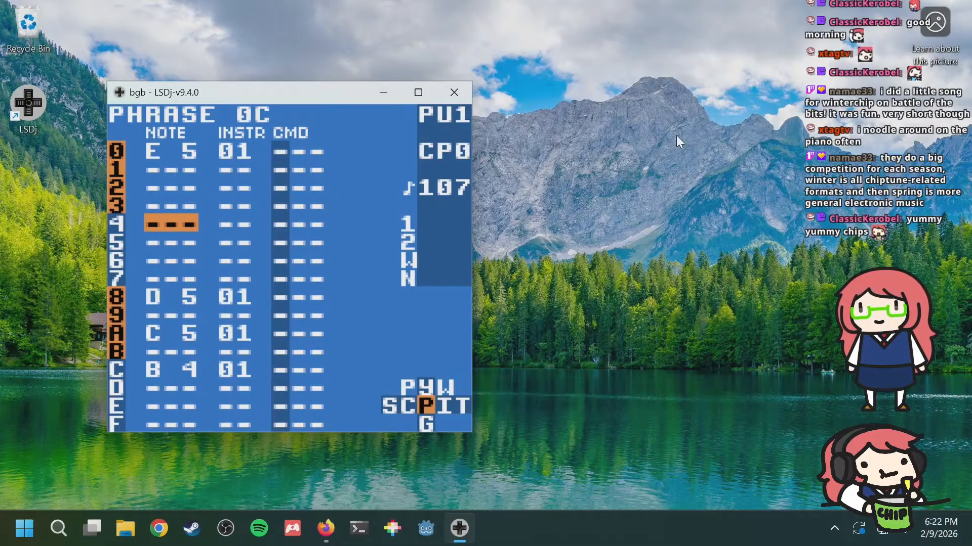
Step: Following the rhythm of phrase 0C, add a G 4 note at step A of PU1 phrase 0D
key("Down")
key("Down")
key("Down")
key("Down")
key("Down")
key("Down")
key("Down")
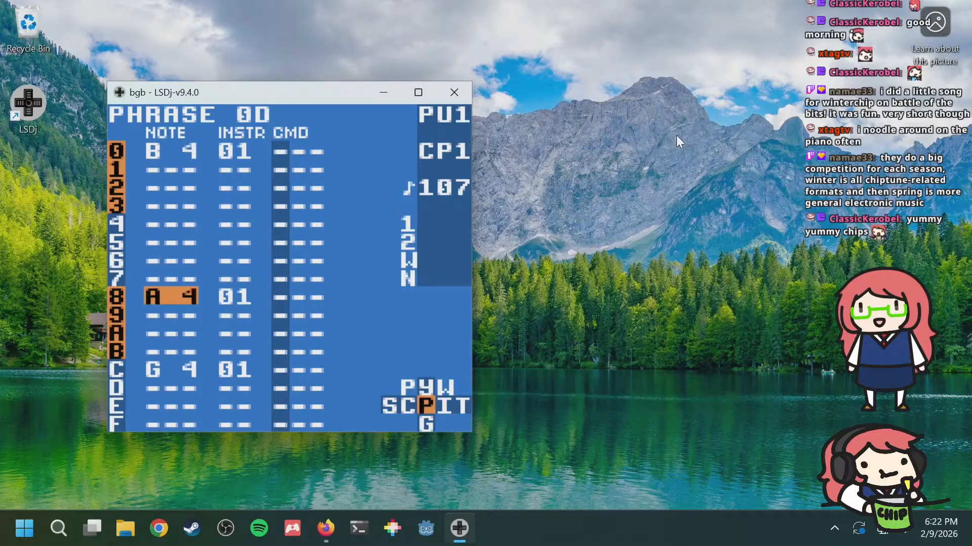
key("Up")
key("s")
key("s+Left")
key("s+Left")
key("s+Left")
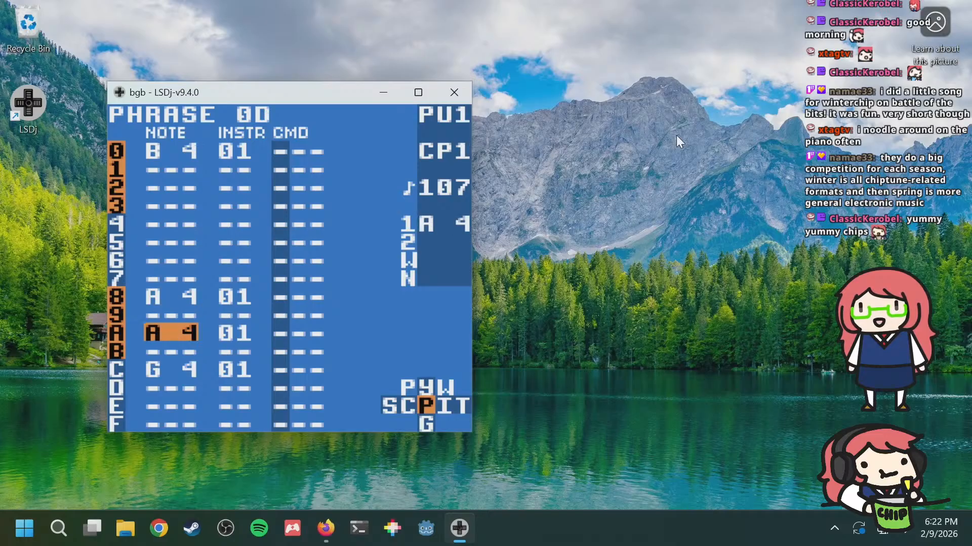
Step: Compare the second half of PU1 phrase 0D with the bass notes in WAV phrase 01
key("a+Right")
key("a+Right")
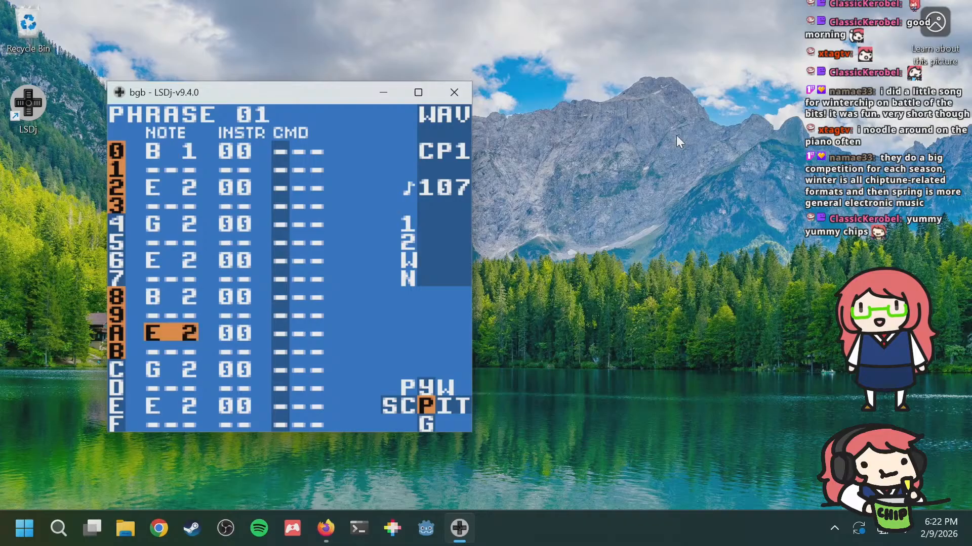
key("Up")
key("Up")
key("Up")
key("Up")
key("Up")
key("Up")
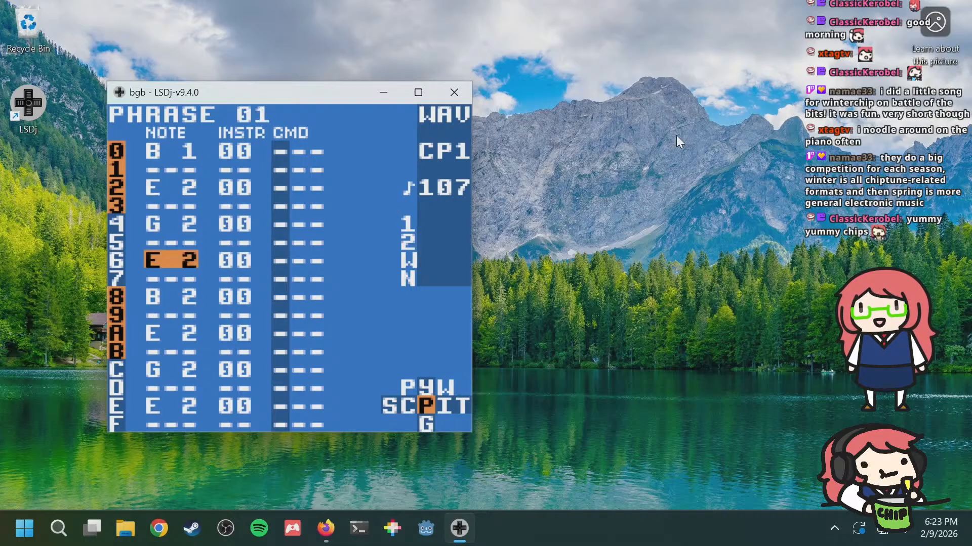
key("a+Left")
key("a+Left")
Step: Check the step C note of PU1 phrase 0D against the WAV bass, and play the melody from phrase 0C
key("Down")
key("Down")
key("Down")
key("Down")
key("Down")
key("Down")
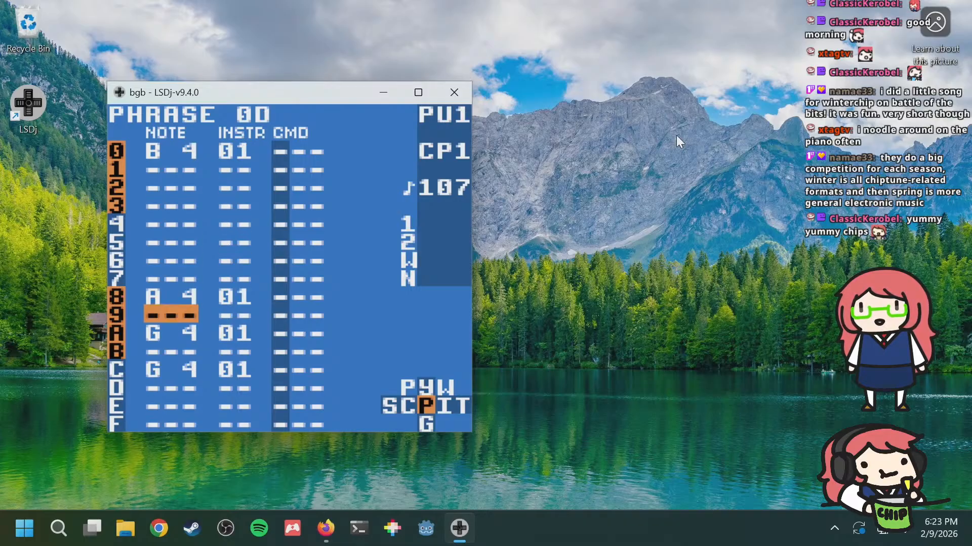
key("Down")
key("Down")
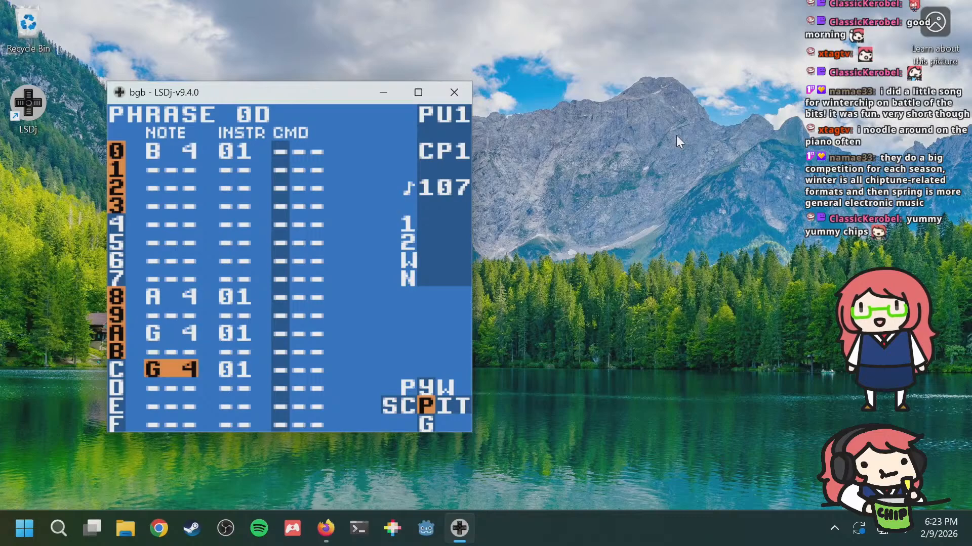
key("a+Left")
key("a+Left")
key("a+Right")
key("a+Right")
key("a+Left")
key("a+Left")
key("a+Up")
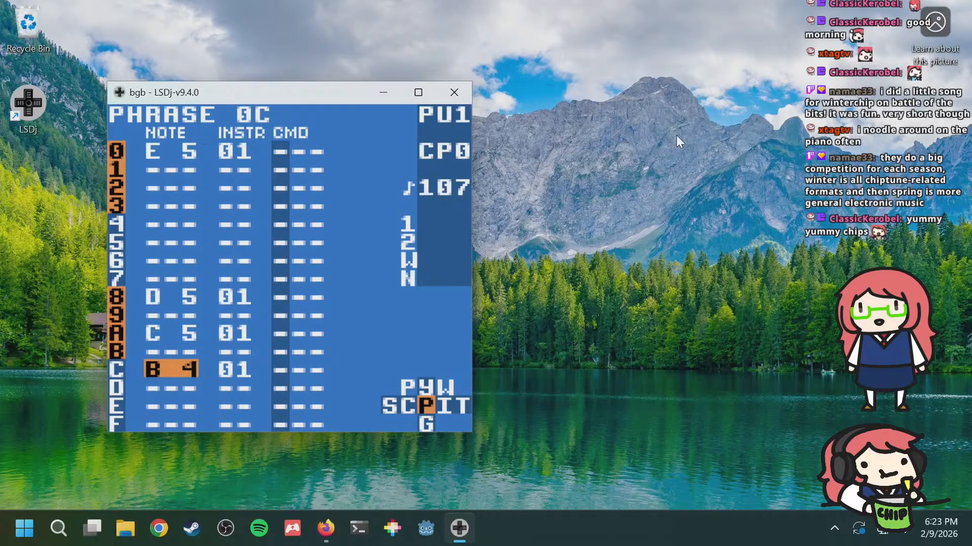
key("Return")
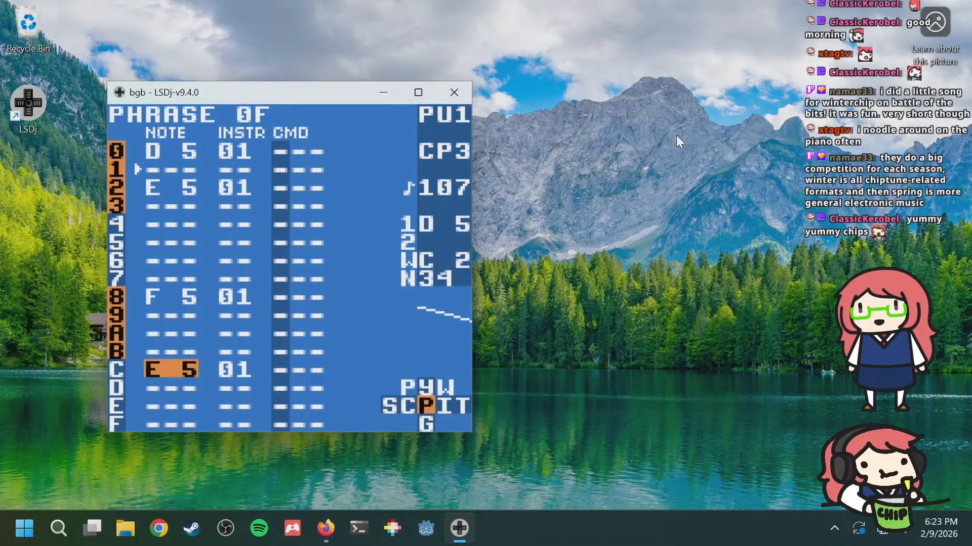
Step: Stop playback, add a note at step 4 of PU1 phrase 0F, set it to D 5 and play the phrase
key("Up")
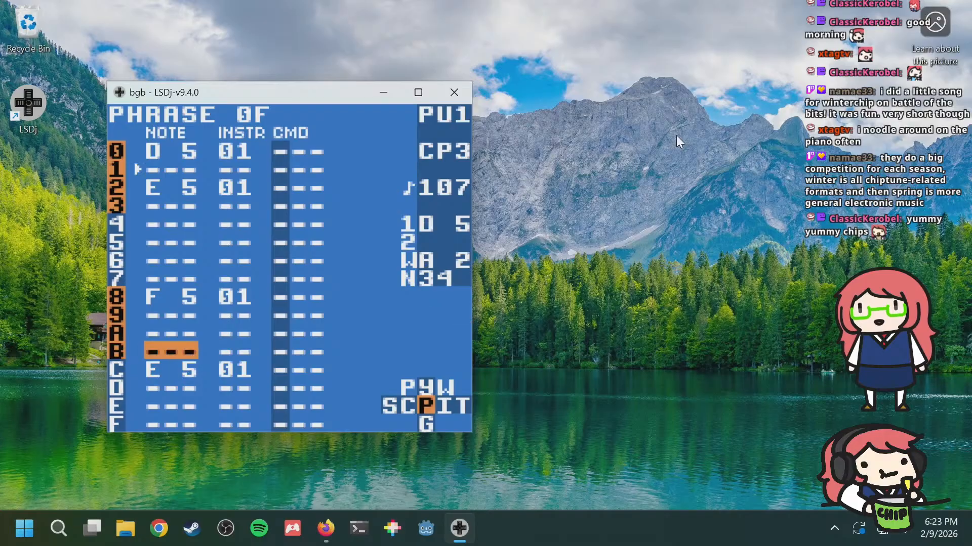
key("Up")
key("Up")
key("Up")
key("Up")
key("Up")
key("Up")
key("Up")
key("Up")
key("Return")
key("Down")
key("s")
key("s+Left")
key("s+Left")
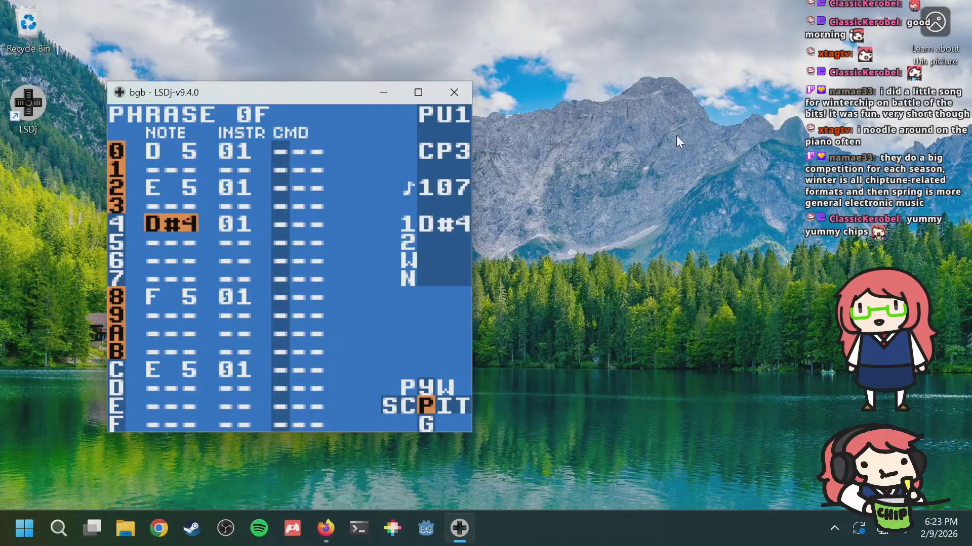
key("s+Up")
key("Return")
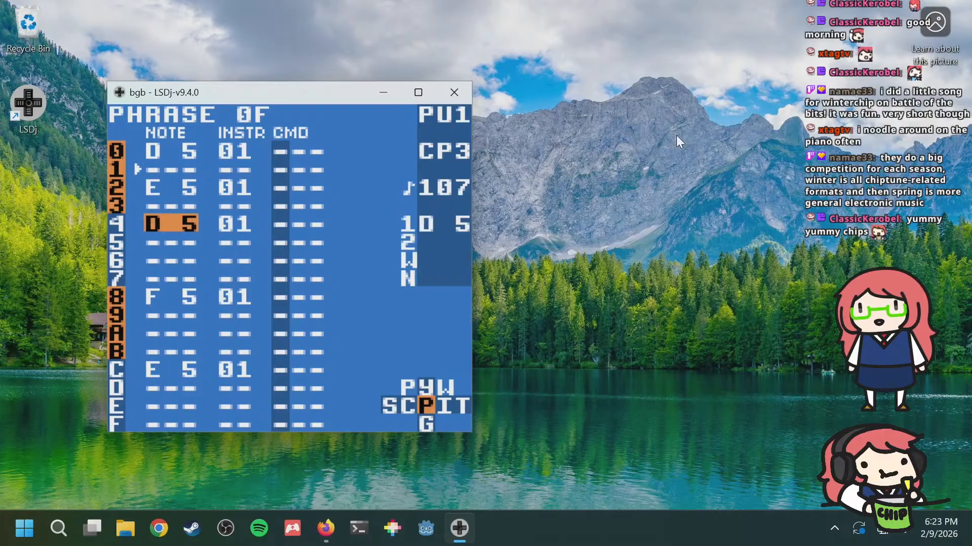
Step: Try E 5 for the step 4 note of phrase 0F and compare it with the WAV bass phrase
key("Return")
key("s+Right")
key("s+Right")
key("a+Right")
key("a+Right")
key("a+Left")
key("a+Left")
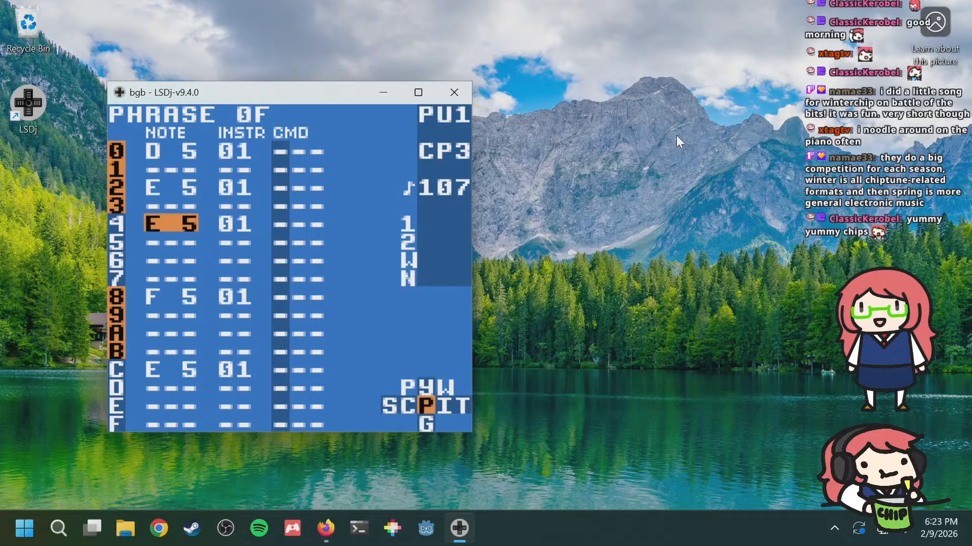
Step: Set the step 4 note of PU1 phrase 0F to C 5 and audition the phrase
key("s+Left")
key("s+Left")
key("s+Left")
key("s+Left")
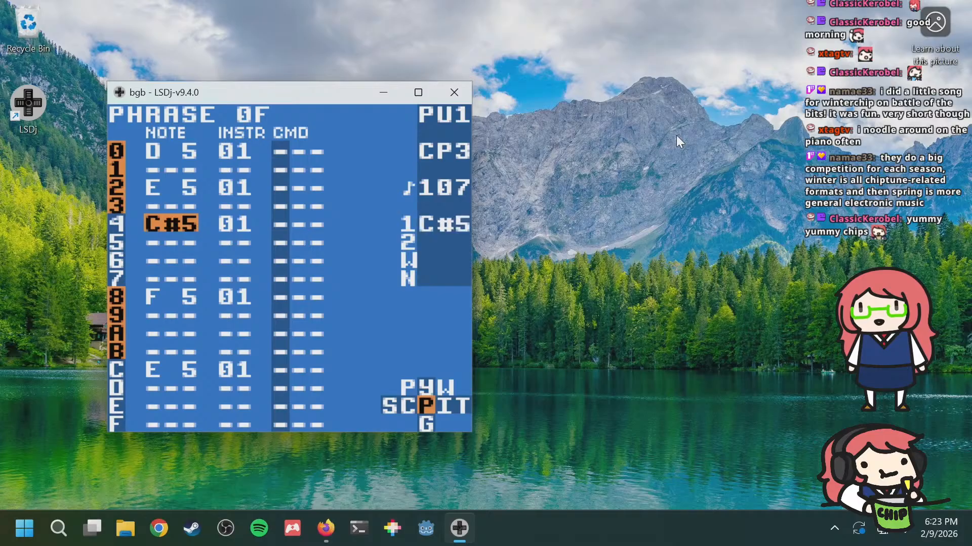
key("Return")
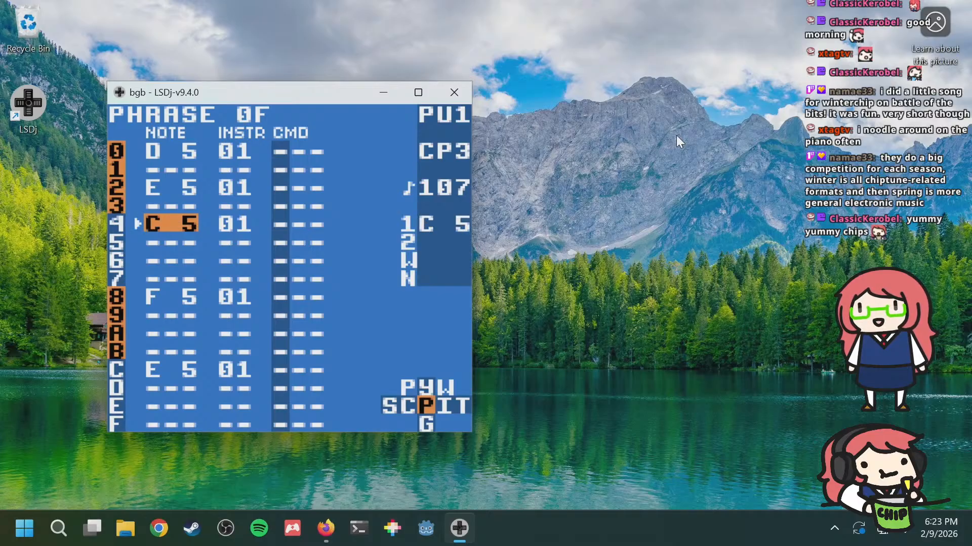
key("Return")
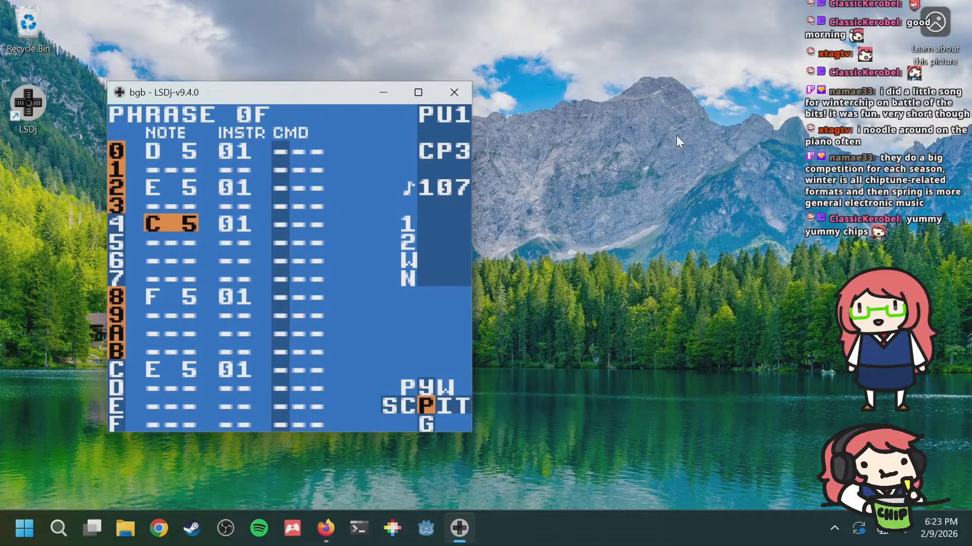
Step: Play the melody chain from PU1 phrase 0C and look through its phrases, including 0F and 0E
key("a+Up")
key("a+Up")
key("a+Up")
key("Return")
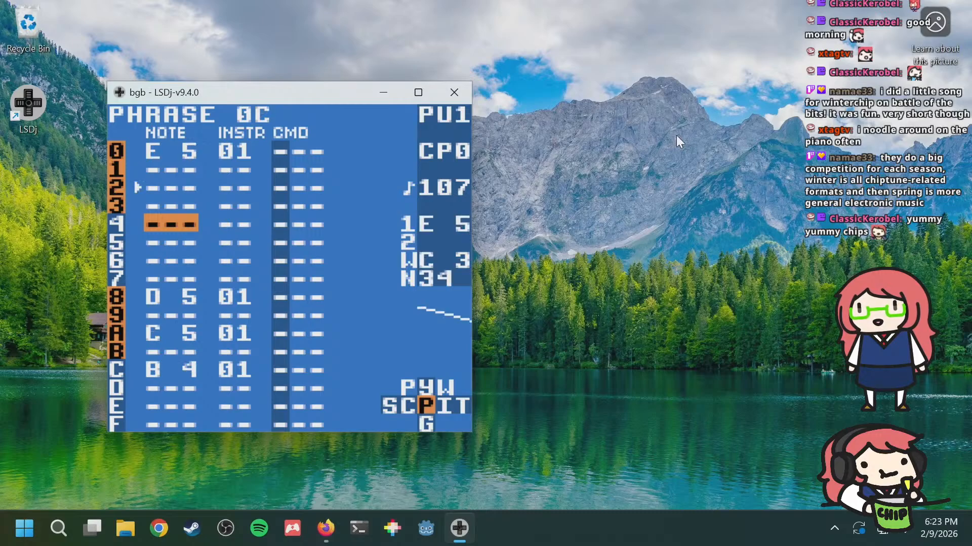
key("a+Down")
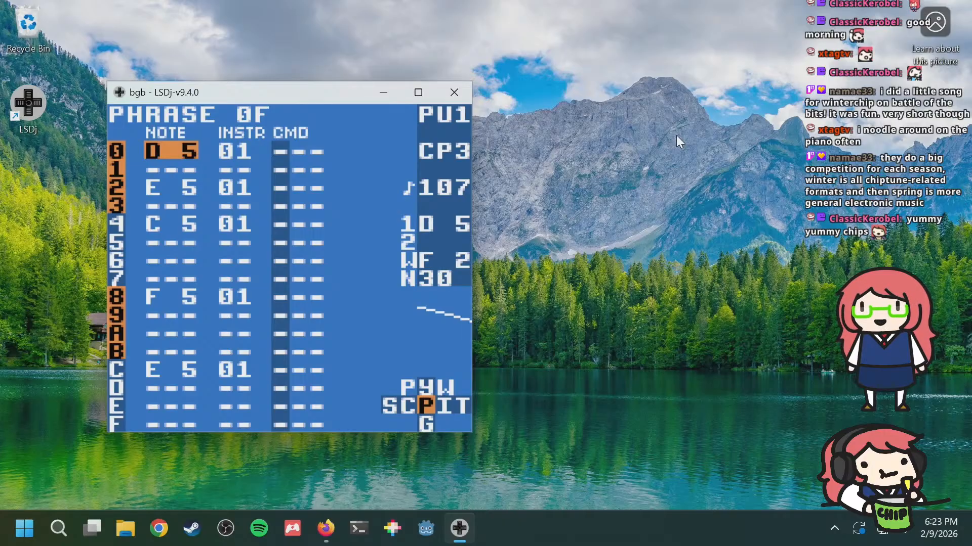
key("Up")
key("Up")
key("Up")
key("Up")
key("Up")
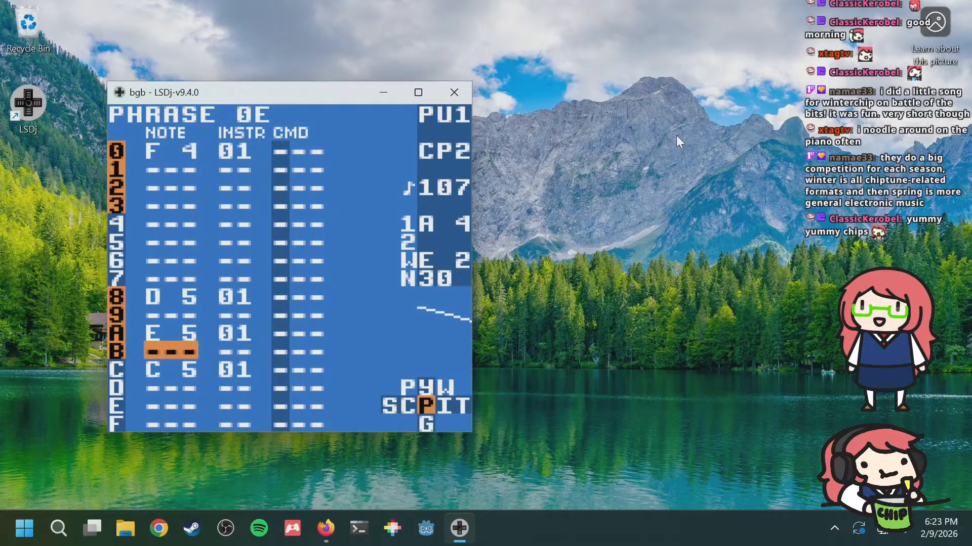
Step: From the step A note of PU1 phrase 0C, open instrument 01 and change its wave to the narrow pulse two settings down
key("a+Up")
key("a+Up")
key("Right")
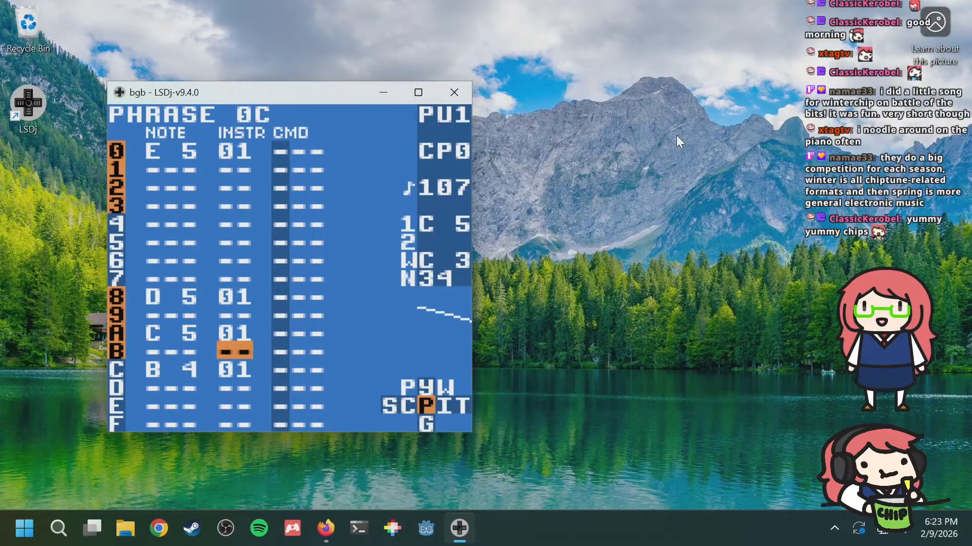
key("Up")
key("shift+Right")
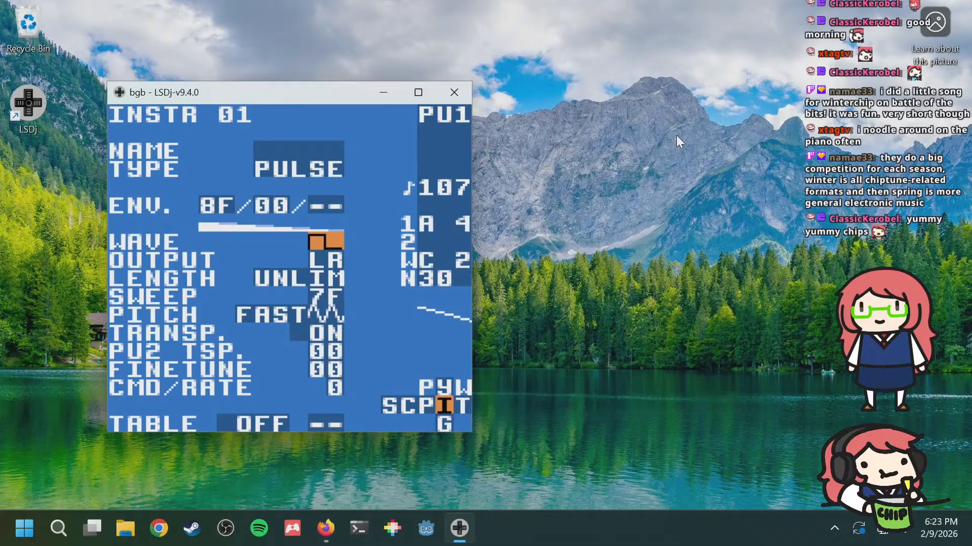
key("s+Left")
key("s+Left")
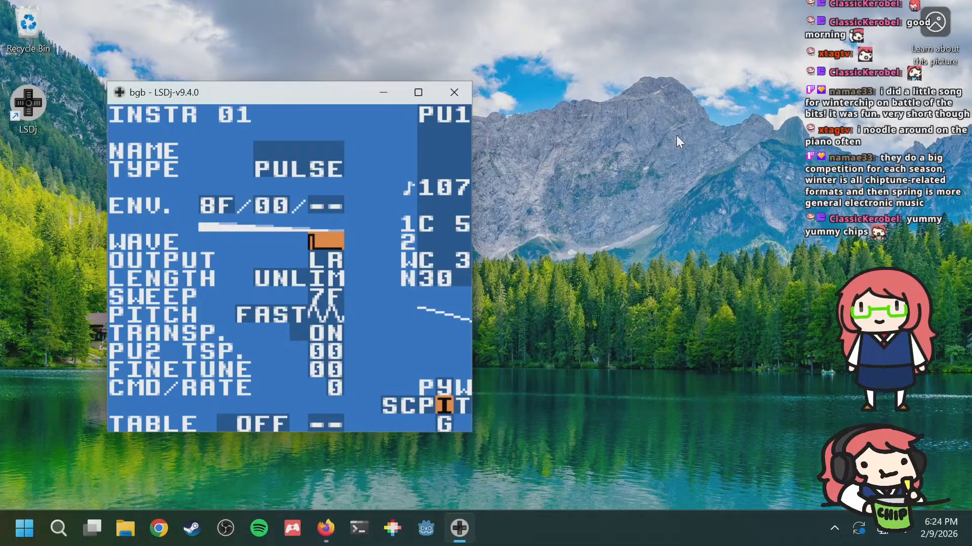
key("shift+Left")
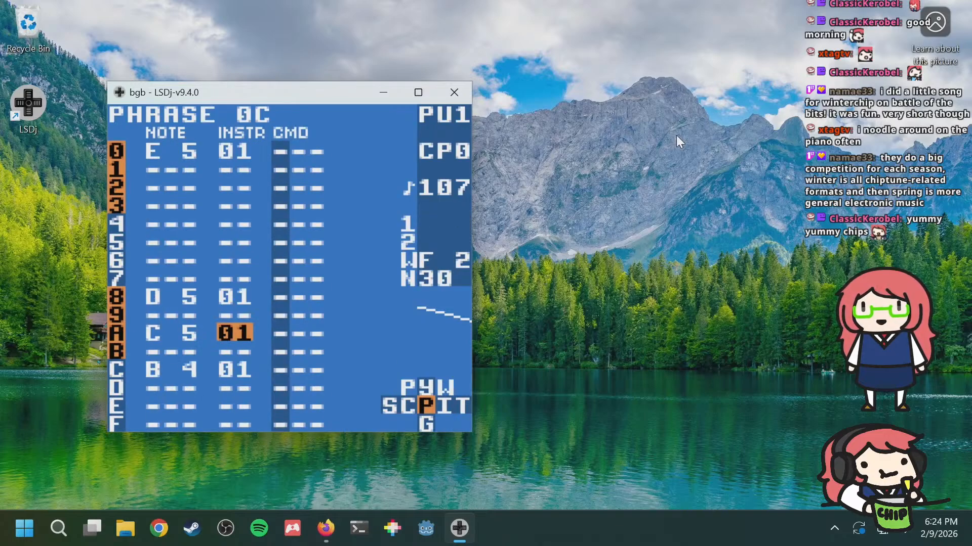
Step: Look through the PU1 phrases from 0C to 0F during playback and return to the song overview
key("Up")
key("Up")
key("Up")
key("Up")
key("Up")
key("Up")
key("Up")
key("Up")
key("Up")
key("Up")
key("shift+Up")
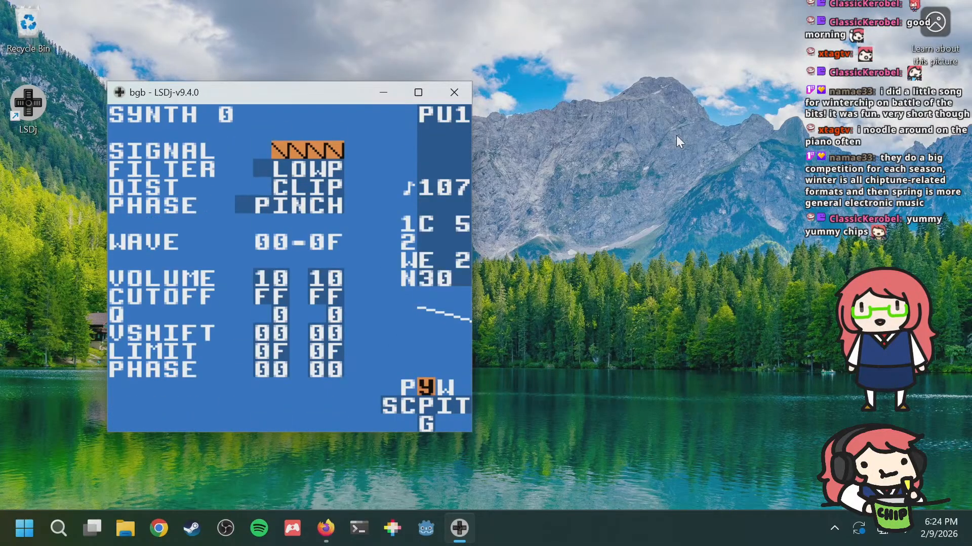
key("shift+Down")
key("a+Down")
key("a+Down")
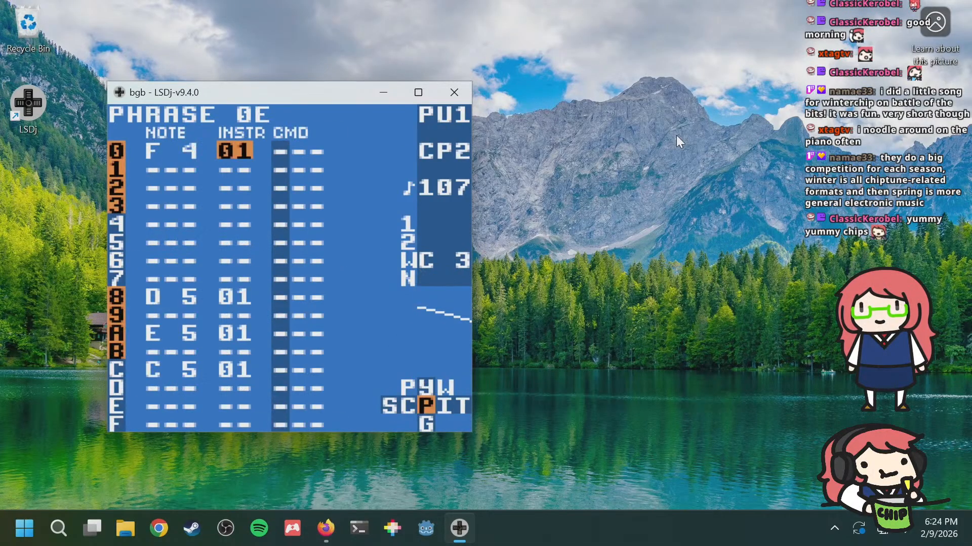
key("a+Down")
key("Left")
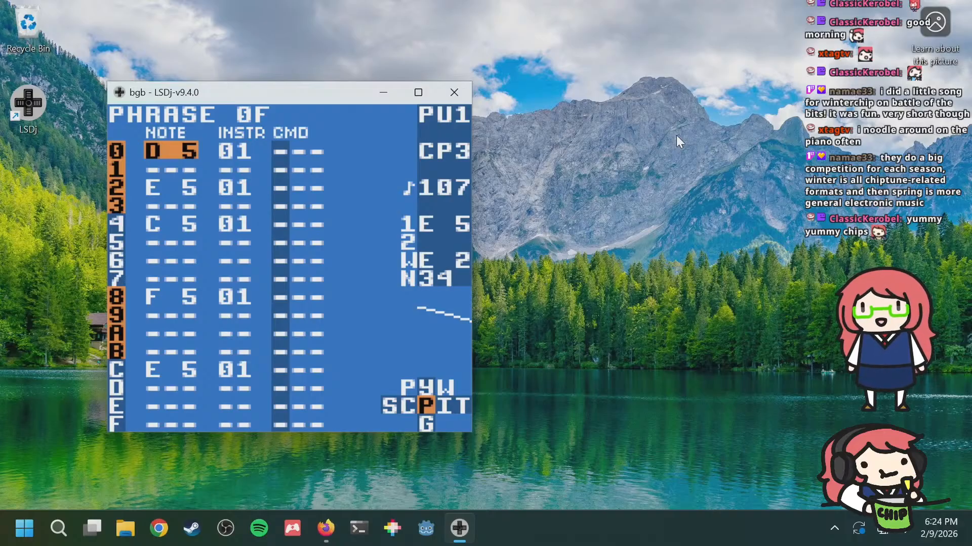
key("shift+Left")
key("shift+Left")
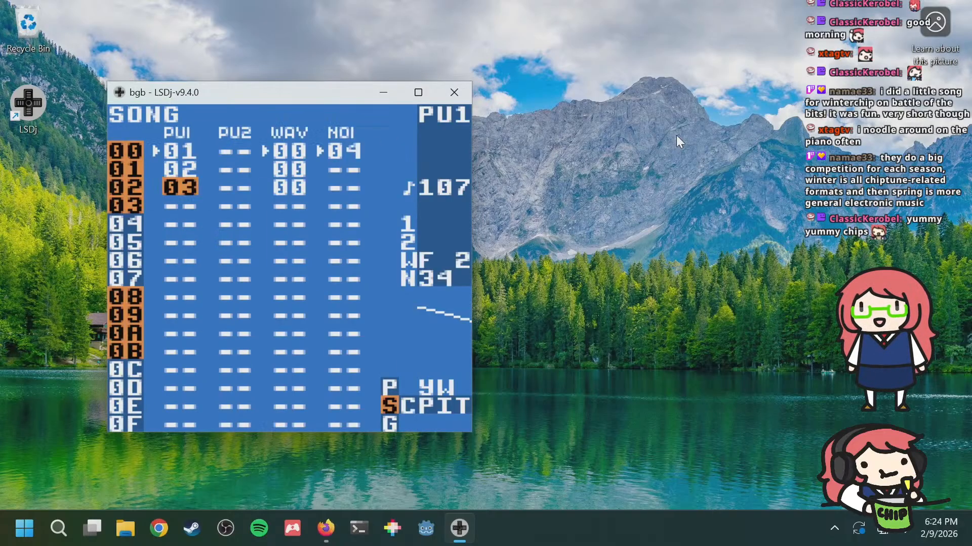
Step: Follow PU1 chain 02 through phrases 0A and 0B during playback
key("shift+Right")
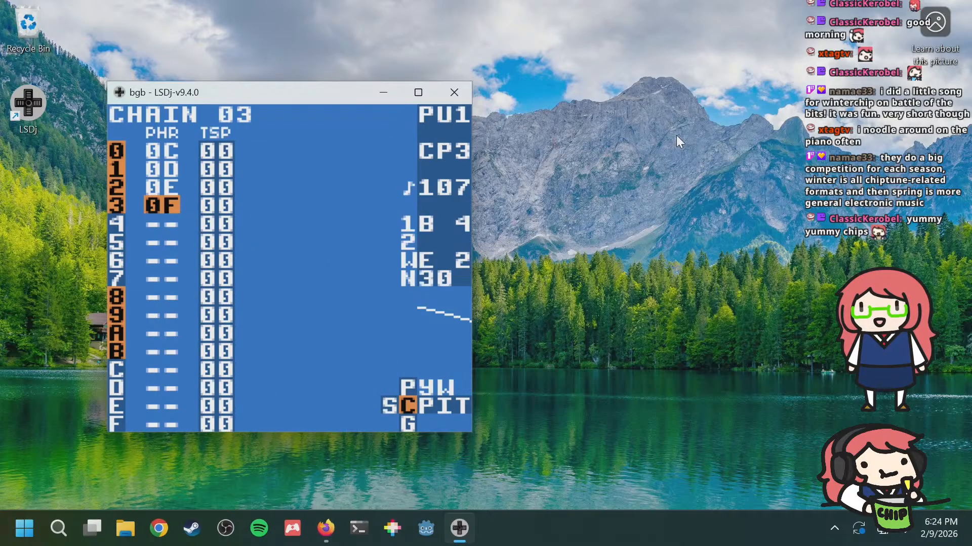
key("shift+Left")
key("Up")
key("shift+Right")
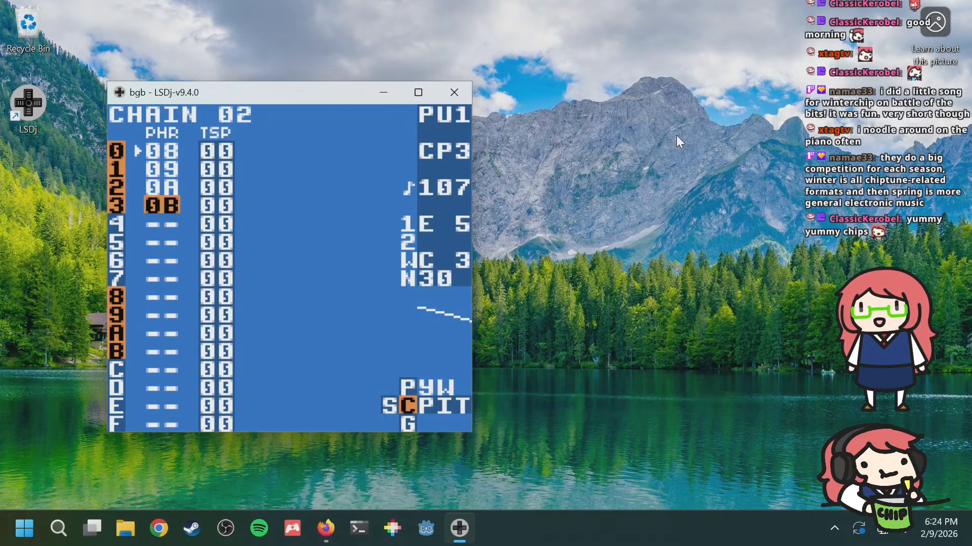
key("Up")
key("Up")
key("shift+Right")
key("a+Down")
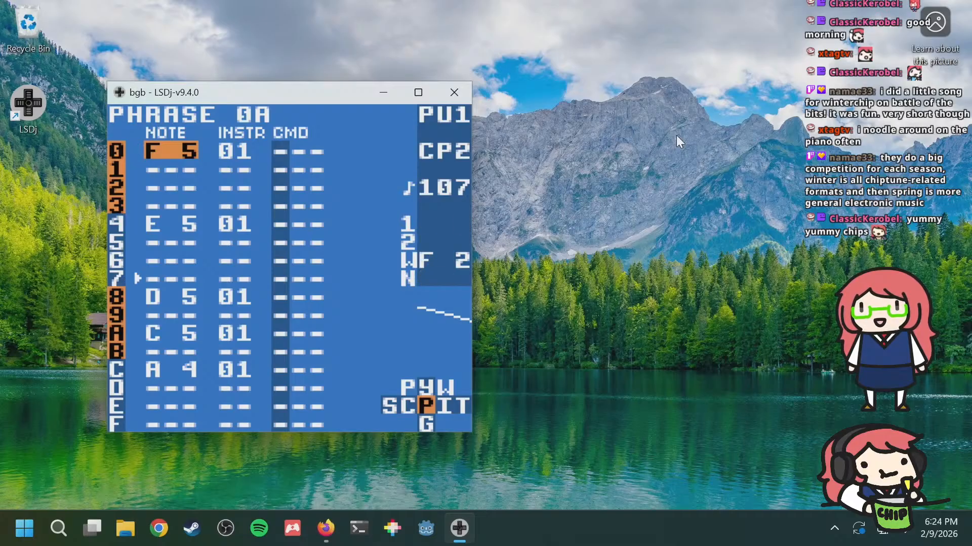
key("a+Down")
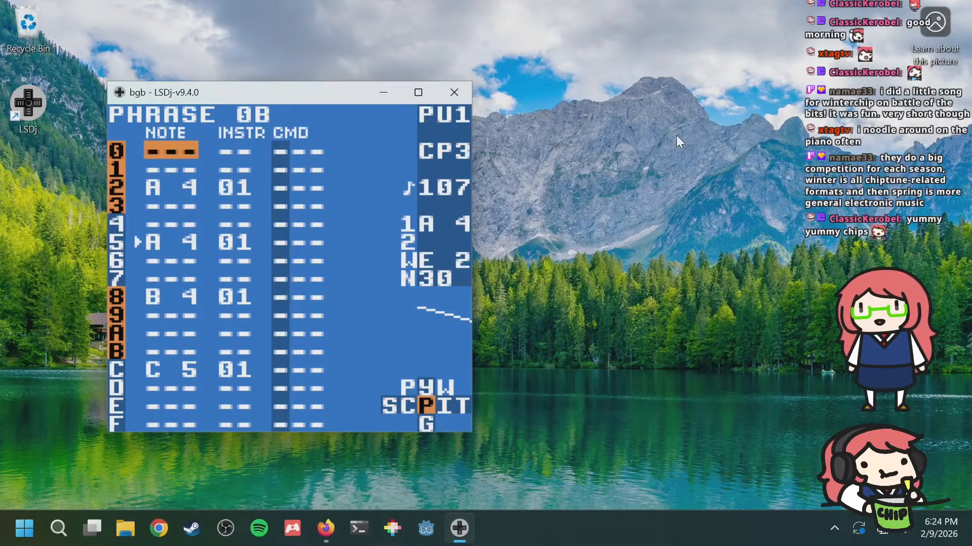
key("shift+Left")
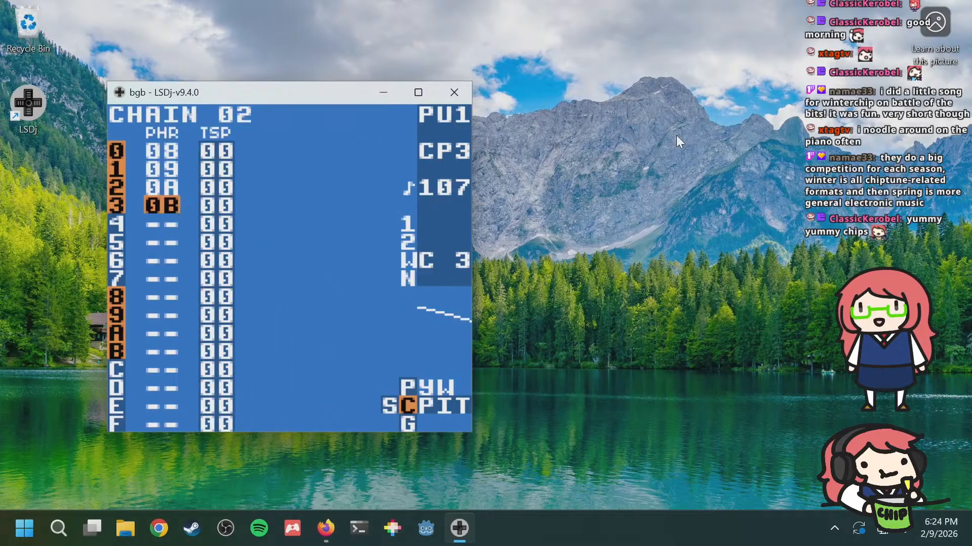
key("shift+Left")
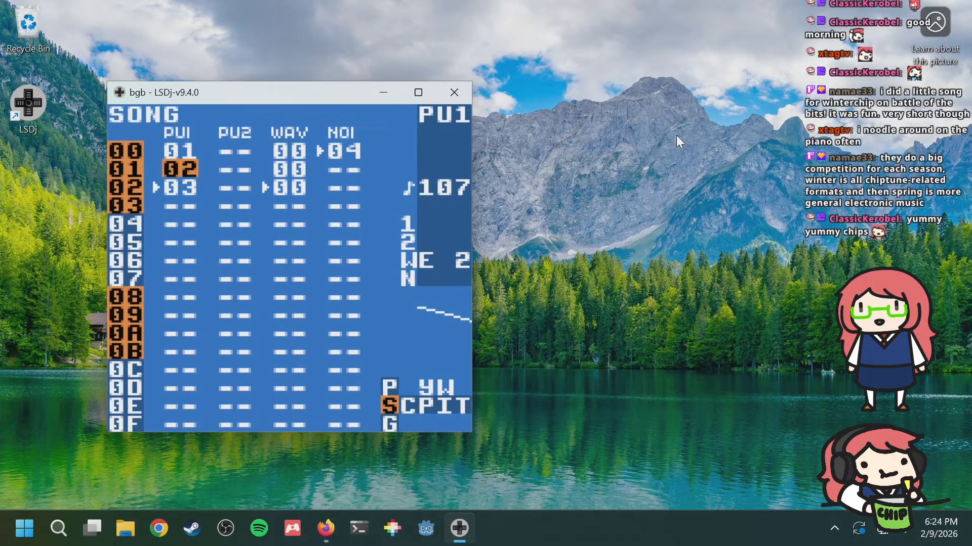
Step: Follow PU1 chain 03 through to phrase 0F during playback and go back to the song overview
key("Down")
key("shift+Right")
key("Up")
key("Up")
key("shift+Right")
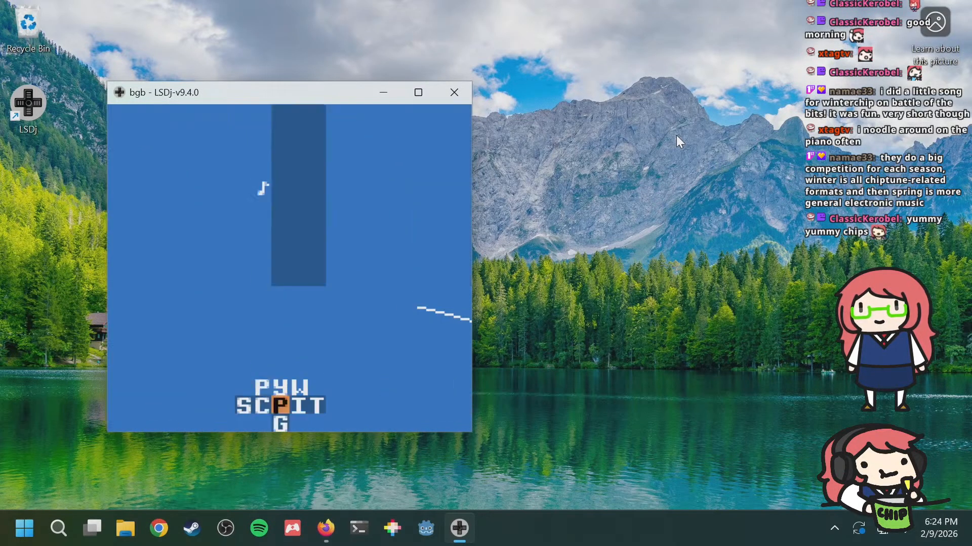
key("a+Down")
key("a+Down")
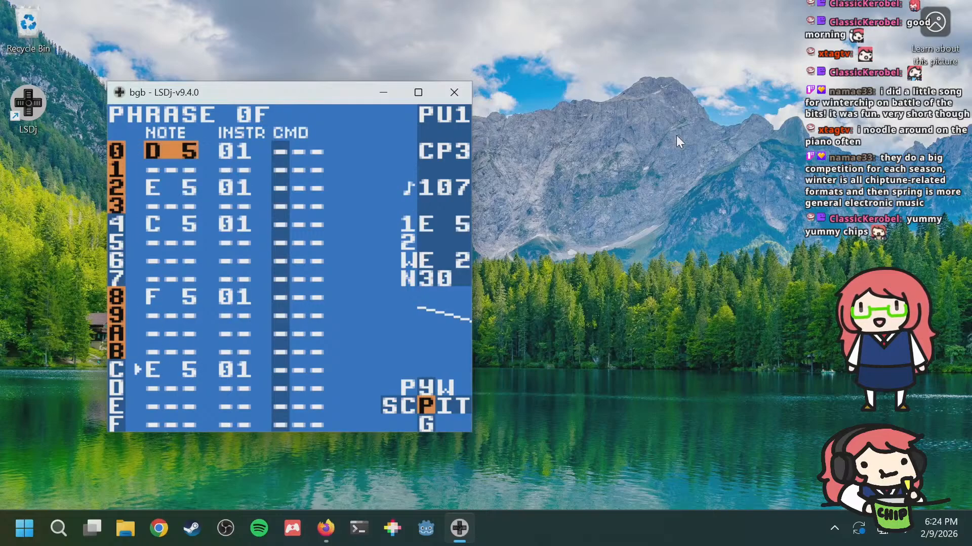
key("shift+Left")
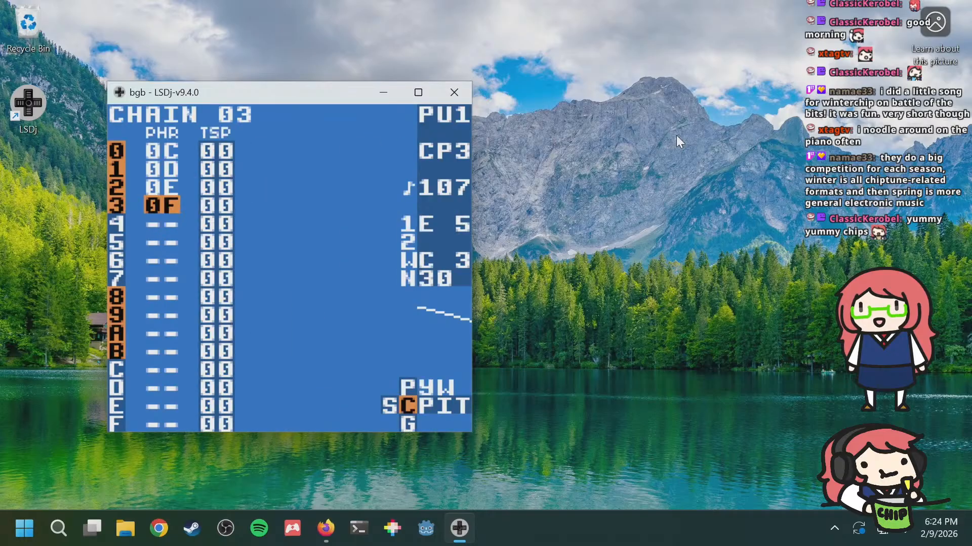
key("shift+Left")
Step: Fill song row 03 with chain 05 on PU1 and bass chain 00 on WAV
key("Down")
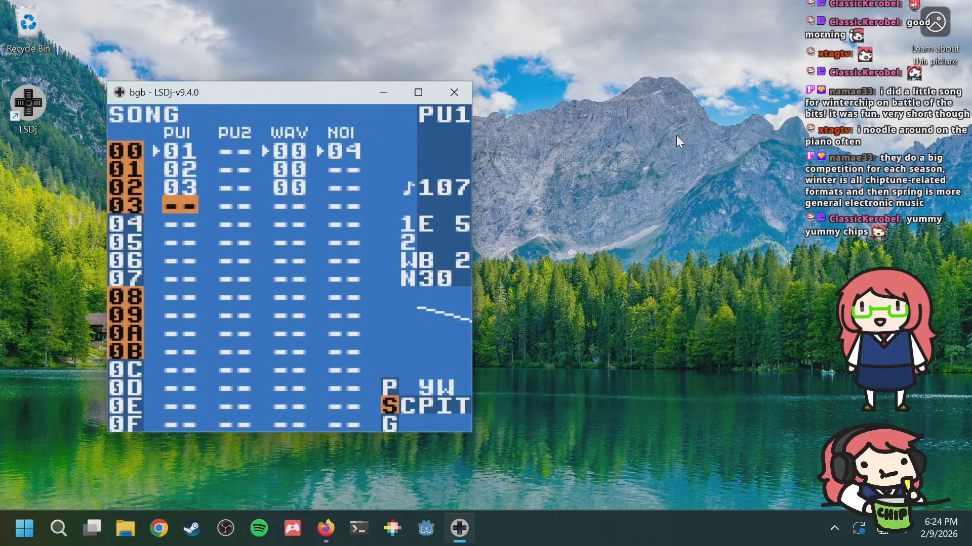
key("s")
key("s+Right")
key("s+Right")
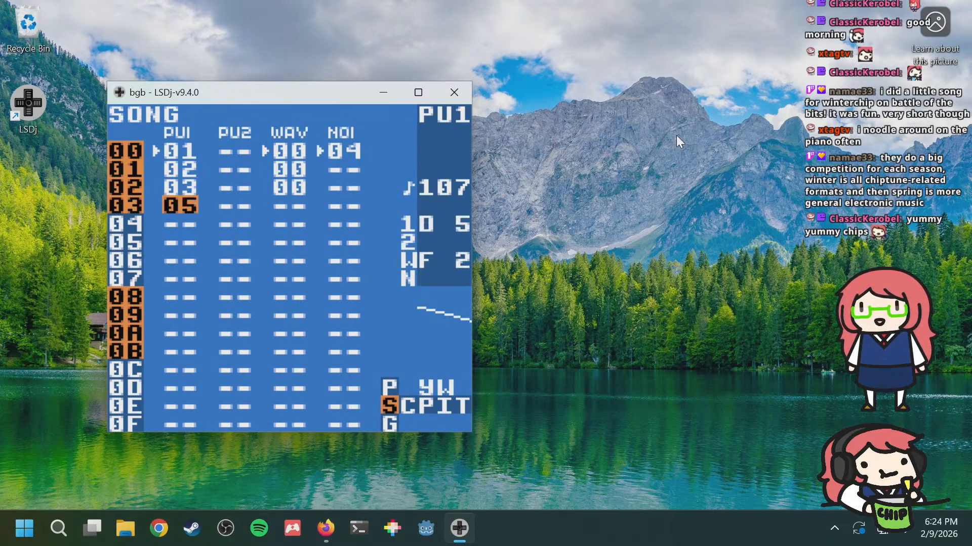
key("Right")
key("Right")
key("s")
key("Left")
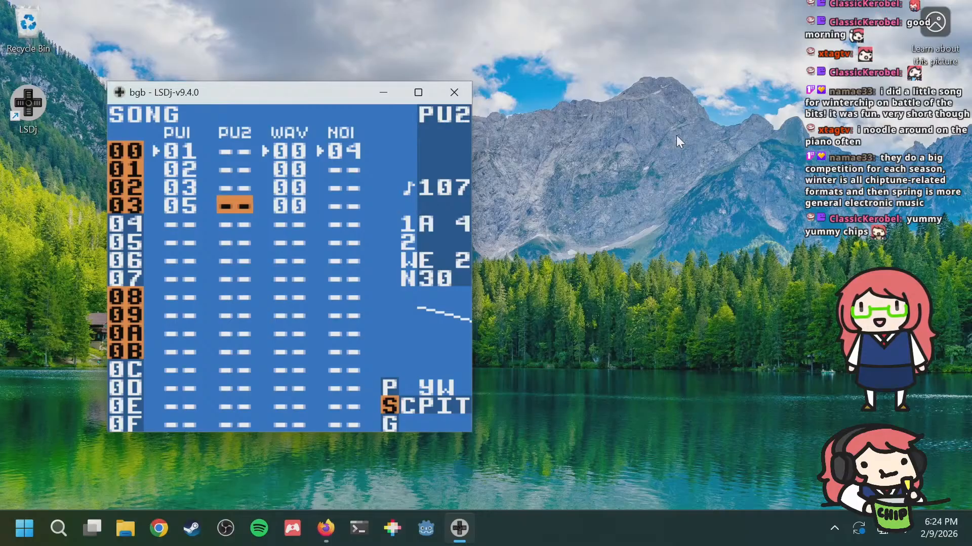
key("Right")
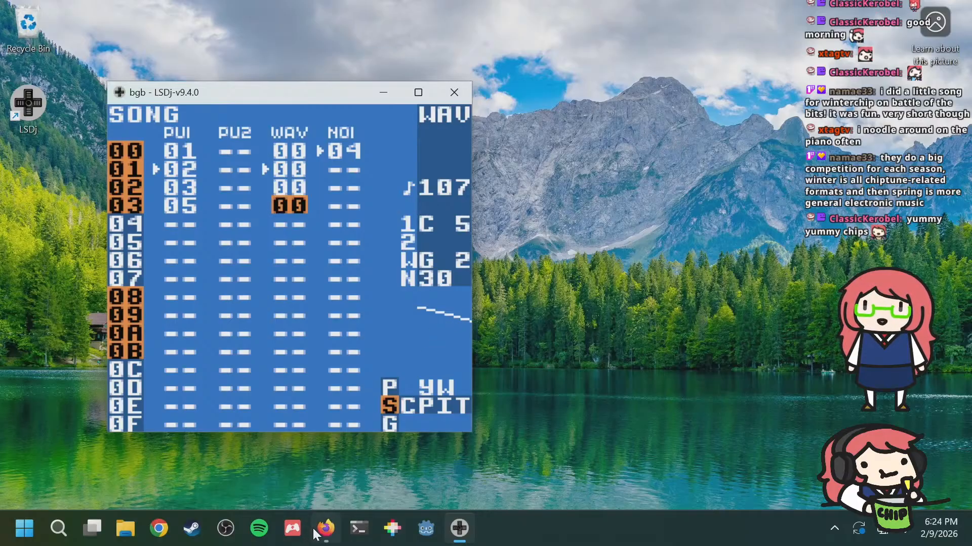
Step: Switch to the chord progressions article in Firefox and read through the I-III-IV-VI section
mouse_move(325, 528)
left_click(329, 445)
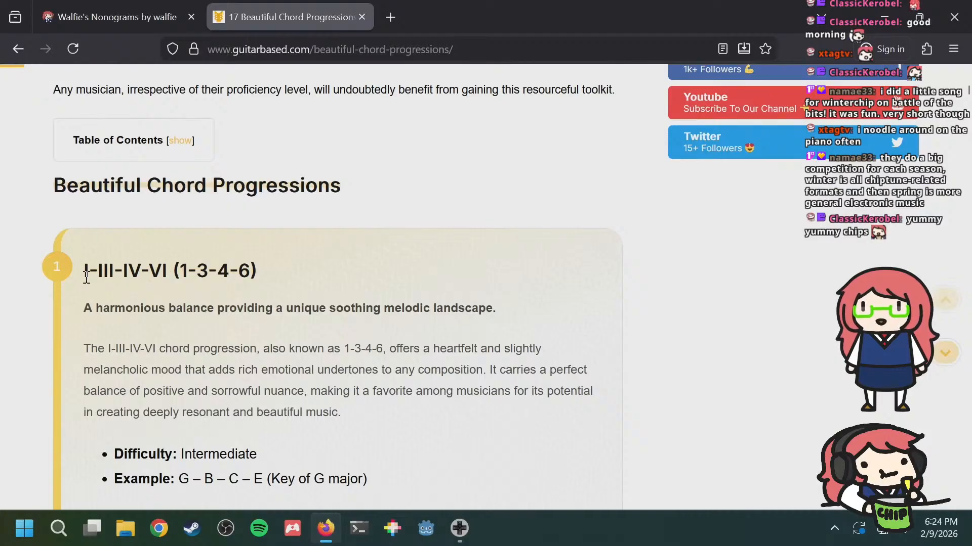
left_click_drag(86, 277, 158, 273)
left_click(176, 275)
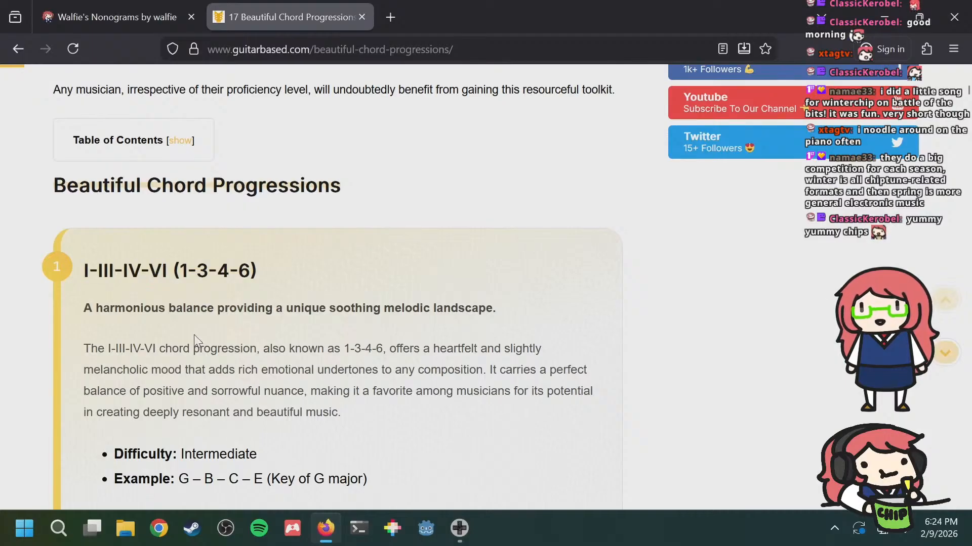
scroll(438, 292, "down", 15)
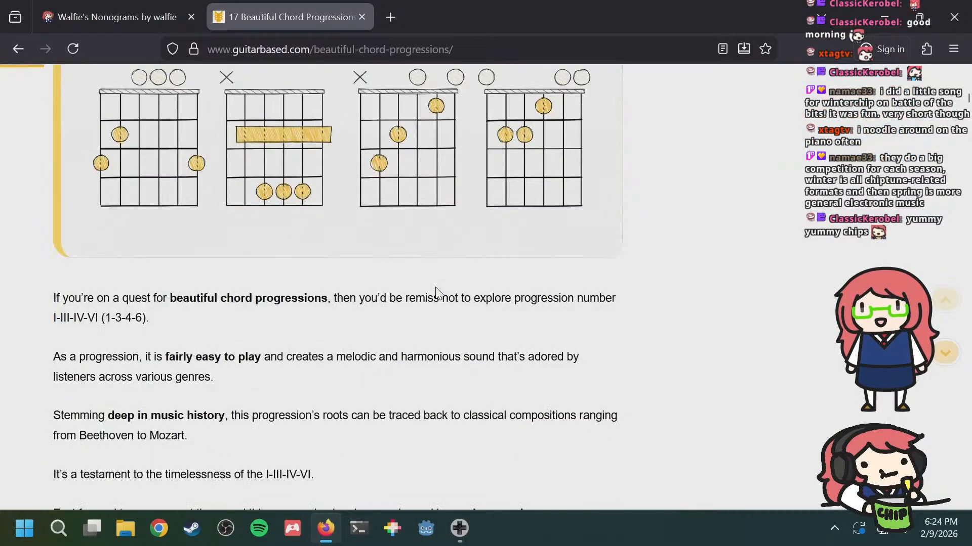
Step: Examine the article's I-III-IV-VI (1-3-4-6) and ii-V-I (2-5-1) chord progression sections
scroll(437, 292, "down", 6)
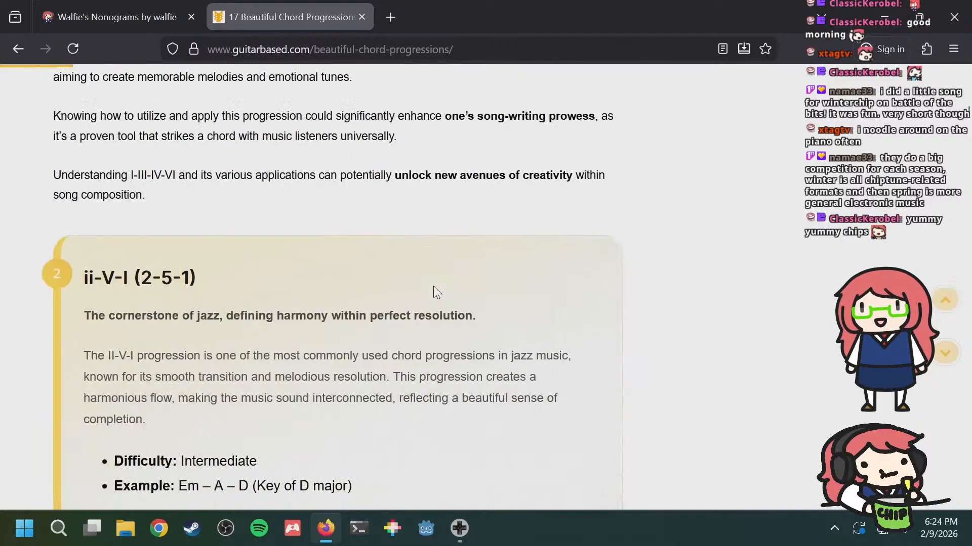
left_click_drag(248, 279, 88, 278)
left_click(305, 260)
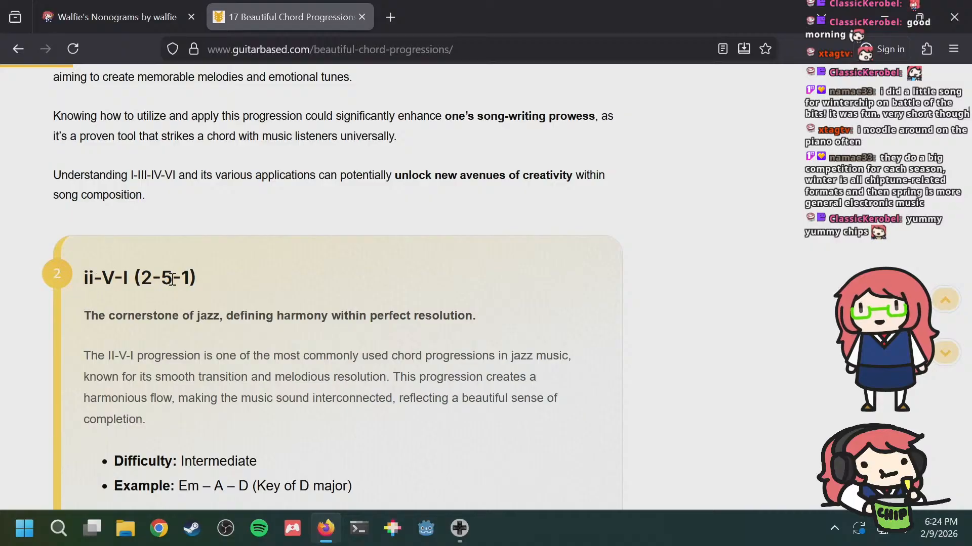
scroll(288, 279, "up", 20)
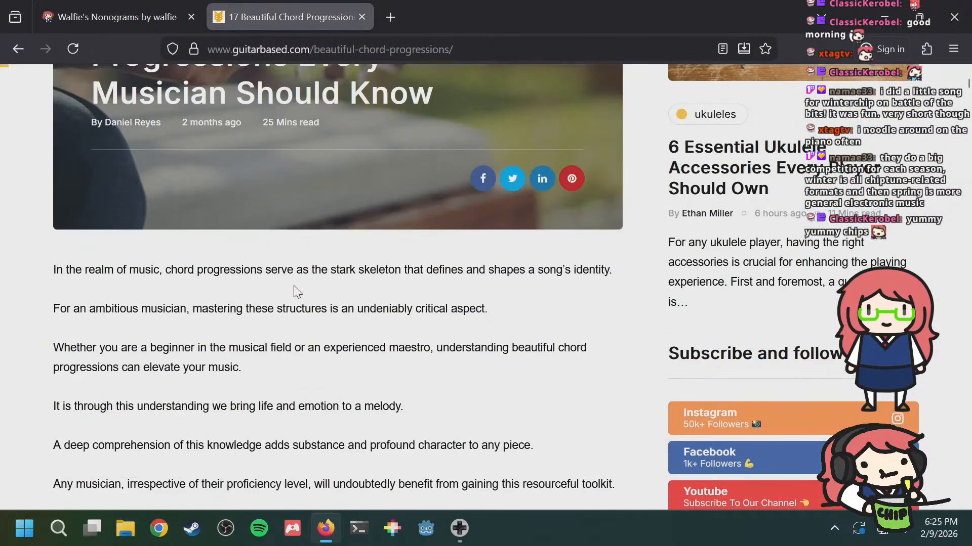
scroll(298, 293, "down", 20)
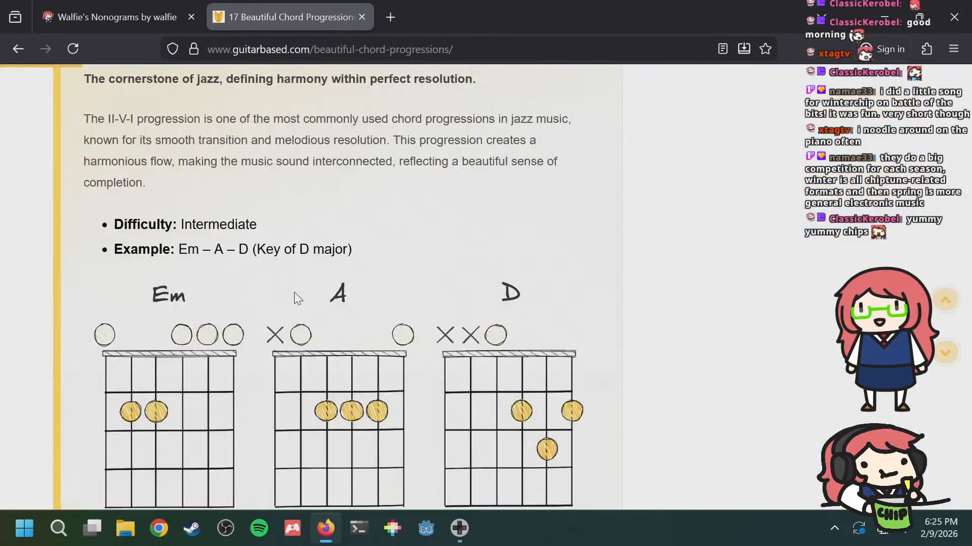
scroll(295, 293, "up", 3)
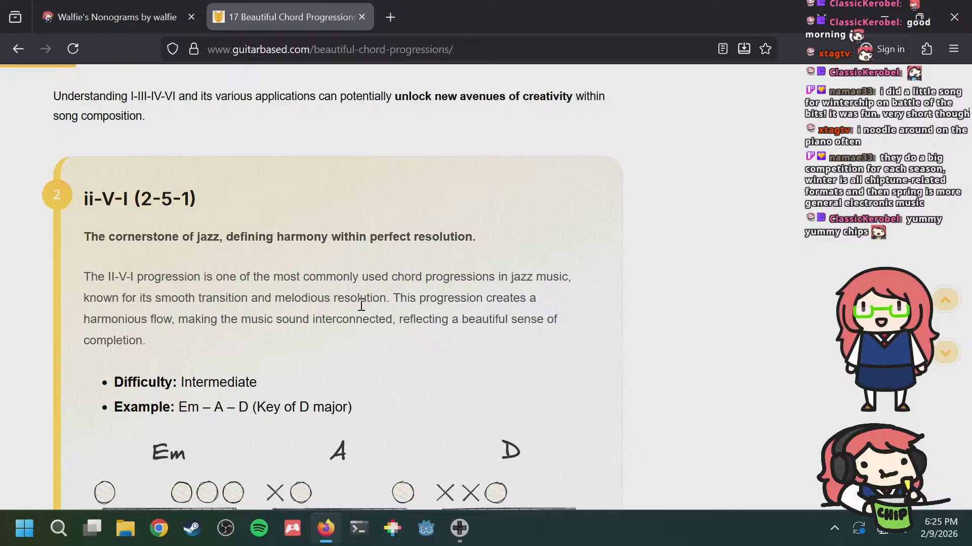
scroll(361, 305, "up", 20)
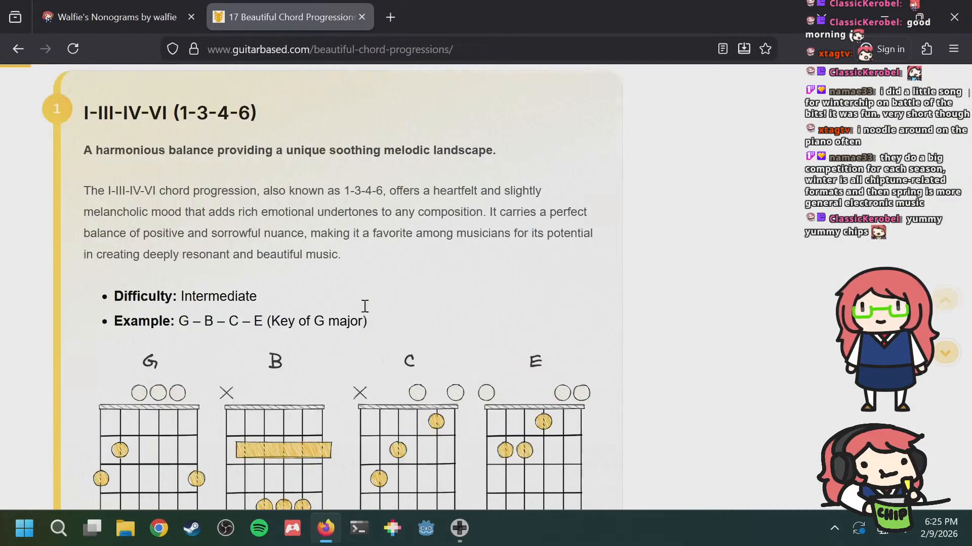
scroll(363, 307, "up", 5)
scroll(362, 309, "down", 18)
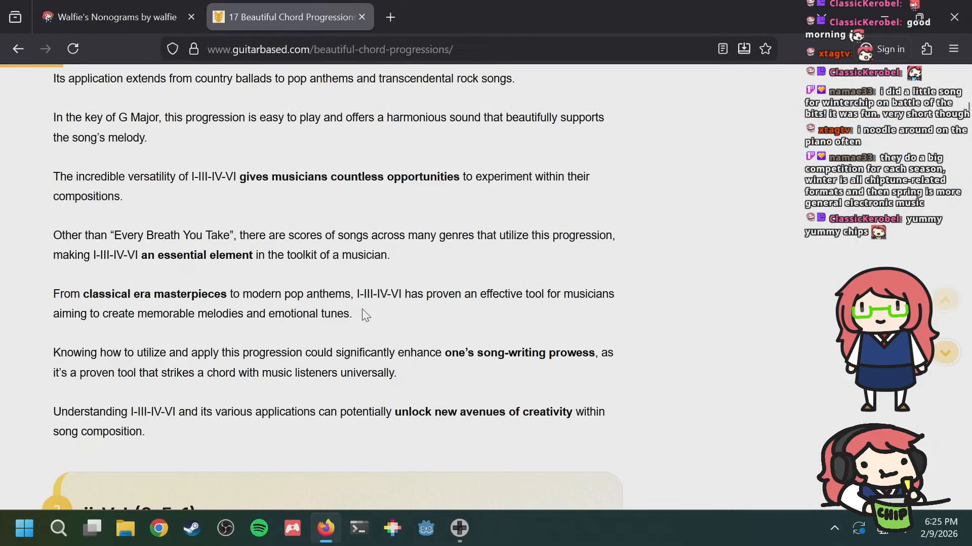
scroll(364, 315, "down", 20)
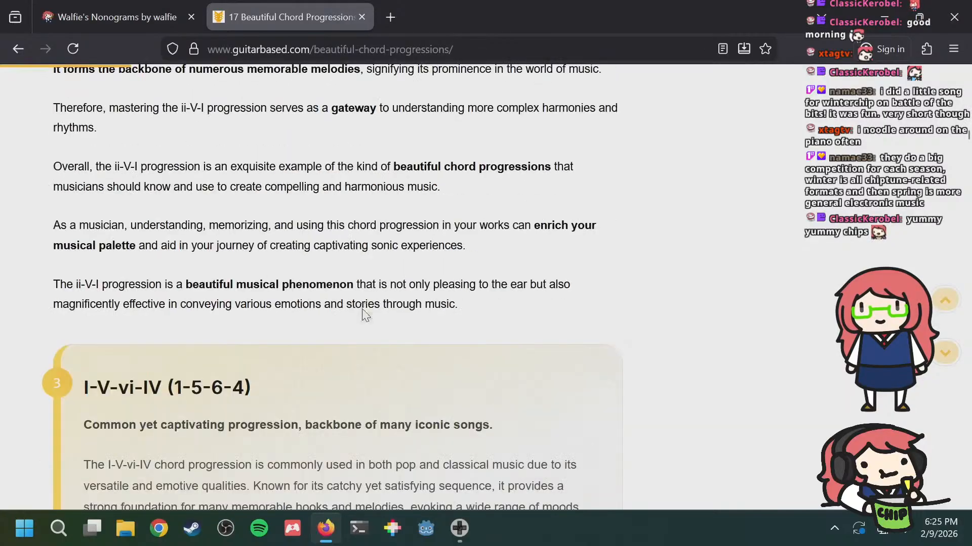
Step: Examine the article's I-V-vi-IV (1-5-6-4) section, including its C – G – Am – F example and chord diagrams
scroll(363, 313, "down", 3)
left_click_drag(231, 276, 442, 268)
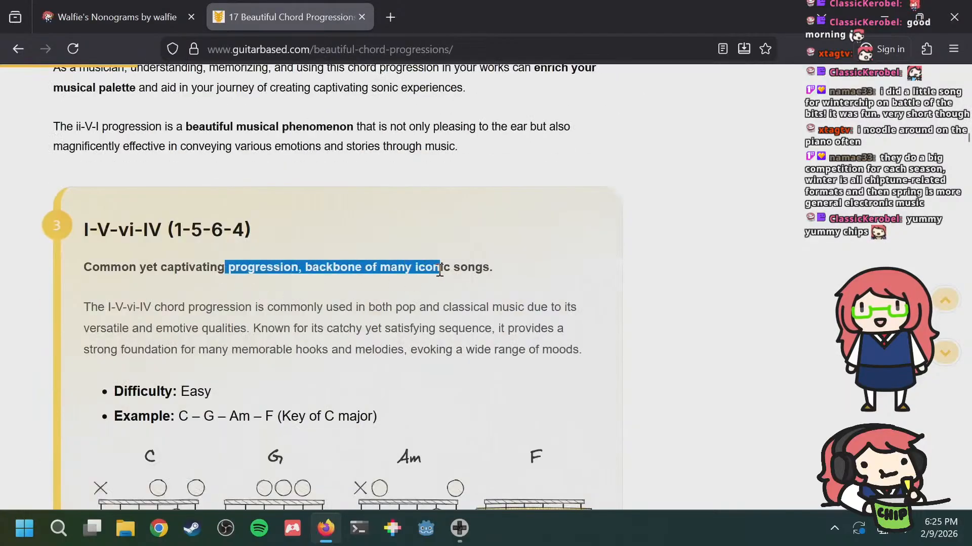
left_click(440, 272)
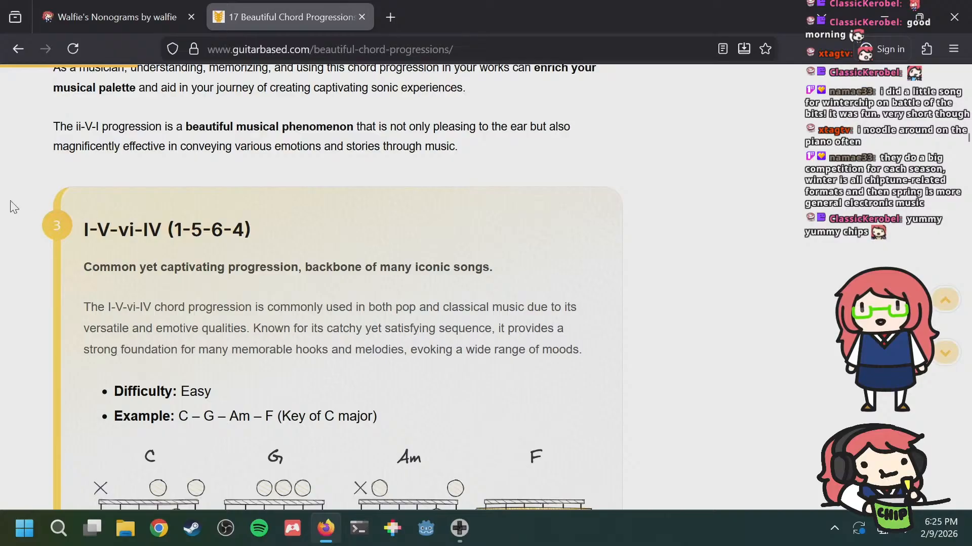
left_click_drag(85, 228, 161, 231)
left_click(202, 232)
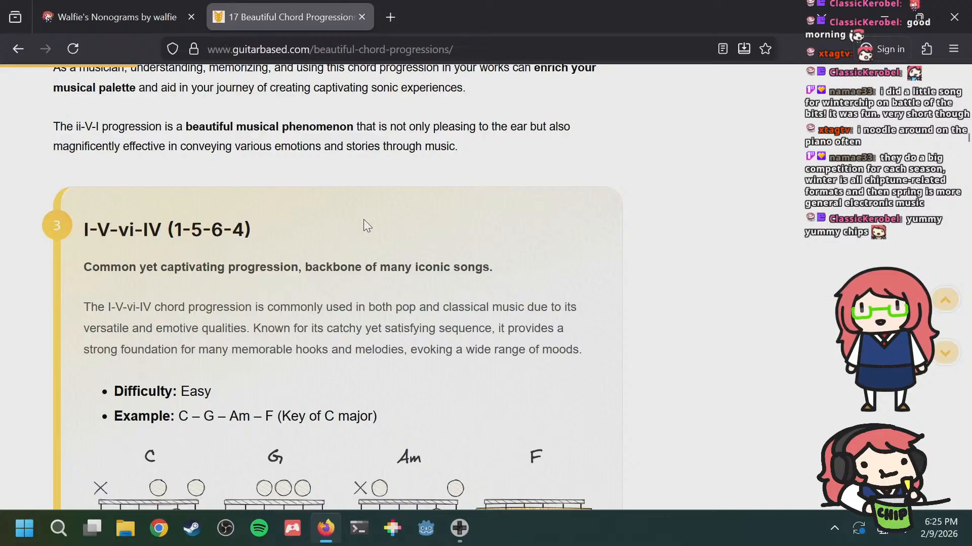
scroll(435, 220, "down", 5)
scroll(435, 220, "up", 5)
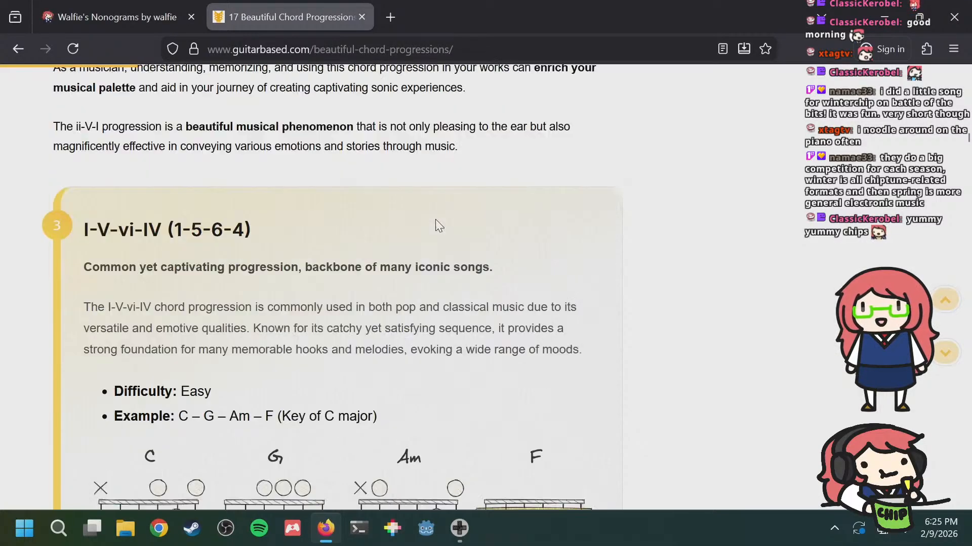
scroll(436, 223, "down", 5)
scroll(438, 225, "up", 5)
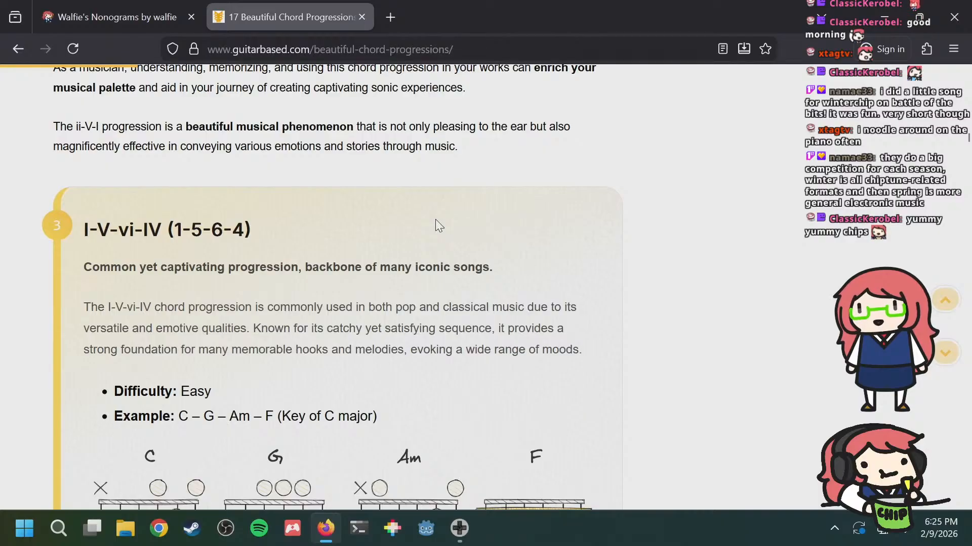
scroll(438, 226, "down", 7)
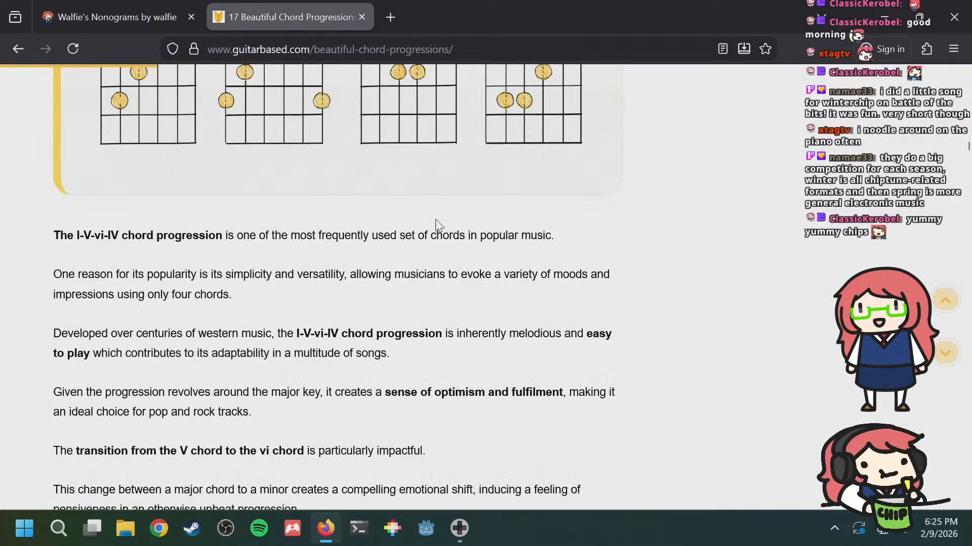
scroll(438, 226, "up", 4)
scroll(435, 220, "up", 4)
scroll(435, 219, "down", 11)
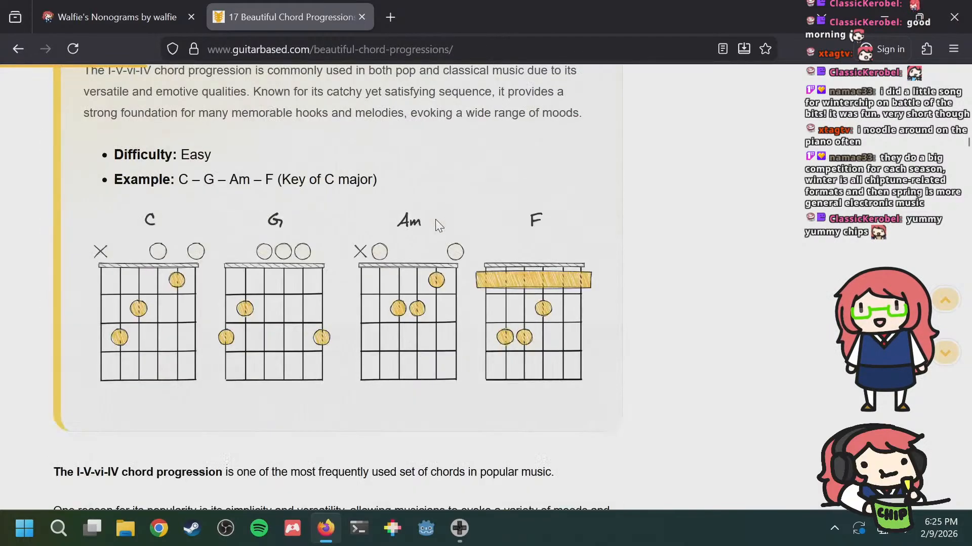
scroll(435, 223, "down", 4)
scroll(435, 219, "up", 14)
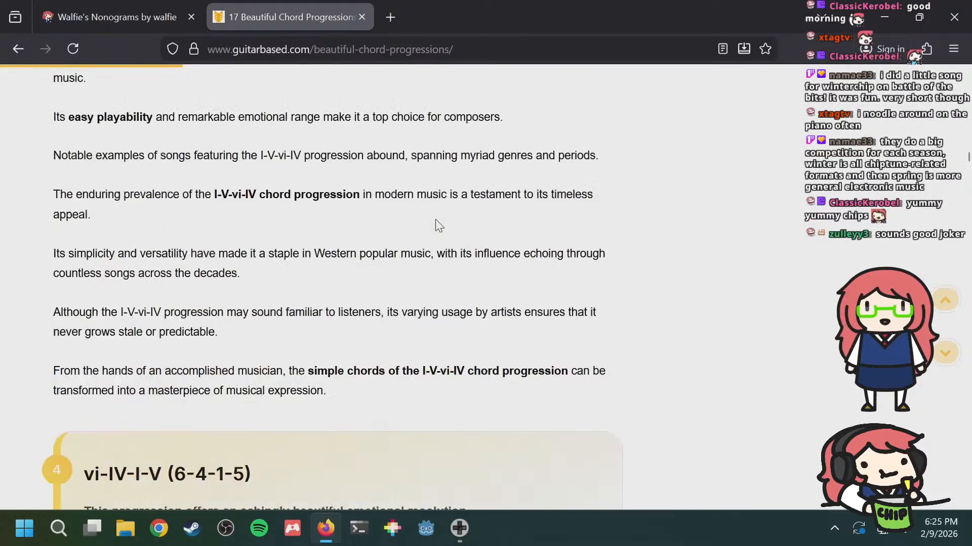
scroll(435, 220, "up", 6)
scroll(435, 220, "down", 15)
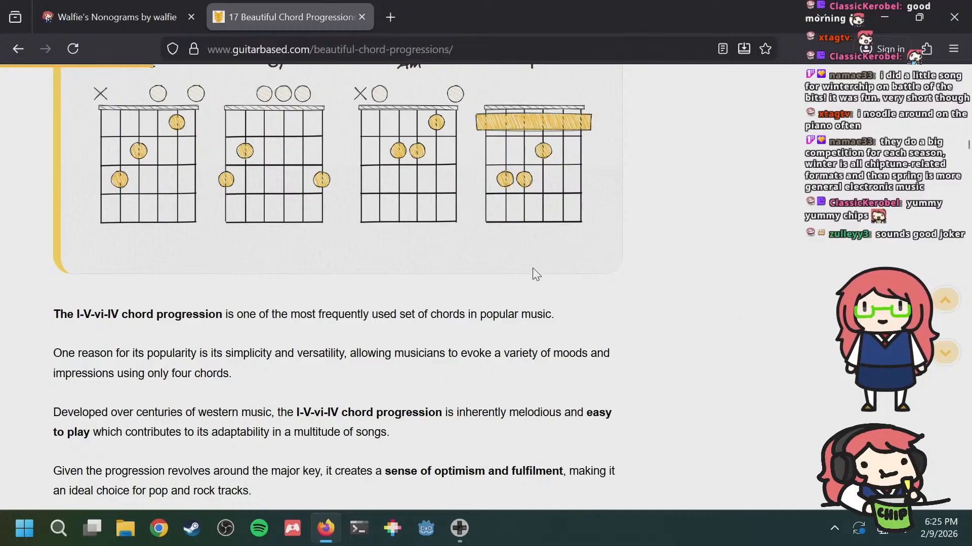
scroll(534, 278, "down", 6)
scroll(529, 282, "up", 12)
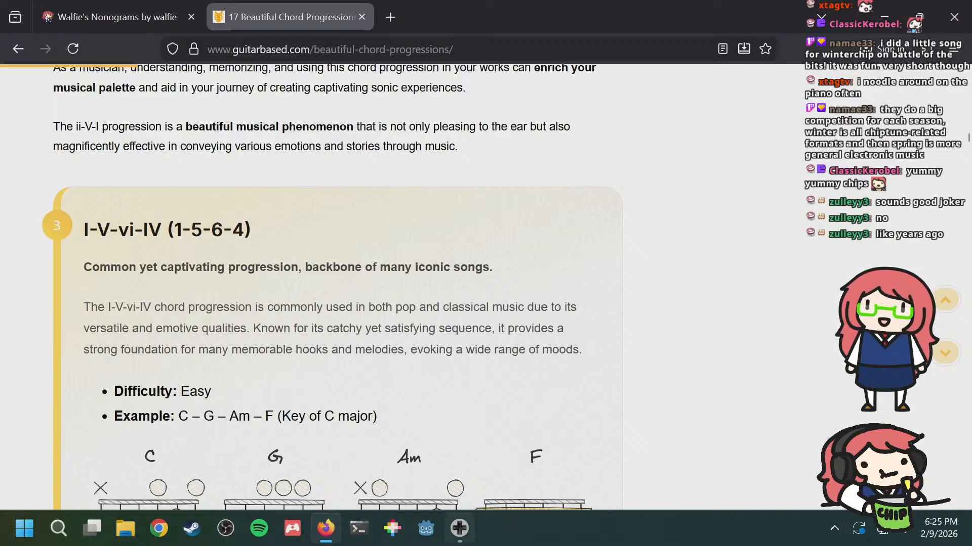
mouse_move(460, 529)
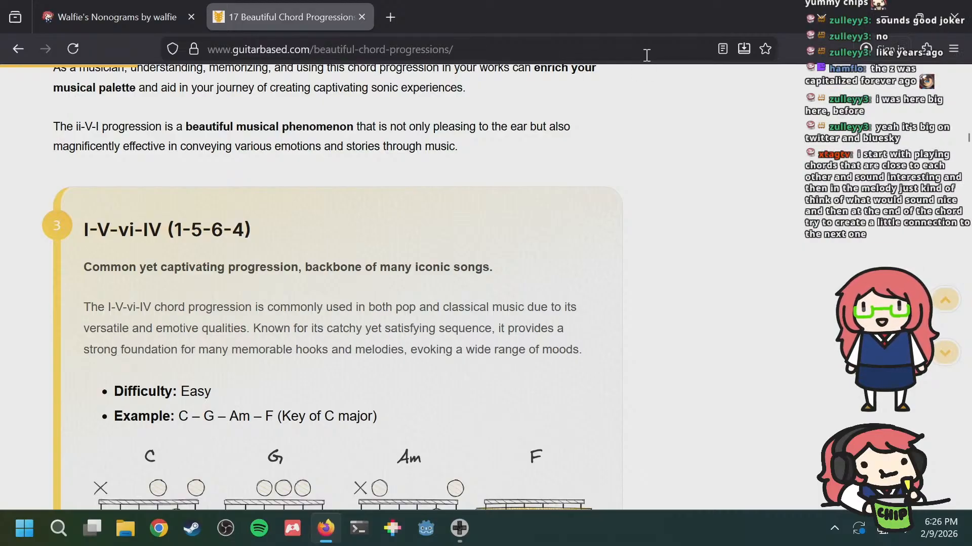
scroll(557, 288, "down", 2)
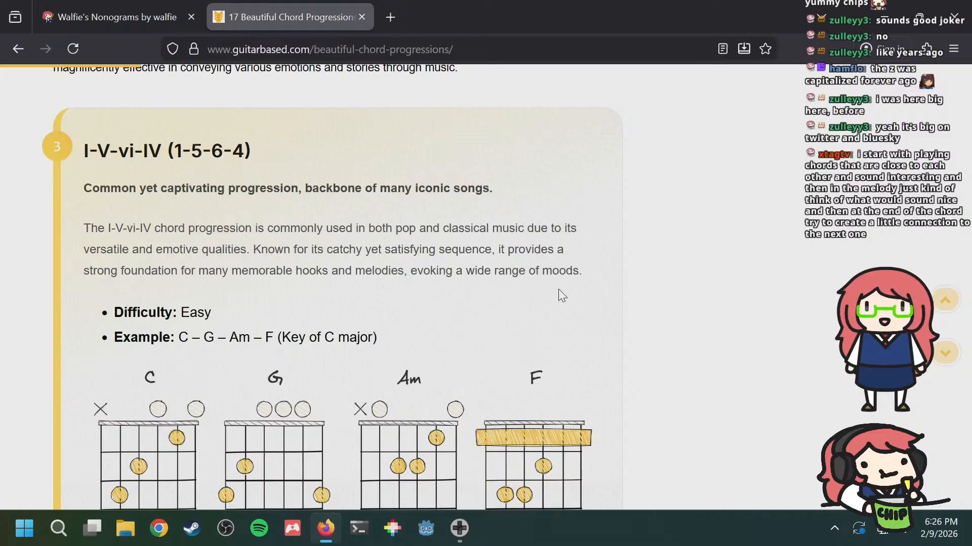
Step: Switch to LSDj in bgb and place chain 04 in song rows 01 to 03 of the NOI channel
key("alt+Tab")
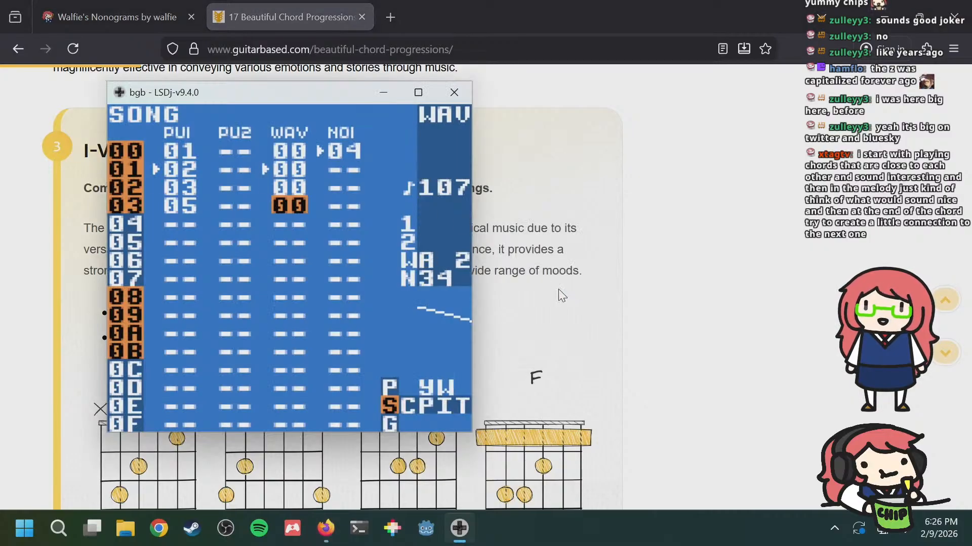
key("Right")
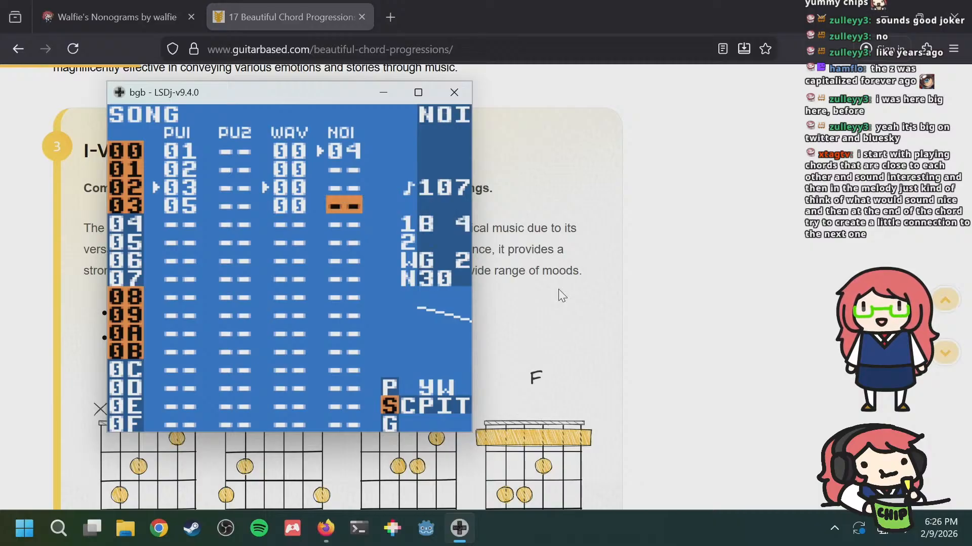
key("Up")
key("Up")
key("s")
key("Down")
key("s")
key("Down")
key("s")
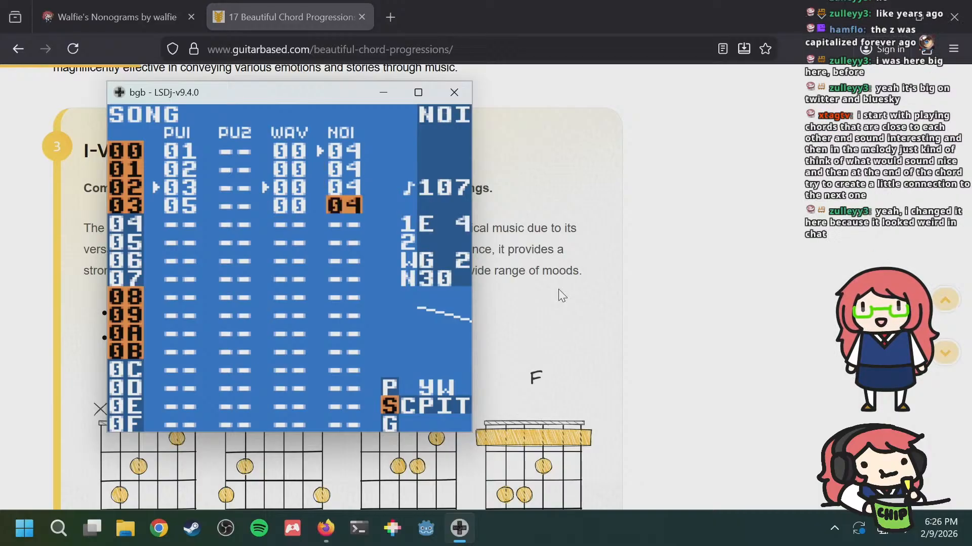
Step: Fill rows 0 to 3 of the PU1 channel's chain 05 with new phrases 11, 12, 13 and 14
key("Left")
key("Left")
key("Left")
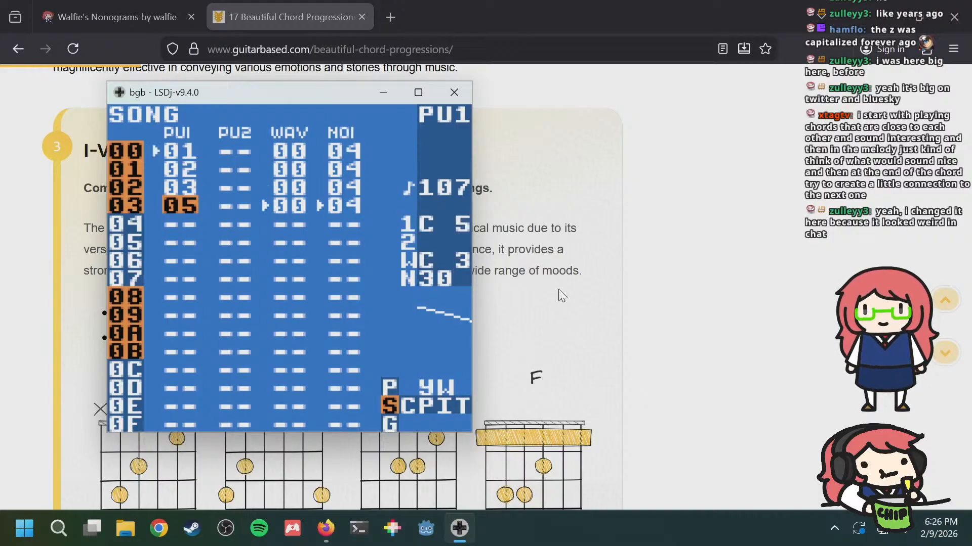
key("shift+Right")
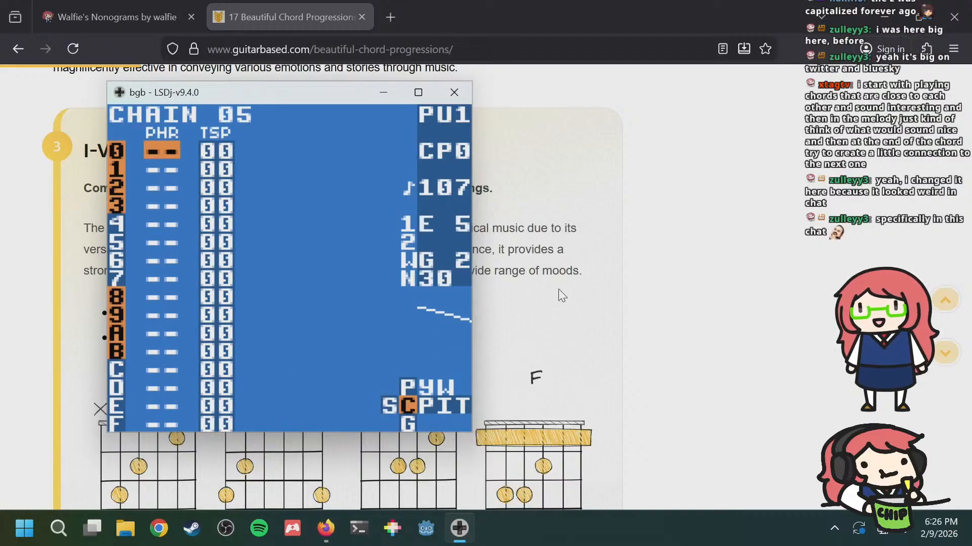
key("Down")
key("s")
key("s")
key("Down")
key("s")
key("s")
key("Down")
key("s")
key("s")
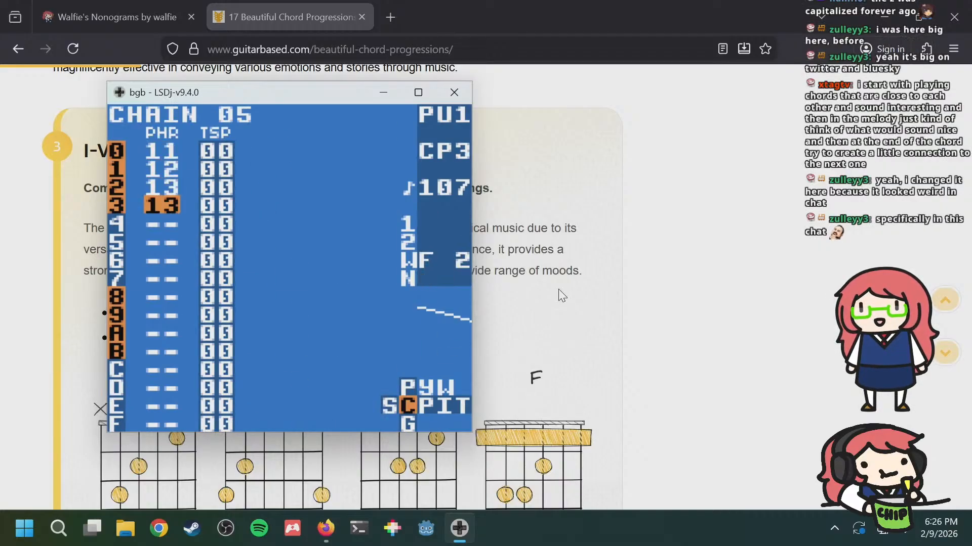
Step: Compare the phrases in chain 05 with those in the preceding PU1 chains
key("Up")
key("Up")
key("a+Left")
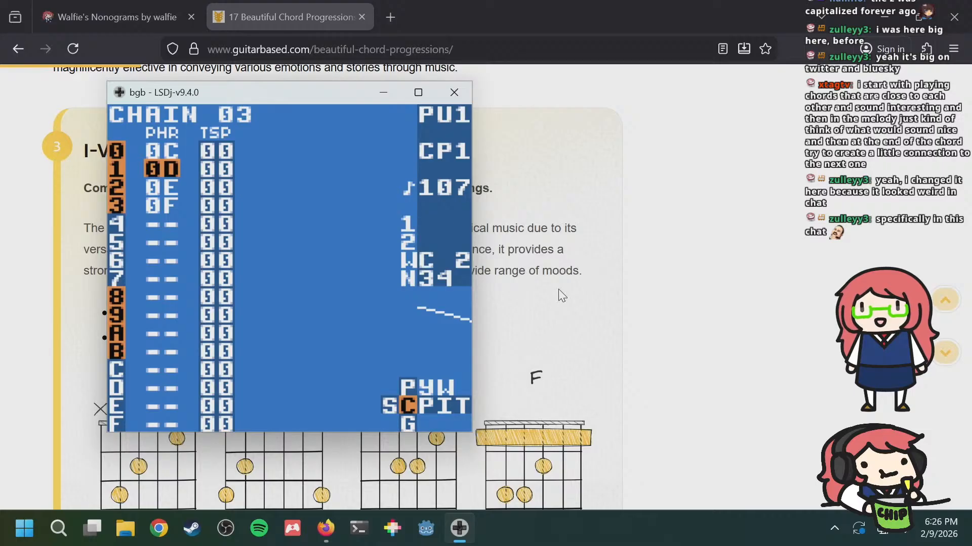
key("a+Left")
key("a+Right")
key("a+Right")
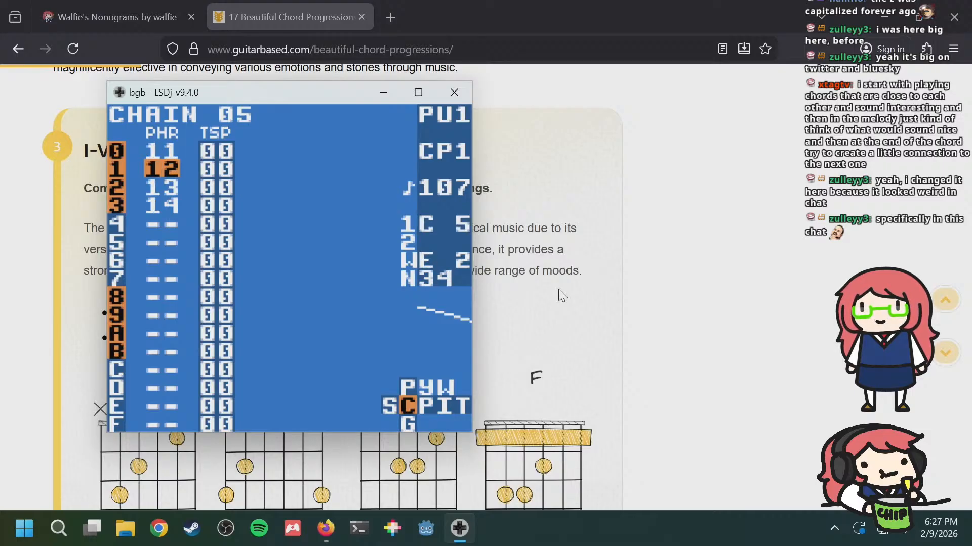
key("shift+Left")
key("Right")
key("Right")
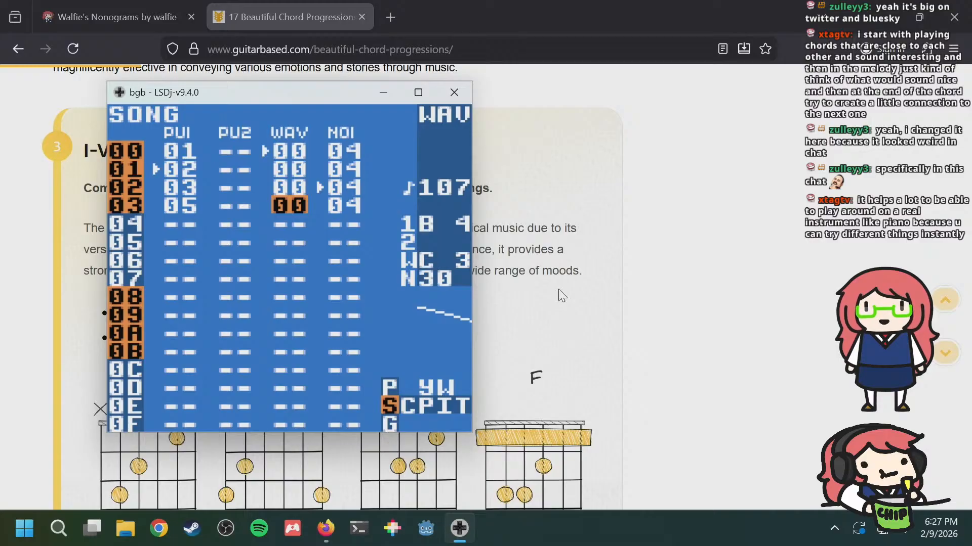
key("Left")
key("Left")
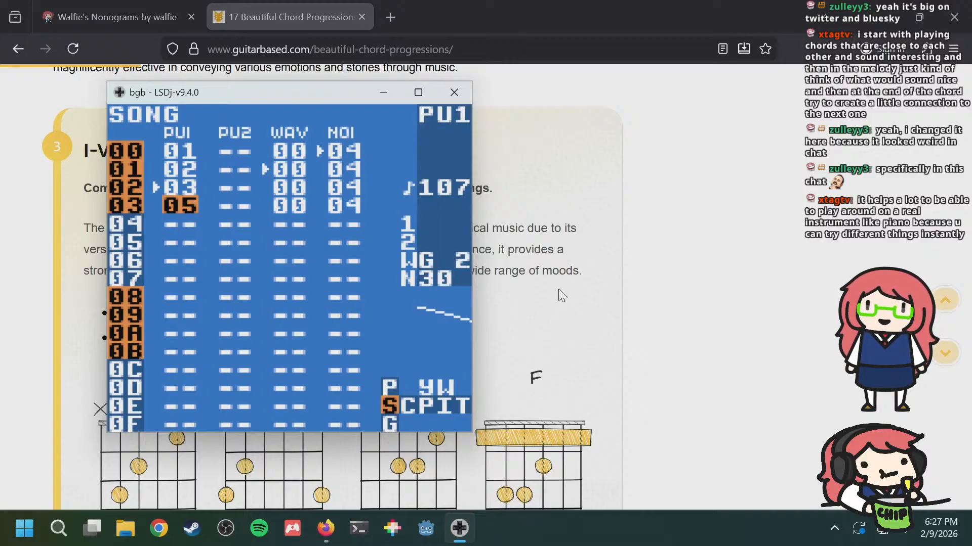
key("shift+Right")
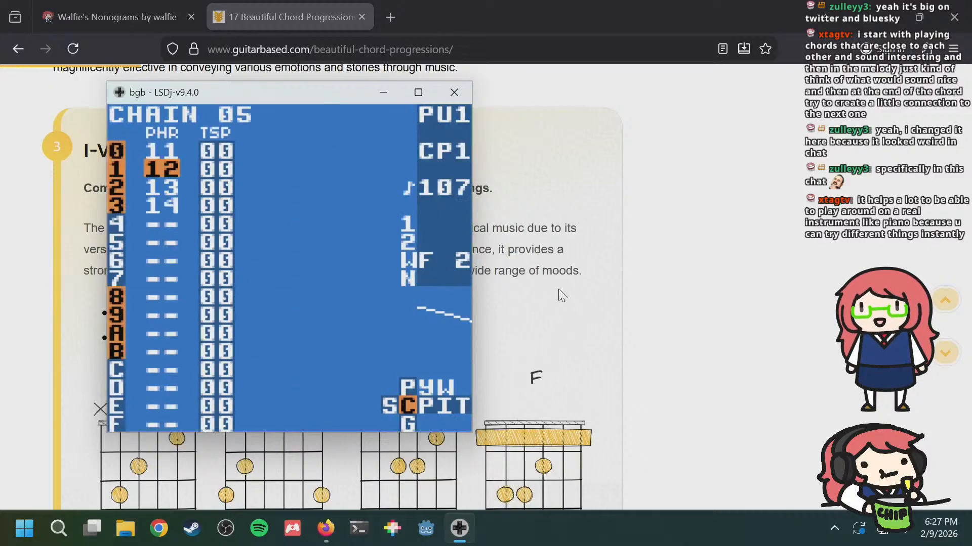
key("shift+Right")
key("shift+Left")
key("shift+Left")
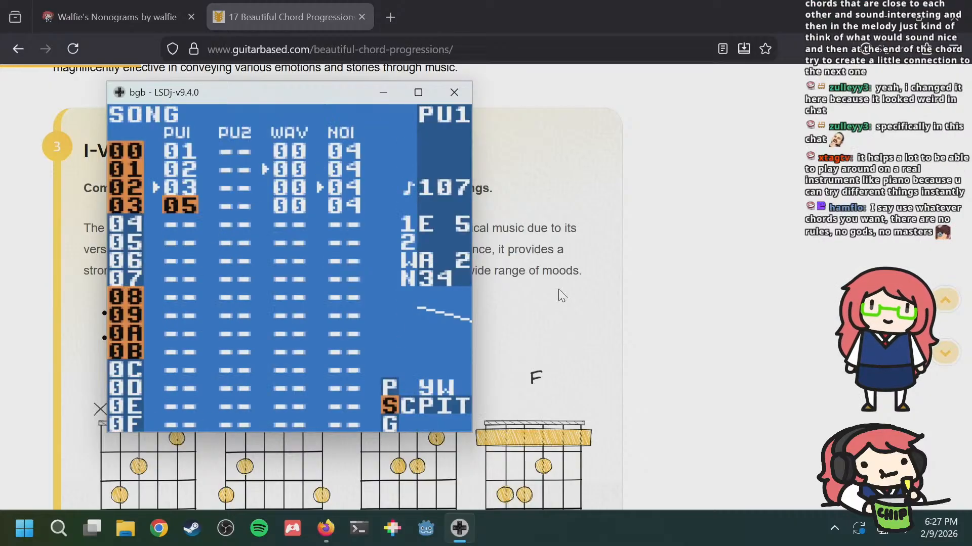
key("shift+Right")
key("shift+Left")
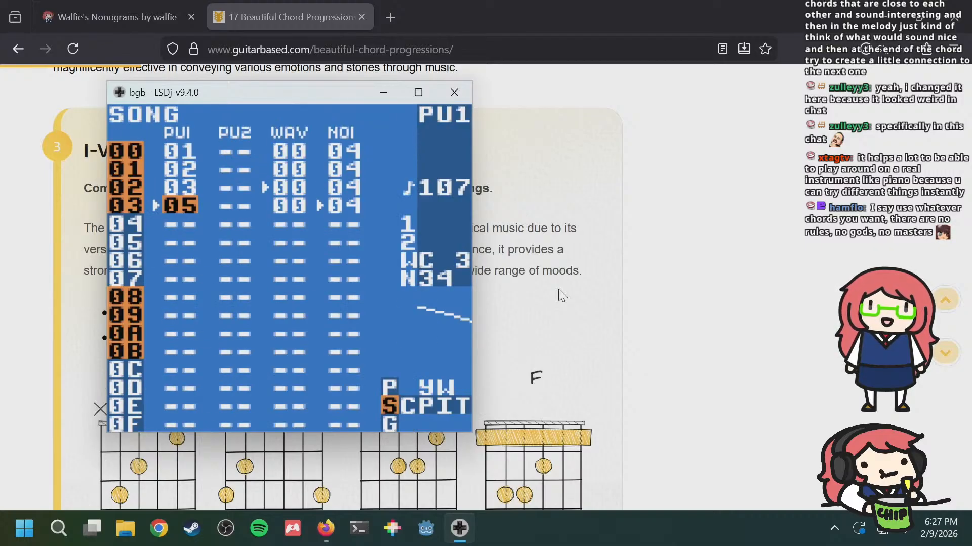
key("Right")
key("Right")
key("Right")
key("Left")
key("Left")
key("Right")
key("Right")
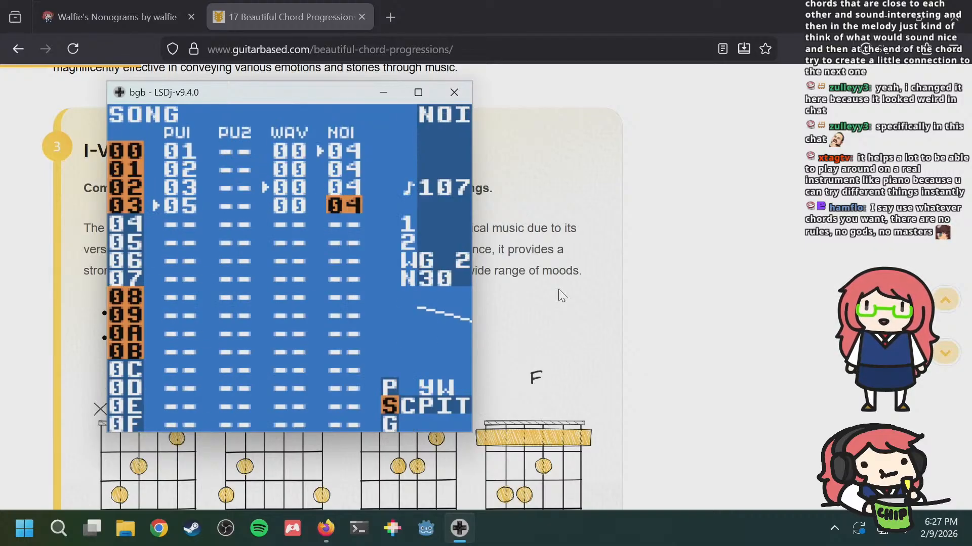
key("Left")
key("Left")
key("Right")
key("Right")
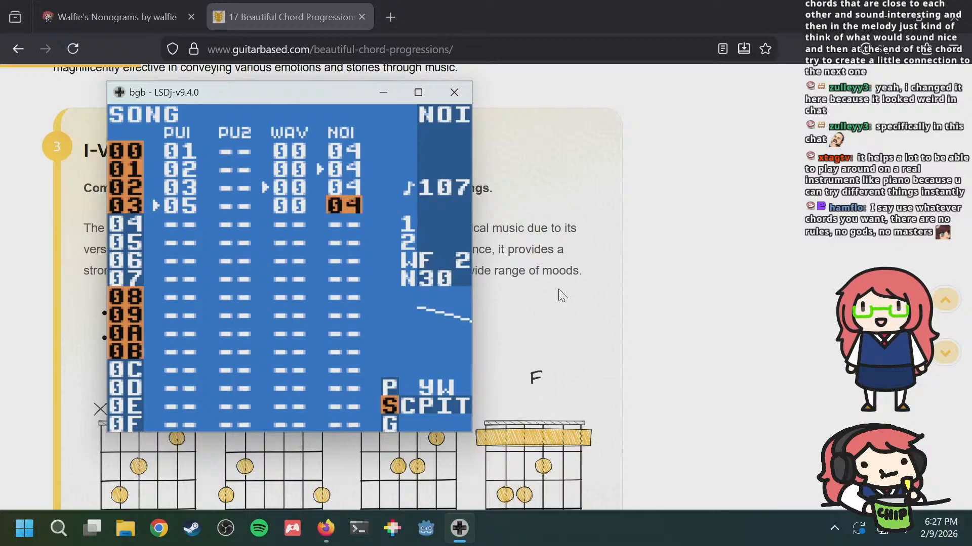
Step: Set song row 03 of the WAV channel to chain 05
key("Left")
key("Left")
key("Right")
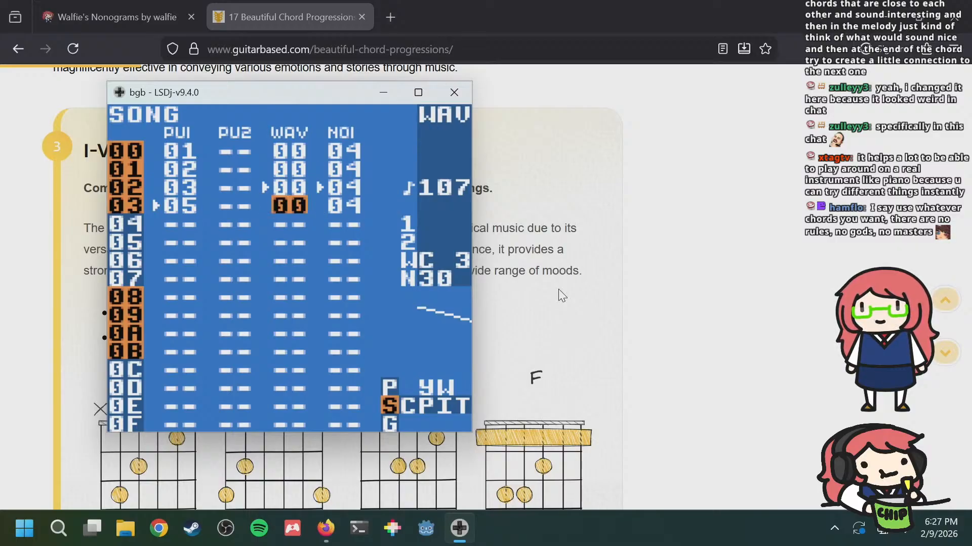
key("s+Right")
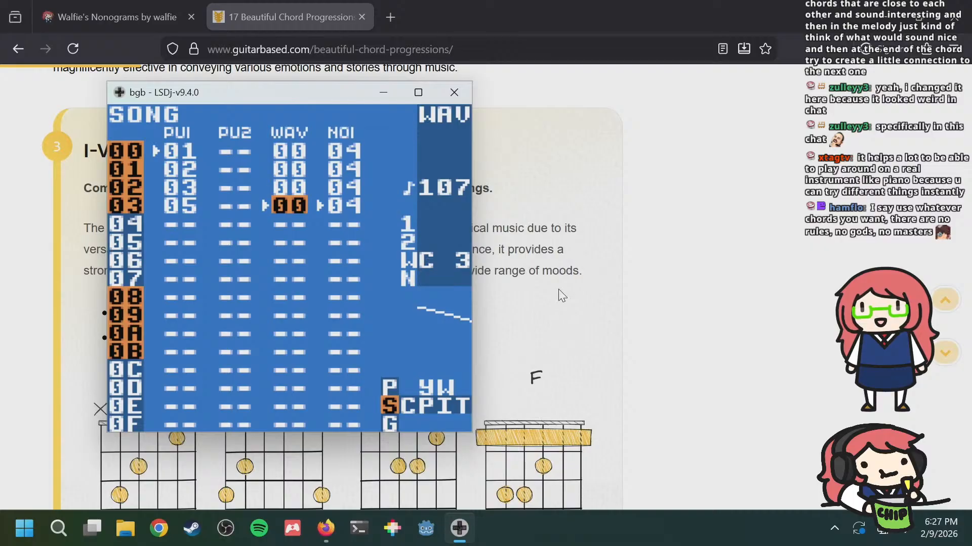
key("s+Right")
key("s+Right")
key("s+Right")
key("s+Right")
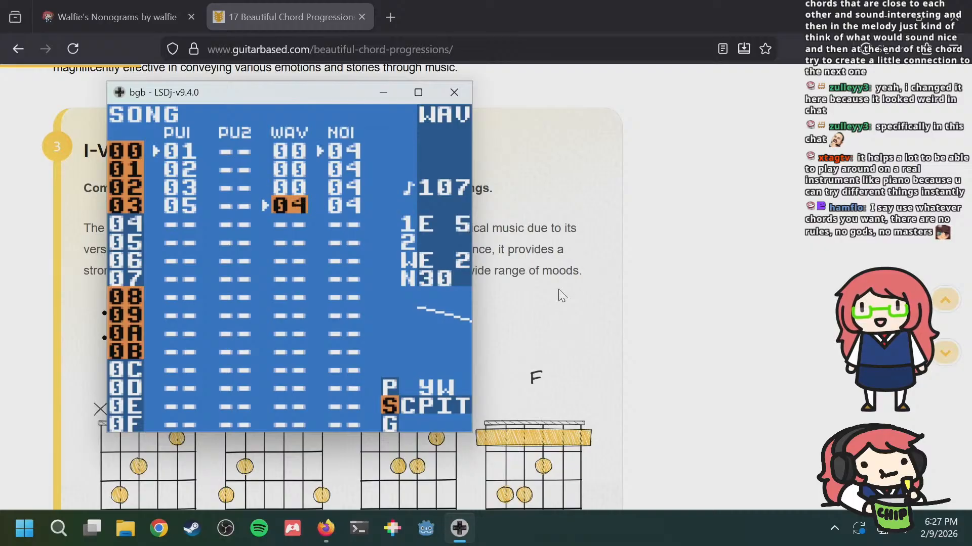
Step: Review the WAV channel's chains in song rows 00 to 03, including the contents of chain 00
key("Up")
key("Up")
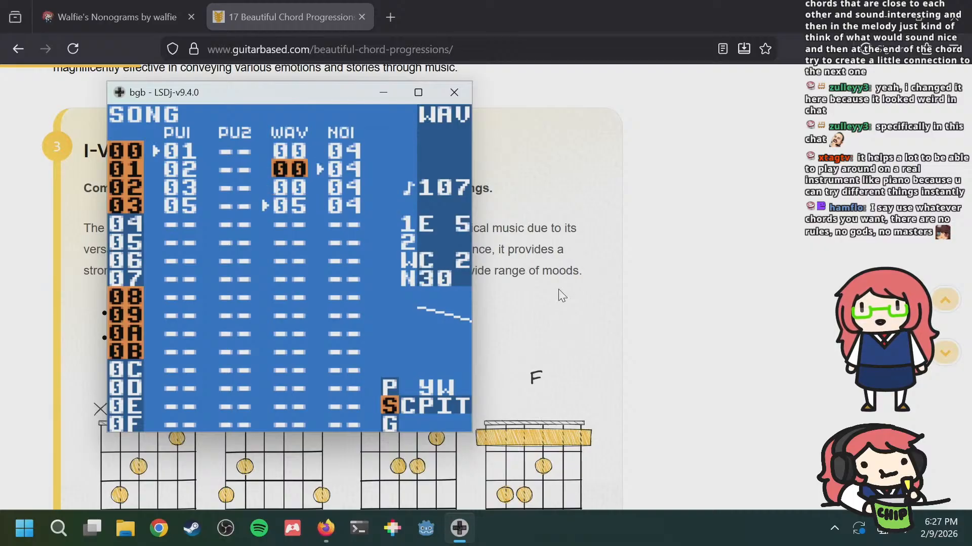
key("Down")
key("Up")
key("Up")
key("Down")
key("Down")
key("Down")
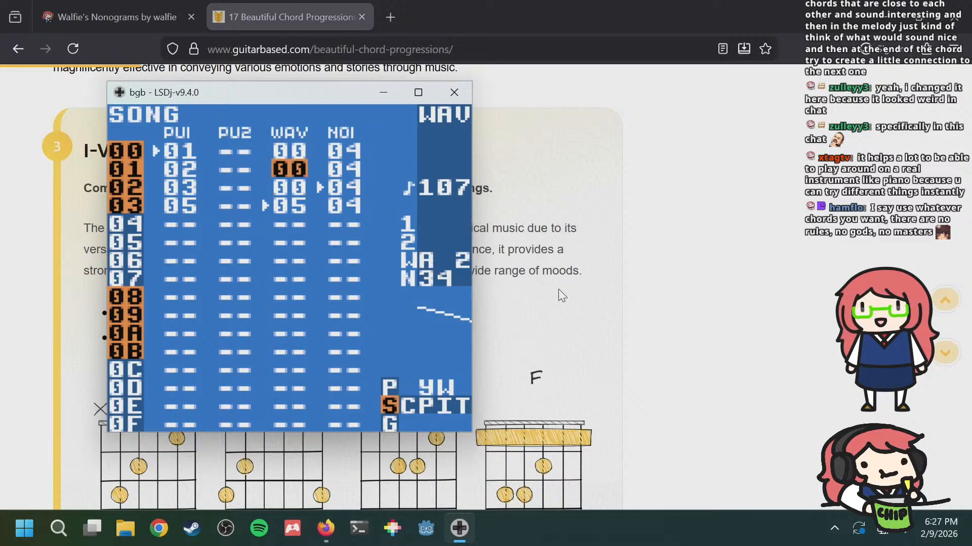
key("Up")
key("Up")
key("Up")
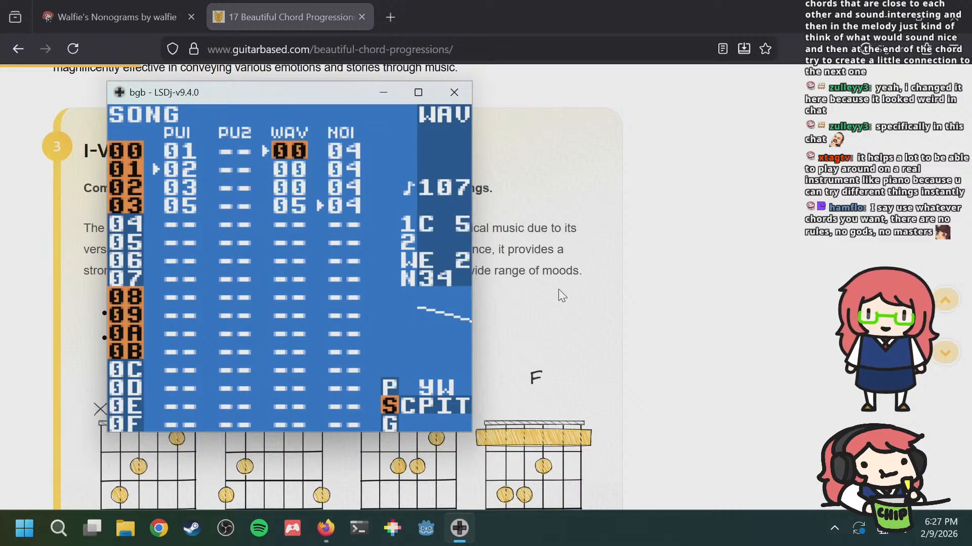
key("shift+Right")
key("shift+Left")
key("Down")
key("Down")
key("Down")
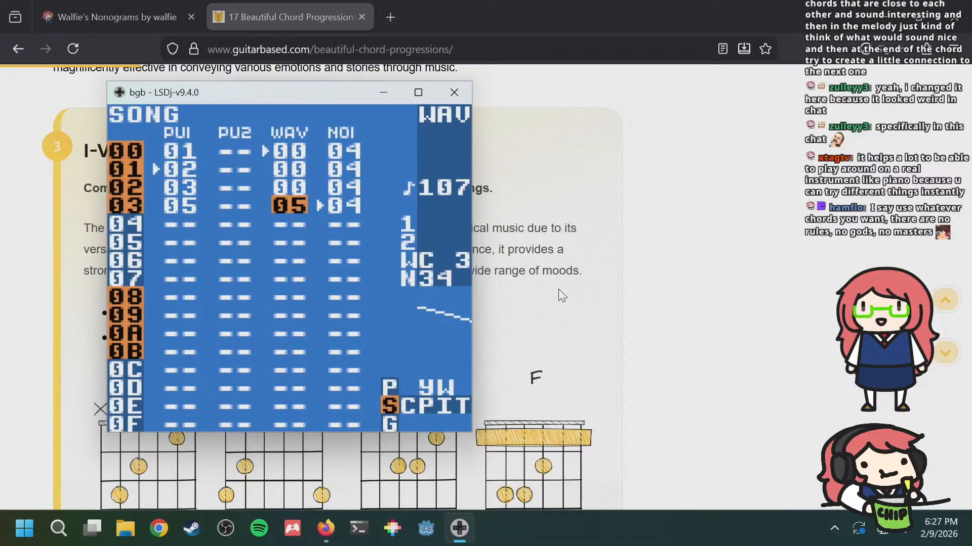
key("Up")
key("Up")
key("Down")
key("Down")
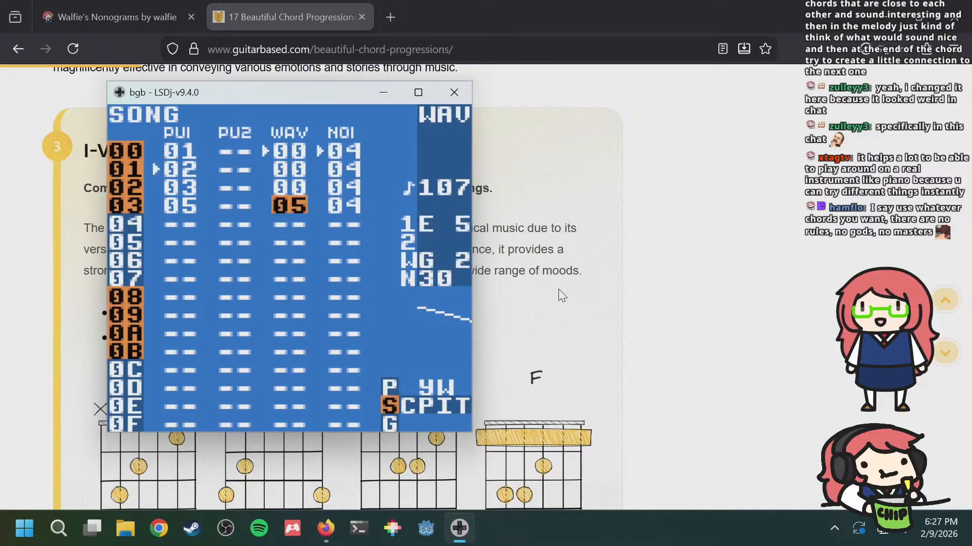
left_click(559, 290)
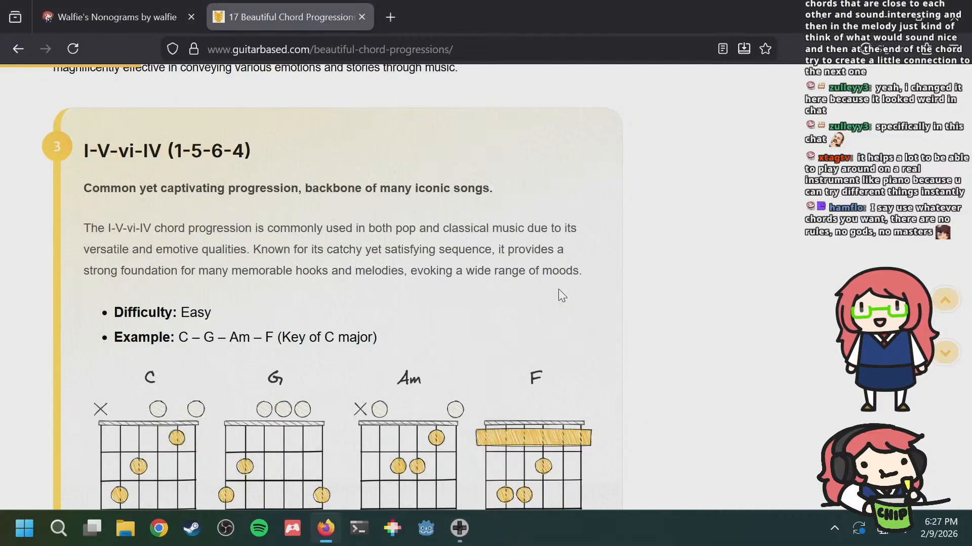
key("alt+Tab")
key("Up")
key("Up")
key("Up")
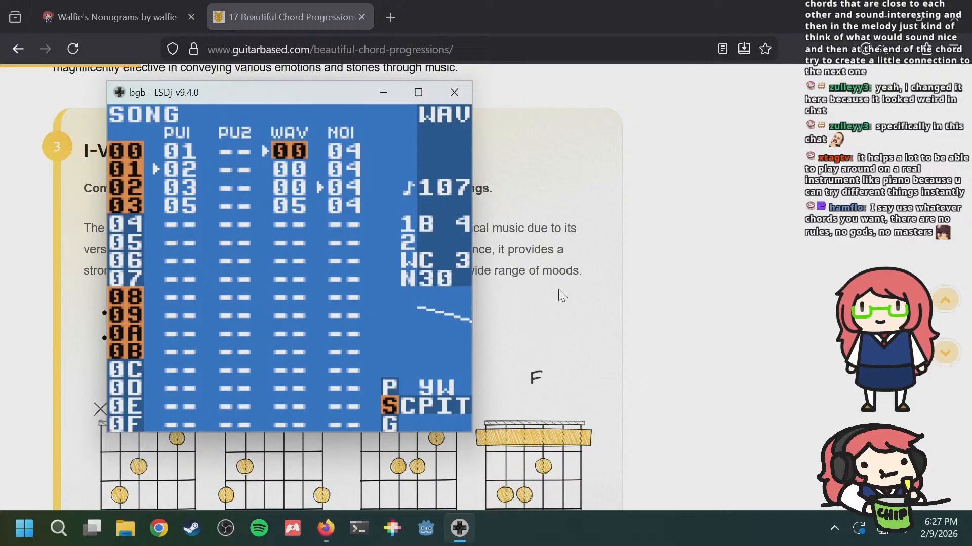
Step: Switch to Firefox and examine the article's I-III-IV-VI (1-3-4-6) section, including its numerals, G – B – C – E example and chord diagrams
left_click(744, 183)
scroll(601, 302, "up", 8)
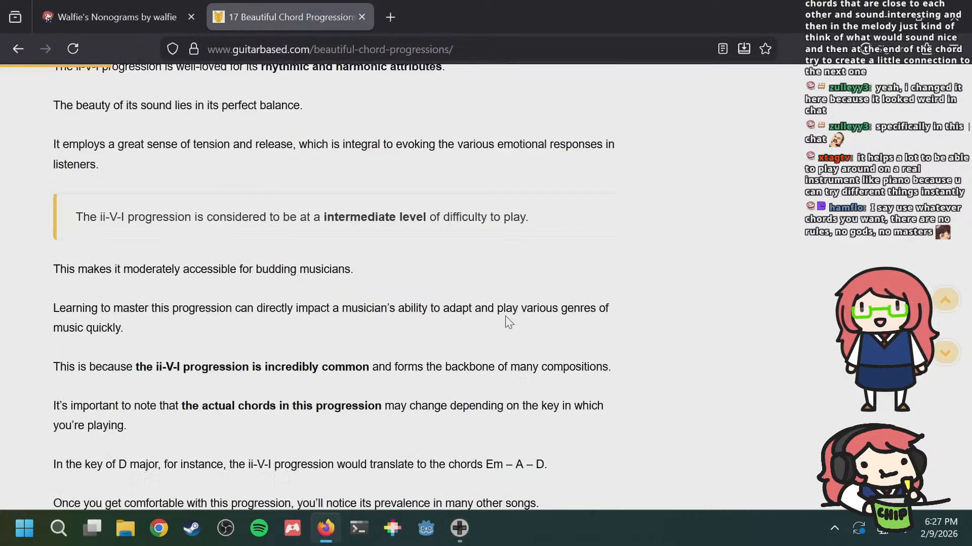
scroll(508, 322, "up", 10)
scroll(512, 309, "up", 15)
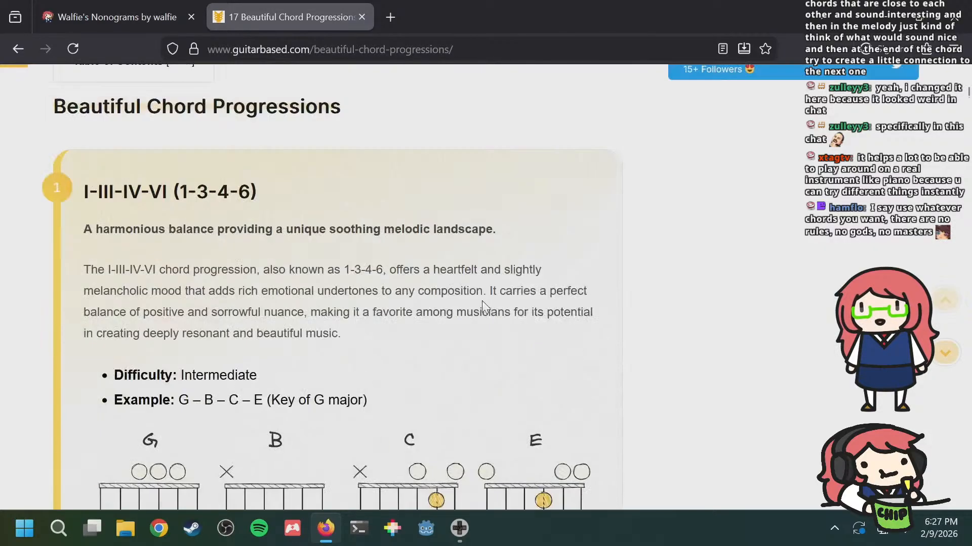
scroll(122, 364, "down", 4)
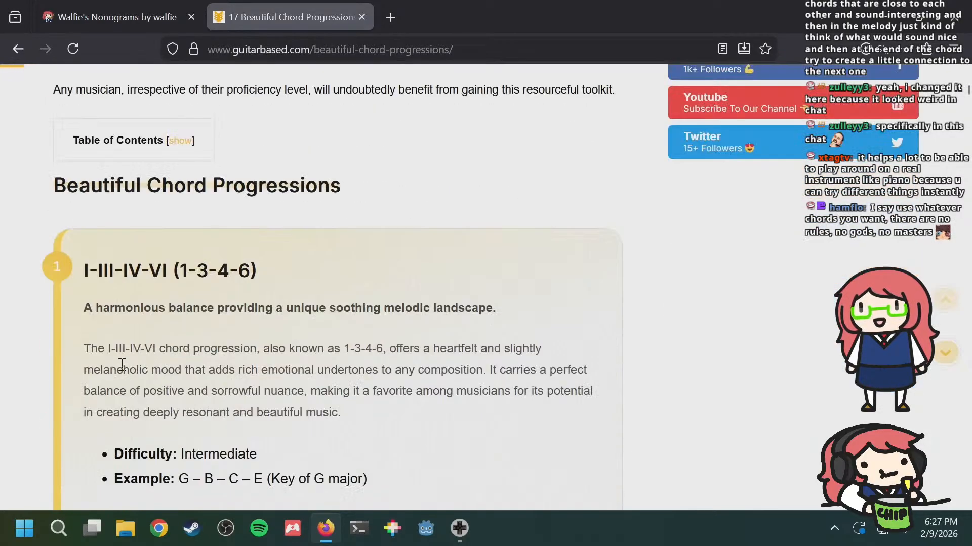
mouse_move(128, 274)
left_mouse_down()
mouse_move(140, 270)
mouse_move(124, 267)
mouse_move(140, 268)
left_mouse_up()
left_click(139, 267)
scroll(180, 278, "down", 4)
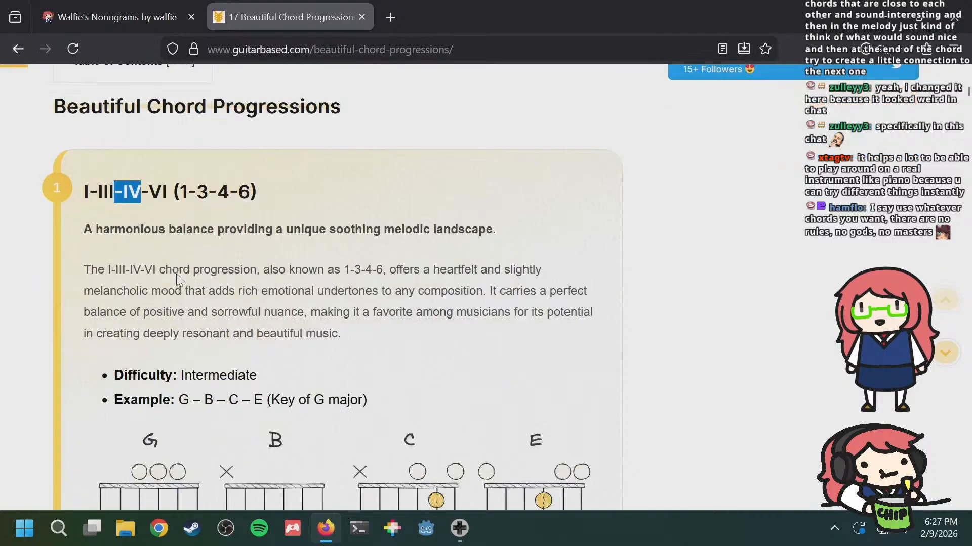
scroll(210, 276, "up", 3)
left_click(126, 180)
left_click_drag(123, 189, 163, 192)
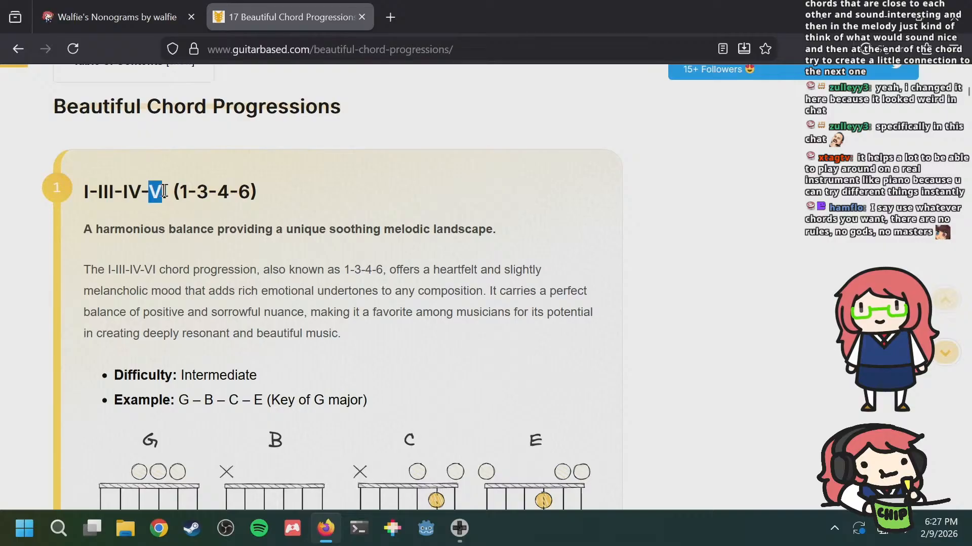
scroll(197, 226, "down", 20)
scroll(199, 225, "up", 6)
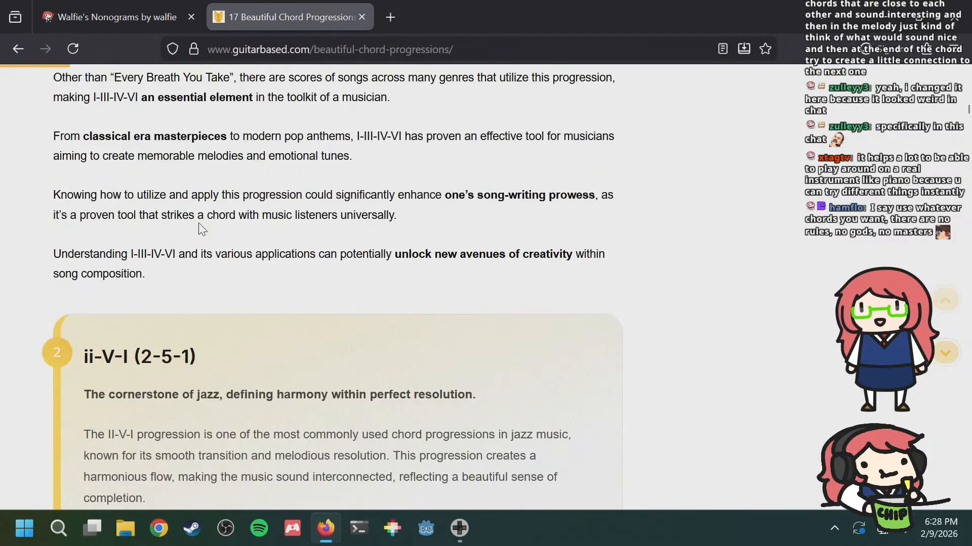
scroll(105, 355, "up", 15)
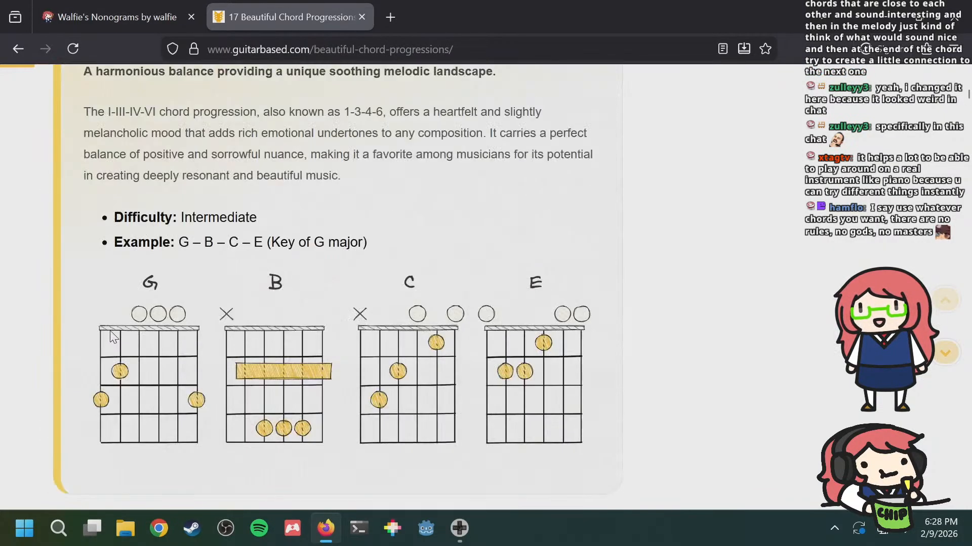
scroll(111, 324, "down", 7)
scroll(115, 323, "up", 5)
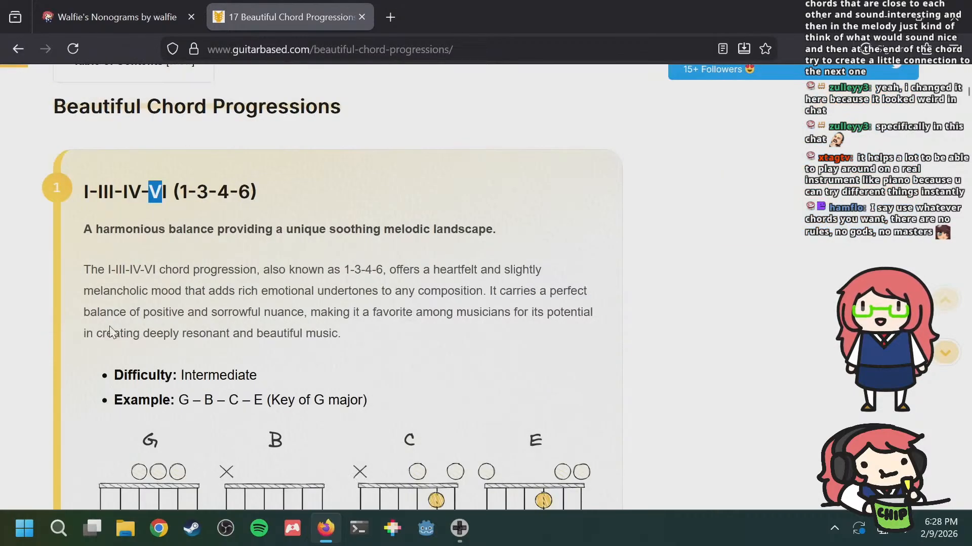
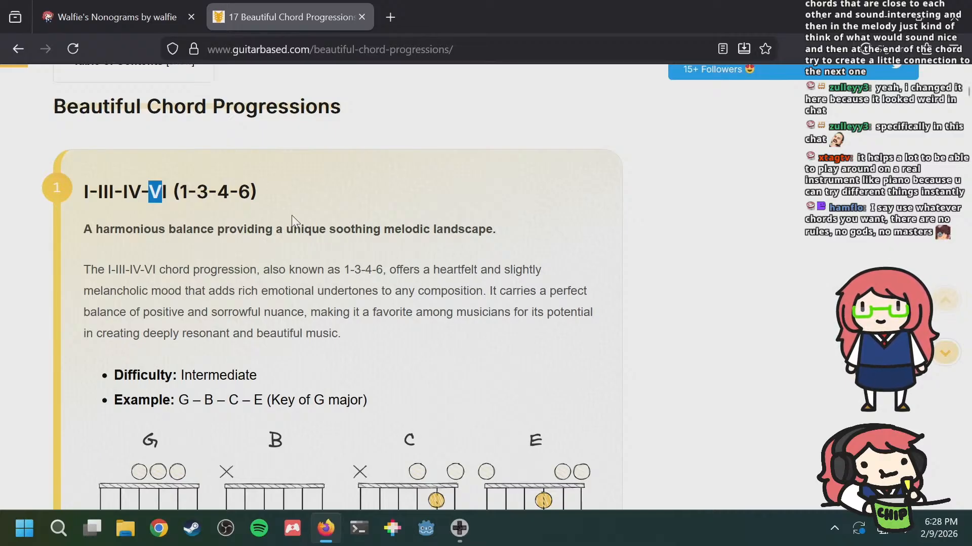
Step: Skim the article from the I-III-IV-VI section through ii-V-I to the I-V-vi-IV chord diagrams and explanation
scroll(309, 223, "down", 12)
scroll(313, 225, "up", 15)
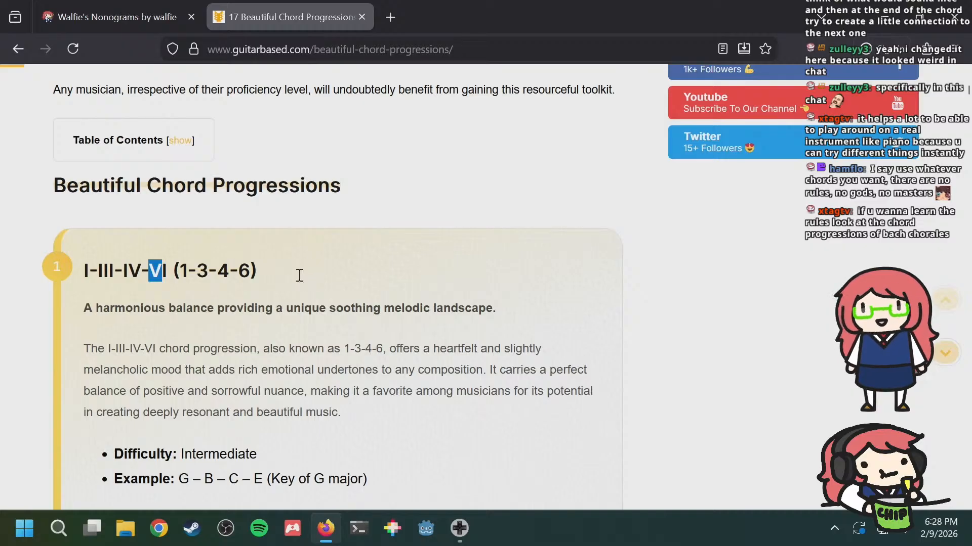
scroll(301, 277, "down", 20)
scroll(300, 261, "down", 20)
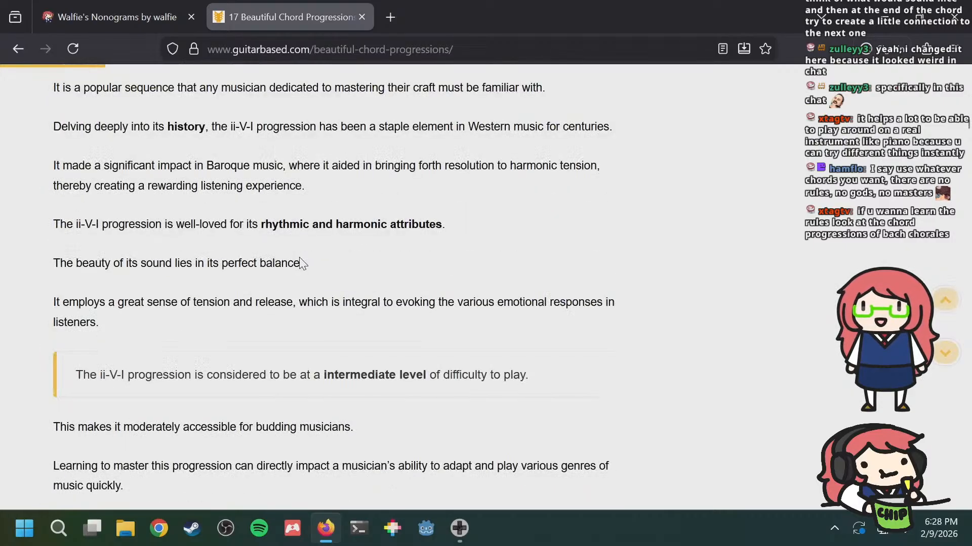
scroll(300, 263, "up", 8)
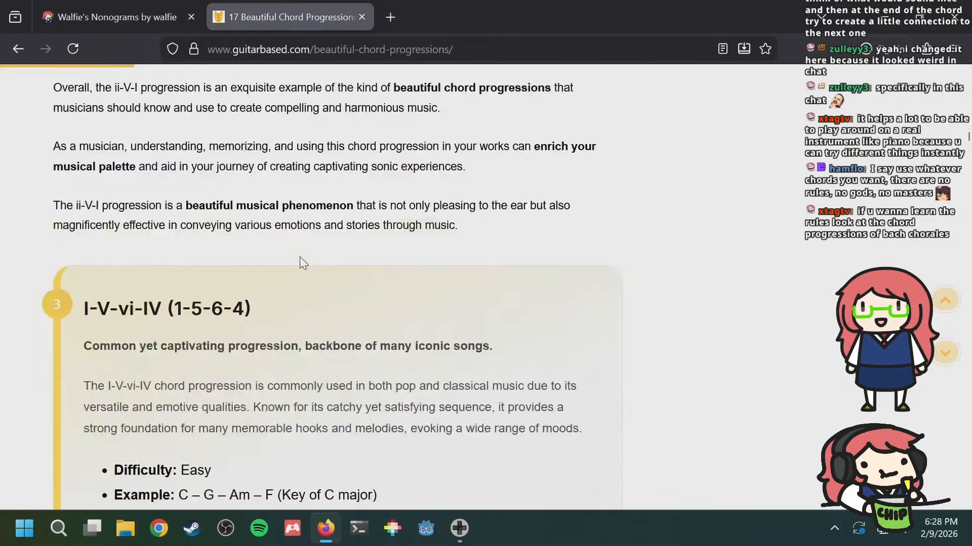
scroll(300, 263, "down", 9)
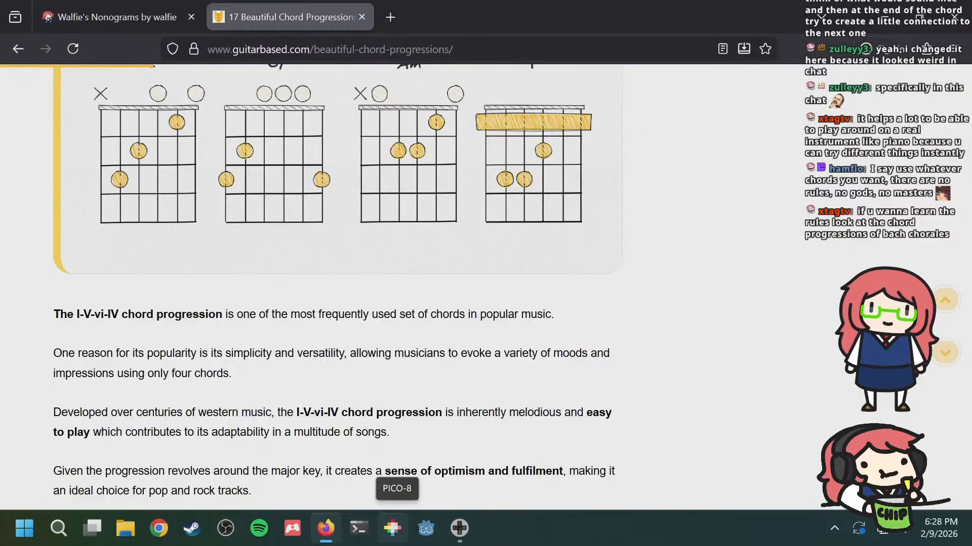
Step: Search the web for "bach chorale chords" in a new browser tab
left_click(391, 16)
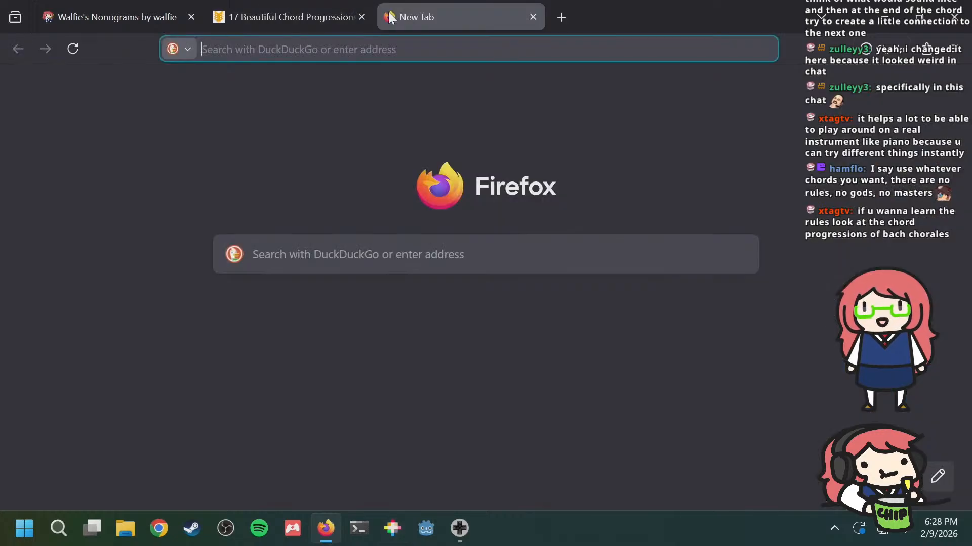
type("bach choral")
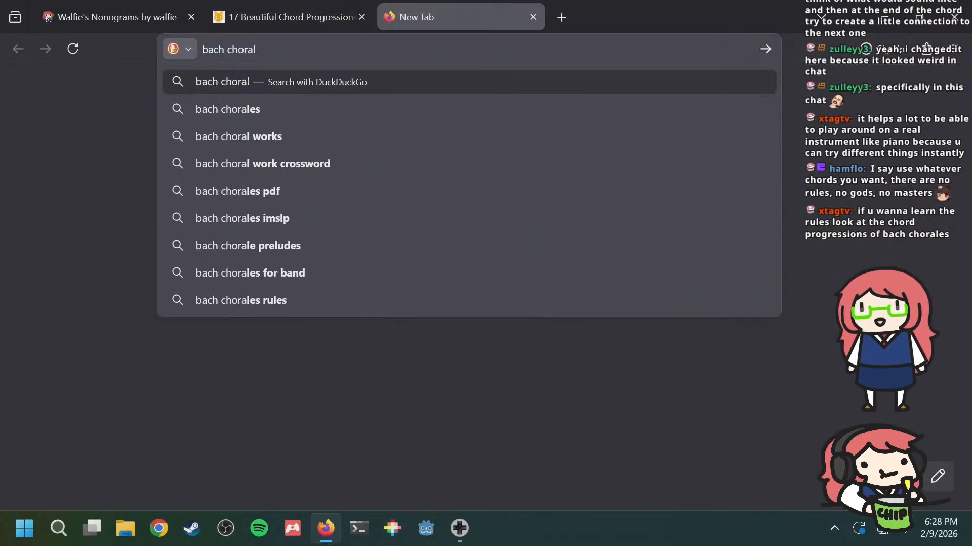
type("e prog")
key("BackSpace")
key("BackSpace")
key("BackSpace")
key("BackSpace")
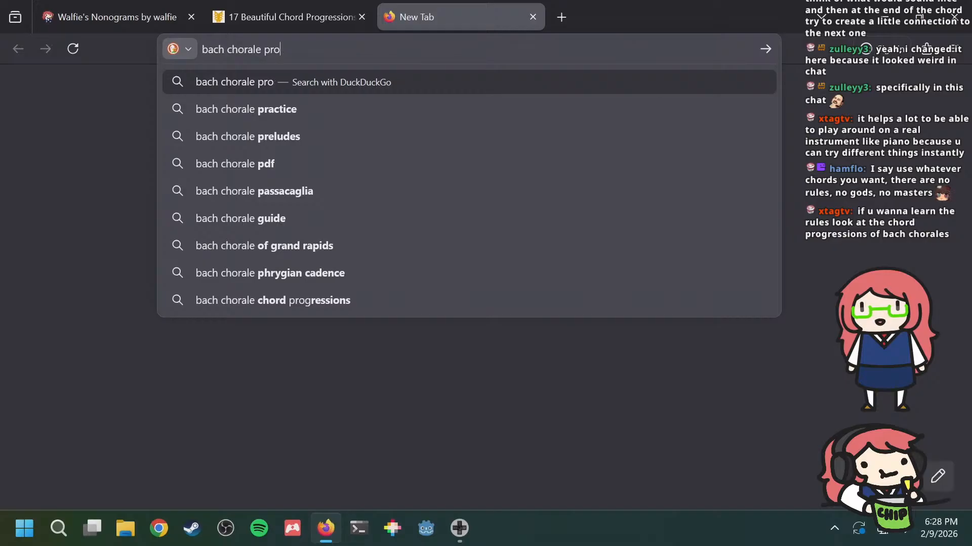
type("chords")
key("Return")
key("alt+Tab")
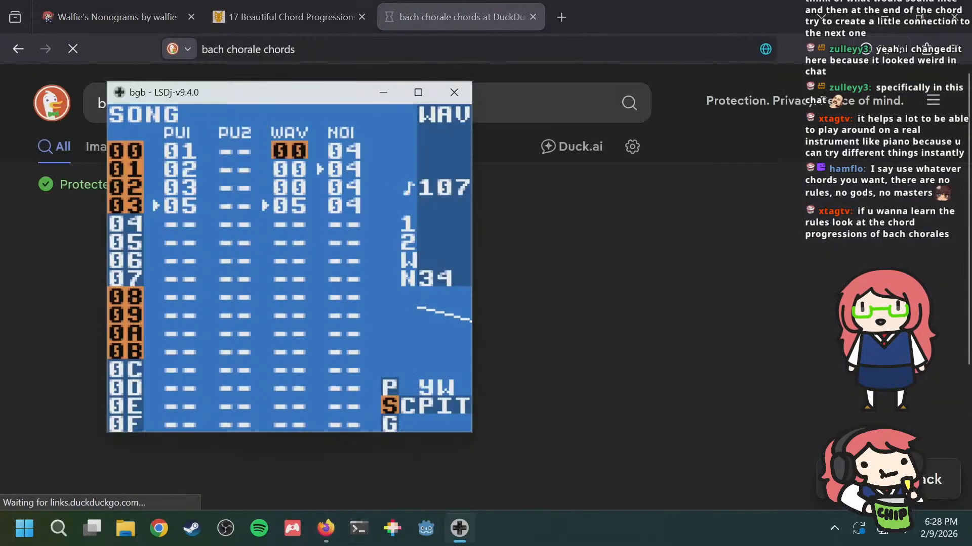
left_click(388, 12)
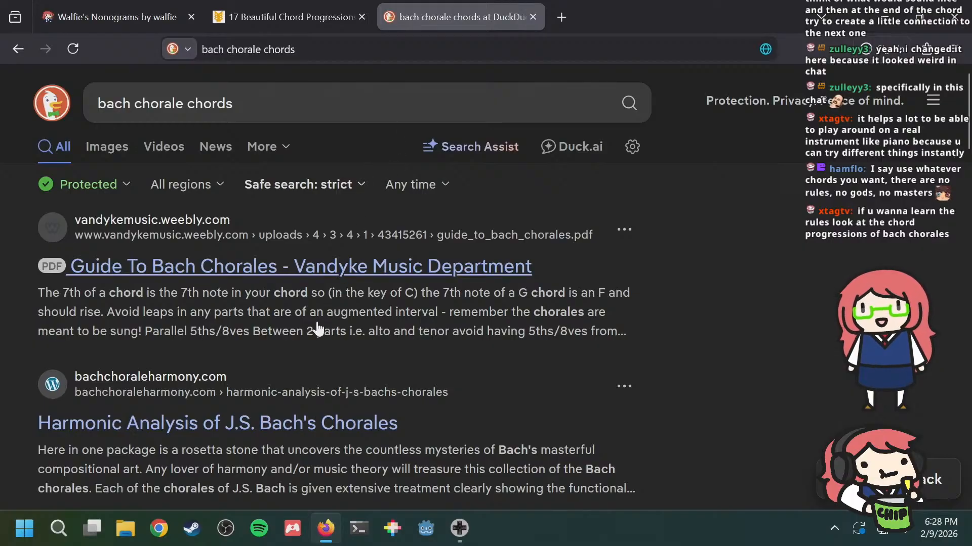
Step: Open the Global Music Theory article "9 Bach Chord Progressions To Use In Your Music" from the search results
scroll(402, 376, "down", 2)
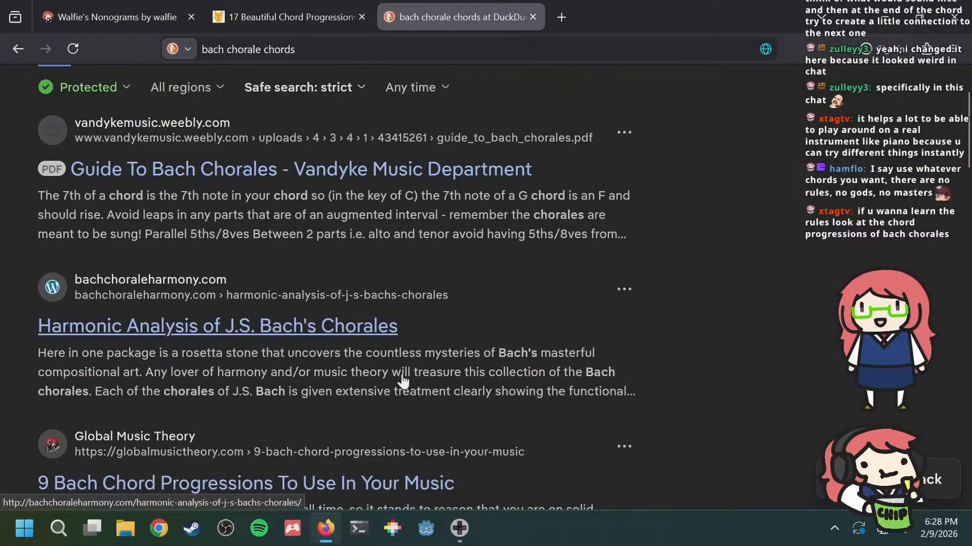
scroll(358, 353, "down", 2)
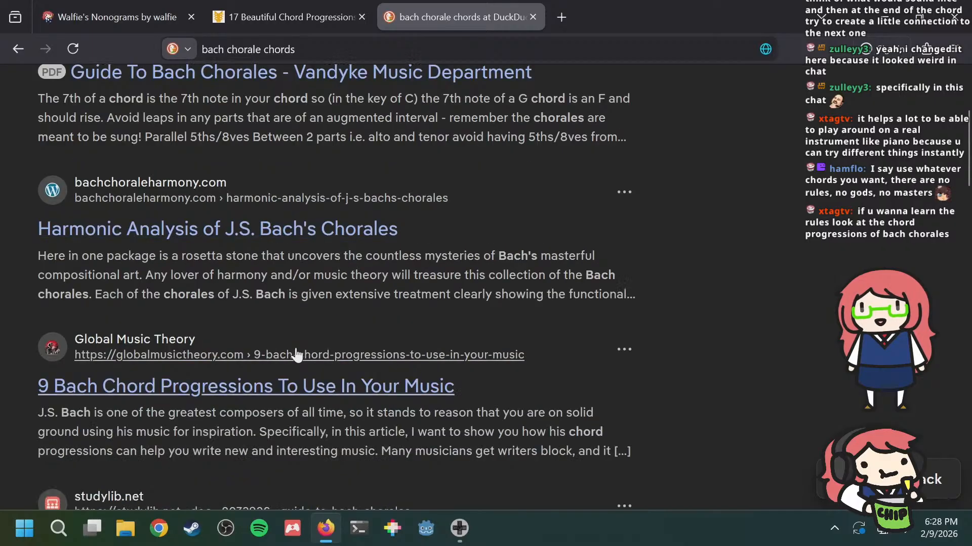
left_click(262, 389)
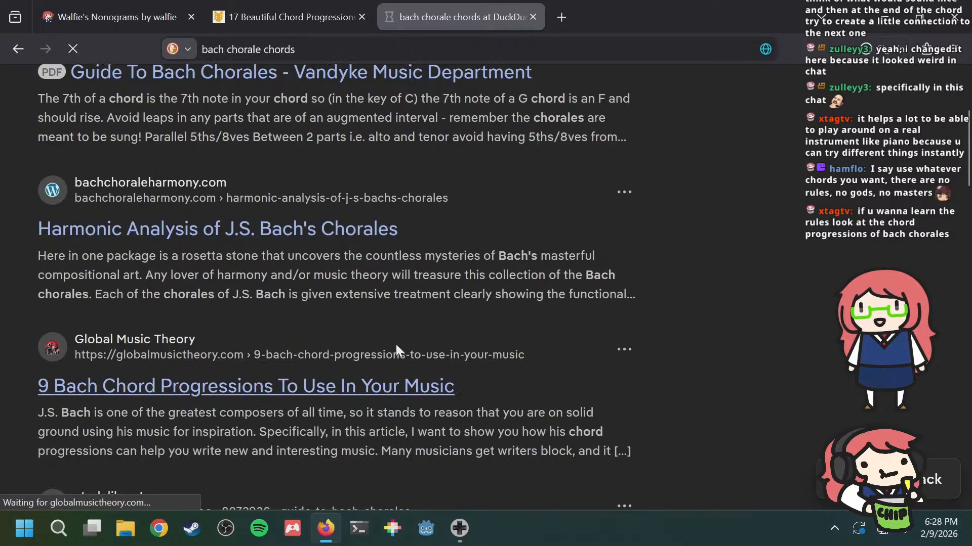
Step: Read through the Bach article to the BWV 26 guitar chords and the progression laid out in phrases
scroll(202, 329, "down", 8)
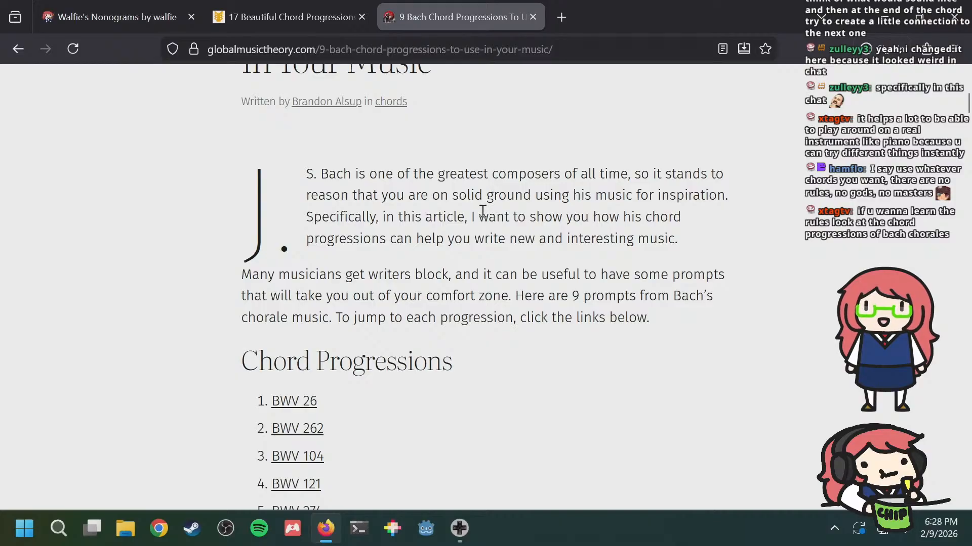
scroll(480, 212, "down", 18)
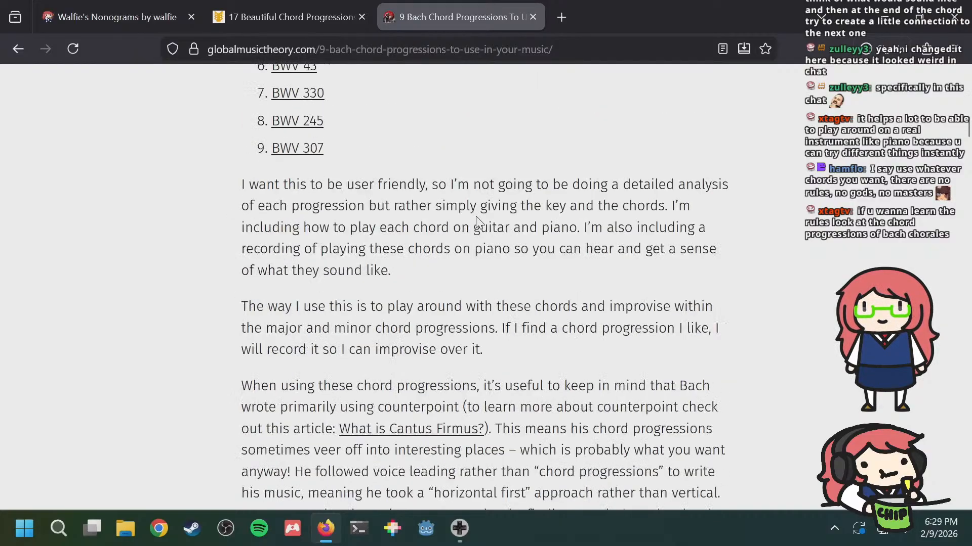
scroll(479, 222, "down", 5)
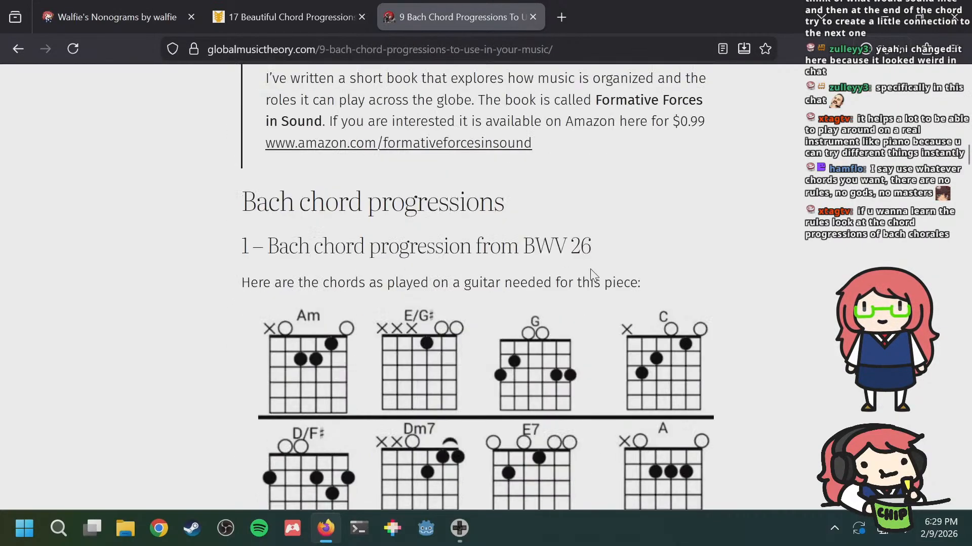
scroll(590, 274, "down", 3)
scroll(592, 276, "down", 8)
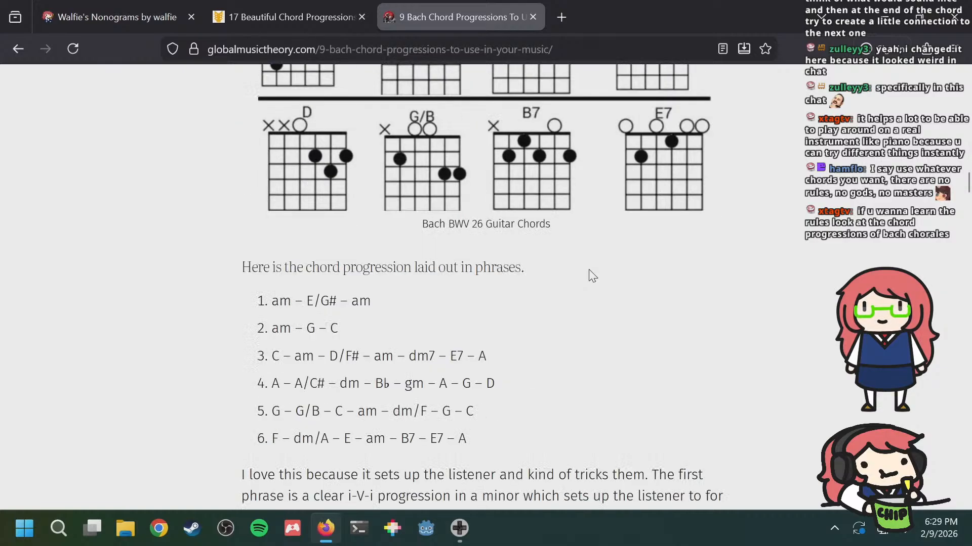
Step: Skim the Bach article's phrase-by-phrase chord progressions for BWV 26, BWV 262, BWV 104 and BWV 43
scroll(324, 319, "down", 3)
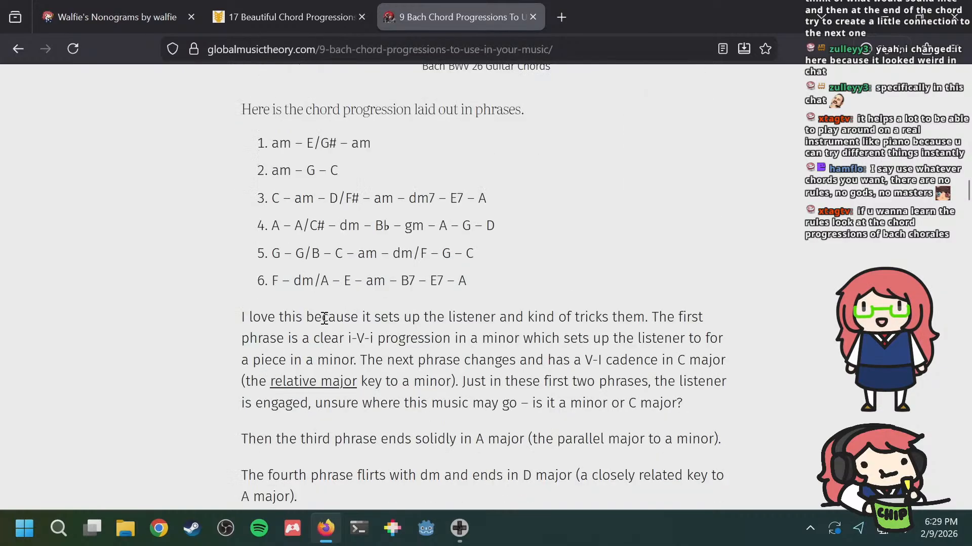
scroll(324, 319, "down", 6)
scroll(322, 319, "down", 3)
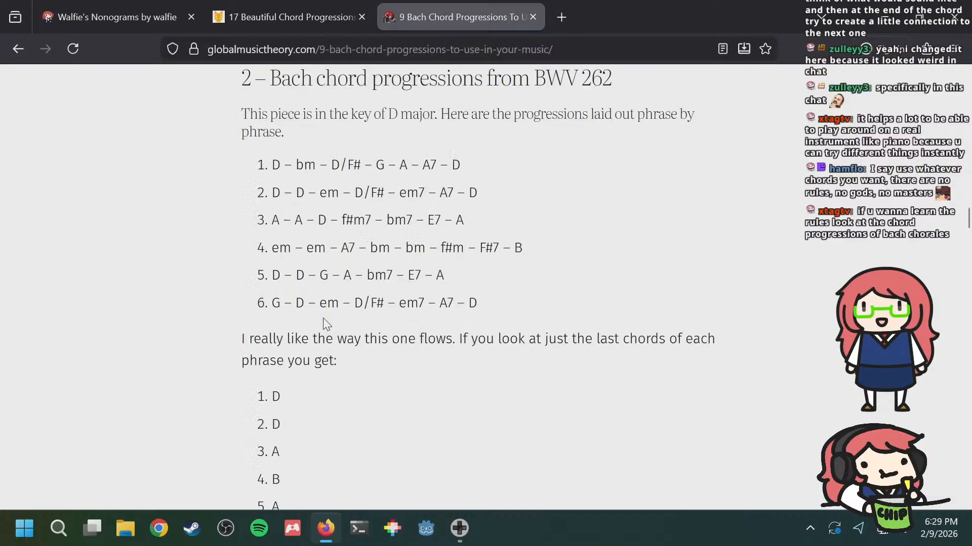
scroll(325, 284, "up", 3)
scroll(322, 315, "down", 20)
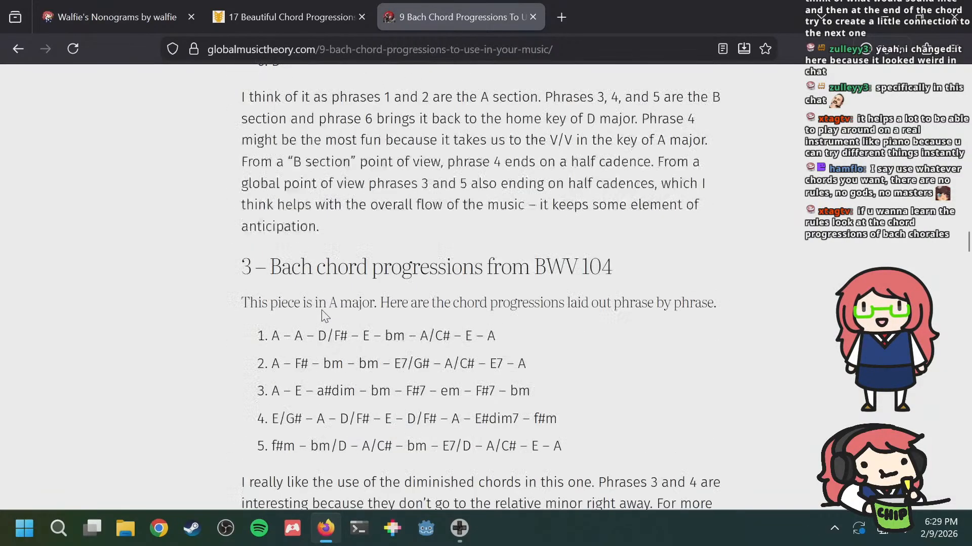
scroll(336, 282, "down", 10)
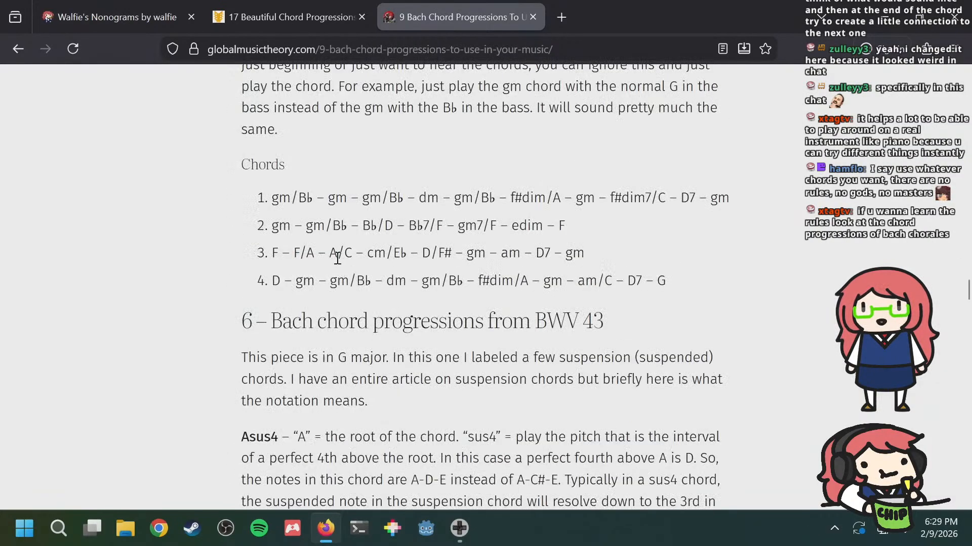
scroll(336, 256, "up", 10)
scroll(325, 217, "down", 20)
scroll(327, 216, "down", 15)
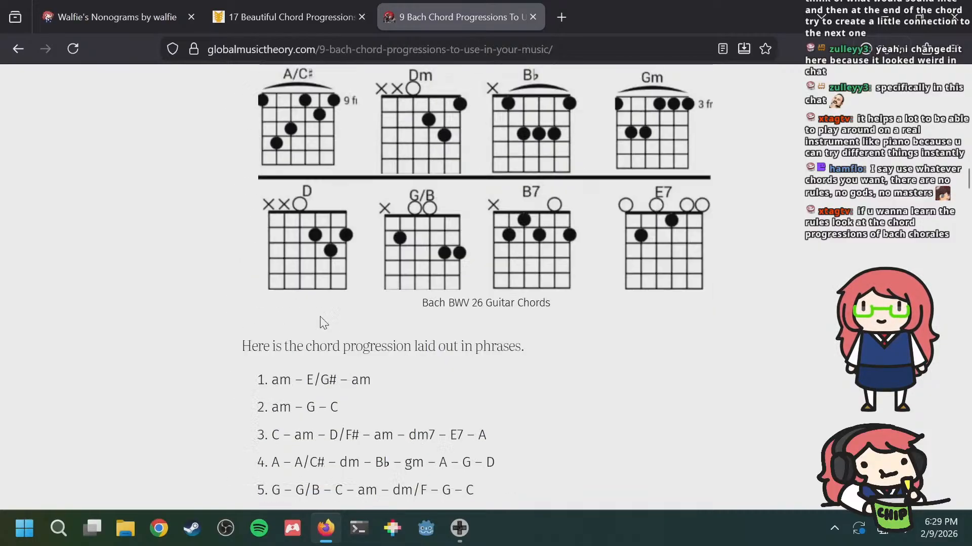
Step: Reread the BWV 26 chord phrases, guitar chords and the explanation of the i-V-i progression
key("alt+Tab")
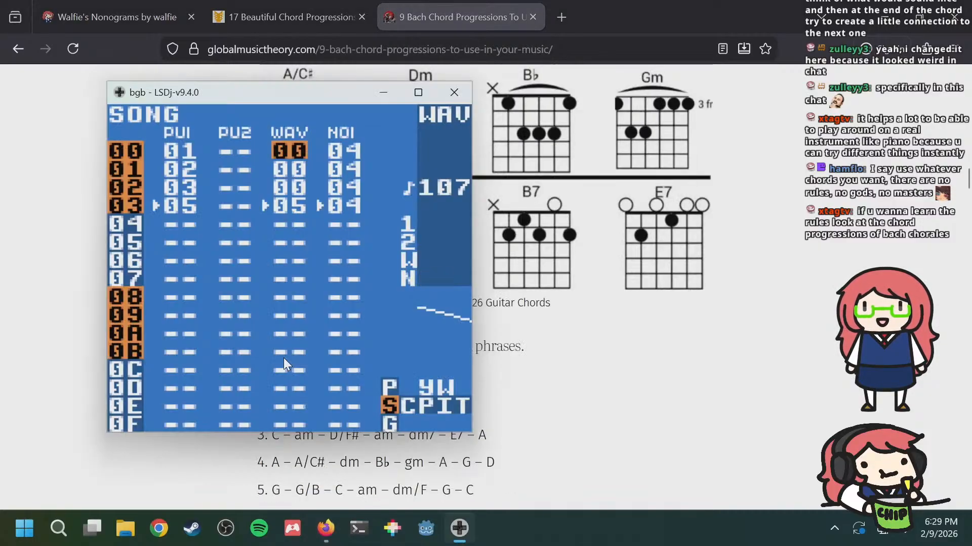
key("alt+Tab")
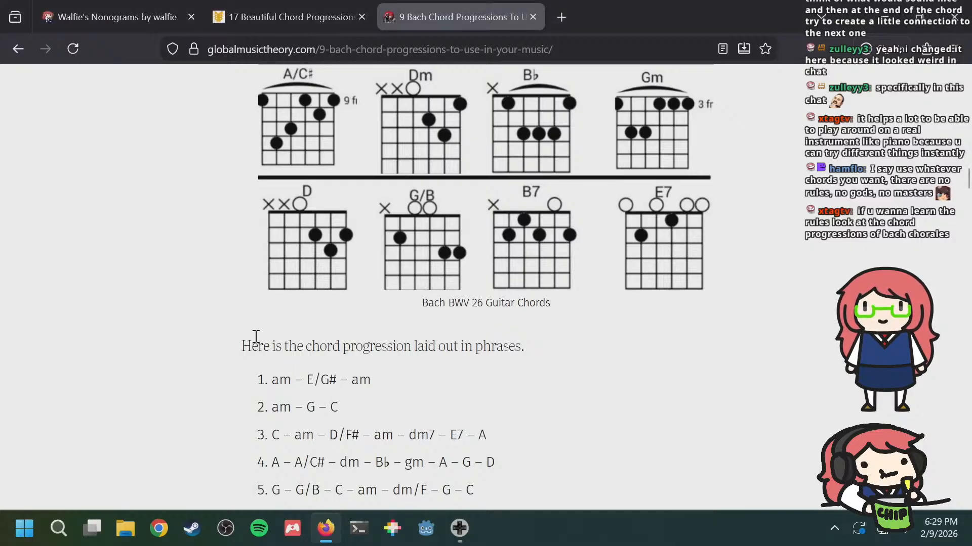
scroll(351, 321, "down", 6)
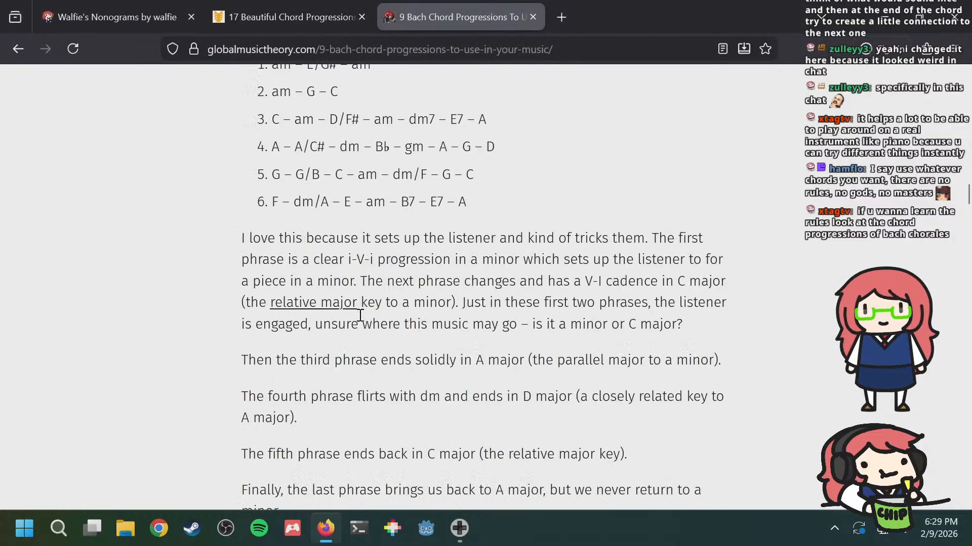
left_click_drag(344, 259, 374, 259)
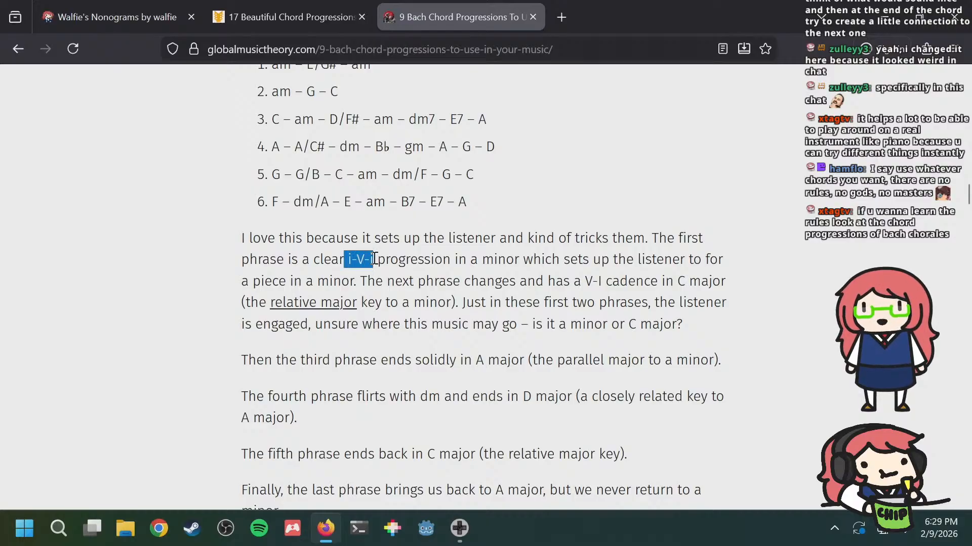
scroll(537, 267, "up", 3)
left_click(535, 267)
scroll(533, 264, "up", 6)
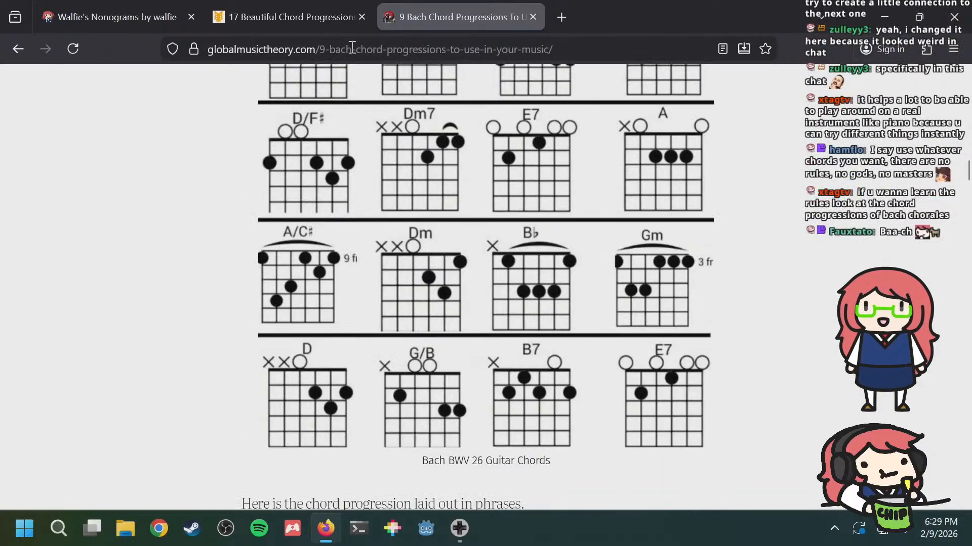
Step: Close the Bach article and review the I-V-vi-IV section with its C, G, Am and F chord diagrams
key("ctrl+w")
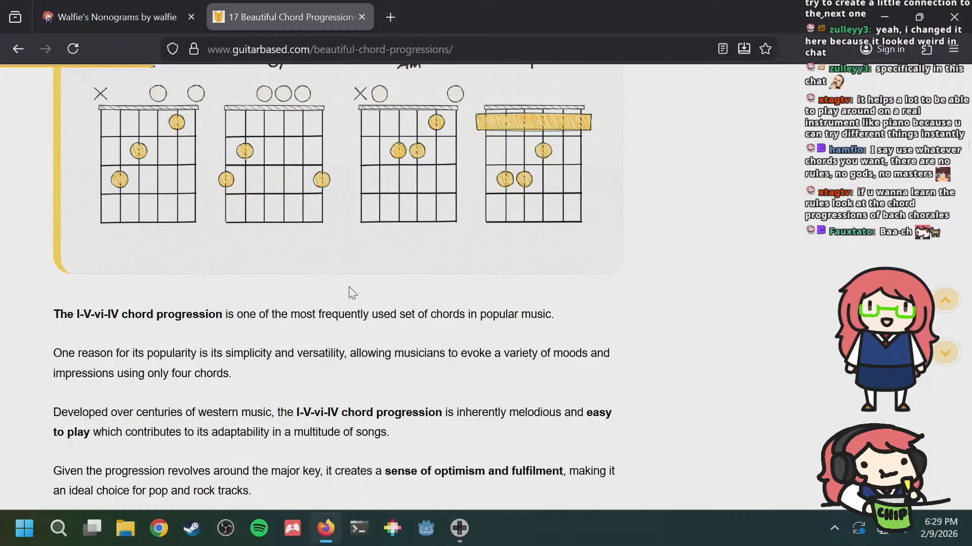
left_click_drag(308, 356, 318, 348)
left_click(309, 364)
scroll(301, 370, "up", 9)
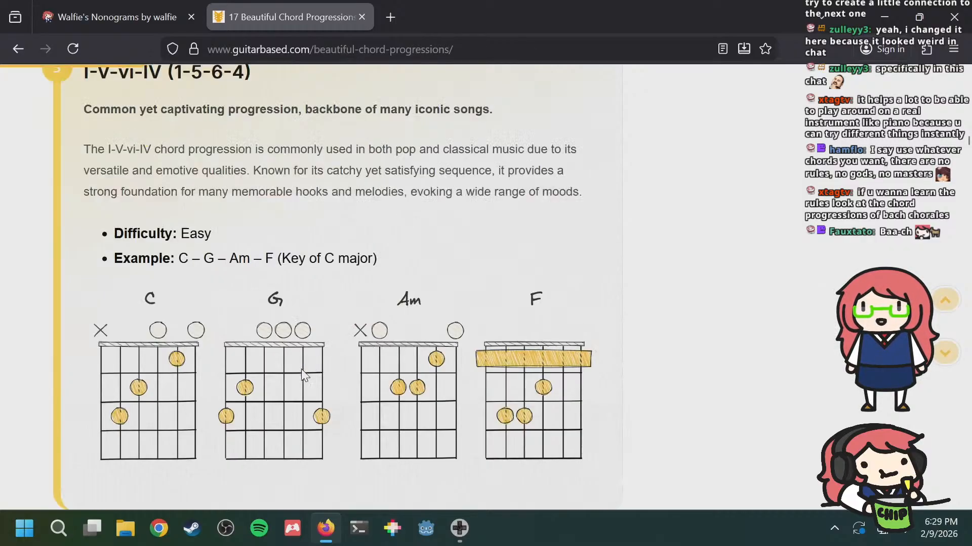
scroll(301, 370, "down", 3)
scroll(301, 369, "down", 2)
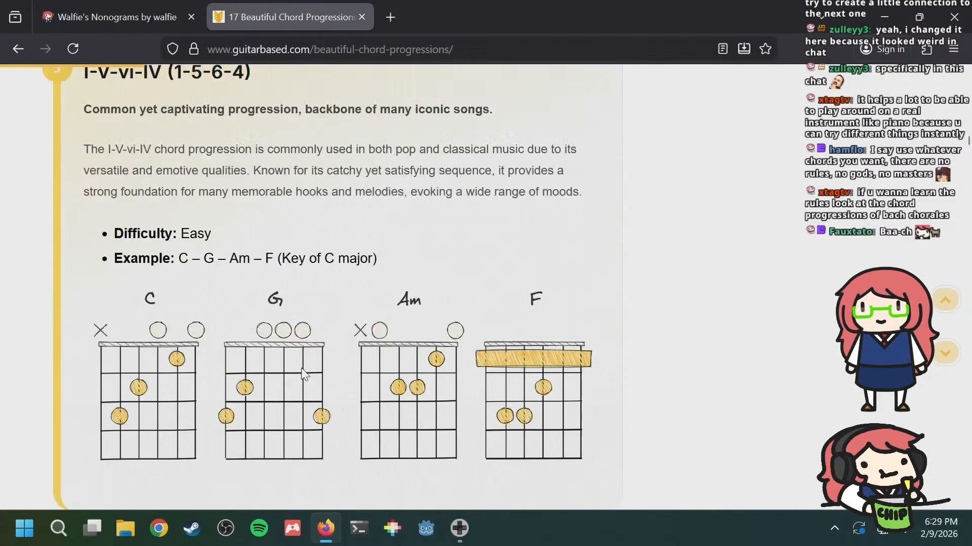
scroll(302, 368, "up", 2)
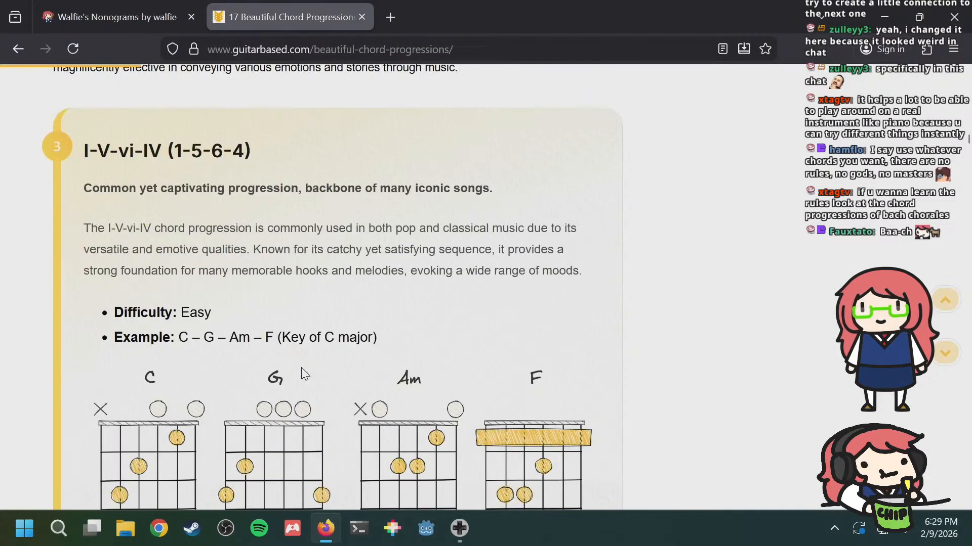
Step: Examine the individual Roman numerals in the "I-V-vi-IV (1-5-6-4)" heading
left_click_drag(84, 150, 87, 150)
left_click(93, 152)
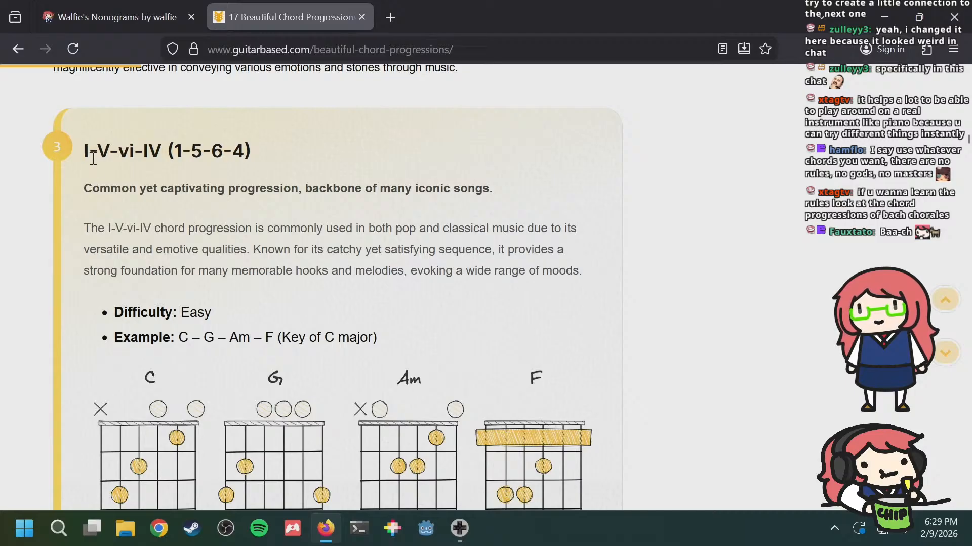
left_click_drag(100, 152, 136, 149)
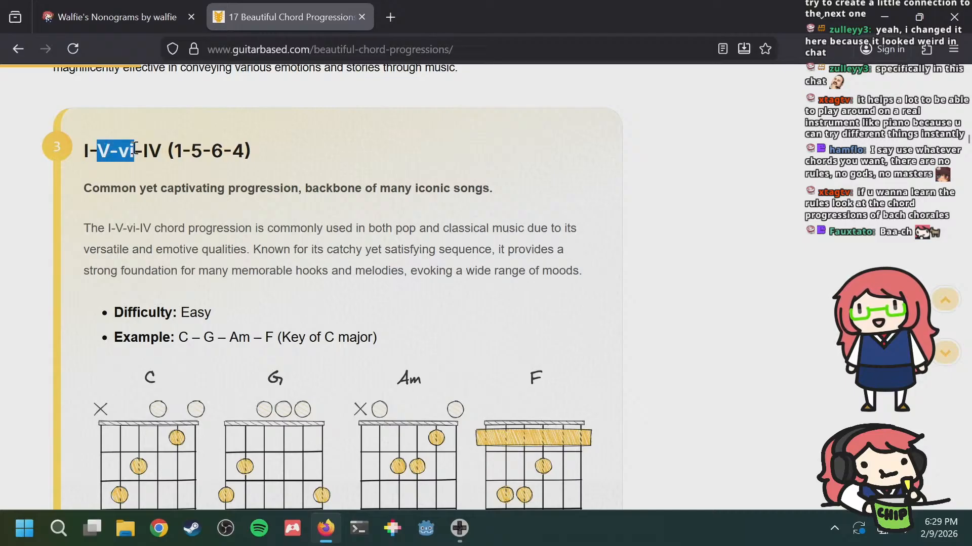
left_click(137, 150)
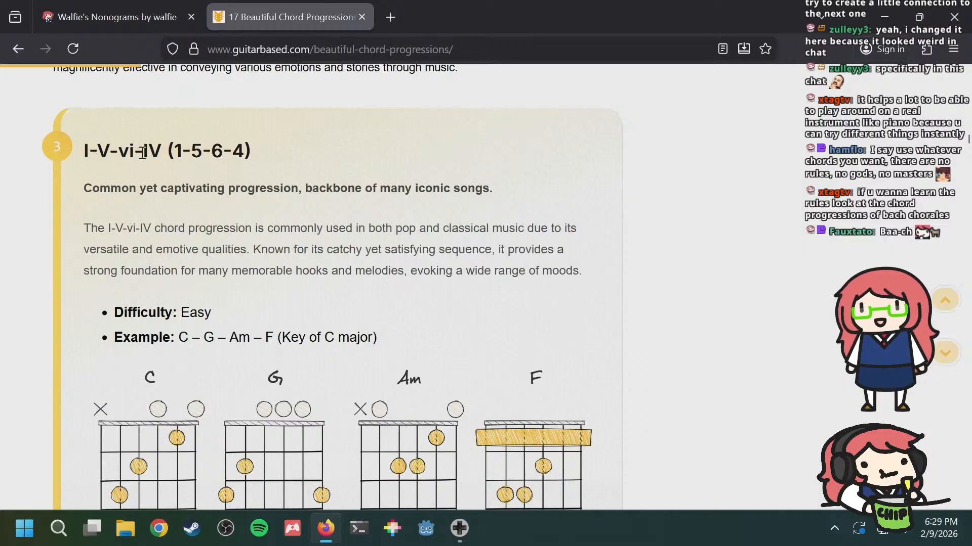
left_click_drag(142, 153, 160, 150)
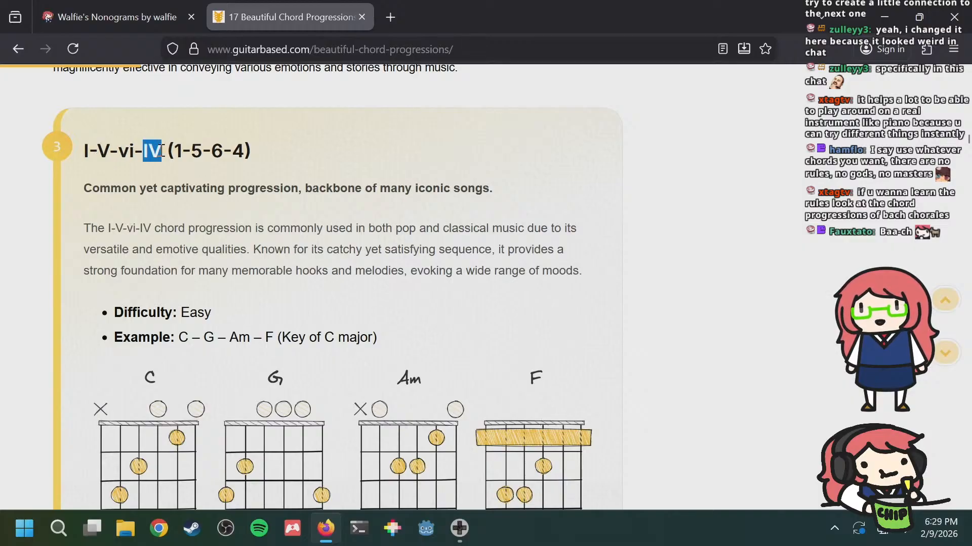
left_click(149, 149)
left_click_drag(143, 148, 160, 148)
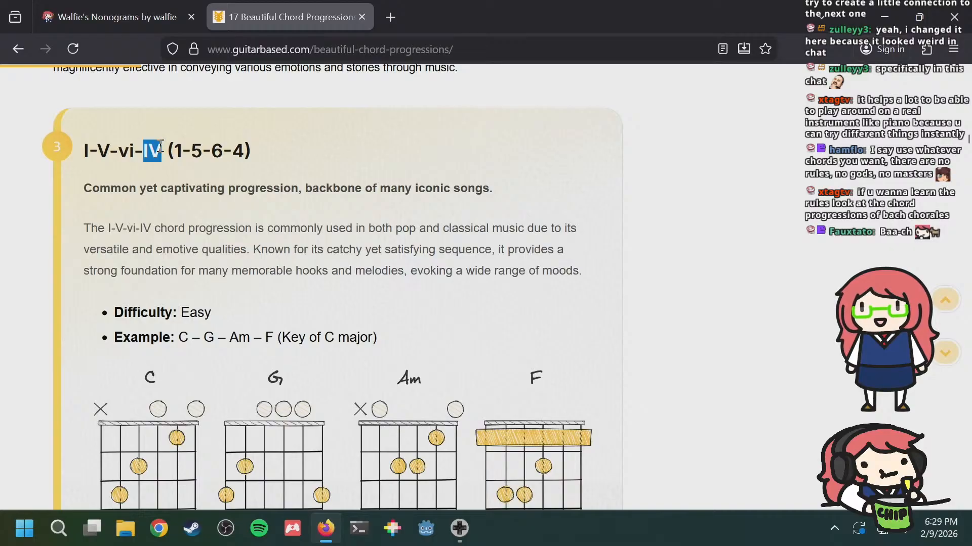
left_click(159, 146)
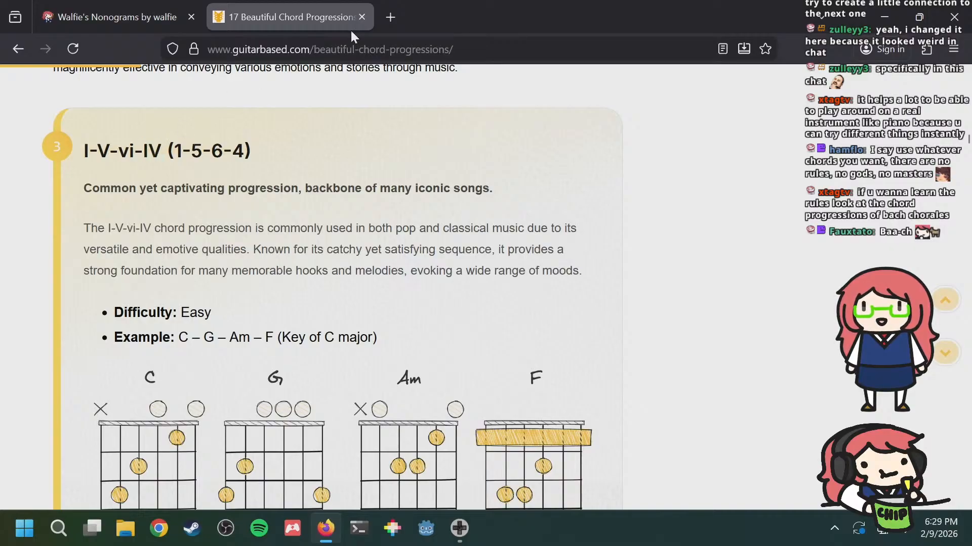
mouse_move(143, 148)
left_mouse_down()
mouse_move(74, 150)
mouse_move(174, 150)
mouse_move(133, 149)
left_mouse_up()
left_click(106, 144)
left_click(144, 147)
left_click(155, 149)
left_click(110, 147)
scroll(106, 193, "up", 3)
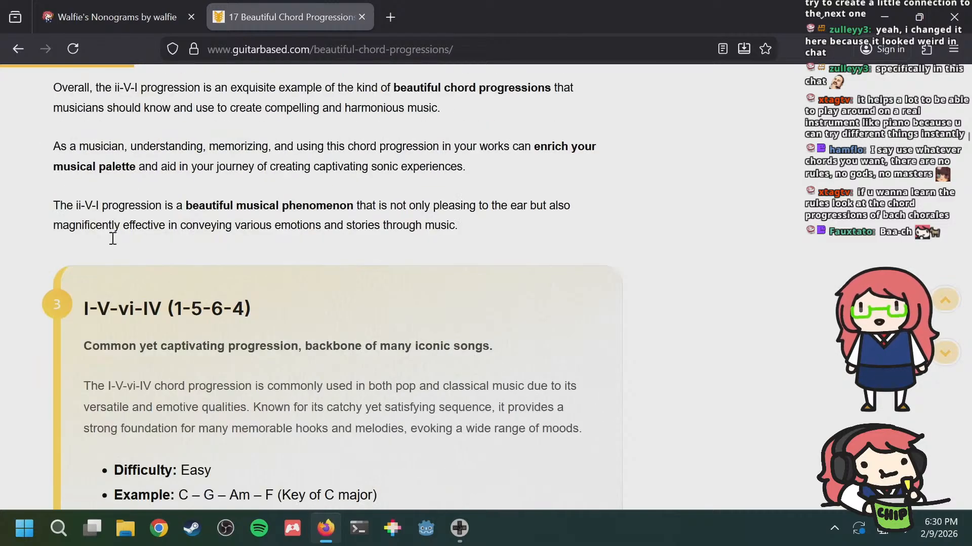
left_click_drag(117, 306, 133, 306)
left_click(125, 302)
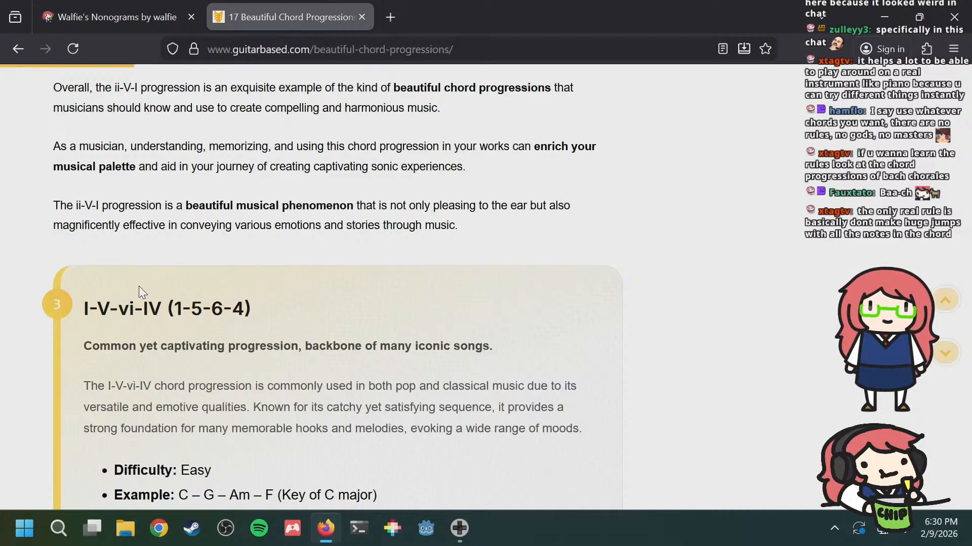
Step: Compare the I-V-vi-IV heading with its C – G – Am – F example and chord diagrams
scroll(235, 299, "down", 6)
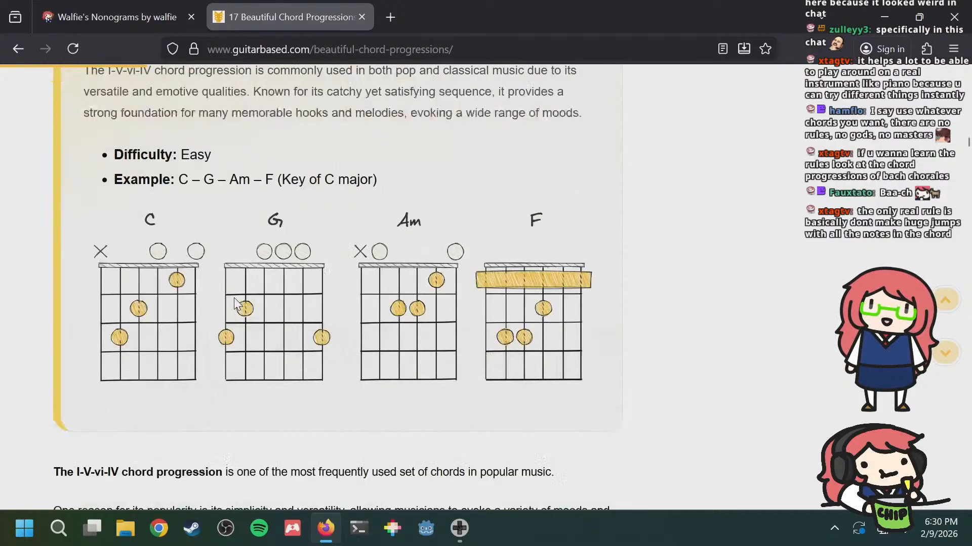
scroll(234, 295, "up", 5)
scroll(234, 295, "down", 2)
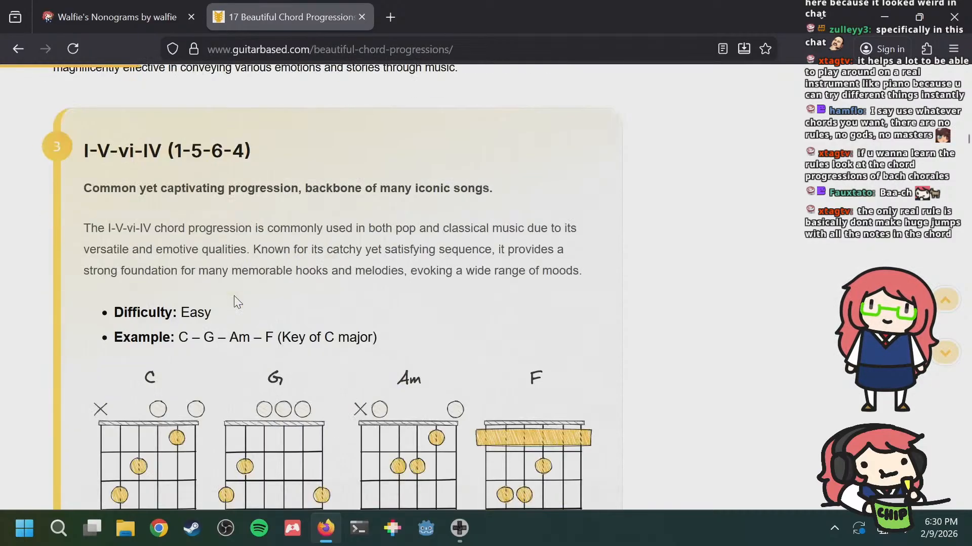
scroll(234, 296, "up", 3)
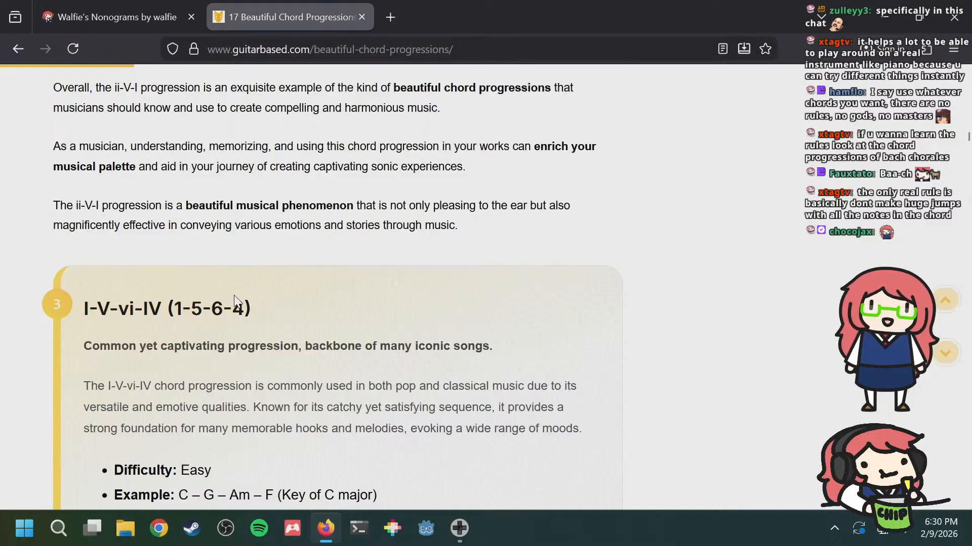
Step: Switch to LSDj, stop the song and replay it from row 00
key("alt+Tab")
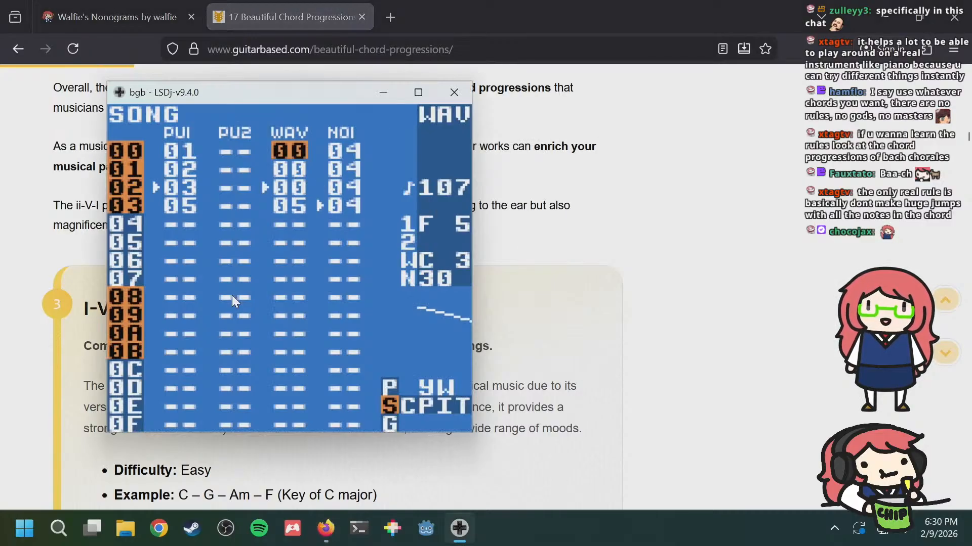
key("Left")
key("Down")
key("Down")
key("Down")
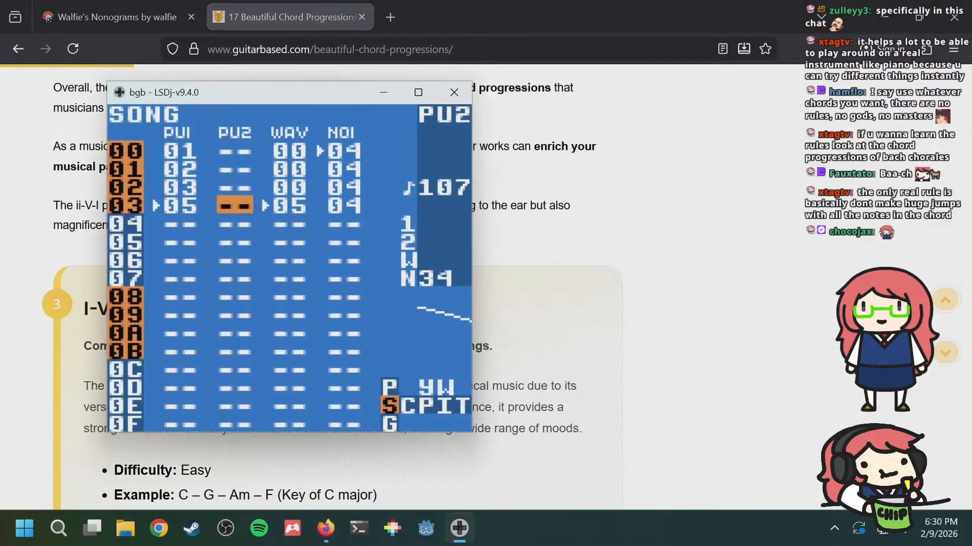
key("Right")
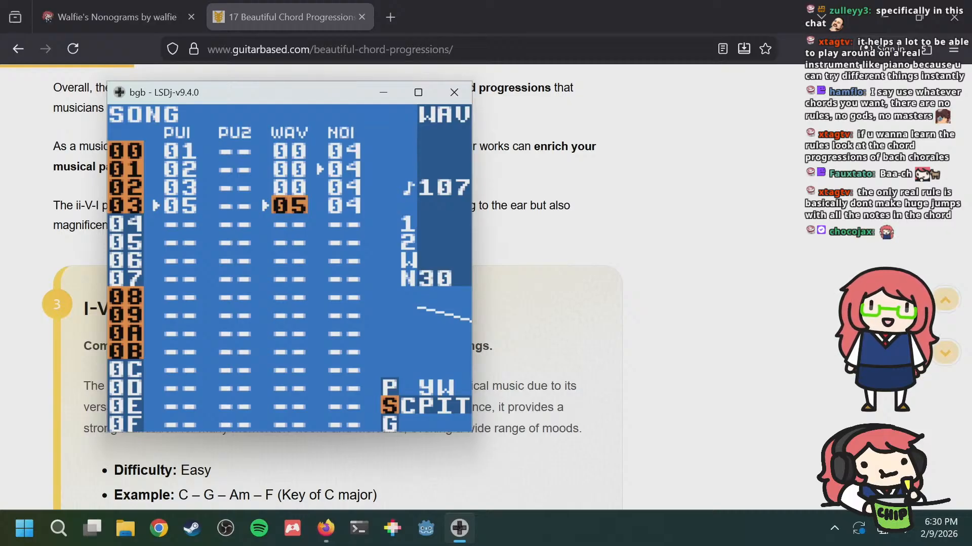
key("Return")
key("Up")
key("Up")
key("Up")
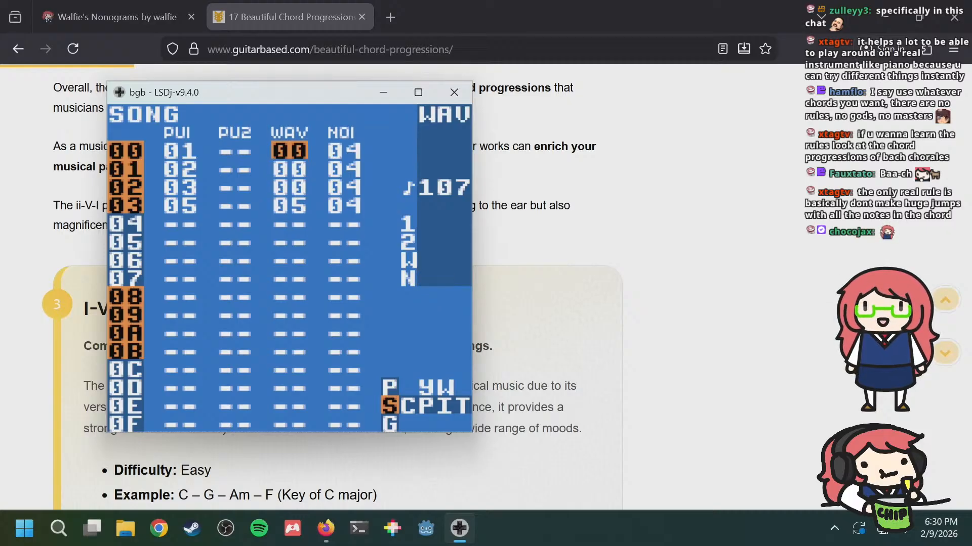
key("Return")
key("Left")
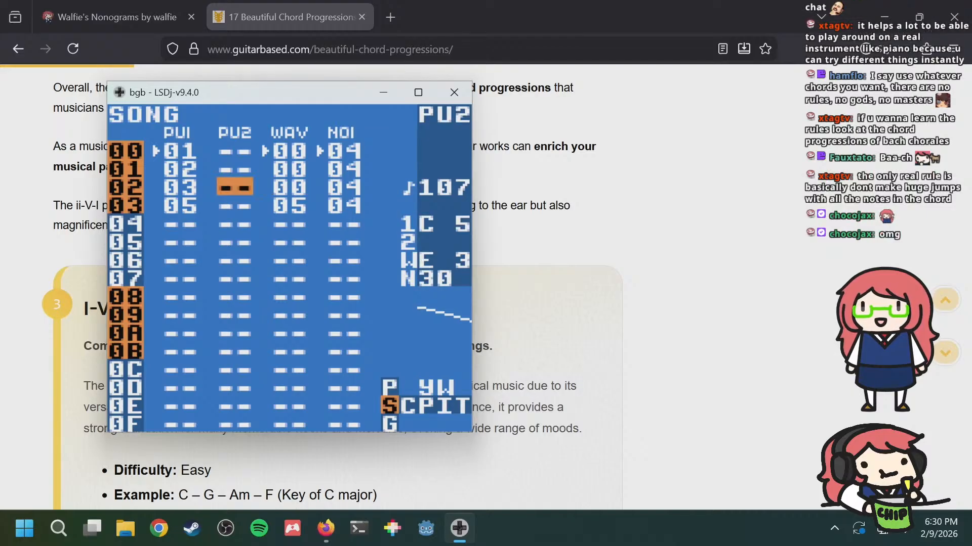
key("shift+Right")
key("shift+Left")
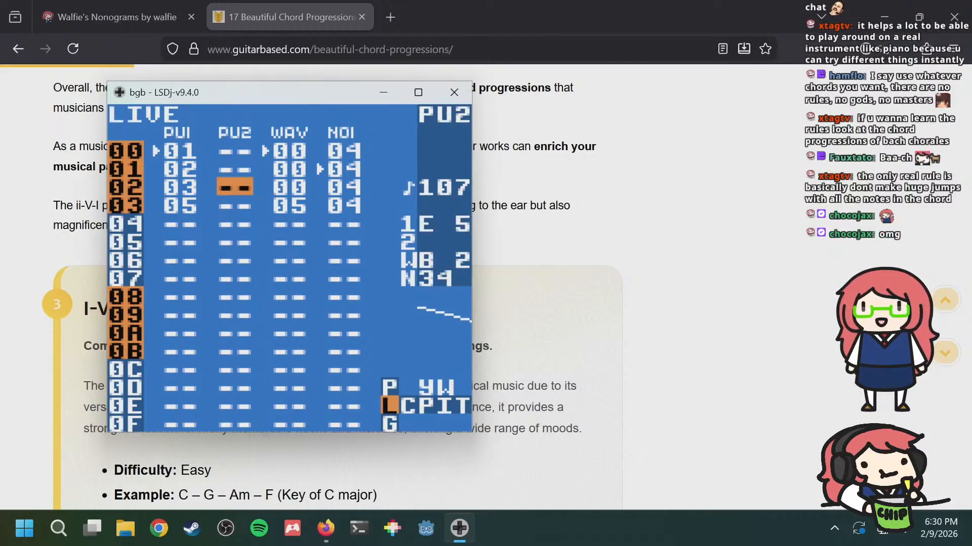
key("shift+Left")
key("shift+Right")
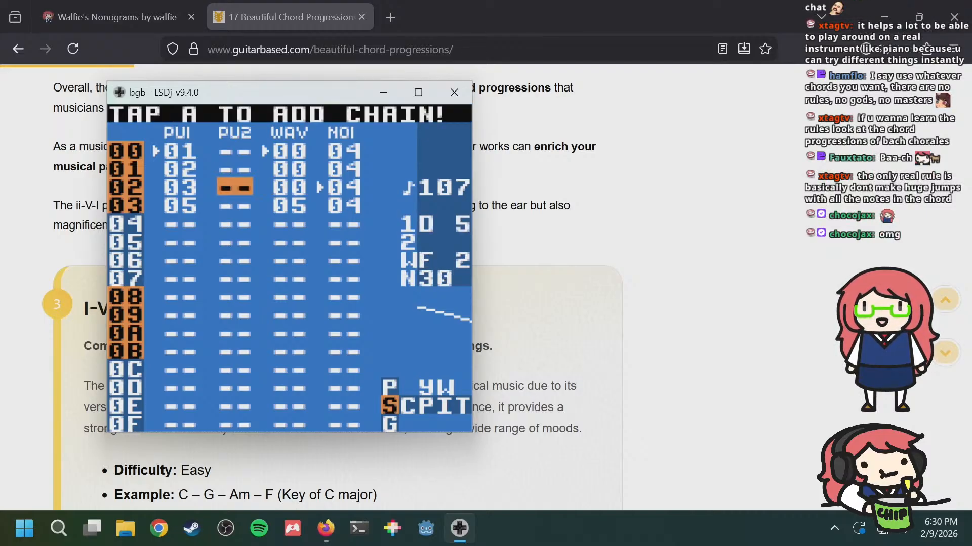
key("shift+Left")
key("shift+Left")
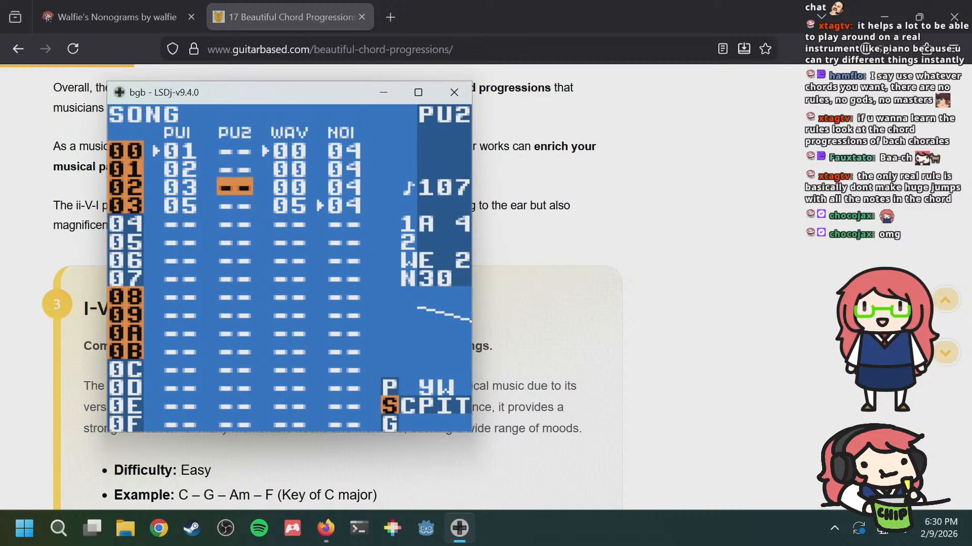
Step: Inspect wave chain 00 at song row 02, return to the song screen and restart playback from that row
key("Right")
key("shift+Right")
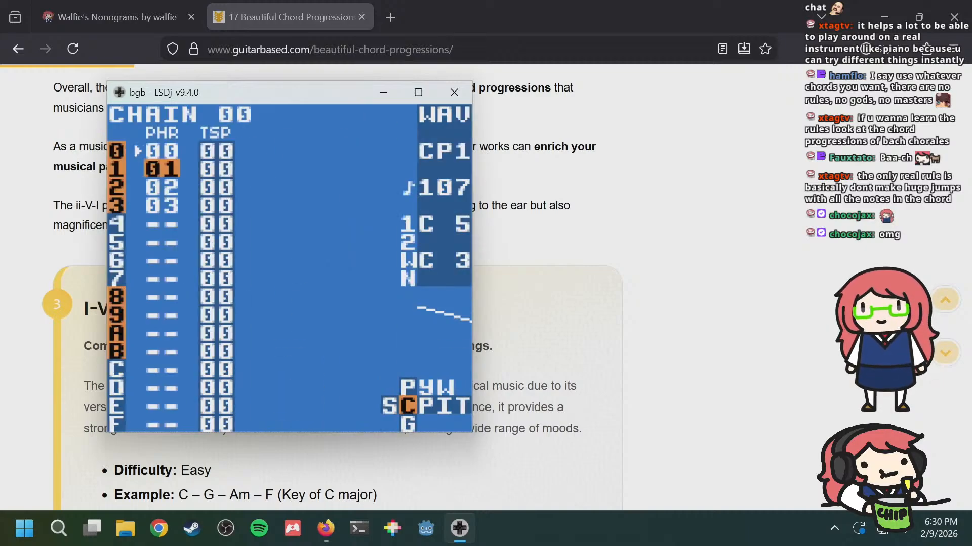
key("shift+Left")
key("Return")
key("Return")
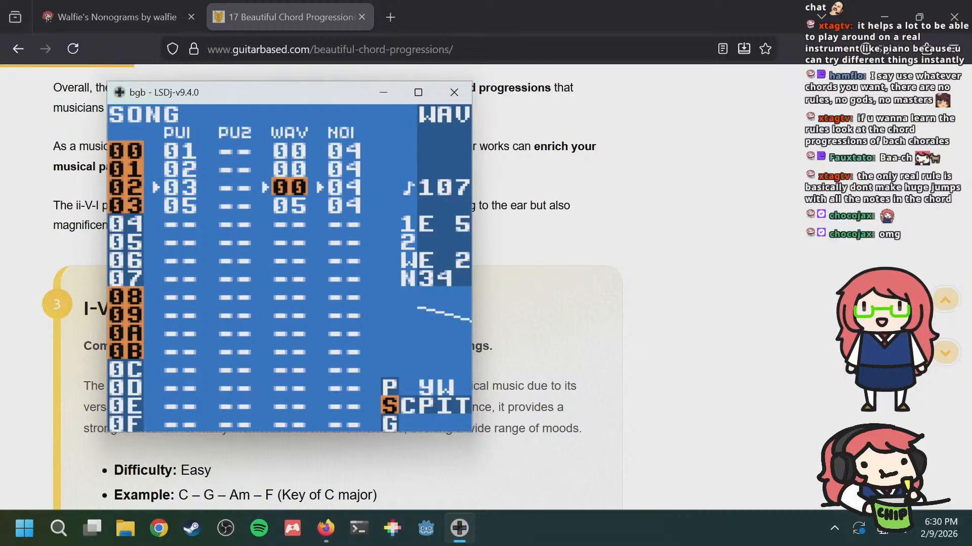
key("Up")
key("Up")
key("Down")
key("Down")
key("Down")
key("Down")
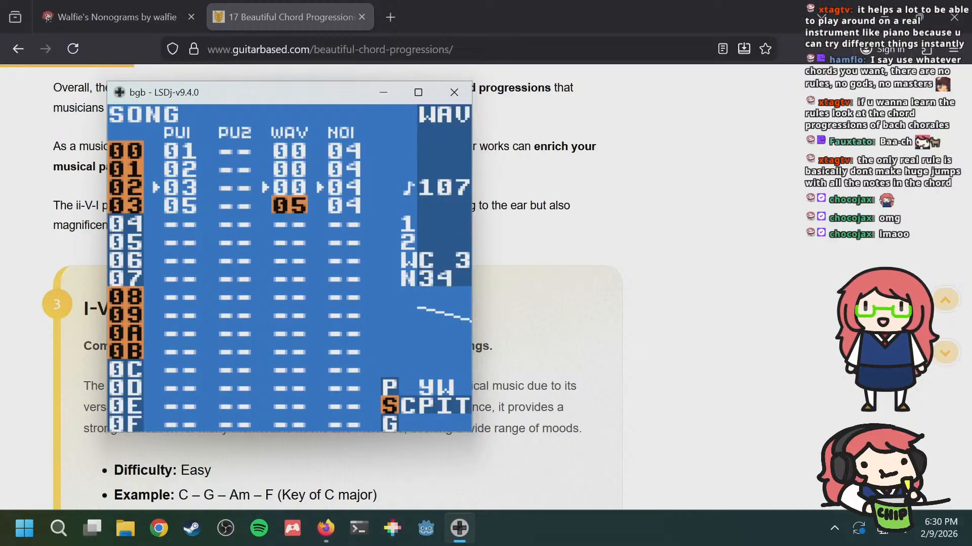
key("Right")
key("Up")
key("Left")
key("Left")
key("Up")
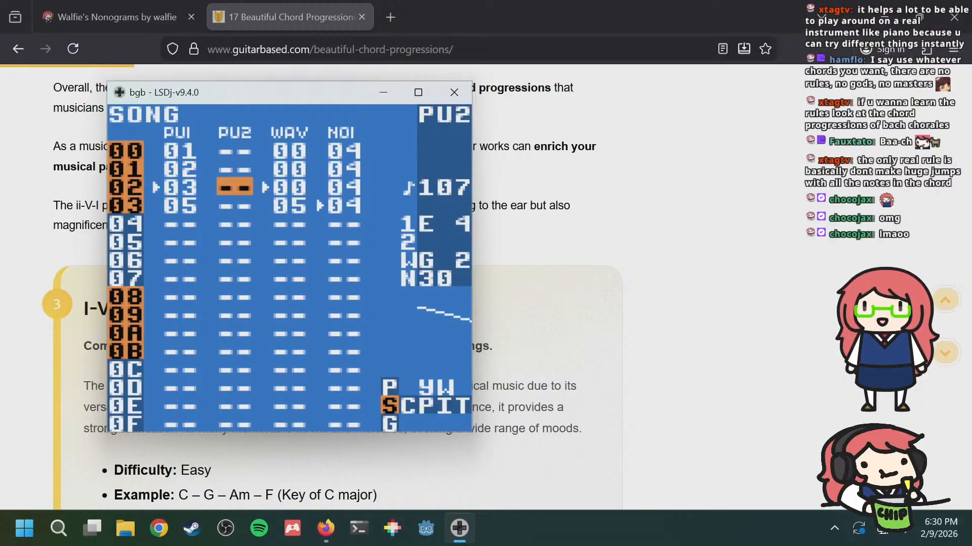
key("Right")
key("shift+Right")
key("shift+Left")
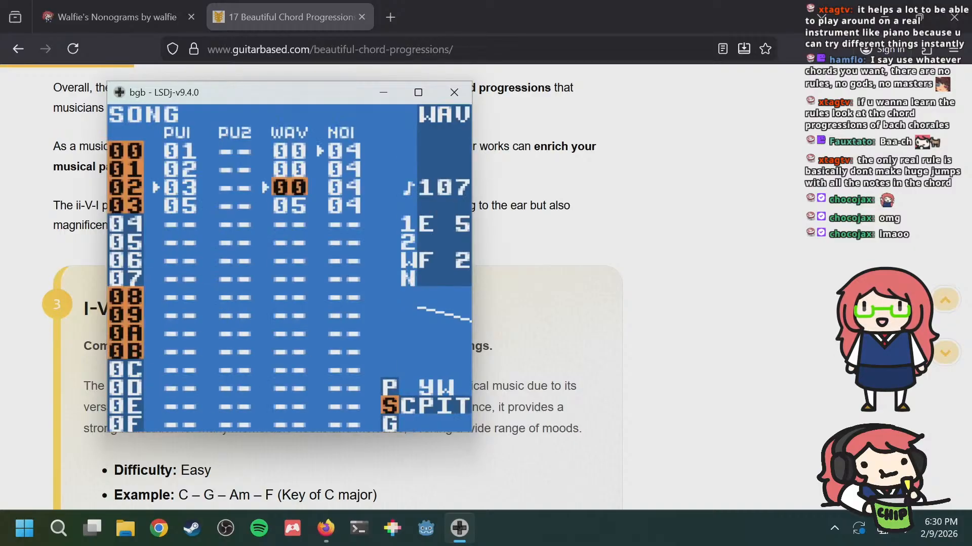
Step: Open noise chain 04 from song row 02 and add phrase 10 at chain row 3
key("Right")
key("shift+Right")
key("Down")
key("Down")
key("s")
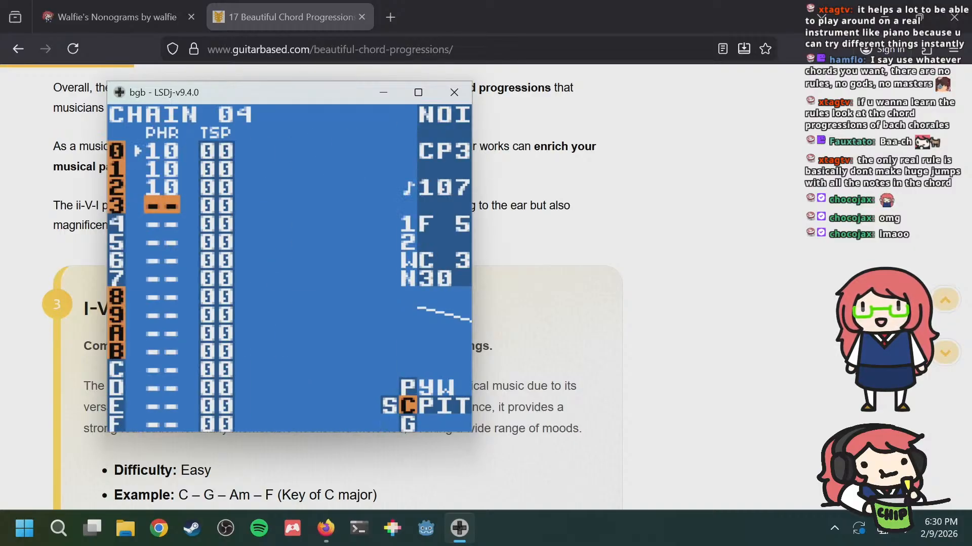
key("Down")
key("s")
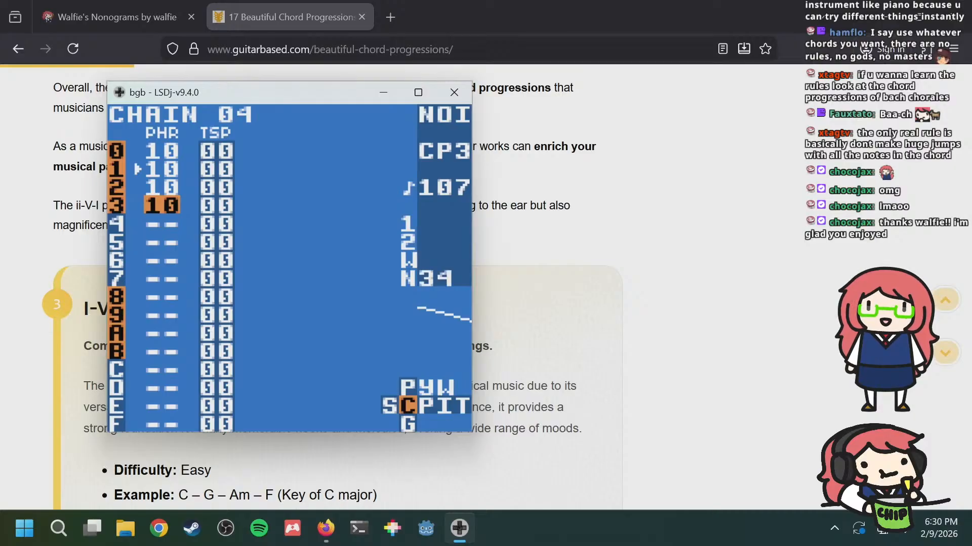
Step: Return to the song screen and restart playback from row 00
key("shift+Left")
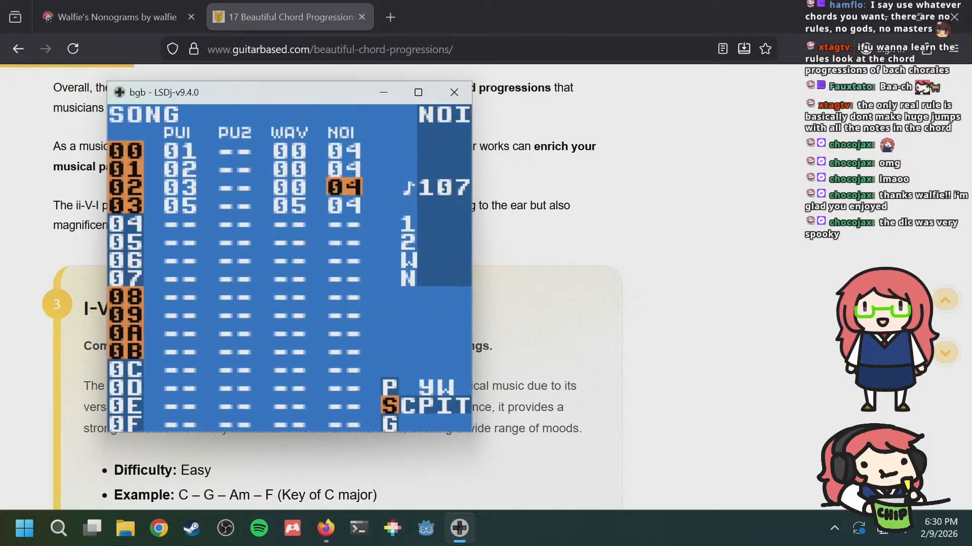
key("Up")
key("Up")
key("Return")
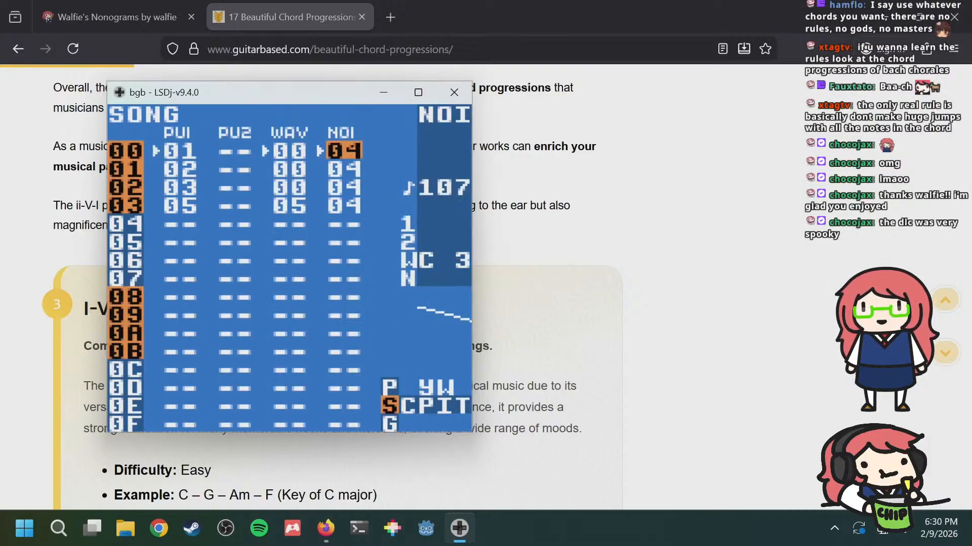
Step: Open wave chain 05 from song row 03, check its first phrase 11, and compare the chain with wave chain 00
key("Down")
key("Down")
key("Down")
key("Left")
key("shift+Right")
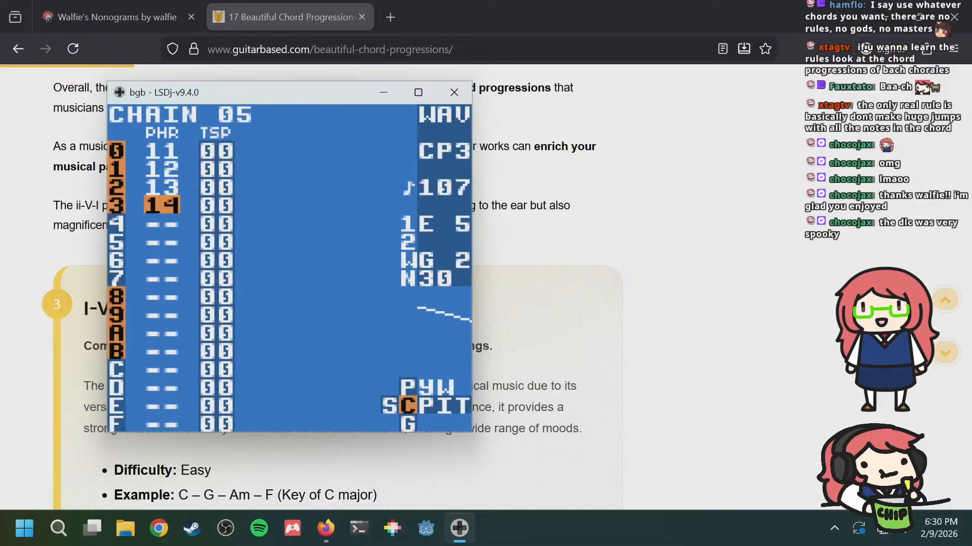
key("Up")
key("Up")
key("Up")
key("shift+Right")
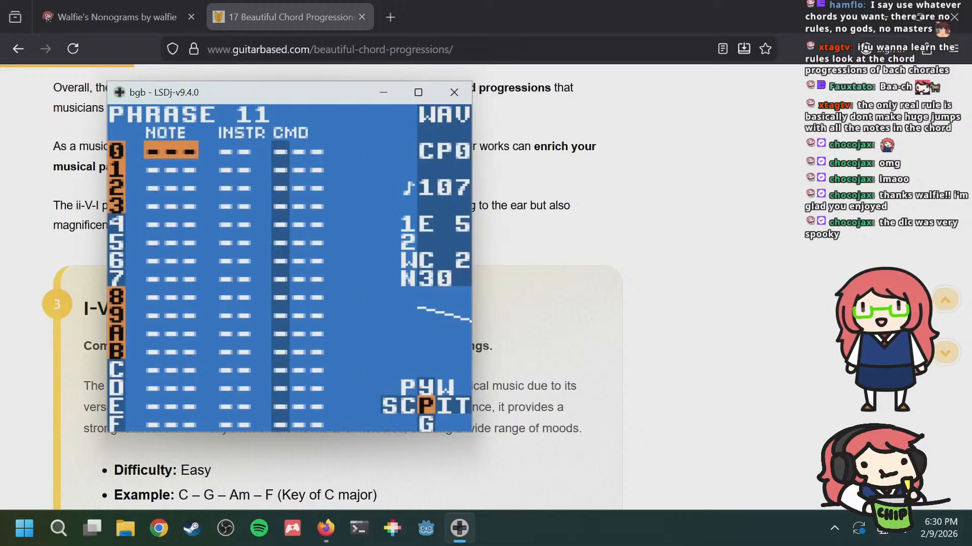
key("shift+Left")
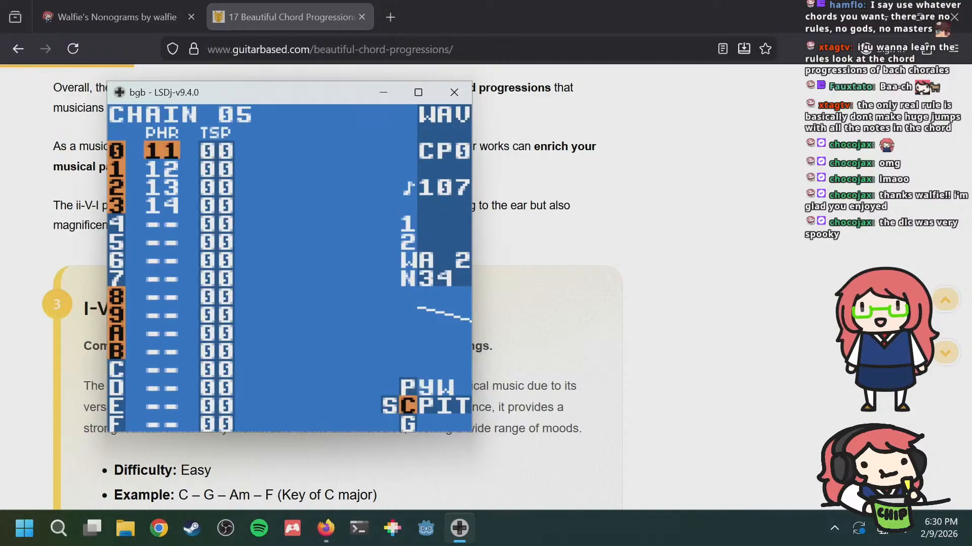
key("a+Up")
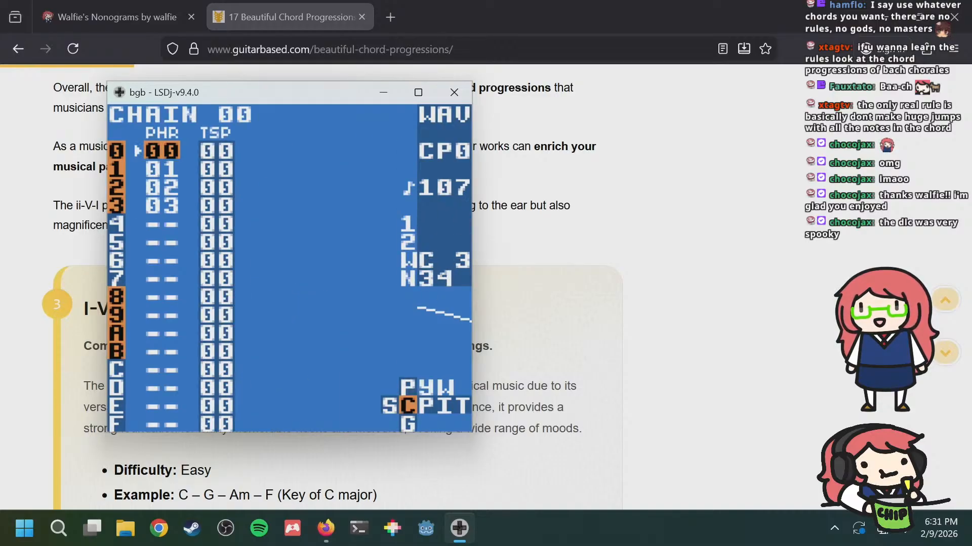
key("a+Down")
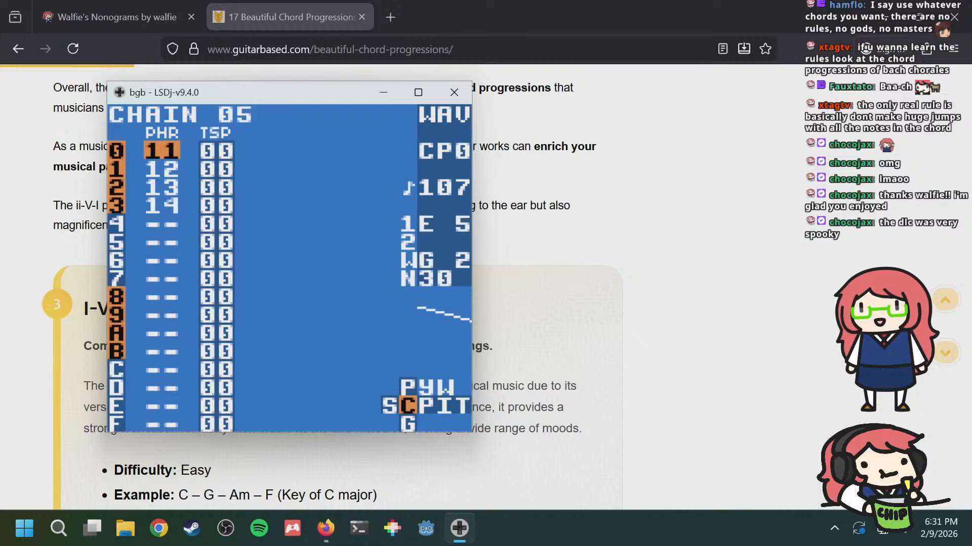
Step: Set the first phrase of wave chain 05 to 00
key("a+Left")
key("a+Left")
key("a+Left")
key("a+Left")
key("a+Left")
key("a+Left")
key("a+Left")
key("a+Left")
key("a+Left")
key("a+Left")
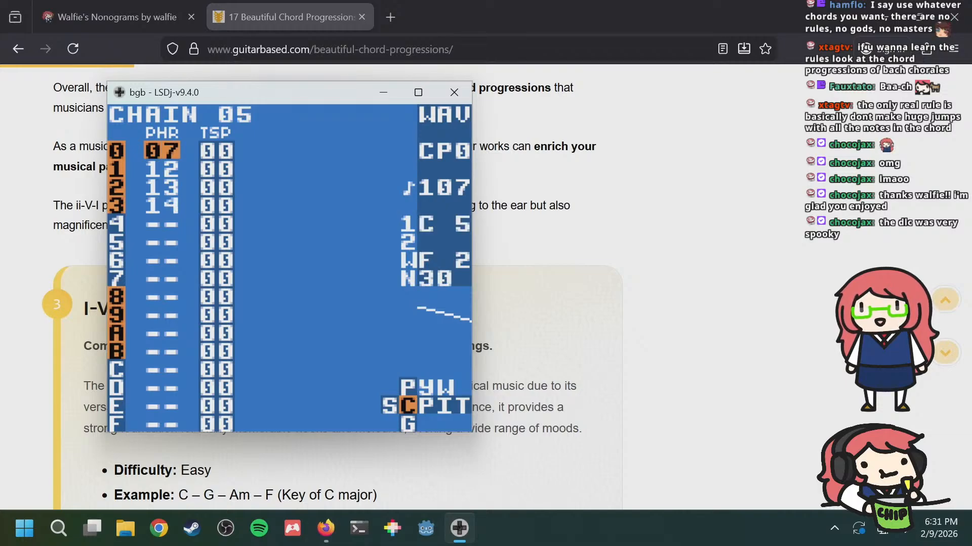
key("a+Left")
key("a+Left")
key("a+Left")
key("a+Left")
key("a+Left")
key("a+Left")
key("a+Left")
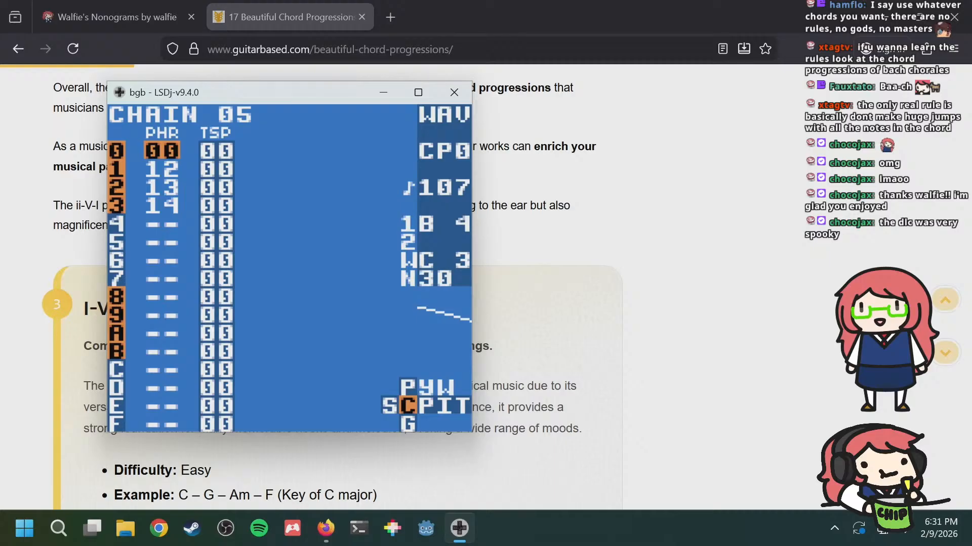
Step: Switch to the browser, duplicate the beautiful chord progressions article tab and browse the copy's introduction
left_click(627, 276)
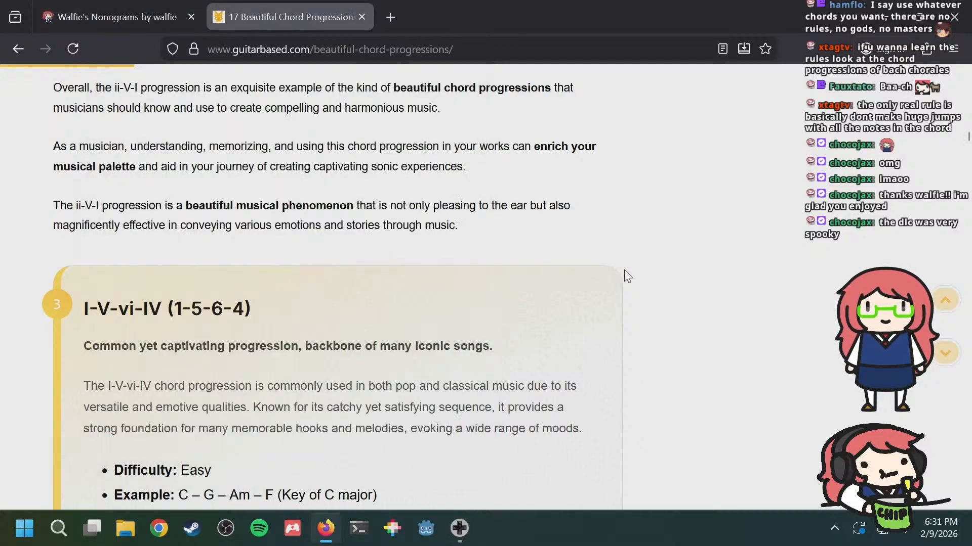
scroll(405, 271, "down", 2)
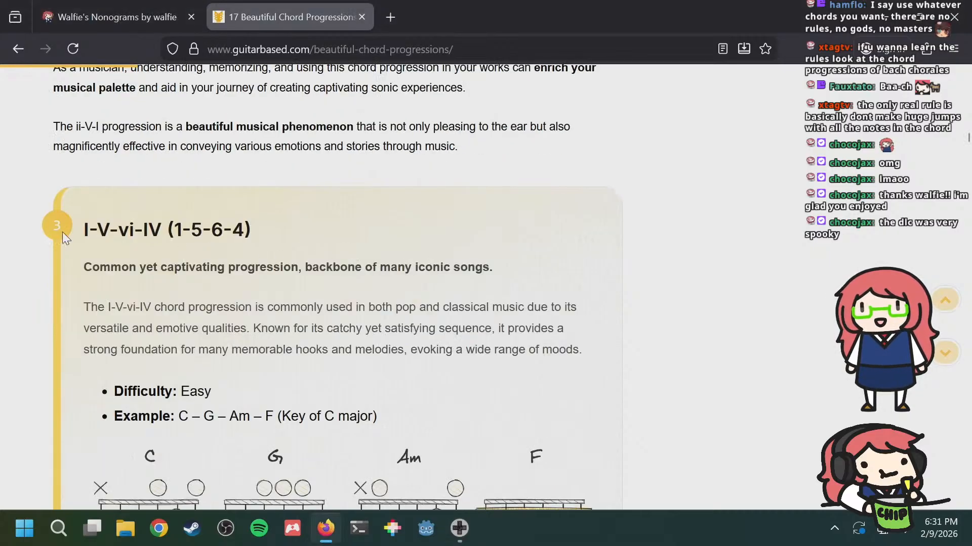
scroll(260, 226, "up", 5)
scroll(260, 226, "down", 5)
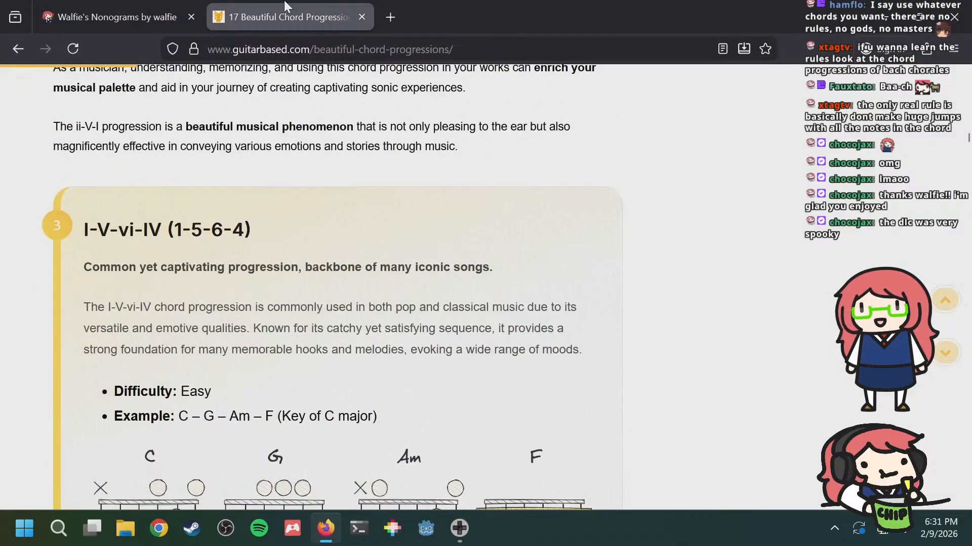
right_click(288, 12)
left_click(322, 154)
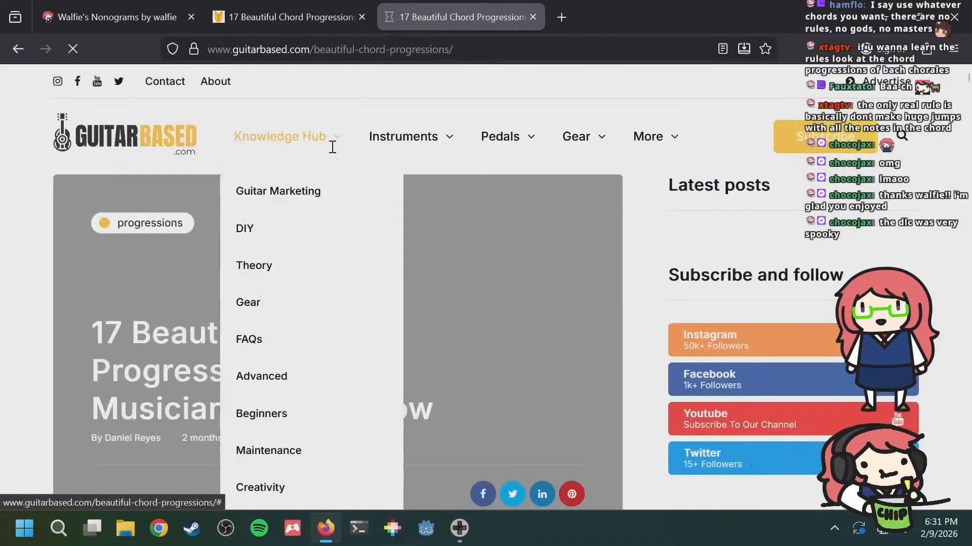
scroll(438, 206, "up", 20)
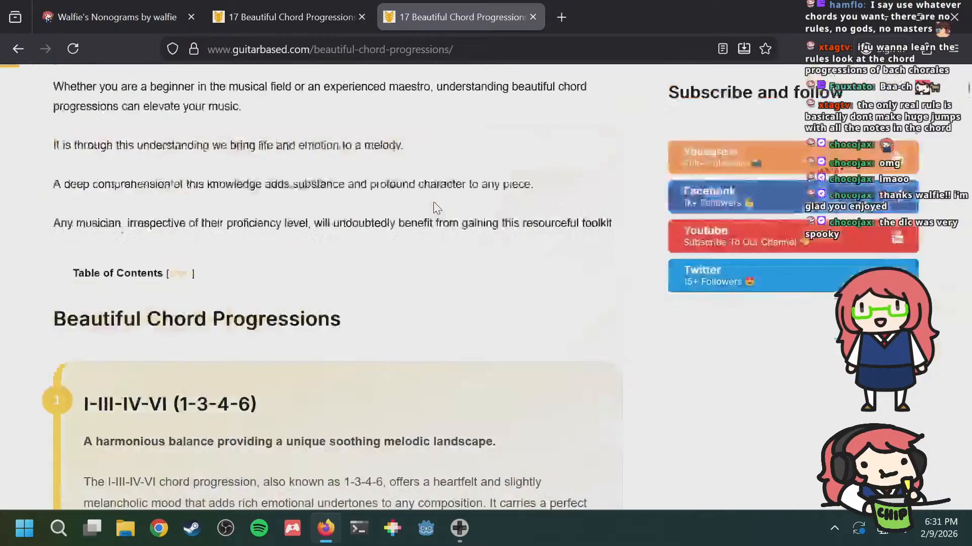
scroll(433, 201, "down", 5)
Step: Switch to LSDj, examine chain 05 on the wave and pulse 1 channels with its phrase 00, and return to the song screen
key("alt+Tab")
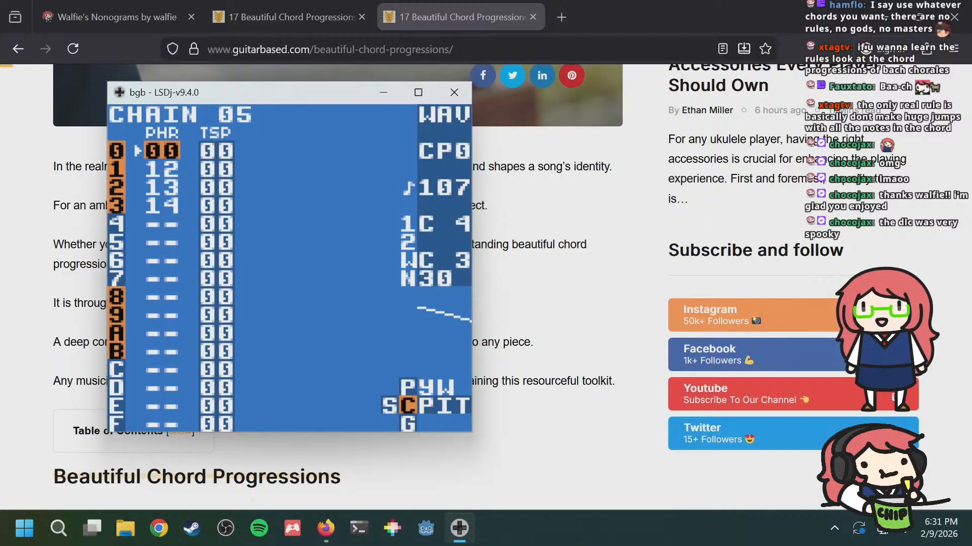
key("shift+Right")
key("shift+Left")
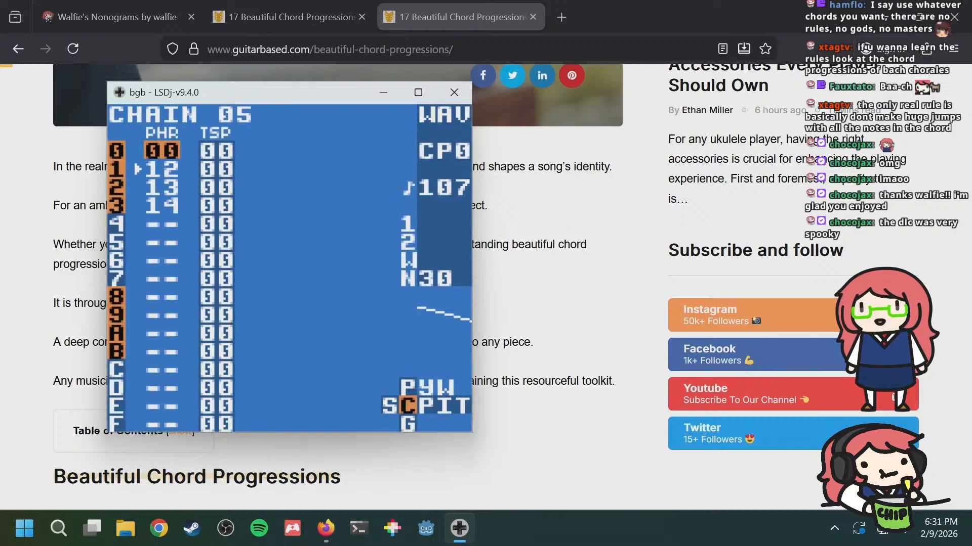
key("shift+Left")
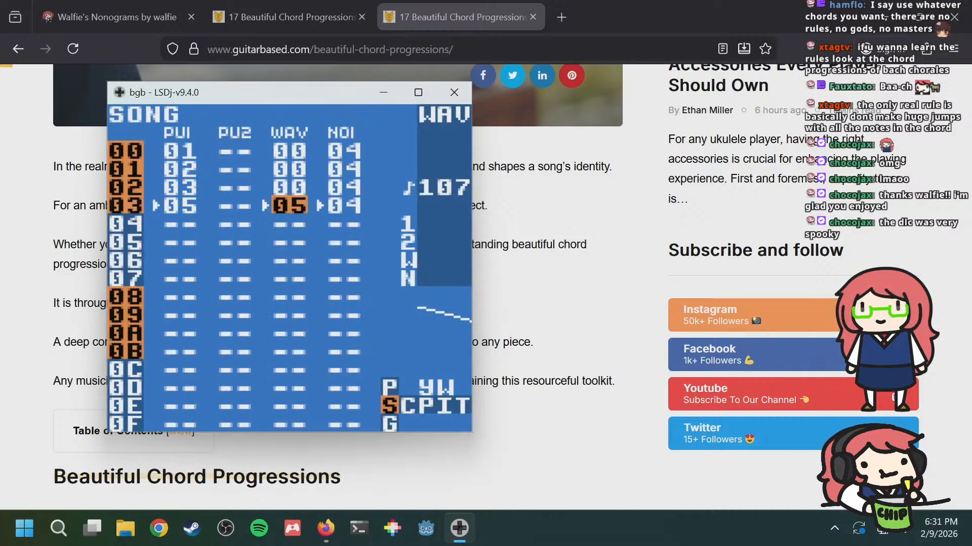
key("shift+Right")
key("a+Left")
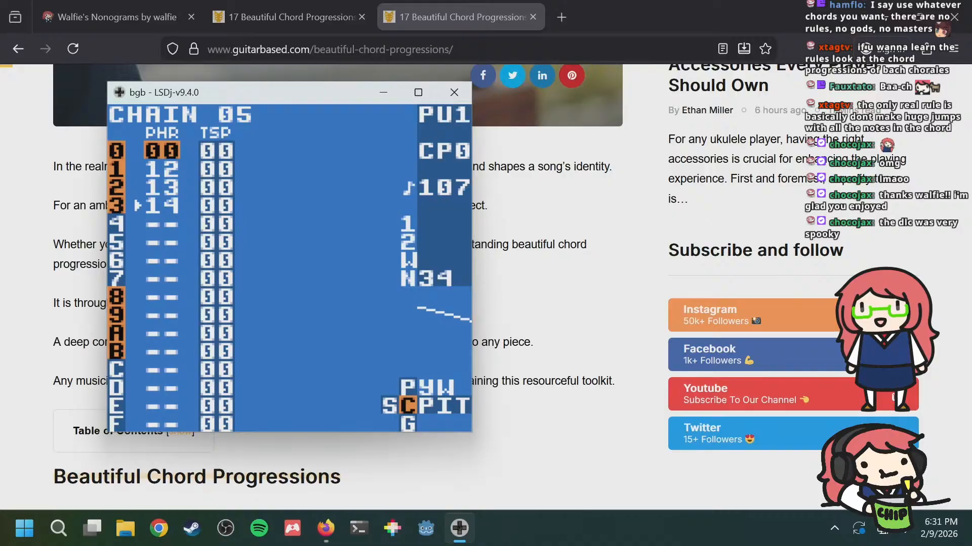
key("Down")
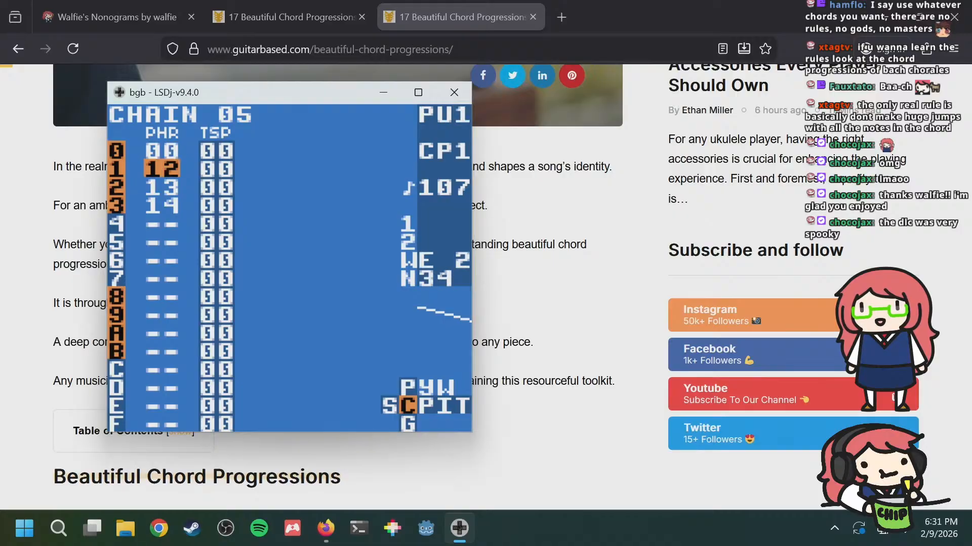
key("Up")
key("shift+Right")
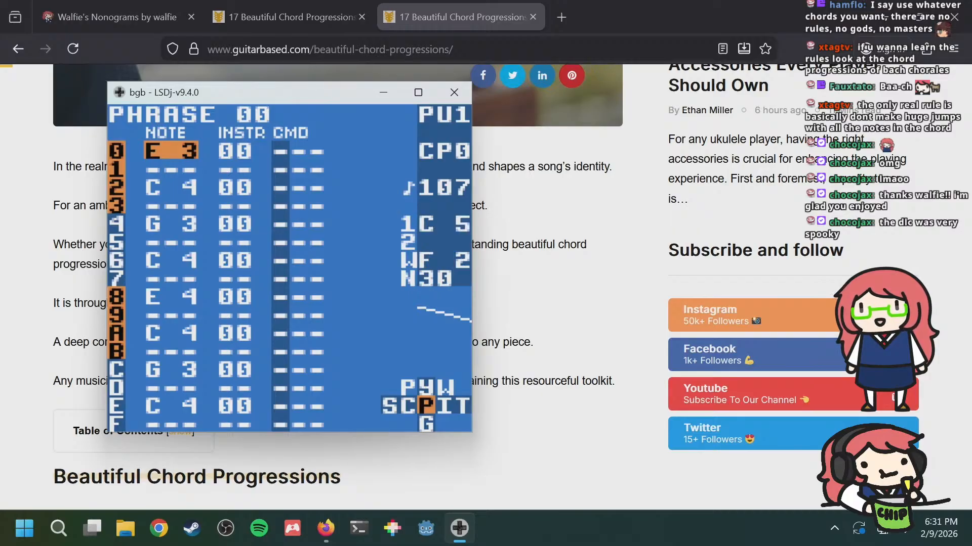
key("shift+Left")
key("shift+Right")
key("shift+Left")
key("shift+Left")
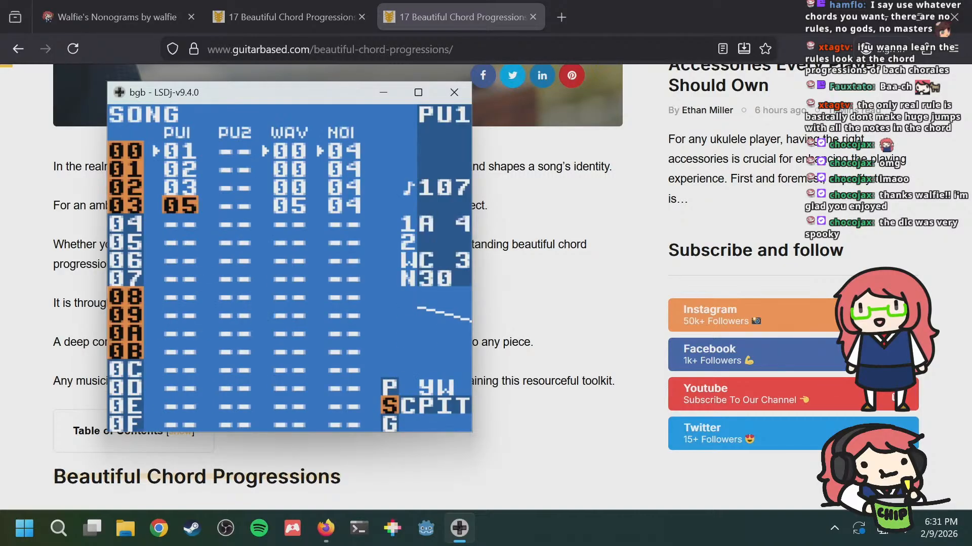
Step: Reopen chain 05 from the pulse 1 column at song row 03 and set its first phrase back to 11
key("Right")
key("Right")
key("Left")
key("Left")
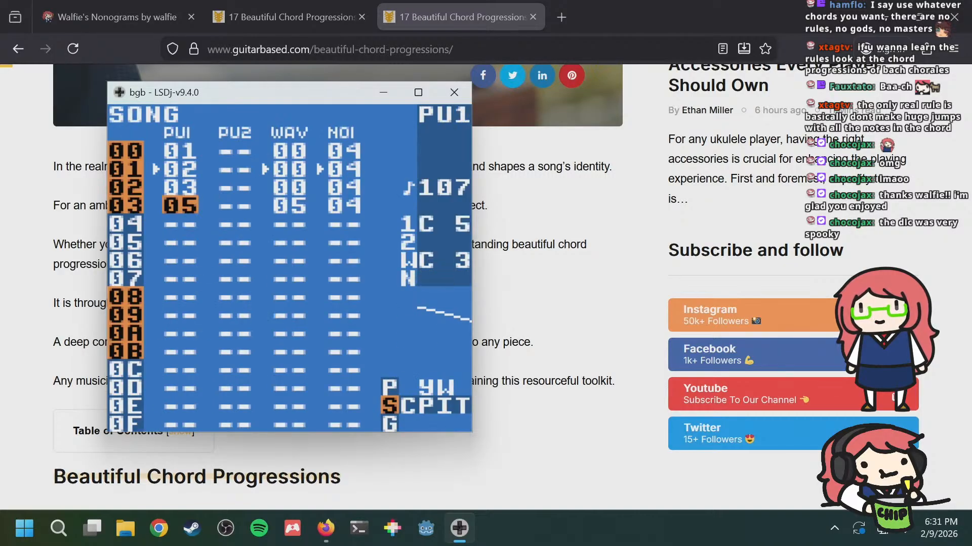
key("shift+Right")
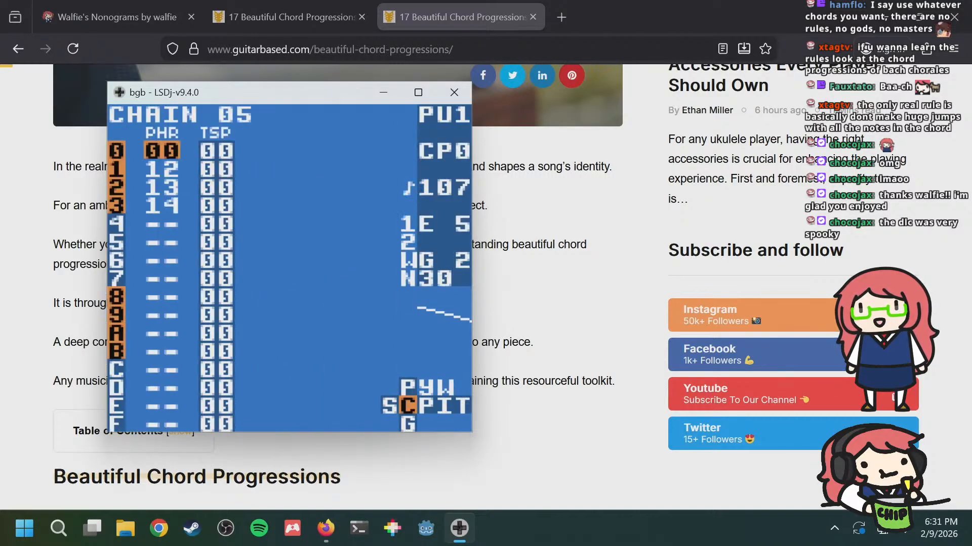
key("shift+Left")
key("shift+Right")
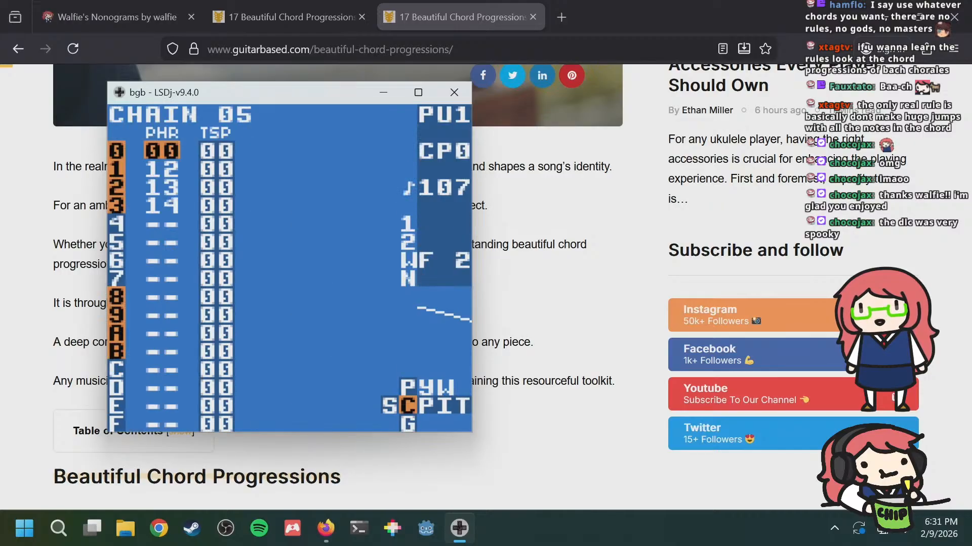
key("s+Right")
key("s+Right")
key("s+Right")
key("s+Right")
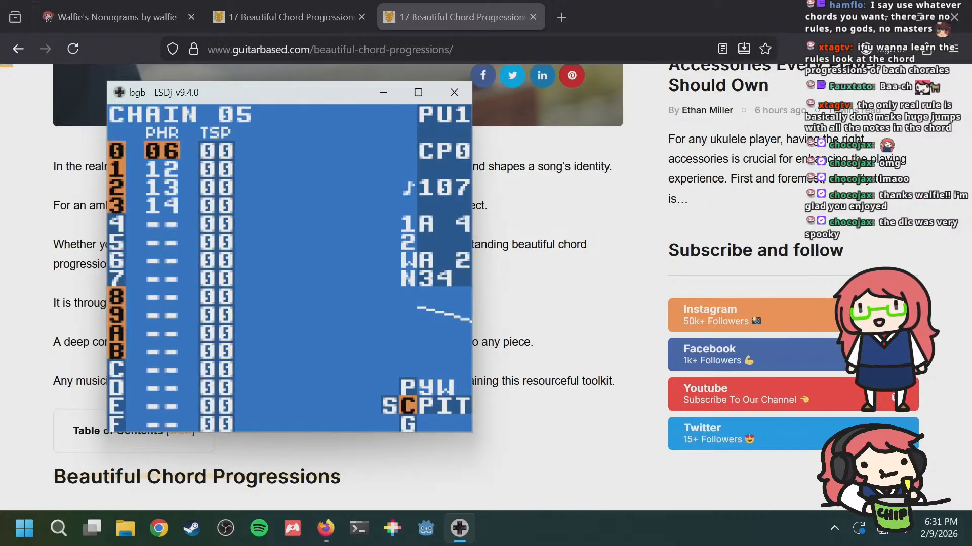
key("s+Right")
key("s+Right")
key("s+Right")
key("s+Right")
key("s+Right")
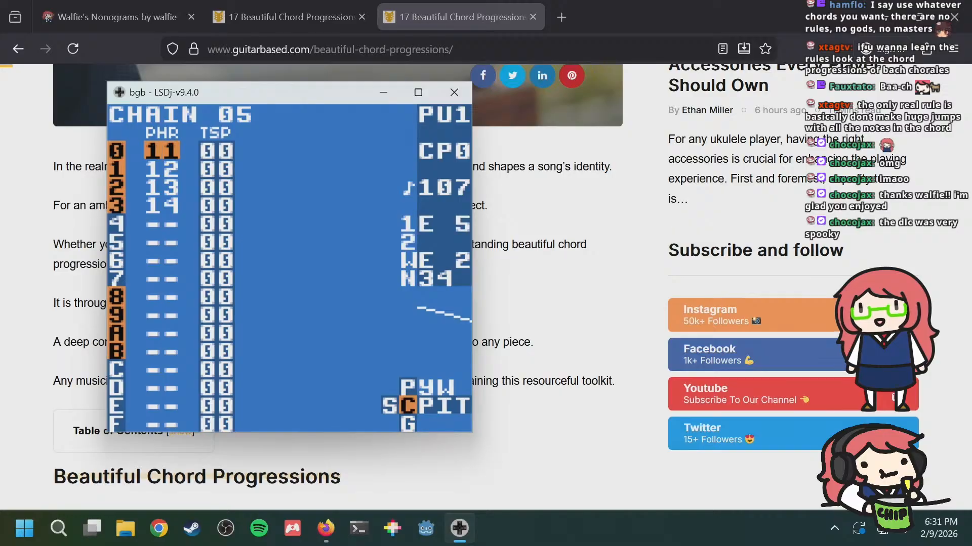
Step: Check phrase 11 of pulse 1 chain 05 and move across the channels to noise chain 04
key("shift+Right")
key("shift+Left")
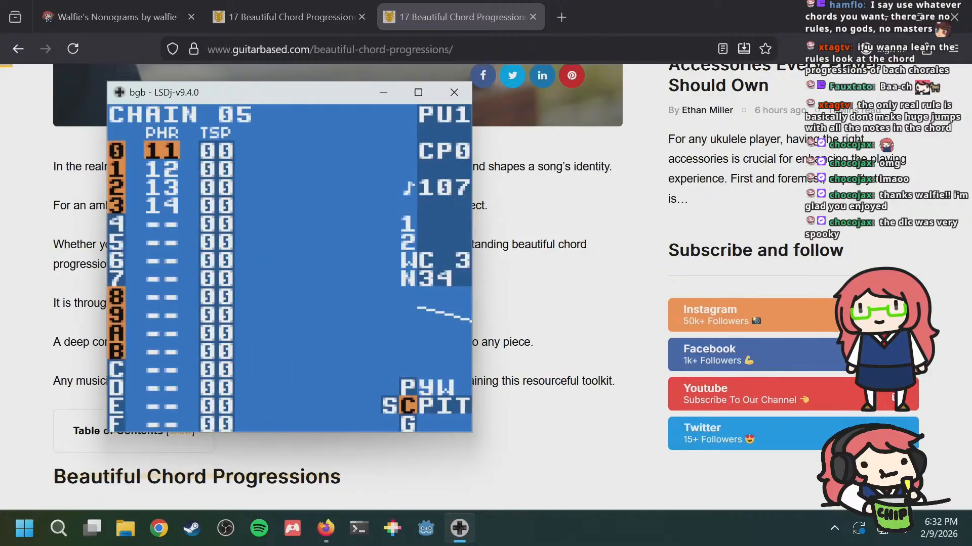
key("a+Right")
key("a+Right")
key("a+Right")
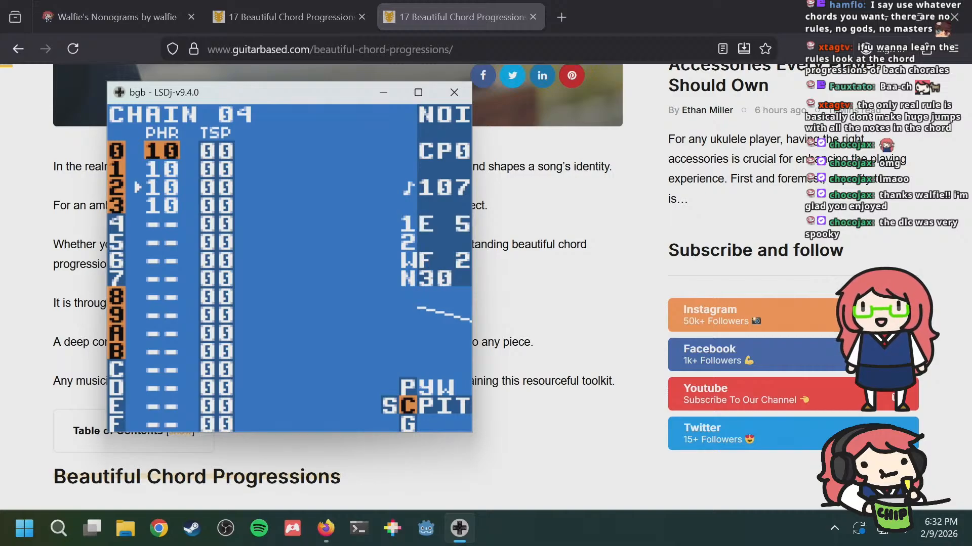
Step: Reopen chain 05 from the wave column at song row 03 and check its phrases against noise chain 04
key("shift+Left")
key("Left")
key("Left")
key("Right")
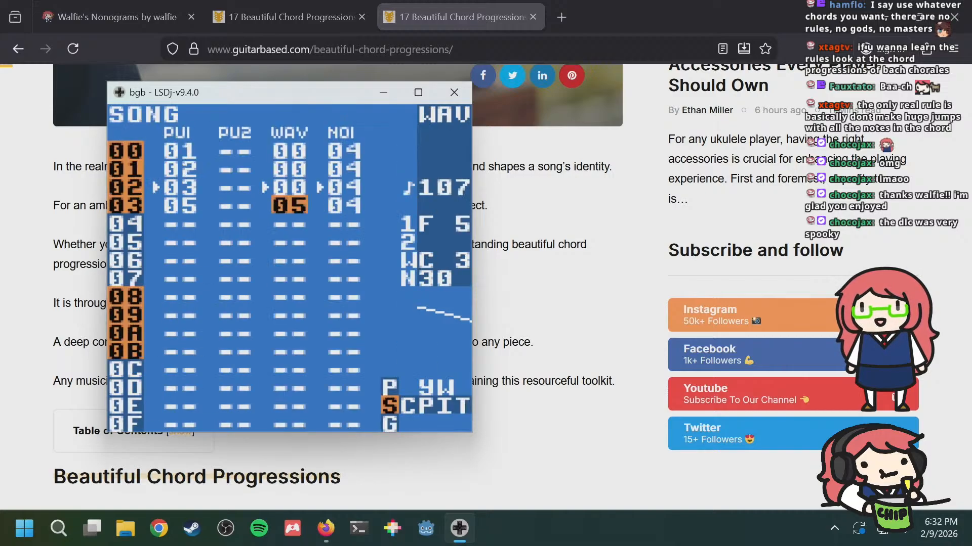
key("shift+Right")
key("Down")
key("Down")
key("Up")
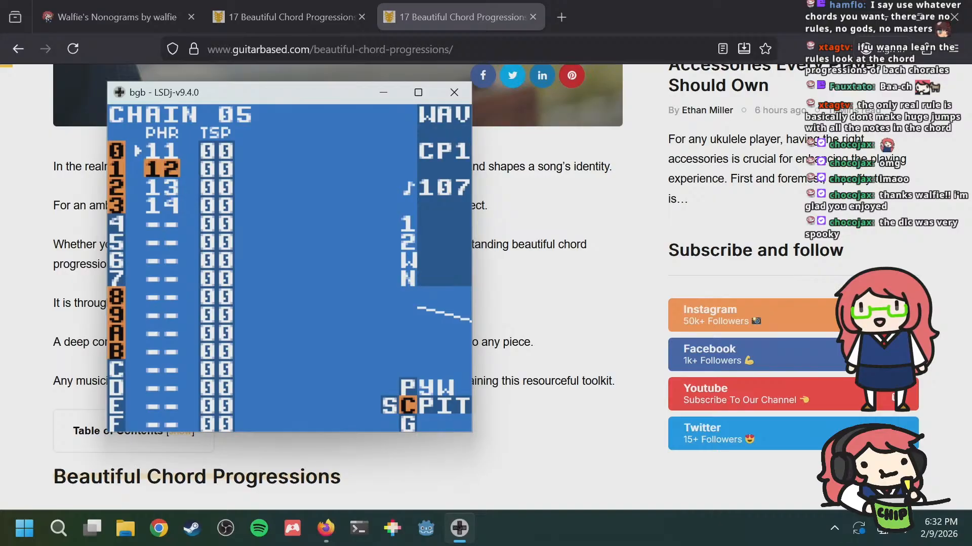
key("Up")
key("shift+Right")
key("shift+Left")
key("a+Right")
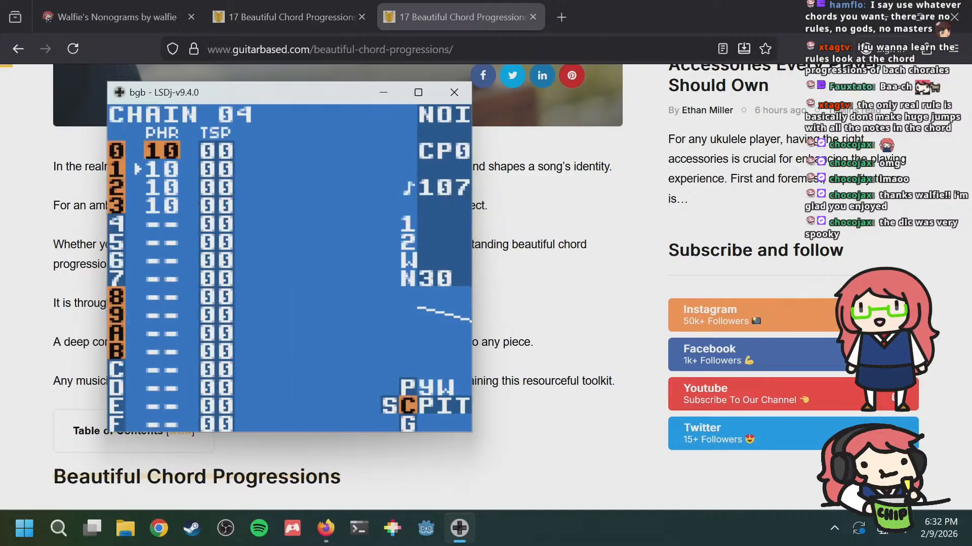
Step: Set the first phrase of chain 05 on the wave channel to 00
key("a+Left")
key("a+Left")
key("a+Left")
key("a+Left")
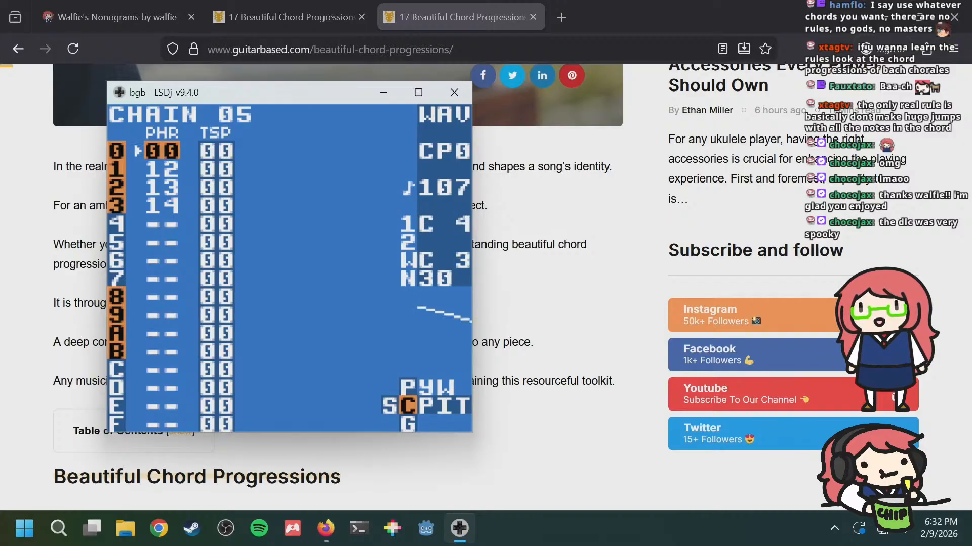
key("shift+Left")
key("shift+Right")
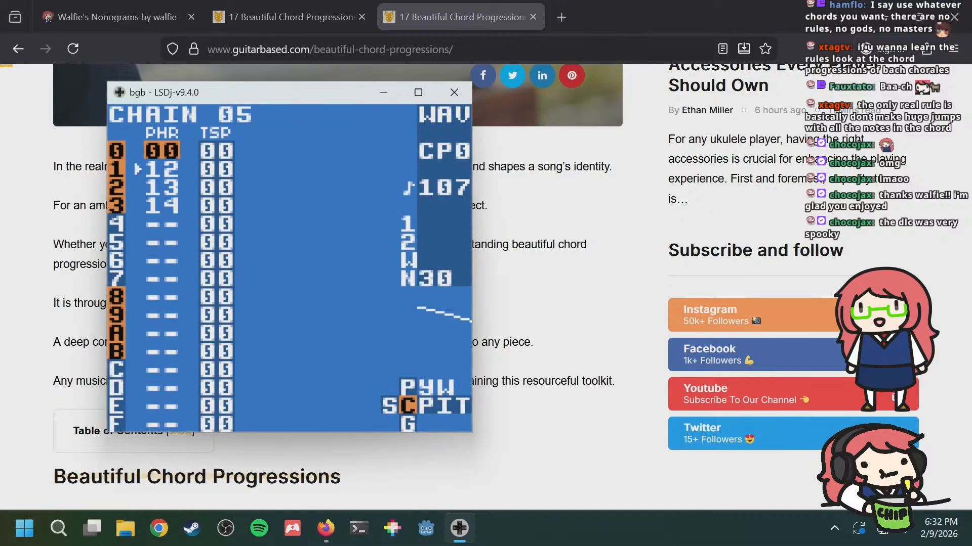
key("a+Left")
Step: Return to the song screen and assign chain 06 to the wave channel at row 03
key("shift+Left")
key("Right")
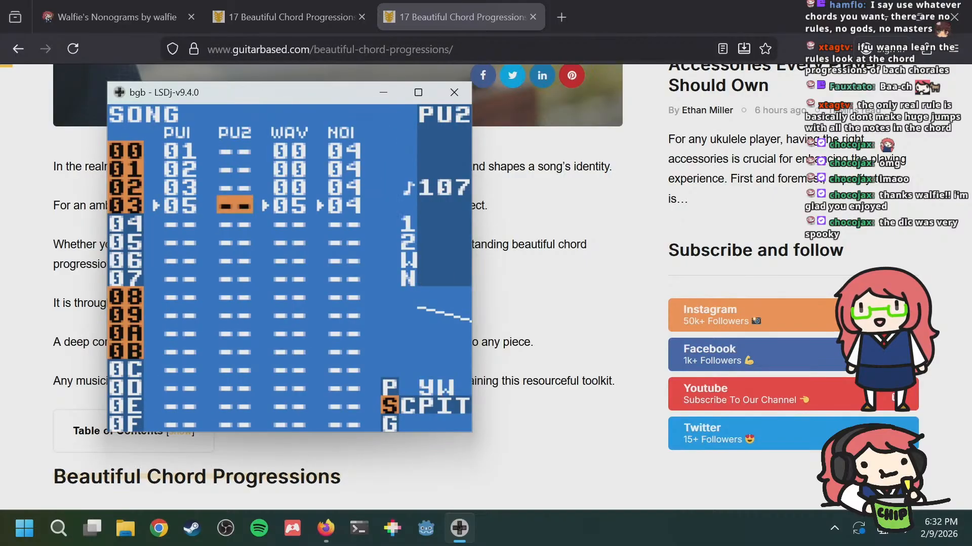
key("Right")
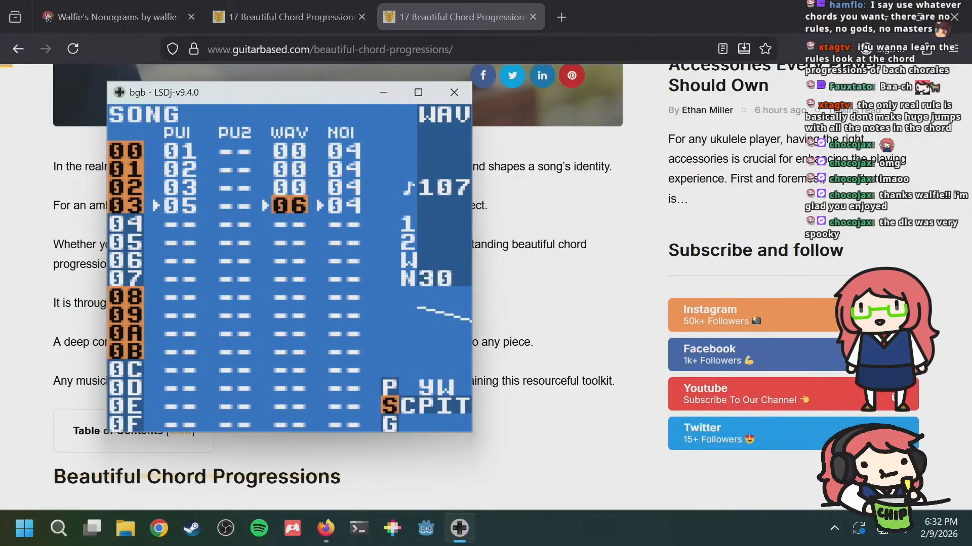
Step: Open chain 05 from the pulse 1 column at row 03 and restore its first phrase to 11
key("Left")
key("Left")
key("shift+Right")
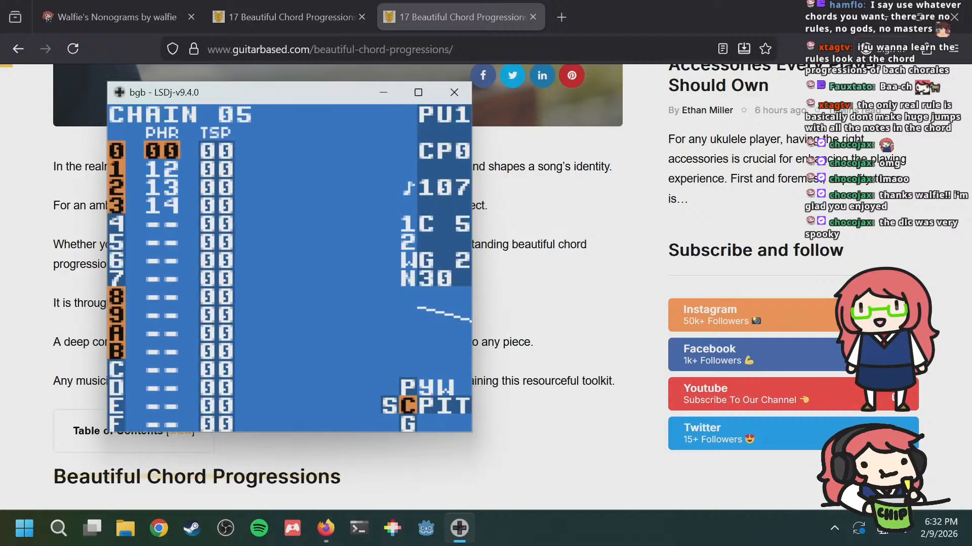
key("a+Right")
key("a+Right")
key("a+Right")
key("a+Right")
key("a+Right")
key("a+Right")
key("a+Right")
key("a+Right")
key("a+Right")
key("a+Right")
key("a+Right")
key("a+Right")
key("a+Right")
key("a+Right")
key("a+Right")
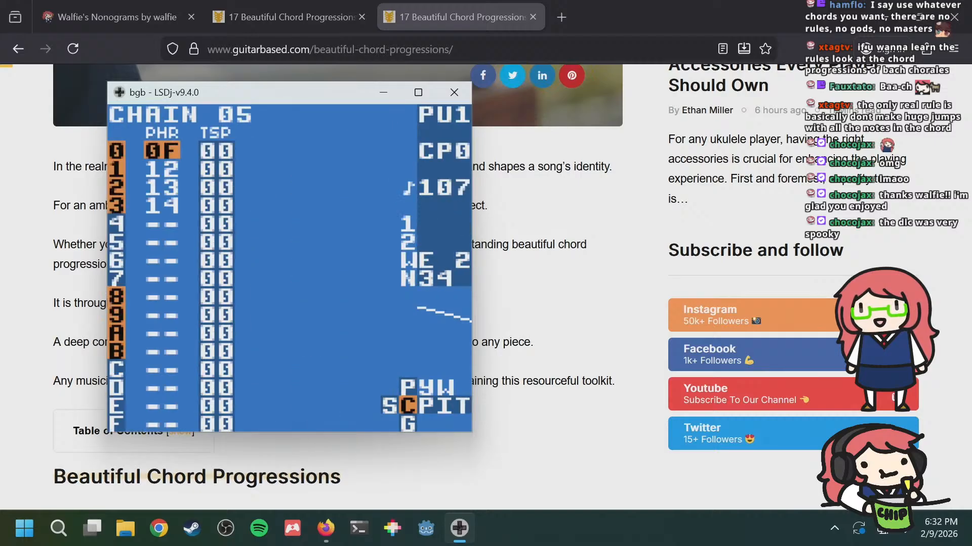
key("a+Right")
key("a+Right")
Step: Move across the channels to wave chain 06 and enter phrase 00 at position 0
key("b+Left")
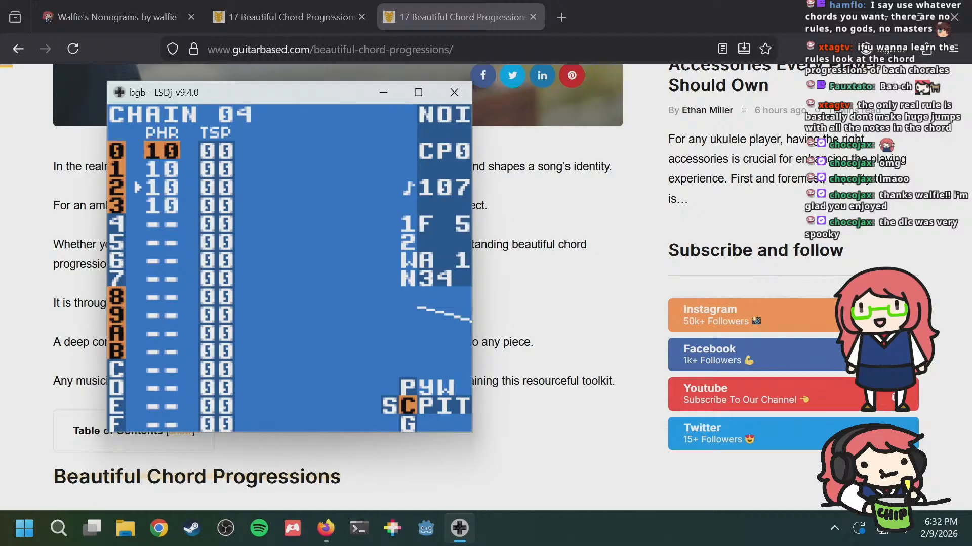
key("b+Left")
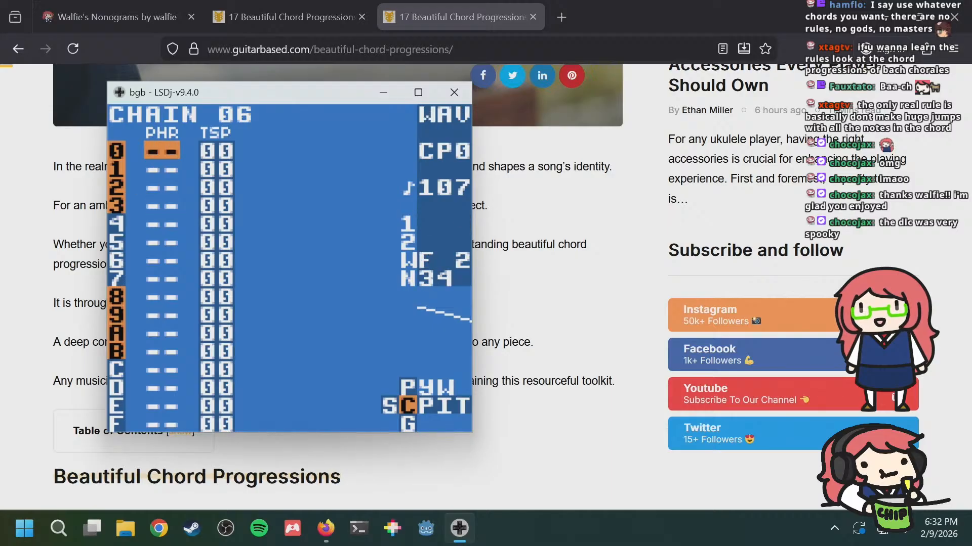
key("b+Left")
key("b+Right")
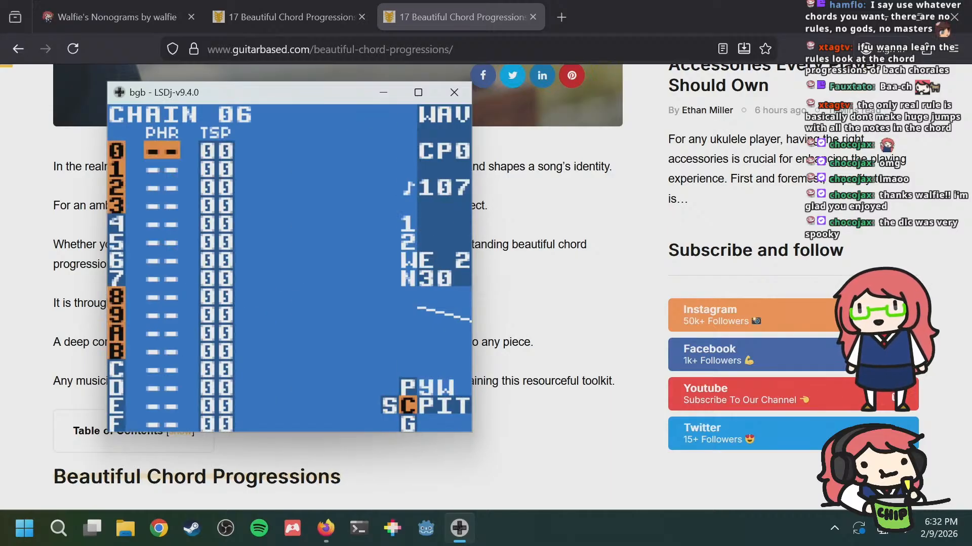
key("b+Left")
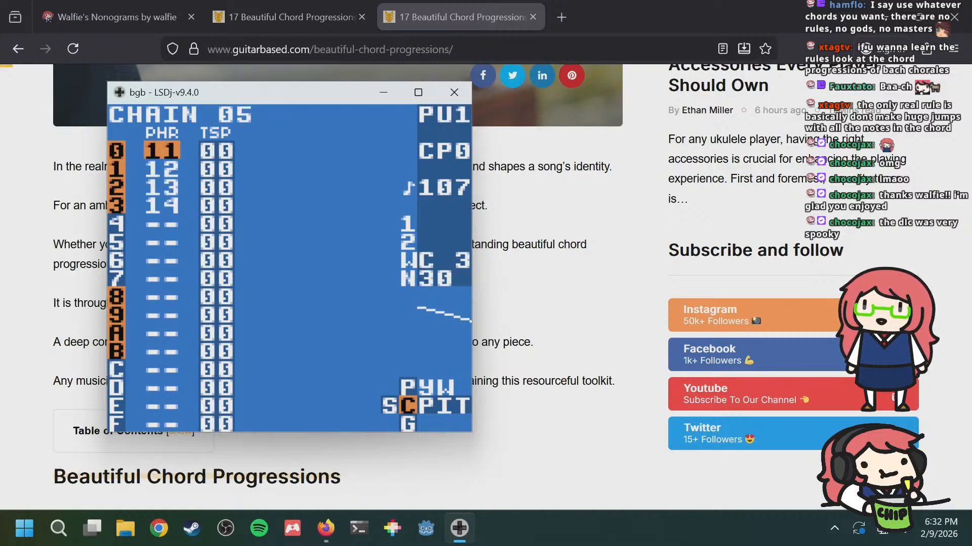
key("b+Right")
key("a")
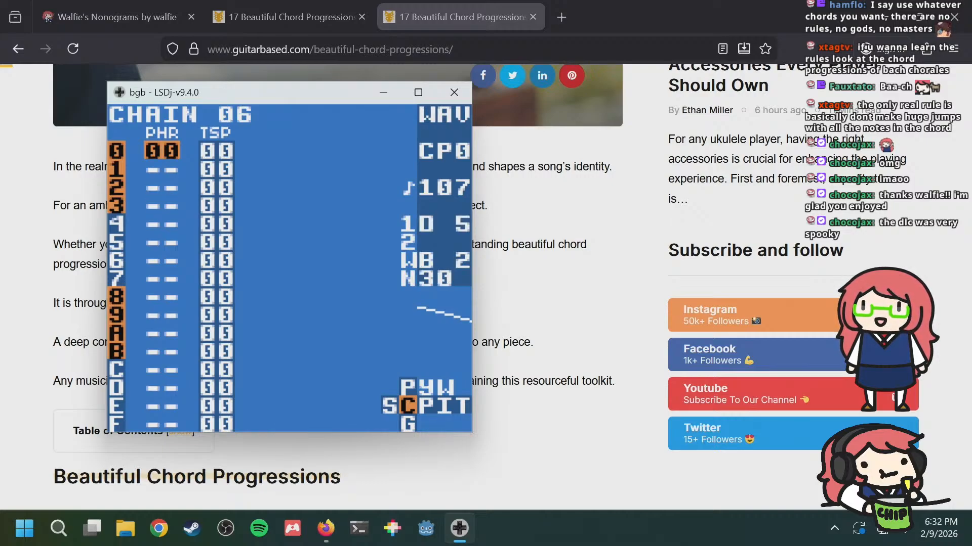
Step: Switch to the browser, look up the I-III-IV-VI (1-3-4-6) progression in the article copy and highlight its final 6
key("alt+Tab")
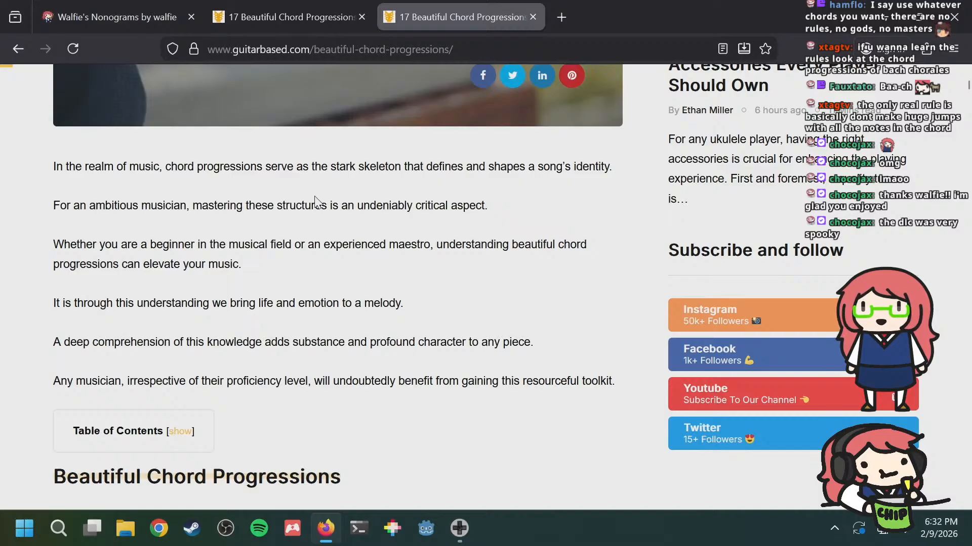
scroll(314, 196, "down", 15)
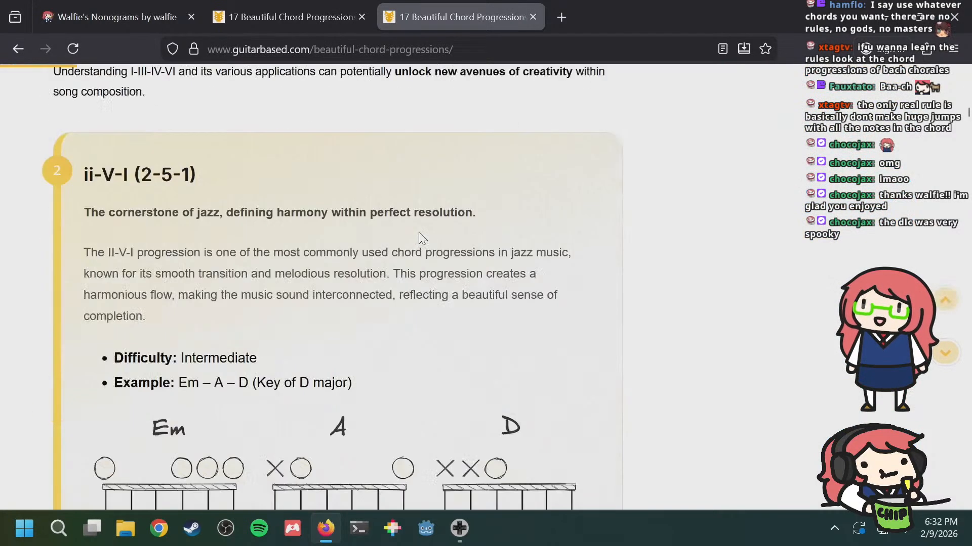
scroll(414, 235, "up", 2)
scroll(411, 230, "down", 2)
scroll(410, 226, "up", 12)
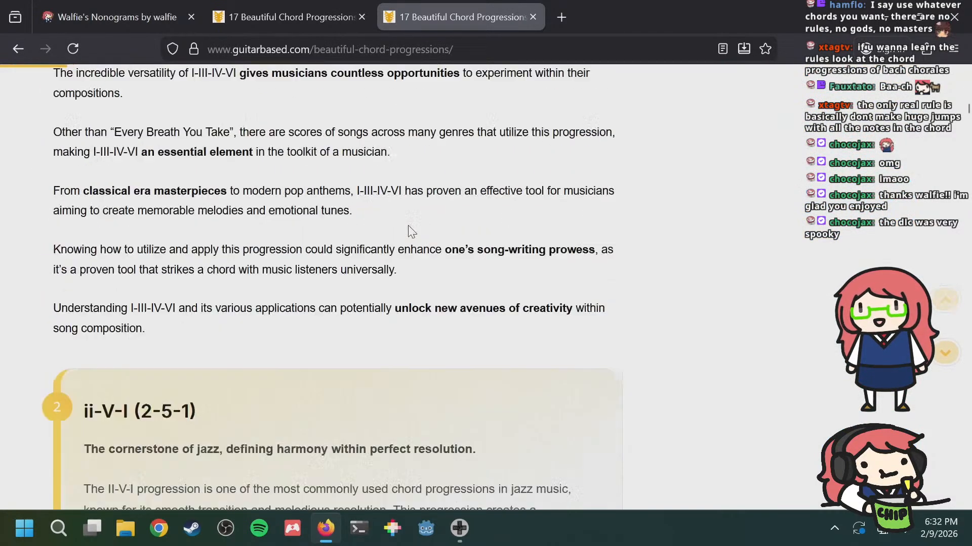
key("ctrl+shift+Tab")
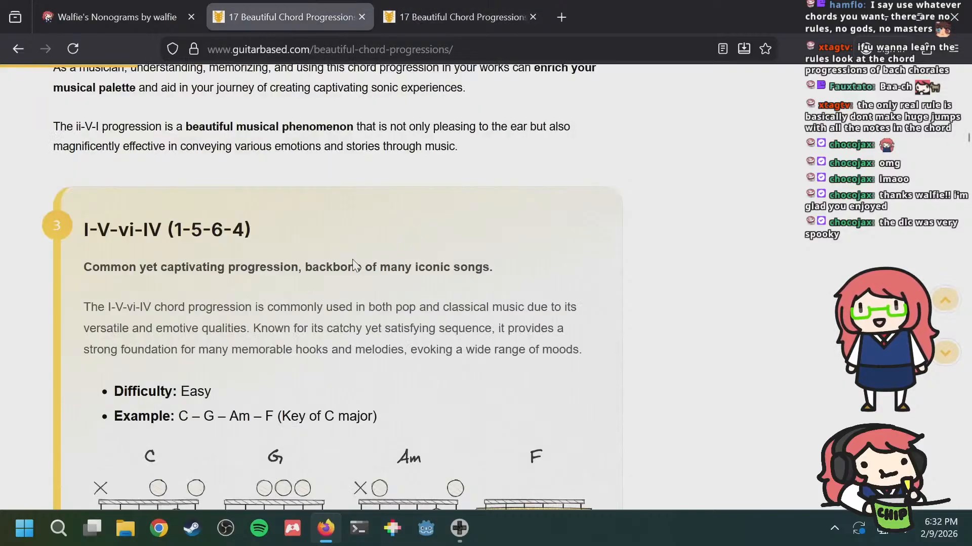
key("ctrl+Tab")
scroll(354, 260, "up", 5)
scroll(352, 258, "down", 2)
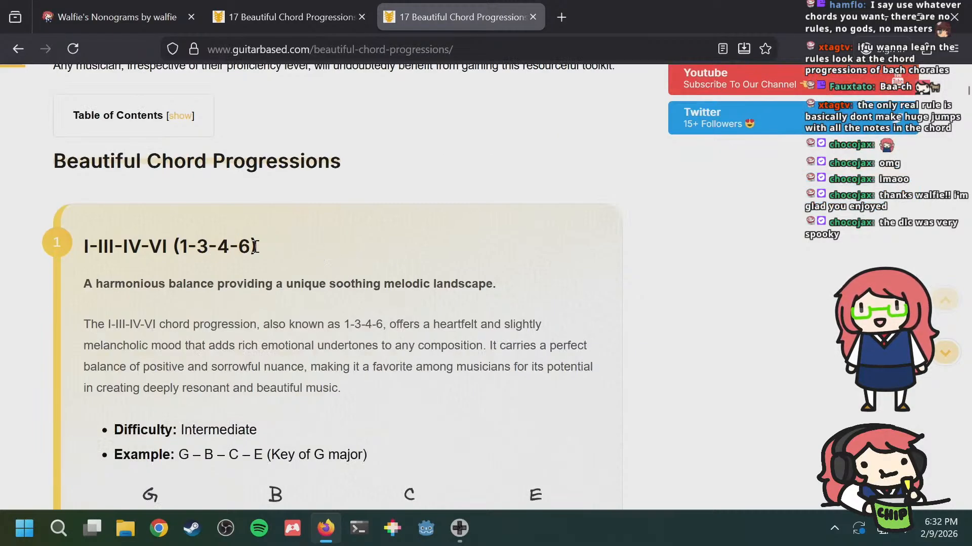
left_click_drag(235, 246, 247, 244)
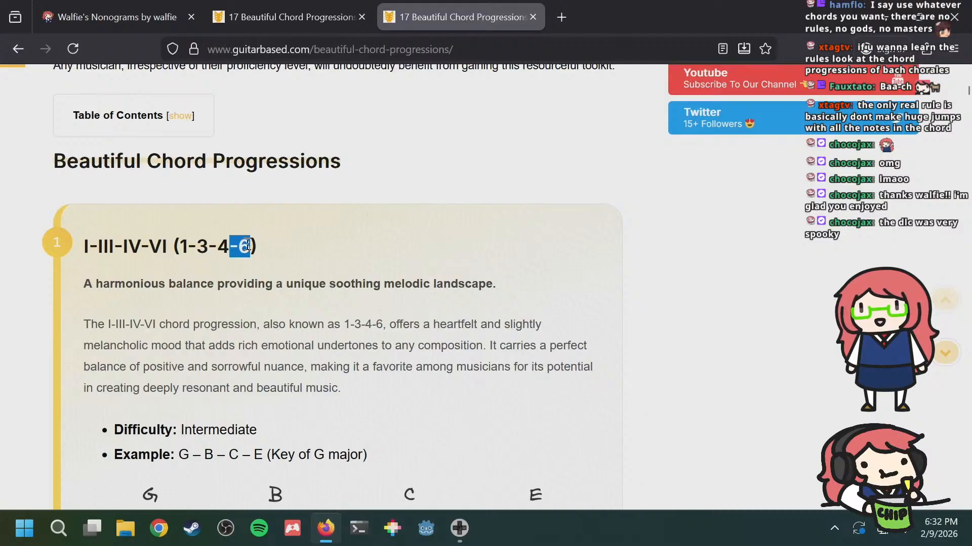
Step: Switch back to LSDj and enter phrase 03 at position 2 of wave chain 06
key("alt")
key("alt+Tab")
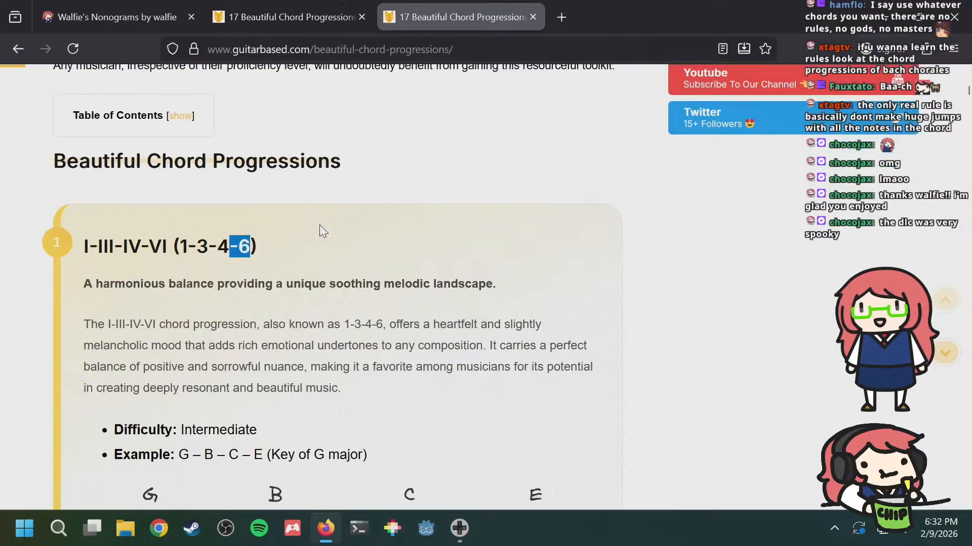
key("Down")
key("Down")
key("s")
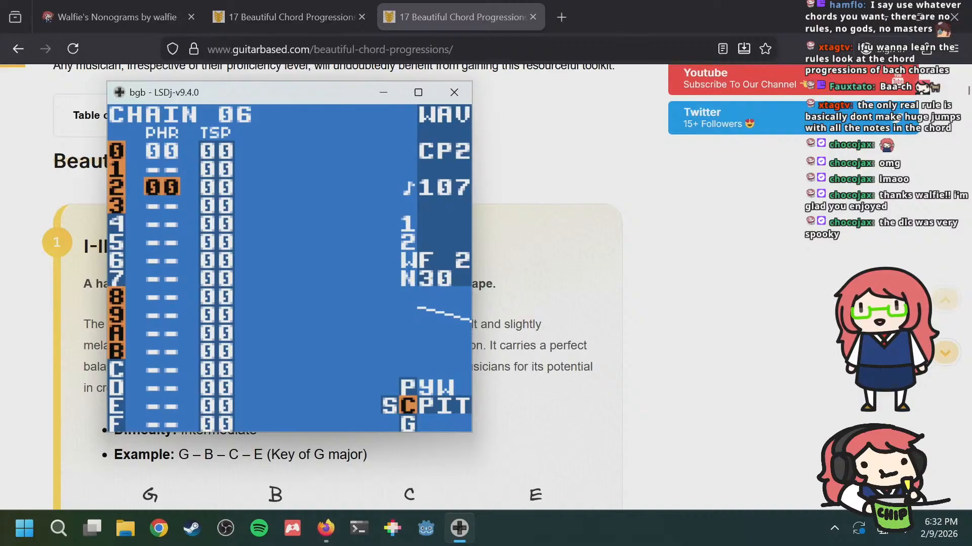
key("s")
key("s")
key("s+Left")
key("s+Left")
key("s+Left")
key("s+Left")
key("s+Left")
key("s+Left")
key("s+Left")
key("s+Left")
key("s+Left")
key("s+Left")
key("s+Left")
key("s+Left")
key("s+Left")
key("s+Left")
key("s+Left")
key("s+Left")
key("s+Left")
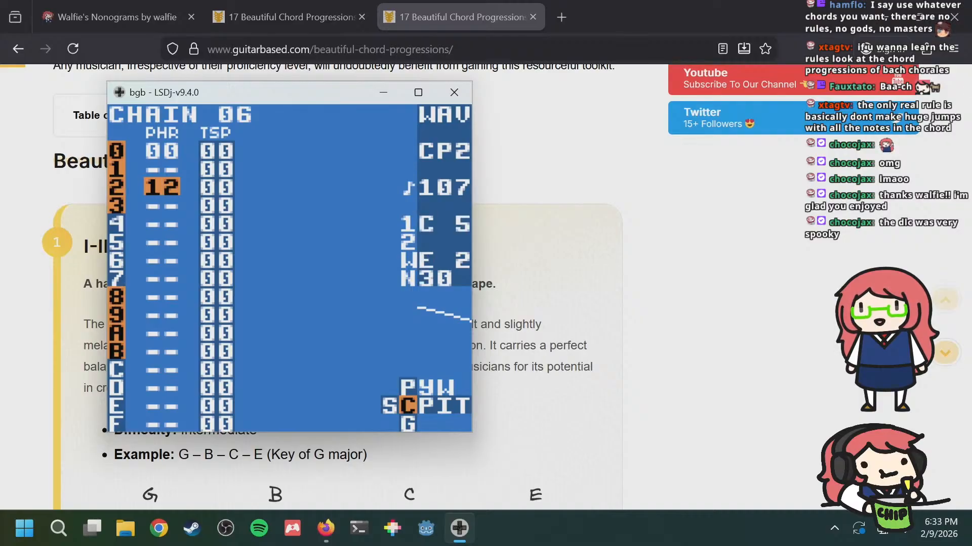
key("s+Left")
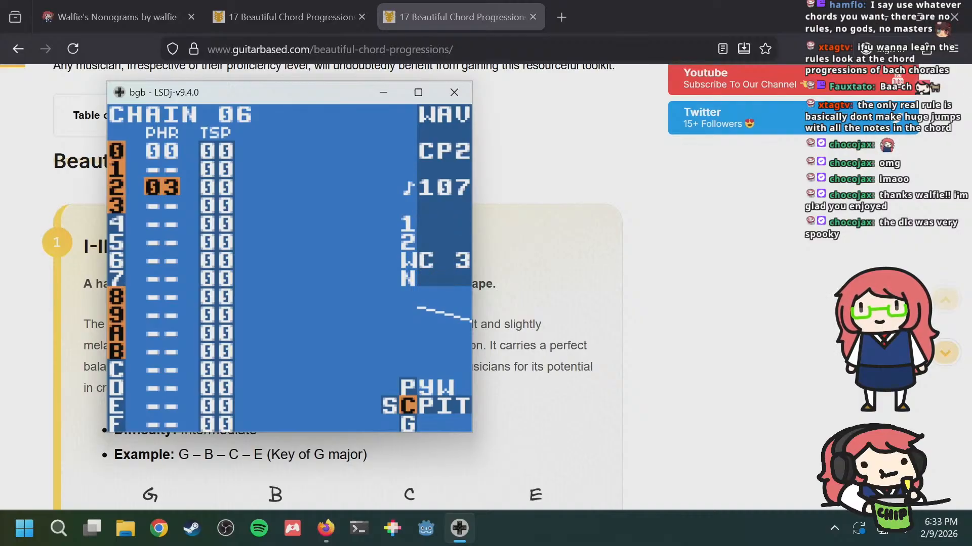
Step: Compare the phrases in wave chain 06 with the chord progressions shown in the two article tabs
key("alt+Tab")
key("alt+Tab")
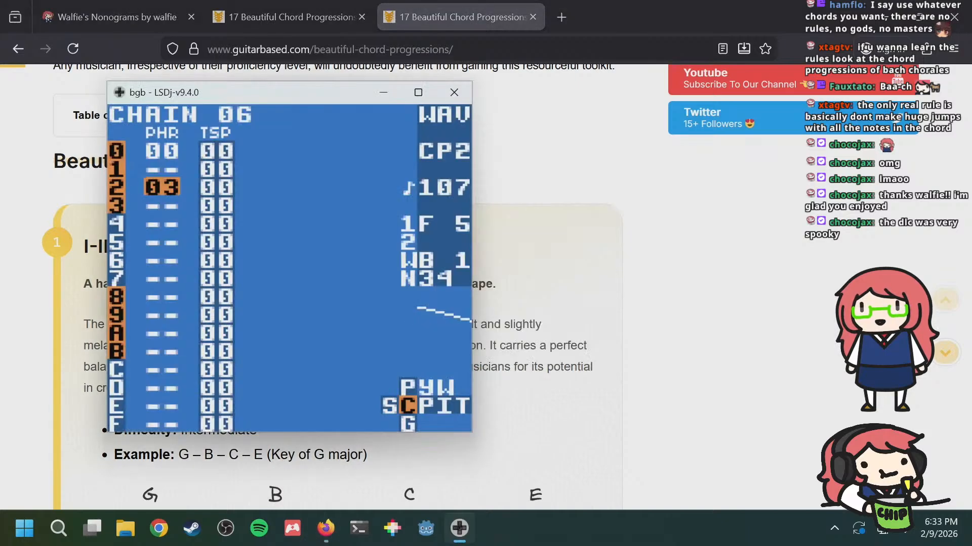
key("Up")
key("Up")
key("Down")
key("Down")
key("Down")
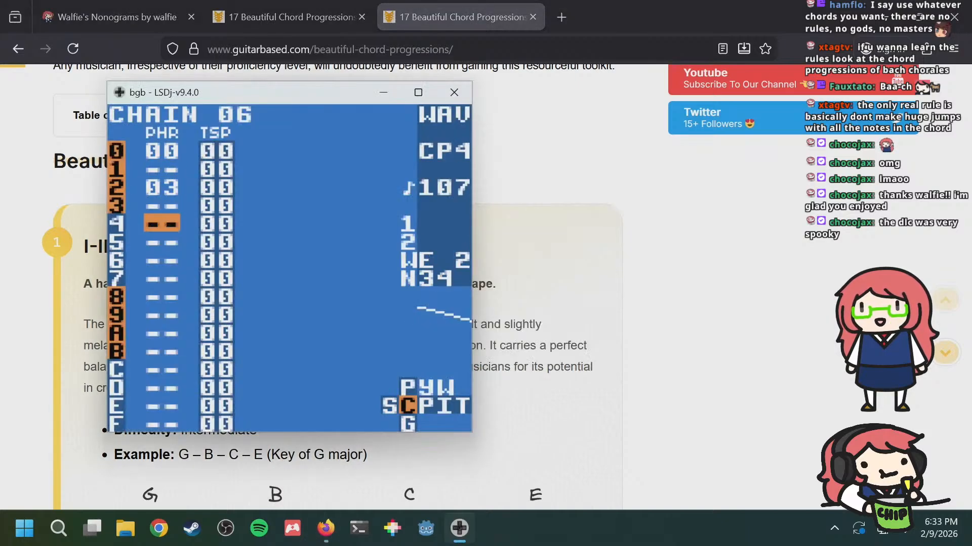
key("alt+Tab")
key("ctrl+shift+Tab")
key("ctrl+Tab")
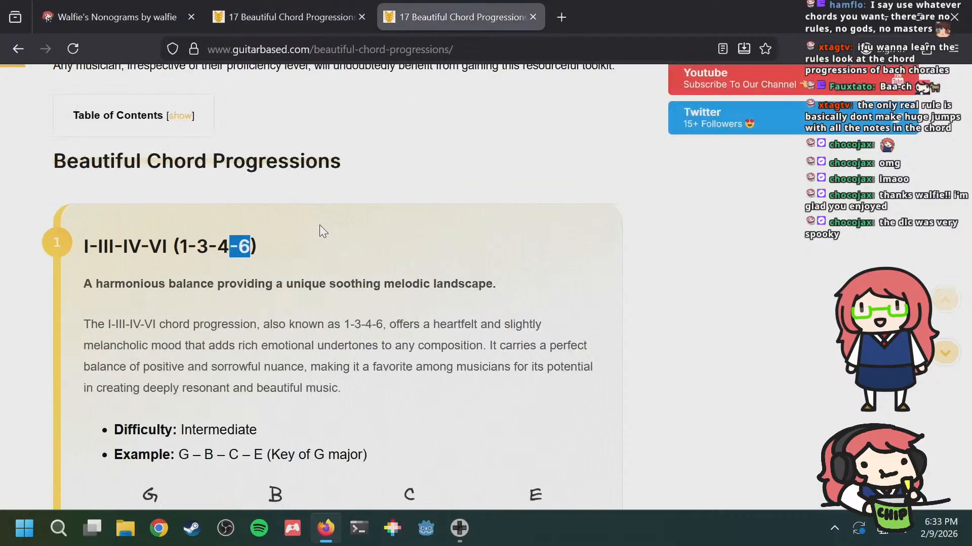
key("ctrl+shift+Tab")
key("ctrl+Tab")
key("alt+Tab")
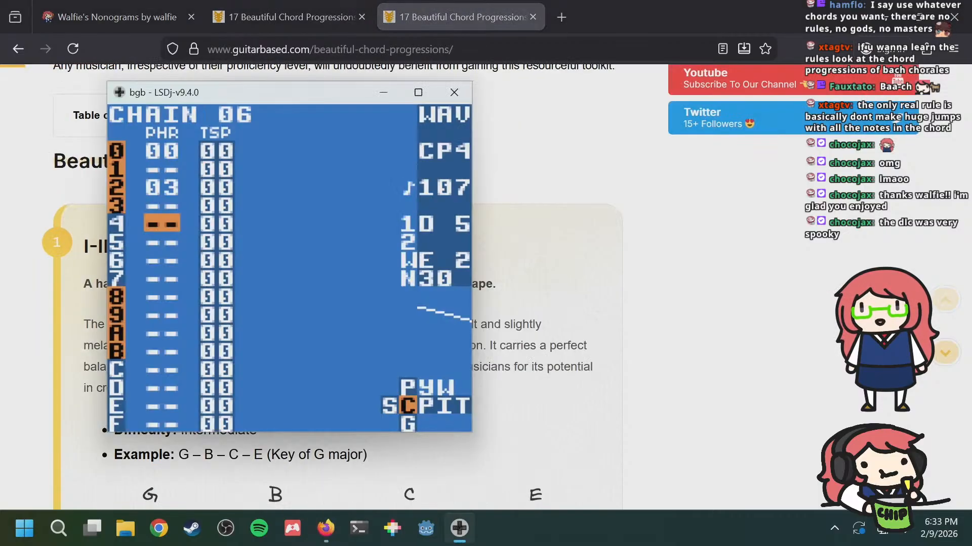
key("Up")
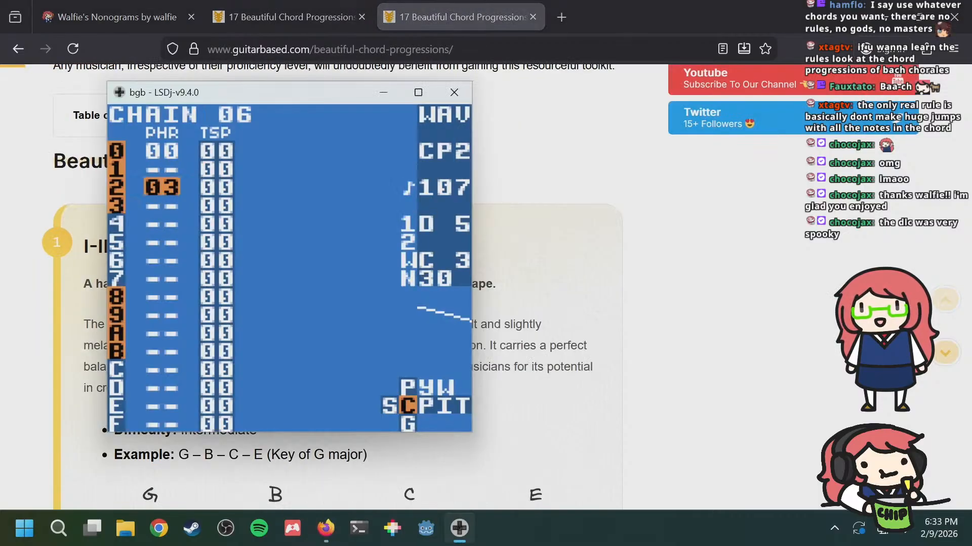
key("alt+Tab")
key("ctrl+shift+Tab")
key("ctrl+Tab")
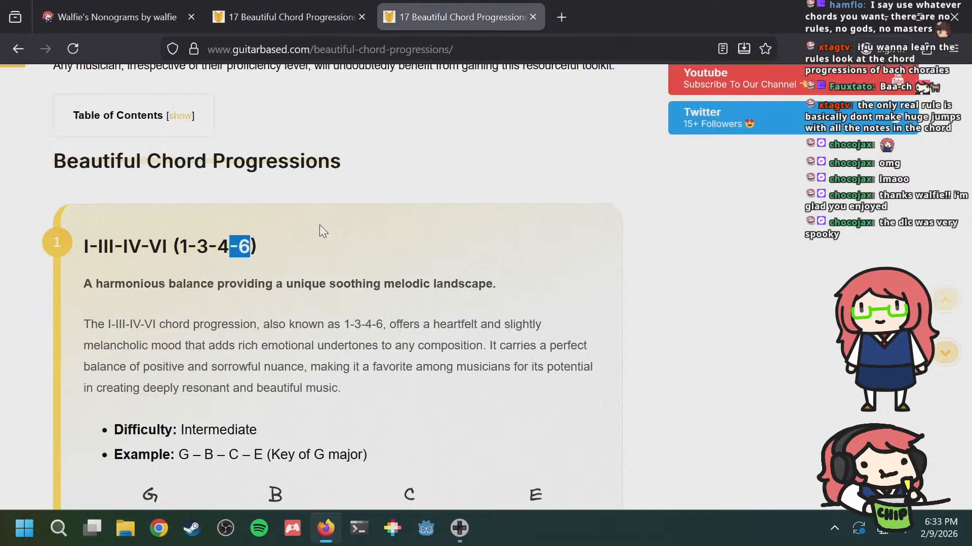
Step: Return to LSDj and enter phrase 02 at position 3 of wave chain 06
key("alt+Tab")
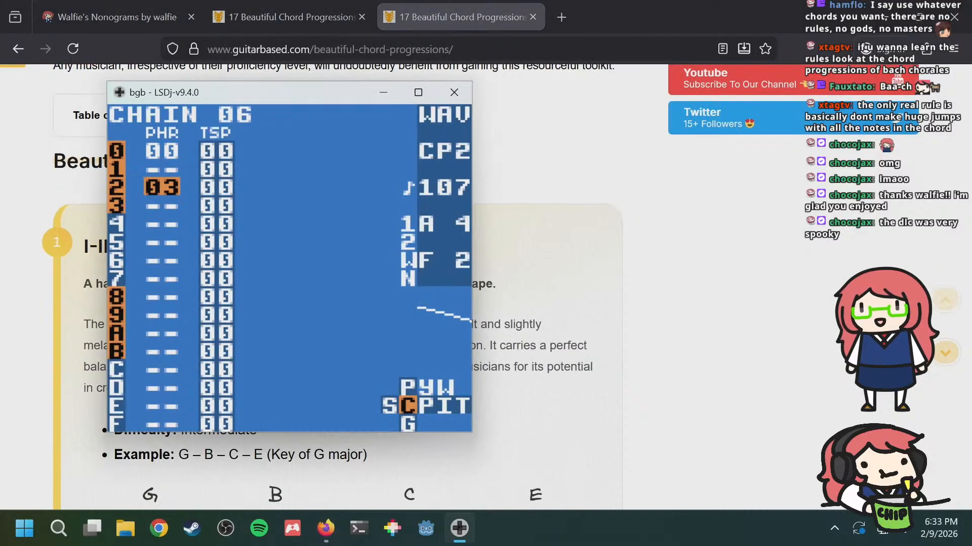
key("Down")
key("s")
key("s+Left")
key("s+Left")
Step: Add a new phrase at position 1 of wave chain 06, check pulse 1 chain 05, and set the phrase to 15
key("Up")
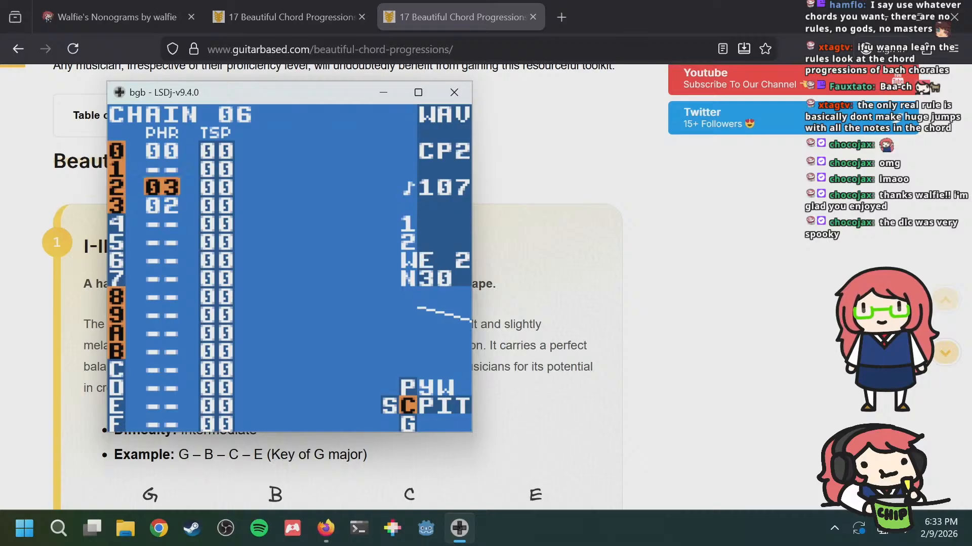
key("Up")
key("s")
key("s")
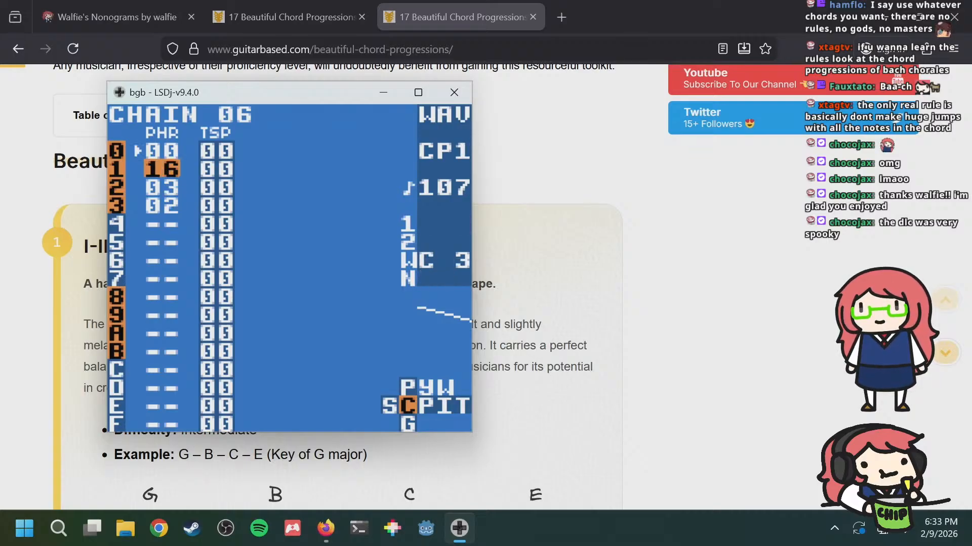
key("a+Left")
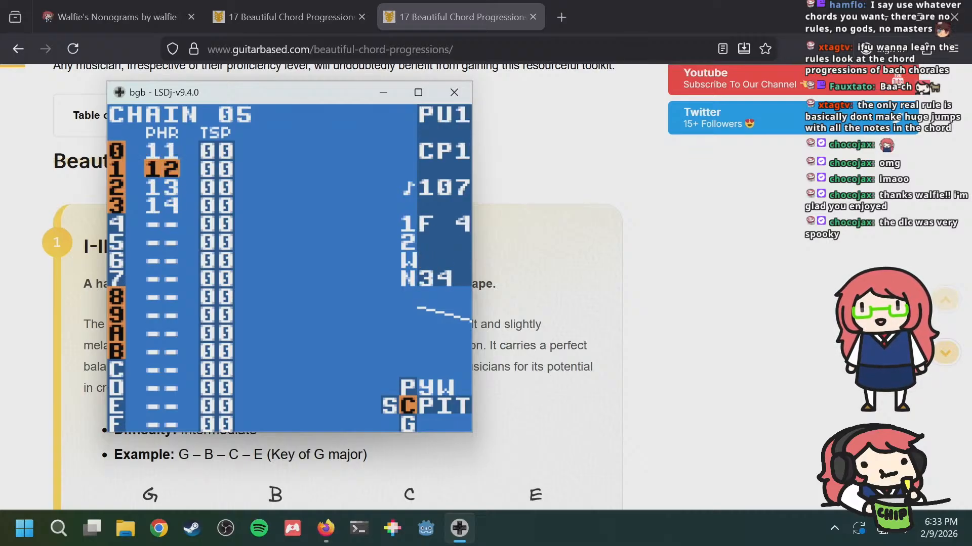
key("a+Right")
key("s+Left")
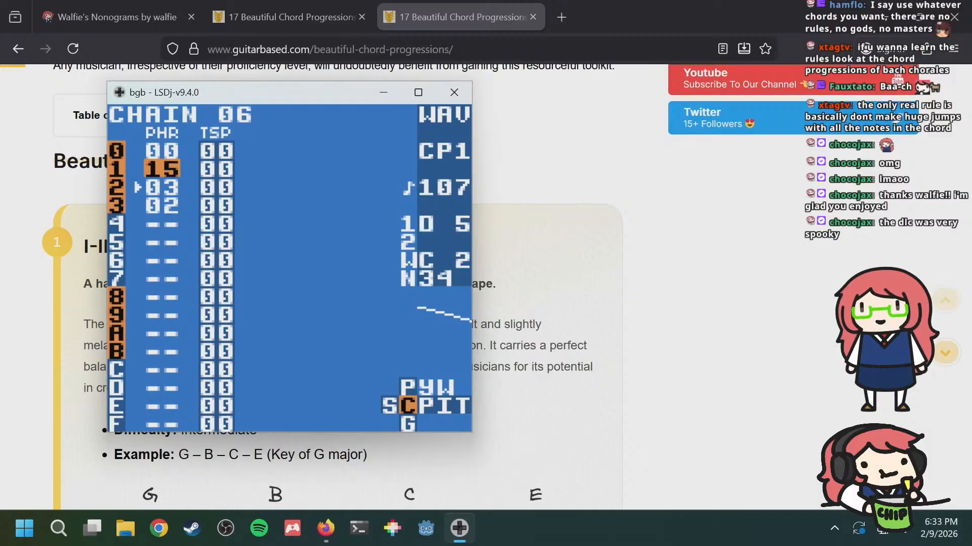
Step: Open the empty phrase 15, then examine the I-V-vi-IV (1-5-6-4) chord progression in the browser article
key("shift+Right")
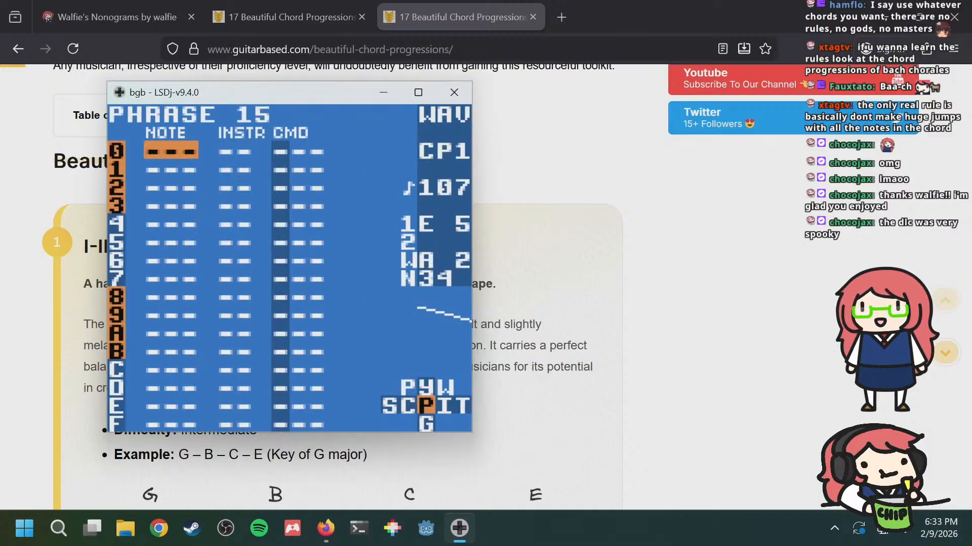
key("alt+Tab")
key("ctrl+Page_Up")
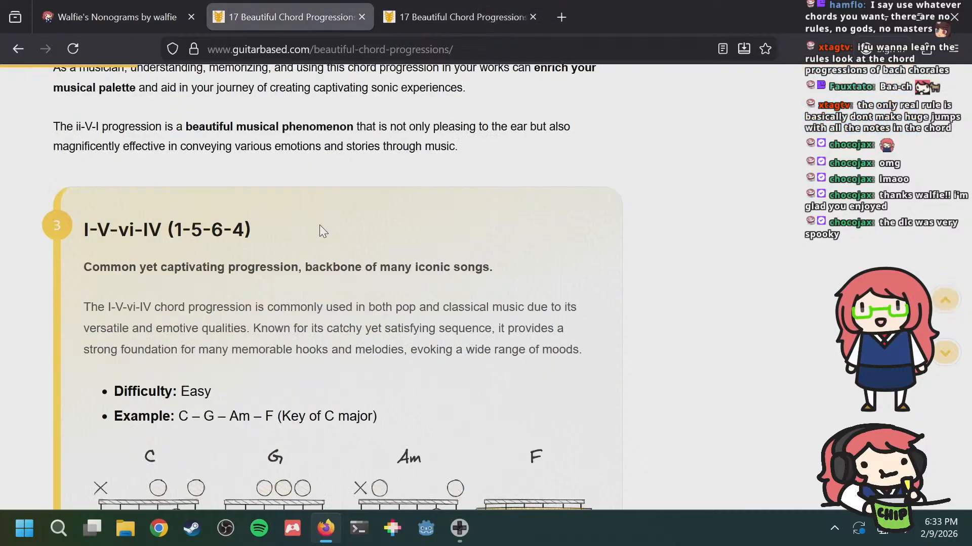
double_click(121, 231)
left_click(86, 230)
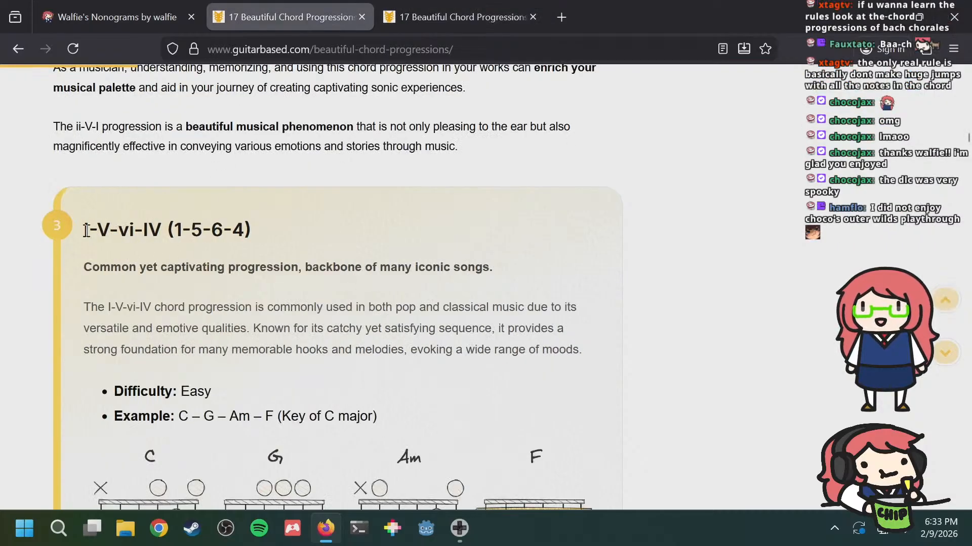
double_click(99, 231)
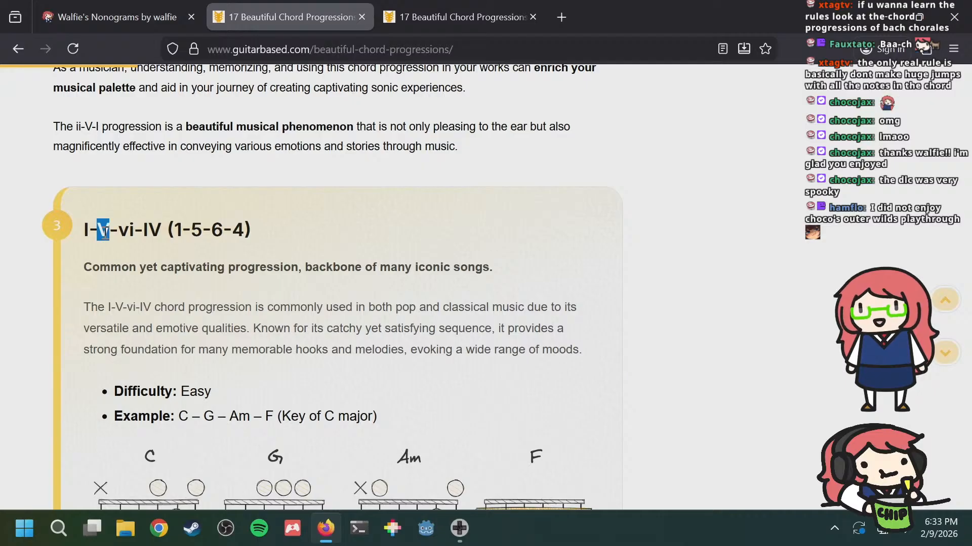
left_click(133, 229)
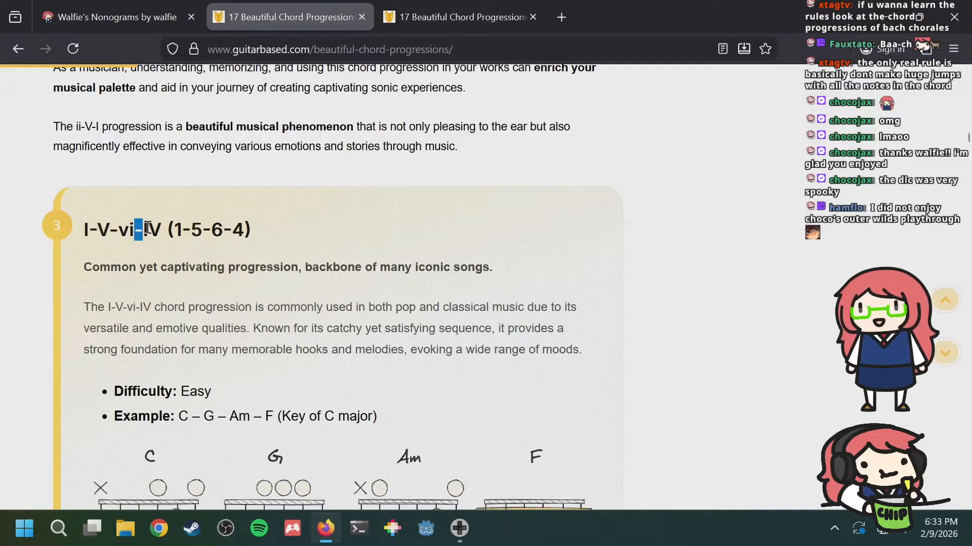
double_click(171, 230)
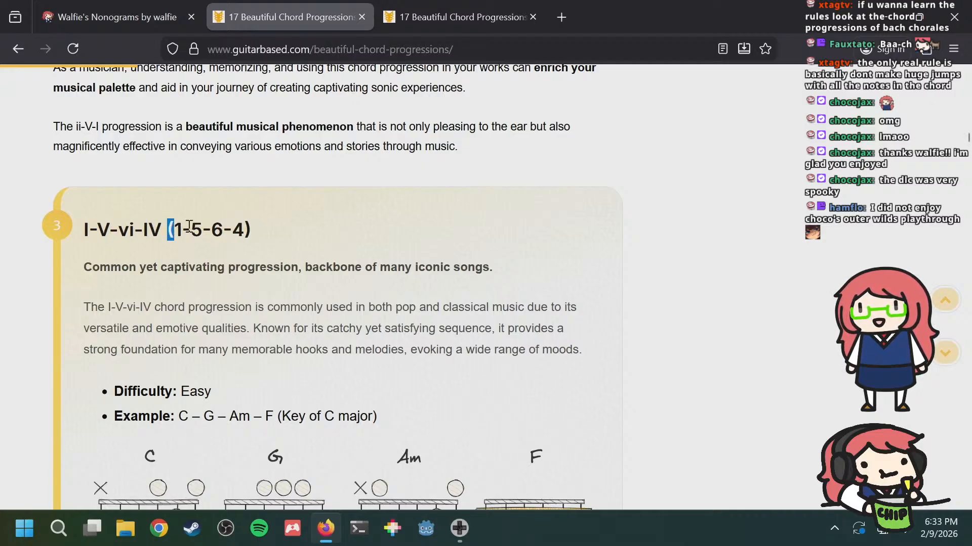
double_click(190, 229)
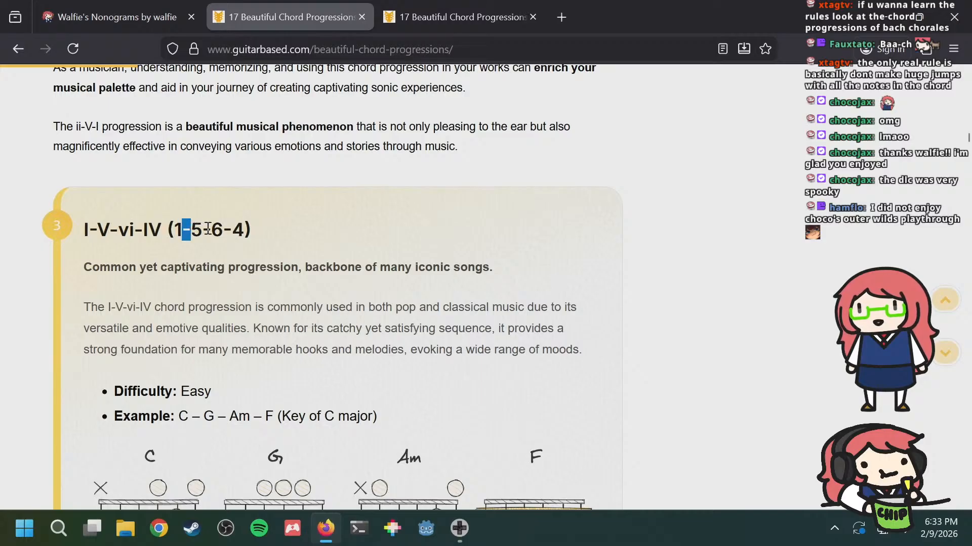
left_click(203, 229)
double_click(207, 229)
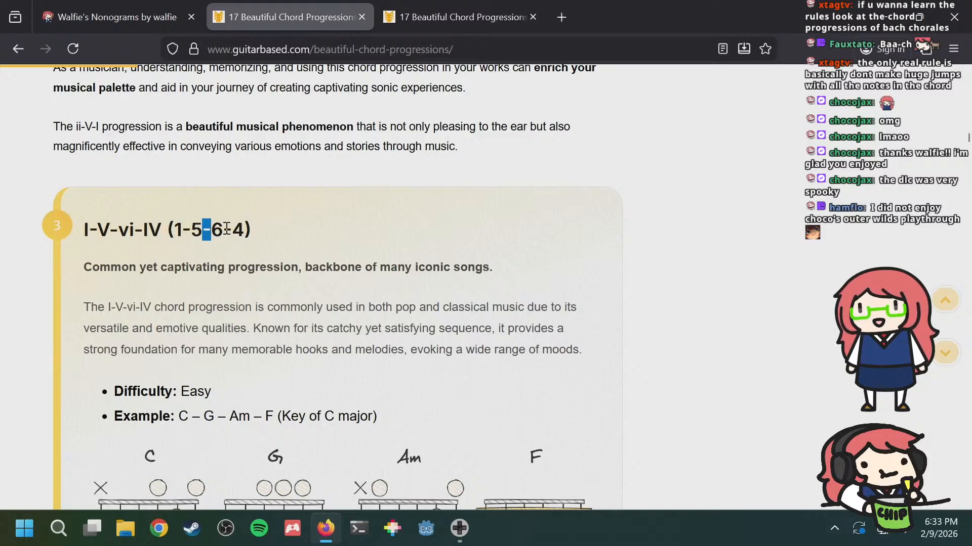
double_click(227, 229)
left_click_drag(243, 228, 252, 230)
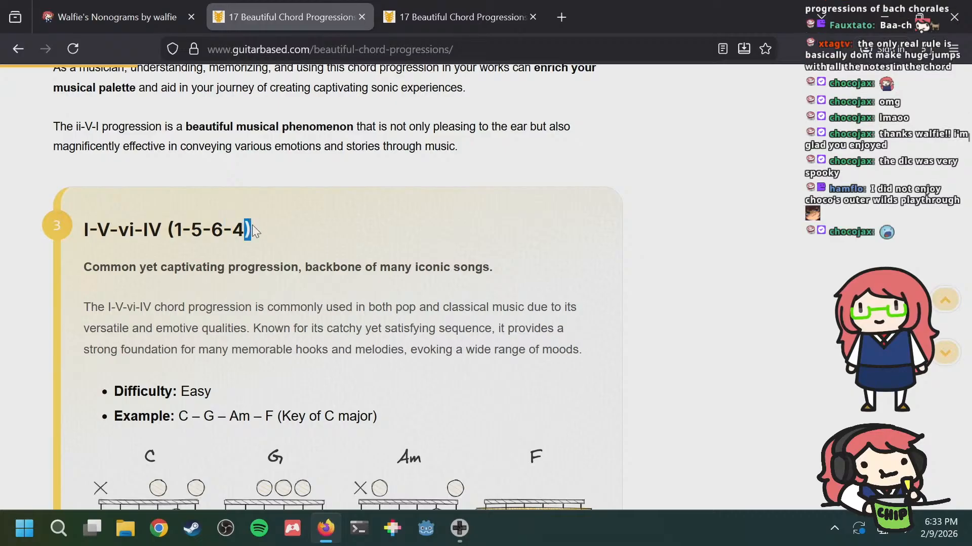
left_click(251, 225)
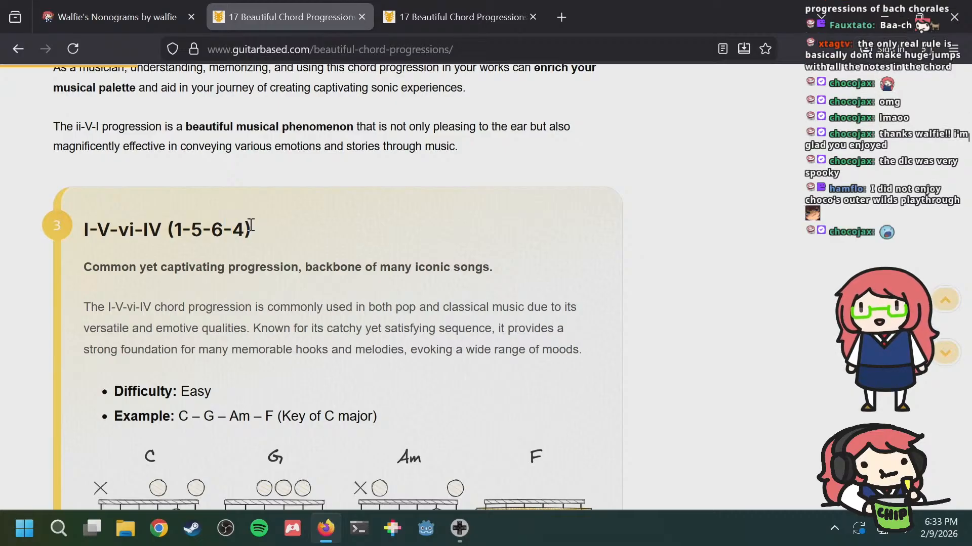
left_click_drag(225, 229, 253, 228)
left_click(268, 225)
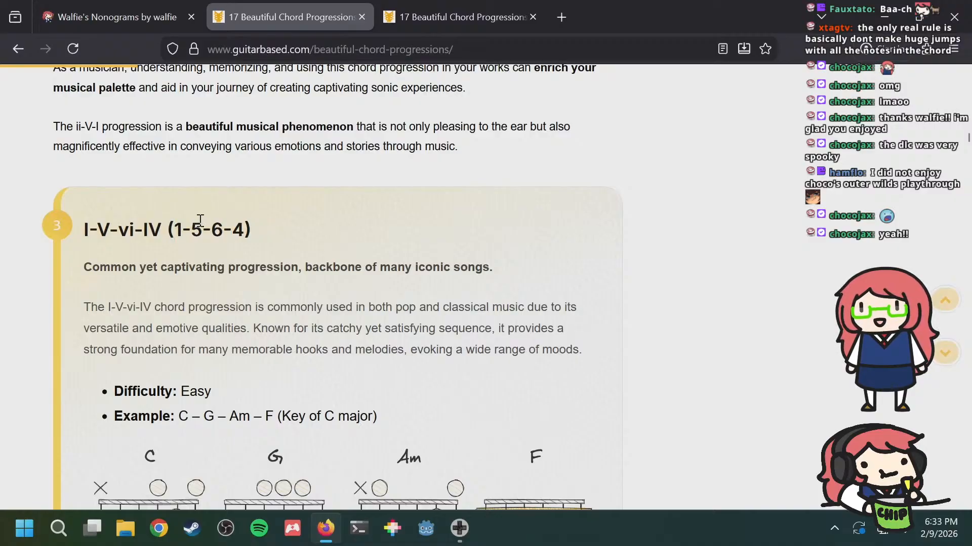
left_click_drag(206, 226, 214, 224)
left_click(246, 226)
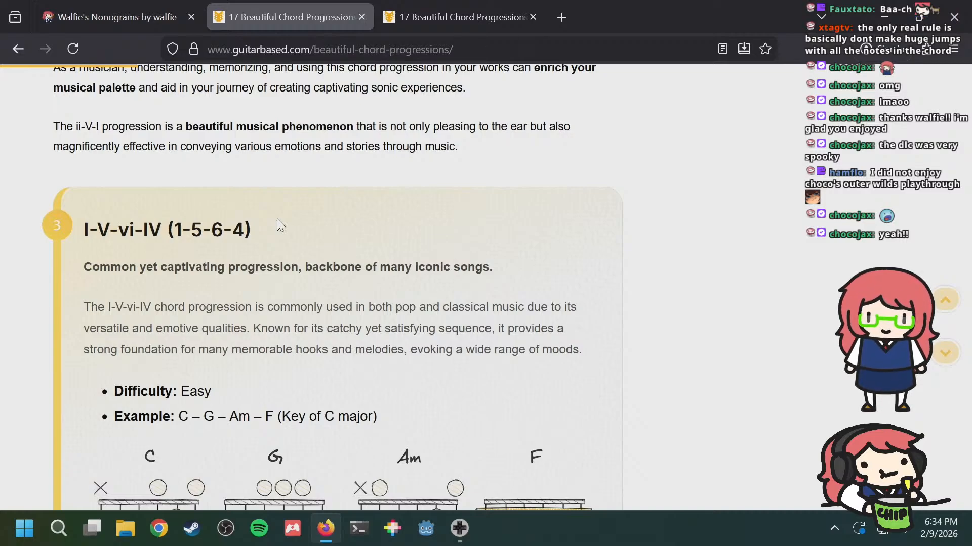
Step: Switch back to LSDj, compare phrase 15 with the preceding phrase in the chain, and recheck the article's I-V-vi-IV progression
key("alt+Tab")
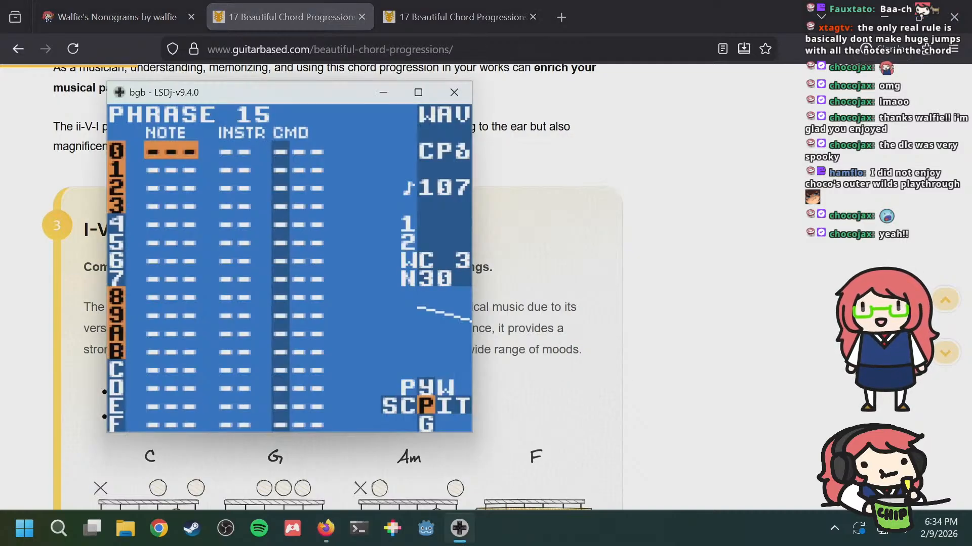
key("a+Up")
key("a+Down")
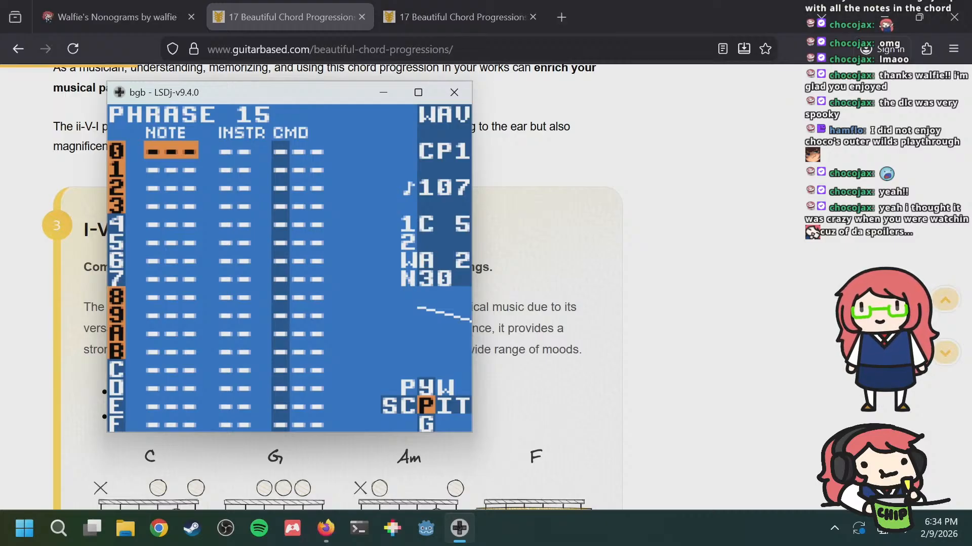
key("a+Up")
key("a+Down")
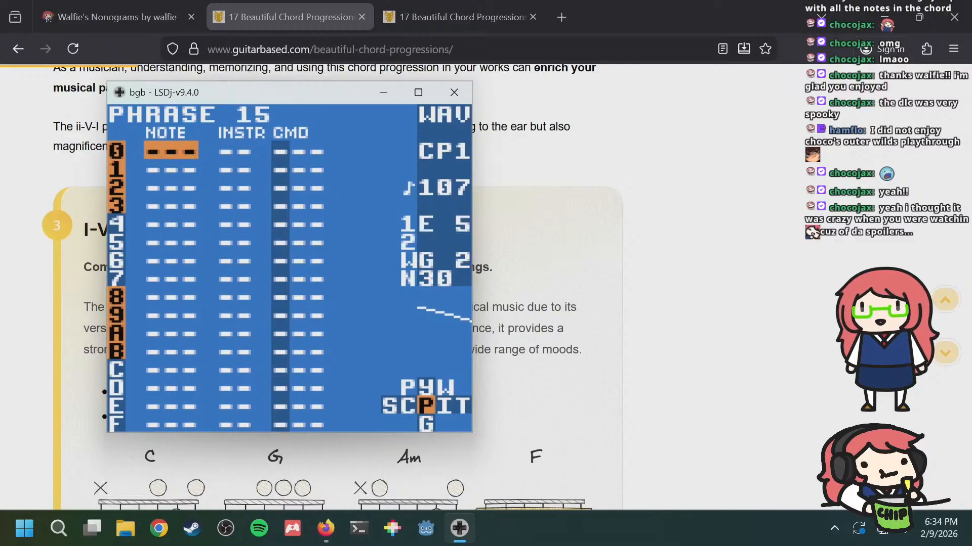
key("a+Up")
key("a+Down")
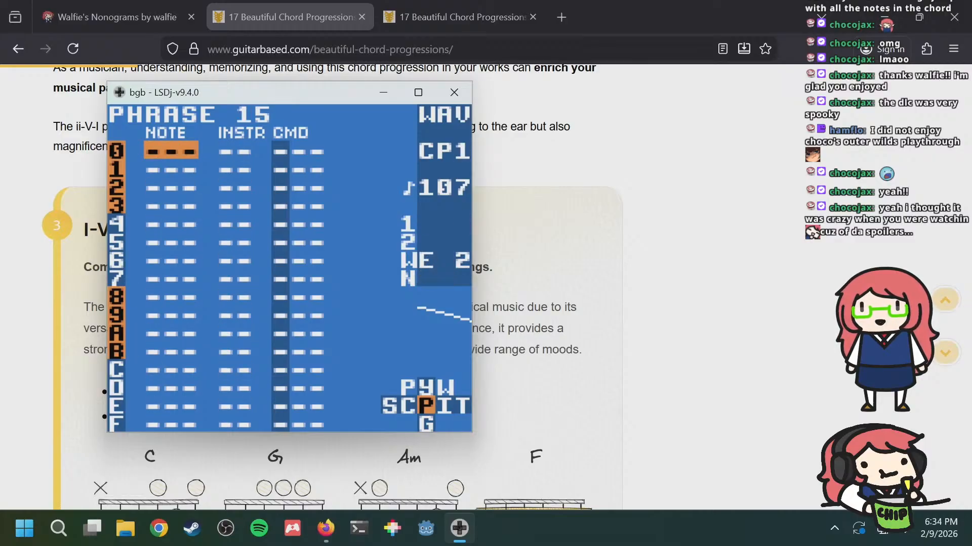
key("alt+Tab")
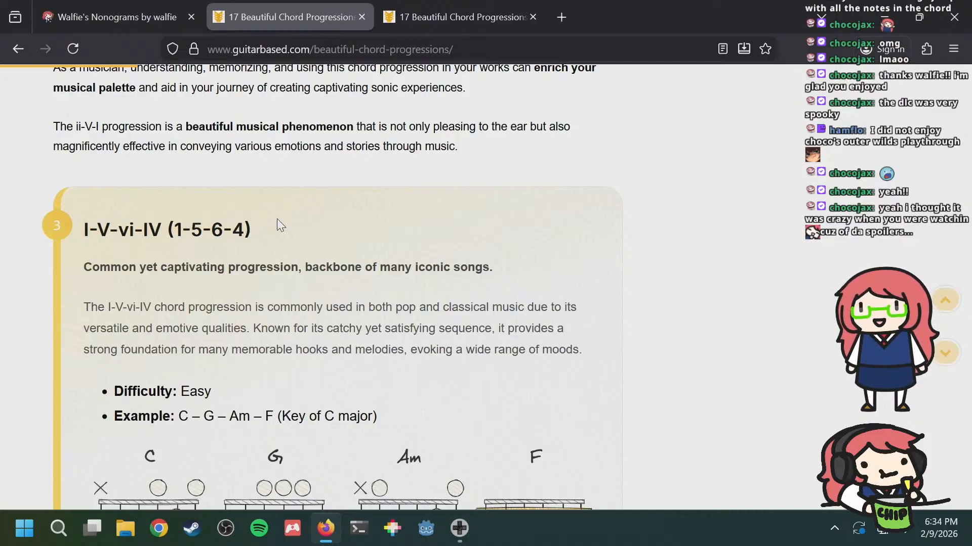
Step: Return to LSDj and enter the note G 3 with instrument 00 at step 2 of phrase 15, using phrase 00 as reference
key("alt+Tab")
key("Down")
key("Down")
key("Down")
key("Up")
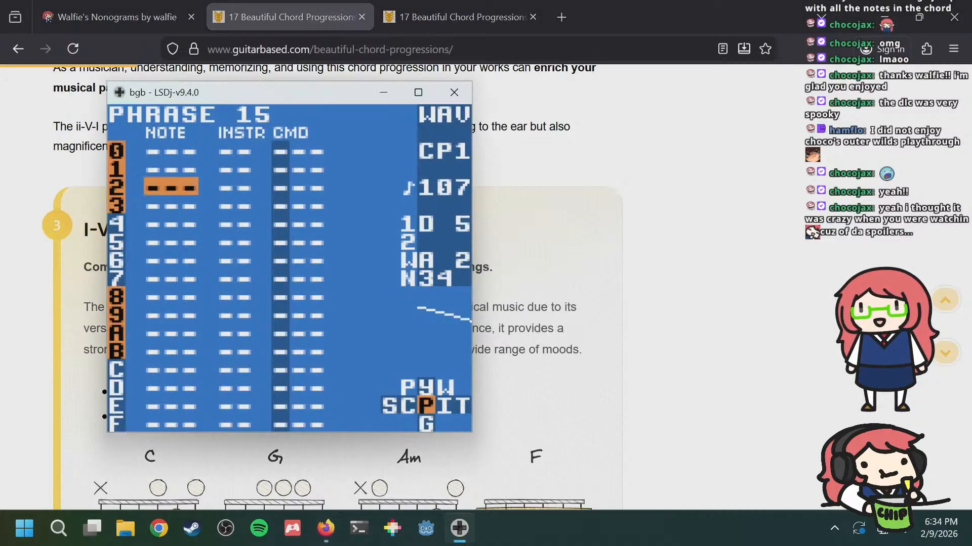
key("s")
key("a+Up")
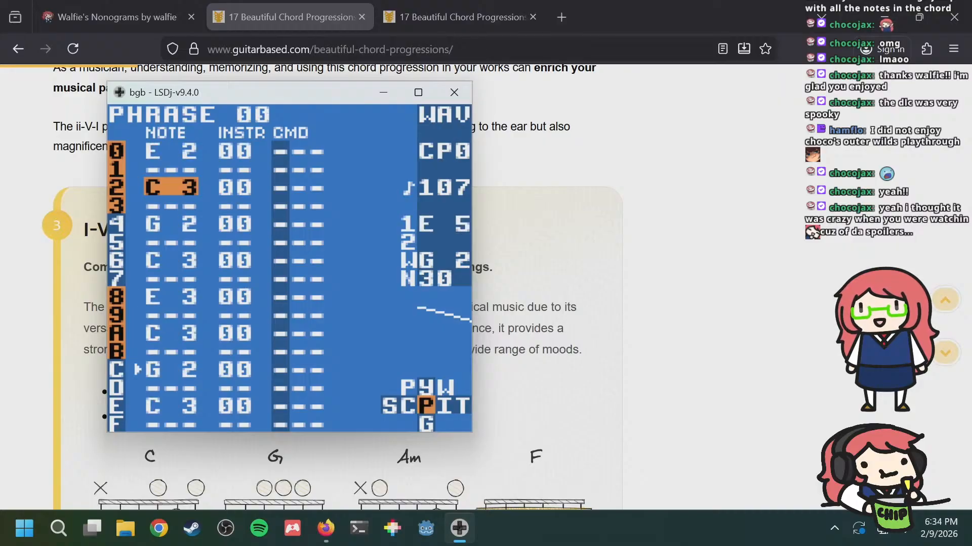
key("a+Down")
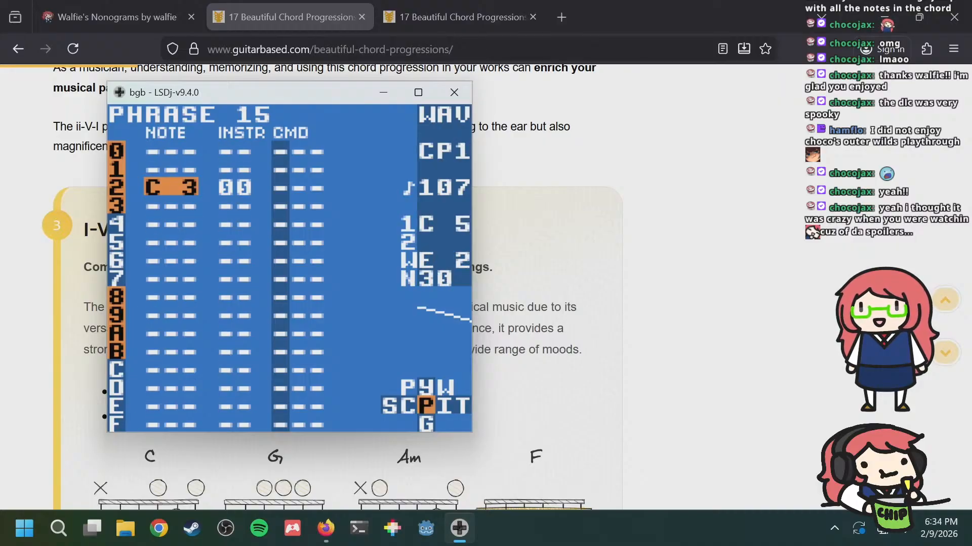
key("a+Up")
key("a+Down")
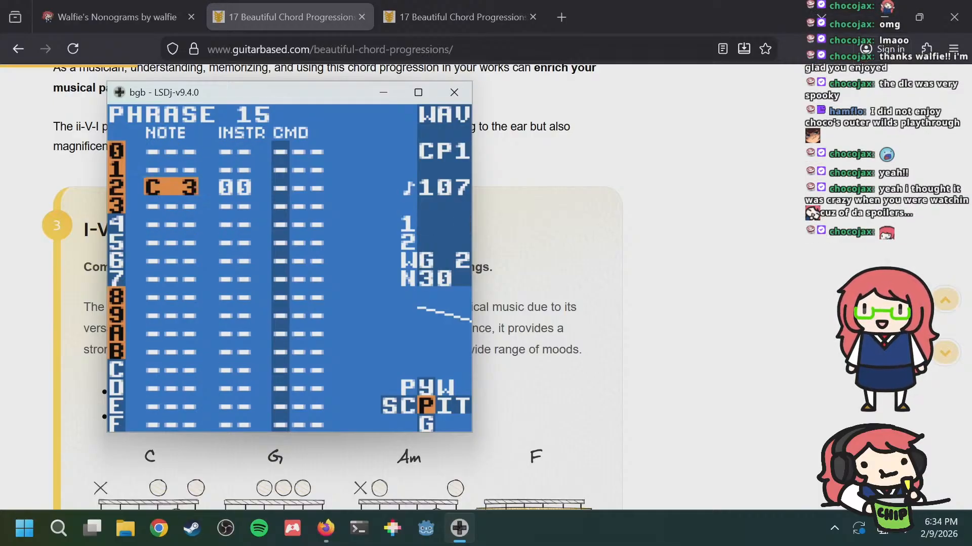
key("a+Right")
key("a+Right")
key("a+Right")
key("a+Right")
key("a+Right")
key("a+Right")
key("a+Right")
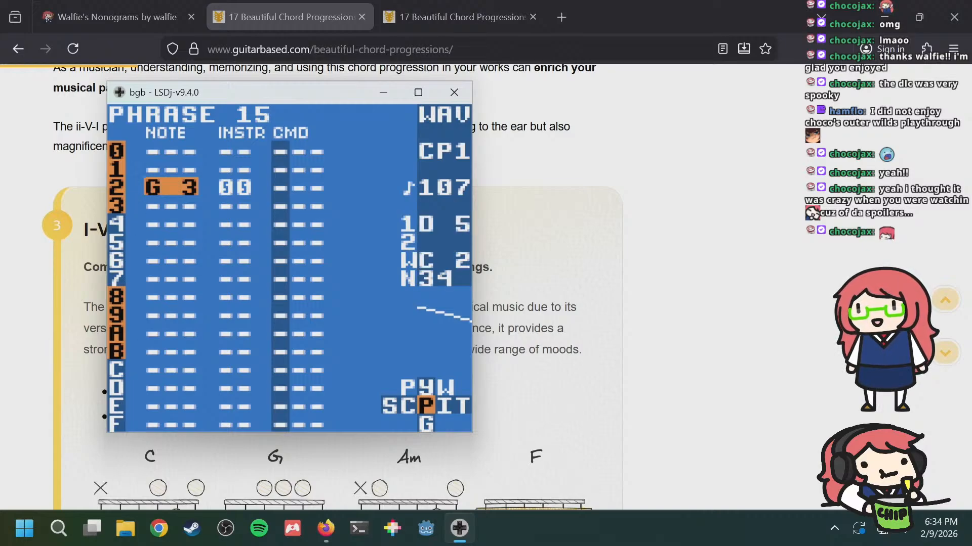
Step: Repeat the G 3 note at steps 6, A and E of phrase 15
key("Down")
key("Down")
key("Down")
key("Down")
key("Down")
key("Down")
key("Up")
key("Up")
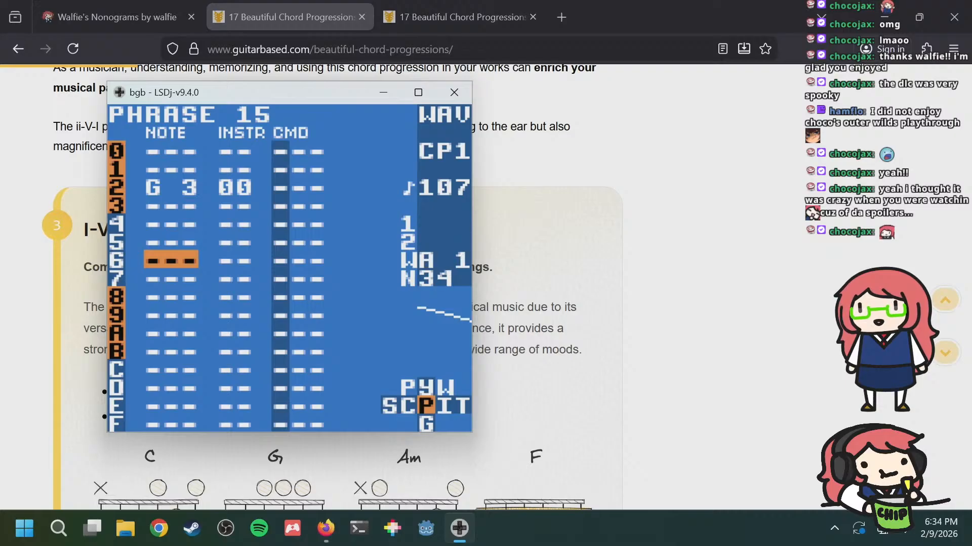
key("a")
key("Down")
key("Down")
key("Down")
key("Down")
key("a")
key("Down")
key("Down")
key("Down")
key("Down")
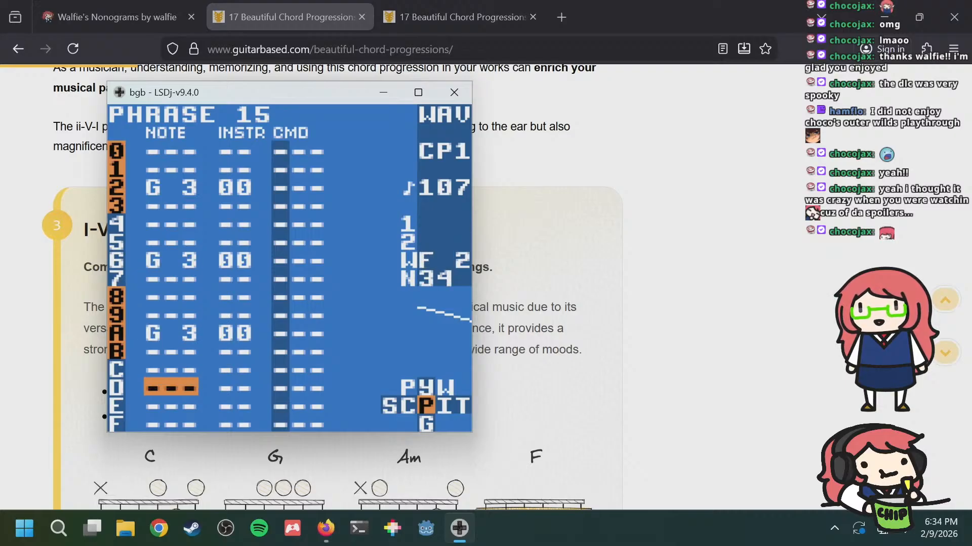
key("a")
Step: Add a note at step 0 of phrase 15 and set it to B 2
key("Up")
key("Up")
key("Up")
key("Up")
key("Up")
key("Up")
key("Up")
key("Up")
key("Up")
key("Up")
key("Up")
key("Up")
key("Up")
key("Up")
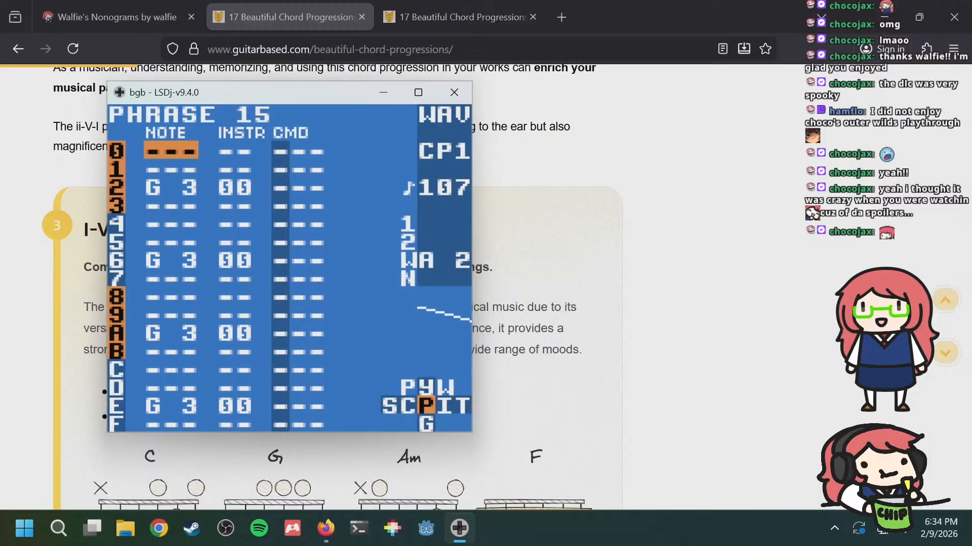
key("a")
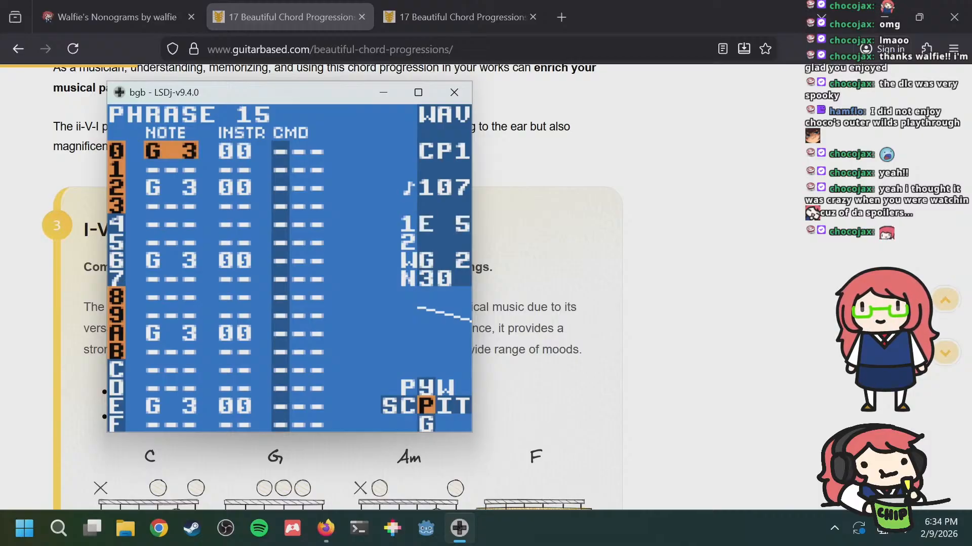
key("s+Left")
key("s+Left")
key("s+Left")
key("s+Left")
key("s+Left")
key("s+Left")
key("s+Left")
key("s+Left")
key("s+Left")
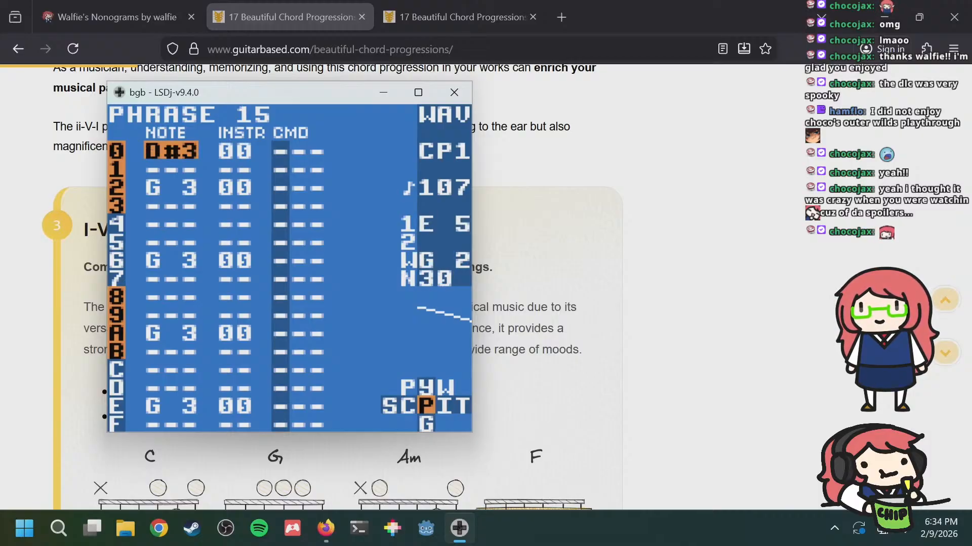
key("s+Left")
key("s+Right")
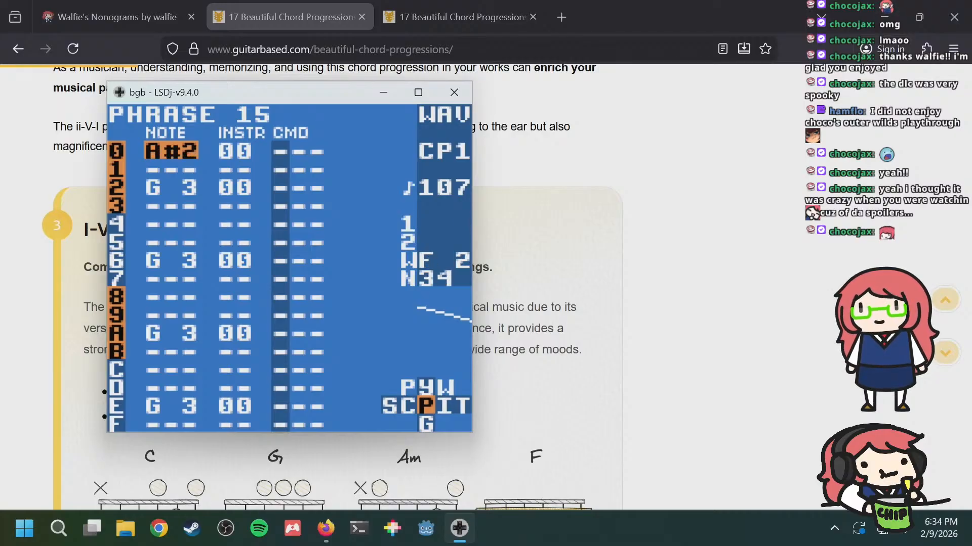
key("s+Right")
Step: Add a note at step 4 of phrase 15 and set it to D 3
key("Down")
key("Down")
key("Down")
key("Down")
key("a")
key("s+Right")
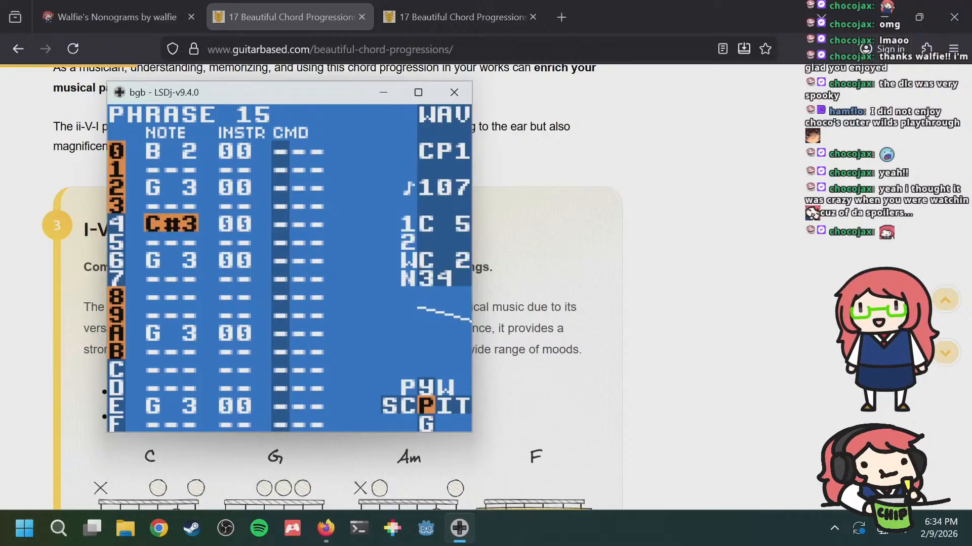
key("s+Right")
key("s+Right")
Step: Add a note at step 8 of phrase 15 and set it to B 3
key("Down")
key("Down")
key("Down")
key("Down")
key("a")
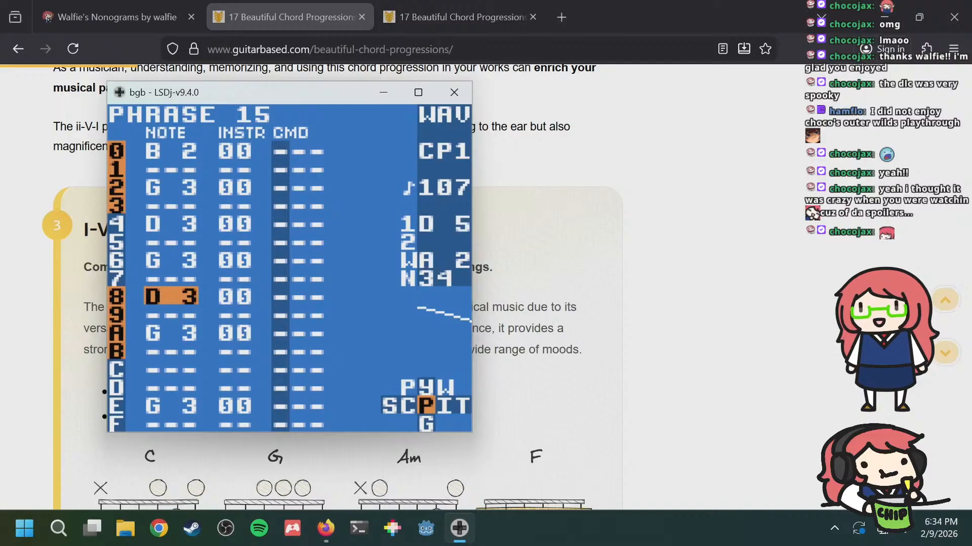
key("s+Left")
key("s+Left")
key("s+Left")
key("s+Left")
key("s+Right")
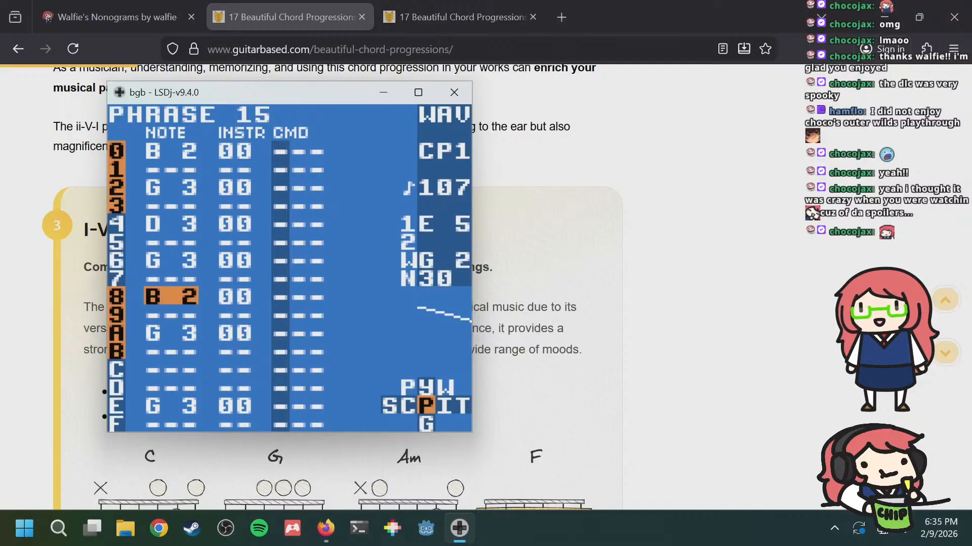
key("s+Up")
Step: Add a note at step C of phrase 15 and set it to D 3
key("Down")
key("Down")
key("Down")
key("Down")
key("a")
key("s+Right")
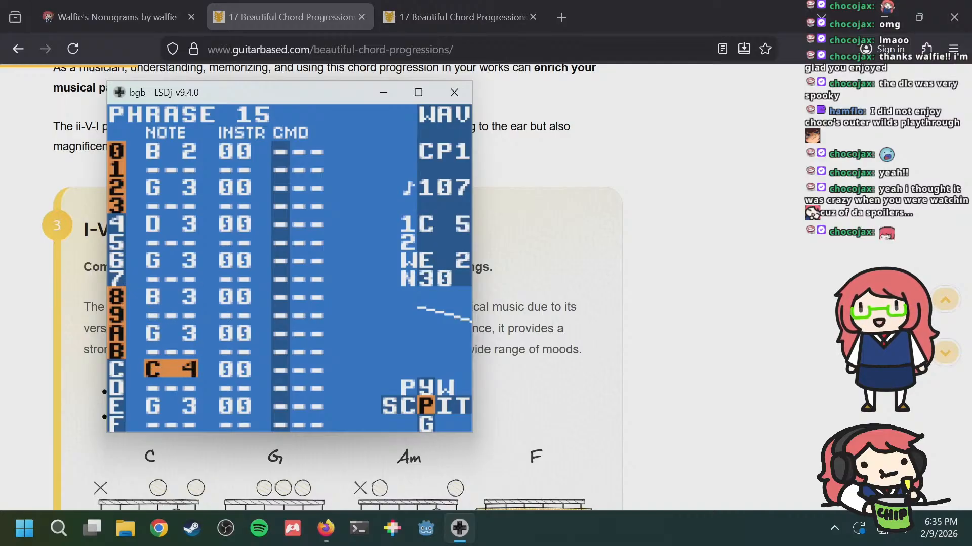
key("s+Right")
key("s+Right")
key("s+Down")
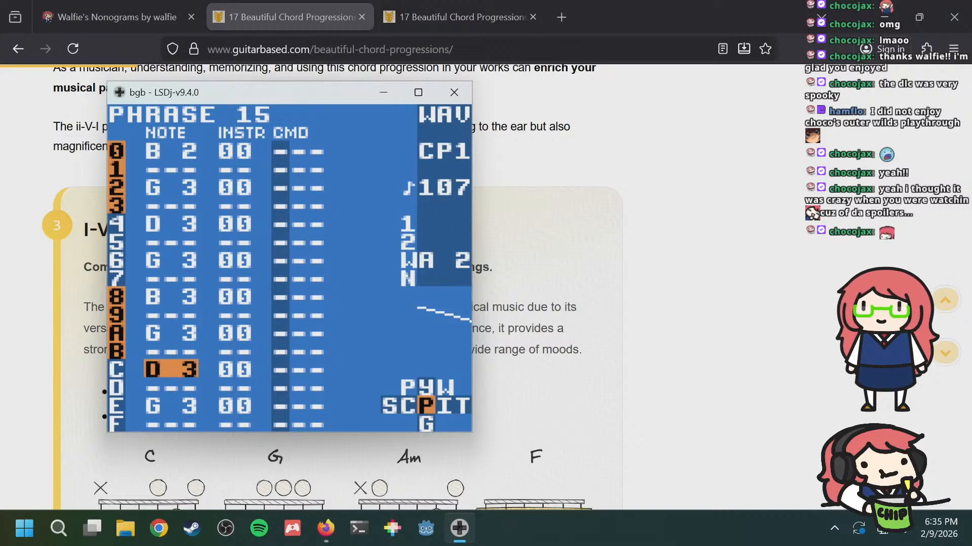
Step: Stop the playback and go back to the note at step 0 of phrase 15
key("Return")
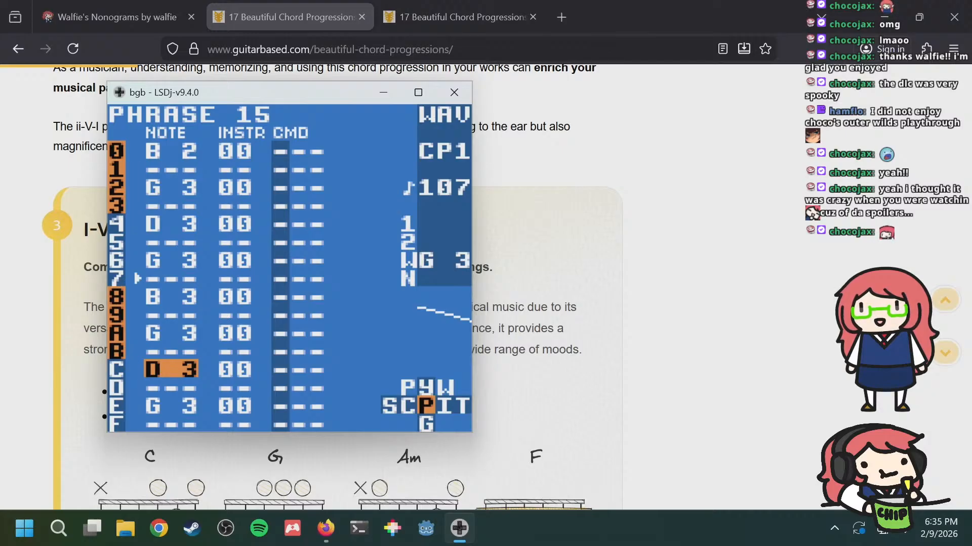
key("Up")
key("Up")
key("Up")
key("Up")
key("Up")
key("Up")
key("Up")
key("Up")
key("Up")
key("Up")
key("Up")
key("Up")
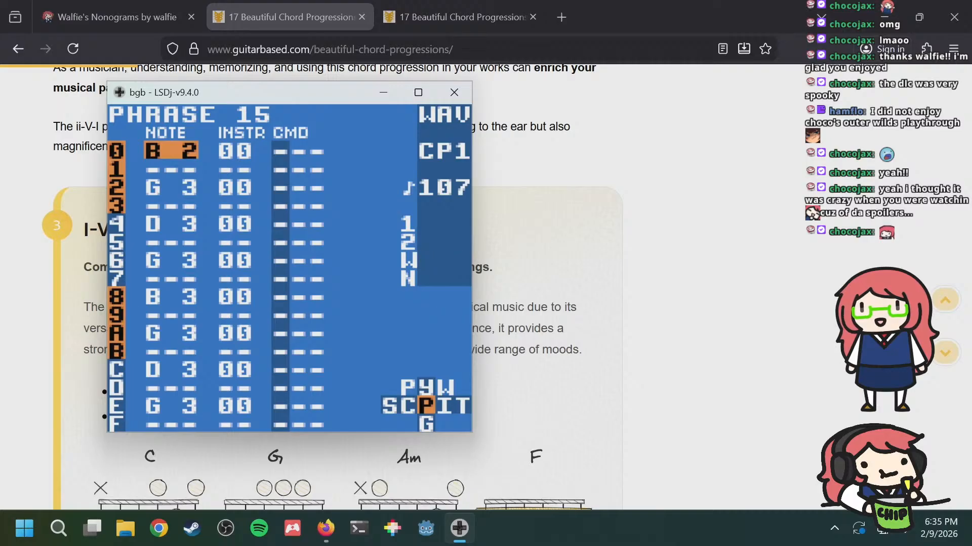
Step: Play chain 06 and compare the notes of phrase 15 with those of phrases 03 and 00
key("shift+Left")
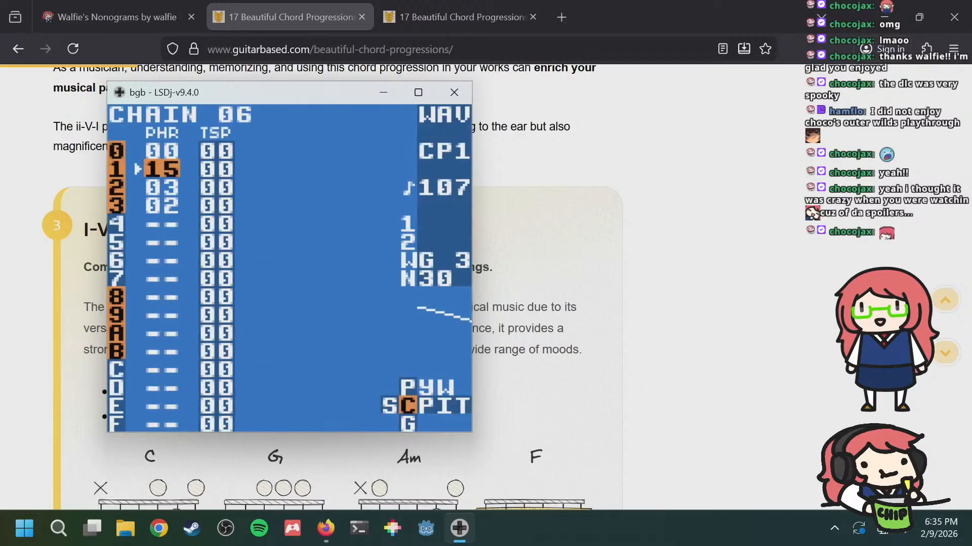
key("a+Left")
key("a+Right")
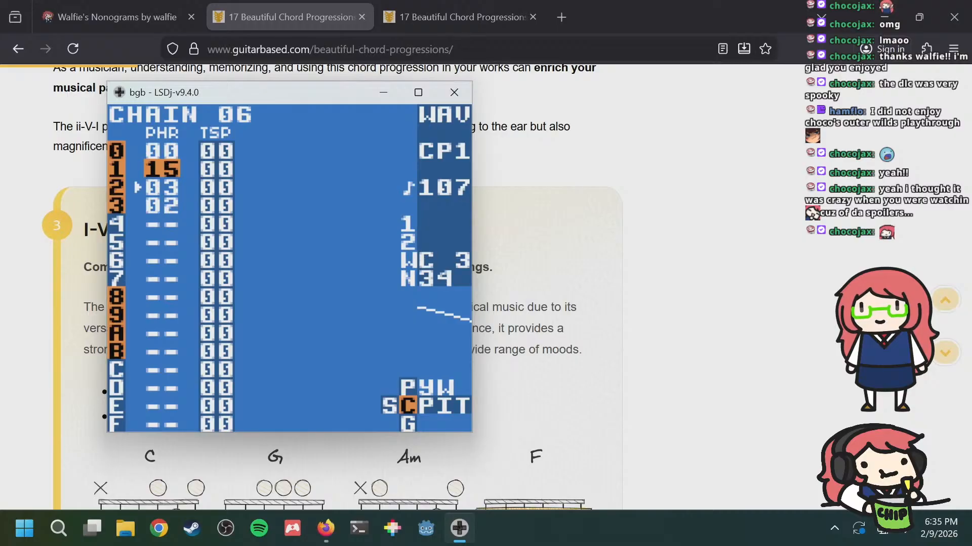
key("shift+Right")
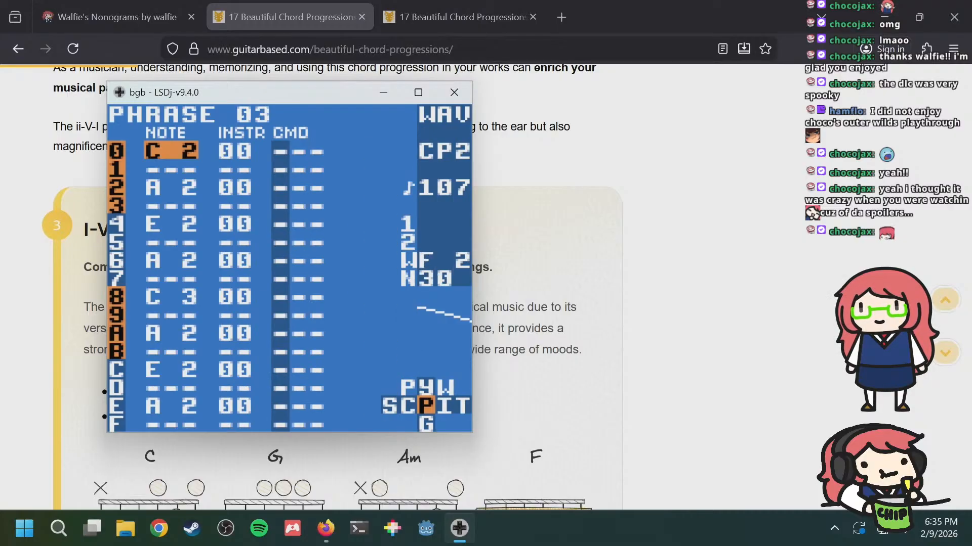
key("a+Right")
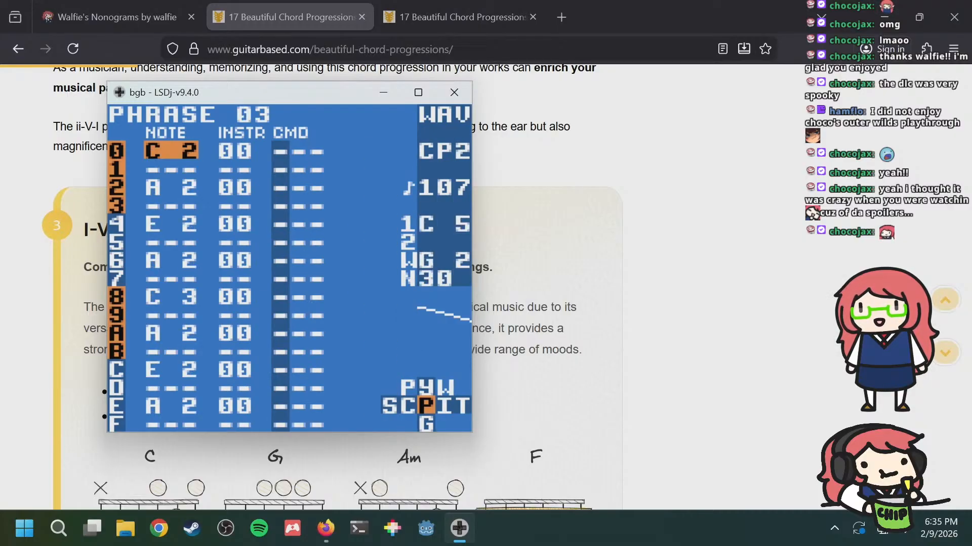
key("a+Left")
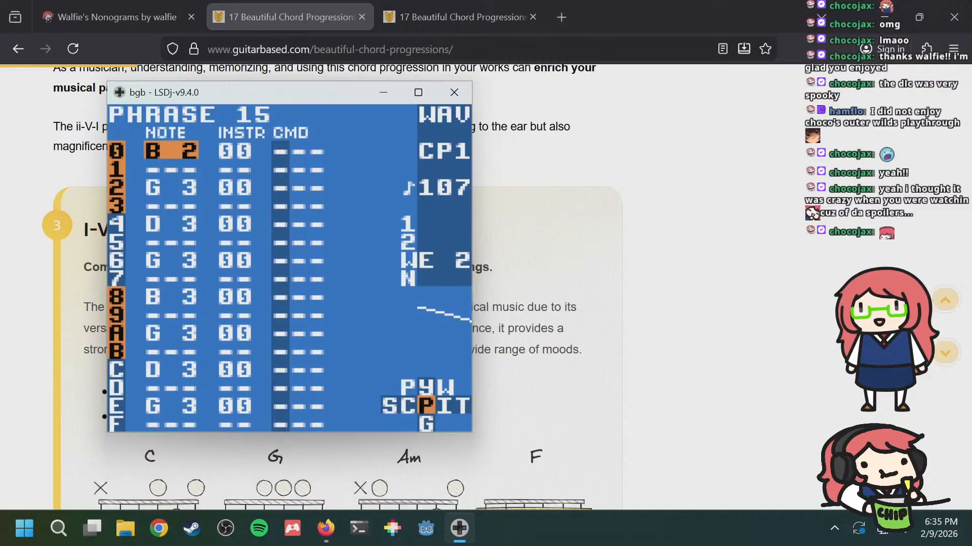
key("a+Left")
key("a+Right")
key("Down")
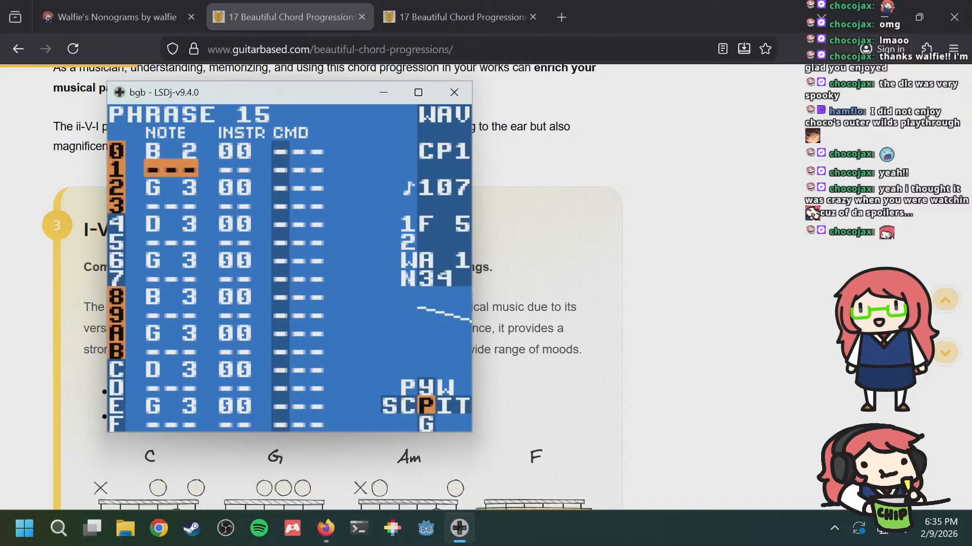
key("Down")
key("Down")
key("a+Left")
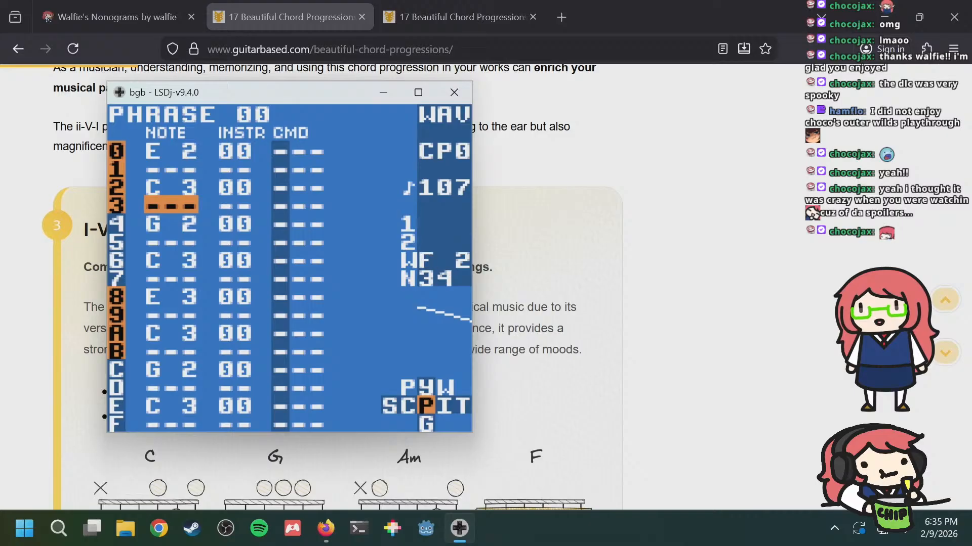
key("a+Right")
Step: Lower the G notes at steps 2 and 6 of phrase 15 to G 2
key("Up")
key("a+Down")
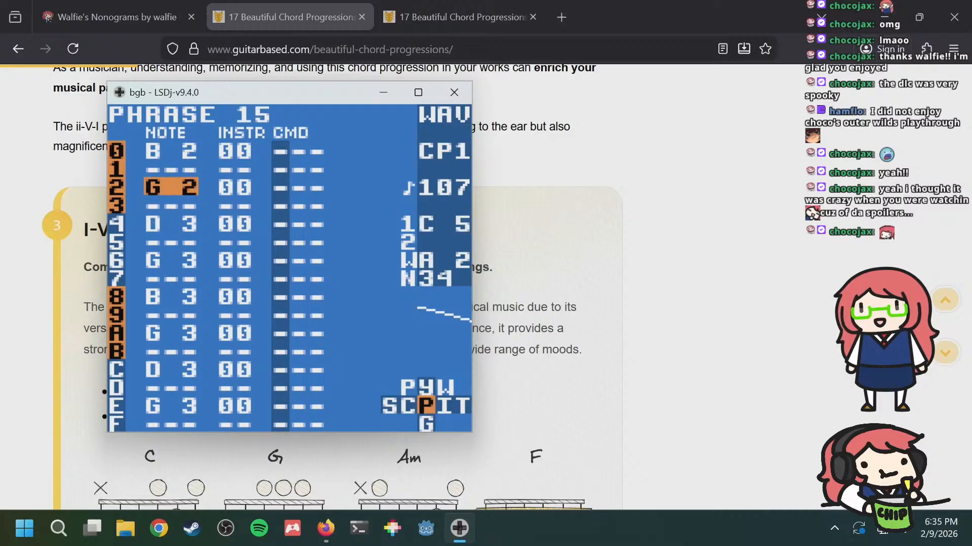
key("Down")
key("Down")
key("Down")
key("Down")
key("a+Down")
Step: Lower the G notes at steps A and E of phrase 15 to G 2
key("Down")
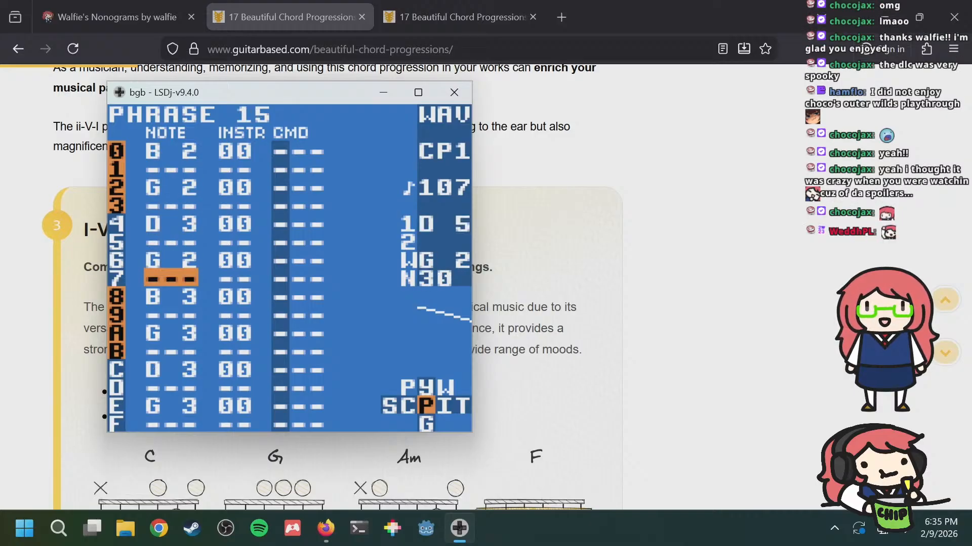
key("Down")
key("Down")
key("Down")
key("a+Down")
key("Down")
key("Down")
key("Down")
key("Down")
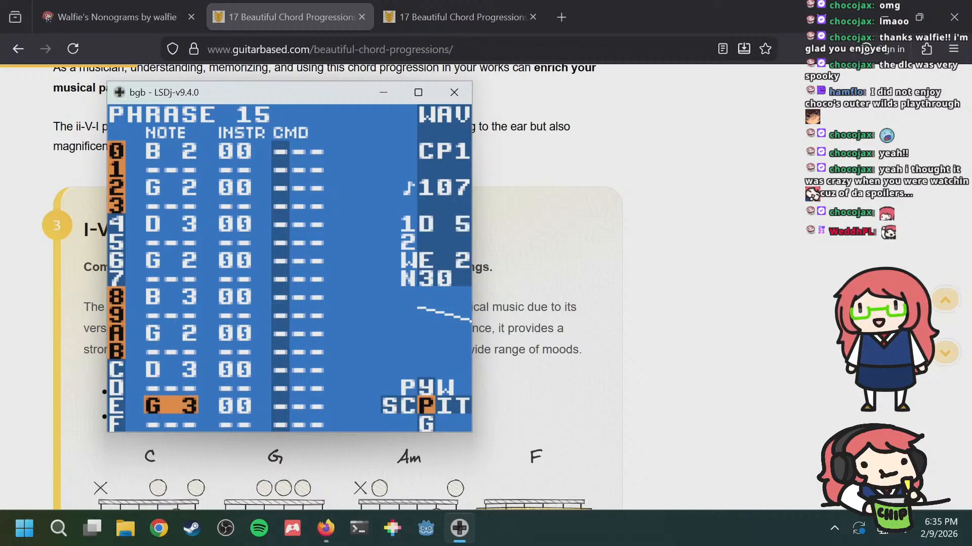
key("a+Down")
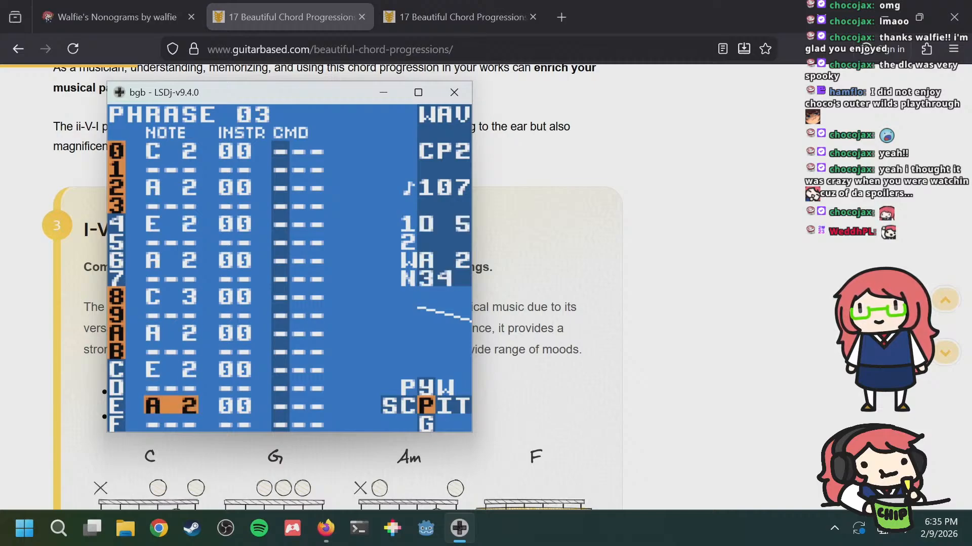
key("a+Up")
Step: Lower the note at step 4 of phrase 15 by an octave to D 2
key("Up")
key("Up")
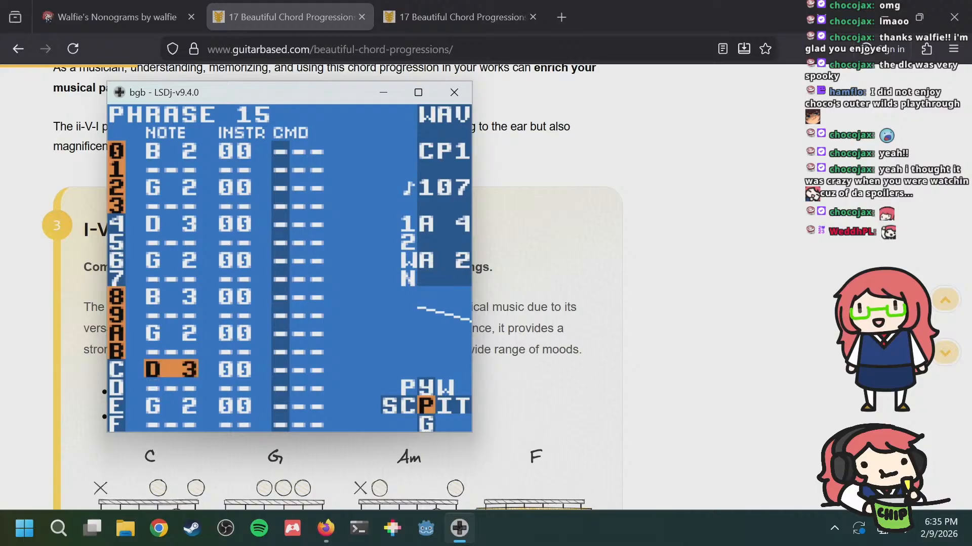
key("Up")
key("Up")
key("Up")
key("Up")
key("Up")
key("Up")
key("Up")
key("Up")
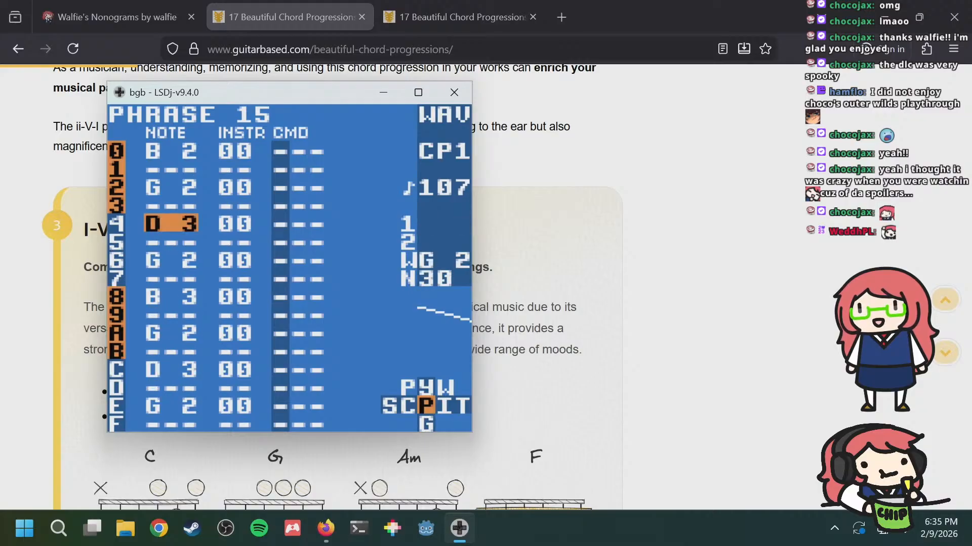
key("a+Down")
Step: Set the note at step C of phrase 15 to D 2 and stop the playback
key("Down")
key("Down")
key("Down")
key("Down")
key("Down")
key("Down")
key("Down")
key("Down")
key("Down")
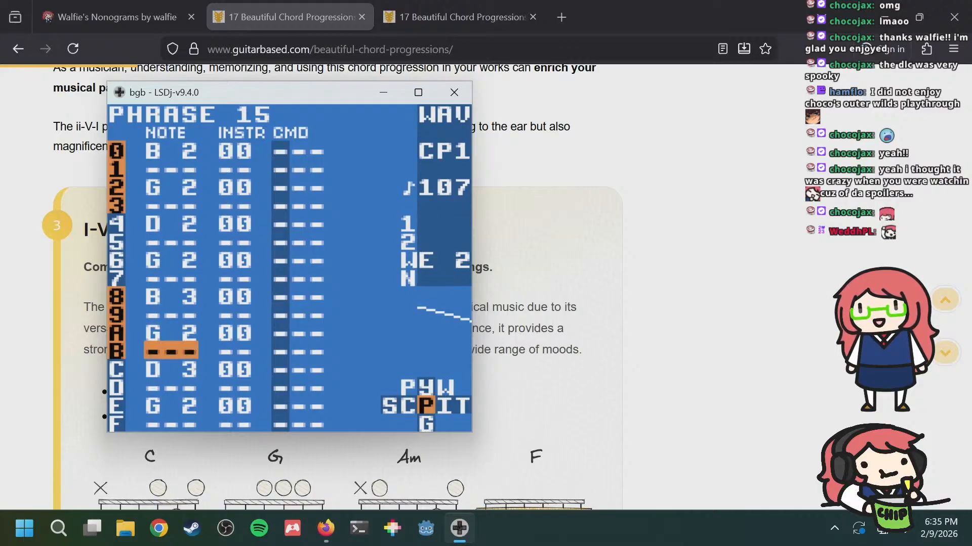
key("Up")
key("a+Down")
key("Return")
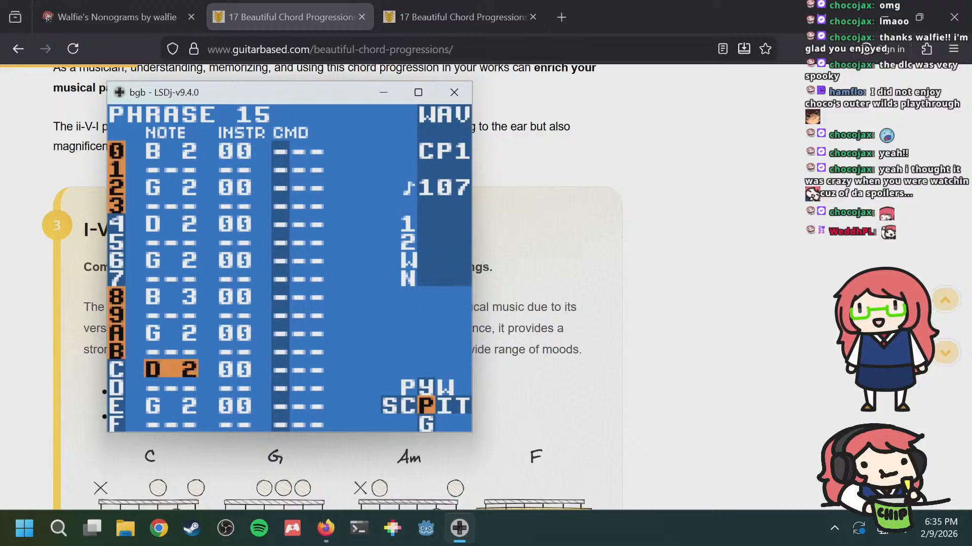
Step: Play the chain again and compare how phrases 15 and 00 sound
key("Up")
key("Up")
key("Up")
key("Up")
key("Down")
key("Down")
key("Down")
key("Down")
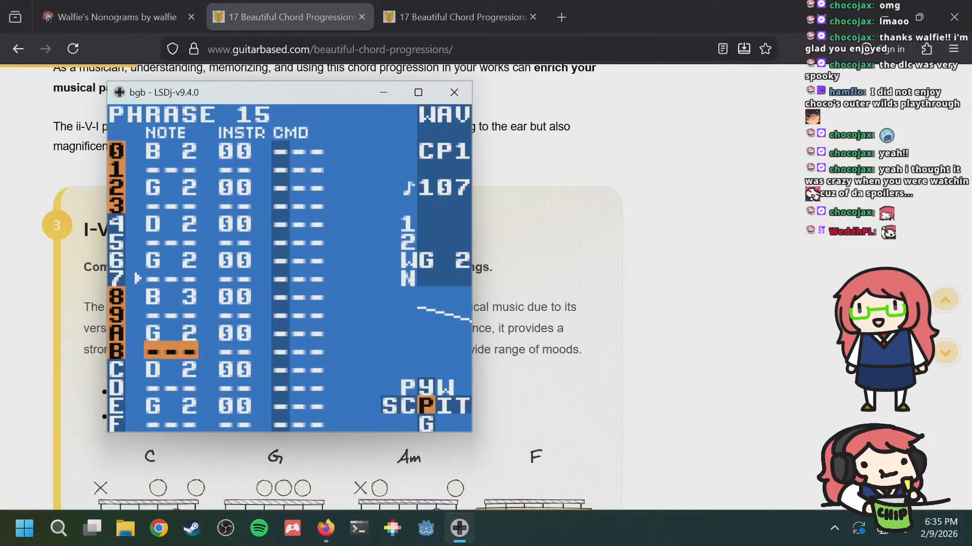
key("Up")
key("Up")
key("Up")
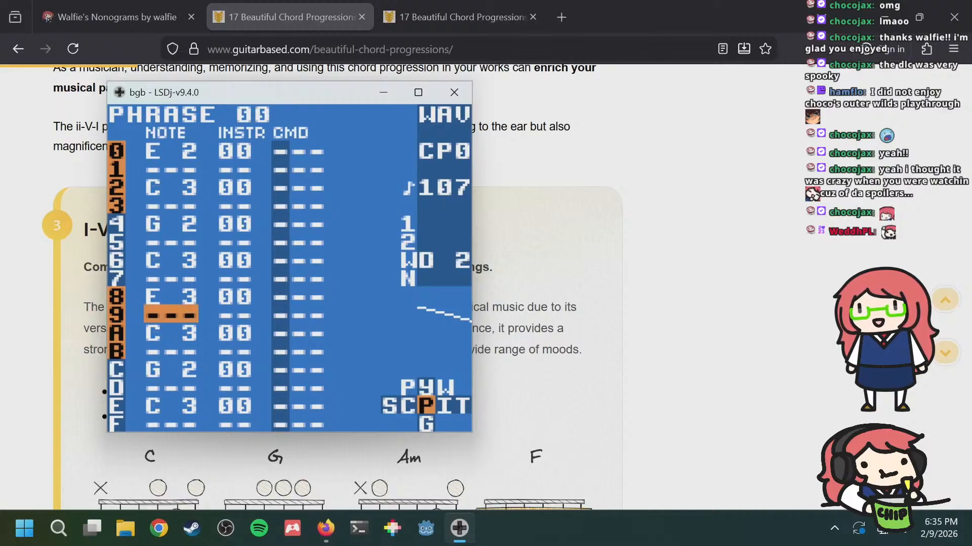
key("a+Down")
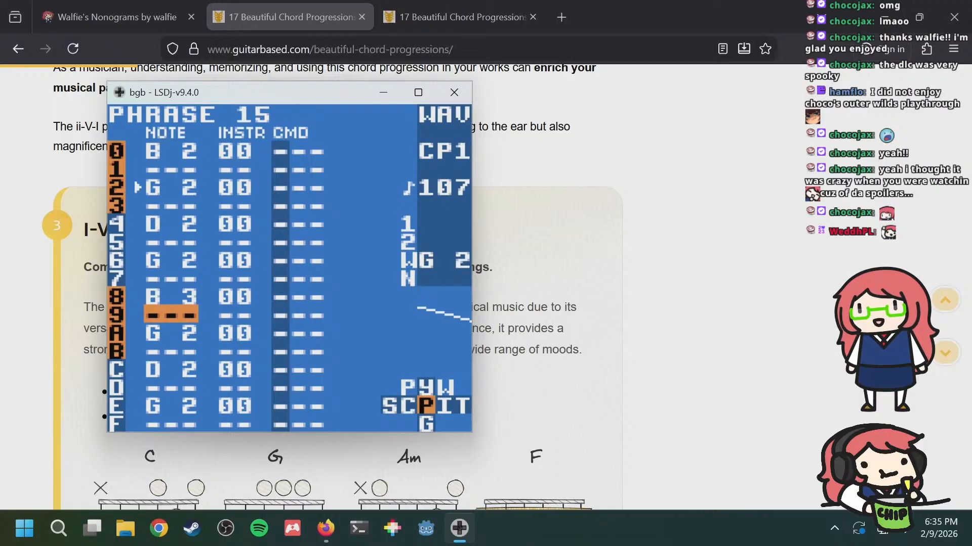
Step: Examine the notes of phrase 00 during playback and return to phrase 15
key("Up")
key("a+Up")
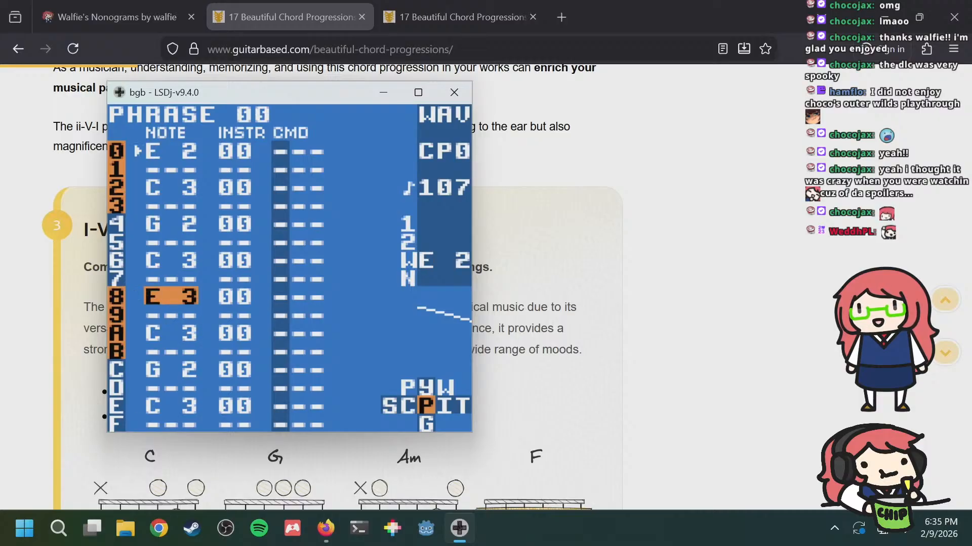
key("Up")
key("Up")
key("Up")
key("Up")
key("Down")
key("Down")
key("Down")
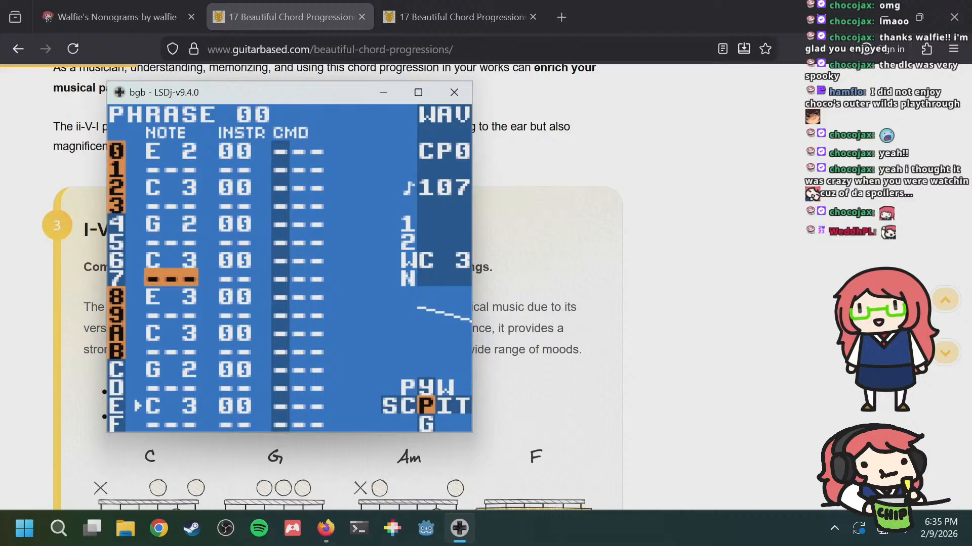
key("Down")
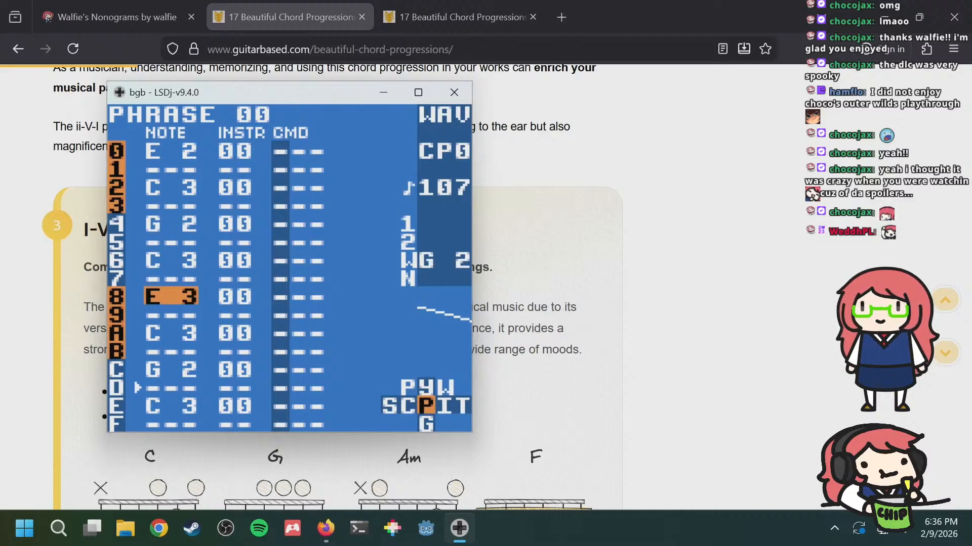
key("Down")
key("Down")
key("a+Down")
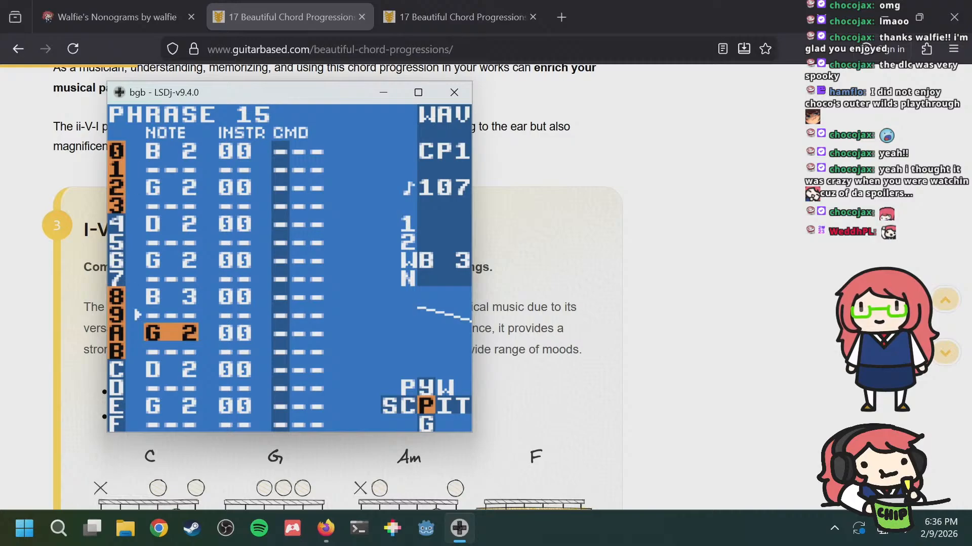
Step: Try B 2 for the note at step 8 of phrase 15 and restore B 3
key("Up")
key("Up")
key("a+Down")
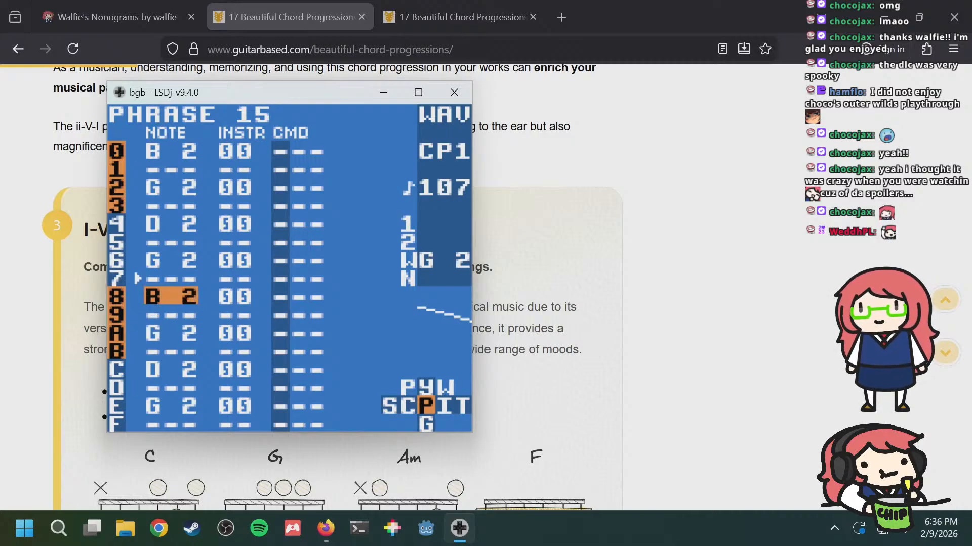
key("a+Up")
Step: Try raising the note at step 4 of phrase 15 to D 3
key("Up")
key("Up")
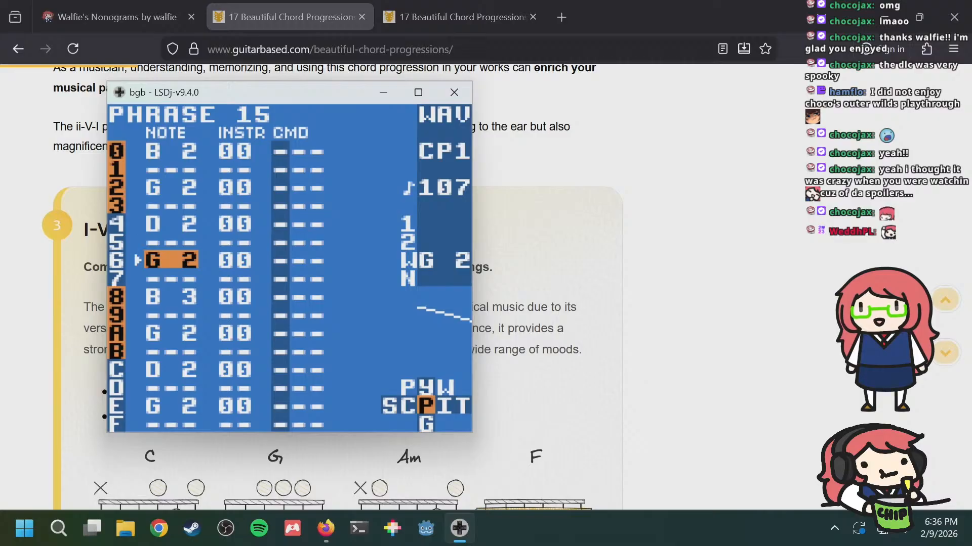
key("Down")
key("Down")
key("Up")
key("Up")
key("Up")
key("Up")
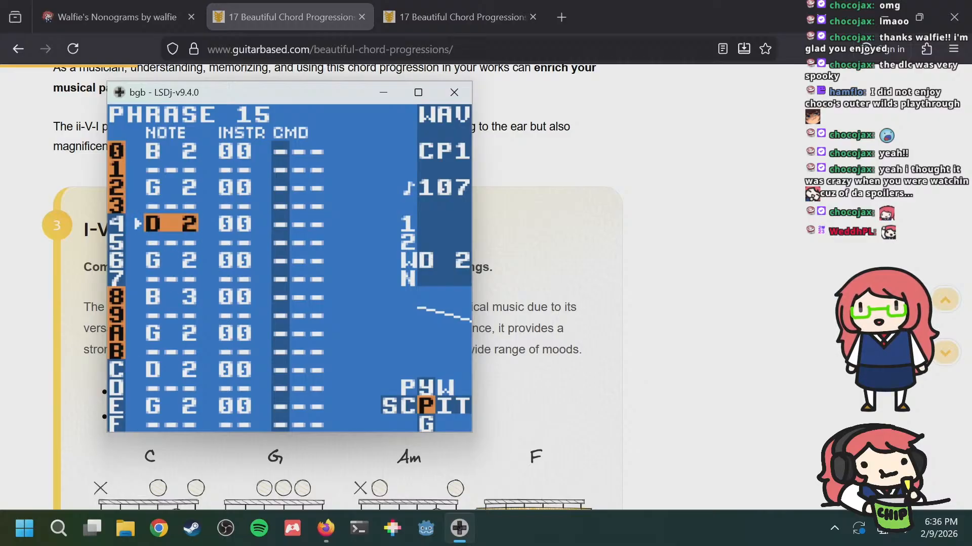
key("a+Up")
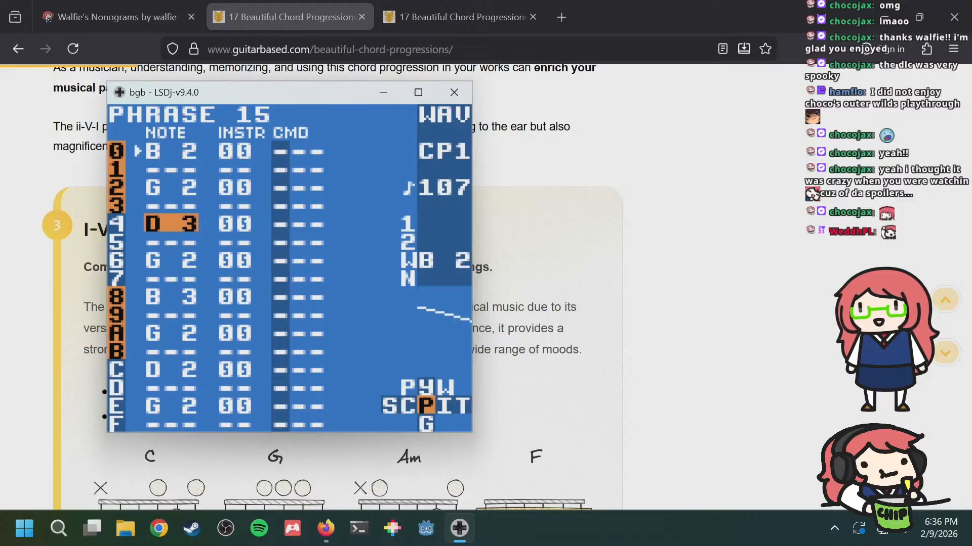
Step: Try lower pitches for the note at step 8 of phrase 15, including A#3 and G 3
key("Down")
key("Down")
key("Down")
key("Down")
key("Up")
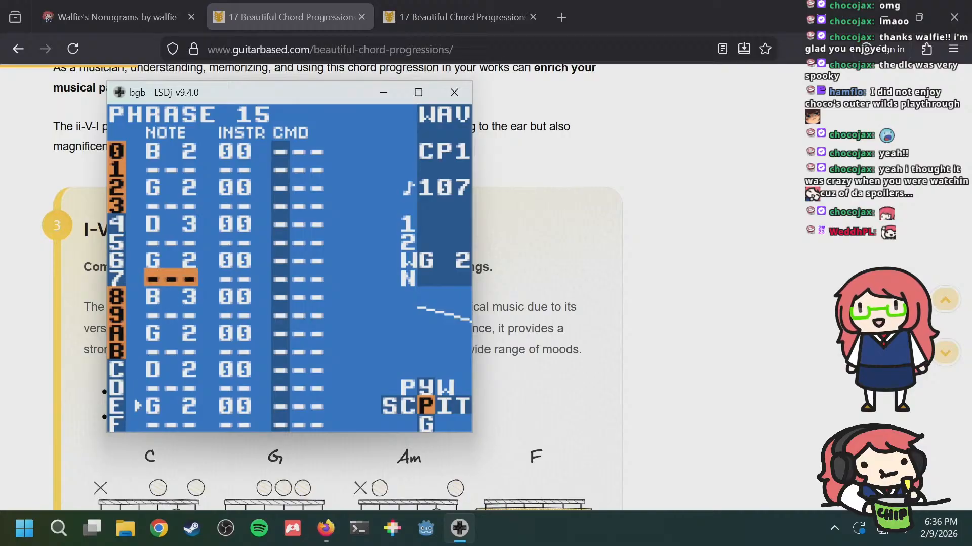
key("Up")
key("Down")
key("Down")
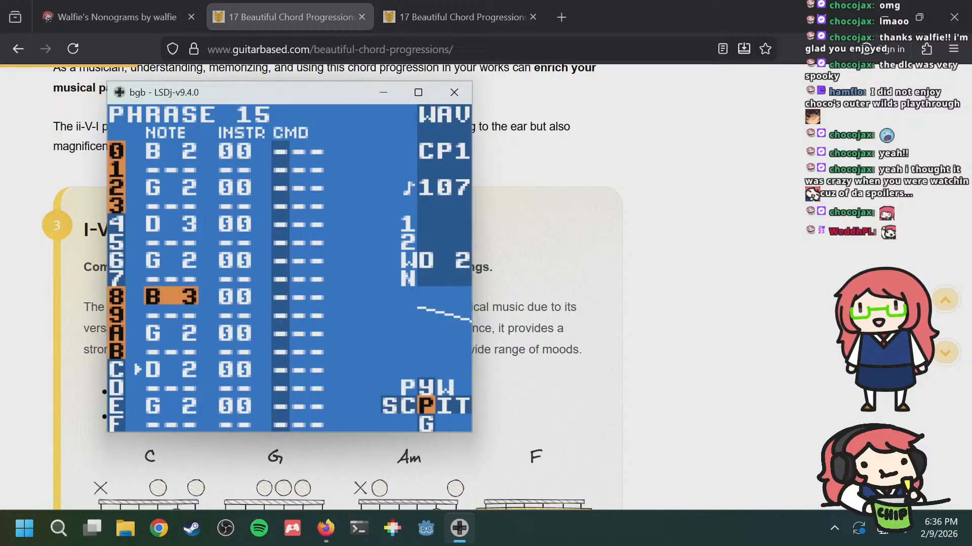
key("s+Left")
key("s+Left")
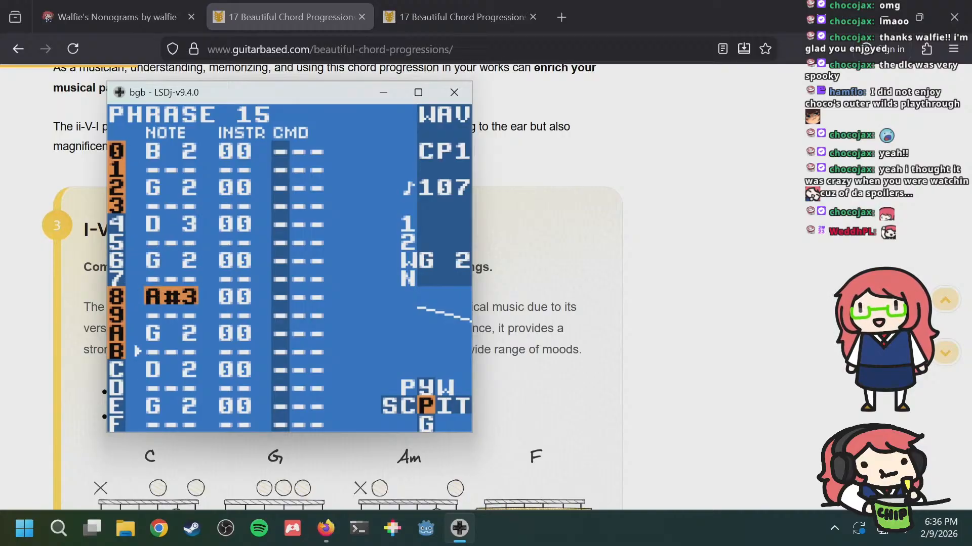
key("s+Left")
key("s+Left")
key("s+Left")
key("s+Right")
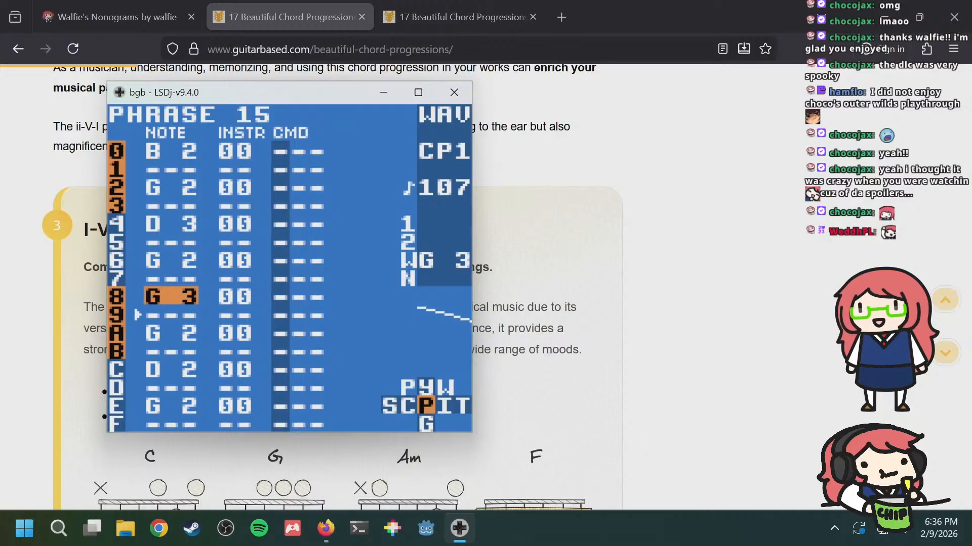
Step: Set the note at step 8 of phrase 15 to B 2
key("s+Right")
key("s+Right")
key("s+Right")
key("s+Right")
key("s+Down")
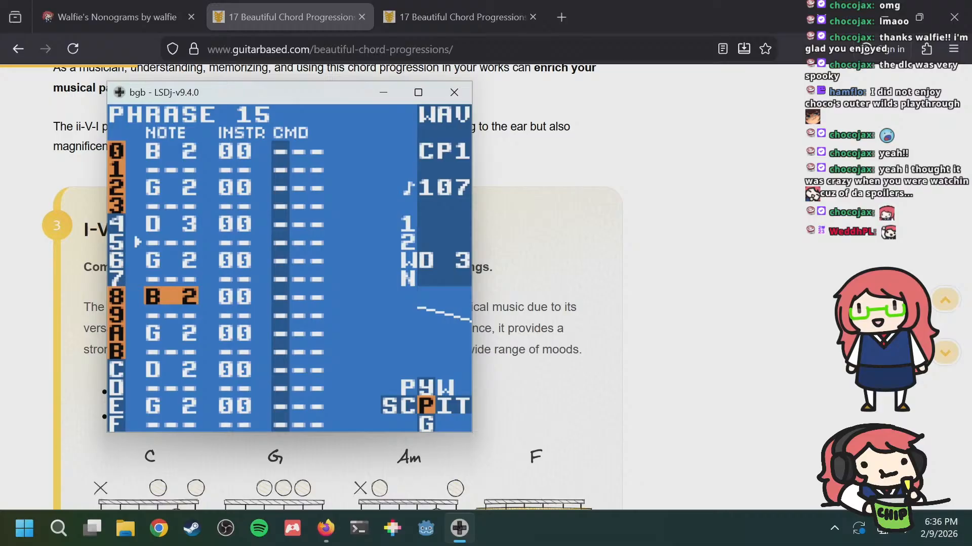
Step: Set the first note of phrase 15, at step 0, to B 1
key("Up")
key("Up")
key("Up")
key("Up")
key("Up")
key("Up")
key("Up")
key("Up")
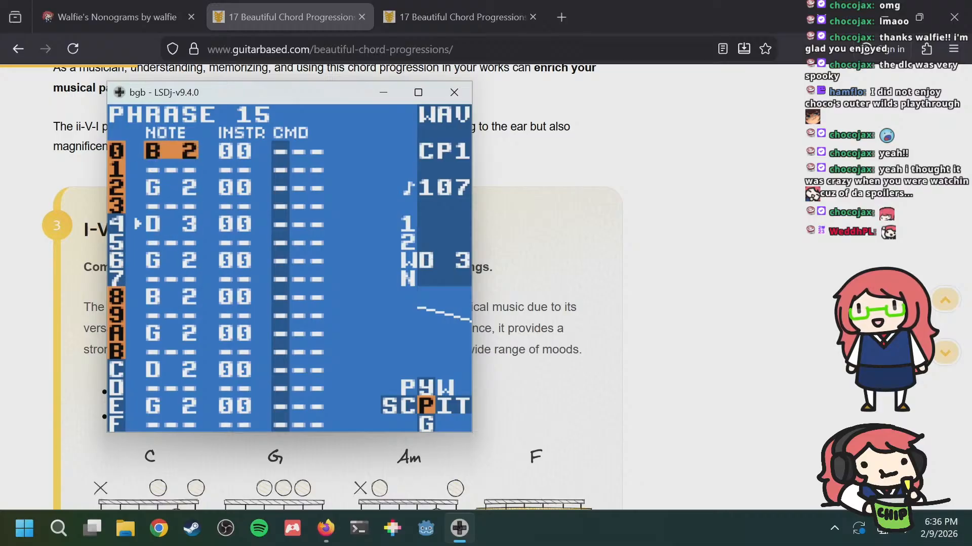
key("a+Up")
key("a+Down")
key("a+Down")
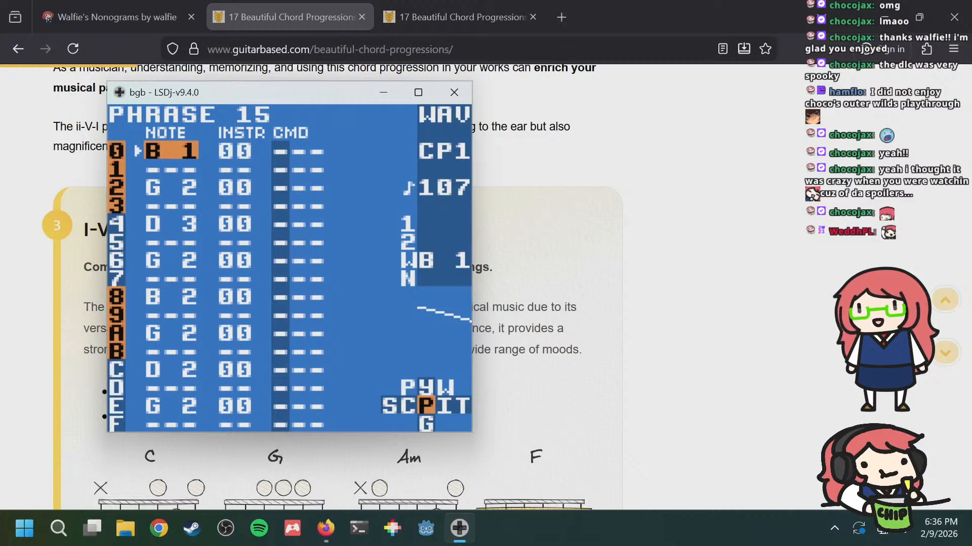
Step: Set the note at step 4 of phrase 15 to D 2 and go to the note at step 8
key("Down")
key("Down")
key("Down")
key("Down")
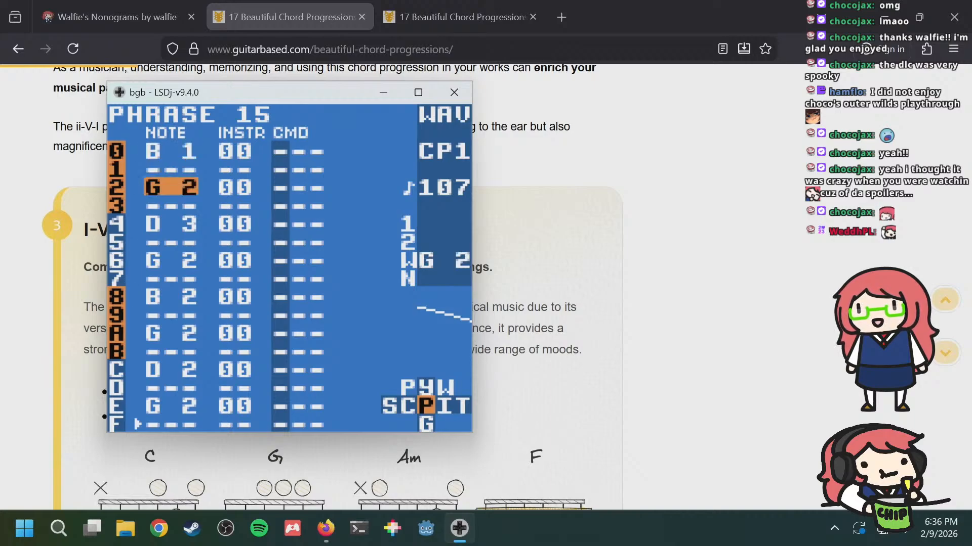
key("a+Down")
key("Down")
key("Down")
key("Down")
key("Down")
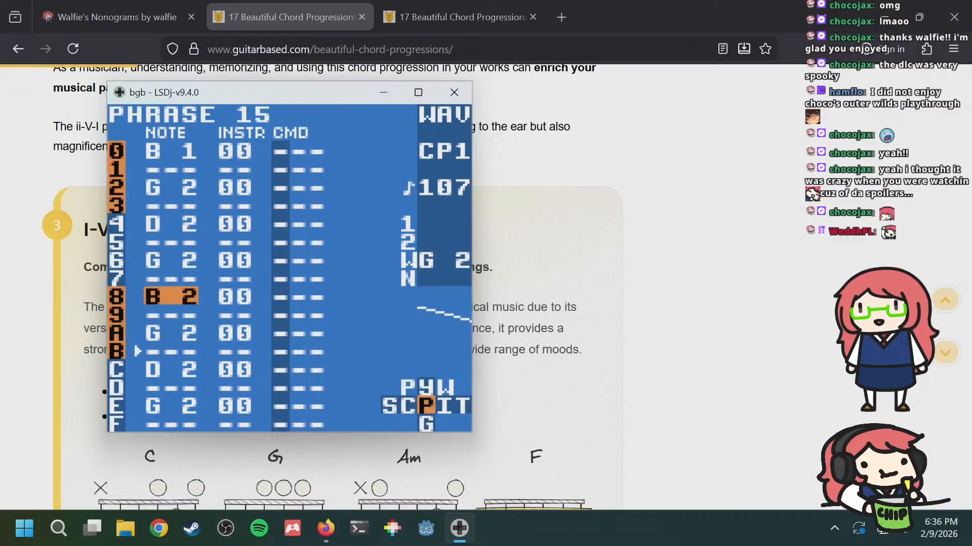
Step: Compare phrase 15 with the neighbouring wave phrases 00, 03 and 02 in the chain
key("shift+Up")
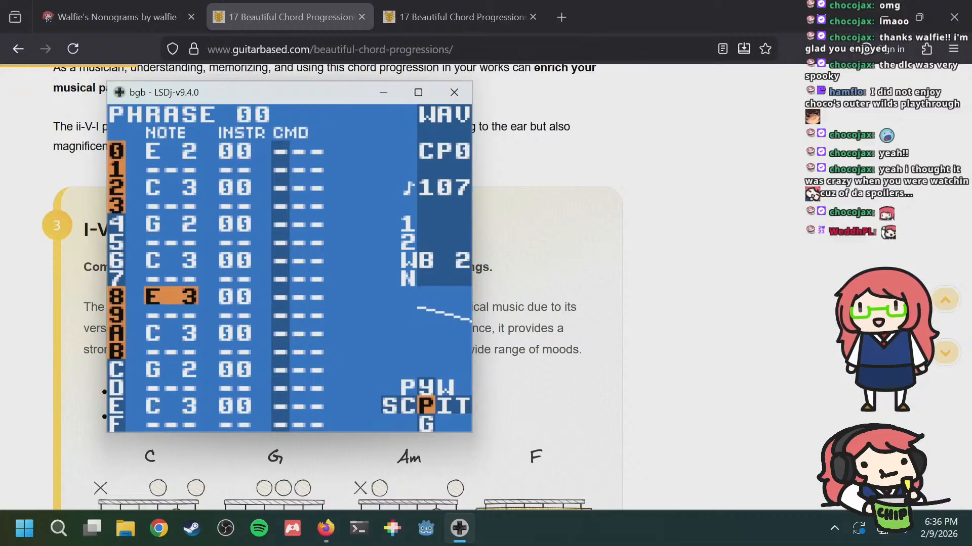
key("shift+Down")
key("shift+Up")
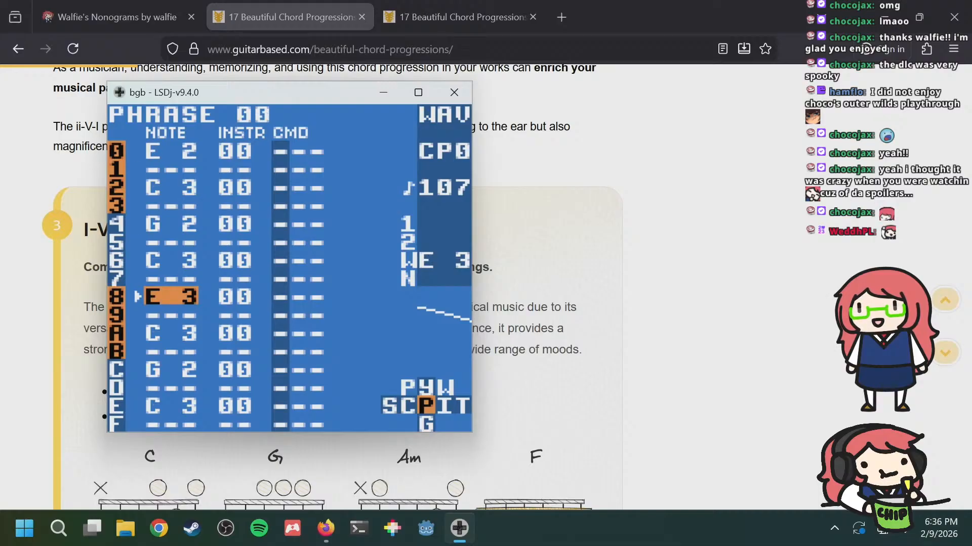
key("shift+Down")
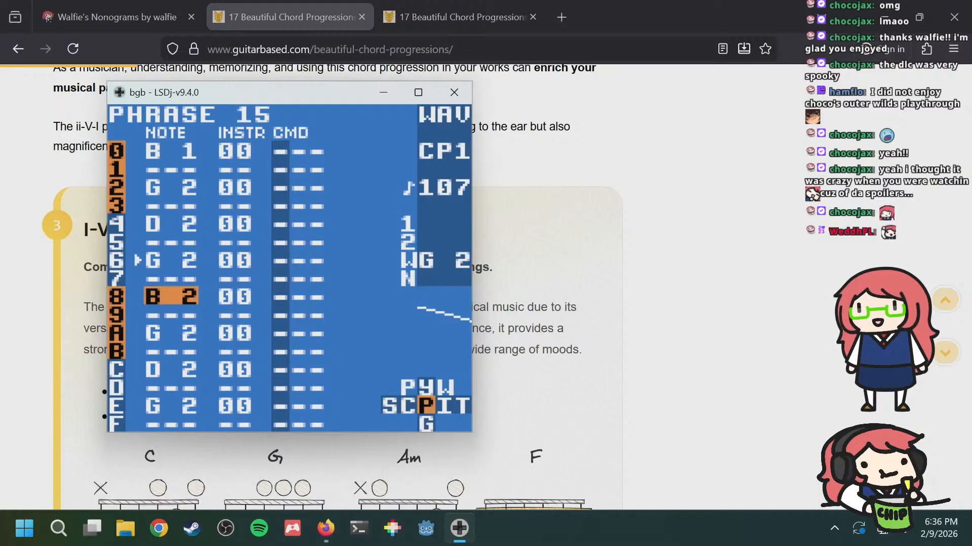
key("shift+Down")
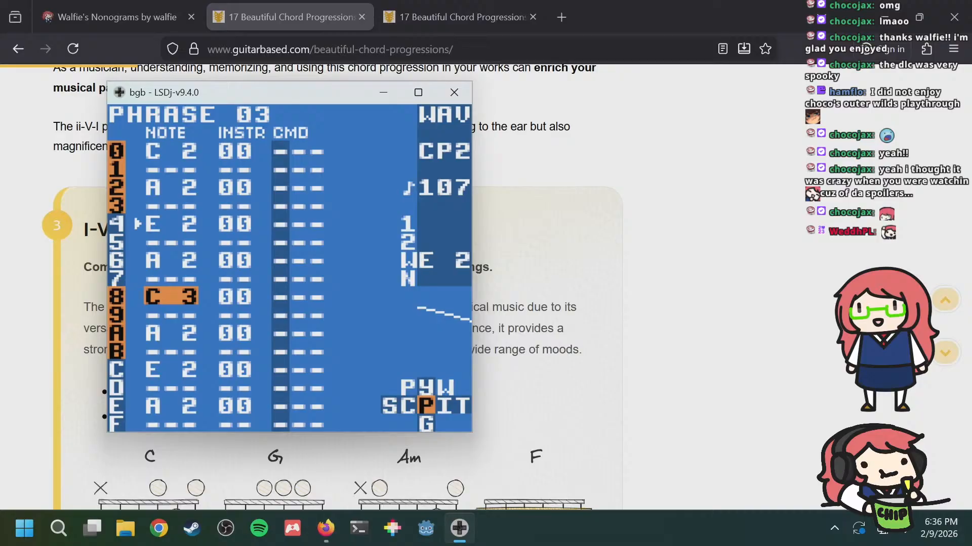
key("shift+Down")
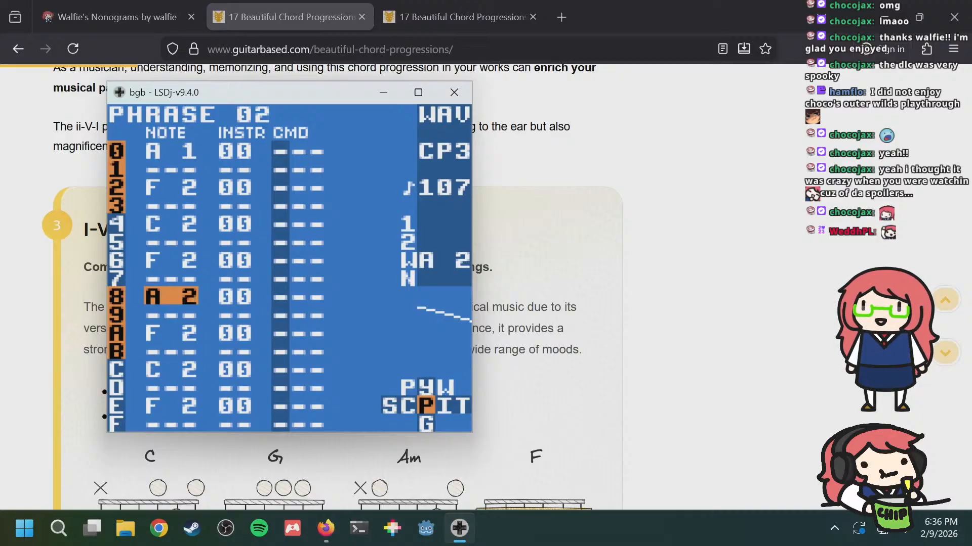
key("shift+Up")
key("shift+Up")
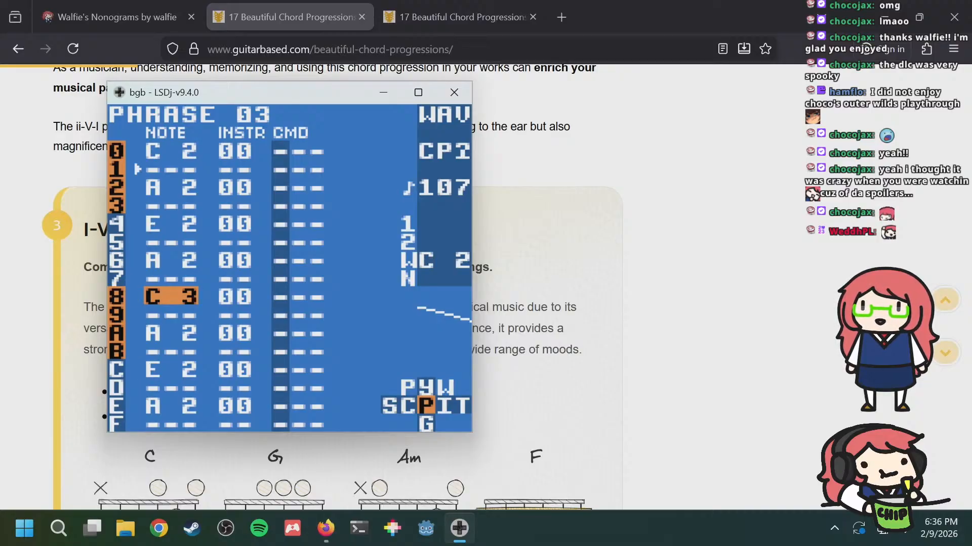
Step: Go through the arpeggio notes of phrase 15 while checking them in playback
key("Down")
key("Down")
key("Down")
key("Up")
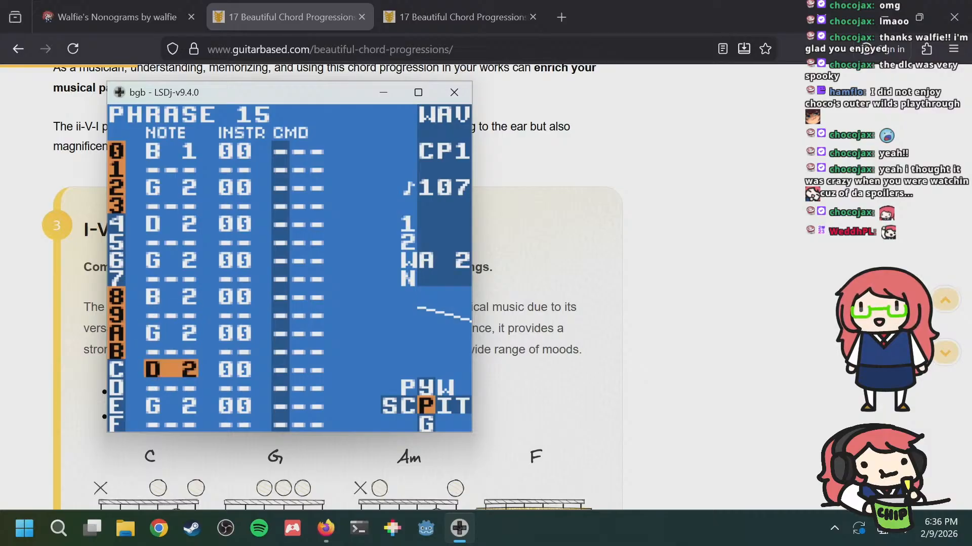
key("Return")
key("Up")
key("Up")
key("Up")
key("Up")
key("Up")
key("Up")
key("Up")
key("Up")
key("Up")
key("Up")
key("Up")
key("Up")
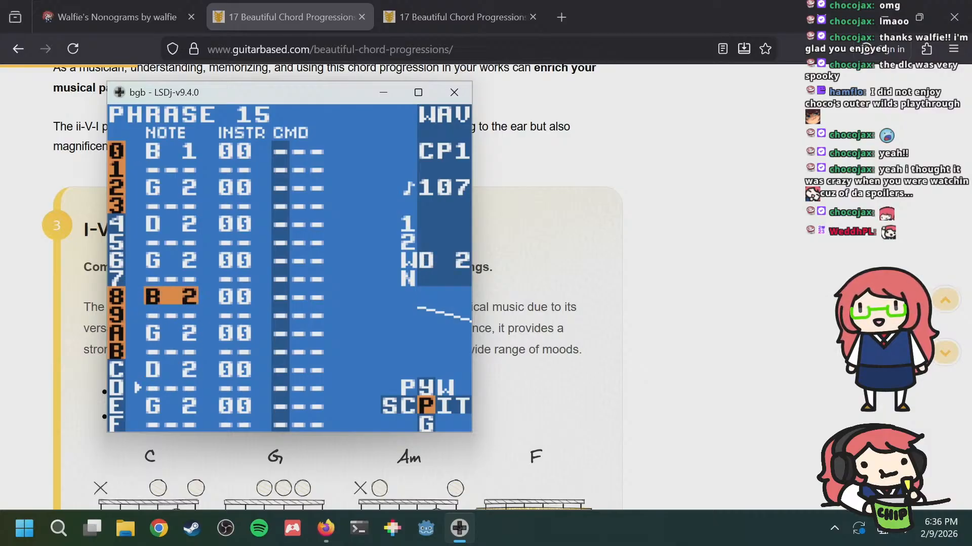
key("Down")
key("Down")
key("Down")
key("Down")
key("Down")
key("Down")
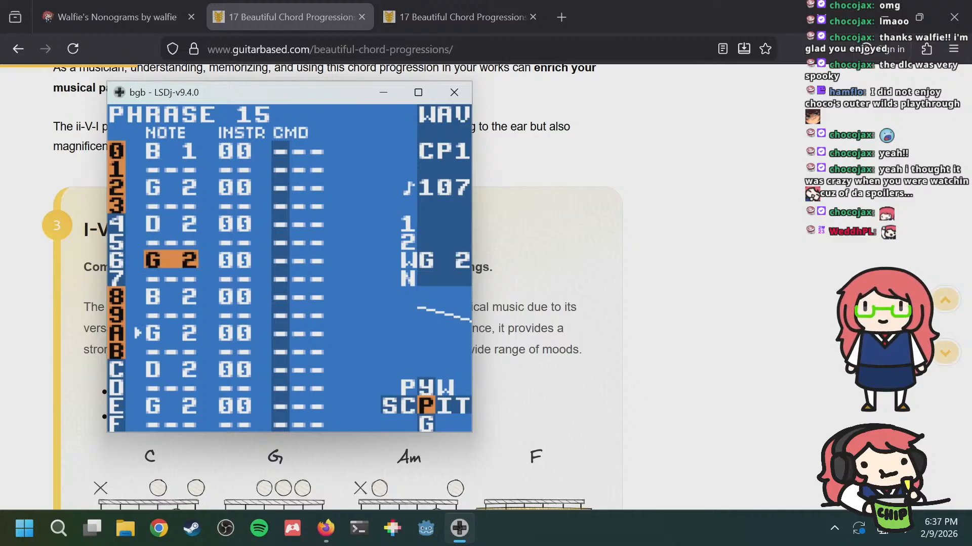
Step: Switch to phrase 11 on pulse channel 1 and go to step 0, checking it against the wave channel
key("a+Left")
key("a+Left")
key("a+Left")
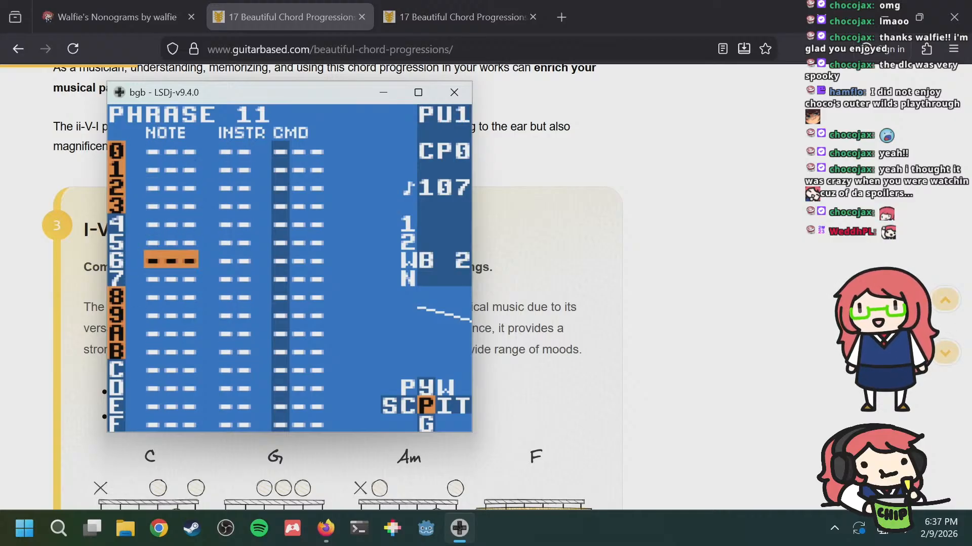
key("Up")
key("Up")
key("Up")
key("Up")
key("Up")
key("Up")
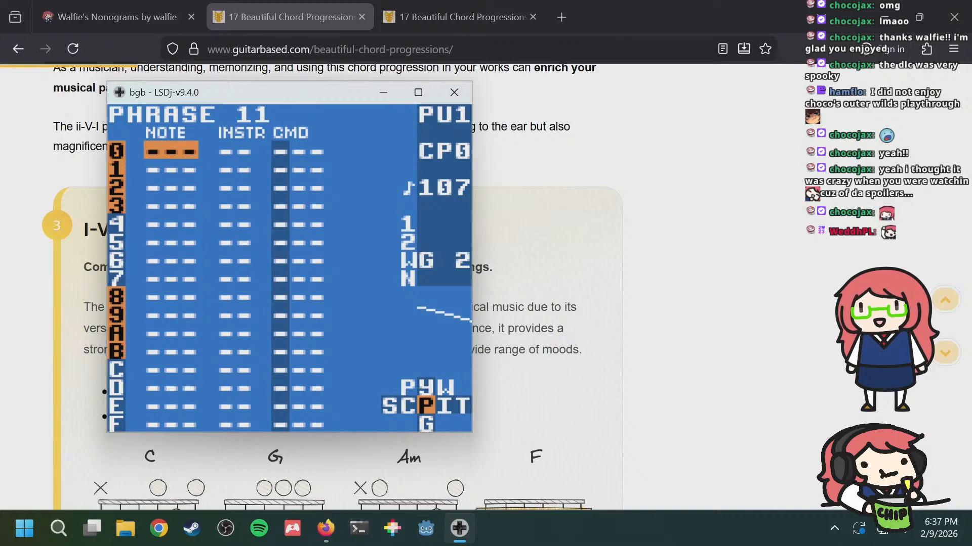
key("a+Right")
key("a+Right")
key("a+Left")
key("a+Left")
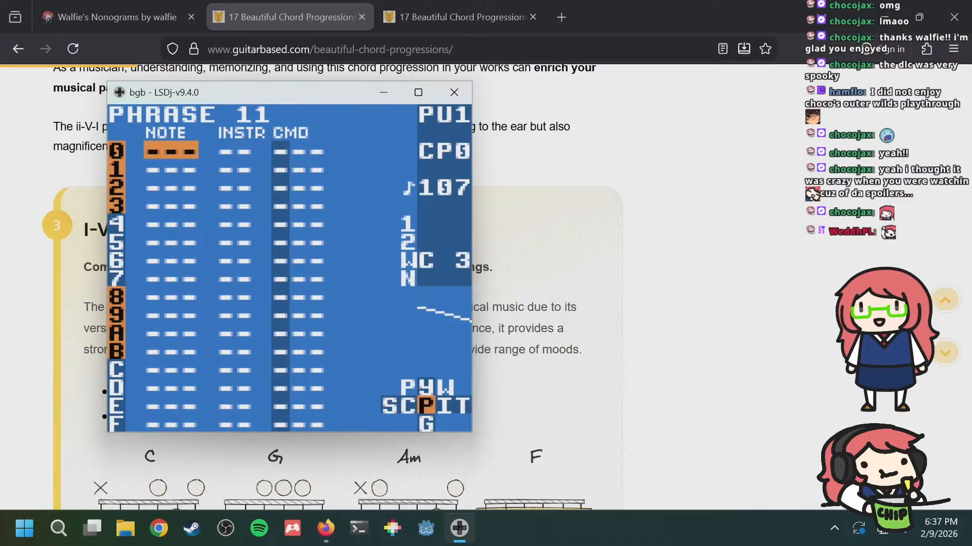
Step: Open phrase 04 of chain 01 on pulse channel 1 as the melody reference
key("shift+Left")
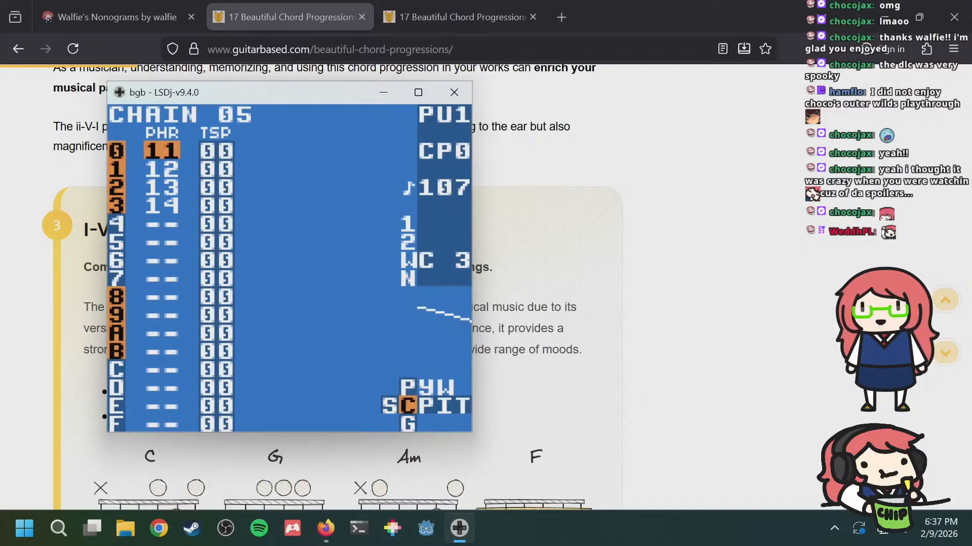
key("a+Up")
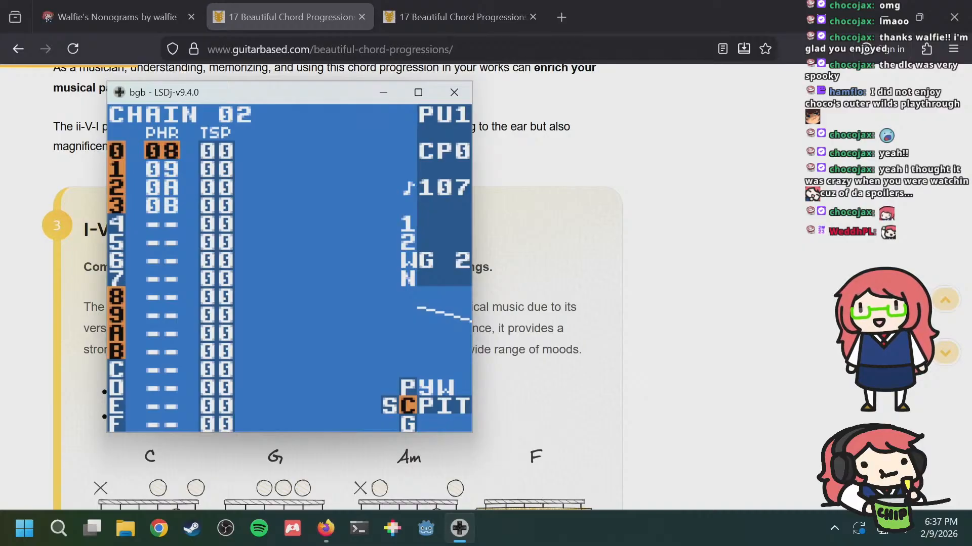
key("a+Up")
key("shift+Right")
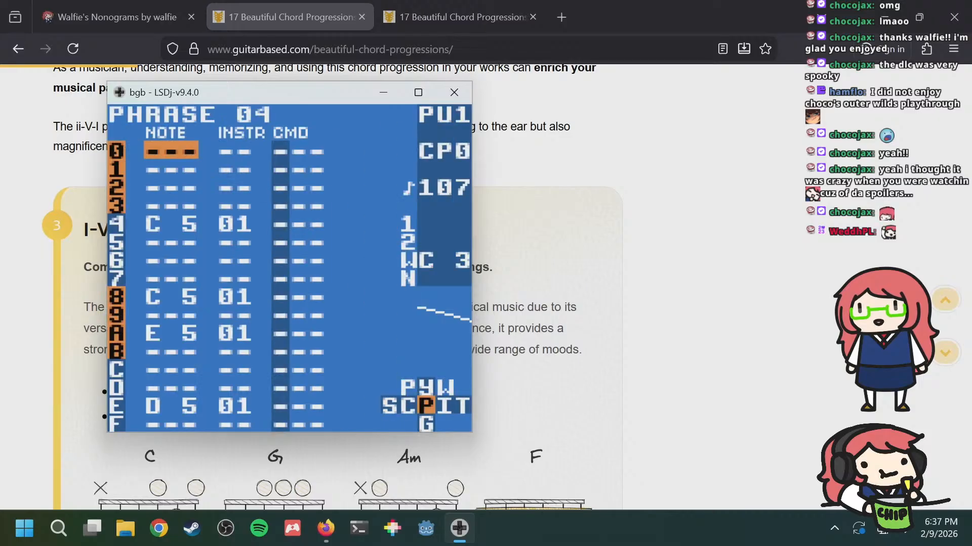
Step: Examine the melody's pitches and rhythm in phrase 04, going back and forth over its steps
key("Down")
key("Down")
key("Down")
key("Down")
key("Down")
key("Down")
key("Down")
key("Down")
key("Down")
key("Down")
key("Down")
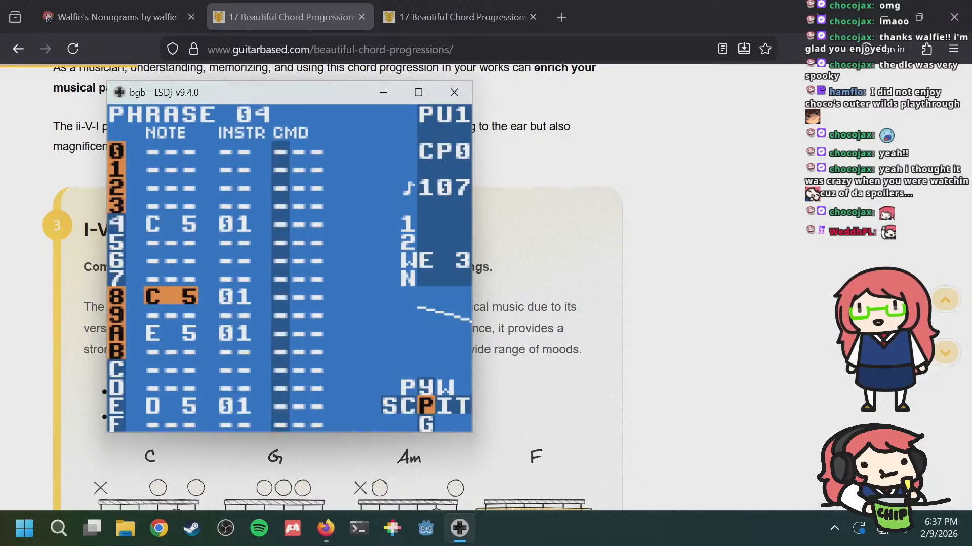
key("Down")
key("Down")
key("Down")
key("Up")
key("Up")
key("Up")
key("Up")
key("Up")
key("Up")
key("Up")
key("Up")
key("Up")
key("Up")
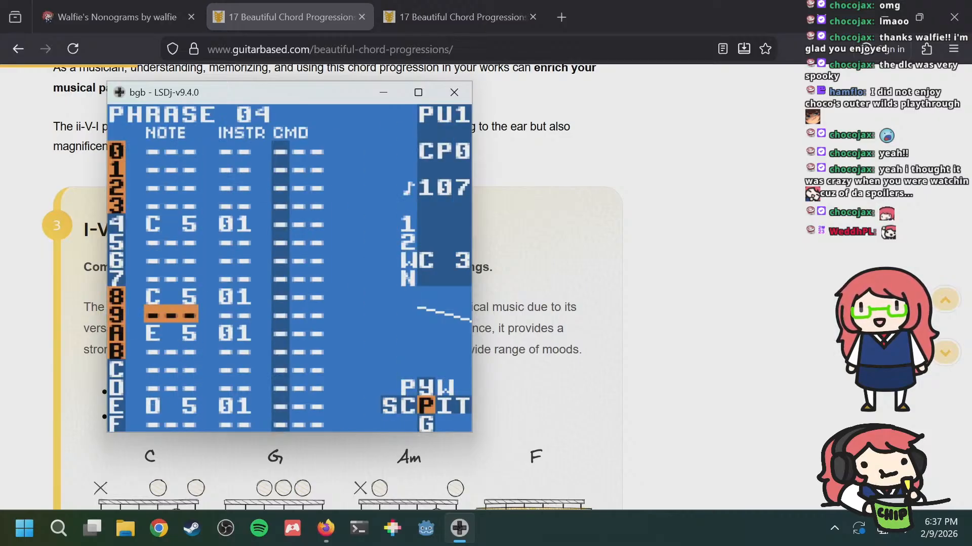
key("Down")
key("Down")
key("Down")
key("Down")
key("Up")
key("Up")
key("Up")
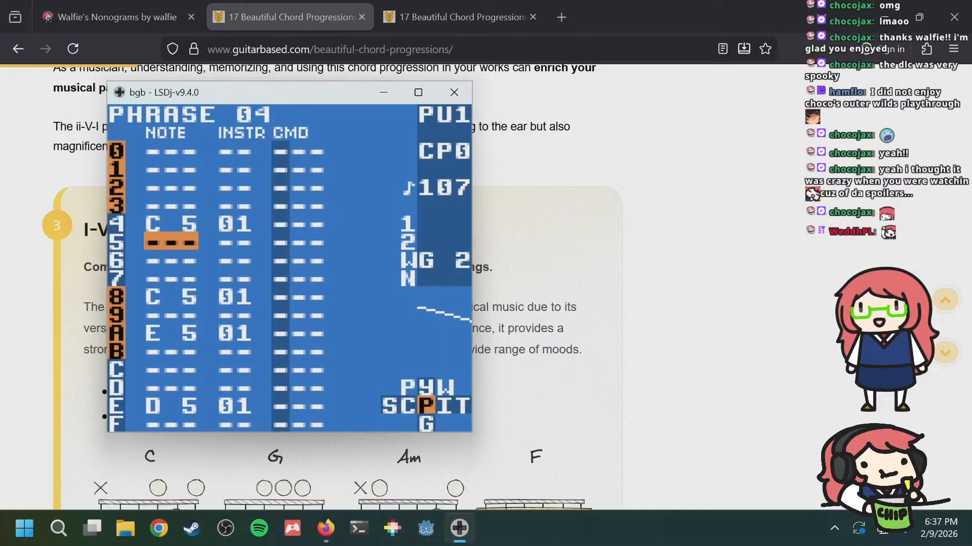
key("Down")
key("Down")
key("Down")
key("Up")
key("Up")
key("Up")
key("Up")
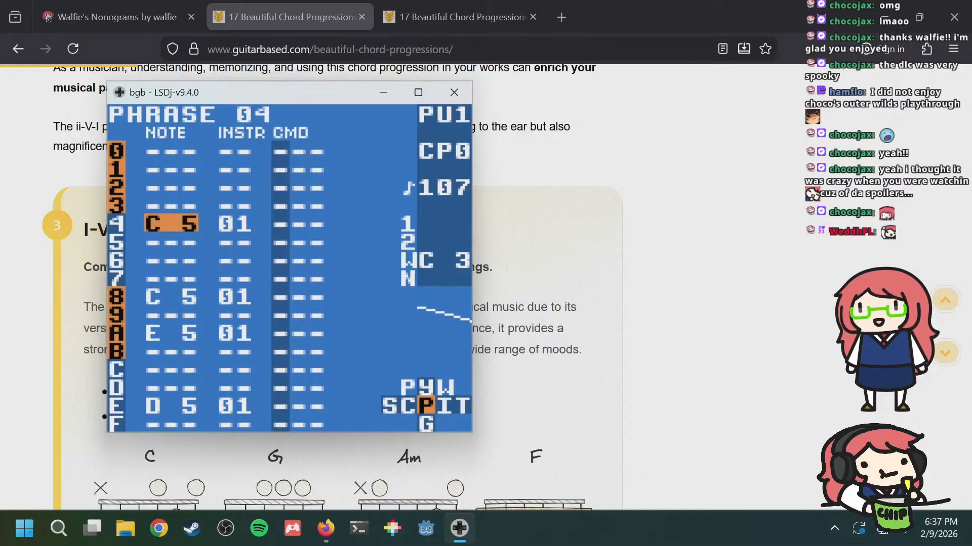
key("Down")
key("Down")
key("Down")
key("Down")
key("Down")
key("Down")
key("Down")
key("Down")
key("Down")
key("Down")
key("Down")
key("Up")
key("Up")
key("Up")
key("Up")
key("Up")
key("Up")
key("Up")
key("Up")
key("Up")
key("Up")
key("Up")
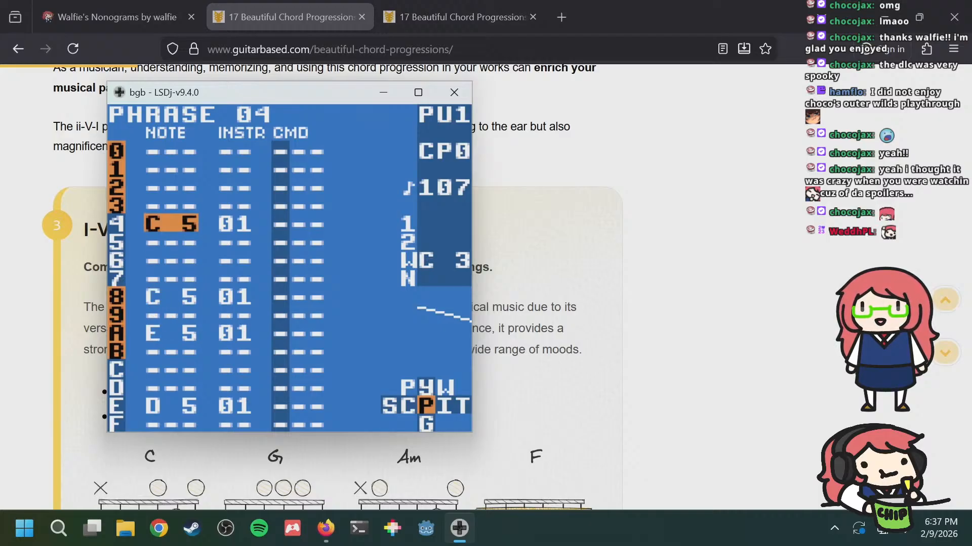
Step: Return to chain 05 on pulse channel 1 and open its phrase 11
key("shift+Left")
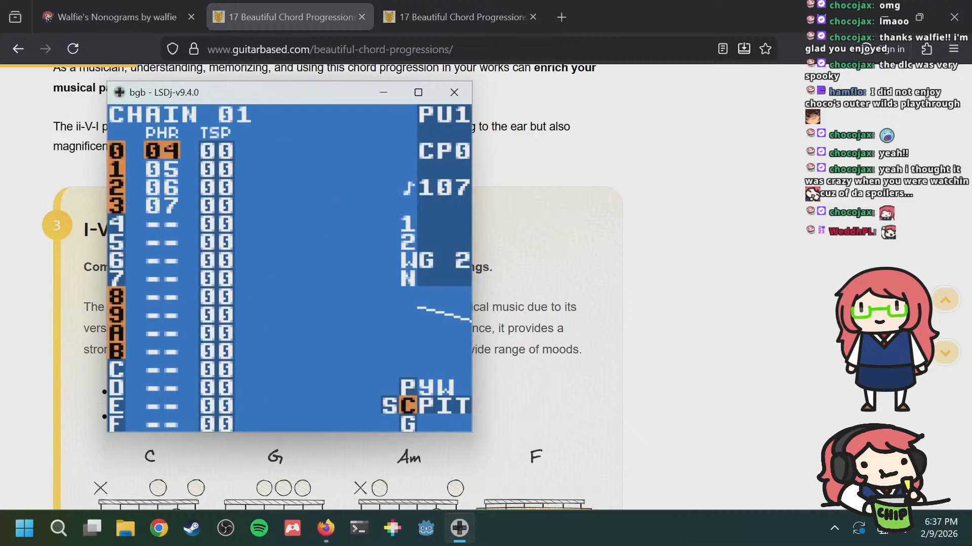
key("a+Down")
key("a+Up")
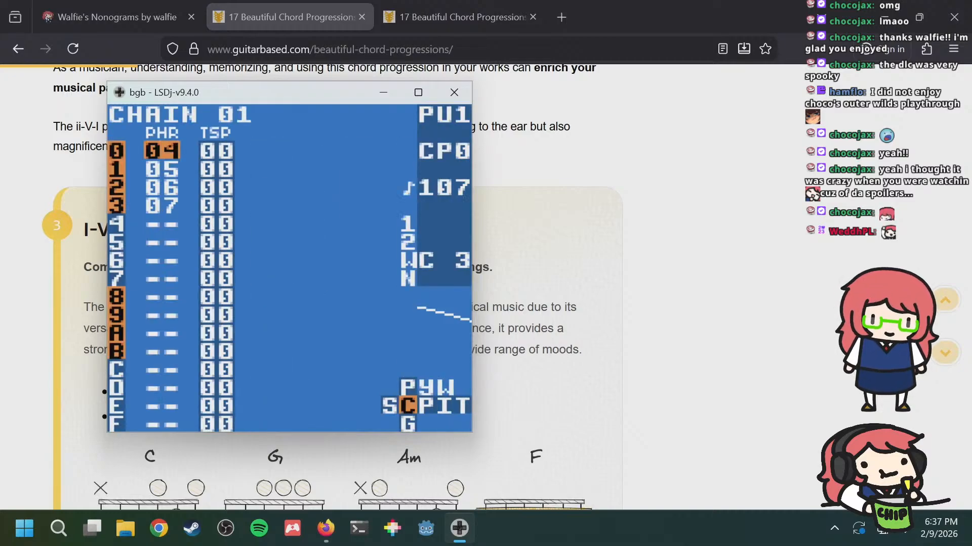
key("a+Down")
key("a+Down")
key("a+Down")
key("a+Down")
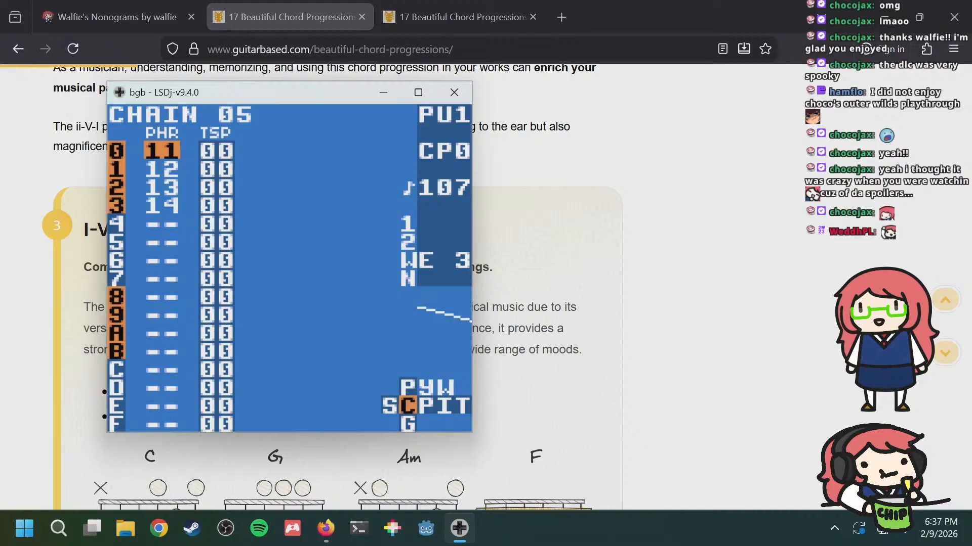
key("shift+Right")
Step: Enter the note C 5 with instrument 01 at step 4 of phrase 11
key("Up")
key("a+Right")
key("a+Right")
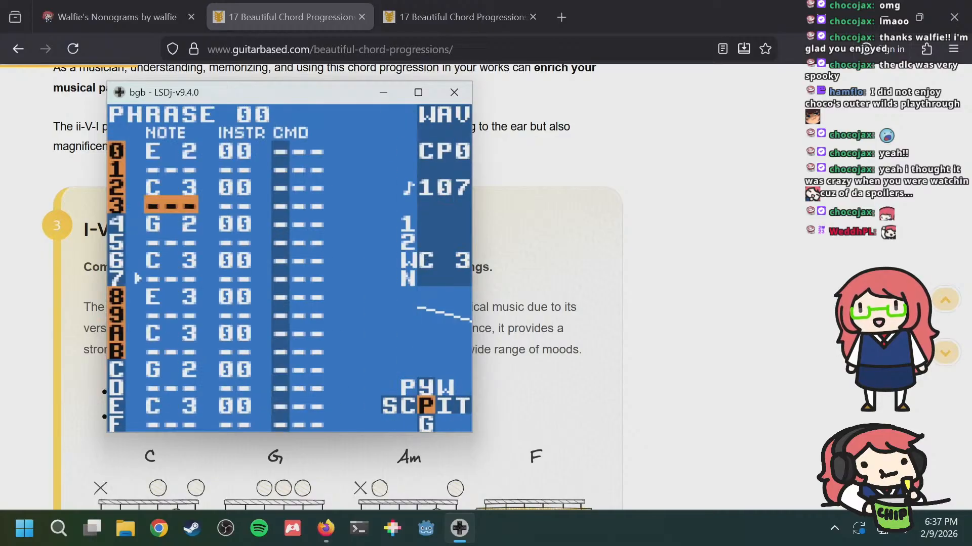
key("a+Left")
key("a+Left")
key("Down")
key("s")
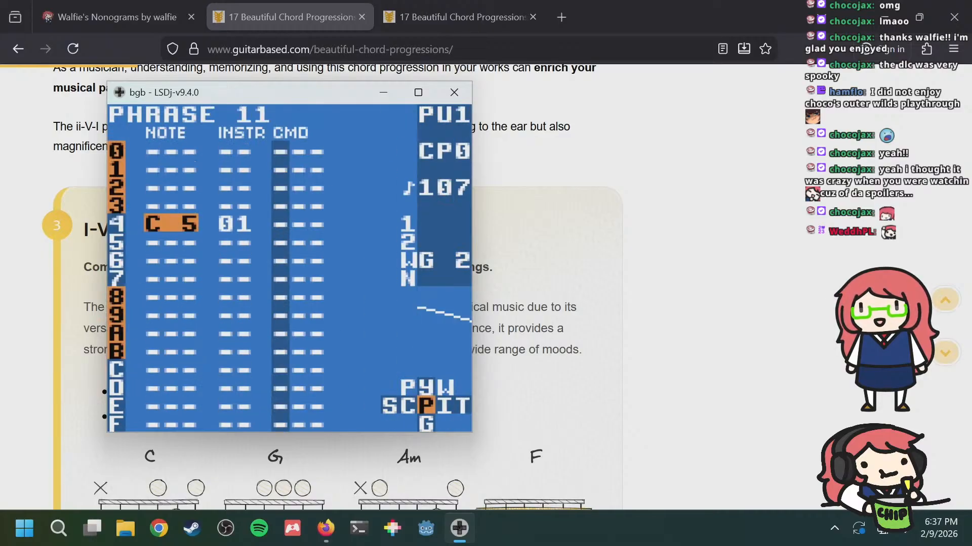
Step: Add the notes C 5 at step 8 and E 5 at step A of phrase 11, both with instrument 01
key("Down")
key("Down")
key("Down")
key("Down")
key("s")
key("Down")
key("Down")
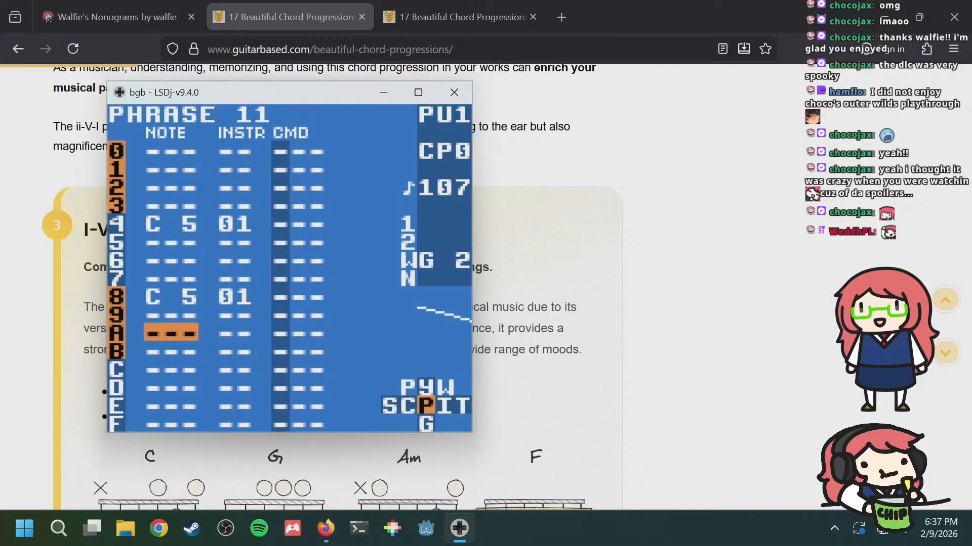
key("s")
key("s+Right")
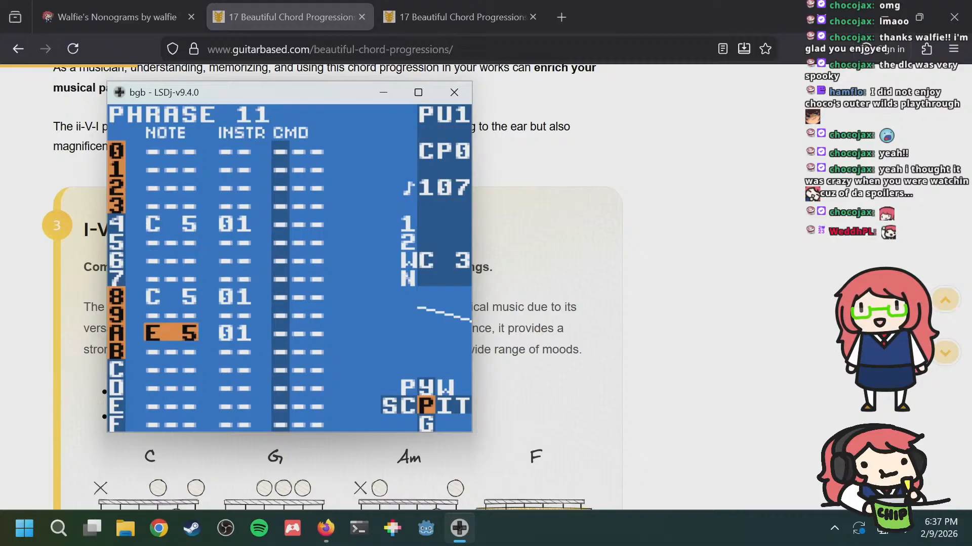
Step: Add a note with instrument 01 at step C of phrase 11 and set it to D 5
key("Down")
key("Down")
key("s")
key("s+Right")
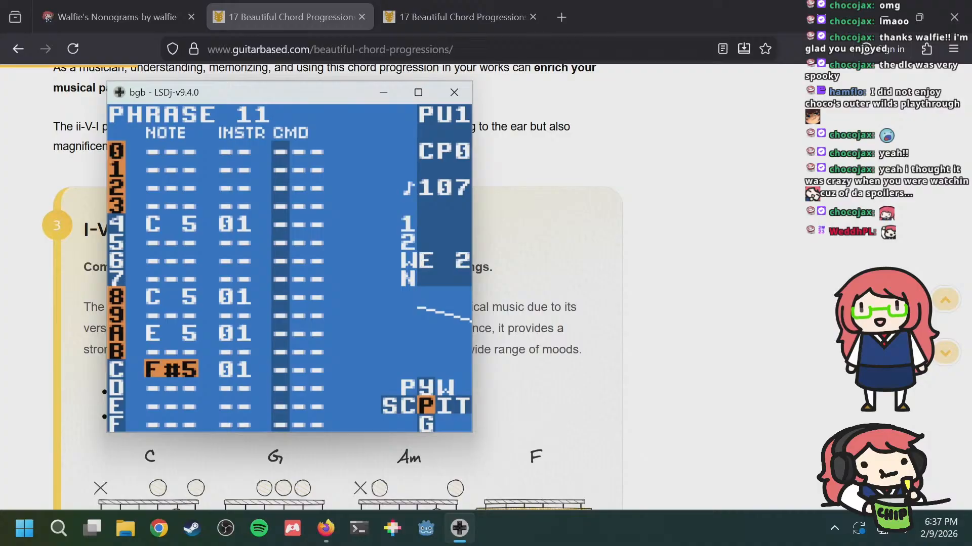
key("s+Left")
key("s+Left")
key("s+Left")
Step: Play back the new melody with the wave arpeggio and return to step 0 of phrase 11
key("Return")
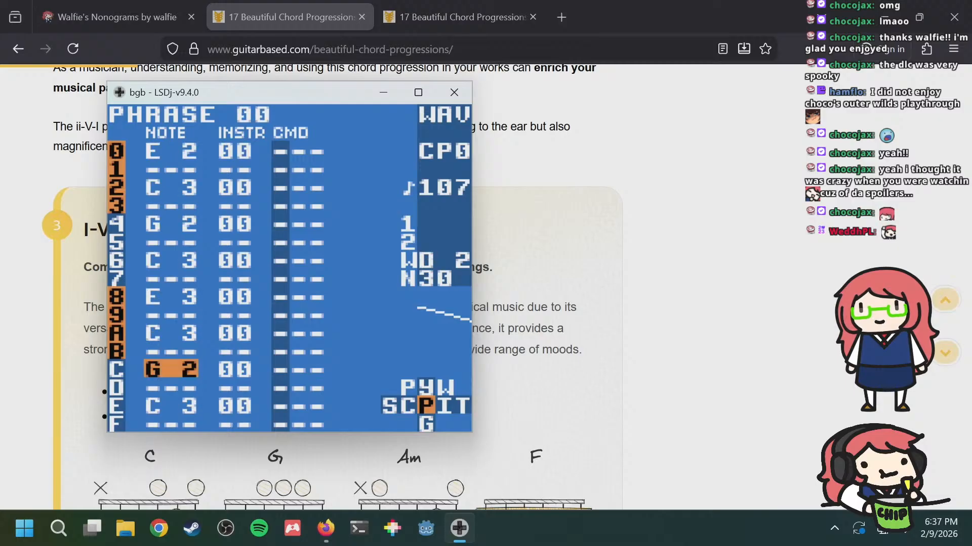
key("Up")
key("Up")
key("Up")
key("Up")
key("Up")
key("Up")
key("Up")
key("Up")
key("Up")
key("Up")
key("Up")
key("Up")
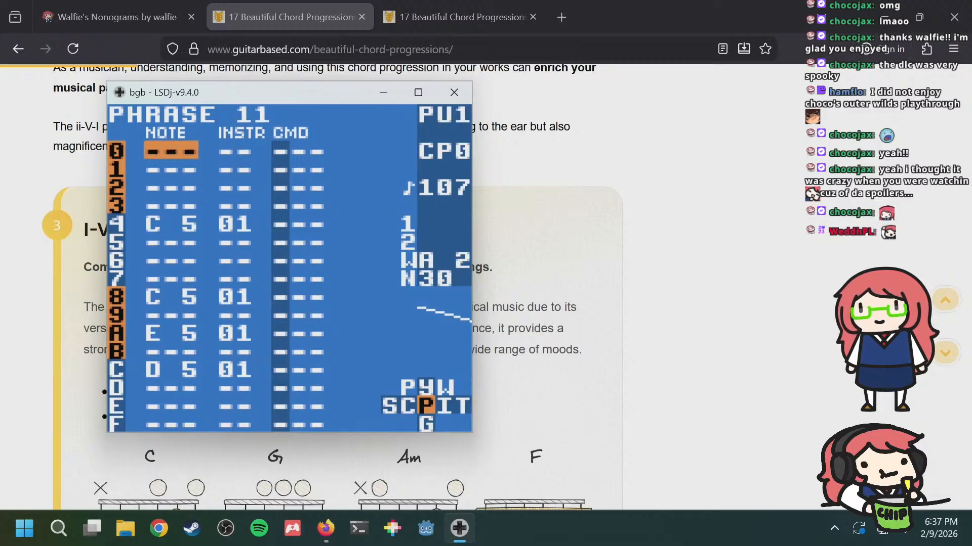
Step: Compare the pulse 1 melody in phrase 11 with the wave arpeggio in phrase 00 around step C
key("a+Down")
key("a+Up")
key("Down")
key("Down")
key("Down")
key("Down")
key("Down")
key("Down")
key("Down")
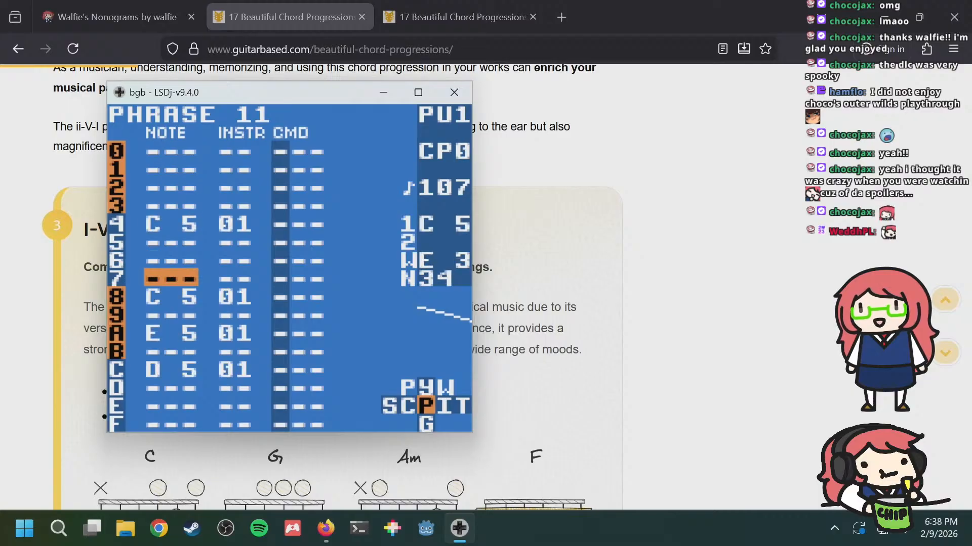
key("Down")
key("Down")
key("Down")
key("Down")
key("Down")
key("Down")
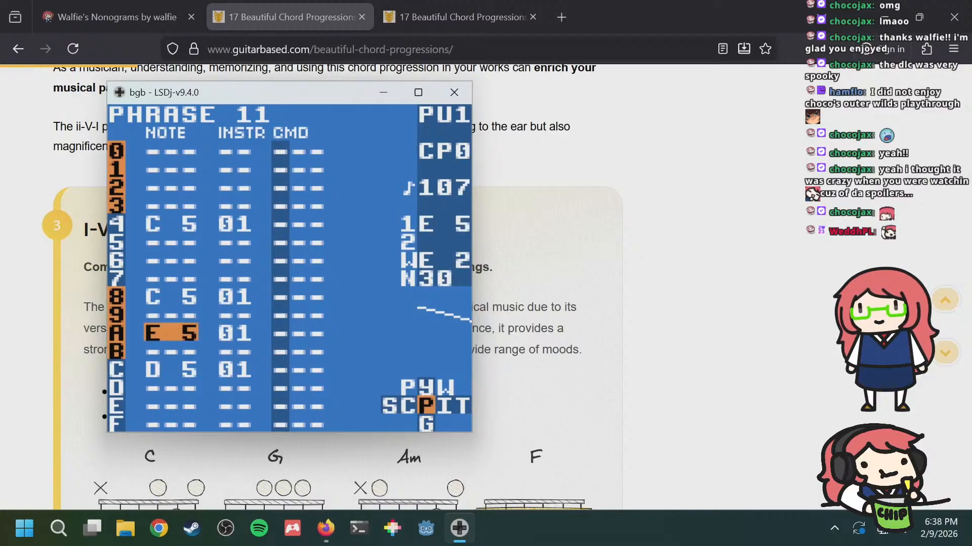
key("Up")
key("a+Right")
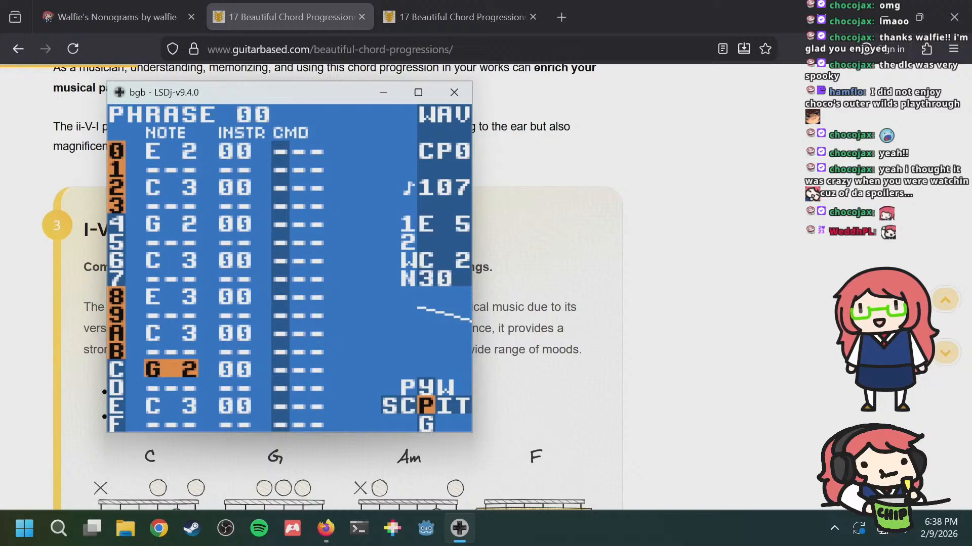
key("a+Left")
key("a+Right")
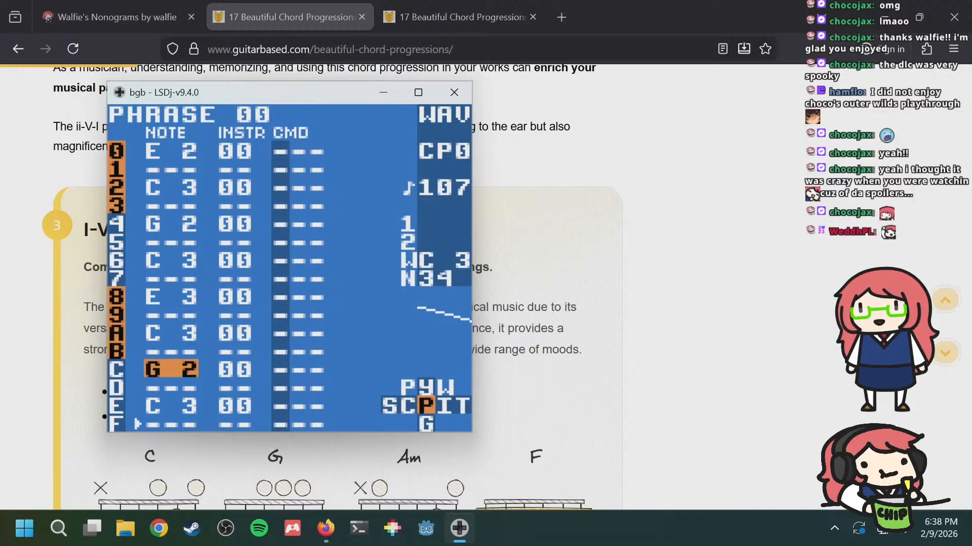
key("a+Left")
key("a+Left")
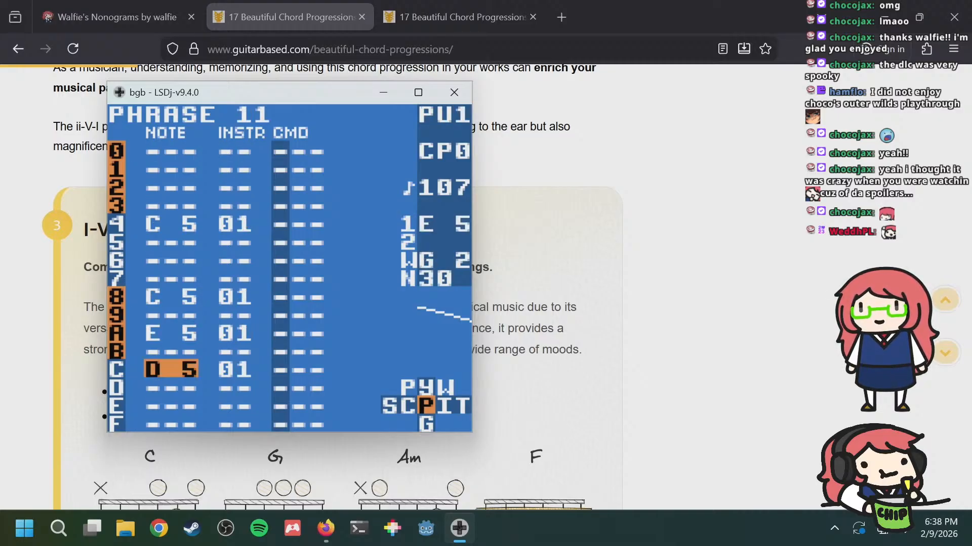
Step: Set the note at step C of phrase 11 to F 5
key("Down")
key("Up")
key("a+Right")
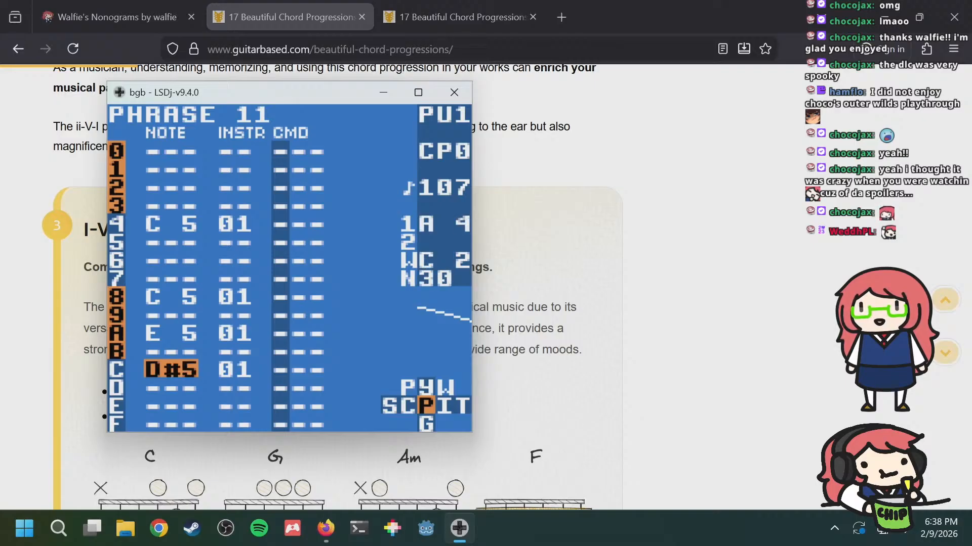
key("a+Right")
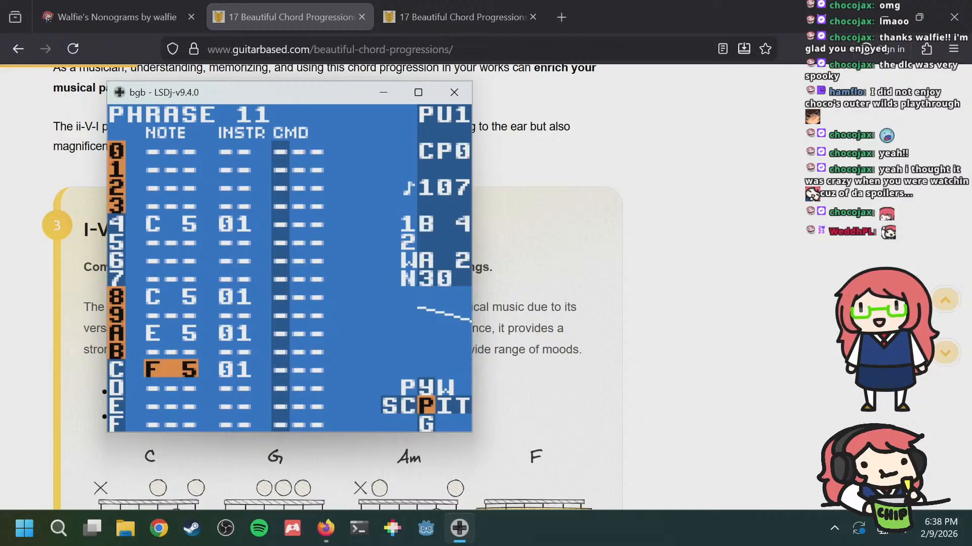
Step: Enter the note G 5 with instrument 01 at step 4 of phrase 12 on pulse 1
key("a+Down")
key("Up")
key("Up")
key("Up")
key("Up")
key("Up")
key("Up")
key("Up")
key("Up")
key("Up")
key("Up")
key("Up")
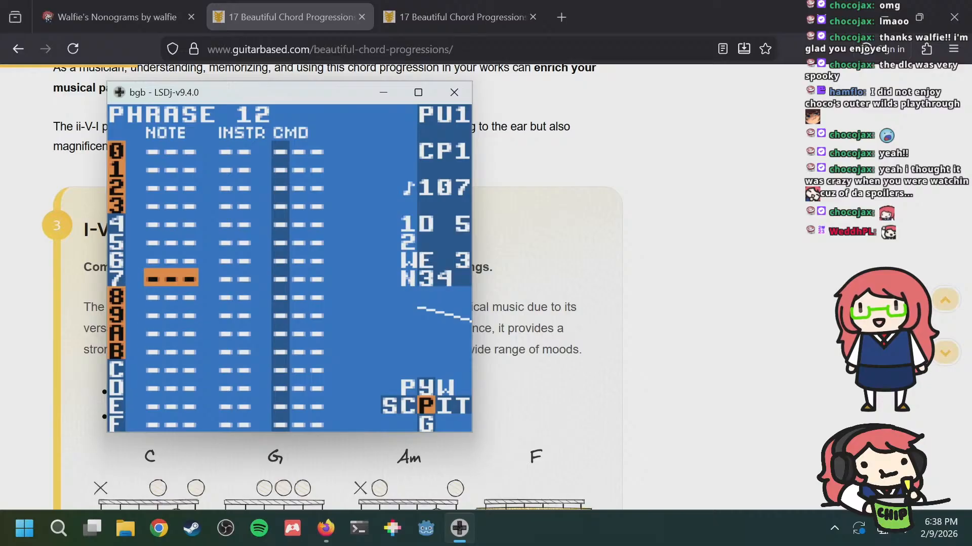
key("Down")
key("Down")
key("Down")
key("a")
key("a+Right")
key("a+Right")
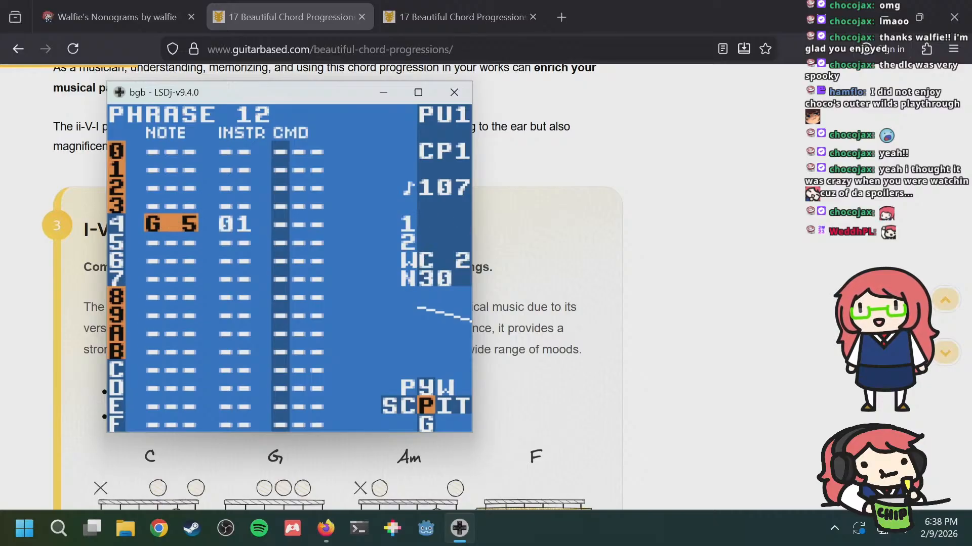
Step: Check the wave notes in phrase 15 and add A 5 with instrument 01 at step 8 of phrase 12
key("a+Right")
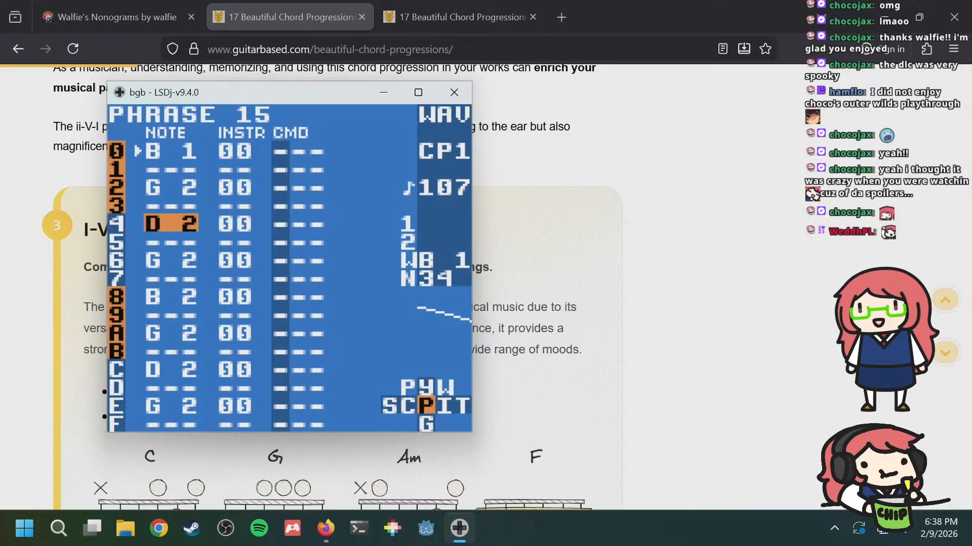
key("a+Left")
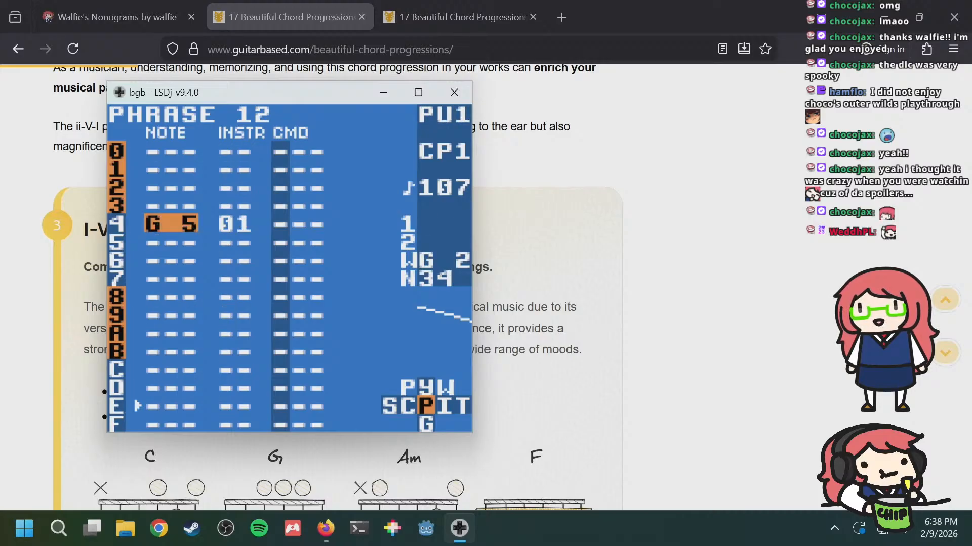
key("a+Right")
key("a+Left")
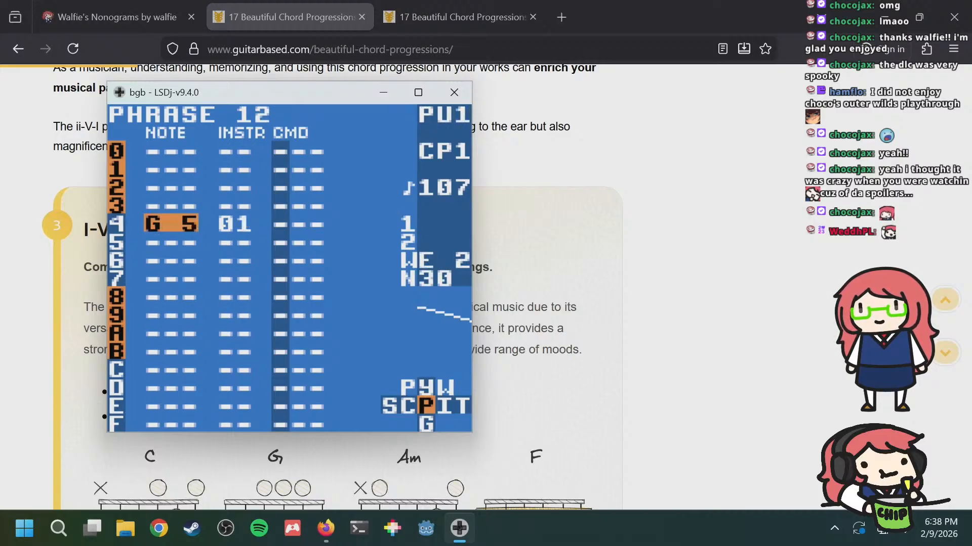
key("a+Right")
key("a+Left")
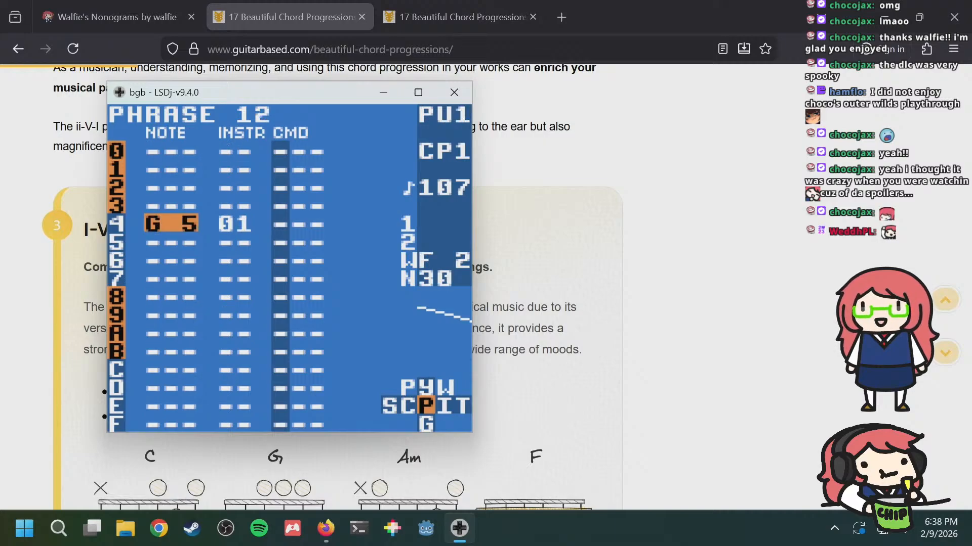
key("Down")
key("Down")
key("Down")
key("Down")
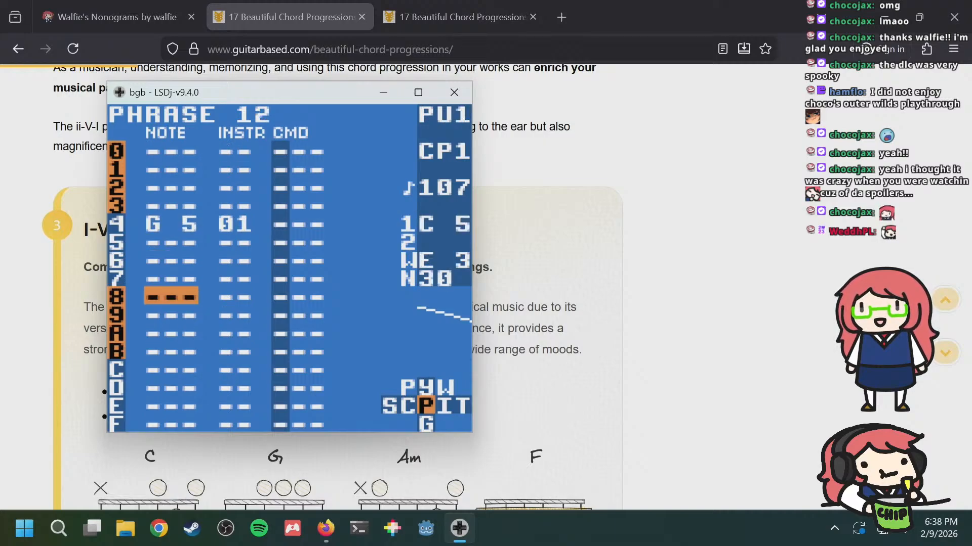
key("a")
key("a+Right")
key("a+Right")
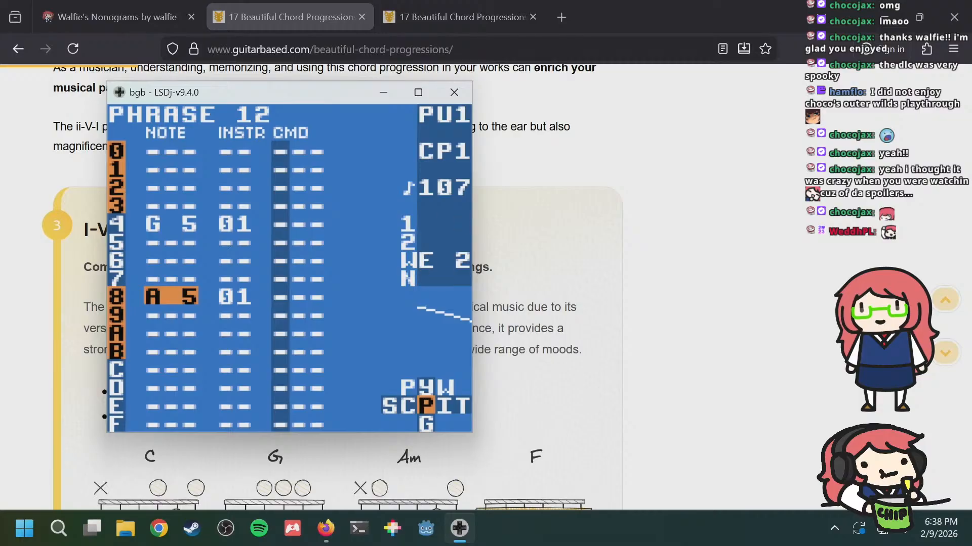
Step: Add the note B 5 with instrument 01 at step C of phrase 12
key("Up")
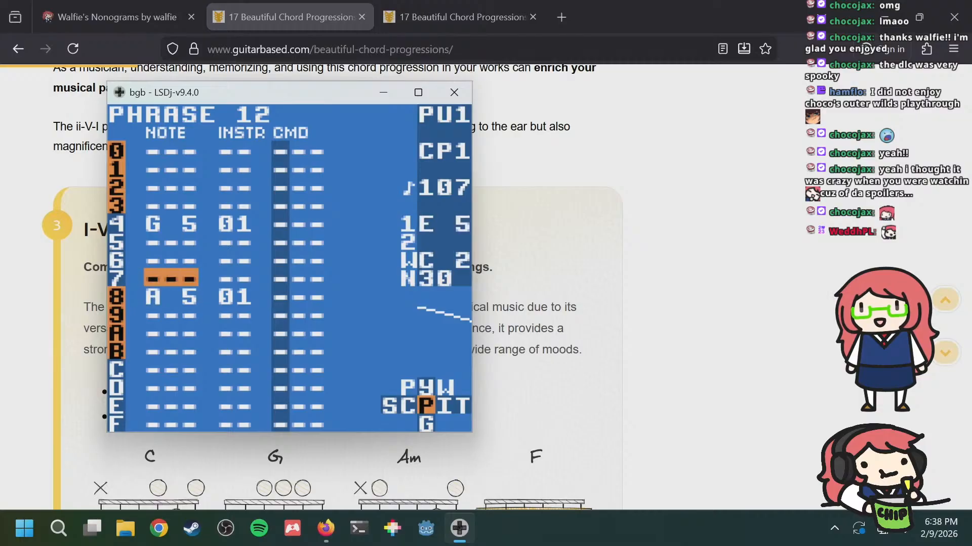
key("Down")
key("Down")
key("Down")
key("Down")
key("Down")
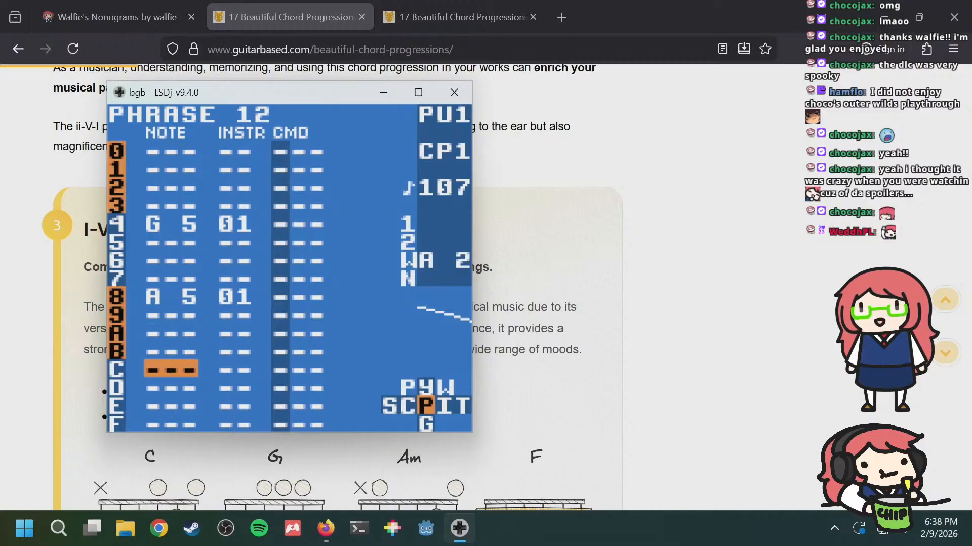
key("a")
key("a+Right")
key("a+Right")
Step: Review the pulse 1 melody across phrases 11 and 12 during playback
key("Up")
key("Up")
key("Up")
key("Up")
key("Up")
key("Up")
key("Up")
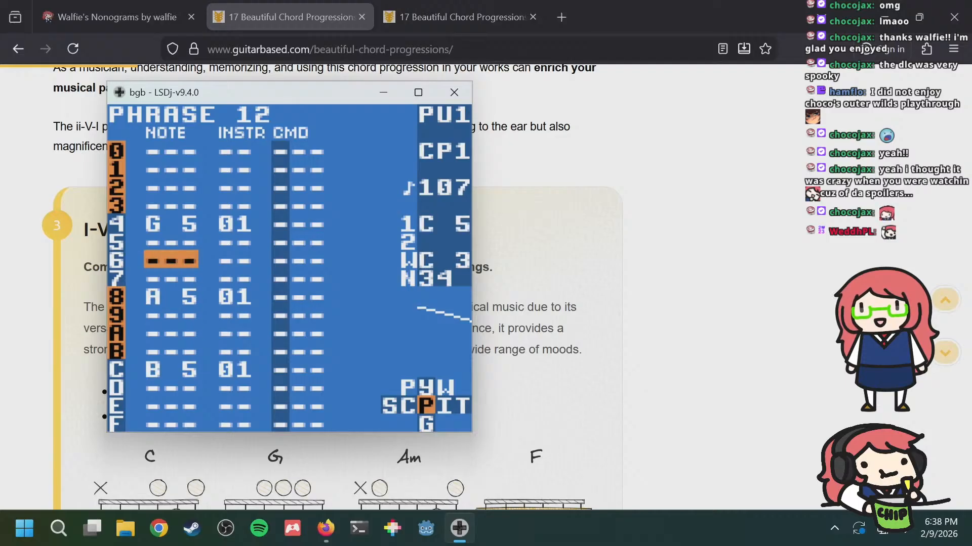
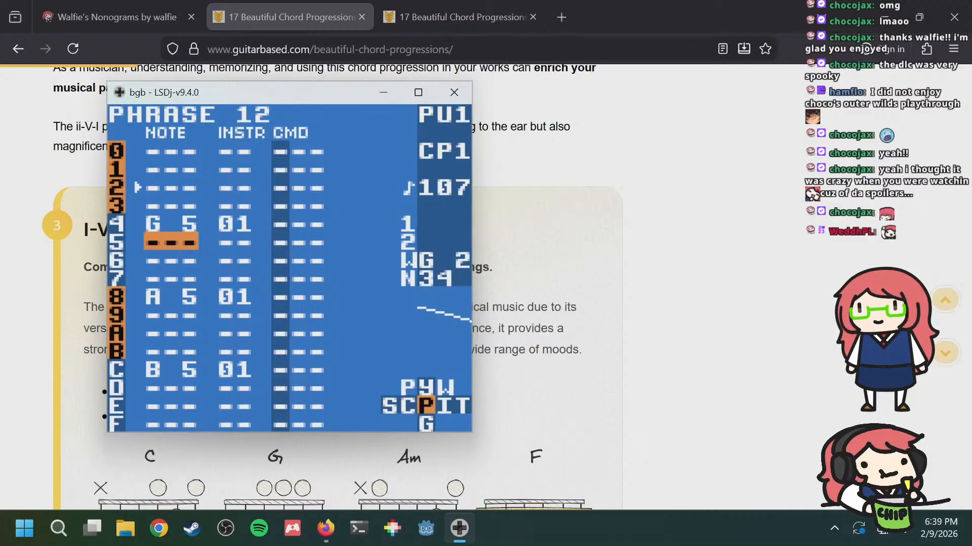
key("Down")
key("Down")
key("Down")
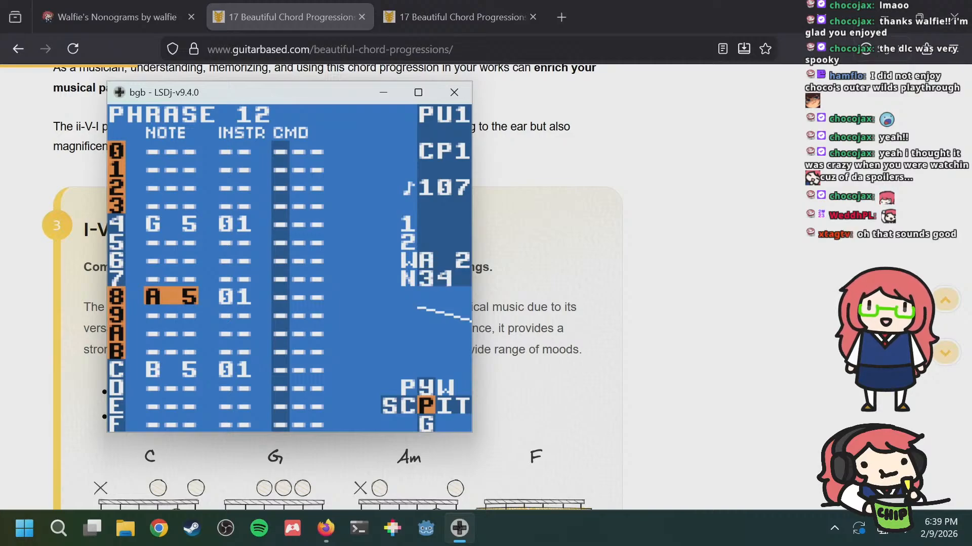
key("a+Up")
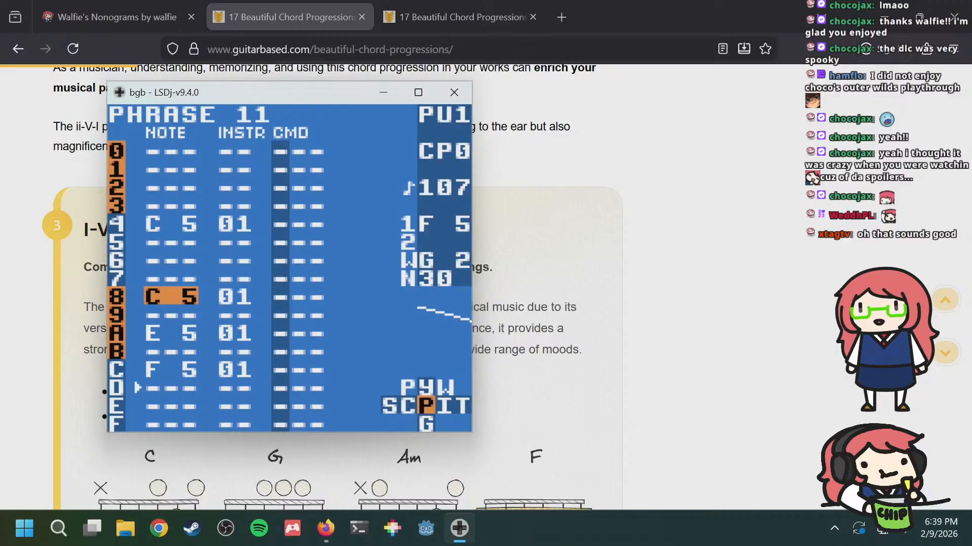
key("a+Down")
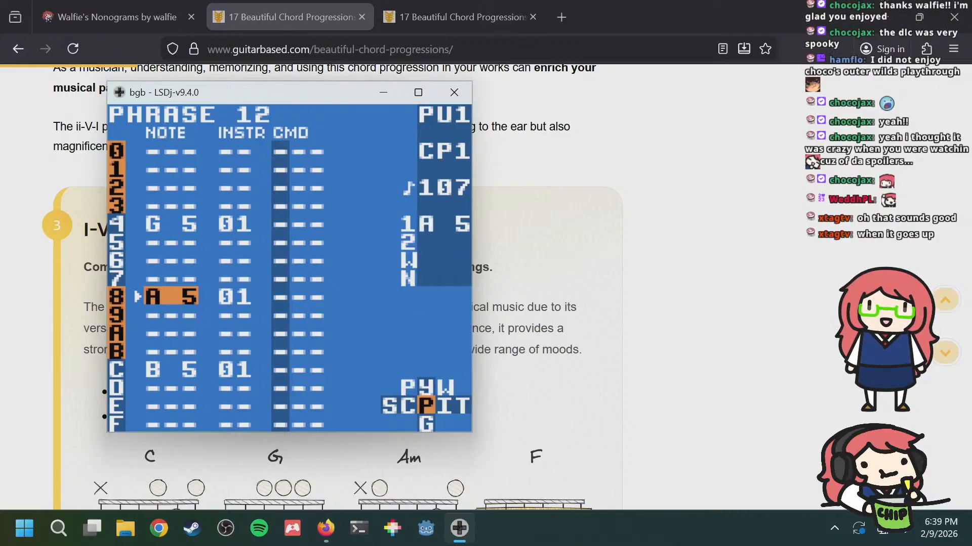
key("a+Up")
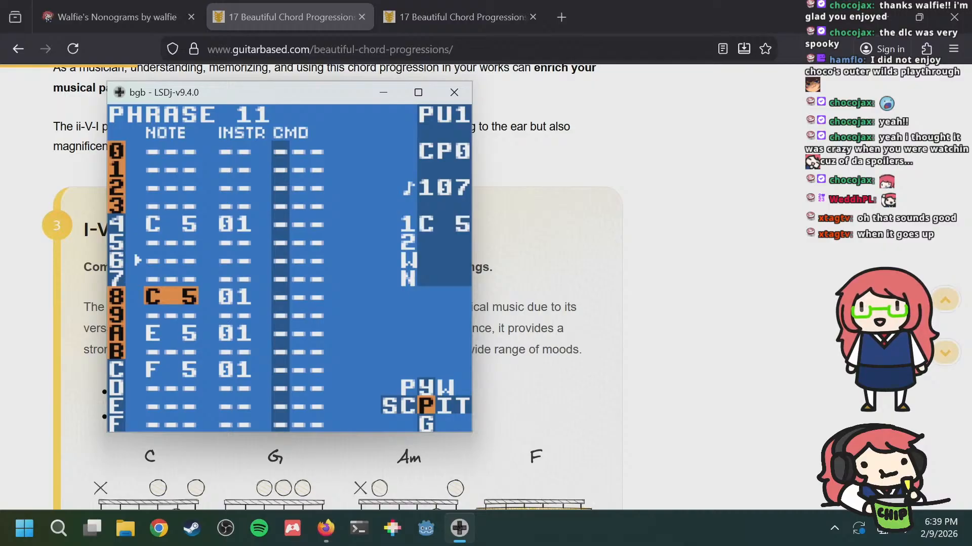
key("a+Down")
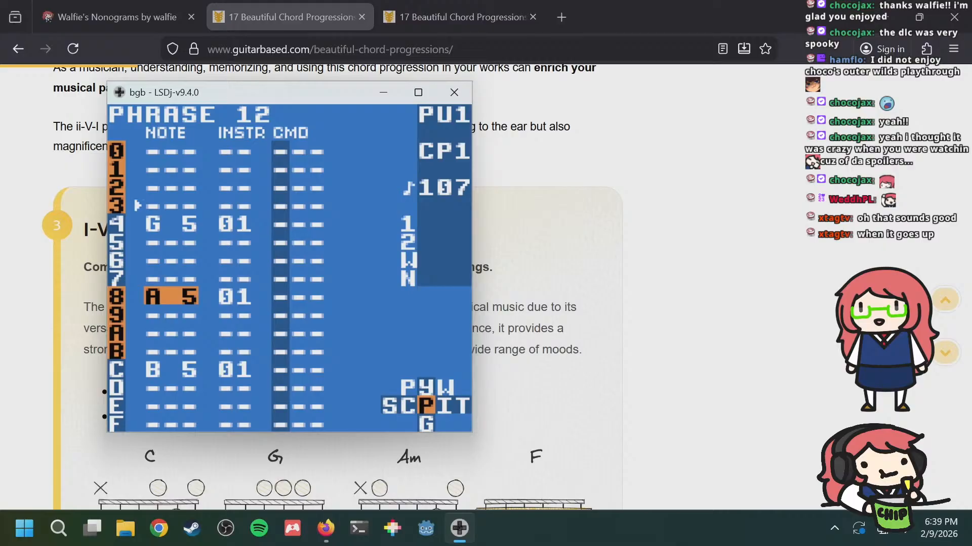
Step: Check wave phrase 03 alongside pulse 1 phrase 13 and return to step 0 of phrase 11
key("a+Down")
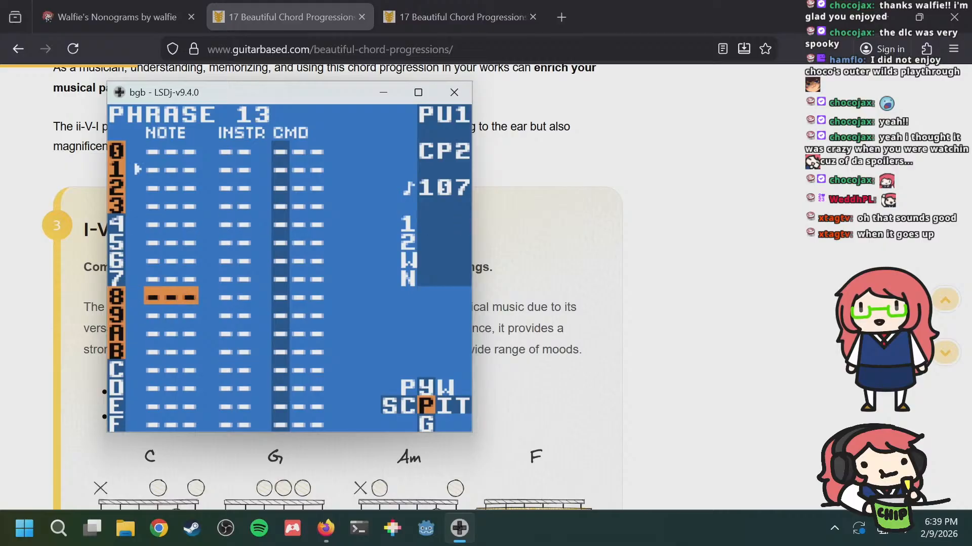
key("a+Right")
key("a+Right")
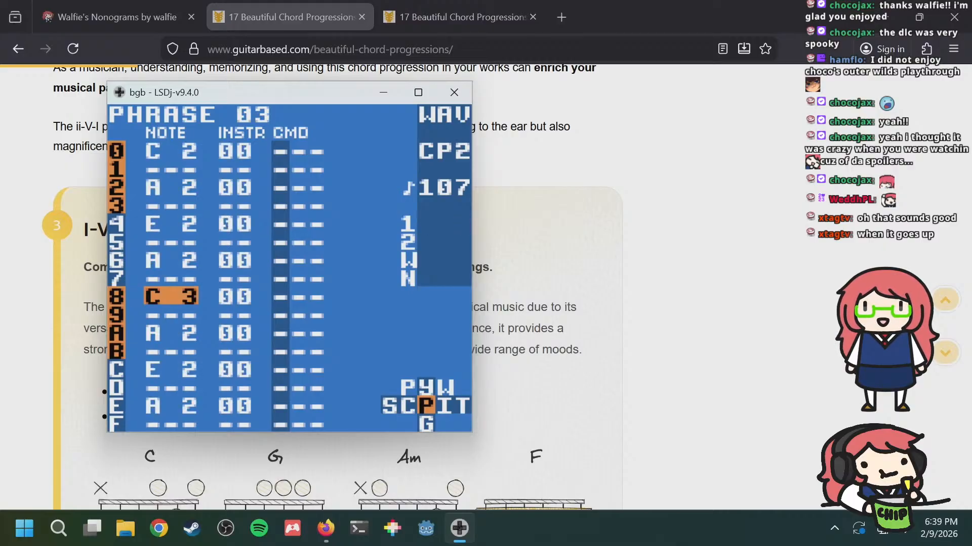
key("a+Left")
key("a+Left")
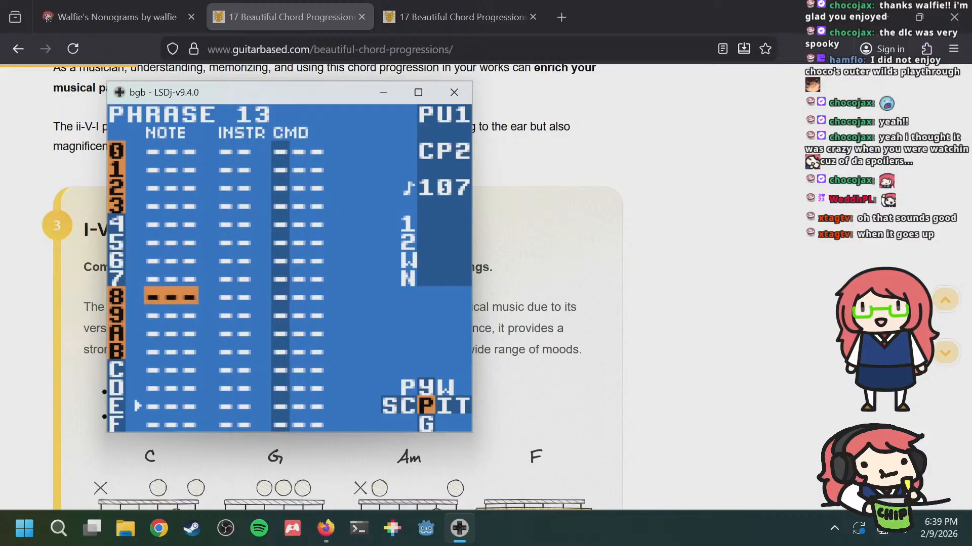
key("a+Up")
key("a+Up")
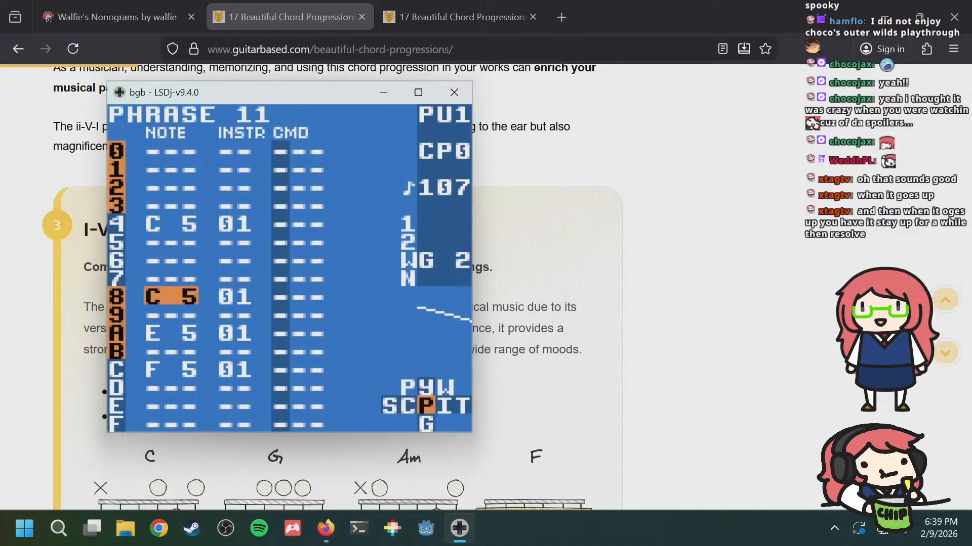
key("Up")
key("Up")
key("Up")
key("Up")
key("Up")
key("Up")
key("Up")
key("Up")
key("a+Down")
key("a+Up")
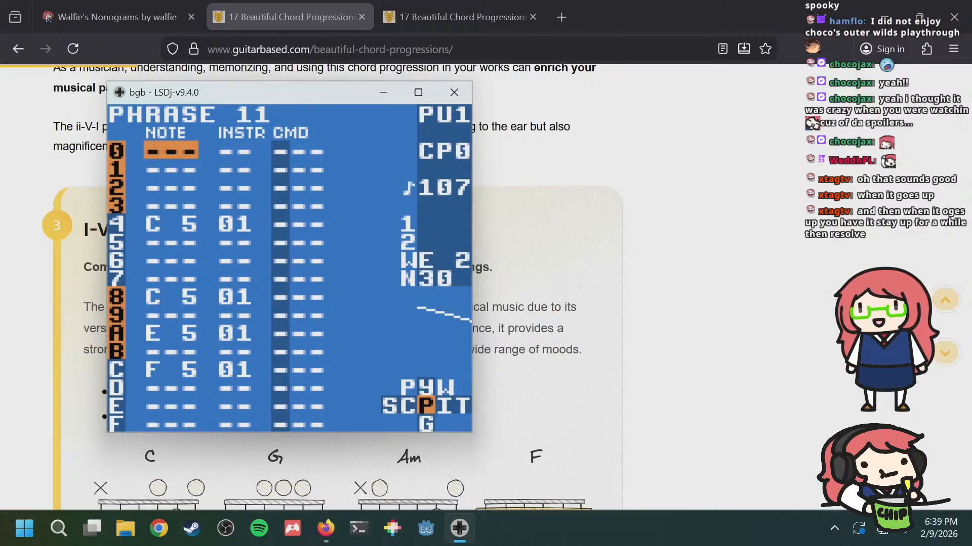
Step: Examine the notes at steps 0 to 4 of wave phrase 03 and return to step 0 of pulse 1 phrase 13
key("a+Down")
key("a+Down")
key("a+Right")
key("a+Right")
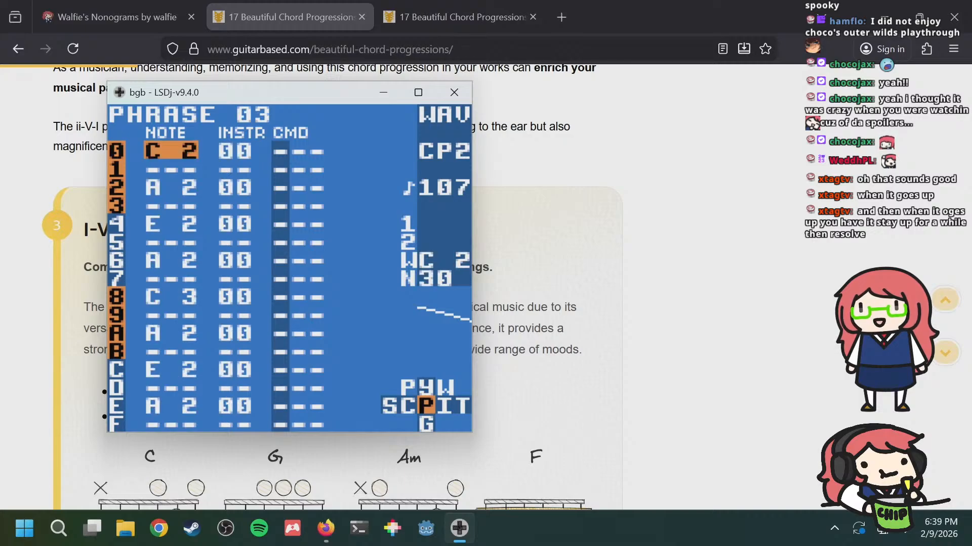
key("Down")
key("Down")
key("Down")
key("Down")
key("Up")
key("Up")
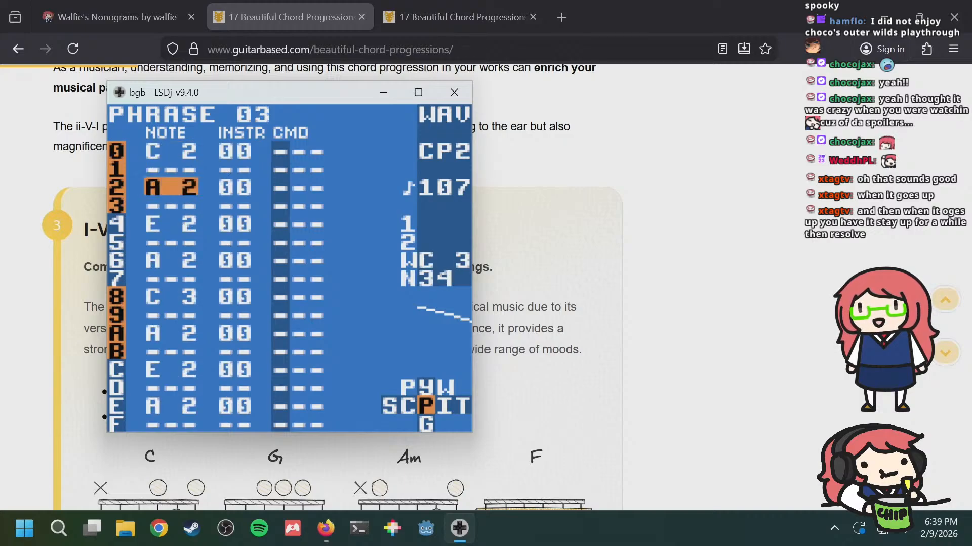
key("Down")
key("Down")
key("Up")
key("Up")
key("Up")
key("Down")
key("Down")
key("Down")
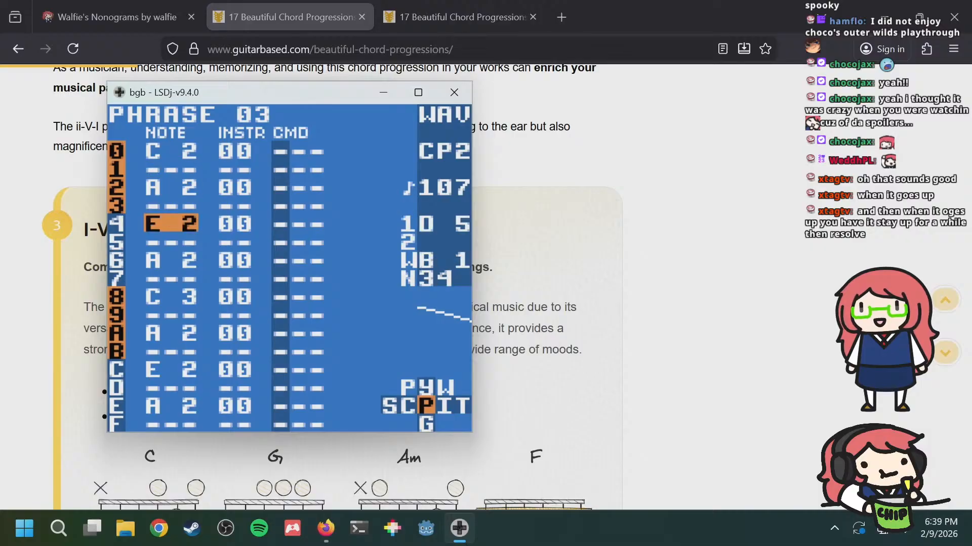
key("Up")
key("Down")
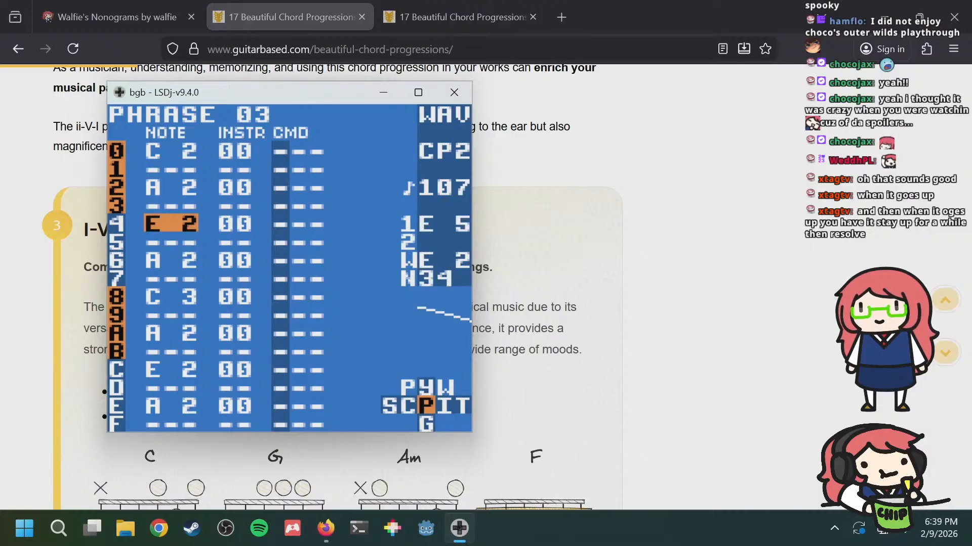
key("Up")
key("Up")
key("Up")
key("Up")
key("a+Left")
key("a+Left")
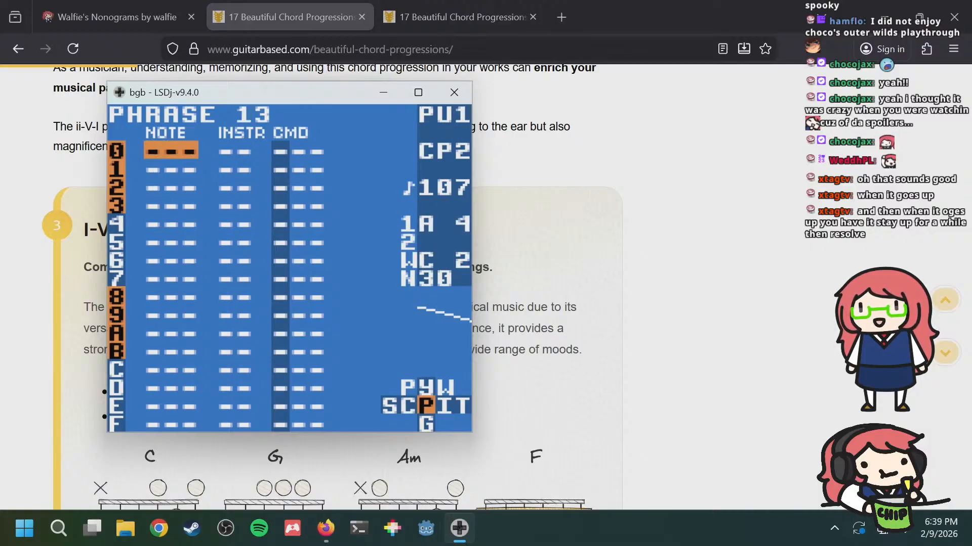
key("a+Up")
key("a+Down")
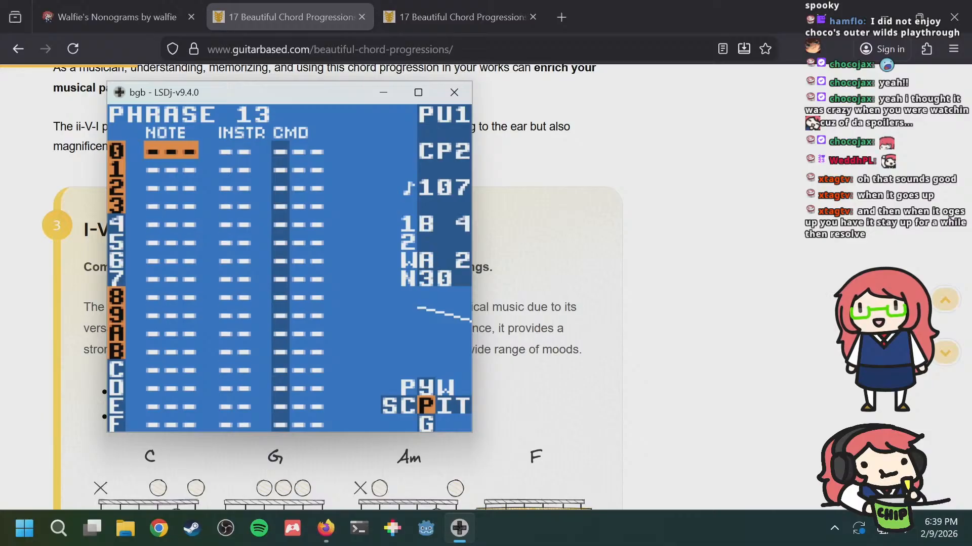
Step: Add the note C 6 with instrument 01 at step 4 of pulse 1 phrase 13
key("Down")
key("Down")
key("Down")
key("Down")
key("Down")
key("b+a")
key("Up")
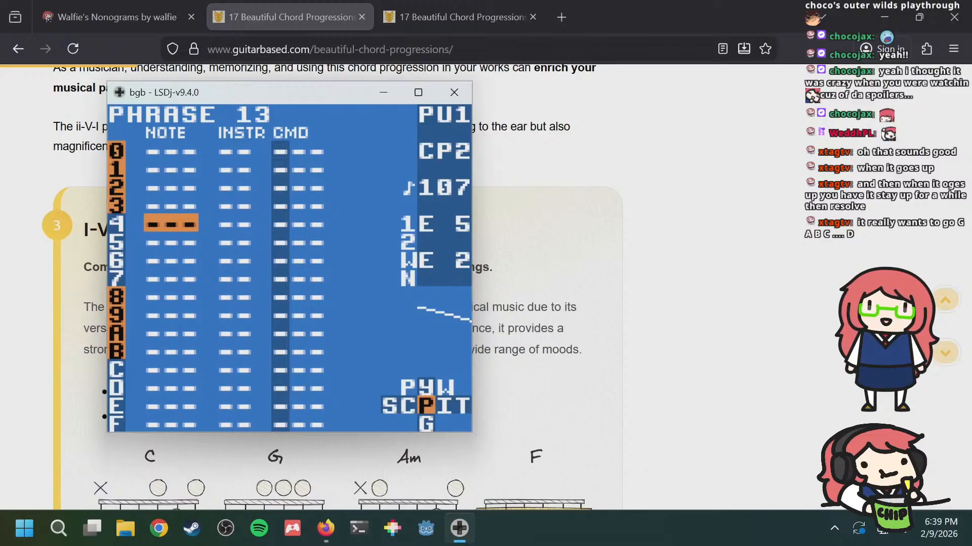
key("a+Up")
key("a+Down")
key("a")
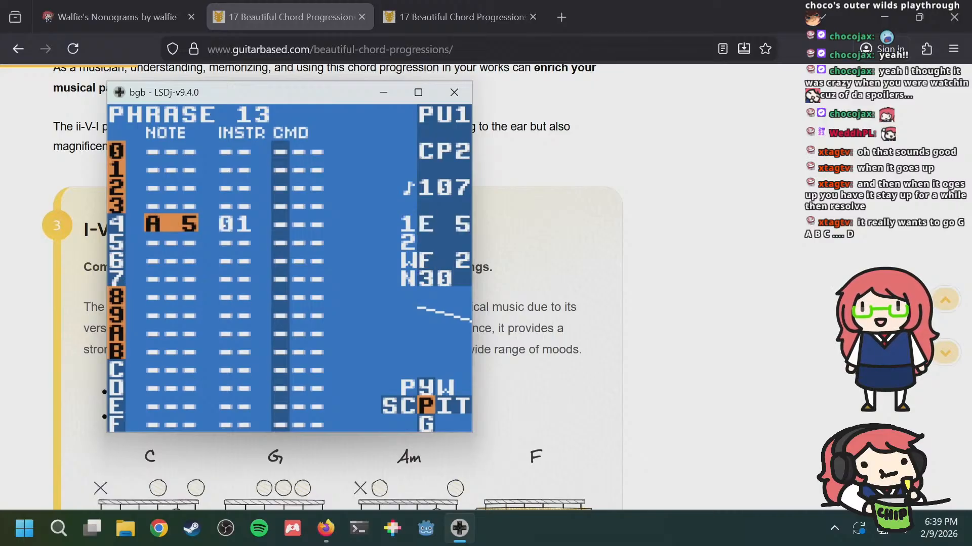
key("a+Right")
key("a+Right")
Step: Add the note D 6 with instrument 01 at step 6 of pulse 1 phrase 13
key("Down")
key("Down")
key("Down")
key("Down")
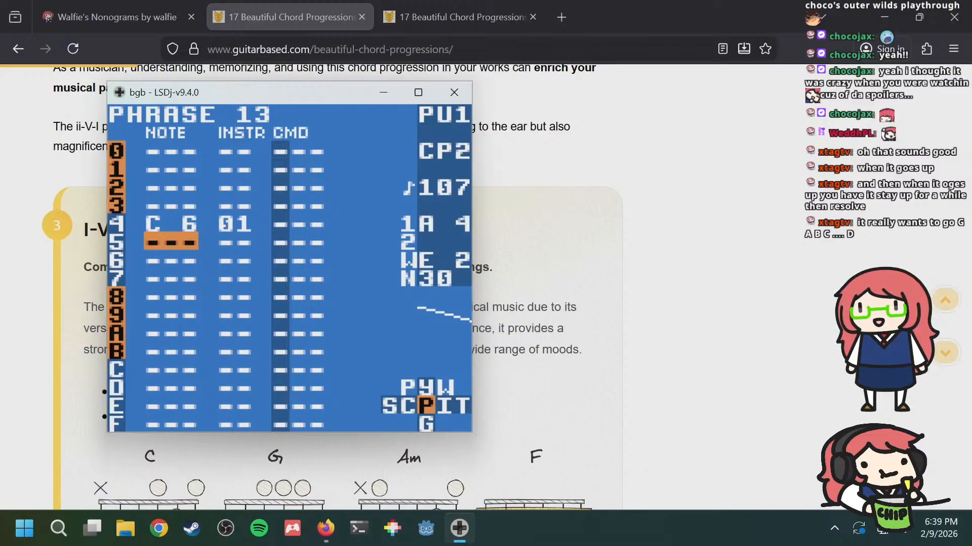
key("Up")
key("Up")
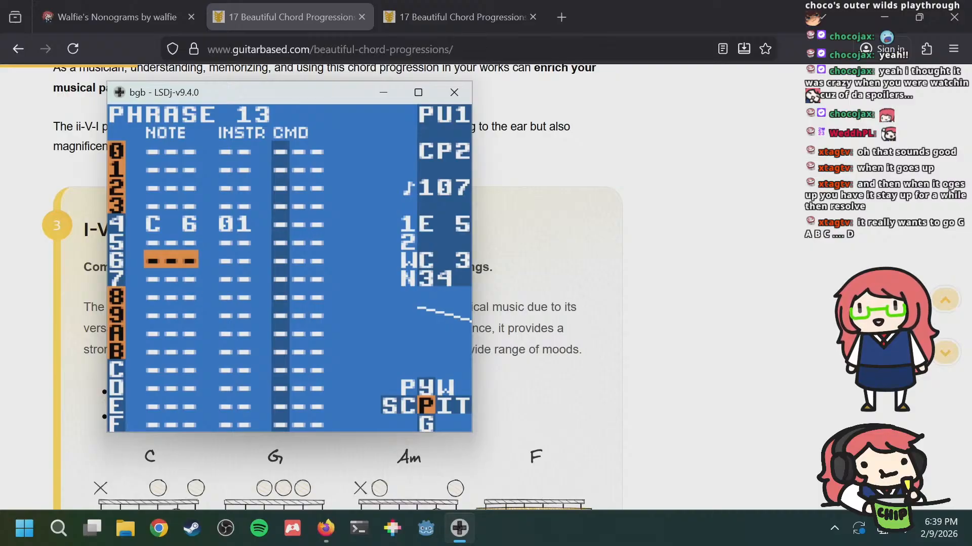
key("a")
key("a+Right")
key("a+Right")
Step: Review the pulse 1 melody from phrase 11 through phrase 13 during playback
key("a+Up")
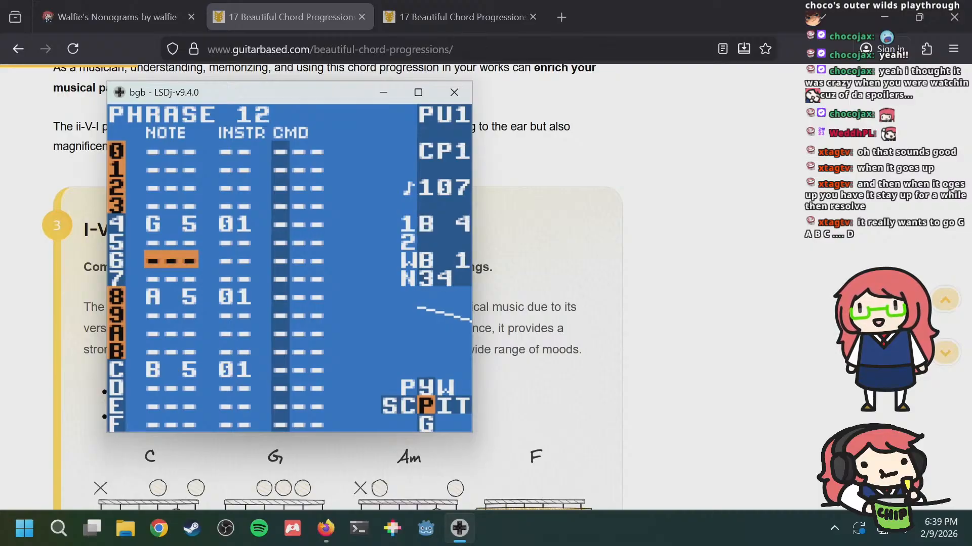
key("a+Down")
key("Down")
key("Down")
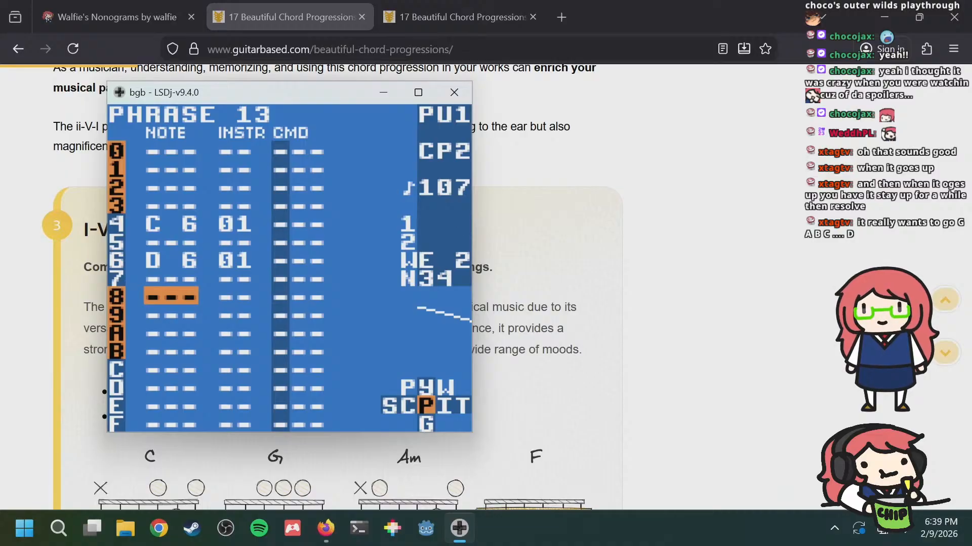
key("Up")
key("Up")
key("Up")
key("a+Up")
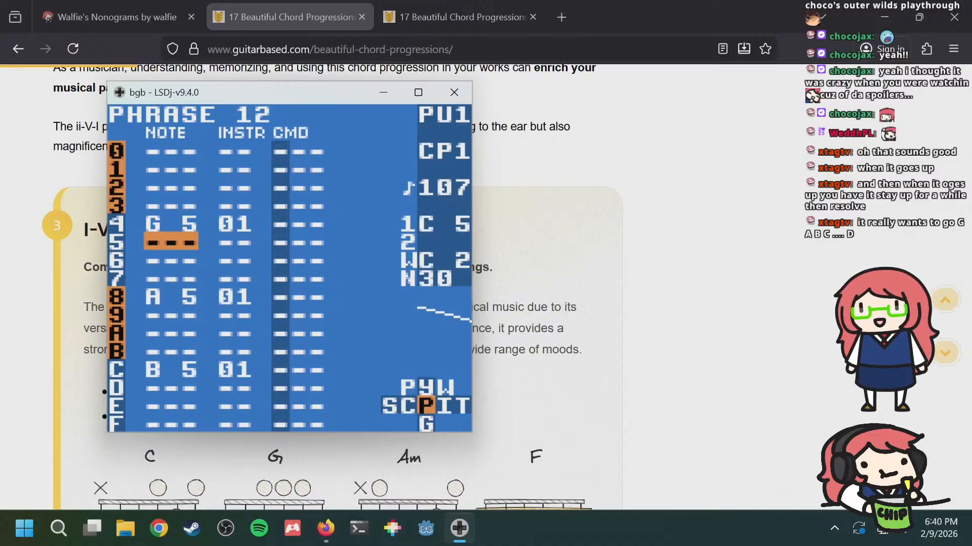
key("a+Up")
key("Up")
key("Up")
key("Up")
key("Up")
key("Up")
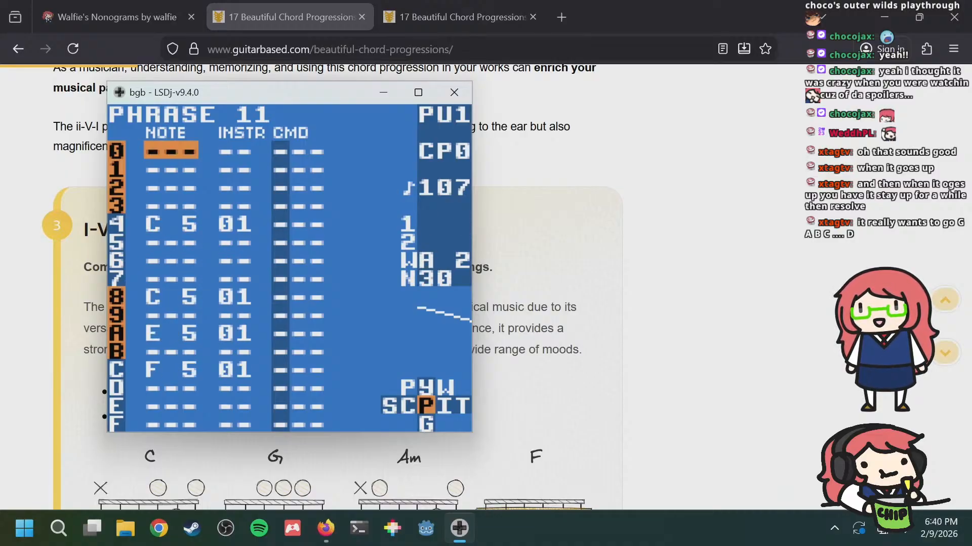
key("Down")
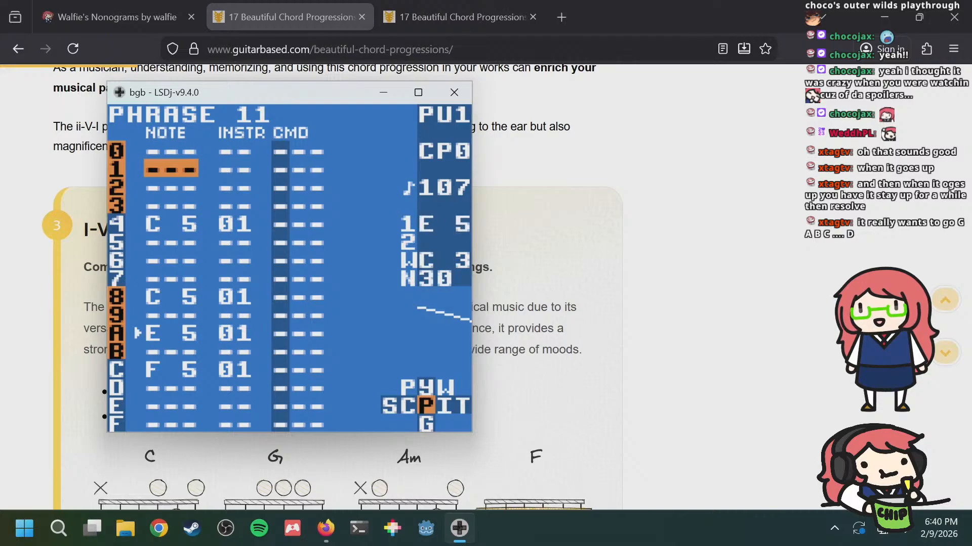
key("a+Down")
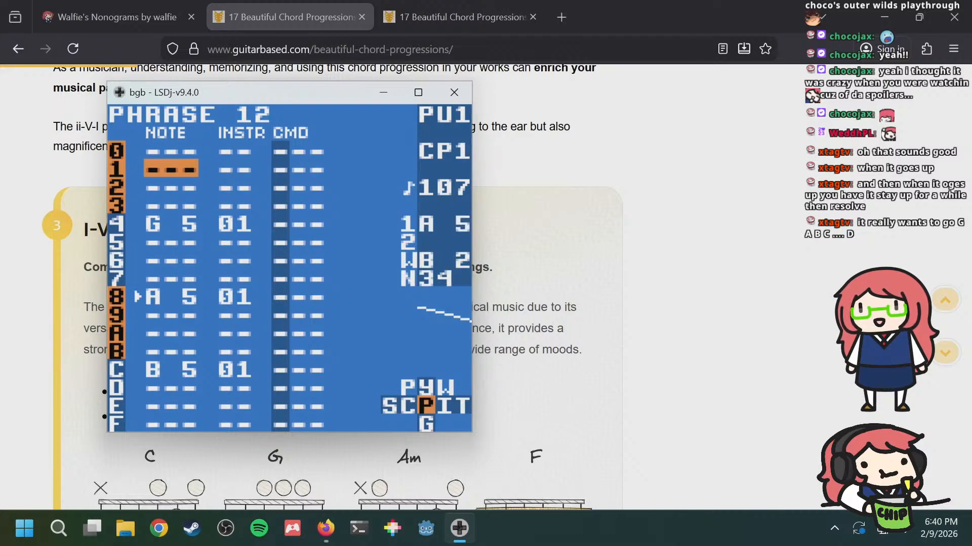
key("a+Down")
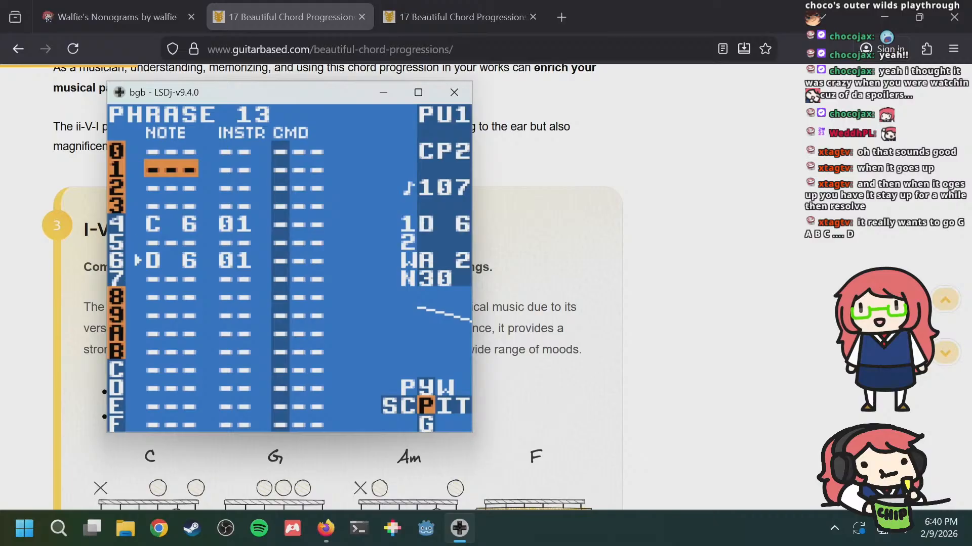
Step: Look over steps 6 to B of pulse 1 phrase 13 and check the matching wave phrase
key("Down")
key("Down")
key("Down")
key("Down")
key("Down")
key("Down")
key("Down")
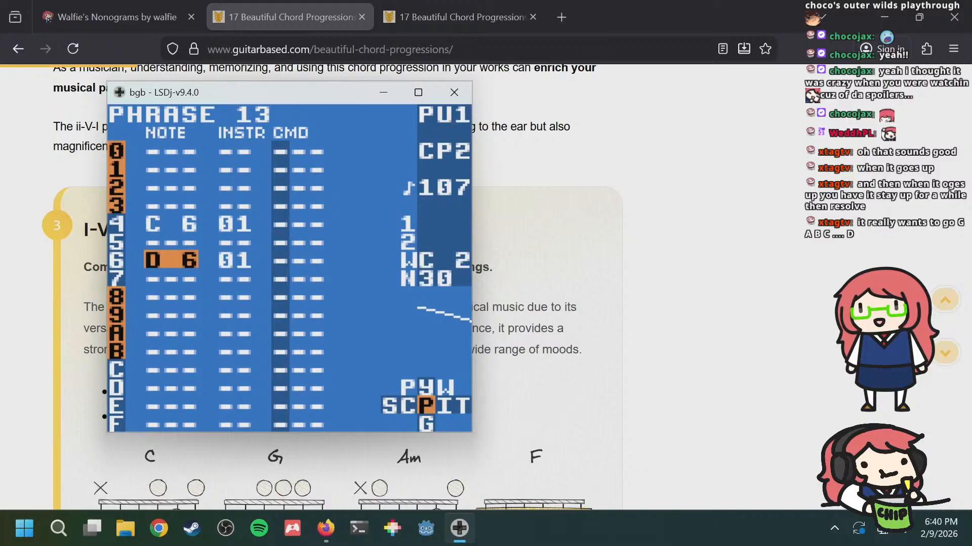
key("Down")
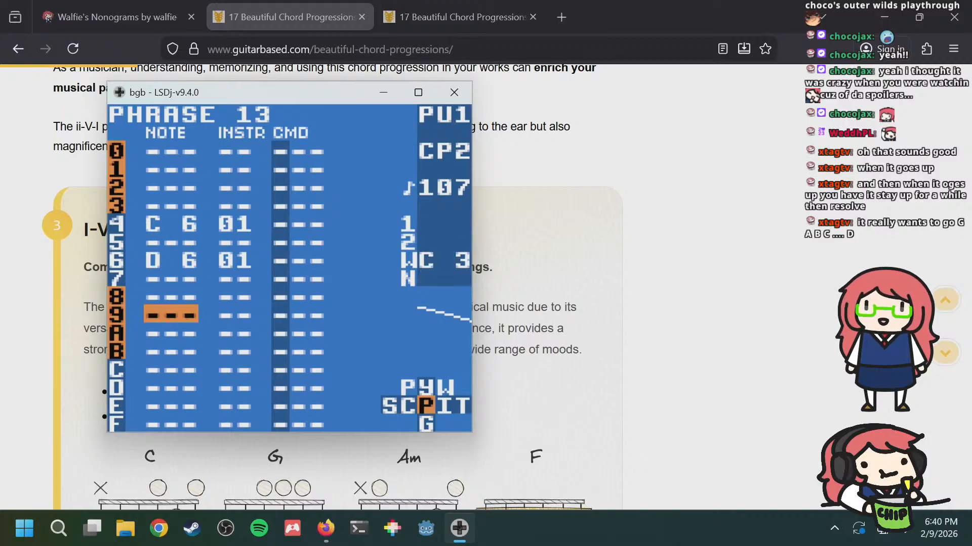
key("Up")
key("Up")
key("Up")
key("Down")
key("Down")
key("Down")
key("Down")
key("Down")
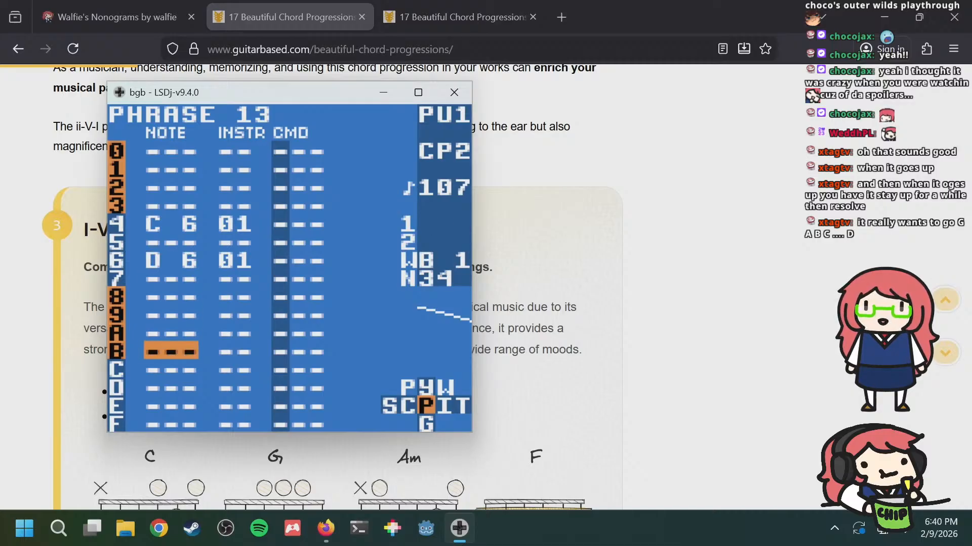
key("a+Right")
key("a+Right")
key("a+Left")
key("a+Left")
Step: Follow pulse 1 phrases 11 to 13 in playback and compare phrase 13 with wave phrase 03
key("a+Up")
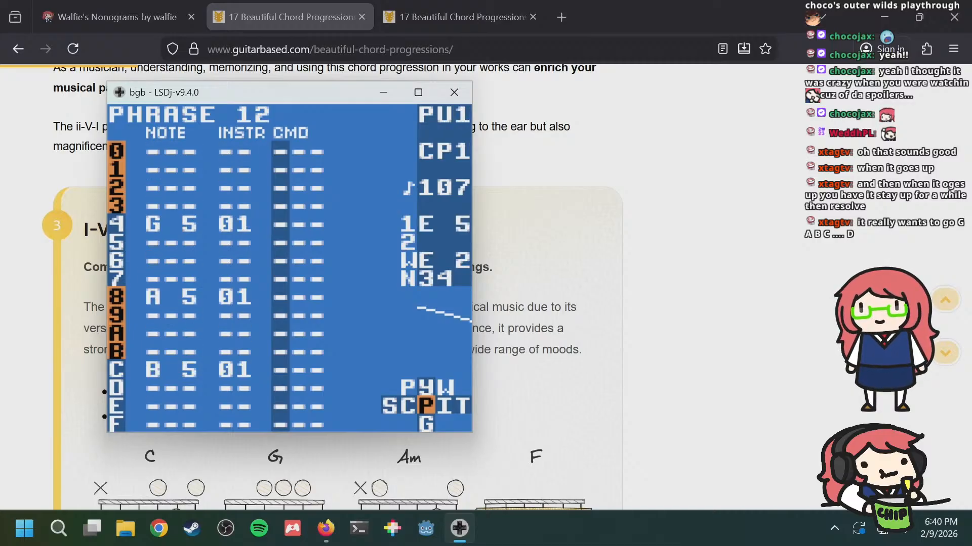
key("a+Up")
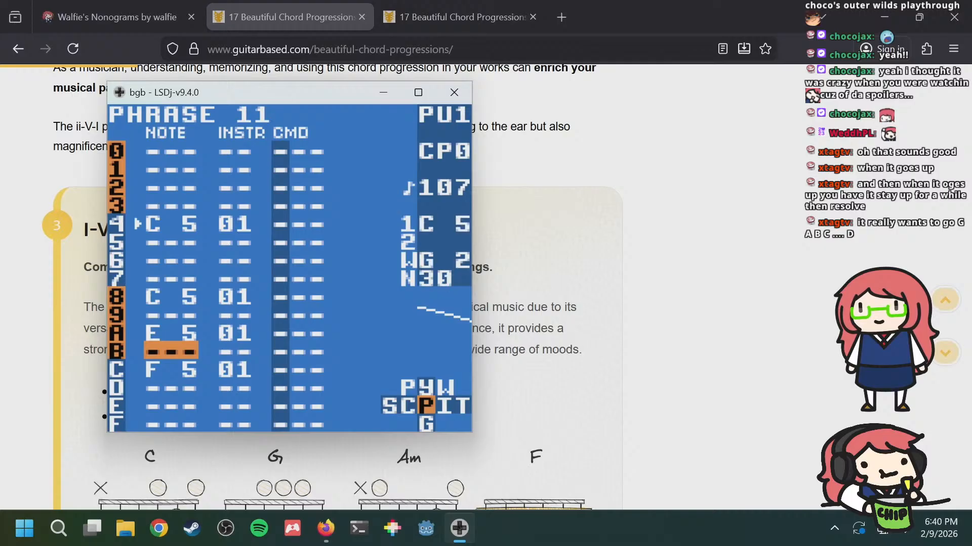
key("a+Down")
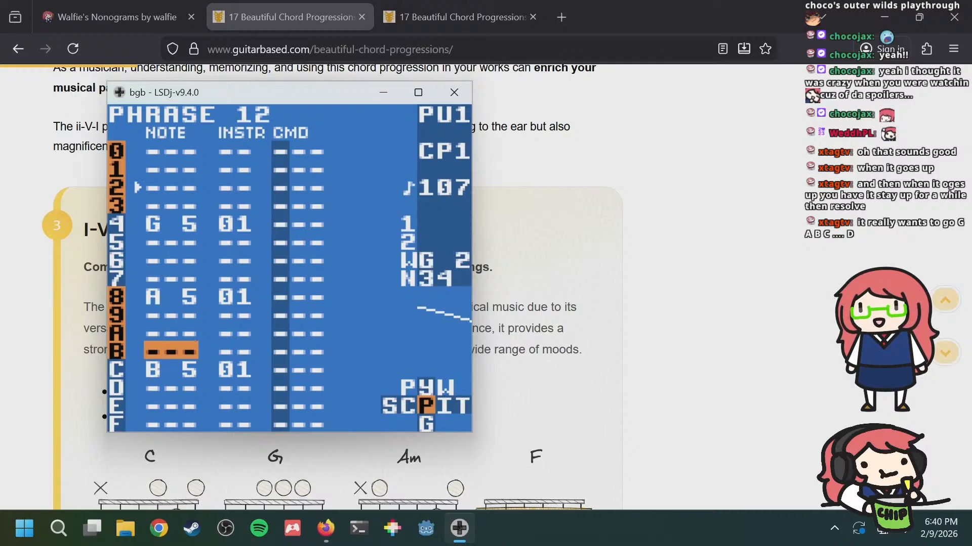
key("a+Down")
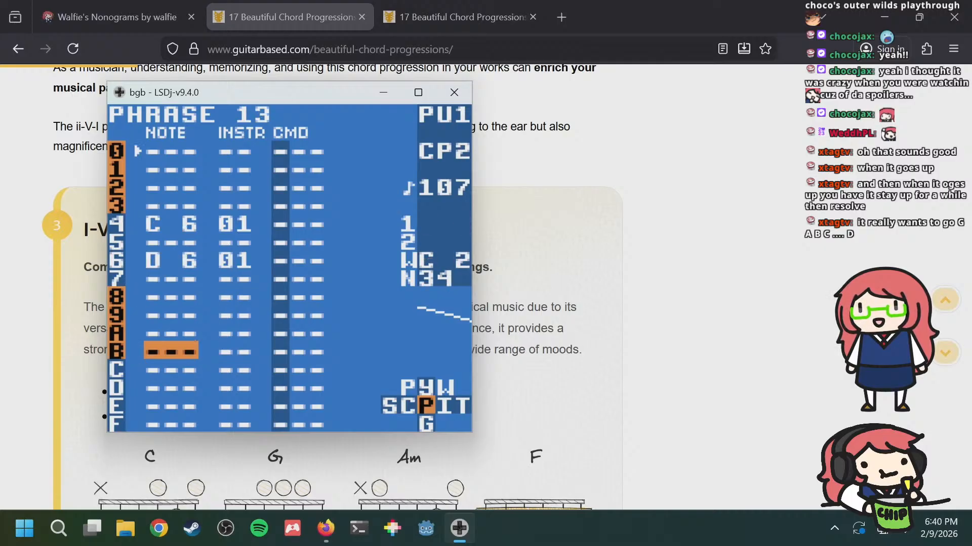
key("a+Right")
key("a+Right")
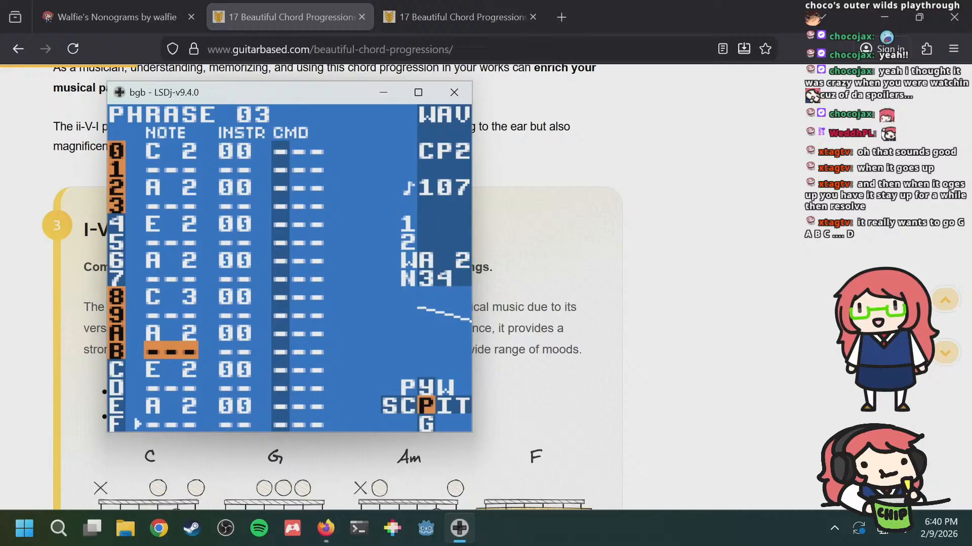
key("a+Left")
key("a+Left")
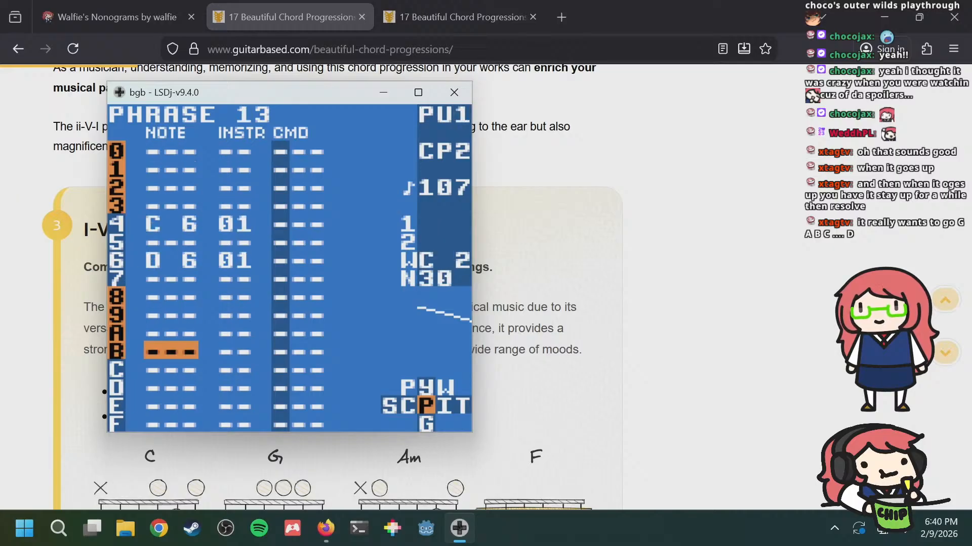
Step: Return to step 6 of pulse 1 phrase 13 and check it against wave phrase 03
key("Up")
key("Up")
key("Up")
key("Up")
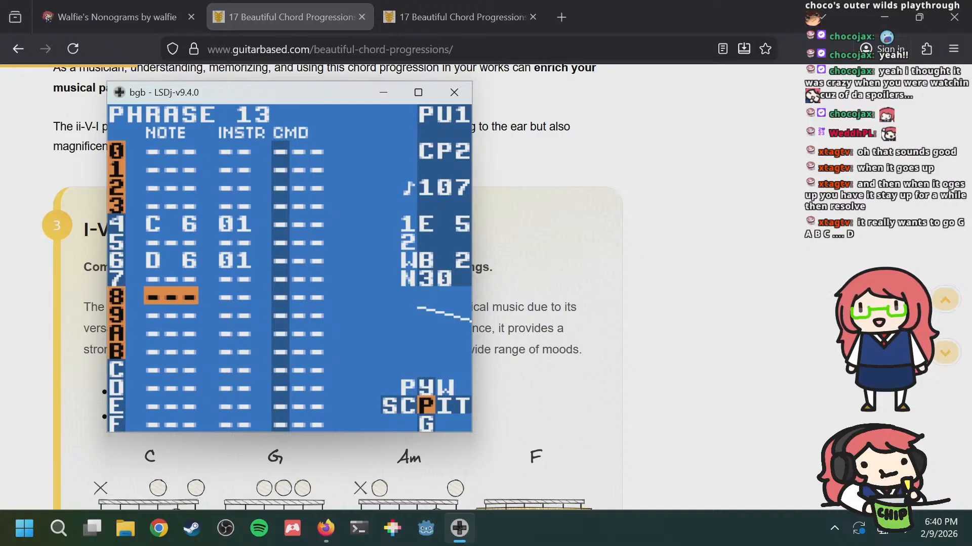
key("Up")
key("Up")
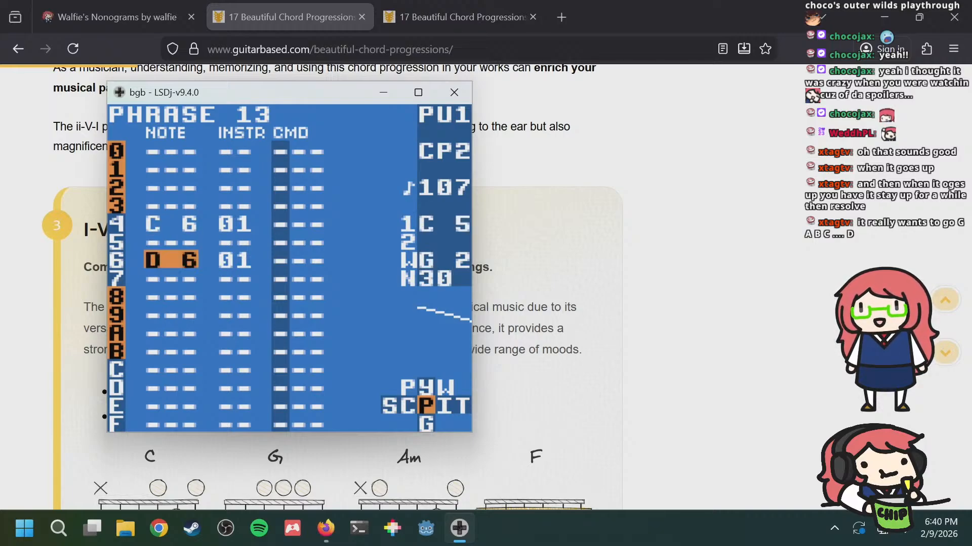
key("a+Right")
key("a+Right")
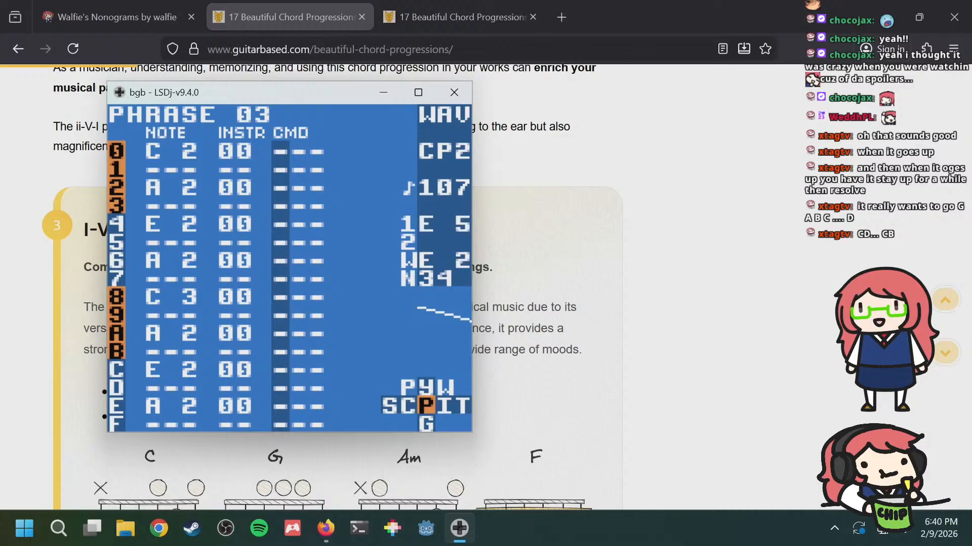
key("a+Left")
key("a+Right")
key("a+Left")
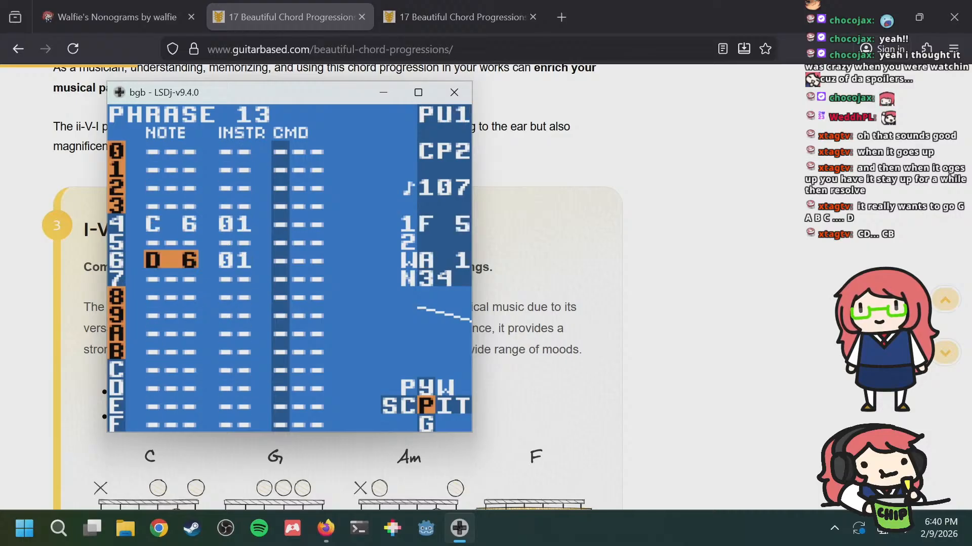
Step: Add the note C 6 with instrument 01 at step C of pulse 1 phrase 13
key("Down")
key("Down")
key("Down")
key("Down")
key("Down")
key("Down")
key("Up")
key("Down")
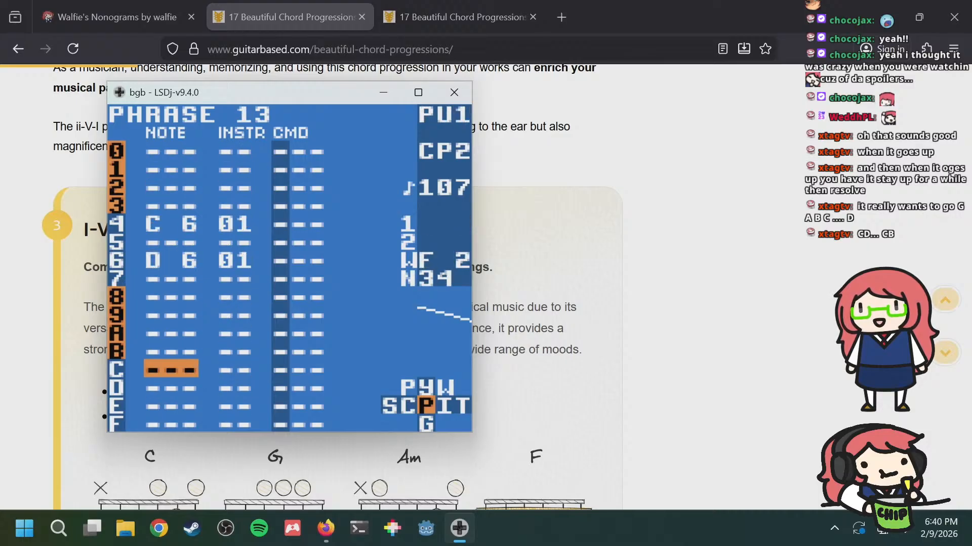
key("Up")
key("Up")
key("Down")
key("Down")
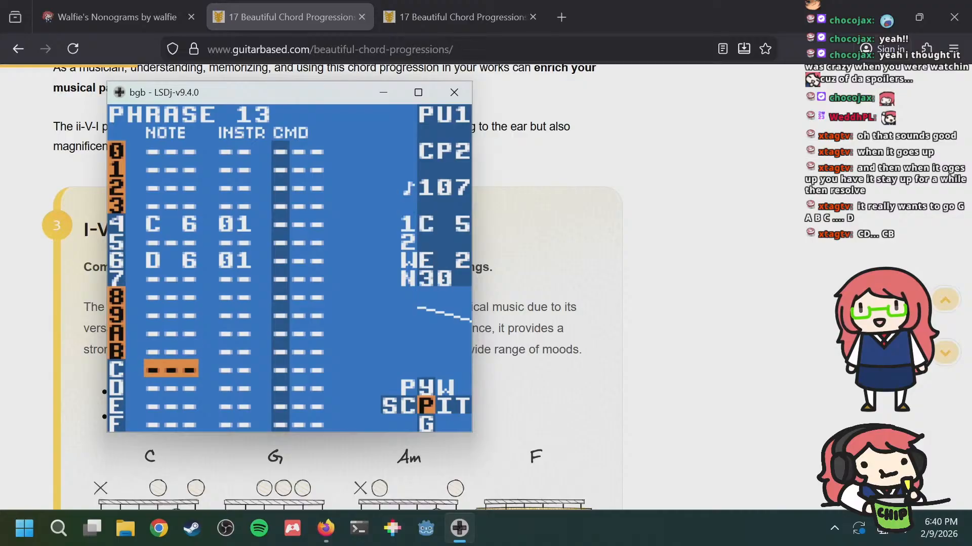
key("a+Left")
key("a+Right")
key("a")
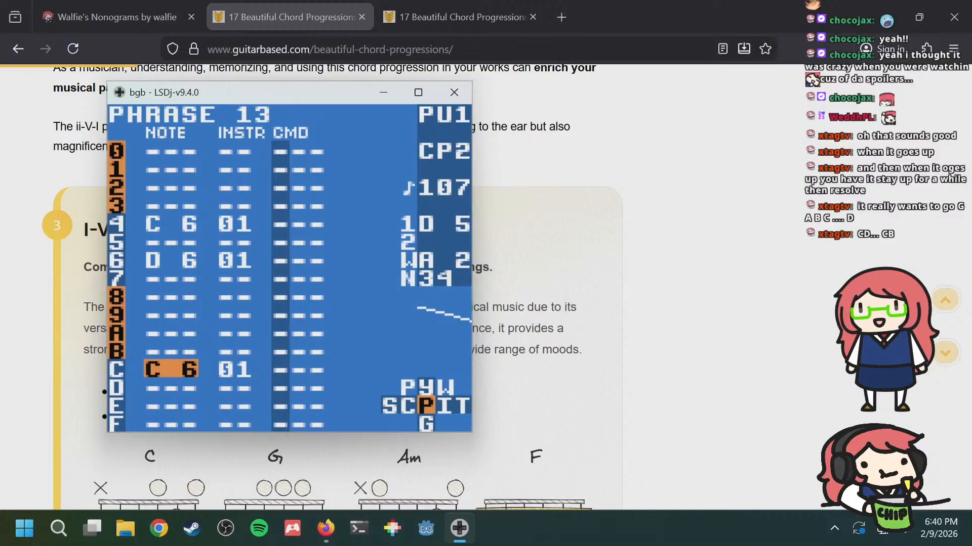
Step: Review the melody again from phrase 11 to phrase 13 in playback and check the wave channel beside phrase 13
key("a+Up")
key("a+Up")
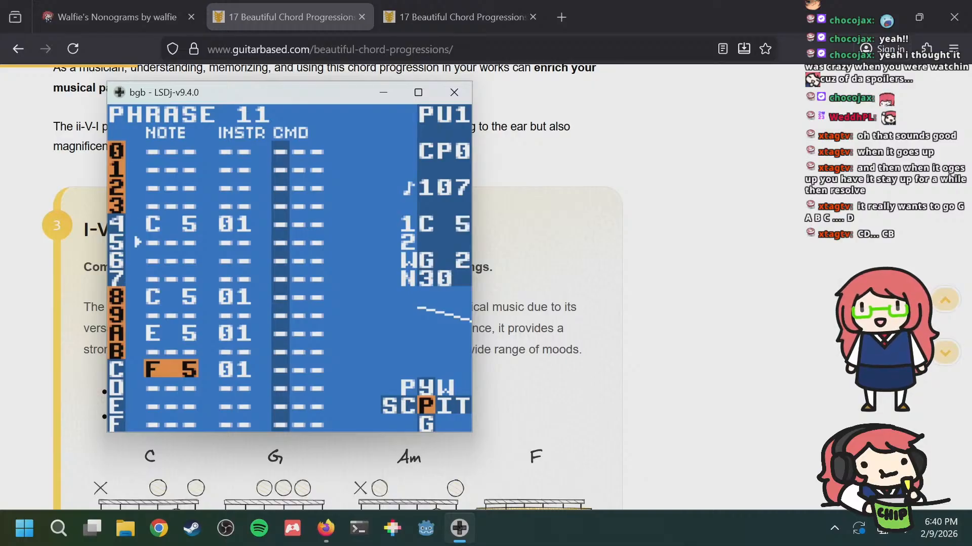
key("a+Down")
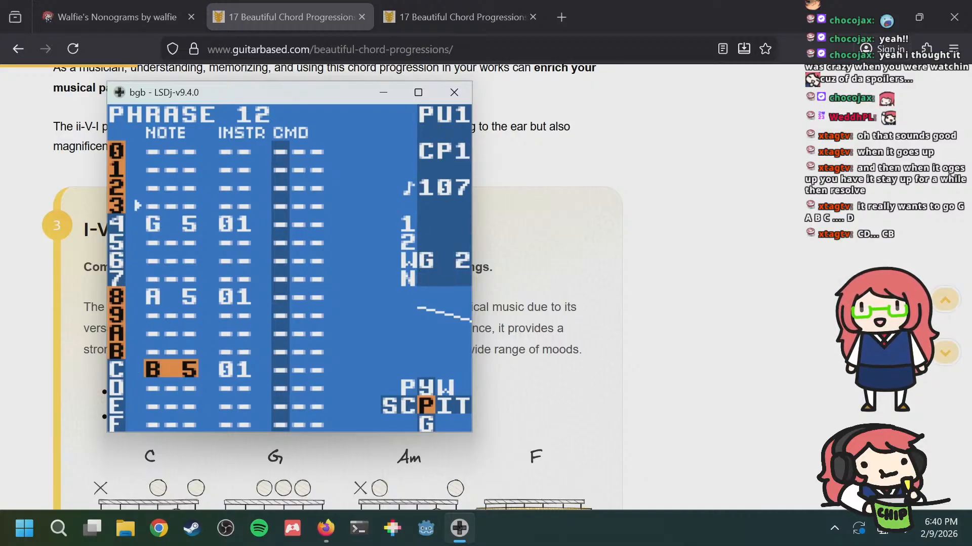
key("a+Down")
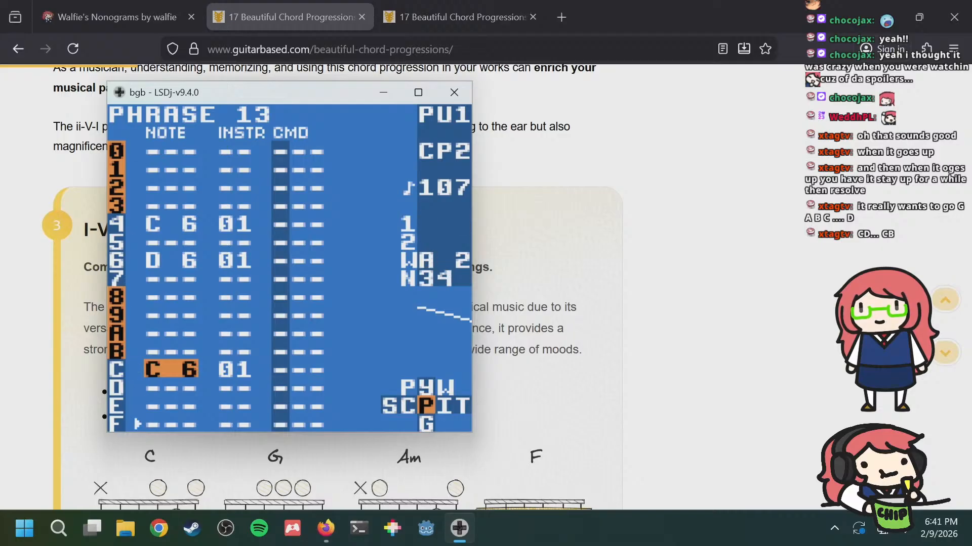
key("a+Right")
key("a+Right")
key("a+Left")
key("a+Left")
Step: Open pulse 1 phrase 14 and compare it with its wave phrase and the preceding phrase 13
key("a+Down")
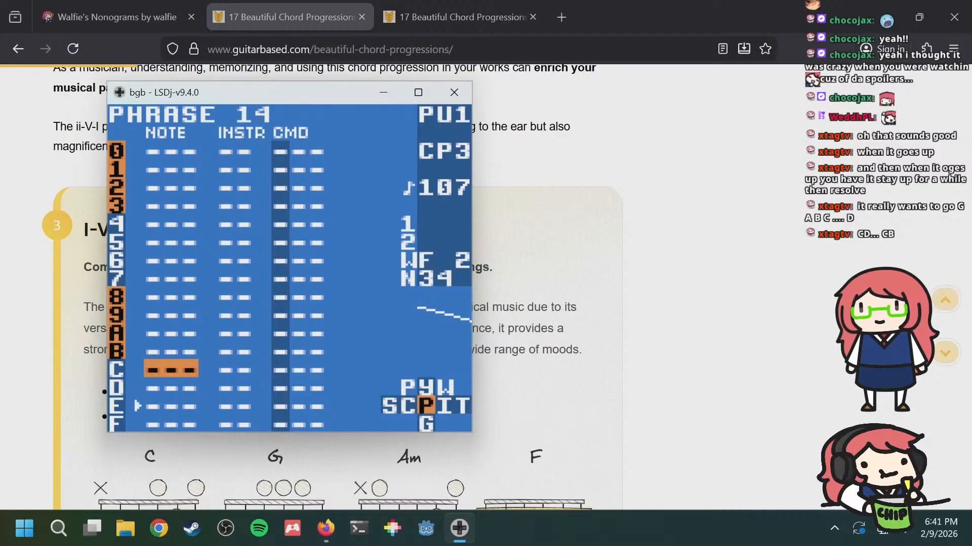
key("a+Right")
key("a+Right")
key("a+Left")
key("a+Left")
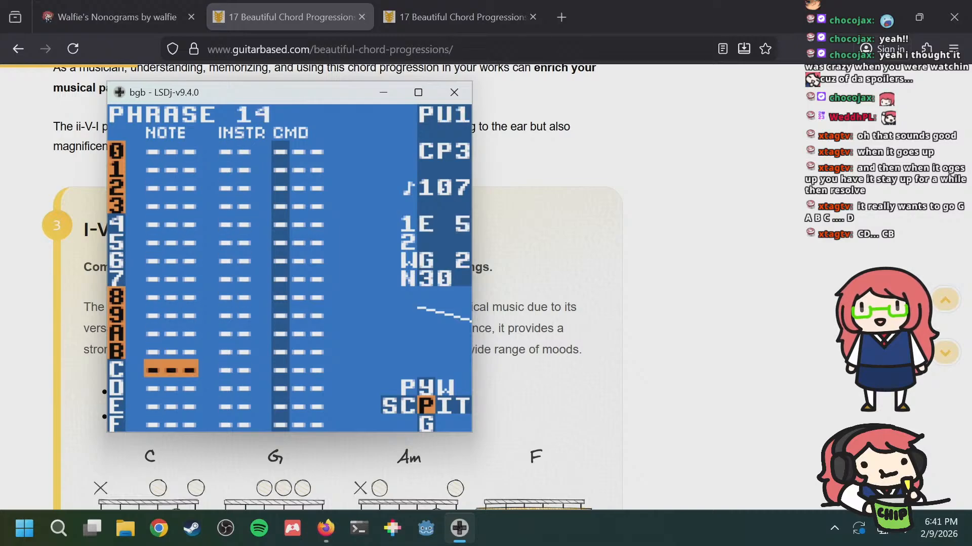
key("a+Up")
key("a+Down")
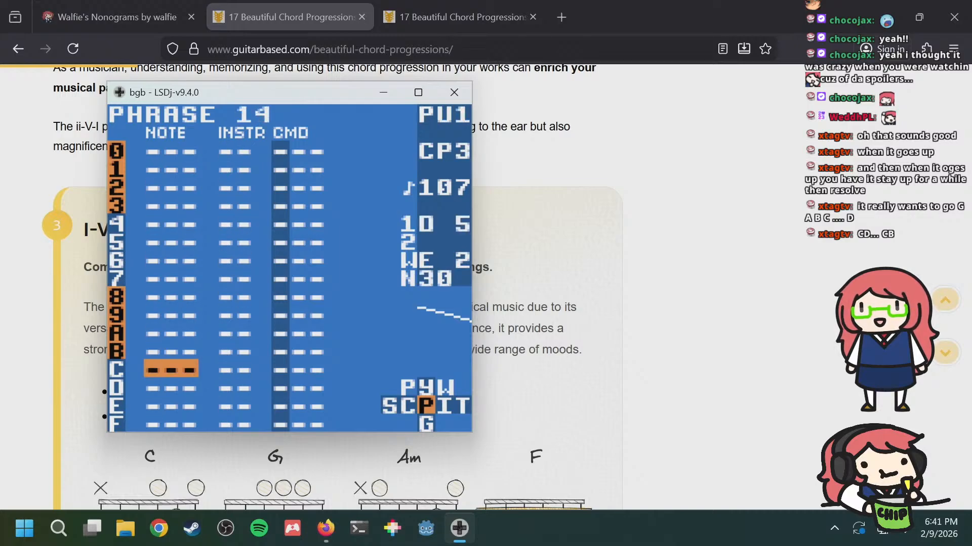
Step: Examine the notes from step C back to step 4 of wave phrase 02
key("a+Right")
key("a+Right")
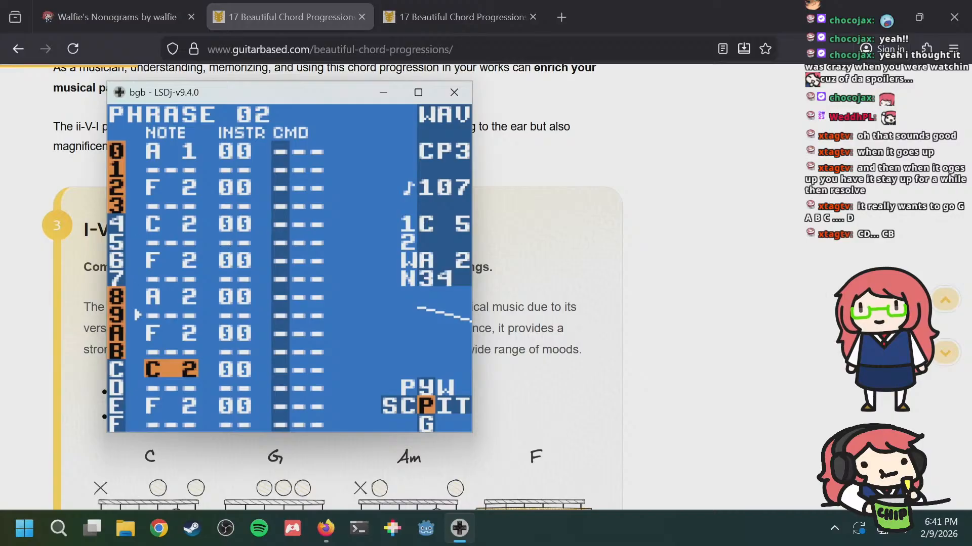
key("Up")
key("Up")
key("Up")
key("Up")
key("Up")
key("Up")
key("Up")
key("Up")
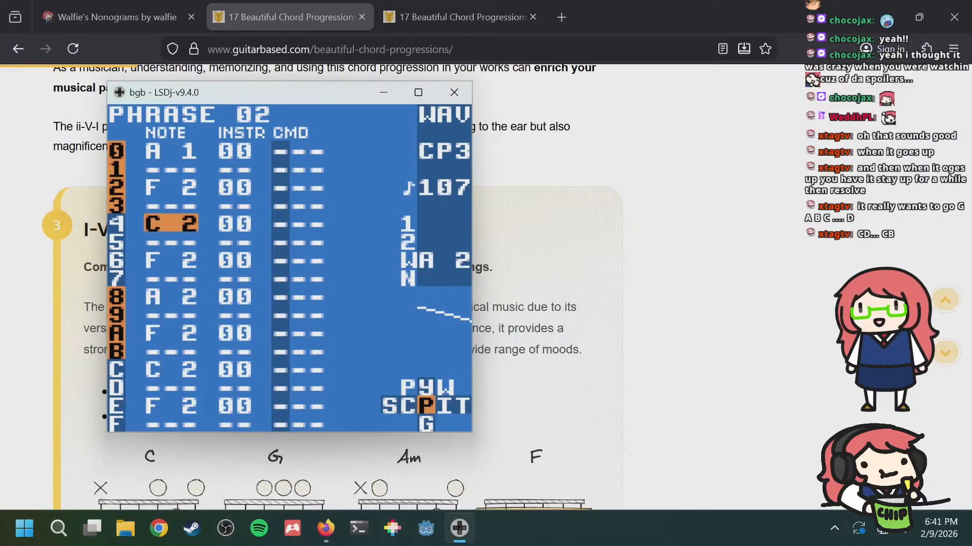
Step: Add the note A 5 with instrument 01 at step 4 of pulse 1 phrase 14
key("Up")
key("Up")
key("Up")
key("Up")
key("a+Left")
key("a+Left")
key("Up")
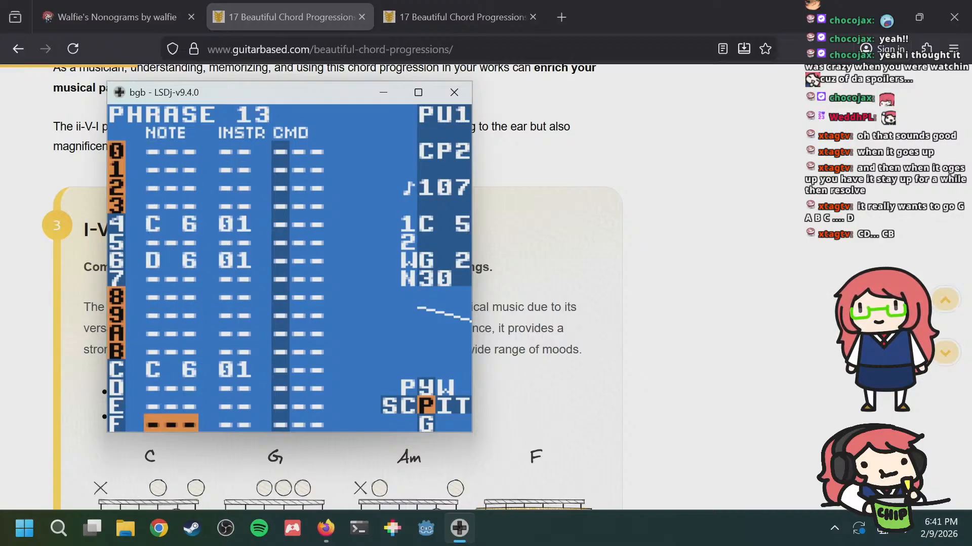
key("a+Down")
key("Up")
key("Up")
key("Up")
key("Up")
key("Up")
key("Up")
key("Up")
key("Up")
key("Up")
key("Up")
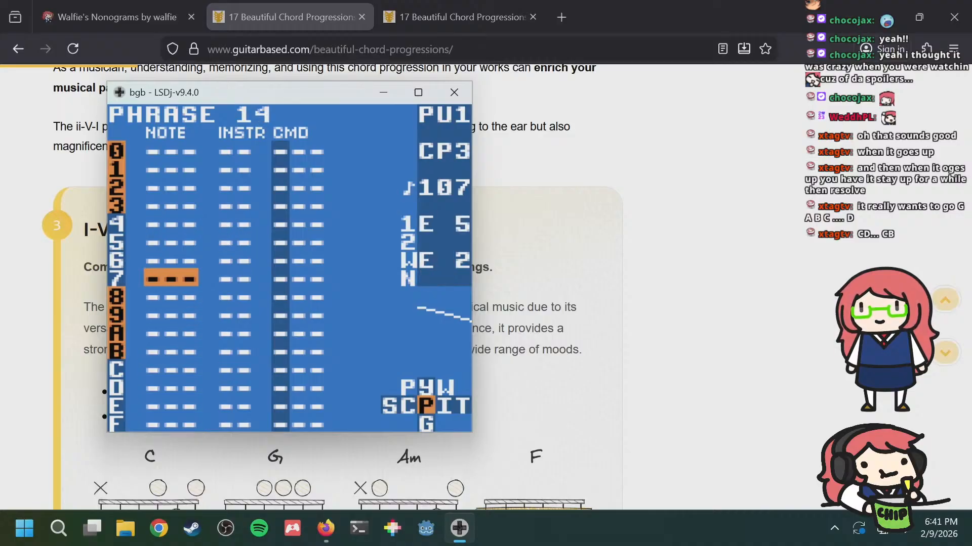
key("Up")
key("s")
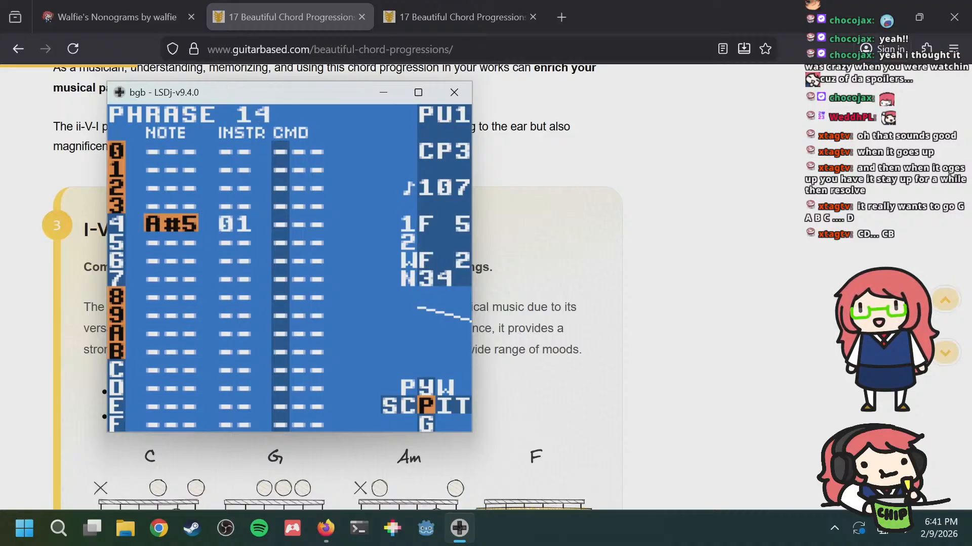
key("s+Left")
Step: Check wave phrase 02 and add the note F#5 with instrument 01 at step 8 of pulse 1 phrase 14
key("a+Right")
key("a+Right")
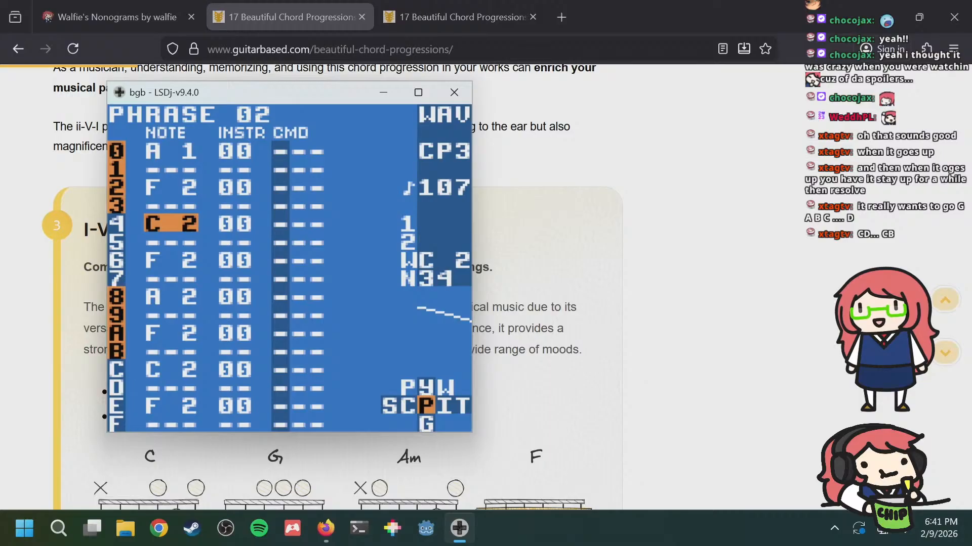
key("Down")
key("Down")
key("a+Left")
key("a+Left")
key("Down")
key("Down")
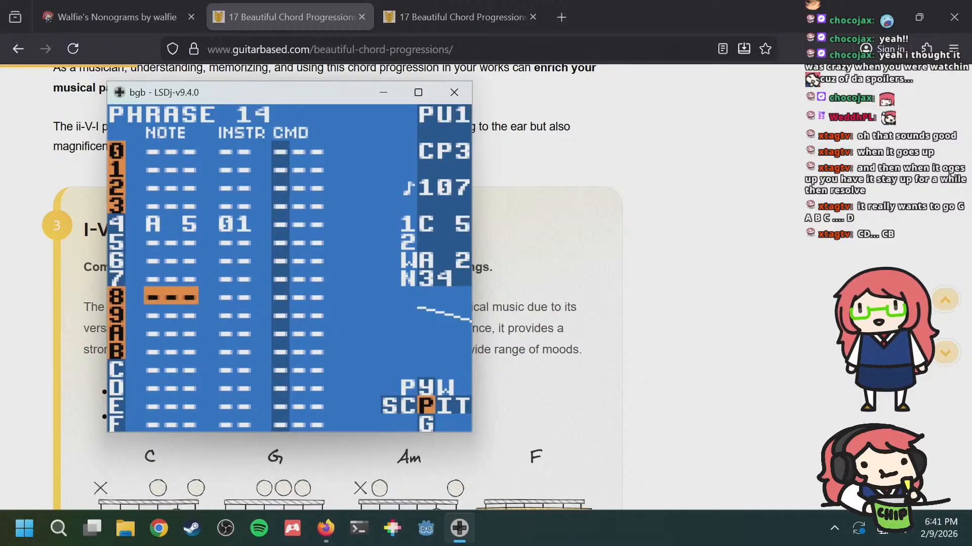
key("s")
key("s+Left")
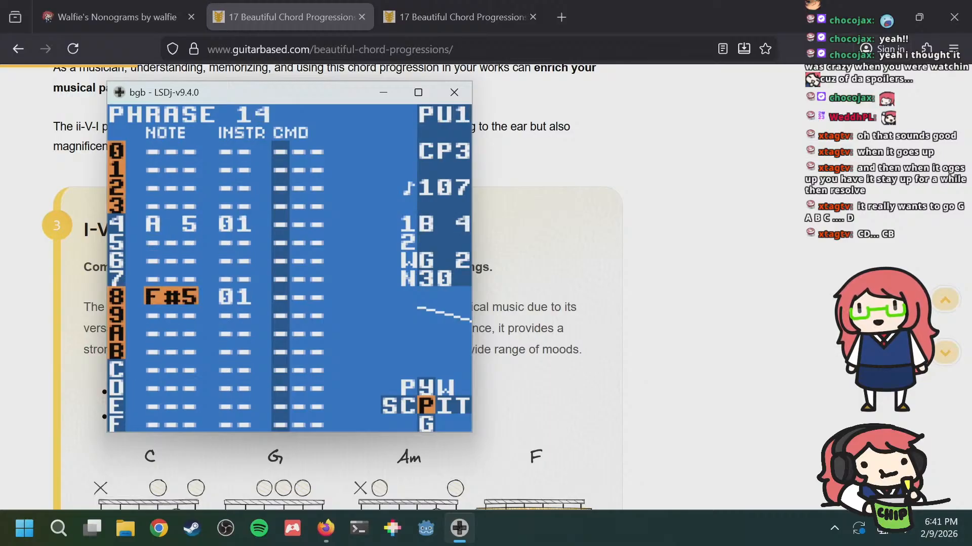
Step: Add the note G 5 with instrument 01 at step 6 of pulse 1 phrase 14 and set step 8 to F 5
key("Up")
key("Up")
key("s")
key("Down")
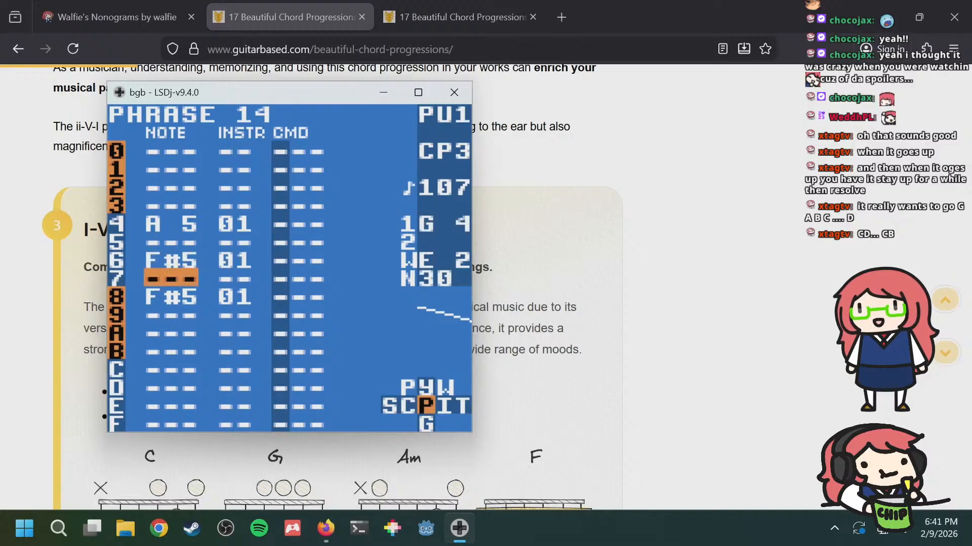
key("Down")
key("s+Left")
key("Up")
key("Up")
key("s+Right")
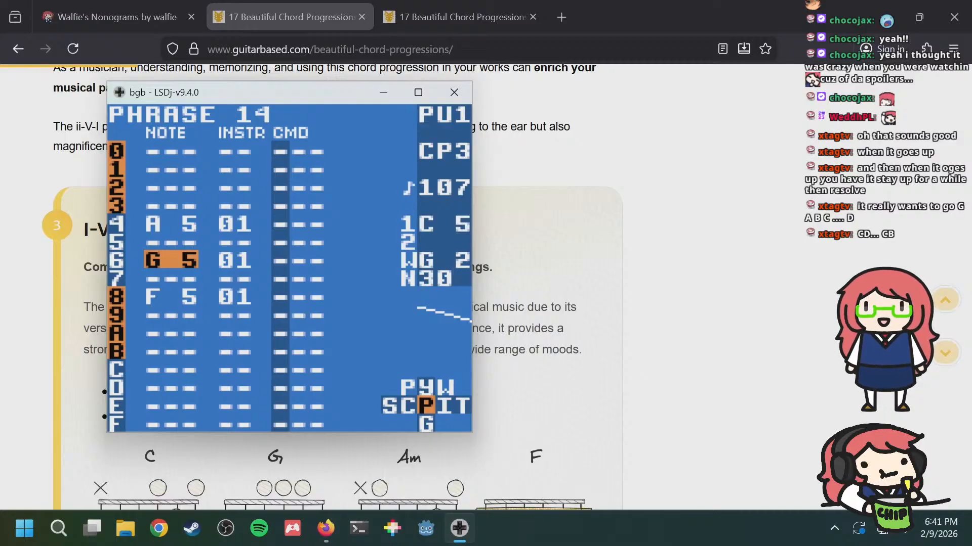
Step: Examine pulse 1 phrase 13 down to step C and compare it with phrase 14 and the neighbouring channel
key("a+Up")
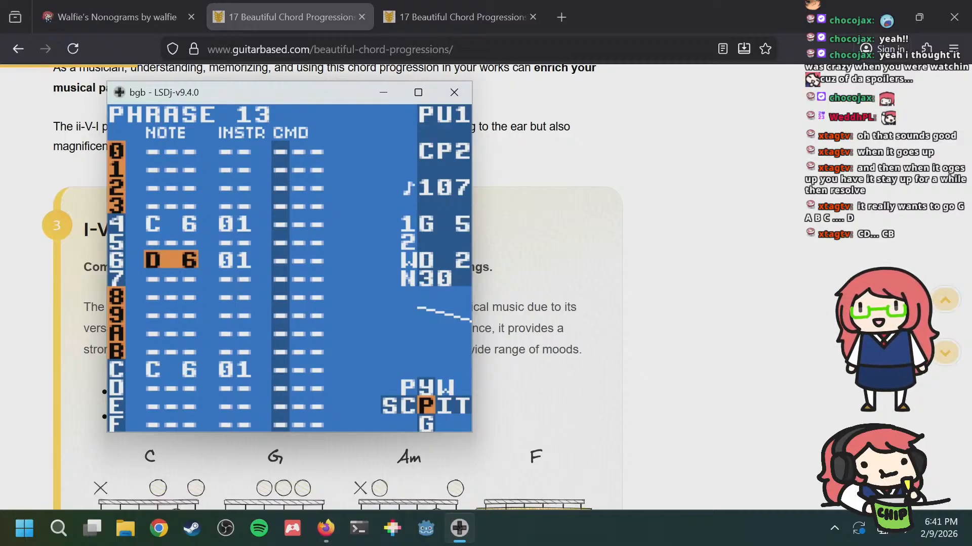
key("Down")
key("Down")
key("Down")
key("Down")
key("Down")
key("Down")
key("Down")
key("Up")
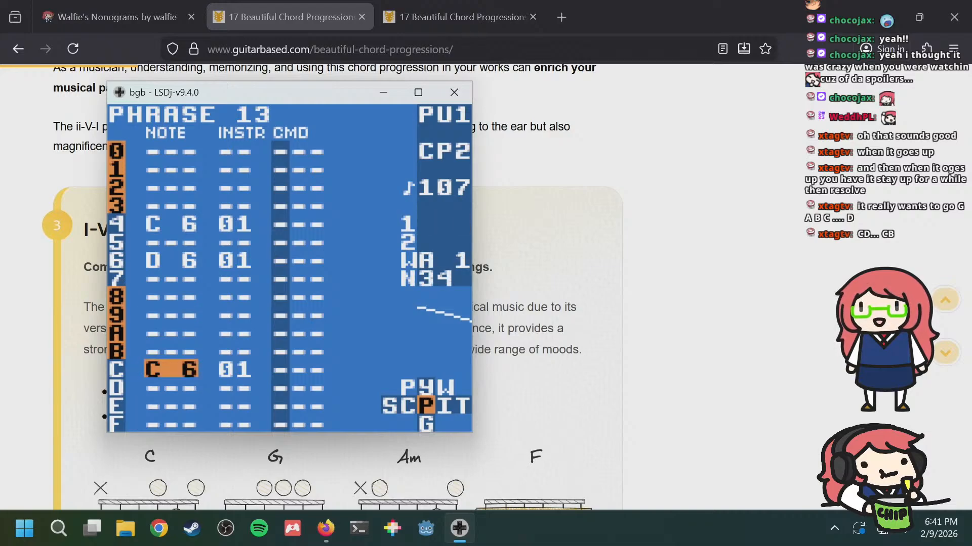
key("a+Down")
key("a+Up")
key("a+Right")
key("a+Left")
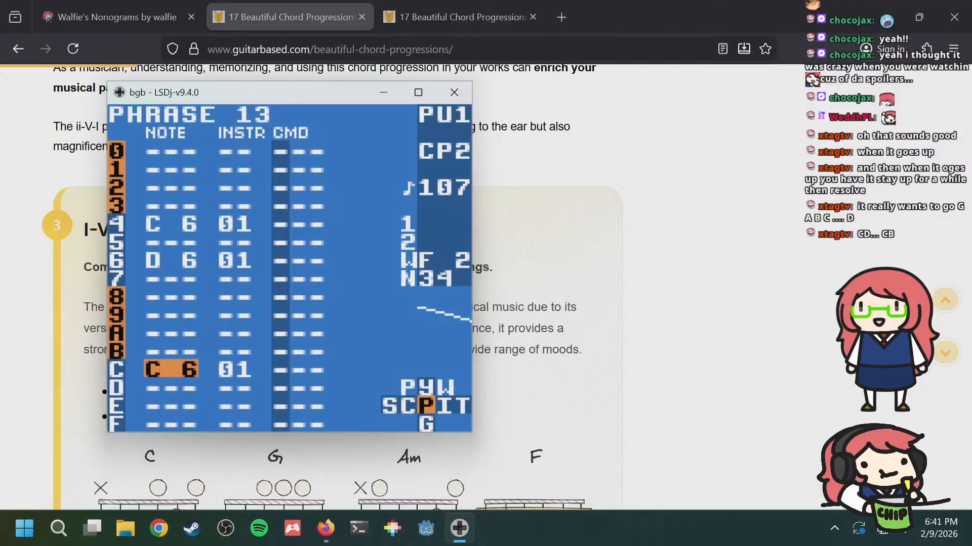
Step: Try G 5 and A 5 at step C of pulse 1 phrase 13 and restore the note to C 6
key("a+Left")
key("a+Left")
key("a+Left")
key("a+Left")
key("a+Left")
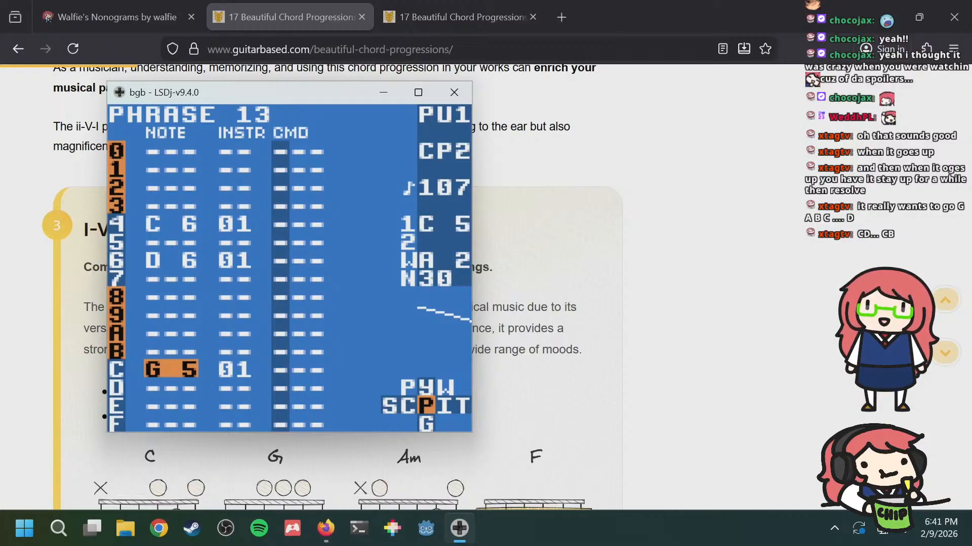
key("a+Right")
key("a+Right")
key("a+Right")
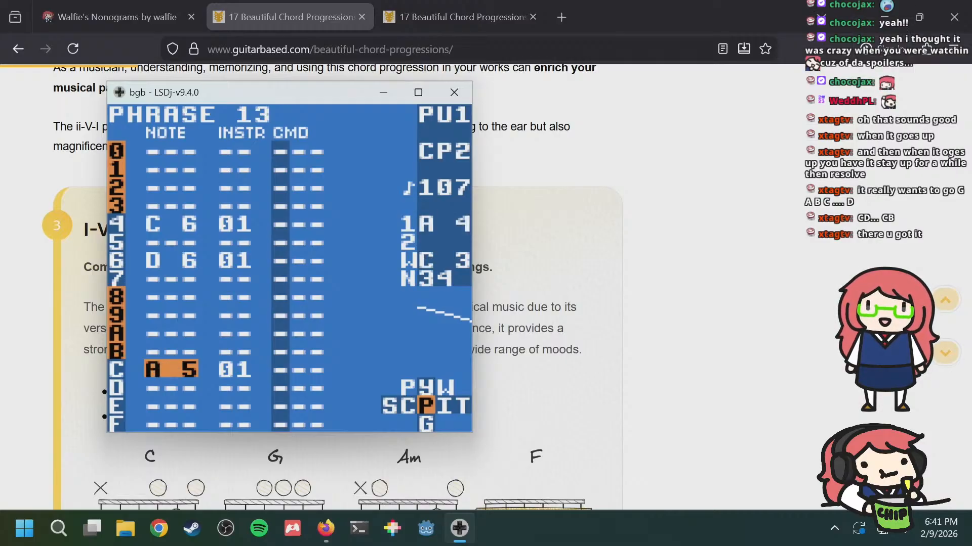
key("a+Right")
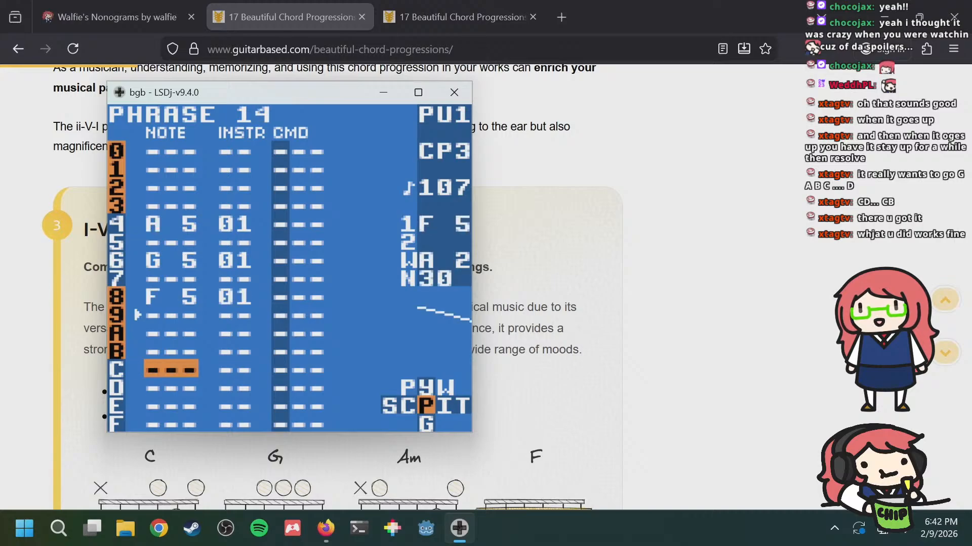
Step: Compare step A of pulse 1 phrase 14 with its wave phrase and play the melody back from phrase 13
key("Up")
key("Up")
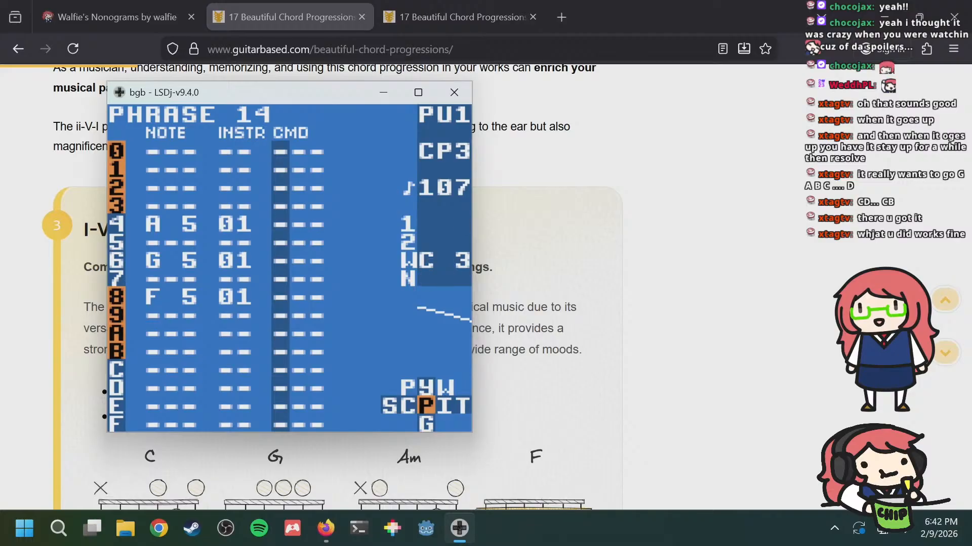
key("a+Right")
key("a+Right")
key("a+Left")
key("a+Left")
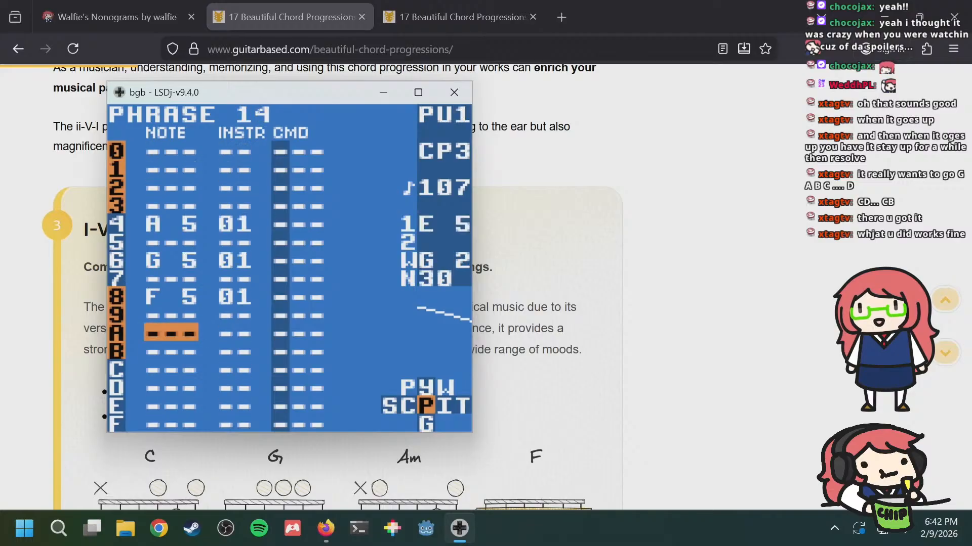
key("a+Right")
key("a+Right")
key("a+Left")
key("a+Left")
key("a+Up")
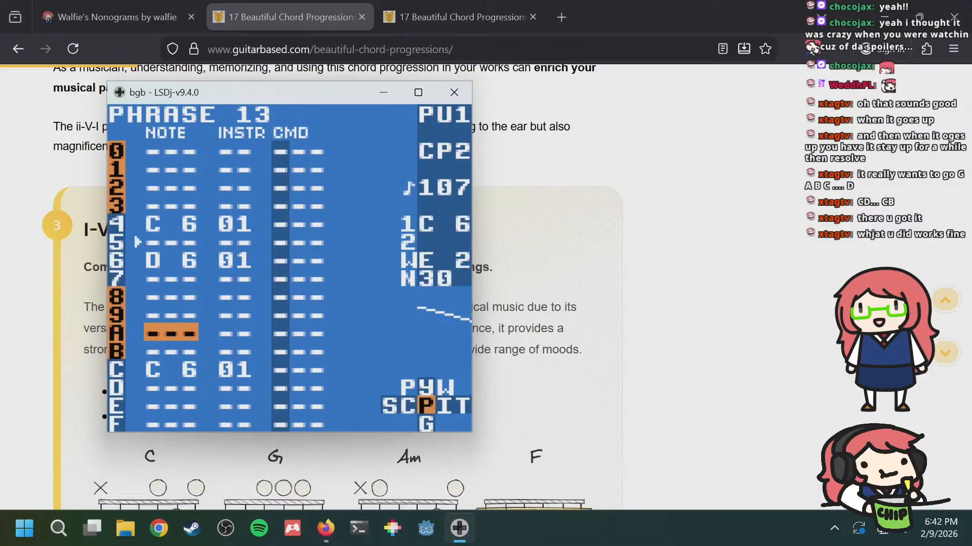
Step: Review the A 5, G 5 and F 5 notes in PU1 phrase 14 as the song plays
key("a+Down")
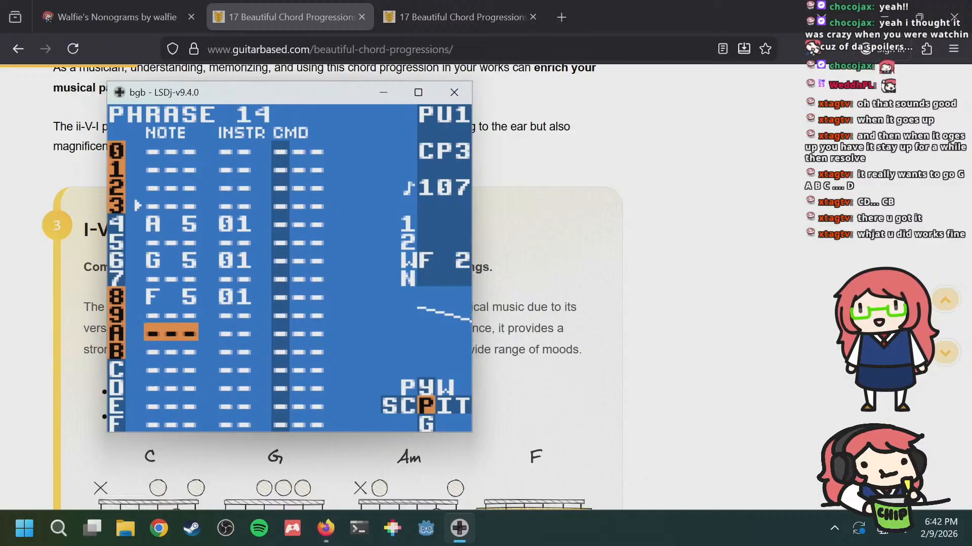
key("Up")
key("Up")
key("Up")
key("Up")
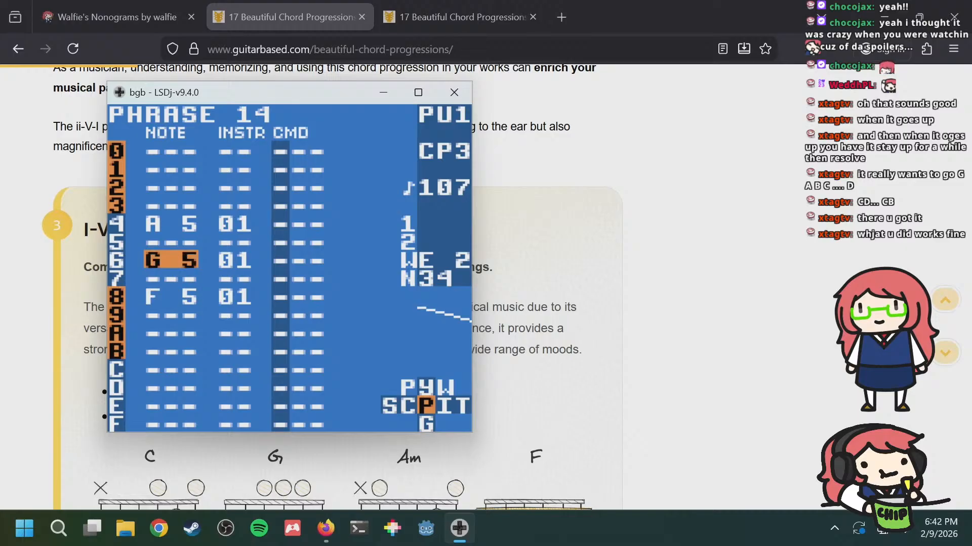
key("Down")
key("Down")
key("Down")
key("Down")
key("Down")
key("Up")
key("Down")
key("Down")
key("Up")
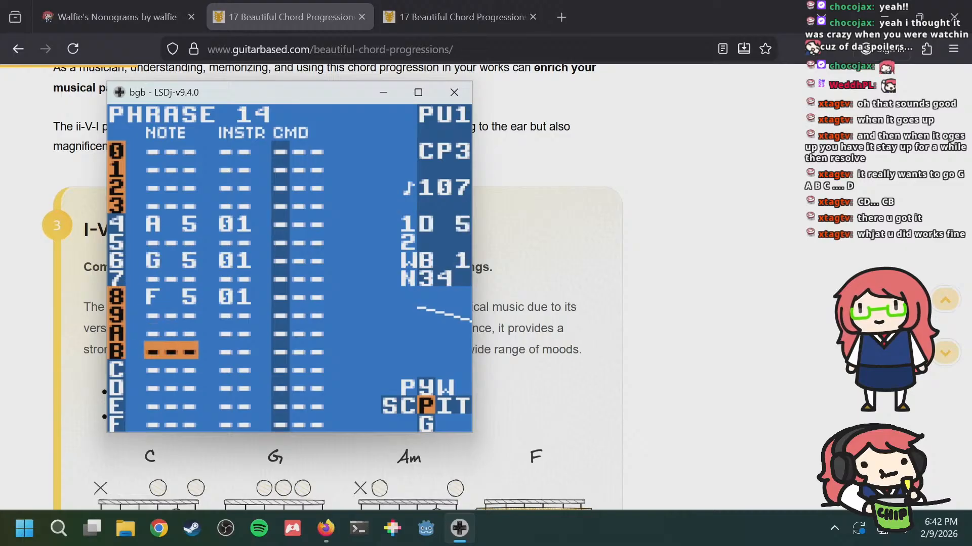
key("Up")
key("Down")
key("Up")
key("Up")
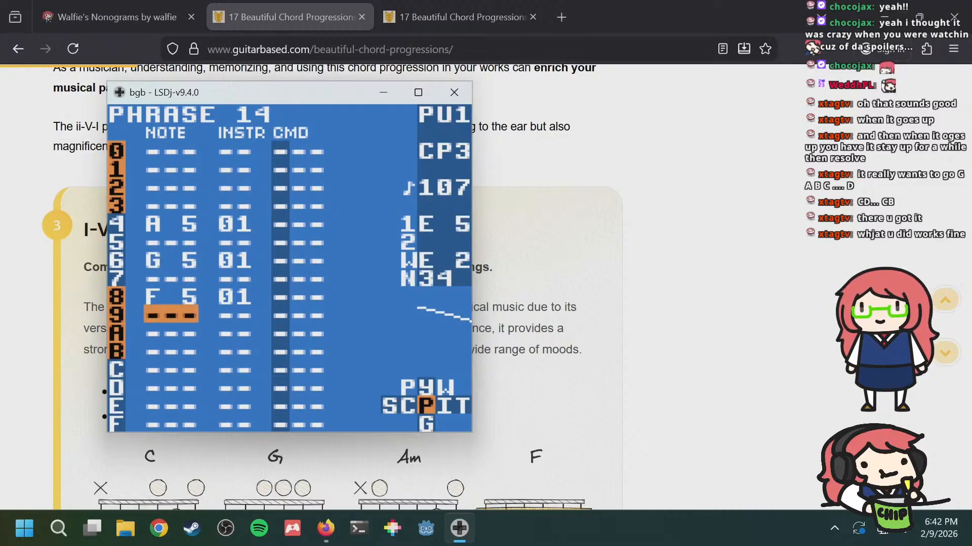
Step: Move the F 5 note in PU1 phrase 14 from row 8 to row A
key("Down")
key("s")
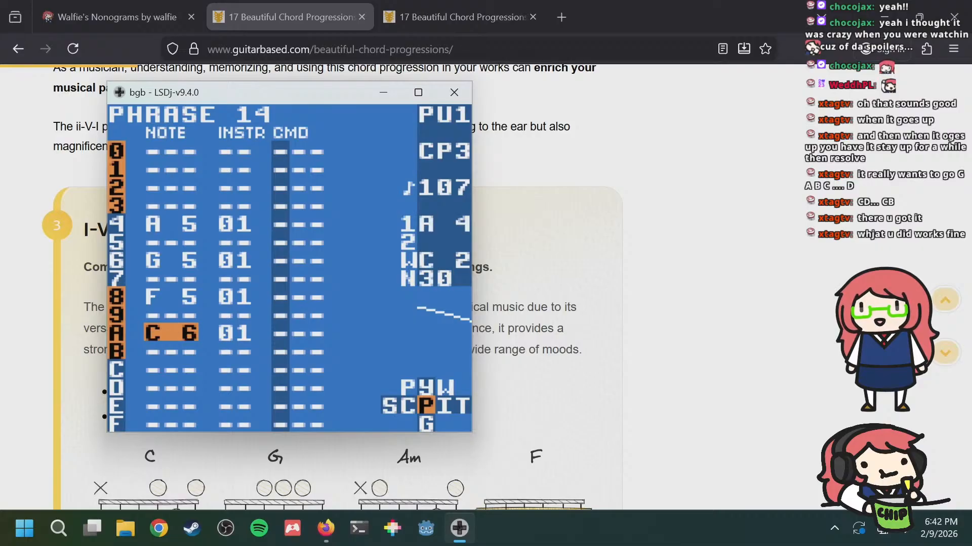
key("s+Left")
key("s+Left")
key("s+Left")
key("s+Left")
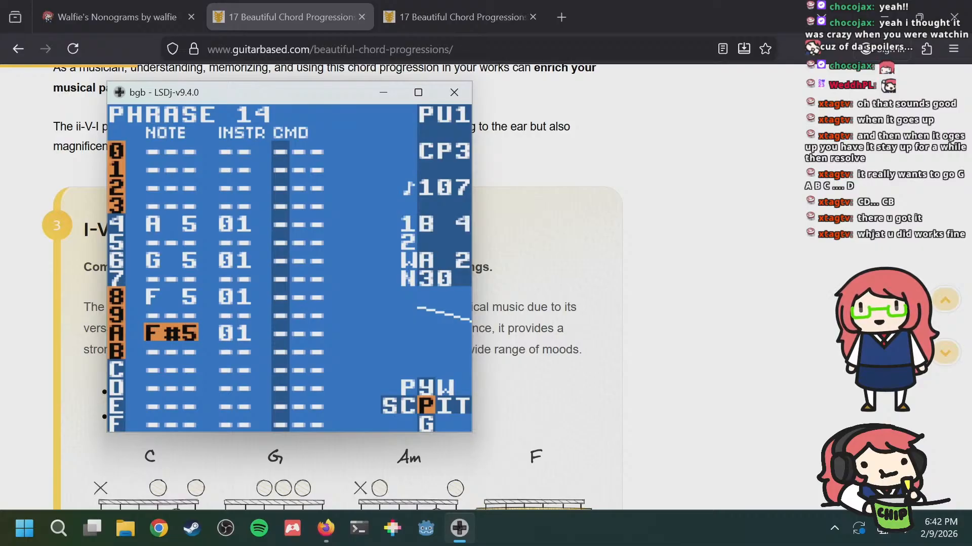
key("Up")
key("Up")
key("a+s")
Step: Try raising the row A note in PU1 phrase 14 to F#5, and return it to F 5
key("a+Up")
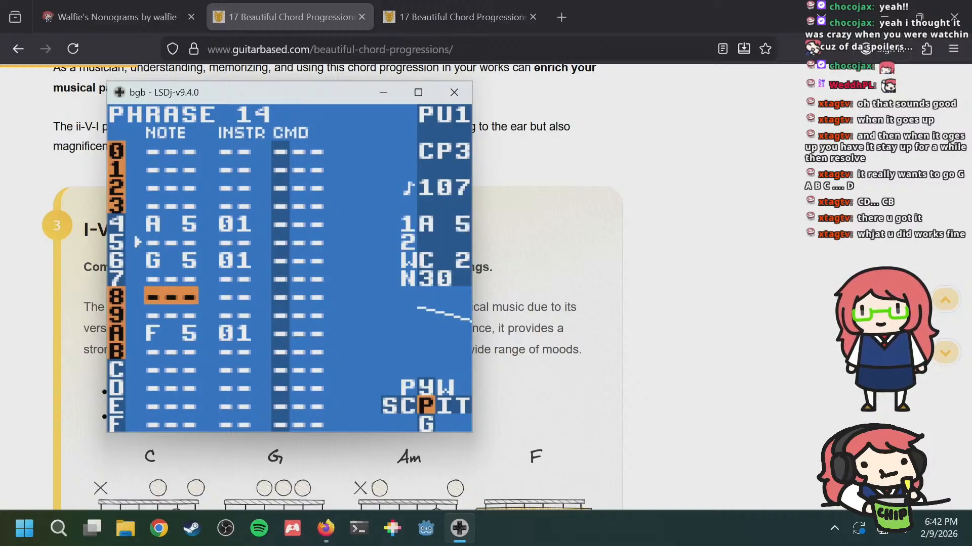
key("Down")
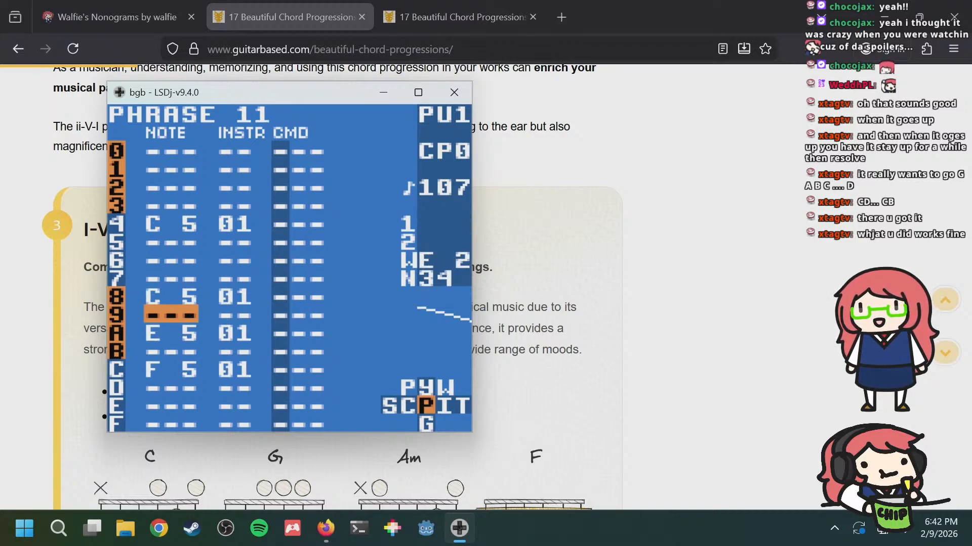
key("Down")
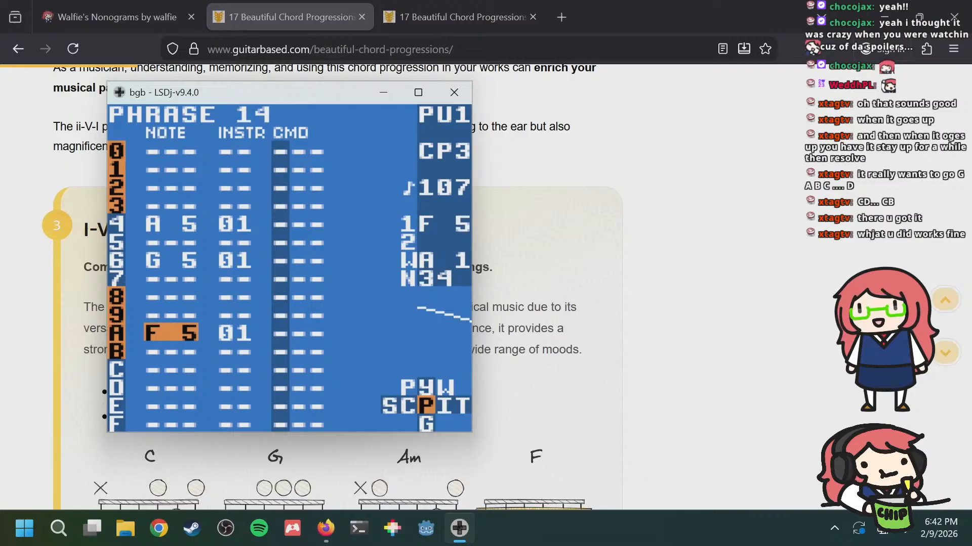
key("s+Right")
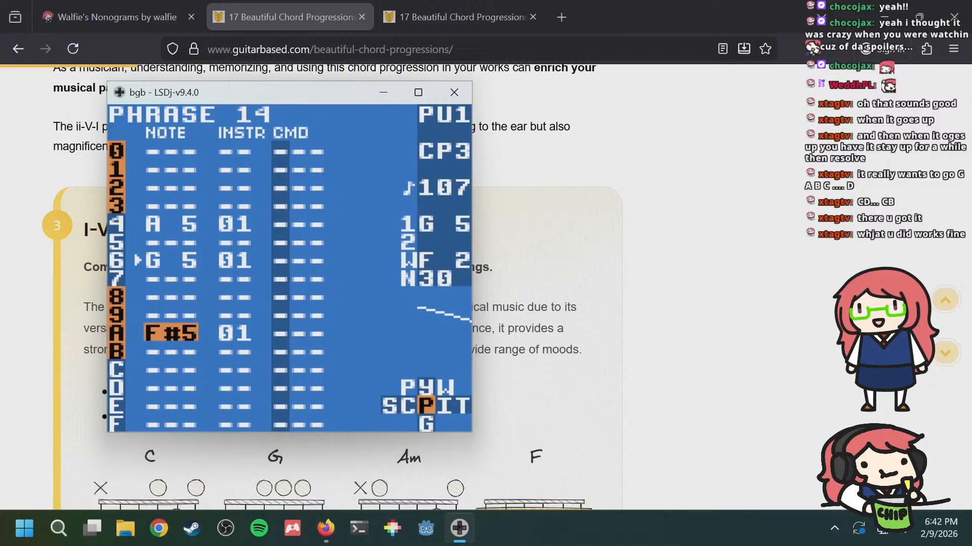
key("s+Left")
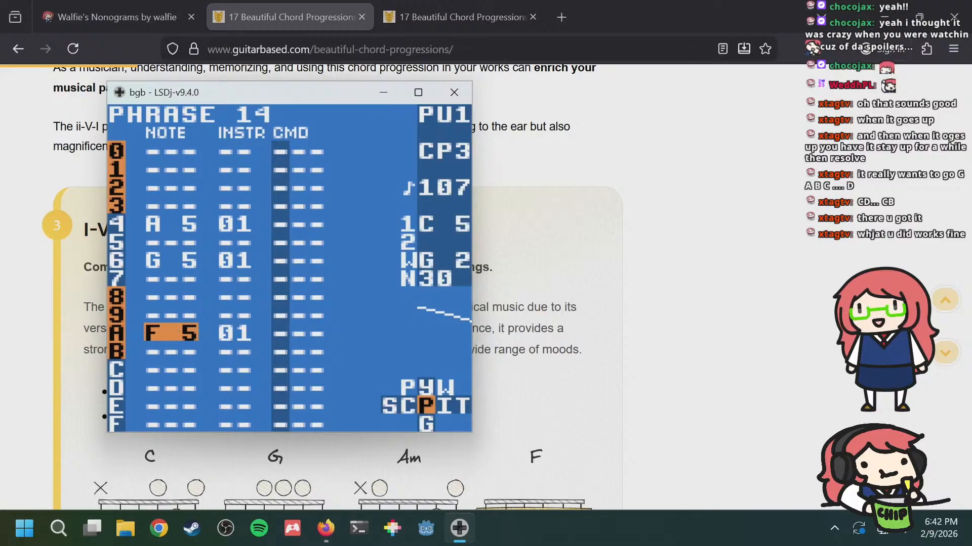
Step: Compare the notes of PU1 phrase 14 with the bass line in WAV phrase 02
key("a+Right")
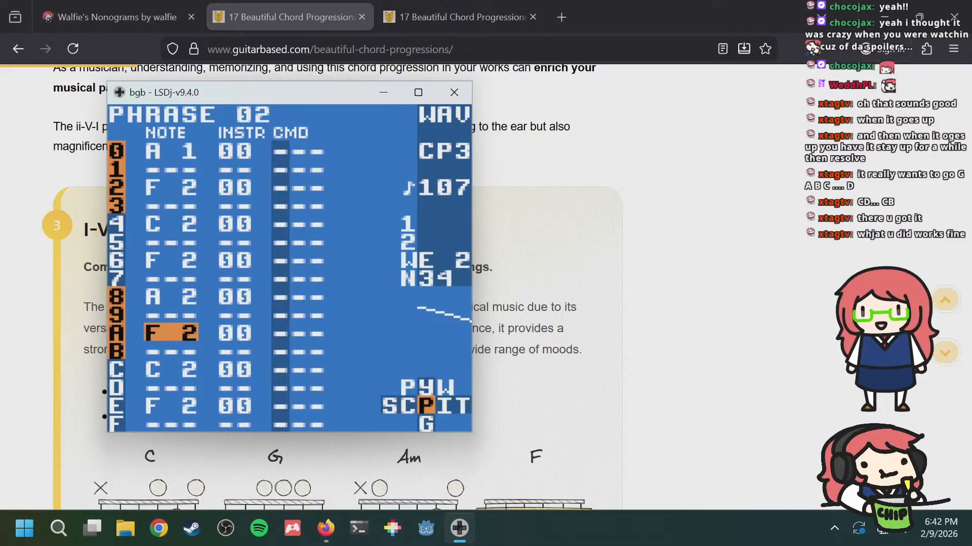
key("a+Left")
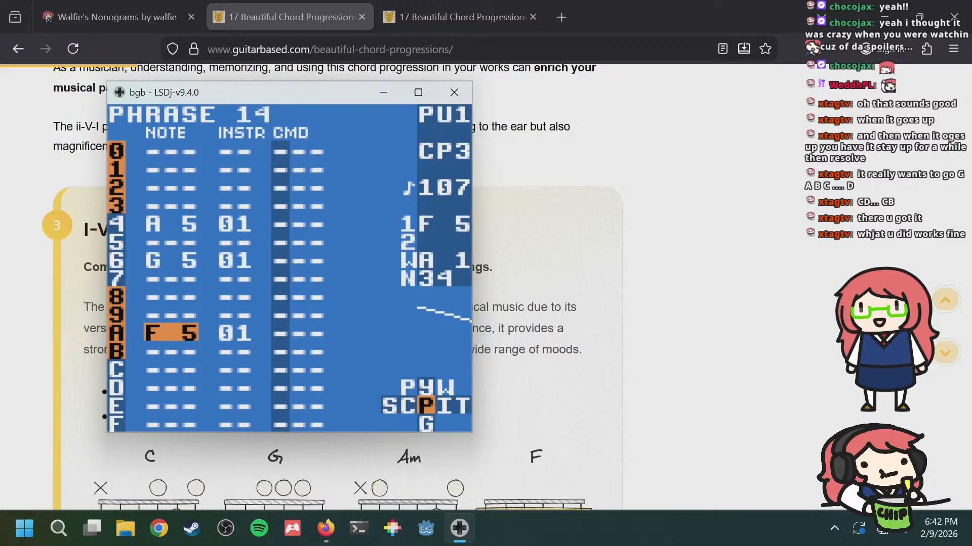
key("a+Right")
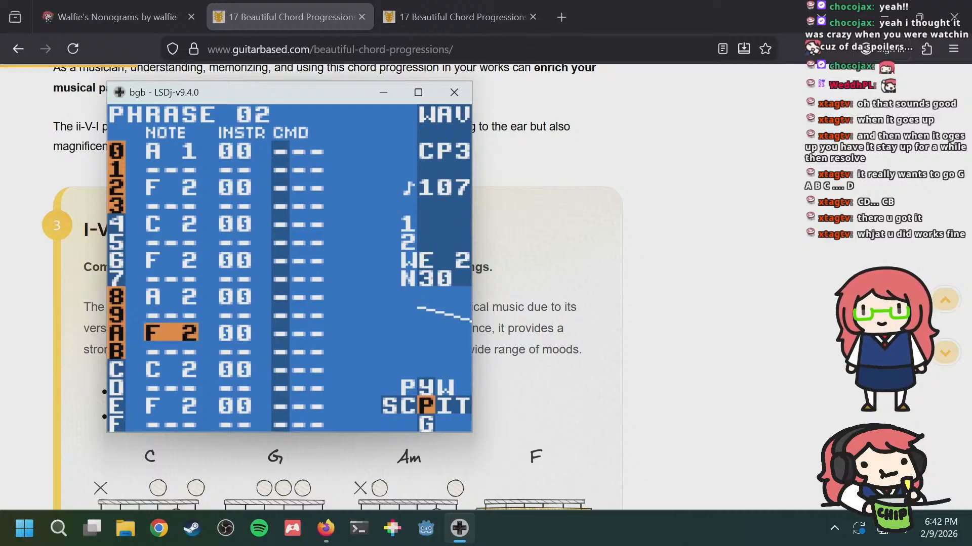
key("a+Left")
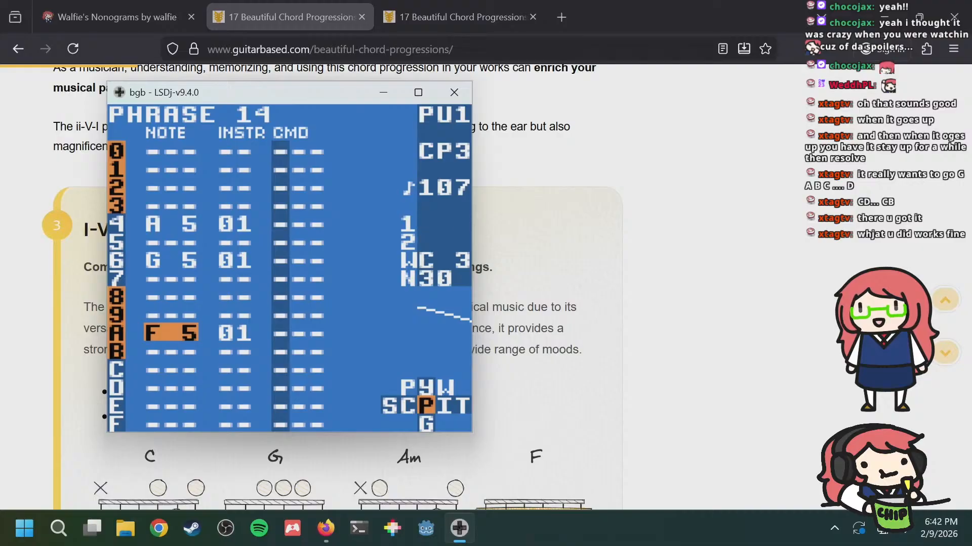
Step: Review the PU1 melody from phrase 14 back to phrase 11, checking phrase 11's last two notes, and return to phrase 14
key("Up")
key("Up")
key("Up")
key("Down")
key("Down")
key("Down")
key("a+Up")
key("a+Up")
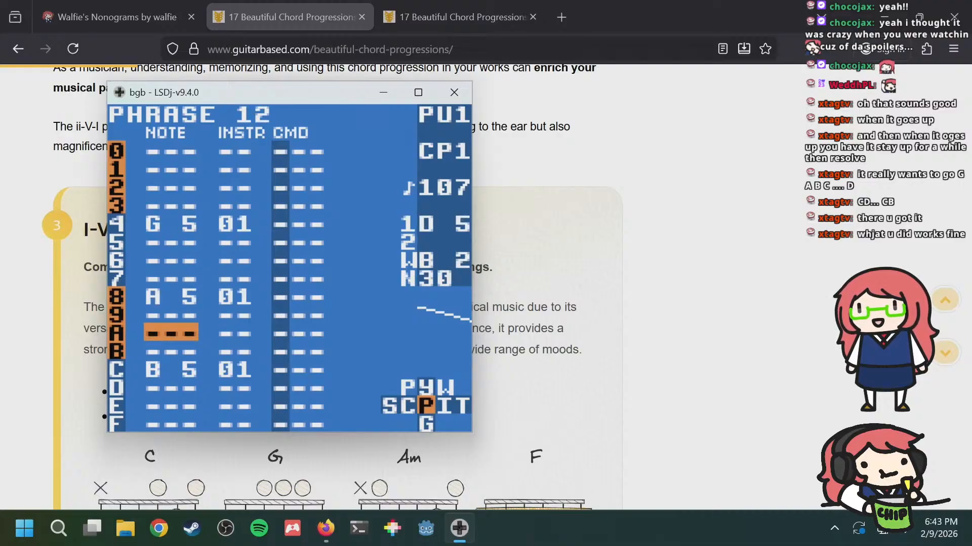
key("a+Up")
key("Down")
key("Down")
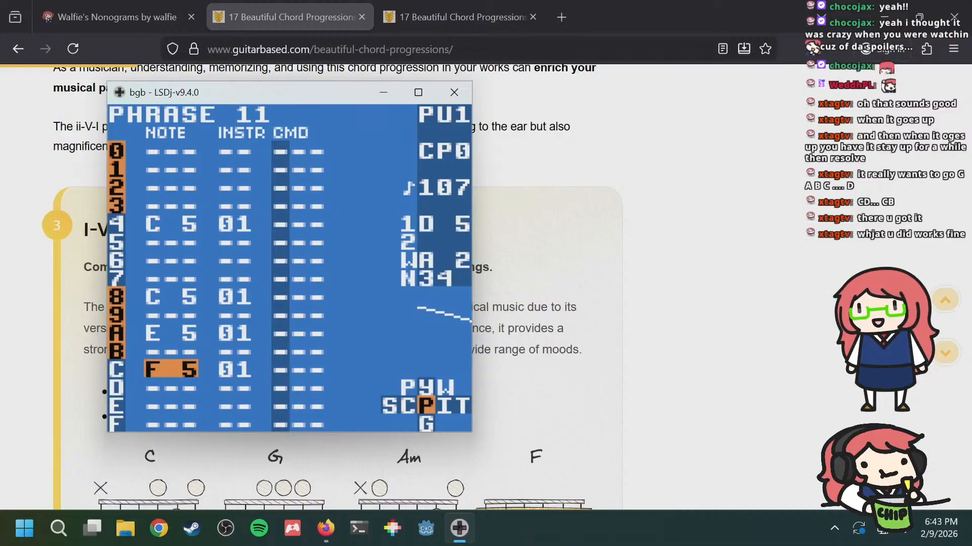
key("Up")
key("Up")
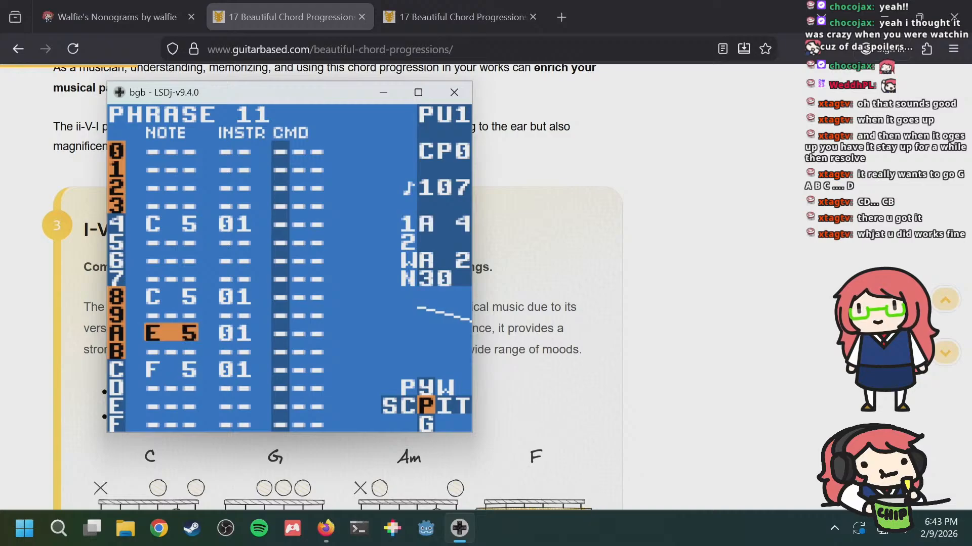
key("a+Down")
key("a+Down")
key("a+Down")
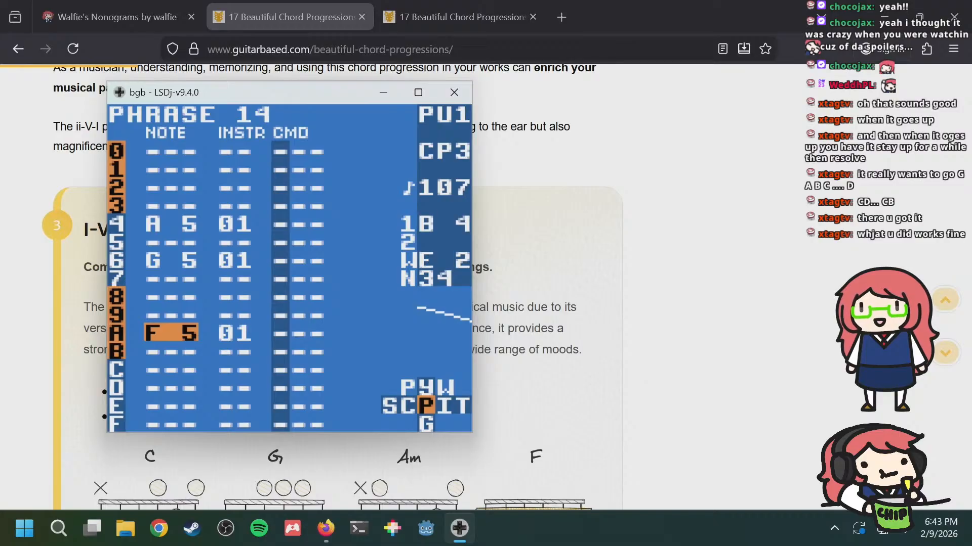
Step: Go back and forth through PU1 phrases 11 to 14 to compare the rhythm of their notes
key("shift+Left")
key("shift+Right")
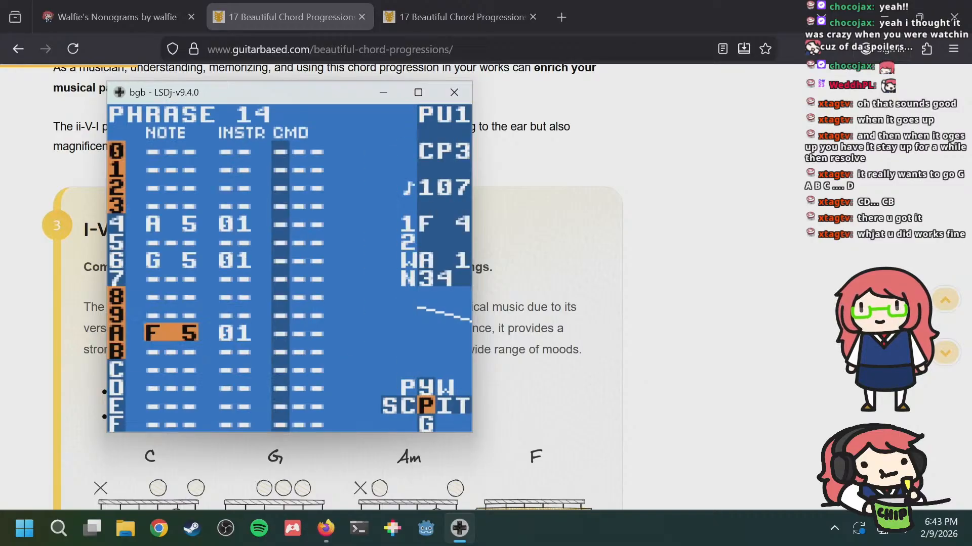
key("a+Up")
key("a+Up")
key("a+Up")
key("a+Down")
key("a+Down")
key("a+Down")
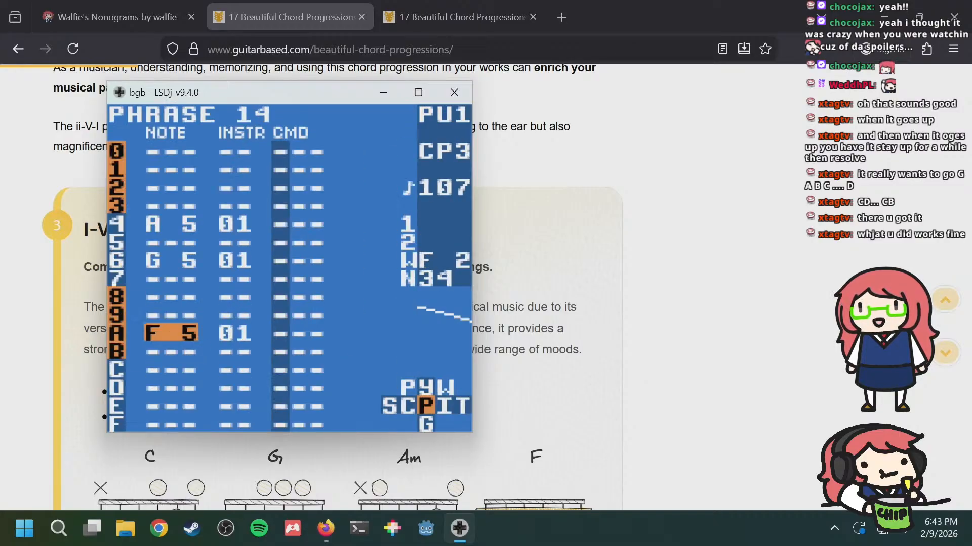
key("a+Up")
key("a+Up")
key("a+Up")
key("a+Down")
key("a+Down")
key("a+Down")
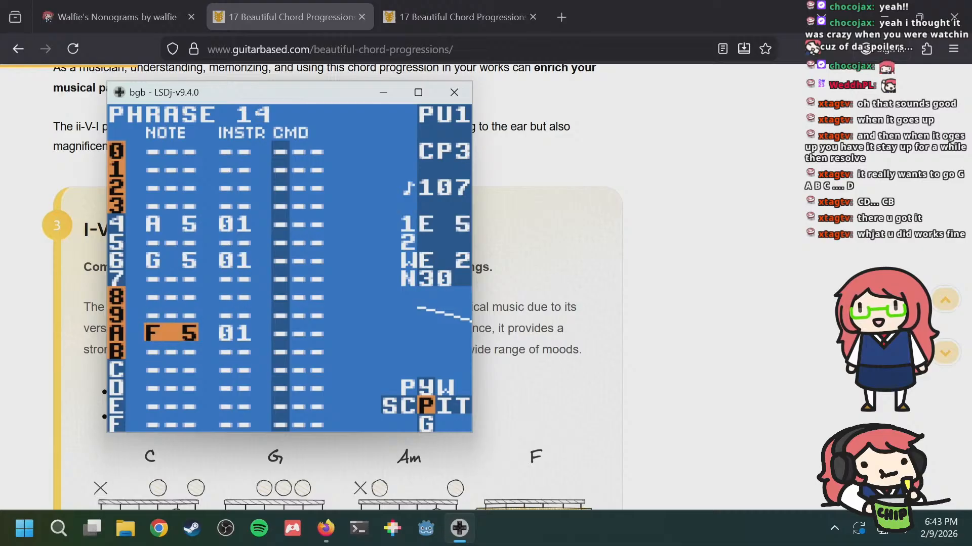
key("a+Up")
key("a+Up")
key("a+Up")
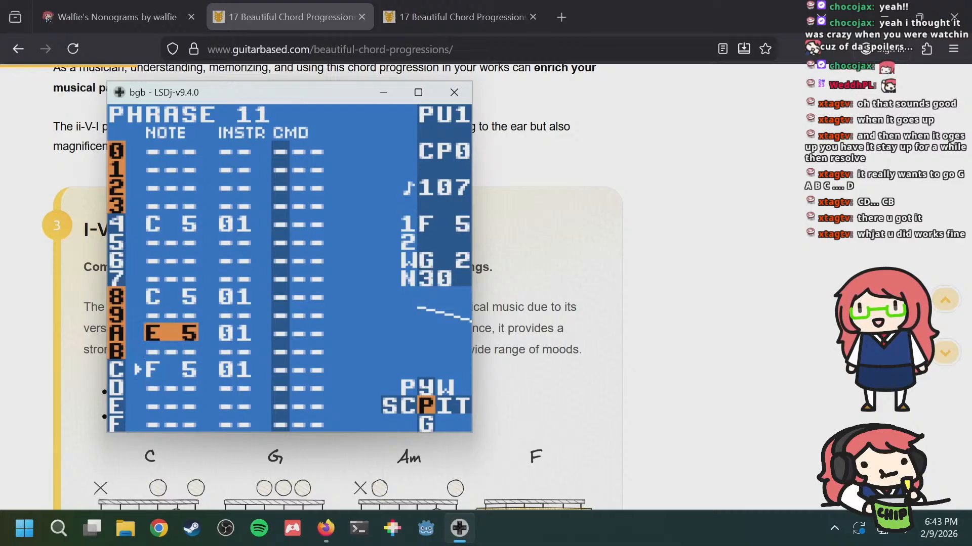
Step: Compare the note placement in PU1 phrases 12, 13 and 14, ending on phrase 14
key("a+Down")
key("a+Down")
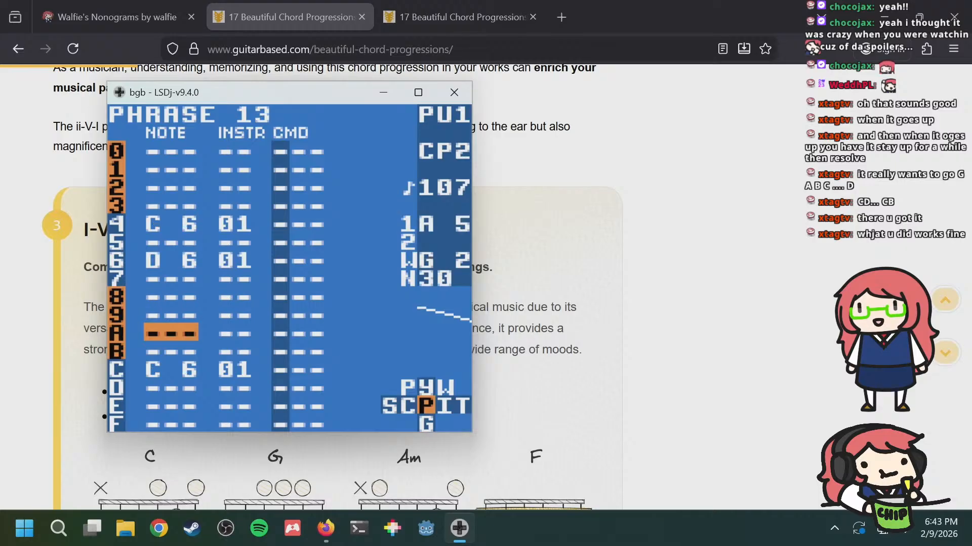
key("a+Up")
key("a+Down")
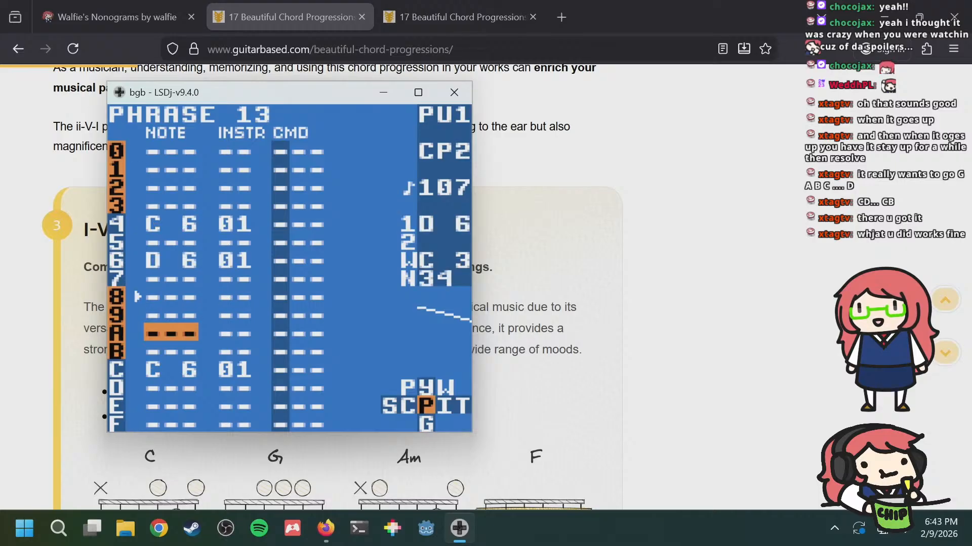
key("a+Down")
key("a+Up")
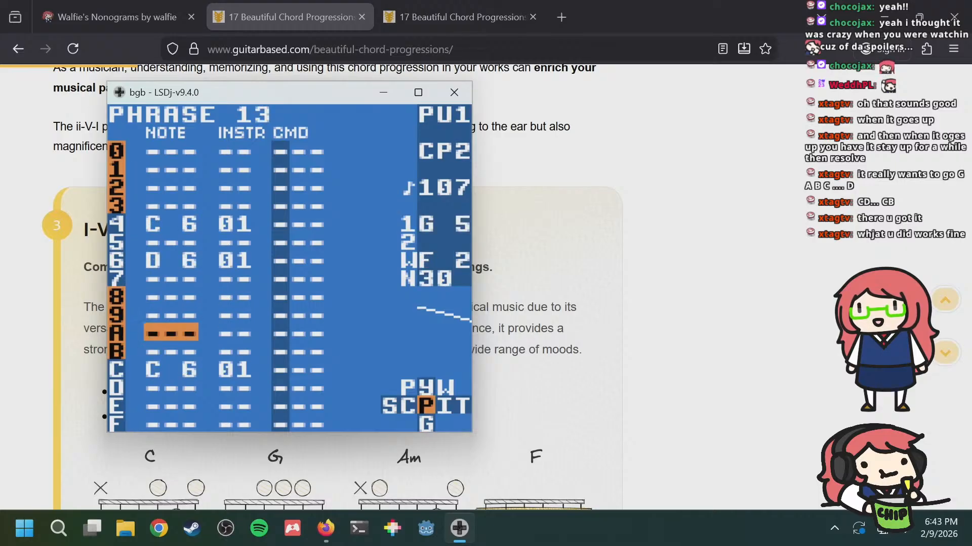
key("a+Down")
key("a+Up")
key("a+Down")
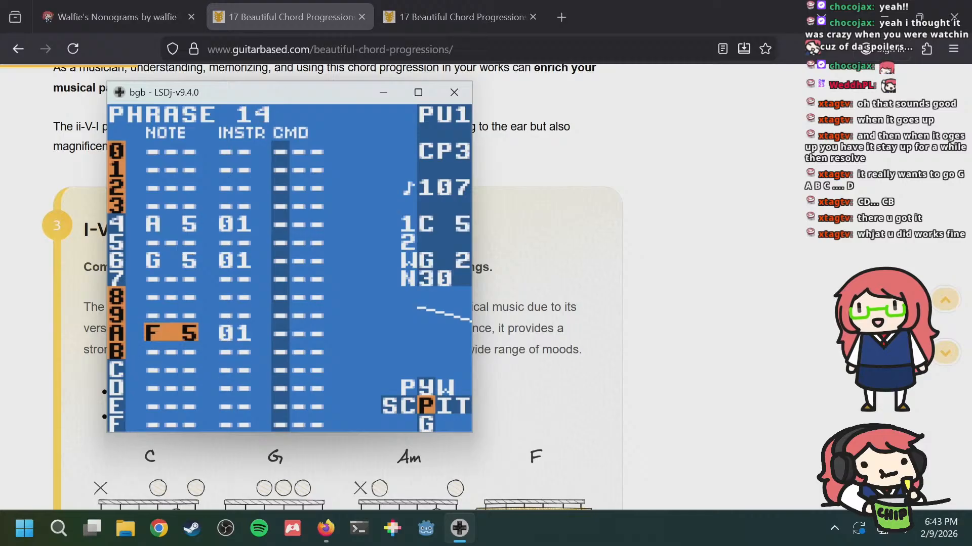
Step: Move the F 5 note in PU1 phrase 14 from row A to row C
key("Down")
key("Down")
key("s")
key("Up")
key("Up")
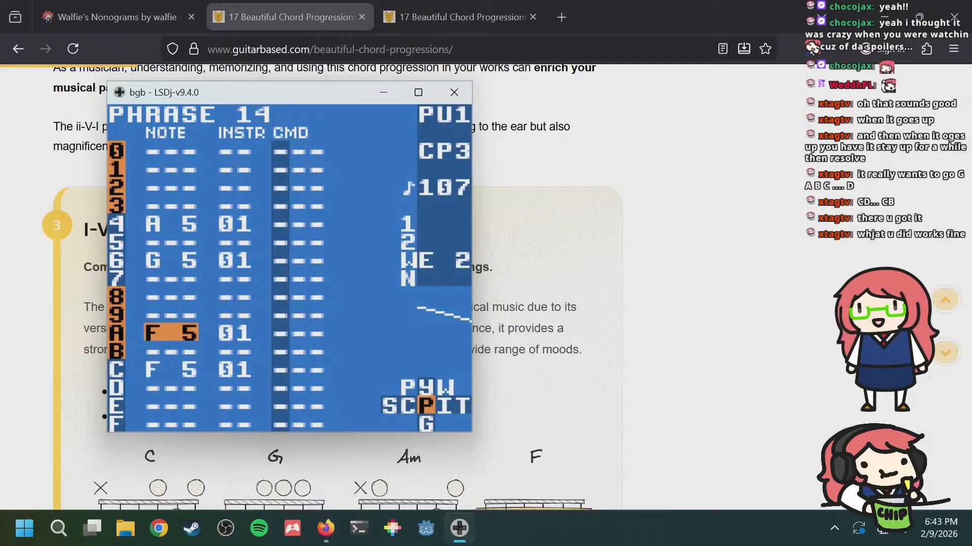
key("a+s")
Step: Check the note timing of PU1 phrase 14 against phrase 13 as the song plays
key("a+Up")
key("a+Down")
key("a+Up")
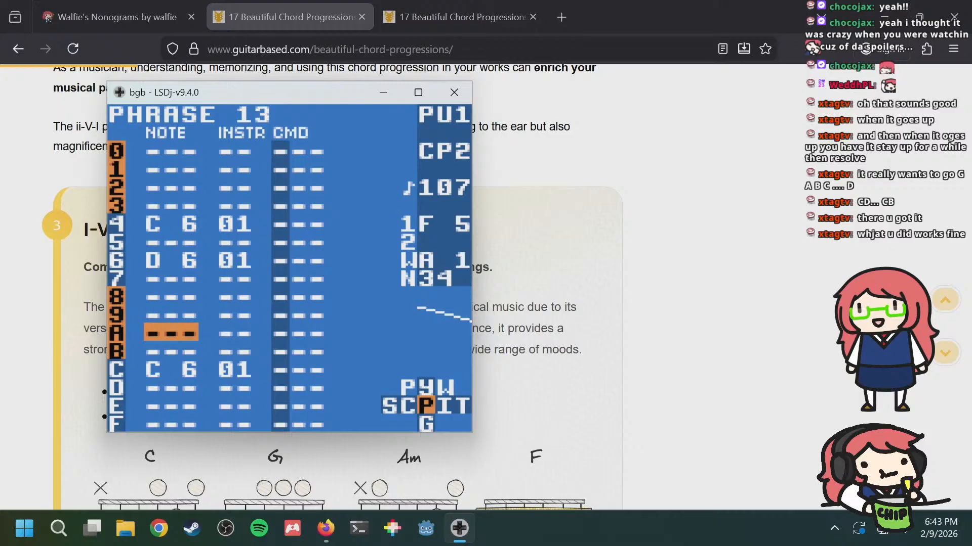
key("a+Down")
key("a+Up")
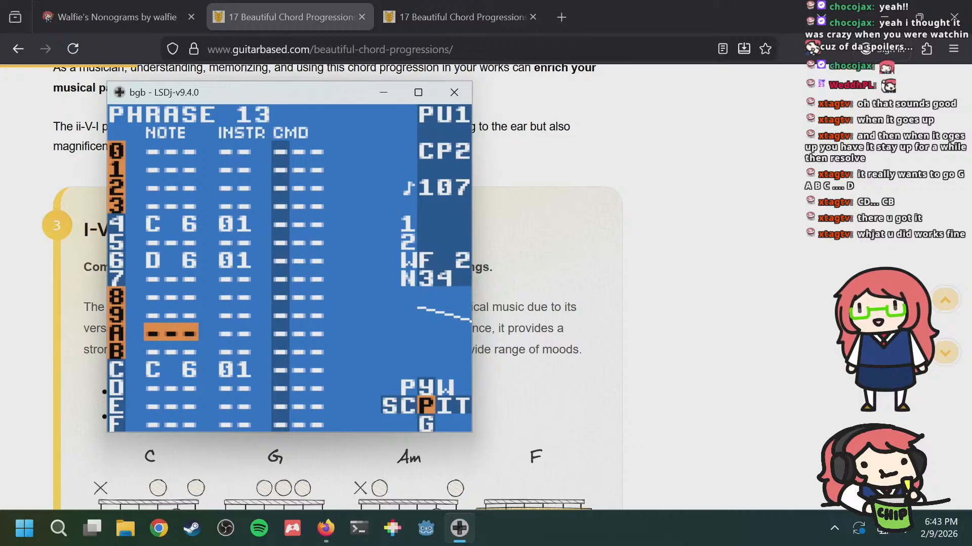
key("Up")
key("Up")
key("Up")
key("Up")
key("Up")
key("Up")
key("Up")
key("Up")
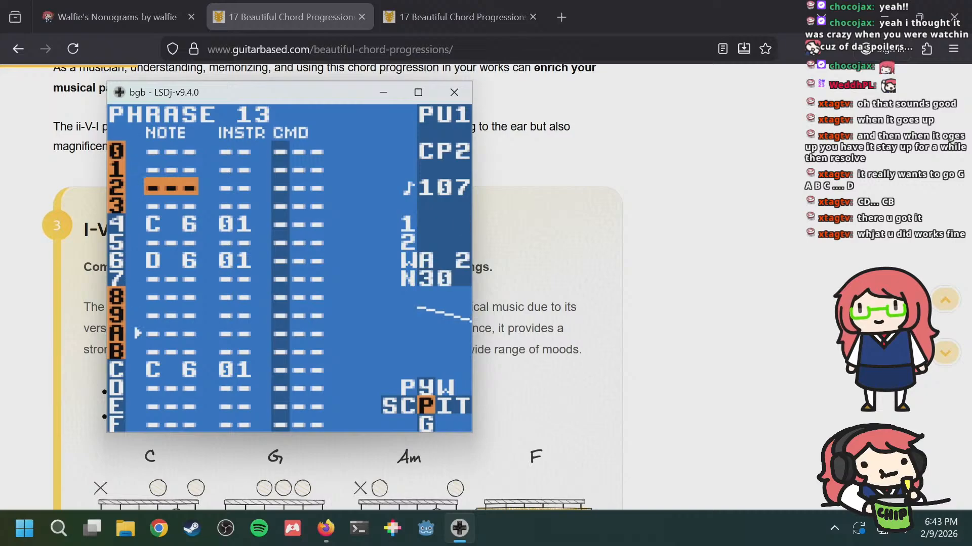
key("a+Down")
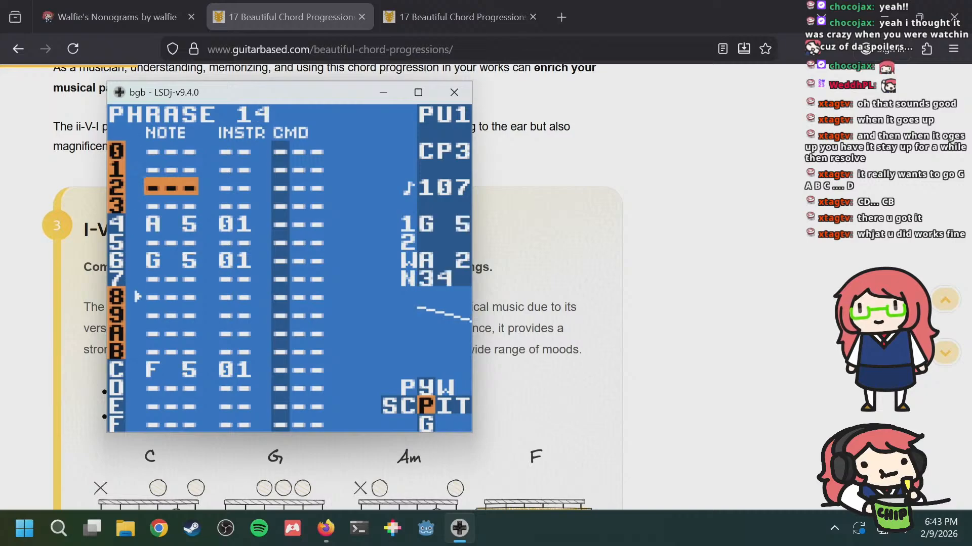
Step: Check WAV phrase 02 against the melody's closing phrase and return to PU1 phrase 14
key("a+Right")
key("a+Right")
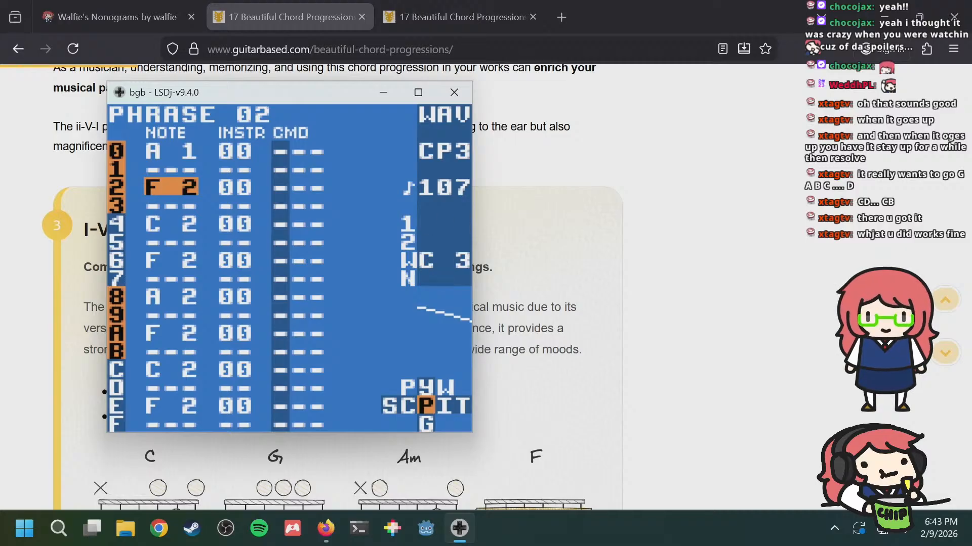
key("a+Left")
key("a+Left")
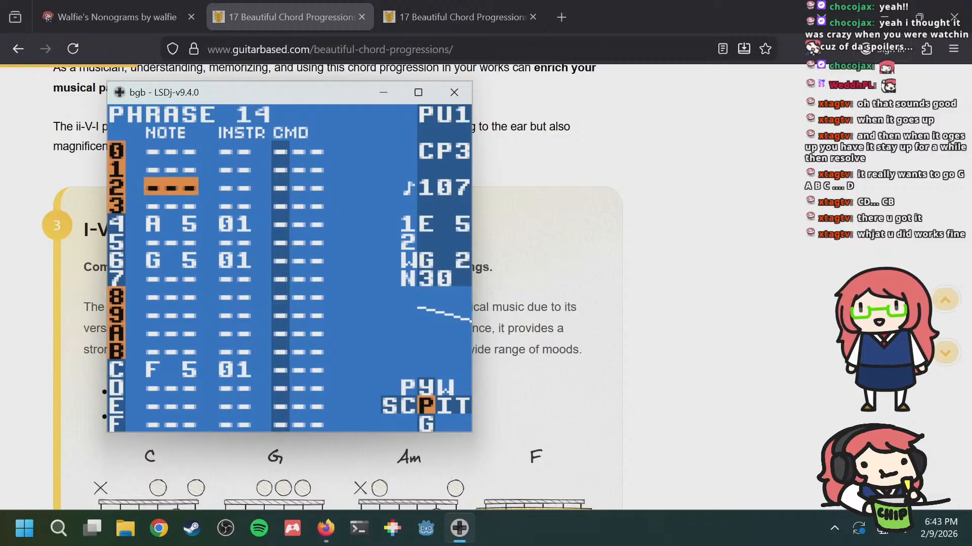
key("Down")
key("Down")
key("Down")
key("Right")
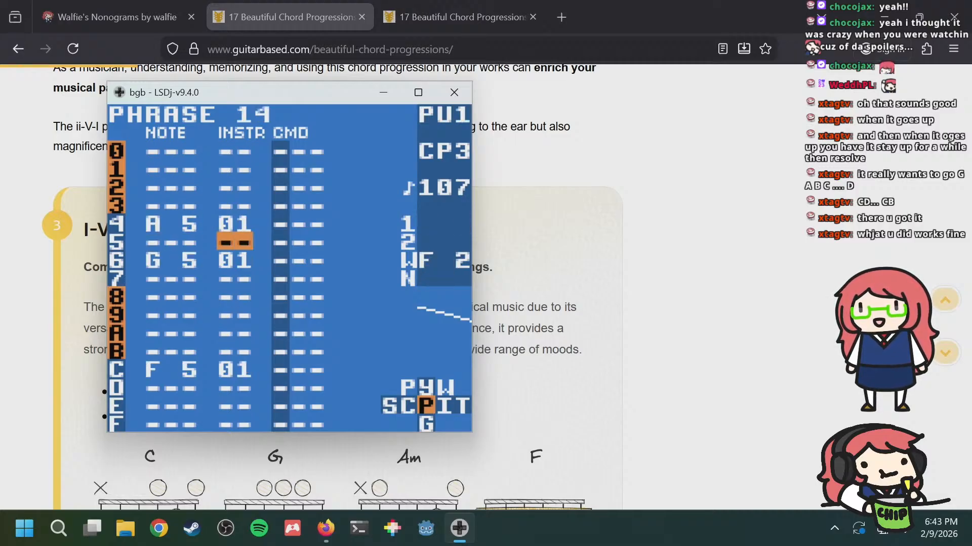
key("Left")
key("Right")
key("Left")
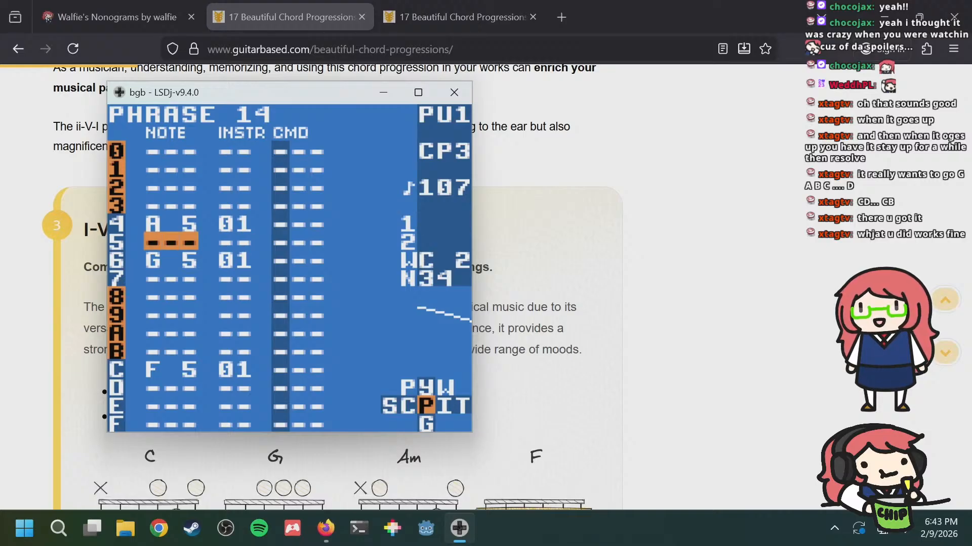
key("s")
key("a+s")
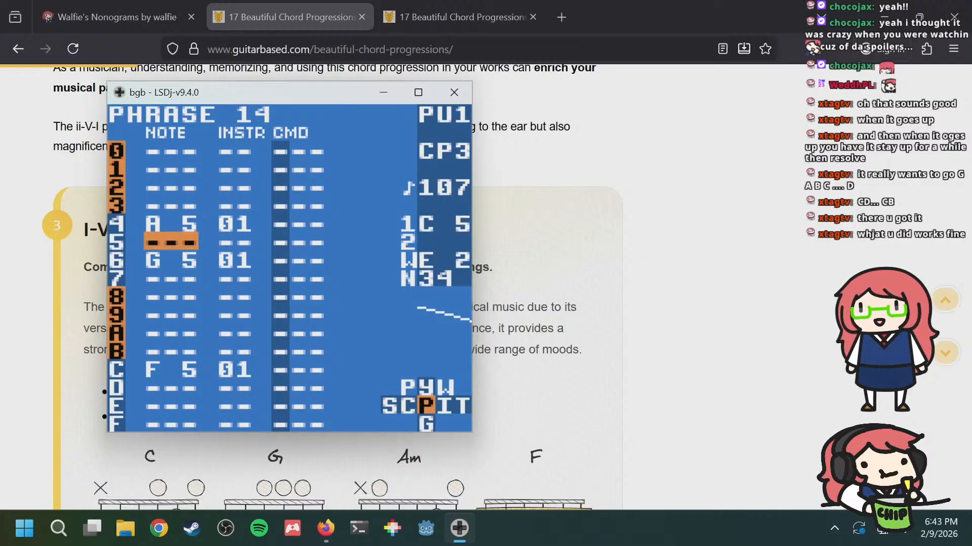
Step: Go back from PU1 phrase 14 to phrase 11 and return to the song arrangement at row 00
key("a+Up")
key("a+Up")
key("a+Up")
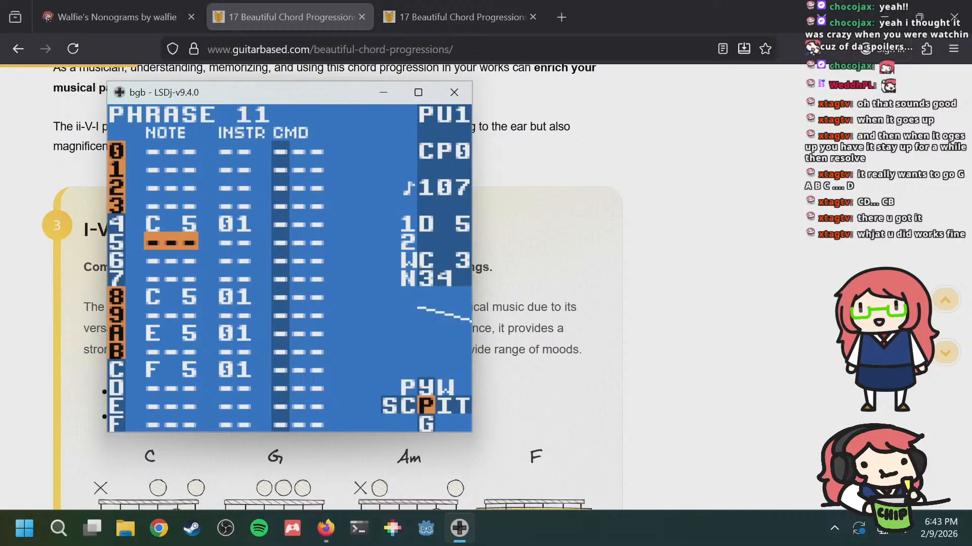
key("shift+Left")
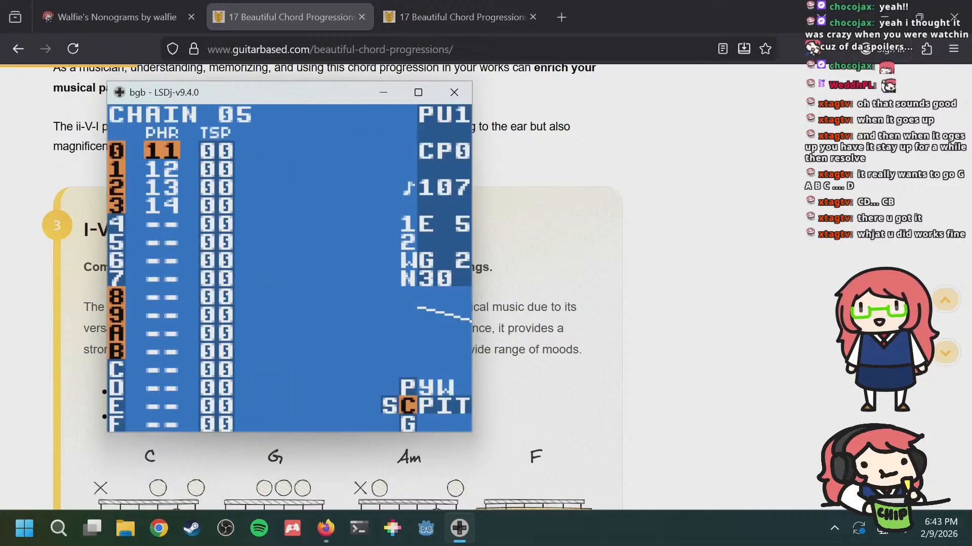
key("shift+Left")
key("Up")
key("Up")
key("Up")
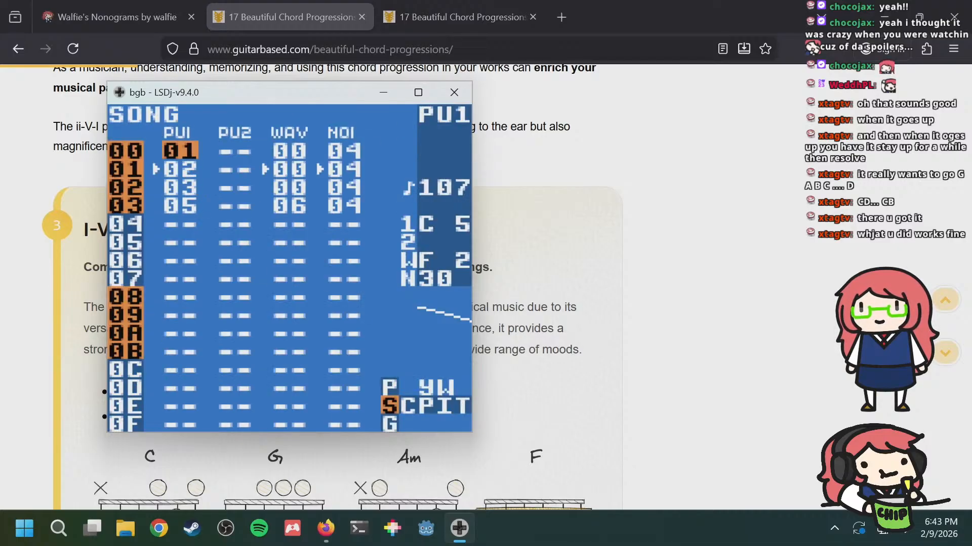
key("Right")
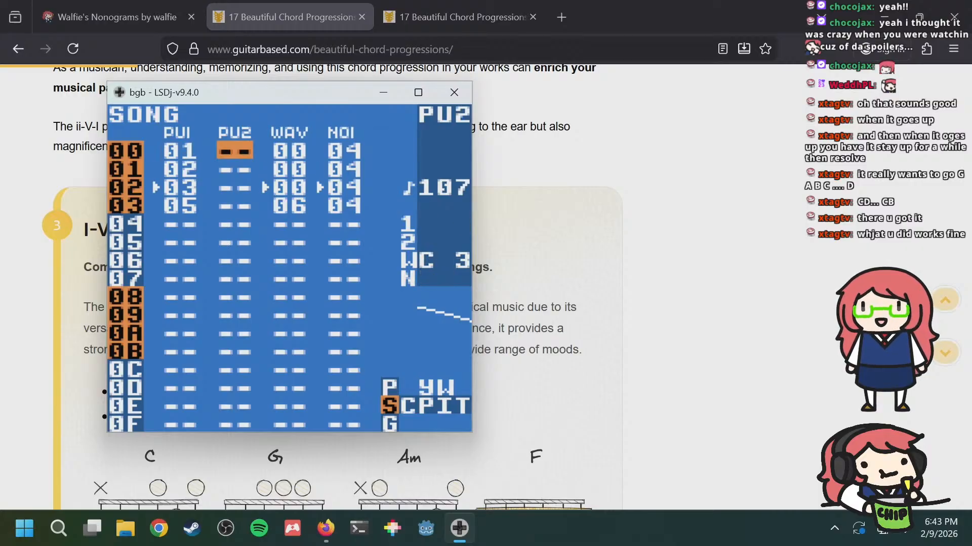
key("Down")
key("Down")
key("Down")
key("Up")
key("Right")
key("Down")
key("Left")
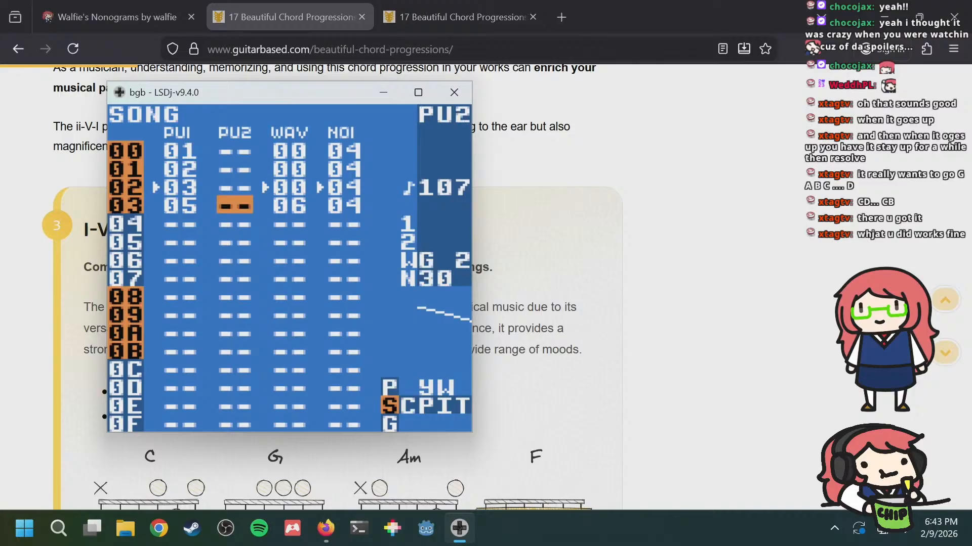
key("Left")
key("Up")
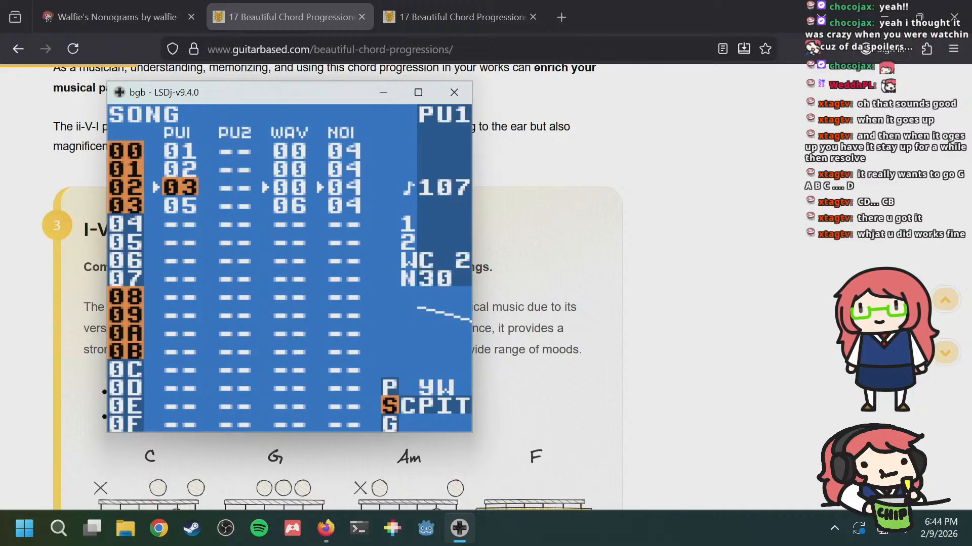
key("Down")
key("Up")
key("Down")
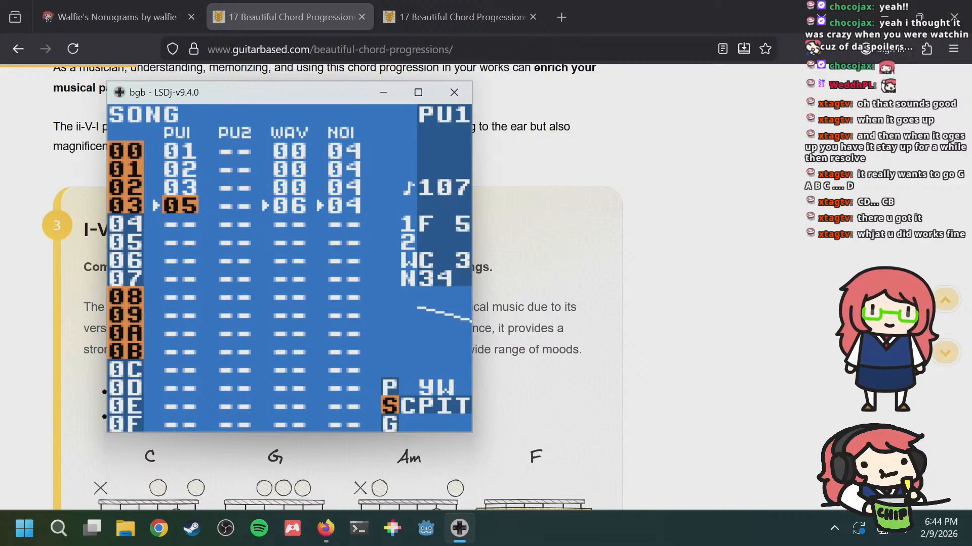
Step: Add WAV chain 06 to song row 04
key("Down")
key("Right")
key("Right")
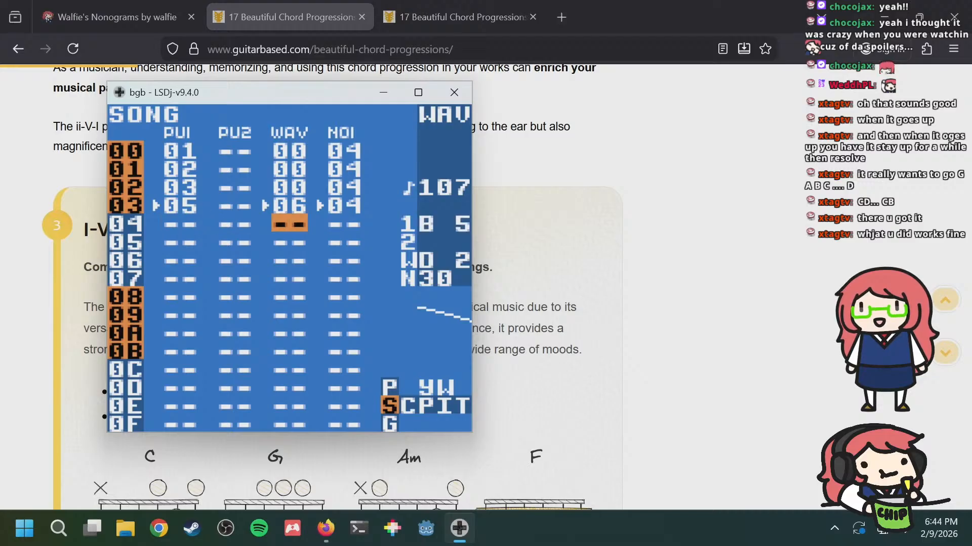
key("s")
key("Left")
key("Left")
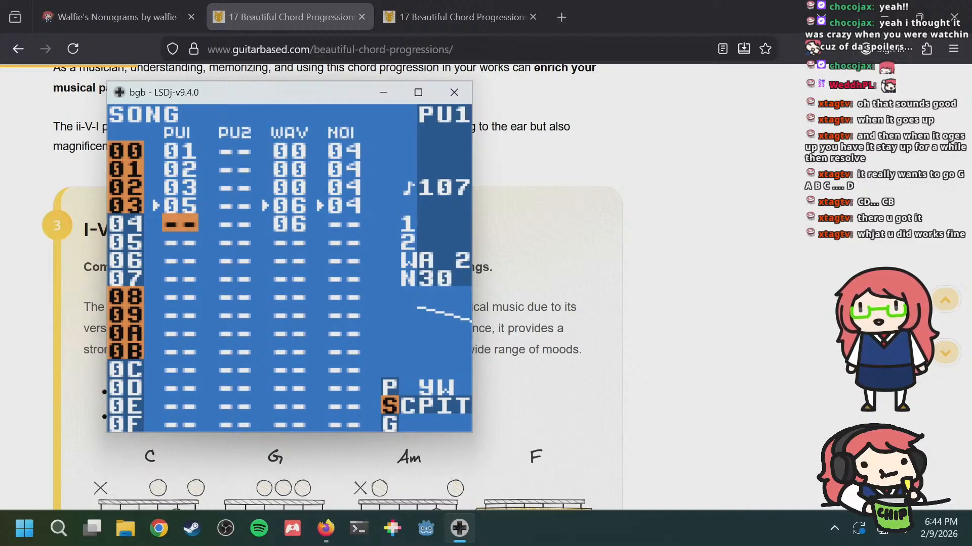
Step: Complete song row 04 with NOI chain 04 and PU1 chain 07
key("Right")
key("Right")
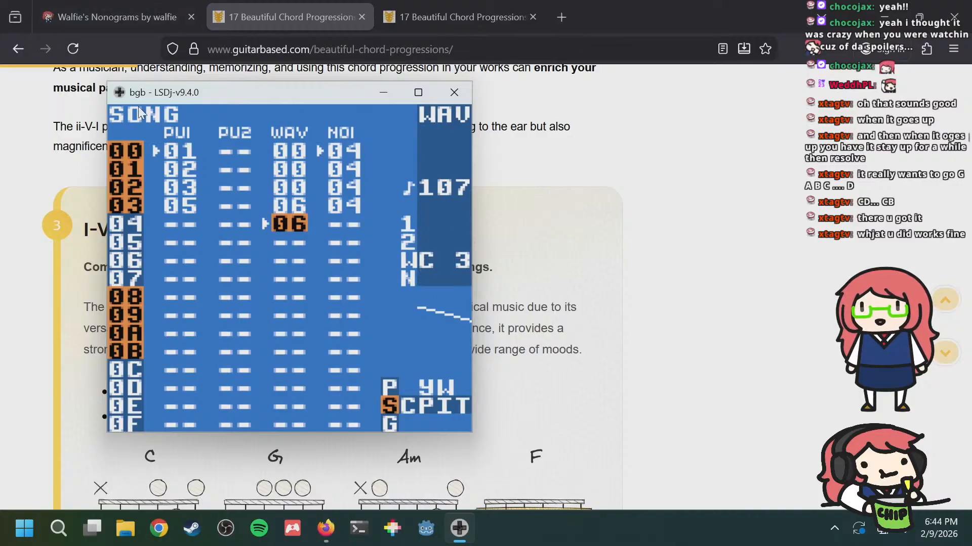
key("Left")
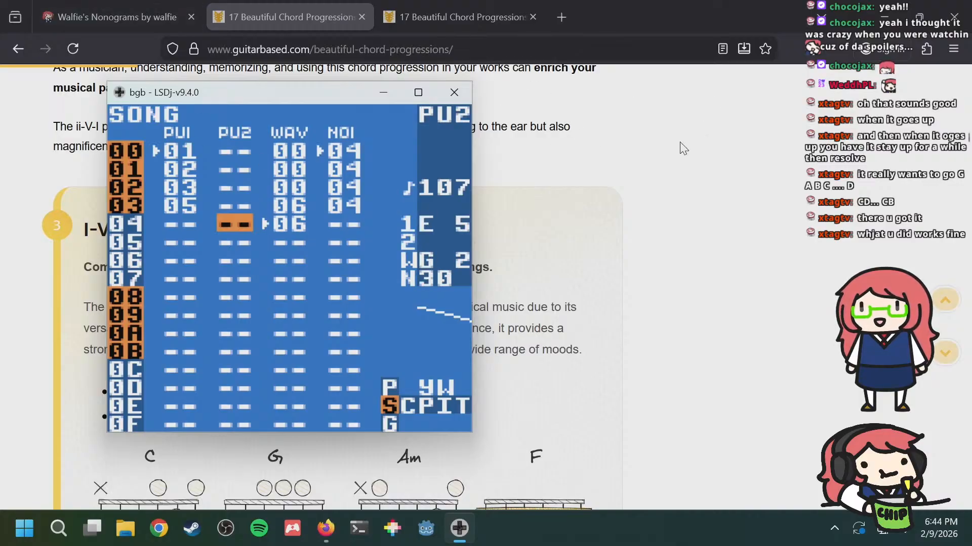
key("Right")
key("Right")
key("s")
key("Left")
key("Left")
key("Left")
key("s")
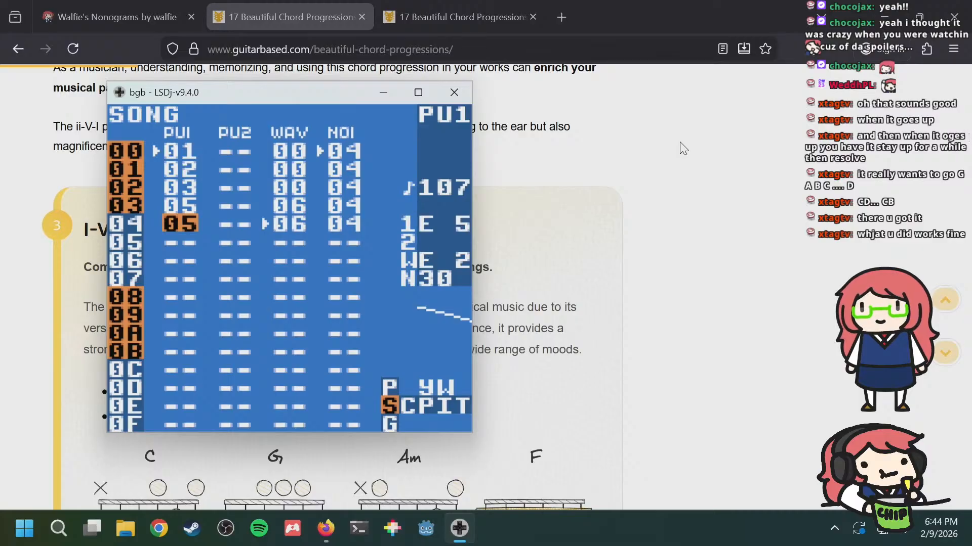
key("s+Right")
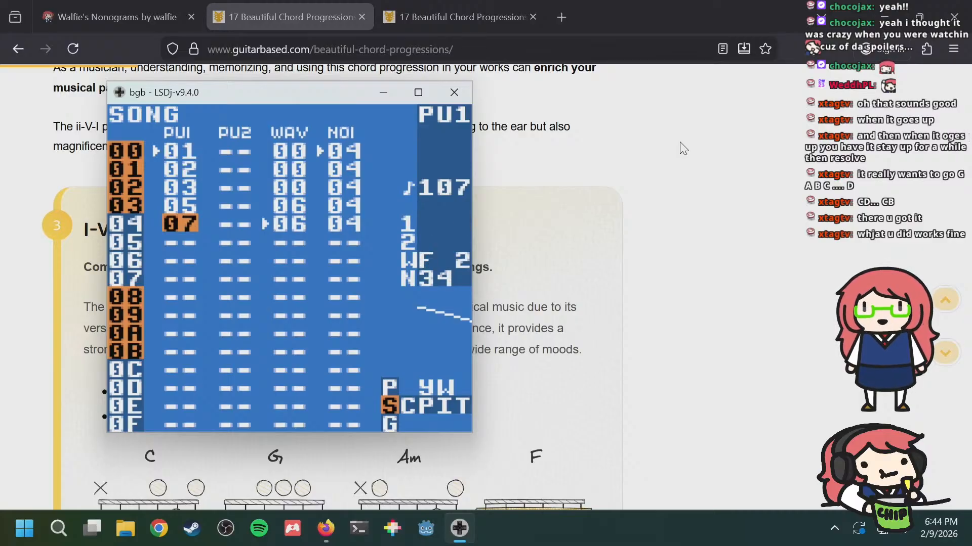
Step: Open PU1 chain 05 from song row 03 and compare the note placement across phrases 11 to 14
key("Up")
key("shift+Right")
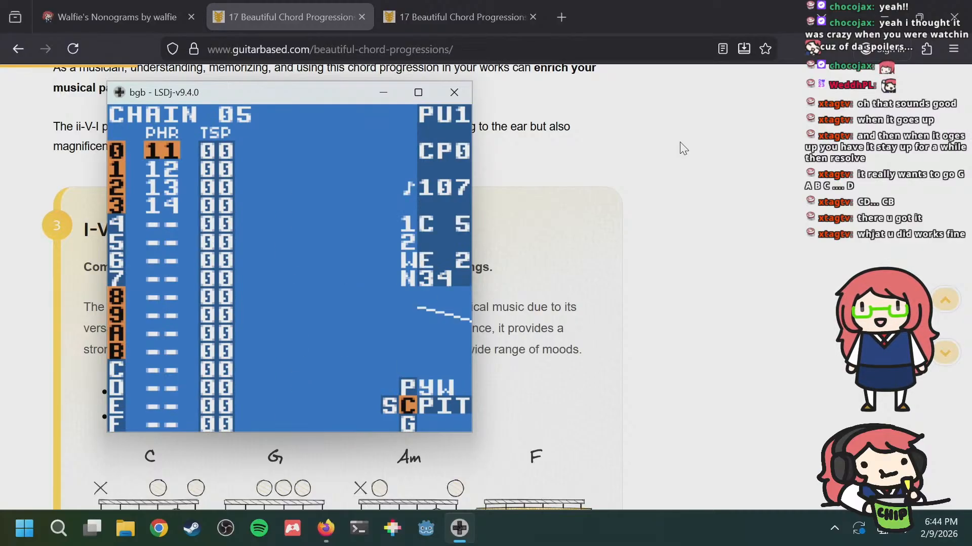
key("shift+Right")
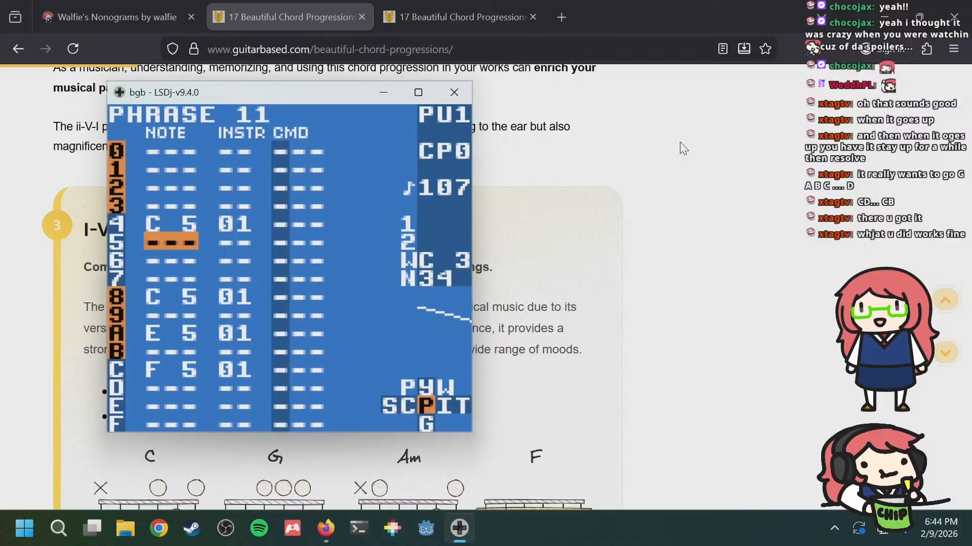
key("Up")
key("Up")
key("Down")
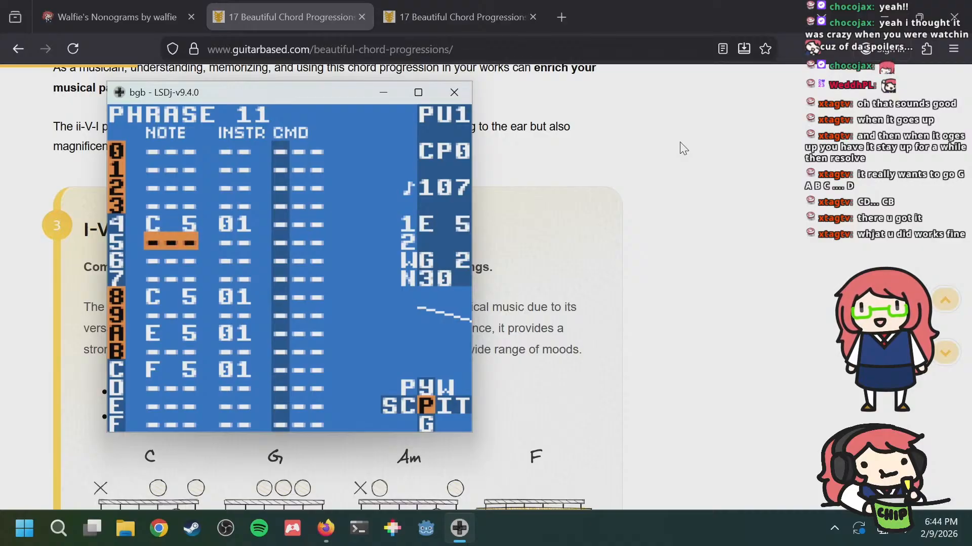
key("a+Down")
key("a+Up")
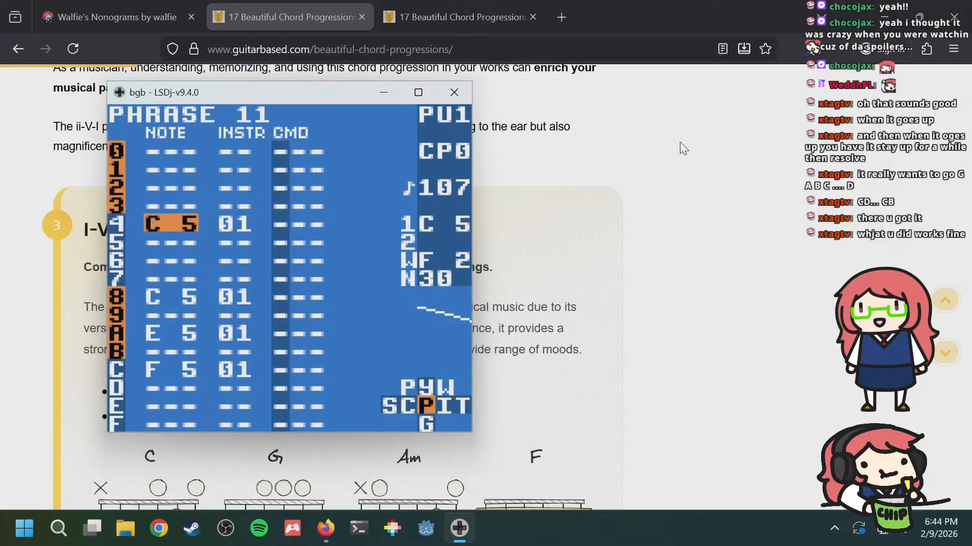
key("a+Down")
key("a+Up")
key("a+Down")
key("a+Down")
key("a+Down")
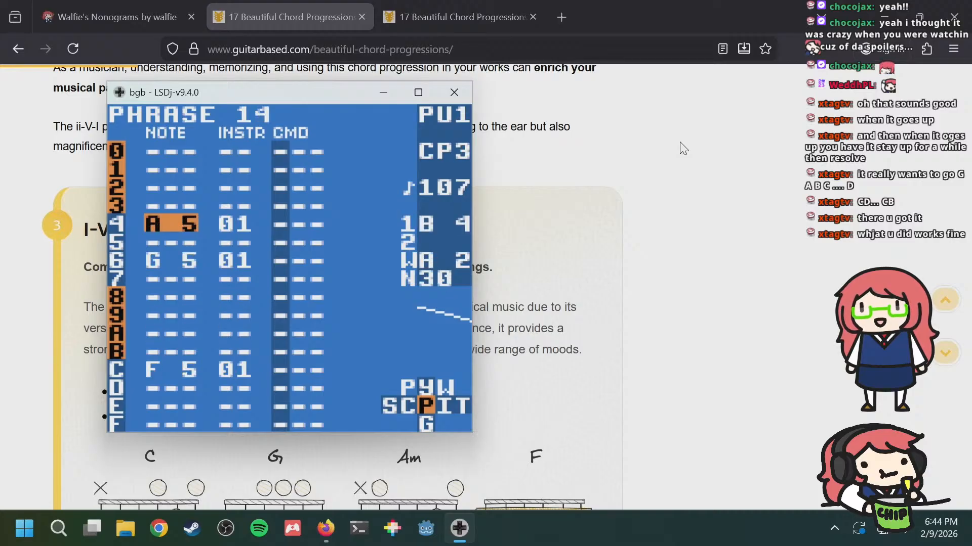
key("a+Up")
key("a+Up")
key("a+Down")
key("a+Down")
key("a+Down")
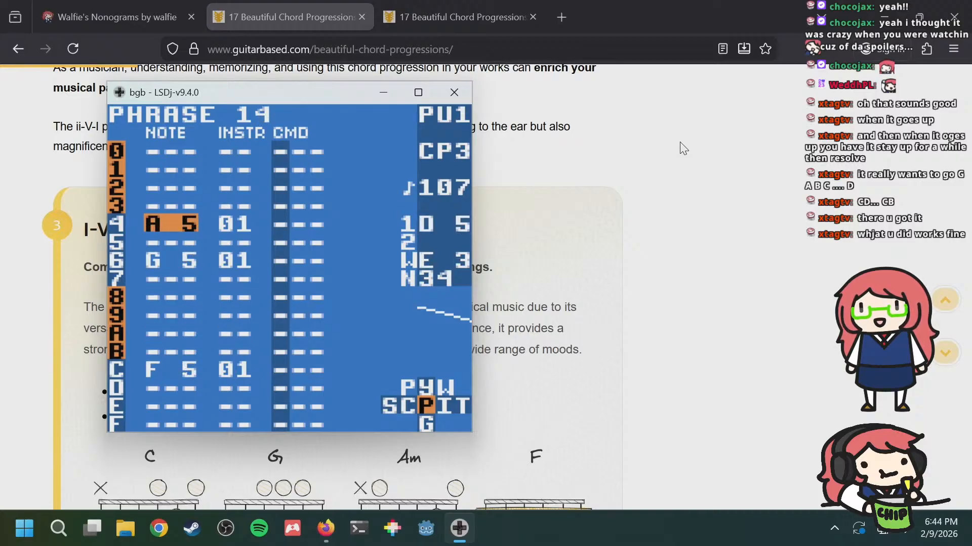
key("a+Up")
key("a+Up")
key("a+Up")
Step: Examine the note rows of PU1 phrase 11 and compare them with those of phrase 12
key("Up")
key("Up")
key("Up")
key("Up")
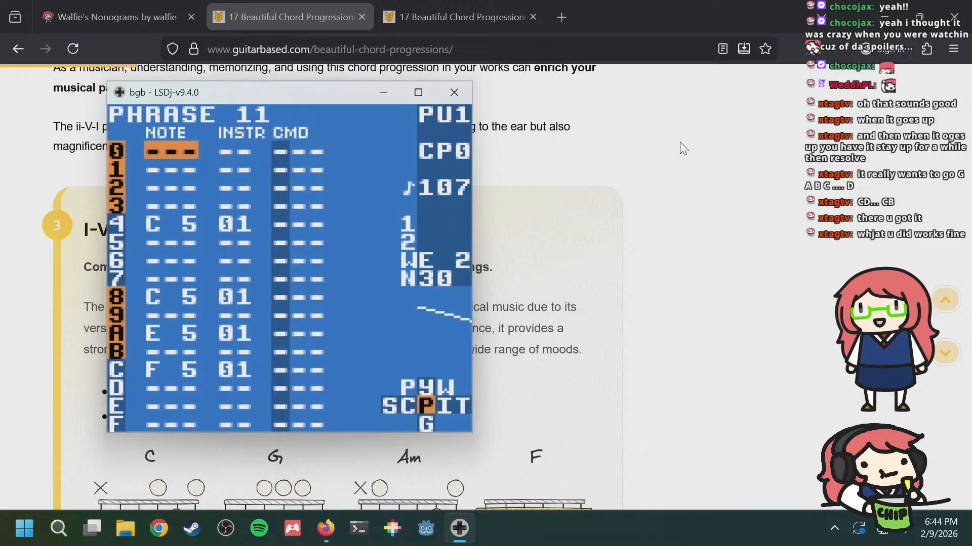
key("Down")
key("Down")
key("Down")
key("Up")
key("Up")
key("Up")
key("Down")
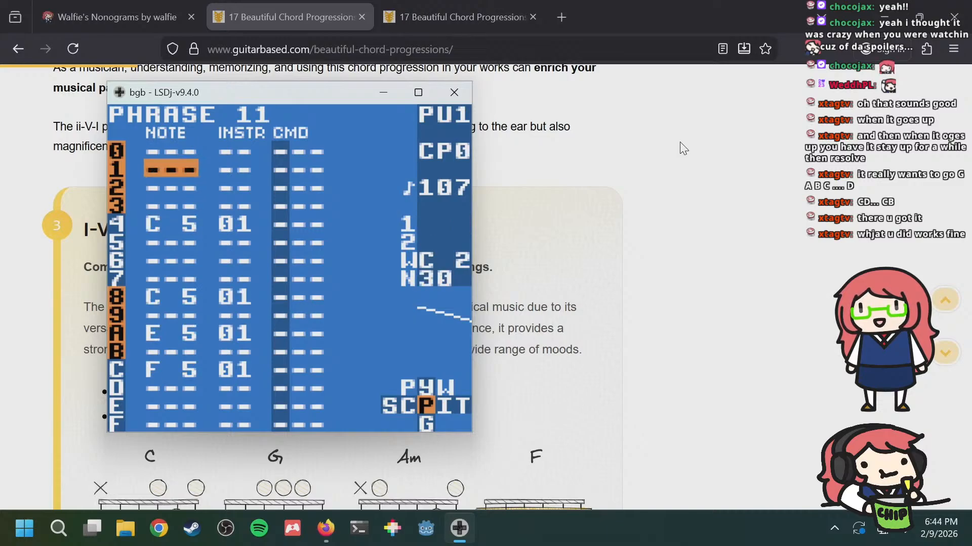
key("Down")
key("Down")
key("a+Down")
key("Down")
key("Down")
key("Down")
key("Down")
key("Down")
key("Down")
key("Down")
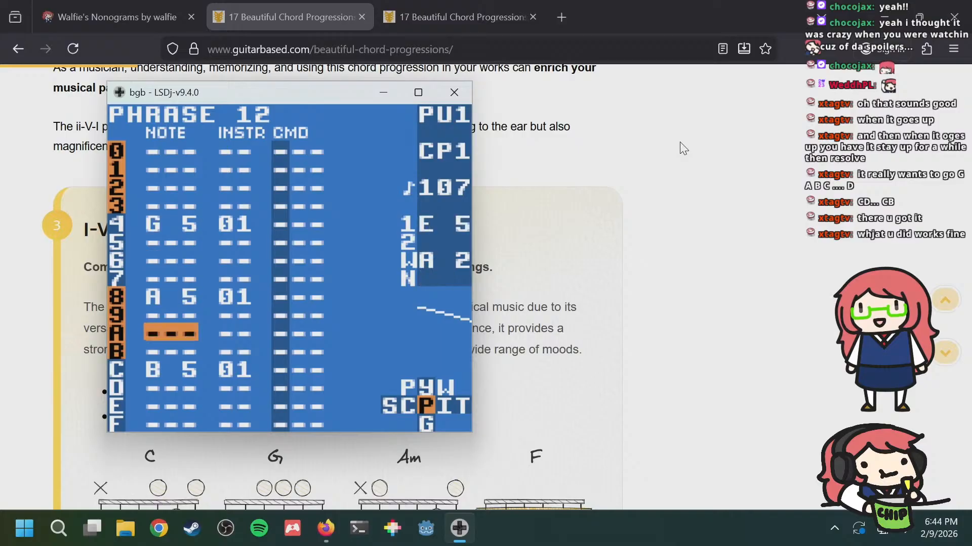
key("Down")
key("Down")
key("Up")
key("Up")
key("Up")
key("Up")
key("Up")
key("Up")
key("Up")
key("Up")
key("Down")
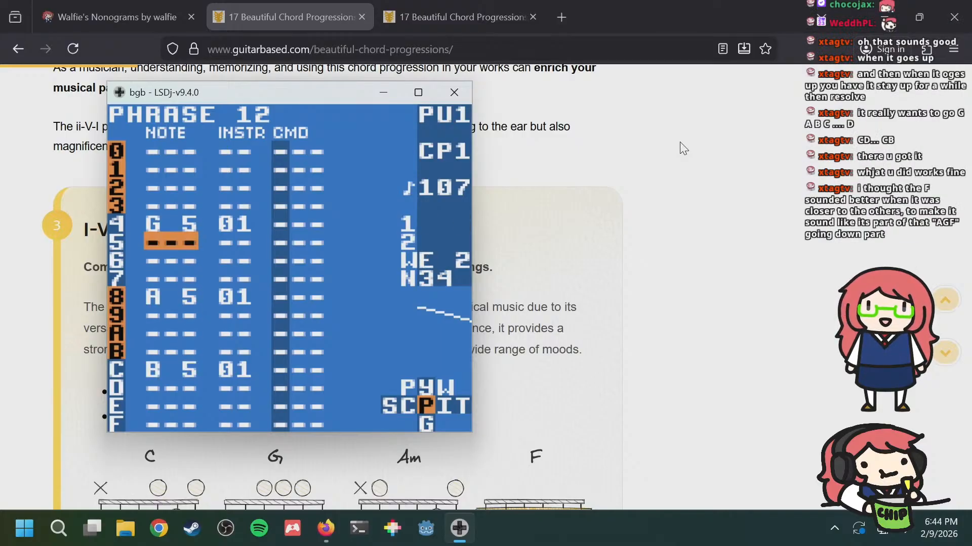
Step: Play through PU1 phrases 13 and 14, following the timing of the closing F 5 note
key("Down")
key("Down")
key("Down")
key("Down")
key("Down")
key("Down")
key("Return")
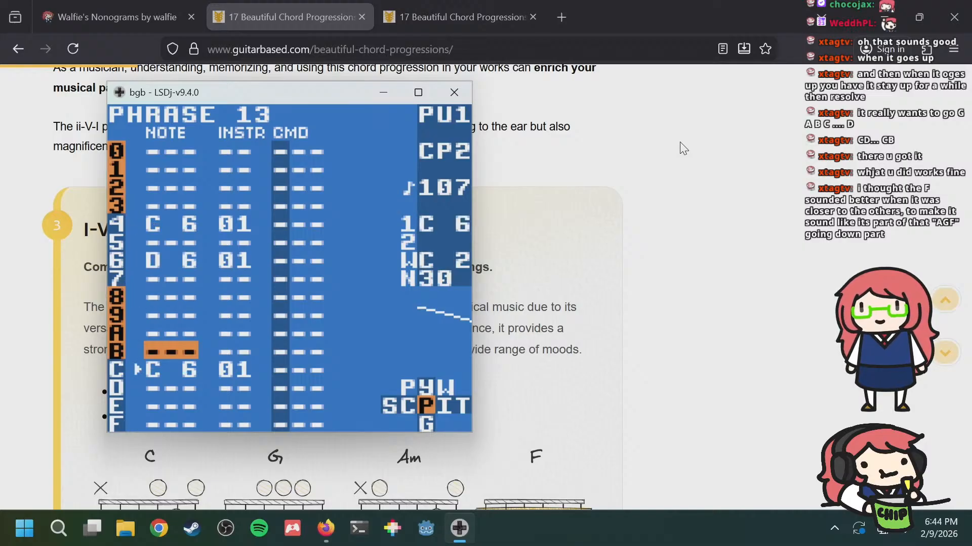
key("Up")
key("Up")
key("Down")
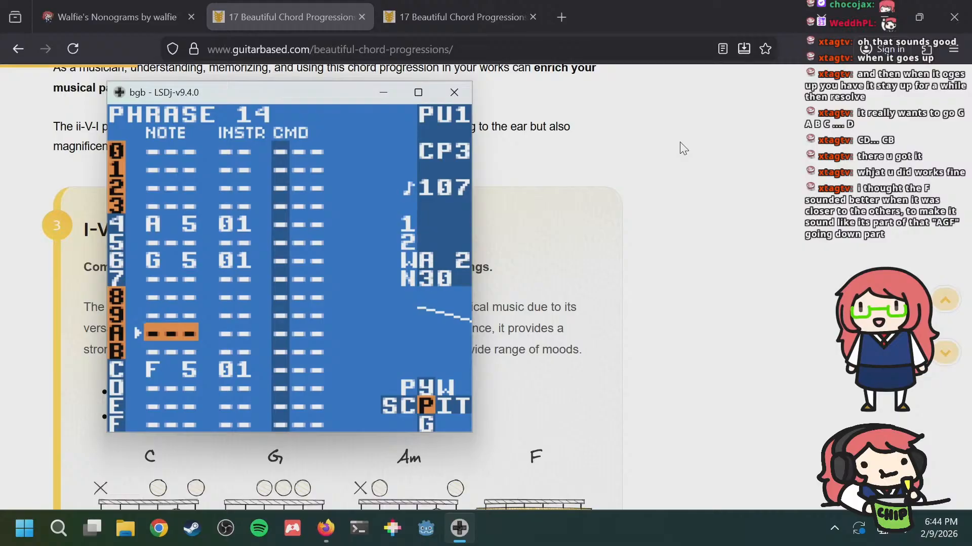
Step: Move the F 5 note in PU1 phrase 14 from row C to row A
key("Up")
key("Up")
key("Down")
key("Down")
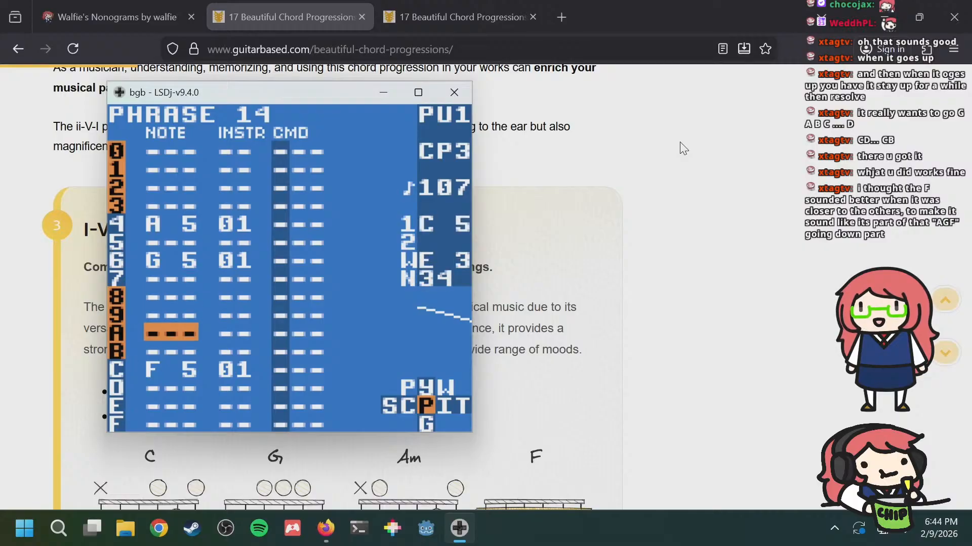
key("s")
key("s+Right")
key("s+Left")
key("Down")
key("Down")
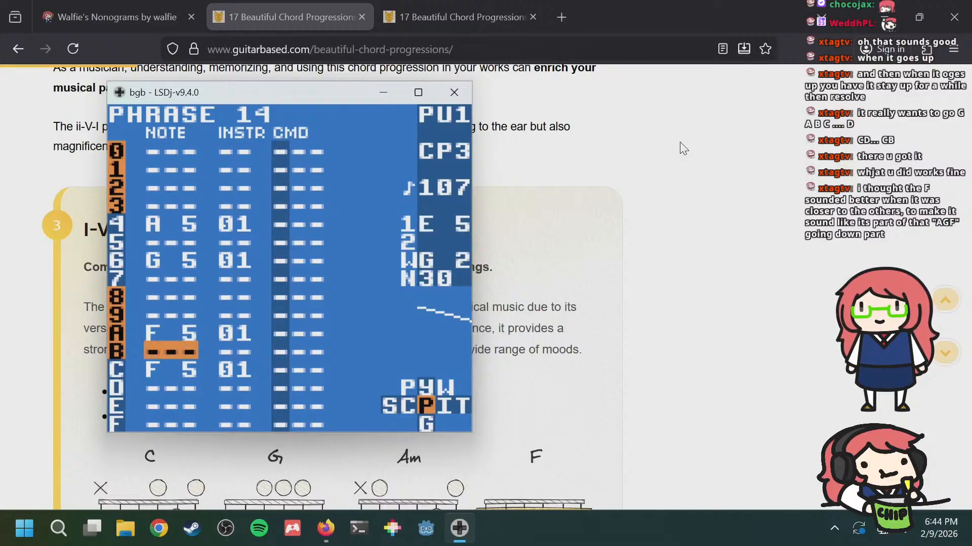
key("a+s")
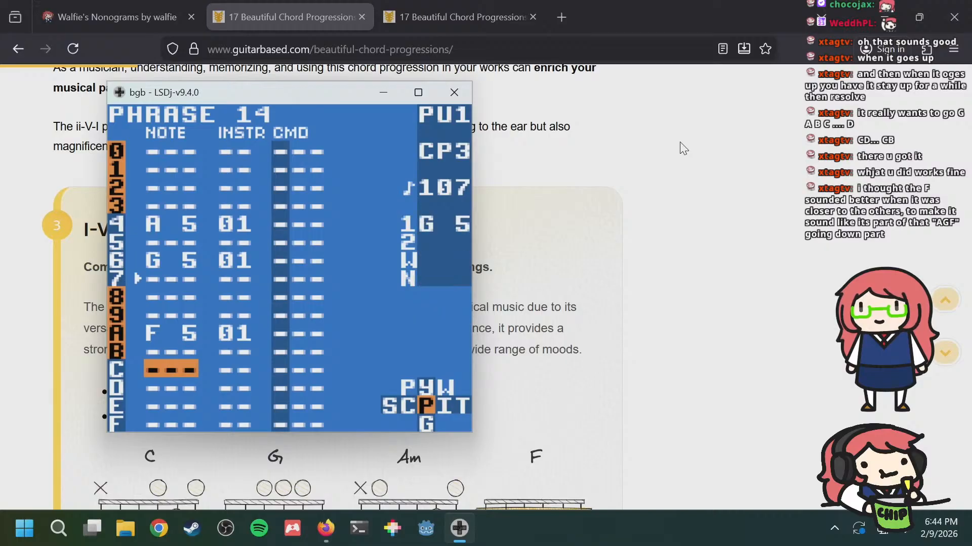
Step: Compare the note timing of PU1 phrase 14 with phrase 13 during playback
key("a+Left")
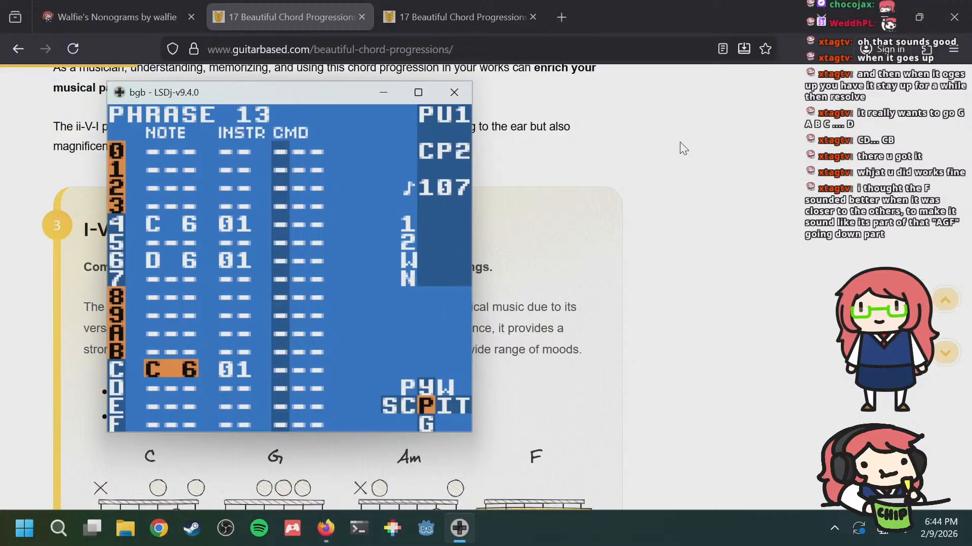
key("a+Right")
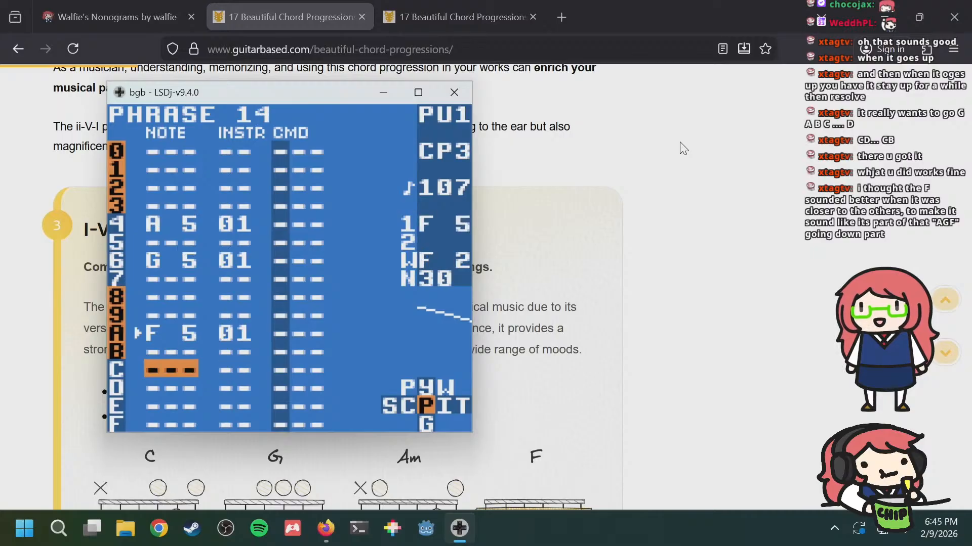
key("Up")
key("Up")
key("Up")
key("a+Left")
key("a+Right")
Step: Move the F 5 note in PU1 phrase 14 from row A to row 8, and return to phrase 13
key("Up")
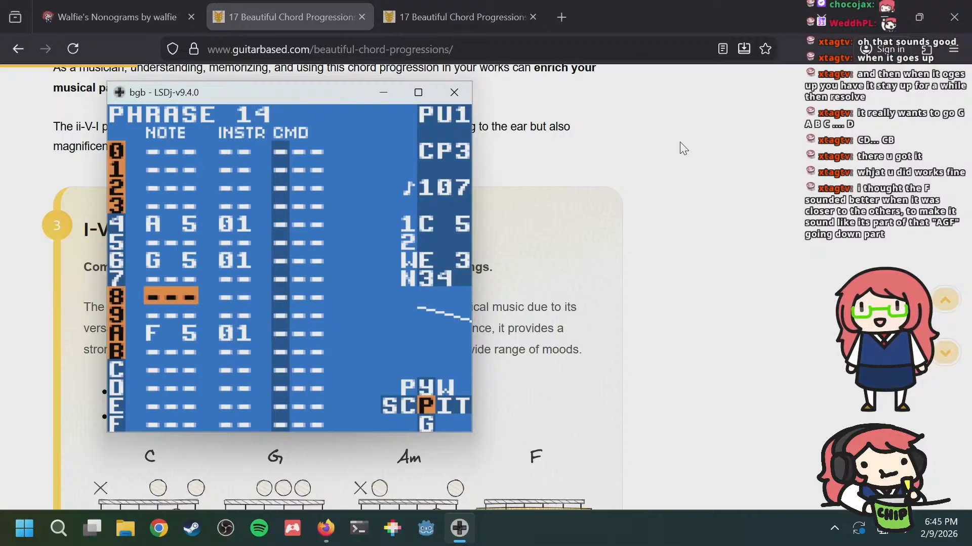
key("s")
key("Down")
key("Down")
key("a+s")
key("a+Up")
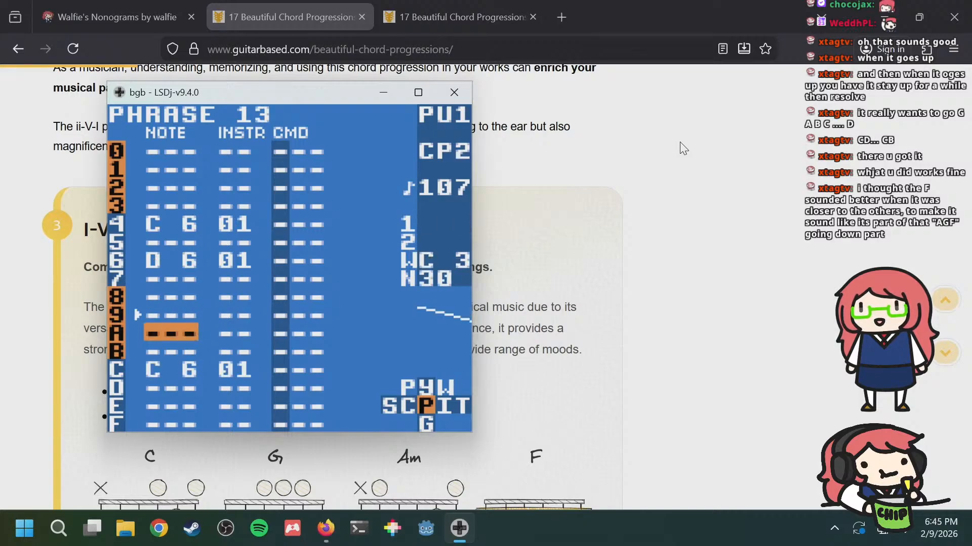
Step: Move the F 5 note in PU1 phrase 14 from row 8 to row A
key("a+Down")
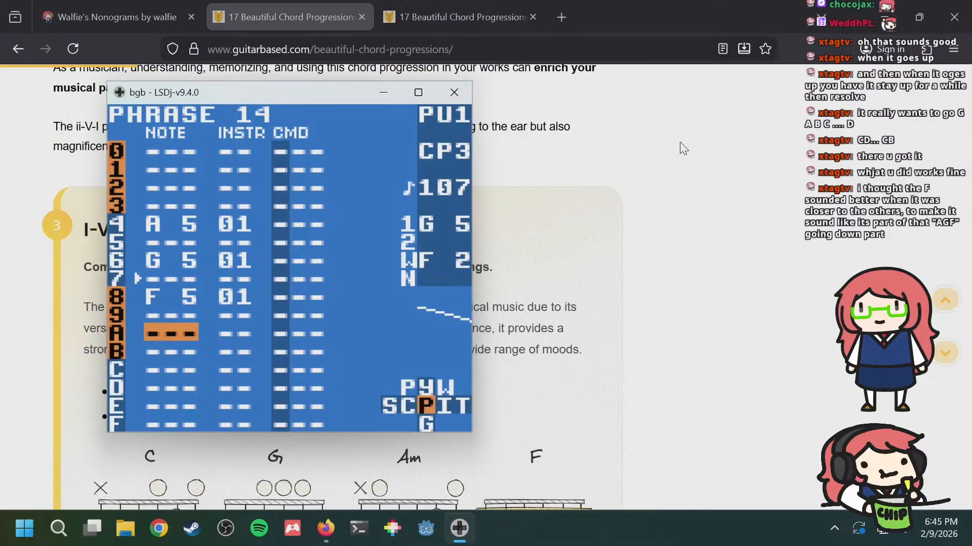
key("Up")
key("Down")
key("s")
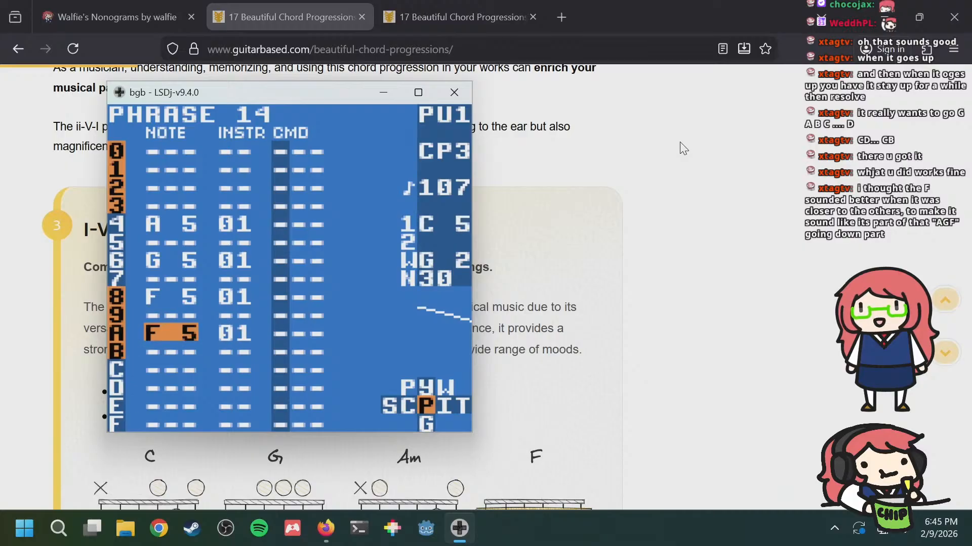
key("Up")
key("Up")
key("a+s")
key("Down")
key("Down")
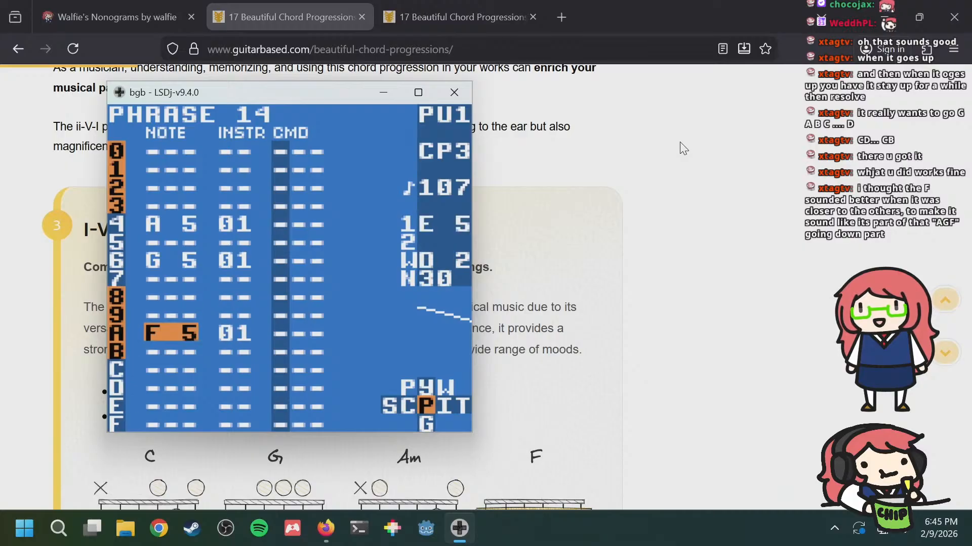
Step: Restart playback and check the timing of PU1 phrase 14 against WAV phrase 02
key("Up")
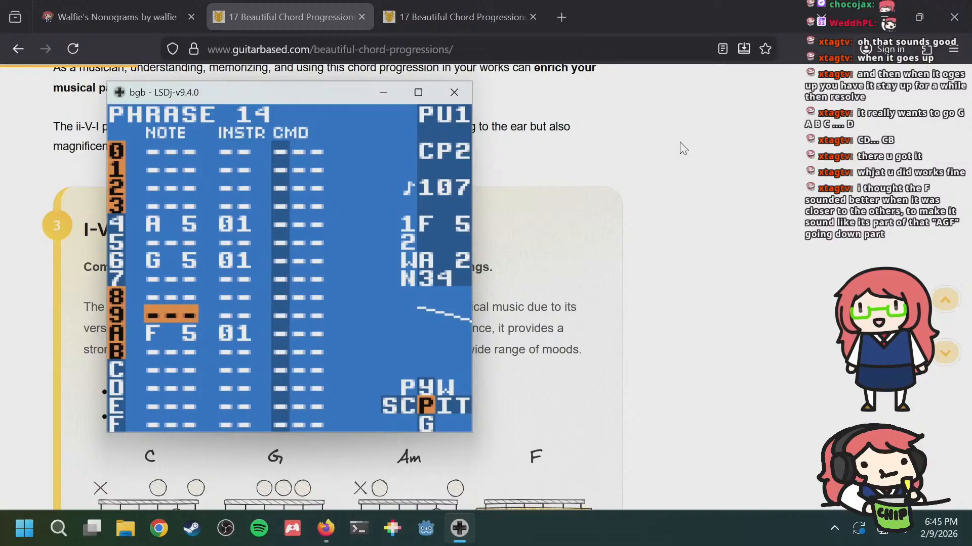
key("a+Up")
key("Return")
key("shift+Return")
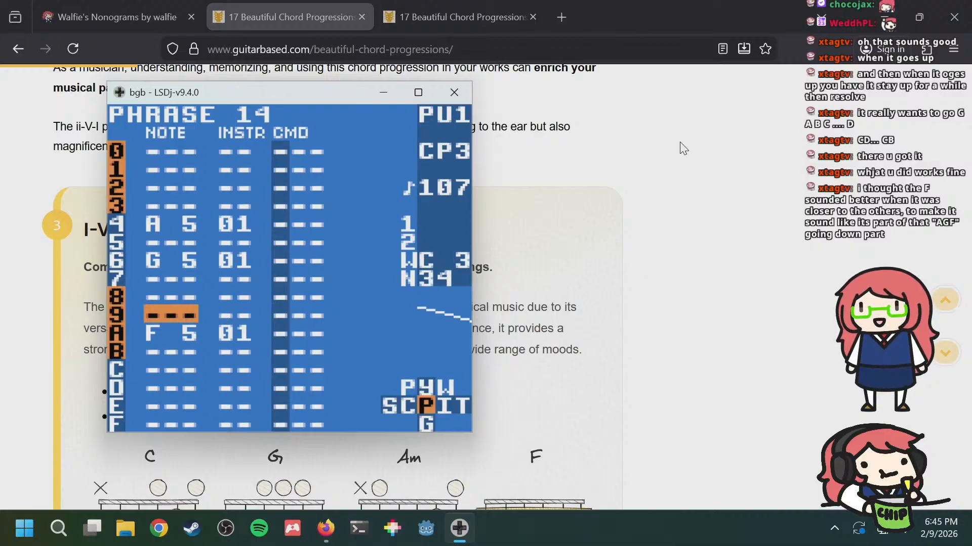
key("Down")
key("Down")
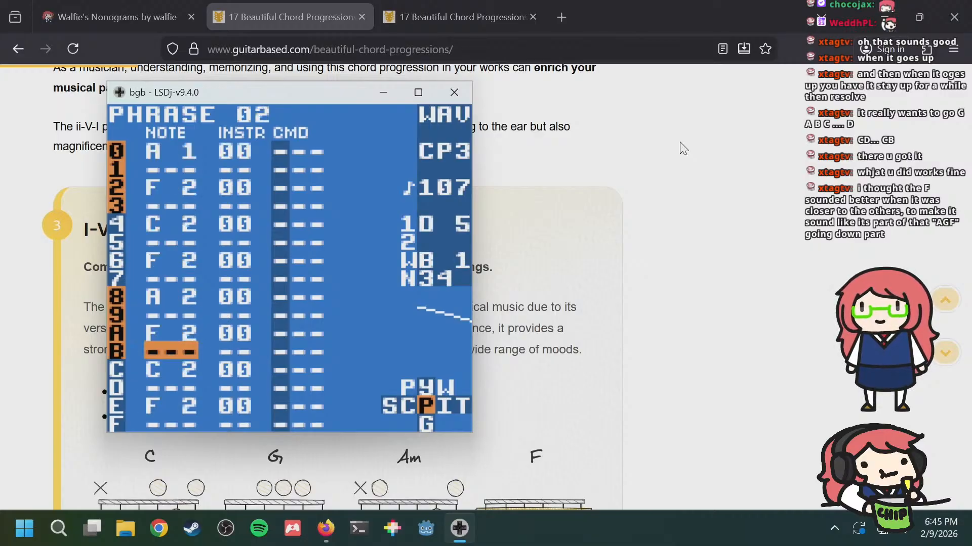
Step: Fill rows 0 to 3 of PU1 chain 07, used in song row 04, with new phrases 17, 18, 19 and 1A
key("shift+Left")
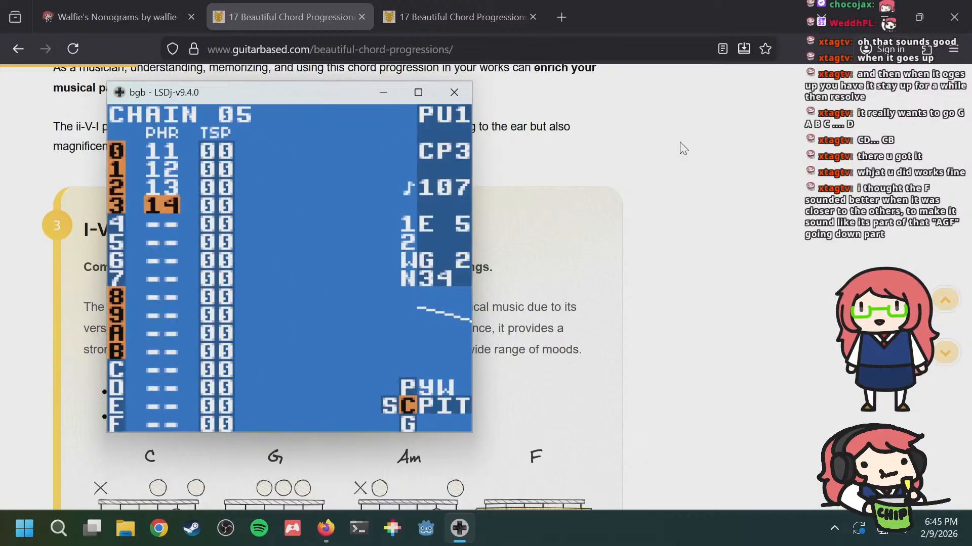
key("shift+Left")
key("Down")
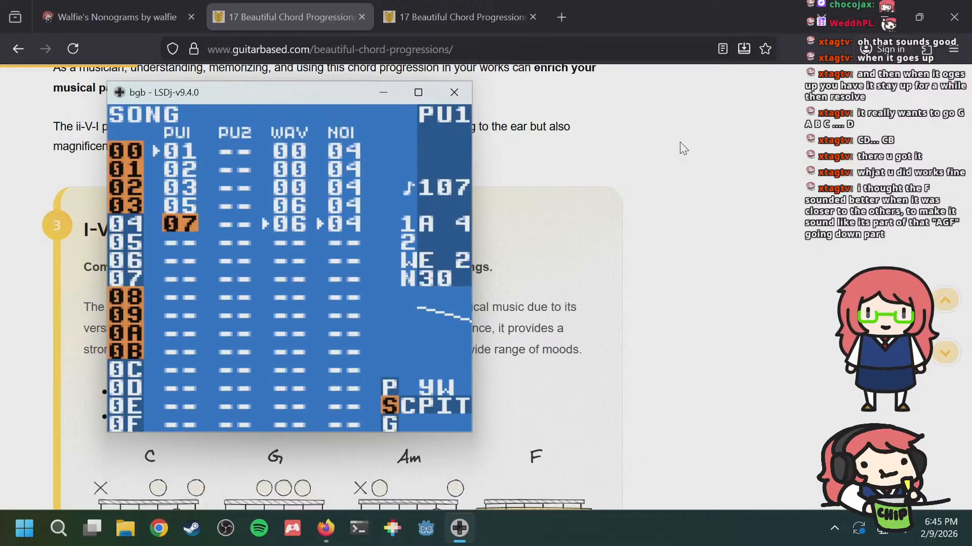
key("shift+Right")
key("s")
key("s")
key("Down")
key("s")
key("s")
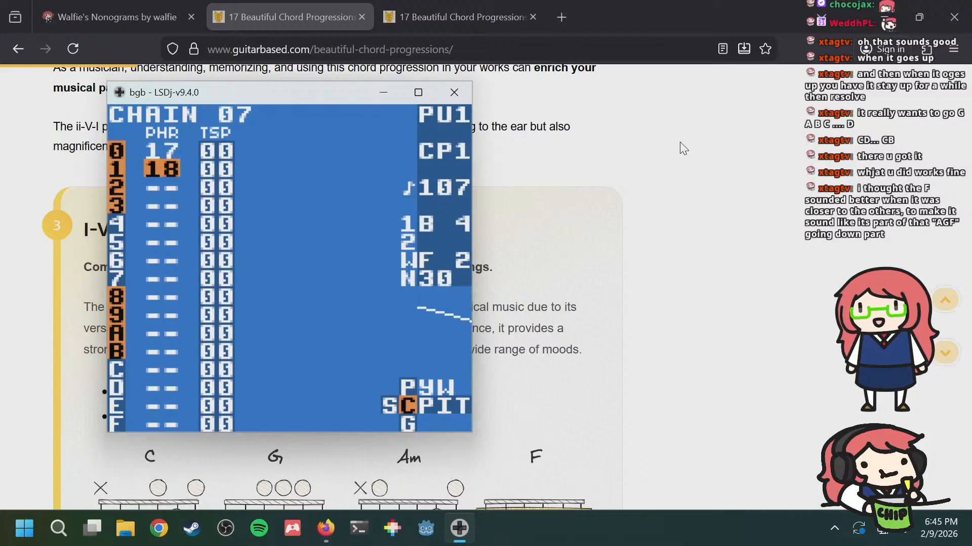
key("Down")
key("s")
key("s")
key("Down")
key("s")
key("s")
Step: Compare the phrase lists of PU1 chain 05, WAV chain 06 and NOI chain 04
key("shift+Left")
key("Up")
key("shift+Right")
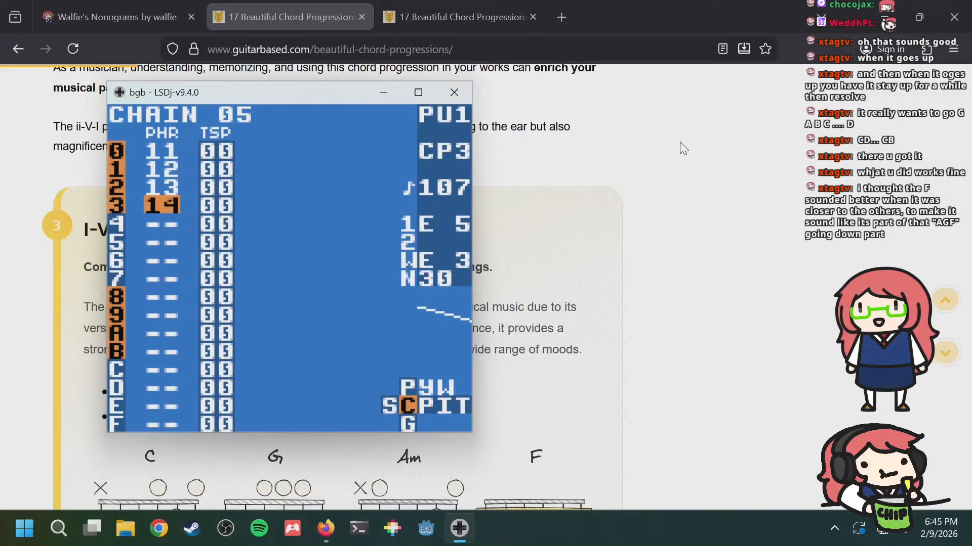
key("a+Right")
key("a+Right")
key("a+Right")
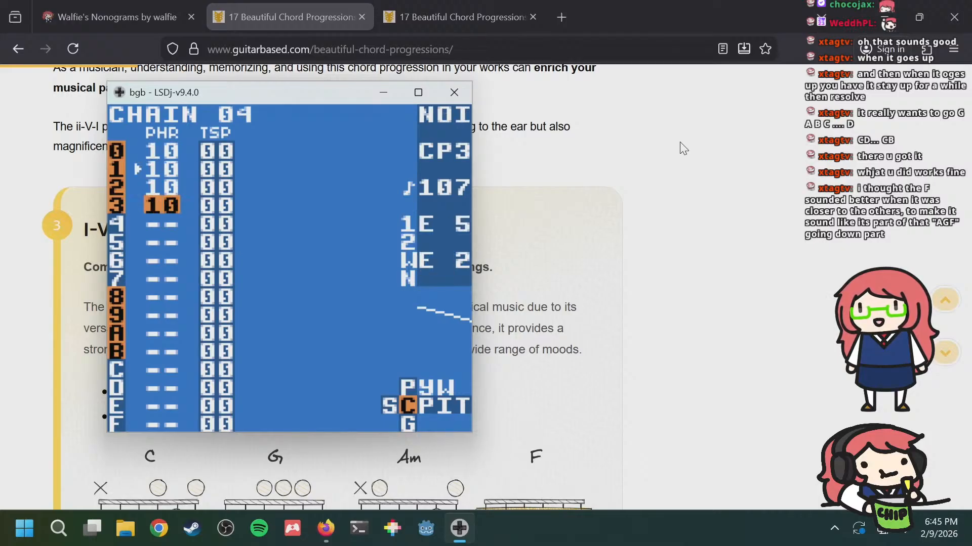
key("a+Left")
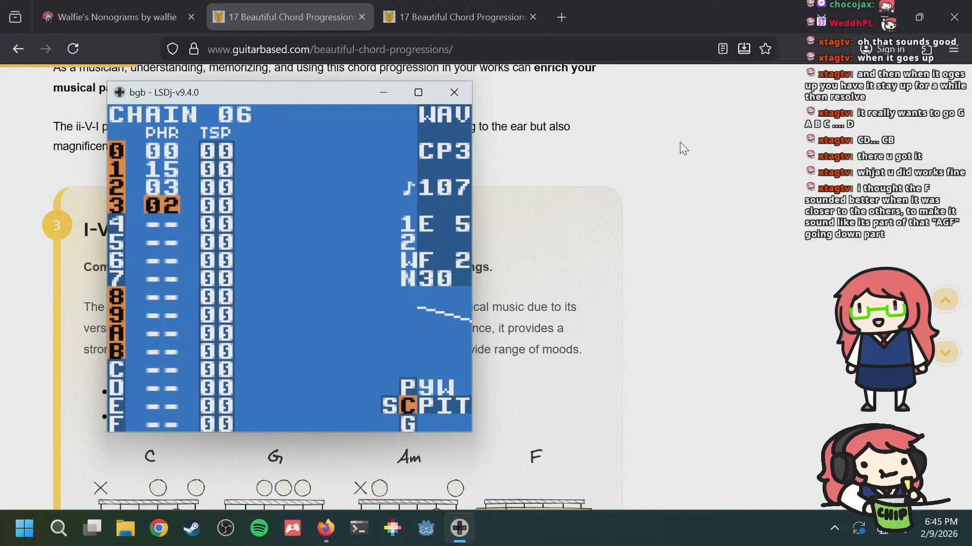
key("a+Right")
key("a+Left")
key("Up")
key("Up")
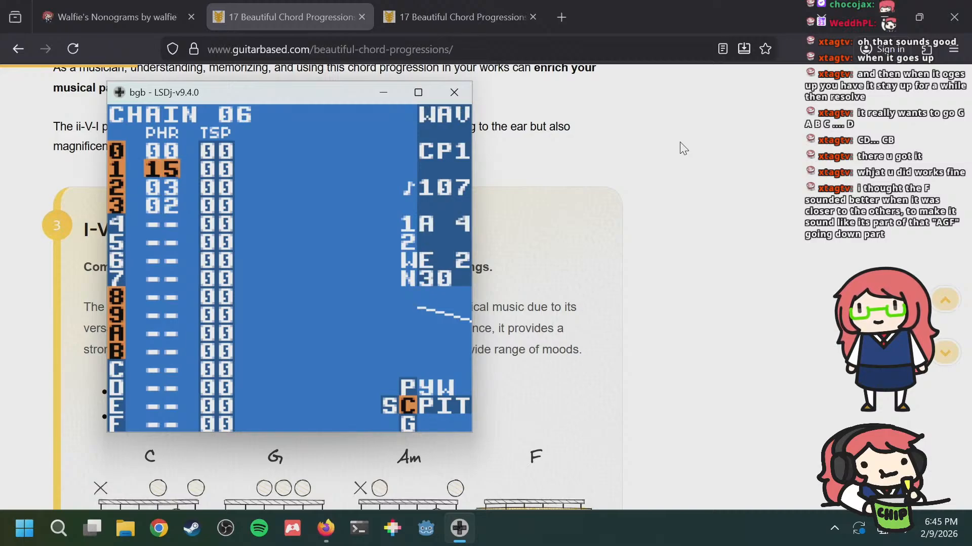
Step: Renumber the phrases in rows 0 to 3 of PU1 chain 07 to 16, 17, 18 and 19
key("a+Left")
key("a+Left")
key("a+Down")
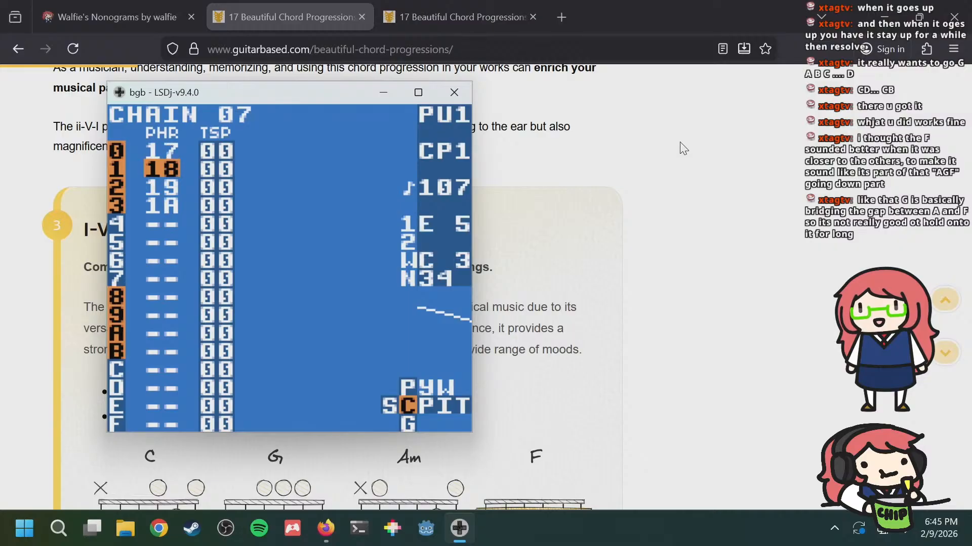
key("Up")
key("s+Left")
key("Down")
key("s+Left")
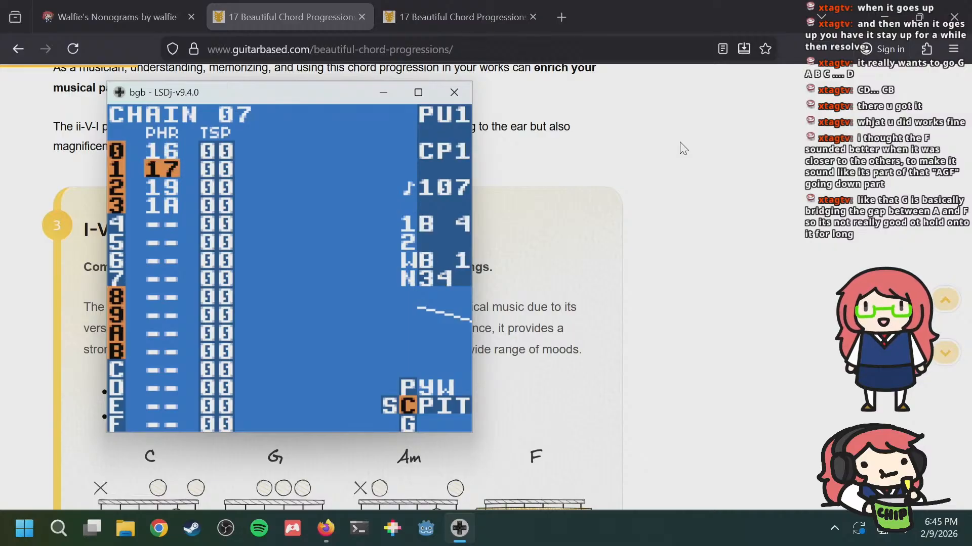
key("Down")
key("s+Left")
key("Down")
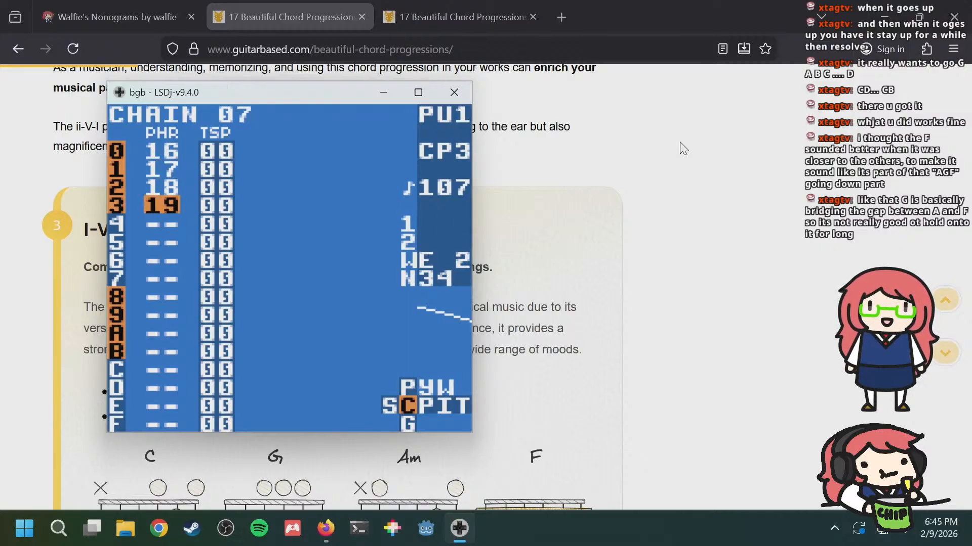
key("Up")
key("Up")
key("Up")
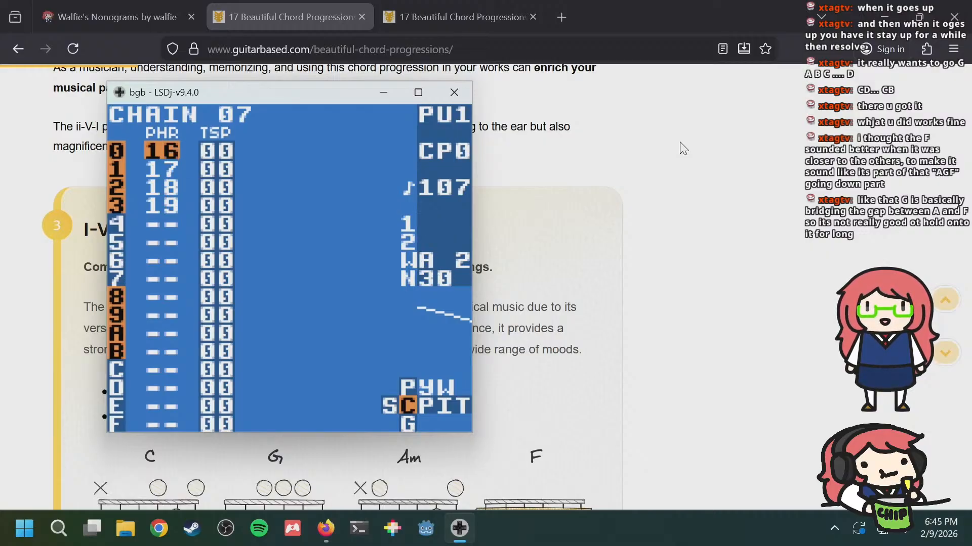
key("a+Right")
key("a+Left")
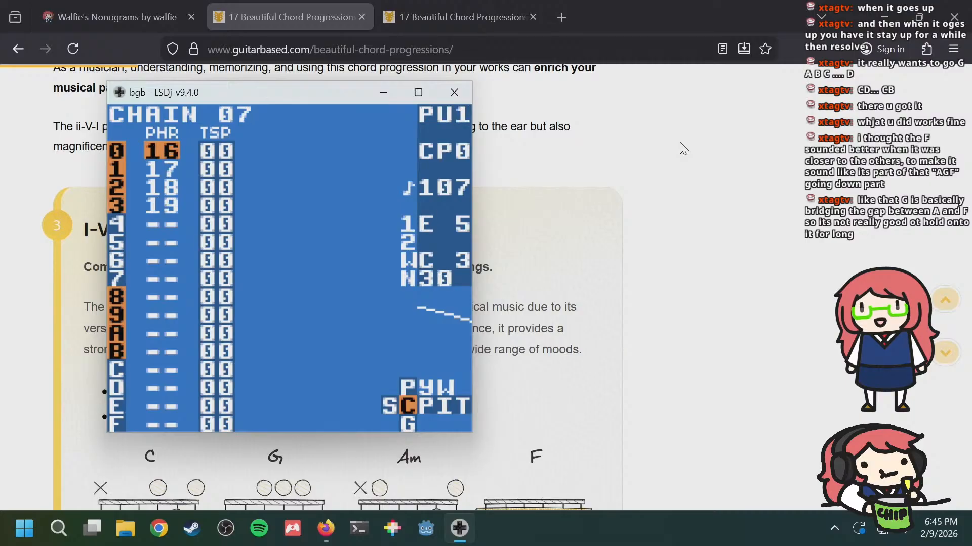
Step: Return to PU1 phrase 14 through chain 05 and move its F 5 note from row A back to row 8
key("a+Up")
key("Down")
key("Down")
key("Down")
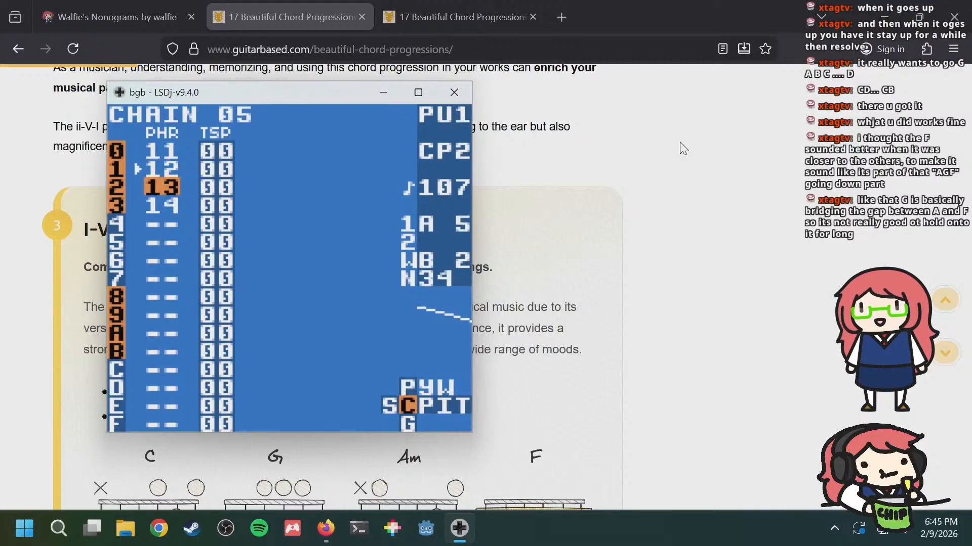
key("shift+Right")
key("Up")
key("Up")
key("Up")
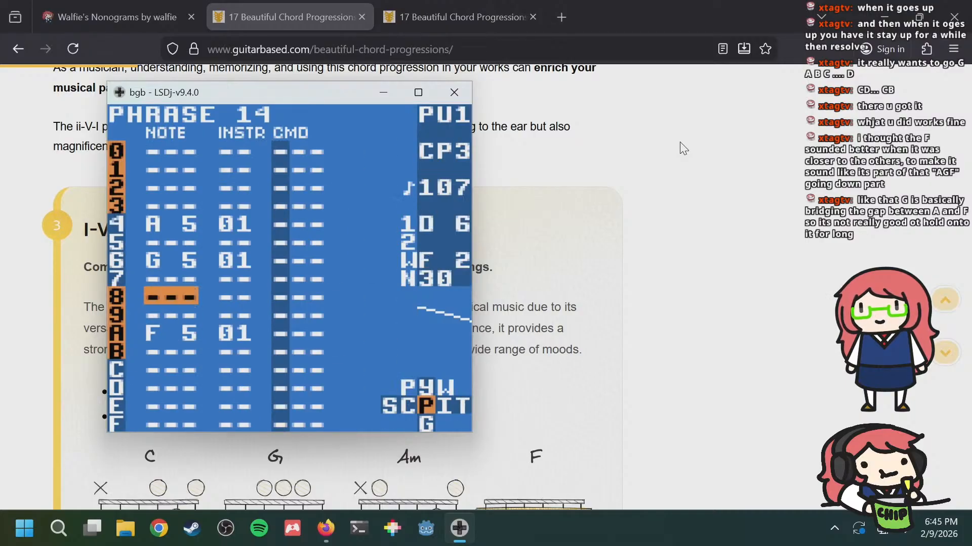
key("a")
key("Down")
key("Down")
key("b+a")
key("a")
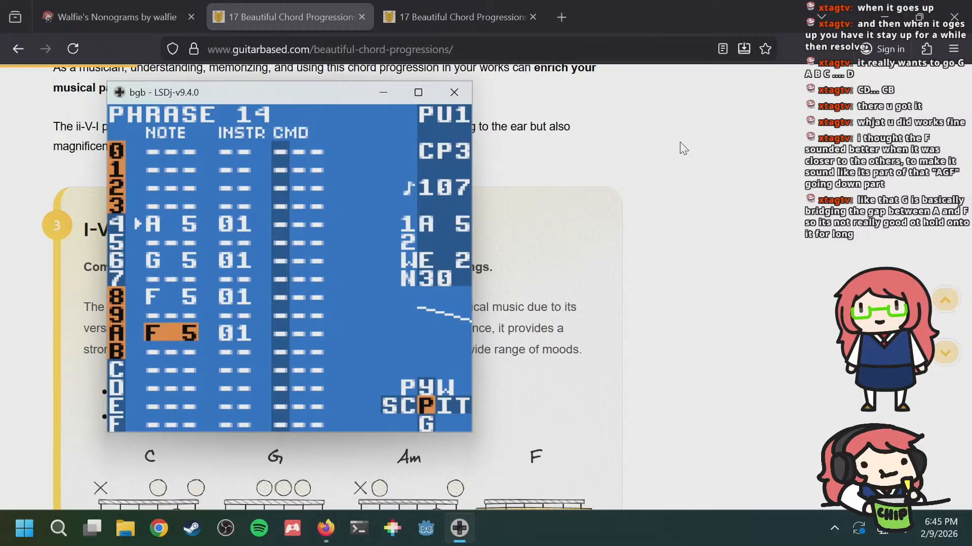
key("b+a")
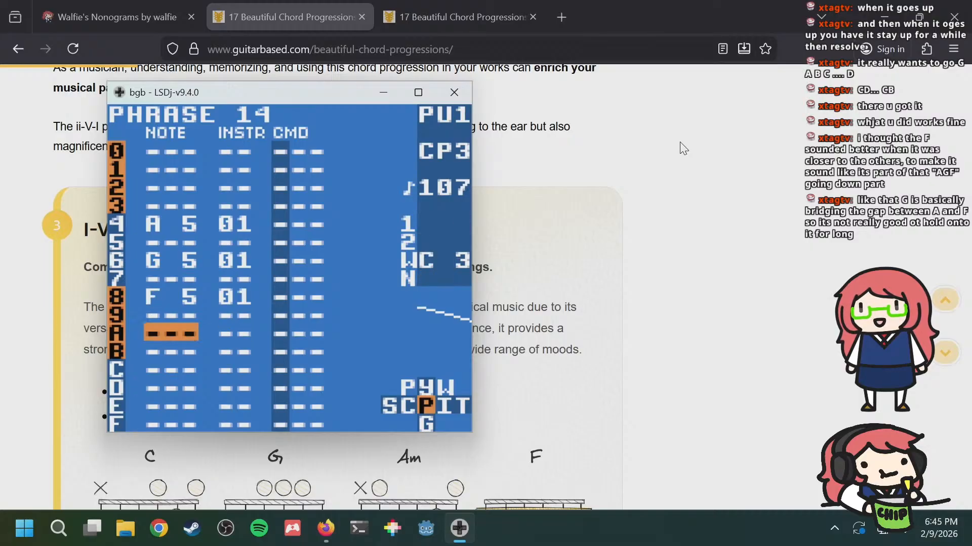
key("Up")
key("Up")
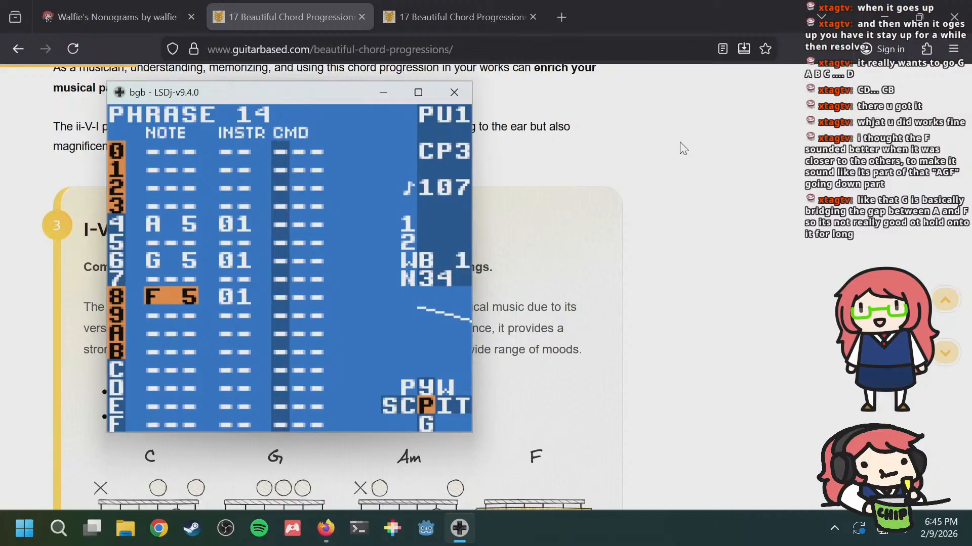
Step: Compare the melody notes of PU1 phrase 13 with the bass notes of WAV phrase 03
key("b+Left")
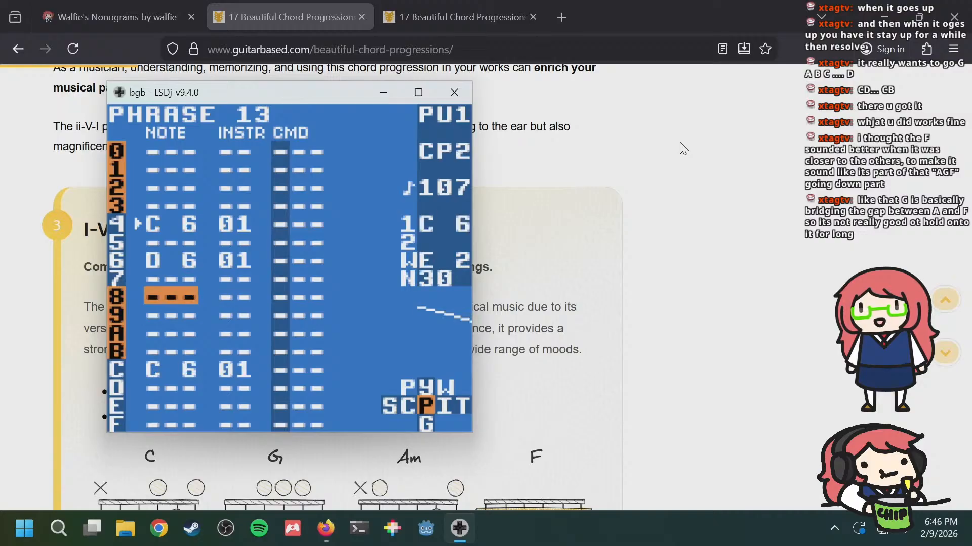
key("a+Right")
key("a+Right")
key("a+Left")
key("a+Left")
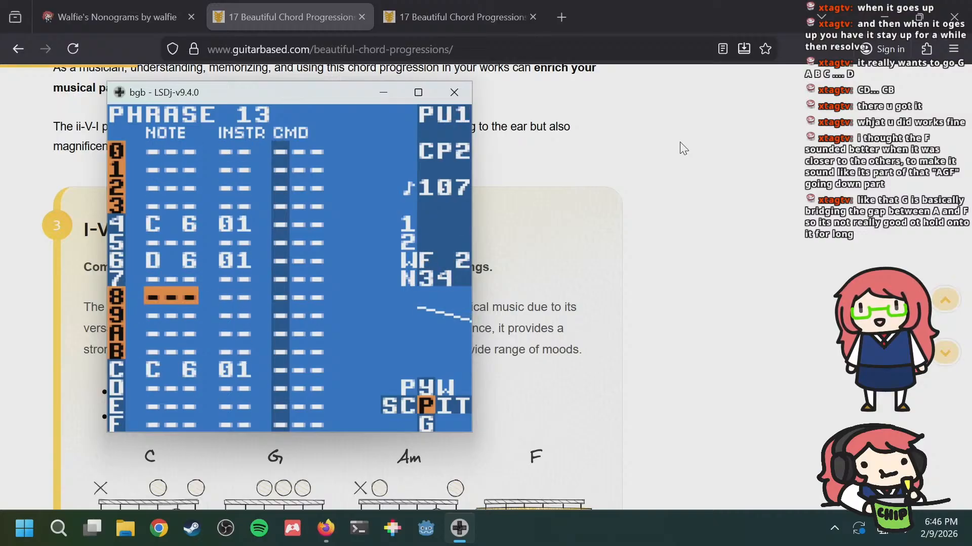
key("a+Right")
key("a+Right")
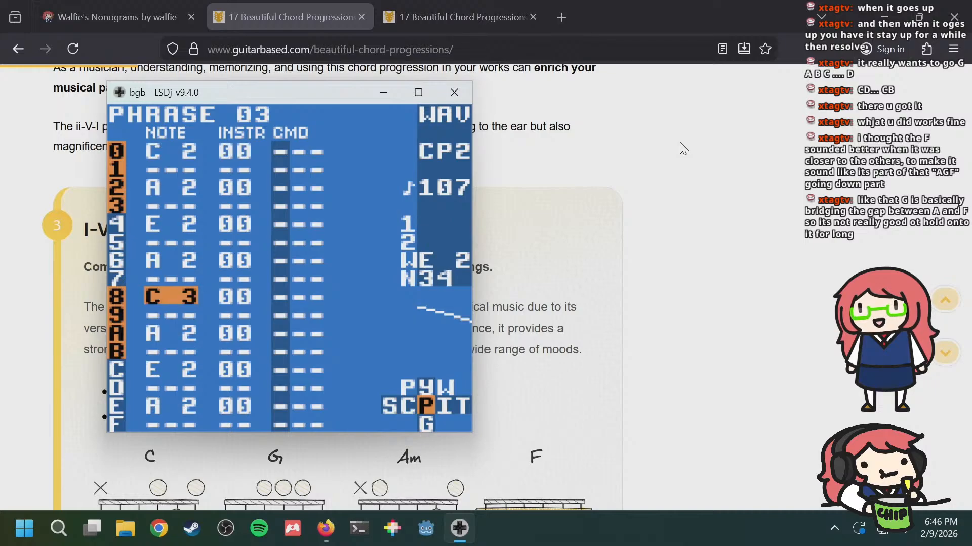
key("a+Left")
key("a+Left")
key("Up")
key("Up")
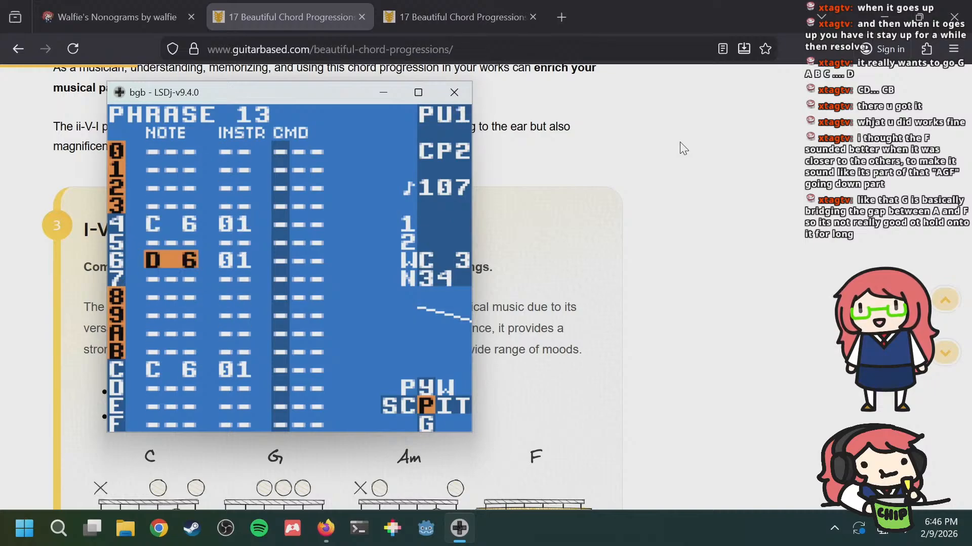
key("a+Right")
key("a+Right")
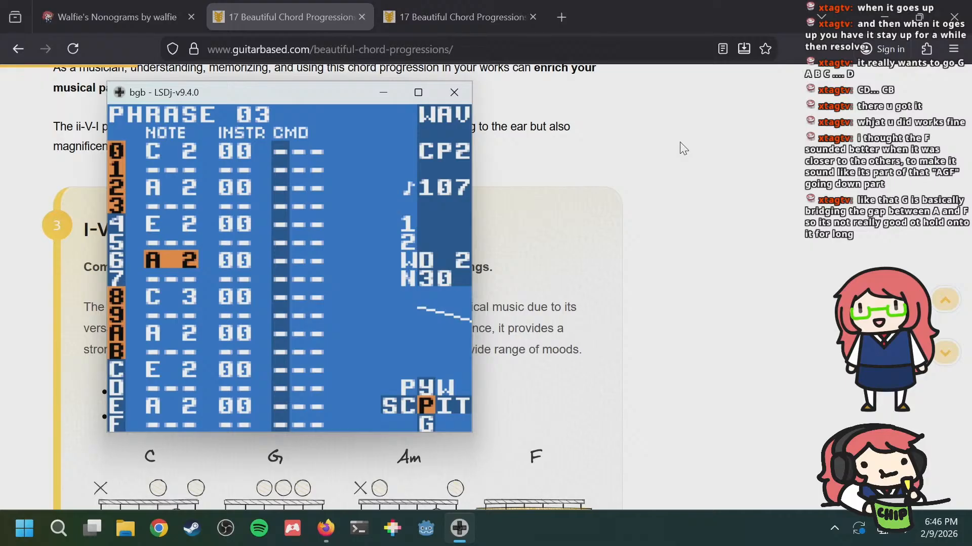
key("a+Left")
key("a+Left")
key("a+Down")
key("a+Up")
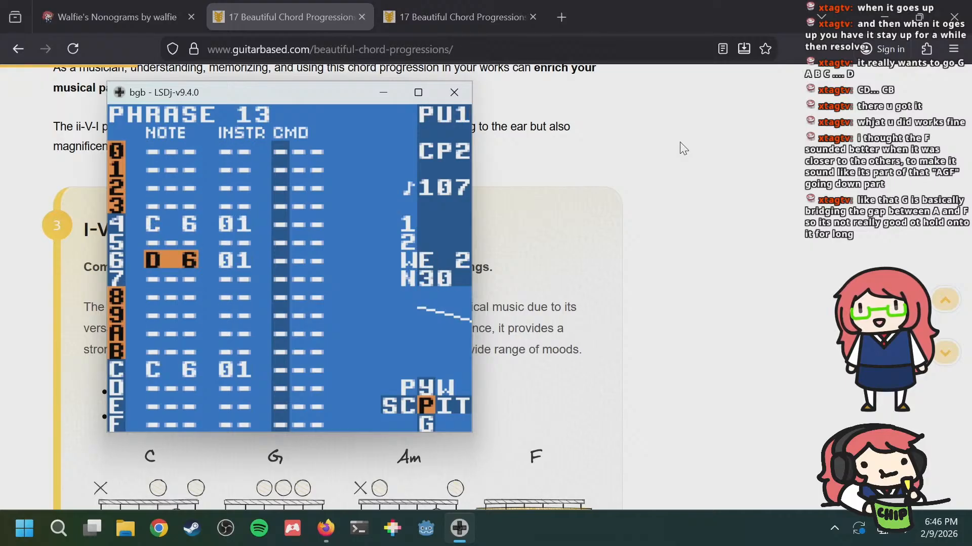
Step: Examine the rows of PU1 phrase 14 around its A 5, G 5 and F 5 notes during playback
key("Down")
key("Down")
key("Down")
key("a+Down")
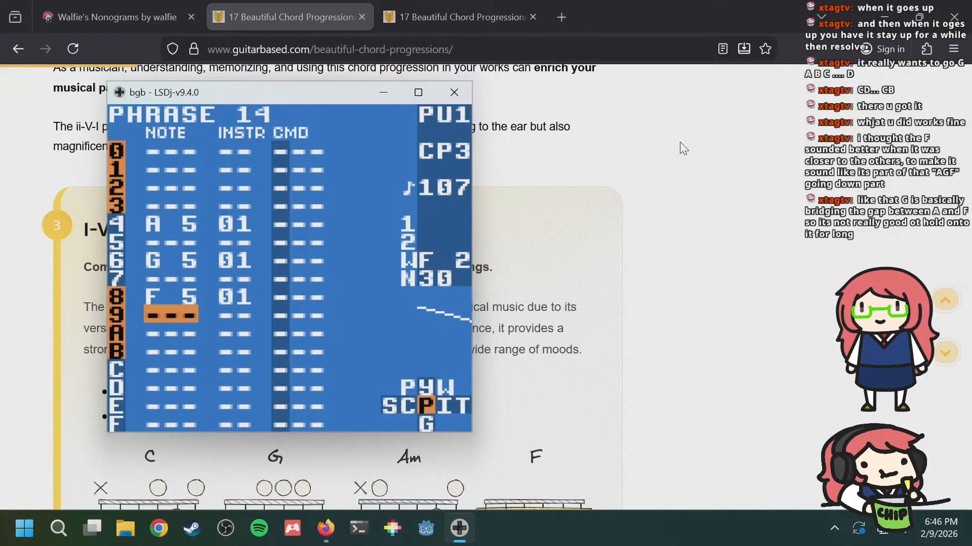
key("Up")
key("Up")
key("Up")
key("Up")
key("Up")
key("Up")
key("Up")
key("Down")
key("Down")
key("Down")
key("Down")
key("Down")
key("Down")
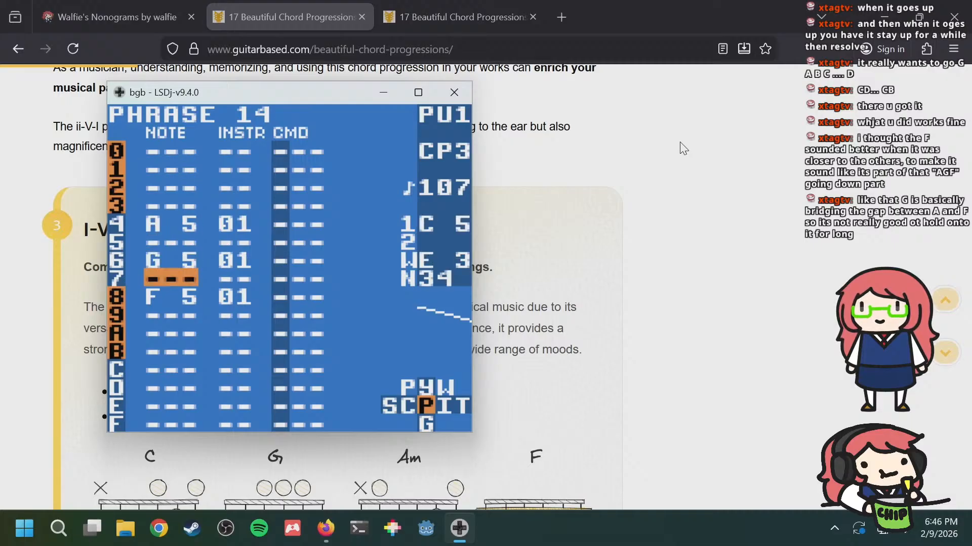
key("Right")
key("Left")
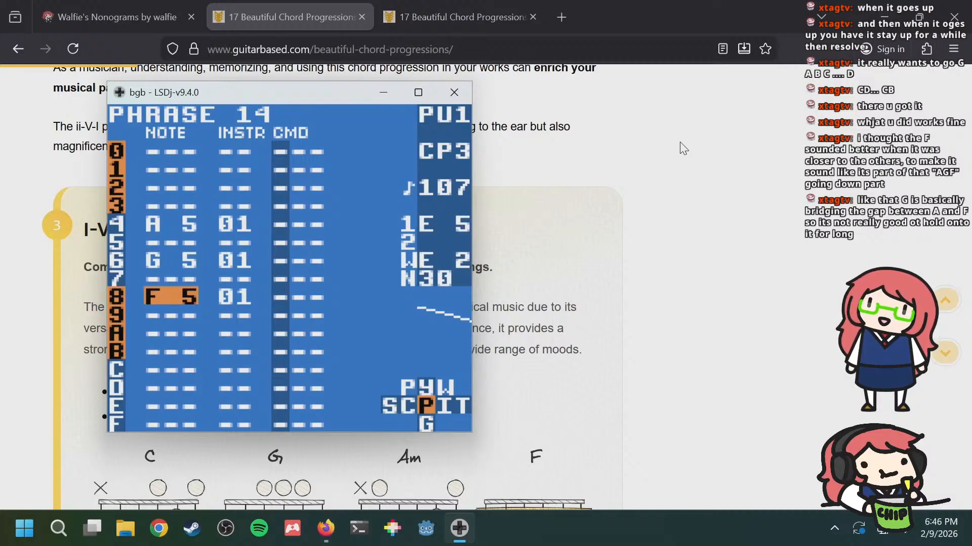
Step: Compare PU1 phrase 14 with the bass notes of WAV phrase 02, and return to PU1 phrase 13
key("a+Right")
key("a+Right")
key("Up")
key("Up")
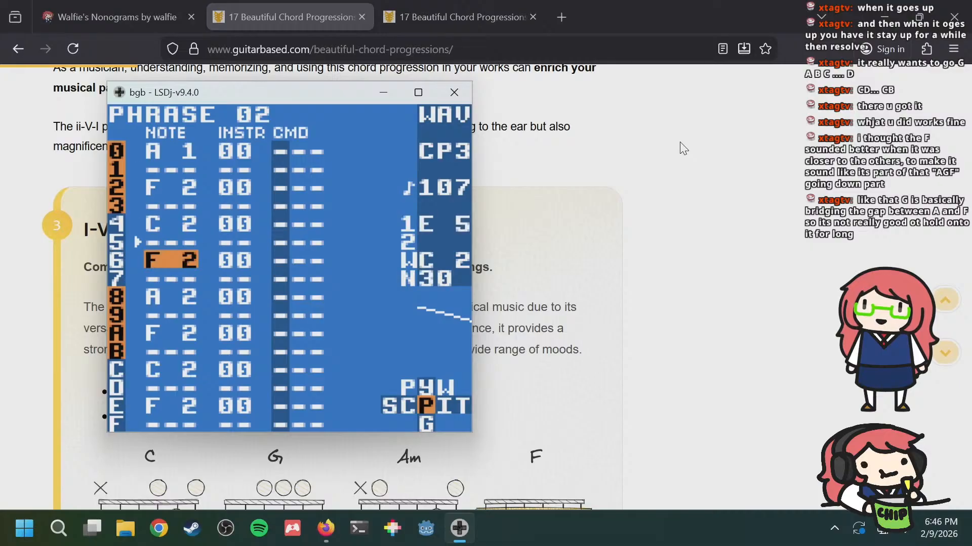
key("a+Left")
key("a+Left")
key("Down")
key("Down")
key("Down")
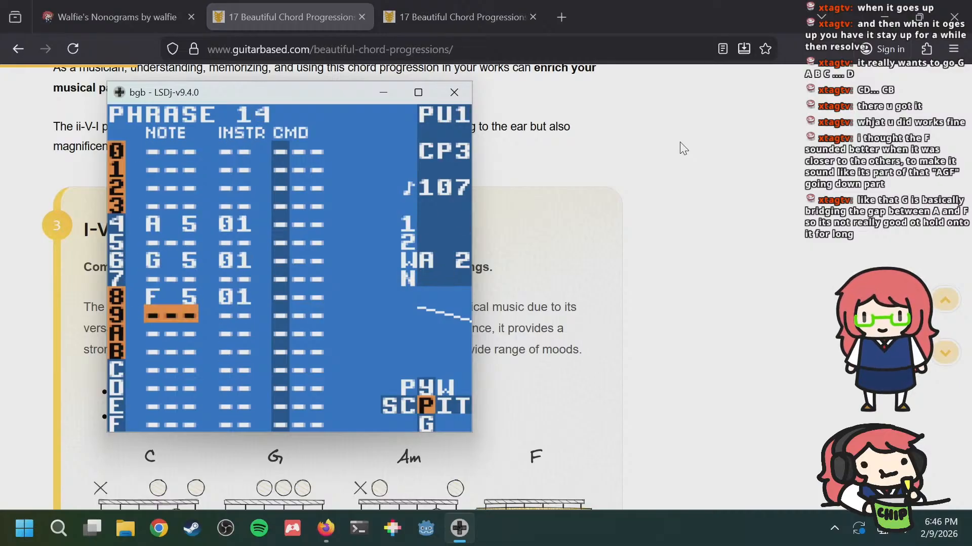
key("Up")
key("Up")
key("Up")
key("a+Up")
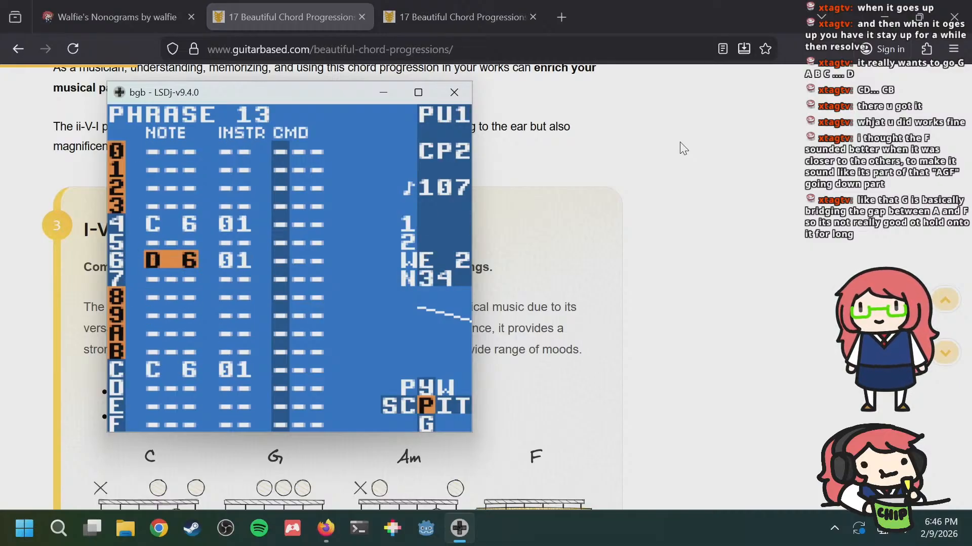
Step: Compare the C 6 and D 6 notes of PU1 phrase 13 with phrase 14 and with the bass in WAV phrase 03
key("Down")
key("Down")
key("Up")
key("Up")
key("a+Down")
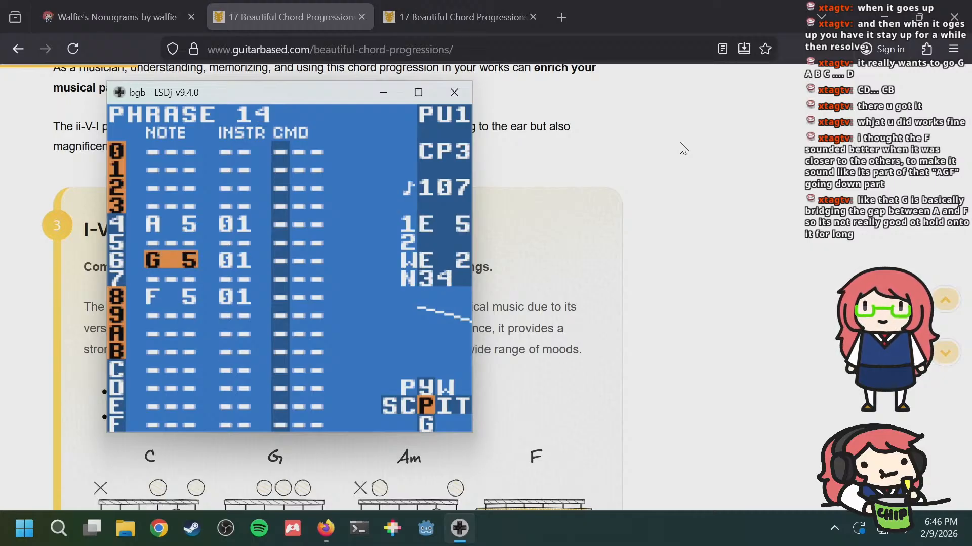
key("a+Up")
key("a+Right")
key("a+Right")
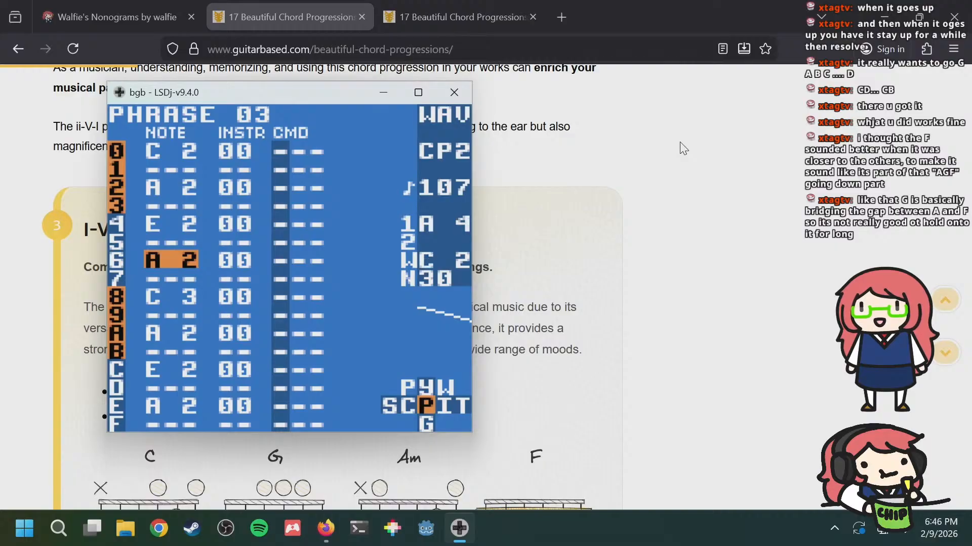
key("a+Left")
key("a+Left")
Step: Compare the row C note of PU1 phrase 13 with the bass note on the same row of the WAV channel
key("Down")
key("Down")
key("Down")
key("Down")
key("Down")
key("Down")
key("a+Right")
key("a+Right")
key("a+Left")
key("a+Left")
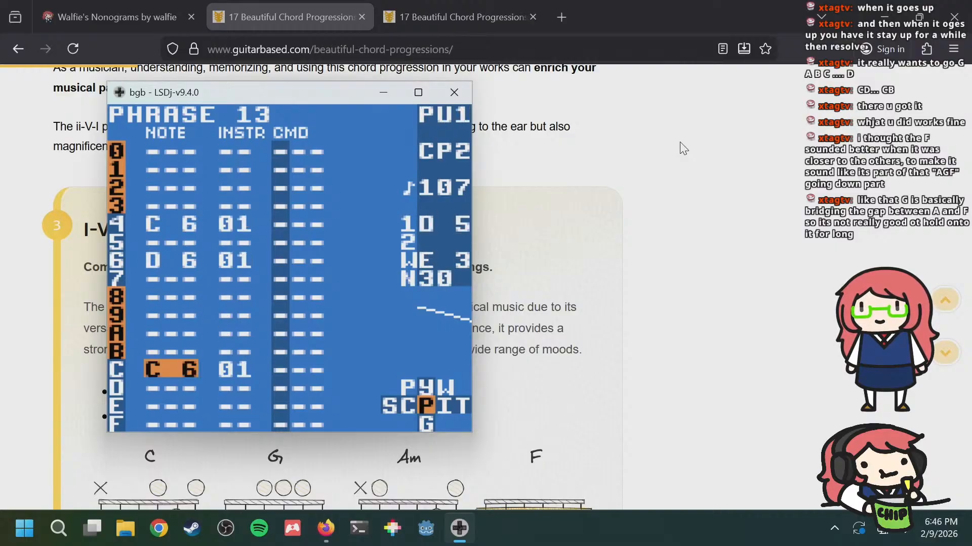
Step: Open PU1 phrase 16 through chain 07 in song row 04 and go to its row 0
key("shift+Left")
key("shift+Left")
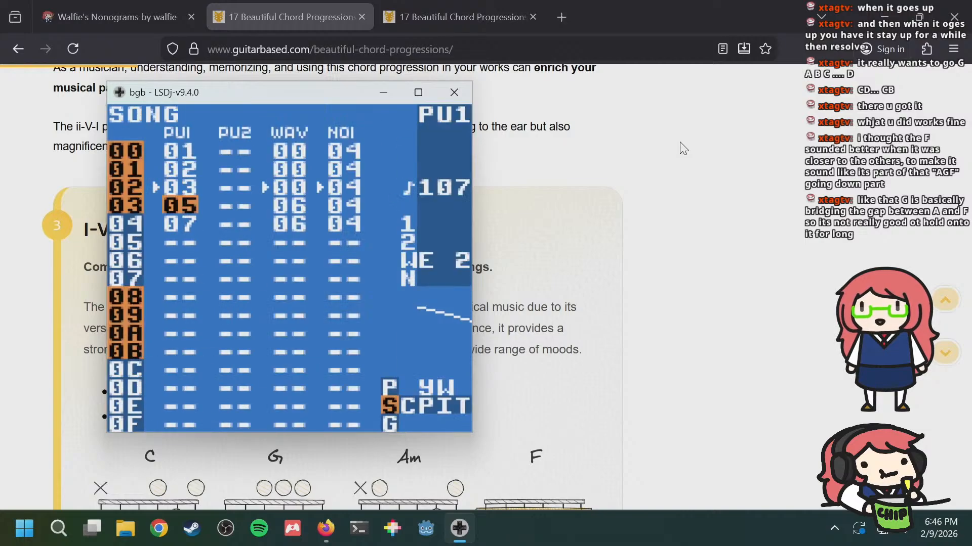
key("Down")
key("shift+Right")
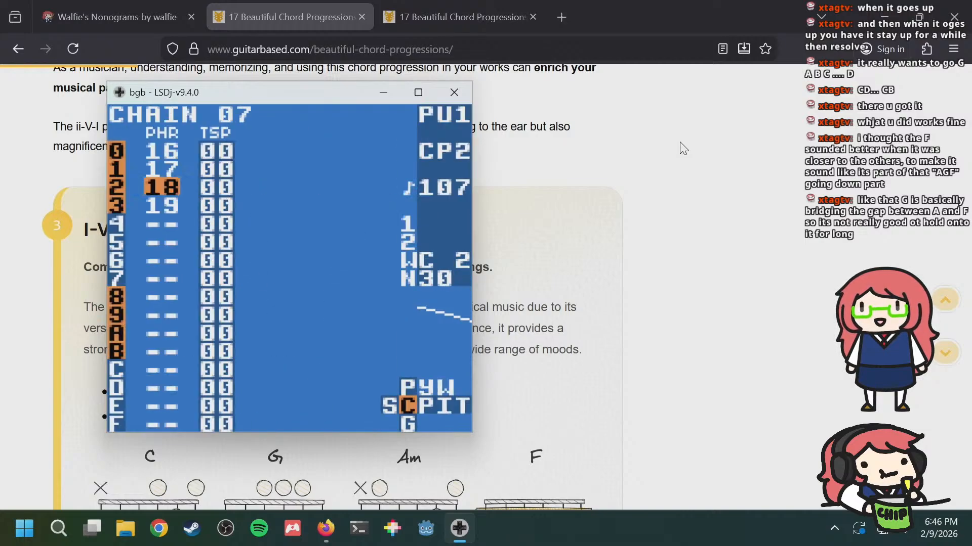
key("Up")
key("Up")
key("a+Left")
key("a+Right")
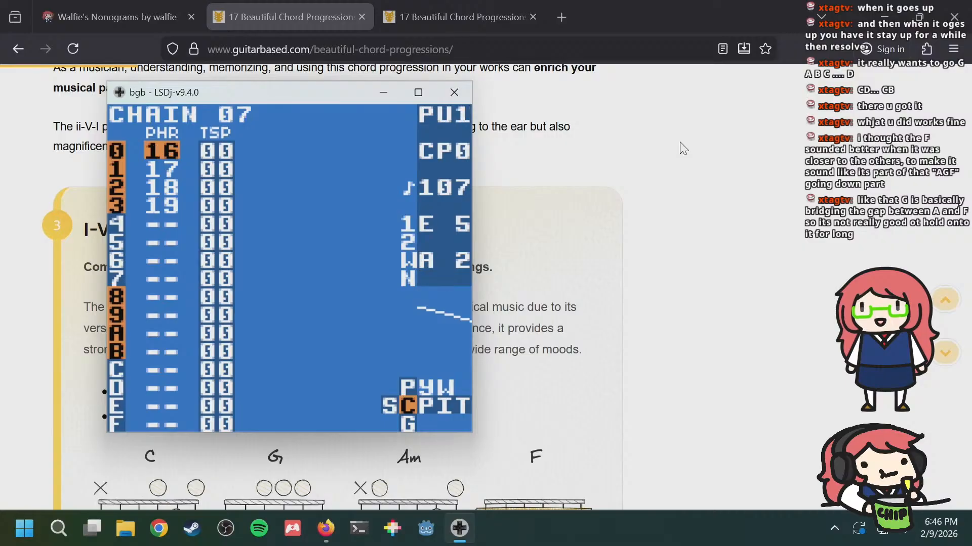
key("shift+Right")
key("Up")
key("Up")
key("Up")
key("Up")
key("Up")
key("Up")
key("Up")
key("Up")
key("Up")
key("Up")
key("Up")
key("Up")
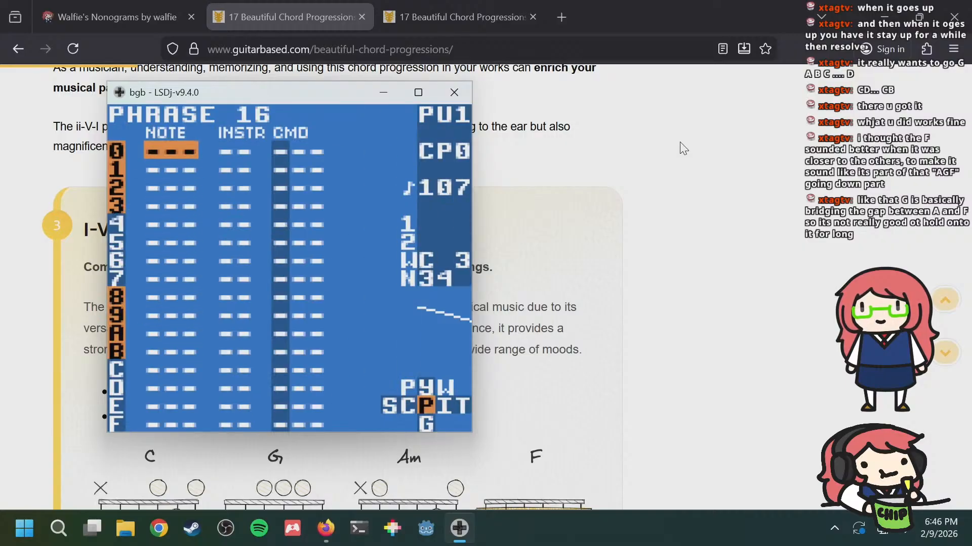
key("Down")
key("Down")
key("Down")
key("Down")
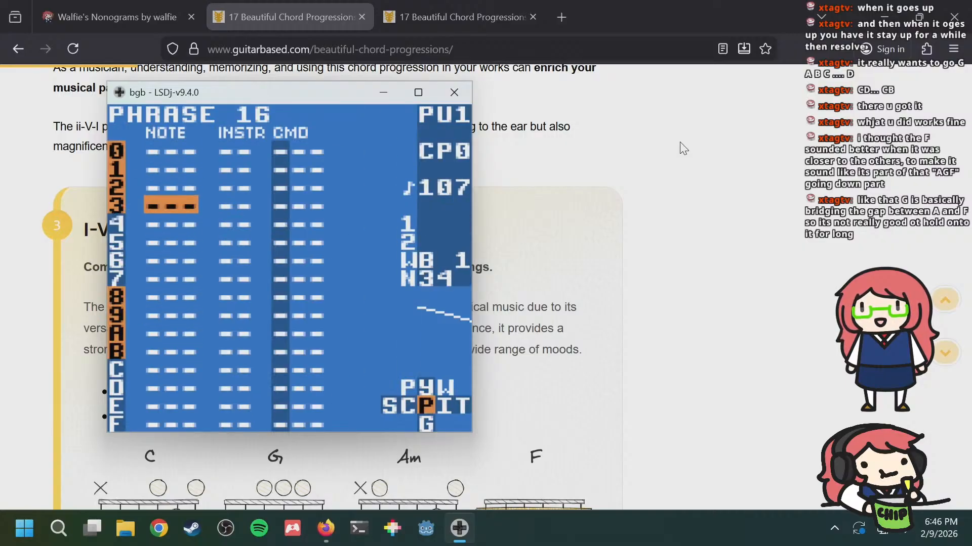
key("Up")
key("Up")
key("Up")
key("Up")
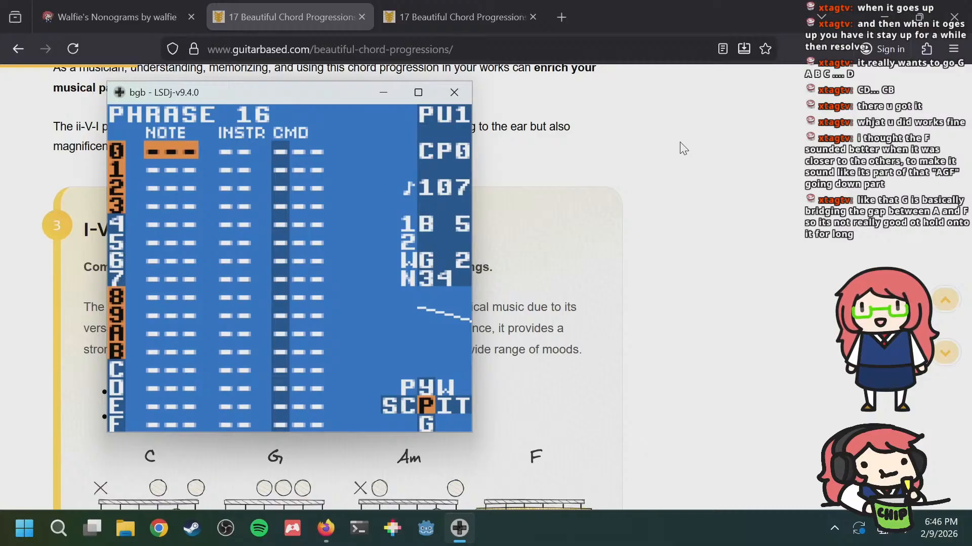
Step: Return to chain 05 and review the PU1 melody in phrases 13, 12 and 11
key("shift+Left")
key("a+Up")
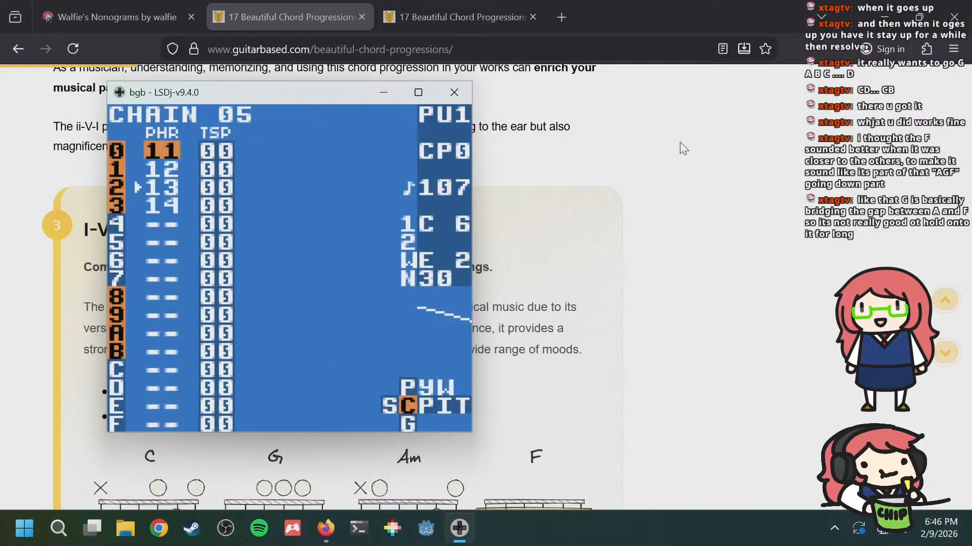
key("Down")
key("Down")
key("Down")
key("shift+Right")
key("shift+Up")
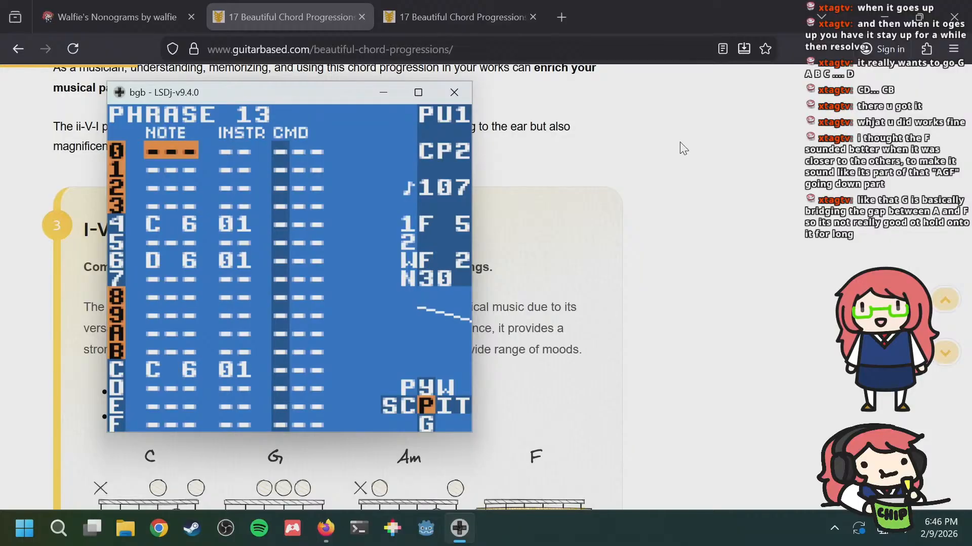
key("shift+Up")
key("shift+Up")
key("shift+Down")
key("shift+Up")
Step: Examine rows 0 to 4 of PU1 phrase 11 leading up to its first C 5 note
key("Down")
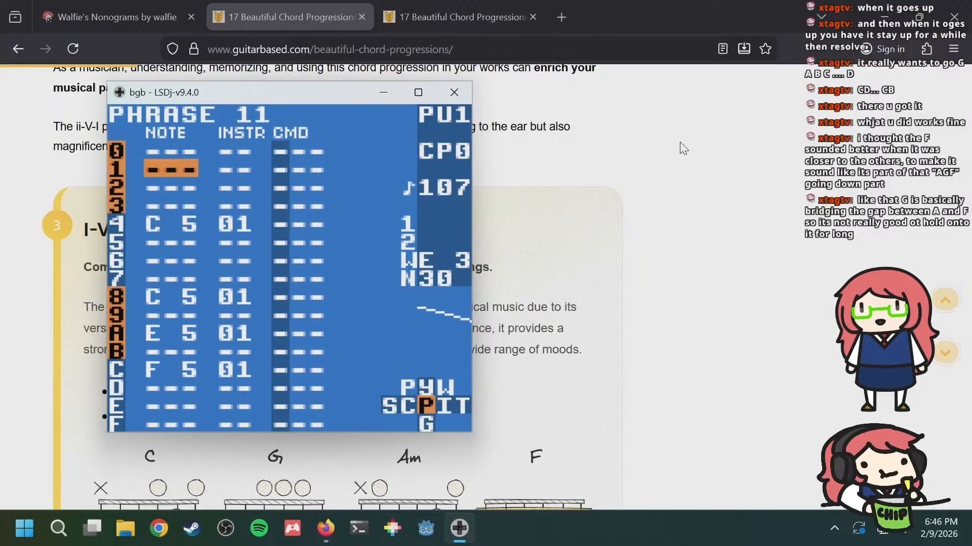
key("Down")
key("Down")
key("Up")
key("Up")
key("Up")
key("Down")
key("Down")
key("Down")
key("Down")
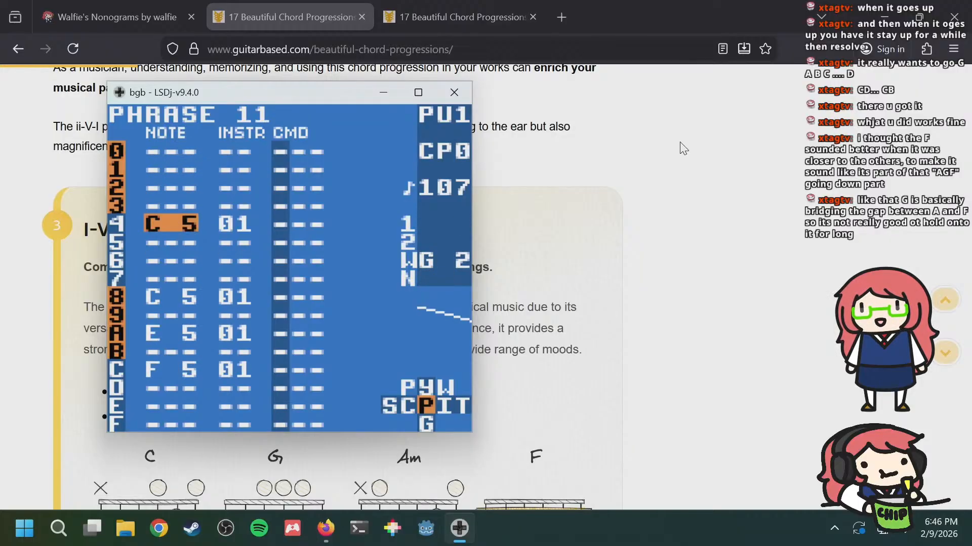
Step: Page forward from PU1 phrase 11 to phrase 14, and go to the first phrase entry of chain 03
key("shift+Down")
key("shift+Down")
key("shift+Down")
key("shift+Left")
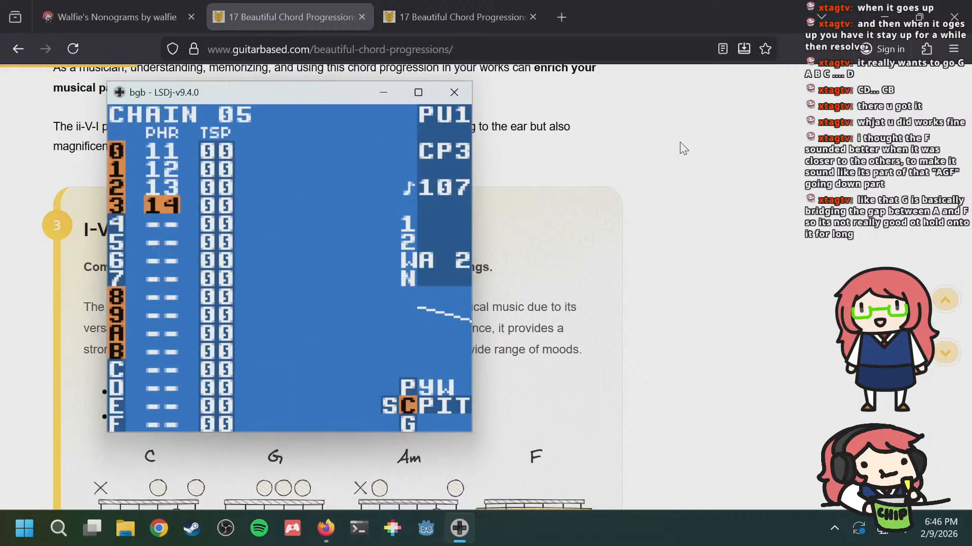
key("Up")
key("shift+Up")
key("Up")
key("Up")
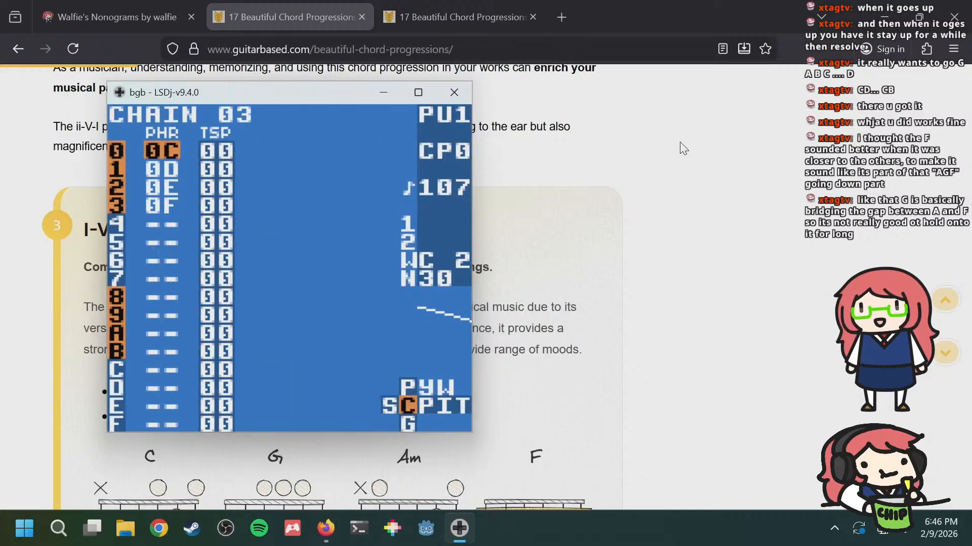
Step: Review the PU1 notes in the phrases of chain 03 from 0C to 0F, and return to the chain
key("shift+Right")
key("shift+Down")
key("shift+Down")
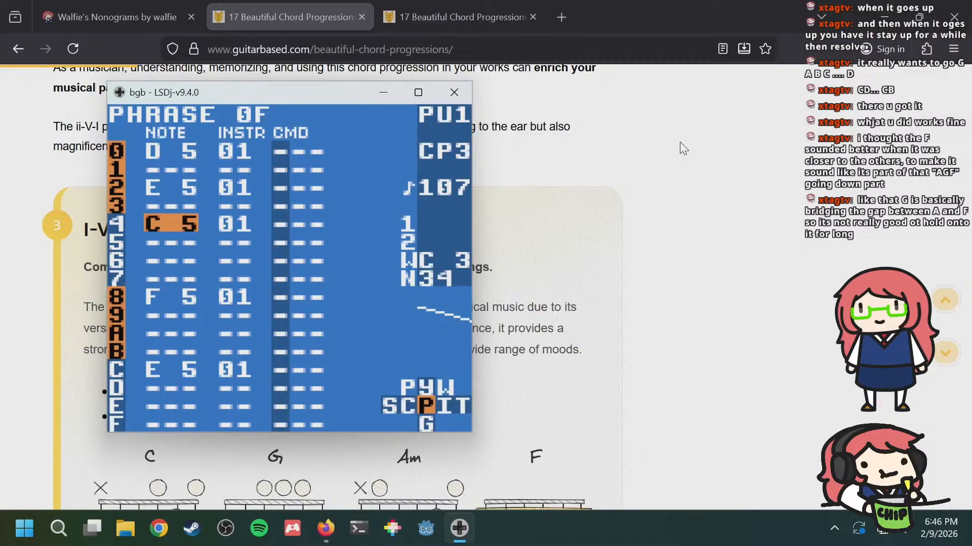
key("shift+Up")
key("shift+Up")
key("shift+Left")
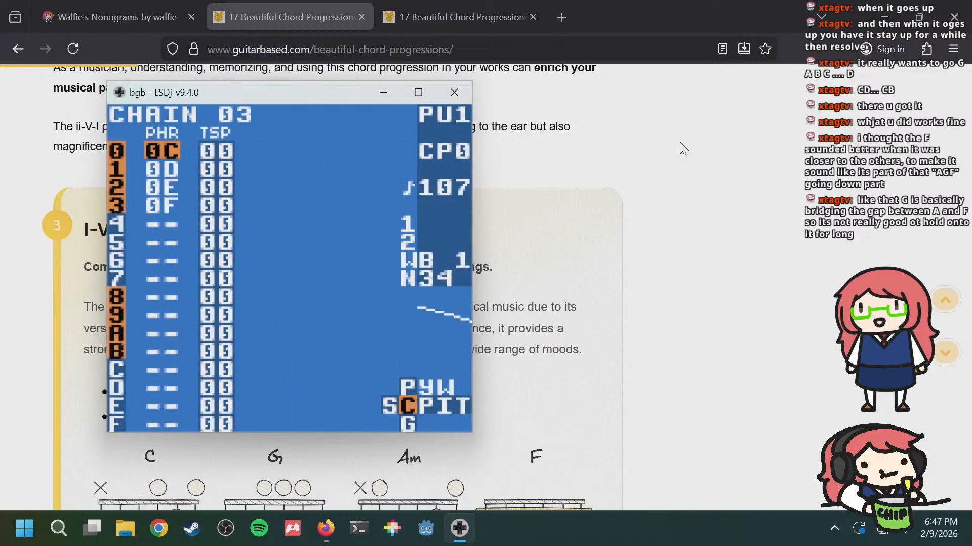
Step: Follow the playback through the phrase entries of chain 03 and on to phrase 11 in chain 05
key("Down")
key("Down")
key("Down")
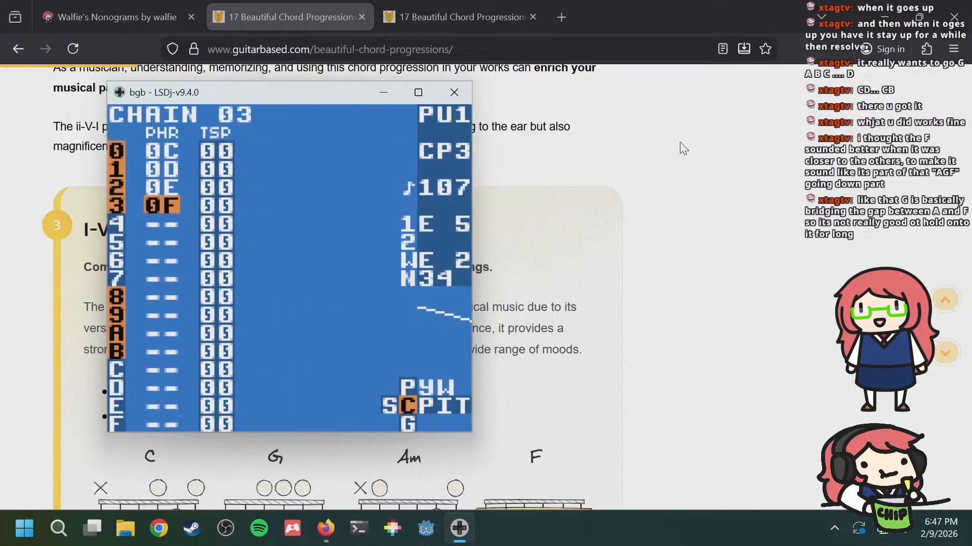
key("shift+Down")
key("Up")
key("Up")
key("Up")
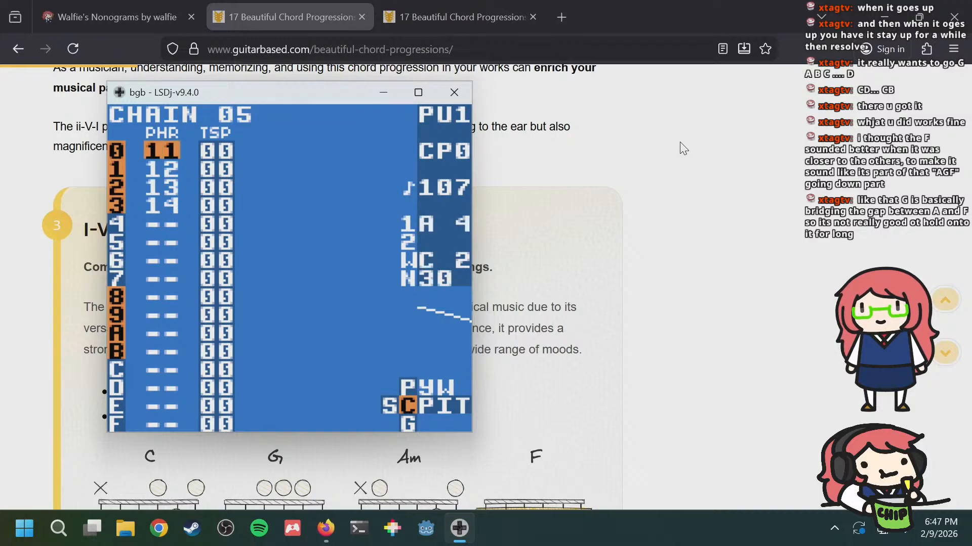
Step: Review the melody notes of PU1 phrases 11 to 14 and return to chain 05
key("shift+Right")
key("shift+Down")
key("shift+Down")
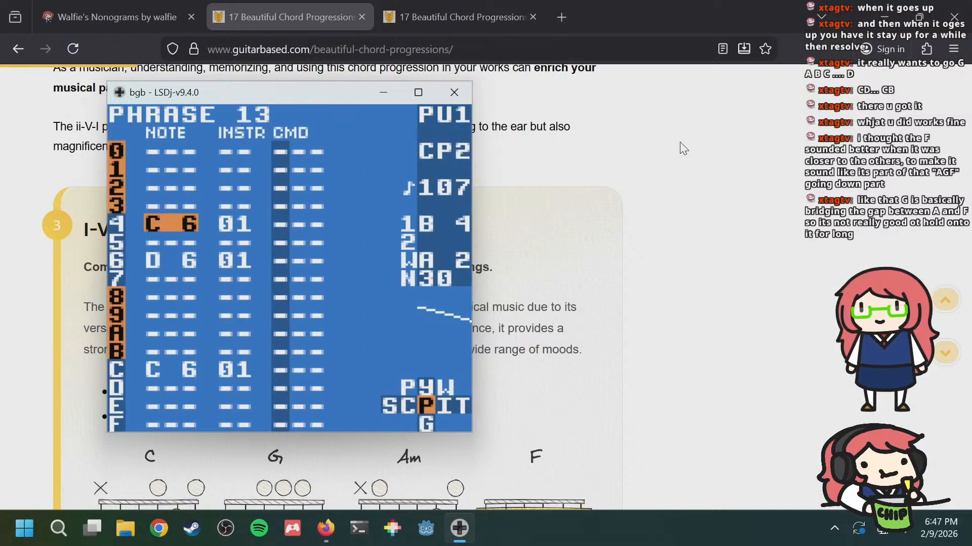
key("shift+Up")
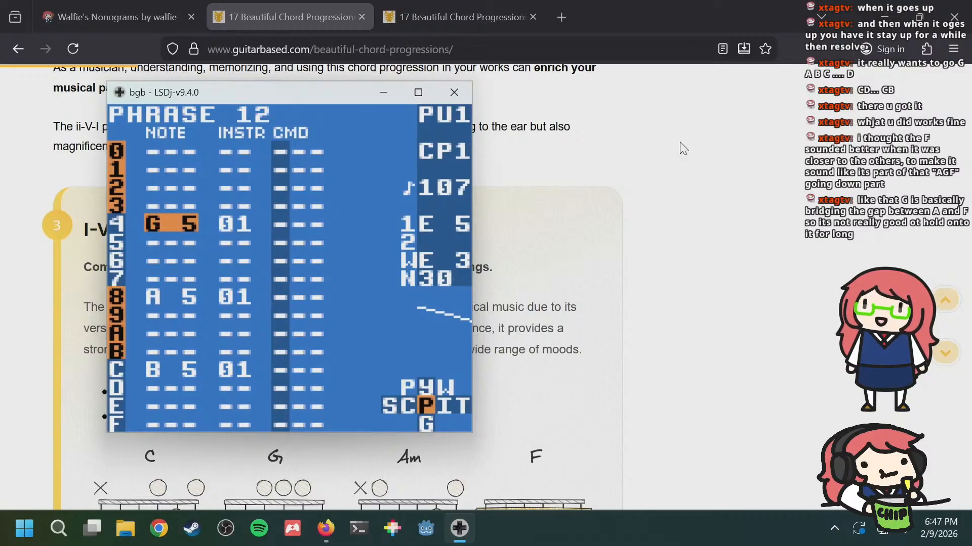
key("shift+Left")
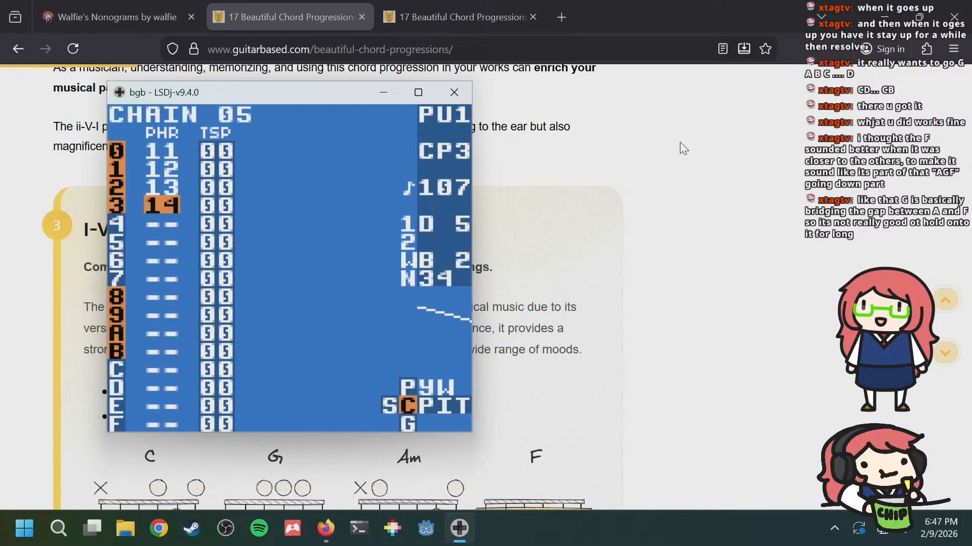
Step: Open the empty PU1 phrase 16 through chain 07 and go to row 0 for note entry
key("shift+Left")
key("Down")
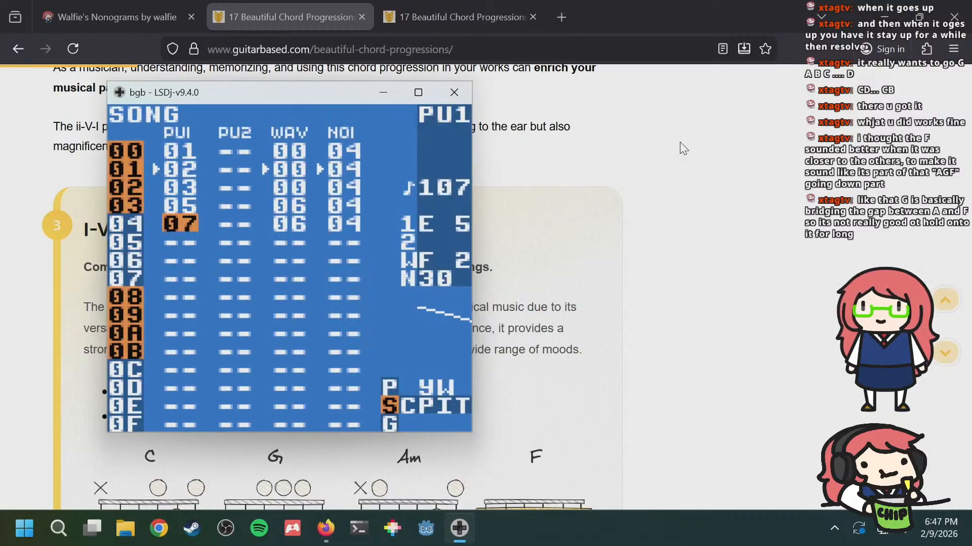
key("shift+Right")
key("Up")
key("Up")
key("Up")
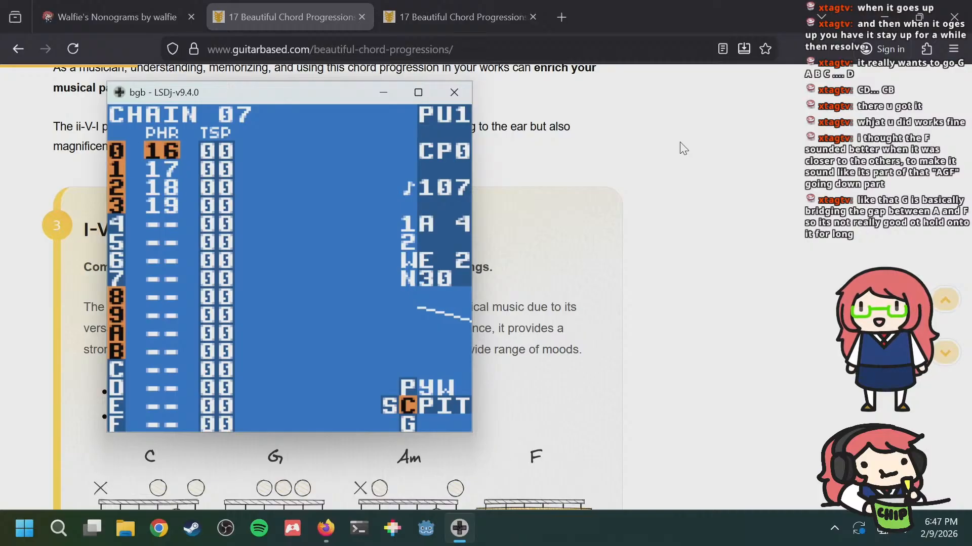
key("a+Right")
key("a+Left")
key("shift+Right")
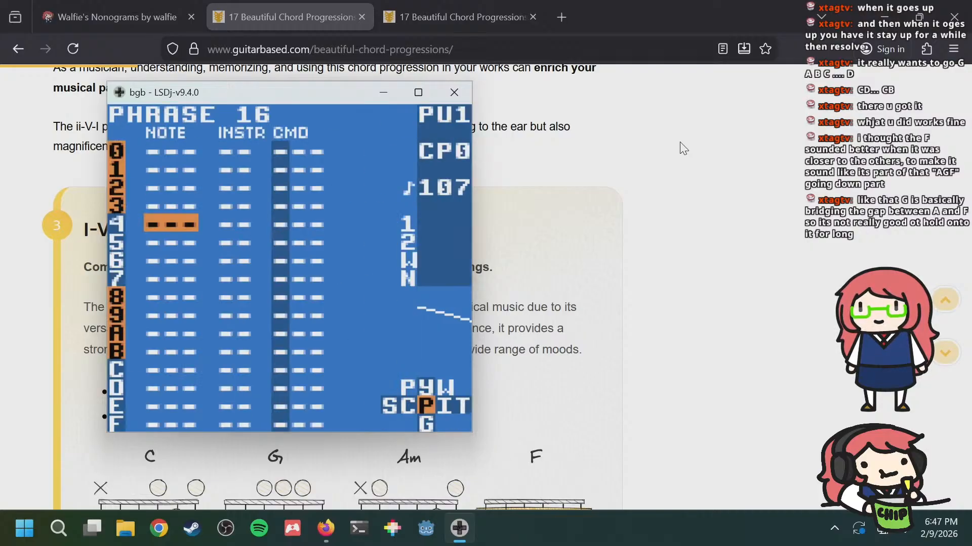
key("Up")
key("Up")
key("Up")
key("Up")
Step: Enter an E 5 note in row 0 of PU1 phrase 16, comparing it with the bass in WAV phrase 00
key("s")
key("a+Right")
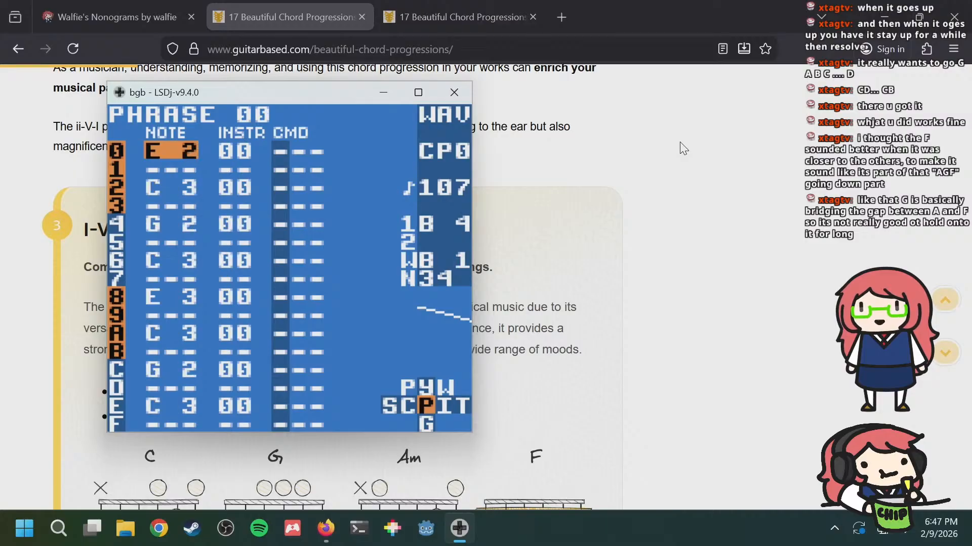
key("a+Left")
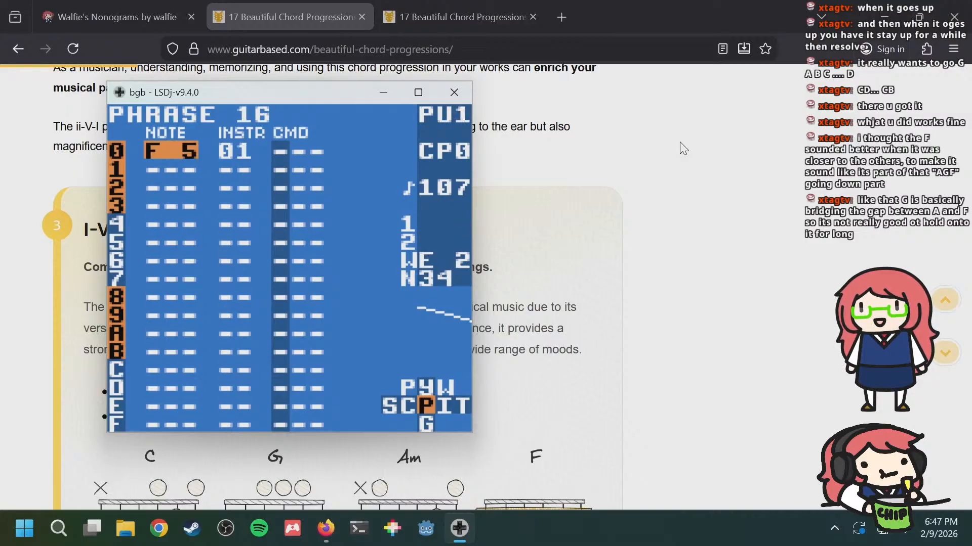
key("a+Right")
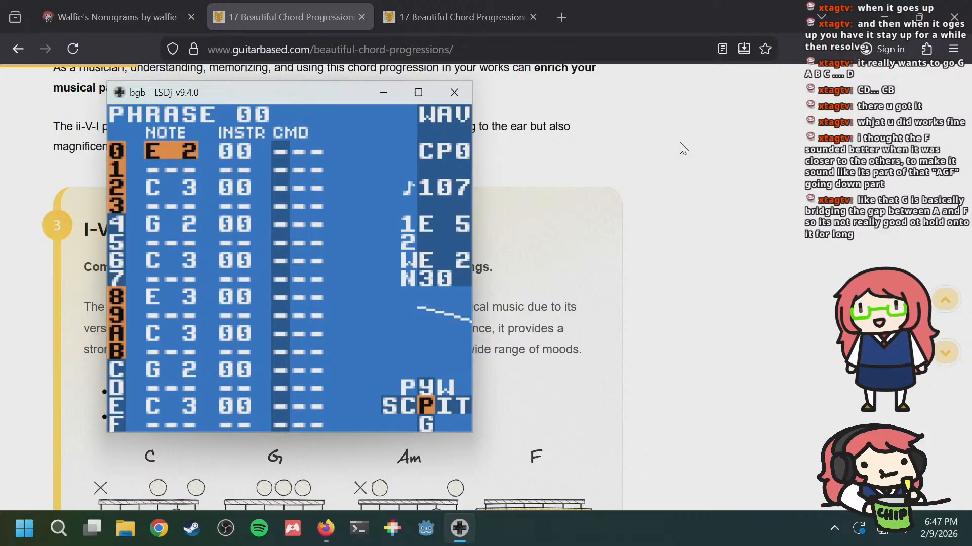
key("a+Left")
key("s+Left")
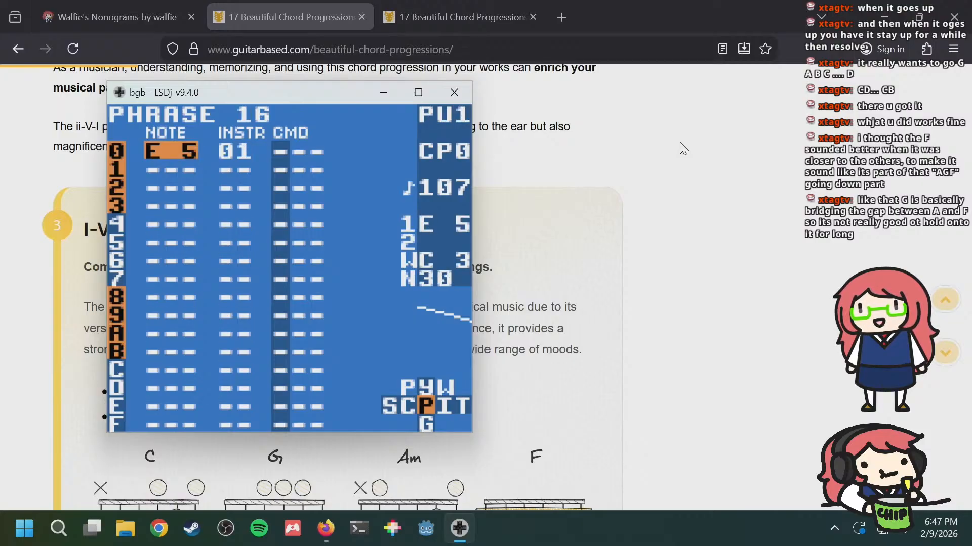
Step: Check row 2 of WAV phrase 00, and enter a C 5 note in row 4 of PU1 phrase 16
key("Down")
key("Down")
key("a+Right")
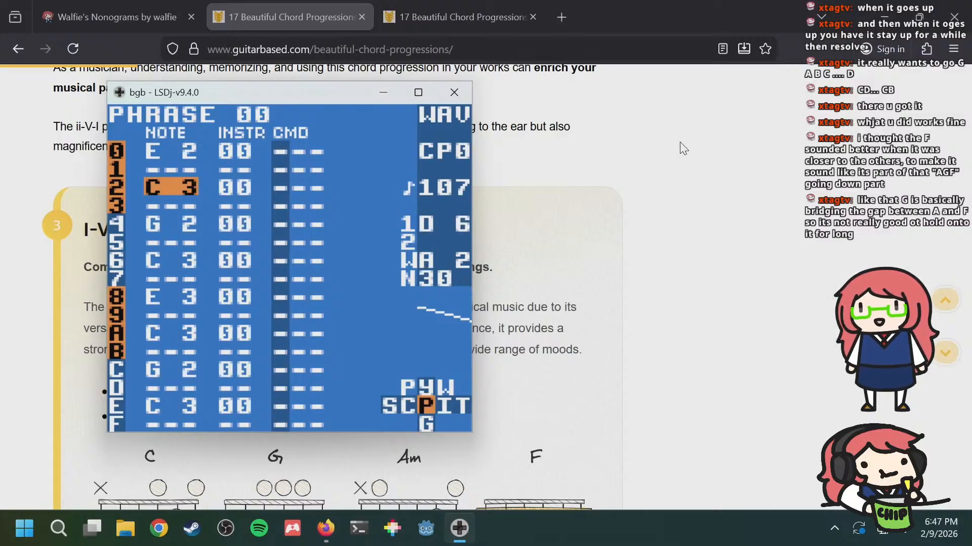
key("a+Left")
key("Down")
key("Down")
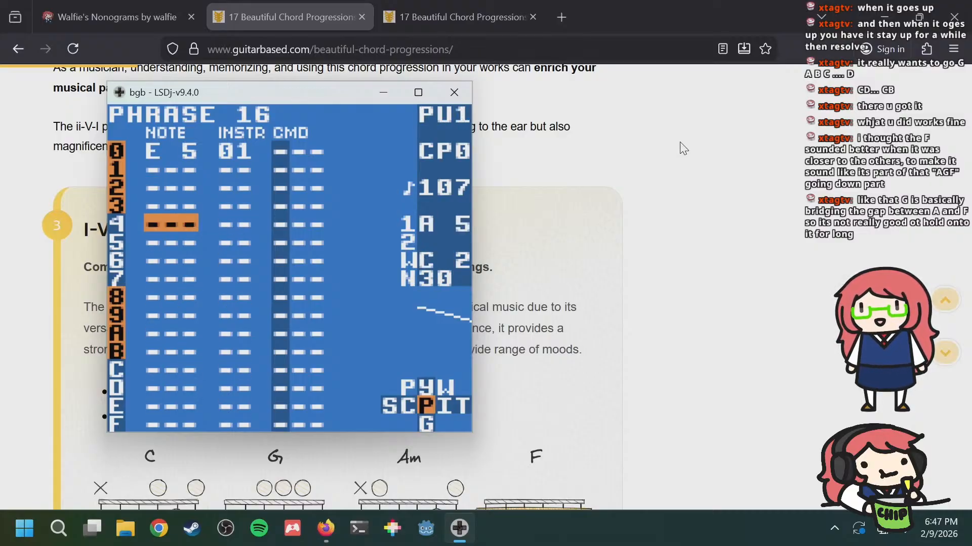
key("a")
key("a+Left")
key("a+Left")
key("a+Left")
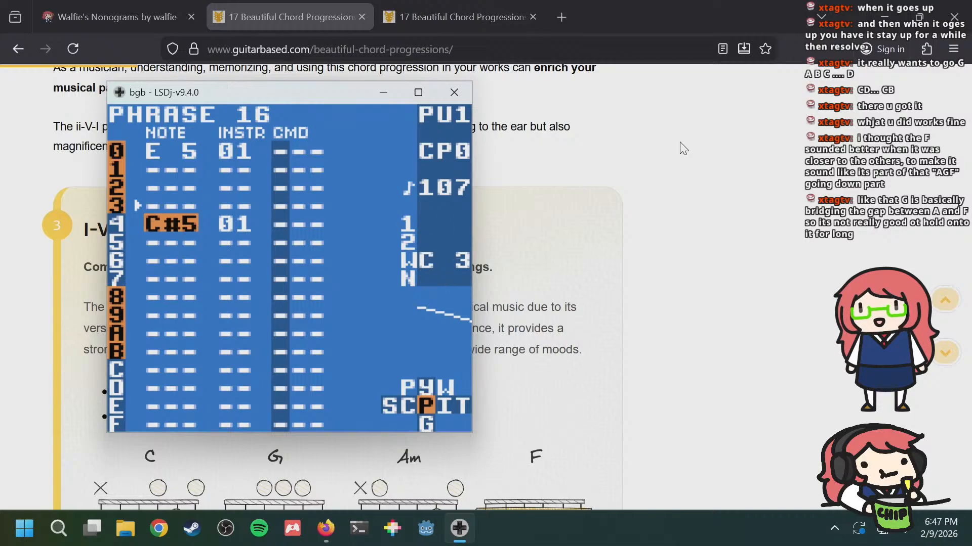
key("Up")
key("Up")
key("Up")
key("Up")
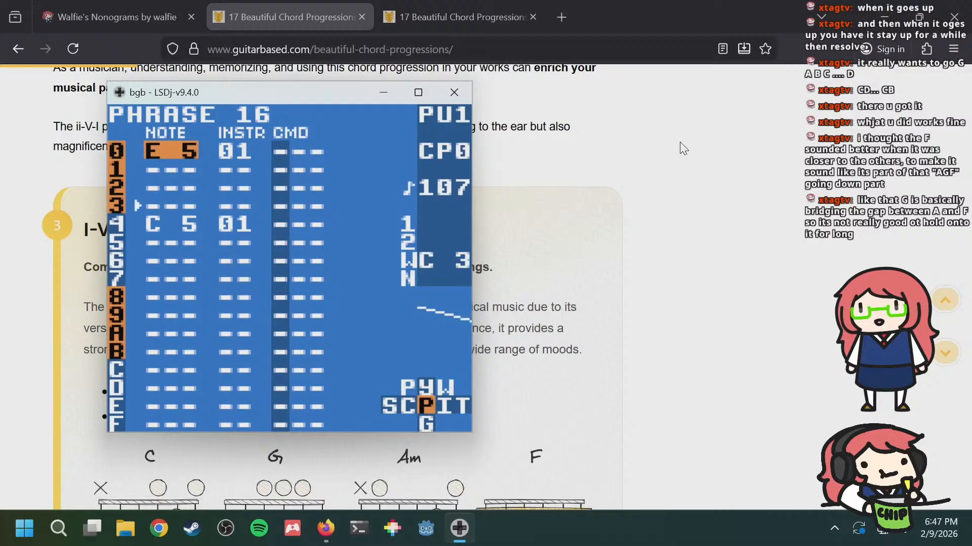
Step: Step through rows 0 to 9 of PU1 phrase 16 to judge the melody's rhythm and next note position
key("Down")
key("Down")
key("Down")
key("Down")
key("Down")
key("Down")
key("Down")
key("Down")
key("Down")
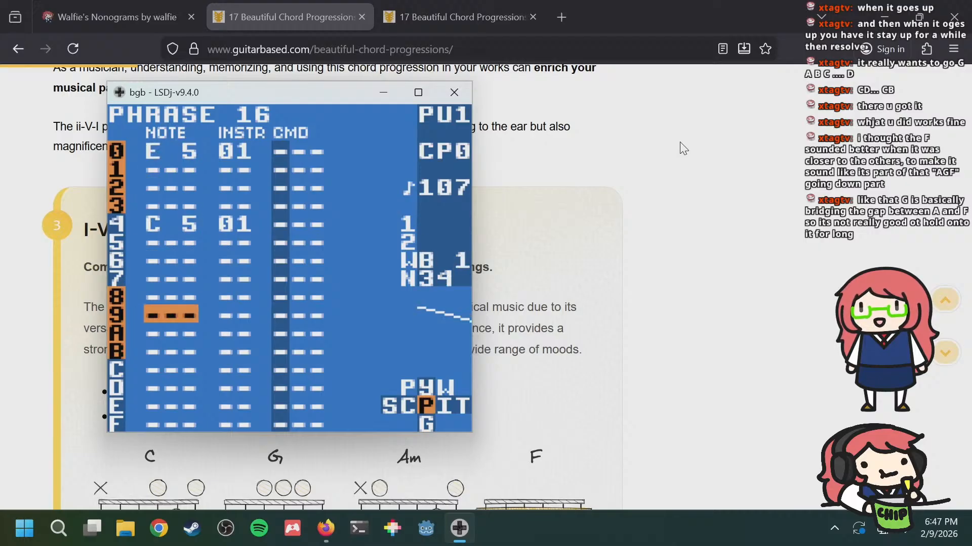
key("Up")
key("Up")
key("Up")
key("Up")
key("Up")
key("Up")
key("Up")
key("Up")
key("Up")
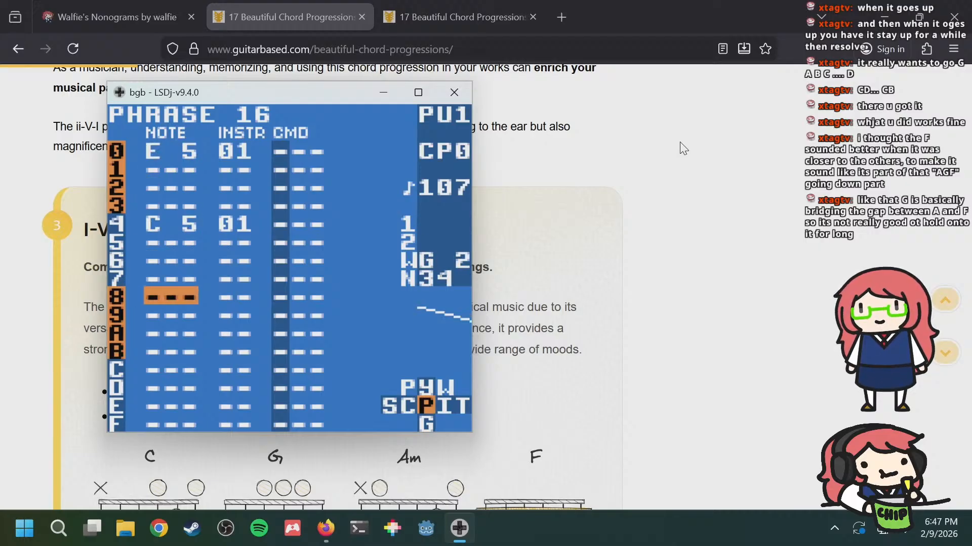
Step: Examine the empty rows around the E 5 and C 5 notes of PU1 phrase 16
key("Down")
key("Down")
key("Down")
key("Down")
key("Down")
key("Down")
key("Down")
key("Down")
key("Down")
key("Up")
key("Up")
key("Up")
key("Up")
key("Up")
key("Up")
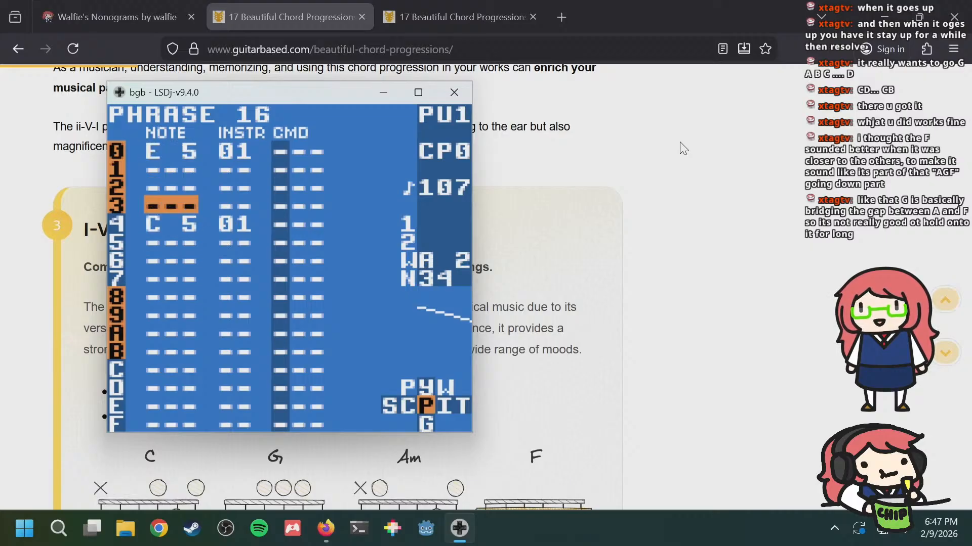
key("Down")
key("Down")
key("Up")
key("Up")
key("a+Down")
key("a+Up")
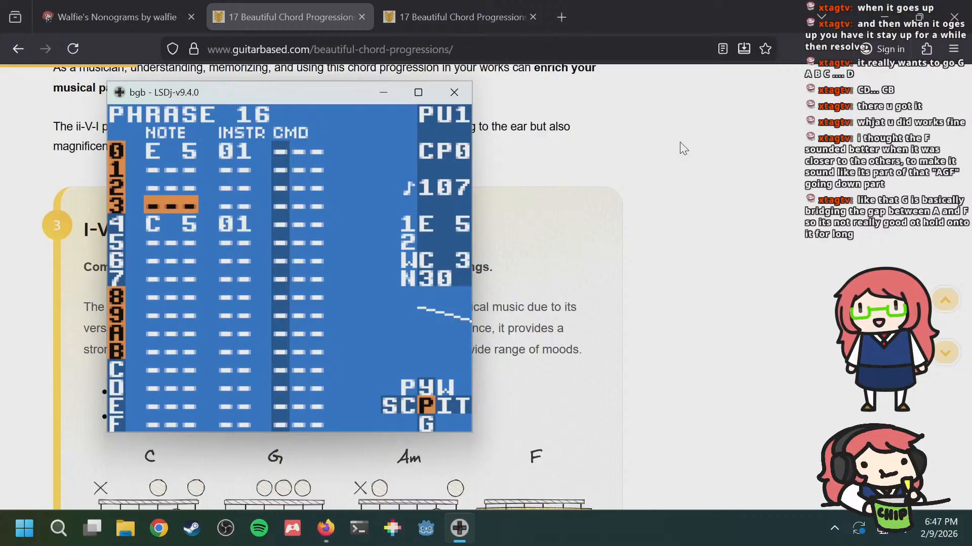
Step: Compare the bass notes in WAV phrases 00 and 15 with the melody in PU1 phrase 16
key("a+Right")
key("a+Left")
key("a+Down")
key("a+Right")
key("Up")
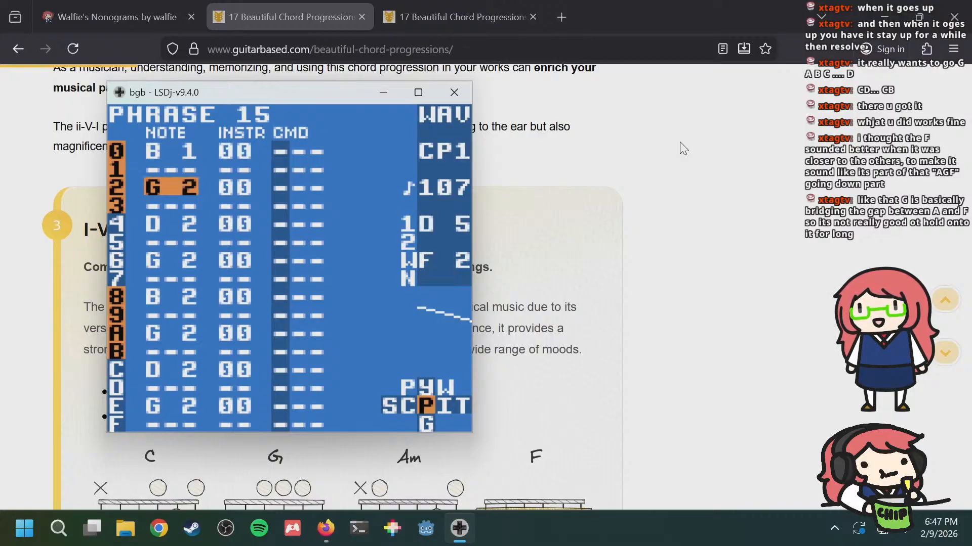
key("a+Left")
key("a+Up")
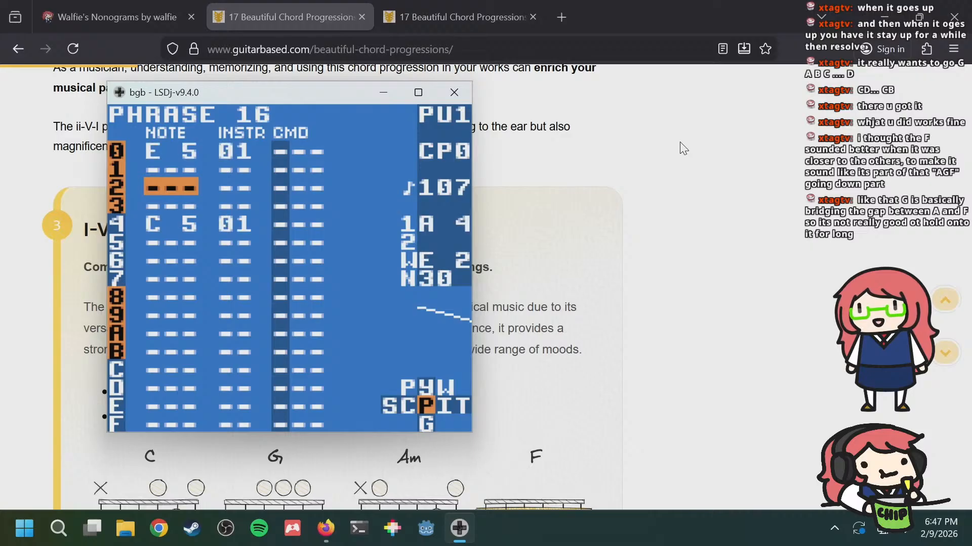
key("a+Right")
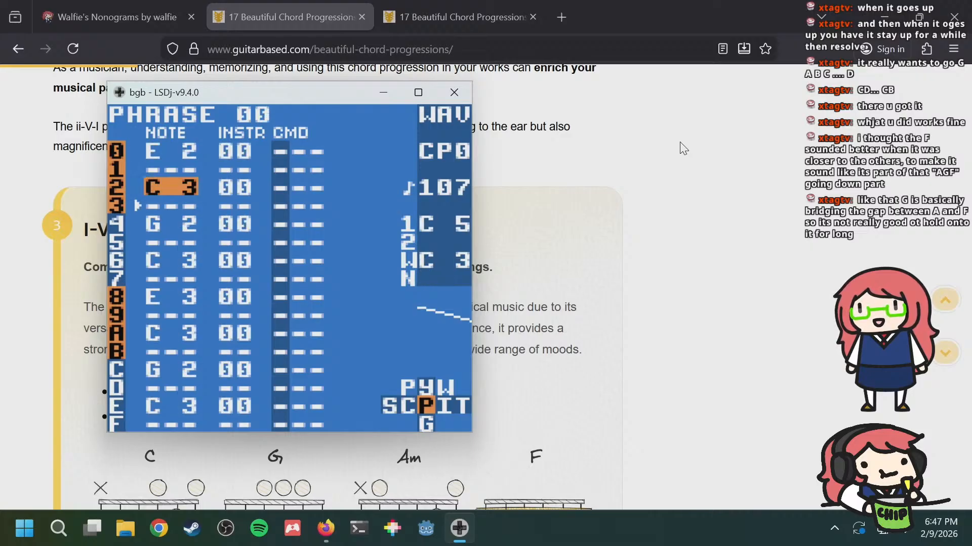
key("a+Down")
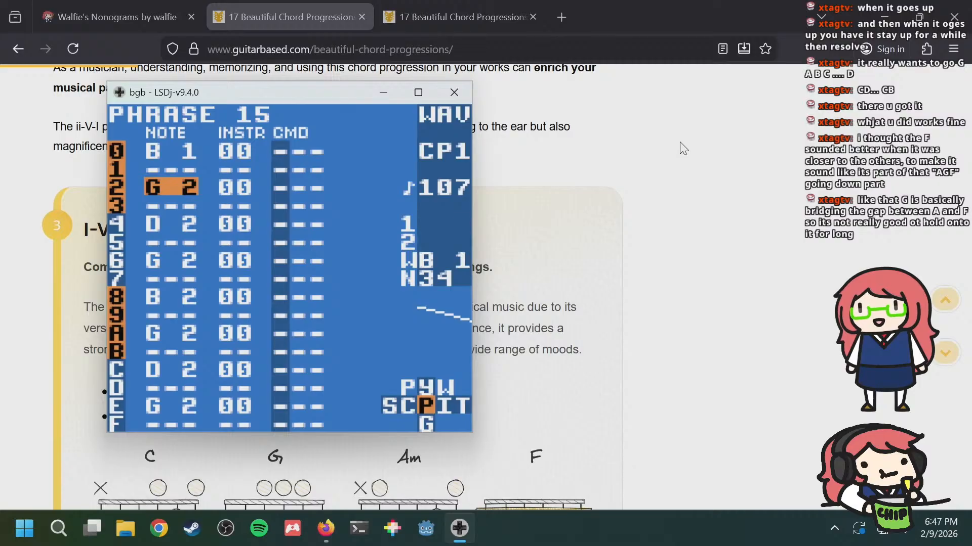
Step: Enter a B 4 note in row 0 of the empty PU1 phrase 17
key("Up")
key("Up")
key("a+Left")
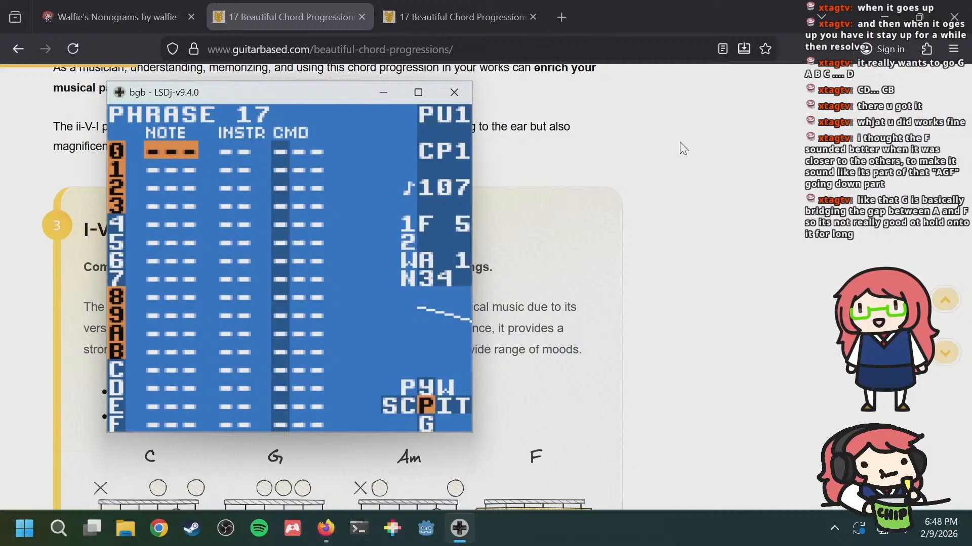
key("a+Up")
key("a+Down")
key("s")
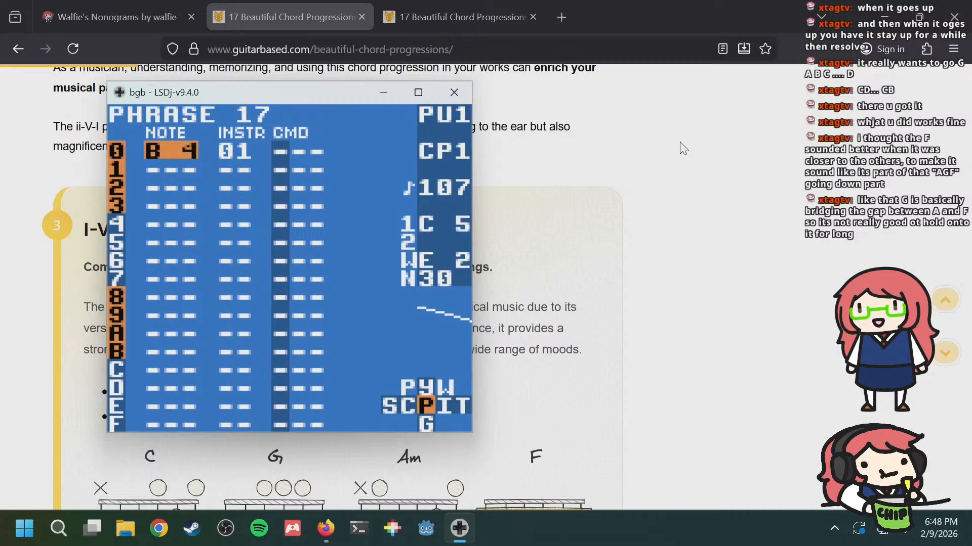
Step: Check the bass in WAV phrase 15, and enter a D 5 note in row 4 of PU1 phrase 17
key("a+Right")
key("a+Right")
key("a+Left")
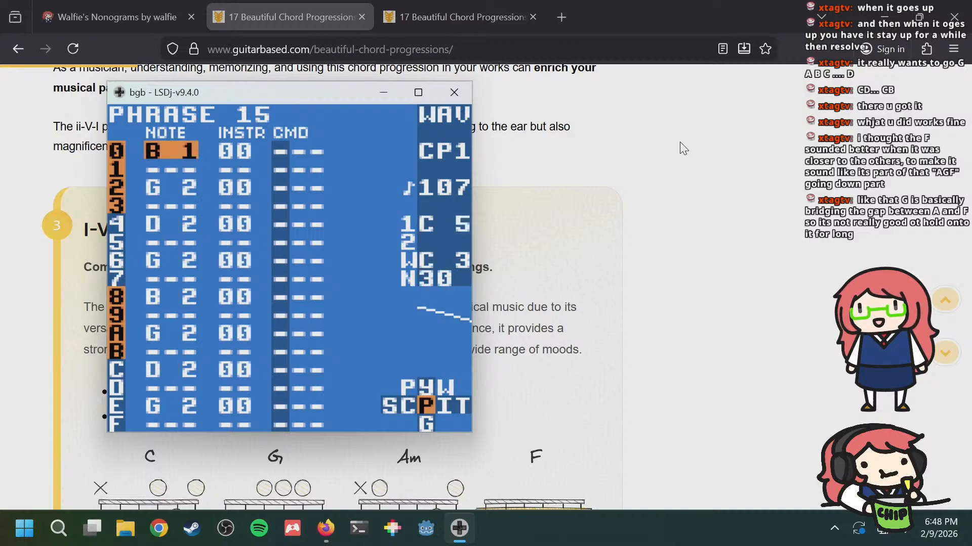
key("Down")
key("Down")
key("Down")
key("Down")
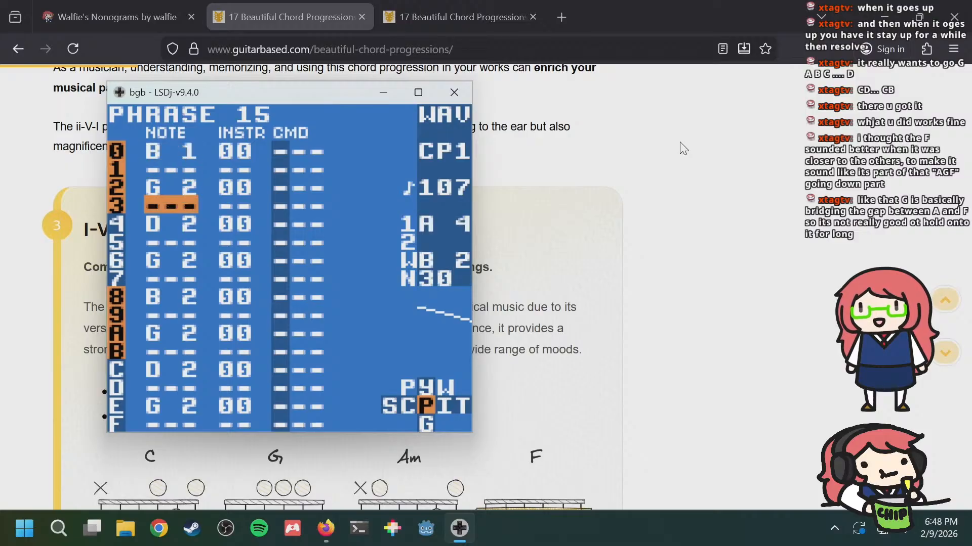
key("a+Left")
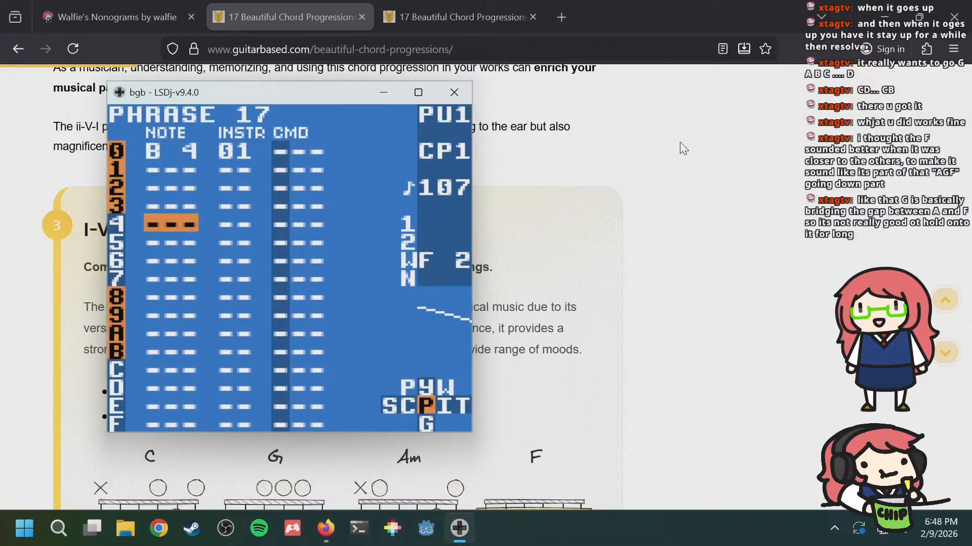
key("x")
key("x+Right")
key("x+Right")
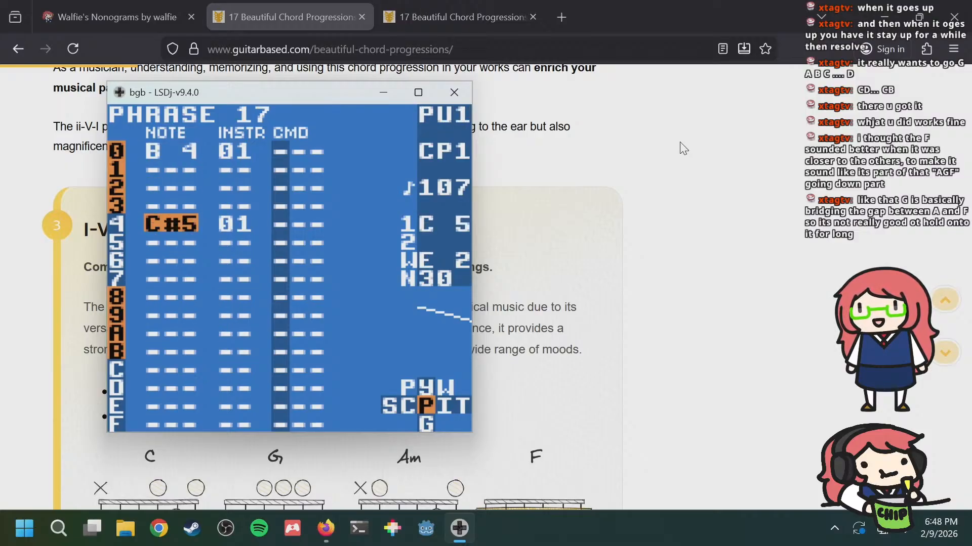
key("x+Right")
Step: Add a C 5 note in row 2 of PU1 phrase 17, between the B 4 and D 5
key("Up")
key("Up")
key("x")
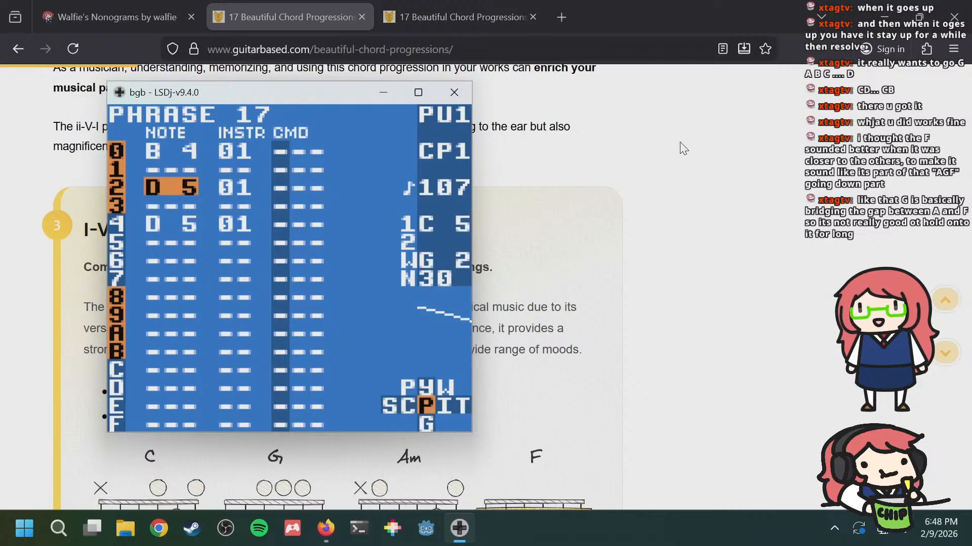
key("x+Left")
key("x+Left")
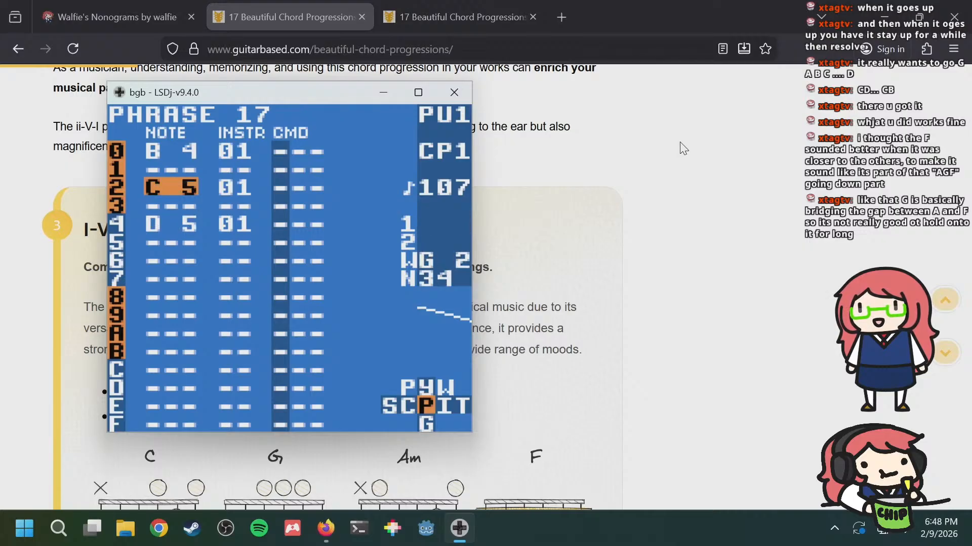
Step: Review the melody's transition between PU1 phrases 16 and 17
key("z+Up")
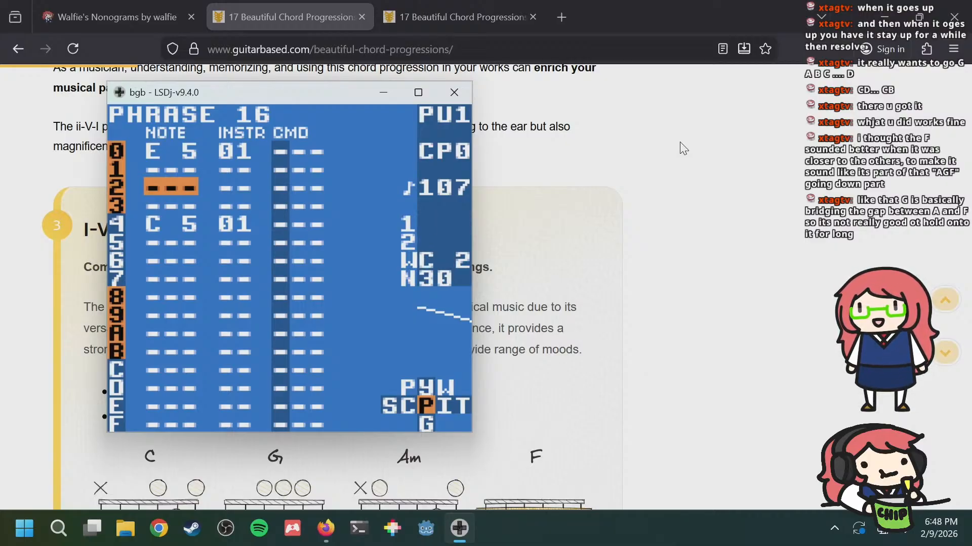
key("z+Down")
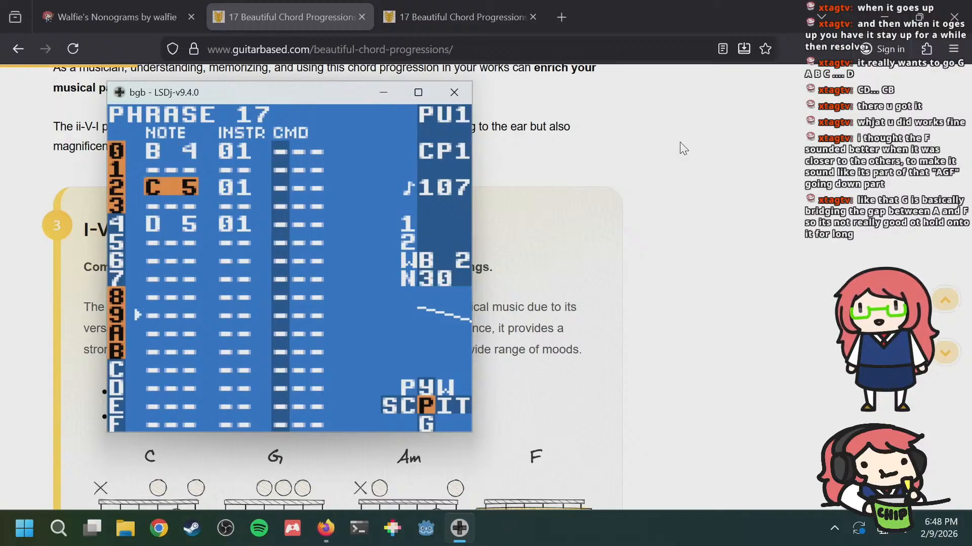
key("z+Down")
key("z+Up")
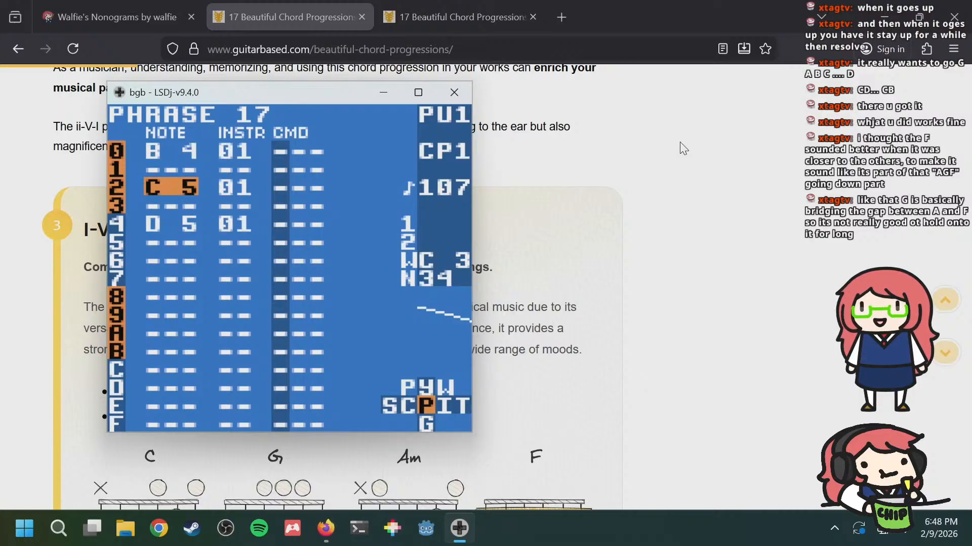
key("z+Up")
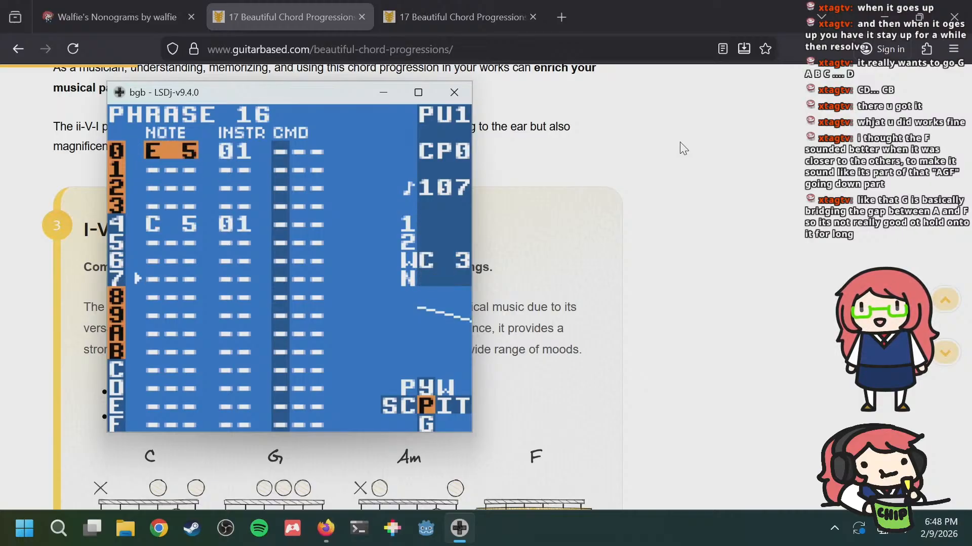
key("z+Down")
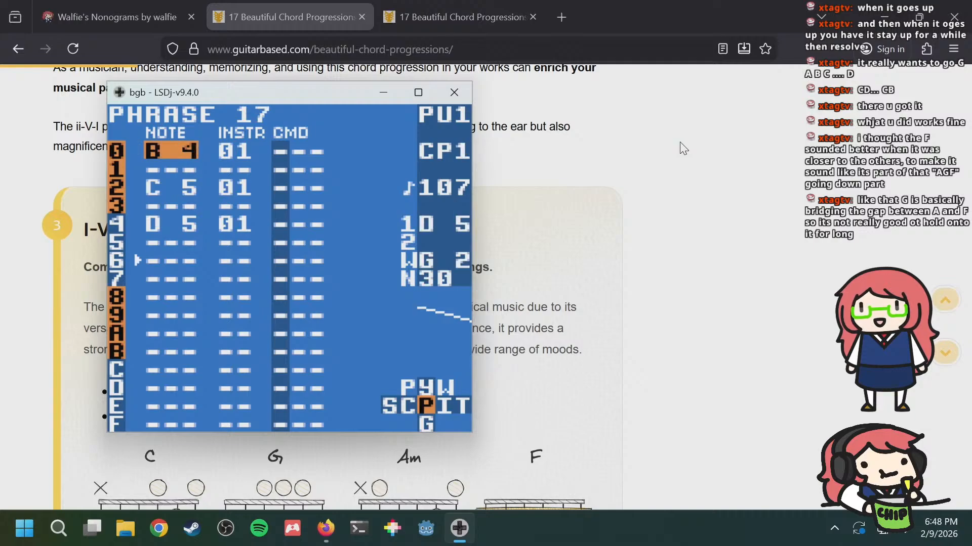
Step: Enter C 5 notes in rows 0, 2 and 4 of the empty PU1 phrase 18
key("z+Down")
key("z+Right")
key("z+Right")
key("z+Left")
key("z+Left")
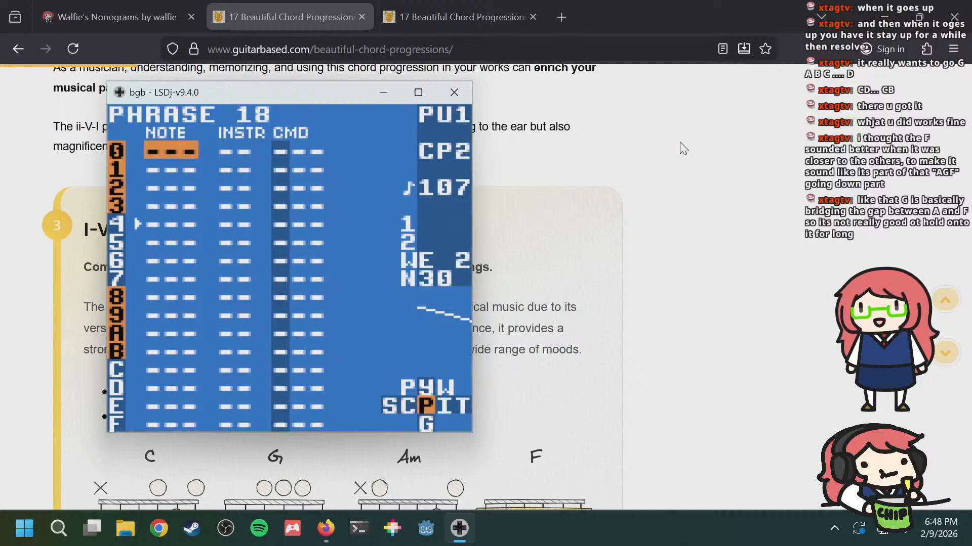
key("x")
key("Down")
key("Down")
key("x")
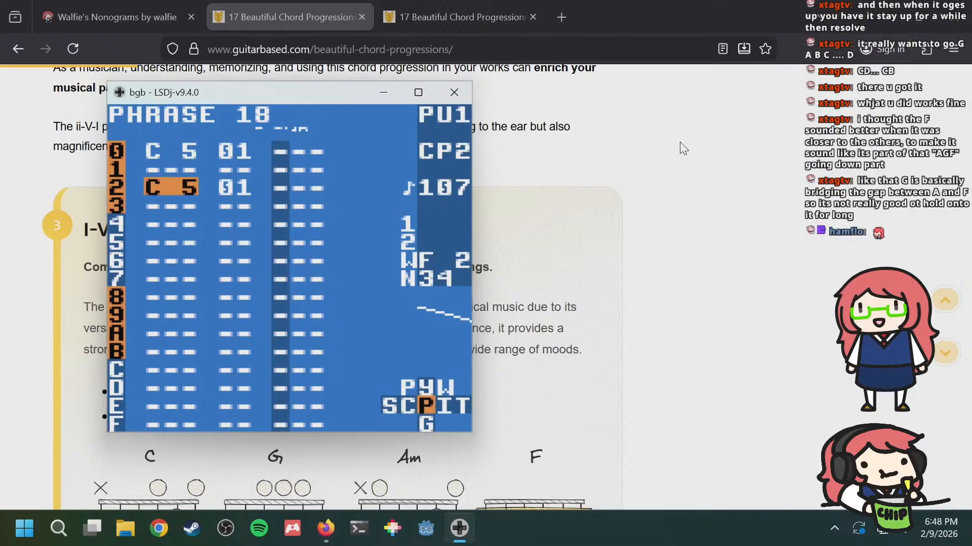
key("Down")
key("Down")
key("x")
key("Up")
key("Up")
key("Up")
key("Up")
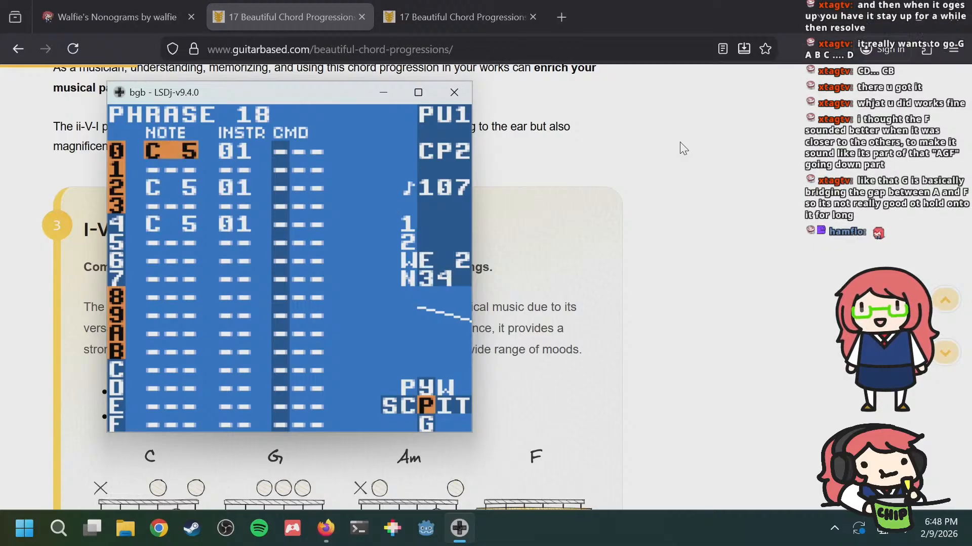
Step: Review rows 0 to 4 of PU1 phrase 17 against the bass in WAV phrase 15
key("z+Up")
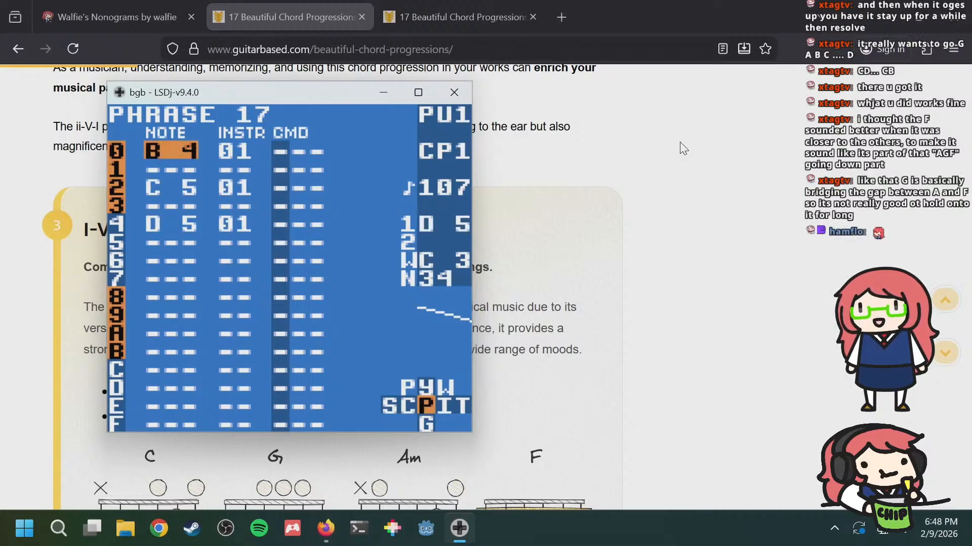
key("Down")
key("Down")
key("Up")
key("Up")
key("Down")
key("Down")
key("Down")
key("z+Up")
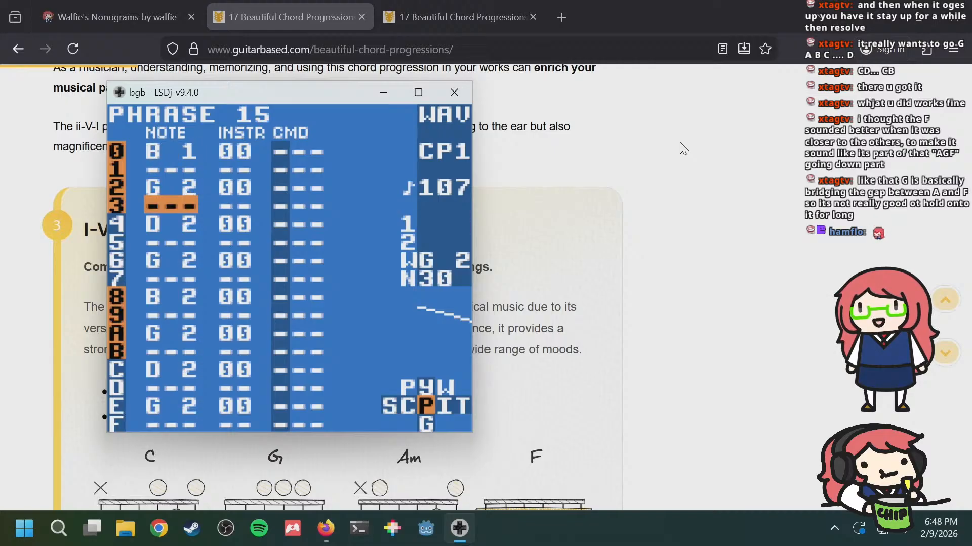
key("z+Down")
key("Down")
Step: Compare the bass in WAV phrase 03 with the melody in PU1 phrases 17 and 18
key("z+Down")
key("z+Right")
key("z+Right")
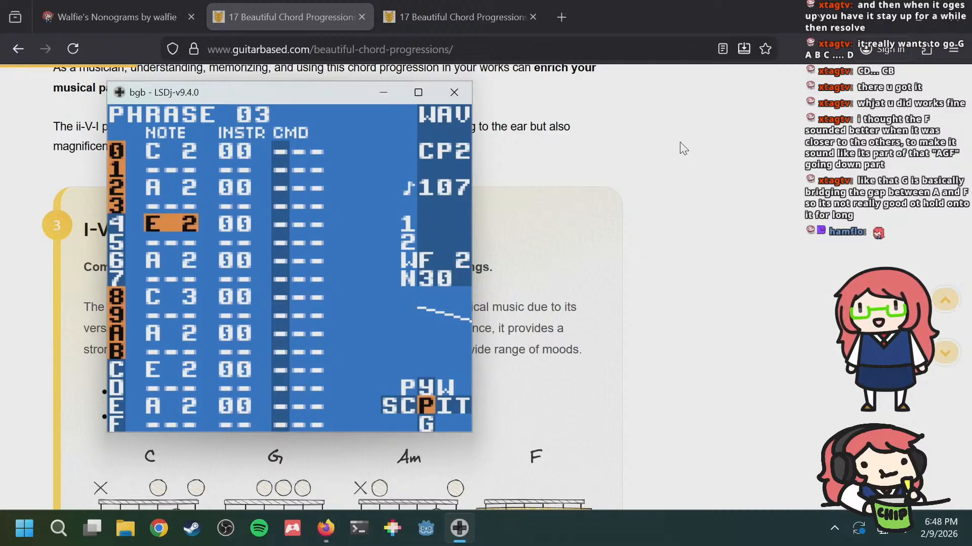
key("z+Left")
key("z+Left")
key("z+Up")
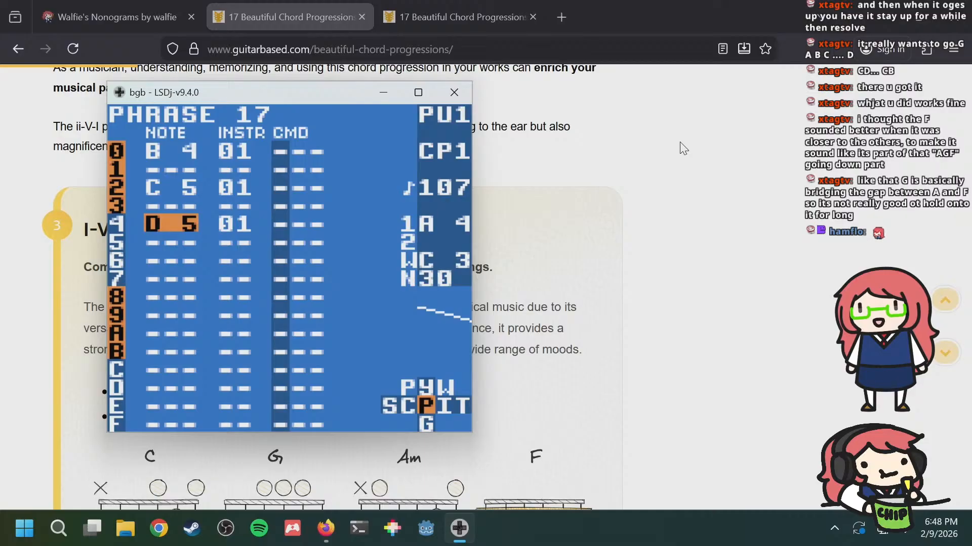
key("z+Down")
key("z+Right")
key("z+Right")
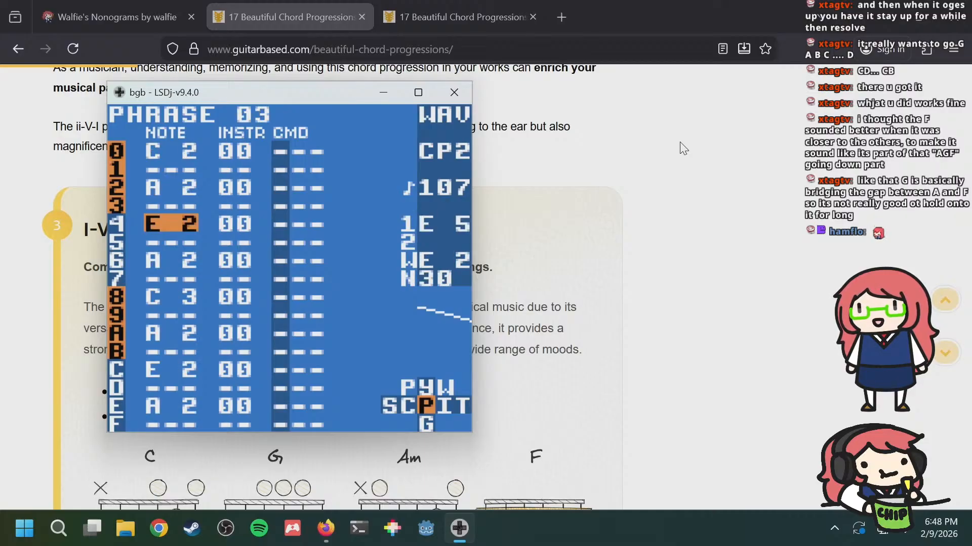
key("z+Left")
key("z+Left")
Step: Change the row 0 note of PU1 phrase 18 to E 5, checking it against phrase 17
key("Up")
key("Up")
key("Up")
key("Up")
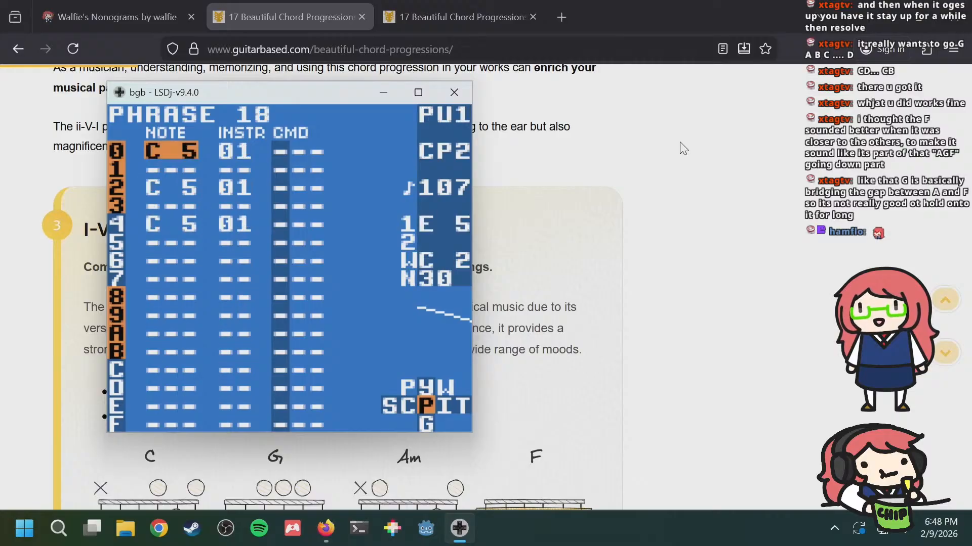
key("x+Right")
key("x+Right")
key("z+Left")
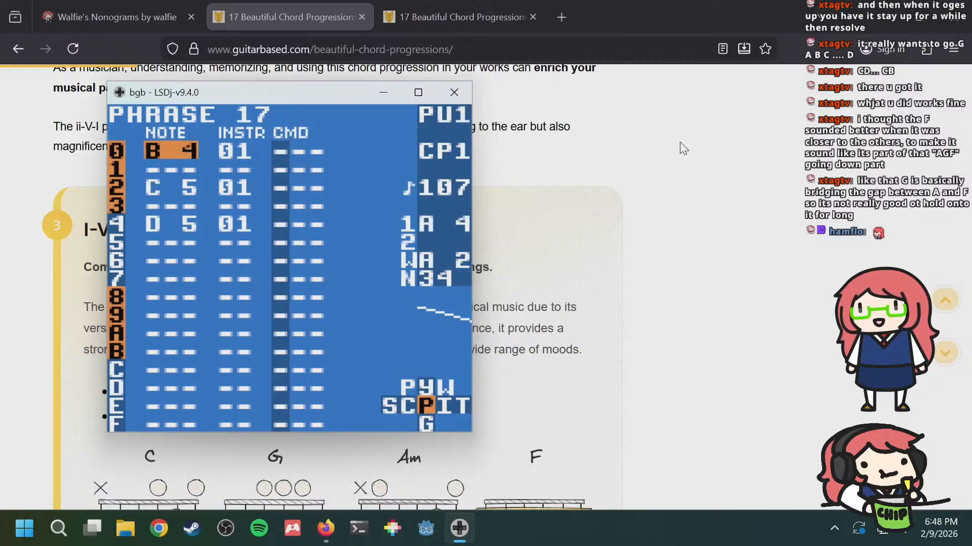
key("z+Right")
key("x+Right")
key("x+Right")
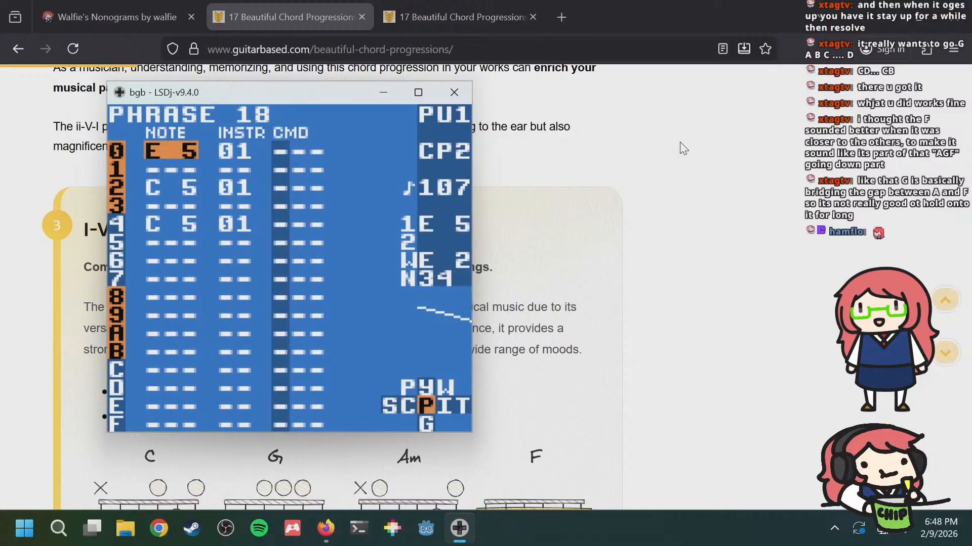
Step: Check the bass in WAV phrase 03, and change the row 2 note of PU1 phrase 18 to D 5
key("z+Right")
key("z+Right")
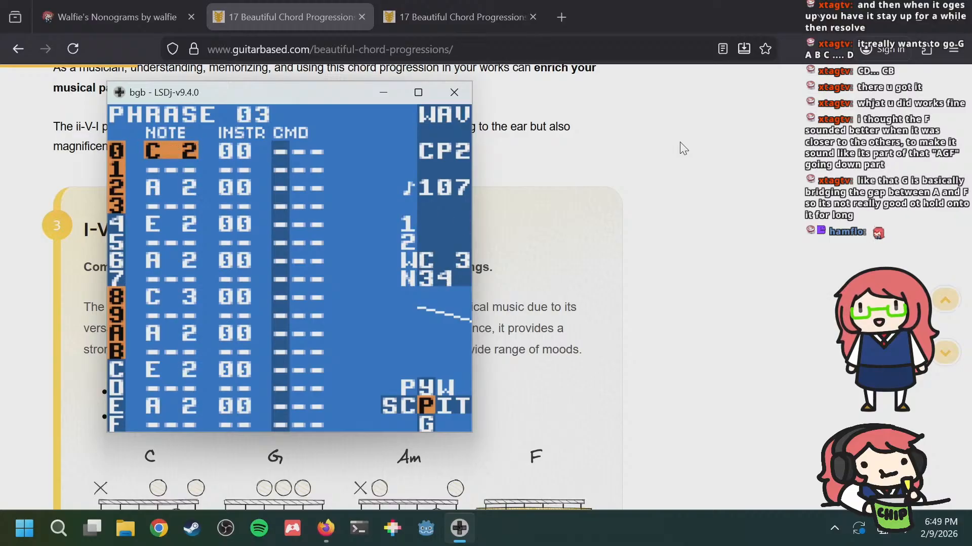
key("z+Left")
key("z+Left")
key("Down")
key("Down")
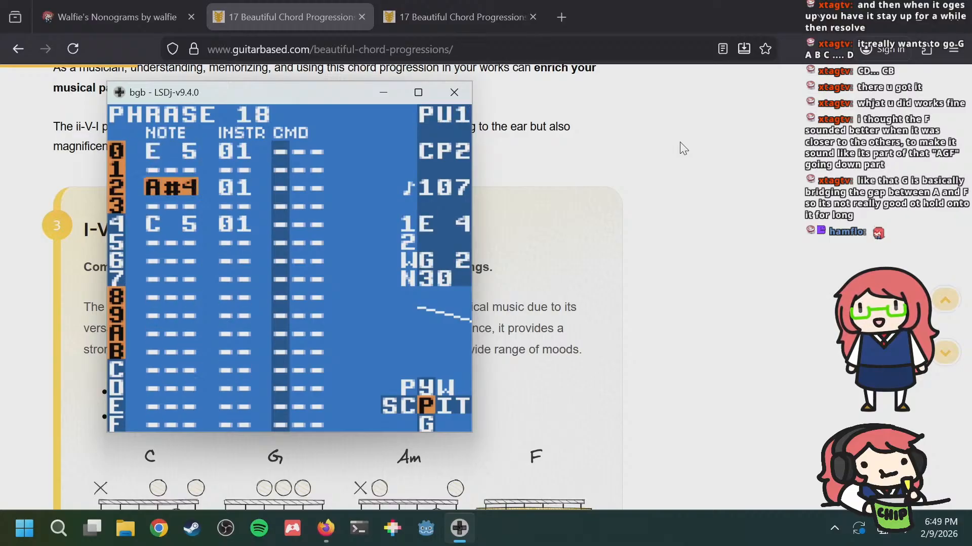
key("x+Right")
key("x+Right")
key("x+Right")
key("x+Right")
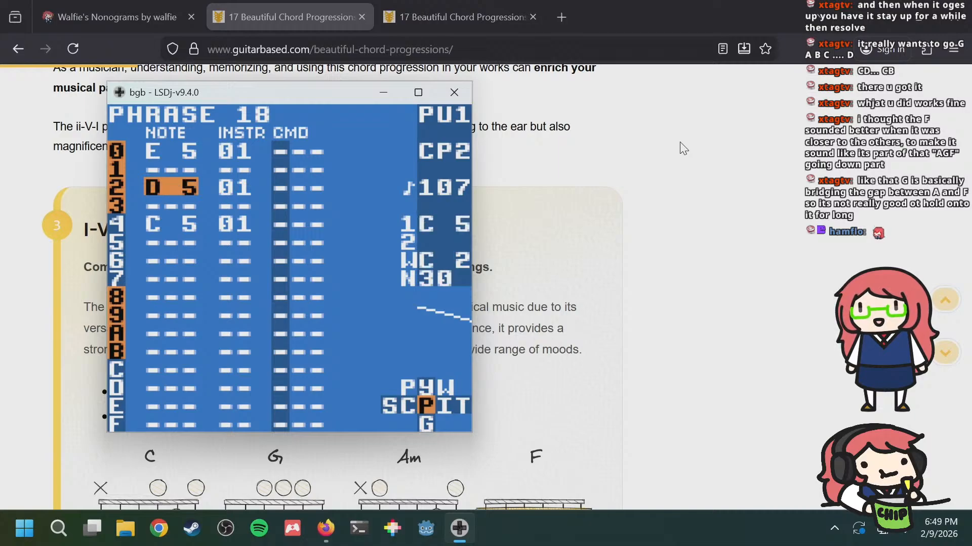
Step: Check the C 5 in row 4 of PU1 phrase 18, and return to row 4 of phrase 16
key("Down")
key("Down")
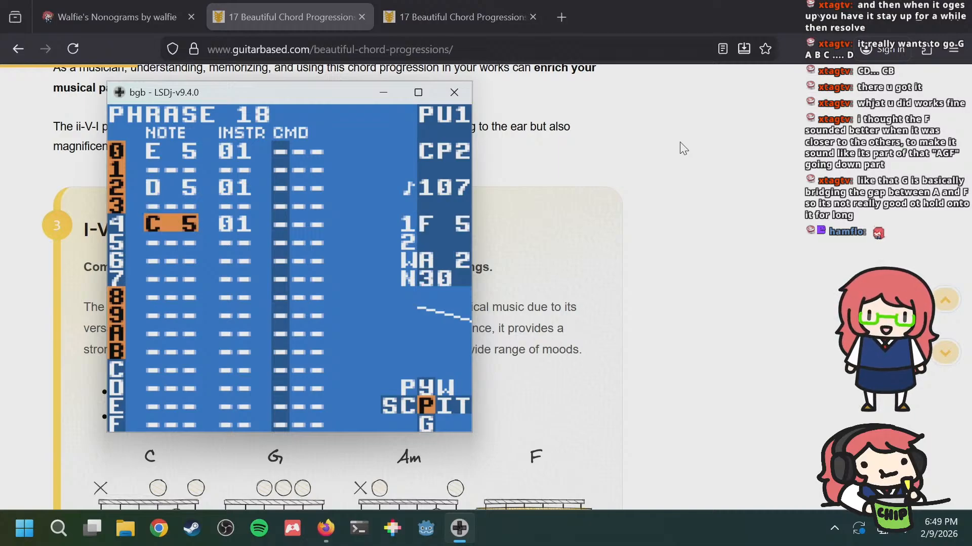
key("a+Up")
key("a+Up")
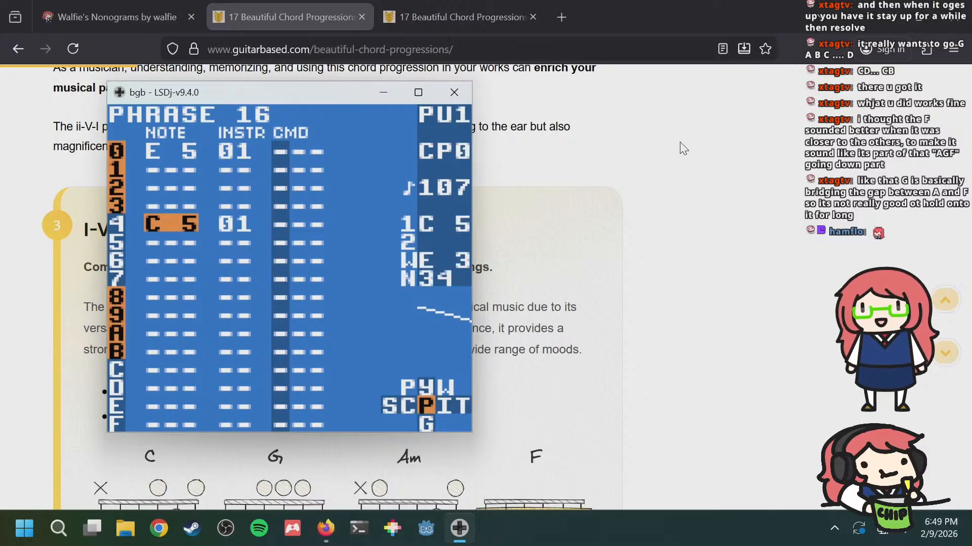
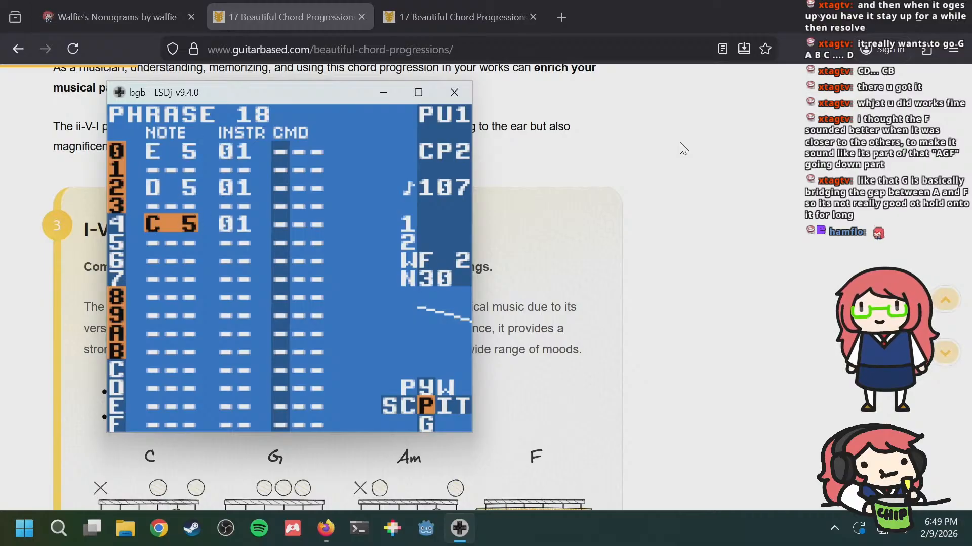
Step: Compare the bass in WAV phrases 00 and 15 with the melody in PU1 phrases 16 and 17
key("a+Up")
key("a+Up")
key("a+Right")
key("a+Right")
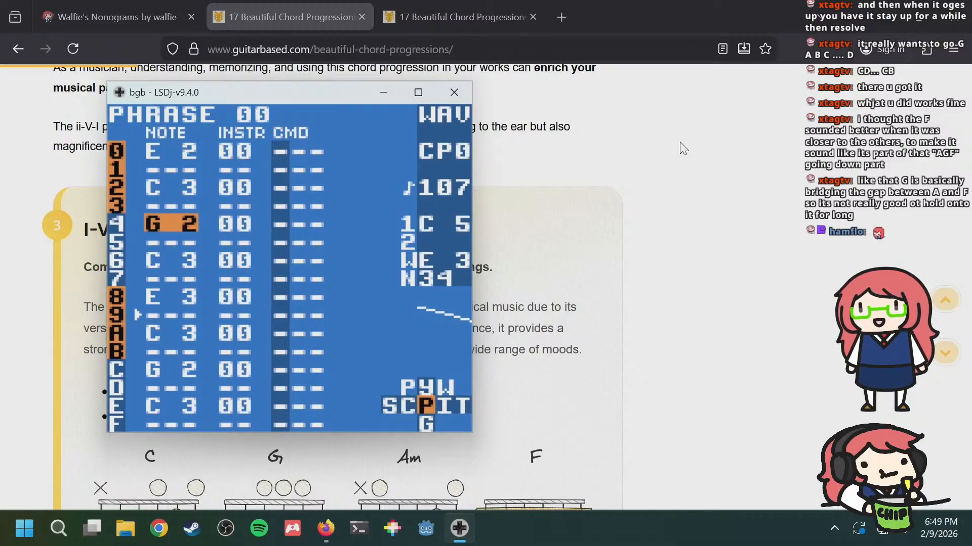
key("a+Left")
key("a+Left")
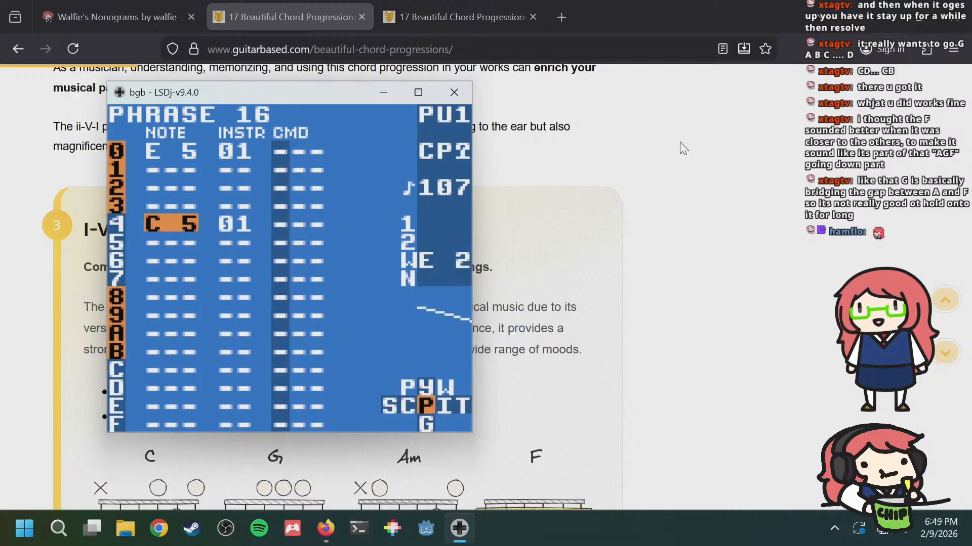
key("a+Right")
key("a+Right")
key("a+Left")
key("a+Left")
key("a+Right")
key("a+Right")
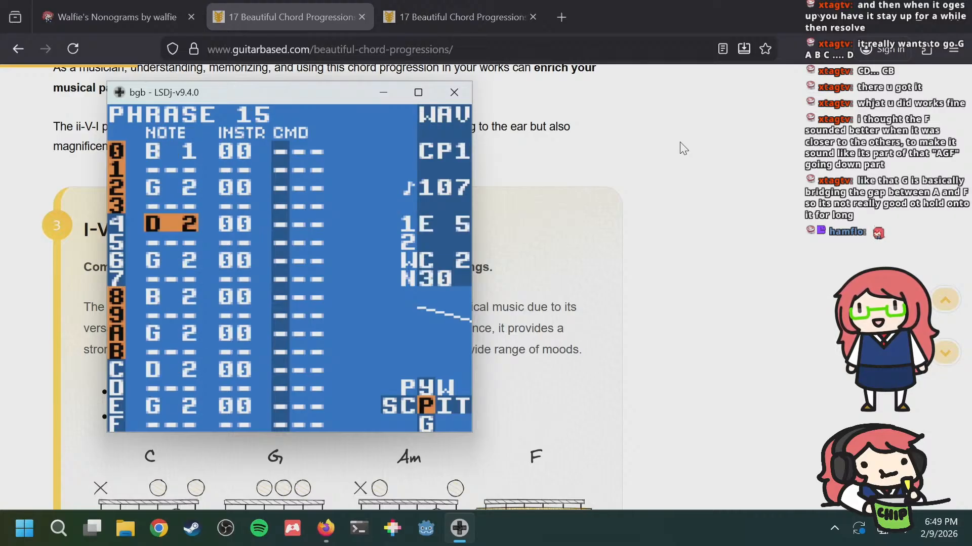
key("a+Left")
key("a+Left")
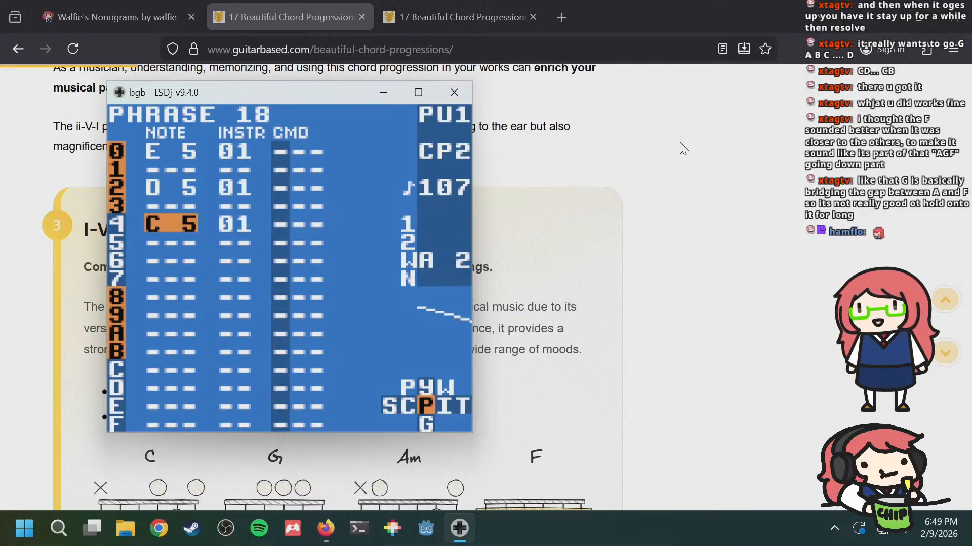
Step: Check the bass in WAV phrase 03, and enter B 4 in row 6 of PU1 phrase 18
key("a+Right")
key("a+Right")
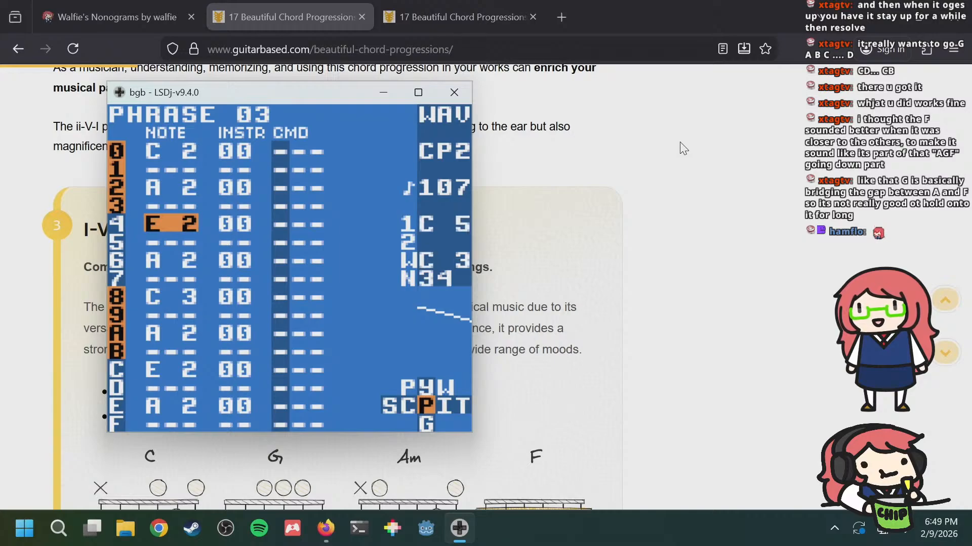
key("a+Left")
key("a+Left")
key("Down")
key("Down")
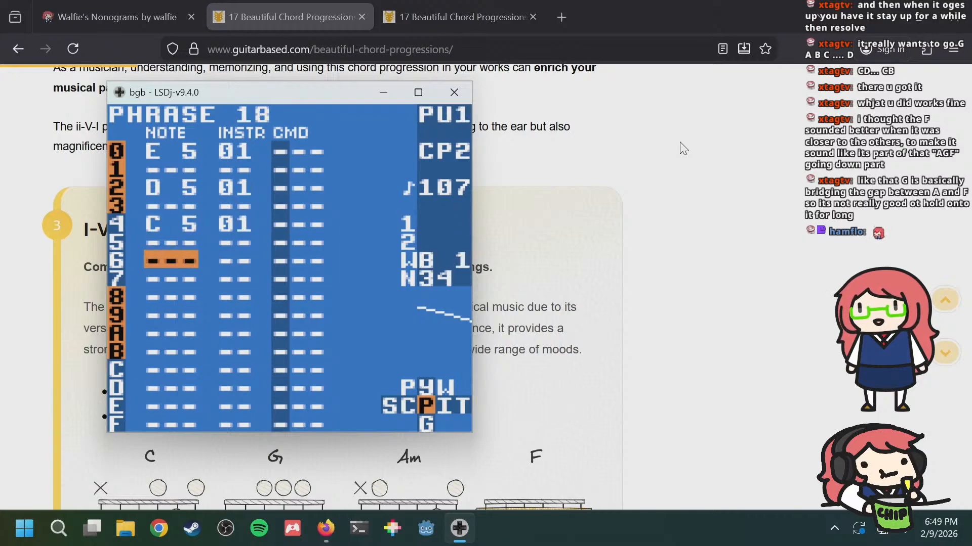
key("a")
key("a+Left")
key("a+Left")
key("a+Left")
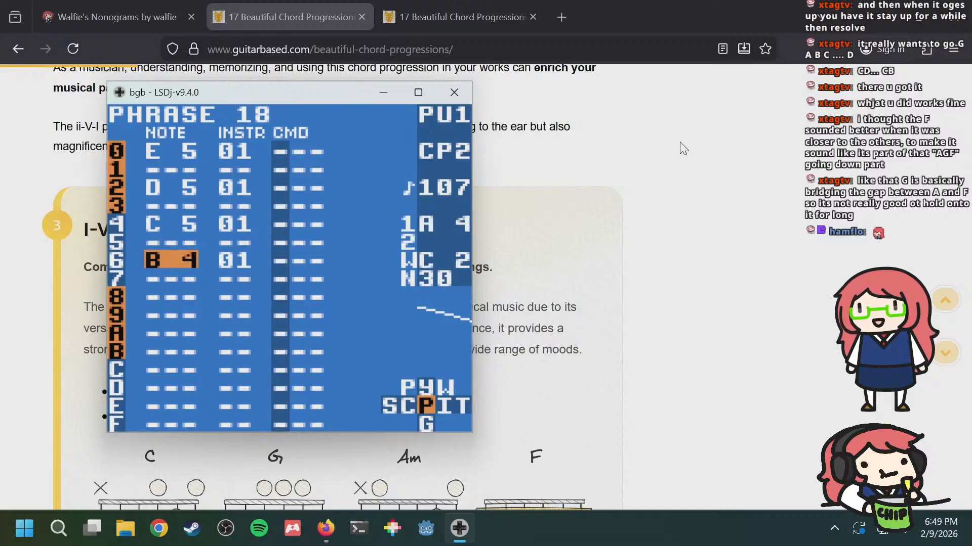
Step: Listen to the melody through PU1 phrases 16, 17 and 18, checking the row 6 note against the bass
key("a+Right")
key("a+Right")
key("a+Left")
key("a+Left")
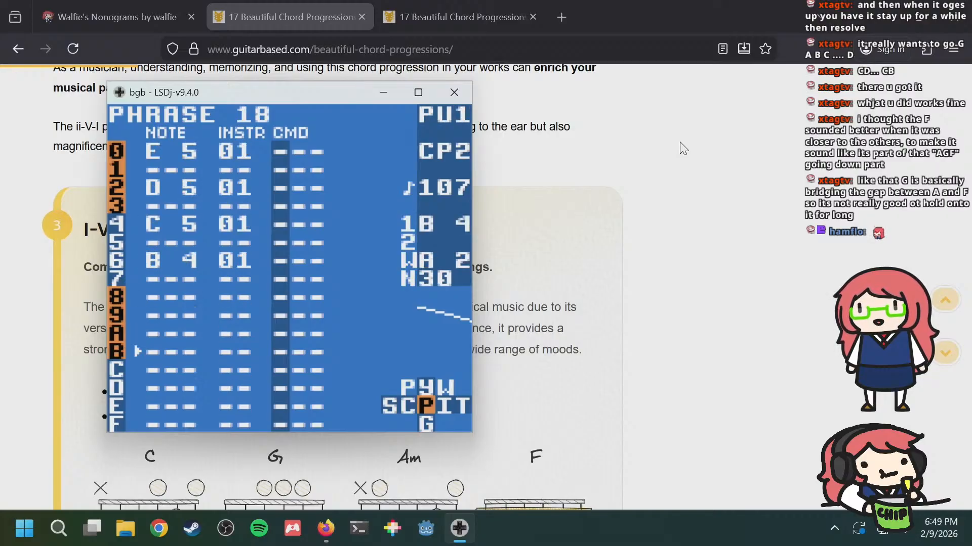
key("a+Up")
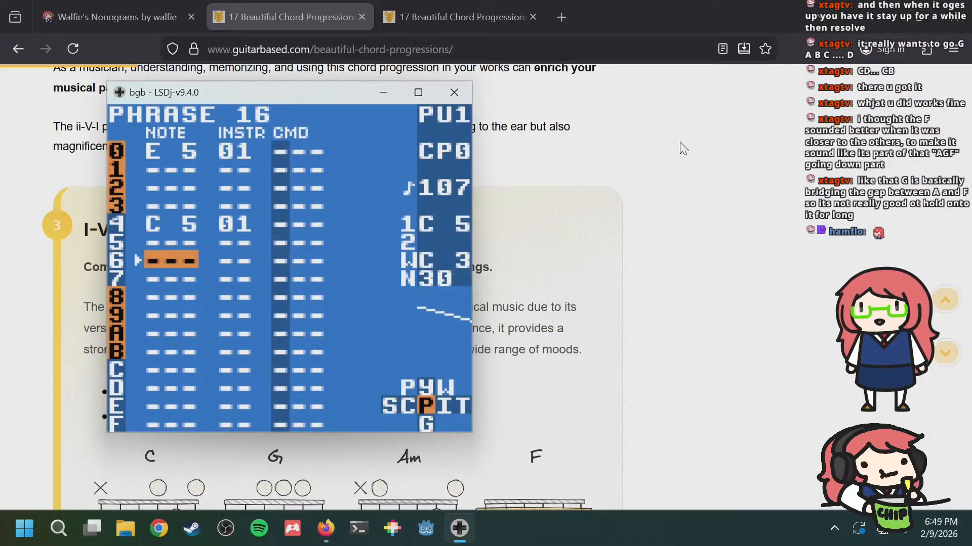
key("a+Down")
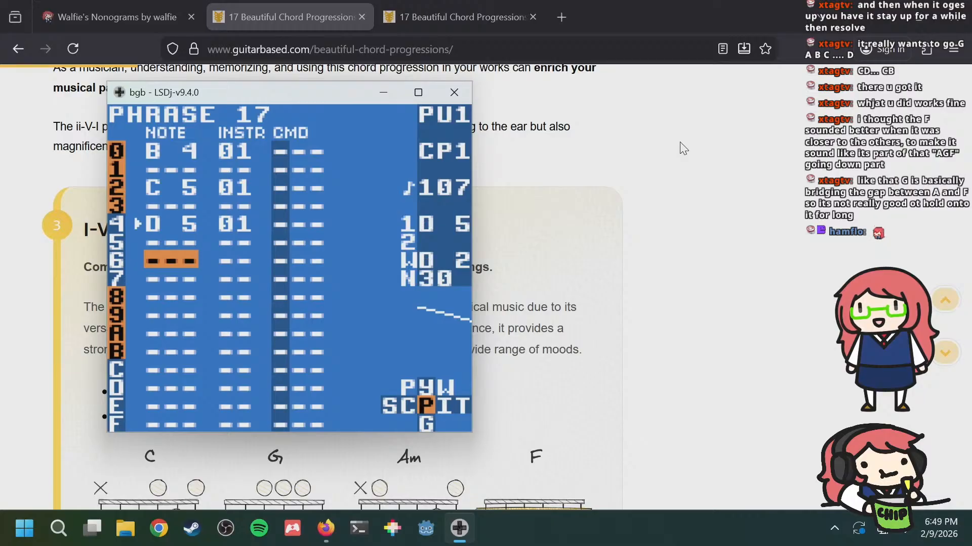
key("a+Down")
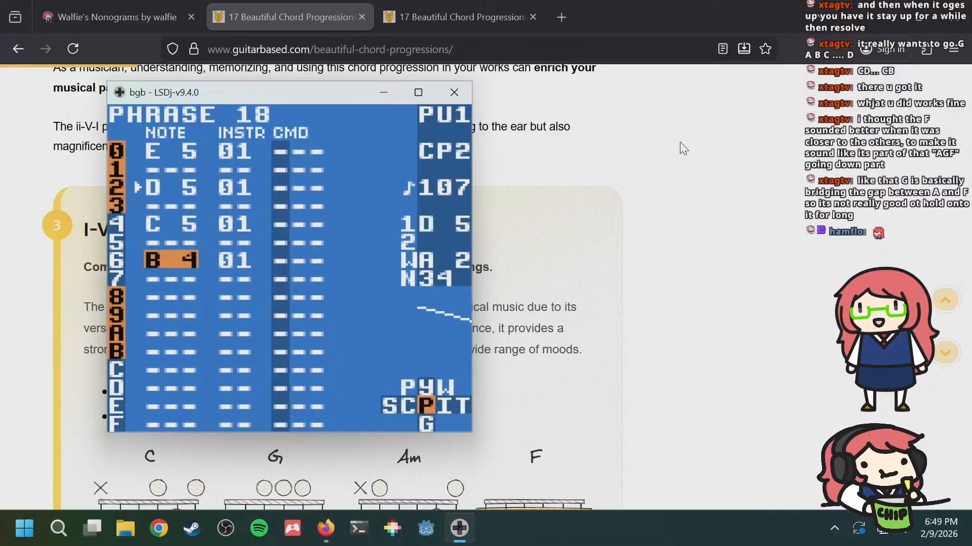
Step: Move the B 4 of PU1 phrase 18 from row 6 to row 8, and play from phrase 17
key("a+s")
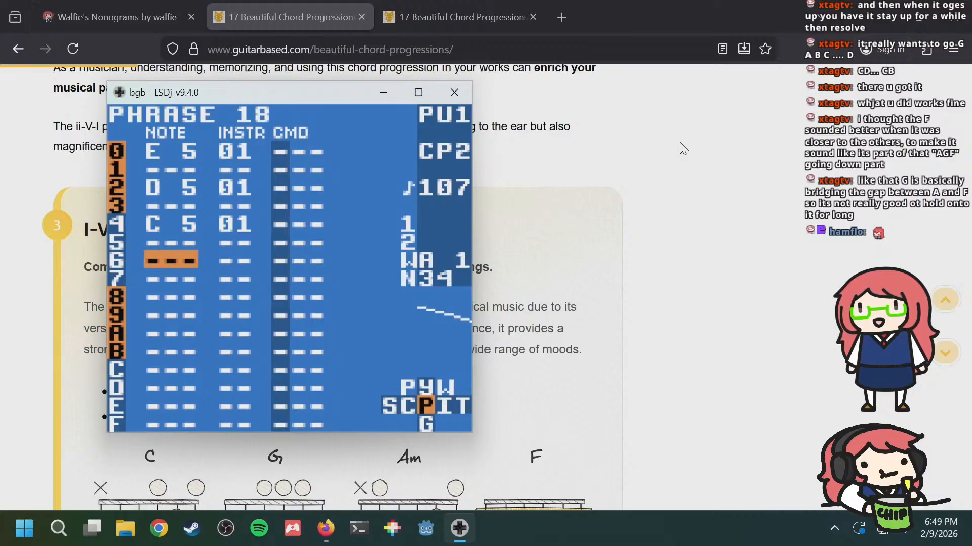
key("Down")
key("Down")
key("s")
key("Up")
key("Up")
key("a+Up")
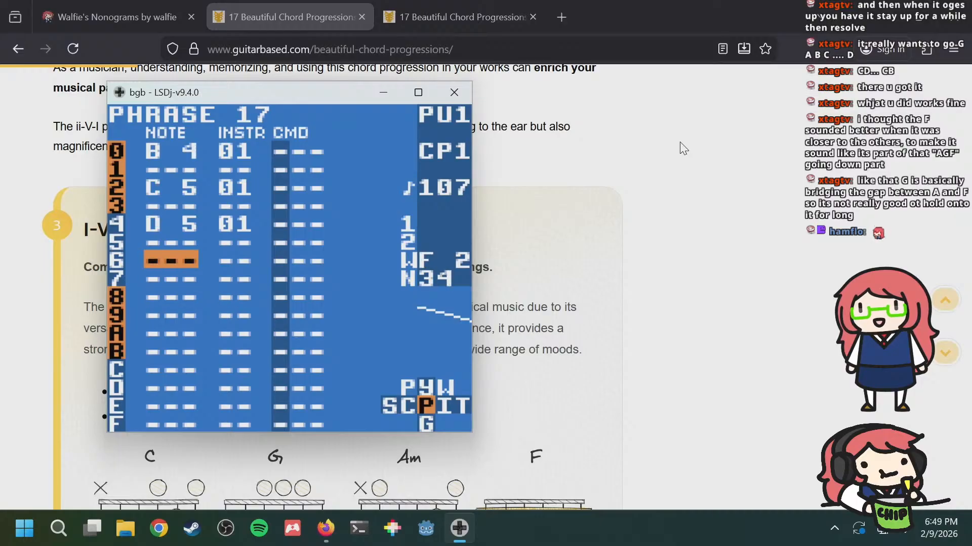
key("Return")
key("Return")
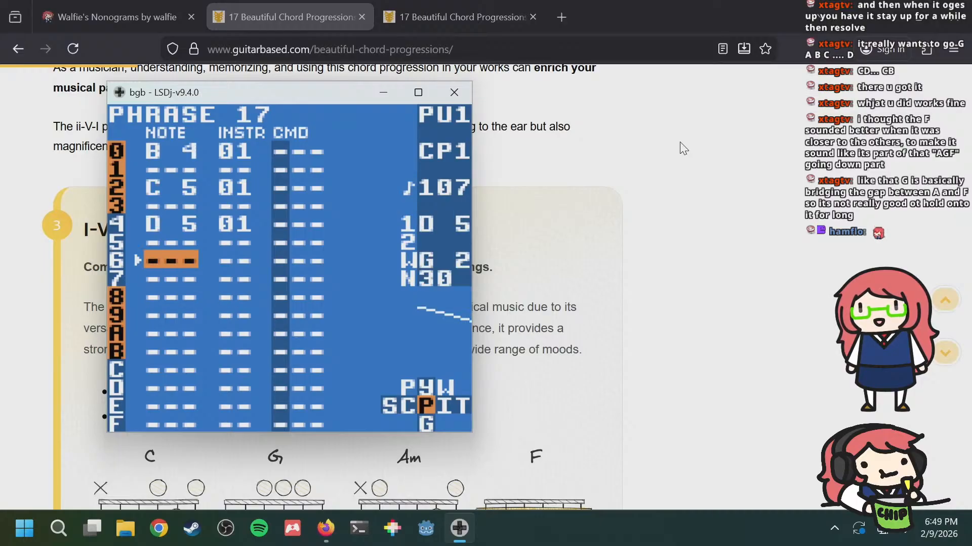
key("a+Down")
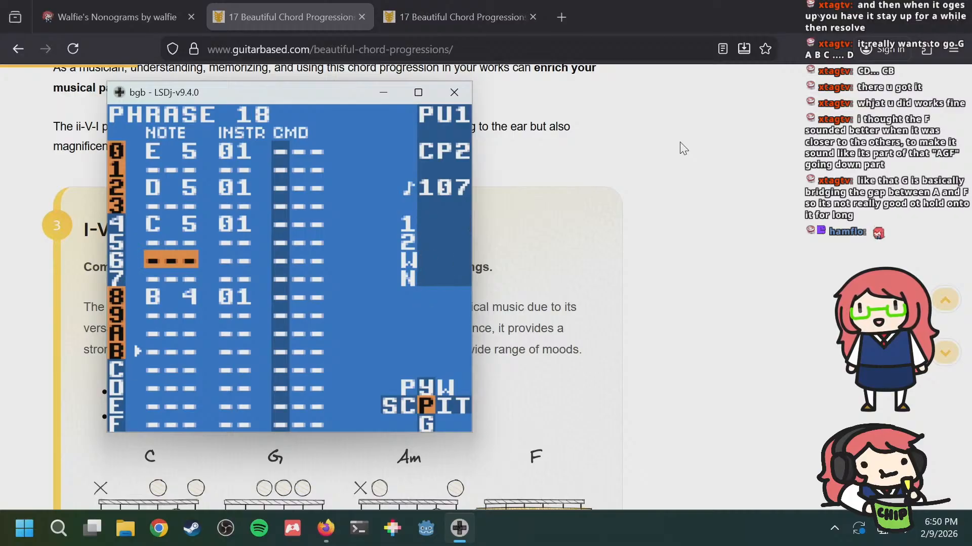
Step: Compare the bass notes in WAV phrase 03 with PU1 phrase 18, and replay the melody from phrase 17
key("Down")
key("Down")
key("a+Right")
key("a+Right")
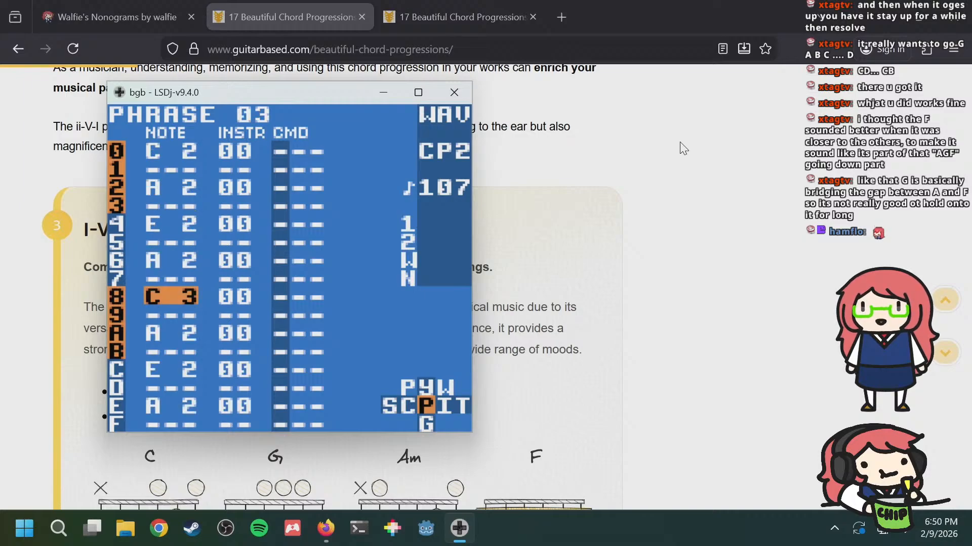
key("a+Right")
key("a+Left")
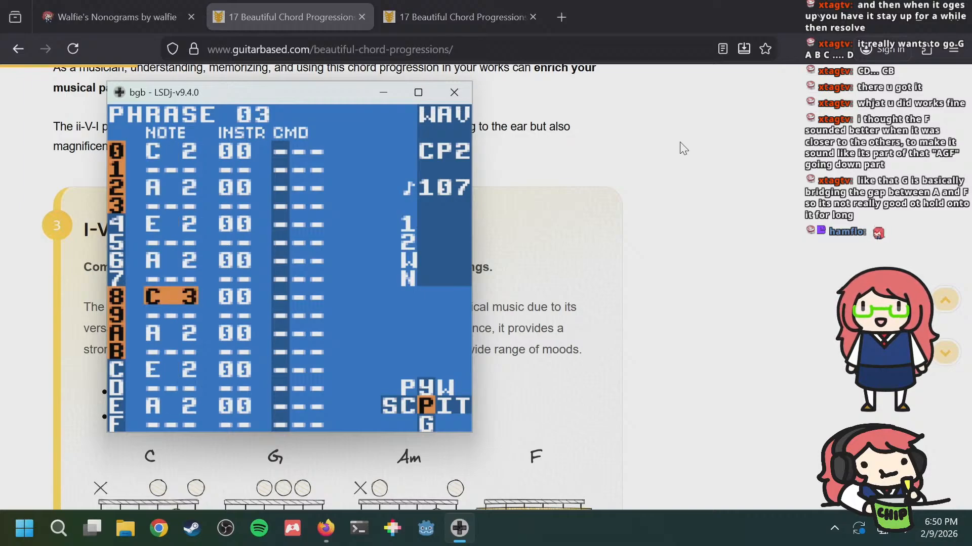
key("Up")
key("Up")
key("Up")
key("Up")
key("Up")
key("Up")
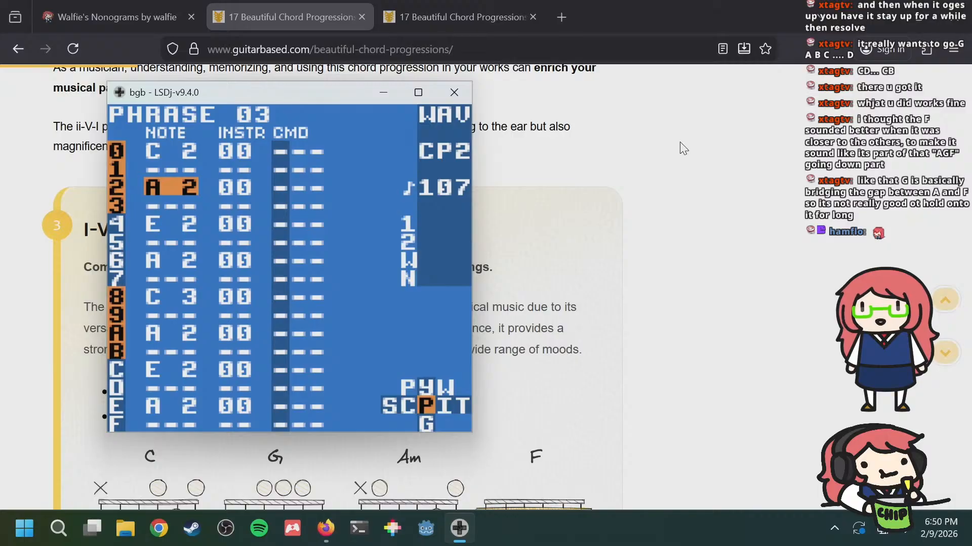
key("a+Left")
key("a+Left")
key("Down")
key("Down")
key("Down")
key("Down")
key("Down")
key("Down")
key("Down")
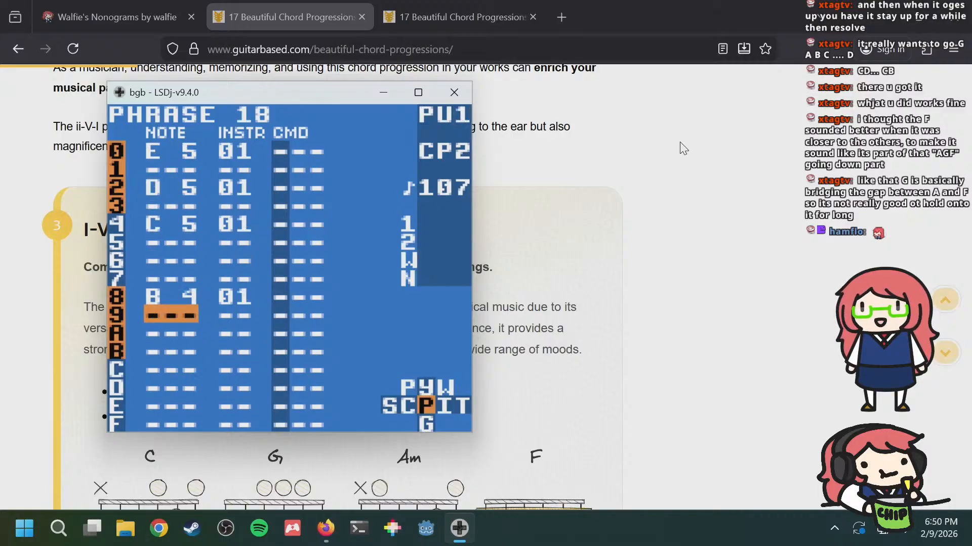
key("a+Up")
key("Return")
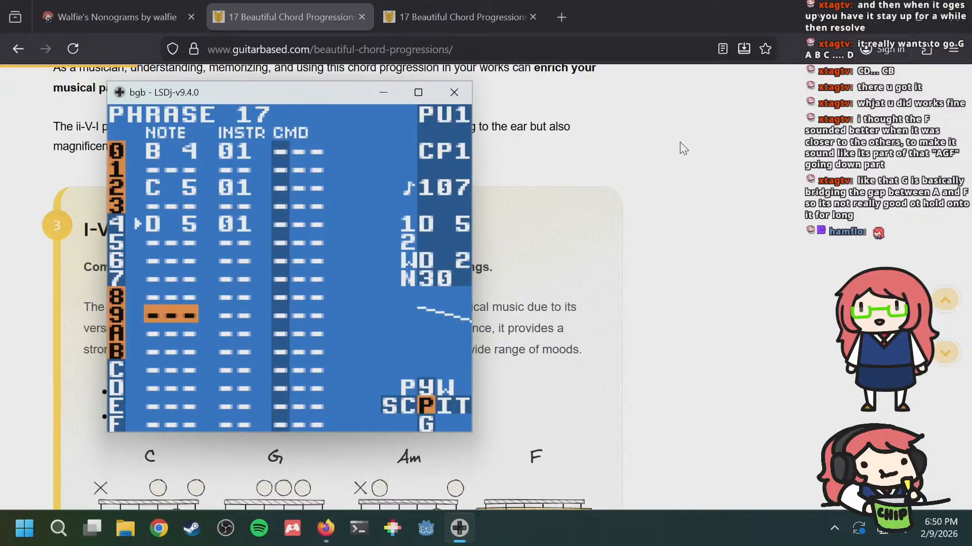
key("a+Down")
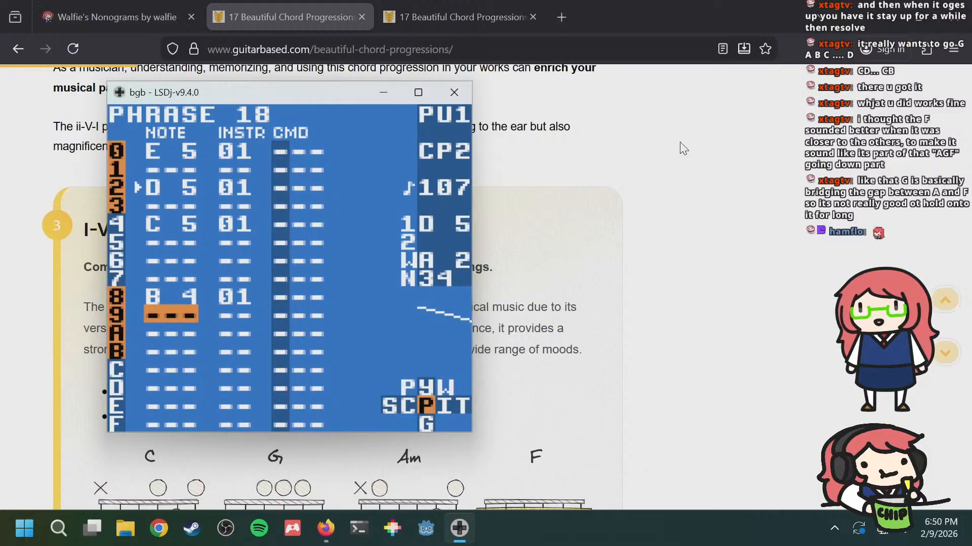
Step: Move the B 4 of PU1 phrase 18 from row 8 to row C, and listen from phrase 17
key("Up")
key("a+s")
key("Down")
key("Down")
key("Down")
key("Down")
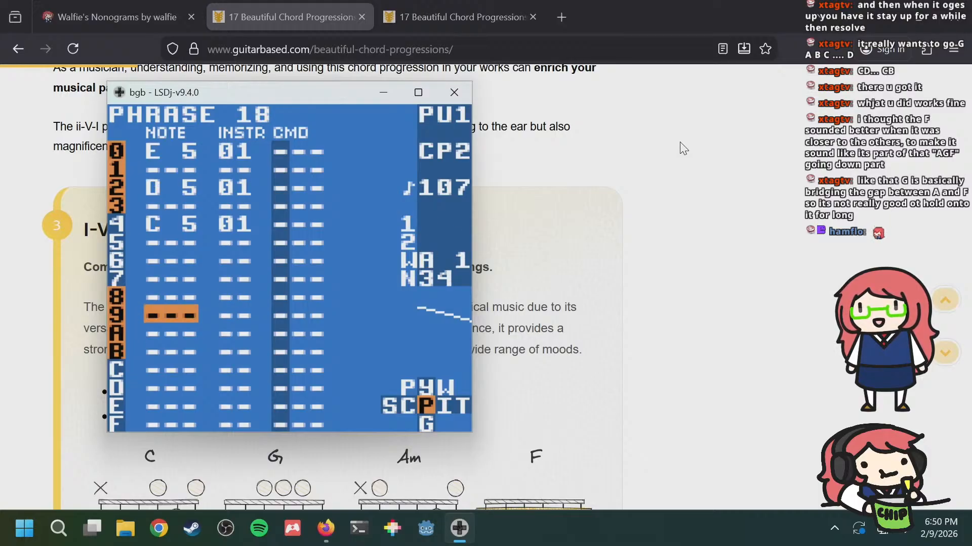
key("s")
key("a+Up")
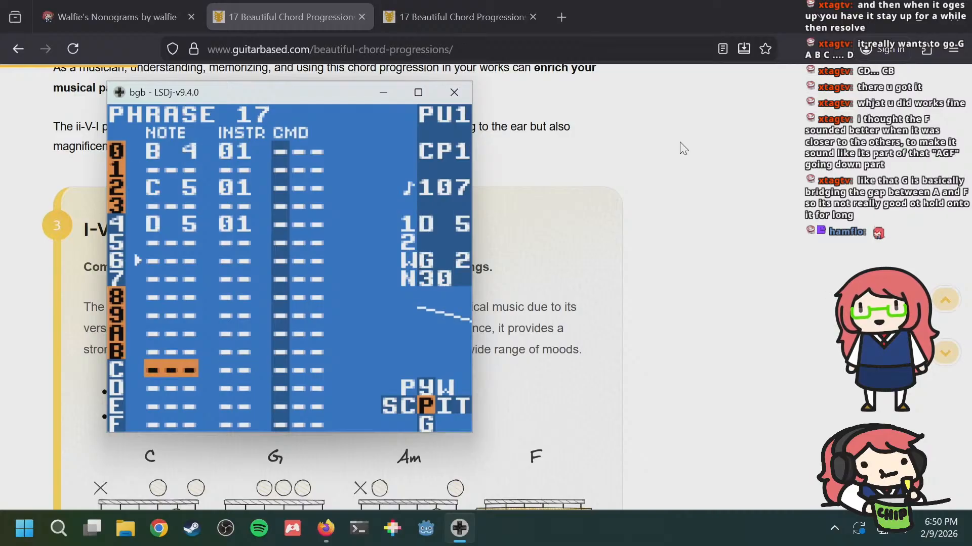
key("a+Down")
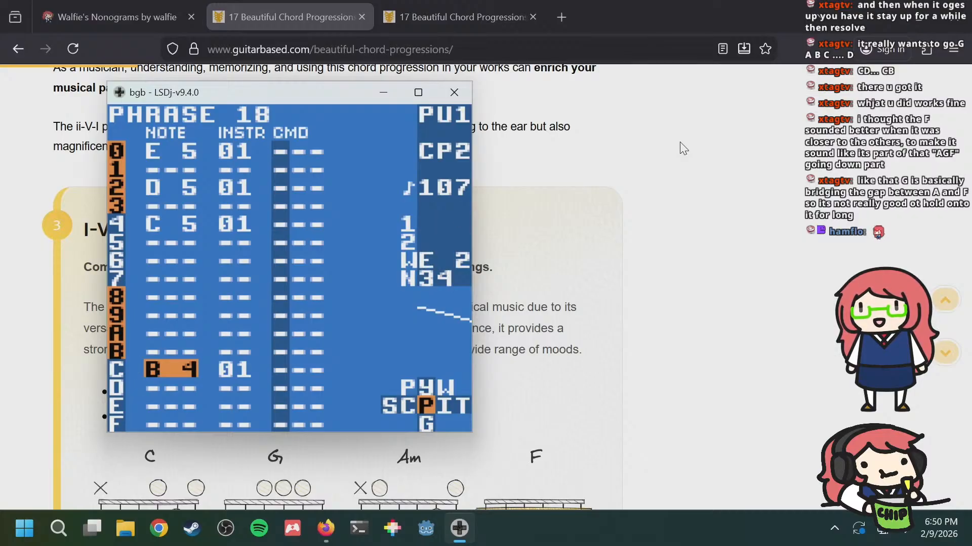
Step: Check the bass in WAV phrase 02, and enter A 4 in row 0 of the empty PU1 phrase 19
key("a+Down")
key("a+Right")
key("a+Right")
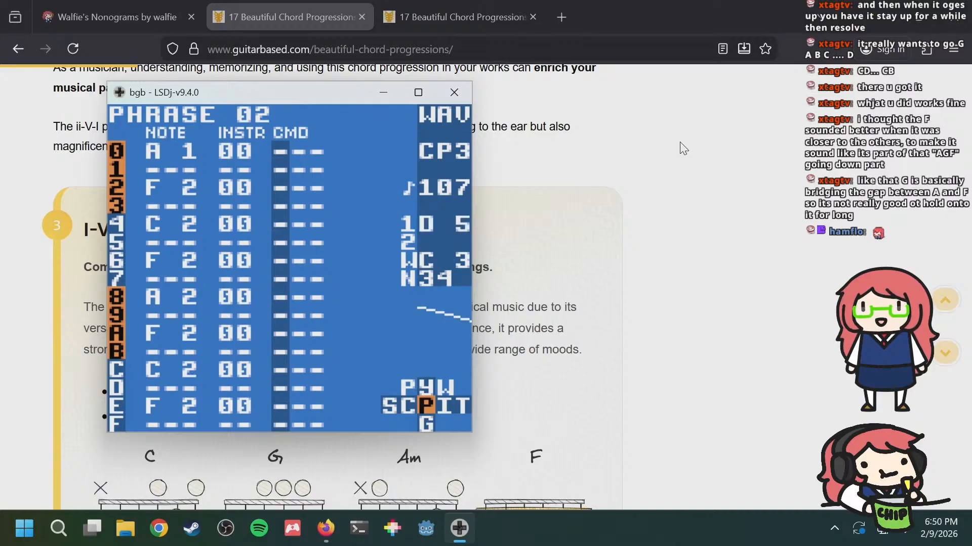
key("a+Left")
key("a+Left")
key("a+Right")
key("a+Right")
key("a+Left")
key("a+Left")
key("Up")
key("Up")
key("Up")
key("Up")
key("Up")
key("Up")
key("Up")
key("Up")
key("Up")
key("Up")
key("Up")
key("Up")
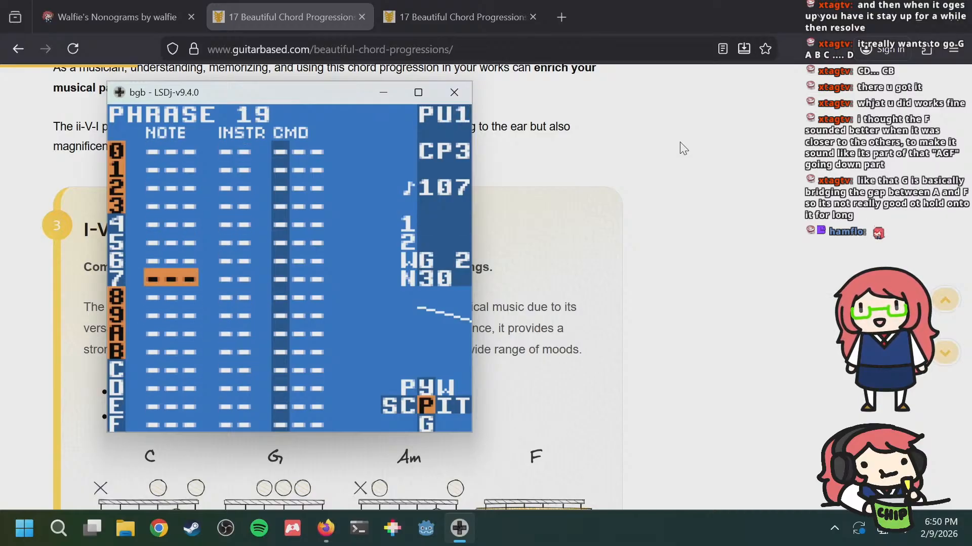
key("s")
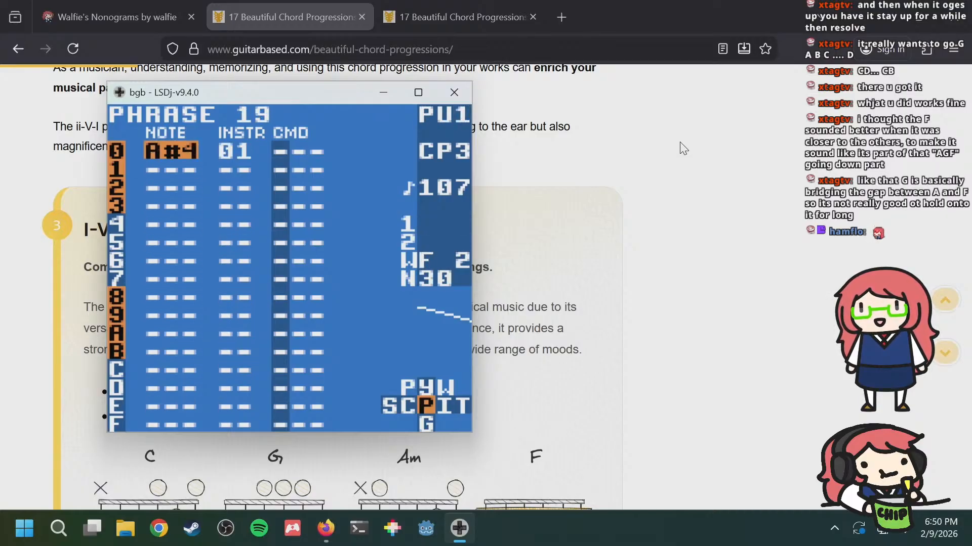
key("s+Left")
Step: Recheck the bass in WAV phrase 02, and enter C 5 in row 4 of PU1 phrase 19
key("a+Right")
key("a+Right")
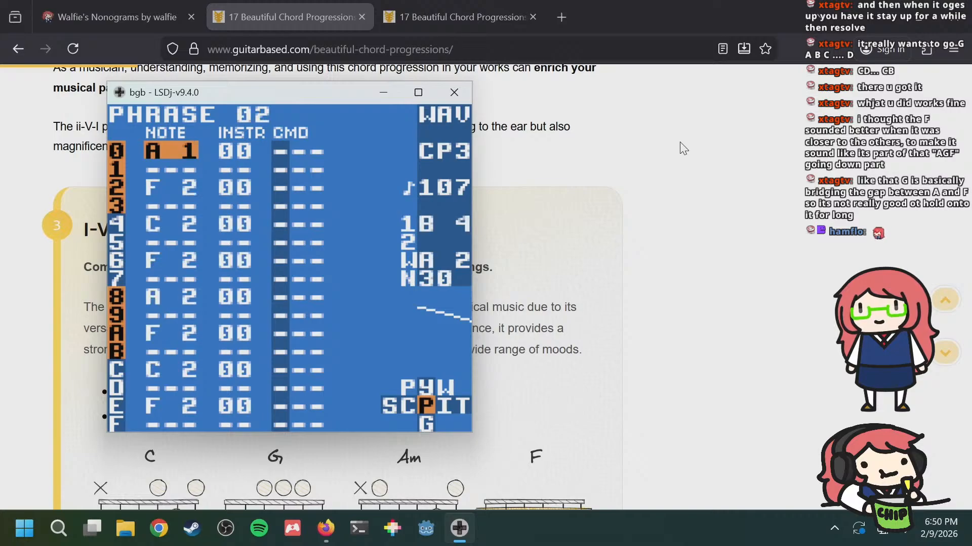
key("a+Left")
key("a+Left")
key("Down")
key("Down")
key("Down")
key("Down")
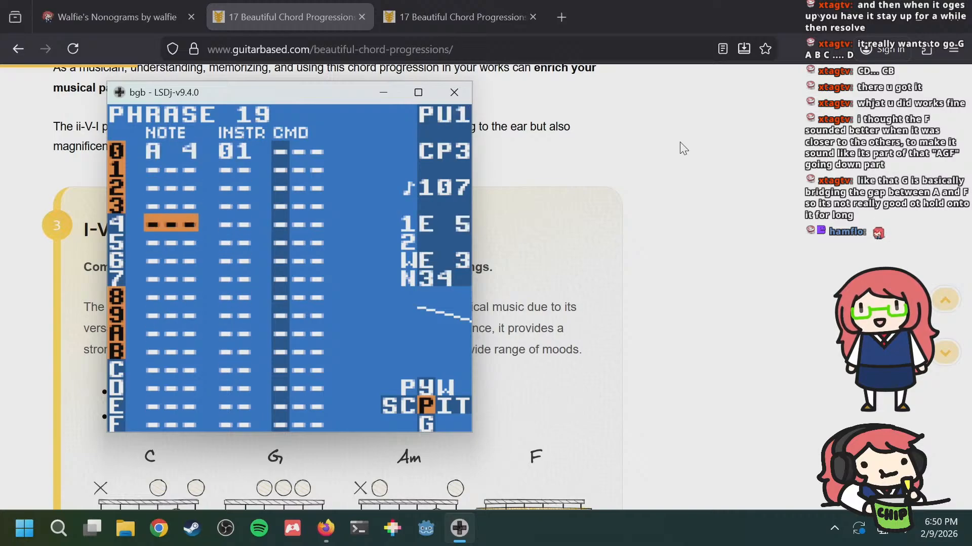
key("s")
key("s+Right")
key("s+Right")
key("s+Right")
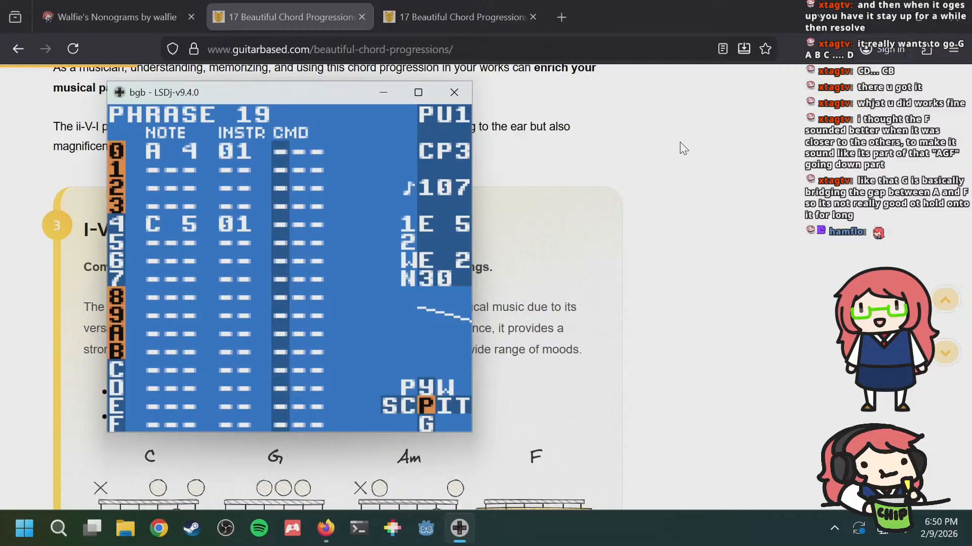
Step: Compare PU1 phrase 19 with its bass once more, and enter F 5 in row C
key("a+Right")
key("a+Right")
key("a+Left")
key("a+Left")
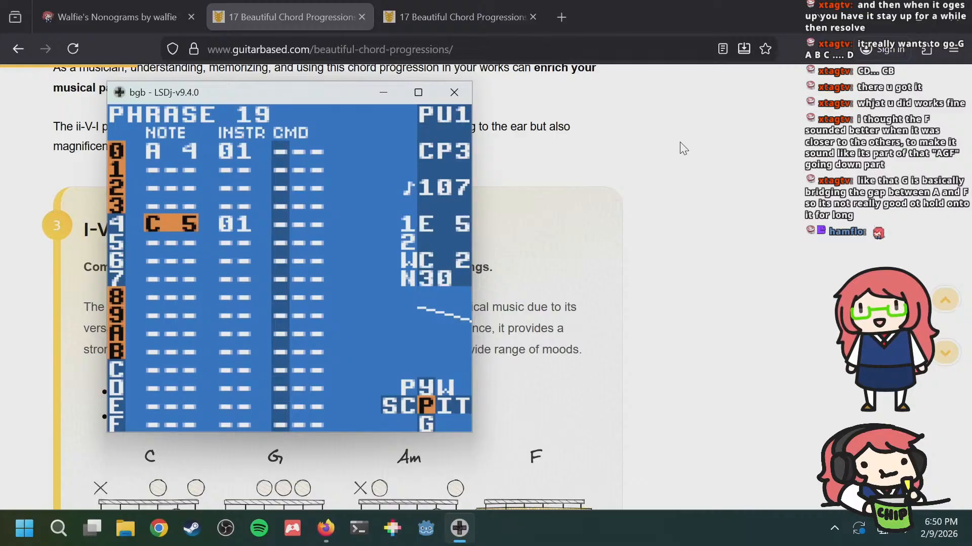
key("Down")
key("Down")
key("Down")
key("Down")
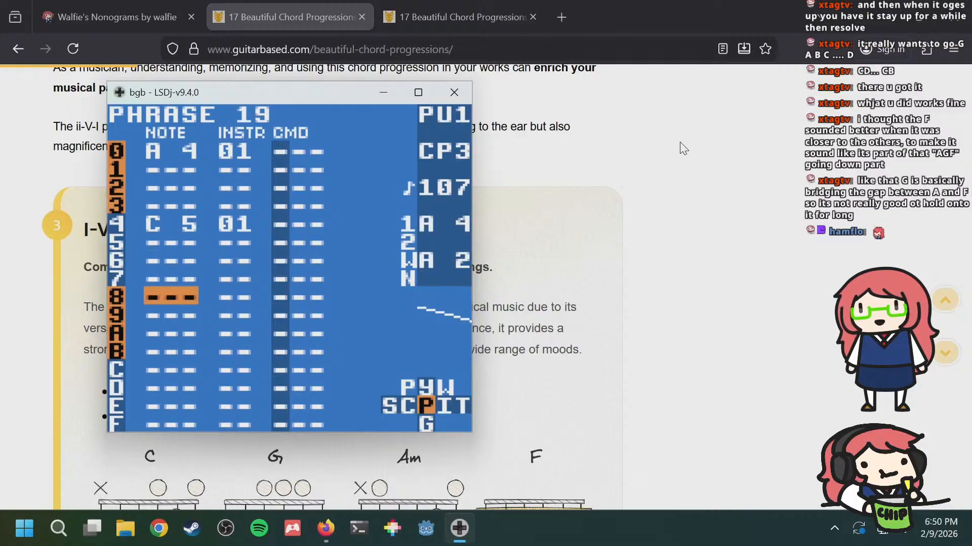
key("Down")
key("Down")
key("Down")
key("Down")
key("s")
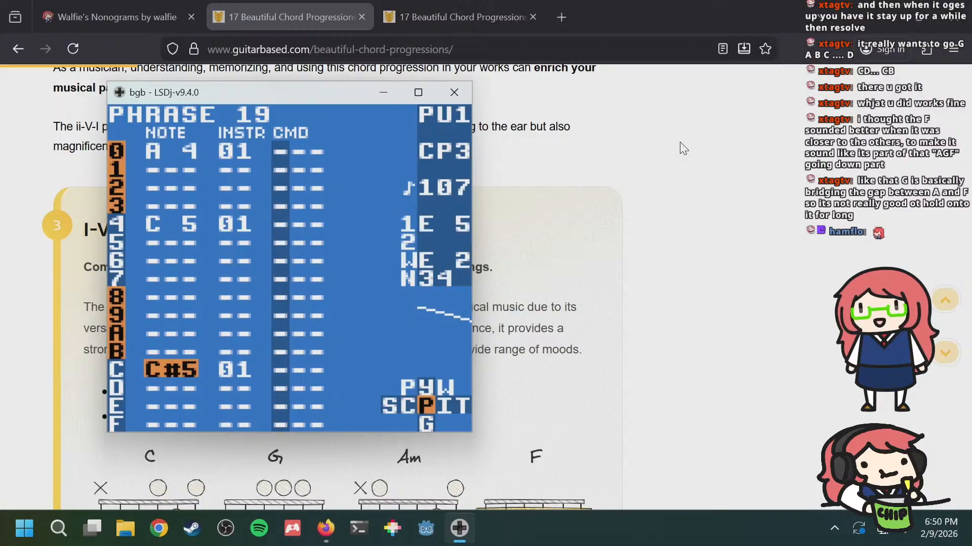
key("a+Right")
key("a+Right")
key("a+Right")
key("Up")
key("Up")
key("Up")
key("Up")
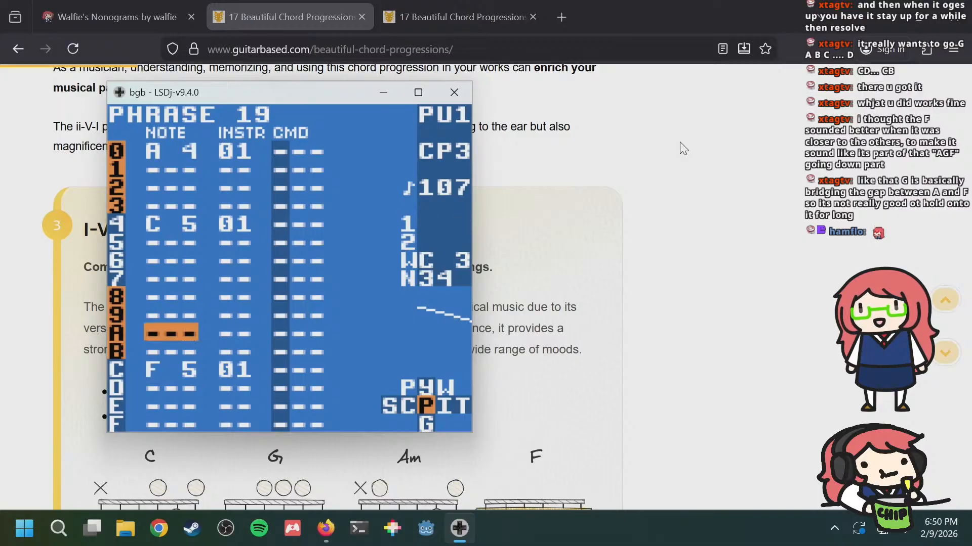
Step: Enter D 5 in row 8 of PU1 phrase 19
key("s")
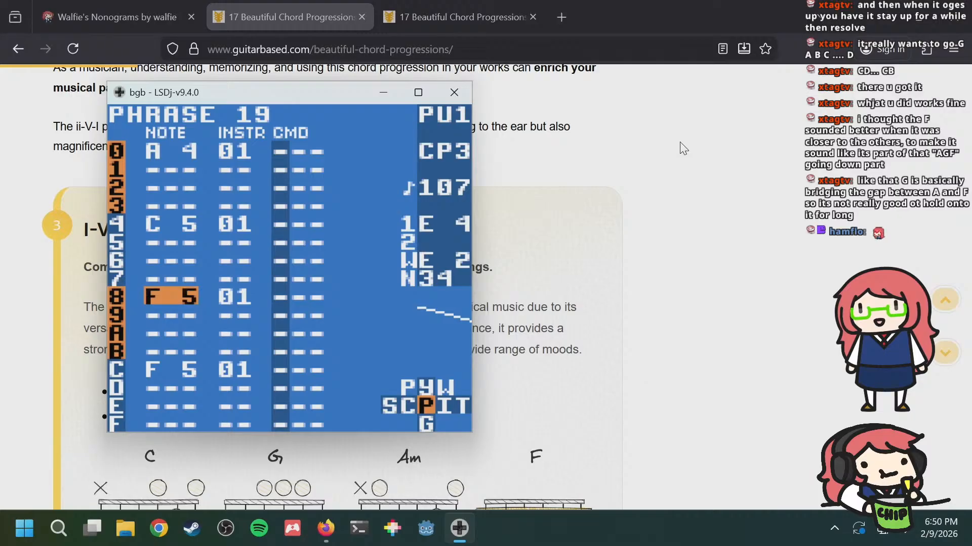
key("a+Right")
key("a+Right")
key("a+Right")
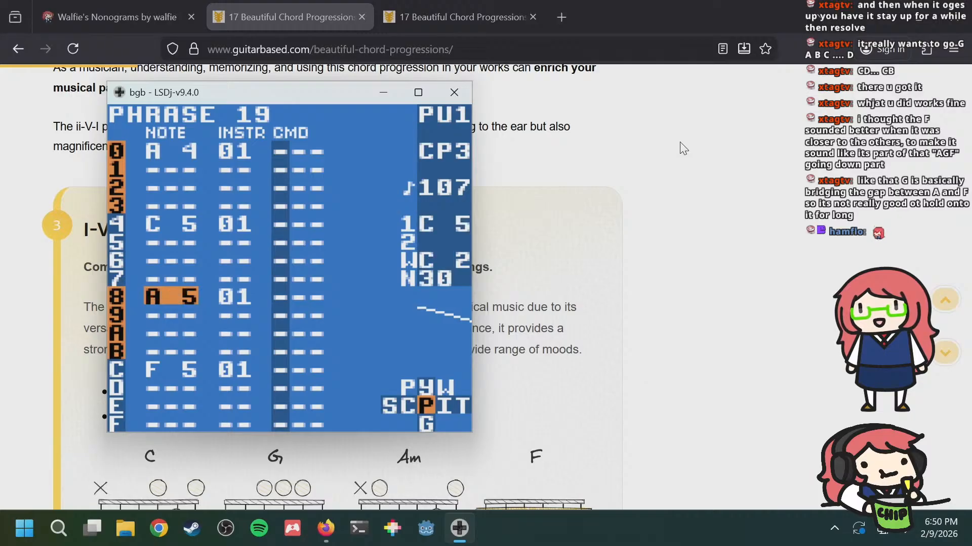
key("a+Right")
key("a+Right")
key("a+Right")
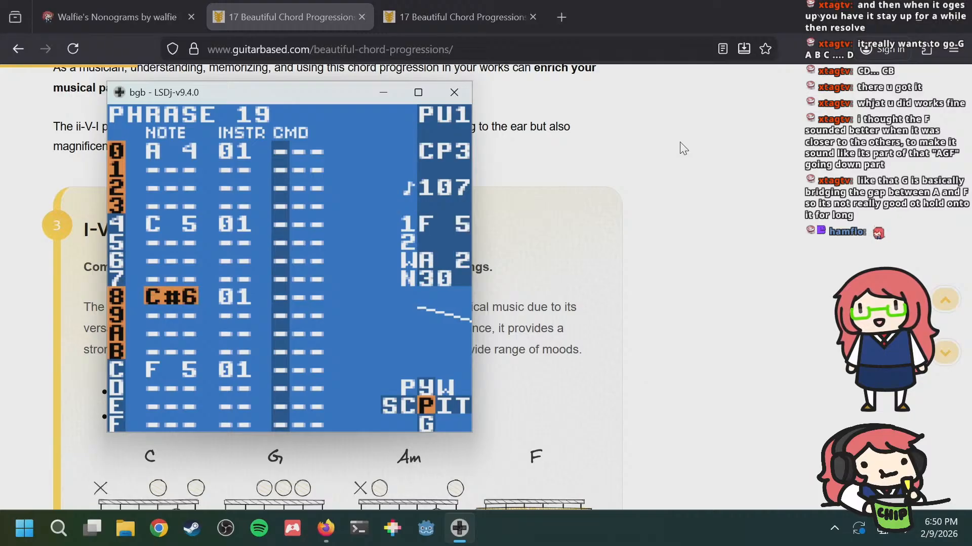
key("a+Right")
key("a+Down")
key("Down")
key("Down")
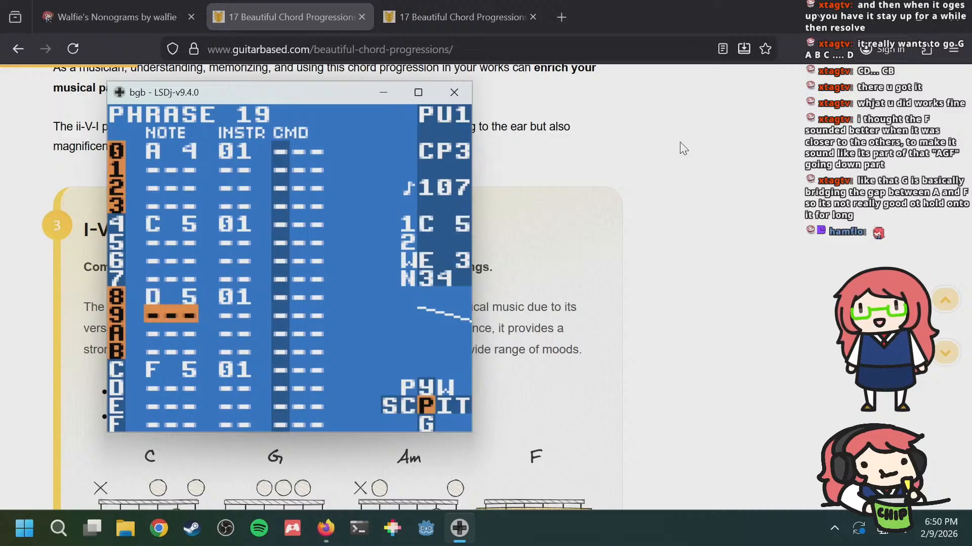
Step: Enter E 5 in row A of PU1 phrase 19, and listen to the melody from phrase 16
key("s")
key("a+Right")
key("a+Right")
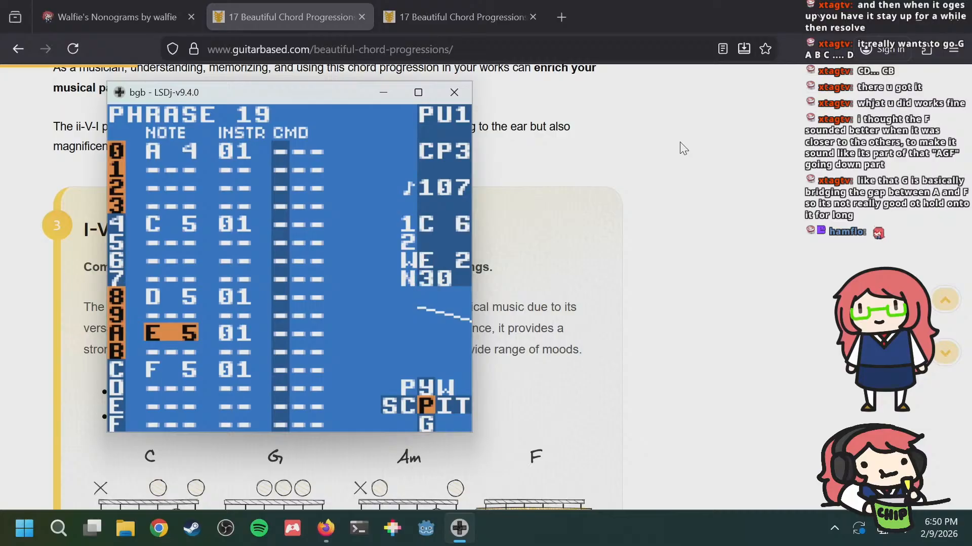
key("a+Up")
key("a+Up")
key("a+Up")
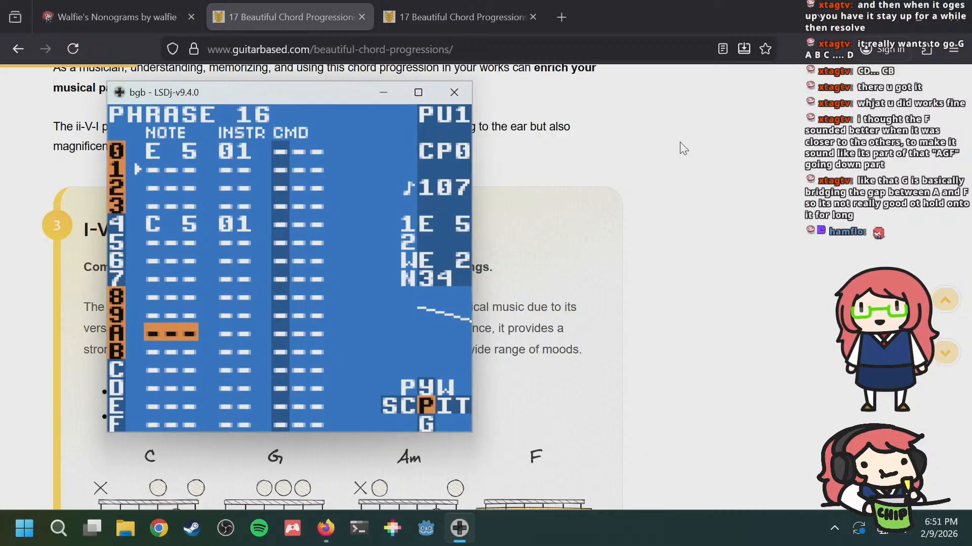
key("a+Down")
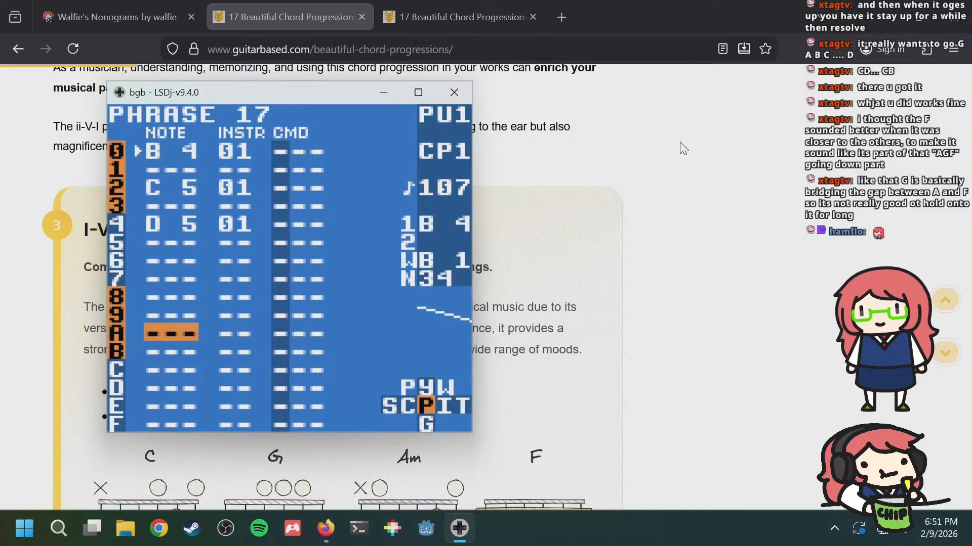
key("a+Down")
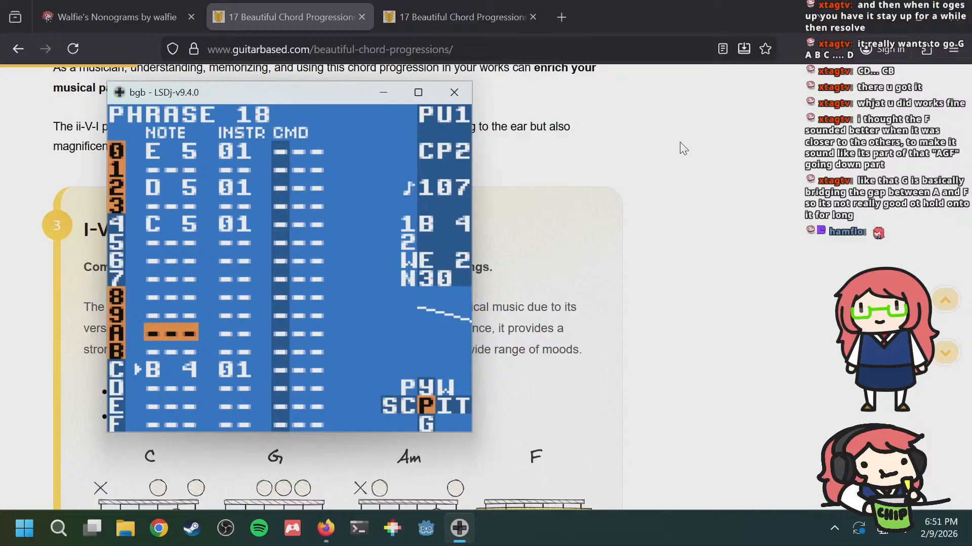
key("a+Down")
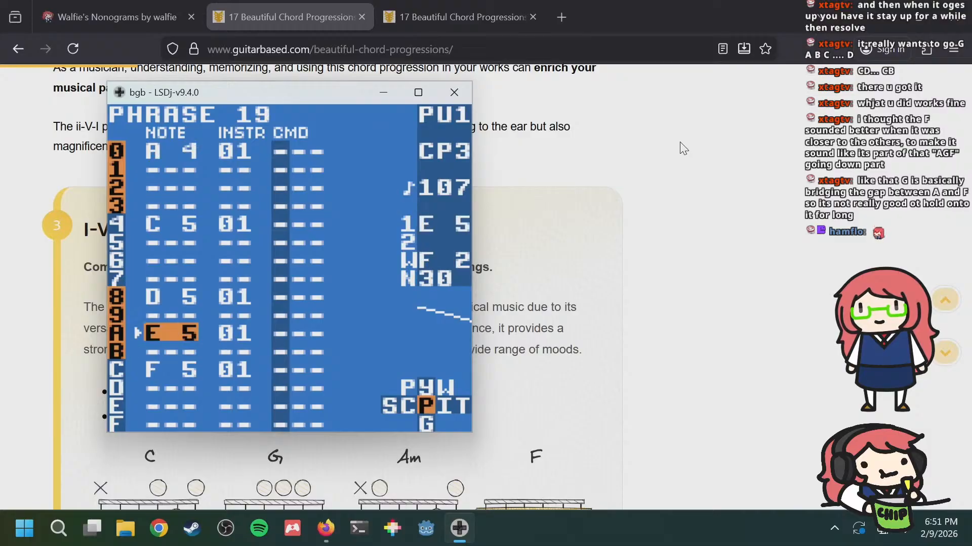
Step: Check the bass in WAV phrase 02, and listen through PU1 phrases 16 to 19 again
key("a+Right")
key("a+Right")
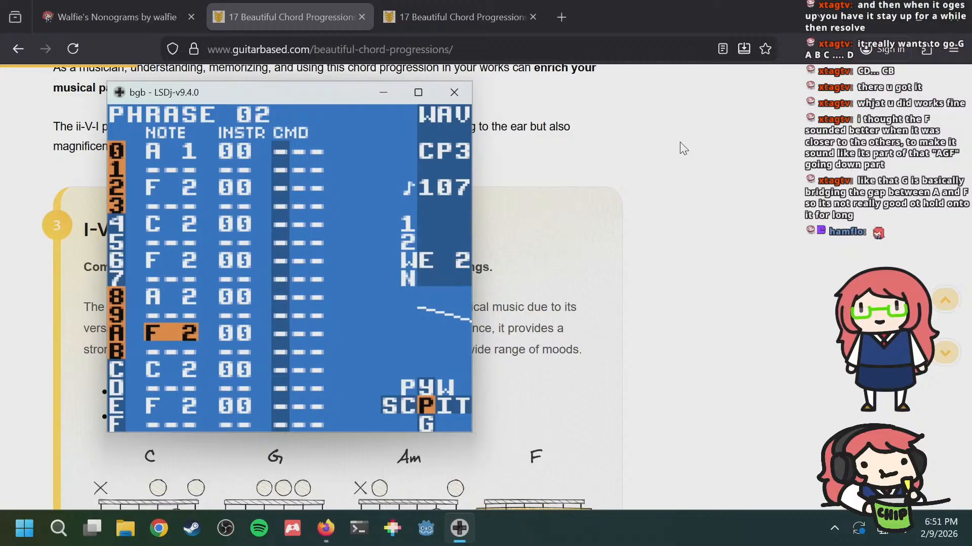
key("a+Left")
key("a+Left")
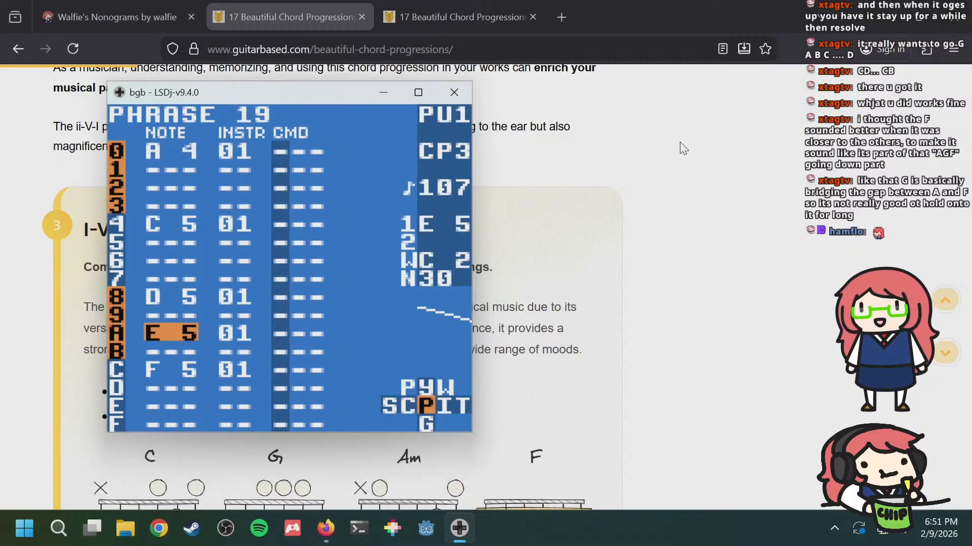
key("a+Up")
key("a+Up")
key("a+Up")
key("Up")
key("Up")
key("Up")
key("Up")
key("Up")
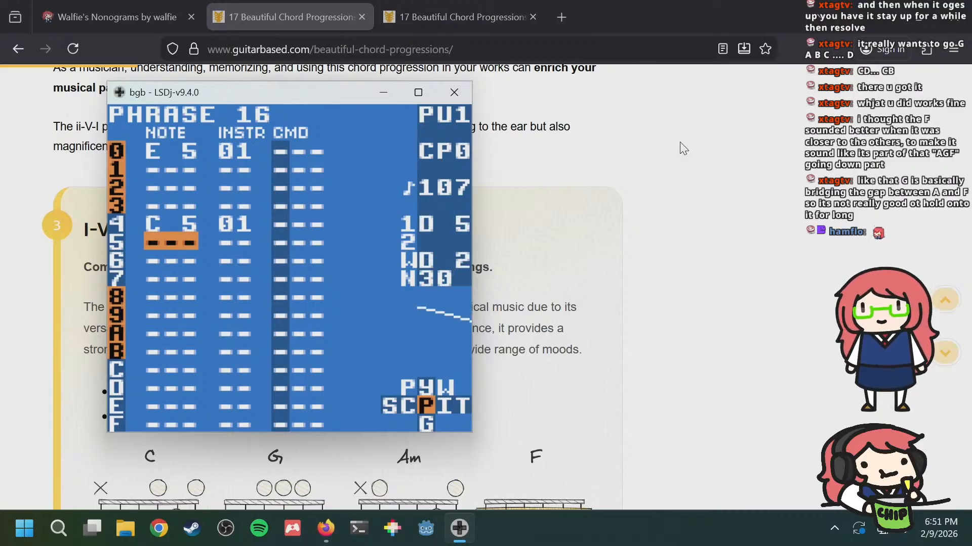
key("a+Down")
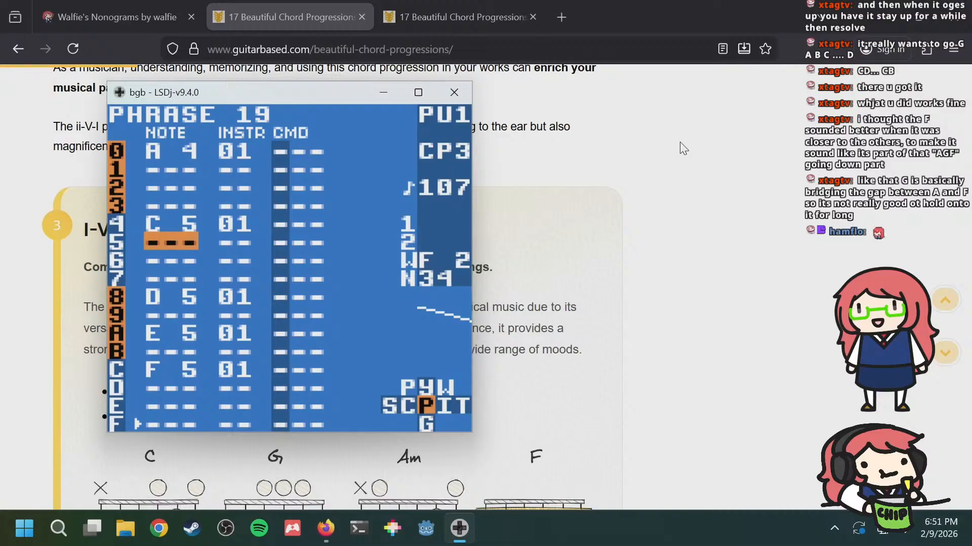
Step: Compare row C of PU1 phrase 19 with the bass in WAV phrase 02, and listen from phrase 18
key("Down")
key("Down")
key("Down")
key("Down")
key("Down")
key("Down")
key("Down")
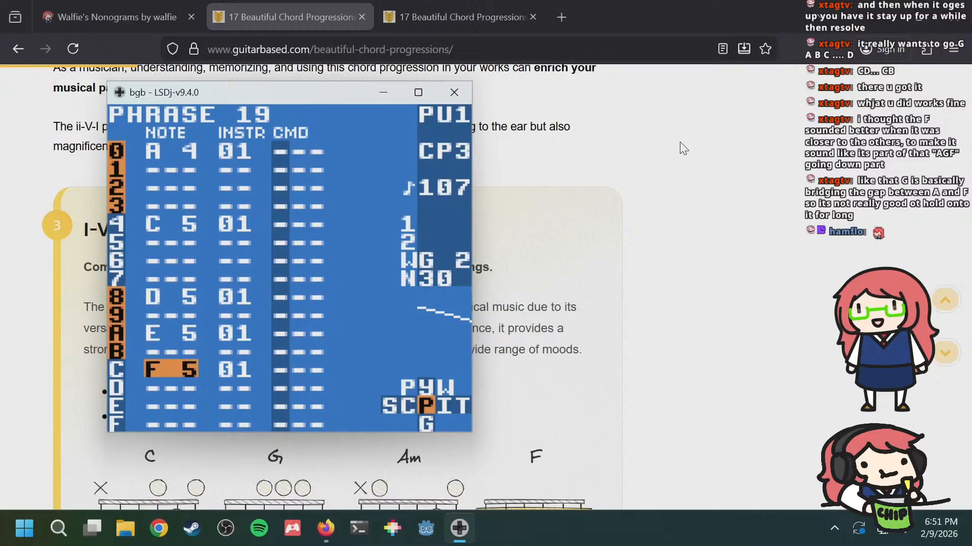
key("a+Right")
key("a+Right")
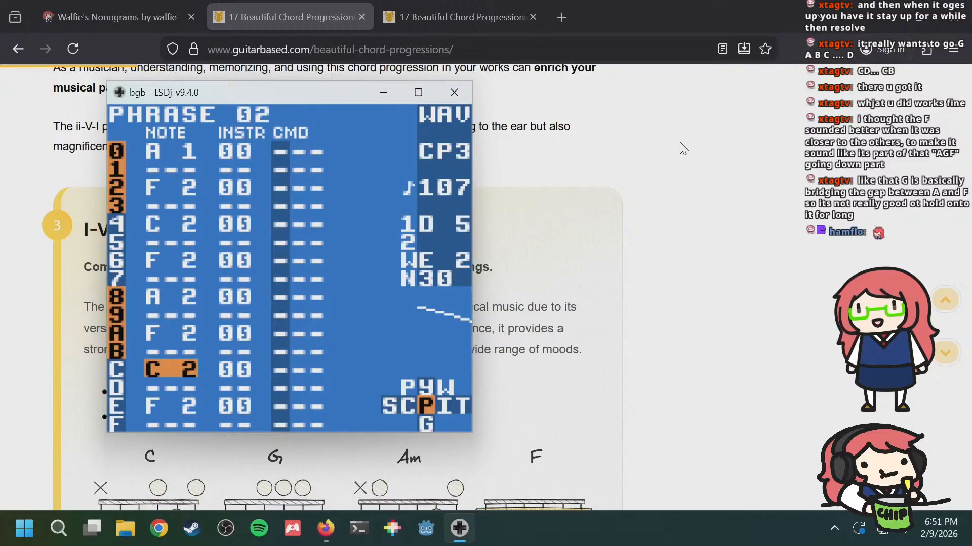
key("a+Left")
key("a+Left")
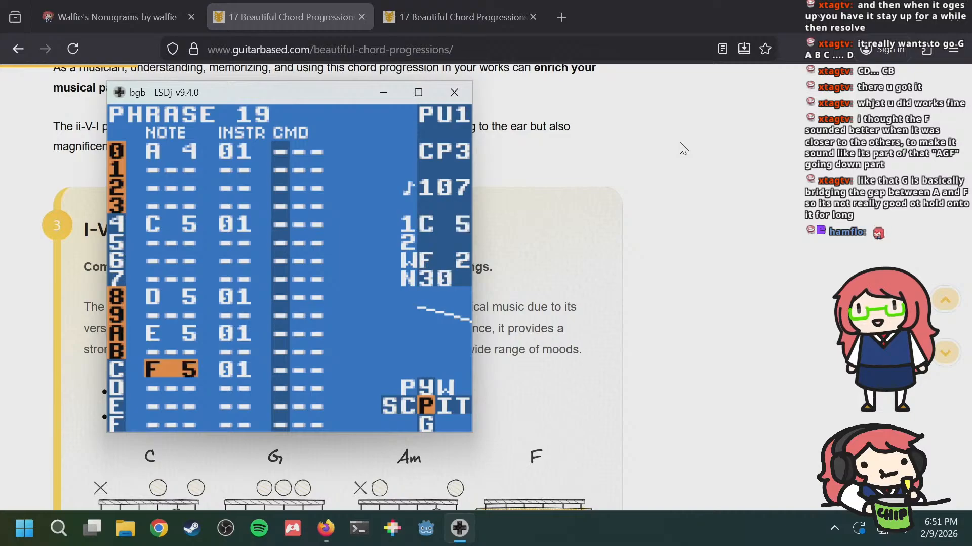
key("a+Up")
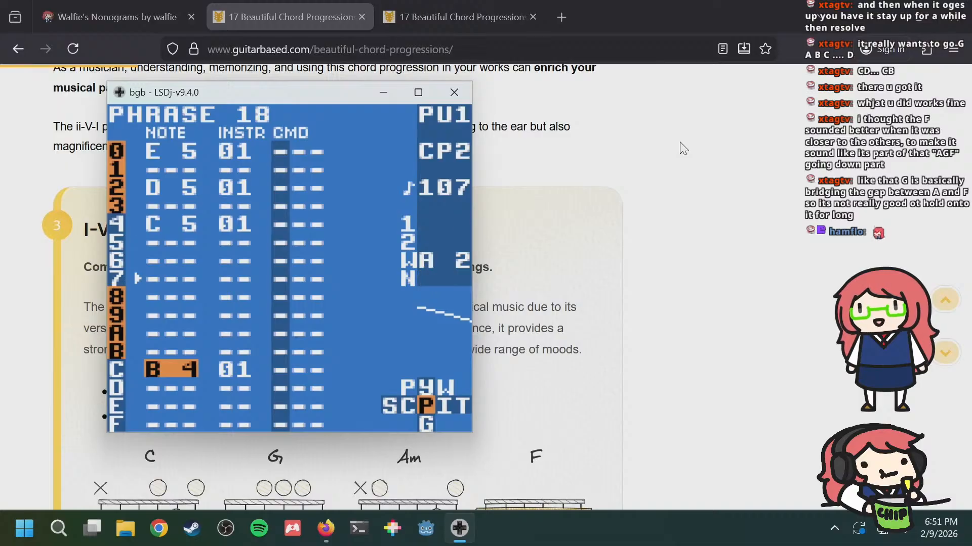
key("a+Down")
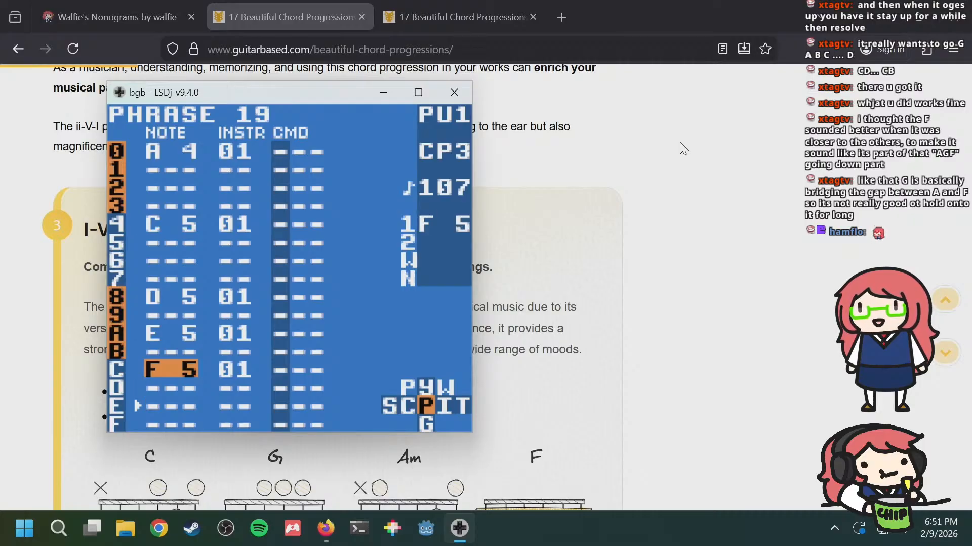
Step: Examine the bass around row C of WAV phrase 02 to judge the ending of PU1 phrase 19
key("Down")
key("Down")
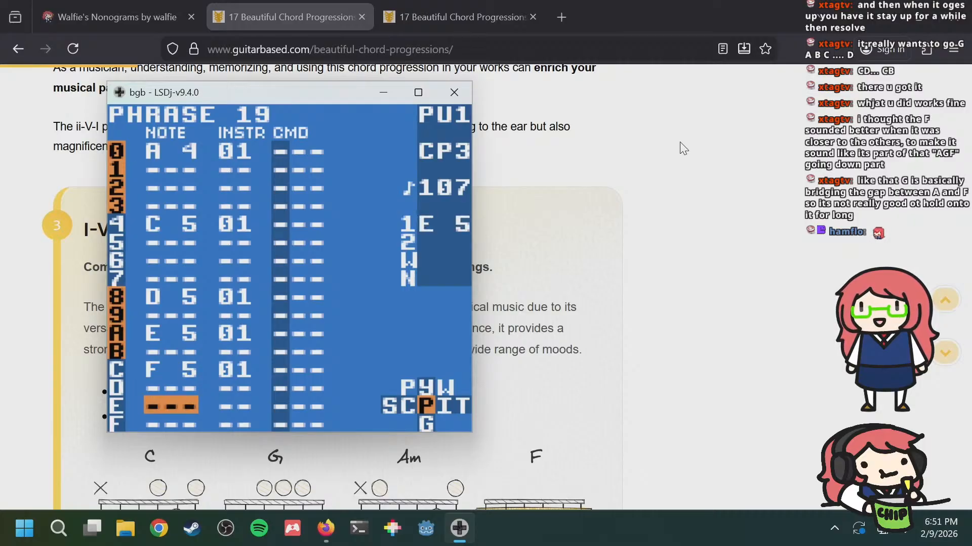
key("Up")
key("shift+Return")
key("a+Right")
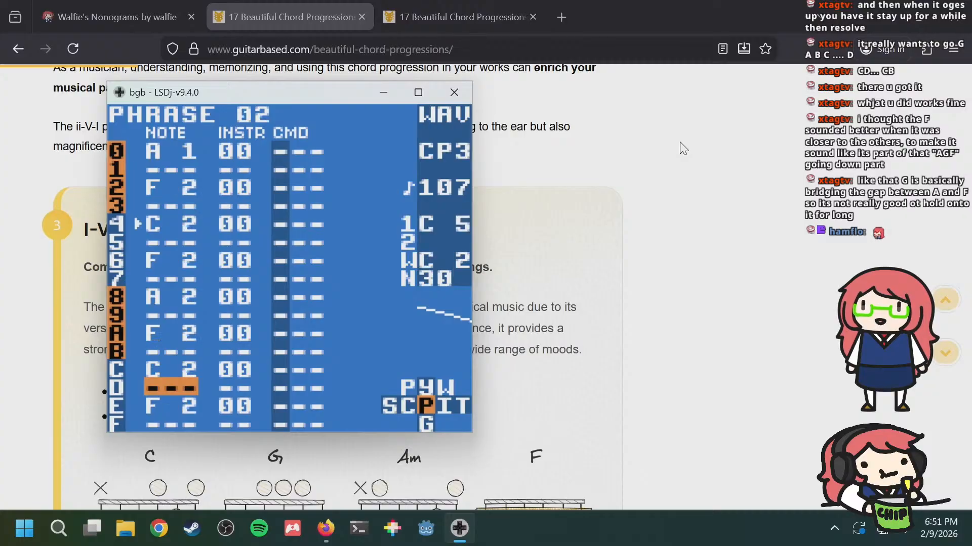
key("Up")
key("Up")
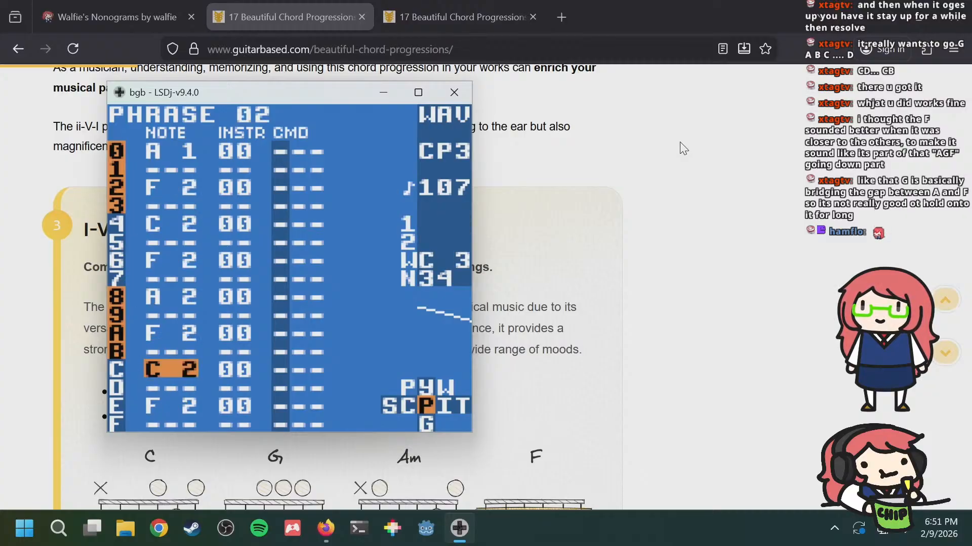
key("Up")
key("a+Left")
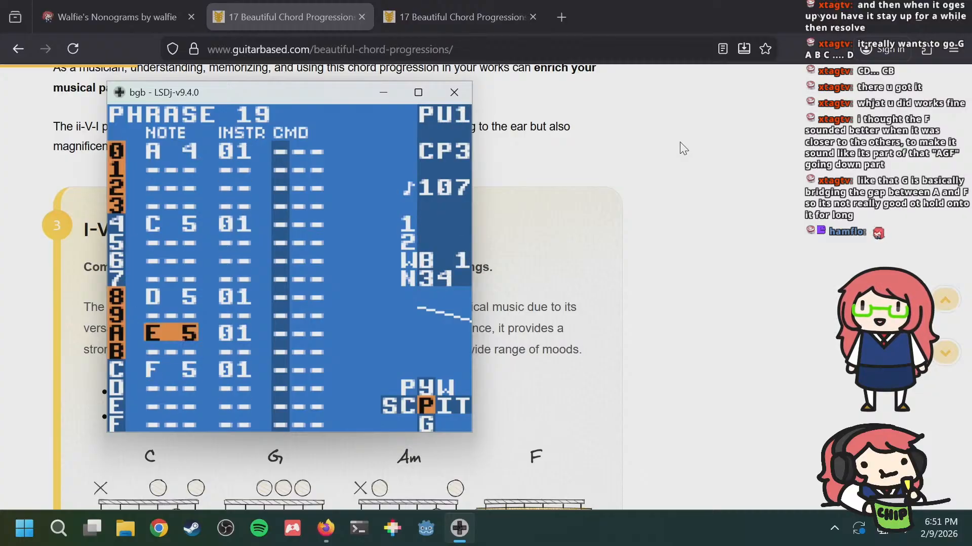
Step: Try C 5 in row E of PU1 phrase 19
key("Down")
key("Up")
key("Up")
key("Up")
key("Down")
key("Down")
key("Down")
key("Down")
key("Down")
key("Down")
key("Down")
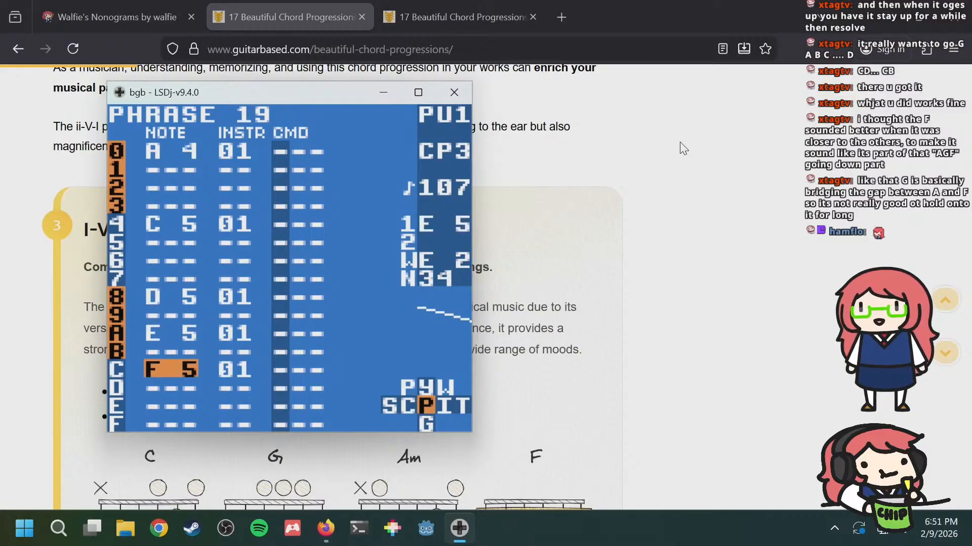
key("Up")
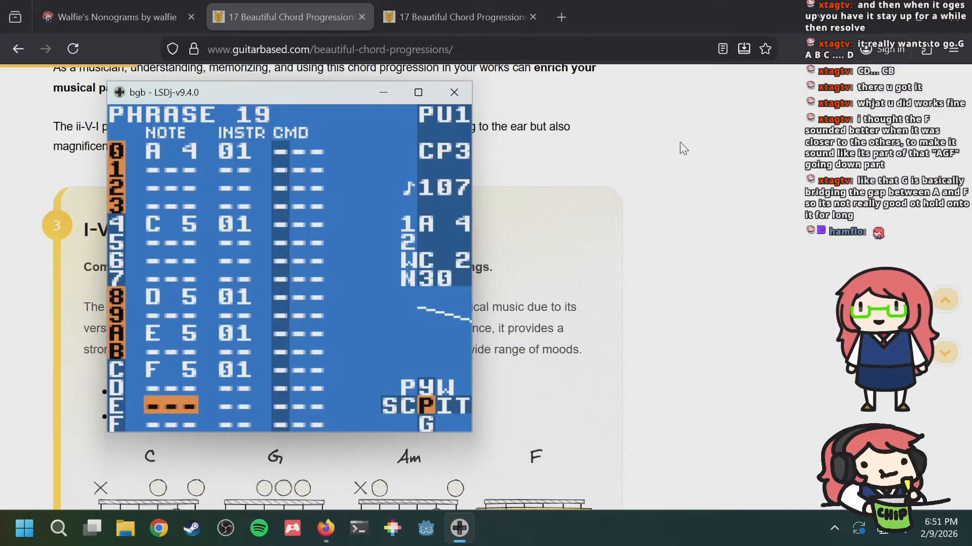
key("a")
key("a+Left")
key("a+Left")
key("a+Left")
key("a+Left")
key("a+Left")
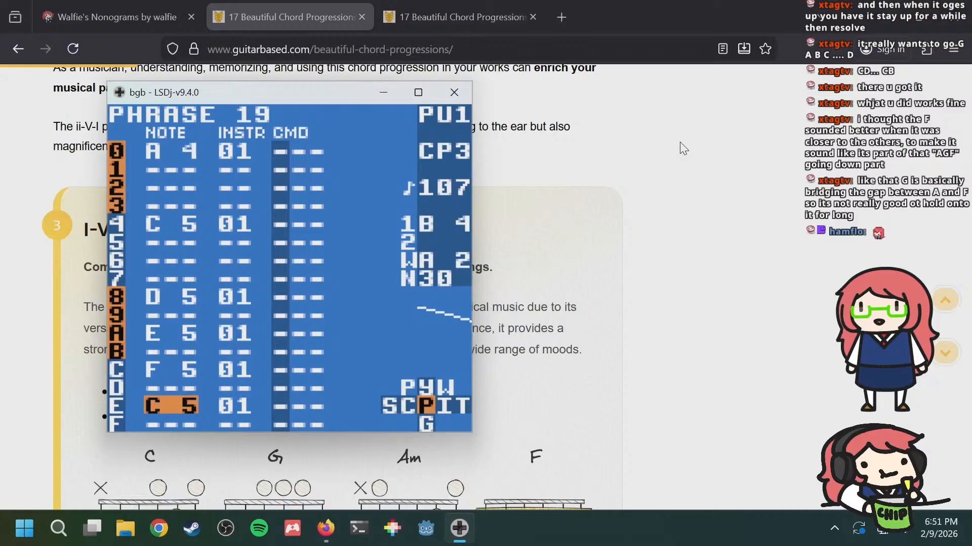
Step: Listen to PU1 phrase 19 with its new ending, and remove the C 5 from row E
key("Up")
key("Up")
key("Up")
key("Up")
key("Up")
key("Up")
key("Up")
key("Up")
key("Up")
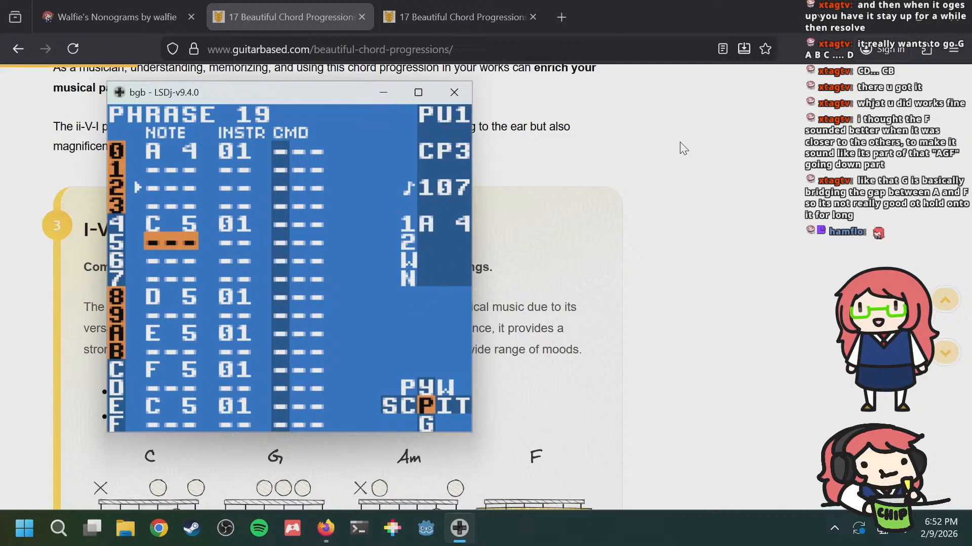
key("Down")
key("Down")
key("Down")
key("Down")
key("Down")
key("Down")
key("Down")
key("Down")
key("Down")
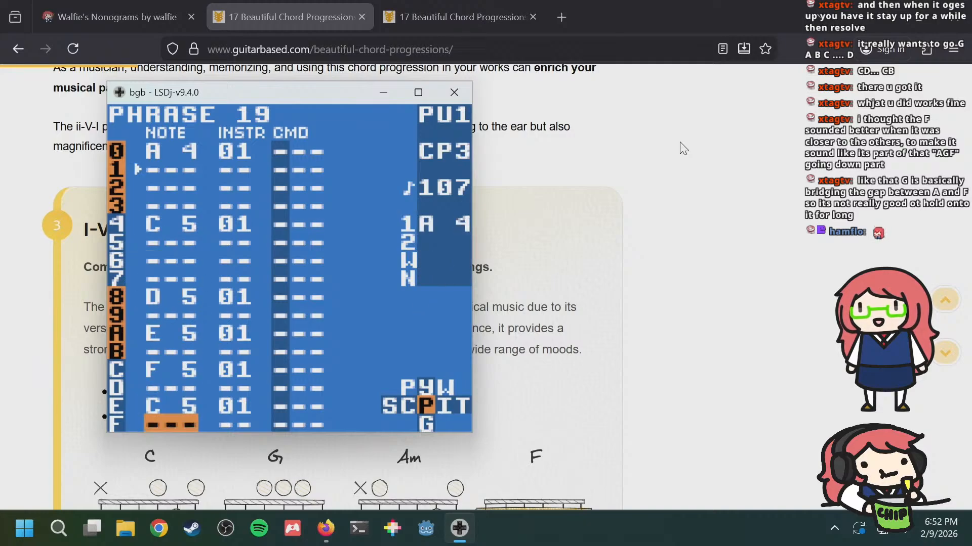
key("a+s")
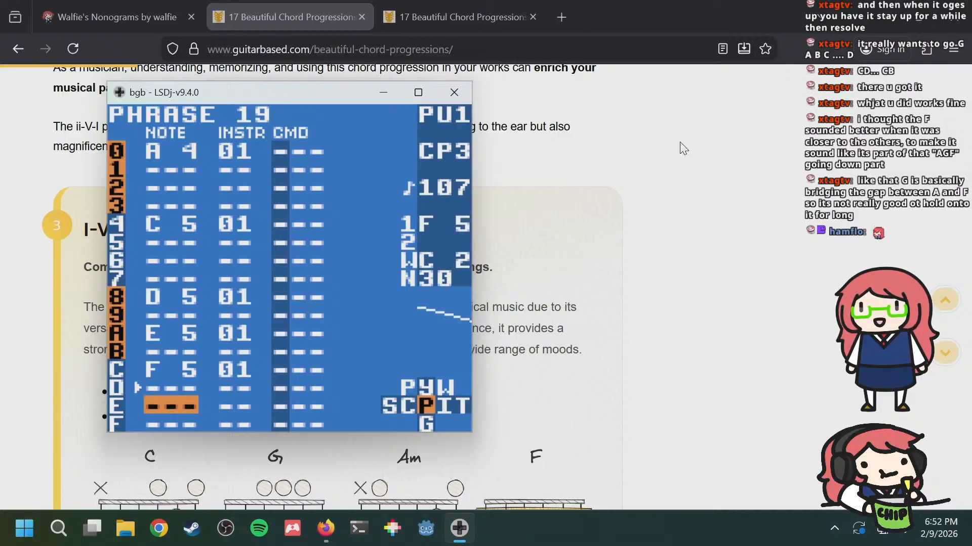
Step: Compare the bass in rows 4 to C of WAV phrase 02 with the closing notes of PU1 phrase 19
key("Up")
key("Up")
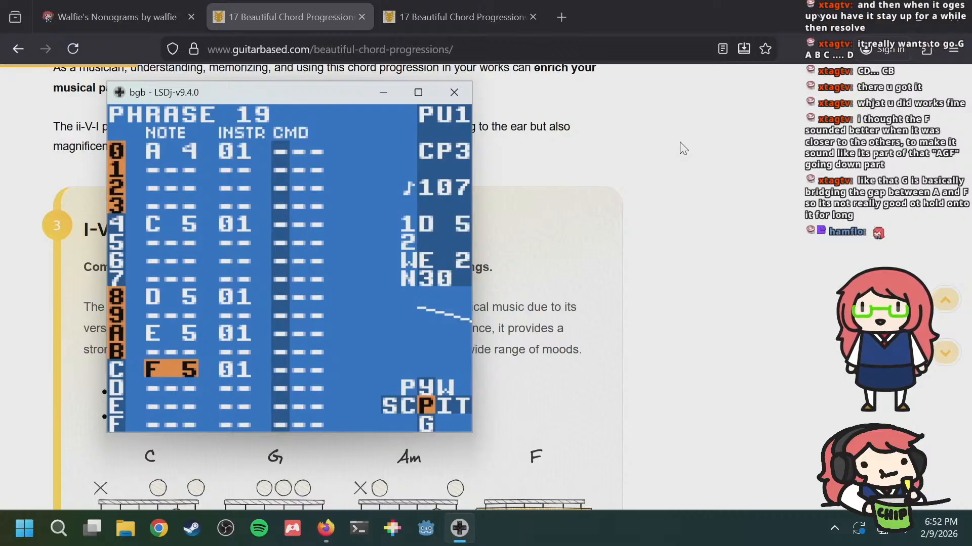
key("a+Right")
key("a+Right")
key("Up")
key("Up")
key("Up")
key("Up")
key("Up")
key("Up")
key("Up")
key("Up")
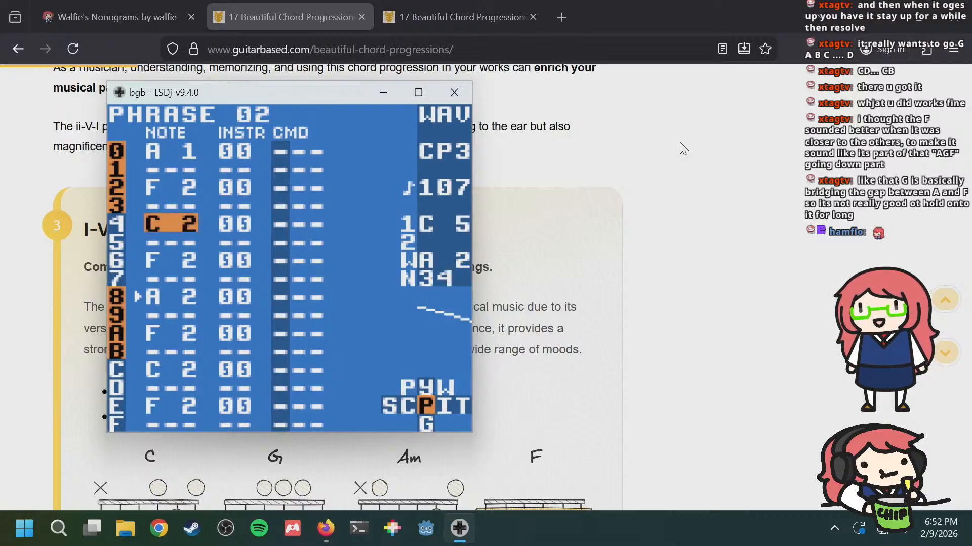
key("a+Left")
key("a+Left")
key("Down")
key("Down")
key("Down")
key("Down")
key("Down")
key("Down")
key("Down")
key("Down")
key("Down")
key("Down")
key("Down")
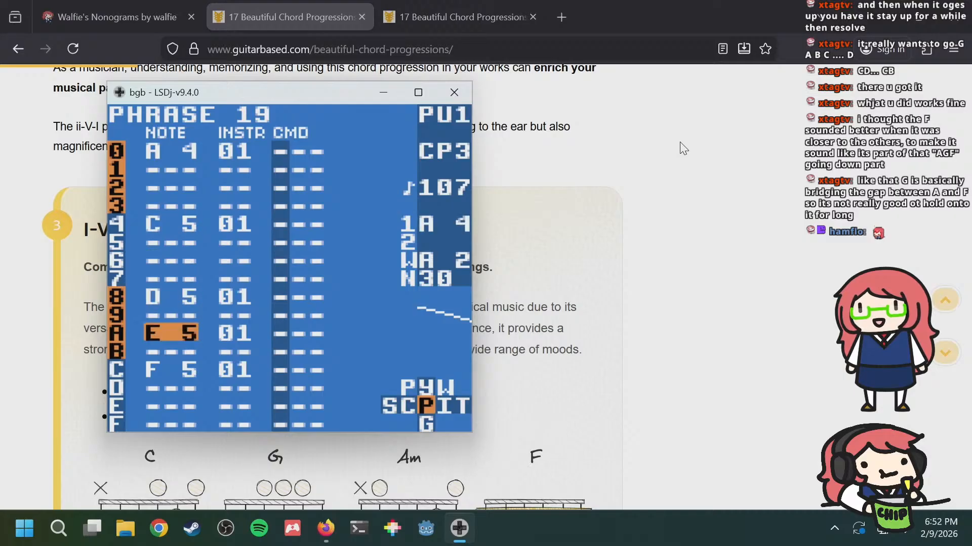
key("Up")
key("Up")
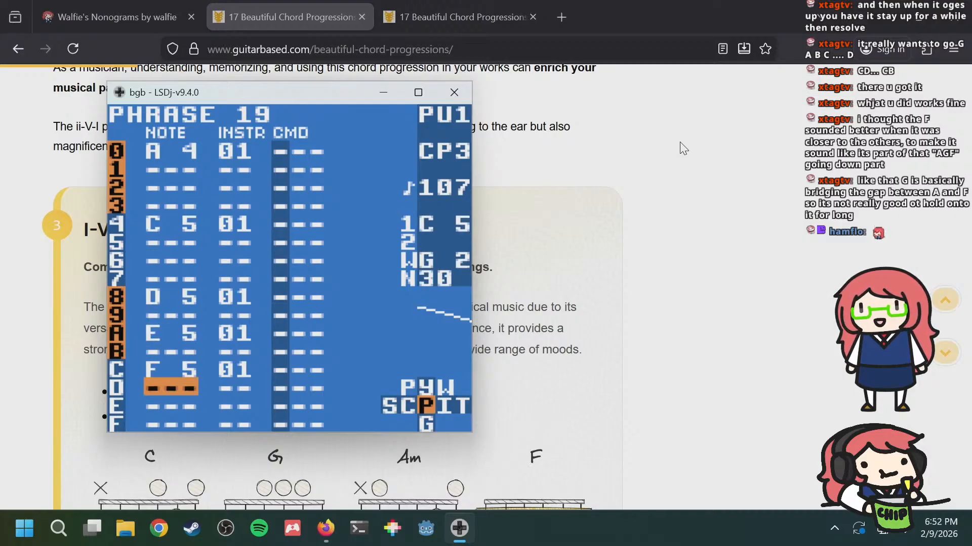
Step: Recheck the bass near row 4 of WAV phrase 02, and return to empty row E of PU1 phrase 19
key("Down")
key("Up")
key("Up")
key("Up")
key("Up")
key("Up")
key("Up")
key("Up")
key("Up")
key("Up")
key("a+Right")
key("a+Right")
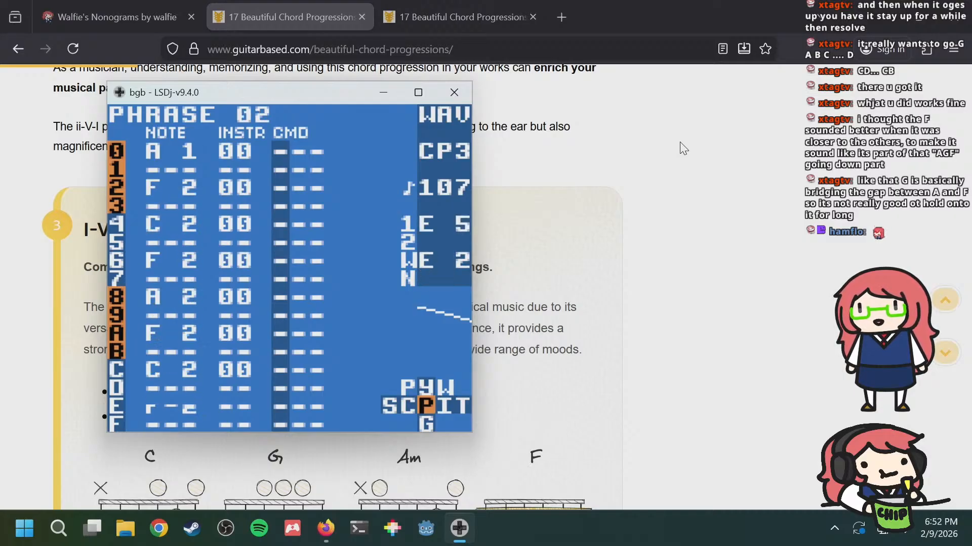
key("a+Left")
key("a+Left")
key("a+Right")
key("a+Right")
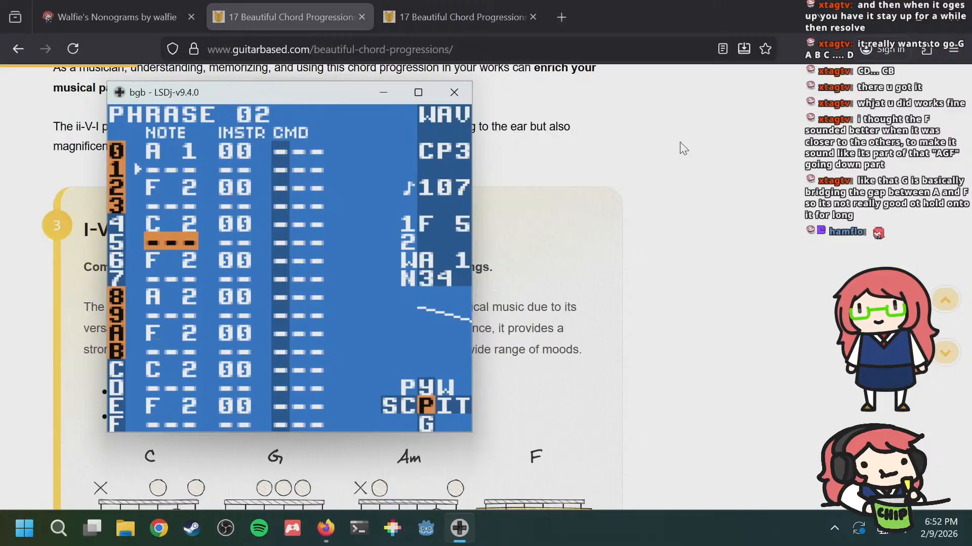
key("a+Left")
key("a+Left")
key("Down")
key("Down")
key("Down")
key("Down")
key("Down")
key("Down")
key("Down")
key("Down")
key("Down")
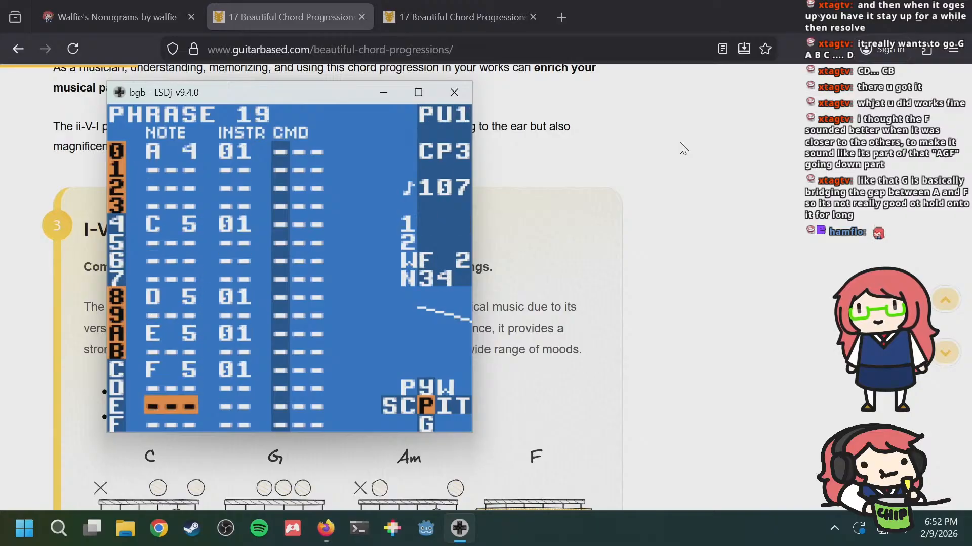
Step: Lower row C of PU1 phrase 19 to C 5 and check it against the WAV bass
key("Up")
key("Down")
key("Up")
key("Up")
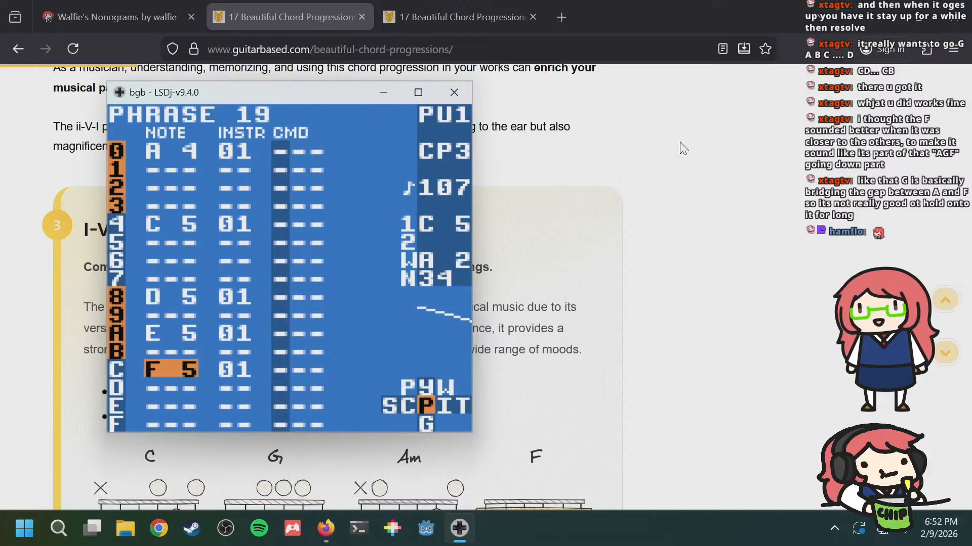
key("s+Left")
key("s+Left")
key("s+Left")
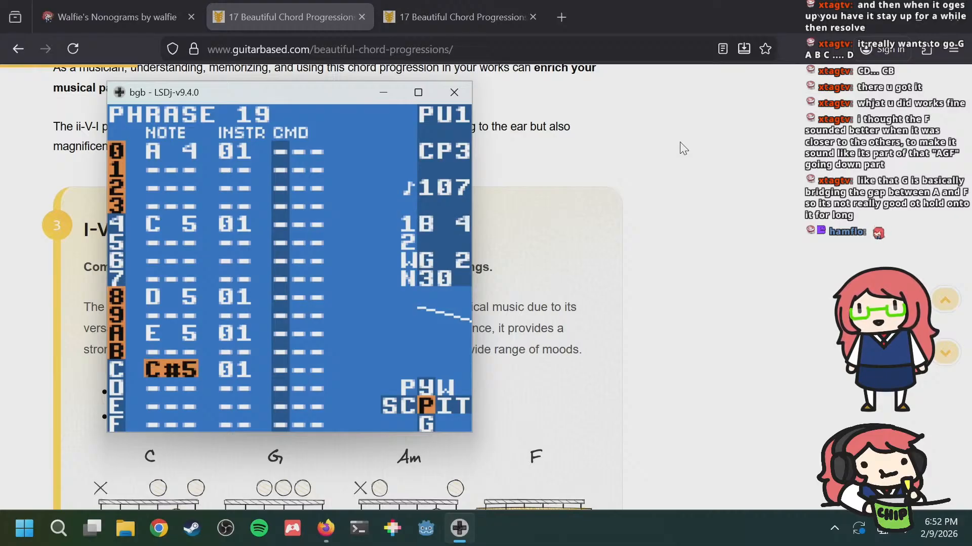
key("s+Left")
key("a+Right")
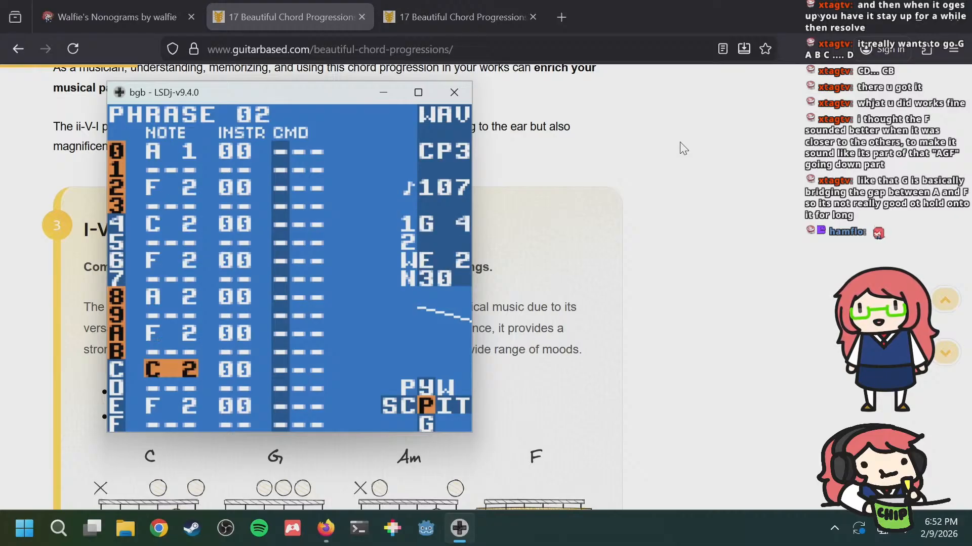
key("a+Left")
Step: Go back from the start of PU1 phrase 19 to the earlier phrases and listen to the melody with its new ending
key("Up")
key("Up")
key("Up")
key("Up")
key("Up")
key("Up")
key("Up")
key("Up")
key("Up")
key("Up")
key("Up")
key("Up")
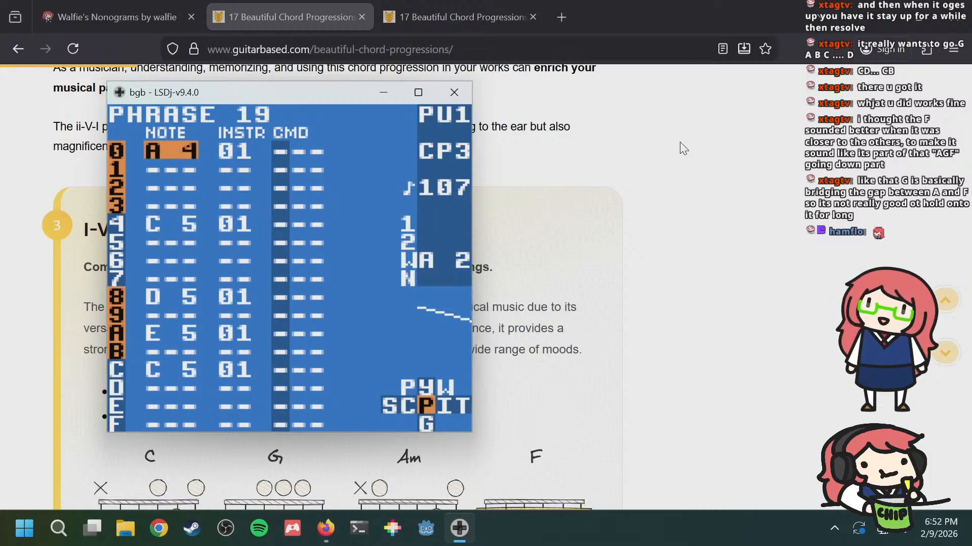
key("a+Up")
key("a+Up")
key("a+Up")
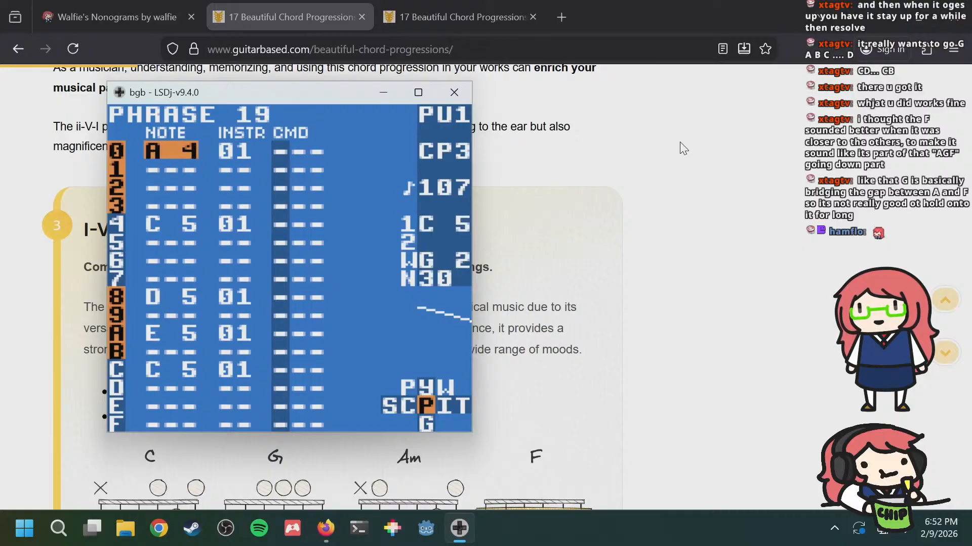
Step: Compare row 8 of WAV phrase 02 with the note in the same row of PU1 phrase 19
key("Up")
key("Up")
key("Up")
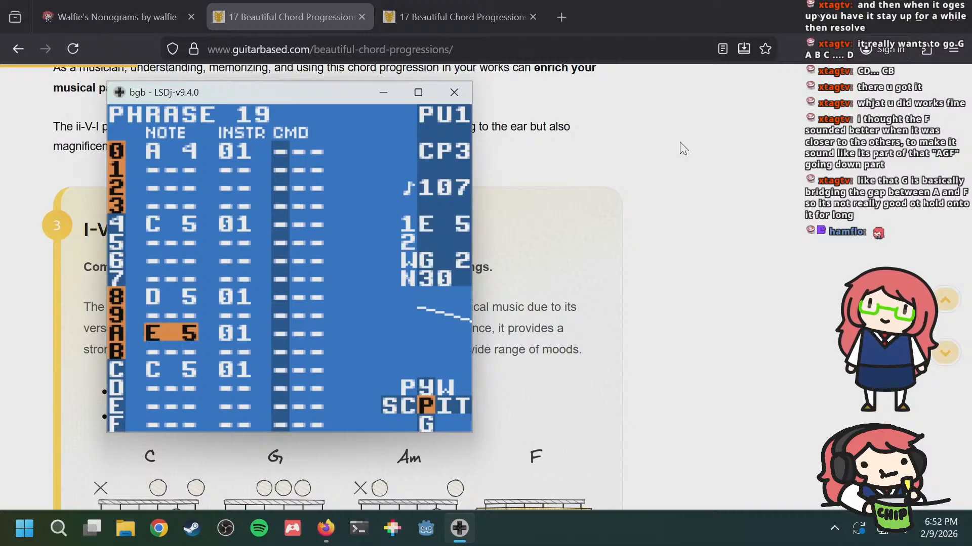
key("a+Right")
key("a+Right")
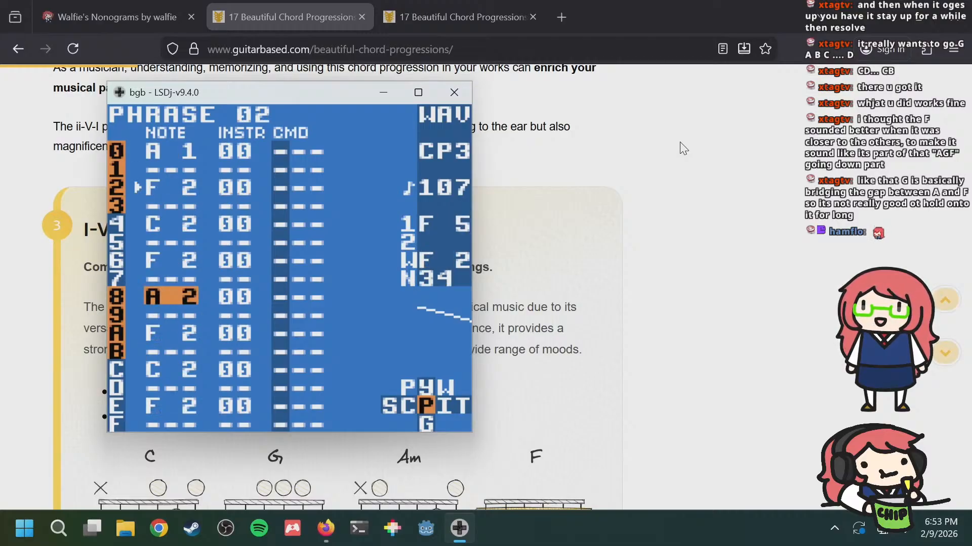
key("a+Left")
key("a+Left")
key("a+Right")
key("a+Right")
key("a+Left")
key("a+Left")
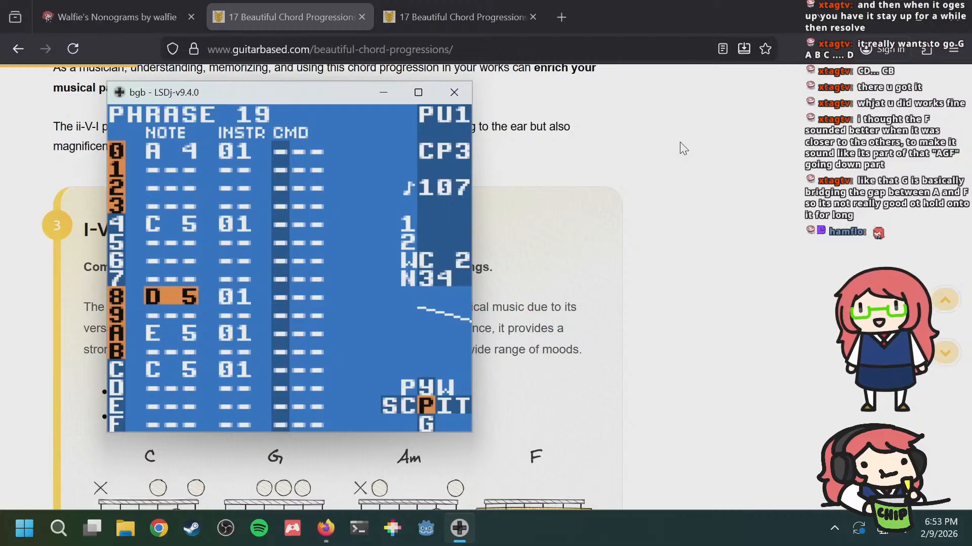
key("a+Right")
key("a+Right")
key("a+Left")
key("a+Left")
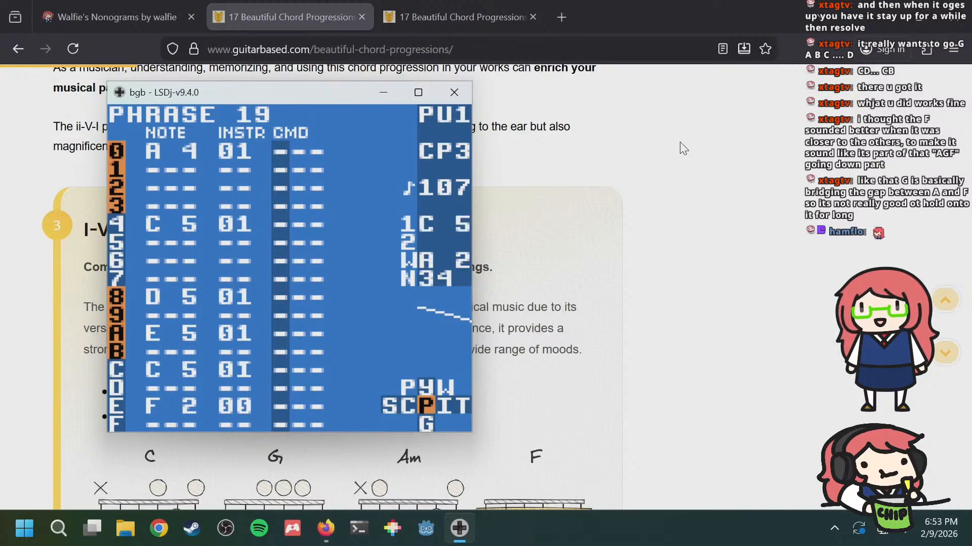
key("a+Right")
key("a+Right")
key("a+Left")
key("a+Left")
key("a+Right")
key("a+Right")
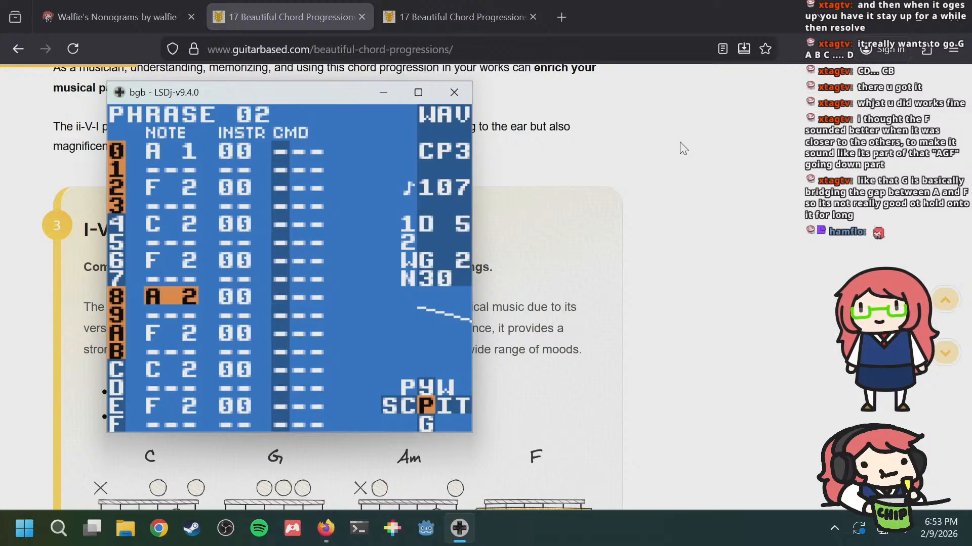
Step: Compare the bass in rows 4 to 6 of WAV phrase 02 with the middle rows of PU1 phrase 19
key("Up")
key("Up")
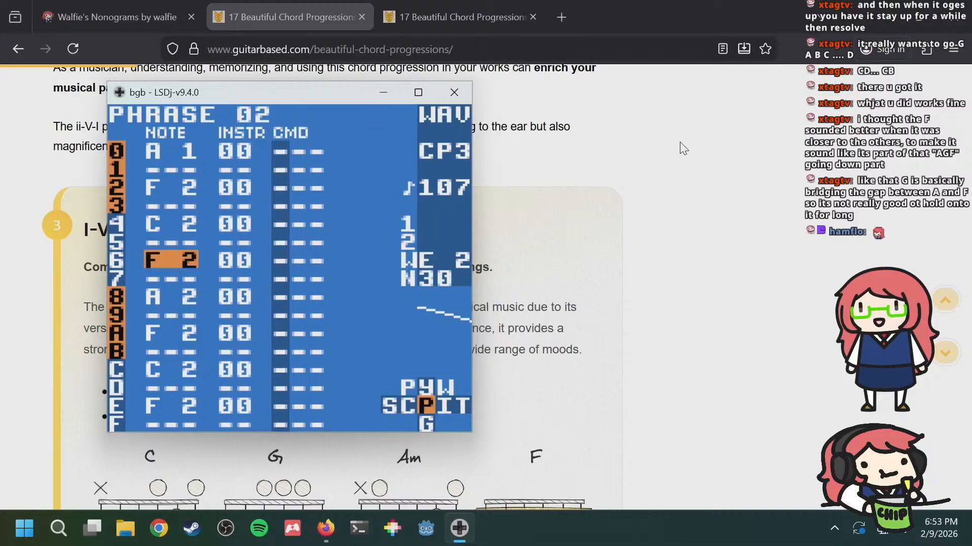
key("a+Left")
key("a+Left")
key("Down")
key("Down")
key("Down")
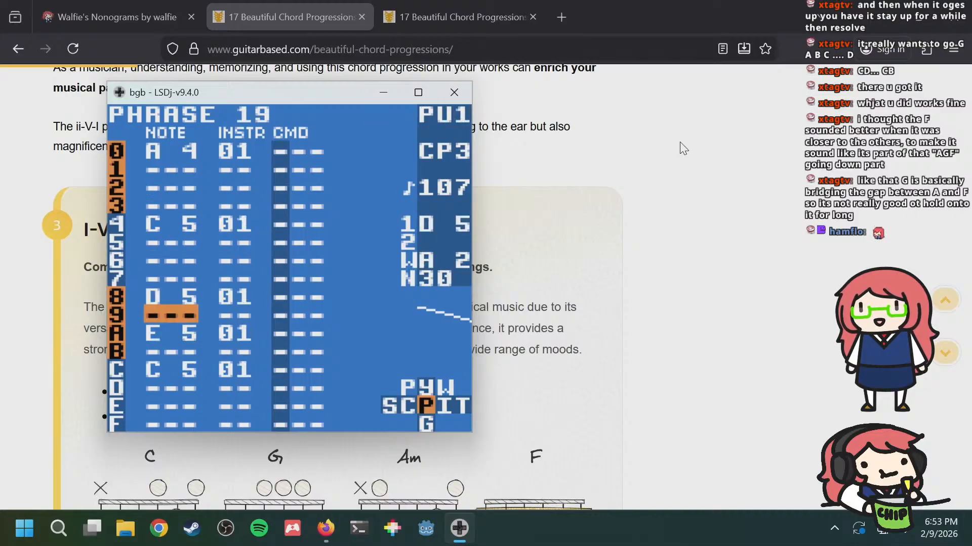
key("Up")
key("Up")
key("Down")
key("Down")
key("Down")
key("Up")
key("Up")
key("Up")
key("Up")
key("Up")
key("Up")
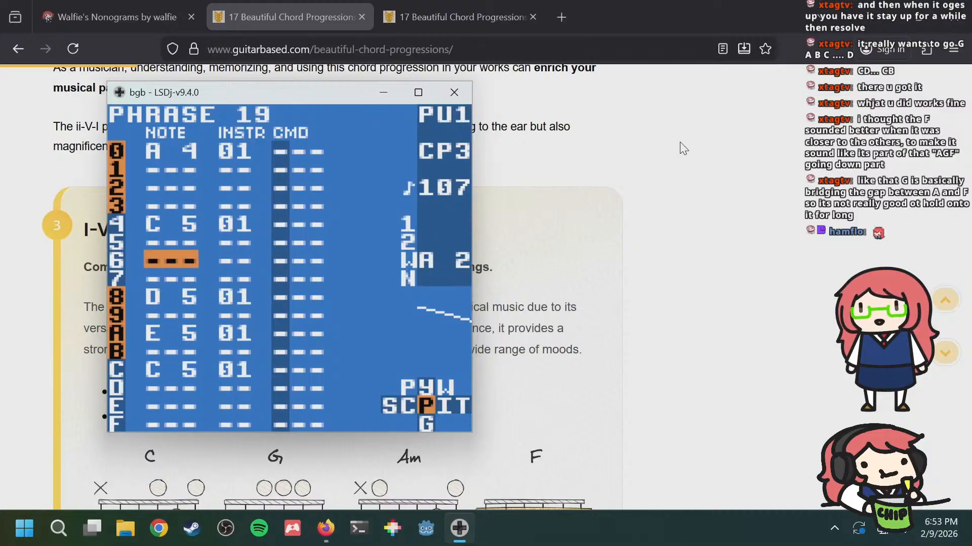
key("a+Right")
key("a+Right")
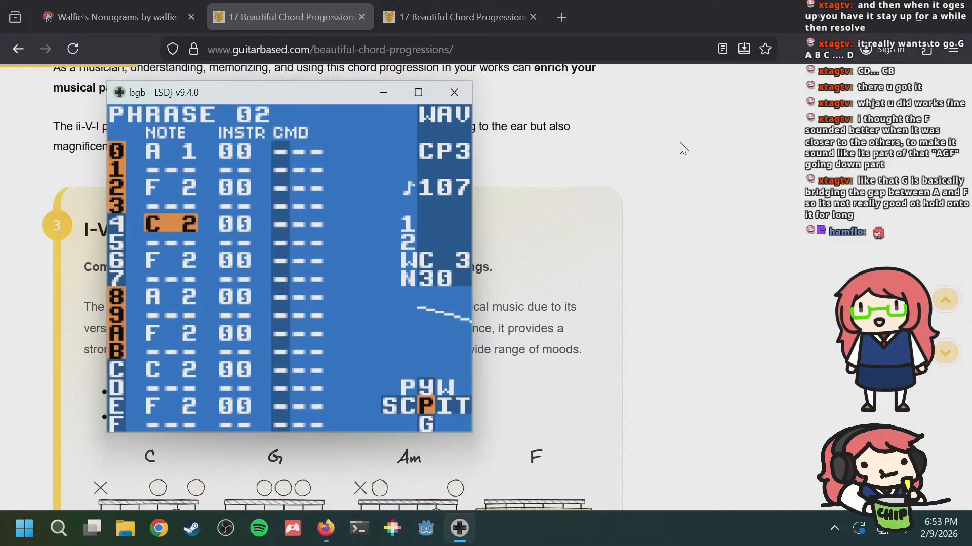
key("a+Left")
key("a+Left")
Step: Examine the notes in rows 6 to A of PU1 phrase 19 while the song plays
key("Down")
key("Down")
key("Down")
key("Down")
key("Down")
key("Down")
key("Down")
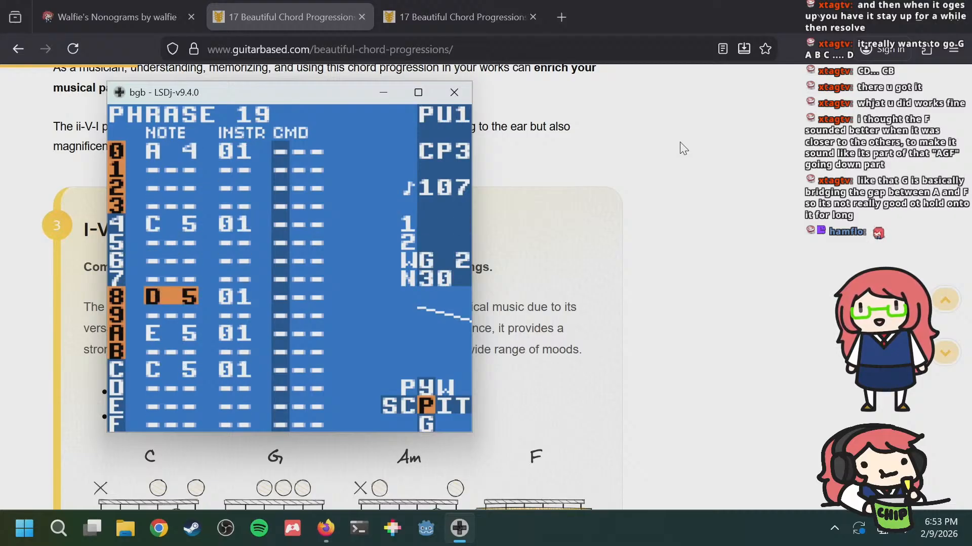
key("Down")
key("Down")
key("Up")
key("Up")
key("Up")
key("Up")
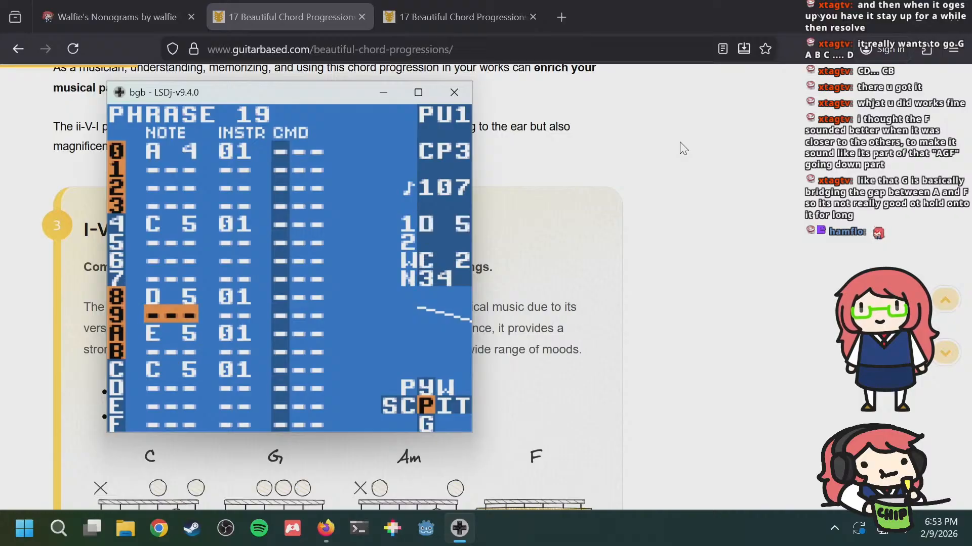
key("Down")
key("Up")
key("Down")
key("Down")
key("Up")
key("Up")
key("Up")
key("Up")
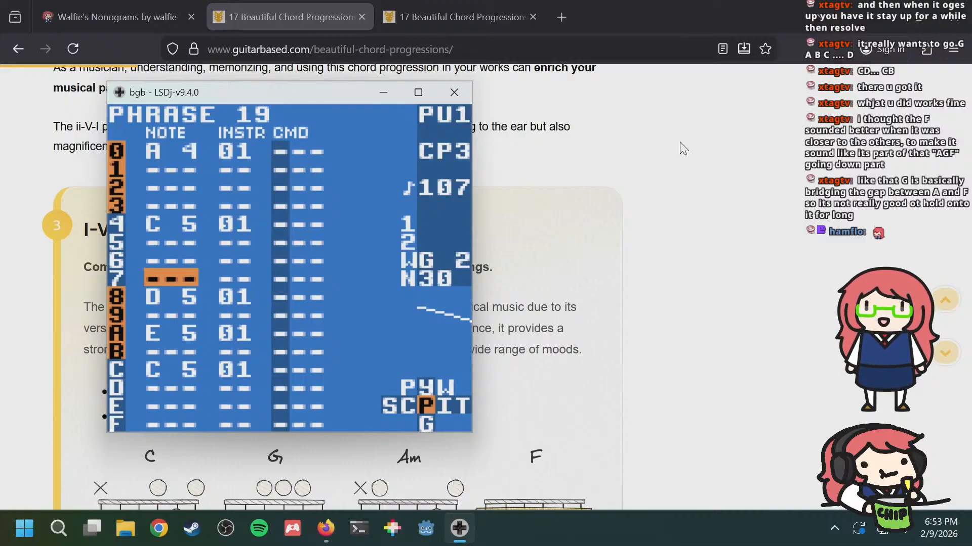
Step: Return to the song overview and follow playback along the PU1 chains in rows 00 to 06
key("shift+Left")
key("shift+Left")
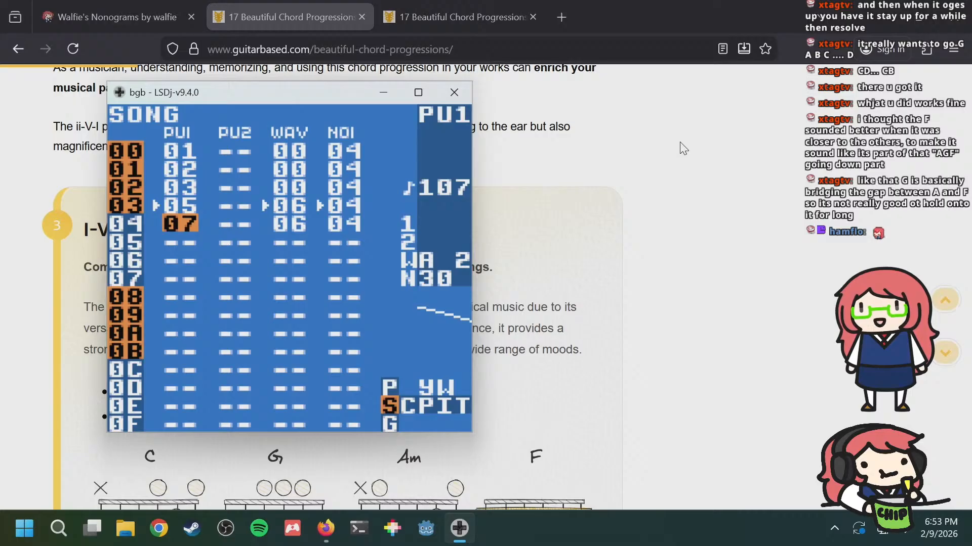
key("Down")
key("Up")
key("Up")
key("Up")
key("Up")
key("Up")
key("Down")
key("Down")
key("Down")
key("Down")
key("Down")
key("Down")
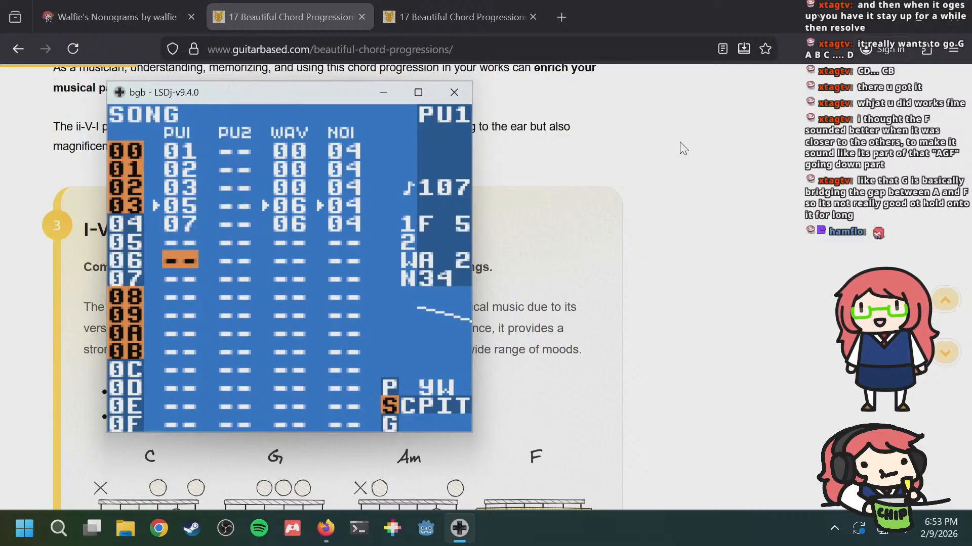
key("Up")
key("Up")
key("Up")
key("Up")
key("Up")
key("Up")
key("Down")
key("Down")
key("Down")
key("Down")
key("Down")
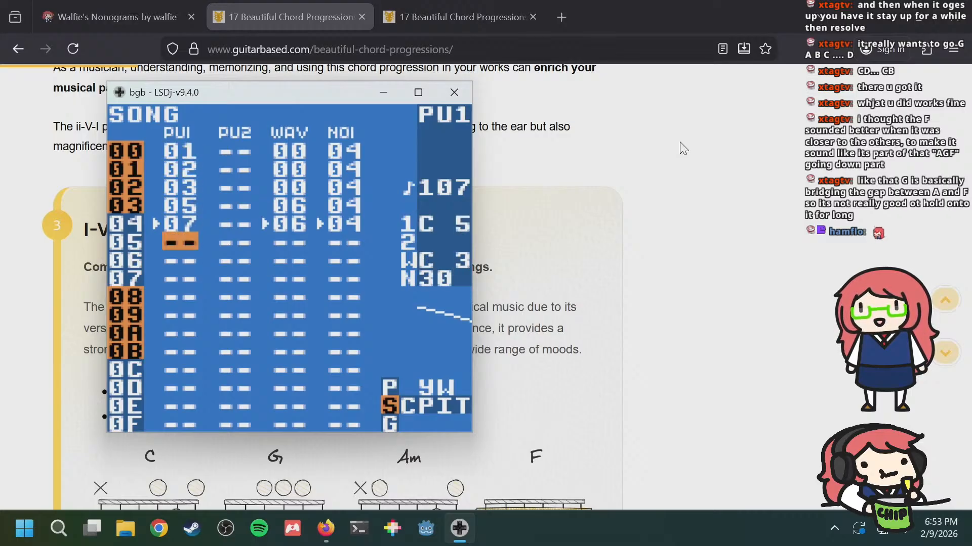
key("Up")
key("Up")
key("Up")
key("Up")
key("Up")
key("Down")
key("Down")
key("Down")
key("Down")
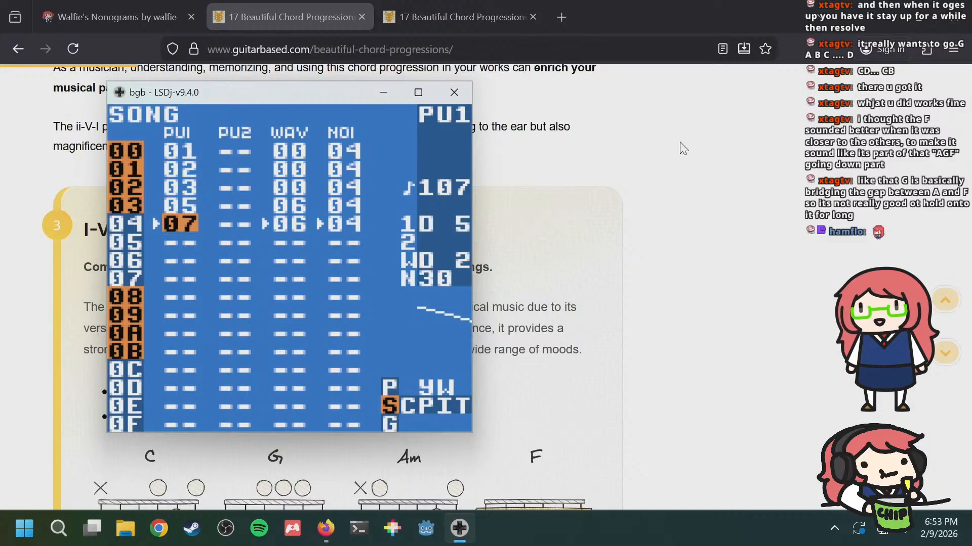
key("Up")
key("Down")
Step: Follow playback through the last phrases of PU1 chain 07 and return to the song overview
key("shift+Right")
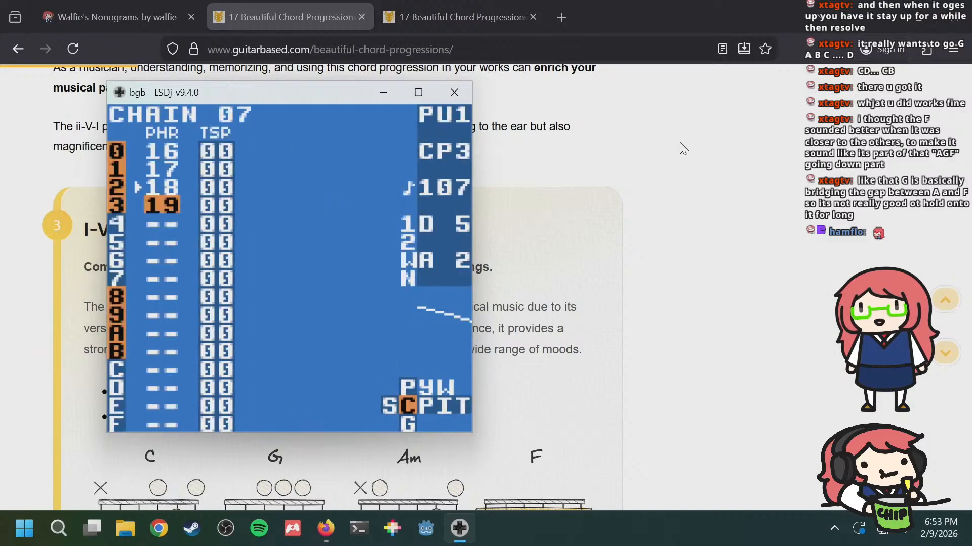
key("shift+Left")
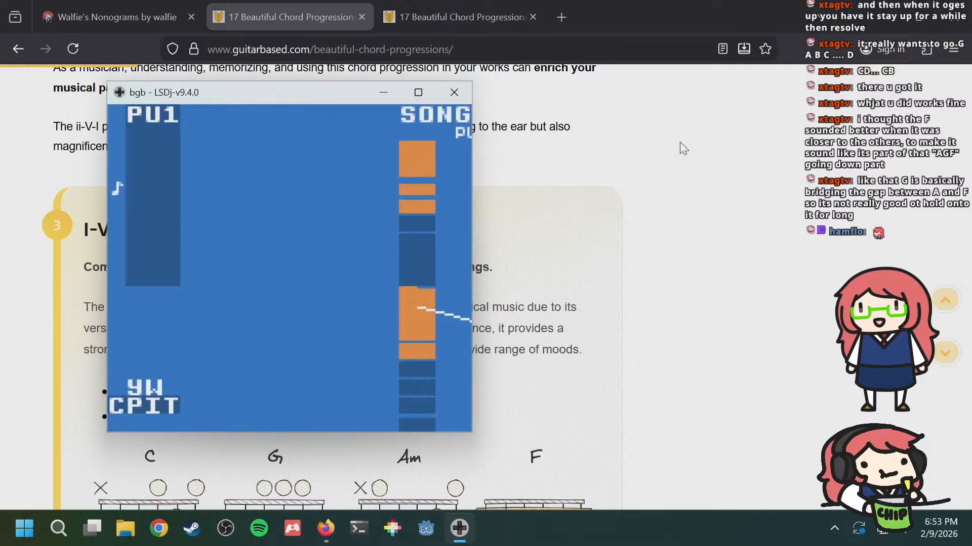
key("shift+Right")
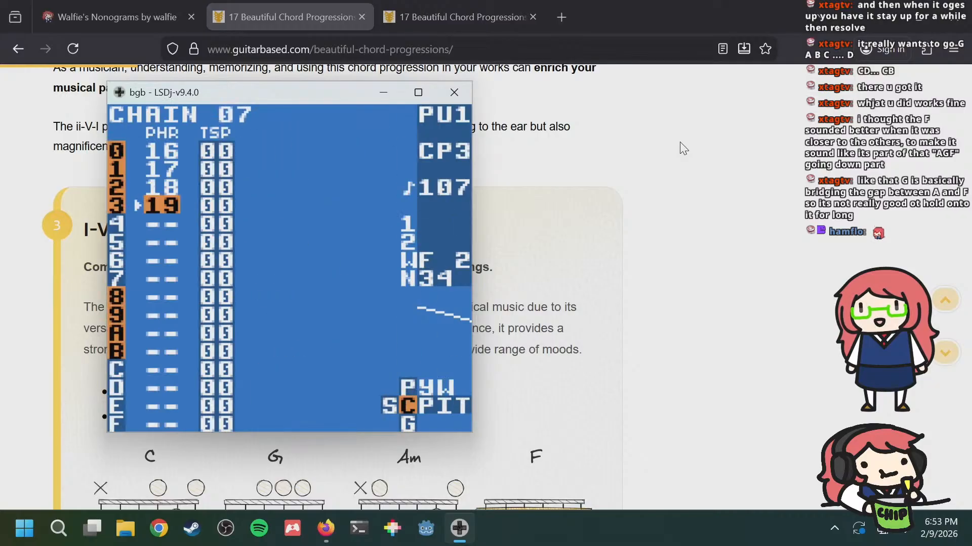
key("shift+Left")
Step: Add a new unused chain to PU1 in row 05 of the song
key("Down")
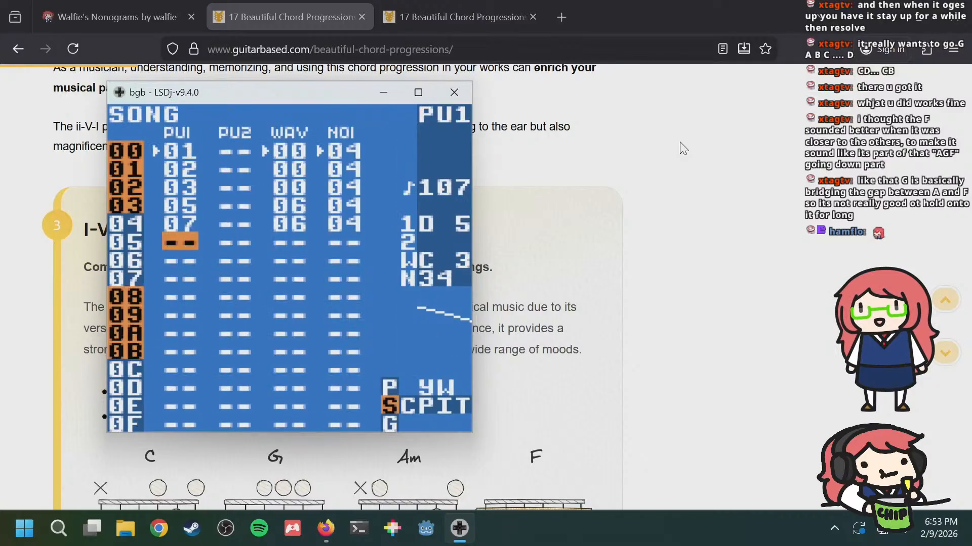
key("x")
key("x")
key("Right")
key("Right")
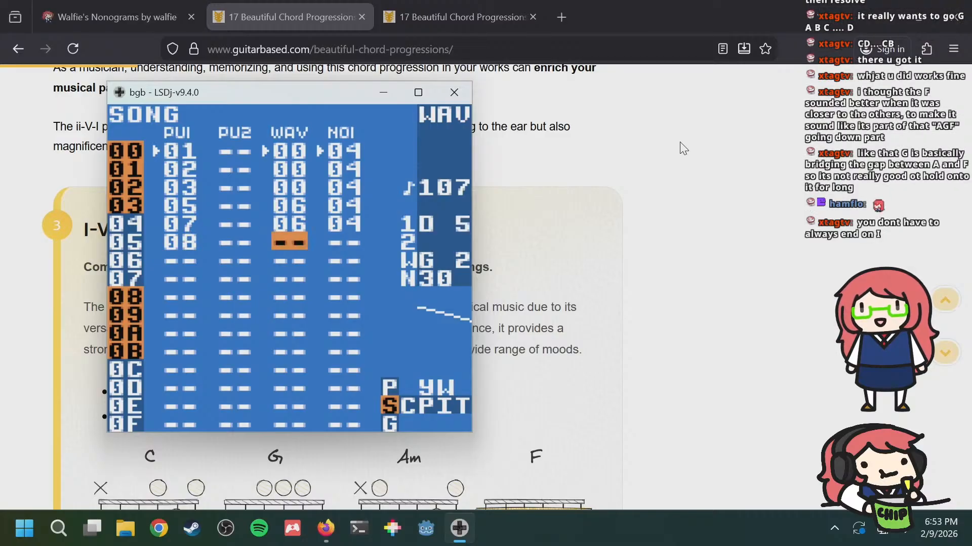
key("Left")
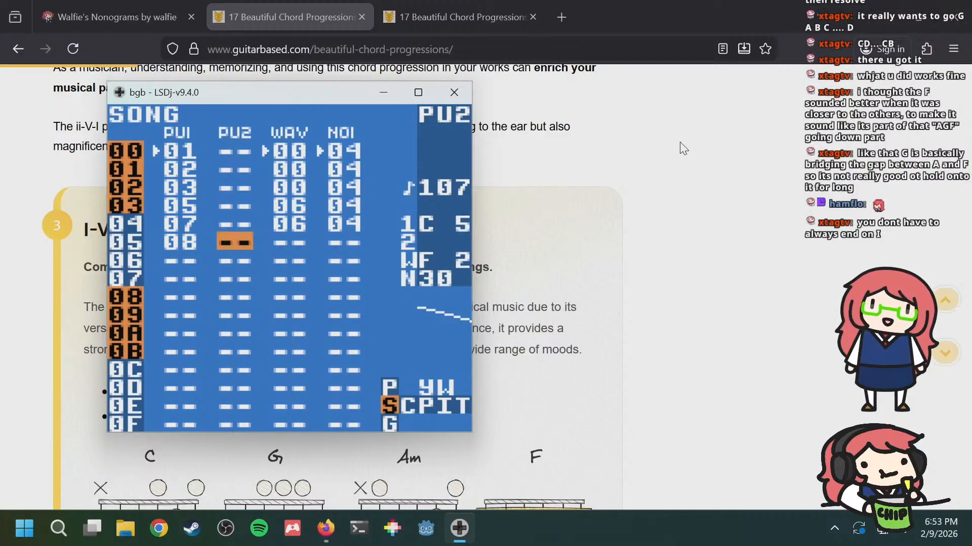
key("Left")
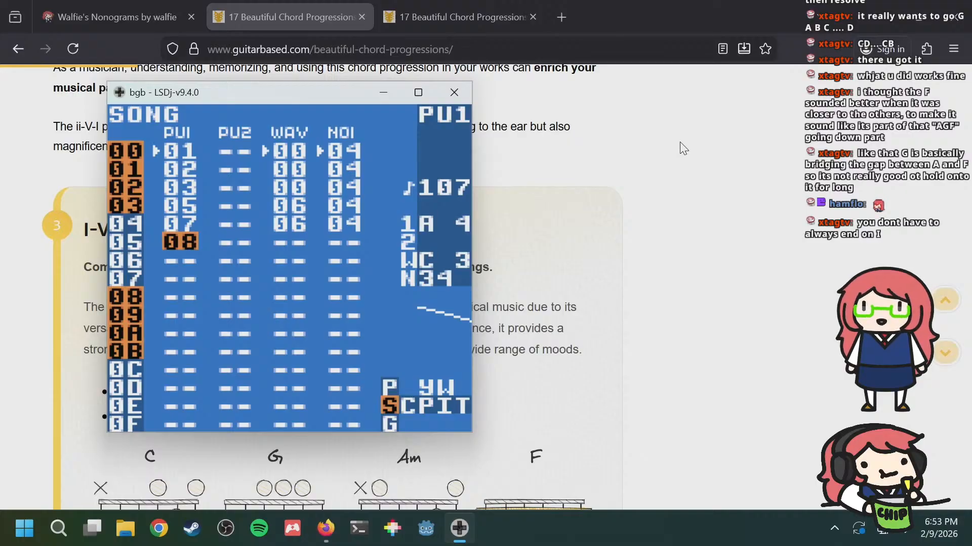
Step: Fill song row 05 with chain 04 for NOI and chain 06 for WAV
key("Right")
key("Right")
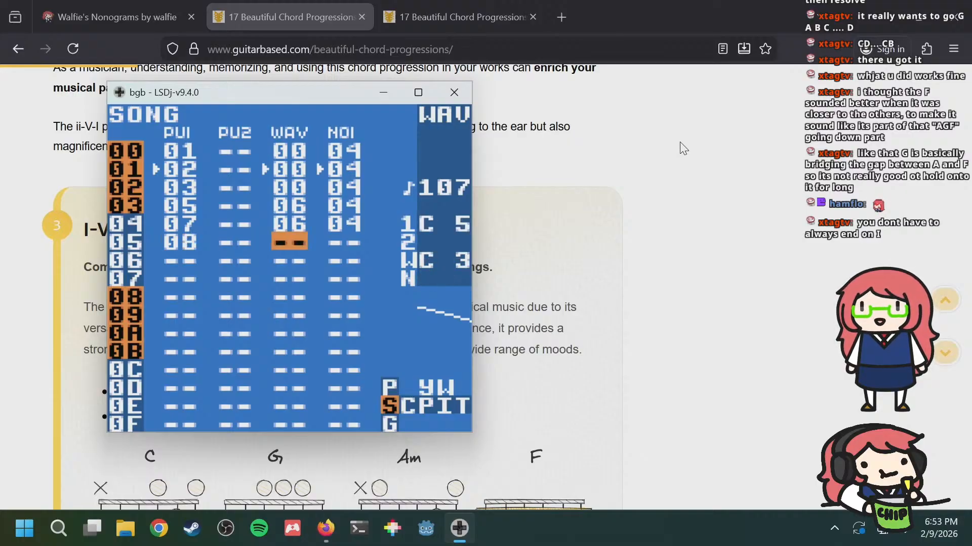
key("Right")
key("s")
key("Left")
key("s")
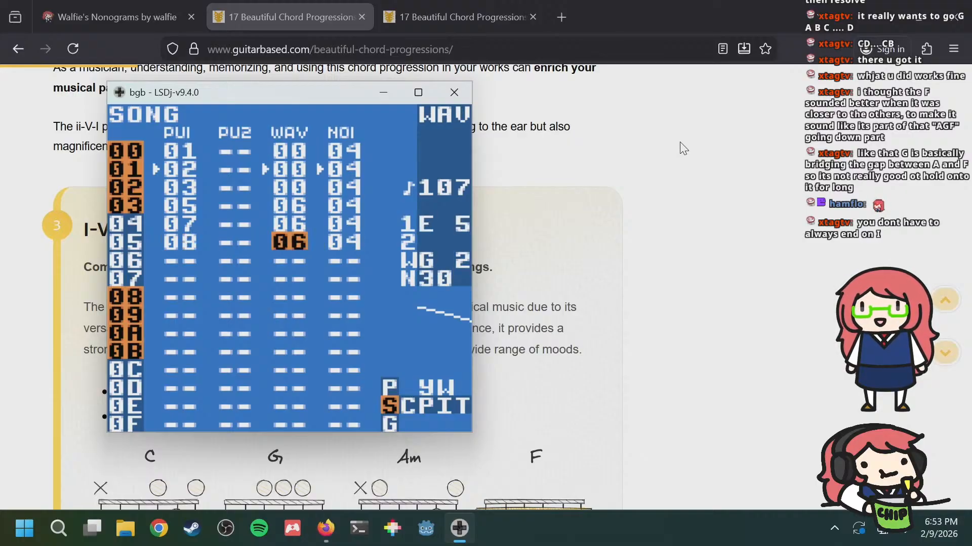
Step: Examine the notes of PU1 phrase 19 during playback, starting from chain 07 in song row 04, and return to the song overview
key("Left")
key("Left")
key("Up")
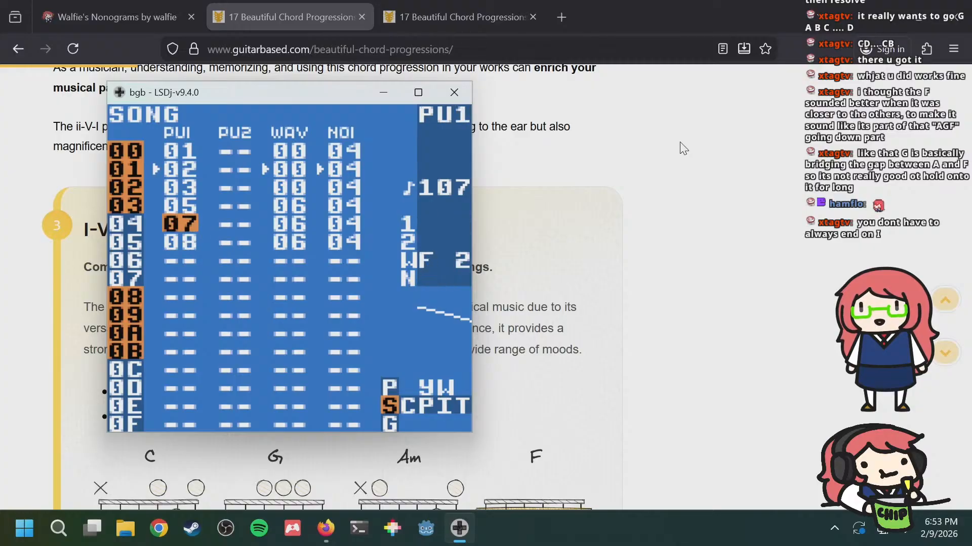
key("shift+Right")
key("shift+Right")
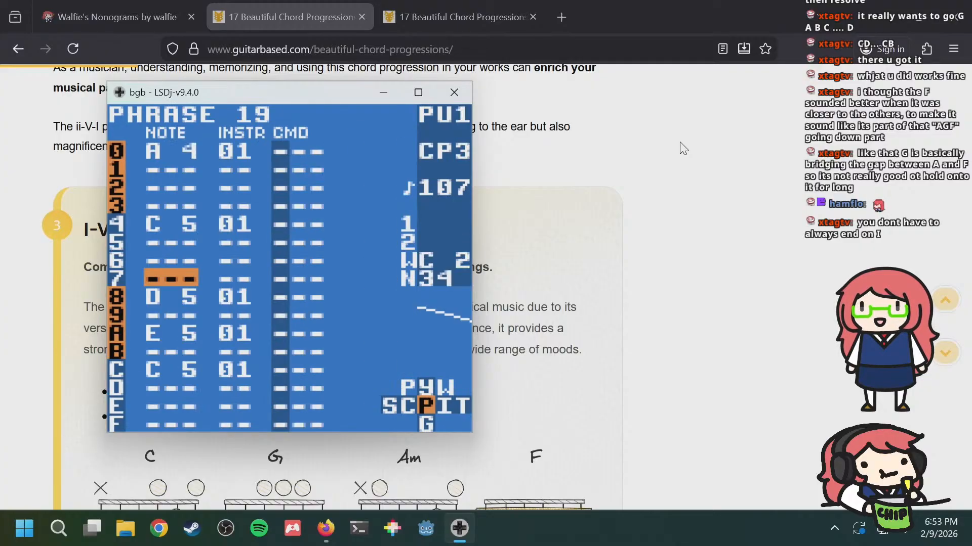
key("Down")
key("Down")
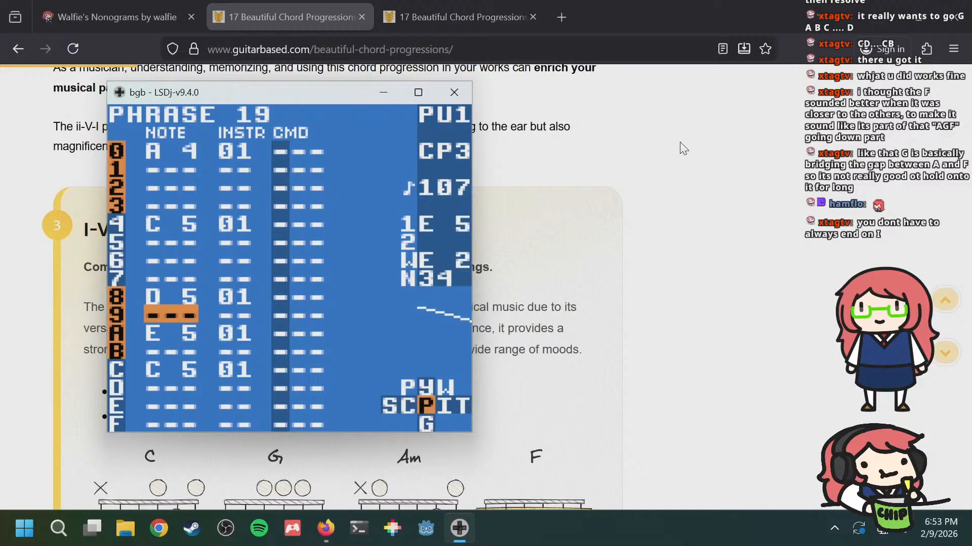
key("shift+Right")
key("shift+Left")
key("shift+Left")
key("shift+Left")
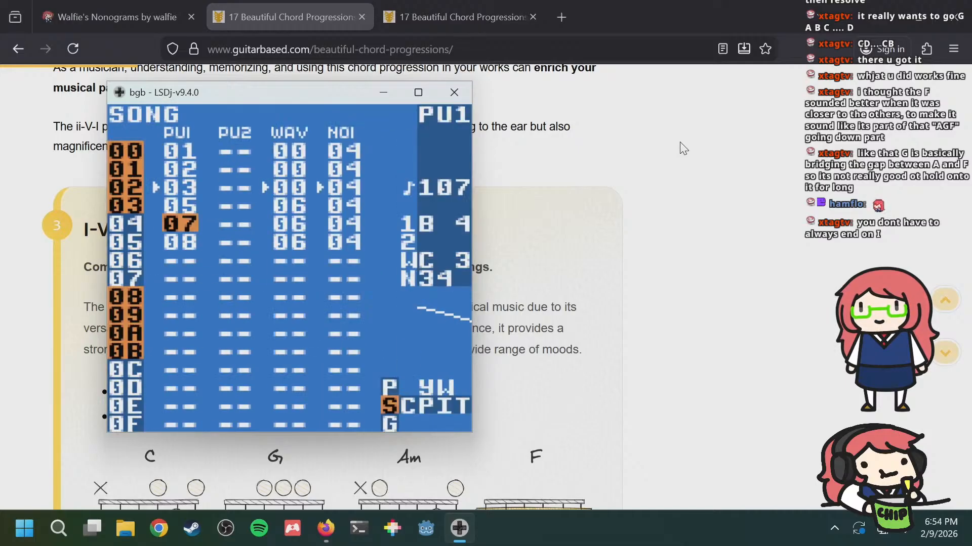
Step: Reopen PU1 phrase 19 of chain 07 and change the note at step C to F 5
key("shift+Right")
key("shift+Right")
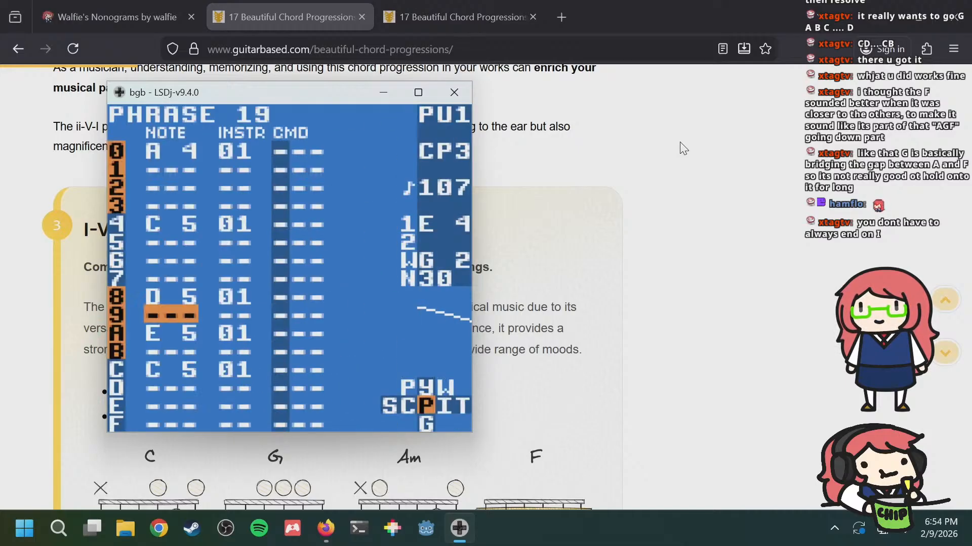
key("Down")
key("Down")
key("Down")
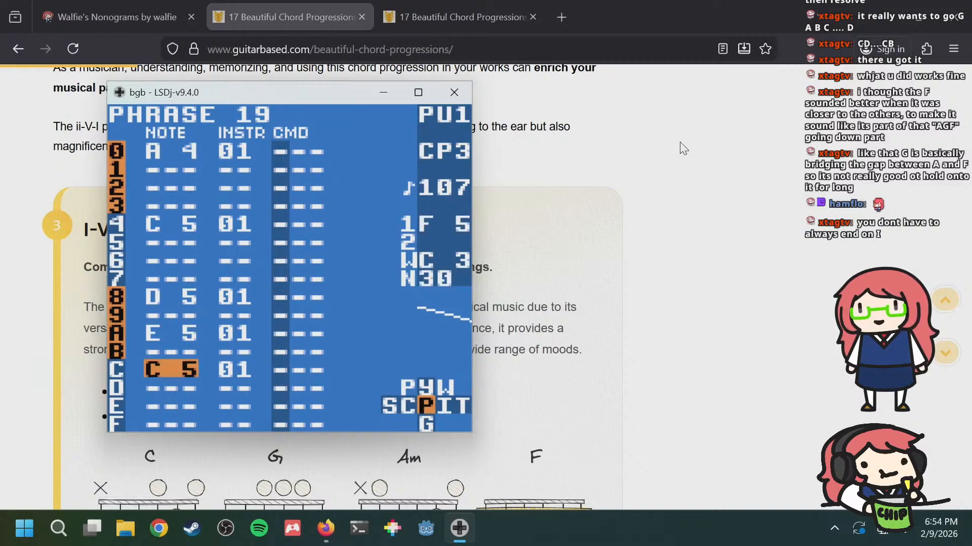
key("s+Right")
key("s+Right")
key("s+Right")
key("s+Right")
key("s+Right")
Step: Go back through the notes of PU1 phrase 19 up to step 4 while listening to the playback
key("Up")
key("Up")
key("Up")
key("Up")
key("Up")
key("Up")
key("Up")
key("Up")
key("Up")
key("Up")
key("Up")
key("Up")
key("Up")
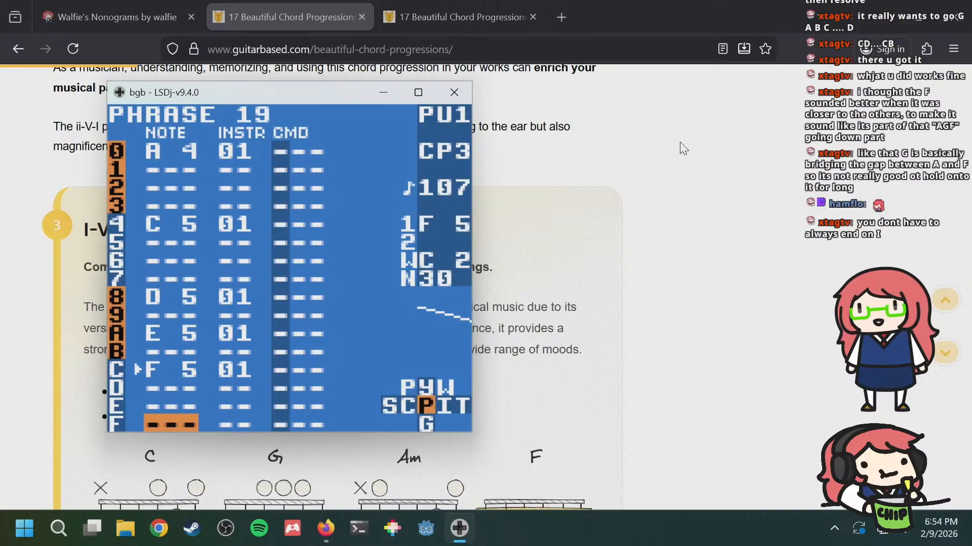
key("Up")
key("Up")
key("Up")
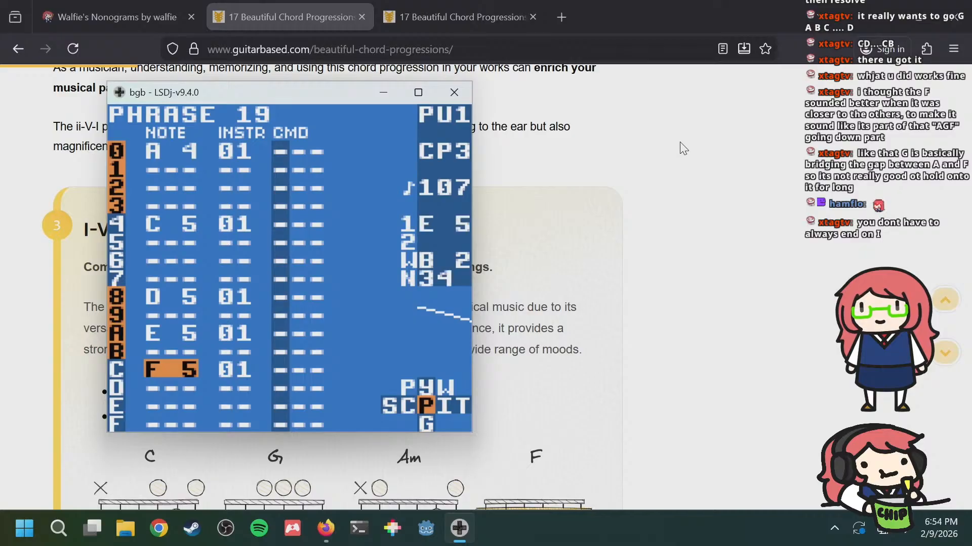
key("Up")
key("Up")
key("Up")
key("Up")
key("Up")
key("Up")
key("Up")
key("Up")
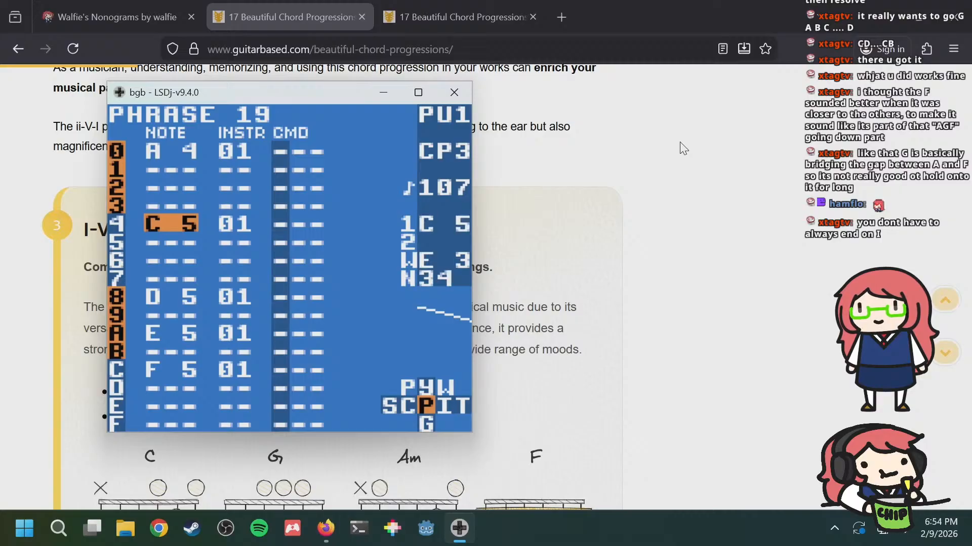
Step: Compare the melody notes at steps 4 and C of PU1 phrase 19 with the bass in WAV phrase 02
key("a+Right")
key("a+Left")
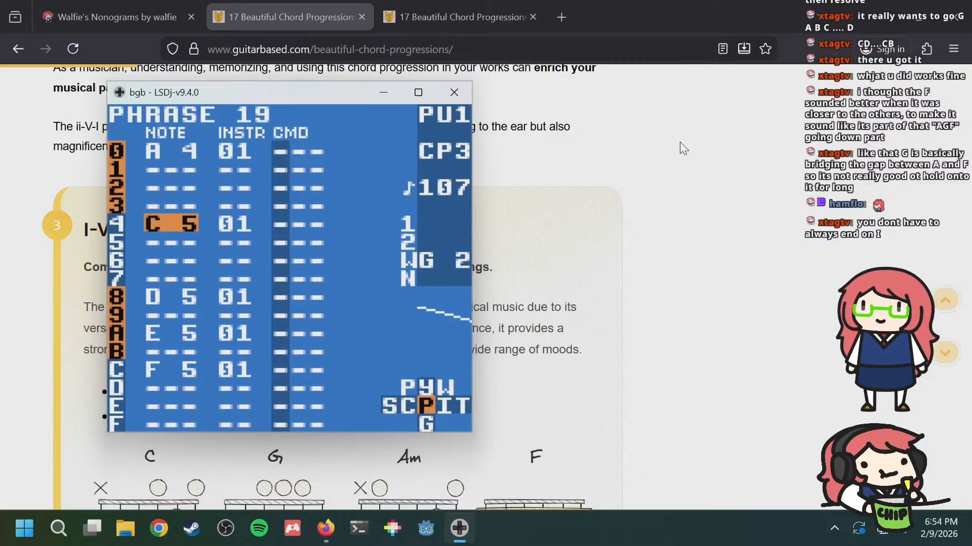
key("Down")
key("Down")
key("Down")
key("Down")
key("Down")
key("Down")
key("Down")
key("Down")
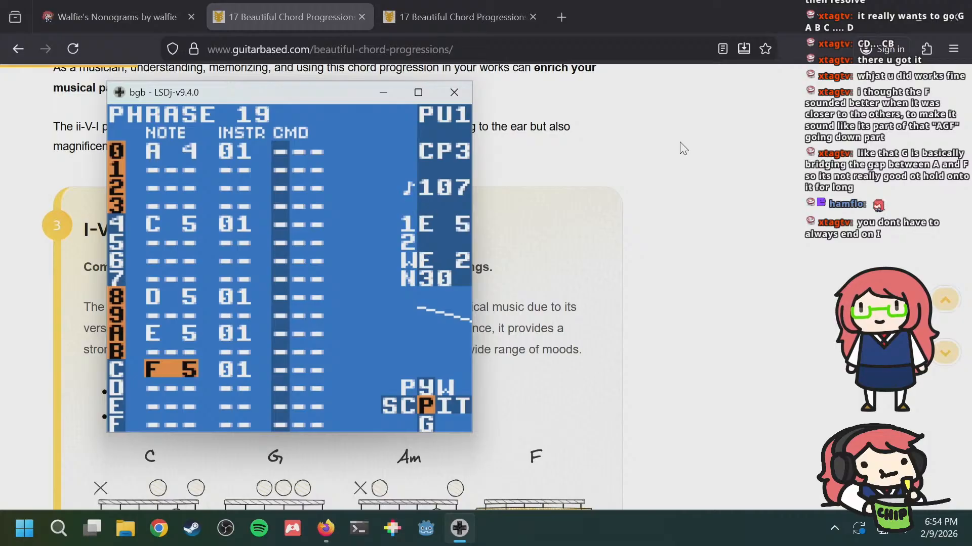
key("a+Right")
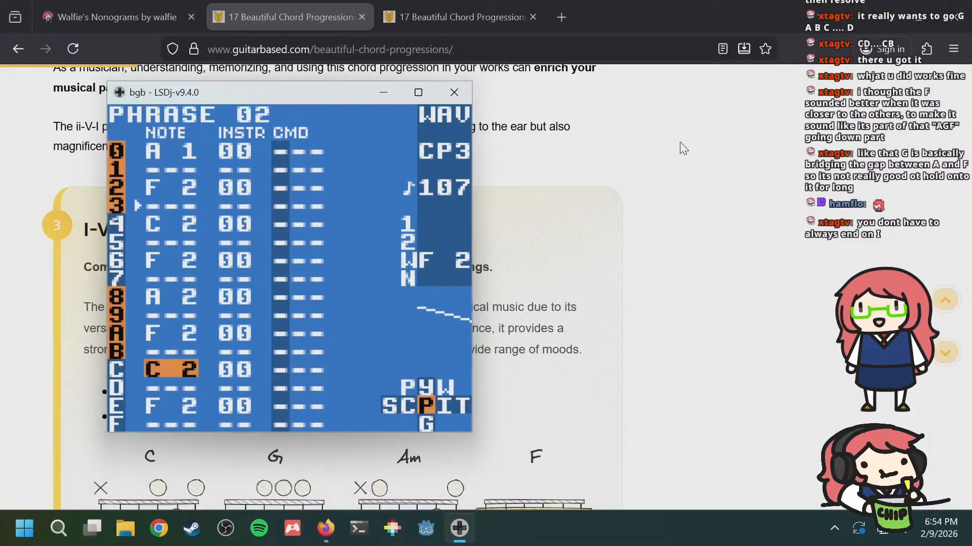
key("a+Left")
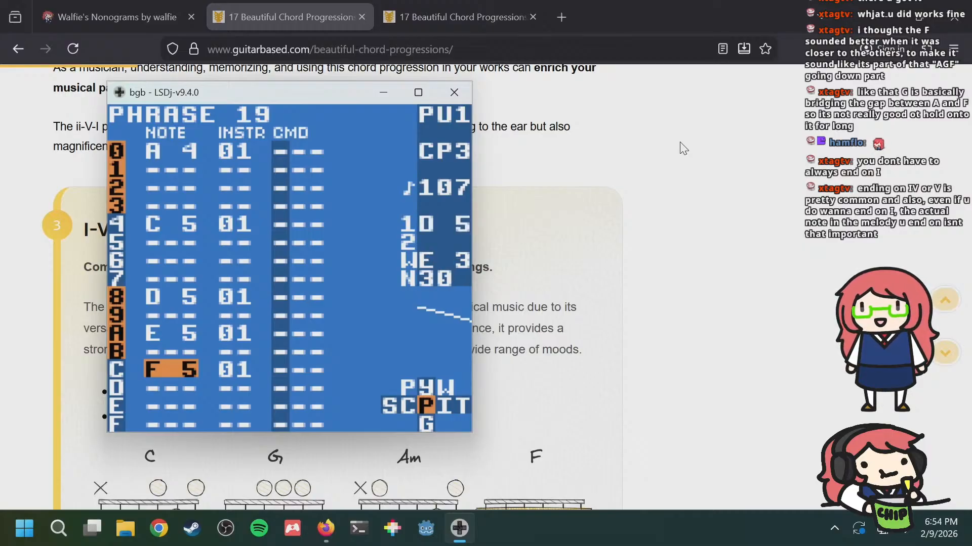
key("a+Right")
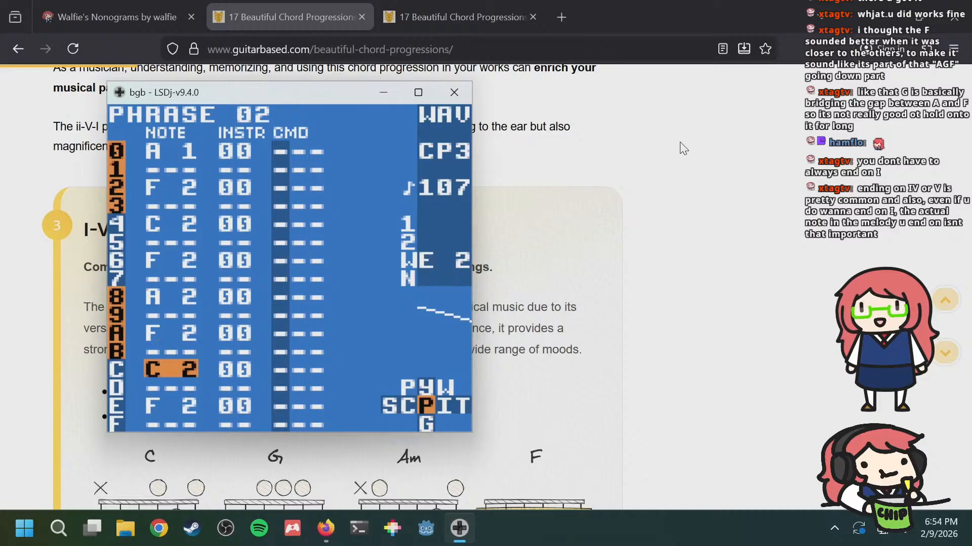
key("a+Left")
key("a+Right")
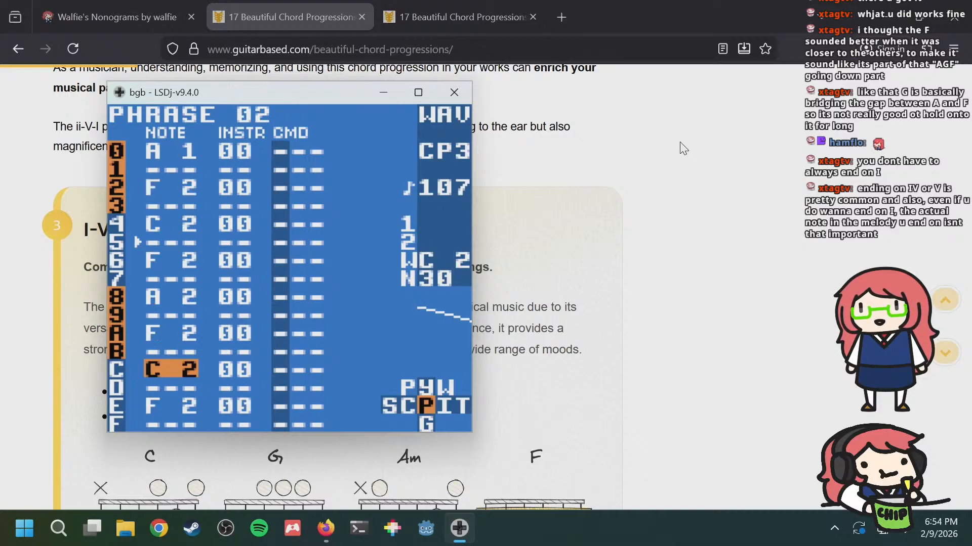
Step: Examine the bass notes of WAV phrase 02 from step C back to step 2
key("Up")
key("Up")
key("Up")
key("Up")
key("Up")
key("Up")
key("Up")
key("Up")
key("Up")
key("Up")
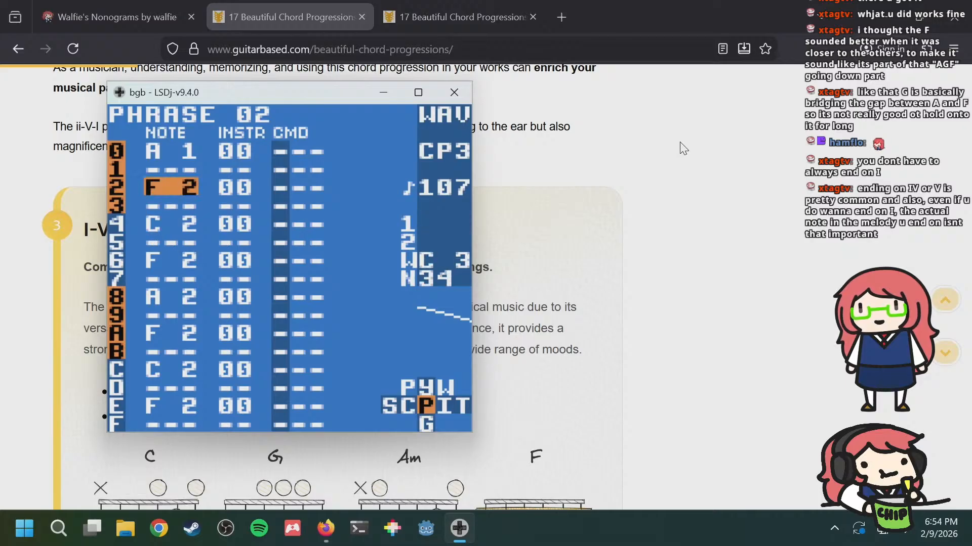
Step: Switch to the browser to check the I-V-vi-IV progression on the chord page, and return to LSDj in the emulator
key("alt+Tab")
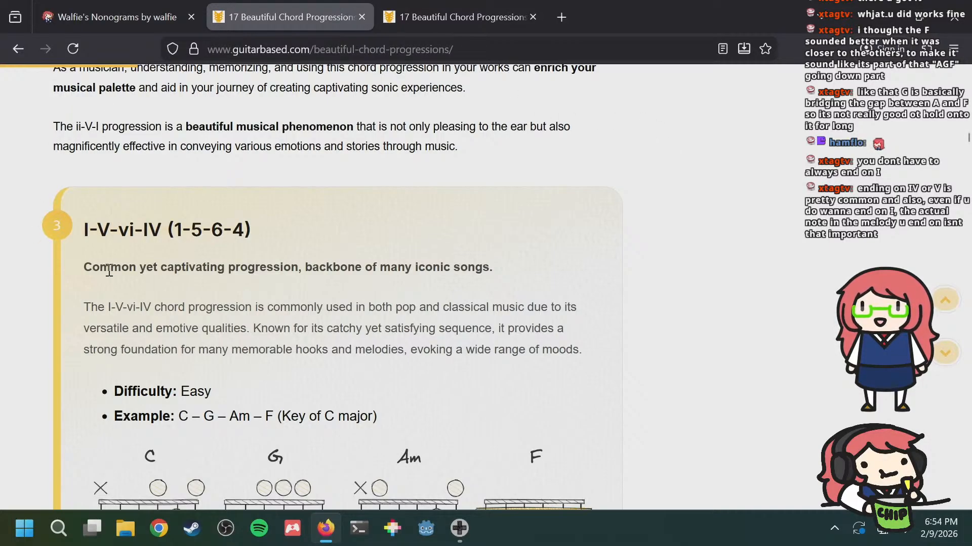
left_click_drag(144, 233, 166, 229)
left_click(162, 227)
left_click(160, 228)
left_click(167, 229)
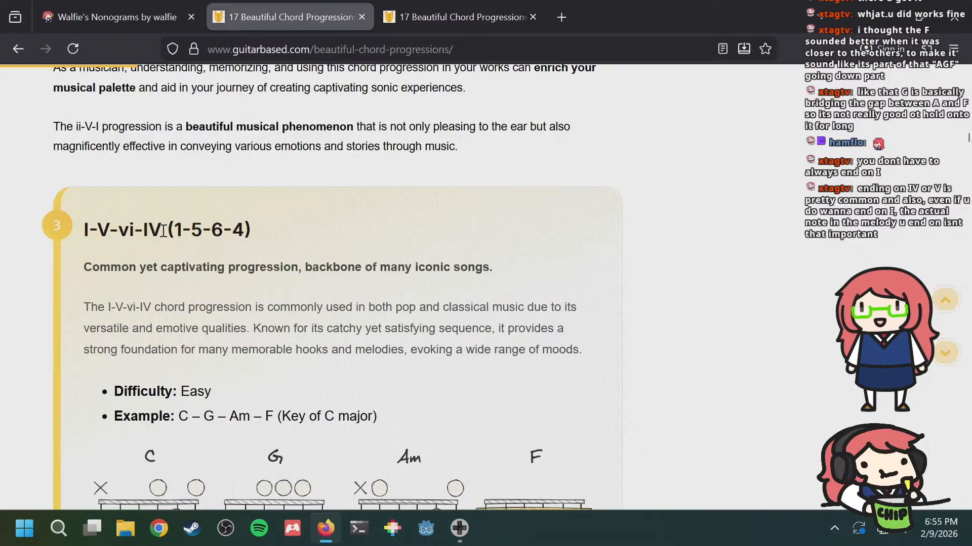
key("alt+Tab")
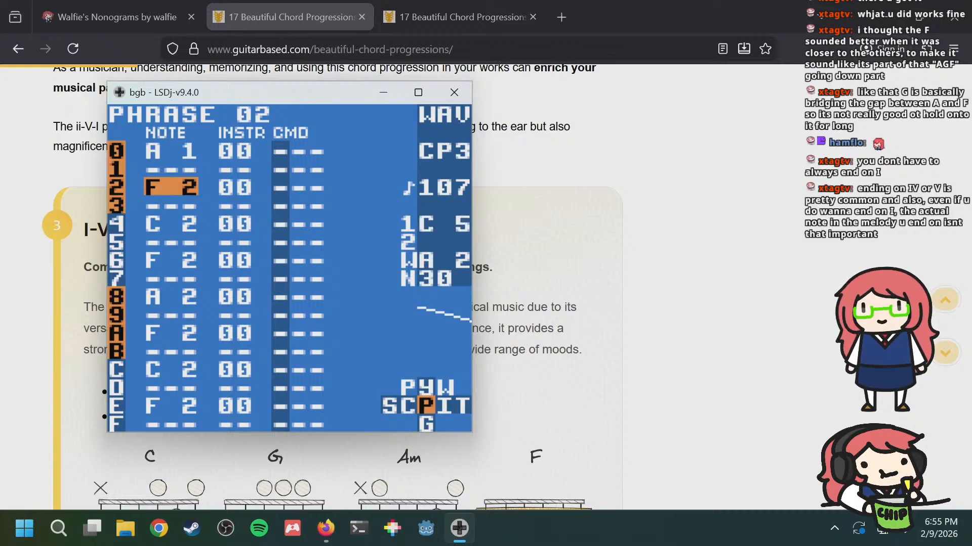
Step: Compare the closing bass notes of WAV phrase 02 with the end of PU1 phrase 19
key("Down")
key("Down")
key("Down")
key("Down")
key("Down")
key("Down")
key("Down")
key("Down")
key("Down")
key("Down")
key("Down")
key("Down")
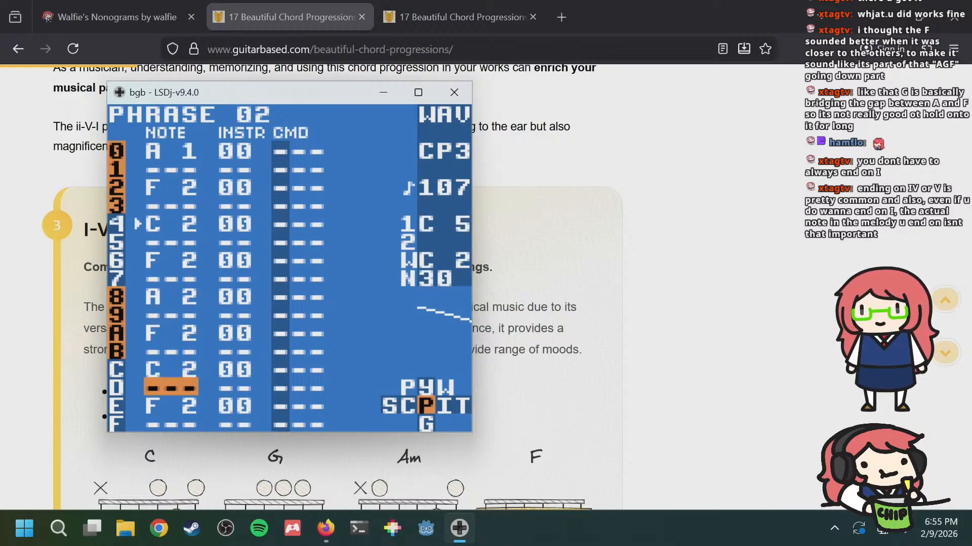
key("a+Right")
key("a+Left")
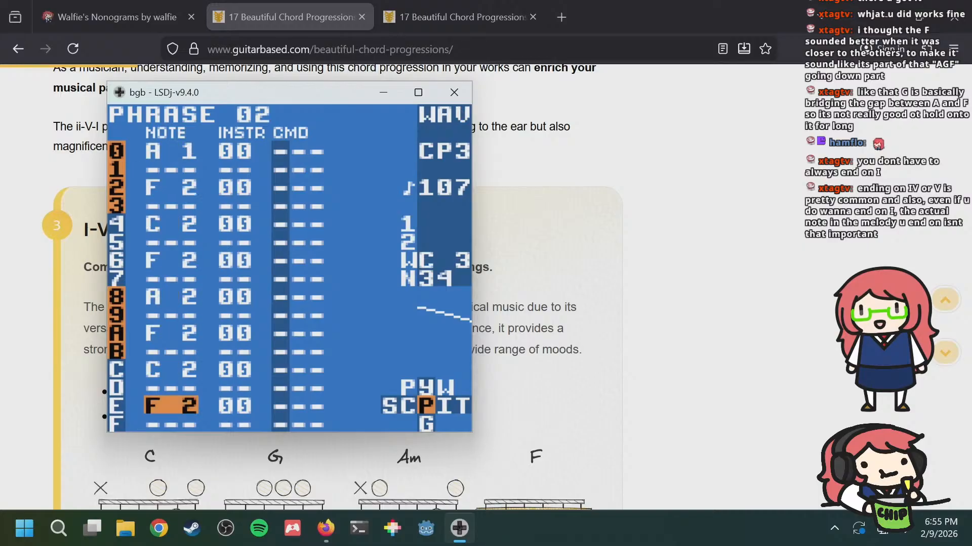
key("a+Left")
key("a+Left")
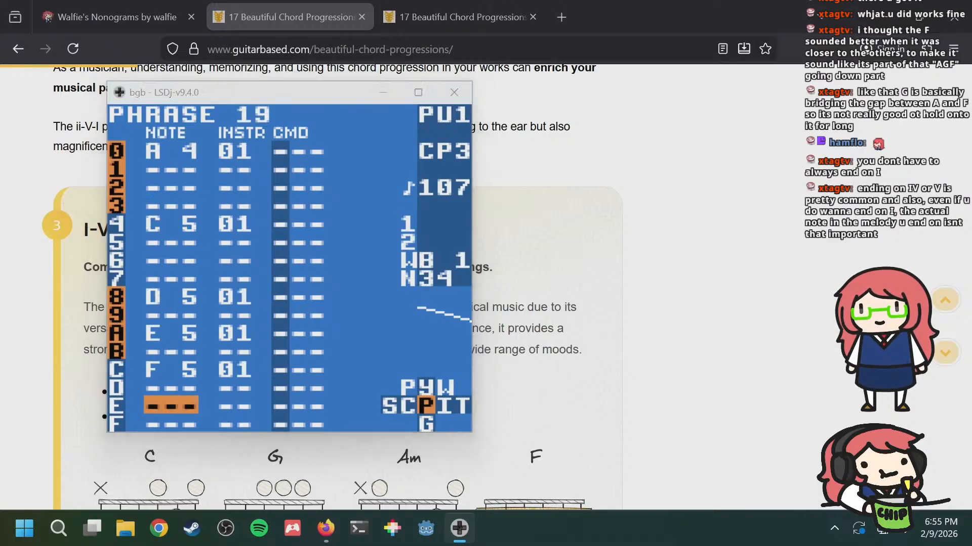
key("alt+Tab")
key("alt+Tab")
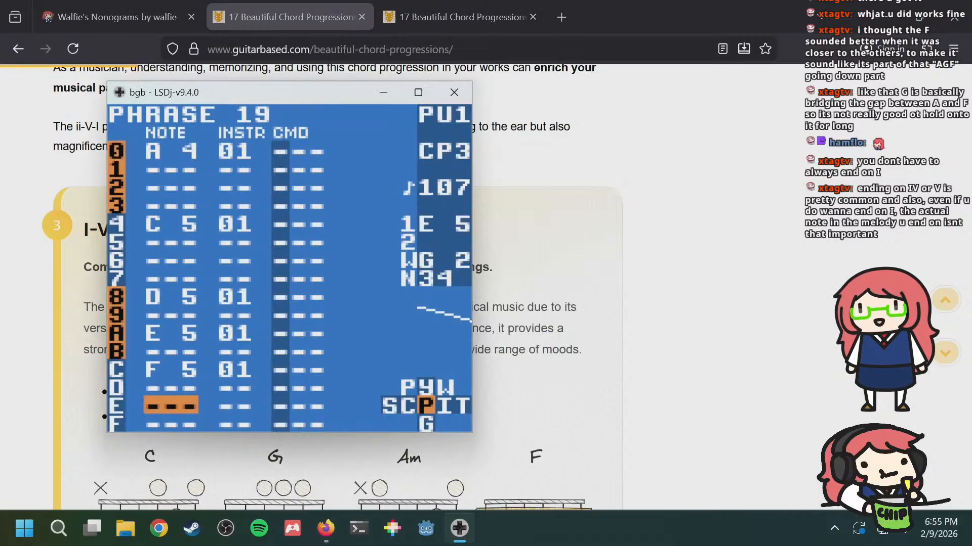
Step: Recheck the bass notes of WAV phrase 02 from step E back to step 2 and return to PU1 phrase 19
key("a+Right")
key("a+Right")
key("Up")
key("Up")
key("Up")
key("Up")
key("Up")
key("Up")
key("Up")
key("Up")
key("Up")
key("Up")
key("Up")
key("Up")
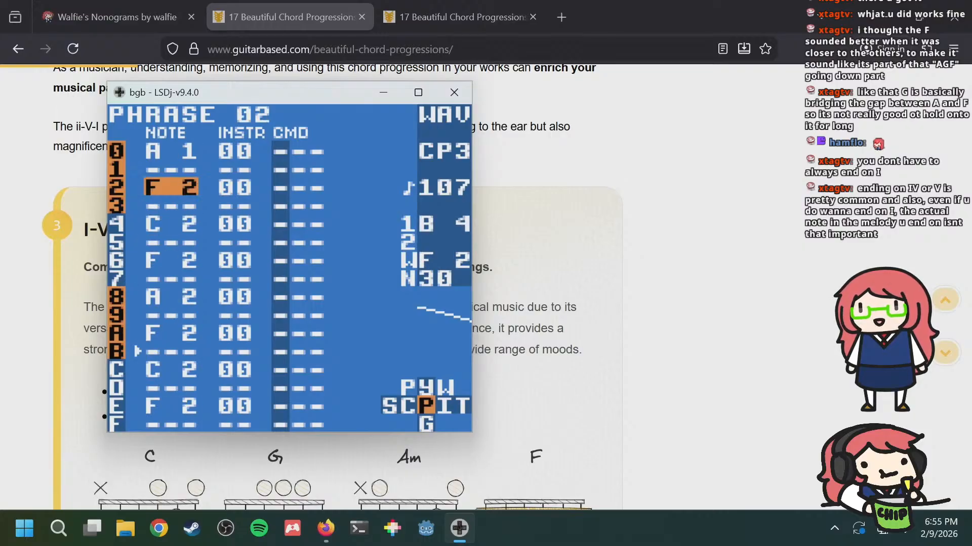
key("a+Left")
key("a+Left")
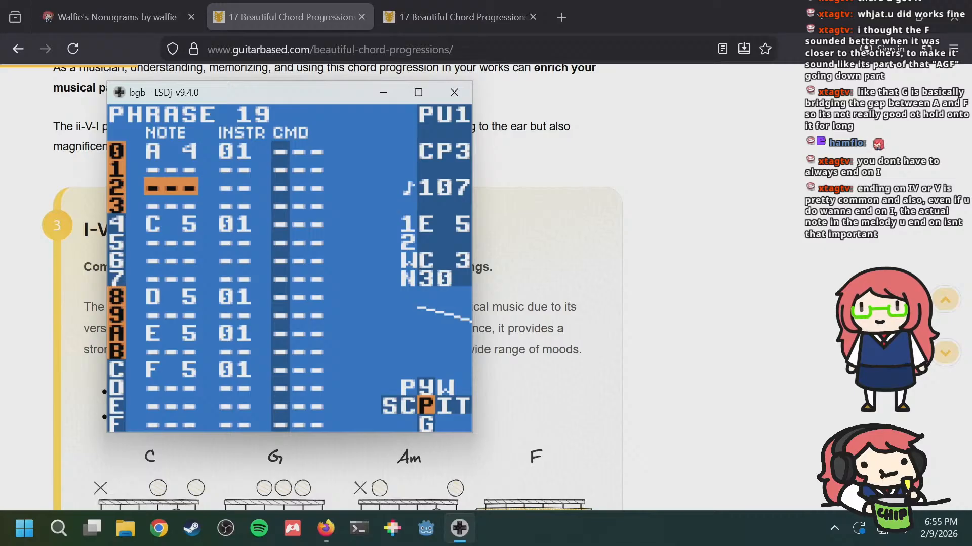
Step: Open PU1 chain 08 from song row 05 and put phrase 1A in its first slot
key("shift+Left")
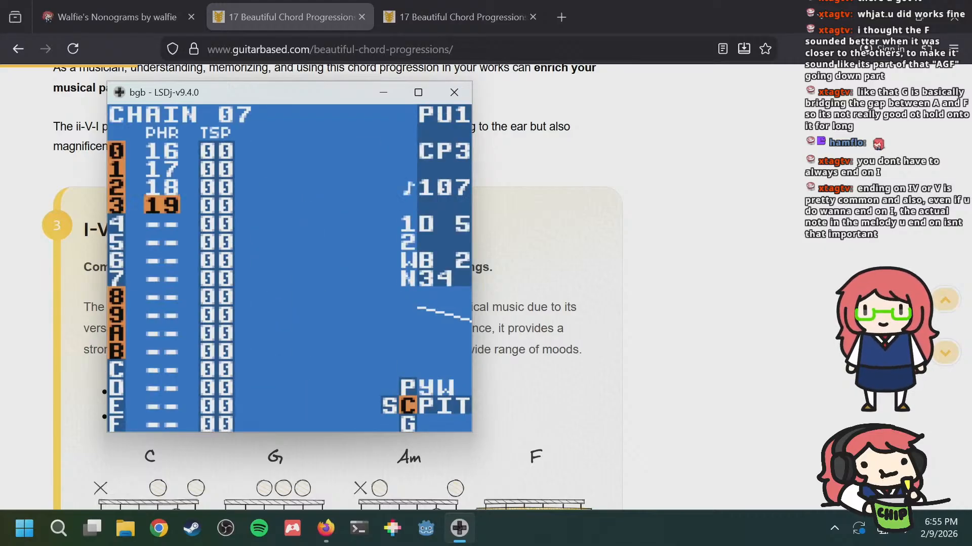
key("shift+Left")
key("Down")
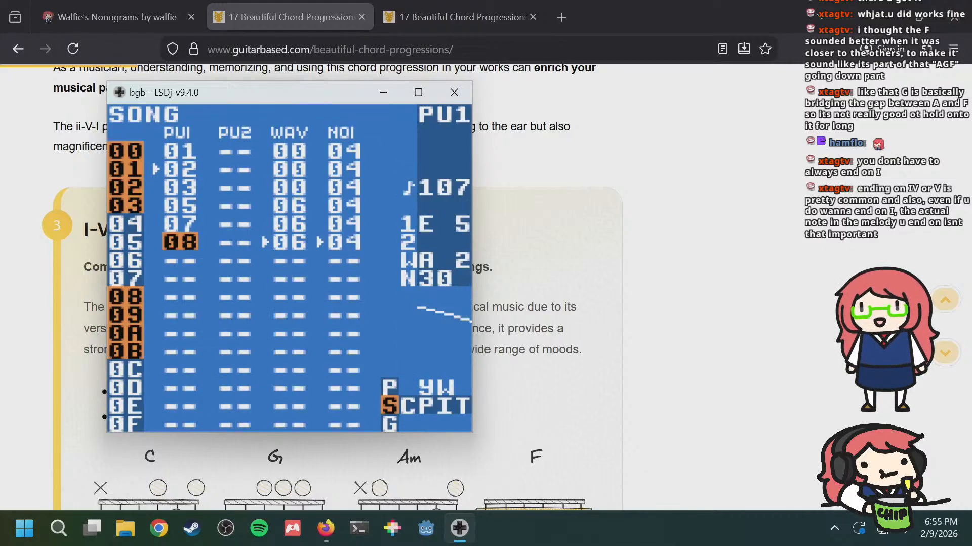
key("shift+Right")
key("s")
key("s")
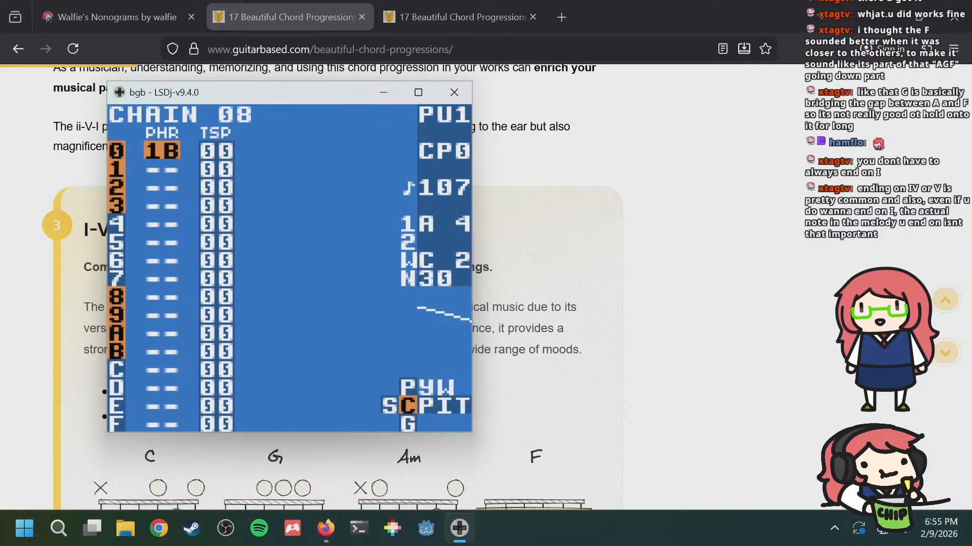
key("Down")
key("Up")
key("a+Up")
key("a+Down")
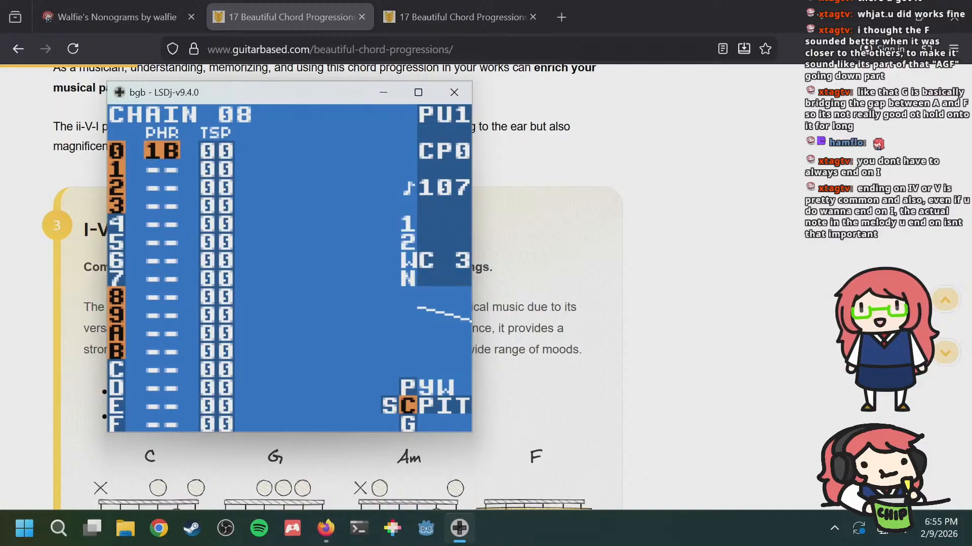
Step: Fill slots 1 to 3 of PU1 chain 08 with phrases 1B, 1C and 1D
key("Down")
key("s")
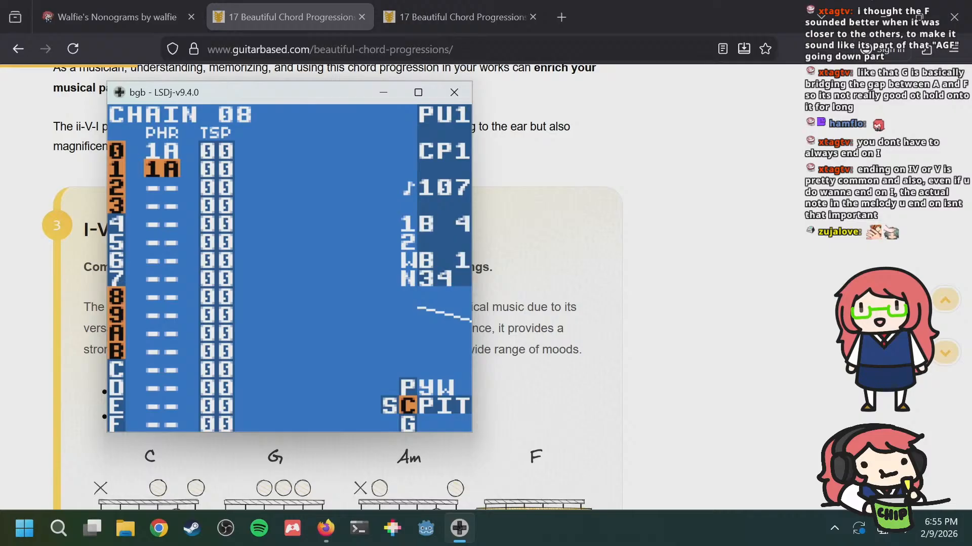
key("s+Right")
key("Down")
key("s")
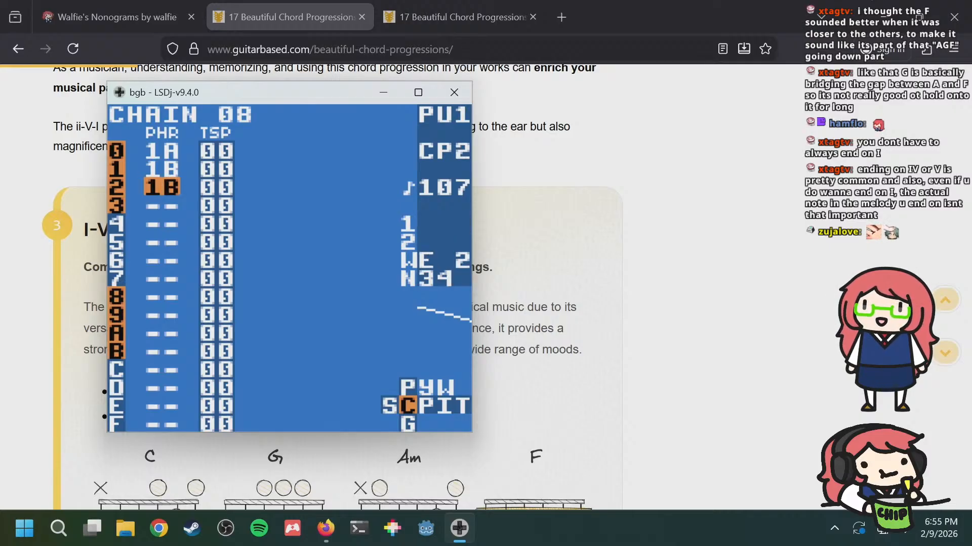
key("s+Right")
key("Down")
key("s")
Step: Compare PU1 chain 08 with WAV chain 06 and review the phrases assigned in chain 08
key("a+Right")
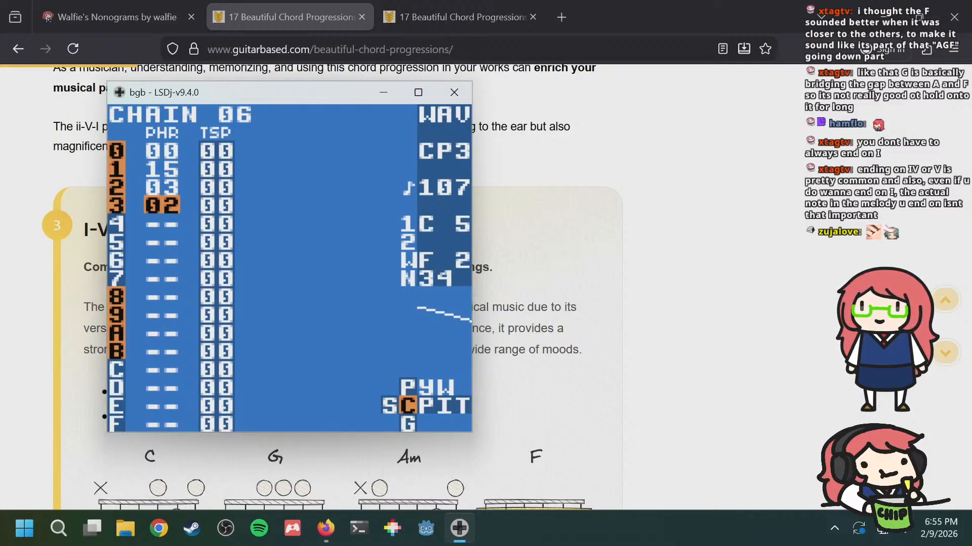
key("a+Right")
key("a+Left")
key("a+Left")
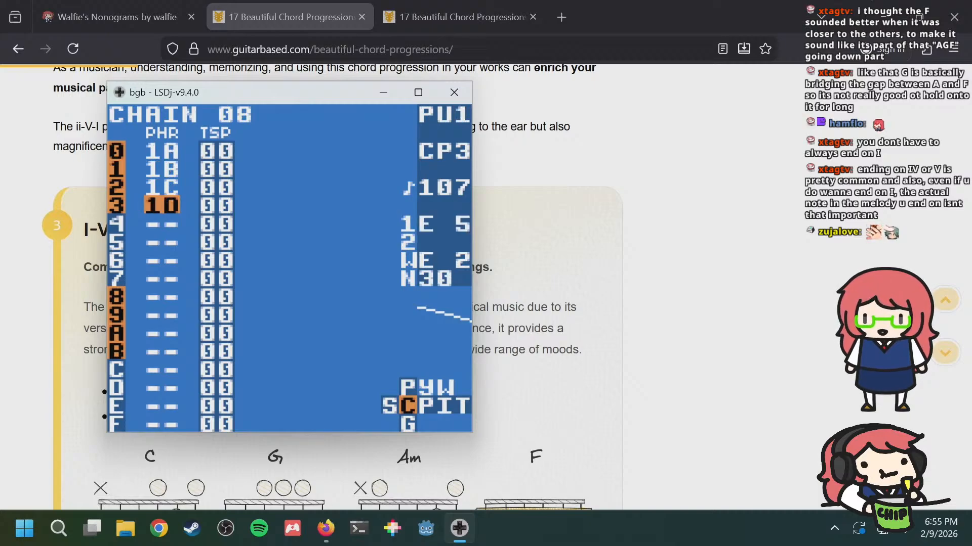
key("Up")
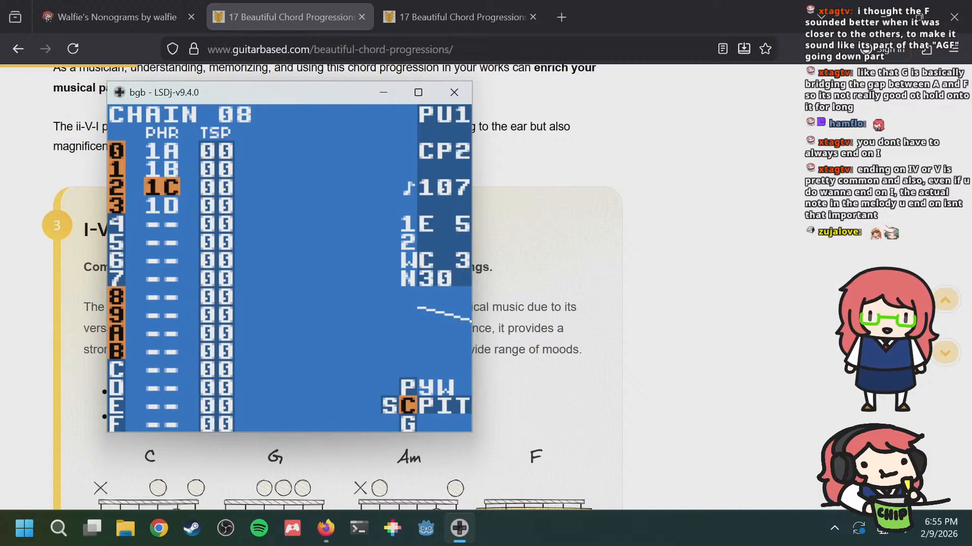
key("Up")
key("Up")
key("Down")
key("Down")
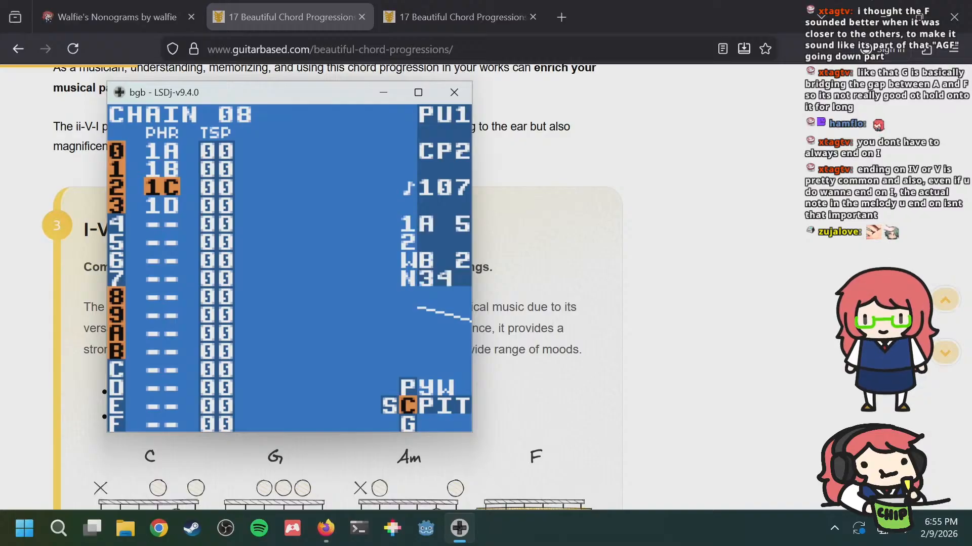
Step: Return from PU1 chain 08 to the song grid and set the WAV chain in row 05 to 00
key("Up")
key("Up")
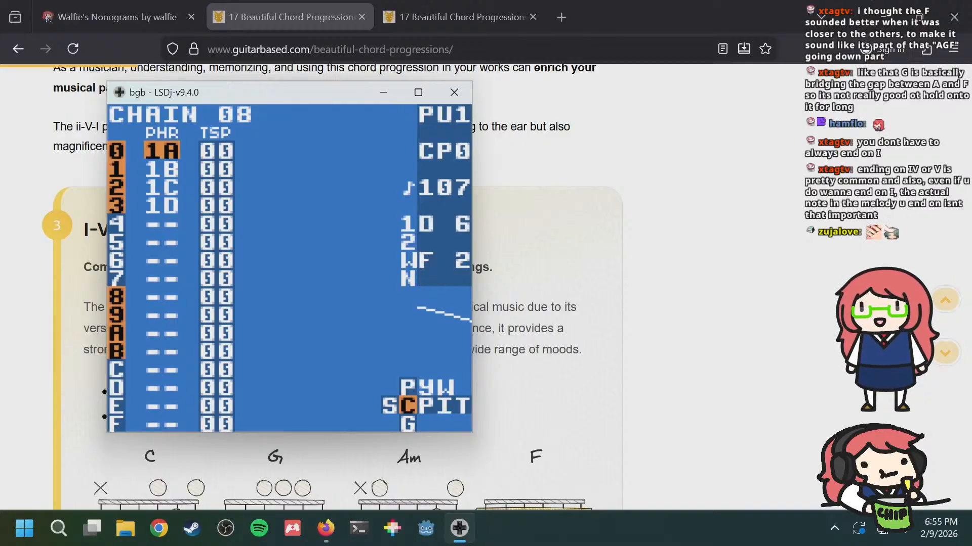
key("shift+Left")
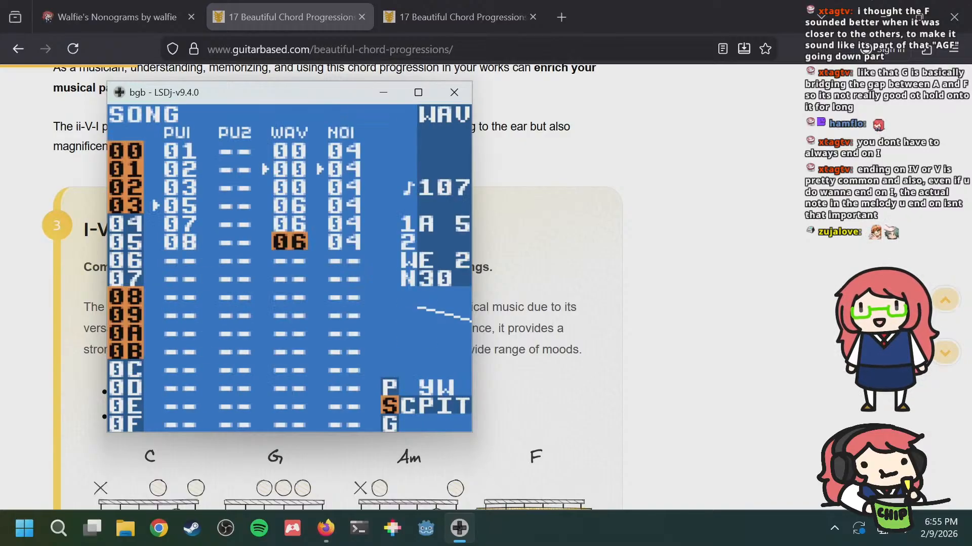
key("s+Left")
key("s+Left")
key("s+Left")
key("s+Left")
key("s+Left")
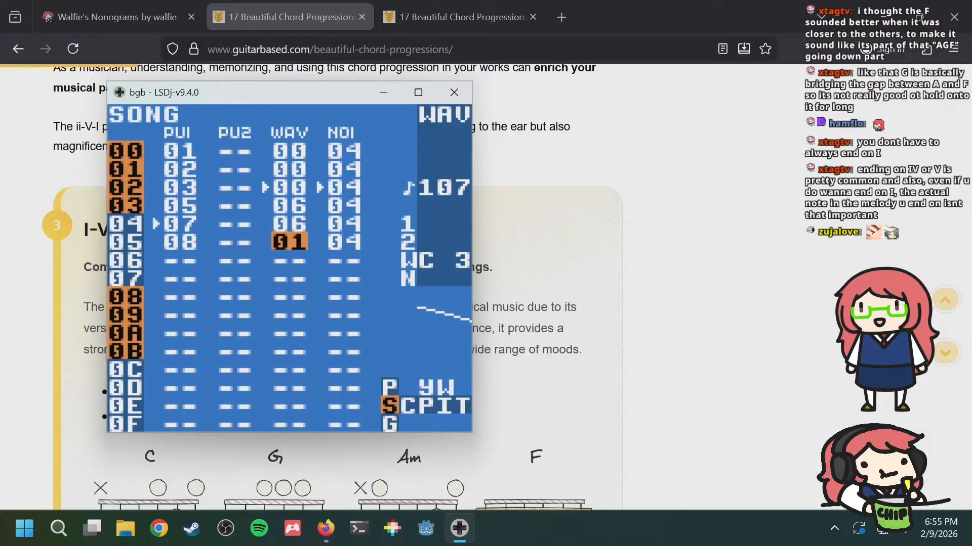
Step: Review the WAV chains in the song rows above row 05, ending on PU1 chain 08 in row 05
key("Up")
key("Up")
key("Up")
key("Up")
key("Up")
key("Down")
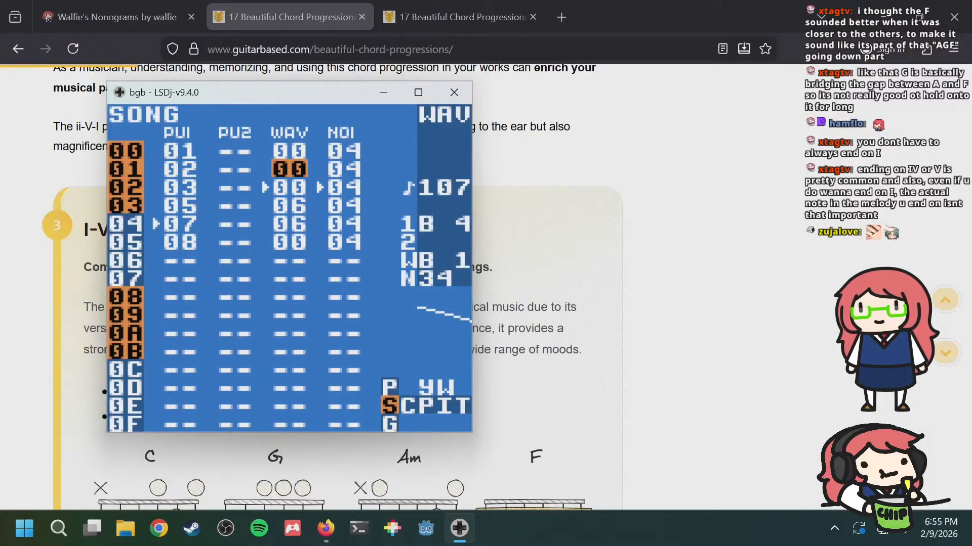
key("Down")
key("Down")
key("Down")
key("Up")
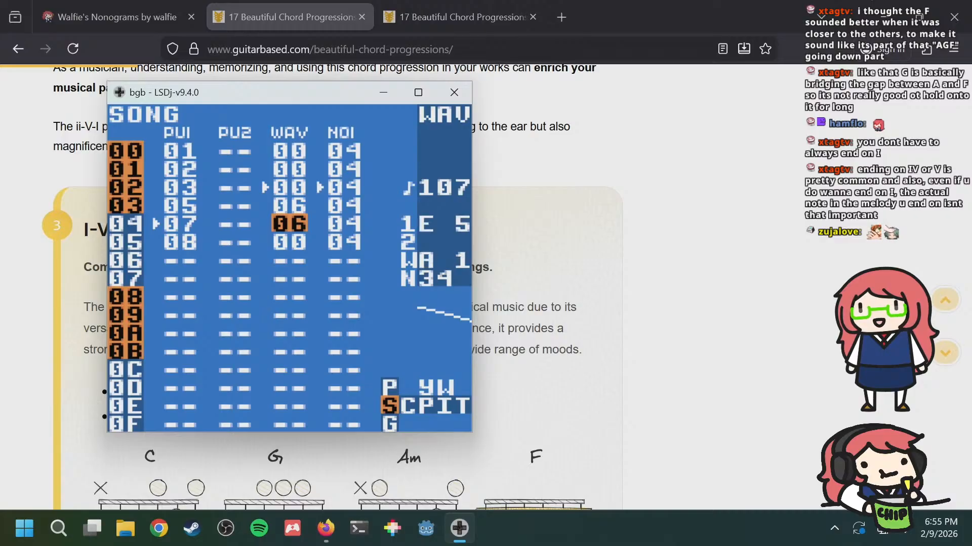
key("alt+Tab")
key("alt+Tab")
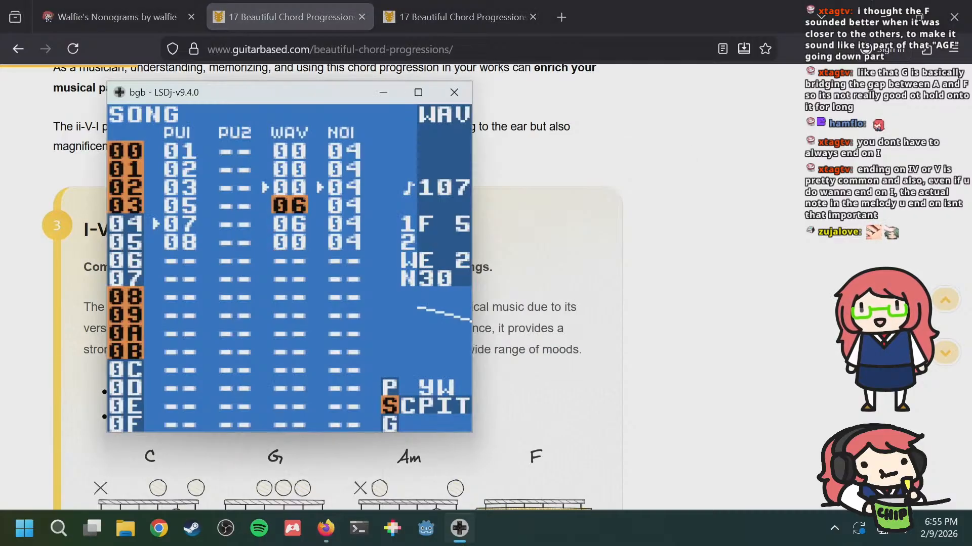
key("Left")
key("Left")
key("Down")
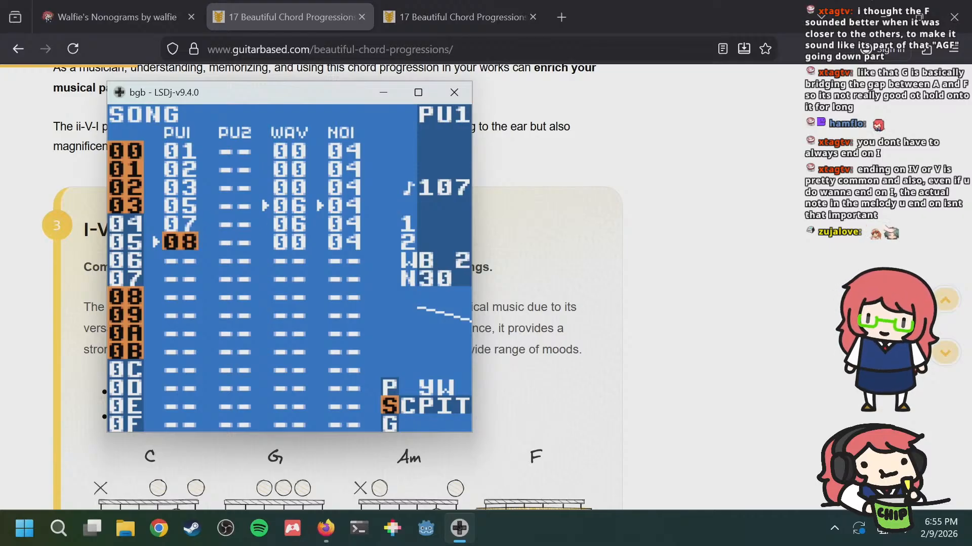
Step: Switch to the chord progressions article and read the I-III-IV-VI entry at the start of its list
left_click(633, 330)
scroll(602, 321, "up", 15)
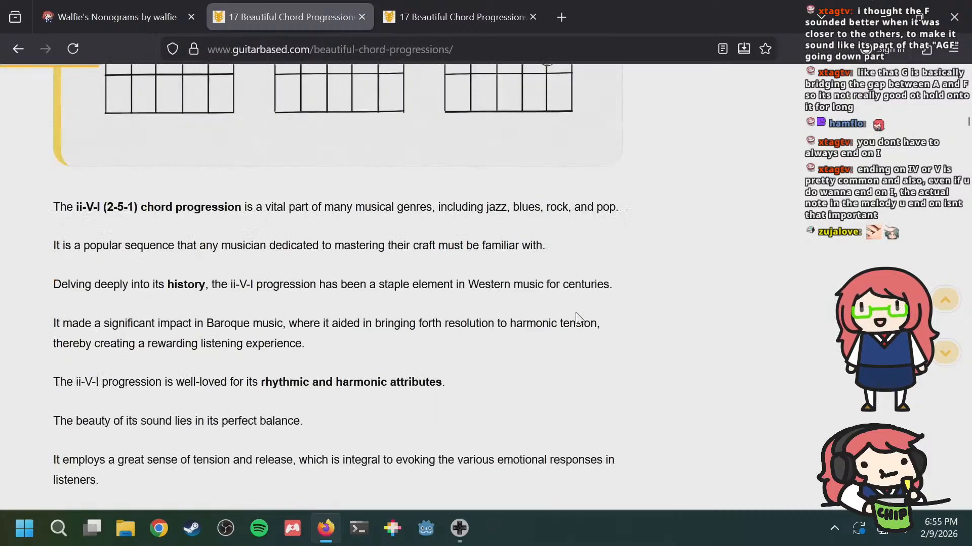
scroll(572, 317, "up", 15)
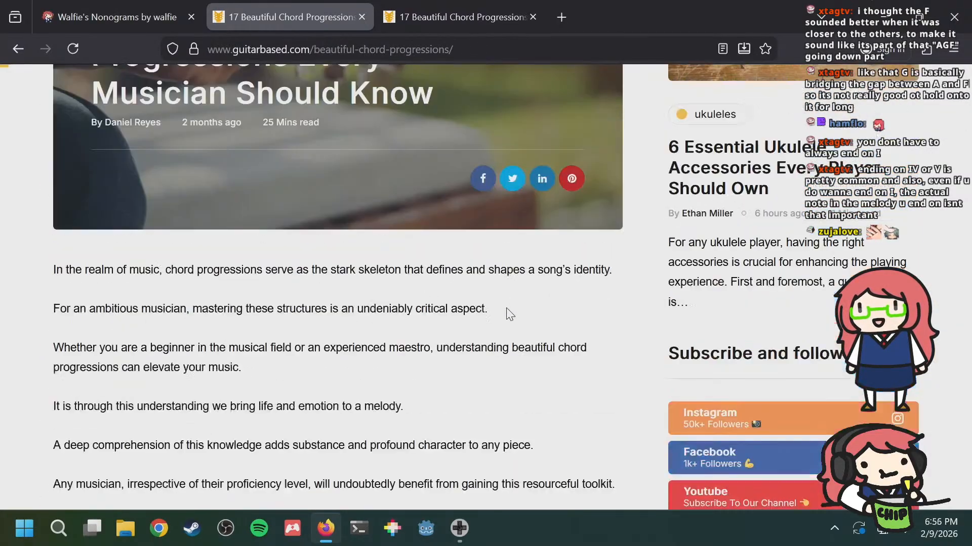
scroll(423, 312, "down", 6)
left_click_drag(83, 270, 143, 279)
left_click_drag(166, 314, 233, 296)
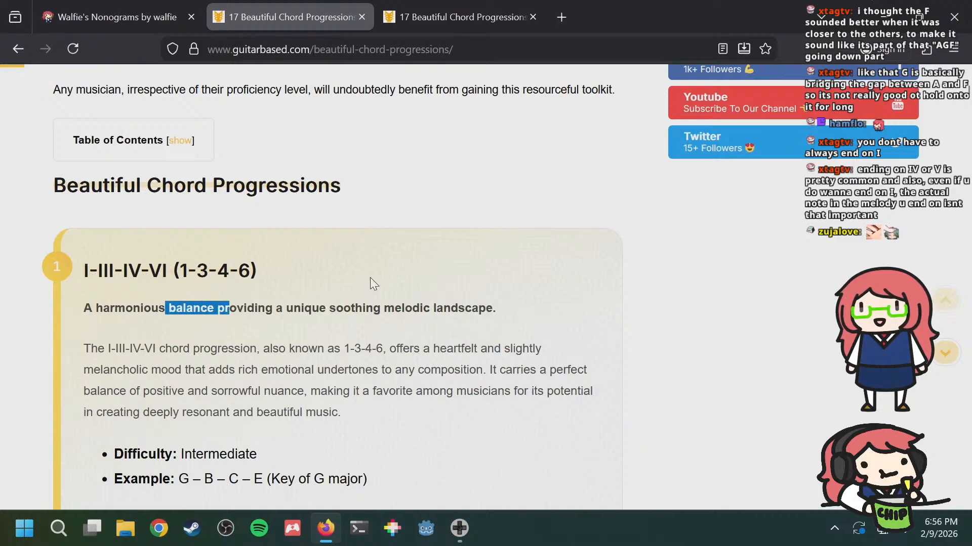
Step: Switch back to LSDj and open phrase 19 from PU1 chain 07 in song row 04
key("alt+Tab")
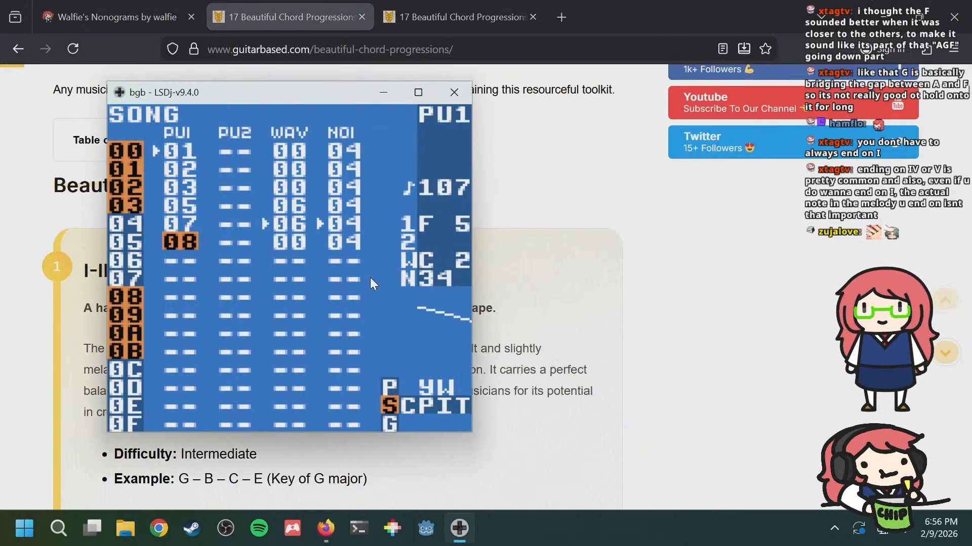
key("shift+Right")
key("shift+Left")
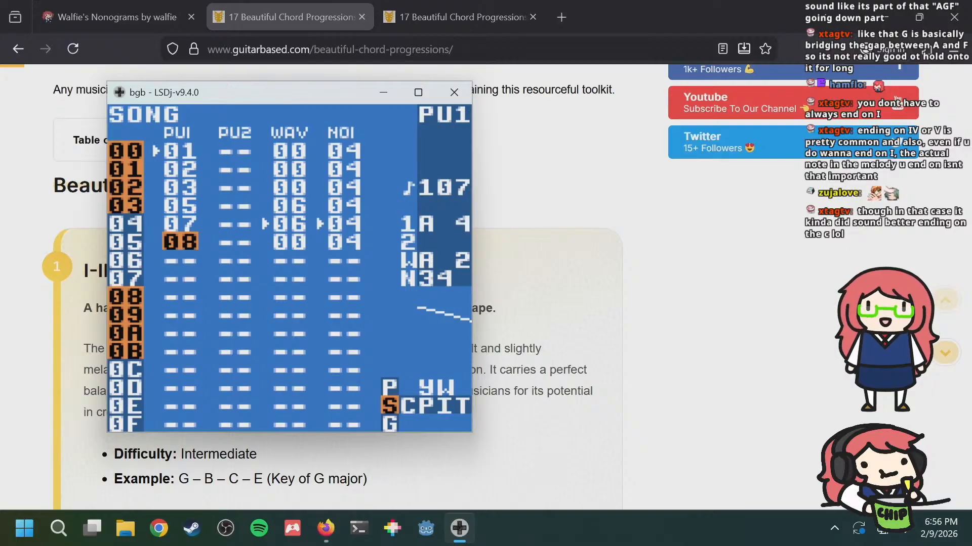
key("Right")
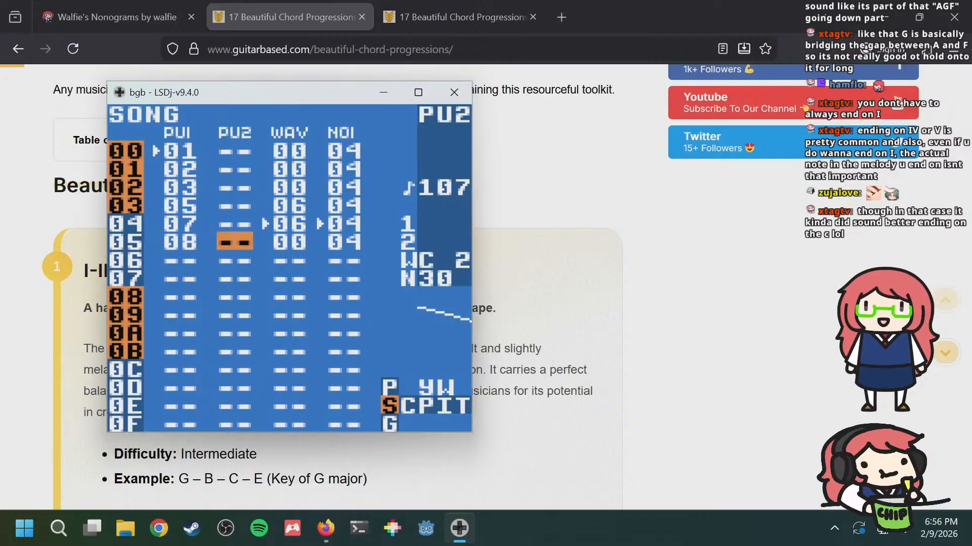
key("Left")
key("Up")
key("shift+Right")
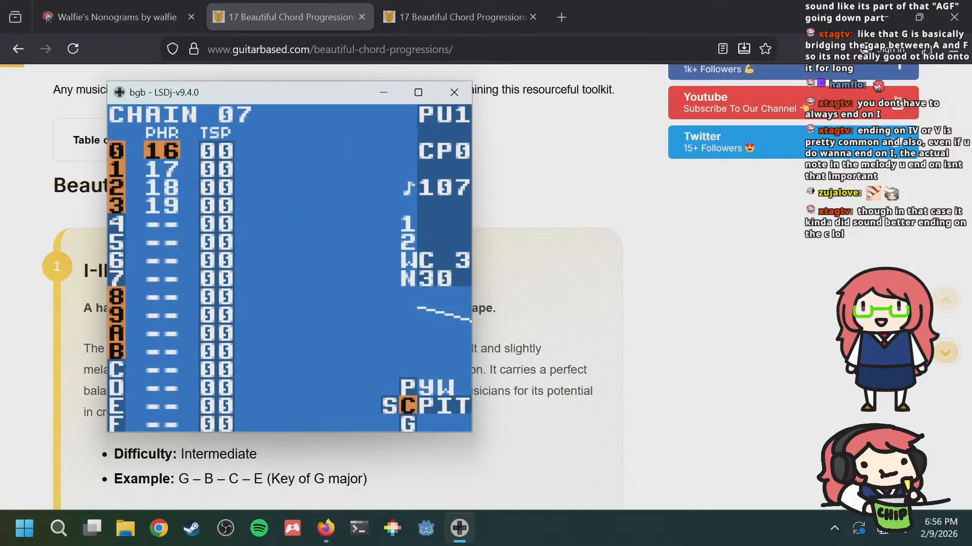
key("Down")
key("Down")
key("Down")
key("Down")
key("Down")
key("Up")
key("Up")
key("shift+Right")
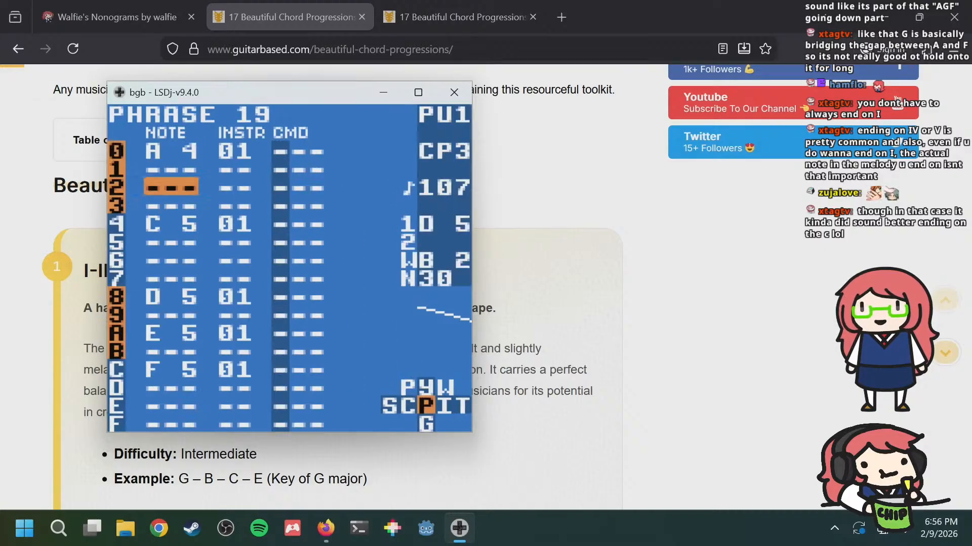
Step: Try C 5 as the last note of PU1 phrase 19, at step C
key("Down")
key("Down")
key("Down")
key("Down")
key("Down")
key("Down")
key("Down")
key("Down")
key("Down")
key("Down")
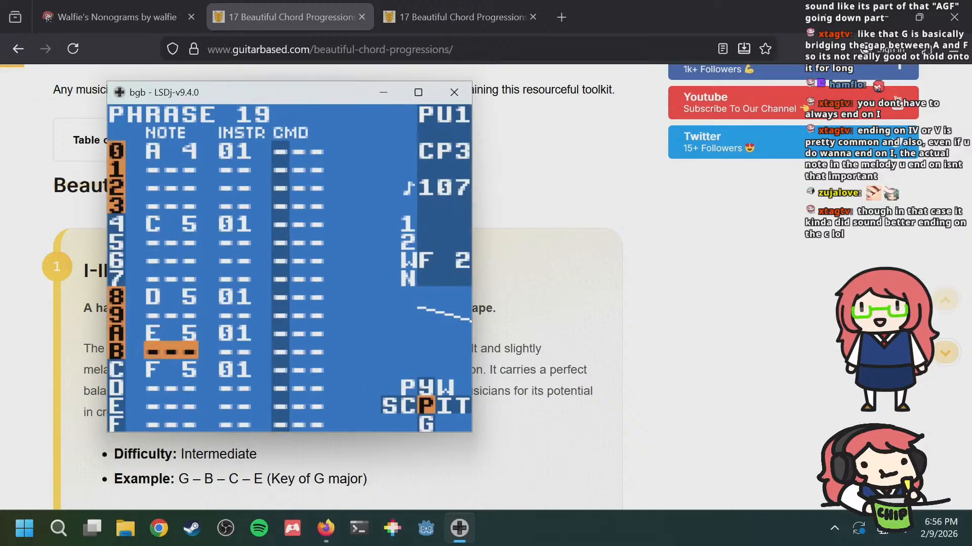
key("s+Left")
key("s+Left")
key("s+Left")
key("s+Left")
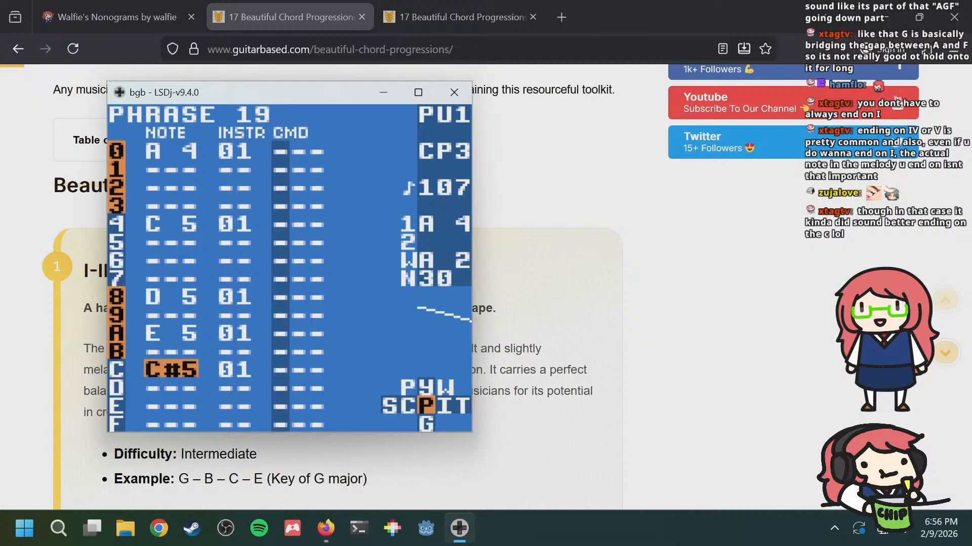
key("s+Left")
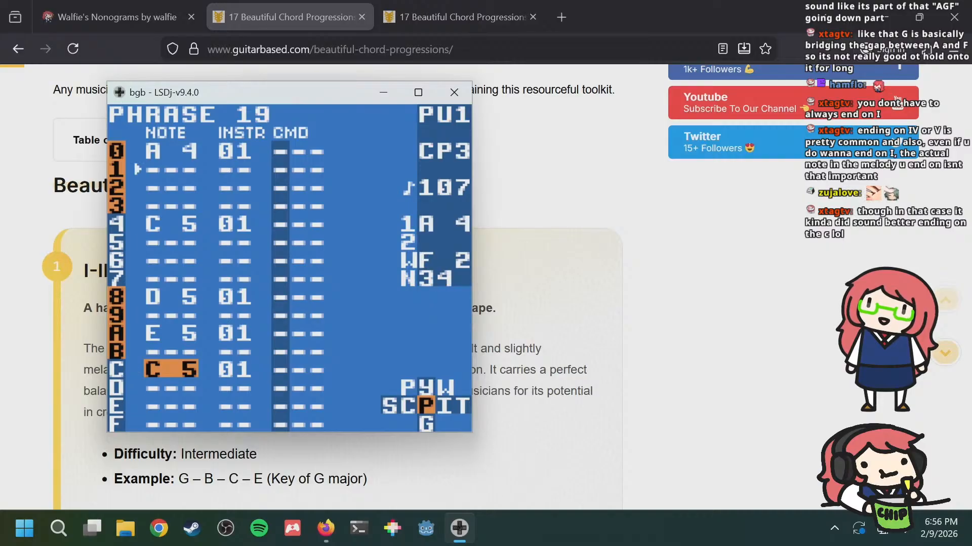
Step: Set the step C note of PU1 phrase 19 to F 5 and play the phrase for comparison
key("s+Right")
key("s+Right")
key("s+Right")
key("s+Right")
key("s+Right")
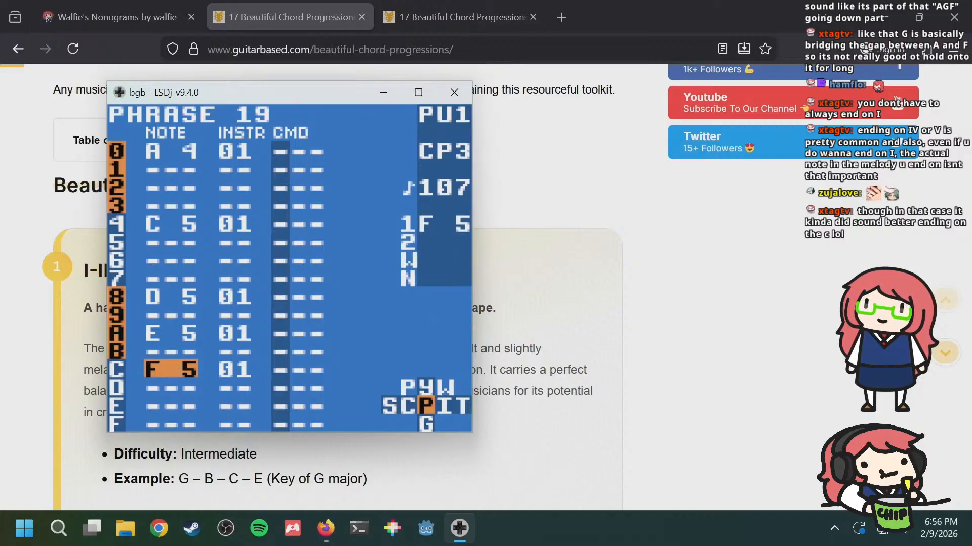
key("Return")
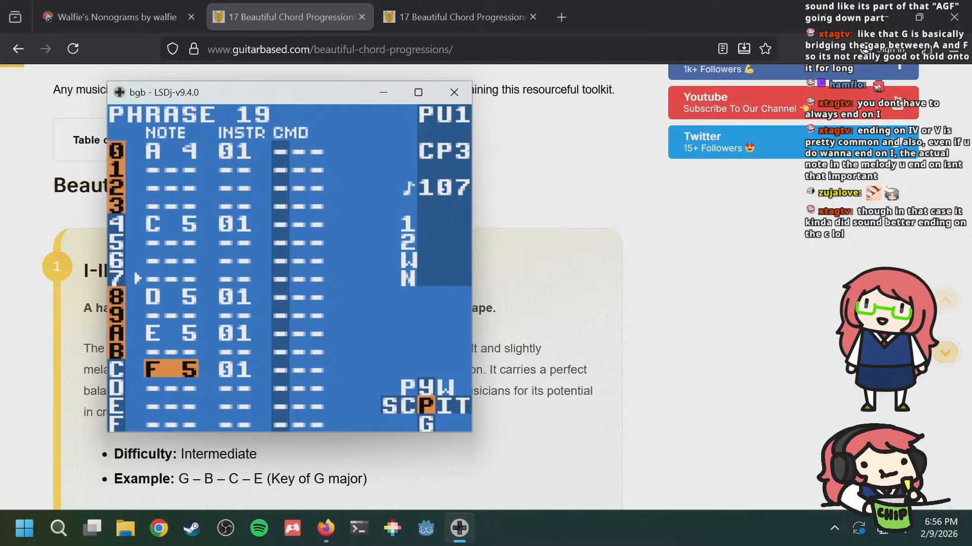
Step: Lower the step C note of PU1 phrase 19 to C 5 and toggle playback to check it
key("s+Left")
key("s+Left")
key("s+Left")
key("s+Left")
key("s+Left")
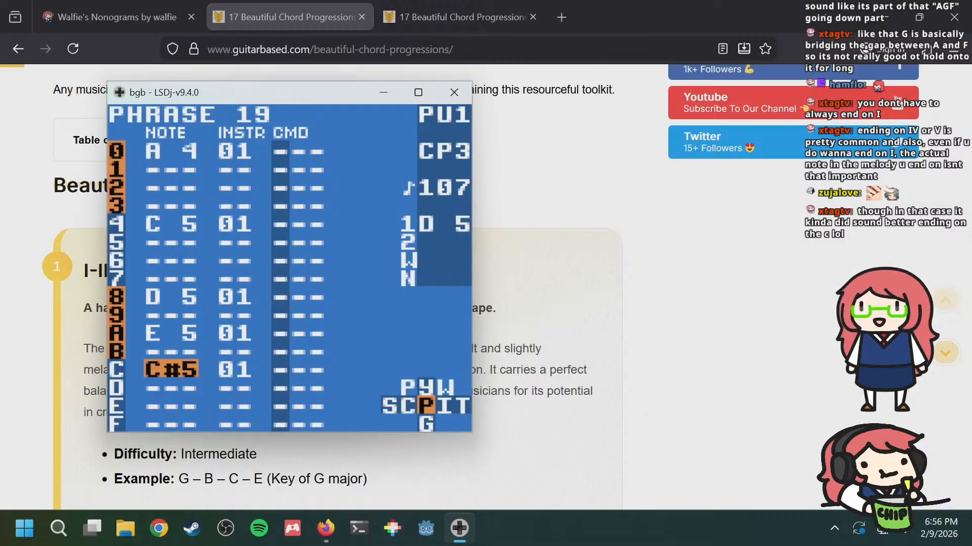
key("Return")
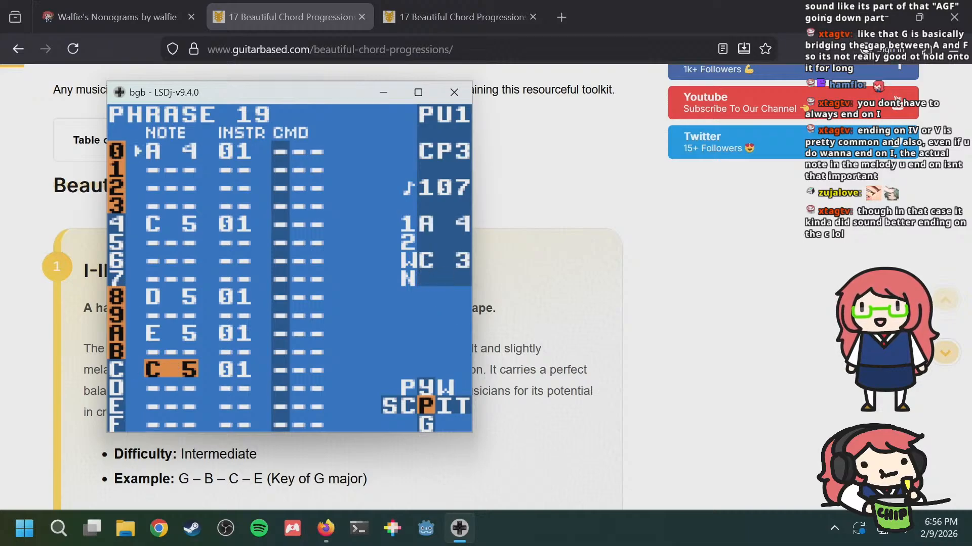
Step: Open empty phrase 1A from PU1 chain 08 in song row 05 and go to its step 0
key("shift+Left")
key("shift+Left")
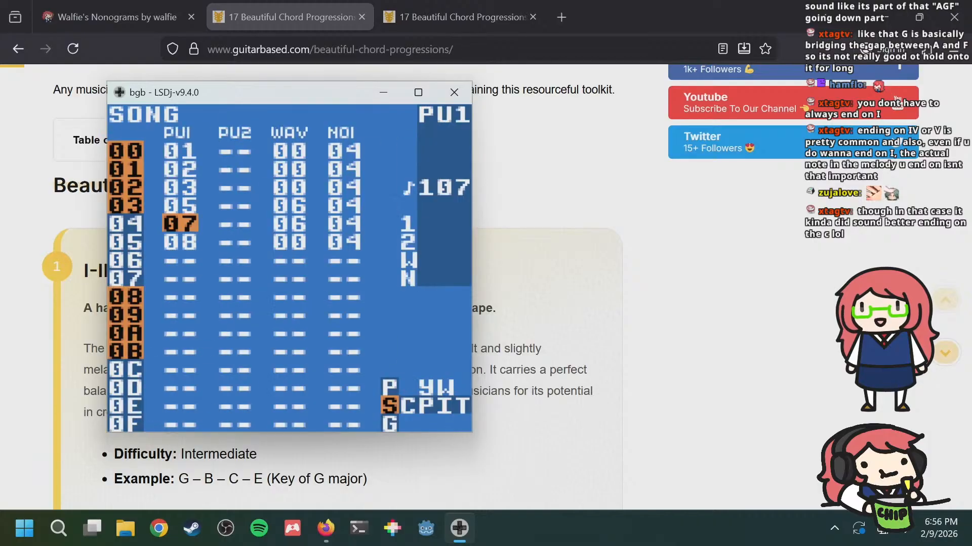
key("Down")
key("shift+Right")
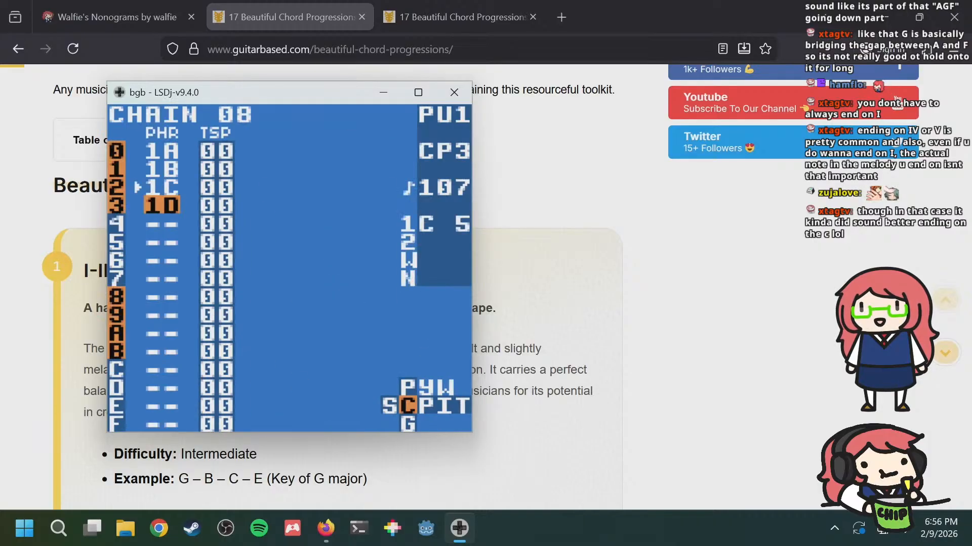
key("Up")
key("Up")
key("Up")
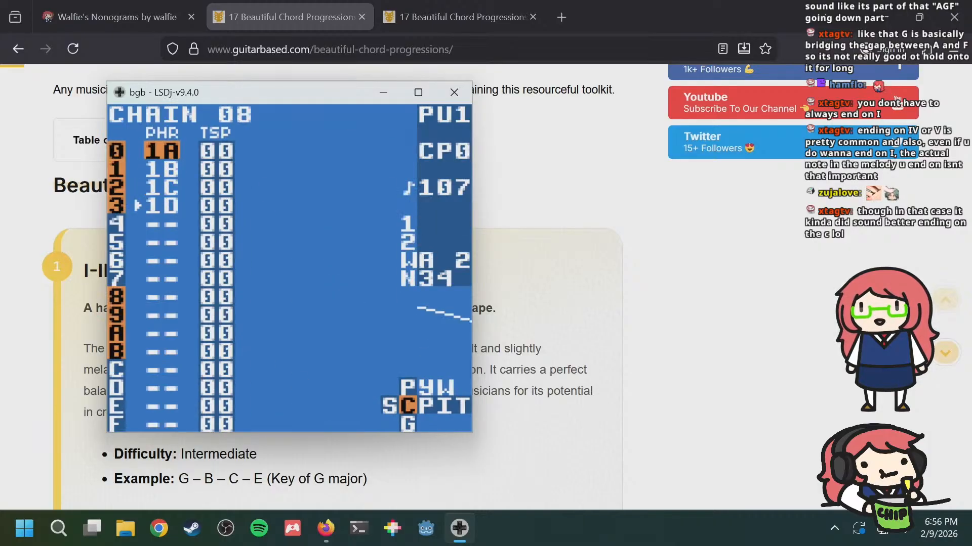
key("shift+Right")
key("Up")
key("Up")
key("Up")
key("Up")
key("Up")
key("Up")
key("Up")
key("Up")
key("Up")
key("Up")
key("Up")
key("Up")
key("Up")
key("Up")
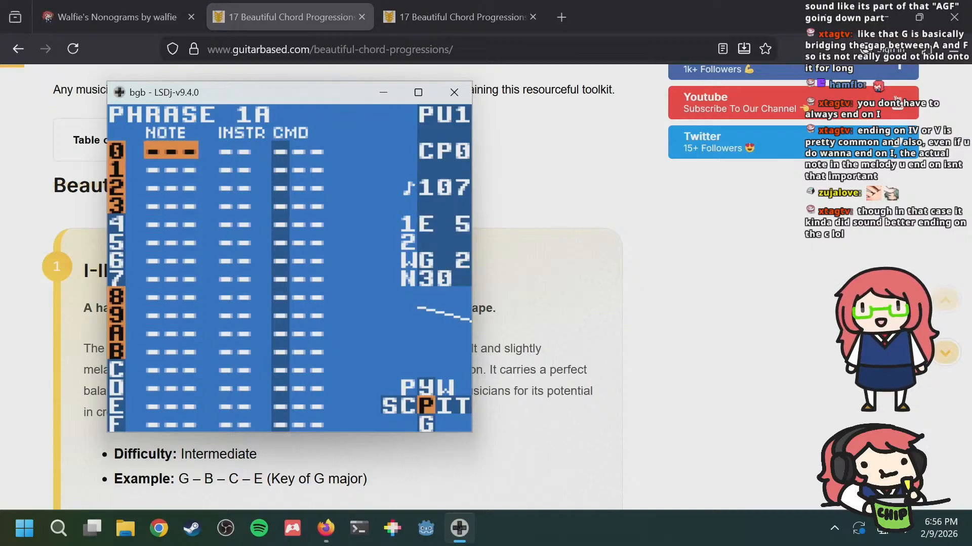
Step: Return to the top of the song grid, then open phrase 16 from PU1 chain 07 in row 04
key("shift+Left")
key("shift+Left")
key("Up")
key("Up")
key("Up")
key("Up")
key("Up")
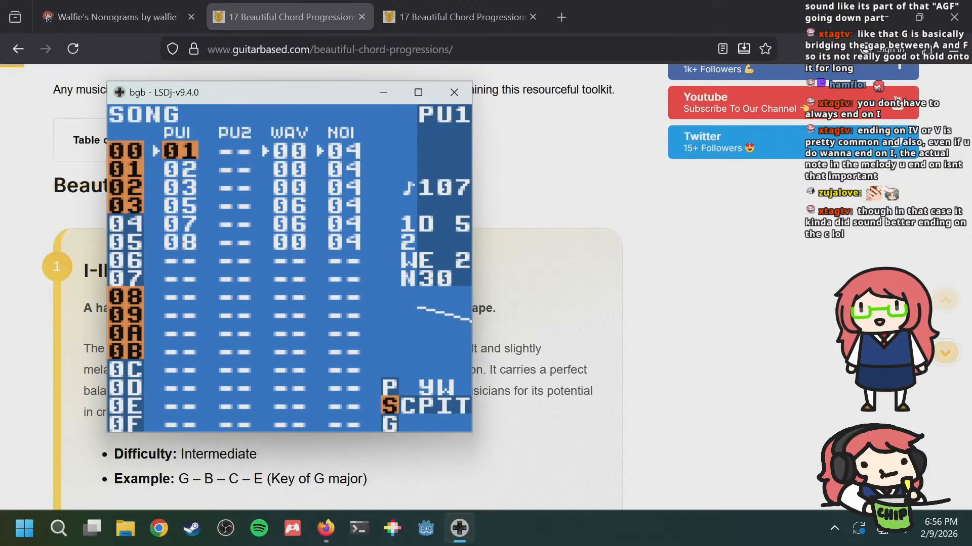
key("Down")
key("Down")
key("Down")
key("Down")
key("shift+Right")
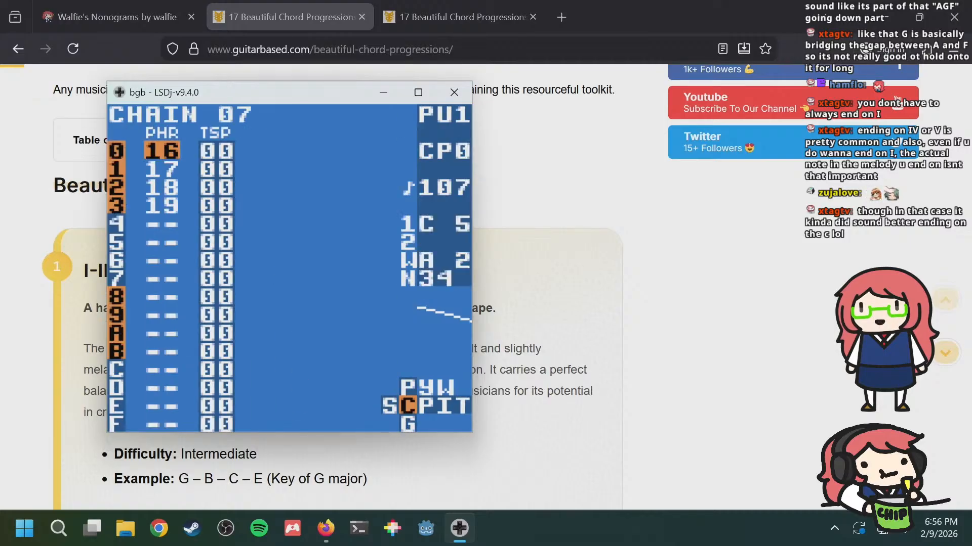
key("shift+Right")
key("Down")
key("Down")
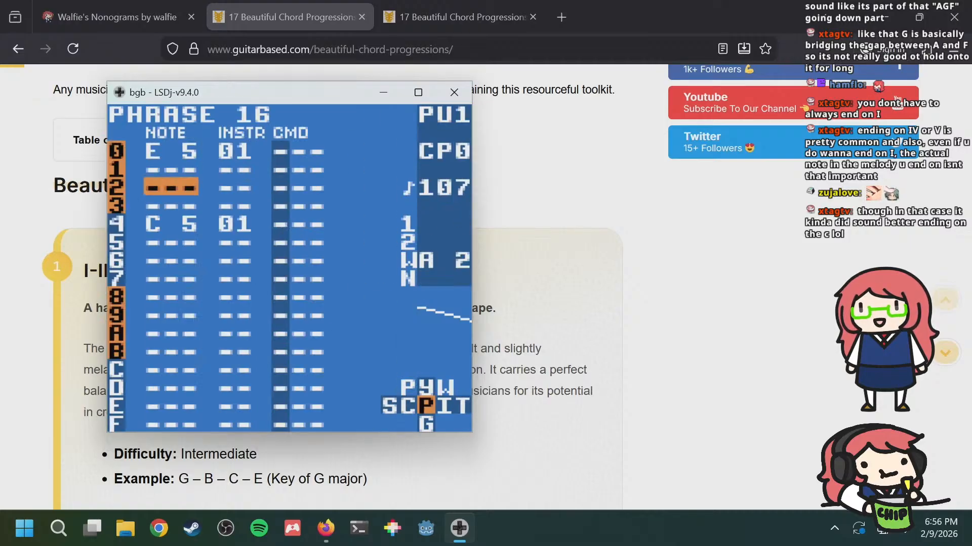
Step: Look through the melody notes of PU1 phrases 16 to 19 in chain 07
key("a+Down")
key("a+Down")
key("a+Down")
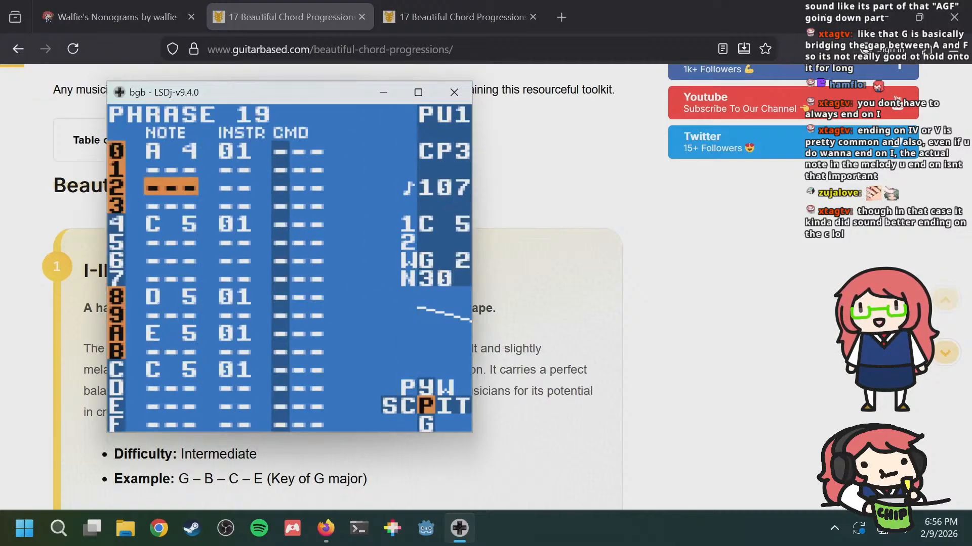
key("a+Up")
key("a+Up")
key("a+Up")
key("a+Down")
key("a+Down")
key("a+Down")
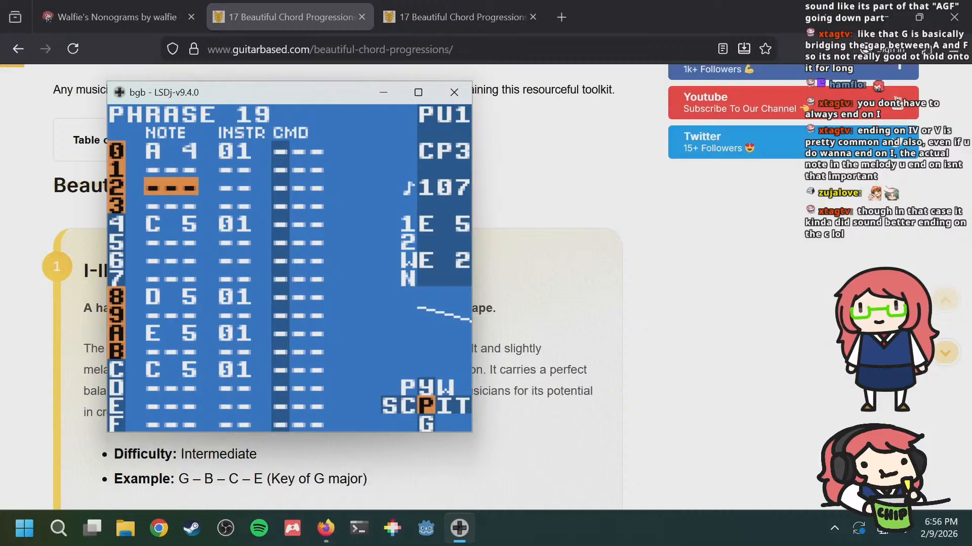
Step: Open phrase 04 from PU1 chain 01 in song row 00
key("a+Left")
key("a+Left")
key("Up")
key("Up")
key("Up")
key("Up")
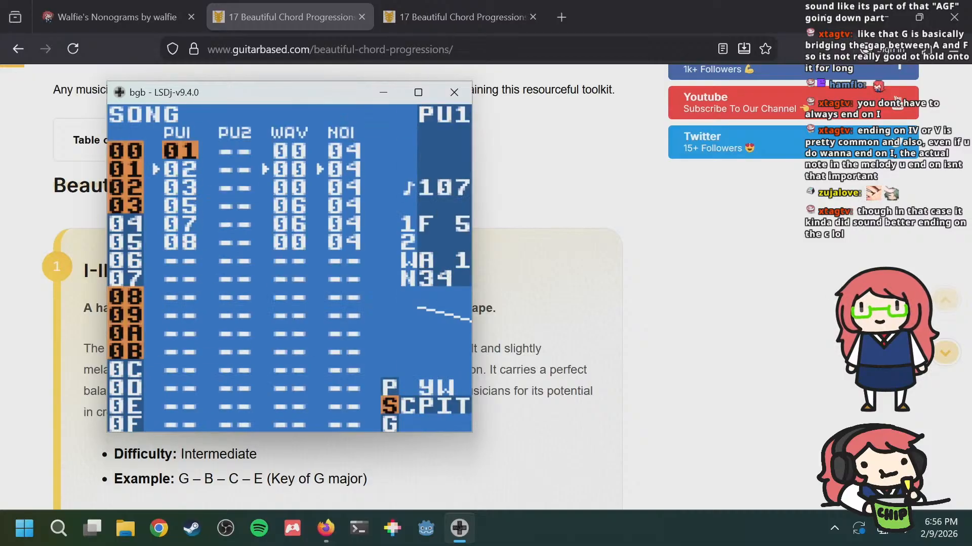
key("a+Right")
key("Up")
key("Up")
key("Up")
key("a+Right")
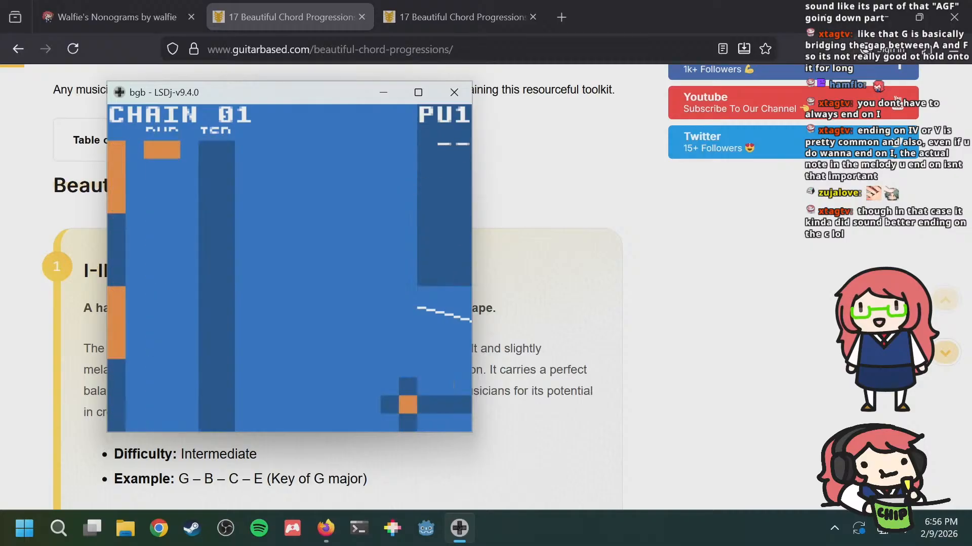
key("Down")
key("Down")
key("Down")
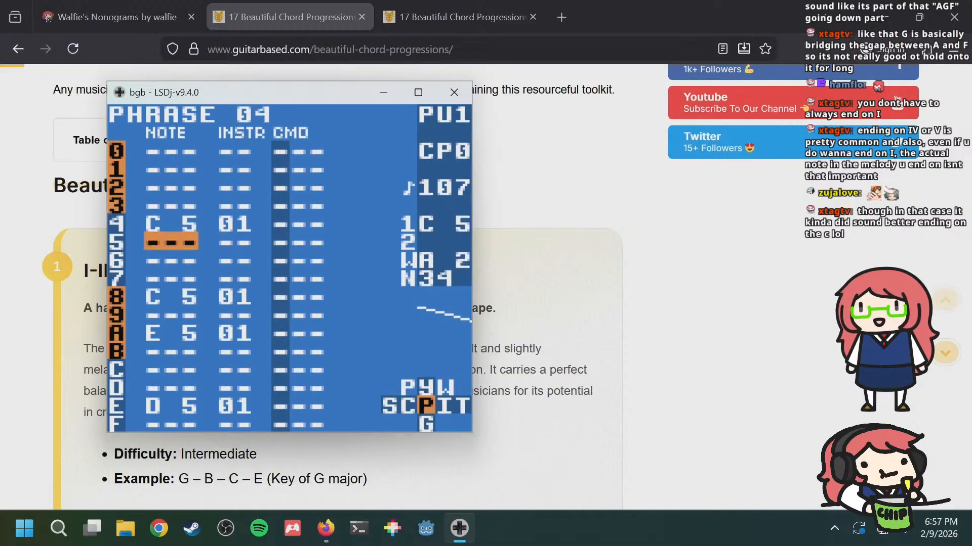
Step: Look through the melody notes of the PU1 phrases in chain 01, returning to phrase 04
key("a+Down")
key("a+Down")
key("a+Down")
key("a+Up")
key("a+Up")
key("a+Up")
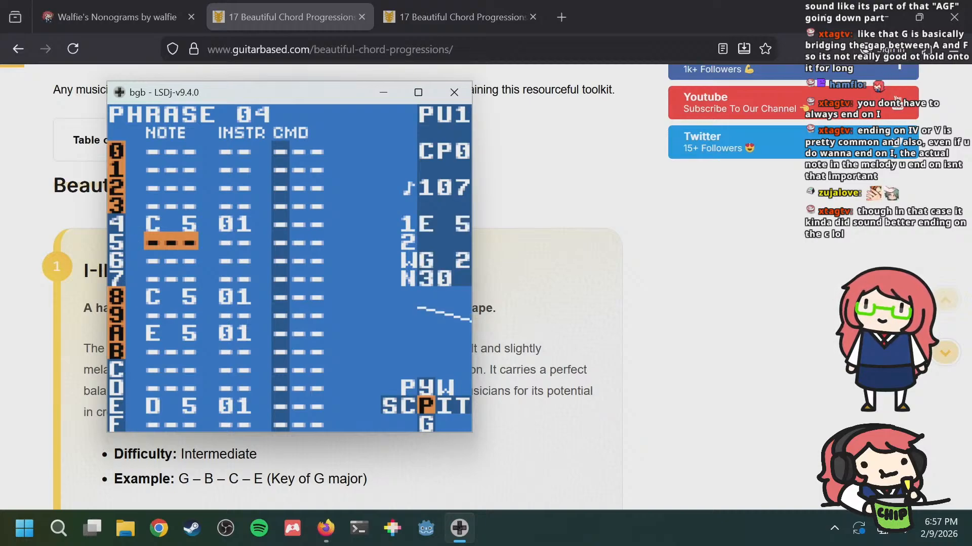
Step: Go back to the song grid and open phrase 19 from PU1 chain 07 in row 04
key("a+Down")
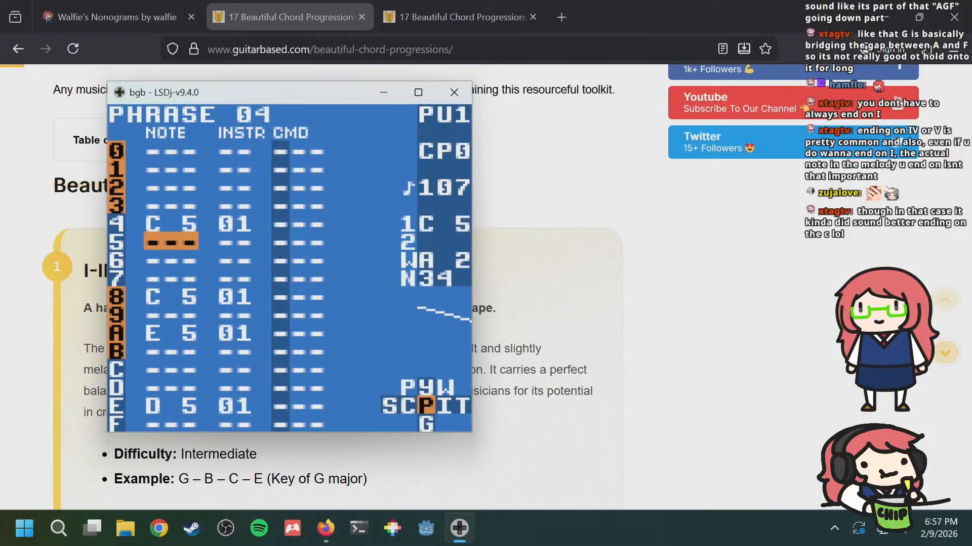
key("shift+Left")
key("shift+Left")
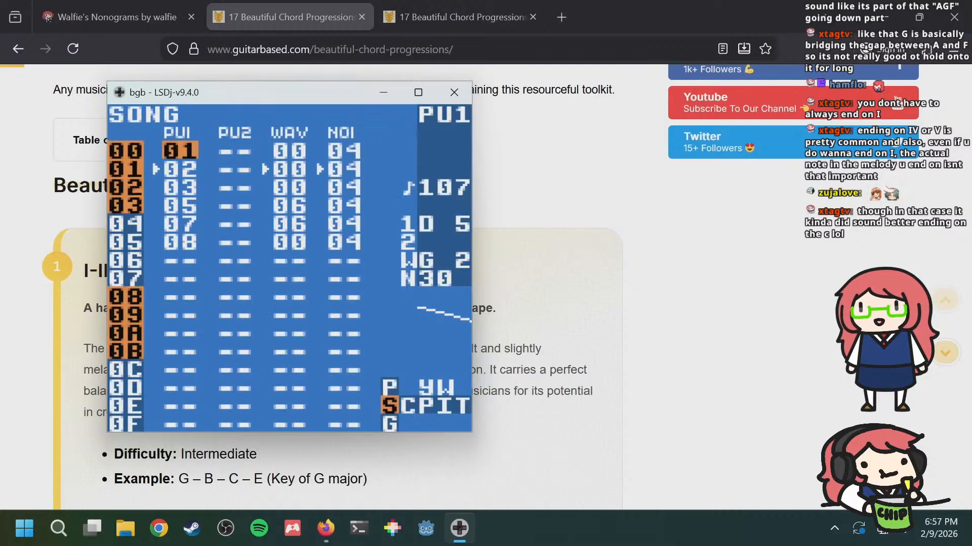
key("Down")
key("Down")
key("Down")
key("Down")
key("shift+Right")
key("shift+Right")
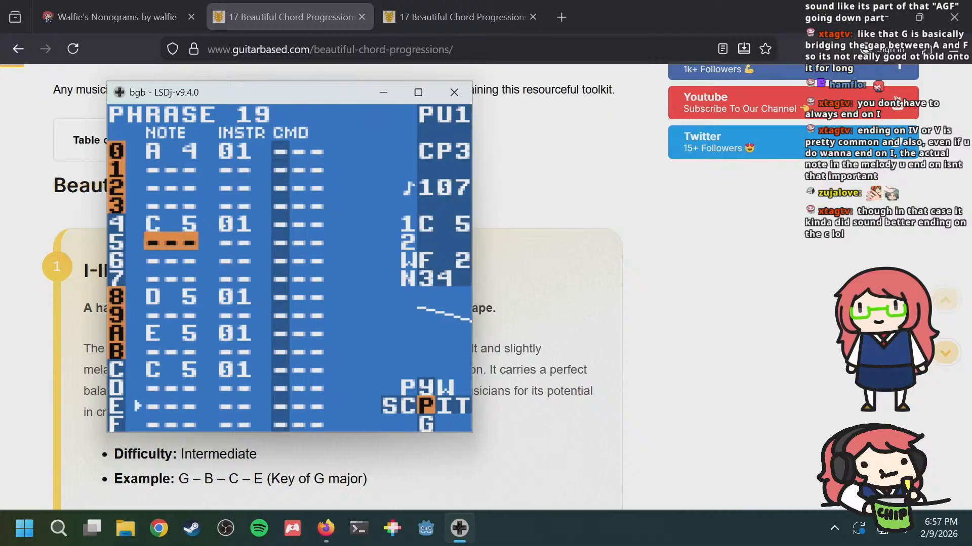
Step: Return to song row 00 and open phrase 04 from PU1 chain 01
key("shift+Left")
key("shift+Left")
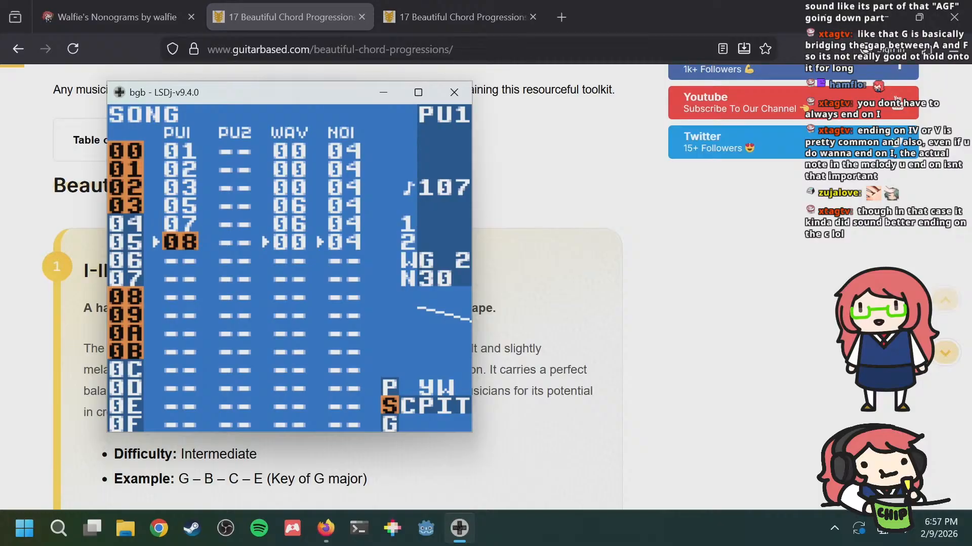
key("Up")
key("Up")
key("Up")
key("Up")
key("Up")
key("shift+Right")
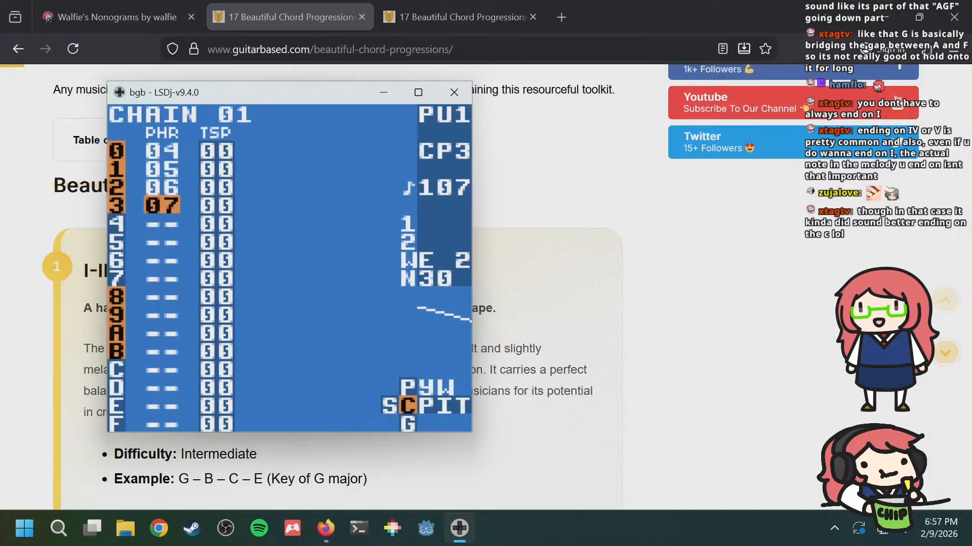
key("Up")
key("Up")
key("Up")
key("shift+Right")
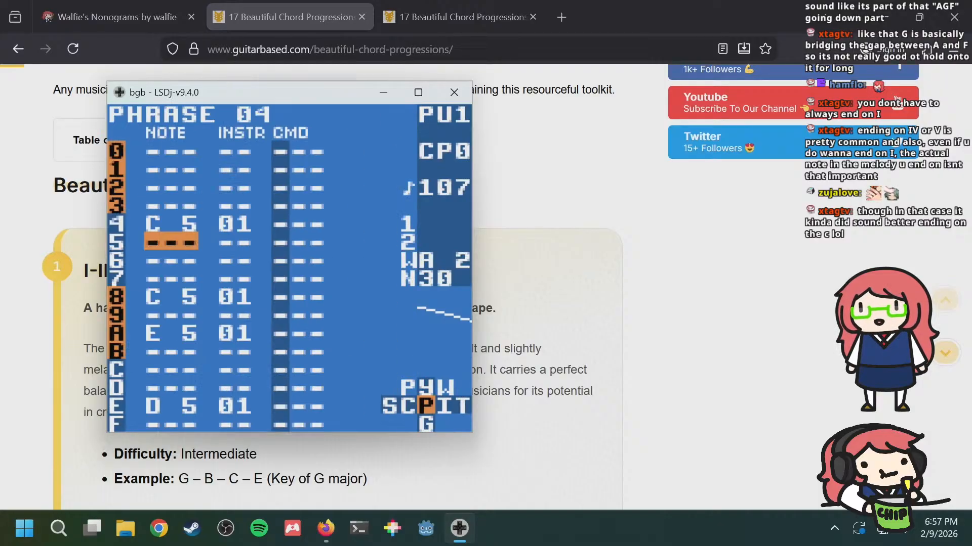
Step: Look through the melody notes of the PU1 phrases in chain 01, ending back on phrase 04
key("a+Down")
key("a+Down")
key("a+Down")
key("a+Up")
key("a+Up")
key("a+Up")
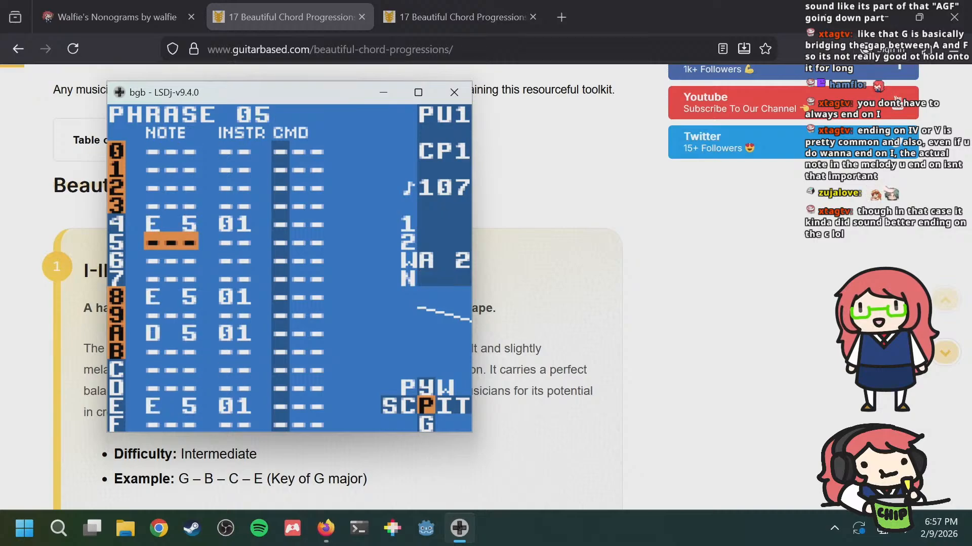
key("Down")
key("Down")
key("Down")
key("Up")
key("Up")
key("Up")
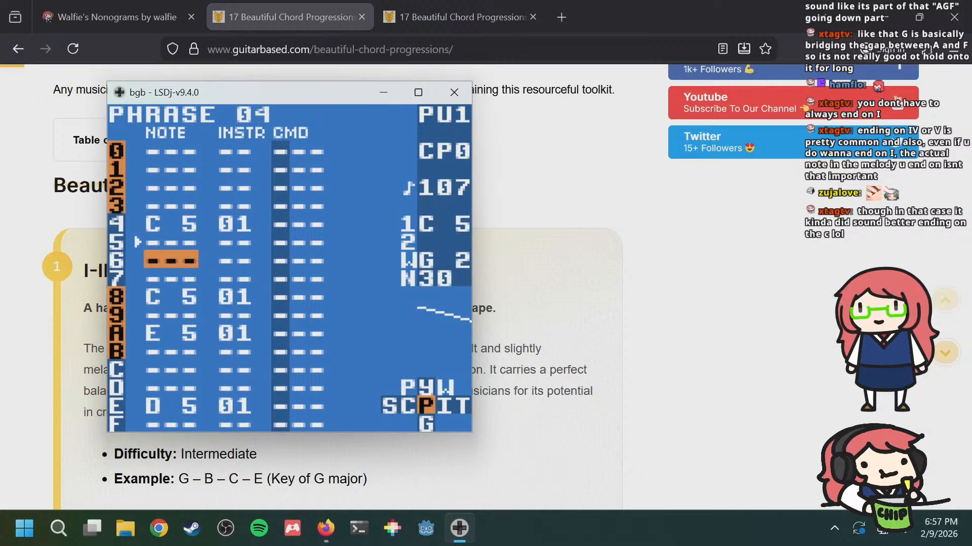
Step: Examine the rhythm and spacing of the melody notes across the rows of phrase 04
key("Down")
key("Down")
key("Down")
key("Up")
key("Up")
key("Up")
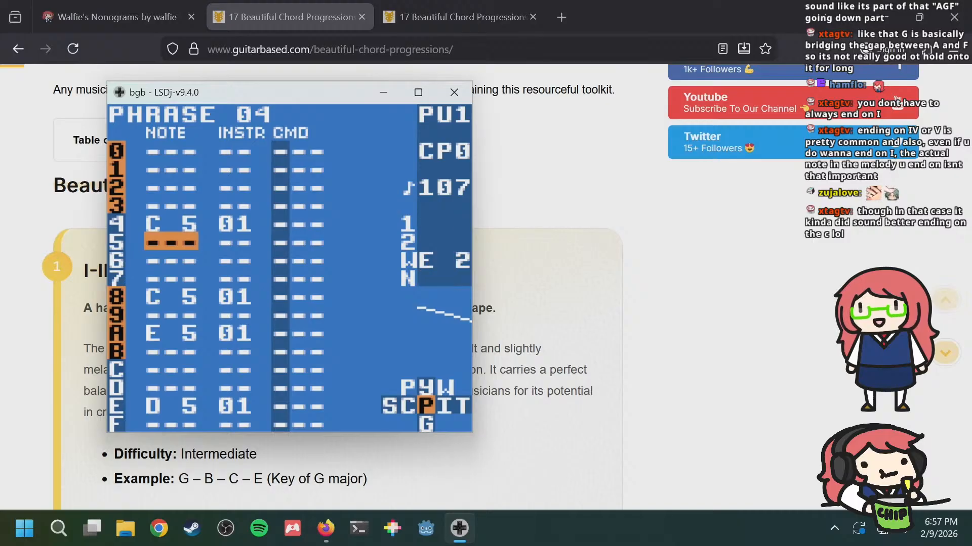
key("Down")
key("Down")
key("Up")
key("Up")
key("Up")
key("Down")
key("Down")
key("Down")
key("Down")
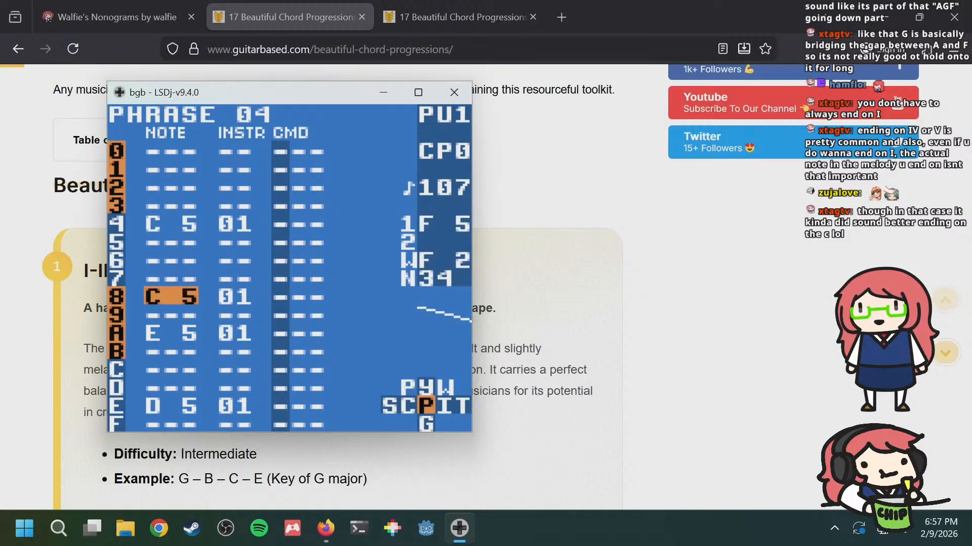
key("Up")
key("Up")
key("Up")
key("Up")
key("Up")
key("Up")
key("Up")
key("Up")
key("Down")
key("Down")
key("Down")
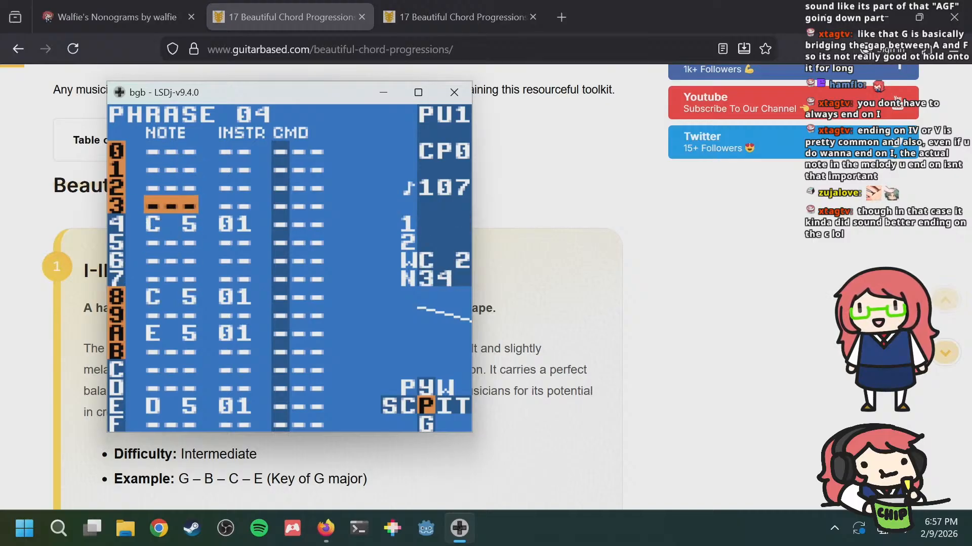
key("Down")
key("Down")
key("Down")
key("Down")
key("Down")
key("Down")
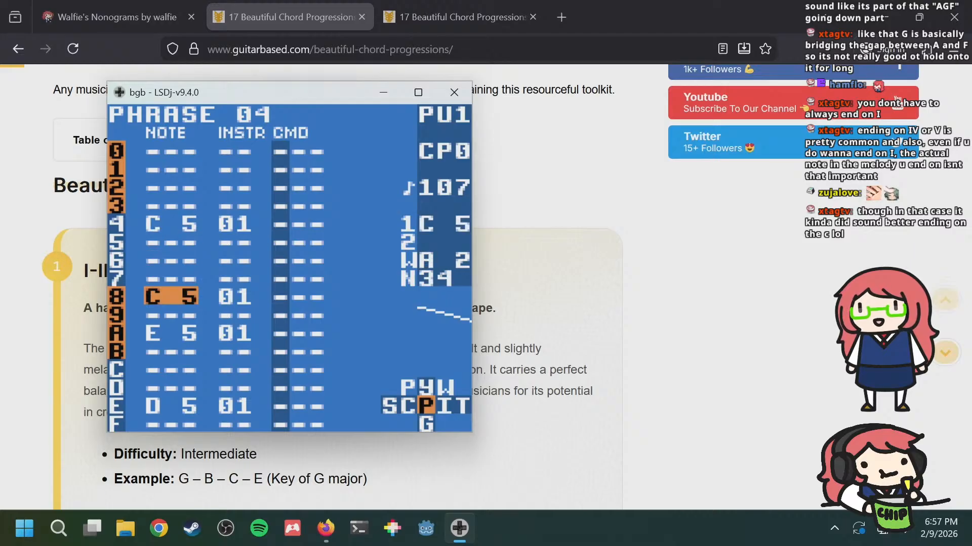
key("Up")
key("Down")
key("Down")
key("Down")
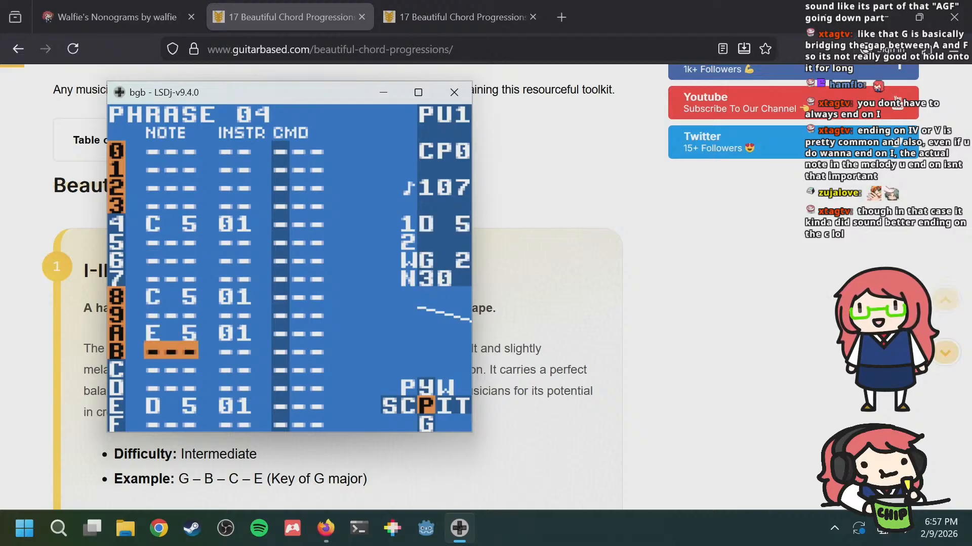
key("Down")
key("Down")
Step: Go back to the song grid and open PU1 chain 08 from row 05
key("shift+Left")
key("shift+Left")
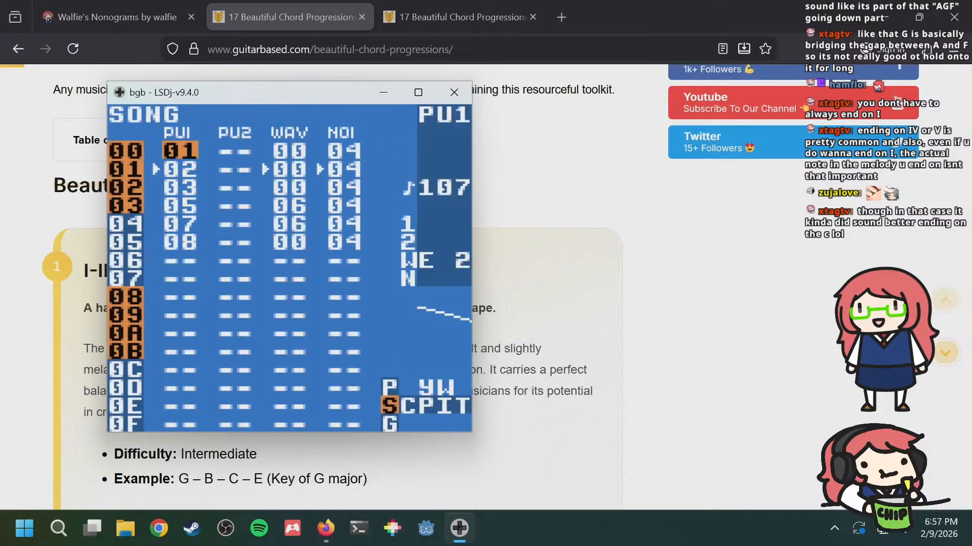
key("Down")
key("Down")
key("Down")
key("Down")
key("shift+Right")
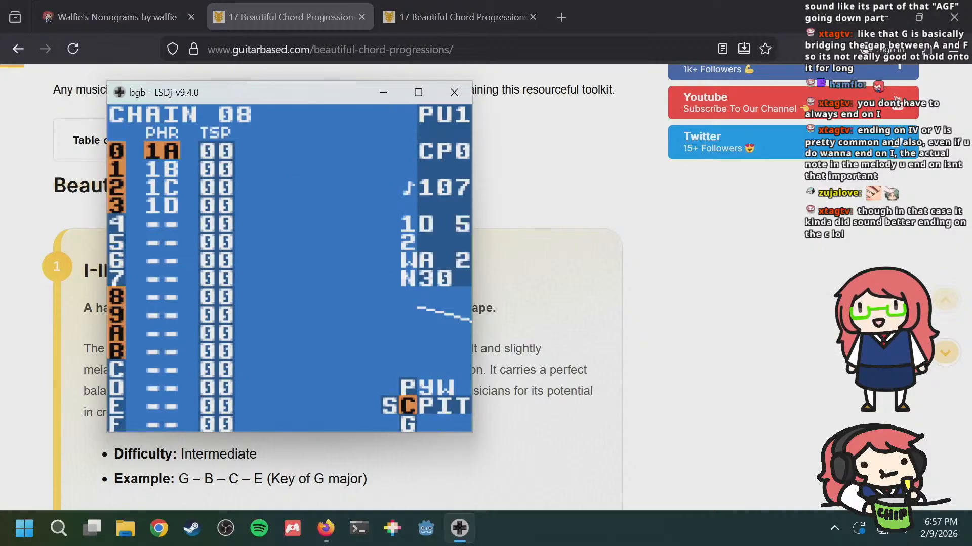
Step: Enter the note C 5 with instrument 01 on row 4 of PU1 phrase 1A
key("shift+Right")
key("Up")
key("Up")
key("Up")
key("Up")
key("Up")
key("Up")
key("Up")
key("Up")
key("Up")
key("Up")
key("Up")
key("Up")
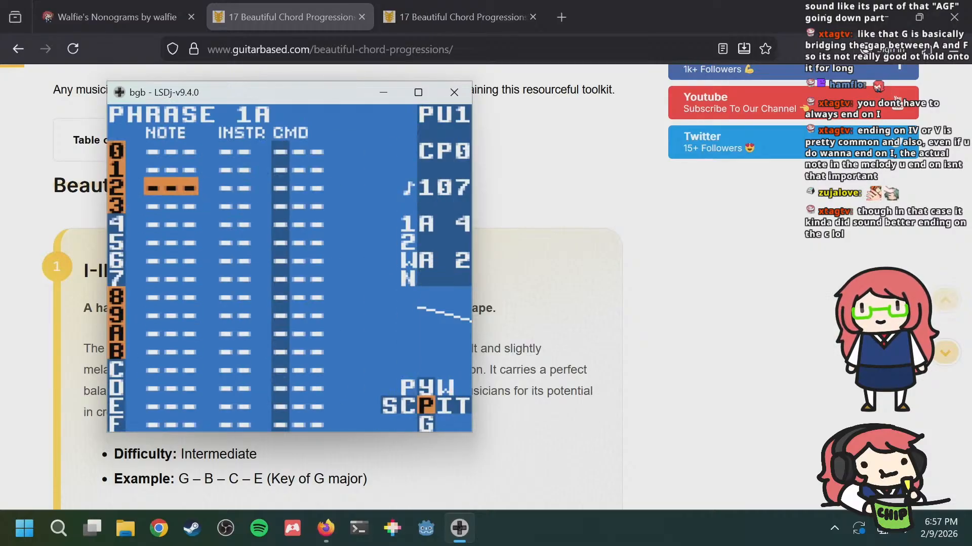
key("Down")
key("Down")
key("Down")
key("s")
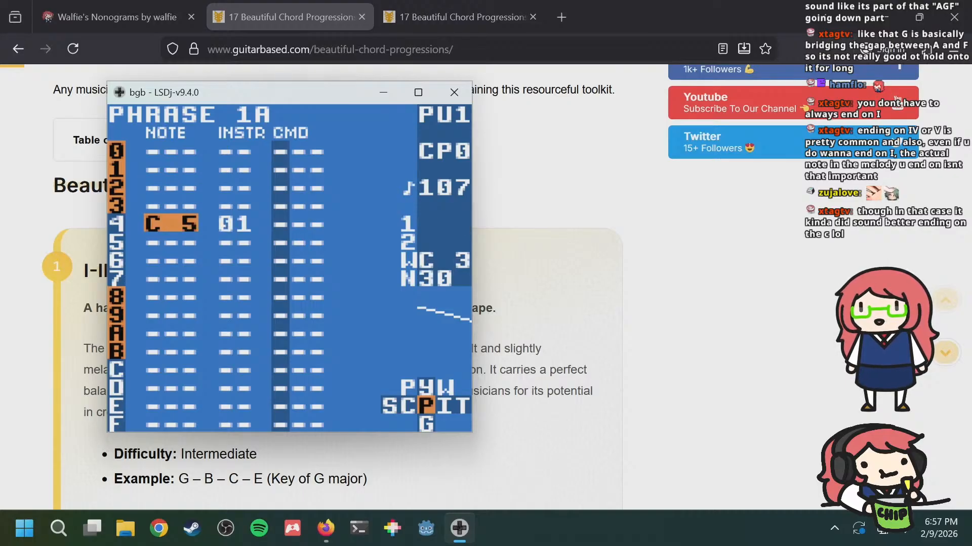
Step: Compare row 4 of PU1 phrase 1A with the notes in WAV phrase 00
key("shift+Right")
key("shift+Left")
key("a+Right")
key("a+Right")
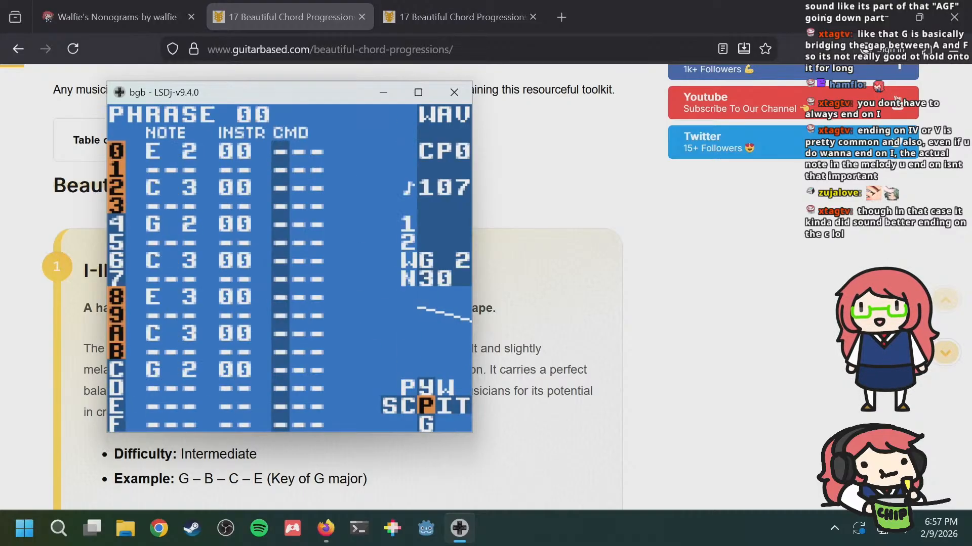
key("a+Right")
key("a+Left")
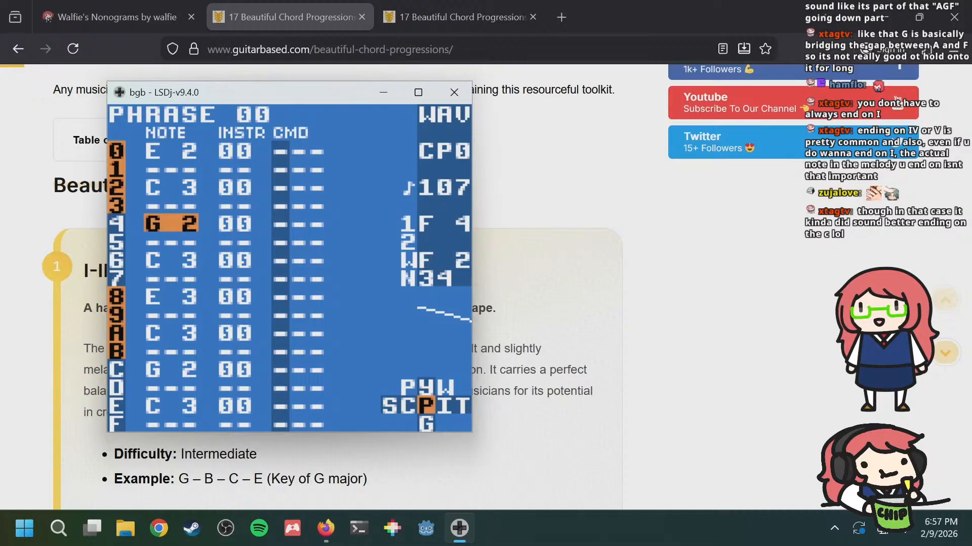
key("a+Left")
key("a+Left")
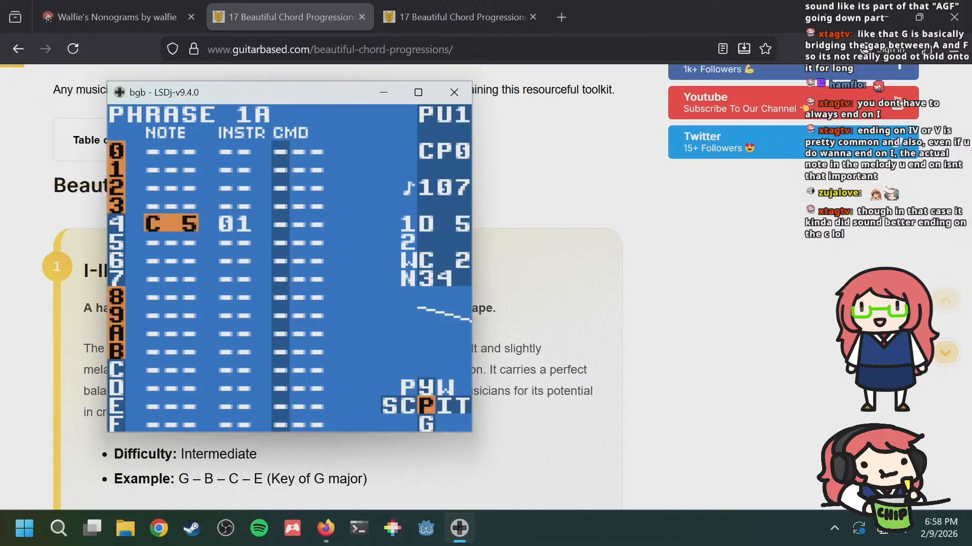
key("a+Right")
key("a+Right")
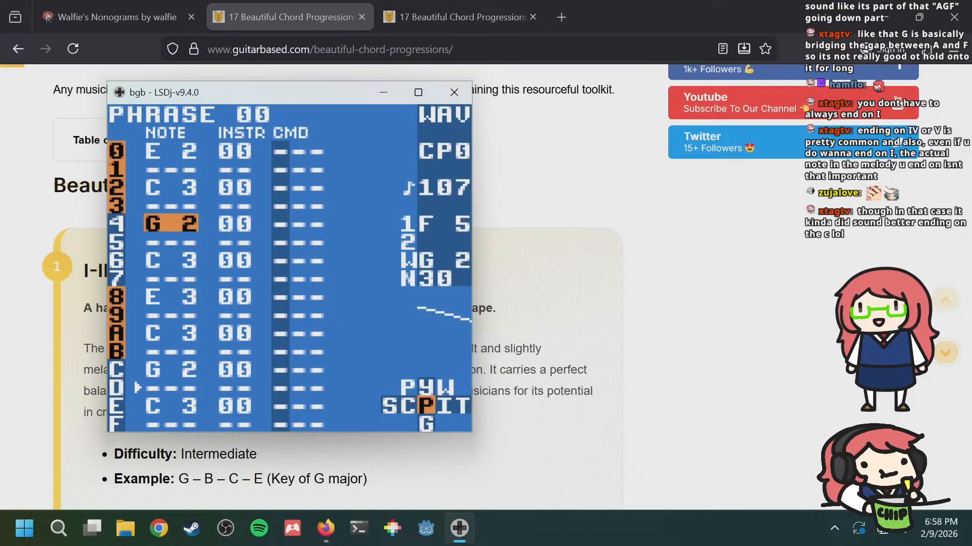
key("a+Left")
key("a+Left")
Step: Add the note E 5 with instrument 01 on row 8 of PU1 phrase 1A
key("Down")
key("Down")
key("Down")
key("Down")
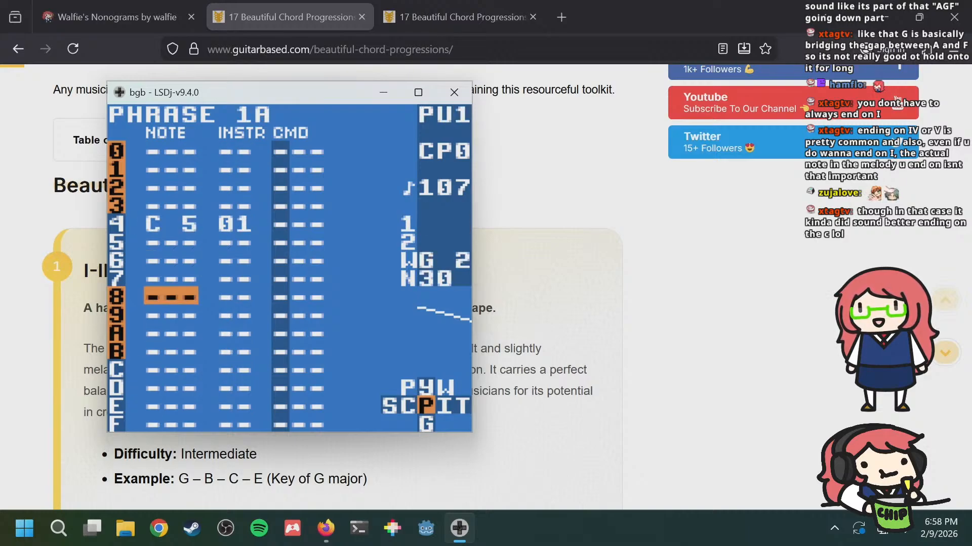
key("s")
key("s+Right")
key("s+Right")
key("s+Right")
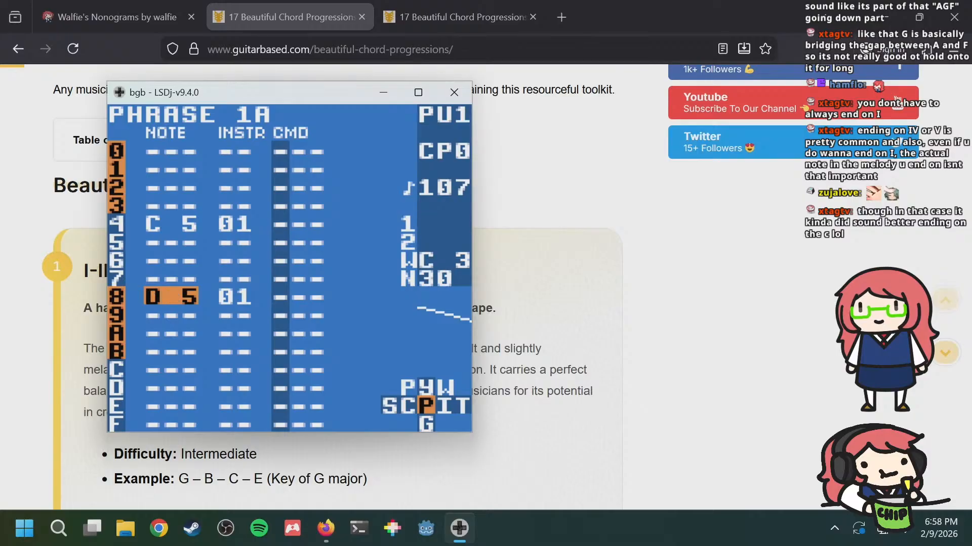
Step: Add the note G 5 with instrument 01 on row A of PU1 phrase 1A
key("Down")
key("Down")
key("Down")
key("Down")
key("Up")
key("Up")
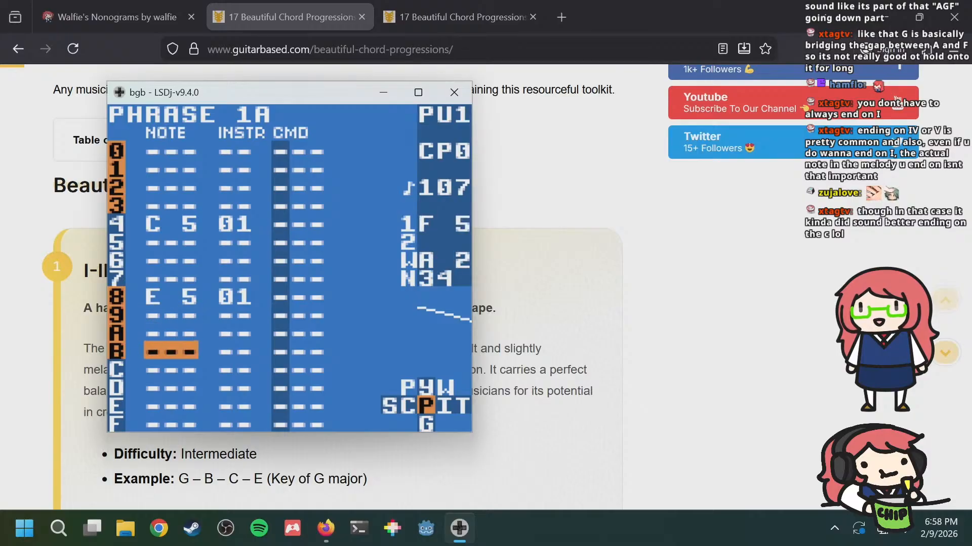
key("s")
key("s+Right")
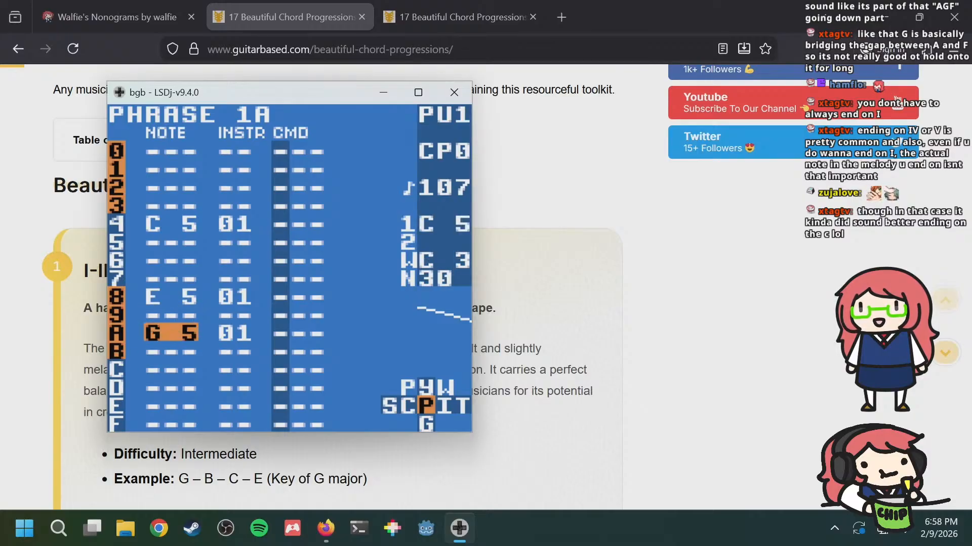
key("Up")
key("Up")
key("Up")
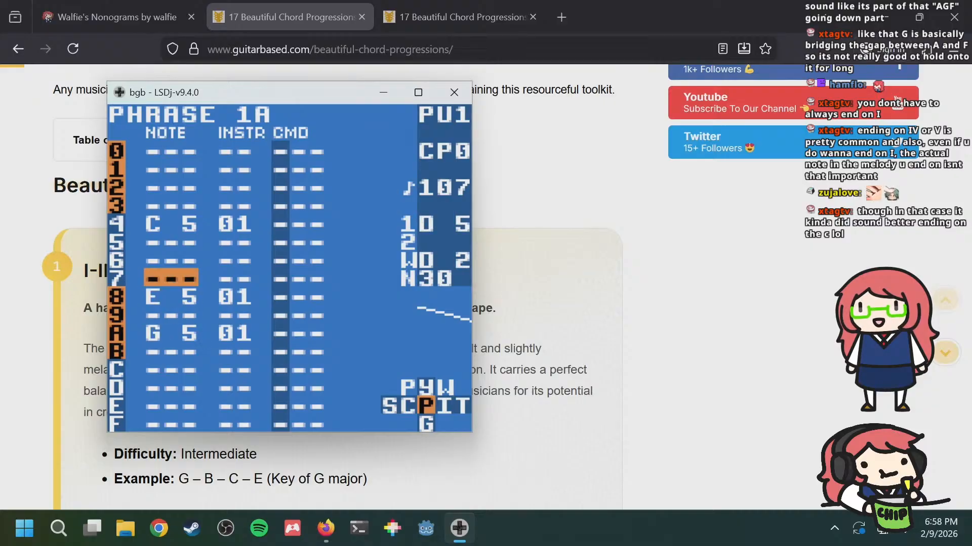
key("Down")
key("Down")
key("Down")
key("Down")
key("Down")
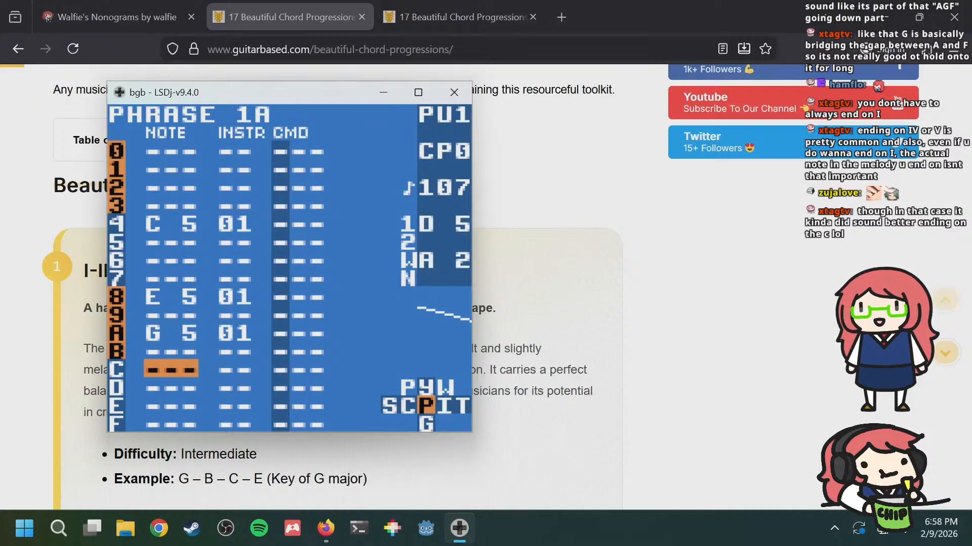
key("Up")
key("Up")
key("Up")
key("Up")
key("Up")
key("Up")
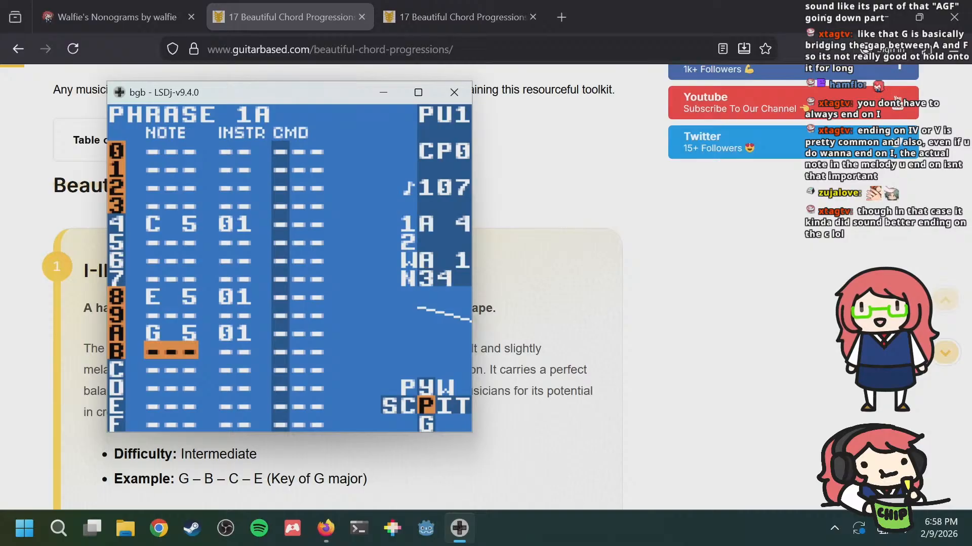
key("Up")
key("Up")
key("Up")
key("Up")
key("Down")
key("Down")
key("Down")
key("Down")
key("Down")
key("Down")
key("Down")
key("Down")
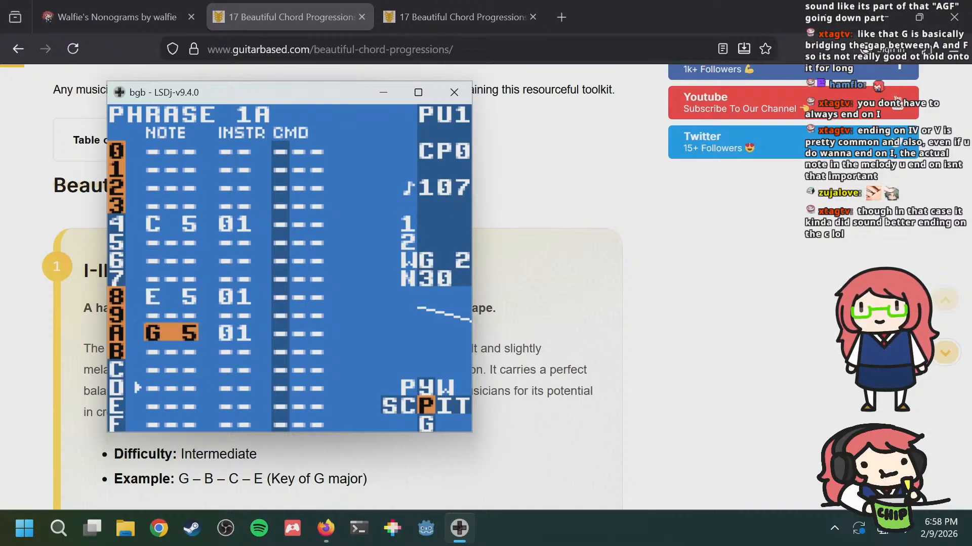
Step: Place the note F 5 with instrument 01 on row E of PU1 phrase 1A
key("Down")
key("Down")
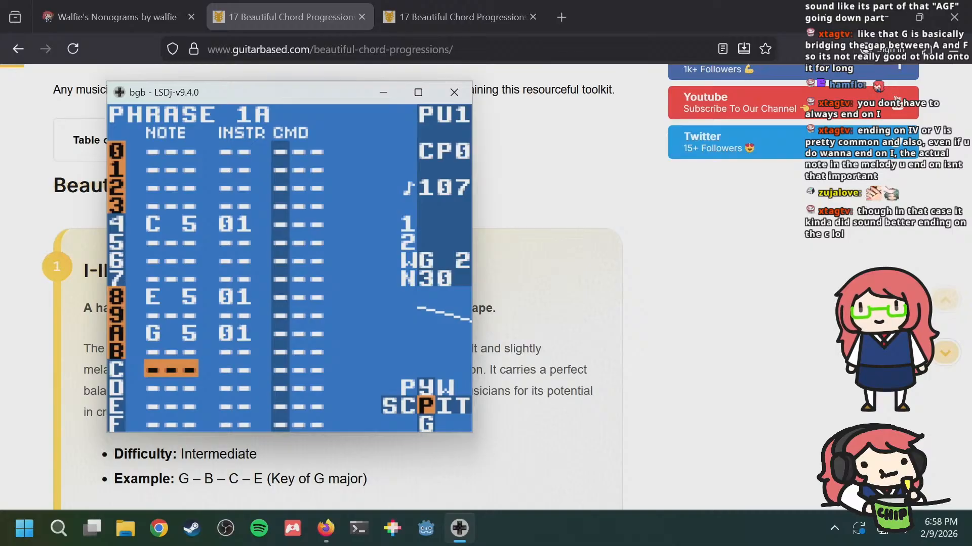
key("Down")
key("Down")
key("s")
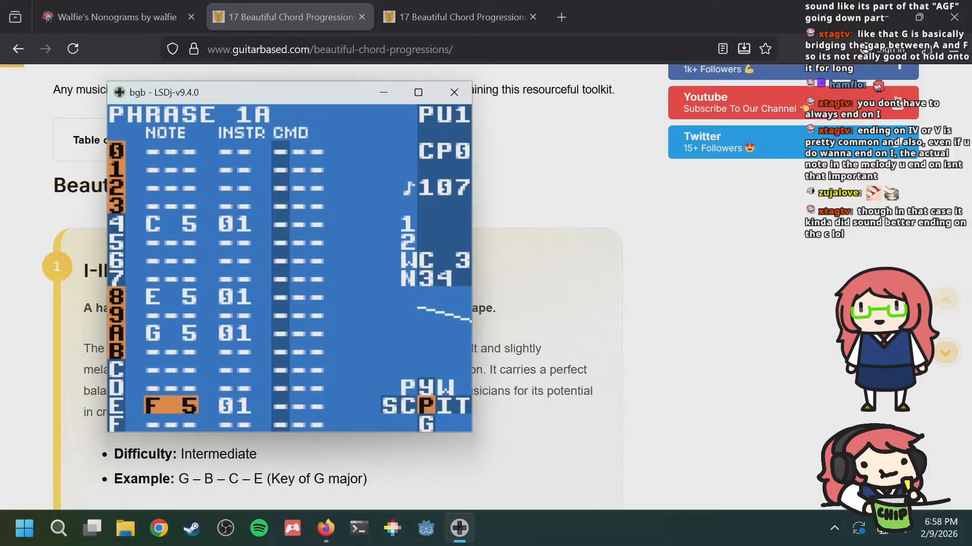
Step: Check WAV phrases 00 and 01 against the melody and raise the row E note of PU1 phrase 1A to A 5
key("a+Right")
key("a+Down")
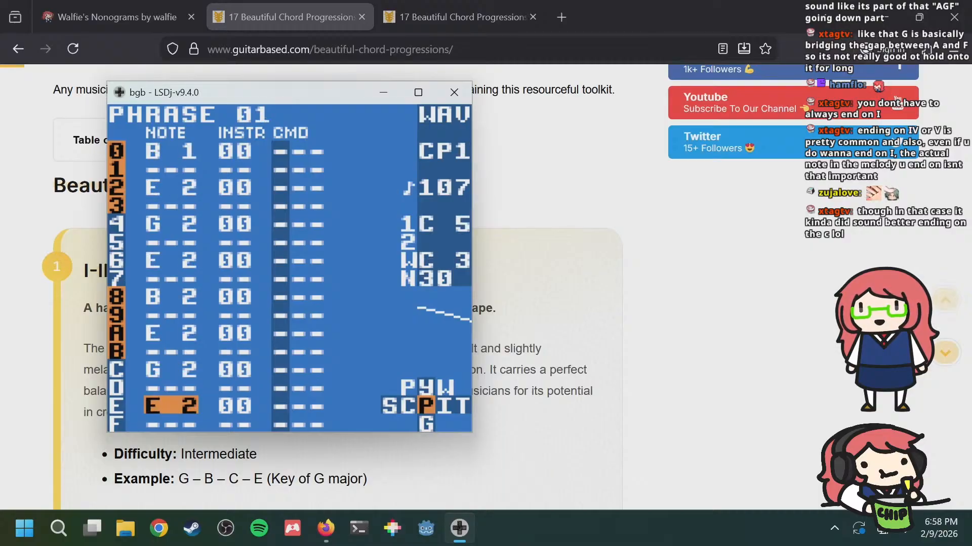
key("a+Up")
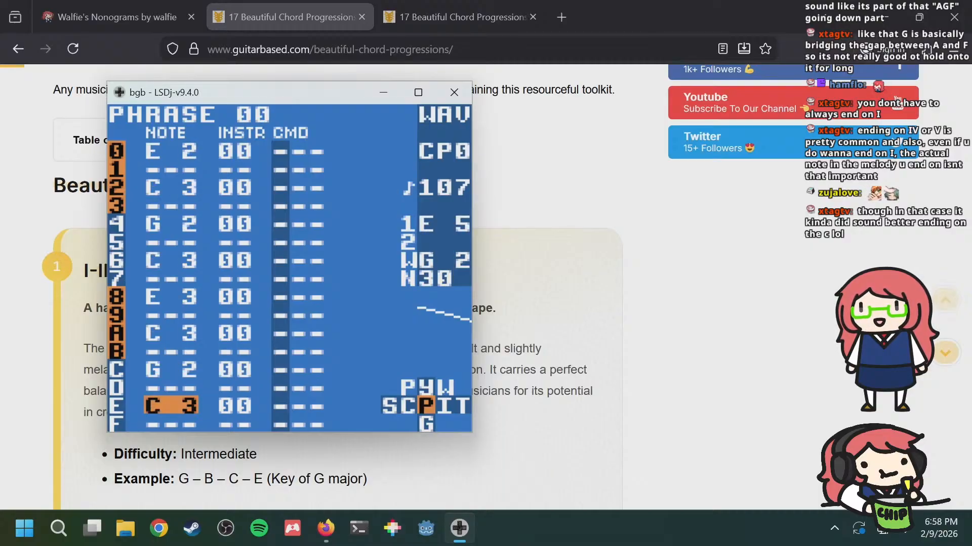
key("a+Left")
key("s+Right")
key("s+Right")
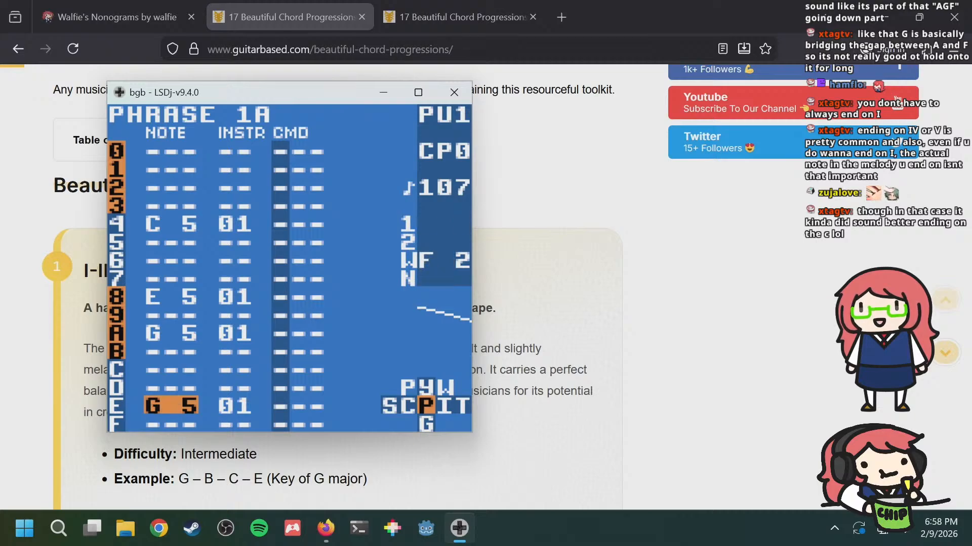
key("a+Right")
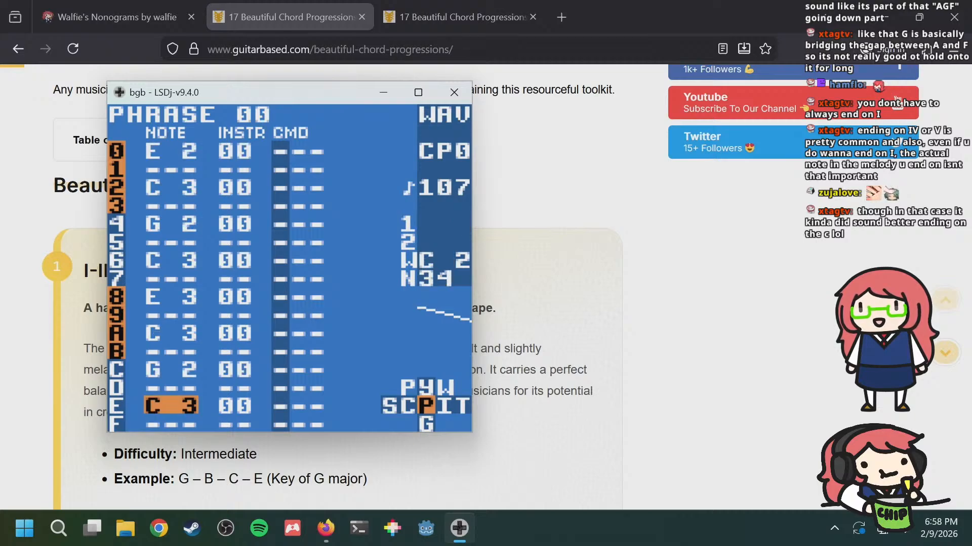
key("a+Left")
key("a+Down")
key("a+Right")
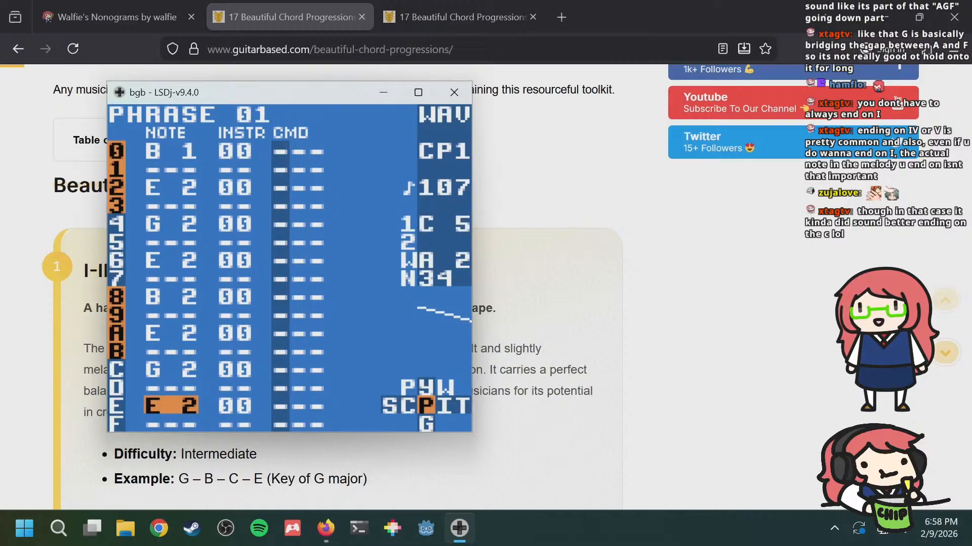
key("a+Left")
key("a+Up")
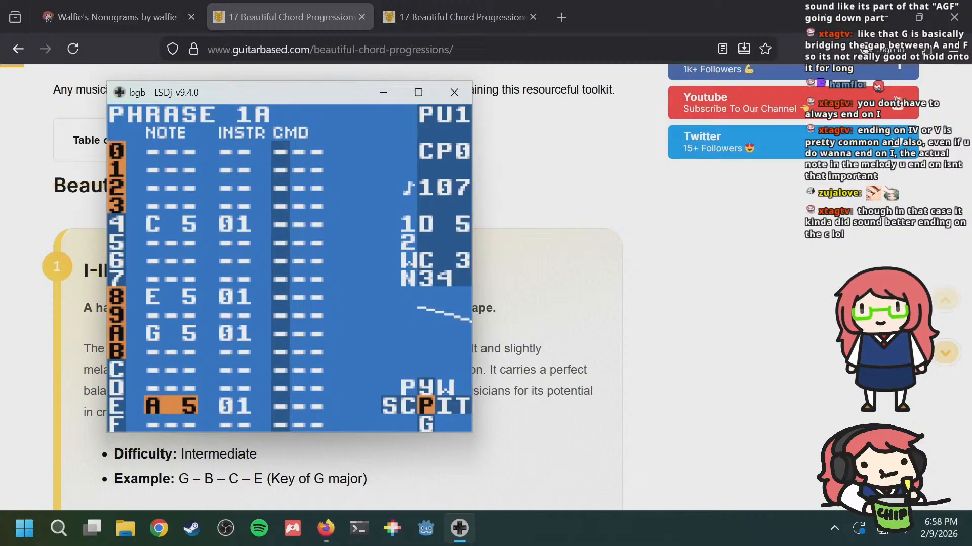
Step: Check the notes of WAV phrase 01 against the empty PU1 phrase 1B
key("Up")
key("Up")
key("Up")
key("Up")
key("Up")
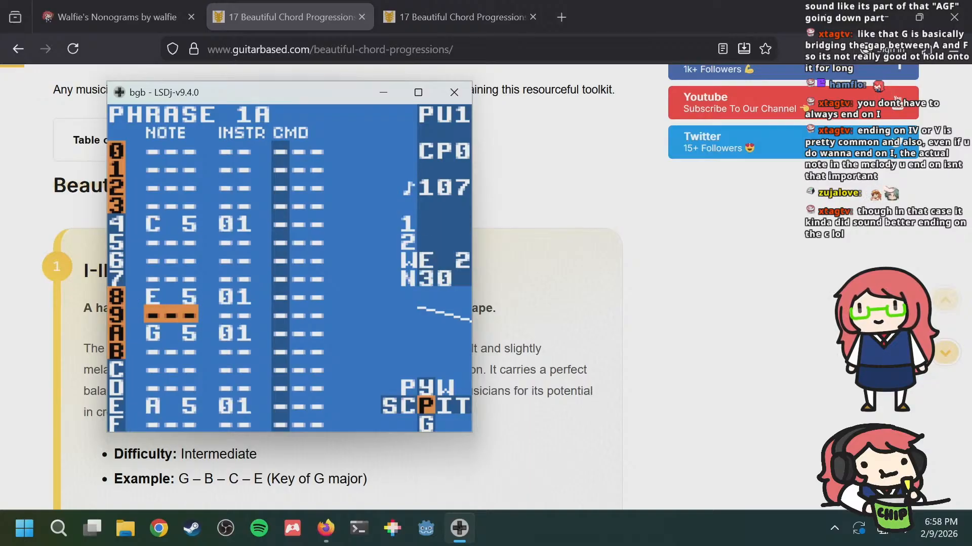
key("a+Down")
key("a+Up")
key("a+Down")
key("a+Right")
key("a+Right")
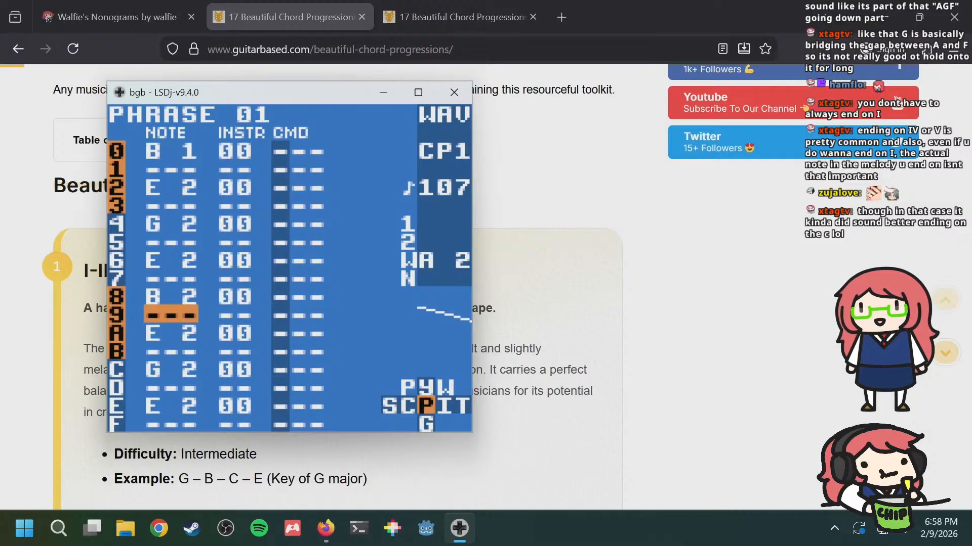
key("a+Left")
key("a+Left")
Step: Enter the note B 5 with instrument 01 on row 4 of PU1 phrase 1B
key("Up")
key("Up")
key("Up")
key("Up")
key("Up")
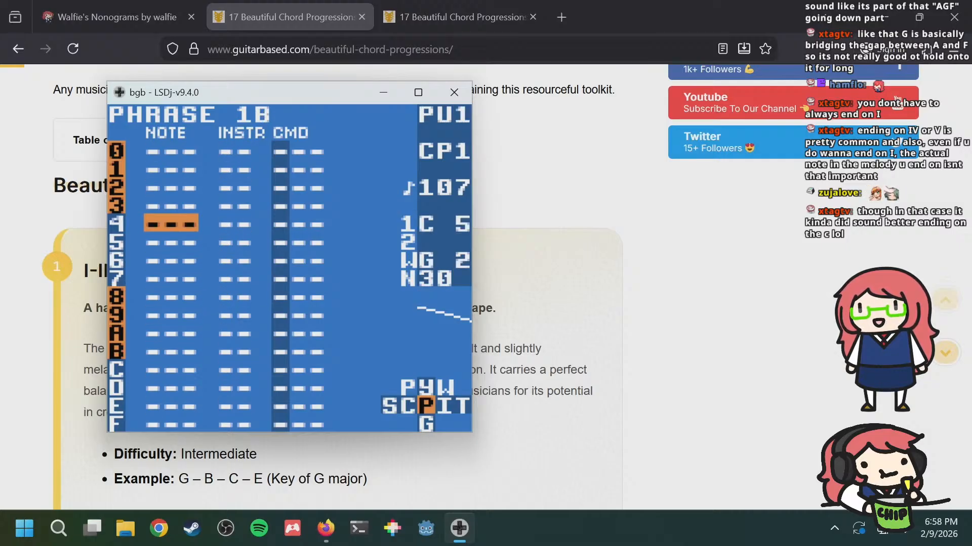
key("s")
key("s+Right")
key("s+Right")
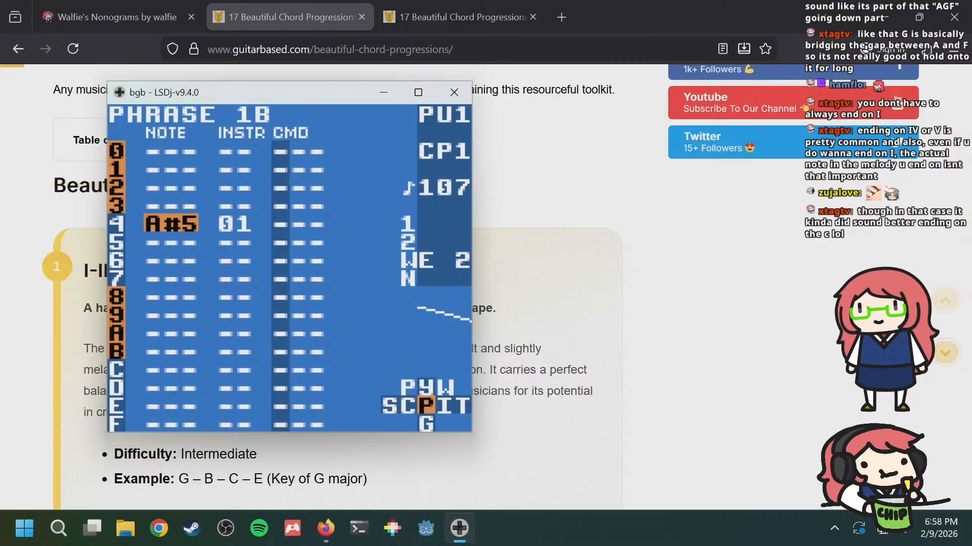
Step: Compare row 4 of PU1 phrase 1B with WAV phrase 01 and PU1 phrase 1A
key("a+Right")
key("a+Right")
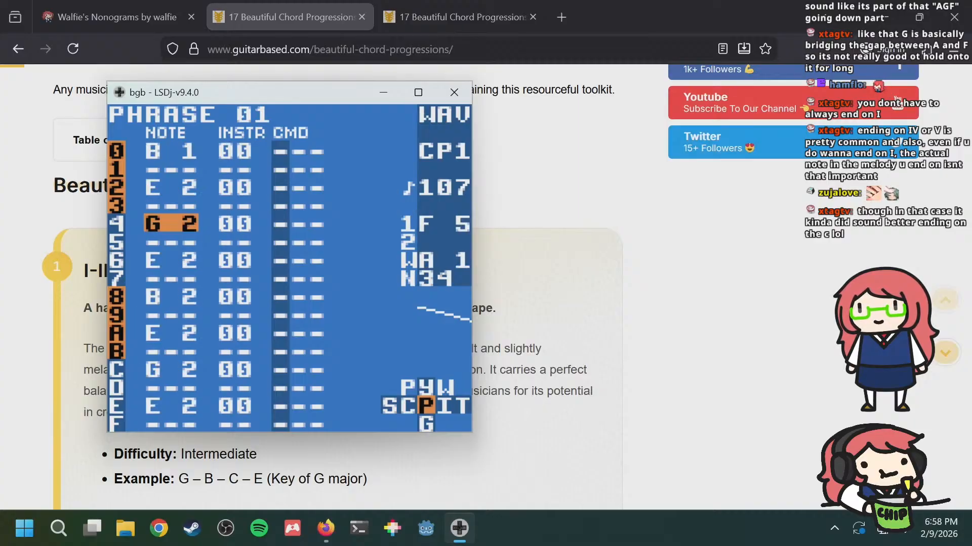
key("a+Left")
key("a+Left")
key("a+Up")
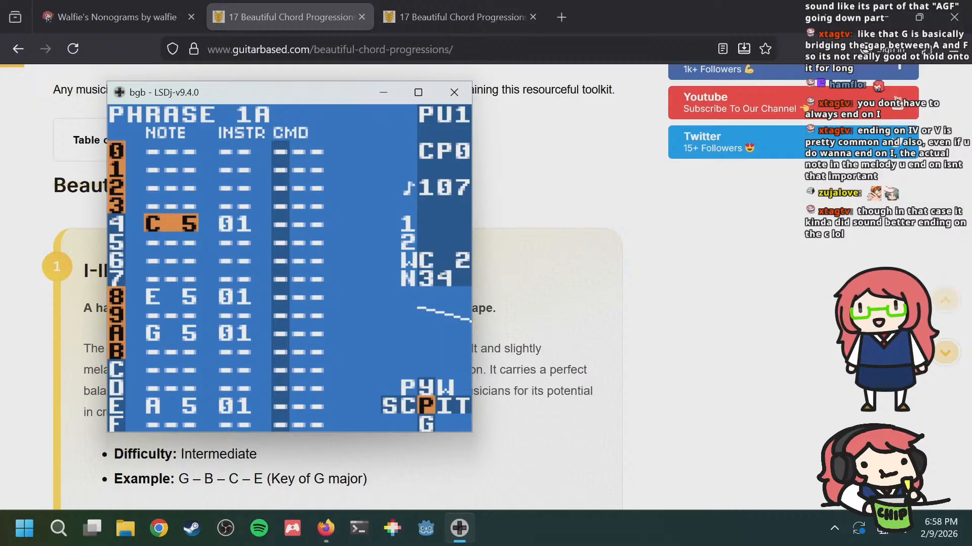
key("a+Down")
Step: Add the note G 5 with instrument 01 on row 8 of PU1 phrase 1B
key("Down")
key("Down")
key("Down")
key("Down")
key("s+Left")
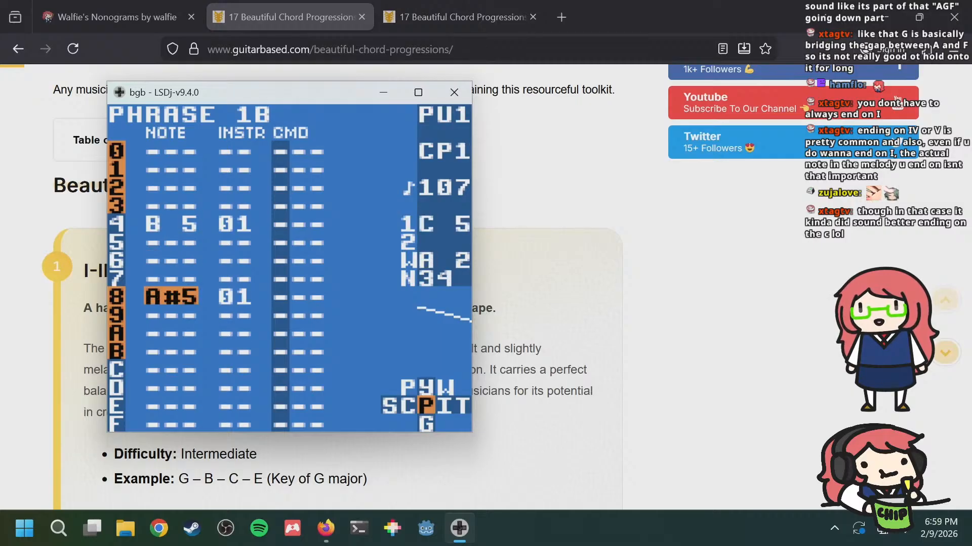
key("s+Left")
key("s+Left")
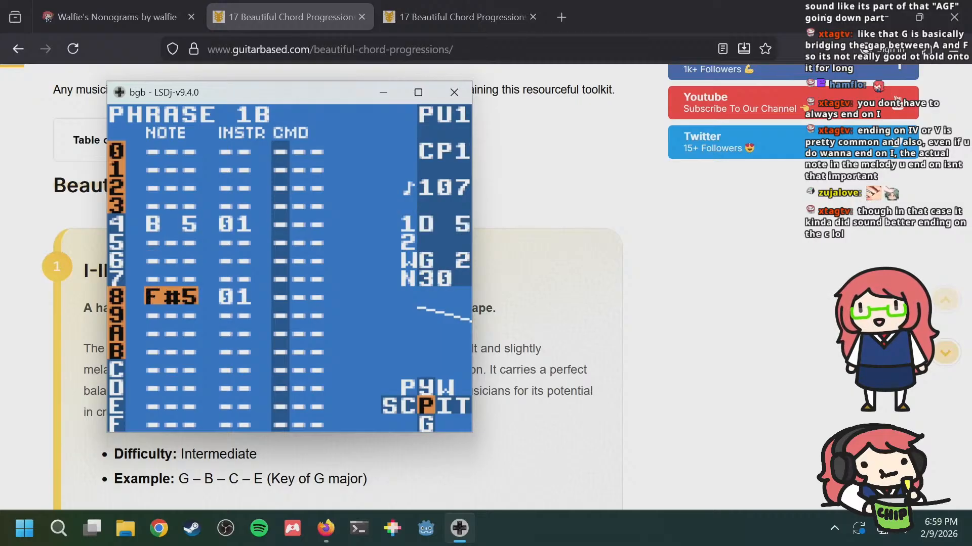
key("s+Left")
key("s+Right")
key("s+Right")
Step: Add the note E 5 with instrument 01 on row A of PU1 phrase 1B
key("Down")
key("Down")
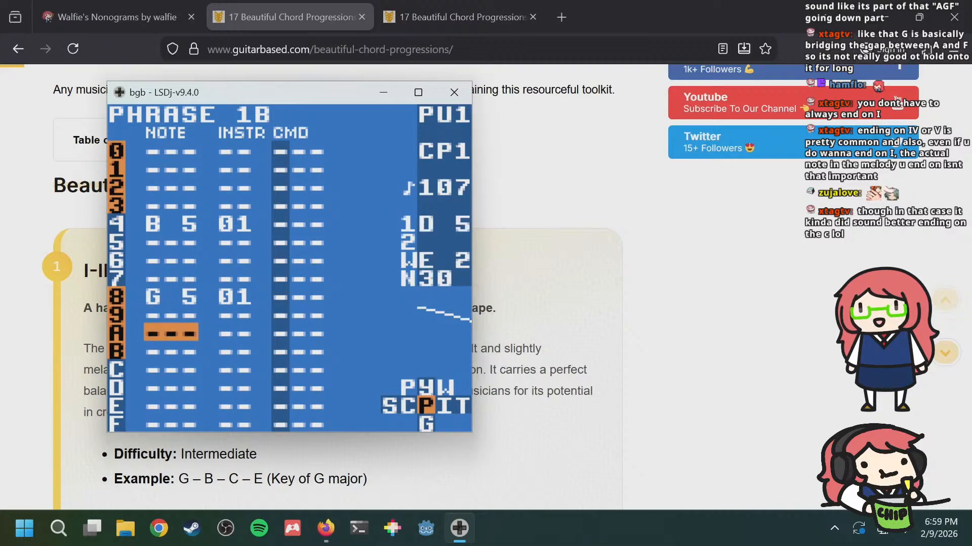
key("s")
key("s+Left")
key("s+Left")
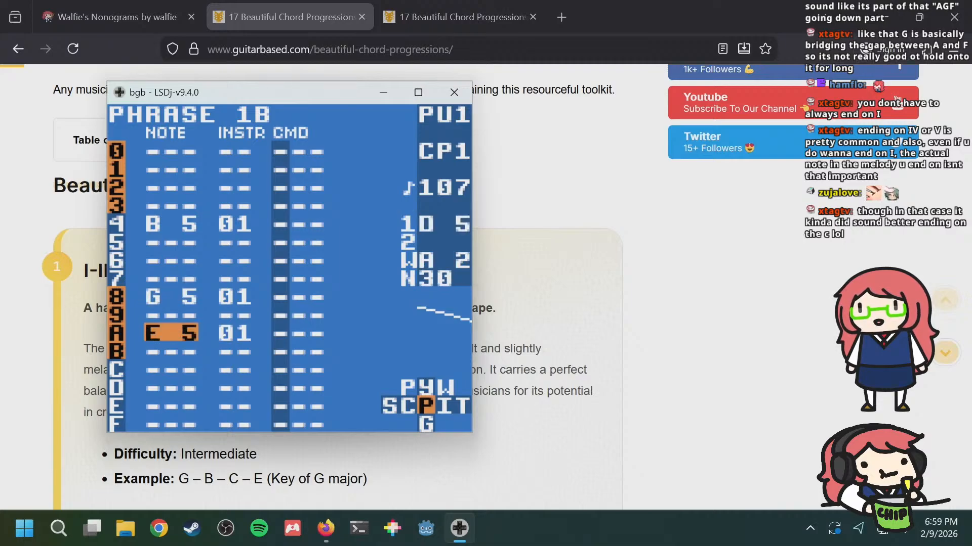
Step: Add the note E 5 with instrument 01 on row E of PU1 phrase 1B
key("Up")
key("Up")
key("Up")
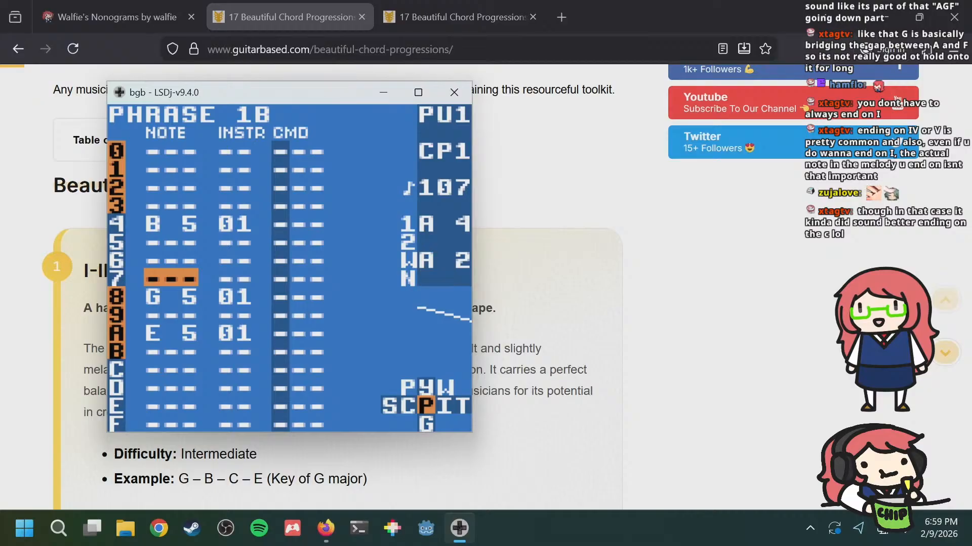
key("Down")
key("Down")
key("Down")
key("Down")
key("Down")
key("Down")
key("a+Right")
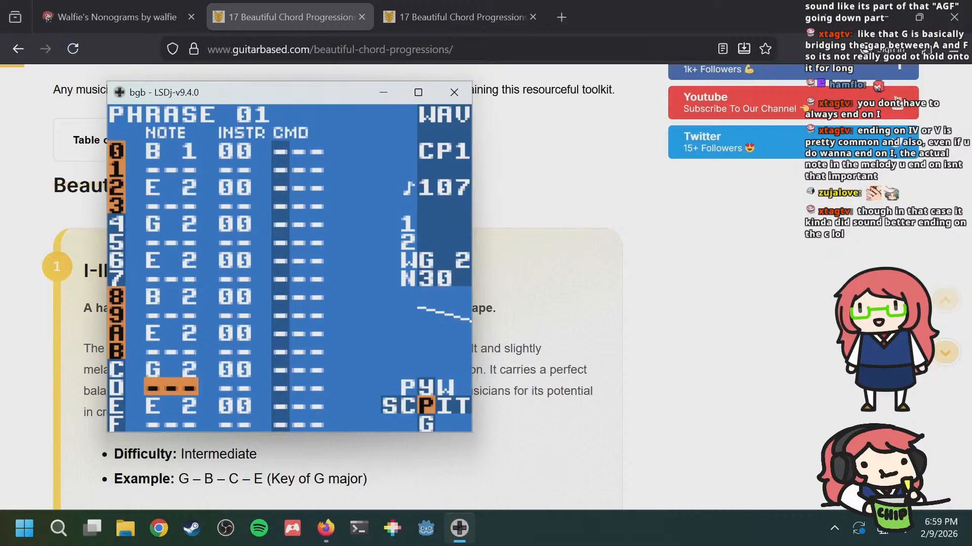
key("a+Left")
key("Down")
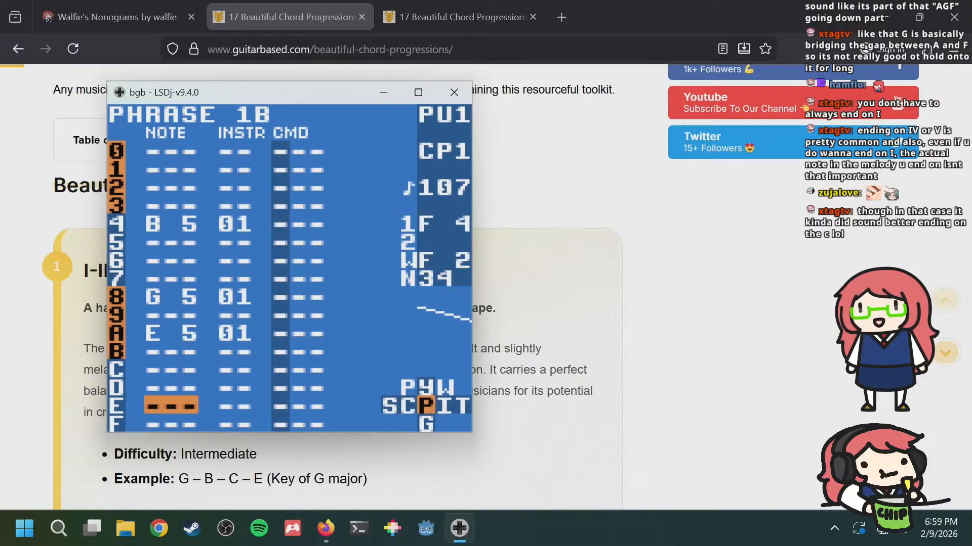
key("a")
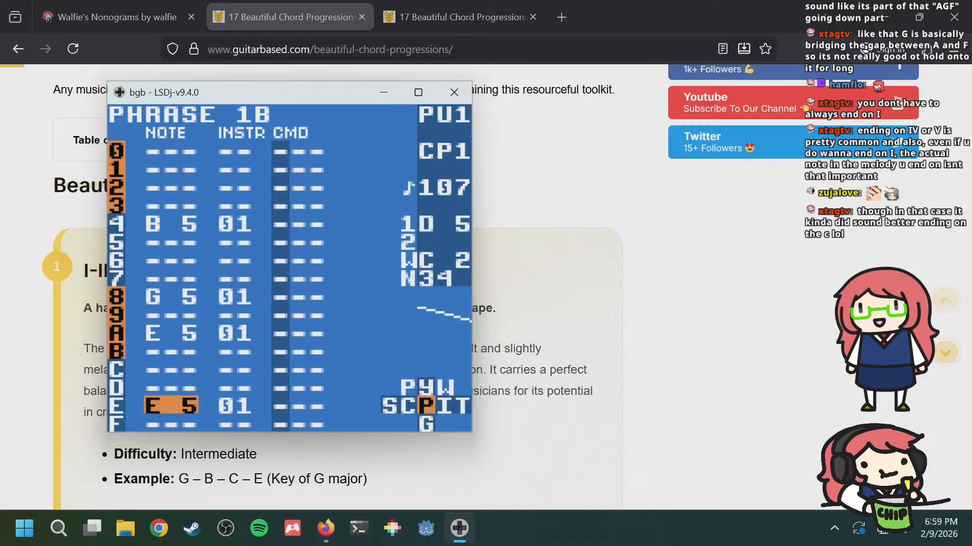
Step: Examine the chord notes in WAV phrase 02 that accompany the empty PU1 phrase 1C
key("a+Right")
key("a+Right")
key("a+Down")
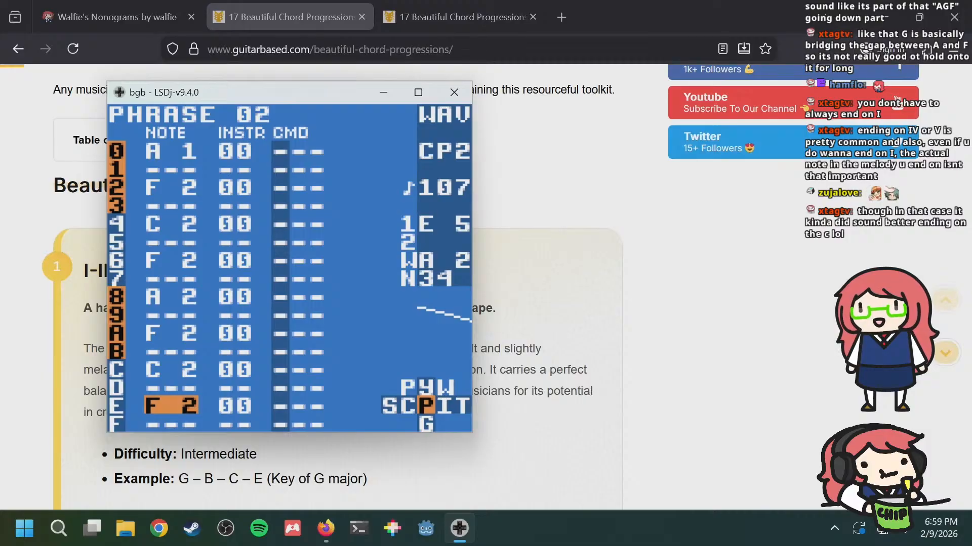
key("Up")
key("Up")
key("Up")
key("Up")
key("Up")
key("Up")
key("Up")
key("Up")
key("Up")
key("Up")
key("Up")
key("a+Left")
key("a+Left")
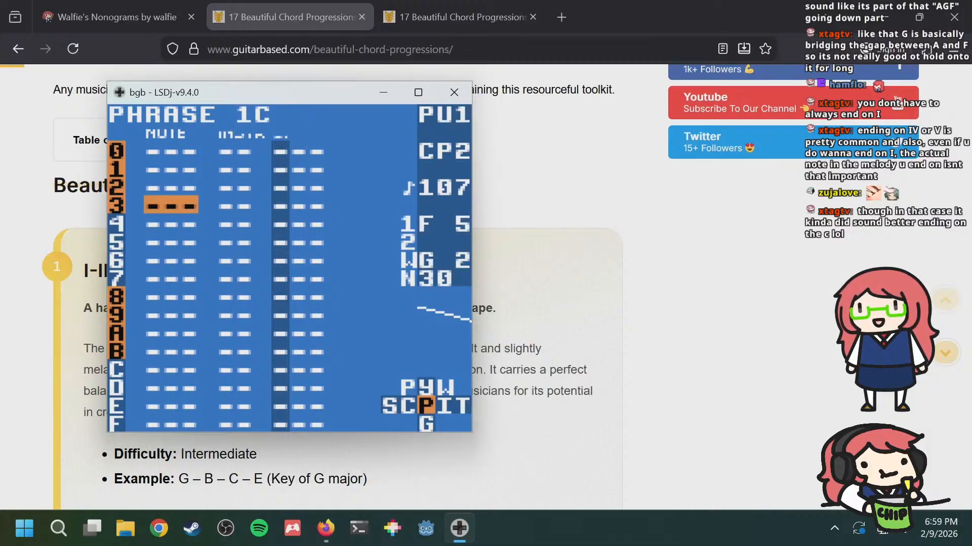
key("Down")
Step: Review the melody notes and their row spacing in PU1 phrases 1B and 1A
key("a+Up")
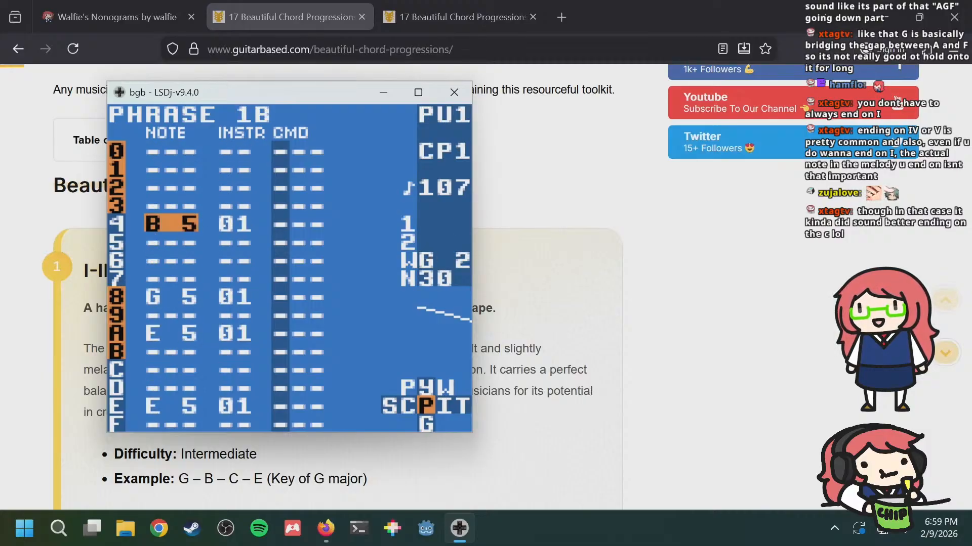
key("Down")
key("Down")
key("Down")
key("Down")
key("Down")
key("Down")
key("Down")
key("Down")
key("Down")
key("Down")
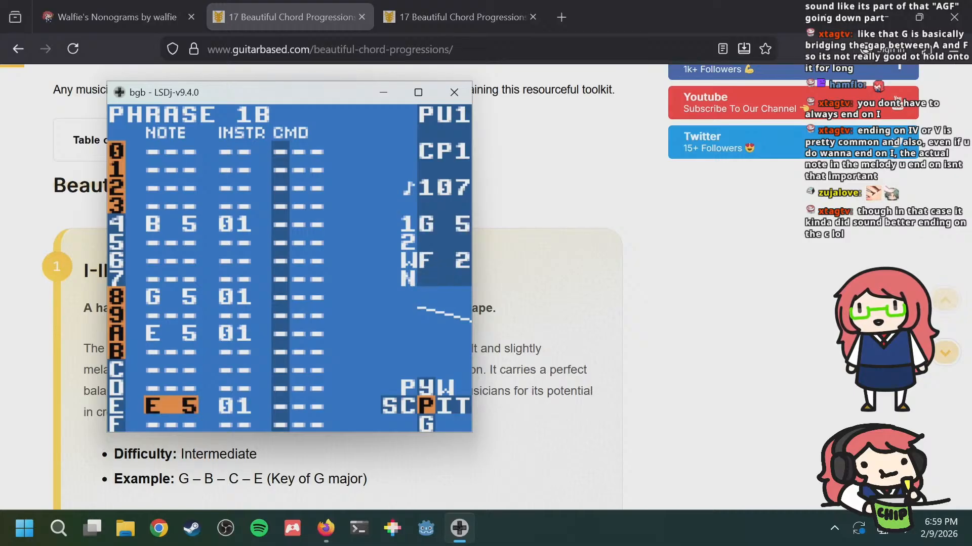
key("a+Up")
key("Up")
key("Up")
key("Up")
key("Up")
key("Up")
key("Up")
key("Up")
key("Up")
key("Up")
key("Up")
key("Up")
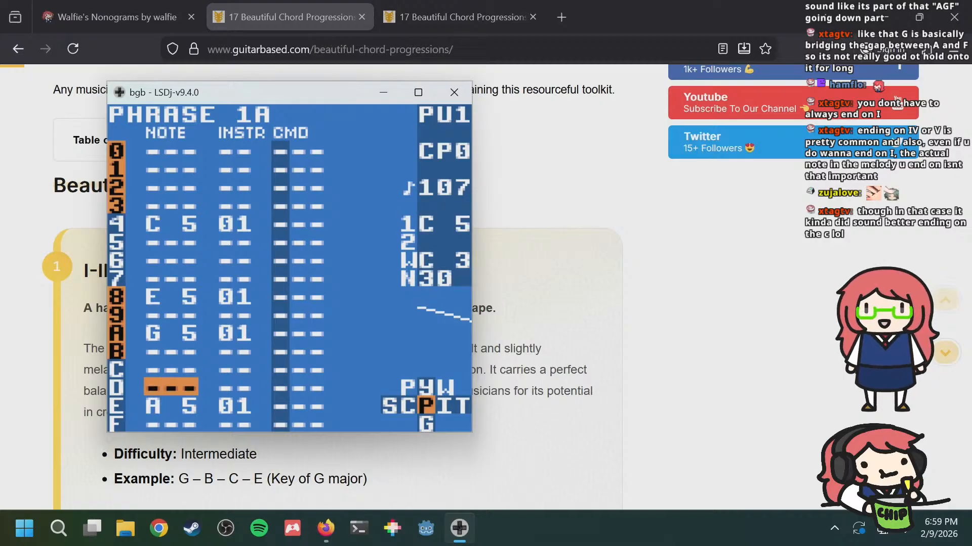
key("Up")
key("Up")
key("Up")
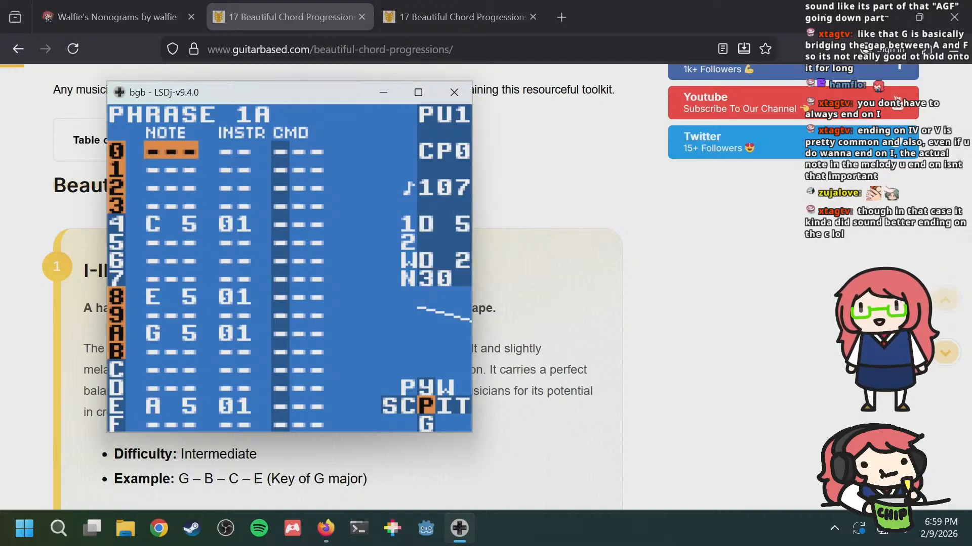
key("Down")
key("Down")
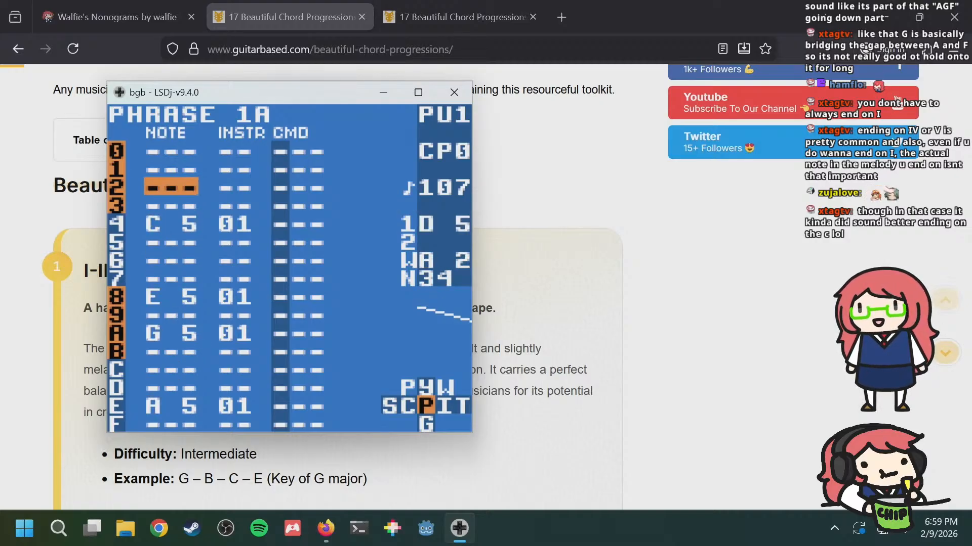
key("Up")
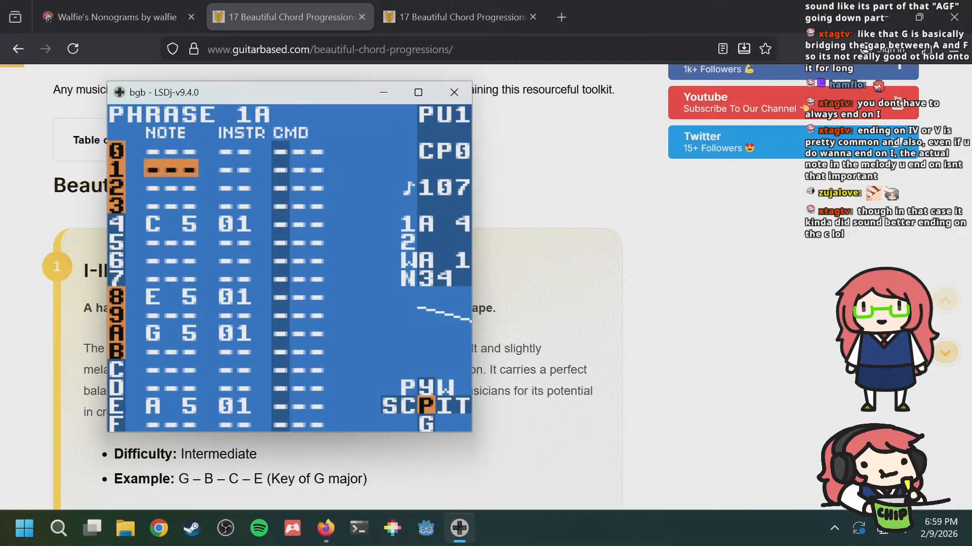
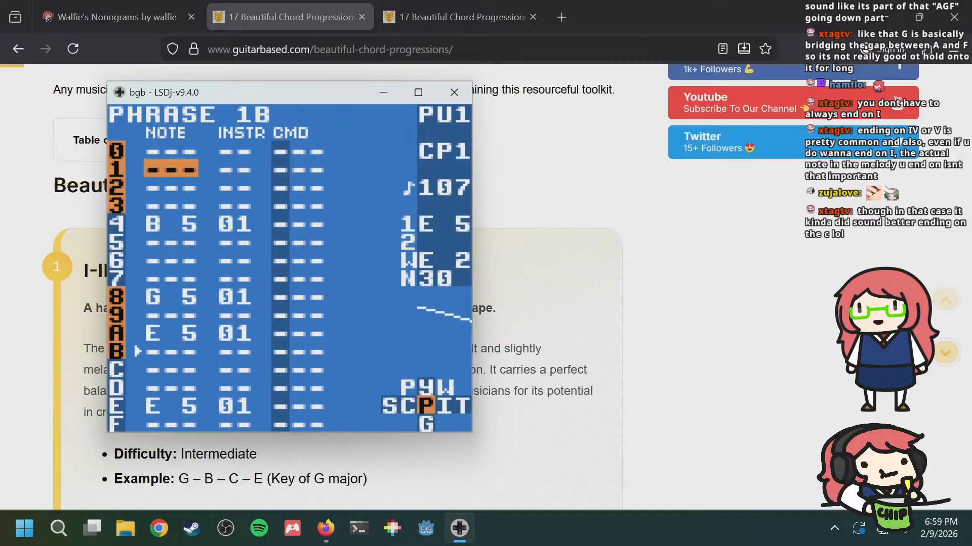
Step: Listen to the melody leading into PU1 phrase 1C and check the opening chord notes of WAV phrase 02
key("Up")
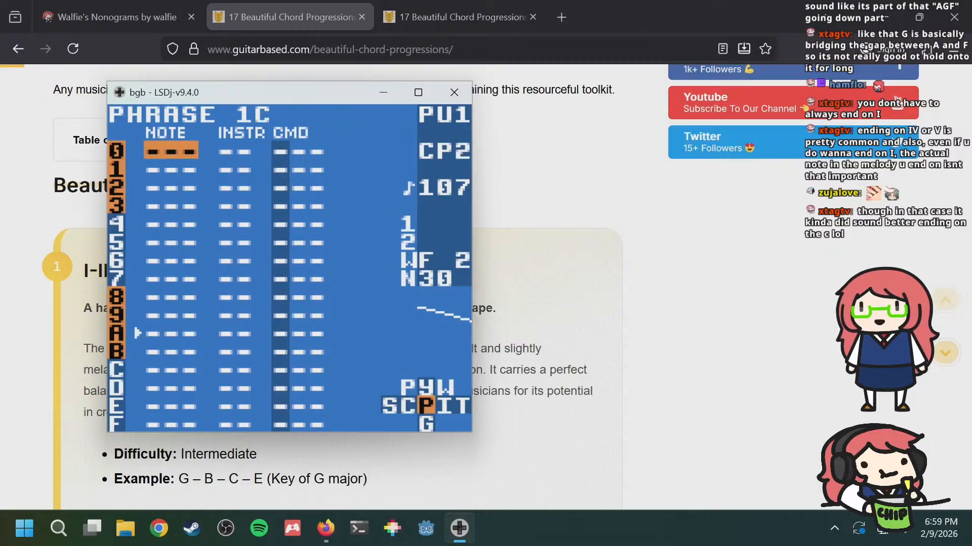
key("a+Up")
key("a+Up")
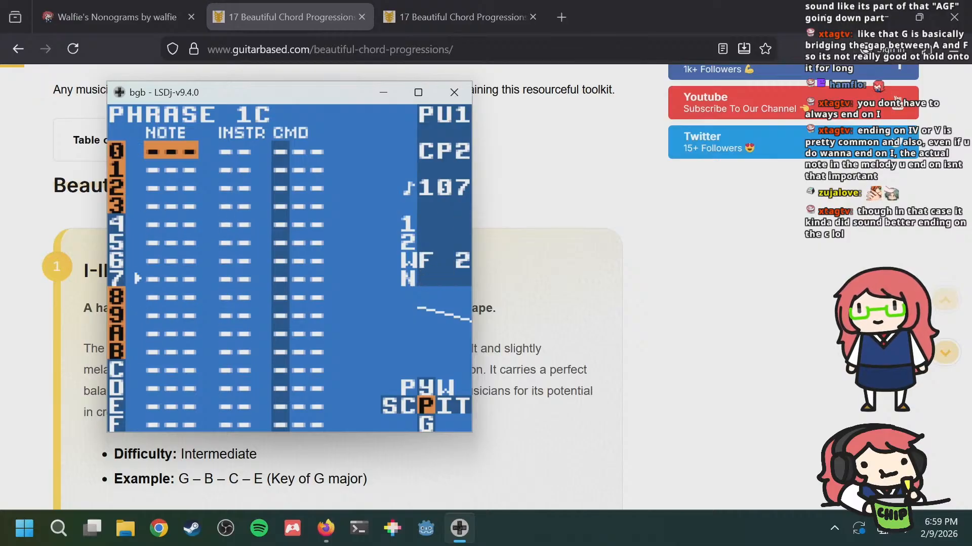
key("a+Right")
key("a+Right")
key("Return")
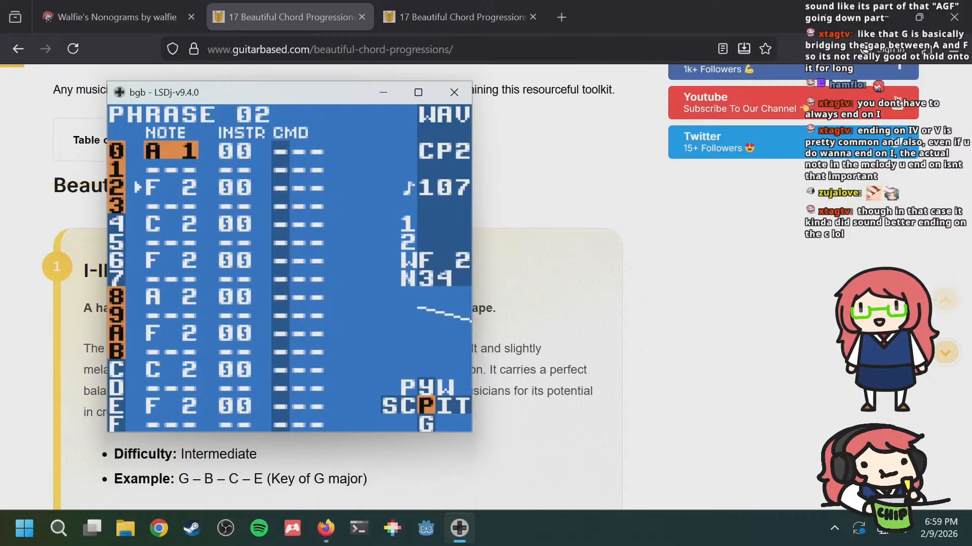
key("a+Left")
key("a+Left")
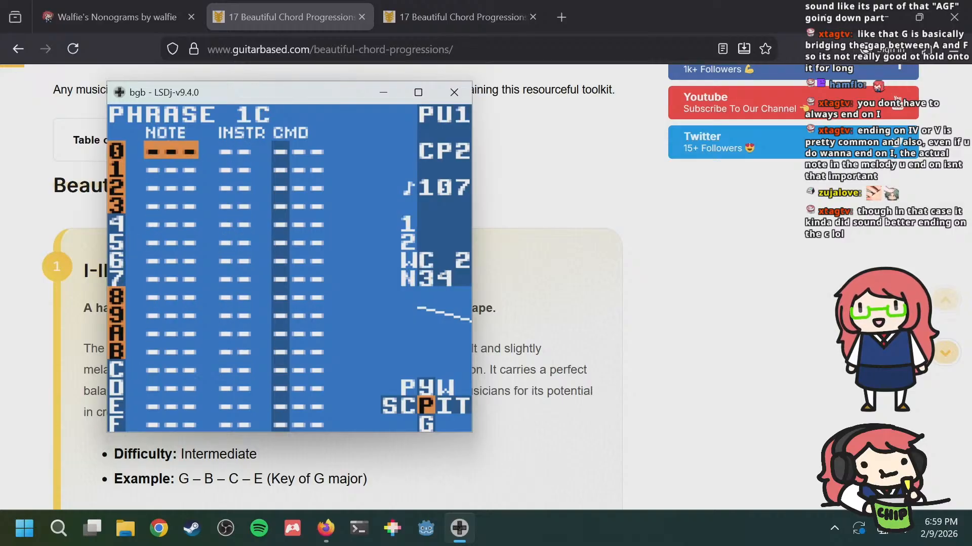
Step: Compare the last note of PU1 phrase 1B with the opening rows of phrase 1C
key("a+Up")
key("Down")
key("Down")
key("Down")
key("Down")
key("Down")
key("Down")
key("Down")
key("Down")
key("Down")
key("Down")
key("Down")
key("Down")
key("Down")
key("Down")
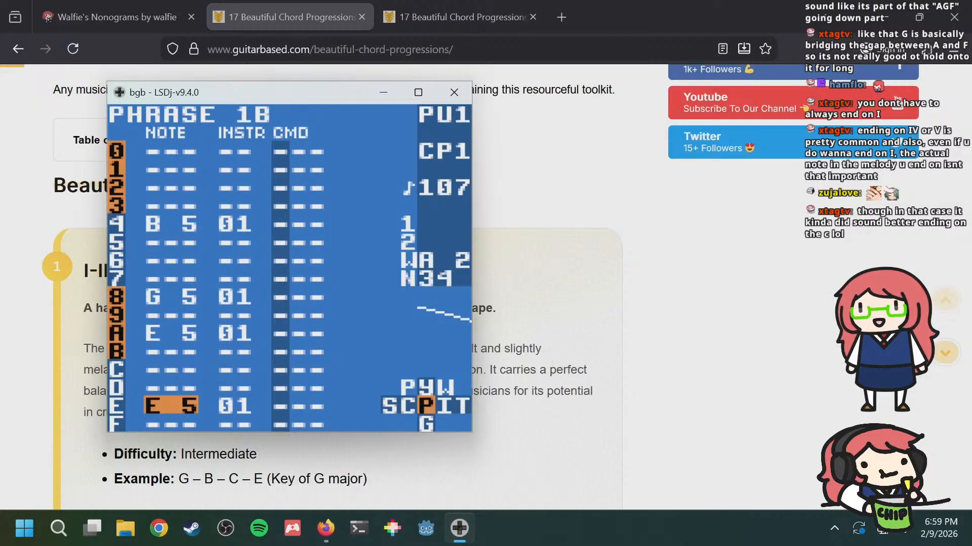
key("a+Down")
key("Up")
key("Up")
key("Up")
key("Up")
key("Up")
key("Up")
key("Up")
key("Up")
key("Up")
key("Up")
key("Up")
key("Up")
key("Up")
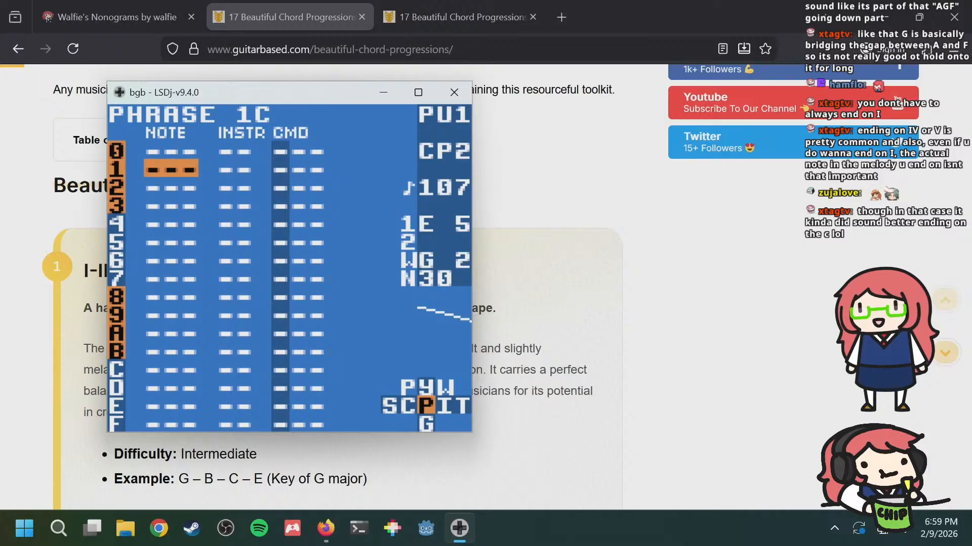
key("Down")
key("a+Up")
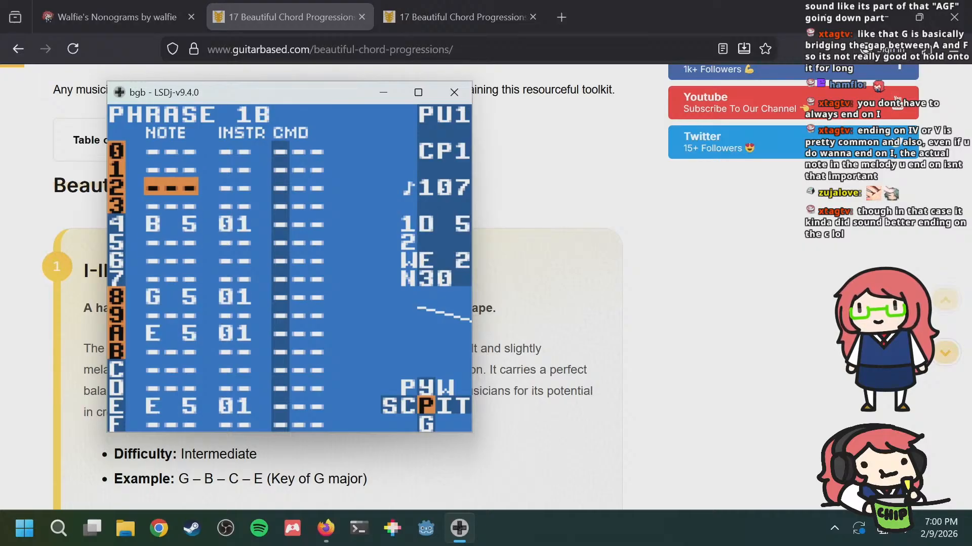
Step: Enter the note F 5 with instrument 01 on row 0 of PU1 phrase 1C
key("a+Down")
key("Up")
key("Up")
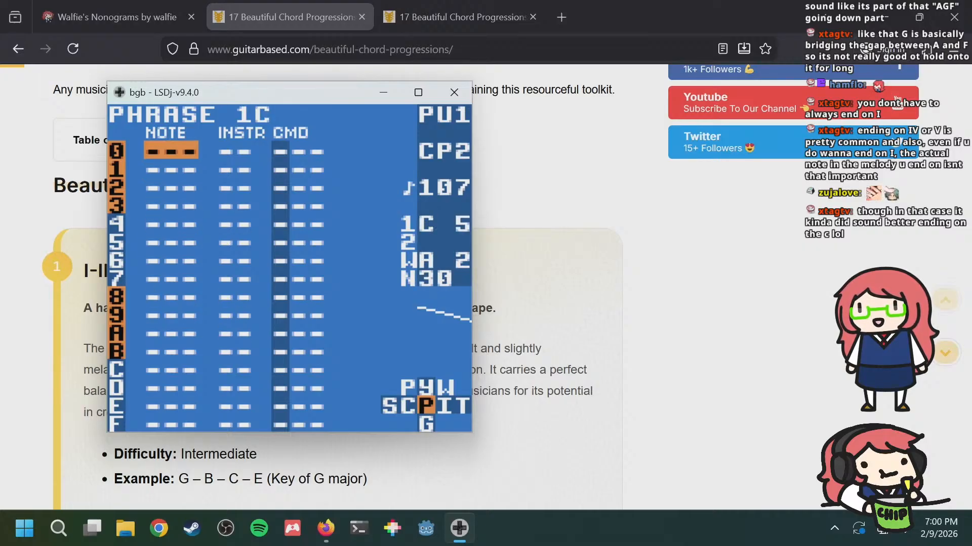
key("a")
key("a+Right")
key("a+Right")
key("s+Left")
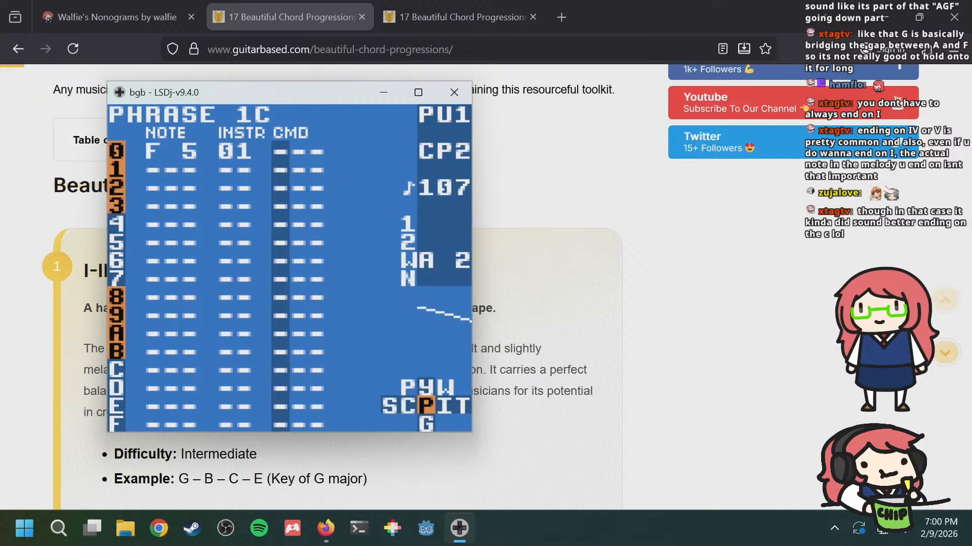
Step: Check the first rows of WAV phrase 02 for the chord notes under the opening of PU1 phrase 1C
key("a+Right")
key("a+Right")
key("Down")
key("Down")
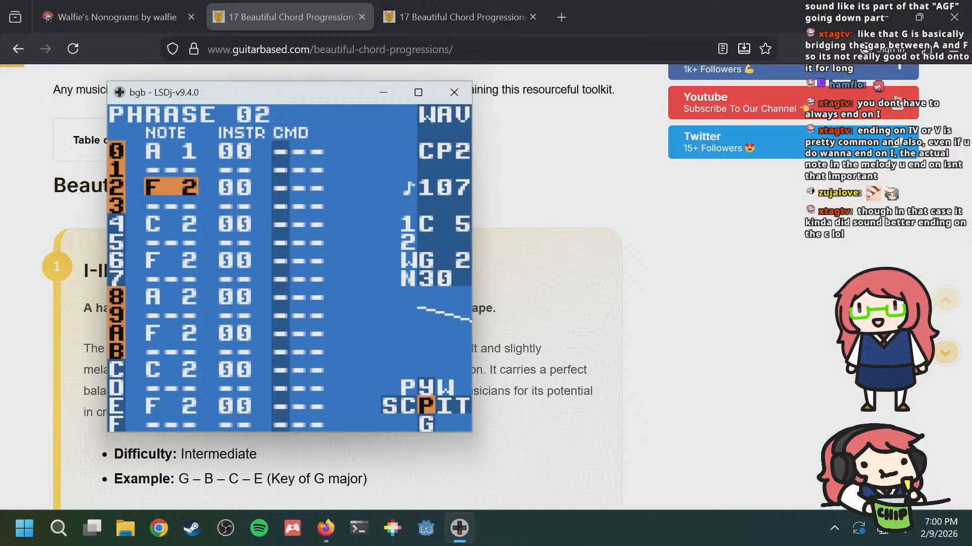
key("Down")
key("a+Left")
key("a+Left")
Step: Examine rows 3 to 8 of PU1 phrase 1B for the melody's rhythm
key("a+Up")
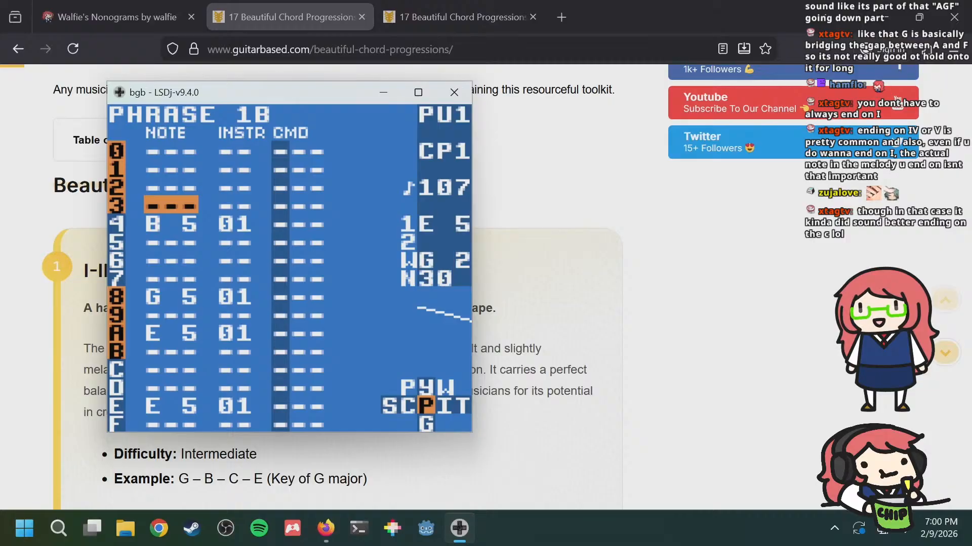
key("Down")
key("Down")
key("Down")
key("Down")
key("Down")
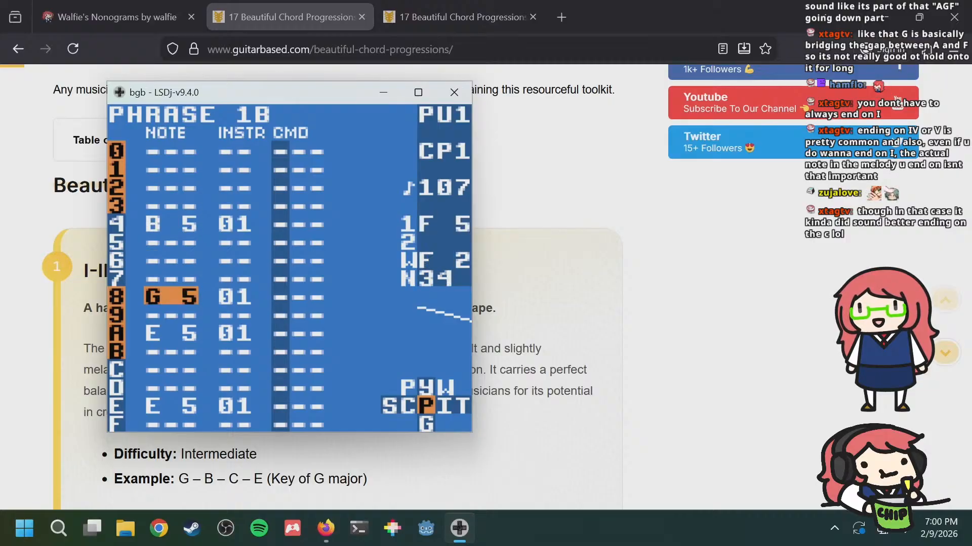
key("Up")
key("Up")
key("Up")
key("Up")
key("Up")
Step: Compare the note placement in PU1 phrase 1A with row E of phrase 1B
key("a+Left")
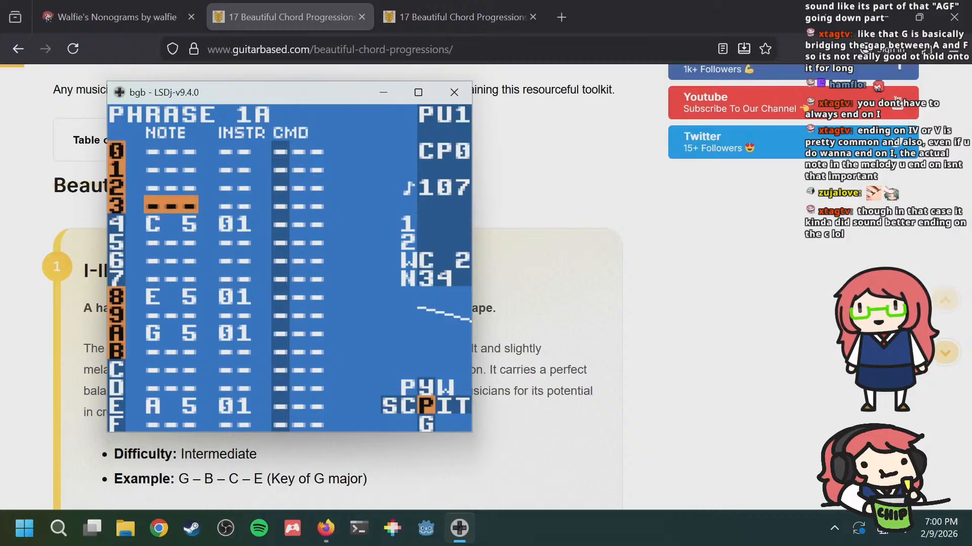
key("Down")
key("Down")
key("Down")
key("Down")
key("Up")
key("Up")
key("Up")
key("Up")
key("Down")
key("Down")
key("Down")
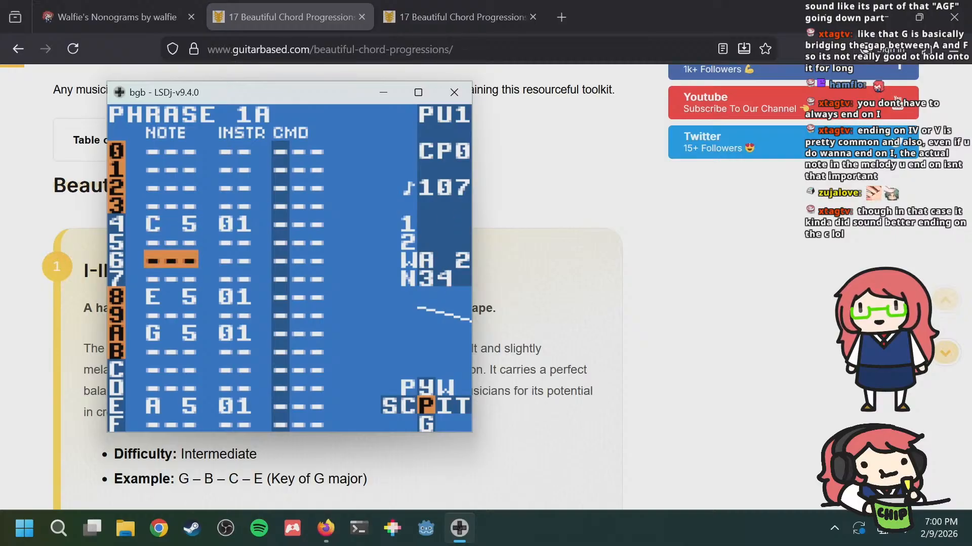
key("Down")
key("Down")
key("Down")
key("Down")
key("Down")
key("Down")
key("Down")
key("Down")
key("a+Right")
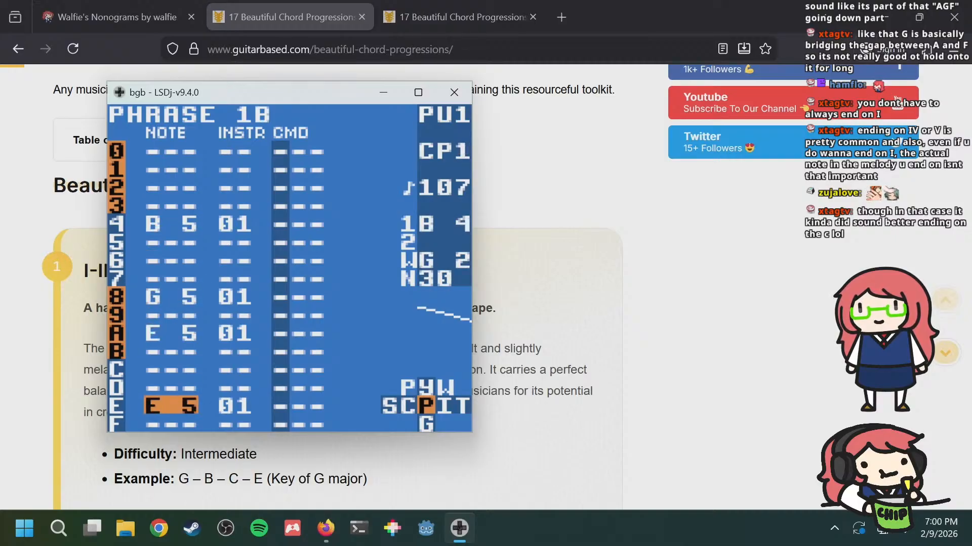
Step: Examine the note spacing between rows 4 and E of PU1 phrase 1B
key("Up")
key("Up")
key("Up")
key("Up")
key("Up")
key("Up")
key("Up")
key("Up")
key("Up")
key("Up")
key("Up")
key("Down")
key("Down")
key("Down")
key("Down")
key("Down")
key("Down")
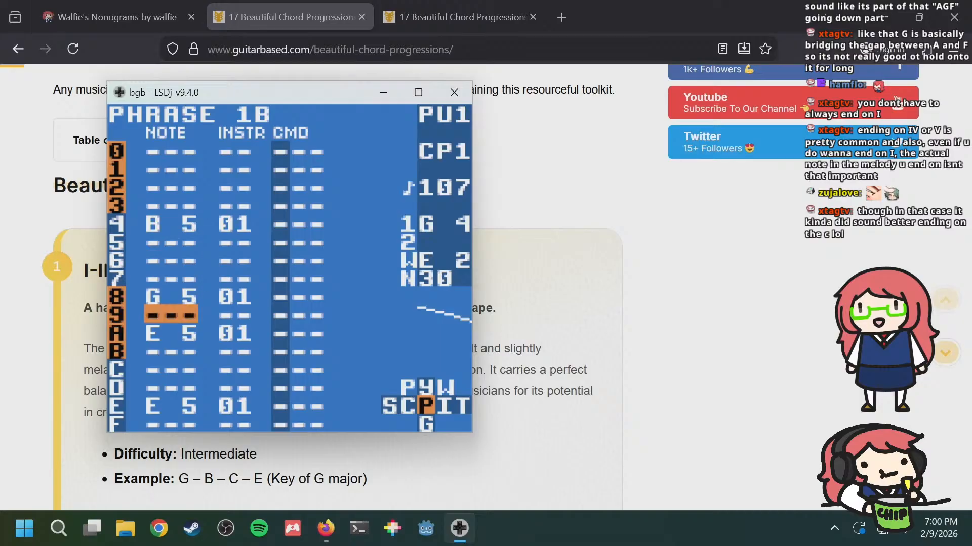
key("Down")
key("Down")
key("Down")
key("Down")
Step: Compare the rows of PU1 phrase 1C with the rhythm of phrase 1B
key("a+Right")
key("Up")
key("Up")
key("Up")
key("Up")
key("Up")
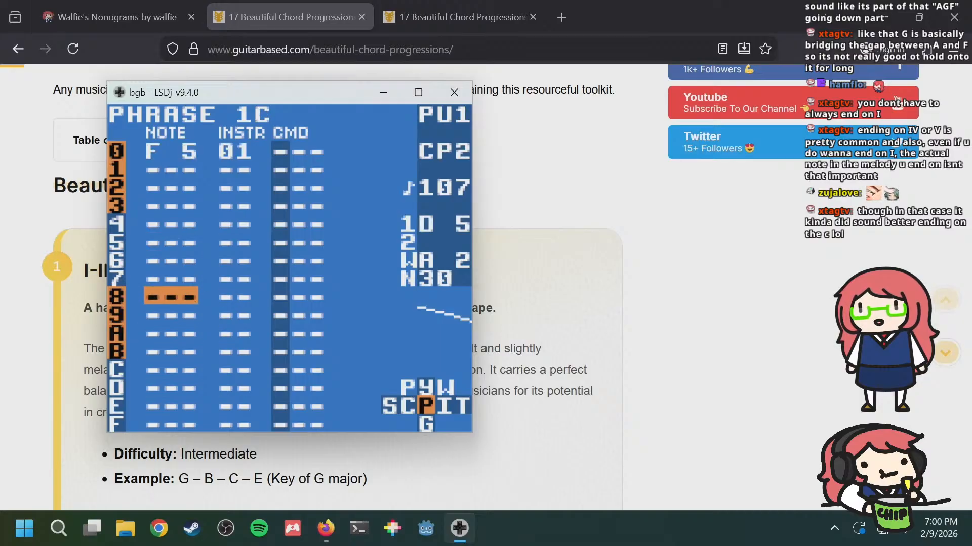
key("Up")
key("Up")
key("Up")
key("Up")
key("Up")
key("Up")
key("Up")
key("Up")
key("a+Left")
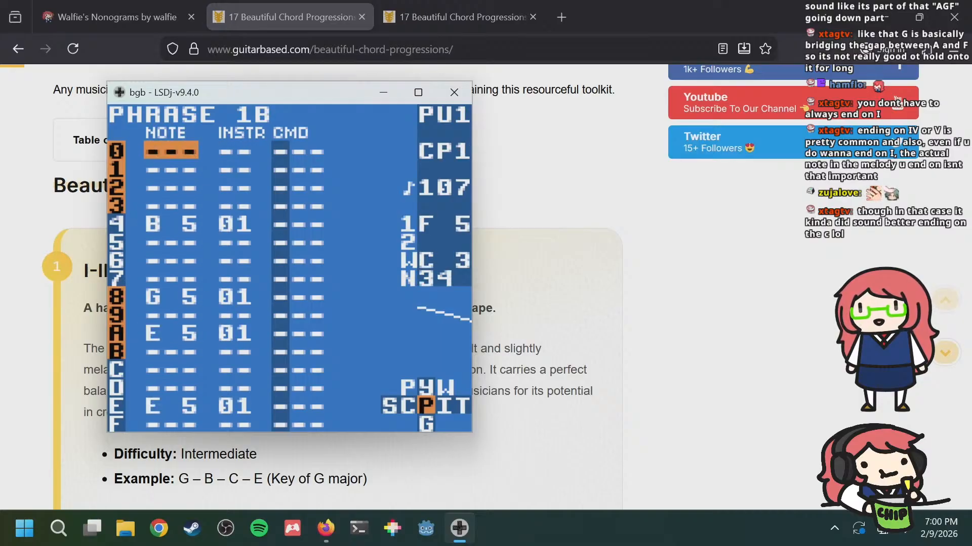
Step: Check the chord notes in WAV phrase 02 that play under PU1 phrase 1C
key("a+Down")
key("a+Right")
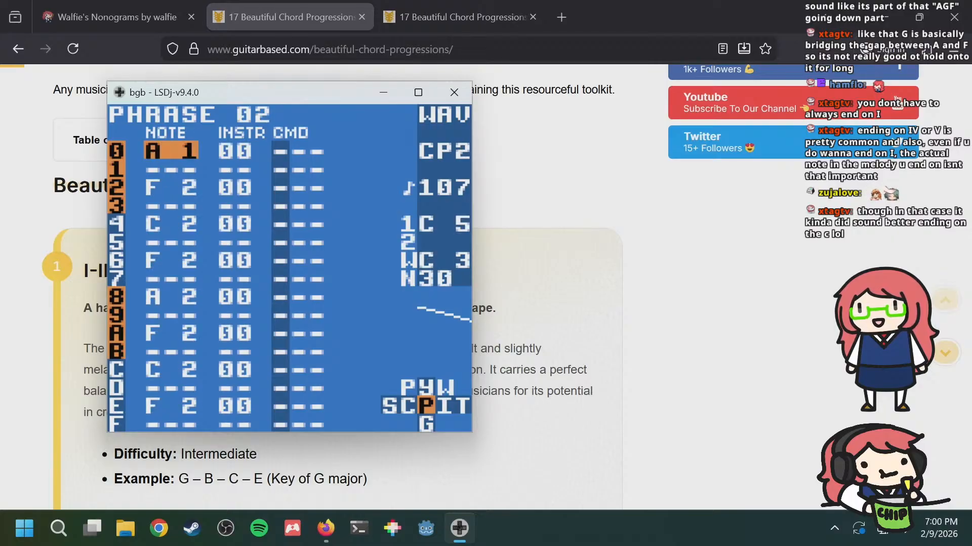
key("a+Left")
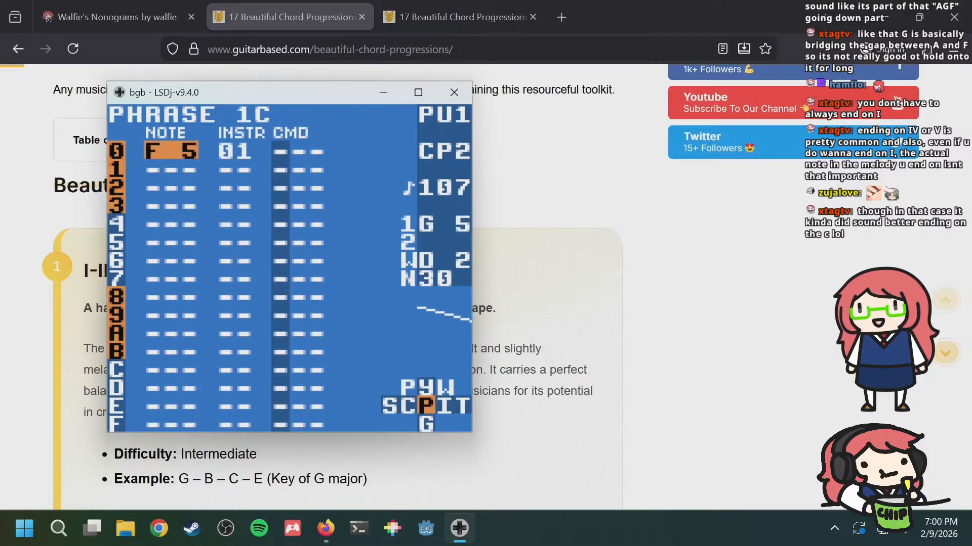
key("a+Up")
key("a+Up")
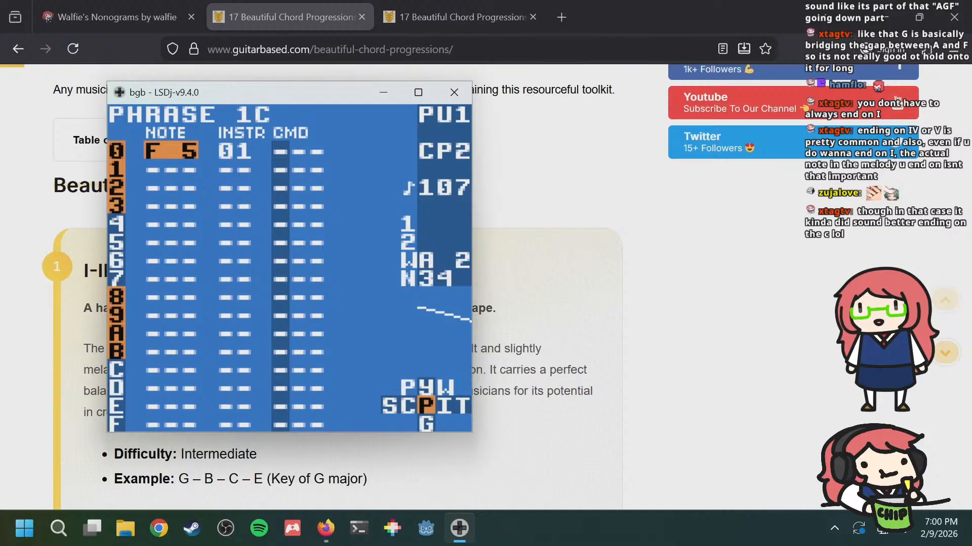
Step: Try the note A 5 with instrument 01 on row 4 of PU1 phrase 1C and clear it again
key("Down")
key("Down")
key("Down")
key("Down")
key("s")
key("s+Right")
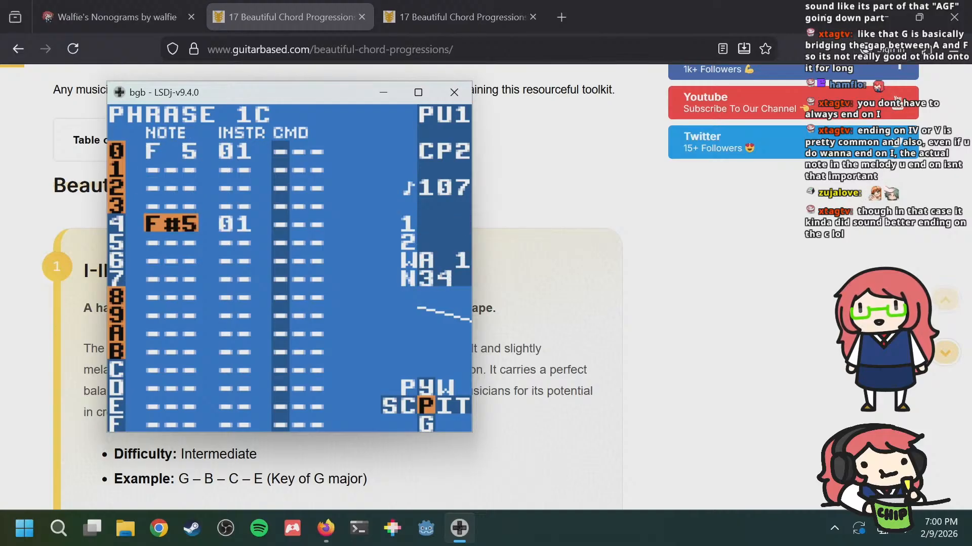
key("s+Right")
key("s+Right")
key("s+Right")
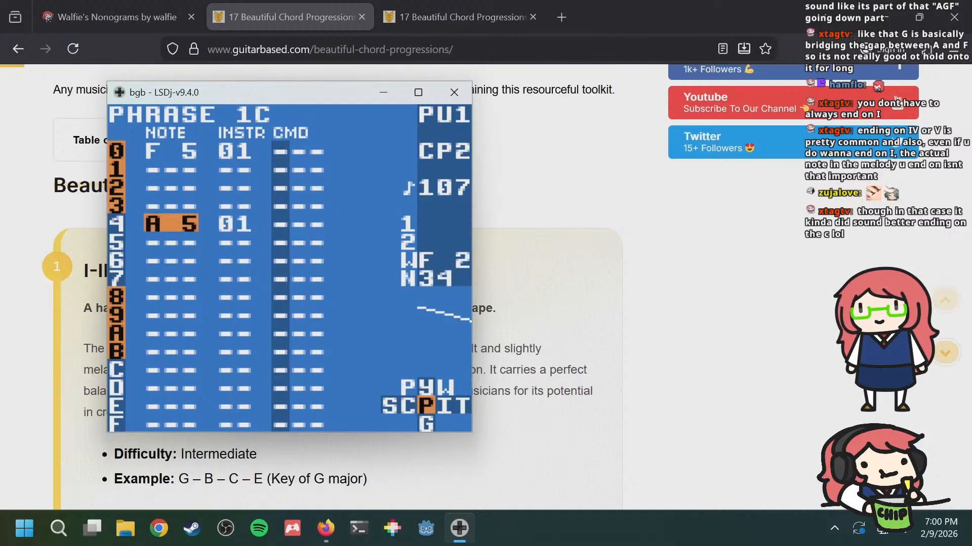
key("a+s")
key("Up")
key("Down")
key("Down")
key("s")
key("a+s")
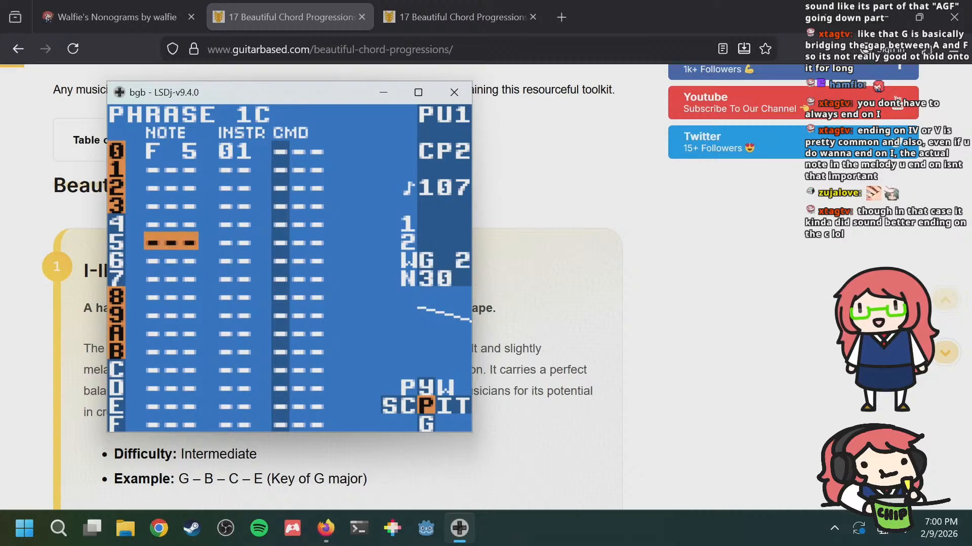
Step: Enter G 5 on row 4 and A 5 on row 6 of PU1 phrase 1C, checking against the WAV phrase 02 chord
key("Up")
key("s")
key("s+Left")
key("s+Left")
key("s+Left")
key("s+Right")
key("Down")
key("Down")
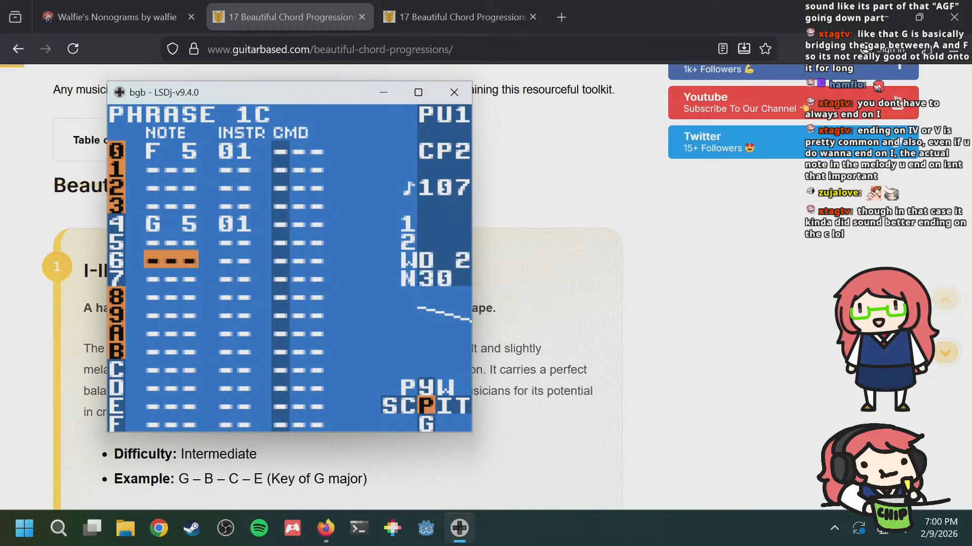
key("s")
key("a+Right")
key("a+Right")
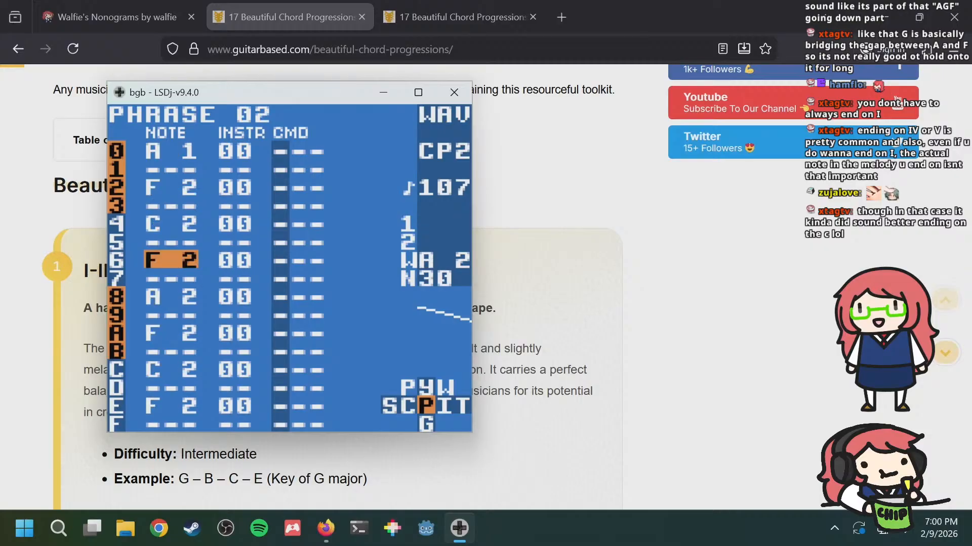
key("a+Left")
key("a+Left")
Step: Enter the note B 5 with instrument 01 on row C of PU1 phrase 1C
key("Down")
key("Down")
key("Down")
key("Down")
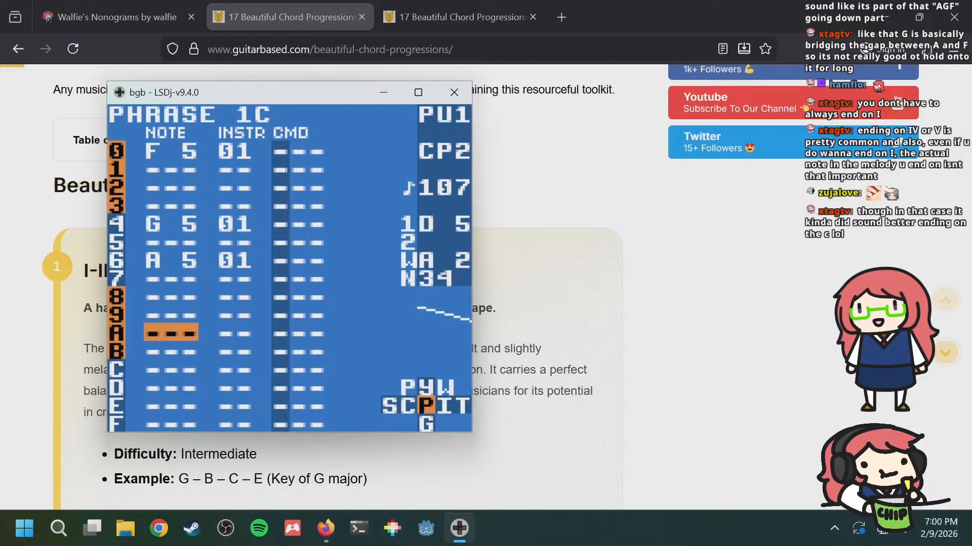
key("Down")
key("Down")
key("s")
key("s+Right")
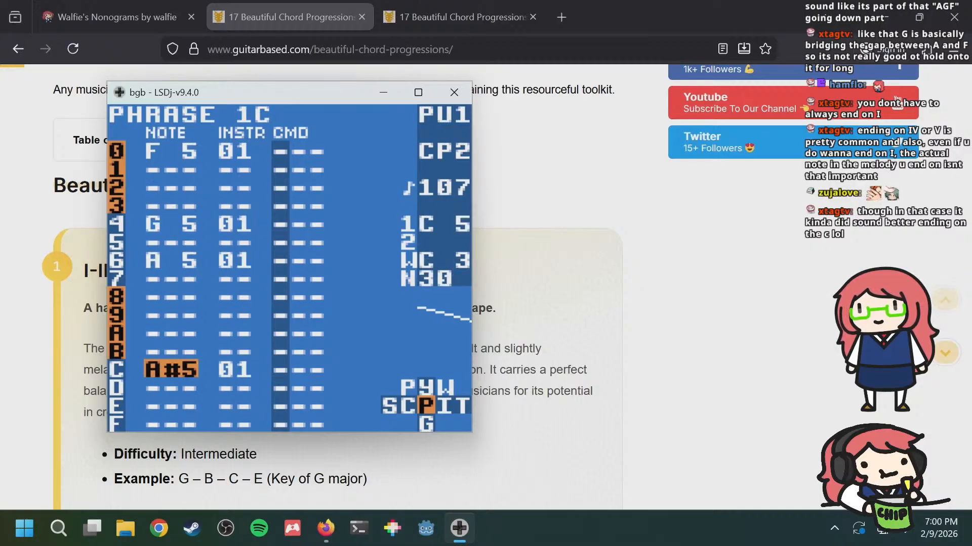
key("a+Right")
key("a+Right")
key("a+Left")
key("a+Left")
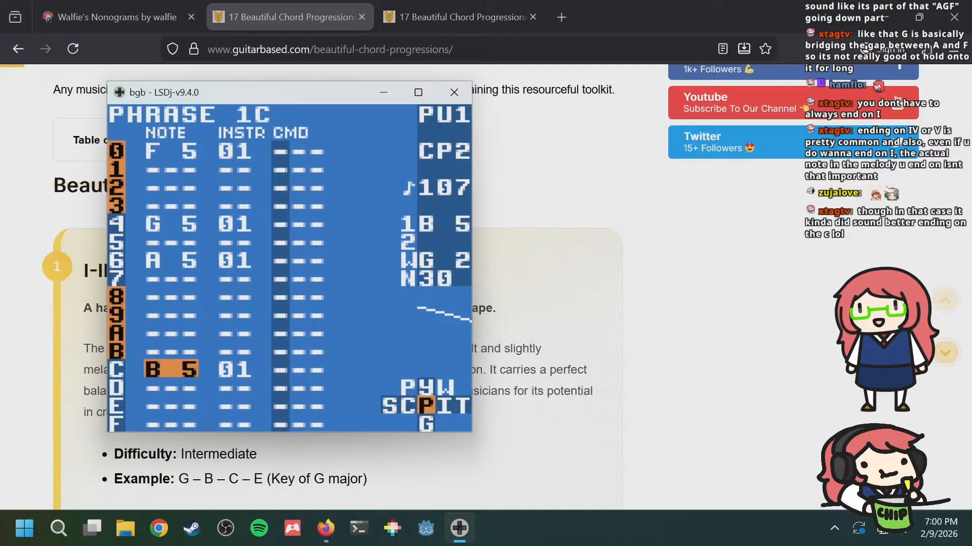
Step: Add B 5 on row A of PU1 phrase 1C and raise the row C note to C 6
key("Up")
key("Up")
key("s")
key("Down")
key("Down")
key("s+Right")
key("s+Right")
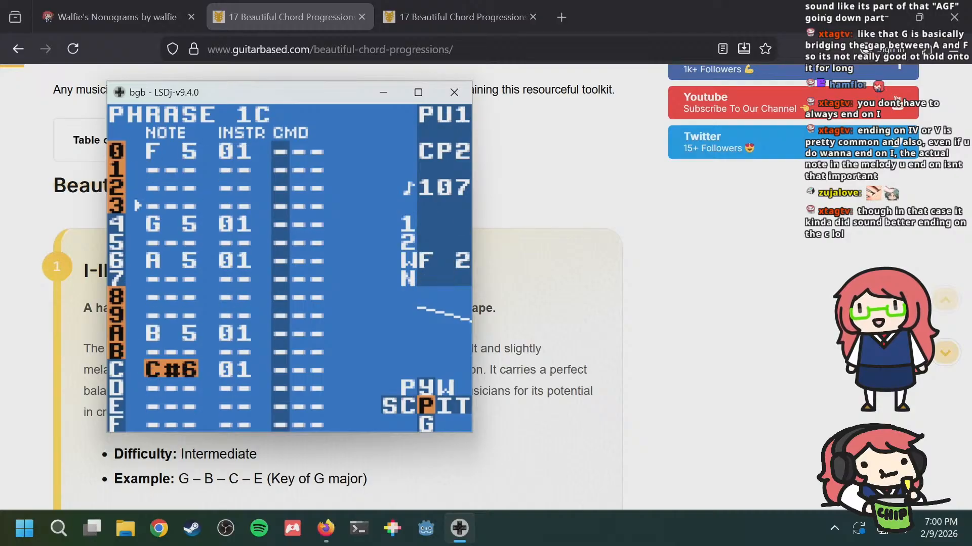
key("s+Left")
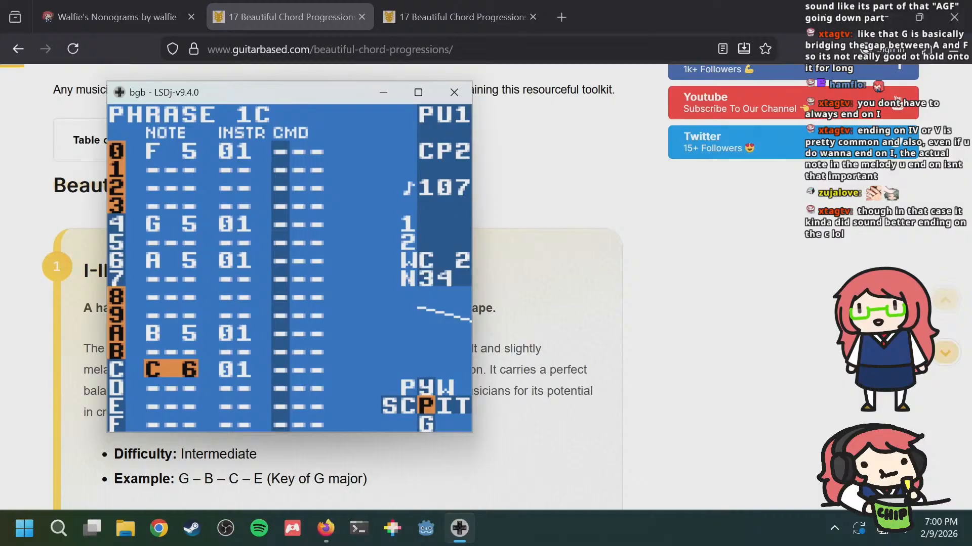
Step: Delete the A 5 note on row 6 of PU1 phrase 1C
key("Up")
key("Up")
key("Up")
key("Up")
key("Up")
key("Up")
key("Up")
key("Down")
key("a+s")
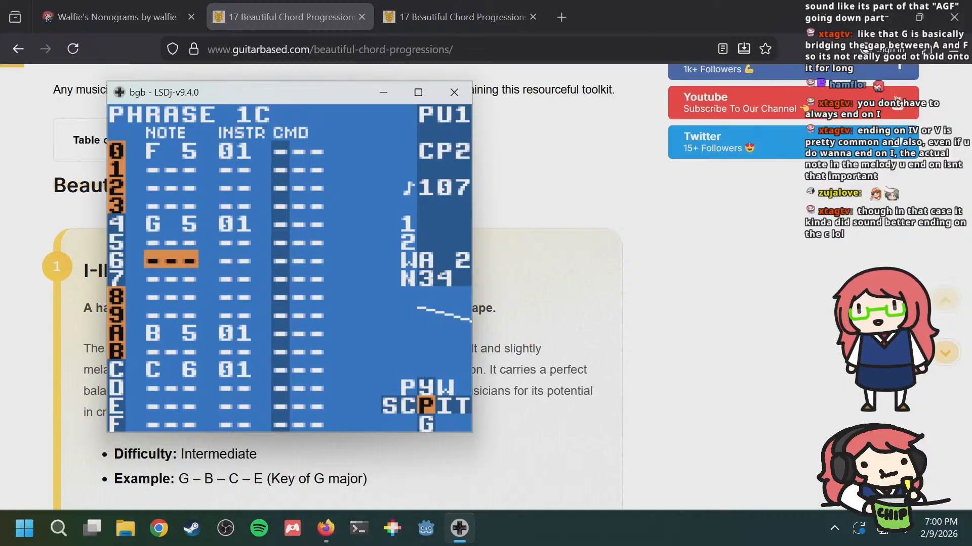
Step: Delete the opening F 5 on row 0 of PU1 phrase 1C and lower the row 4 note to F 5
key("a+Up")
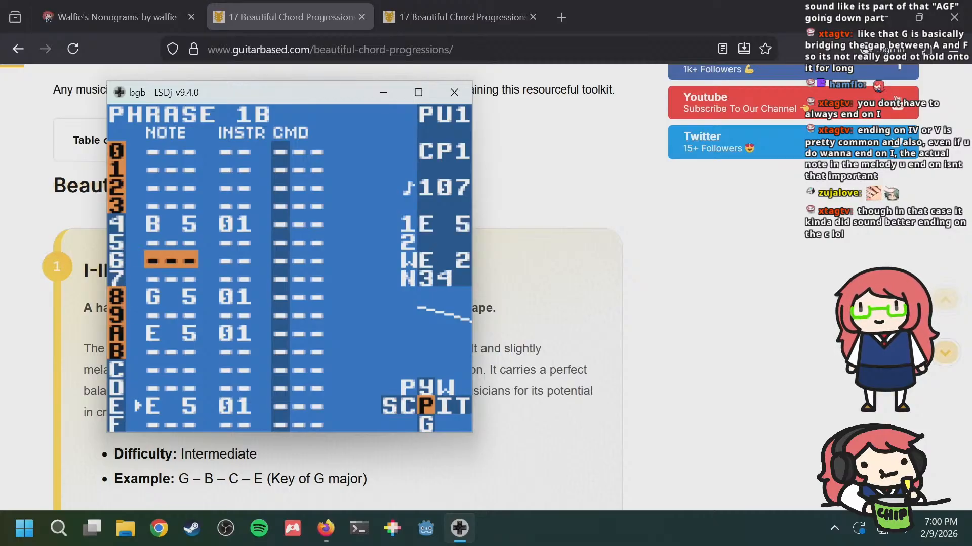
key("Up")
key("Up")
key("Up")
key("Up")
key("Up")
key("Up")
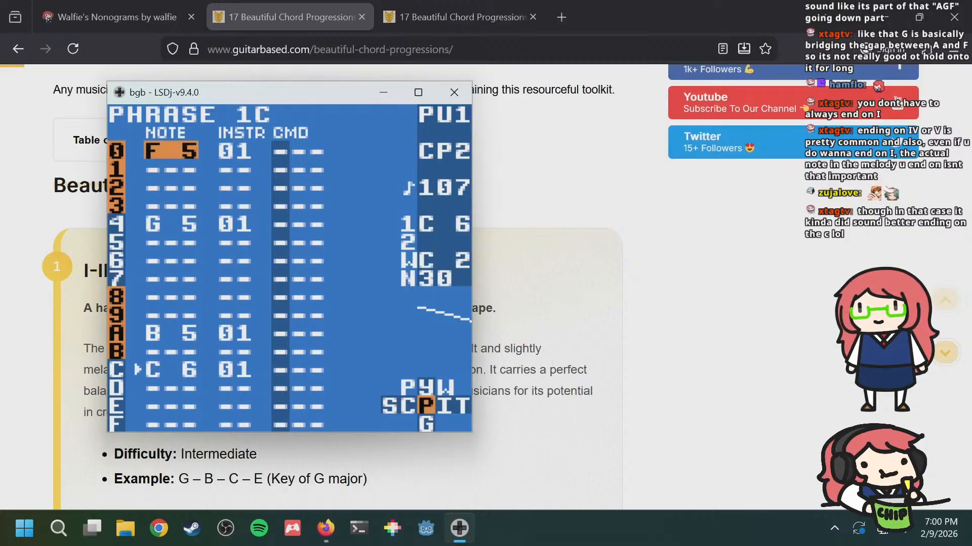
key("a+s")
key("Down")
key("Down")
key("Down")
key("Down")
key("s+Left")
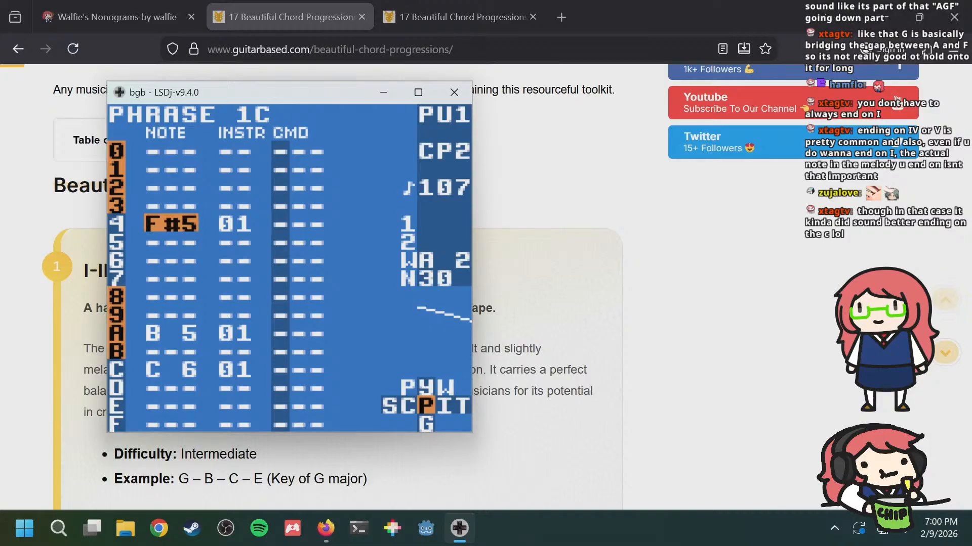
Step: Enter the note G 5 with instrument 01 on row 8 of PU1 phrase 1C
key("Down")
key("Down")
key("Down")
key("Down")
key("s")
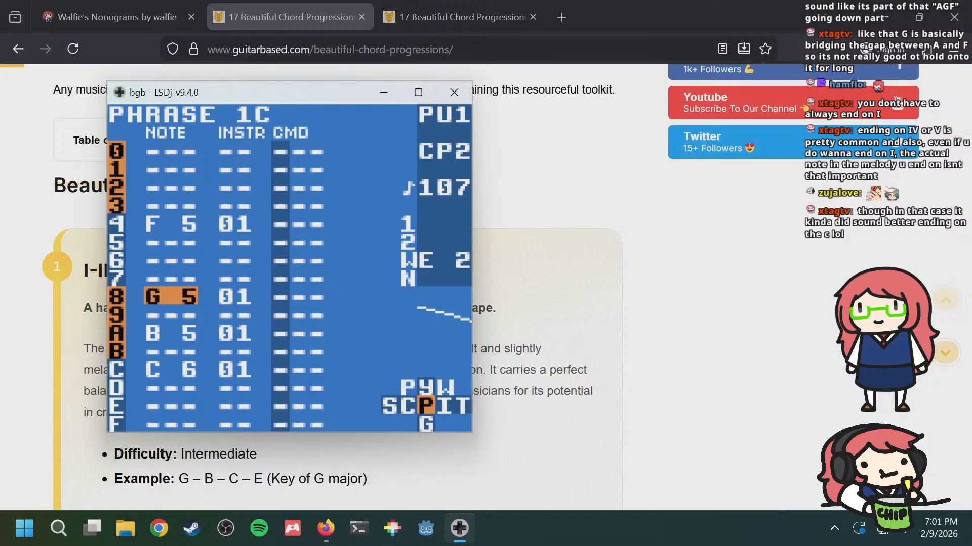
key("Down")
key("Down")
key("Down")
key("Up")
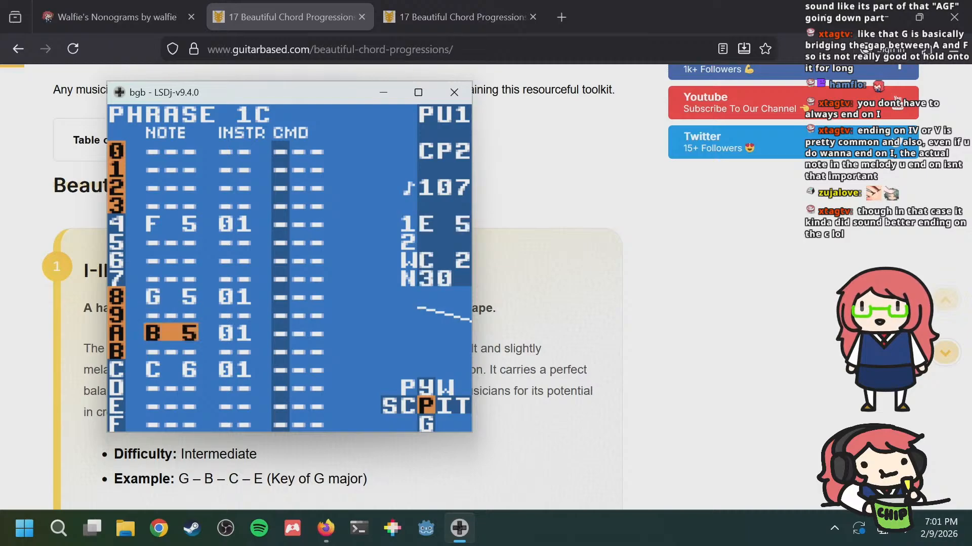
Step: Play the melody from PU1 phrase 1B and compare it with phrase 1C
key("a+Up")
key("Return")
key("shift+Return")
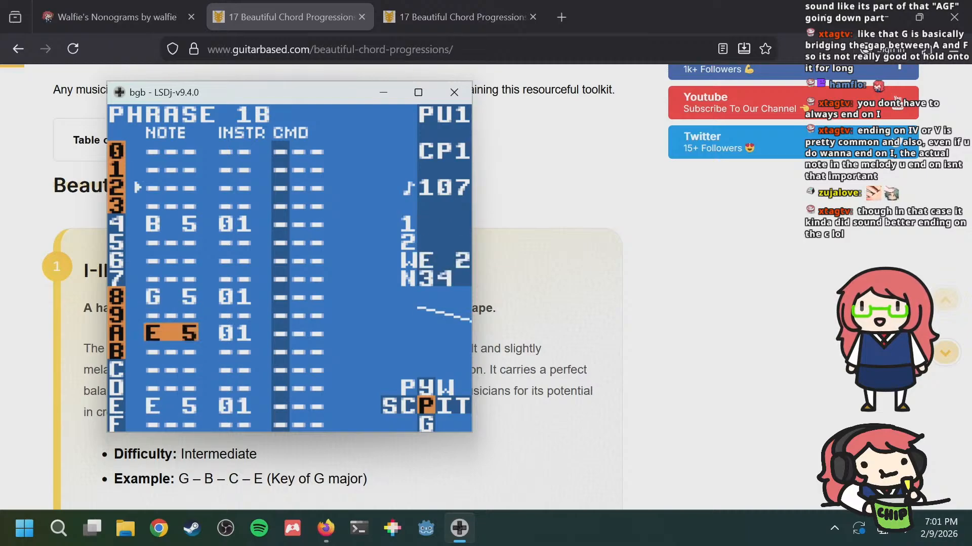
key("a+Down")
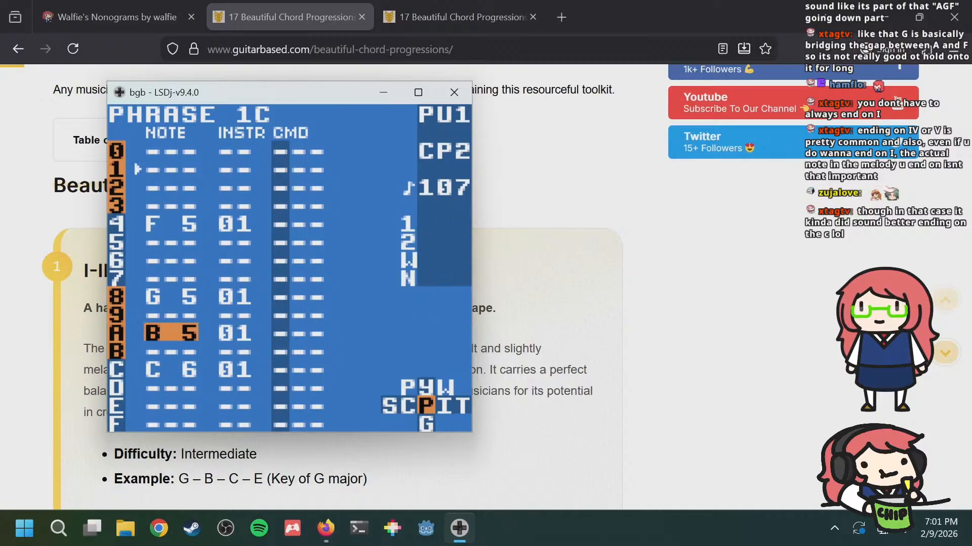
Step: Move the F 5 note from row 4 to row 2 of PU1 phrase 1C with instrument 01
key("Up")
key("Up")
key("Up")
key("Up")
key("Up")
key("Up")
key("Up")
key("Up")
key("s")
key("Down")
key("Up")
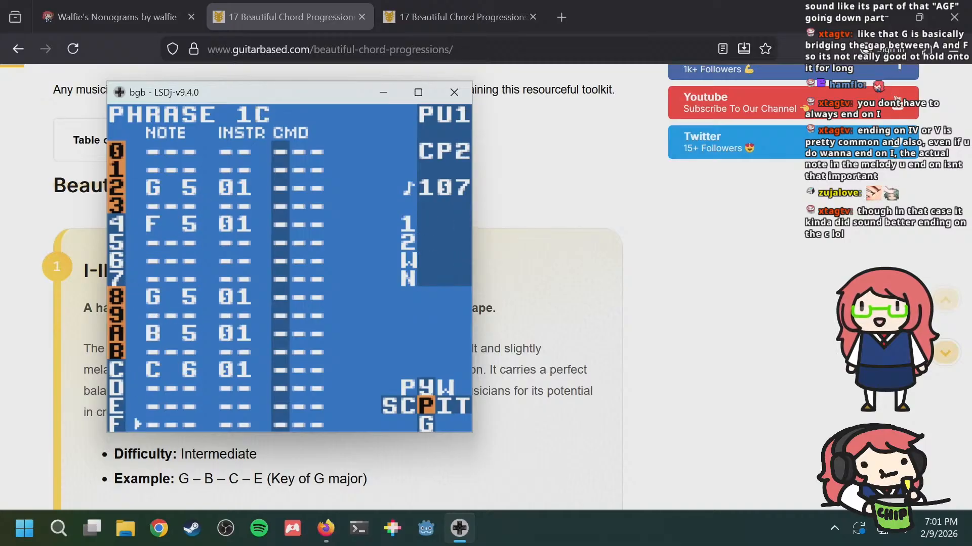
key("s+Right")
key("s+Left")
key("s+Left")
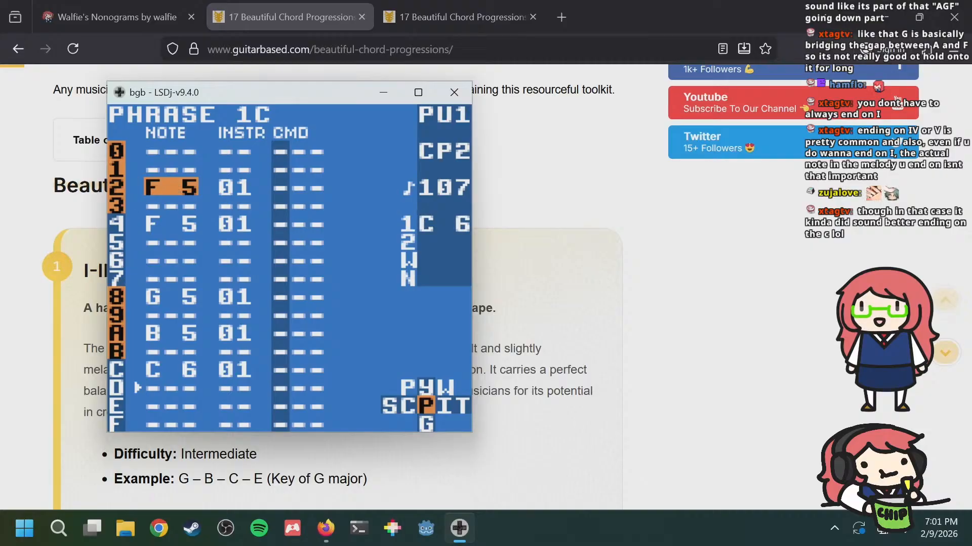
key("Down")
key("Down")
key("a+s")
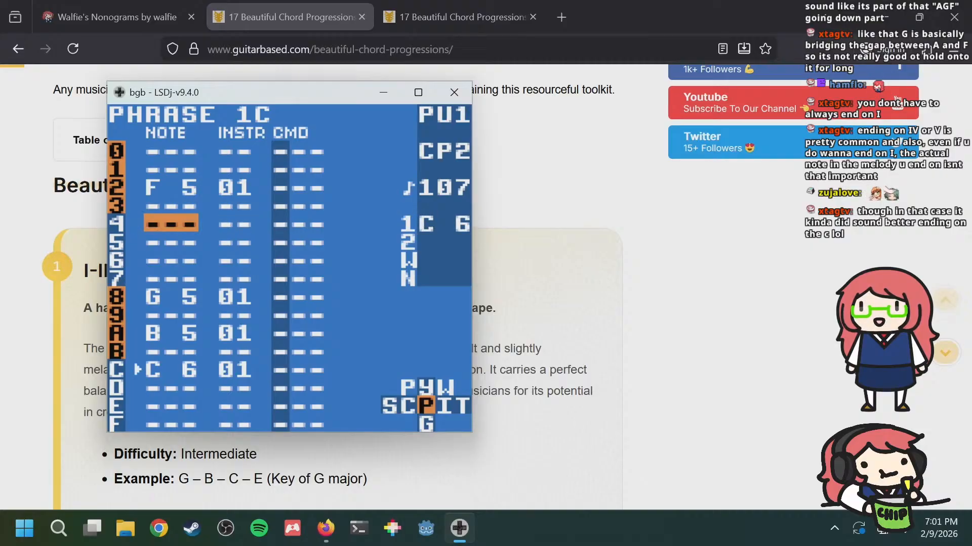
Step: Lower the note on row C of PU1 phrase 1C by an octave to C 5
key("Down")
key("Down")
key("Down")
key("Down")
key("Down")
key("Down")
key("Down")
key("Down")
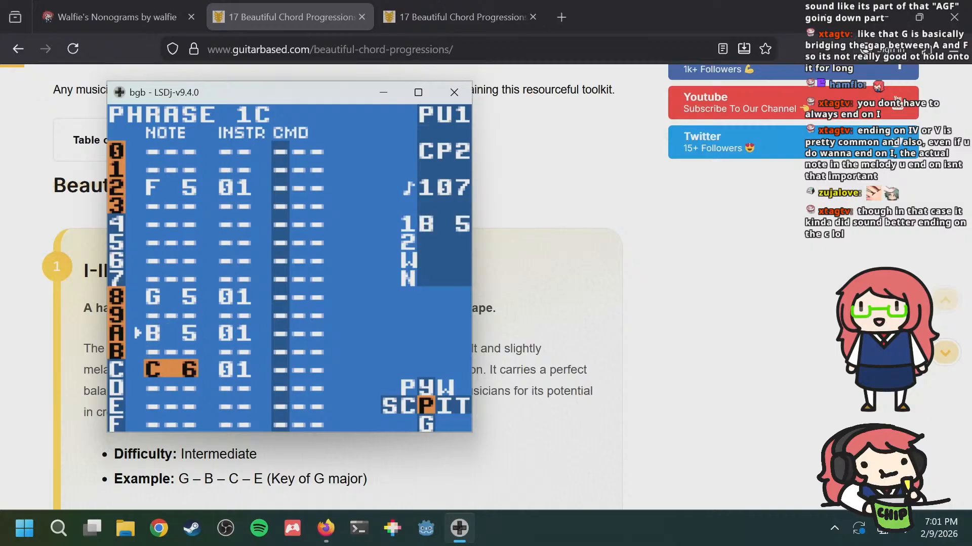
key("s+Down")
Step: Delete the B 5 note on row A of PU1 phrase 1C
key("Up")
key("Up")
key("Up")
key("Down")
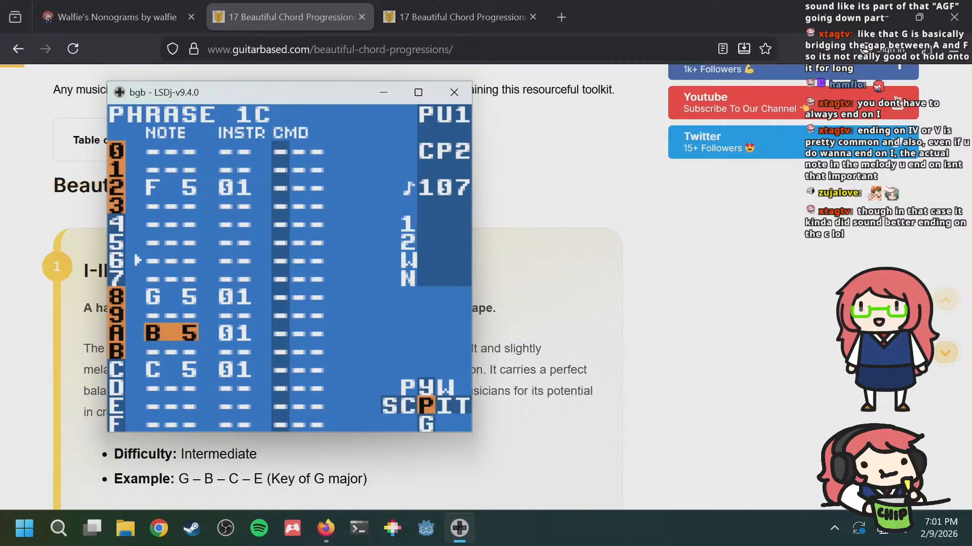
key("a+s")
Step: Check the WAV phrase 02 chord notes around row 8 against the G 5 in PU1 phrase 1C
key("Up")
key("Up")
key("a+Right")
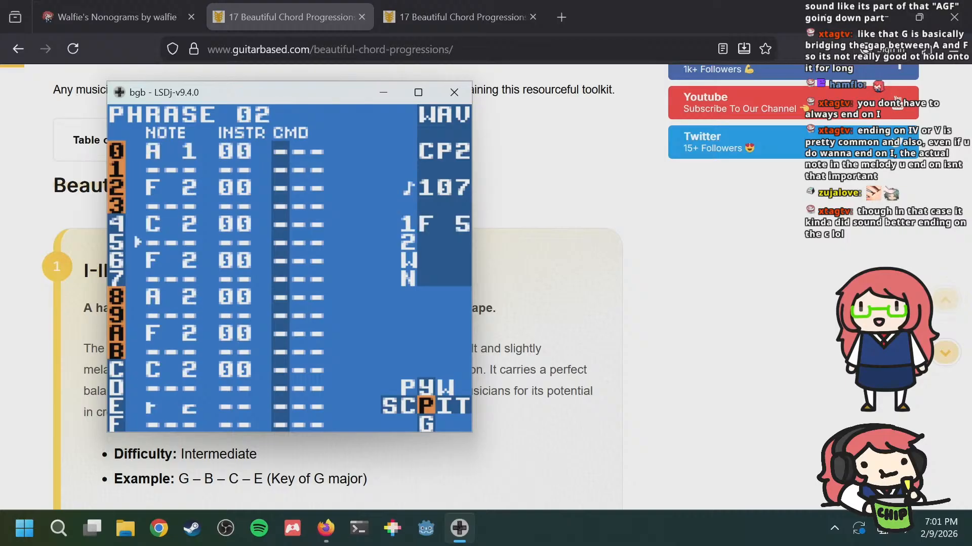
key("a+Left")
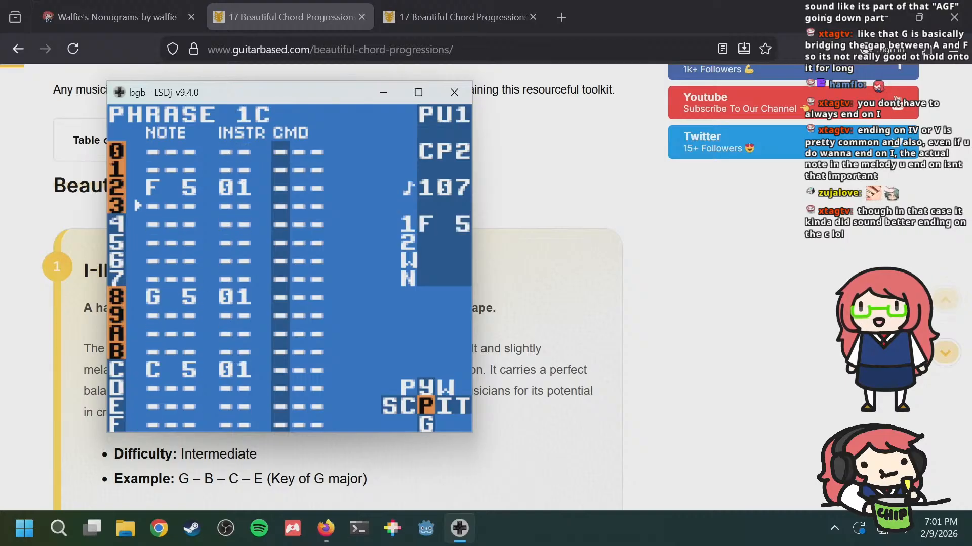
Step: Lower the note on row 8 of PU1 phrase 1C to A 4
key("s+Left")
key("s+Left")
key("s+Left")
key("s+Left")
key("s+Left")
key("s+Left")
key("s+Left")
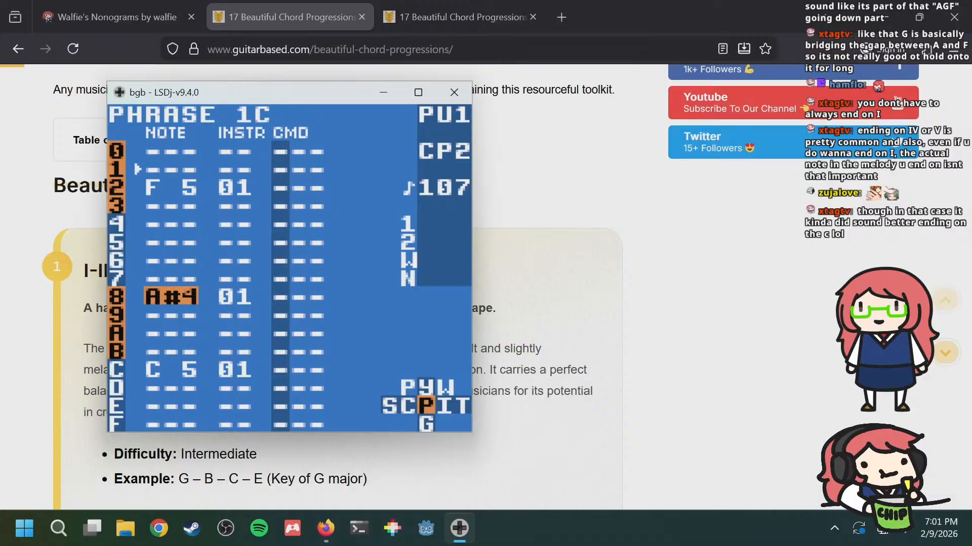
key("Down")
key("Down")
key("Down")
key("Down")
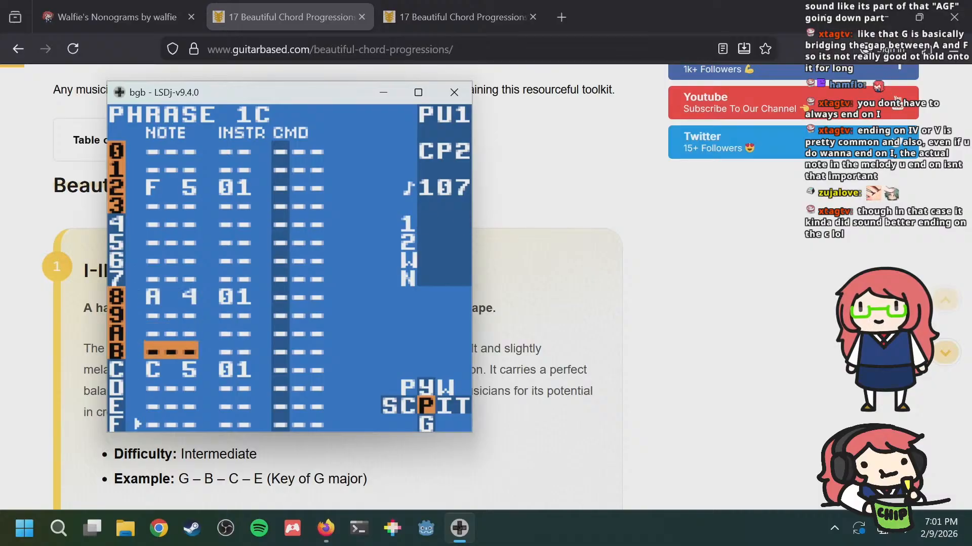
Step: Play back the melody and compare how the notes of PU1 phrase 1B lead into phrase 1C
key("Up")
key("Up")
key("Up")
key("Up")
key("Up")
key("Up")
key("Up")
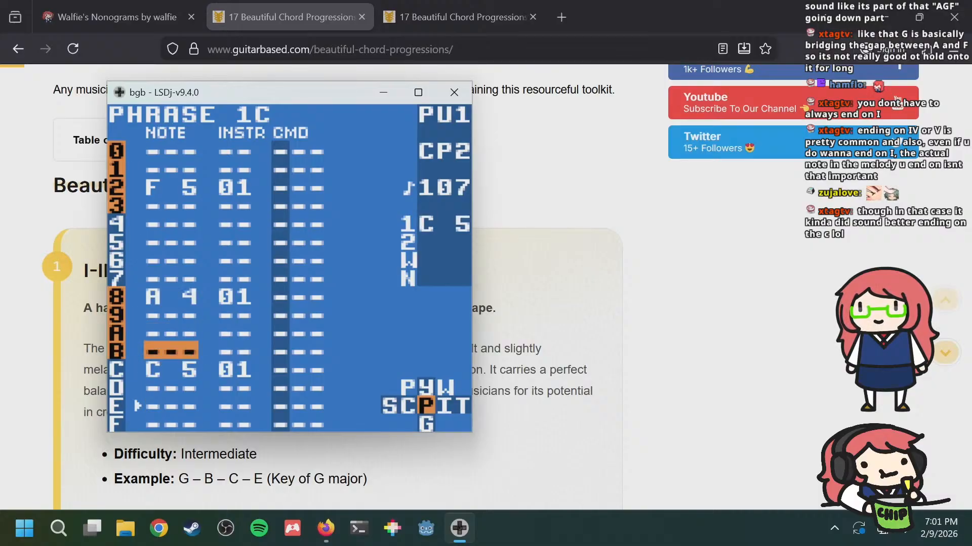
key("a+Left")
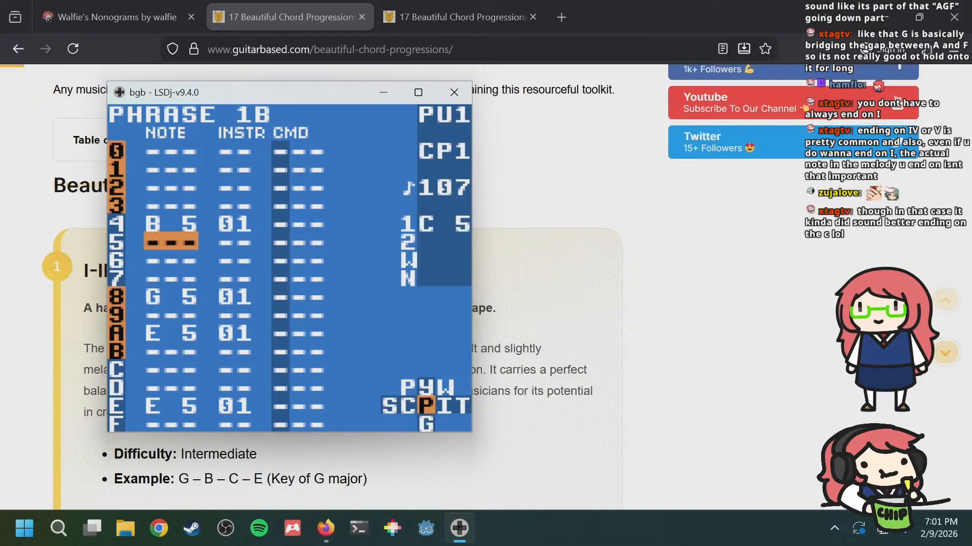
key("a+Right")
key("Up")
key("Up")
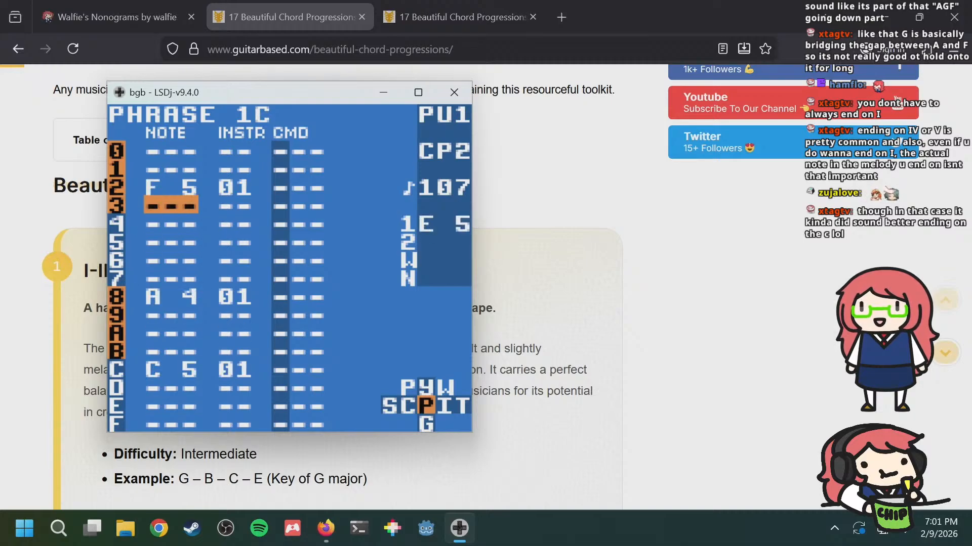
key("a+Left")
key("Return")
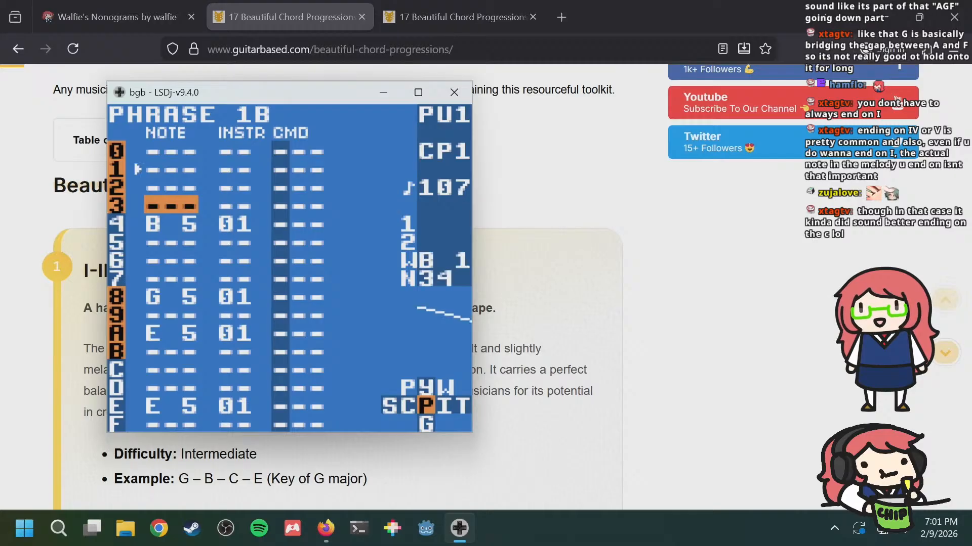
key("a+Right")
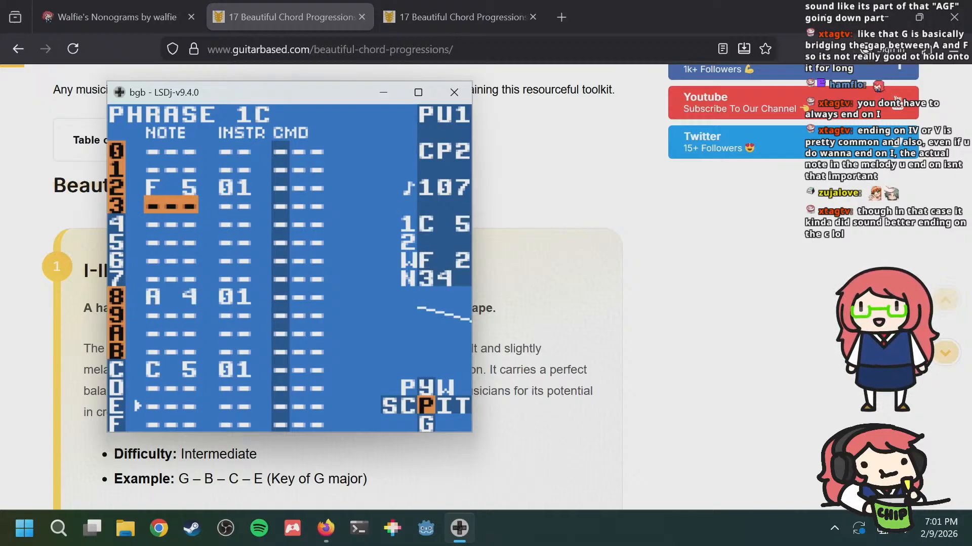
key("Up")
key("a+Left")
key("a+Right")
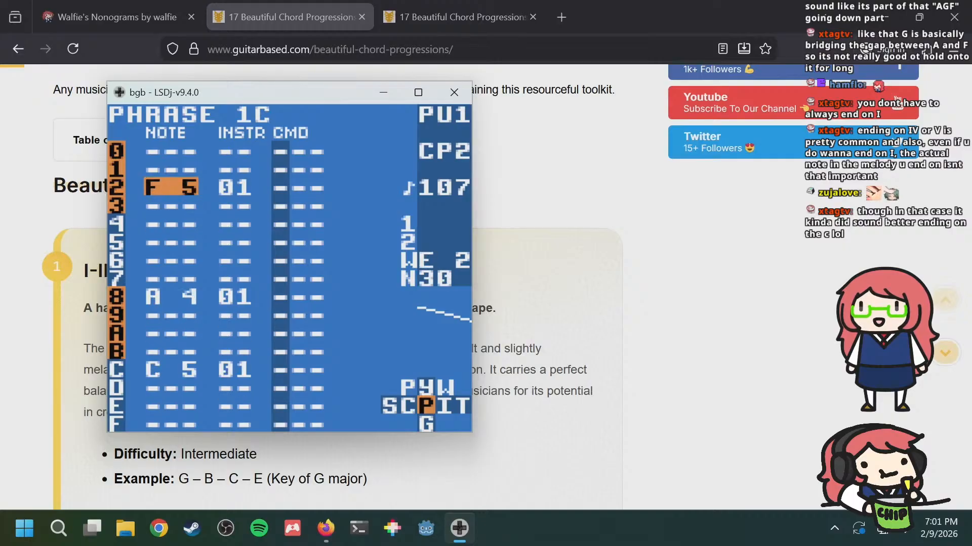
key("a+Left")
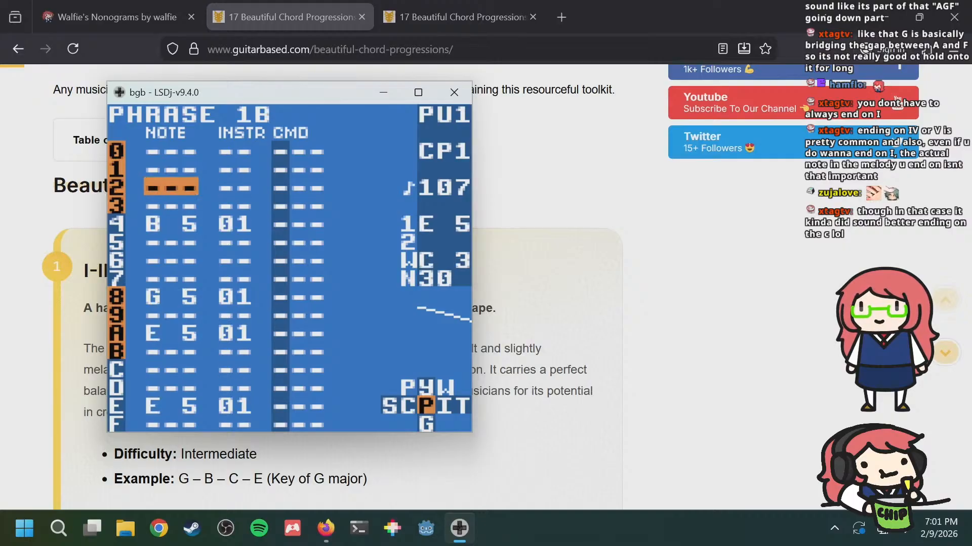
key("a+Right")
key("a+Left")
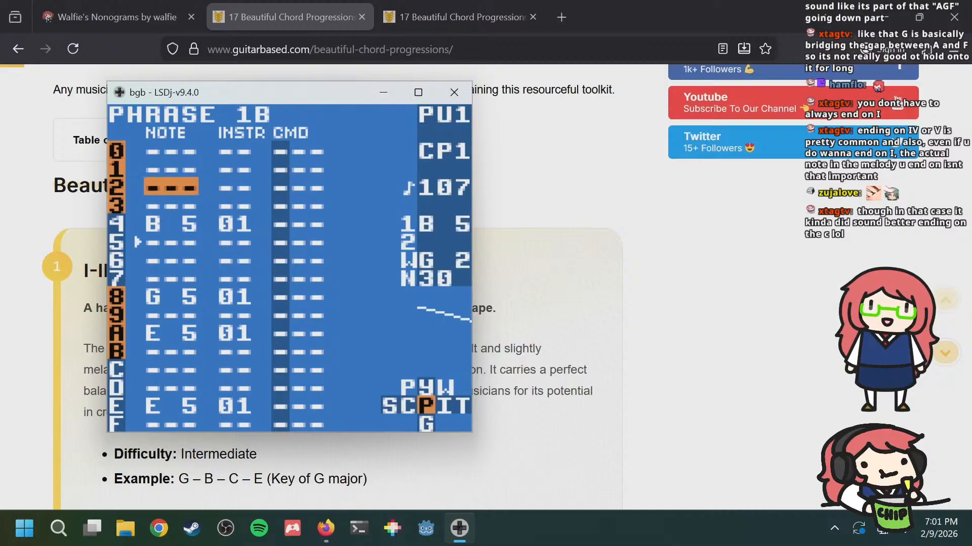
Step: Try the row 2 note of PU1 phrase 1C as F 4 and F 5, and delete it
key("a+Right")
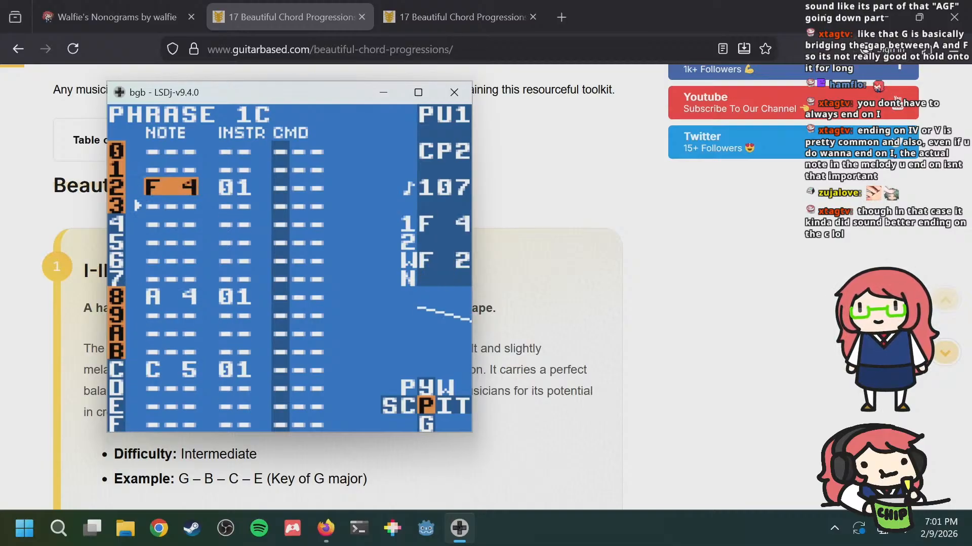
key("a+Up")
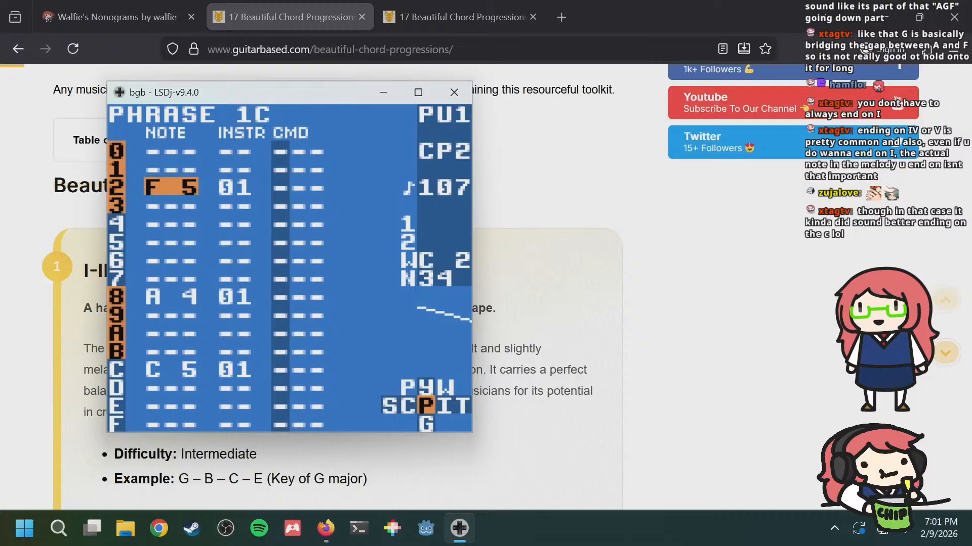
key("a+Left")
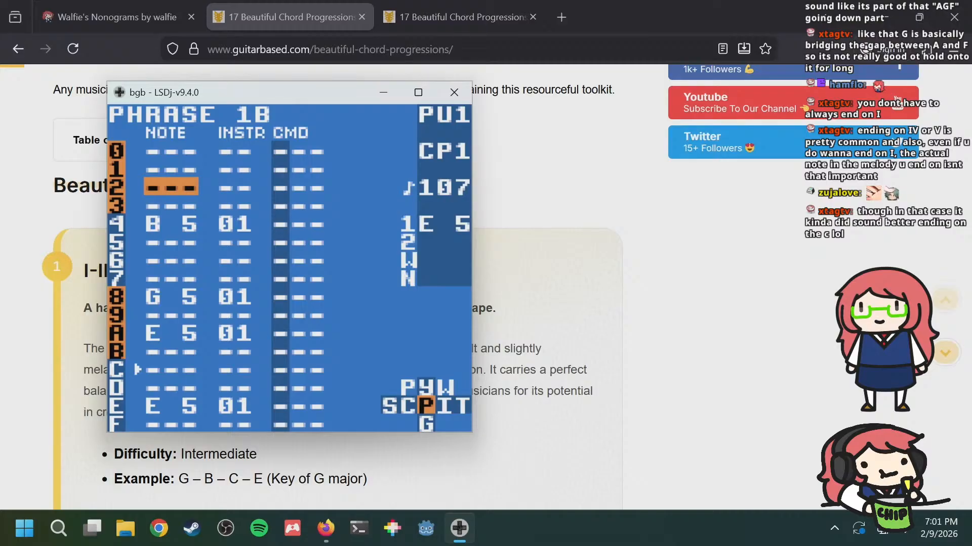
key("a+Right")
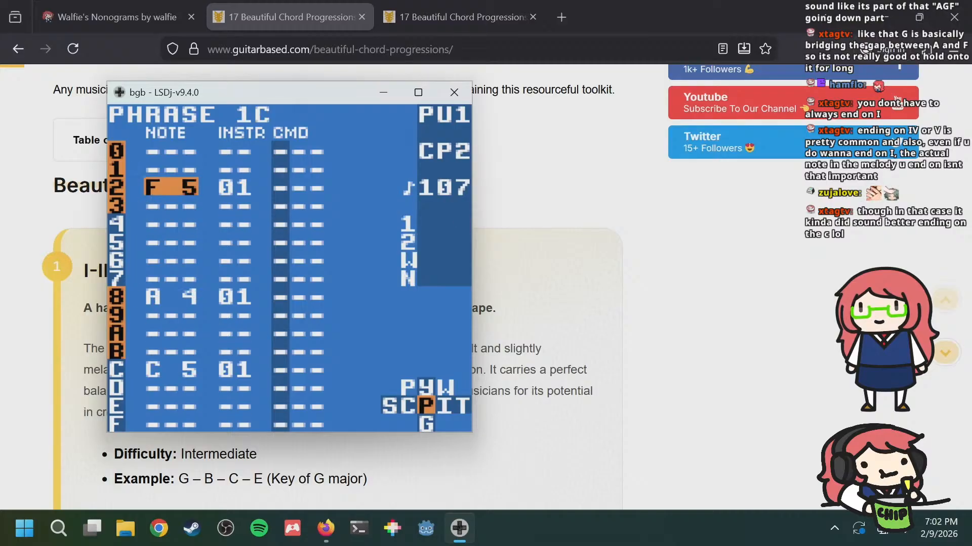
key("a+s")
Step: Open phrase 06 in PU1 chain 01 and examine its melody notes and their row spacing
key("a+Left")
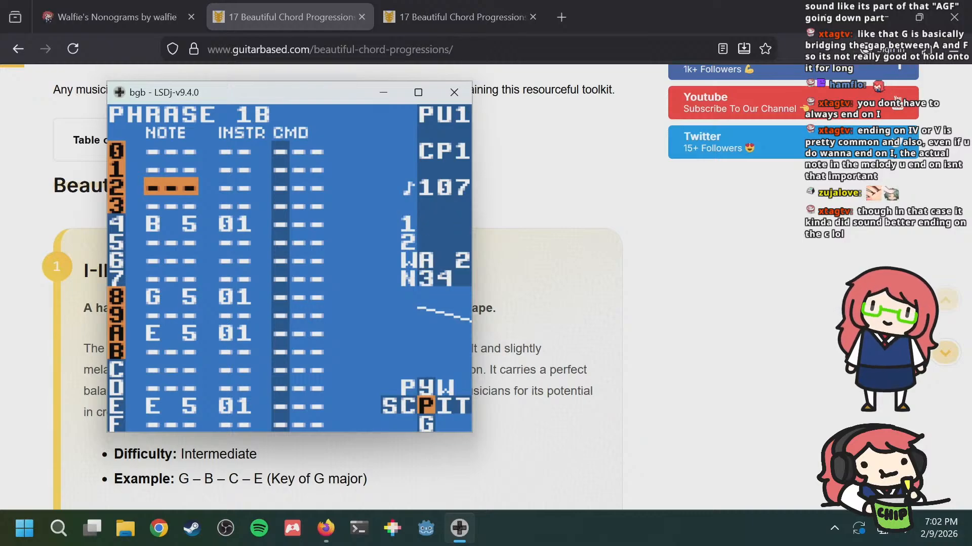
key("shift+Left")
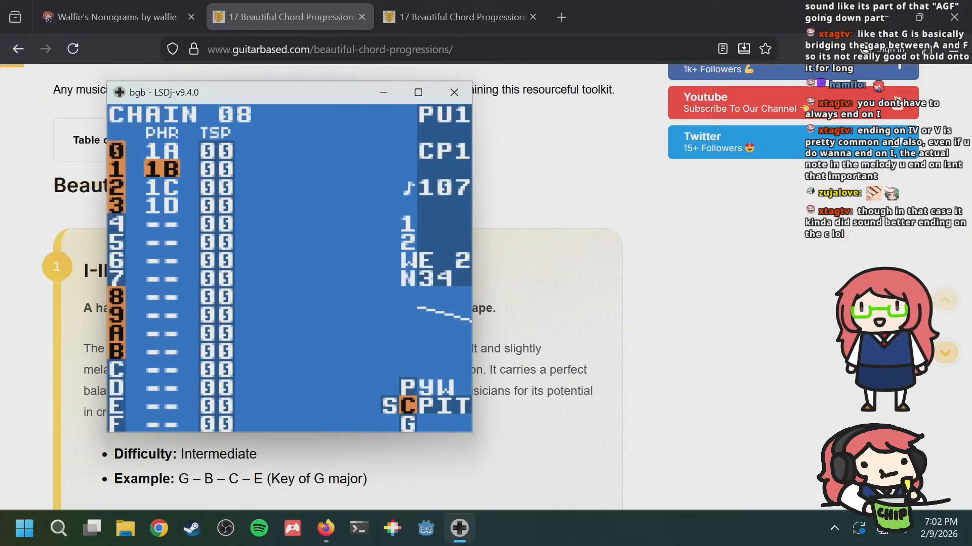
key("a+Up")
key("a+Up")
key("a+Up")
key("Down")
key("Down")
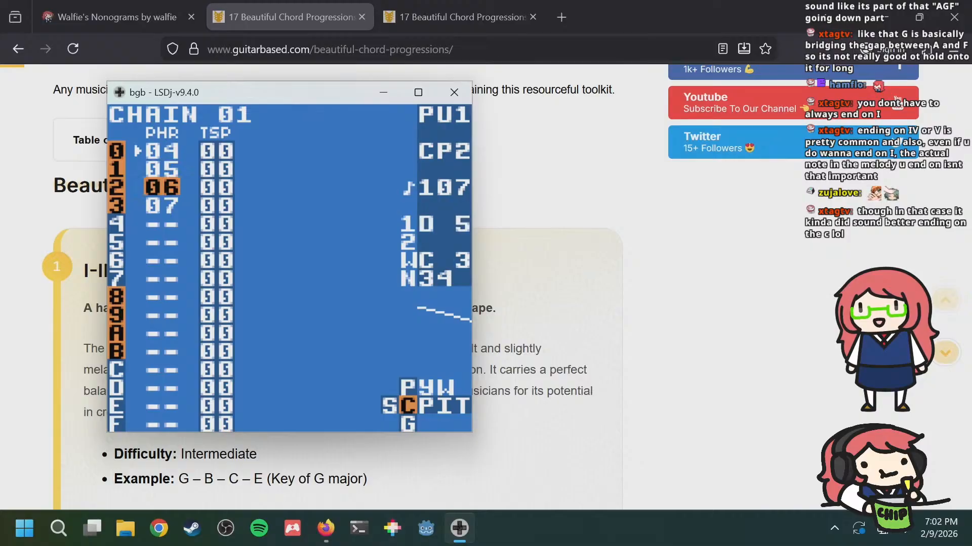
key("Up")
key("shift+Right")
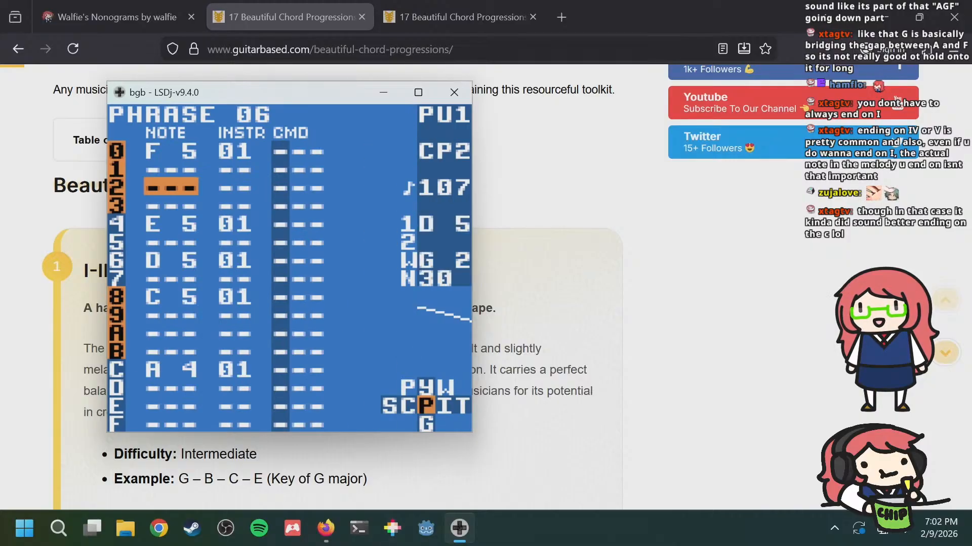
key("a+Up")
key("a+Down")
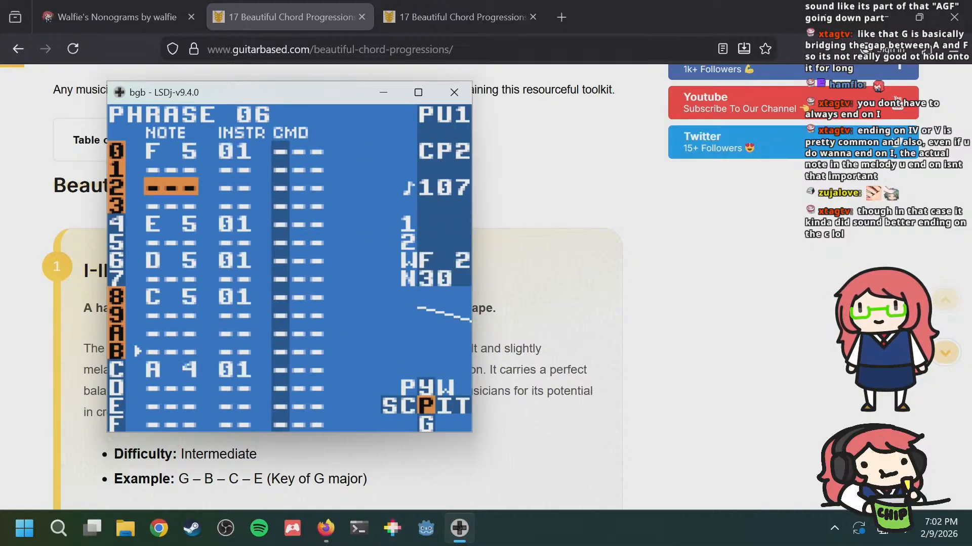
key("Up")
key("Up")
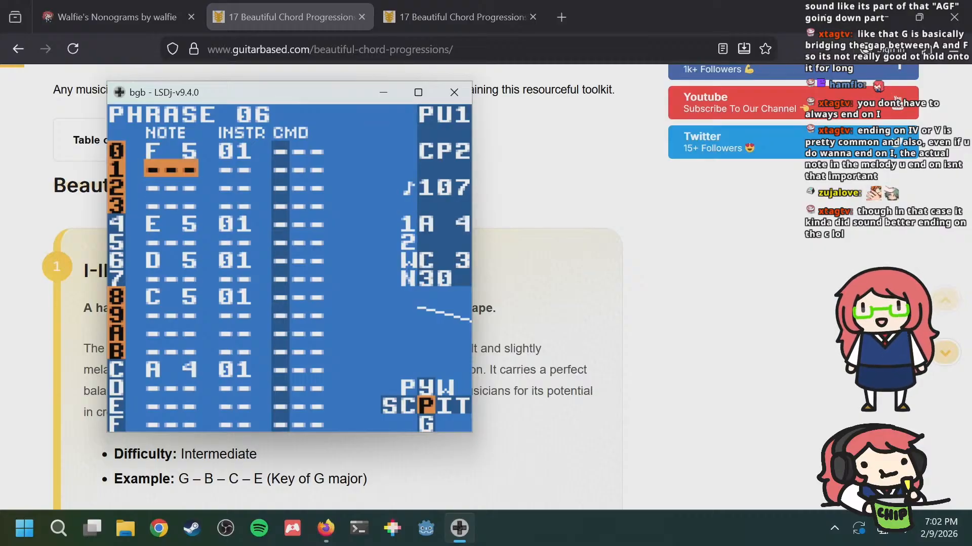
key("Down")
key("Down")
key("Down")
key("Down")
key("Down")
key("Down")
key("Down")
key("Down")
key("Up")
key("Up")
key("Up")
key("Up")
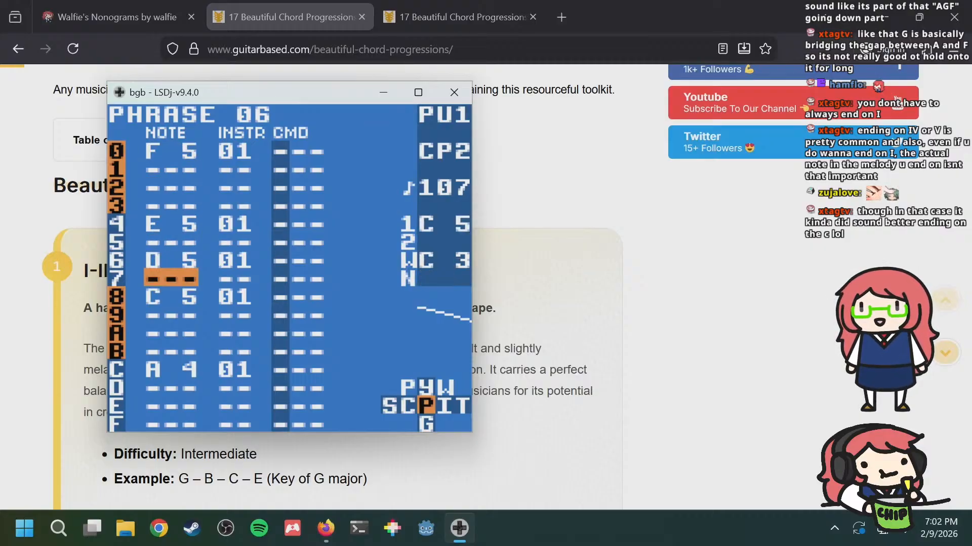
key("Down")
key("Down")
key("Down")
key("Up")
key("Up")
key("Up")
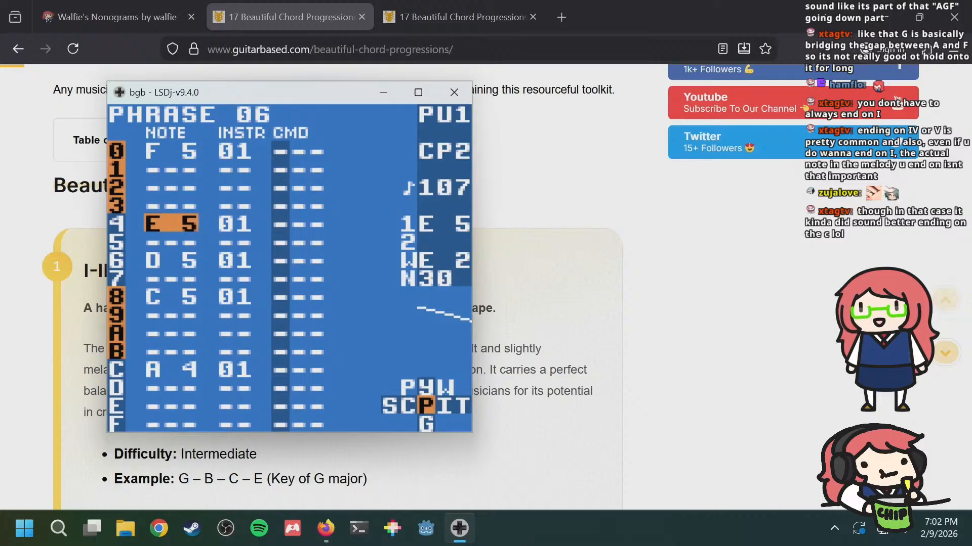
key("Down")
key("Down")
key("Down")
key("Down")
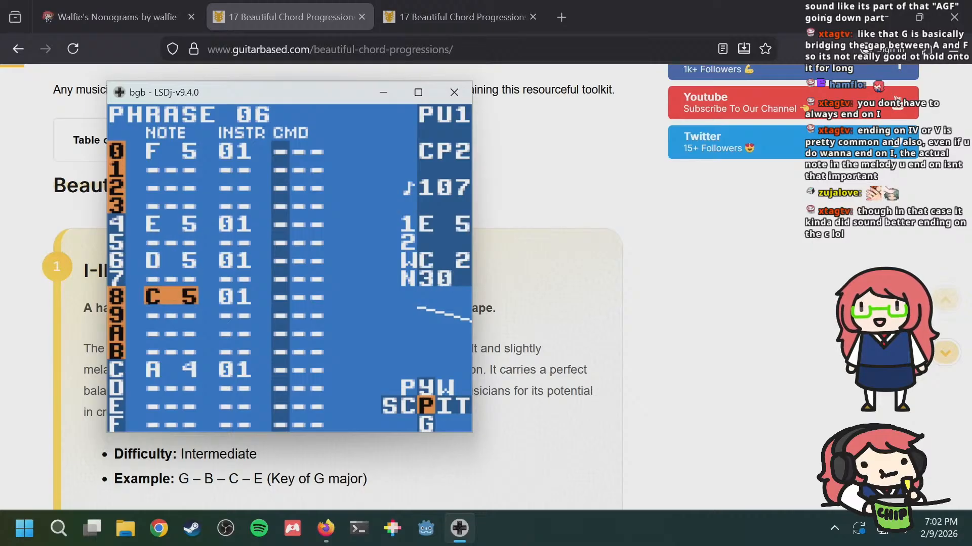
Step: Return to phrase 1C in PU1 chain 08 and enter F 5 with instrument 01 on row 0
key("shift+Left")
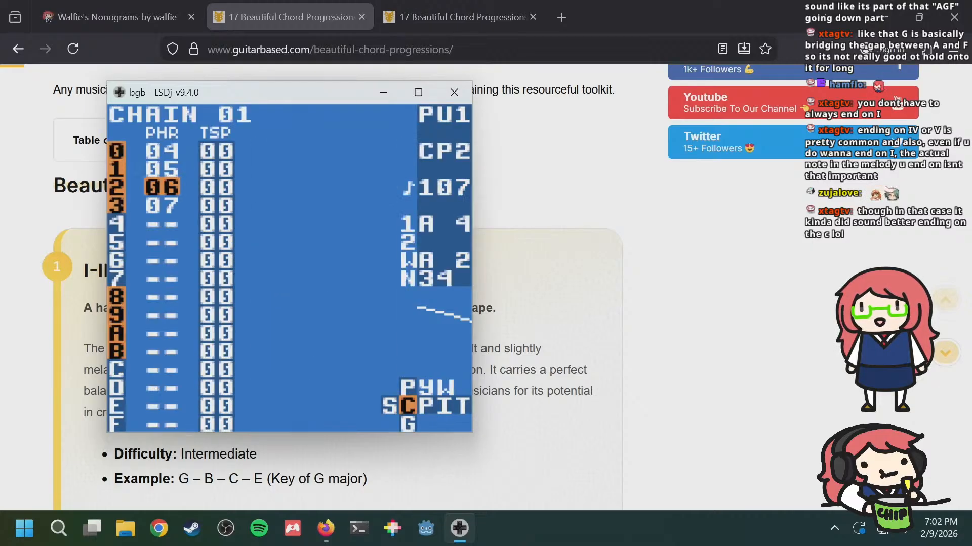
key("a+Down")
key("a+Down")
key("a+Down")
key("a+Down")
key("a+Down")
key("a+Down")
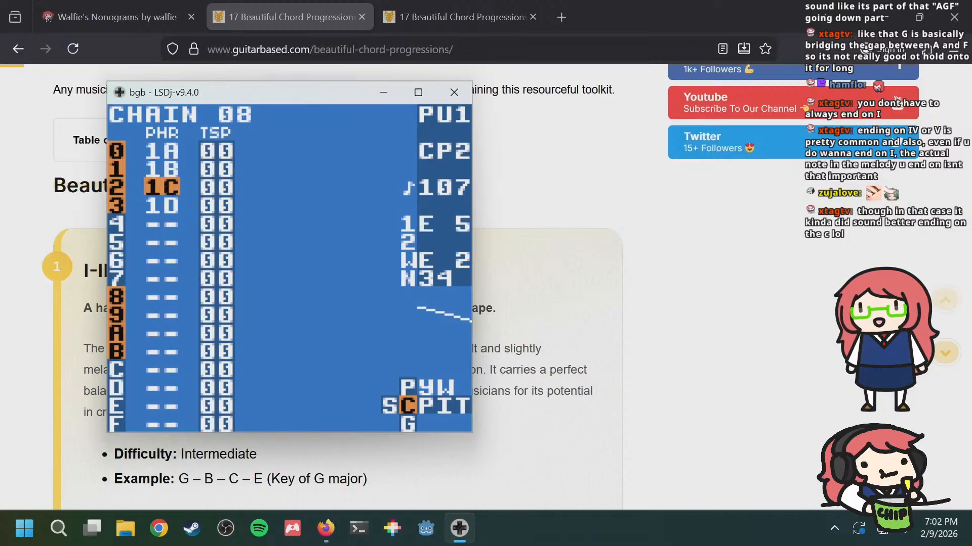
key("shift+Right")
key("Up")
key("Up")
key("Up")
key("Up")
key("Up")
key("Up")
key("Up")
key("Up")
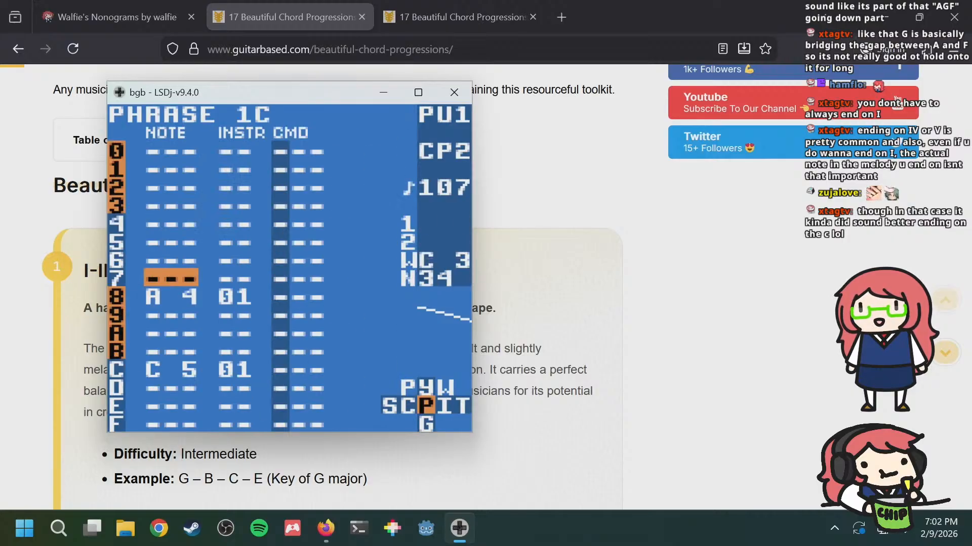
key("a")
Step: Enter F 5 notes with instrument 01 on rows 4 and 6 of PU1 phrase 1C
key("Down")
key("Down")
key("Down")
key("Down")
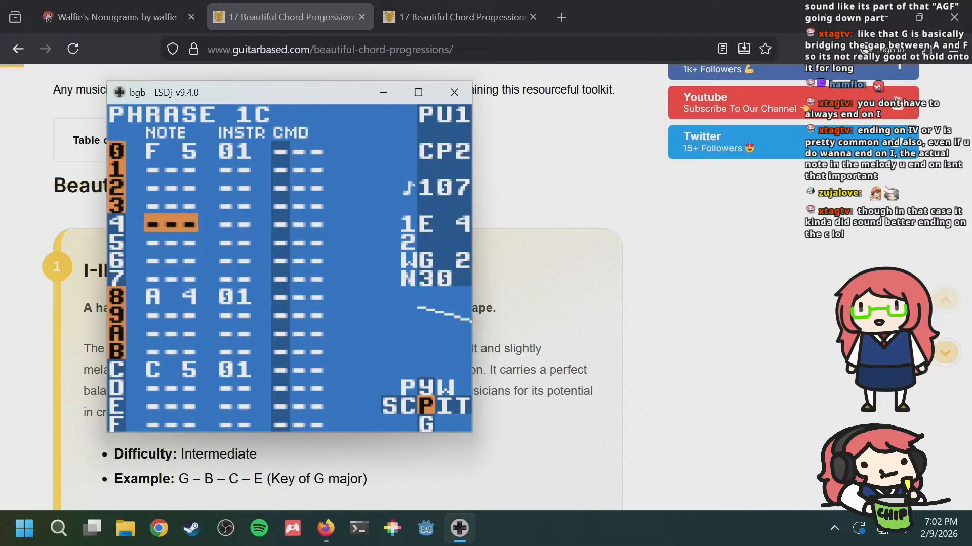
key("a")
key("Down")
key("Down")
key("a")
Step: Review the melody notes across PU1 phrases 1C, 1B and 1A during playback
key("Down")
key("Down")
key("Down")
key("Down")
key("Down")
key("Down")
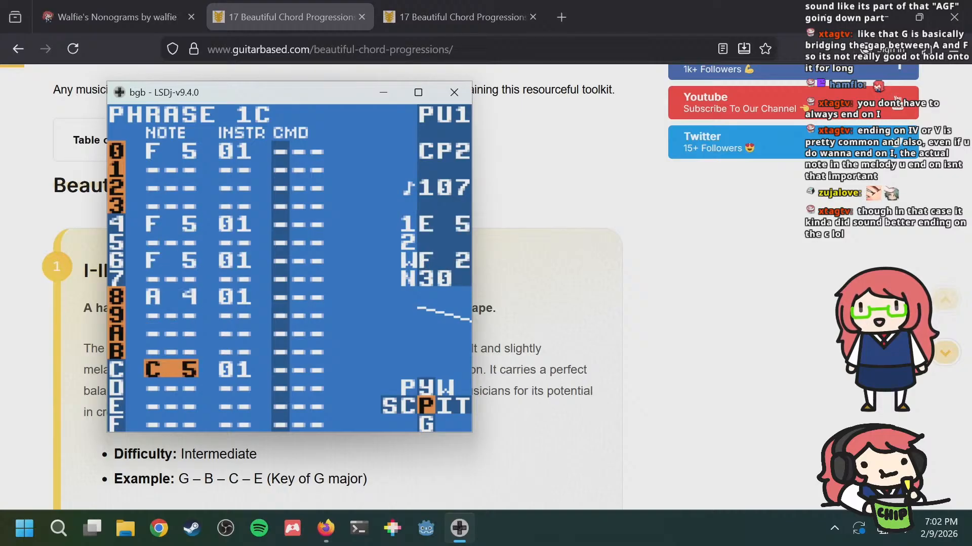
key("Up")
key("Up")
key("Down")
key("Down")
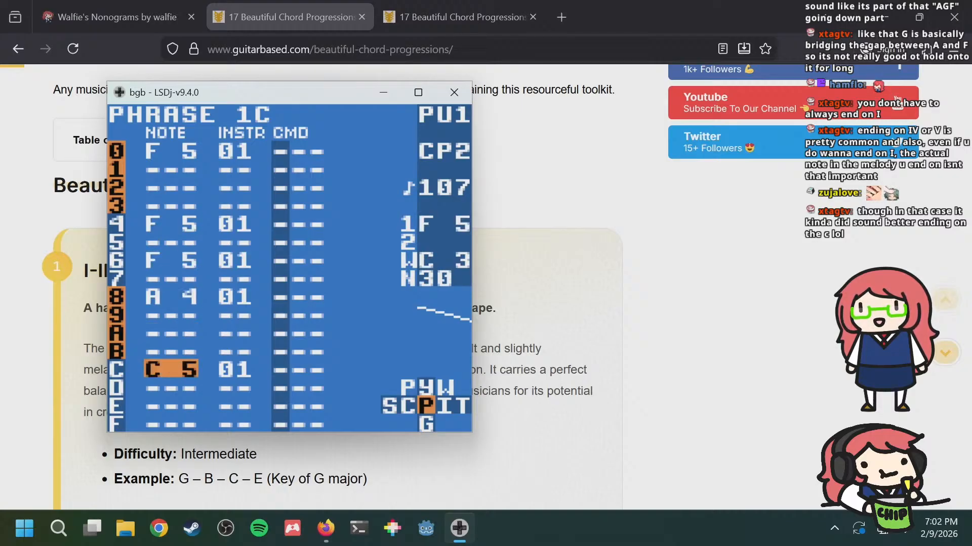
key("Up")
key("Up")
key("Up")
key("Up")
key("Up")
key("Up")
key("Up")
key("Up")
key("Up")
key("Up")
key("Up")
key("shift+Up")
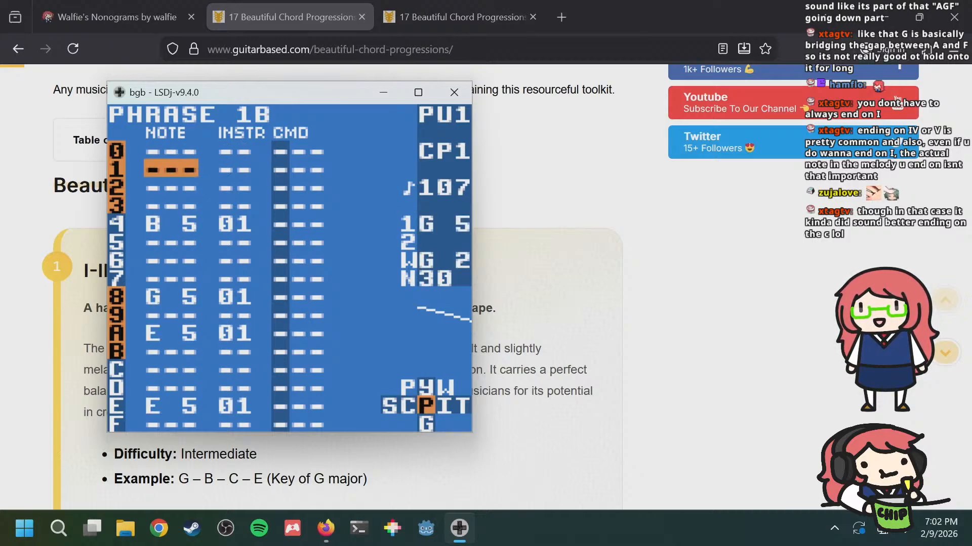
key("Down")
key("Down")
key("Down")
key("Up")
key("shift+Up")
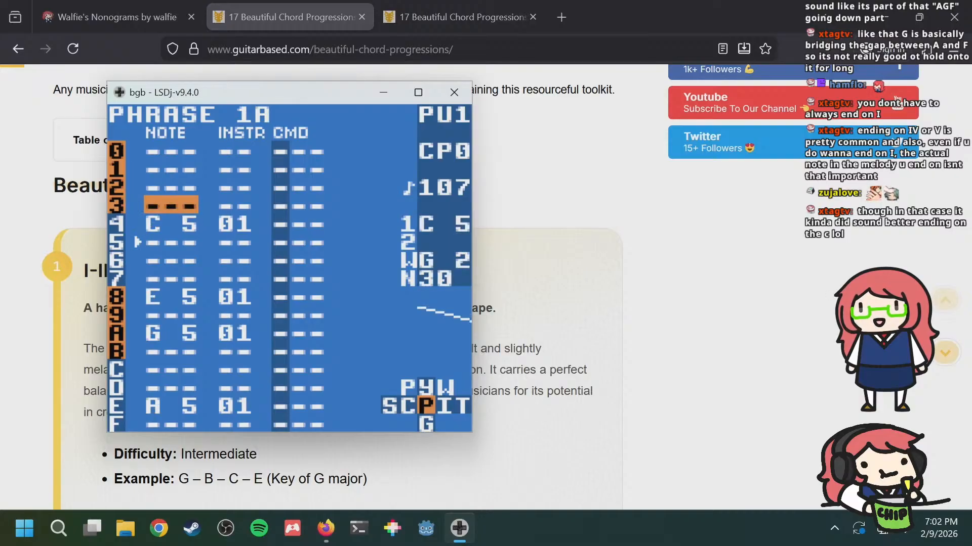
key("shift+Down")
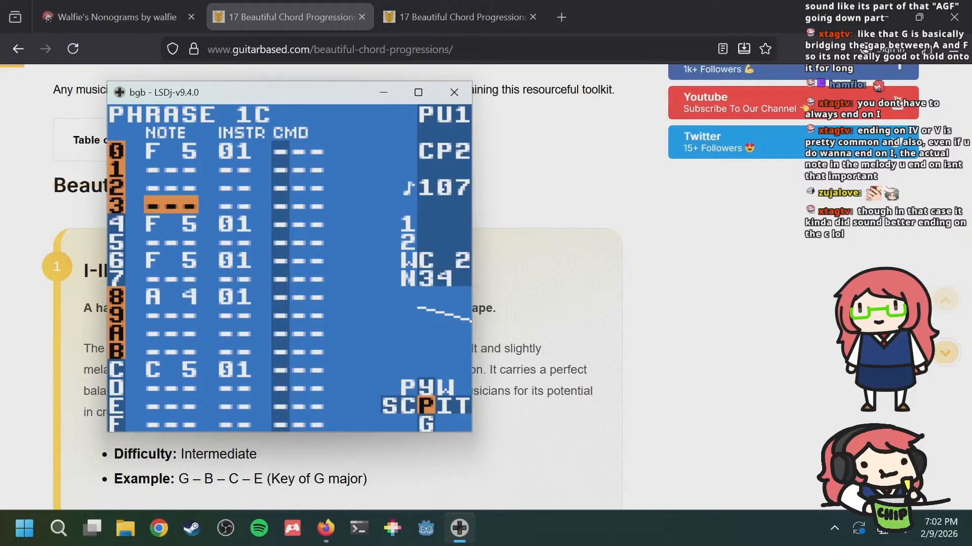
Step: Check the WAV phrase 02 chord notes against the melody on rows 4 to C of PU1 phrase 1C
key("Down")
key("Down")
key("a+Right")
key("a+Right")
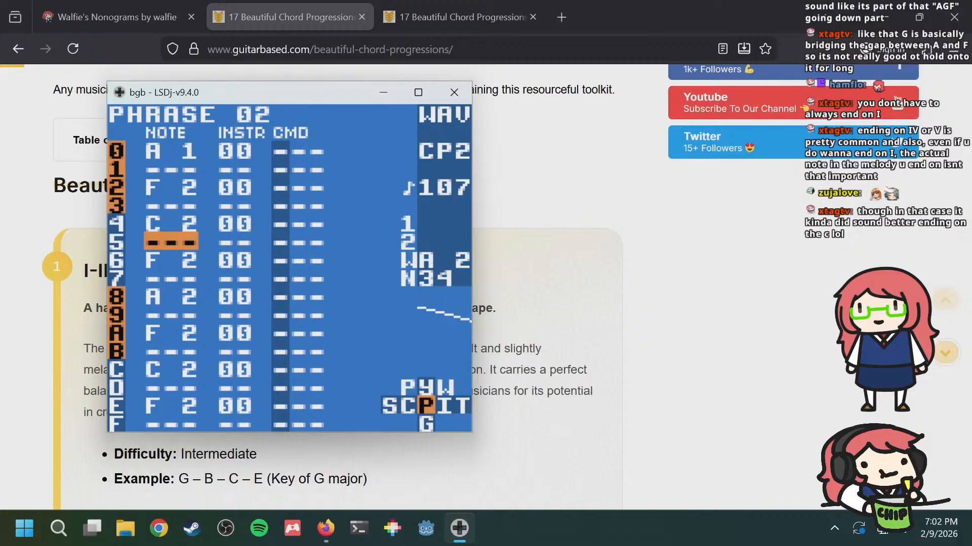
key("a+Left")
key("a+Left")
key("Up")
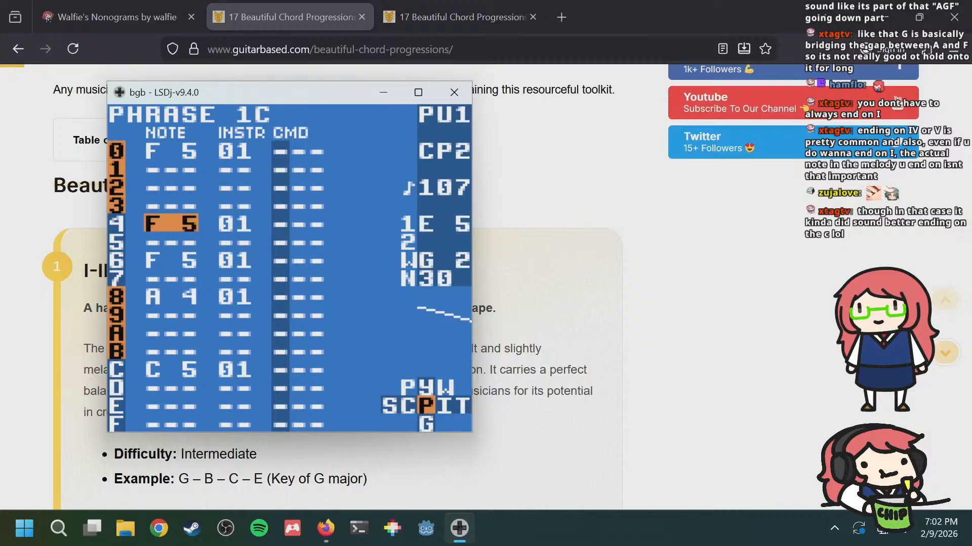
key("Down")
key("Down")
key("Down")
key("Down")
key("Down")
key("Down")
key("Up")
key("Up")
key("Up")
key("Up")
key("Up")
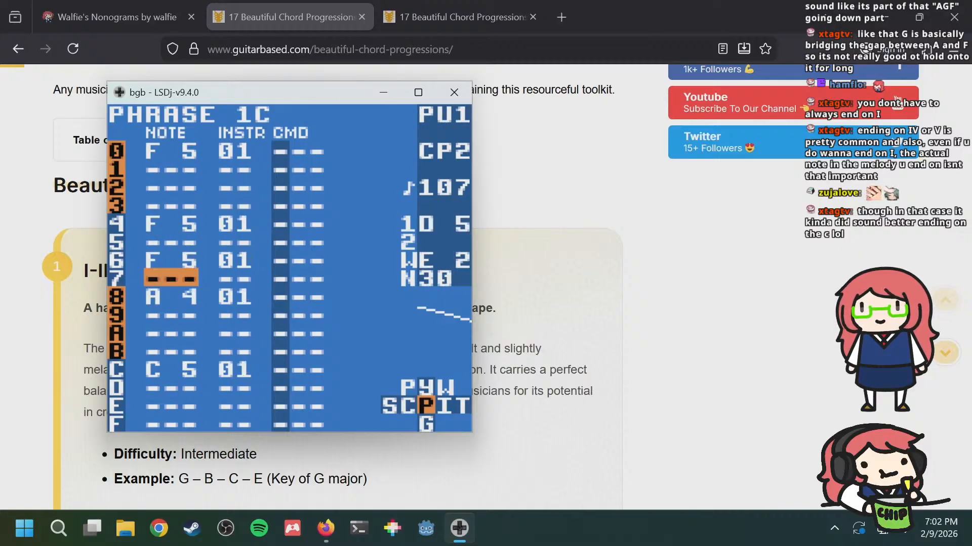
Step: Check the WAV chord phrase and review the note rows of PU1 phrase 1B during playback
key("a+Right")
key("a+Right")
key("a+Left")
key("a+Left")
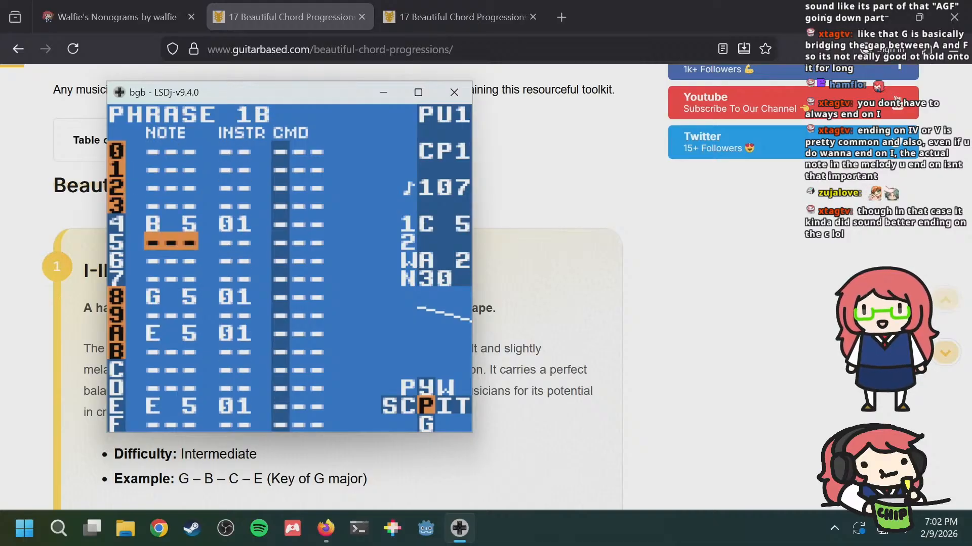
key("Down")
key("Down")
key("Down")
key("Down")
key("Down")
key("Down")
key("Down")
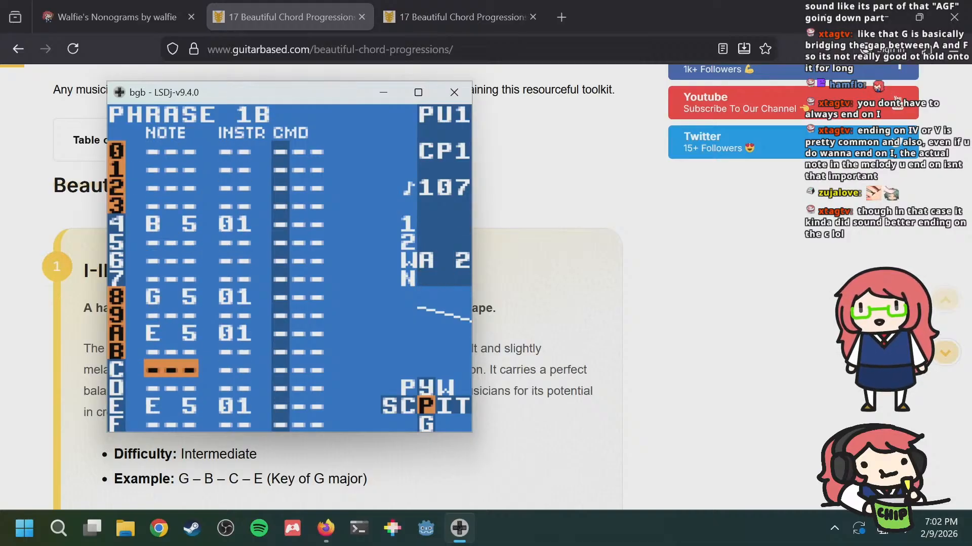
Step: Examine the F 5 notes on rows 4 and 6 of PU1 phrase 1C while the song plays
key("Up")
key("Up")
key("Up")
key("Up")
key("Up")
key("Up")
key("Up")
key("Up")
key("Down")
key("Down")
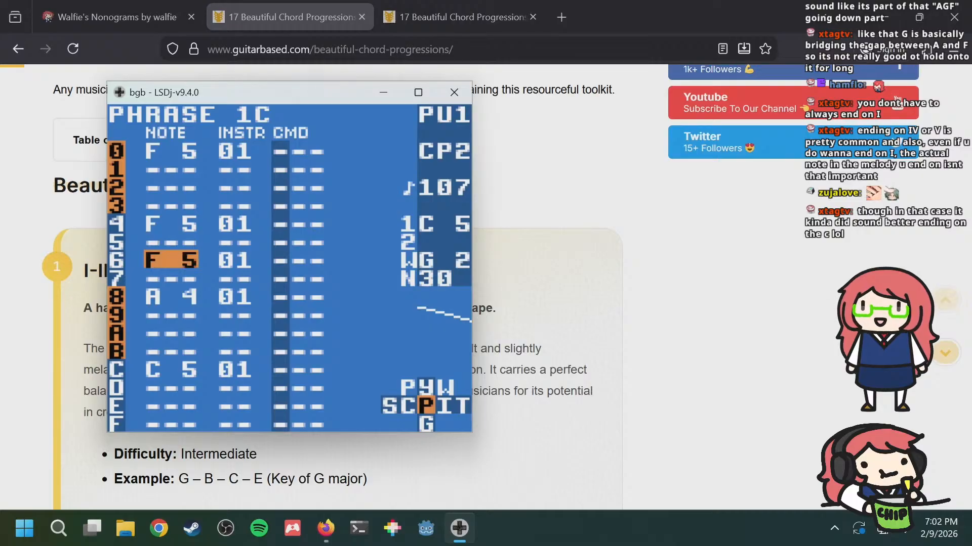
key("Up")
key("Up")
key("Down")
key("Down")
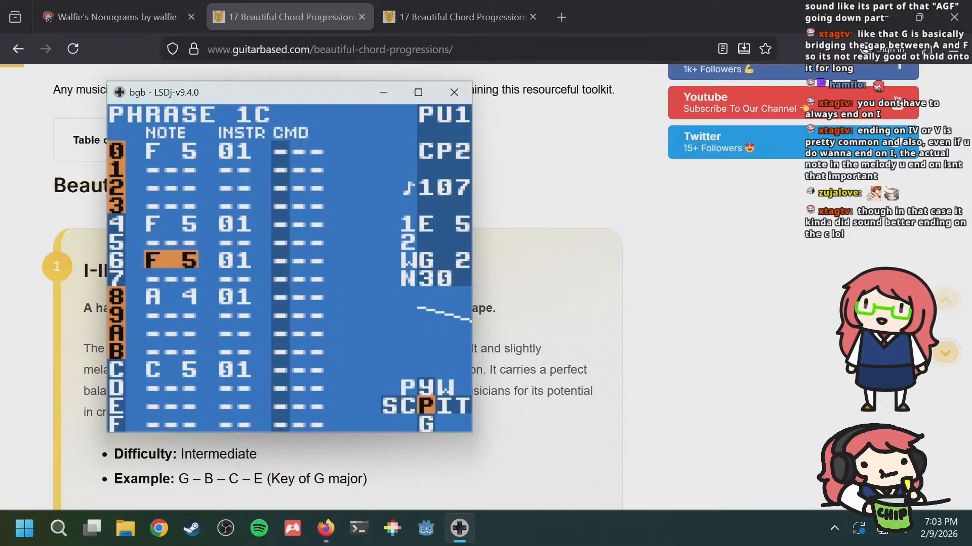
key("Up")
key("Up")
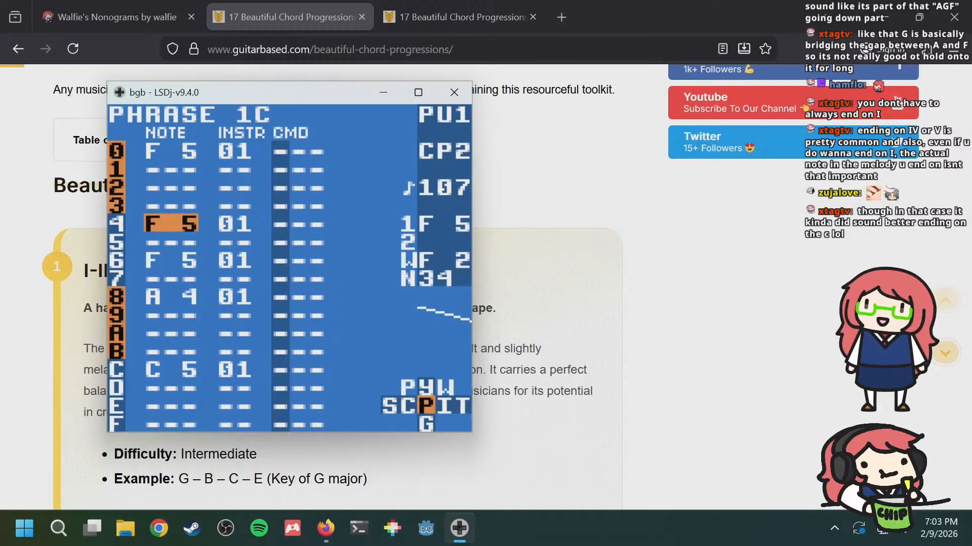
key("Down")
key("Down")
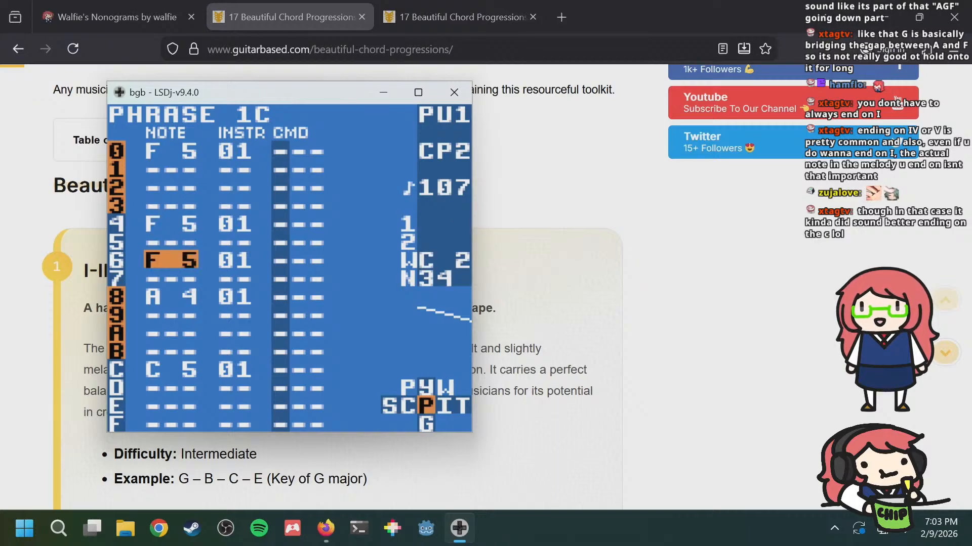
Step: Check the chord notes of WAV phrase 02 and set row 6 of PU1 phrase 1C to E 5
key("a+Right")
key("a+Right")
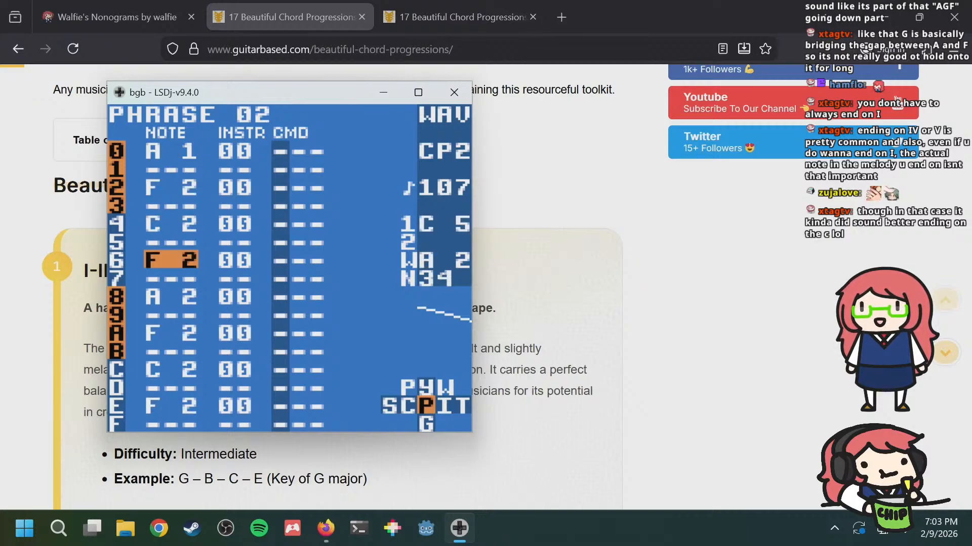
key("Up")
key("Up")
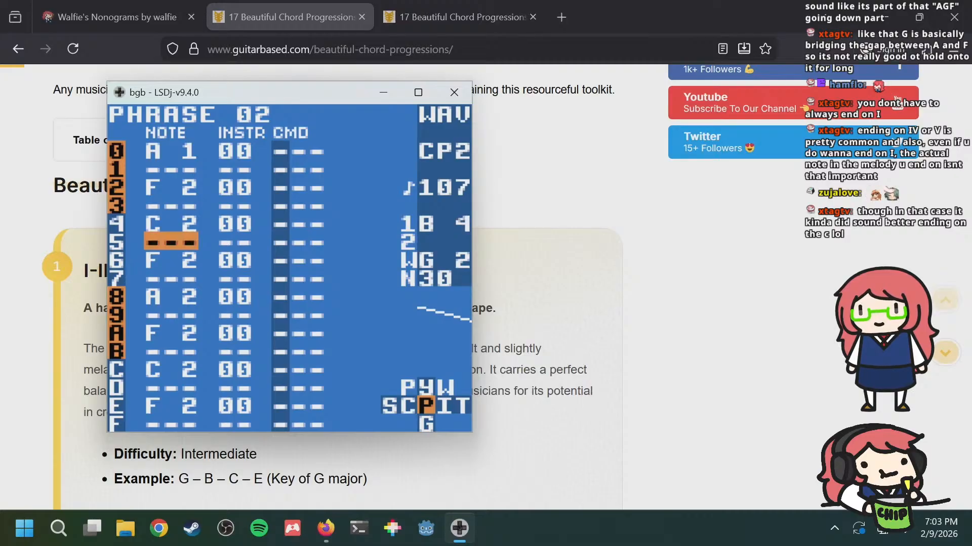
key("a+Left")
key("a+Left")
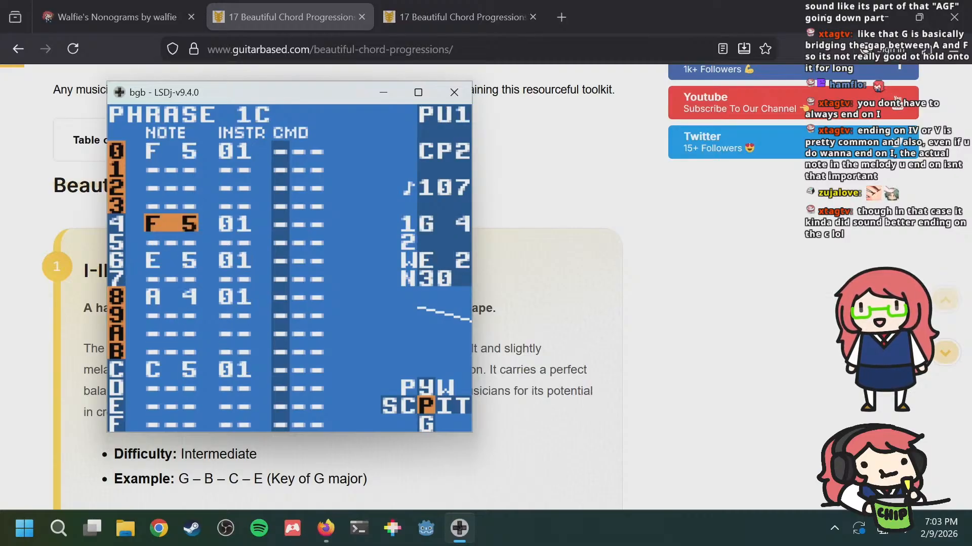
key("Down")
key("Down")
key("Up")
key("Up")
key("Up")
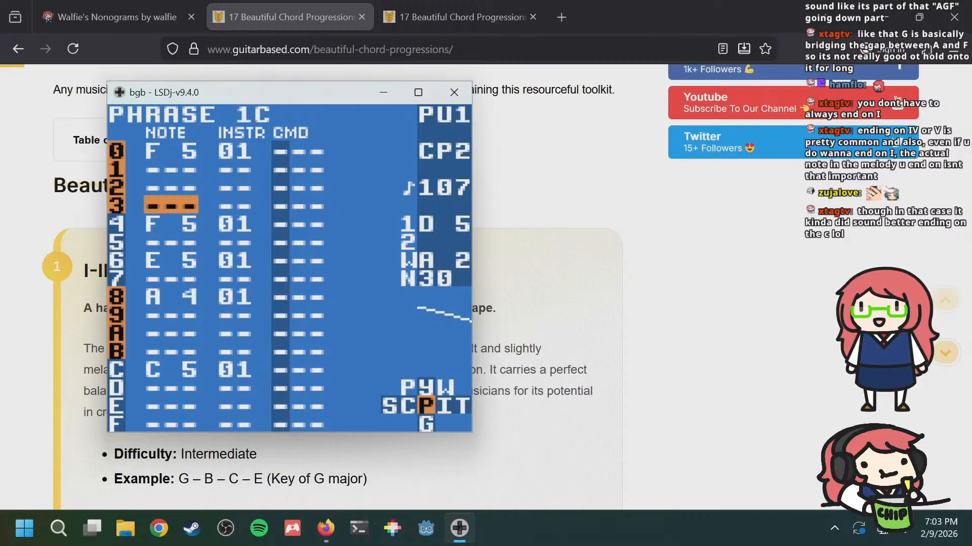
key("Down")
key("Down")
key("Up")
key("Down")
key("Down")
key("Up")
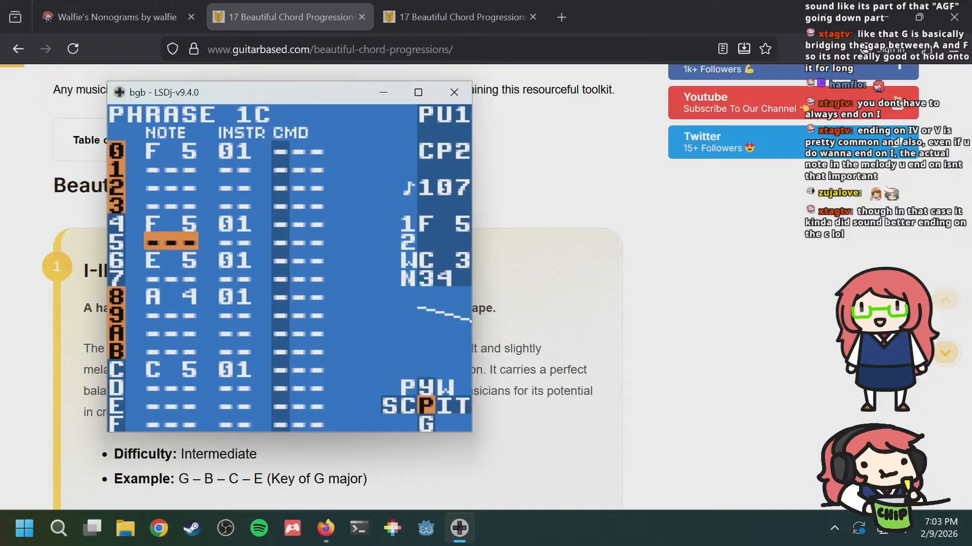
Step: Try D 5 on row 6 of PU1 phrase 1C, and return the row to E 5
key("Down")
key("a+Left")
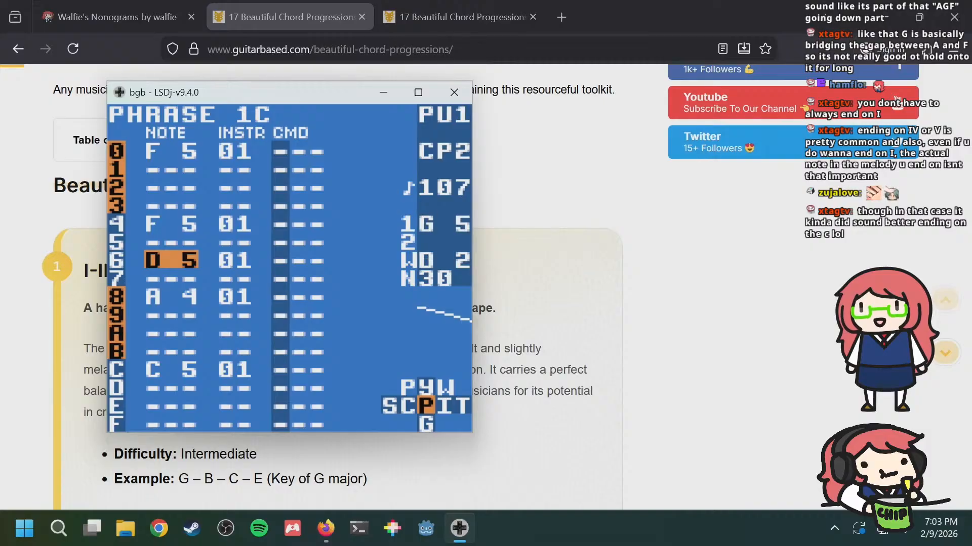
key("Down")
key("Down")
key("Up")
key("Up")
key("Up")
key("Down")
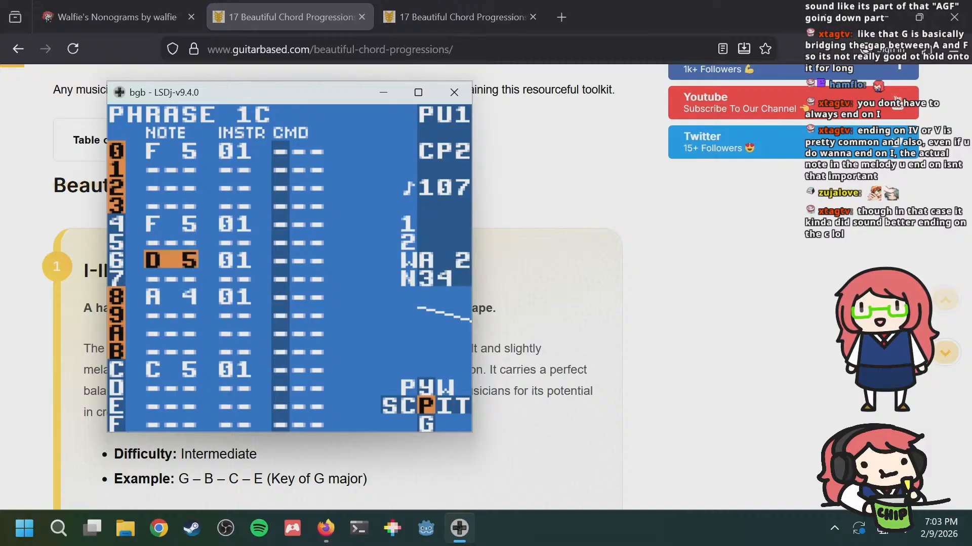
key("Down")
key("Down")
key("Up")
key("Up")
key("s+Right")
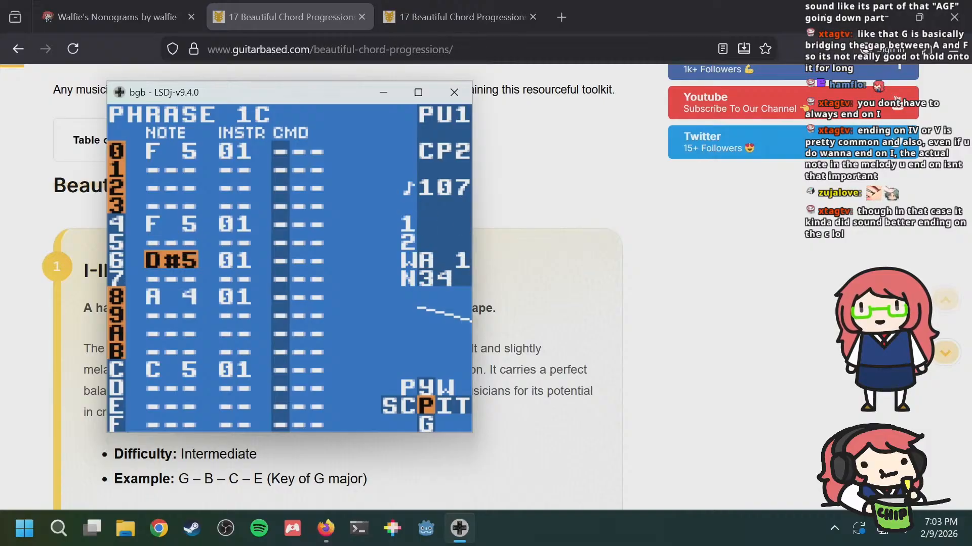
key("s+Right")
Step: Set row 8 of PU1 phrase 1C to D 4 and play the melody from the earlier phrases
key("Down")
key("Down")
key("s+Left")
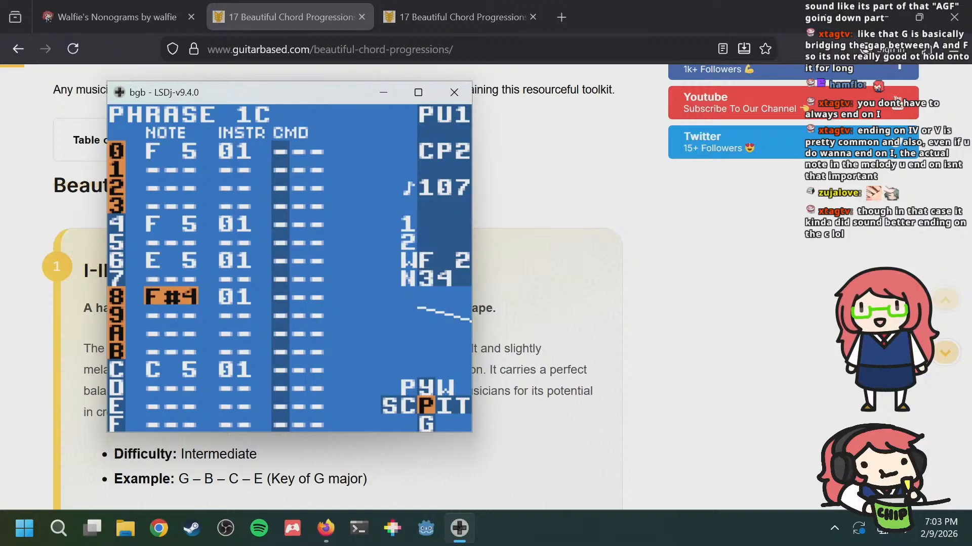
key("s+Left")
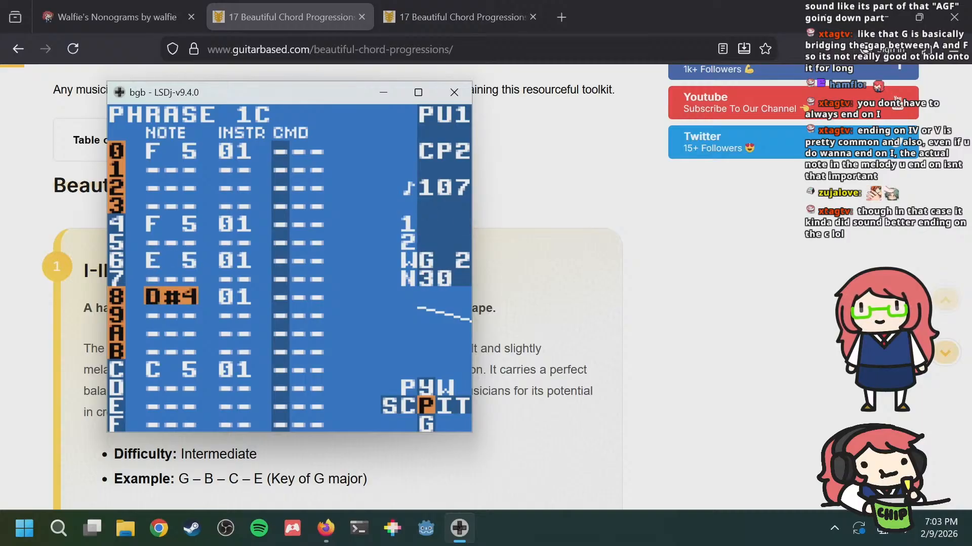
key("s+Left")
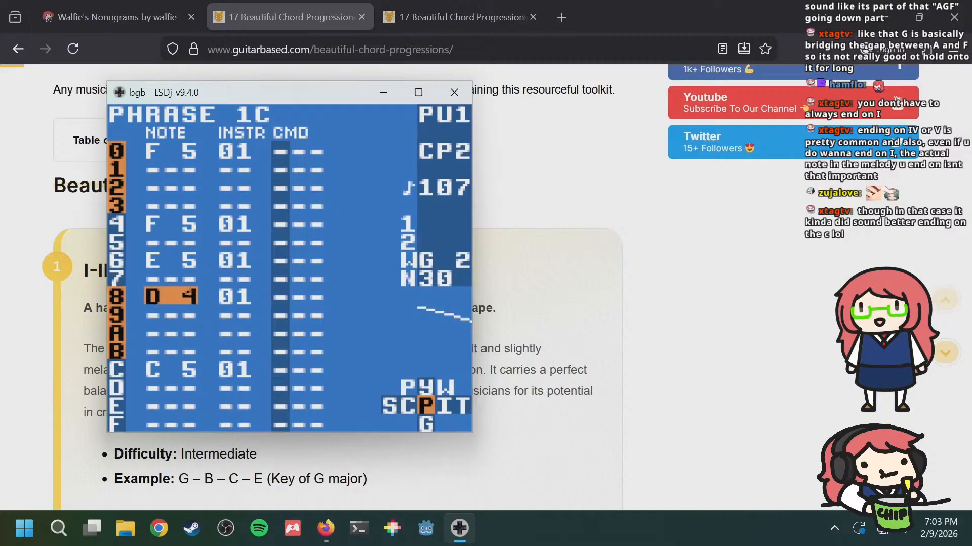
key("Up")
key("Up")
key("Up")
key("Up")
key("Up")
key("Up")
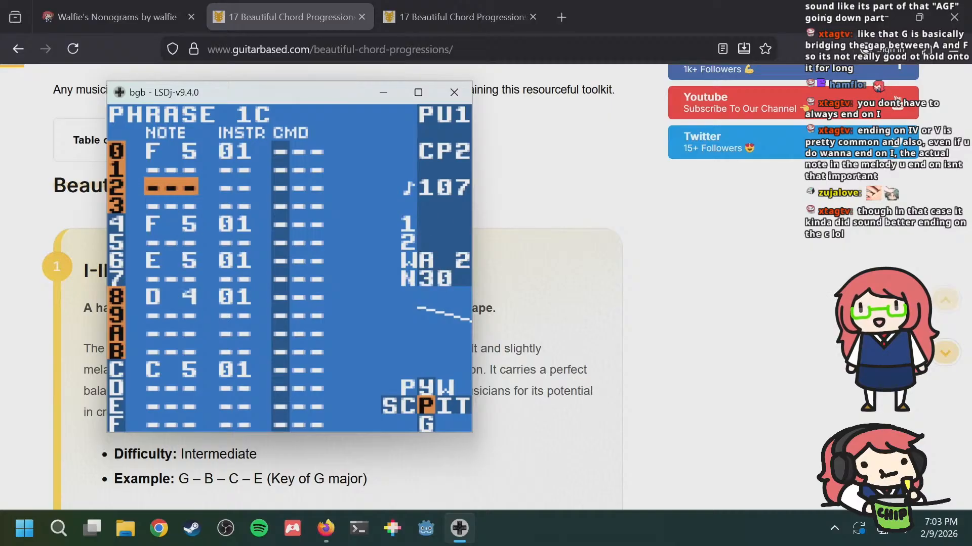
key("a+Up")
key("a+Up")
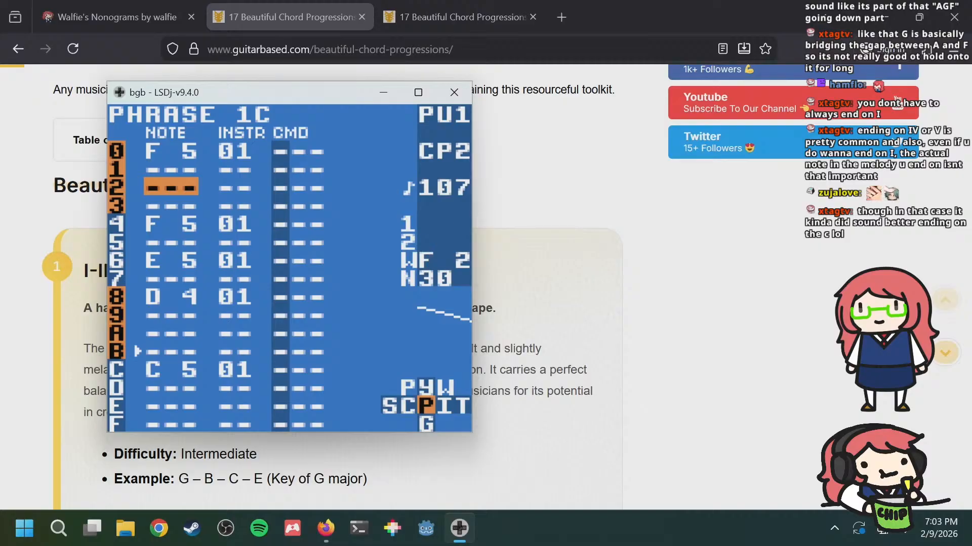
Step: Set row 8 of PU1 phrase 1C to D 5 and compare it with phrase 1B
key("Down")
key("Down")
key("Down")
key("Down")
key("Down")
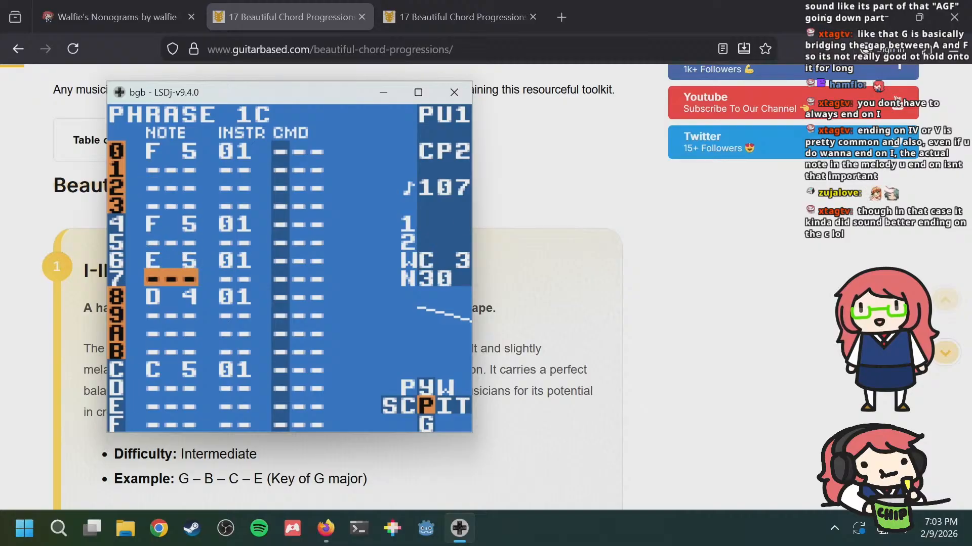
key("Down")
key("a+Up")
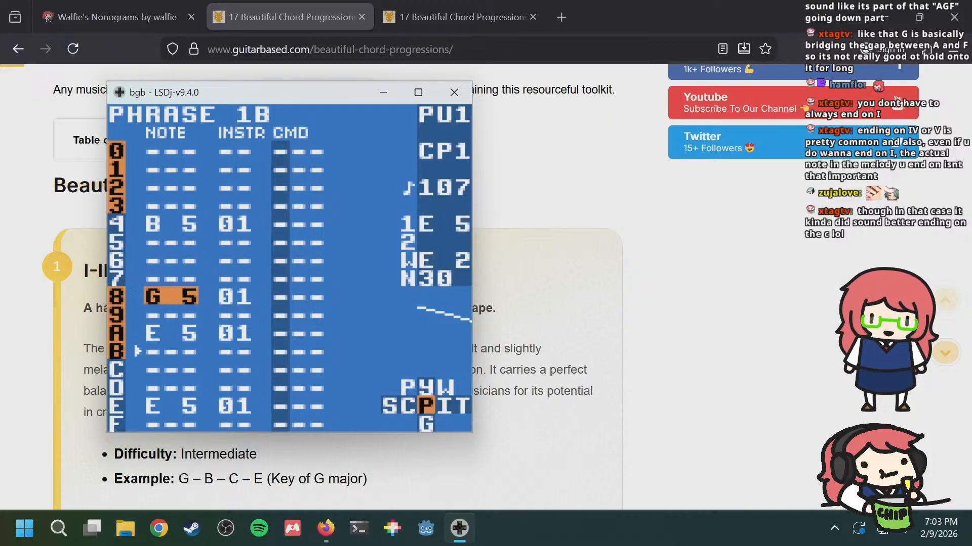
key("a+Down")
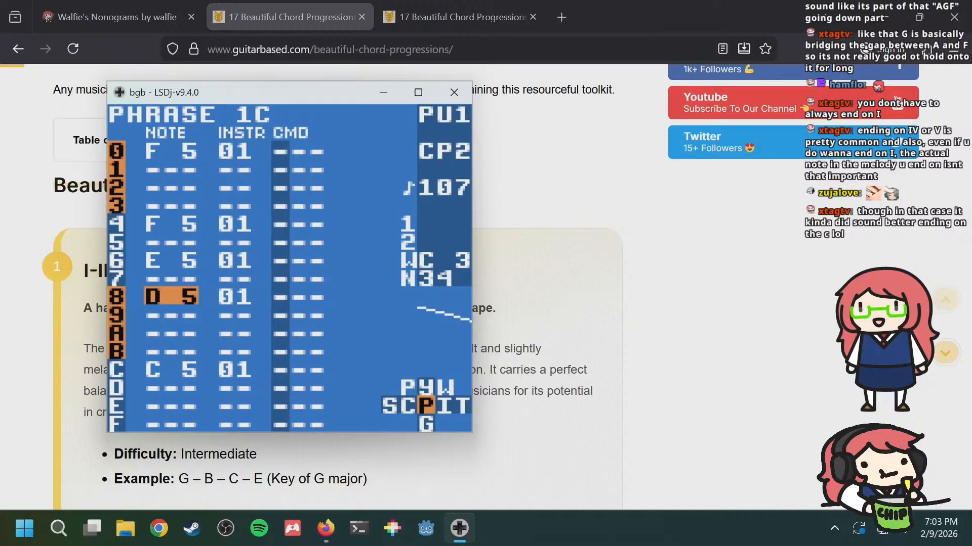
Step: Compare the D 5 on row 8 of PU1 phrase 1C with the WAV chord notes
key("a+Right")
key("a+Right")
key("a+Left")
key("a+Left")
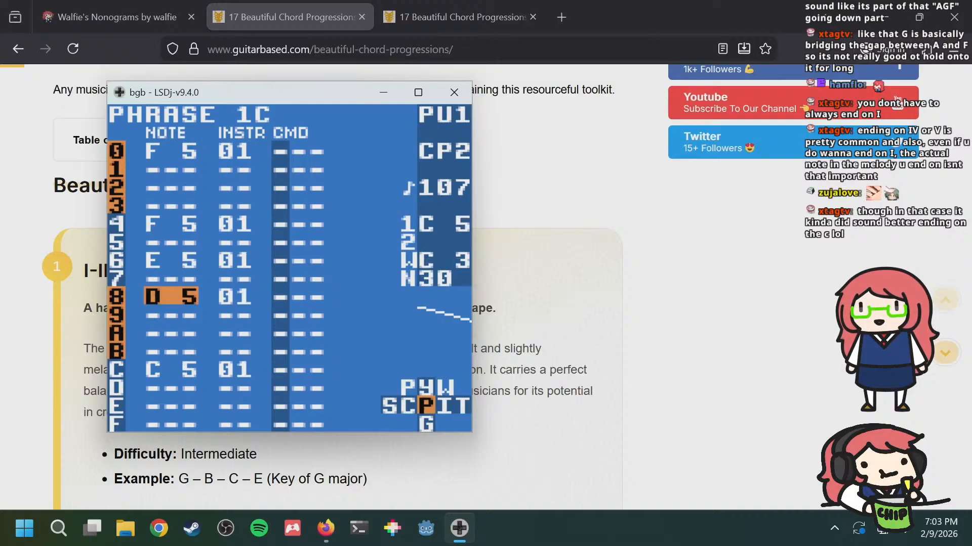
key("a+Right")
key("a+Right")
key("a+Left")
key("a+Left")
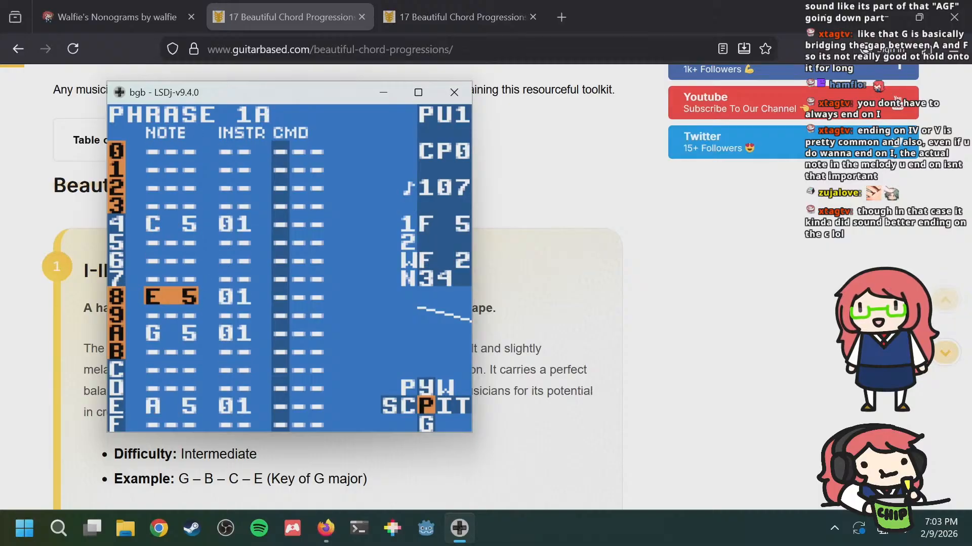
Step: Check the WAV phrase 03 chord notes for row 4 of PU1 phrase 1D and listen to the melody from the earlier phrases
key("Up")
key("Up")
key("Up")
key("Up")
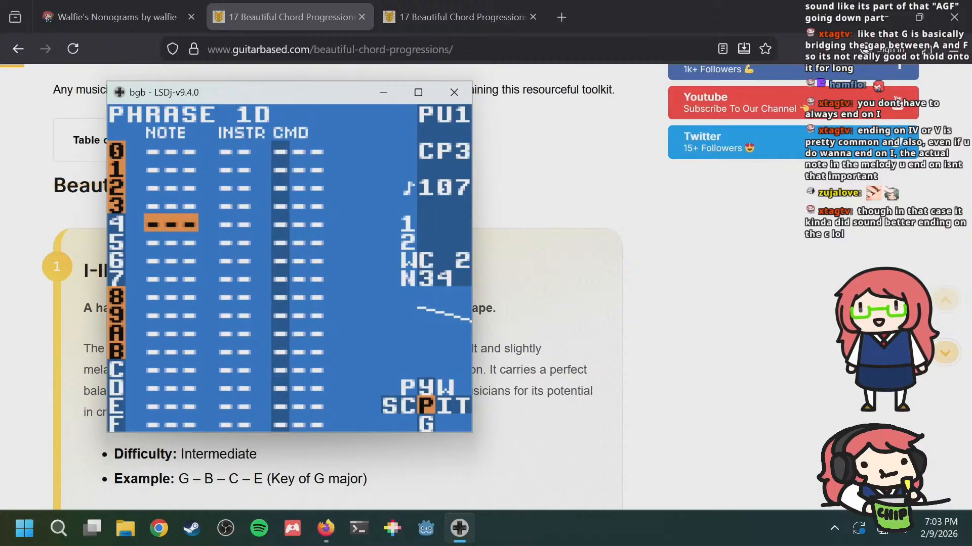
key("a+Right")
key("a+Right")
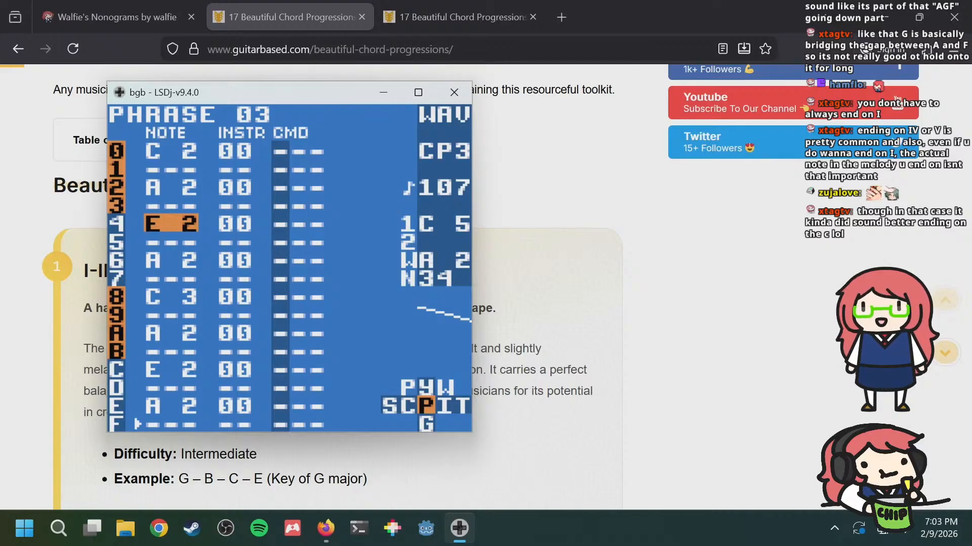
key("a+Left")
key("a+Left")
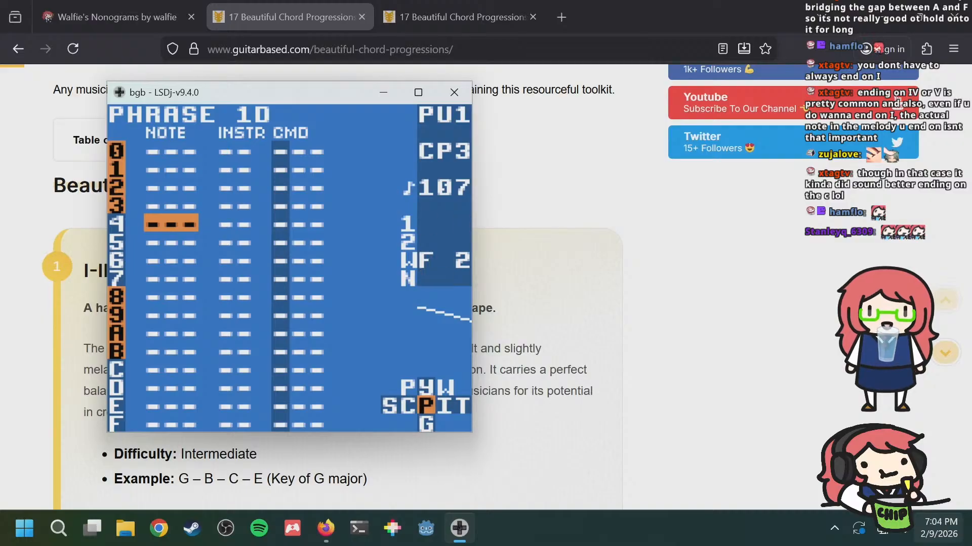
key("a+Up")
key("a+Up")
key("a+Up")
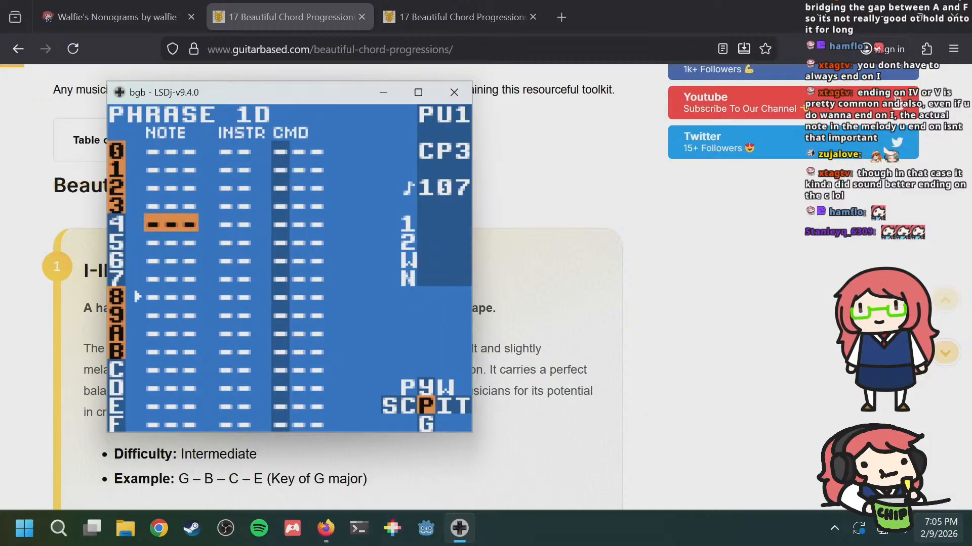
Step: Enter C 5 with instrument 01 on row 4 of PU1 phrase 1D, checking it against the WAV phrase 03 chord notes
key("s")
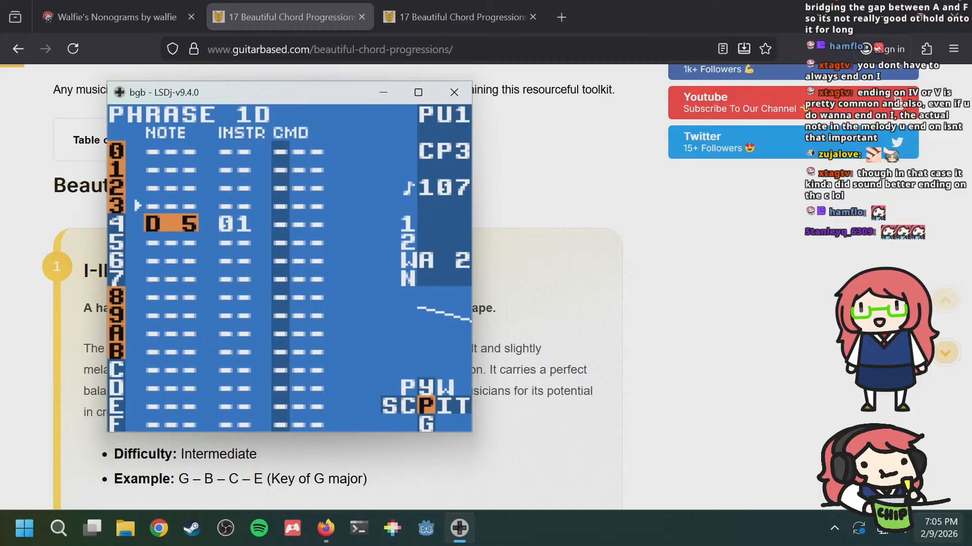
key("a+Right")
key("a+Right")
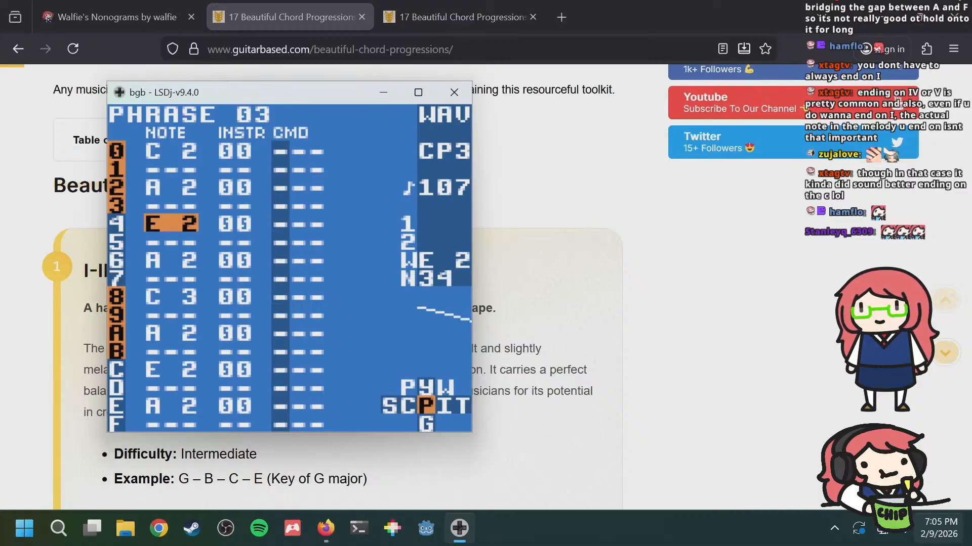
key("a+Left")
key("a+Left")
key("a+Up")
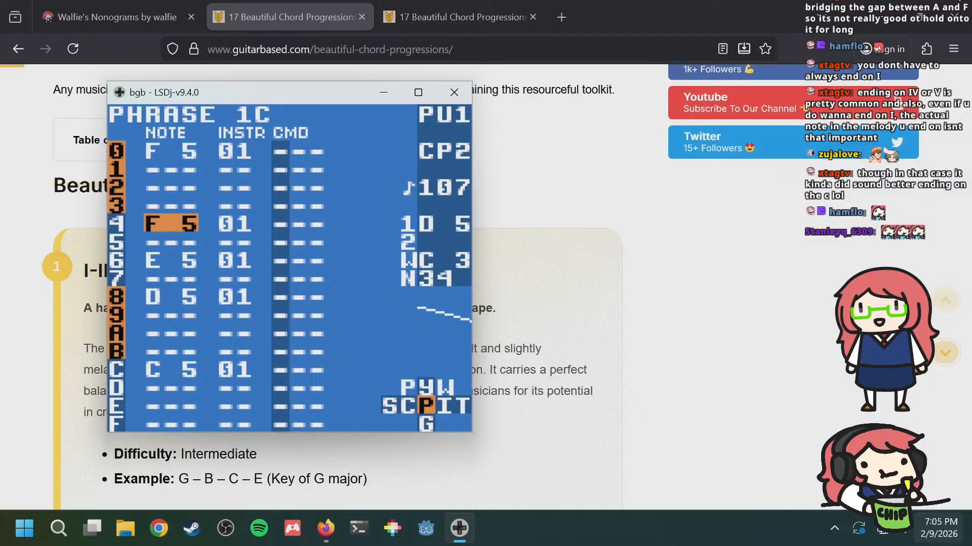
key("a+Down")
key("s+Left")
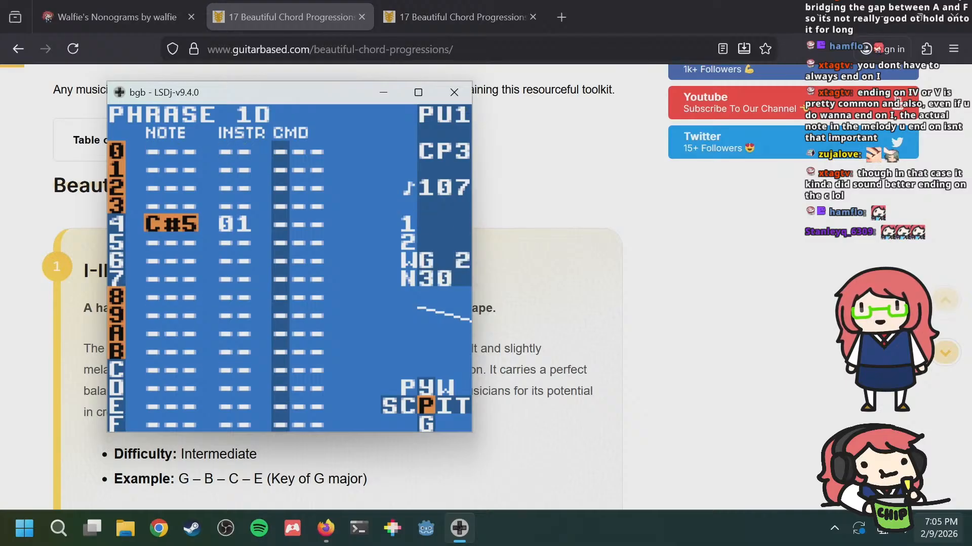
key("s+Left")
key("a+Right")
key("a+Right")
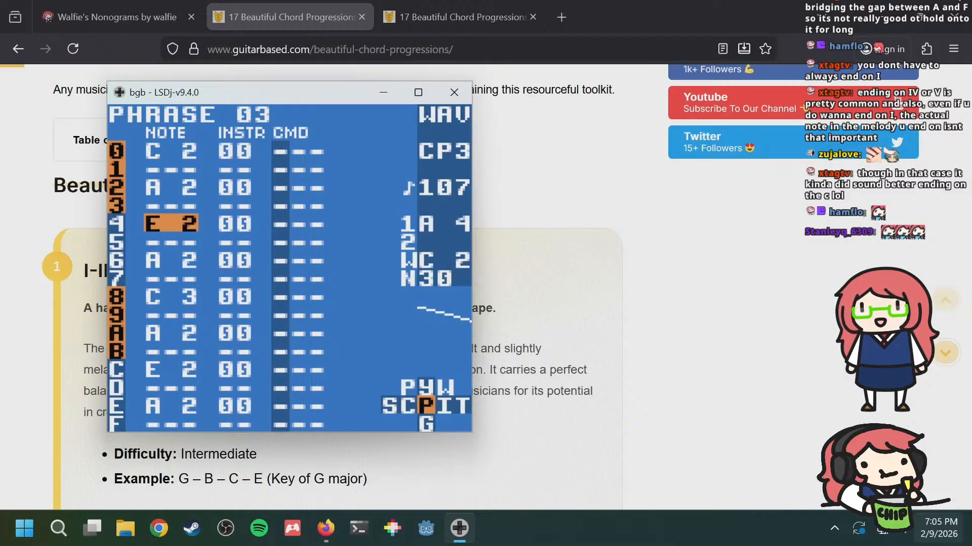
key("a+Left")
key("a+Left")
Step: Enter a note with instrument 01 on row 8 of PU1 phrase 1D and audition pitches up to D 5
key("Down")
key("Down")
key("Down")
key("Down")
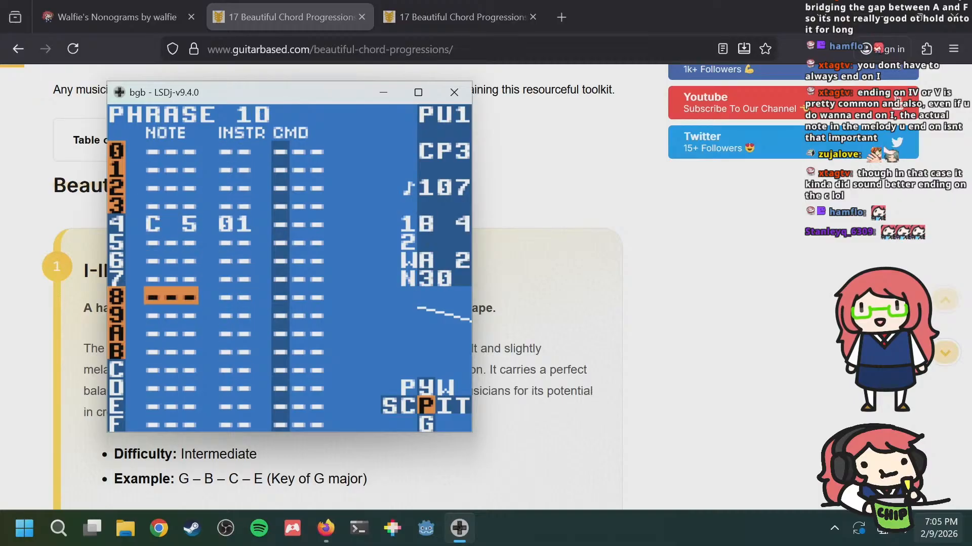
key("s")
key("s+Right")
key("s+Left")
key("s+Left")
key("s+Left")
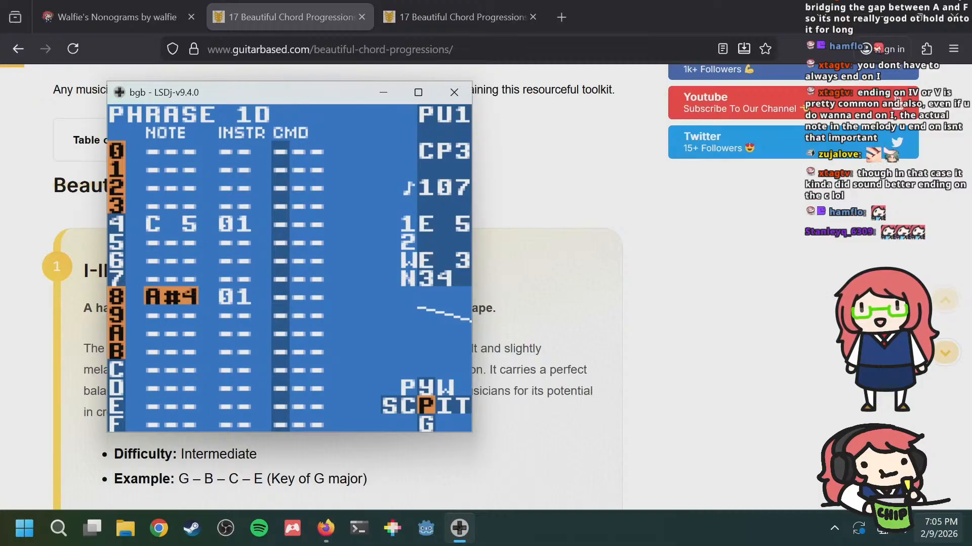
key("s+Right")
key("s+Right")
key("s+Left")
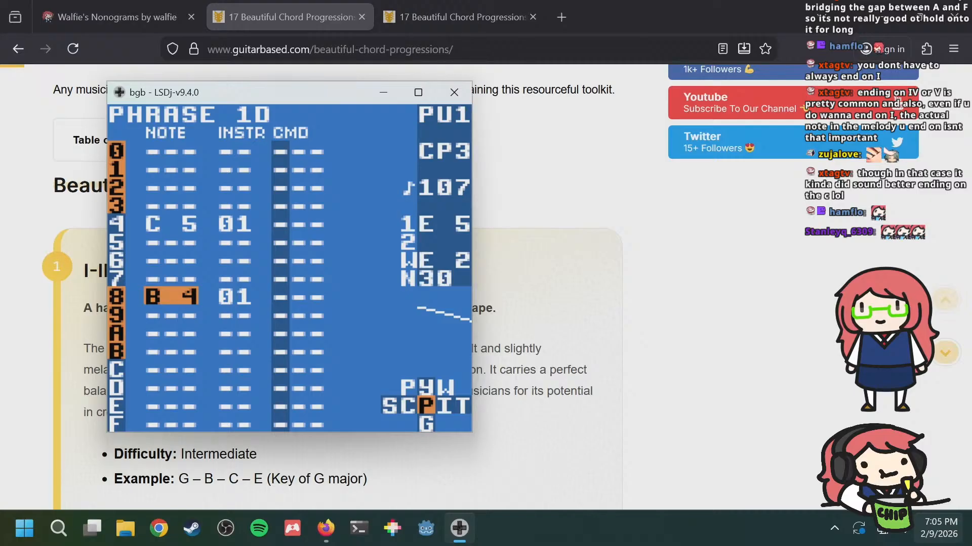
key("s+Right")
key("s+Right")
key("s+Right")
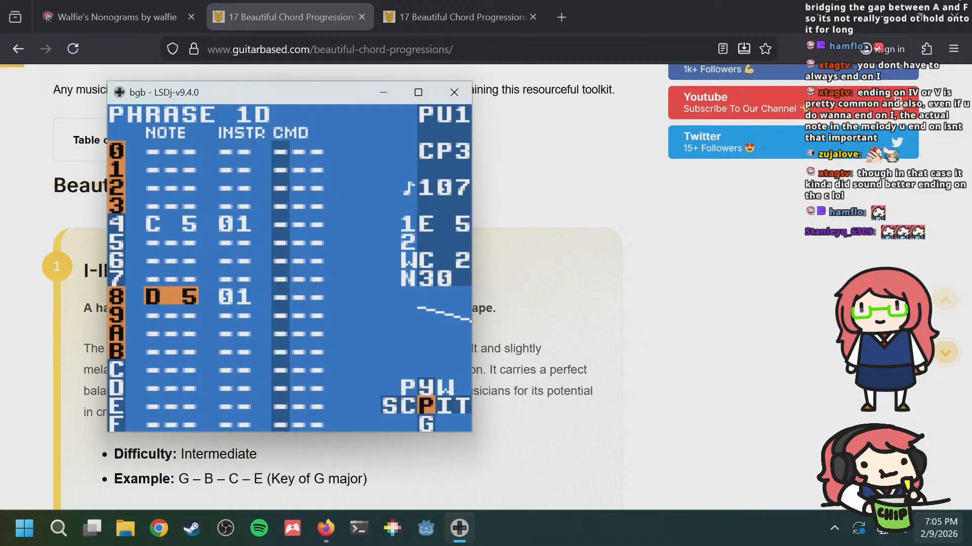
Step: Lower row 8 of PU1 phrase 1D to A 4, comparing it with phrase 1C
key("s+Left")
key("s+Left")
key("s+Left")
key("s+Left")
key("a+Up")
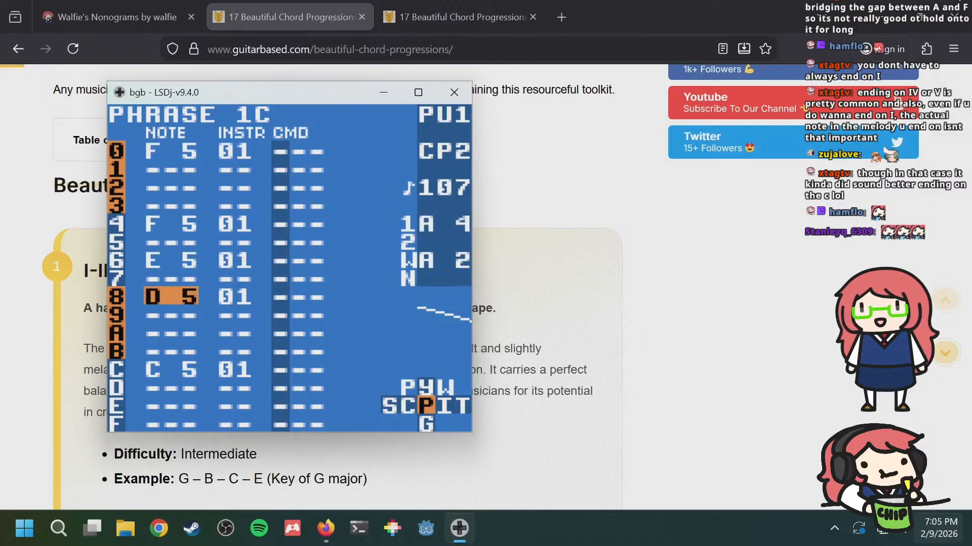
key("a+Down")
key("s+Left")
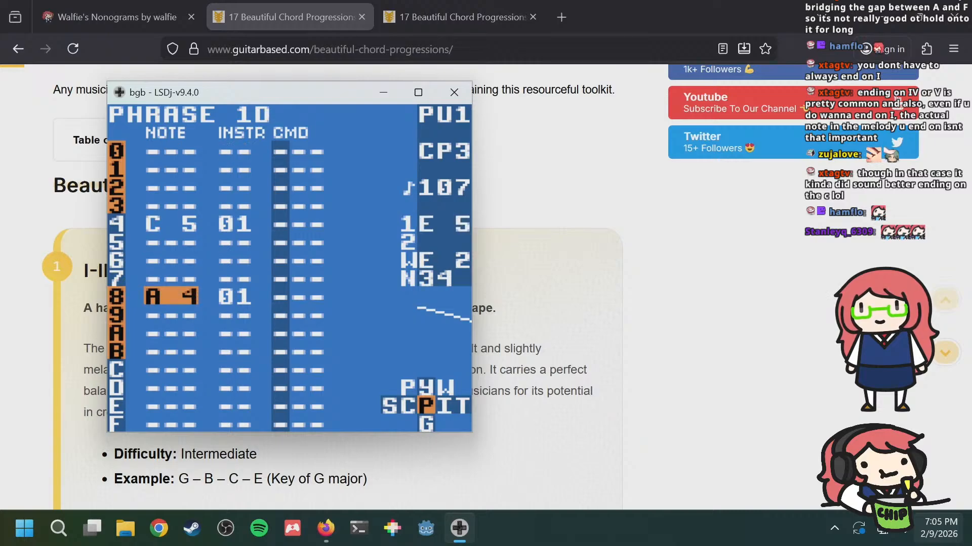
key("Down")
key("Up")
key("Up")
key("Up")
key("Up")
key("Down")
key("Down")
key("Down")
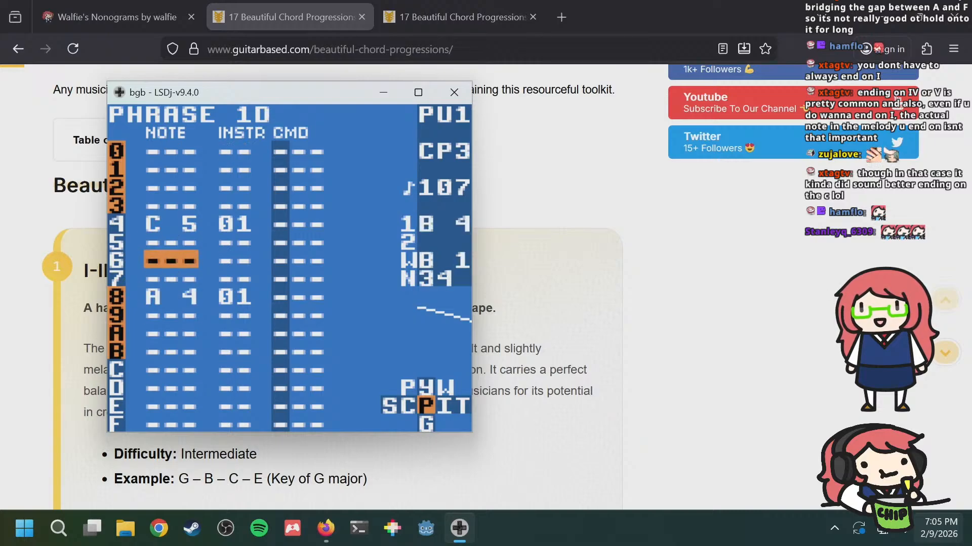
key("Up")
Step: Enter E 5 with instrument 01 on row C of PU1 phrase 1D
key("Down")
key("Down")
key("Down")
key("Down")
key("Down")
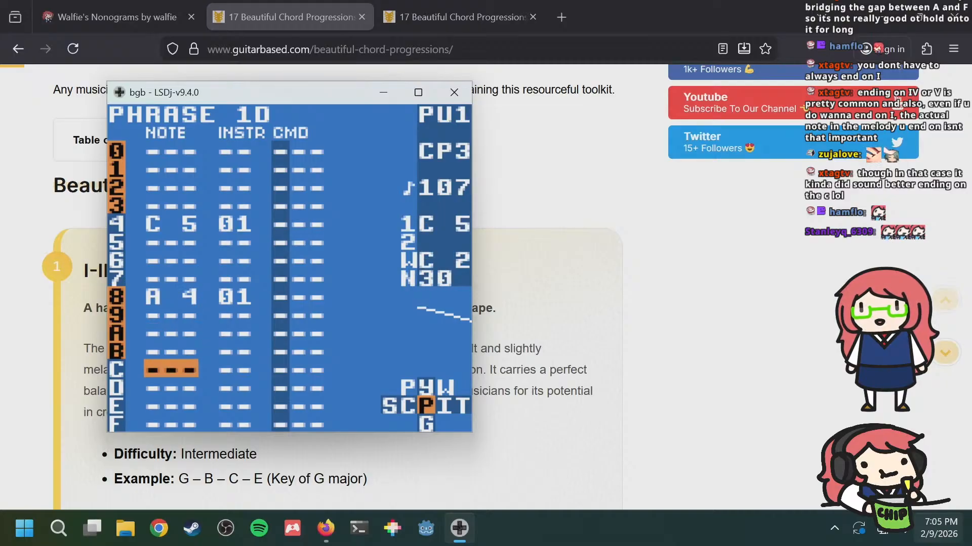
key("s")
key("s+Right")
key("s+Right")
key("s+Right")
key("s+Right")
key("s+Right")
key("s+Right")
key("s+Right")
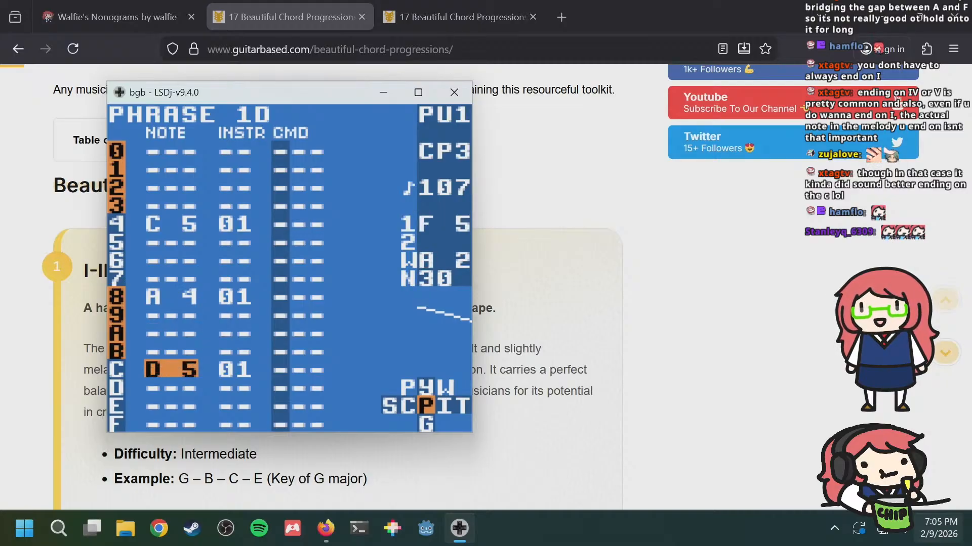
Step: Enter C 5 with instrument 01 on row A of PU1 phrase 1D
key("Up")
key("Up")
key("s")
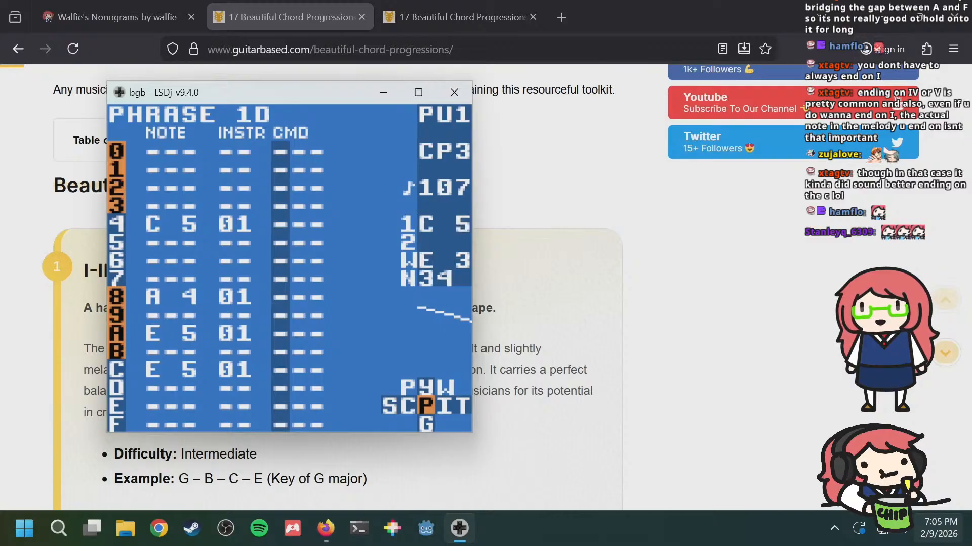
key("s+Right")
key("s+Left")
key("s+Left")
key("s+Left")
key("s+Left")
key("s+Left")
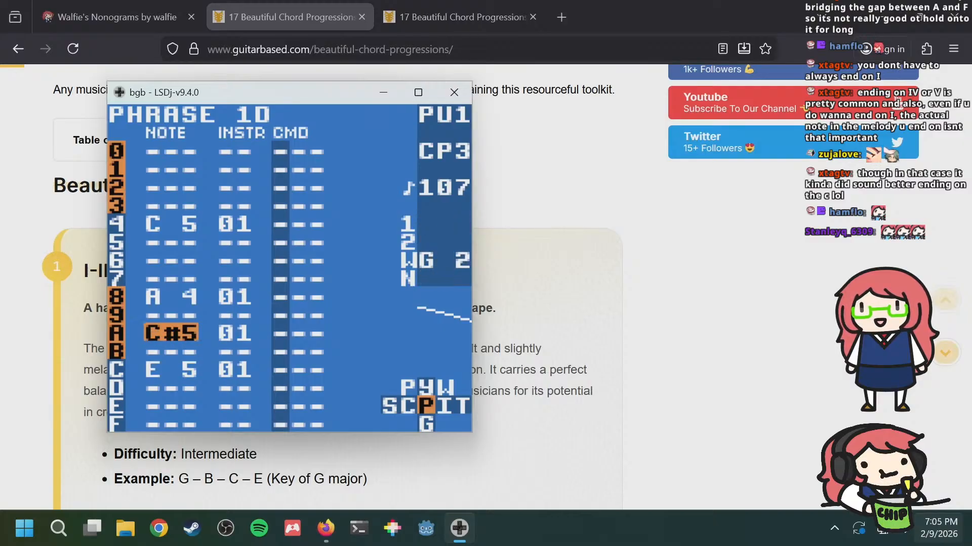
Step: Review the melody through PU1 phrases 1B, 1C and 1D during playback and check the WAV phrase 03 notes
key("a+Up")
key("a+Up")
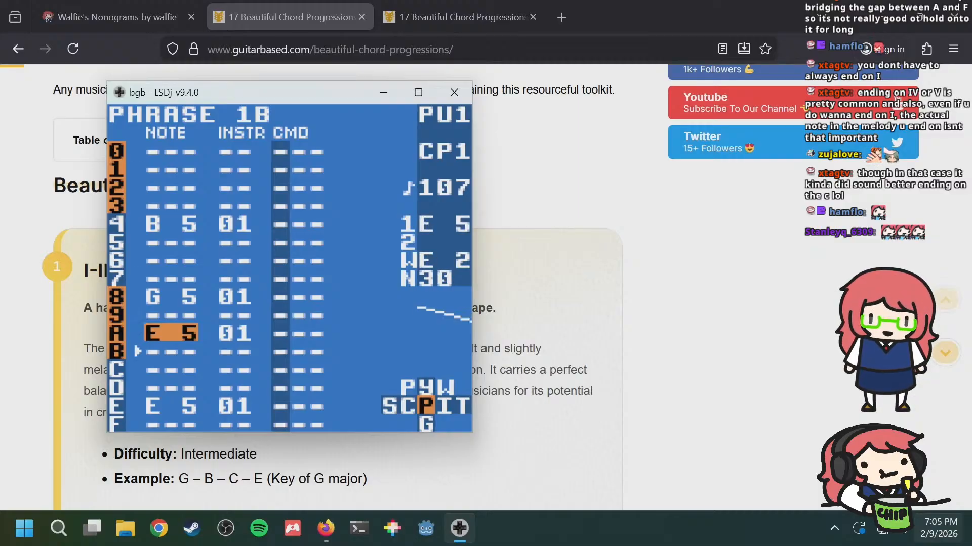
key("a+Down")
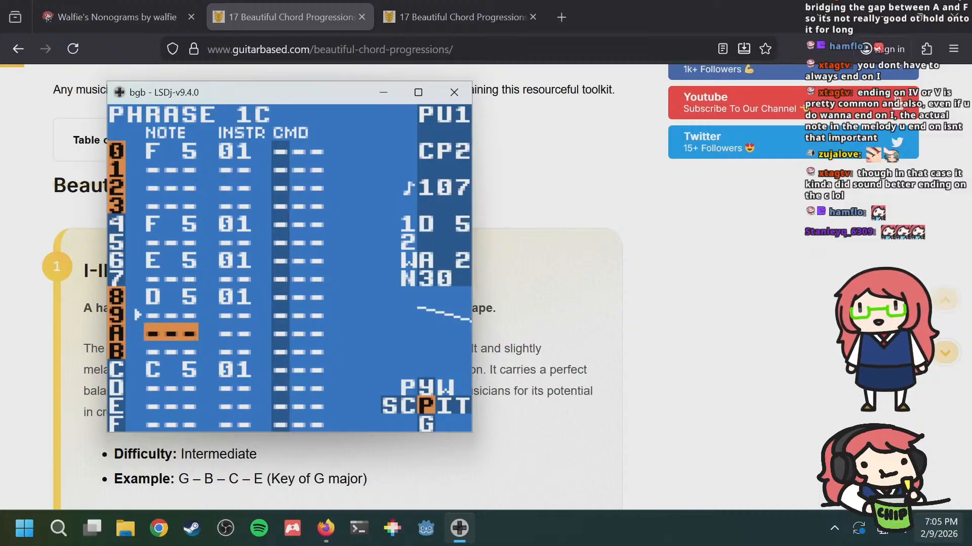
key("a+Down")
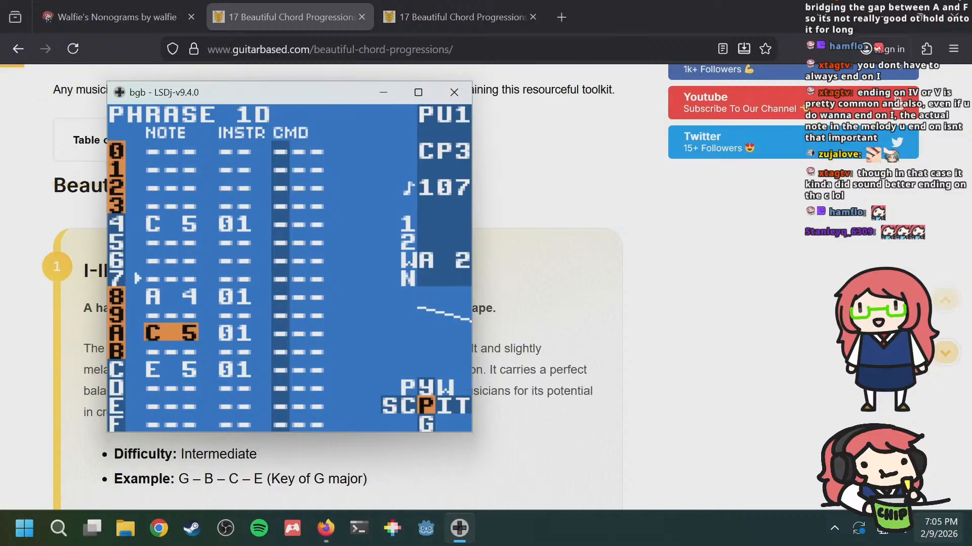
key("a+Right")
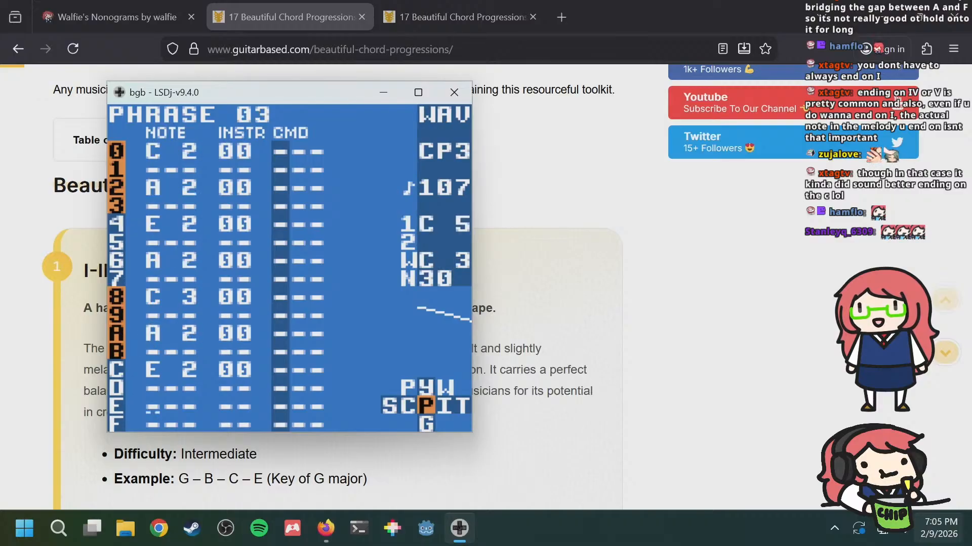
key("a+Left")
key("Down")
key("Down")
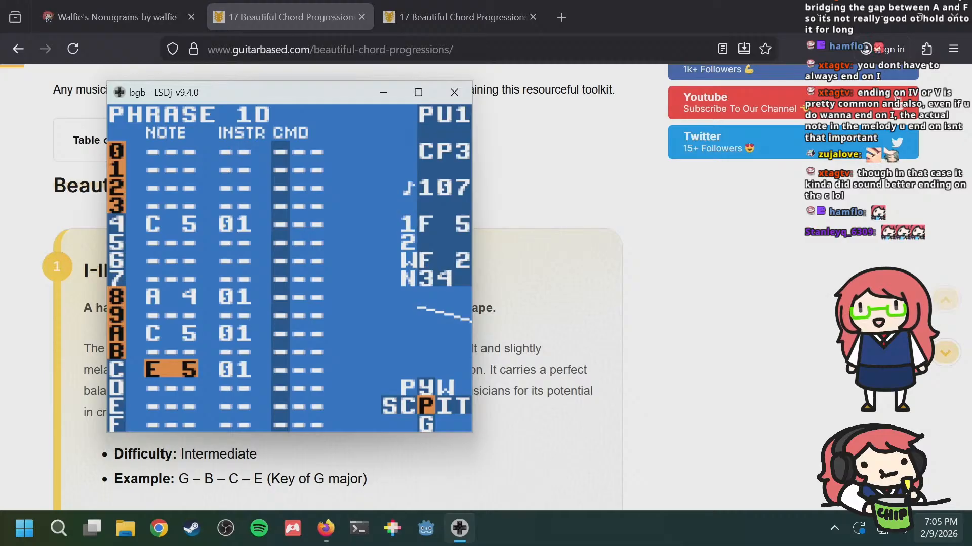
Step: Open PU1 phrase 07 from chain 01 as a reference for the melody ending
key("shift+Left")
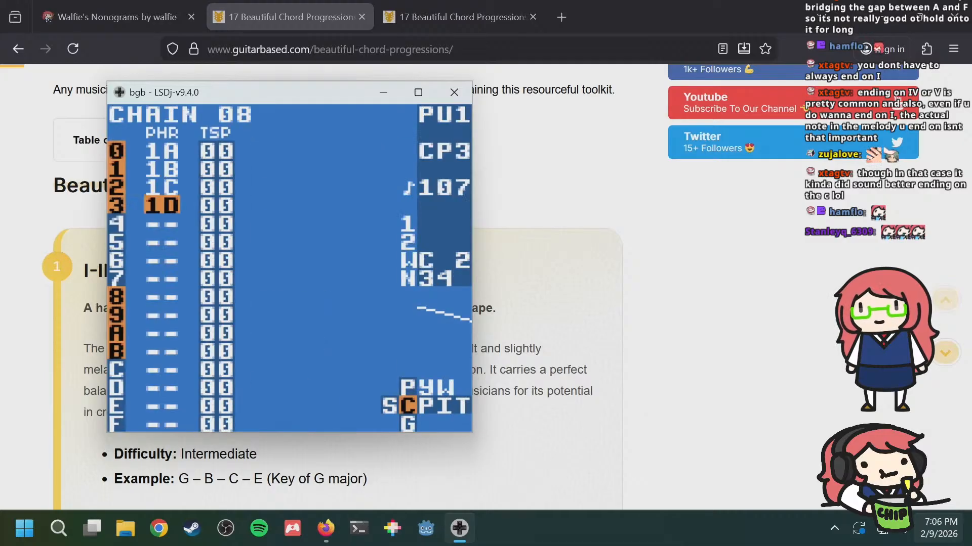
key("a+Left")
key("a+Left")
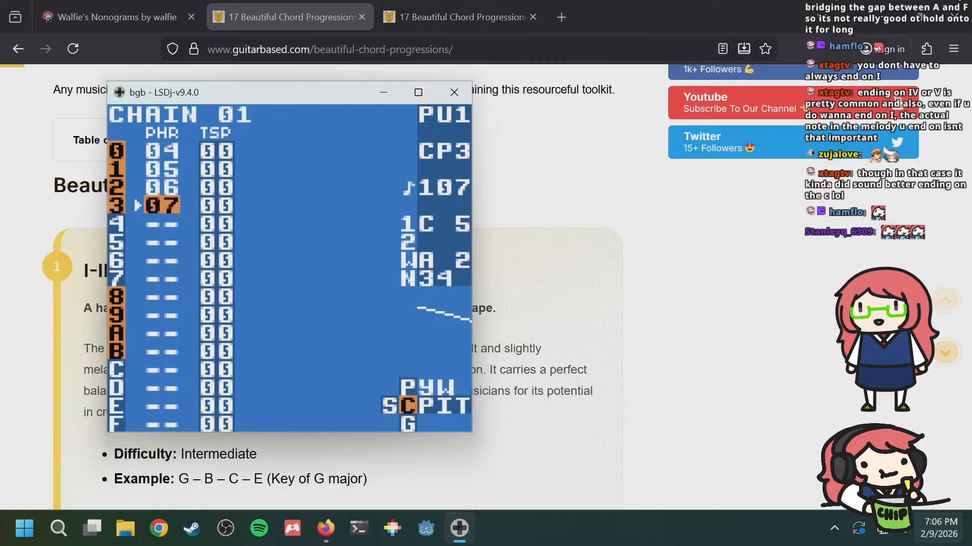
key("shift+Right")
key("Up")
key("Up")
key("Up")
key("Up")
key("Up")
key("Up")
key("Up")
key("Up")
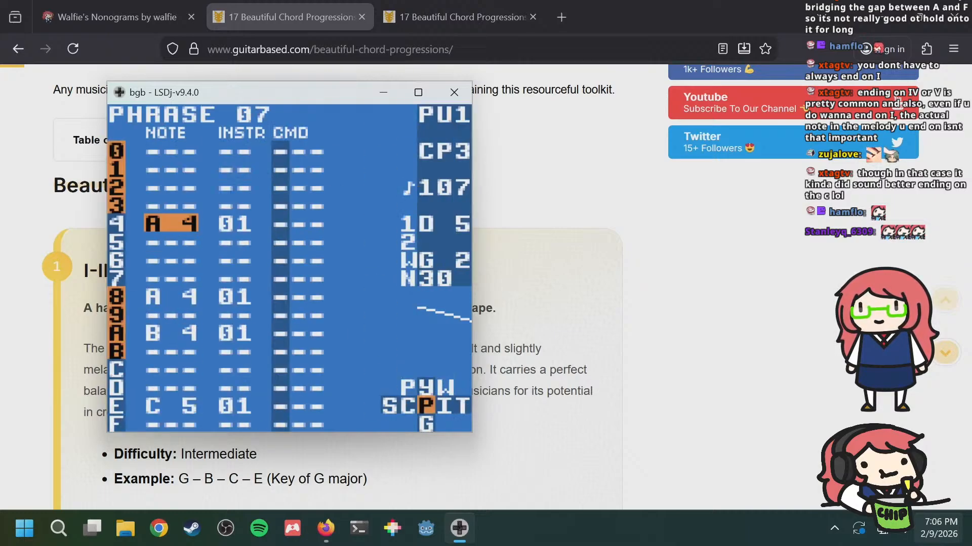
Step: Examine the notes and their row spacing in PU1 phrase 07, from row 4 to row E
key("Down")
key("Down")
key("Down")
key("Down")
key("Down")
key("Down")
key("Down")
key("Up")
key("Up")
key("Up")
key("Up")
key("Up")
key("Up")
key("Up")
key("Up")
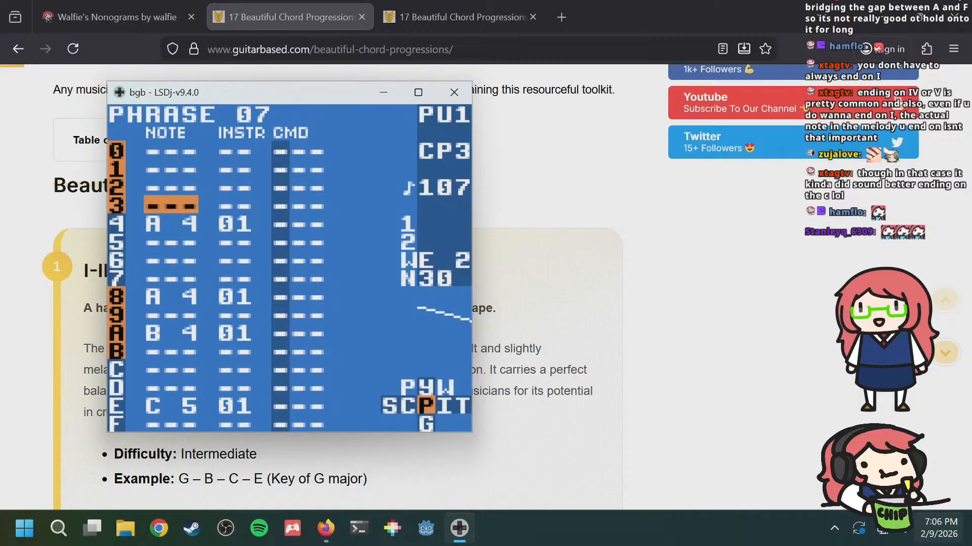
key("Down")
key("Down")
key("Down")
key("Down")
key("Down")
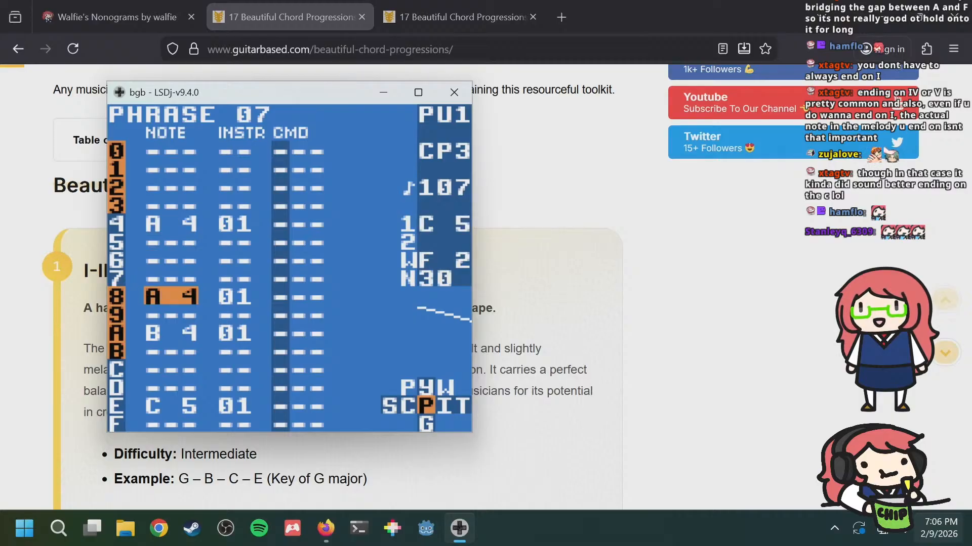
key("Up")
key("Up")
key("Up")
key("Up")
key("Down")
key("Down")
key("Down")
key("Down")
key("Down")
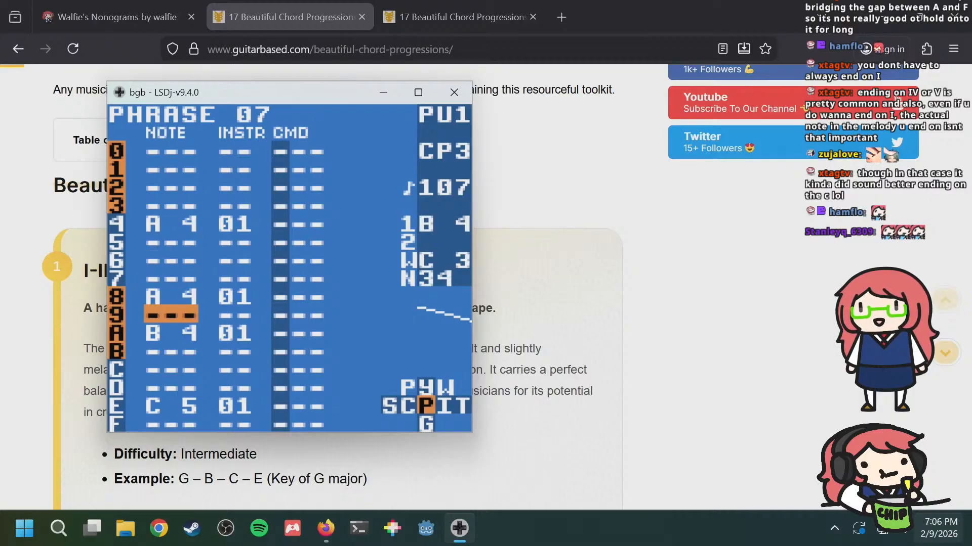
key("Down")
Step: Return to PU1 phrase 1D in chain 08 and set its row 8 note to C 5
key("shift+Left")
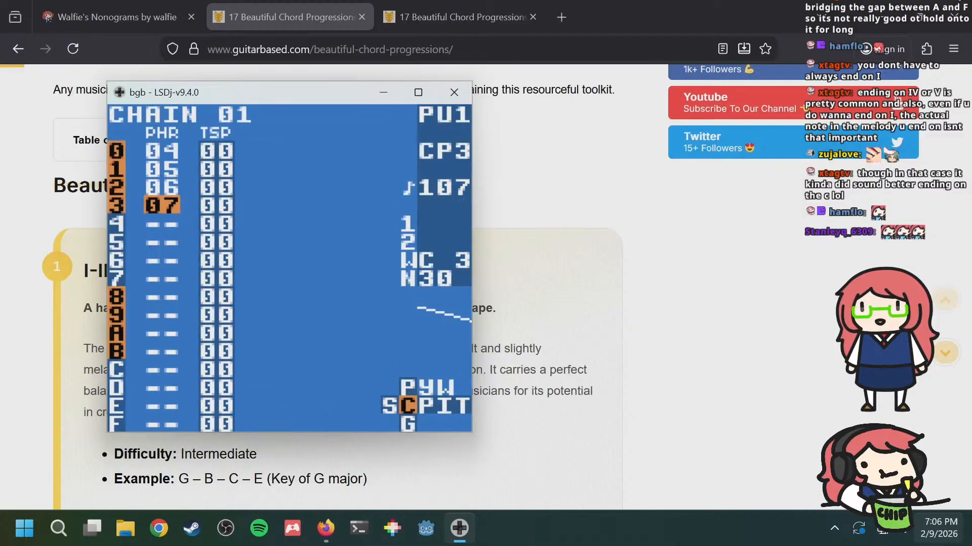
key("shift+Down")
key("shift+Up")
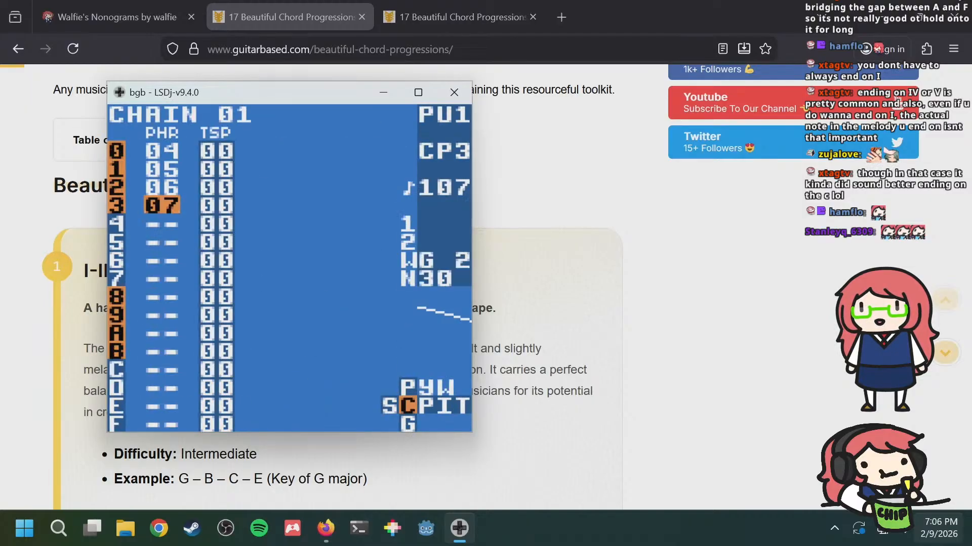
key("a+Down")
key("a+Down")
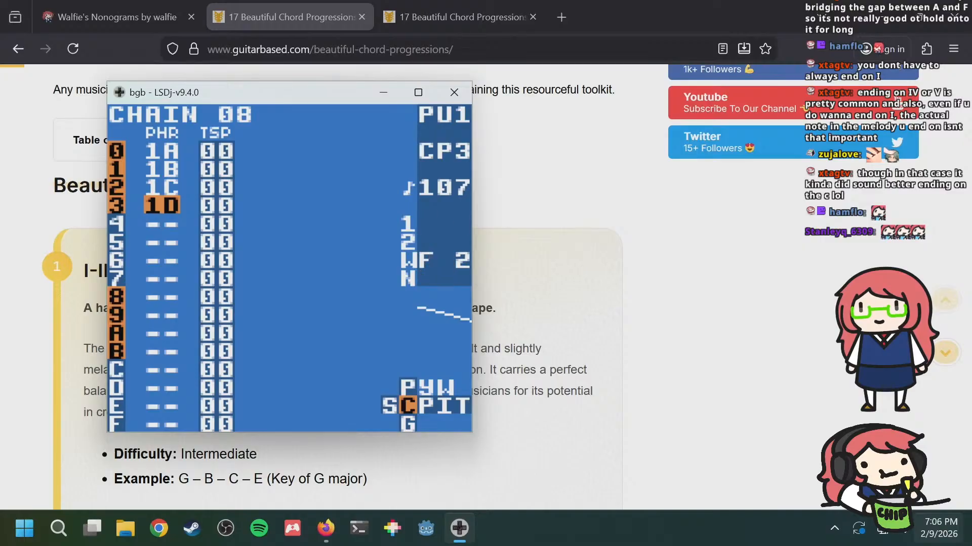
key("shift+Right")
key("Up")
key("Up")
key("Up")
key("Down")
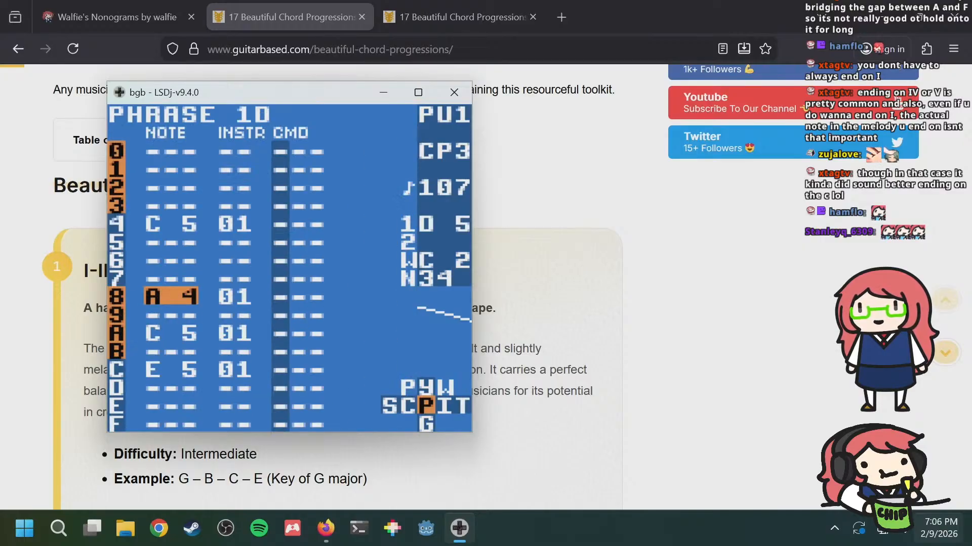
key("a+Right")
key("a+Right")
key("a+Right")
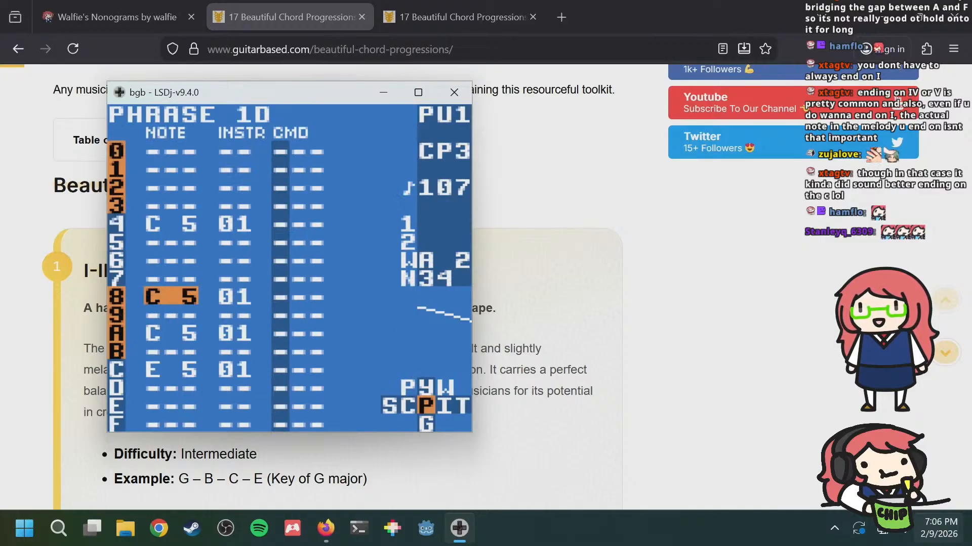
Step: Set the row A note of PU1 phrase 1D to D 5
key("Down")
key("Down")
key("a+Right")
key("a+Right")
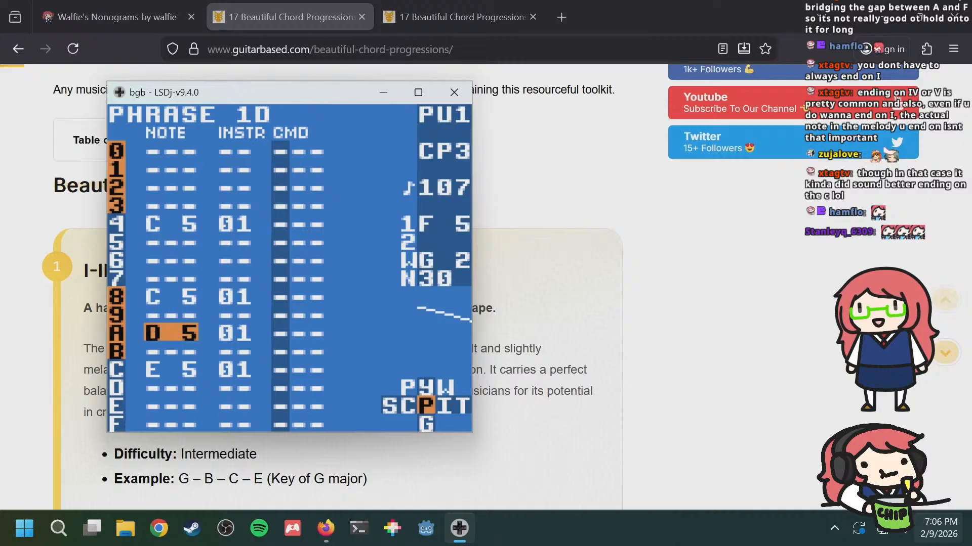
Step: Listen to the revised PU1 phrase 1D ending in the context of the preceding phrases
key("Down")
key("Down")
key("Up")
key("Up")
key("Up")
key("Up")
key("Up")
key("Up")
key("Up")
key("Up")
key("Up")
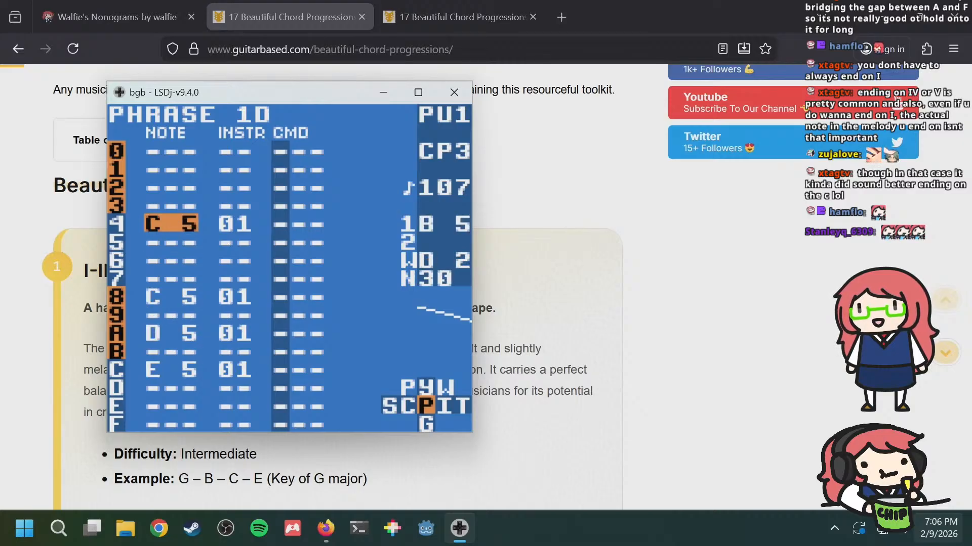
key("a+Up")
key("Return")
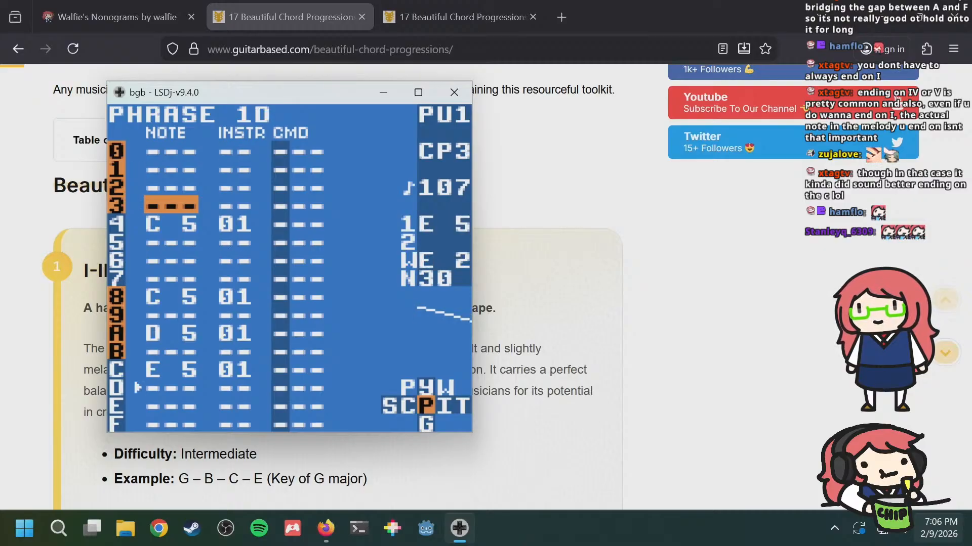
Step: Compare the revised notes of PU1 phrase 1D with the WAV phrase 03 chord notes during playback
key("a+Right")
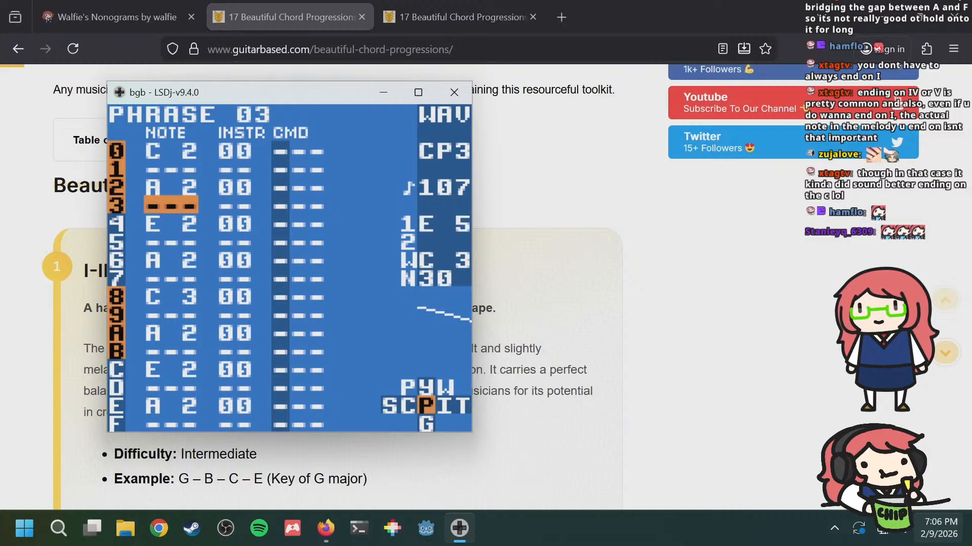
key("a+Left")
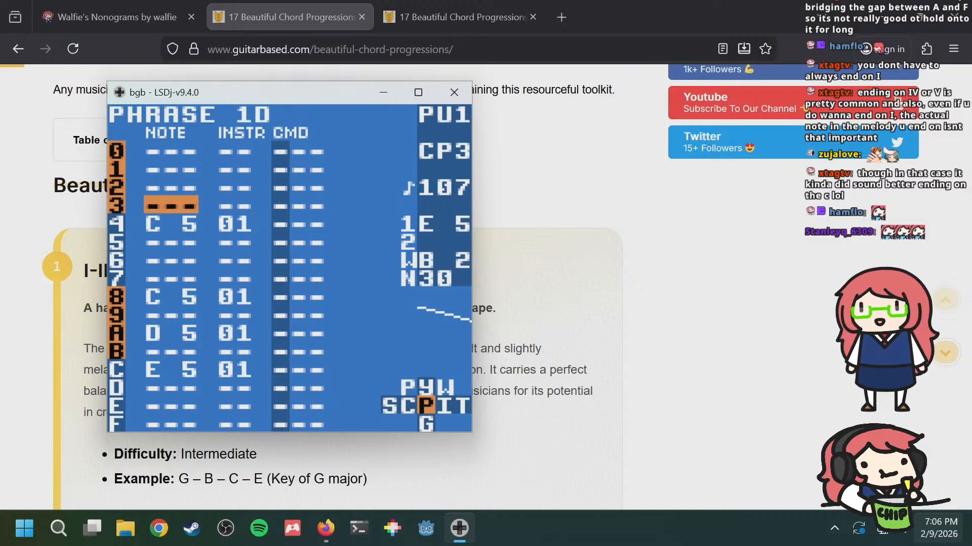
key("a+Right")
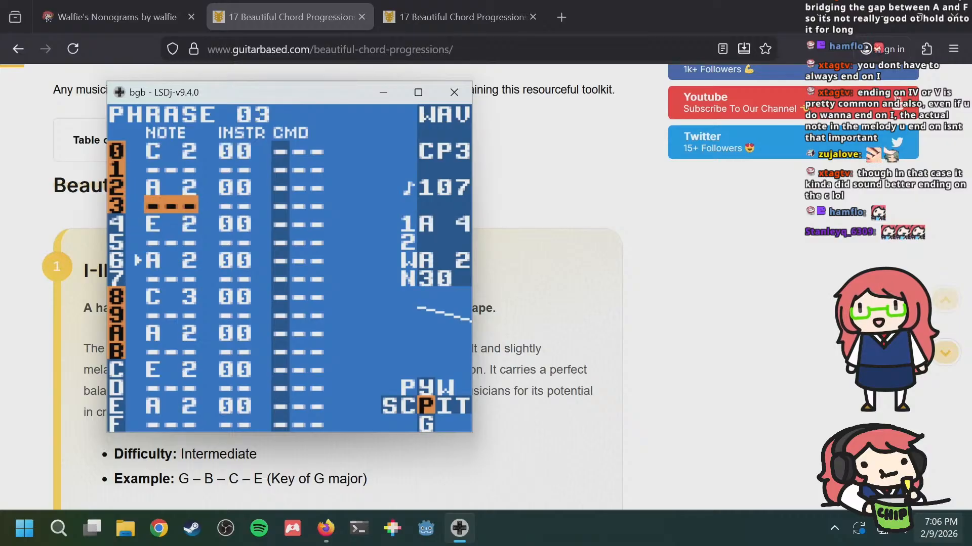
key("a+Left")
key("a+Right")
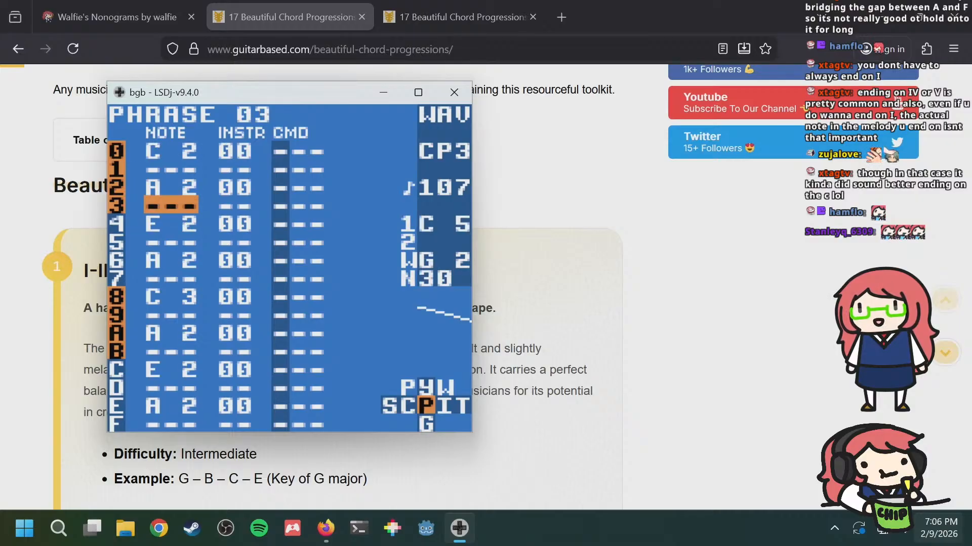
key("a+Left")
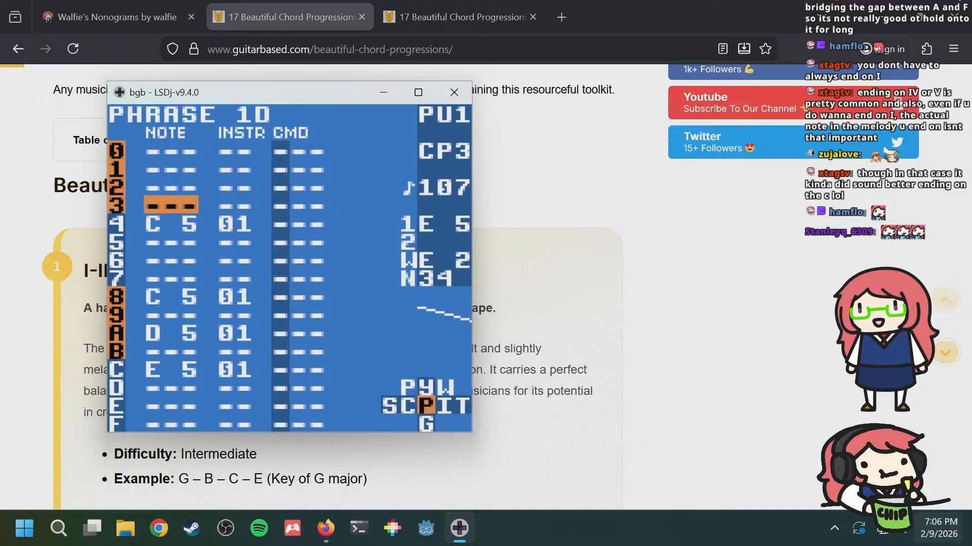
Step: Go back from PU1 phrase 1D to phrase 1A and return to the song overview
key("a+Up")
key("a+Up")
key("a+Up")
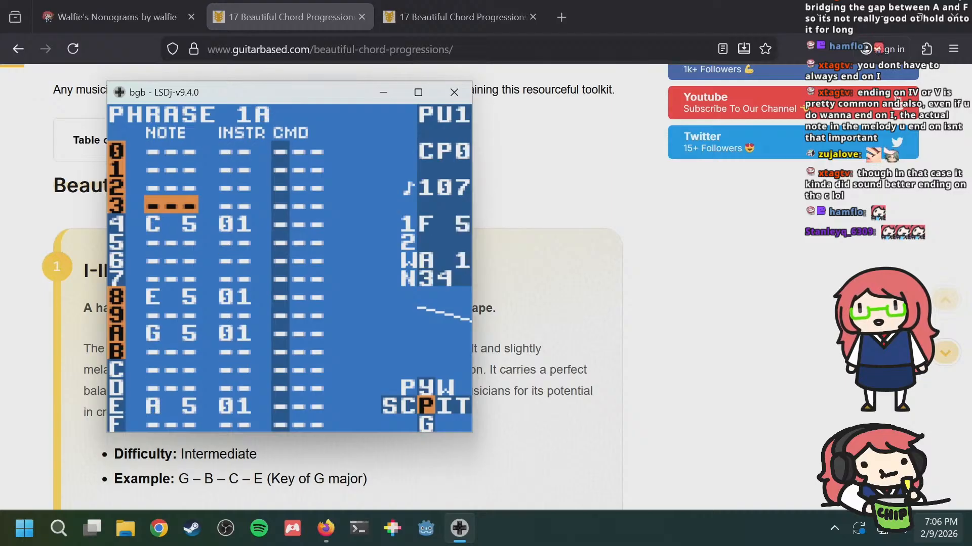
key("shift+Left")
key("shift+Left")
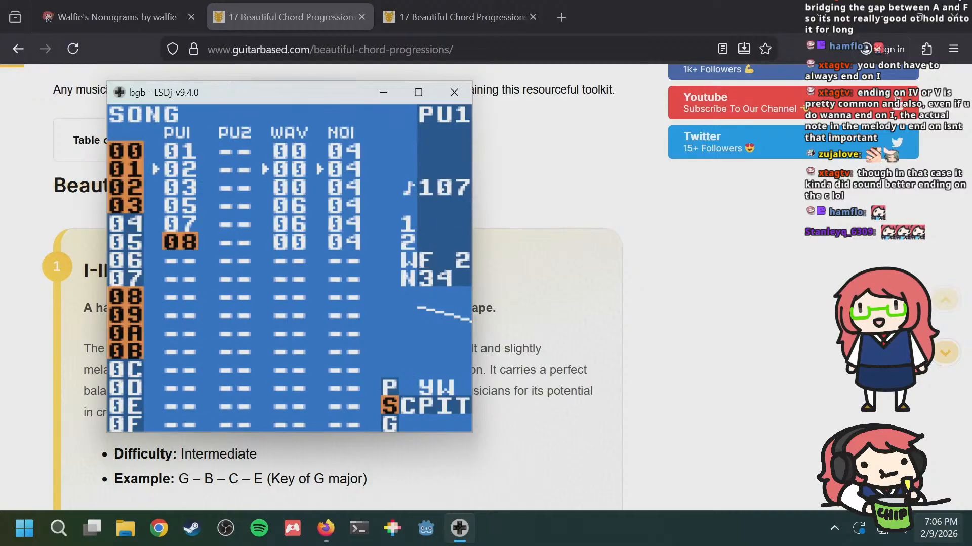
Step: Listen to the song arrangement, following its PU1 chains 01 to 08 against the WAV and NOI channels
key("Up")
key("Up")
key("Up")
key("Up")
key("Up")
key("Down")
key("Down")
key("Down")
key("Down")
key("Down")
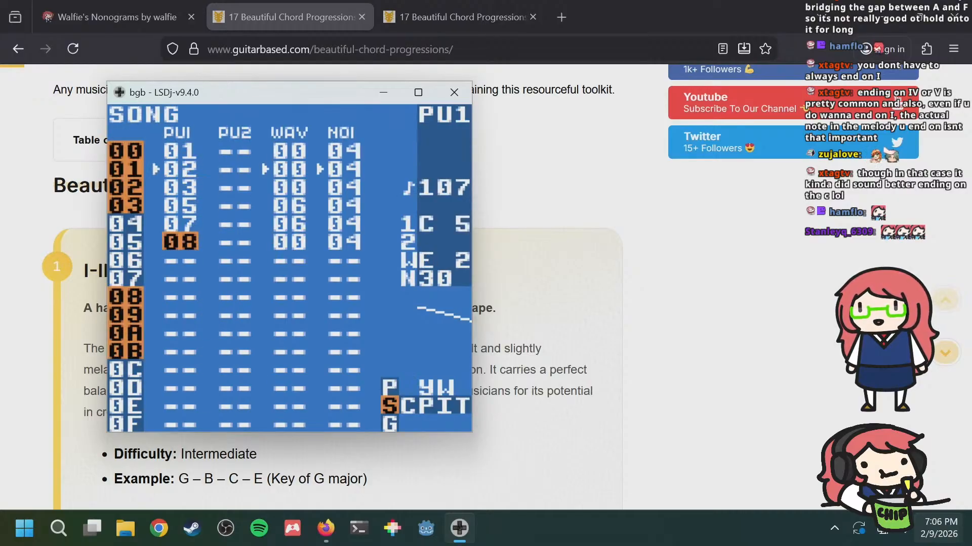
key("Up")
key("Up")
key("Up")
key("Up")
key("Up")
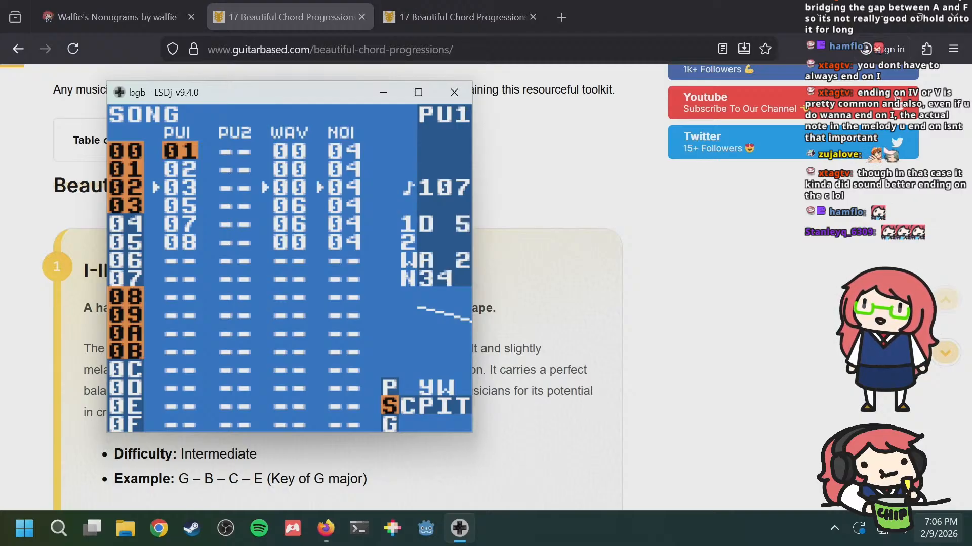
key("Right")
key("Right")
key("Right")
key("Left")
key("Left")
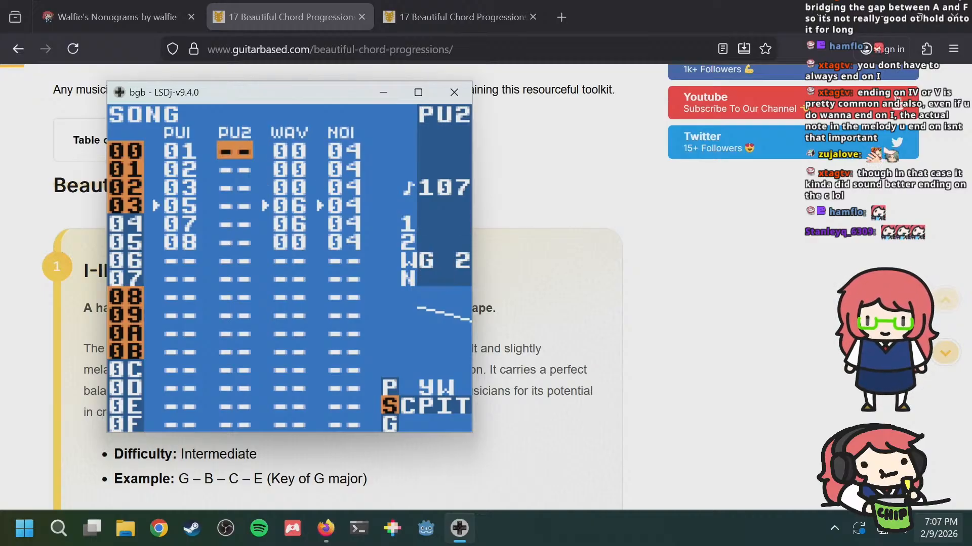
key("Left")
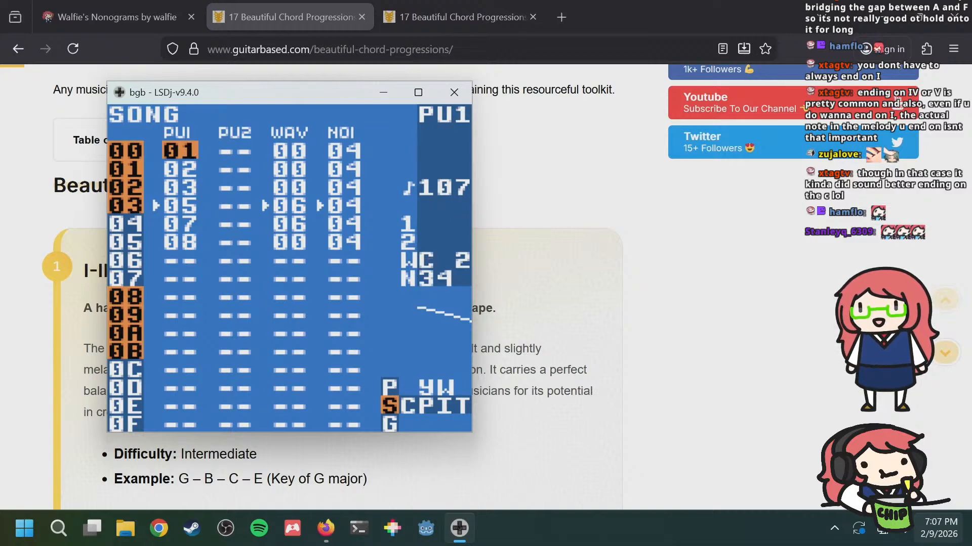
key("Right")
key("Down")
key("Down")
key("Down")
key("Down")
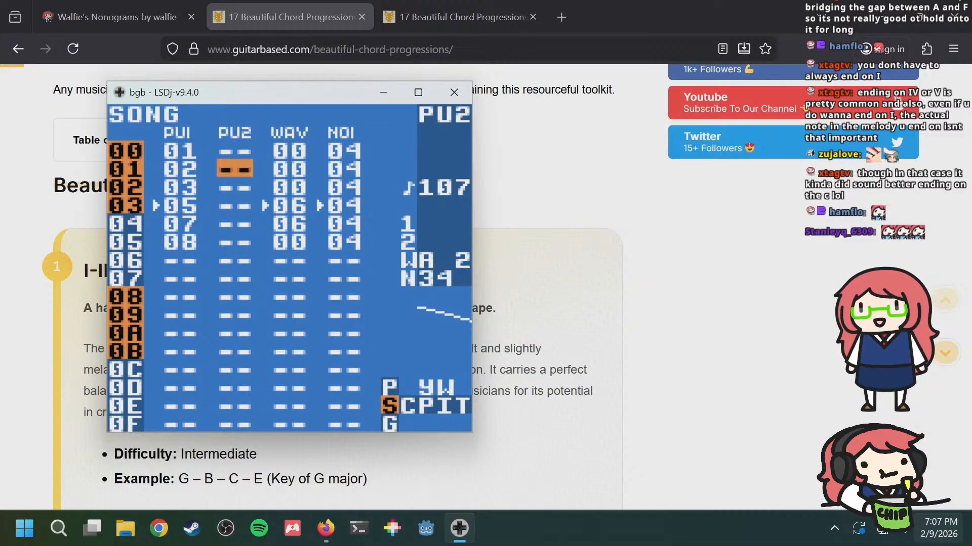
key("Left")
key("Up")
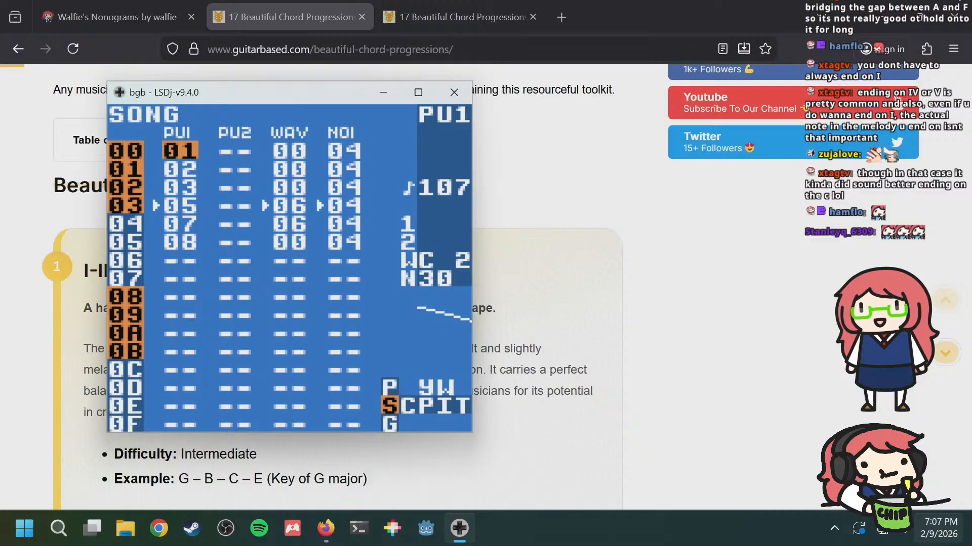
Step: Try wider pulse waveforms on PU1 instrument 01 during playback and restore its narrowest waveform
key("shift+Right")
key("shift+Right")
key("shift+Right")
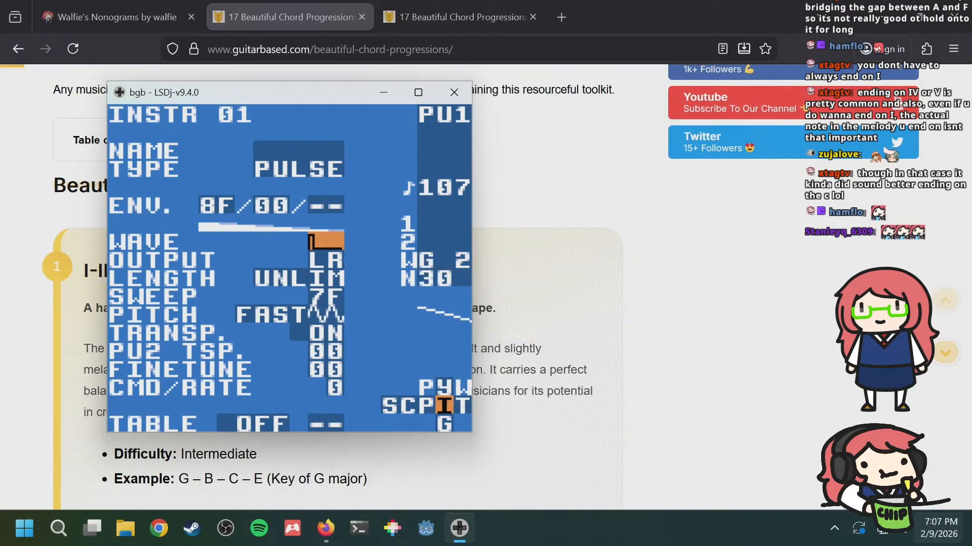
key("Up")
key("Down")
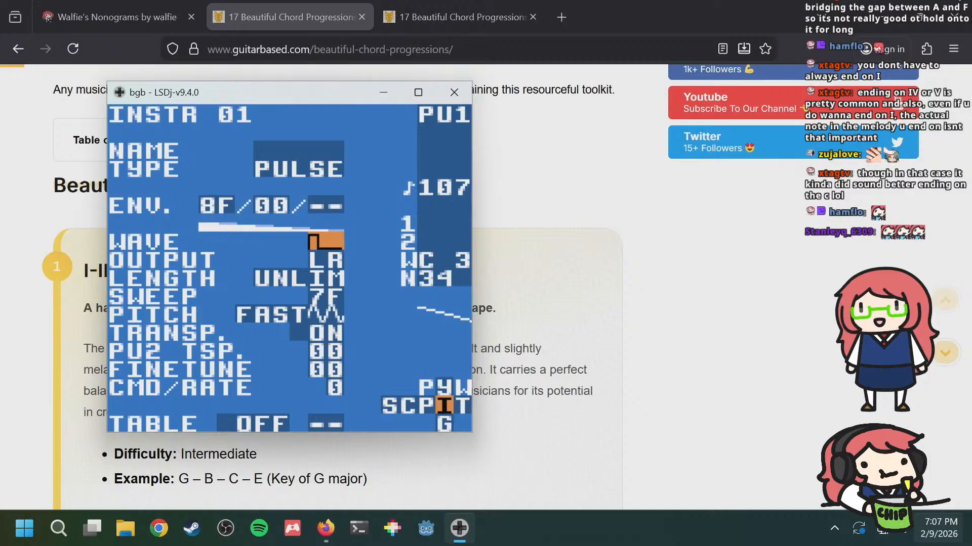
key("s+Right")
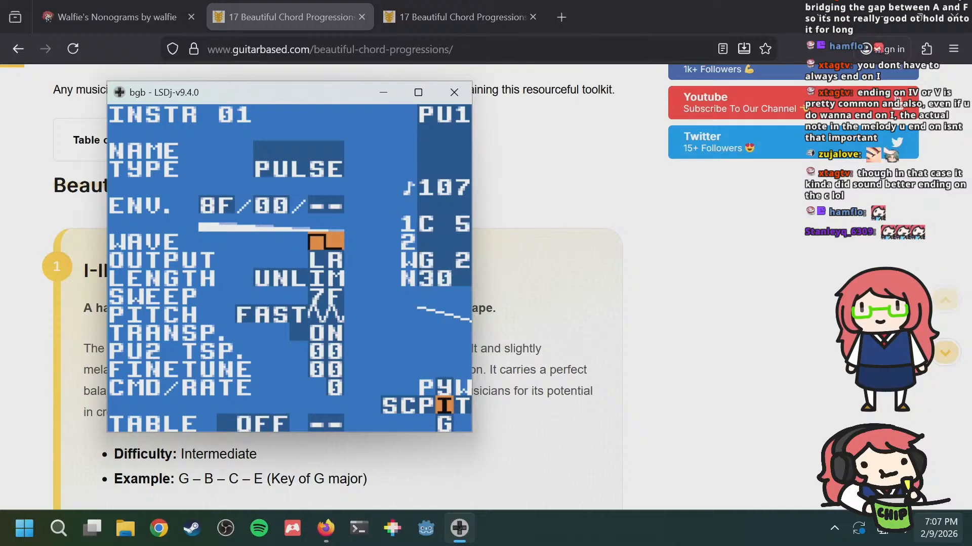
key("s+Left")
key("s+Left")
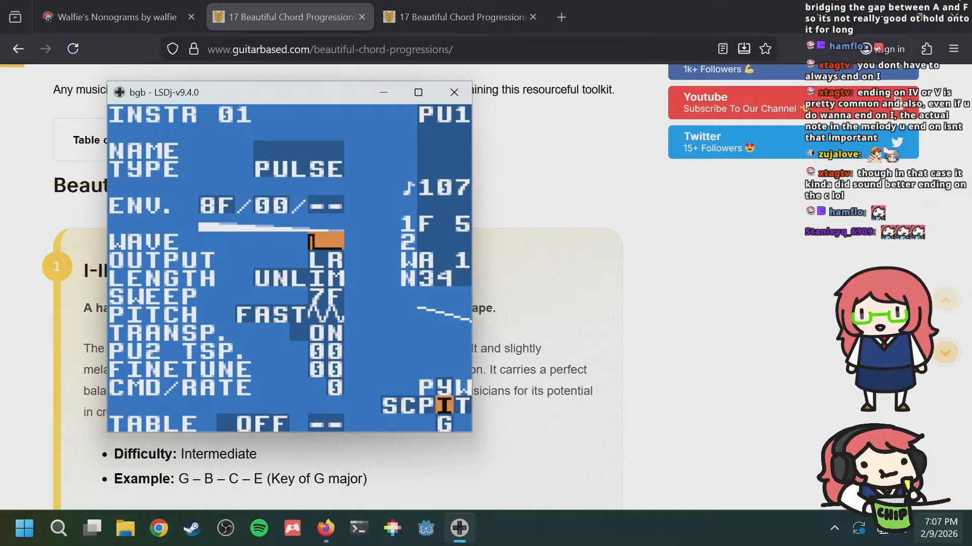
Step: Try shorter envelopes on pulse instrument 01 and set the first envelope value to 88
key("Up")
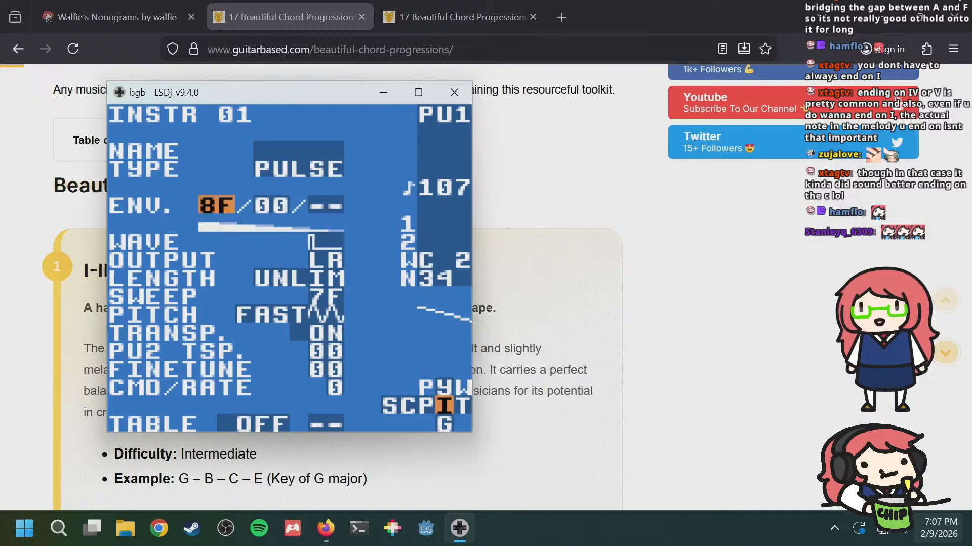
key("Down")
key("Up")
key("s+Left")
key("s+Left")
key("s+Left")
key("s+Left")
key("s+Left")
key("s+Left")
key("s+Left")
key("s+Left")
key("s+Left")
key("s+Left")
key("s+Left")
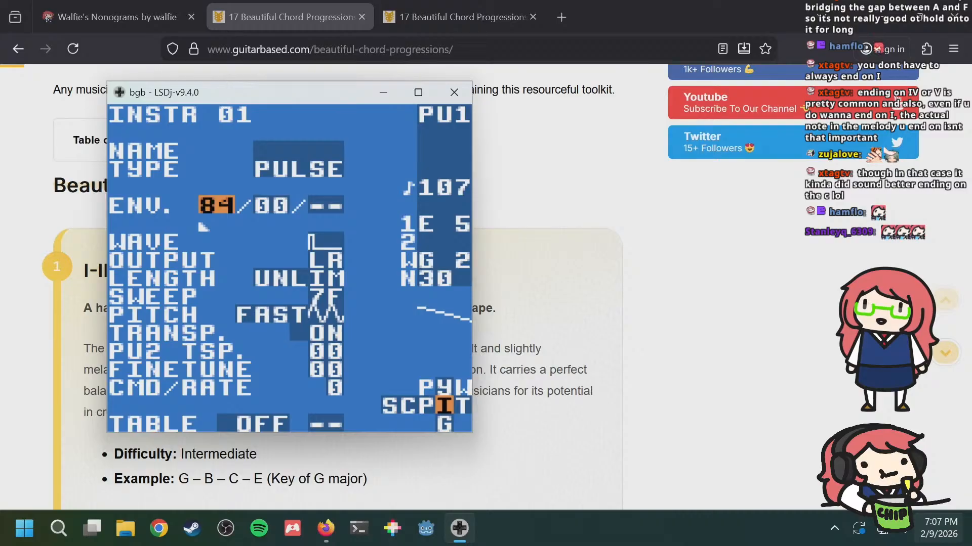
key("s+Right")
key("s+Right")
key("s+Right")
key("s+Right")
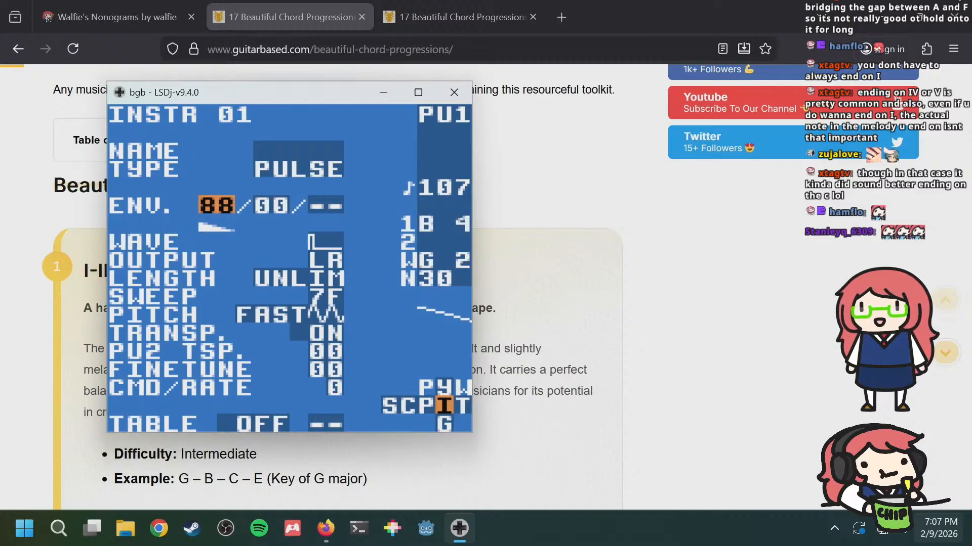
Step: Restore instrument 01's first envelope value to 8F and its waveform to the narrowest pulse
key("Down")
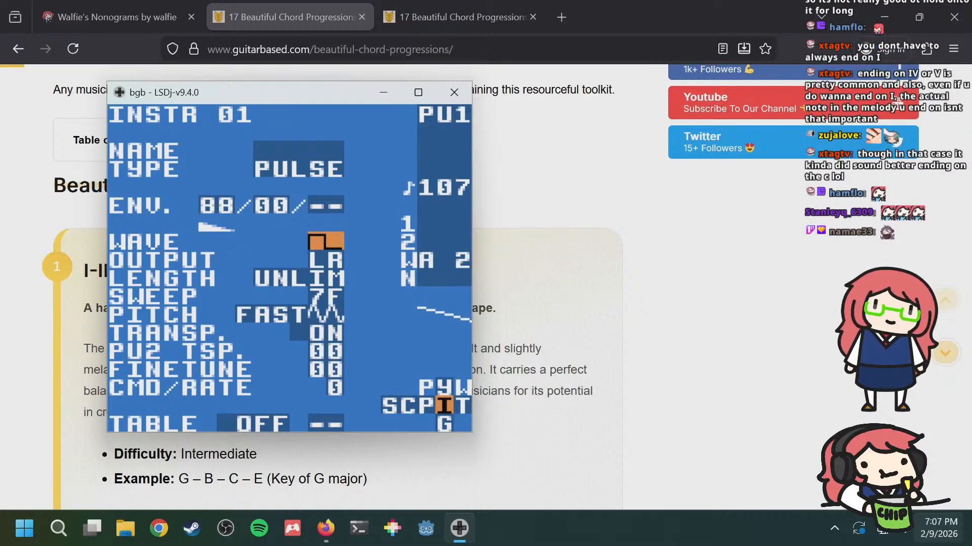
key("Up")
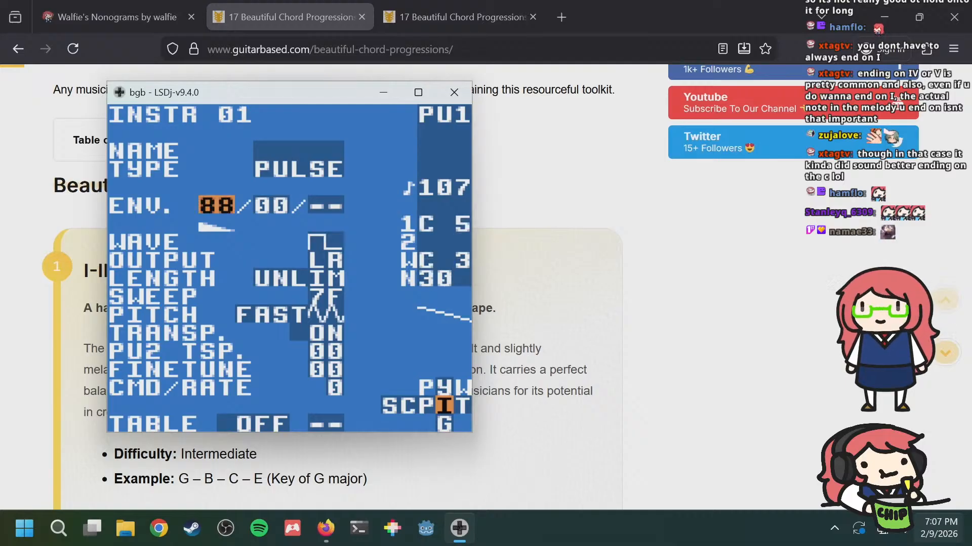
key("s+Right")
key("s+Right")
key("s+Right")
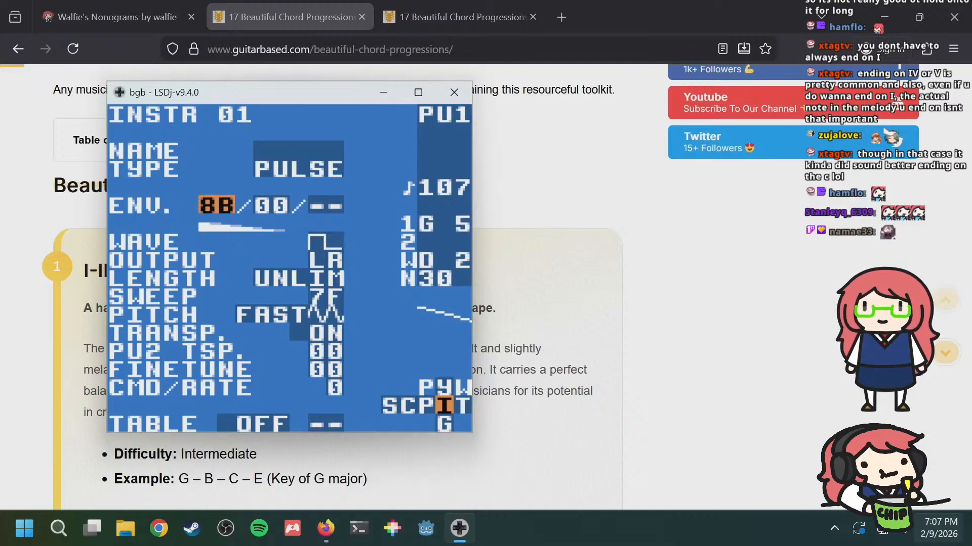
key("s+Right")
key("s+Right")
key("s+Right")
key("s+Right")
key("Down")
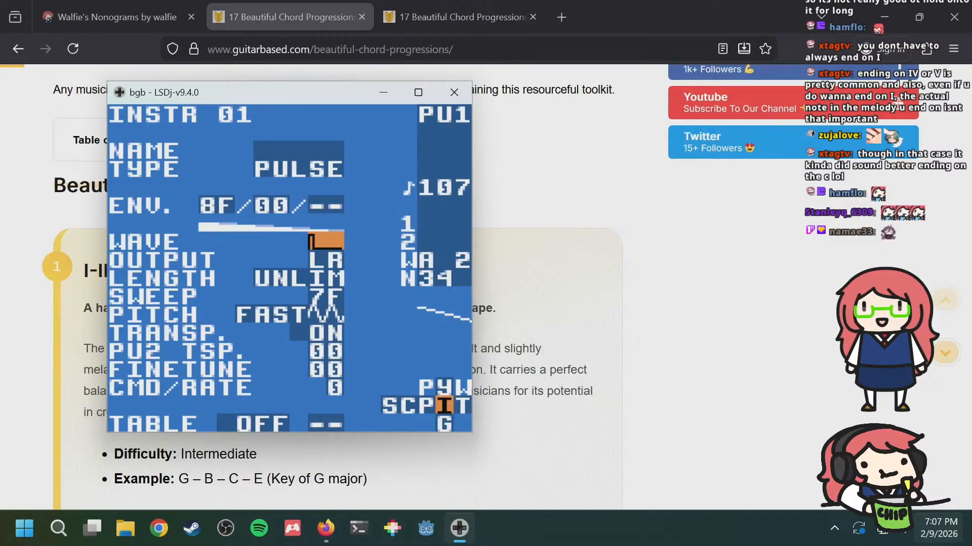
Step: Return to the song overview, go to the project's file screen and start saving the song to empty slot 0C
key("shift+Left")
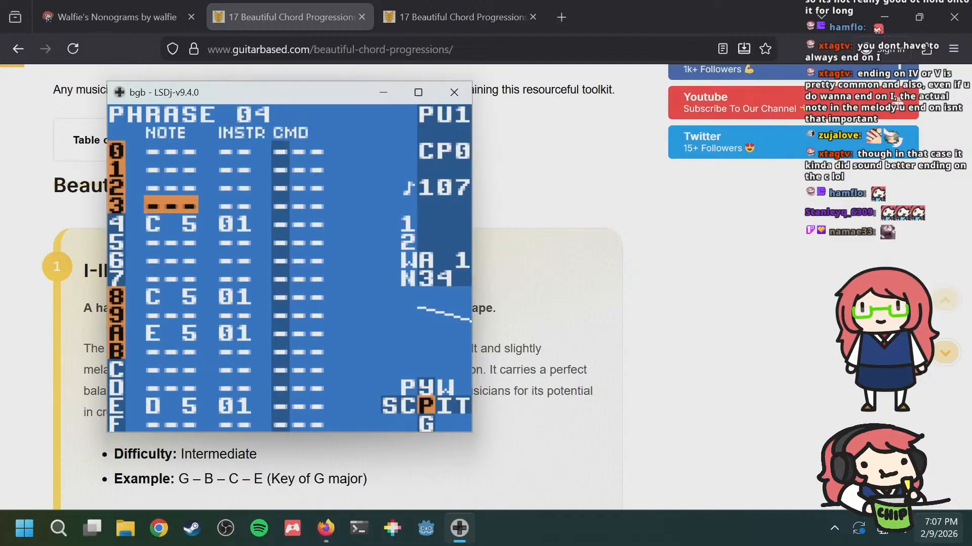
key("shift+Left")
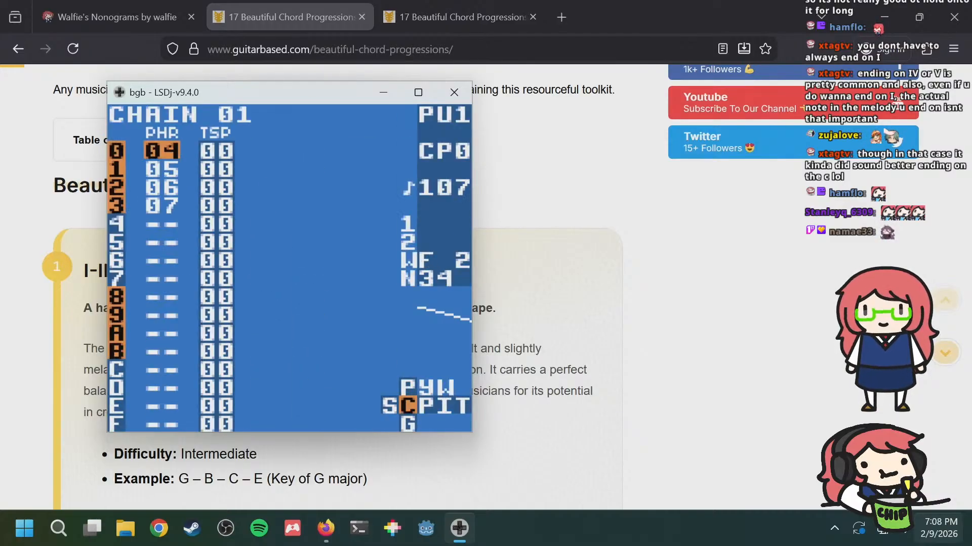
key("shift+Left")
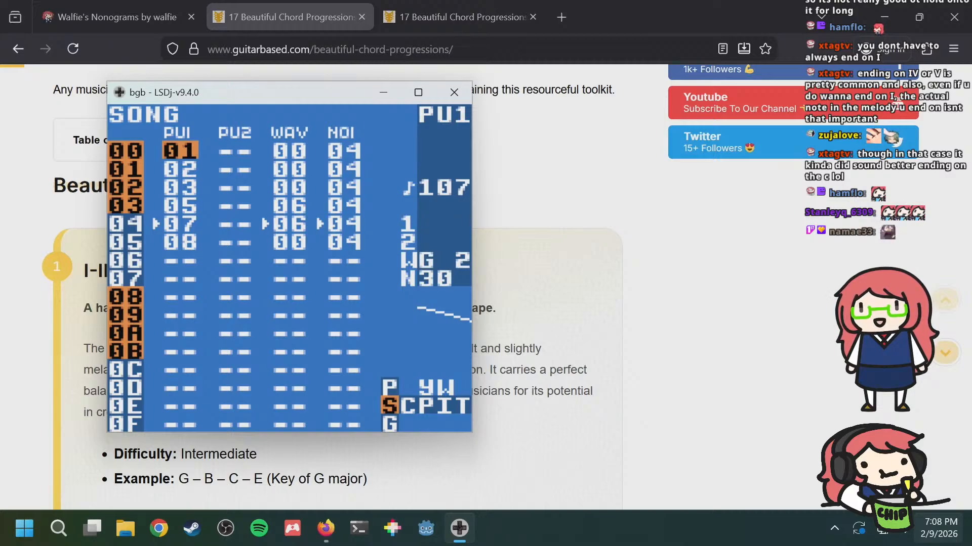
key("shift+Up")
key("Down")
key("Down")
key("s")
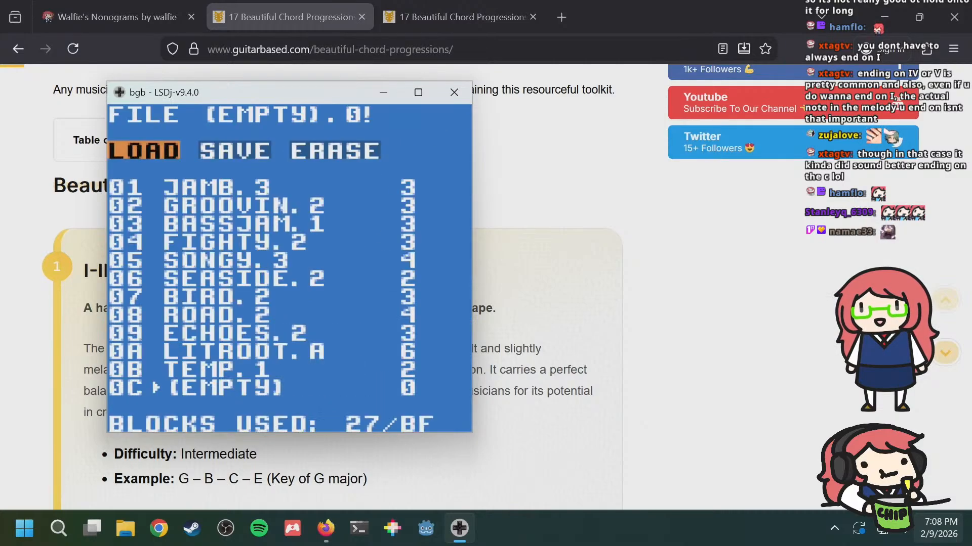
key("Right")
key("s")
key("s")
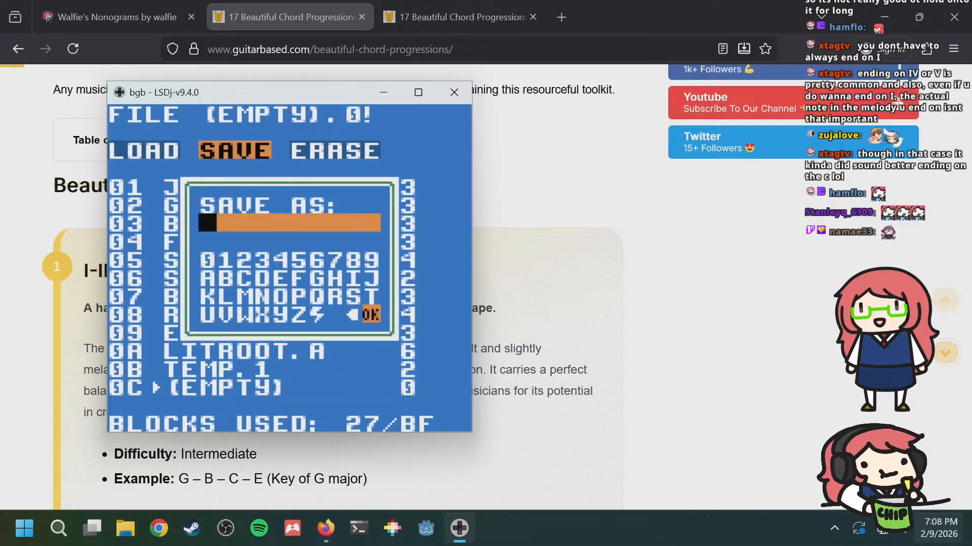
key("Up")
key("Left")
key("Left")
key("Left")
key("Left")
key("Left")
key("Left")
key("Left")
key("Down")
key("Down")
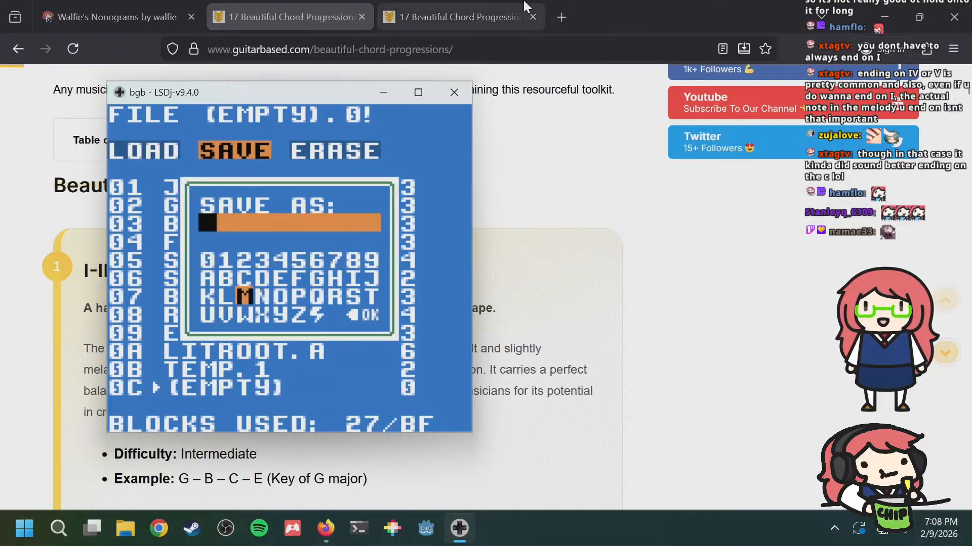
Step: Switch to Firefox, search for "word generator" in a new tab and open the Random Word Generator site
left_click(556, 6)
left_click(557, 11)
type("word gene")
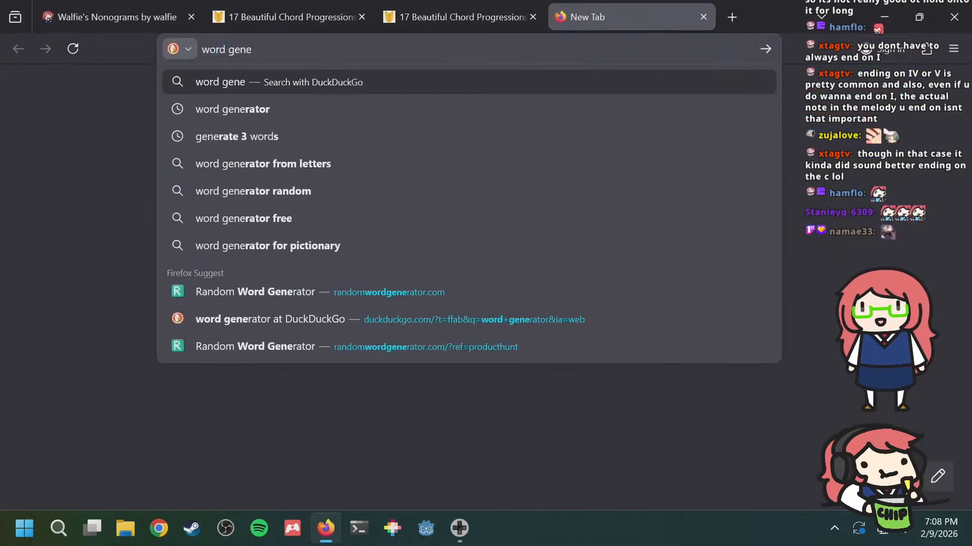
key("Down")
key("Return")
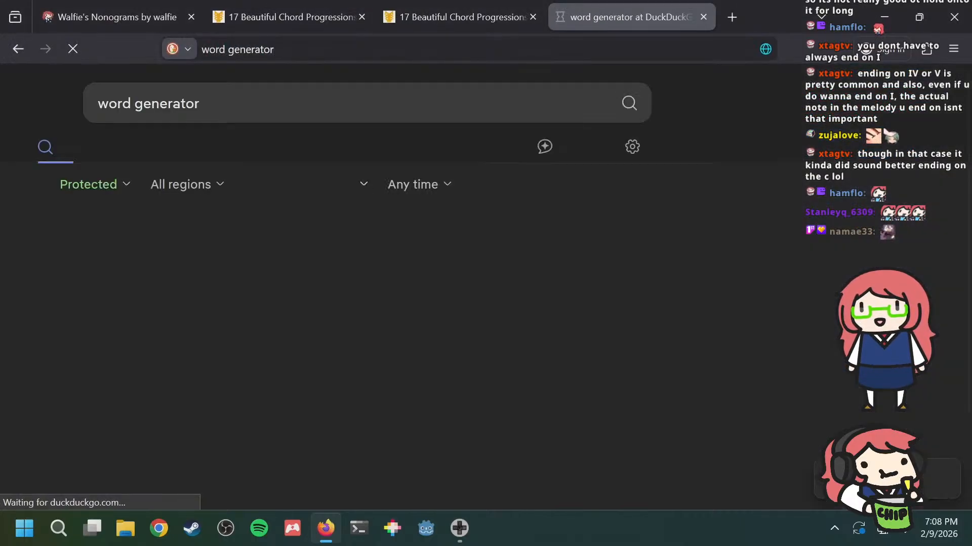
left_click(167, 267)
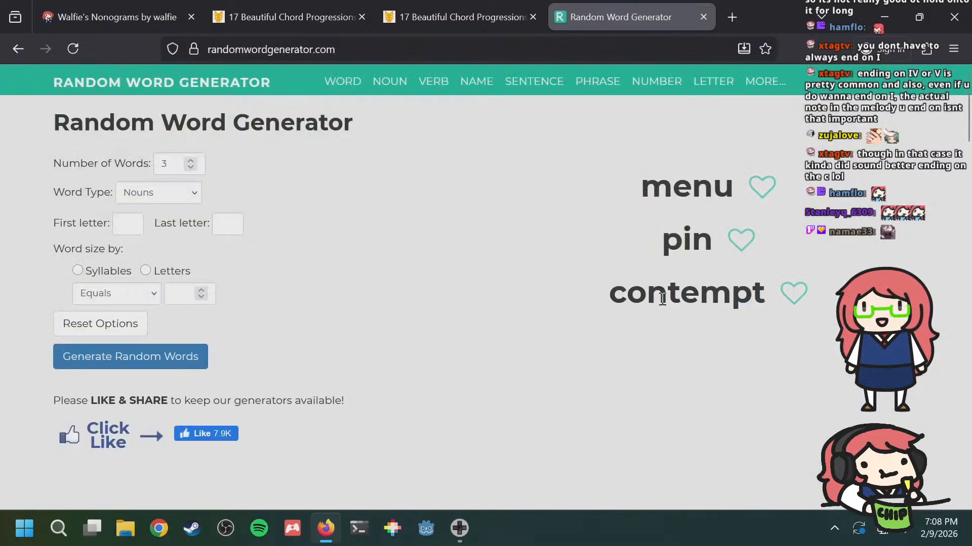
Step: Generate several sets of three random nouns to look for a song name
left_click(99, 356)
left_click(99, 357)
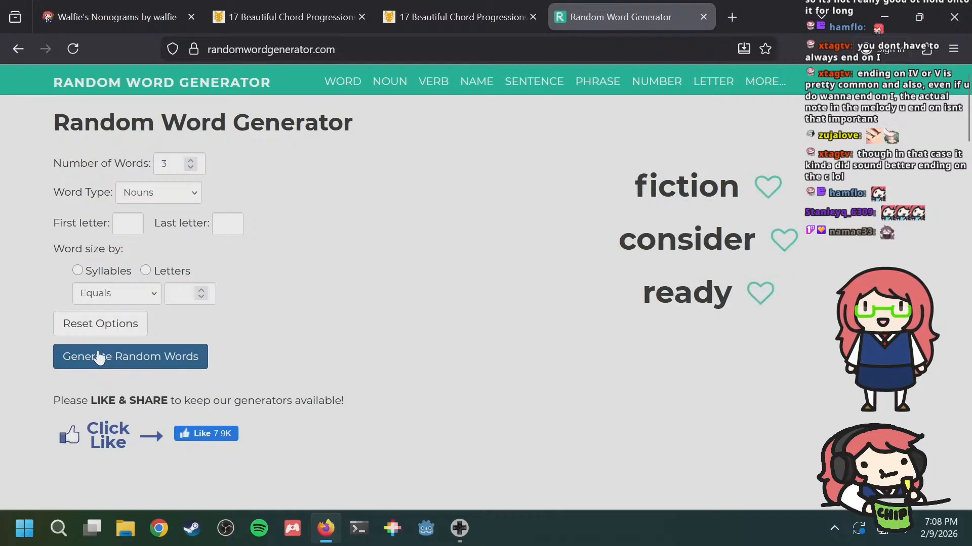
left_click(100, 357)
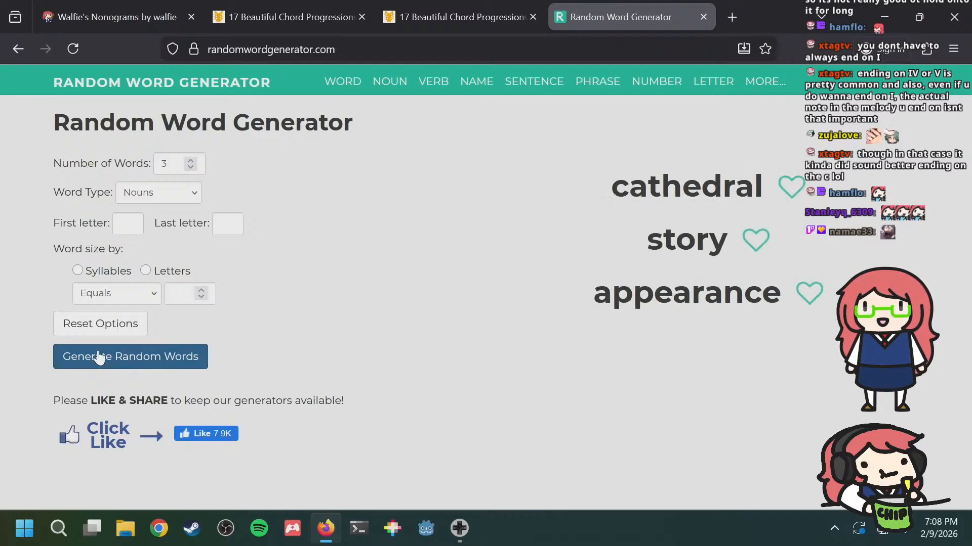
left_click(99, 357)
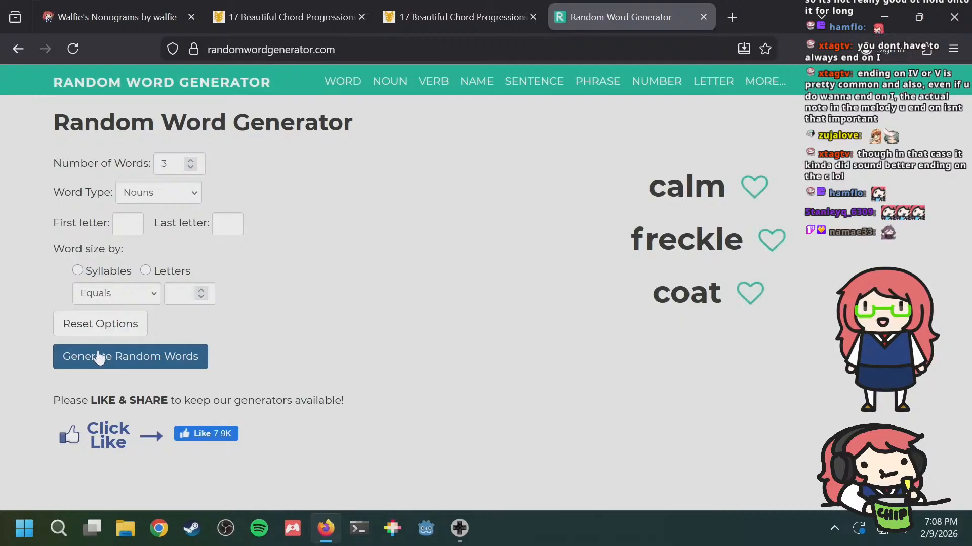
left_click(99, 357)
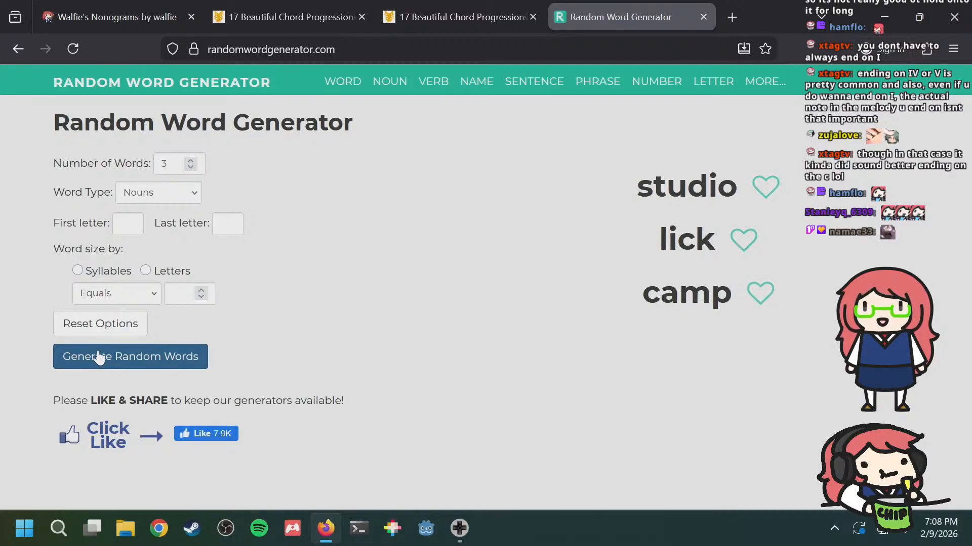
left_click(99, 357)
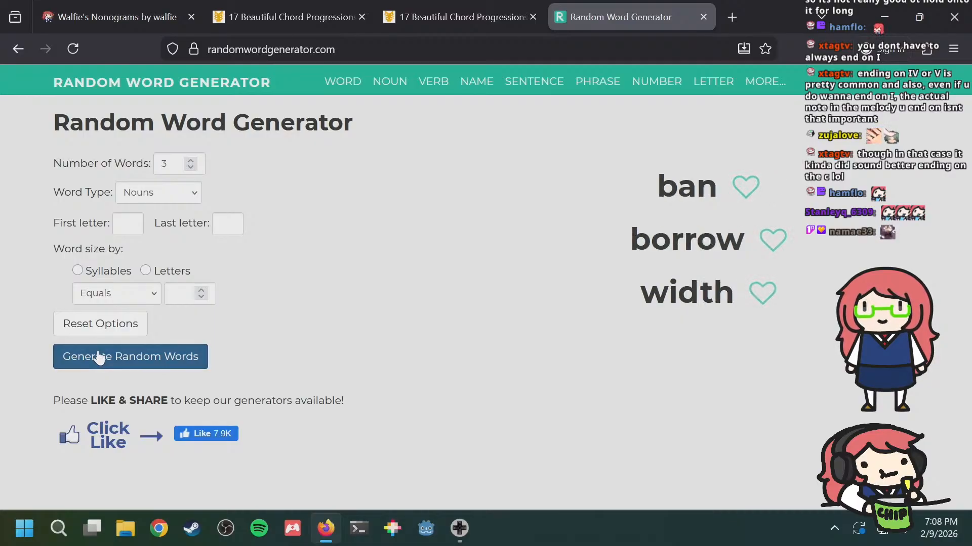
left_click(99, 357)
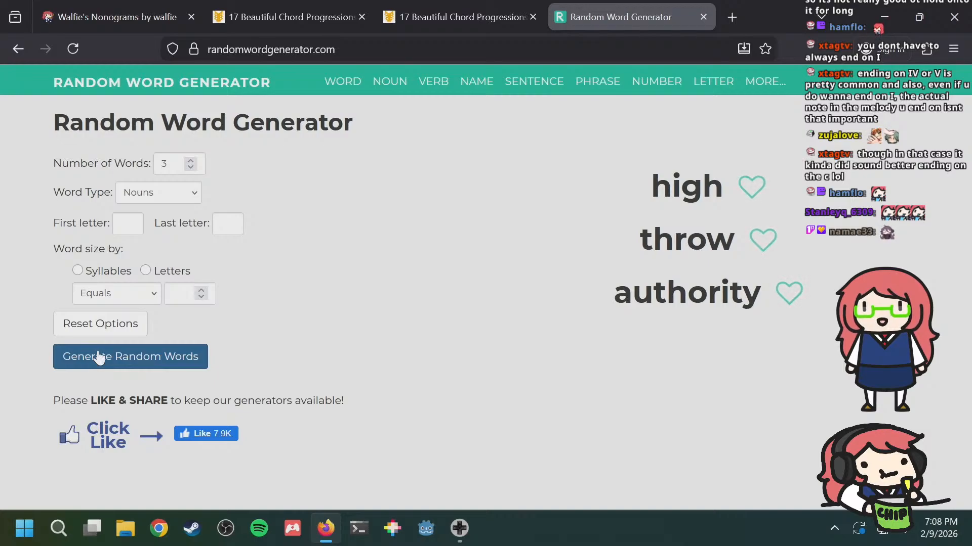
left_click(100, 357)
left_click(99, 357)
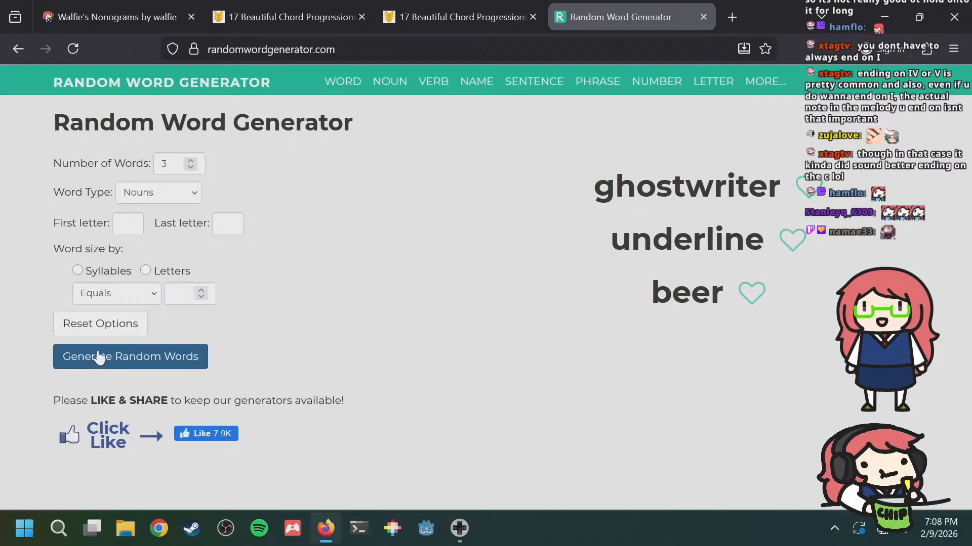
Step: Keep generating fresh sets of three random nouns until a word suits as the song title
left_click(99, 356)
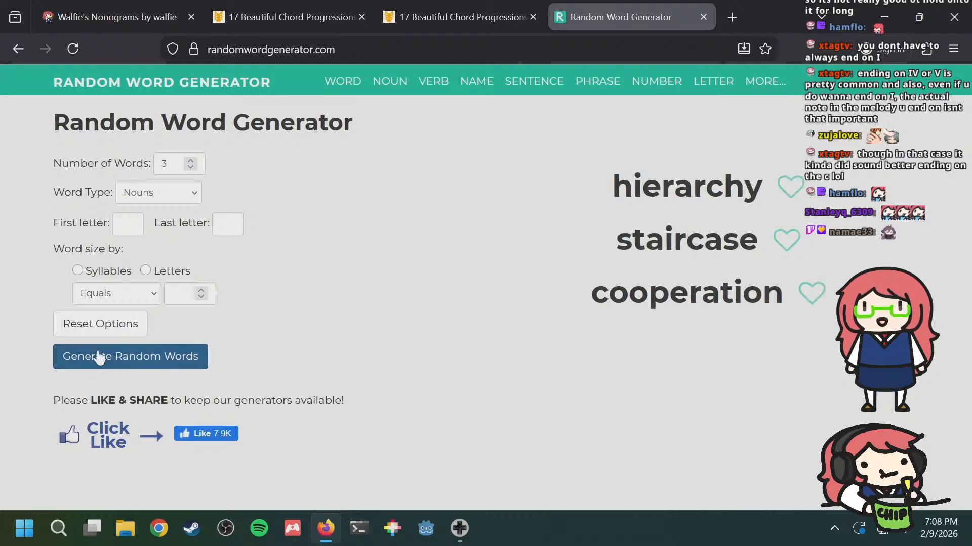
left_click(99, 357)
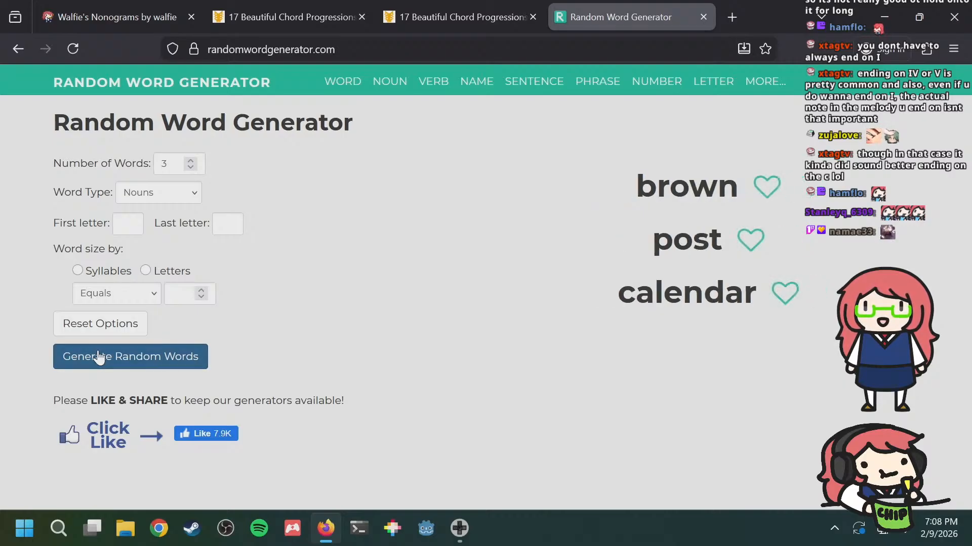
left_click(99, 356)
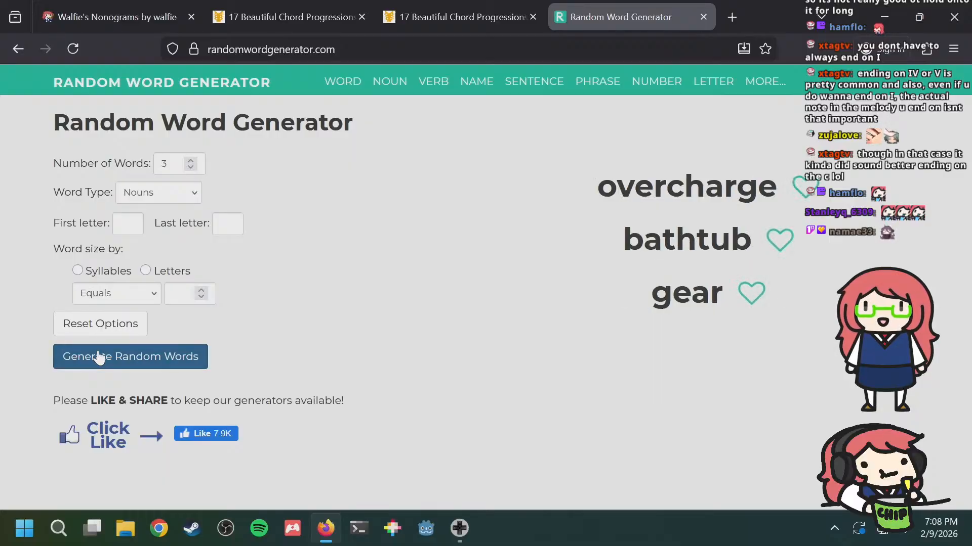
left_click(98, 358)
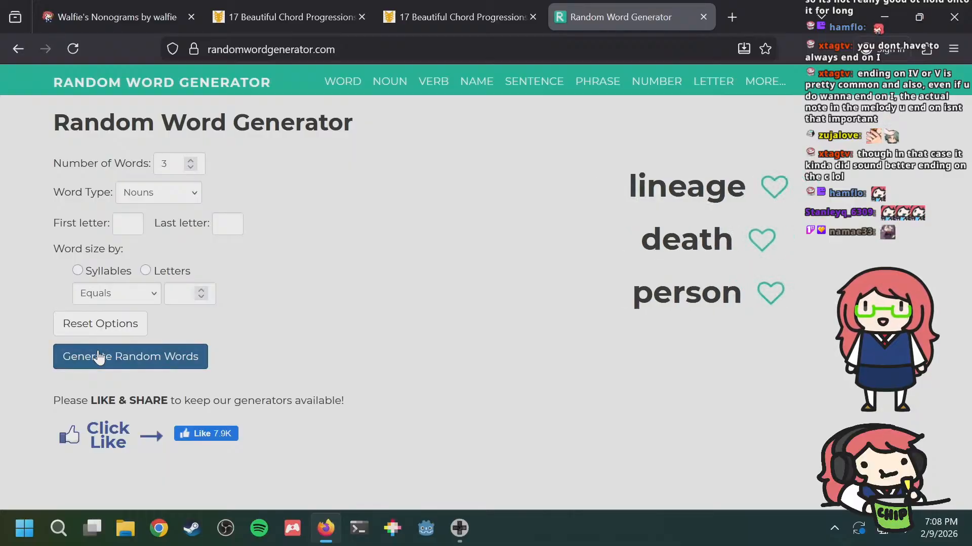
left_click(99, 357)
left_click(99, 358)
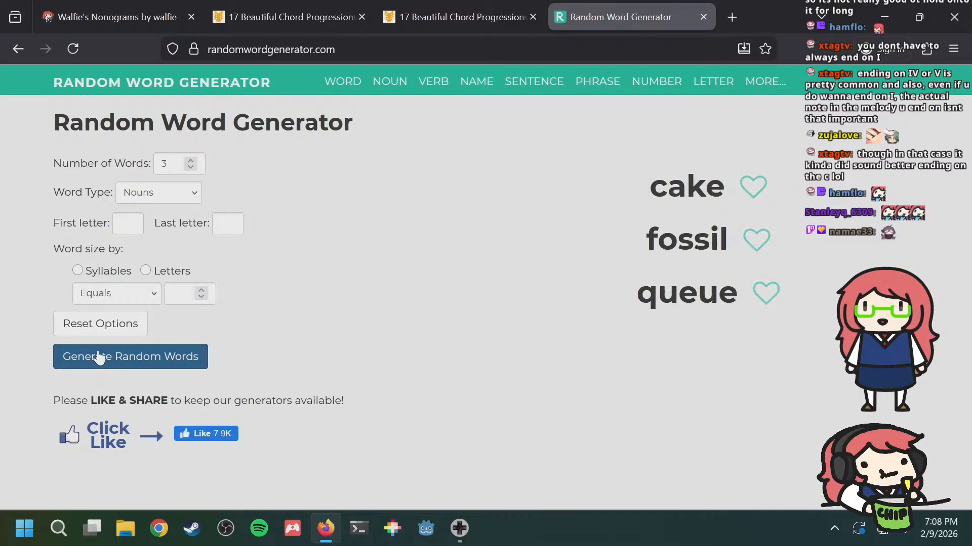
left_click(99, 357)
left_click(99, 357)
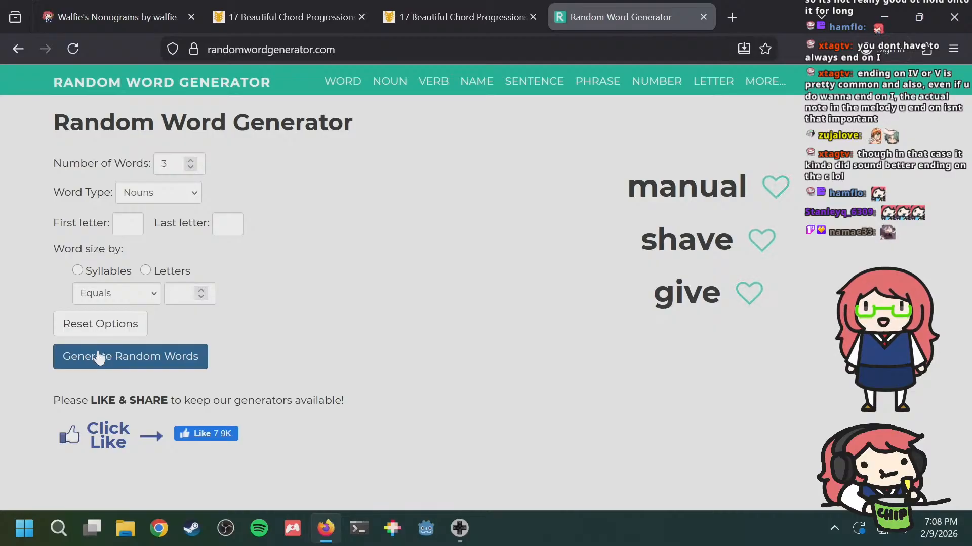
left_click(99, 358)
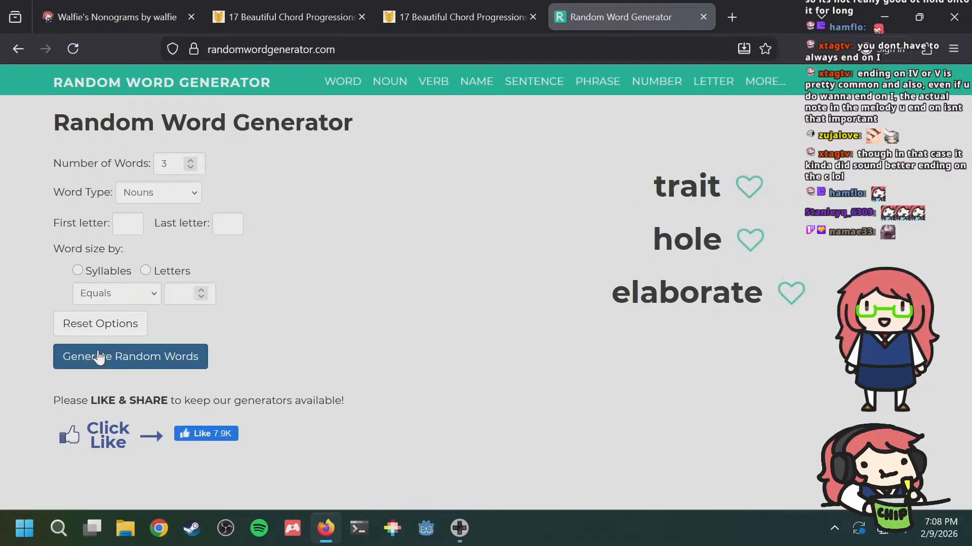
left_click(99, 357)
left_click(99, 358)
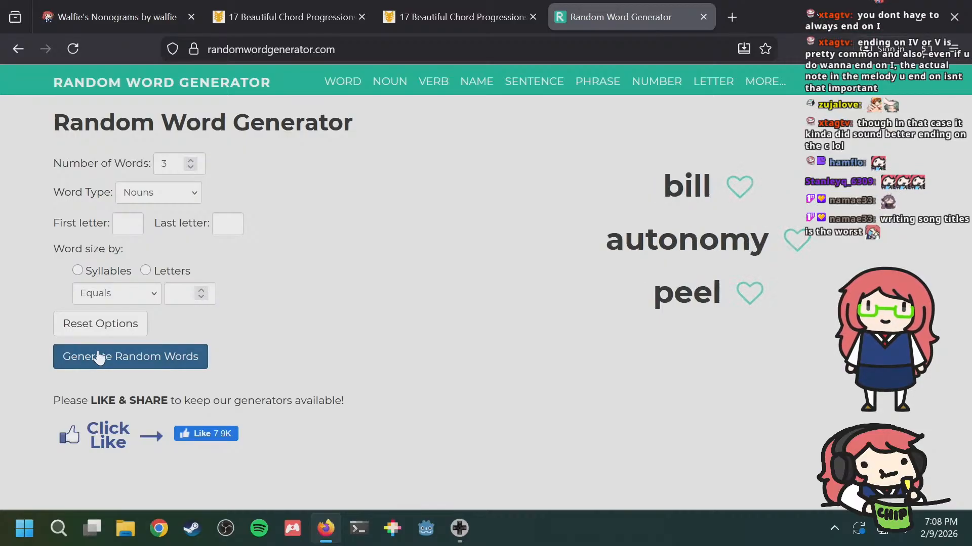
left_click(99, 357)
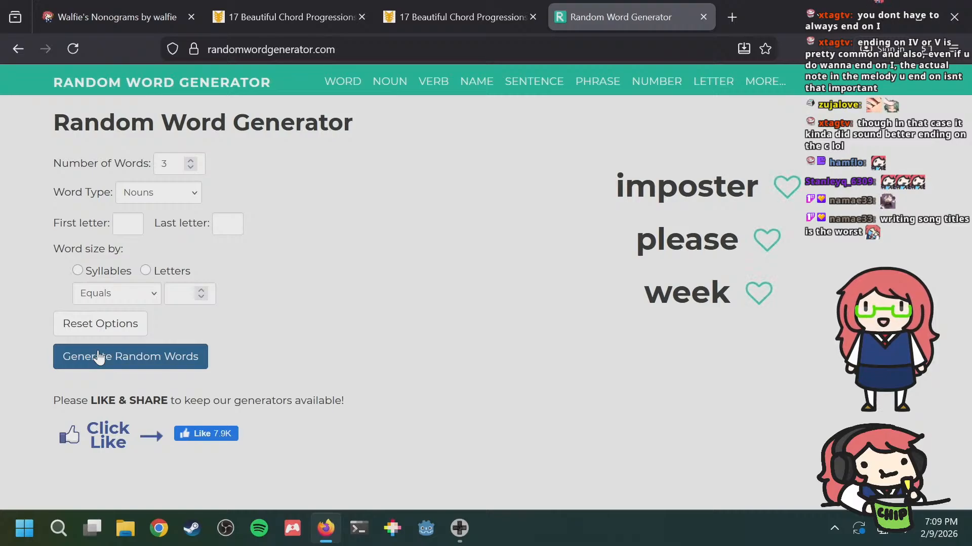
left_click(99, 357)
left_click(99, 358)
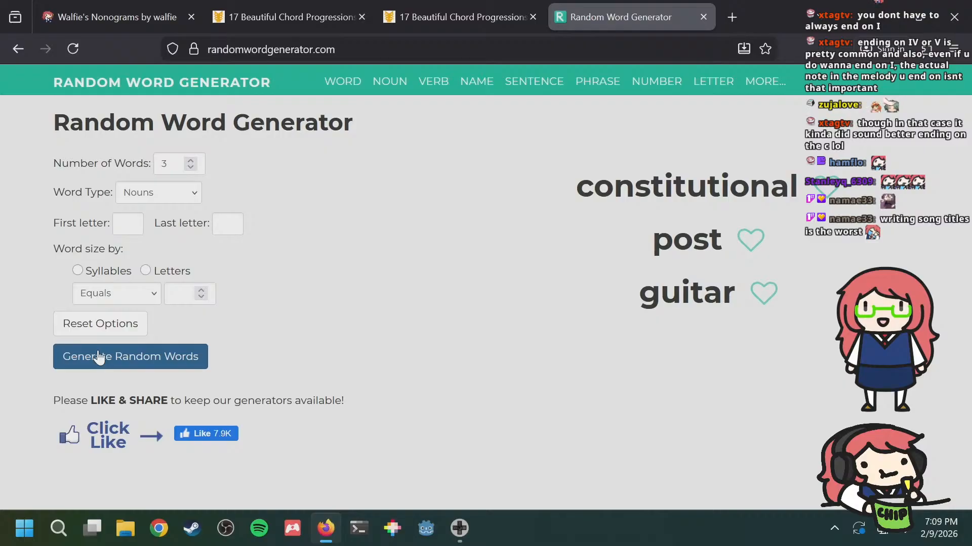
left_click(98, 358)
left_click(99, 358)
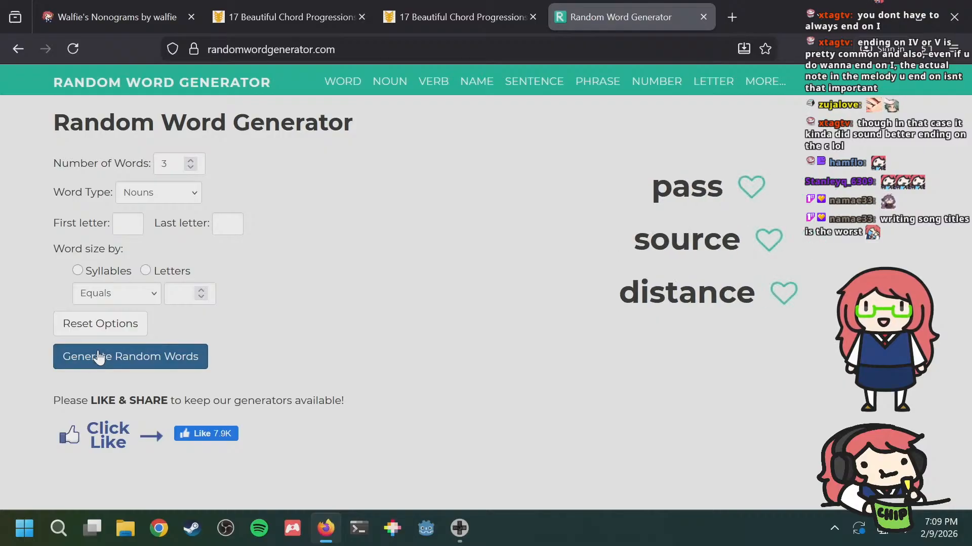
left_click(99, 357)
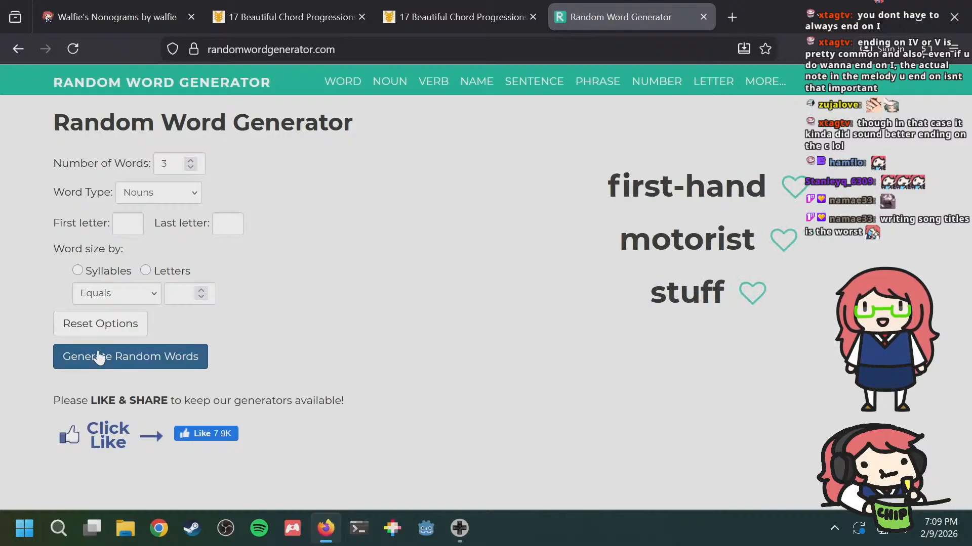
left_click(100, 357)
left_click(98, 357)
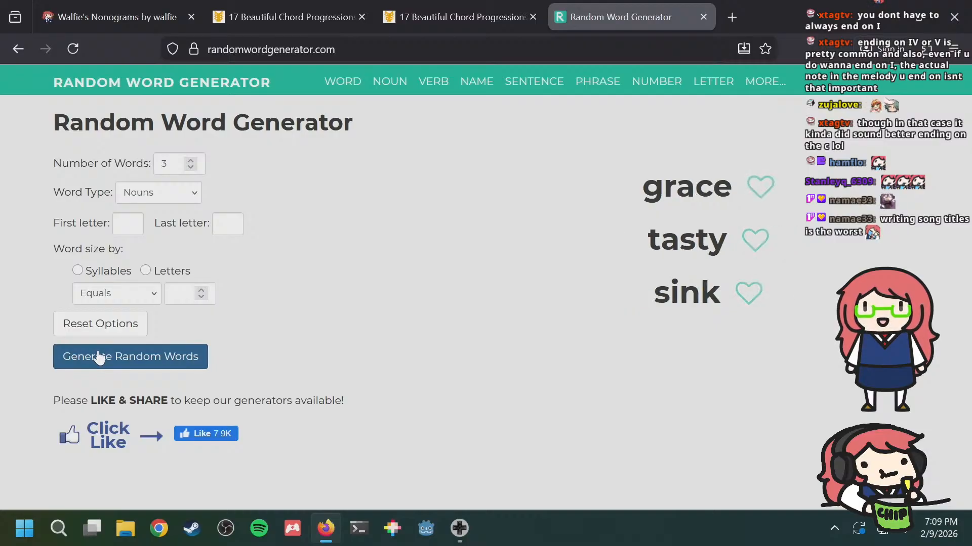
left_click(98, 357)
Step: Switch to LSDj in the bgb emulator and save the song to slot 0C under the name DISTANCE
key("alt+Tab")
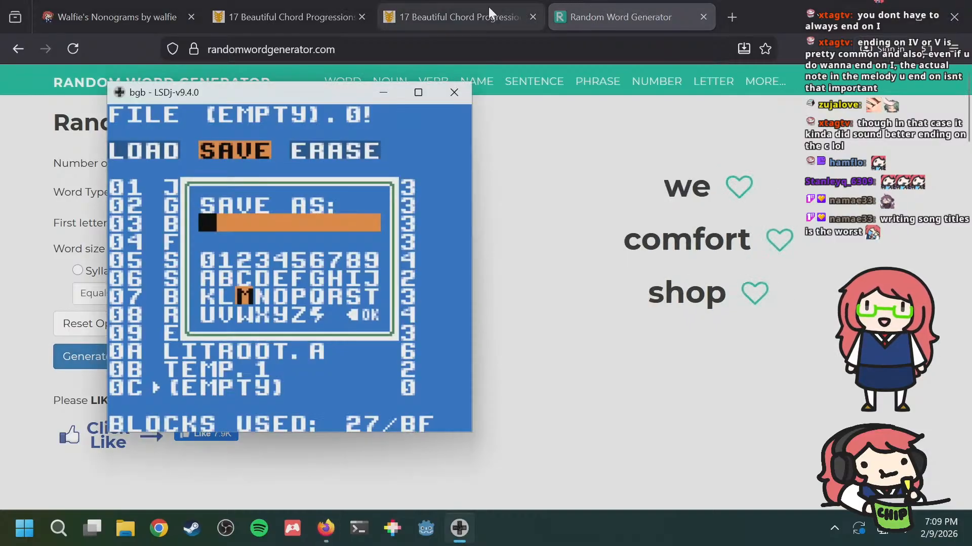
key("Up")
key("Right")
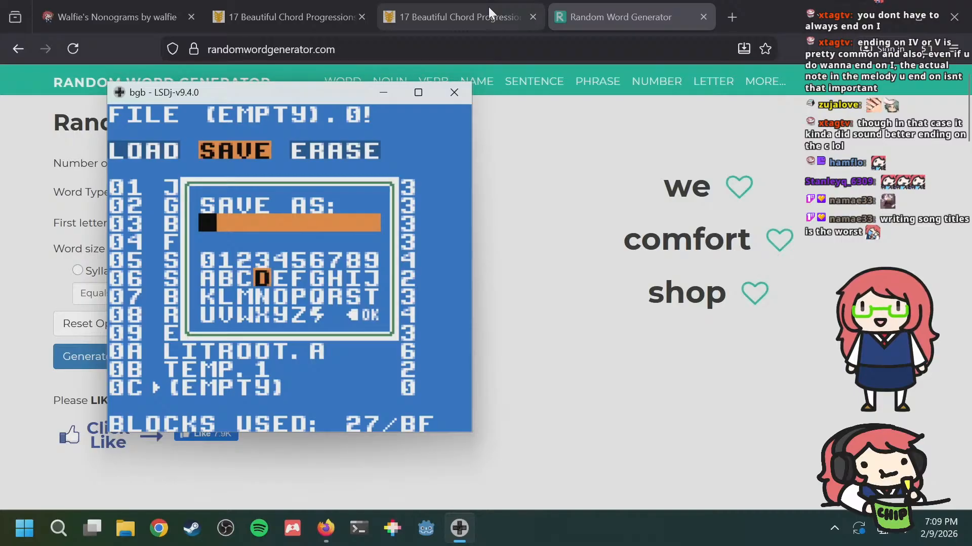
key("s")
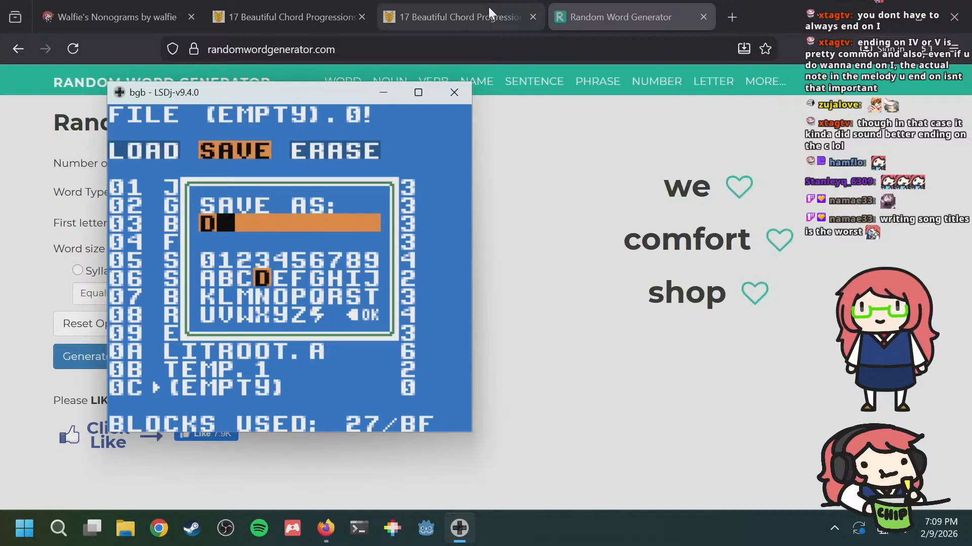
key("Right")
key("Right")
key("Right")
key("Right")
key("Right")
key("Right")
key("Left")
key("s")
key("Down")
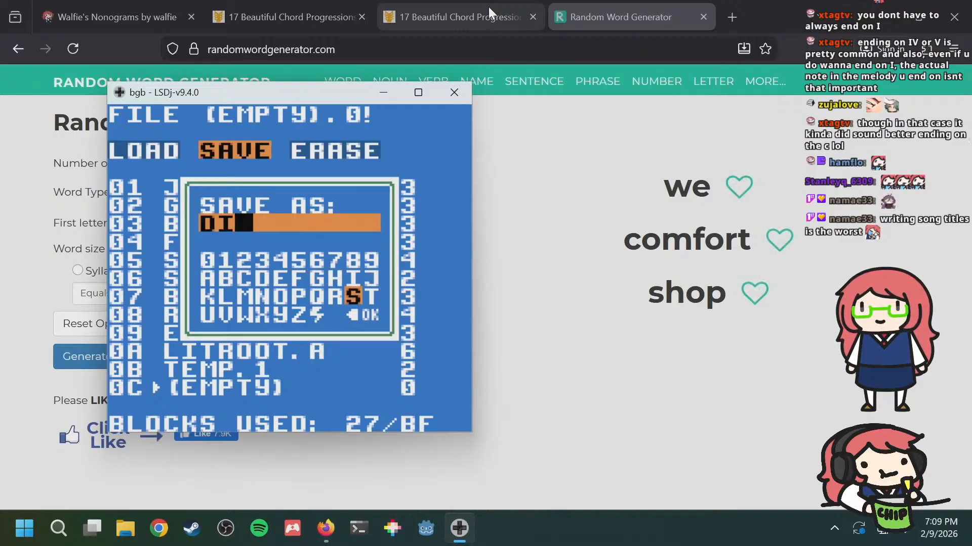
key("Left")
key("Left")
key("Left")
key("Left")
key("Left")
key("Left")
key("Left")
key("Down")
key("Right")
key("Right")
key("Right")
key("Right")
key("Right")
key("Right")
key("Right")
key("Up")
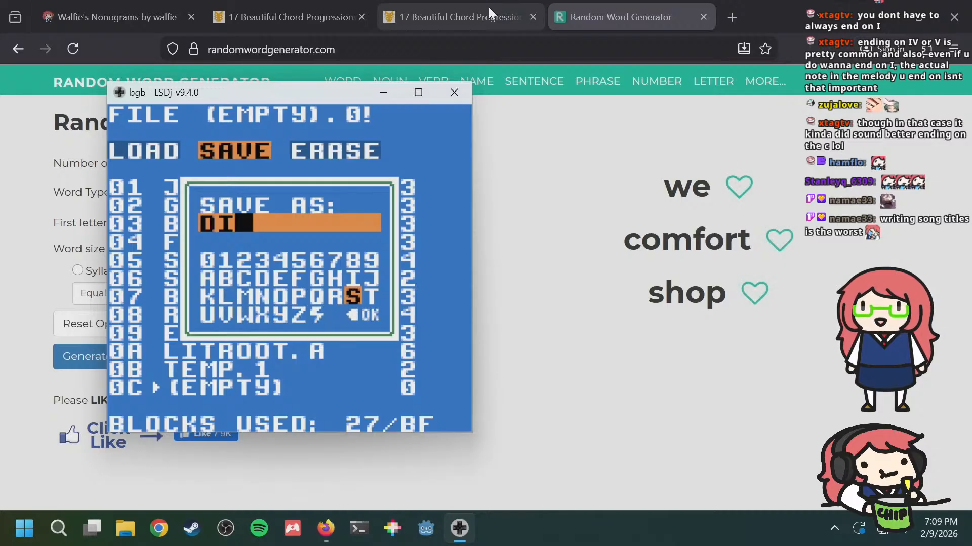
key("s")
key("Left")
key("Left")
key("Left")
key("Right")
key("Right")
key("Right")
key("Right")
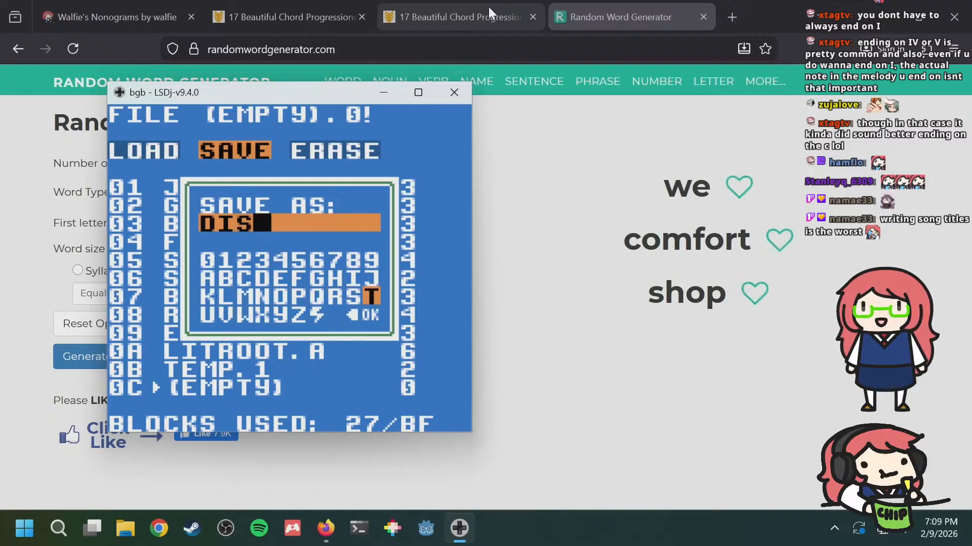
key("s")
key("Left")
key("Left")
key("Left")
key("Left")
key("Left")
key("Left")
key("Left")
key("Left")
key("Left")
key("Up")
key("s")
key("Down")
key("Down")
key("Down")
key("Right")
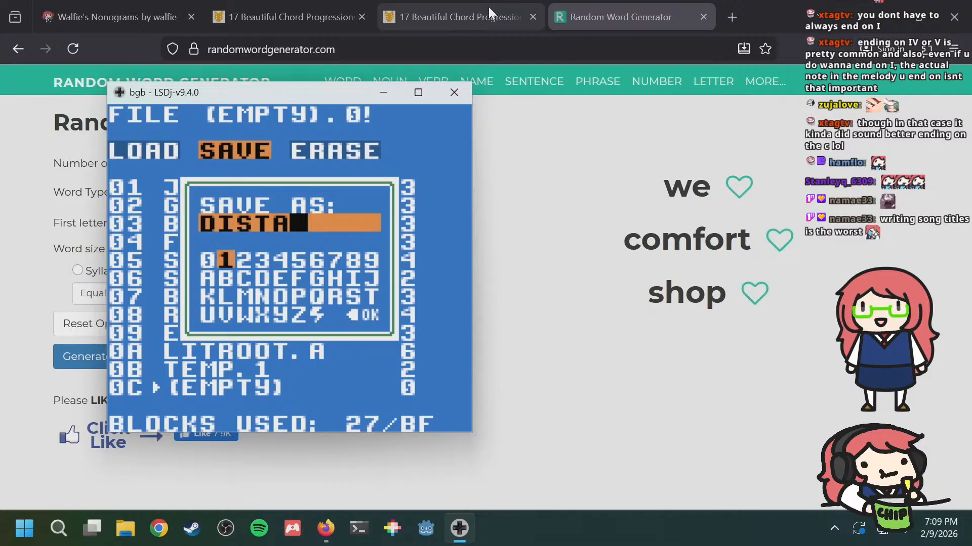
key("Right")
key("Right")
key("Right")
key("Right")
key("Right")
key("Right")
key("Down")
key("Down")
key("Left")
key("Left")
key("Left")
key("Left")
key("Left")
key("Right")
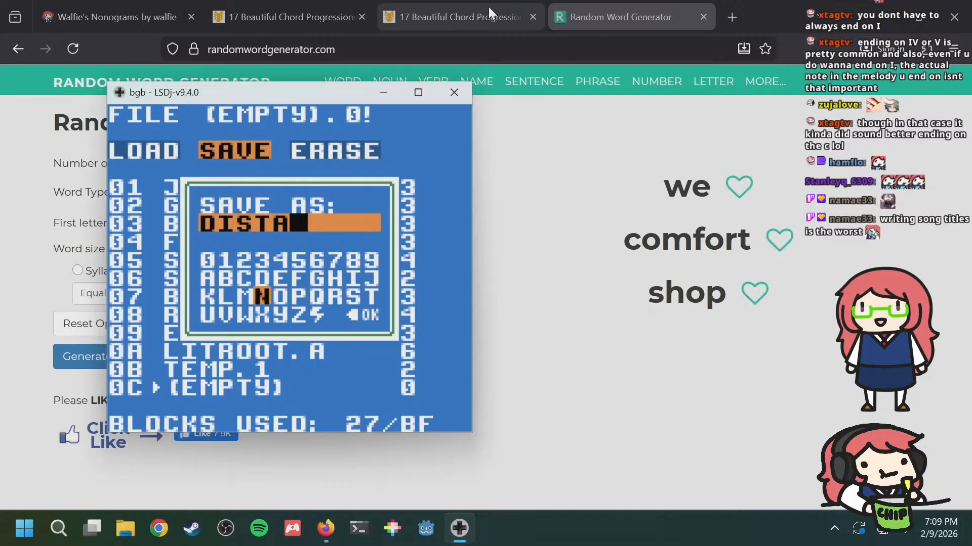
key("s")
key("Left")
key("Up")
key("s")
key("Right")
key("Right")
key("s")
key("Down")
key("Down")
key("Right")
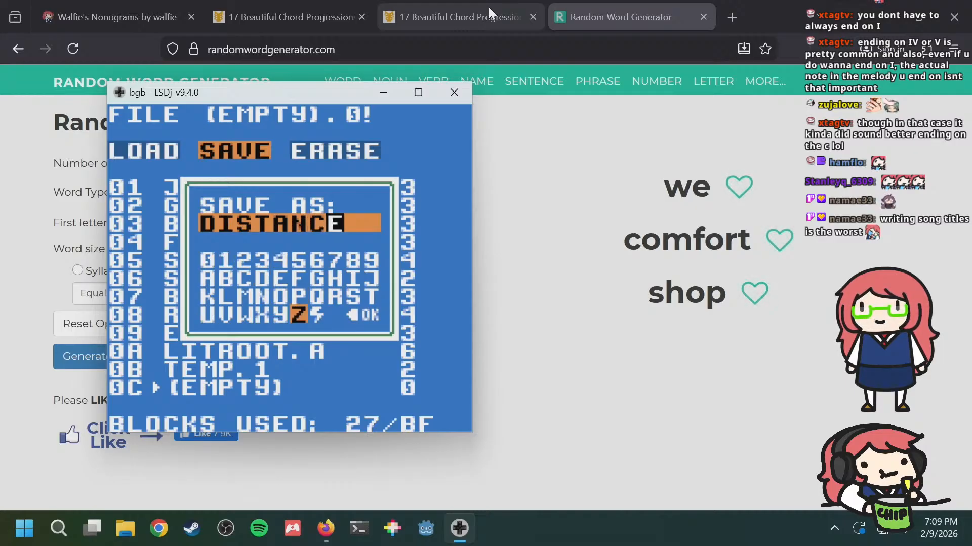
key("Right")
key("Right")
key("Right")
key("s")
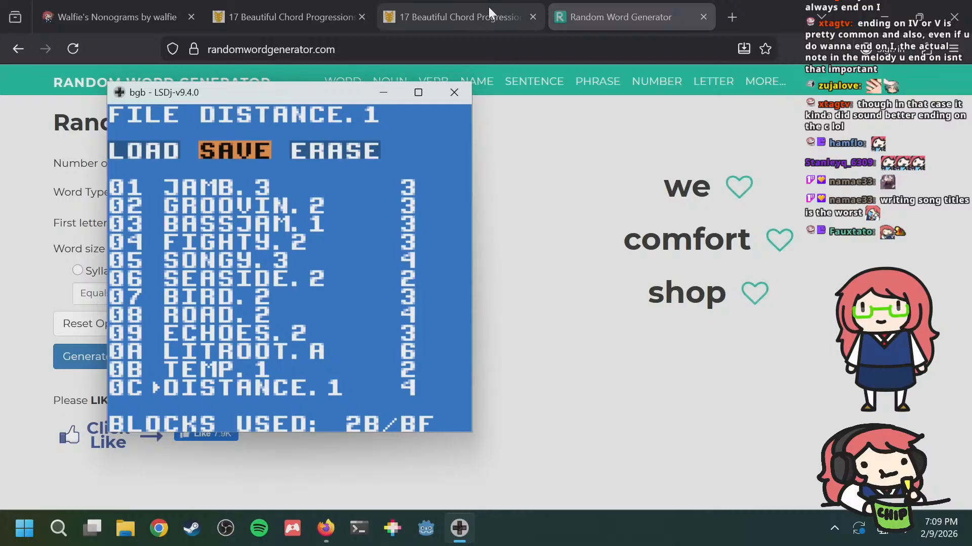
Step: Leave the file screen for the song overview, start playback and check PU1 chain 08 in row 05
key("a")
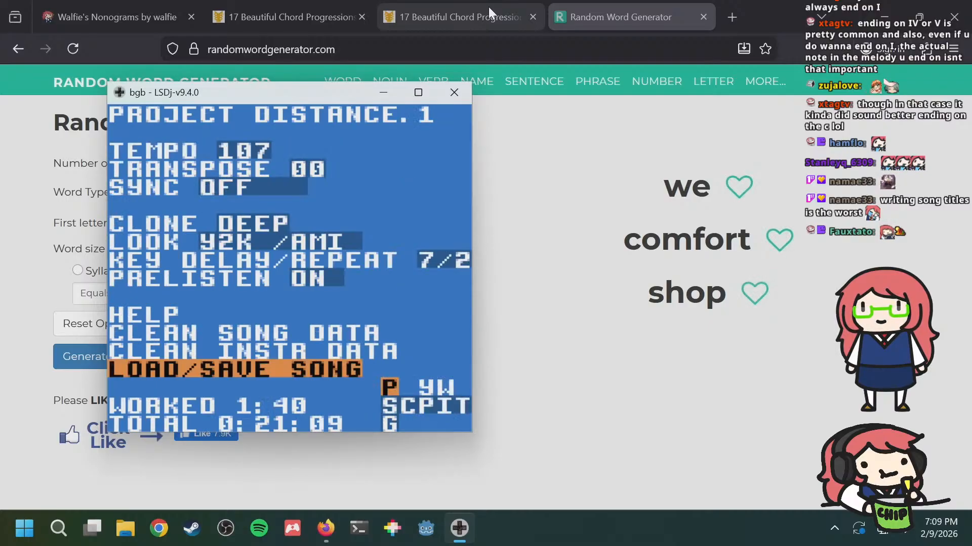
key("shift+Down")
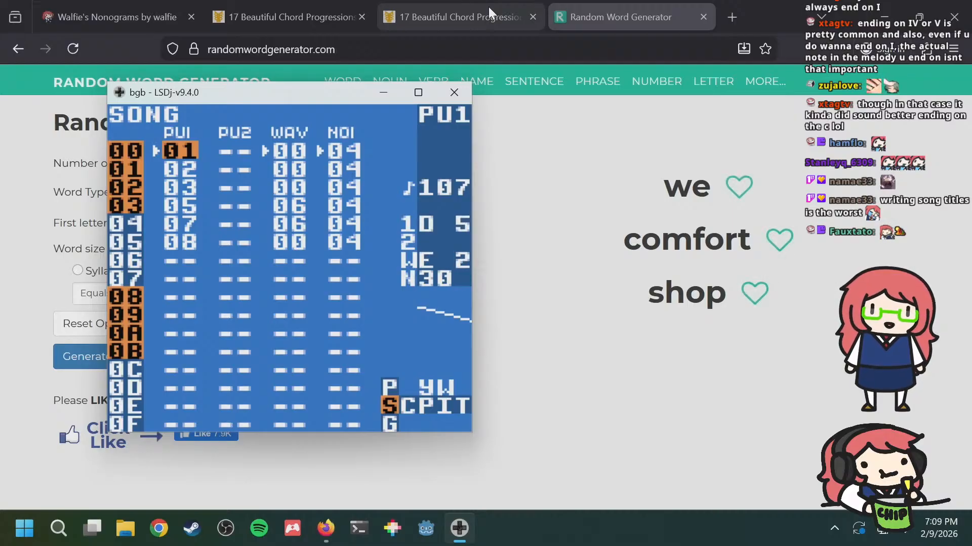
key("Down")
key("Down")
key("Down")
key("Down")
key("Down")
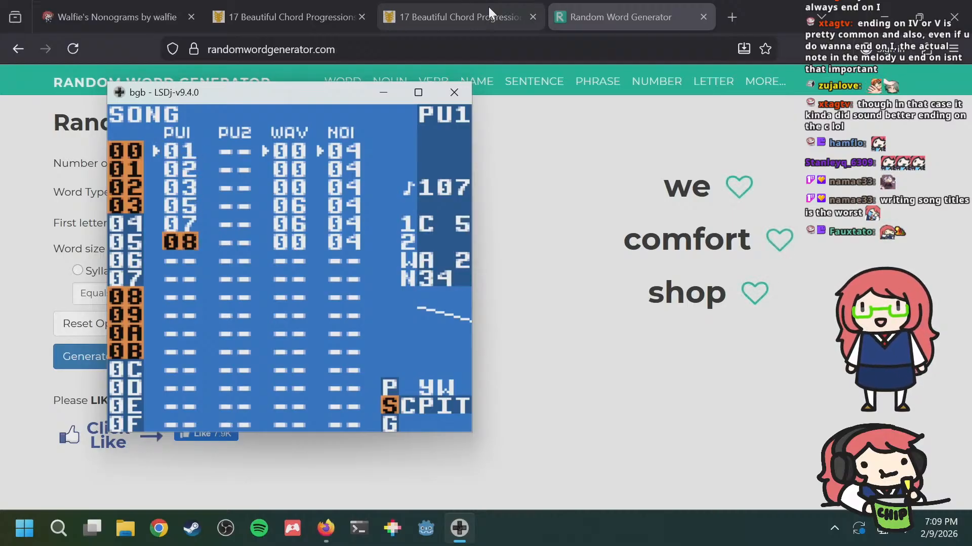
key("shift+Right")
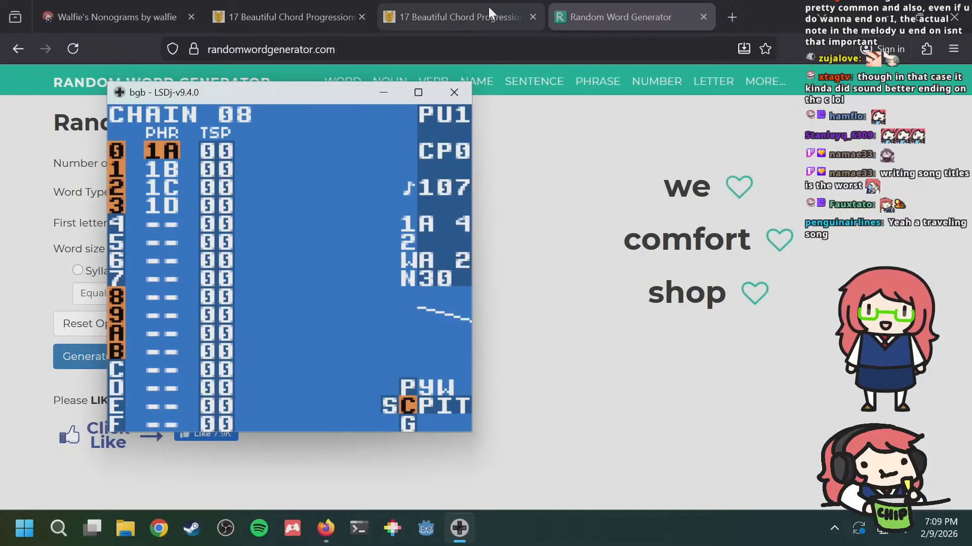
key("shift+Left")
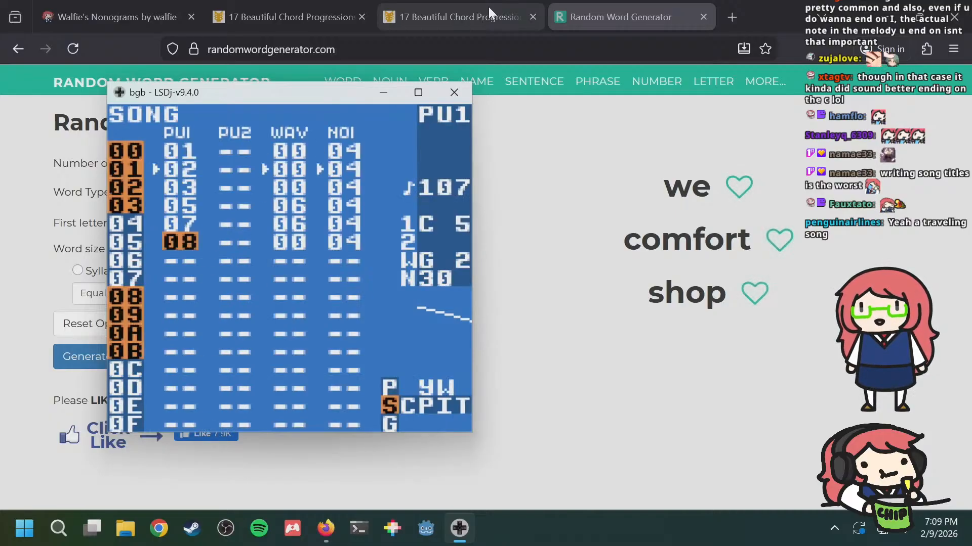
Step: Open phrase 04 from the PU1 chain in song row 00 and look through its notes during playback
key("Right")
key("Right")
key("Right")
key("Left")
key("Left")
key("Up")
key("Up")
key("Up")
key("Up")
key("Up")
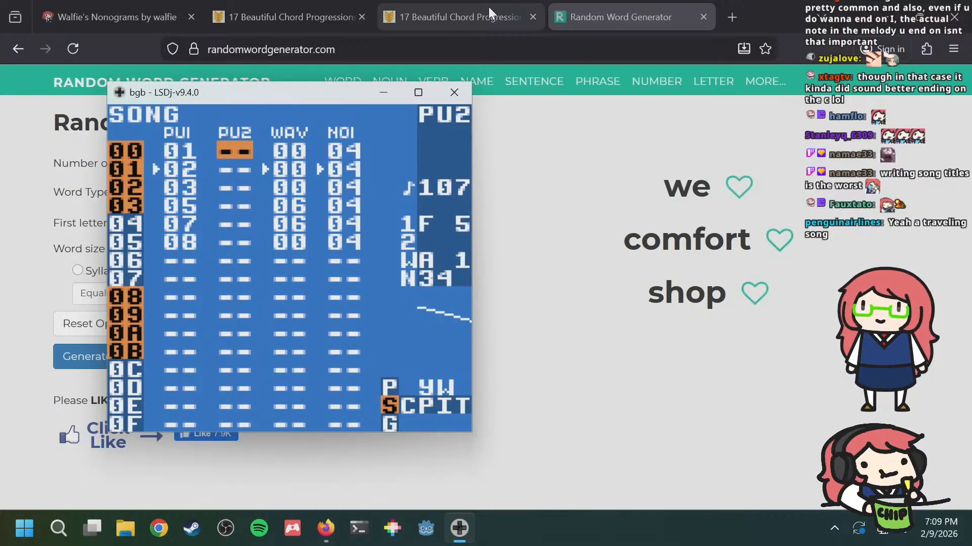
key("Left")
key("shift+Right")
key("shift+Right")
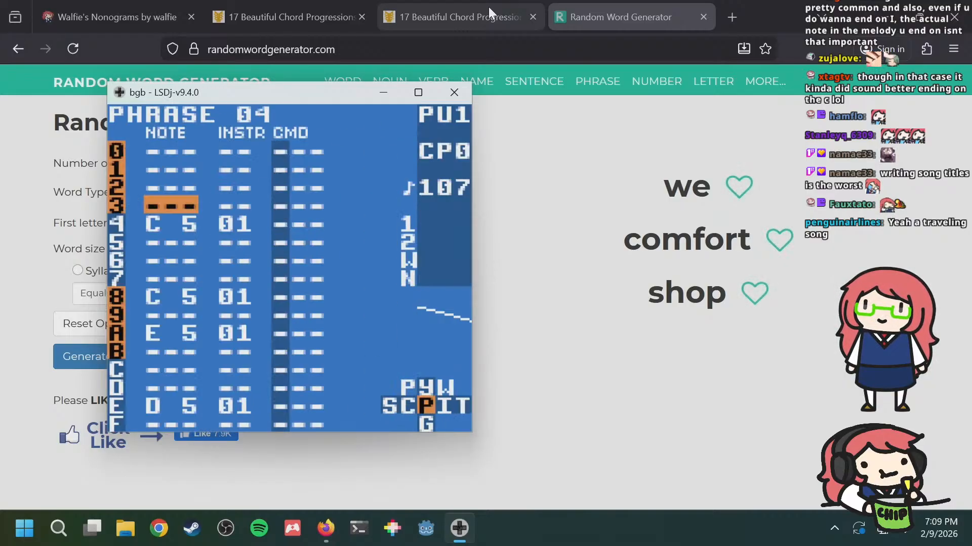
key("Down")
key("Down")
key("Down")
key("Down")
key("Down")
key("Up")
key("Up")
key("Up")
key("Up")
key("Up")
key("Up")
key("Up")
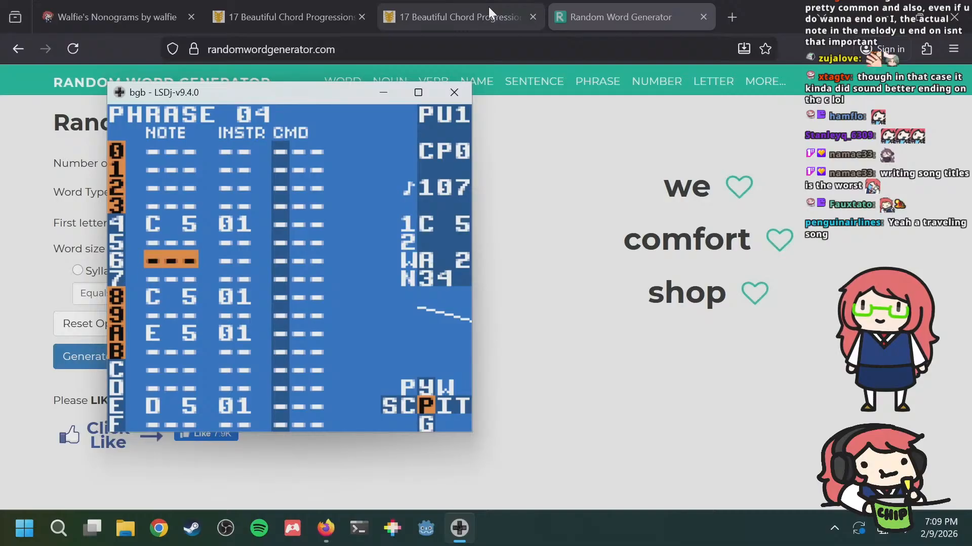
Step: Review the wave track's phrase 00 and the noise track's phrase 10, then return to PU1 phrase 04
key("Right")
key("a+Right")
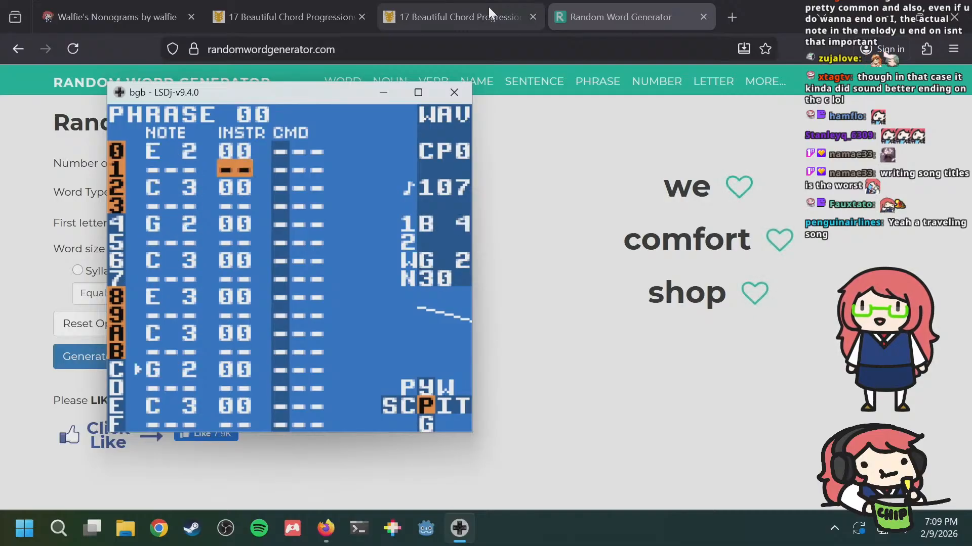
key("a+Right")
key("a+Left")
key("Down")
key("Down")
key("Down")
key("Down")
key("Down")
key("Down")
key("Left")
key("Down")
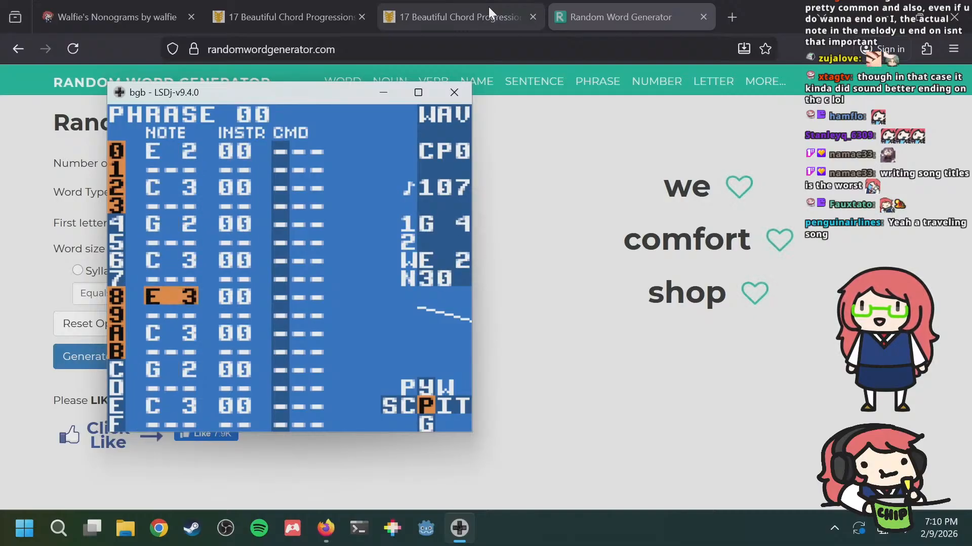
key("Up")
key("Up")
key("Up")
key("Up")
key("Up")
key("Up")
key("Up")
key("Up")
key("a+Right")
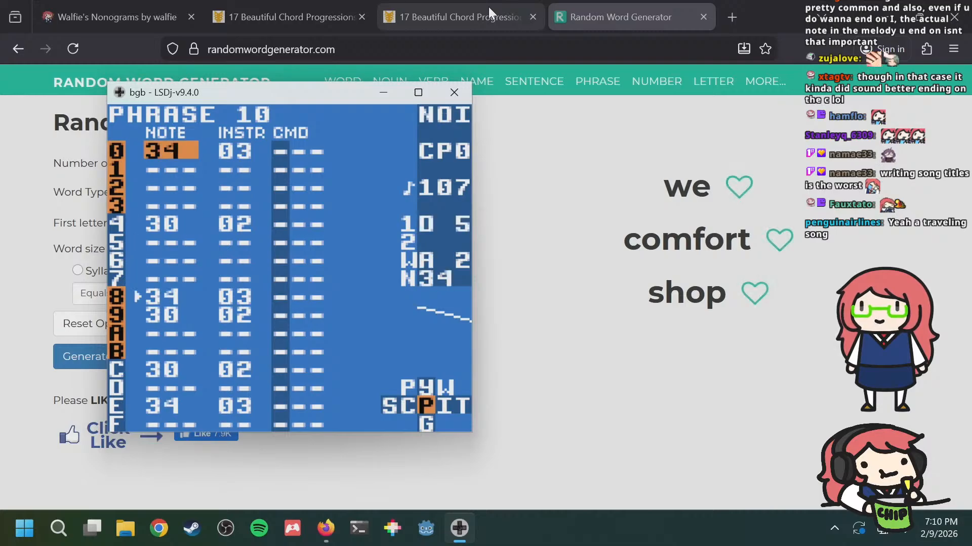
key("a+Left")
key("a+Left")
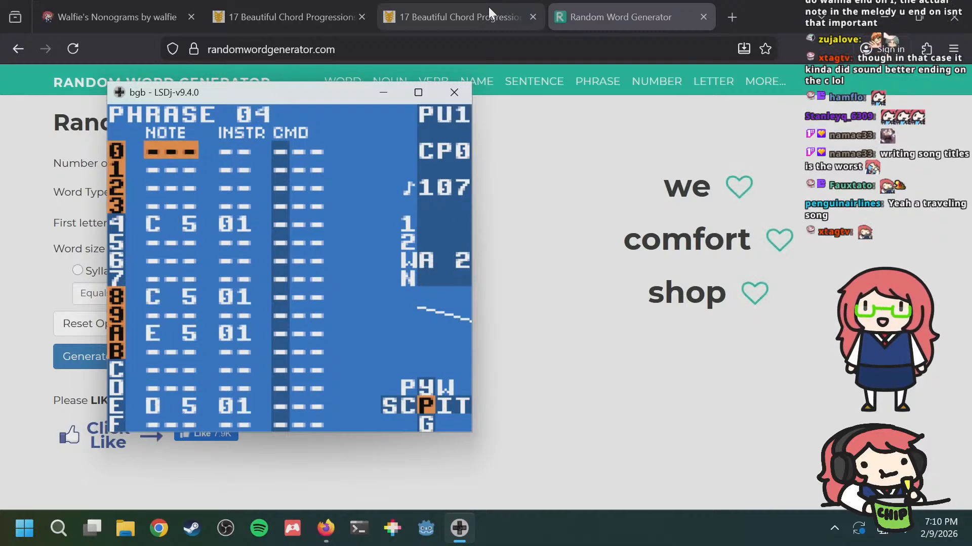
Step: Return to the song overview and look over the PU1 and PU2 tracks, then PU1 chain 01 and its phrase 04
key("shift+Left")
key("shift+Left")
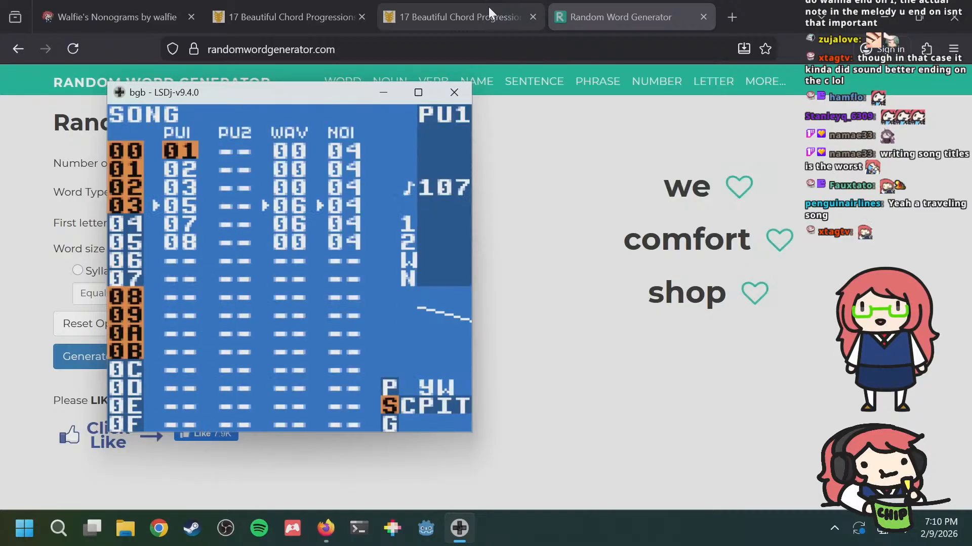
key("Right")
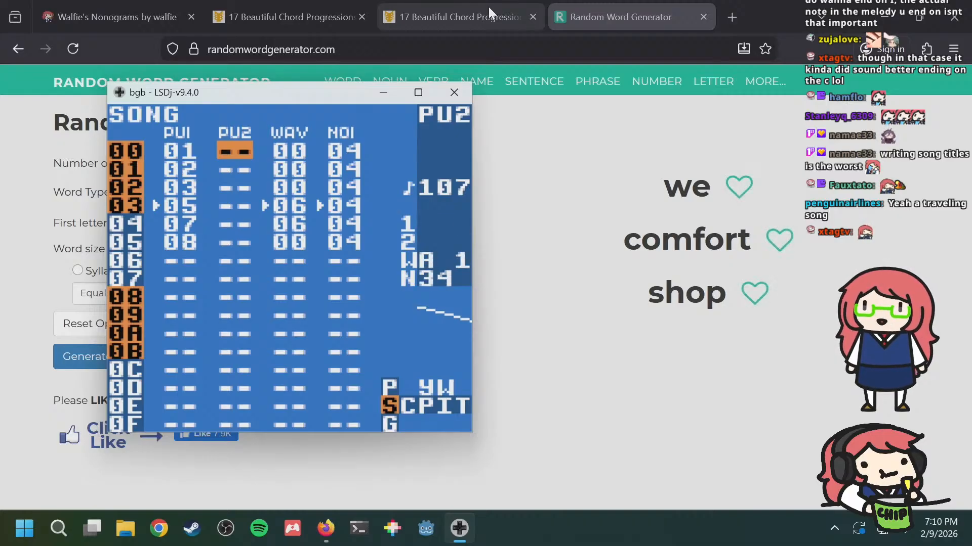
key("Left")
key("shift+Right")
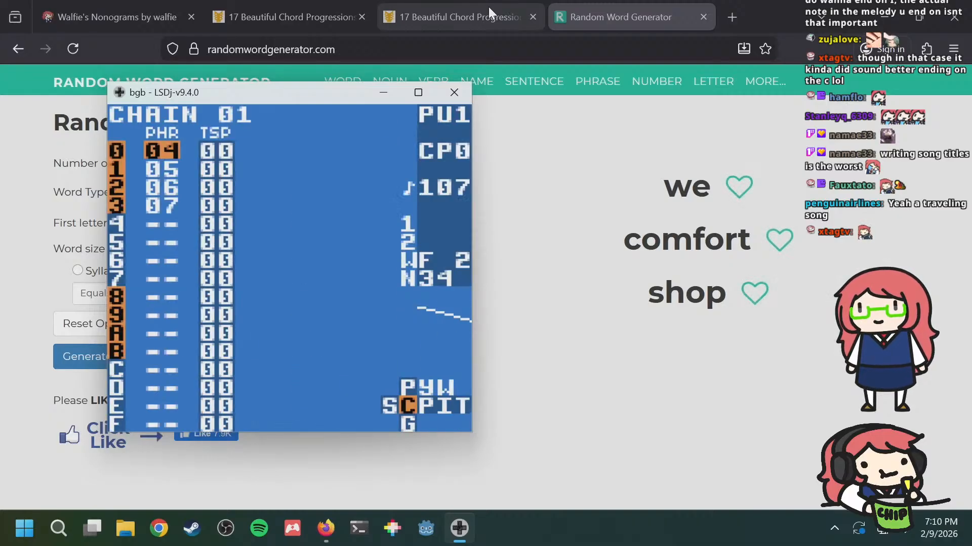
key("shift+Right")
key("shift+Left")
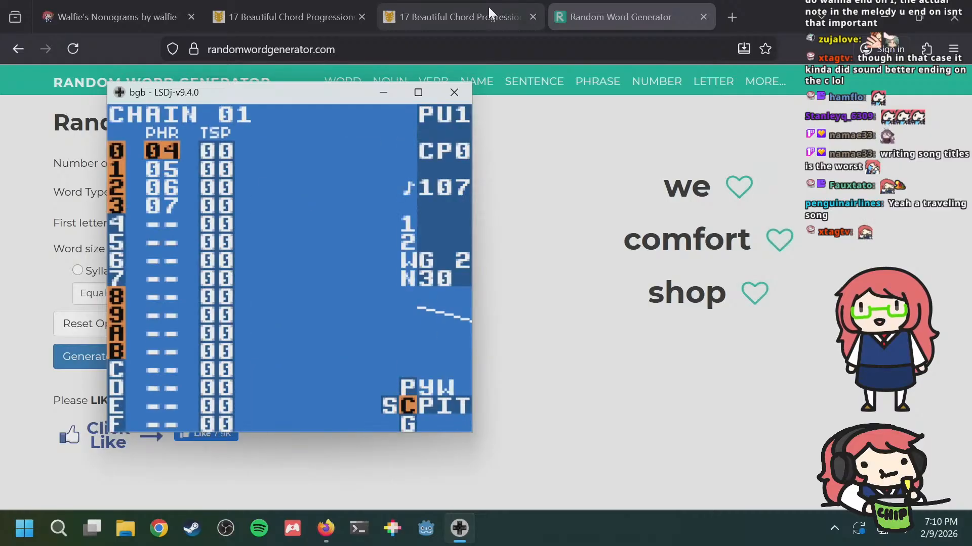
key("shift+Right")
key("shift+Left")
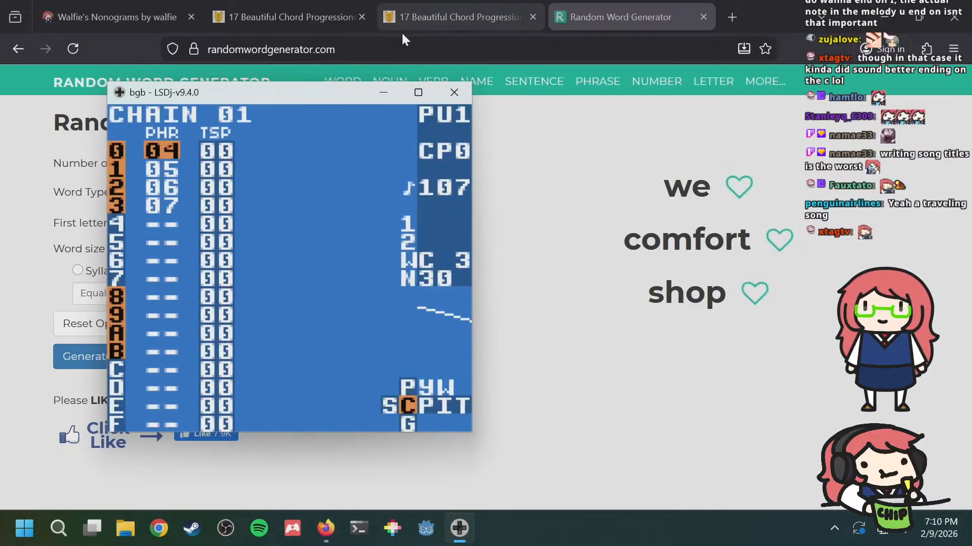
left_click(400, 48)
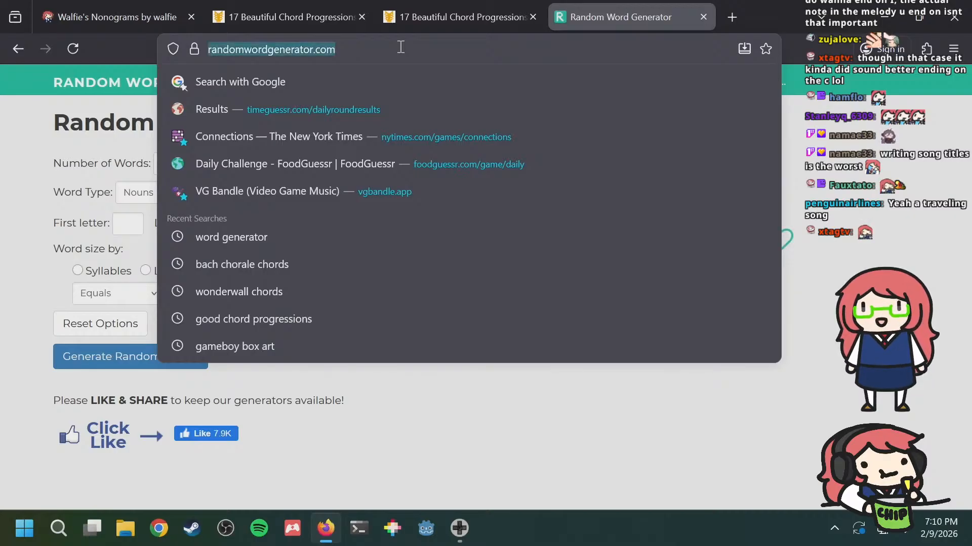
type("what to ")
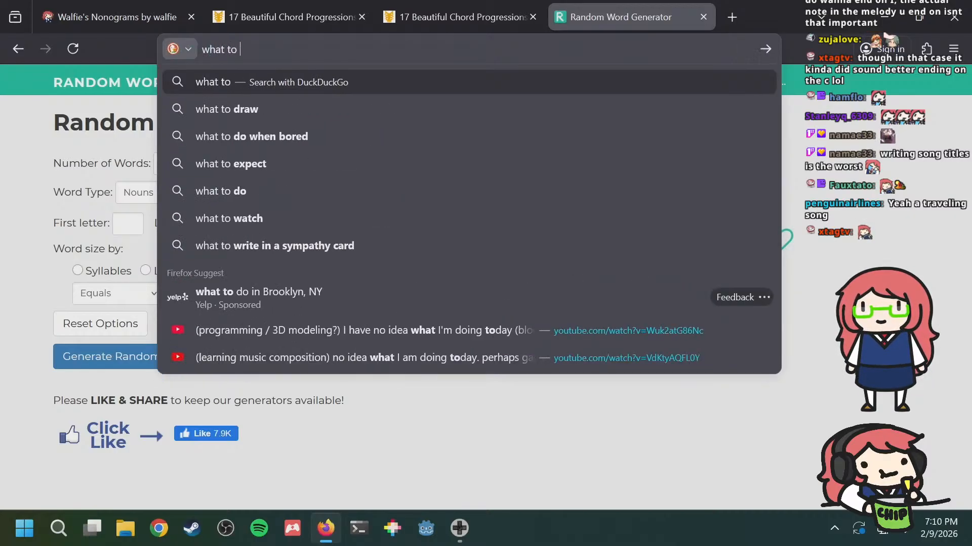
type("do in")
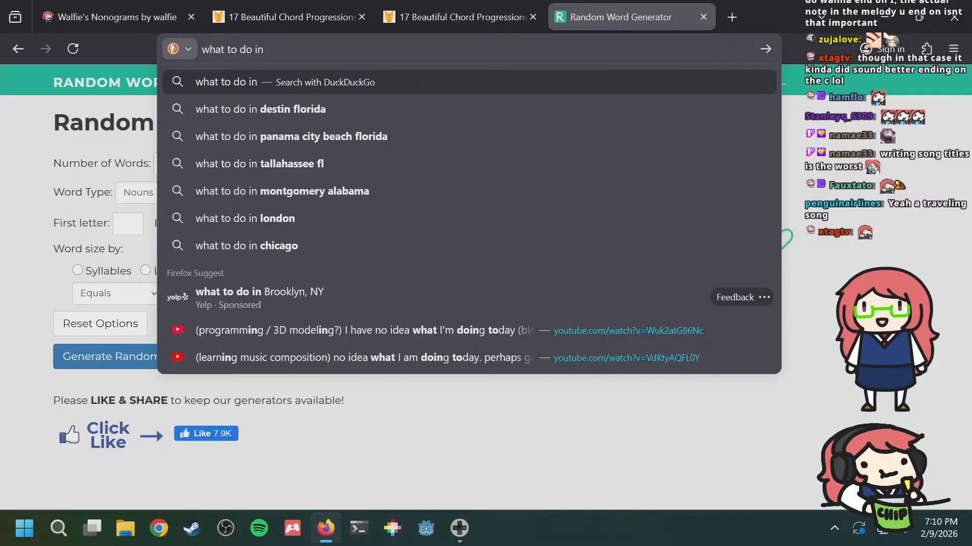
type("c")
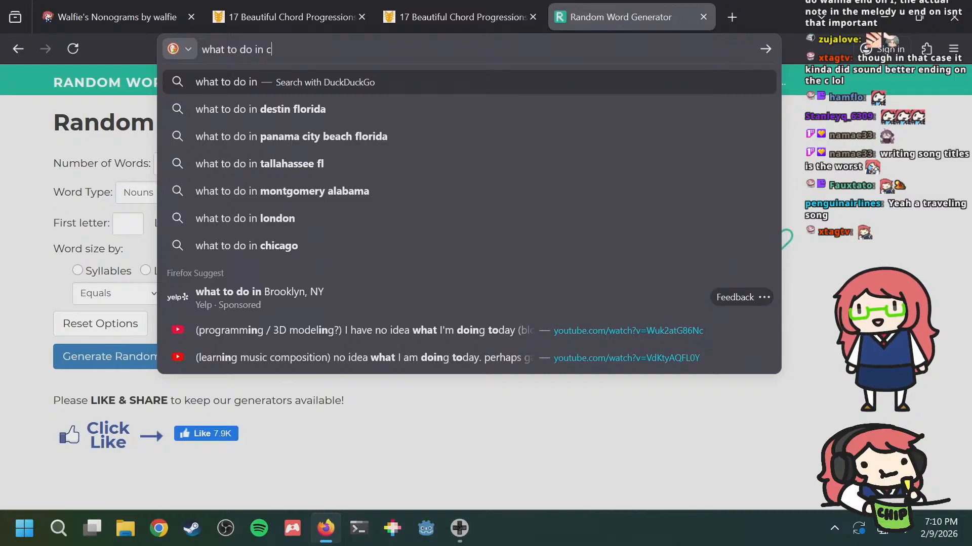
type("hiptune")
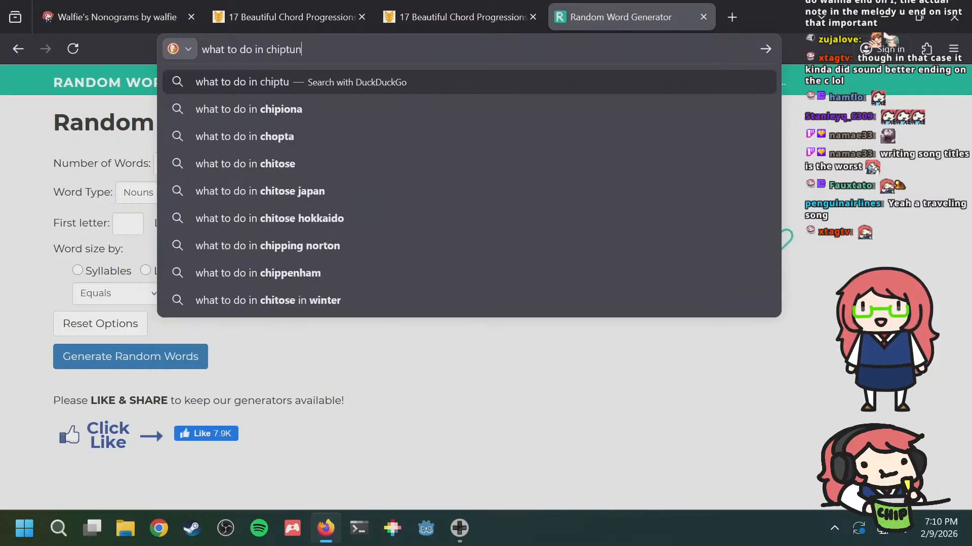
key("BackSpace")
key("BackSpace")
key("BackSpace")
key("BackSpace")
key("BackSpace")
key("BackSpace")
key("BackSpace")
key("BackSpace")
key("BackSpace")
key("BackSpace")
key("BackSpace")
key("BackSpace")
key("BackSpace")
key("BackSpace")
key("BackSpace")
key("BackSpace")
key("BackSpace")
key("BackSpace")
key("BackSpace")
key("BackSpace")
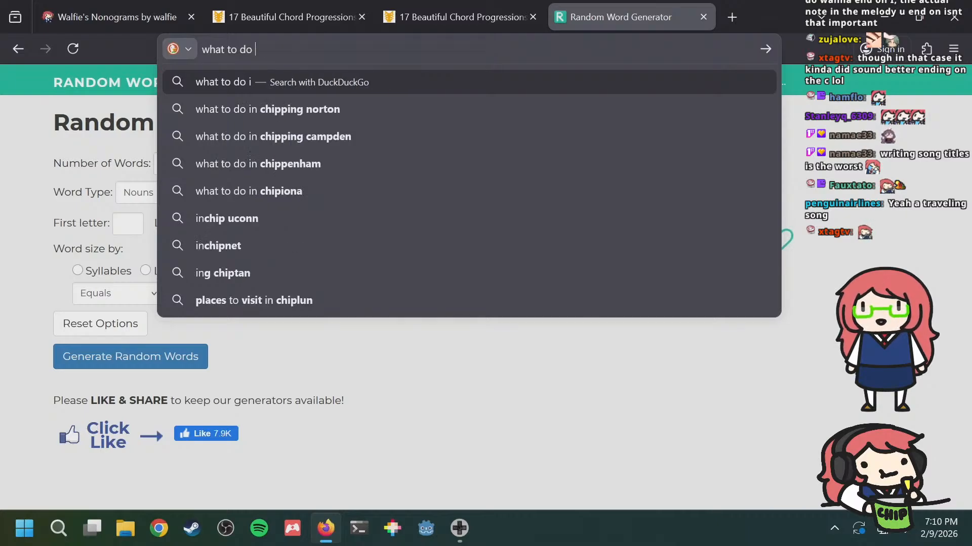
key("alt+Tab")
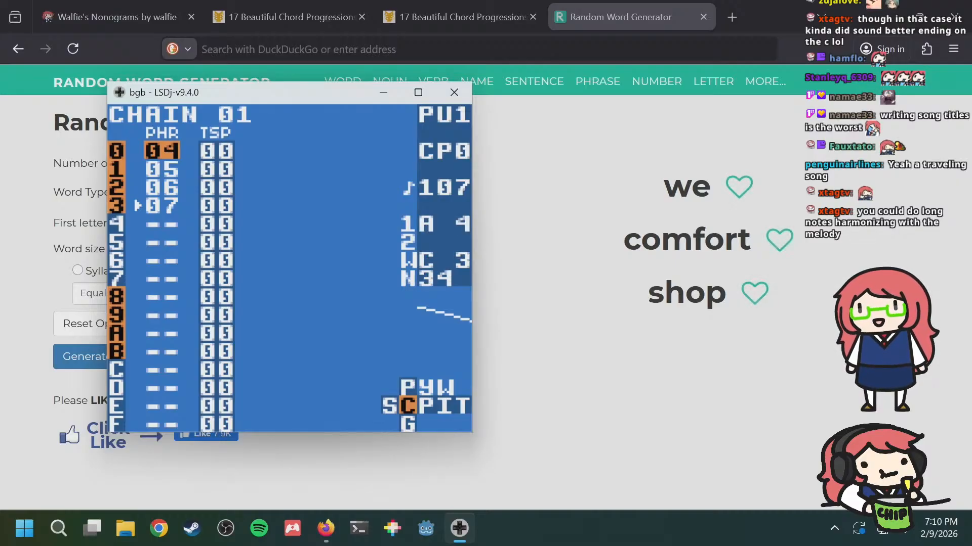
Step: Return to the song overview and insert new chain 09 in the PU2 track at row 00
key("shift+Up")
key("shift+Down")
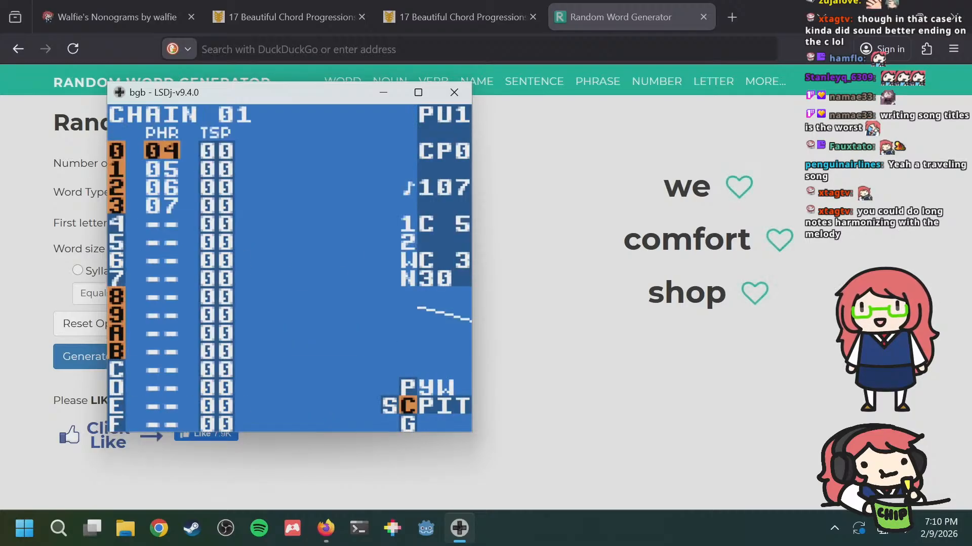
key("Right")
key("Left")
key("shift+Left")
key("Right")
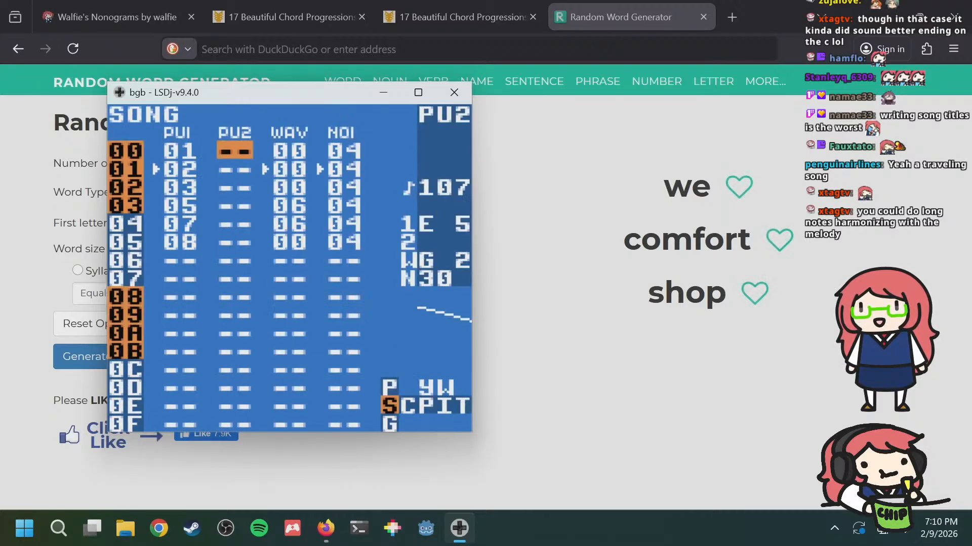
key("s")
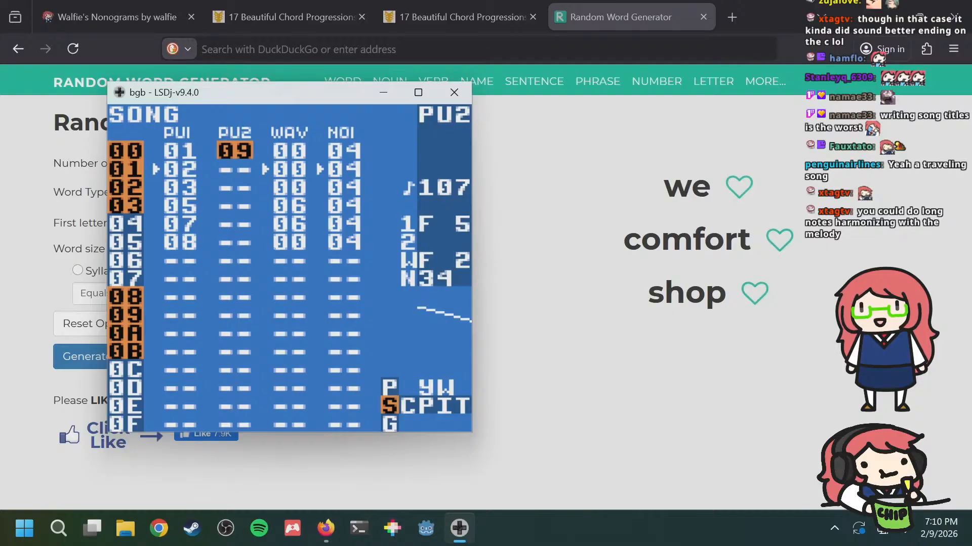
Step: Check the phrases in PU1 chain 08 at song row 05, then return to PU2 row 00
key("Left")
key("Down")
key("Down")
key("Down")
key("Down")
key("Down")
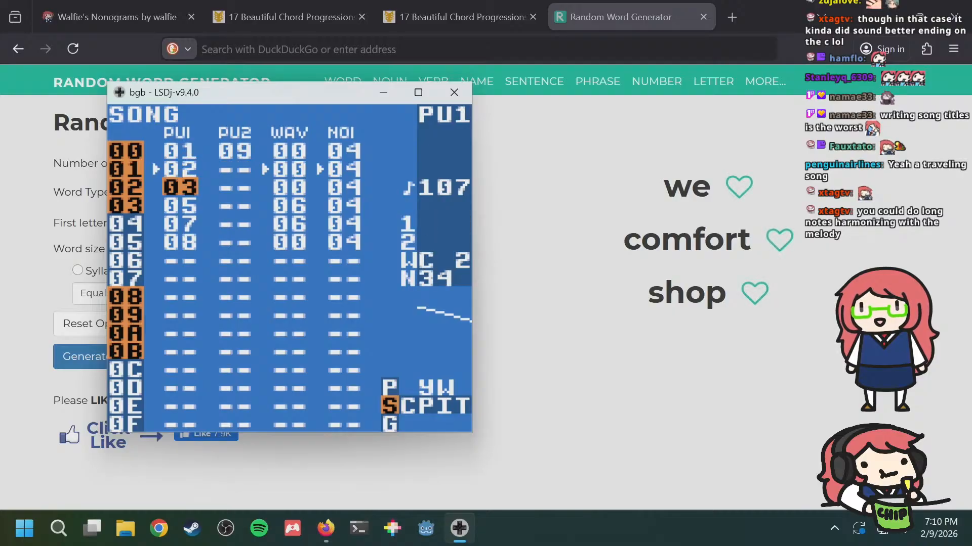
key("shift+Right")
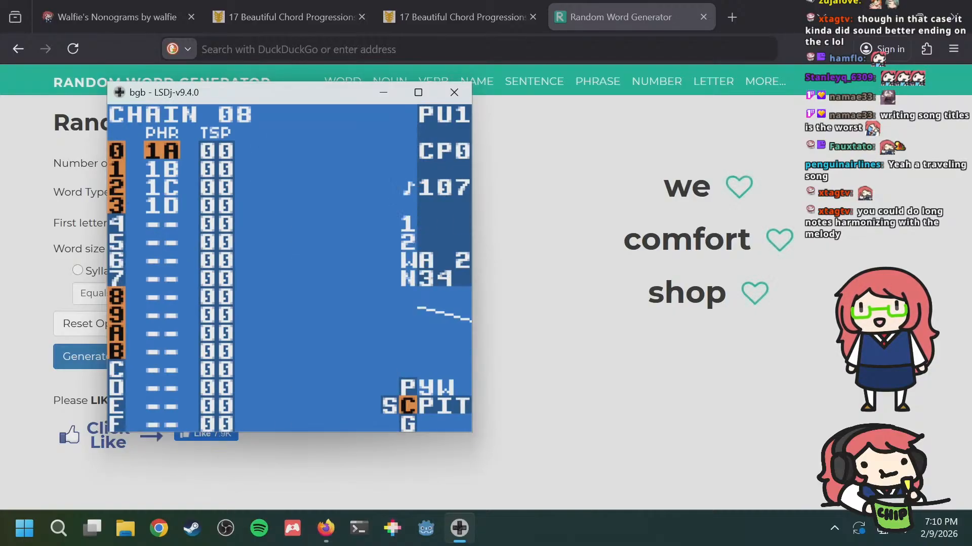
key("shift+Left")
key("Up")
key("Up")
key("Up")
key("Up")
key("Up")
key("Right")
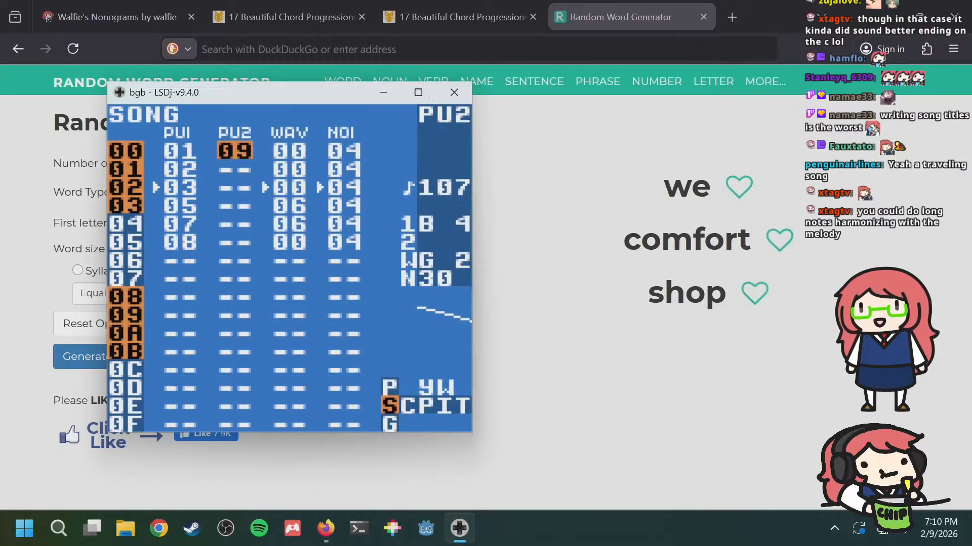
Step: Fill the first four rows of PU2 chain 09 with new phrases 1E, 1F, 20 and 21
key("shift+Right")
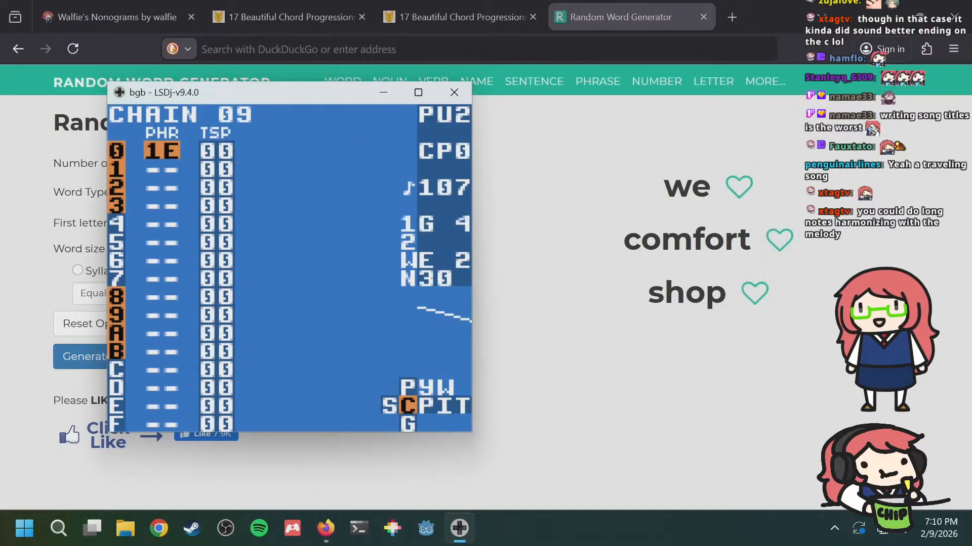
key("Down")
key("s")
key("Down")
key("Up")
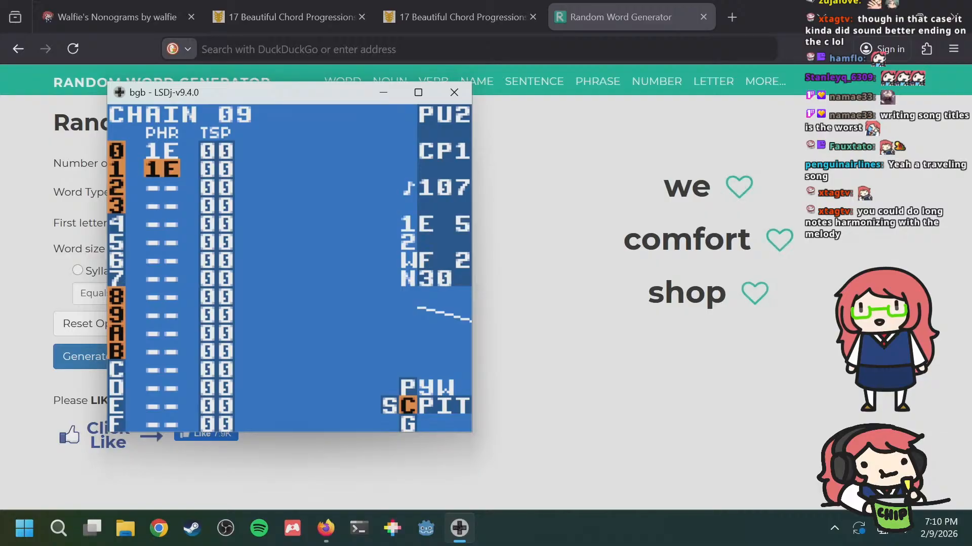
key("Down")
key("s")
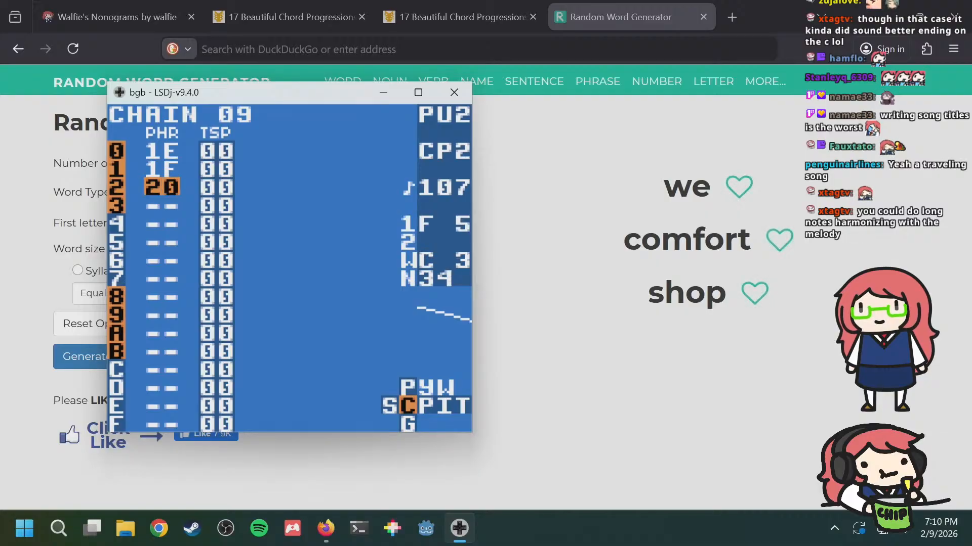
key("Down")
key("s")
key("Up")
key("Up")
key("Up")
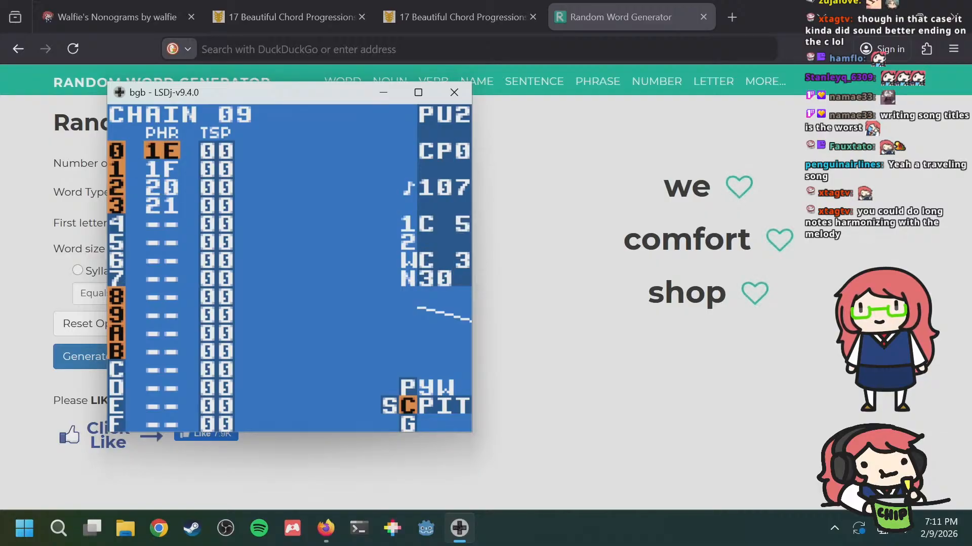
Step: Look at wave chain 00, open PU2 phrase 1E, and switch to PU1 phrase 04 for comparison
key("a+Right")
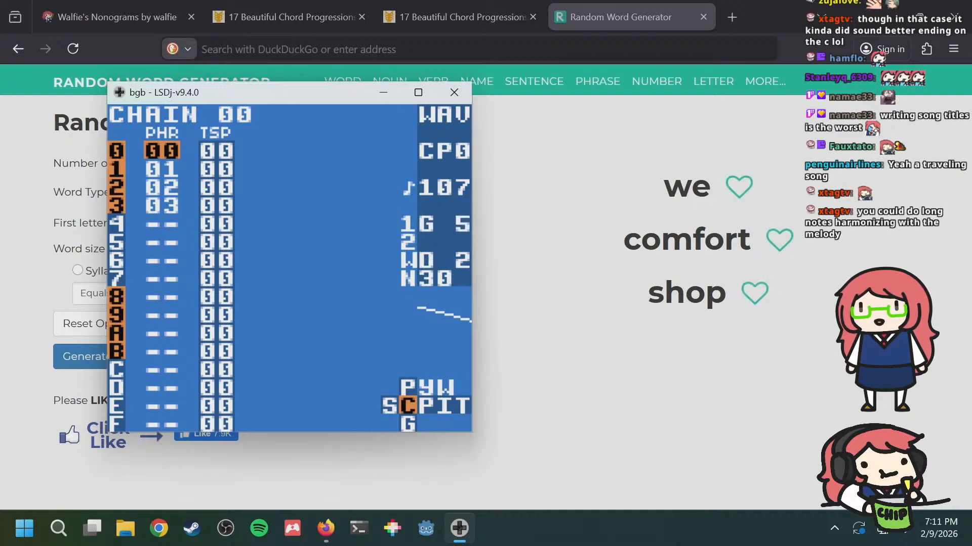
key("a+Left")
key("shift+Right")
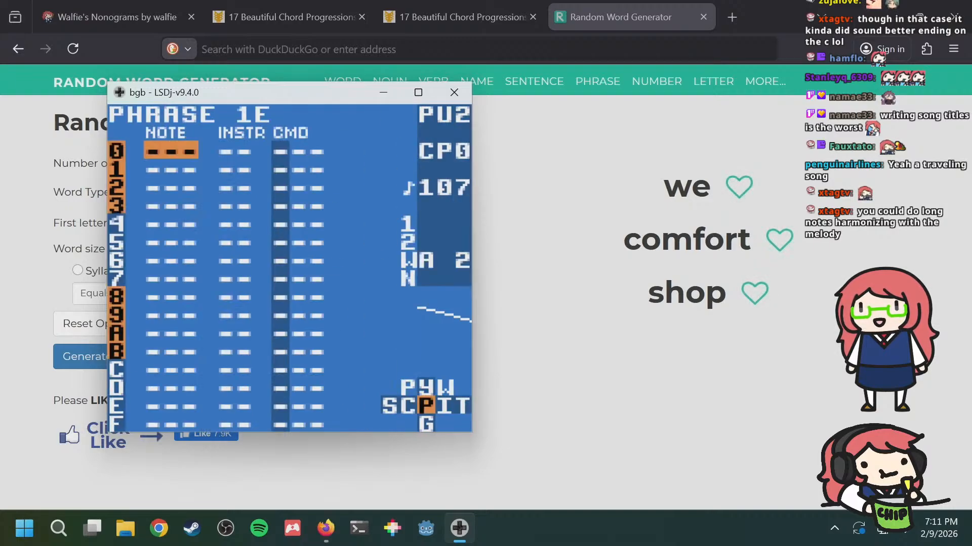
key("a+Left")
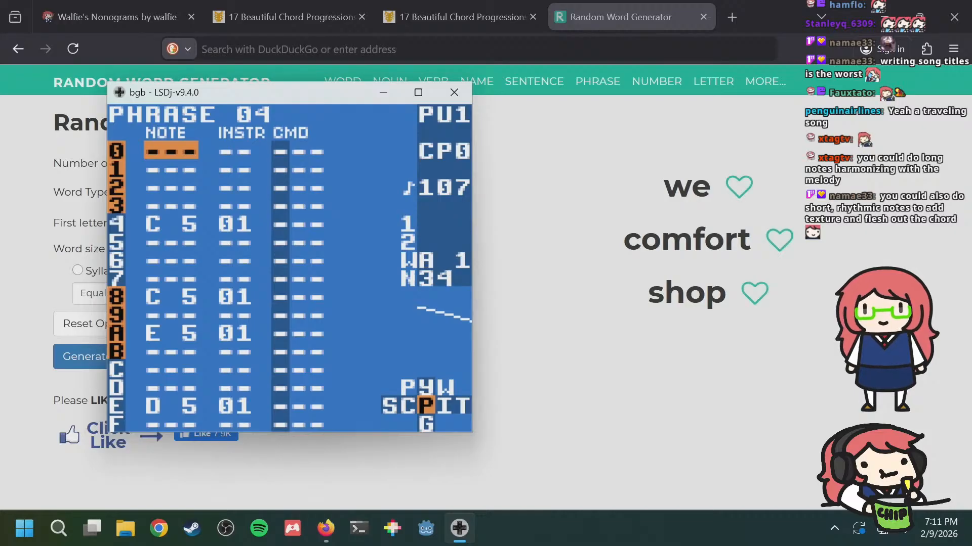
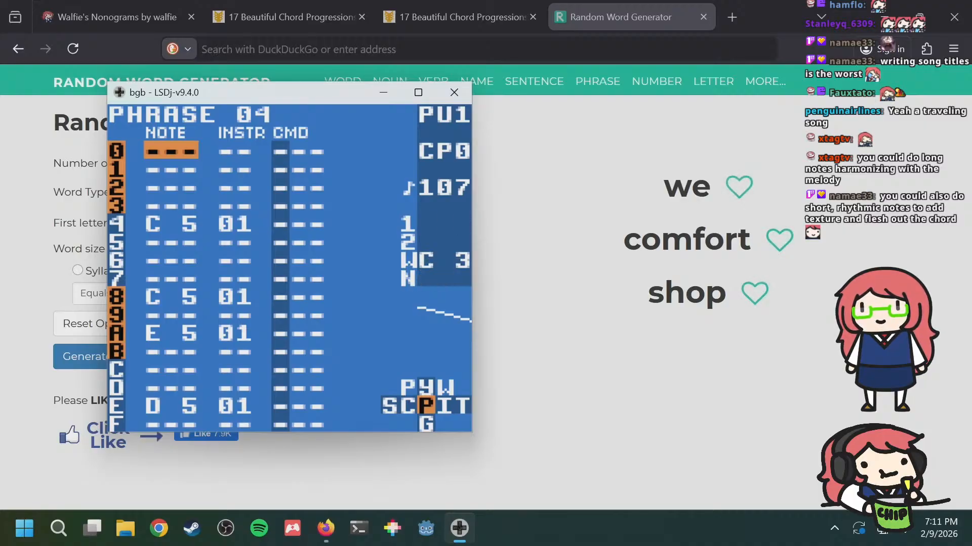
Step: Examine the note placement and rhythm in the rows of PU1 phrase 04 during playback
key("Down")
key("Down")
key("Down")
key("Down")
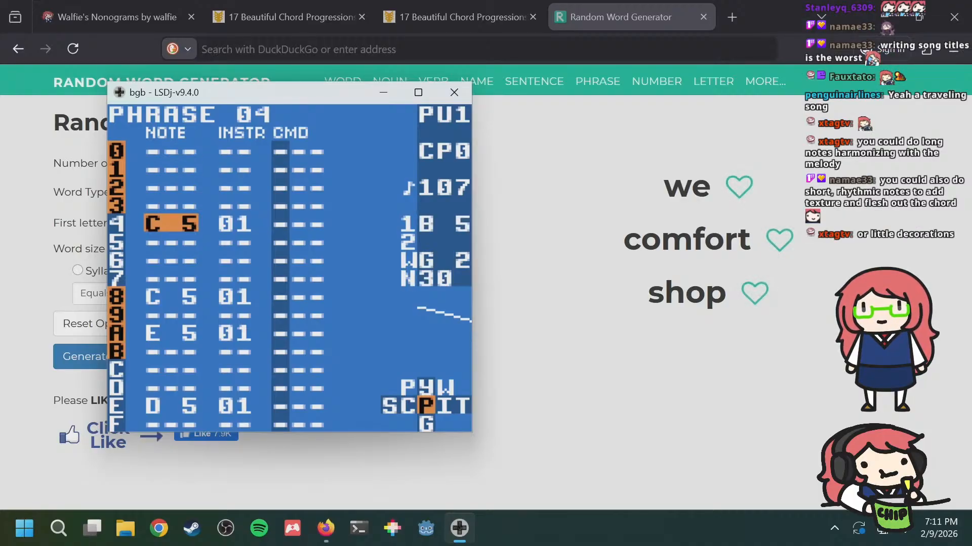
key("Up")
key("Up")
key("Up")
key("Up")
key("Down")
key("Down")
key("Down")
key("Down")
key("Down")
key("Down")
key("Down")
key("Down")
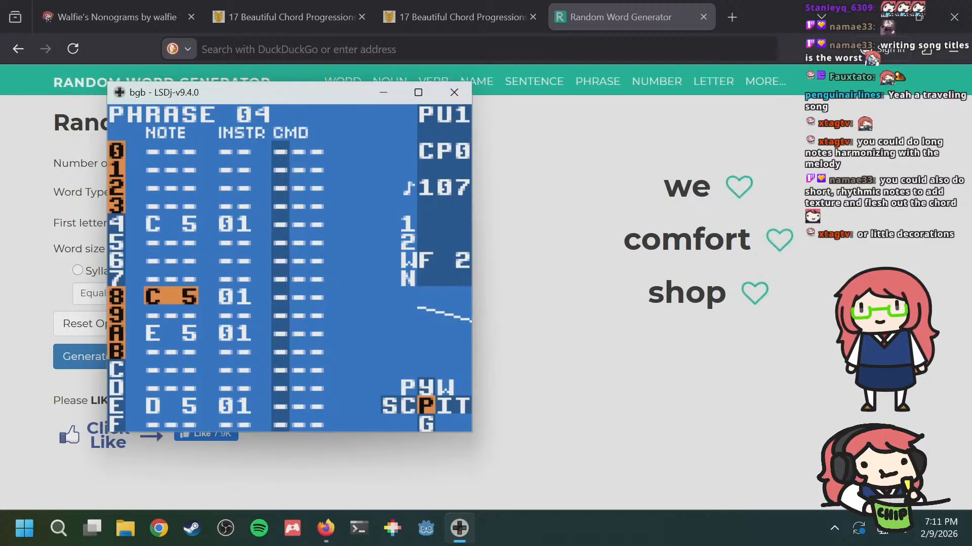
key("Up")
key("Up")
key("Up")
key("Up")
key("Up")
key("Up")
key("Up")
key("Up")
key("Down")
key("Down")
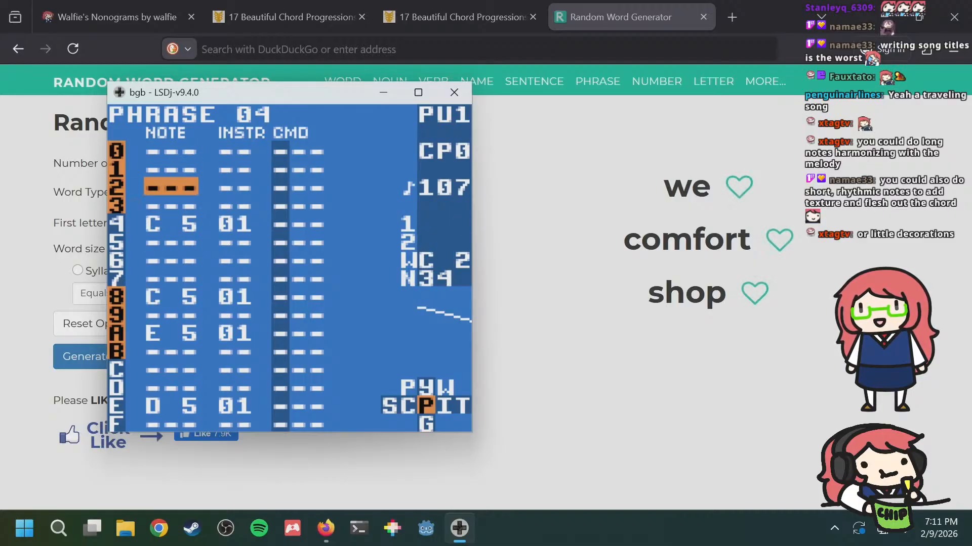
key("Right")
key("Right")
key("Left")
key("Left")
key("Down")
key("Down")
key("Down")
key("Down")
key("Down")
key("Down")
key("Down")
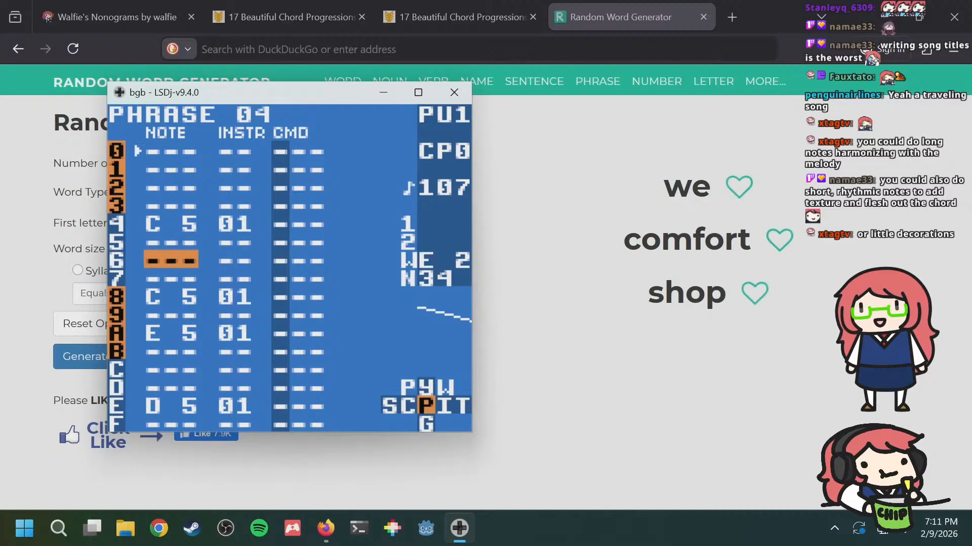
key("Down")
key("Down")
key("Down")
key("Up")
key("Up")
key("Up")
key("Up")
key("Up")
key("Up")
key("Up")
key("Up")
key("Up")
key("Up")
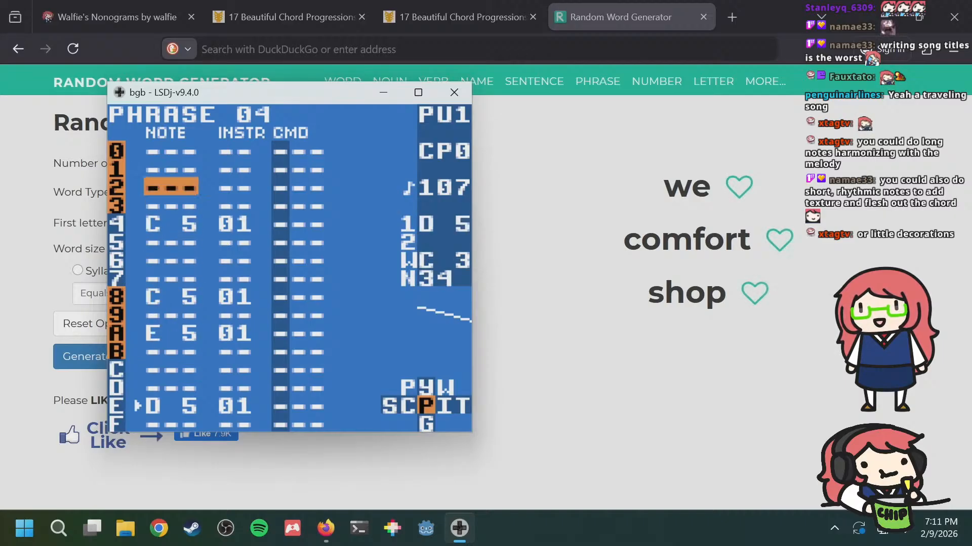
key("Down")
key("Down")
key("Down")
key("Down")
key("Up")
key("Down")
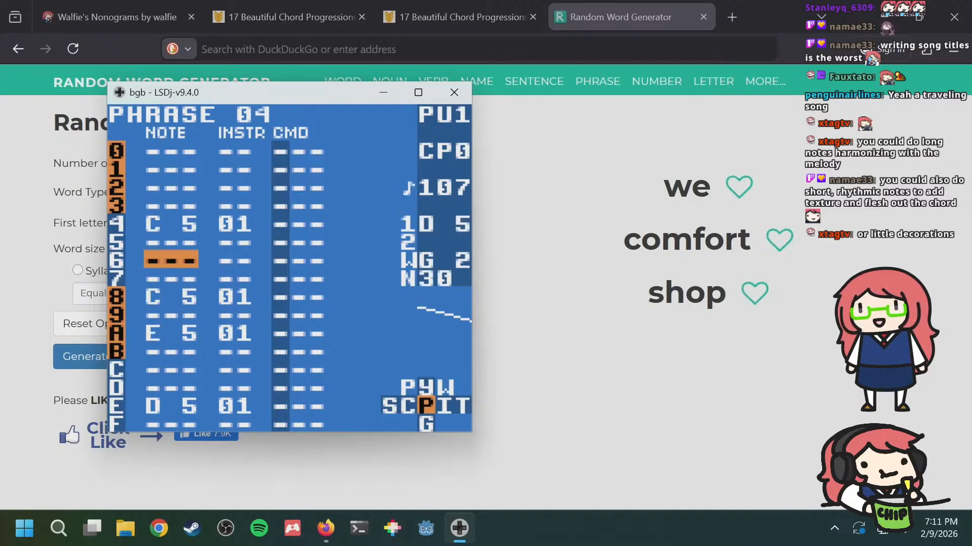
Step: Step through the following PU1 phrases up to 07 and examine the melody notes in phrases 06 and 07
key("a+Down")
key("a+Down")
key("a+Down")
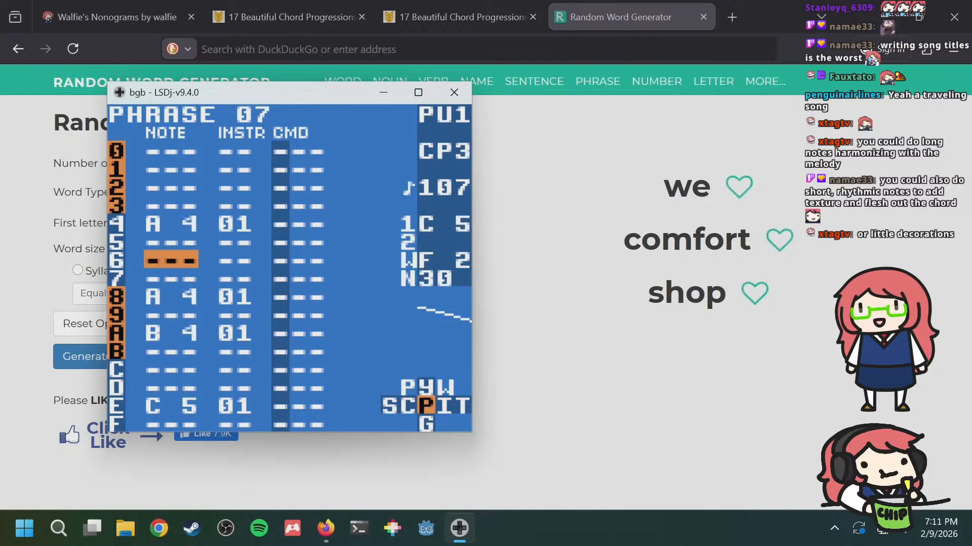
key("Up")
key("Up")
key("Up")
key("Up")
key("a+Up")
key("Down")
key("Down")
key("Down")
key("Down")
key("Down")
key("Down")
key("Down")
key("Down")
key("Down")
key("Down")
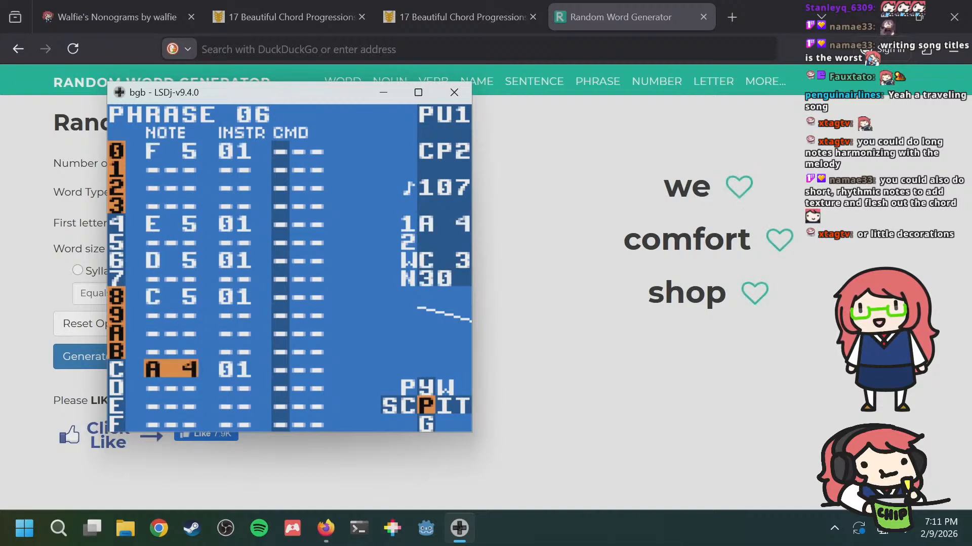
key("a+Down")
key("Up")
key("Up")
key("Up")
key("Up")
key("Up")
key("Up")
key("Up")
key("Up")
key("Up")
key("Up")
key("Up")
key("Up")
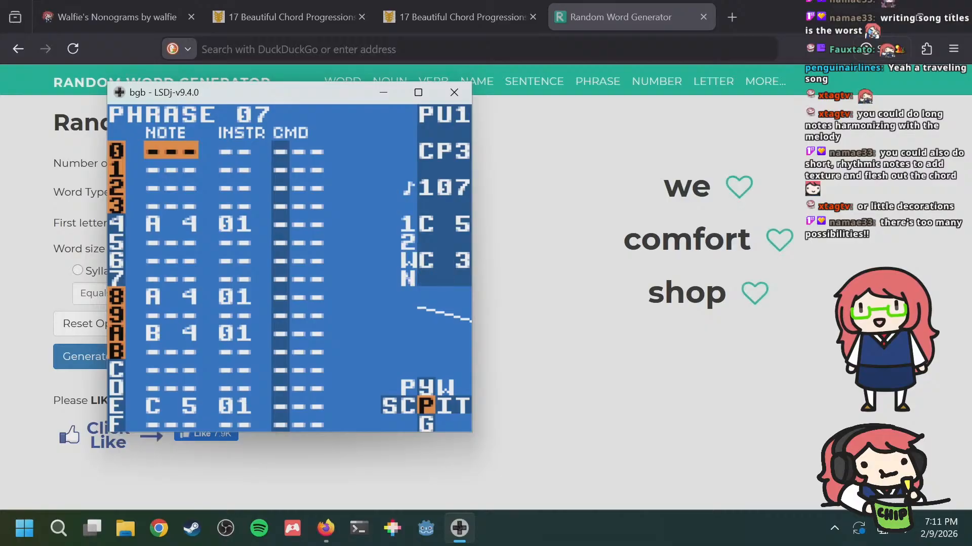
Step: Go back from PU1 phrase 07 to phrase 04 and compare it with PU2 phrase 1E
key("a+Right")
key("a+Left")
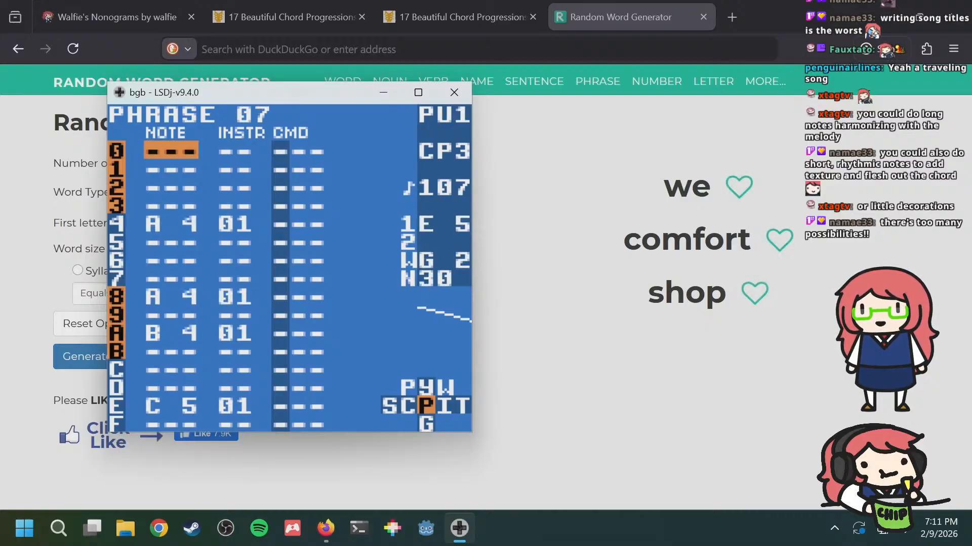
key("a+Up")
key("a+Up")
key("a+Up")
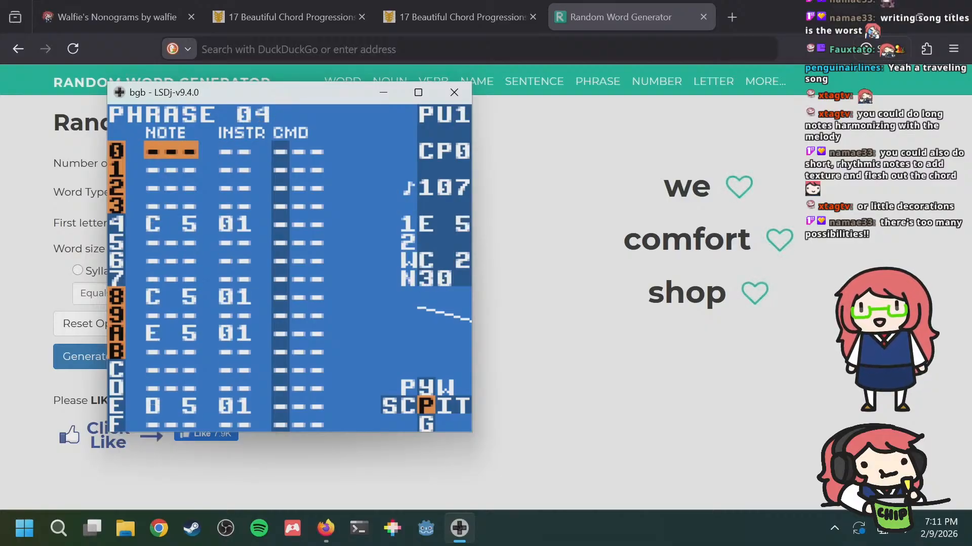
key("a+Right")
key("Down")
key("Right")
key("Left")
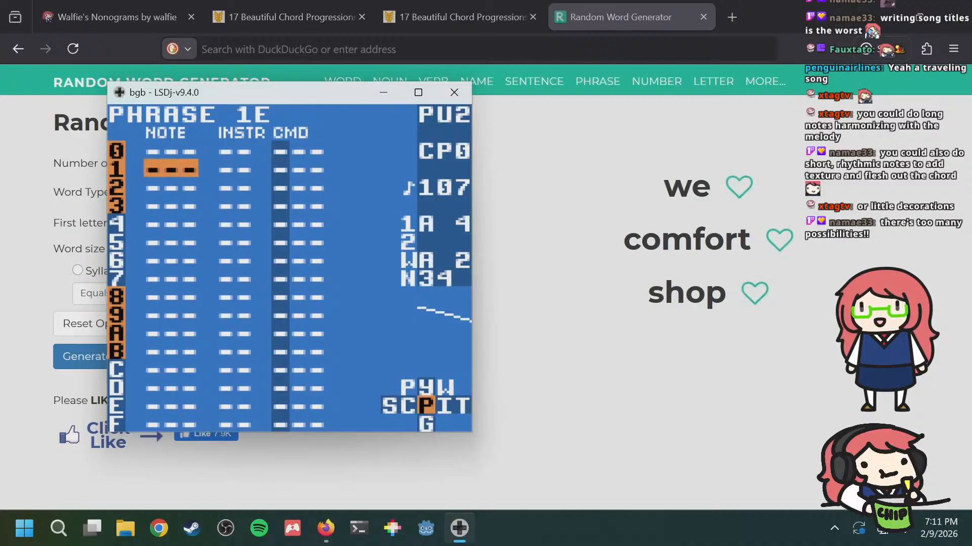
Step: Examine the timing of the notes around rows 4 to 8 of PU1 phrase 04 during playback
key("a+Left")
key("Down")
key("Down")
key("Down")
key("Down")
key("Down")
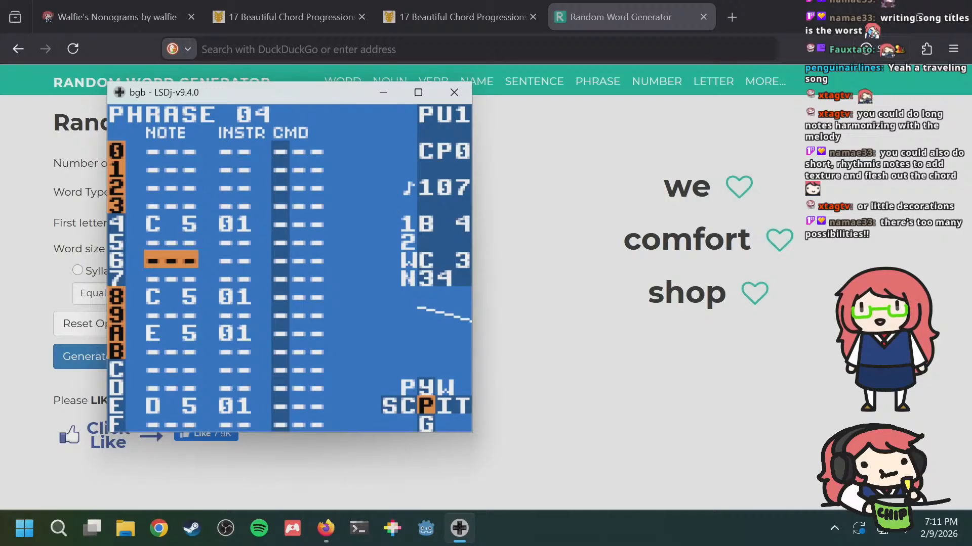
key("Up")
key("Up")
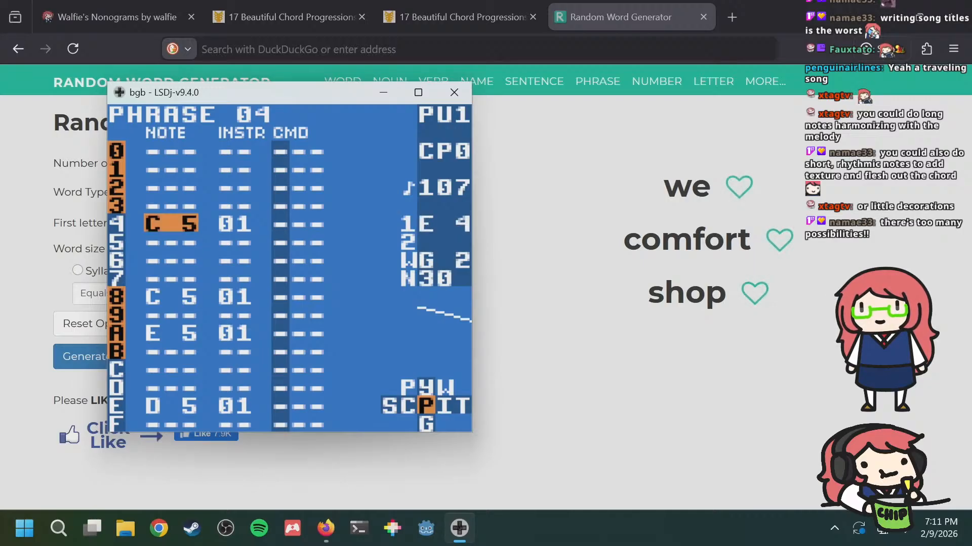
key("Down")
key("Down")
key("Up")
key("Down")
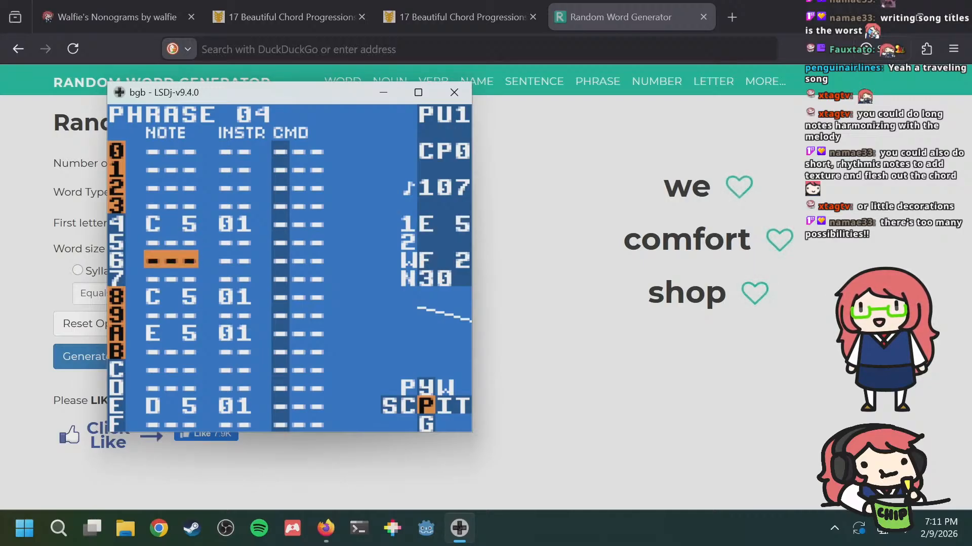
key("Up")
key("Up")
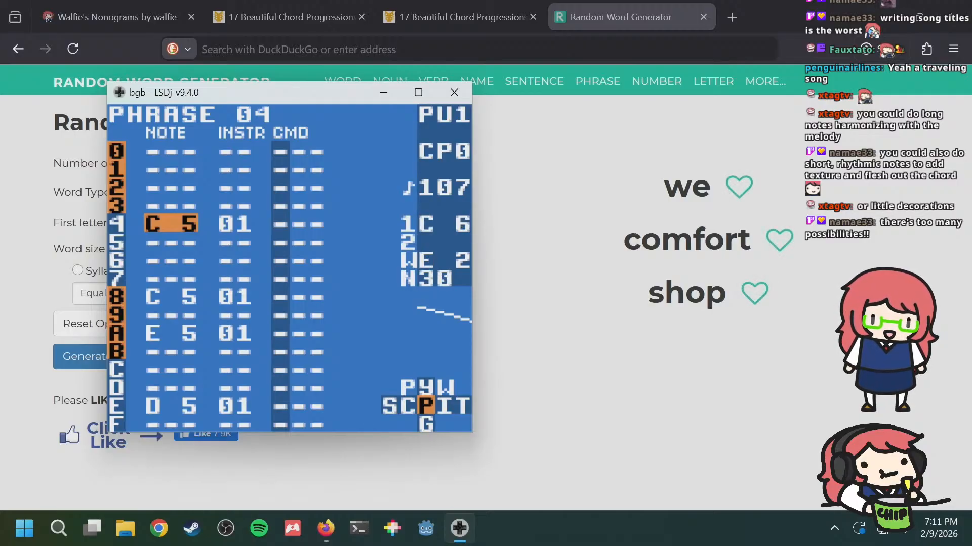
key("Down")
key("Down")
key("Down")
key("Up")
key("Up")
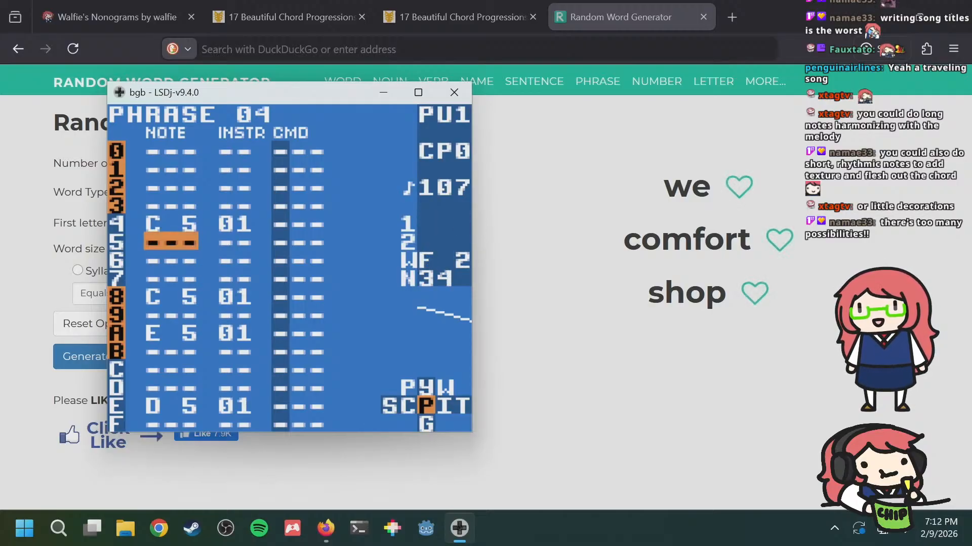
key("Down")
key("Up")
key("Down")
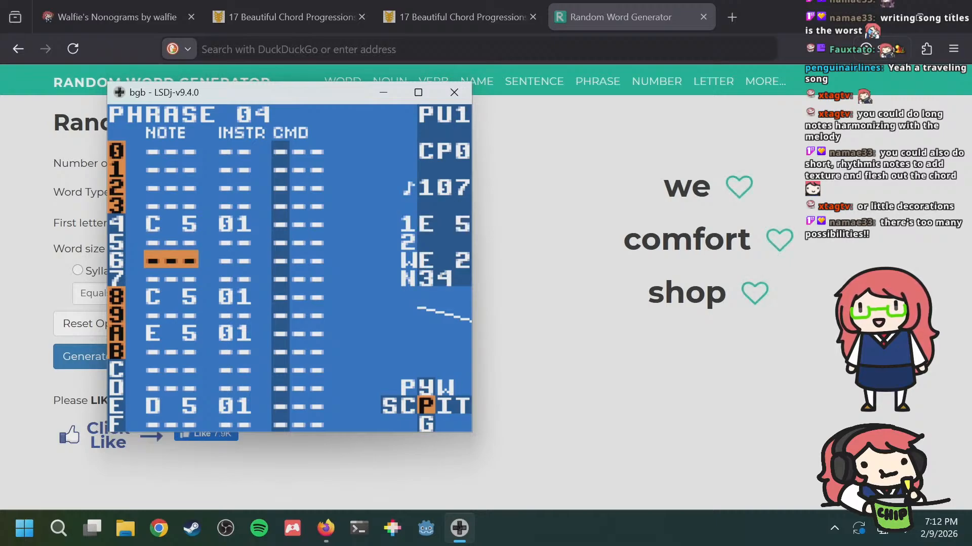
key("Up")
key("Up")
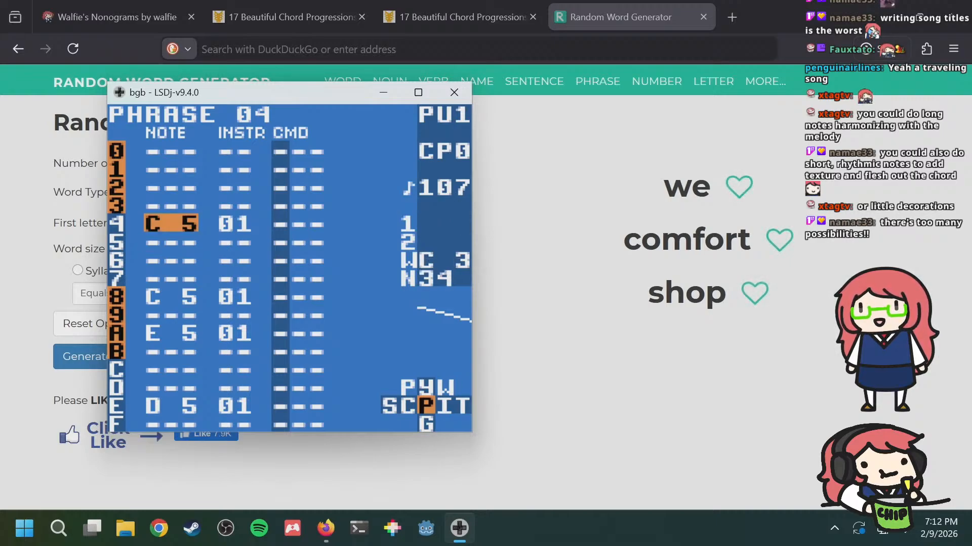
Step: Enter the note C 4 with instrument 04 in row 4 of PU2 phrase 1E
key("a+Right")
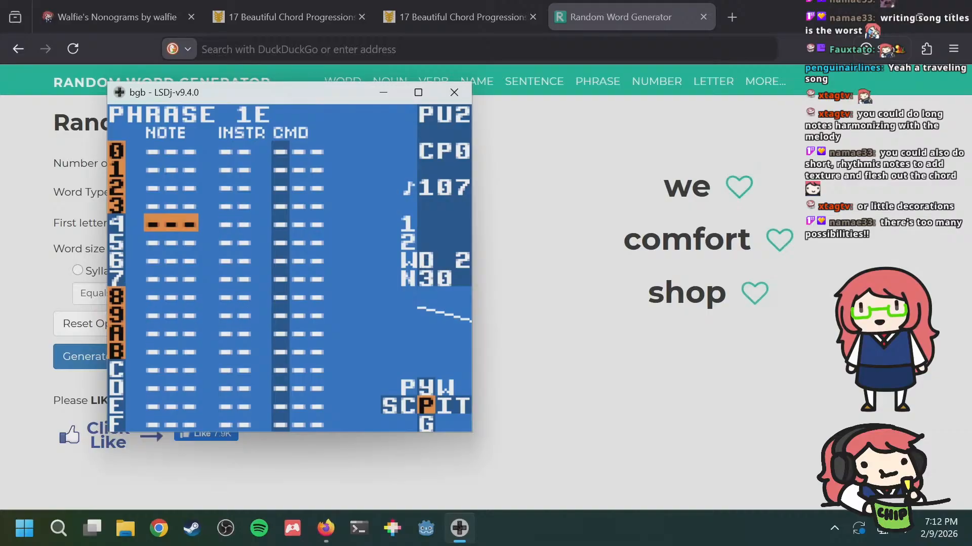
key("Right")
key("Left")
key("s")
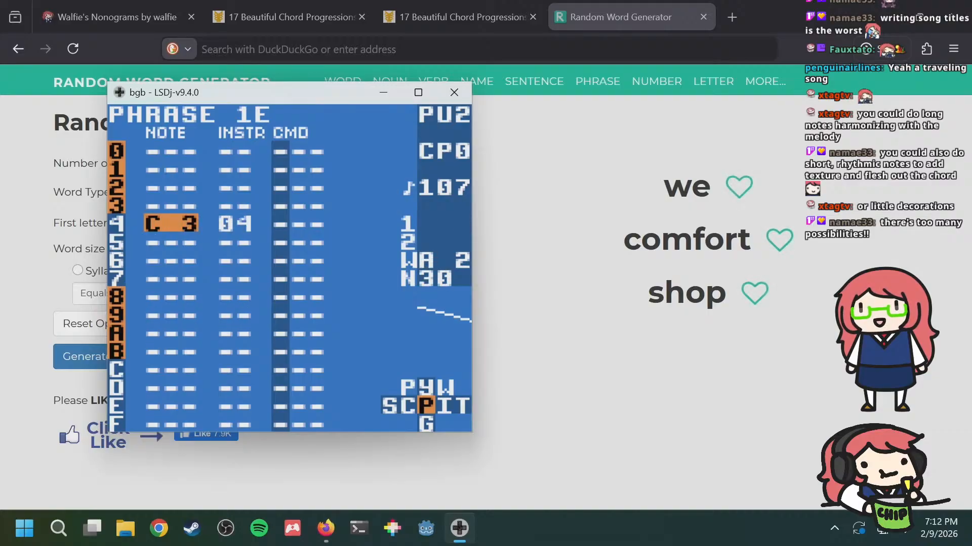
key("a+Right")
key("a+Left")
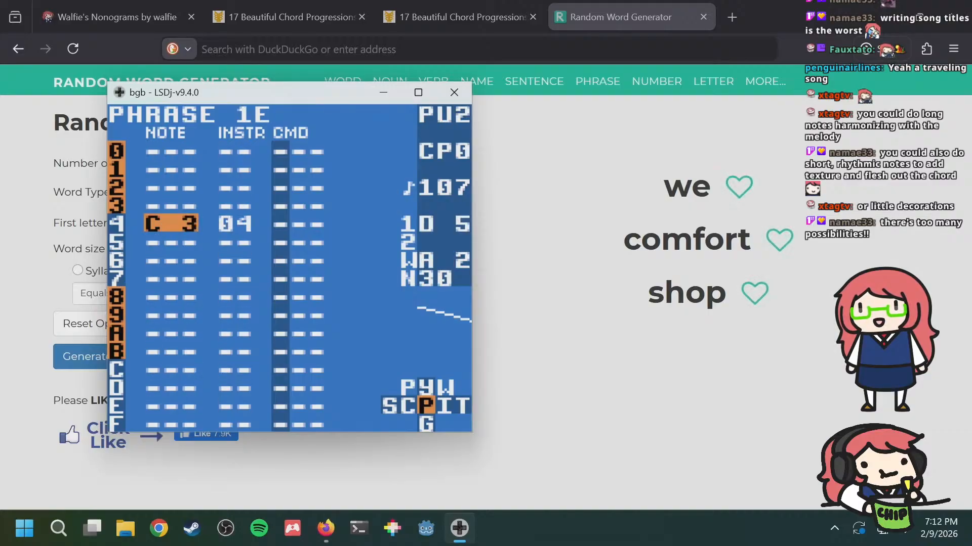
key("s+Up")
Step: Set the first envelope value of pulse instrument 04 to 8F
key("Right")
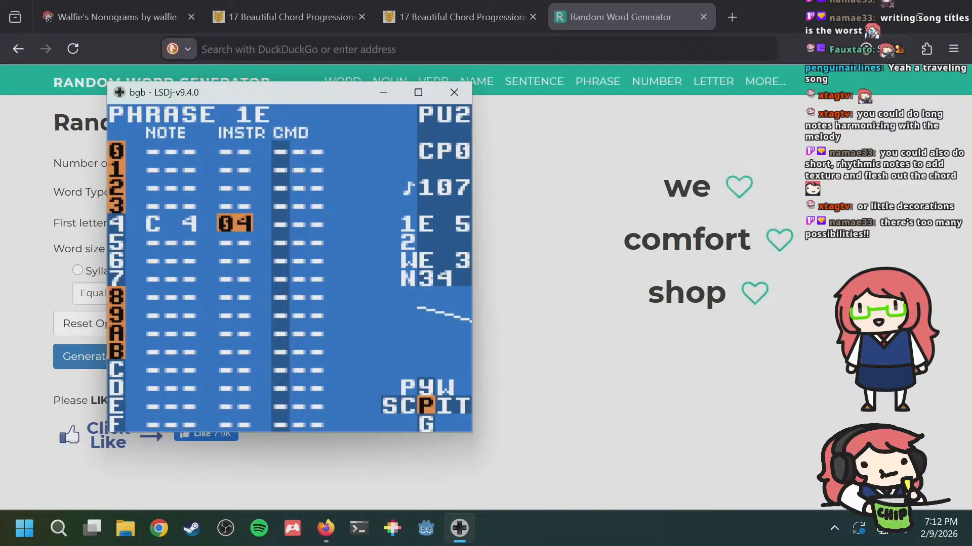
key("shift+Right")
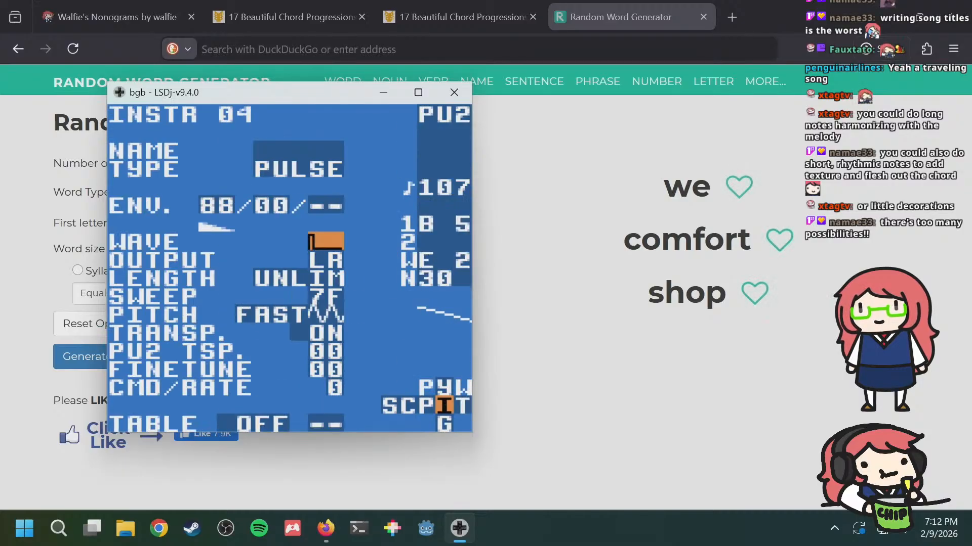
key("Up")
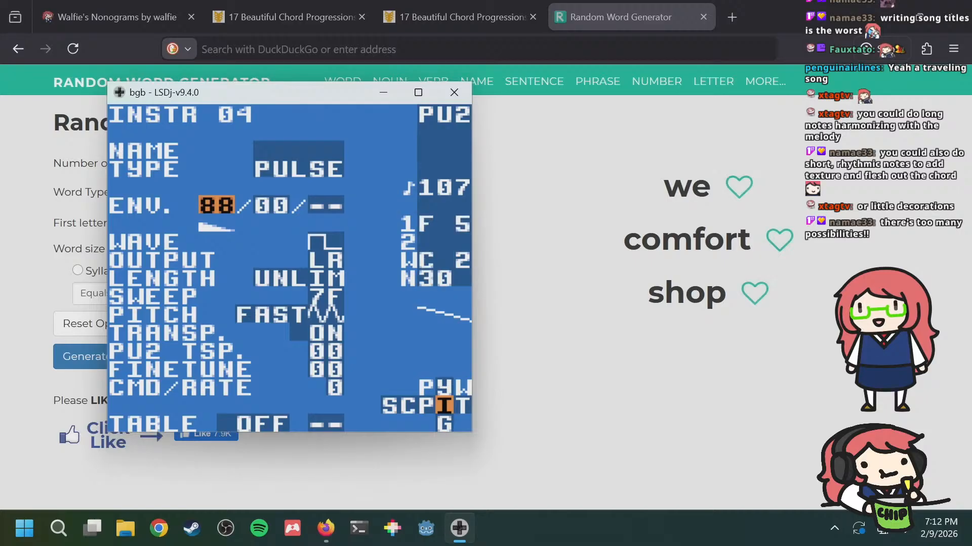
key("s+Right")
key("s+Right")
key("s+Right")
key("s+Right")
key("s+Right")
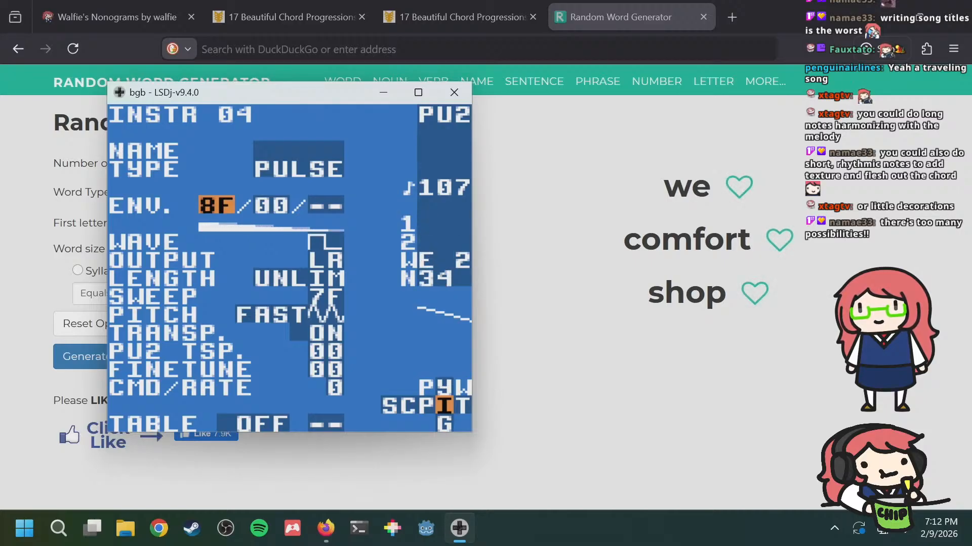
Step: Add a K00 command in row 8 of PU2 phrase 1E
key("shift+Left")
key("Down")
key("Down")
key("Down")
key("Down")
key("Down")
key("Right")
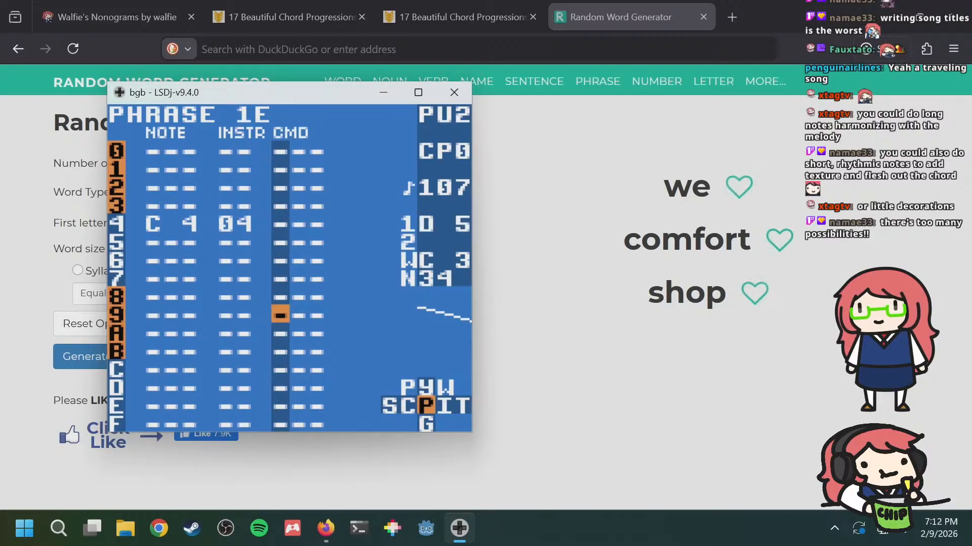
key("Up")
key("s")
key("s+Right")
key("s+Right")
key("s+Right")
key("s+Right")
key("s+Right")
key("s+Right")
key("s+Right")
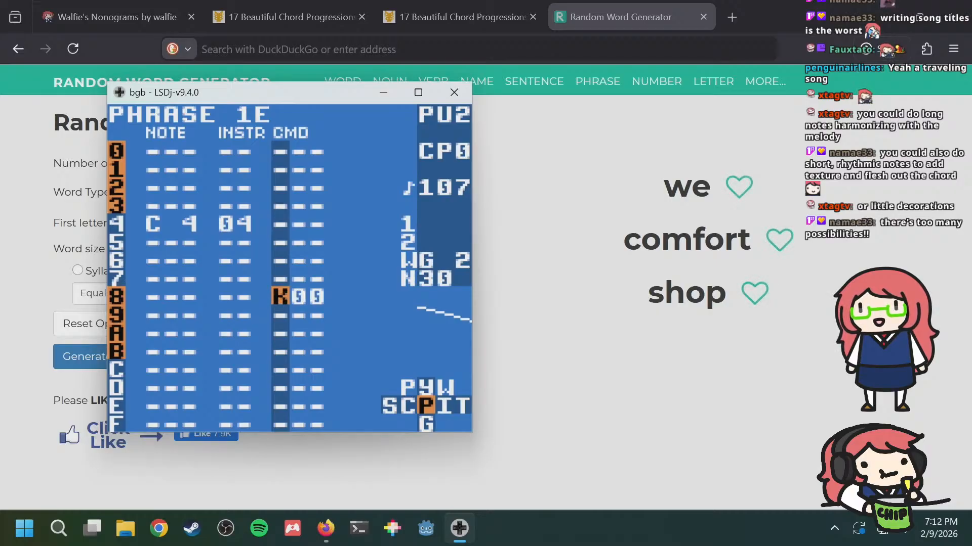
Step: Examine PU1 phrase 04 from its first row to compare the melody with the PU2 note
key("a+Left")
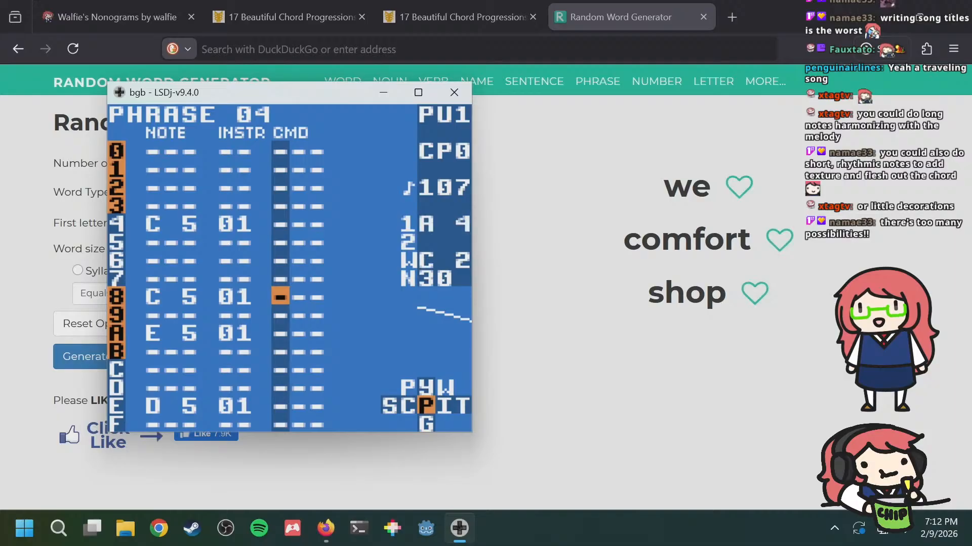
key("Left")
key("Left")
key("Up")
key("Up")
key("Up")
key("Up")
key("Up")
key("Up")
key("Up")
key("Up")
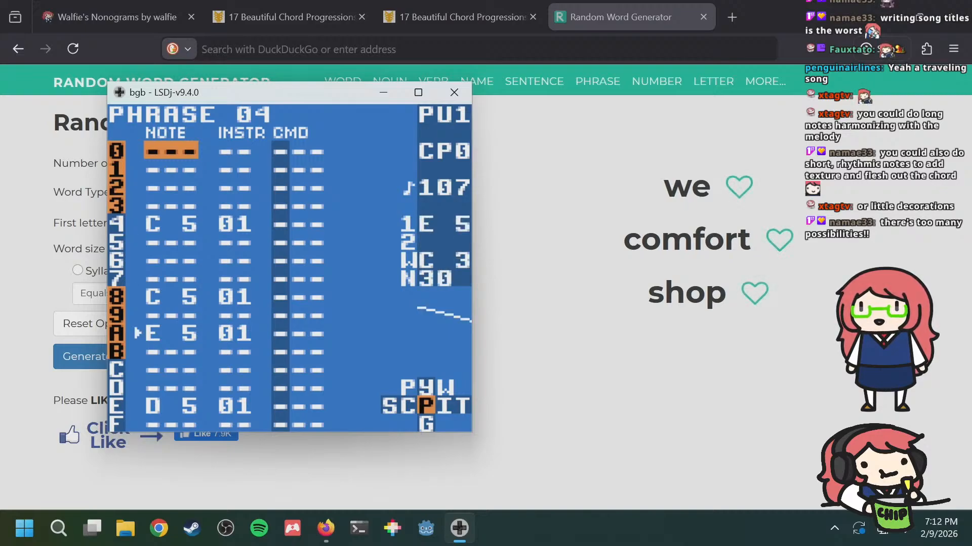
key("shift+Right")
key("shift+Left")
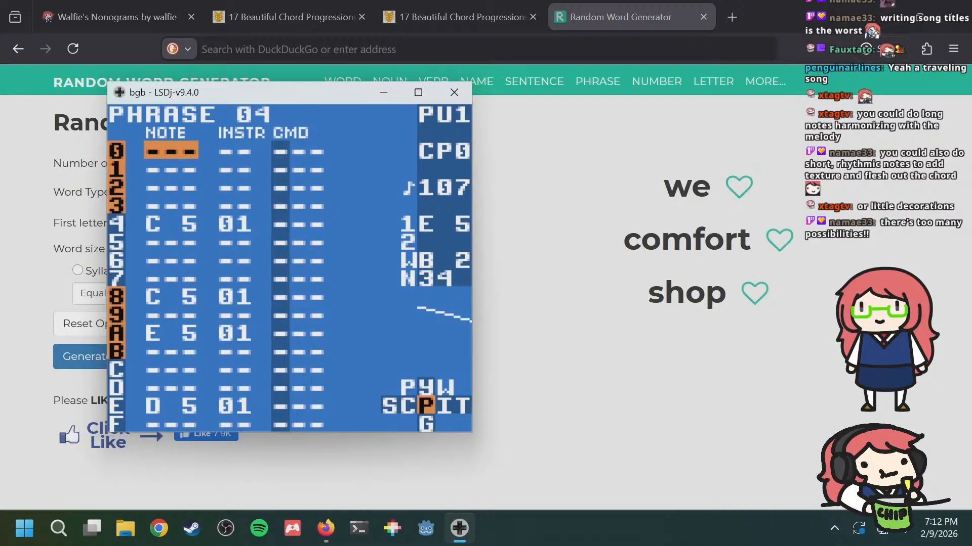
Step: Raise the row 4 note of PU2 phrase 1E to E 4 and play the result
key("a+Right")
key("Down")
key("Down")
key("Down")
key("Down")
key("Down")
key("Up")
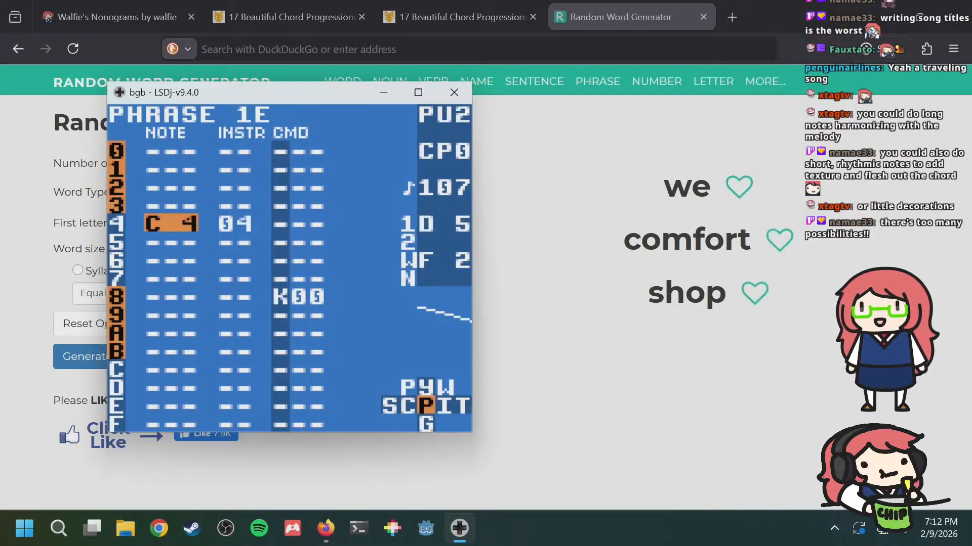
key("a+Right")
key("a+Right")
key("a+Right")
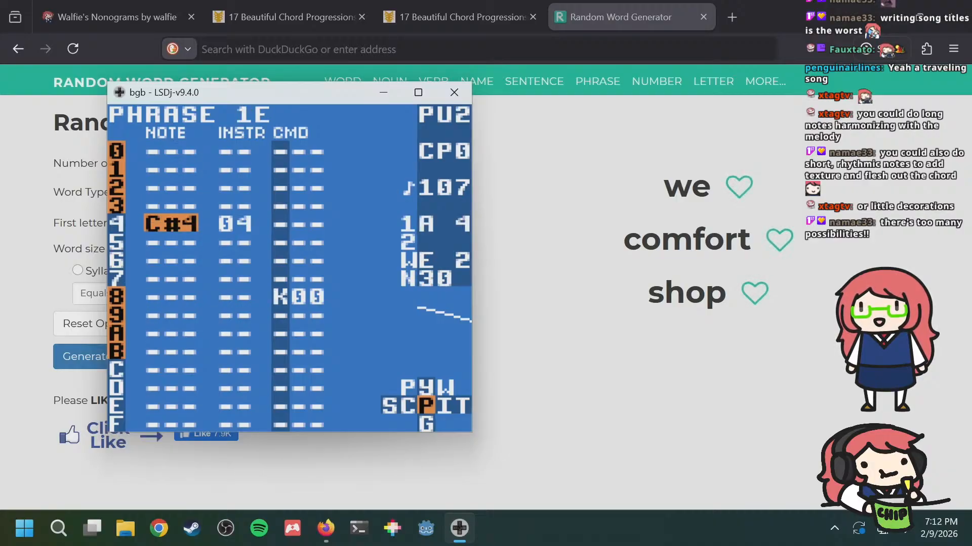
key("a+Right")
key("Return")
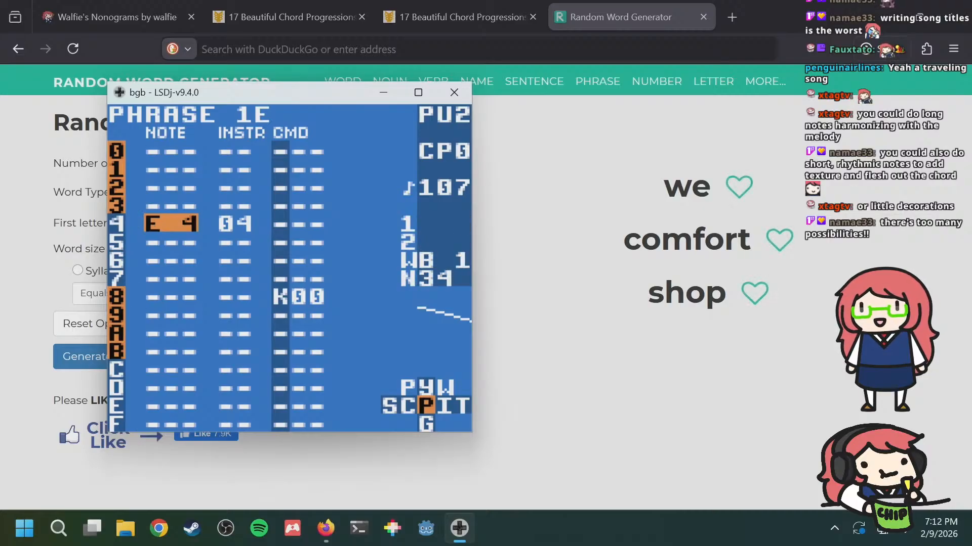
Step: Enter E 4 with instrument 04 in row 8 of PU2 phrase 1E and remove the K00 command from that row
key("shift+Left")
key("shift+Right")
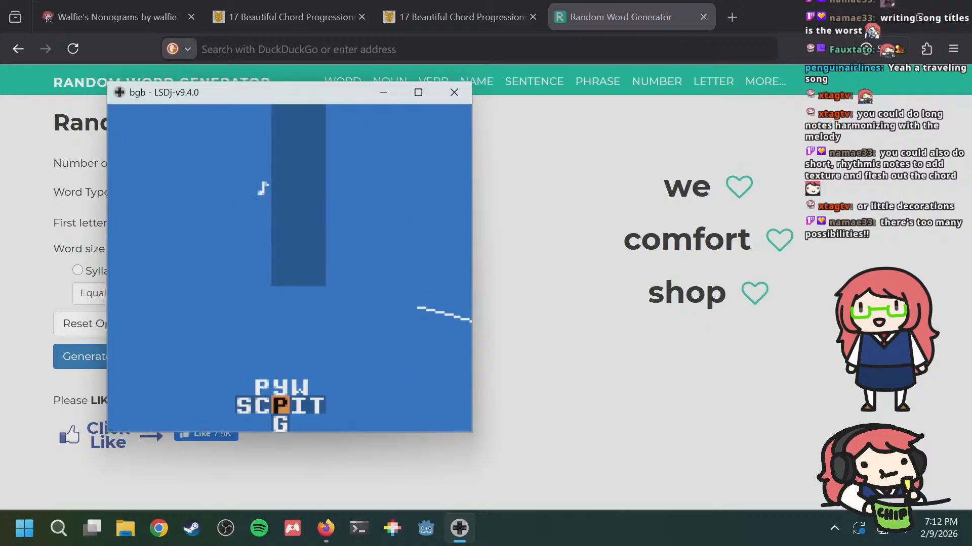
key("Down")
key("Down")
key("Down")
key("Down")
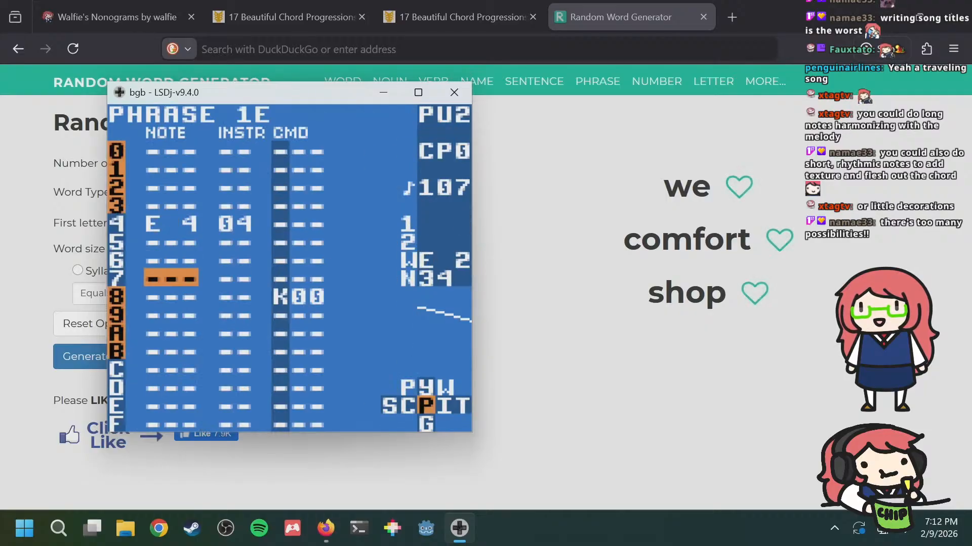
key("a")
key("Right")
key("Right")
key("a+s")
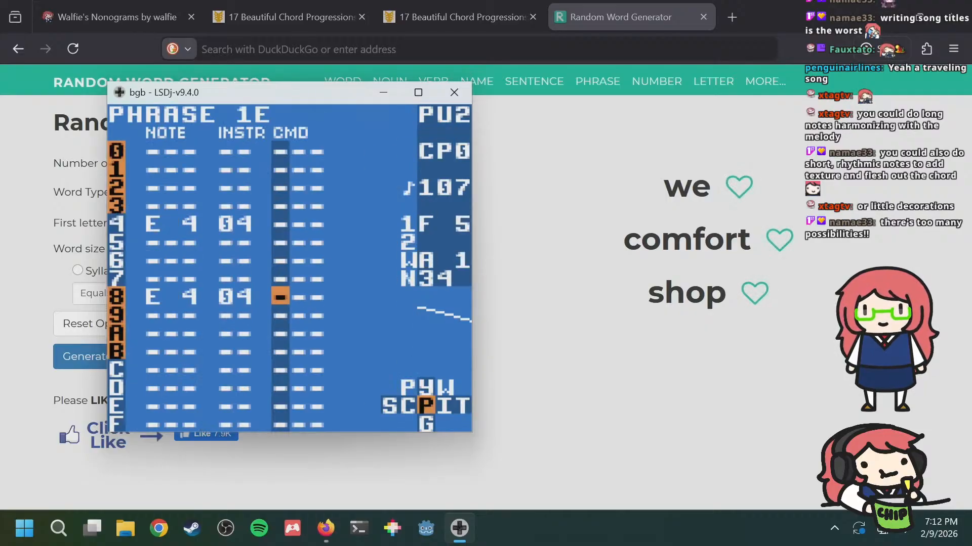
Step: Listen to the parts together while viewing PU1 phrases 04 and 05, and restart playback from phrase 04
key("a+Left")
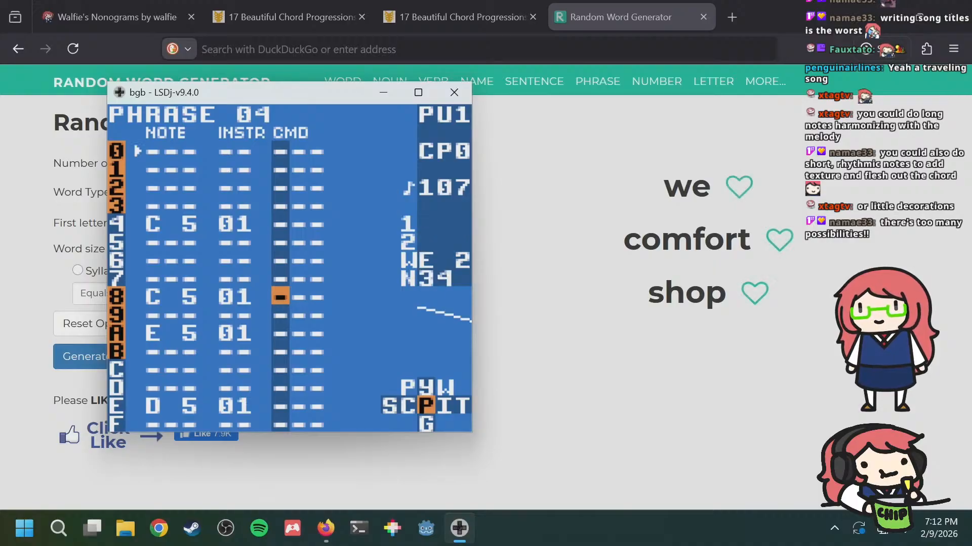
key("a+Right")
key("a+Left")
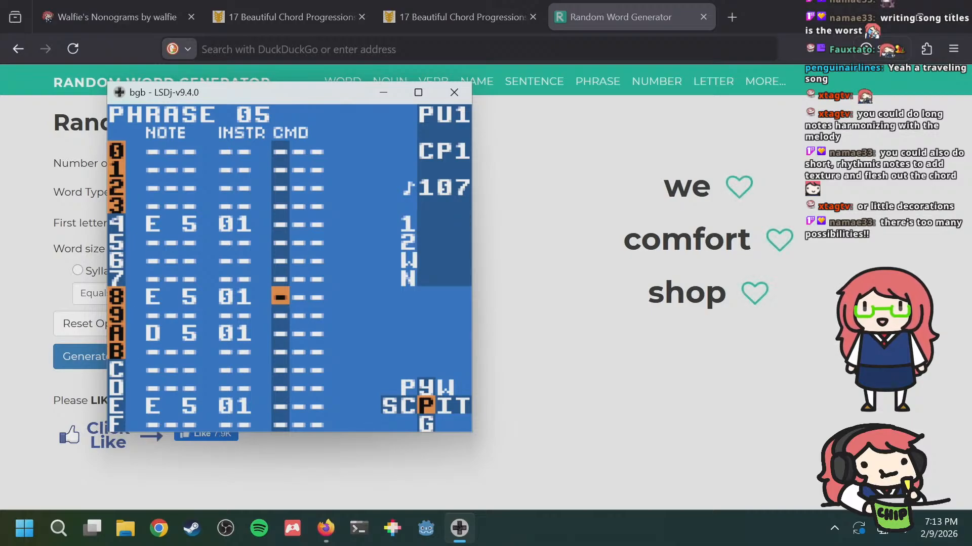
key("shift+Up")
key("shift+Down")
key("a+Up")
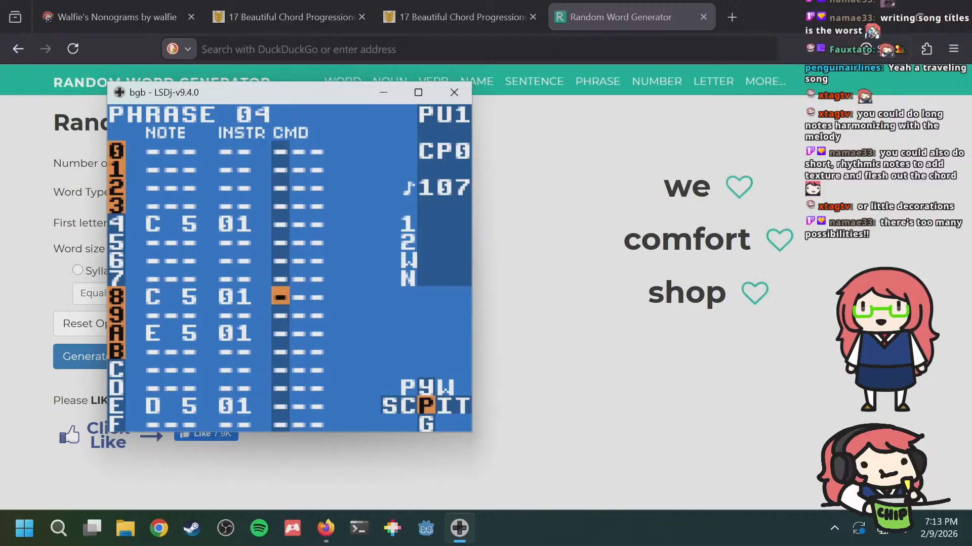
key("Return")
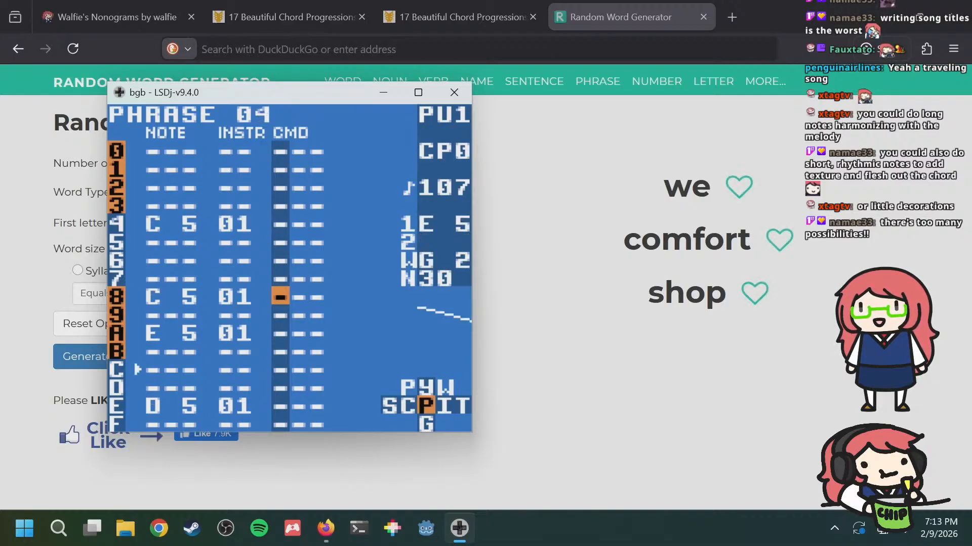
key("shift+Right")
key("shift+Left")
Step: Examine the notes in rows 4 to 8 of PU2 phrase 1E during playback, comparing them with the neighbouring channels
key("a+Right")
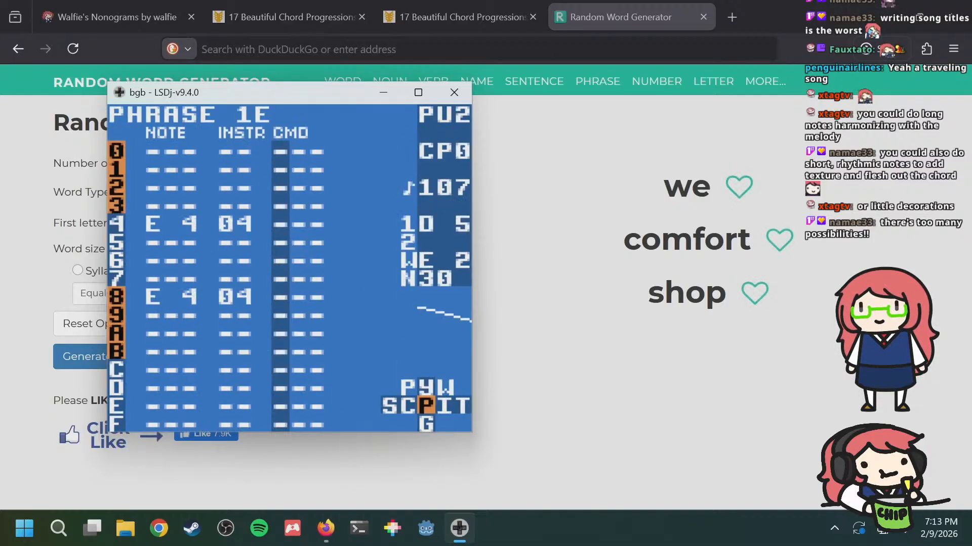
key("Up")
key("Up")
key("Up")
key("Left")
key("Left")
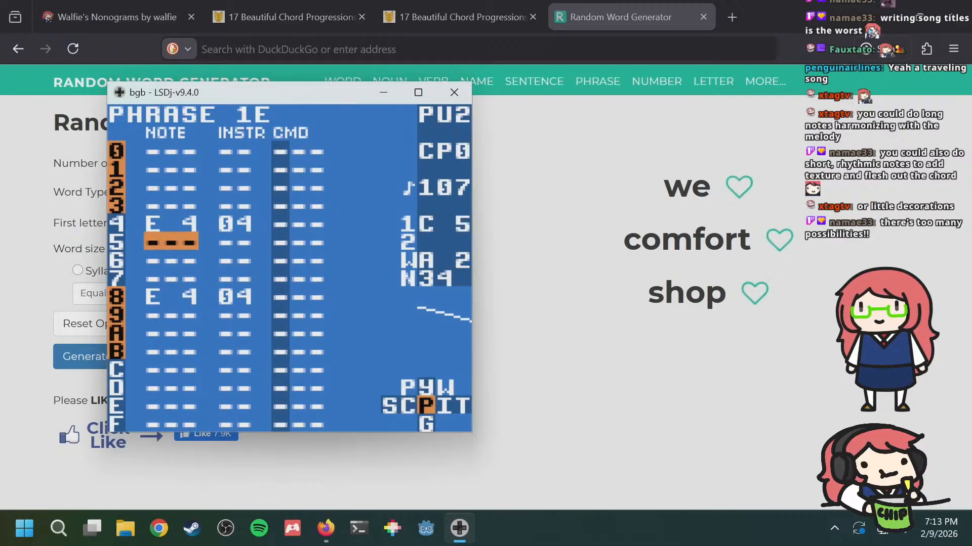
key("Down")
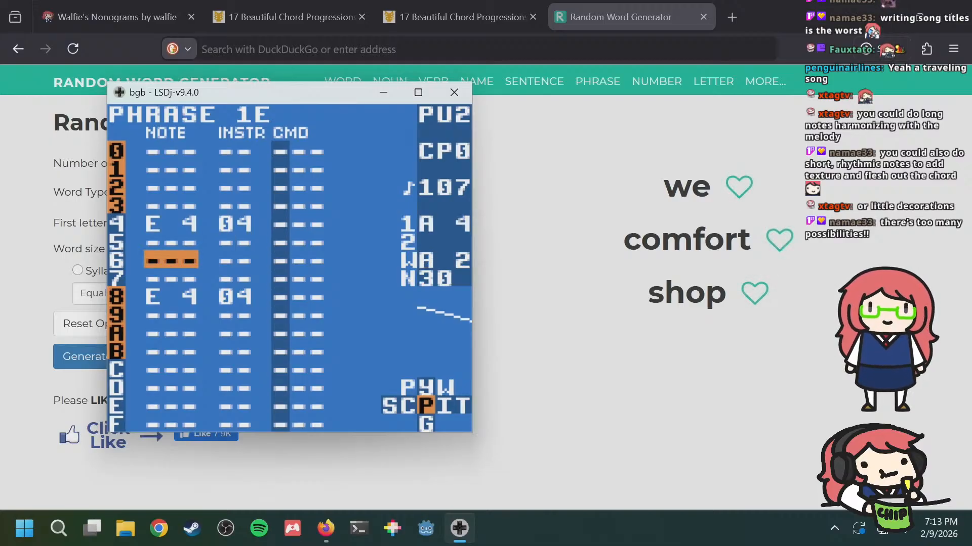
key("Down")
key("Down")
key("Up")
key("Up")
key("Up")
key("Up")
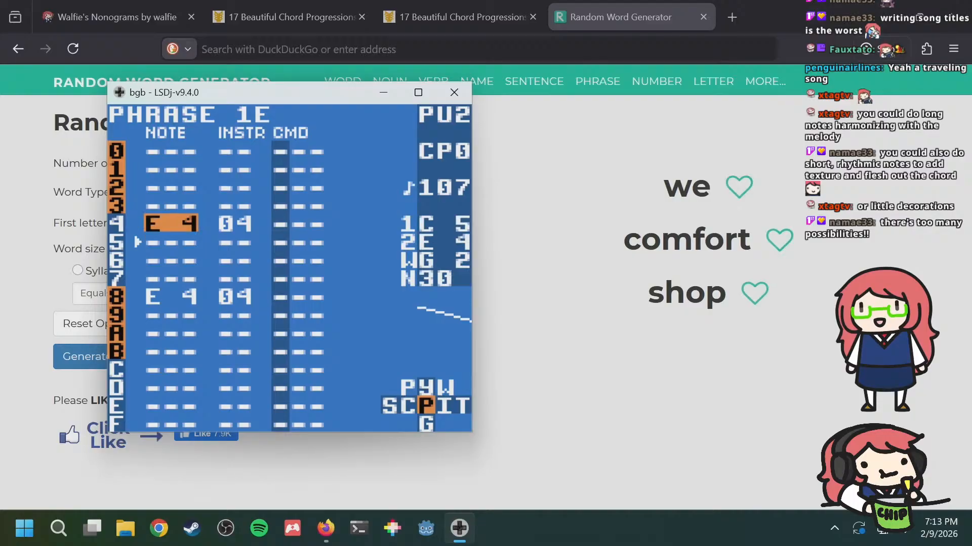
key("a+Right")
key("a+Left")
Step: Raise the notes in rows 4 and 8 of PU2 phrase 1E to E 5
key("s+Right")
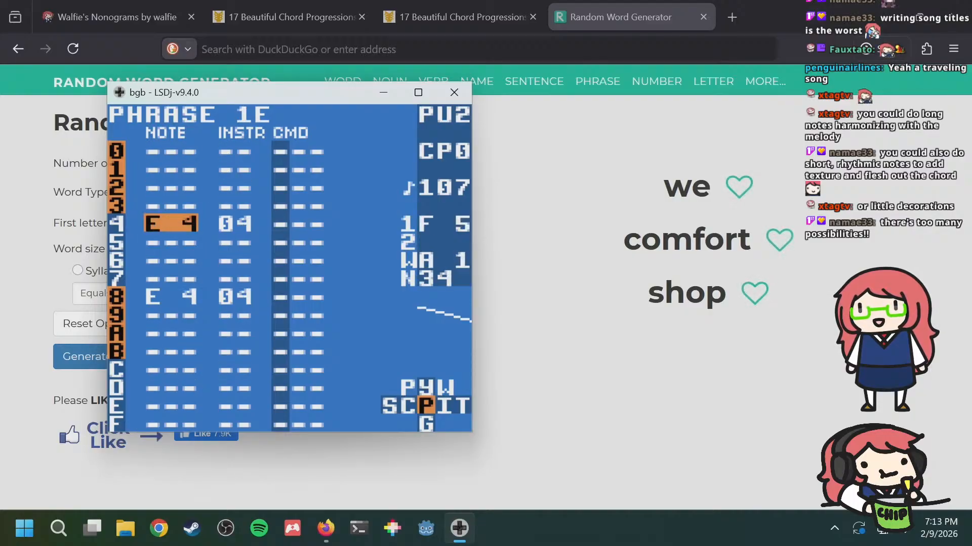
key("s+Up")
key("Down")
key("Down")
key("Down")
key("Down")
key("Down")
key("Right")
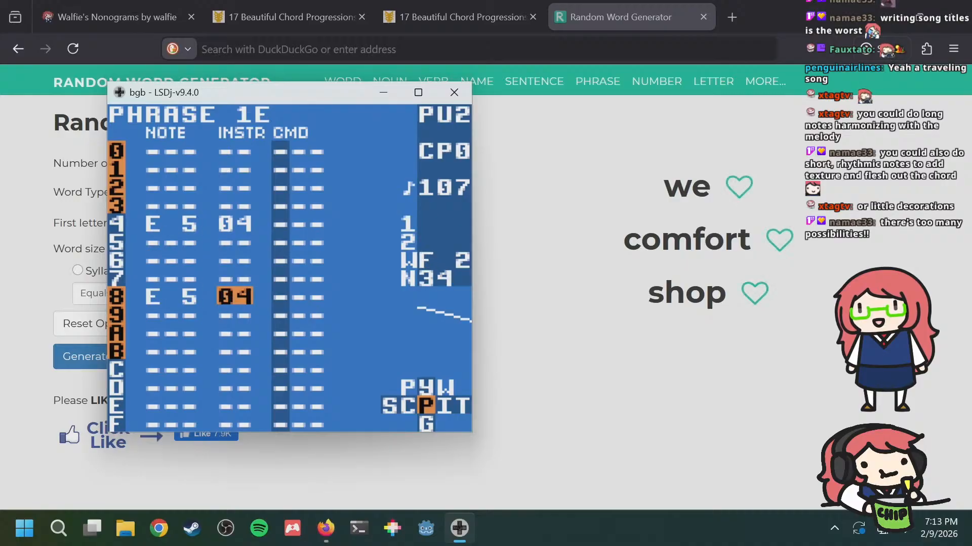
Step: Set the first envelope value of instrument 04 to 85, trying 84 and 88 while the song plays
key("shift+Right")
key("s+Left")
key("s+Left")
key("s+Left")
key("s+Left")
key("s+Left")
key("s+Left")
key("s+Left")
key("s+Left")
key("s+Left")
key("s+Left")
key("s+Left")
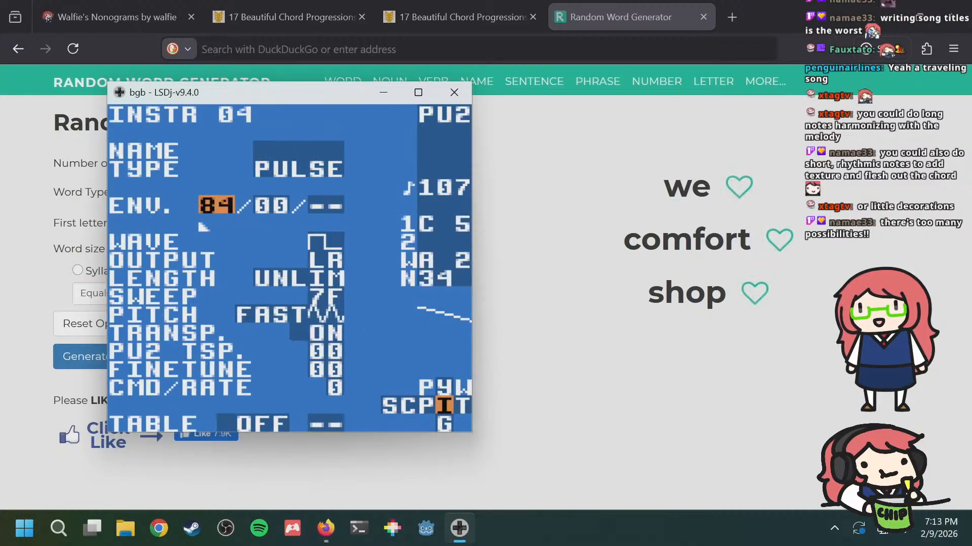
key("s+Right")
key("s+Right")
key("s+Right")
key("s+Right")
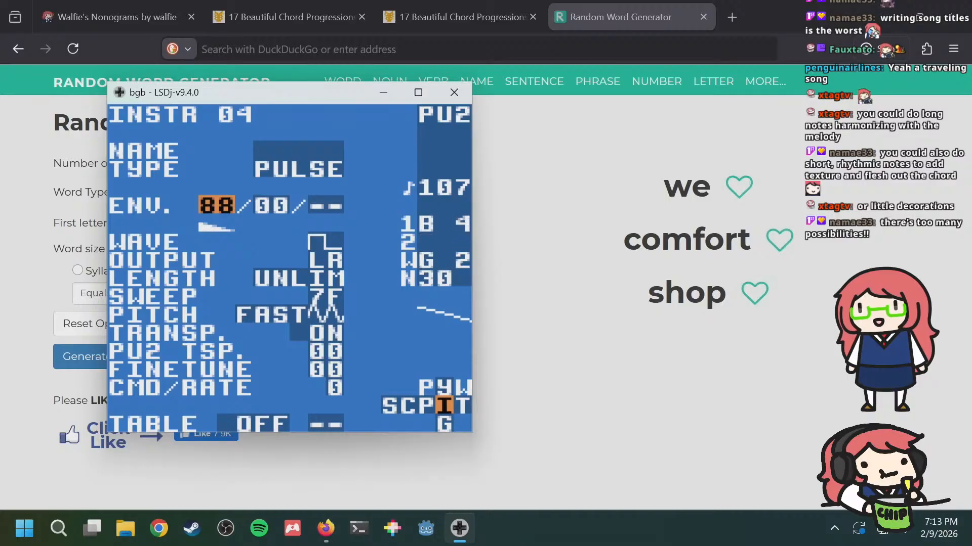
key("s+Left")
key("s+Left")
key("s+Left")
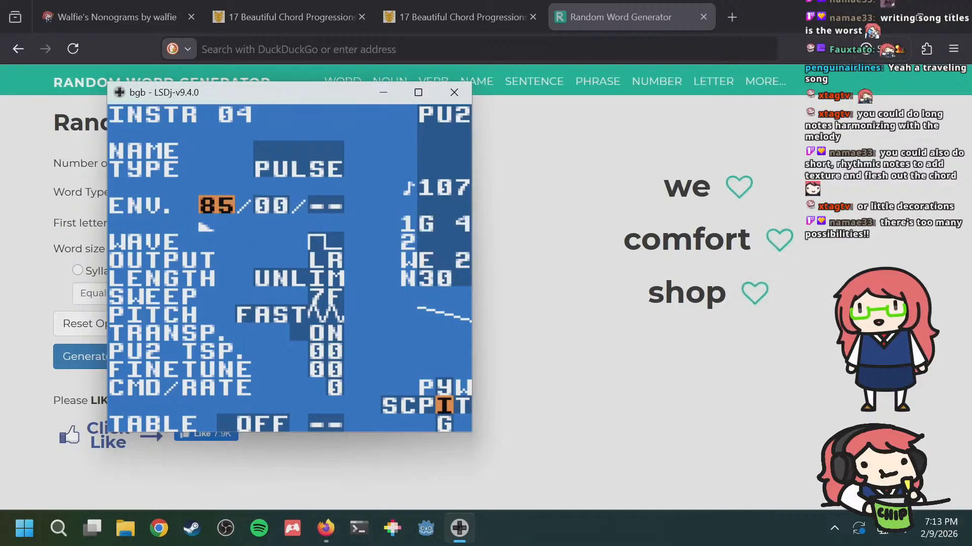
key("shift+Left")
Step: Check the instrument used in PU1 phrase 04 and set the first envelope value of instrument 04 to 84
key("a+Right")
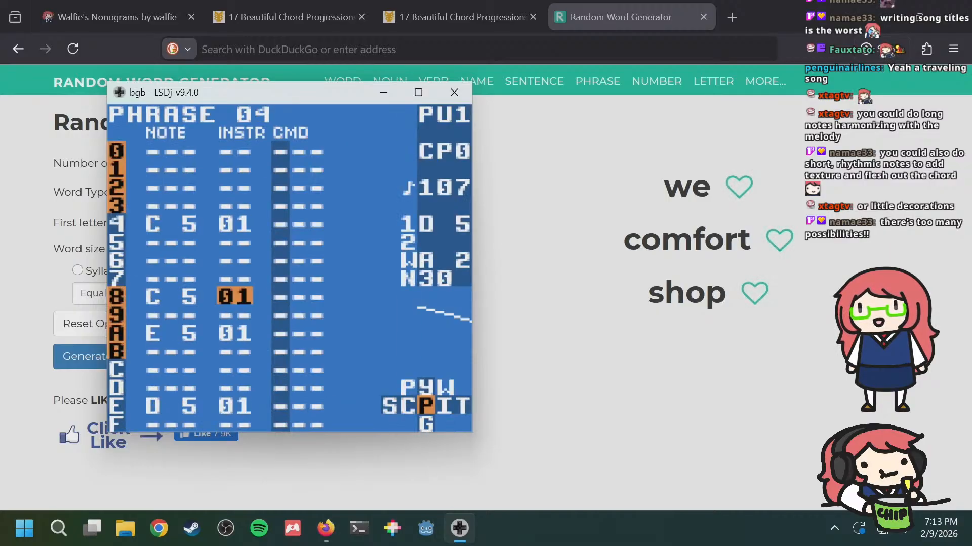
key("Up")
key("Up")
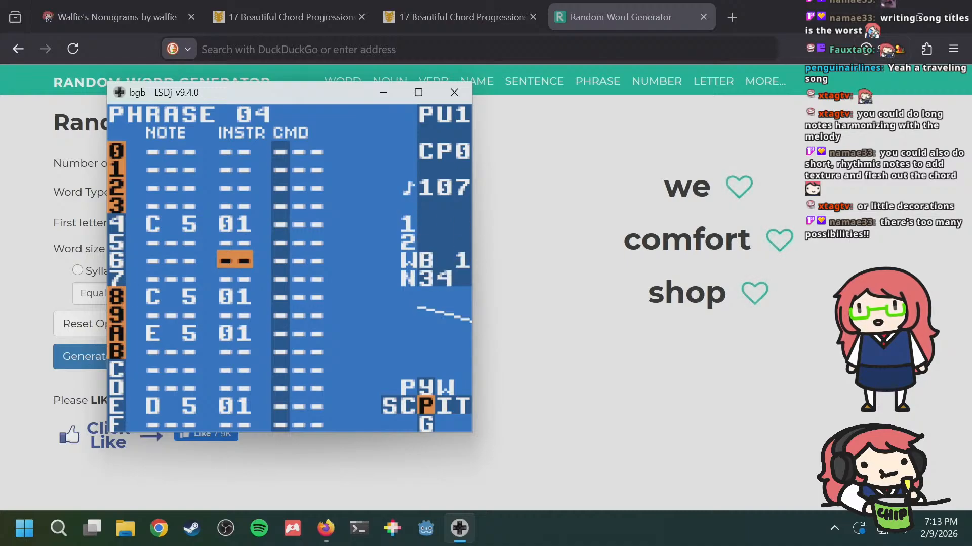
key("shift+Right")
key("shift+Left")
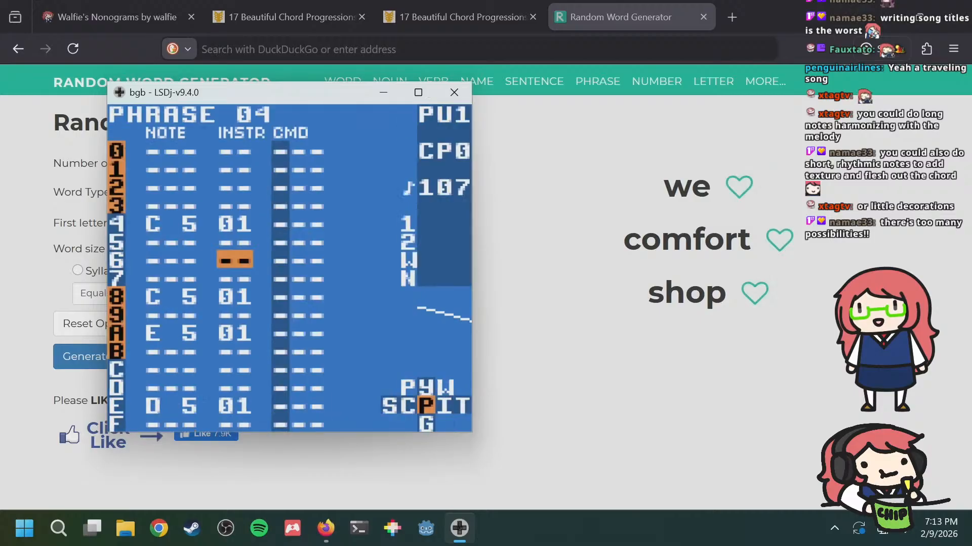
key("Up")
key("Up")
key("a+Left")
key("shift+Right")
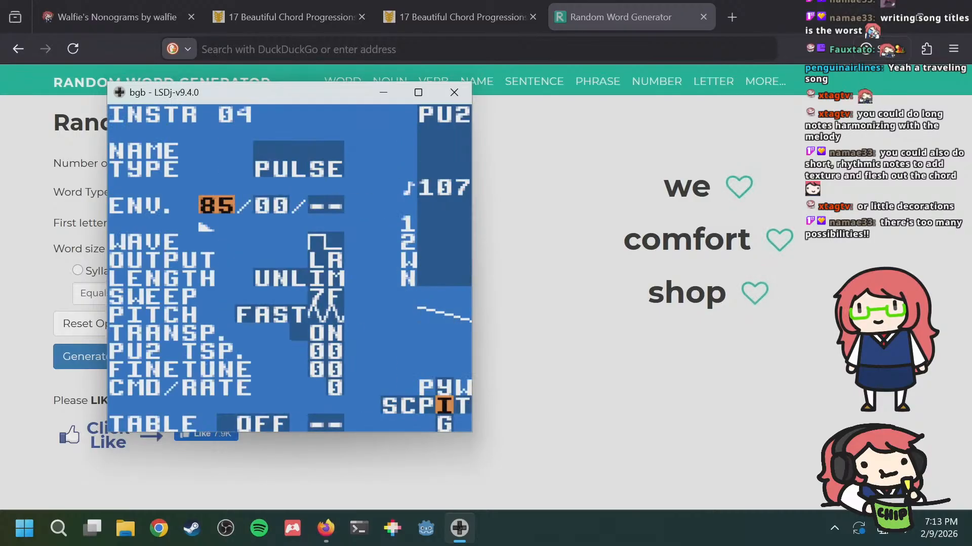
key("Down")
key("Up")
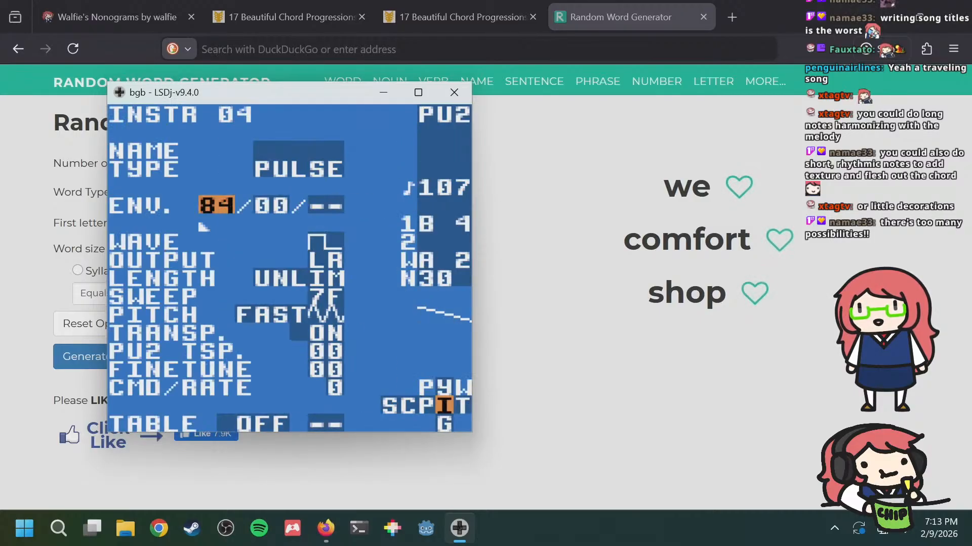
key("a+Right")
key("shift+Left")
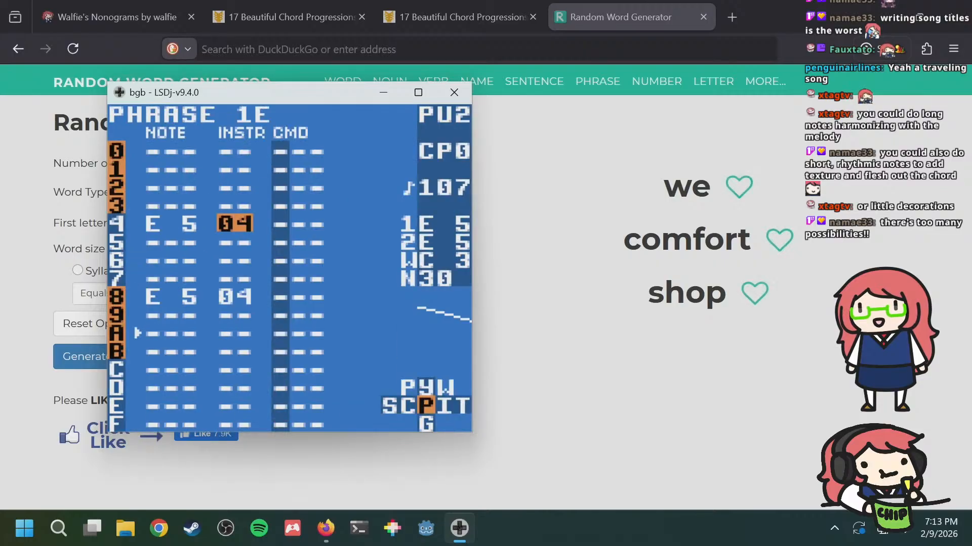
Step: Enter F 5 with instrument 04 in row A of PU2 phrase 1E
key("Down")
key("Down")
key("Down")
key("Down")
key("Down")
key("Down")
key("a+Left")
key("a+Right")
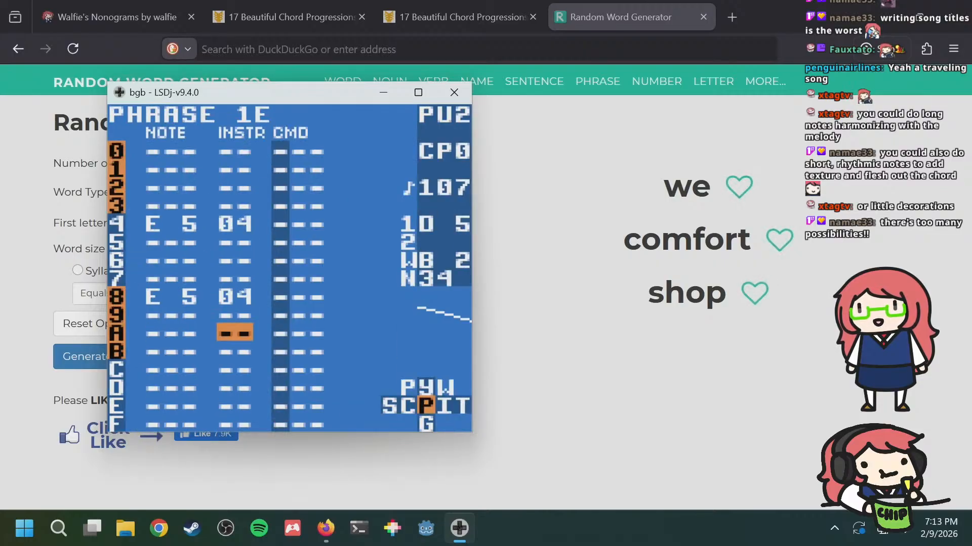
key("Left")
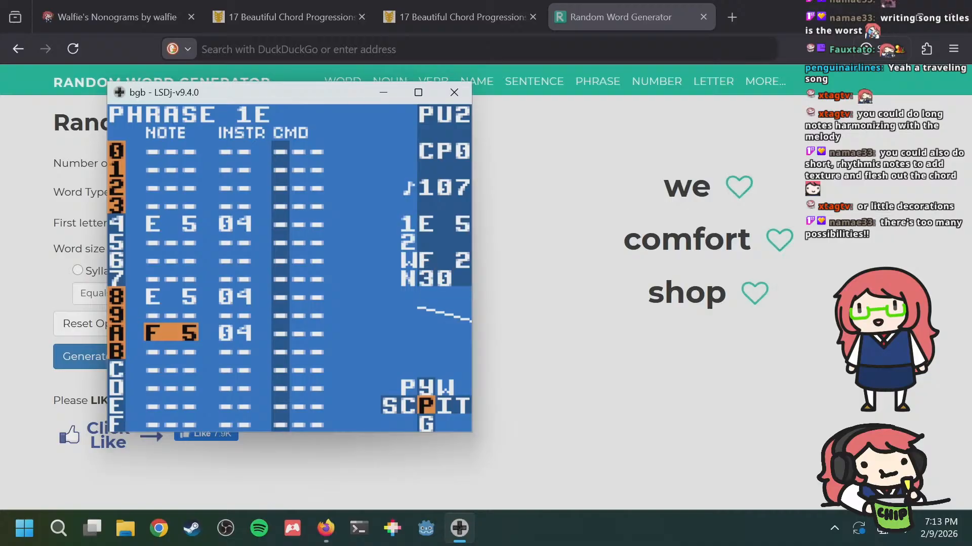
Step: Compare row A with PU1 phrase 04 and try E 5 as the row A note of PU2 phrase 1E
key("a+Left")
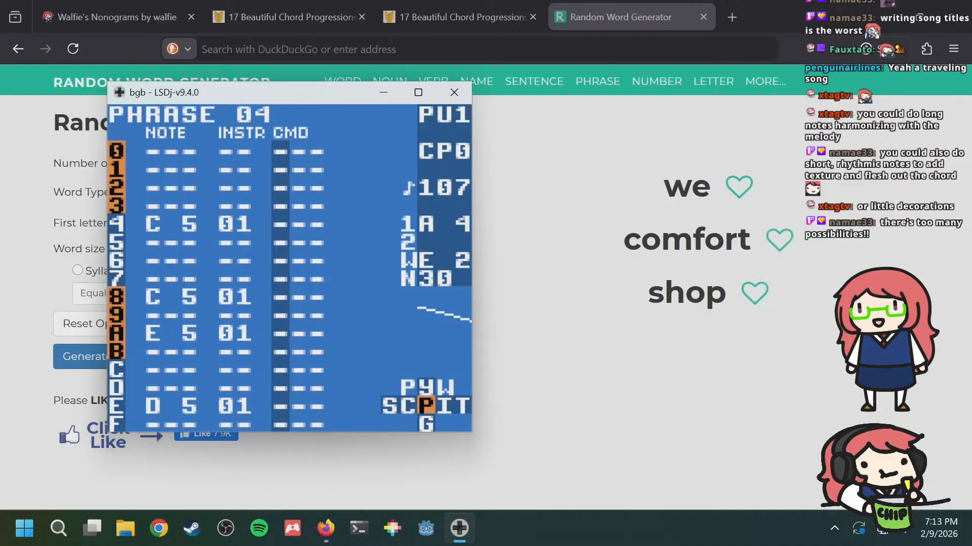
key("a+Right")
key("a+Right")
key("a+Left")
key("a+Left")
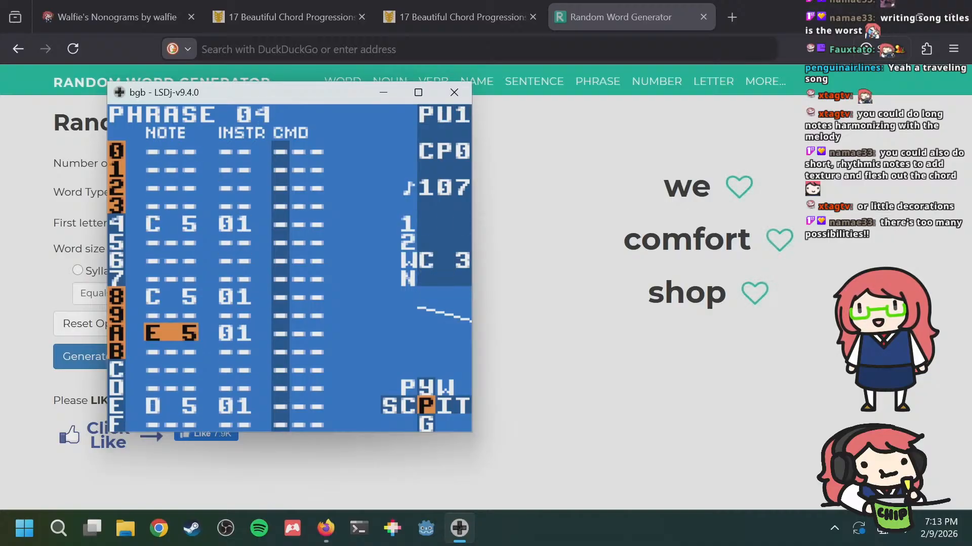
key("a+Right")
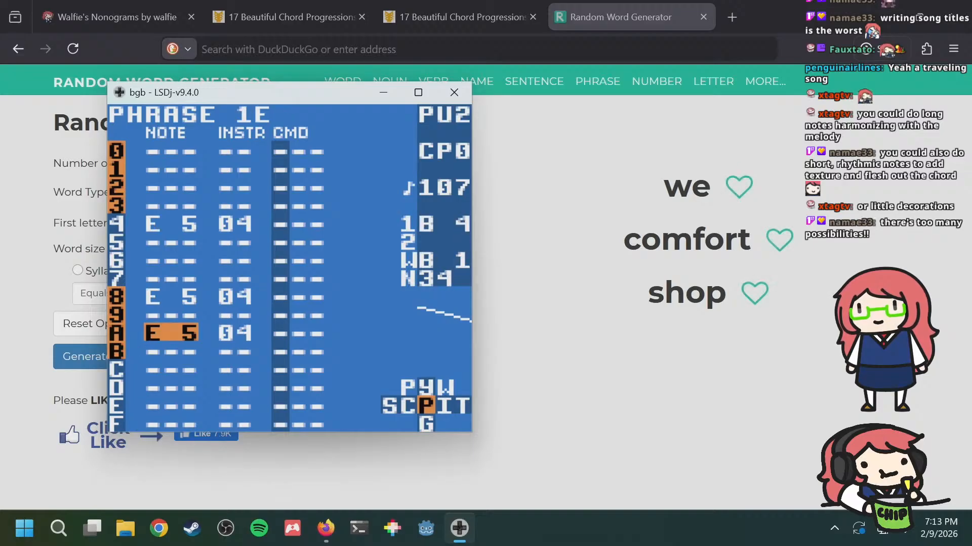
Step: Check row A against the PU1 melody and raise the row A note of PU2 phrase 1E to G 5
key("Down")
key("Down")
key("a+Left")
key("a+Right")
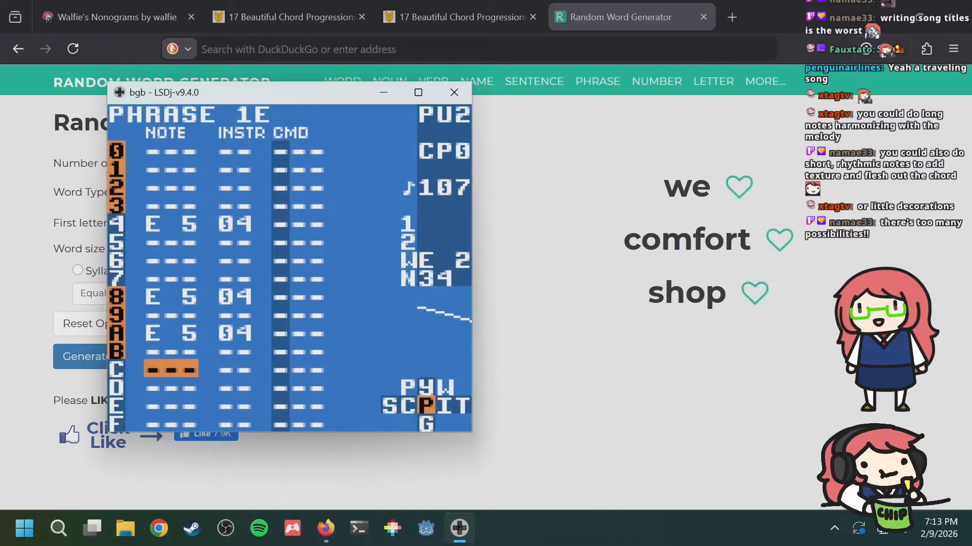
key("Up")
key("Up")
key("a+Left")
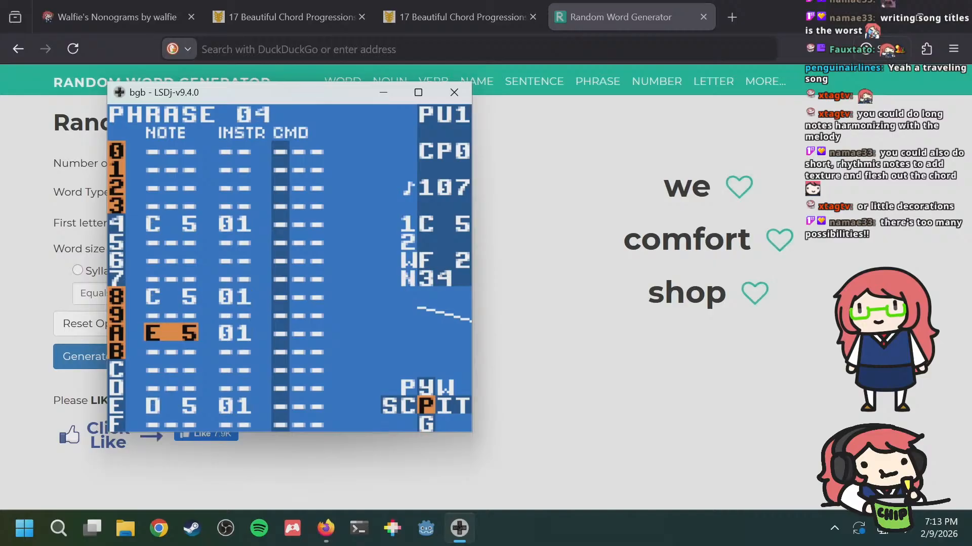
key("a+Right")
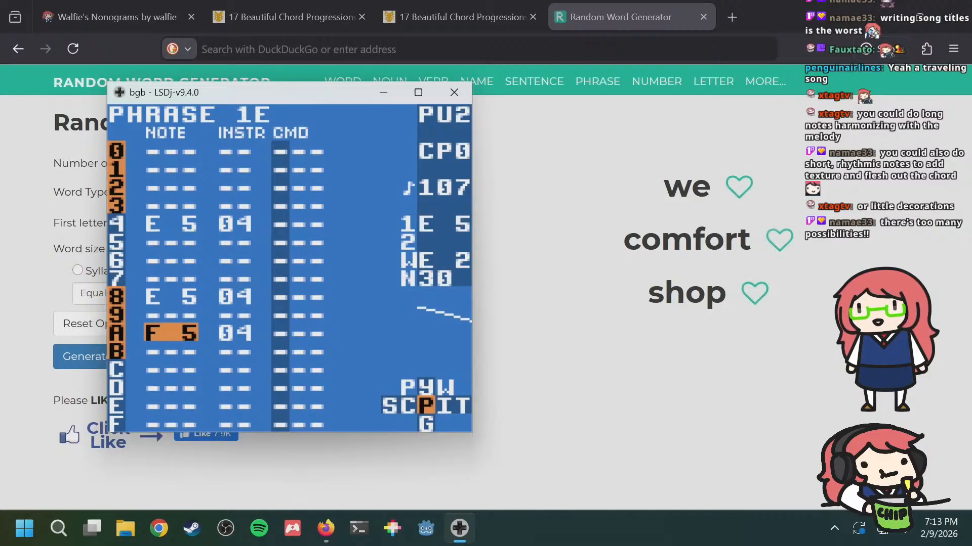
key("s+Right")
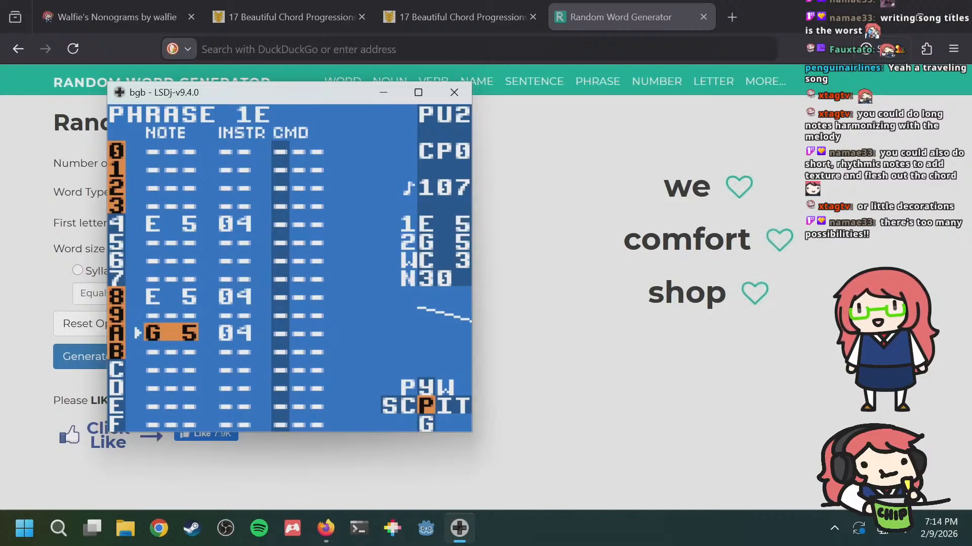
Step: Enter F 5 with instrument 04 in row E of PU2 phrase 1E, alongside the last PU1 melody note of phrase 04
key("Down")
key("Down")
key("a+Left")
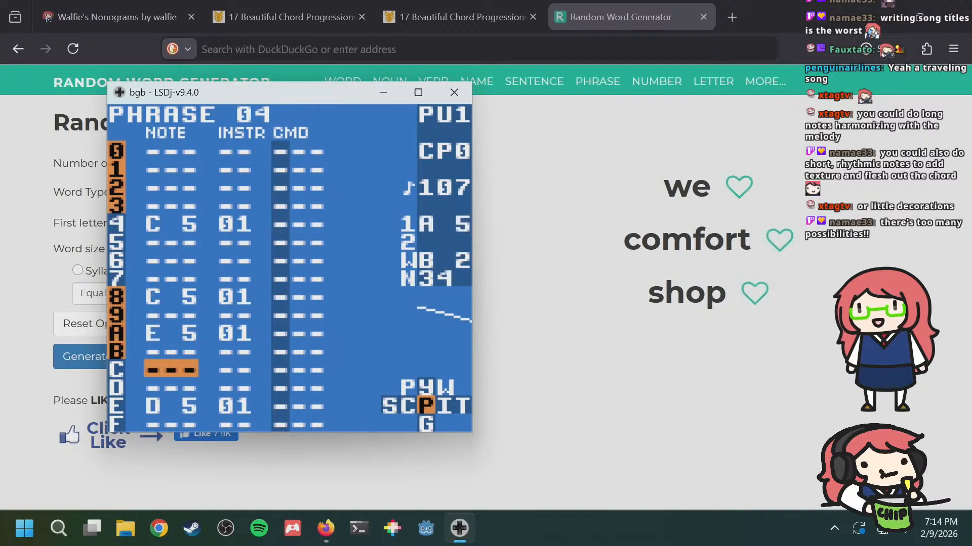
key("Down")
key("Down")
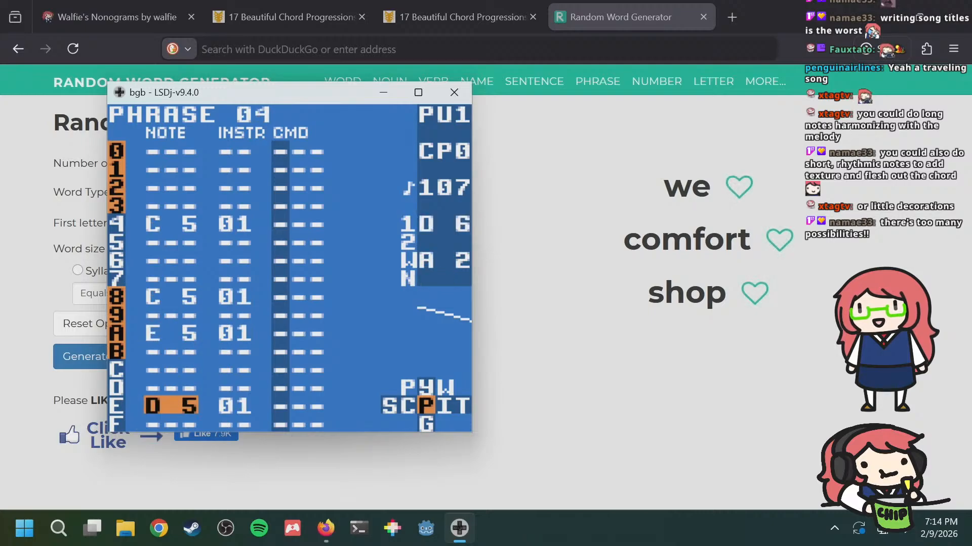
key("a+Right")
key("s")
key("s+Left")
key("s+Left")
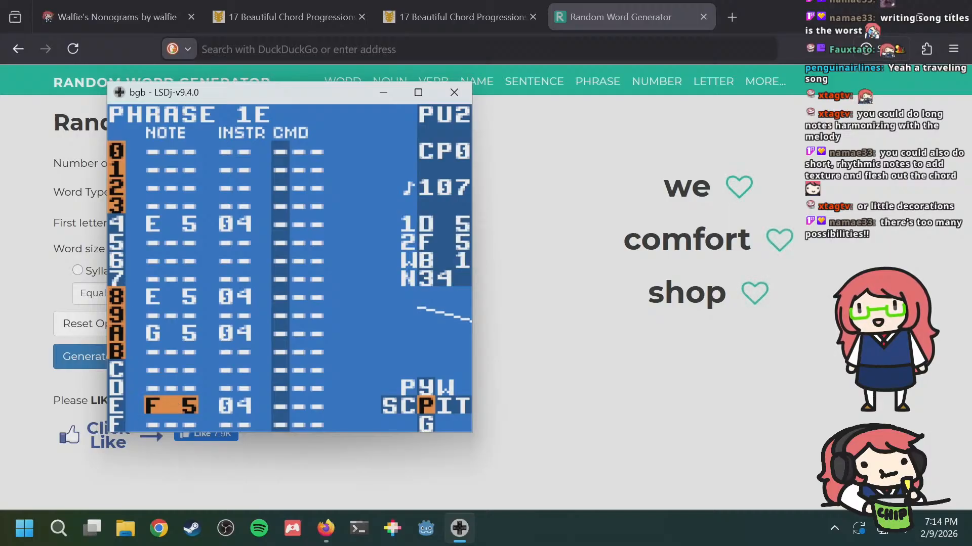
Step: Compare the last rows of PU2 phrase 1E with PU1 phrase 04 while listening to the harmony
key("Up")
key("a+Left")
key("a+Right")
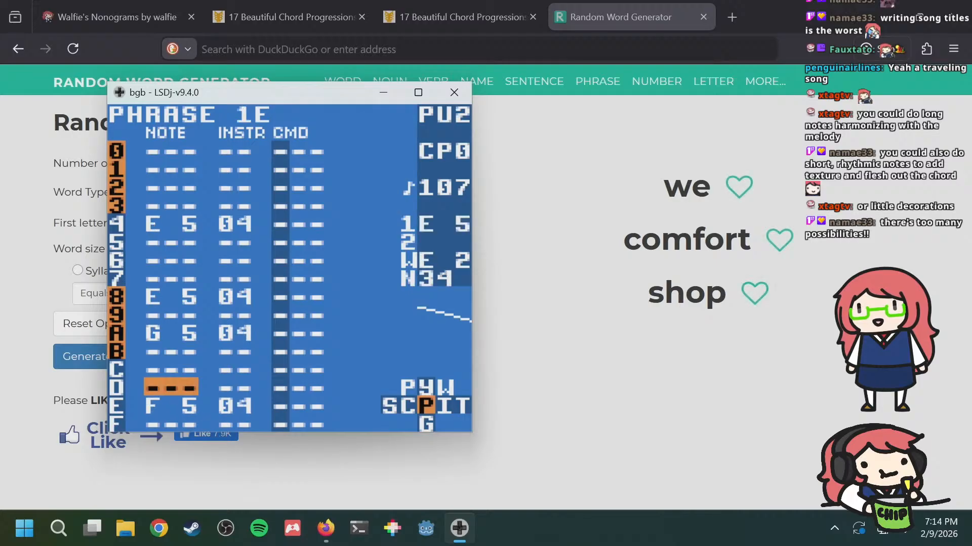
key("a+Left")
key("a+Right")
key("Up")
key("Up")
key("Up")
key("Down")
key("Down")
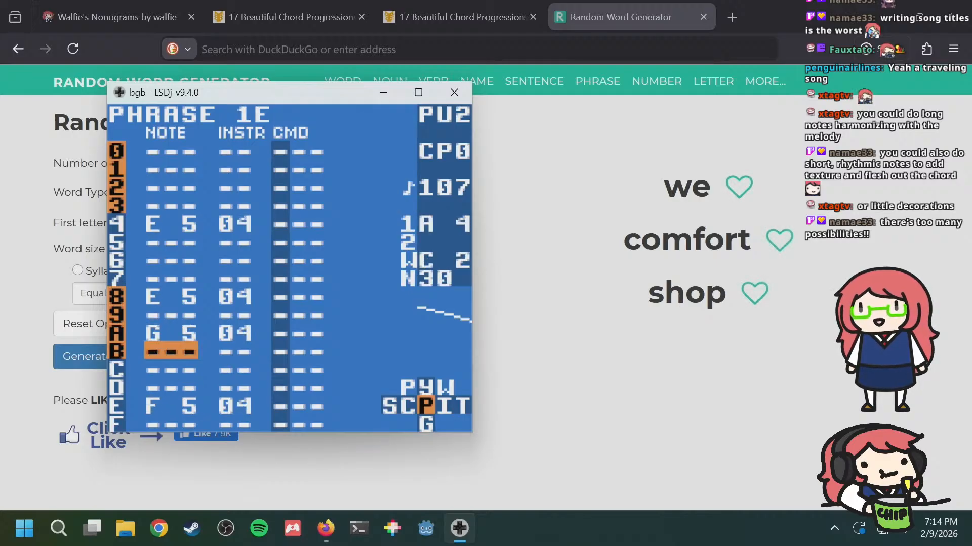
Step: Try an F 5 note with instrument 04 on row C of PU2 phrase 1E
key("s")
key("s+Left")
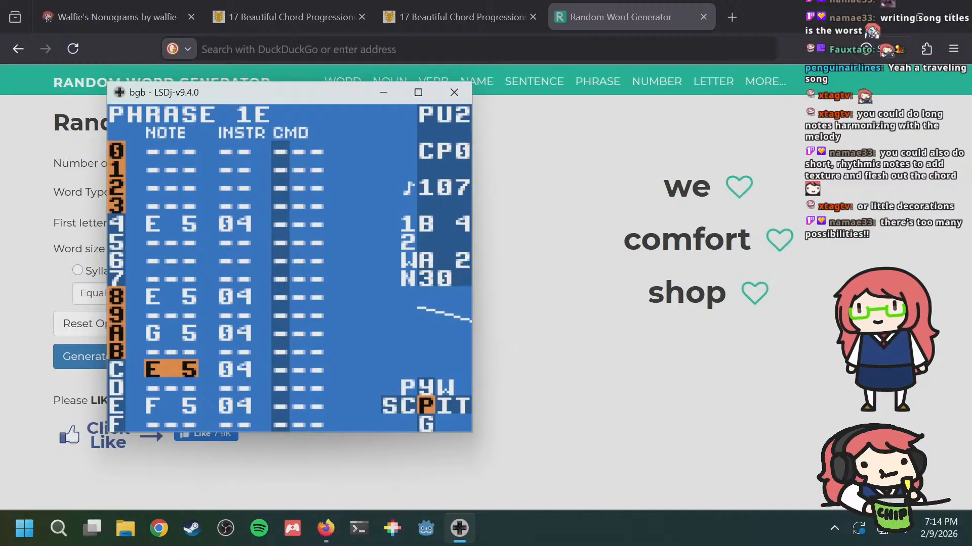
key("s+Right")
key("s+Right")
key("s+Right")
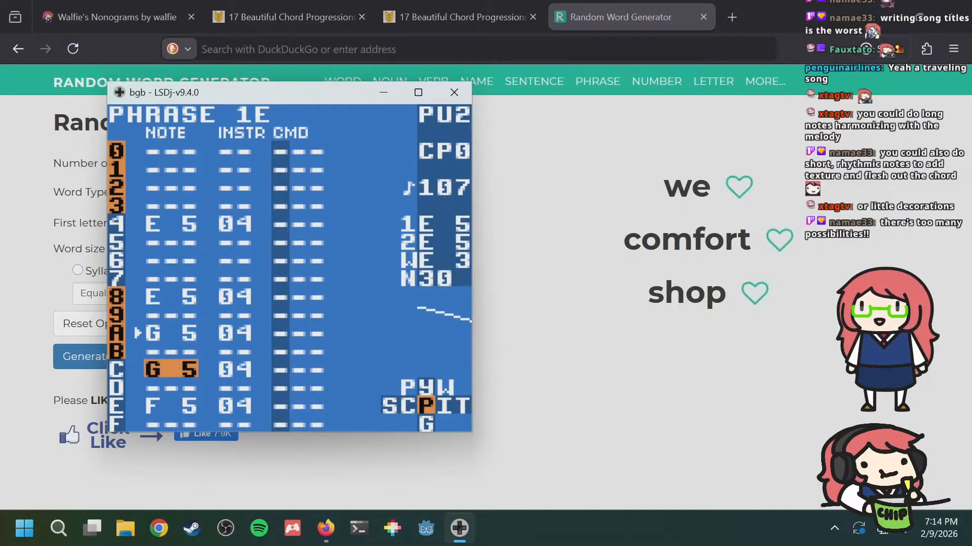
key("s+Left")
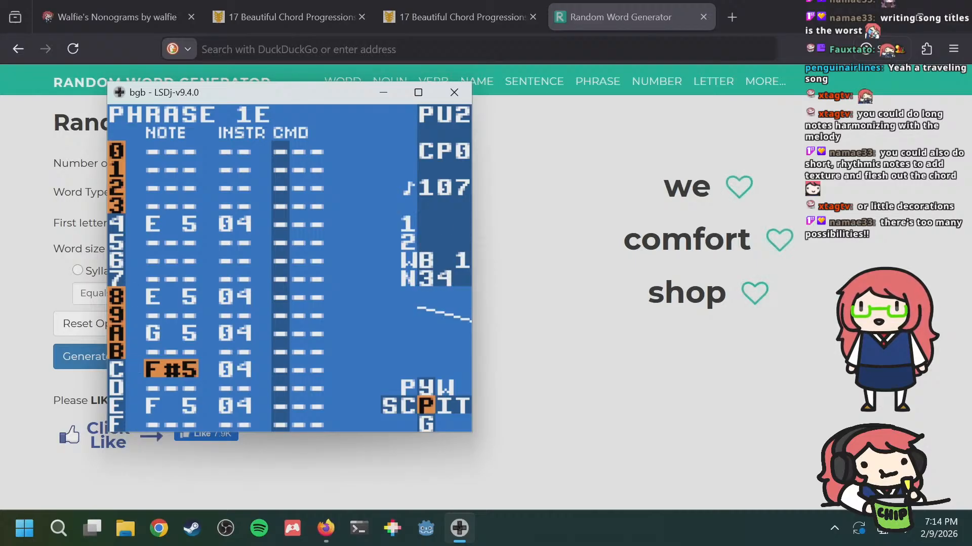
key("s+Left")
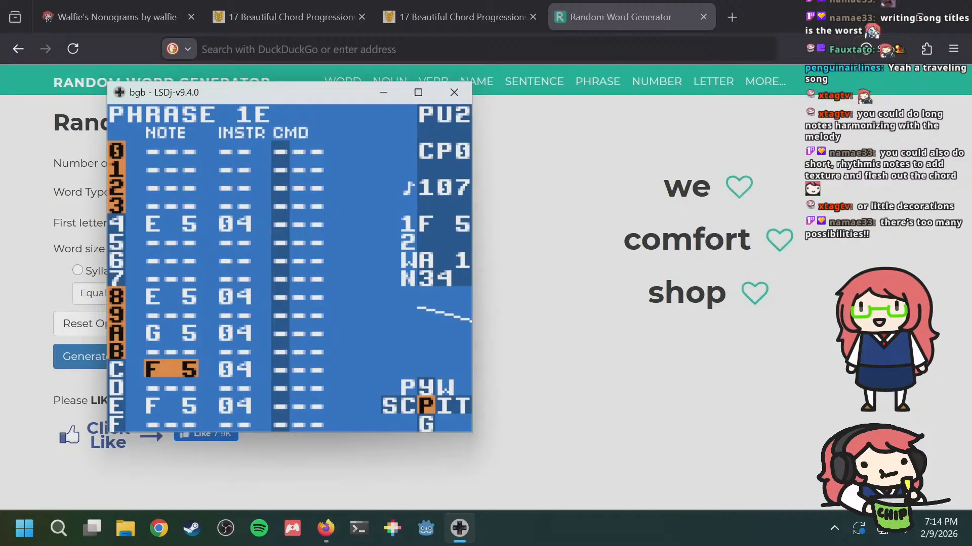
Step: Try an E 5 note with instrument 04 on row 6 of PU2 phrase 1E
key("Up")
key("Up")
key("Up")
key("Up")
key("Up")
key("Up")
key("Up")
key("Down")
key("s")
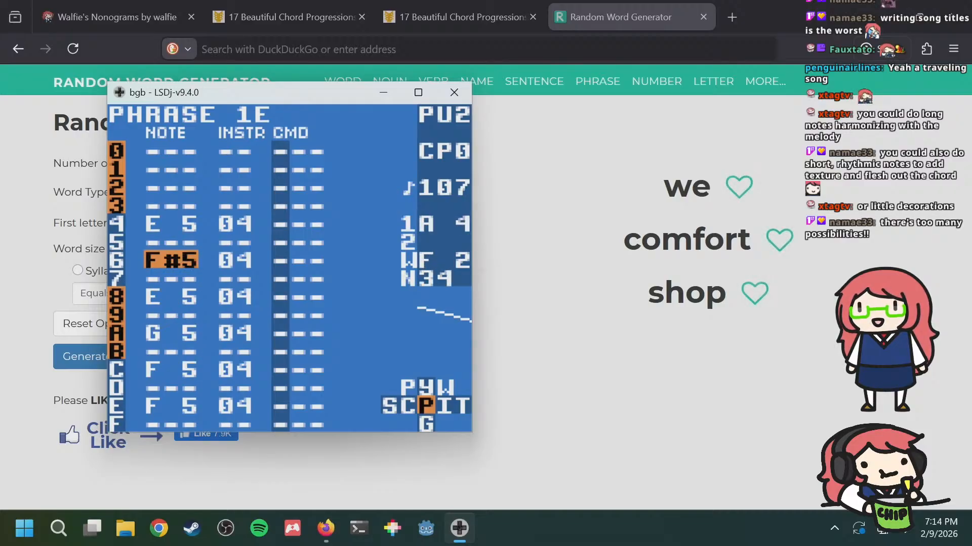
key("s+Left")
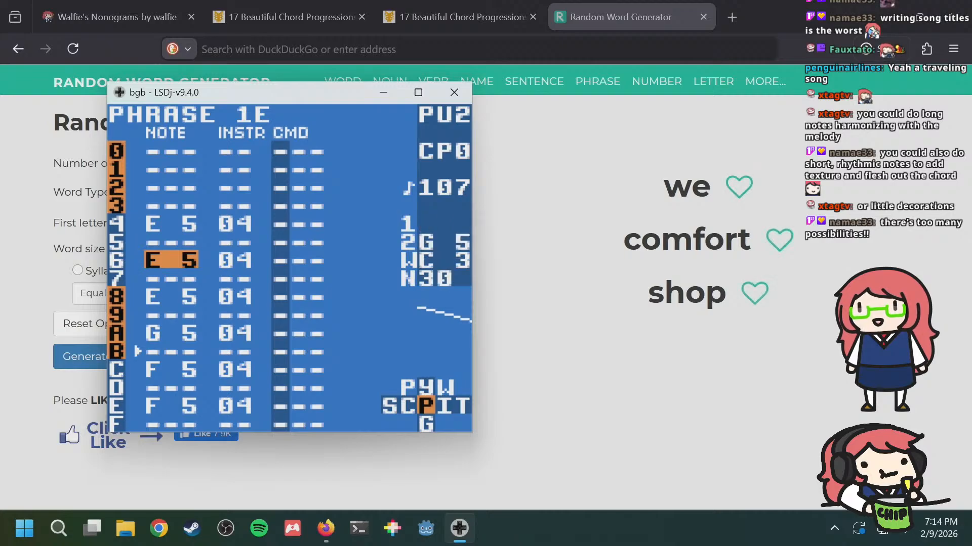
Step: Delete the trial notes on rows C and 6 of phrase 1E
key("Down")
key("Down")
key("Down")
key("Down")
key("Down")
key("Down")
key("Down")
key("Up")
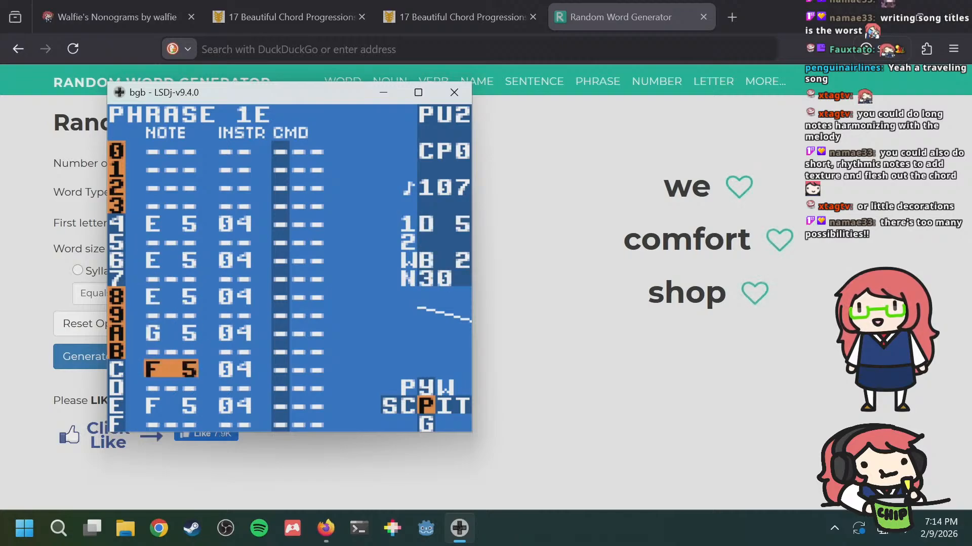
key("a+s")
key("Up")
key("Up")
key("Up")
key("Up")
key("Up")
key("Up")
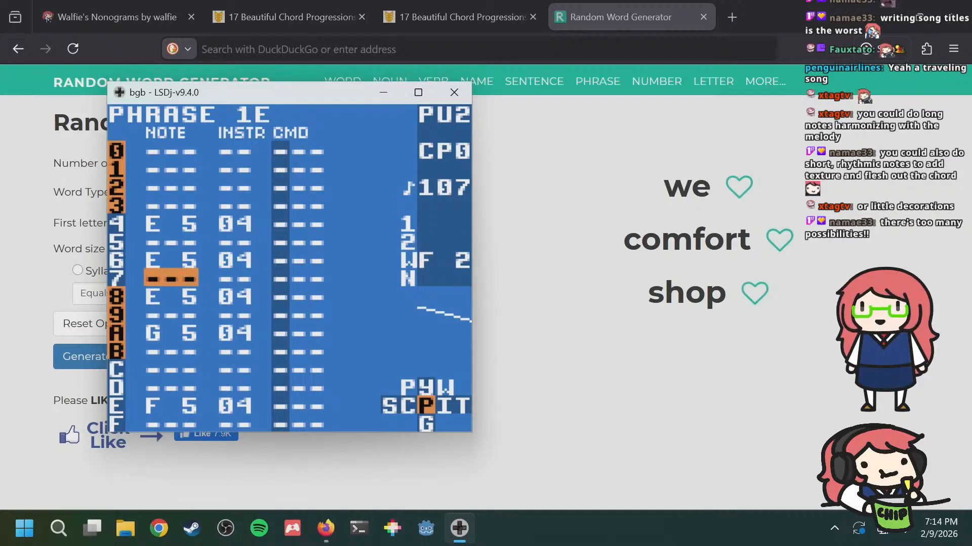
key("a+s")
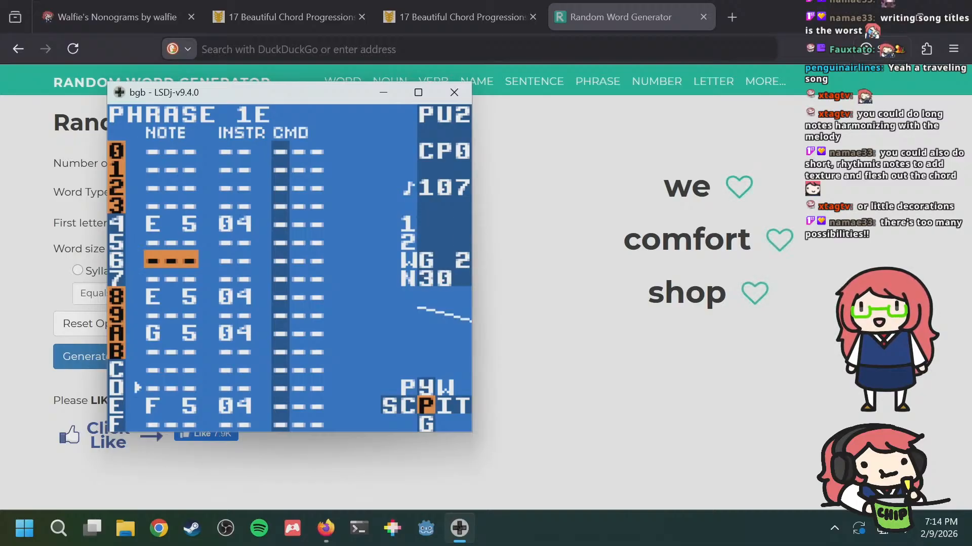
Step: Compare the notes of PU2 phrase 1E with the WAV channel's phrase 00
key("Down")
key("Up")
key("Up")
key("Up")
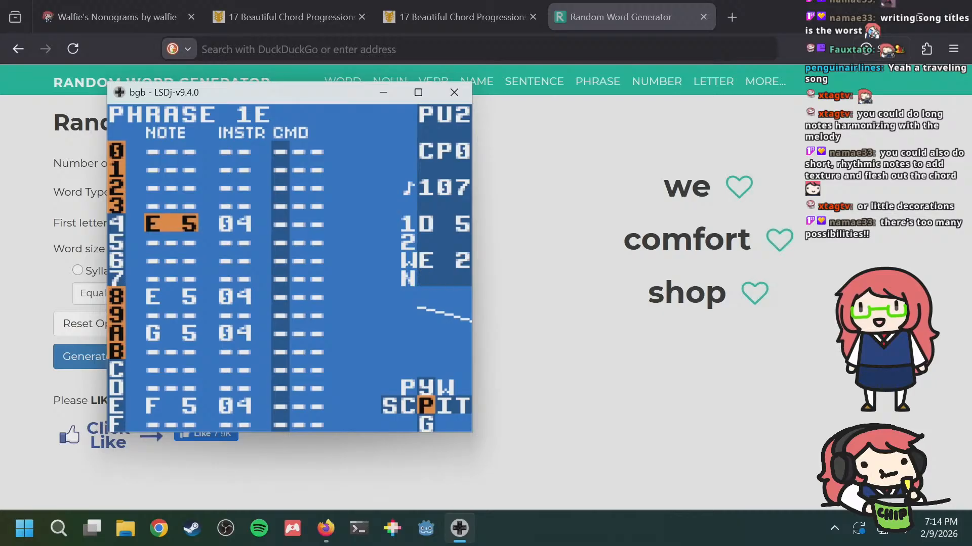
key("Down")
key("Down")
key("a+Right")
key("a+Left")
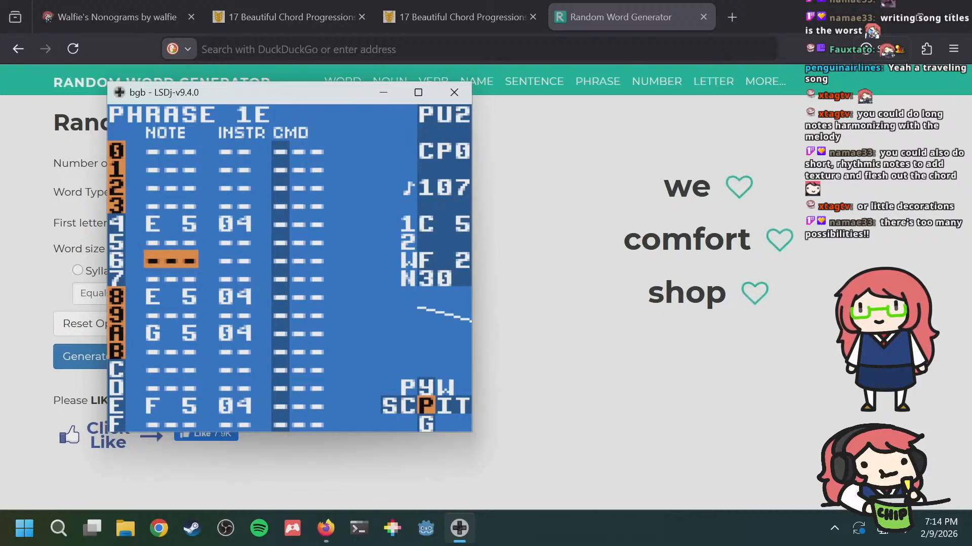
key("a+Right")
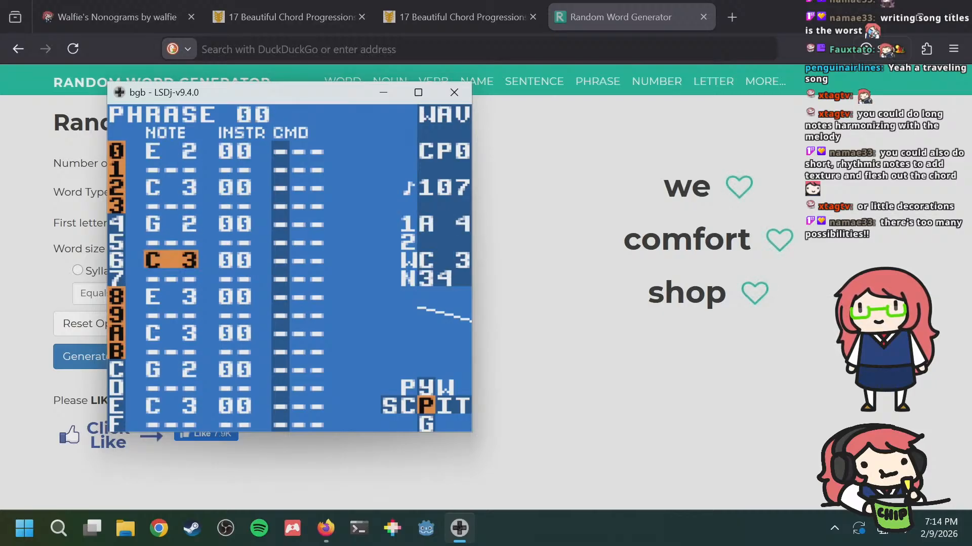
key("a+Left")
Step: Set the first envelope value of instrument 04, used by phrase 1E, to 86
key("Up")
key("Right")
key("Right")
key("Up")
key("Left")
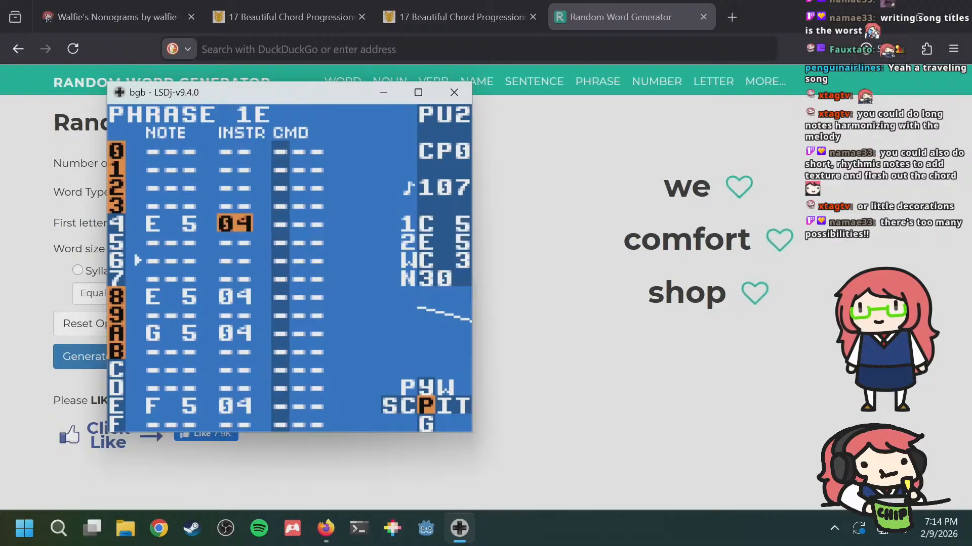
key("shift+Right")
key("Down")
key("Up")
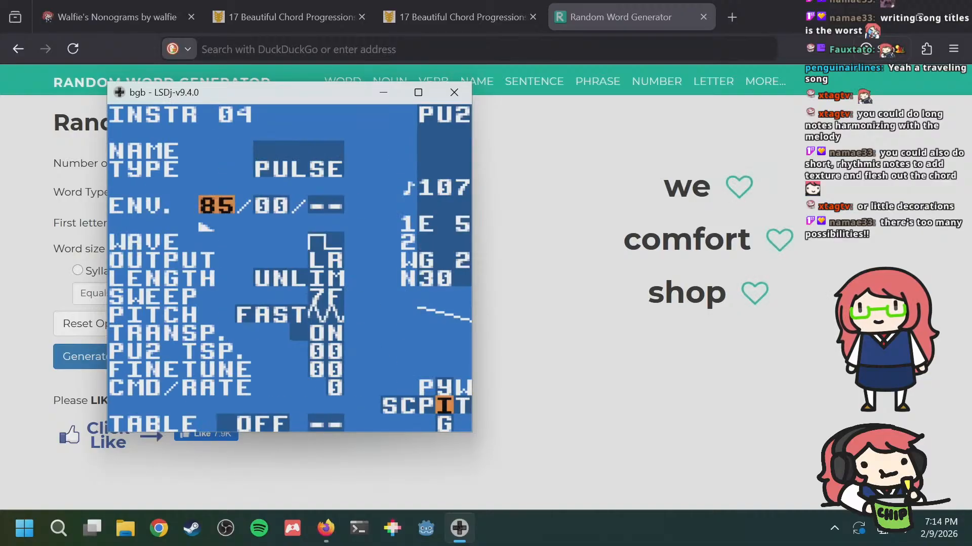
key("Up")
key("Down")
key("a+Right")
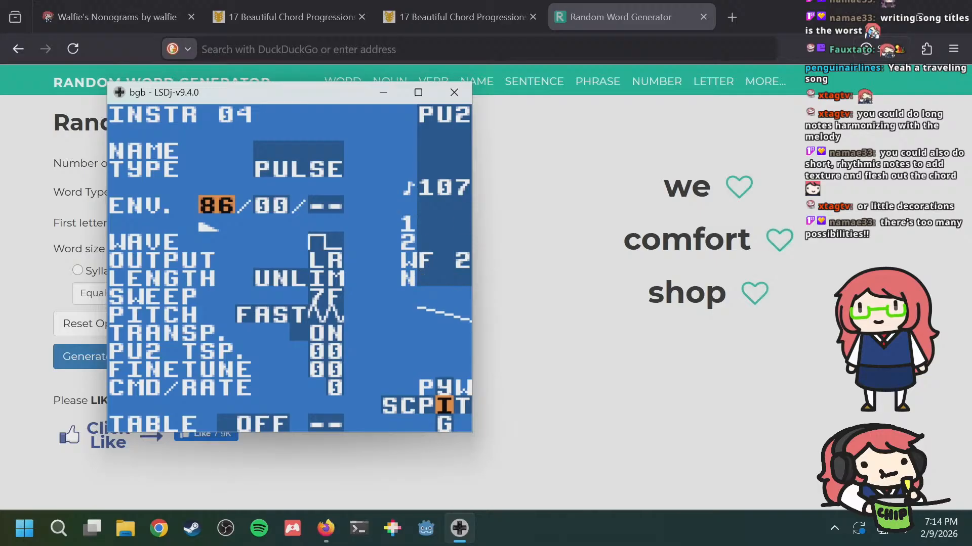
key("shift+Left")
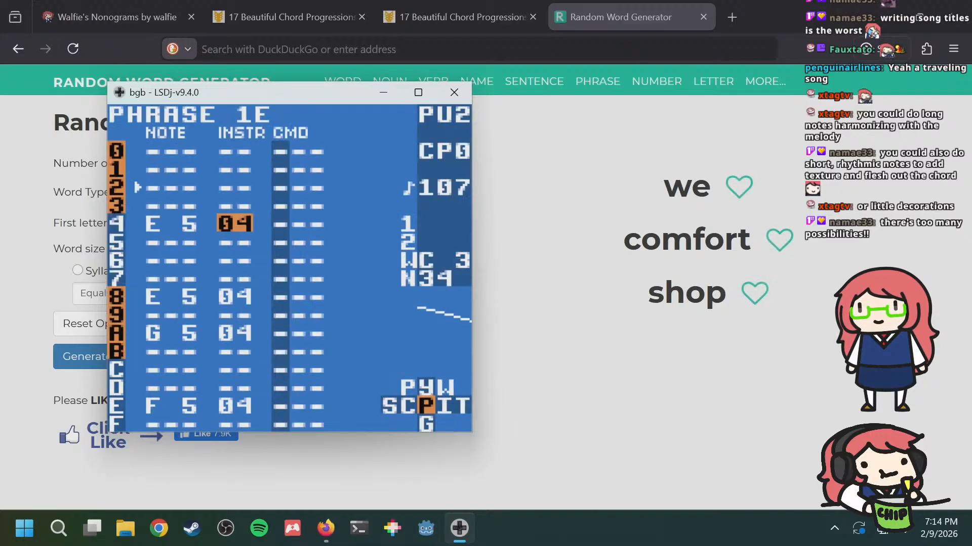
Step: Examine instrument 04's settings and compare PU2 phrase 1E with the PU1 melody in phrase 04
key("shift+Right")
key("Down")
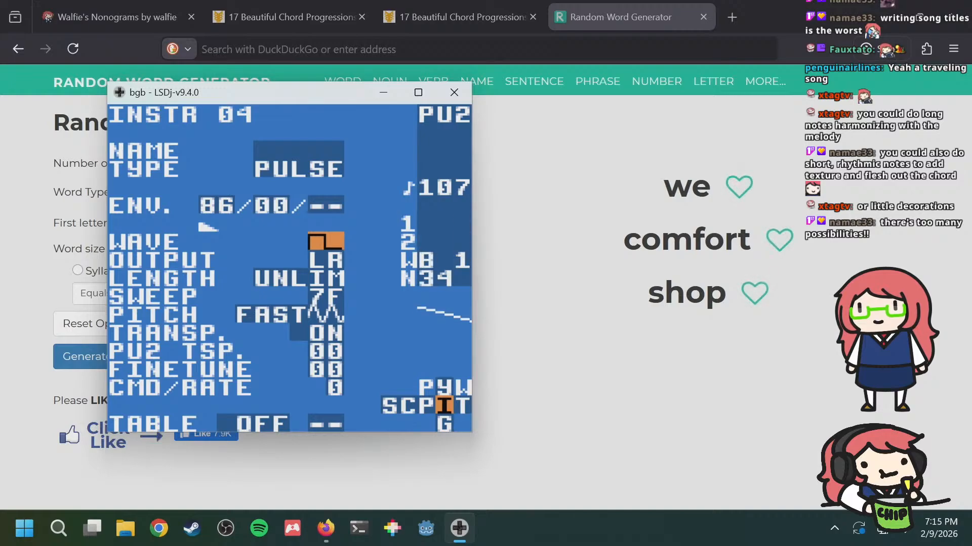
key("shift+Left")
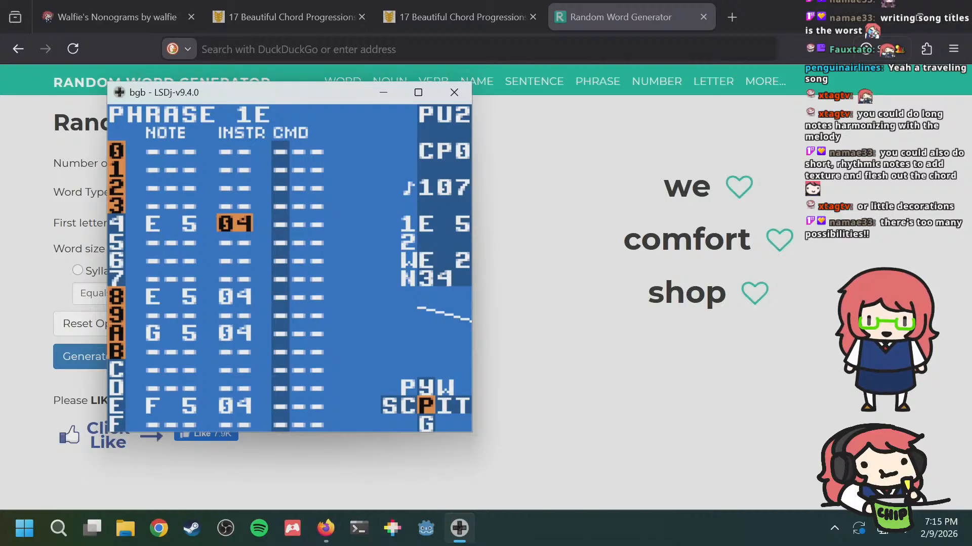
key("Left")
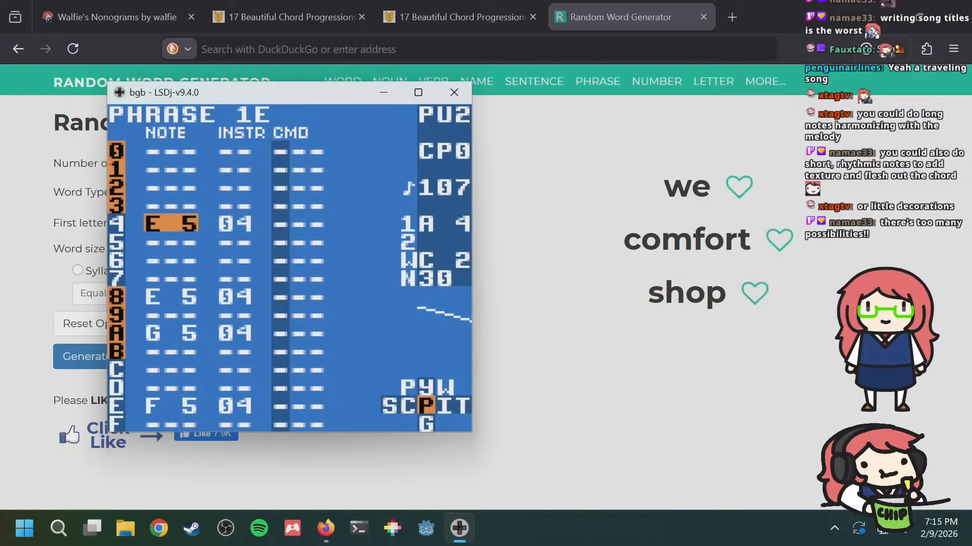
key("a+Left")
key("a+Right")
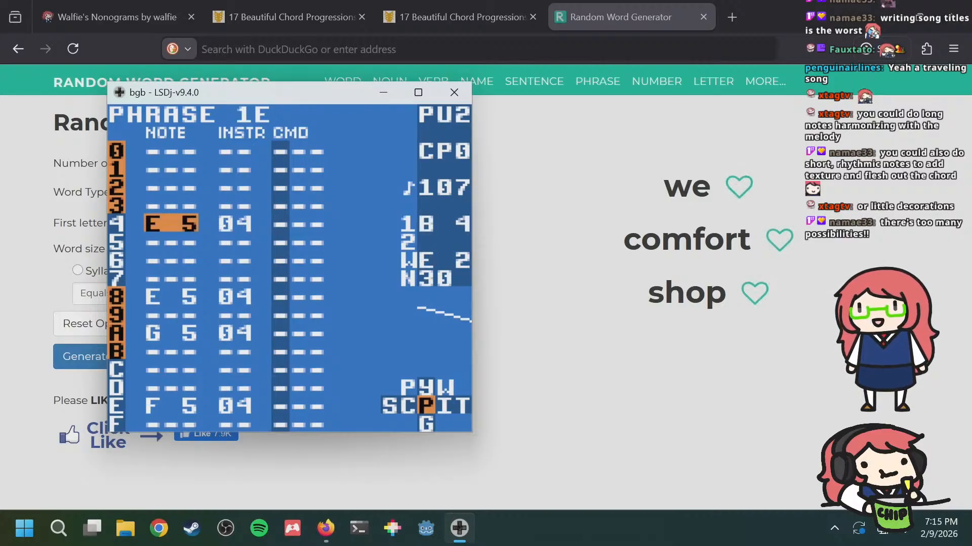
key("a+Left")
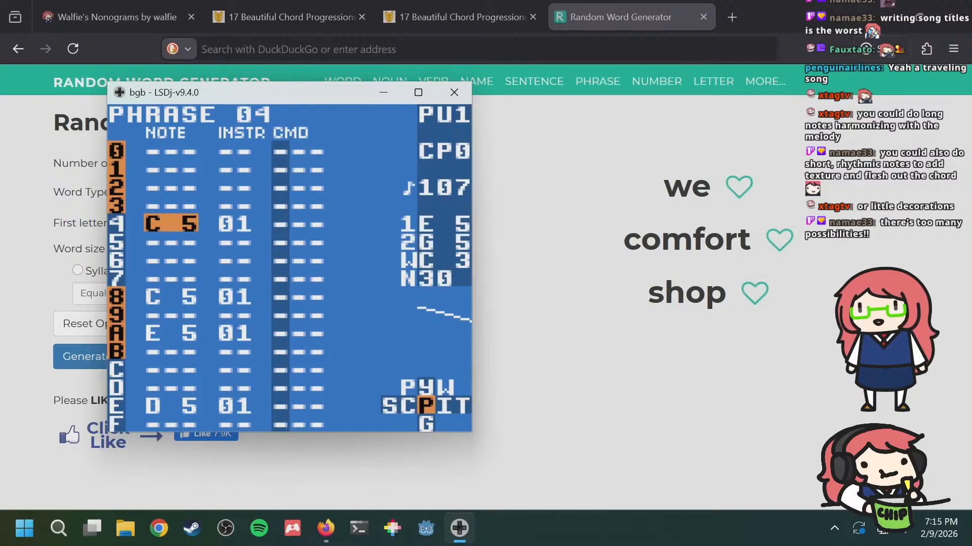
key("a+Right")
key("a+Left")
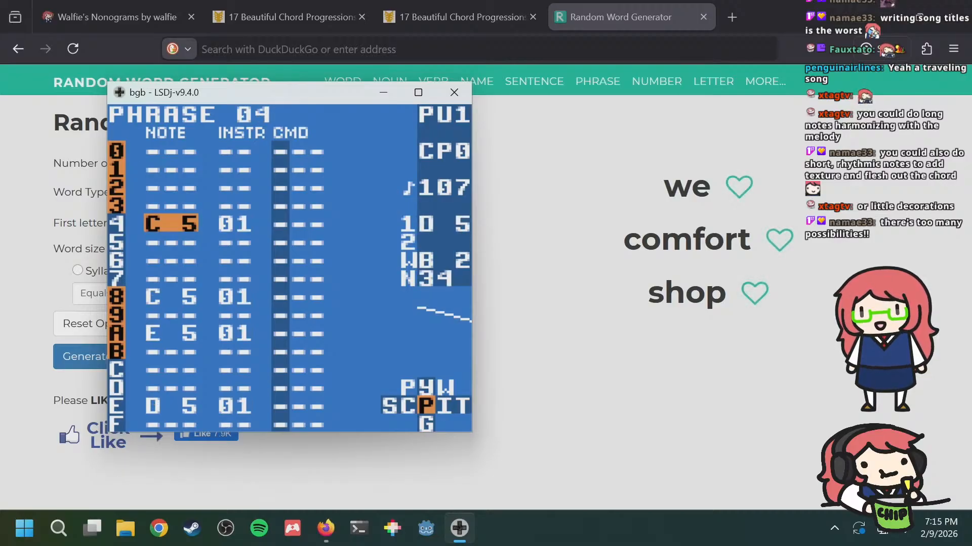
Step: Enter a G 5 note with instrument 04 on row 4 of the empty PU2 phrase 1F
key("a+Down")
key("a+Right")
key("a+Left")
key("a+Right")
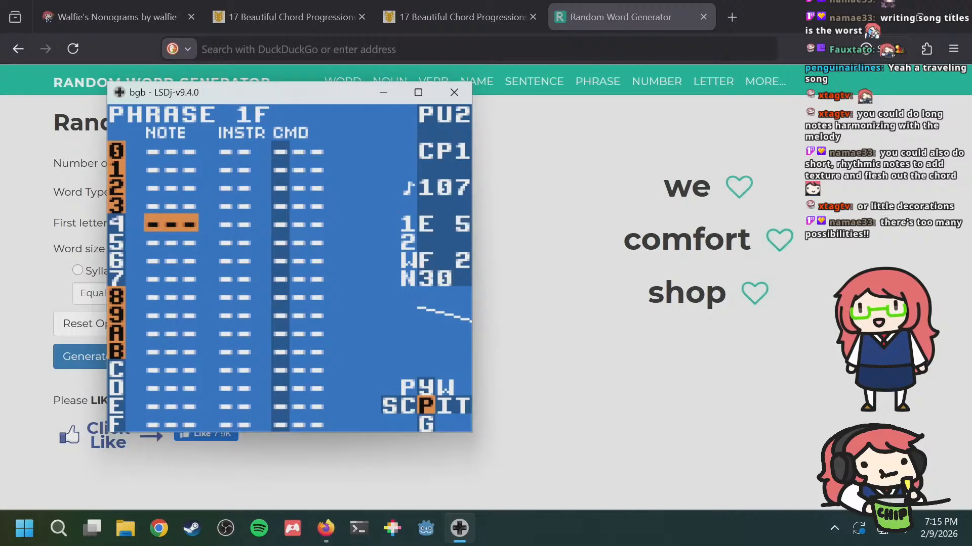
key("a+Right")
key("a+Left")
key("a")
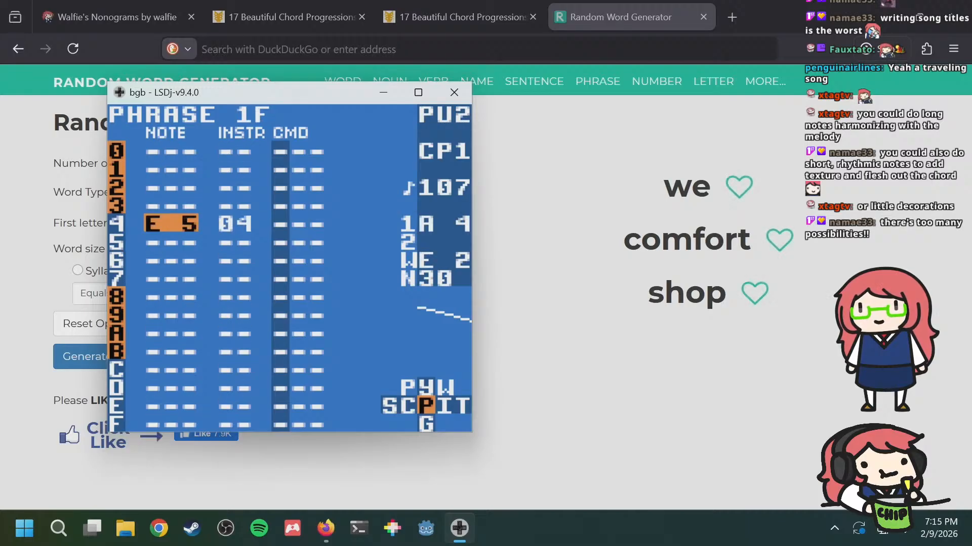
key("a+Right")
key("a+Right")
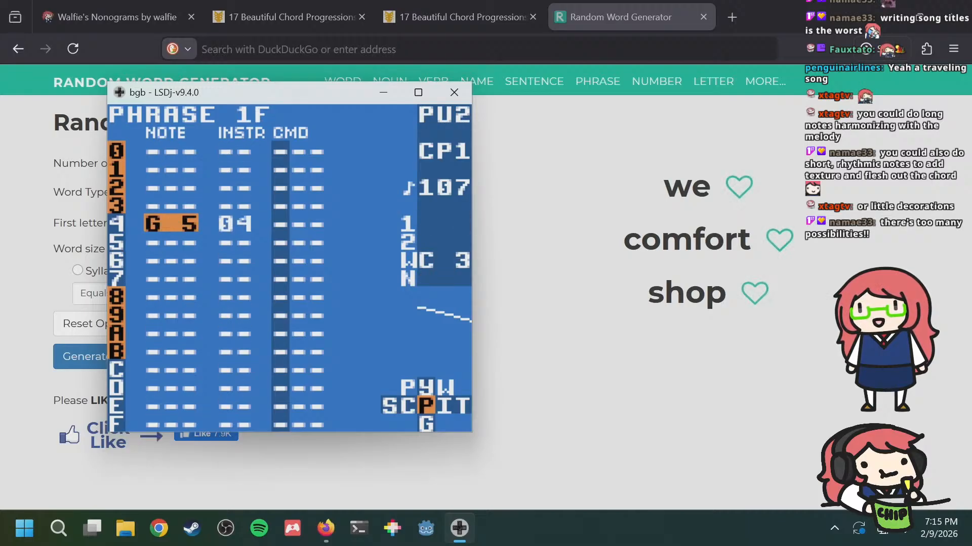
key("a+Left")
key("a+Right")
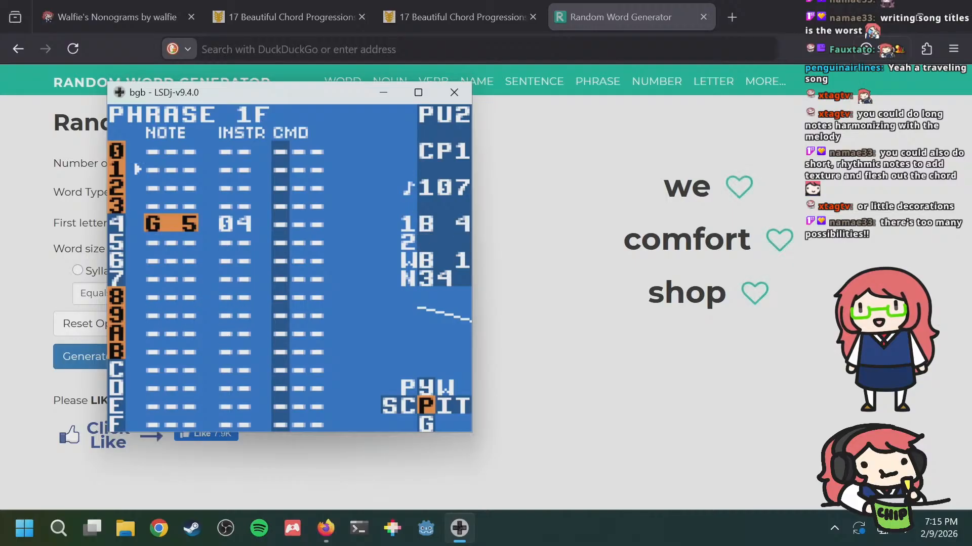
Step: Add a G 5 note on row 8 of phrase 1F, checking it against PU1 phrase 05
key("Down")
key("Down")
key("Down")
key("Down")
key("a")
key("a+Left")
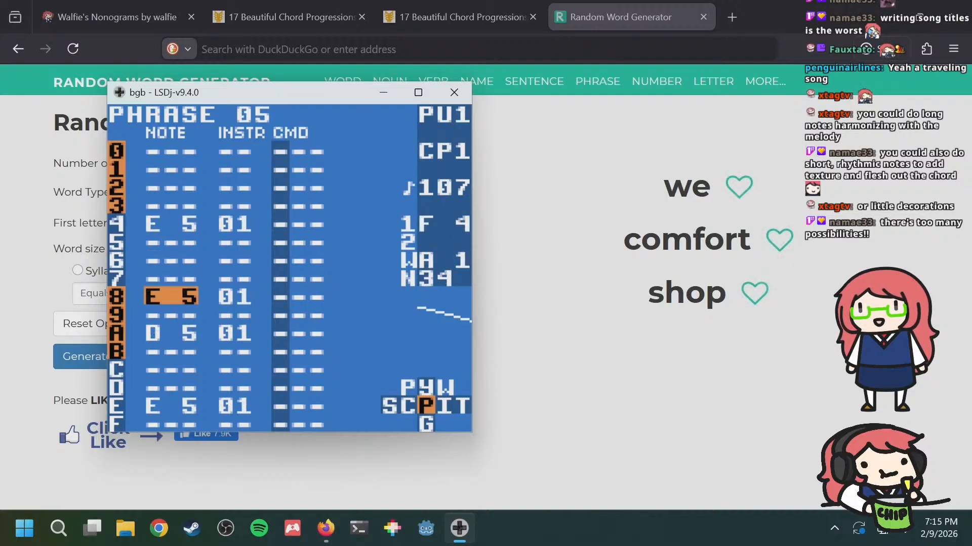
key("a+Right")
Step: Add an A 5 note on row A of phrase 1F, comparing it with the PU1 melody
key("Down")
key("Down")
key("a")
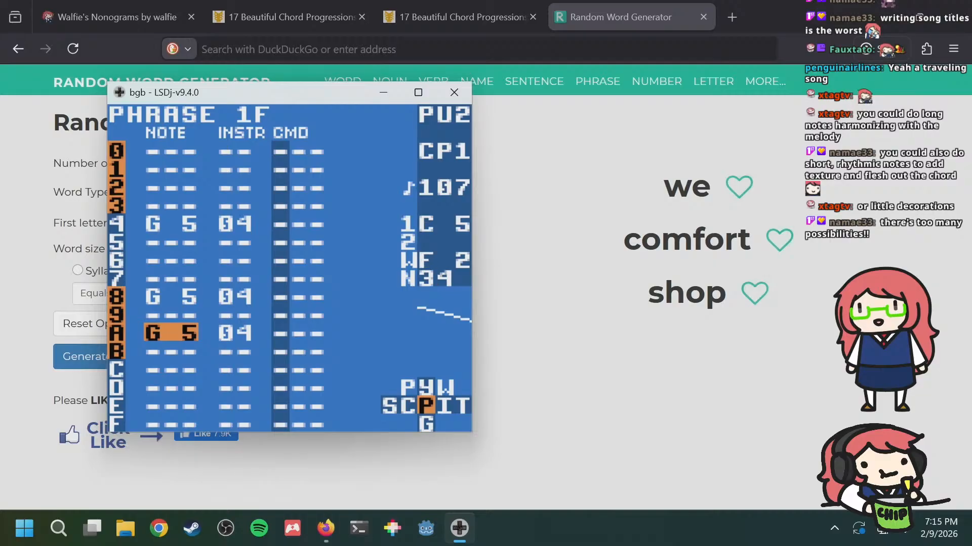
key("a+Left")
key("a+Right")
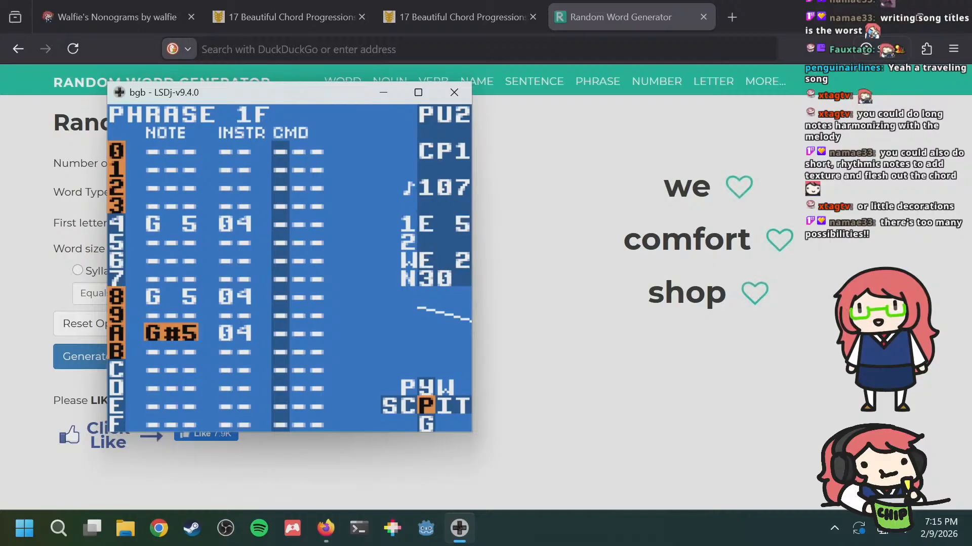
key("s+Right")
key("a+Left")
key("a+Right")
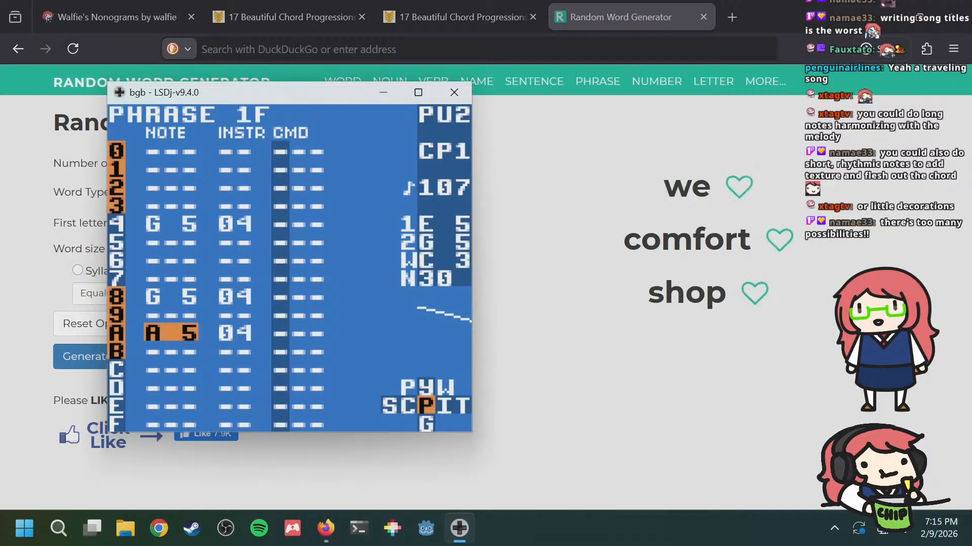
Step: Add a G 5 note on row E of phrase 1F, matching the rhythm of PU1 phrase 05
key("Down")
key("Down")
key("Down")
key("Down")
key("a")
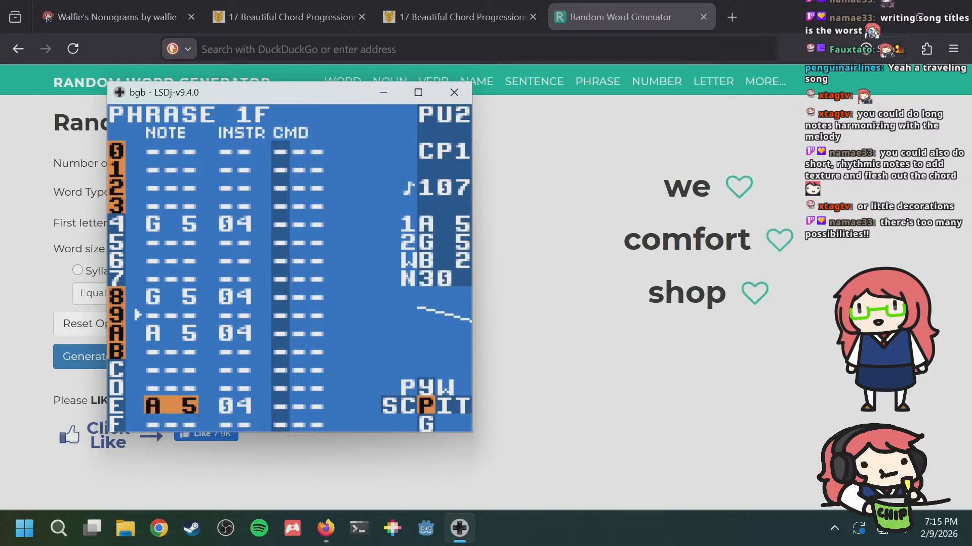
key("a+Left")
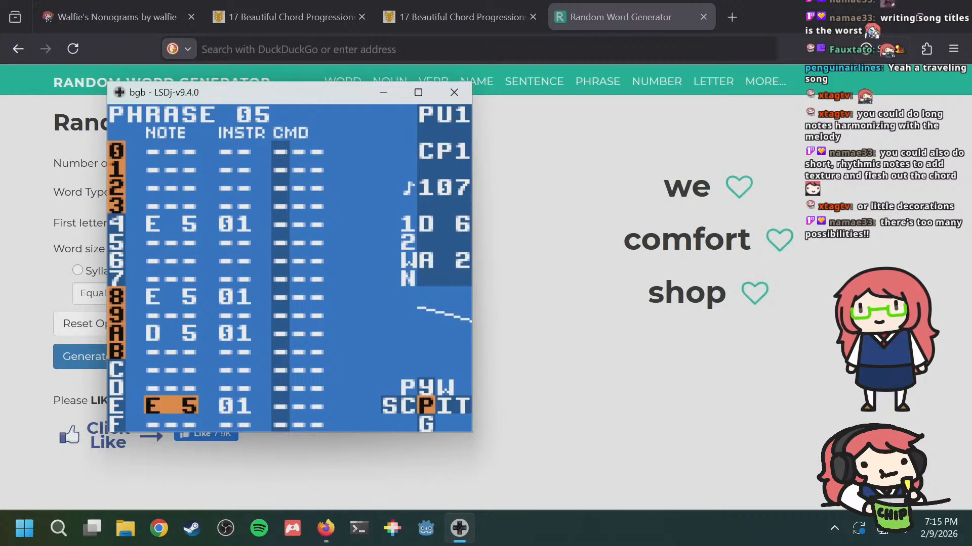
key("a+Right")
key("a+Left")
key("a+Up")
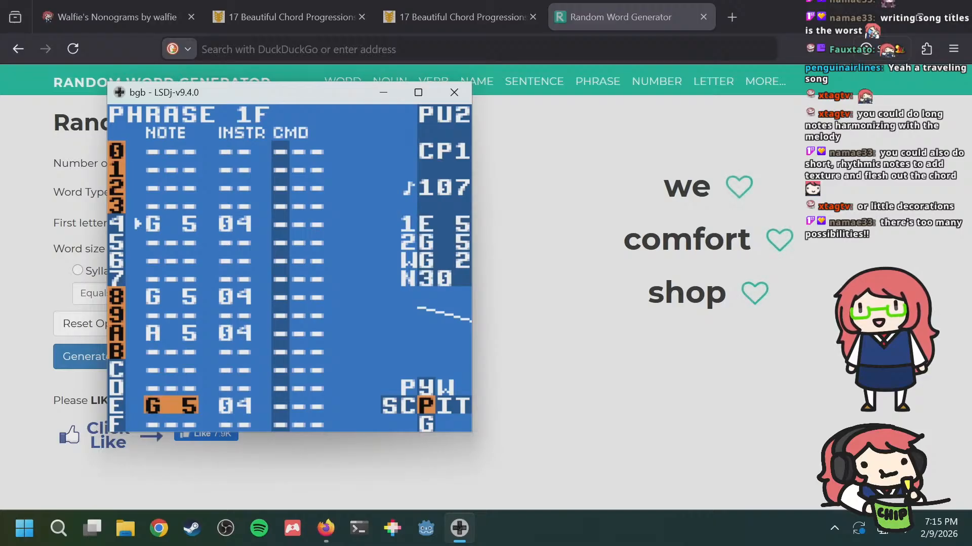
key("Up")
key("Up")
key("Up")
key("Up")
key("Up")
key("Up")
key("Up")
key("Up")
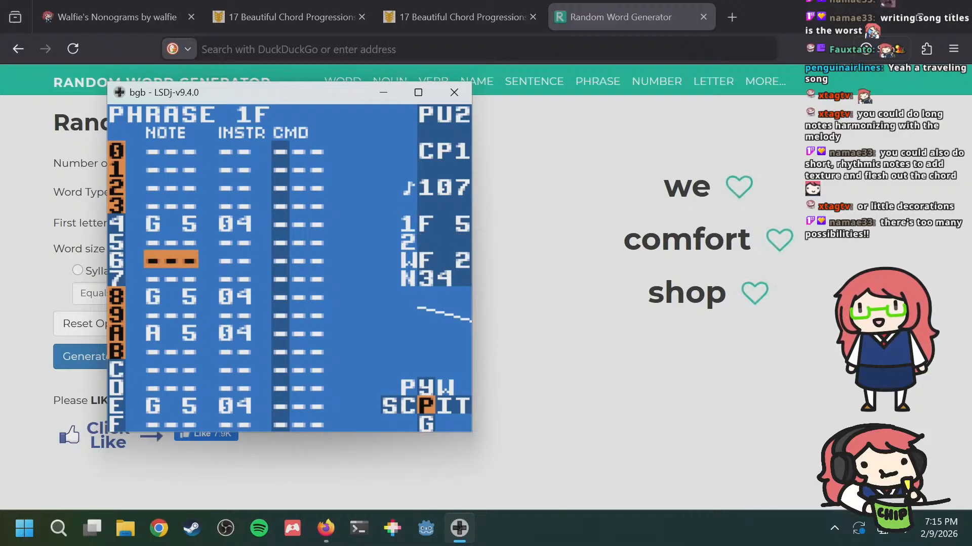
key("Down")
key("Down")
key("Down")
key("Down")
key("Down")
key("Down")
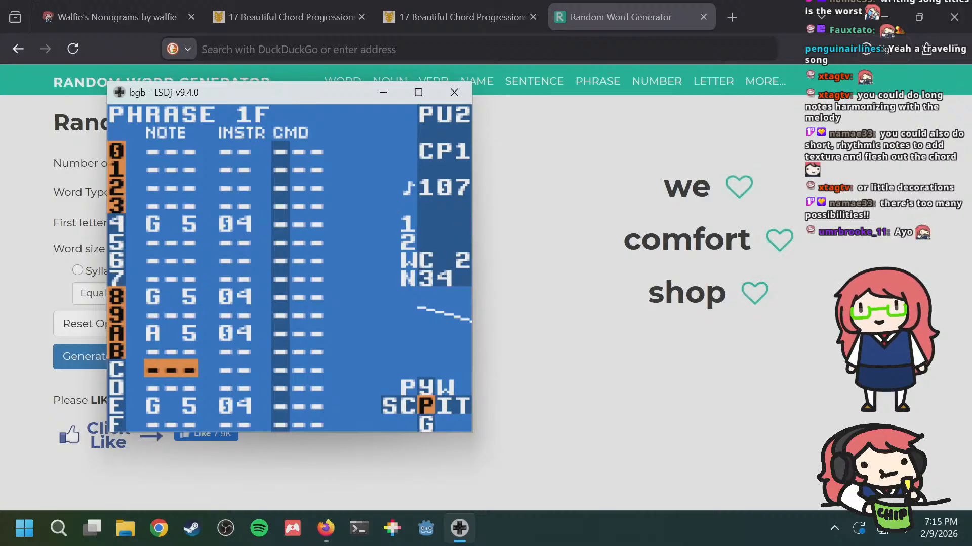
Step: Try a G 5 note on row C of phrase 1F, remove it, and open PU2 phrase 20
key("s")
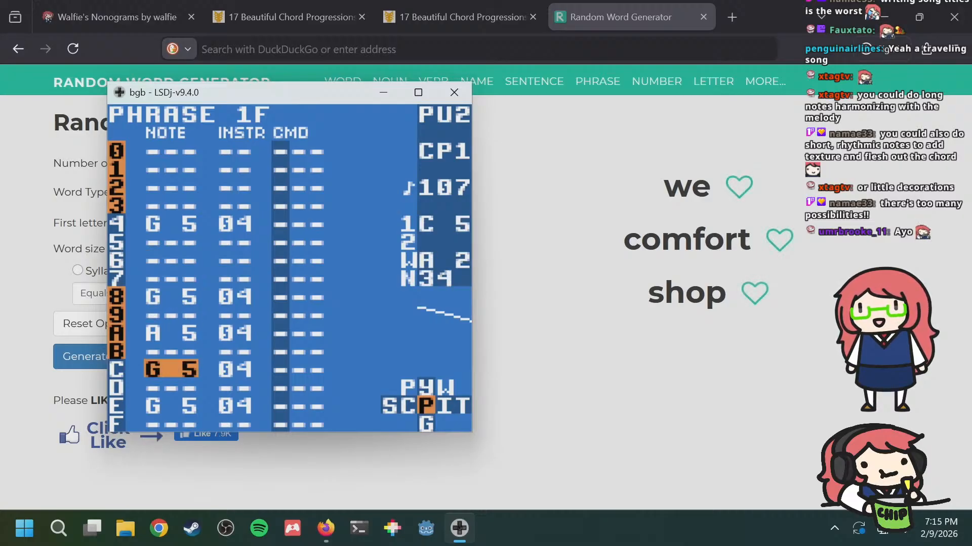
key("a+s")
key("a+Down")
key("a+Left")
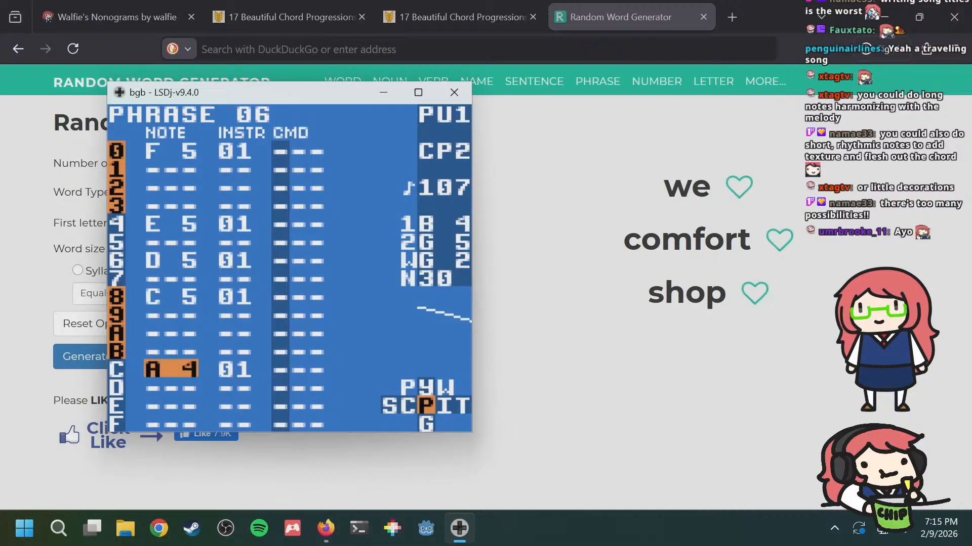
key("a+Right")
key("a+Left")
key("a+Right")
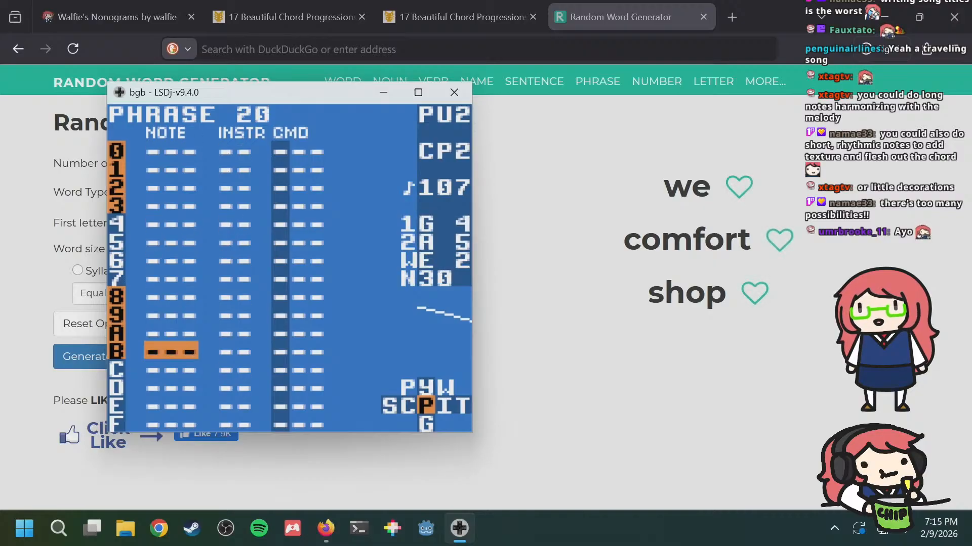
Step: Enter a G 5 note with instrument 04 on row 0 of phrase 20, checking it against PU1 phrase 06
key("Up")
key("Up")
key("Up")
key("Up")
key("Up")
key("Up")
key("Up")
key("Up")
key("Up")
key("Up")
key("Up")
key("Up")
key("s")
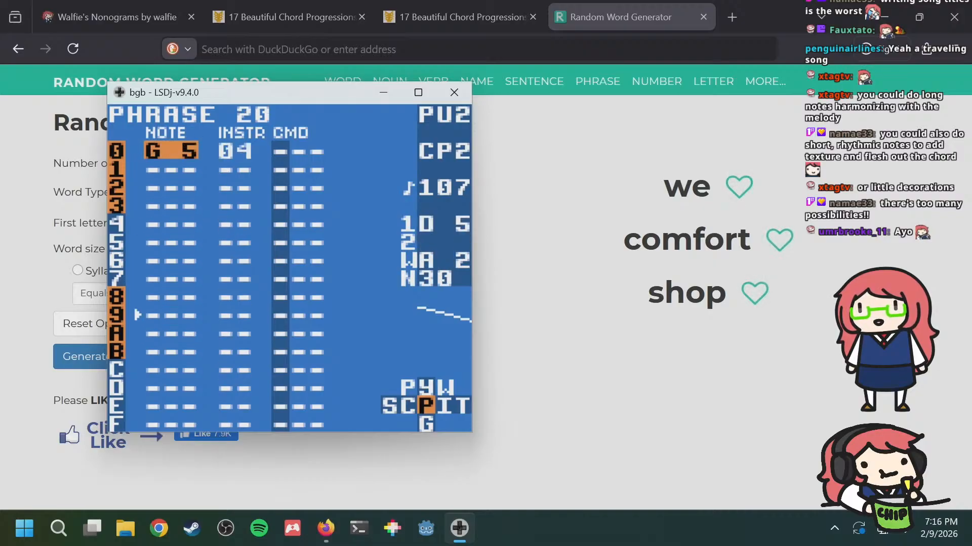
key("a+Right")
key("a+Left")
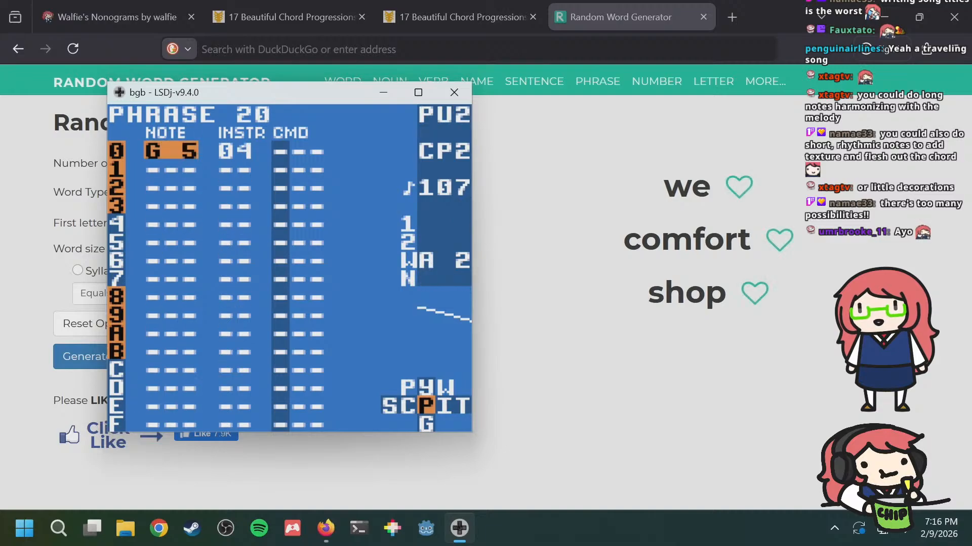
key("a+Right")
key("a+Left")
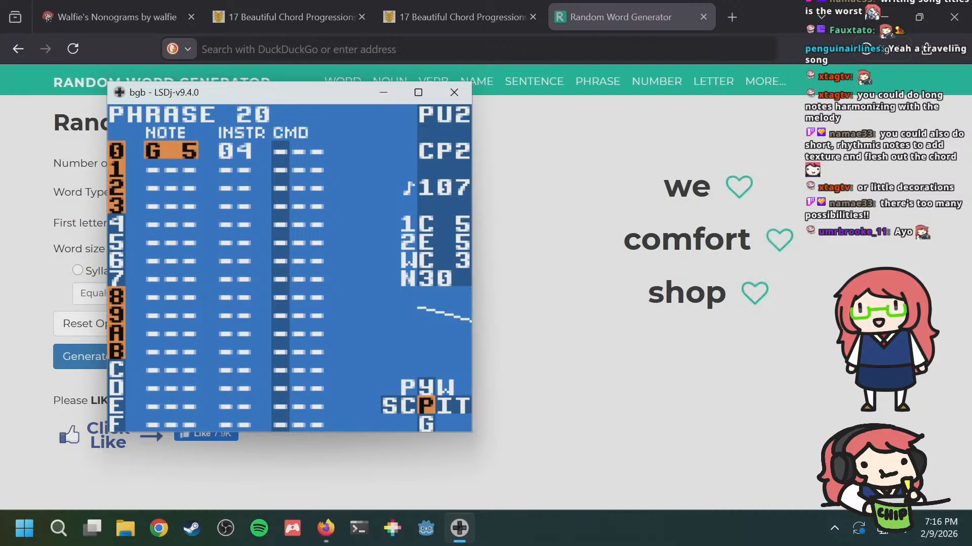
key("a+Left")
key("a+Right")
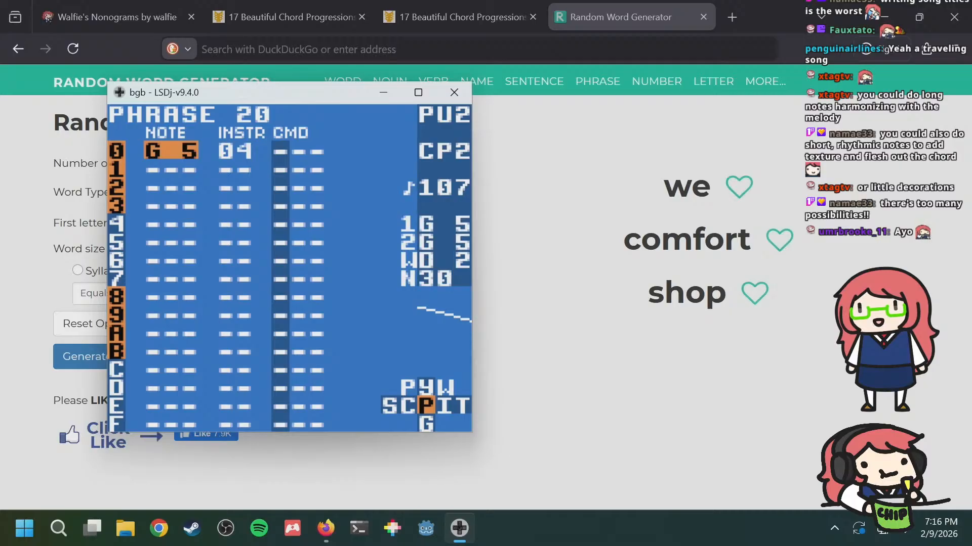
key("a+Left")
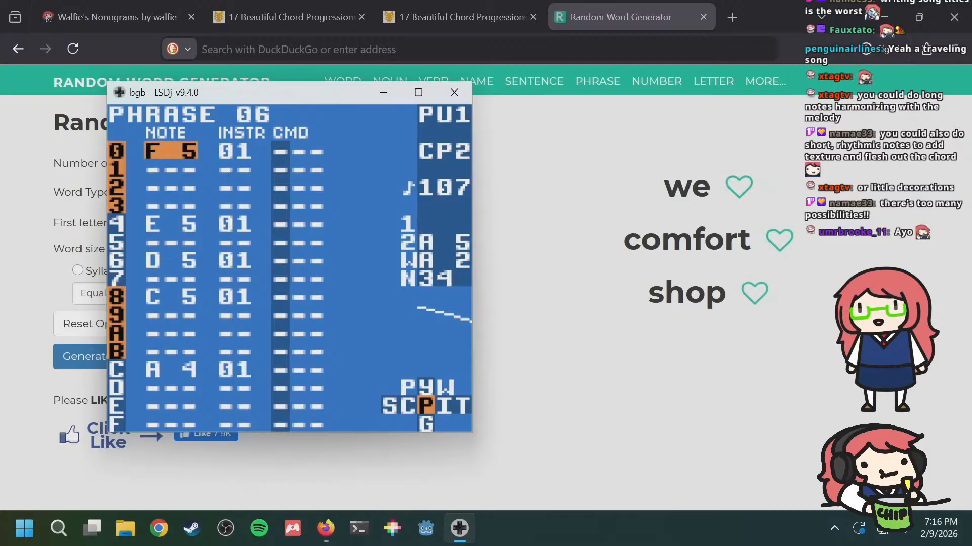
Step: Set the row 0 note of phrase 20 to A 5 and add an A 5 note on row 4
key("a+Right")
key("Down")
key("Down")
key("Down")
key("Down")
key("a+Left")
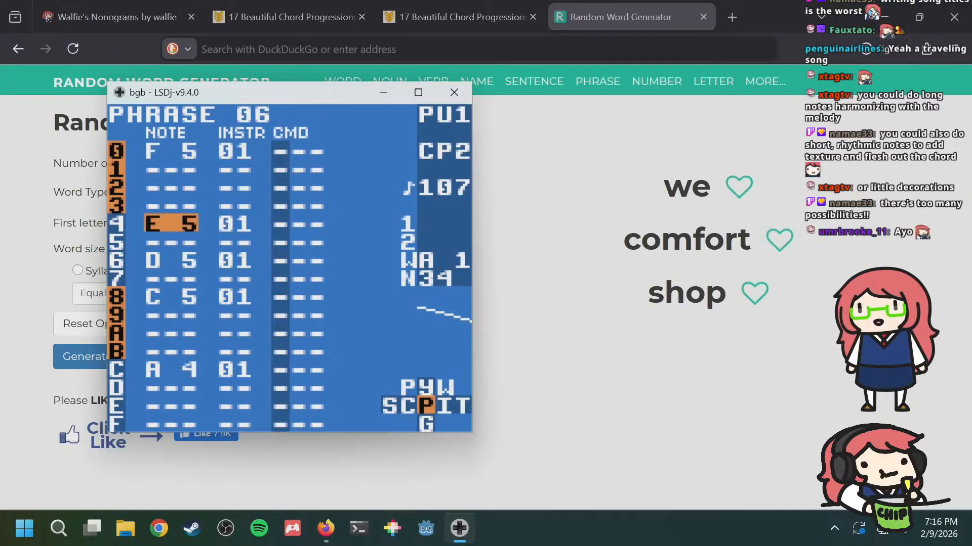
key("a+Right")
key("Up")
key("Up")
key("Down")
key("Down")
key("s")
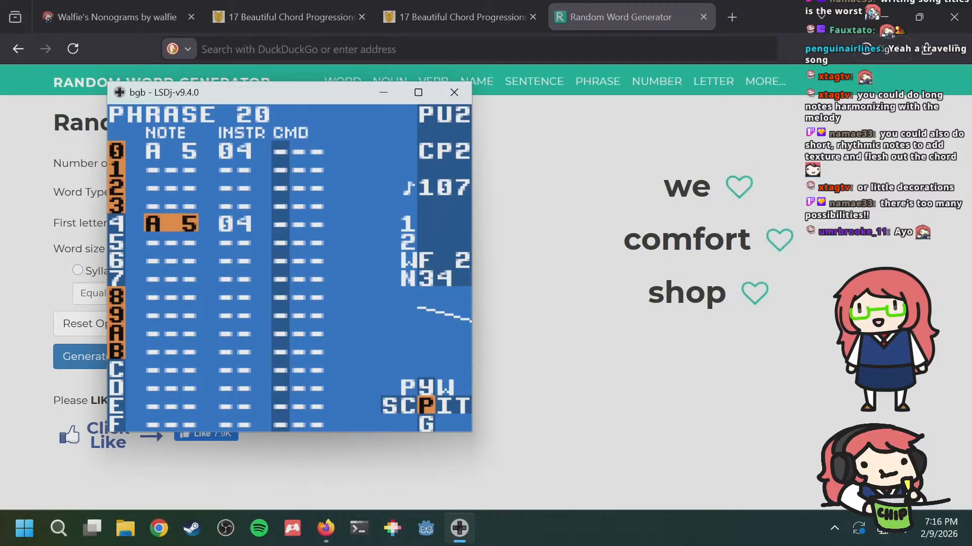
Step: Try B 5 on row 4 of phrase 20 against PU1 phrase 06, and return the note to A 5
key("a+Left")
key("a+Right")
key("s+Right")
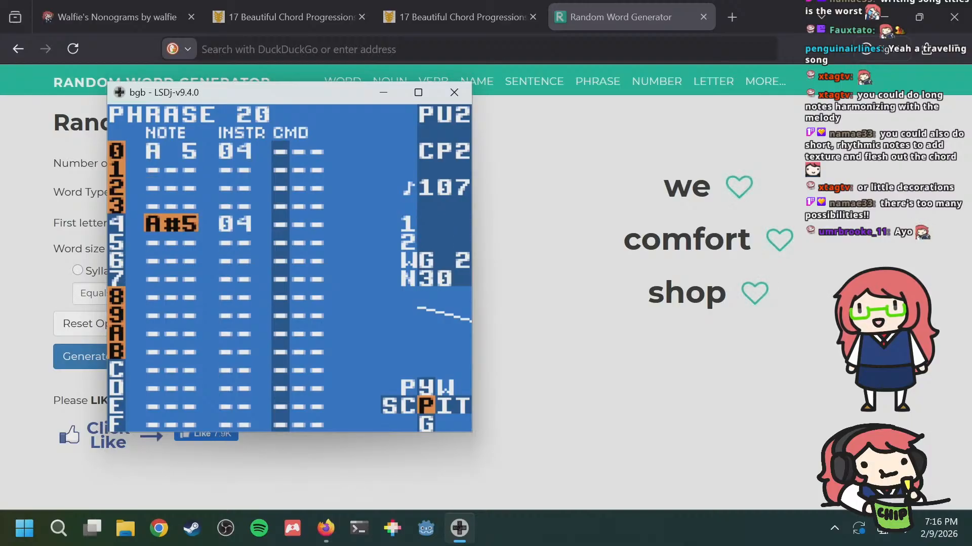
key("s+Right")
key("a+Left")
key("a+Right")
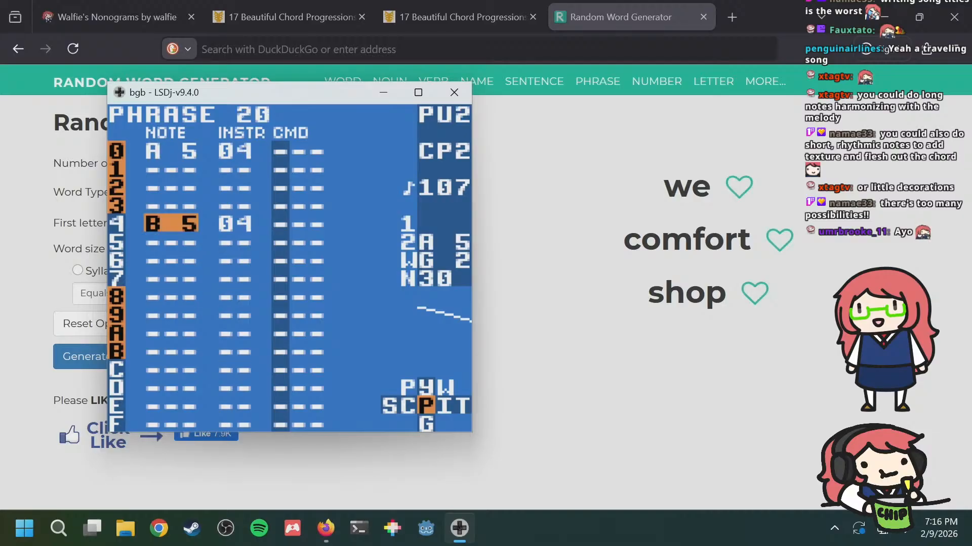
key("a+Left")
key("a+Right")
key("s+Left")
key("s+Left")
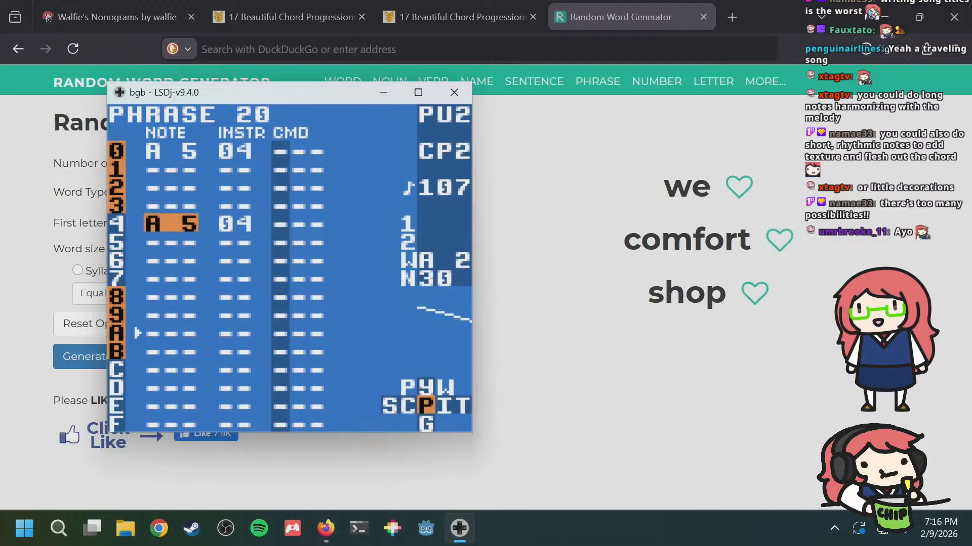
Step: Examine the melody notes on rows 0 and 4 of PU1 phrase 06 for the matching harmony
key("a+Left")
key("Up")
key("Up")
key("Up")
key("Up")
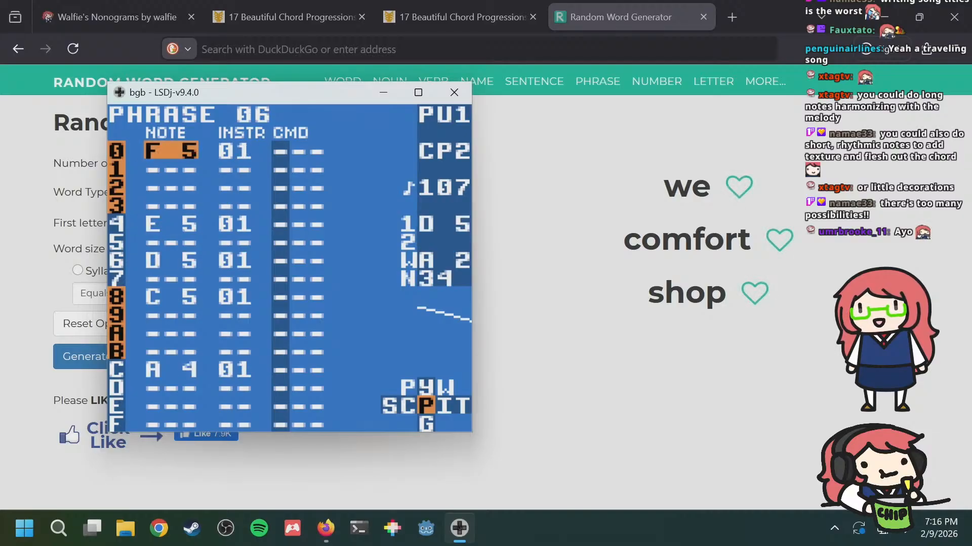
key("Down")
key("Down")
key("Down")
key("Down")
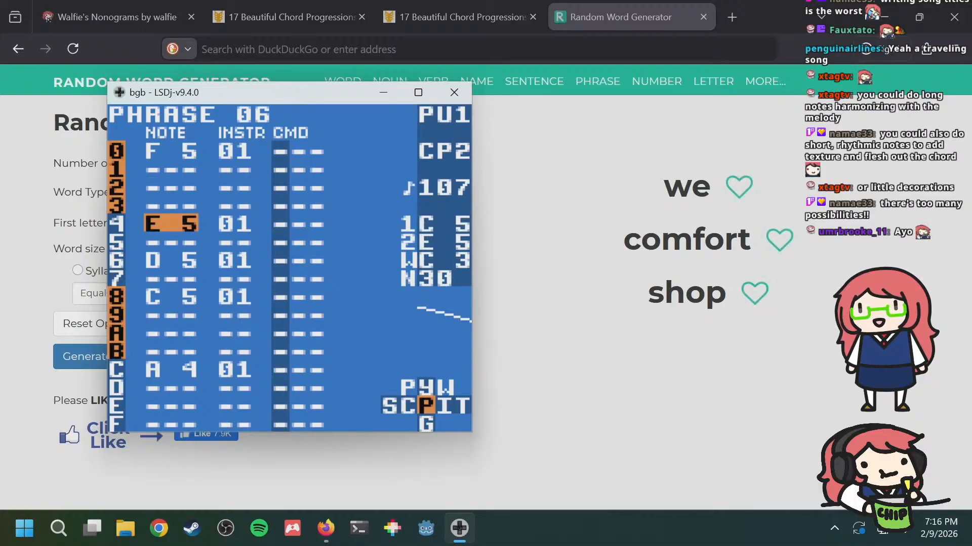
key("Up")
key("Up")
key("Up")
key("Up")
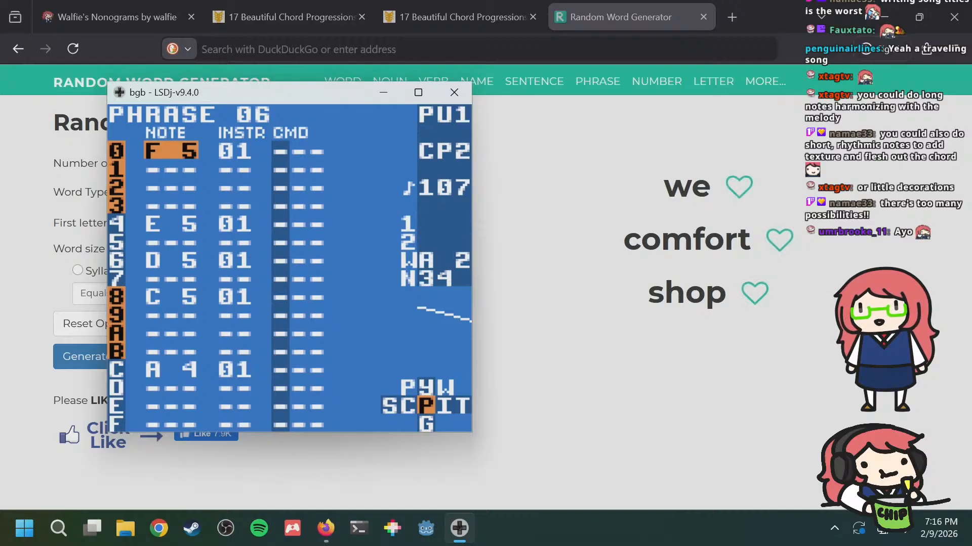
key("shift+Right")
key("shift+Left")
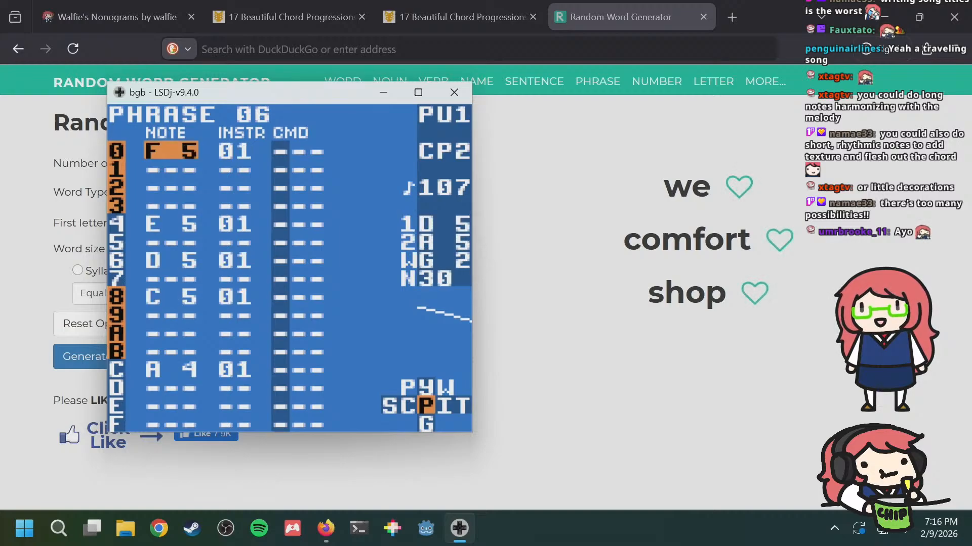
Step: Lower the row 4 note of PU2 phrase 20 to G 5, comparing it with PU1 phrase 06
key("shift+Right")
key("Down")
key("Down")
key("Down")
key("Down")
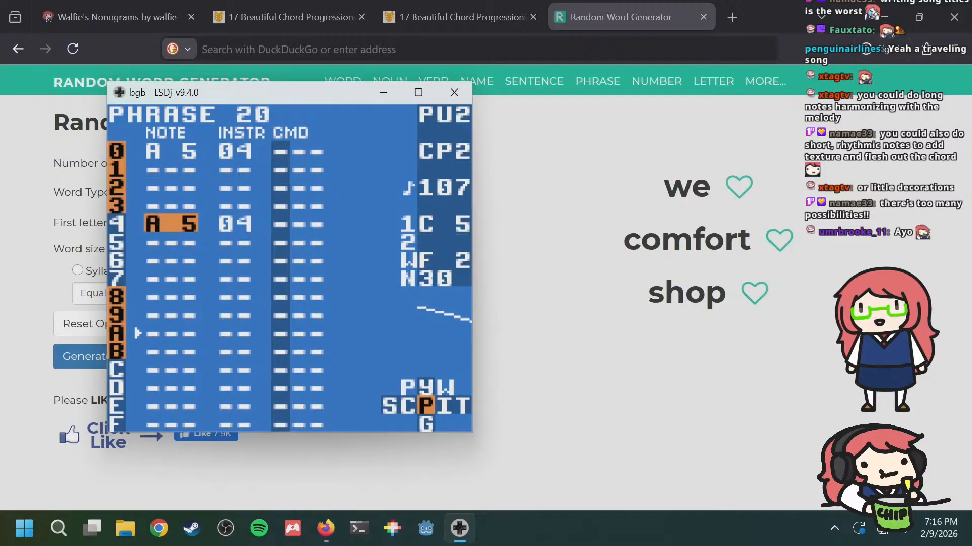
key("s+Left")
key("s+Left")
key("shift+Left")
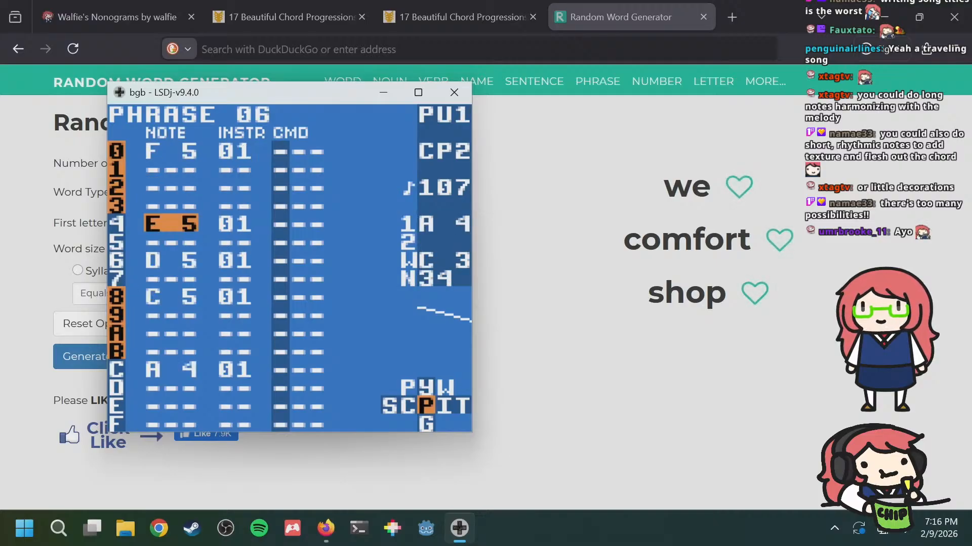
Step: Add an F 5 note with instrument 04 on row 6 of phrase 20, checking it against PU1 phrase 06
key("shift+Right")
key("Down")
key("Down")
key("s")
key("s+Left")
key("s+Left")
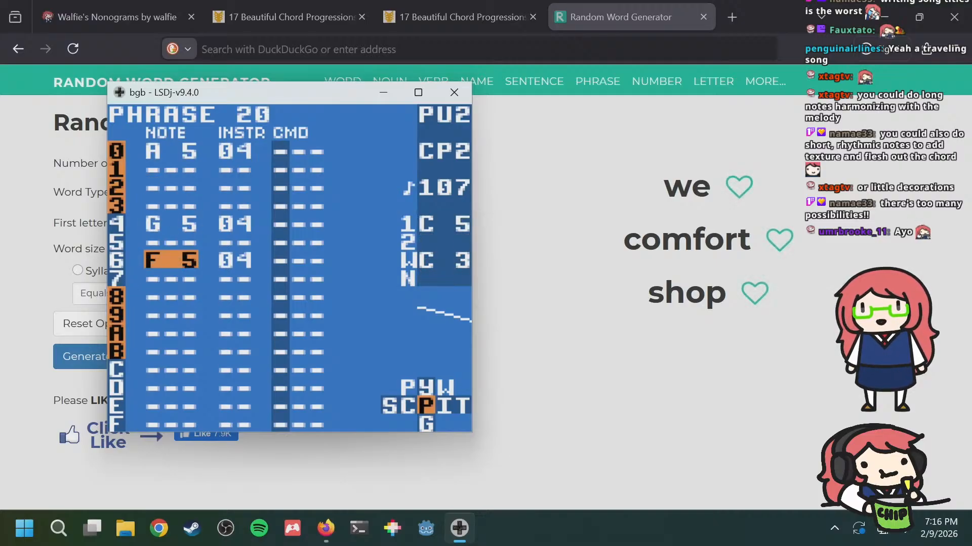
key("shift+Left")
key("shift+Right")
Step: Add an E 5 note on row 8 of phrase 20, checking it against the PU1 melody
key("Down")
key("Down")
key("s")
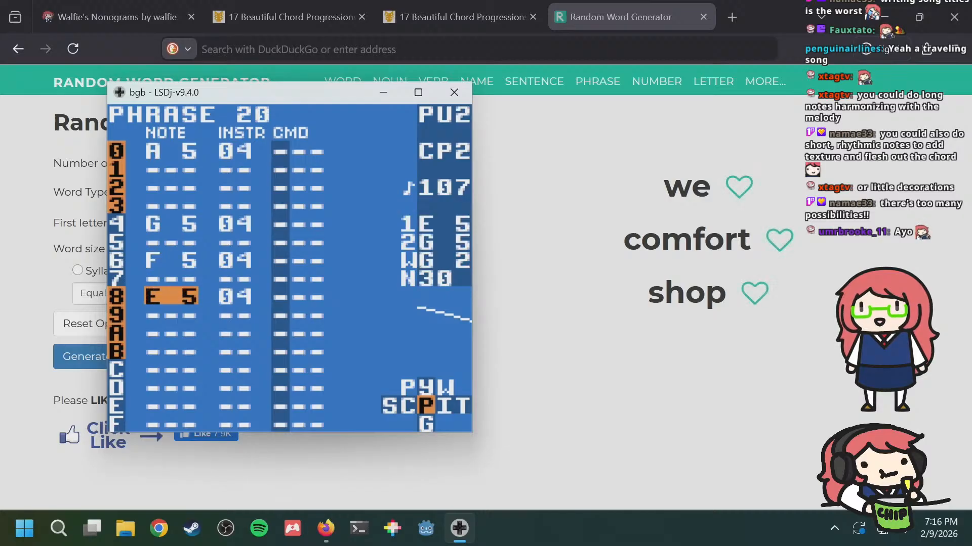
key("s+Left")
key("s+Right")
key("shift+Left")
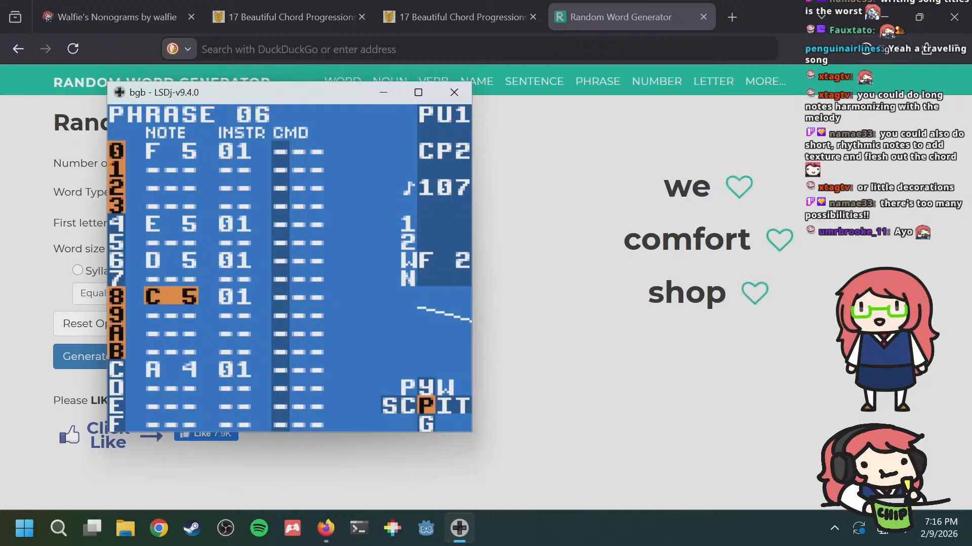
Step: Add a C 5 note on row C of phrase 20, comparing it with the PU1 note on the same row
key("shift+Right")
key("Down")
key("Down")
key("Down")
key("Down")
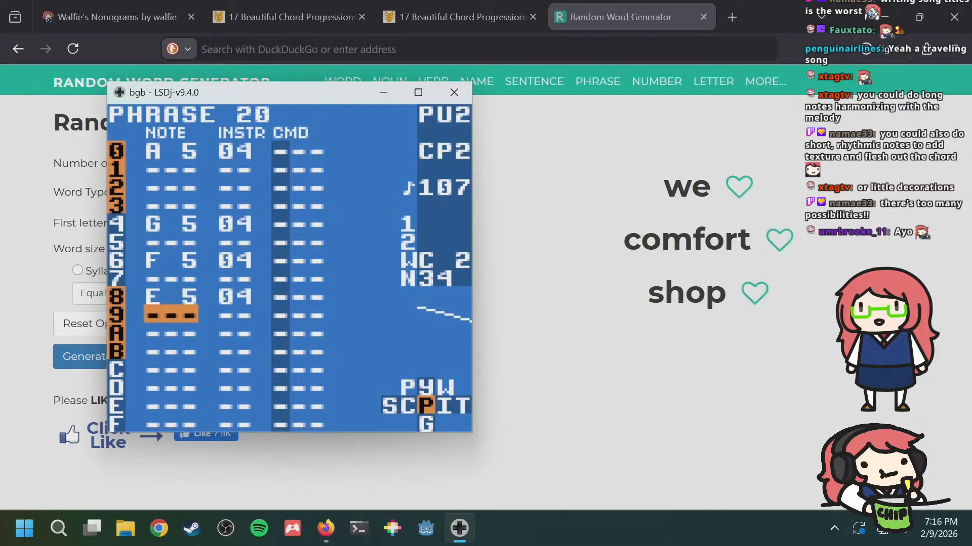
key("s")
key("s+Left")
key("s+Left")
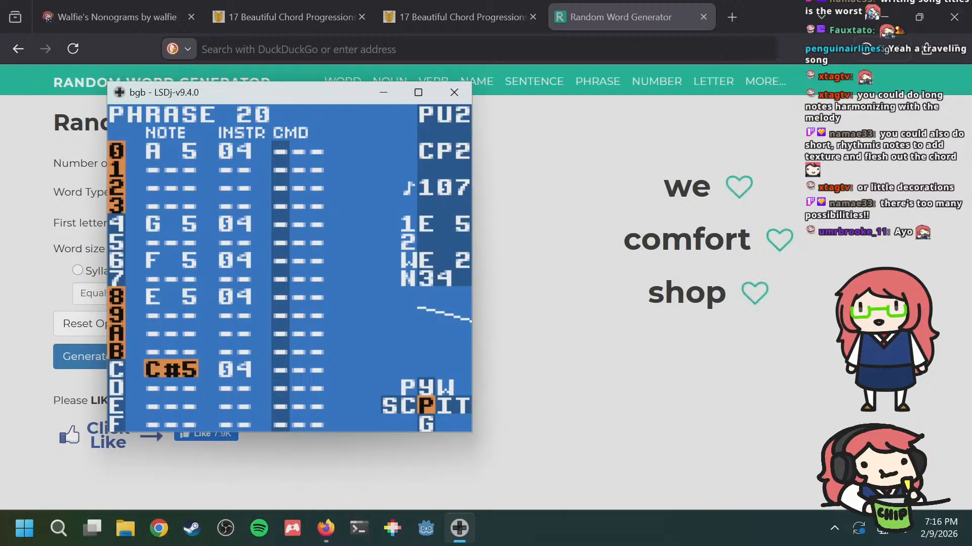
key("s+Left")
key("shift+Left")
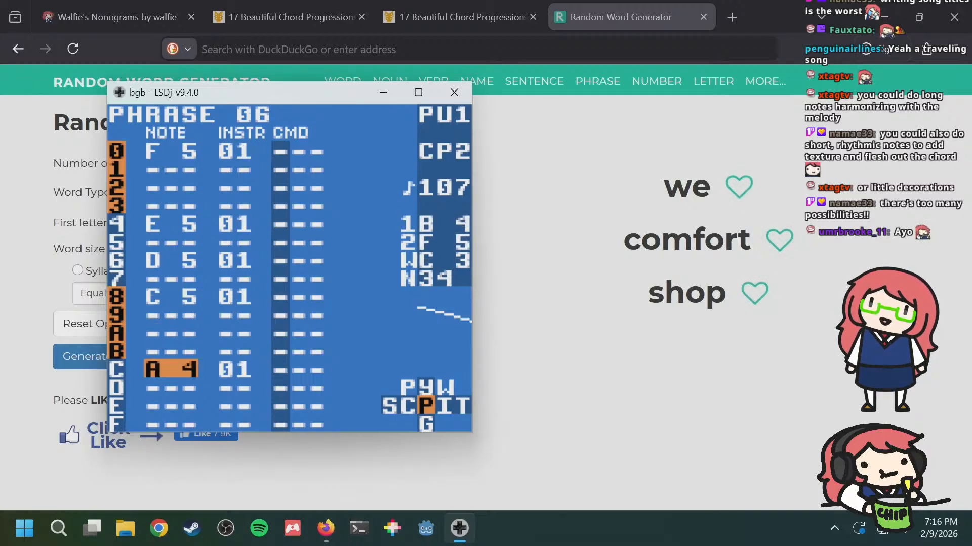
Step: Remove the A 5 note from row 0 of PU2 phrase 20
key("shift+Right")
key("Up")
key("Up")
key("Up")
key("Up")
key("Up")
key("Up")
key("Up")
key("Up")
key("Up")
key("Up")
key("Up")
key("Up")
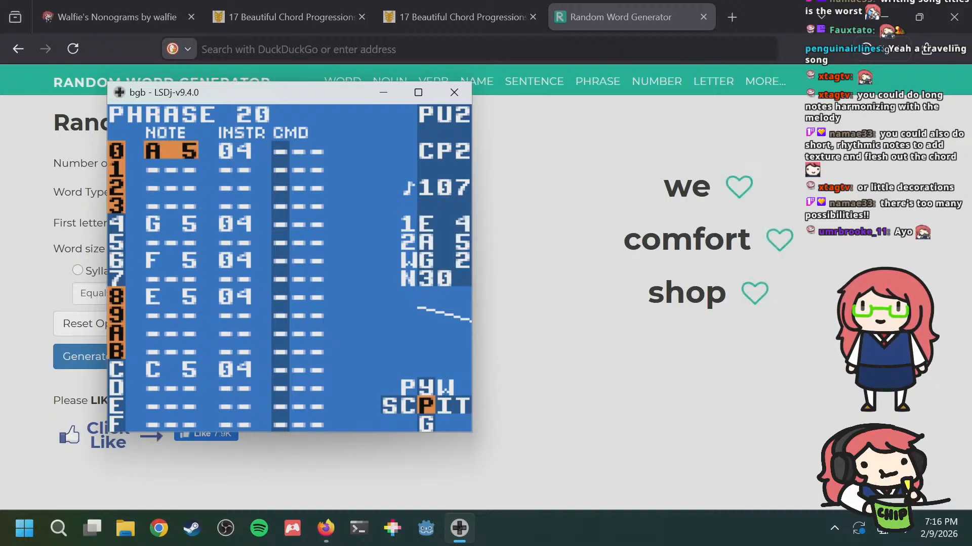
key("a+s")
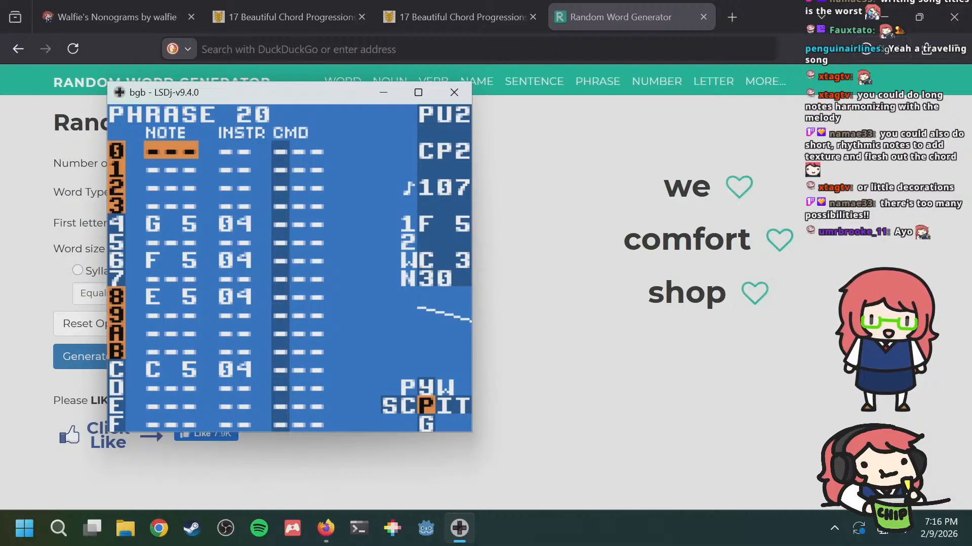
Step: Compare the PU2 harmony phrases with their PU1 melody counterparts, going from PU1 phrase 06 back to phrase 04
key("shift+Left")
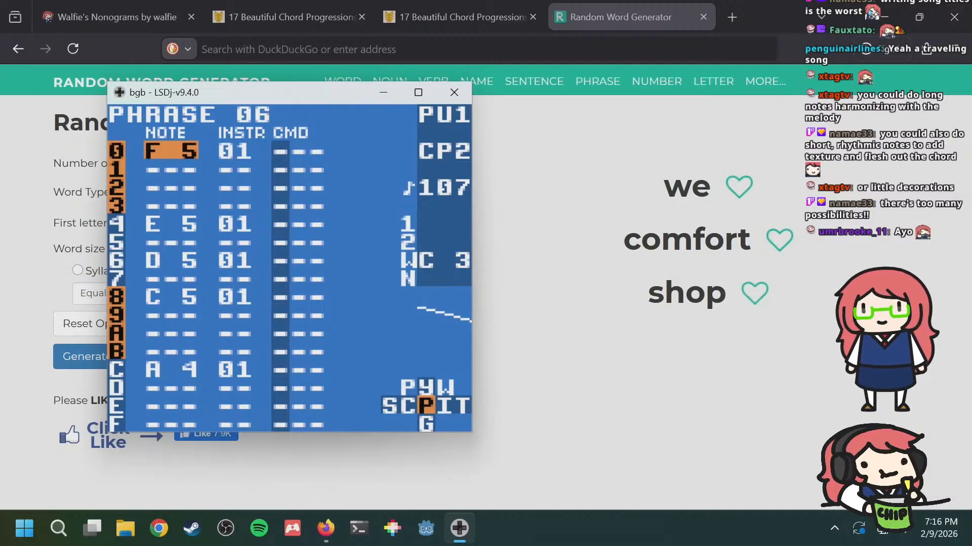
key("shift+Right")
key("shift+Left")
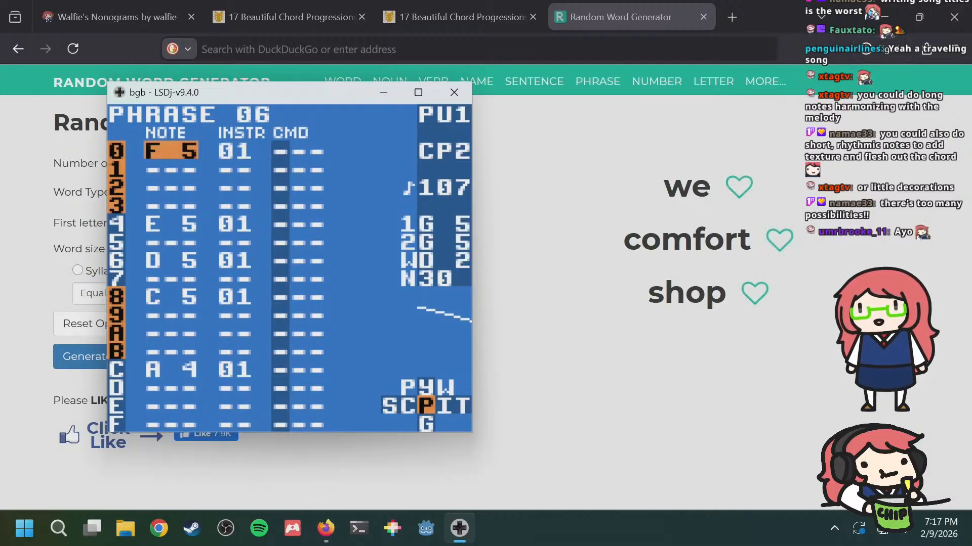
key("shift+Right")
key("shift+Left")
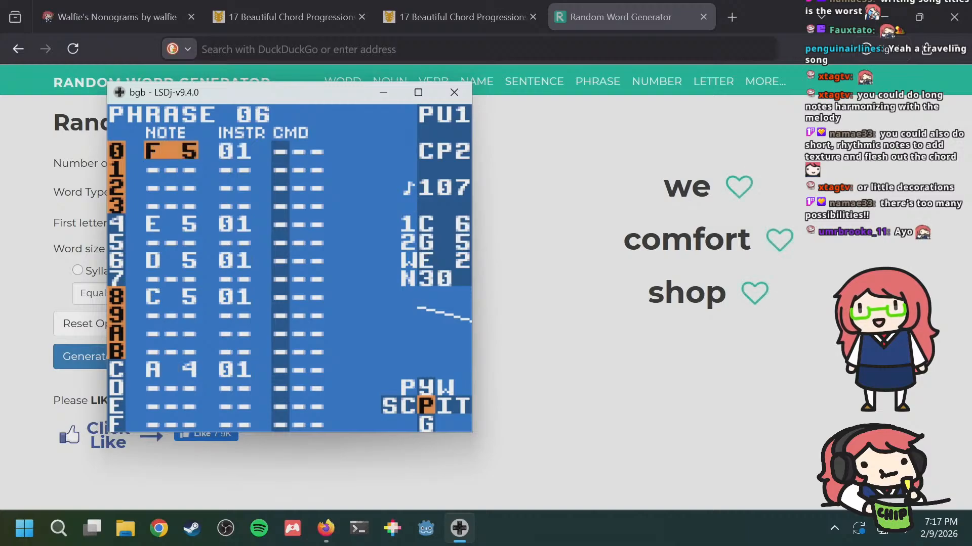
key("shift+Right")
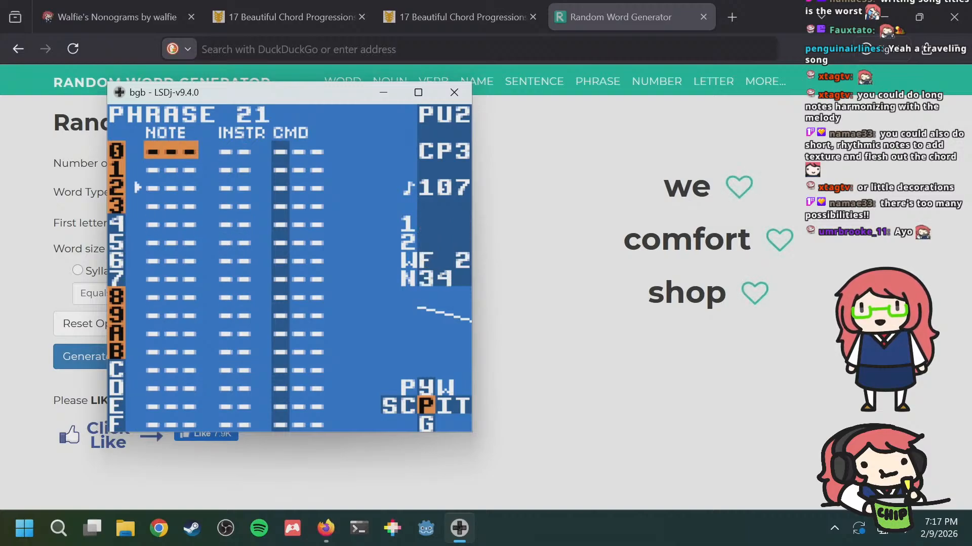
key("shift+Left")
key("a+Up")
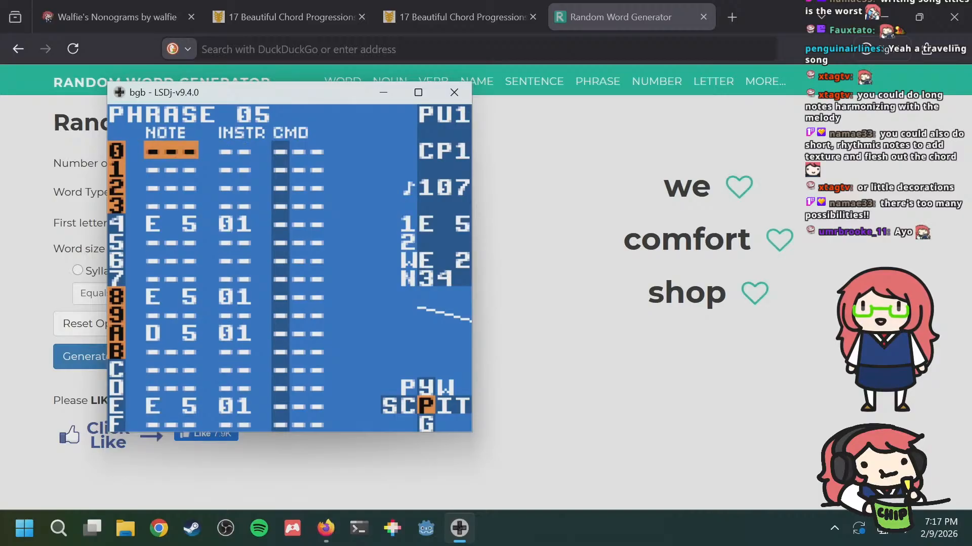
key("a+Right")
key("a+Left")
key("a+Up")
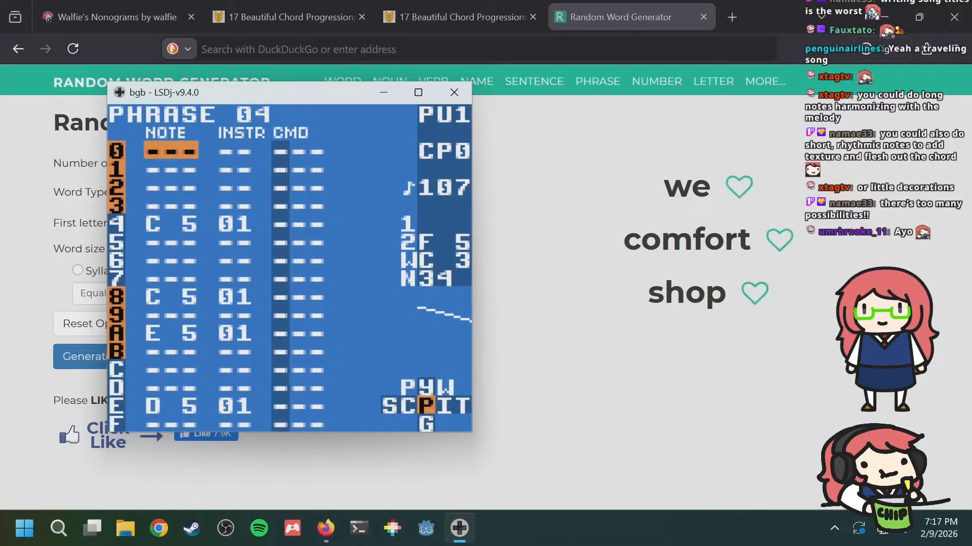
key("a+Right")
key("a+Left")
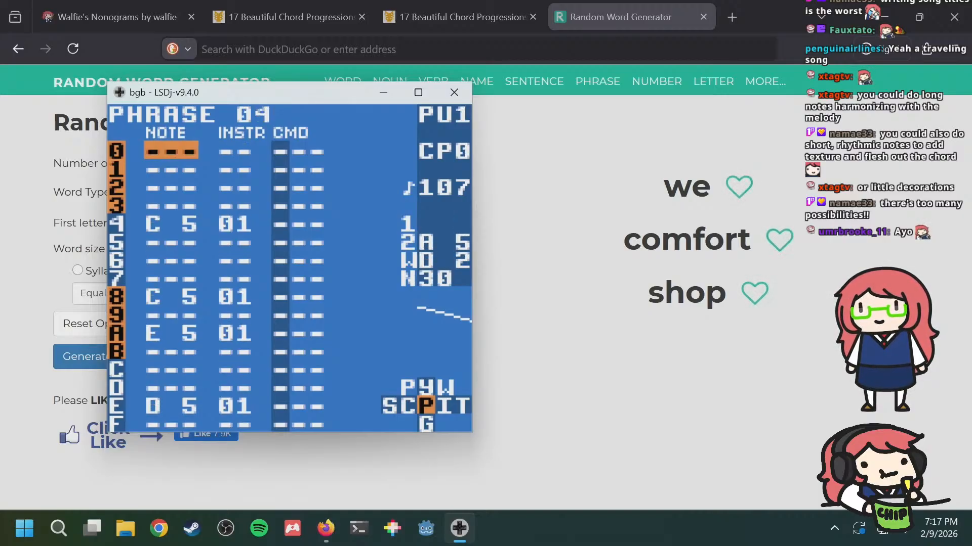
key("a+Right")
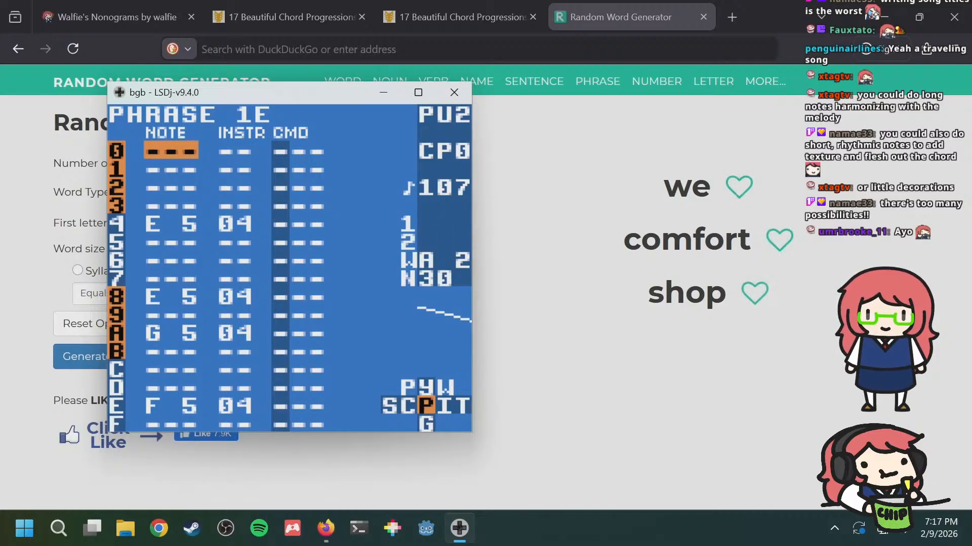
Step: Add an E 5 note on row 7 of PU2 phrase 1E
key("Down")
key("Down")
key("Down")
key("Down")
key("Down")
key("Down")
key("Down")
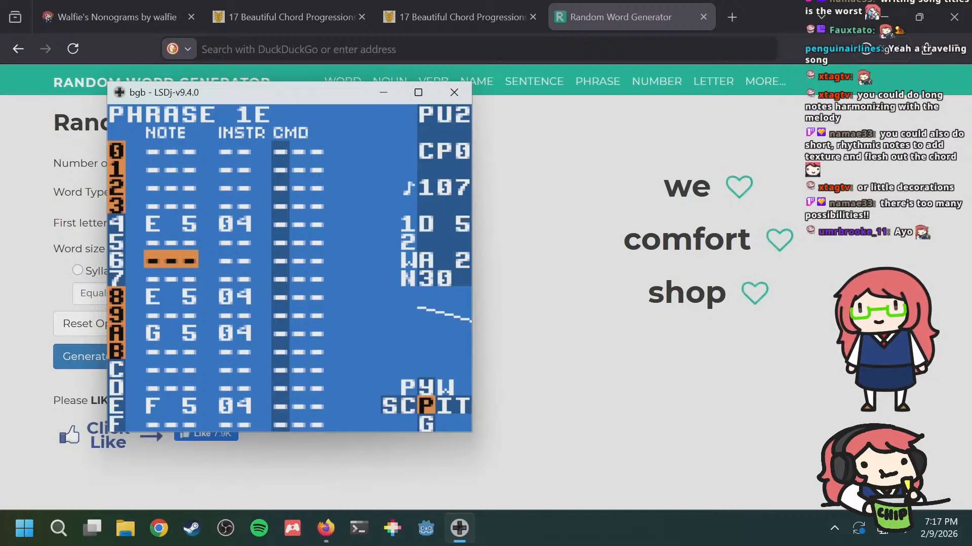
key("a")
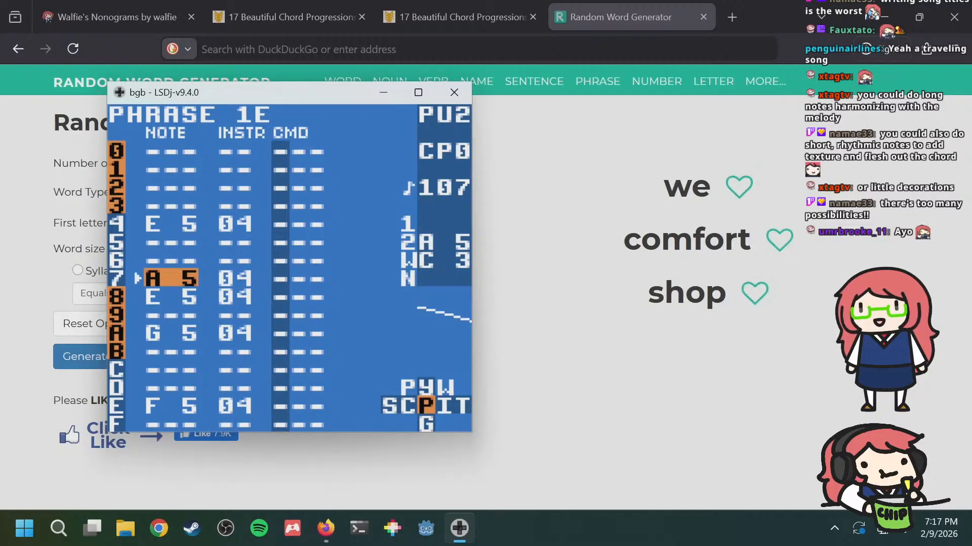
key("a+Right")
key("a+Right")
key("a+Right")
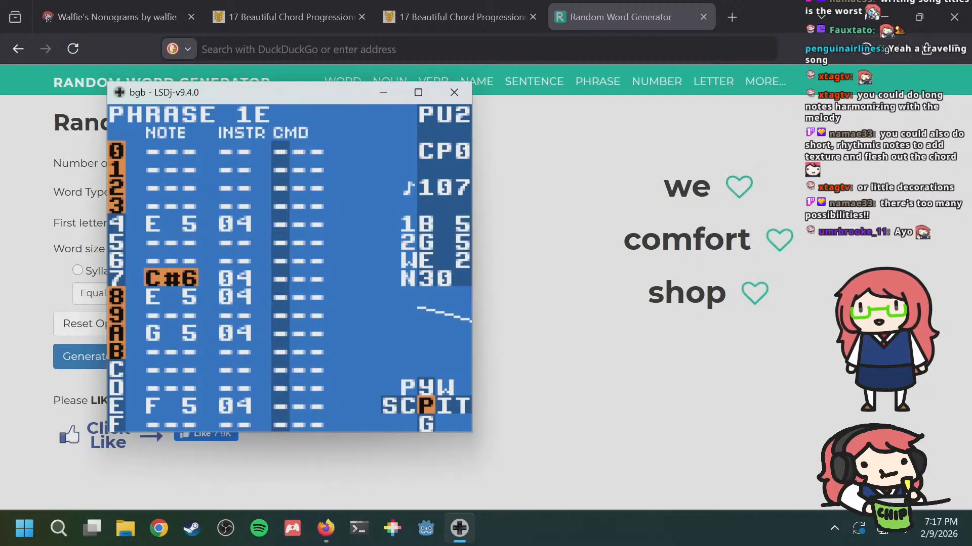
key("a+Left")
key("a+Left")
key("a+Left")
key("a+Left")
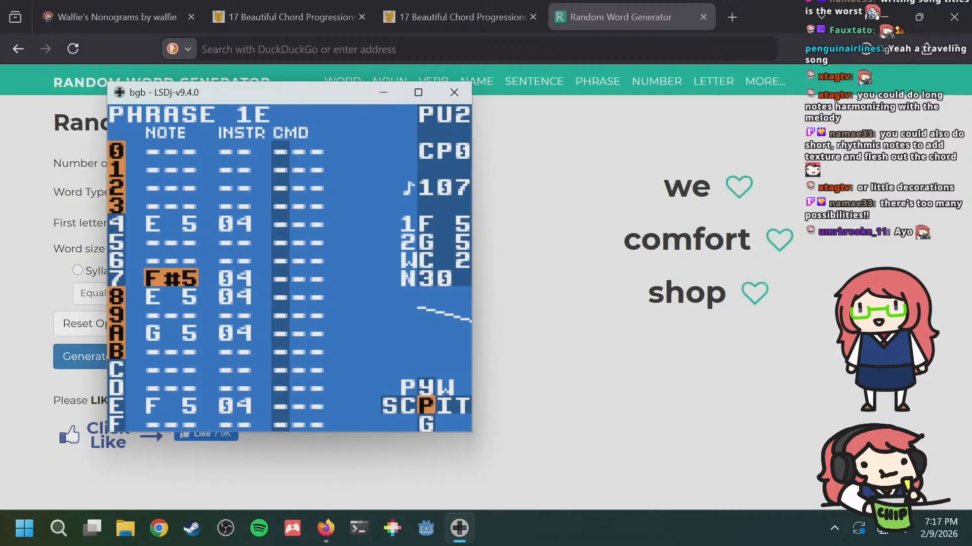
key("a+Left")
key("a+Left")
key("a+Left")
key("a+Right")
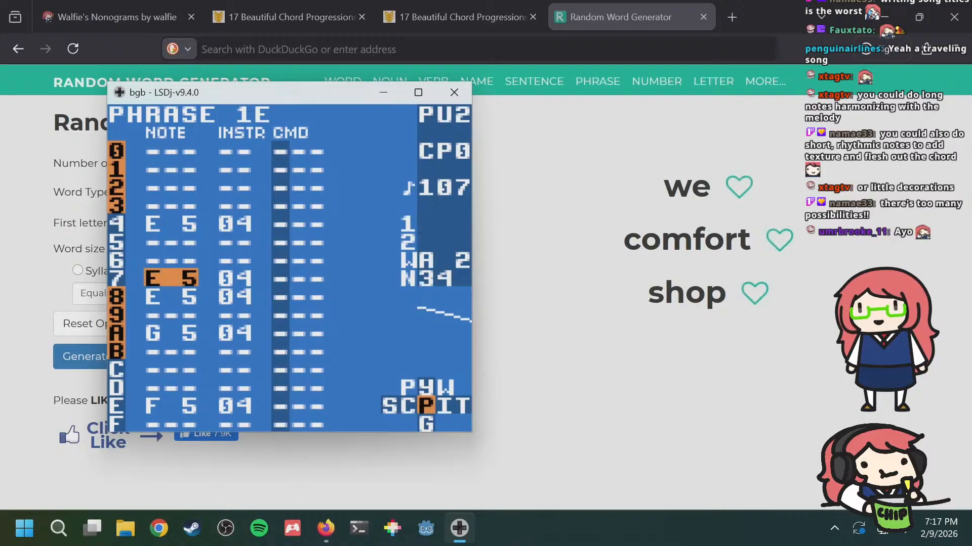
Step: Examine the envelope and wave settings of instrument 04, used by the note on row 4 of phrase 1E
key("Right")
key("Left")
key("Up")
key("Up")
key("Up")
key("Right")
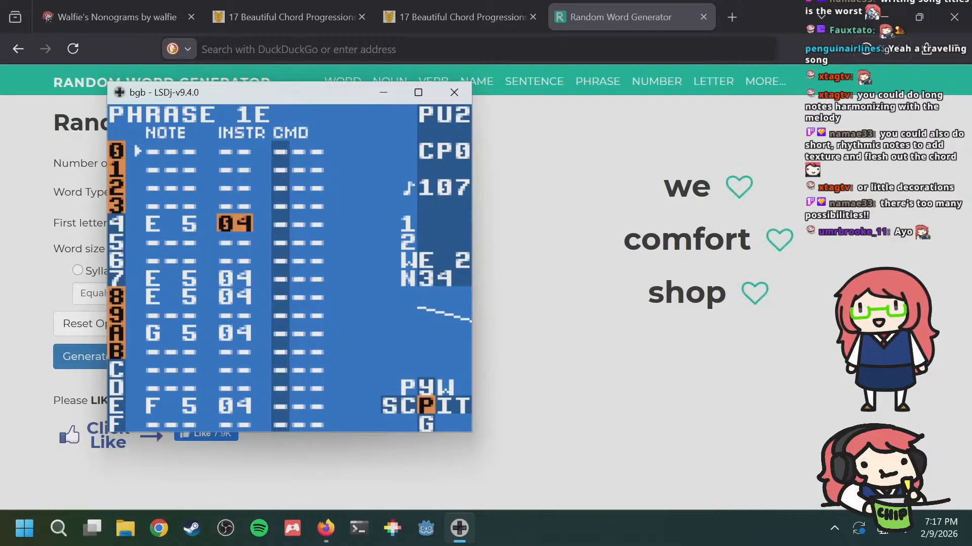
key("shift+Right")
key("Down")
key("Down")
key("Up")
key("Up")
key("Up")
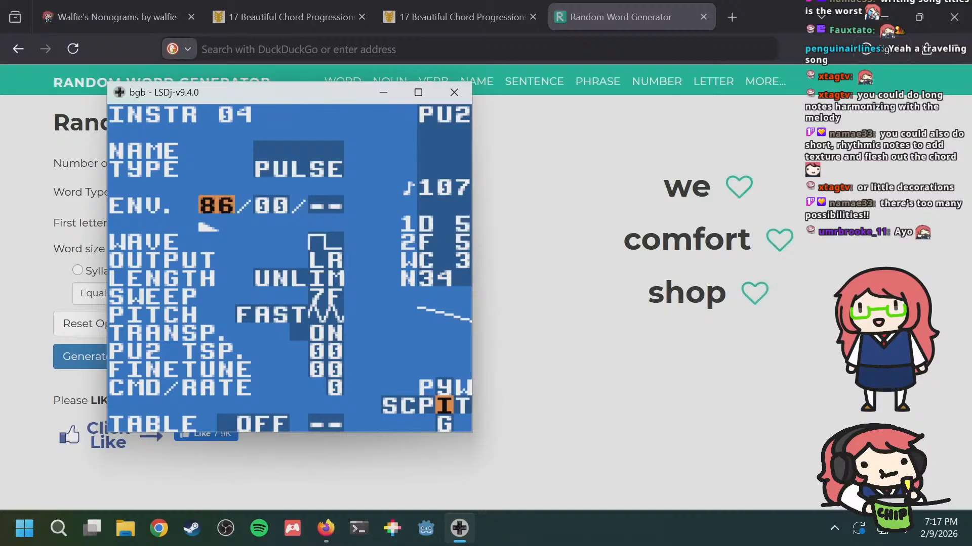
Step: Assign instrument 05 to the E 5 note on row 7 of phrase 1E, rechecking instrument 04 for reference
key("shift+Left")
key("Down")
key("Down")
key("Down")
key("a")
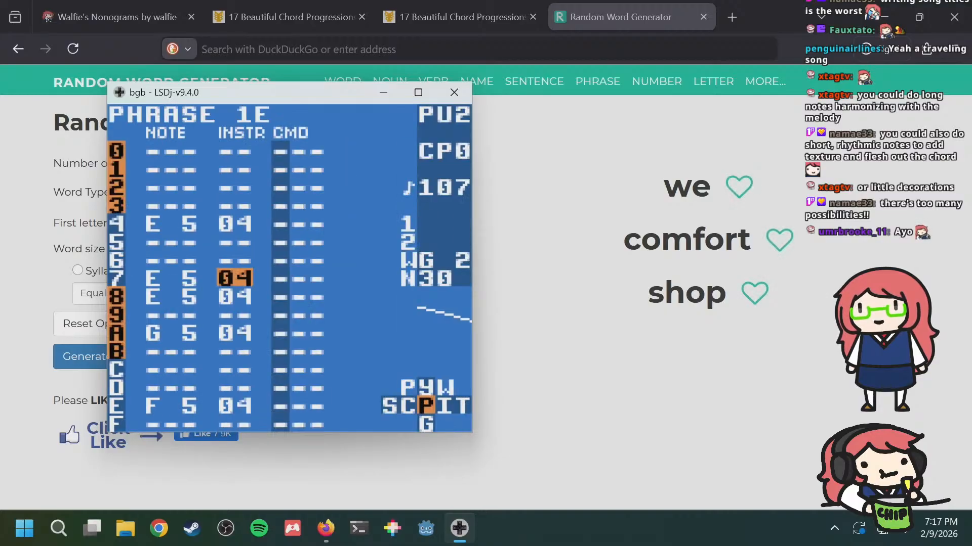
key("Up")
key("Up")
key("Up")
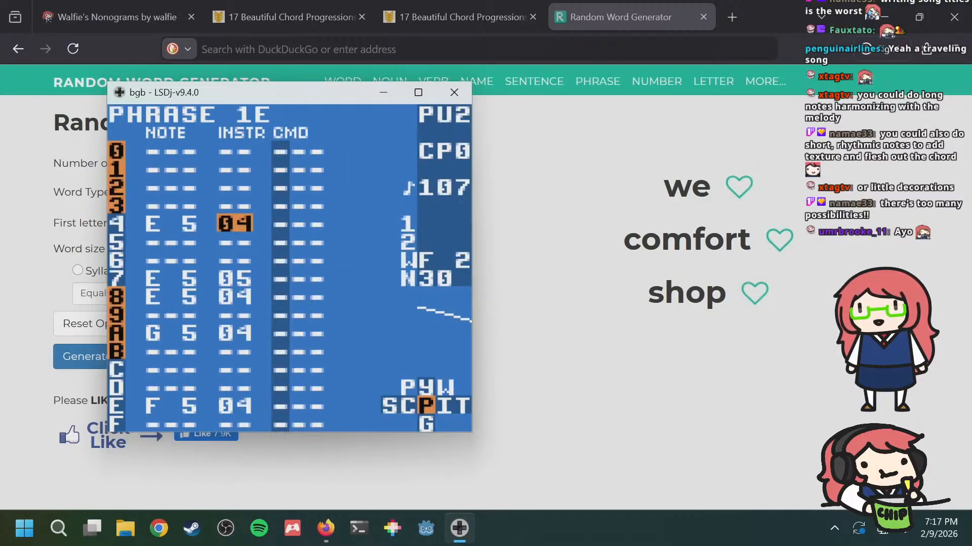
key("shift+Right")
key("shift+Left")
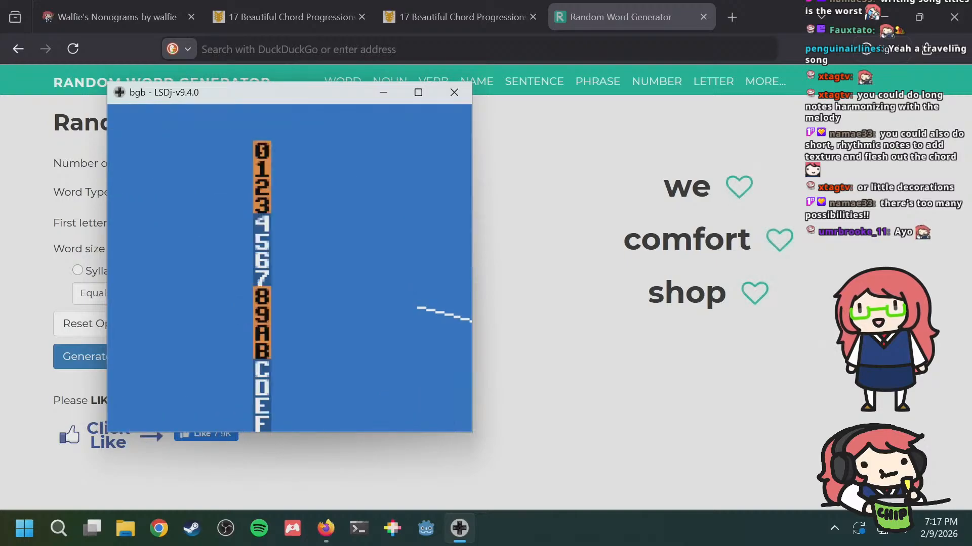
Step: Set instrument 05's envelope to 83 and give it the same waveform as instrument 04
key("Down")
key("Down")
key("Down")
key("a+Right")
key("shift+Right")
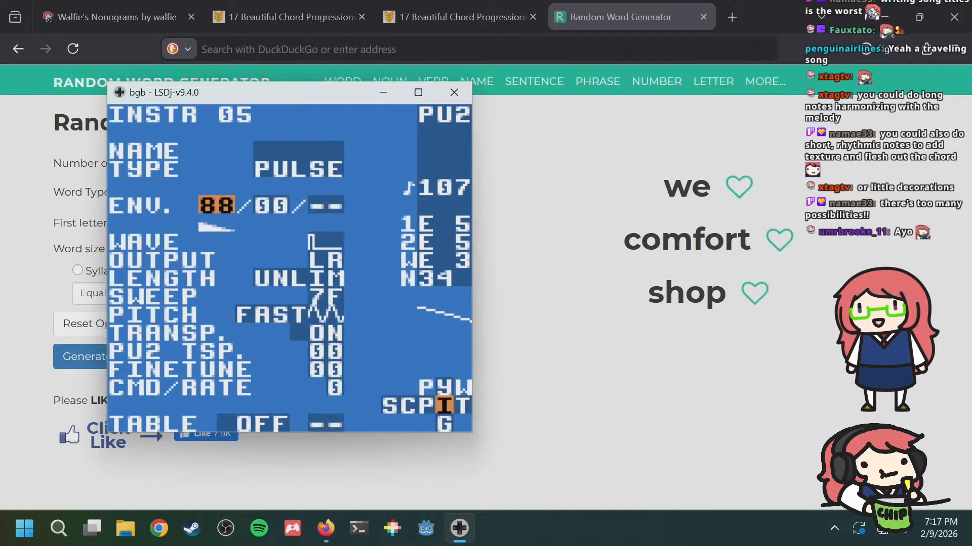
key("a+Left")
key("a+Left")
key("a+Left")
key("a+Left")
key("Down")
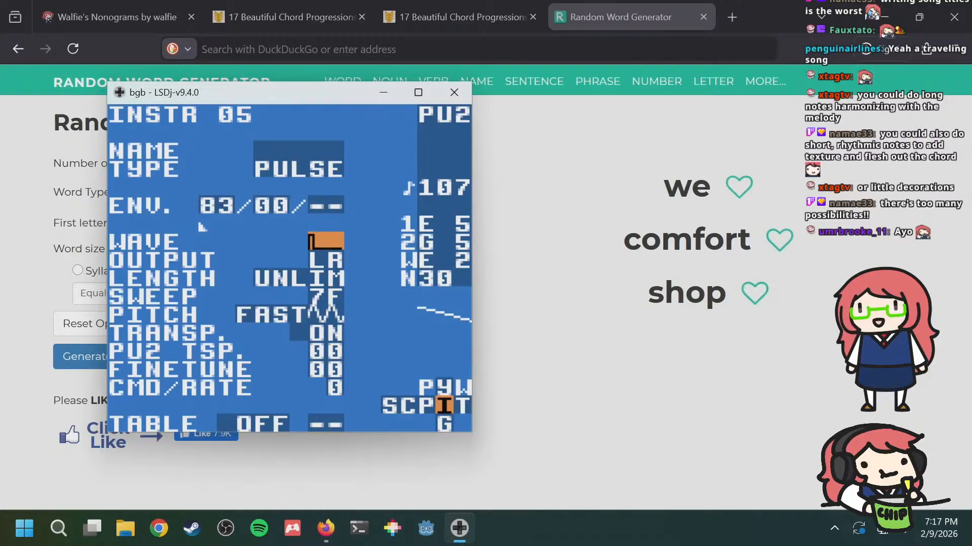
key("shift+Left")
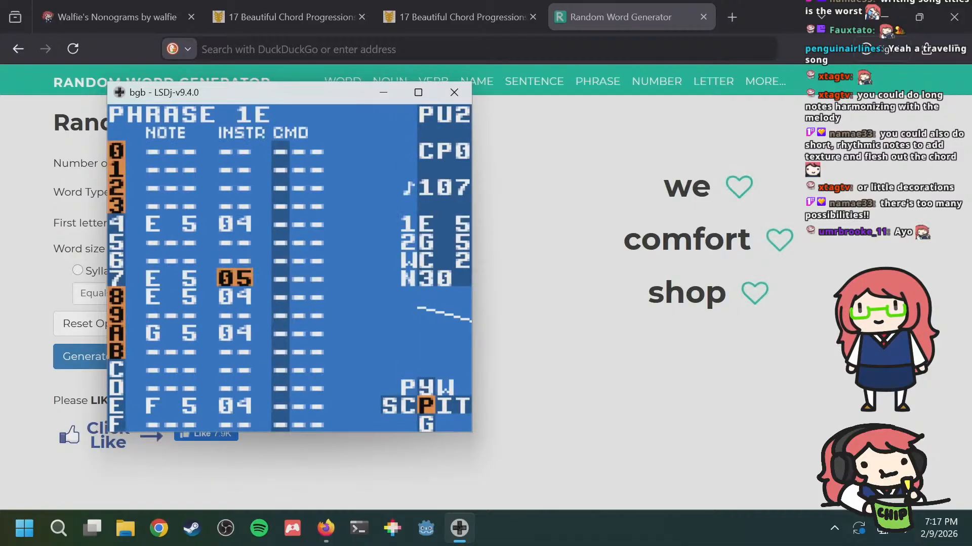
key("Down")
key("Down")
key("Down")
key("Down")
key("Left")
key("Up")
key("Up")
key("Up")
key("Up")
key("Up")
key("Up")
key("Up")
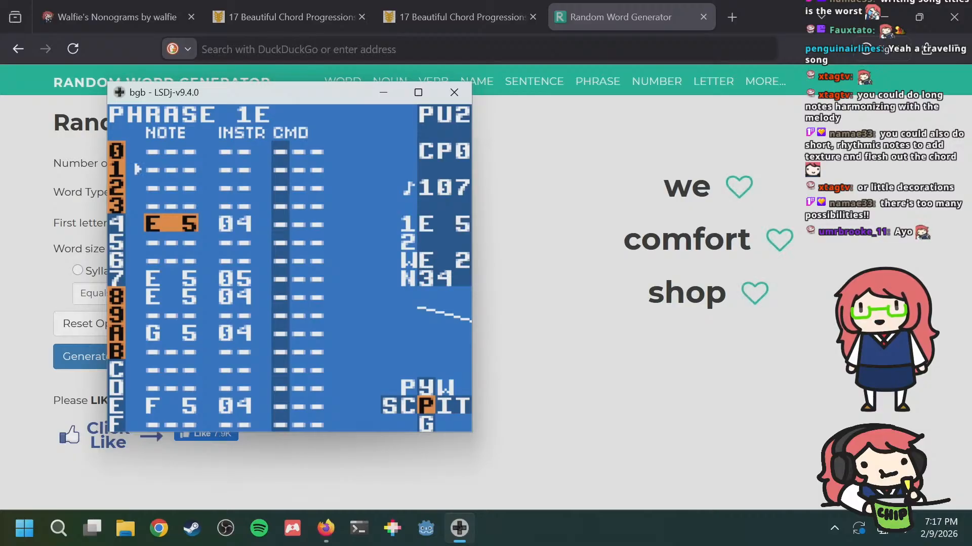
Step: Place another E 5 note with instrument 05 on row B of phrase 1E, matching the one on row 7
key("Down")
key("Down")
key("Down")
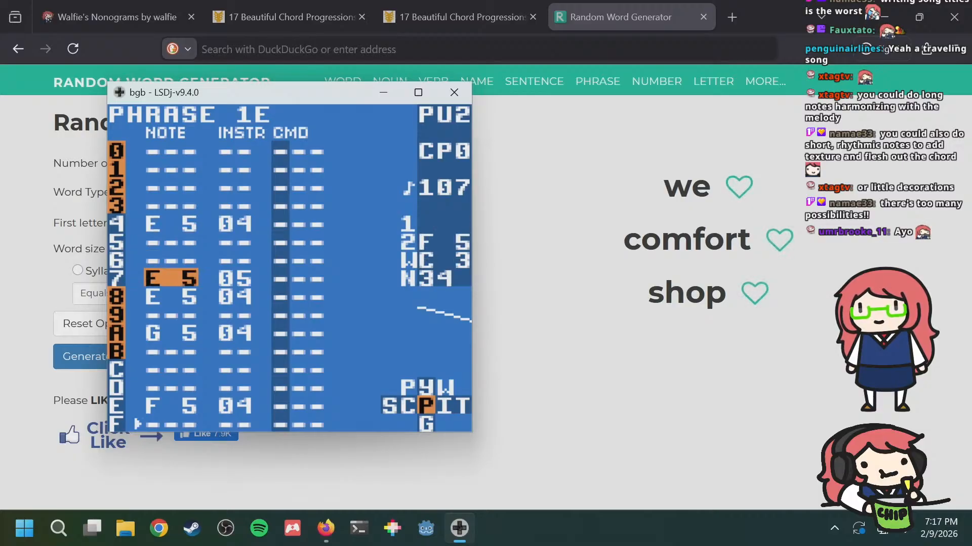
key("Up")
key("Up")
key("Return")
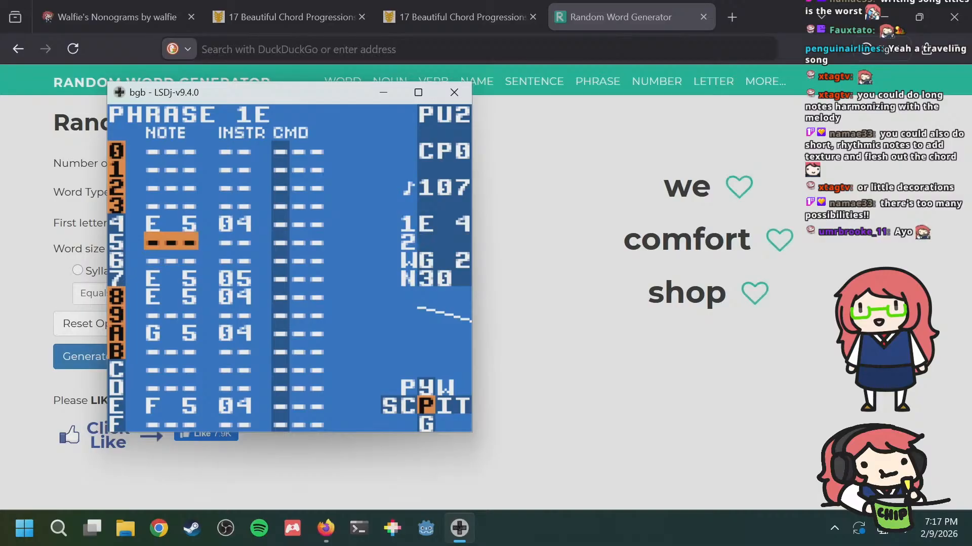
key("Down")
key("Down")
key("Down")
key("Down")
key("Down")
key("Down")
key("s")
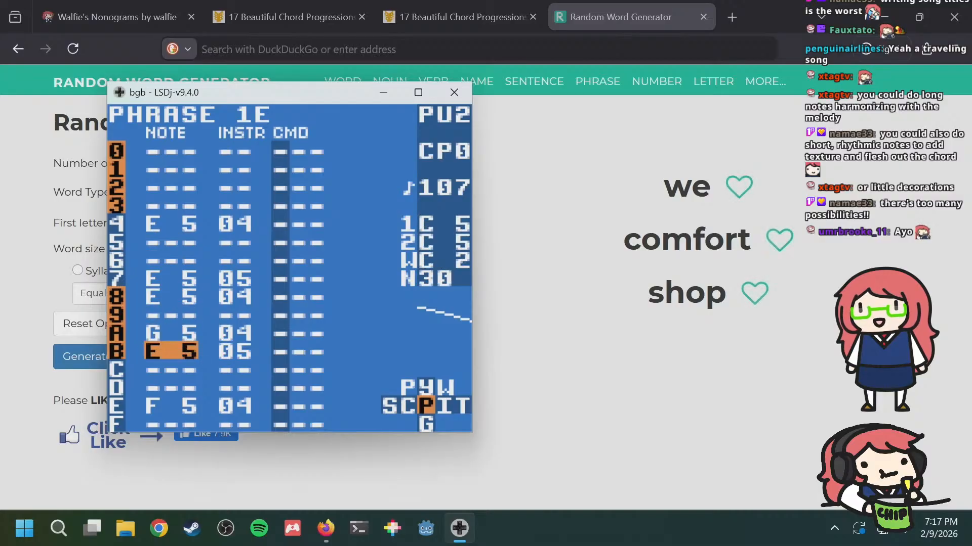
Step: Add a G 5 note with instrument 05 on row D of phrase 1E
key("Up")
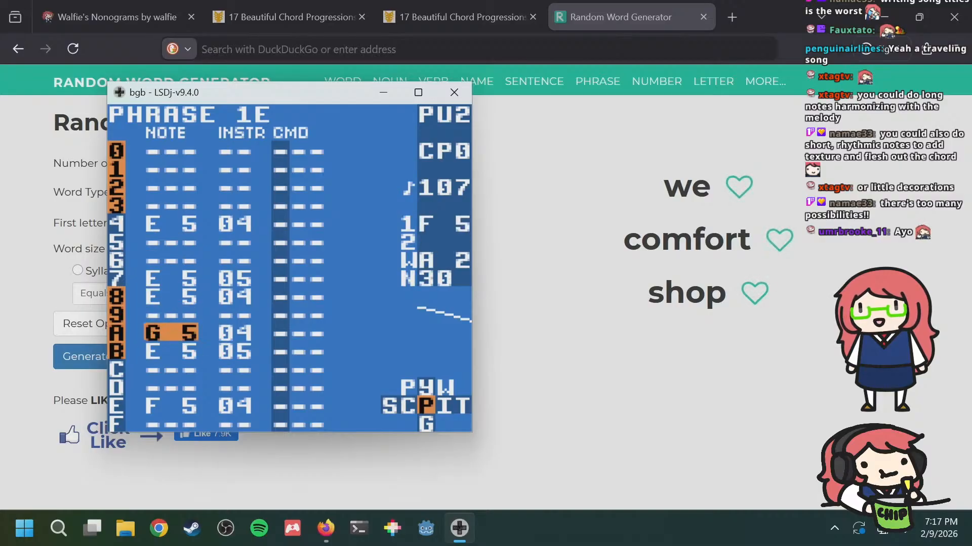
key("Down")
key("Down")
key("Down")
key("s")
key("Return")
key("s+Right")
key("s+Right")
key("s+Right")
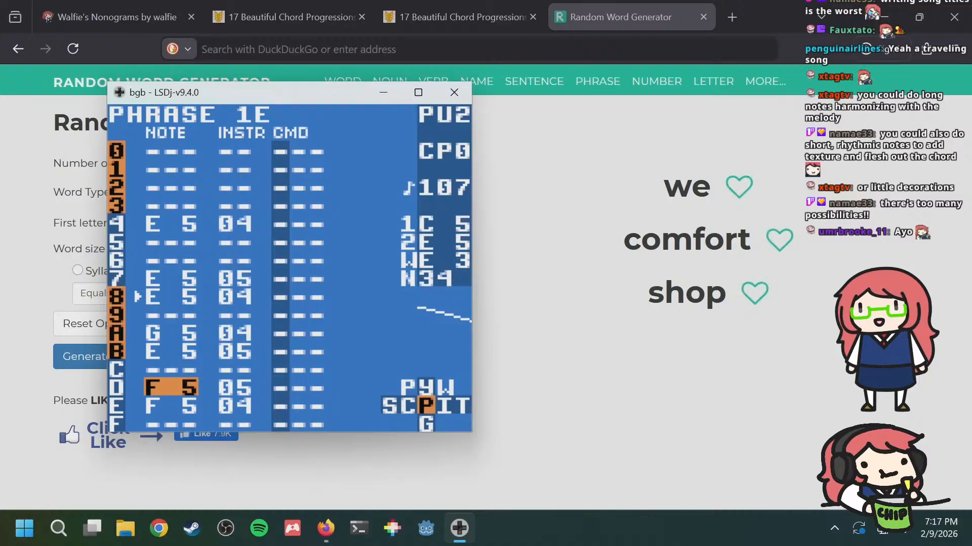
key("Right")
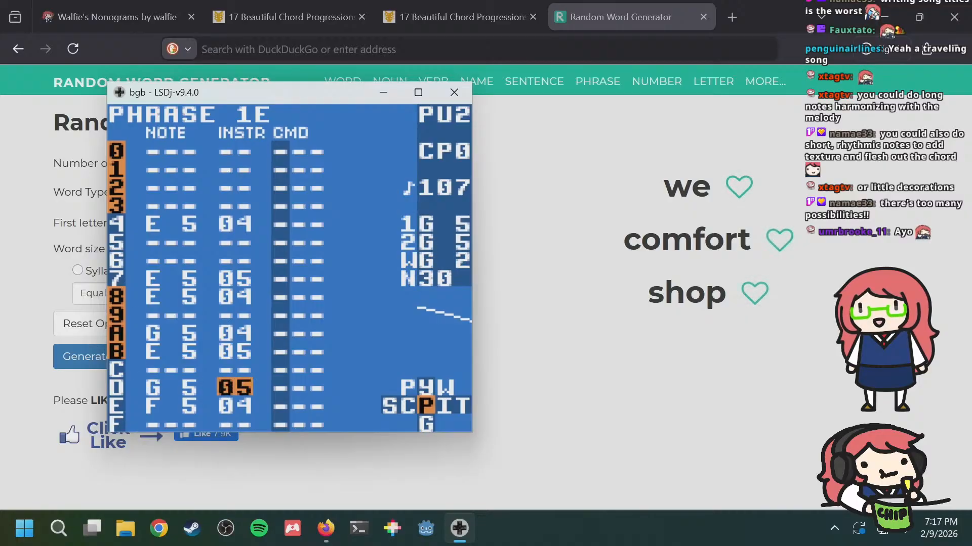
key("Left")
key("Up")
key("Up")
key("Up")
key("Up")
key("Up")
key("Up")
key("Up")
key("Up")
key("Up")
key("Up")
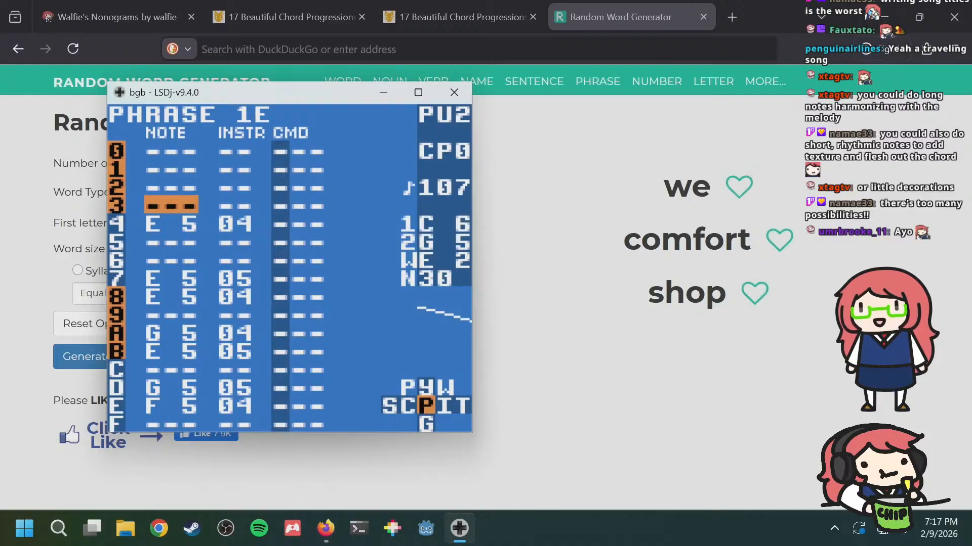
key("Up")
key("Up")
key("Up")
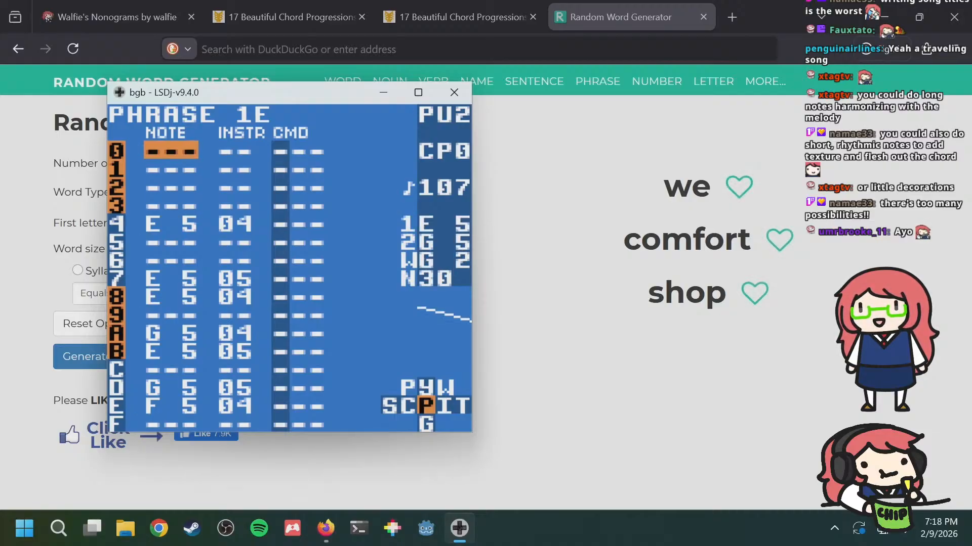
key("Down")
key("Down")
key("Down")
key("Down")
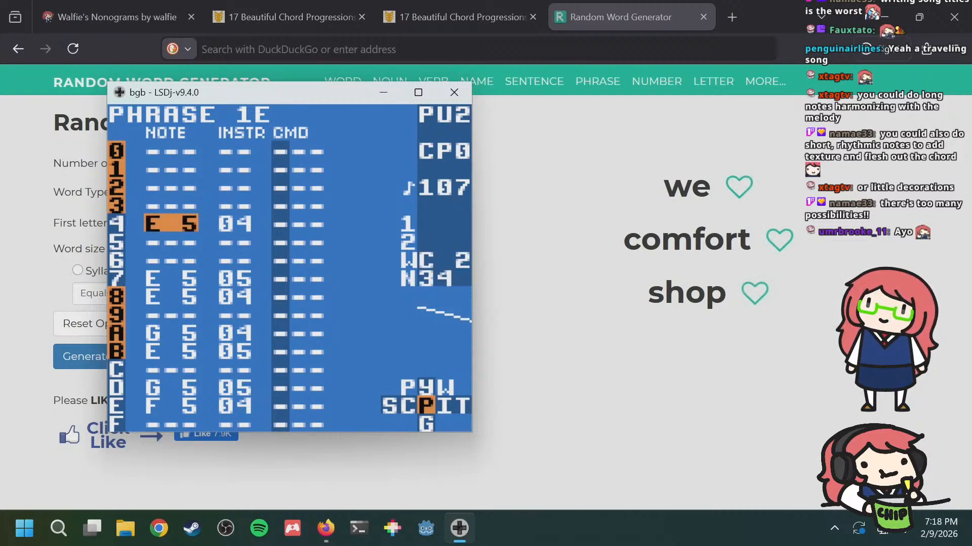
key("Up")
key("Up")
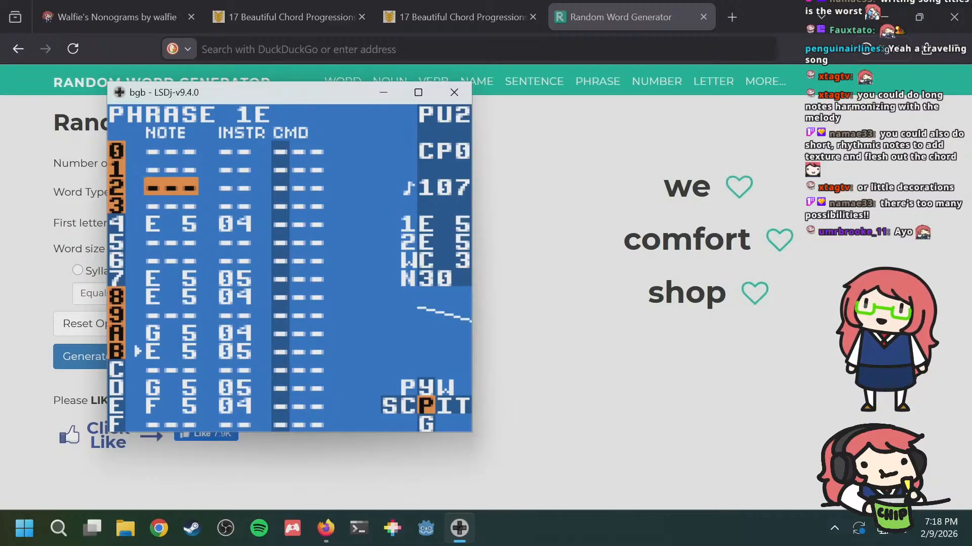
Step: Shorten instrument 05's envelope by setting it to 82
key("shift+Right")
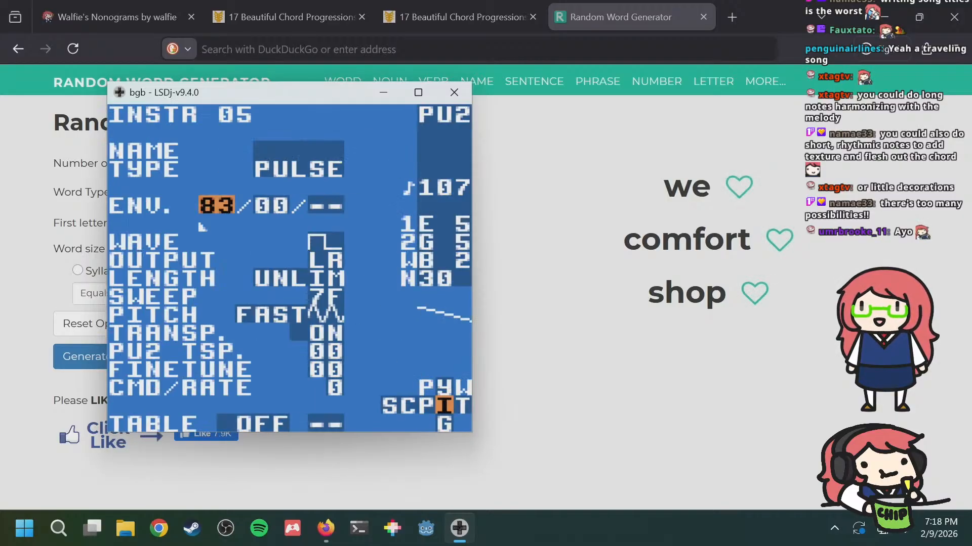
key("Down")
key("Up")
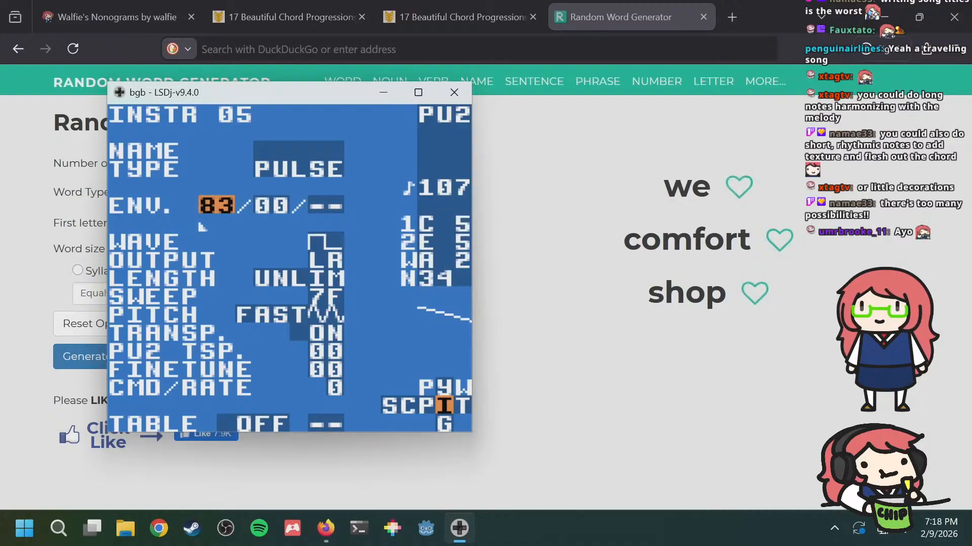
key("Down")
key("Up")
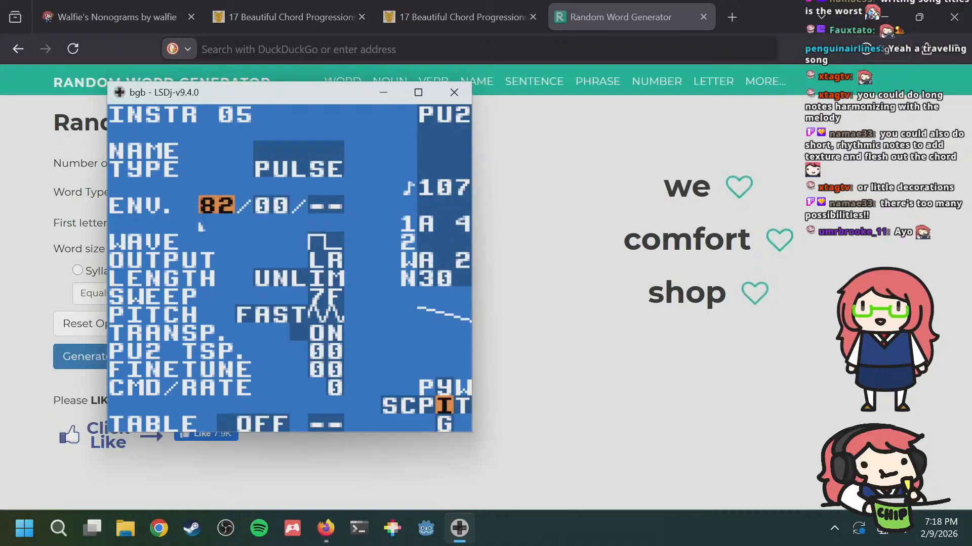
Step: Set the envelope of instrument 04, used by the row 4 note, to 84 and return to phrase 1E
key("shift+Left")
key("Down")
key("Right")
key("Down")
key("shift+Right")
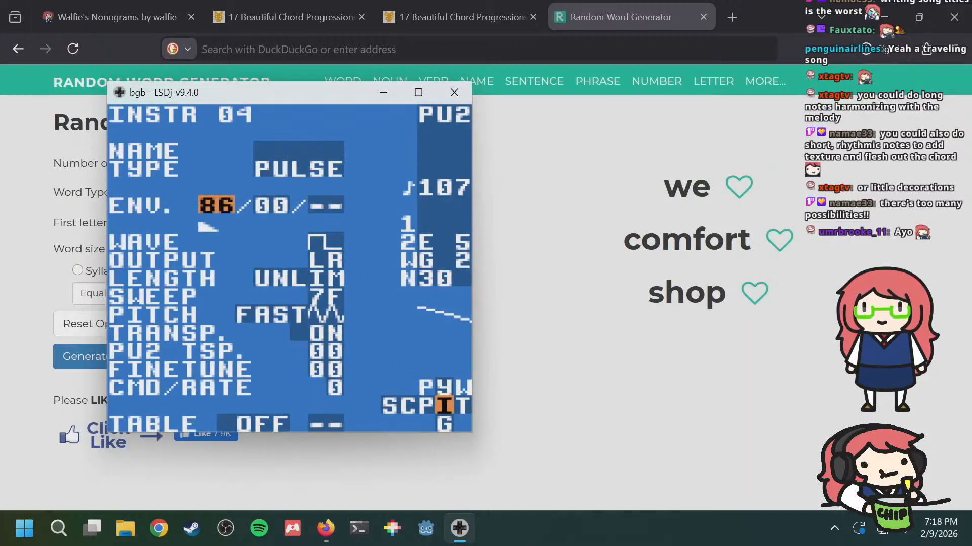
key("s+Left")
key("s+Left")
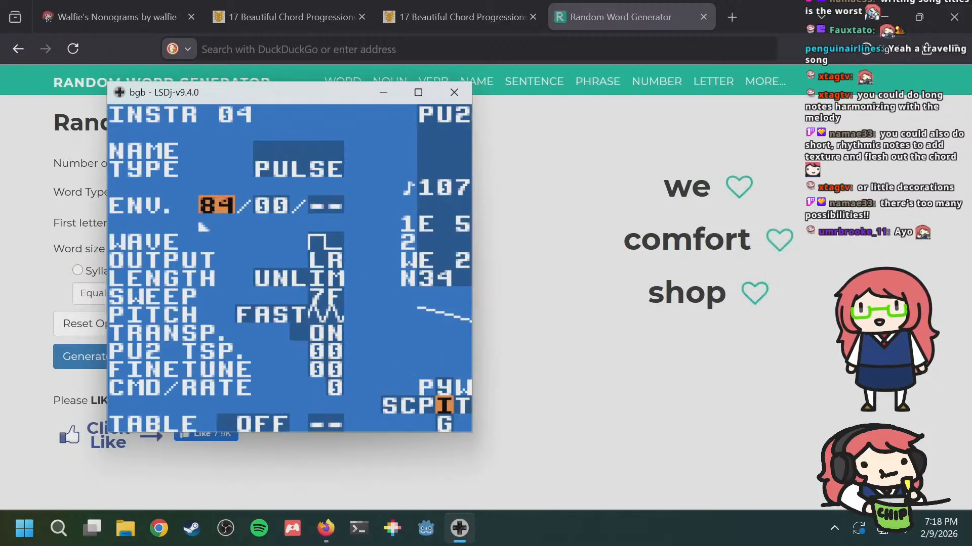
key("shift+Left")
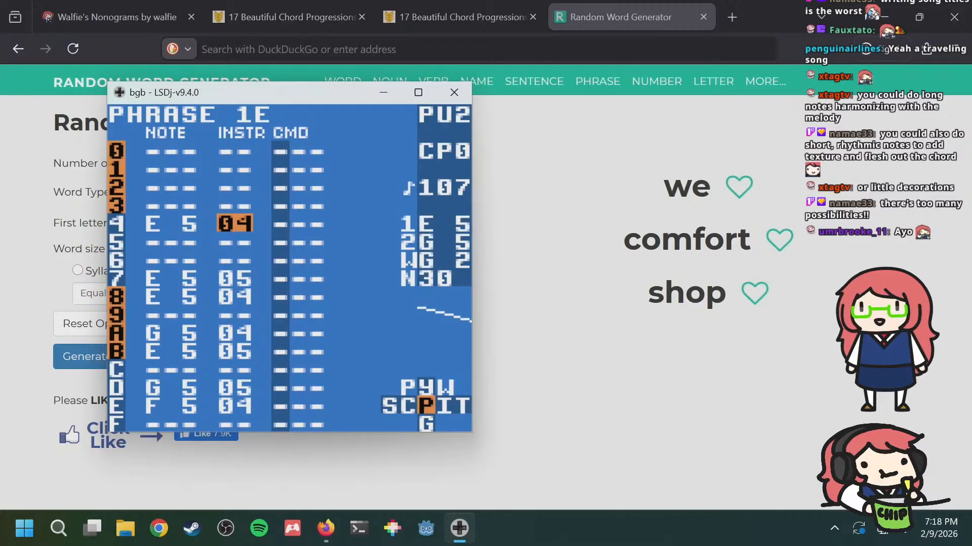
Step: Compare PU2 phrase 1E with its PU1 melody counterpart, phrase 04
key("a+Left")
key("a+Right")
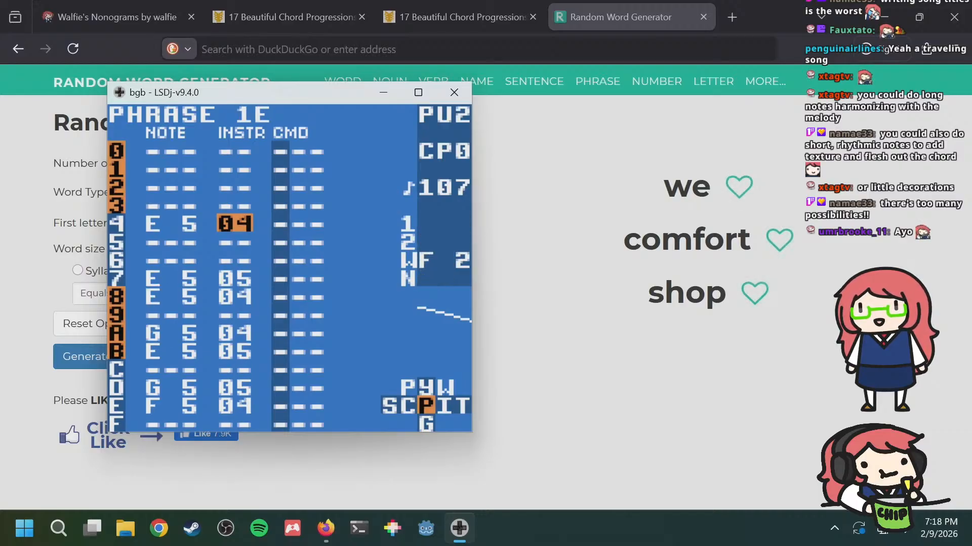
key("Up")
key("Up")
key("Up")
key("Left")
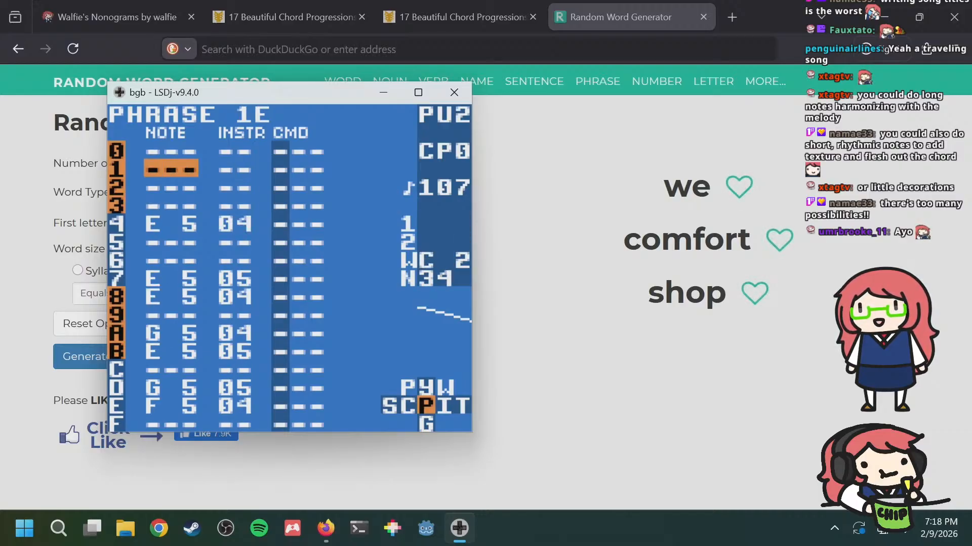
key("Down")
key("Up")
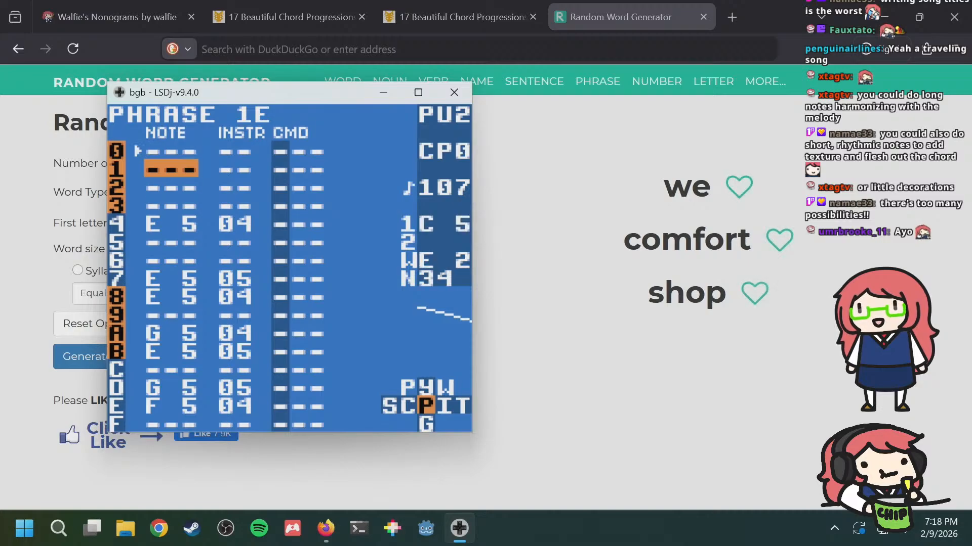
key("Up")
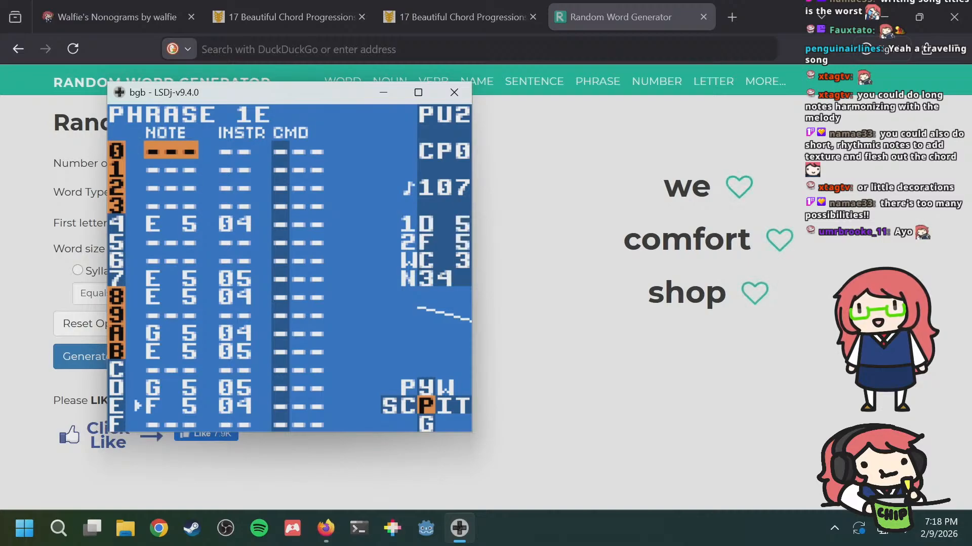
key("a+Left")
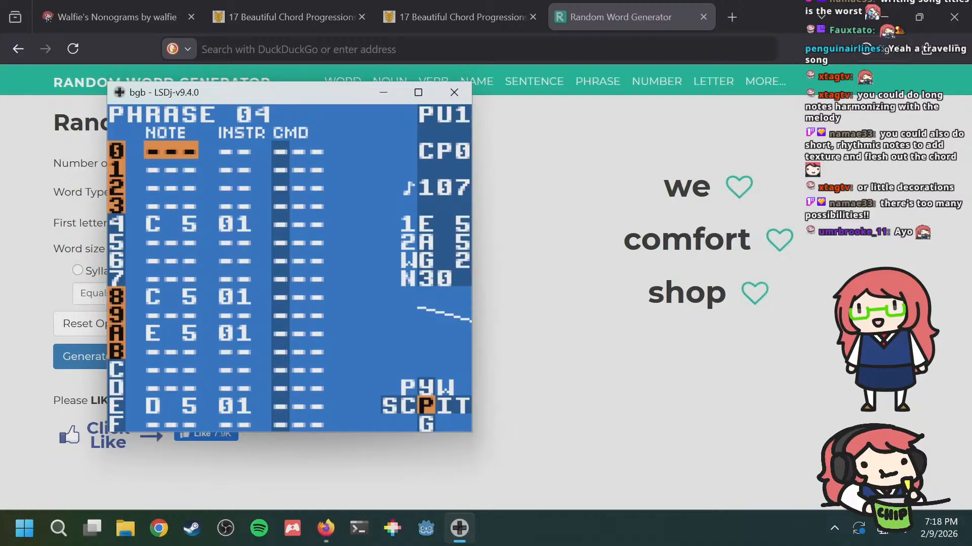
Step: Check the row 4 note of PU2 phrase 1E against the matching melody note in PU1 phrase 04
key("a+Right")
key("a+Down")
key("a+Up")
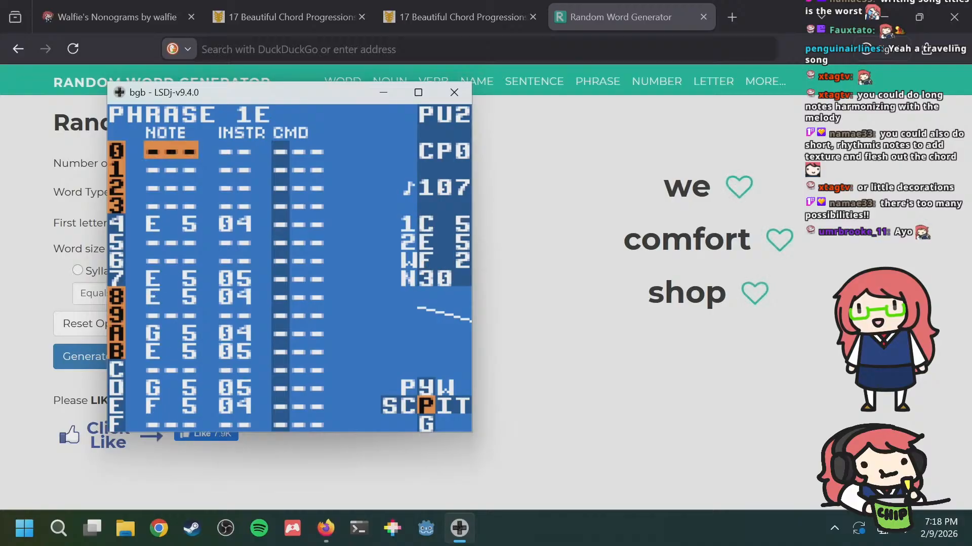
key("Down")
key("Down")
key("Down")
key("Down")
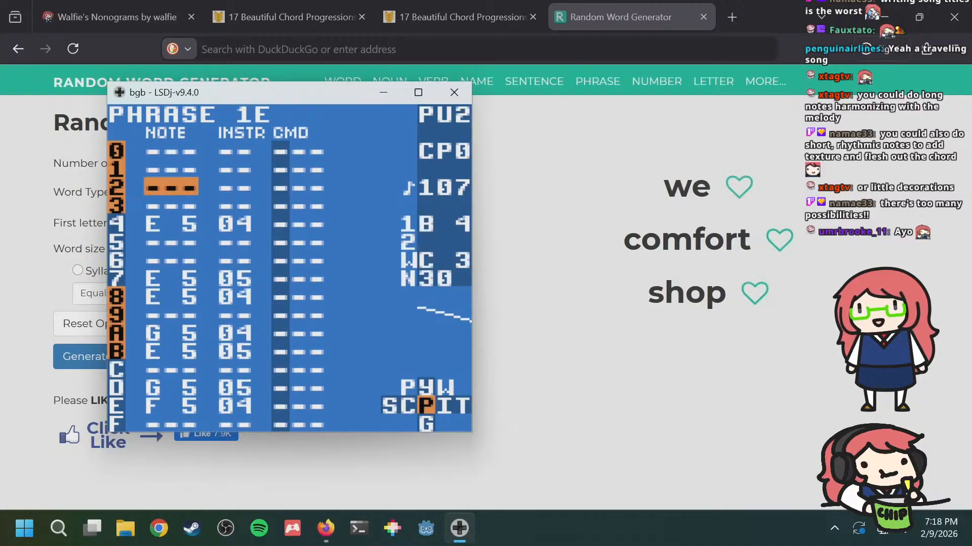
key("a+Left")
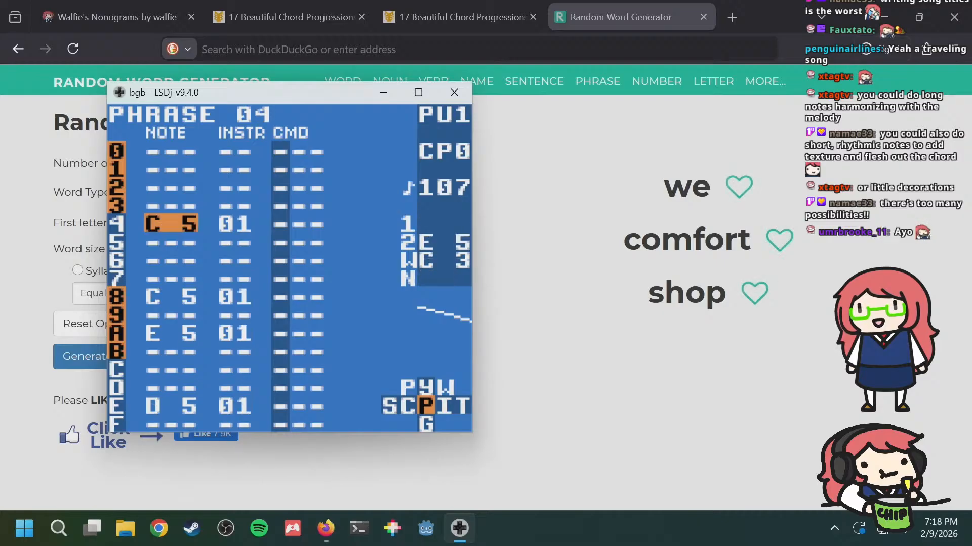
key("a+Right")
key("a+Left")
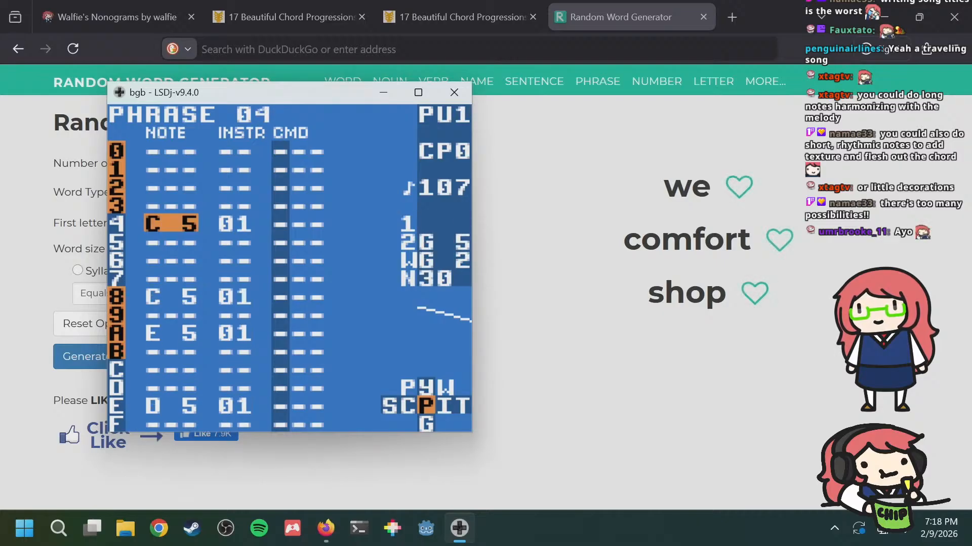
Step: Raise the notes from row 4 to row E of phrase 1E by one octave, to octave 6
key("a+Right")
key("shift+a")
key("Down")
key("Down")
key("Down")
key("Down")
key("Down")
key("Down")
key("Down")
key("Down")
key("Down")
key("Down")
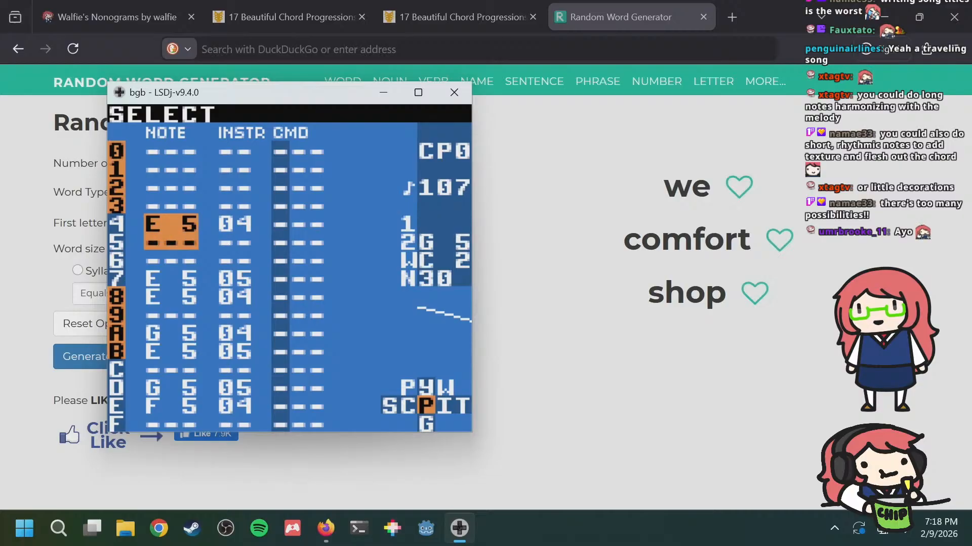
key("s+Up")
key("a")
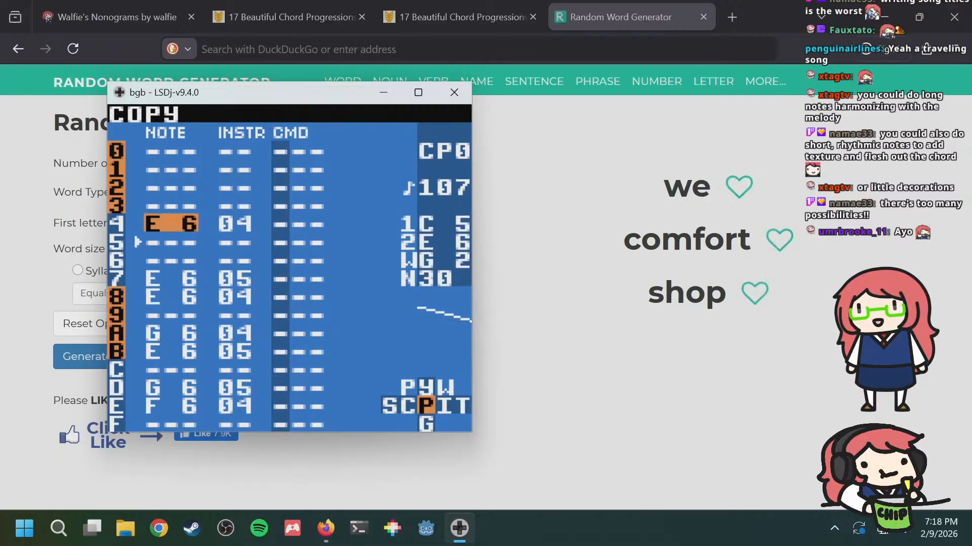
Step: Raise the notes from row 4 to row E of phrase 1F by one octave, to octave 6
key("a+Left")
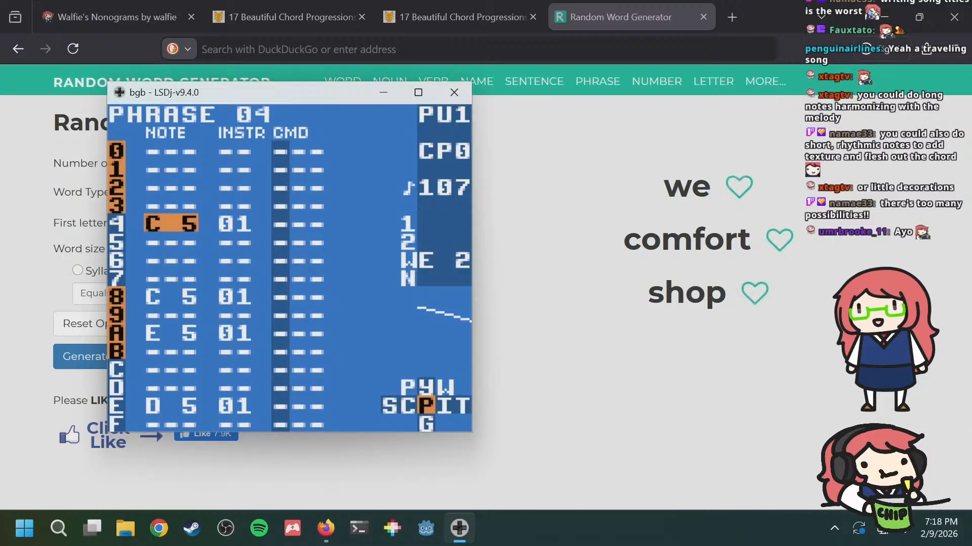
key("a+Right")
key("a+Down")
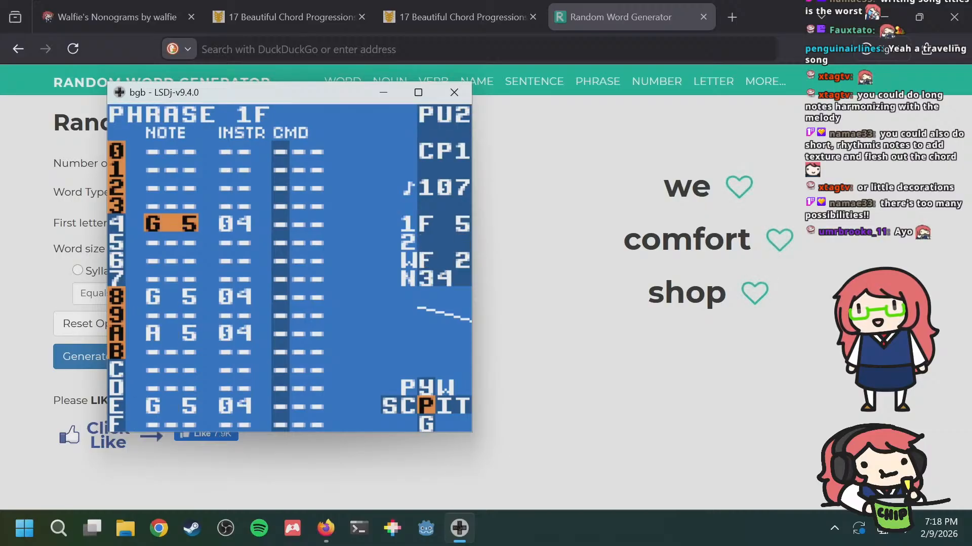
key("shift+a")
key("Down")
key("Down")
key("Down")
key("Down")
key("Down")
key("Down")
key("Down")
key("Down")
key("Down")
key("Down")
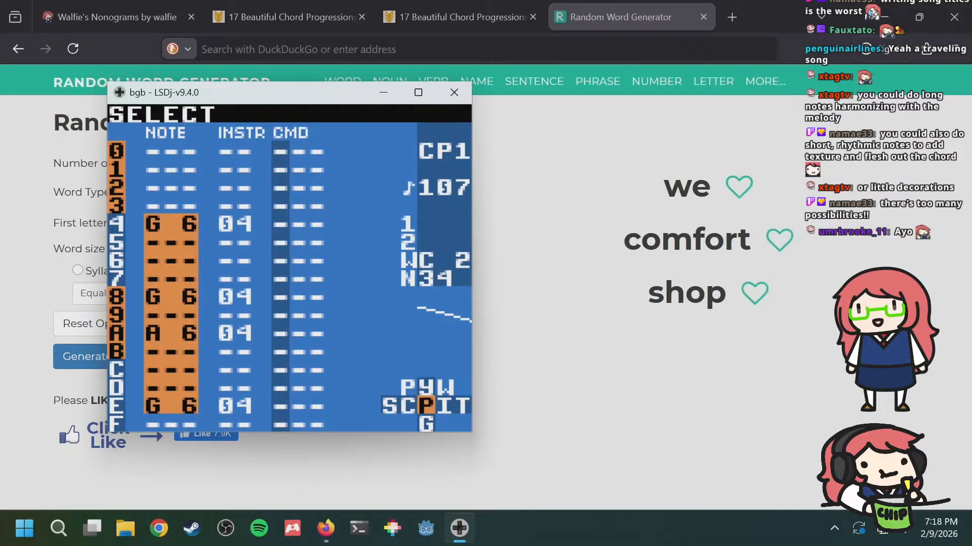
key("a")
key("Return")
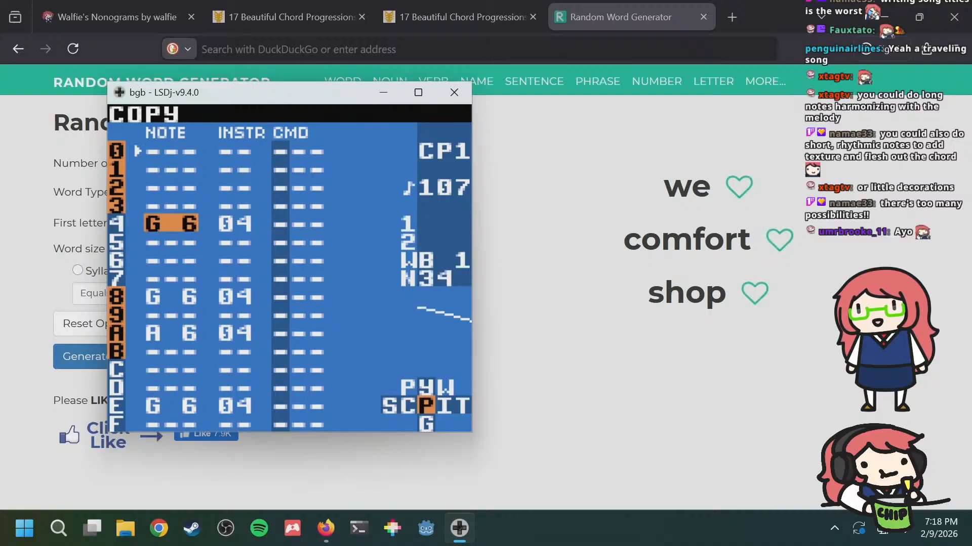
Step: Compare phrase 1E with PU1 phrase 04, and lower its notes from row 4 to row F by two octaves, to octave 4
key("a+Up")
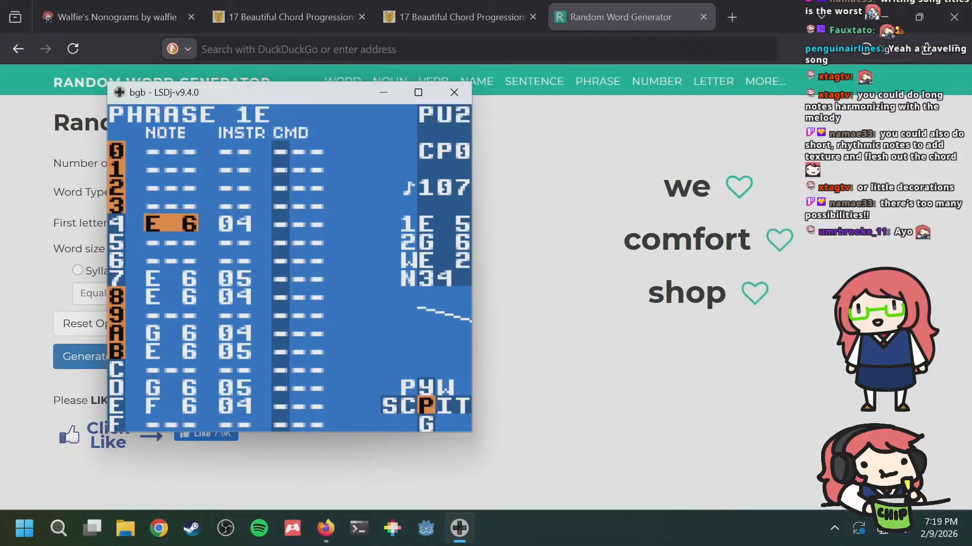
key("a+Left")
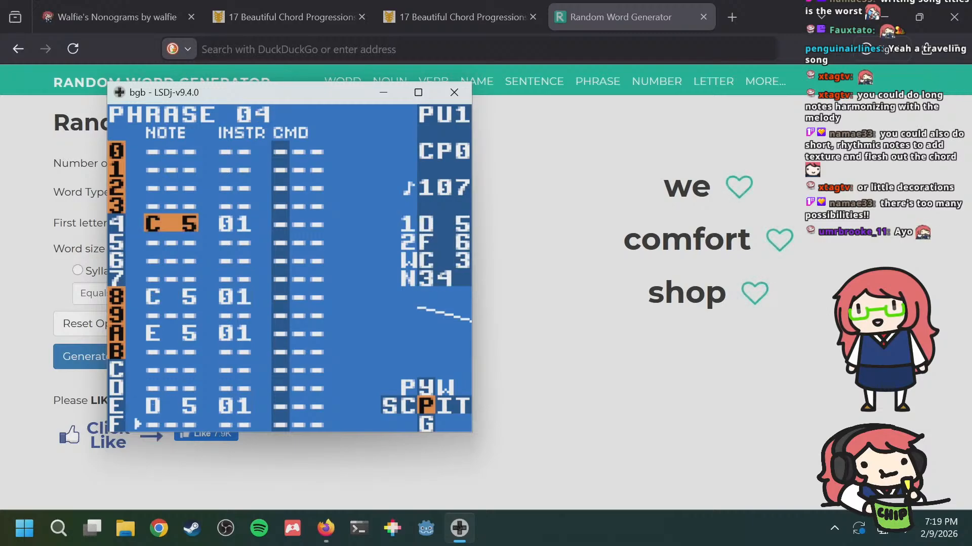
key("a+Right")
key("a+Left")
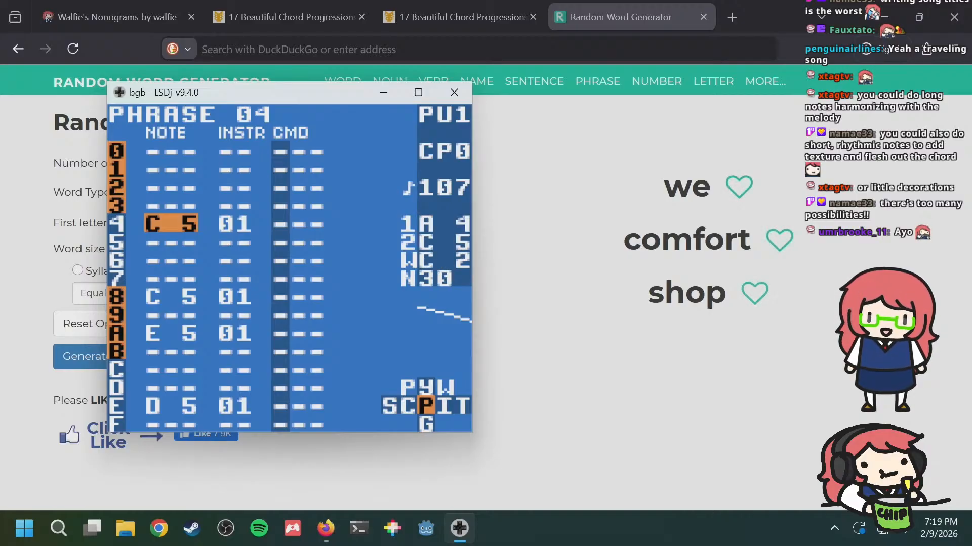
key("a+Right")
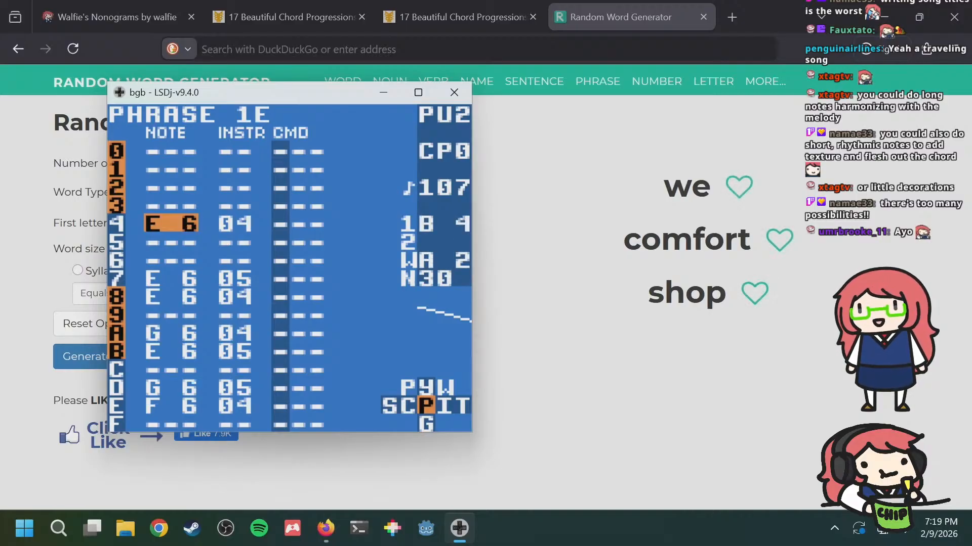
key("shift+a")
key("Down")
key("Down")
key("Down")
key("Down")
key("Down")
key("Down")
key("Down")
key("Down")
key("Down")
key("Down")
key("Down")
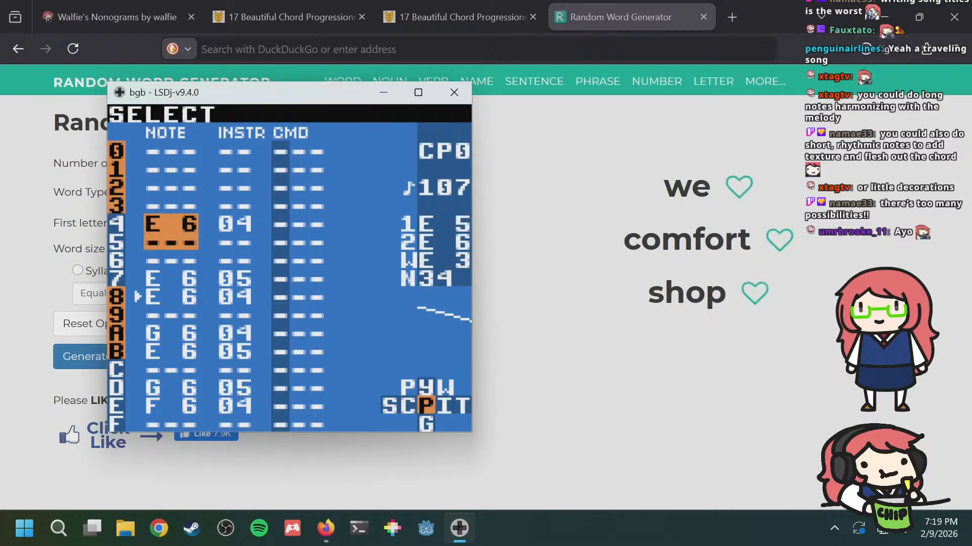
key("s+Down")
key("s+Down")
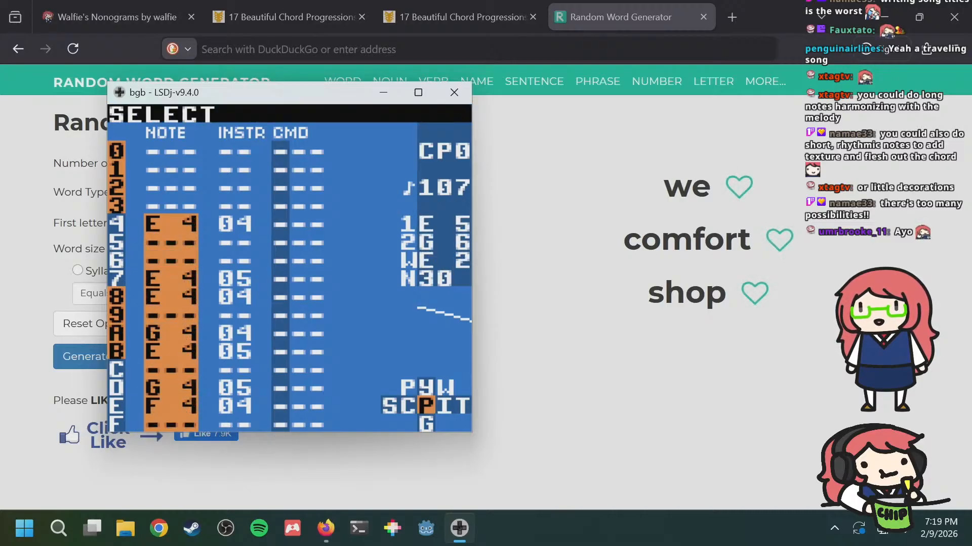
key("a")
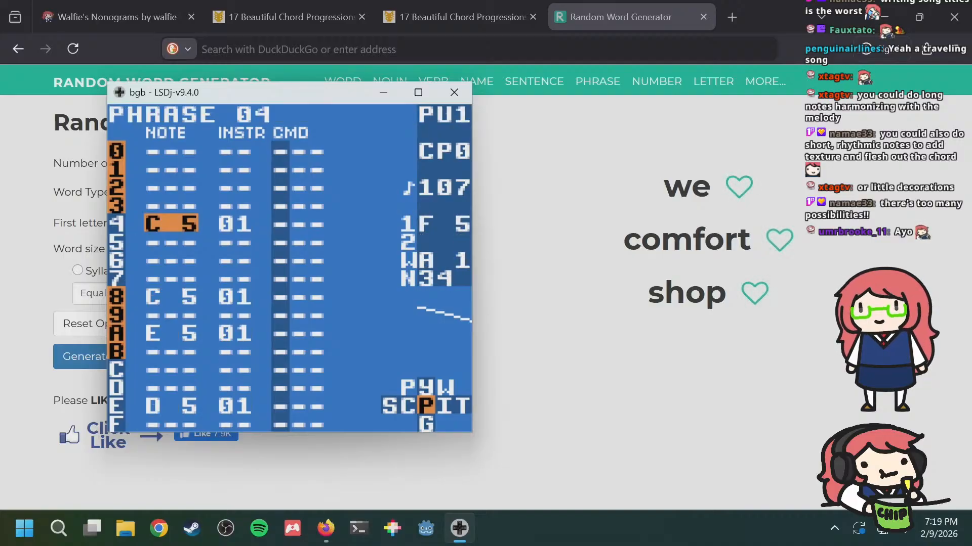
Step: Lower the notes from row 4 to row E of phrase 1F by two octaves, to octave 4
key("a+Right")
key("a+Down")
key("shift+a")
key("Down")
key("Down")
key("Down")
key("Down")
key("Down")
key("Down")
key("Down")
key("Down")
key("Down")
key("Down")
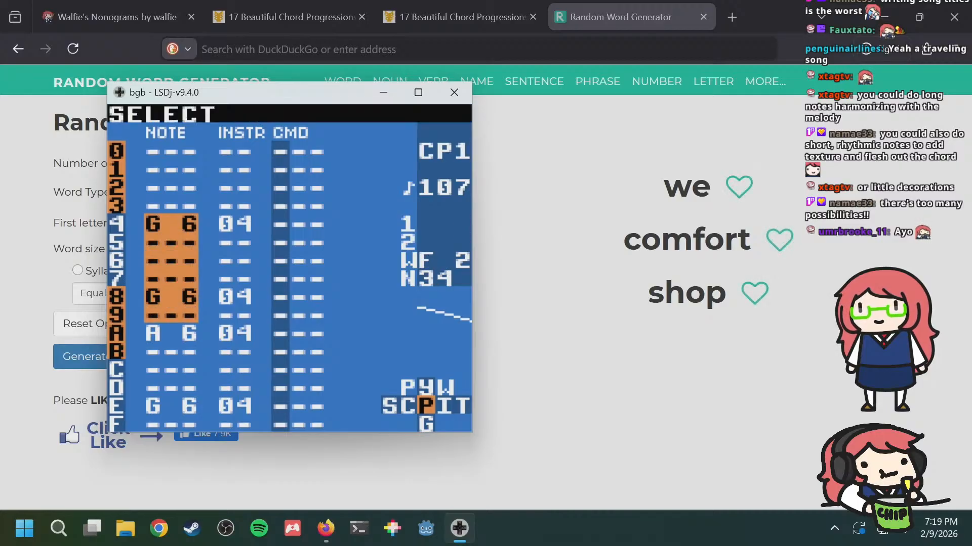
key("s+Down")
key("a")
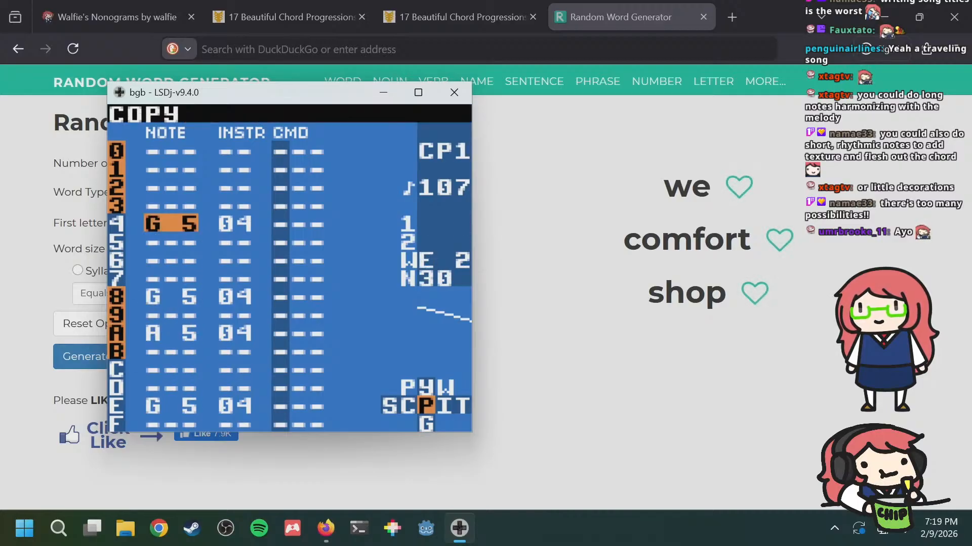
key("shift+a")
key("Down")
key("Down")
key("Down")
key("Down")
key("Down")
key("Down")
key("Down")
key("Down")
key("Down")
key("Down")
key("s+Down")
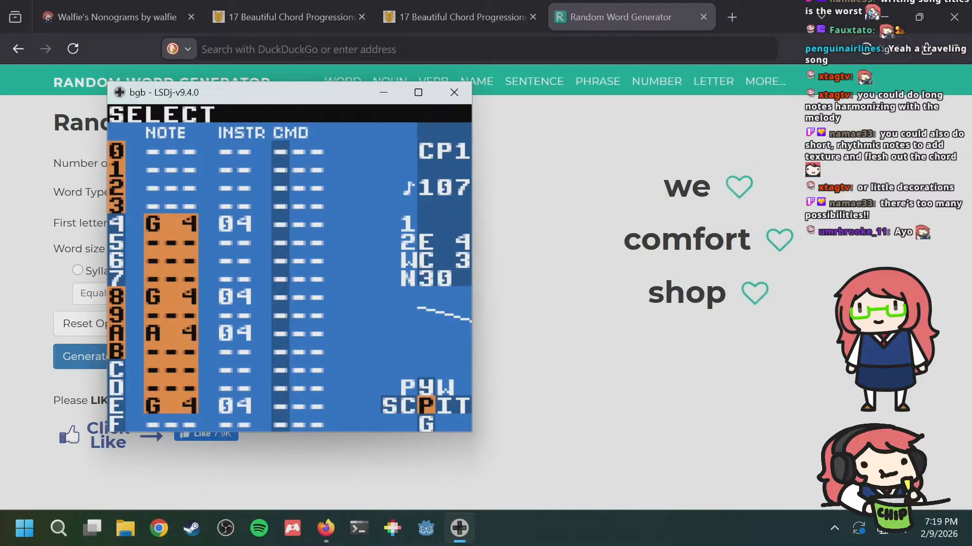
key("a")
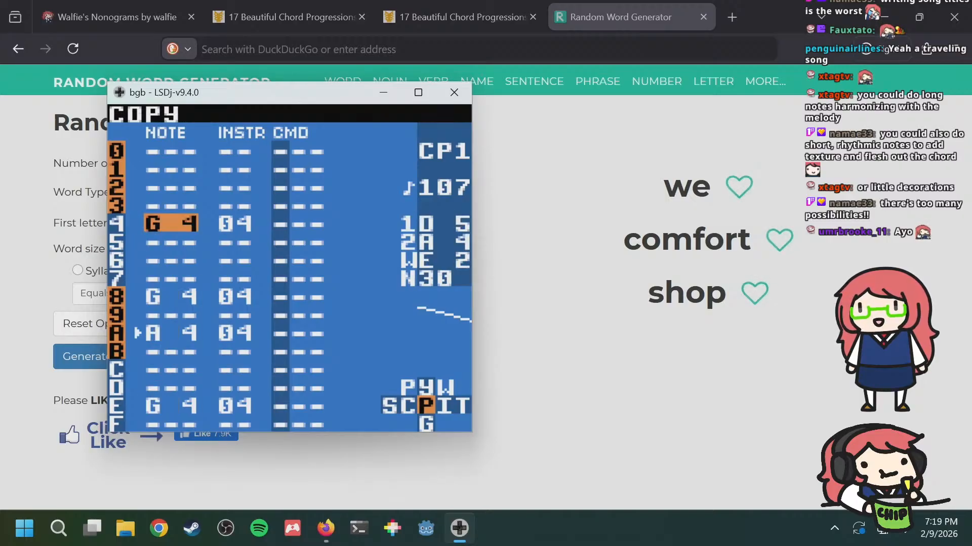
Step: Add a G 4 note with instrument 05 on row 7 of phrase 1F, following the rhythm of phrase 1E
key("a+Up")
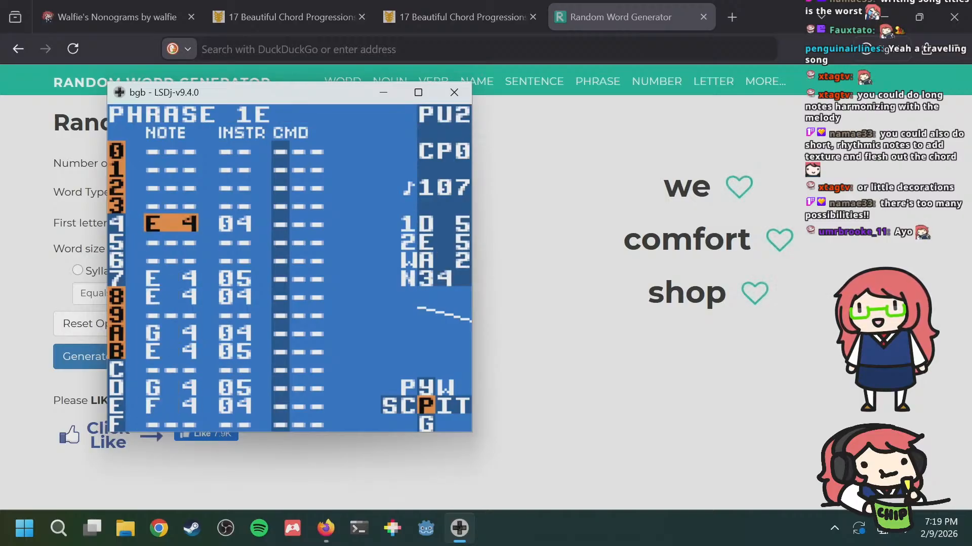
key("a+Down")
key("Down")
key("Down")
key("Down")
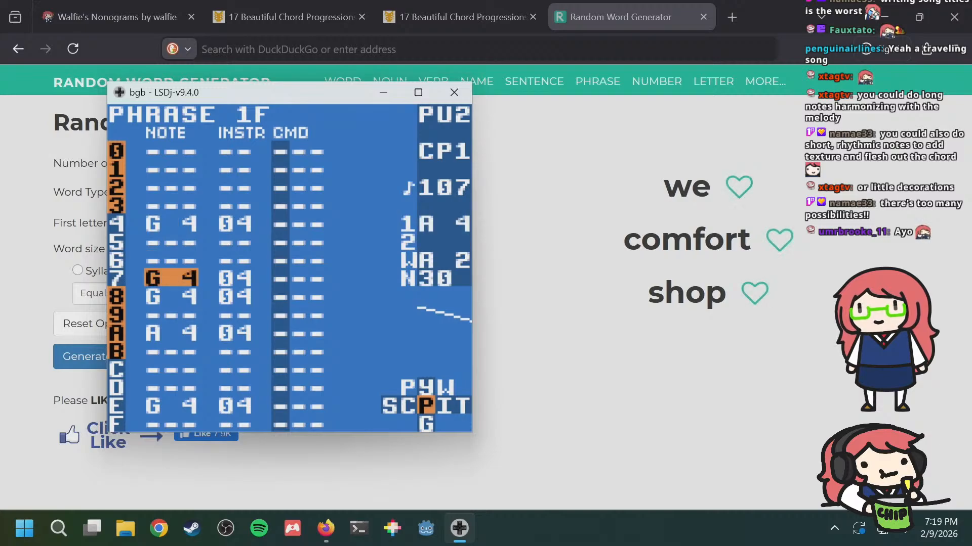
key("Right")
key("a+Right")
Step: Add a G 4 note with instrument 05 on row B of phrase 1F
key("Down")
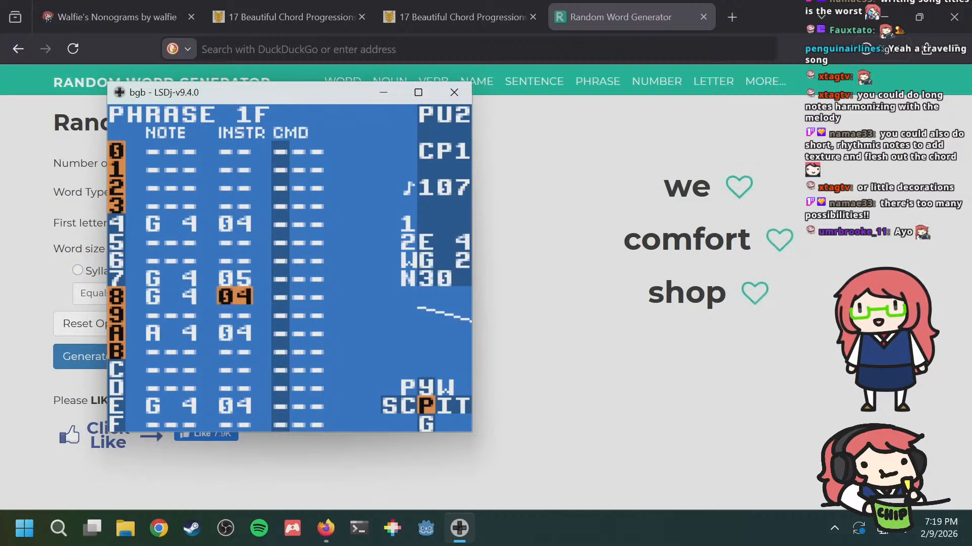
key("Down")
key("Down")
key("Left")
key("Down")
key("a")
key("Down")
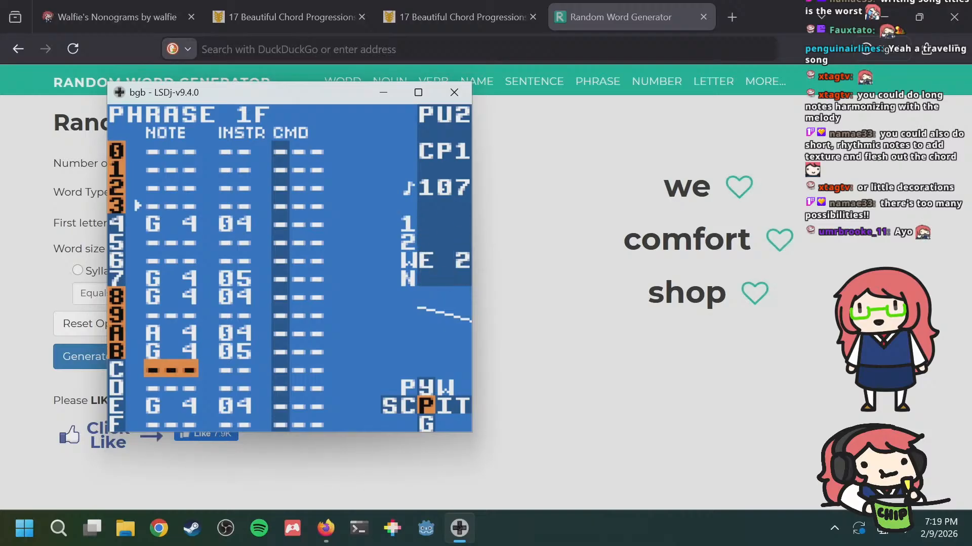
Step: Add an A 4 note with instrument 05 on row D of phrase 1F
key("Down")
key("a")
key("a+Left")
key("a+Right")
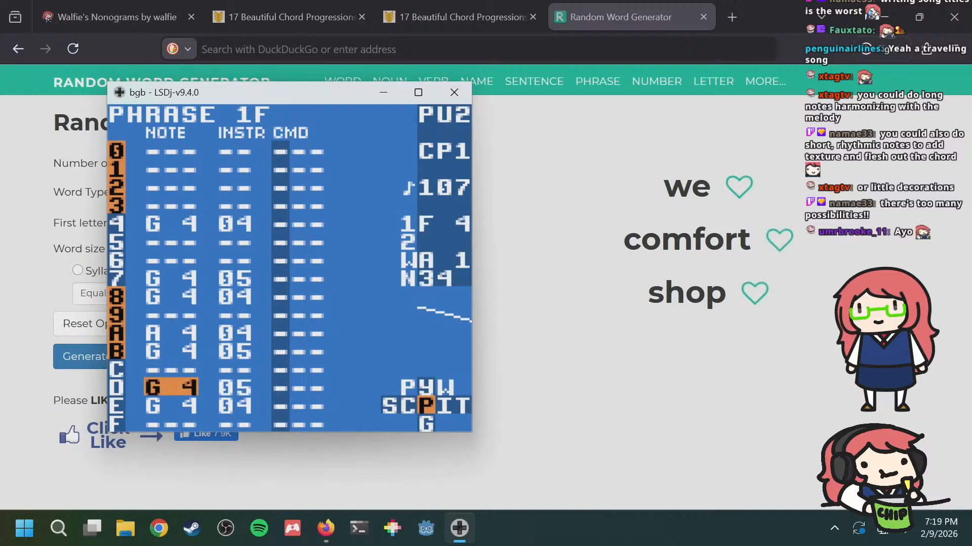
key("a+Right")
key("a+Right")
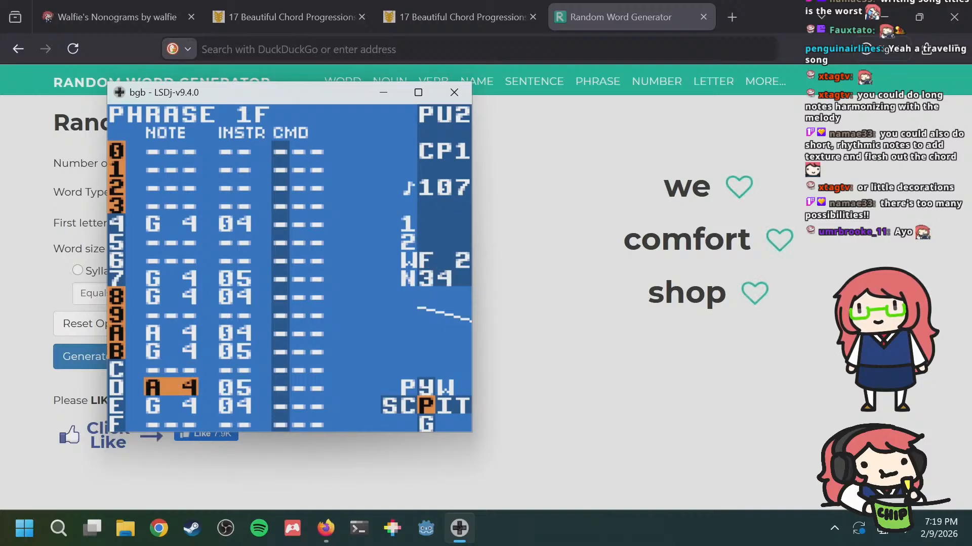
Step: Go back to PU2 phrase 1E and review its rows through to row F during playback
key("b+Up")
key("Down")
key("Down")
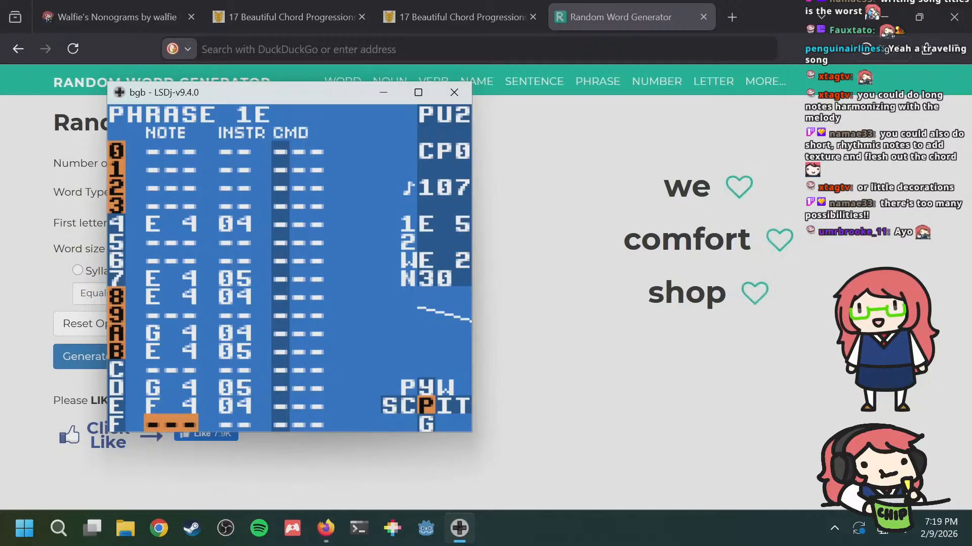
key("Return")
key("Down")
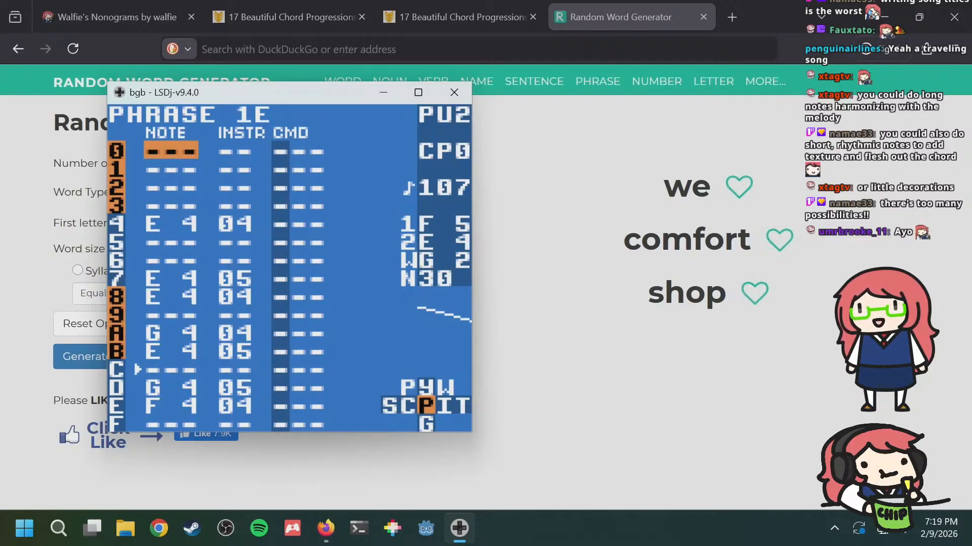
key("Down")
key("Down")
key("Down")
key("Down")
key("Down")
key("Down")
key("Down")
key("Down")
key("Down")
key("Down")
key("Down")
key("Down")
key("Down")
key("Down")
key("Down")
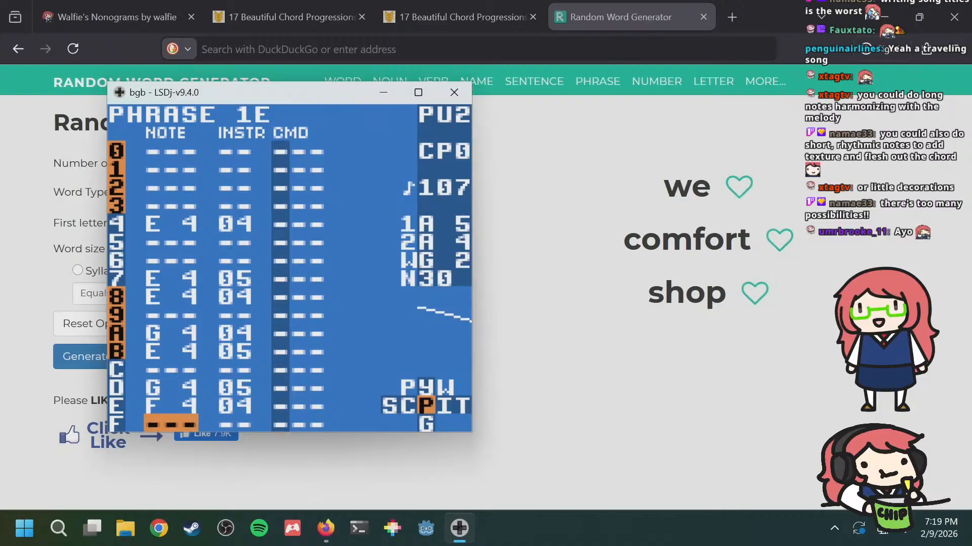
Step: Add an F 4 note with instrument 05 on row 1 of phrase 1F and check it against phrase 1E
key("a+Down")
key("Up")
key("Up")
key("Up")
key("Up")
key("Up")
key("Up")
key("Up")
key("Up")
key("Up")
key("Up")
key("Up")
key("Up")
key("Up")
key("Up")
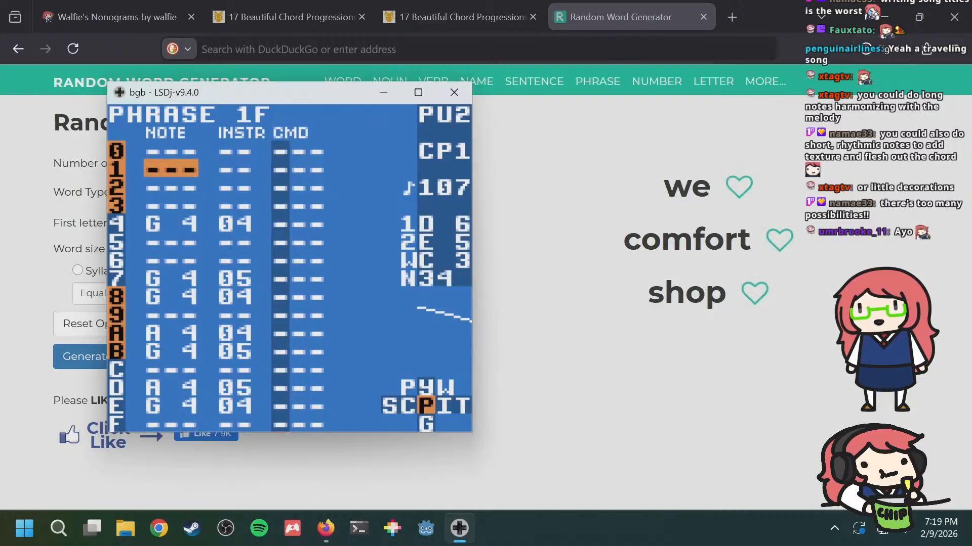
key("Up")
key("Down")
key("s")
key("s+Right")
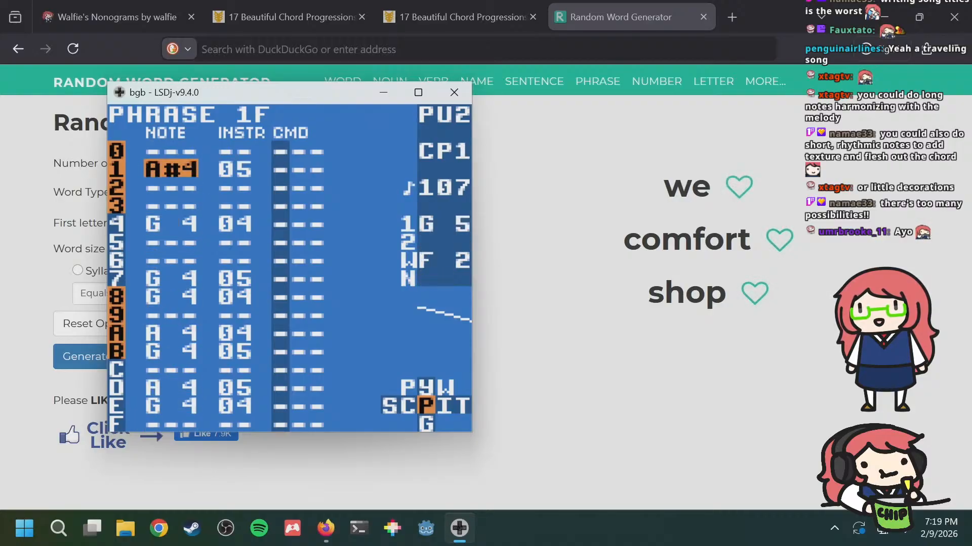
key("s+Right")
key("s+Right")
key("s+Right")
key("s+Right")
key("s+Right")
key("s+Right")
key("s+Right")
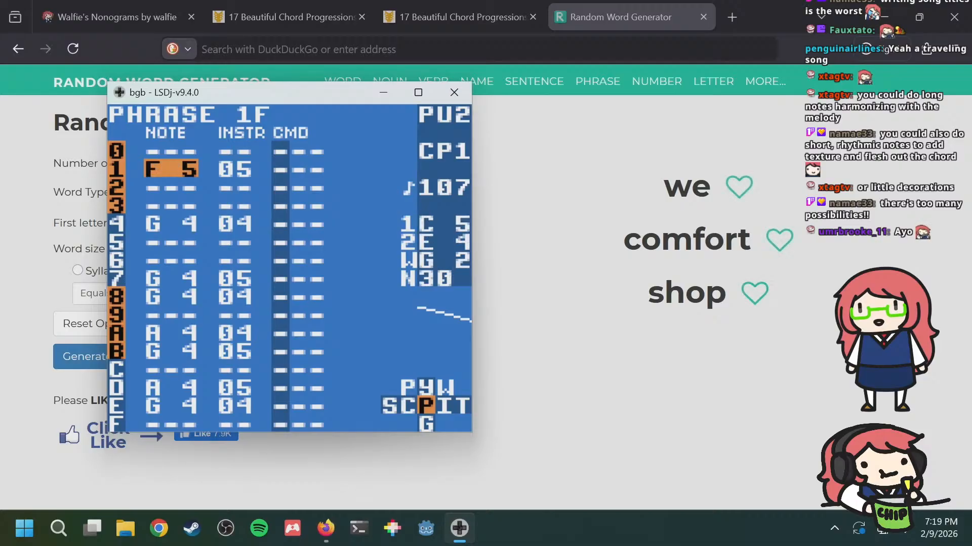
key("s+Down")
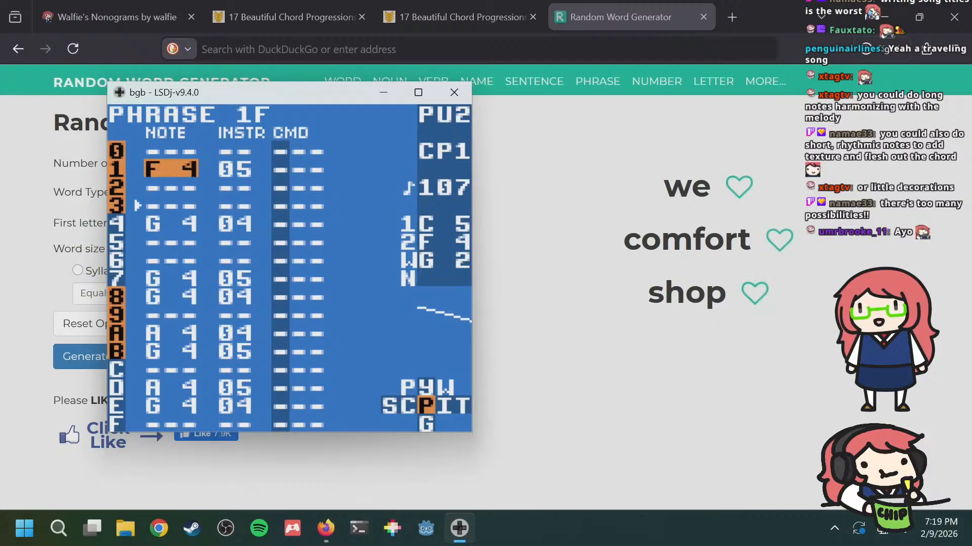
key("a+Up")
key("a+Down")
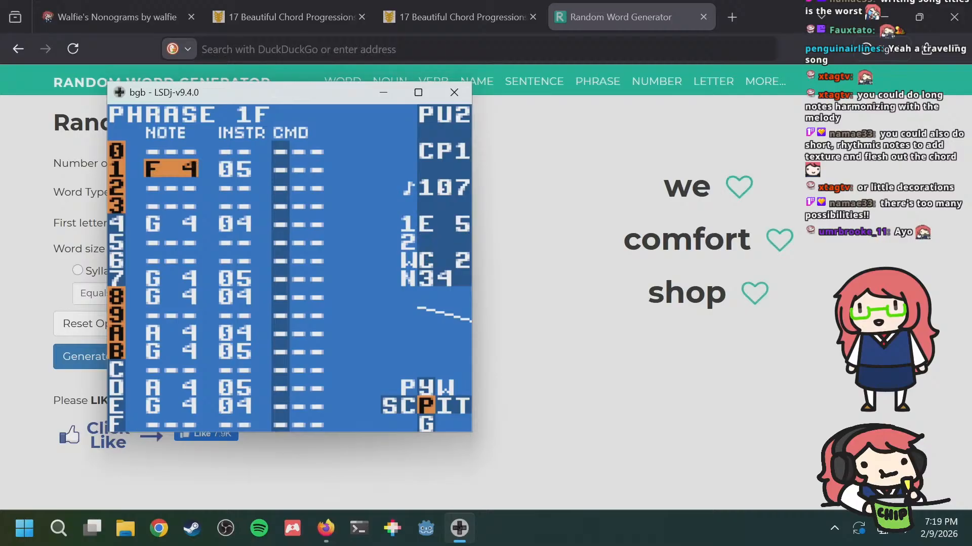
Step: Check PU2 phrase 1E against phrase 1F during playback, going through the rows of phrase 1E
key("a+Up")
key("a+Down")
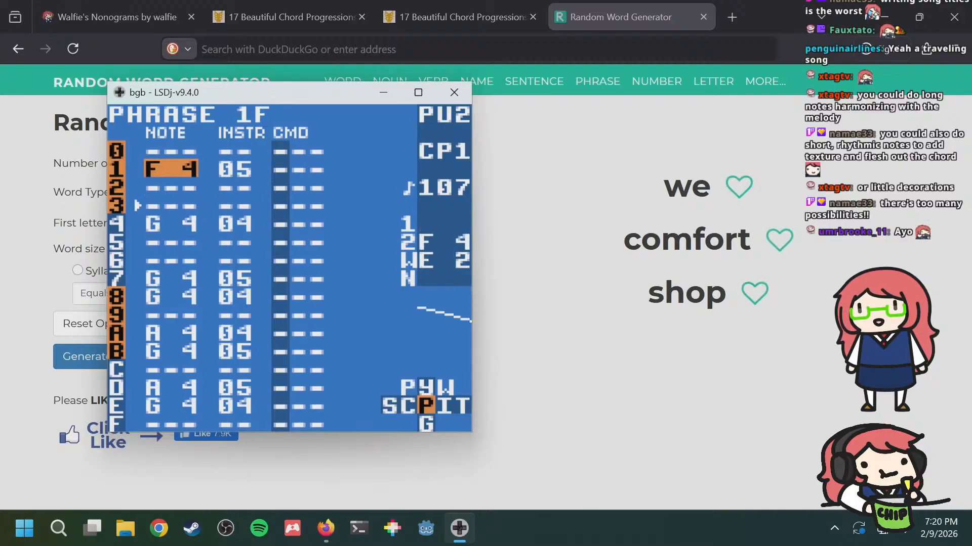
key("a+Up")
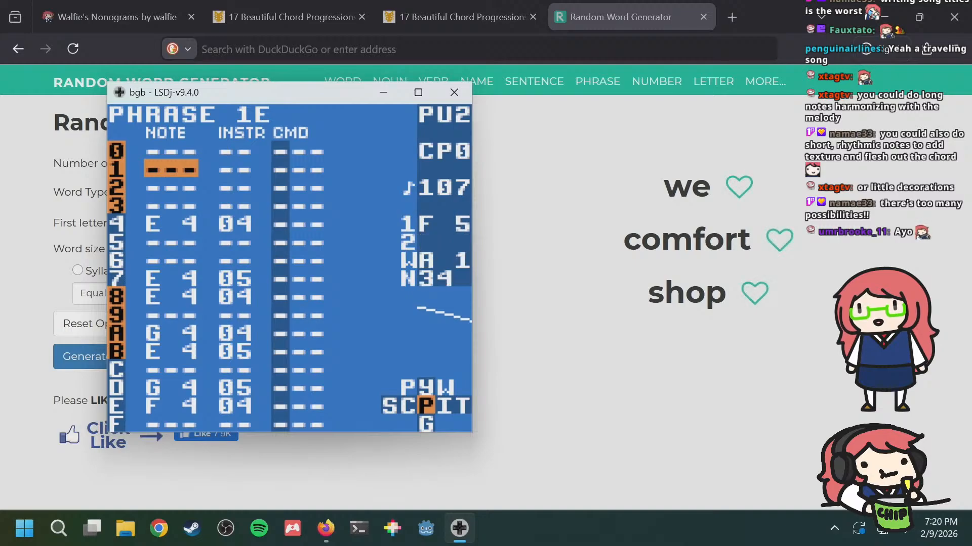
key("Down")
key("Down")
key("Down")
key("Down")
key("Down")
key("Down")
key("Down")
key("Down")
key("Down")
key("Down")
key("Up")
key("Up")
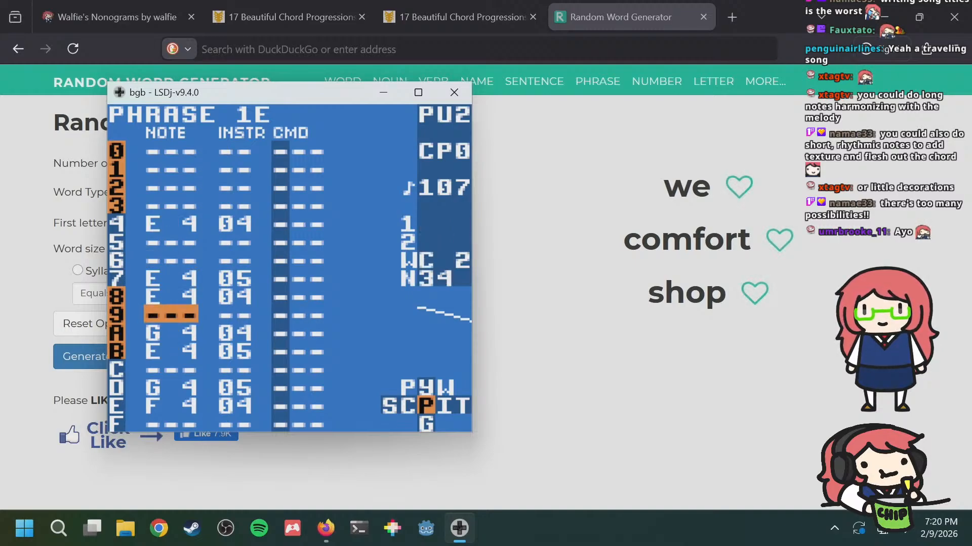
key("Up")
Step: Compare PU2 phrases 1E, 1F and 20 with one another during playback, ending in phrase 20
key("a+Down")
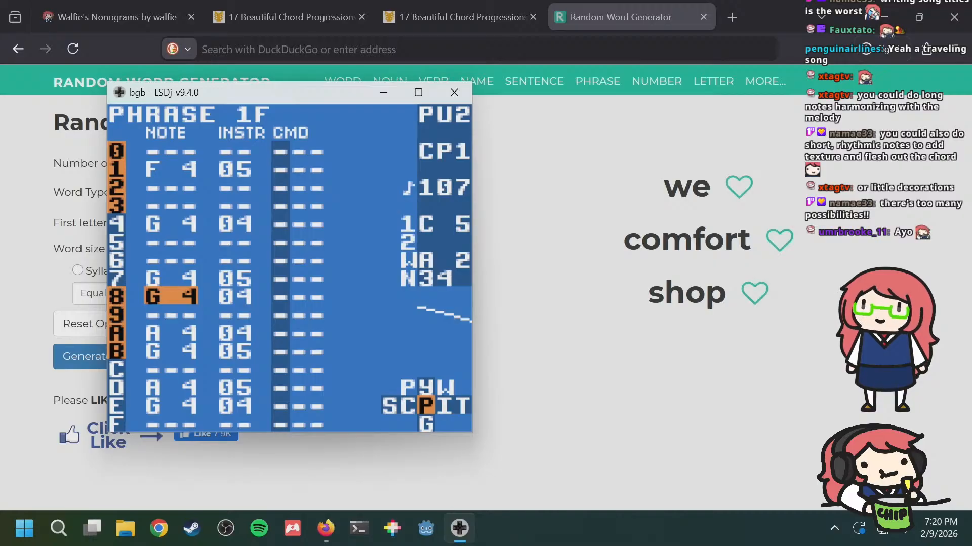
key("Up")
key("Up")
key("Up")
key("Up")
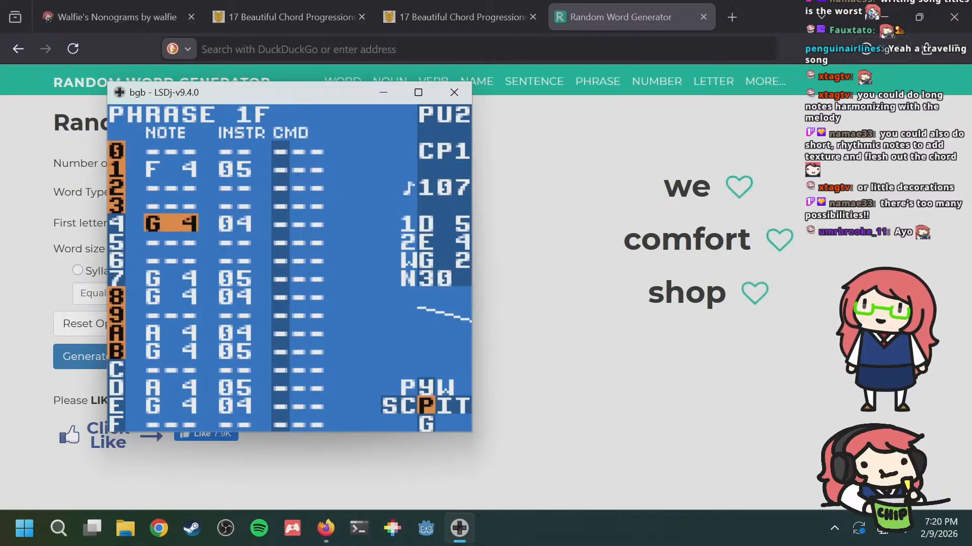
key("a+Up")
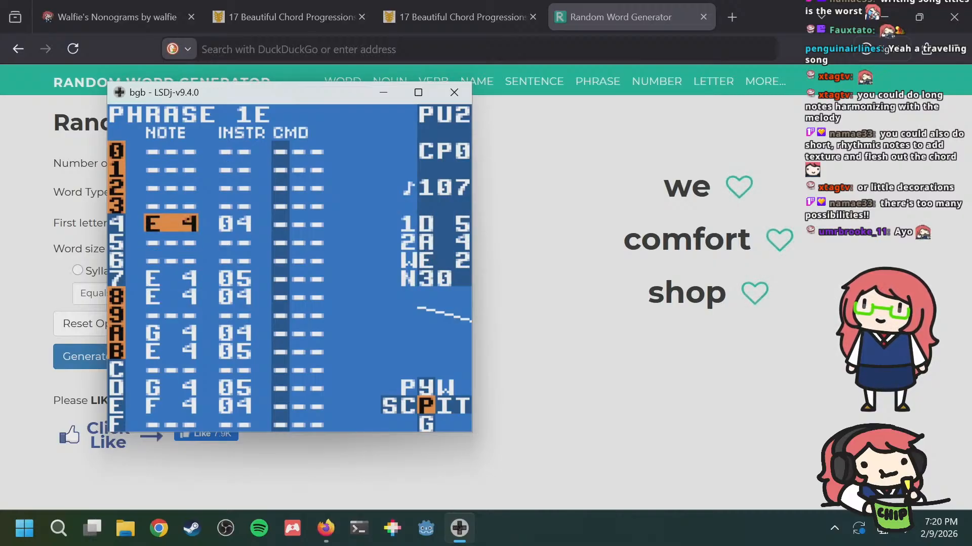
key("a+Down")
key("a+Down")
key("a+Up")
key("a+Up")
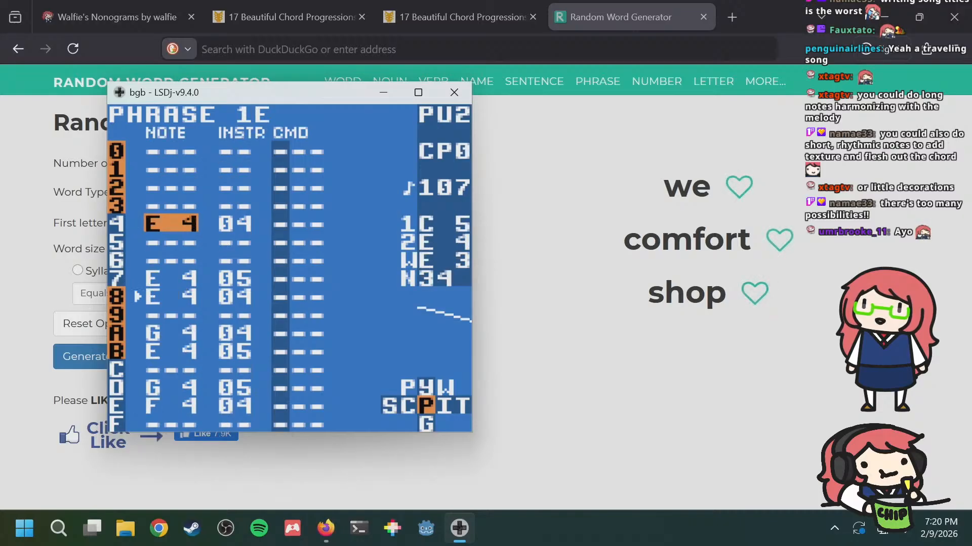
key("a+Down")
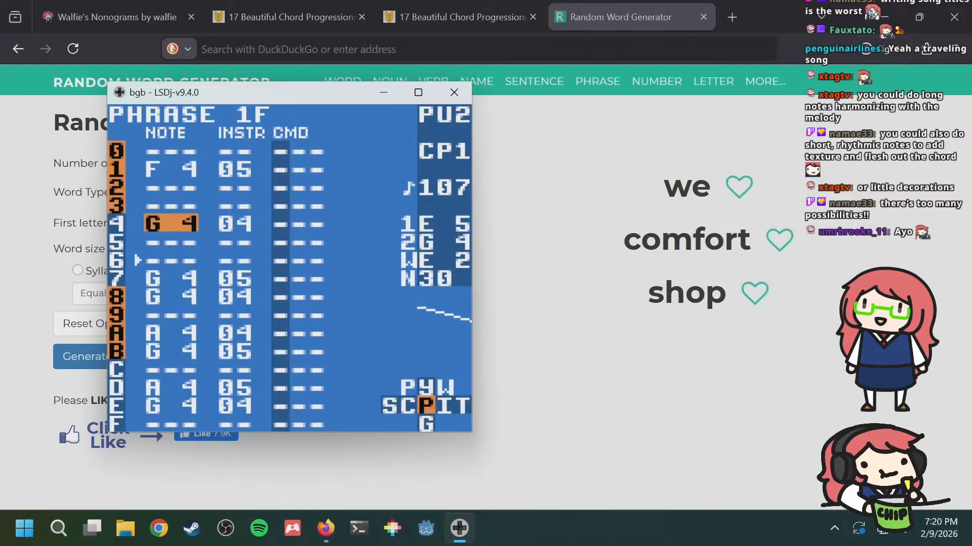
key("a+Up")
key("a+Down")
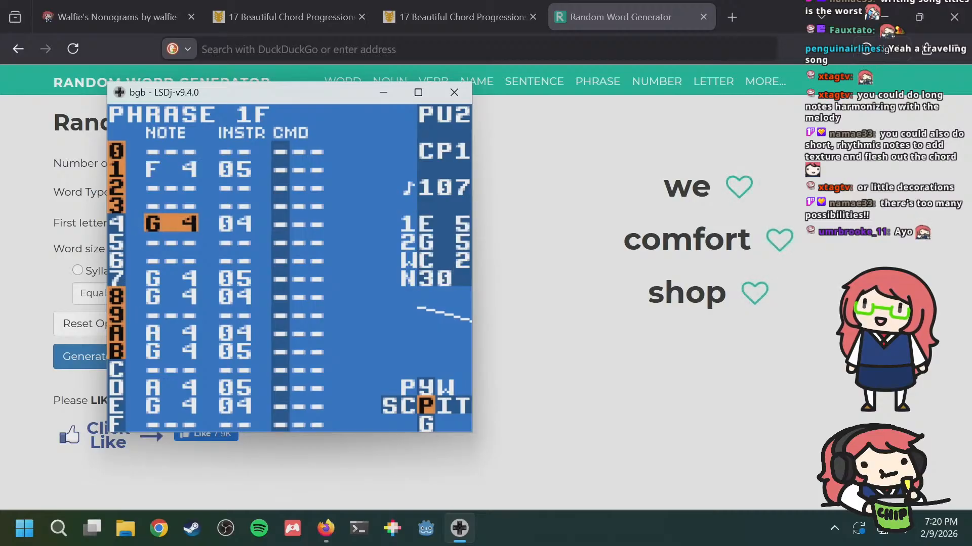
key("a+Up")
key("a+Down")
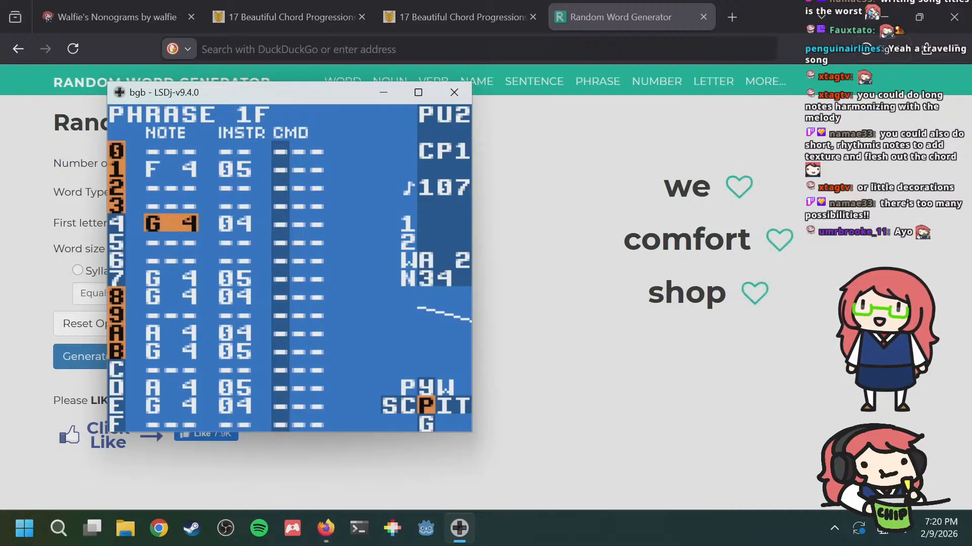
key("a+Down")
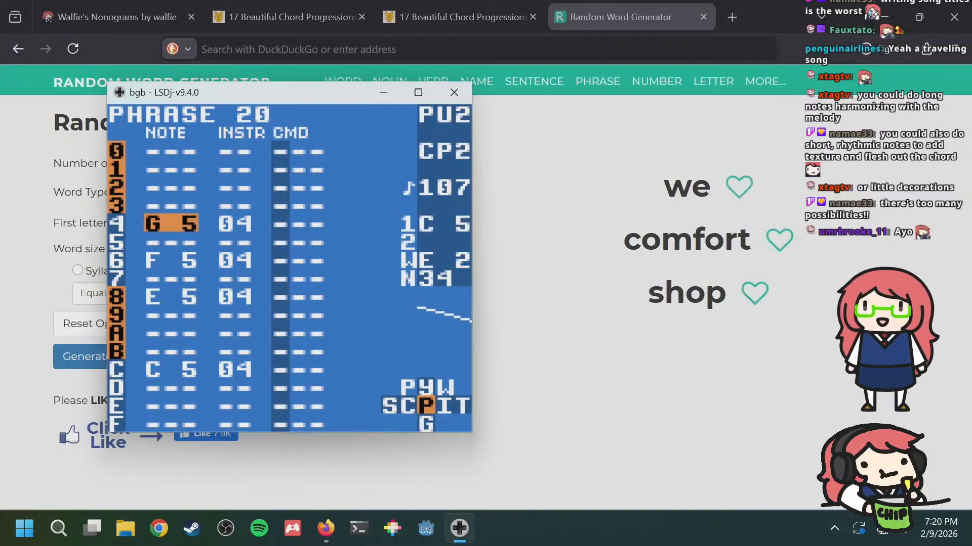
key("a+Up")
key("a+Up")
key("a+Down")
key("a+Down")
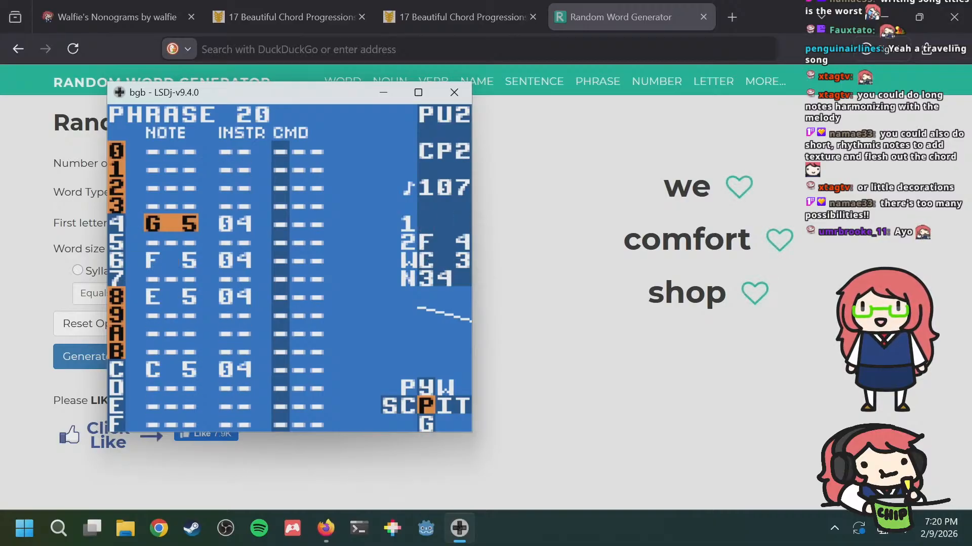
Step: Add a G 5 note with instrument 05 on row 7 of phrase 20
key("Down")
key("Down")
key("Down")
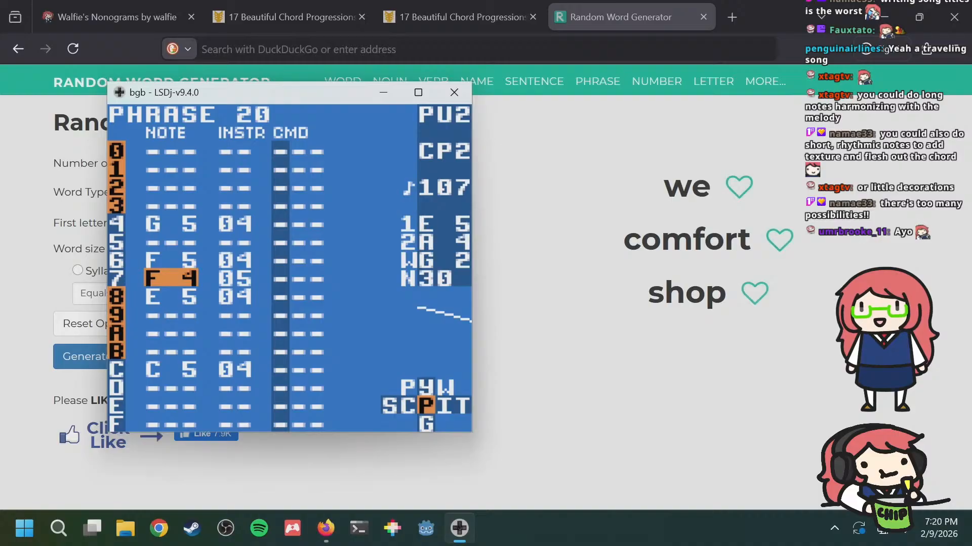
key("s+Right")
key("s+Right")
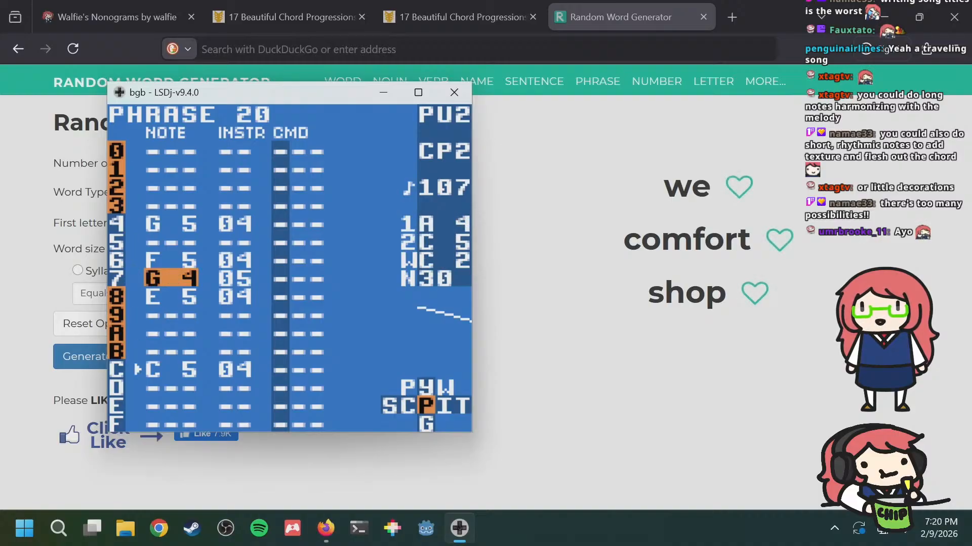
key("s+Up")
Step: Lower all notes on rows 4 through C of phrase 20 by one octave
key("Up")
key("Up")
key("Up")
key("Up")
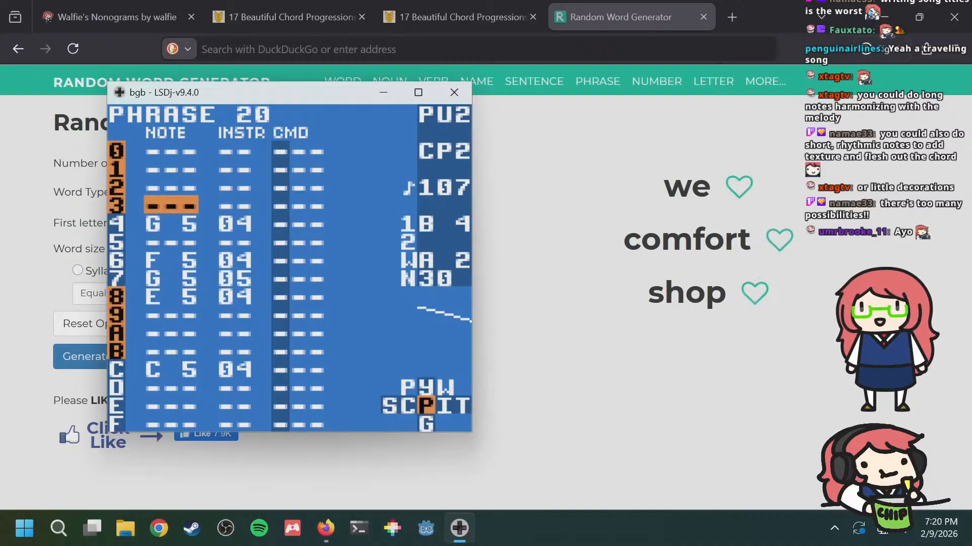
key("Down")
key("shift+a")
key("Down")
key("Down")
key("Down")
key("Down")
key("Down")
key("Down")
key("Down")
key("Down")
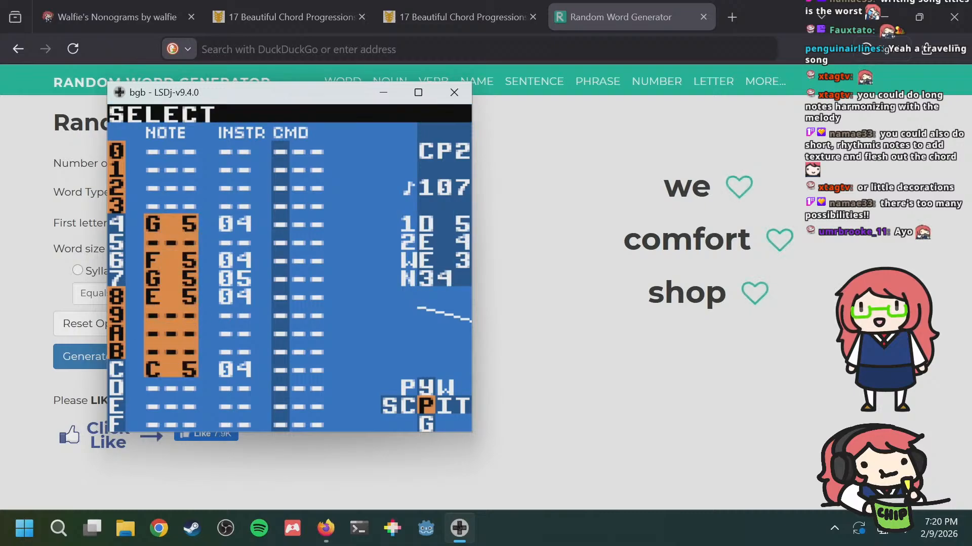
key("s+Down")
key("a")
Step: Review the lowered notes and the empty rows between them in phrase 20 during playback
key("Down")
key("Down")
key("Down")
key("Down")
key("Up")
key("Up")
key("Up")
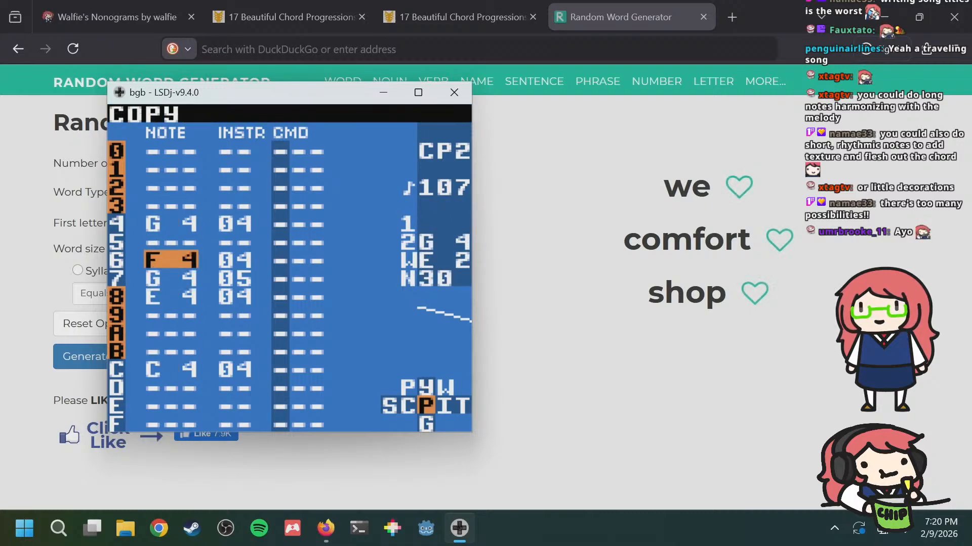
key("Down")
key("Down")
key("Up")
key("Up")
key("Up")
key("Up")
key("Up")
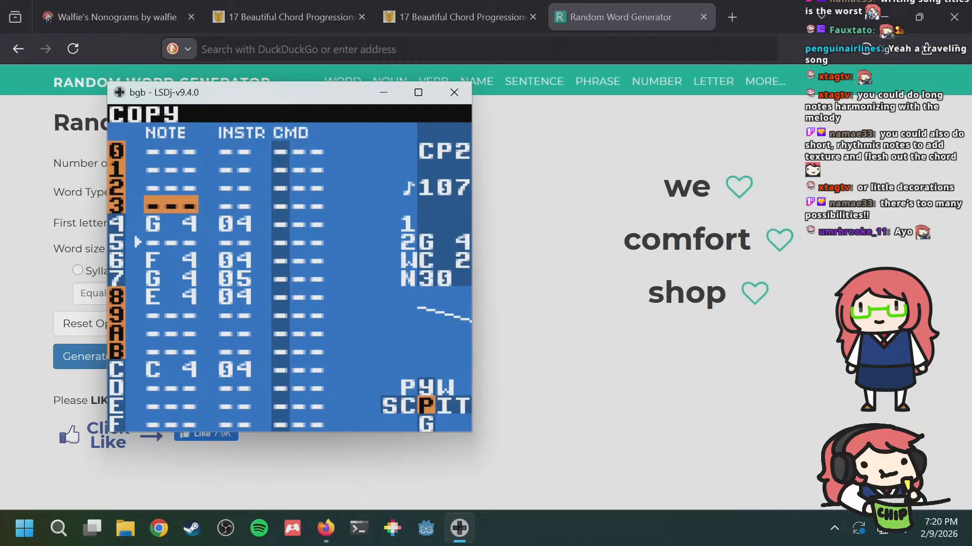
key("Down")
key("Down")
key("Down")
key("Down")
key("Down")
key("Down")
key("Up")
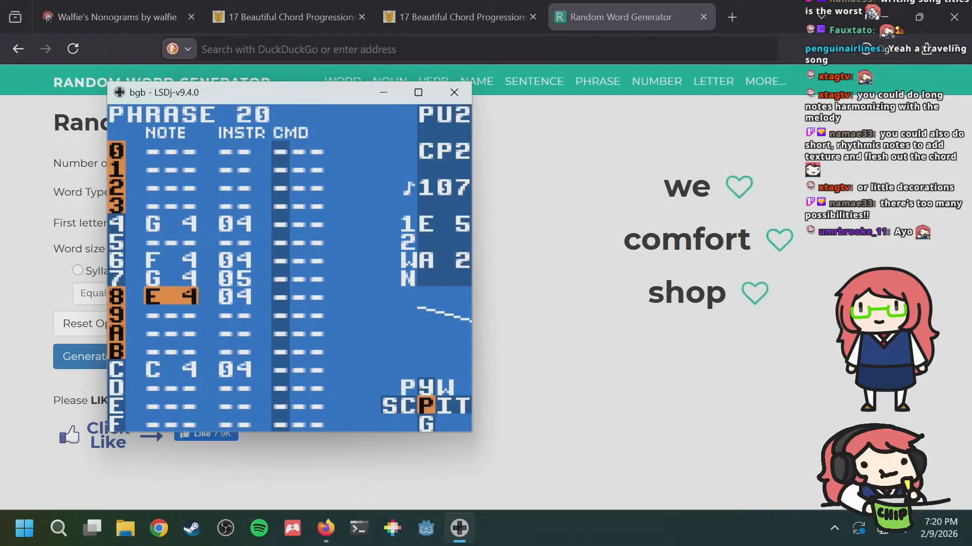
key("Up")
key("Down")
key("Down")
key("Down")
key("Down")
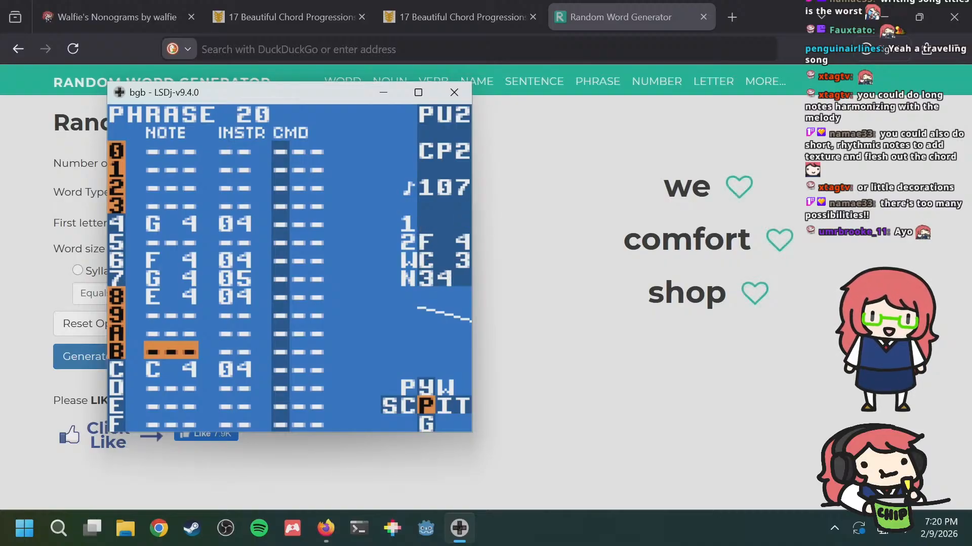
key("Up")
key("Up")
key("Up")
key("Up")
key("Up")
key("Down")
key("Down")
key("Down")
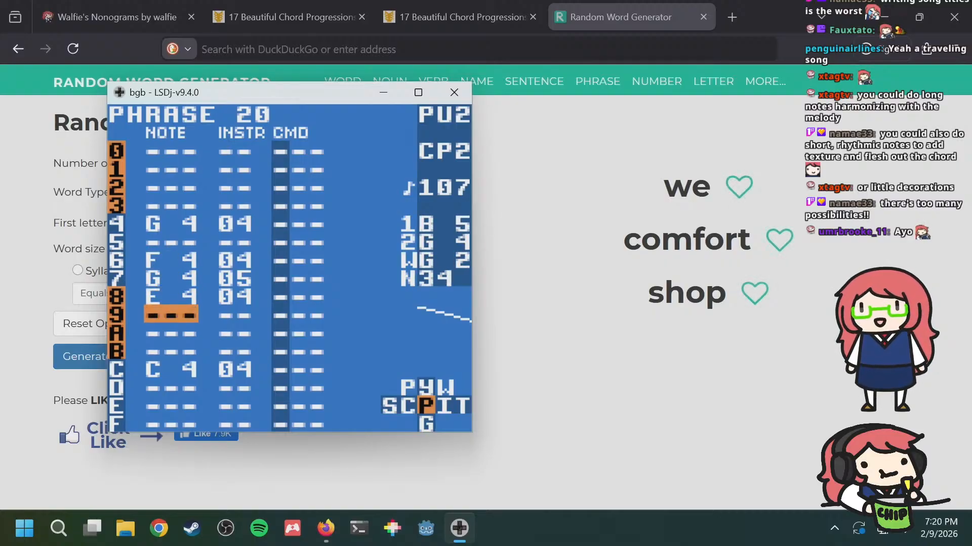
key("Up")
key("Up")
key("Up")
key("Down")
key("Down")
key("Down")
key("Down")
key("Down")
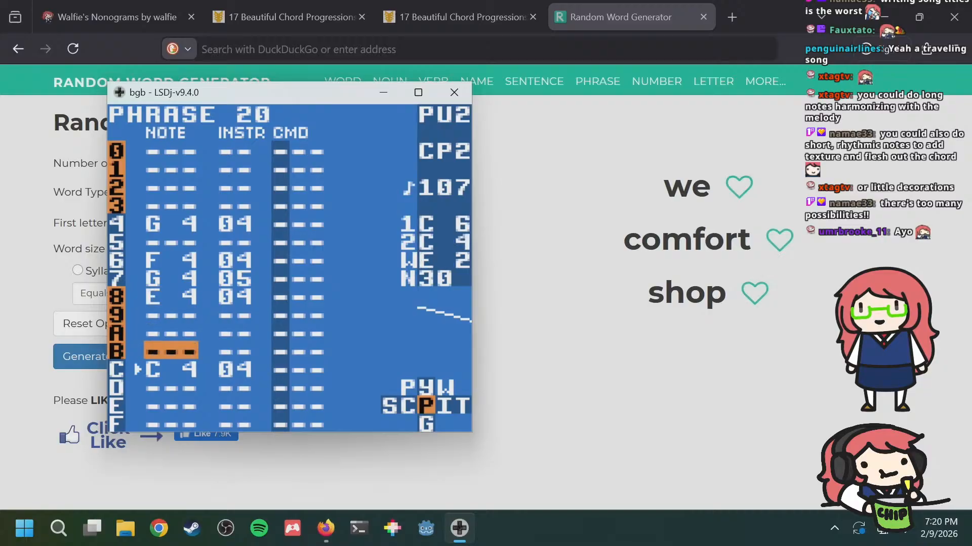
Step: Set the envelope of instrument 05, used on row 7 of phrase 20, to 53
key("Up")
key("Up")
key("Up")
key("Up")
key("Right")
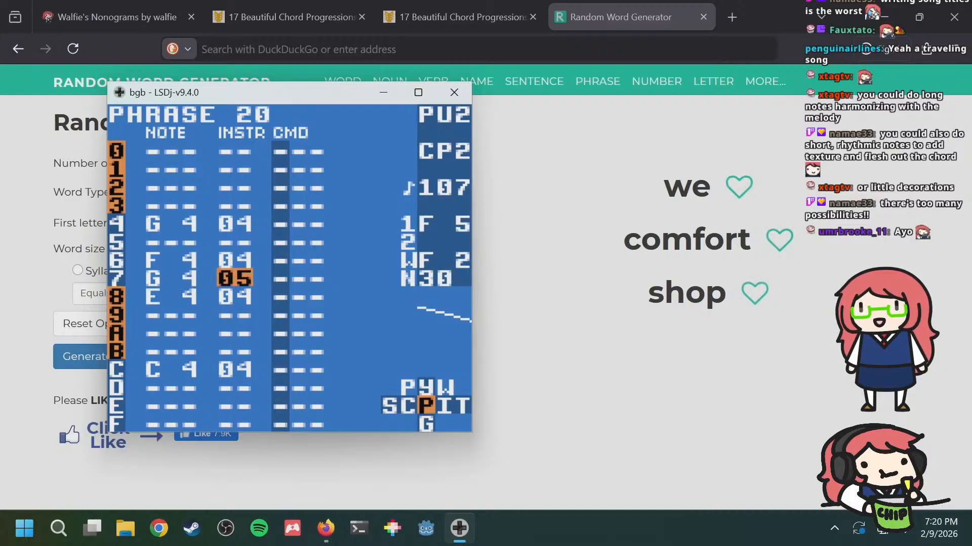
key("Left")
key("Down")
key("Up")
key("Right")
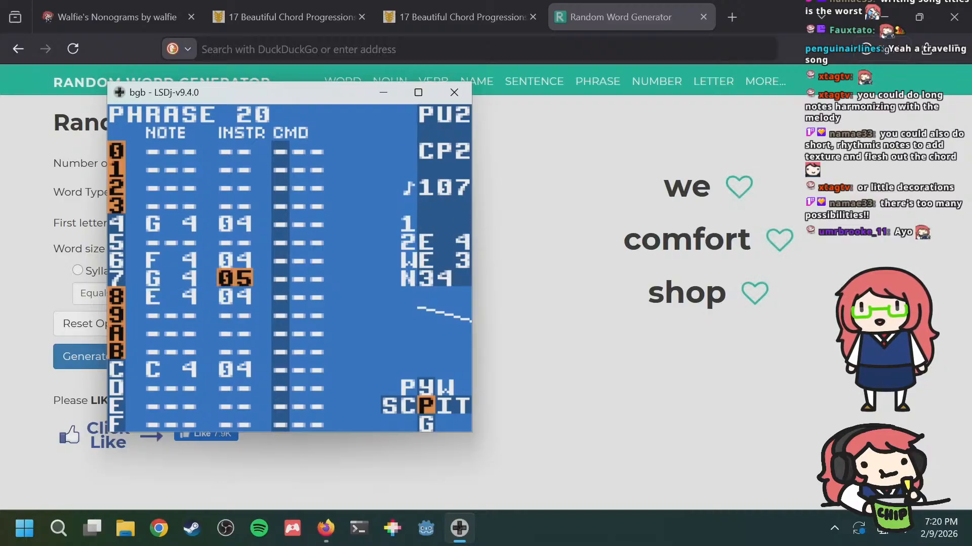
key("Left")
key("Right")
key("shift+Right")
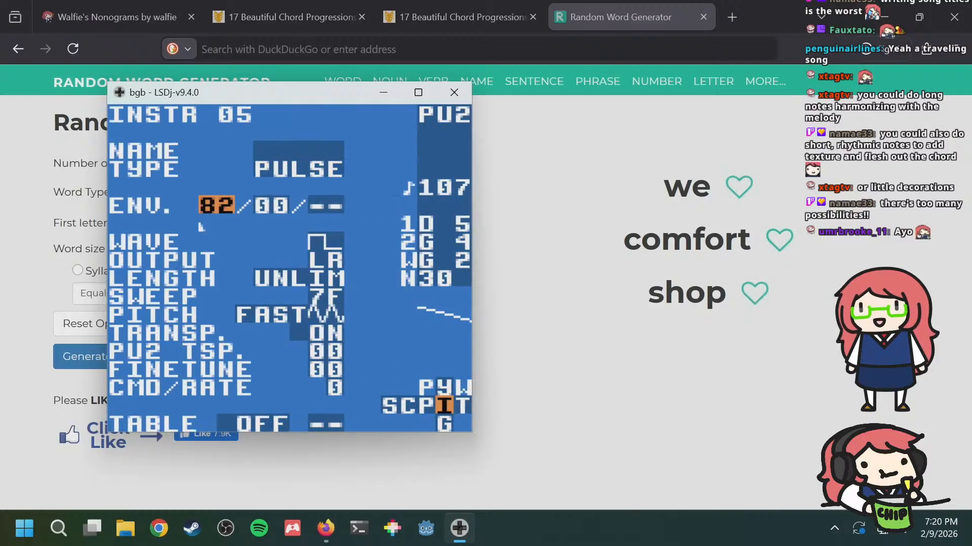
key("s+Down")
key("s+Down")
key("s+Down")
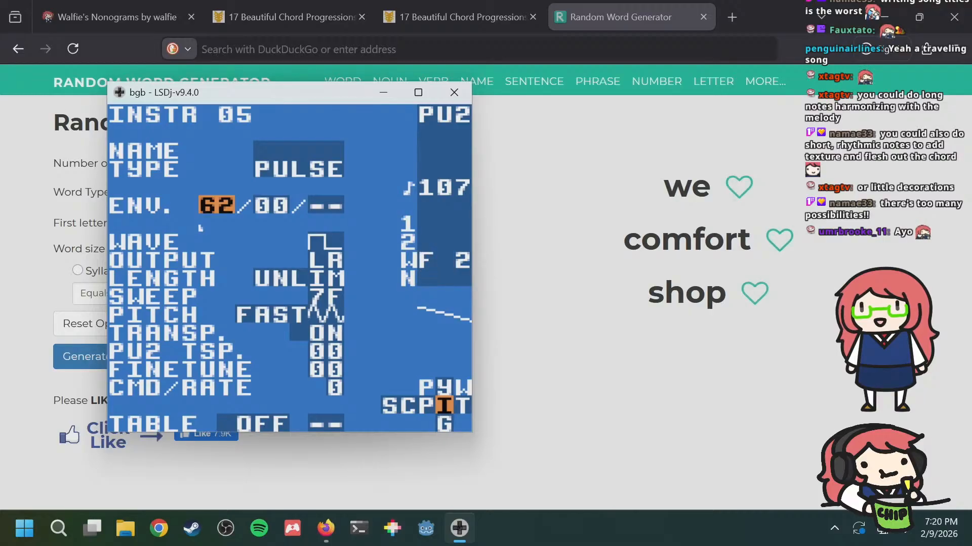
key("s+Down")
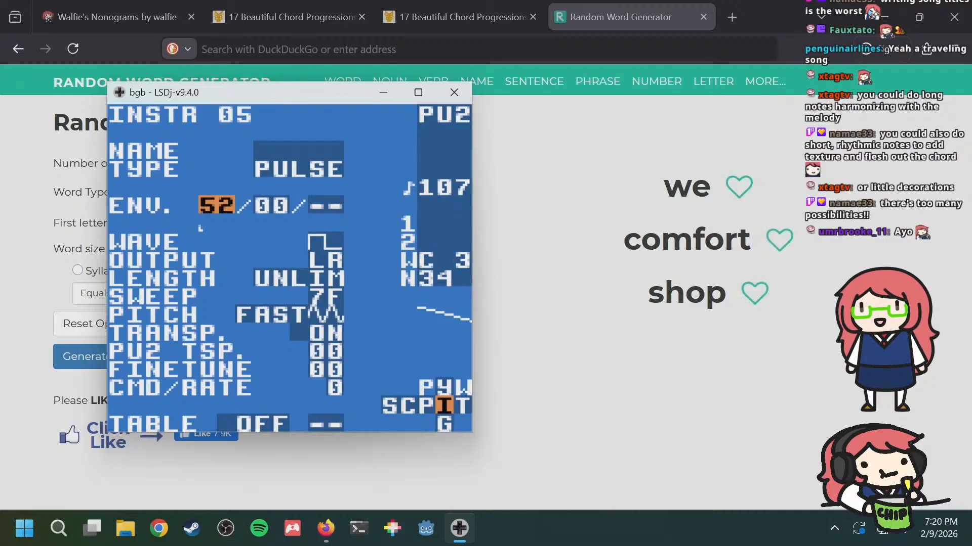
key("s+Right")
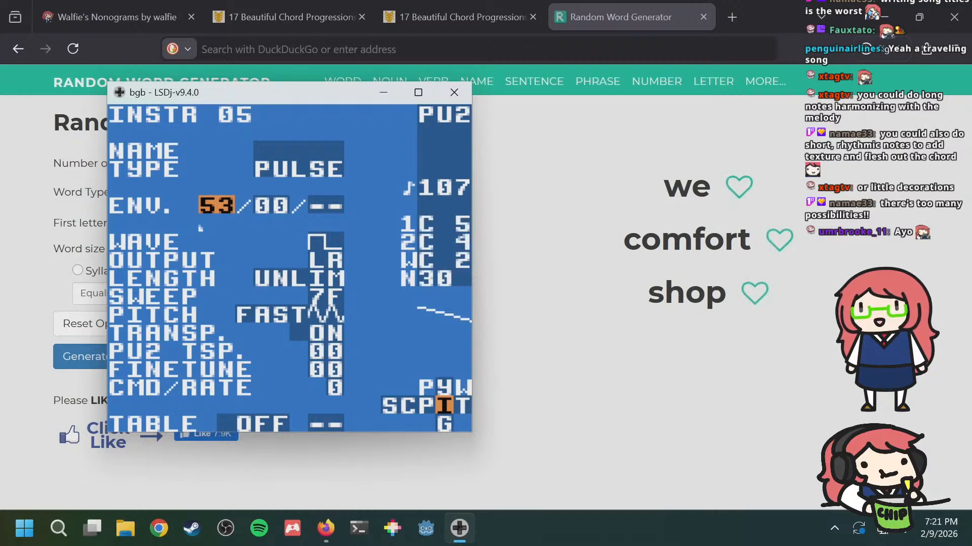
Step: Set the envelope of instrument 04, used on row 6 of phrase 20, to 85
key("shift+Left")
key("Up")
key("shift+Right")
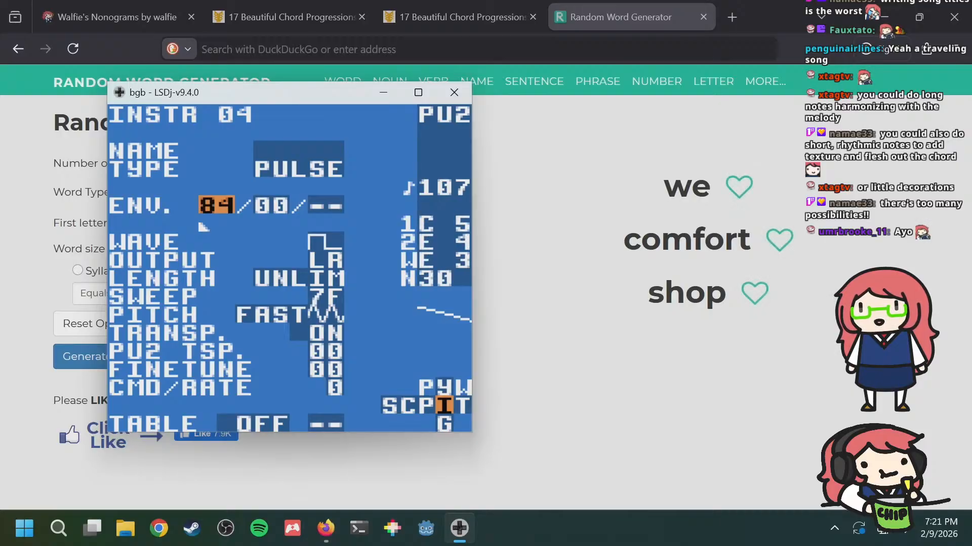
key("s+Right")
key("s+Left")
key("s+Right")
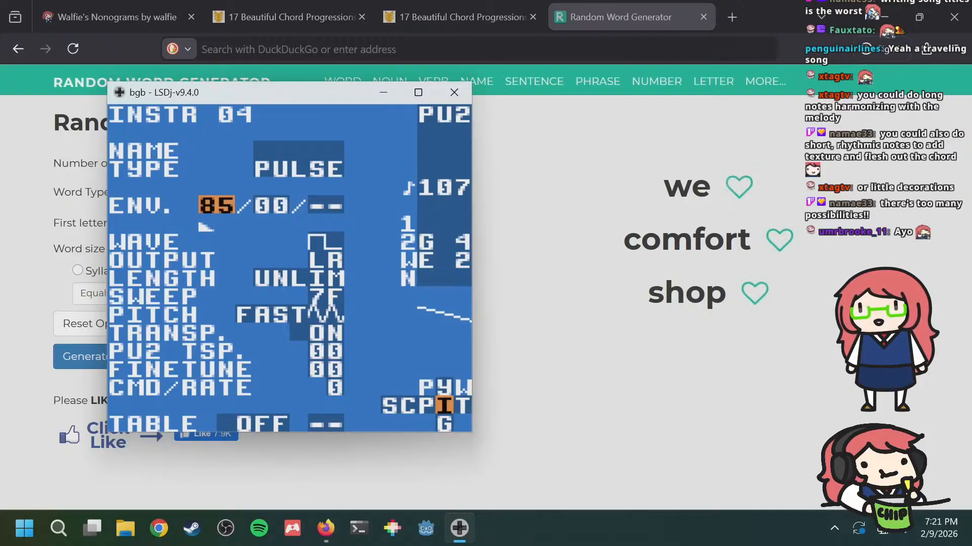
key("a+Down")
key("a+Down")
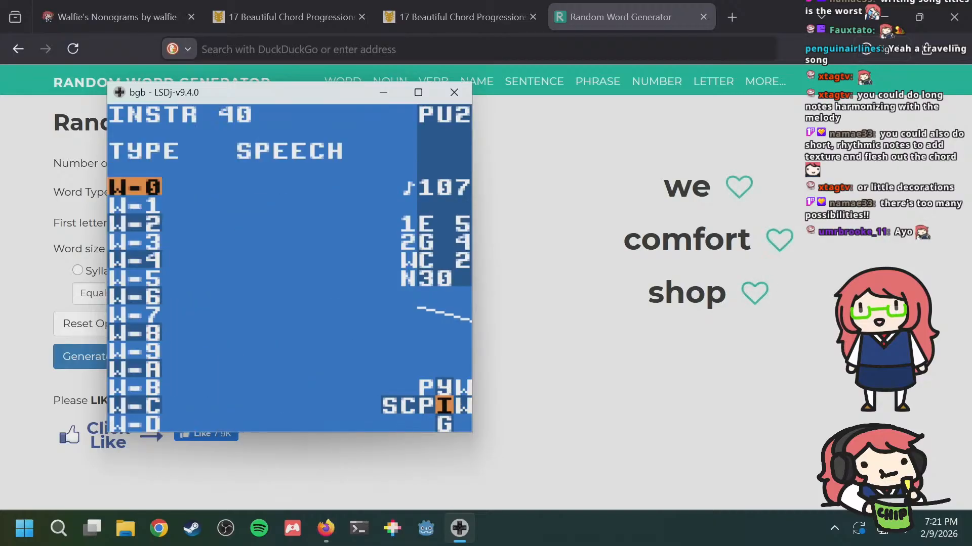
Step: Go back through the PU2 phrases to 1E and open the settings of instrument 04 from row 8
key("shift+Left")
key("Down")
key("Down")
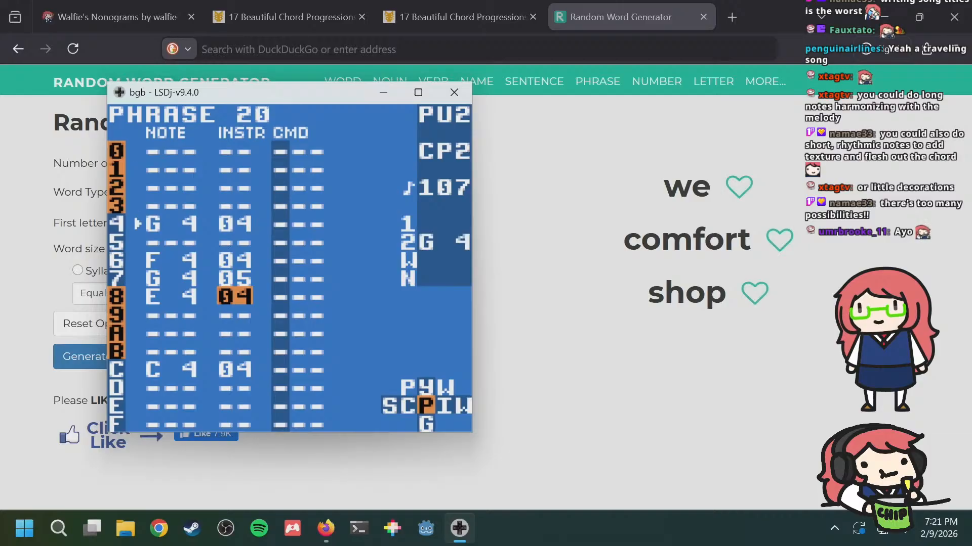
key("a+Up")
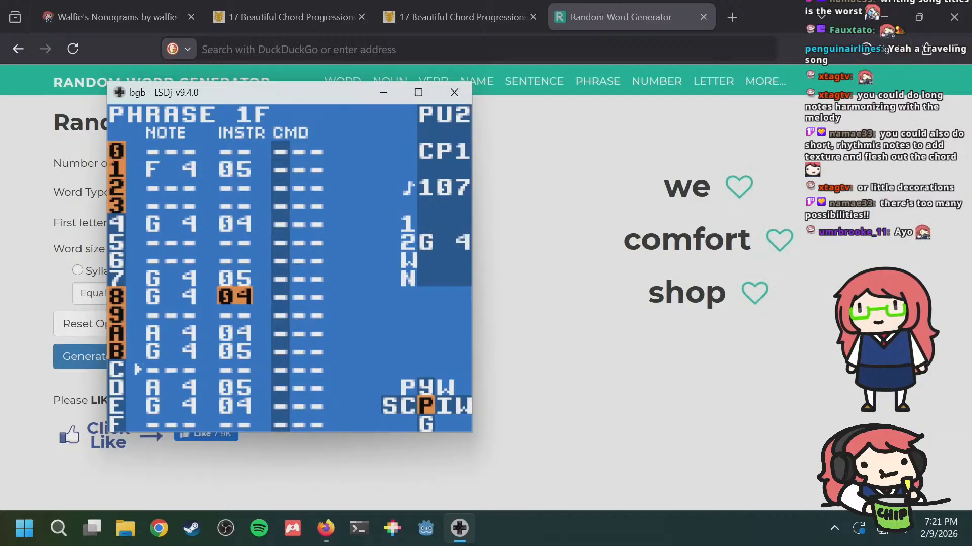
key("a+Up")
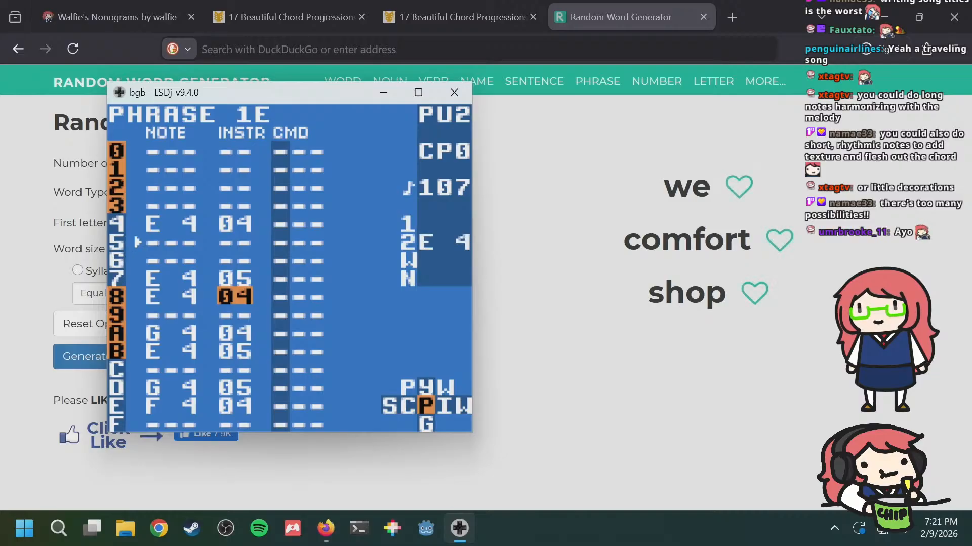
key("shift+Right")
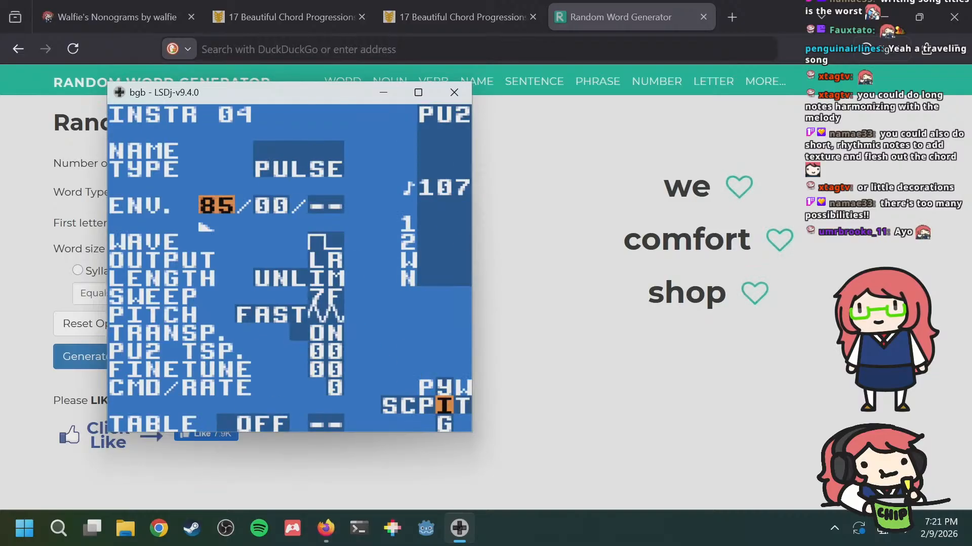
Step: Set the envelope of instrument 04 to 84 and the envelope of instrument 05 to 42
key("shift+Left")
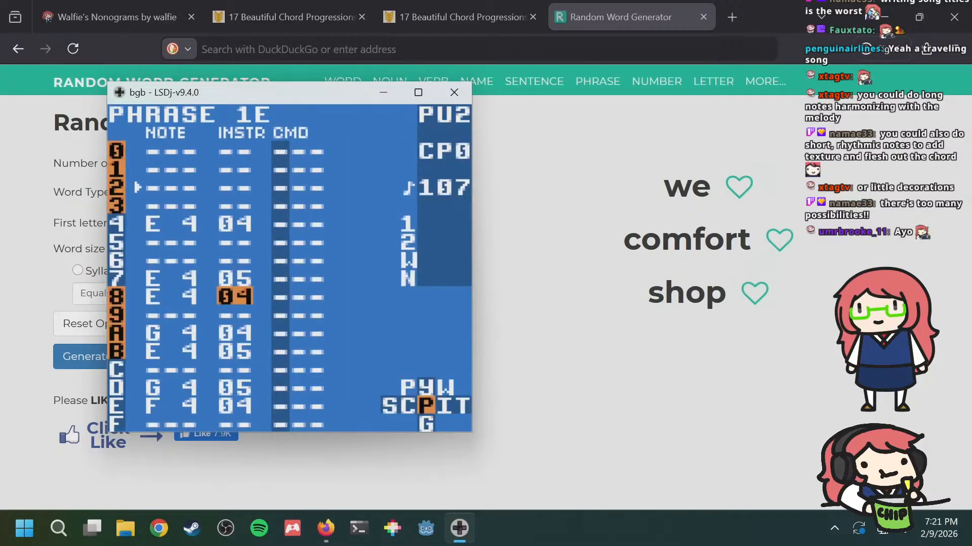
key("shift+Right")
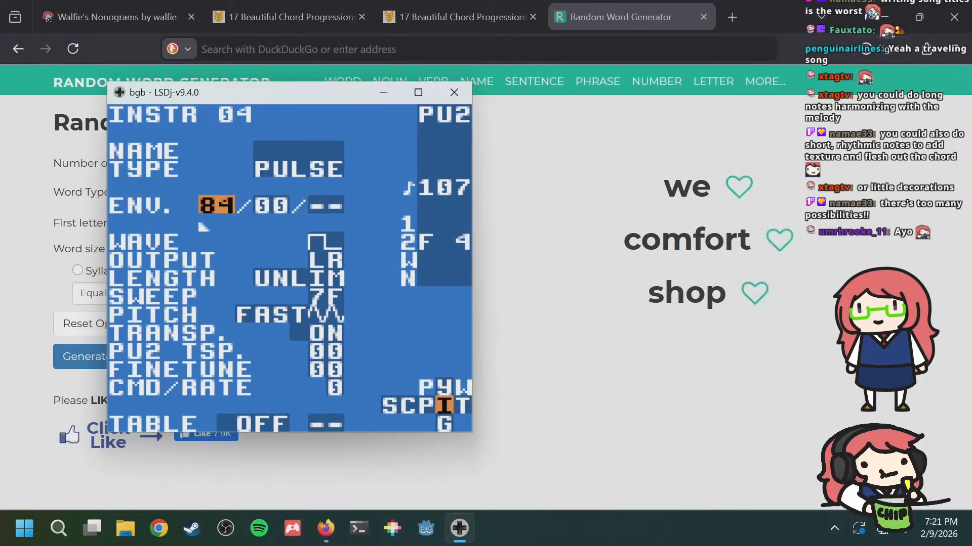
key("shift+Left")
key("Down")
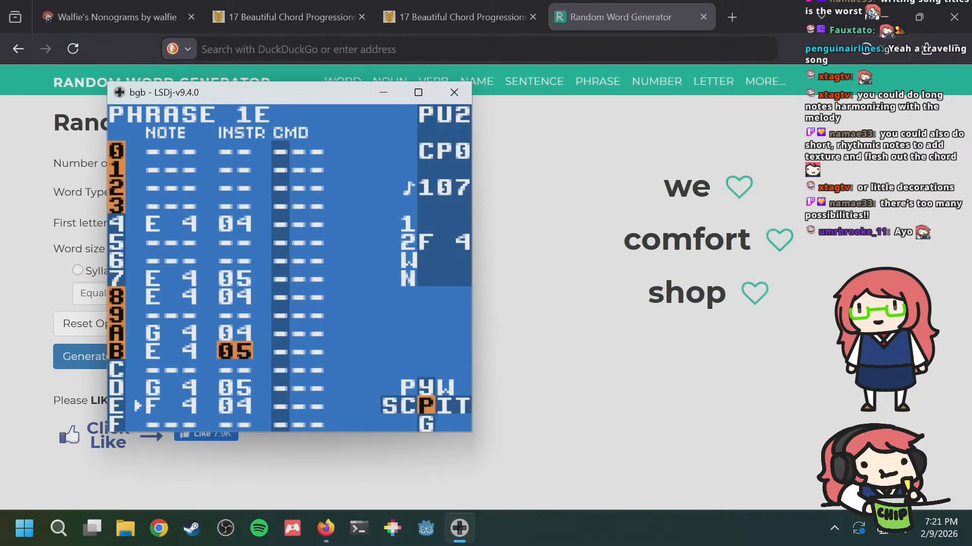
key("shift+Right")
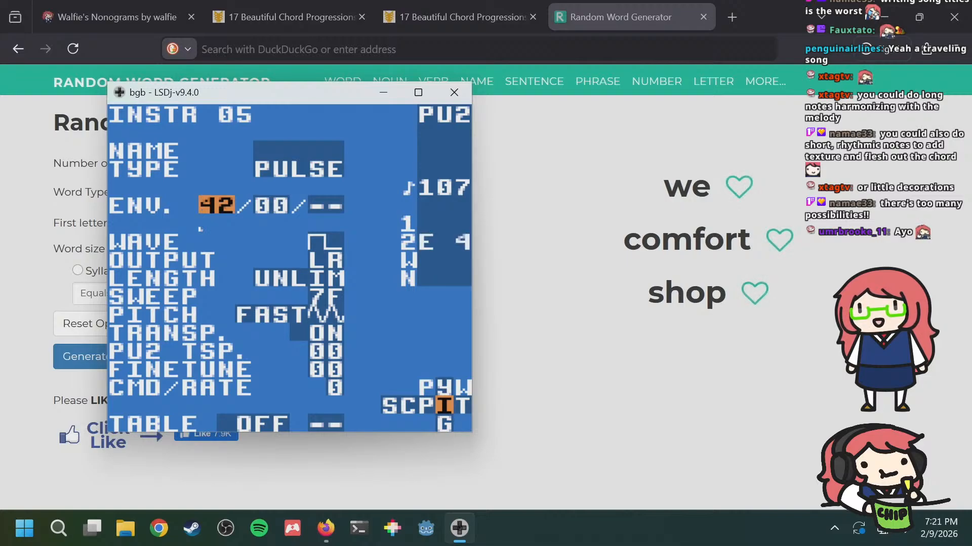
key("shift+Left")
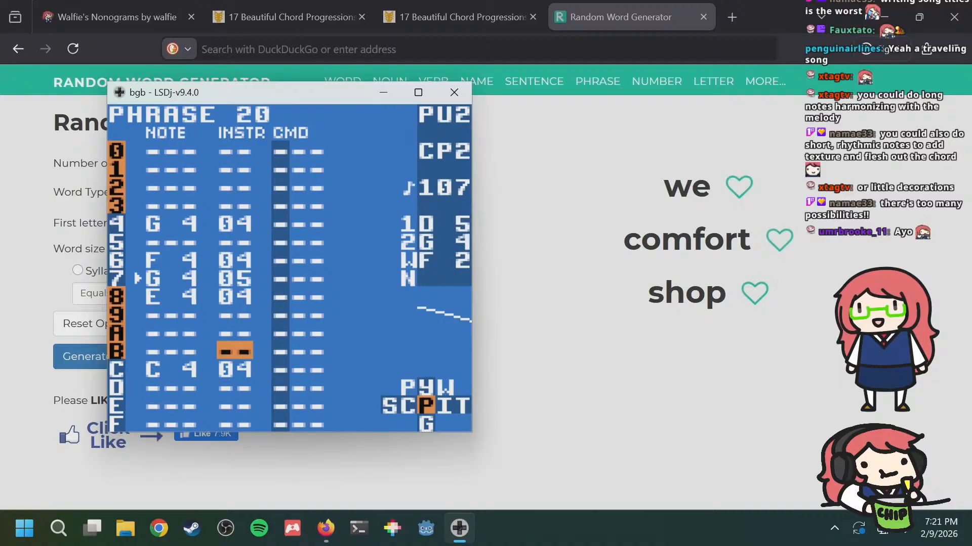
Step: Examine the notes and empty rows of phrase 20 during playback for places to add short decorative notes
key("Up")
key("Up")
key("Up")
key("Up")
key("Up")
key("Up")
key("Up")
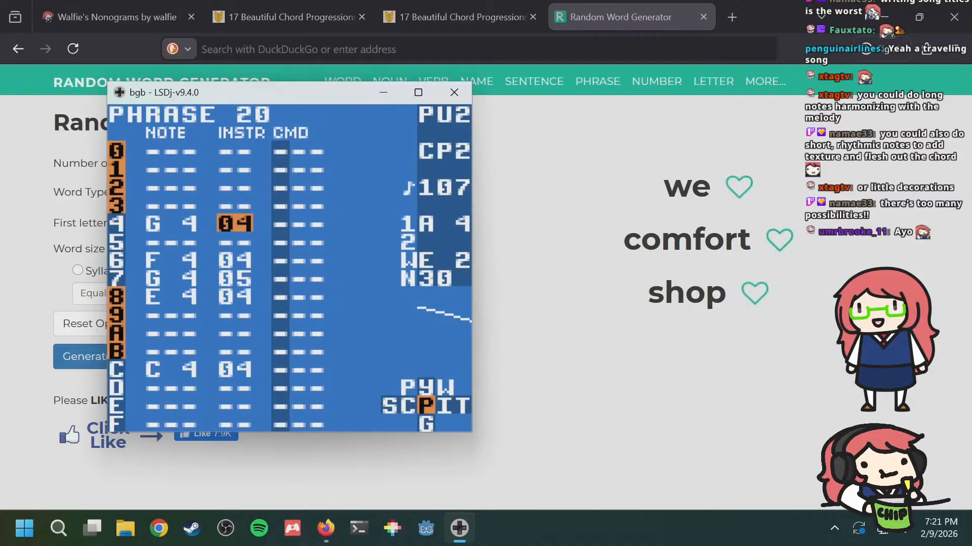
key("Up")
key("a+Left")
key("a+Right")
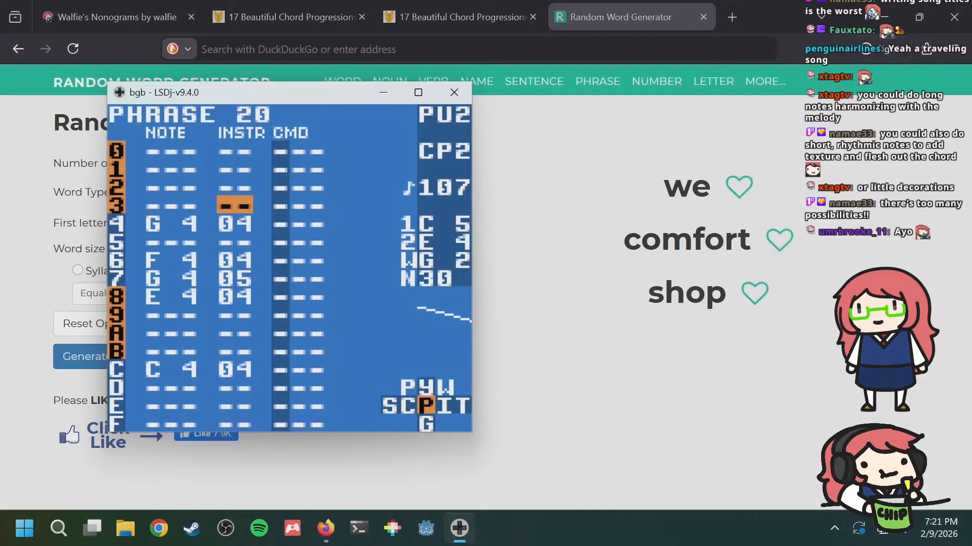
key("Down")
key("Down")
key("Down")
key("Down")
key("Down")
key("Down")
key("Left")
key("Up")
key("Up")
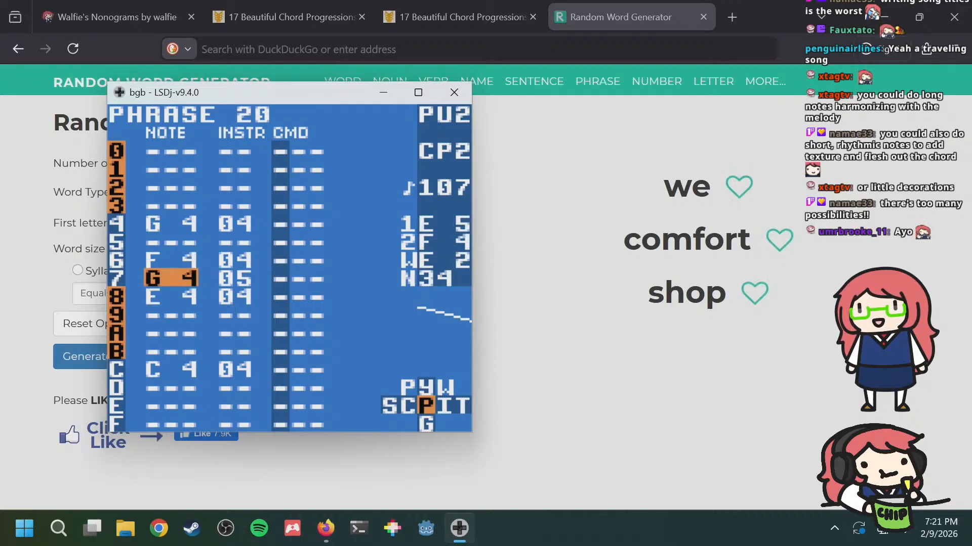
Step: Add an E 4 note with instrument 05 on row B of phrase 20
key("Down")
key("Down")
key("Down")
key("Down")
key("a")
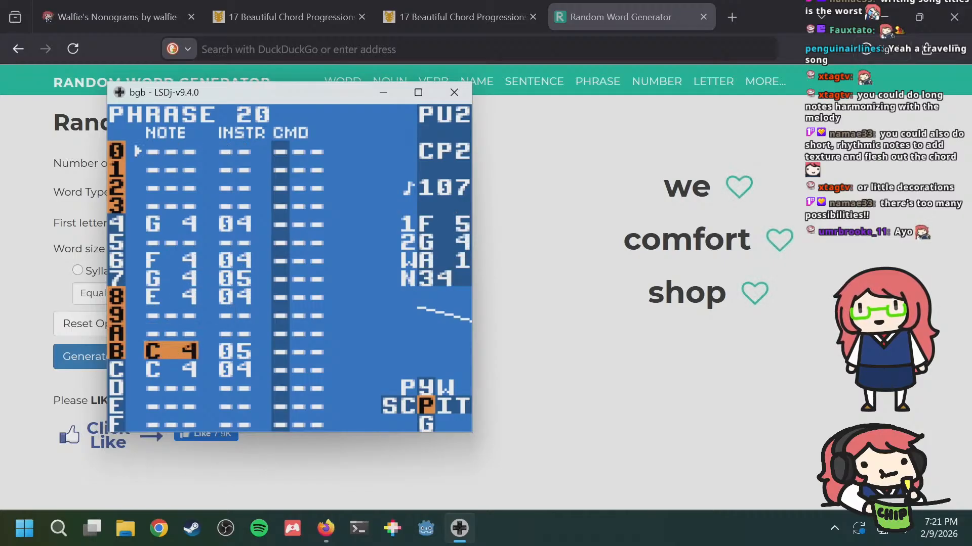
key("a+Right")
key("a+Right")
key("a+Right")
key("a+Right")
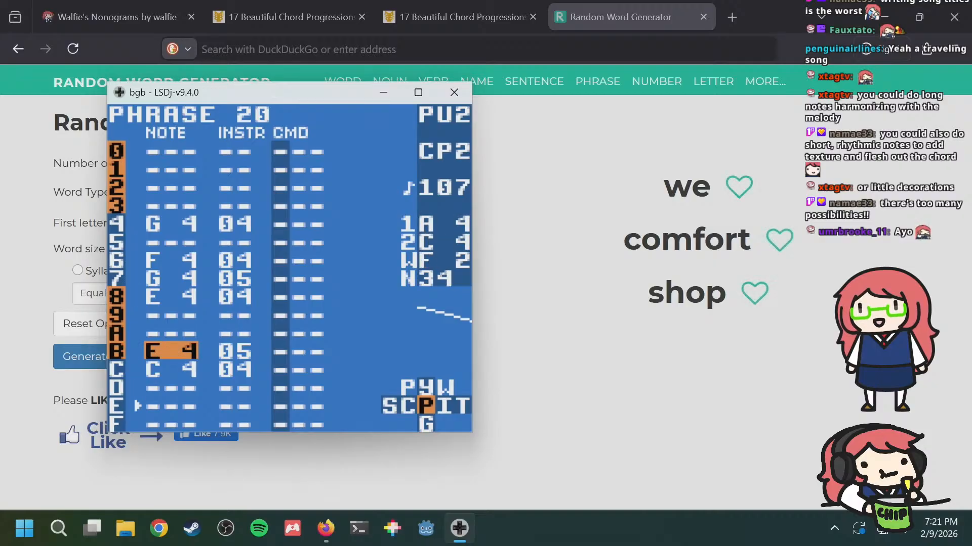
Step: Add a C 4 note with instrument 05 on row F of phrase 20
key("Down")
key("Down")
key("Down")
key("Down")
key("a")
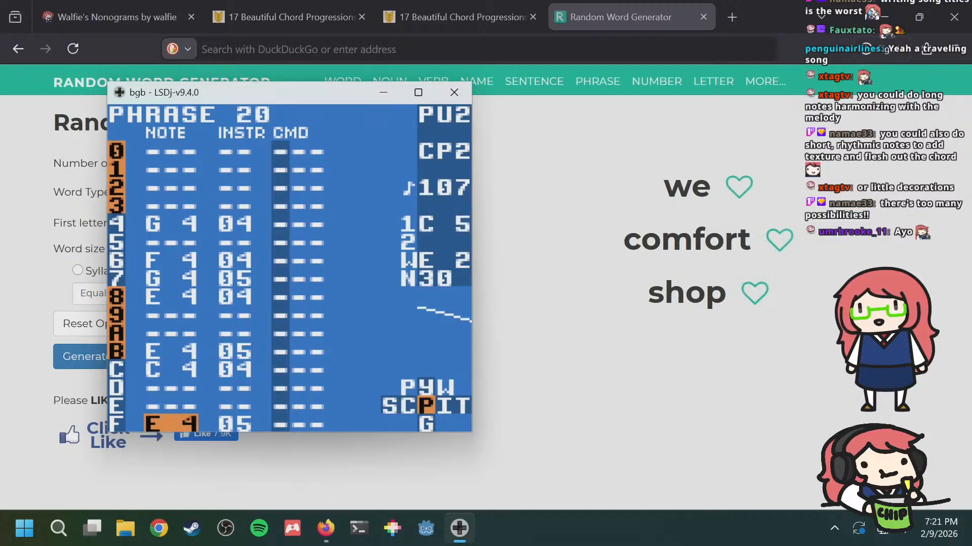
key("a+Right")
key("a+Left")
key("a+Left")
key("a+Left")
key("a+Left")
key("a+Left")
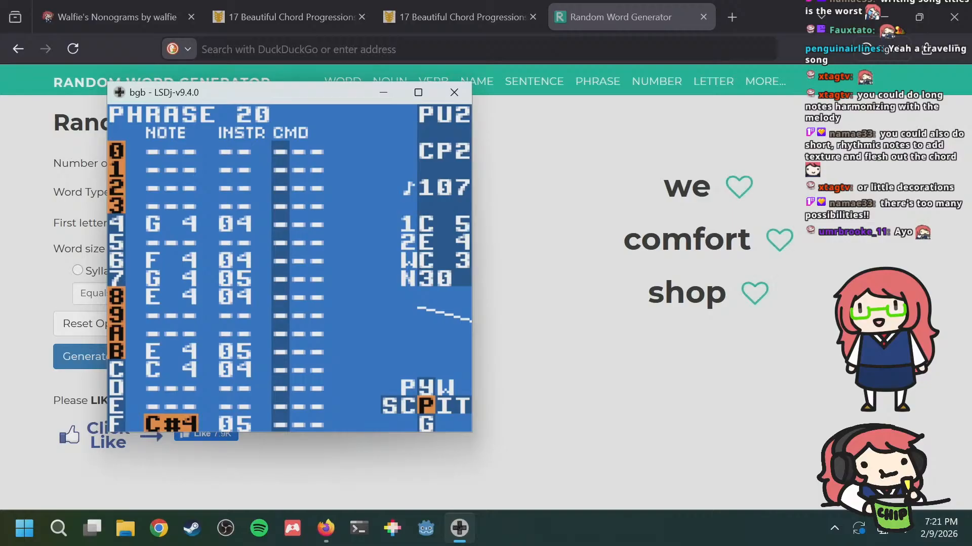
key("a+Left")
Step: Look over the neighbouring PU2 phrases during playback and end on the empty phrase 21
key("Up")
key("Up")
key("Up")
key("Up")
key("Up")
key("Up")
key("Up")
key("Up")
key("Up")
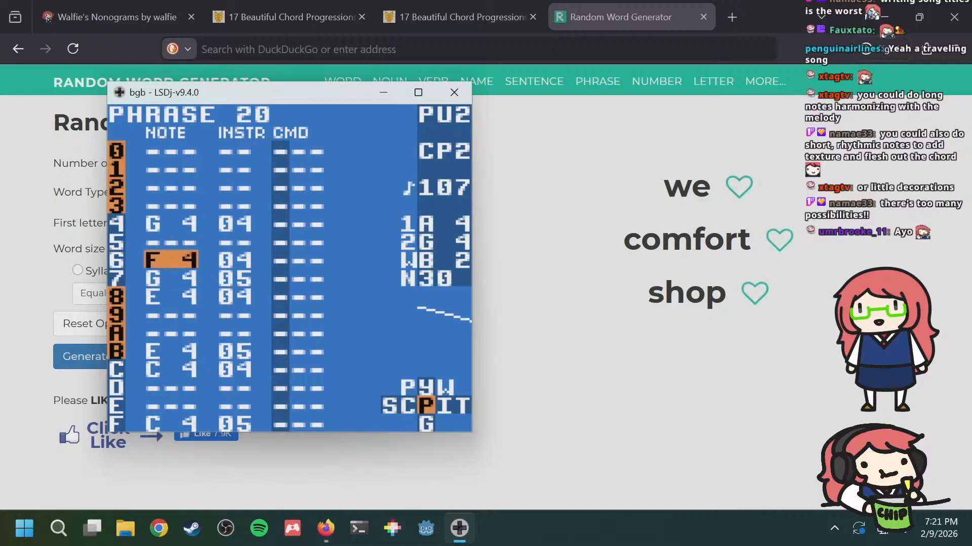
key("a+Up")
key("a+Up")
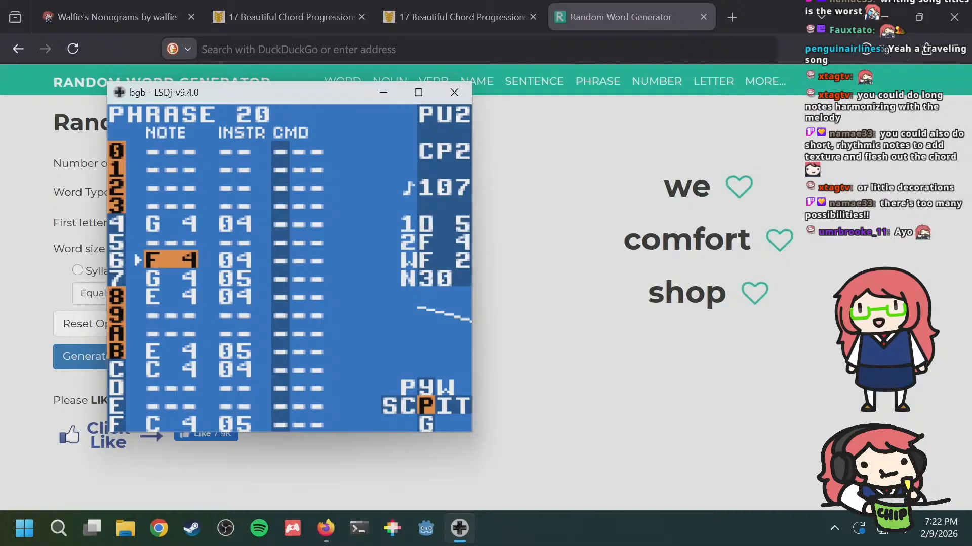
key("a+Up")
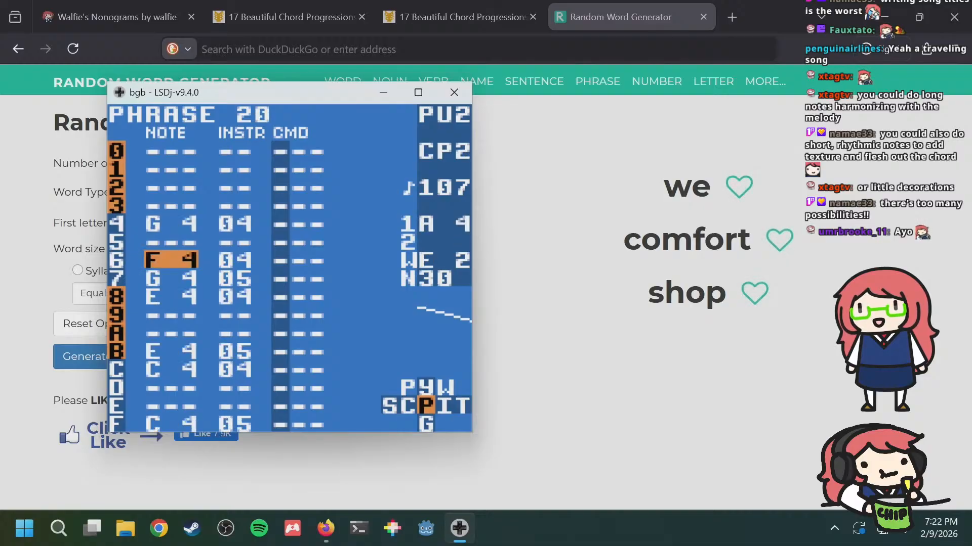
key("a+Down")
key("a+Up")
key("a+Down")
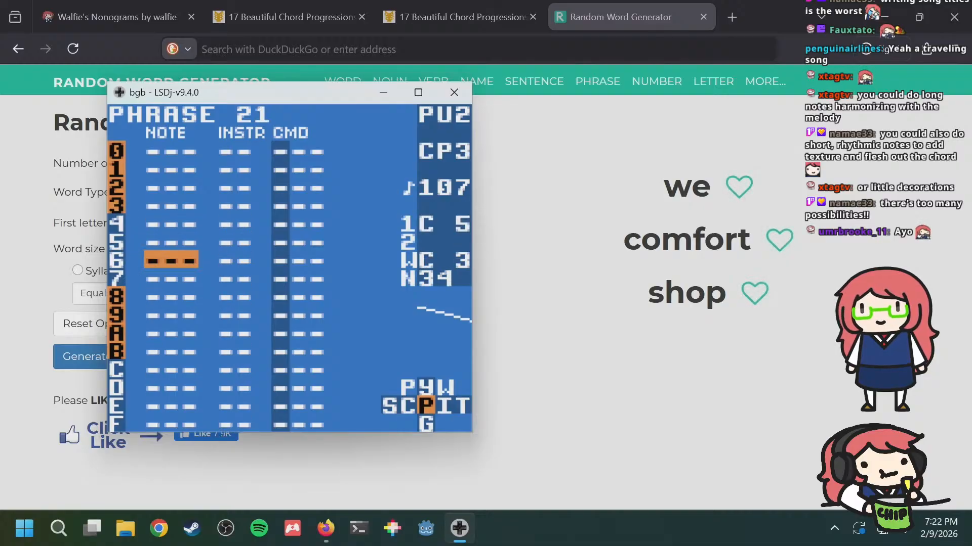
Step: Examine the PU1 melody in phrase 07 and the phrases before it as reference for the harmony
key("shift+Left")
key("shift+Right")
key("a+Left")
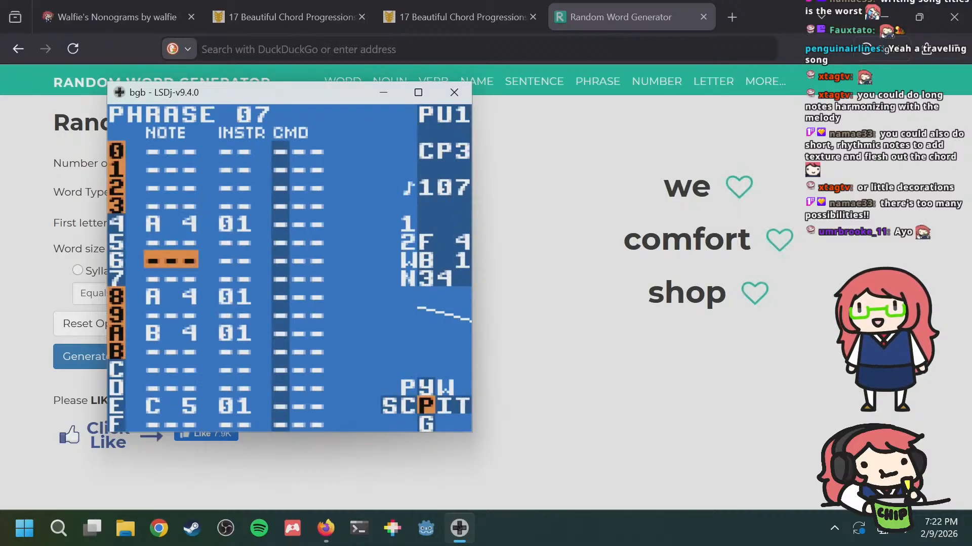
key("a+Up")
key("a+Up")
key("a+Up")
key("a+Down")
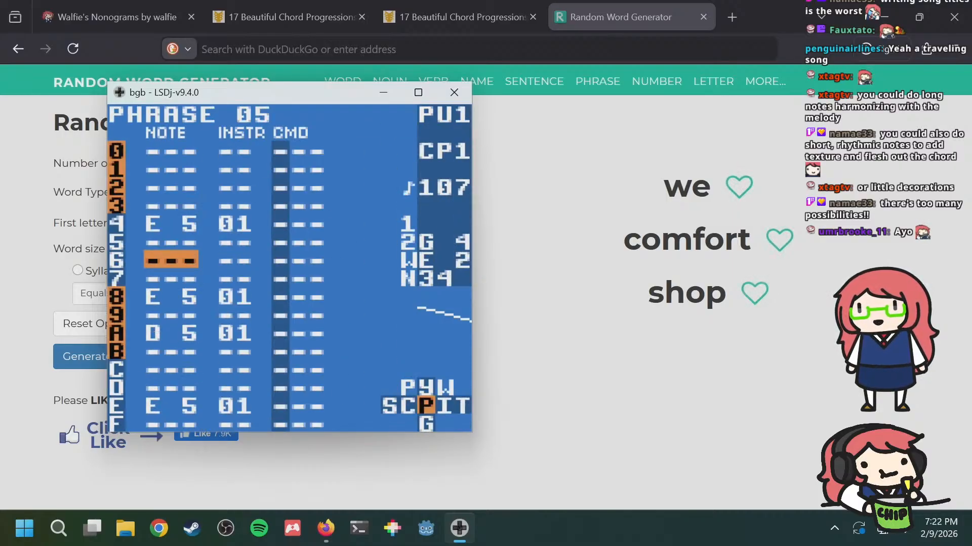
key("a+Down")
key("a+Down")
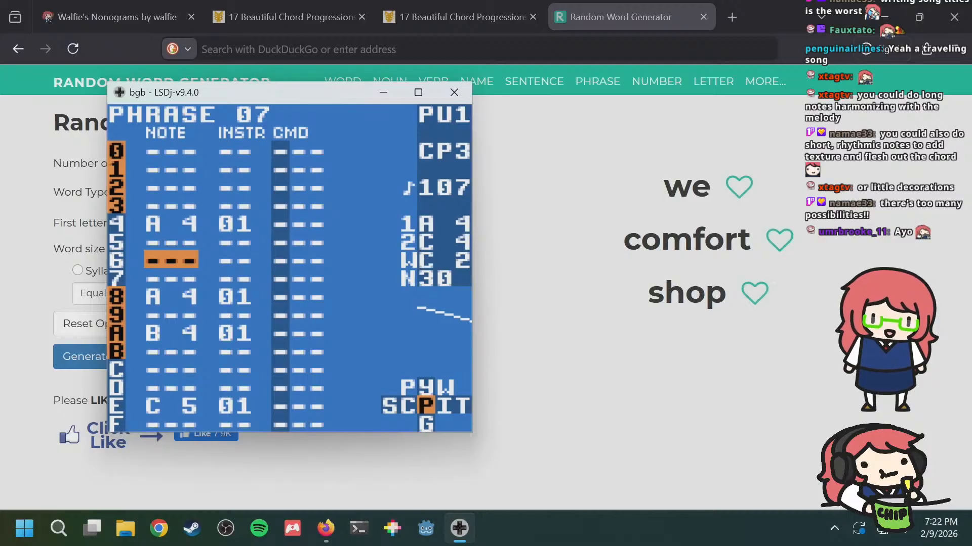
key("a+Up")
key("a+Down")
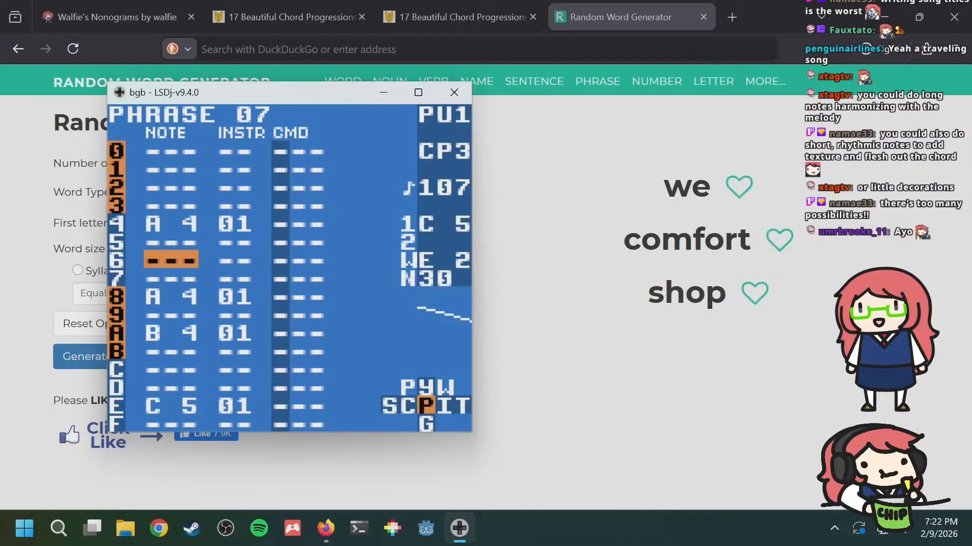
key("Up")
key("Up")
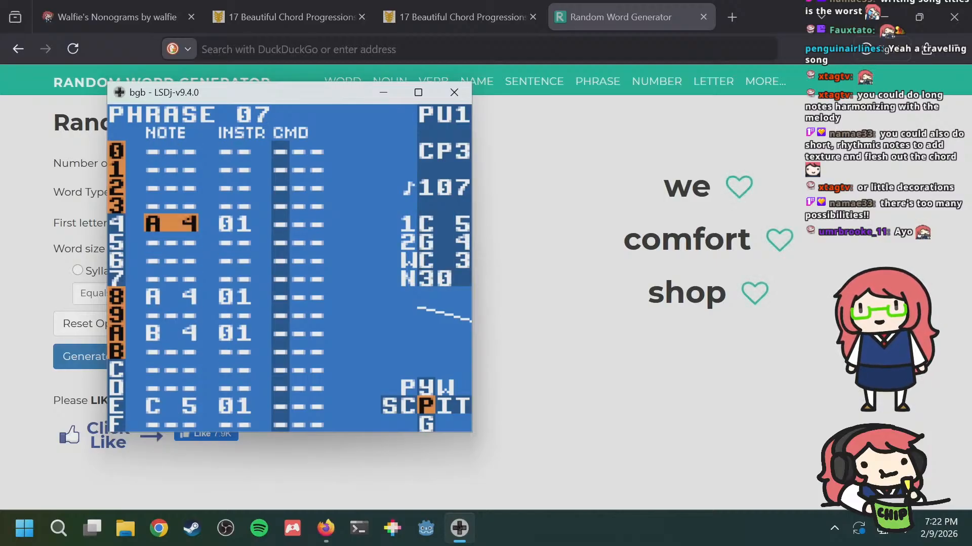
Step: Enter a C 4 note with instrument 04 on row 4 of PU2 phrase 21, matching the melody's first note position
key("a+Right")
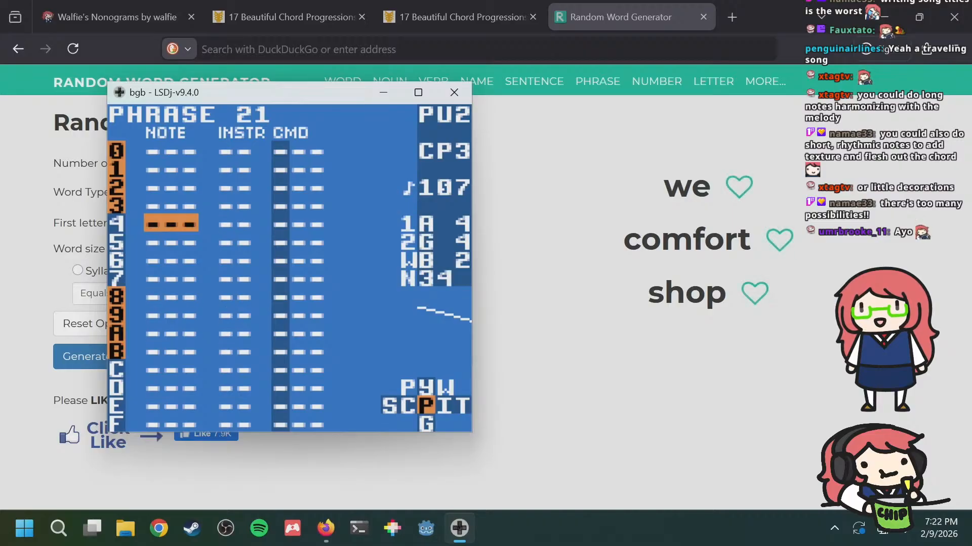
key("a")
key("a+Left")
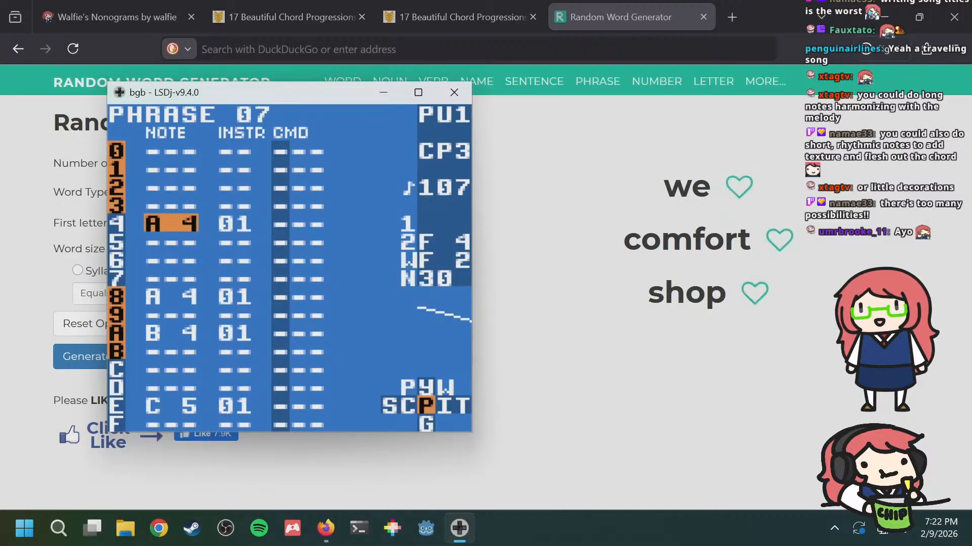
key("a+Right")
key("Right")
key("a+Left")
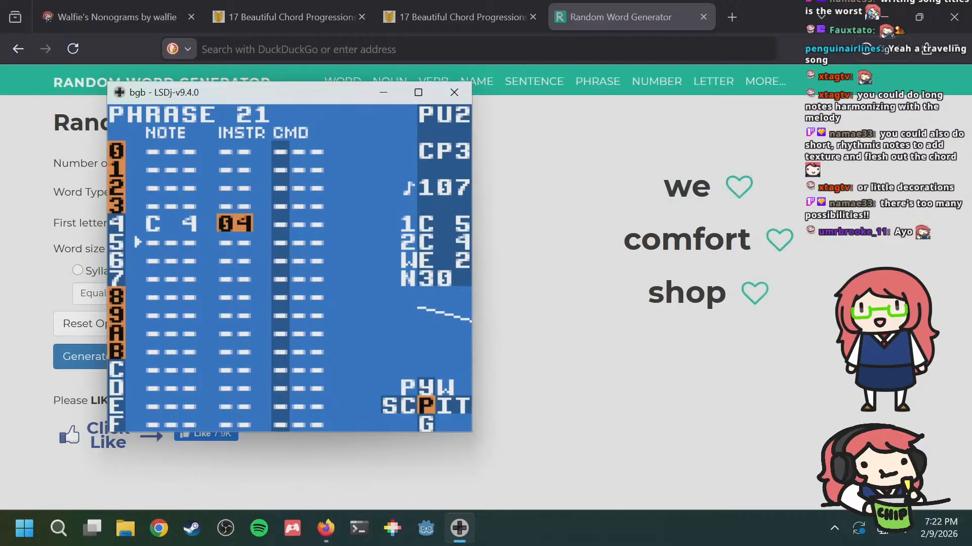
key("a+Left")
Step: Enter a C 4 note with instrument 04 on row 8 of phrase 21
key("Down")
key("Down")
key("Down")
key("Down")
key("a+Right")
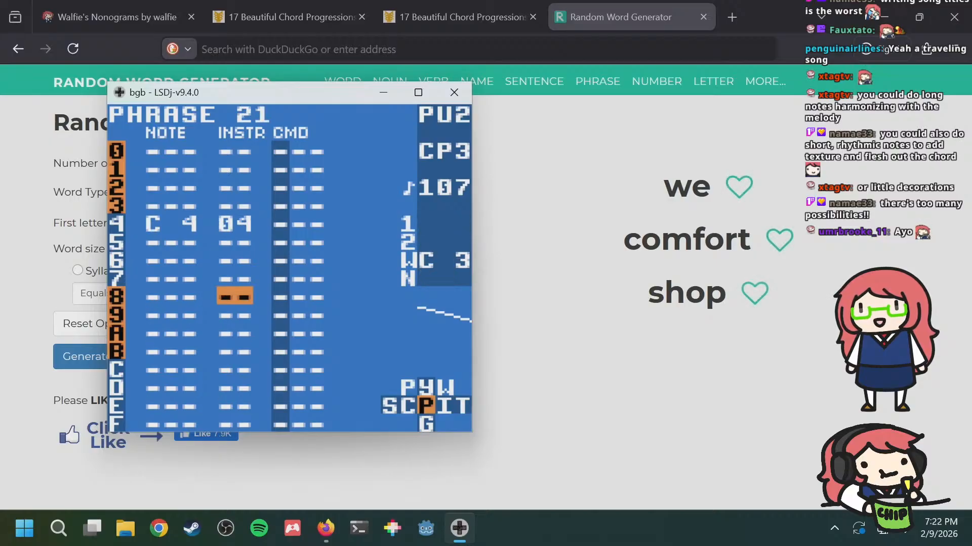
key("Left")
key("a")
Step: Enter a D 4 note with instrument 04 on row A of phrase 21
key("Down")
key("Down")
key("a")
key("a+Right")
key("a+Right")
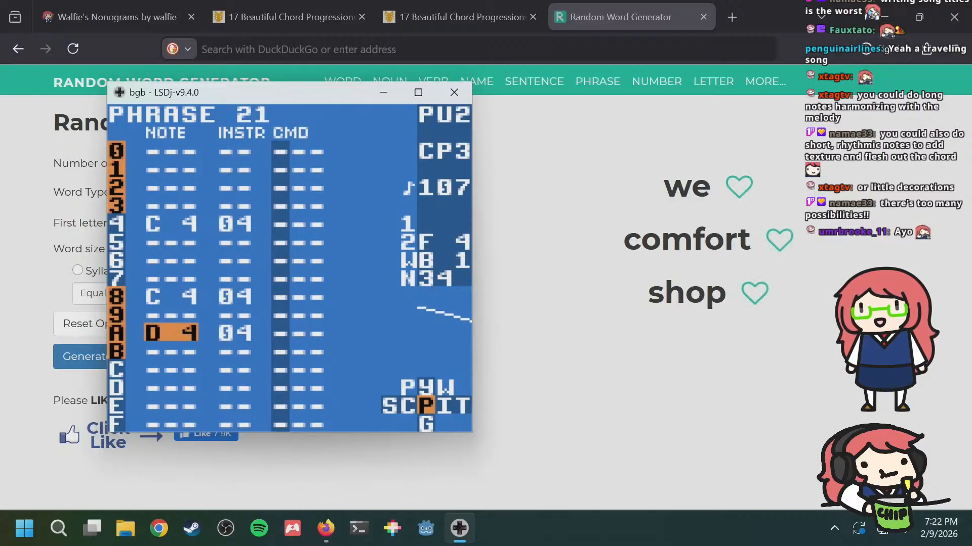
key("a+Left")
key("a+Right")
Step: Enter an E 4 note with instrument 04 on row E of phrase 21
key("Down")
key("Down")
key("Down")
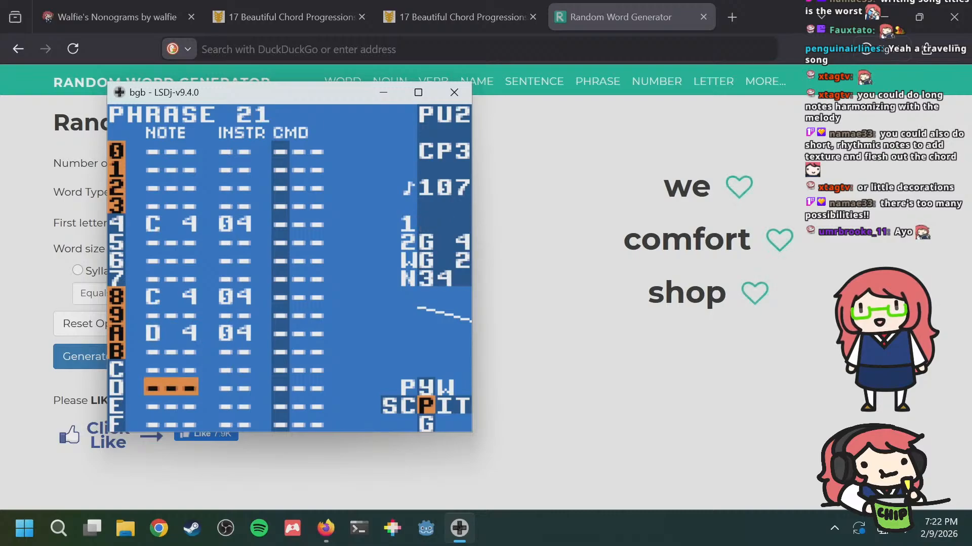
key("Down")
key("a")
key("a+Right")
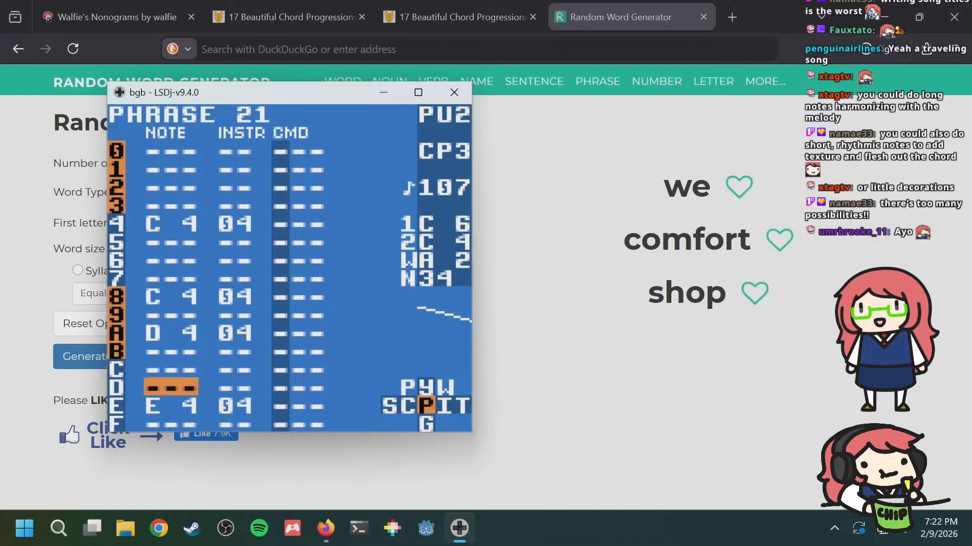
Step: Add a short C 4 note on row 7 of phrase 21 and assign instrument 05 to it
key("Up")
key("Up")
key("Up")
key("Up")
key("Up")
key("Up")
key("Up")
key("a")
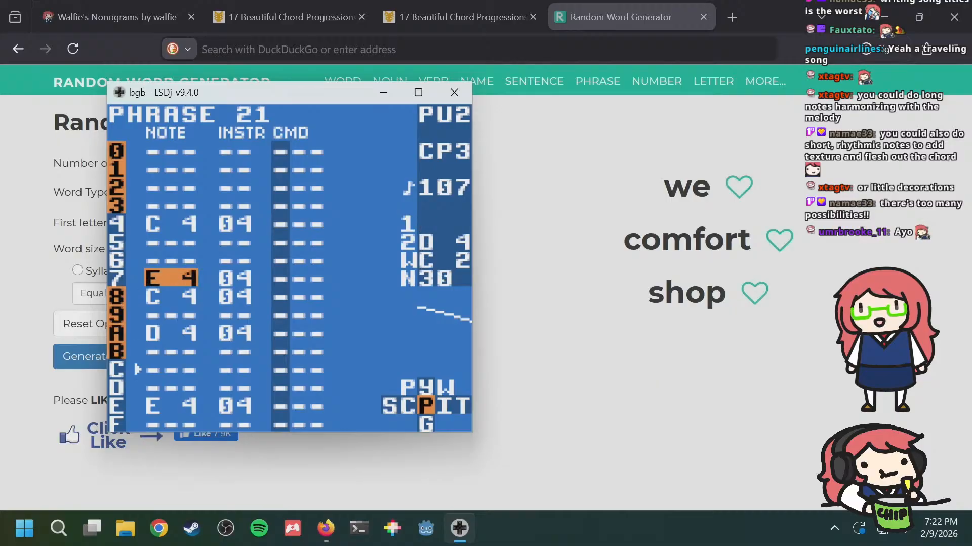
key("a+Left")
key("a+Left")
key("a+Left")
key("a+Left")
key("Right")
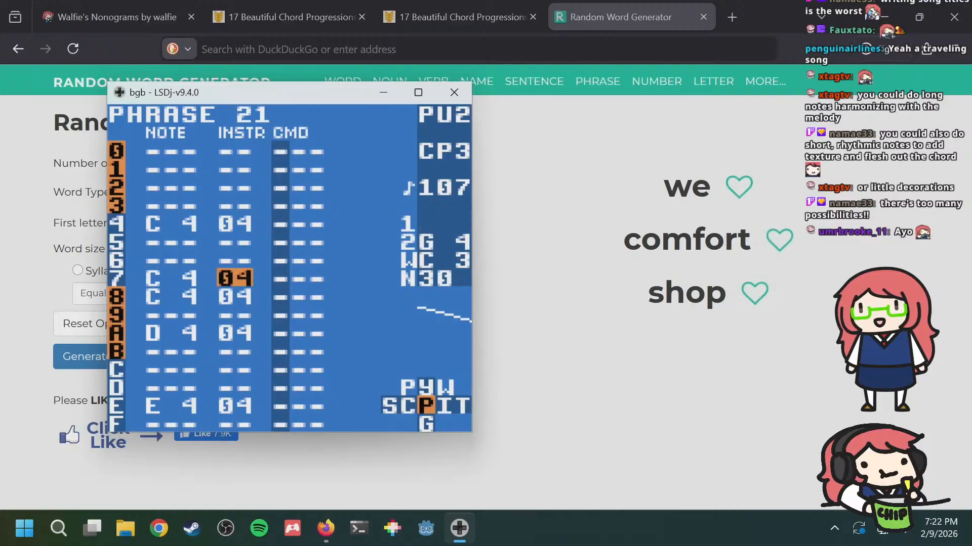
Step: Add short instrument 05 notes to phrase 21: C 4 on row B and D 4 on row D
key("Down")
key("Down")
key("Left")
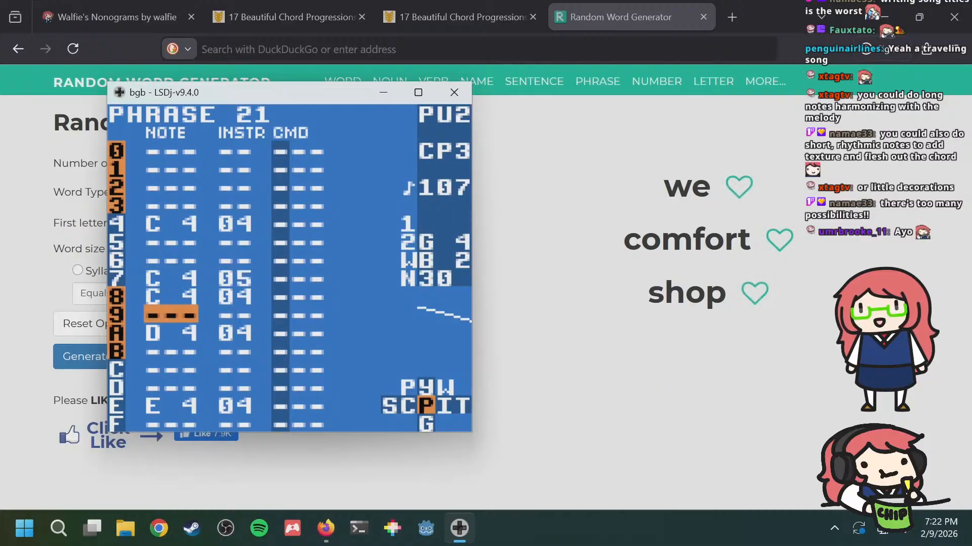
key("Down")
key("Down")
key("a")
key("Down")
key("Down")
key("a")
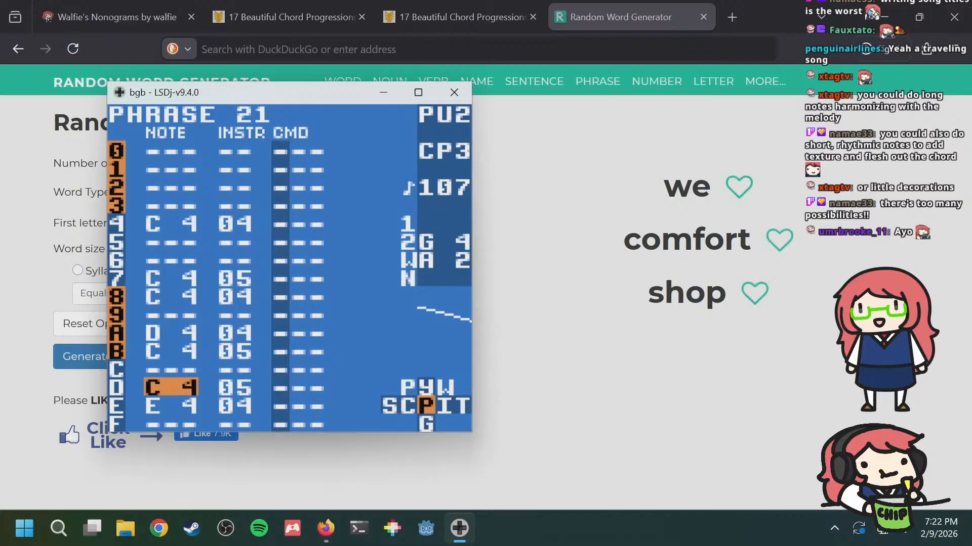
key("a+Right")
Step: Review the notes of phrase 21 during playback, continuing back to the end of phrase 20
key("Down")
key("Down")
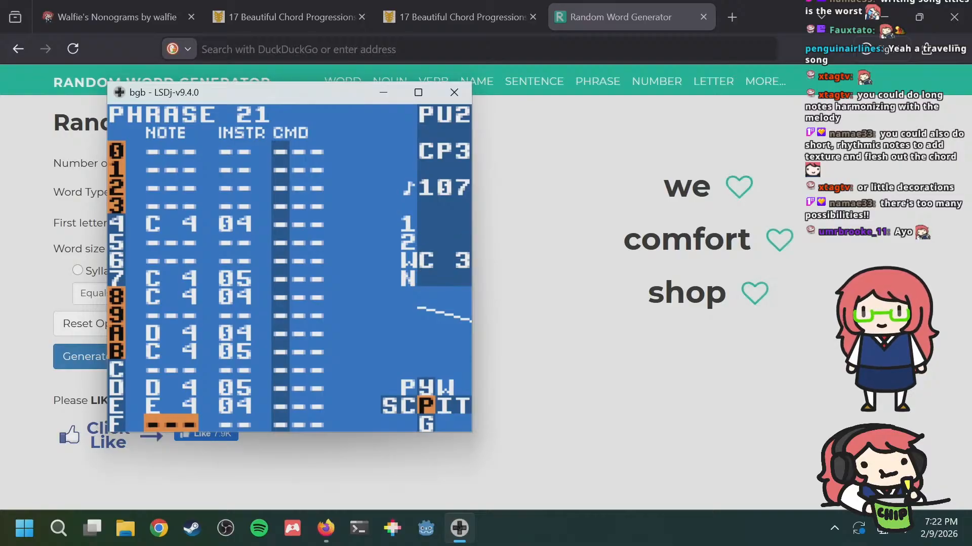
key("Up")
key("Up")
key("Up")
key("Up")
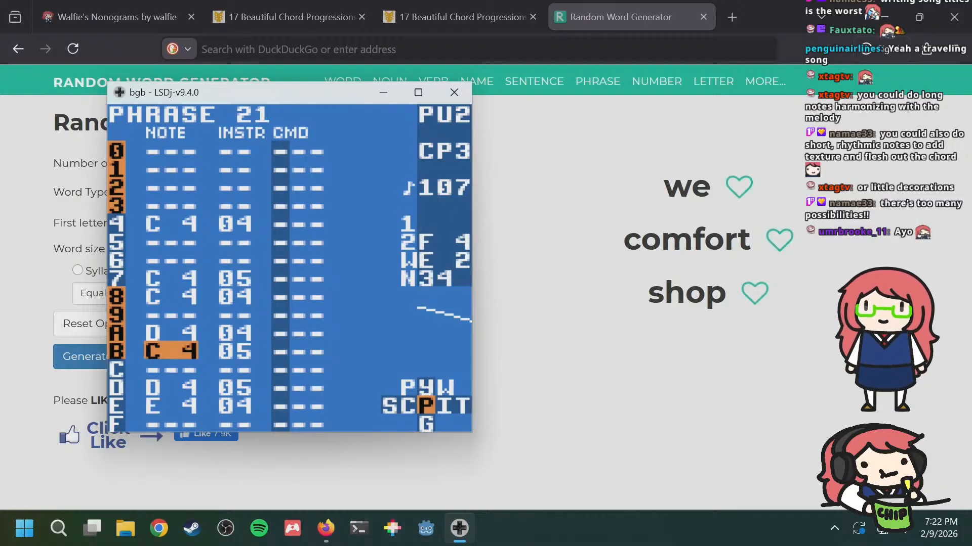
key("Up")
key("Up")
key("Up")
key("Up")
key("Up")
key("Up")
key("Up")
key("Up")
key("Up")
key("Up")
key("Up")
key("Up")
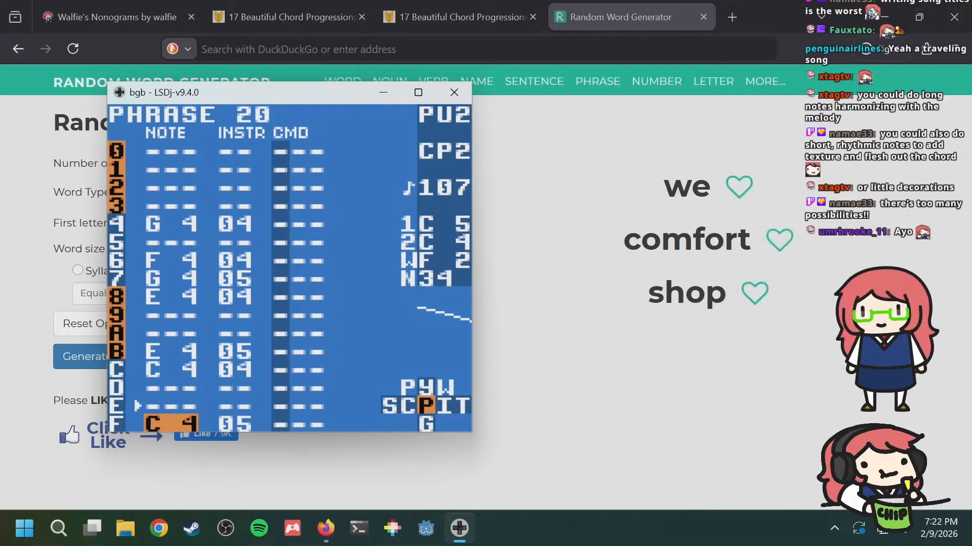
Step: Review the notes of phrase 20 during playback, from row F back up to row 4
key("Up")
key("Up")
key("Up")
key("Up")
key("Up")
key("Up")
key("Up")
key("Up")
key("Up")
key("Up")
key("Up")
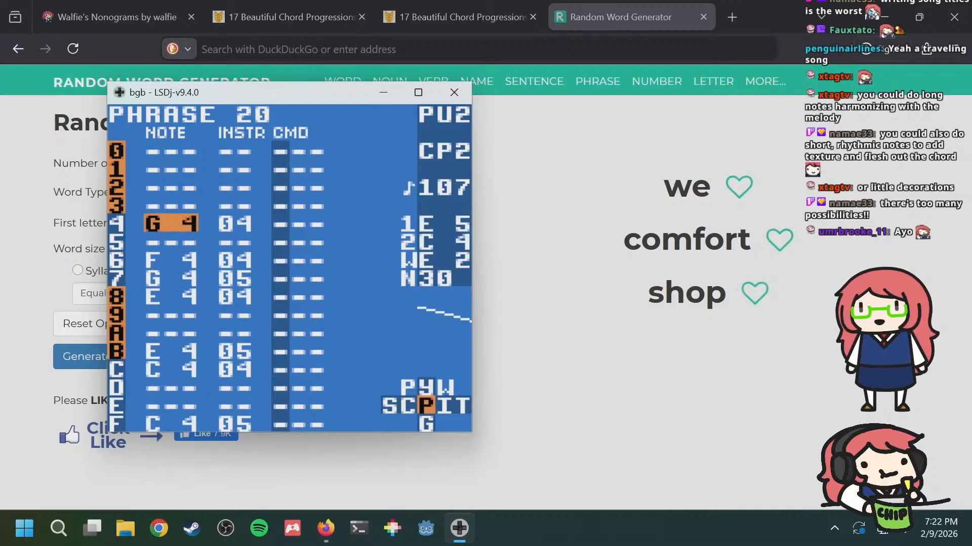
Step: Open instrument 01 from the first-pulse melody in phrase 06 and set its wave to the narrowest pulse width
key("shift+Left")
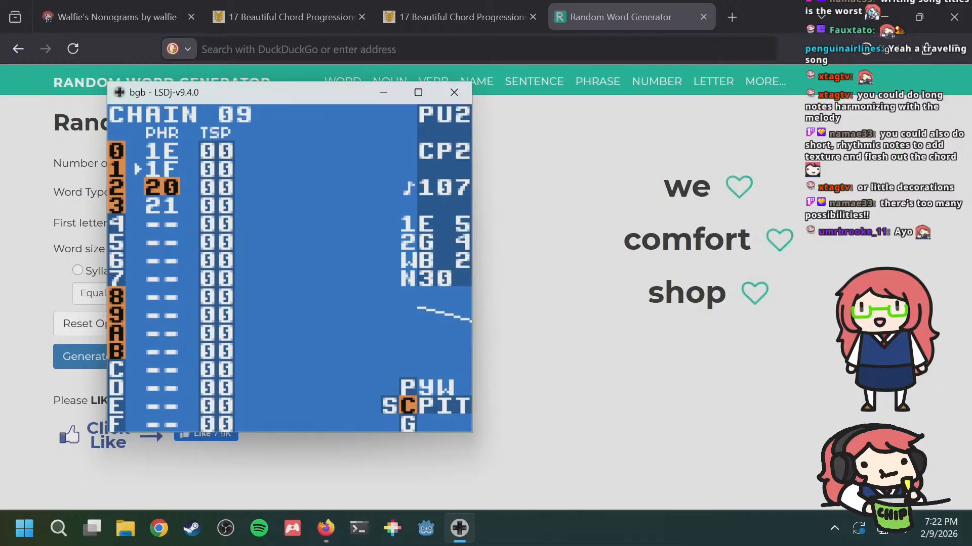
key("a+Left")
key("shift+Right")
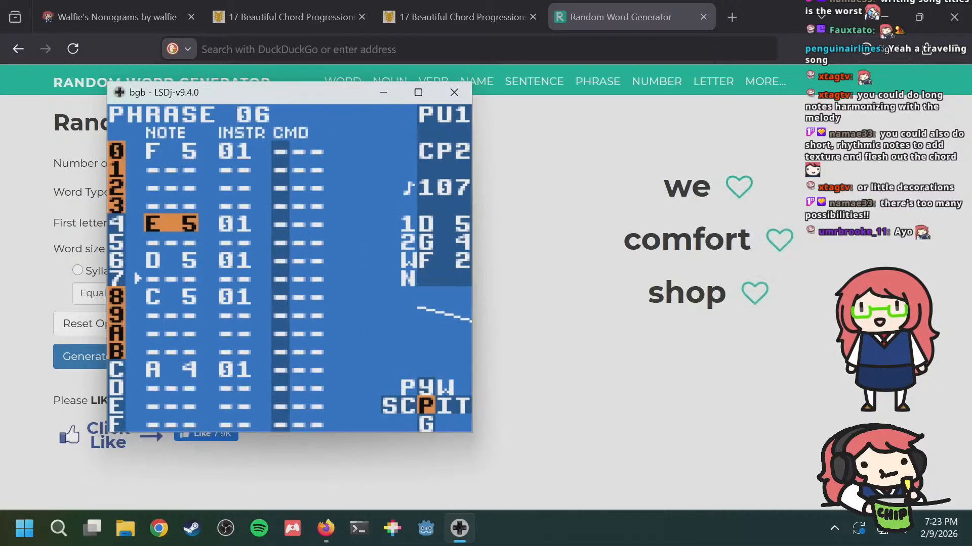
key("Right")
key("shift+Right")
key("Down")
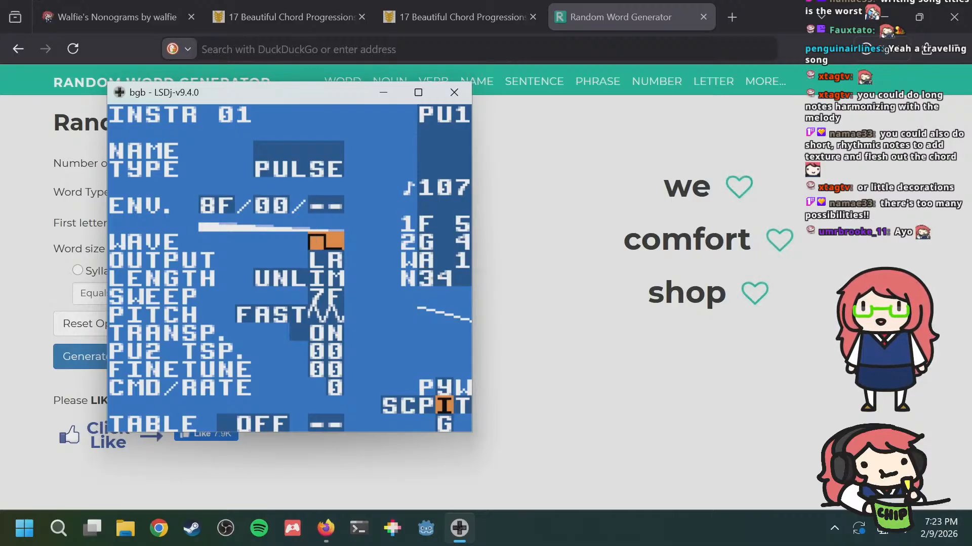
key("a+Left")
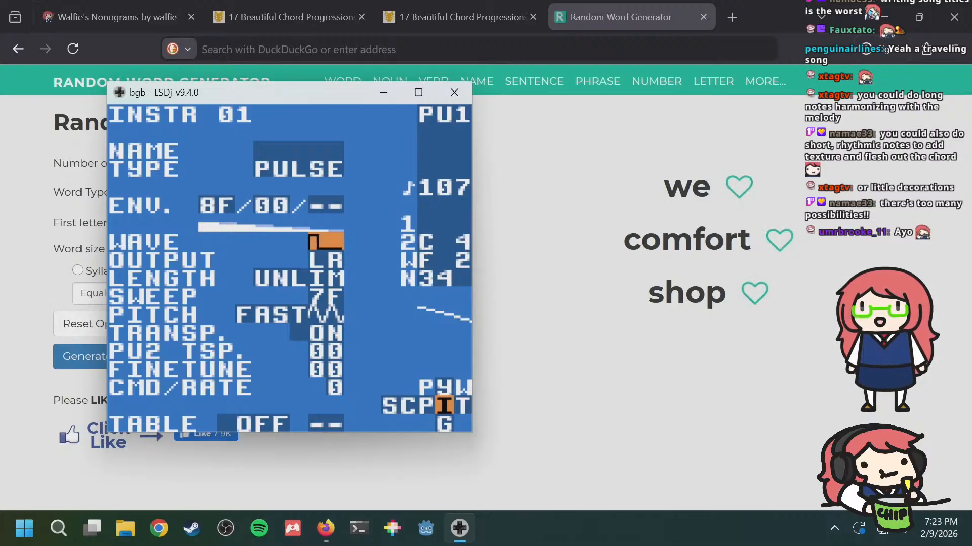
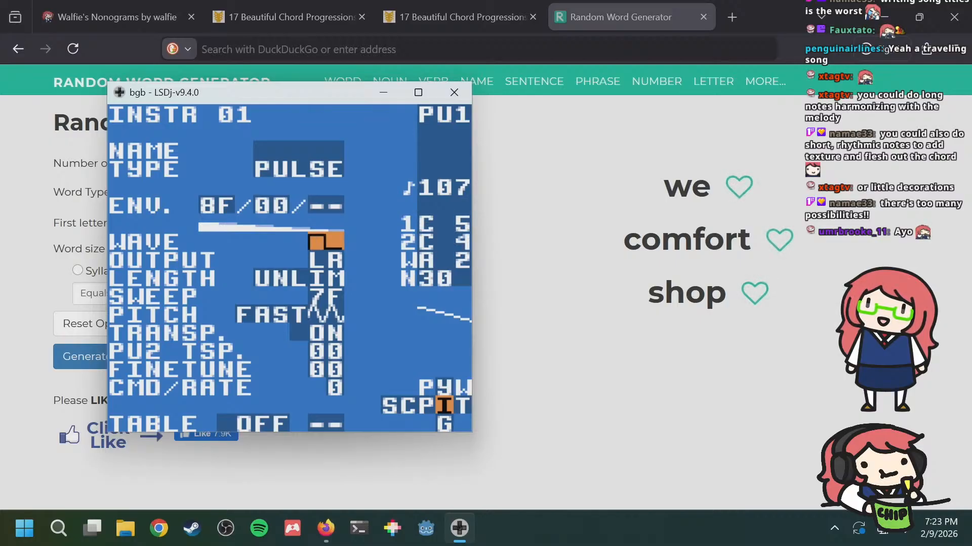
key("s+Left")
key("s+Left")
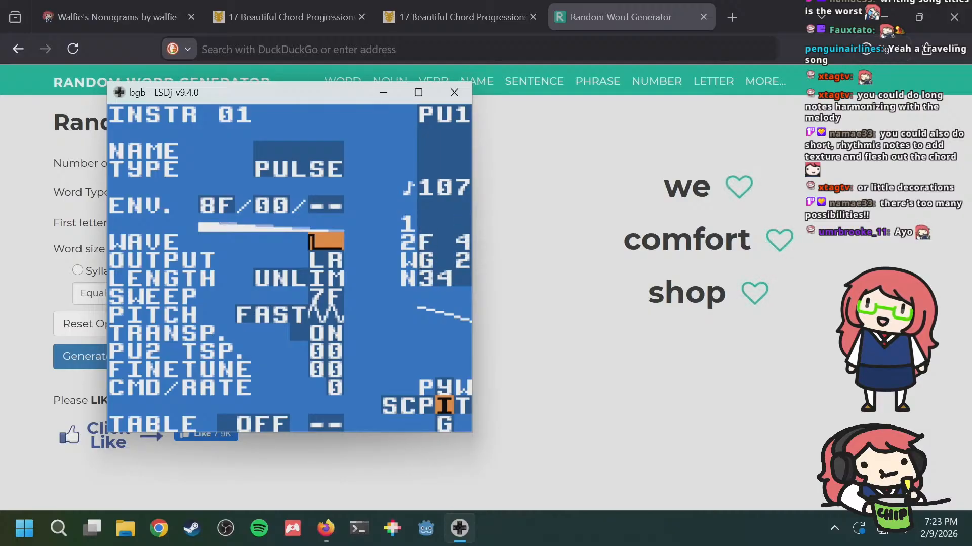
key("s+Left")
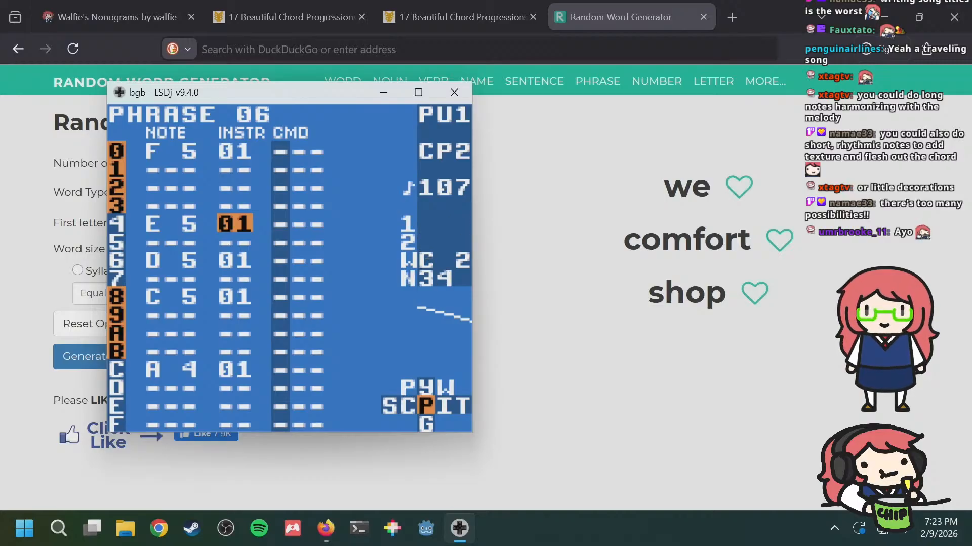
Step: Review the first-pulse melody notes in phrases 04 through 07 of chain 01
key("Up")
key("Up")
key("Up")
key("Up")
key("s+Left")
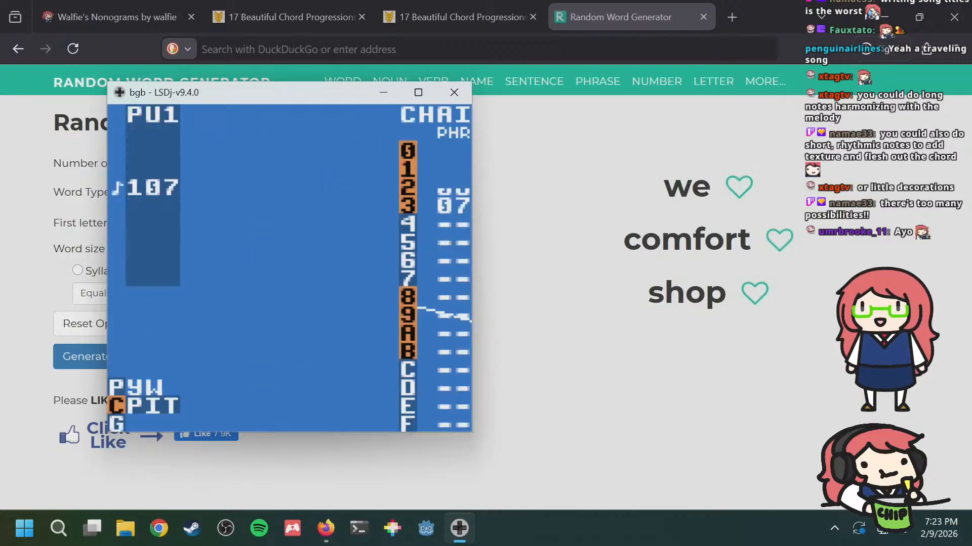
key("Up")
key("Up")
key("s+Right")
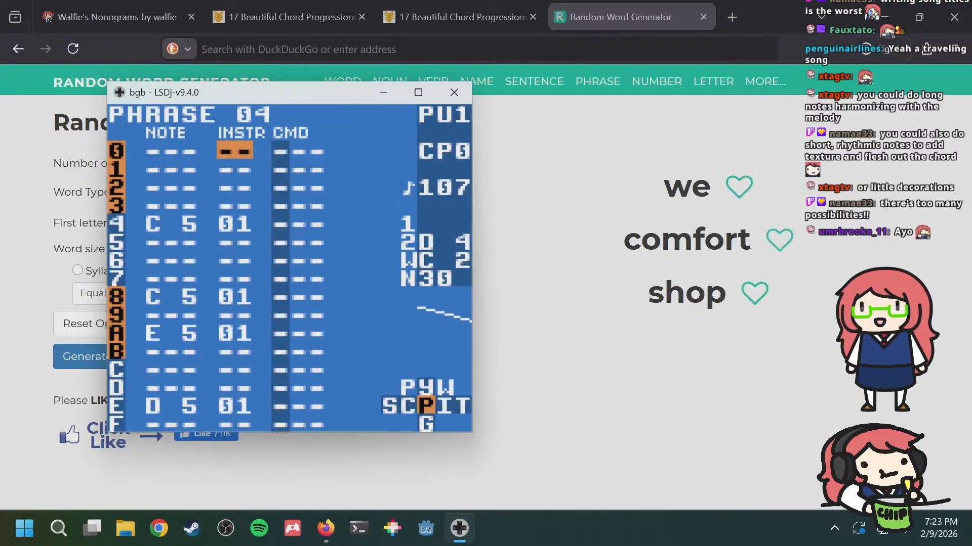
key("s+Left")
key("shift+Right")
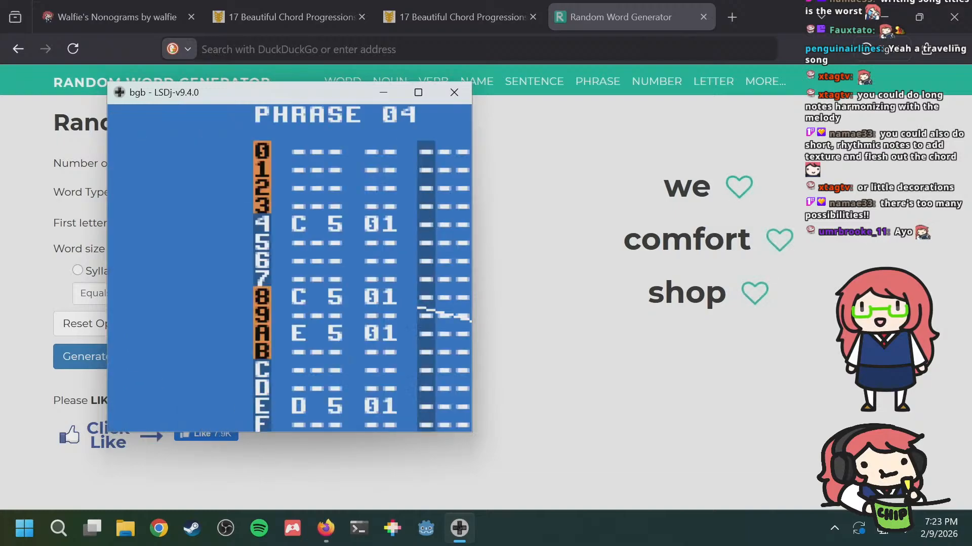
key("a+Down")
key("a+Down")
key("a+Down")
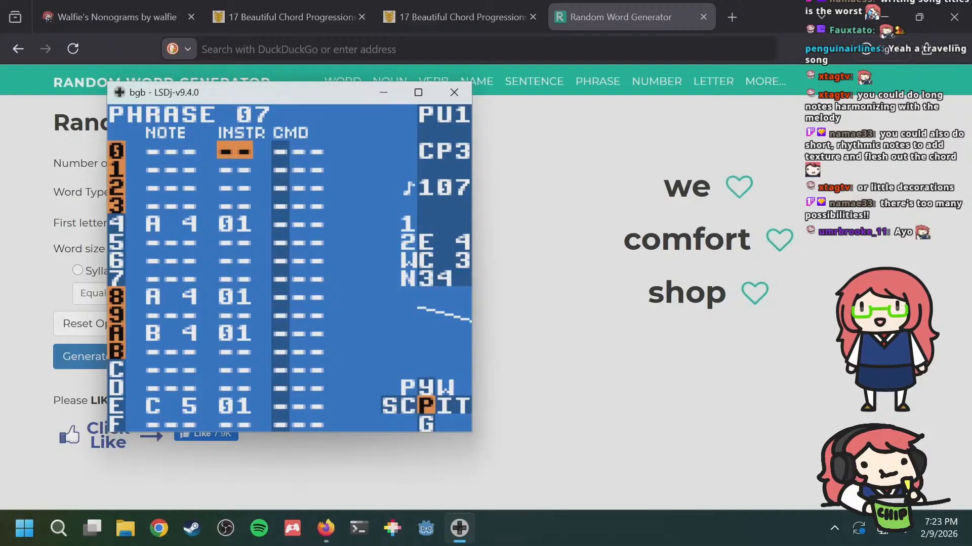
key("shift+Left")
key("shift+Left")
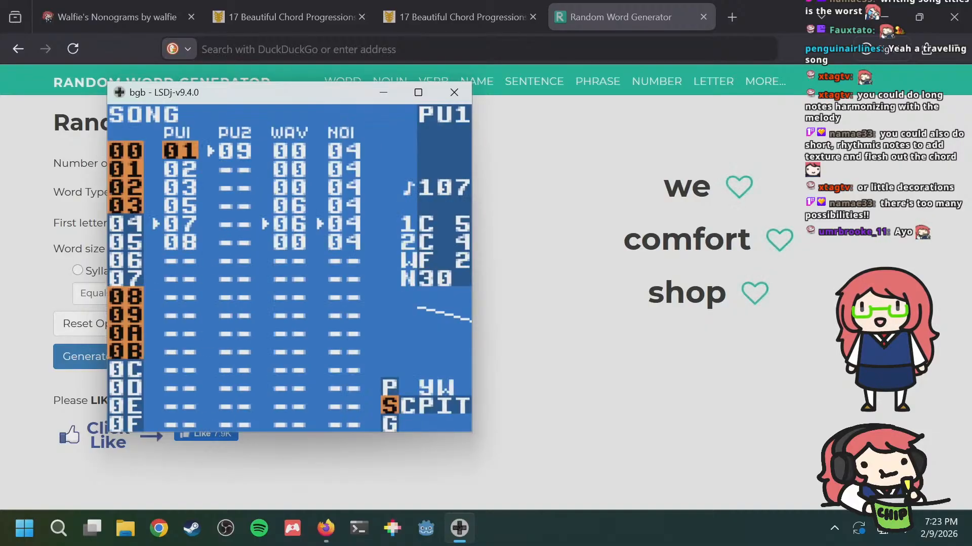
Step: Examine the song's chain layout for both pulse channels and the phrase list of chain 01
key("Down")
key("Down")
key("Down")
key("Down")
key("Down")
key("Up")
key("Up")
key("Up")
key("Up")
key("Up")
key("Right")
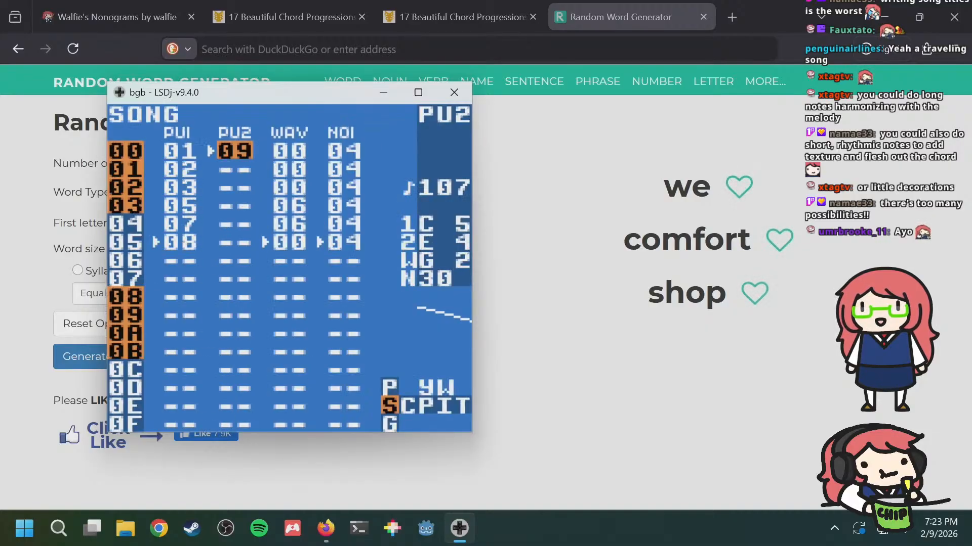
key("Down")
key("Left")
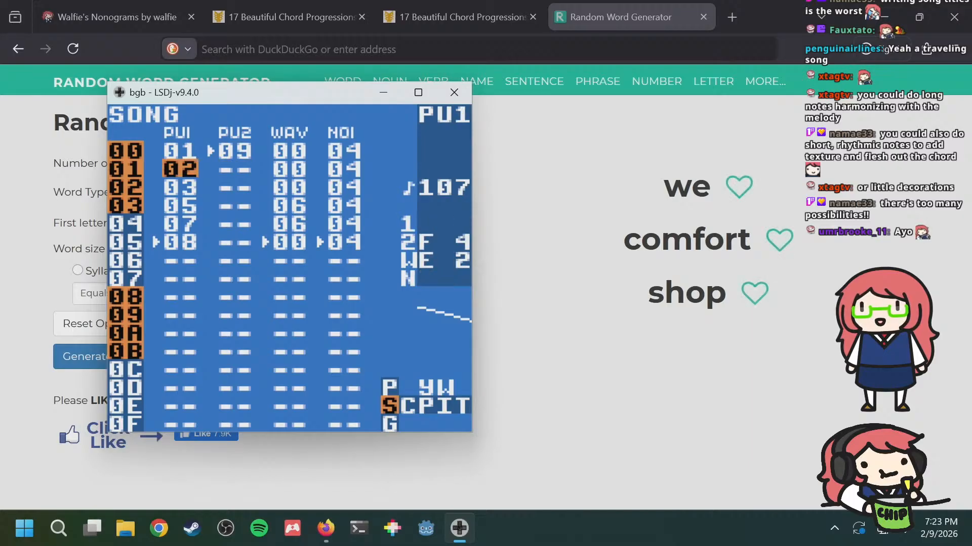
key("Up")
key("shift+Right")
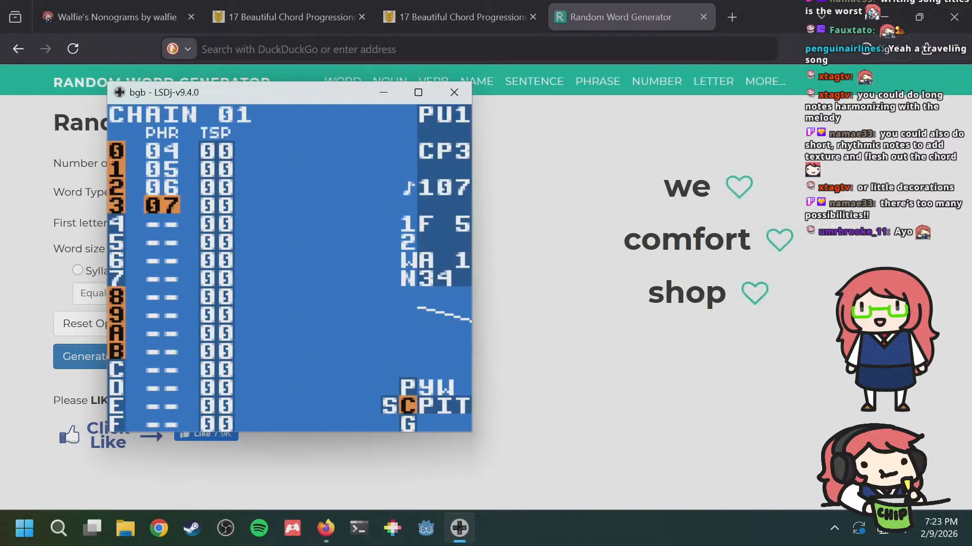
key("Up")
key("Up")
key("shift+Left")
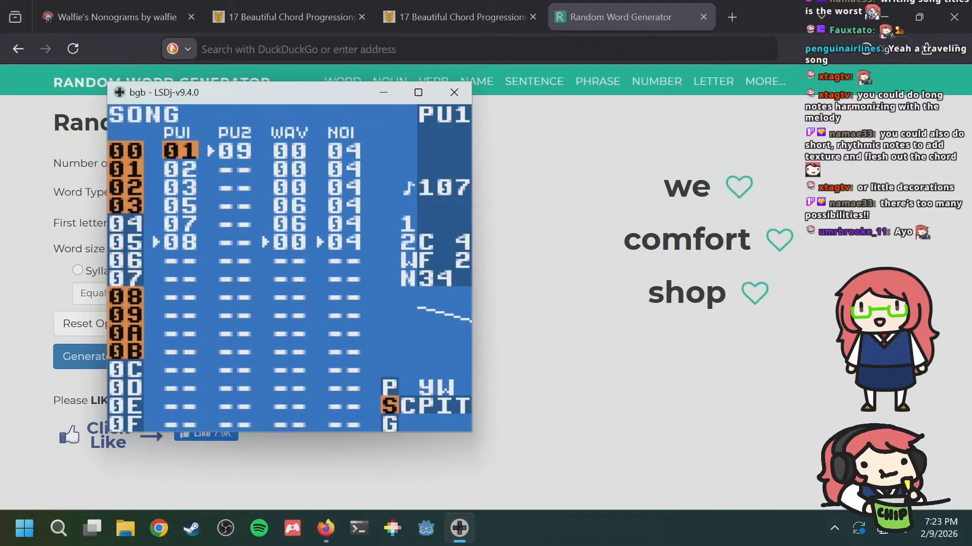
Step: Add chain 0A to the PU2 channel on song row 01
key("Down")
key("Down")
key("Up")
key("Right")
key("s")
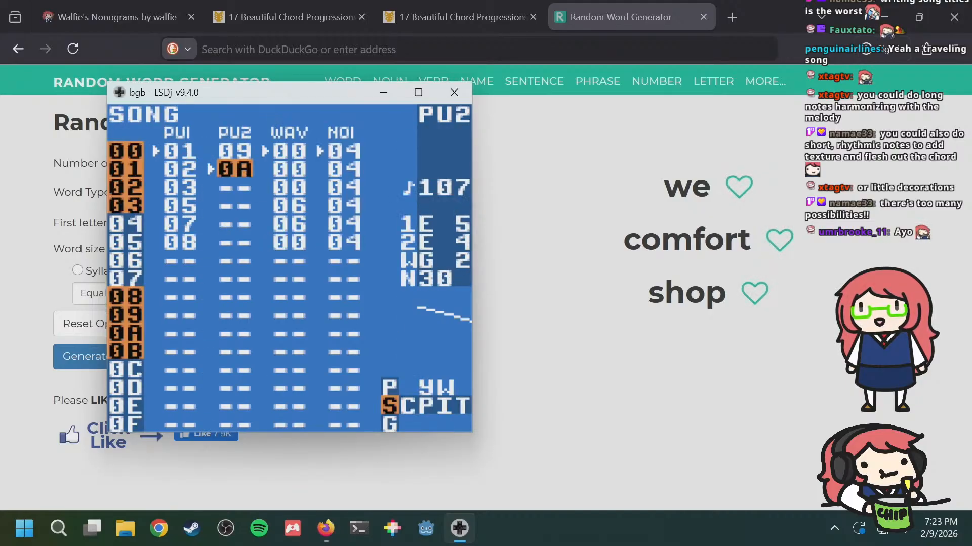
Step: Inspect the phrase list of chain 0A and compare its song position with chain 09
key("Up")
key("Down")
key("Up")
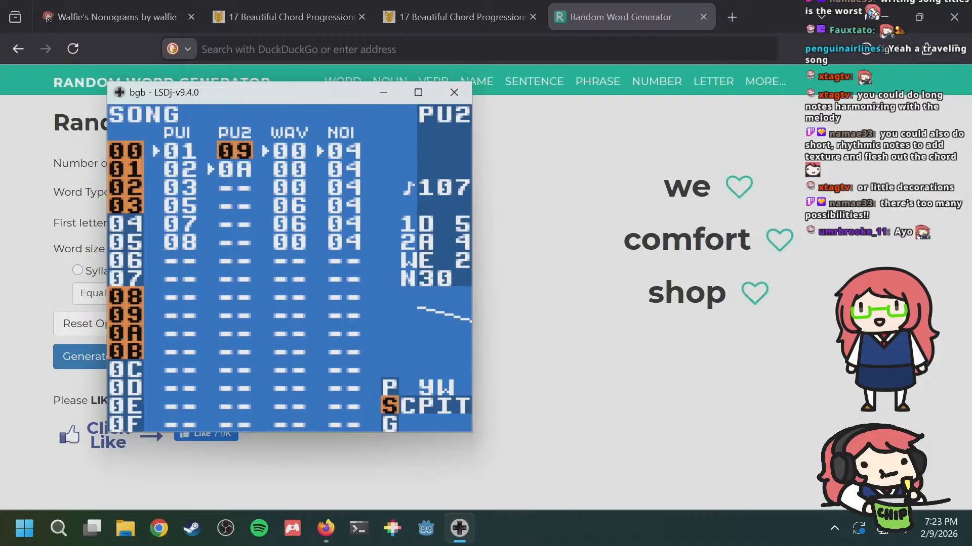
key("Down")
key("shift+Right")
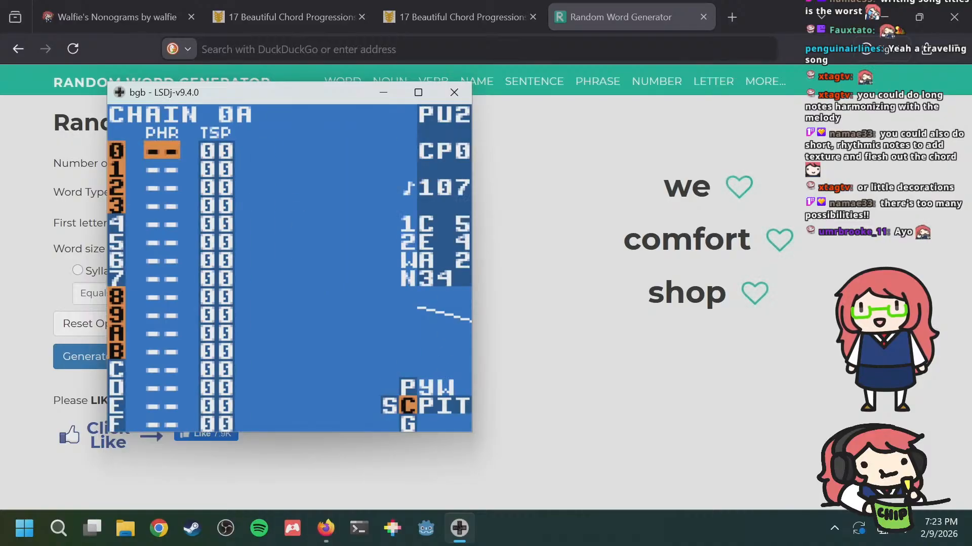
key("shift+Left")
key("Up")
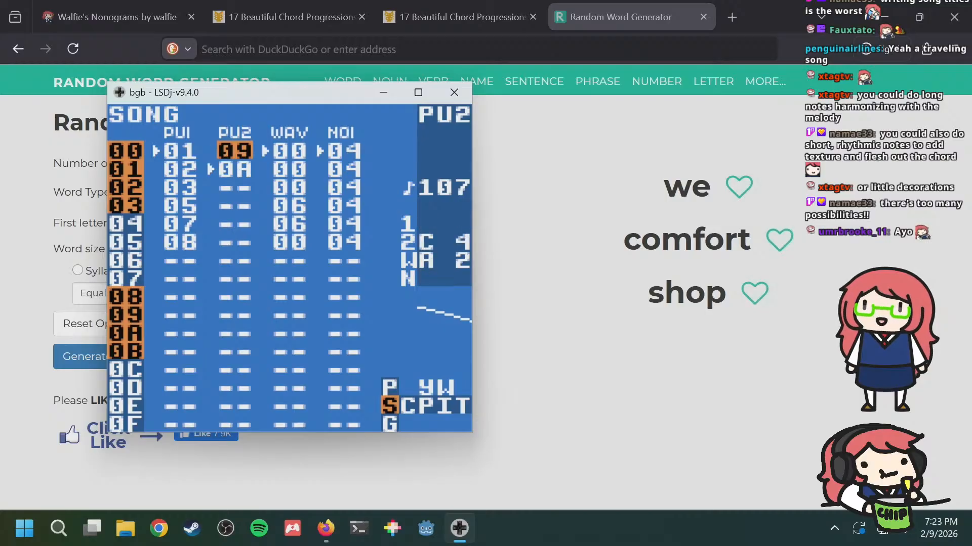
key("Down")
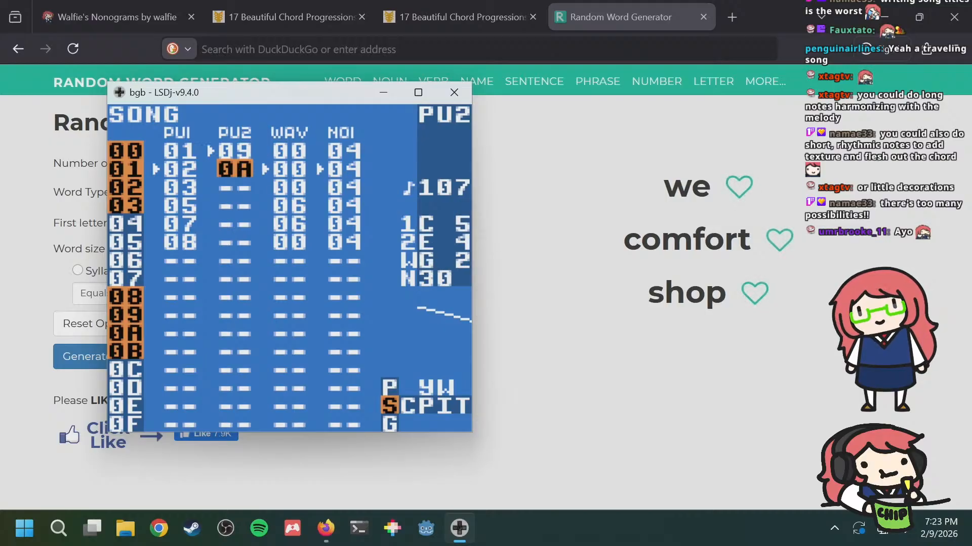
key("Up")
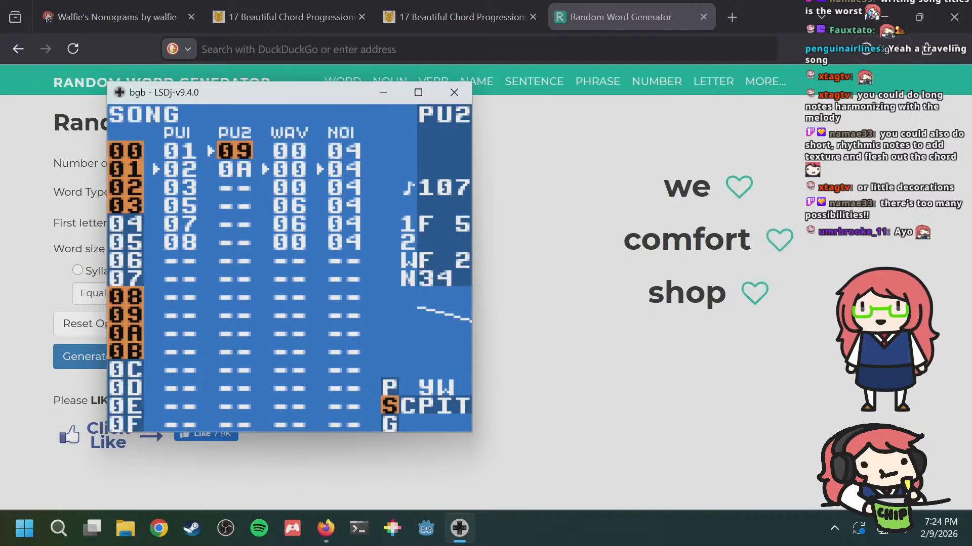
key("Left")
key("Right")
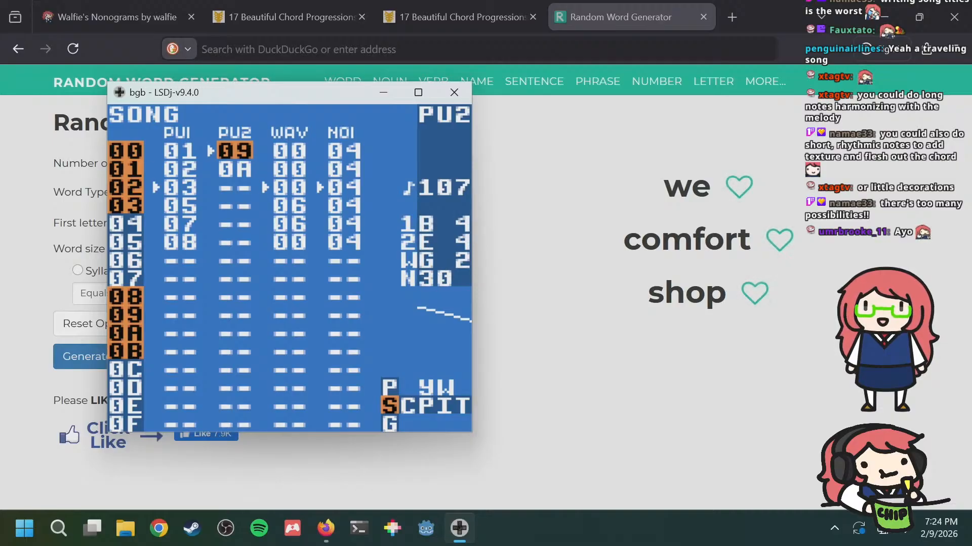
key("Down")
key("Down")
key("Up")
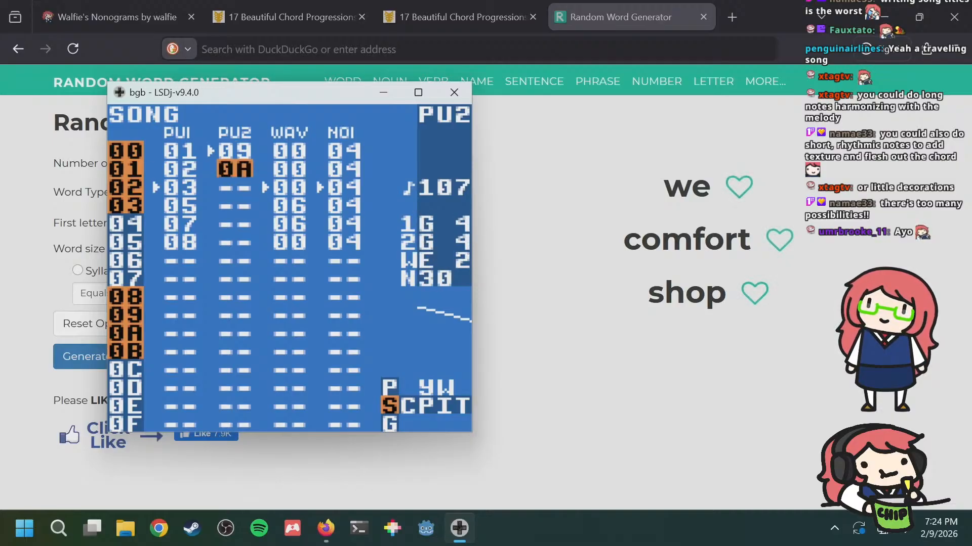
key("Up")
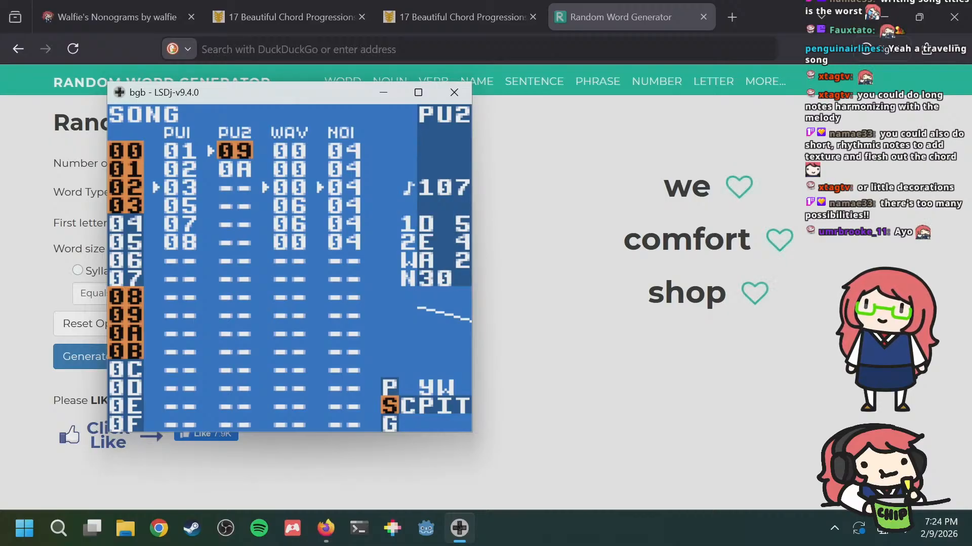
key("Down")
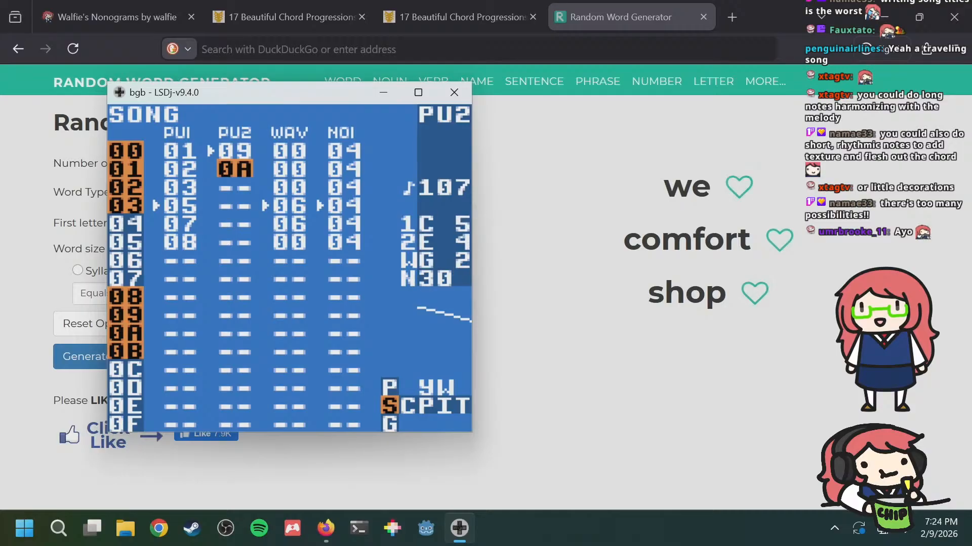
key("Down")
key("Up")
key("Up")
key("Down")
key("Down")
key("Up")
key("Up")
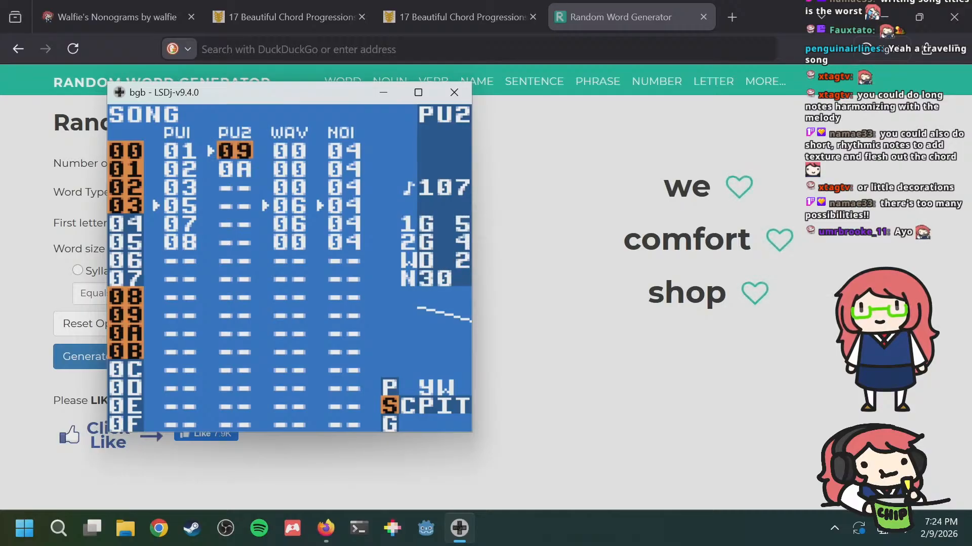
key("Left")
key("Down")
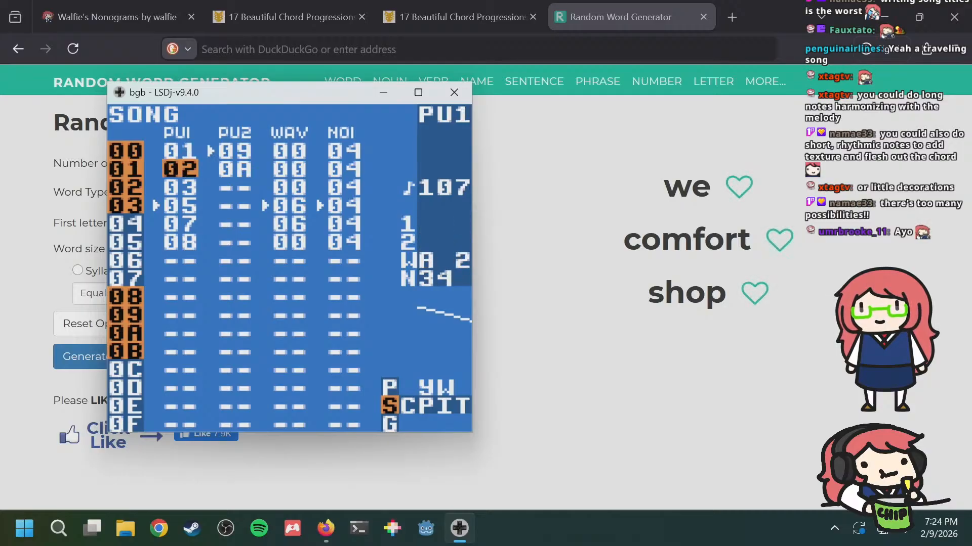
key("Right")
key("Left")
key("Right")
key("Up")
key("Left")
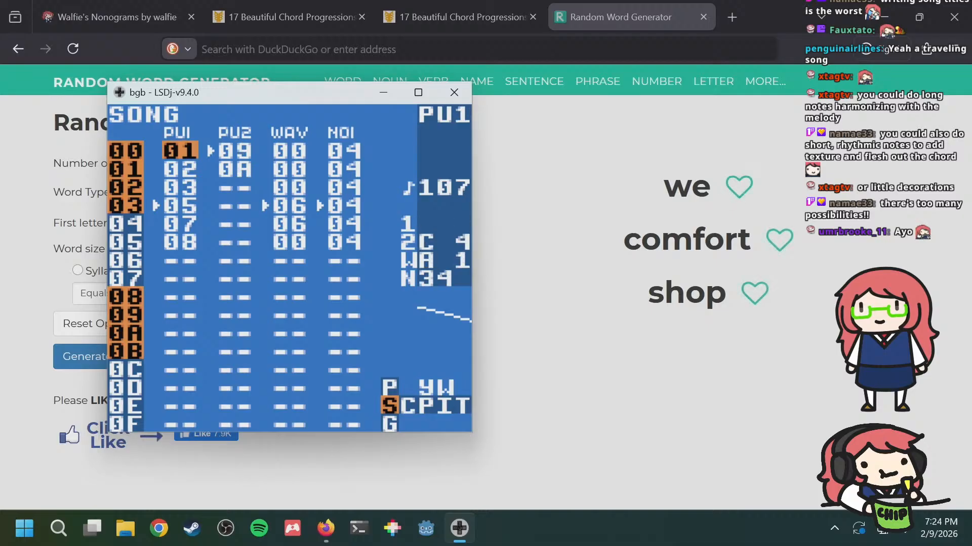
key("Right")
key("Down")
key("Up")
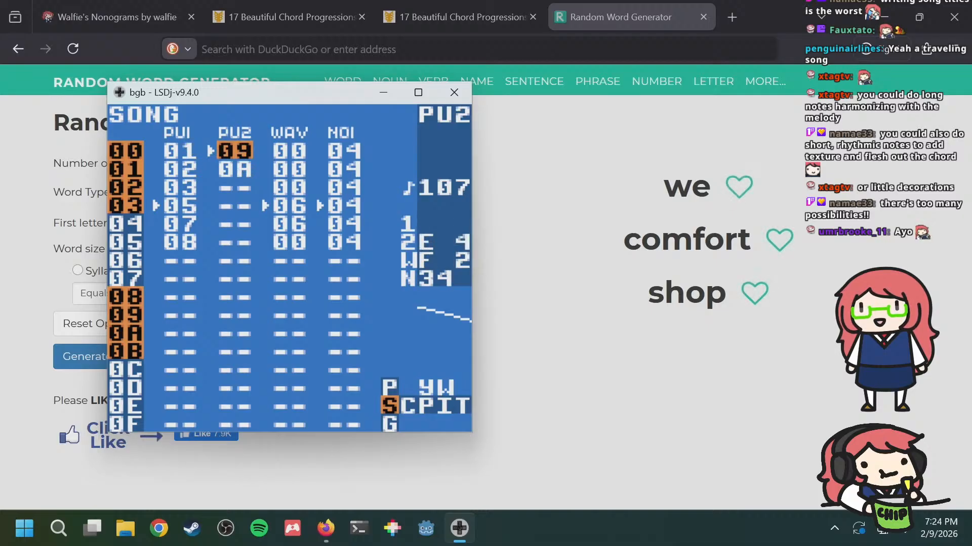
Step: Review the phrases of chain 09 and the notes of phrase 1E, returning to the empty PU2 slot on song row 02
key("shift+Right")
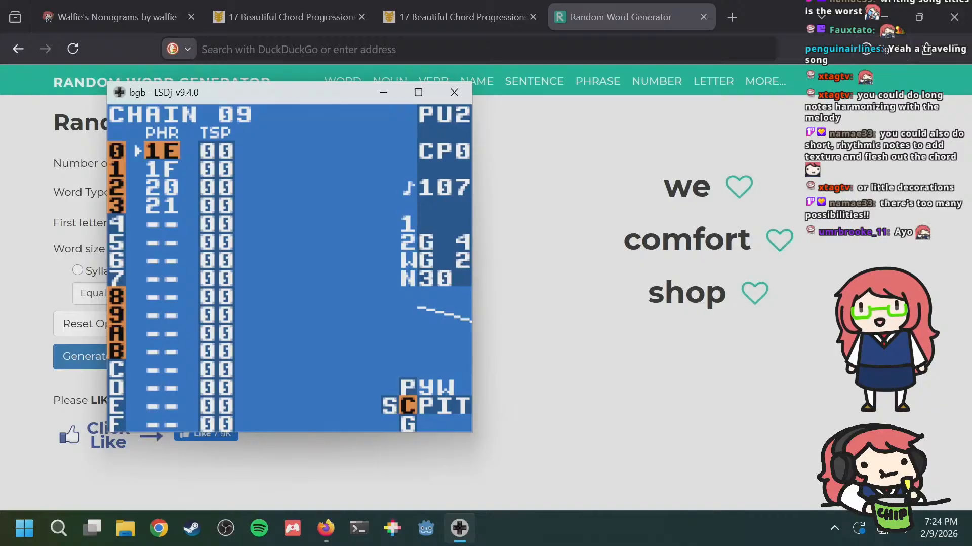
key("Down")
key("Down")
key("Down")
key("Up")
key("Up")
key("Up")
key("shift+Right")
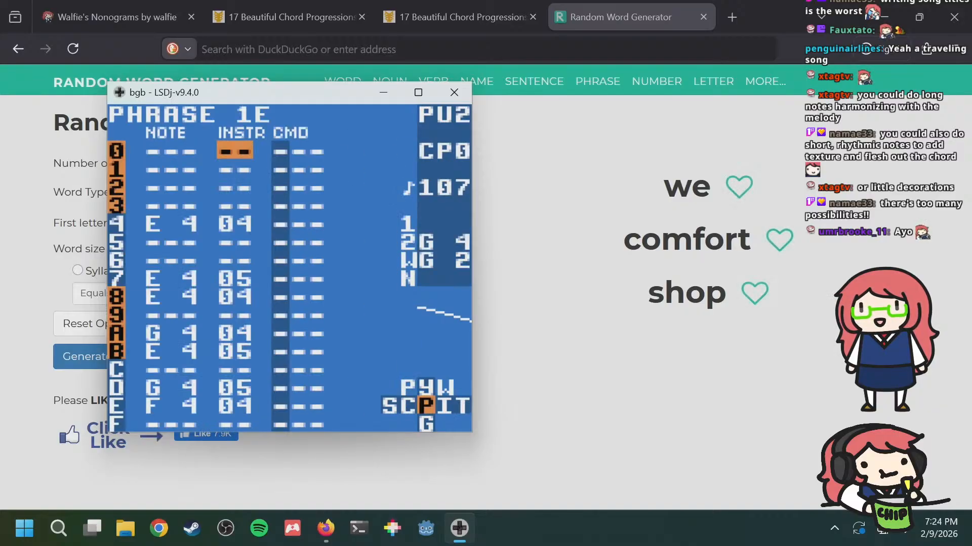
key("shift+Left")
key("shift+Left")
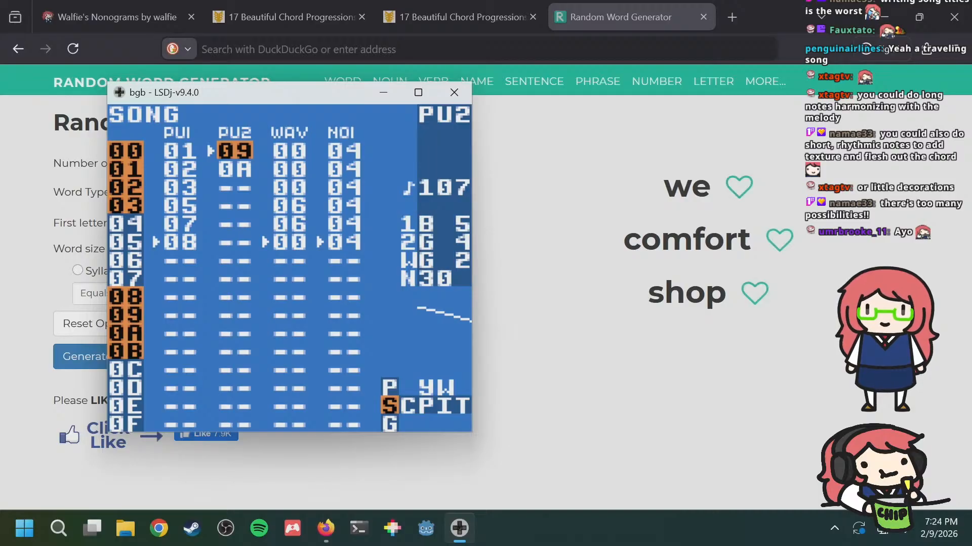
key("Down")
key("Down")
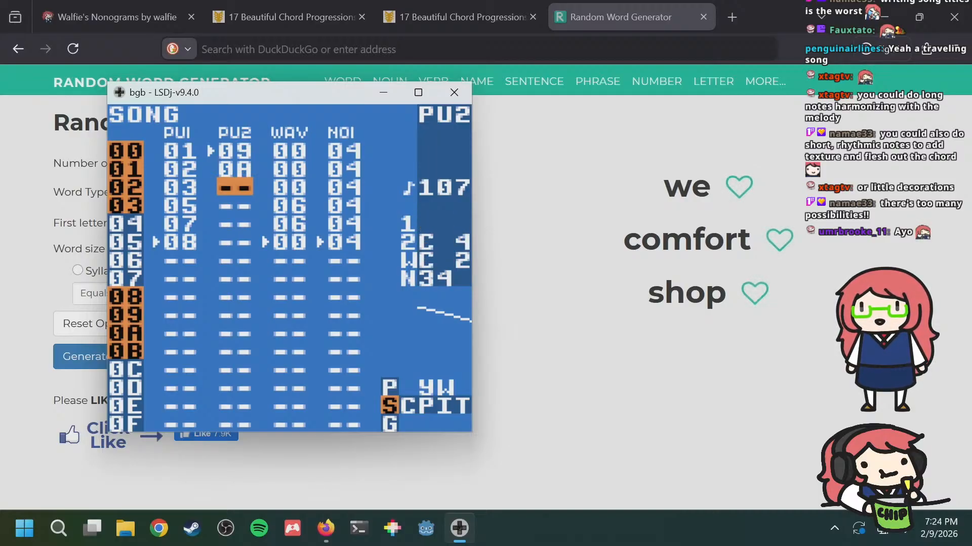
key("Up")
key("Up")
key("Down")
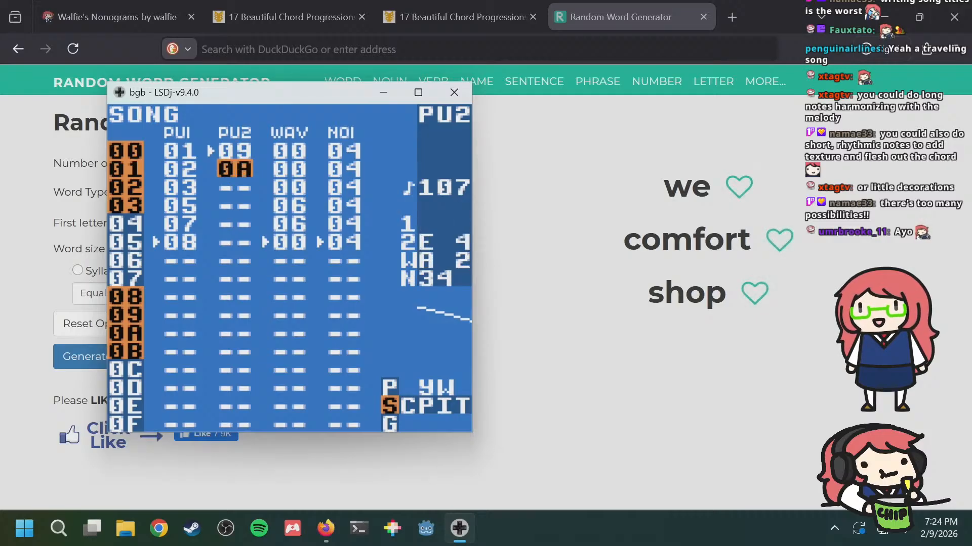
key("Up")
key("Down")
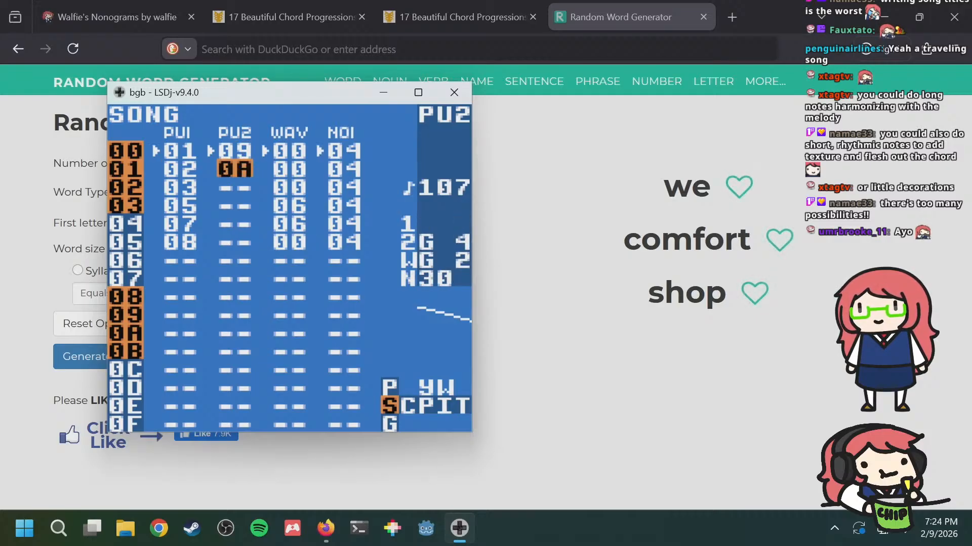
key("Up")
key("Down")
key("Up")
key("Down")
key("Down")
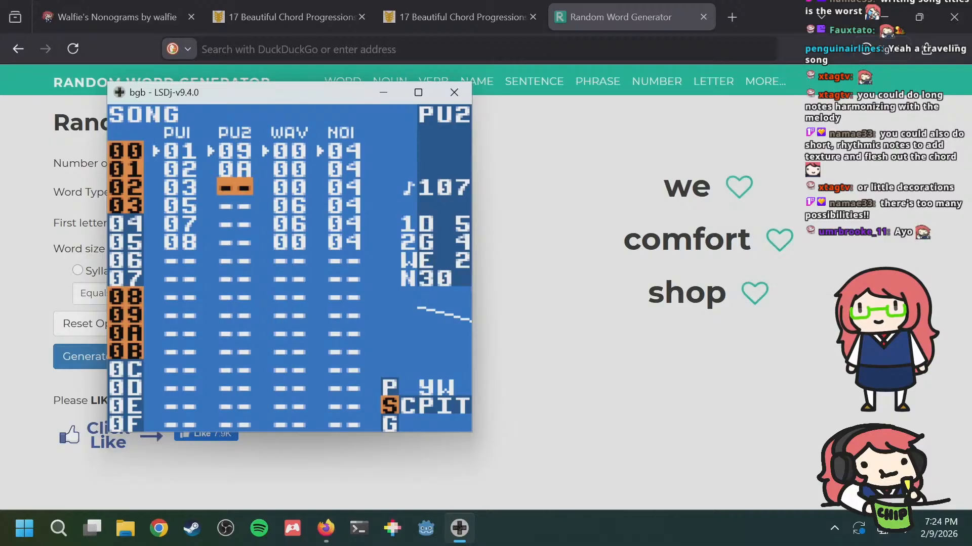
Step: Compare the phrase list of chain 0A with that of chain 09 in the PU2 channel
key("Up")
key("shift+Right")
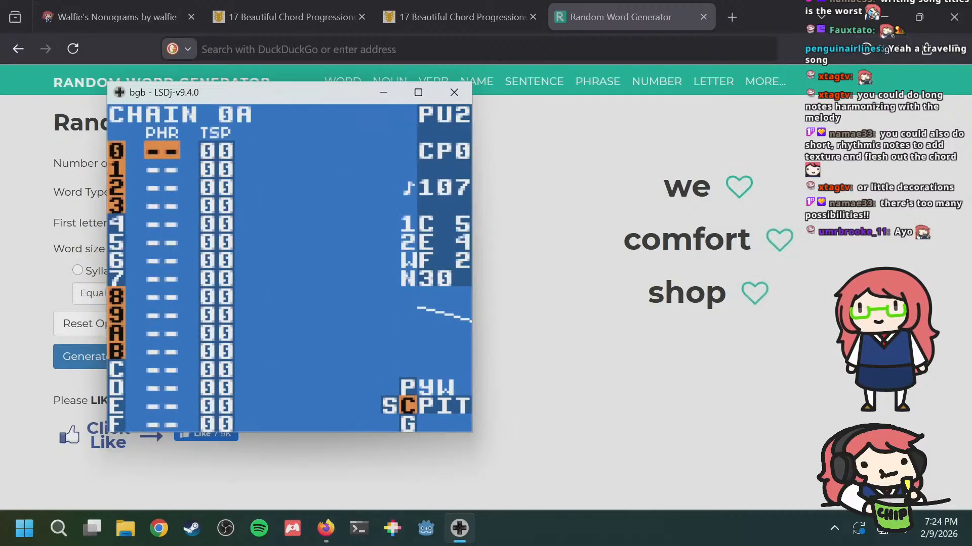
key("shift+Left")
key("Up")
key("shift+Right")
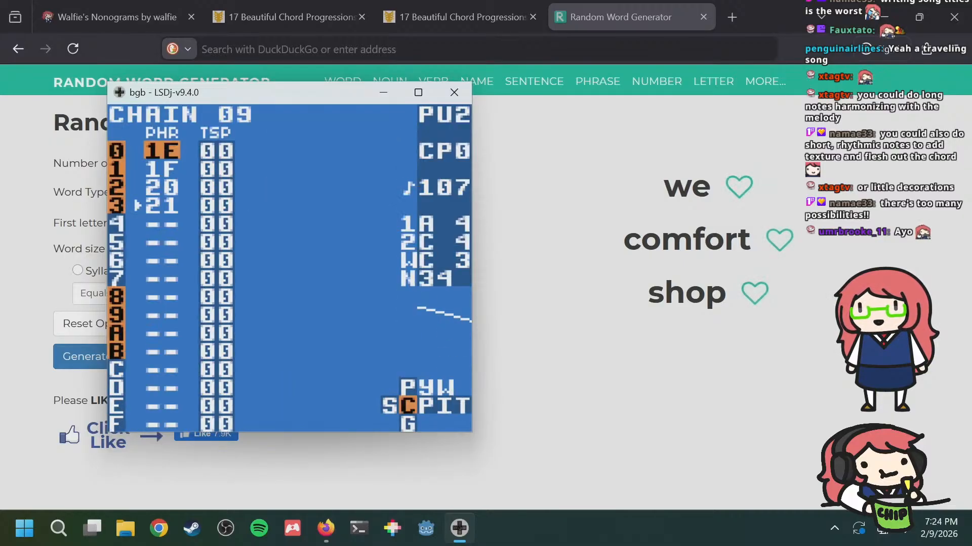
Step: Fill the first four slots of chain 0A with new phrases 22, 23, 24 and 25
key("shift+Left")
key("Down")
key("shift+Right")
key("s")
key("s")
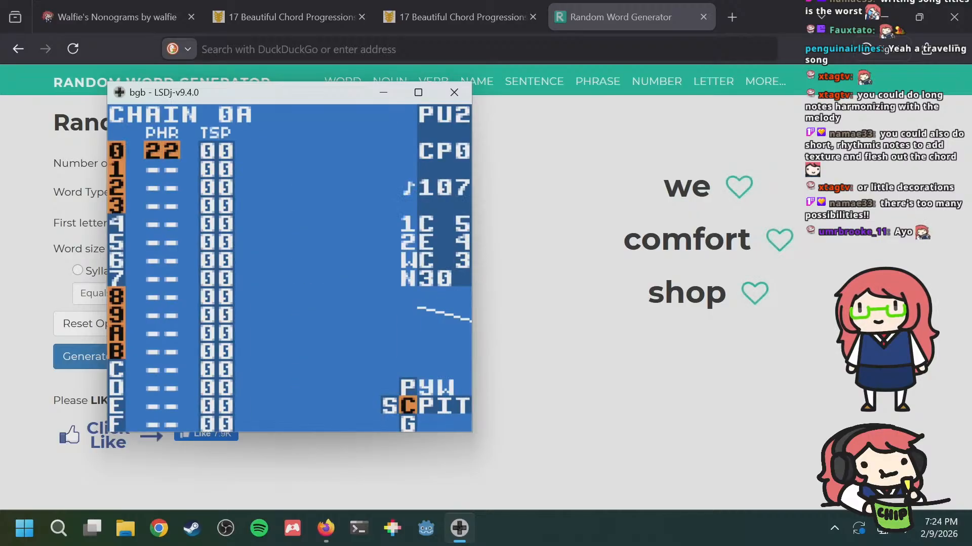
key("Down")
key("s")
key("s")
key("Down")
key("s")
key("s")
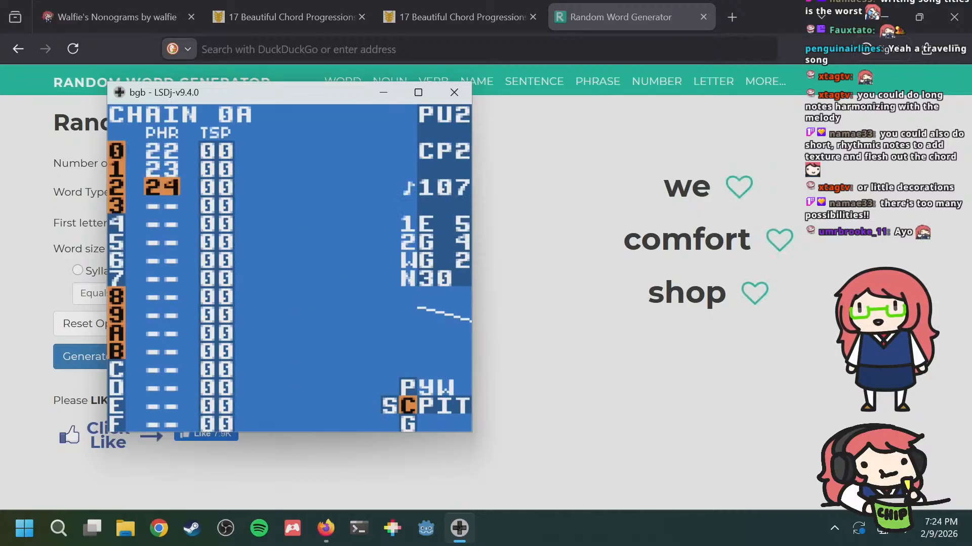
key("s+Right")
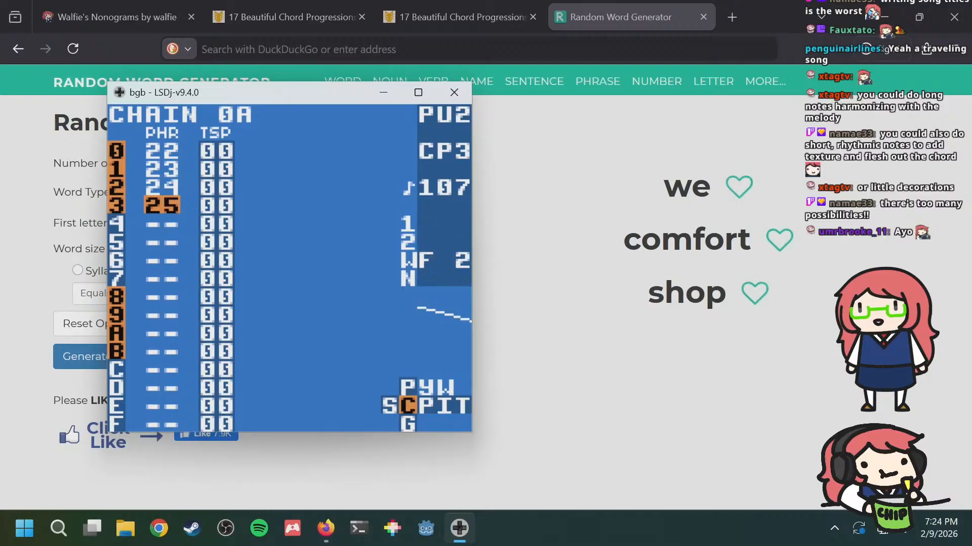
Step: Remove chain 09 from the PU2 channel on song row 00, keeping chain 0A on row 01
key("shift+Left")
key("Up")
key("Down")
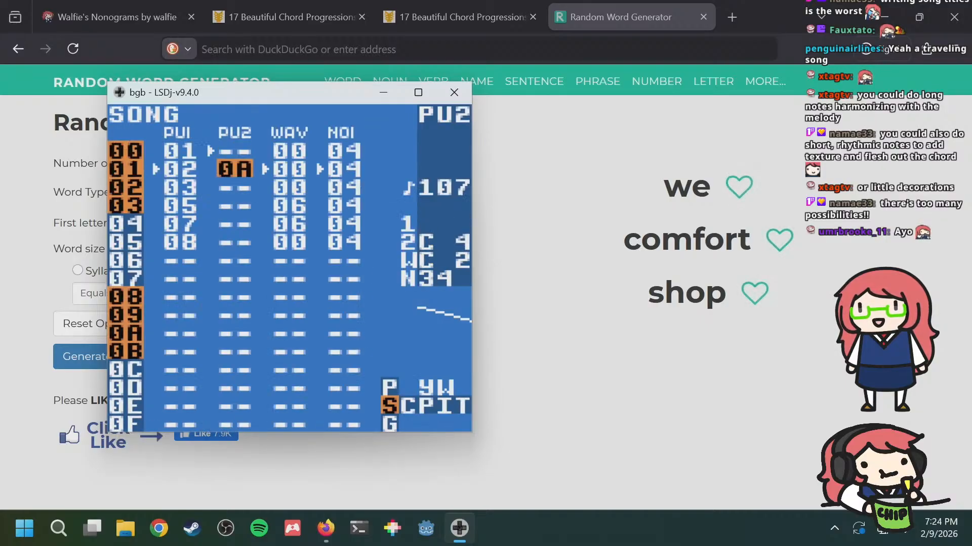
Step: Enter the note C 4 with instrument 06 on step 0 of phrase 22 in chain 0A
key("shift+Right")
key("Up")
key("Up")
key("Up")
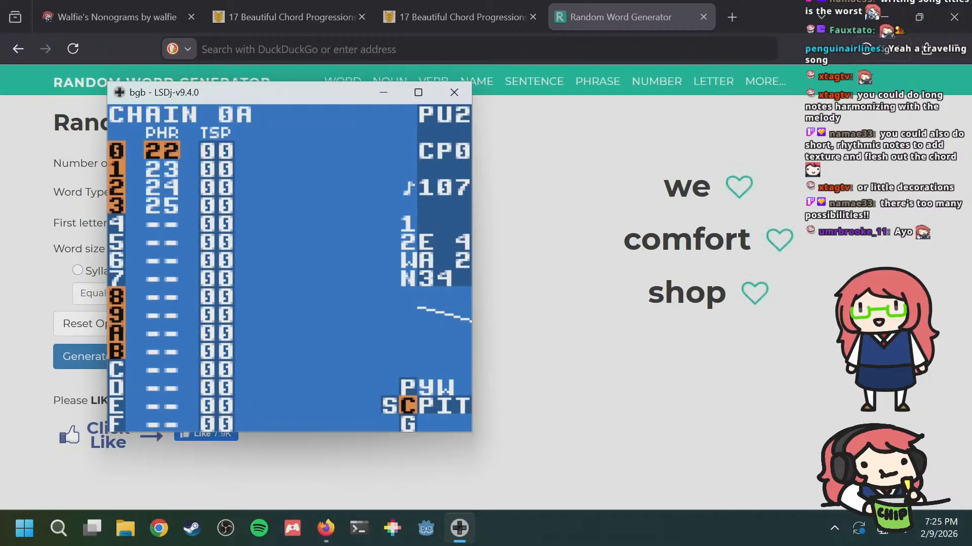
key("shift+Right")
key("s")
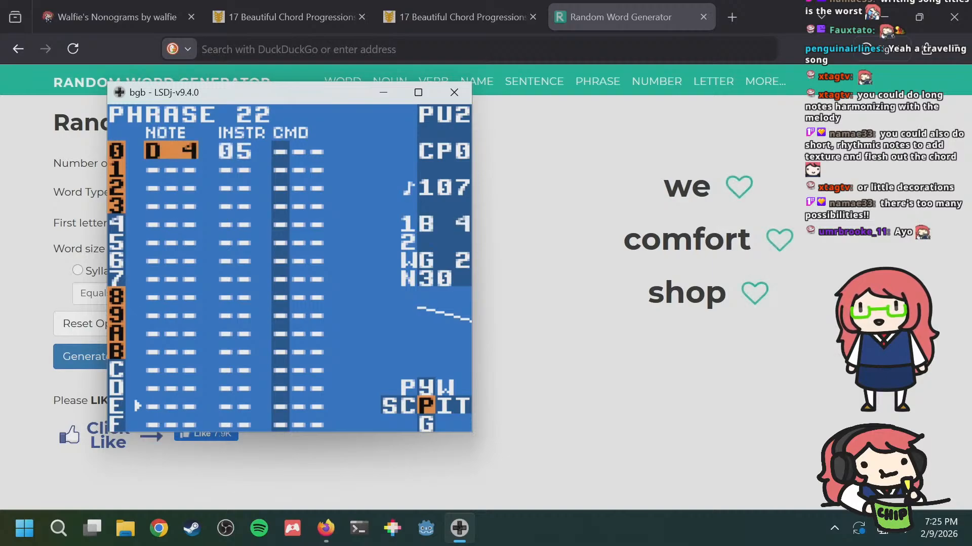
key("s+Left")
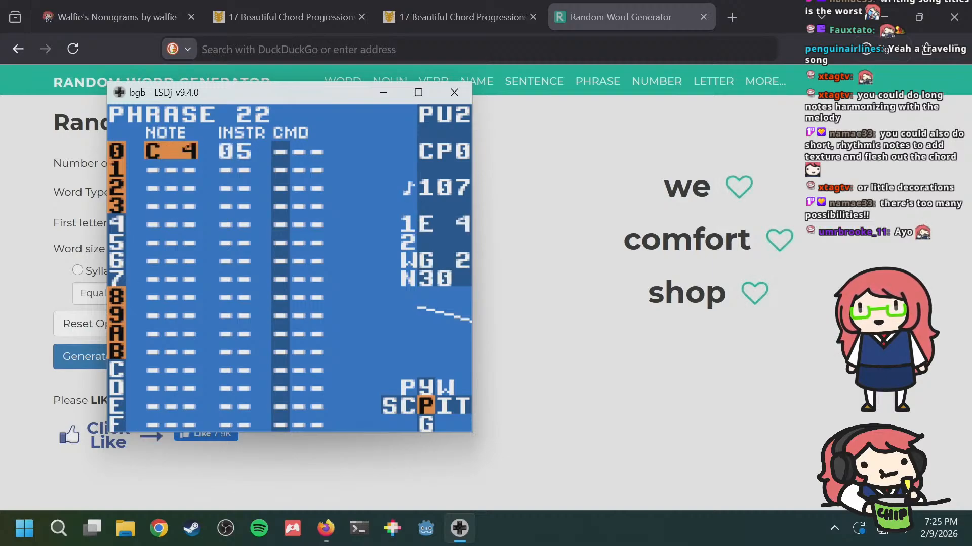
key("Right")
key("s+Right")
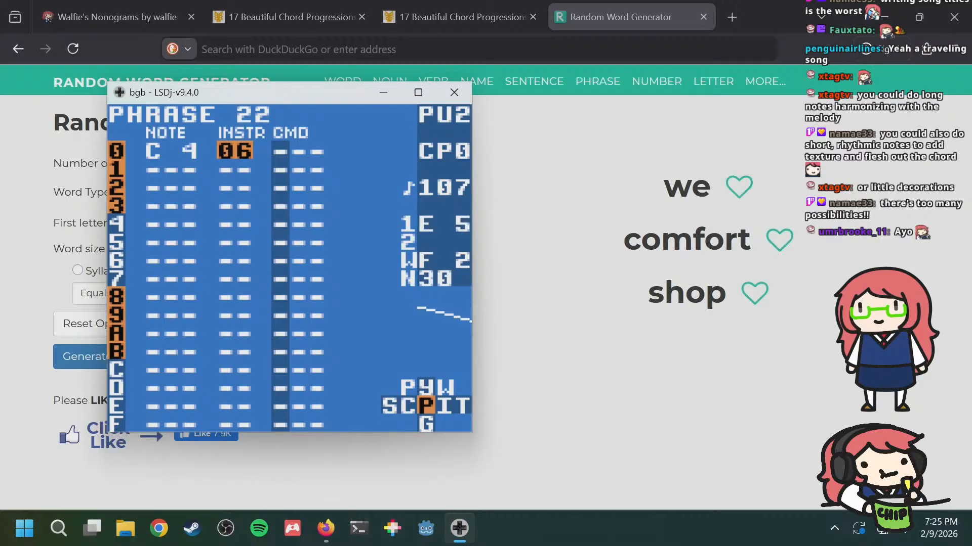
Step: Open the settings of instrument 06 at its first envelope value
key("shift+Right")
key("Up")
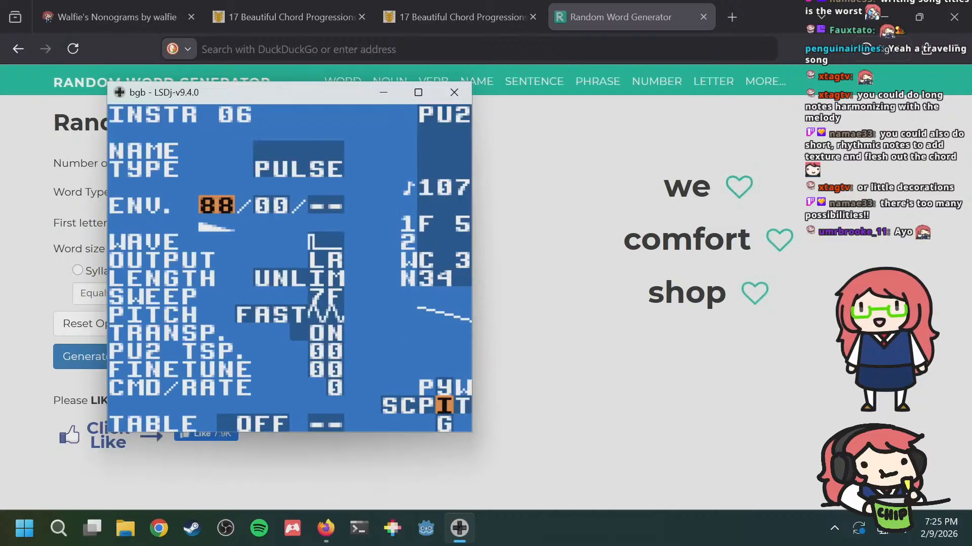
key("Down")
key("Up")
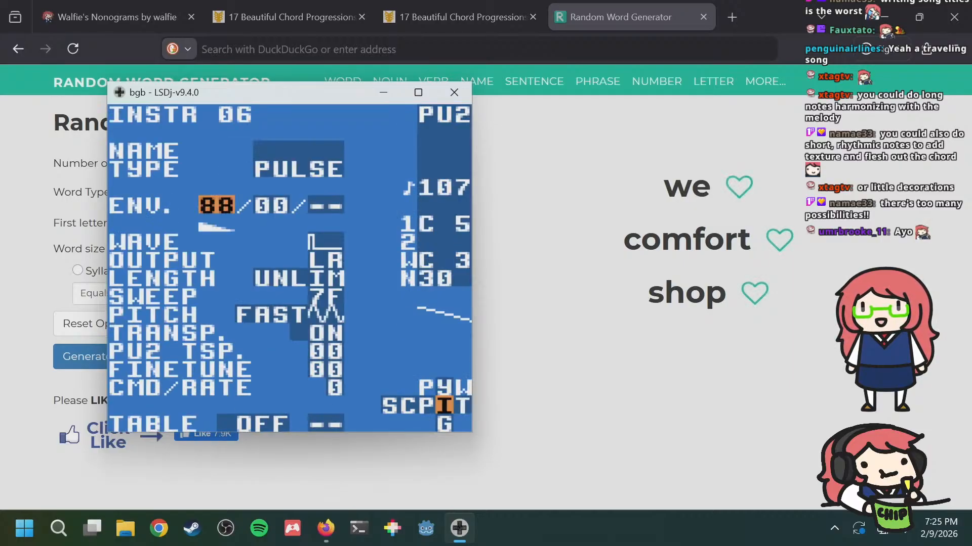
Step: Set the first envelope value of instrument 06 to 8C and the second to 06
key("s+Right")
key("s+Right")
key("s+Right")
key("s+Right")
key("s+Right")
key("s+Left")
key("Right")
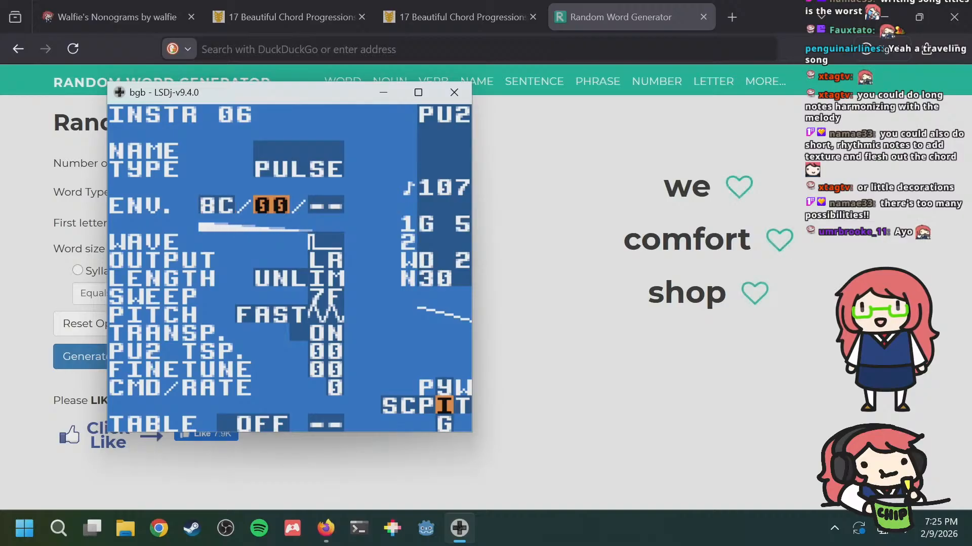
key("s+Right")
key("s+Right")
key("s+Right")
key("Left")
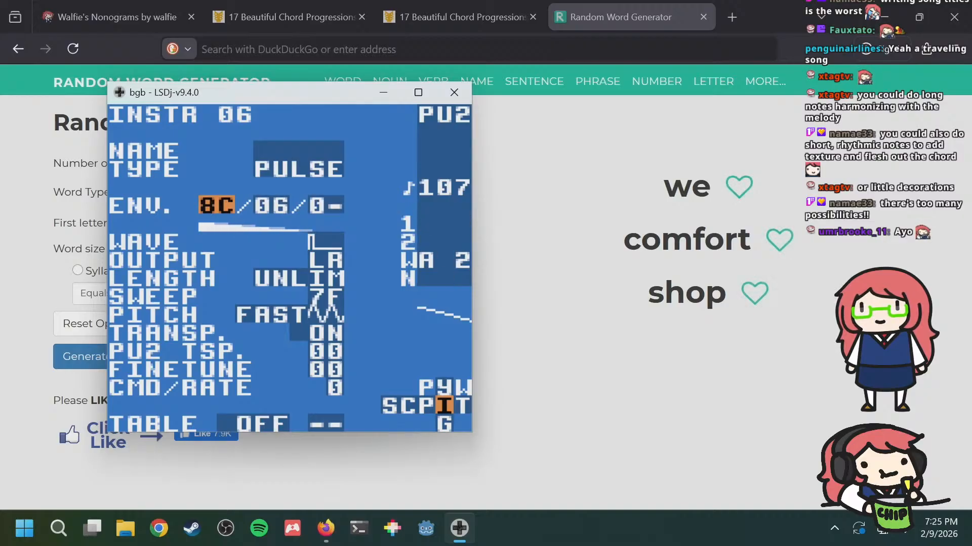
Step: Set the first envelope value of instrument 06 to C6
key("s+Left")
key("s+Left")
key("s+Left")
key("s+Left")
key("s+Left")
key("s+Left")
key("s+Up")
key("s+Up")
key("s+Up")
key("s+Up")
key("s+Up")
key("s+Up")
key("s+Down")
key("s+Down")
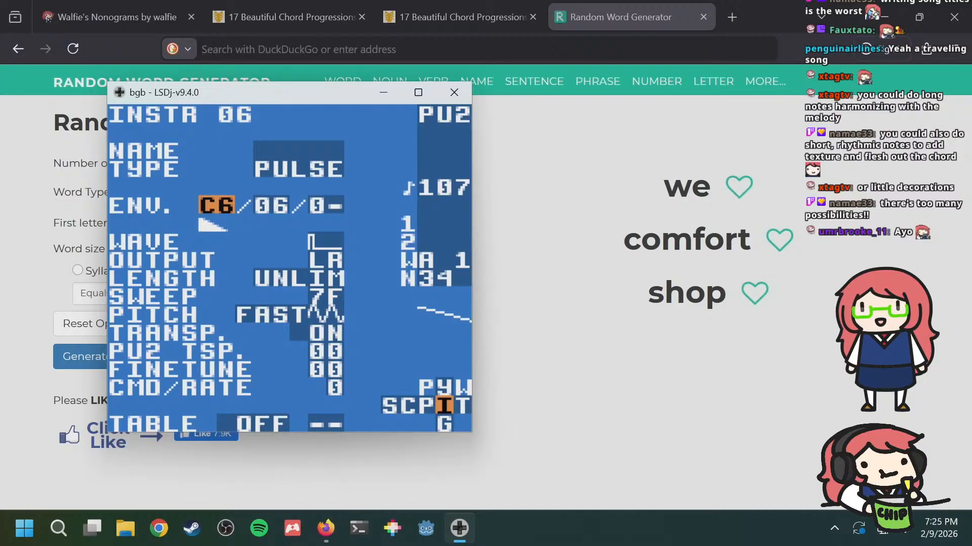
Step: Lower the first envelope value of instrument 06 to A1
key("s+Down")
key("s+Down")
key("s+Left")
key("s+Left")
key("s+Left")
key("s+Left")
key("s+Left")
key("s+Left")
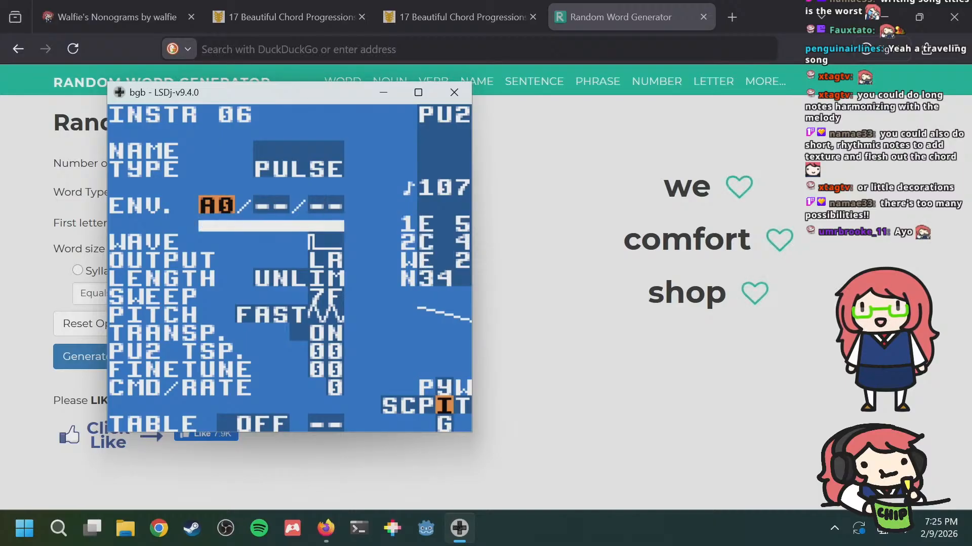
key("s+Right")
Step: Set the second envelope value of instrument 06 to 93
key("Right")
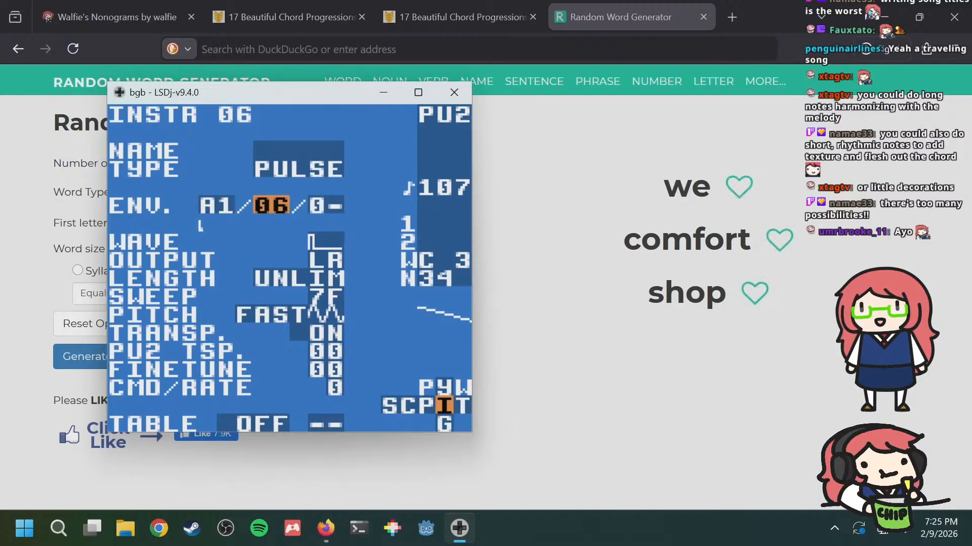
key("s+Up")
key("s+Up")
key("s+Up")
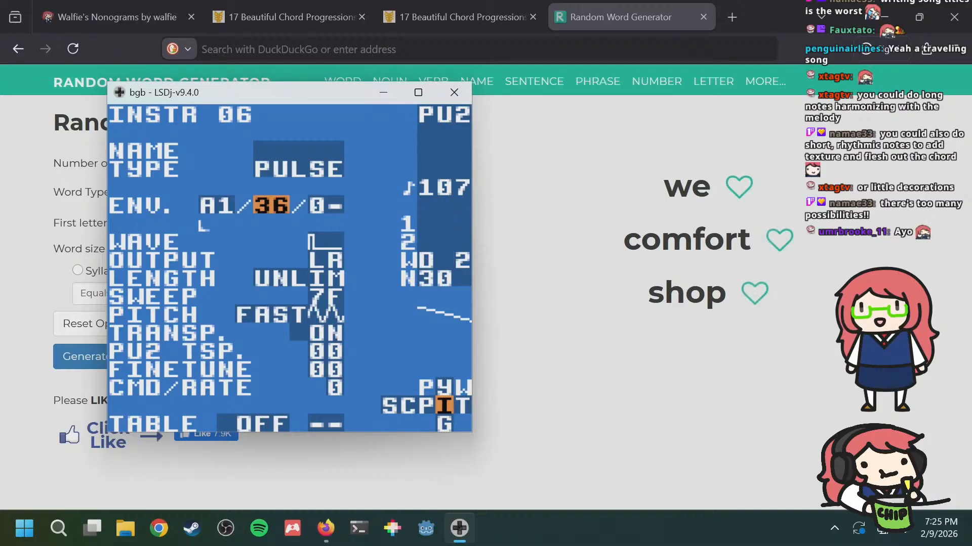
key("s+Up")
key("s+Up")
key("s+Up")
key("s+Left")
key("s+Left")
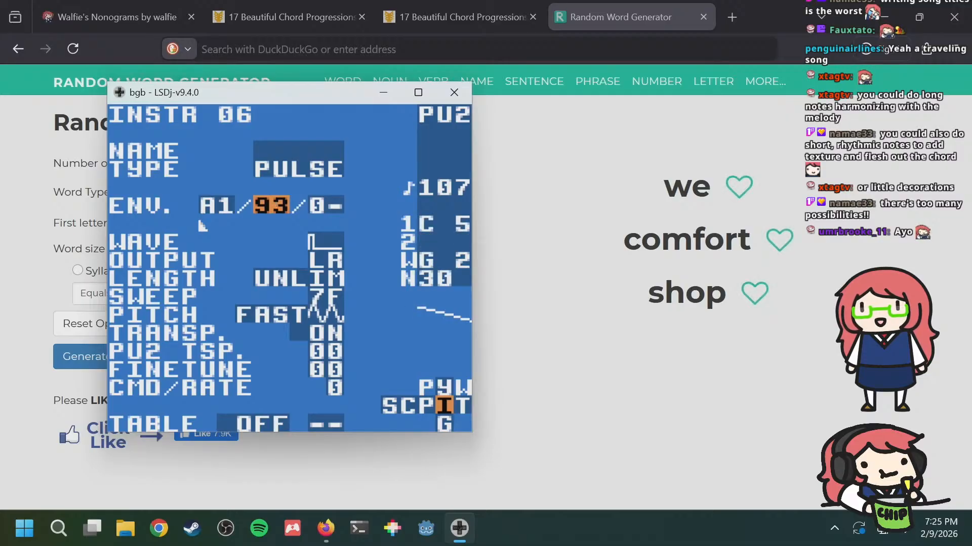
Step: Try D6 as the second envelope value of instrument 06, settling on A6
key("s+Right")
key("s+Right")
key("s+Up")
key("s+Right")
key("s+Up")
key("s+Up")
key("s+Up")
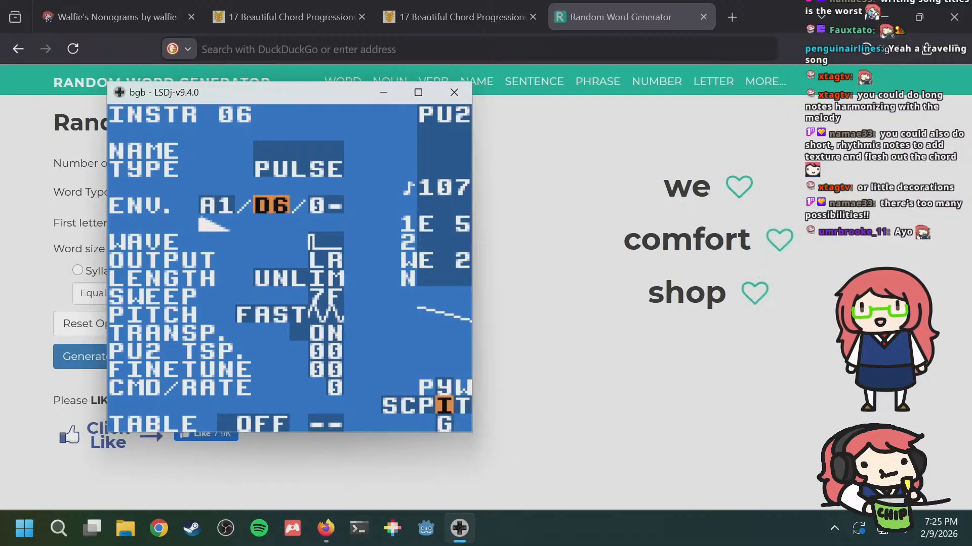
key("s+Down")
key("s+Down")
key("s+Down")
key("Left")
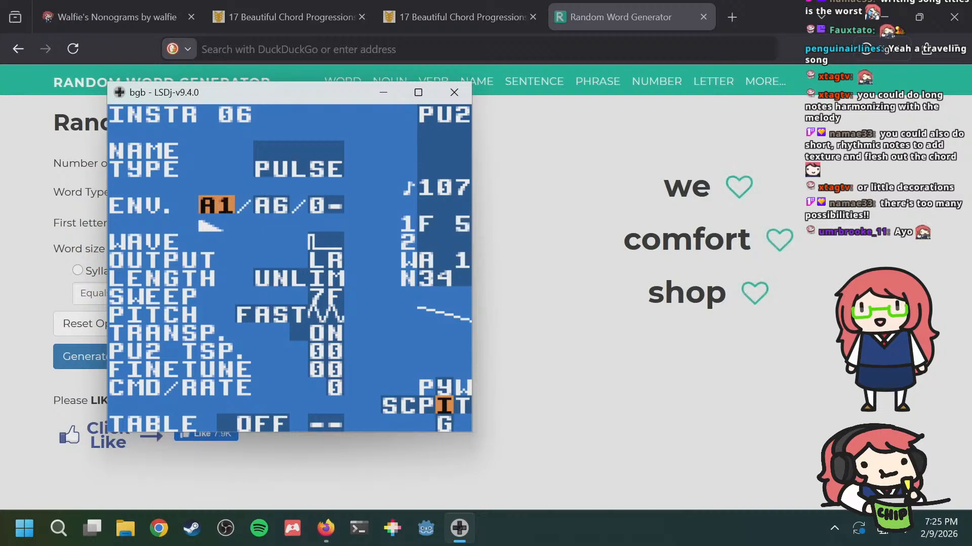
Step: Set the first envelope value of instrument 06 to A8
key("s+Right")
key("s+Right")
key("s+Right")
key("s+Right")
key("s+Right")
key("s+Right")
key("s+Right")
key("s+Right")
key("s+Right")
key("s+Right")
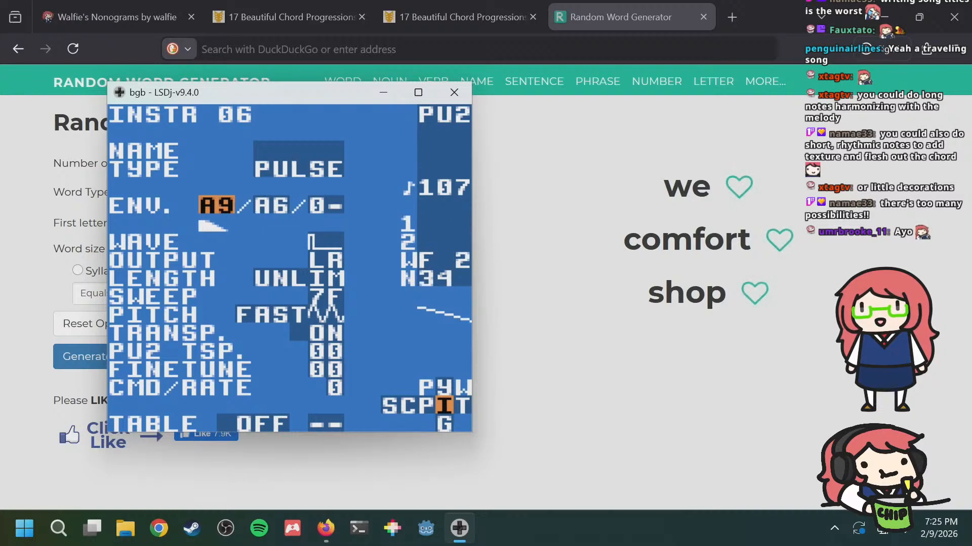
key("s+Left")
key("s+Left")
key("s+Left")
key("s+Left")
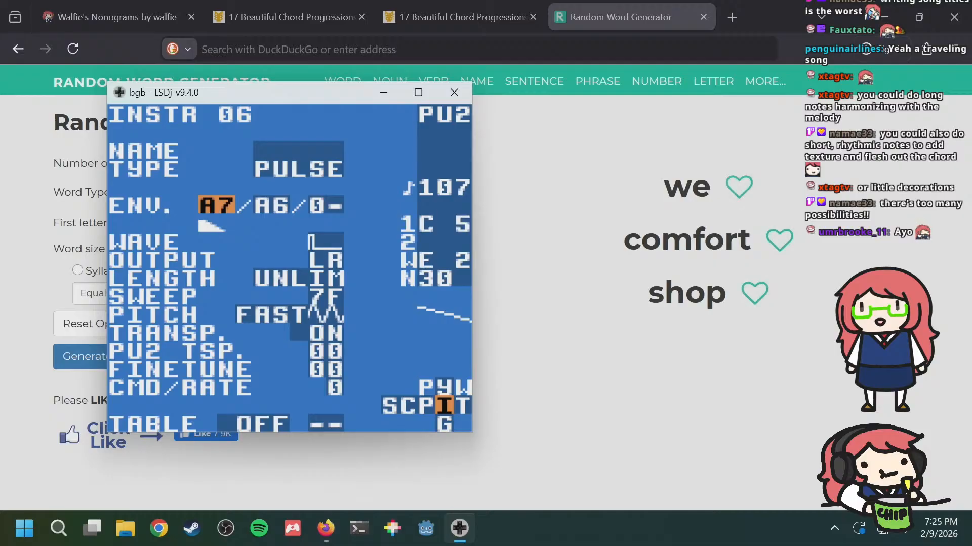
key("s+Right")
Step: Set the second envelope value of instrument 06 to A3 and change its wave to the next wider pulse shape
key("Right")
key("Right")
key("Left")
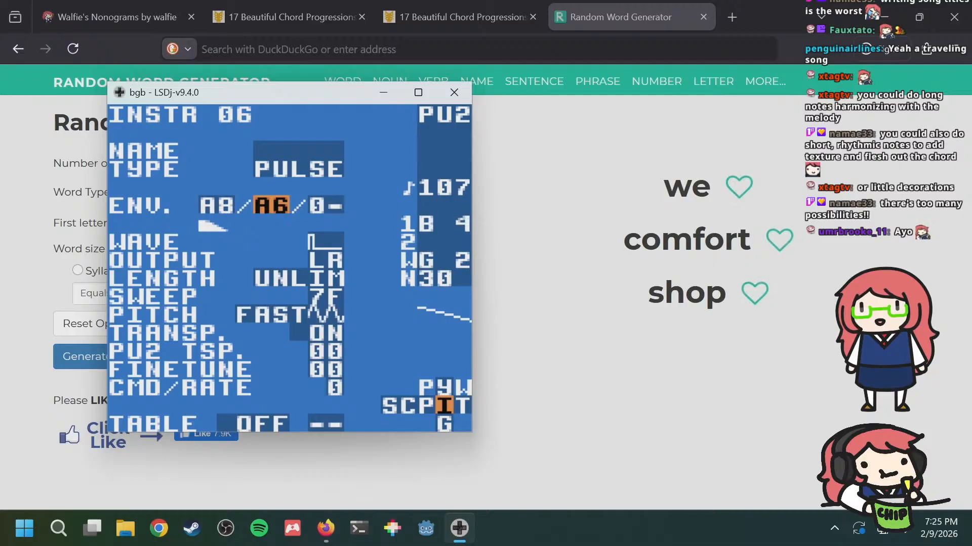
key("s+Left")
key("s+Left")
key("s+Left")
key("s+Left")
key("s+Left")
key("Down")
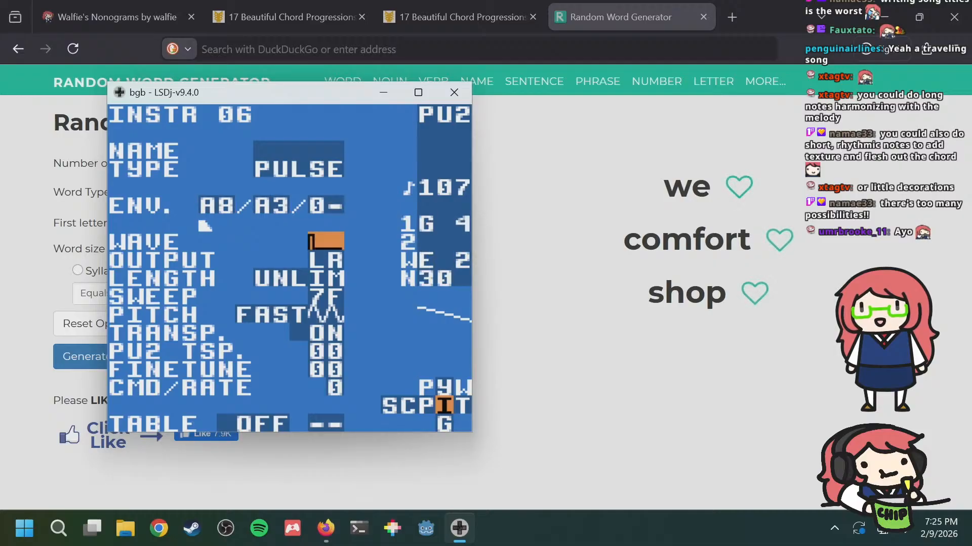
key("s+Right")
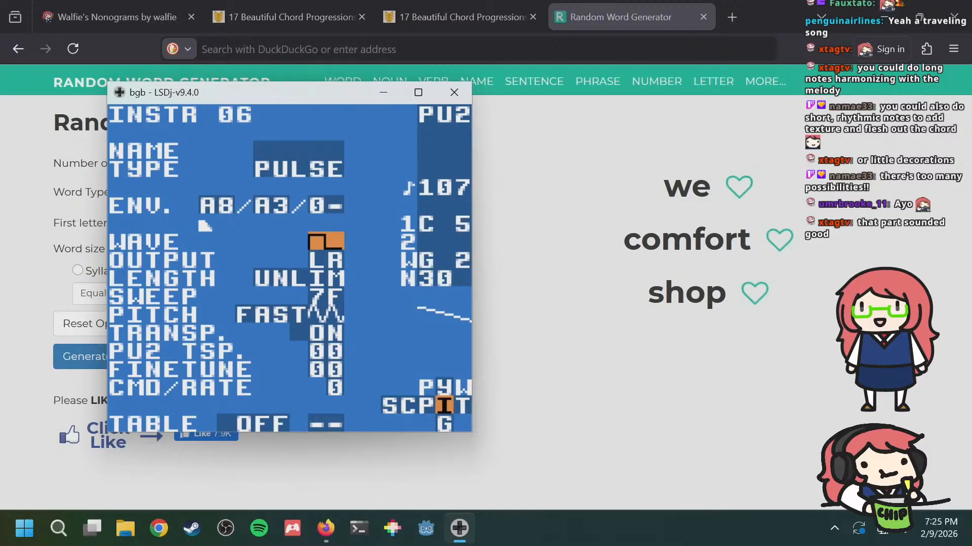
Step: Return to phrase 22 and check its note together with the following phrase 23 of chain 0A
key("shift+Left")
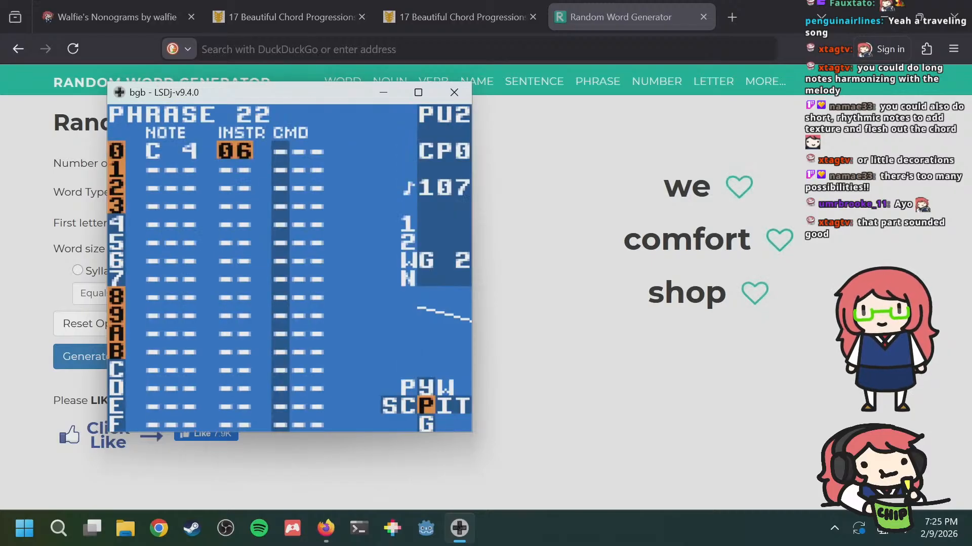
key("Down")
key("Left")
key("Up")
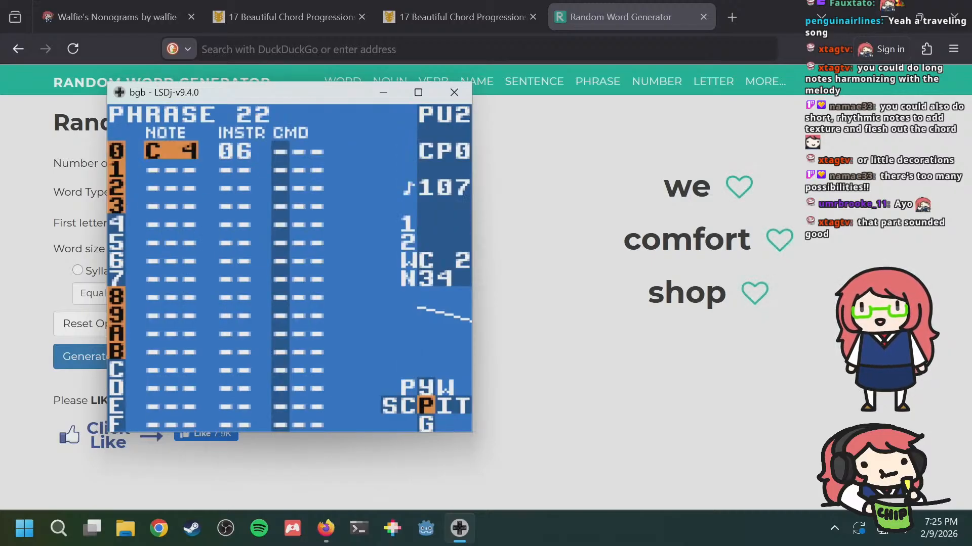
key("a+Down")
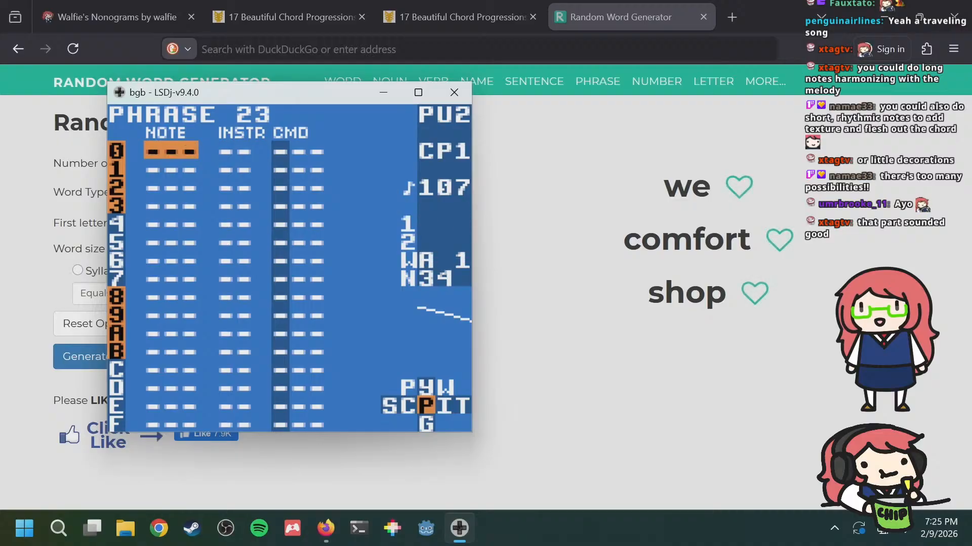
key("a+Up")
key("Down")
key("Down")
key("Down")
key("Down")
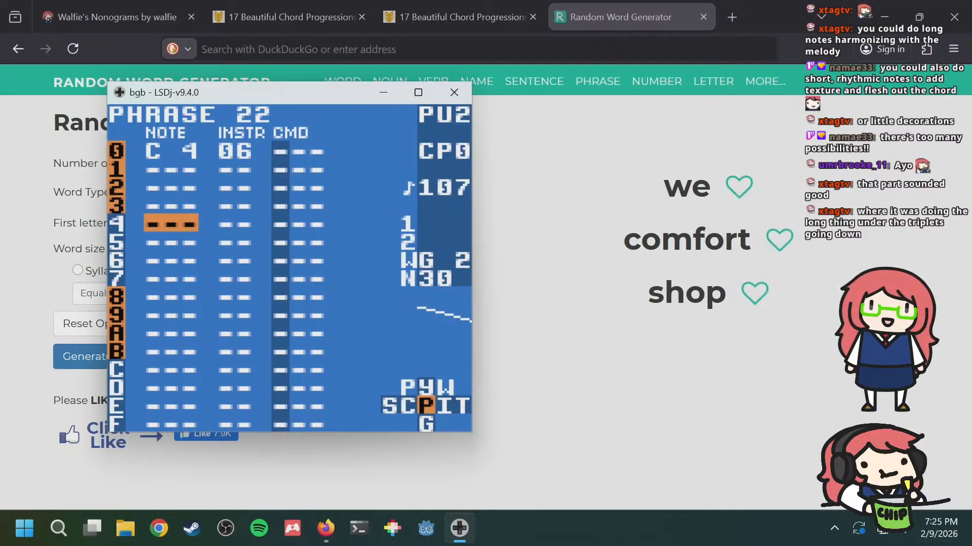
key("Up")
key("Up")
key("Up")
key("Up")
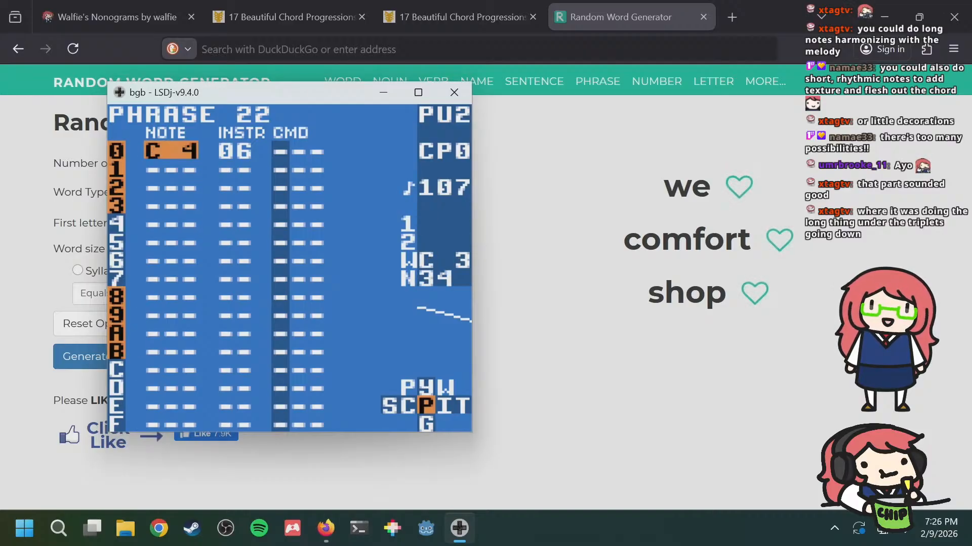
key("Down")
key("Down")
key("Down")
key("Down")
key("Down")
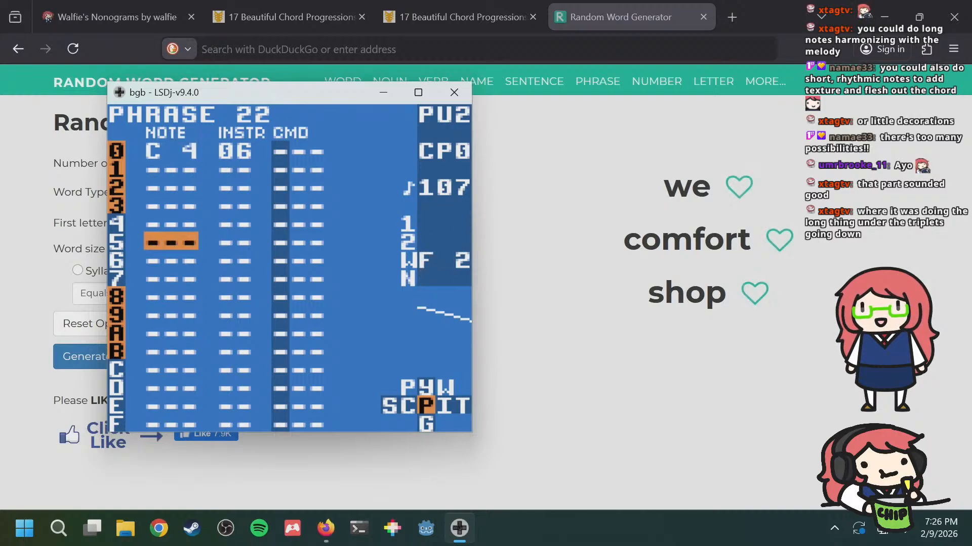
key("Up")
key("Up")
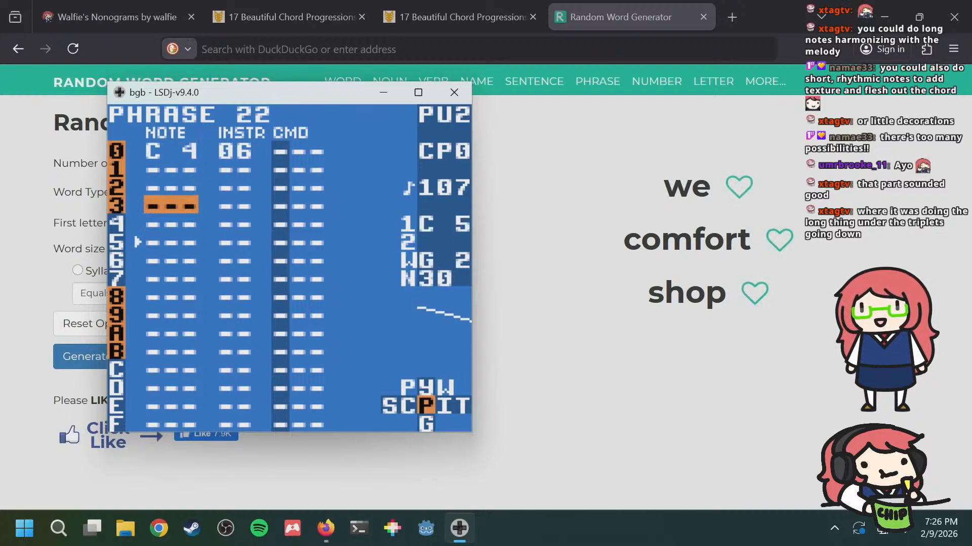
key("Down")
key("Up")
key("Up")
key("Up")
key("Up")
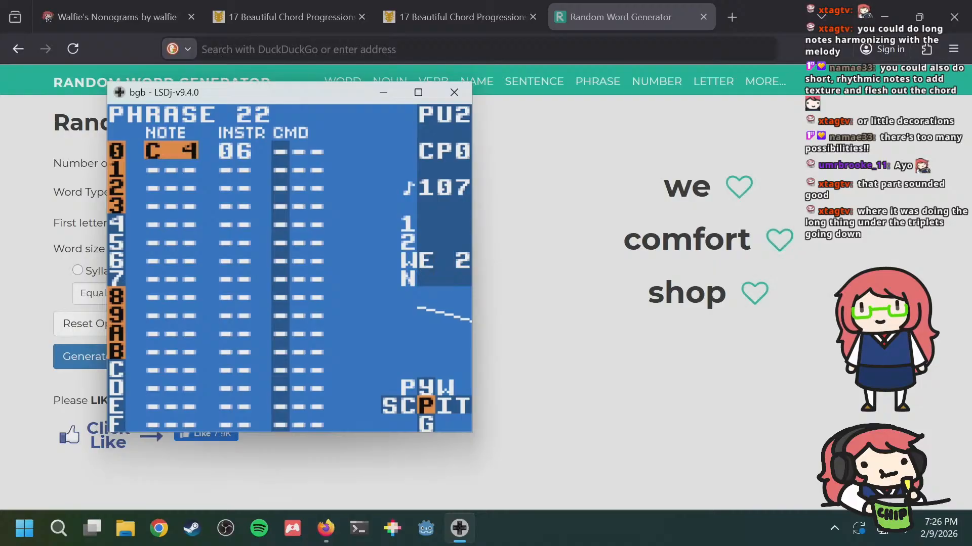
key("Down")
key("Up")
Step: Set the first envelope value of instrument 06 to A7 and return to phrase 22
key("shift+Right")
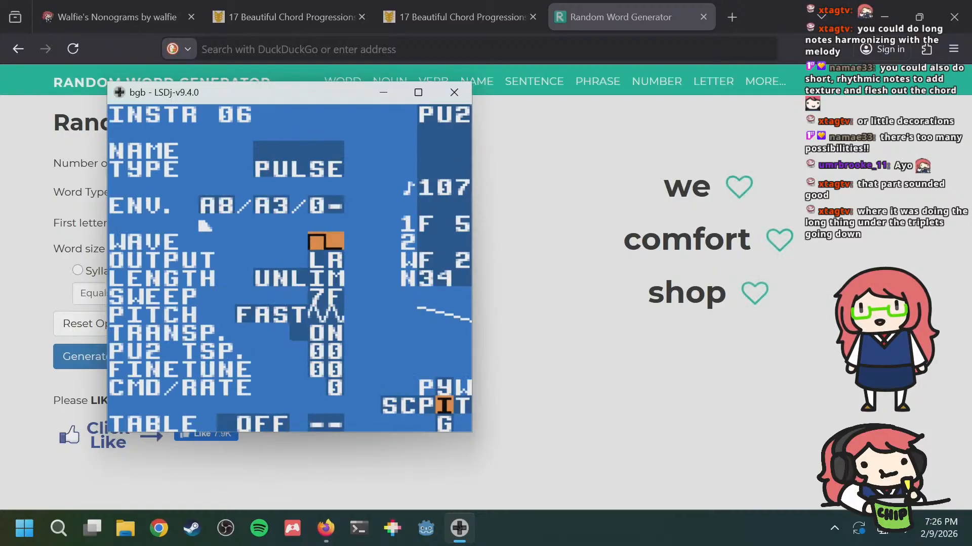
key("Up")
key("Up")
key("Down")
key("Down")
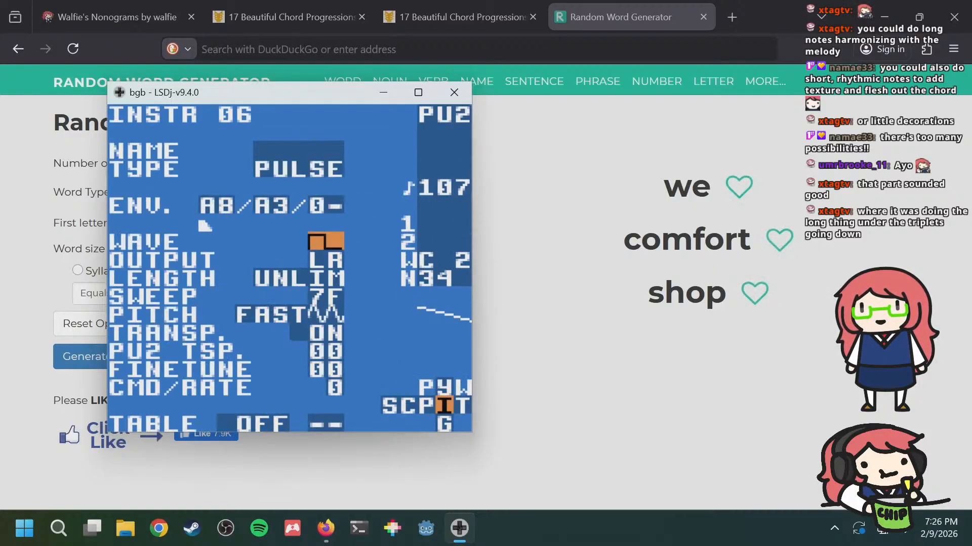
key("Up")
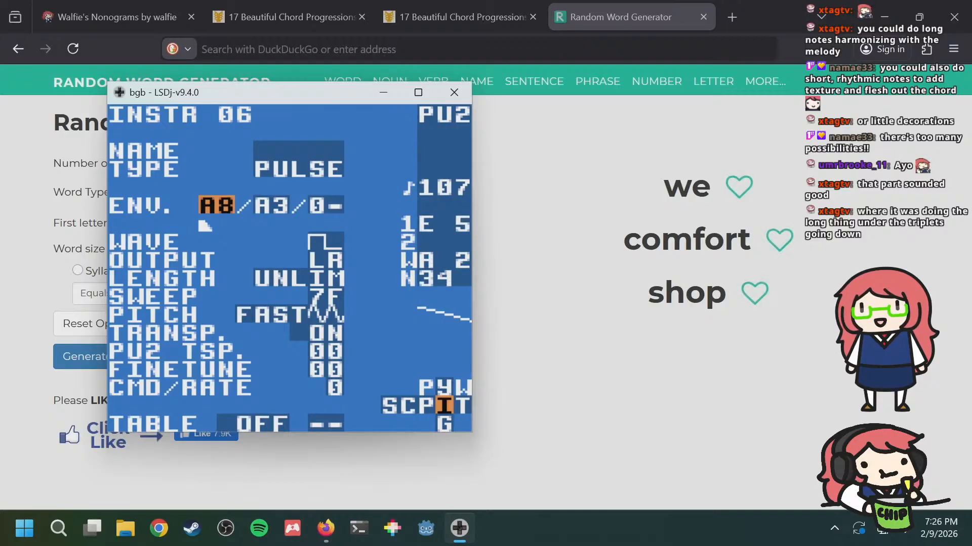
key("s+Left")
key("s+Left")
key("s+Left")
key("s+Right")
key("s+Right")
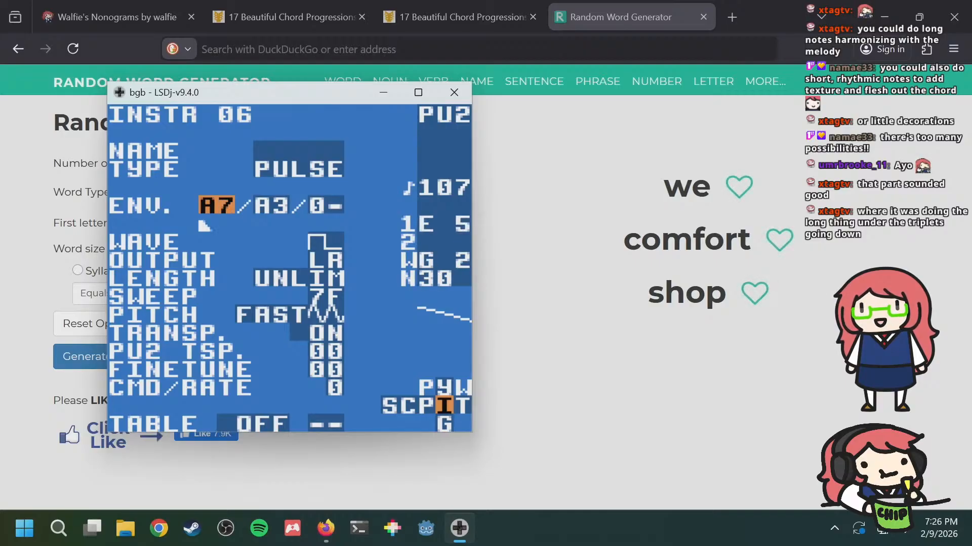
key("Right")
key("Left")
key("Right")
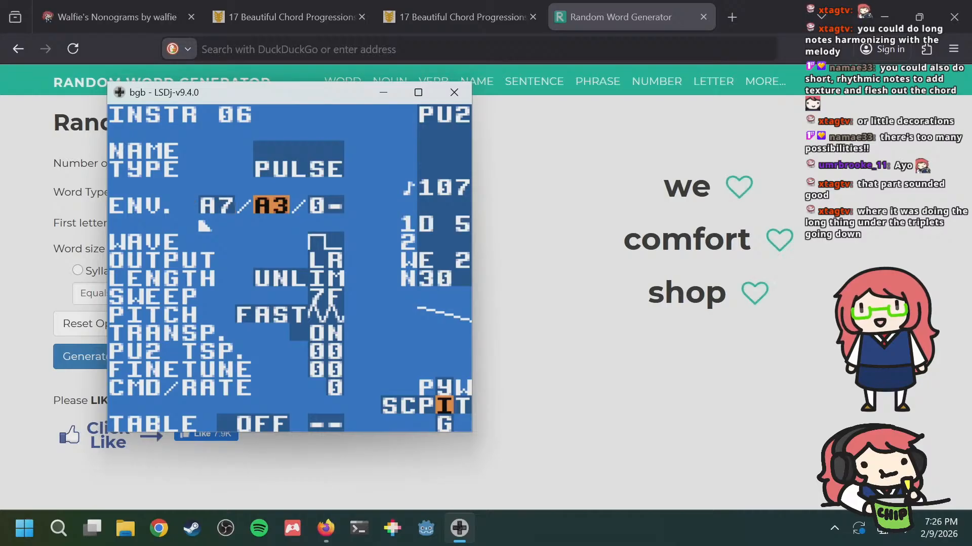
key("Left")
key("shift+Left")
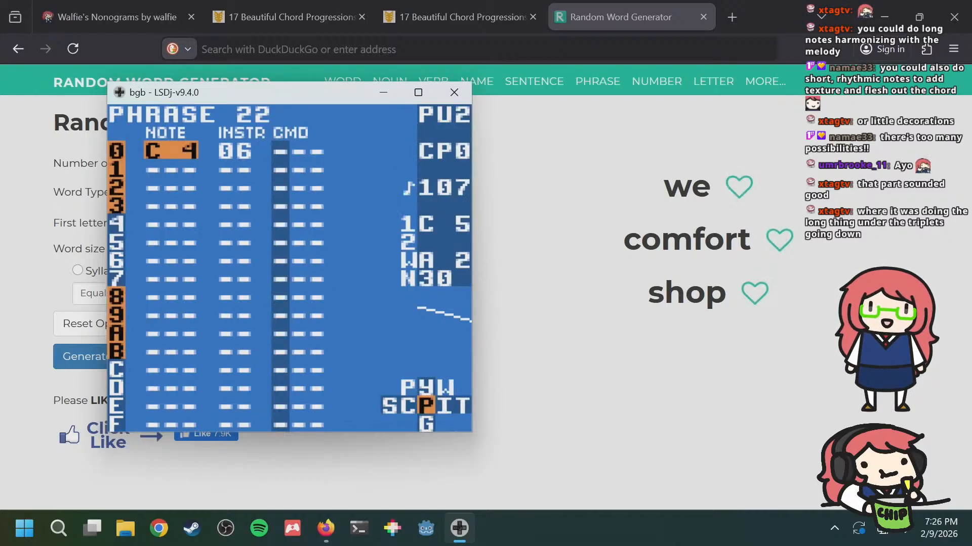
Step: Try a rhythm of C 4 notes with instrument 06 on rows 3, 6, 9, C and E of phrase 22
key("Down")
key("Down")
key("Down")
key("Down")
key("Up")
key("Up")
key("Down")
key("Down")
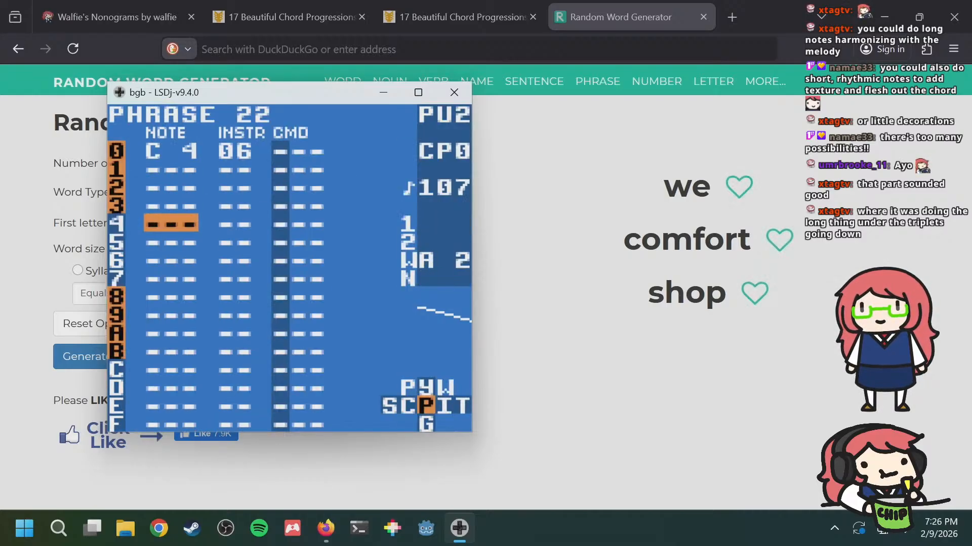
key("Up")
key("s")
key("Down")
key("Down")
key("s")
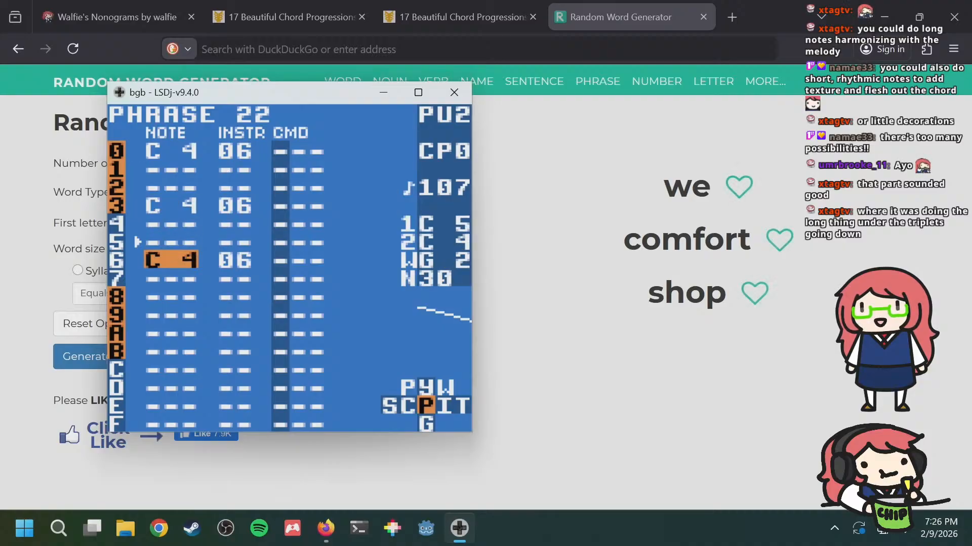
key("Down")
key("Down")
key("Down")
key("s")
key("Down")
key("Down")
key("Down")
key("s")
key("Down")
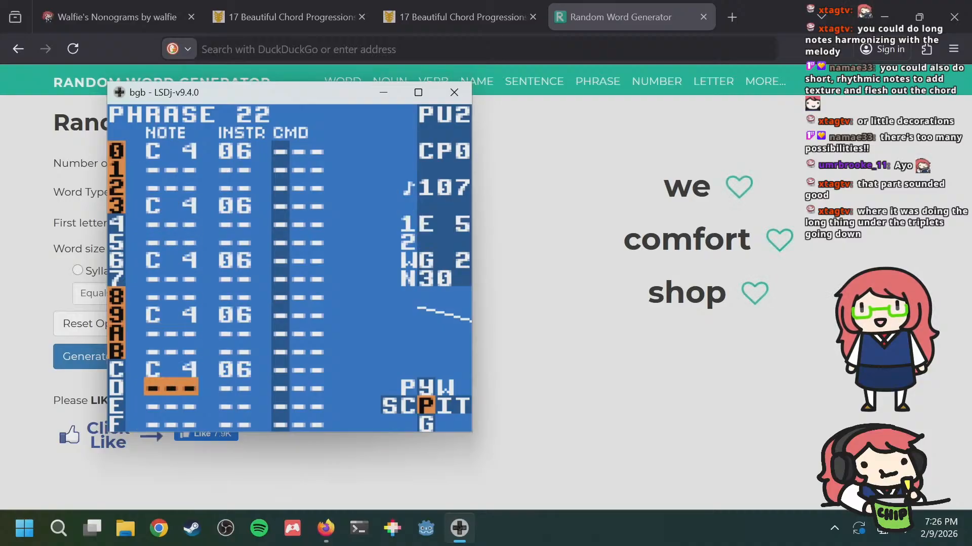
key("Down")
key("s")
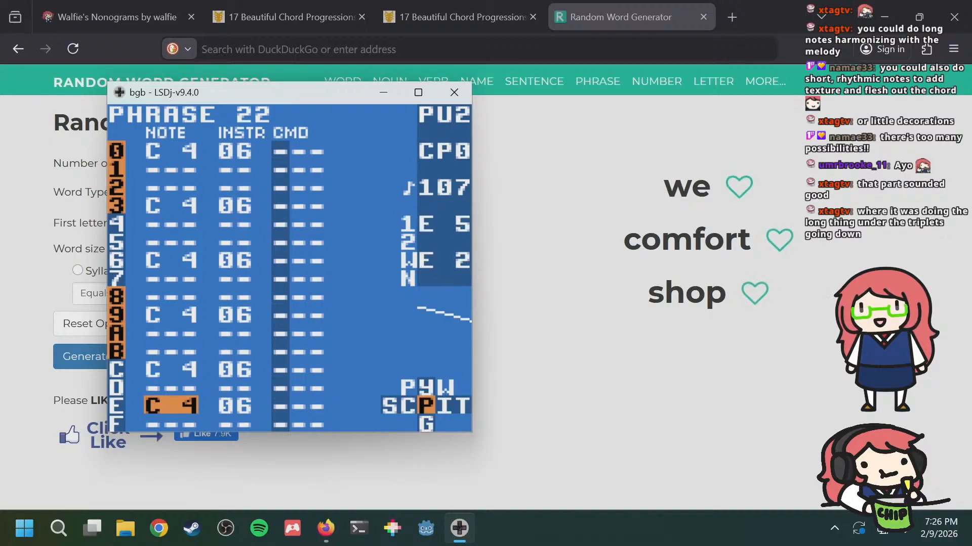
Step: Review the envelope and wave settings of instrument 06 and go back to the start of phrase 22
key("Down")
key("Down")
key("Right")
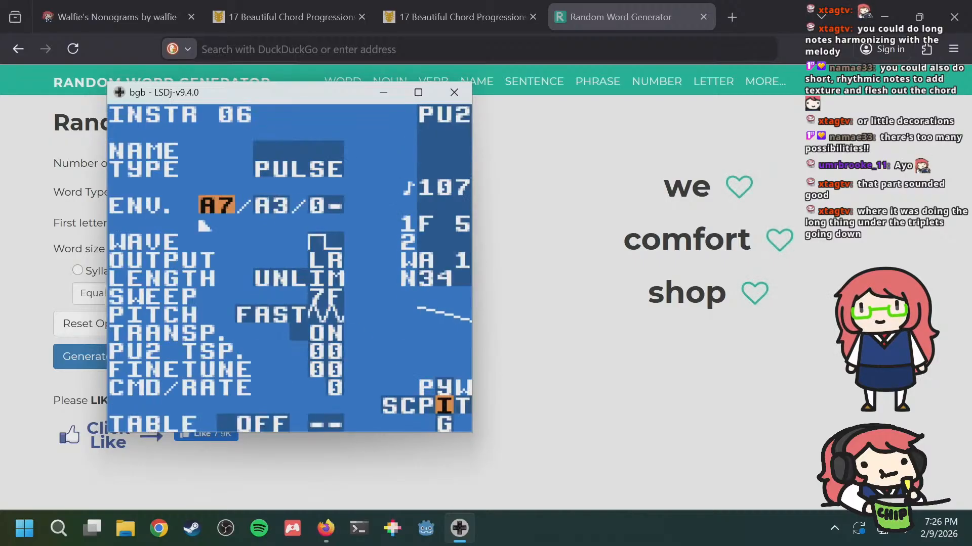
key("shift+Right")
key("Down")
key("Up")
key("Right")
key("Down")
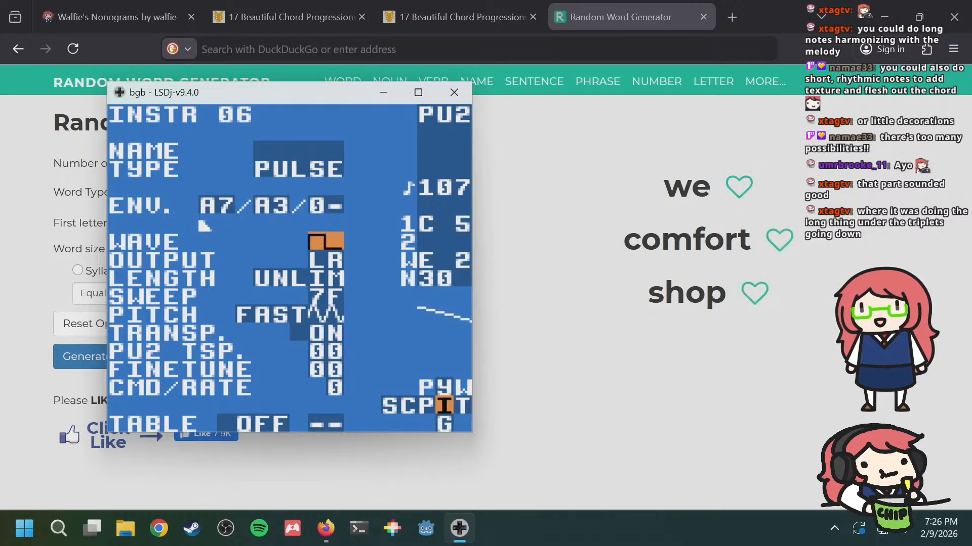
key("Up")
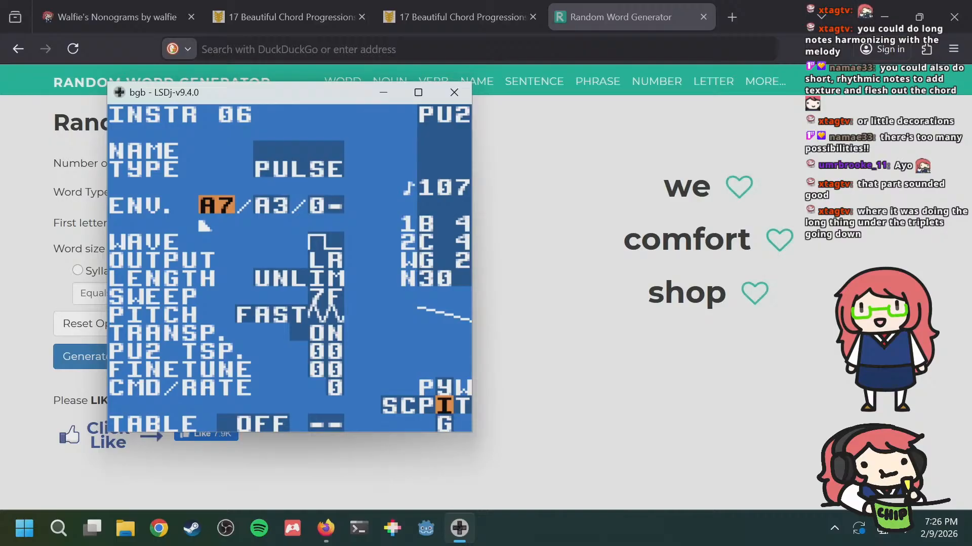
key("shift+Left")
key("Left")
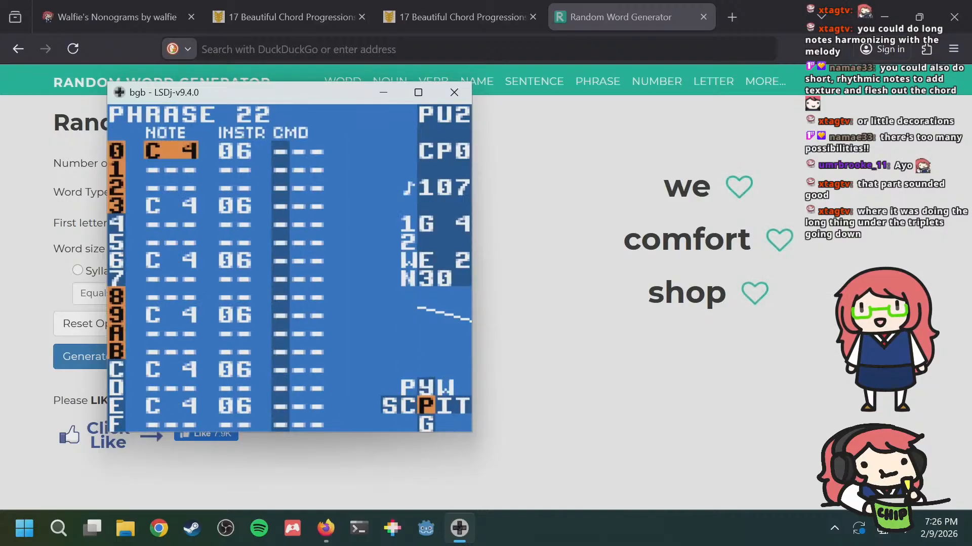
key("Down")
key("Down")
key("Down")
key("Down")
key("Down")
key("Up")
key("Up")
key("Up")
key("Up")
key("Up")
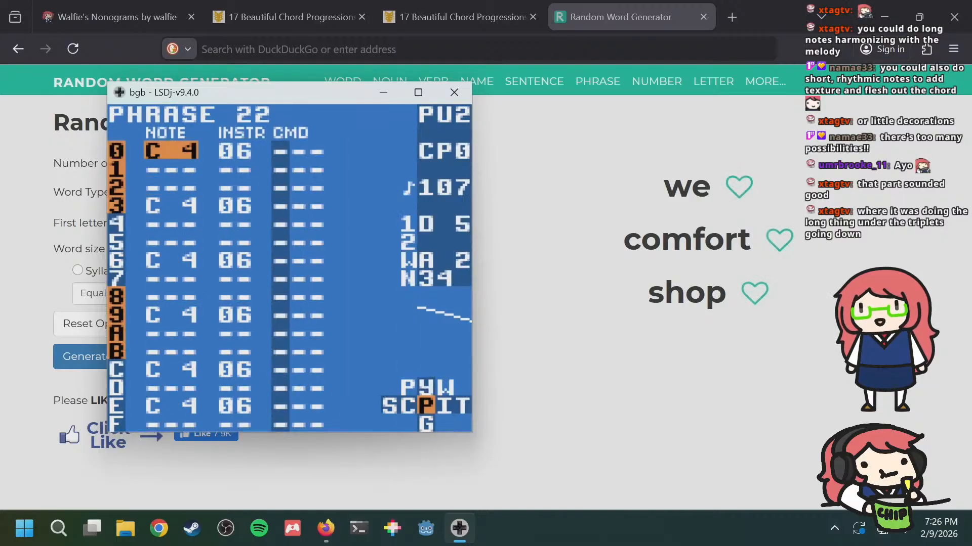
Step: Compare phrase 22 with the PU1 melody in phrase 08 and replay the rhythm
key("a+Left")
key("a+Right")
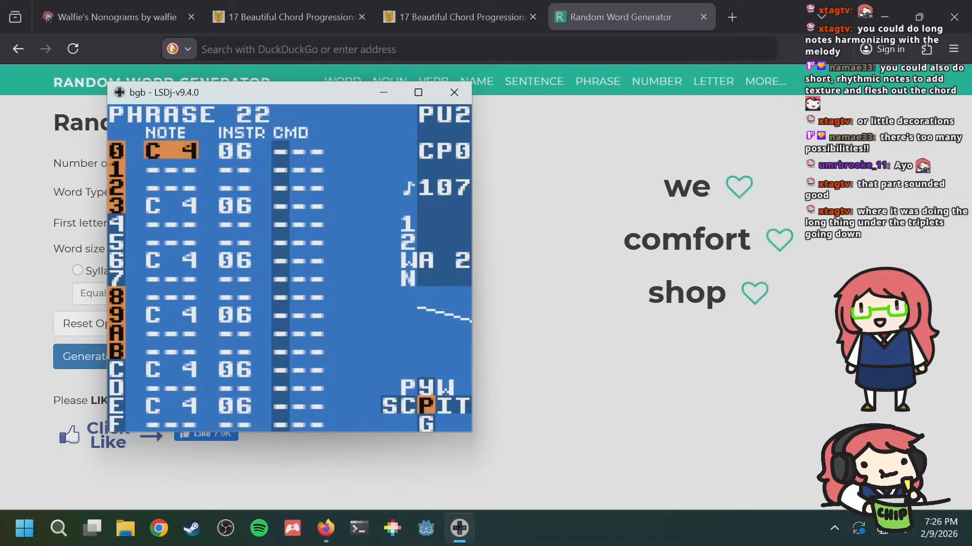
key("Return")
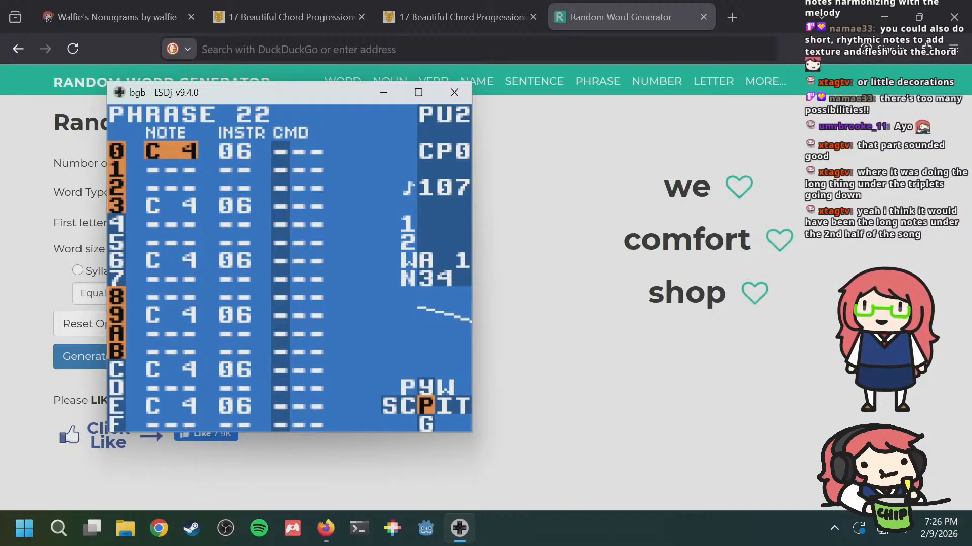
key("a+Left")
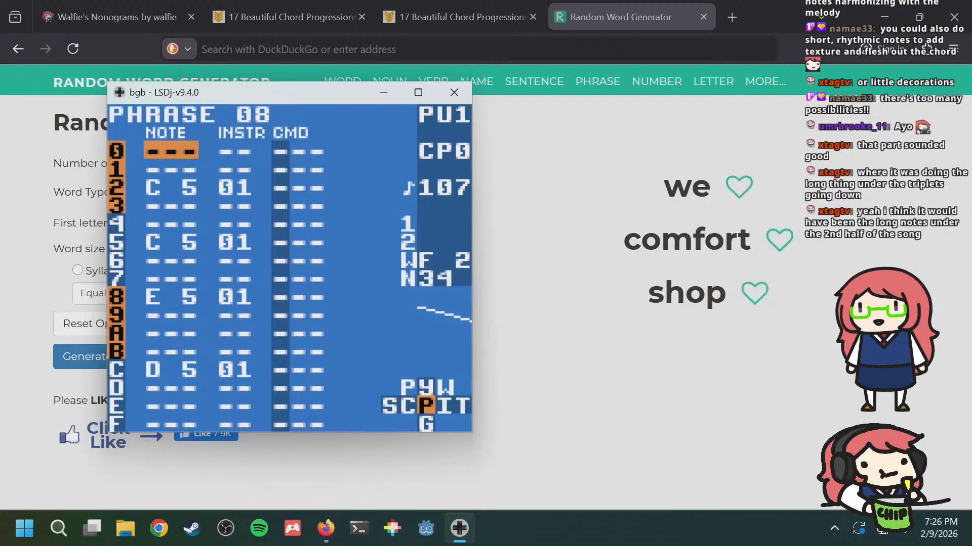
key("a+Right")
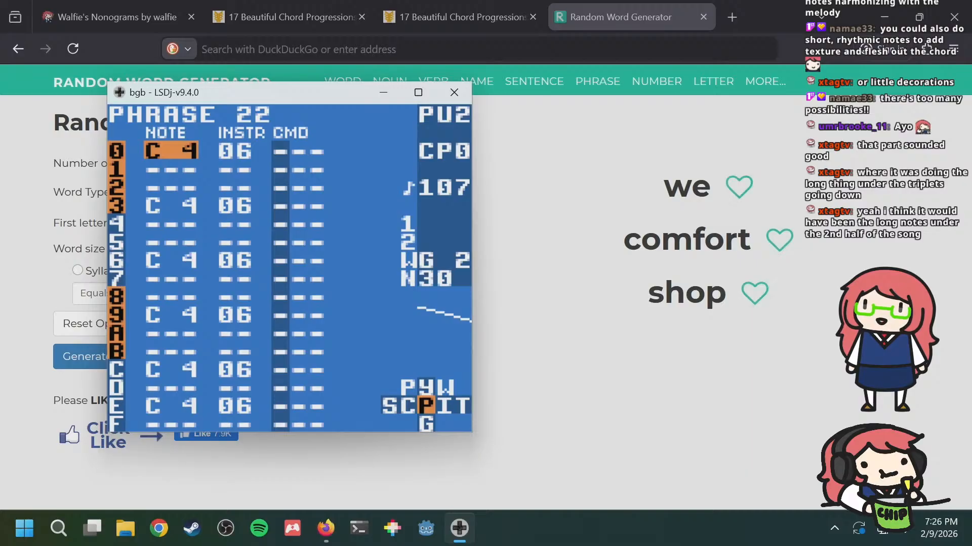
key("a+Down")
key("a+Up")
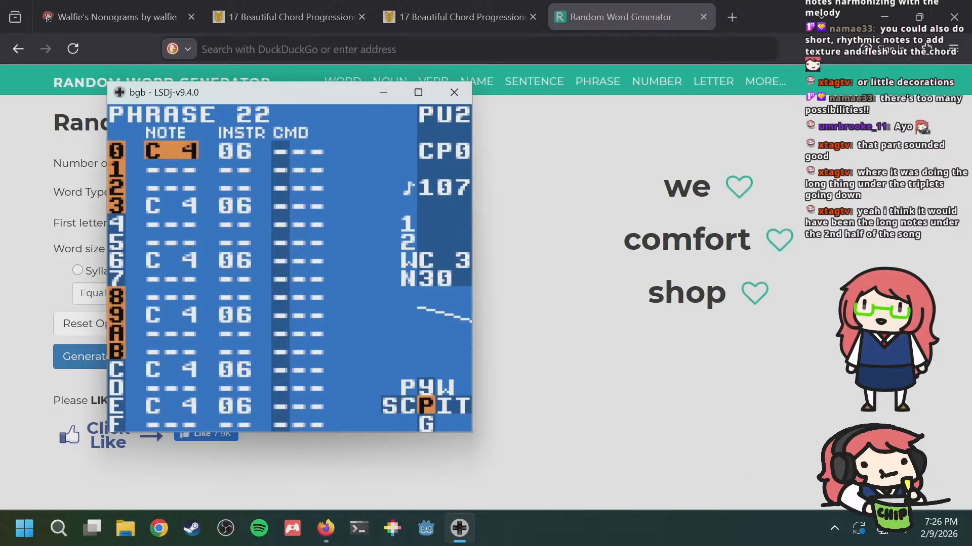
key("Return")
key("Return")
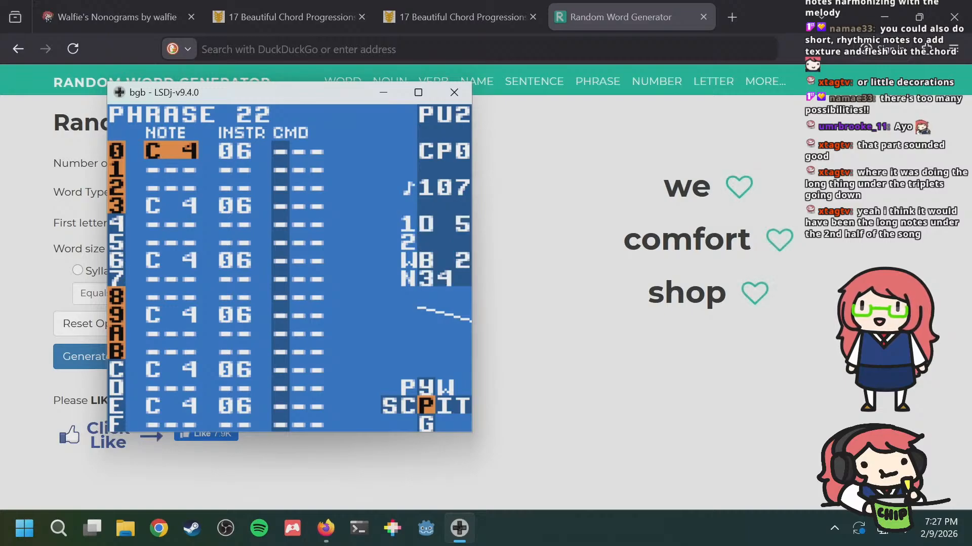
Step: Delete all the C 4 notes on rows 0, 3, 6, 9, C and E of phrase 22 and toggle playback
key("a+s")
key("Down")
key("Down")
key("Down")
key("a+s")
key("Down")
key("Down")
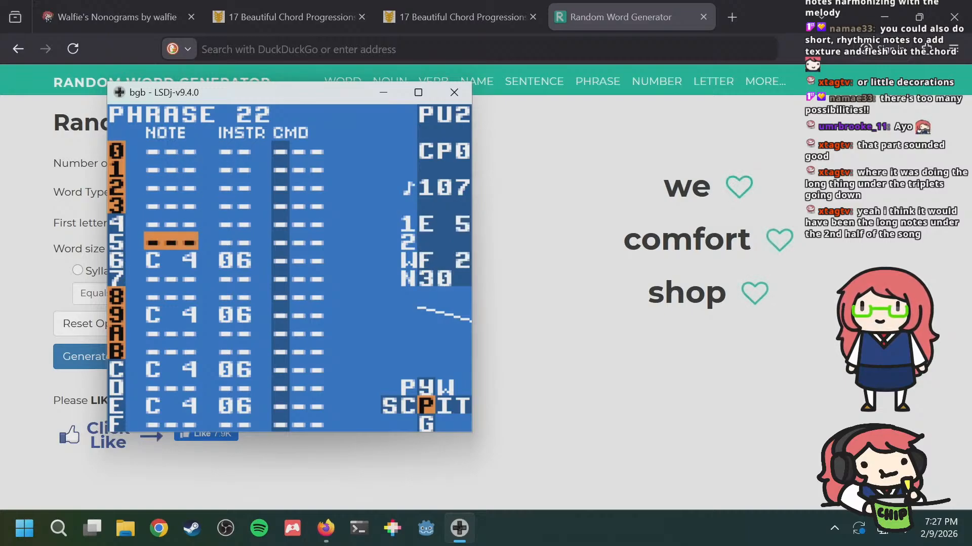
key("Down")
key("a+s")
key("Down")
key("Down")
key("Down")
key("Down")
key("Down")
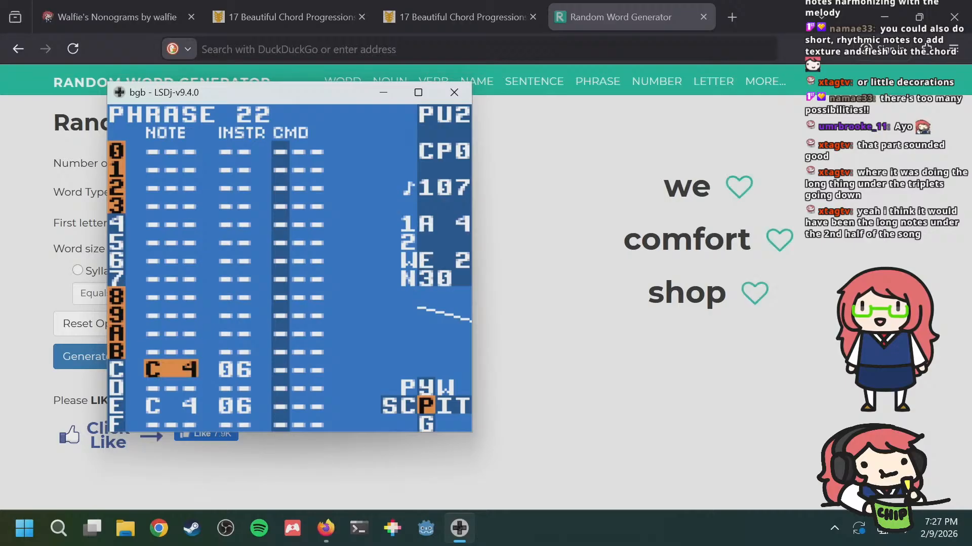
key("a+s")
key("Down")
key("Down")
key("a+s")
key("Down")
key("Down")
key("Return")
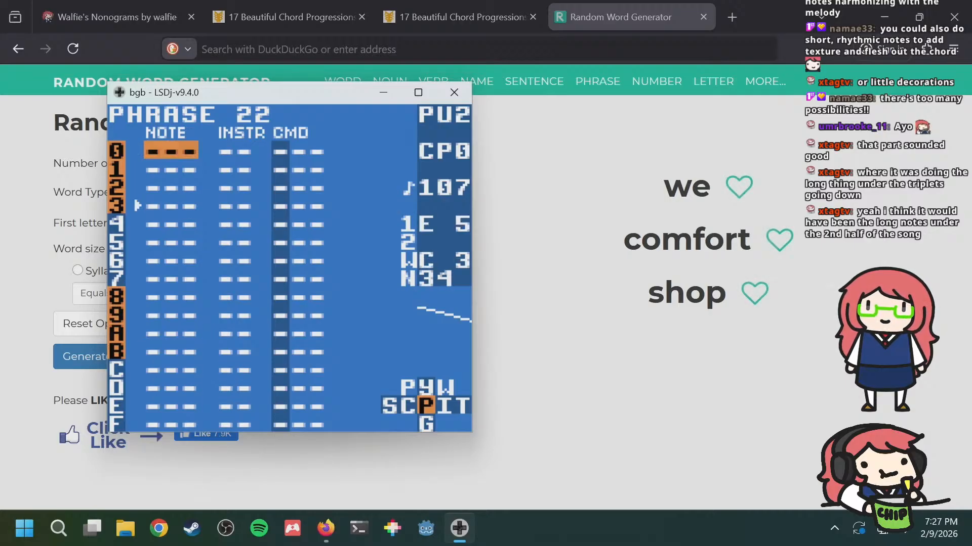
Step: Check PU1 phrase 08 and its chain 02, and go to the first PU2 entry in the song overview
key("a+Left")
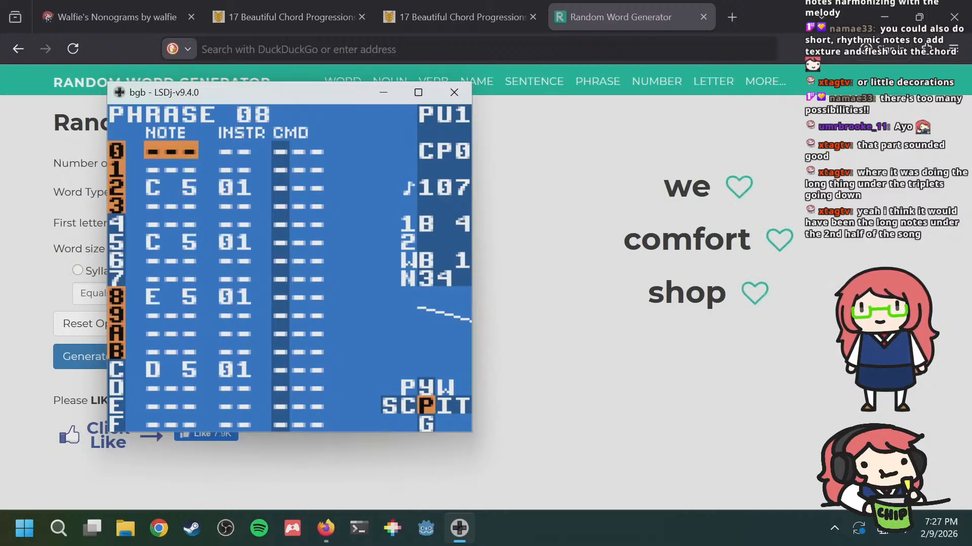
key("a+Right")
key("a+Left")
key("shift+Left")
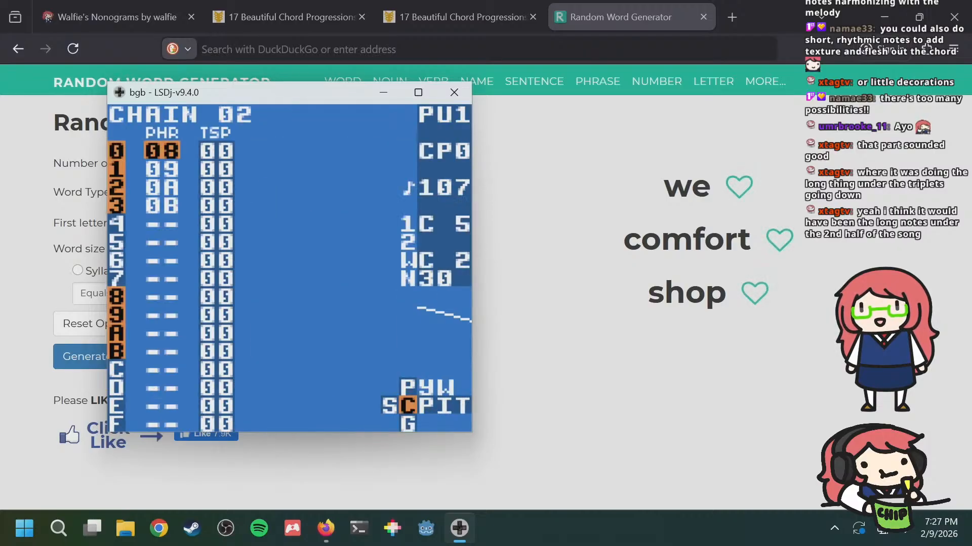
key("shift+Left")
key("Right")
key("Up")
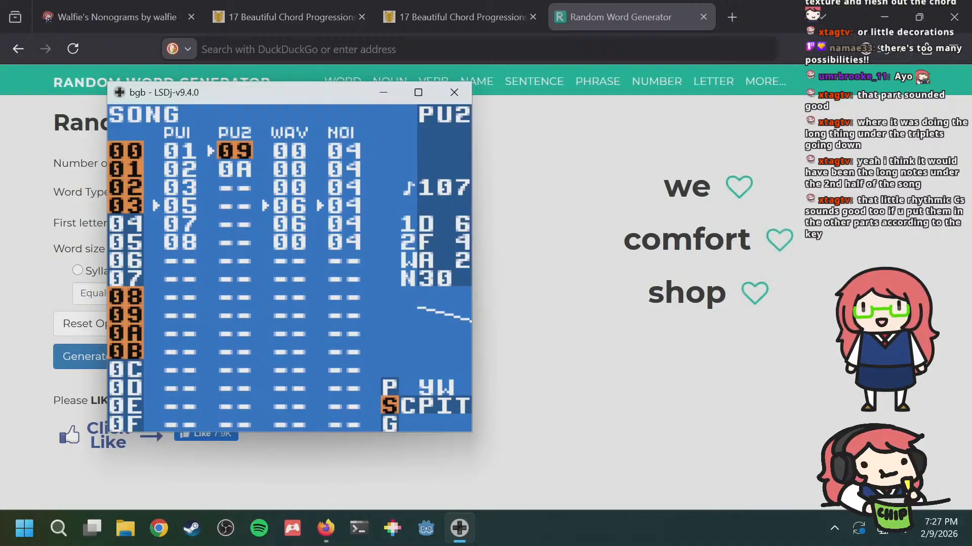
Step: Open phrase 00 of the WAV channel from the song overview and examine its notes row by row
key("Right")
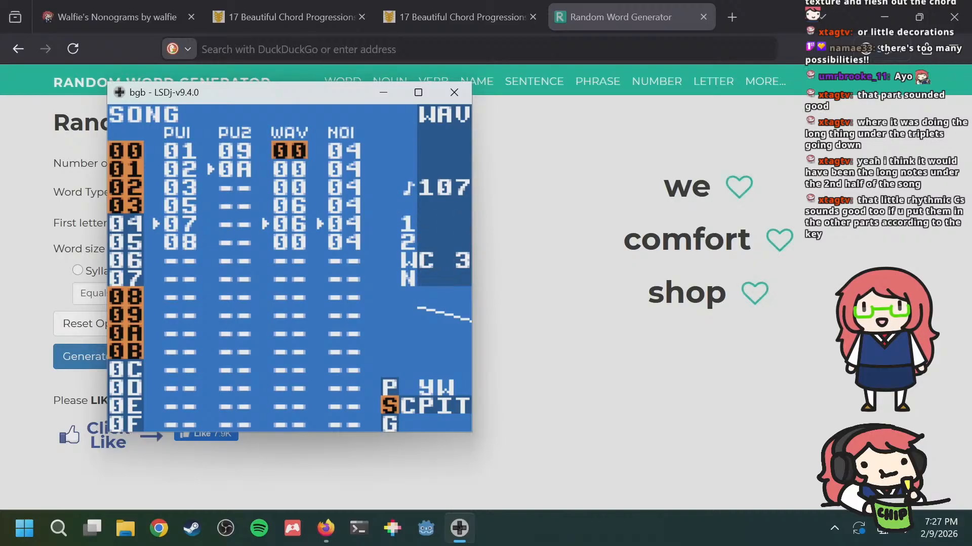
key("shift+Right")
key("shift+Right")
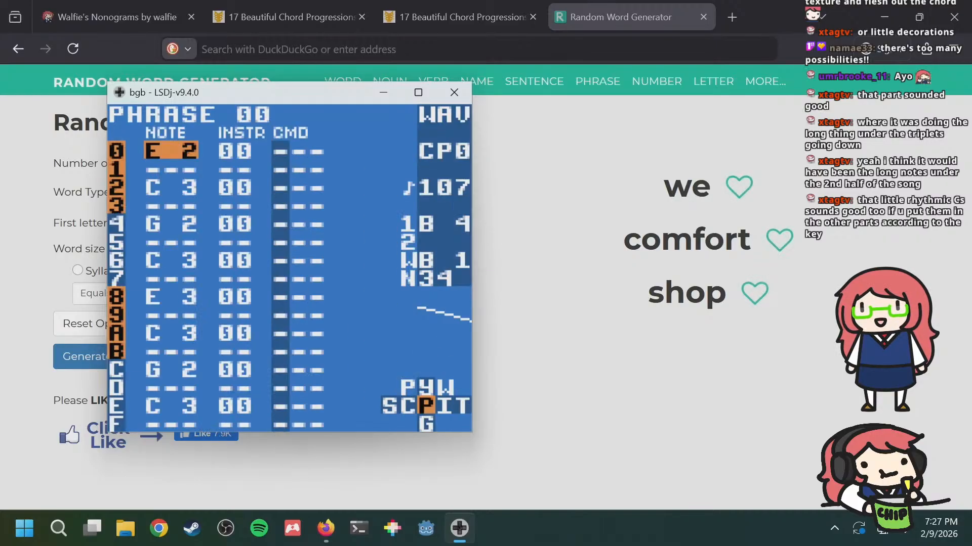
key("Down")
key("Down")
key("Down")
key("Down")
key("Down")
key("Down")
key("Down")
key("Down")
key("Down")
key("Down")
key("Down")
key("Down")
key("Down")
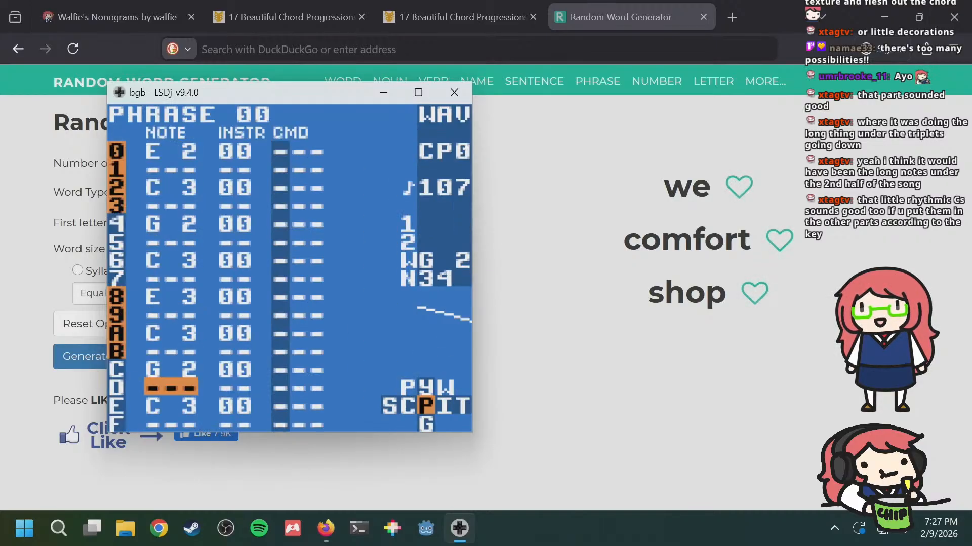
Step: Look through the neighbouring phrases of the WAV chain and return to phrase 00
key("shift+Down")
key("shift+Up")
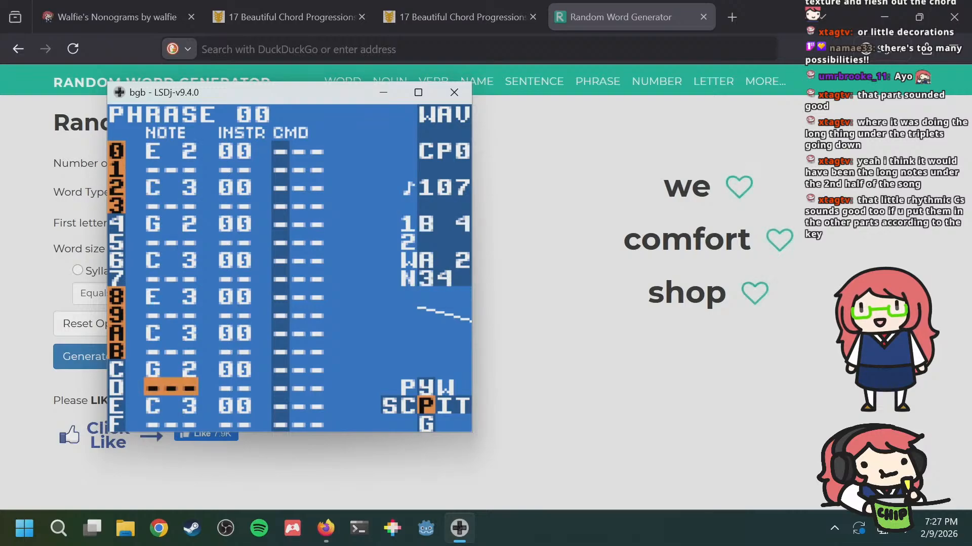
key("shift+Down")
key("shift+Down")
key("shift+Down")
key("shift+Up")
key("shift+Up")
key("shift+Up")
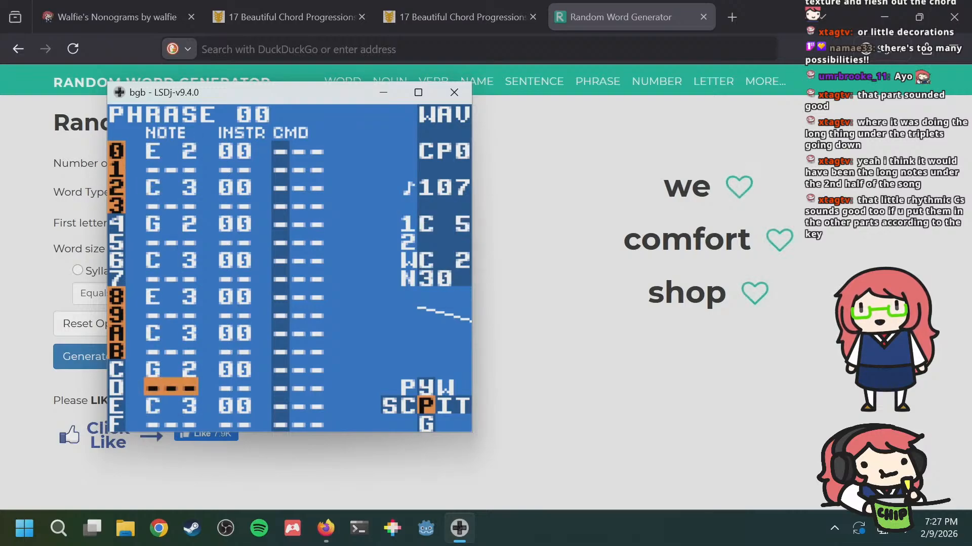
Step: Play the song and examine the bass notes in WAV phrase 00 from row D up to row 4
key("Return")
key("Up")
key("Up")
key("Up")
key("Up")
key("Up")
key("Up")
key("Up")
key("Up")
key("Up")
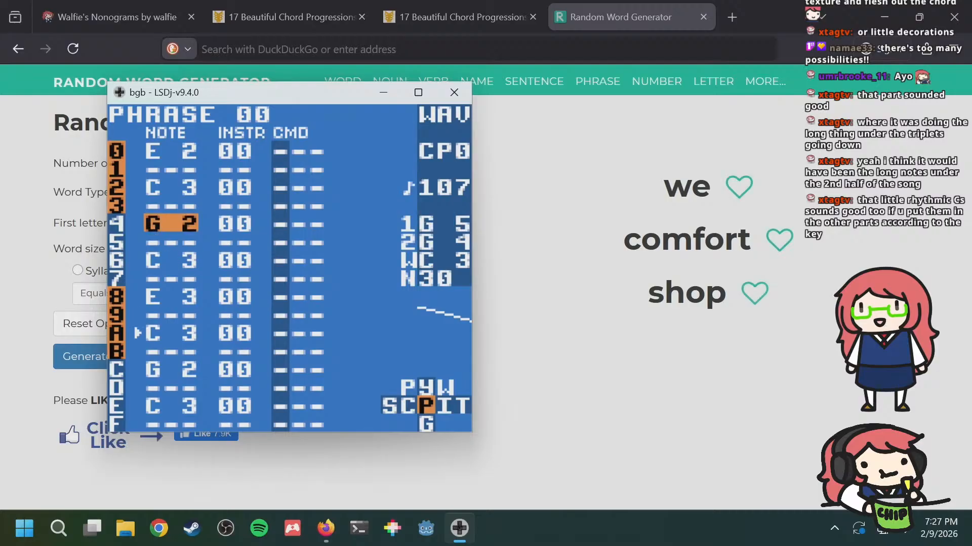
Step: Examine the lower rows of WAV phrase 00, and check the bass notes of phrases 01 and 02
key("Down")
key("Down")
key("Down")
key("Down")
key("Down")
key("Down")
key("shift+Down")
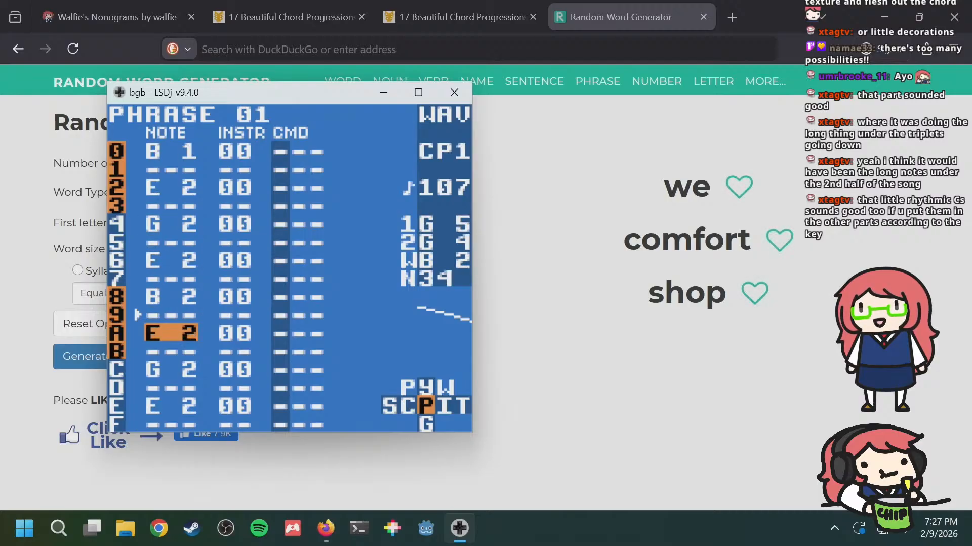
key("shift+Down")
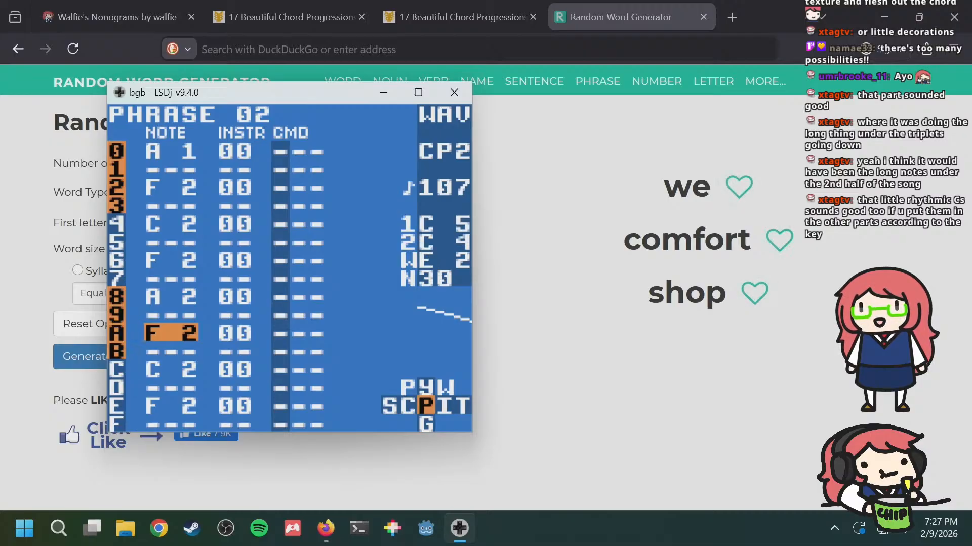
Step: Compare PU2 chain 09 with PU1 chain 01, and check the first phrase entry of each pulse chain
key("a+Left")
key("a+Right")
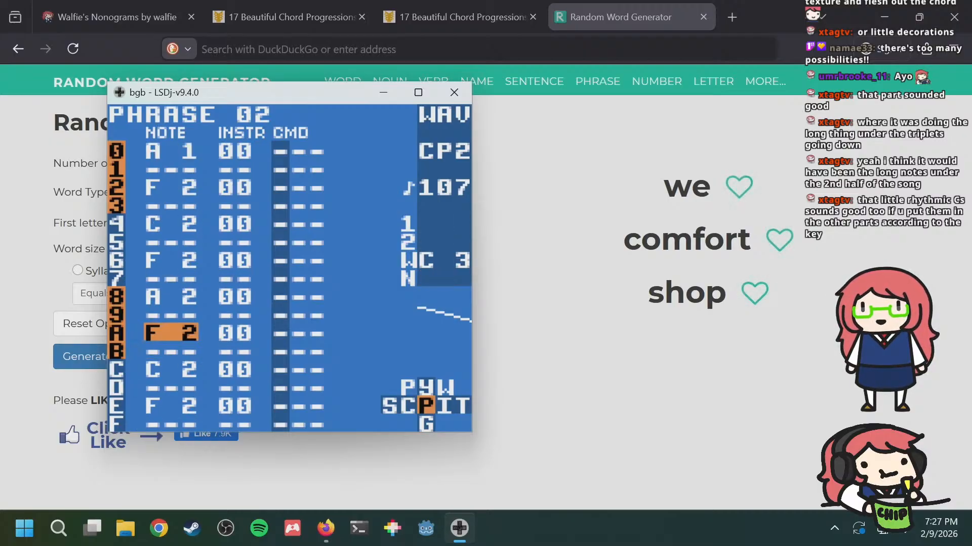
key("shift+Left")
key("a+Left")
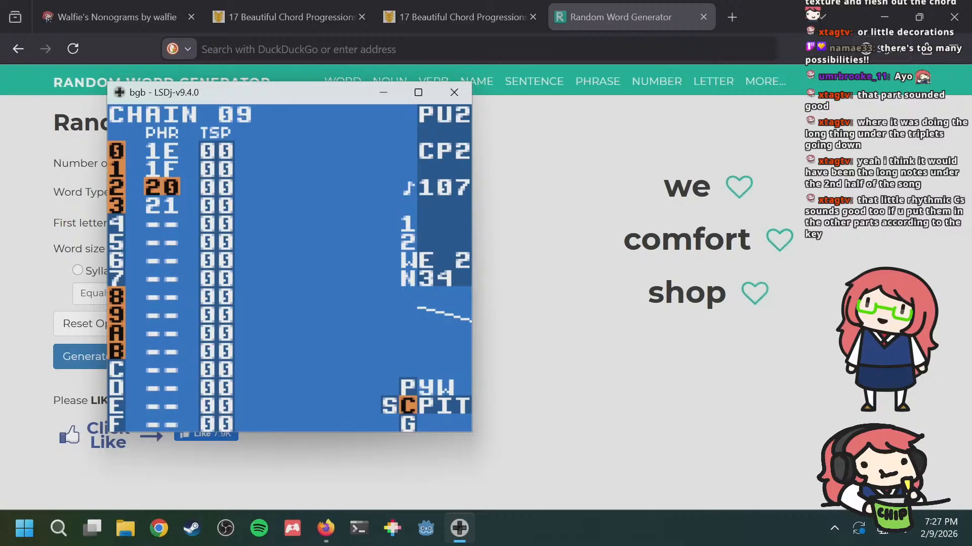
key("a+Left")
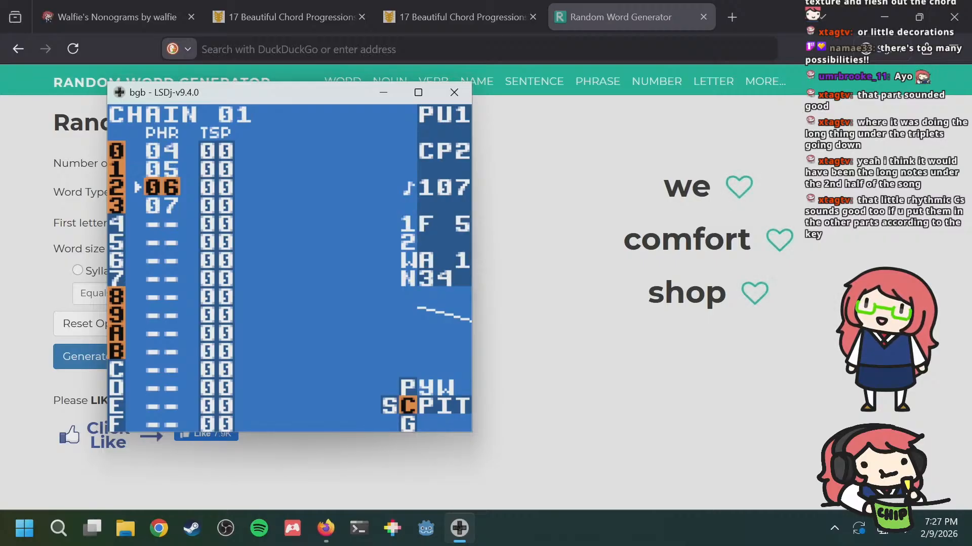
key("Up")
key("Up")
key("a+Right")
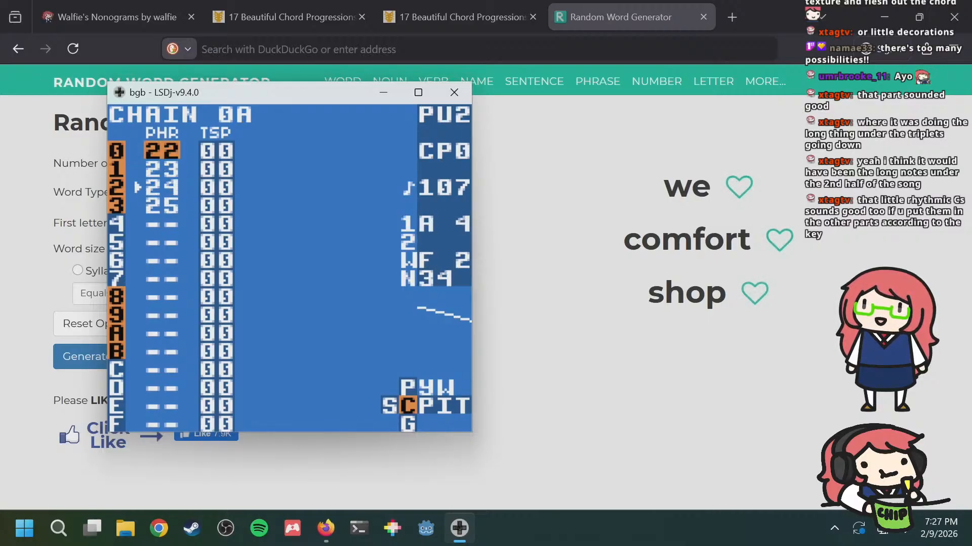
Step: Check WAV chain 00 and NOI chain 04 against the pulse chains, and return to PU2 chain 0A
key("a+Right")
key("a+Right")
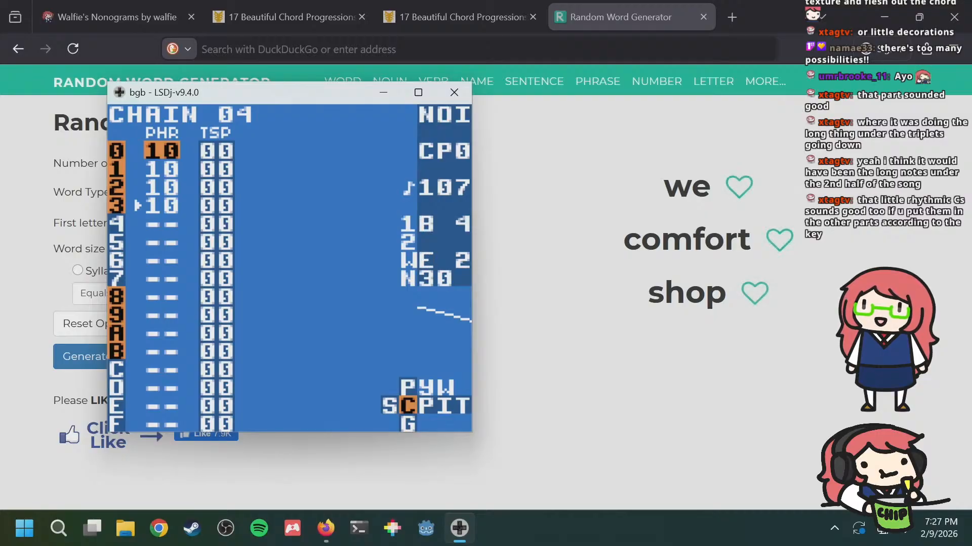
key("a+Left")
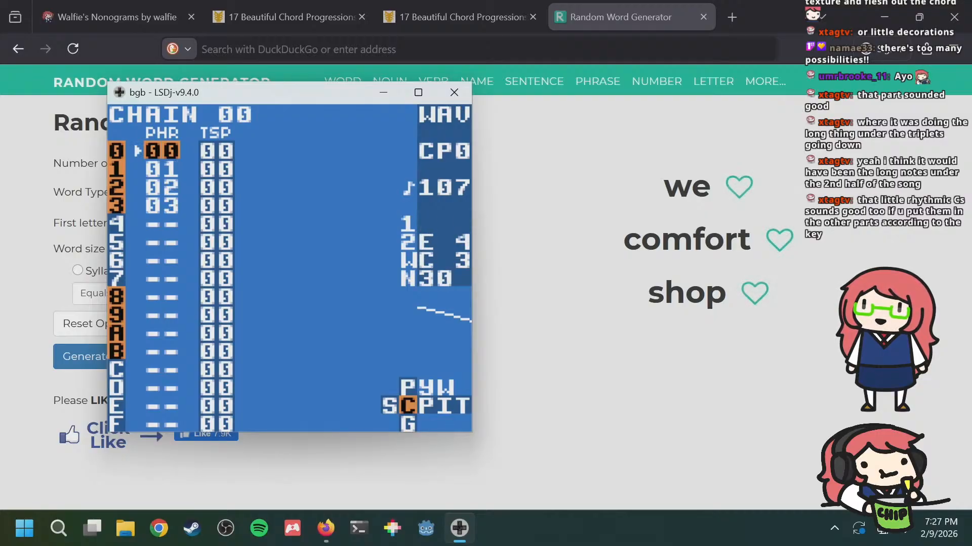
key("a+Left")
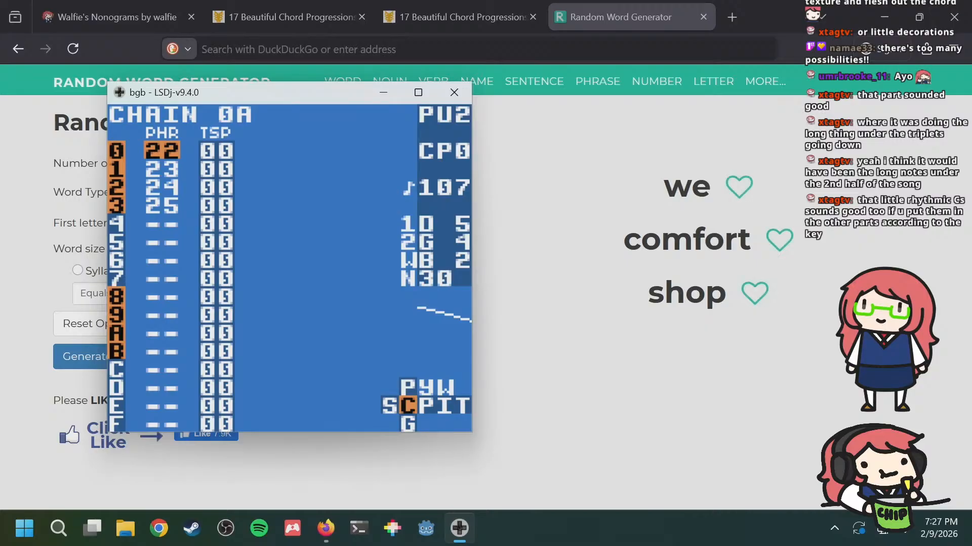
key("a+Left")
key("a+Right")
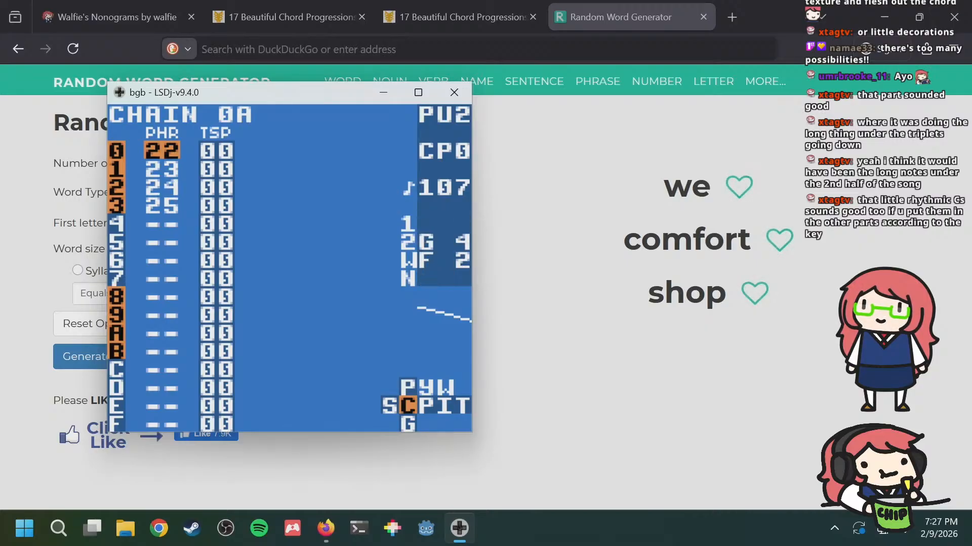
Step: Check the empty phrase 22 and PU1 chain 02, open phrase 1E from PU2 chain 09, and toggle playback
key("shift+Right")
key("a+Up")
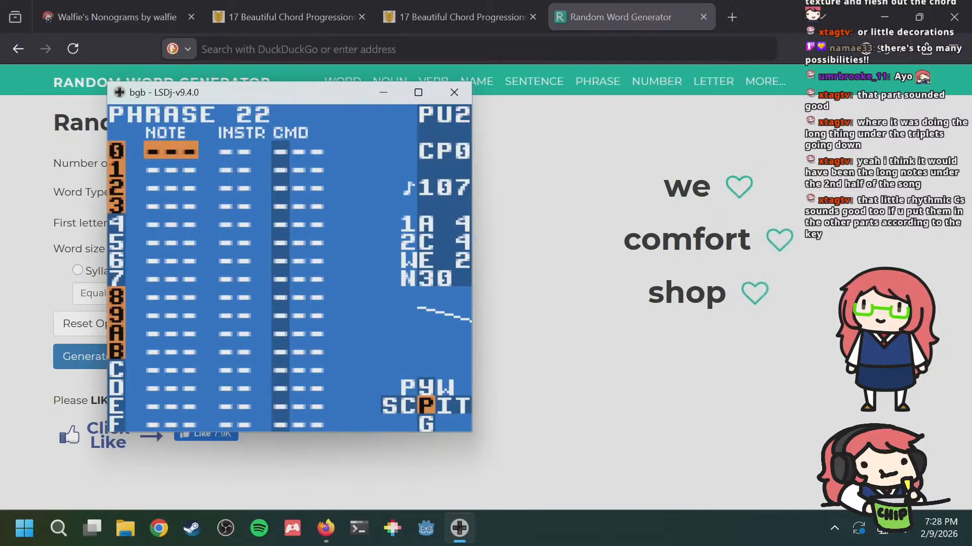
key("shift+Left")
key("a+Left")
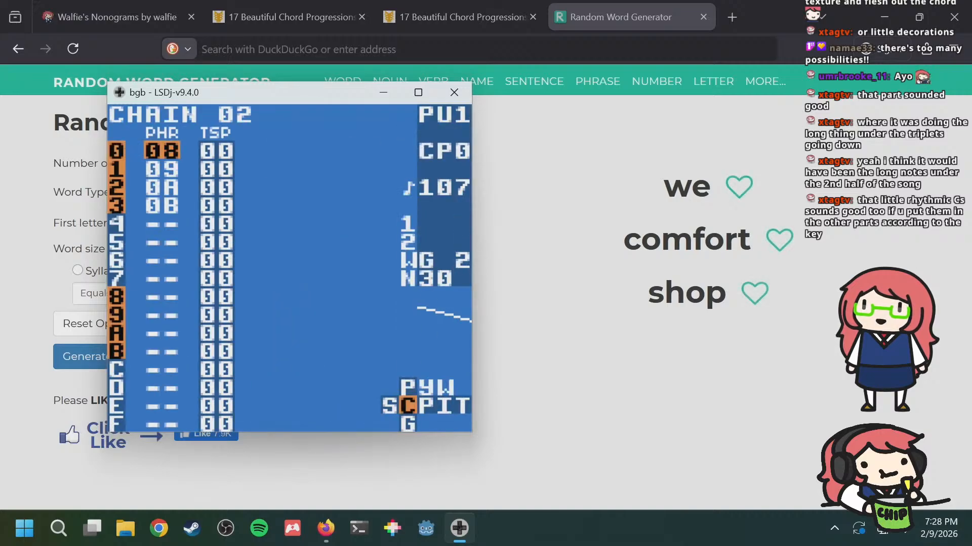
key("a+Up")
key("a+Right")
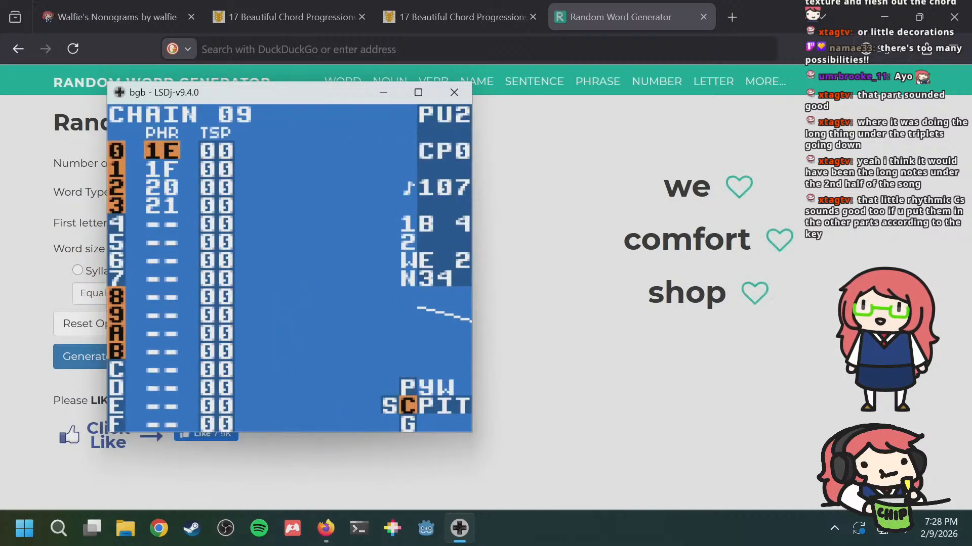
key("shift+Right")
key("Return")
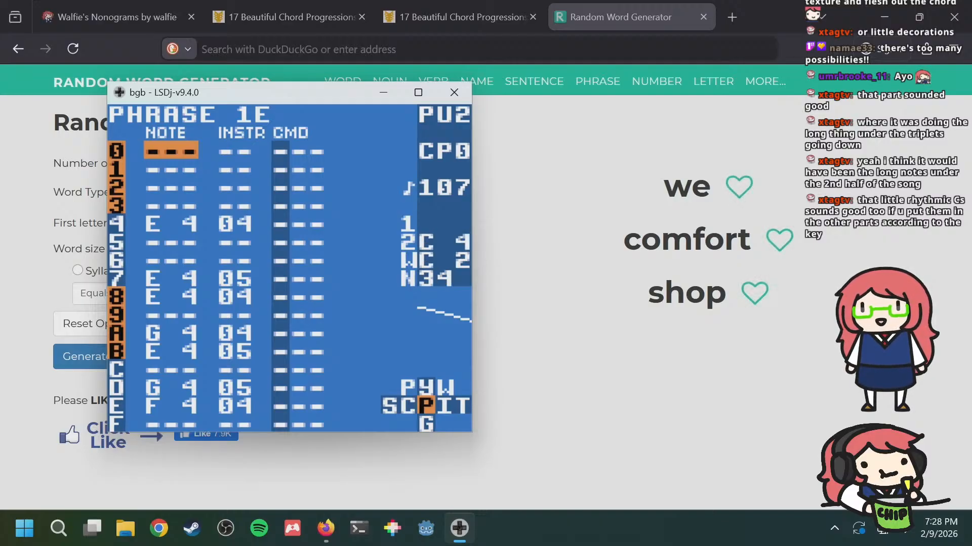
Step: Examine the notes and instruments in PU2 phrase 1E row by row down to row C
key("Down")
key("Down")
key("Down")
key("Down")
key("Down")
key("Down")
key("Down")
key("Down")
key("Up")
key("Up")
key("Up")
key("Up")
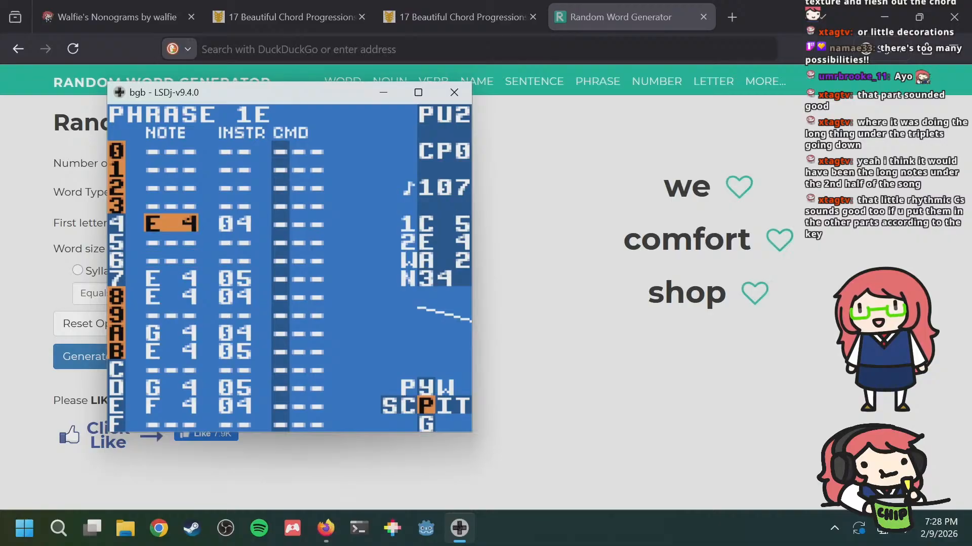
key("Down")
key("Down")
key("Down")
key("Down")
key("Down")
key("Down")
key("Down")
key("Down")
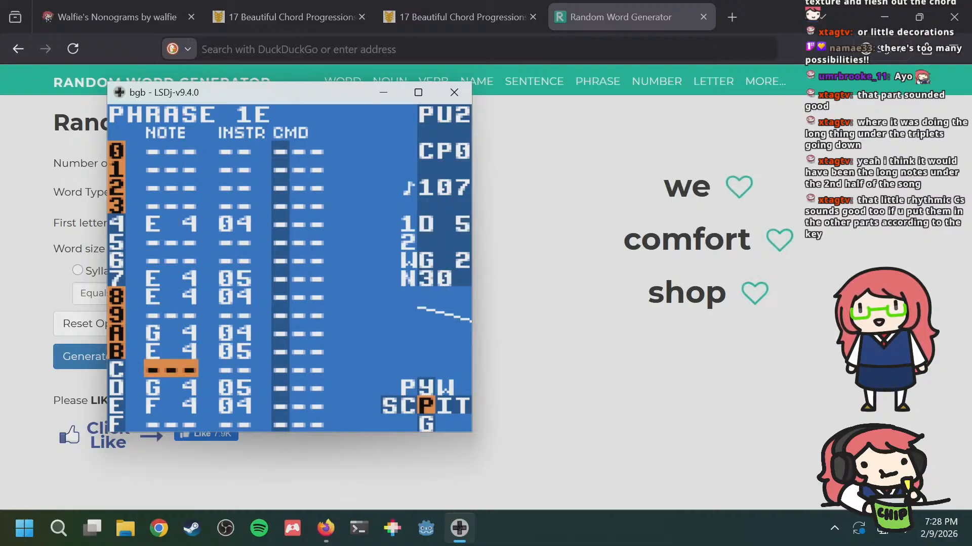
Step: Recheck the upper rows of PU2 phrase 1E and stop at the note on row 4
key("Up")
key("Up")
key("Up")
key("Up")
key("Up")
key("Up")
key("Up")
key("Up")
key("Up")
key("Up")
key("Down")
key("Down")
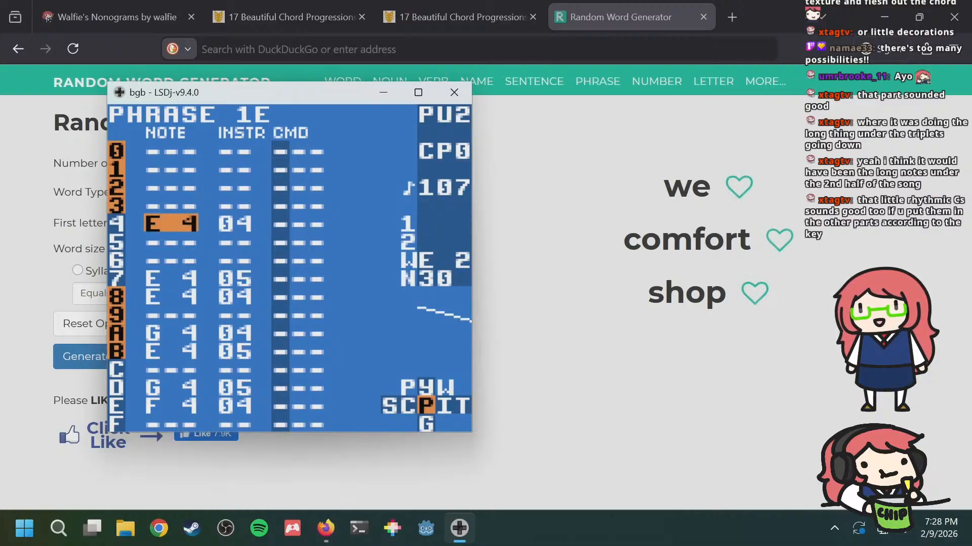
Step: Page through the following phrases of chain 09 and return to phrase 1E
key("a+Down")
key("a+Down")
key("a+Down")
key("a+Up")
key("a+Up")
key("a+Up")
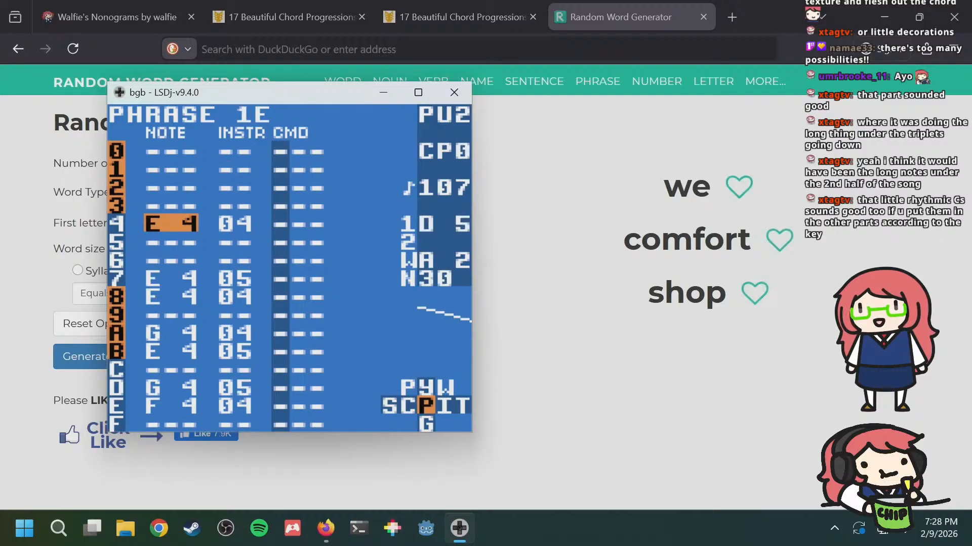
Step: Review the phrase list of PU2 chain 09, and open chain 0A from the song overview
key("shift+Left")
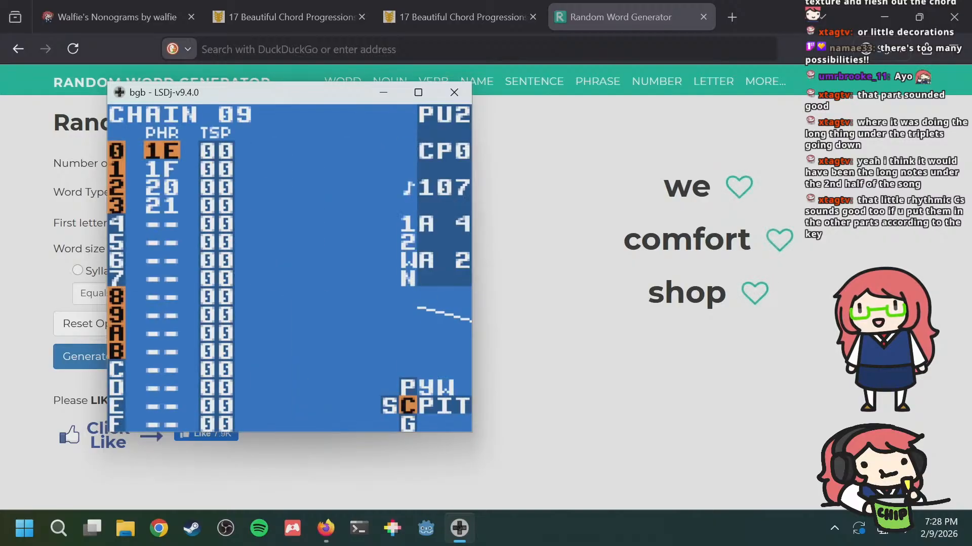
key("Down")
key("Down")
key("Up")
key("Up")
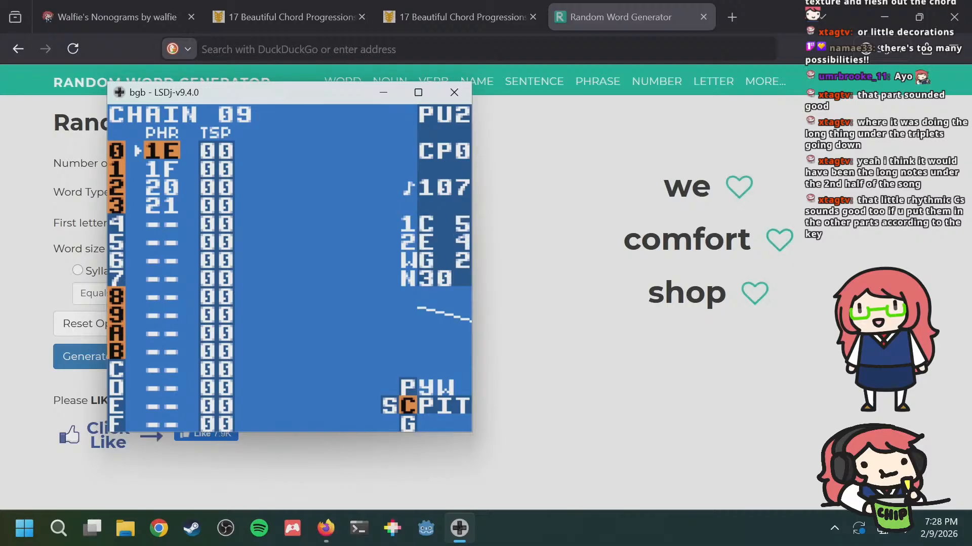
key("shift+Left")
key("Down")
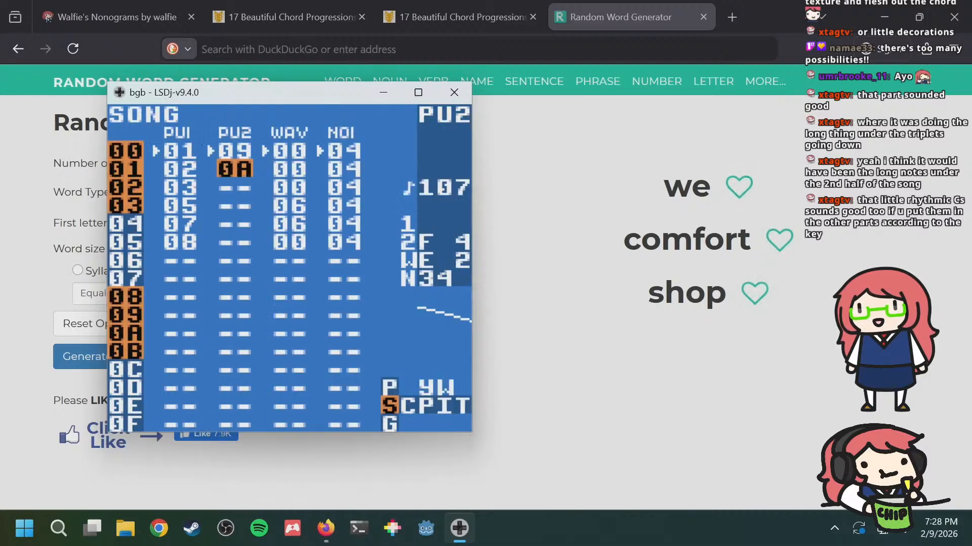
key("Left")
key("Right")
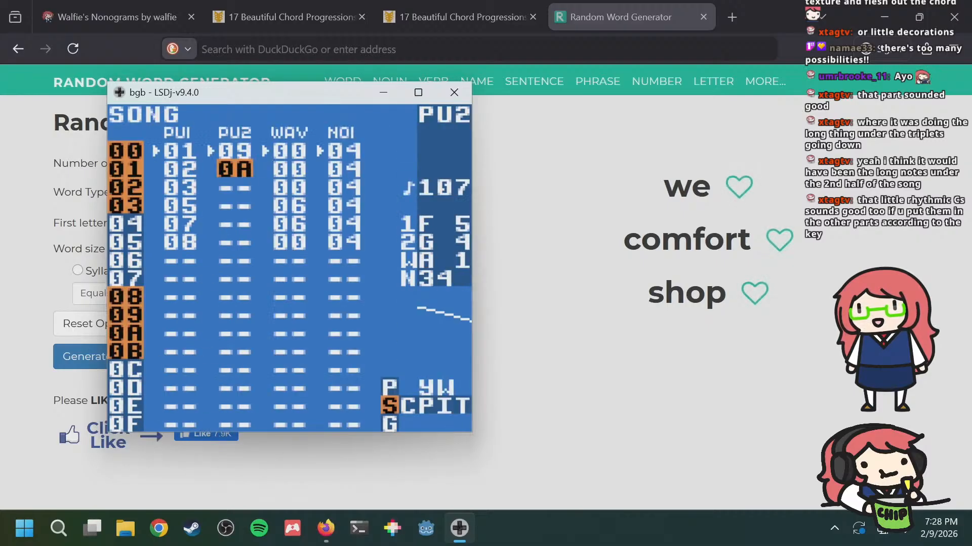
key("shift+Right")
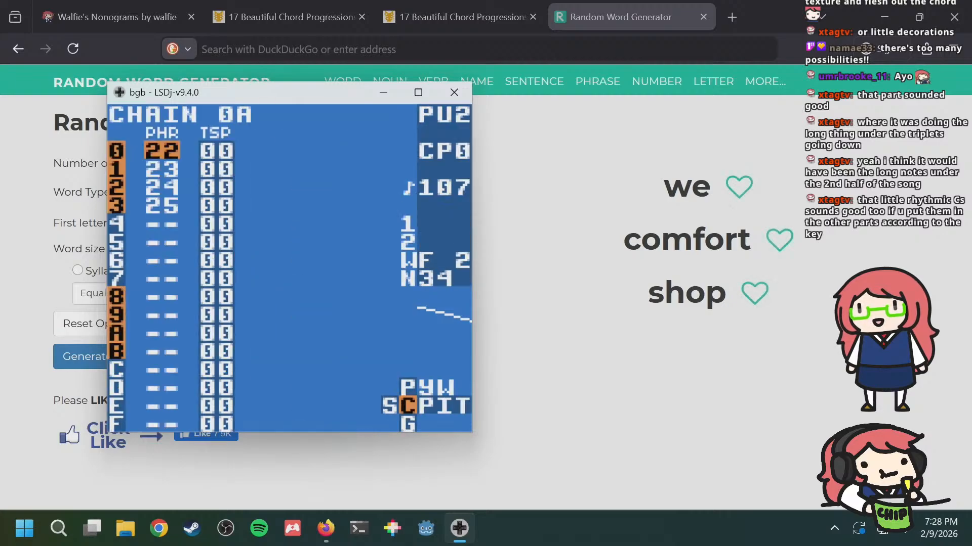
Step: Return to PU2 chain 09, check its first phrase entries, and open phrase 1E
key("a+Up")
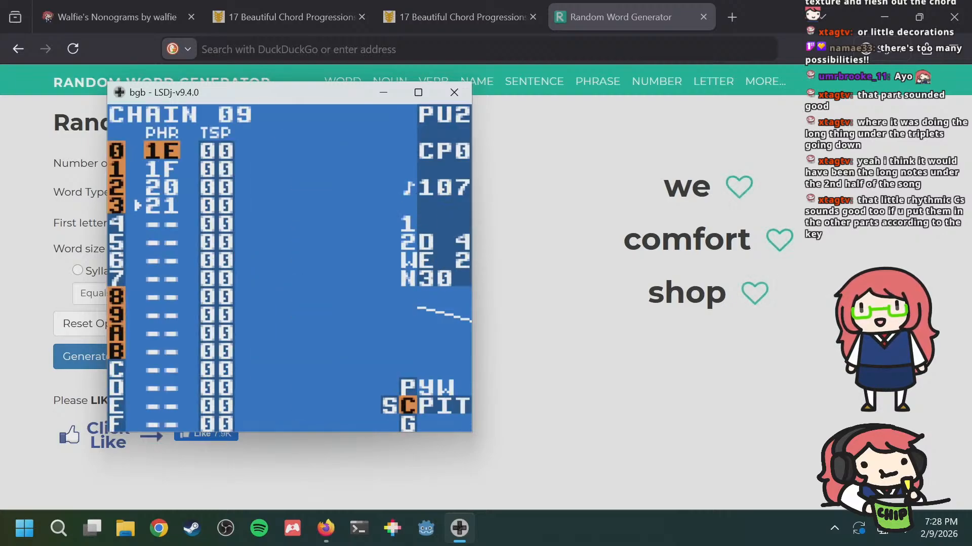
key("shift+Right")
key("shift+Left")
key("Down")
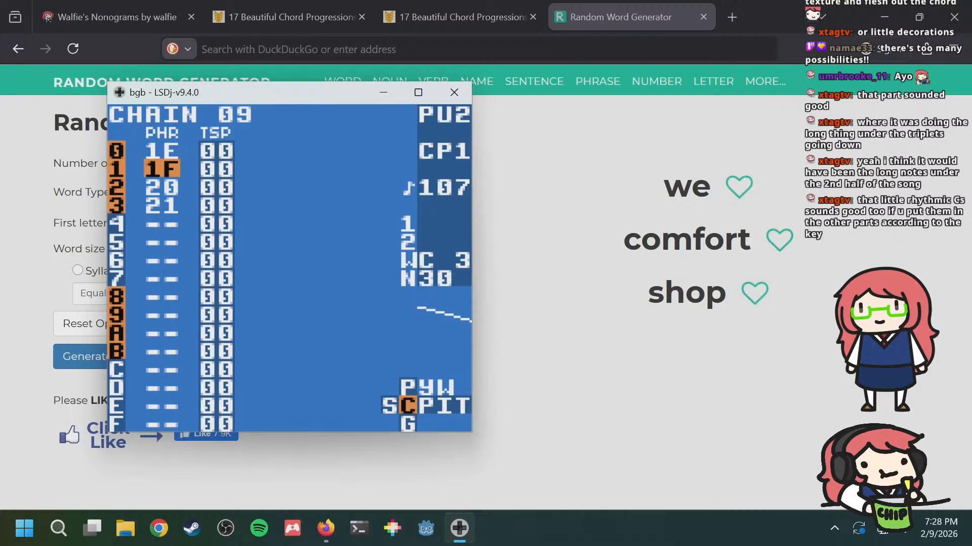
key("Up")
key("a+Right")
key("a+Left")
key("shift+Right")
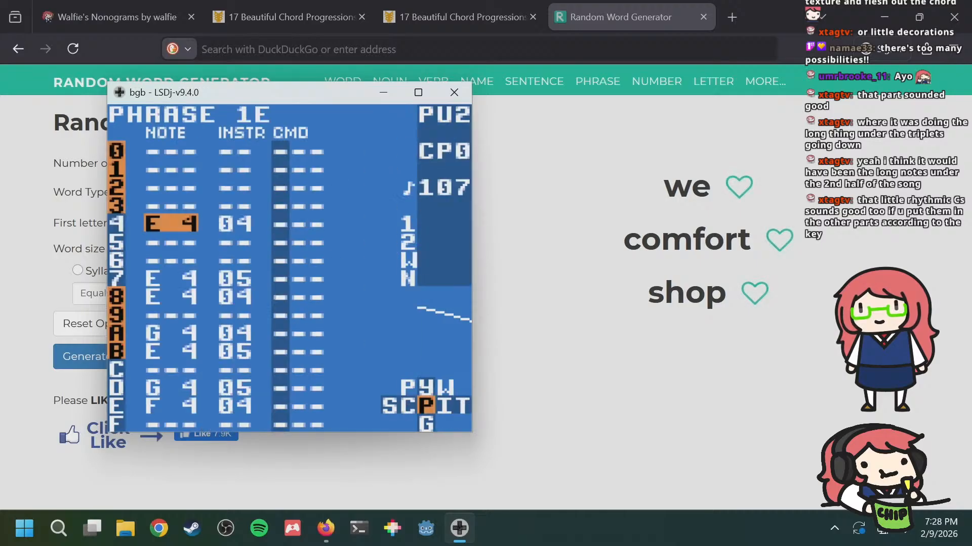
Step: Compare the notes of PU2 phrase 1E with the PU1 melody in phrase 04
key("a+Left")
key("a+Right")
key("a+Left")
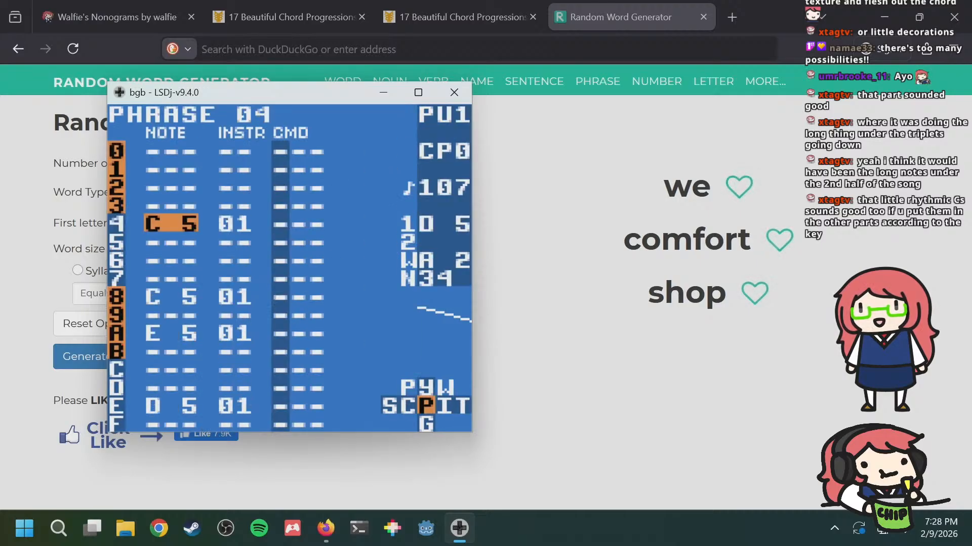
key("a+Right")
key("a+Left")
key("a+Right")
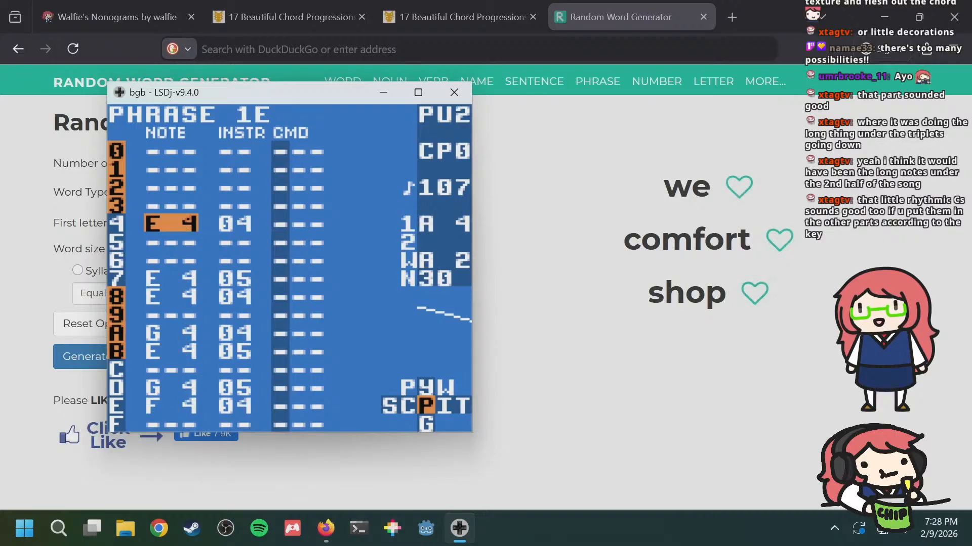
Step: Check phrase 1F in PU2 chain 09 against the matching entry in WAV chain 00
key("shift+Left")
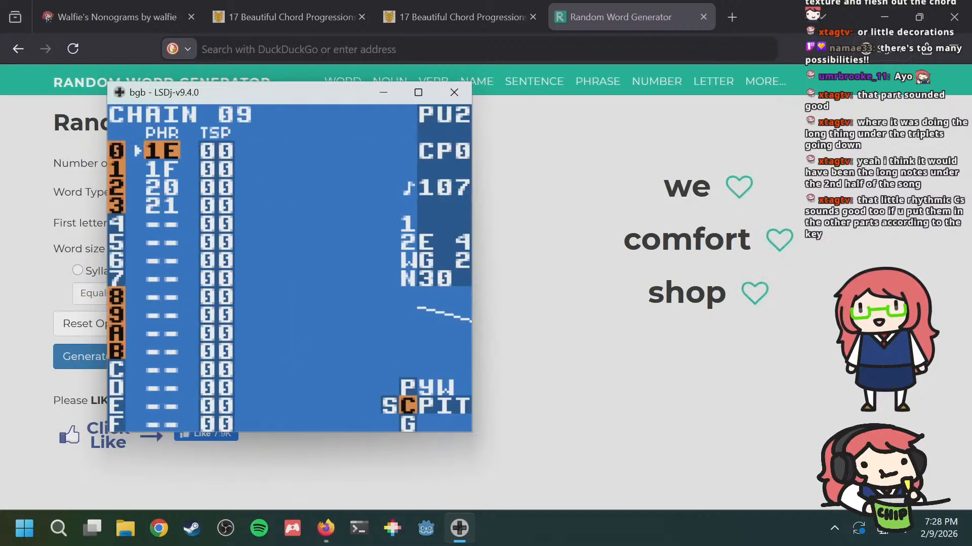
key("Down")
key("shift+Right")
key("shift+Left")
key("a+Right")
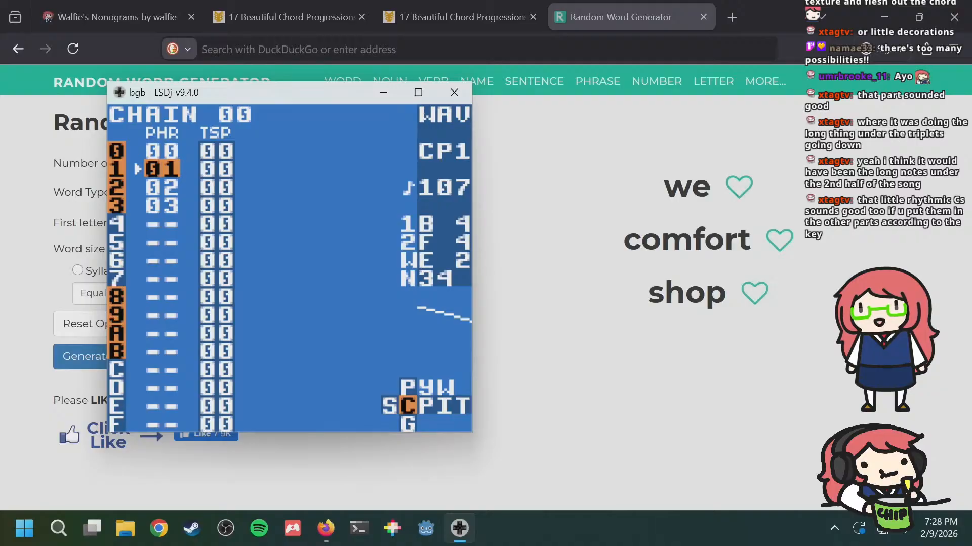
Step: Return to the song overview and open PU2 chain 0A at its first phrase, 22
key("a+Left")
key("shift+Up")
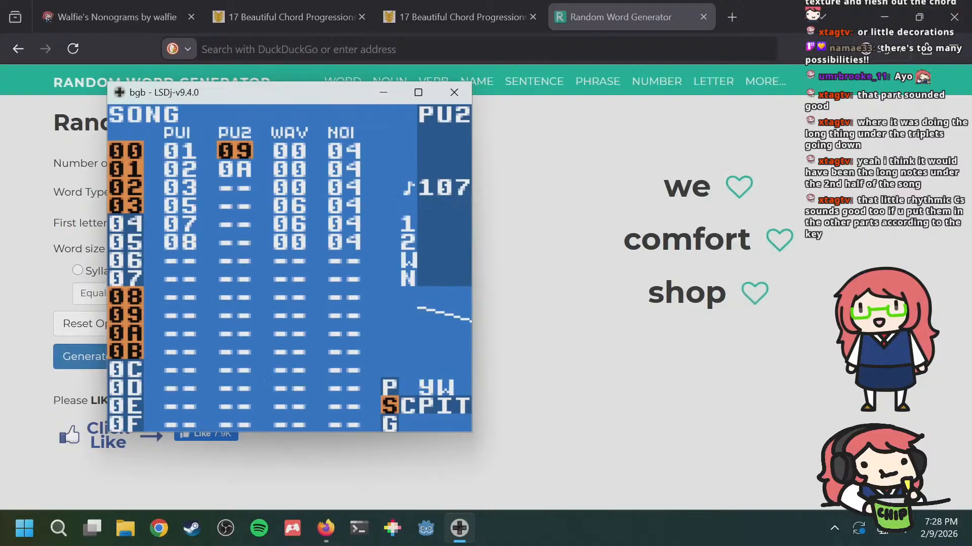
key("Down")
key("shift+Down")
key("Up")
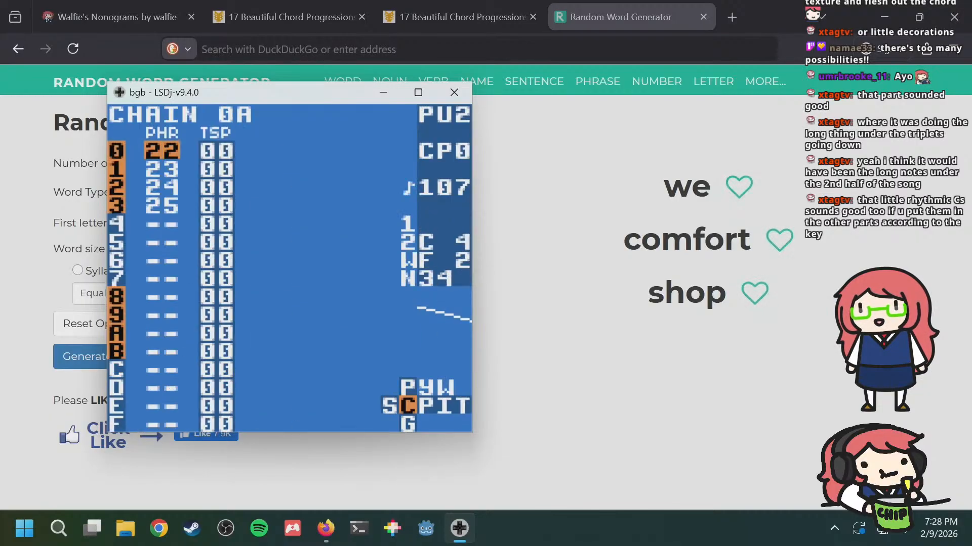
Step: Open PU2 phrase 22 and check it against the notes of PU1 phrase 08
key("shift+Right")
key("a+Left")
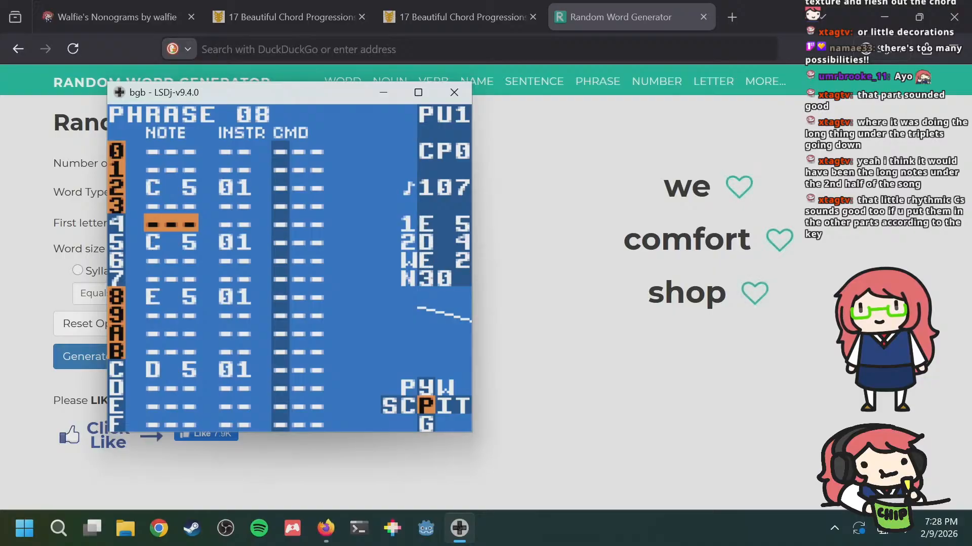
key("a+Right")
Step: Enter the note E 4 on row 2 of PU2 phrase 22, comparing with the PU1 melody
key("Up")
key("Up")
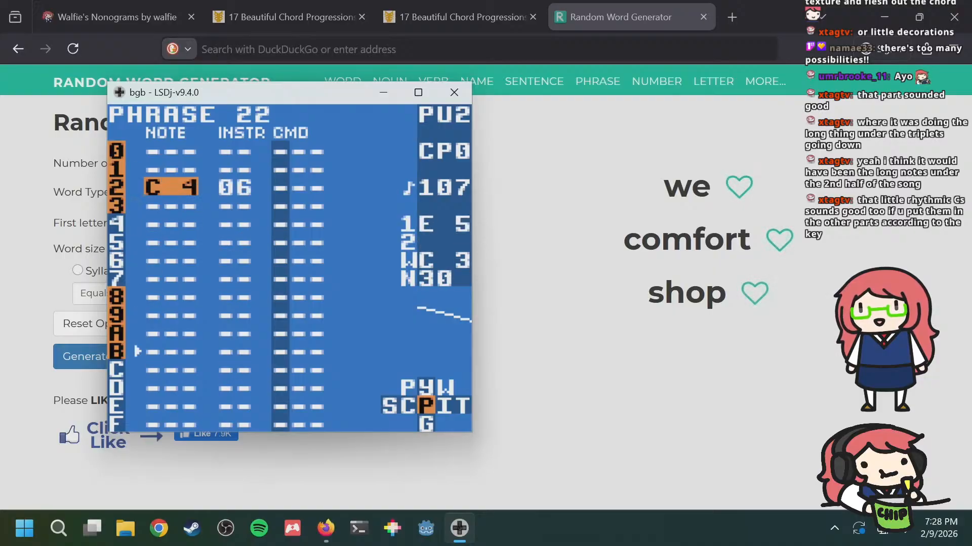
key("a+Left")
key("a+Right")
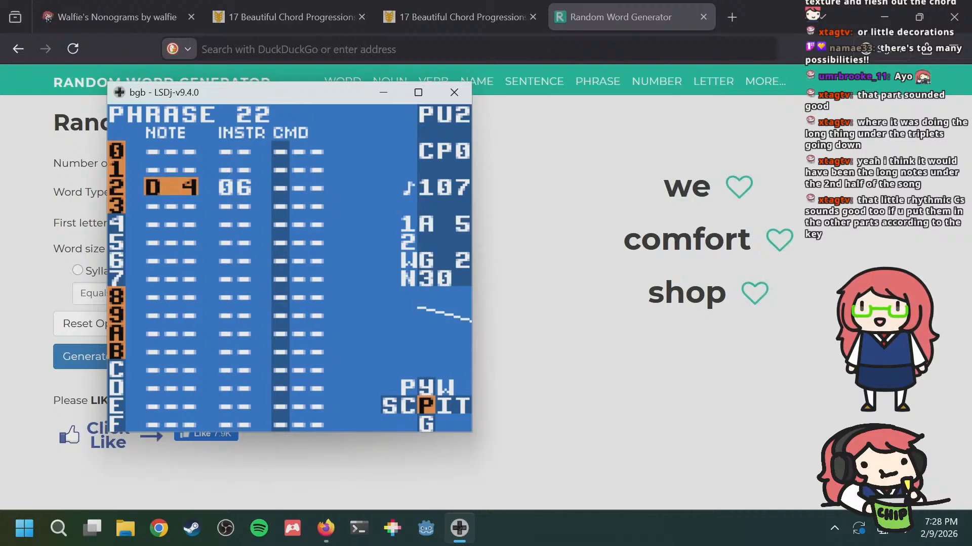
key("s+Right")
key("s+Right")
key("Down")
key("Down")
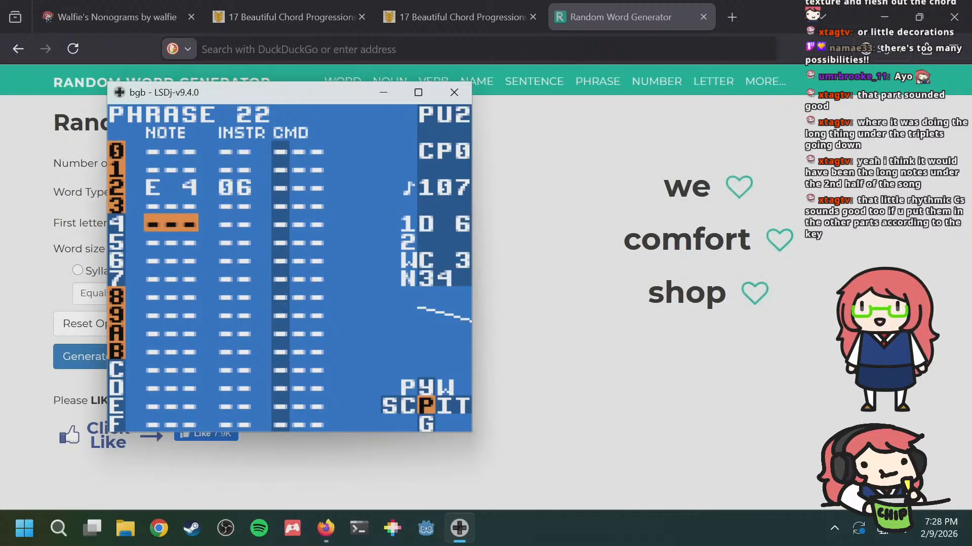
Step: Set the instrument of the row 2 note in PU2 phrase 22 to 04
key("Up")
key("Up")
key("Right")
key("Right")
key("Left")
key("s+Left")
key("s+Left")
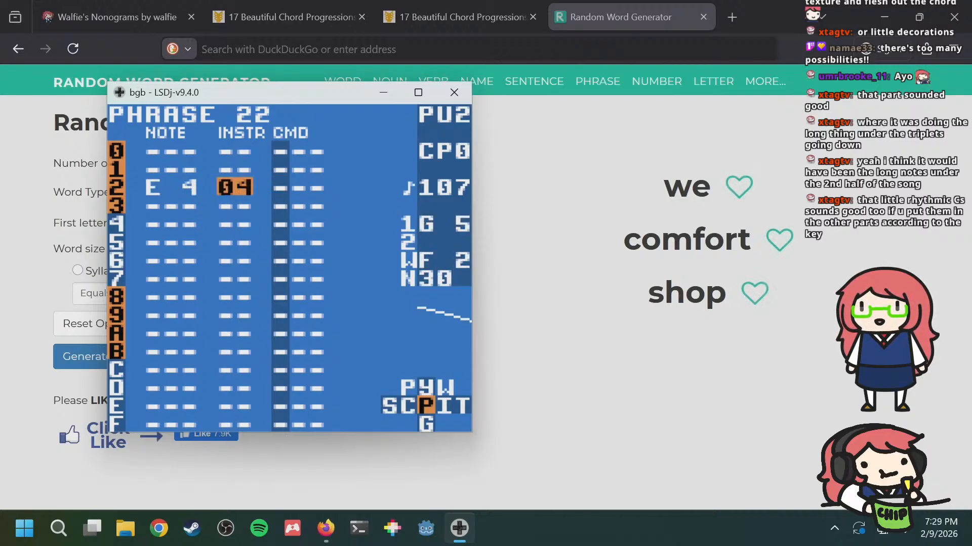
key("Up")
key("Up")
key("a+Right")
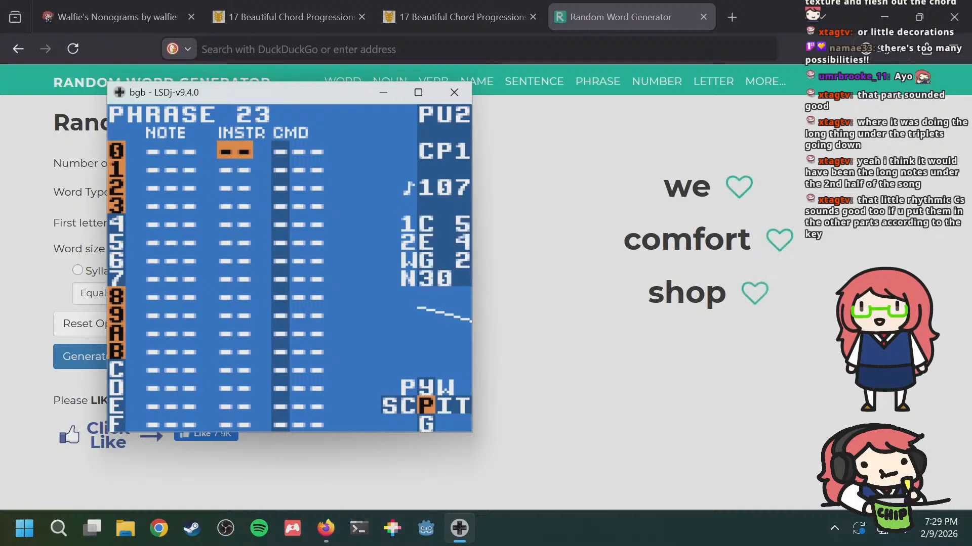
key("a+Left")
Step: Add an E 4 note with instrument 04 on row 5 of PU2 phrase 22, following the rhythm of PU1 phrase 08
key("Left")
key("Down")
key("Down")
key("Down")
key("Down")
key("Down")
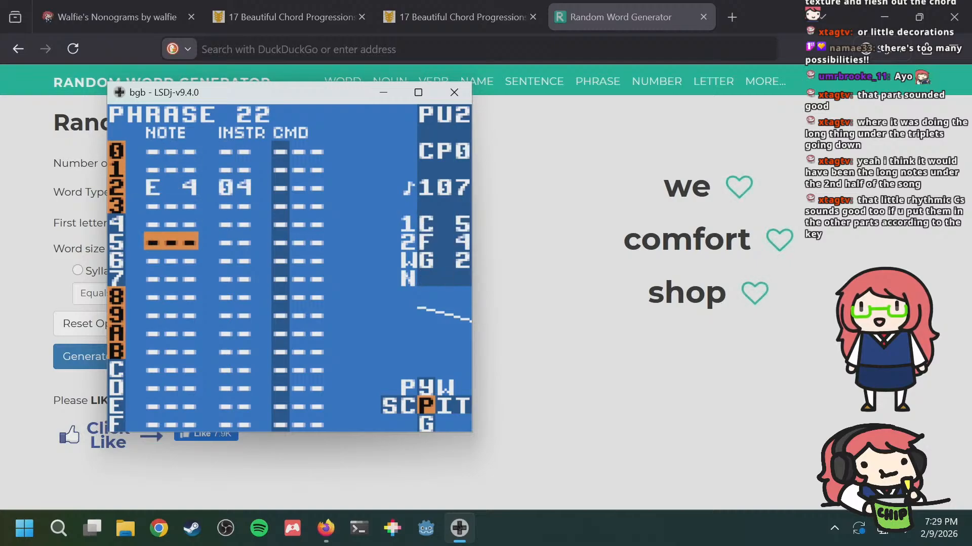
key("a+Left")
key("a+Right")
key("a+Left")
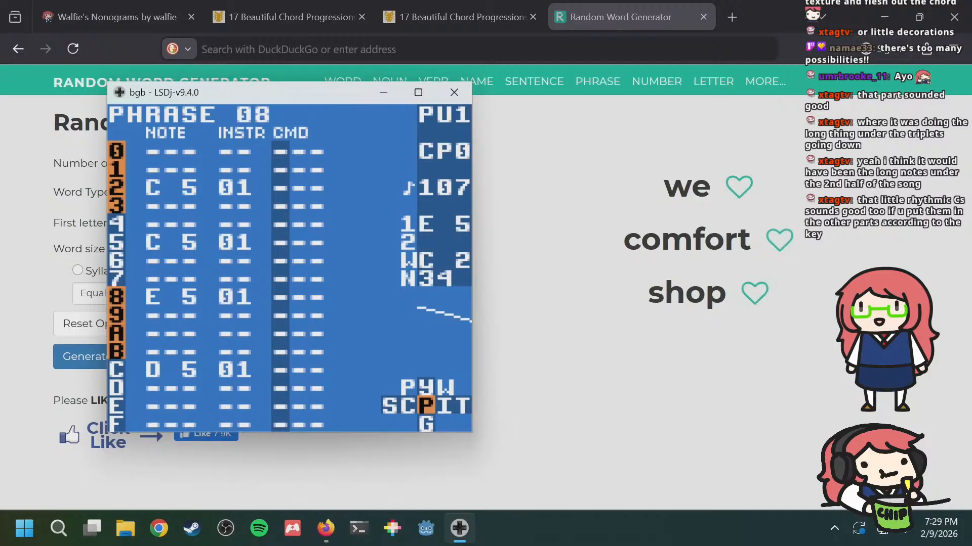
key("a+Right")
Step: Add an F 4 note with instrument 04 on row 8 of PU2 phrase 22, checking it against PU1 phrase 08
key("Down")
key("Down")
key("Down")
key("Down")
key("Down")
key("Up")
key("Up")
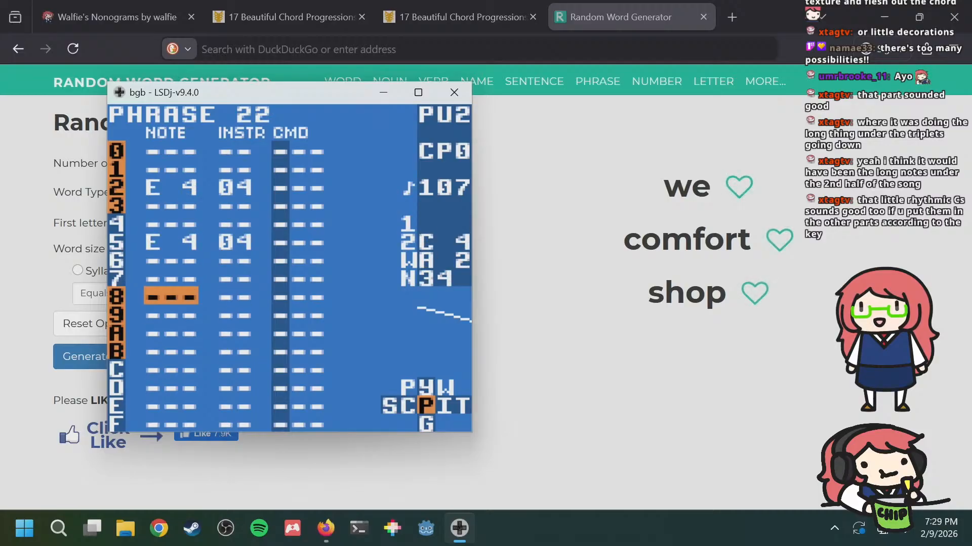
key("a")
key("a+Right")
key("a+Left")
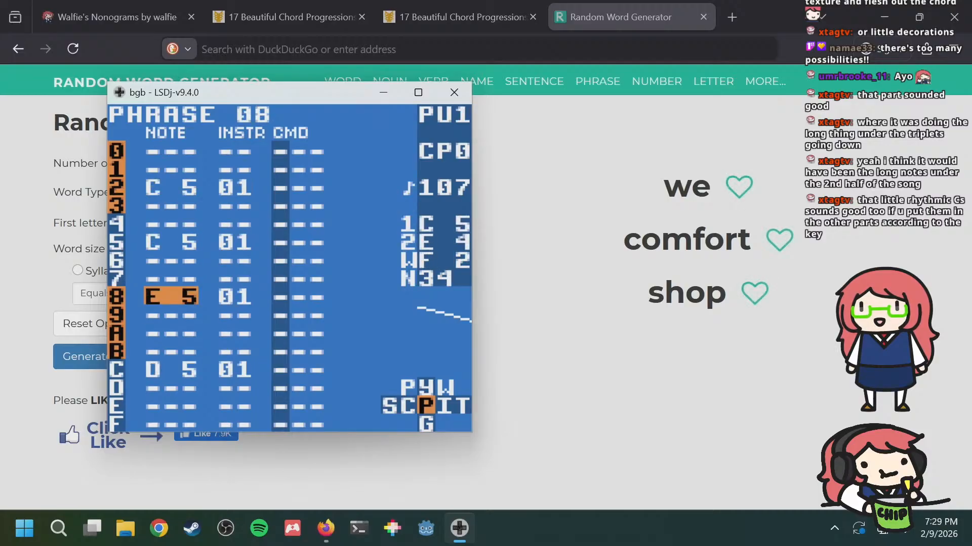
key("a+Right")
Step: Add an F 4 note with instrument 04 on row C of PU2 phrase 22 and compare it with PU1 phrase 08
key("Down")
key("Down")
key("Down")
key("Down")
key("a")
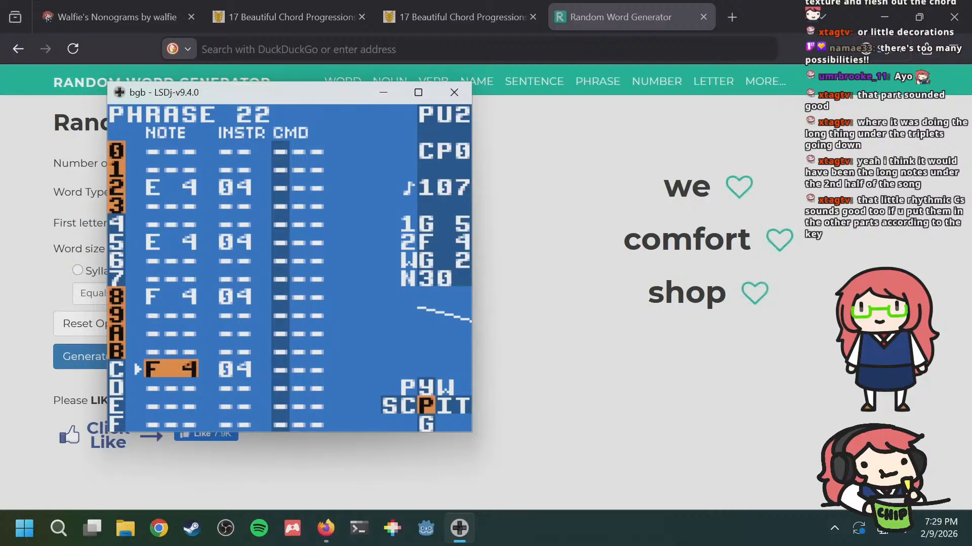
key("a+Left")
key("a+Right")
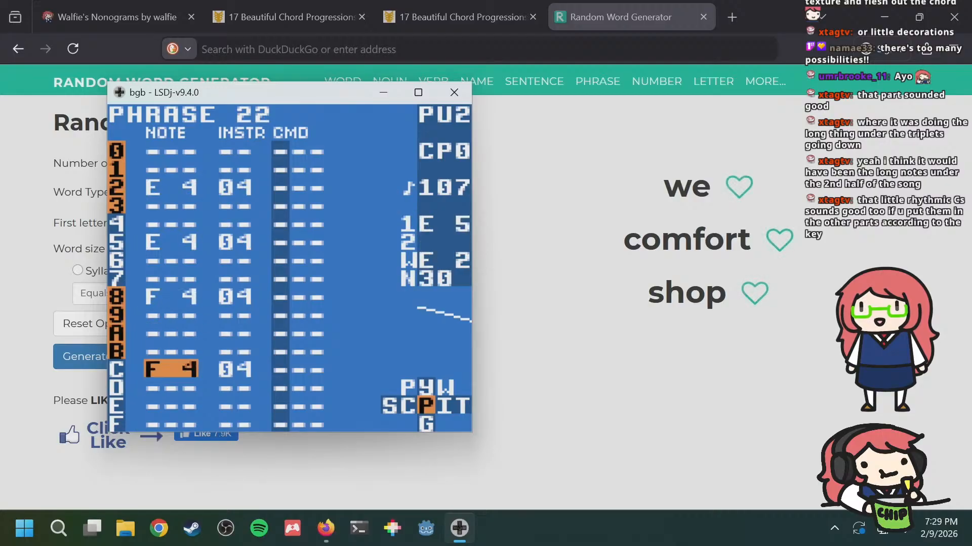
key("a+Left")
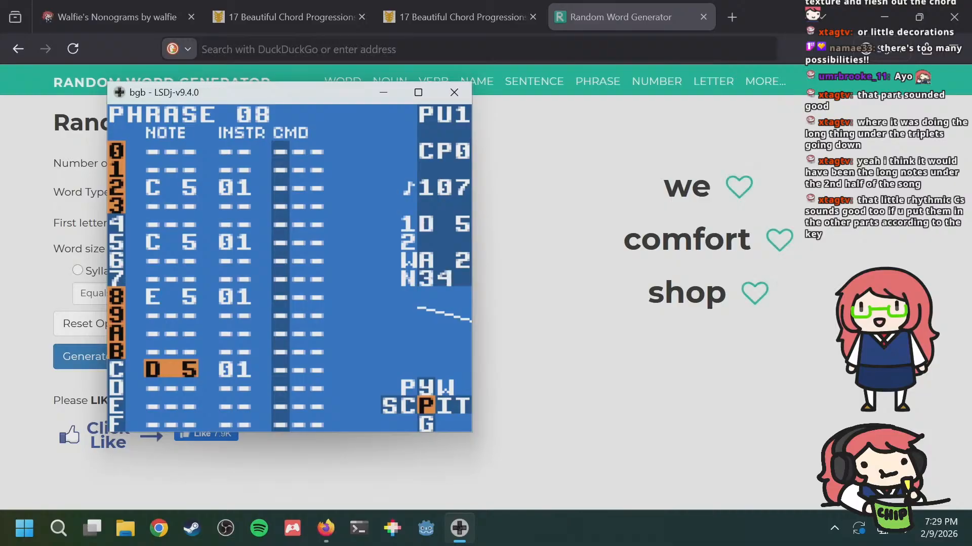
Step: Compare phrase 22 on PU2 with phrase 08 on PU1, and raise phrase 22's note at step 8 to G 4
key("a+Right")
key("a+Left")
key("a+Right")
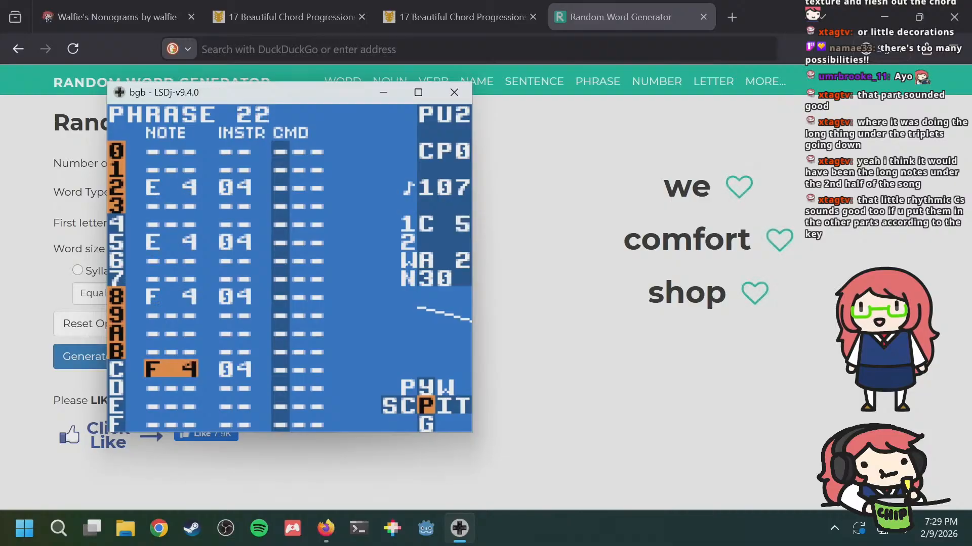
key("a+Left")
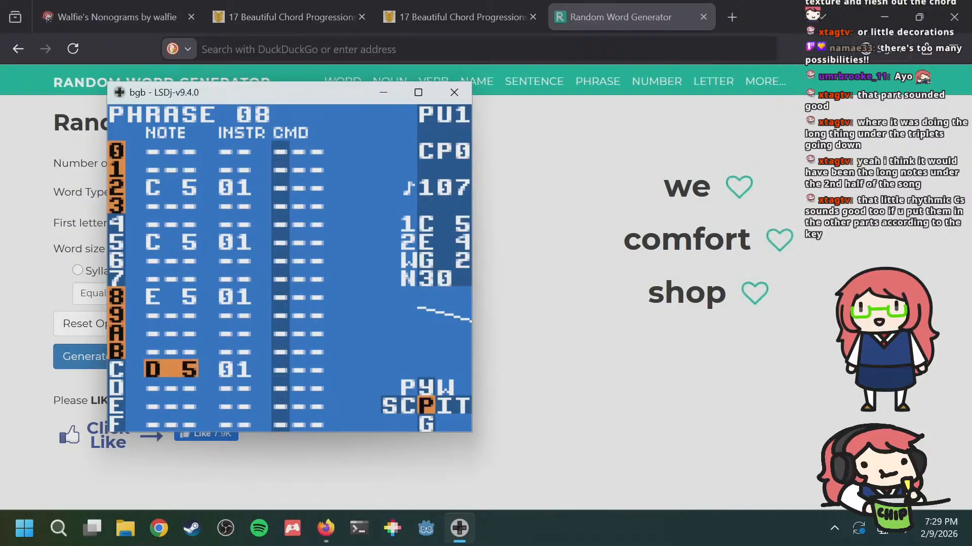
key("a+Right")
key("a+Left")
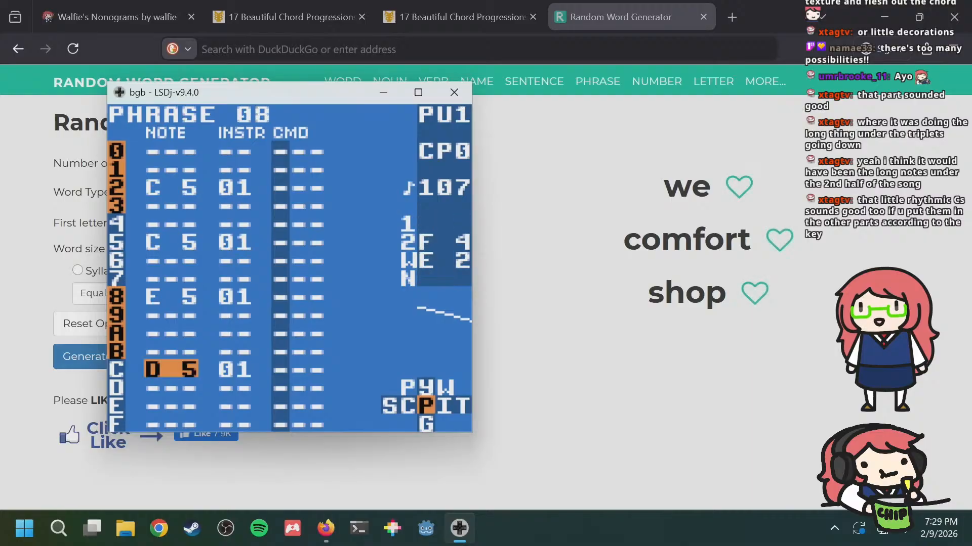
key("a+Right")
key("Up")
key("Up")
key("Up")
key("Up")
key("s+Right")
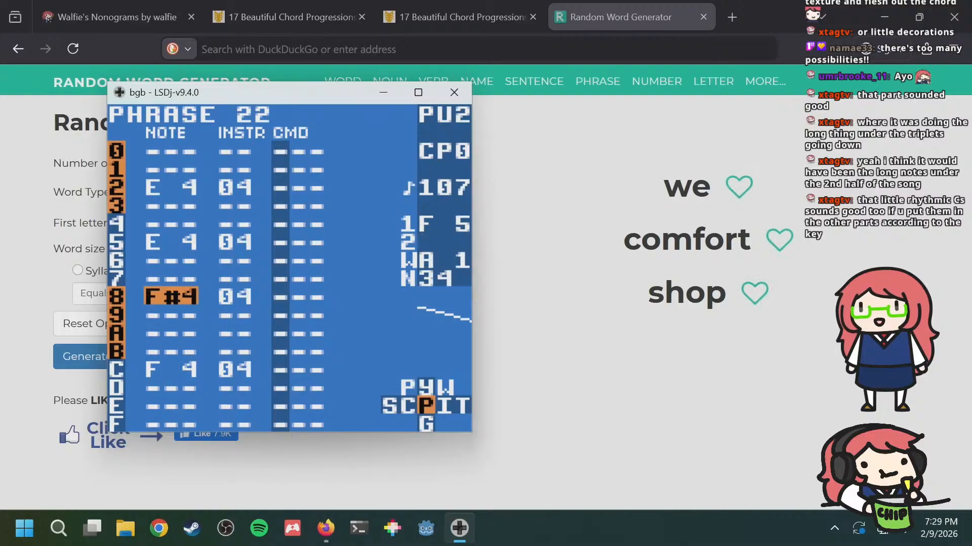
key("s+Right")
Step: Try E 4 at step C of phrase 22, playing it back against the PU1 phrase
key("Down")
key("Down")
key("Down")
key("Down")
key("a+Left")
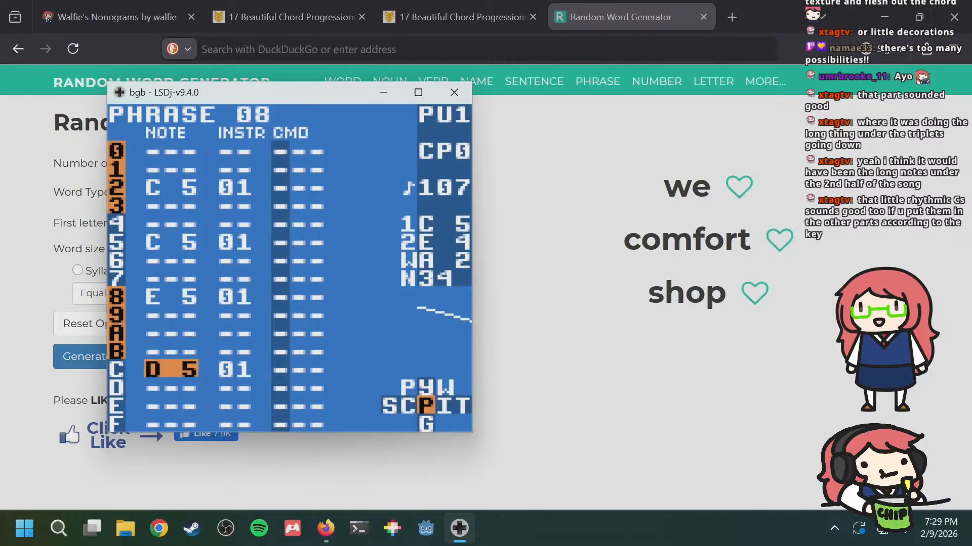
key("Return")
key("a+Right")
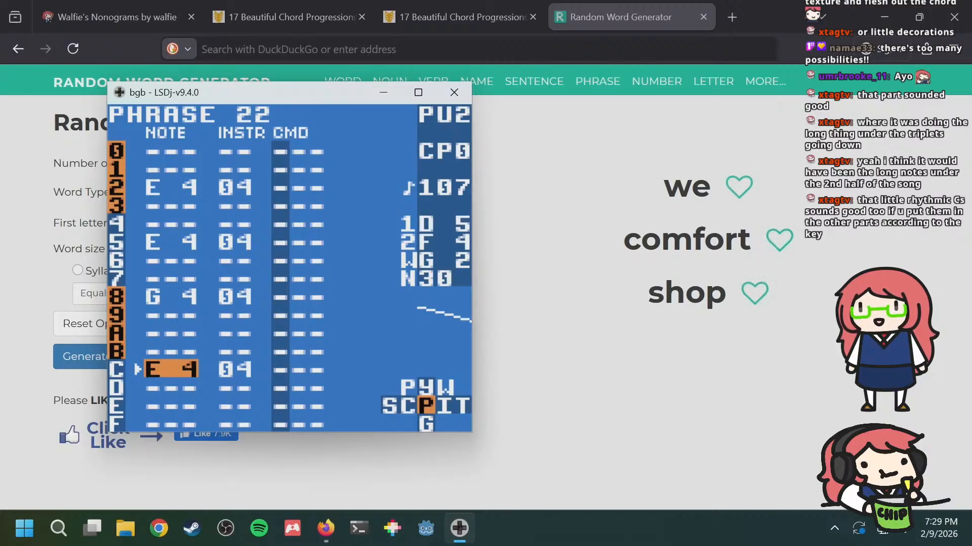
key("a+Left")
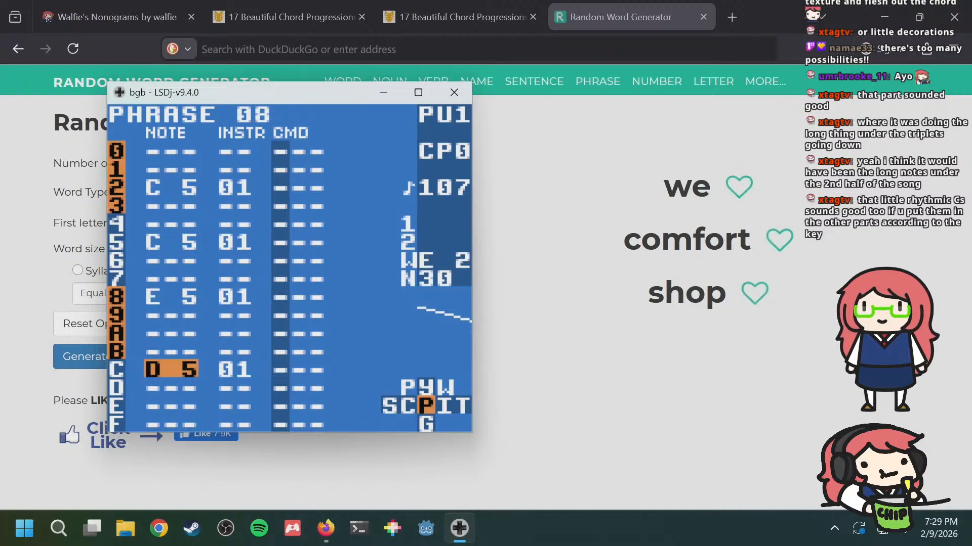
key("a+Right")
Step: Compare the notes of phrase 22 on PU2 with those of phrase 08 on PU1 during playback
key("Up")
key("Up")
key("Up")
key("Up")
key("Up")
key("Up")
key("Up")
key("Up")
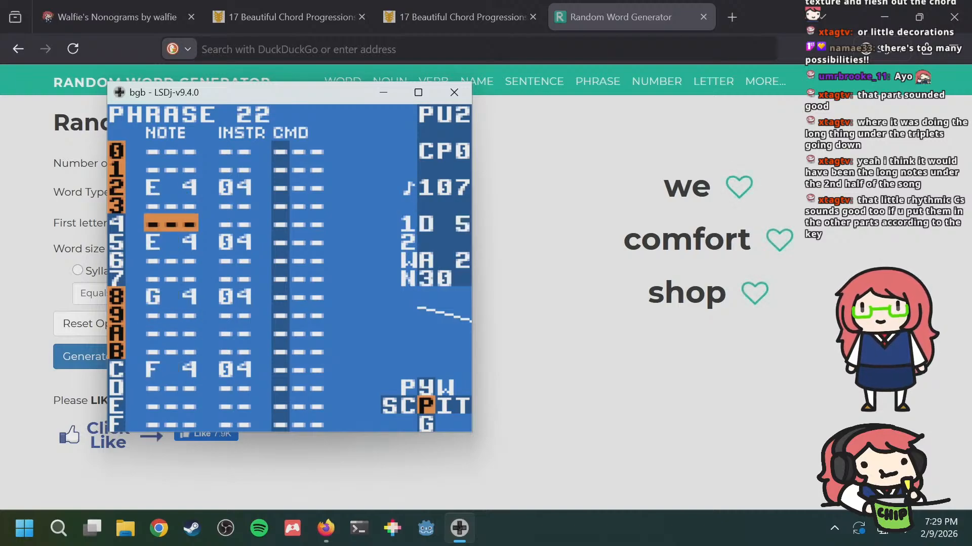
key("Down")
key("Down")
key("Up")
key("Up")
key("Up")
key("a+Left")
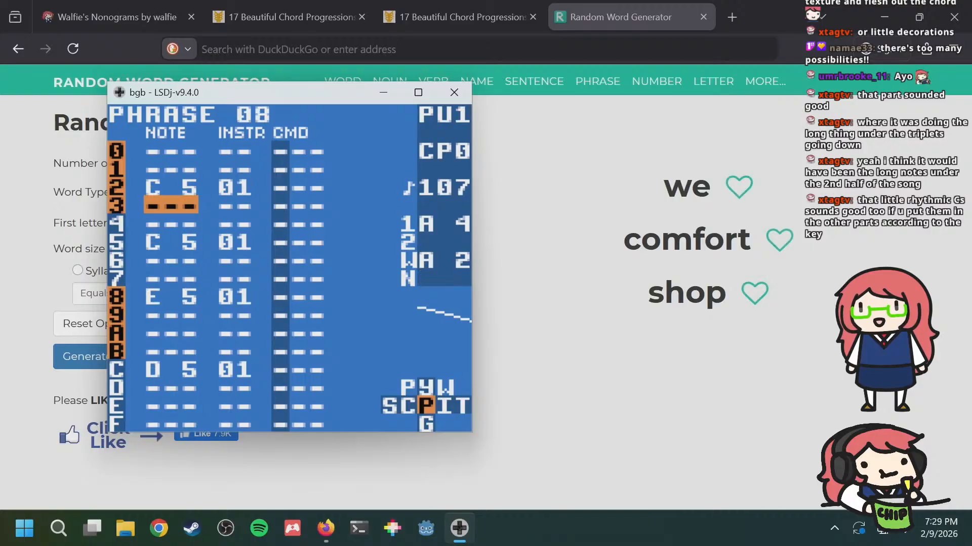
key("a+Right")
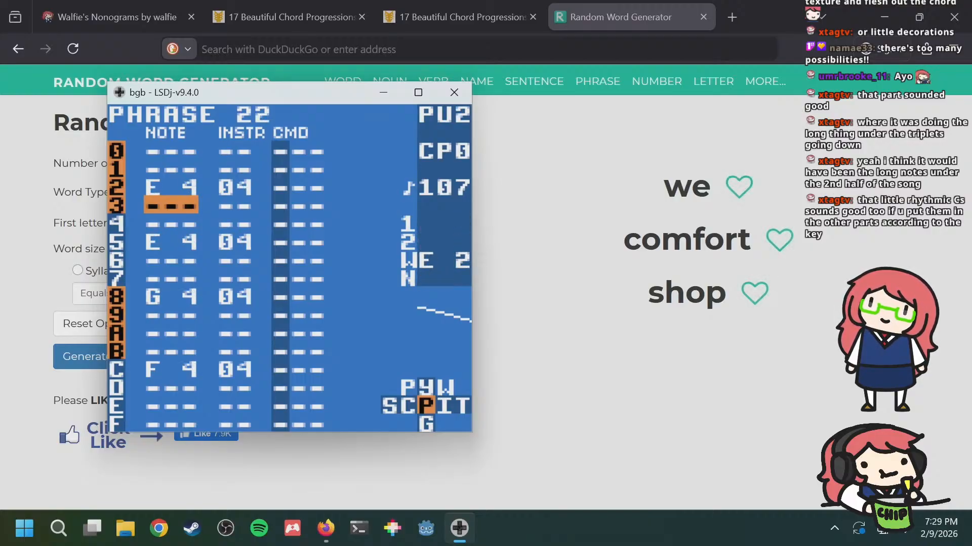
key("a+Left")
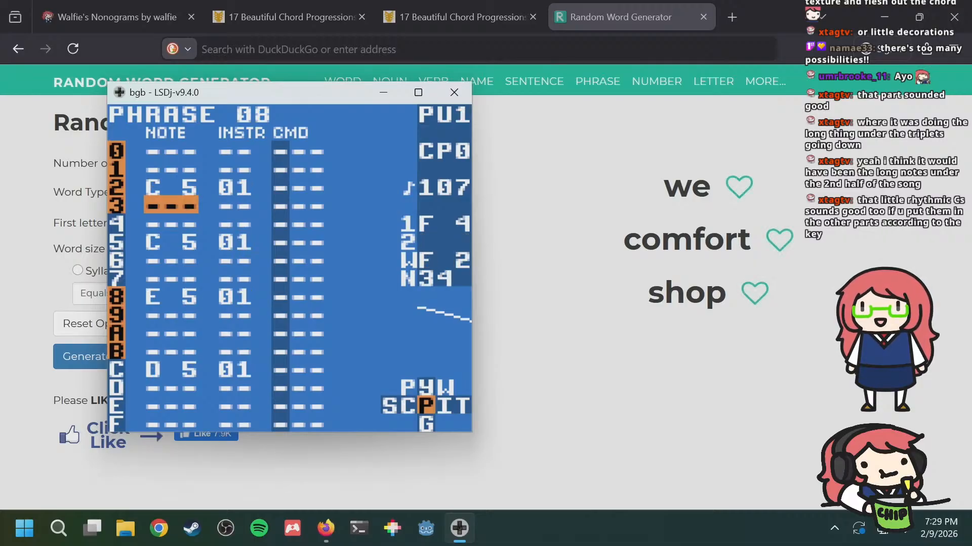
key("a+Right")
key("a+Left")
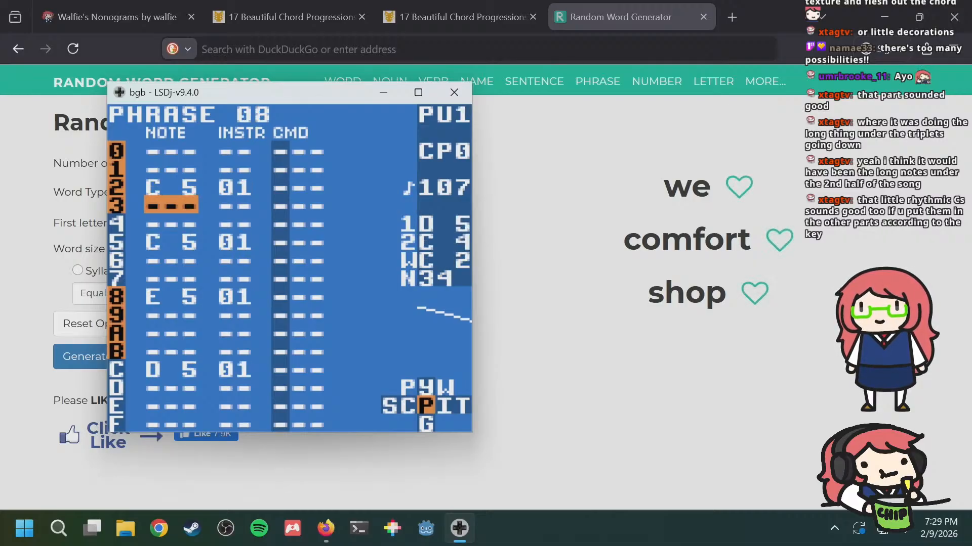
key("Up")
key("Down")
key("Down")
key("Down")
key("Right")
key("Left")
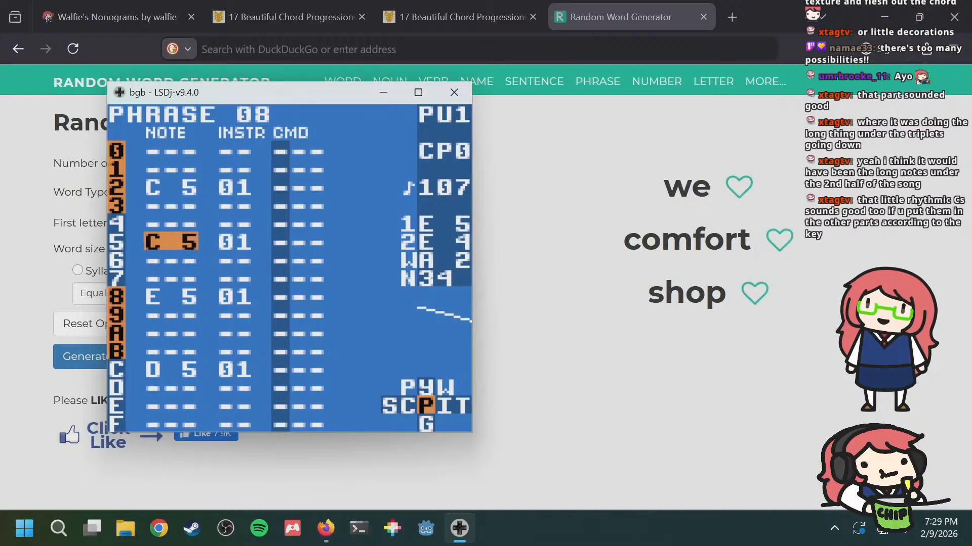
key("Up")
key("Up")
key("Up")
key("Right")
key("Right")
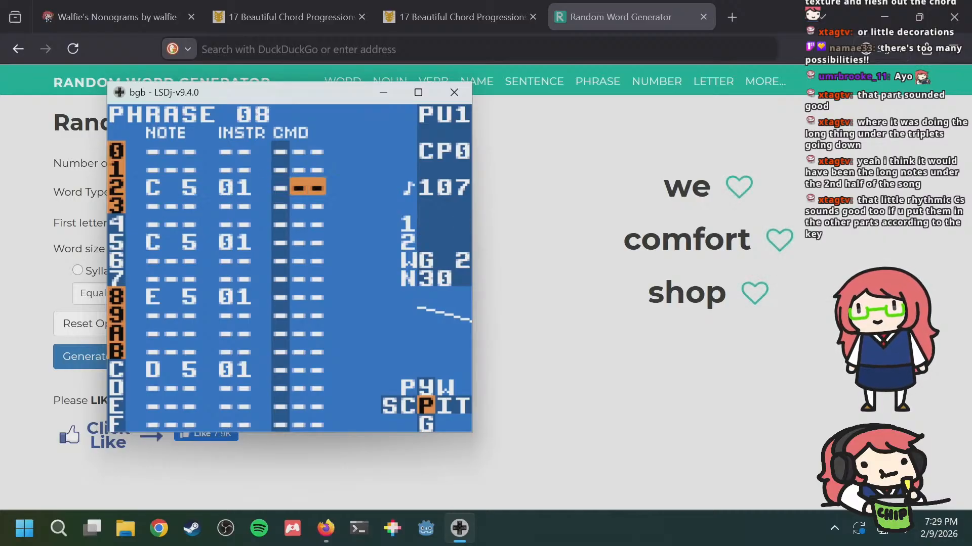
key("Left")
key("Left")
key("Left")
key("Right")
key("Left")
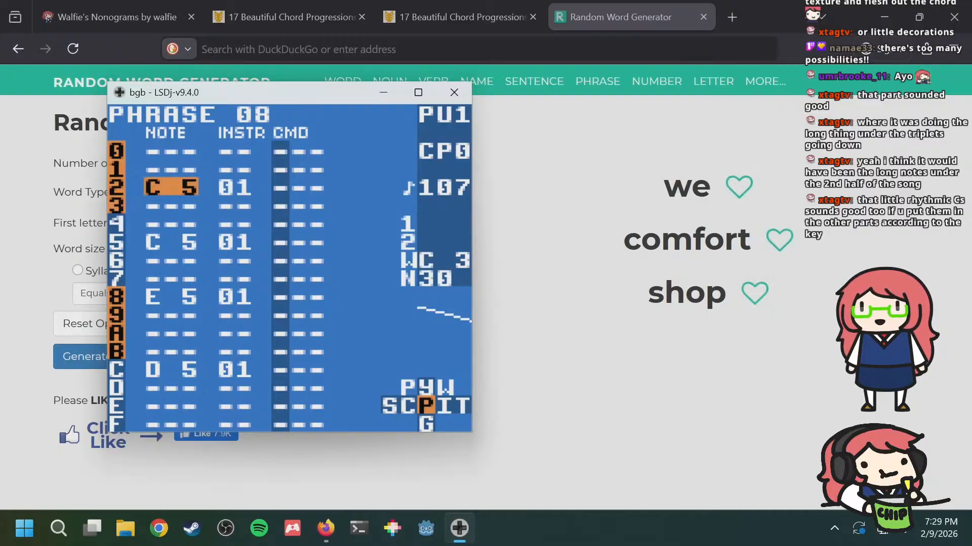
key("Up")
key("Up")
key("Down")
key("Down")
key("Down")
key("Down")
key("Down")
key("Up")
key("Up")
key("Up")
key("Up")
key("Up")
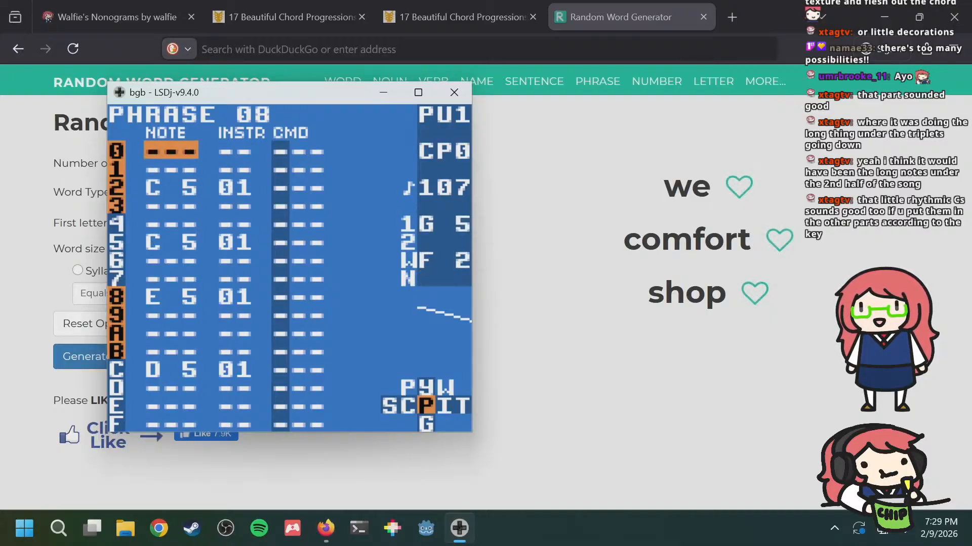
key("Down")
key("Down")
key("Down")
key("Down")
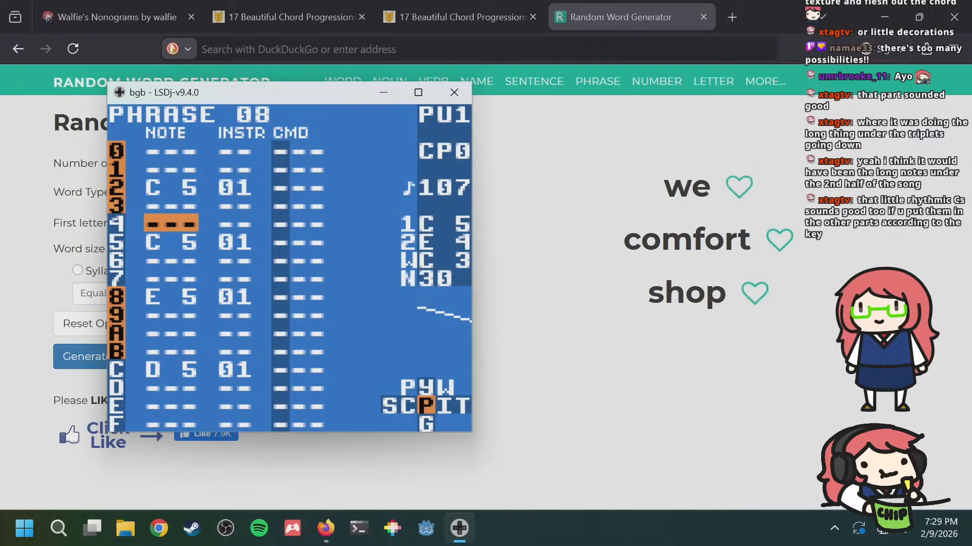
Step: Add a G 4 note with instrument 05 at step B of phrase 22 on PU2
key("a+Right")
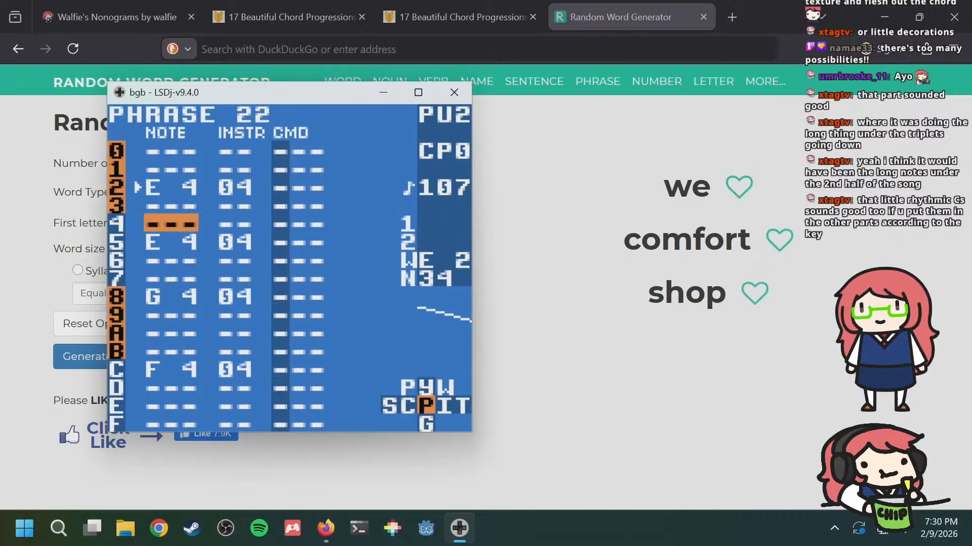
key("a+Left")
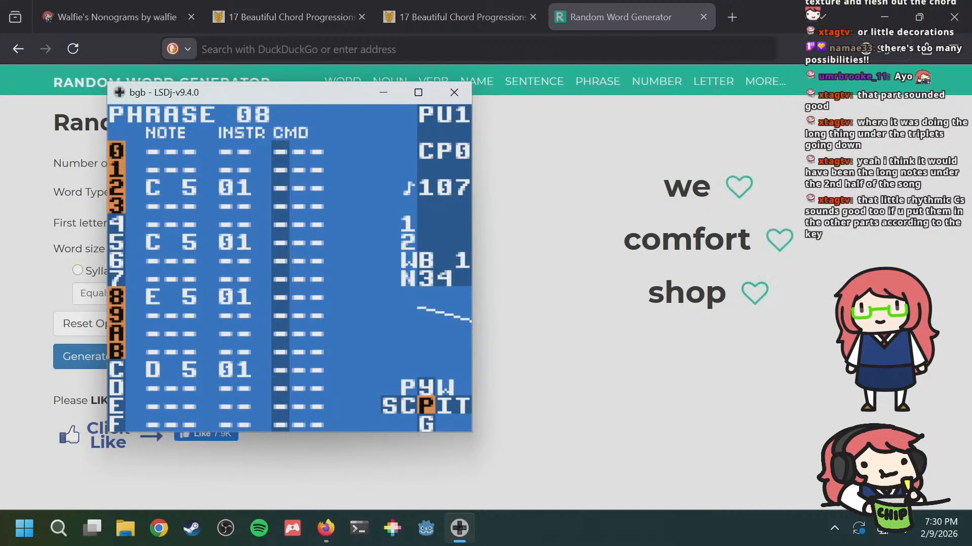
key("a+Right")
key("a+Left")
key("a+Right")
key("Down")
key("Down")
key("Down")
key("Down")
key("Down")
key("Down")
key("Down")
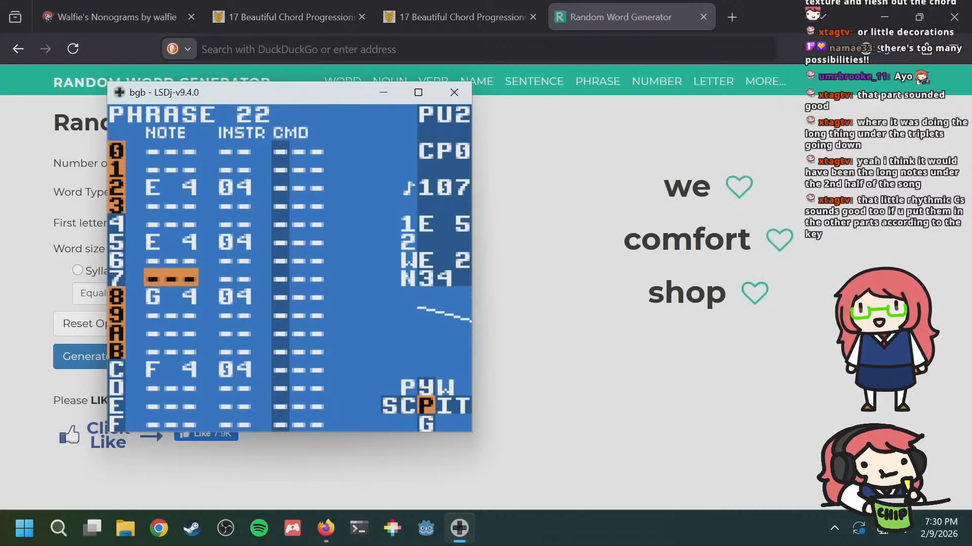
key("s")
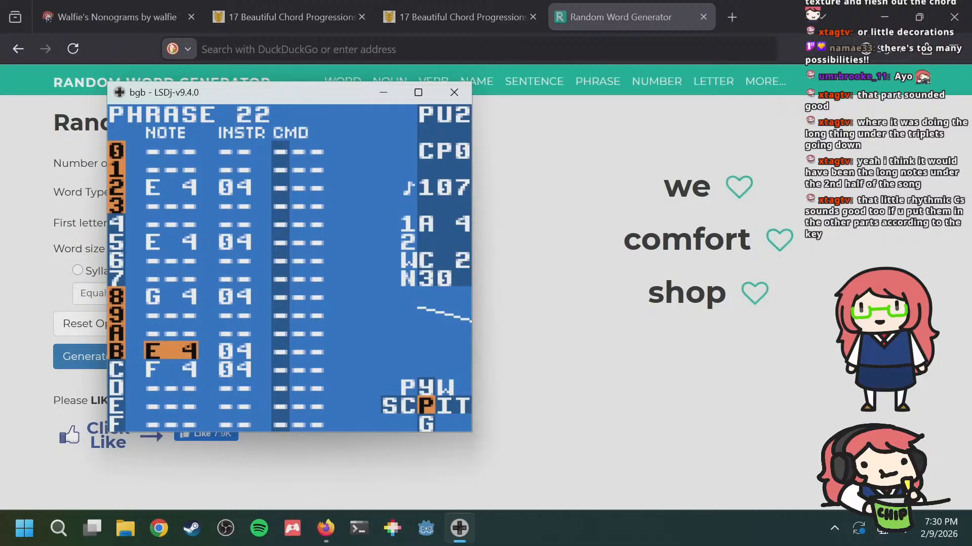
key("s+Right")
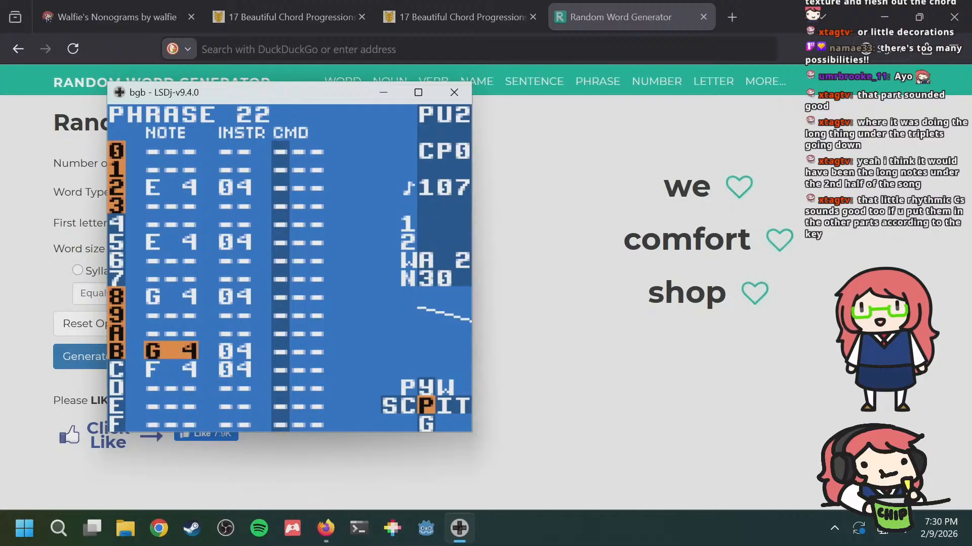
key("Right")
Step: Add an F 4 note with instrument 05 at step F of phrase 22 on PU2
key("Down")
key("Down")
key("Down")
key("Down")
key("Down")
key("Down")
key("Left")
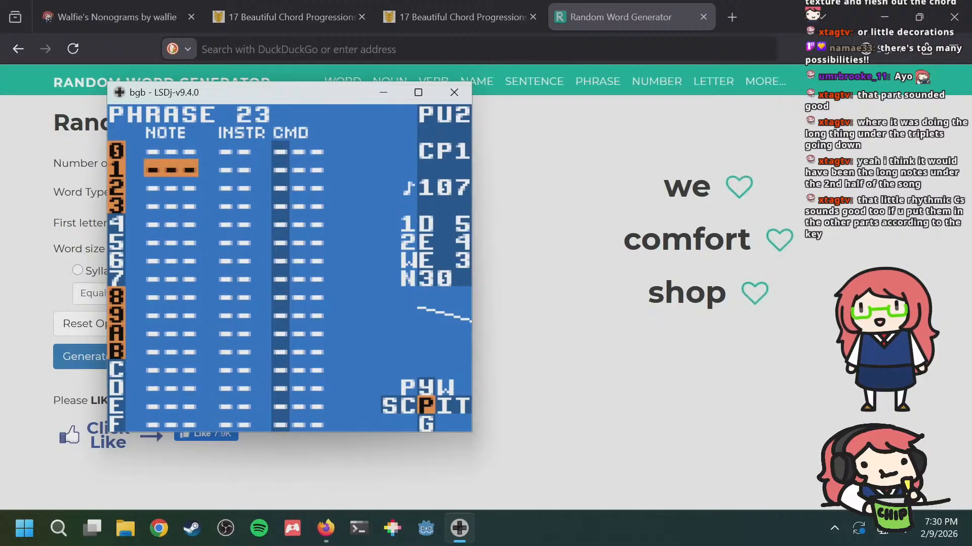
key("Up")
key("Up")
key("Up")
key("Down")
key("s")
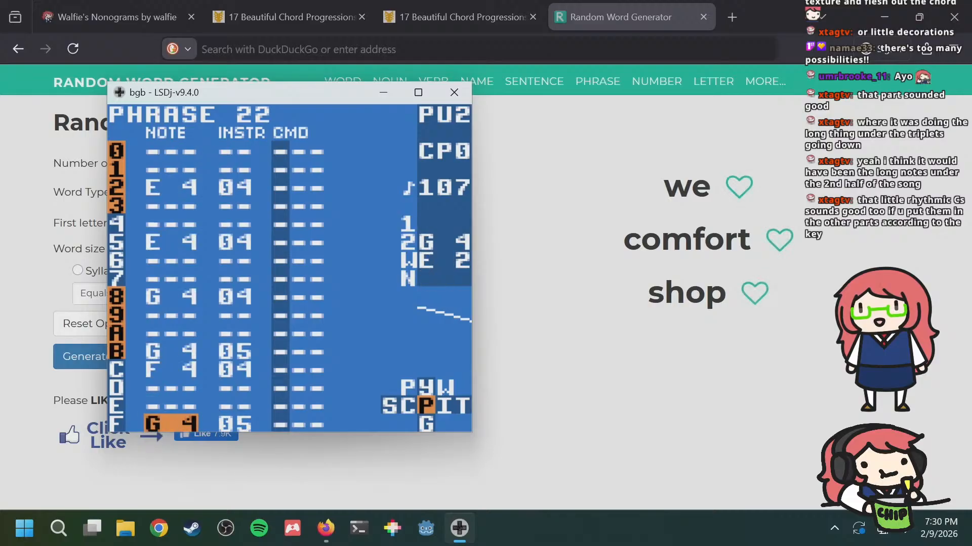
key("s+Left")
key("Down")
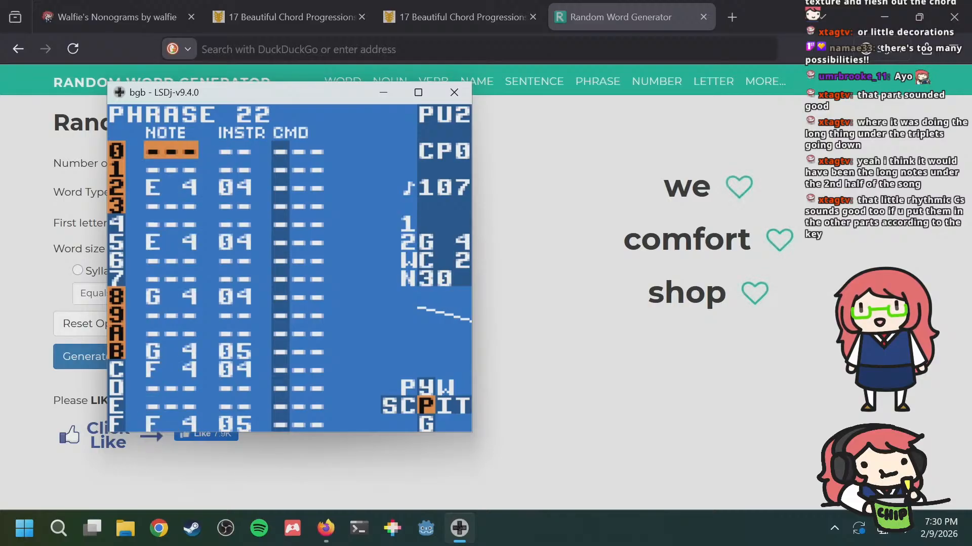
Step: Examine how the instrument 05 notes are placed in phrase 21 of chain 09 on PU2
key("shift+Left")
key("a+Up")
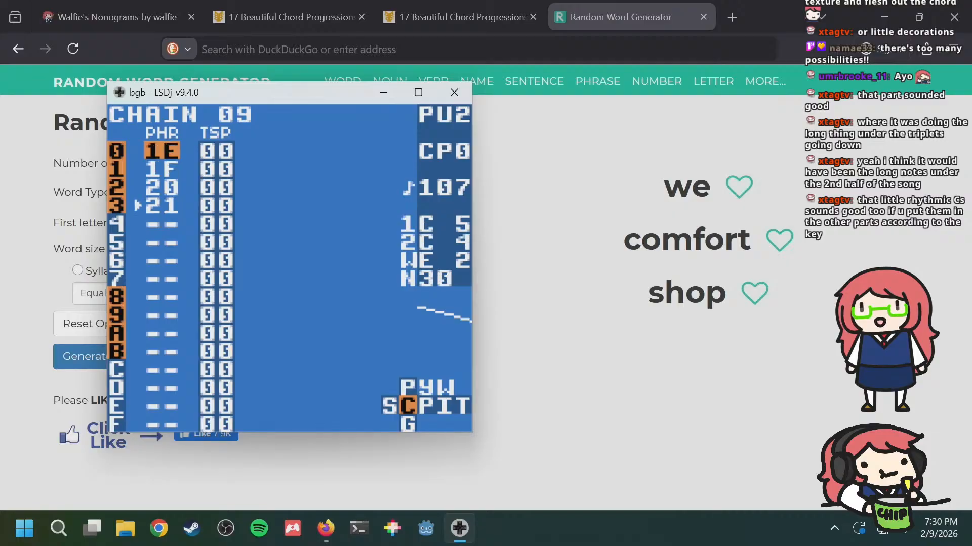
key("Down")
key("Down")
key("Down")
key("shift+Right")
key("Down")
key("Down")
key("Down")
key("Down")
key("Down")
key("Down")
key("Down")
key("Down")
key("Down")
key("Down")
key("Down")
key("Down")
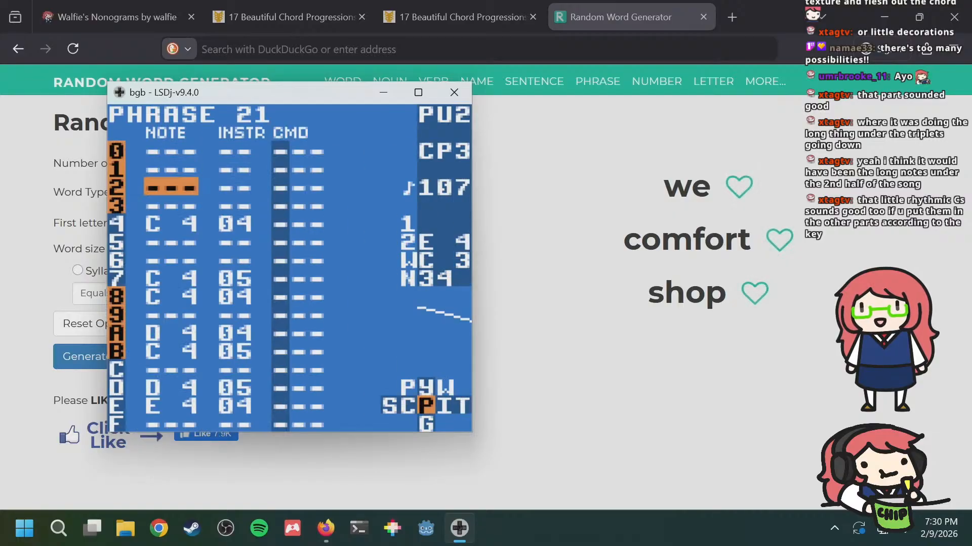
key("Down")
key("Down")
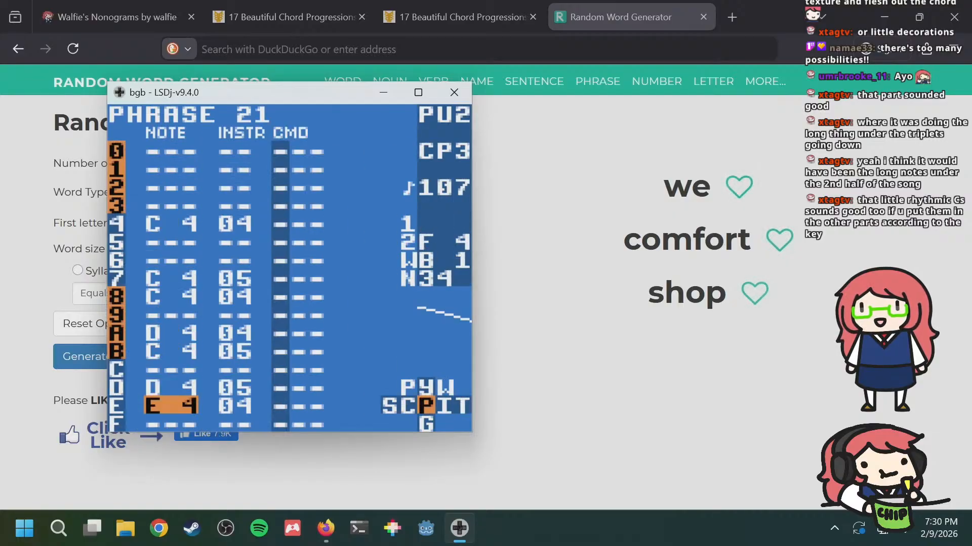
key("shift+Left")
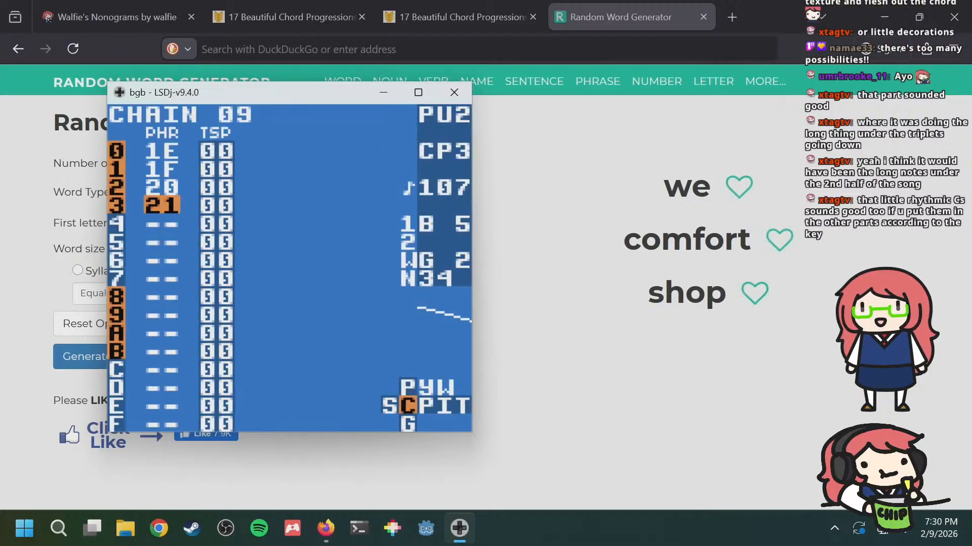
Step: Return to phrase 22 in chain 0A and add an E 4 note with instrument 05 at step 1
key("shift+Down")
key("Up")
key("Up")
key("Up")
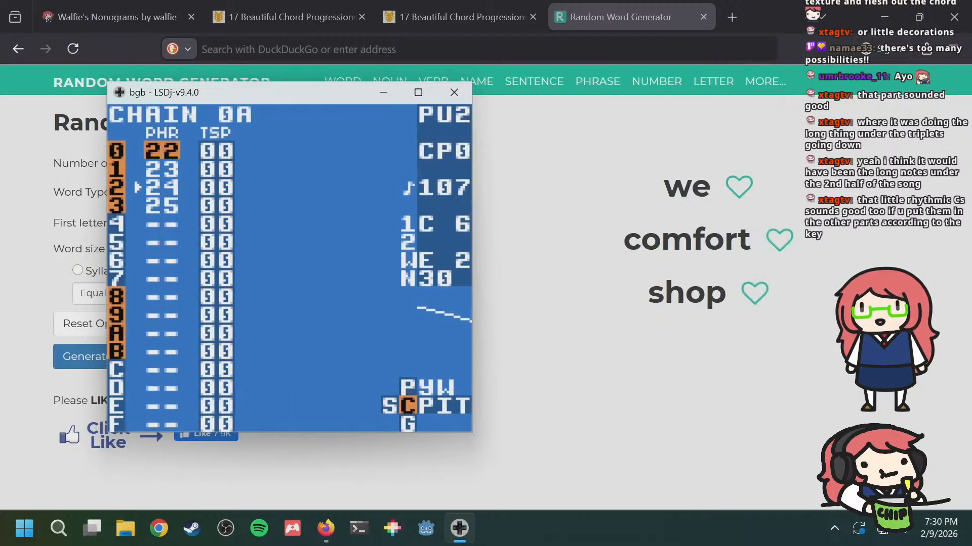
key("shift+Right")
key("Up")
key("Up")
key("Up")
key("Up")
key("Up")
key("Up")
key("Up")
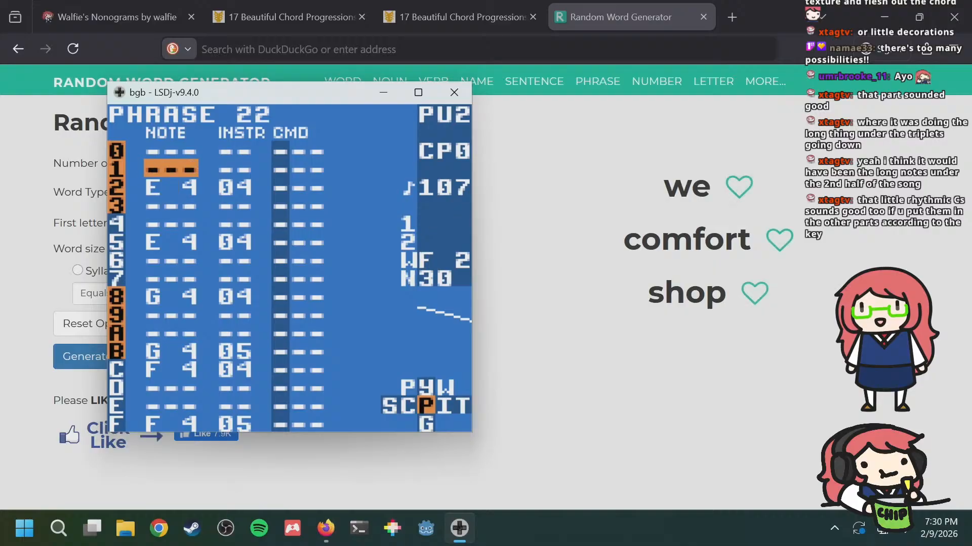
key("Down")
key("Up")
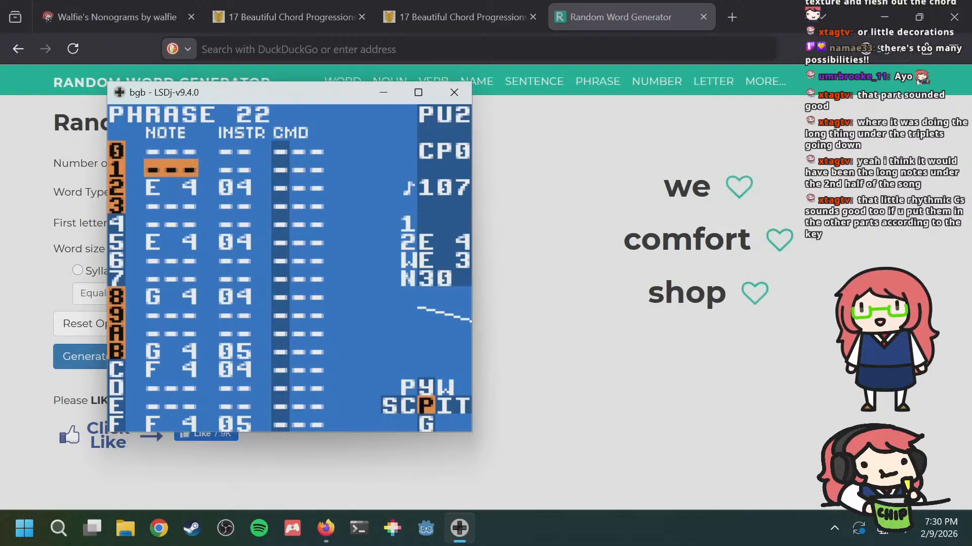
key("s")
key("Right")
key("Right")
key("Left")
key("Left")
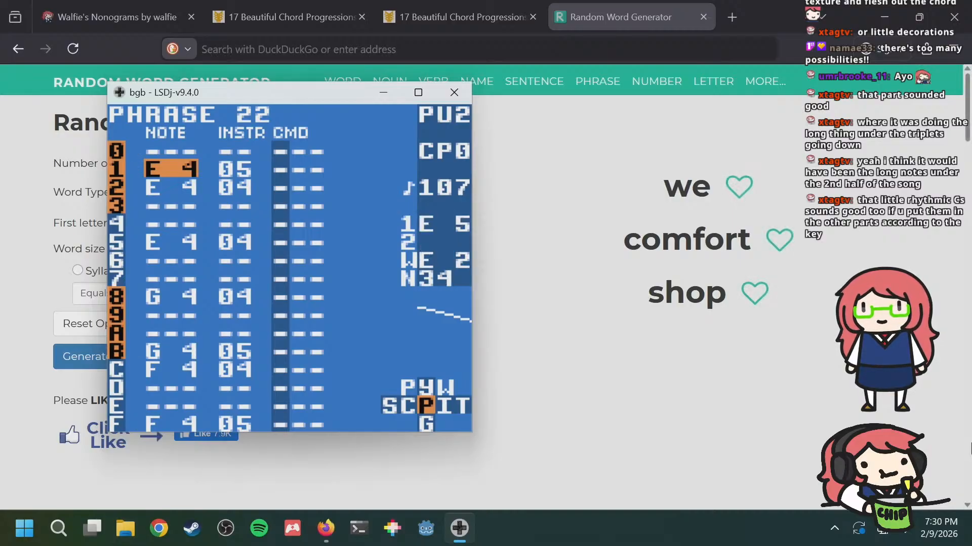
key("Up")
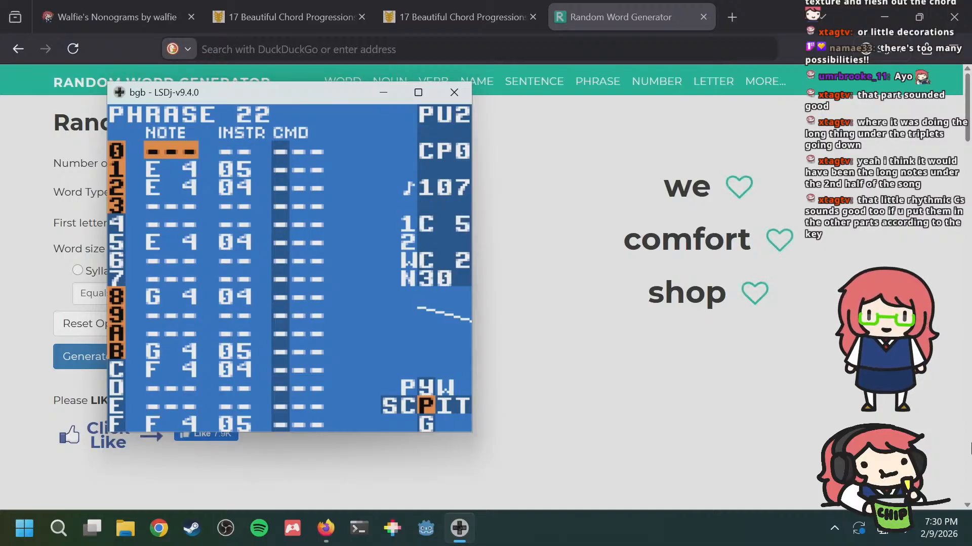
key("a+Left")
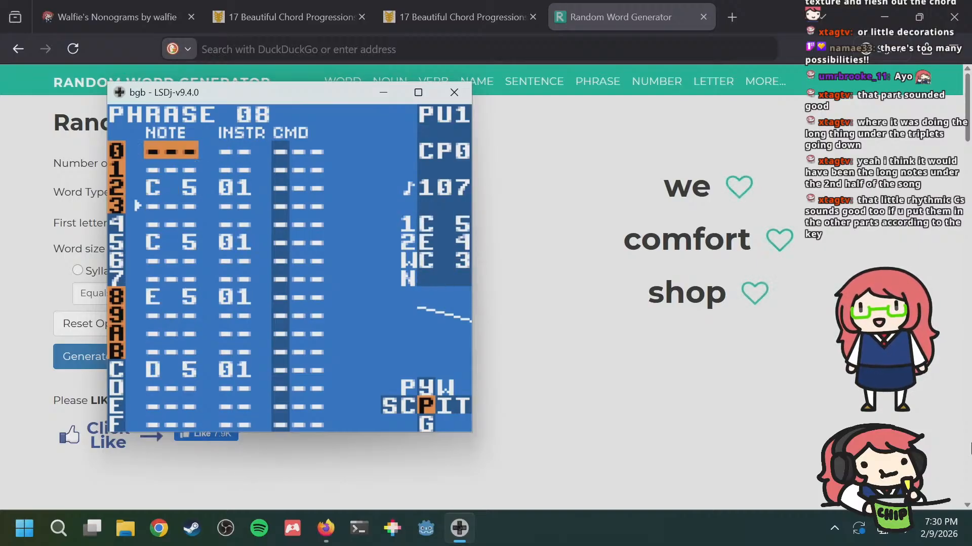
Step: Compare the PU1 melody in phrase 09 with phrase 23 on PU2
key("a+Right")
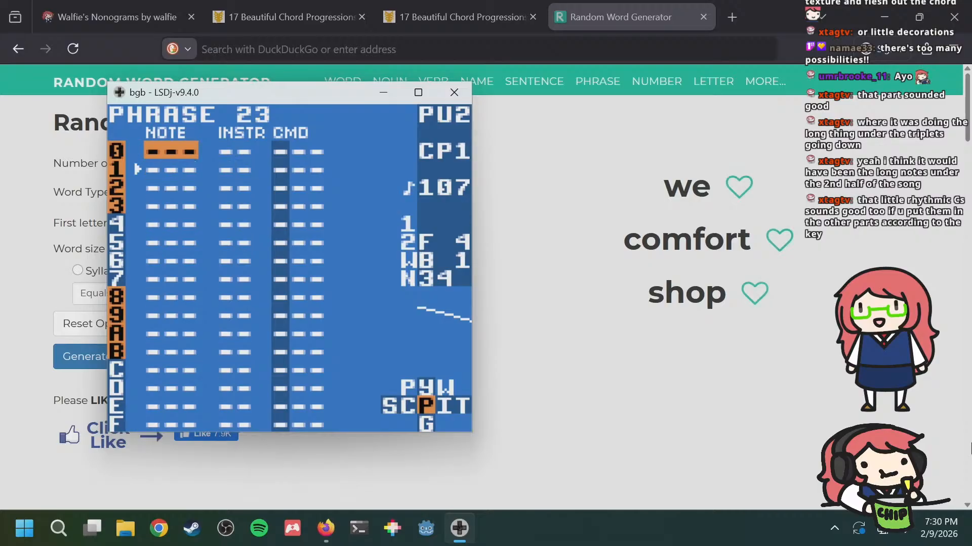
key("a+Left")
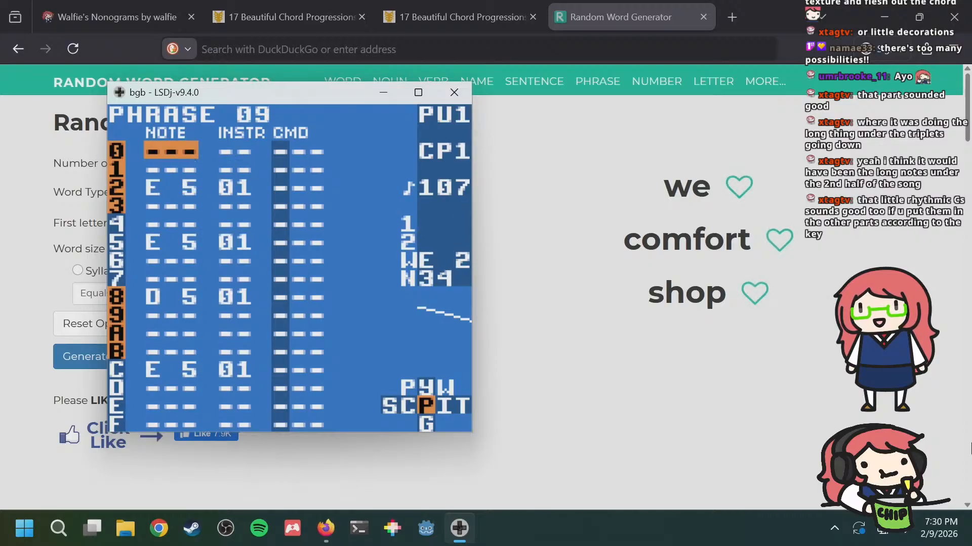
key("a+Right")
key("a+Left")
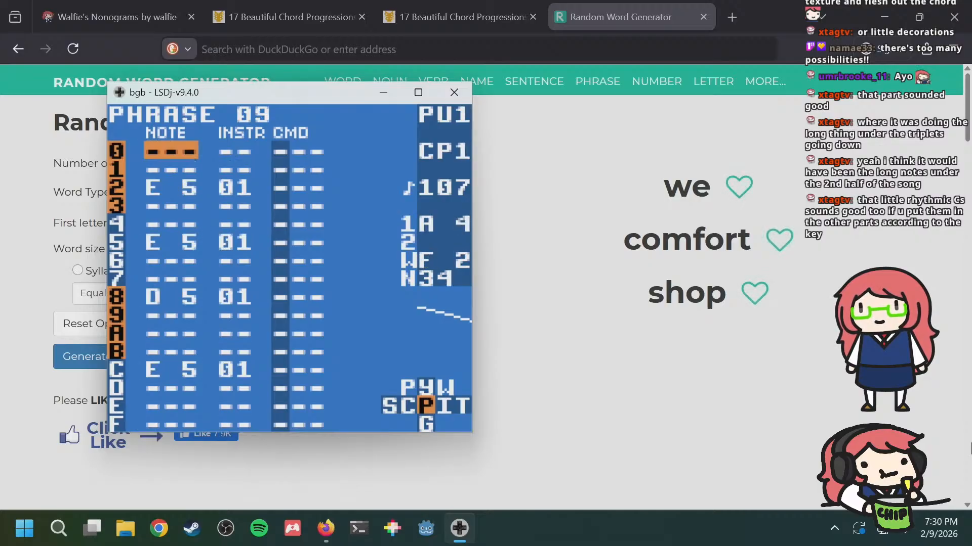
key("a+Right")
key("Down")
key("Down")
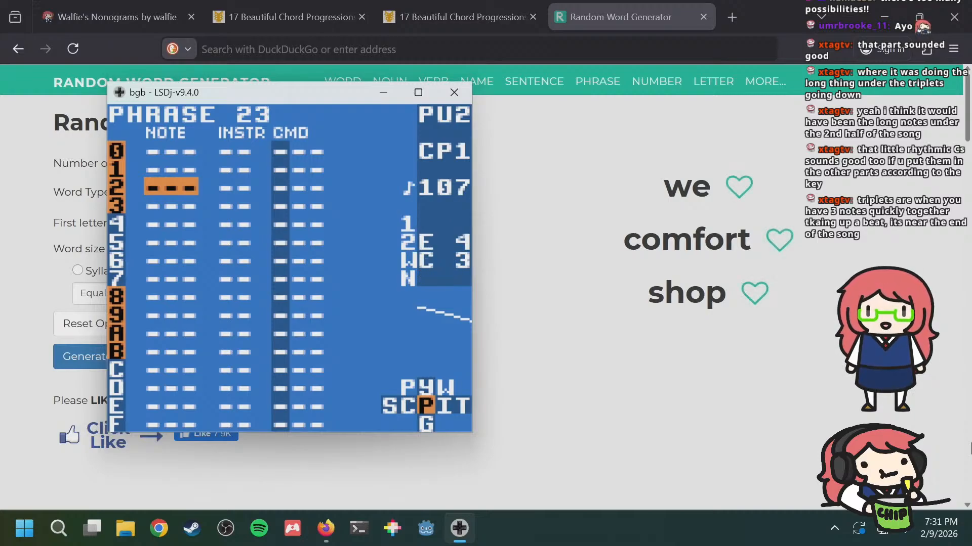
key("Down")
key("Down")
key("Down")
key("Down")
key("Up")
key("Up")
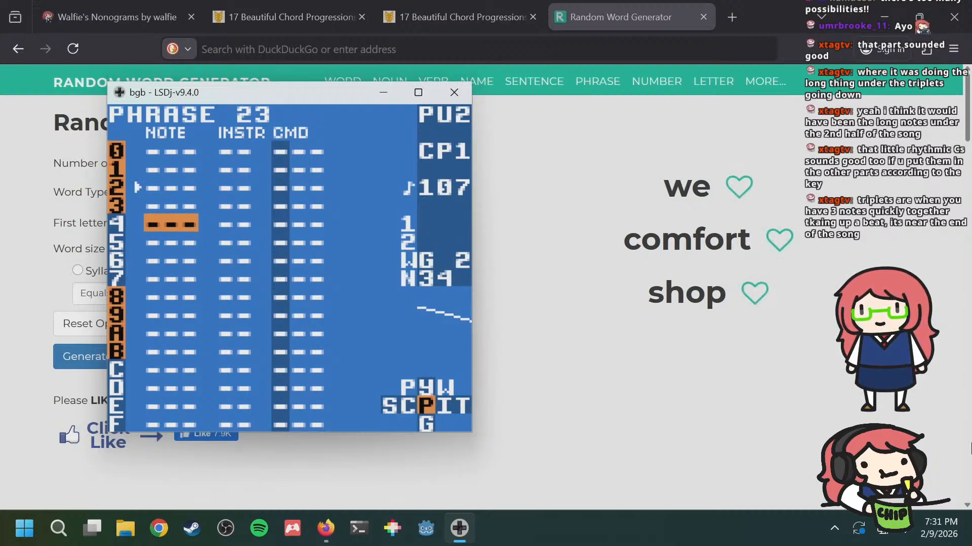
key("Down")
key("Down")
key("Up")
key("Up")
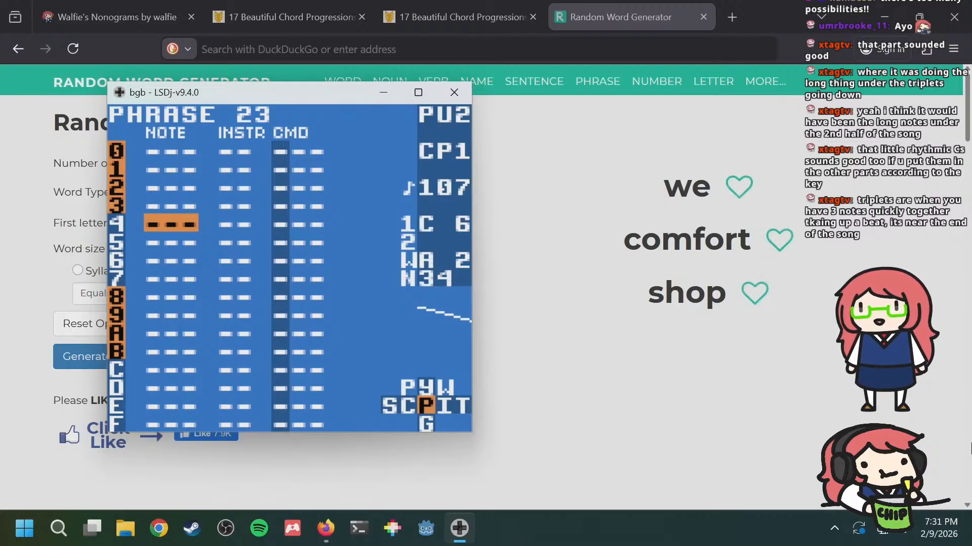
key("Down")
key("Down")
key("Down")
key("Up")
key("Up")
key("Up")
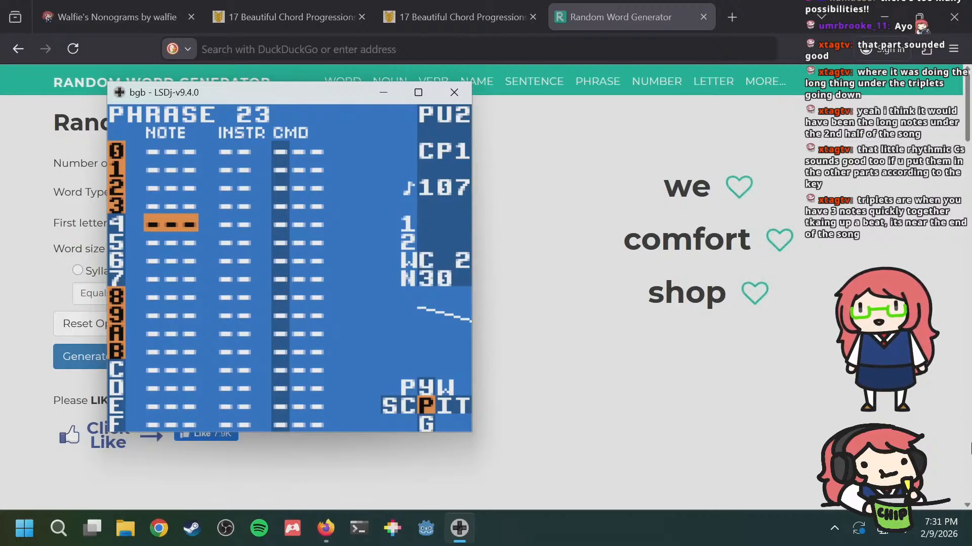
key("Down")
key("Down")
key("Down")
key("Down")
key("Up")
key("Up")
key("Up")
key("Up")
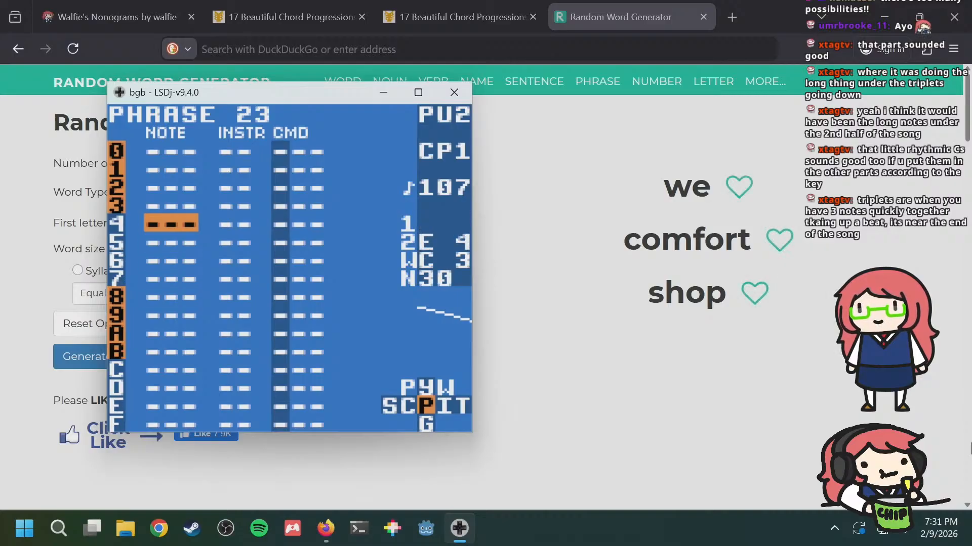
key("Down")
key("Down")
key("Down")
key("Up")
key("Up")
key("Up")
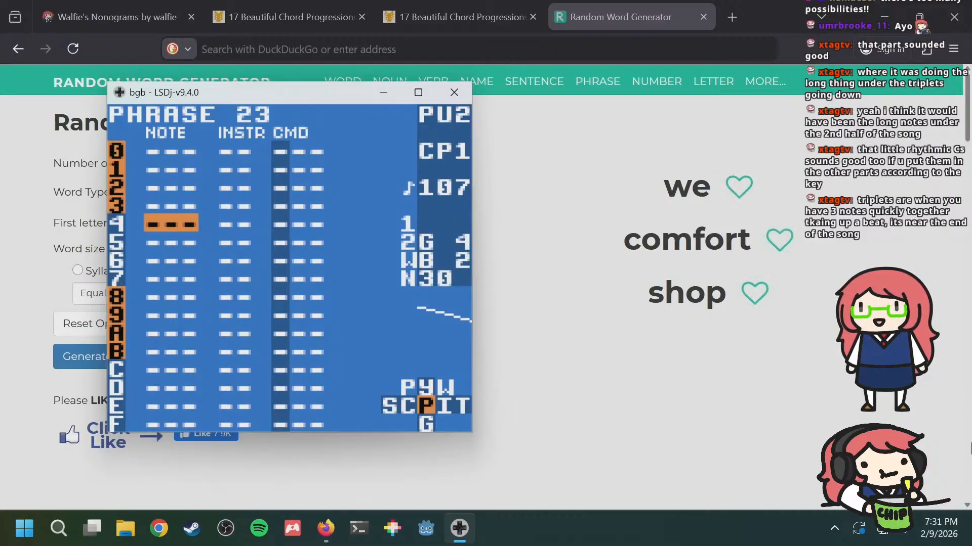
key("Down")
key("Down")
key("Down")
key("Down")
key("Up")
key("Up")
key("Up")
key("Up")
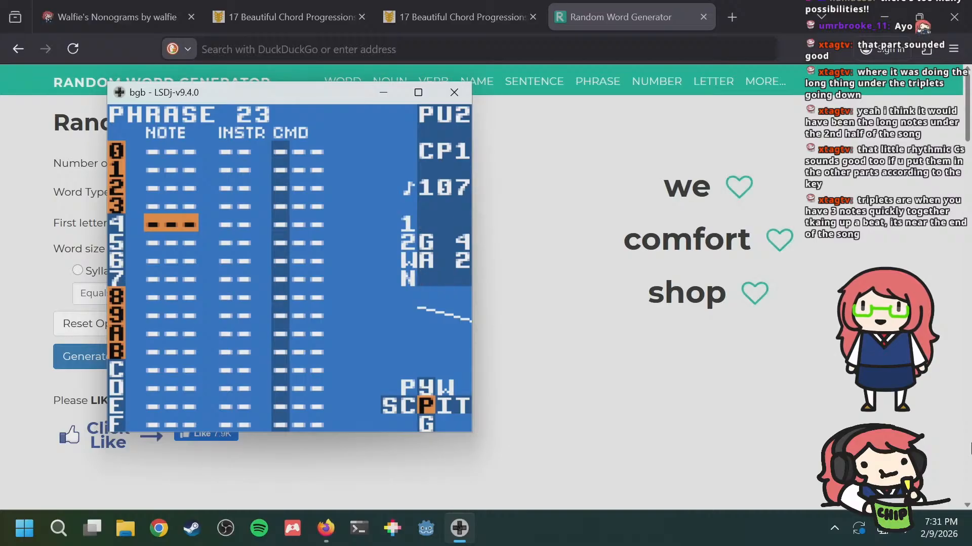
key("Down")
key("Down")
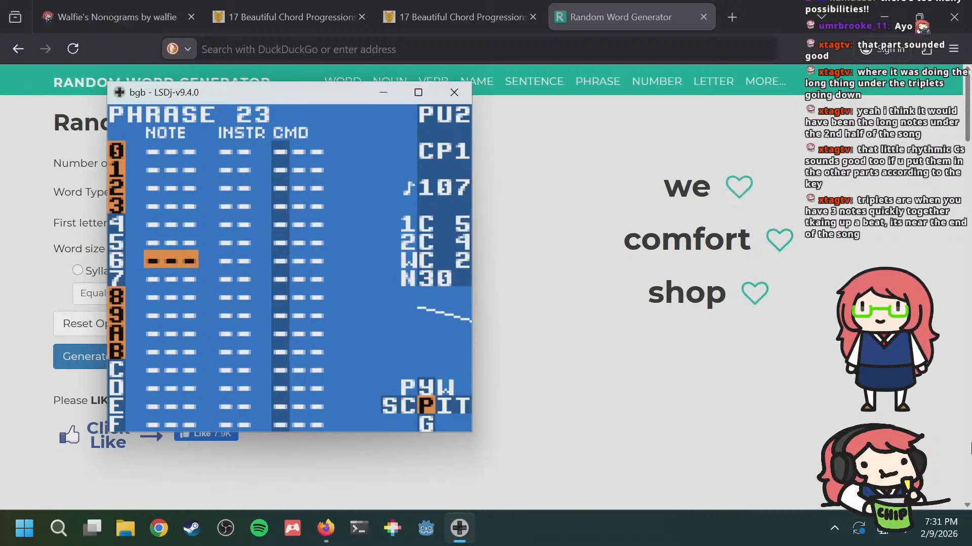
key("Up")
key("Up")
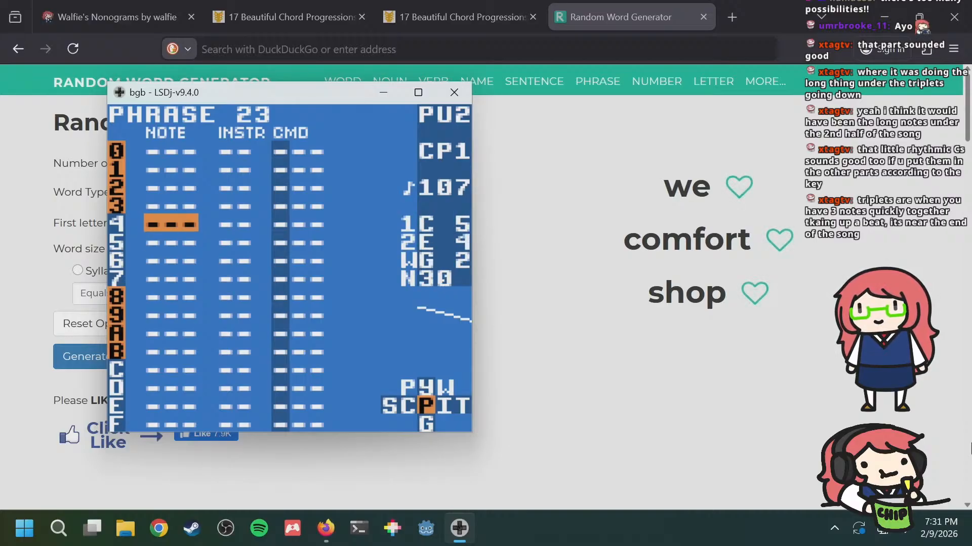
key("Down")
key("Right")
key("Right")
key("s")
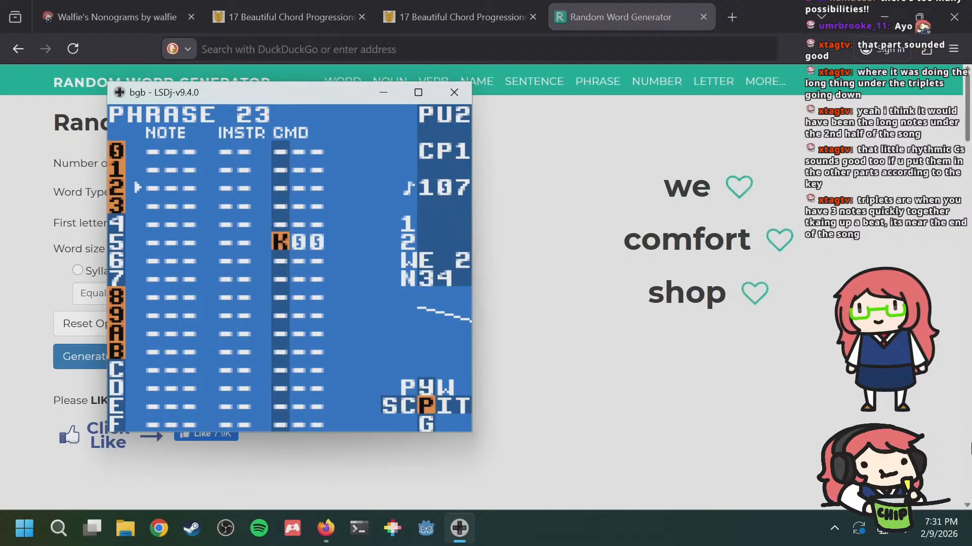
key("s+Right")
key("s+Left")
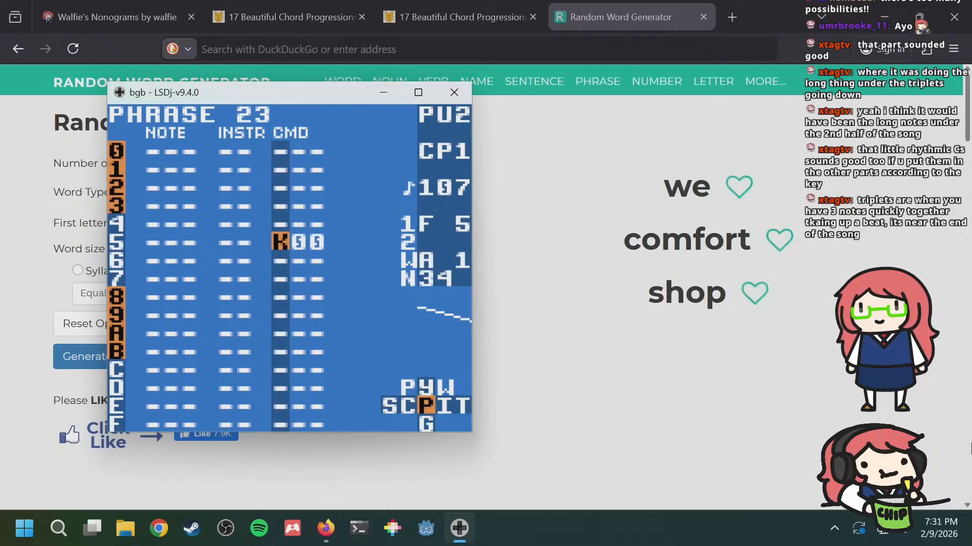
key("a+s")
key("Left")
key("Left")
key("Up")
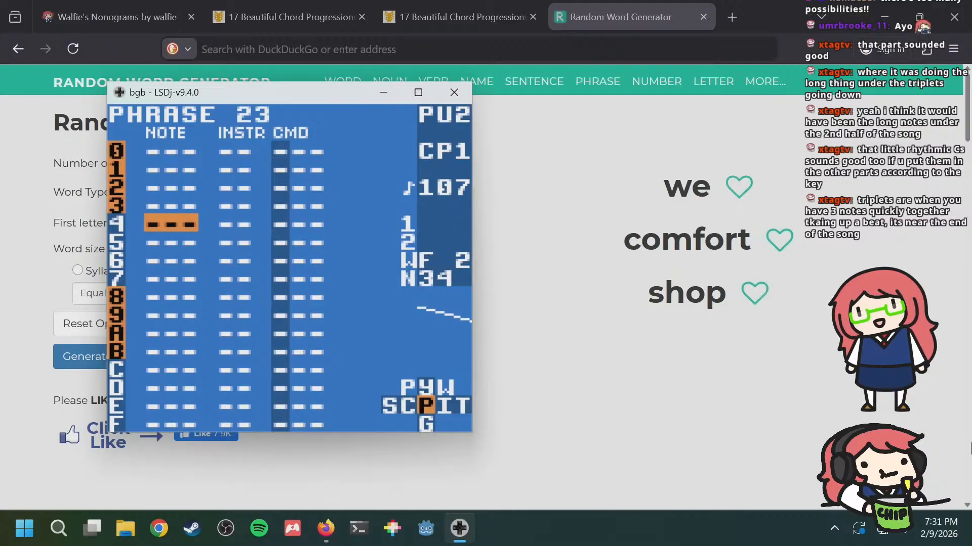
Step: Review the PU1 melody in phrases 08, 09 and 0A against the PU2 harmony in phrase 22
key("a+Left")
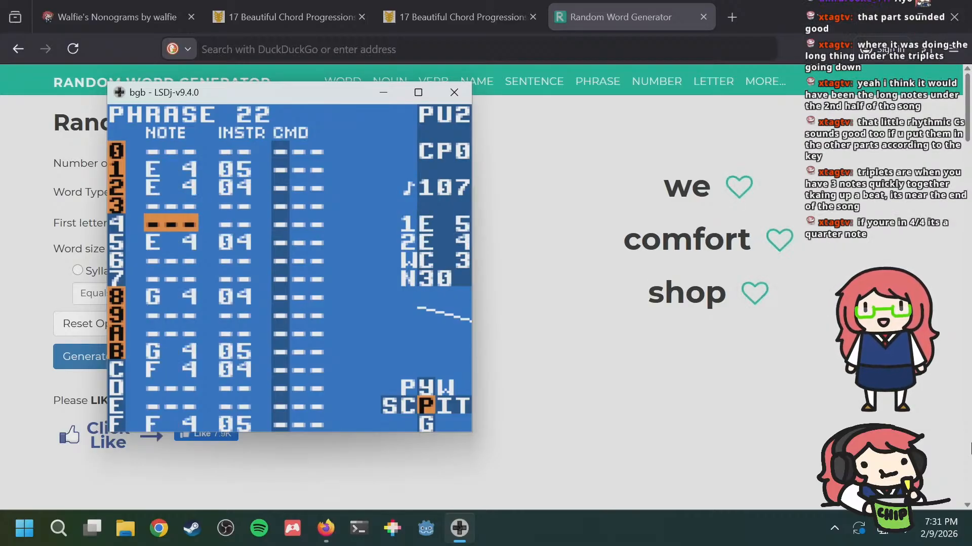
key("Up")
key("Up")
key("Up")
key("Up")
key("a+Right")
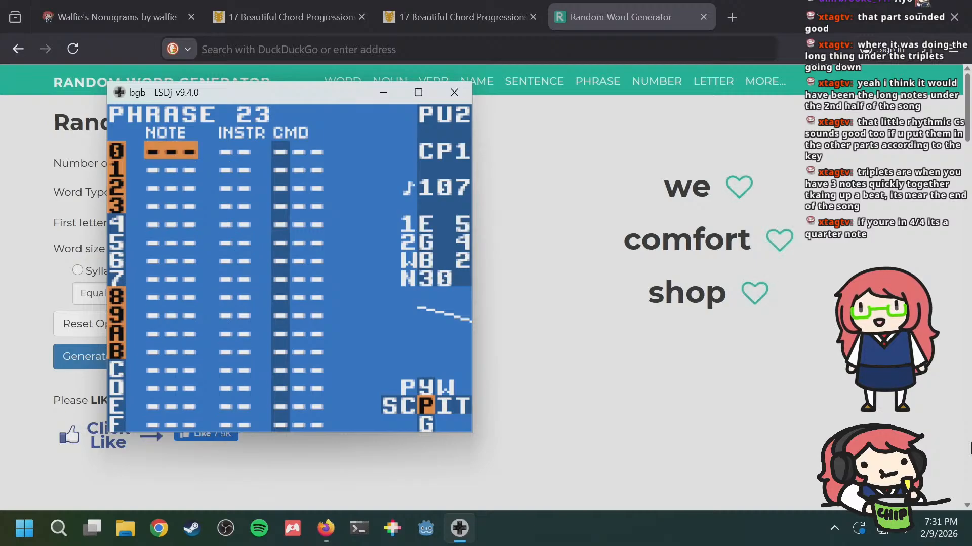
key("a+Up")
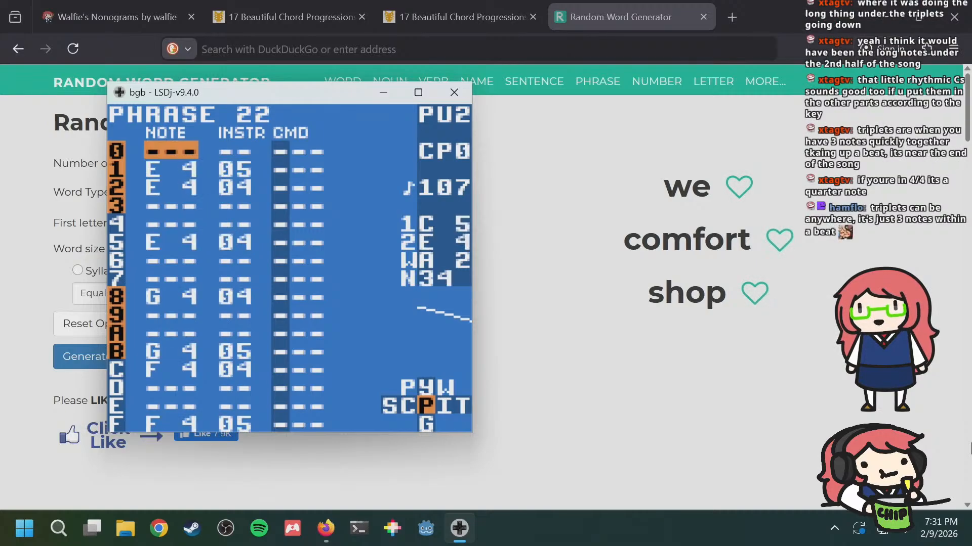
key("a+Left")
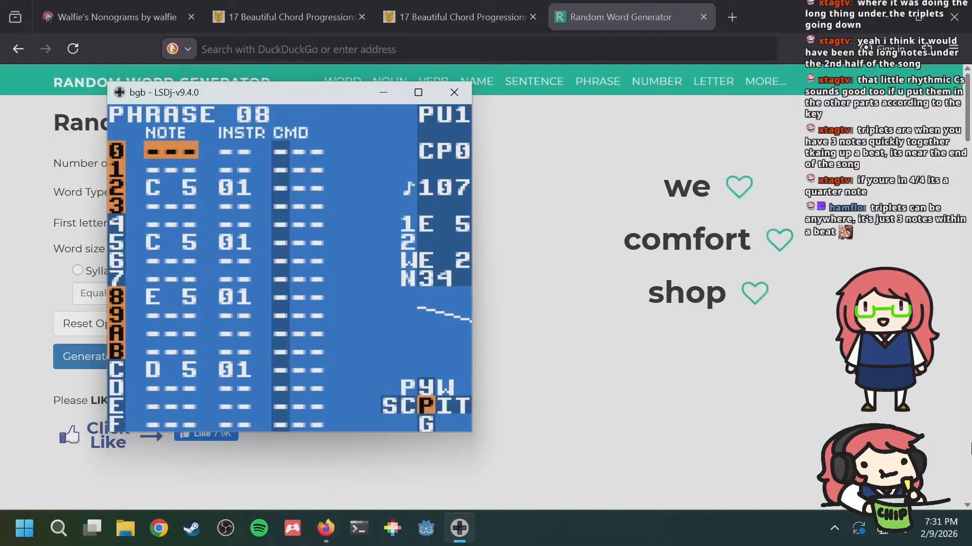
key("a+Down")
key("a+Up")
key("a+Down")
key("a+Down")
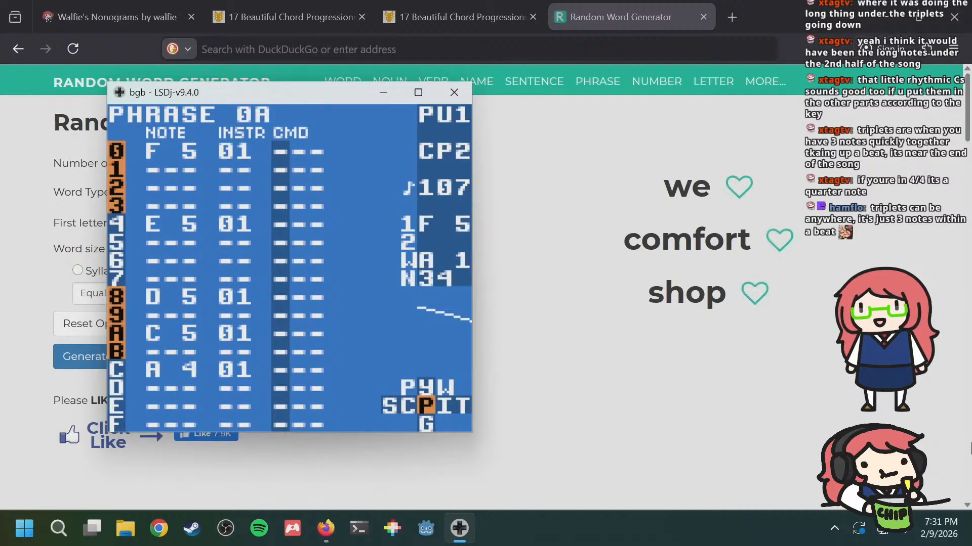
key("a+Right")
key("a+Left")
key("a+Up")
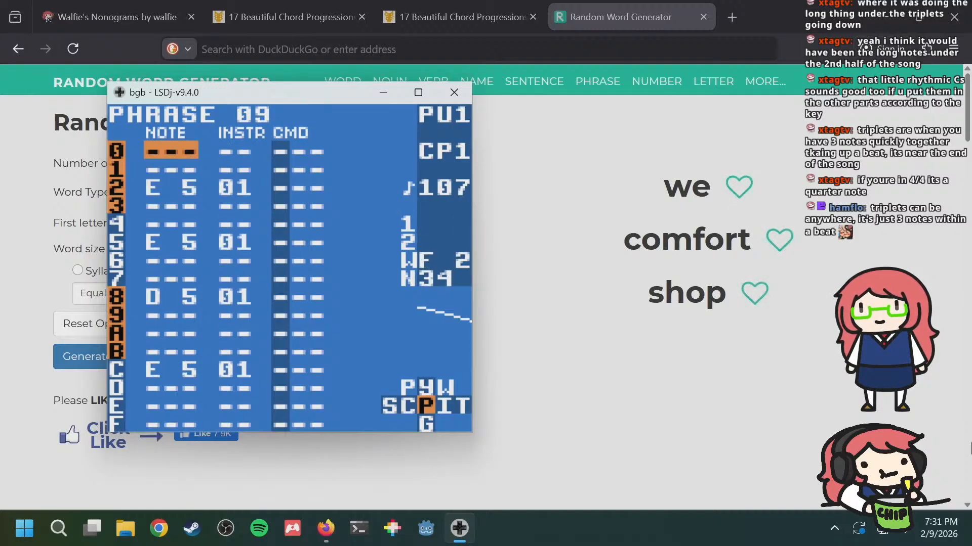
key("a+Right")
key("a+Up")
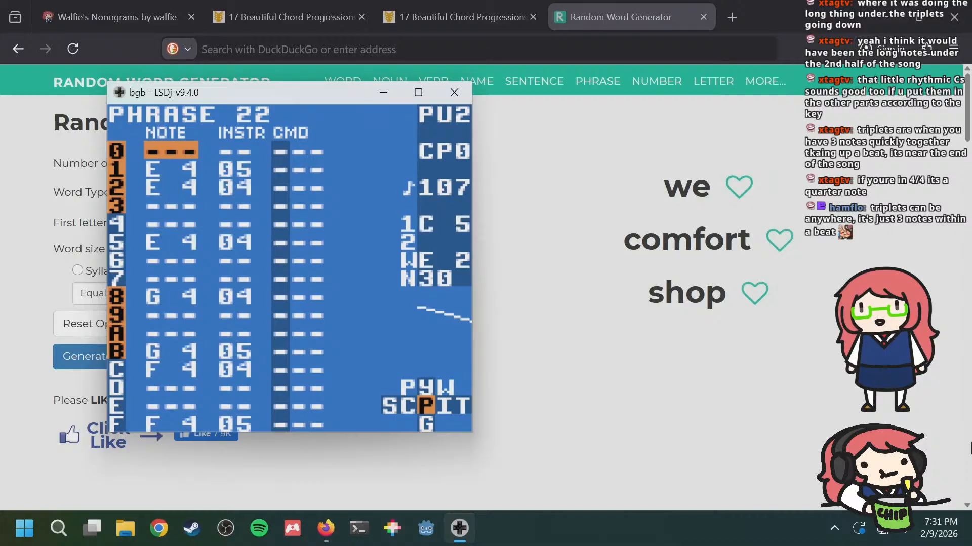
key("a+Left")
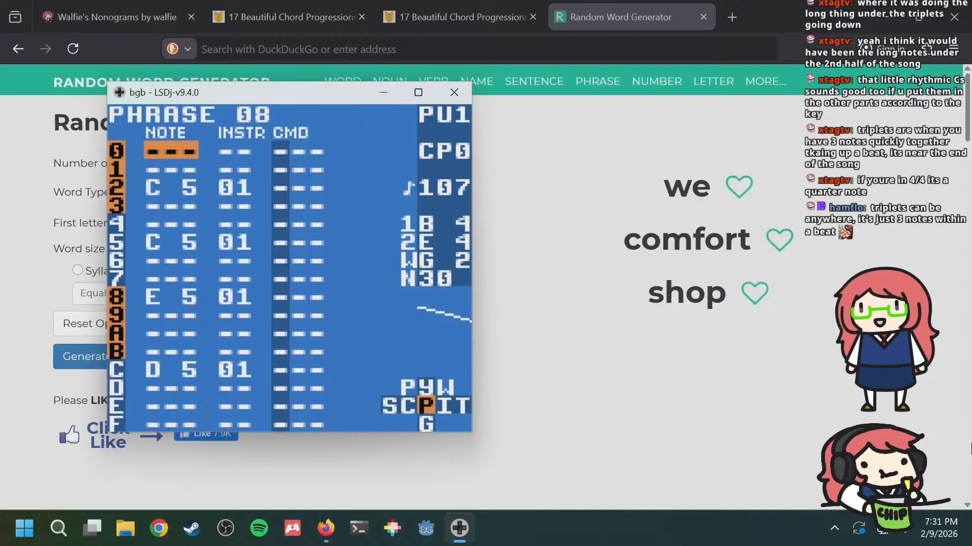
key("a+Down")
key("a+Right")
key("a+Left")
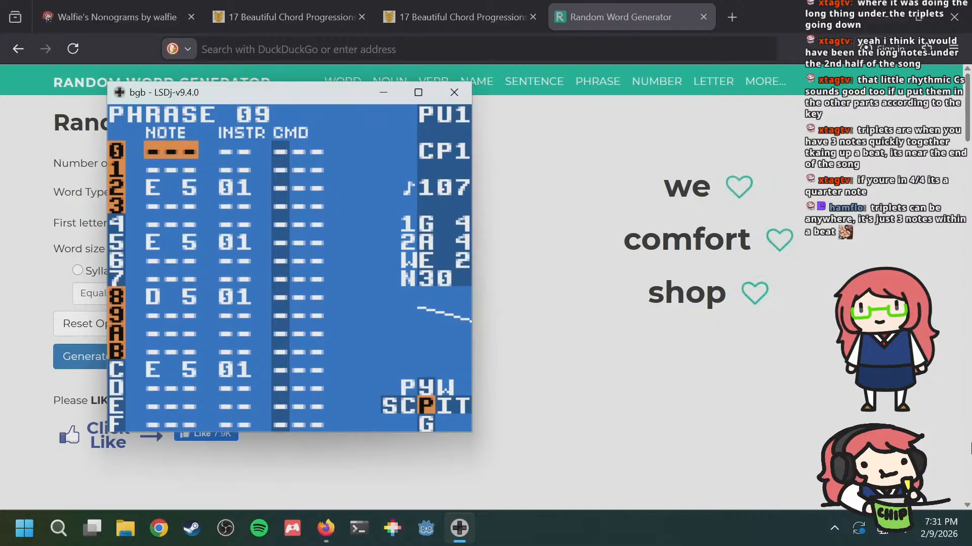
Step: Add an E 4 note at step 2 of phrase 23 on PU2 and set its instrument to 04
key("a+Right")
key("Down")
key("Down")
key("a")
key("a+Left")
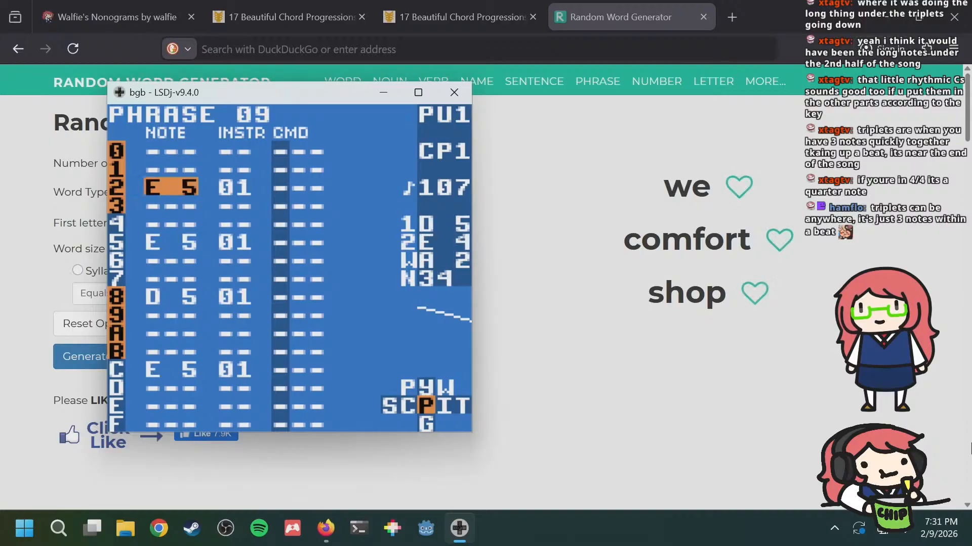
key("a+Right")
key("Right")
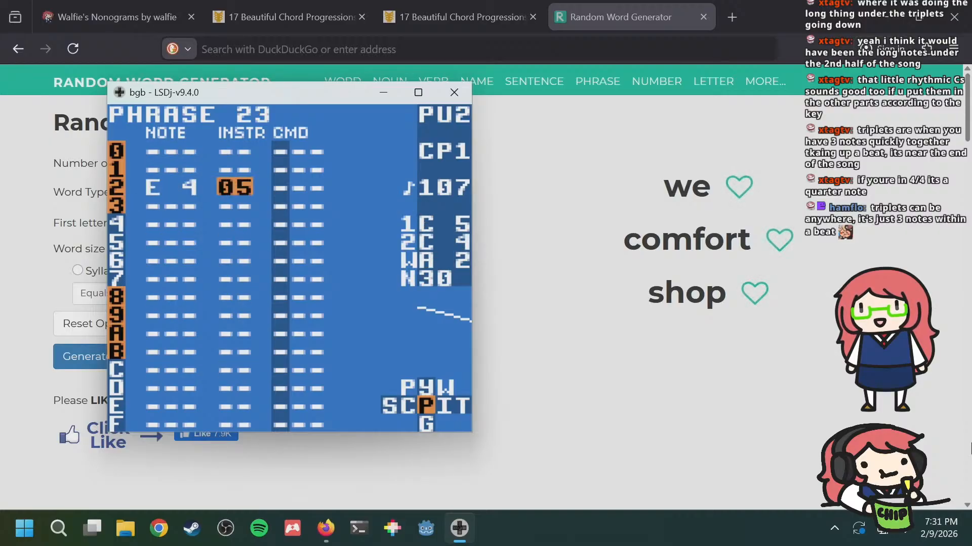
key("a+Left")
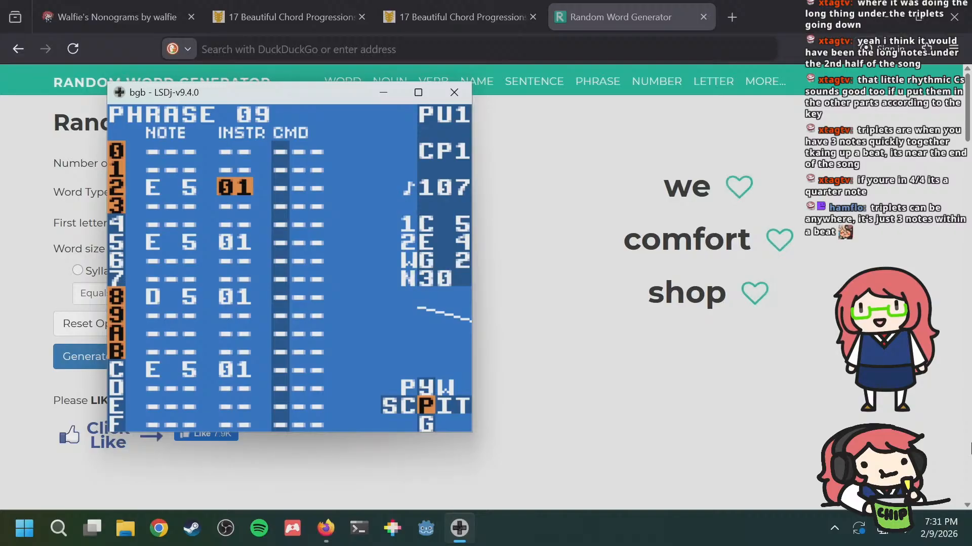
key("a+Right")
key("Left")
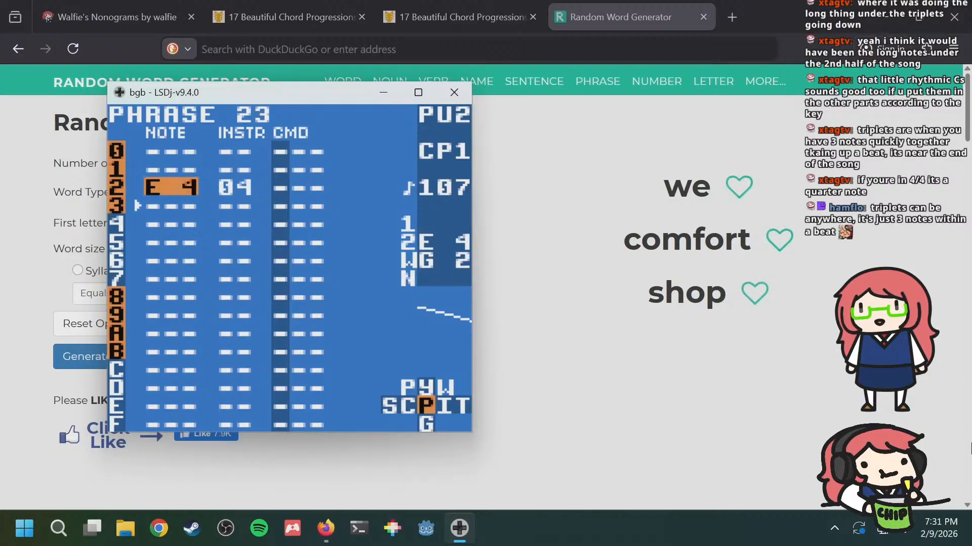
Step: Raise the note at step 2 of phrase 23 to G 4 after checking it against PU1 phrase 09
key("a+Left")
key("a+Right")
key("a+Up")
key("a+Down")
key("a+Left")
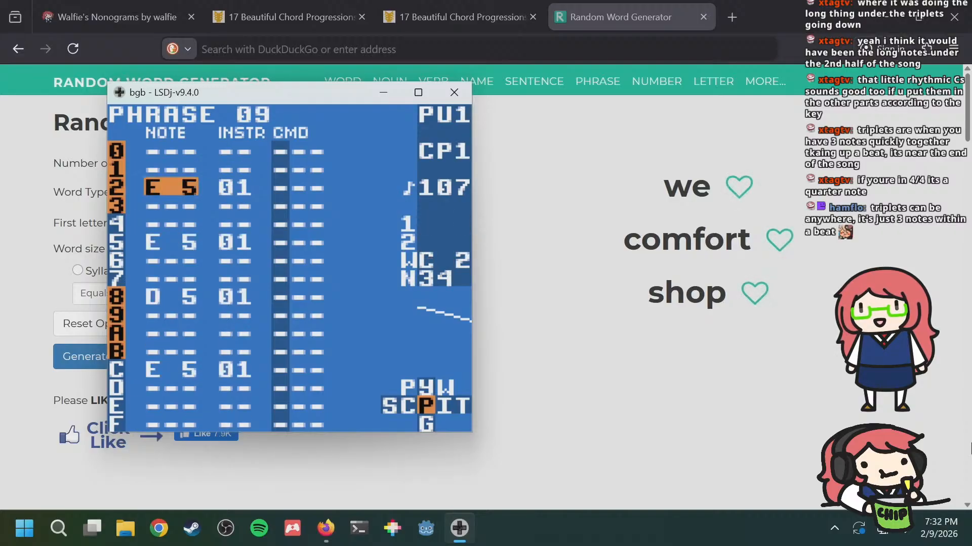
key("a+Right")
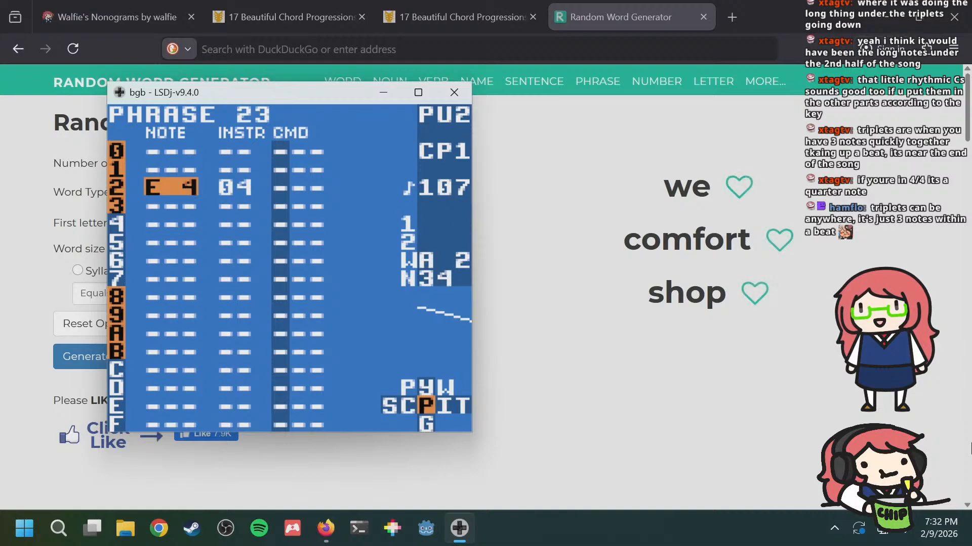
key("s+Right")
key("s+Right")
key("s+Right")
key("a+Left")
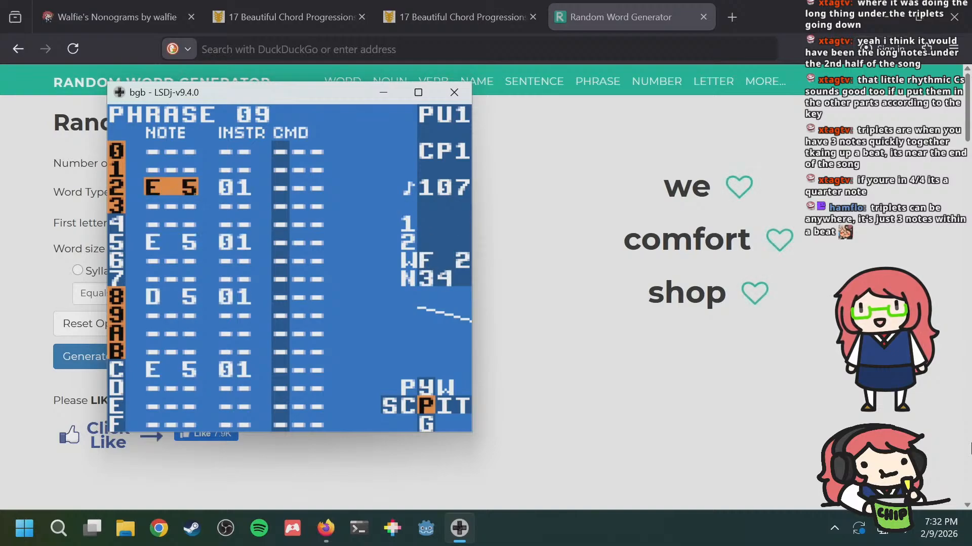
key("a+Right")
Step: Add a G 4 note with instrument 04 at step 5 of phrase 23, aligned with the PU1 note
key("Down")
key("Down")
key("Down")
key("a+Left")
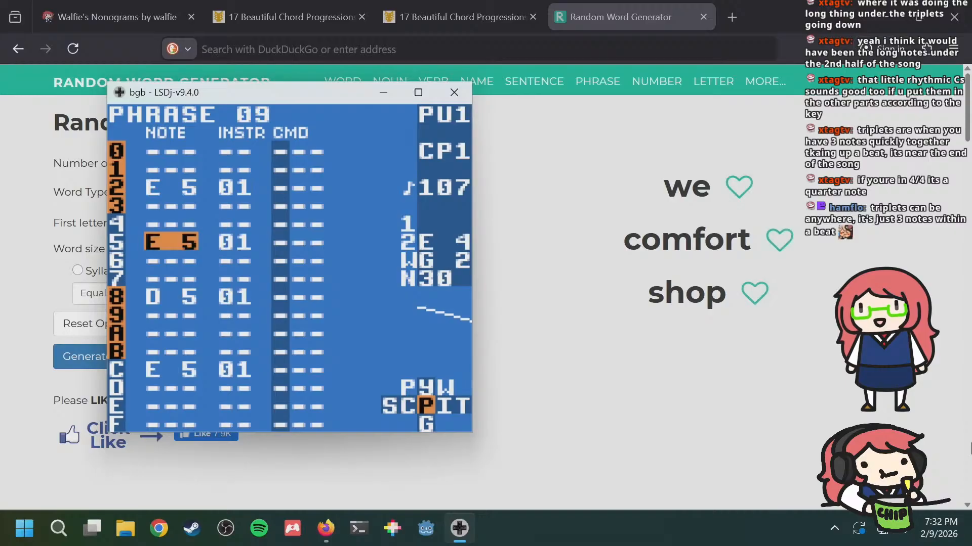
key("a+Right")
key("s")
Step: Add a note with instrument 04 at step 8 of phrase 23 and raise it to B 4
key("Down")
key("Down")
key("Down")
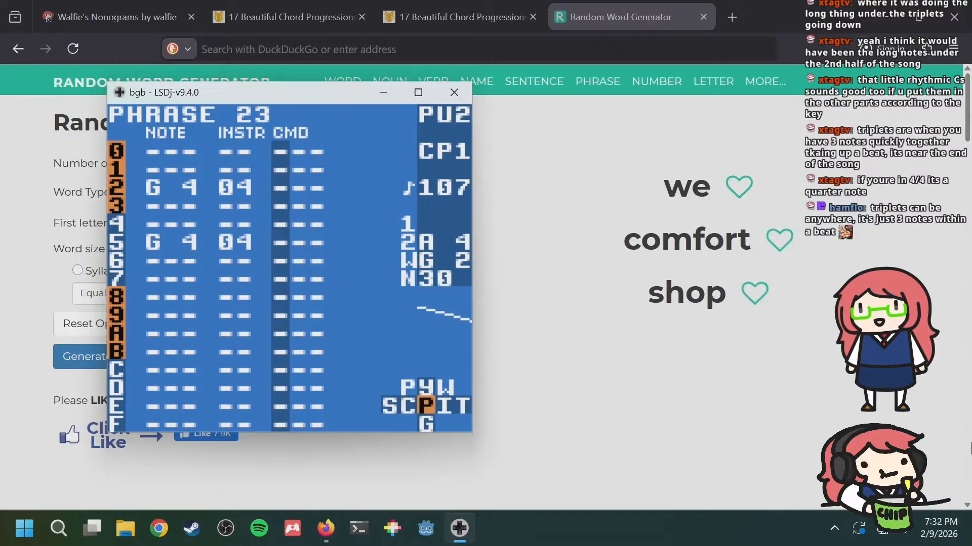
key("a+Left")
key("a+Right")
key("s")
key("s+Right")
key("s+Right")
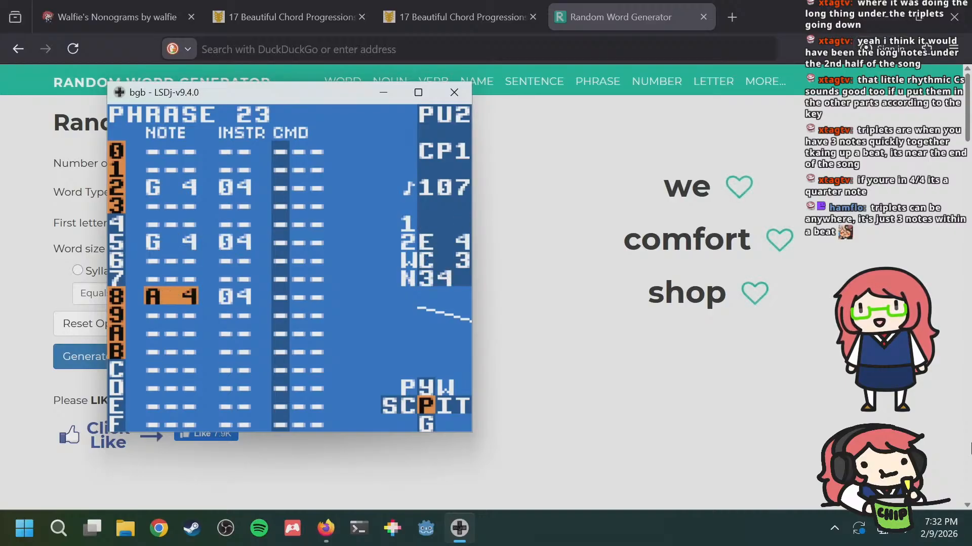
key("a+Left")
key("a+Right")
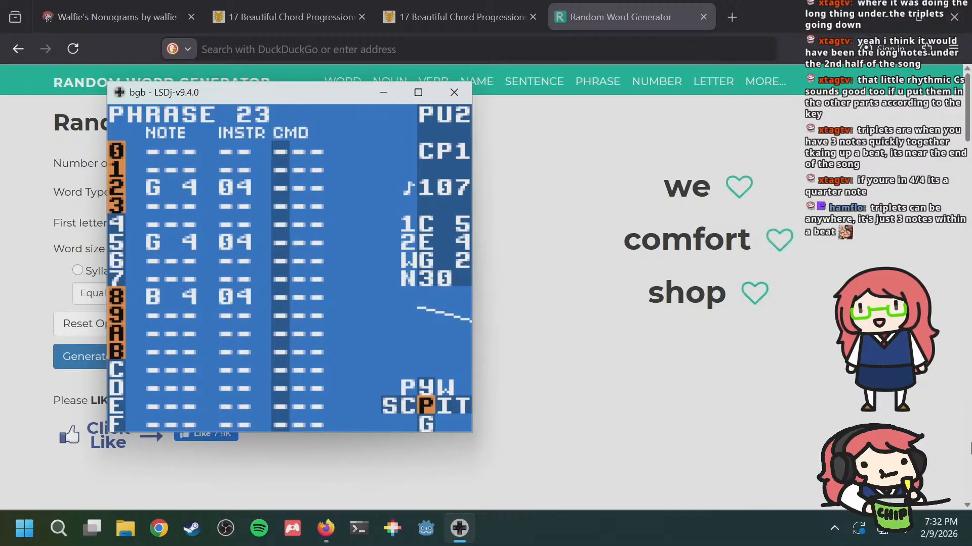
Step: Lower the note at step 8 of phrase 23 to F 4, checking it against PU1 phrase 09
key("s+Left")
key("s+Left")
key("s+Left")
key("a+Left")
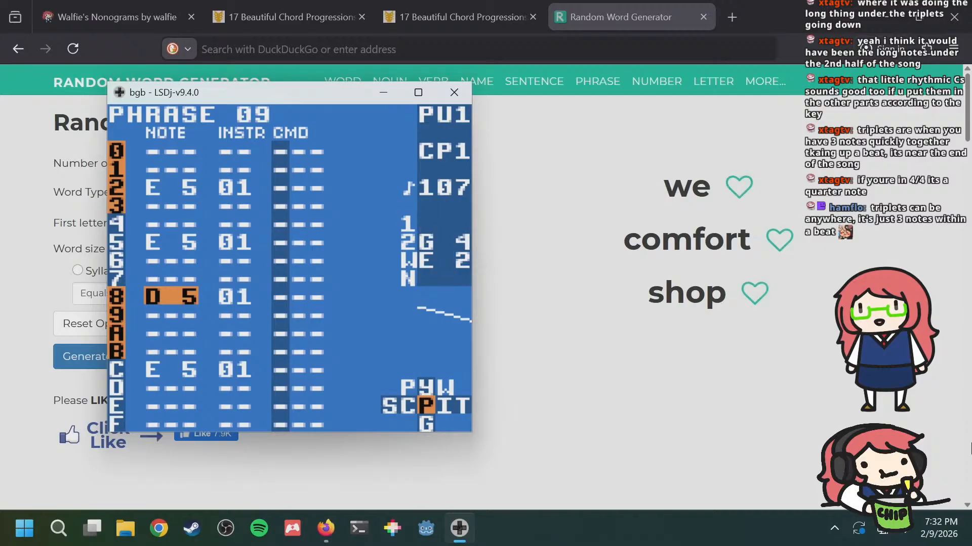
key("a+Right")
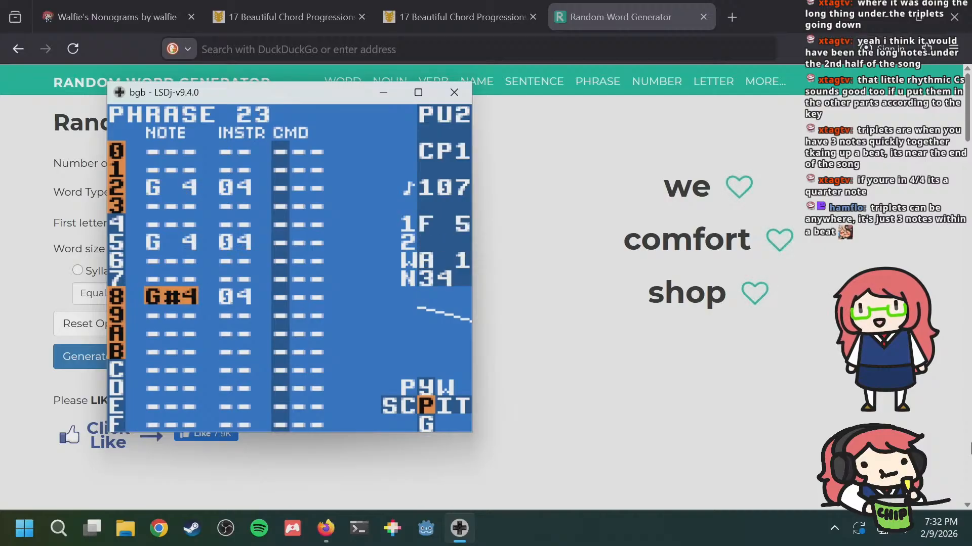
key("s+Right")
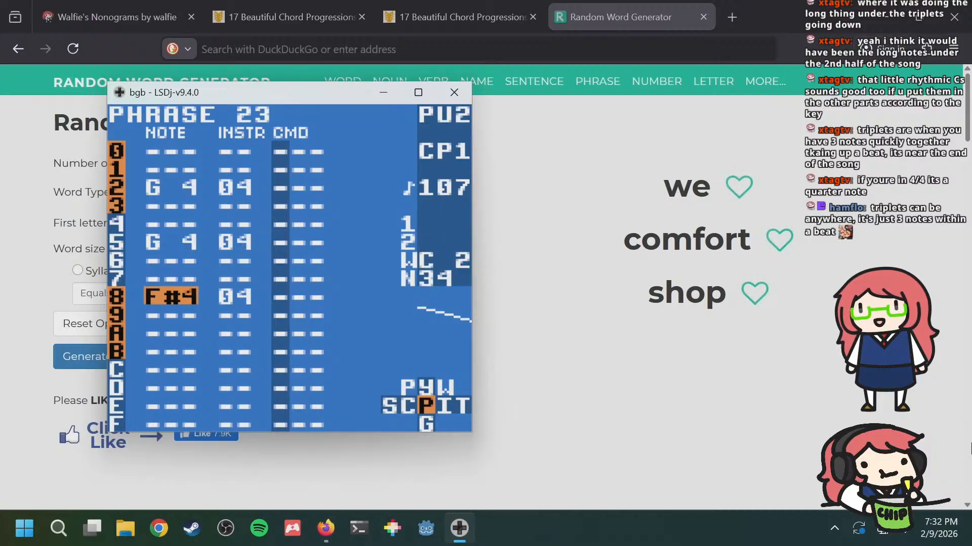
key("s+Left")
key("a+Left")
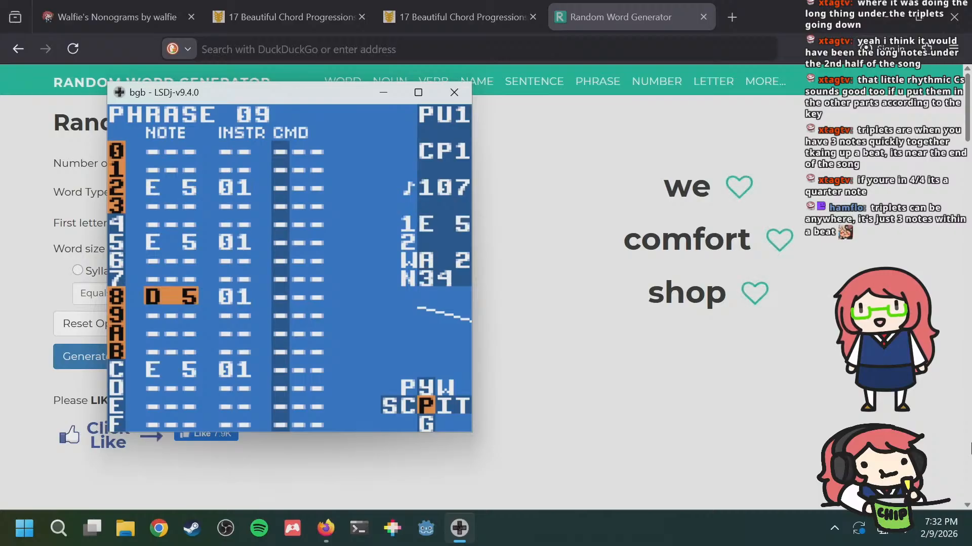
Step: Add a G 4 note with instrument 04 at step C of phrase 23 on PU2
key("a+Right")
key("Down")
key("Down")
key("Down")
key("Down")
key("s")
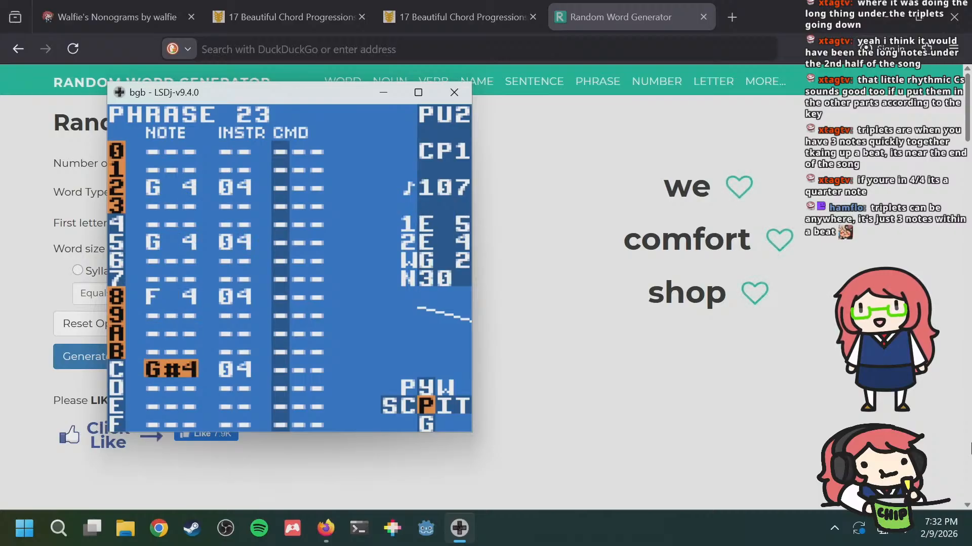
key("s+Left")
Step: Add a G 4 echo note at step F of phrase 23 and set its instrument to 05
key("Up")
key("Up")
key("Up")
key("Up")
key("Up")
key("Down")
key("Down")
key("Down")
key("Down")
key("Down")
key("Down")
key("Down")
key("Down")
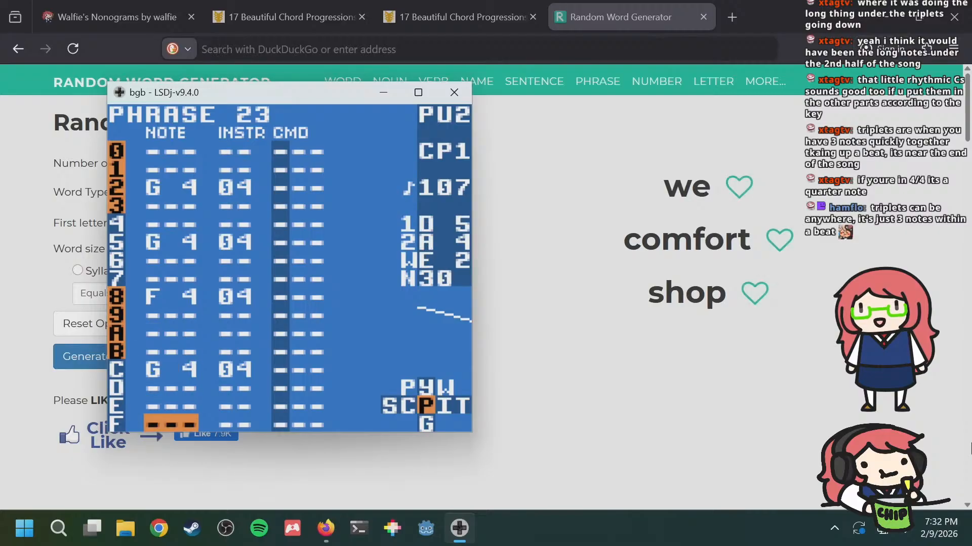
key("s")
key("Right")
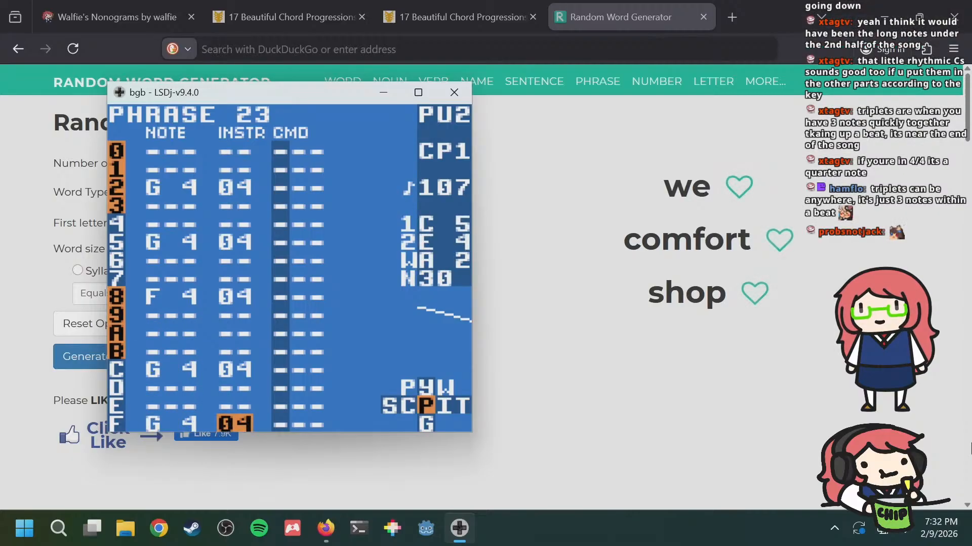
Step: Add an F 4 echo note with instrument 05 at step B of phrase 23
key("Up")
key("Up")
key("Up")
key("Up")
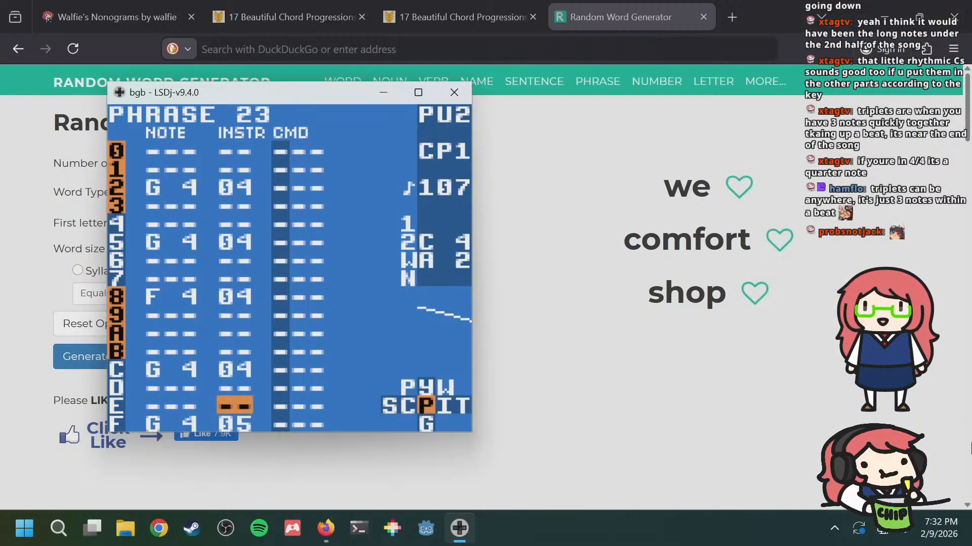
key("Left")
key("Up")
key("Down")
key("s")
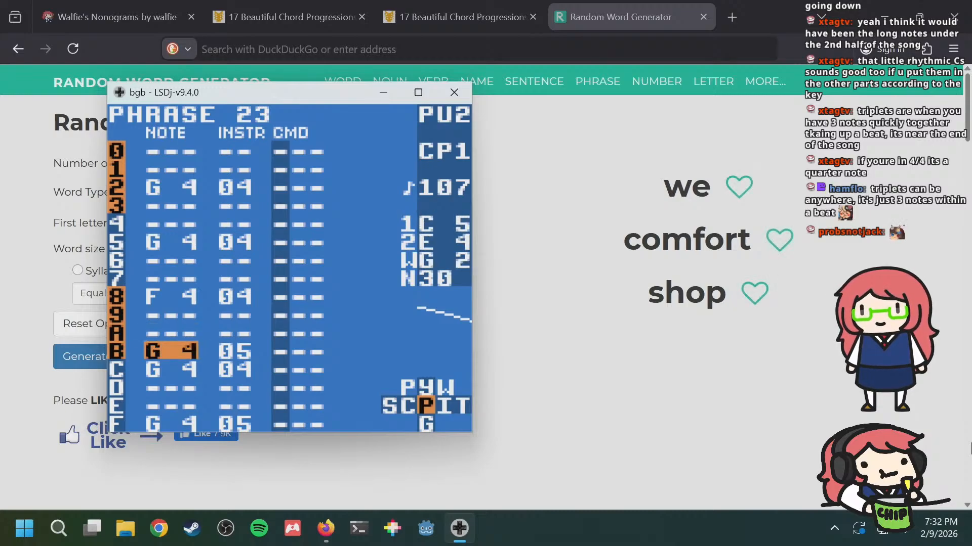
key("s+Left")
key("s+Left")
Step: Compare the PU2 harmony in phrases 22 and 23 with the PU1 melody in phrases 08 and 09
key("Up")
key("Up")
key("Up")
key("Up")
key("Up")
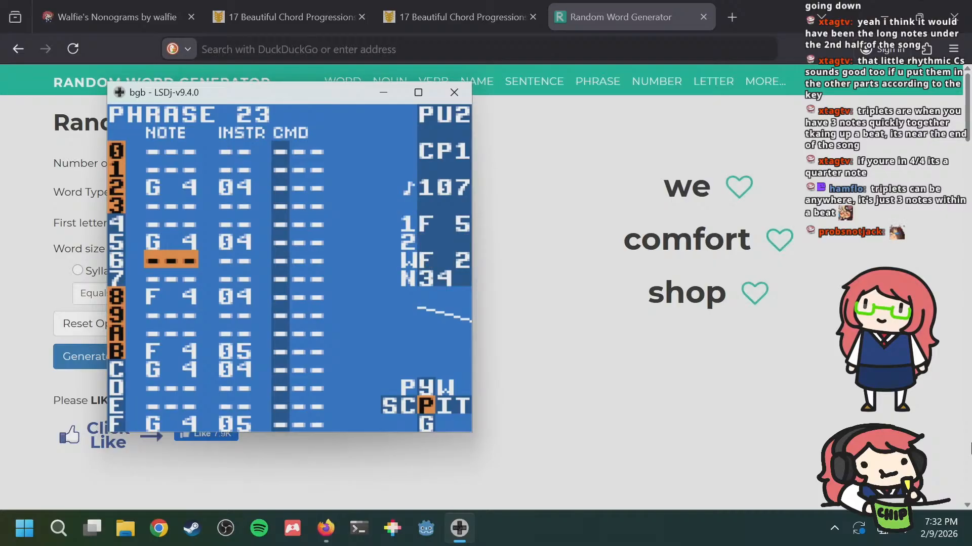
key("a+Left")
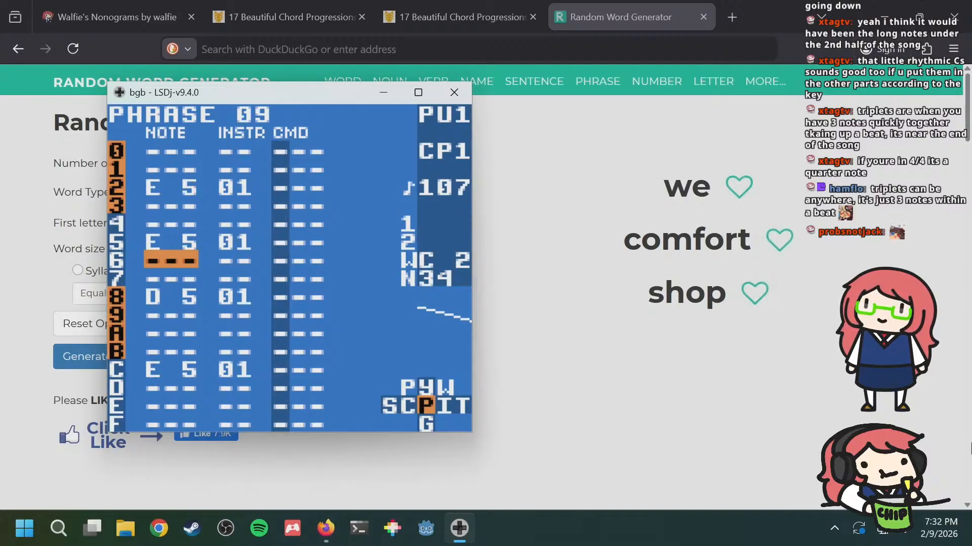
key("a+Right")
key("a+Left")
key("a+Right")
key("a+Up")
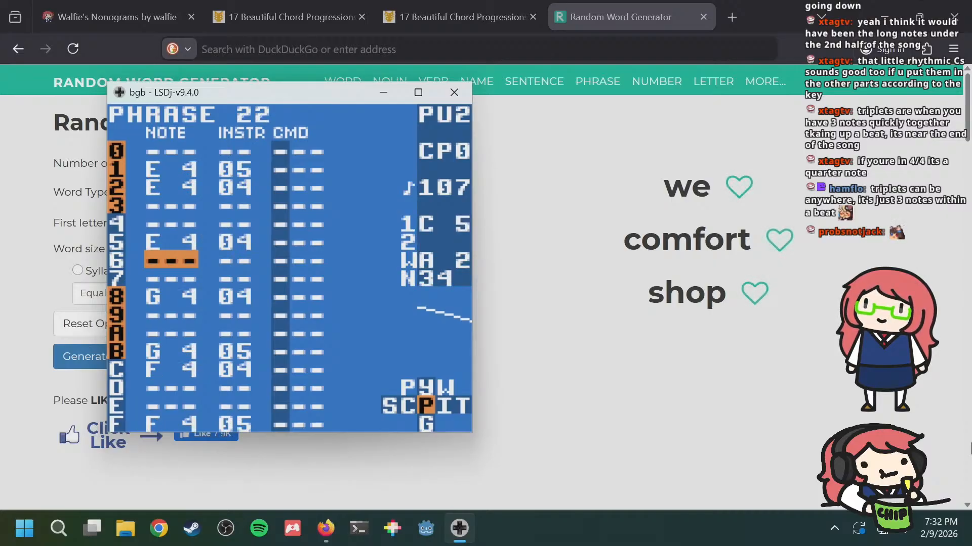
key("a+Left")
key("Up")
key("Up")
key("Up")
key("Up")
key("Up")
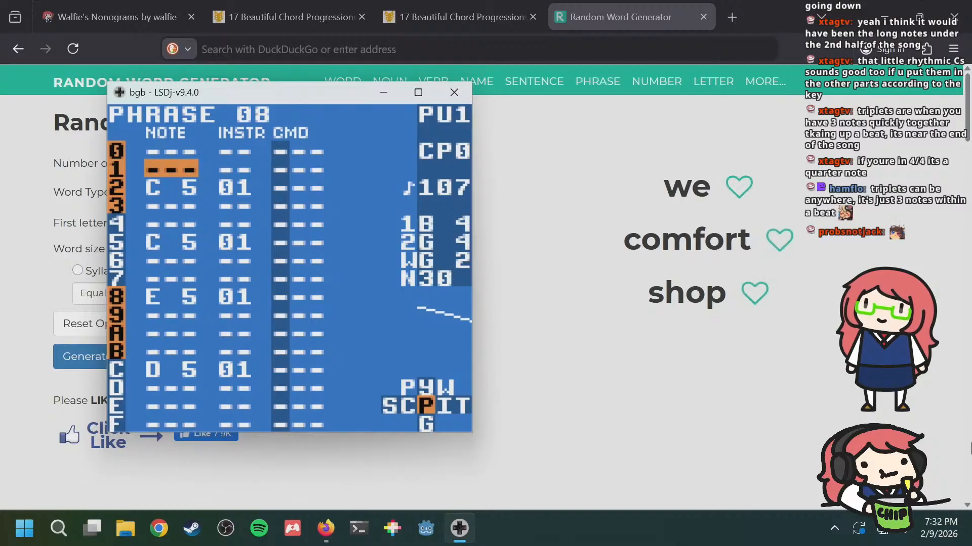
Step: Review the PU1 melody across phrases 08, 09 and 0A against the matching PU2 phrases
key("Down")
key("Down")
key("Down")
key("a+Down")
key("a+Down")
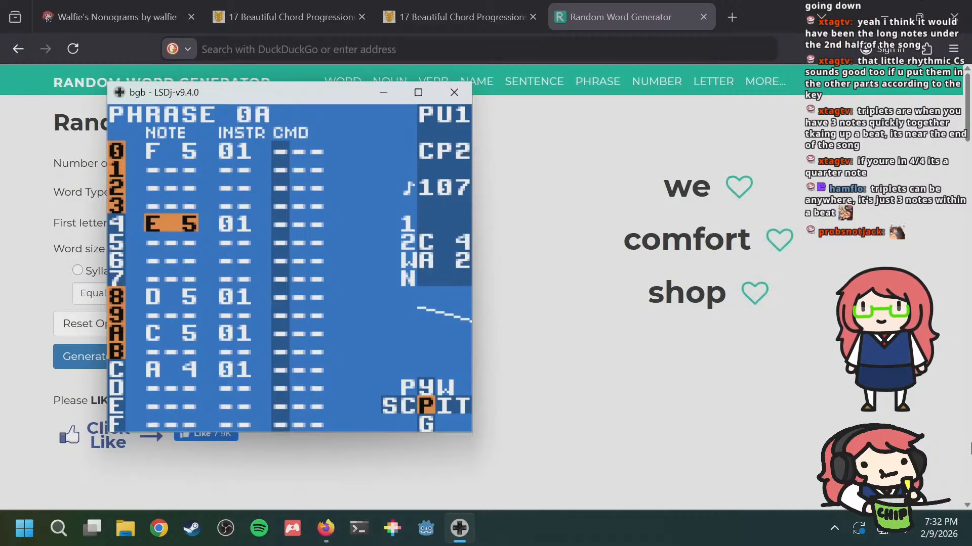
key("a+Down")
key("a+Up")
key("a+Up")
key("a+Up")
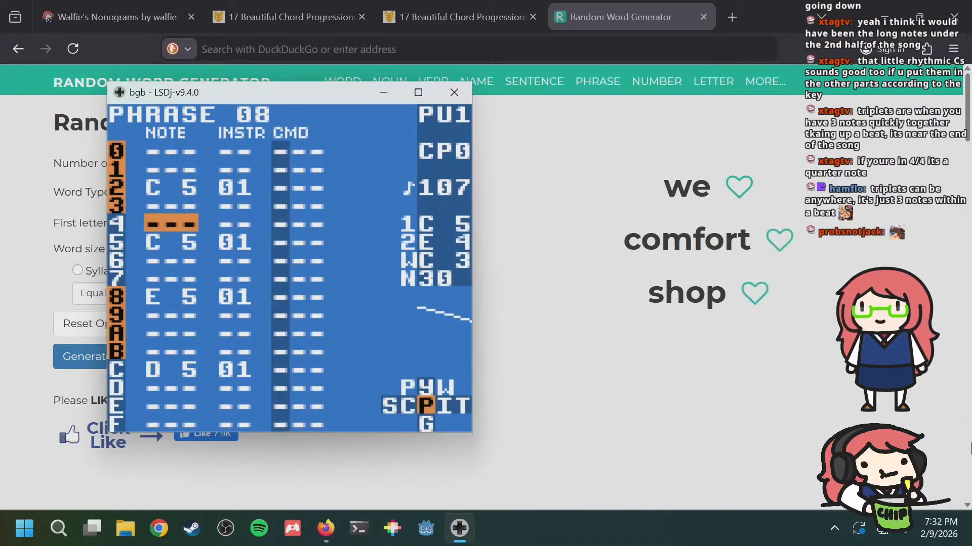
key("a+Down")
key("a+Down")
key("a+Down")
key("a+Right")
key("a+Left")
key("a+Up")
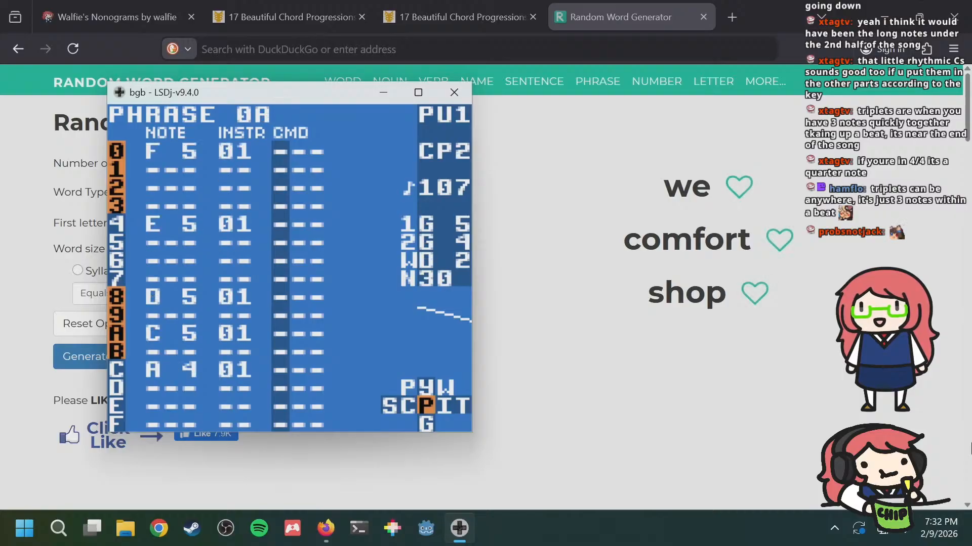
key("a+Up")
key("a+Up")
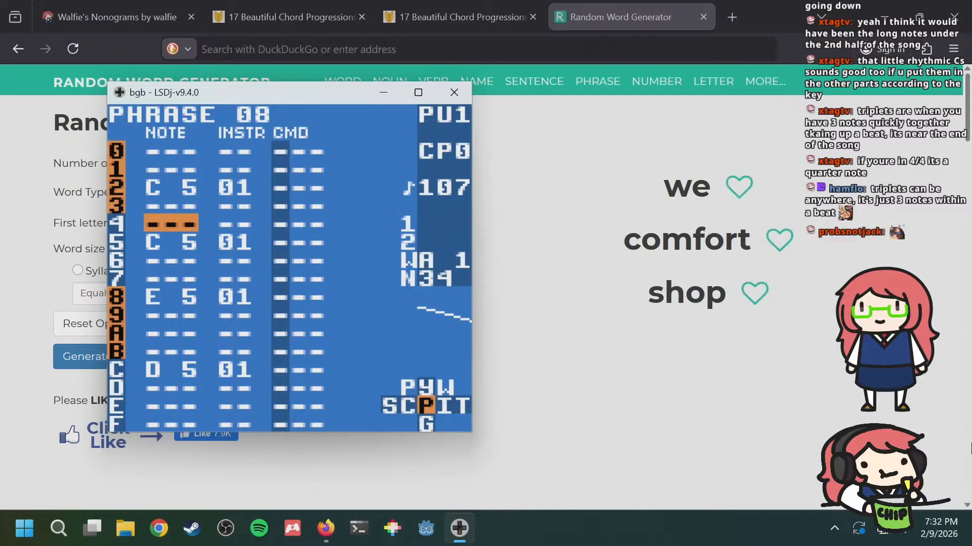
key("a+Down")
key("a+Up")
key("a+Down")
key("a+Down")
key("a+Down")
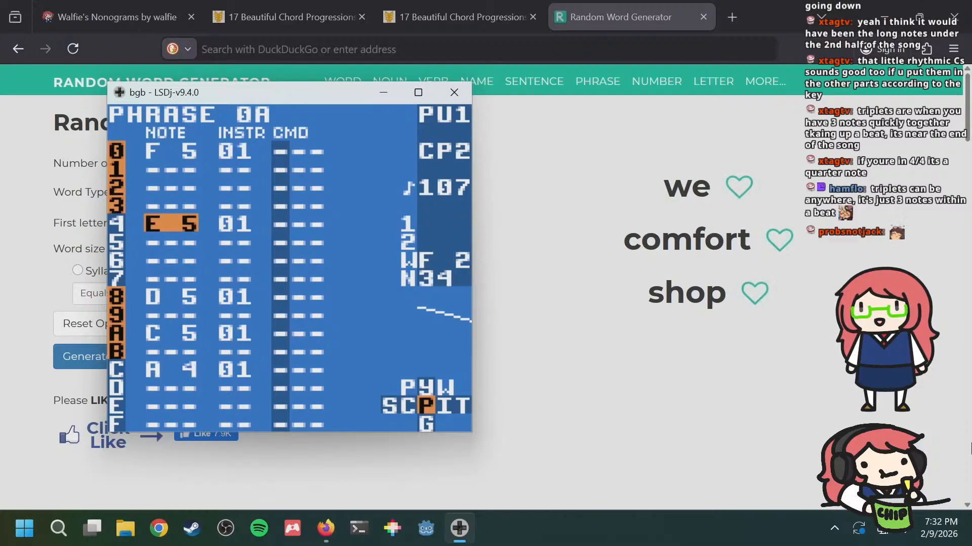
key("a+Up")
key("a+Up")
key("a+Up")
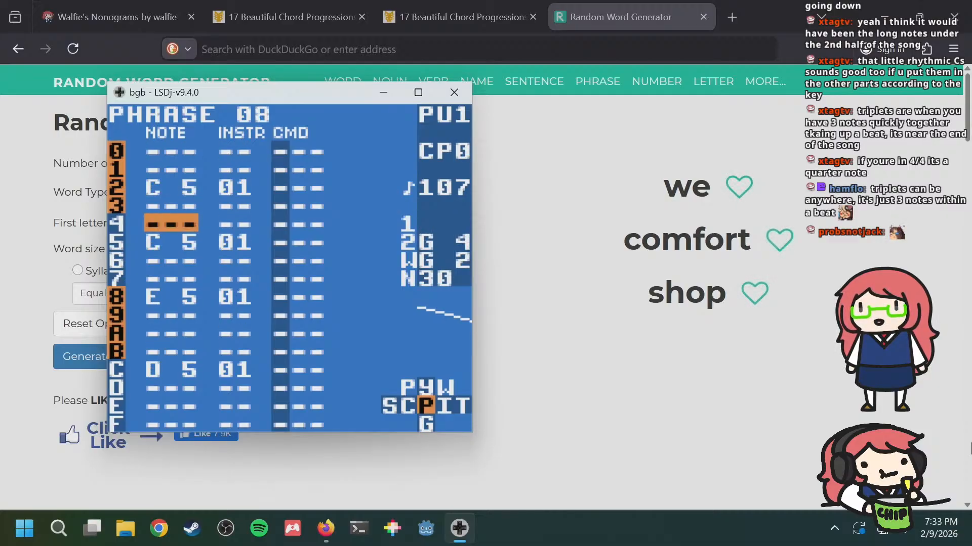
key("a+Down")
key("a+Up")
key("a+Down")
key("a+Right")
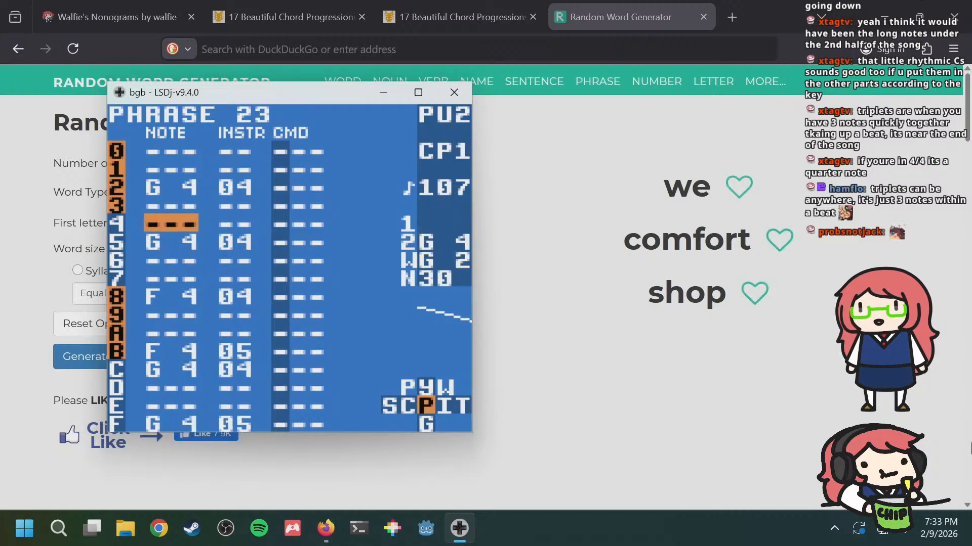
key("a+Down")
key("a+Up")
key("a+Down")
key("a+Left")
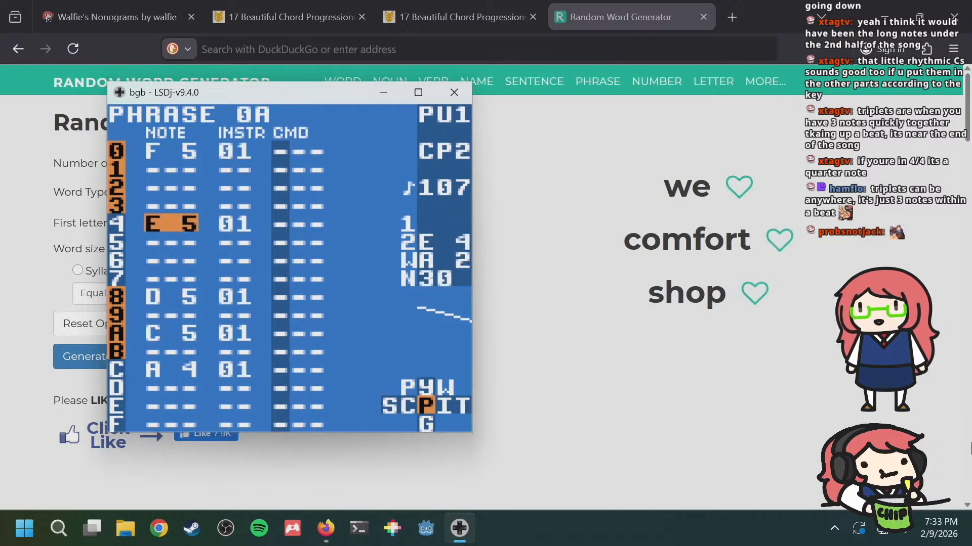
Step: Add an A 4 note with instrument 04 at step 0 of phrase 24 on PU2
key("a+Right")
key("Up")
key("Up")
key("Up")
key("Up")
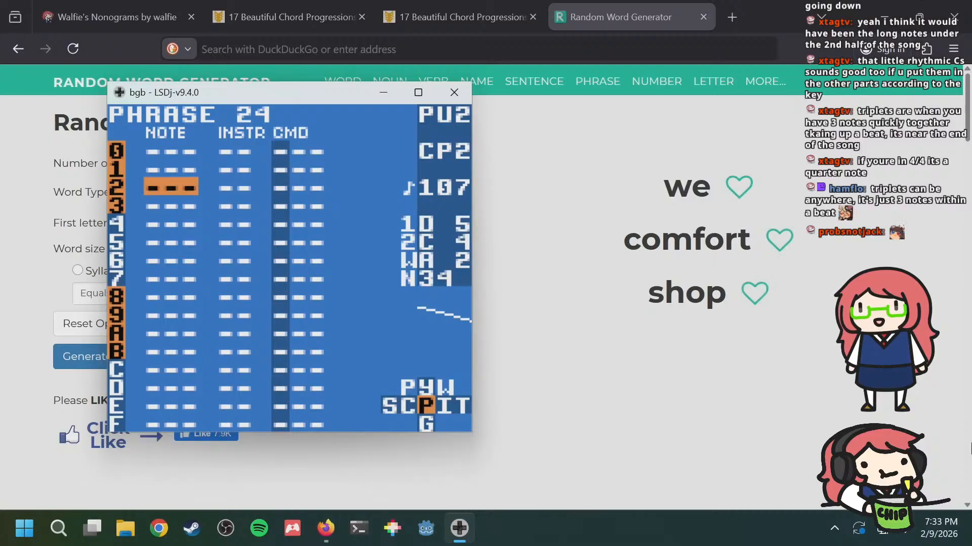
key("a+Right")
key("a+Right")
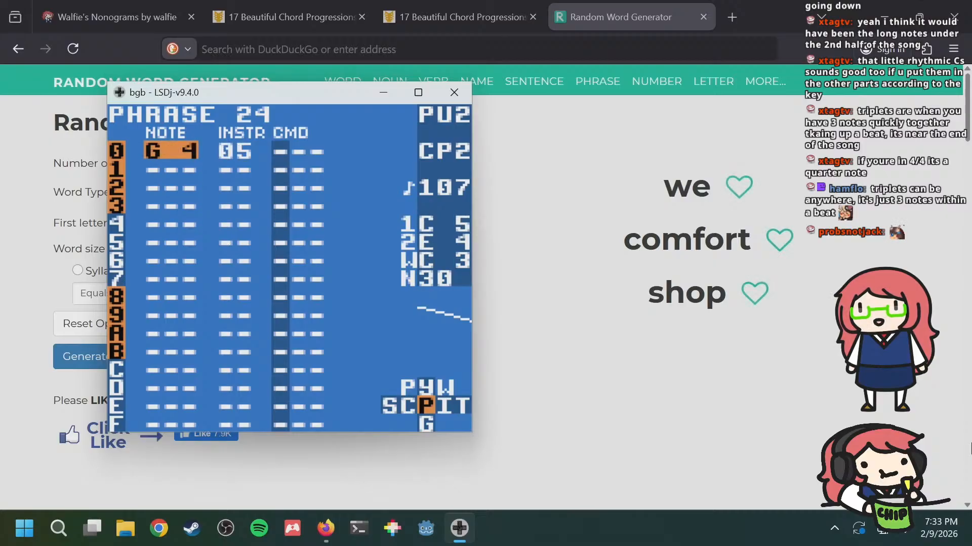
key("Right")
key("s+Left")
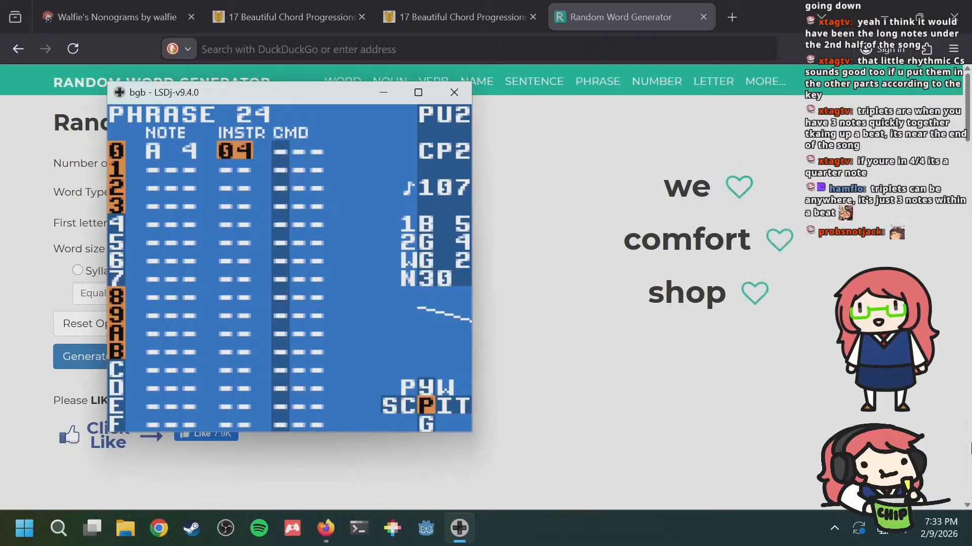
Step: Add a note with instrument 04 at step 4 of phrase 24, aligned with PU1 phrase 0A, and raise it to D 5
key("a+Left")
key("Down")
key("Down")
key("Down")
key("Down")
key("Down")
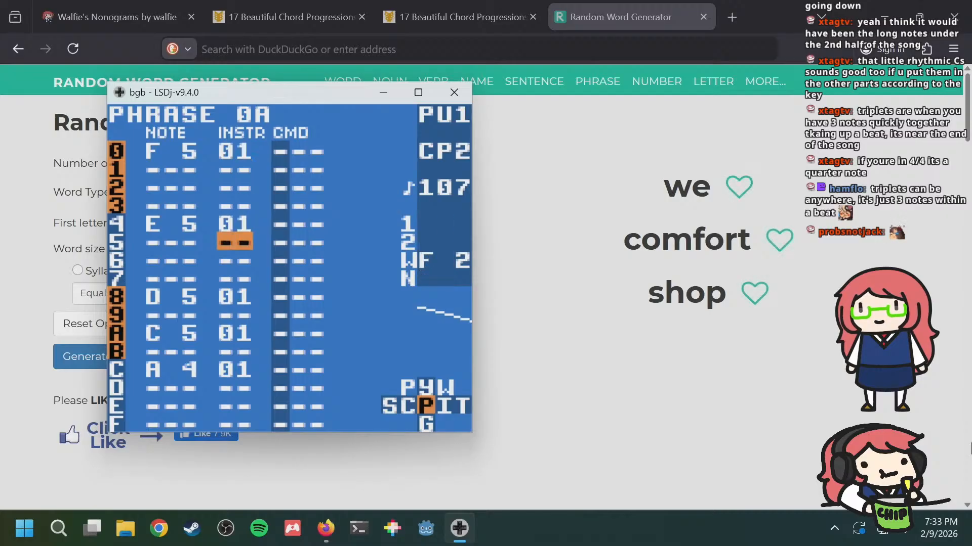
key("Up")
key("a+Right")
key("Left")
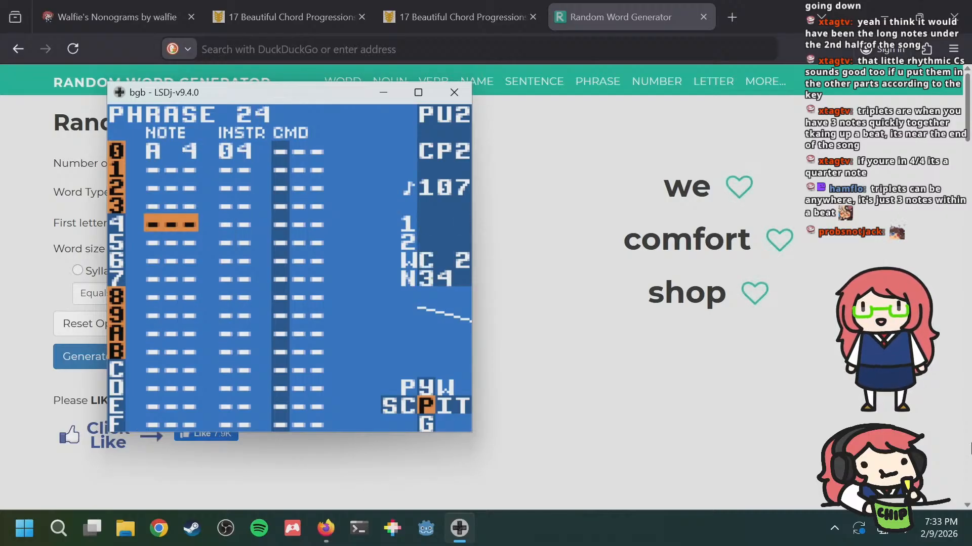
key("s+Right")
key("s+Right")
key("s+Right")
key("s+Right")
key("s+Right")
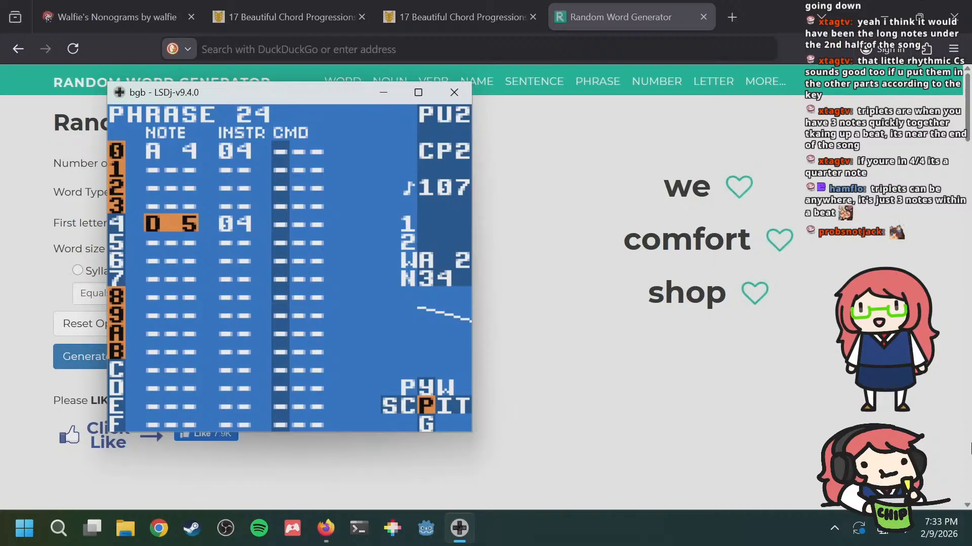
Step: Lower the note at step 4 of phrase 24 to G 4
key("s+Left")
key("s+Left")
key("s+Left")
key("s+Left")
key("s+Left")
key("s+Left")
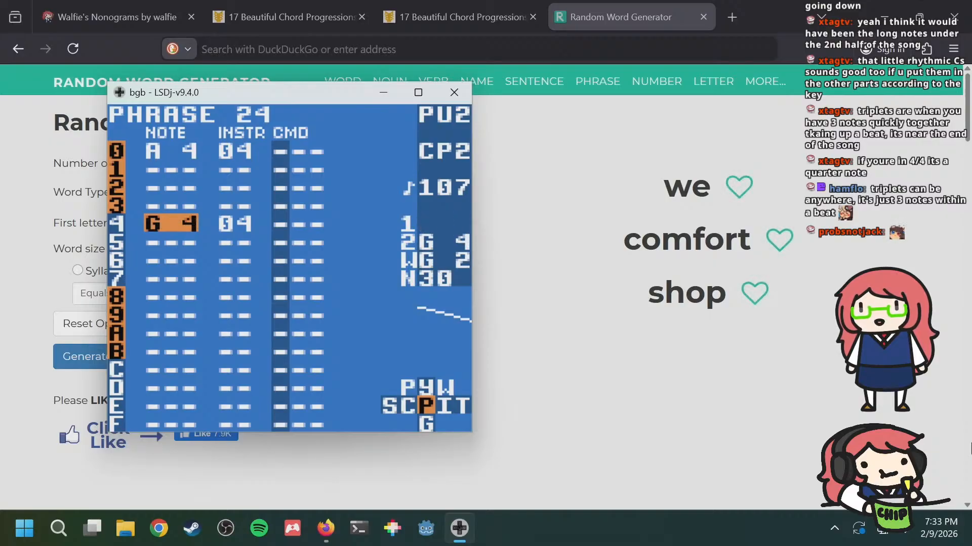
Step: Add an F 4 note with instrument 04 at step 8 of phrase 24, aligned with the PU1 note
key("a+Left")
key("Down")
key("Down")
key("Down")
key("Down")
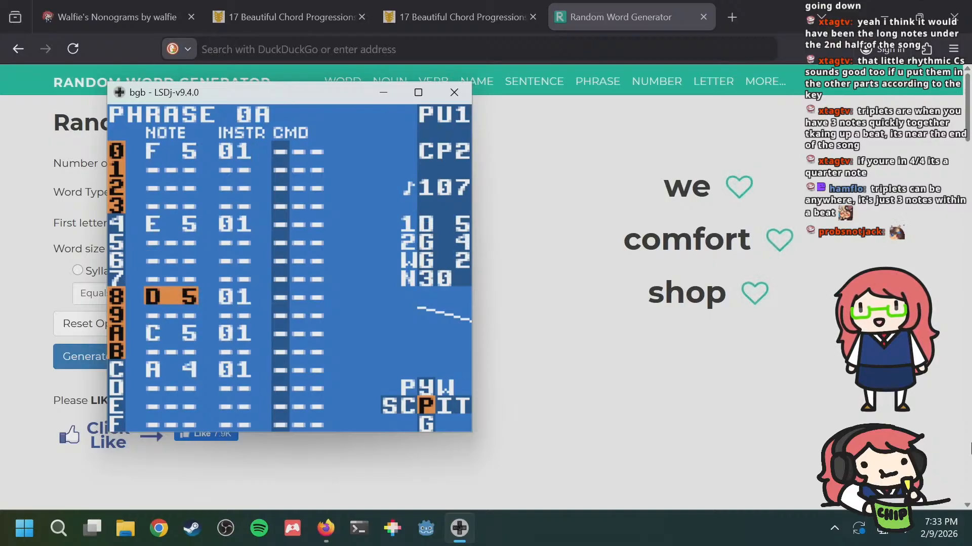
key("a+Right")
key("s")
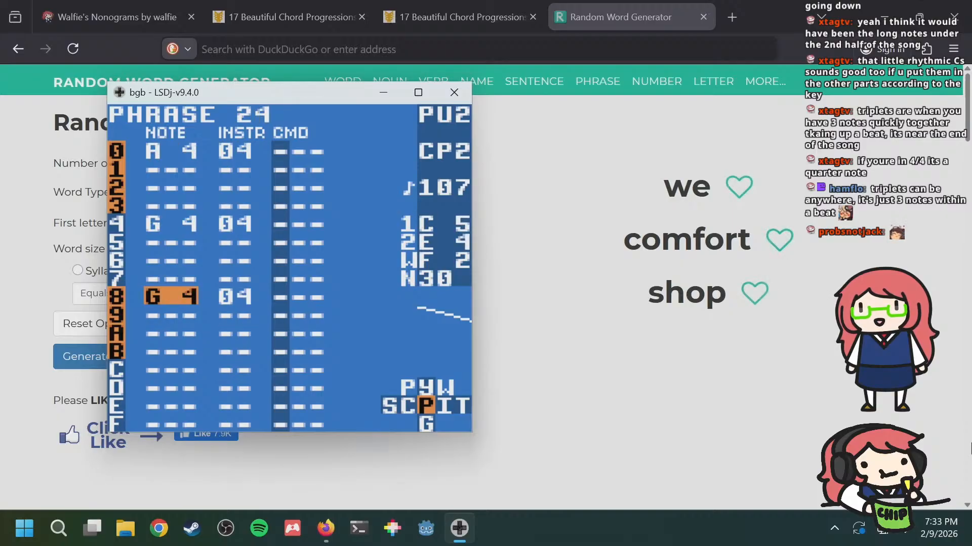
key("s+Left")
key("s+Left")
Step: Add an E 4 note with instrument 04 at step A of phrase 24, checking it against PU1 phrase 0A
key("a+Left")
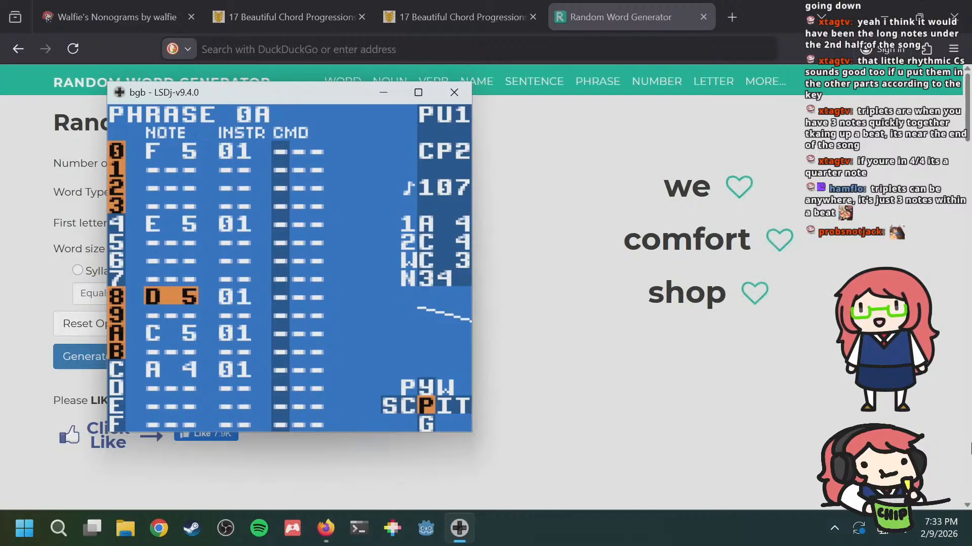
key("Down")
key("Down")
key("a+Right")
key("s")
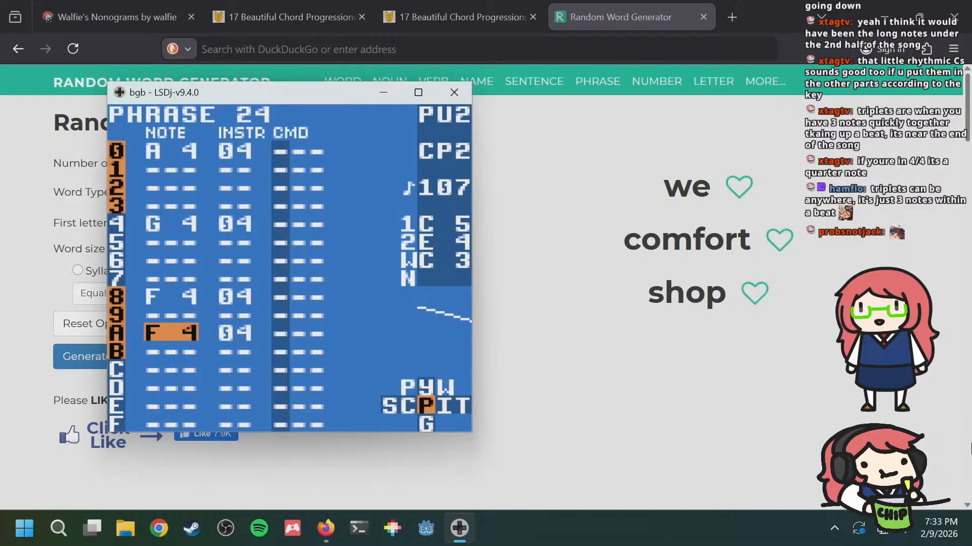
key("a+Left")
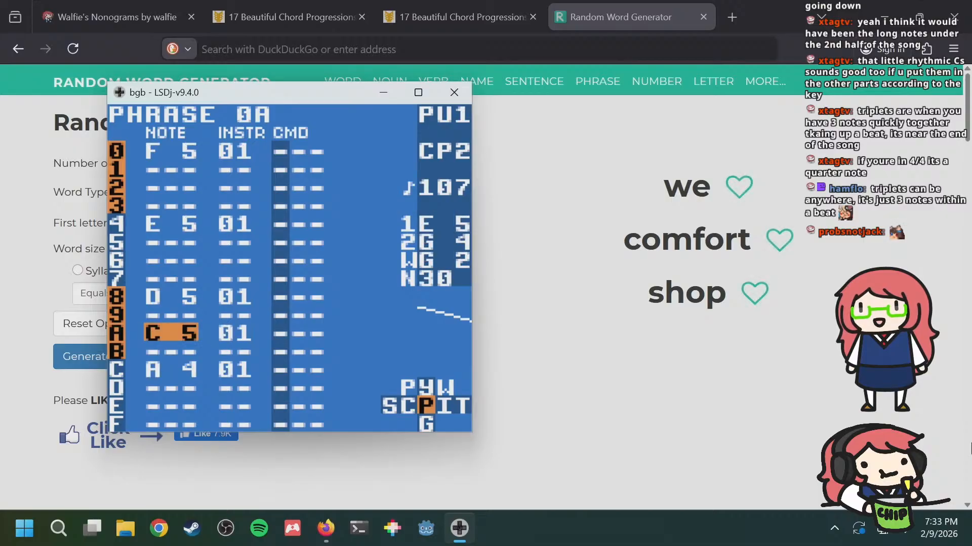
key("a+Right")
Step: Add a C 4 note with instrument 04 at step C of phrase 24, checking it against PU1 phrase 0A
key("Down")
key("Down")
key("s")
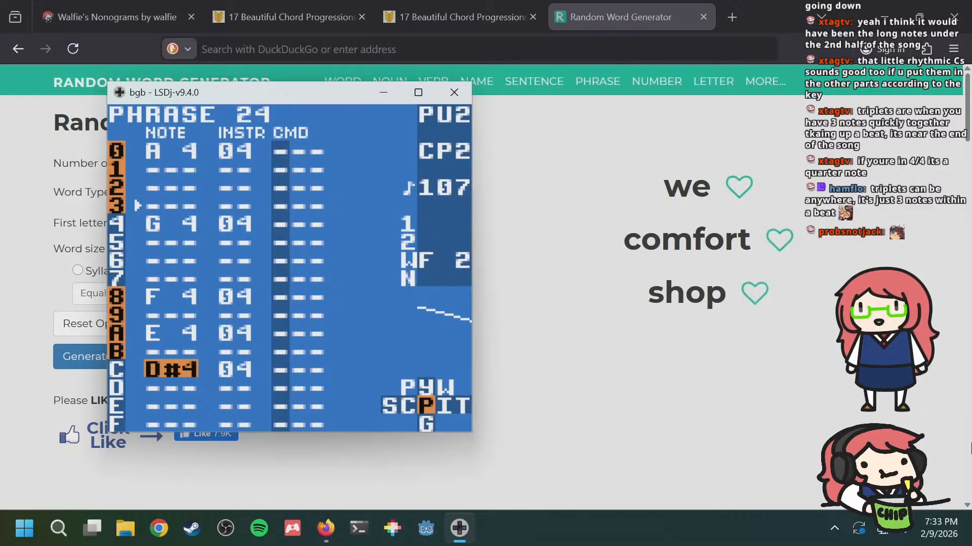
key("a+Left")
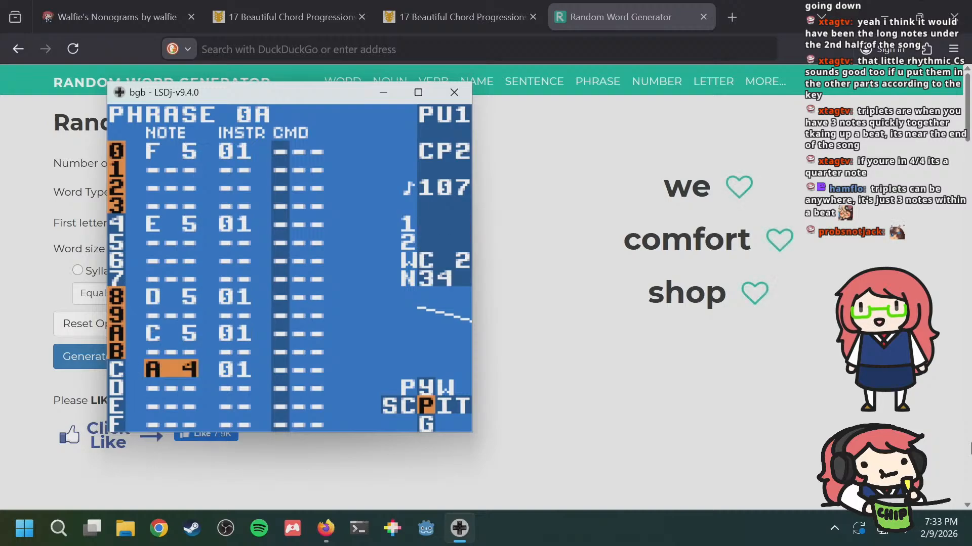
key("a+Right")
key("s+Left")
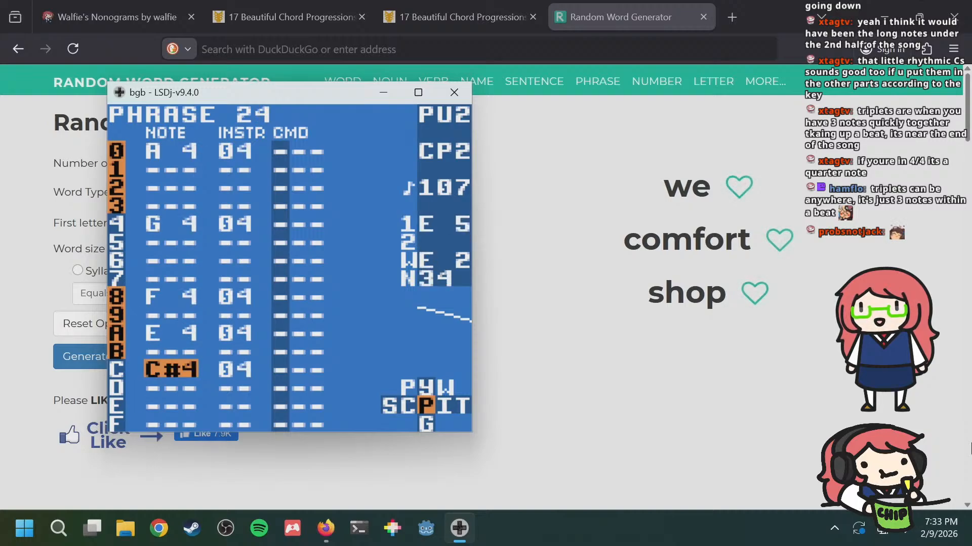
key("s+Left")
Step: Add an A 4 echo note at step 3 of phrase 24 and set its instrument to 05
key("Up")
key("Up")
key("Up")
key("Up")
key("Up")
key("Up")
key("Up")
key("Up")
key("Up")
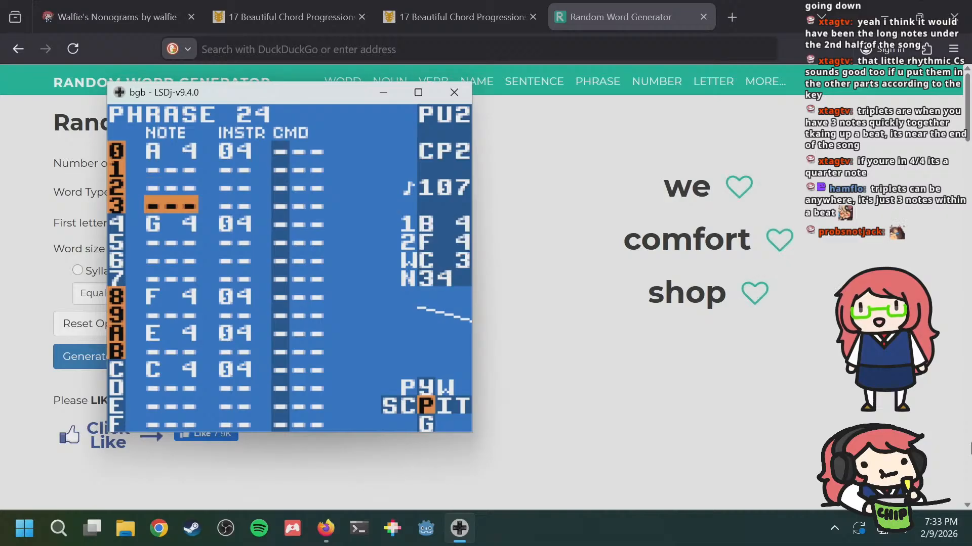
key("s")
key("Right")
key("Left")
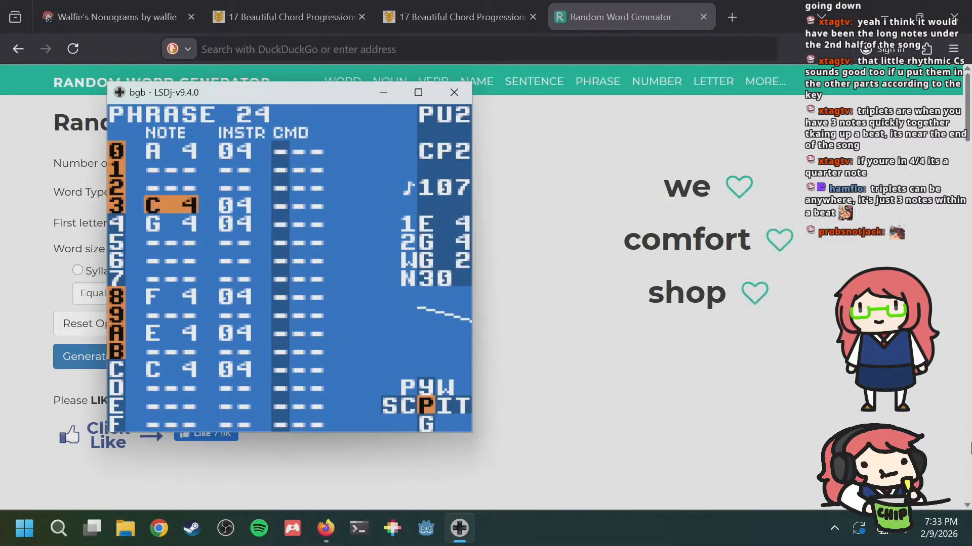
key("s+Left")
key("s+Left")
key("s+Left")
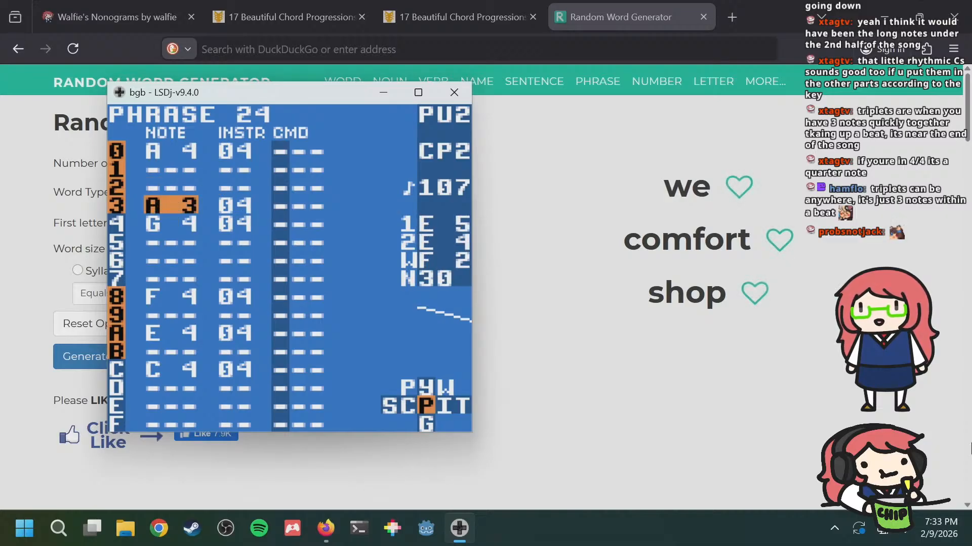
key("s+Right")
key("s+Left")
key("s+Up")
key("Right")
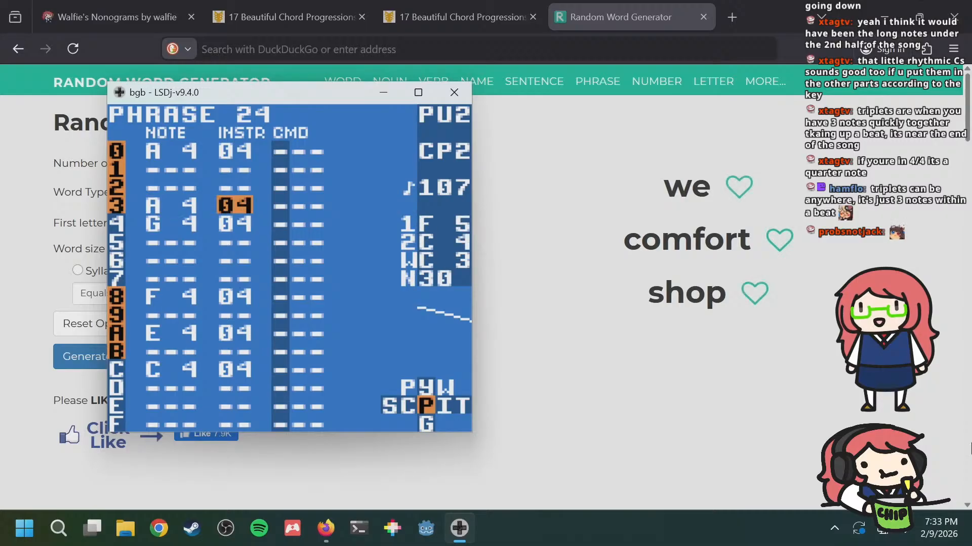
Step: Add a G 4 echo note with instrument 05 at step 7 of phrase 24
key("Down")
key("Down")
key("Down")
key("Left")
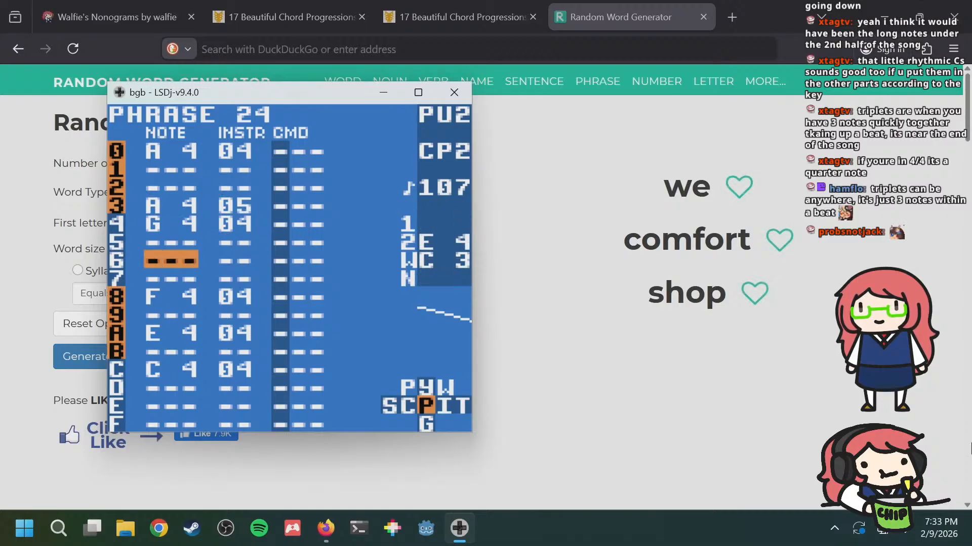
key("Down")
key("s")
key("s+Right")
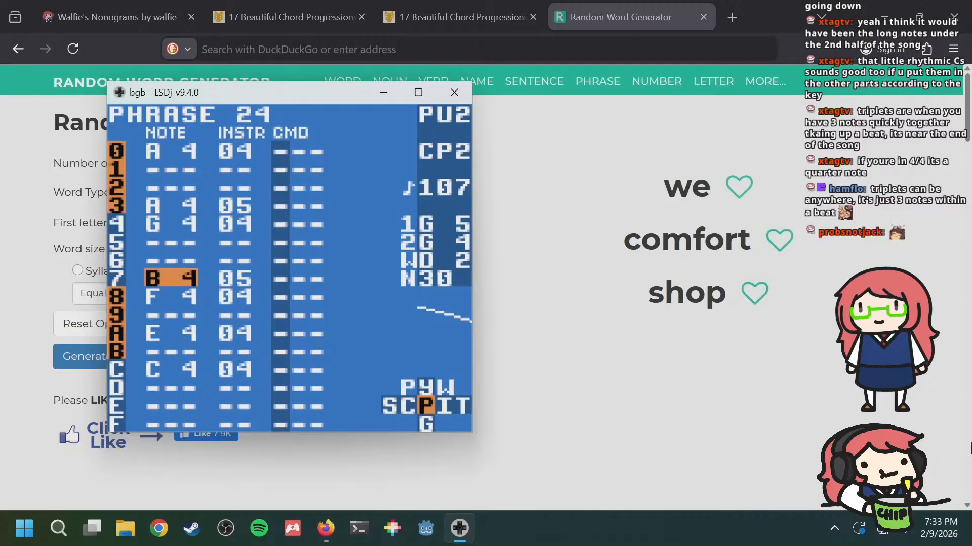
key("s+Left")
key("s+Left")
key("s+Left")
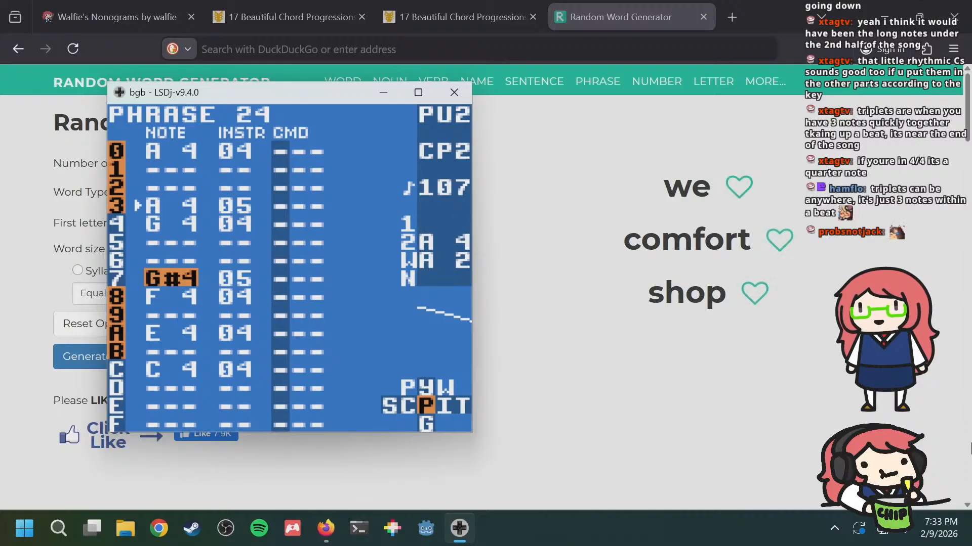
key("s+Left")
Step: Add an F 4 echo note with instrument 05 at step B of phrase 24
key("Down")
key("Down")
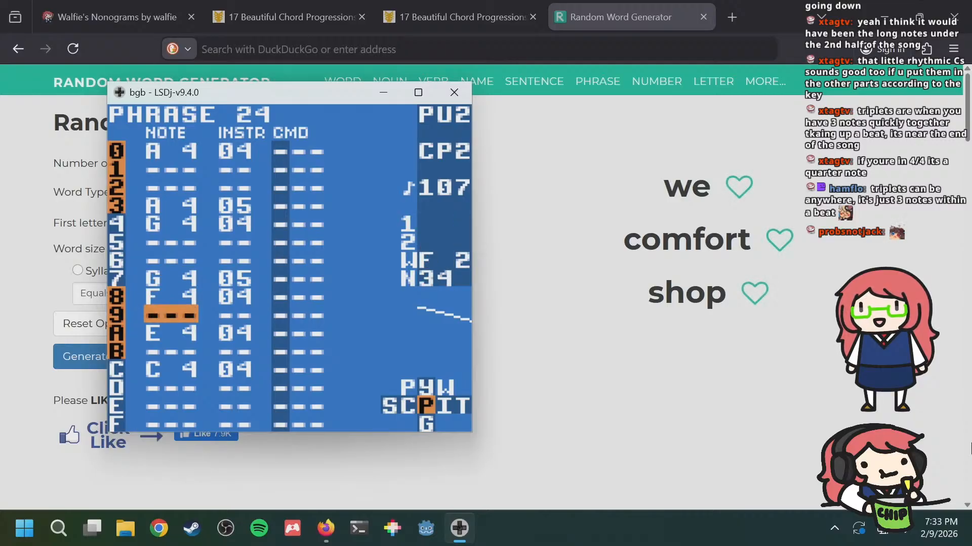
key("Down")
key("Down")
key("s")
key("s+Right")
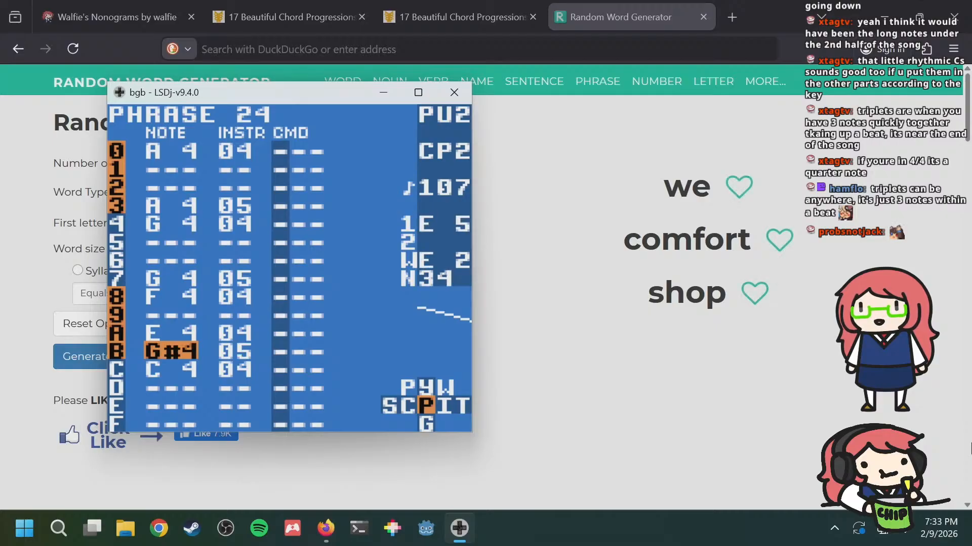
key("s+Right")
key("s+Right")
key("s+Left")
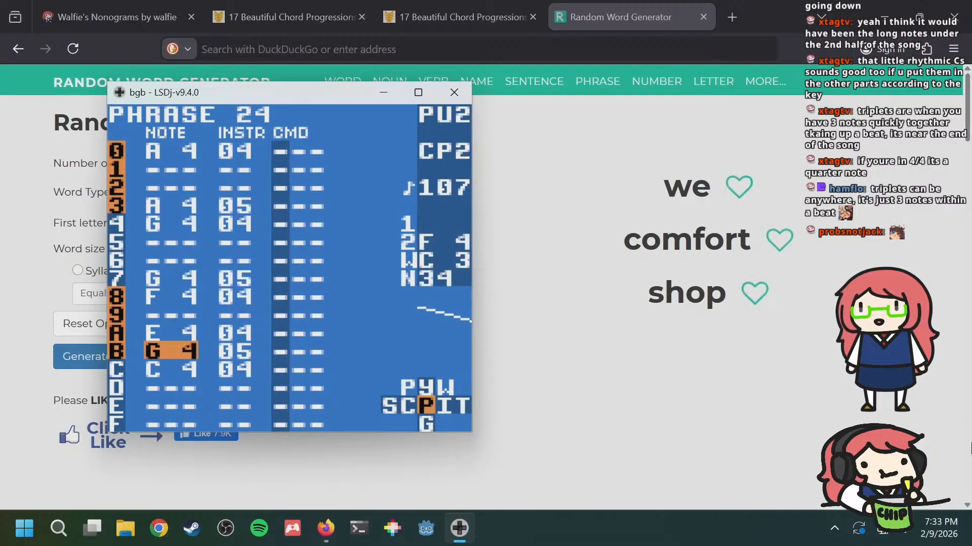
key("s+Left")
key("s+Left")
Step: Add an E 4 echo note with instrument 05 at step D of phrase 24
key("Right")
key("Down")
key("Left")
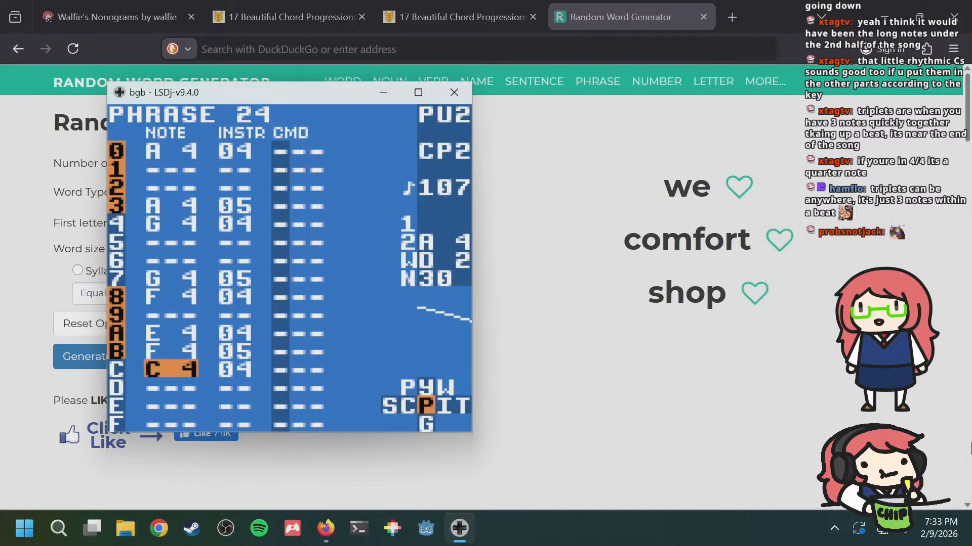
key("Down")
key("s")
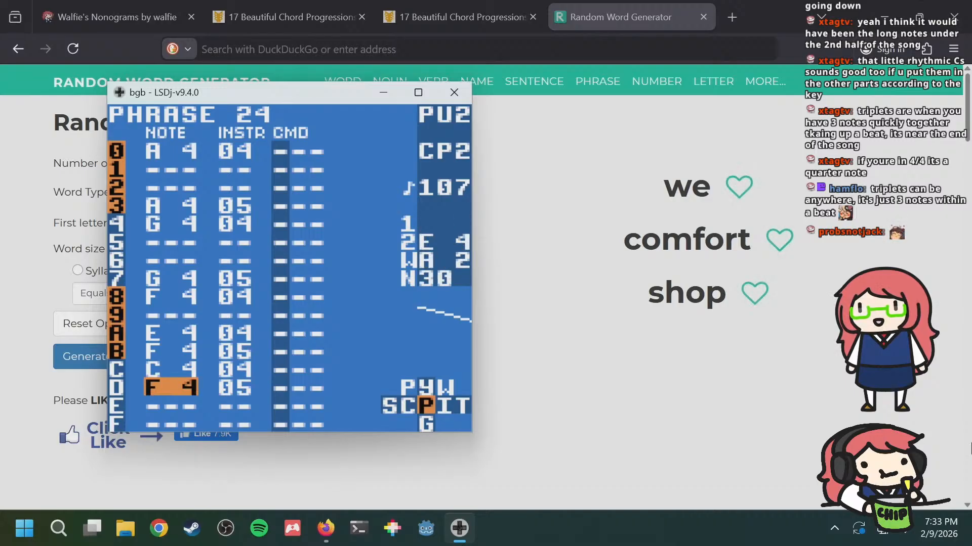
key("s+Right")
key("s+Left")
key("s+Left")
Step: Add a C 4 echo note with instrument 05 at step F of phrase 24
key("Down")
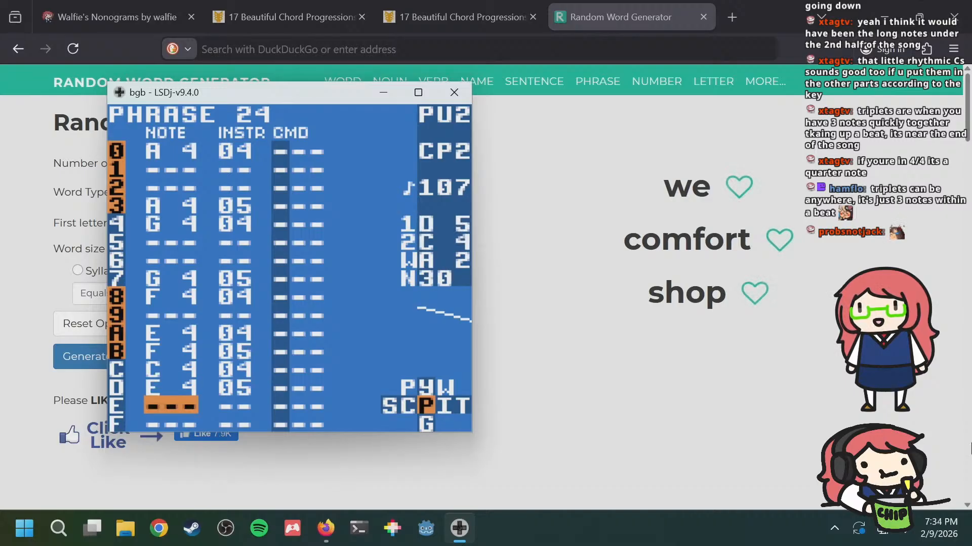
key("Down")
key("s")
key("s+Left")
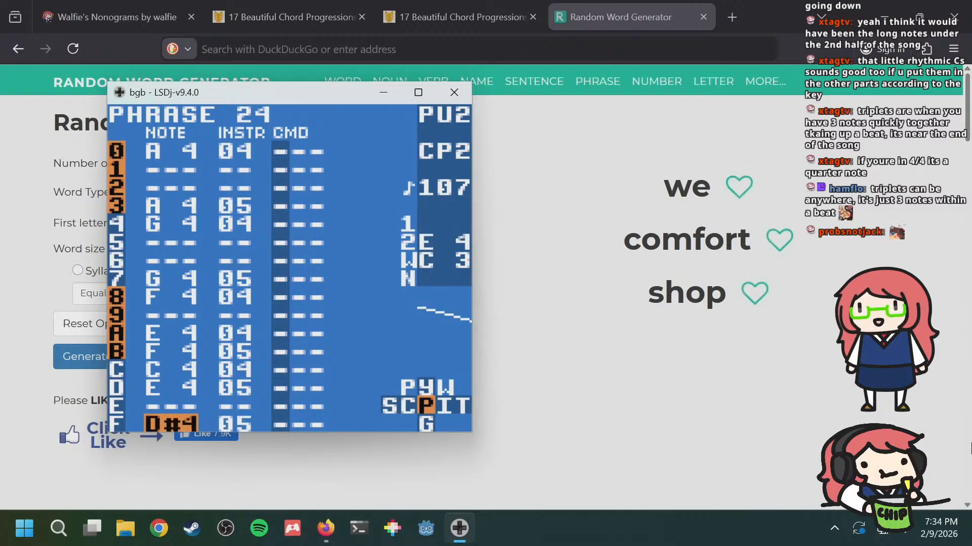
key("s+Left")
key("s+Left")
key("s+Left")
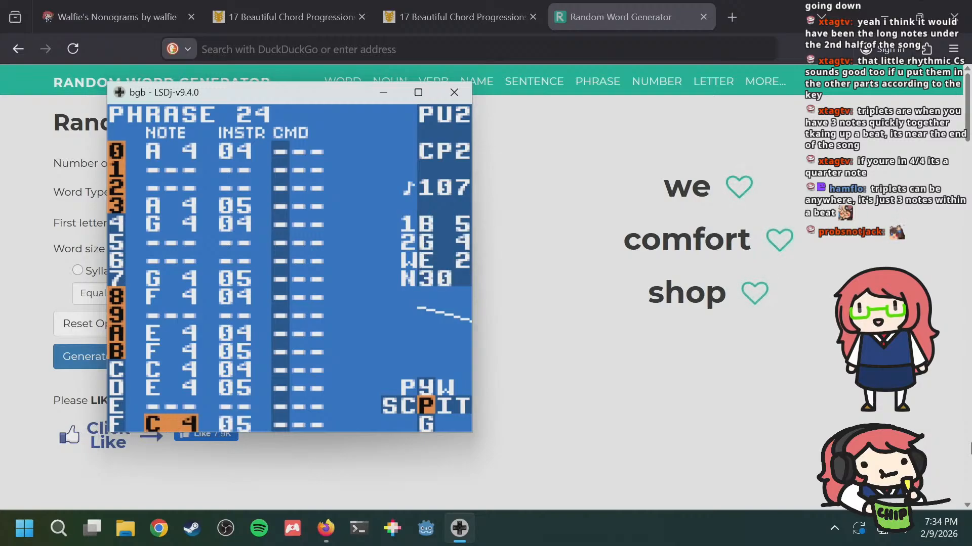
Step: Review the PU2 harmony from phrase 22 on, and compare the empty phrase 25 with PU1 phrase 0B
key("a+Up")
key("a+Up")
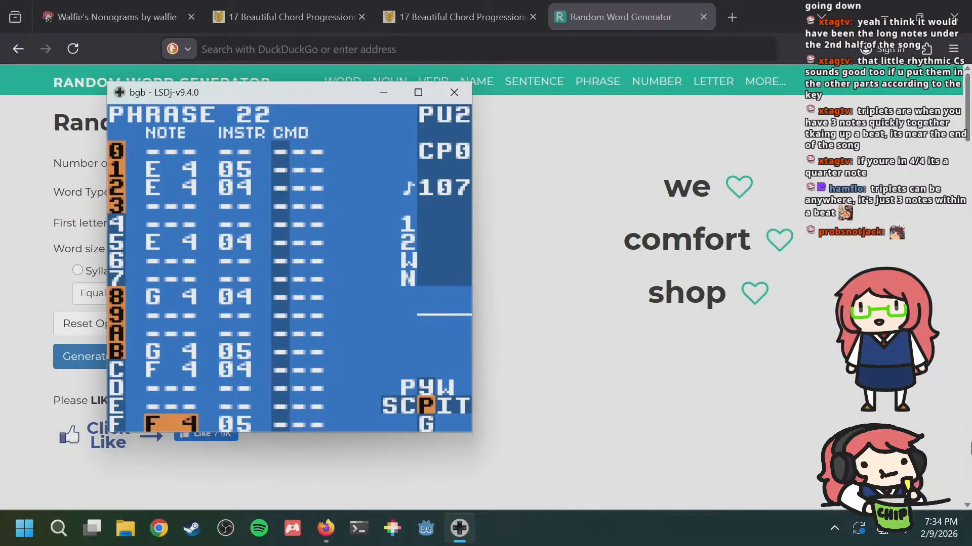
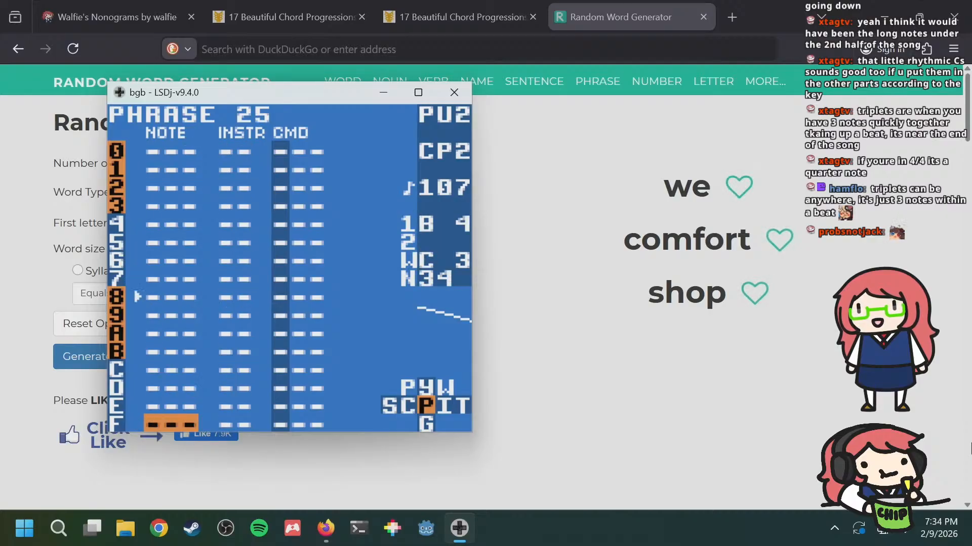
key("a+Up")
key("a+Down")
key("a+Left")
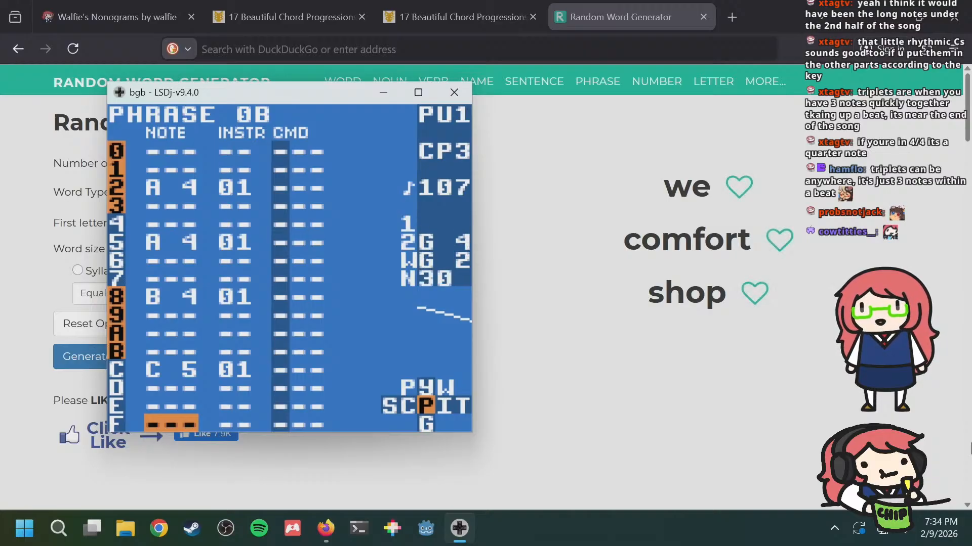
key("a+Left")
key("a+Right")
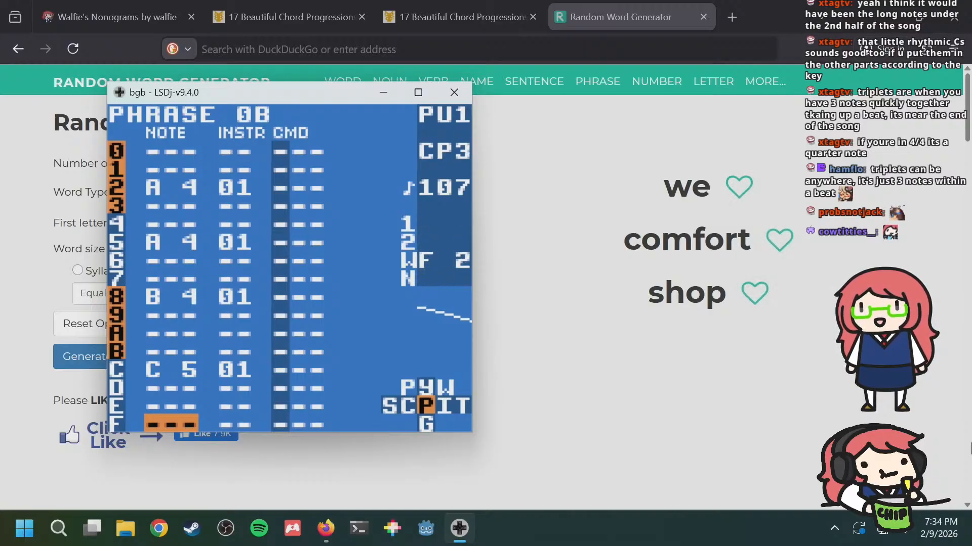
key("a+Up")
key("a+Down")
Step: Copy the notes and instruments at steps 2 to C of PU1 phrase 0B into PU2 phrase 25, starting at step 2
key("Up")
key("Up")
key("Up")
key("Up")
key("Up")
key("Up")
key("Up")
key("Up")
key("Up")
key("Up")
key("Up")
key("Up")
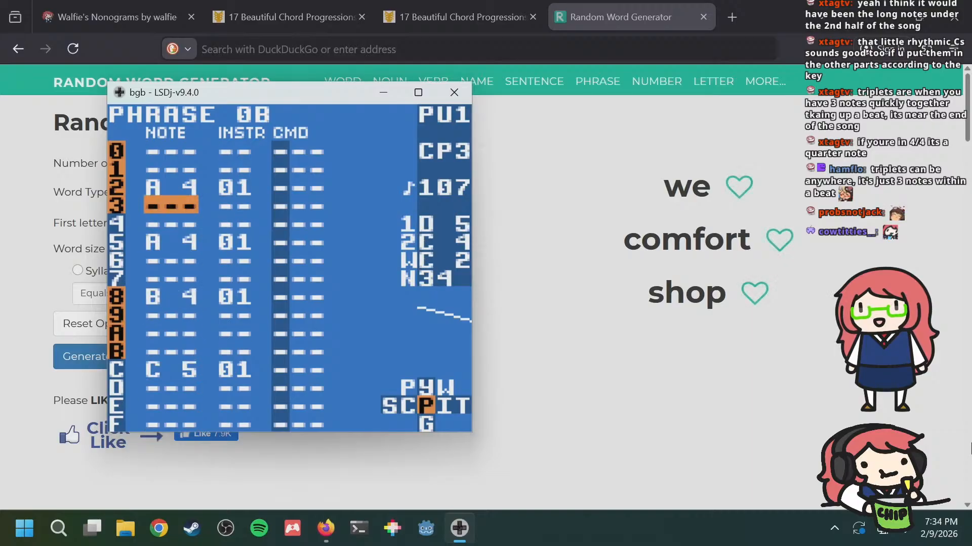
key("Up")
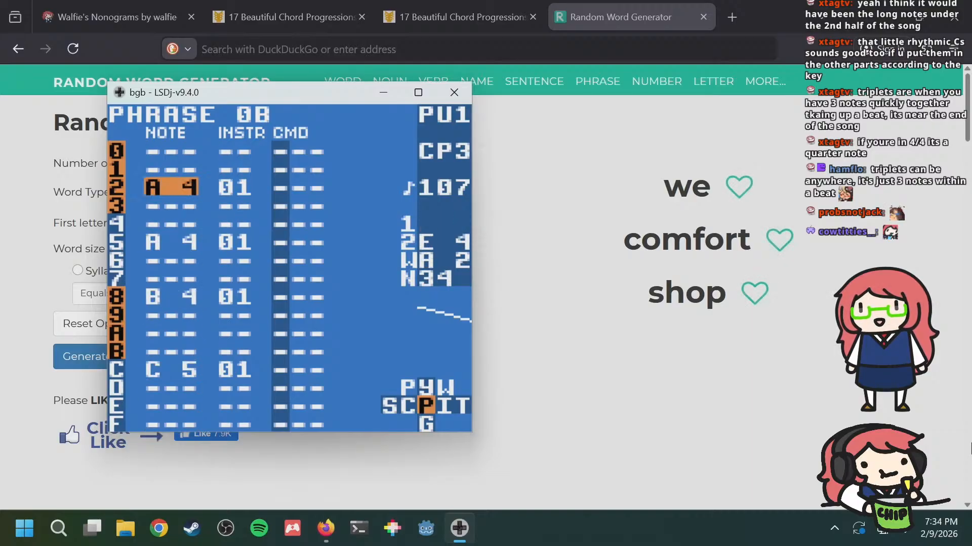
key("shift+a")
key("Down")
key("Down")
key("Down")
key("Down")
key("Down")
key("Down")
key("Down")
key("Down")
key("Down")
key("Down")
key("Right")
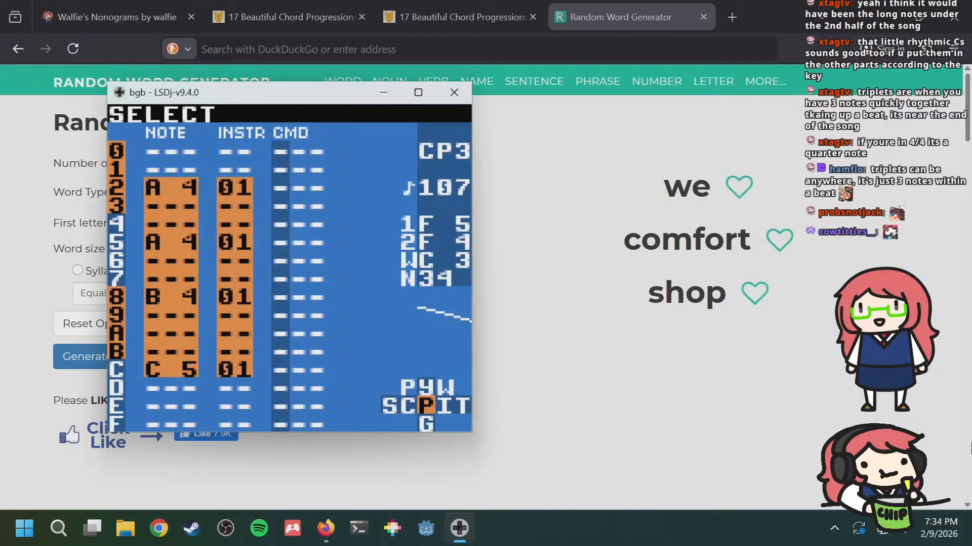
key("a")
key("a+Down")
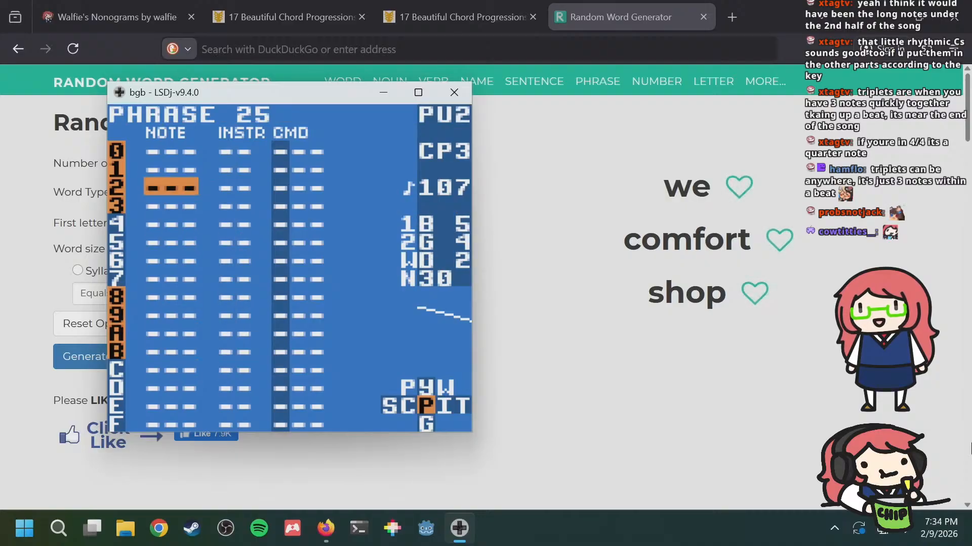
key("shift+s")
Step: Transpose the pasted notes at steps 2 to C of phrase 25 up three semitones, to C 5, C 5, D 5 and D#5
key("Up")
key("Up")
key("Up")
key("Up")
key("Up")
key("Up")
key("Up")
key("Up")
key("Up")
key("Up")
key("Up")
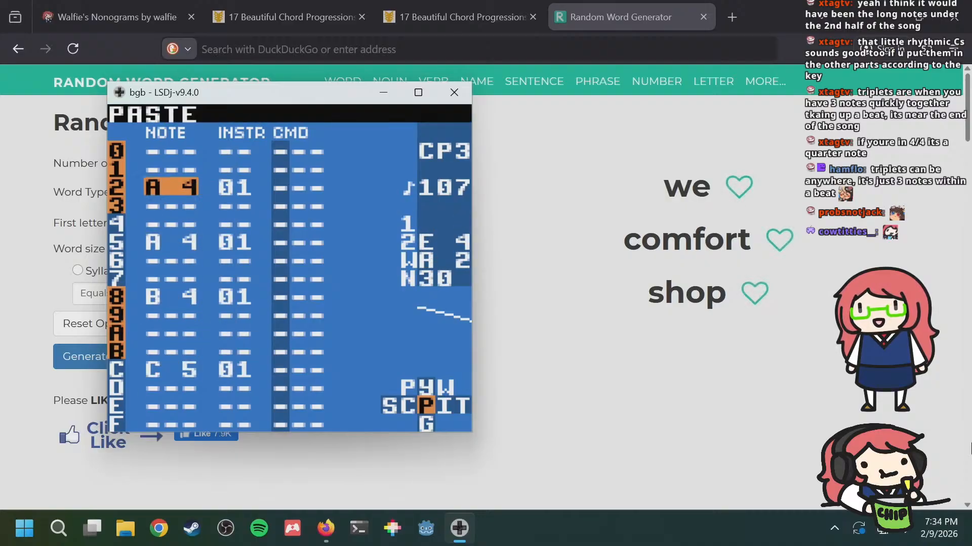
key("shift+a")
key("Down")
key("Down")
key("Down")
key("Down")
key("Down")
key("Down")
key("Down")
key("Down")
key("Down")
key("Down")
key("Down")
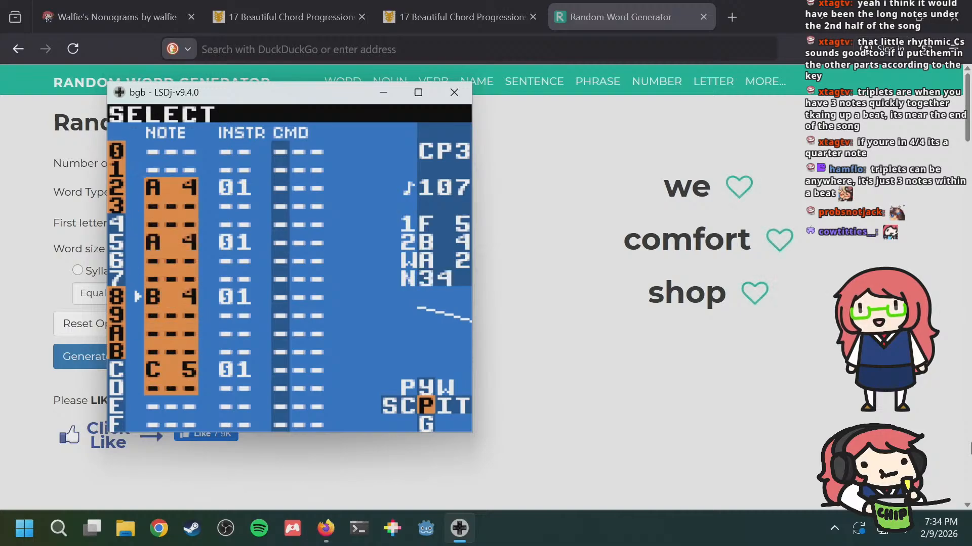
key("Up")
key("s+Right")
key("s+Right")
key("s+Right")
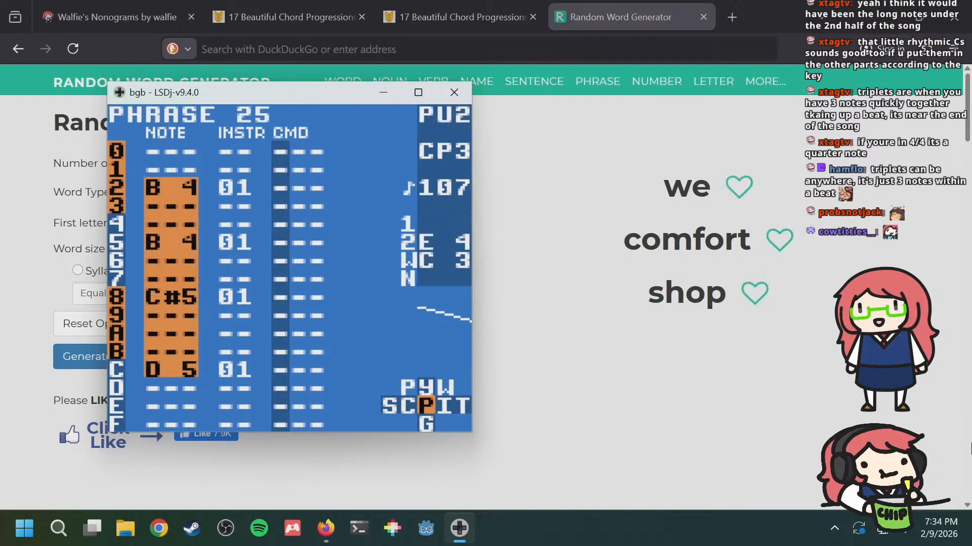
key("s+Right")
key("s+Left")
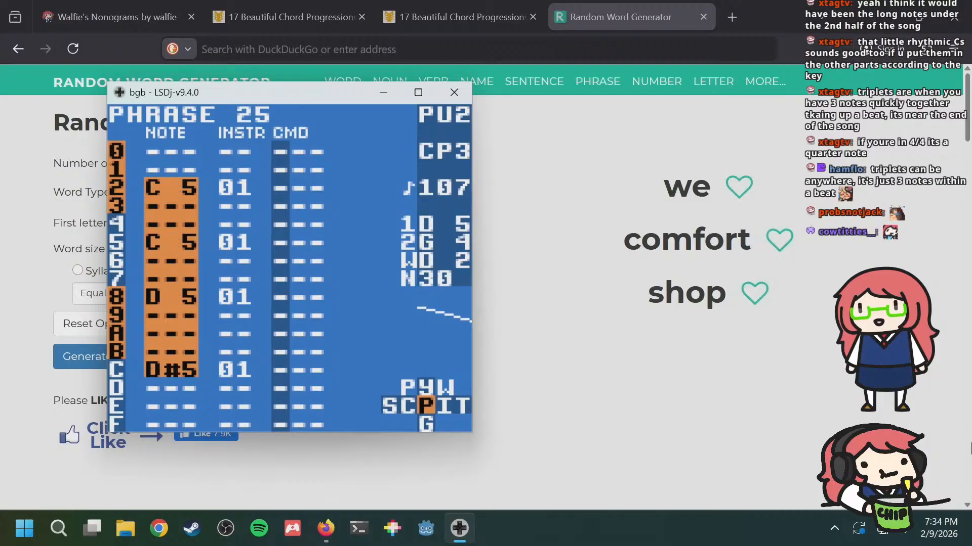
key("a")
key("a+Left")
key("a+Right")
Step: Raise the note at step C of phrase 25 to E 5
key("Down")
key("Down")
key("Down")
key("Down")
key("Down")
key("Down")
key("Down")
key("Down")
key("Down")
key("Down")
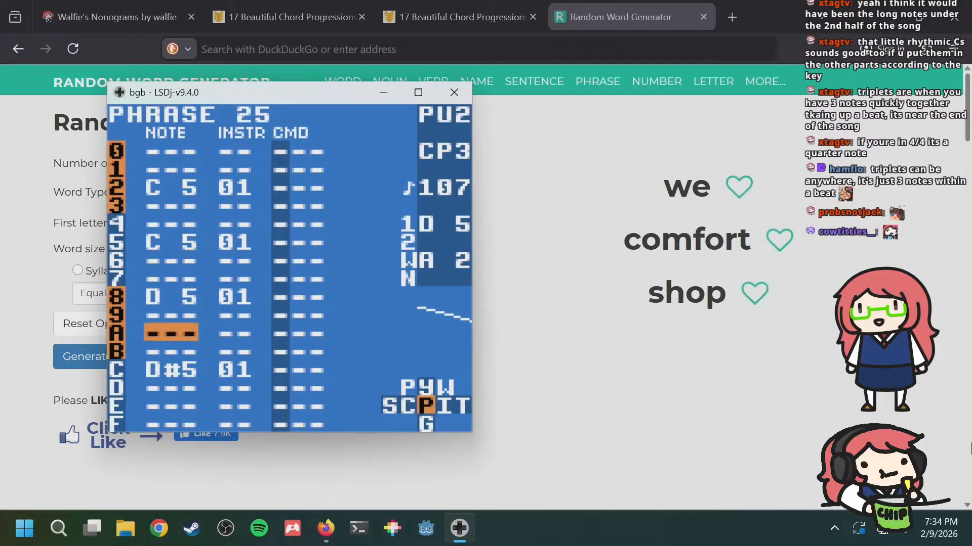
key("s+Right")
Step: Change the instrument of the notes at steps 2 to C of phrase 25 to 04
key("Right")
key("Up")
key("Up")
key("Up")
key("Up")
key("Up")
key("Up")
key("Up")
key("Up")
key("Up")
key("Up")
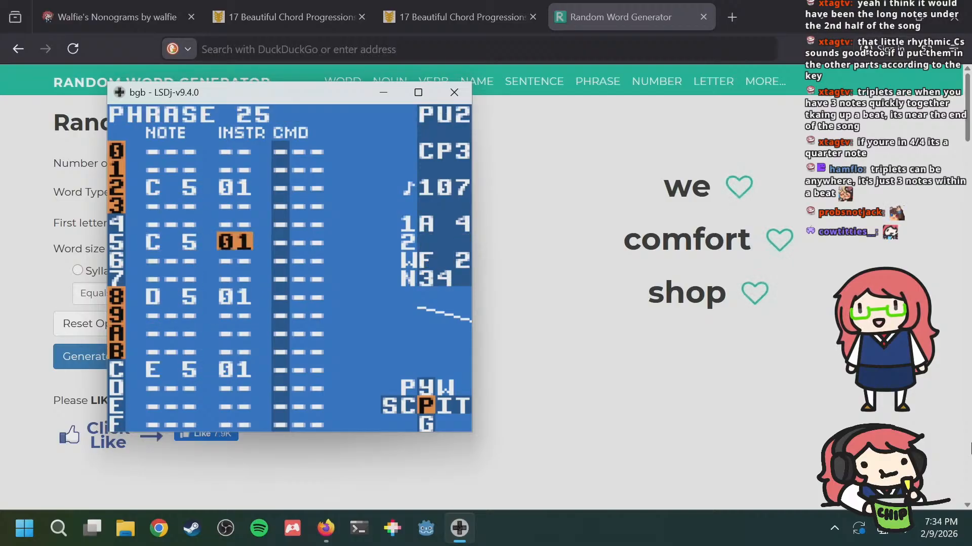
key("shift+a")
key("Down")
key("Down")
key("Down")
key("Down")
key("Down")
key("Down")
key("Down")
key("Down")
key("Down")
key("Down")
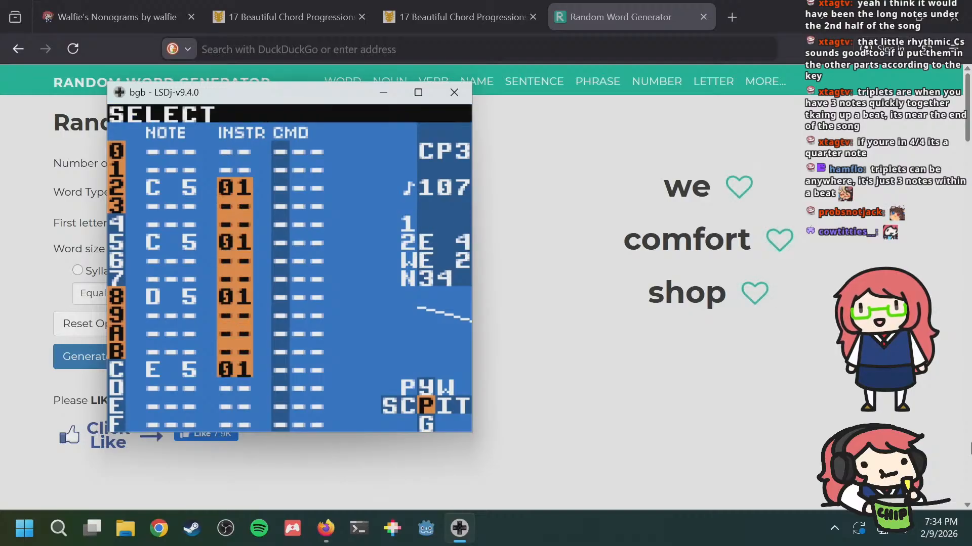
key("s+Right")
key("s+Right")
key("s+Right")
key("a")
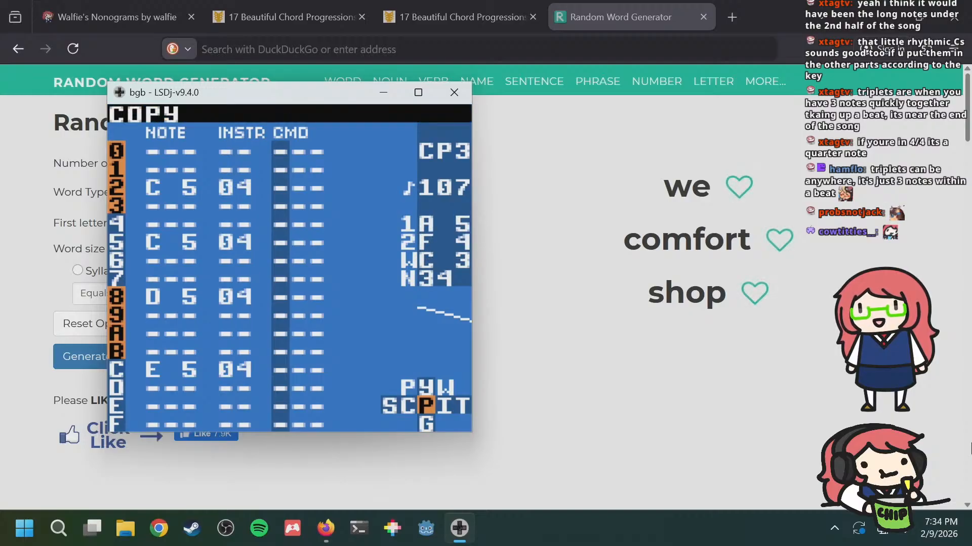
Step: Add an echo note D 5 with instrument 05 at step B of phrase 25
key("Left")
key("Down")
key("Down")
key("Down")
key("Down")
key("Down")
key("Down")
key("Down")
key("Down")
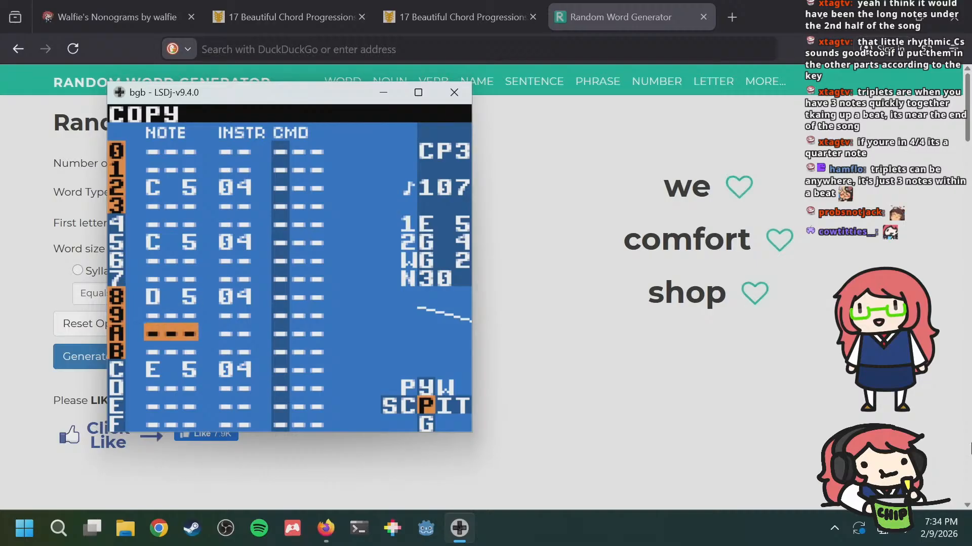
key("Up")
key("Down")
key("Down")
key("s")
key("s+Left")
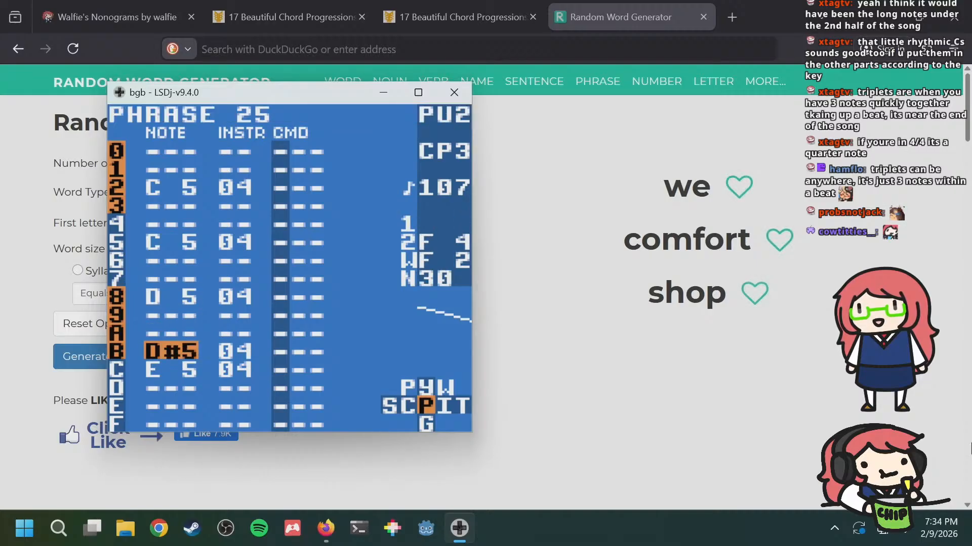
key("s+Left")
key("Return")
key("Right")
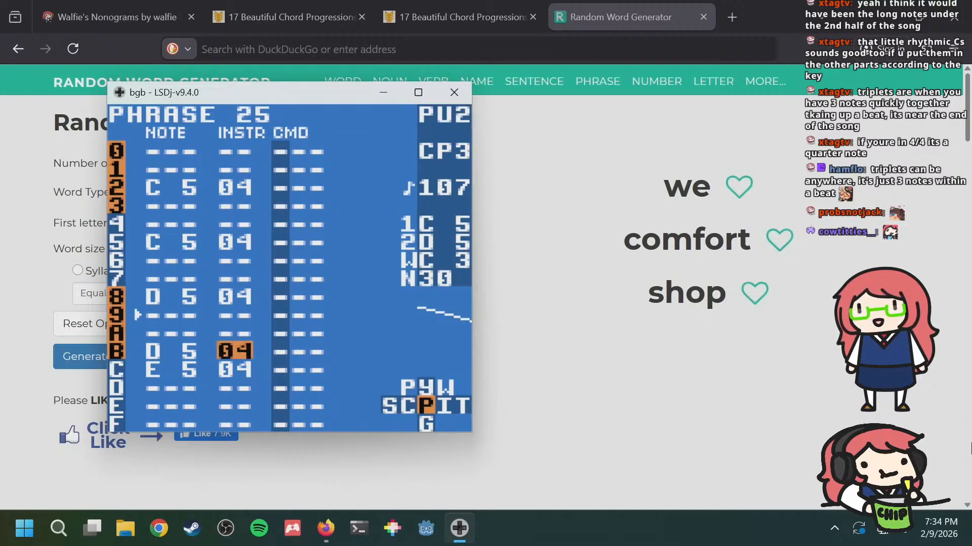
key("s+Right")
Step: Add an echo note E 5 with instrument 05 at step F of phrase 25
key("Down")
key("Down")
key("Down")
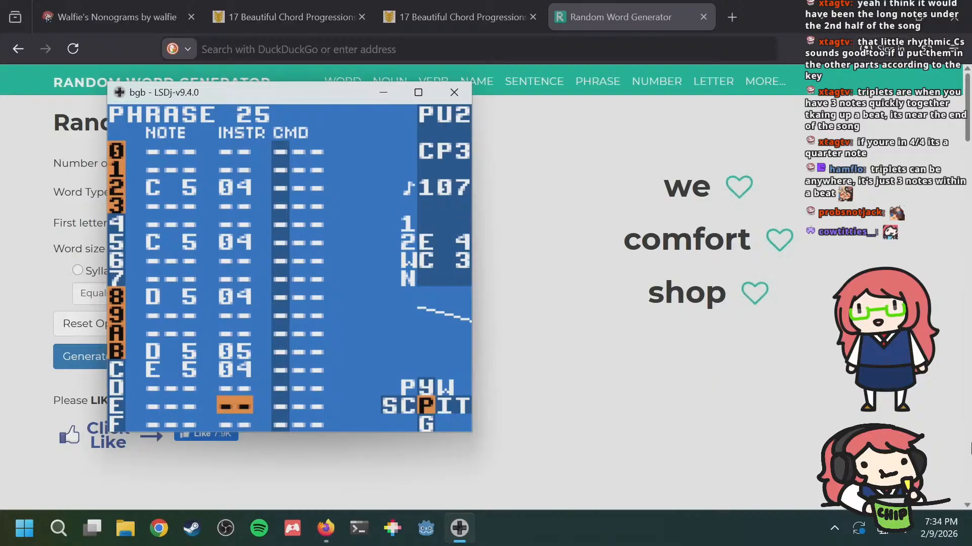
key("Left")
key("Down")
key("s")
key("s+Right")
key("s+Right")
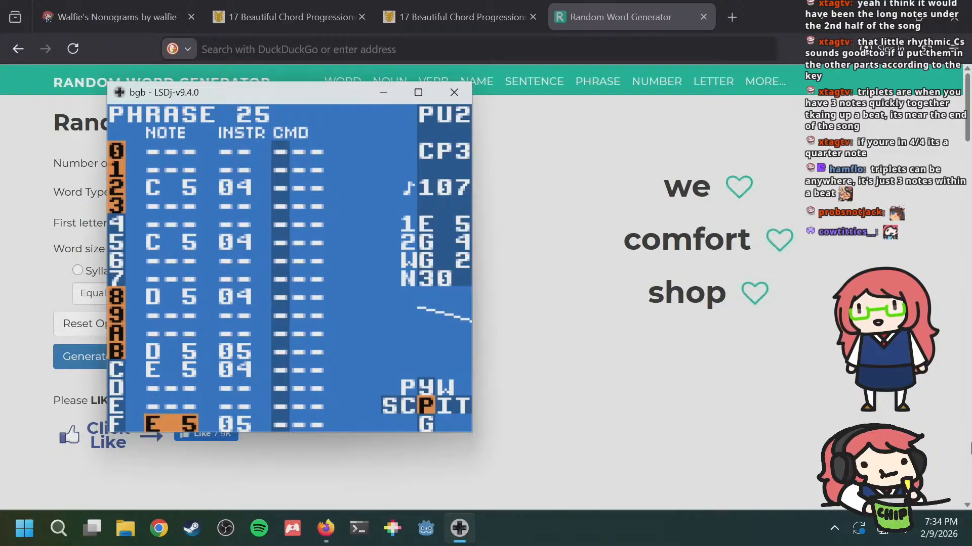
Step: Return to the song overview and place chain 7F in the PU2 channel at row 02
key("a+Up")
key("a+Up")
key("a+Up")
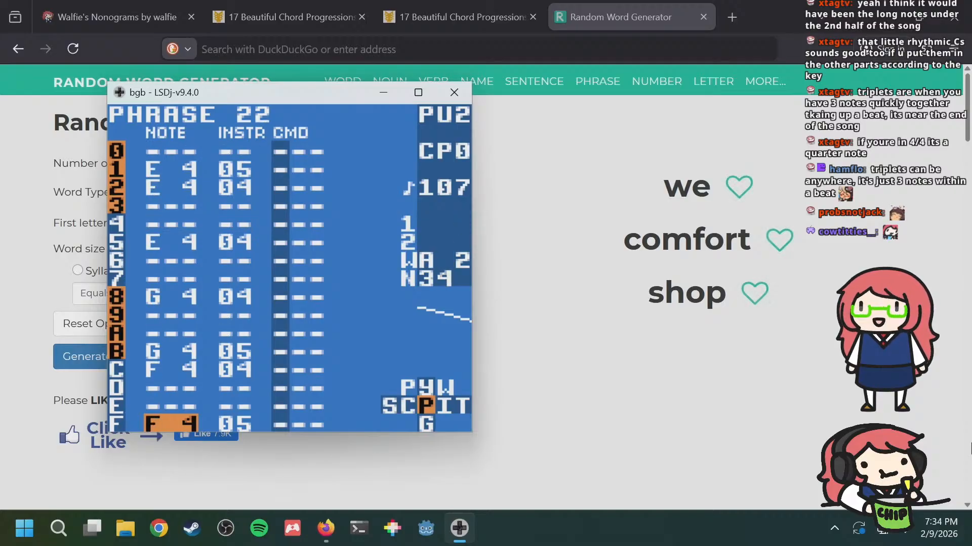
key("shift+Left")
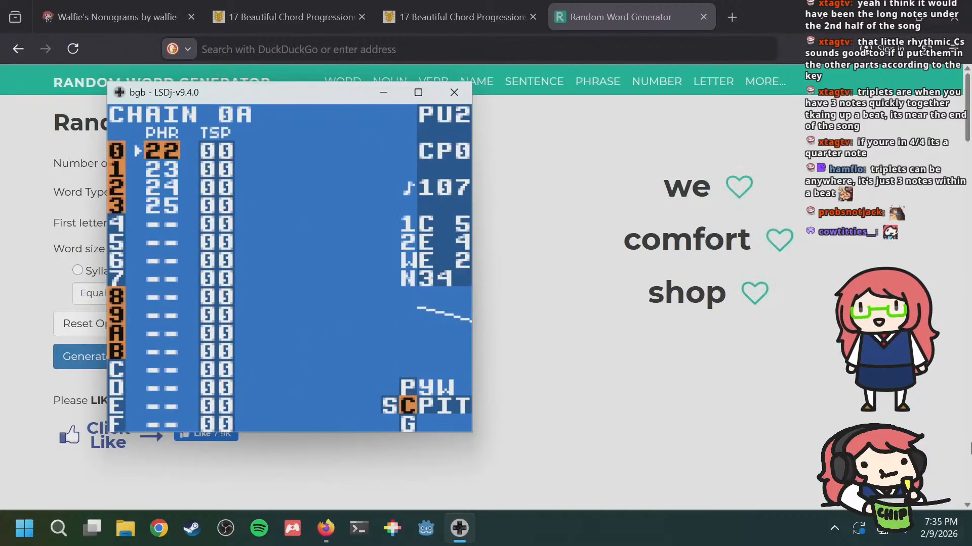
key("shift+Left")
key("Down")
key("Down")
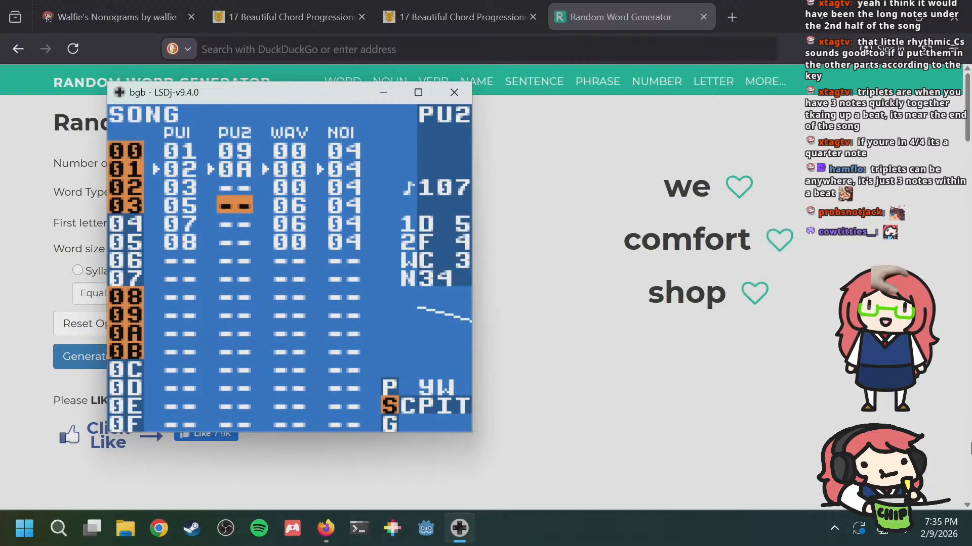
key("Up")
key("Up")
key("Up")
key("Down")
key("Down")
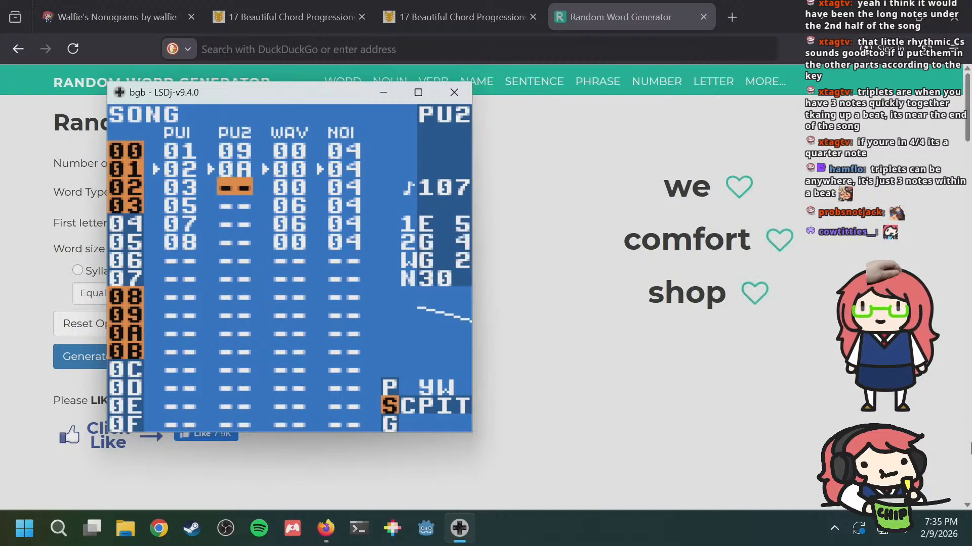
key("s")
key("s+Left")
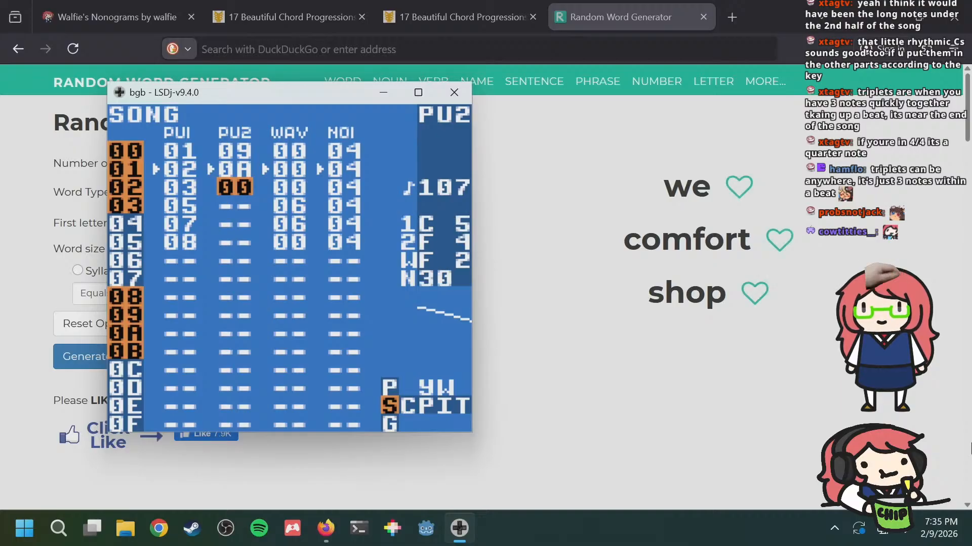
key("s+Up")
key("s+Up")
key("s+Up")
key("s+Up")
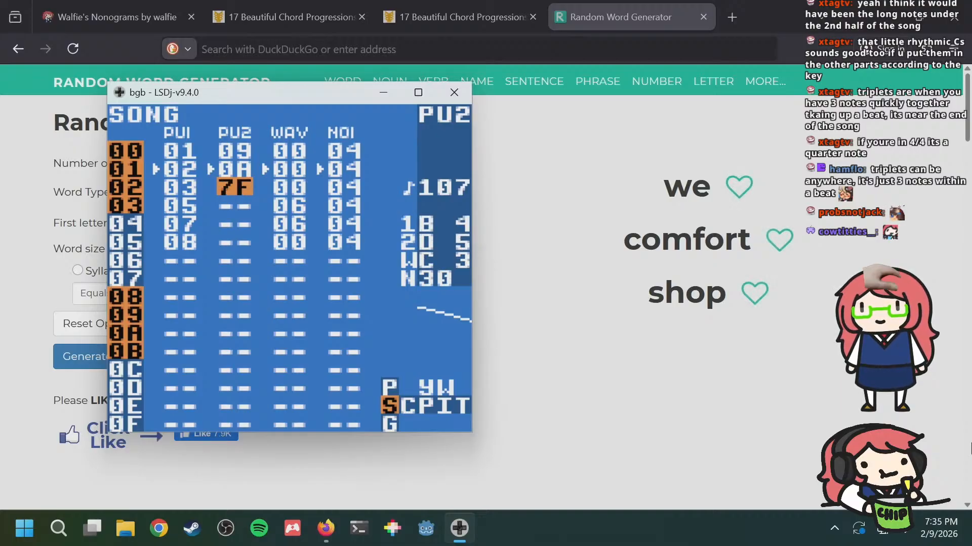
Step: Fill PU2 rows 03 to 05 of the song with chain 7F
key("Down")
key("s")
key("Down")
key("s")
key("Down")
key("s")
Step: Restart song playback from row 00 to listen to PU2 against the other channels
key("Up")
key("Up")
key("Up")
key("Up")
key("Up")
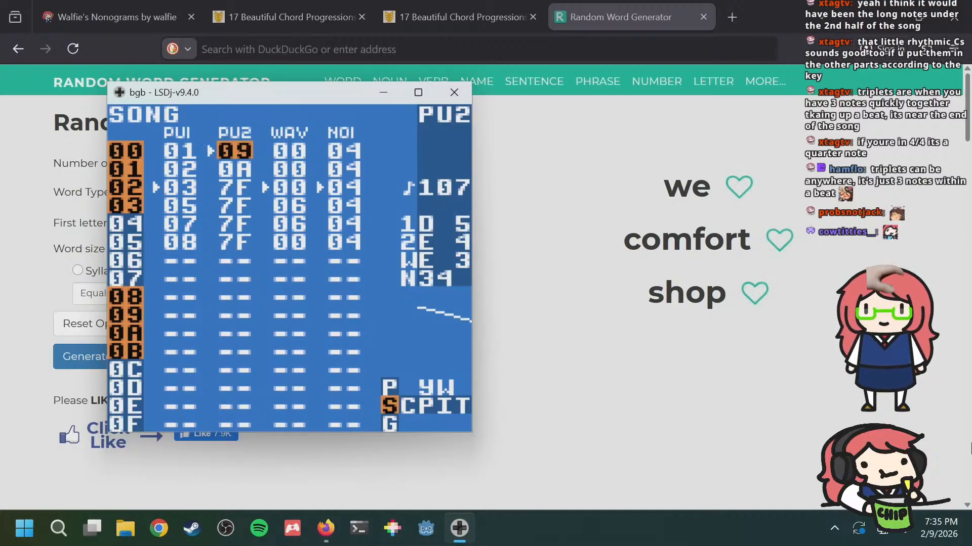
key("Return")
key("Return")
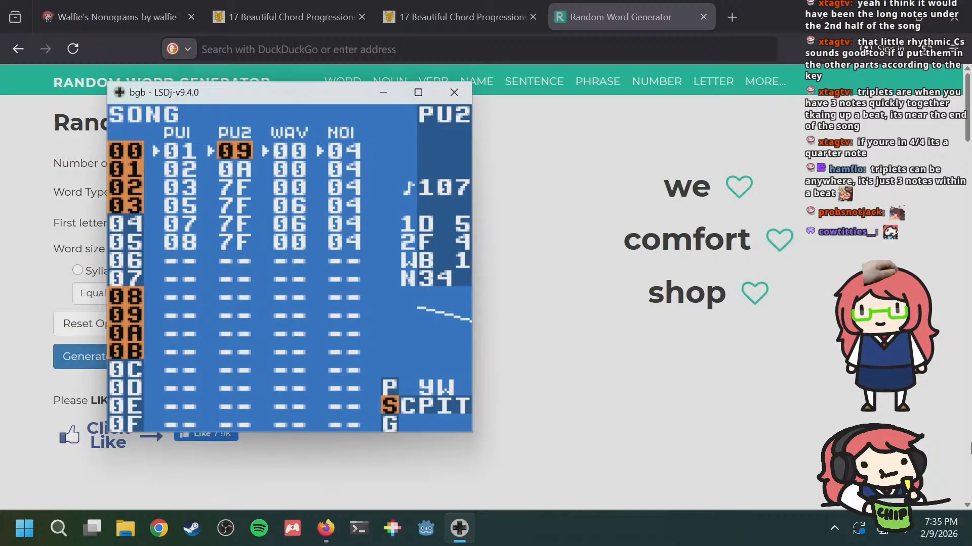
key("Left")
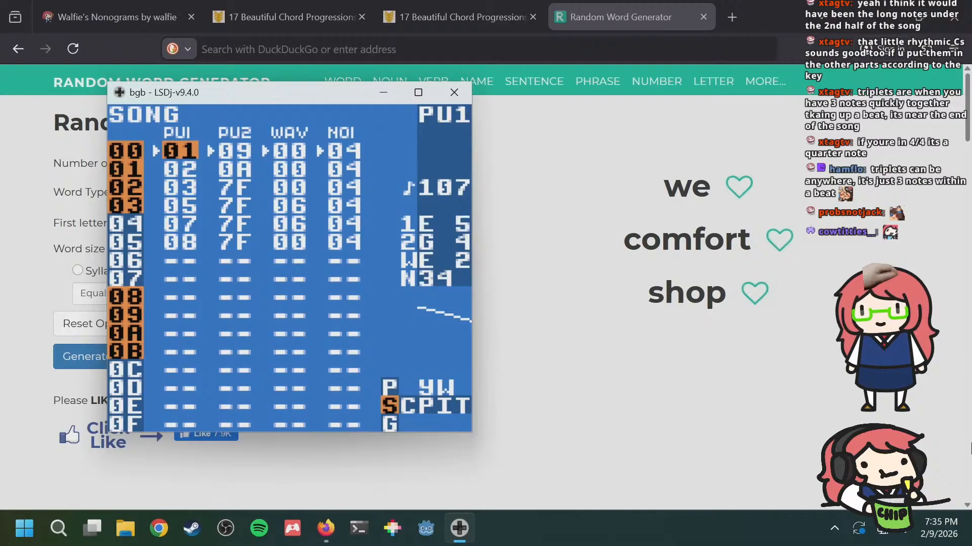
key("Down")
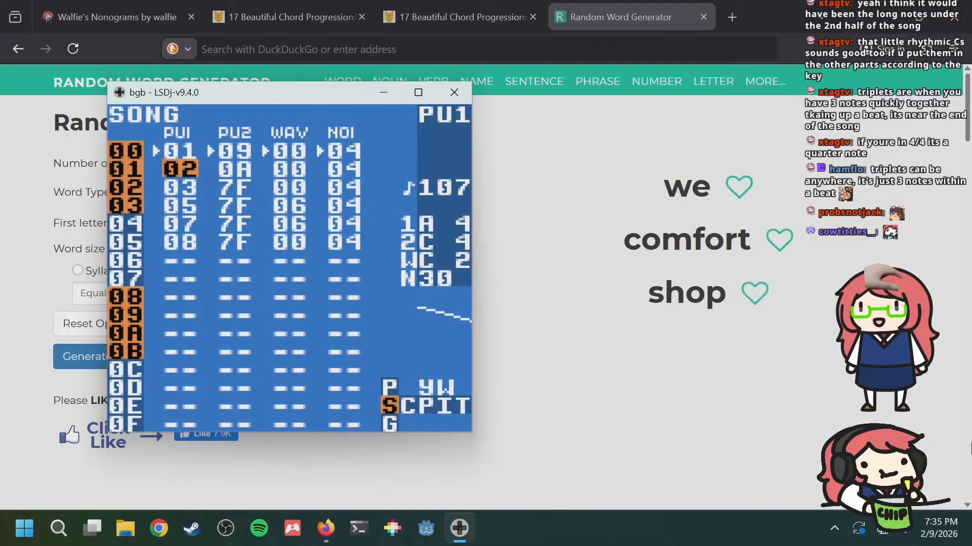
key("Right")
key("Right")
key("Left")
key("Left")
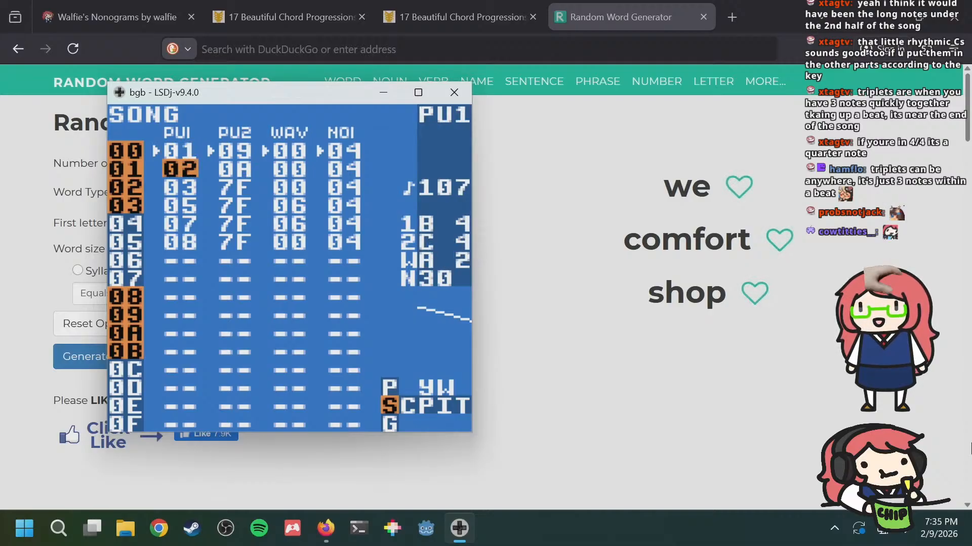
key("Right")
key("Up")
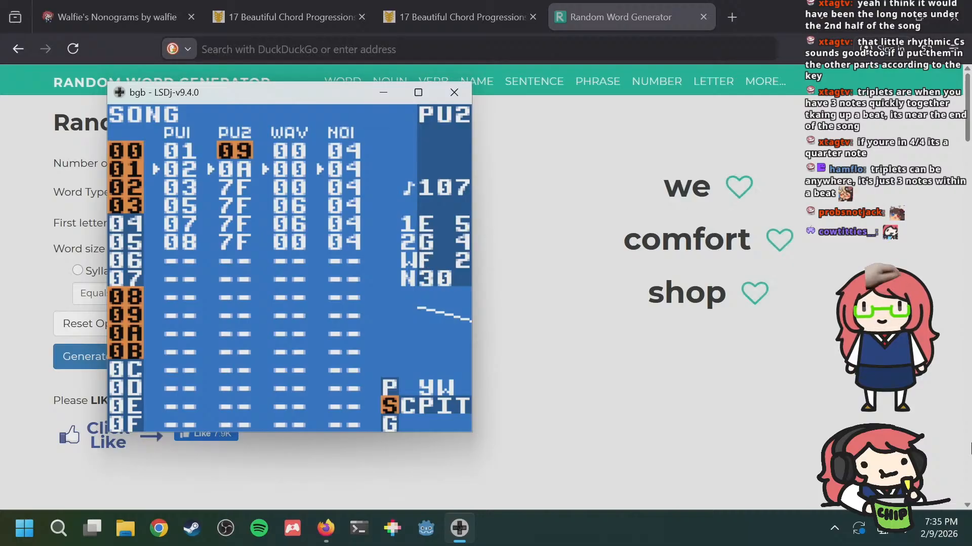
Step: Minimize the browser window behind the emulator
left_click(884, 17)
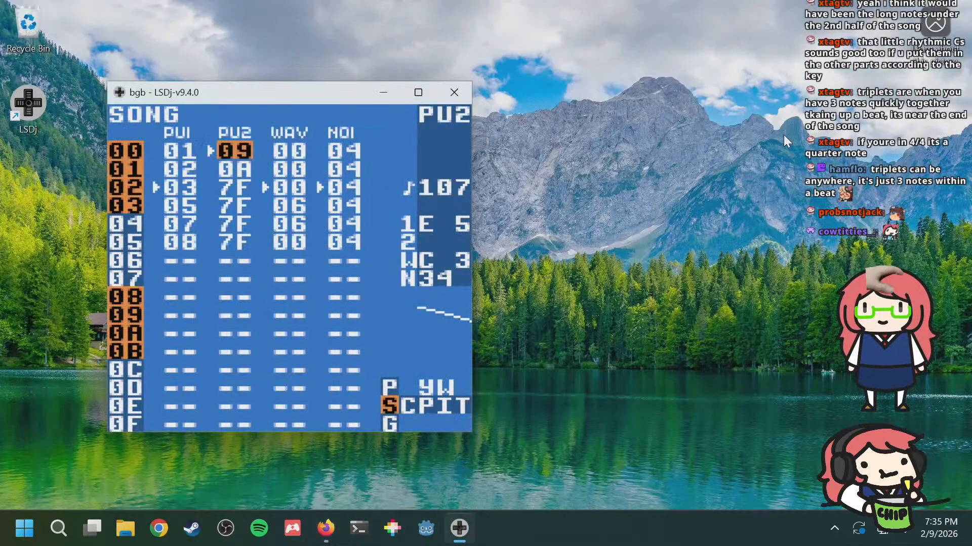
Step: Open chain 7F from PU2 row 02 and assign phrase FE to its step 0
key("Down")
key("Up")
key("Down")
key("Down")
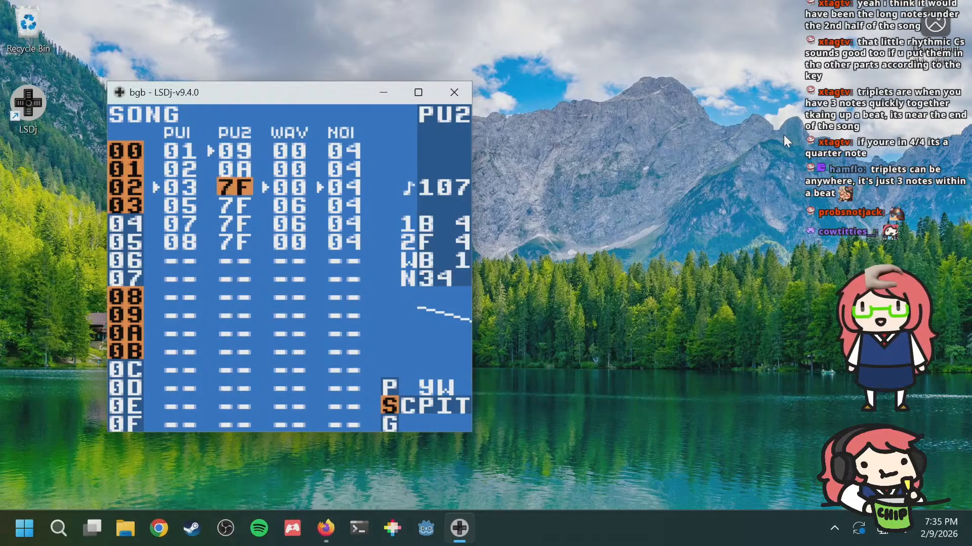
key("shift+Right")
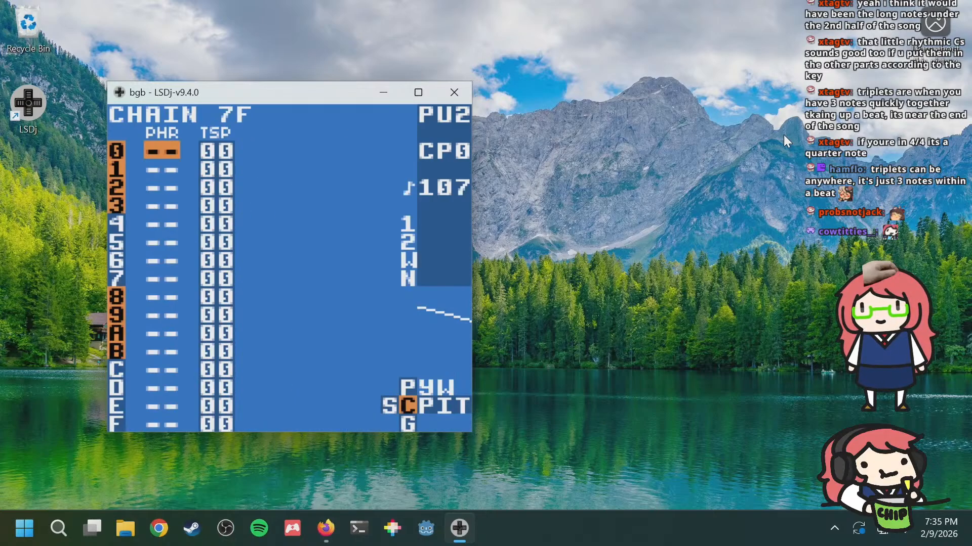
key("s")
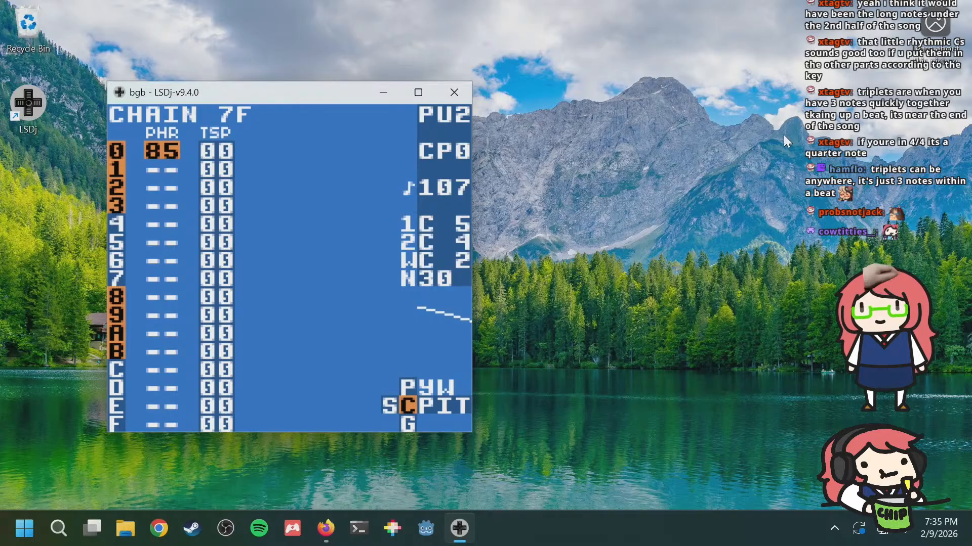
key("s+Up")
key("s+Up")
key("s+Up")
key("s+Up")
key("s+Up")
key("s+Up")
key("s+Up")
key("s+Up")
Step: Fill steps 1 to 3 of chain 7F with phrase FE, keeping step 4 empty
key("Down")
key("s")
key("Down")
key("s")
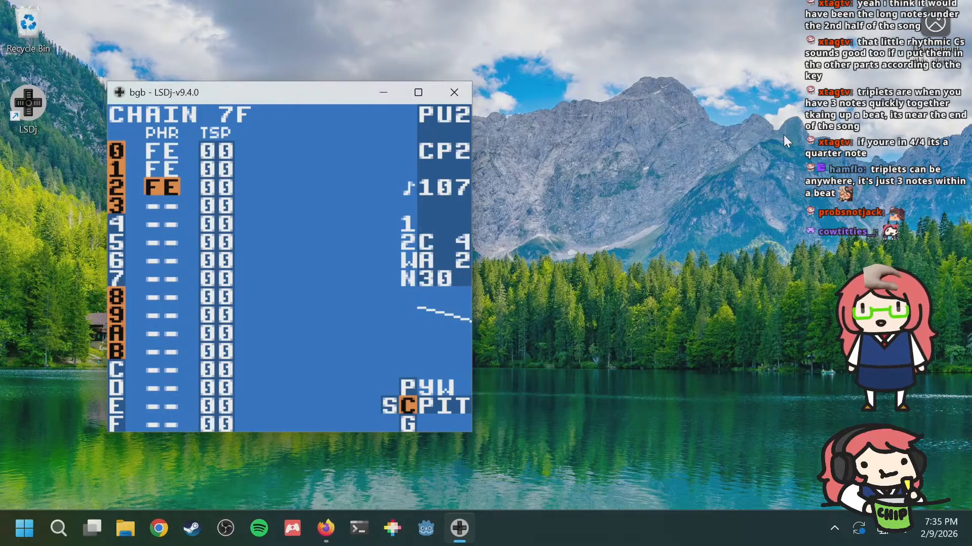
key("Down")
key("Down")
key("s")
key("a+s")
key("Up")
key("s")
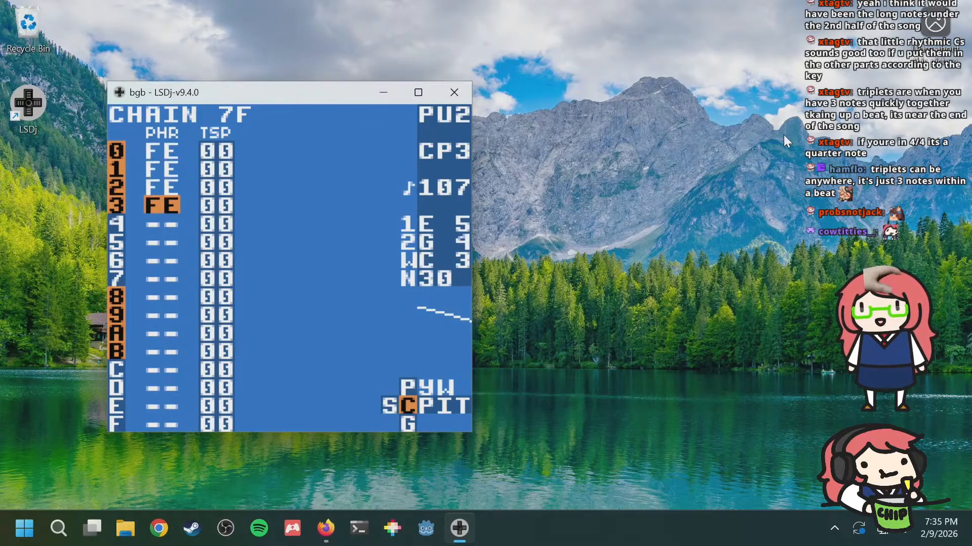
Step: Return to the song overview and restart playback of all channels from row 00
key("shift+Left")
key("Up")
key("Up")
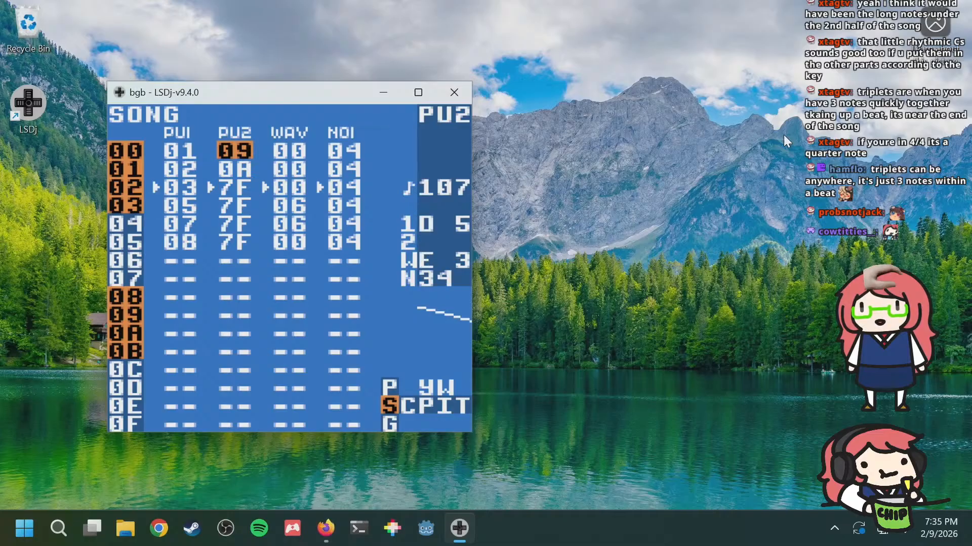
key("Return")
key("Return")
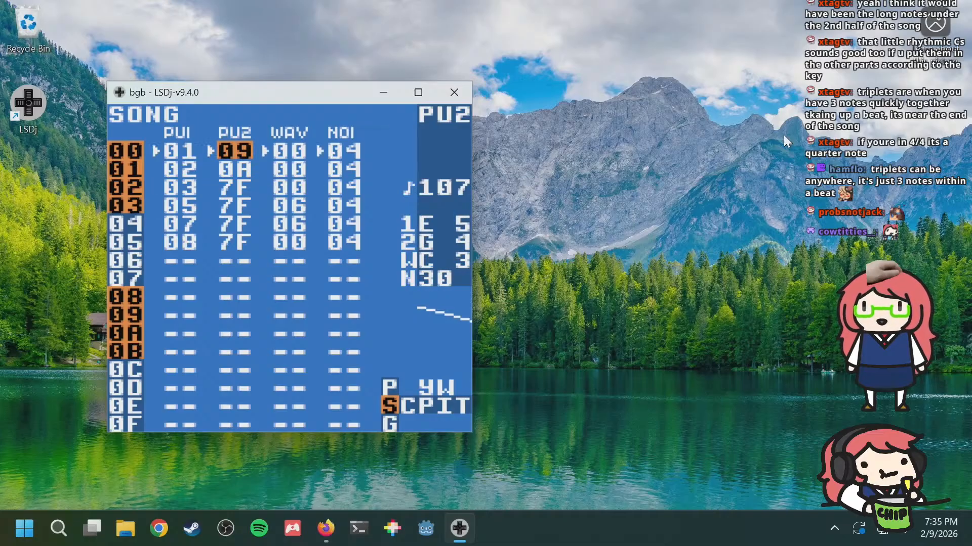
key("Down")
key("Right")
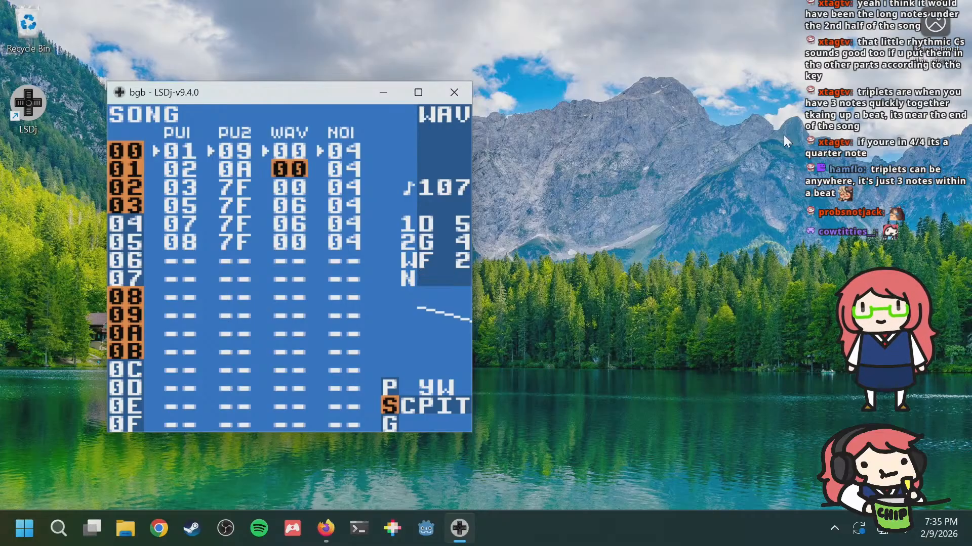
key("Left")
key("Left")
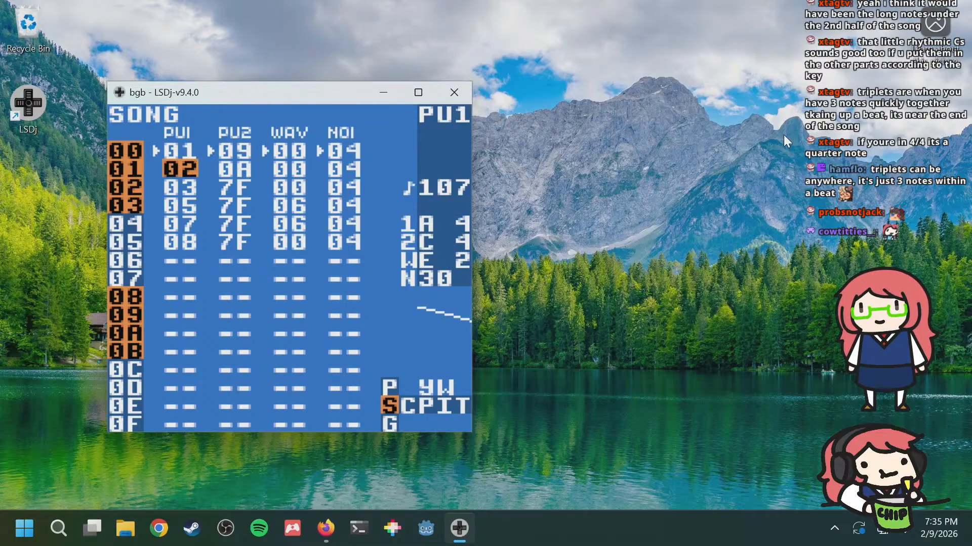
key("Right")
key("Down")
key("Down")
key("Up")
key("Up")
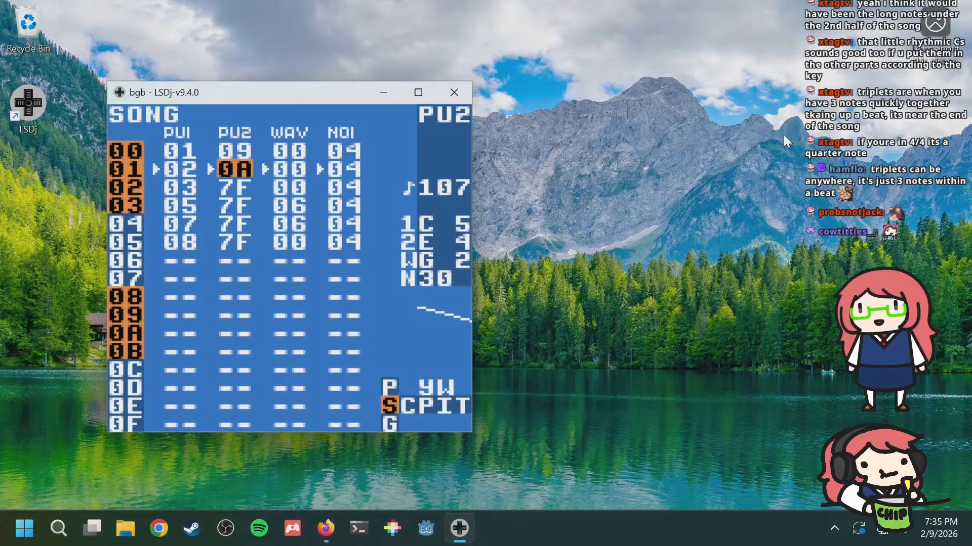
key("Down")
key("Down")
key("Up")
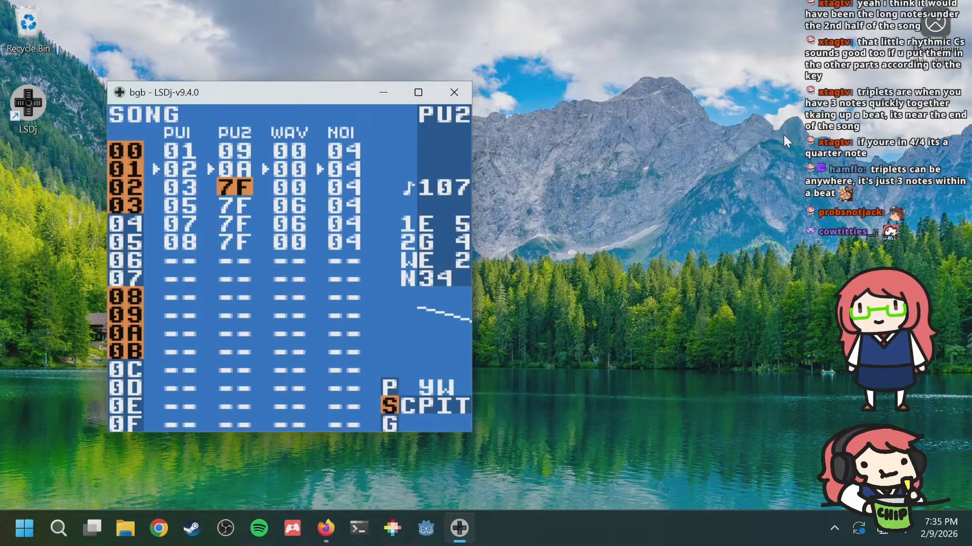
key("Up")
key("Left")
key("Right")
key("Down")
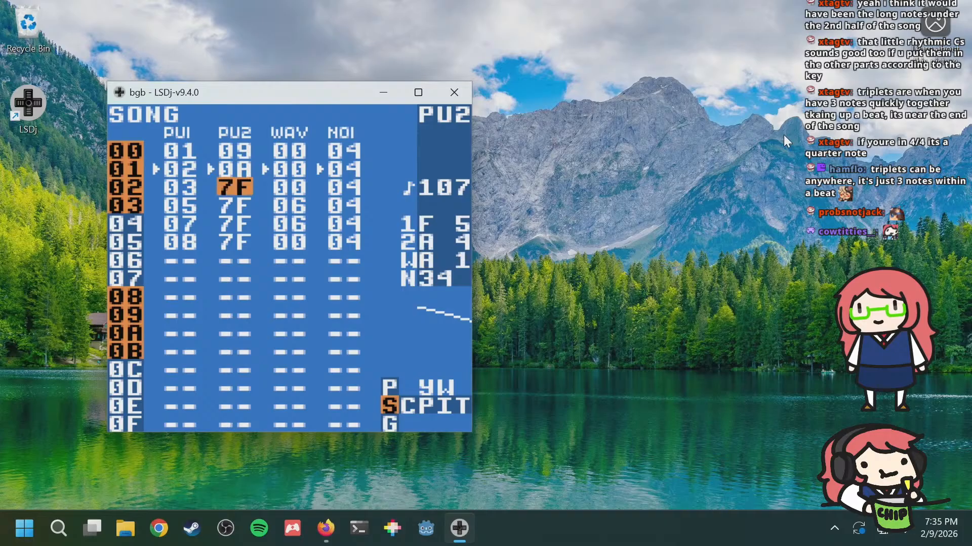
key("Left")
key("Up")
key("Right")
key("Down")
key("Down")
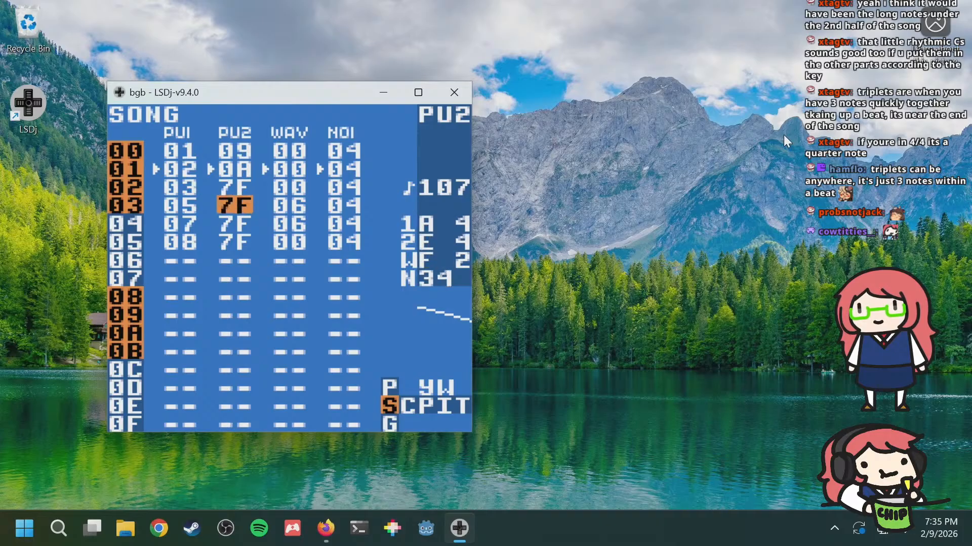
key("Up")
key("Up")
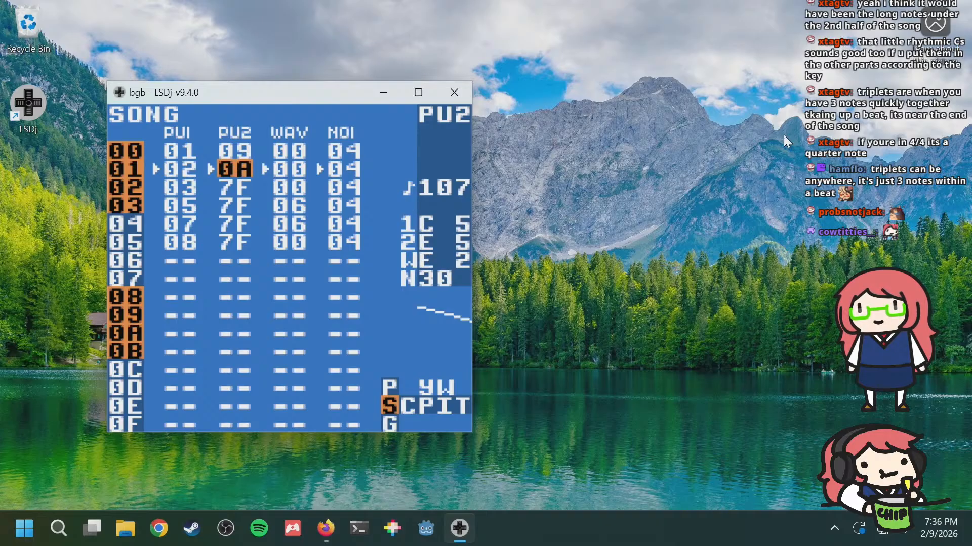
Step: Open PU2 phrase 25 and examine its notes alongside the neighbouring phrases
key("shift+Right")
key("shift+Left")
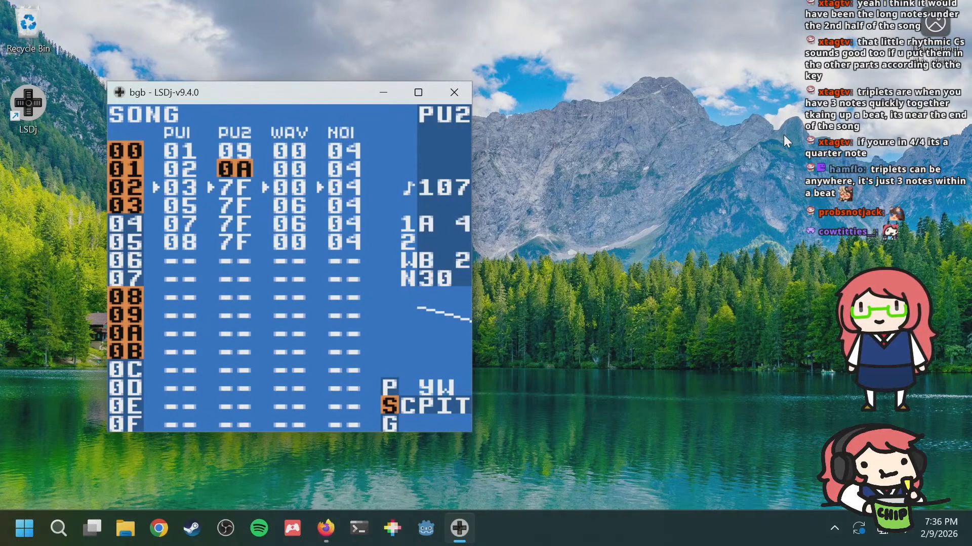
key("shift+Right")
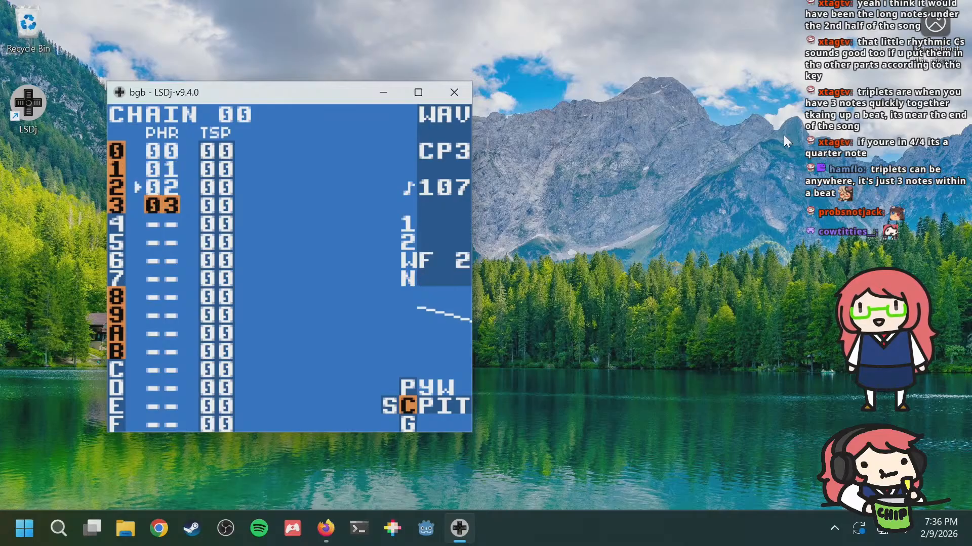
key("shift+Right")
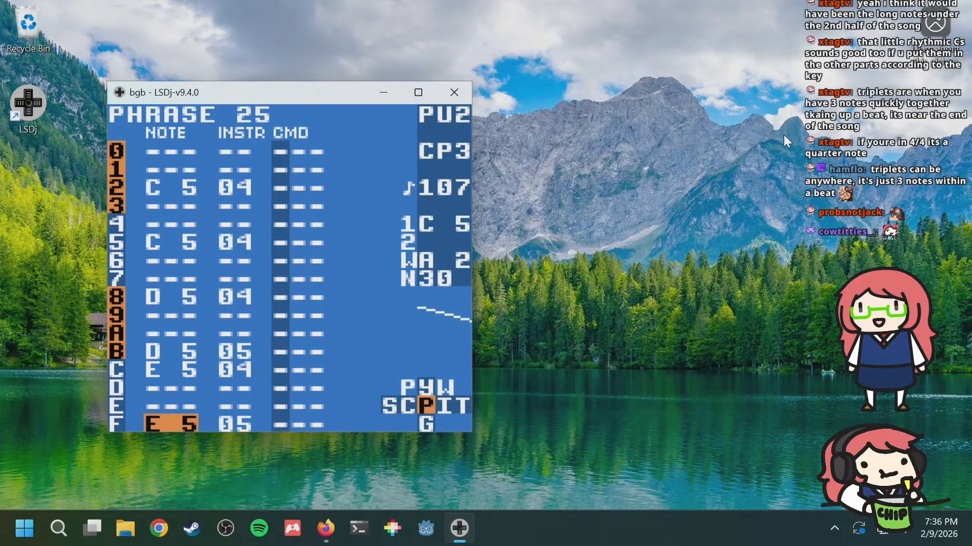
key("a+Up")
key("a+Down")
key("Up")
key("Up")
key("Up")
key("Up")
key("Up")
key("Up")
key("Up")
key("Up")
key("Up")
key("Up")
key("Up")
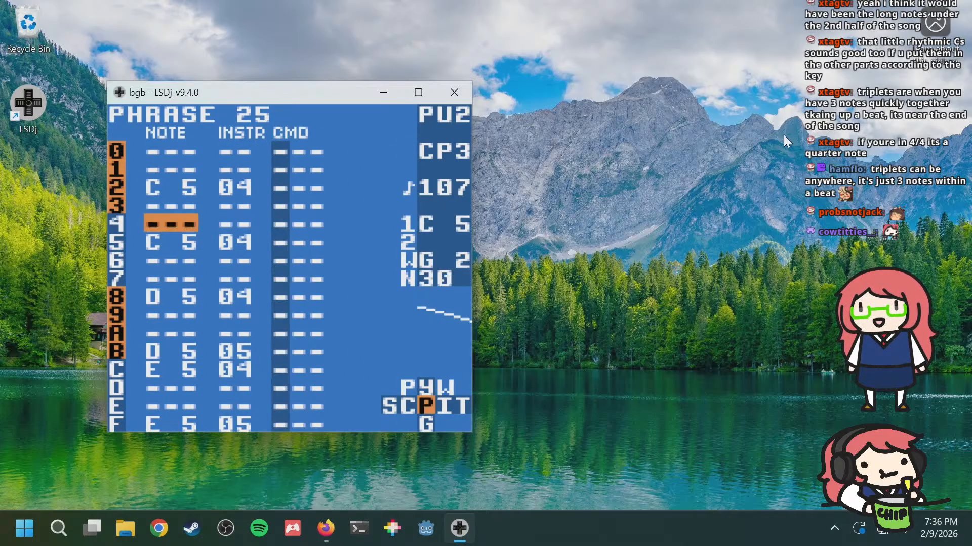
key("Up")
key("a+Left")
key("a+Right")
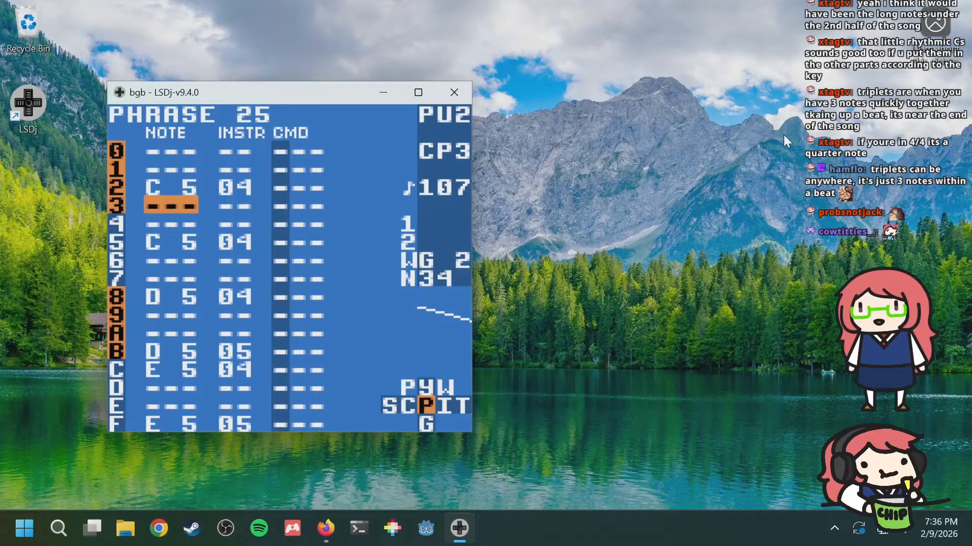
key("a+Up")
key("a+Down")
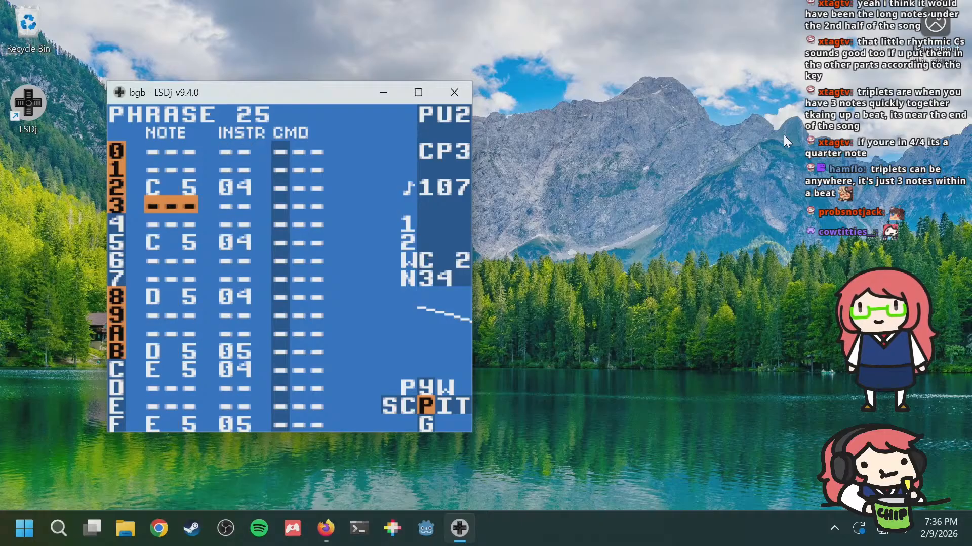
key("a+Up")
key("a+Down")
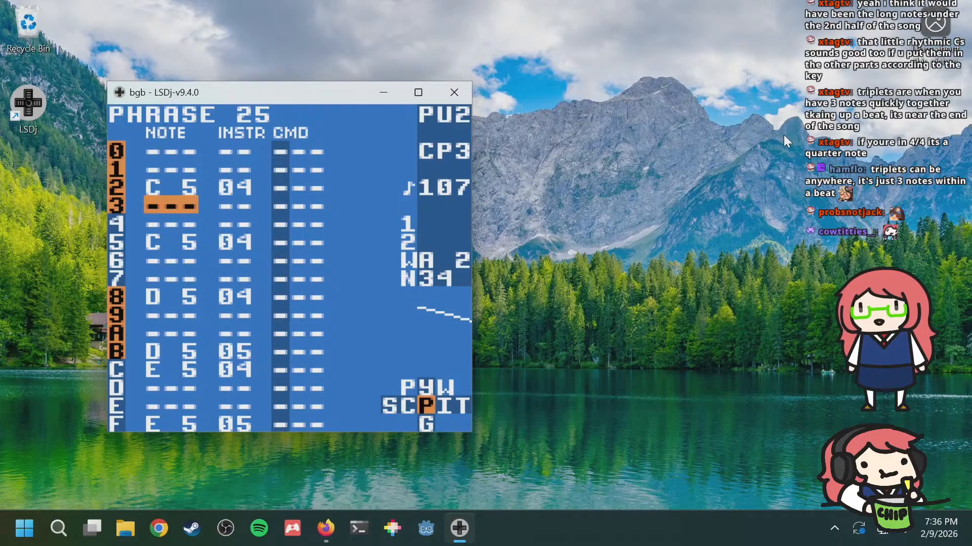
Step: Return to the song overview and replay all channels from row 00 to review the PU2 harmony
key("shift+Left")
key("shift+Left")
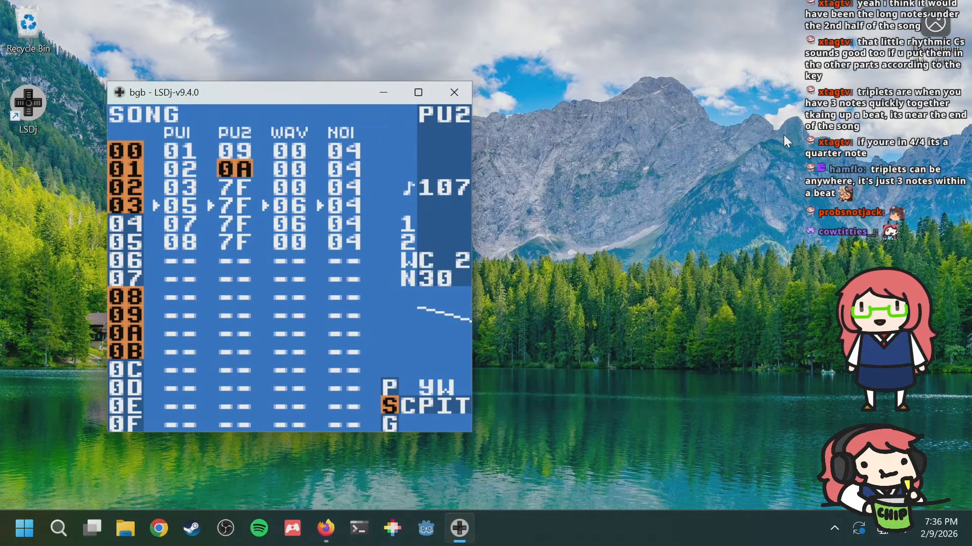
key("Up")
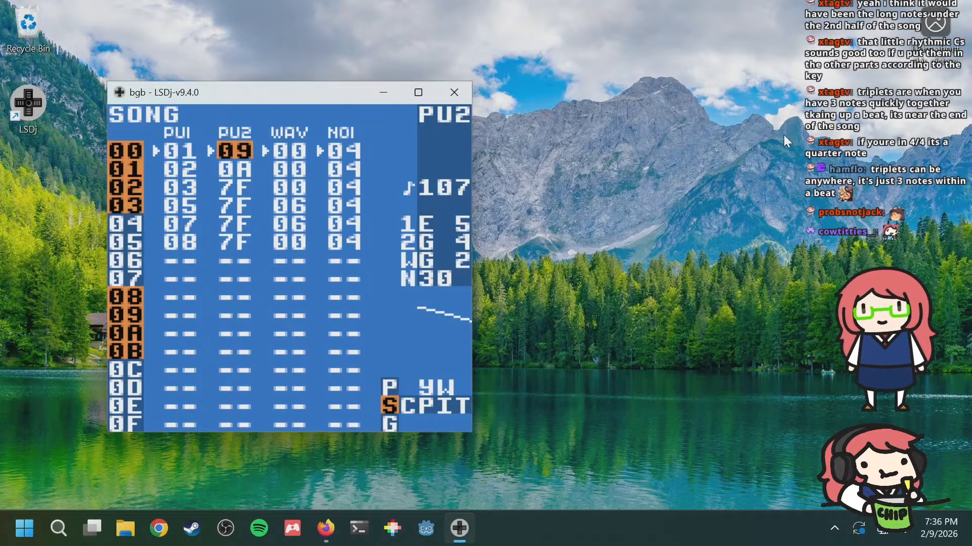
key("Down")
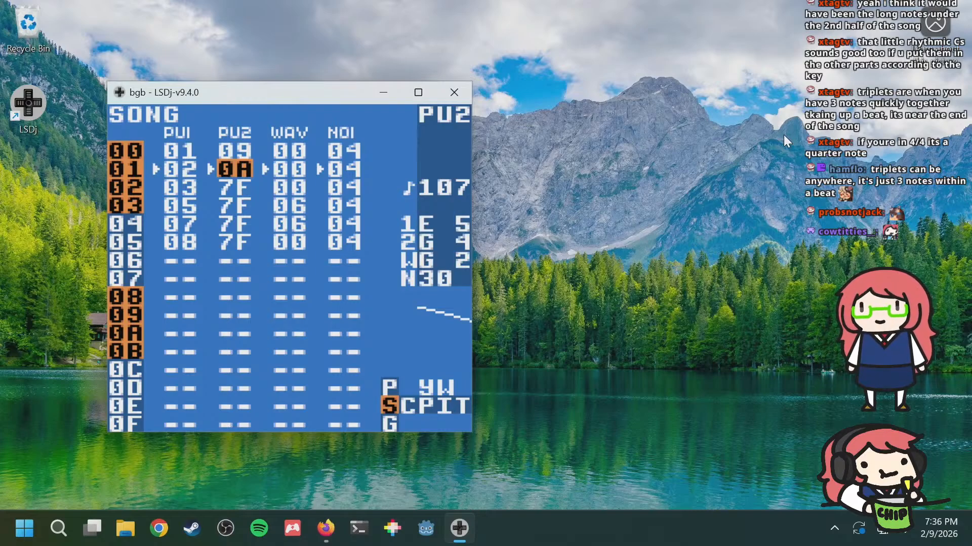
key("Down")
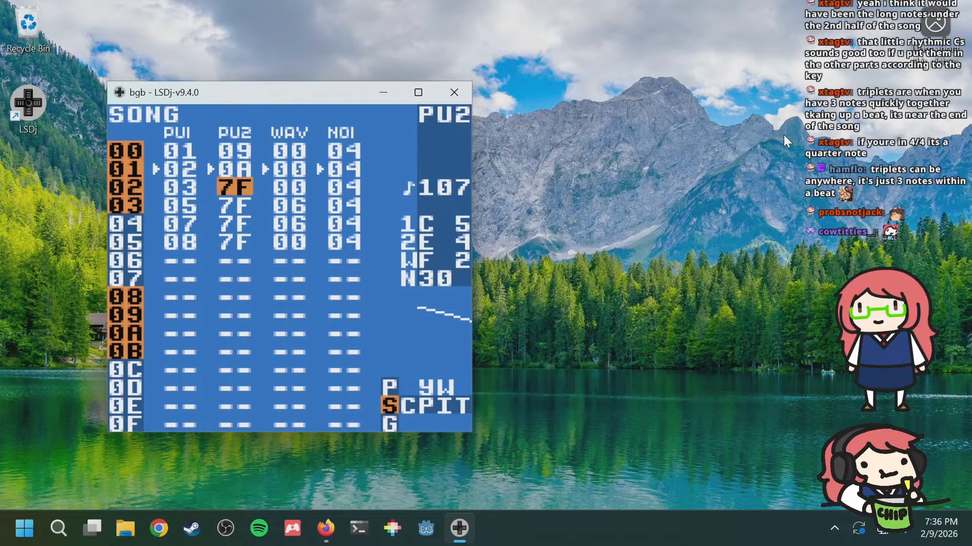
key("Up")
key("Up")
key("Down")
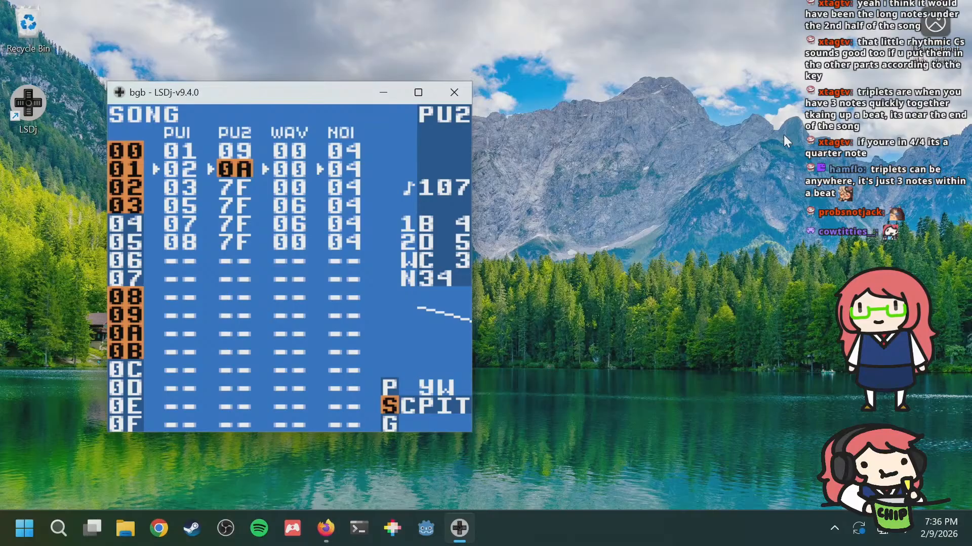
Step: Open phrase 21 in PU2 chain 09 and raise its notes in steps 4 to E by one octave
key("Up")
key("shift+Right")
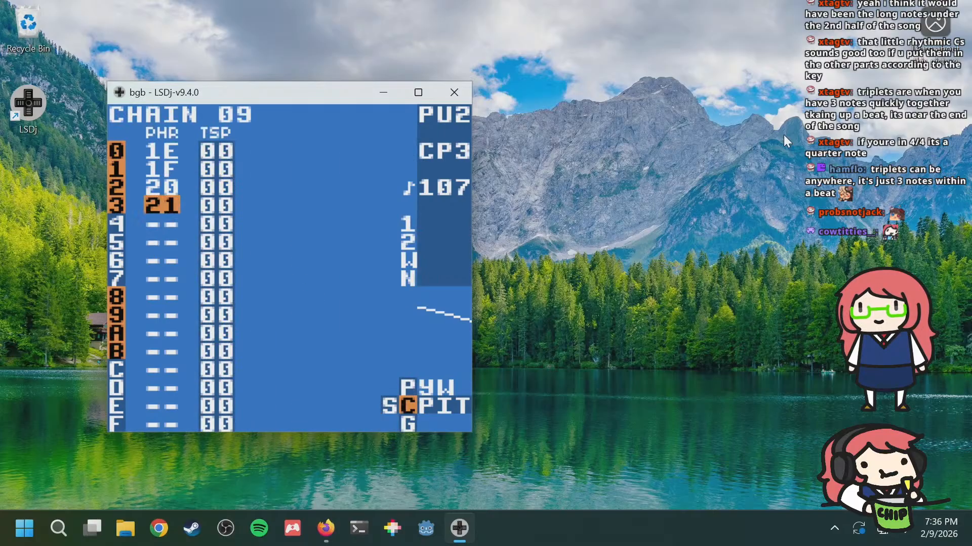
key("shift+Right")
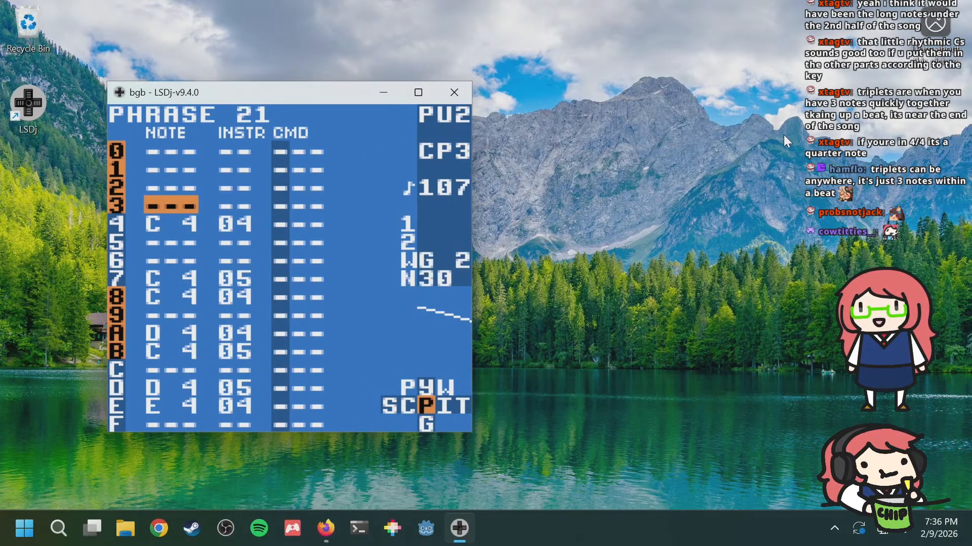
key("Down")
key("Down")
key("Up")
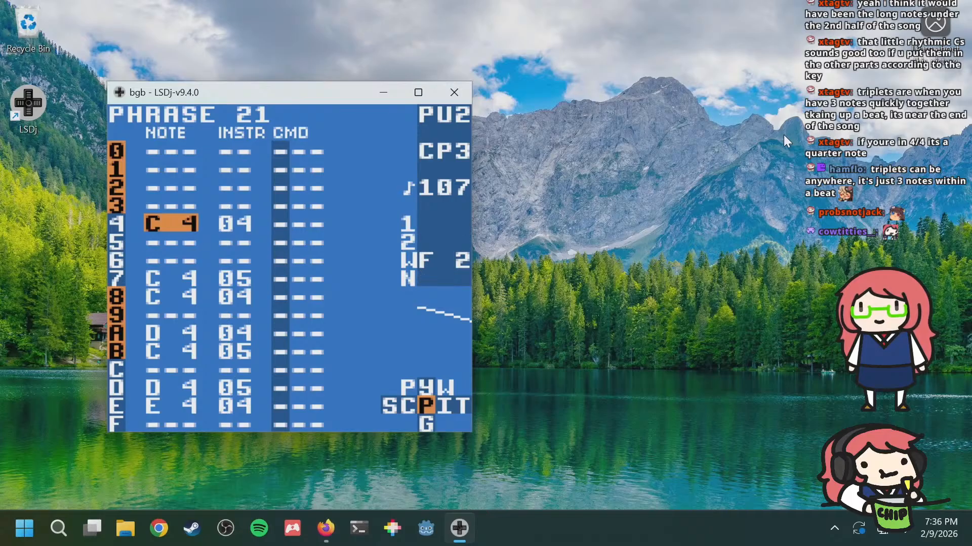
key("shift+a")
key("Down")
key("Down")
key("Down")
key("Down")
key("Down")
key("Down")
key("Down")
key("Down")
key("Down")
key("Down")
key("s+Up")
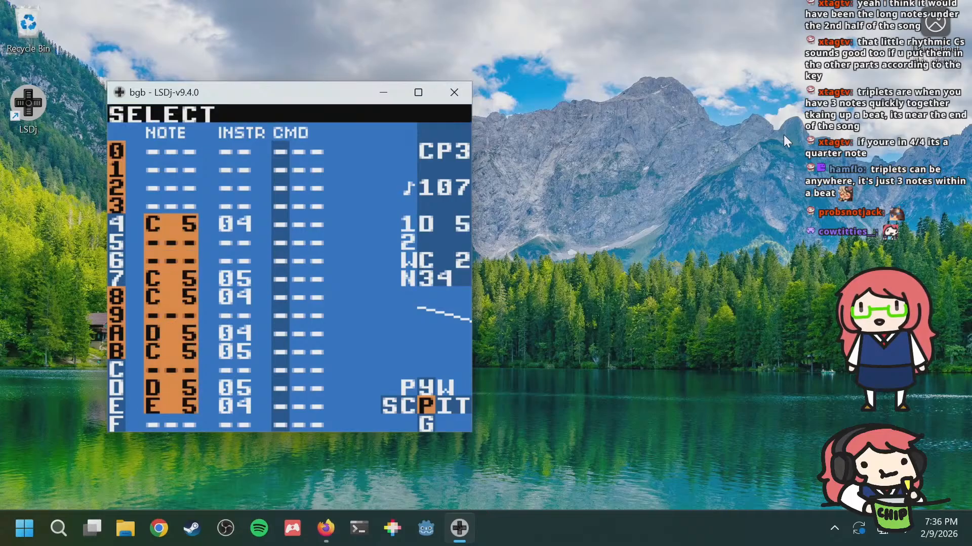
key("a")
Step: Switch to PU1 chain 01 and replay it from phrase 04 at step 0 to check the harmony
key("a+Left")
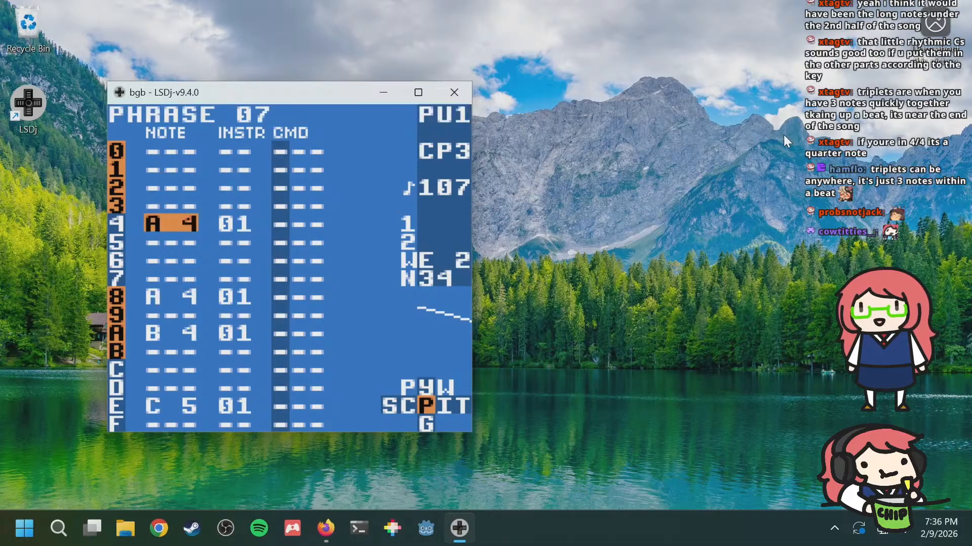
key("shift+Left")
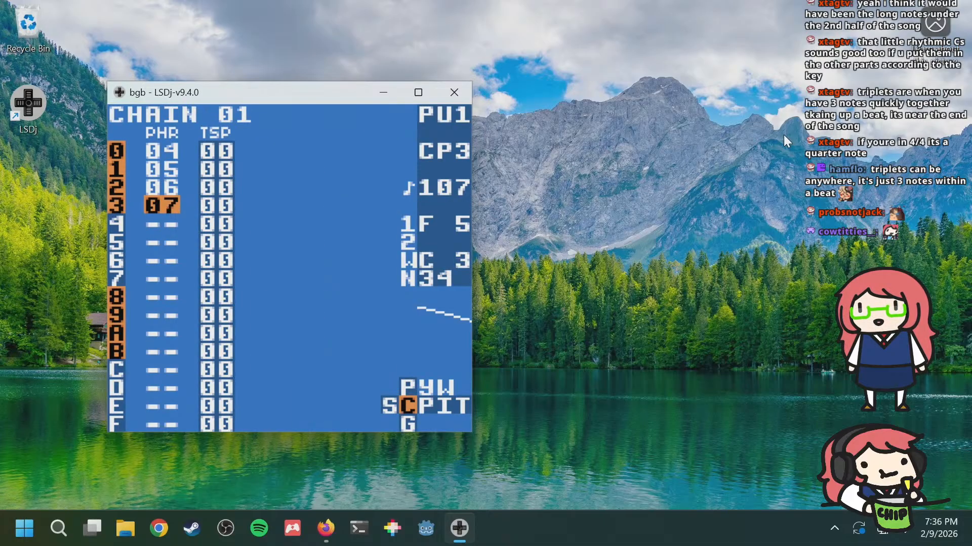
key("Up")
key("Up")
key("Up")
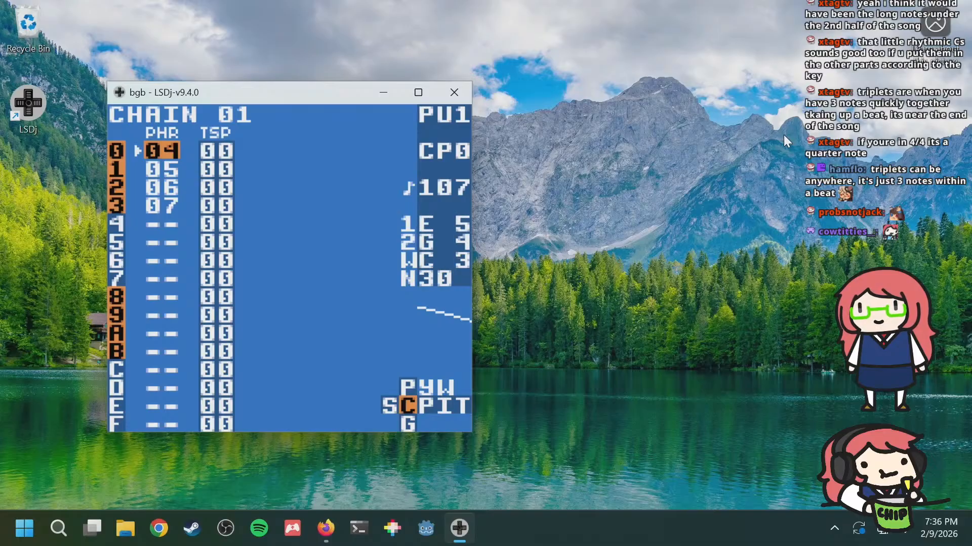
key("Down")
key("Down")
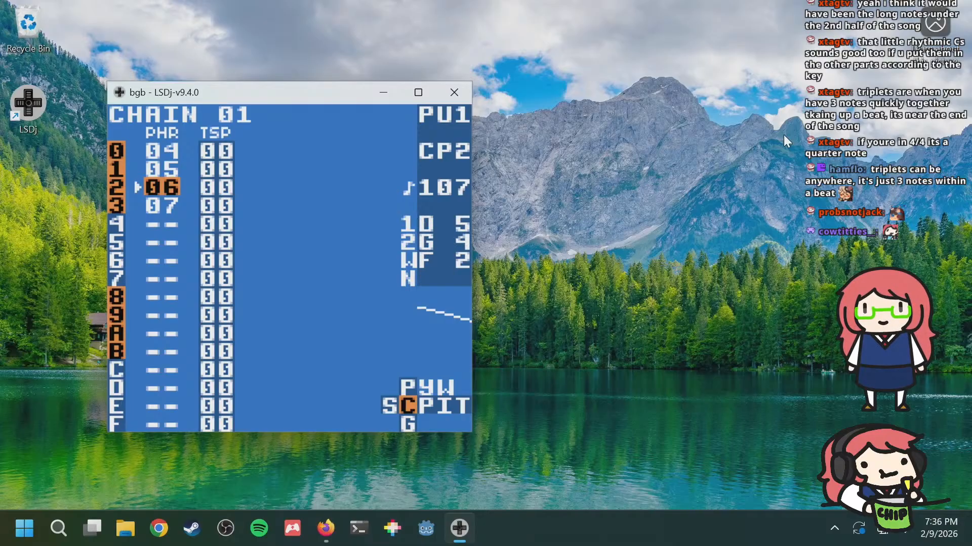
key("Down")
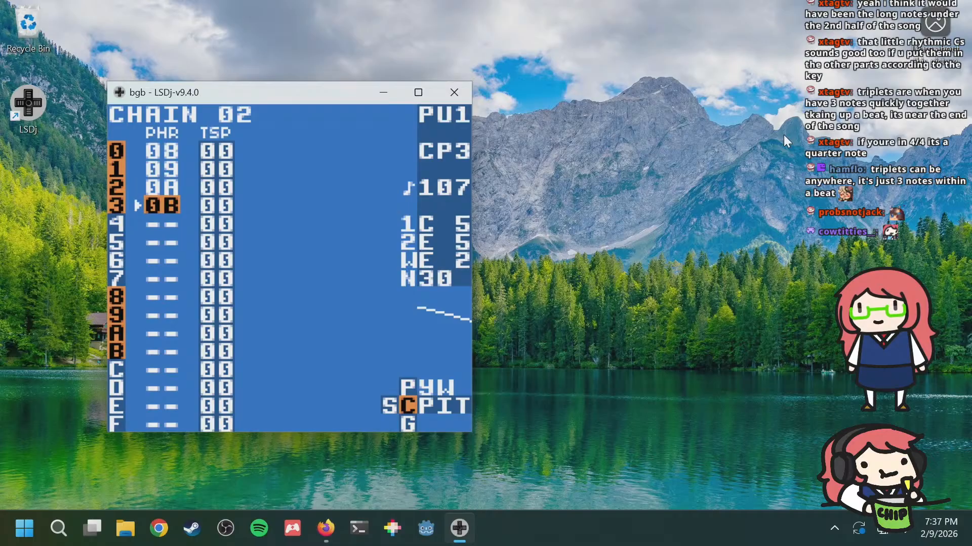
Step: Open phrase 0C at step 0 of PU1 chain 03, starting from row 02 of the song overview
key("shift+Left")
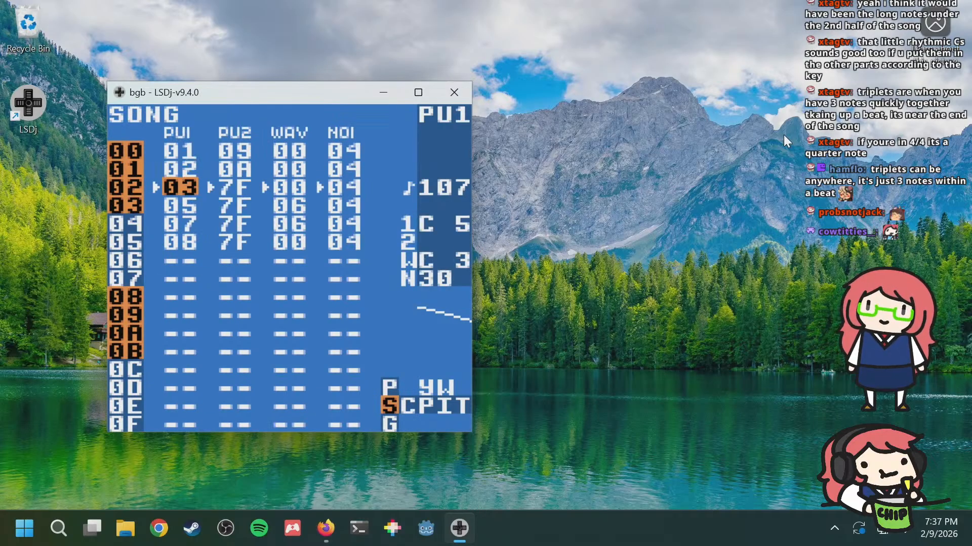
key("Right")
key("Left")
key("Right")
key("Right")
key("Left")
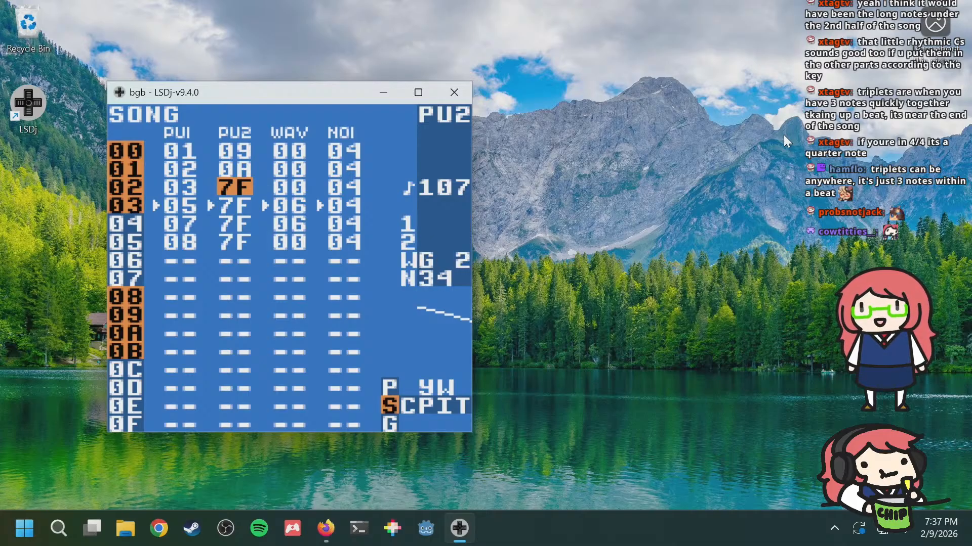
key("Left")
key("shift+Right")
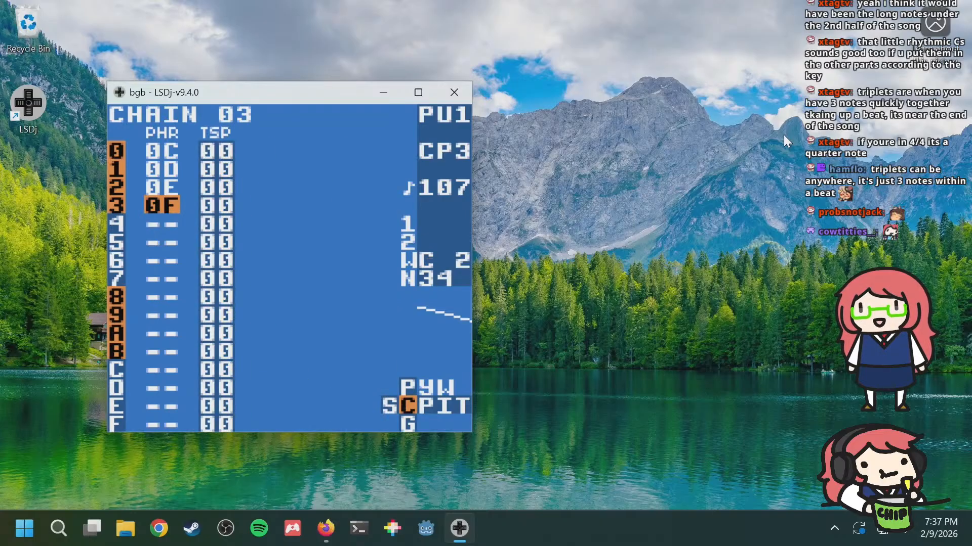
key("Up")
key("Up")
key("Up")
key("shift+Right")
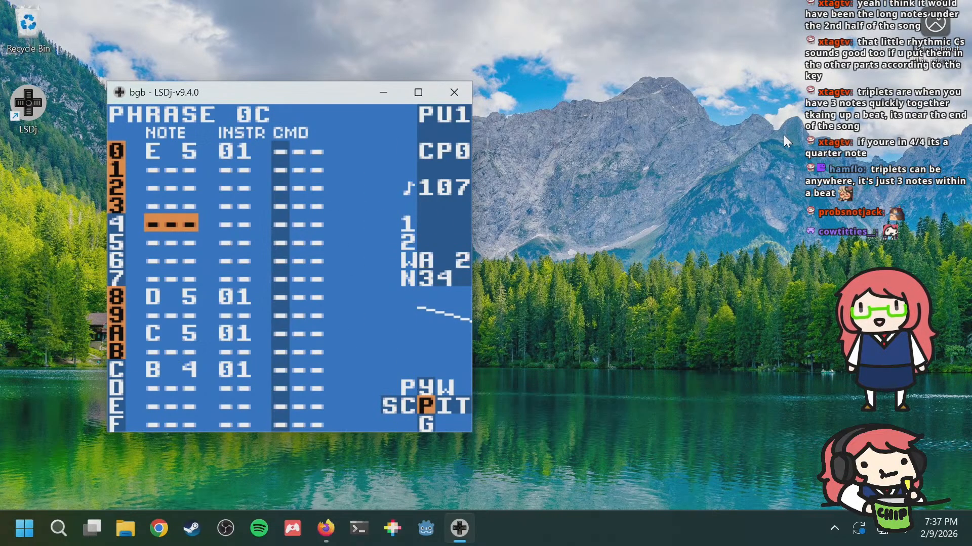
key("a+Down")
key("a+Up")
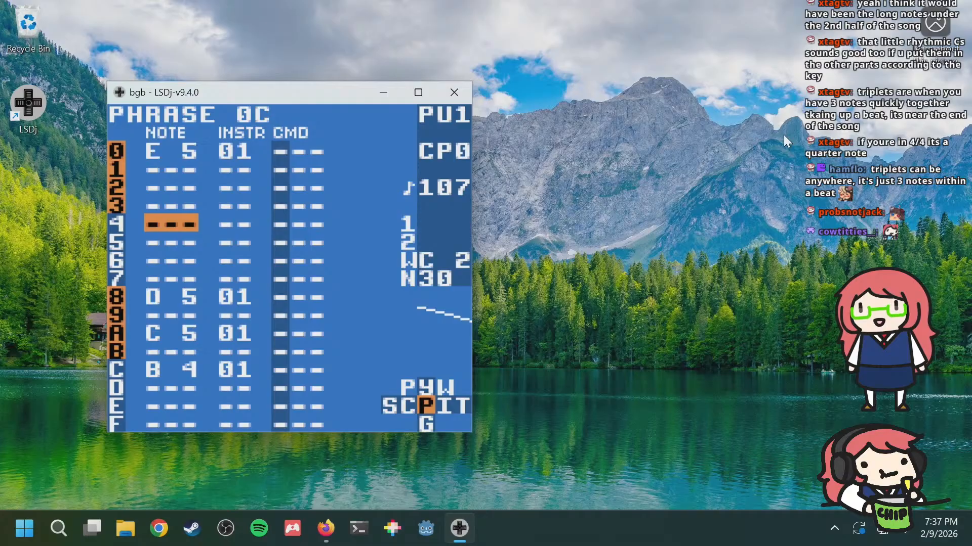
Step: Examine the PU1 melody notes across phrases 0C to 0F of chain 03
key("Up")
key("Up")
key("Up")
key("Up")
key("Down")
key("Down")
key("Down")
key("Down")
key("Down")
key("Down")
key("Down")
key("Down")
key("Down")
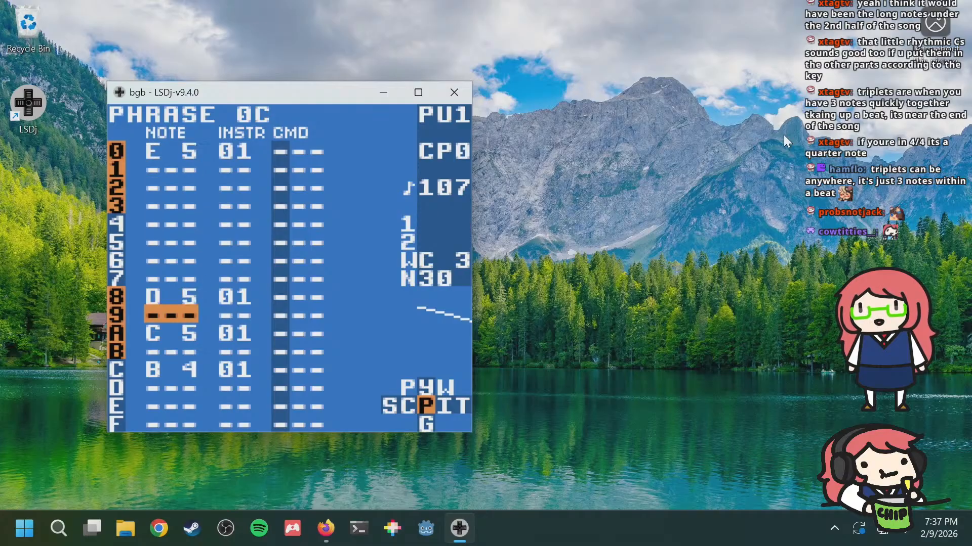
key("Down")
key("a+Down")
key("a+Down")
key("a+Down")
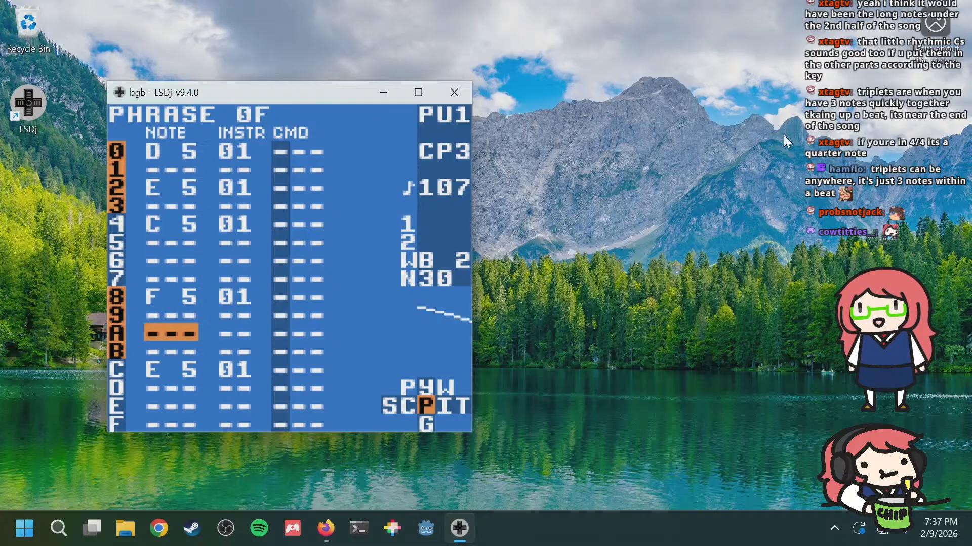
key("a+Up")
key("a+Up")
key("a+Up")
key("Up")
key("Up")
key("Up")
key("Up")
key("Up")
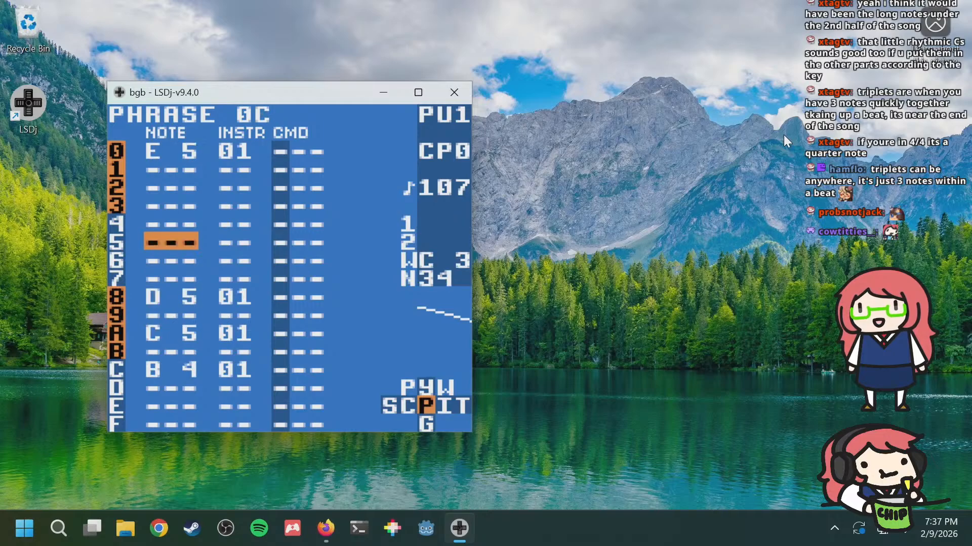
key("Up")
key("Up")
key("Up")
key("Right")
key("Left")
key("Right")
key("Right")
key("Left")
key("Left")
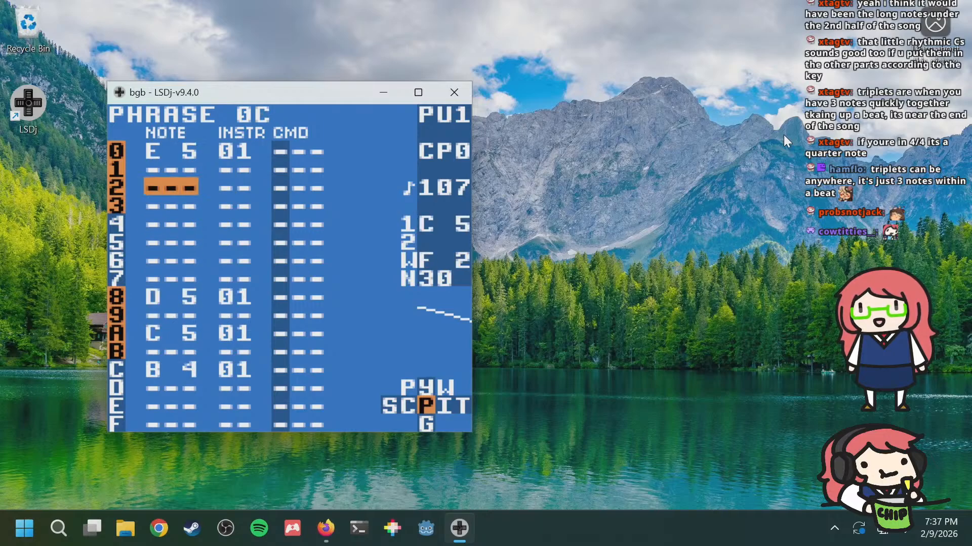
key("Right")
key("Right")
key("Left")
key("Left")
key("Right")
key("Right")
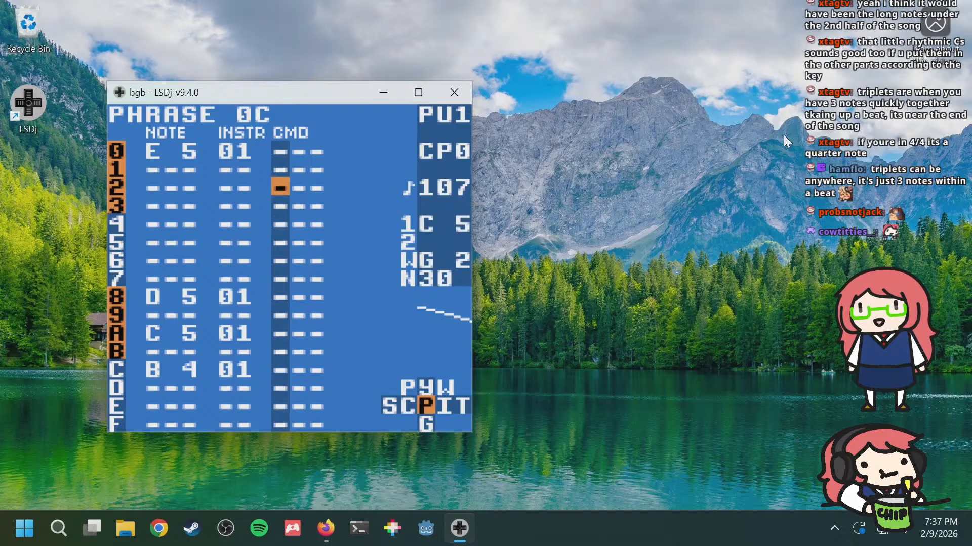
Step: Assign chain 0B to PU2 row 02 in the song overview and insert phrase 26 at its step 0
key("shift+Left")
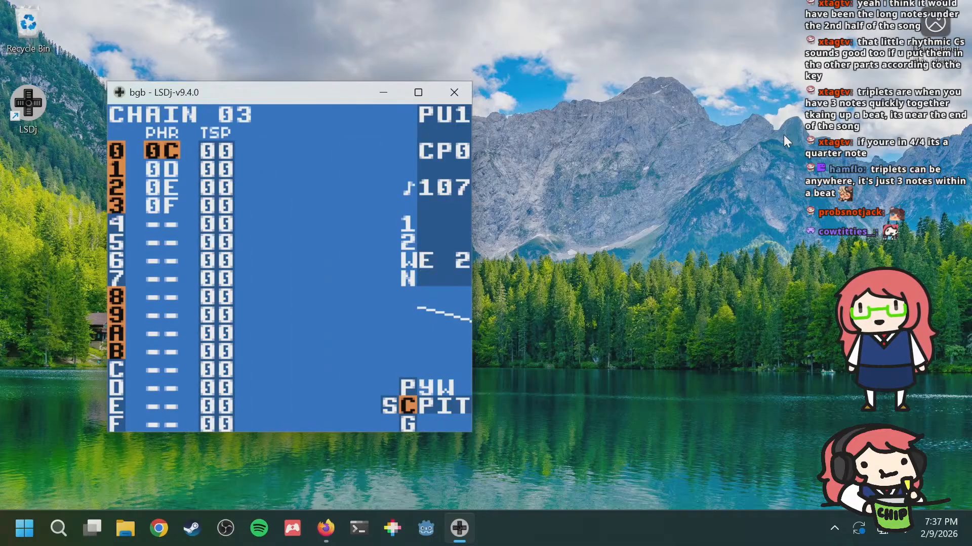
key("shift+Left")
key("Right")
key("s+Down")
key("s+Down")
key("s+Down")
key("s+Down")
key("s+Down")
key("s+Down")
key("s+Down")
key("s+Down")
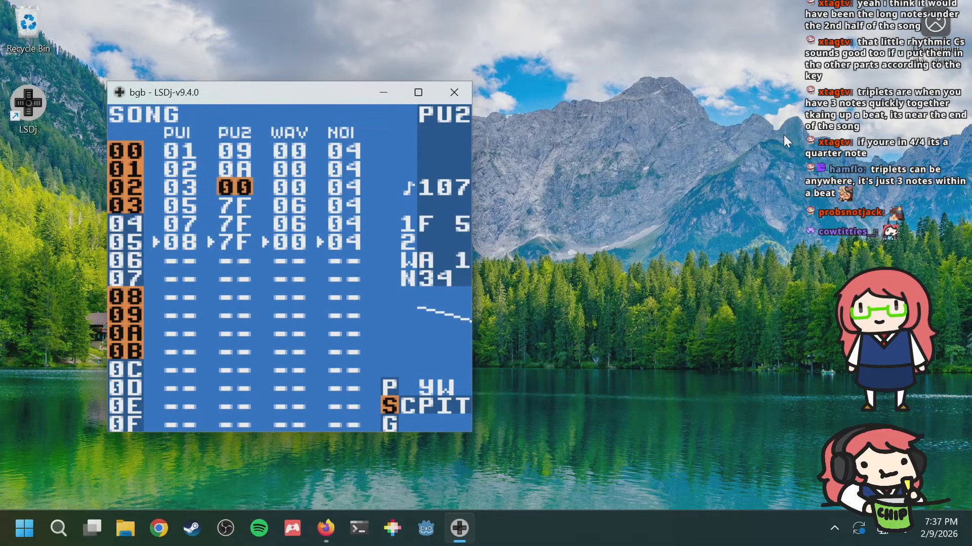
key("s+Right")
key("s+Right")
key("s+Right")
key("s+Right")
key("s+Right")
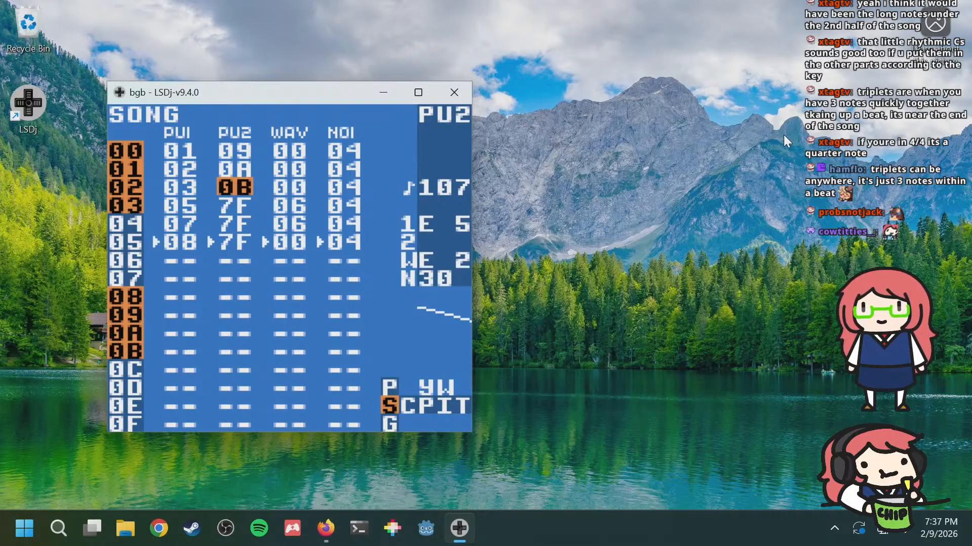
key("shift+Right")
key("s")
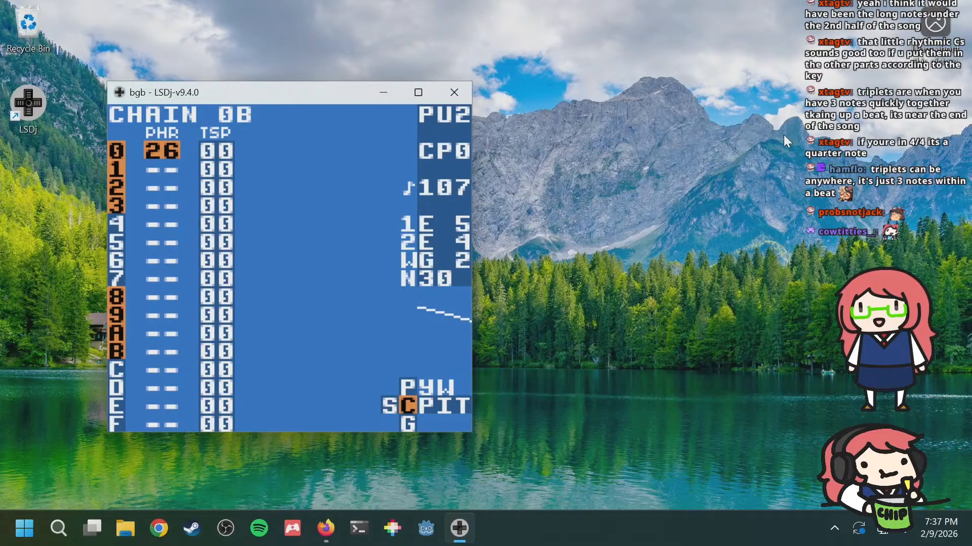
Step: Insert phrases 27, 28 and 29 at steps 1 to 3 of PU2 chain 0B
key("a+Up")
key("a+Down")
key("Down")
key("s")
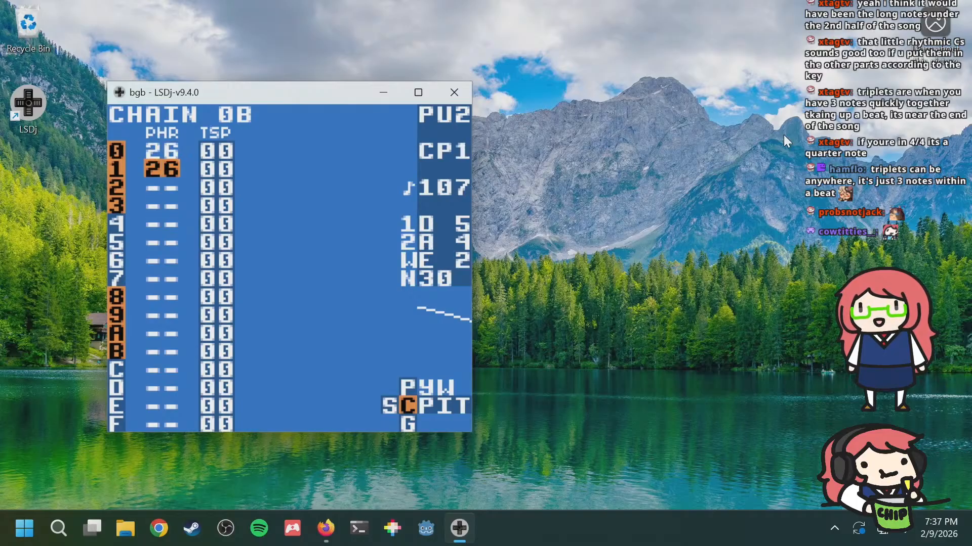
key("s")
key("Down")
key("s")
key("s")
key("Down")
key("s")
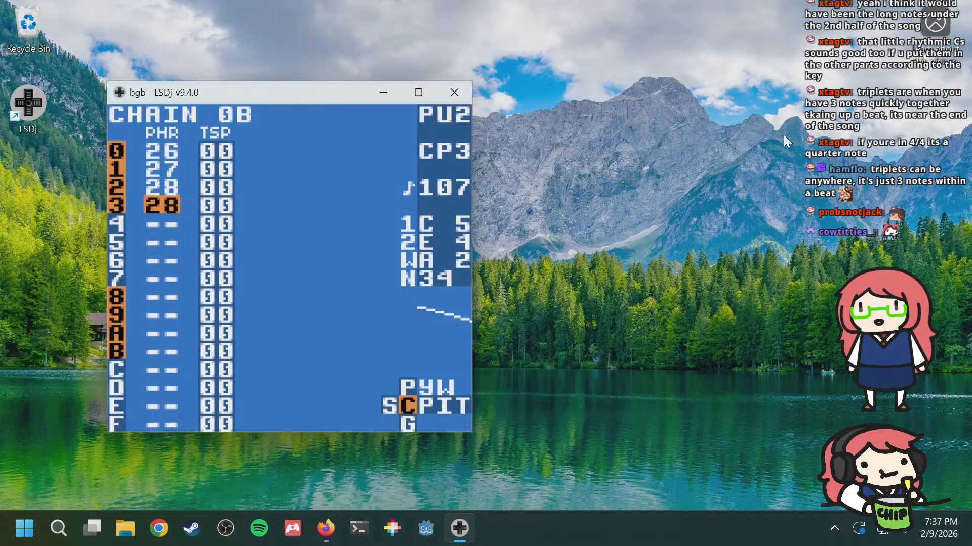
Step: Return to PU2 row 02 of the song overview and open phrase 26 of chain 0B
key("Up")
key("Up")
key("Up")
key("shift+Left")
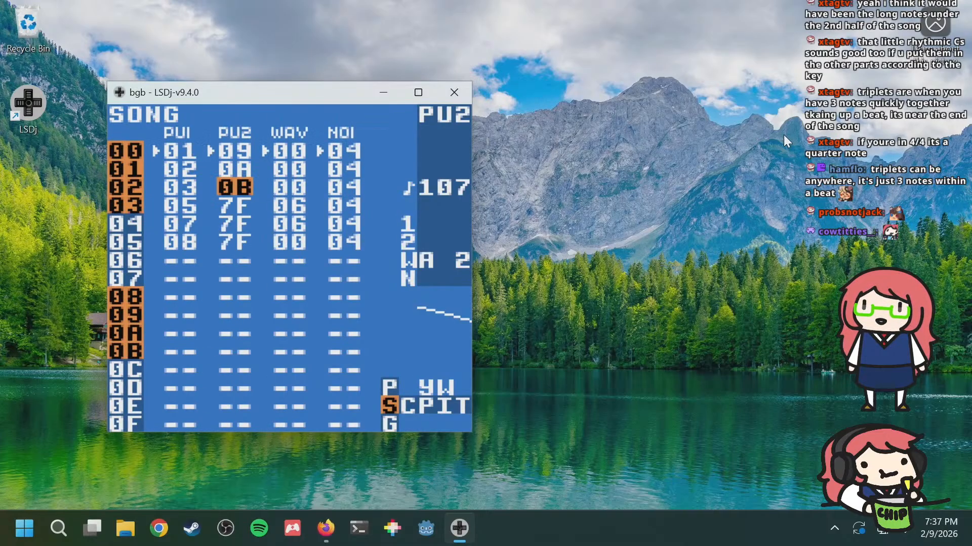
key("Left")
key("Right")
key("shift+Right")
key("shift+Right")
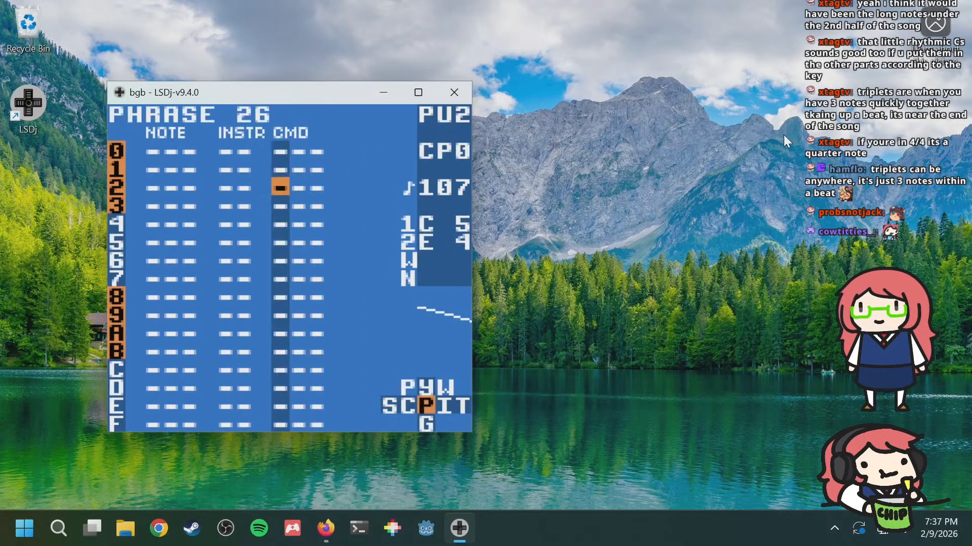
key("shift+Right")
key("shift+Left")
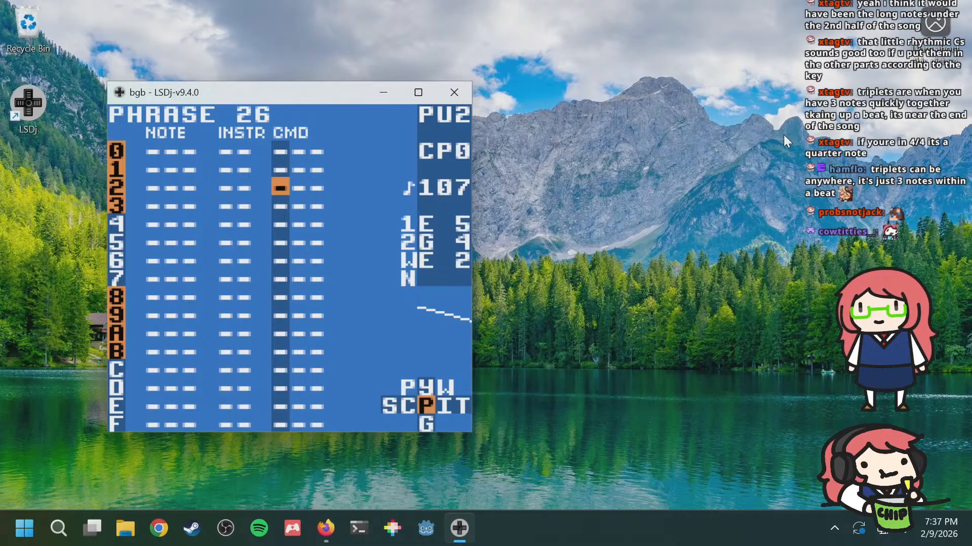
Step: Check PU1 phrase 0C, and enter note E 5 with instrument 04 at step 2 of PU2 phrase 26
key("a+Left")
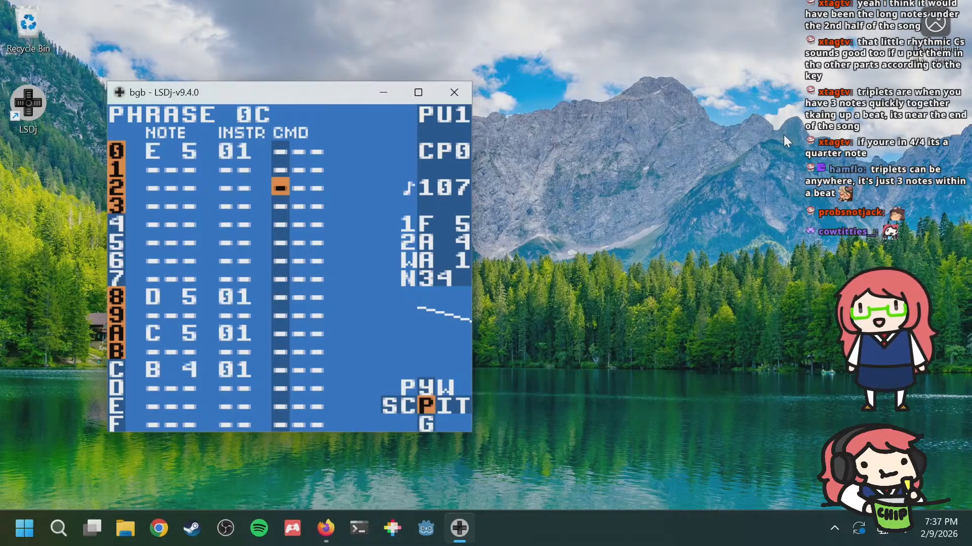
key("Left")
key("Left")
key("Right")
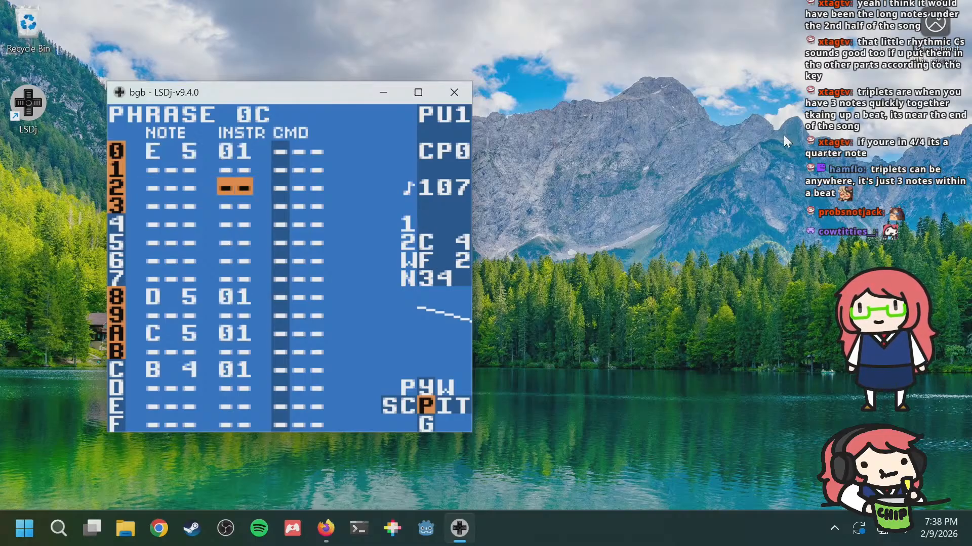
key("Left")
key("a+Right")
key("a")
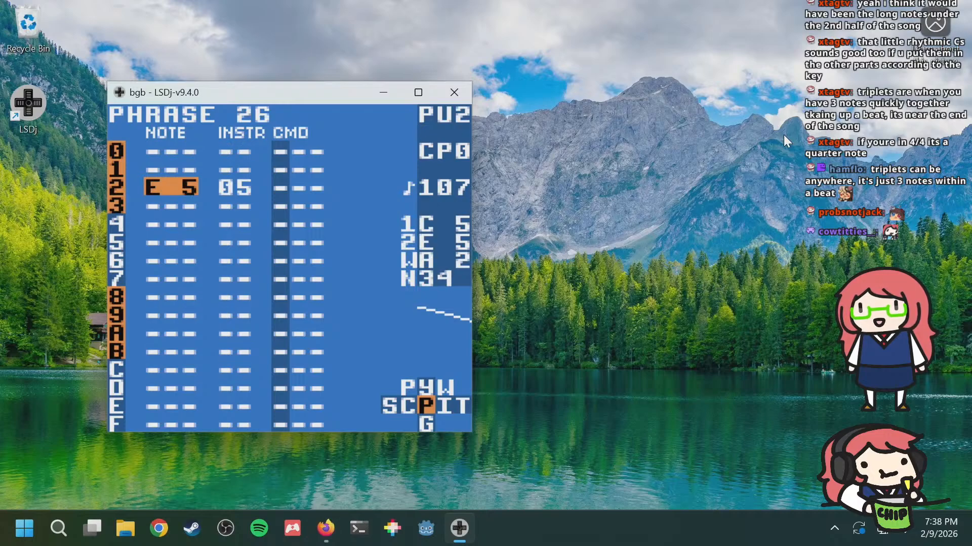
key("Right")
key("a+Left")
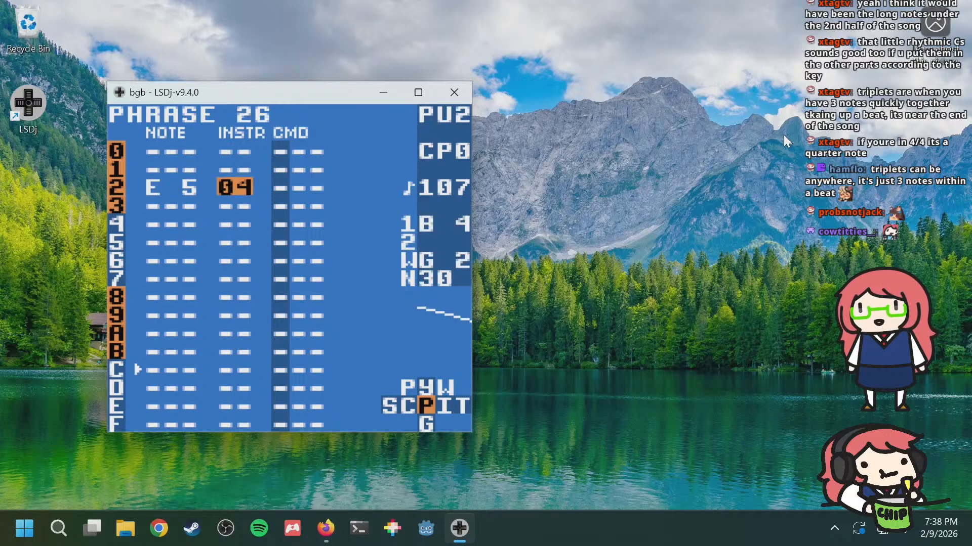
Step: Compare PU2 phrase 26 with the WAV notes in phrase 00 and the PU1 melody in phrase 0C
key("Left")
key("a+Left")
key("a+Right")
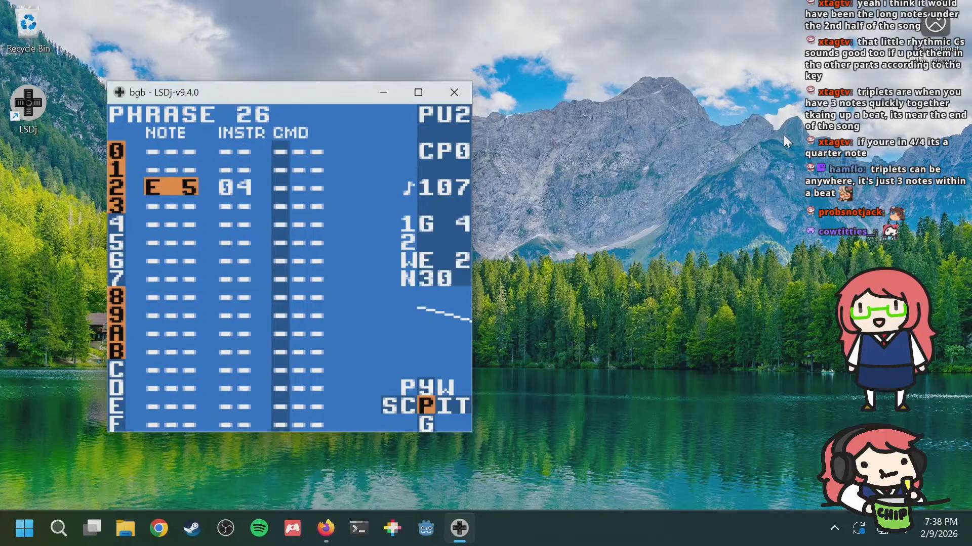
key("a+Left")
key("a+Right")
key("a+Right")
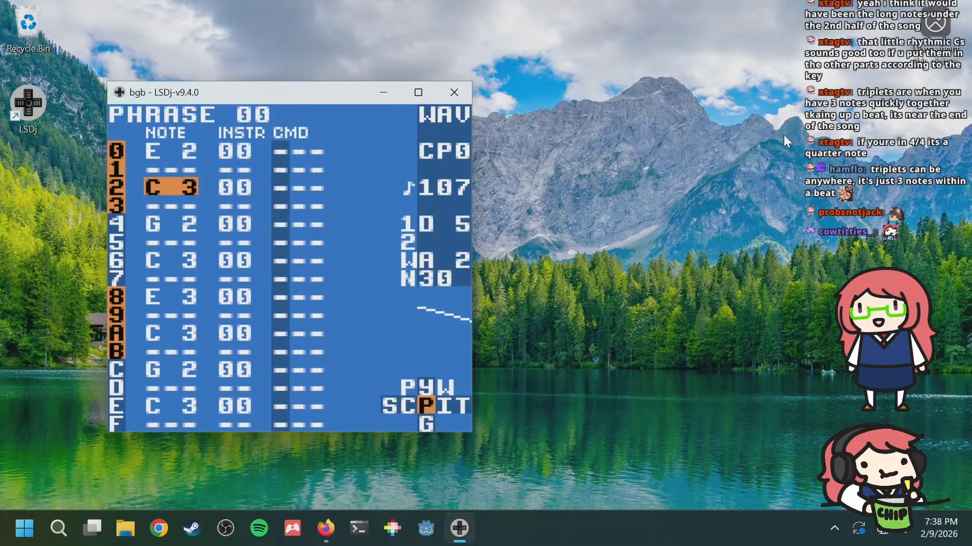
key("a+Left")
key("a+Left")
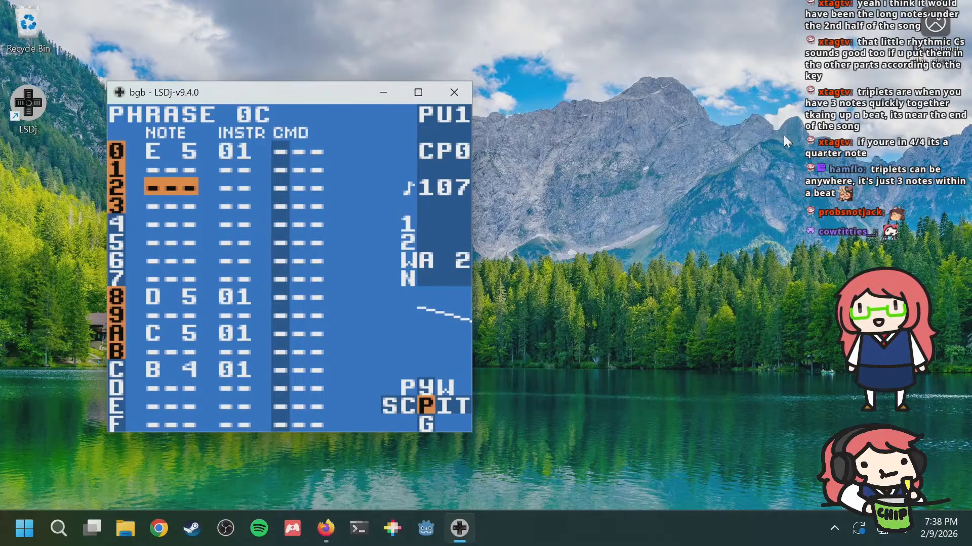
key("a+Right")
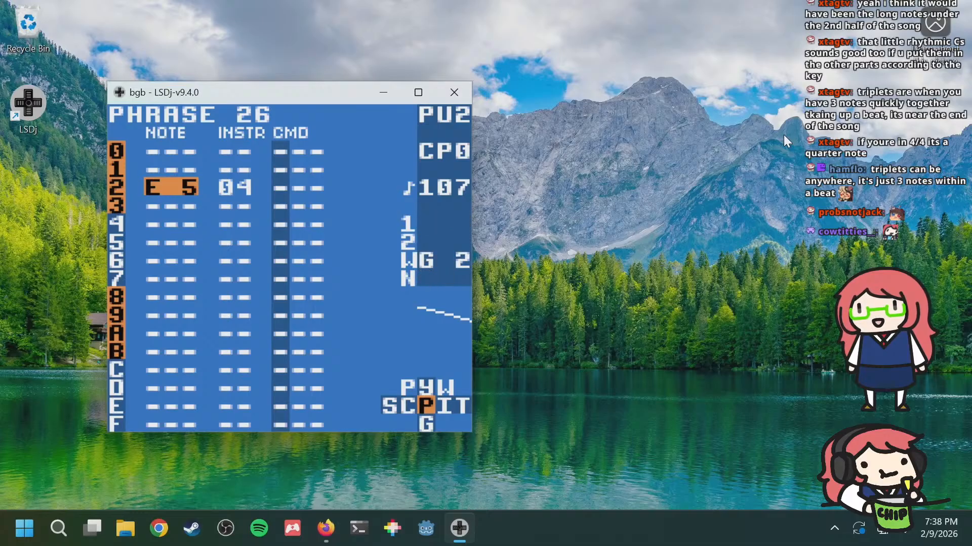
Step: Enter note E 5 with instrument 04 at step 4 of PU2 phrase 26 and check it against WAV phrase 00
key("Down")
key("Down")
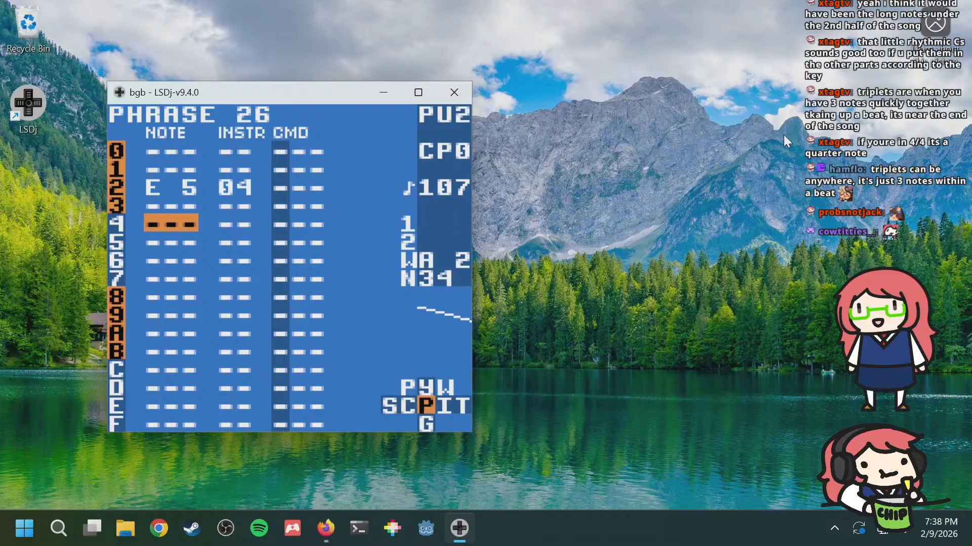
key("s")
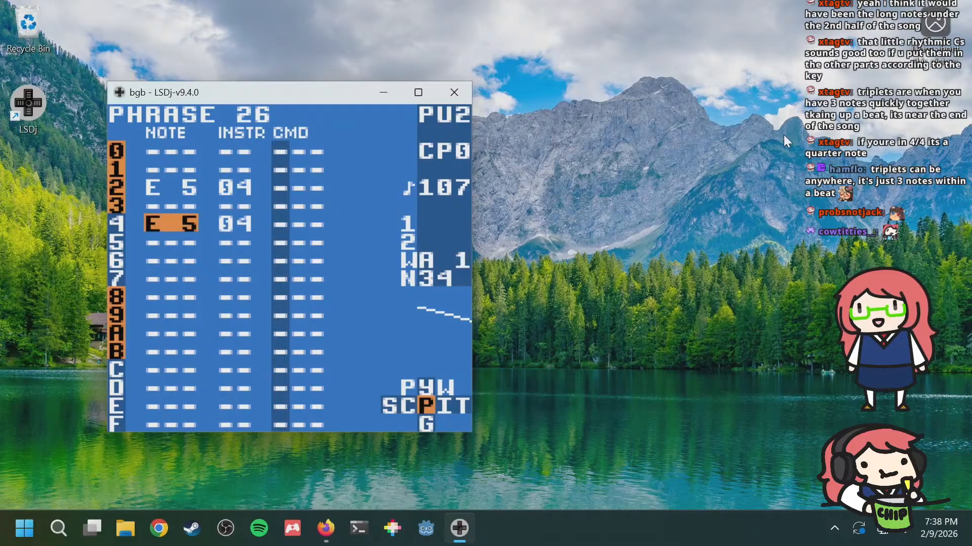
key("a+Right")
key("a+Left")
key("a+Right")
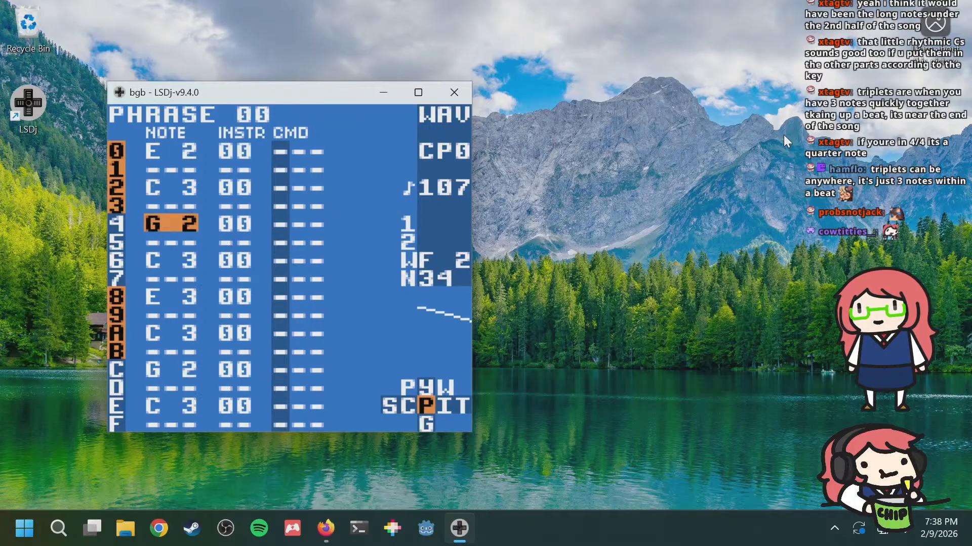
key("a+Left")
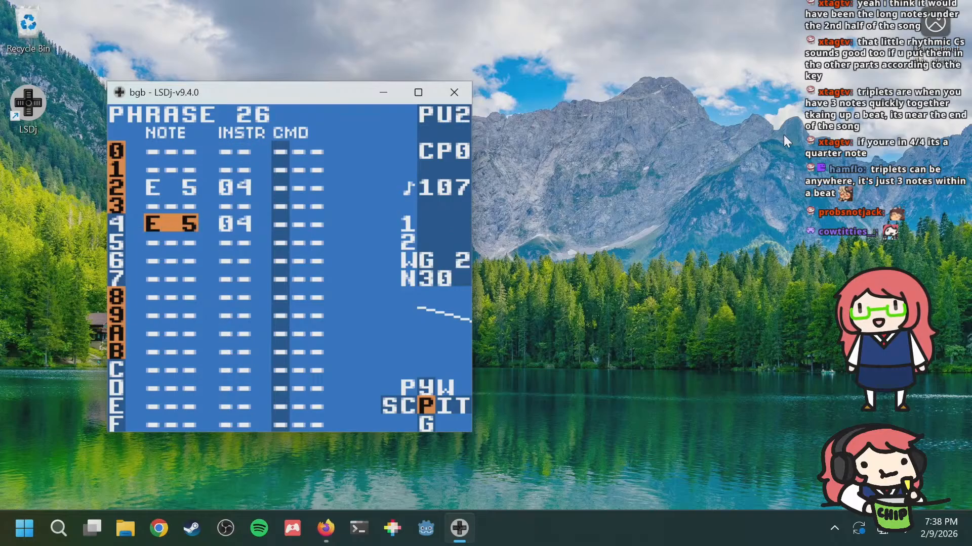
Step: Lower the note at step 2 of phrase 26 to C 5
key("Up")
key("Up")
key("s+Left")
key("s+Left")
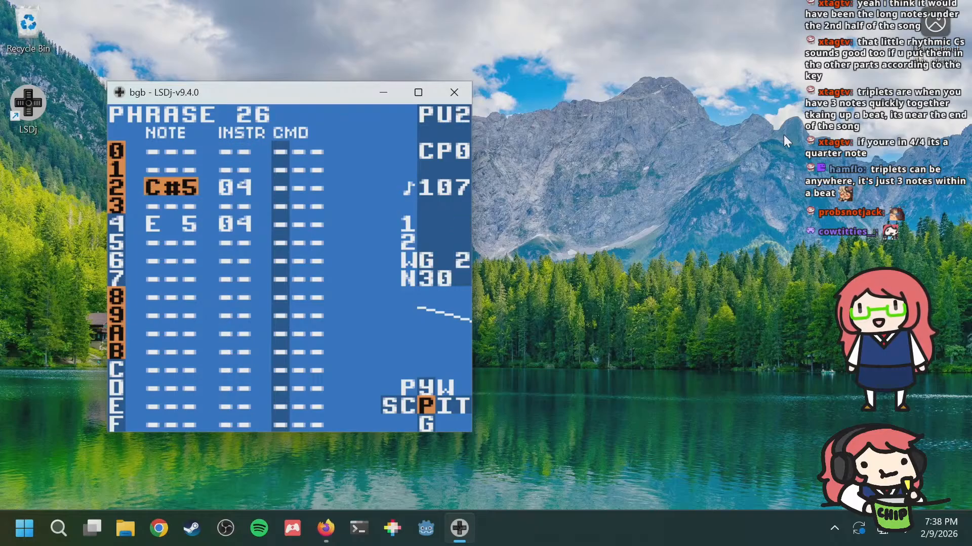
Step: Insert a note at step 6 of phrase 26 and raise it to G 5
key("Down")
key("Down")
key("Down")
key("Down")
key("s")
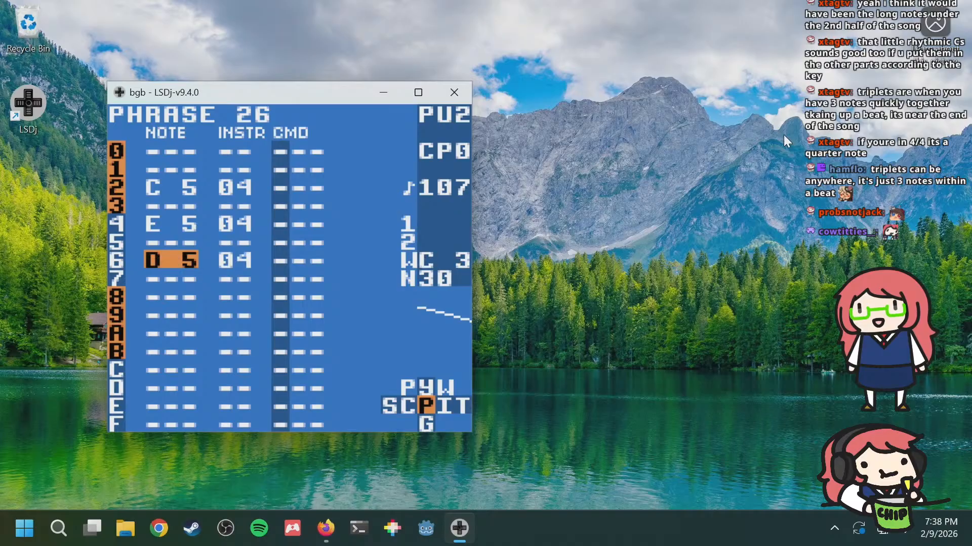
key("s+Right")
key("s+Right")
key("s+Right")
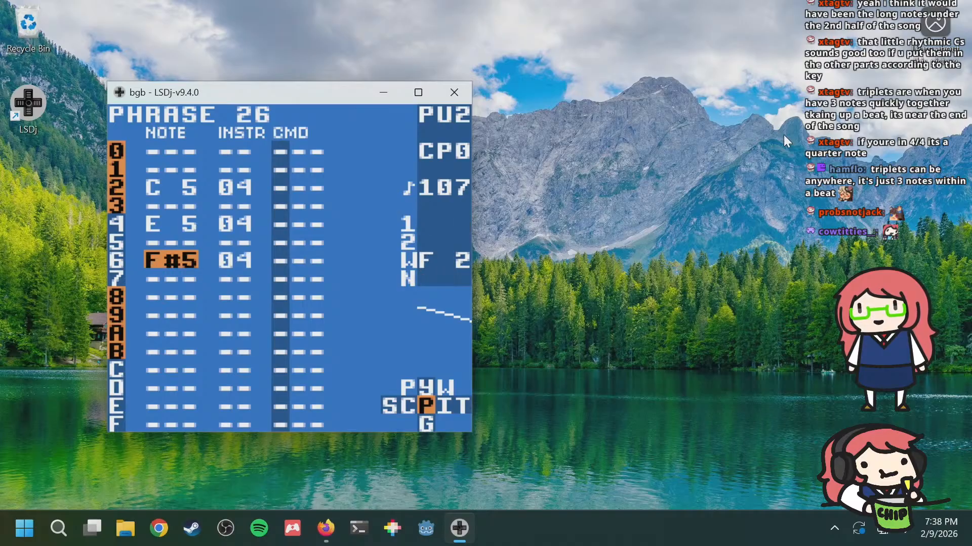
key("s+Right")
key("s+Right")
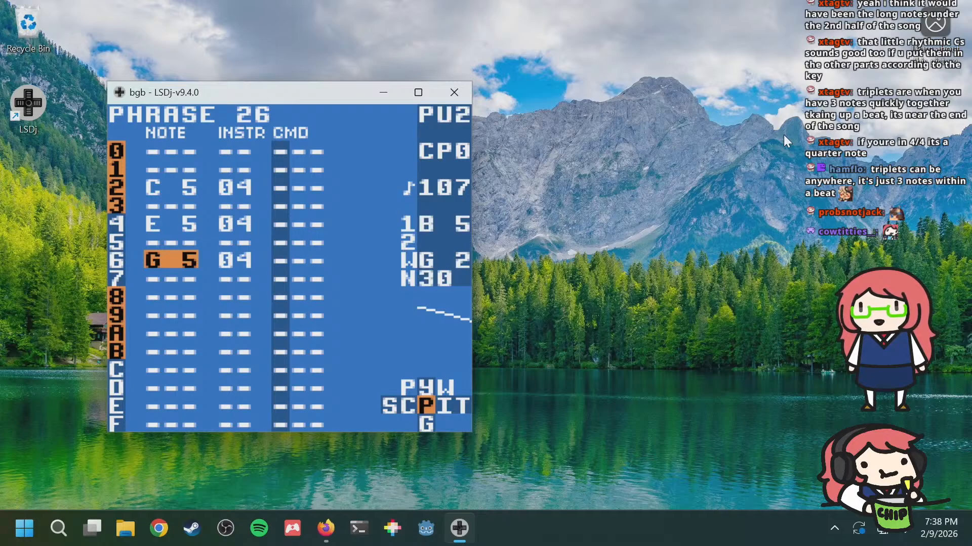
Step: Compare the note placement in PU2 phrase 26 with the PU1 melody in phrase 0C
key("a+Left")
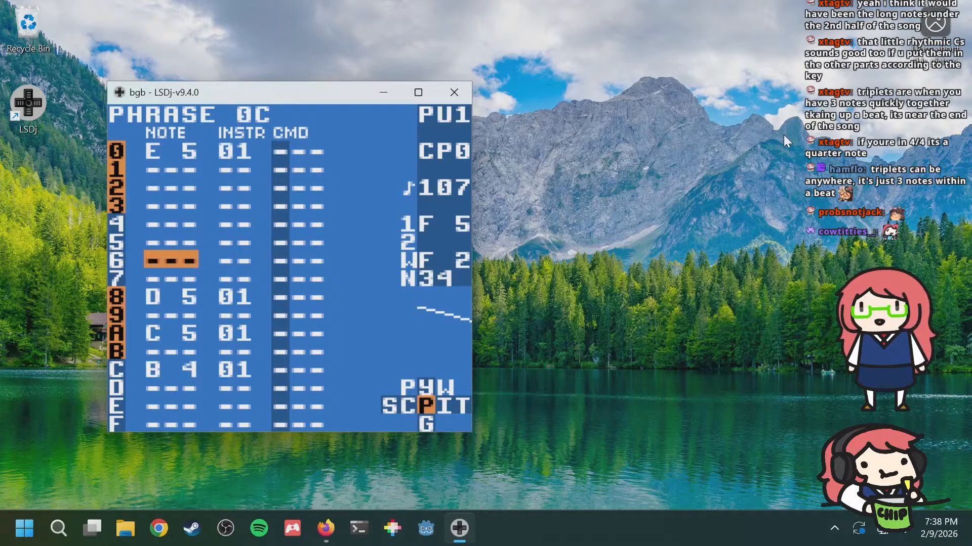
key("a+Right")
key("Up")
key("Up")
key("Up")
key("Up")
key("Up")
key("Up")
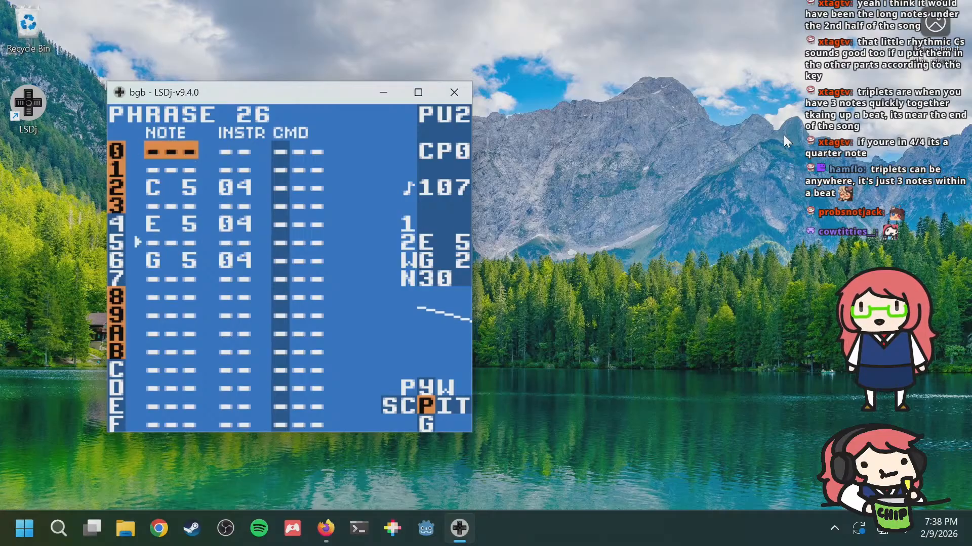
key("Down")
key("Down")
key("Down")
key("Down")
key("Down")
key("Down")
key("Down")
key("Down")
key("Down")
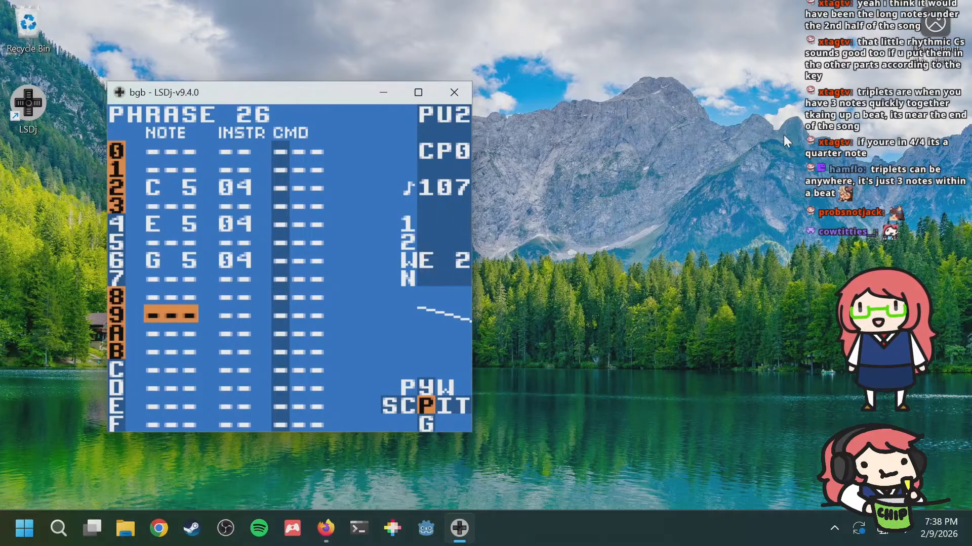
key("a+Left")
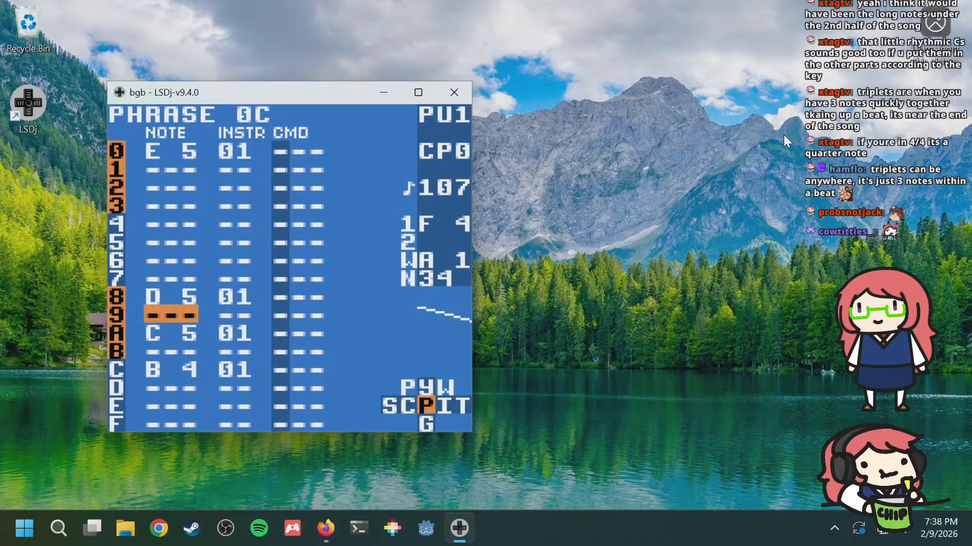
key("a+Right")
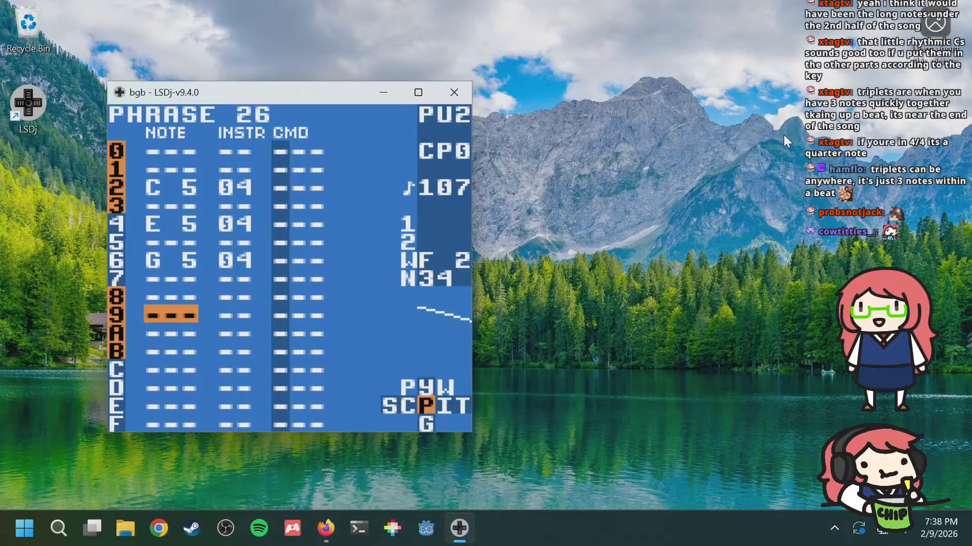
Step: Set the instrument to 06 for the notes at steps 2, 4 and 6 of phrase 26
key("Up")
key("Up")
key("Up")
key("Up")
key("Up")
key("Up")
key("Up")
key("Right")
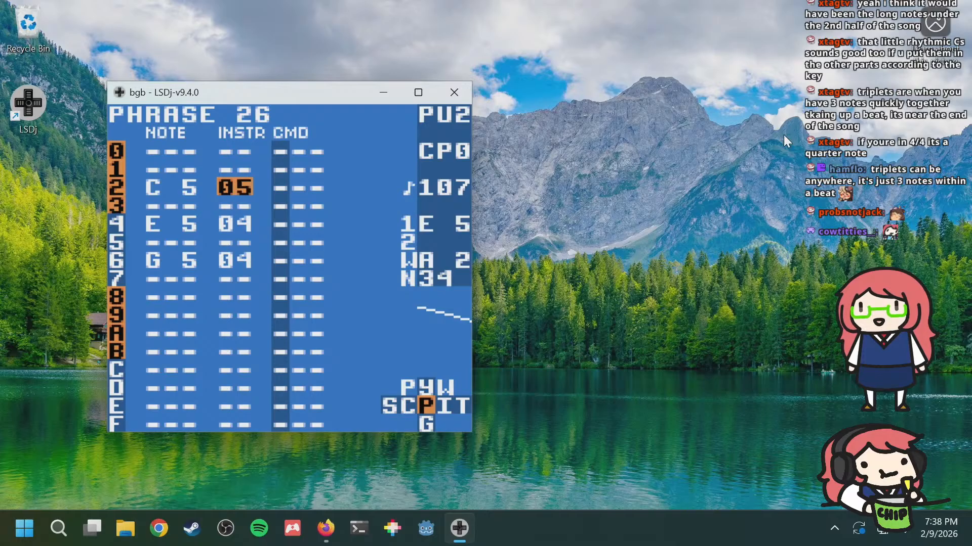
key("Down")
key("Down")
key("a+Right")
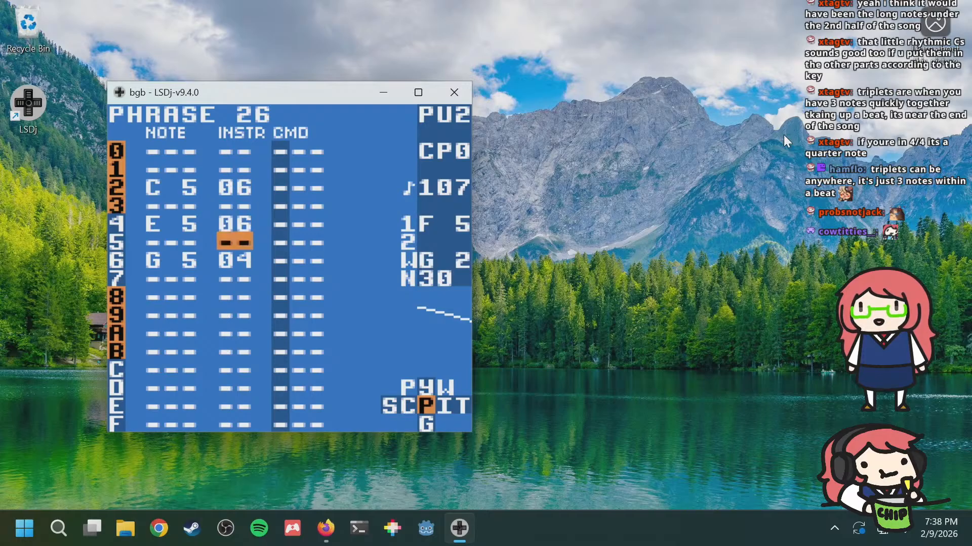
key("Down")
key("Down")
key("a+Right")
Step: Try transposing the notes at steps 2 to 7 of phrase 26 down one semitone to B 4, D#5 and F#5
key("Left")
key("Up")
key("Up")
key("Up")
key("Up")
key("Up")
key("Up")
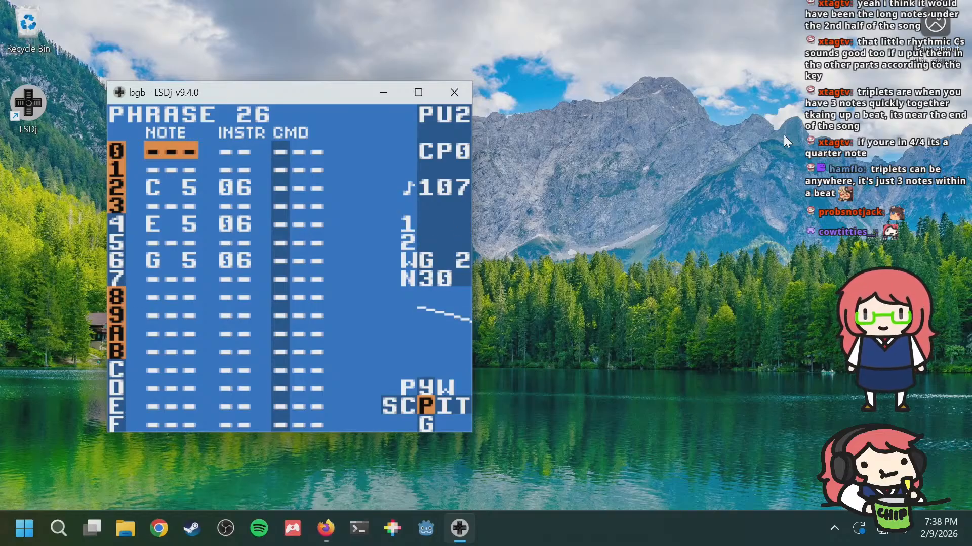
key("Down")
key("Down")
key("shift+a")
key("Down")
key("Down")
key("Down")
key("Down")
key("Down")
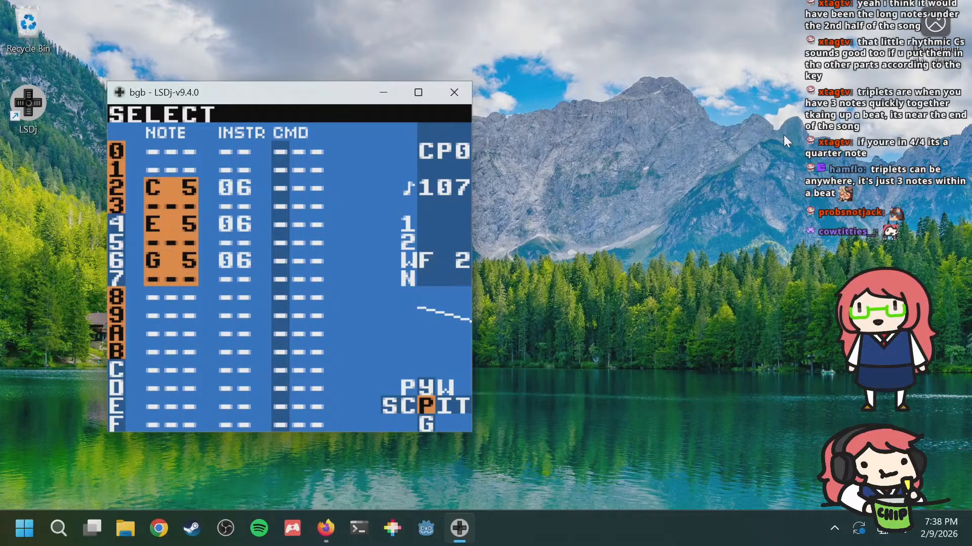
key("s+Left")
key("a")
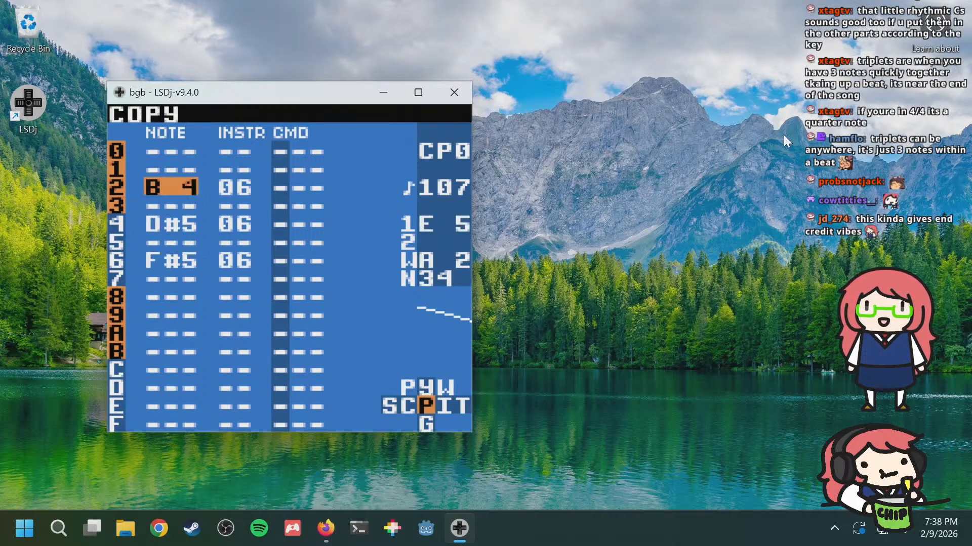
key("shift+Left")
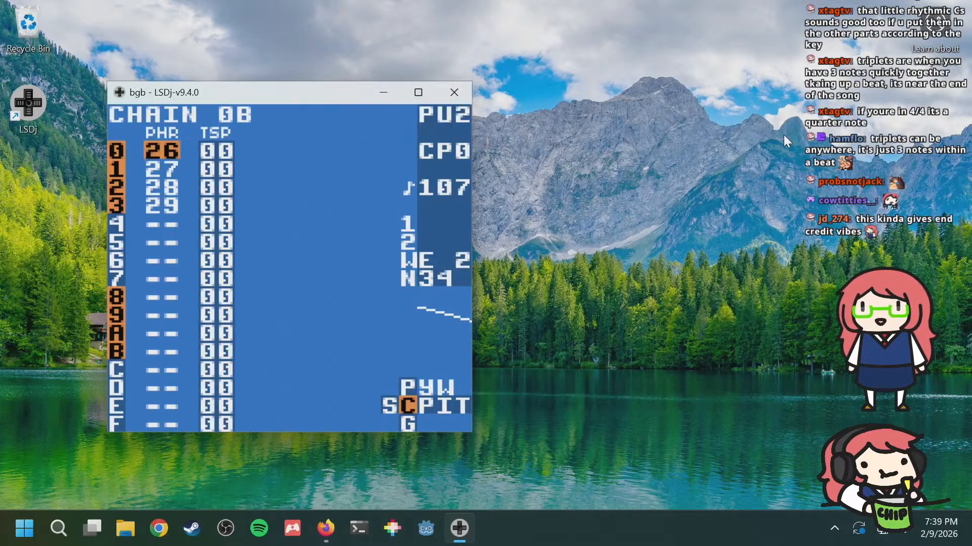
key("shift+Right")
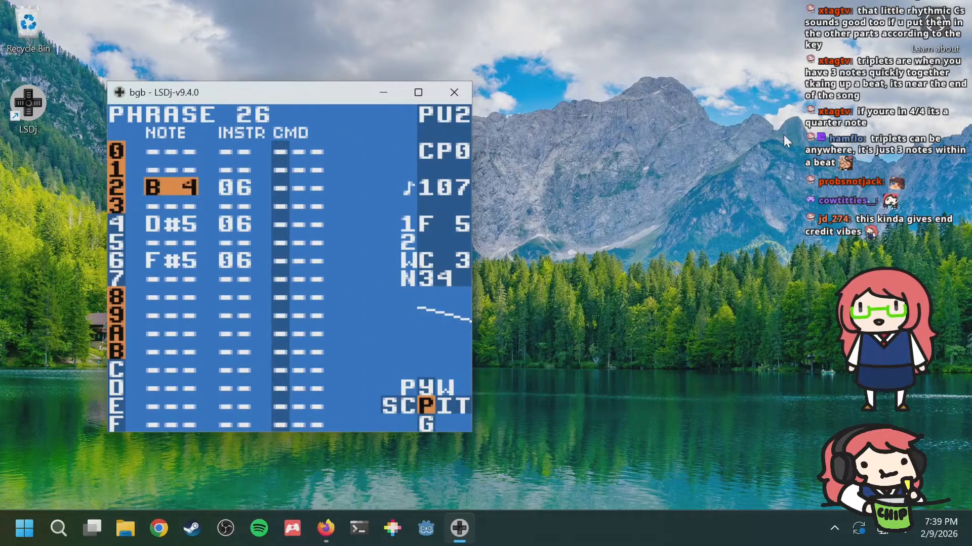
Step: Raise the notes at steps 2 to 6 of phrase 26 one semitone and drop them an octave to C 4, E 4 and G 4
key("shift+a")
key("Down")
key("Down")
key("Down")
key("Down")
key("s+Right")
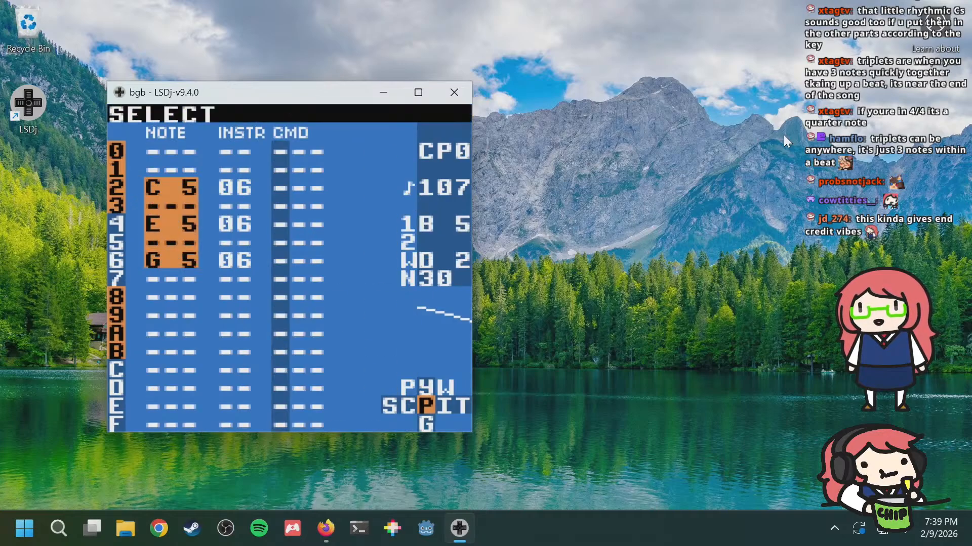
key("s+Down")
key("a")
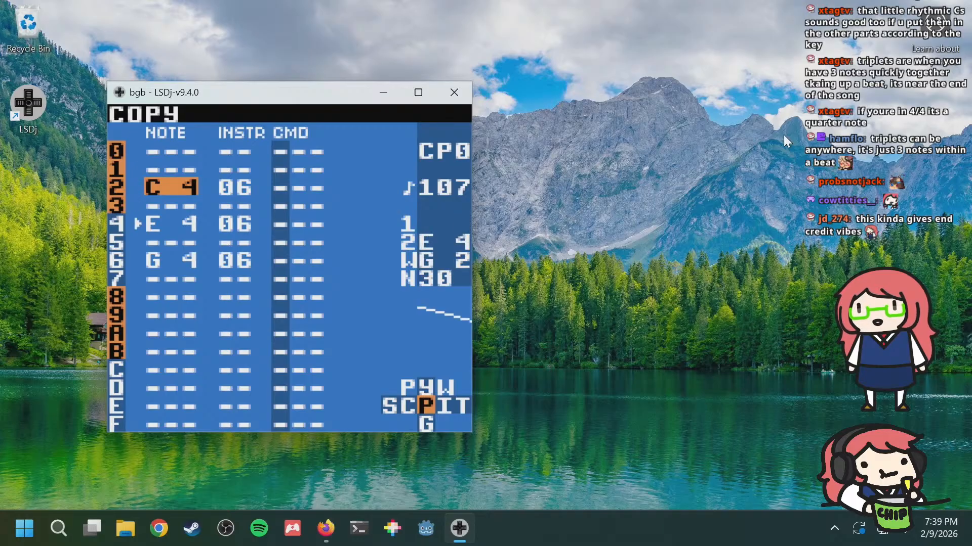
Step: Compare the arpeggio in PU2 phrase 26 with the notes at steps 0 and 8 of PU1 phrase 0C
key("a+Left")
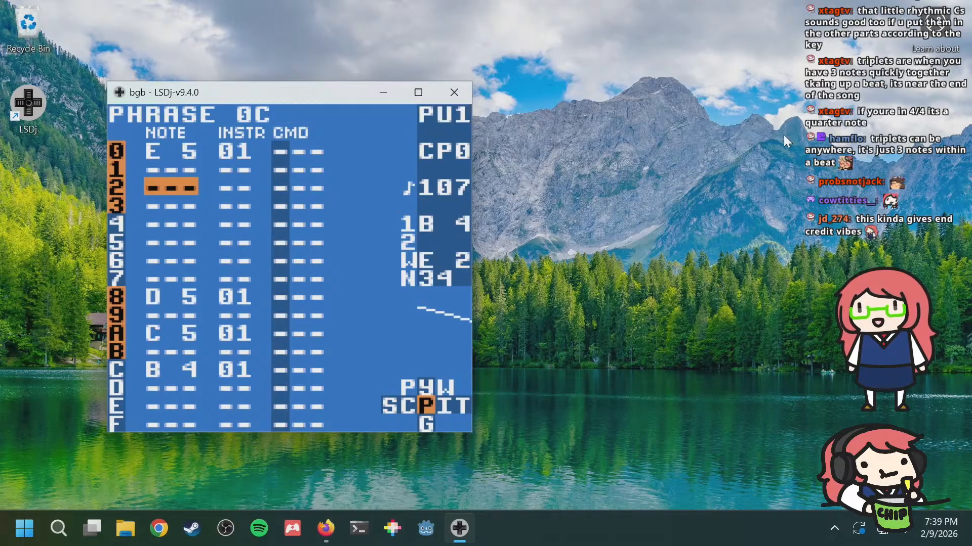
key("a+Right")
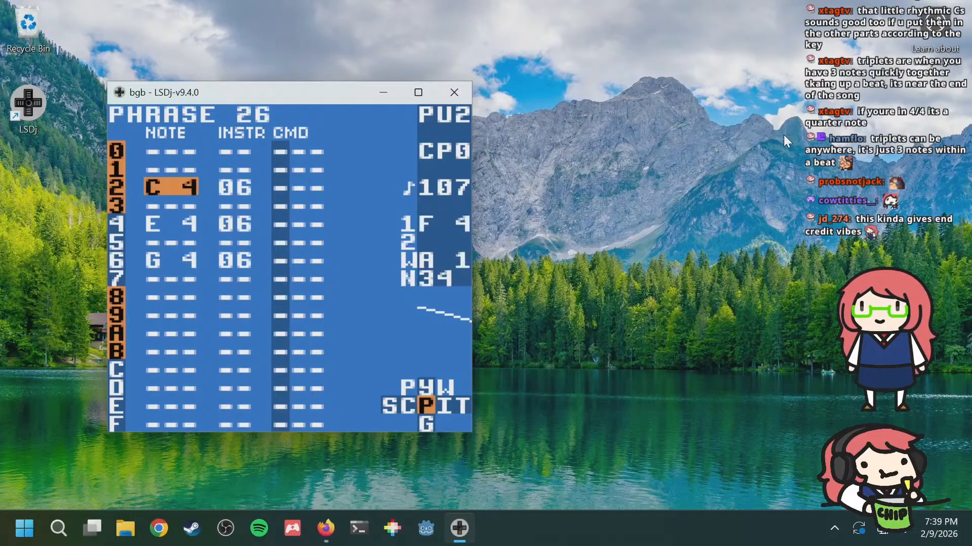
key("Down")
key("Down")
key("Down")
key("Down")
key("Down")
key("Down")
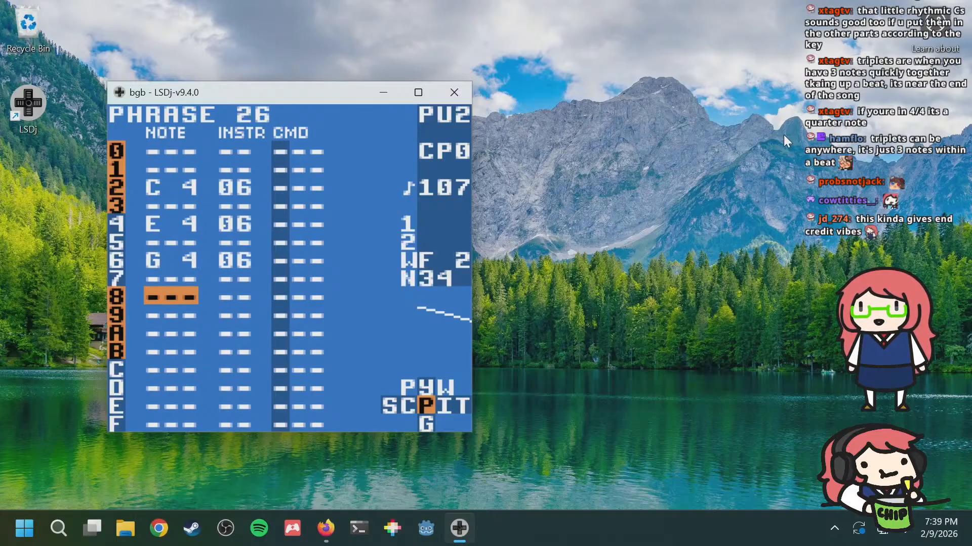
key("a+Left")
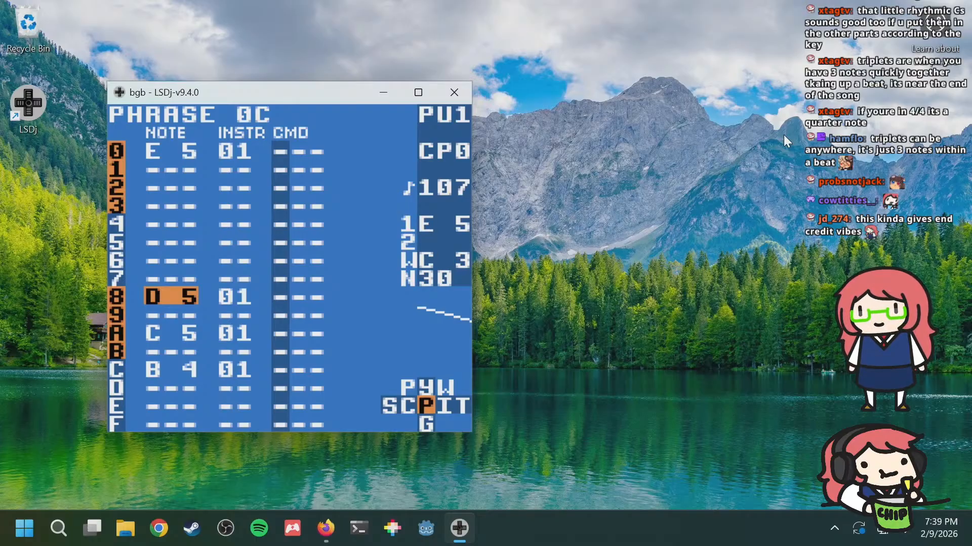
key("a+Right")
Step: Open the empty PU2 phrase 27 and check it against the PU1 melody and WAV phrase 01
key("a+Down")
key("Up")
key("Up")
key("Up")
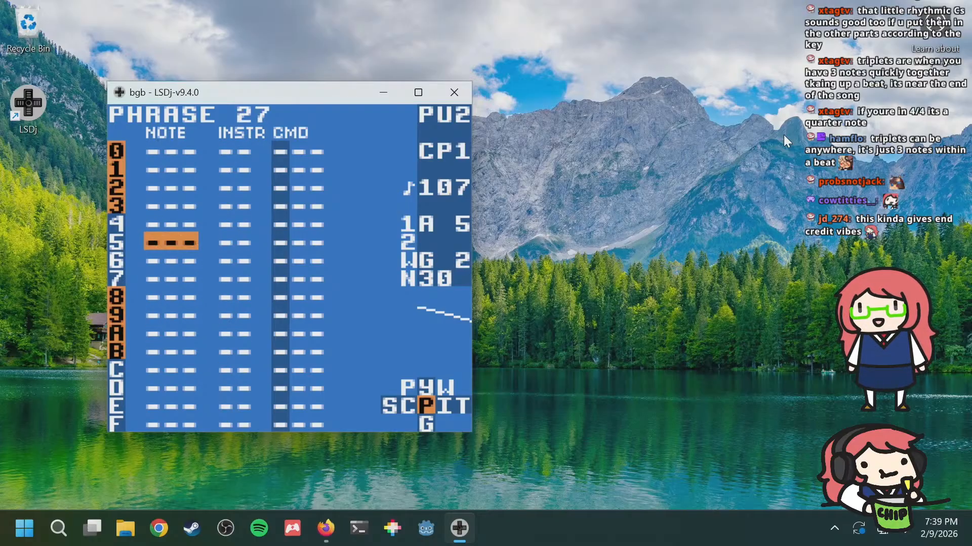
key("Up")
key("Up")
key("a+Left")
key("a+Right")
key("Up")
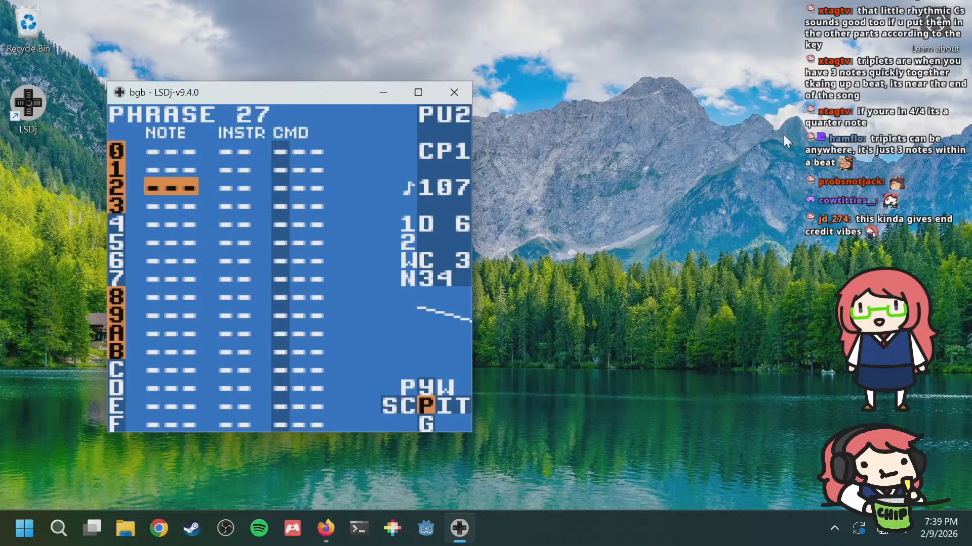
key("a+Left")
key("a+Right")
key("a+Right")
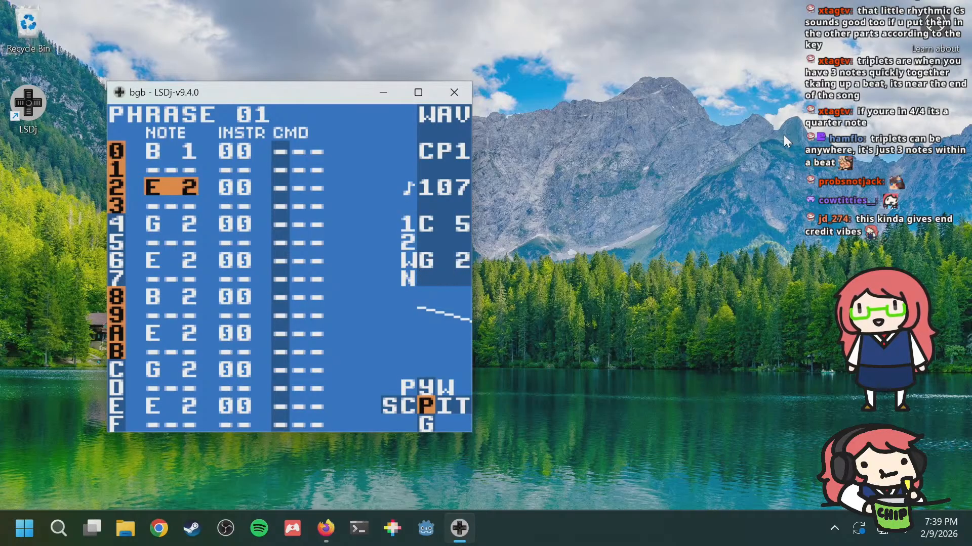
Step: Add a G 4 note with instrument 06 at step 2 of PU2 phrase 27
key("a+Left")
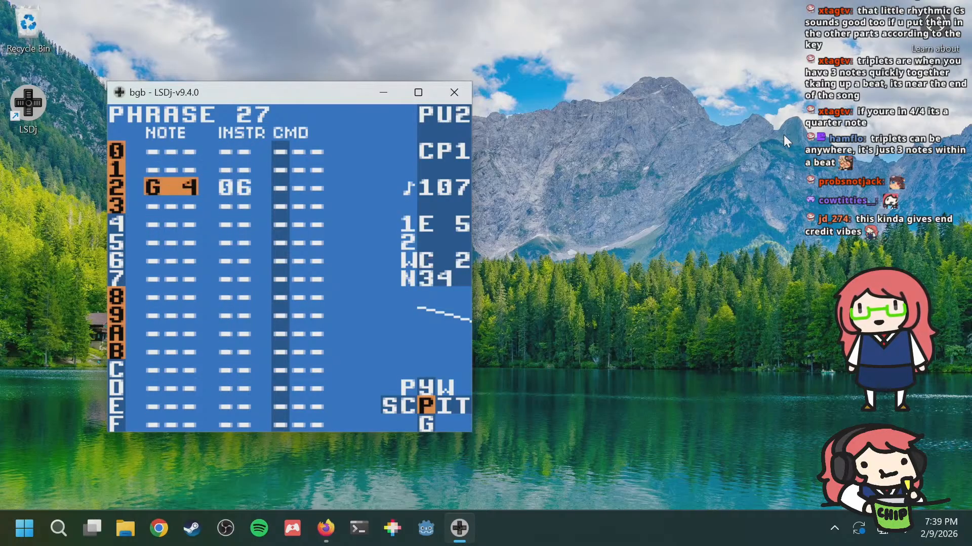
key("a+Left")
key("a+Left")
key("a+Left")
key("a+Right")
key("a+Right")
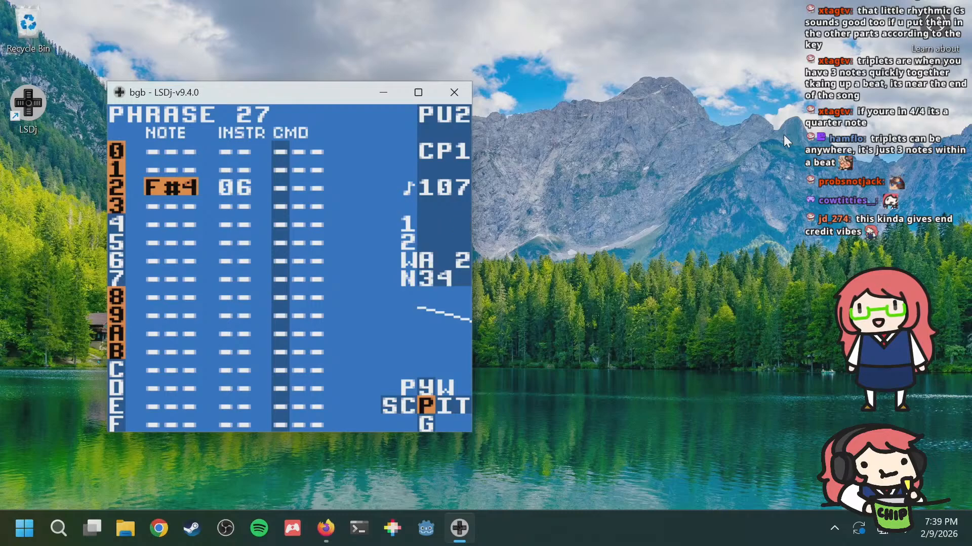
key("a+Right")
Step: Add an F 4 note with instrument 06 at step 4 of phrase 27
key("Down")
key("Down")
key("a")
key("a+Left")
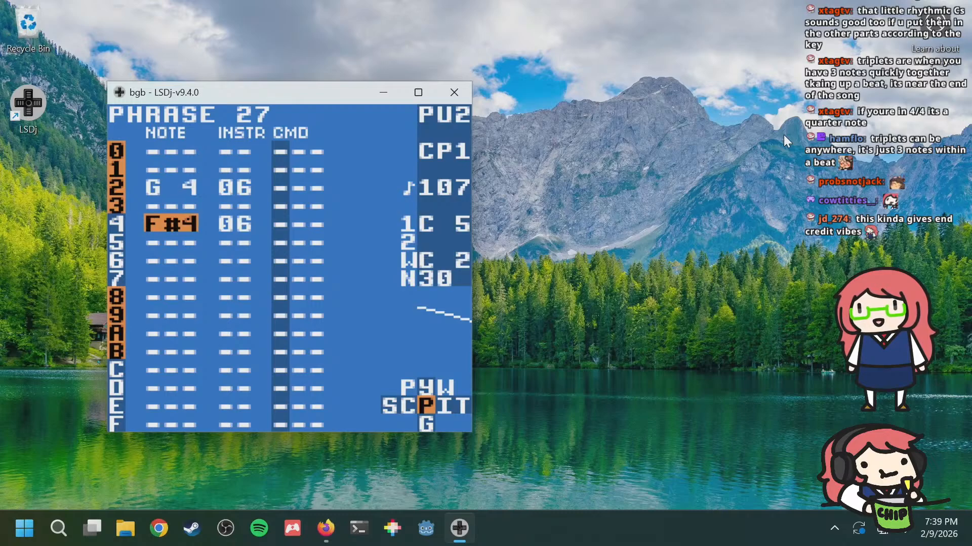
key("a+Left")
Step: Try raising the note at step 2 of phrase 27 to C 5
key("Up")
key("Up")
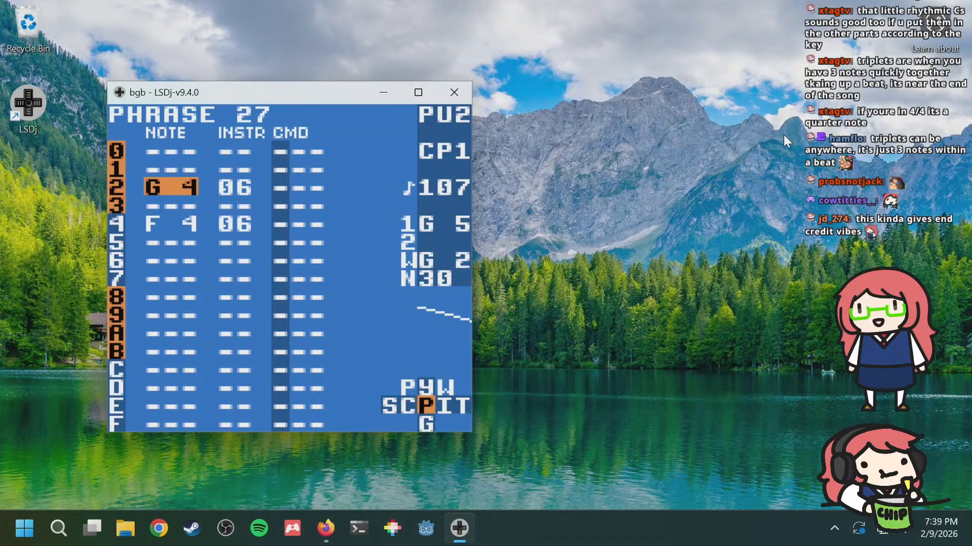
key("a+Right")
key("a+Right")
key("a+Right")
key("a+Right")
key("a+Right")
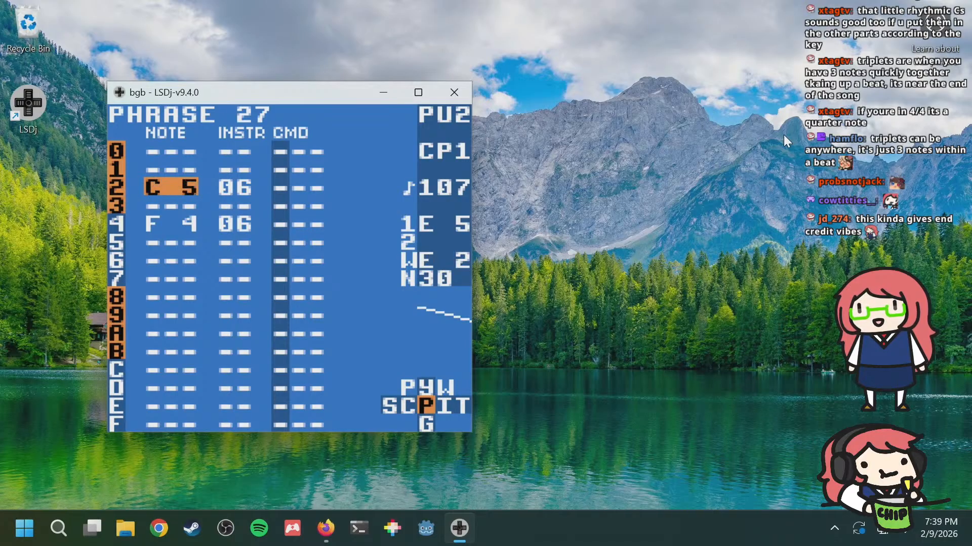
Step: Try lowering the note at step 4 of phrase 27 to D 4 and A 3
key("Down")
key("Down")
key("a+Left")
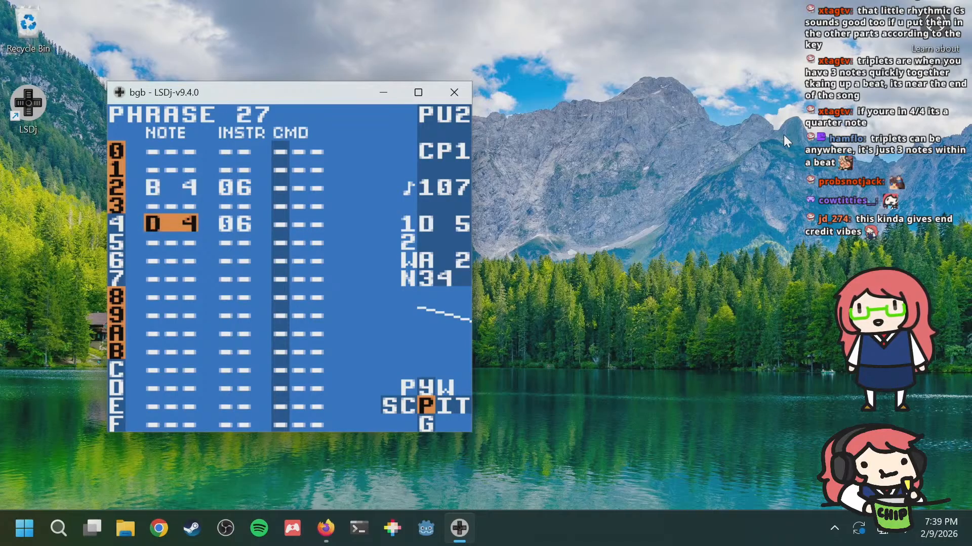
key("a+Left")
key("a+Left")
key("a+Left")
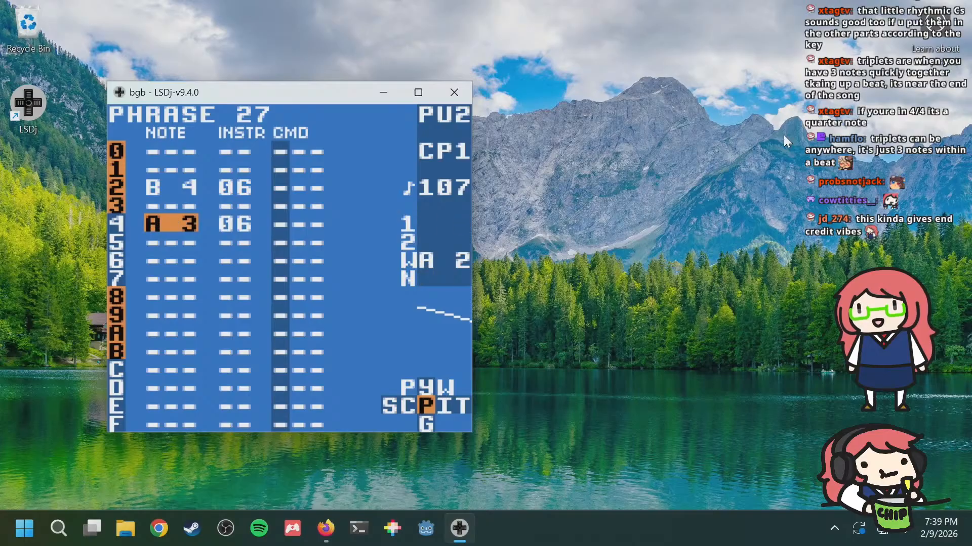
Step: Try raising the note at step 4 of phrase 27 through F 4 to G#4
key("a+Right")
key("a+Right")
key("a+Right")
key("a+Right")
key("a+Right")
key("a+Right")
key("a+Right")
key("a+Right")
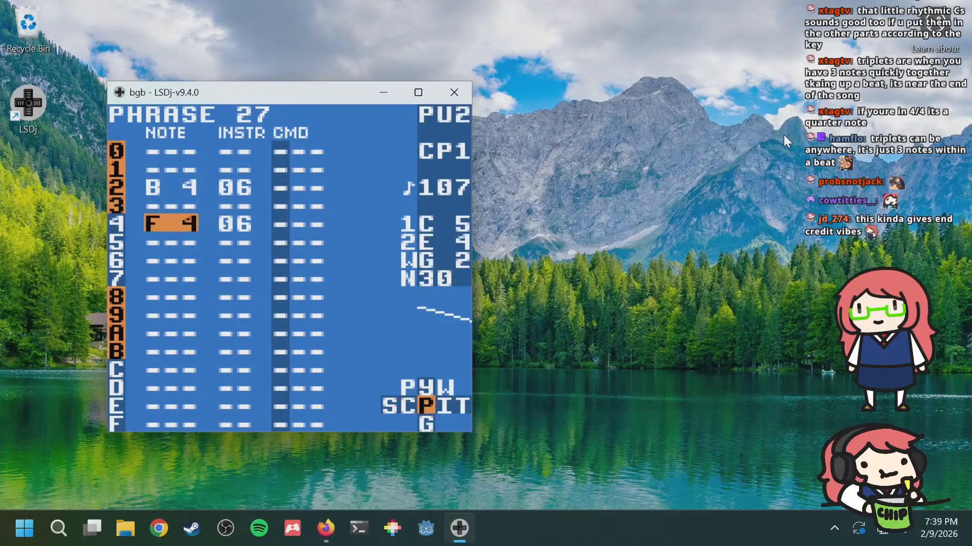
key("a+Right")
Step: Lower the note at step 2 of phrase 27 to G 4
key("Up")
key("Up")
key("a+Left")
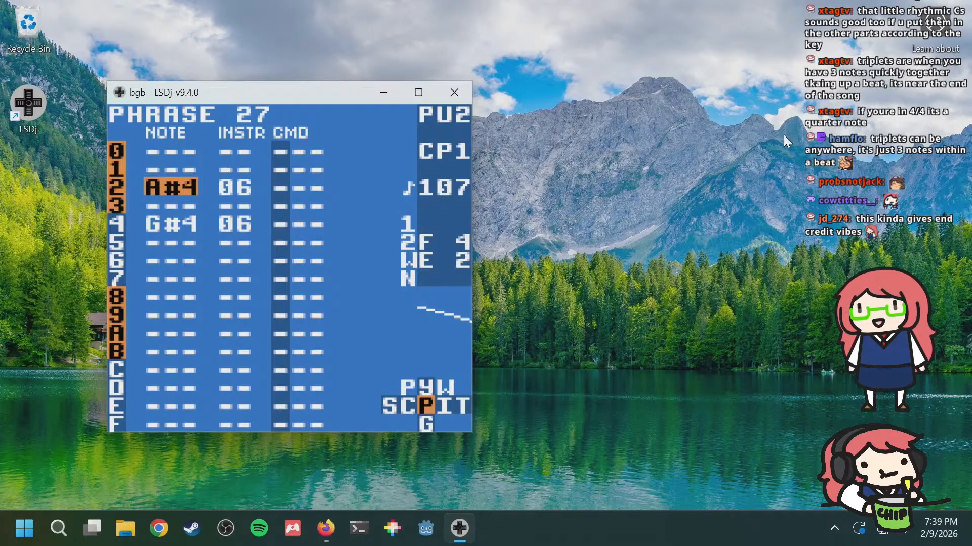
key("a+Left")
key("a+Left")
key("a+Left")
Step: Lower the note at step 4 of phrase 27 to E 4
key("Down")
key("Down")
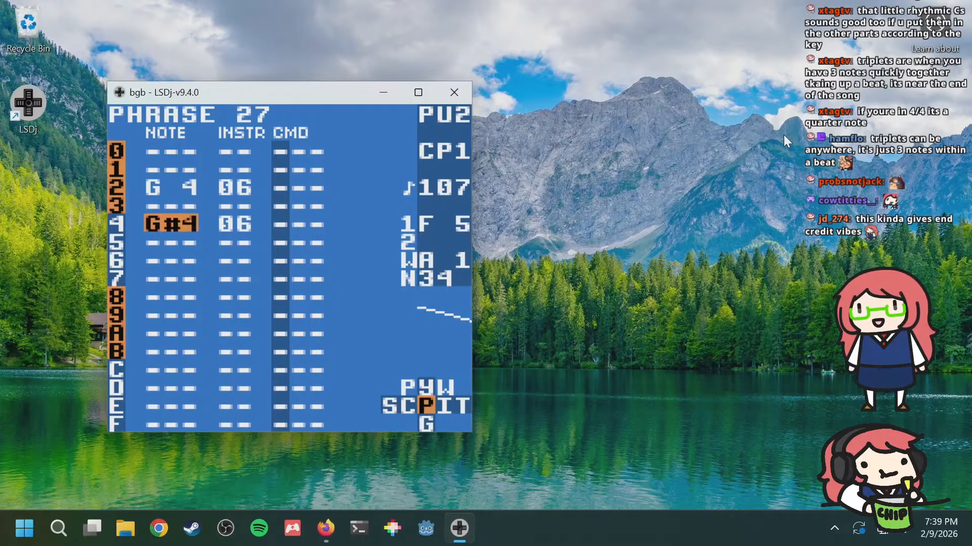
key("a+Left")
key("a+Left")
Step: Add a B 3 note with instrument 06 at step 6 of phrase 27
key("Down")
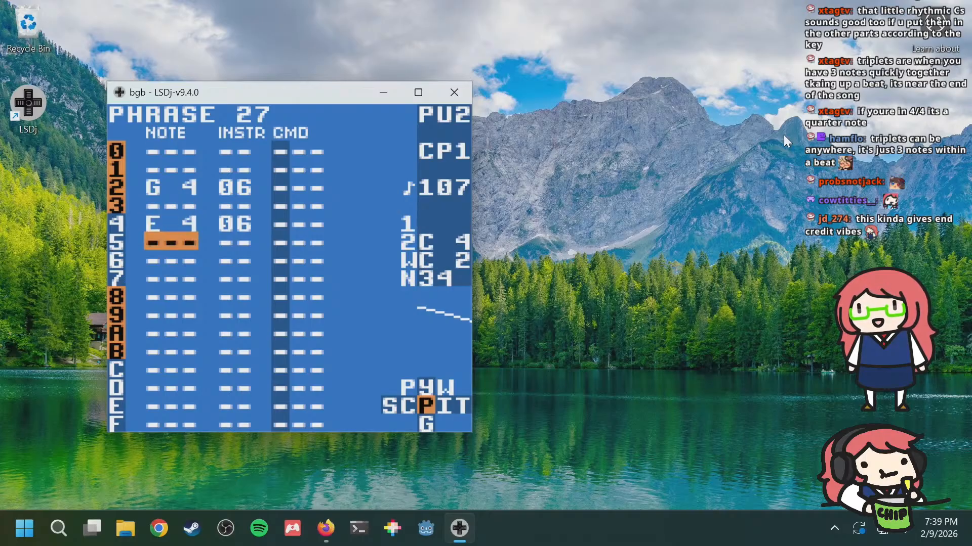
key("Down")
key("a")
key("a+Left")
key("a+Left")
key("a+Left")
key("a+Left")
key("a+Left")
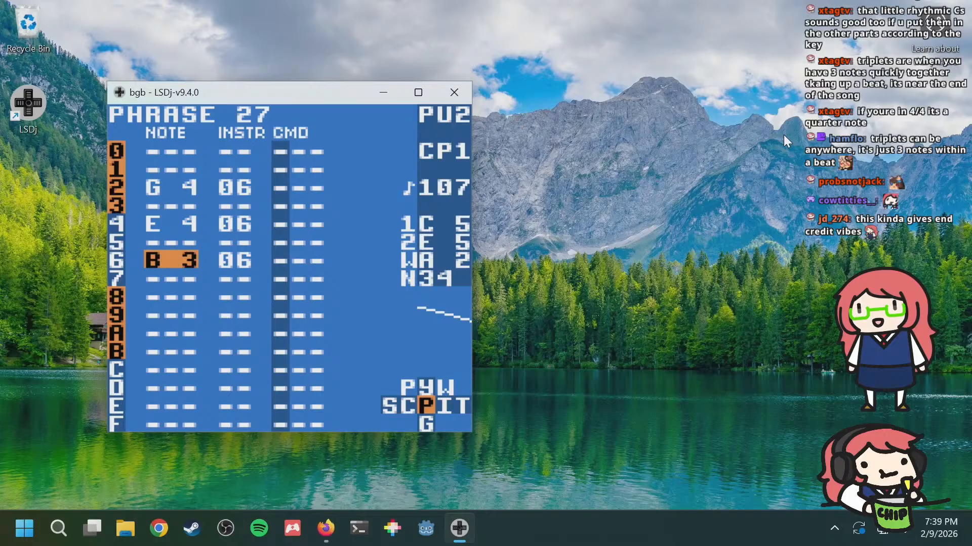
Step: Review the descending notes at steps 2, 4 and 6 of phrase 27
key("Up")
key("Up")
key("Up")
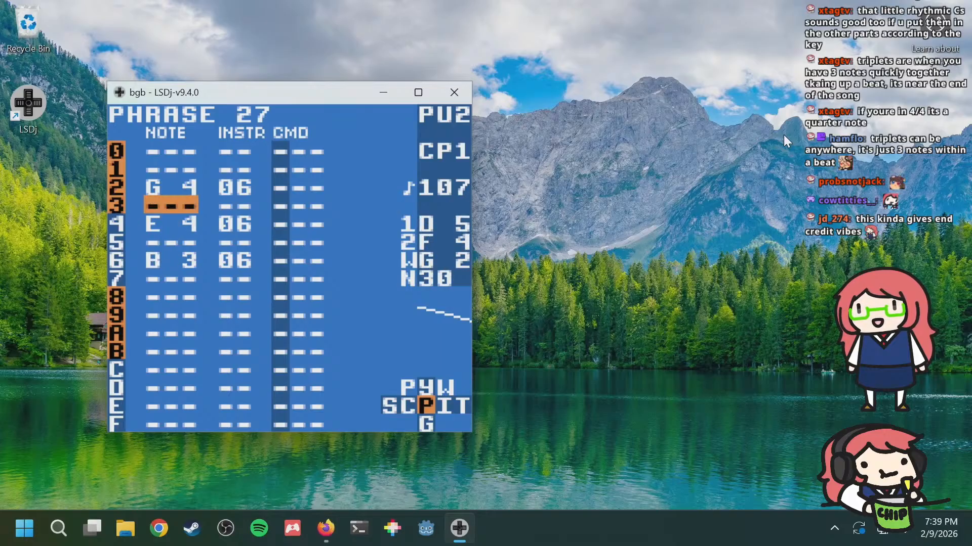
key("Up")
key("Down")
key("Down")
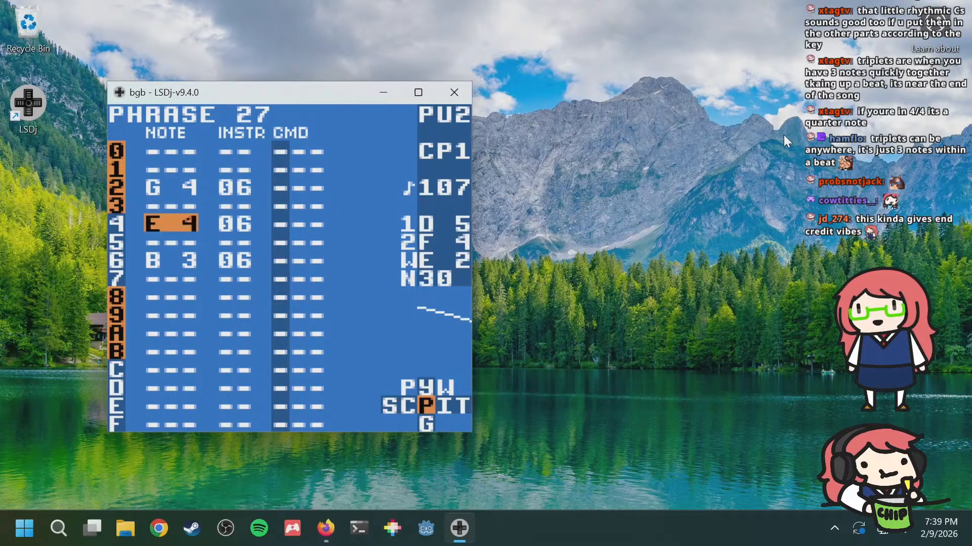
key("Down")
Step: Raise the note at step 2 of phrase 27 to B 4
key("Up")
key("Up")
key("Up")
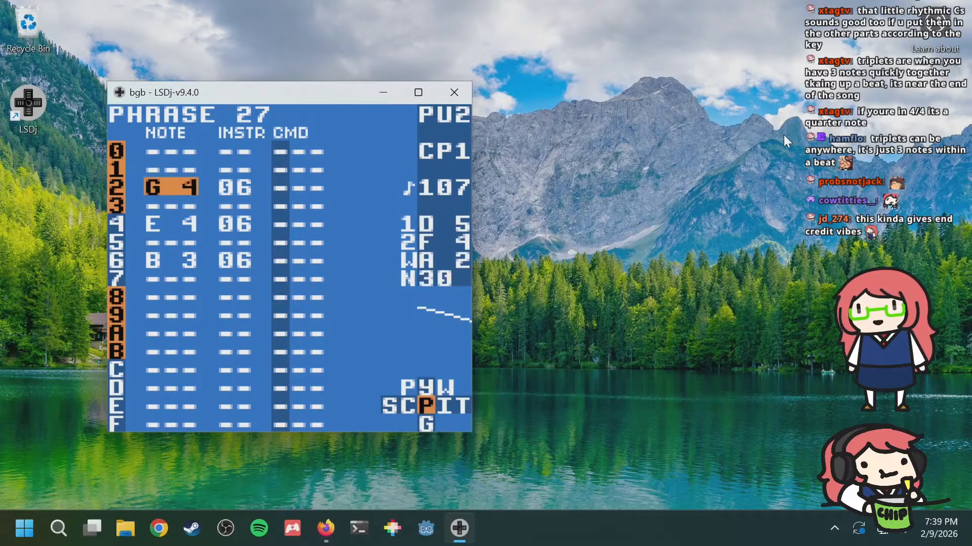
key("s+Right")
key("s+Right")
key("s+Right")
Step: Try D 4 at step 4 of phrase 27 and settle the note on G 4
key("Down")
key("Down")
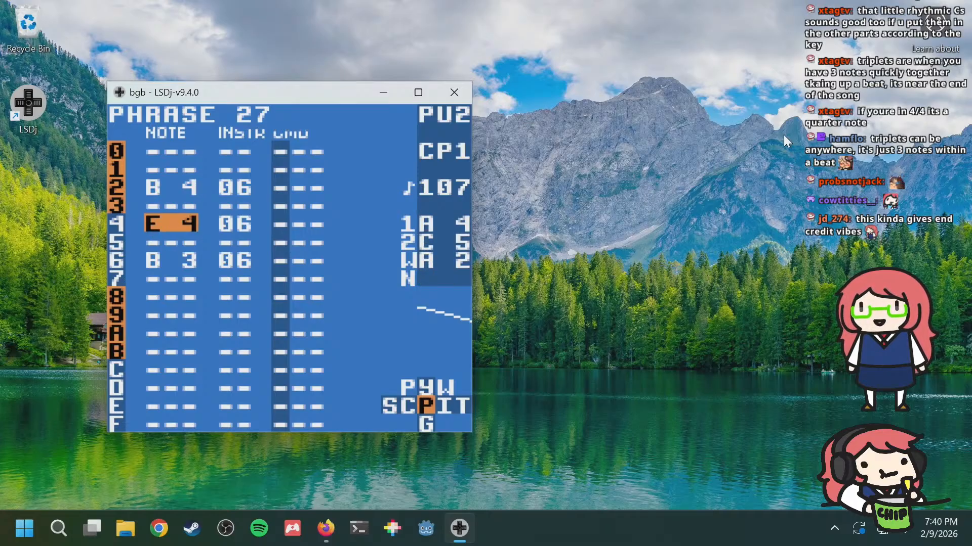
key("s+Left")
key("s+Left")
key("s+Left")
key("s+Left")
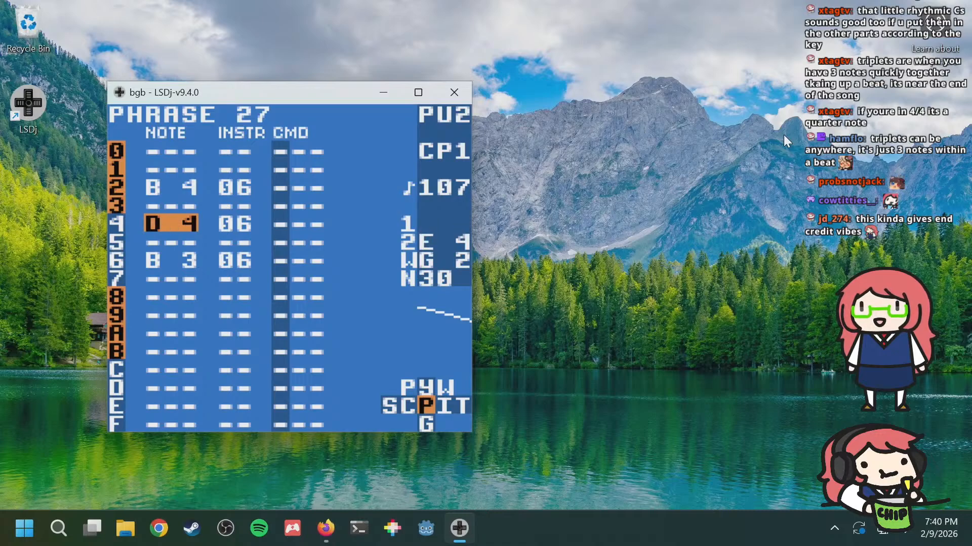
key("s+Right")
key("s+Right")
key("s+Right")
key("s+Right")
key("s+Right")
Step: Try C 4 and D 4 at step 6 of phrase 27 and settle the note on E 4
key("Down")
key("Down")
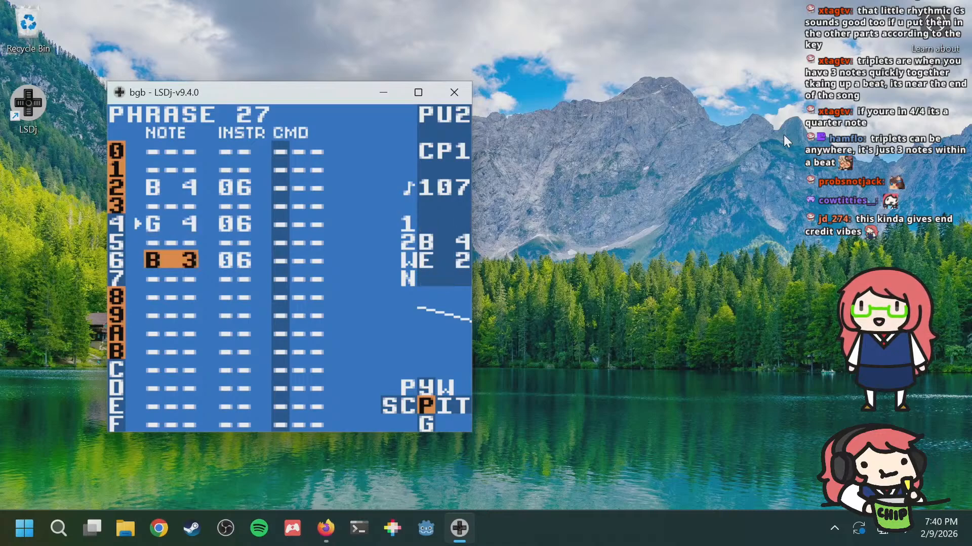
key("s+Right")
key("s+Right")
key("s+Left")
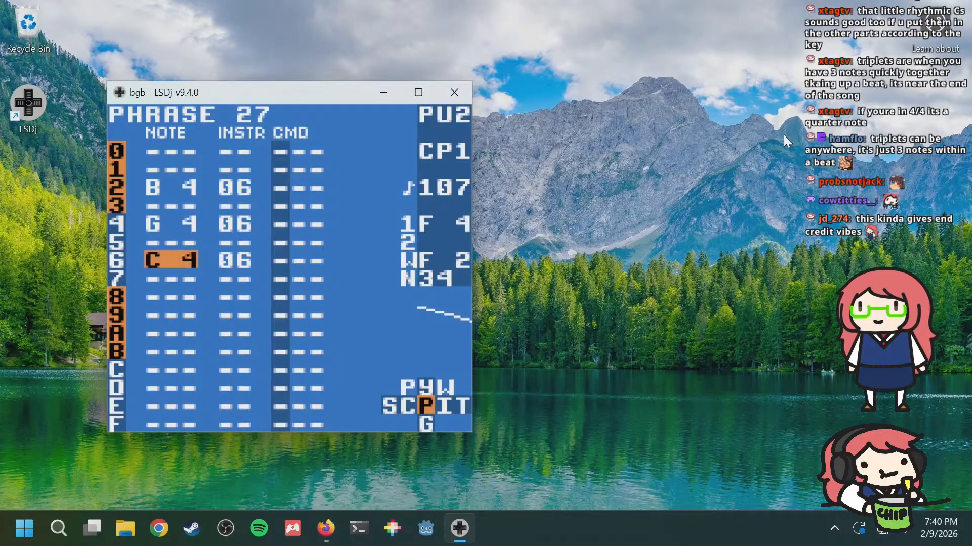
key("s+Left")
key("s+Right")
key("s+Right")
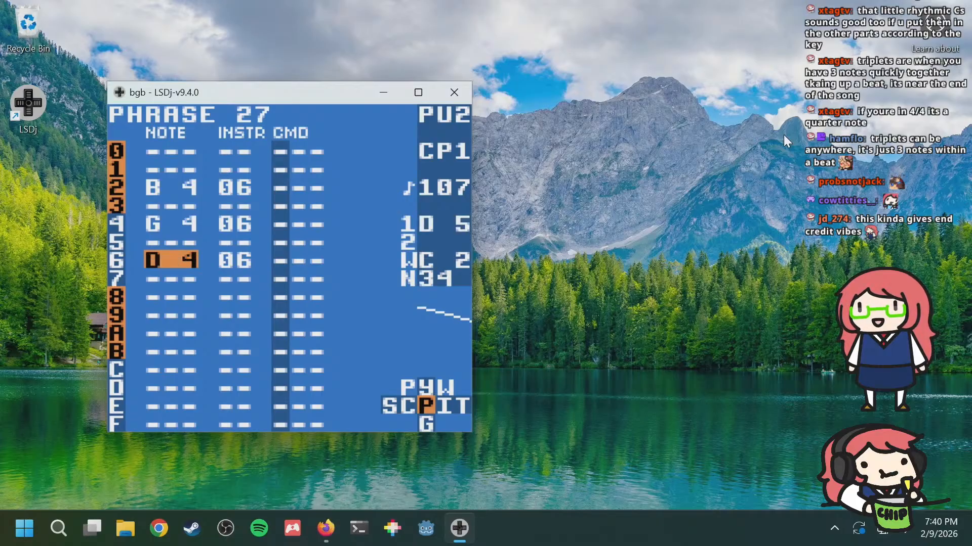
key("s+Left")
key("s+Right")
key("s+Right")
key("s+Right")
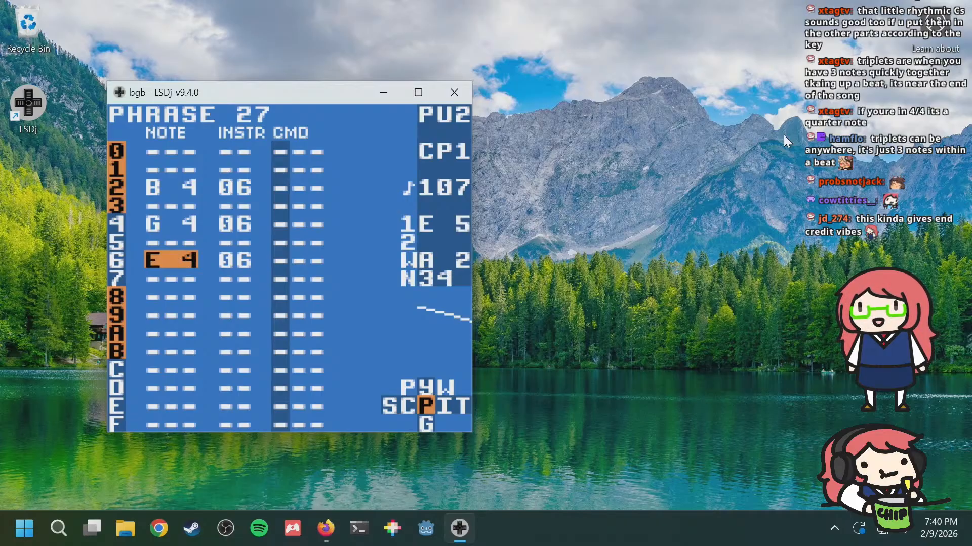
Step: Compare the notes of phrase 27 with PU2 phrase 26 and the PU1 melody in phrase 0D
key("Up")
key("Up")
key("a+Left")
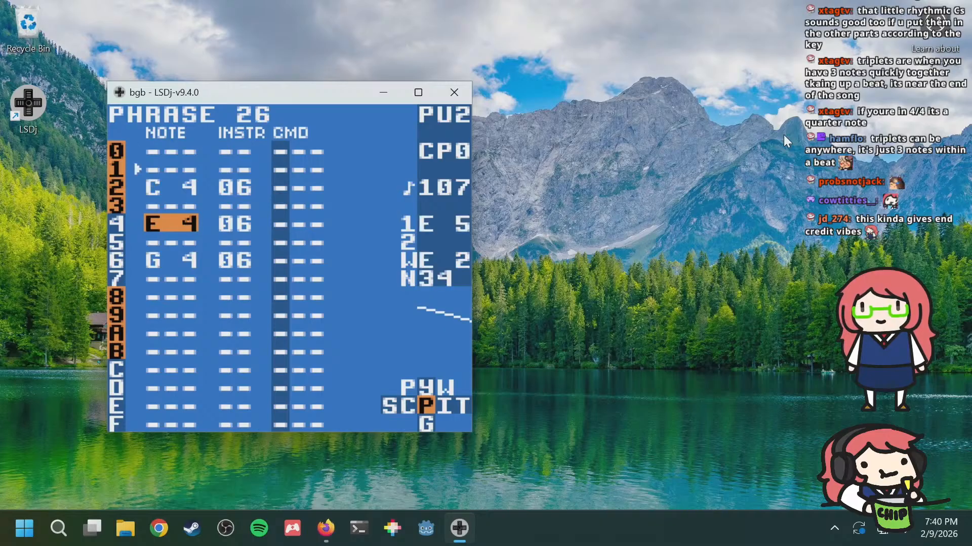
key("a+Right")
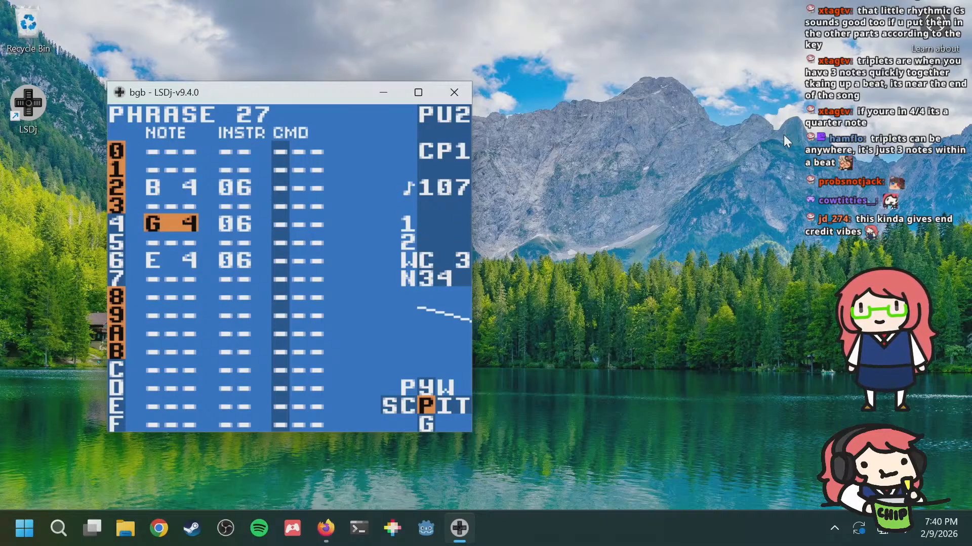
key("a+Left")
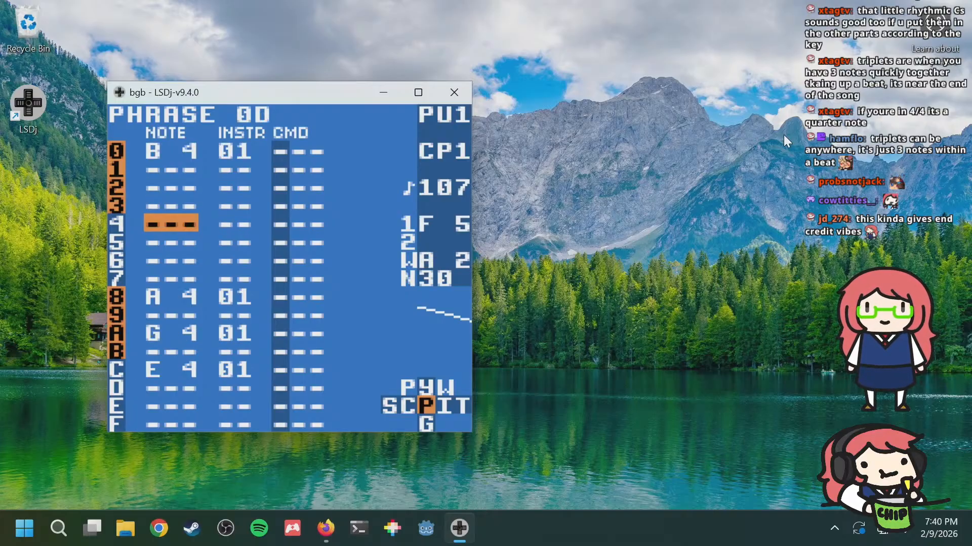
Step: Check WAV phrase 01 and add an E 5 note with instrument 06 at step 0 of PU2 phrase 27
key("a+Right")
key("Up")
key("Up")
key("Up")
key("Up")
key("a+Right")
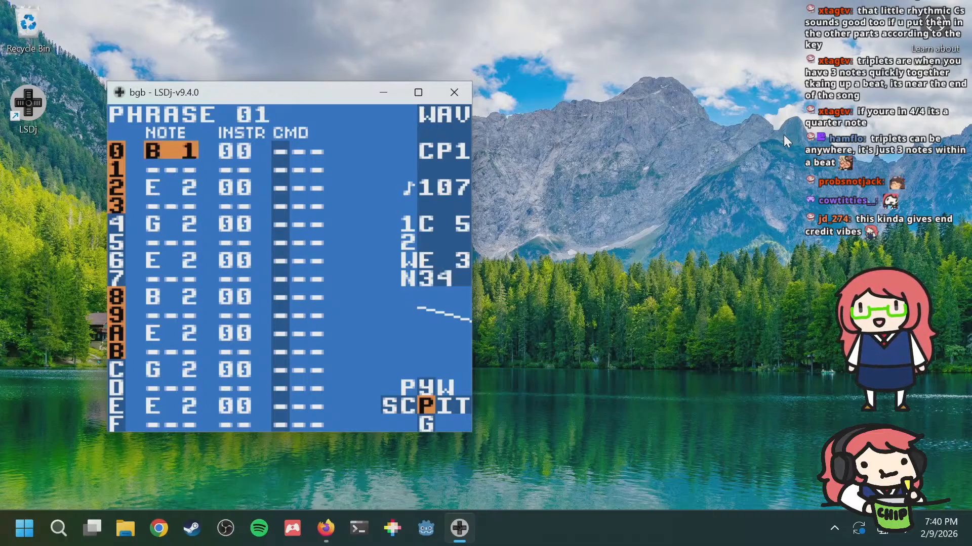
key("a+Left")
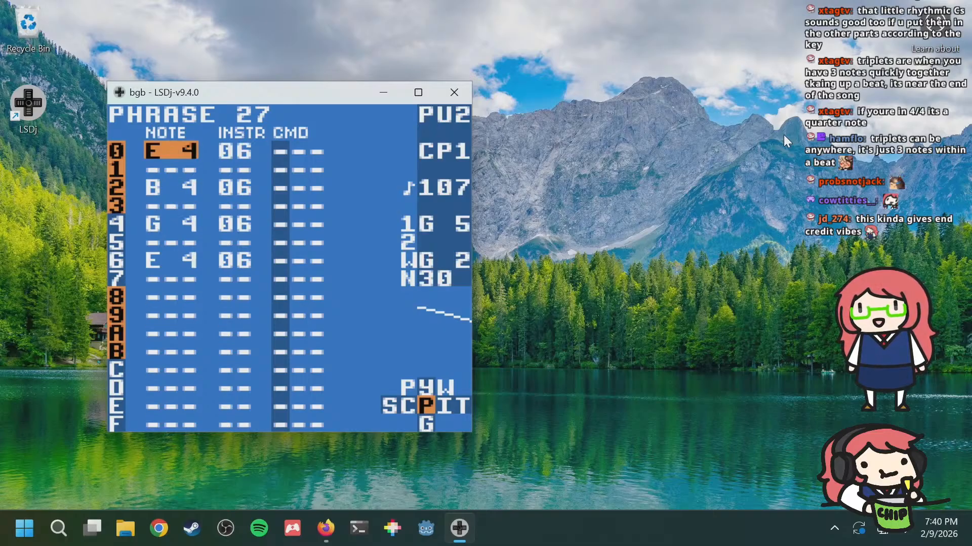
key("a+s")
key("s")
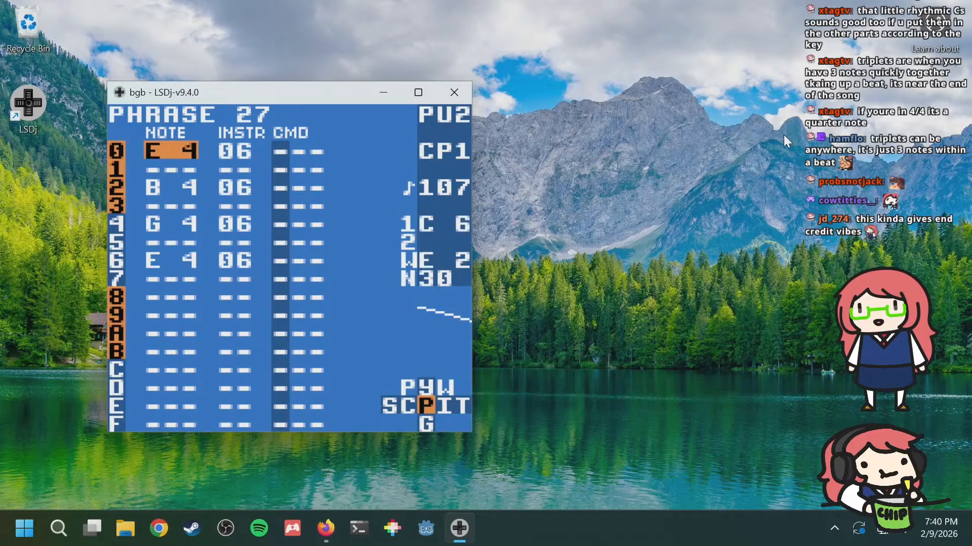
key("s+Up")
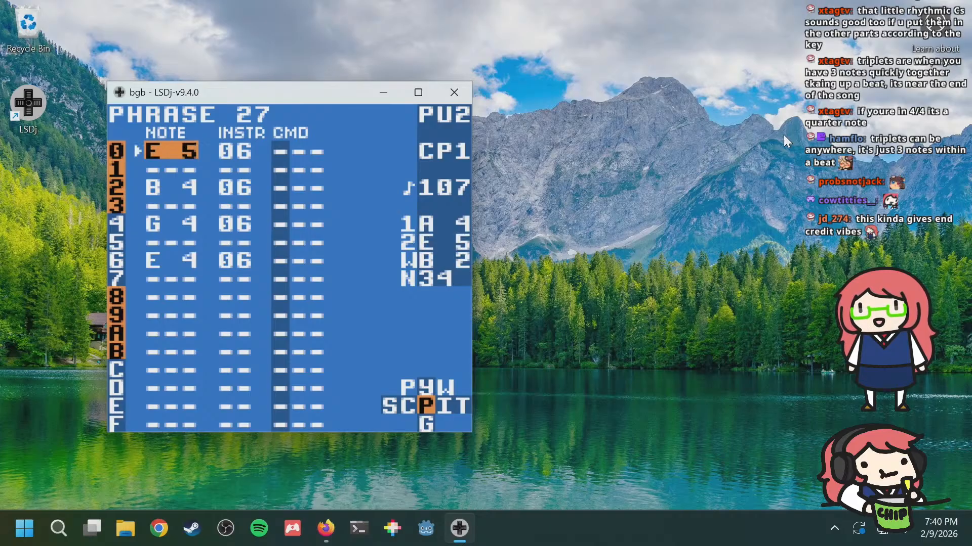
Step: Add a G 5 note with instrument 06 at step 0 of PU2 phrase 26
key("a+Up")
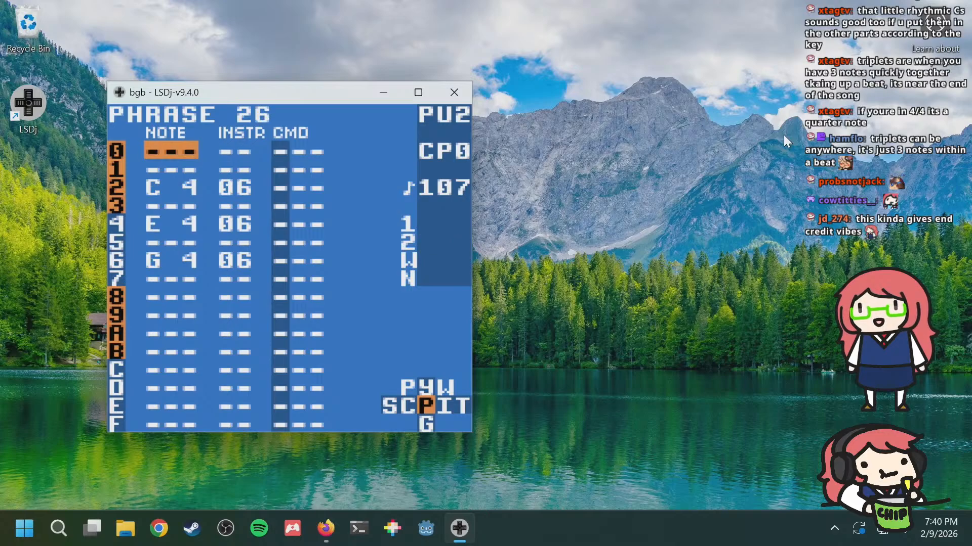
key("s")
key("a+Down")
key("a+Up")
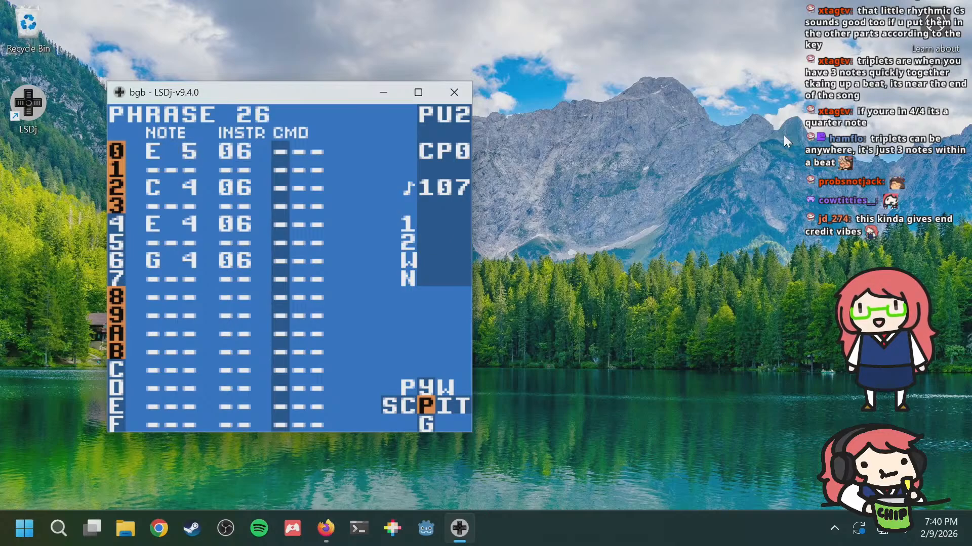
key("s+Right")
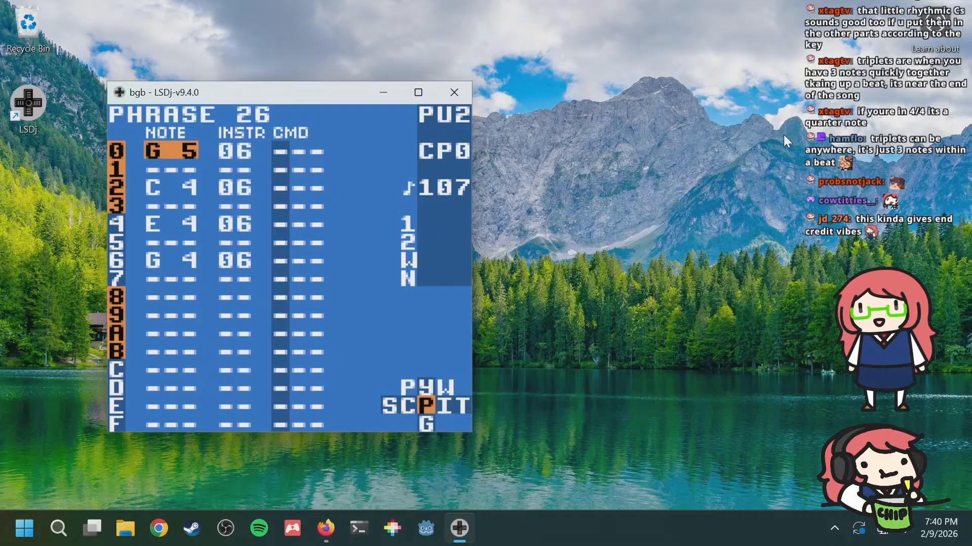
Step: Compare the notes of PU1 phrases 0D and 0E with WAV phrase 02
key("a+Down")
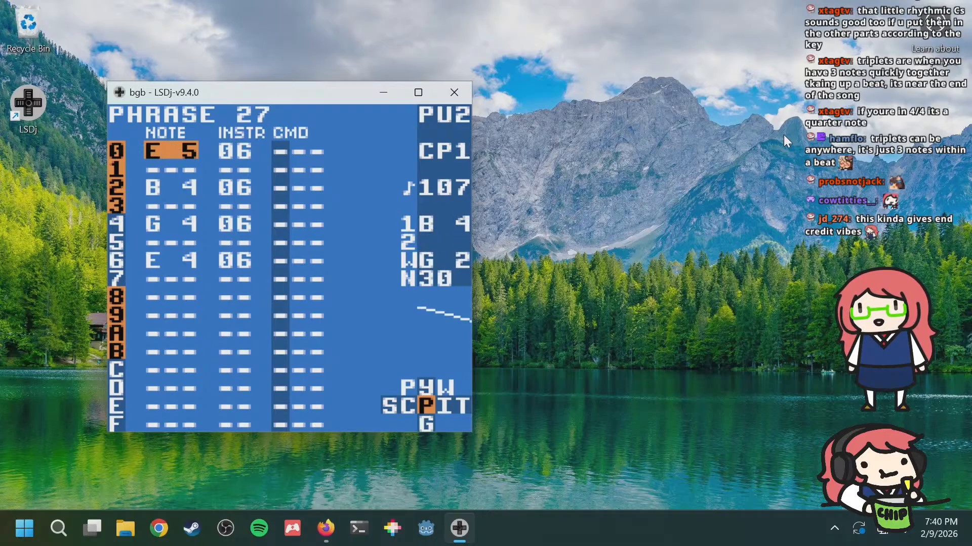
key("a+Left")
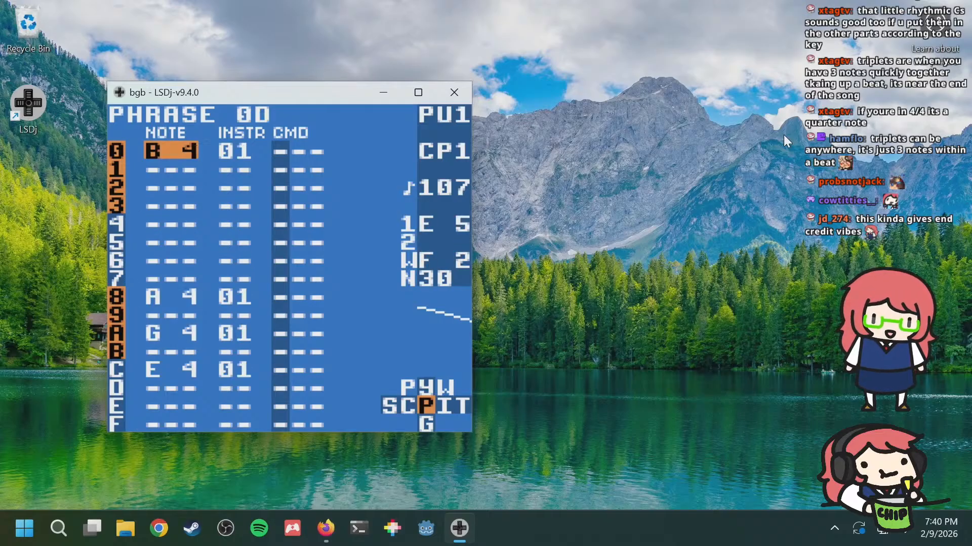
key("a+Down")
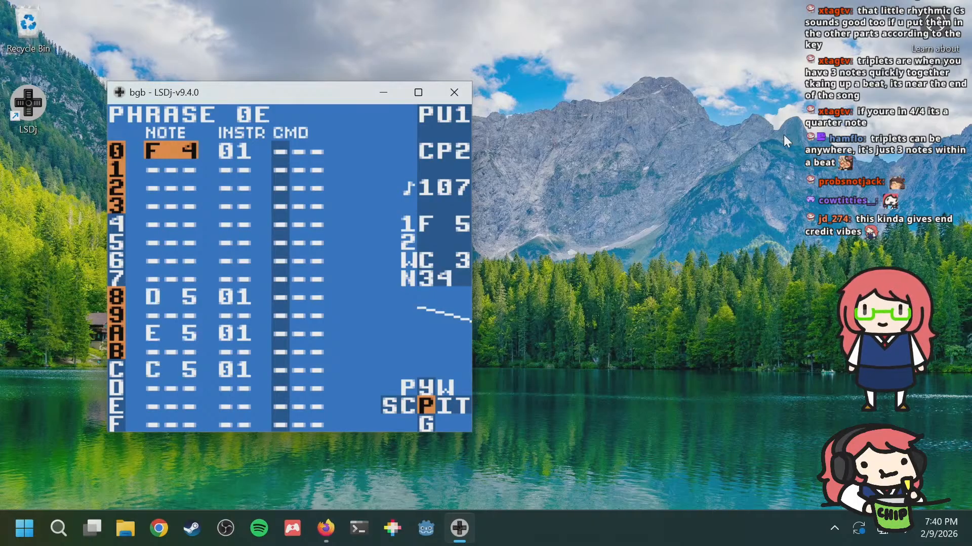
key("a+Right")
key("a+Left")
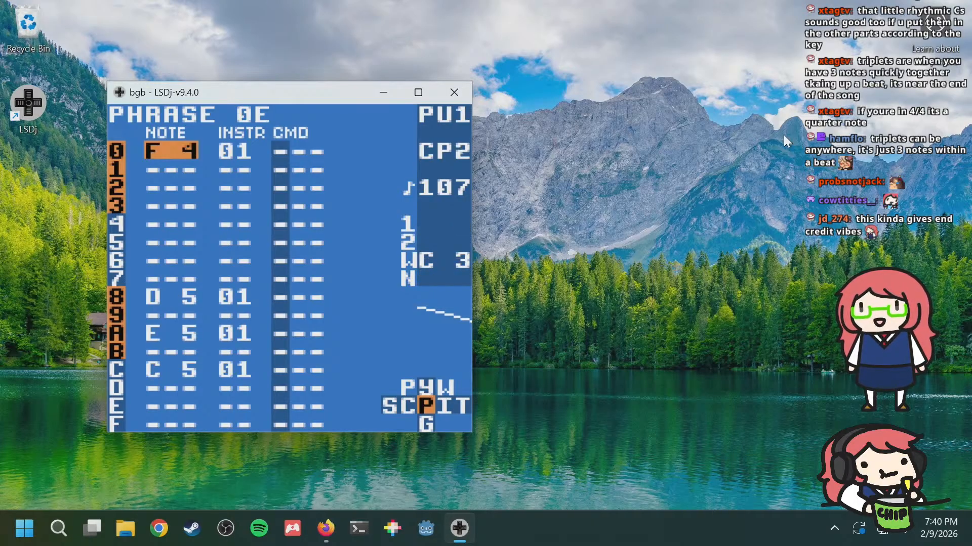
key("a+Right")
key("a+Left")
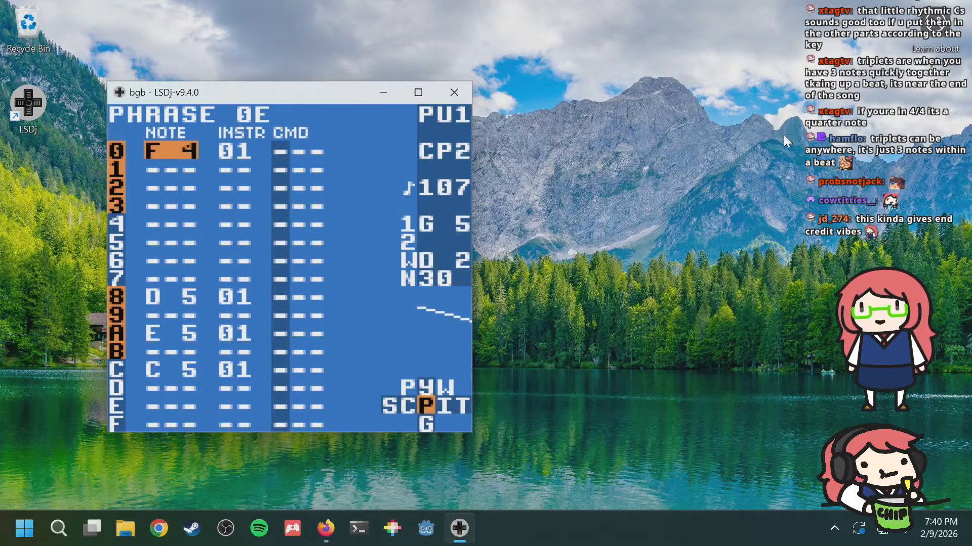
key("a+Right")
key("a+Right")
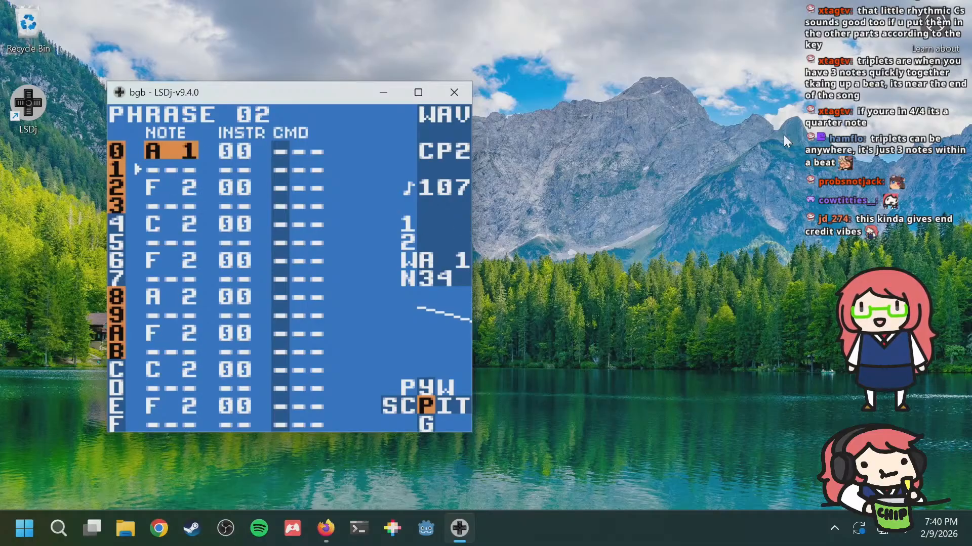
Step: Add a note with instrument 06 at step 0 of PU2 phrase 28 and settle it on F 5
key("a+Left")
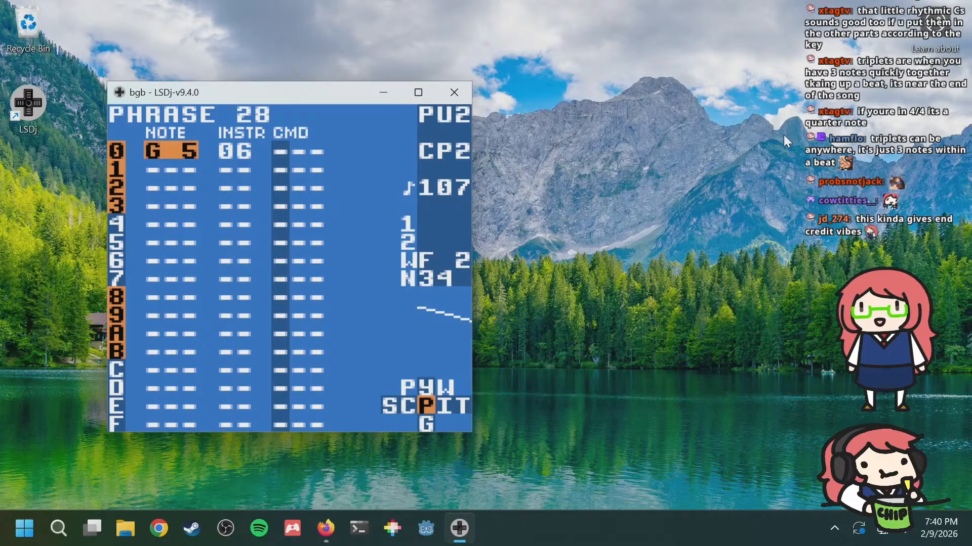
key("s+Left")
key("s+Left")
key("Down")
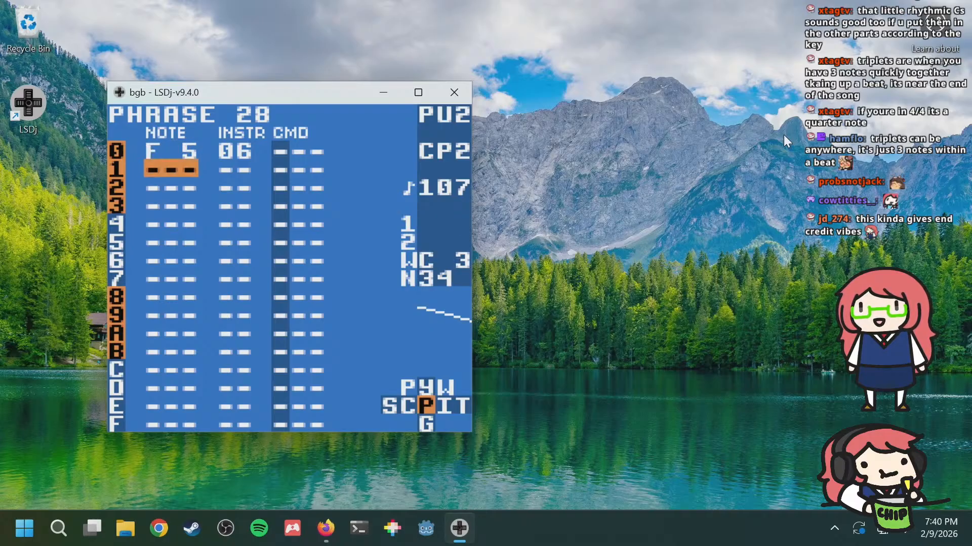
key("Up")
key("s+Left")
key("s+Left")
key("s+Right")
key("s+Right")
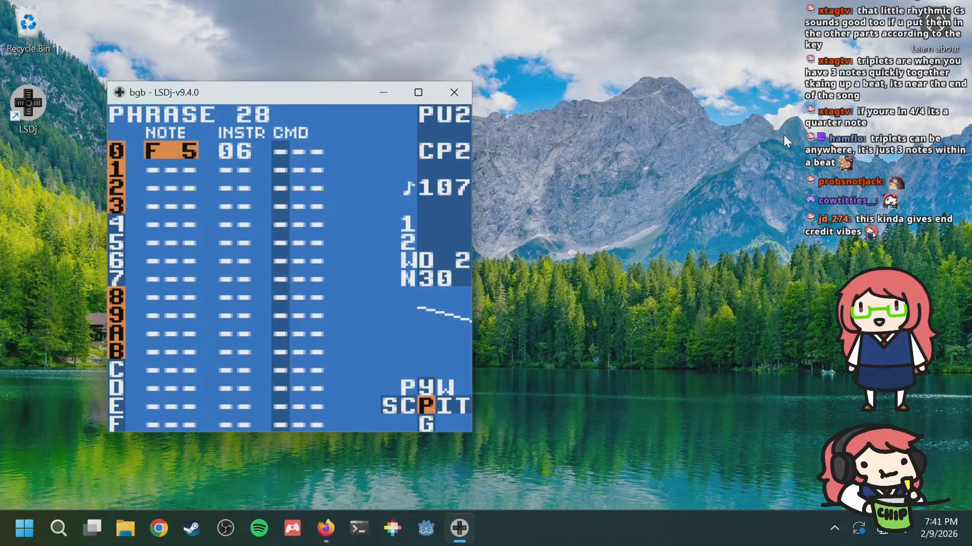
Step: Insert F 5 notes with instrument 06 at steps 2, 4 and 6 of phrase 28
key("Down")
key("Down")
key("s")
key("Down")
key("Down")
key("s")
key("Down")
key("Down")
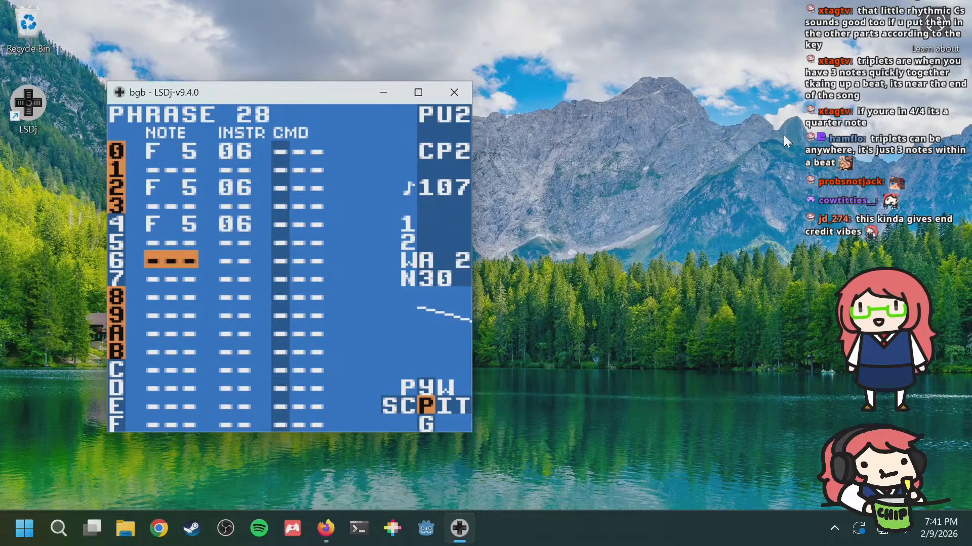
key("s")
Step: Check the bass notes of WAV phrase 02 against PU2 phrase 28
key("Up")
key("Up")
key("Up")
key("Up")
key("Up")
key("Up")
key("a+Right")
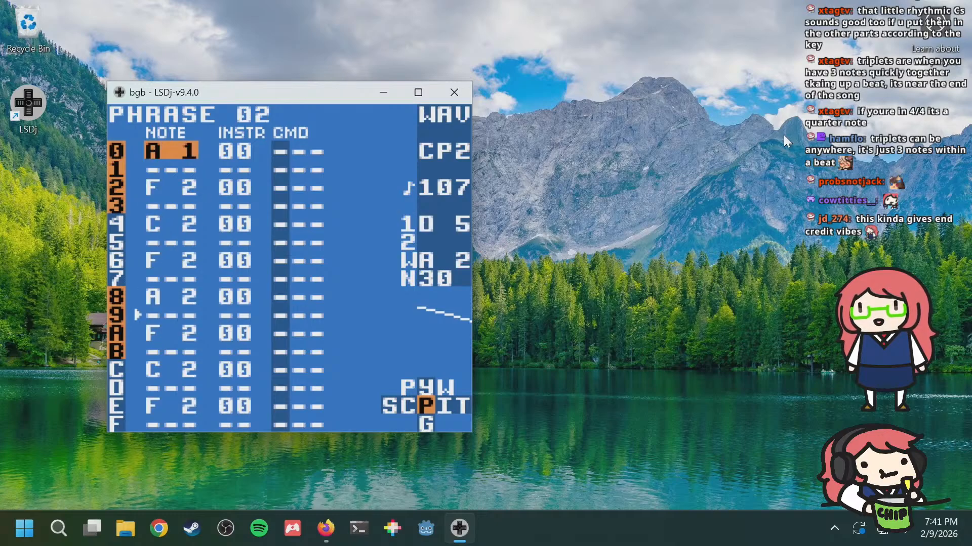
key("a+Left")
key("a+Right")
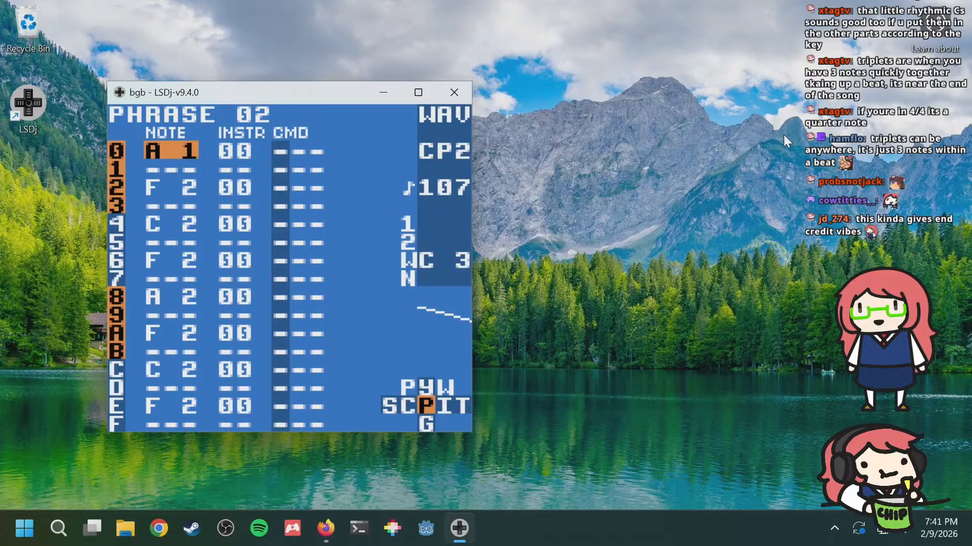
Step: Raise the note at step 4 of PU2 phrase 28 to A 5
key("a+Left")
key("Down")
key("Down")
key("Down")
key("Down")
key("s+Right")
key("s+Right")
key("s+Right")
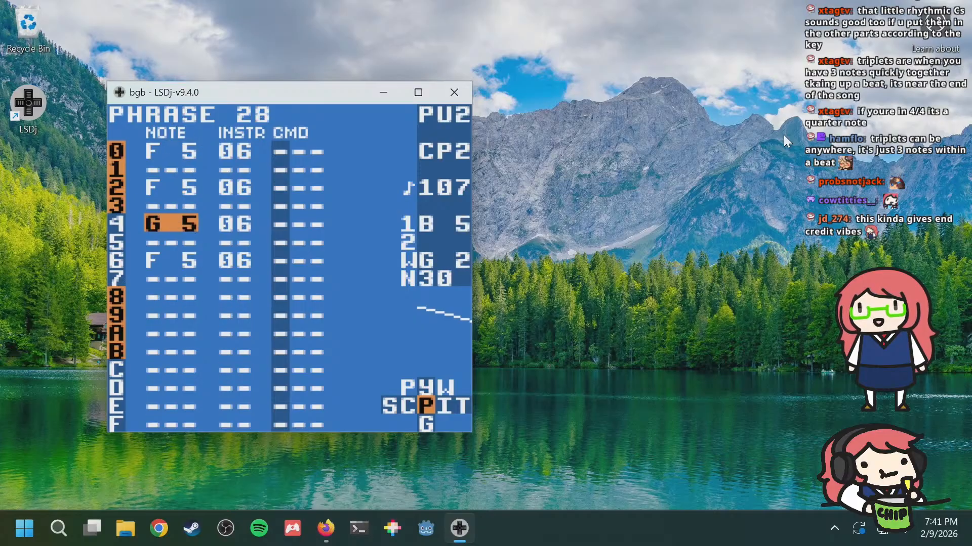
Step: Raise the note at step 6 of phrase 28 to C 6
key("Down")
key("Down")
key("s+Right")
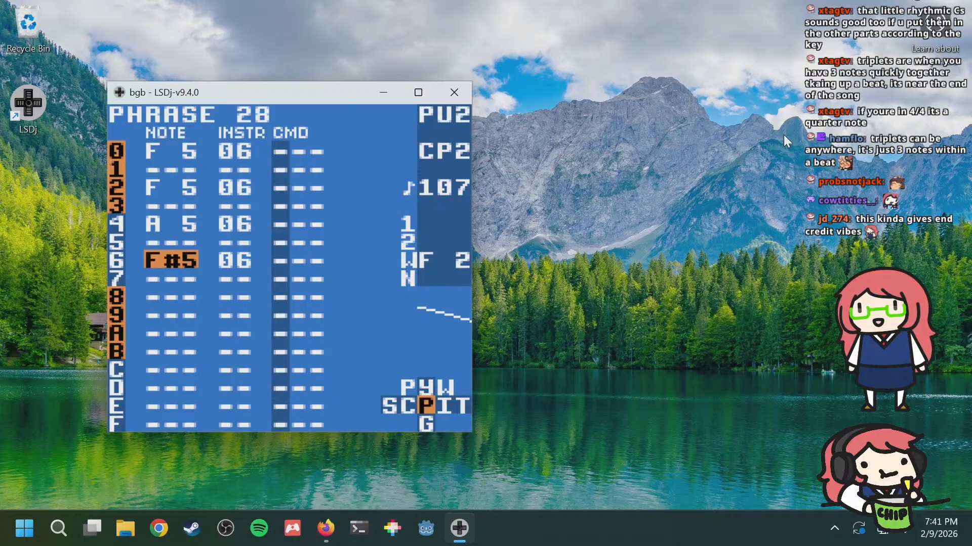
key("s+Right")
key("s+Right")
key("s+Right")
Step: Review the notes of phrase 28 and compare their octaves with PU2 phrase 26
key("Up")
key("Up")
key("Up")
key("Up")
key("Up")
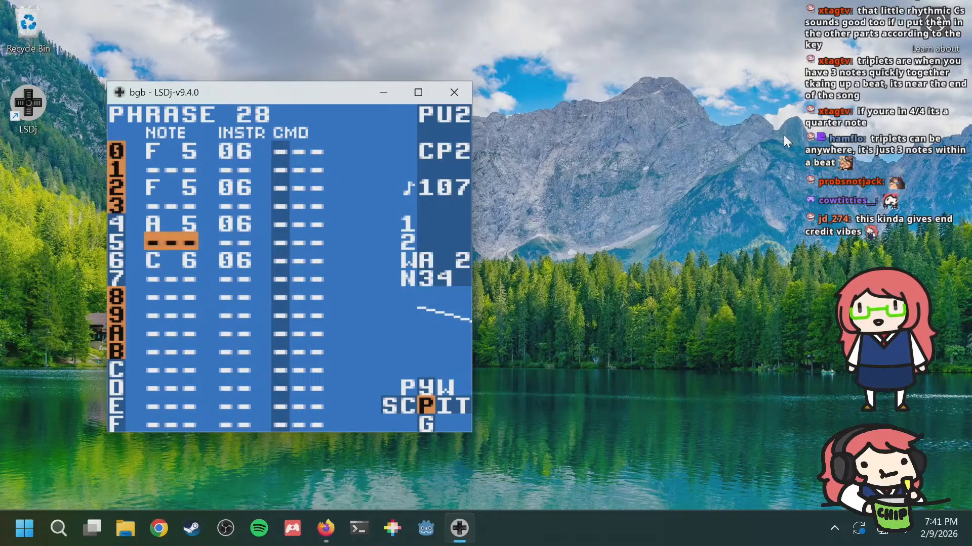
key("Down")
key("Down")
key("Down")
key("Down")
key("Down")
key("Down")
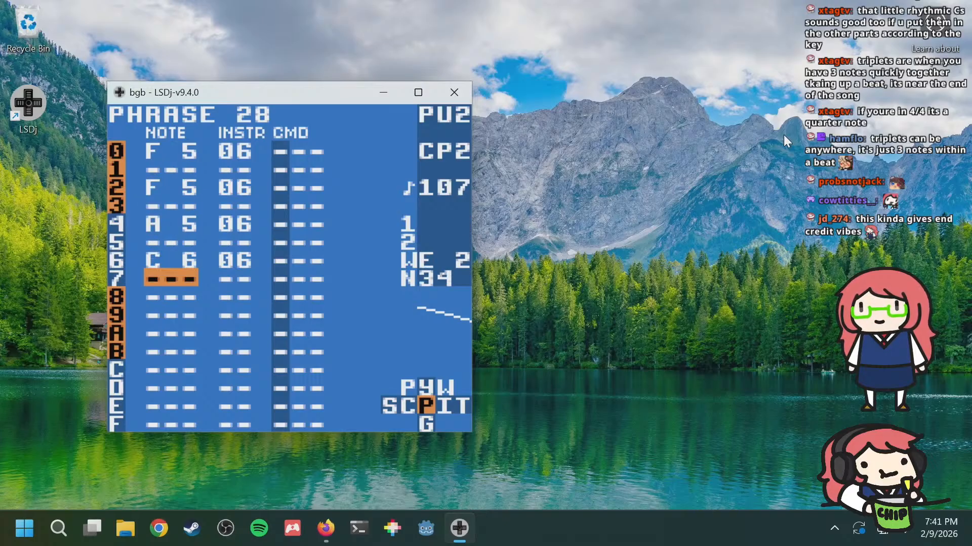
key("Up")
key("Up")
key("a+Up")
key("a+Up")
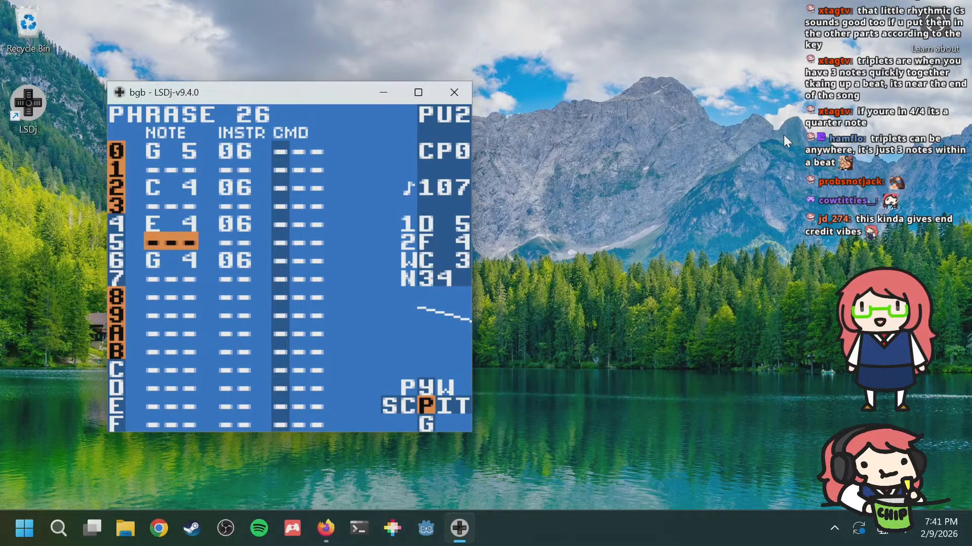
key("a+Down")
key("a+Down")
Step: Select the notes at steps 0 to 6 of phrase 28 and lower them by one octave
key("Up")
key("Up")
key("Up")
key("Up")
key("Up")
key("shift+a")
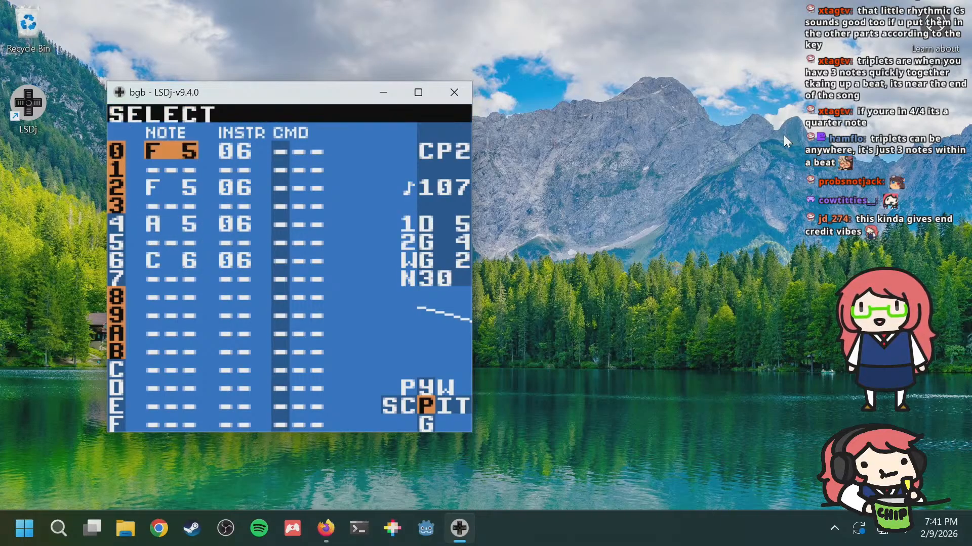
key("Down")
key("Down")
key("Down")
key("Down")
key("Down")
key("Down")
key("s+Down")
key("a")
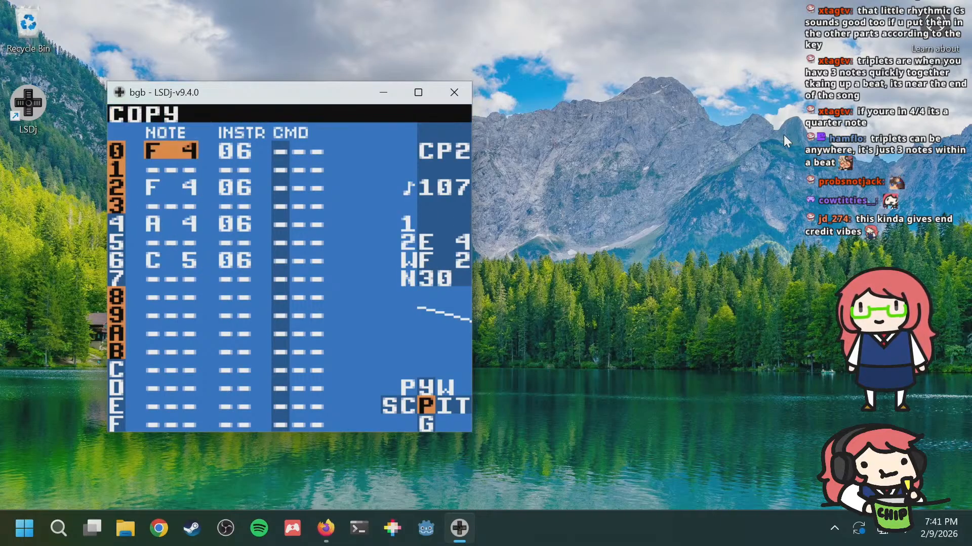
Step: Lower the note at step 0 of phrase 28 to C 4 and compare it with phrase 27
key("a+Left")
key("a+Left")
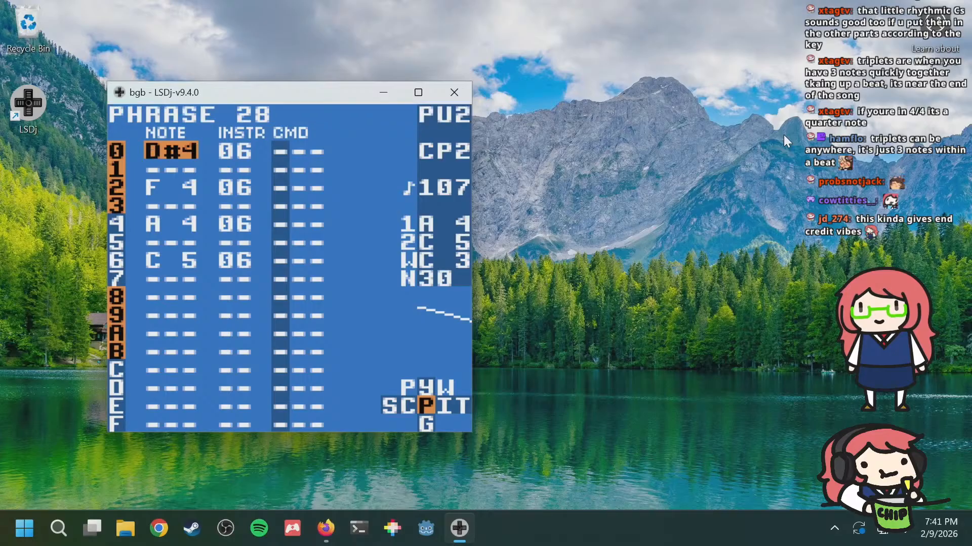
key("a+Left")
key("a+Left")
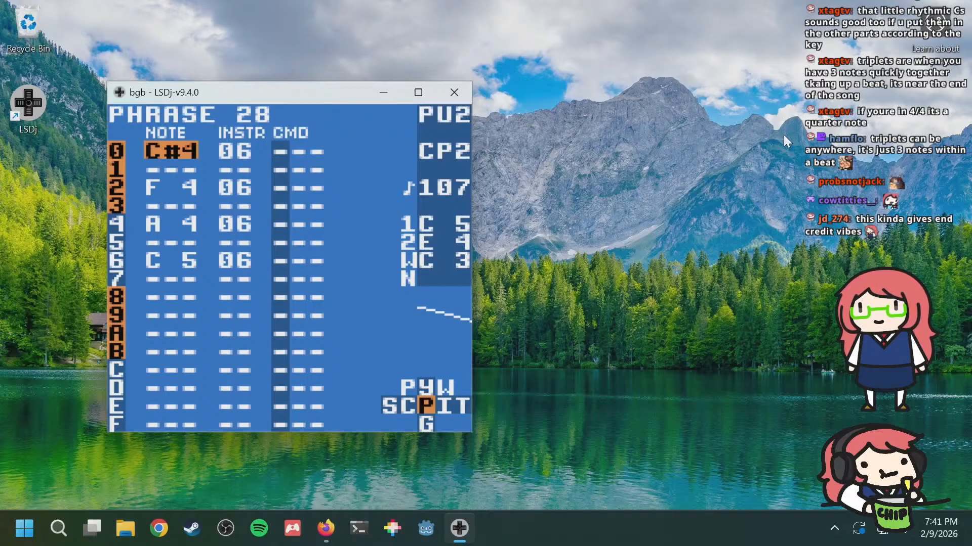
key("a+Left")
key("a+Up")
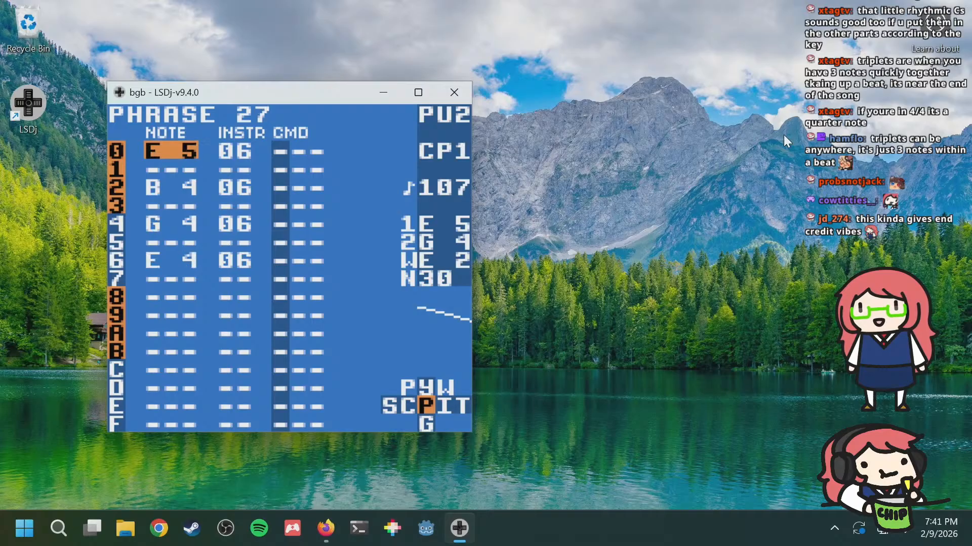
key("a+Down")
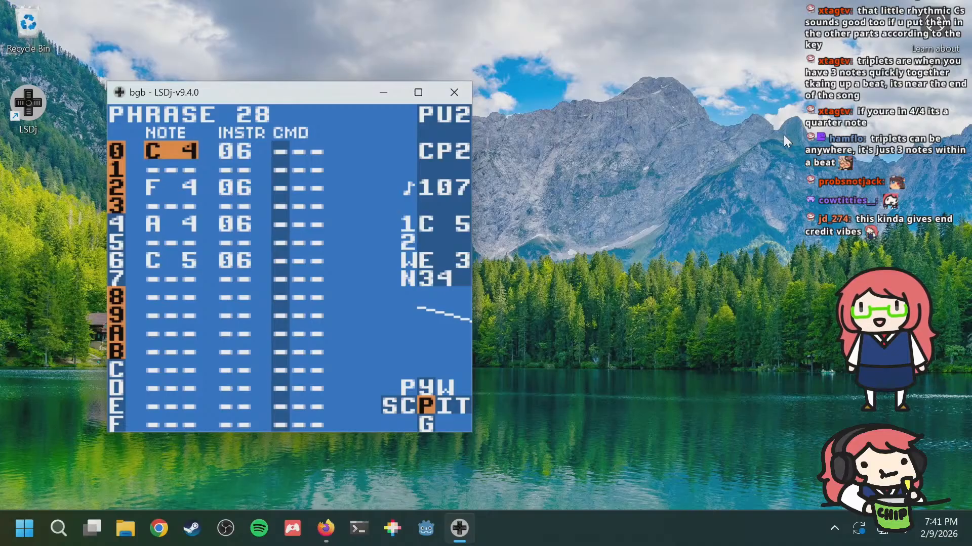
Step: Raise the note at step 0 of phrase 28 by an octave to C 5
key("Down")
key("Down")
key("Down")
key("Down")
key("Down")
key("Up")
key("Up")
key("Up")
key("Up")
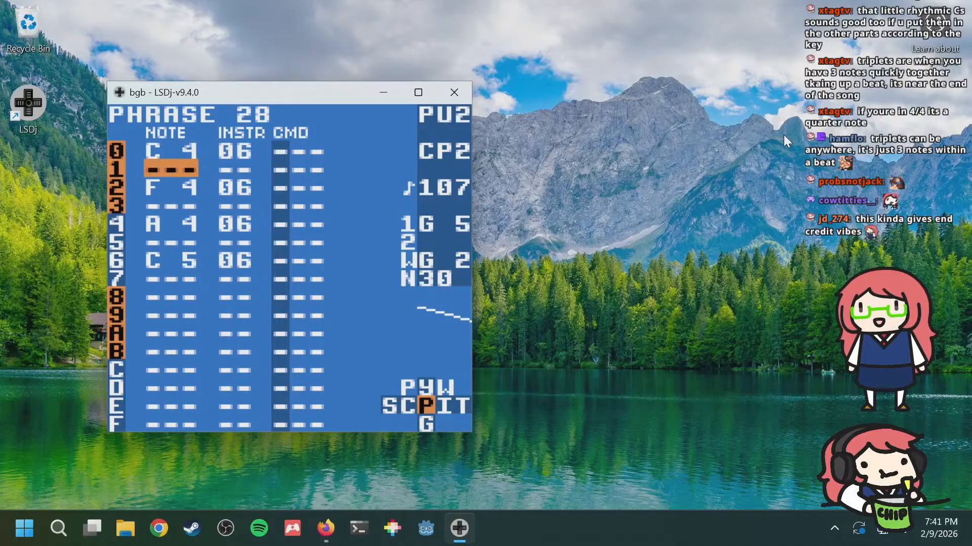
key("Up")
key("s+Up")
Step: Lower the note at step 6 of phrase 28 to C 4 and compare the phrase with phrase 27
key("Down")
key("Down")
key("Down")
key("Down")
key("Down")
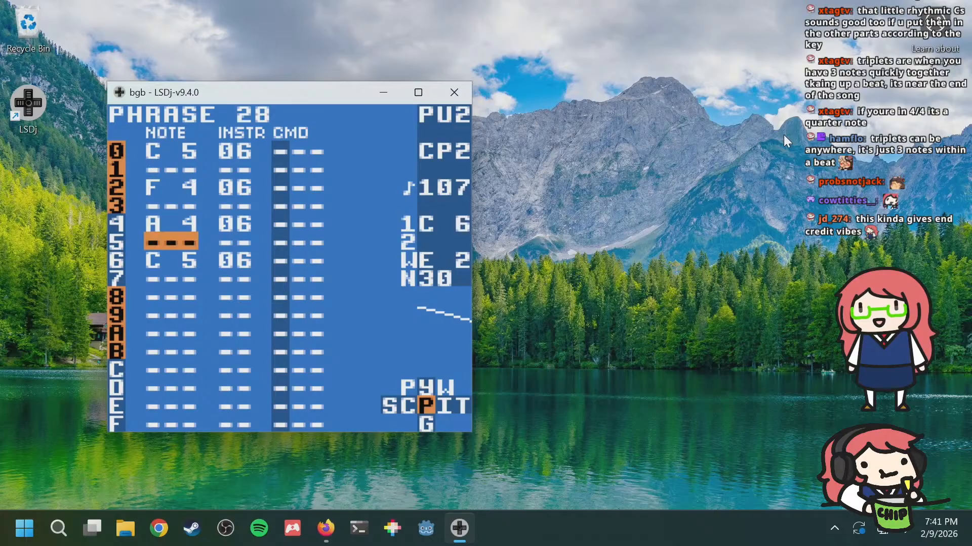
key("Down")
key("s+Down")
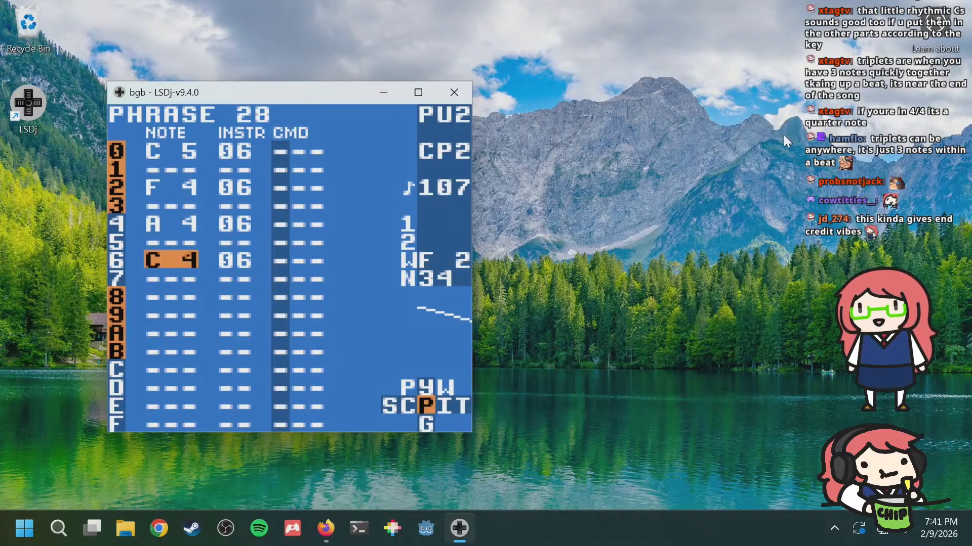
key("a+Up")
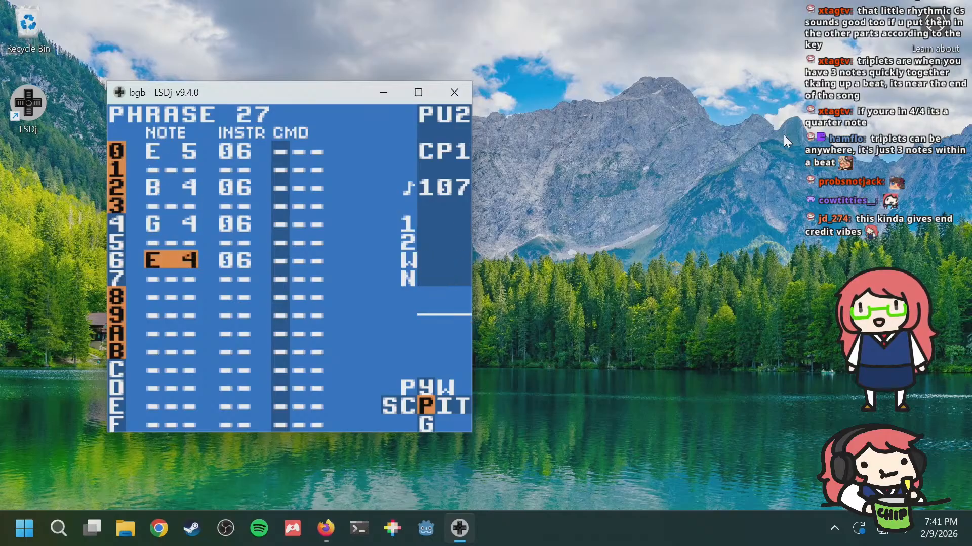
key("a+Down")
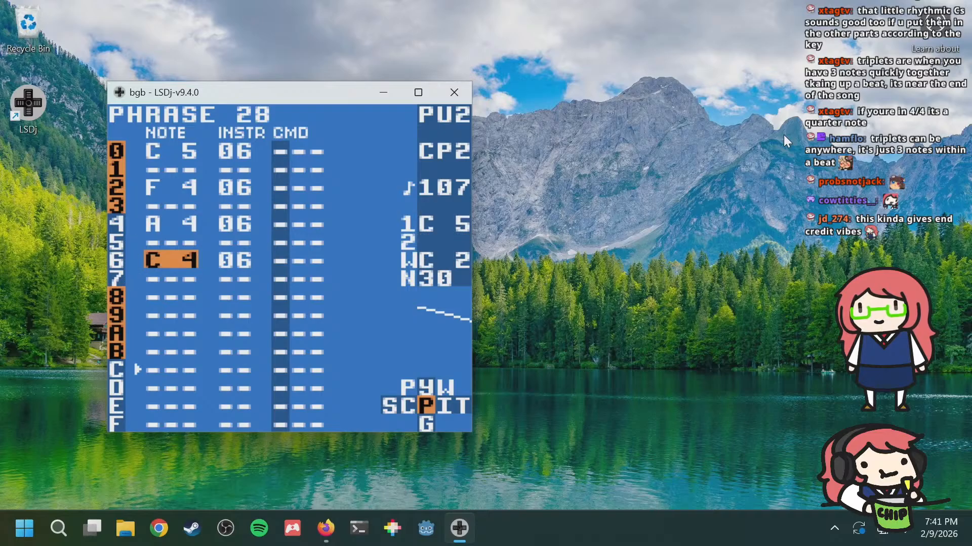
Step: Review the notes at steps 4 and 6 of phrase 28 and play the phrase back
key("Up")
key("Up")
key("Up")
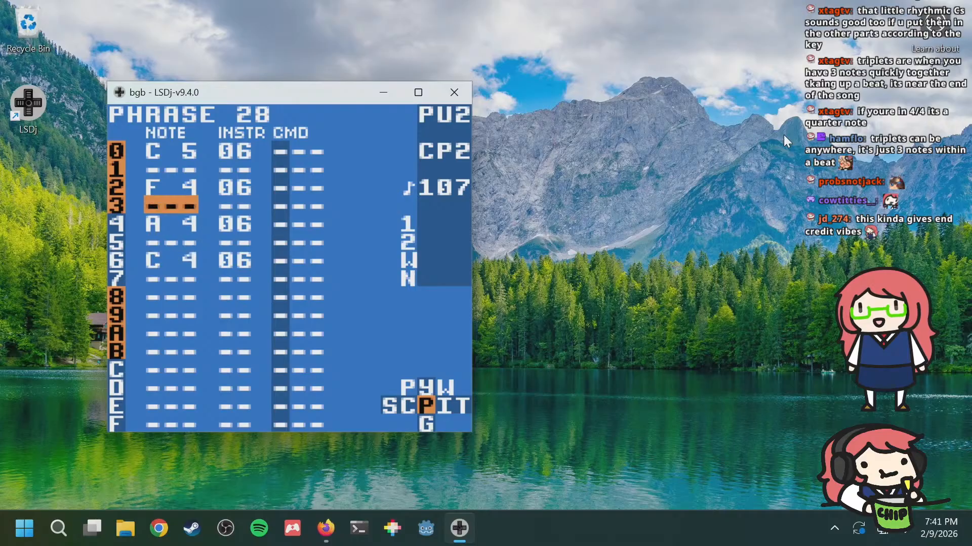
key("Down")
key("Down")
key("Down")
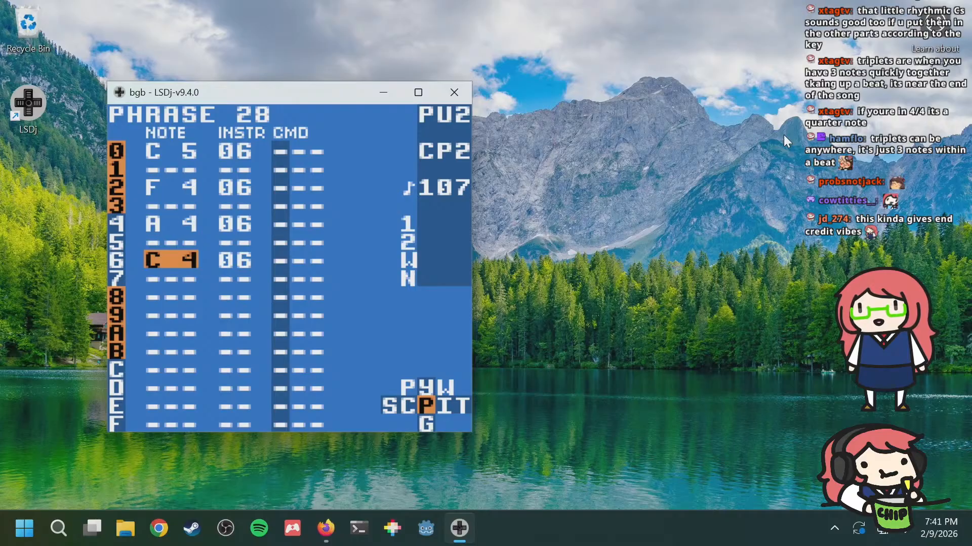
key("Up")
key("Down")
key("Up")
key("Up")
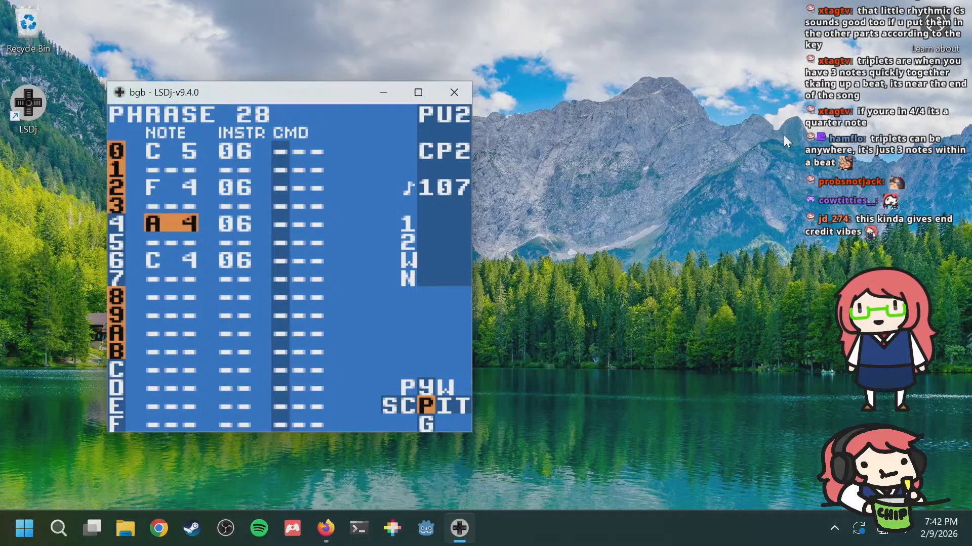
key("Return")
key("Down")
key("Down")
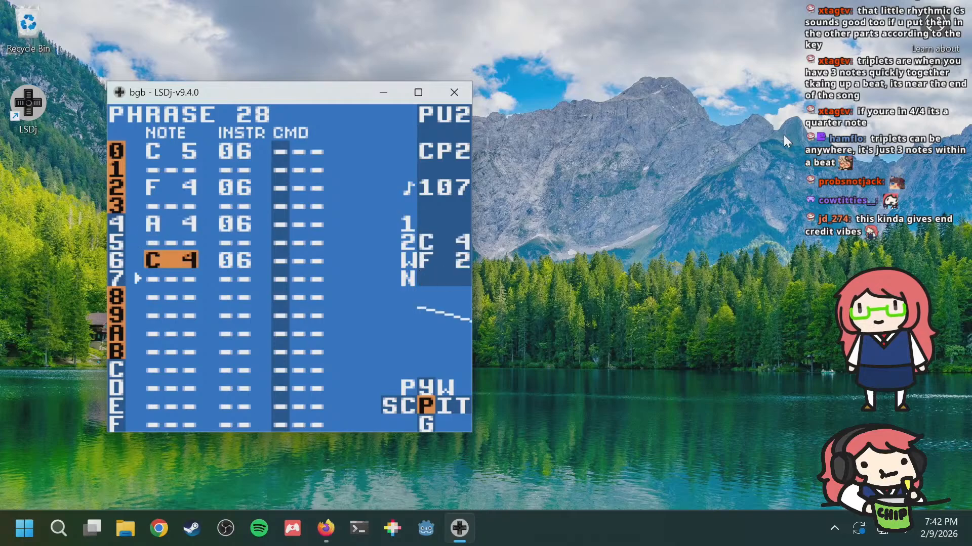
Step: Try A#4 as the note at step 4 of phrase 28
key("Up")
key("Up")
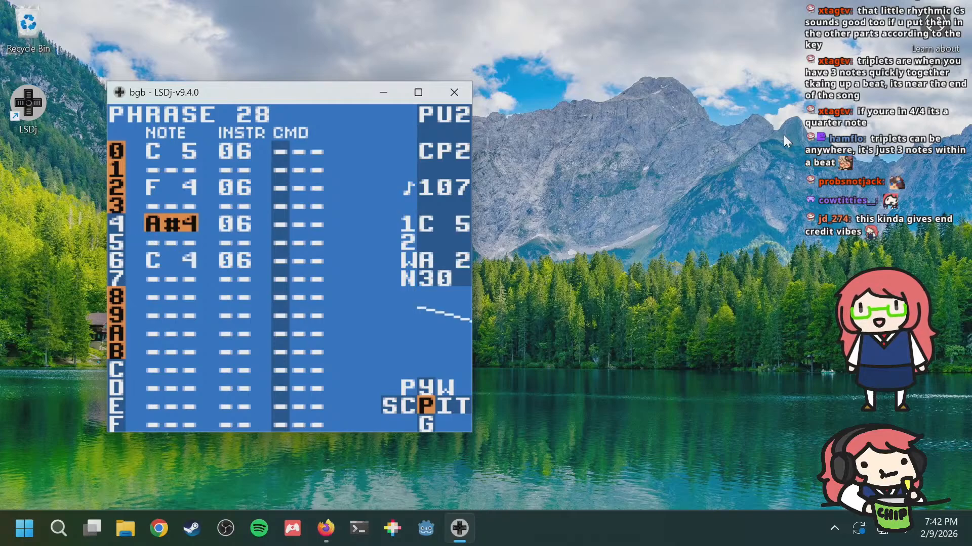
key("s+Left")
key("Up")
key("Up")
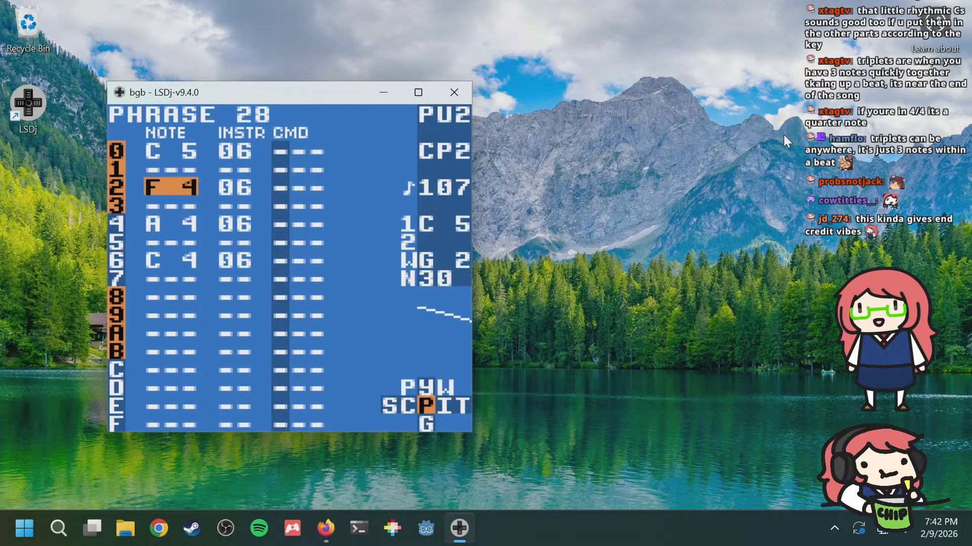
Step: Lower the note at step 0 of phrase 28 by an octave to C 4
key("Up")
key("Up")
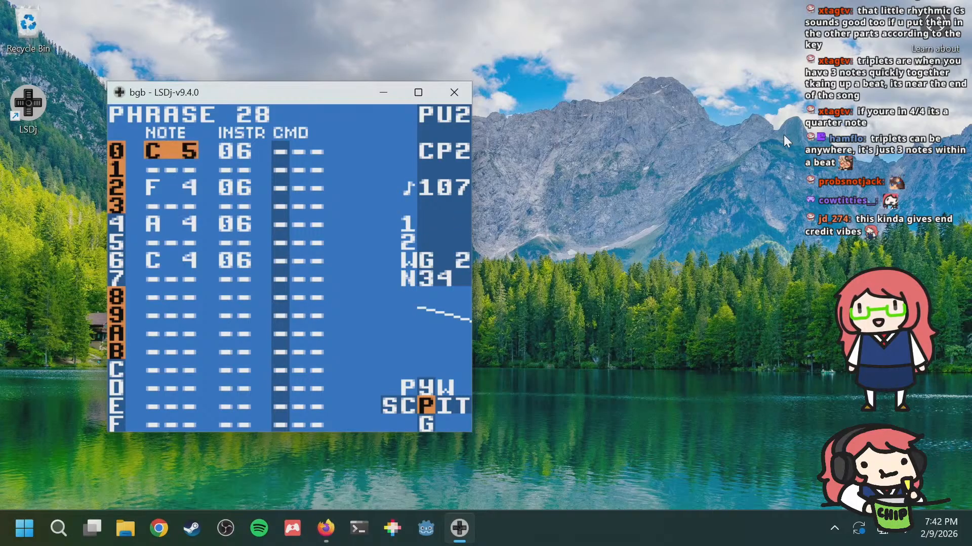
key("s+Left")
key("s+Right")
key("s+Down")
key("Down")
key("Down")
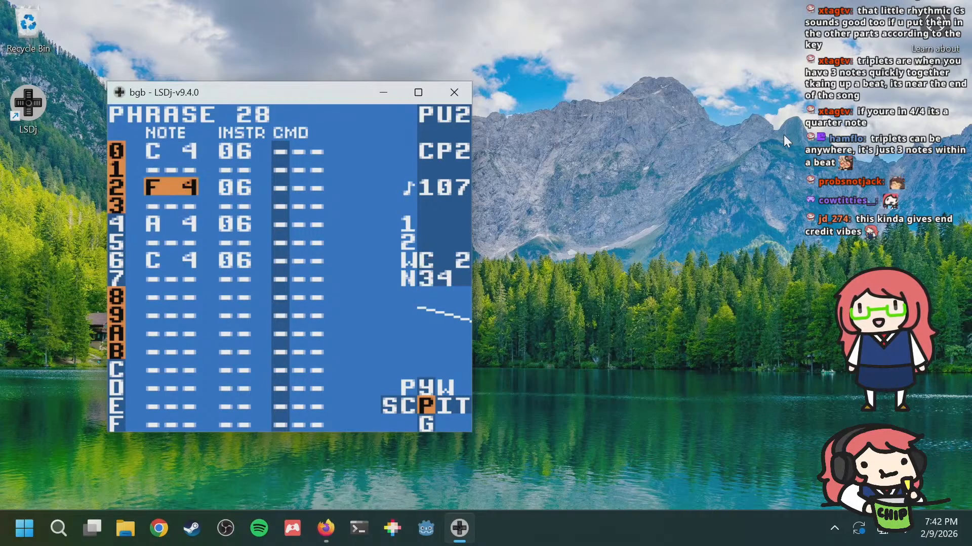
Step: Lower the note at step 0 of phrase 26 by two octaves to G 3
key("a+Up")
key("a+Up")
key("Up")
key("Up")
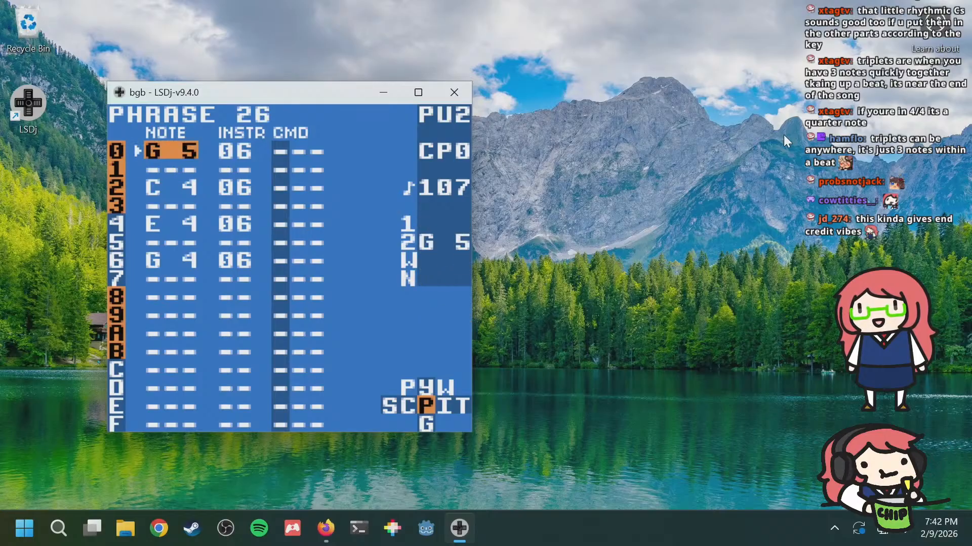
key("s+Down")
key("s+Down")
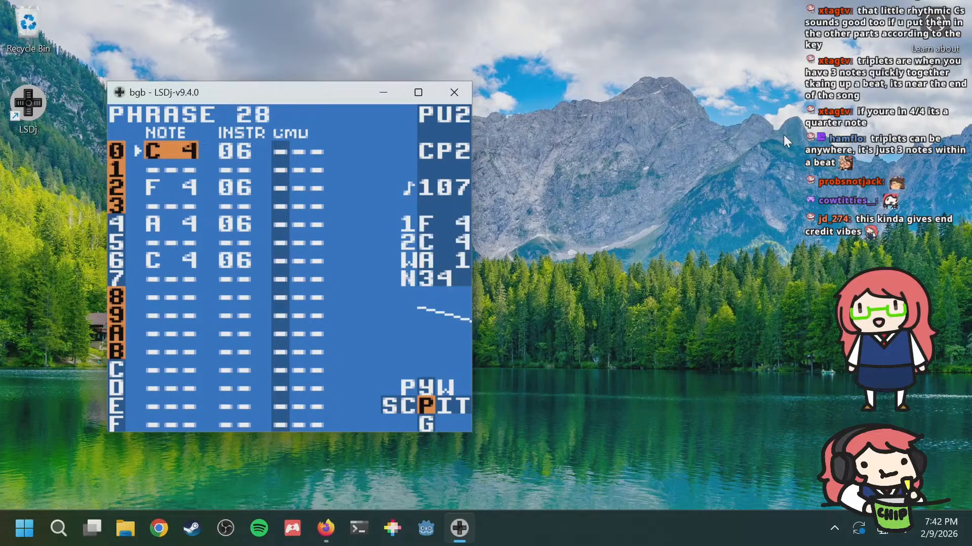
Step: Try the note at step 0 of phrase 28 an octave lower, at C 3
key("s+Down")
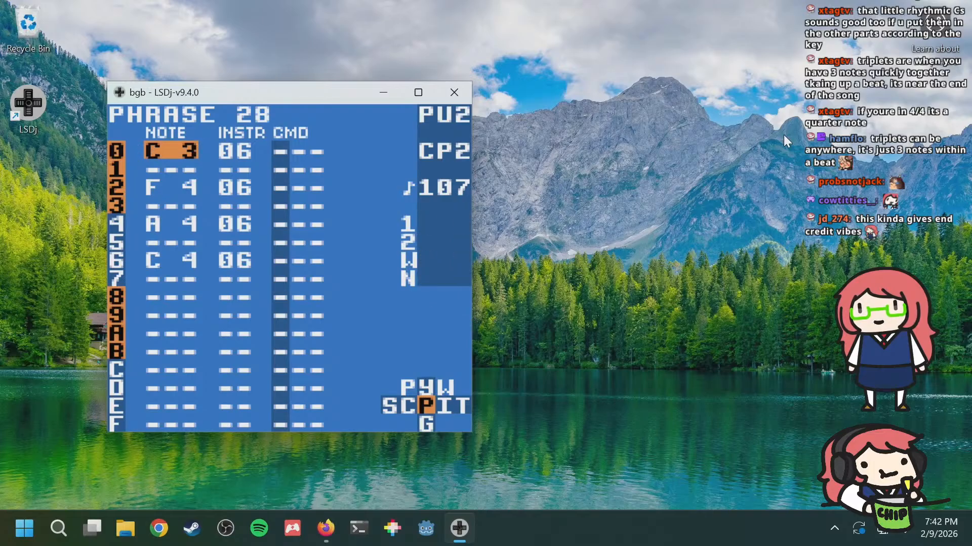
key("Down")
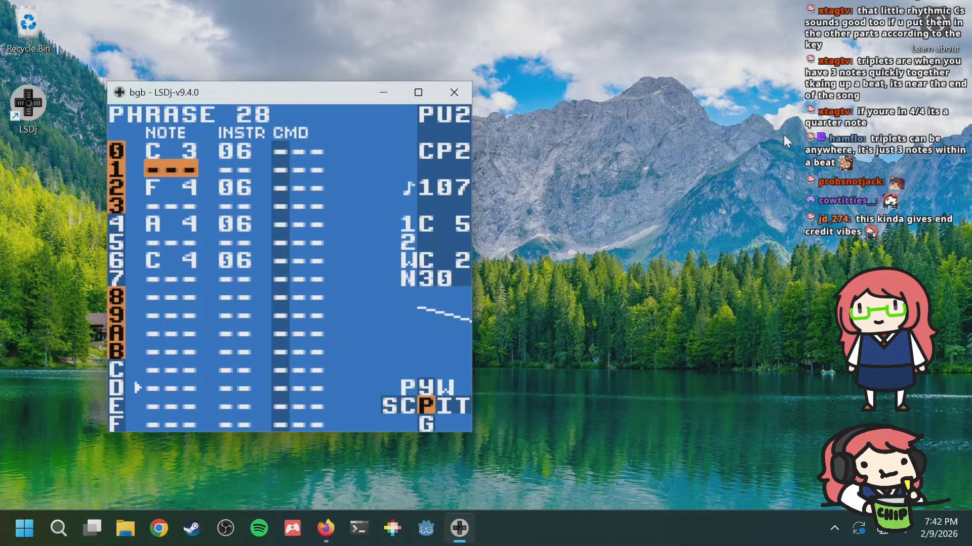
key("Down")
key("Down")
key("Down")
key("Down")
key("Up")
key("Up")
key("Up")
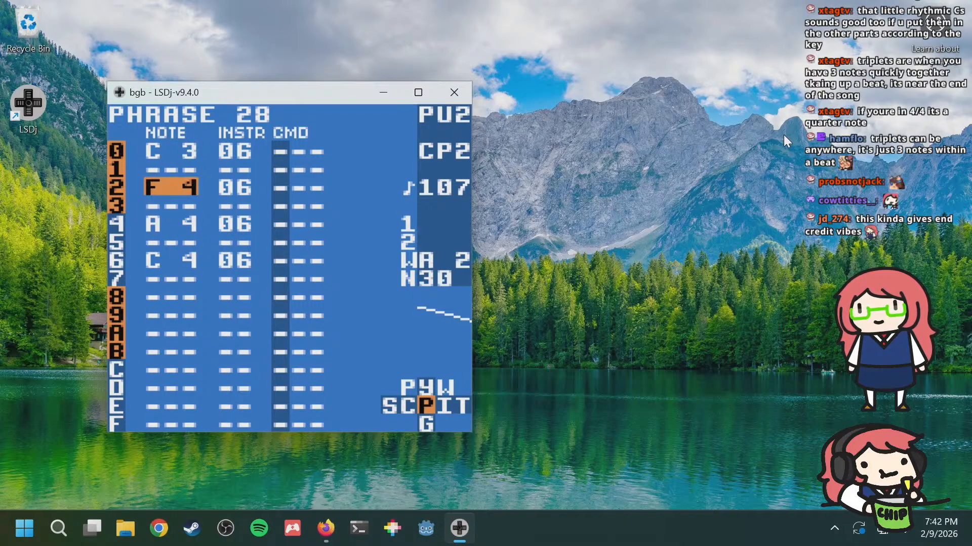
Step: Examine the notes of phrase 28 during playback and compare them with phrase 26
key("a+Left")
key("a+Right")
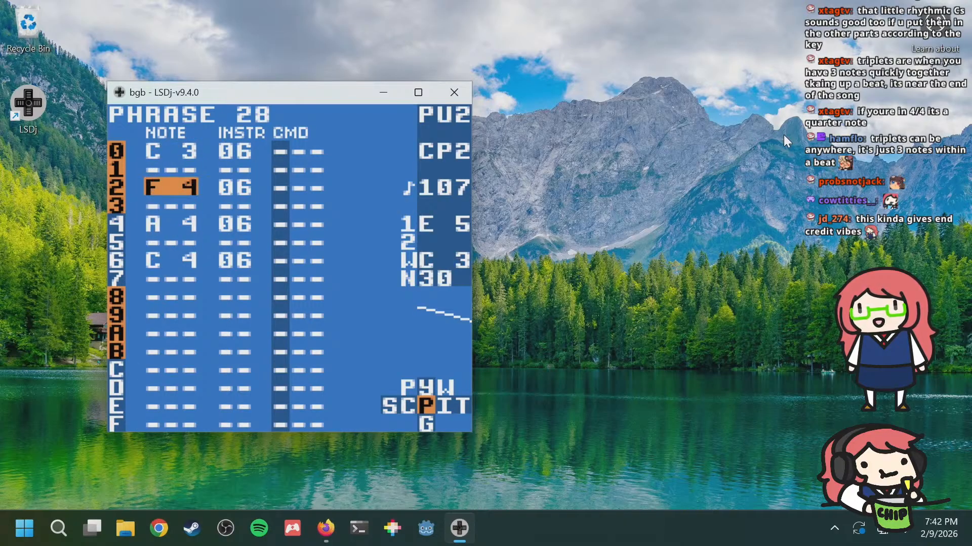
key("Down")
key("Down")
key("Down")
key("Down")
key("Up")
key("Up")
key("Up")
key("Up")
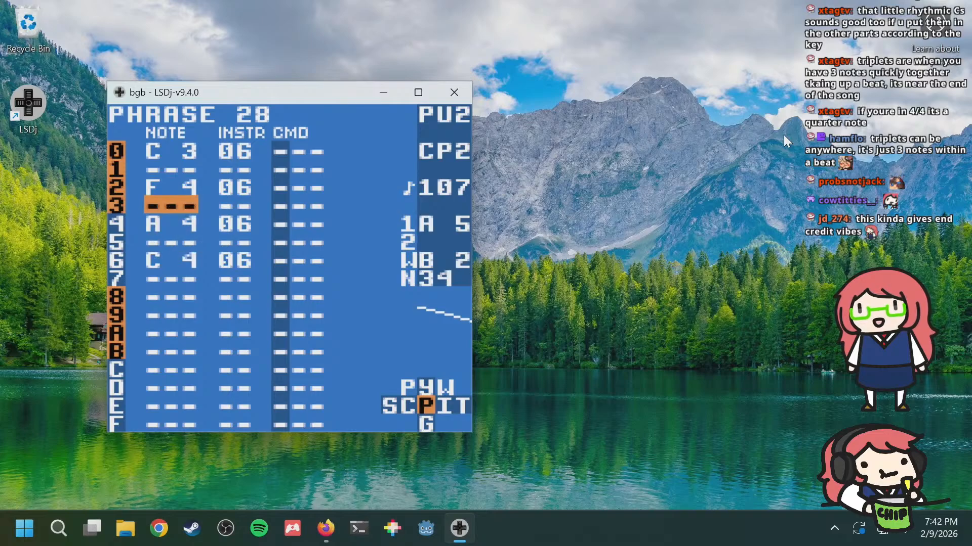
key("Down")
key("a+Left")
key("a+Left")
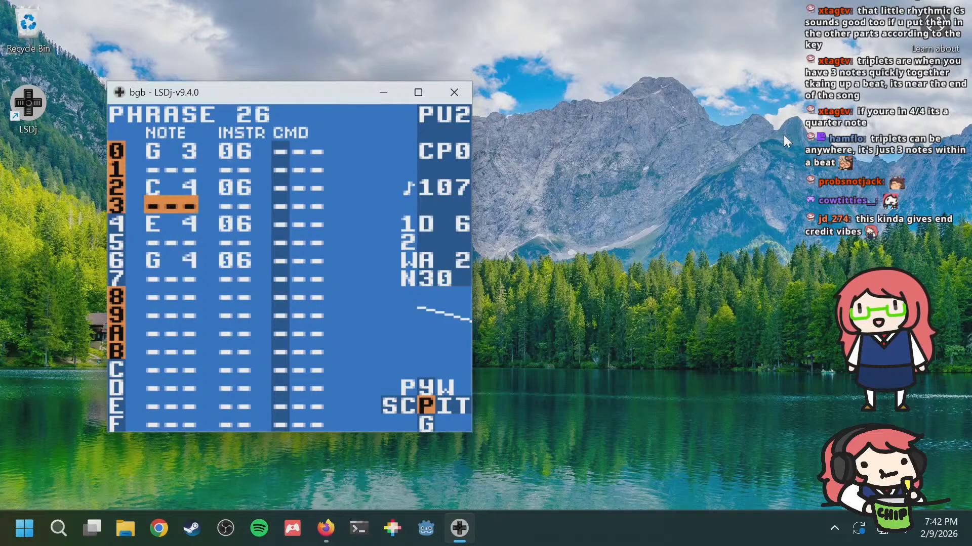
key("a+Right")
key("a+Right")
key("a+Left")
key("a+Right")
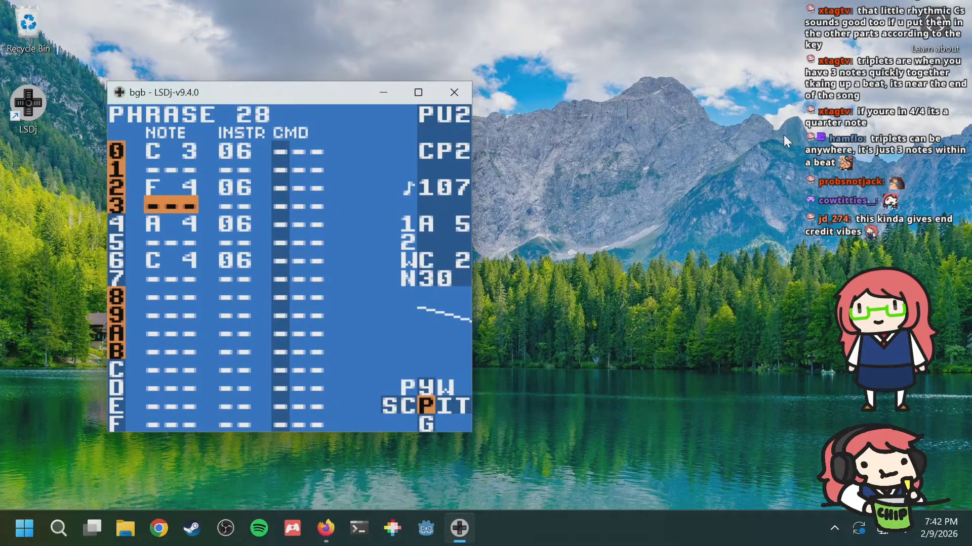
Step: Raise the note at step 6 of phrase 28 by an octave to C 5
key("Down")
key("Down")
key("Down")
key("Down")
key("Up")
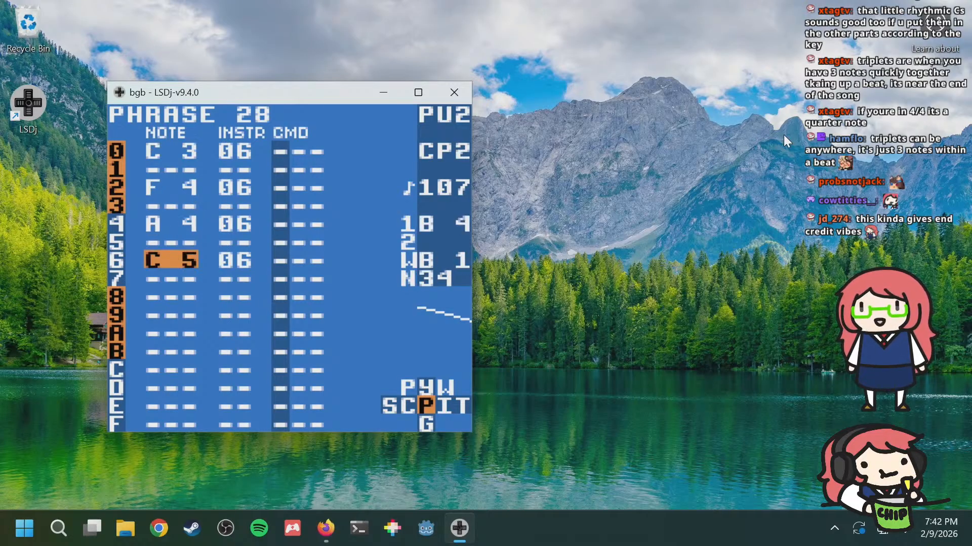
Step: Raise the note at step 0 of phrase 28 to C 4 and restart playback
key("Up")
key("Up")
key("Up")
key("Up")
key("Up")
key("Up")
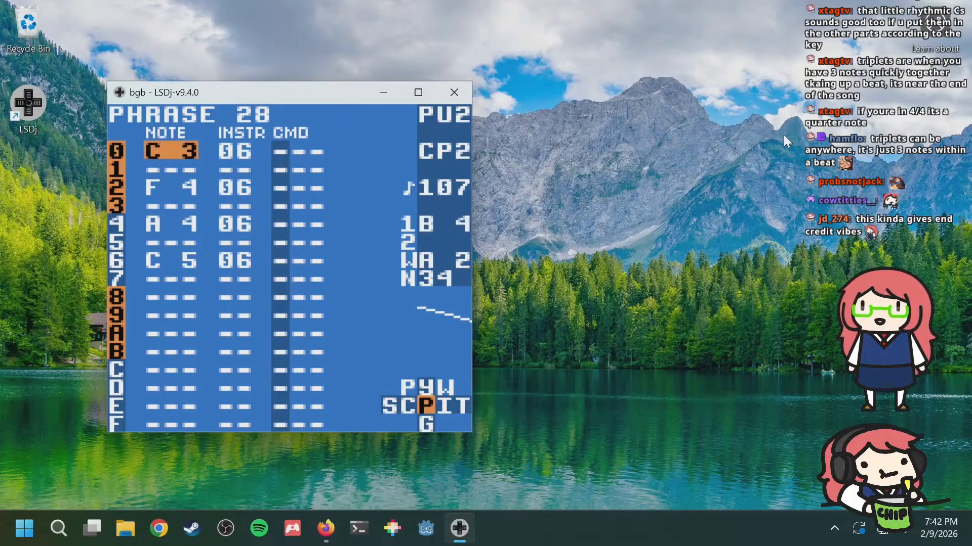
key("s+Up")
key("Return")
key("shift+Return")
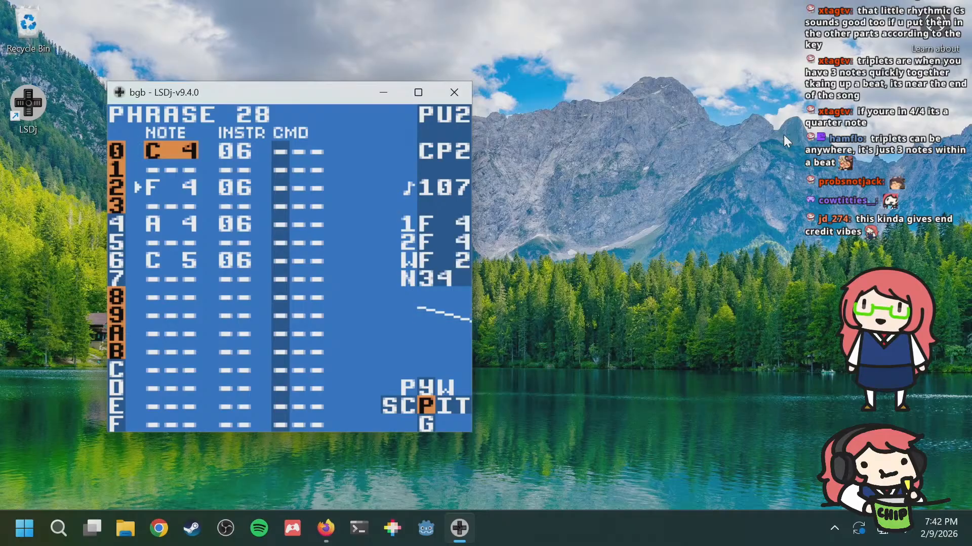
Step: Review the PU1 melody in phrases 0E and 0F and the WAV bass in phrase 03
key("a+Left")
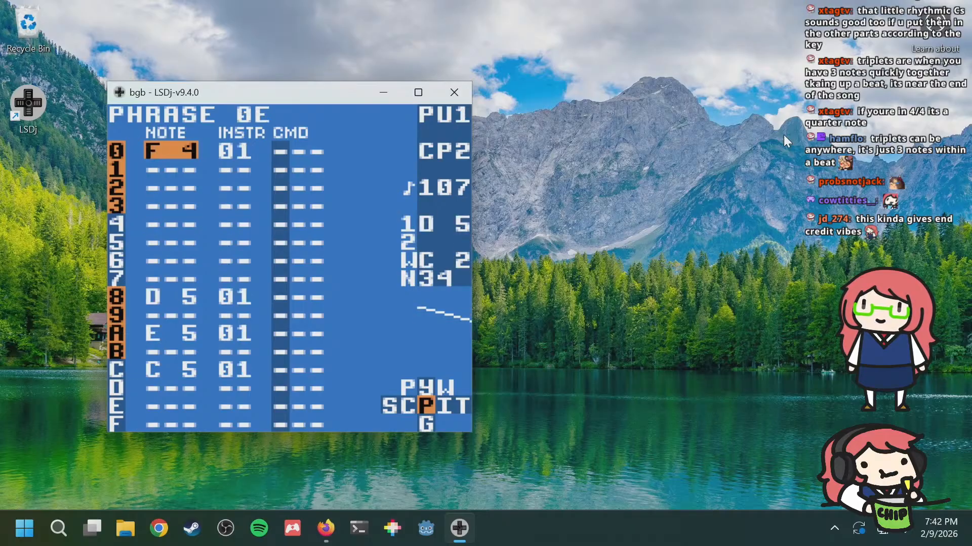
key("a+Right")
key("a+Left")
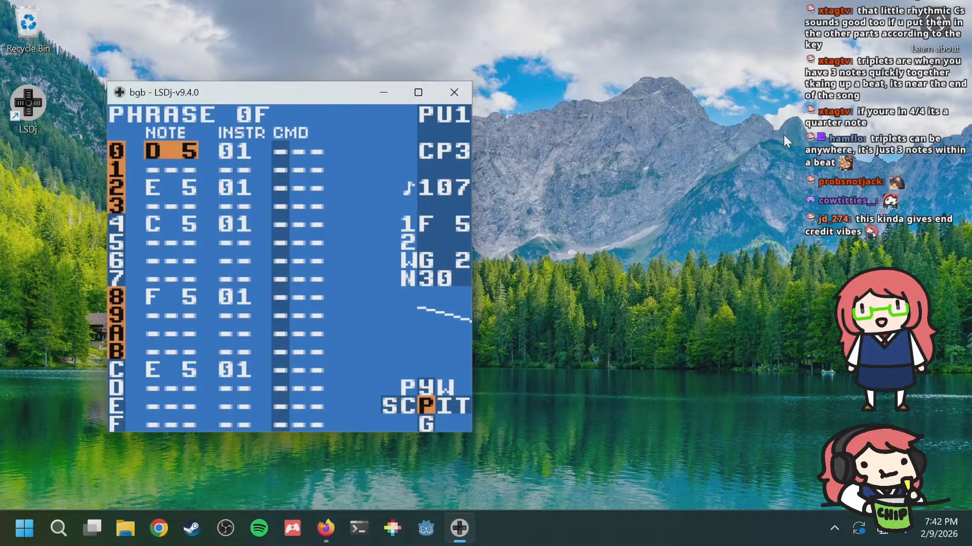
key("a+Right")
key("a+Left")
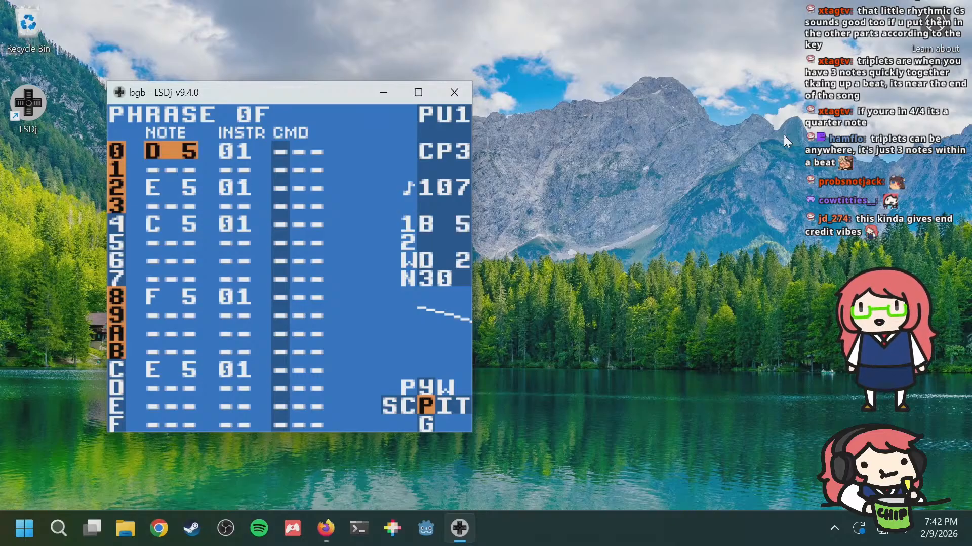
key("a+Right")
key("a+Right")
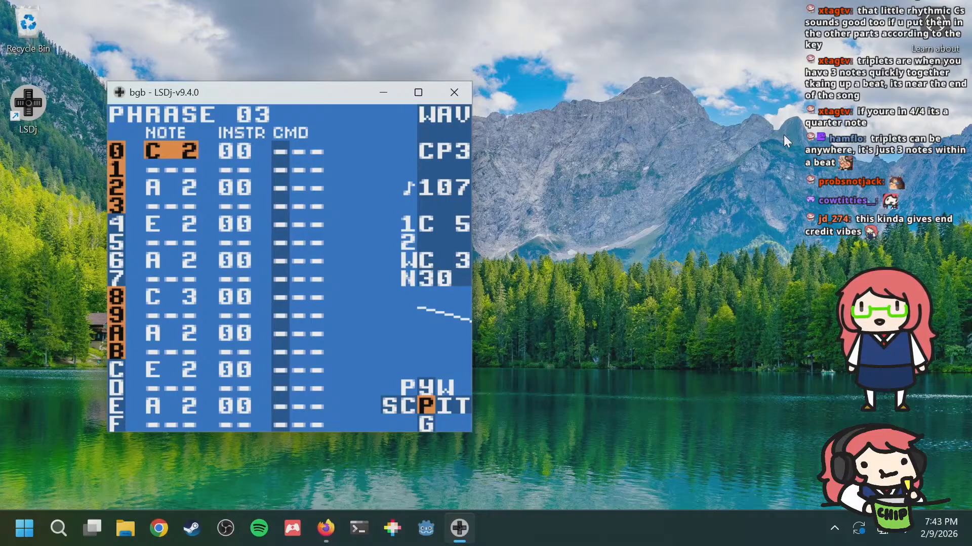
Step: Enter C 4 notes with instrument 06 at steps 0, 2, 4 and 6 of PU2 phrase 29
key("a+Left")
key("a")
key("Down")
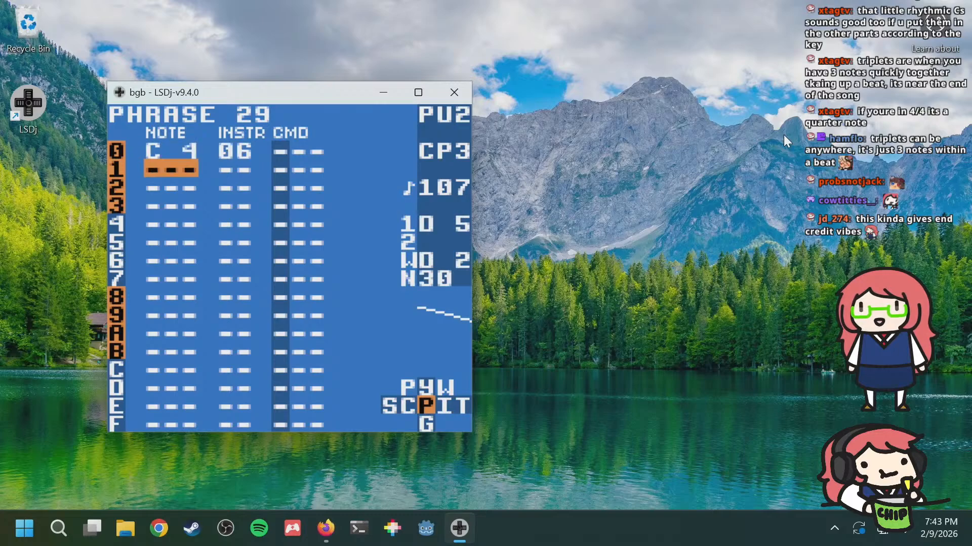
key("Down")
key("a")
key("Down")
key("Down")
key("a")
key("Down")
key("Down")
key("a")
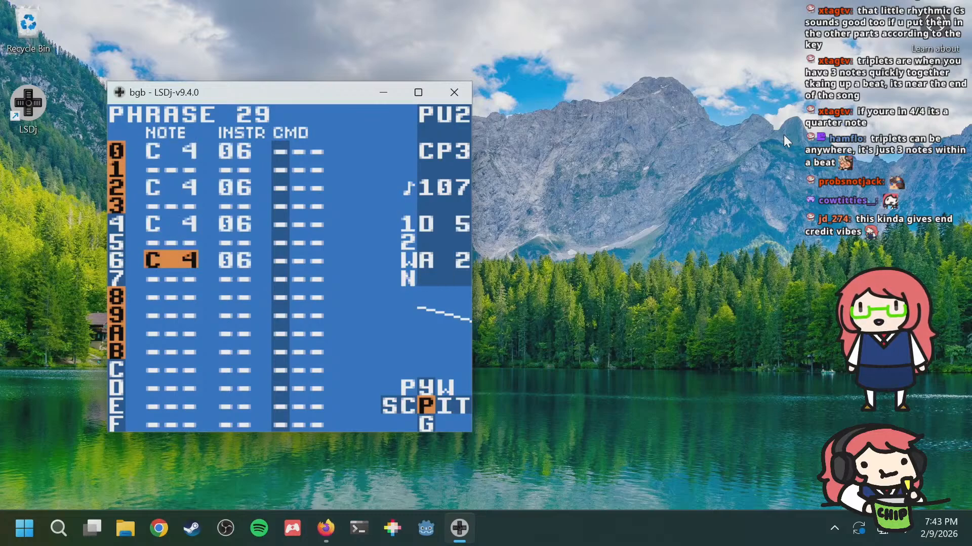
Step: Set the note at step 6 of phrase 29 to E 4 and the one at step 2 to A 3
key("a+Right")
key("a+Right")
key("a+Right")
key("a+Right")
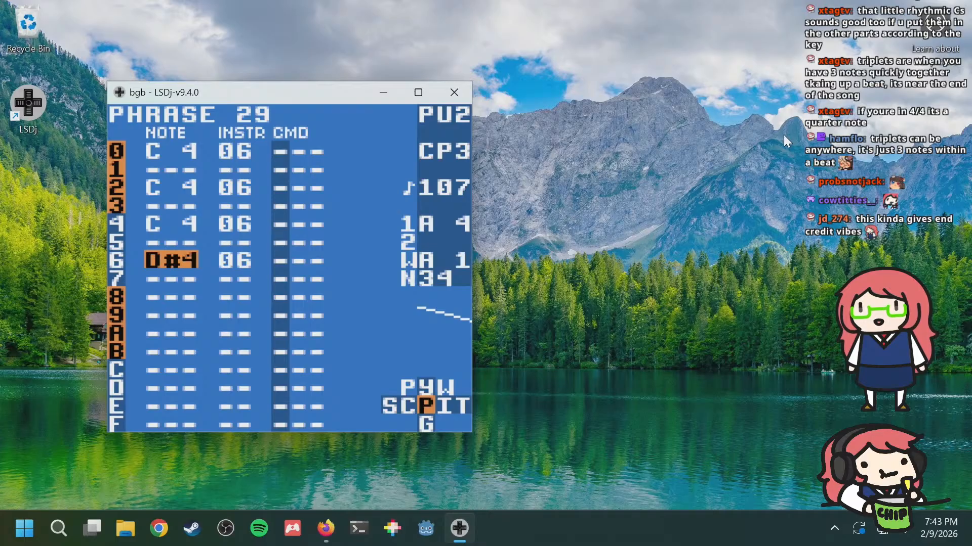
key("Up")
key("Up")
key("Up")
key("Up")
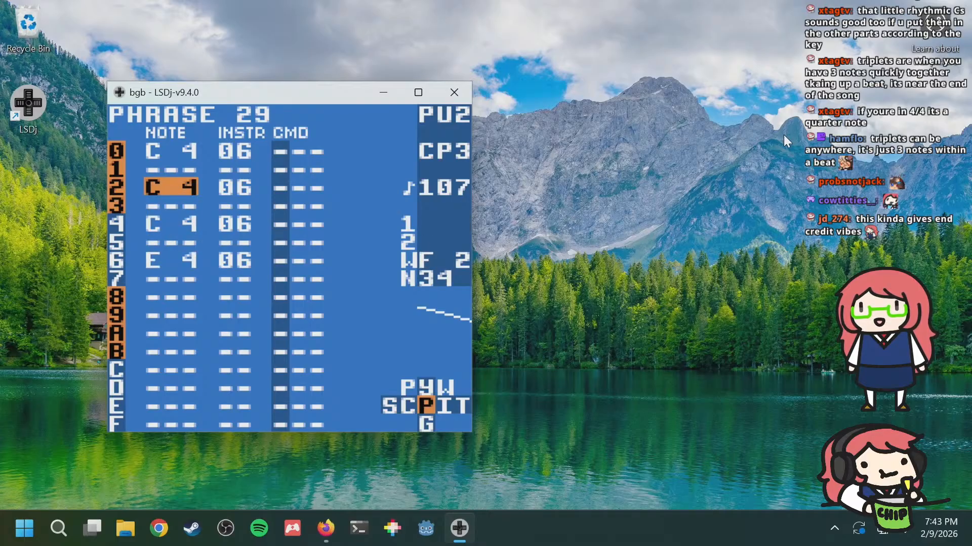
key("Up")
key("Up")
Step: Set the note at step 0 of phrase 29 to E 4
key("a+Left")
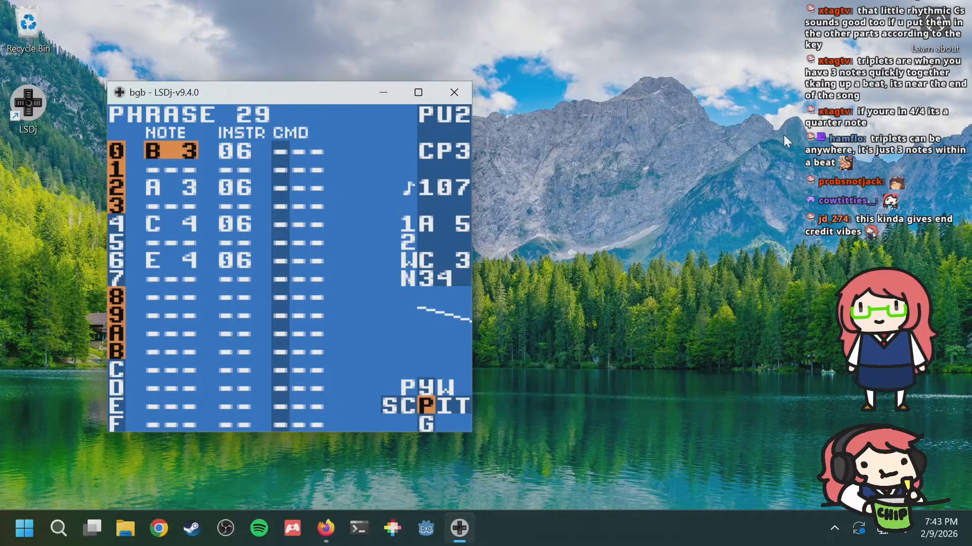
key("a+Right")
key("a+Right")
key("a+Right")
key("a+Right")
key("a+Right")
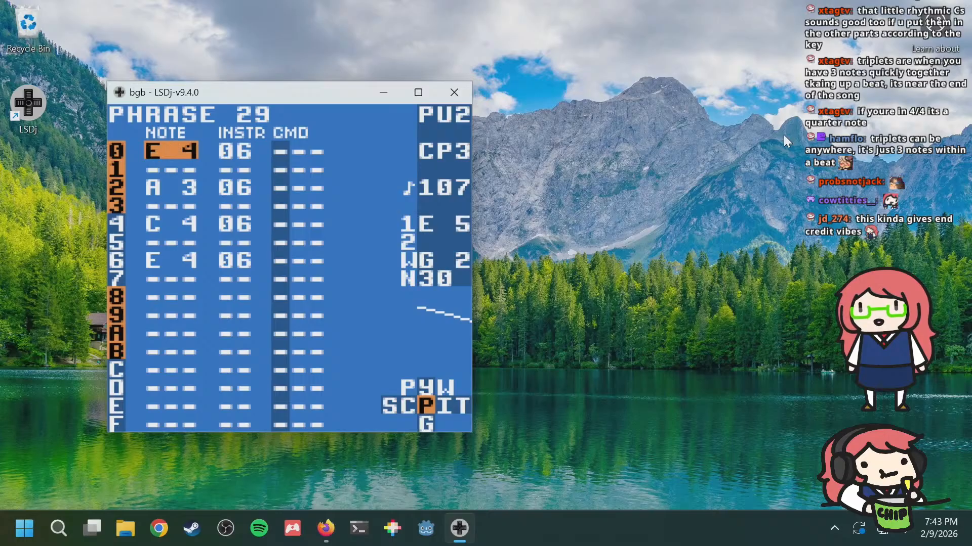
Step: Play the song from phrase 26 and check the PU1 melody in phrases 0D and 0F
key("a+Up")
key("a+Up")
key("a+Up")
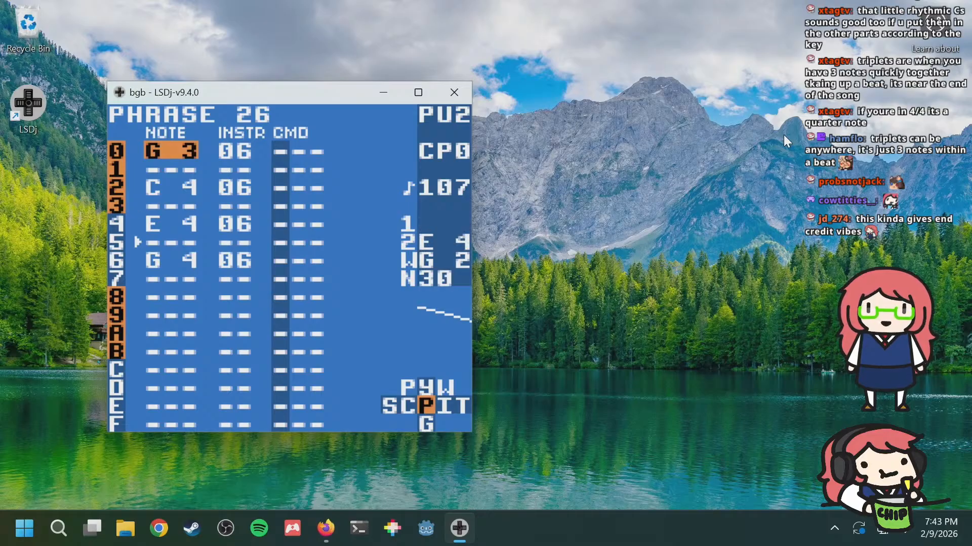
key("a+Down")
key("a+Left")
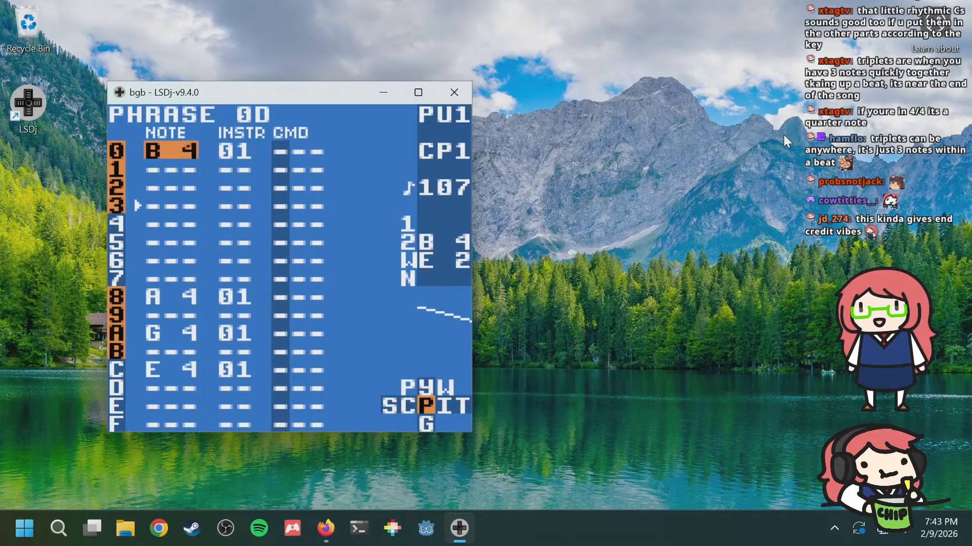
key("a+Down")
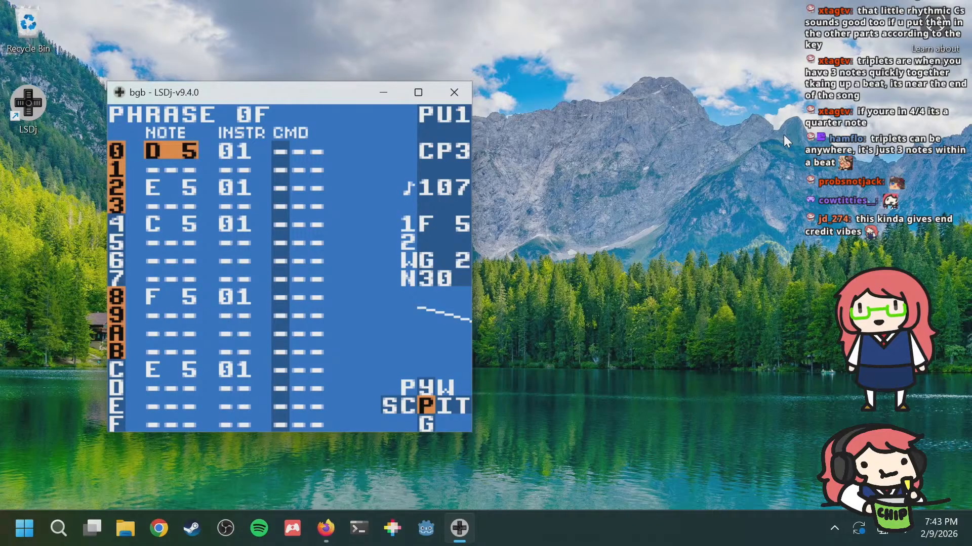
key("a+Up")
key("a+Up")
key("a+Up")
key("a+Right")
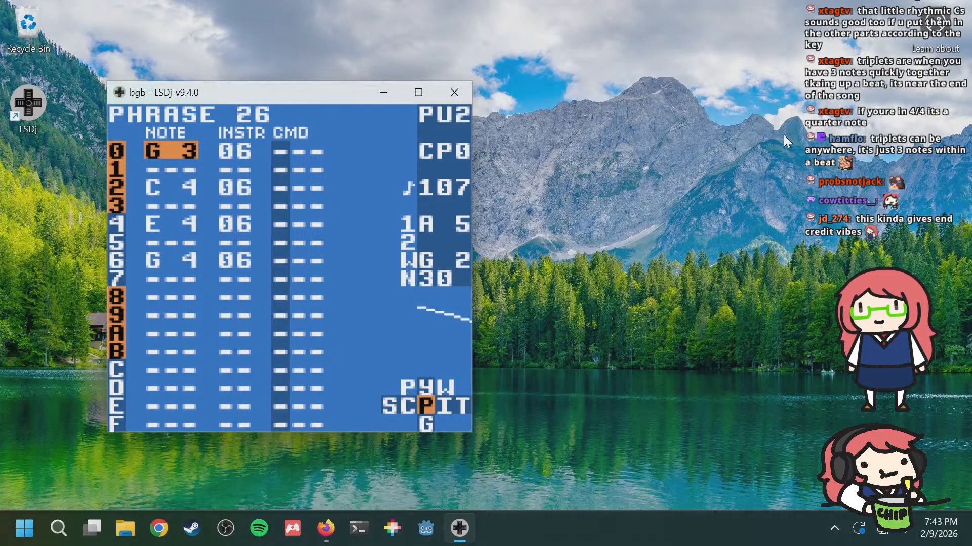
Step: Examine the arpeggio notes of phrase 26 during playback and compare them with PU1 melody phrase 0C
key("Down")
key("Down")
key("Down")
key("Up")
key("Up")
key("Up")
key("Down")
key("Down")
key("Down")
key("Down")
key("Down")
key("Down")
key("Down")
key("Down")
key("Down")
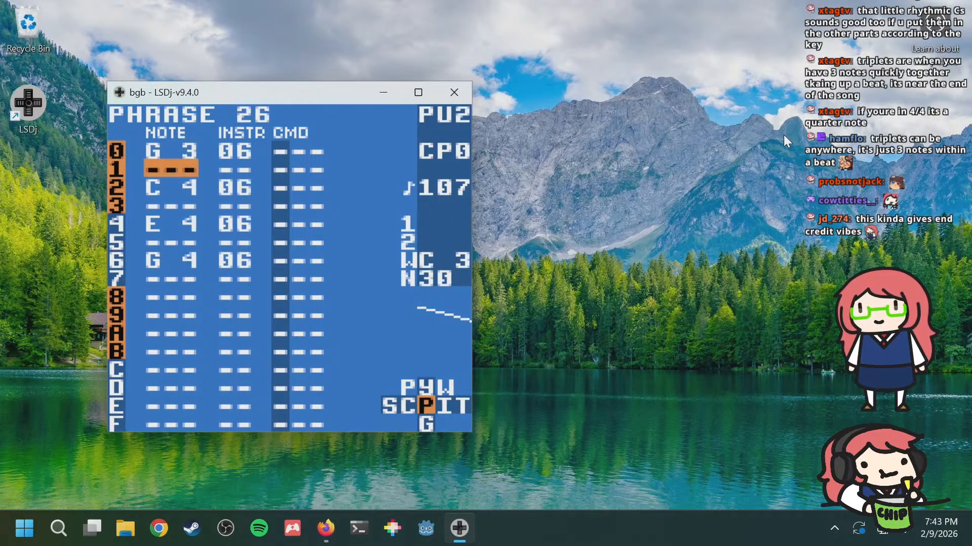
key("Up")
key("Up")
key("Up")
key("Up")
key("Up")
key("Up")
key("Up")
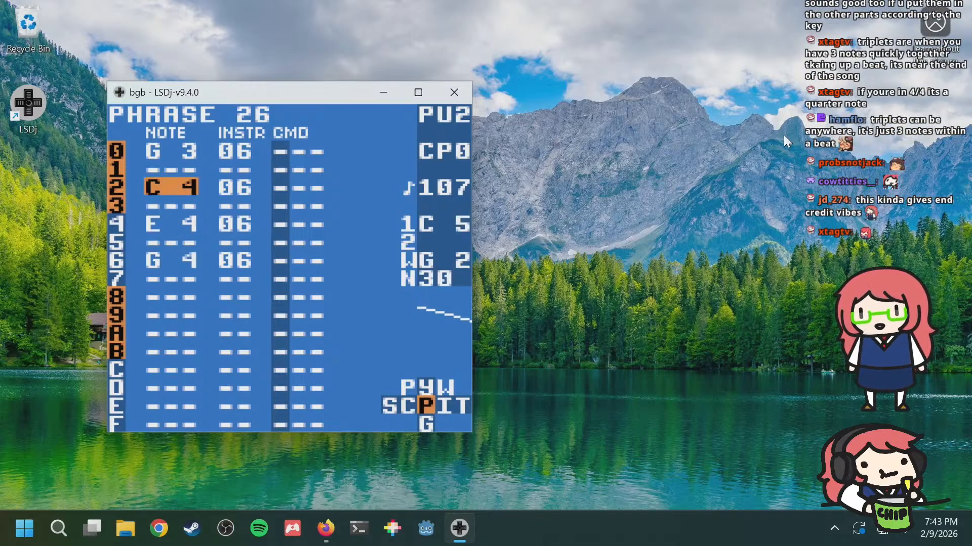
key("a+Left")
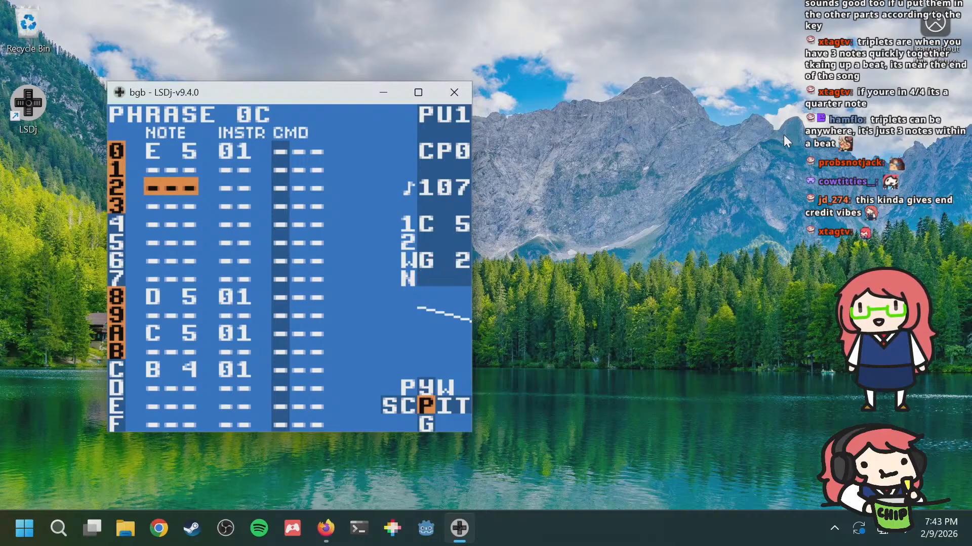
key("a+Right")
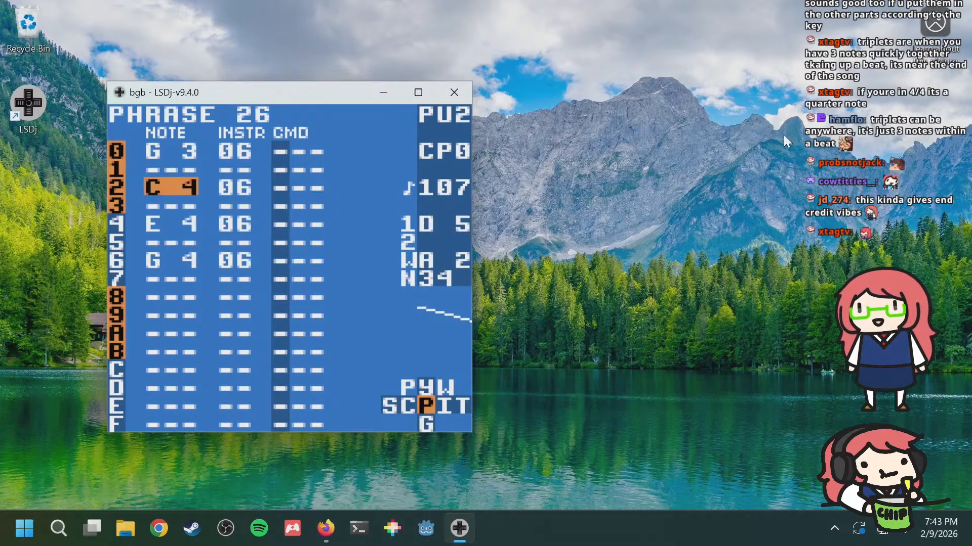
key("Up")
key("Up")
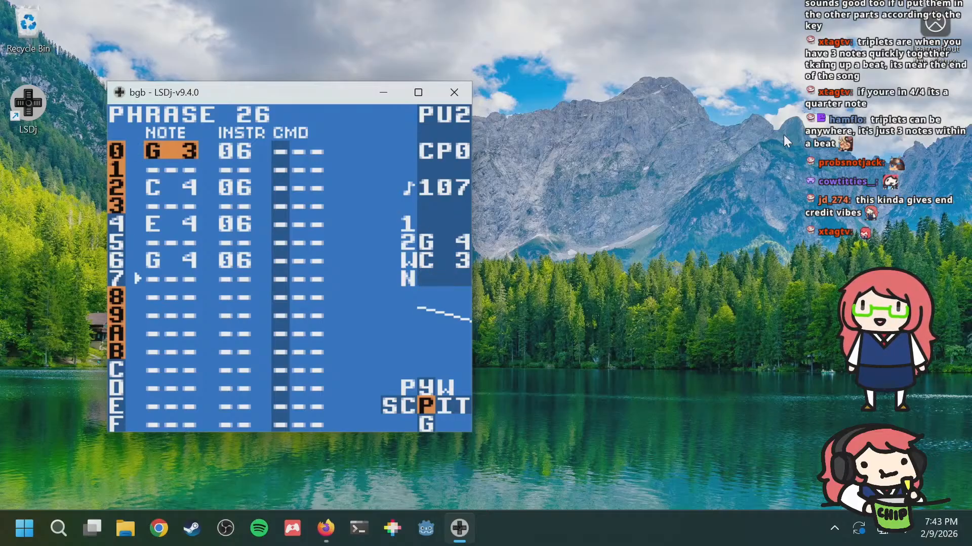
Step: Check the notes at the start of phrase 26 against PU1 phrase 0C while the song keeps playing
key("a+Right")
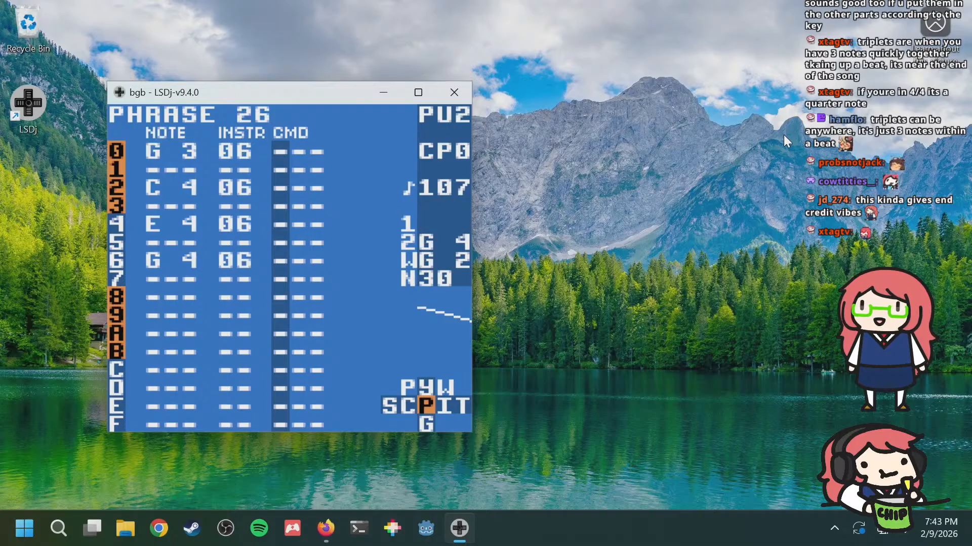
key("Down")
key("Down")
key("Down")
key("Up")
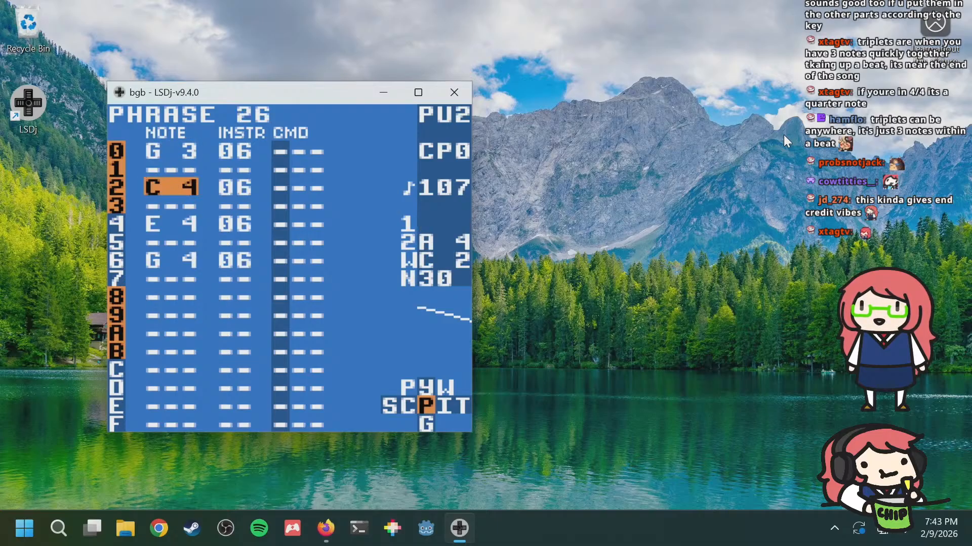
key("a+Left")
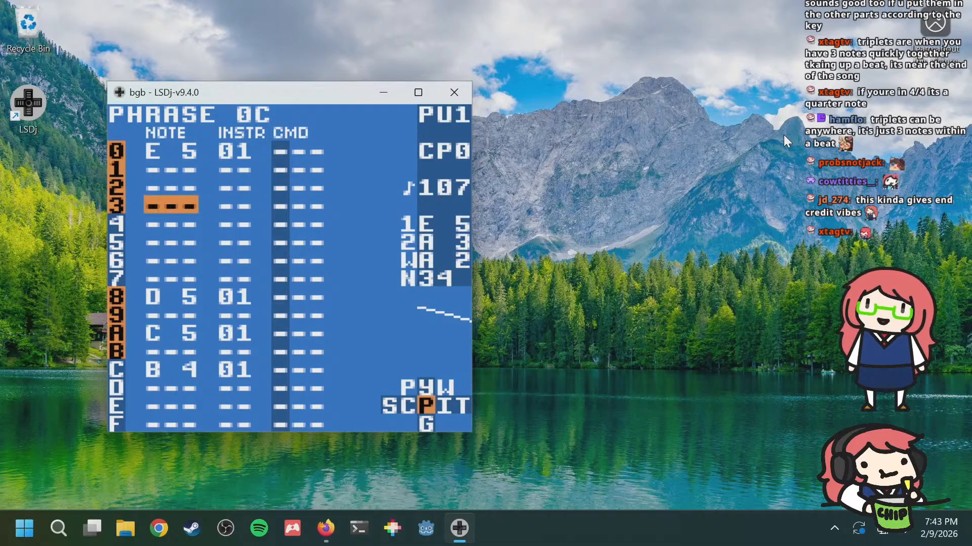
key("Down")
key("a+Right")
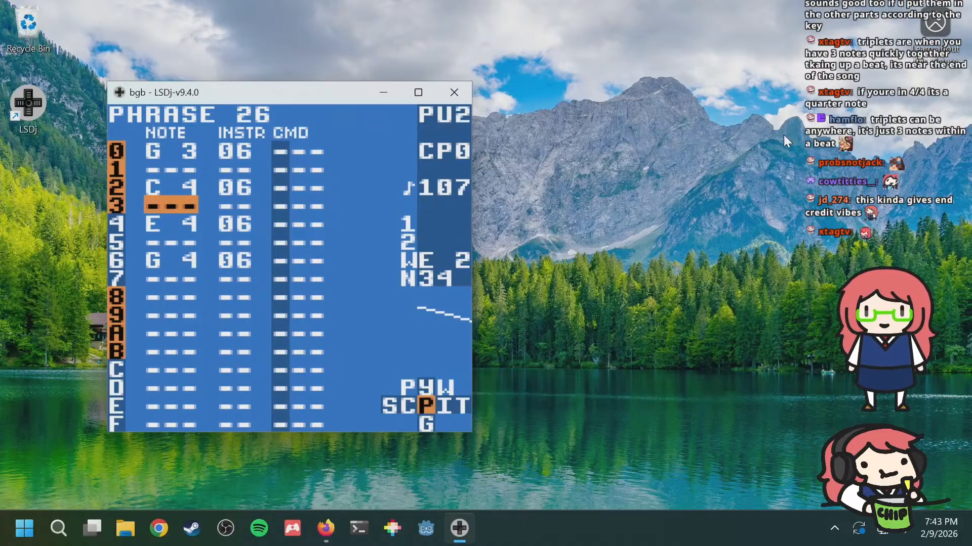
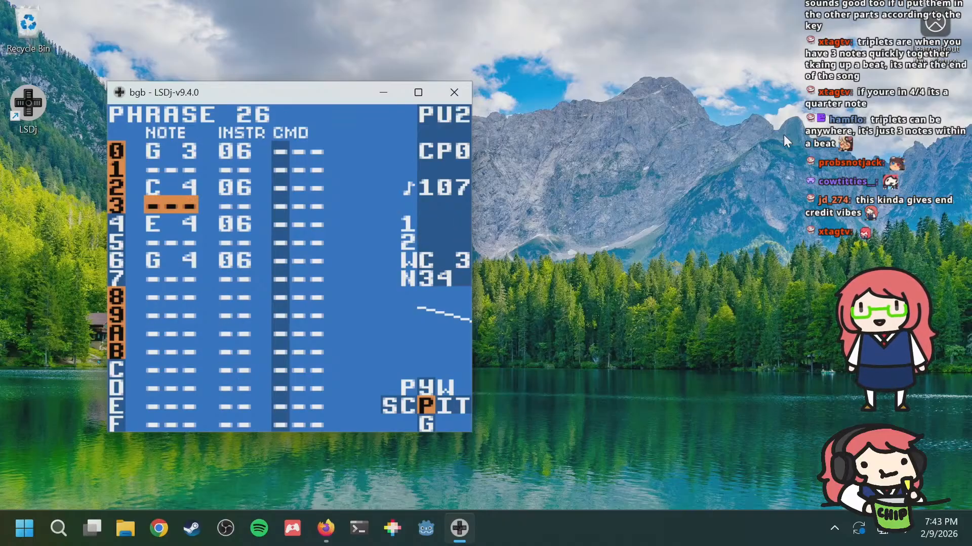
key("Up")
key("Up")
key("Up")
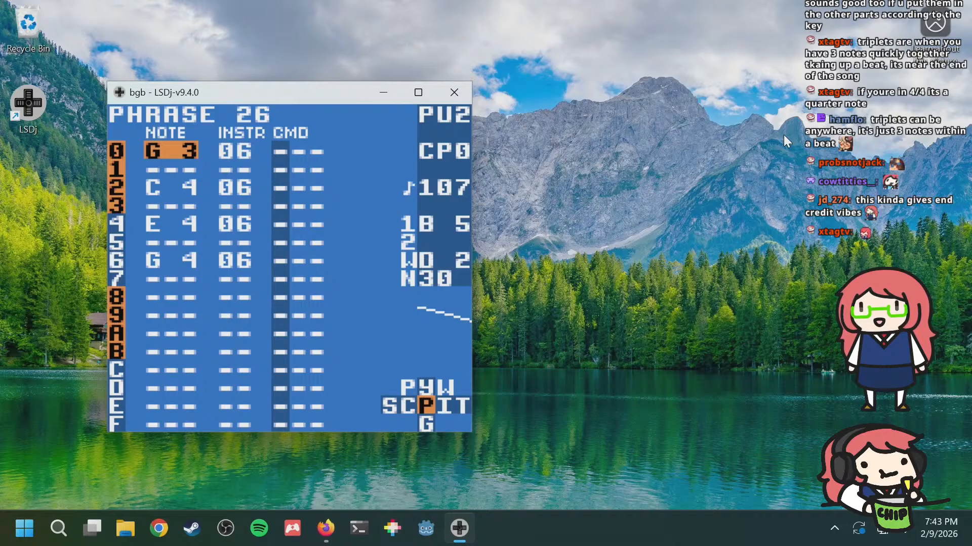
Step: Set the instrument of all notes from step 0 to step 6 of phrase 26 to 04 and stop playback
key("Right")
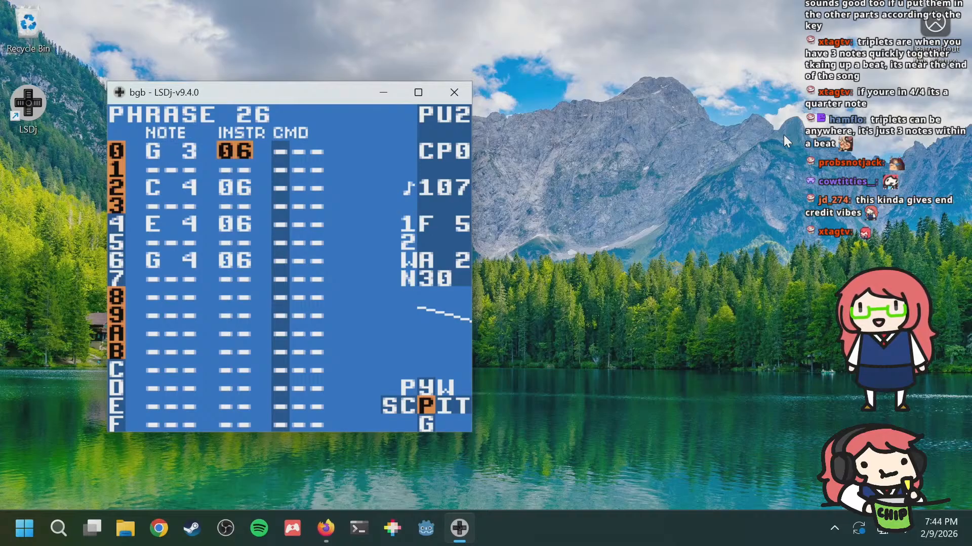
key("shift+a")
key("Down")
key("Down")
key("Down")
key("Down")
key("Down")
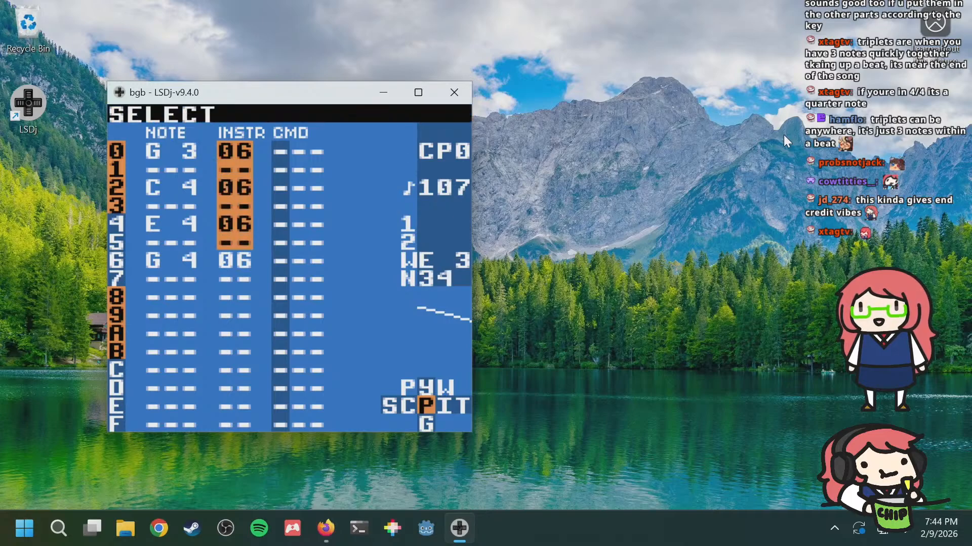
key("Down")
key("s+Left")
key("s+Left")
key("a")
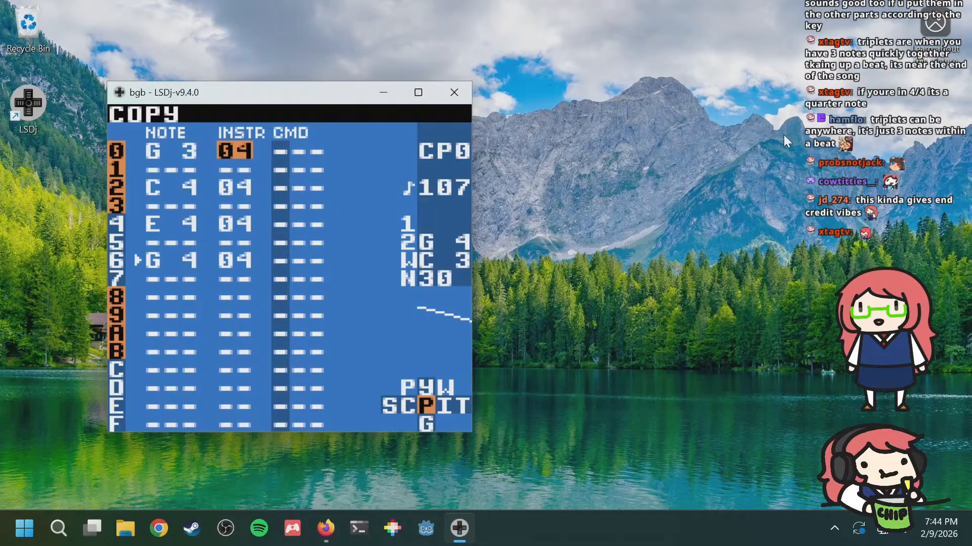
key("Return")
Step: Enter a G 3 note with instrument 05 at step 3 of phrase 26
key("Left")
key("Down")
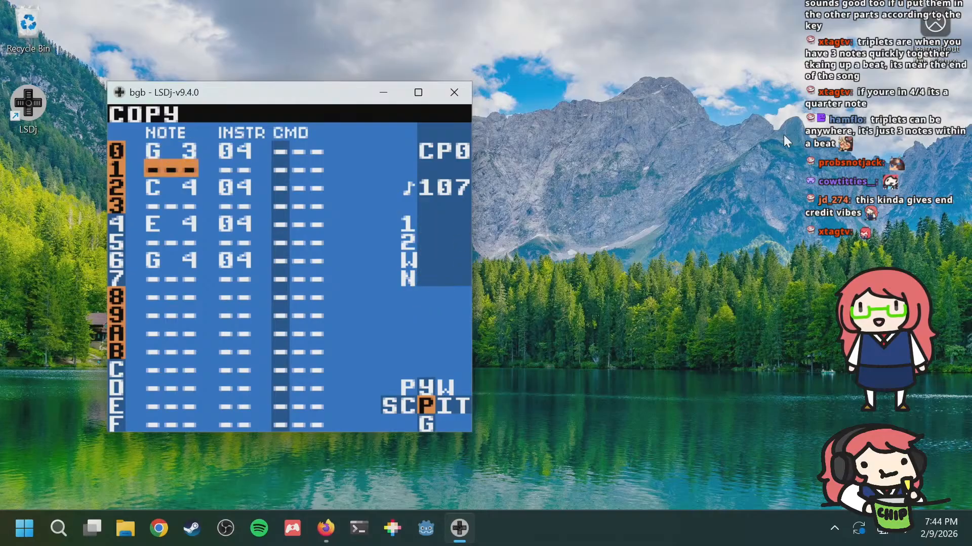
key("Right")
key("Right")
key("Down")
key("Left")
key("Left")
key("Down")
key("s")
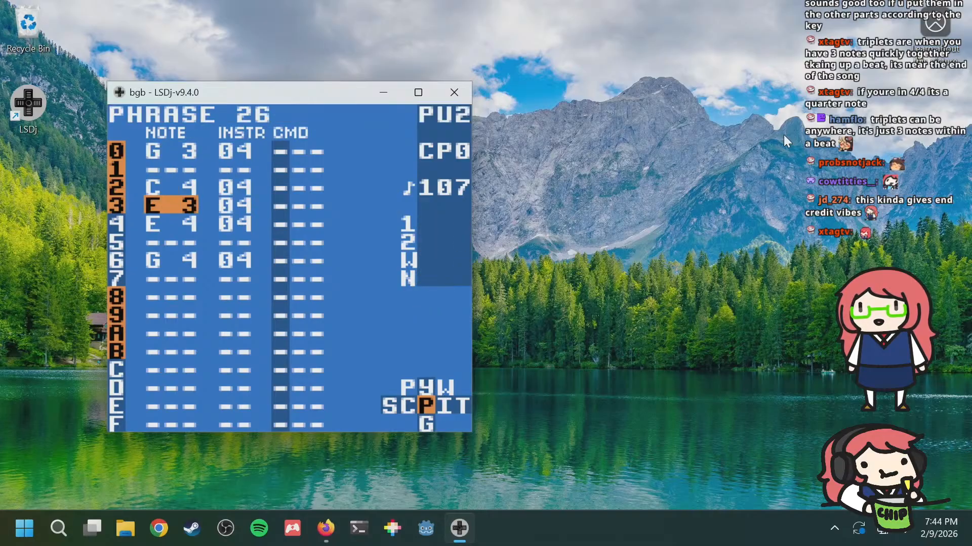
key("s+Right")
key("Right")
key("s+Right")
Step: Enter a C 4 note with instrument 05 at step 5 of phrase 26
key("Down")
key("Down")
key("Left")
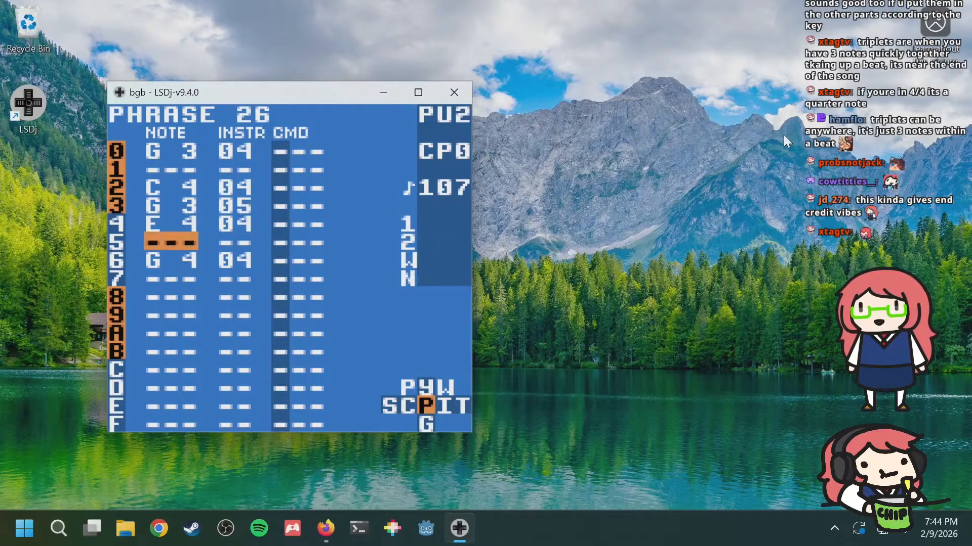
key("s")
key("s+Left")
key("s+Left")
key("s+Left")
key("s+Left")
key("s+Left")
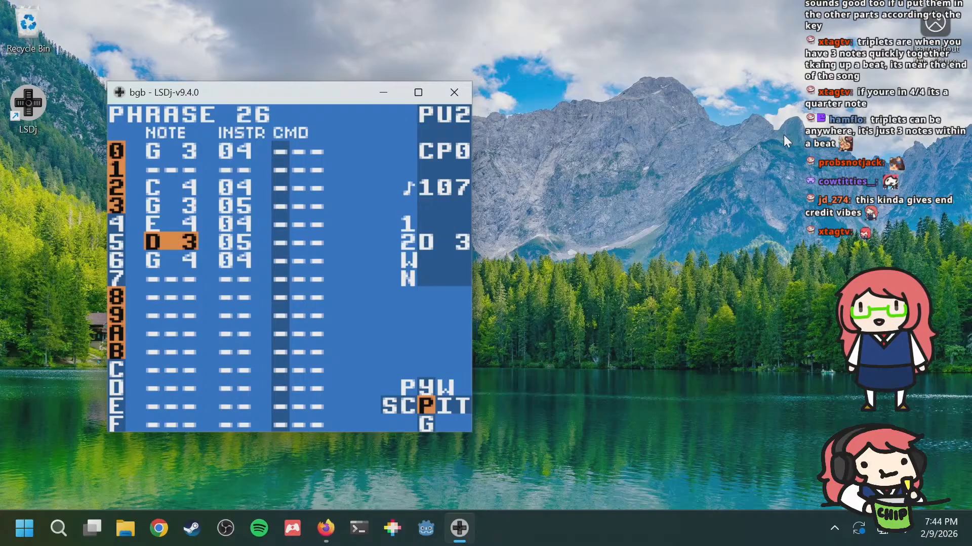
key("s+Right")
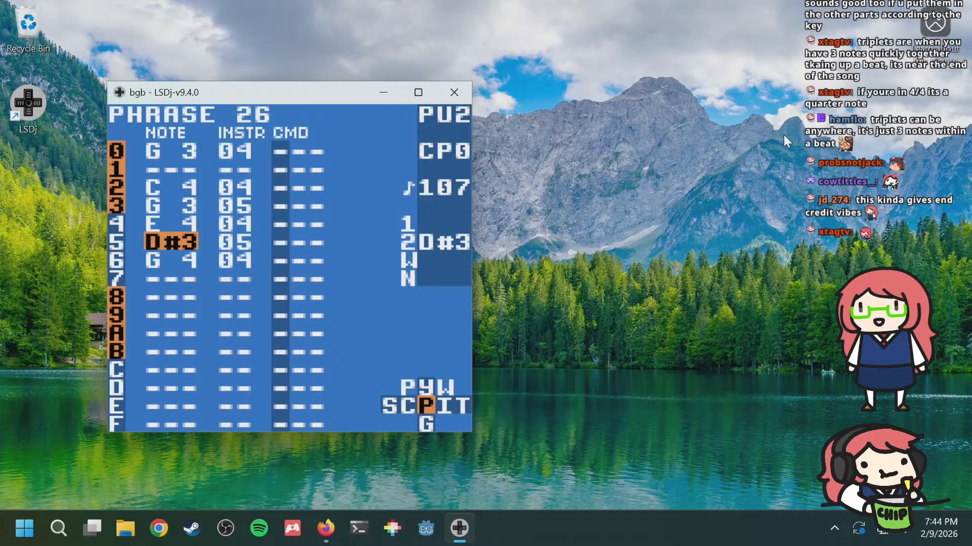
key("s+Right")
key("s+Right")
key("s+Right")
key("s+Right")
key("s+Right")
key("s+Right")
key("s+Right")
key("s+Right")
key("s+Right")
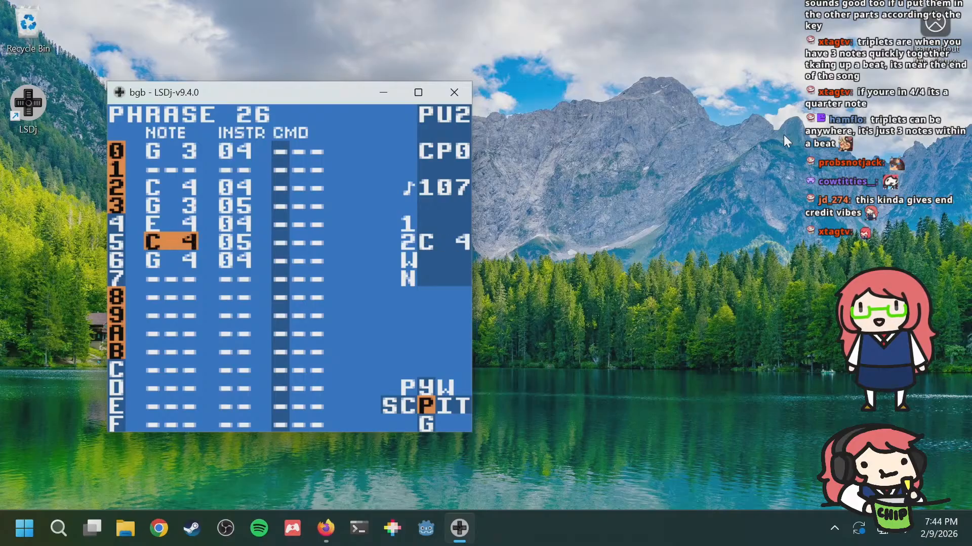
Step: Add a note at the empty step 7 of phrase 26
key("Right")
key("Down")
key("Down")
key("Left")
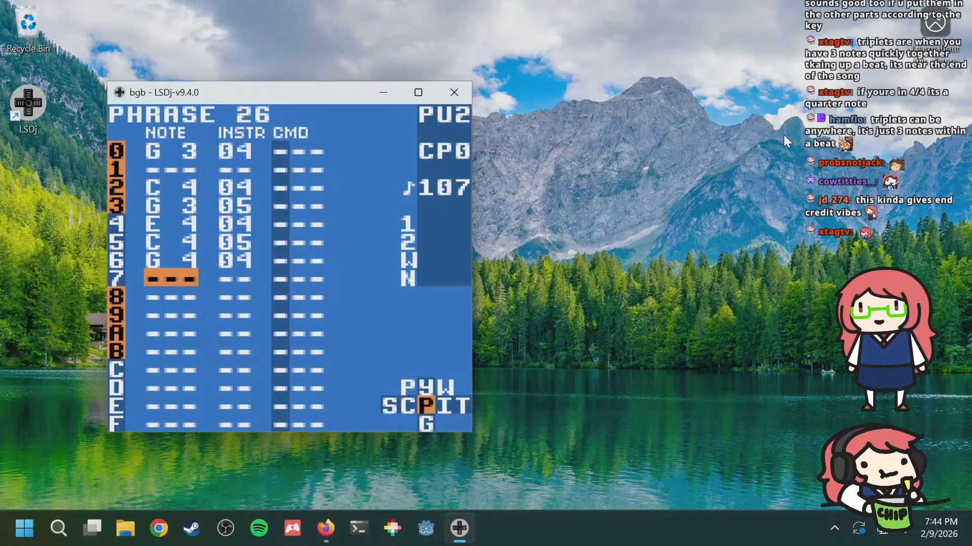
Step: Add an E 4 note with instrument 05 on row 7 of phrase 26
key("Up")
key("Down")
key("s")
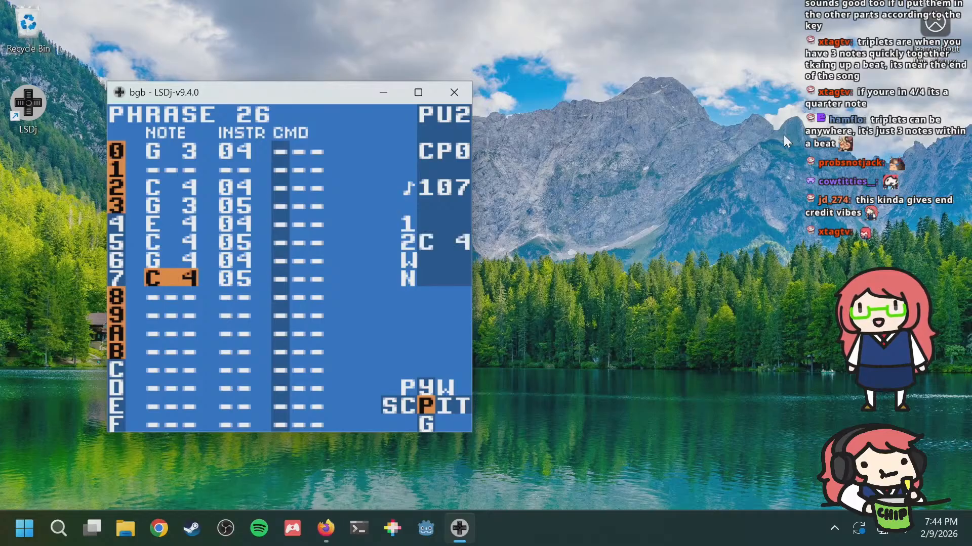
key("s+Right")
key("s+Right")
key("s+Right")
key("s+Right")
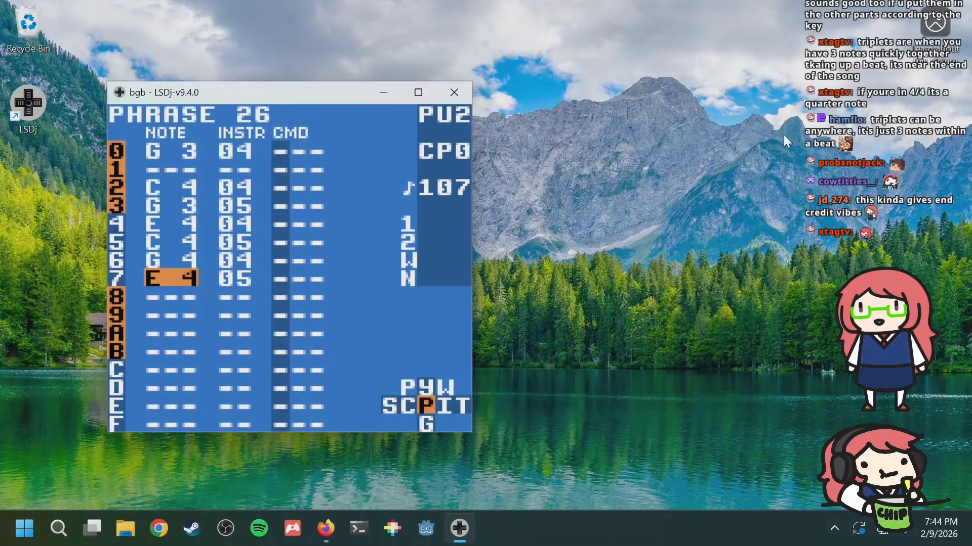
Step: Add a G 4 note with instrument 05 on row 9 of phrase 26
key("Down")
key("Down")
key("Down")
key("Up")
key("Up")
key("Down")
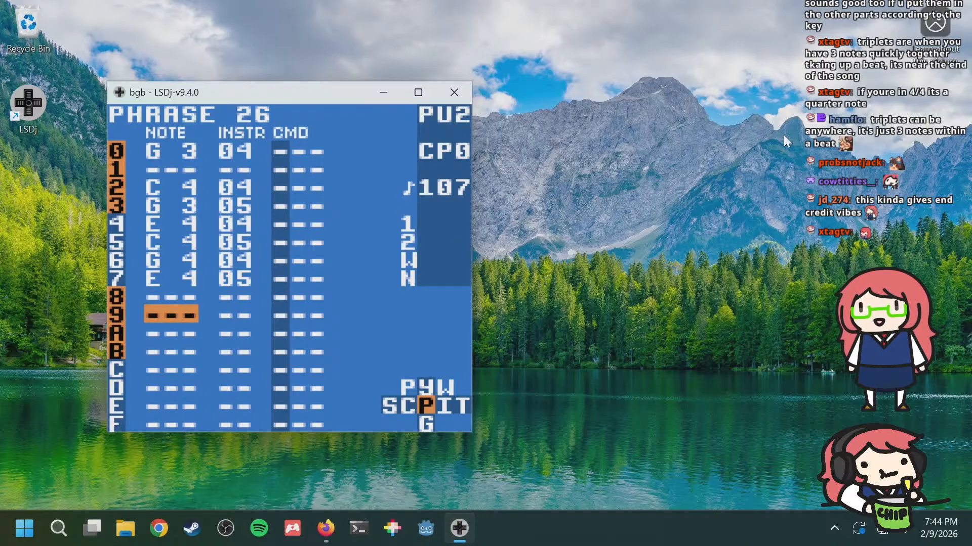
key("s")
key("s+Right")
key("s+Right")
key("s+Right")
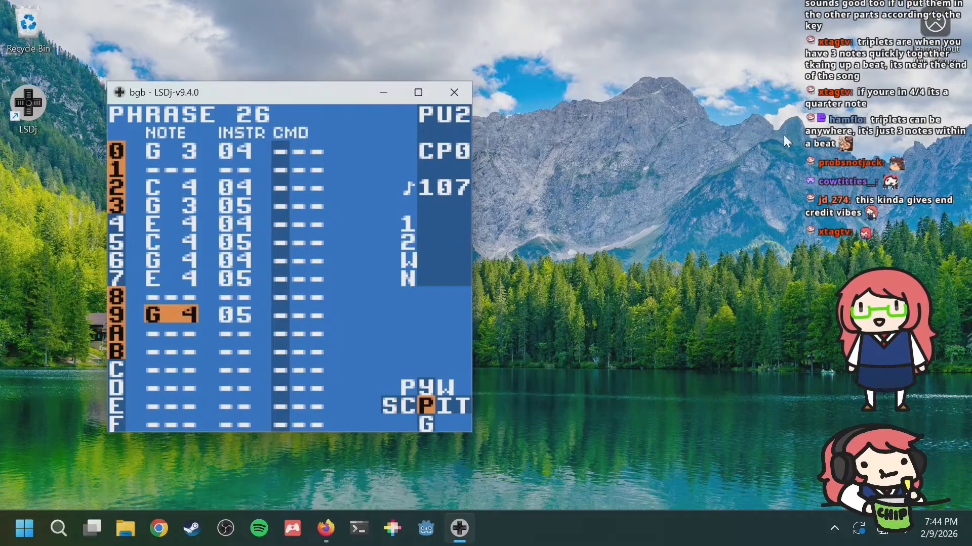
Step: Play back phrases 26 and 27, switching between them to compare the pulse 2 notes
key("Up")
key("Up")
key("Up")
key("Up")
key("Up")
key("Up")
key("Up")
key("Up")
key("Up")
key("Return")
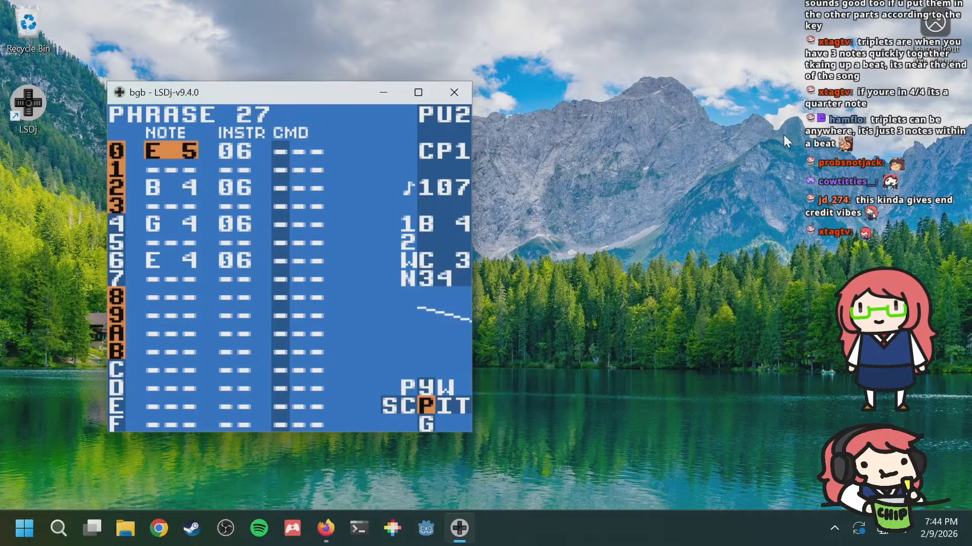
key("Return")
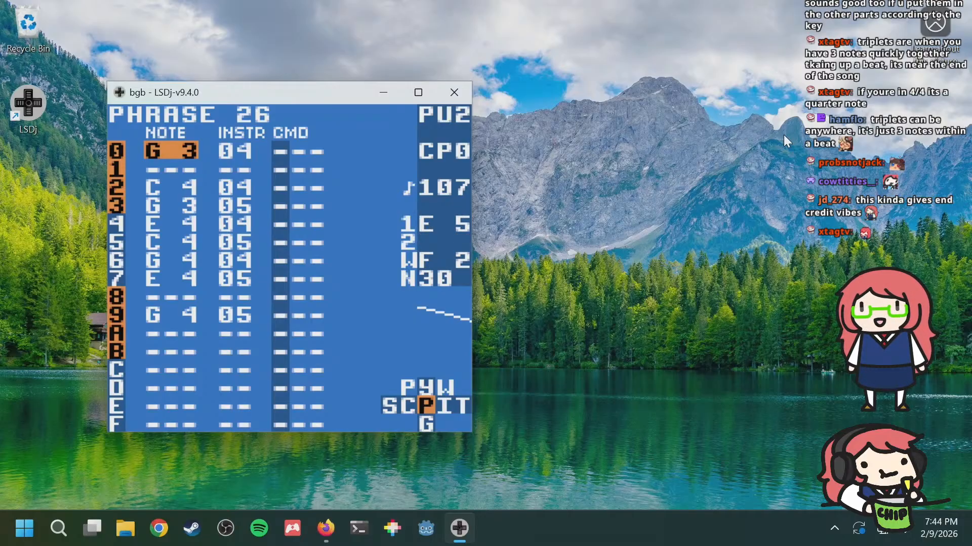
key("a+Down")
key("a+Up")
key("a+Down")
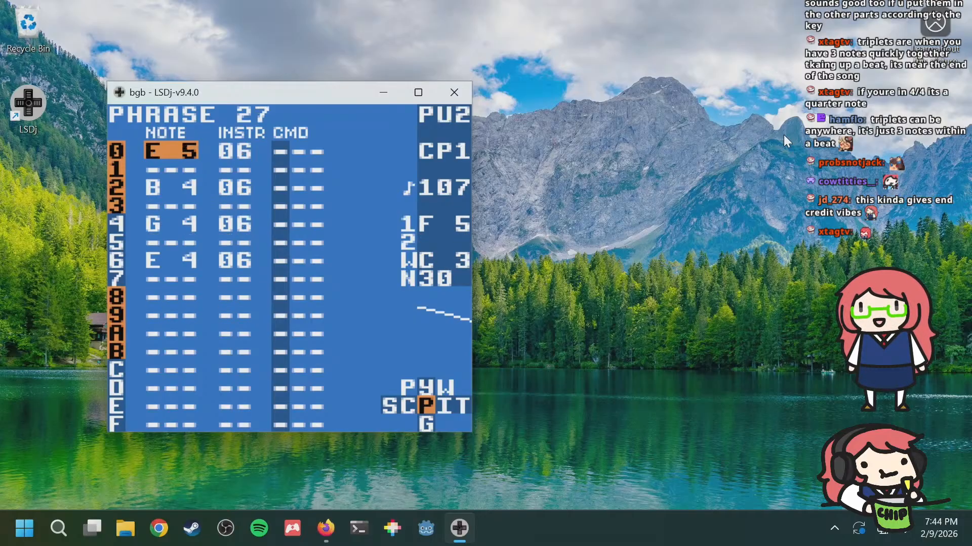
key("a+Up")
key("Return")
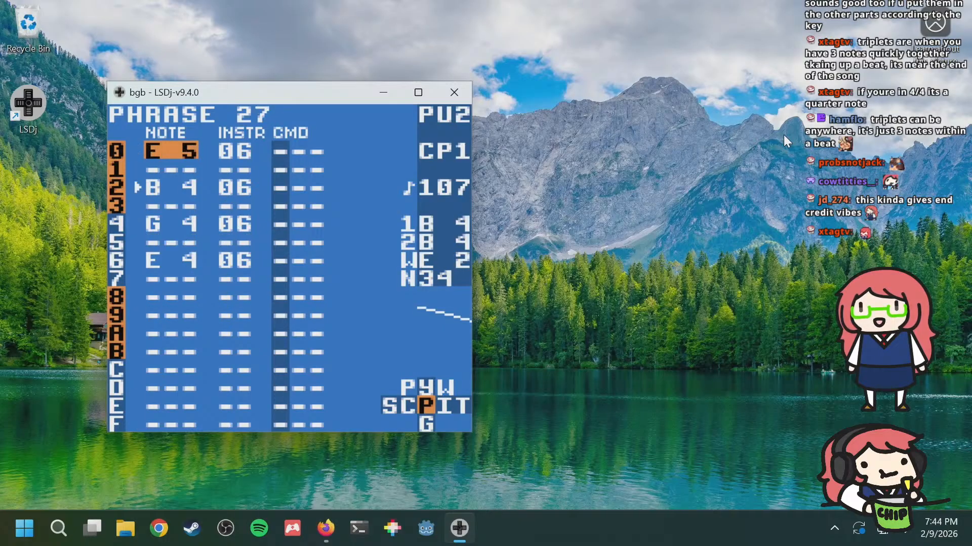
Step: Set the instrument of all notes on rows 0 to 6 of phrase 27 to 04
key("Right")
key("shift+a")
key("Down")
key("Down")
key("Down")
key("Down")
key("Down")
key("Down")
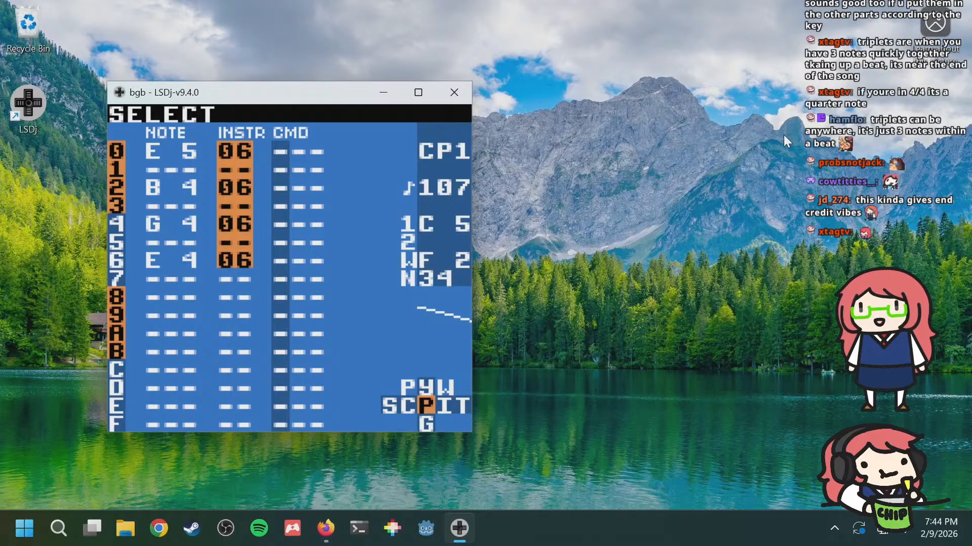
key("s+Left")
key("s+Left")
key("a")
Step: Add an E 5 note with instrument 05 on row 3 of phrase 27
key("Left")
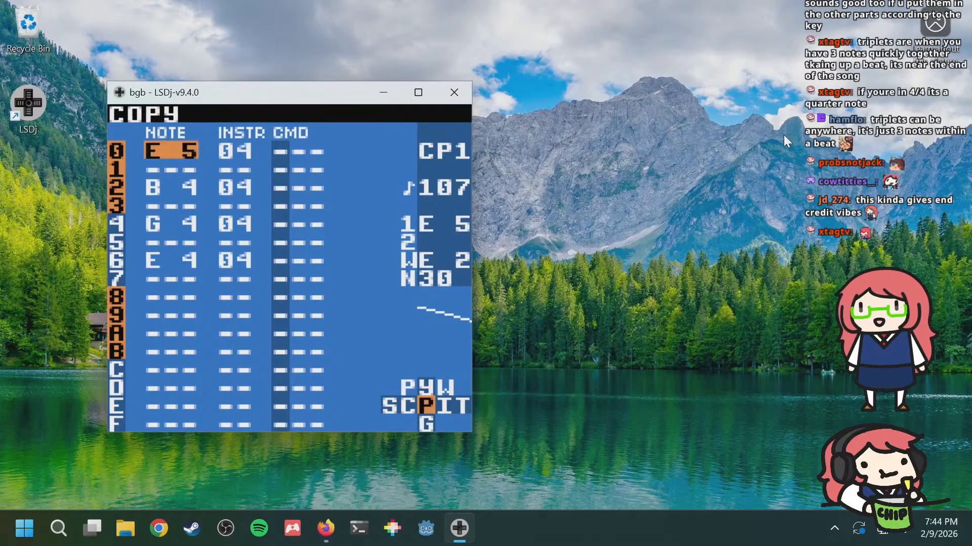
key("Down")
key("Down")
key("Down")
key("s")
key("Right")
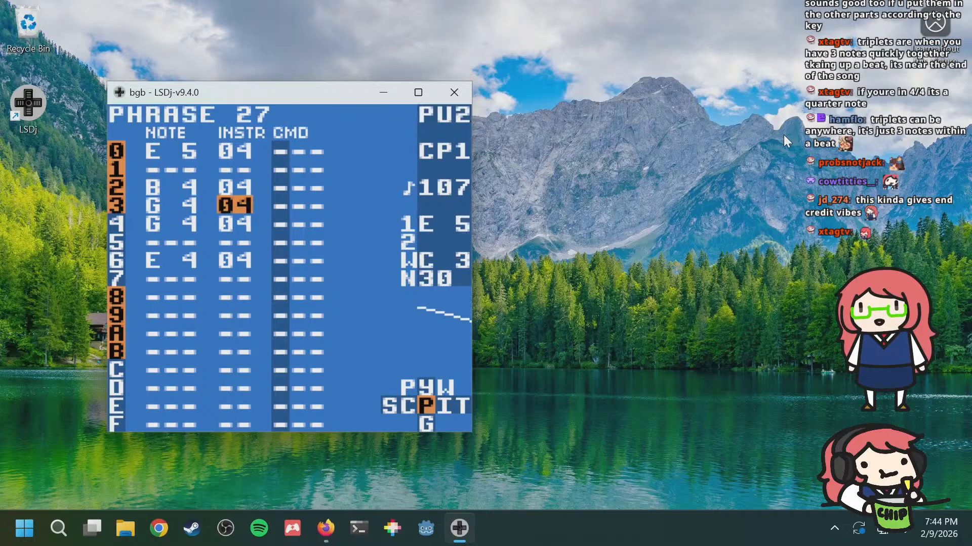
key("s+Right")
key("Left")
key("s+Right")
key("s+Right")
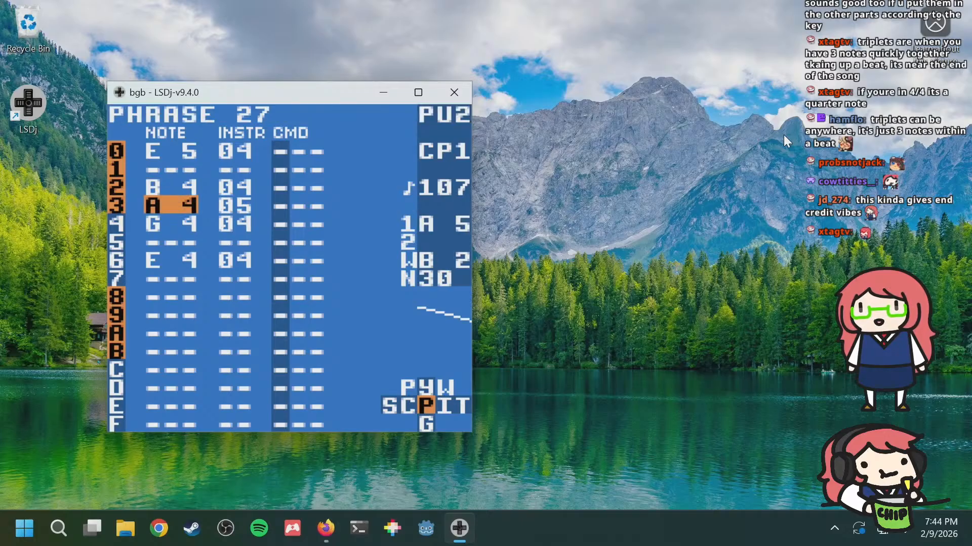
key("s+Right")
key("s+Right")
key("s+Right")
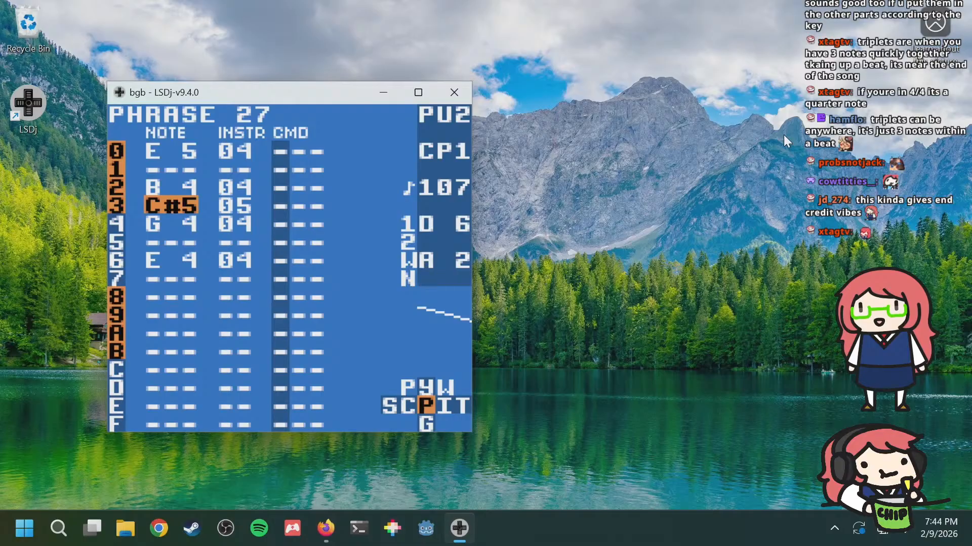
key("s+Right")
key("s+Right")
key("s+Right")
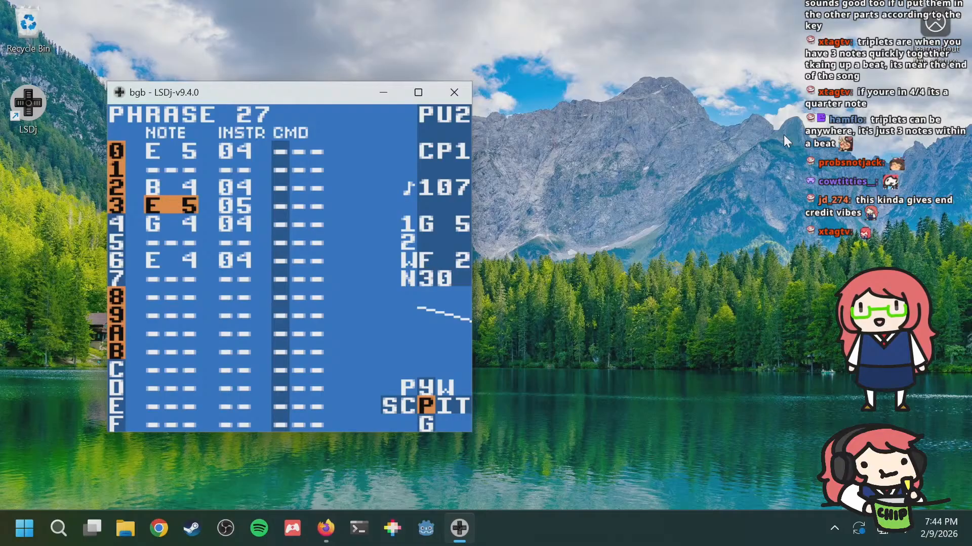
Step: Add a B 4 note with instrument 05 on row 5 of phrase 27
key("Down")
key("Down")
key("s")
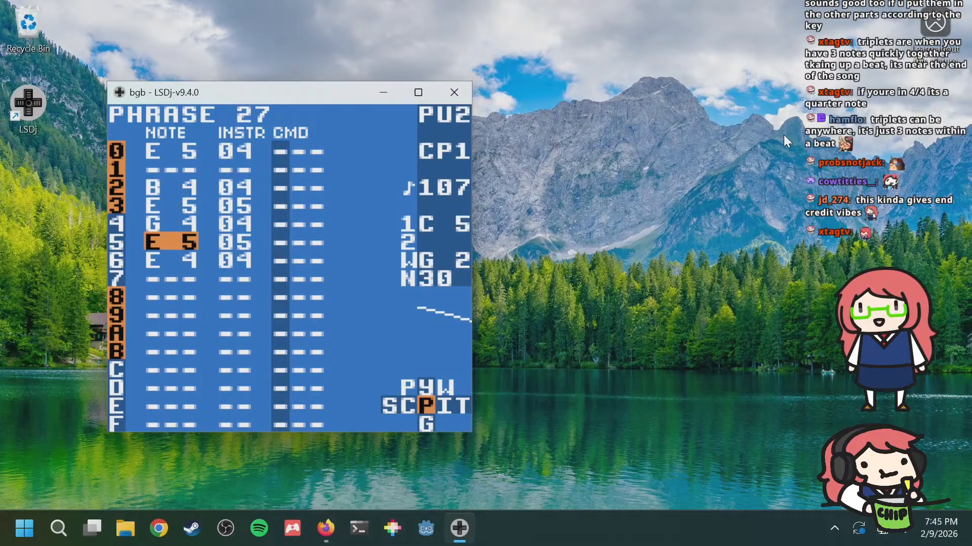
key("s+Left")
key("s+Right")
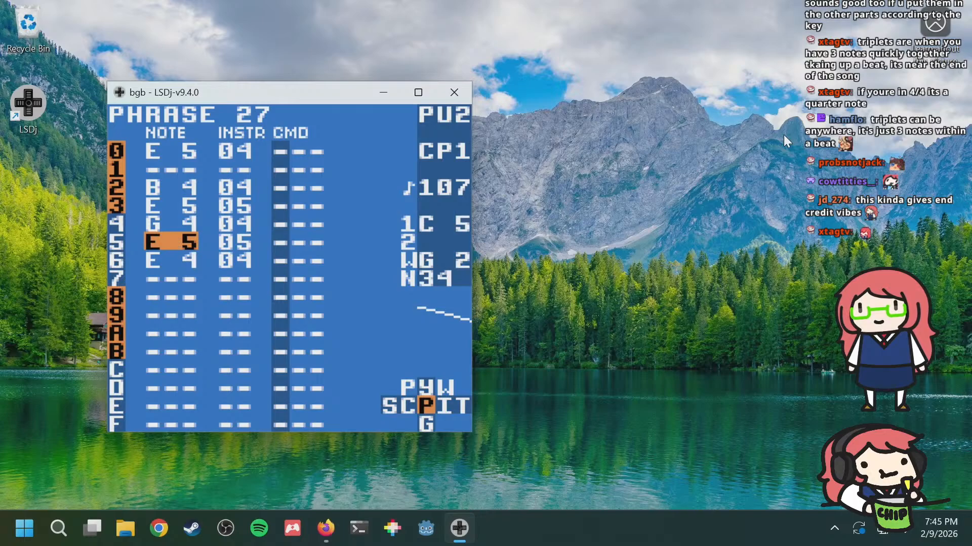
key("s+Left")
key("s+Left")
key("s+Left")
key("s+Left")
key("s+Left")
key("s+Right")
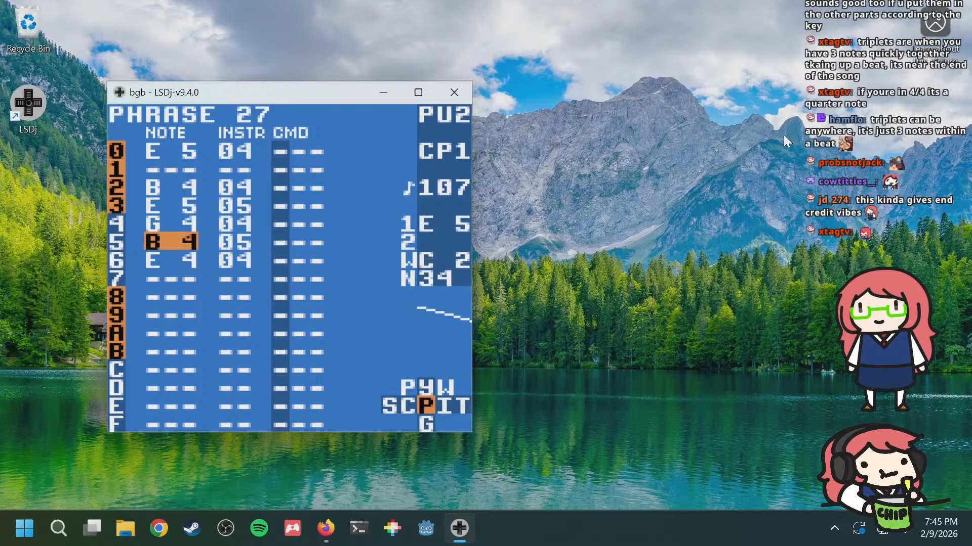
Step: Add a G 4 note with instrument 05 on row 7 of phrase 27
key("Down")
key("Down")
key("s")
key("s+Right")
key("s+Right")
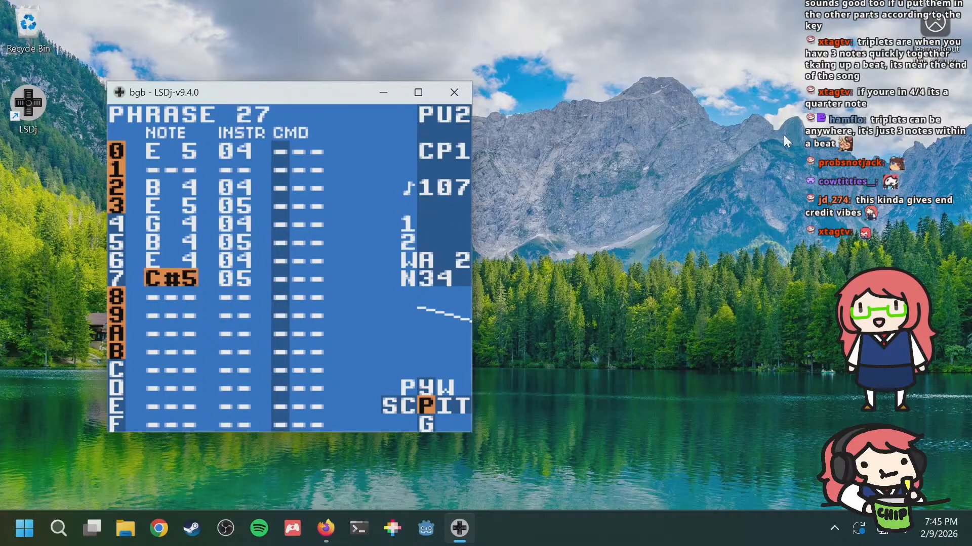
key("s+Left")
key("s+Left")
key("s+Left")
key("s+Left")
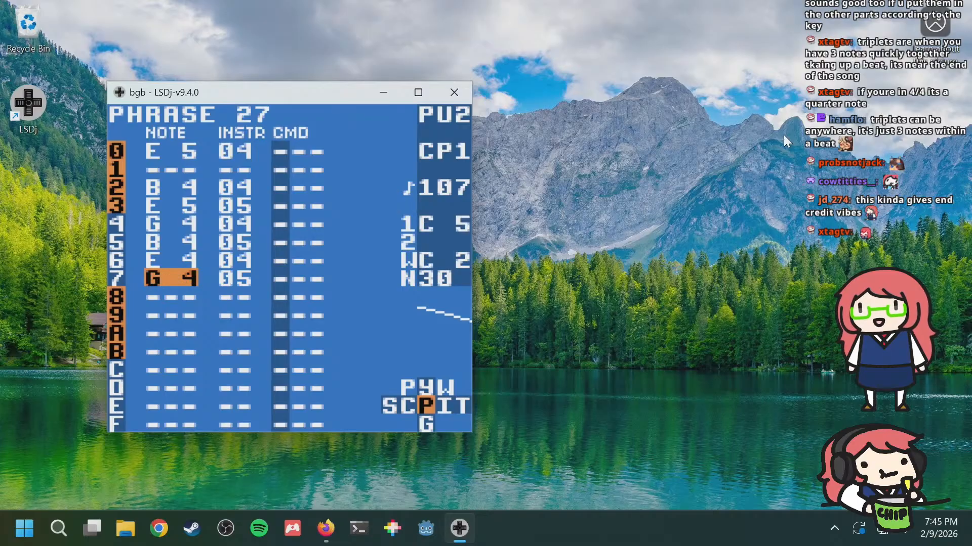
Step: Add an E 4 note with instrument 05 on row 9 of phrase 27 and compare it with phrase 26
key("Down")
key("Down")
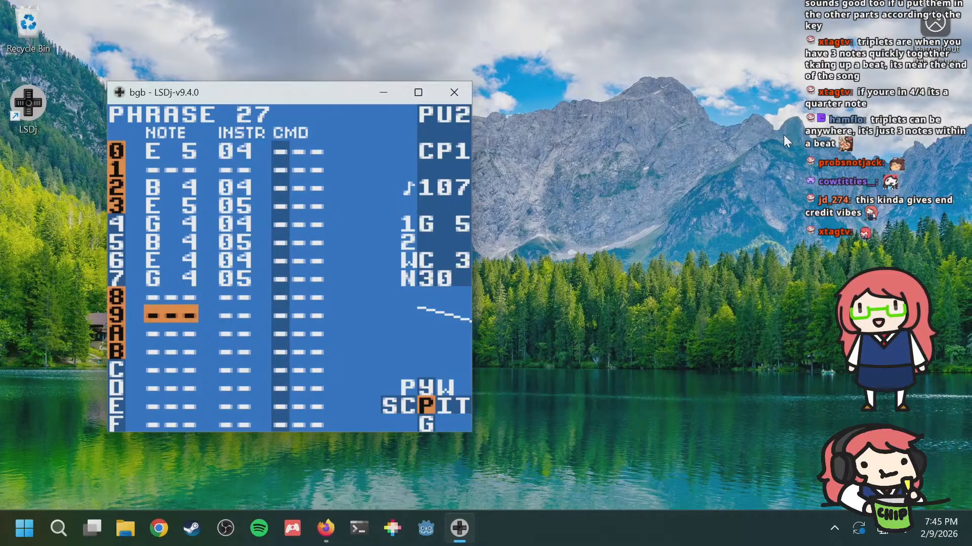
key("s")
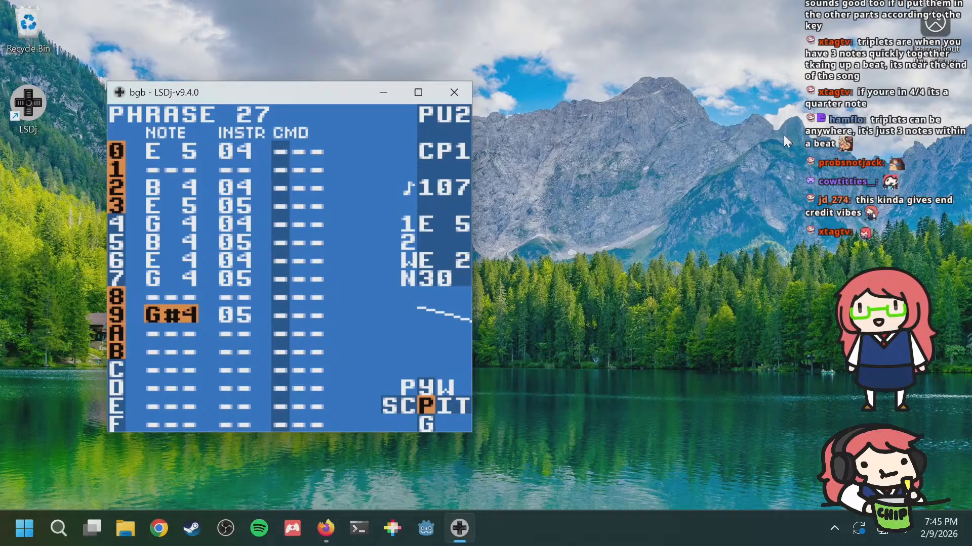
key("s+Left")
key("s+Left")
key("s+Left")
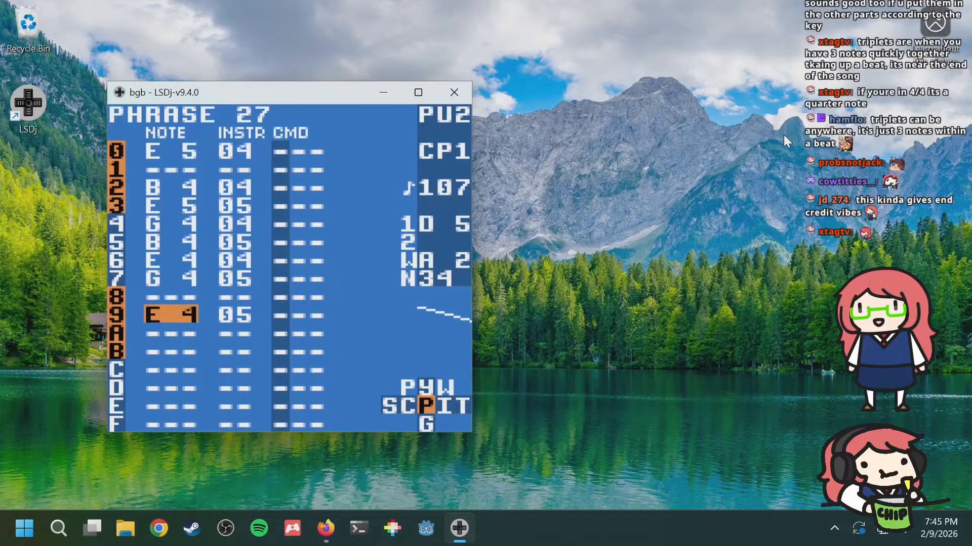
key("a+Up")
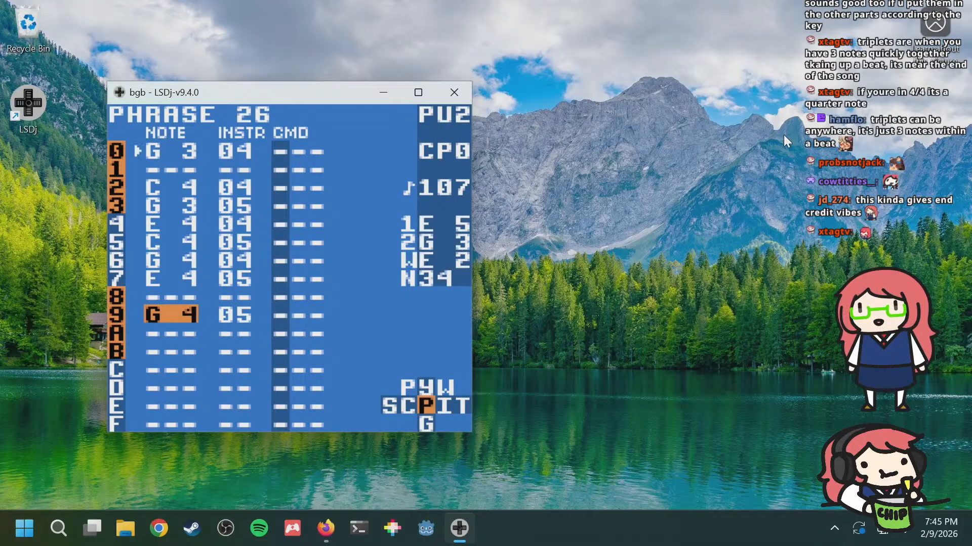
key("a+Down")
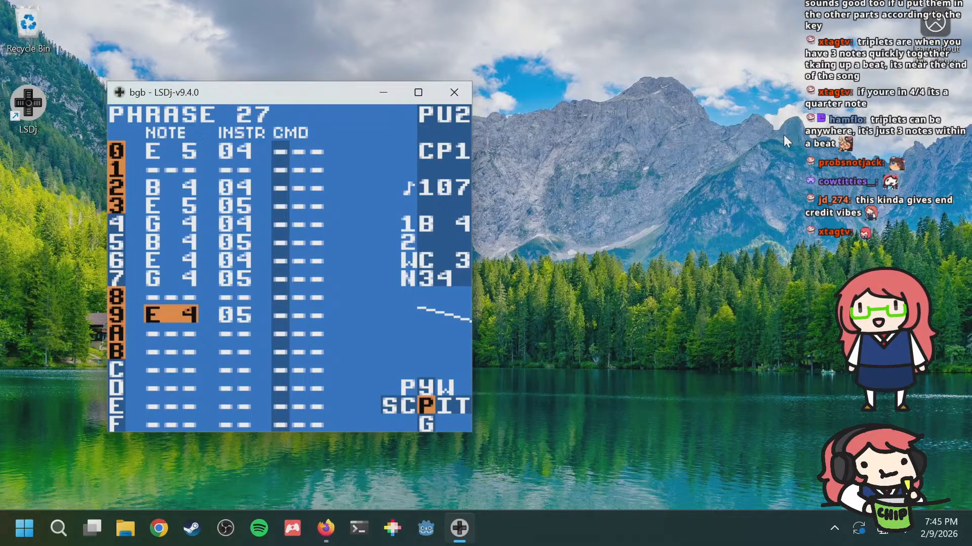
Step: Set the instrument of all notes on rows 0 to 6 of phrase 28 to 04
key("a+Down")
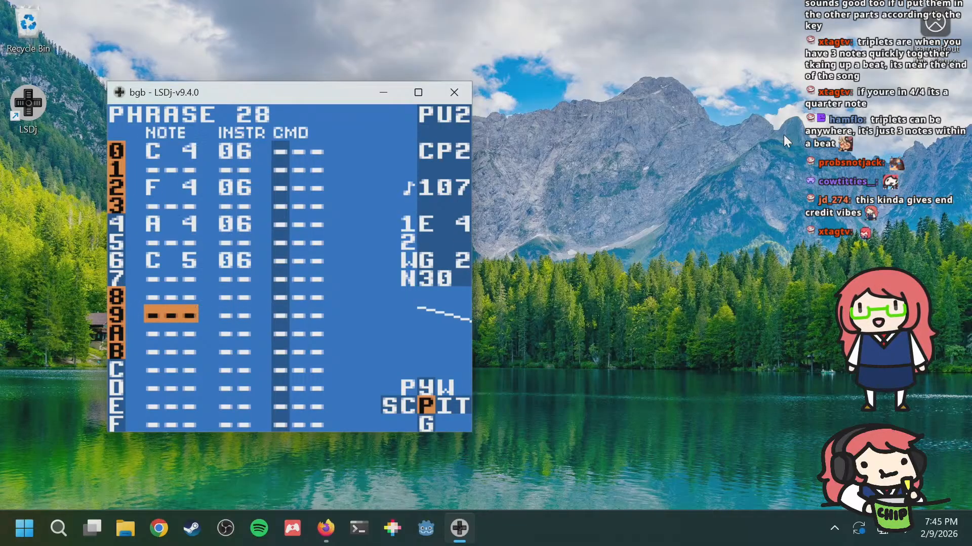
key("Up")
key("Up")
key("Up")
key("Up")
key("Up")
key("Up")
key("Up")
key("Right")
key("Up")
key("Up")
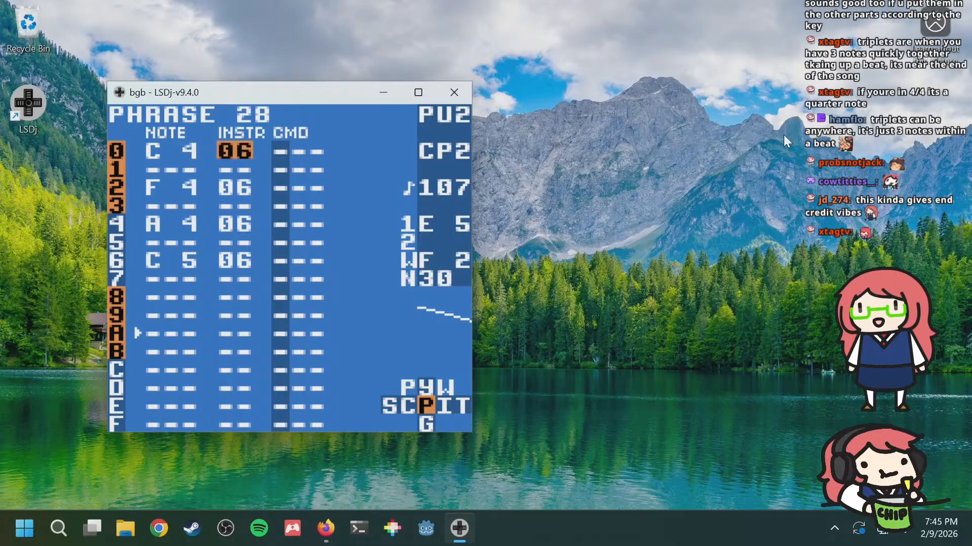
key("shift+a")
key("Down")
key("Down")
key("Down")
key("Down")
key("Down")
key("Down")
key("s+Left")
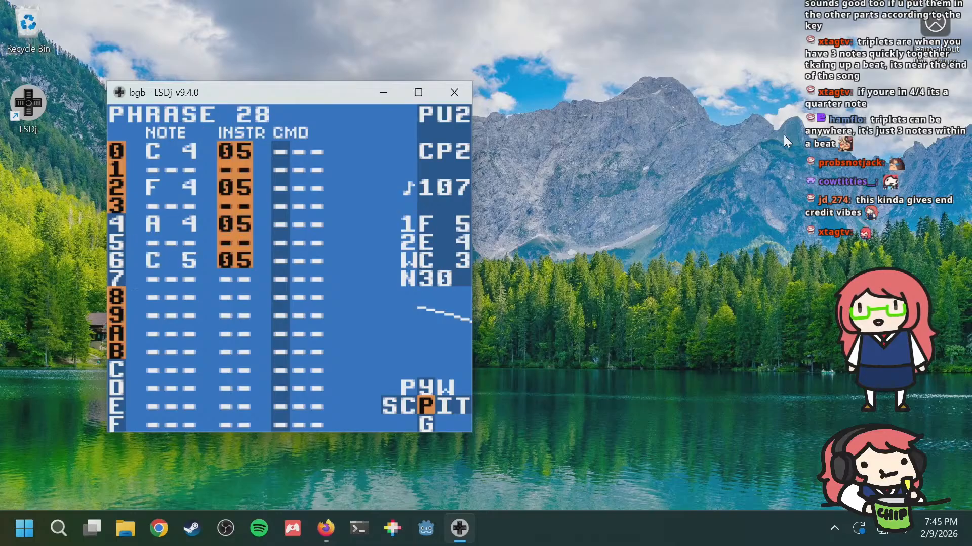
key("s+Left")
key("a")
Step: Add a C 4 note with instrument 05 on row 3 of phrase 28
key("Left")
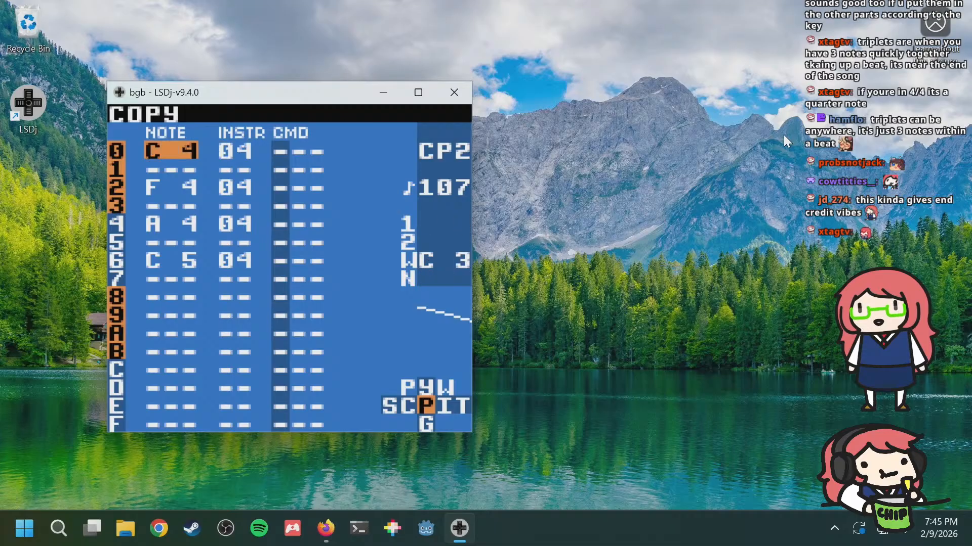
key("Down")
key("Down")
key("Down")
key("s")
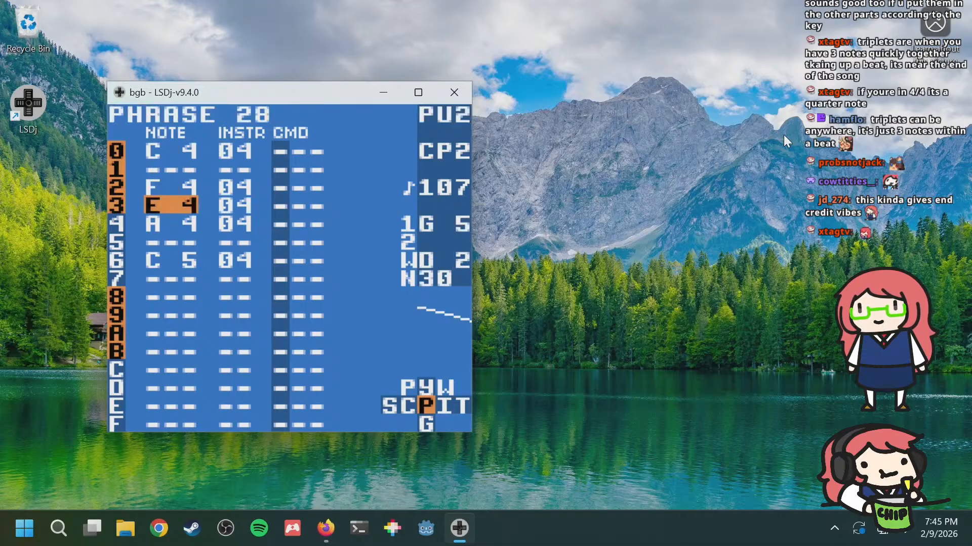
key("s+Left")
key("s+Left")
key("s+Left")
key("s+Left")
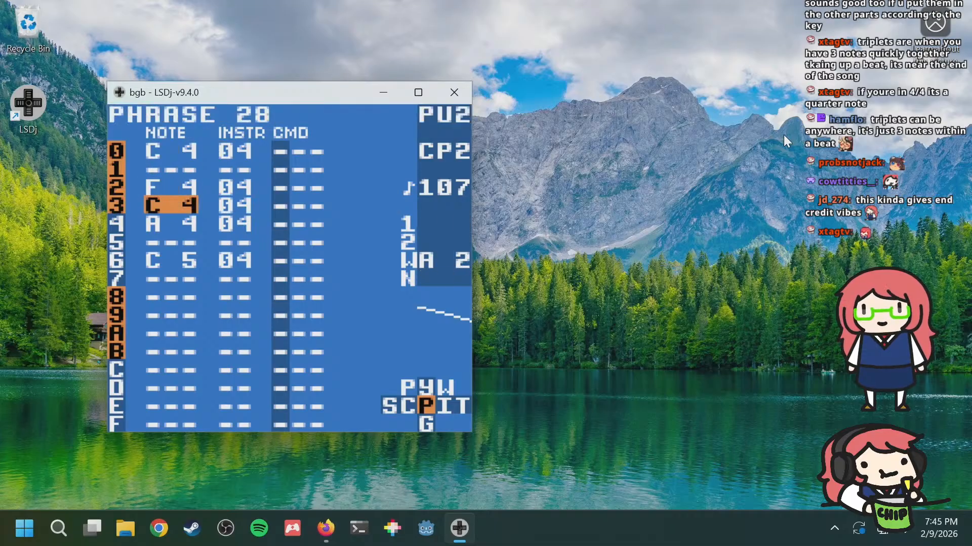
key("Right")
key("s+Right")
Step: Add an F 4 note with instrument 05 on row 5 of phrase 28
key("Down")
key("Down")
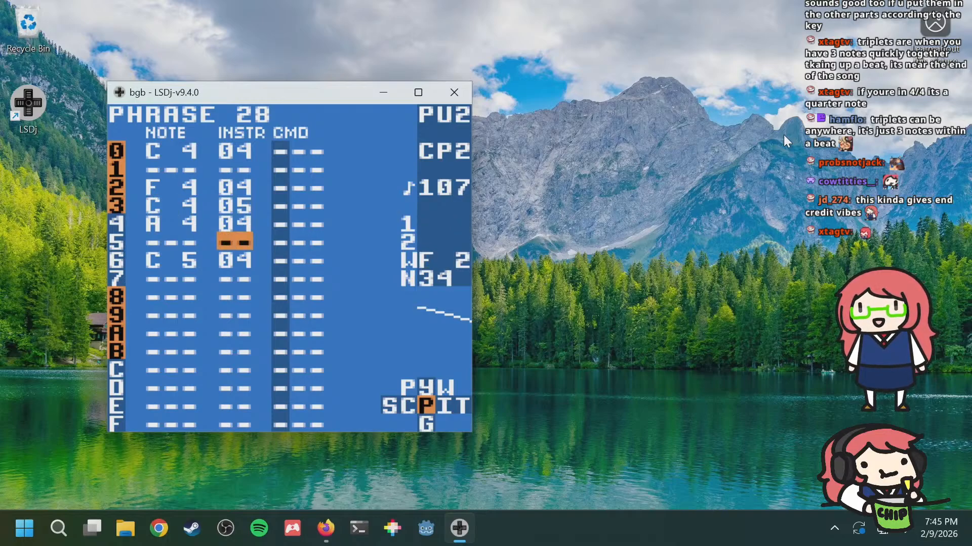
key("Left")
key("s")
key("s+Right")
key("s+Right")
key("s+Right")
key("s+Right")
key("s+Right")
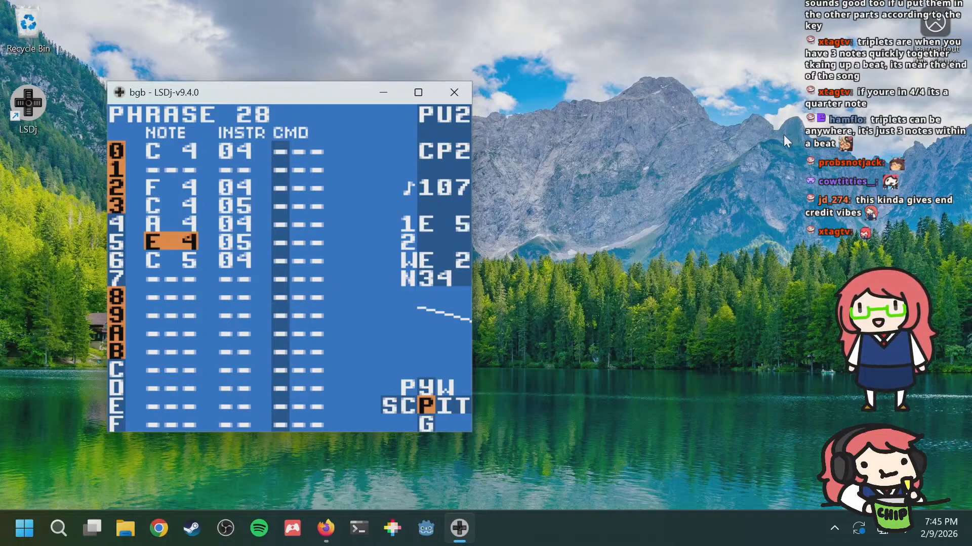
Step: Add an A 4 note with instrument 05 on row 7 of phrase 28
key("Down")
key("Down")
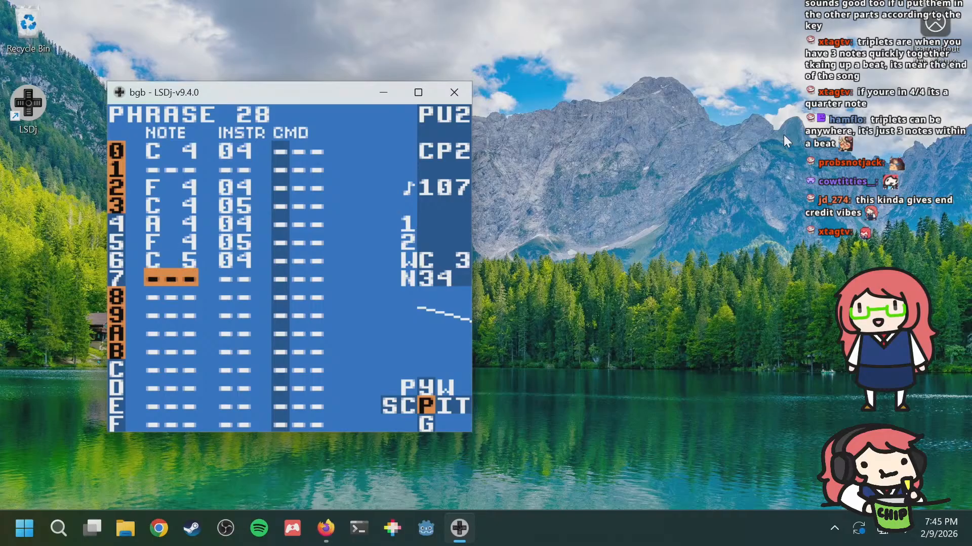
key("s")
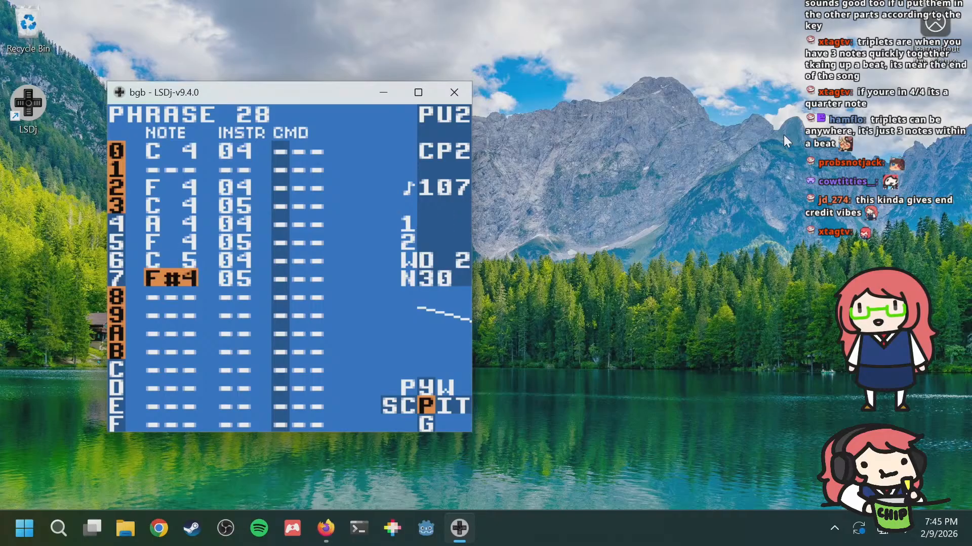
key("s+Right")
key("s+Right")
key("s+Right")
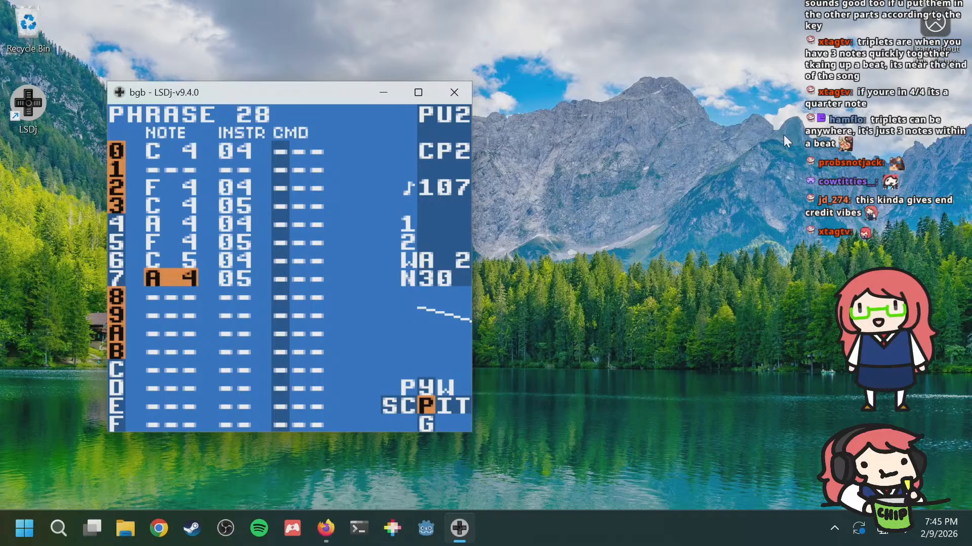
Step: Add a C 5 note with instrument 05 on row 9 of phrase 28
key("Down")
key("Down")
key("s")
key("s+Right")
key("s+Right")
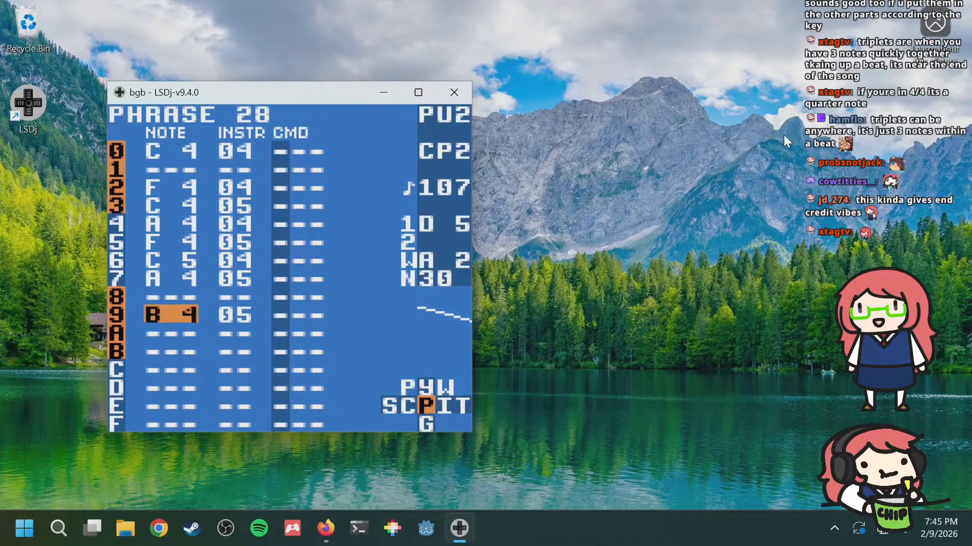
Step: Set the instrument of all notes on rows 0 to 6 of phrase 29 to 04
key("a+Right")
key("Up")
key("Up")
key("Up")
key("Up")
key("Up")
key("Up")
key("Up")
key("Up")
key("Up")
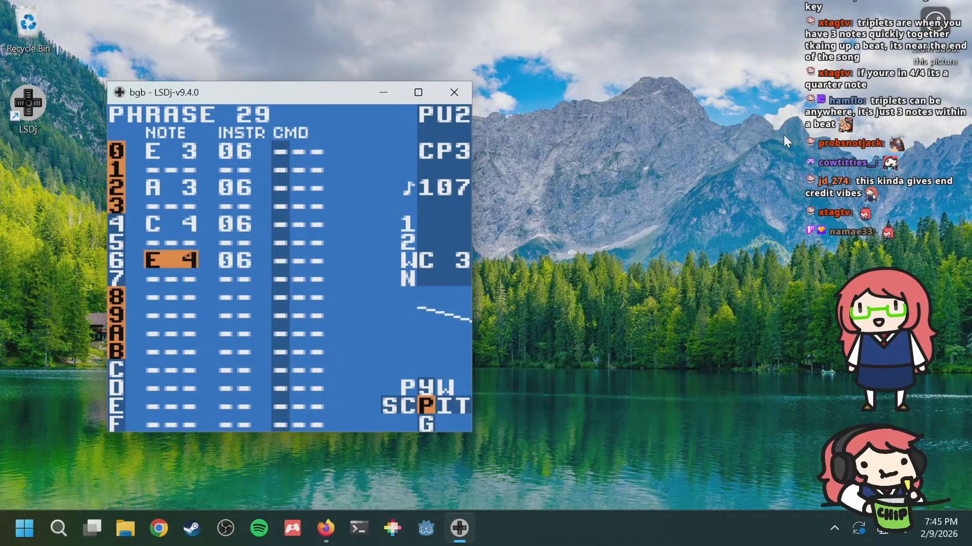
key("Right")
key("shift+a")
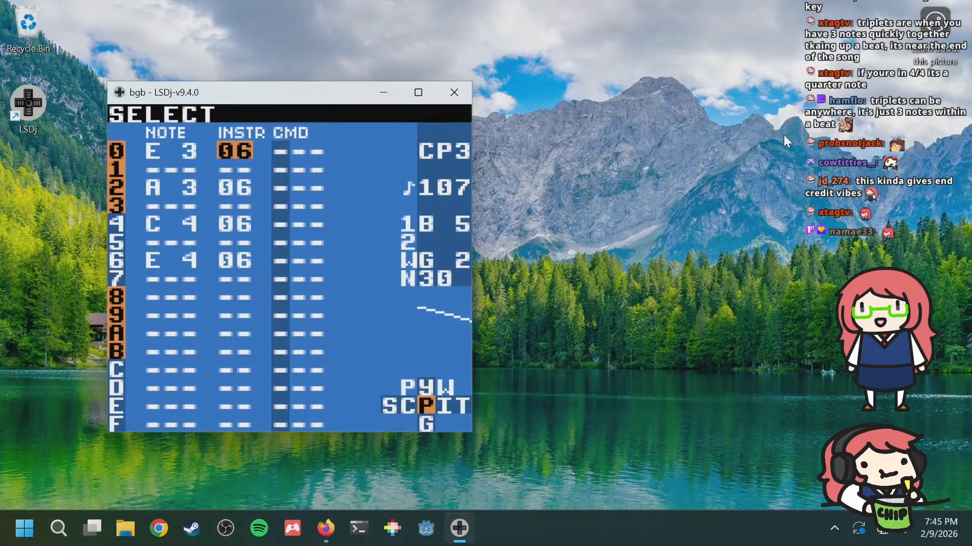
key("Down")
key("Down")
key("Down")
key("Down")
key("Down")
key("Down")
key("s+Left")
key("s+Left")
key("a")
Step: Add an E 4 note on row 3 of phrase 29
key("Left")
key("Down")
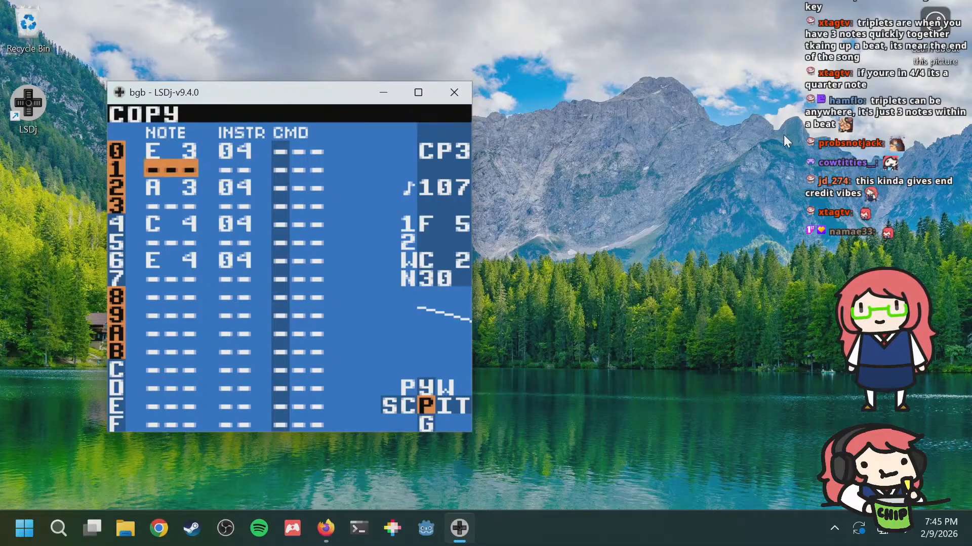
key("Down")
key("Down")
key("s")
key("s+Right")
key("s+Right")
key("s+Right")
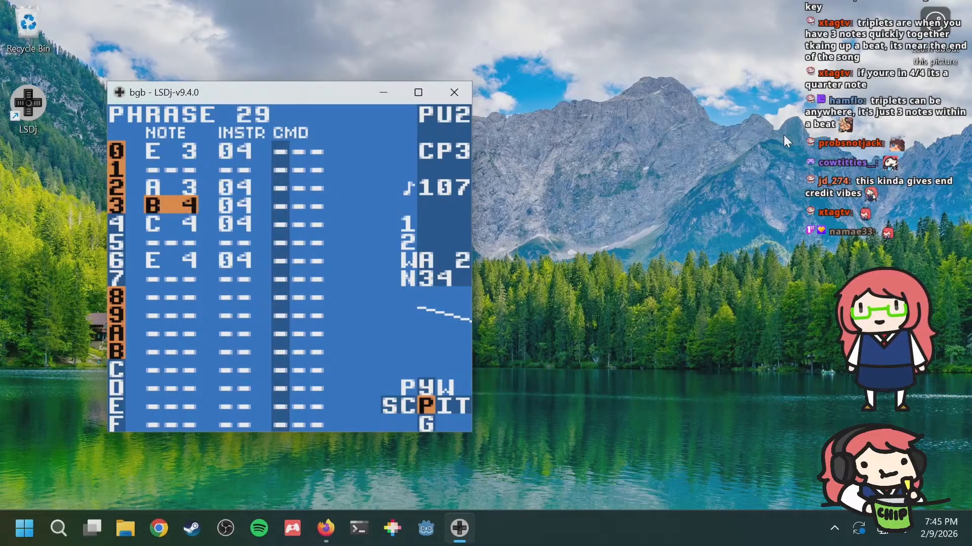
key("s+Right")
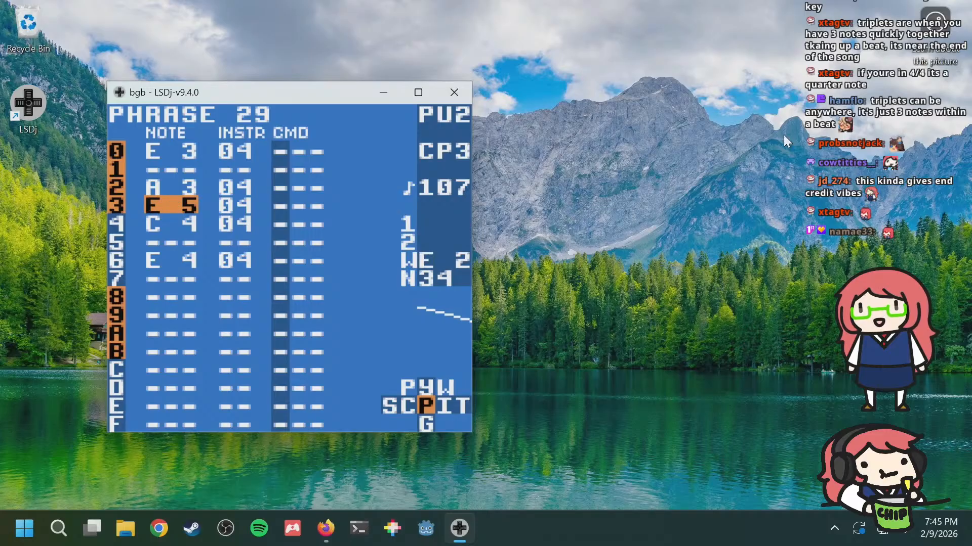
key("s+Down")
Step: Add an E 4 note on row 5 of phrase 29 and set the instrument of rows 3 and 5 to 05
key("Down")
key("Down")
key("s")
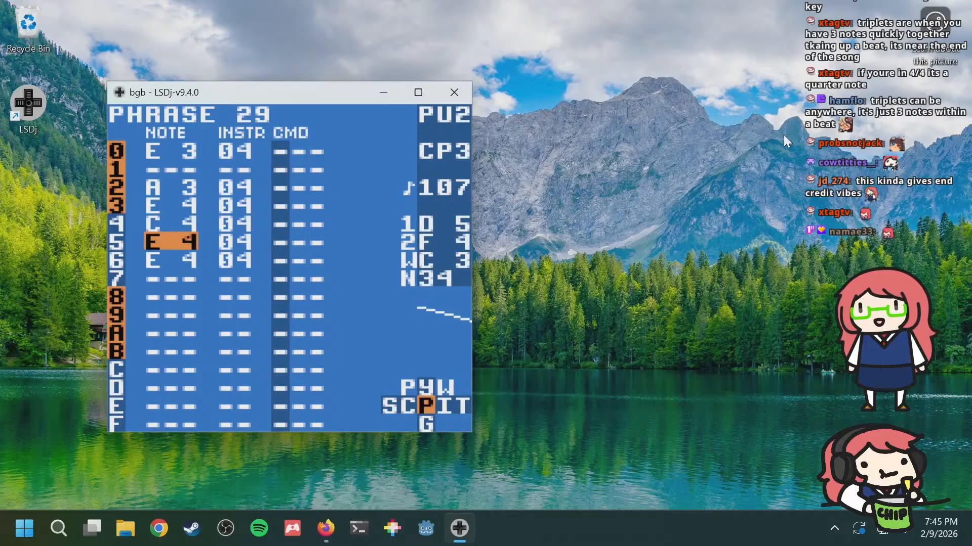
key("Up")
key("Up")
key("Right")
key("s+Right")
key("Down")
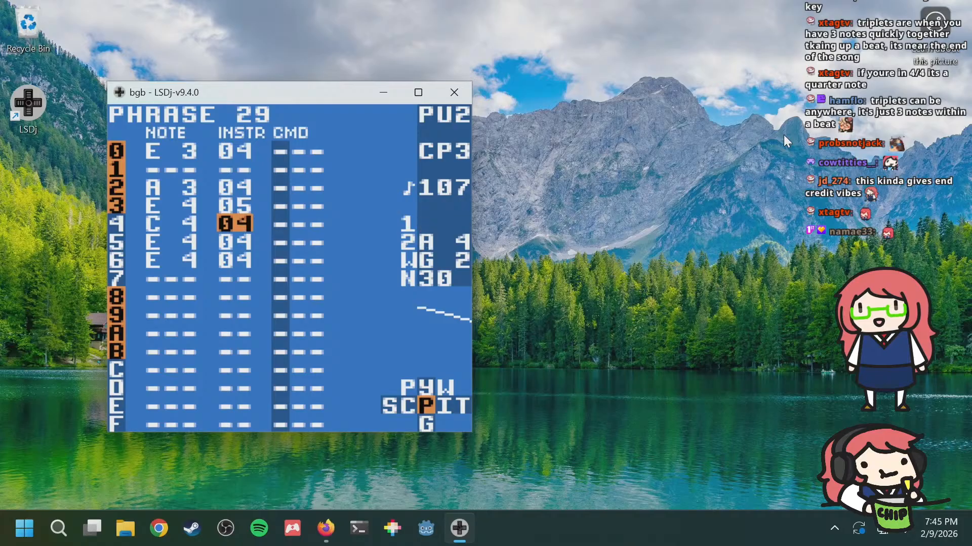
key("Down")
key("s+Right")
Step: Raise the note on row 5 of phrase 29 to A 4
key("Left")
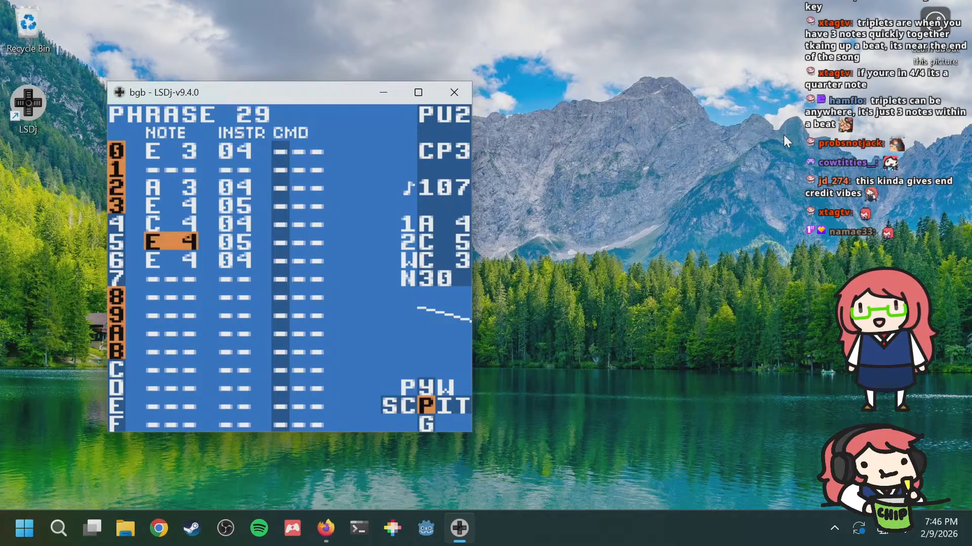
key("Up")
key("Up")
key("Down")
key("Up")
key("Up")
key("Down")
key("Down")
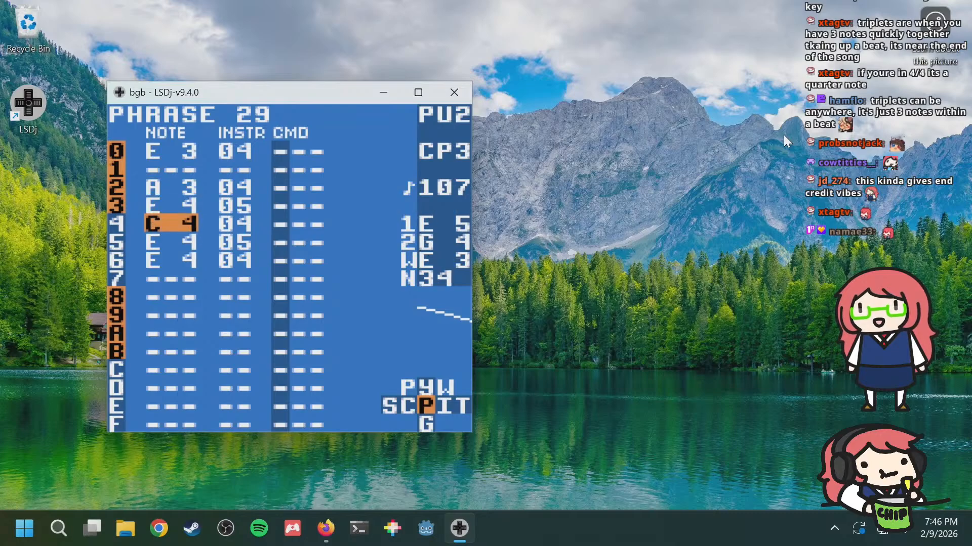
key("Down")
key("s+Right")
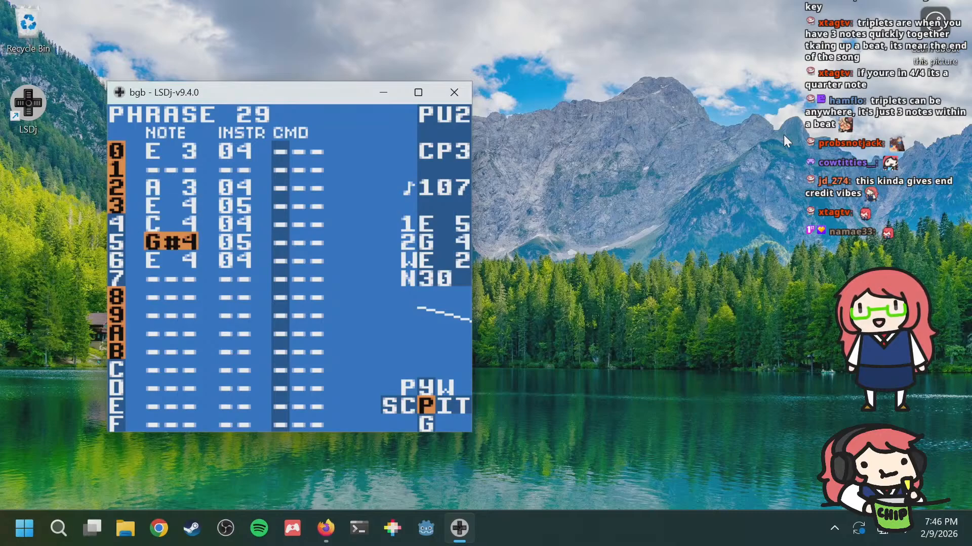
Step: Add a C 5 note with instrument 05 on row 7 of phrase 29
key("Down")
key("Down")
key("s")
key("s+Right")
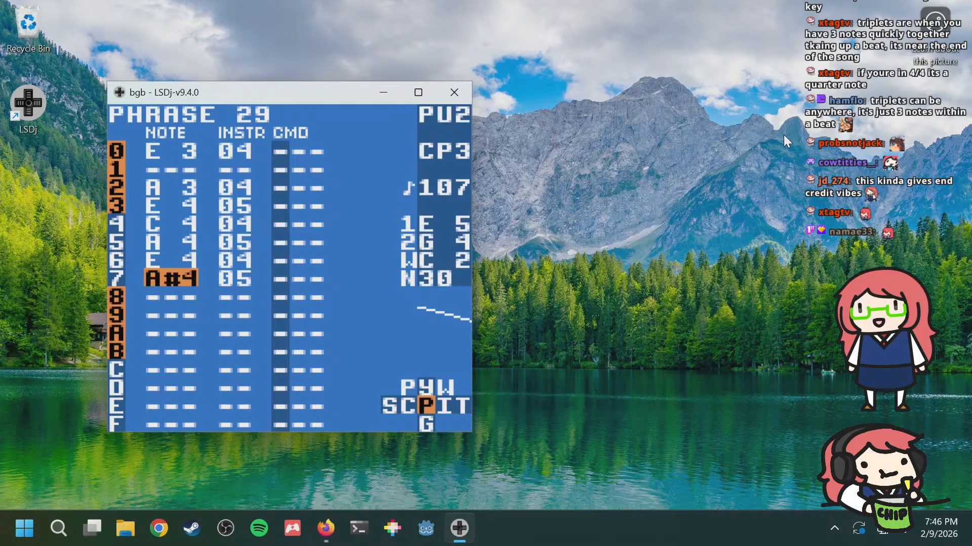
key("s+Right")
key("s+Right")
Step: Add an E 5 note with instrument 05 on row 9 of phrase 29
key("Down")
key("Down")
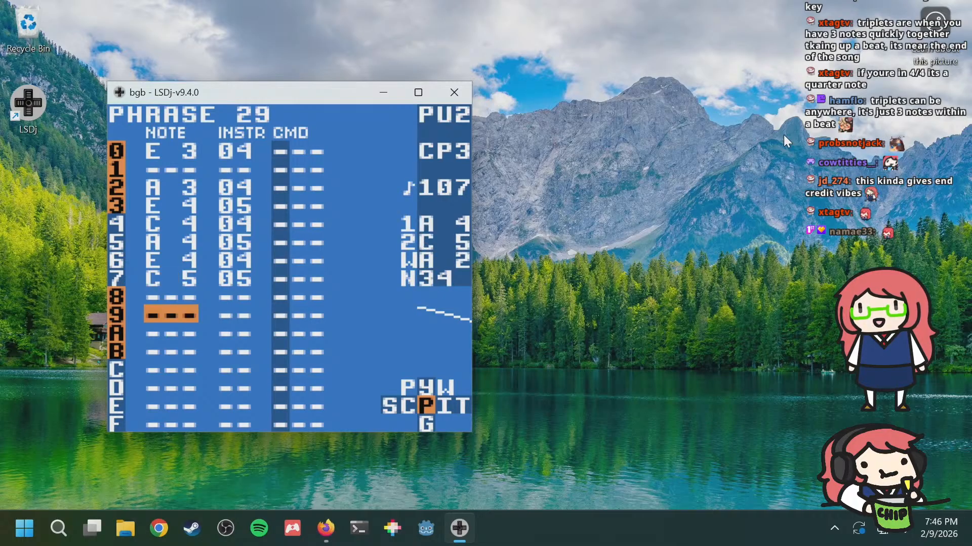
key("s")
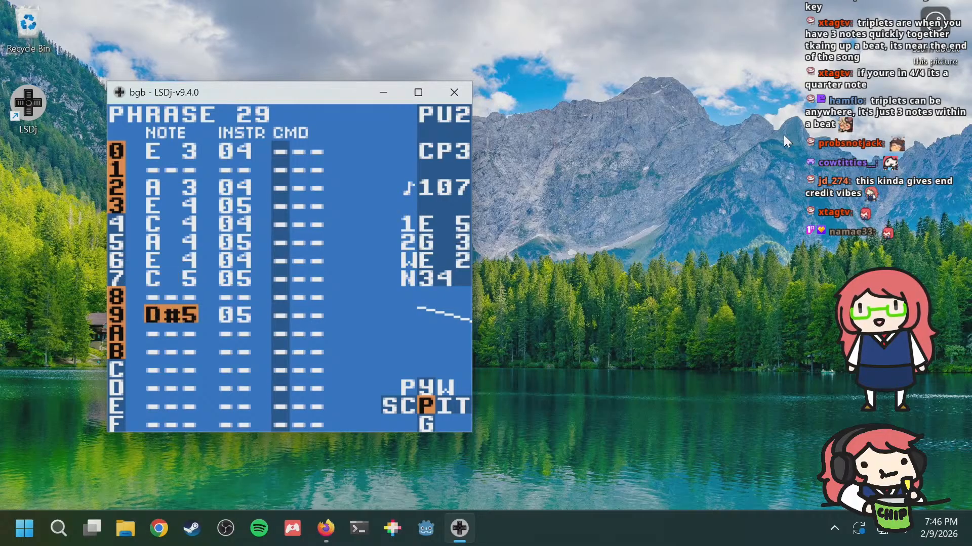
key("s+Right")
Step: Compare the echo notes in pulse 2 phrases 27, 28 and 29
key("a+Left")
key("a+Left")
key("a+Left")
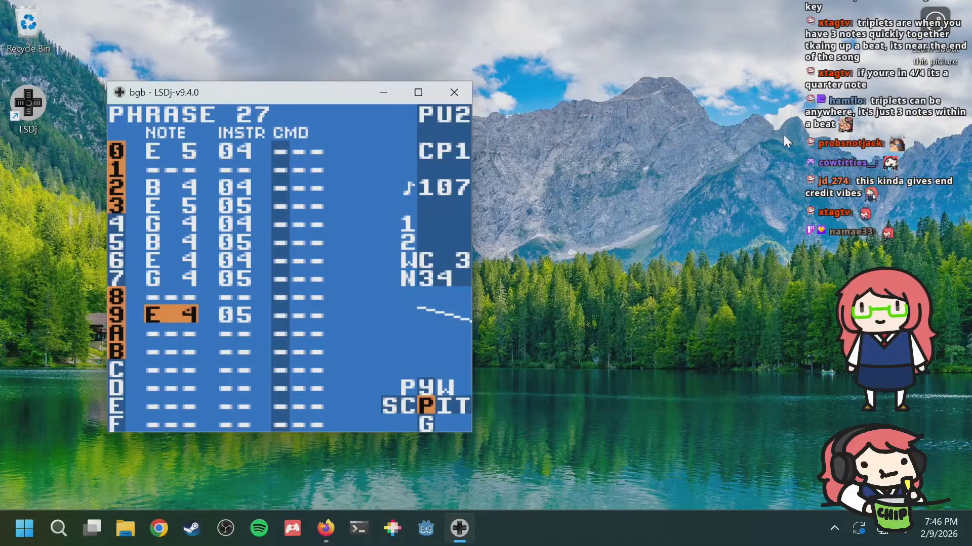
key("a+Right")
key("a+Right")
key("a+Right")
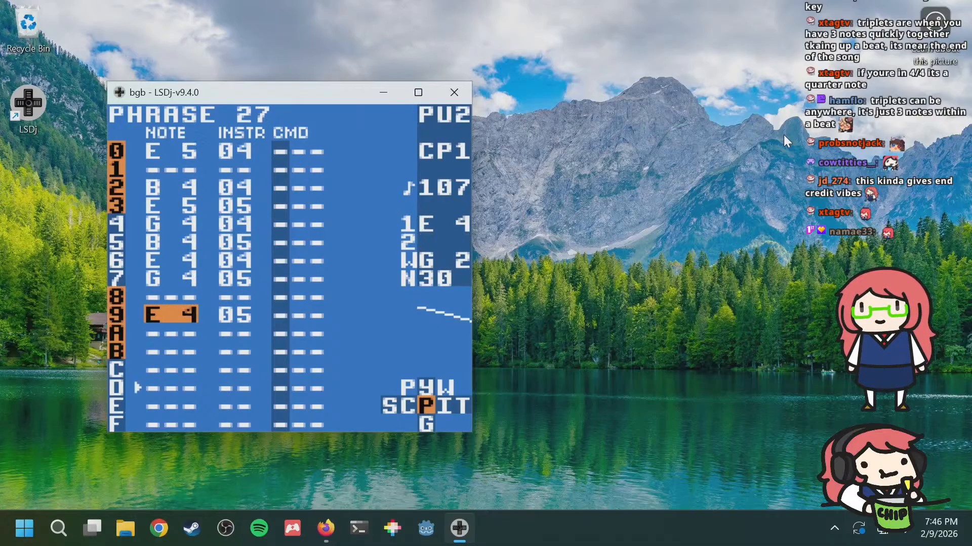
key("a+Left")
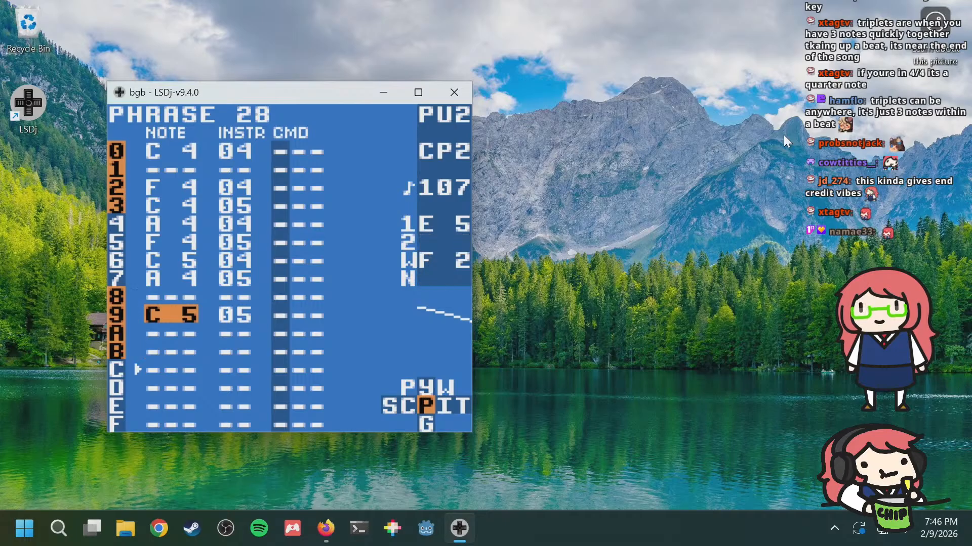
key("a+Right")
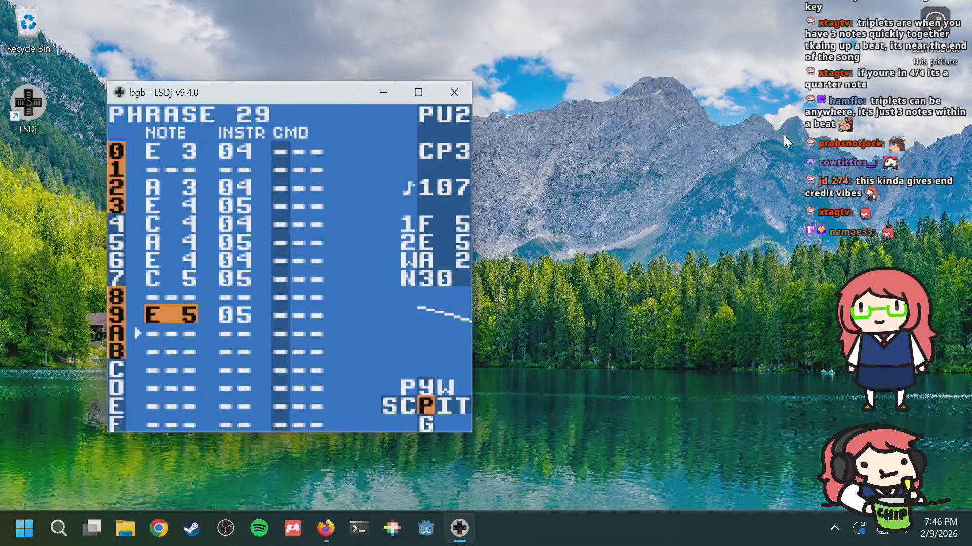
Step: Return to the song screen and play the song from row 00
key("a+Left")
key("Up")
key("Up")
key("Up")
key("Up")
key("Up")
key("Up")
key("Up")
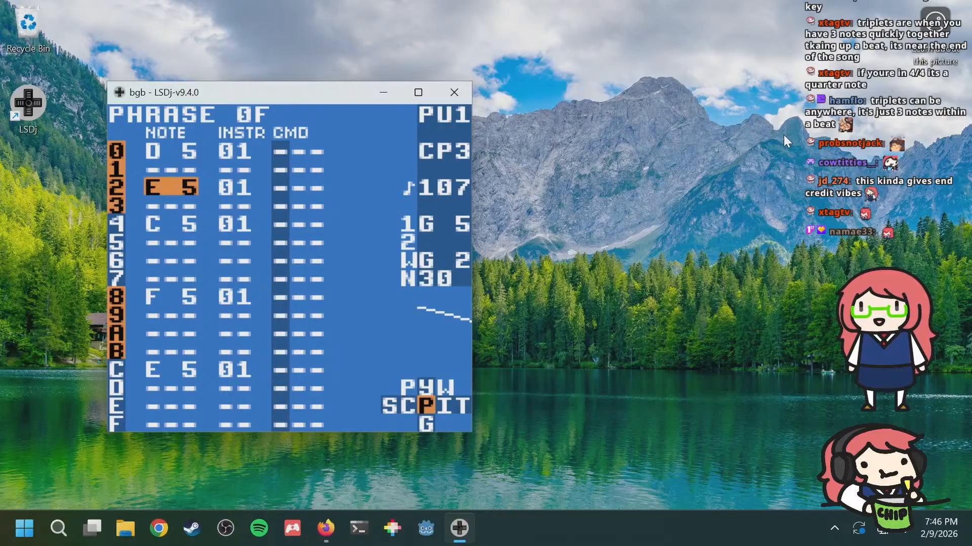
key("shift+Left")
key("shift+Left")
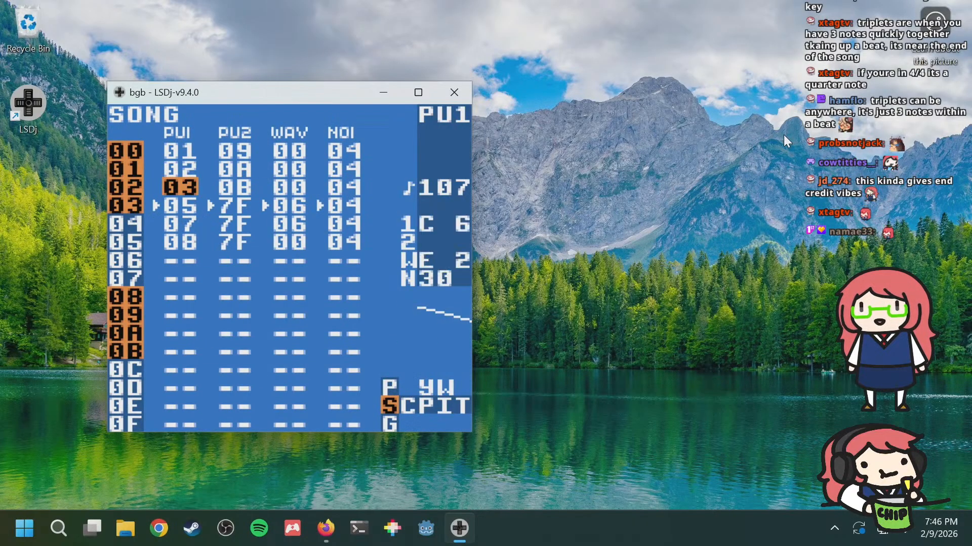
key("Up")
key("Up")
key("Return")
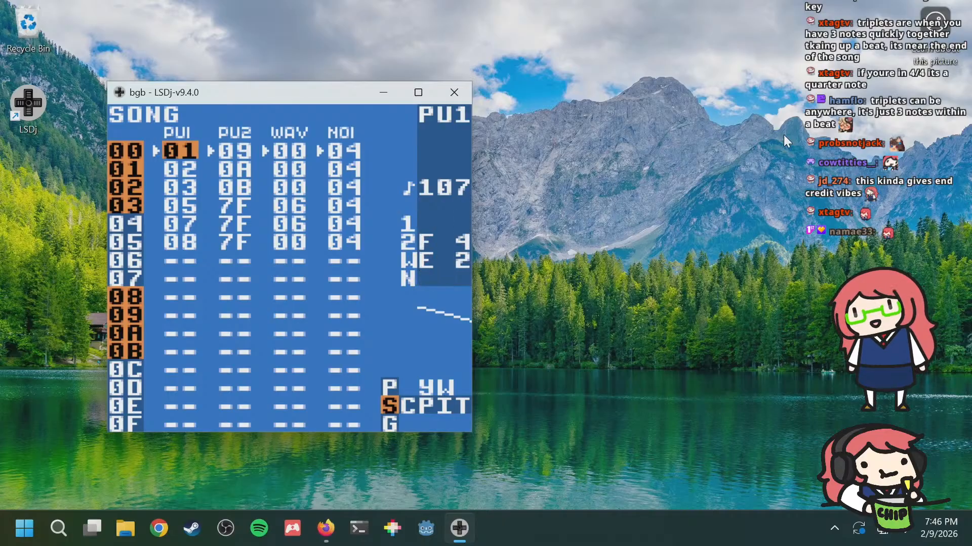
key("Down")
key("Down")
key("Down")
key("Up")
key("Up")
key("Up")
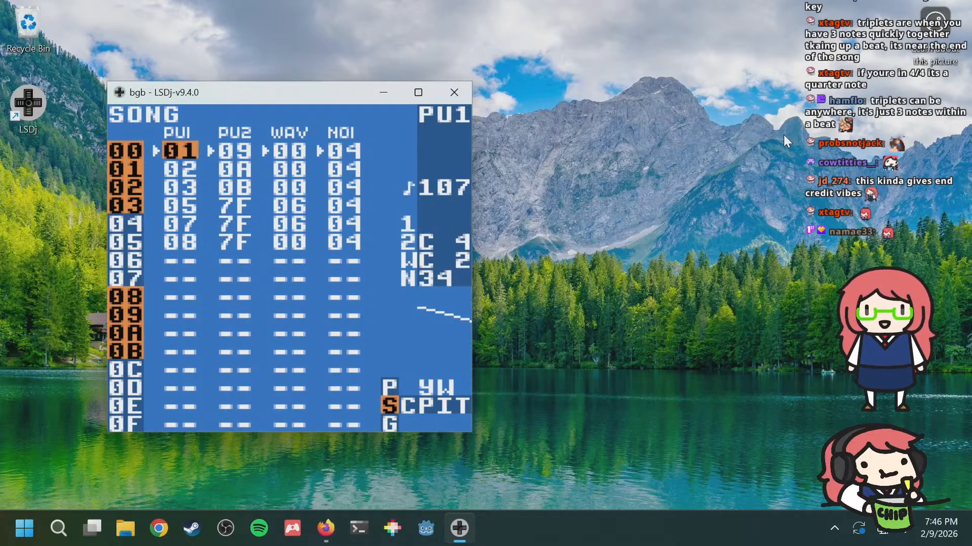
key("Right")
key("Down")
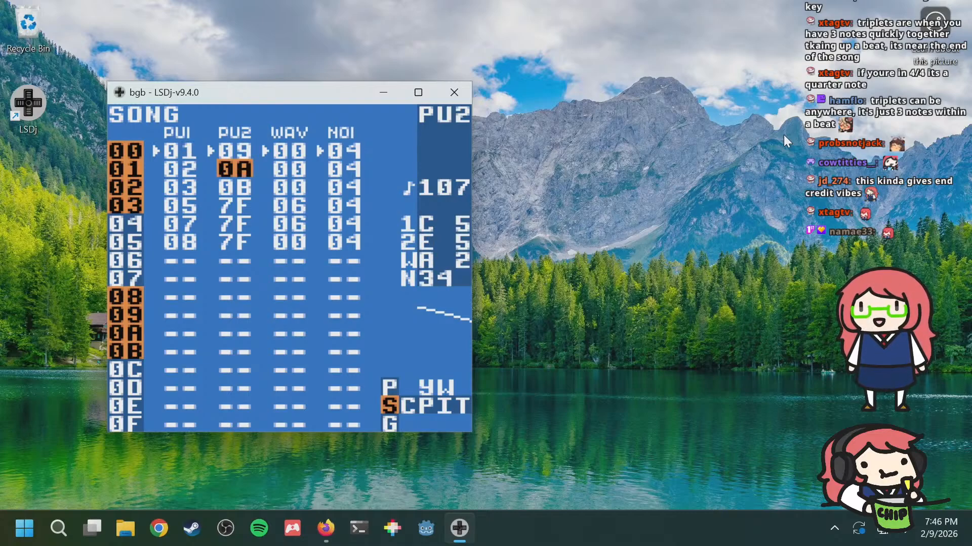
key("Up")
key("Down")
key("Up")
key("Down")
key("Up")
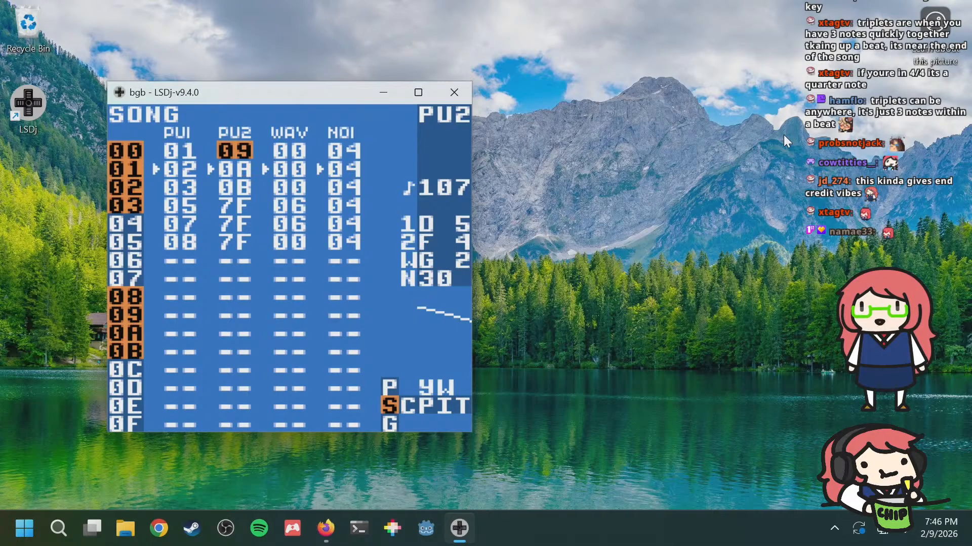
key("Down")
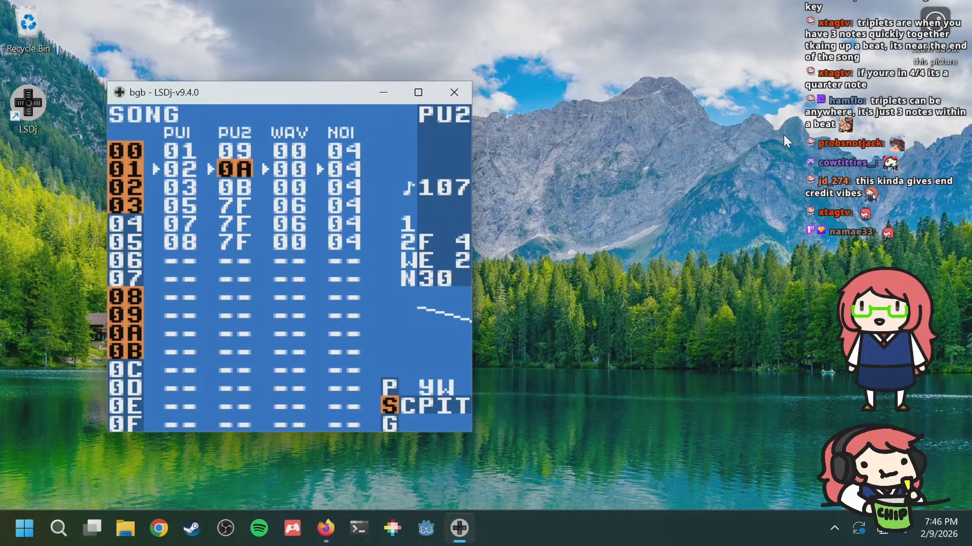
key("Down")
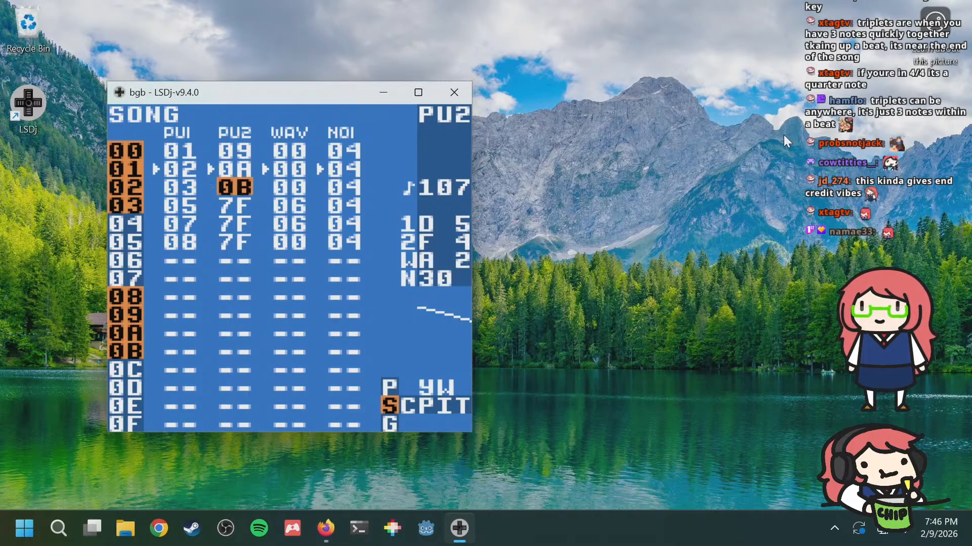
key("Up")
key("Up")
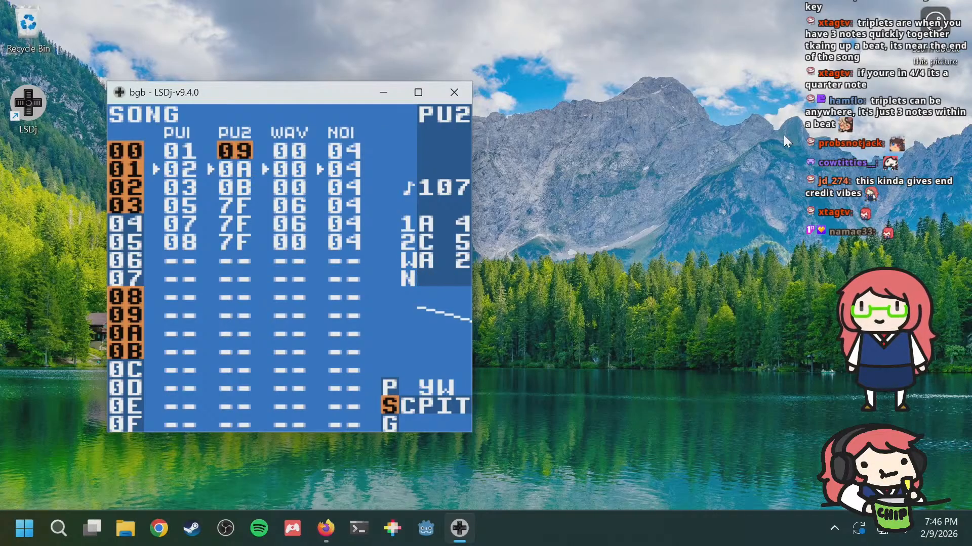
Step: Open the settings of instrument 04 from row 2 of phrase 27 in pulse 2 chain 0B
key("Down")
key("Down")
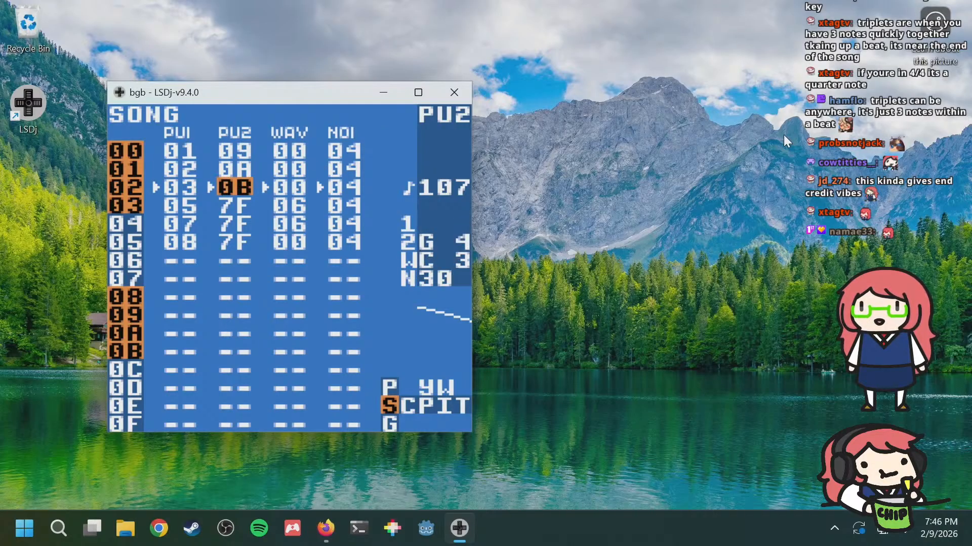
key("shift+Right")
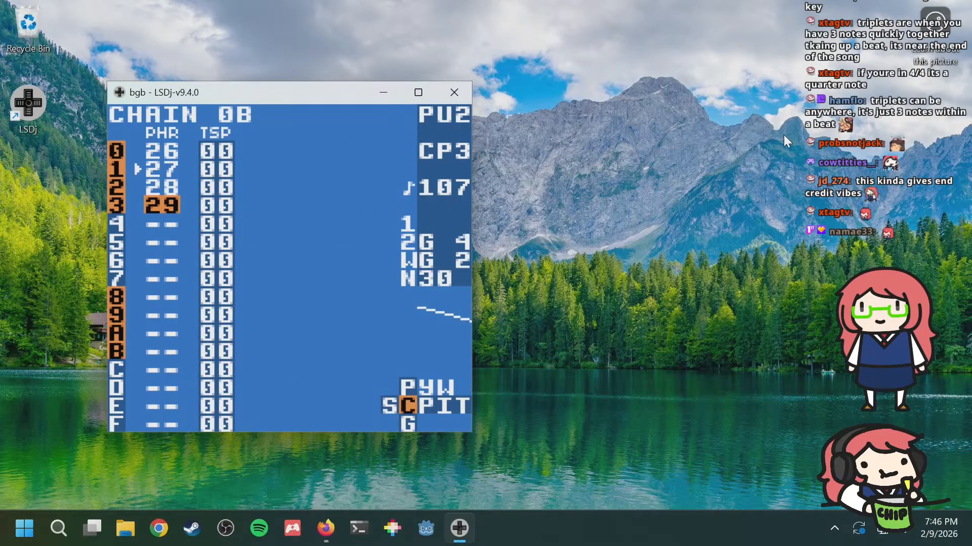
key("Up")
key("Up")
key("shift+Right")
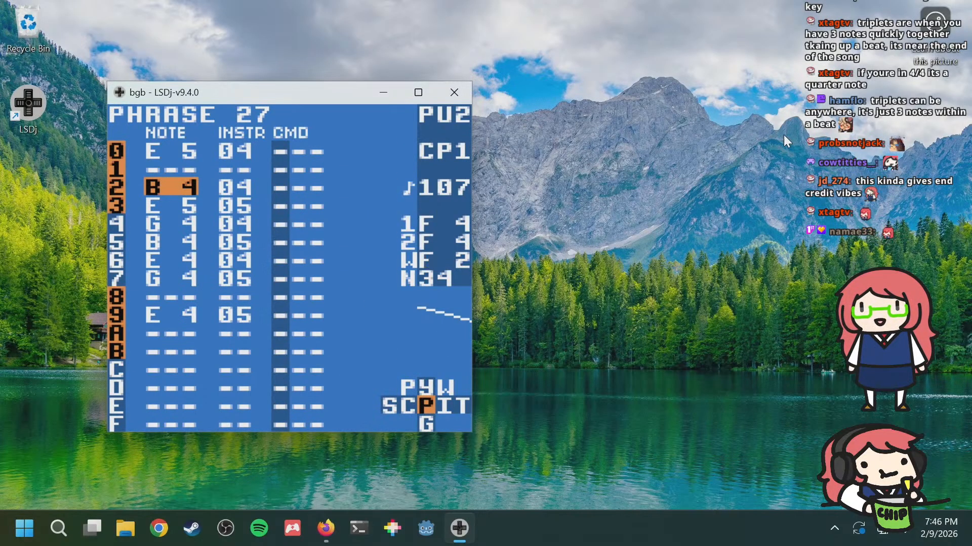
key("Right")
key("shift+Right")
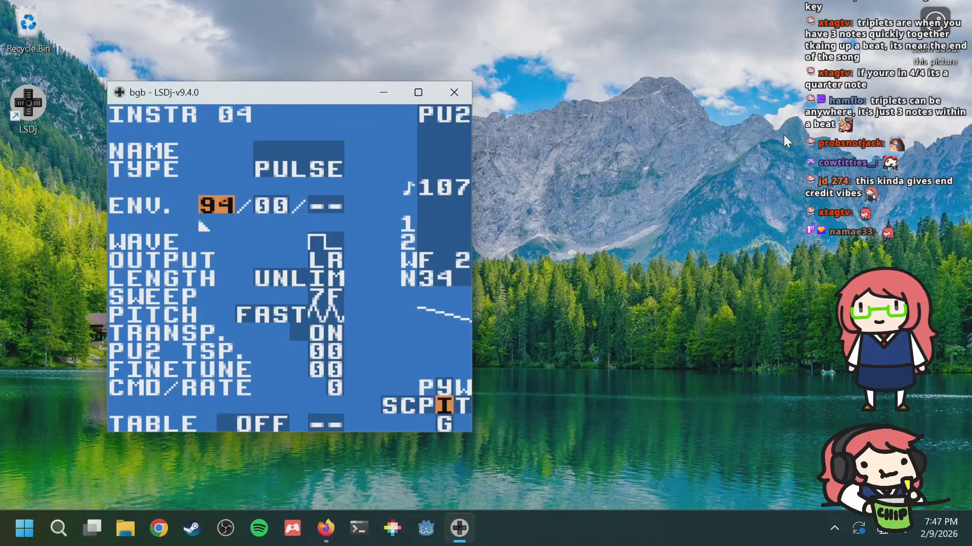
Step: Open the settings of instrument 05 from row 3 of phrase 27
key("shift+Left")
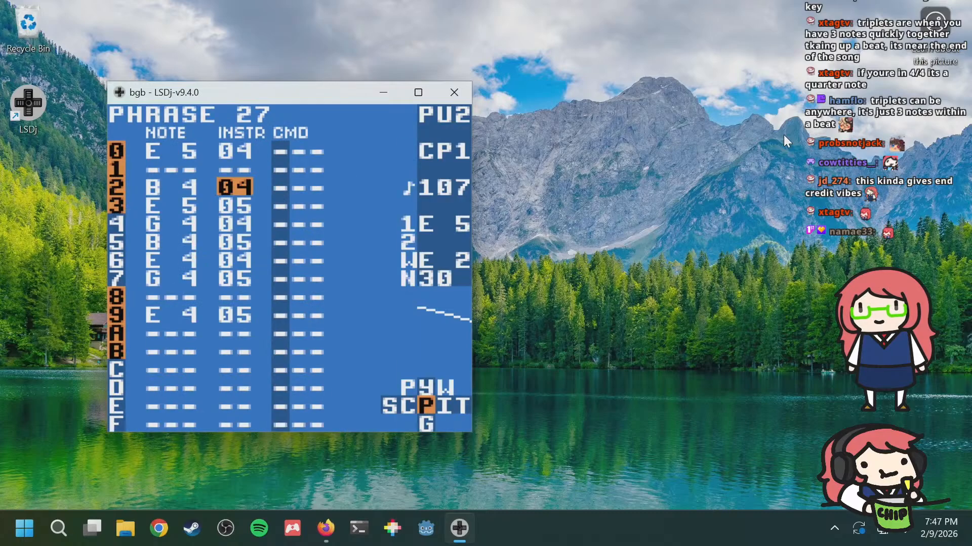
key("s+Right")
key("shift+Right")
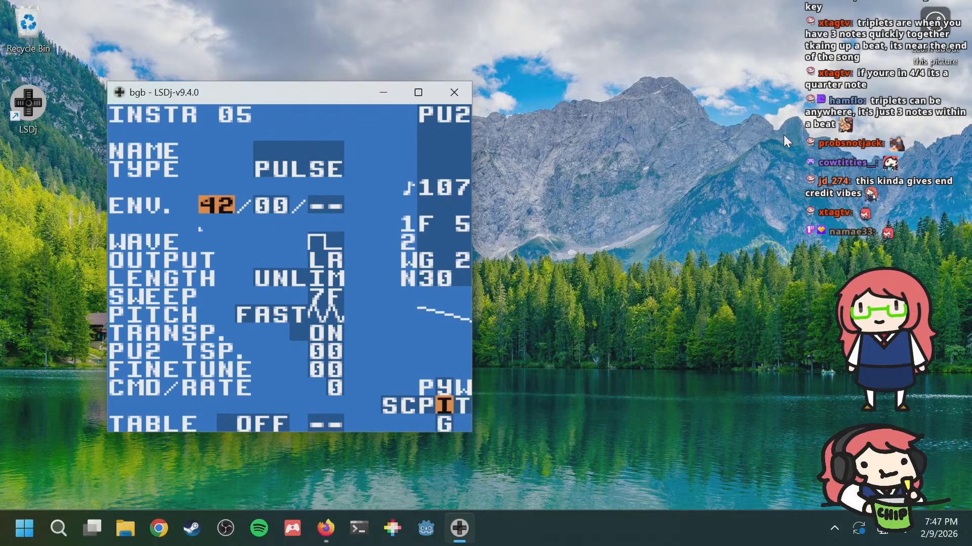
Step: Leave the instrument 05 settings and return to chain 0B of pulse 2
key("shift+Left")
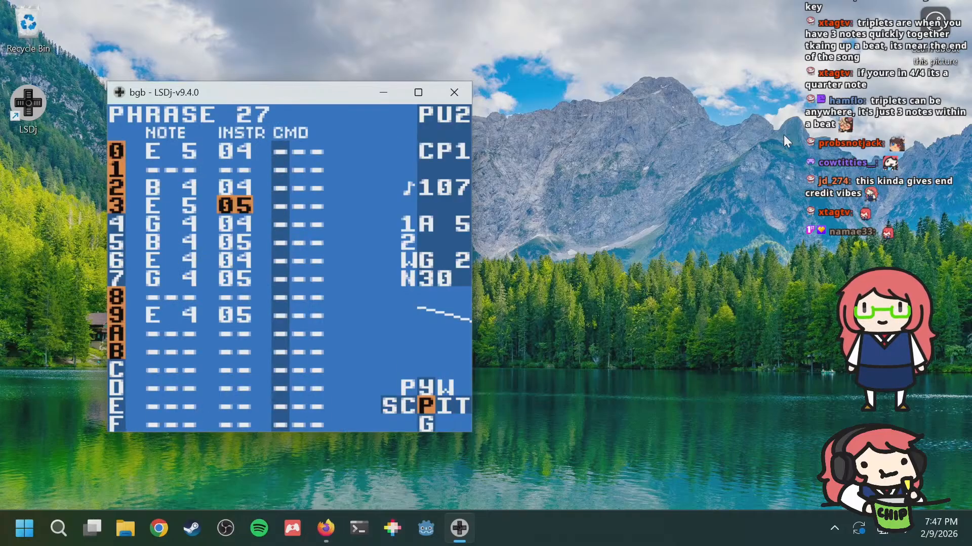
key("Up")
key("Up")
key("Up")
key("shift+Left")
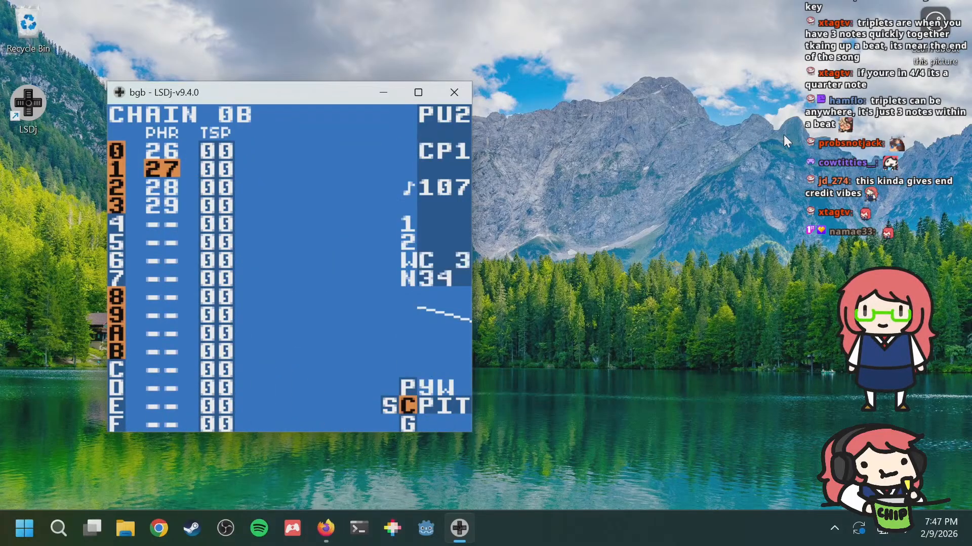
Step: Return to the song screen and open phrase 11 from pulse 1 chain 05 in row 03
key("Down")
key("Down")
key("shift+Left")
key("Down")
key("Down")
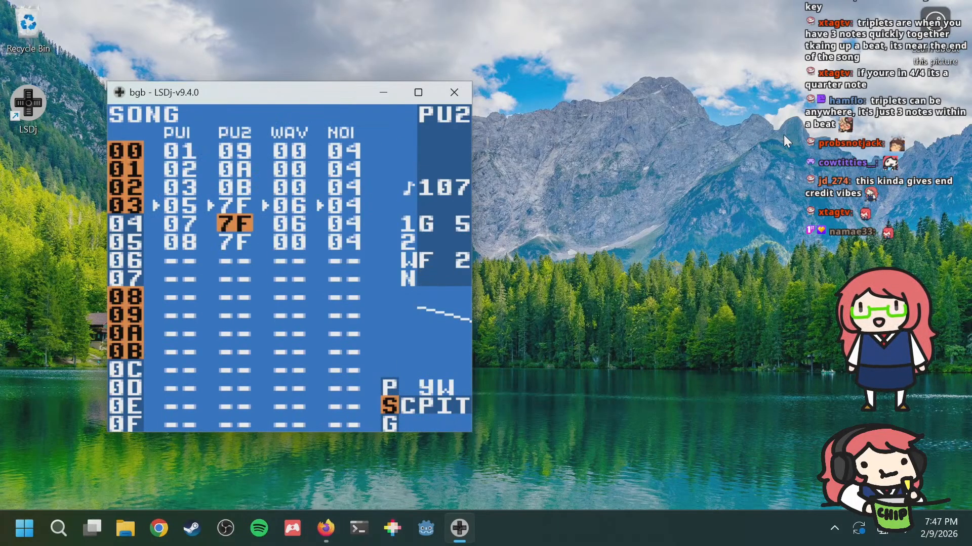
key("Up")
key("Left")
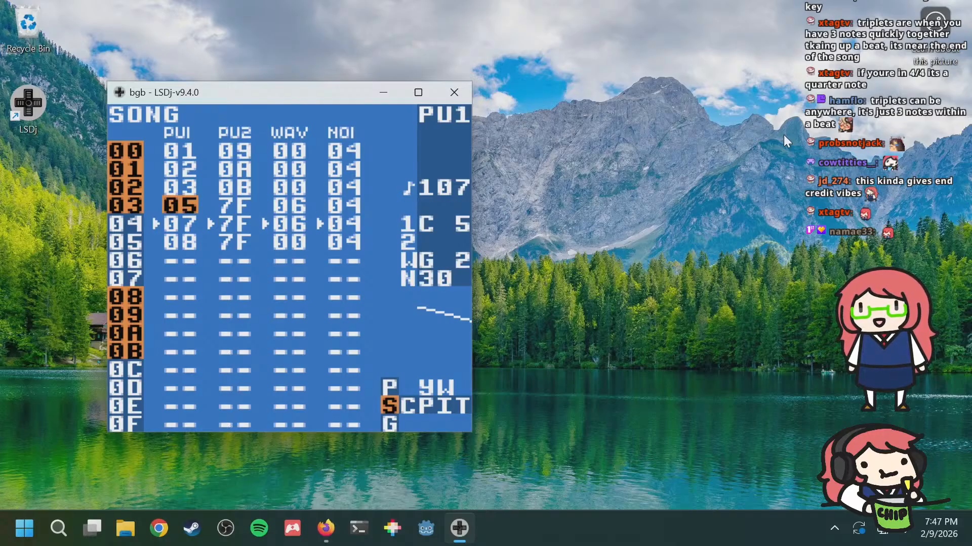
key("Right")
key("Left")
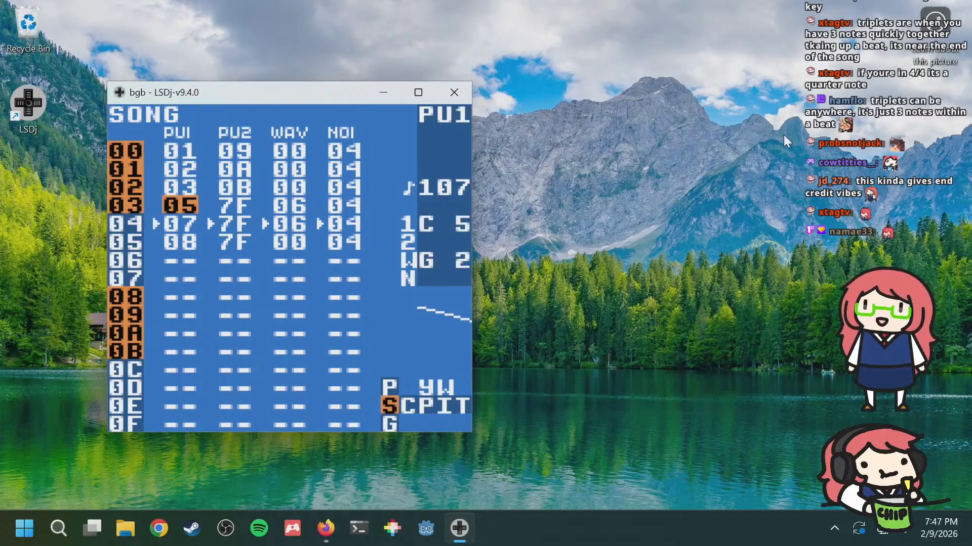
key("shift+Right")
key("Up")
key("Up")
key("Up")
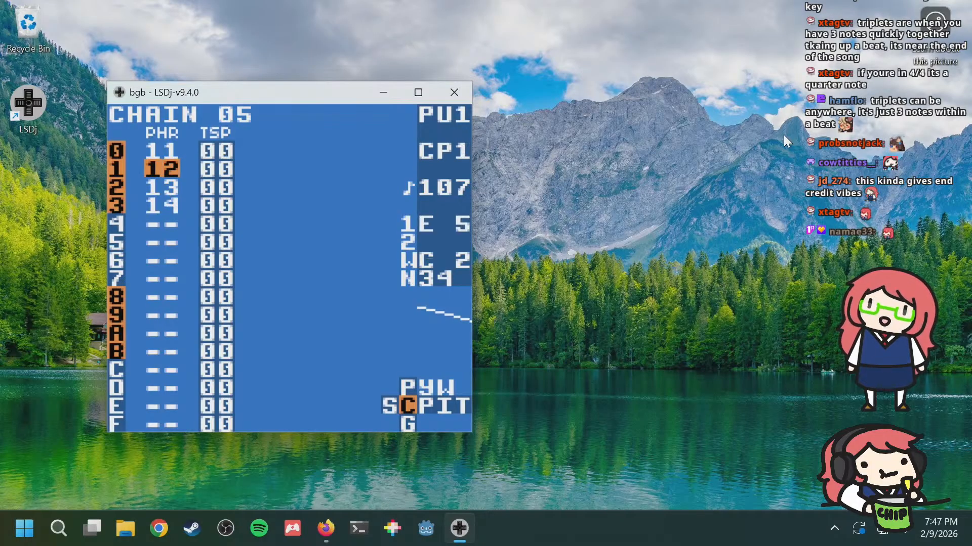
key("shift+Right")
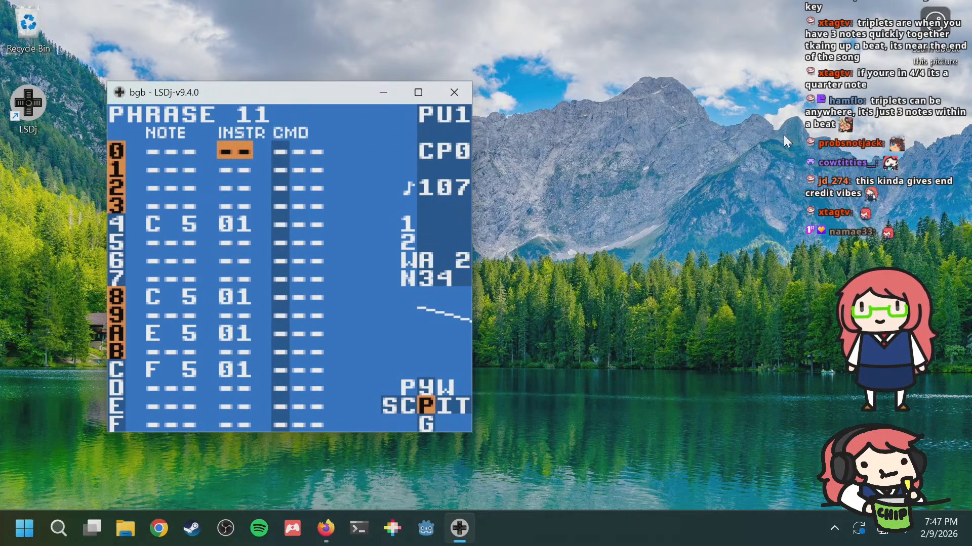
key("Down")
key("Down")
key("Down")
key("Up")
key("Up")
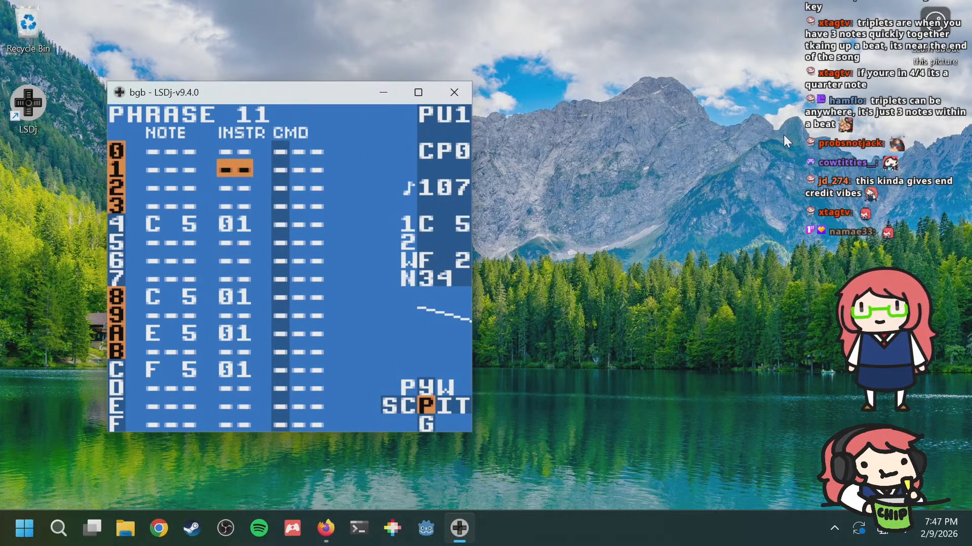
key("Right")
key("Down")
key("Down")
key("Down")
key("Down")
key("Down")
key("Down")
key("Down")
key("Up")
key("Up")
key("Up")
key("Up")
key("Up")
key("Up")
key("Up")
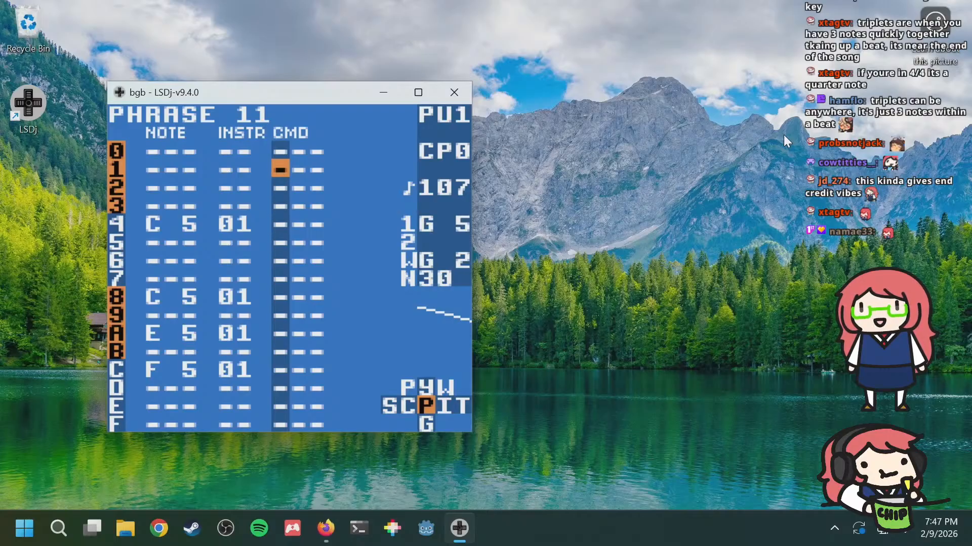
key("Down")
key("Down")
key("Down")
key("Down")
key("Down")
key("Down")
key("Down")
key("Down")
key("Left")
key("Left")
key("Up")
key("Up")
key("Up")
key("Up")
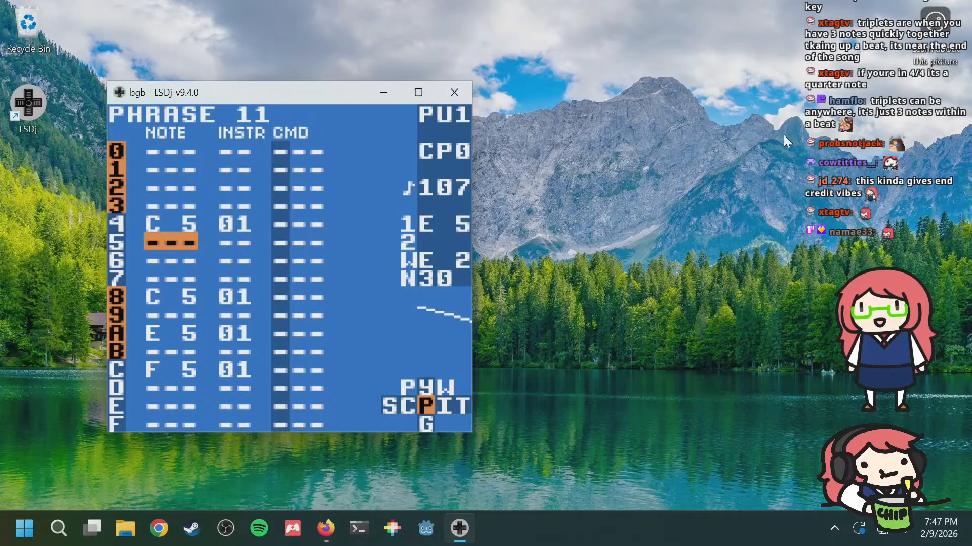
key("Right")
key("Right")
key("Left")
key("Left")
key("Right")
key("Right")
key("Right")
key("Up")
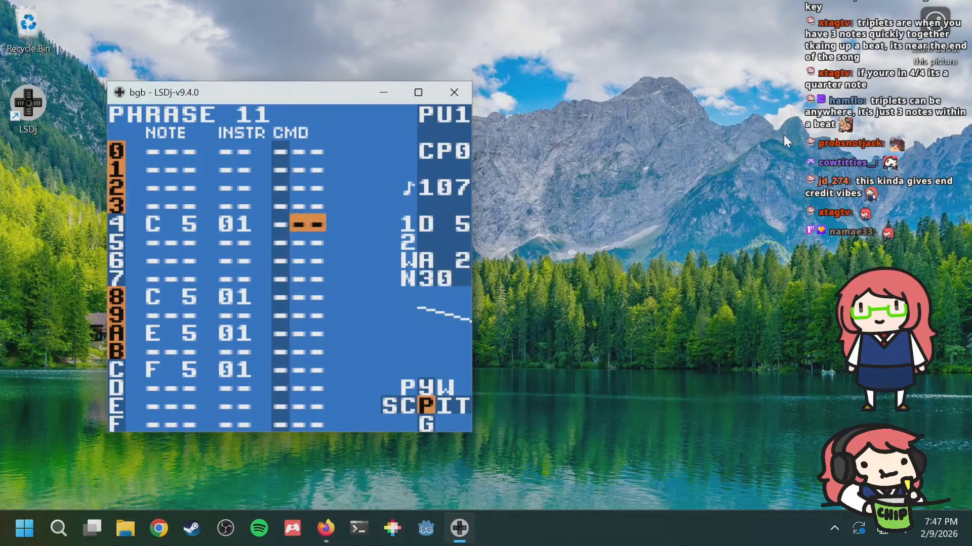
key("Up")
key("Up")
key("Up")
key("Up")
key("Down")
key("Down")
key("Left")
key("Up")
key("Up")
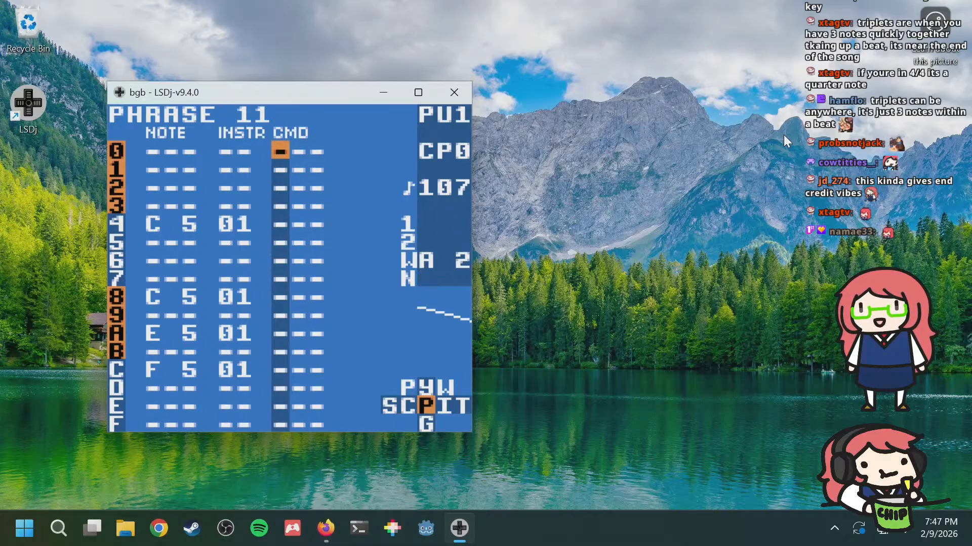
key("Down")
key("Down")
key("Down")
key("Up")
key("Up")
key("Up")
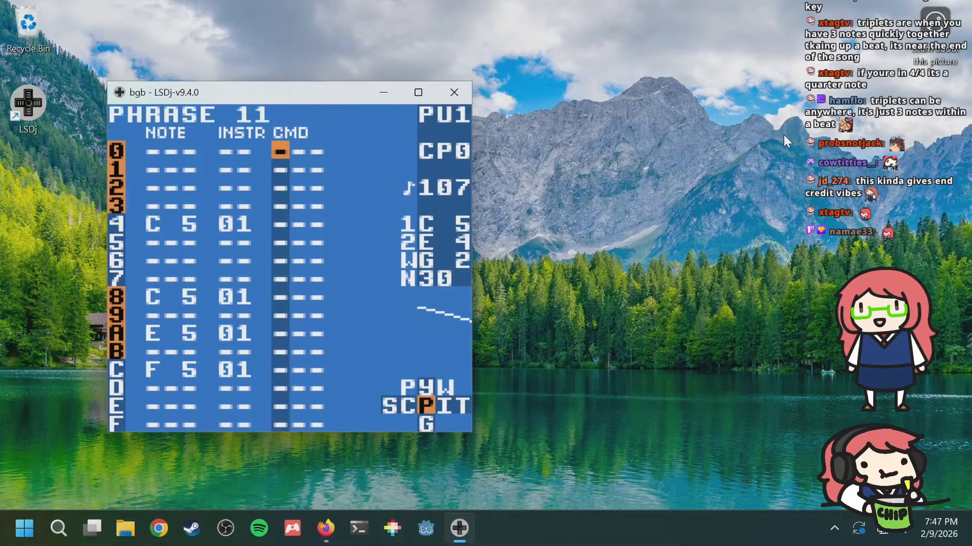
key("Down")
key("Down")
key("Down")
key("Down")
key("Up")
key("Up")
key("Up")
key("Up")
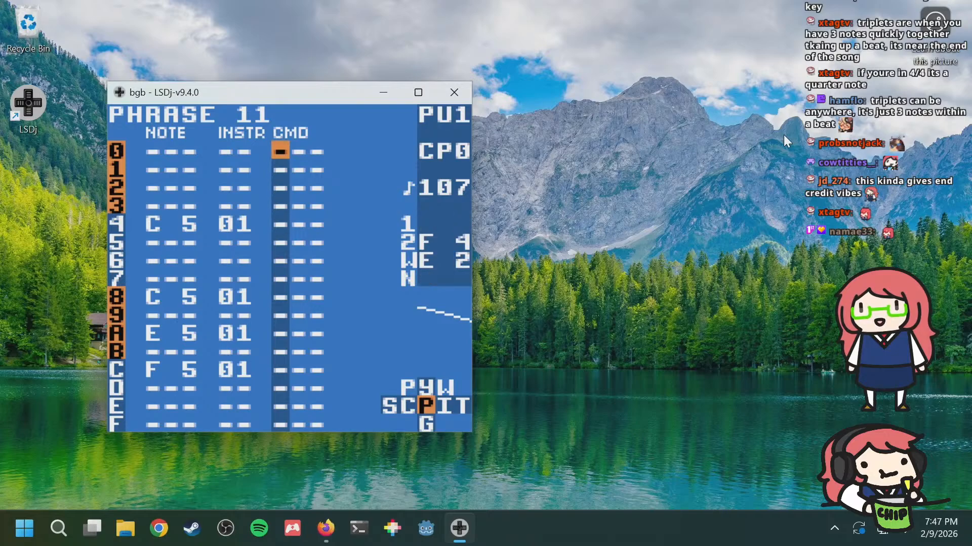
key("Down")
key("Down")
key("Down")
key("Up")
key("Up")
key("Up")
key("Down")
key("Down")
key("Down")
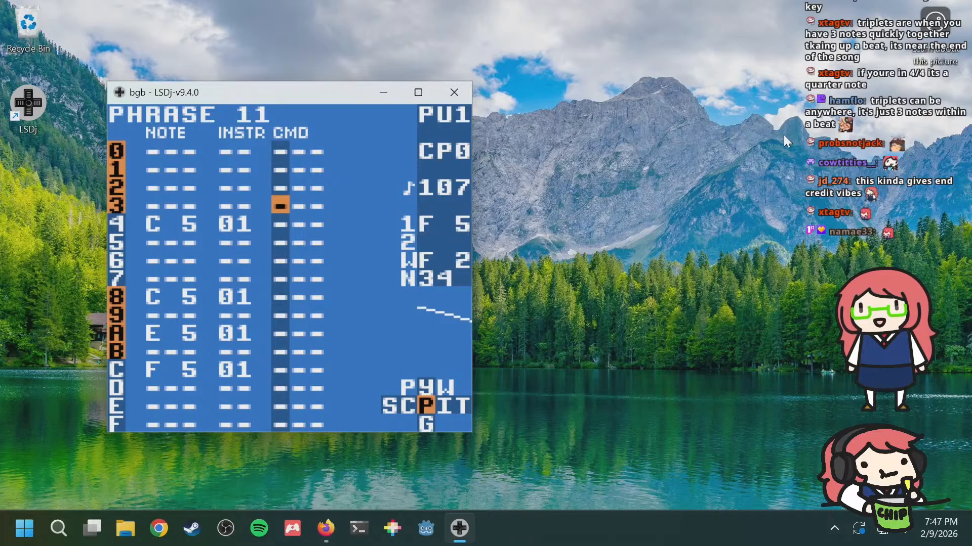
key("Up")
key("Up")
key("Up")
key("Down")
key("Down")
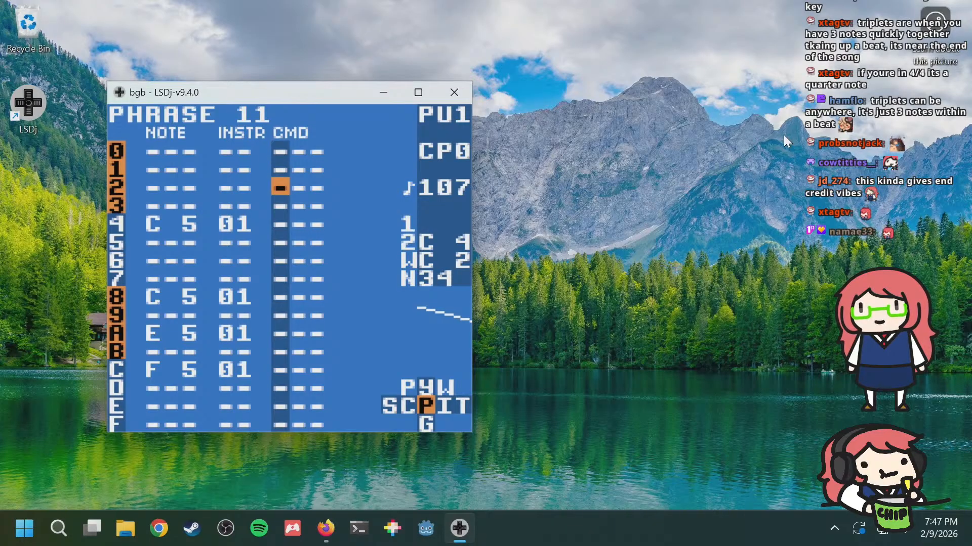
key("Down")
key("Down")
key("Down")
key("Down")
key("Down")
key("Down")
key("Down")
key("Down")
key("Down")
key("Down")
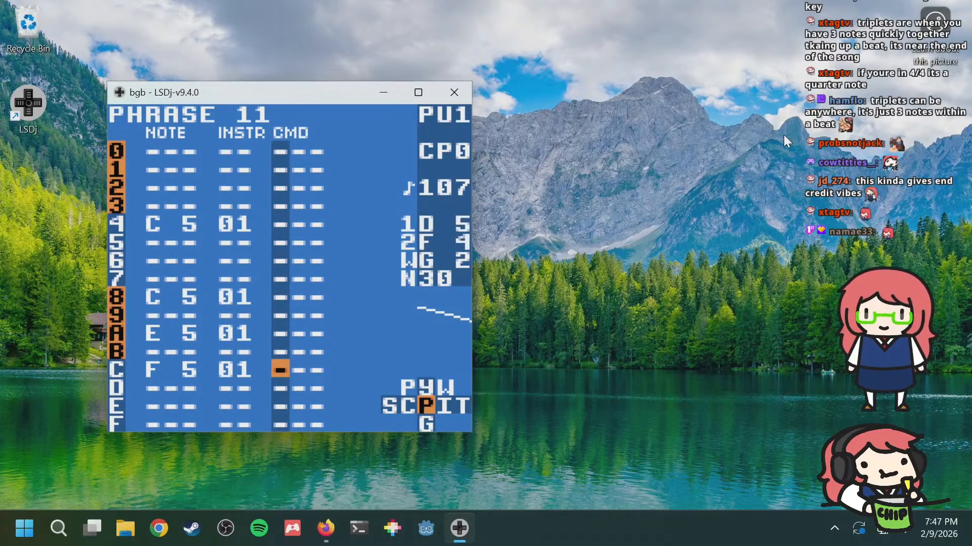
key("Up")
key("Up")
key("Up")
key("Up")
key("Up")
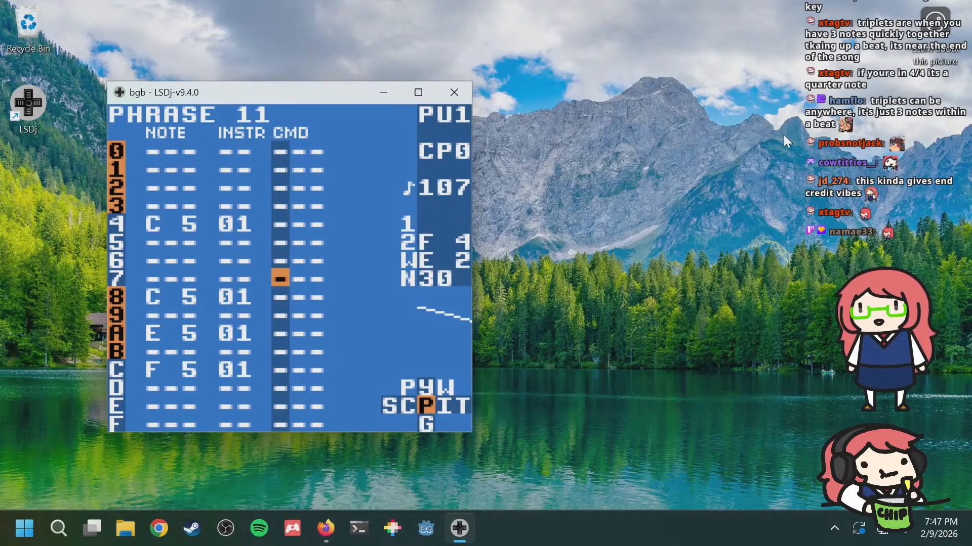
Step: Leave phrase 11 and return to the song screen at the pulse 2 entry of row 03
key("shift+Left")
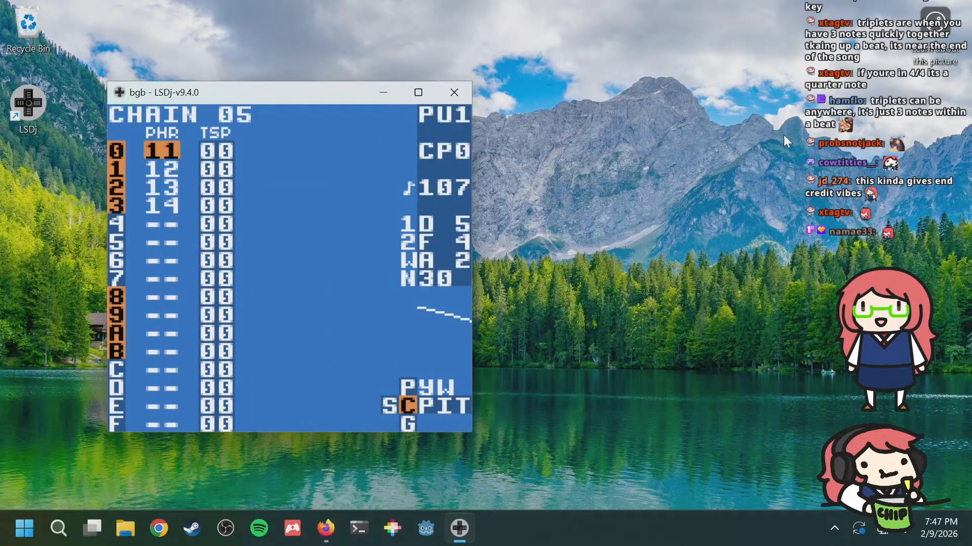
key("shift+Right")
key("shift+Left")
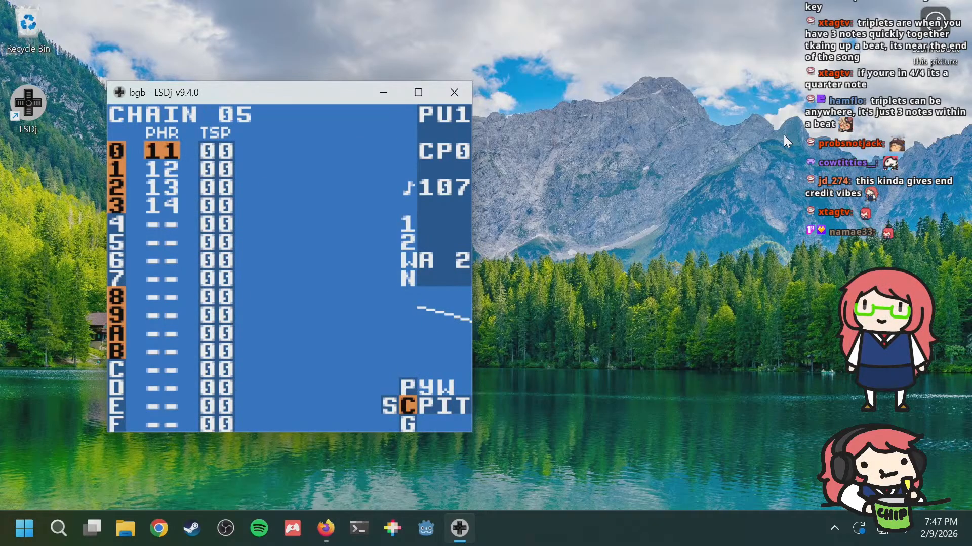
key("shift+Right")
key("shift+Left")
key("shift+Left")
key("Right")
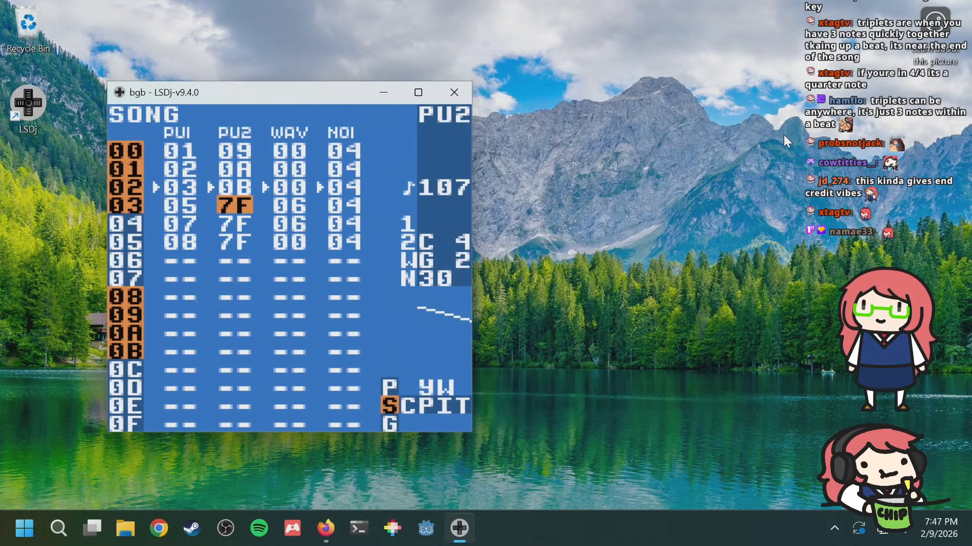
Step: Set the pulse 2 chain in song row 03 to 0C
key("s+Left")
key("s+Left")
key("s+Left")
key("s+Left")
key("s+Left")
key("s+Left")
key("s+Left")
key("s+Left")
key("s+Left")
key("s+Left")
key("s+Left")
key("s+Left")
key("s+Left")
key("s+Left")
key("s+Left")
key("s+Left")
key("s+Left")
key("s+Left")
key("s+Left")
key("s+Left")
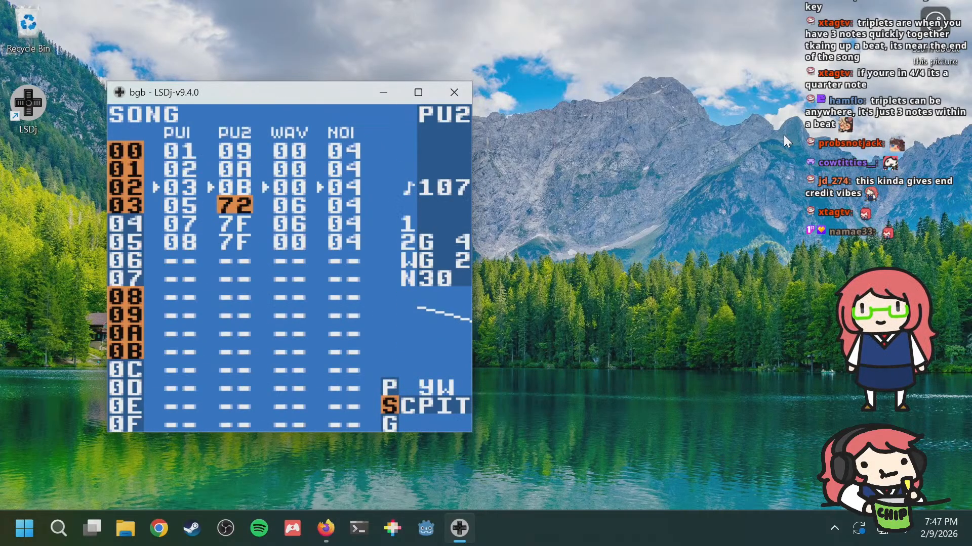
key("s+Down")
key("s+Down")
key("s+Down")
key("s+Down")
key("s+Down")
key("s+Down")
key("s+Down")
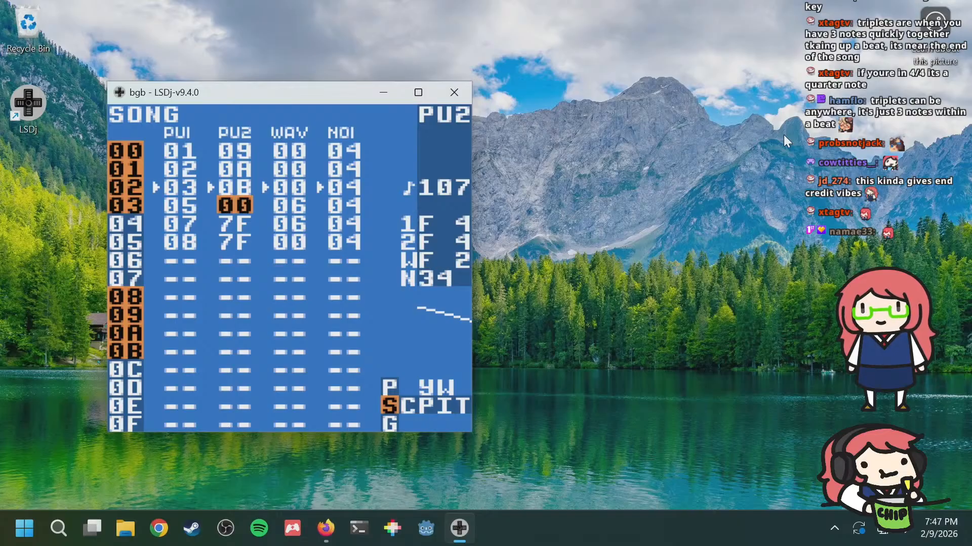
key("s+Up")
key("s+Up")
key("s+Left")
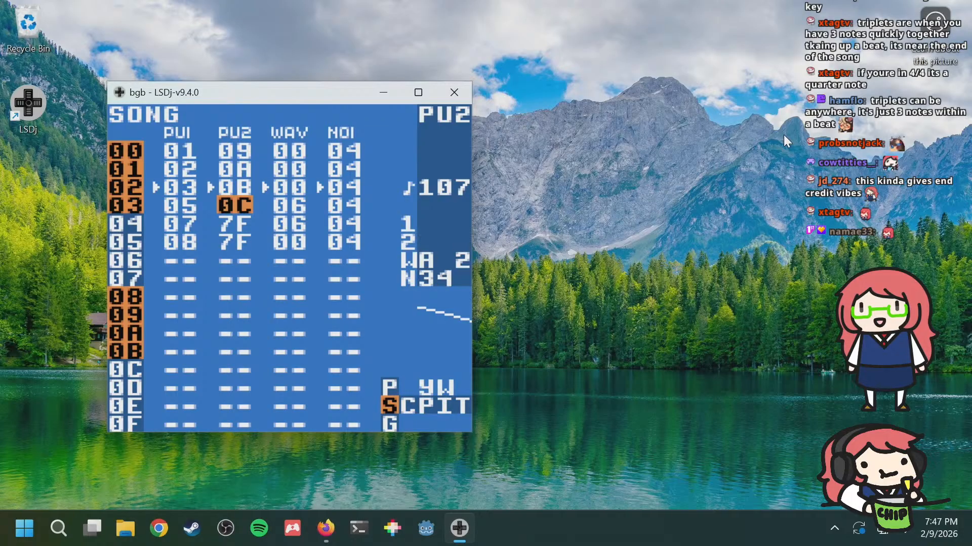
Step: Open chain 0C and add the new phrase 2A in row 0
key("shift+Right")
key("s")
key("Down")
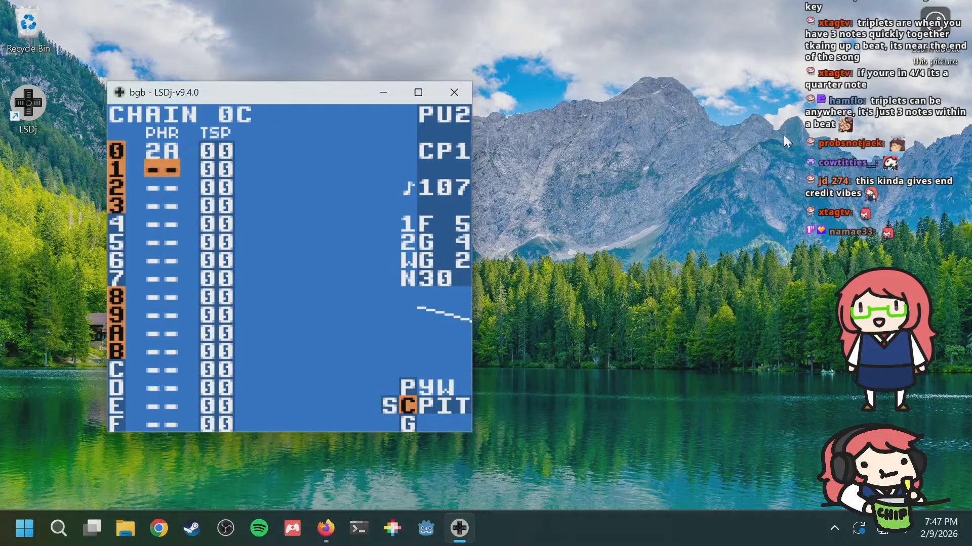
Step: Check the phrase list of pulse 2 chain 0B in song row 02
key("shift+Left")
key("Up")
key("shift+Right")
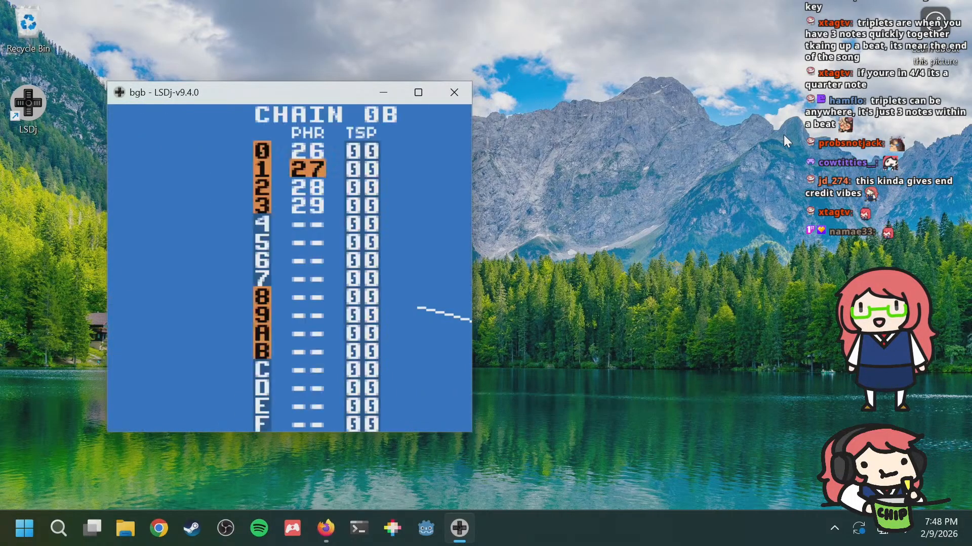
Step: Return to chain 0C and add the new phrase 2B in row 1
key("shift+Left")
key("Down")
key("shift+Right")
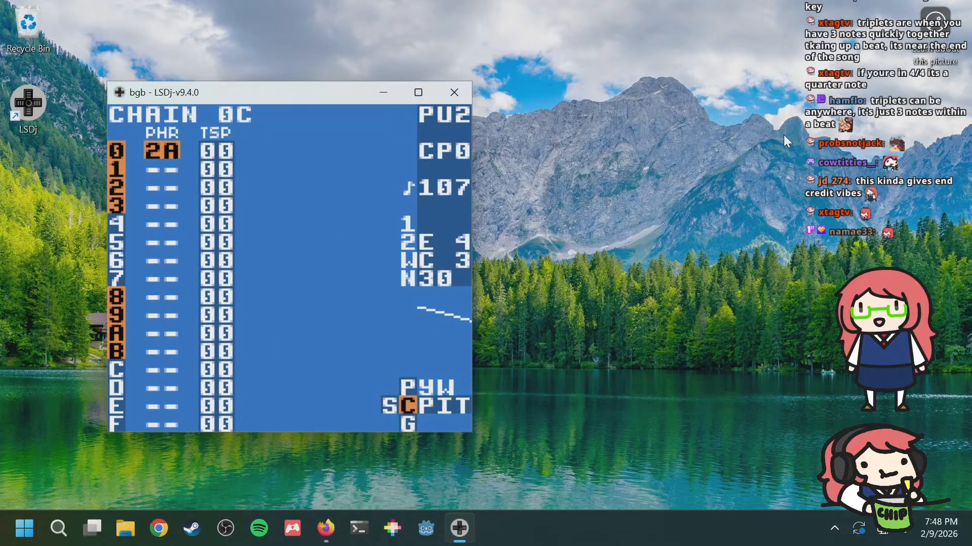
key("Down")
key("s")
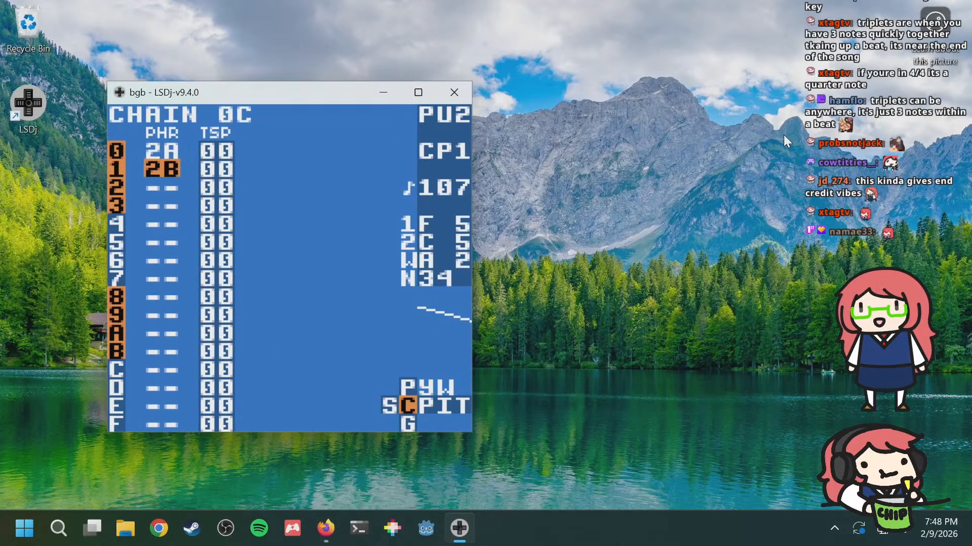
Step: Add the new phrases 2C and 2D in rows 2 and 3 of chain 0C
key("Down")
key("s")
key("Down")
key("s")
key("Up")
key("Up")
key("Up")
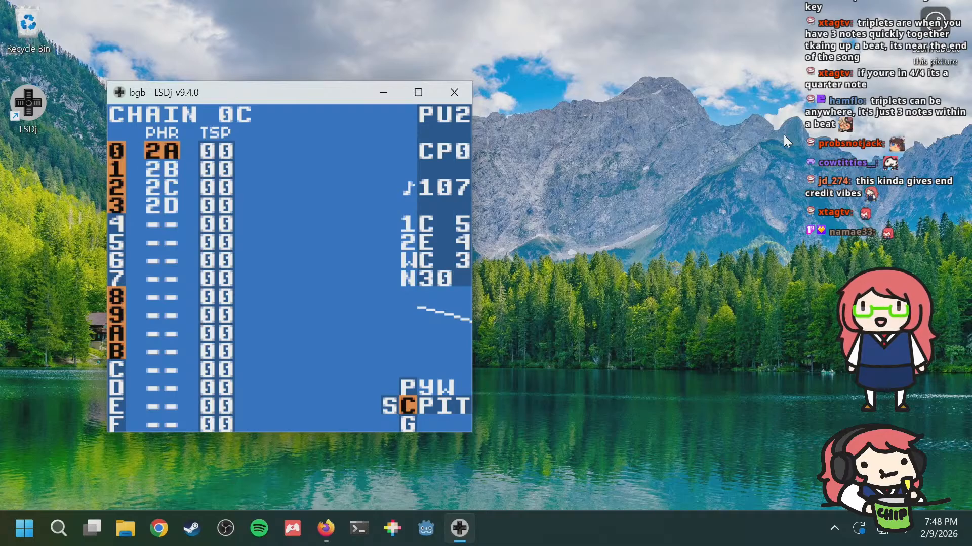
Step: Open phrase 2A and compare it with pulse 1 phrase 11 and wave phrase 00
key("shift+Right")
key("a+Left")
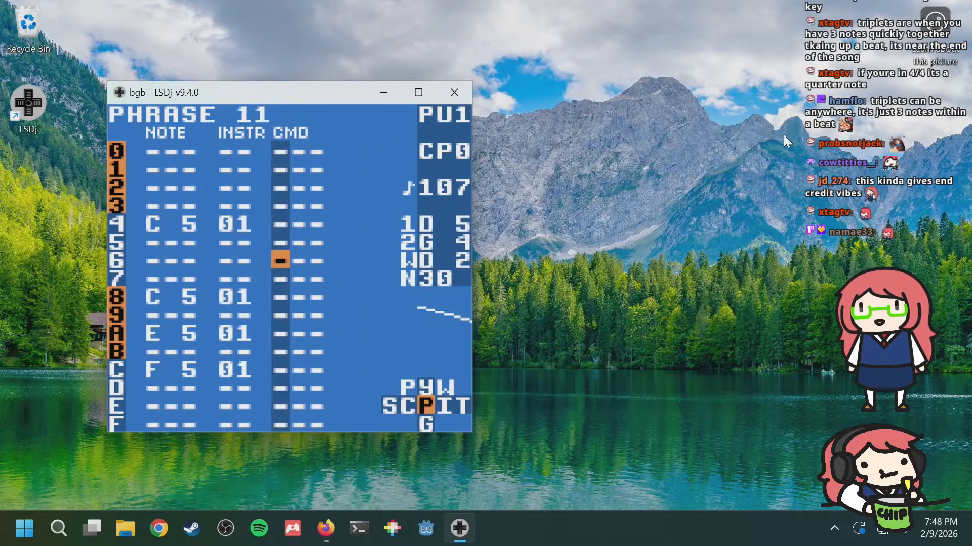
key("Up")
key("Up")
key("Up")
key("Up")
key("Up")
key("Up")
key("a+Right")
key("a+Right")
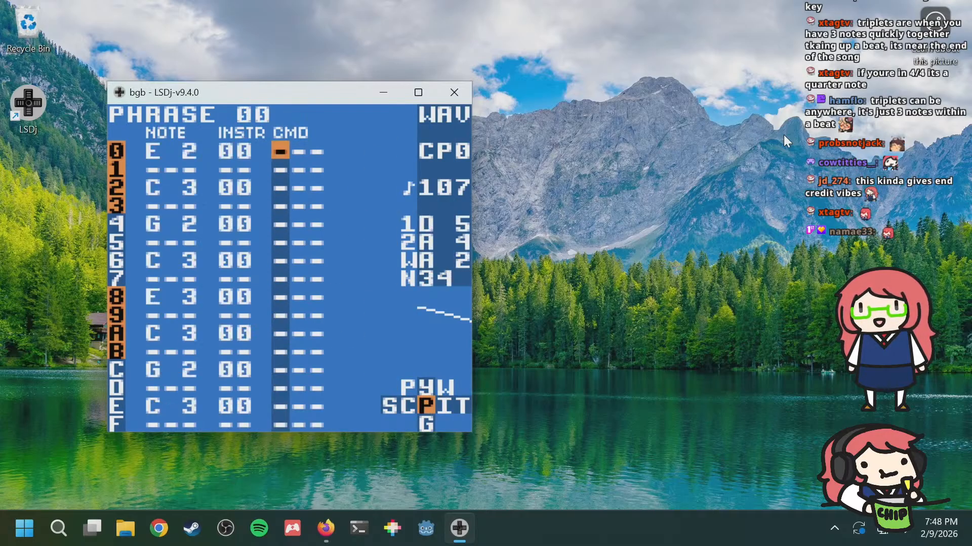
key("Left")
key("Left")
key("Right")
key("Left")
key("a+Left")
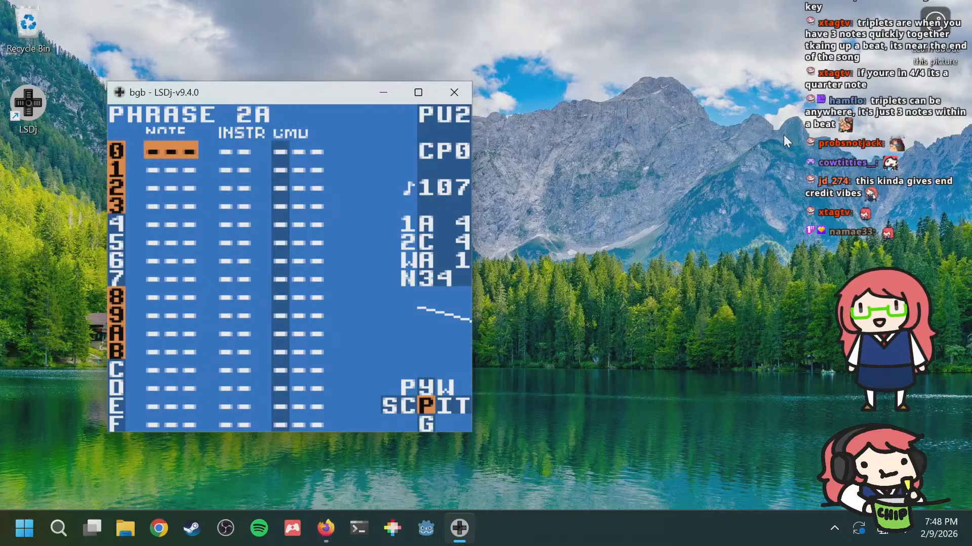
key("a+Left")
key("a+Right")
key("a+Left")
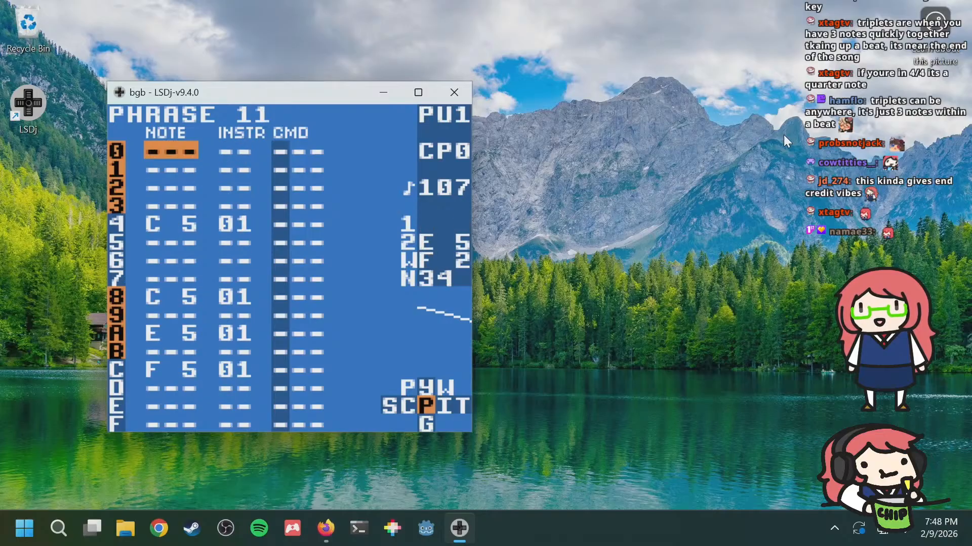
key("a+Right")
Step: Enter the note E 5 with instrument 05 in step 0 of phrase 2A
key("a")
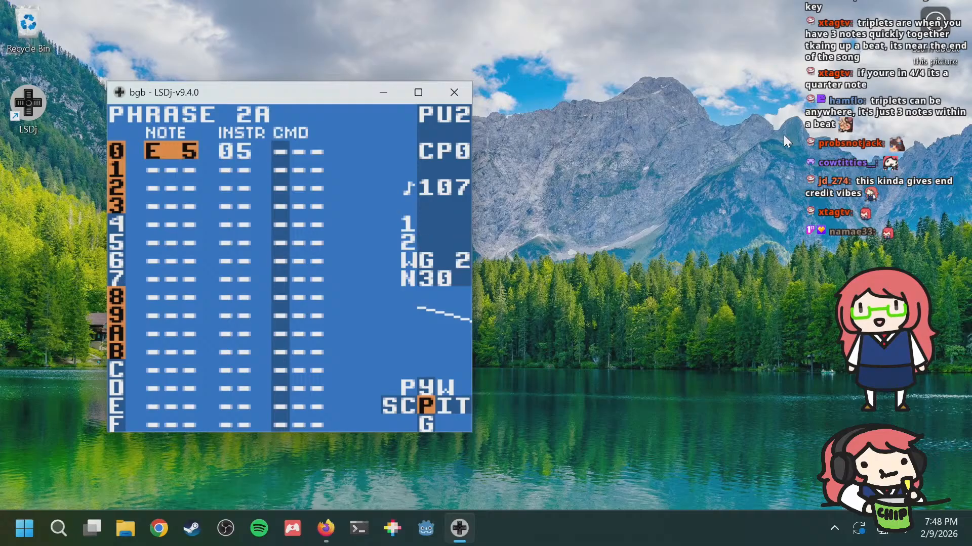
key("Right")
key("Down")
key("Down")
key("Down")
key("Down")
key("Left")
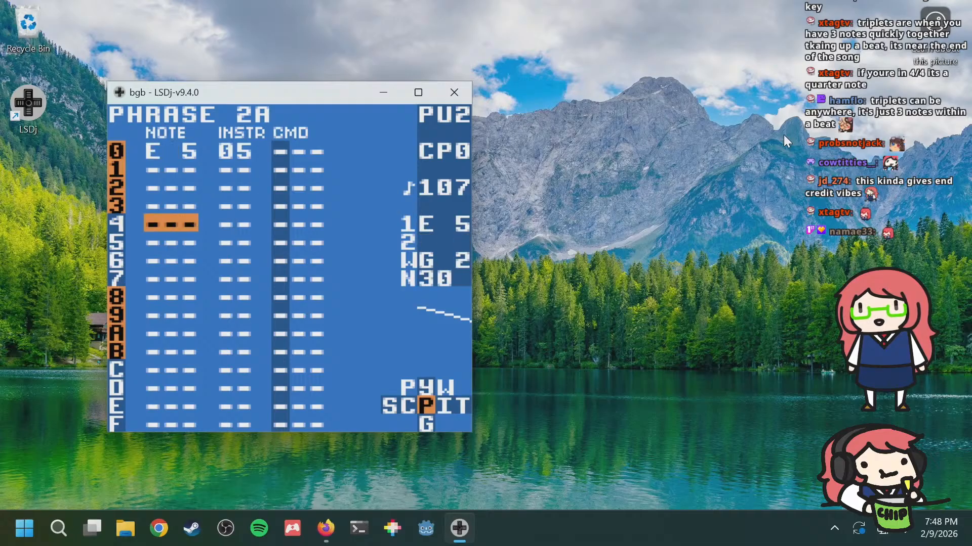
Step: Check the opening notes of wave phrase 00 and set the step 0 note of phrase 2A to G 4
key("a+Right")
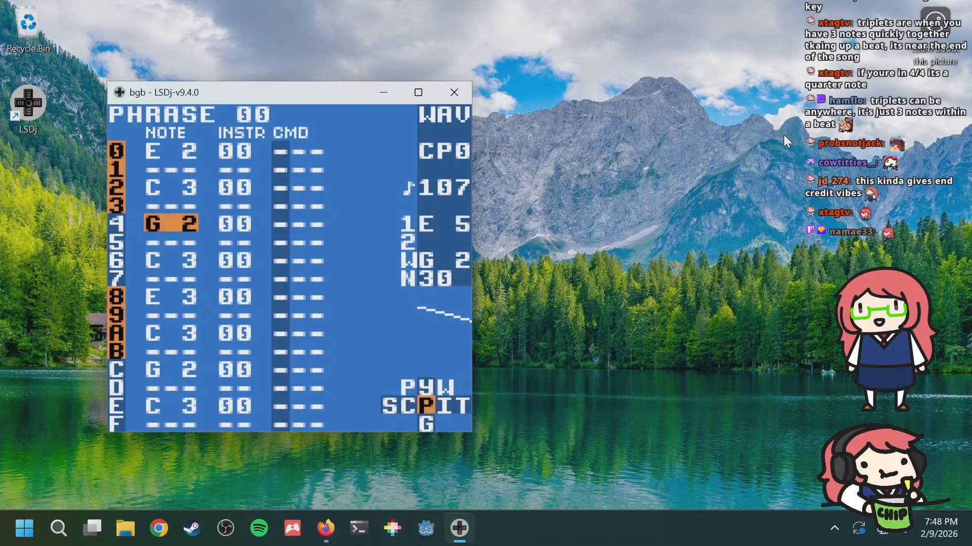
key("Up")
key("Up")
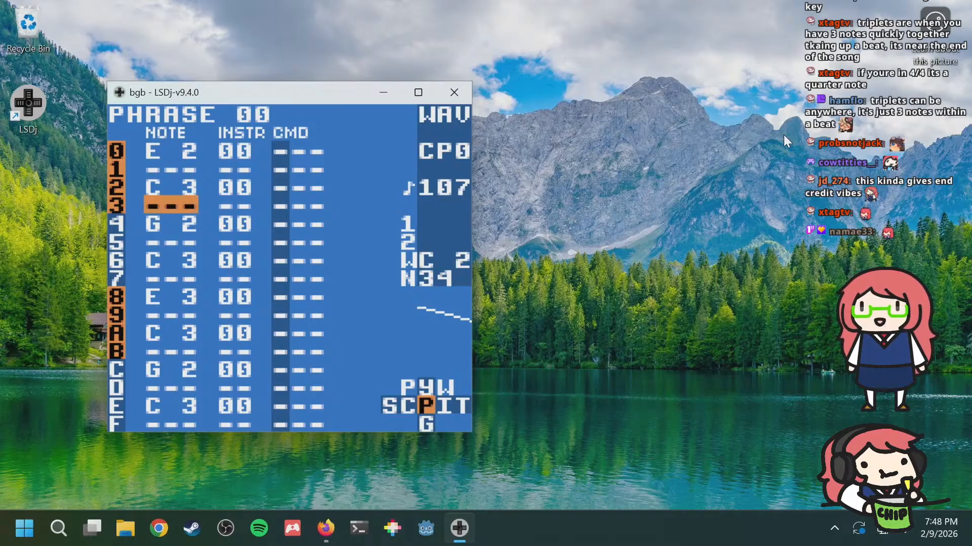
key("Down")
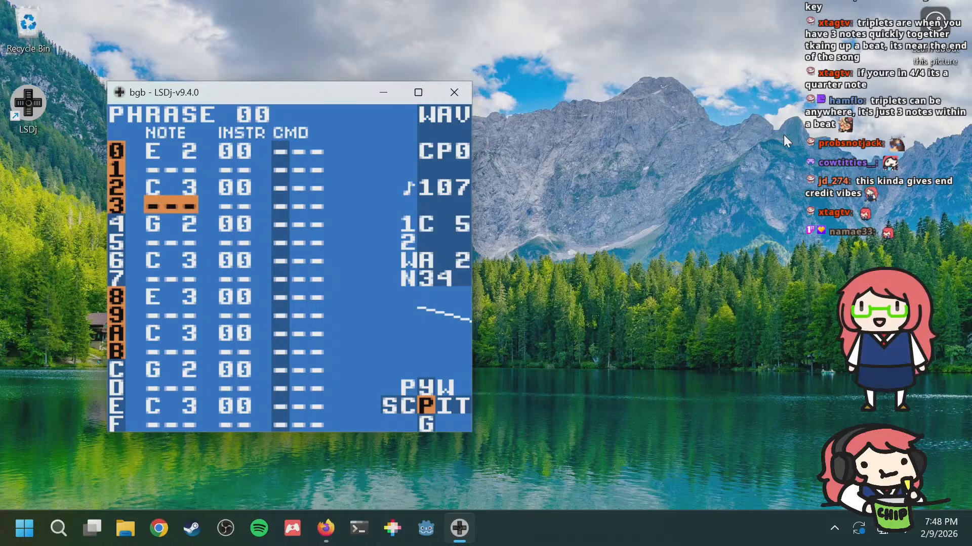
key("Up")
key("a+Left")
key("Up")
key("Up")
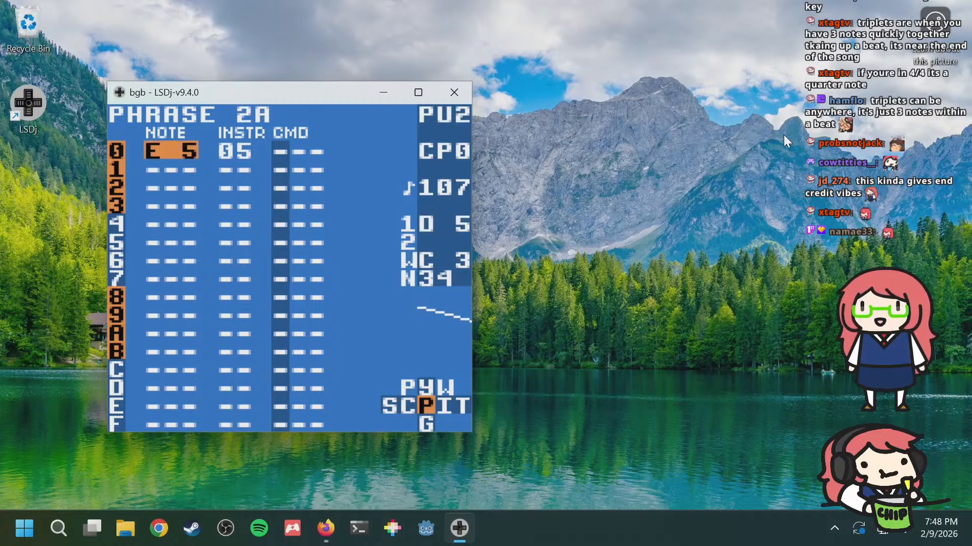
key("a+Left")
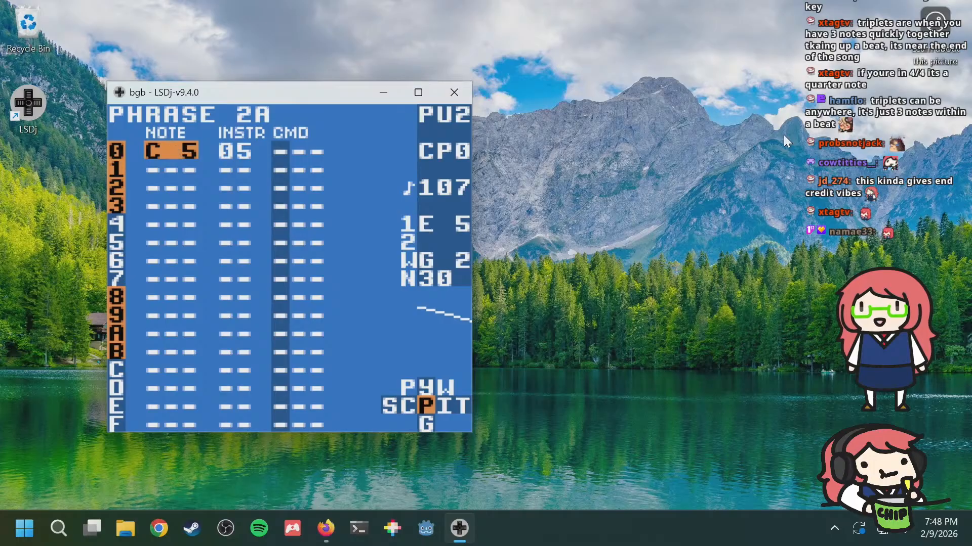
key("a+Left")
key("a+Left")
key("a+Left")
key("a+Left")
key("a+Left")
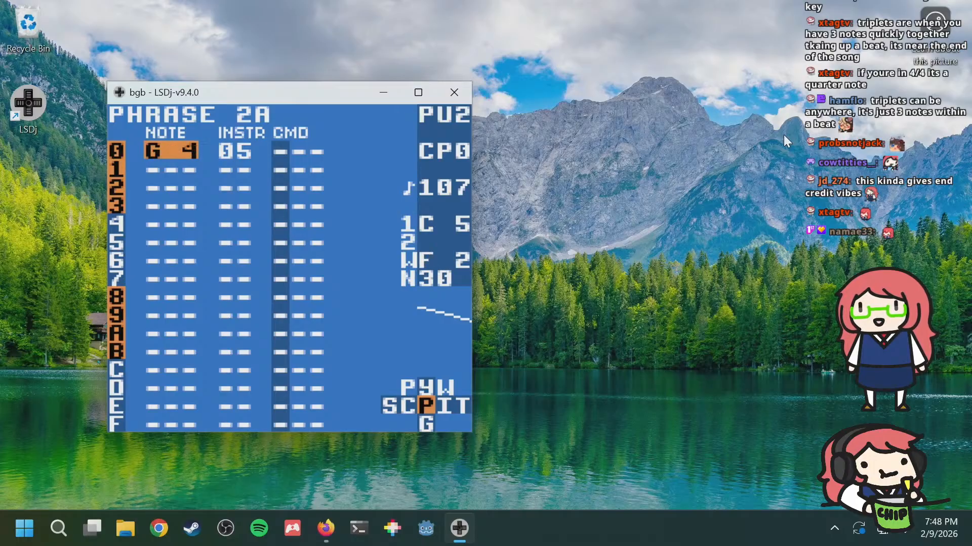
Step: Enter the note C 5 in step 4 of phrase 2A
key("Down")
key("Down")
key("Down")
key("Down")
key("a")
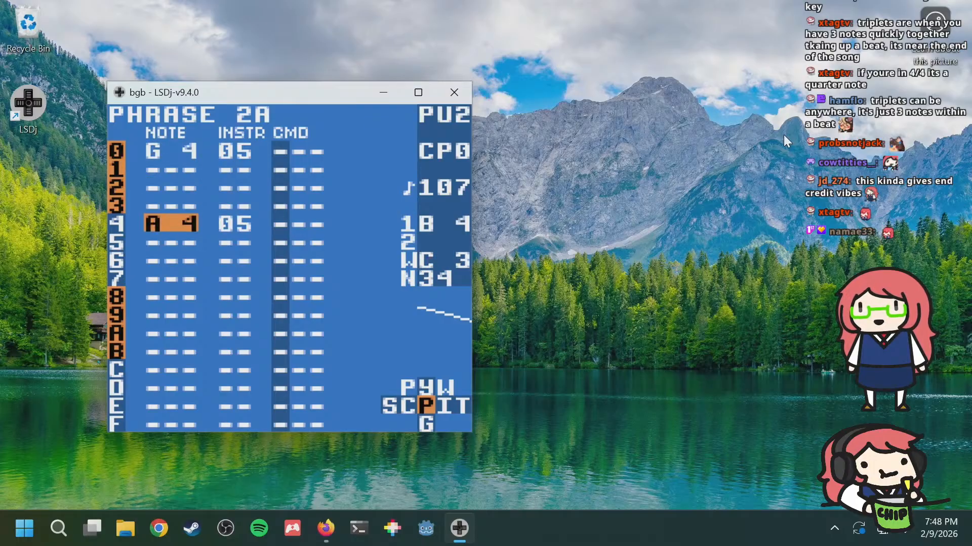
key("a+Right")
key("a+Right")
key("a+Right")
key("a+Right")
key("a+Left")
Step: Enter the note E 5 in step 8 of phrase 2A
key("Down")
key("Down")
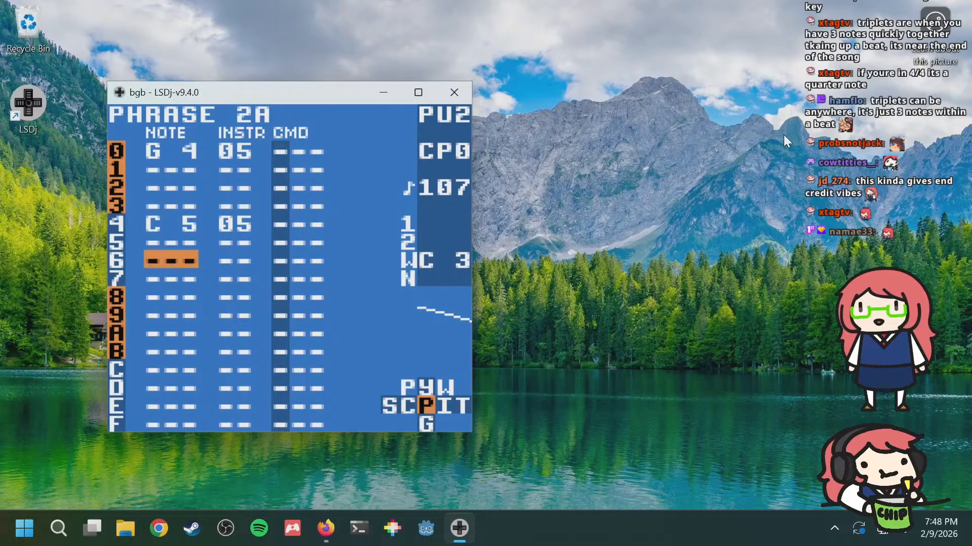
key("Down")
key("Down")
key("a")
key("a+Right")
key("a+Right")
key("a+Right")
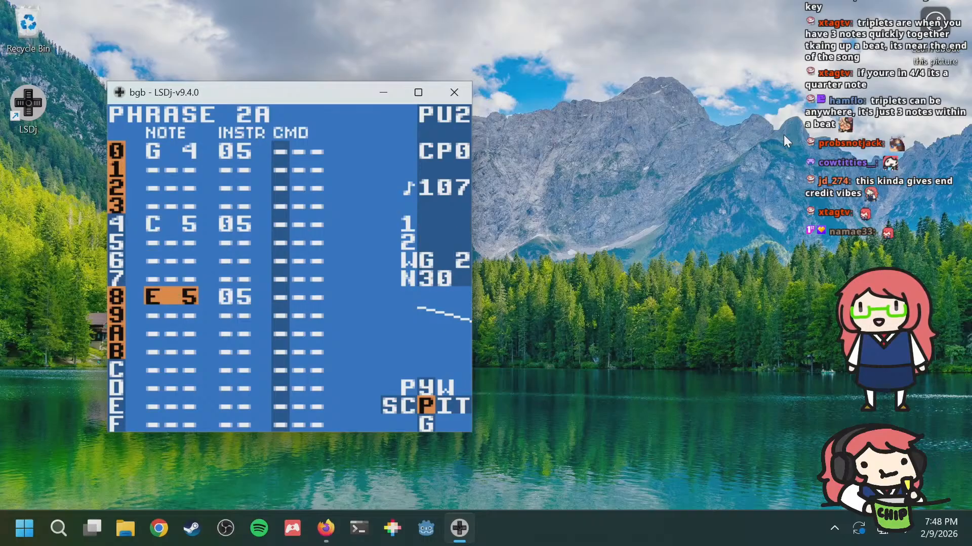
Step: Enter the note G 5 in step C of phrase 2A
key("Down")
key("Down")
key("Down")
key("Down")
key("a")
key("a+Right")
key("a+Right")
key("a+Right")
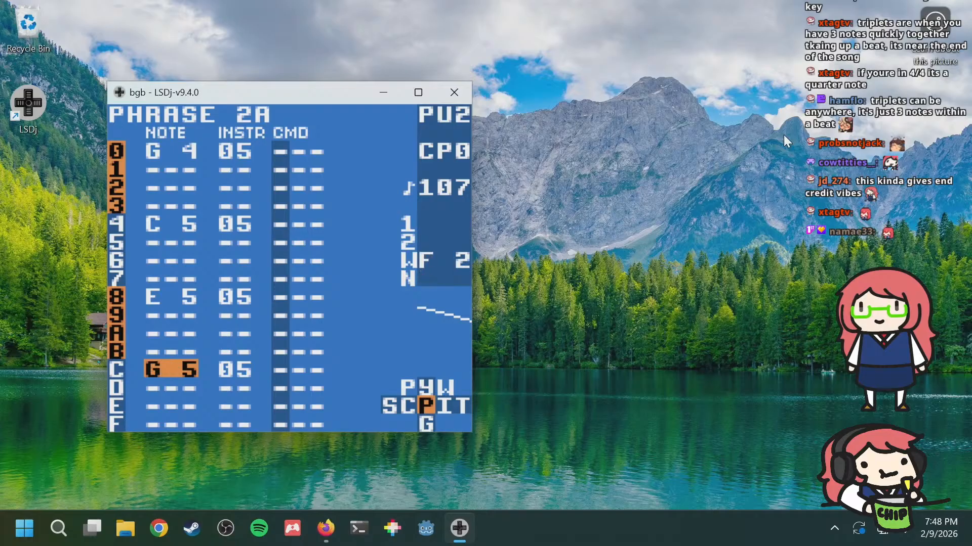
Step: Play back phrase 2A on the pulse 2 channel after a brief look at phrase 2B
key("Down")
key("Down")
key("Down")
key("Down")
key("b+Down")
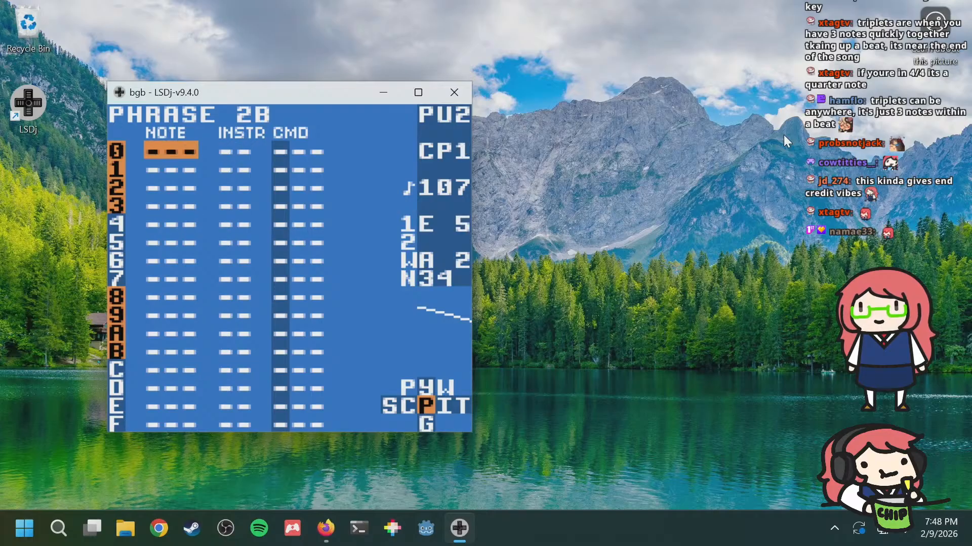
key("b+Left")
key("b+Right")
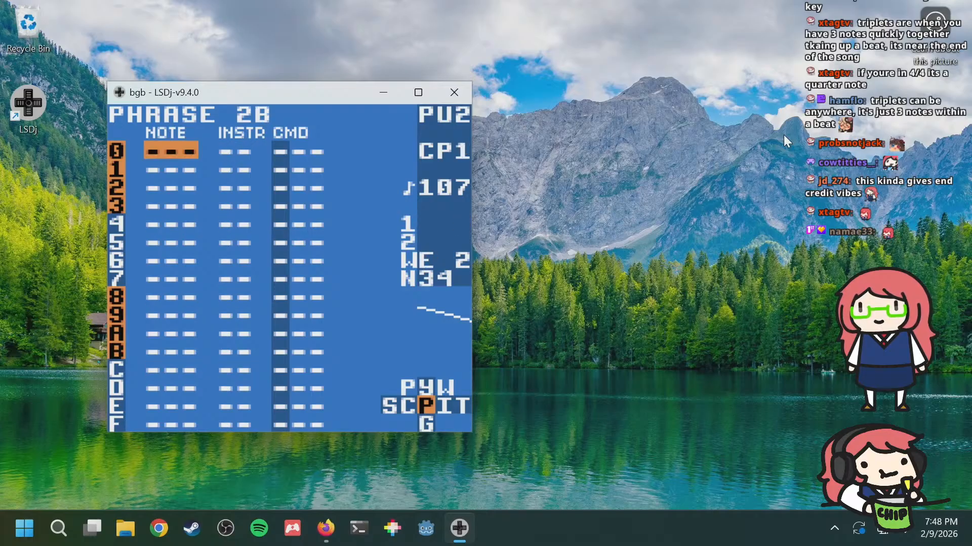
key("b+Up")
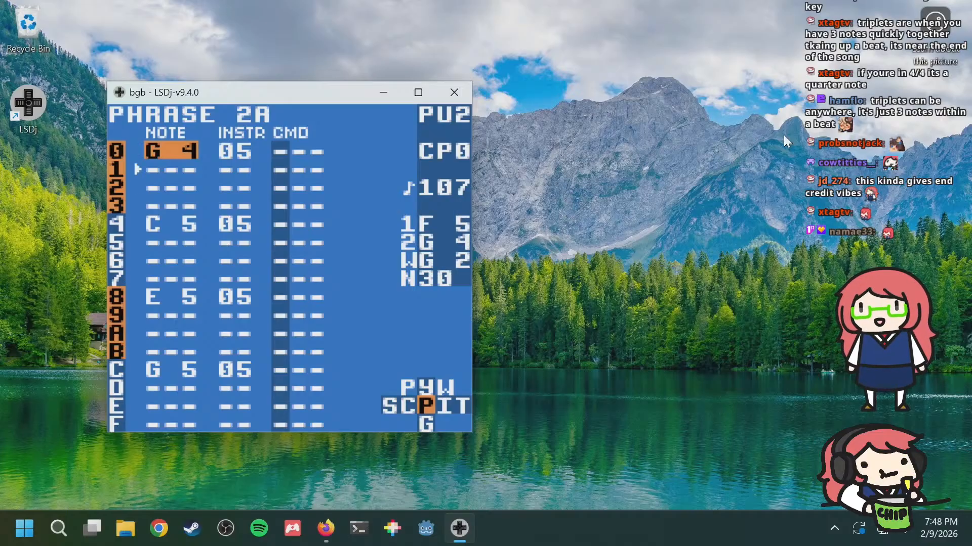
key("Return")
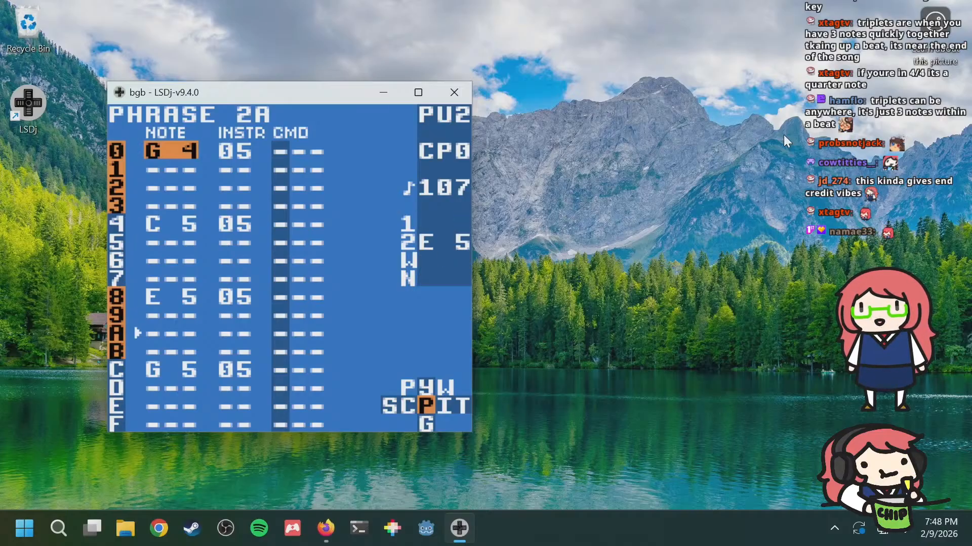
Step: Set the instrument of the notes in steps 0 and 4 of phrase 2A to 04
key("Right")
key("a+Left")
key("Down")
key("Down")
key("Down")
key("Down")
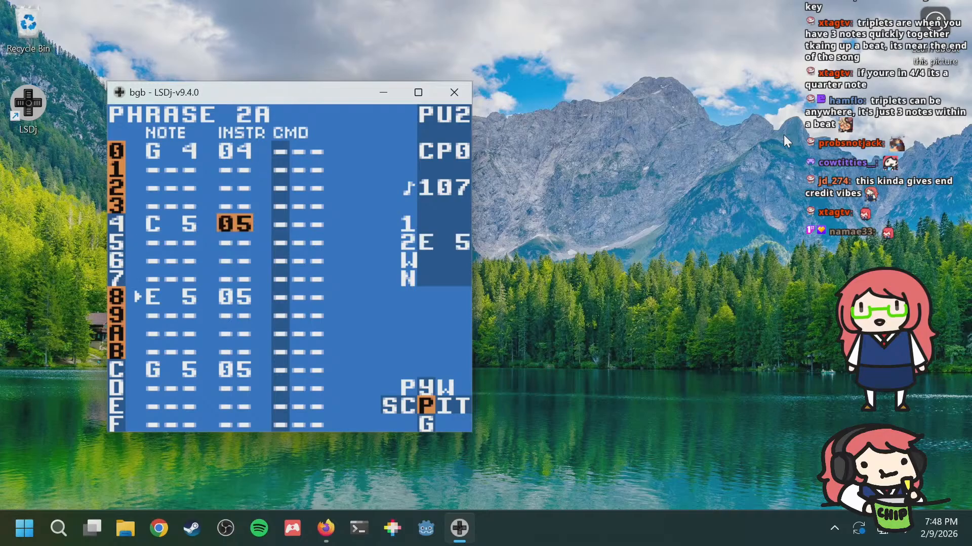
key("a+Left")
Step: Set the instrument of the notes in steps 8 and C of phrase 2A to 04
key("Down")
key("Down")
key("Down")
key("Down")
key("a+Left")
key("Down")
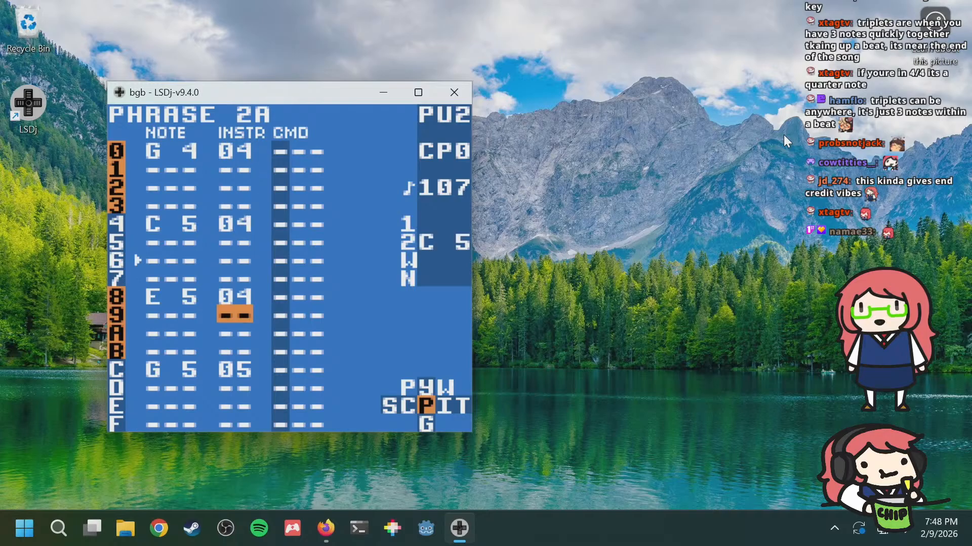
key("Down")
key("Down")
key("Down")
key("s+Left")
Step: Examine the melody notes of pulse 1 phrase 11 against phrase 2A
key("a+Left")
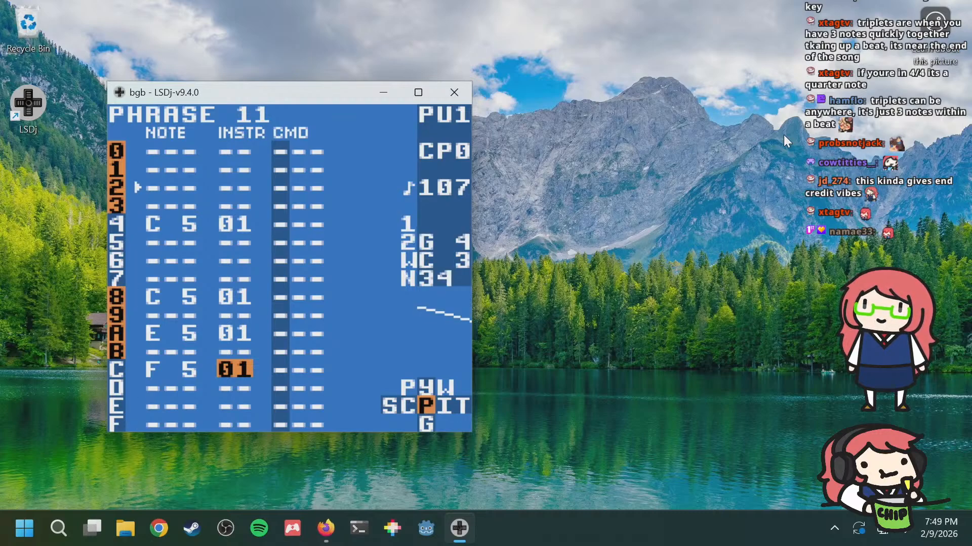
key("a+Right")
key("a+Left")
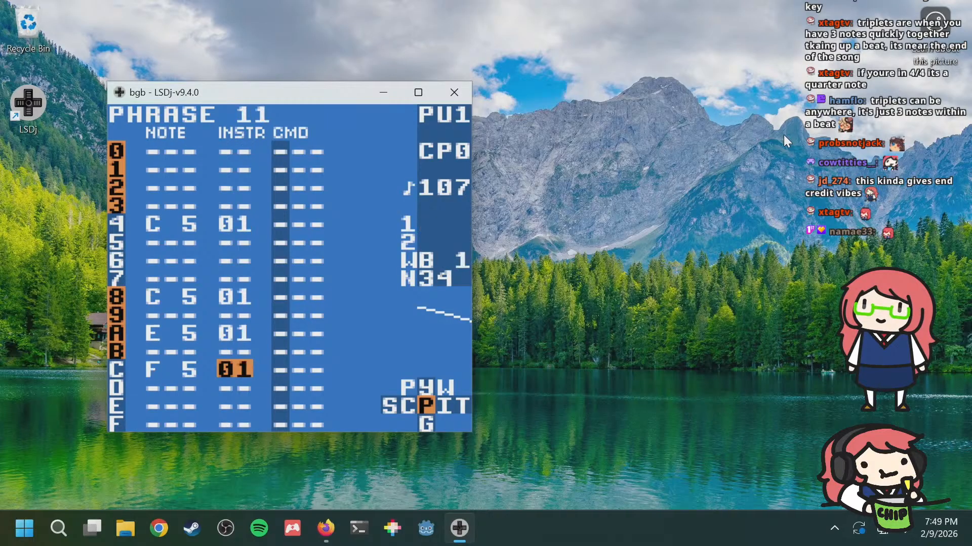
key("Up")
key("Up")
key("Up")
key("Up")
key("Up")
key("Up")
key("Up")
key("Up")
key("Up")
key("Up")
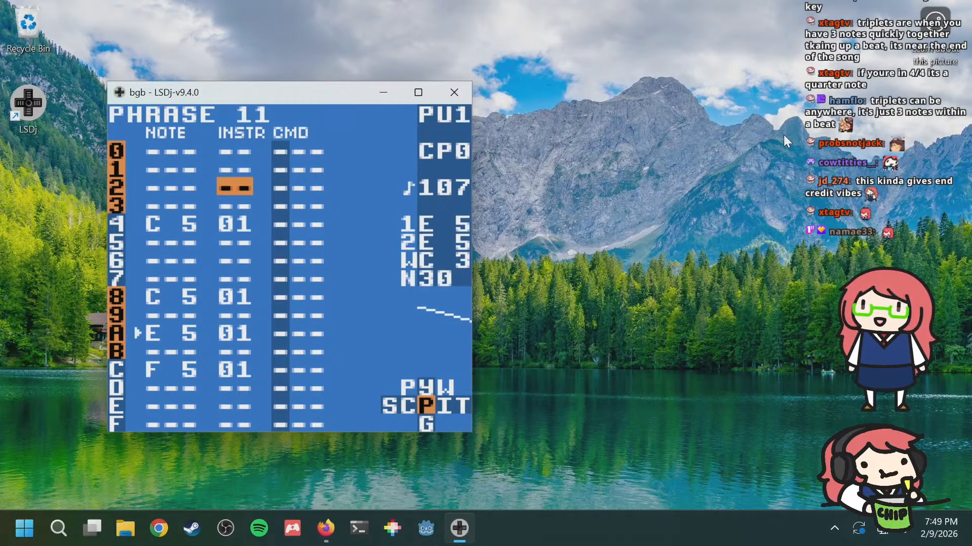
Step: Return to pulse 2 phrase 2A and enter an echo note G 4 with instrument 04 in step 2
key("a+Right")
key("Left")
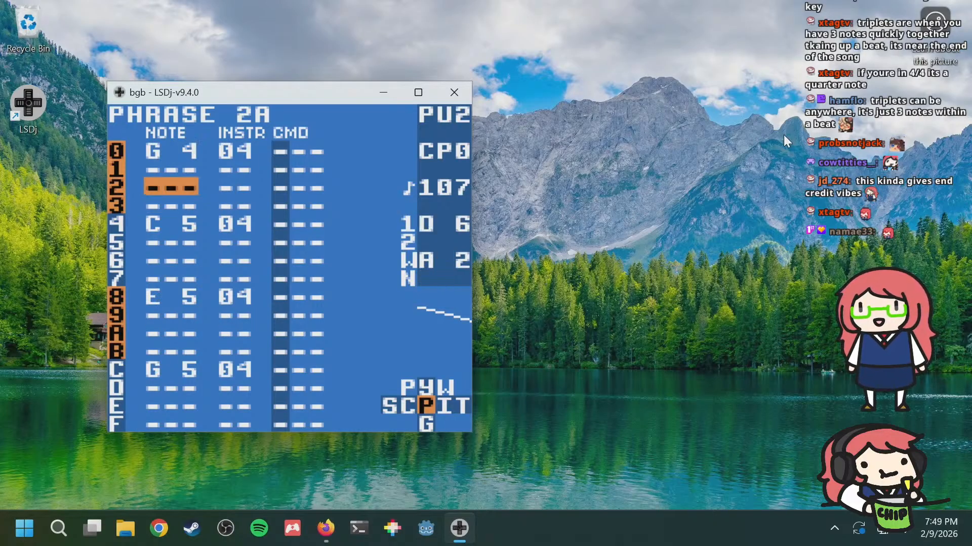
key("s")
key("s+Left")
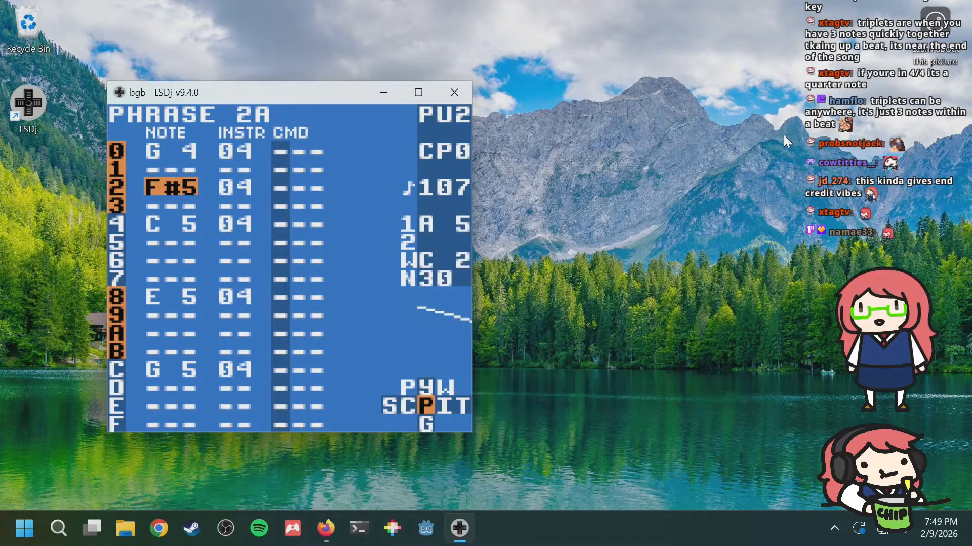
key("s+Right")
key("s+Down")
Step: Enter an echo note C 5 with instrument 04 in step 6 of phrase 2A
key("Down")
key("Down")
key("Down")
key("Down")
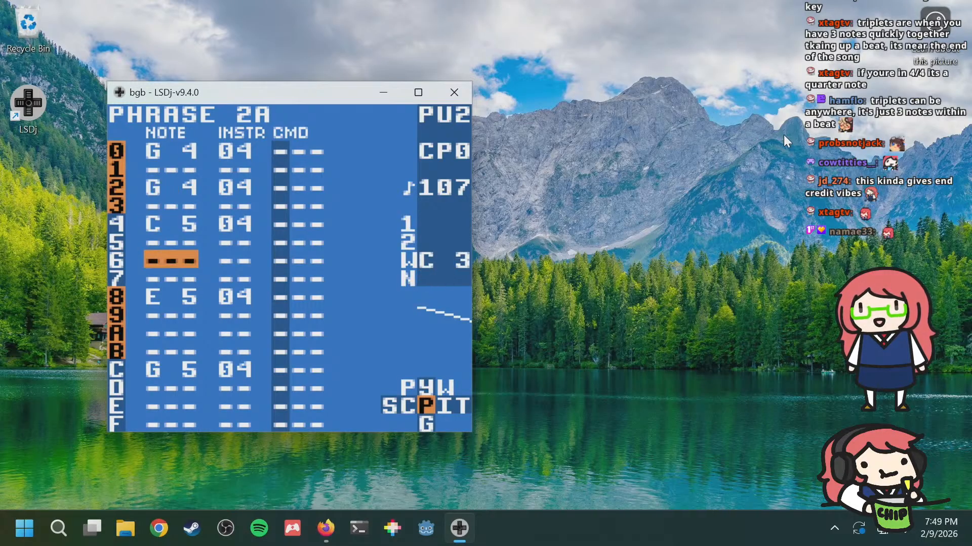
key("s")
key("s+Down")
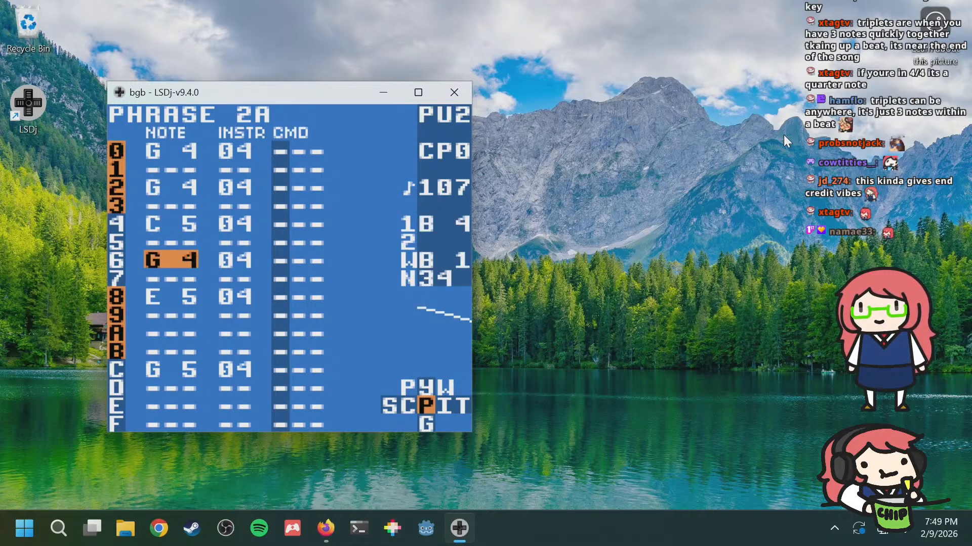
key("s+Right")
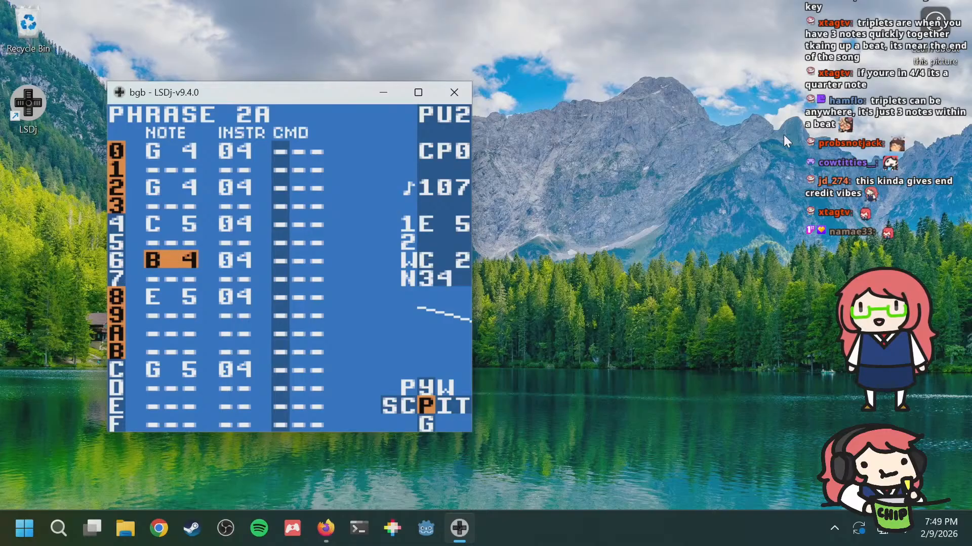
Step: Enter an echo note E 5 with instrument 04 in step A of phrase 2A
key("Down")
key("Down")
key("Down")
key("Down")
key("s")
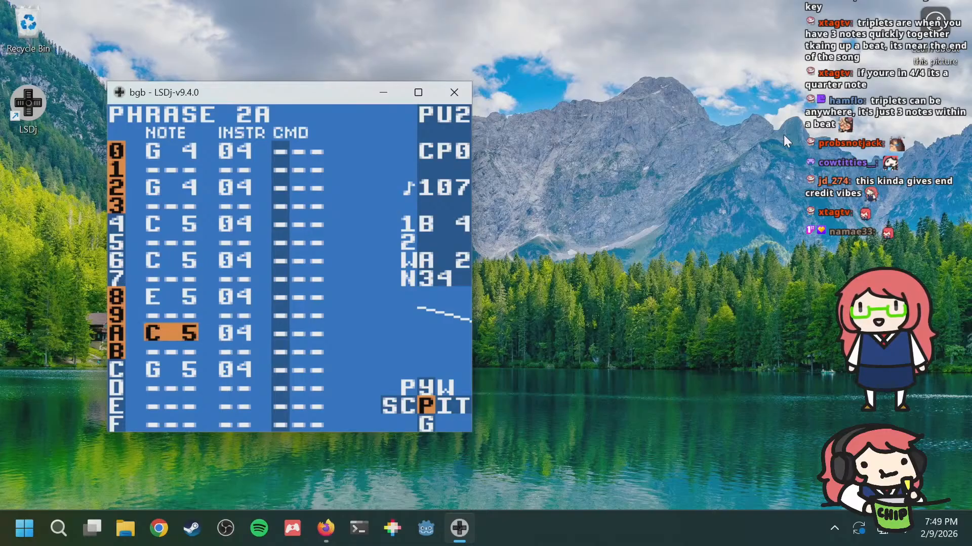
key("s+Right")
key("s+Right")
key("s+Right")
Step: Enter an echo note G 5 with instrument 04 in step E of phrase 2A
key("Down")
key("Down")
key("Down")
key("Down")
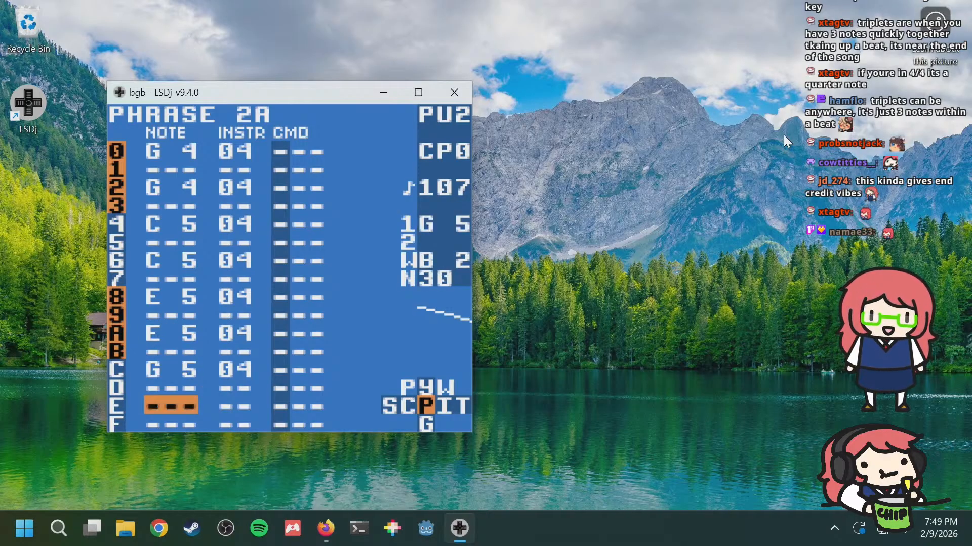
key("s")
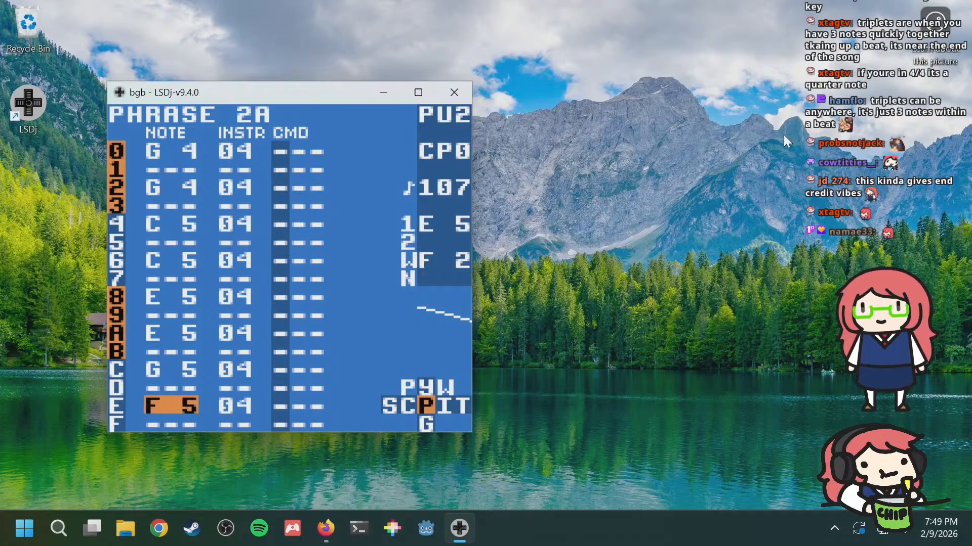
key("s+Right")
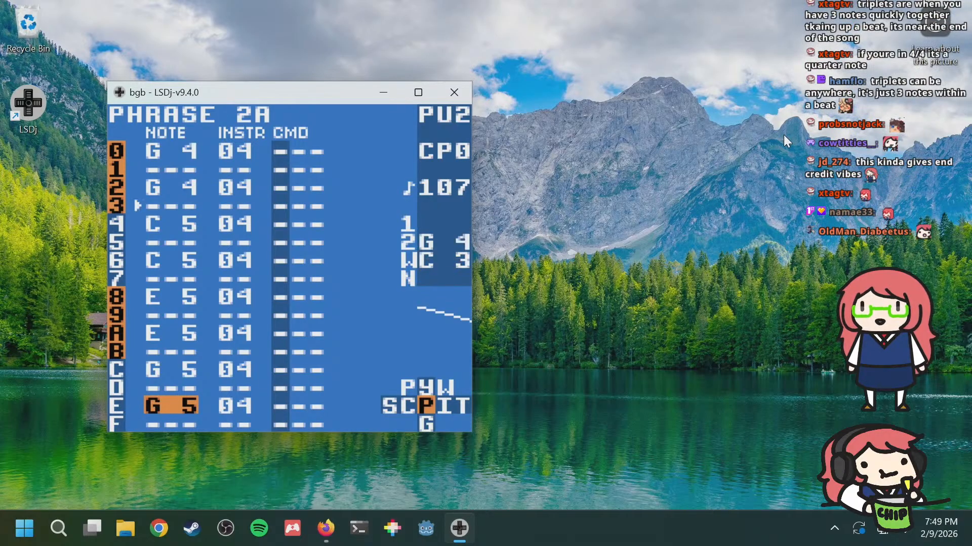
Step: Play the song and set the instrument of the echo note in step 2 of phrase 2A to 05
key("Up")
key("Up")
key("Up")
key("Up")
key("Up")
key("Up")
key("Up")
key("Up")
key("Up")
key("Up")
key("Up")
key("Up")
key("Return")
key("Right")
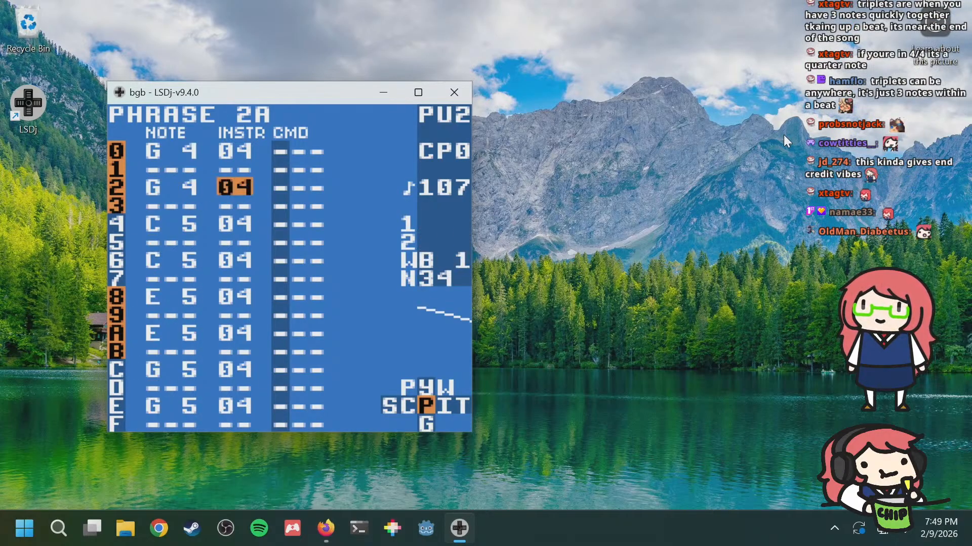
key("s+Right")
Step: Set the instrument of the echo notes in steps 6 and A of phrase 2A to 05
key("Down")
key("Down")
key("Down")
key("Down")
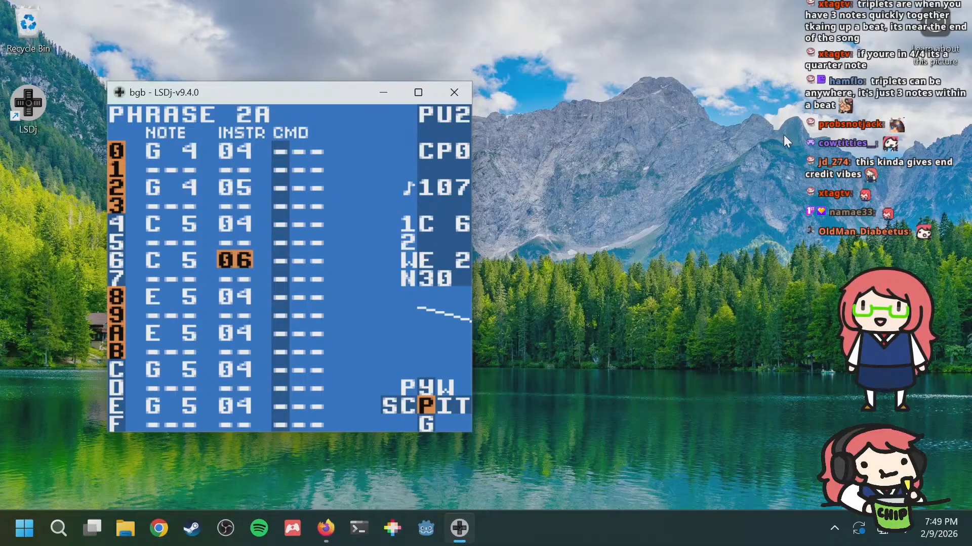
key("s+Left")
key("Down")
key("Down")
key("Down")
key("Down")
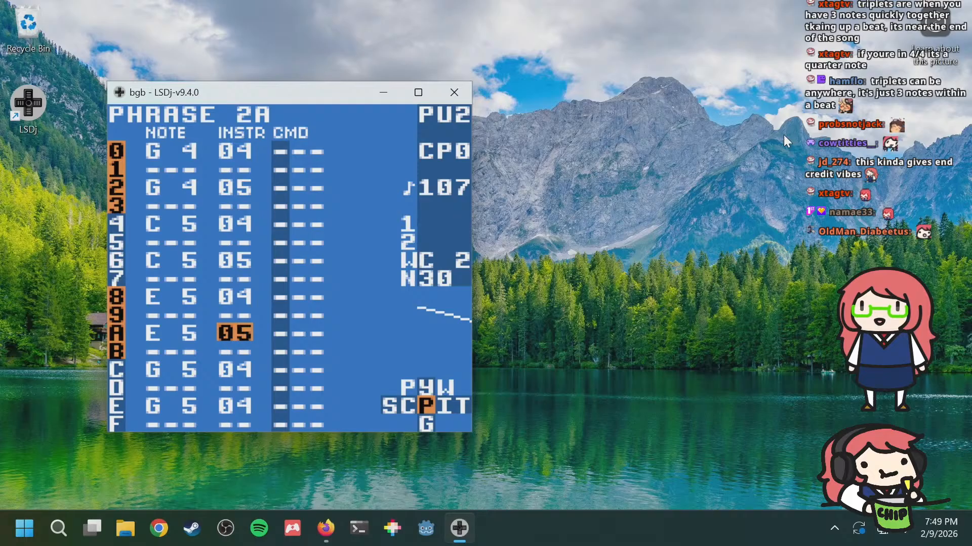
Step: Set the instrument of the echo note in step E of phrase 2A to 05
key("Down")
key("Down")
key("Down")
key("Down")
key("s+Right")
Step: Switch to pulse 1 phrase 11 and restart playback with all channels
key("Up")
key("Up")
key("Up")
key("Up")
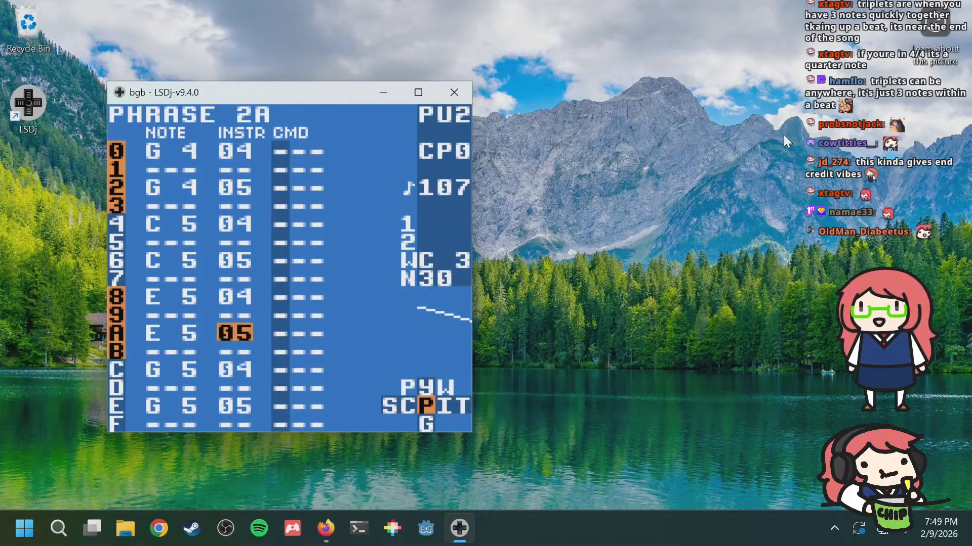
key("Up")
key("Up")
key("Up")
key("Up")
key("Up")
key("Up")
key("Up")
key("Up")
key("Up")
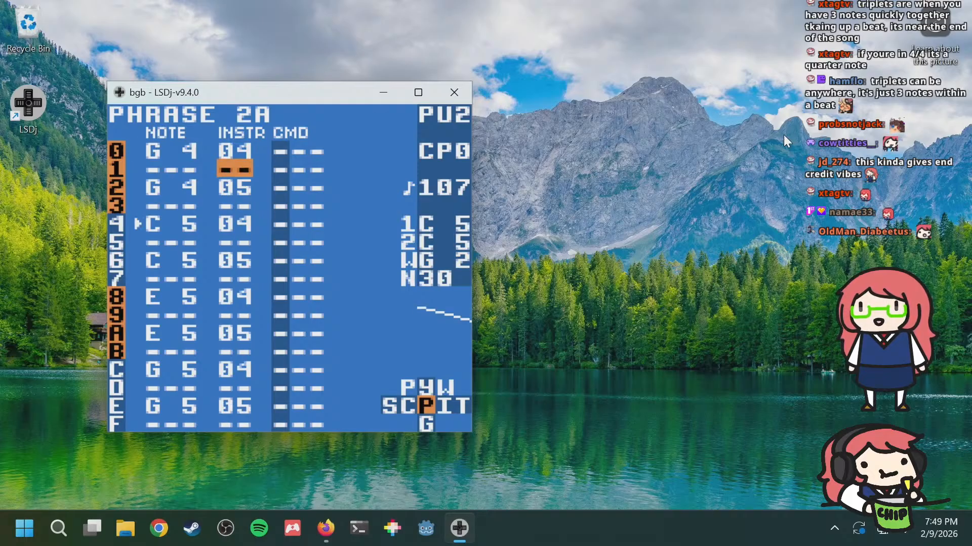
key("a+Left")
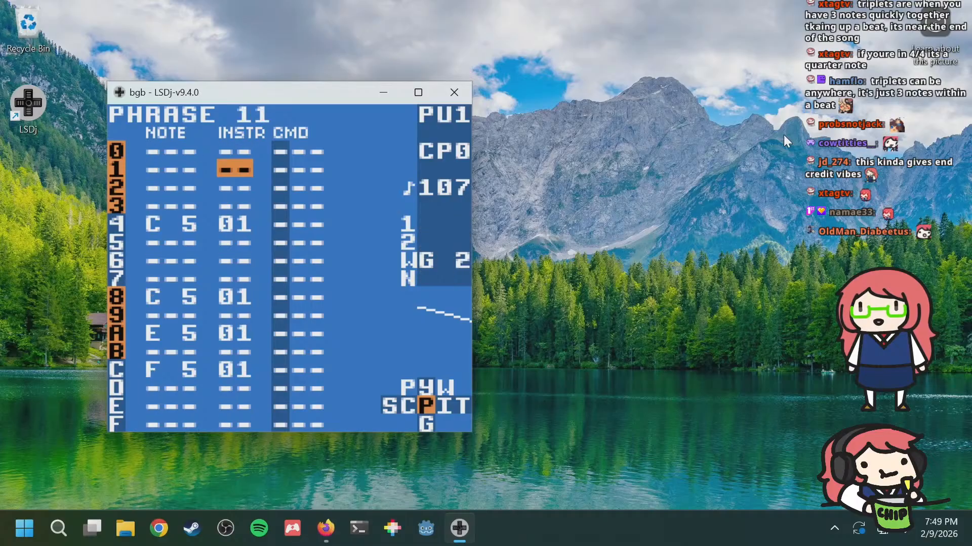
key("Return")
key("shift+Return")
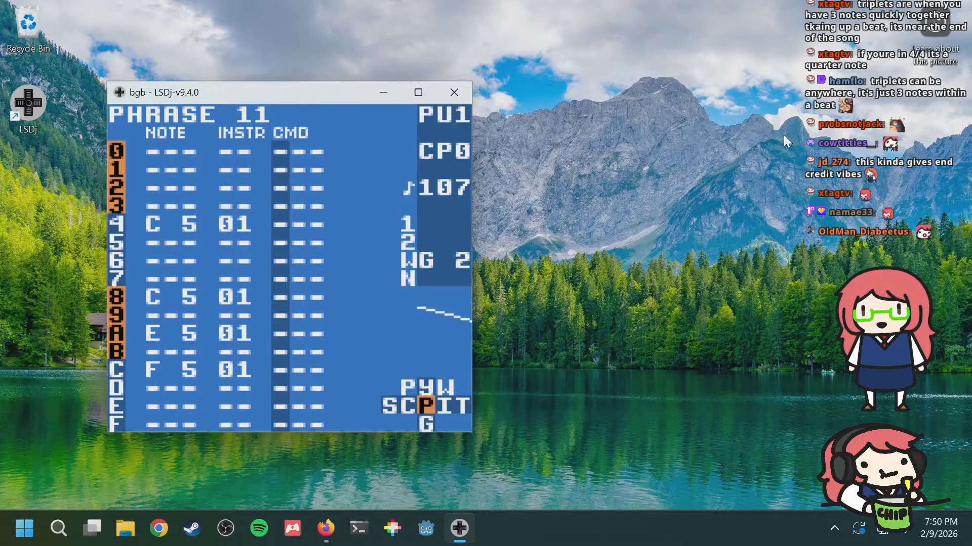
Step: Return to pulse 2 and look through phrases 2A and 2B while the song plays
key("a+Right")
key("Left")
key("Up")
key("Right")
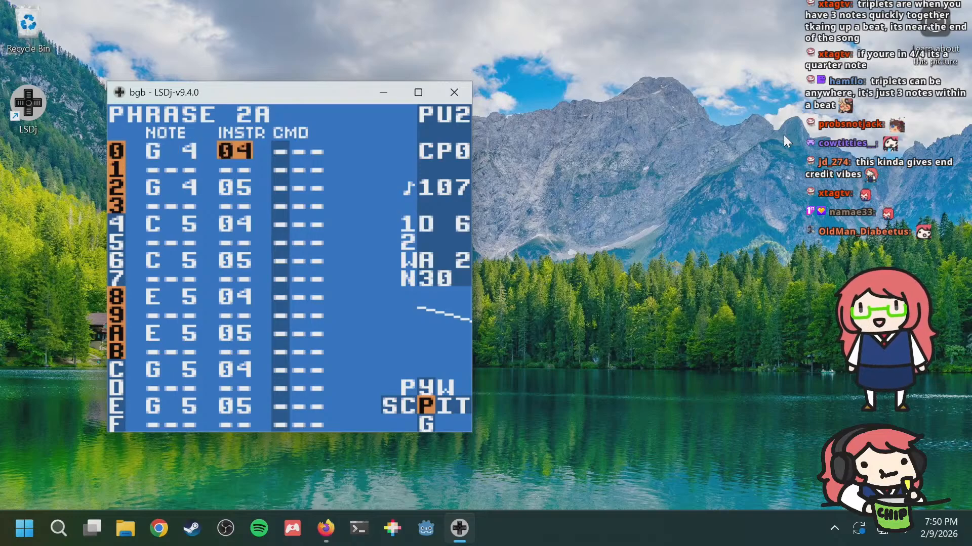
key("Down")
key("Down")
key("Down")
key("Down")
key("Down")
key("Down")
key("Down")
key("Down")
key("Down")
key("Down")
key("Down")
key("Down")
key("Down")
key("Down")
key("Down")
key("Down")
key("Down")
key("Down")
key("Down")
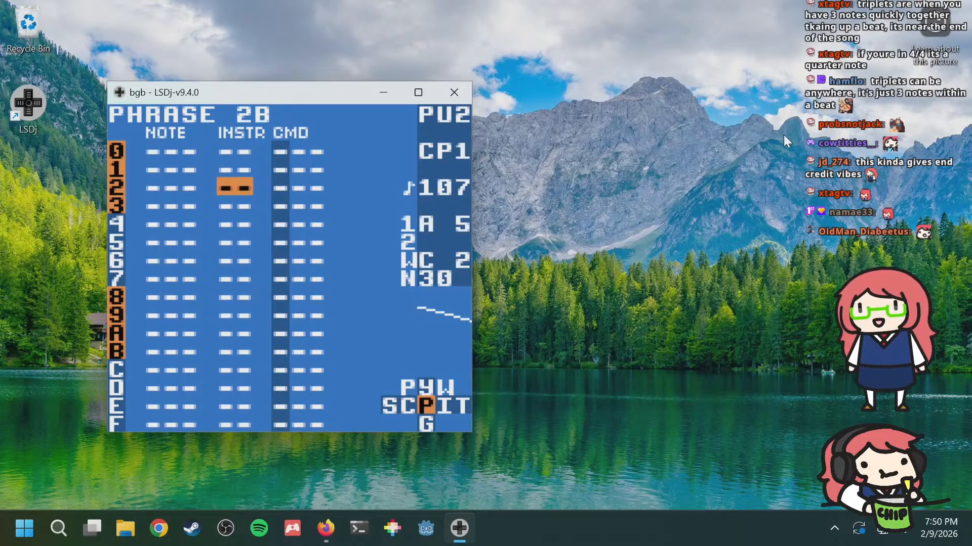
key("Up")
key("Up")
key("Up")
key("Up")
key("Up")
key("Up")
key("Up")
key("Up")
key("Up")
key("Up")
key("Up")
key("Up")
key("Up")
key("Up")
key("Up")
key("Up")
key("Up")
key("Up")
key("Up")
key("Down")
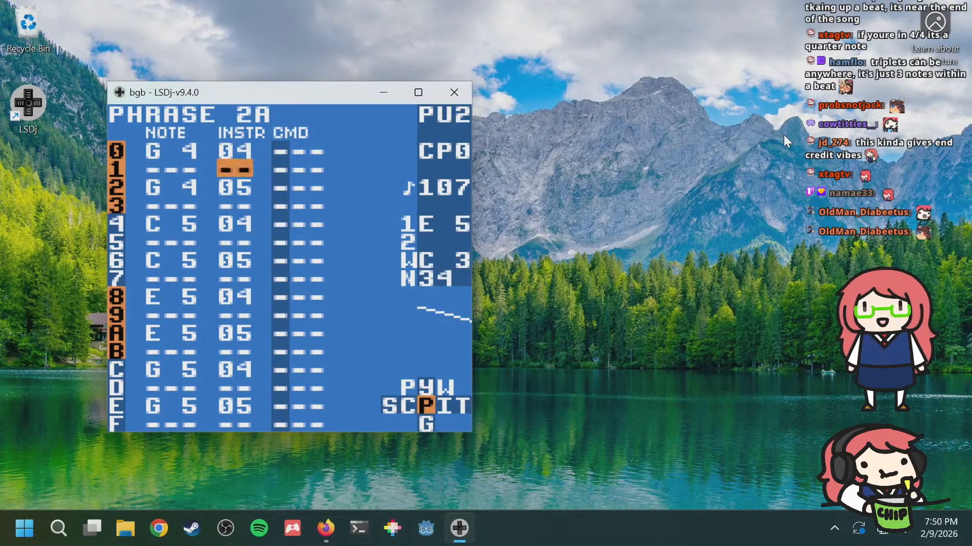
key("Left")
key("Down")
key("Up")
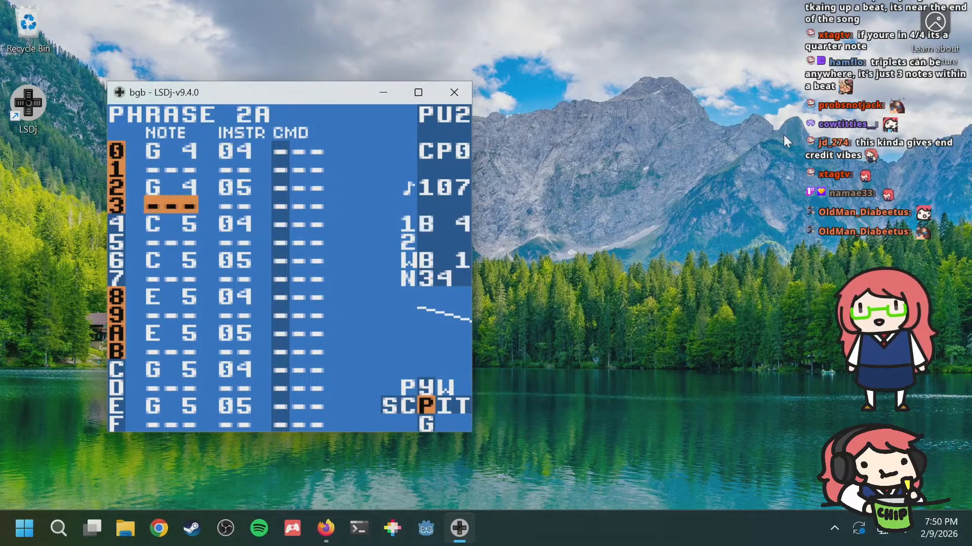
key("Up")
key("Down")
key("Down")
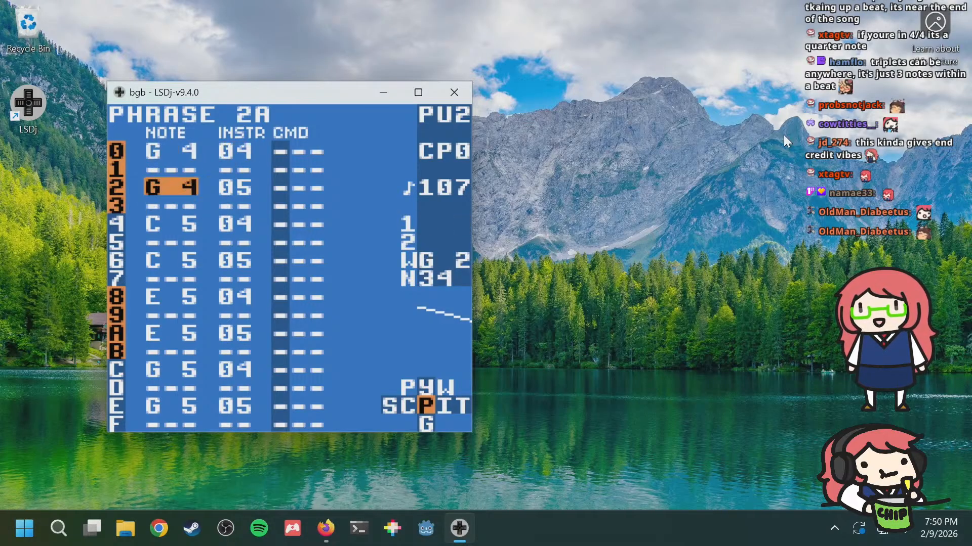
key("Down")
key("Down")
key("Down")
key("Down")
key("Up")
key("Up")
key("Up")
key("Up")
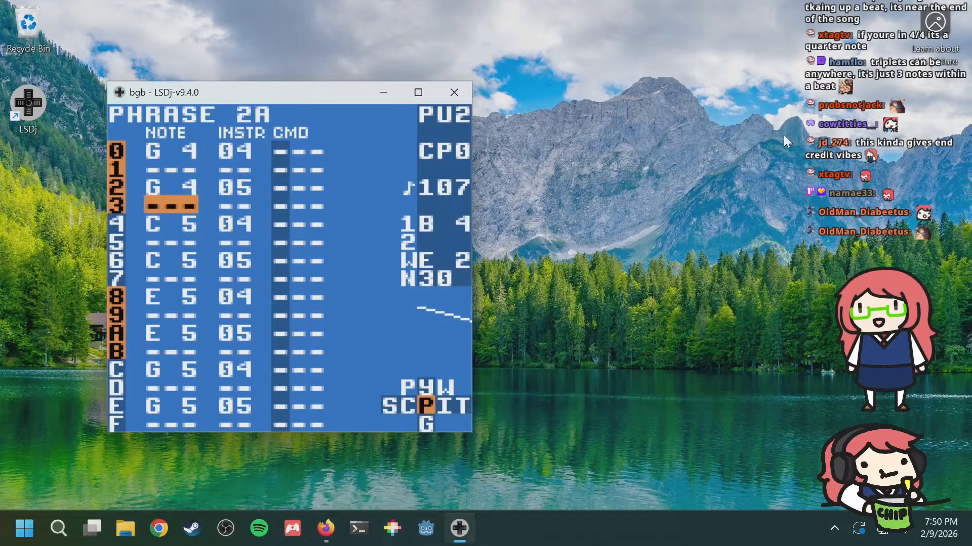
key("Down")
key("Up")
key("Down")
key("Up")
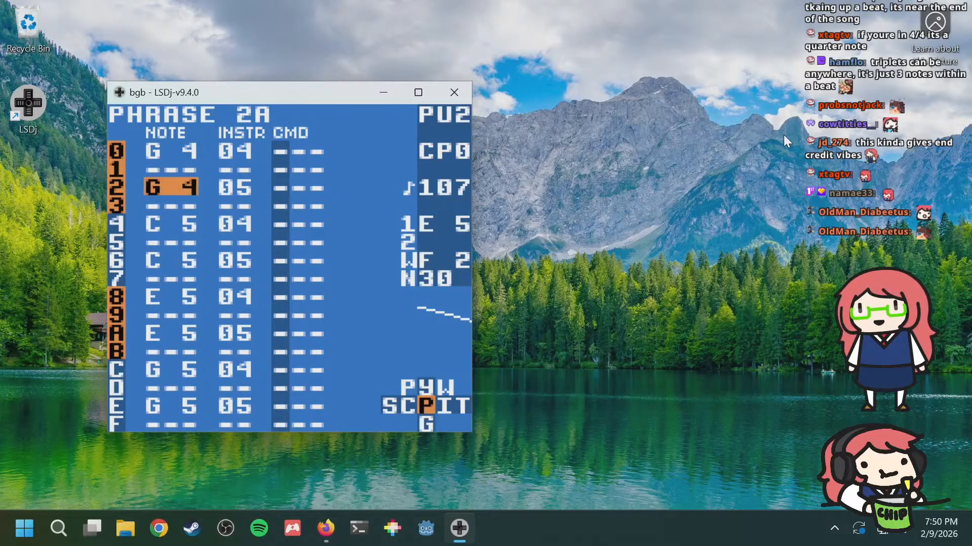
key("Up")
Step: Switch to pulse 1 phrase 11 and examine its melody notes while the song plays
key("a+Left")
key("Down")
key("Down")
key("Down")
key("Down")
key("Down")
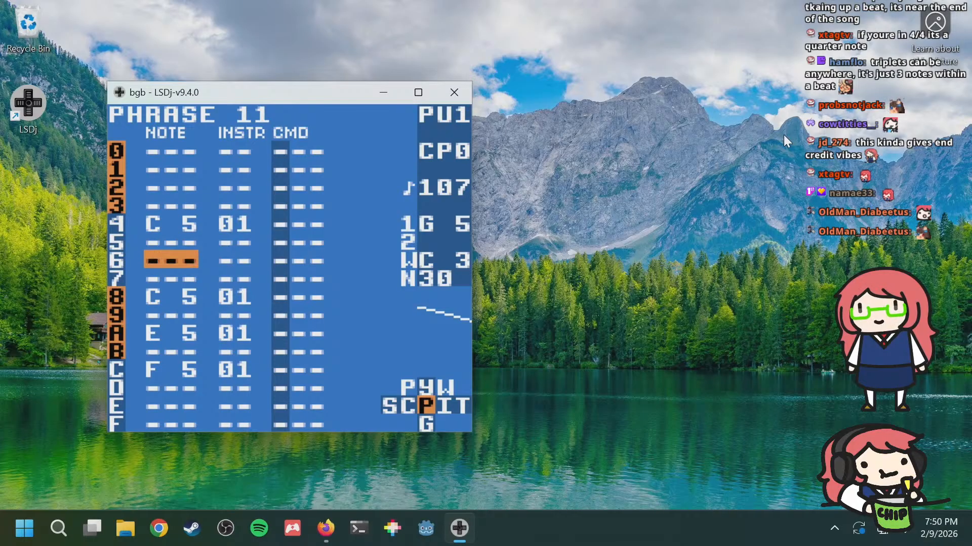
key("Up")
key("Up")
key("Up")
key("Up")
key("Up")
key("Up")
key("Down")
key("Down")
key("Down")
key("Down")
key("Down")
key("Down")
key("Down")
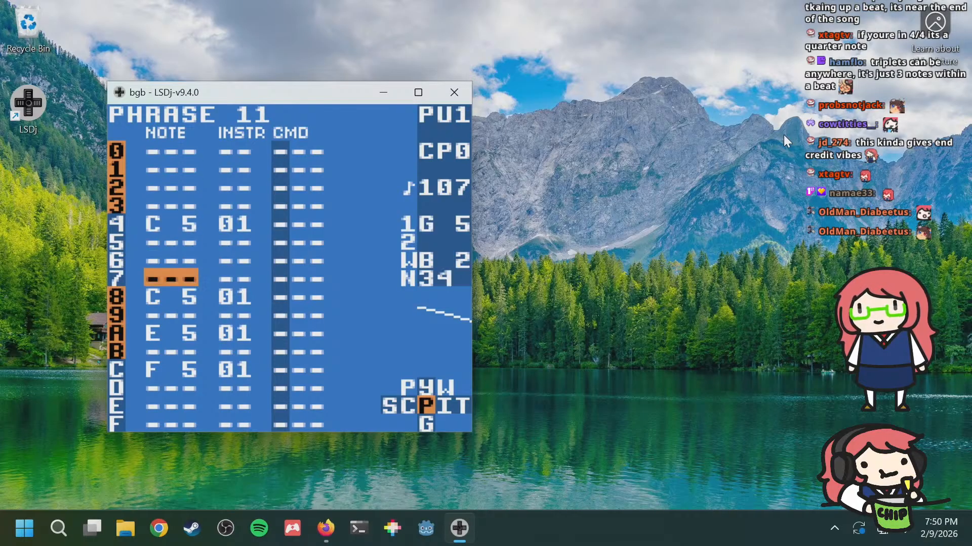
key("Down")
key("Down")
key("Down")
key("Up")
key("Up")
key("Up")
key("Up")
key("Up")
key("Up")
key("Up")
key("Down")
key("Down")
key("Down")
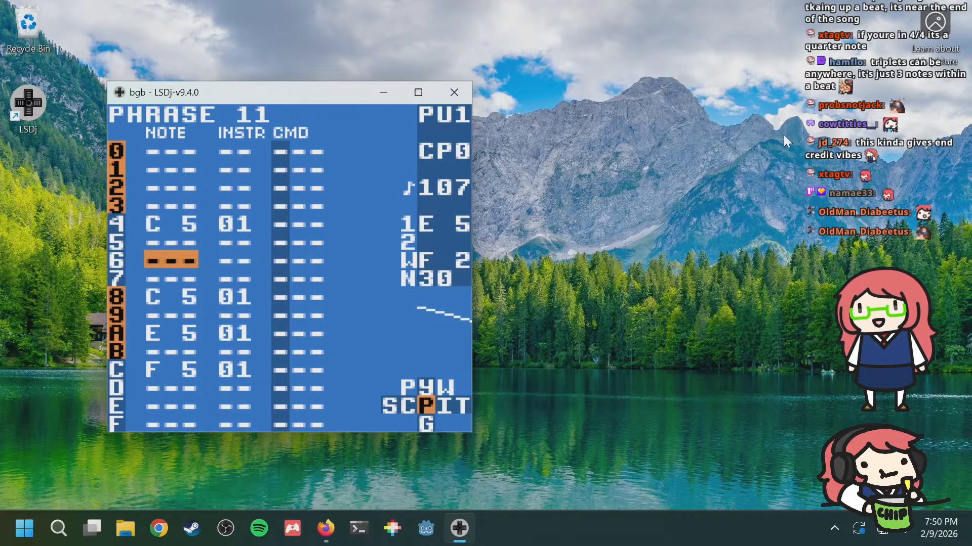
key("Down")
key("Down")
key("Down")
key("Down")
key("Down")
key("Down")
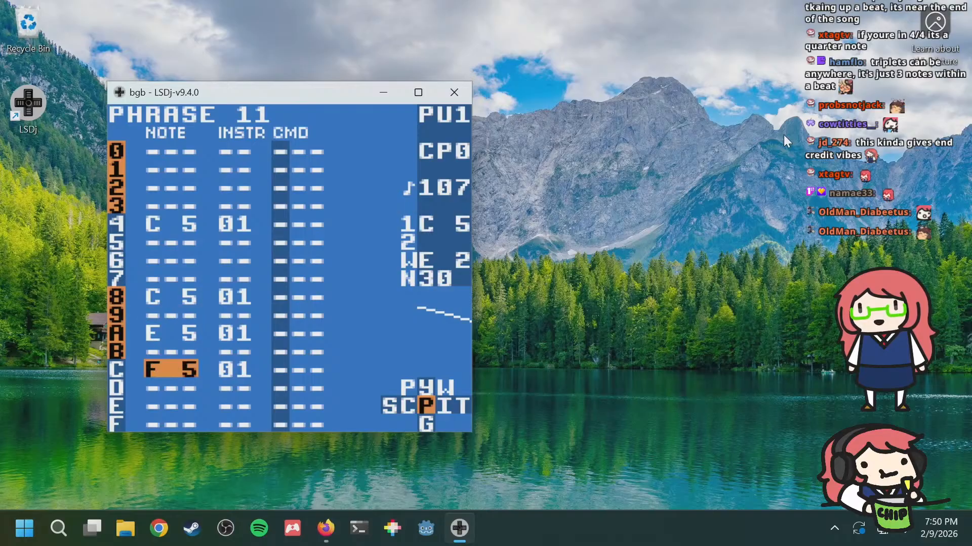
key("Up")
key("Up")
key("Up")
key("Up")
key("Up")
key("Down")
key("Down")
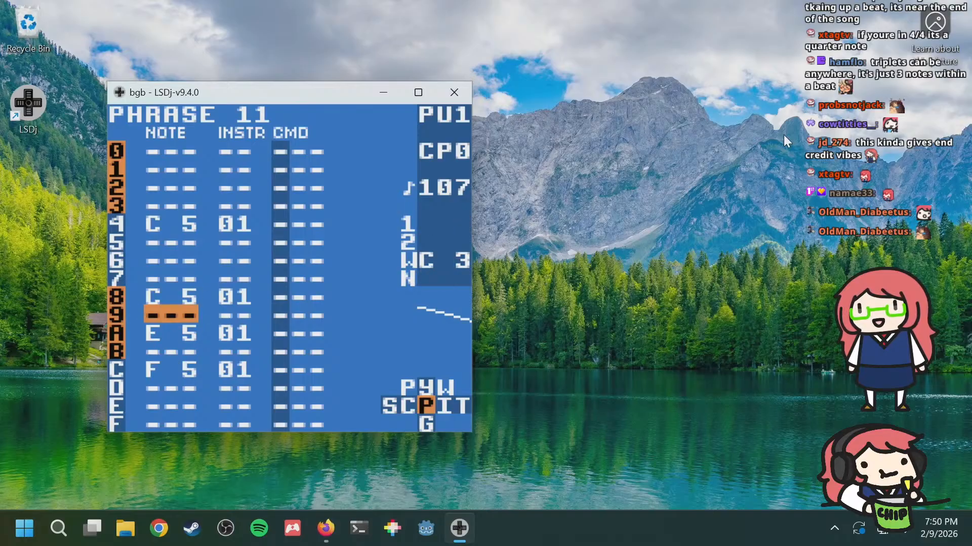
key("Right")
key("Left")
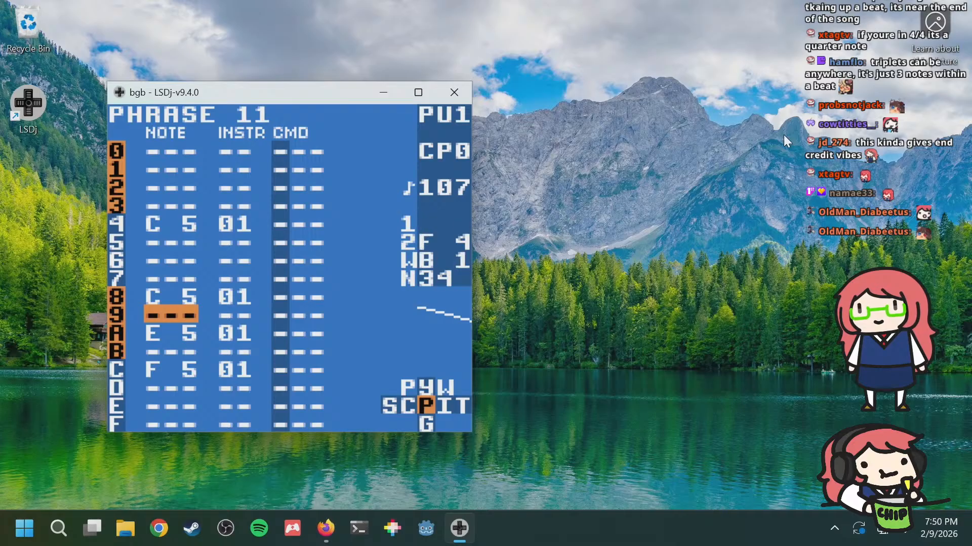
key("Right")
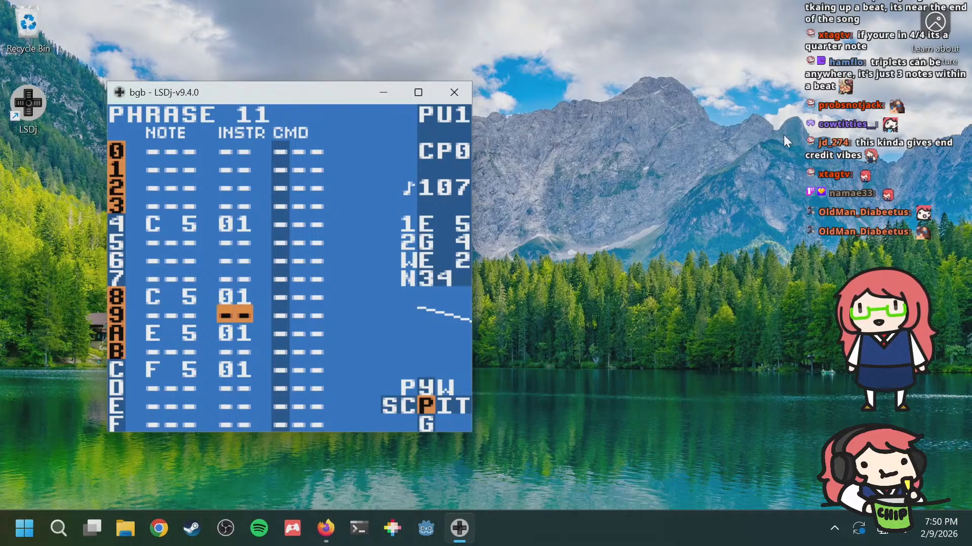
key("Right")
key("Left")
key("Left")
key("Up")
key("Right")
key("Right")
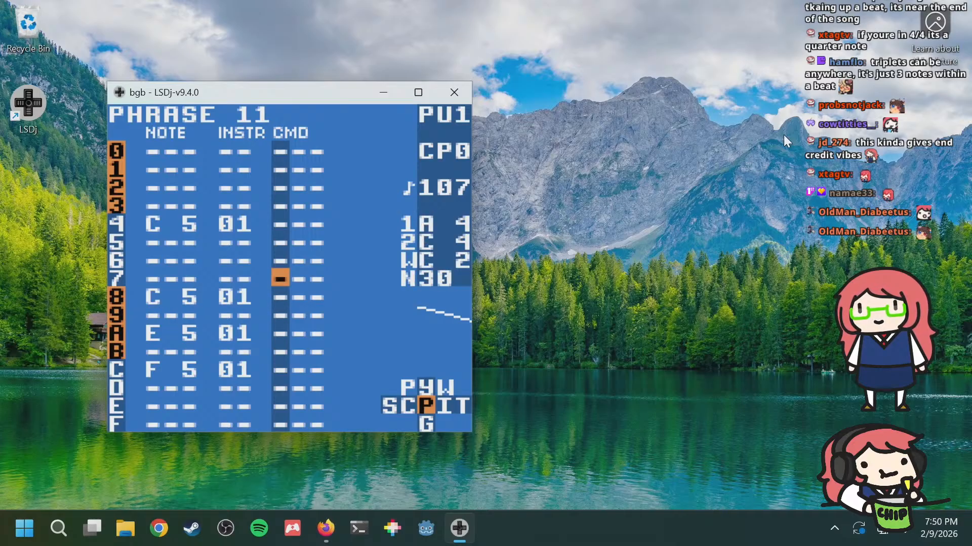
key("Up")
key("Up")
key("Up")
key("Up")
key("Down")
key("Down")
key("Down")
key("Down")
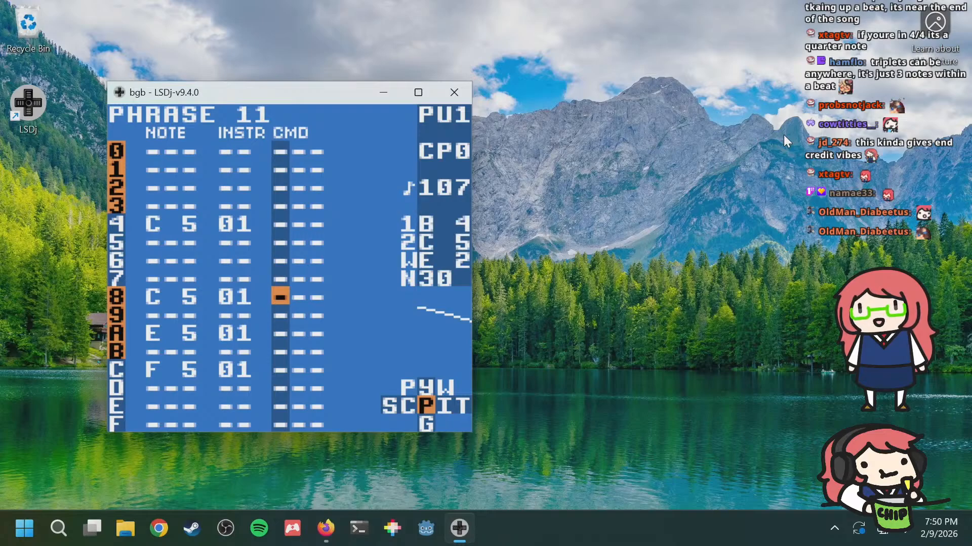
key("Down")
key("Down")
key("Left")
key("Left")
key("Up")
key("Up")
key("Up")
key("Up")
key("Up")
key("Up")
key("Right")
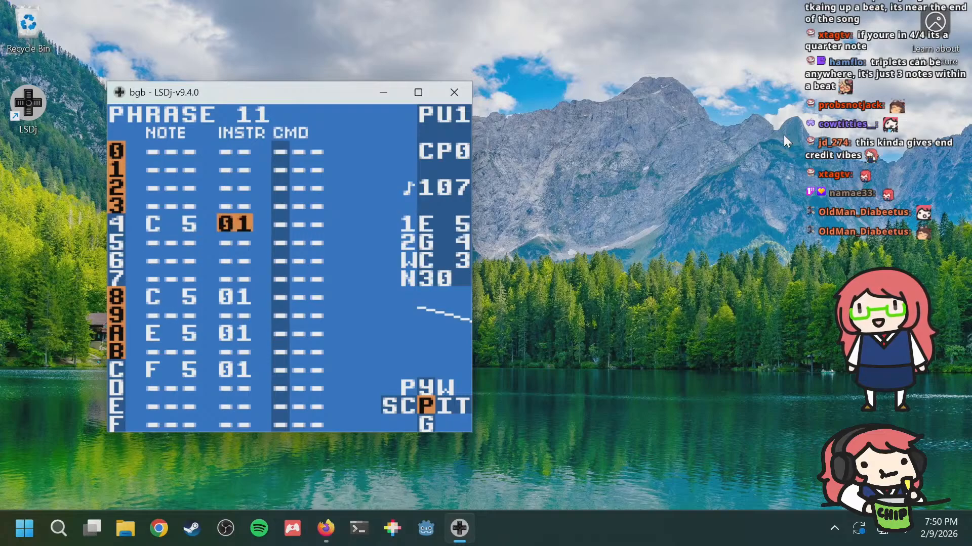
Step: Switch to pulse 2 phrase 2A and cut the notes and instruments from steps 0 through E
key("shift+Right")
key("Left")
key("Up")
key("Up")
key("Up")
key("Up")
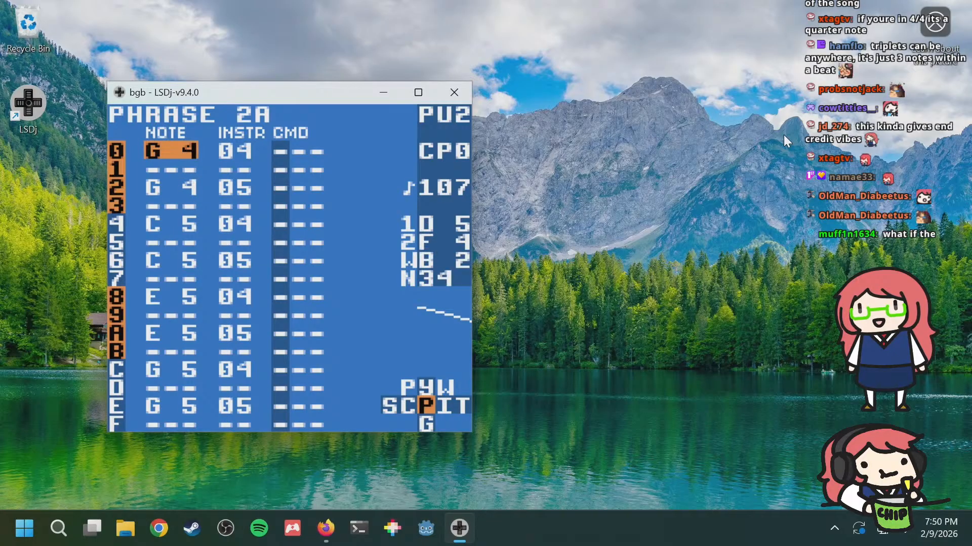
key("shift+a")
key("Down")
key("Down")
key("Down")
key("Down")
key("Down")
key("Down")
key("Down")
key("Down")
key("Down")
key("Down")
key("Down")
key("Down")
key("Down")
key("Down")
key("Right")
key("Right")
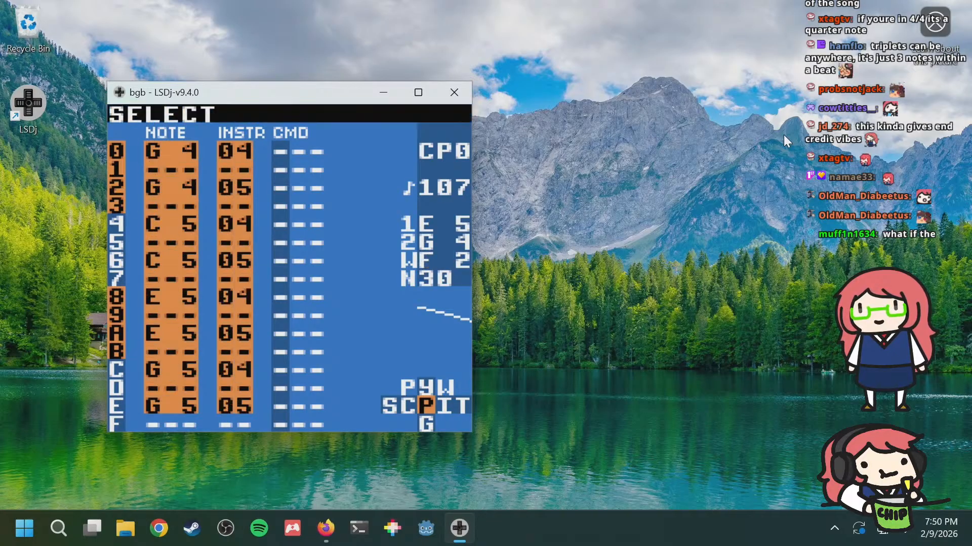
key("shift+s")
key("shift+s")
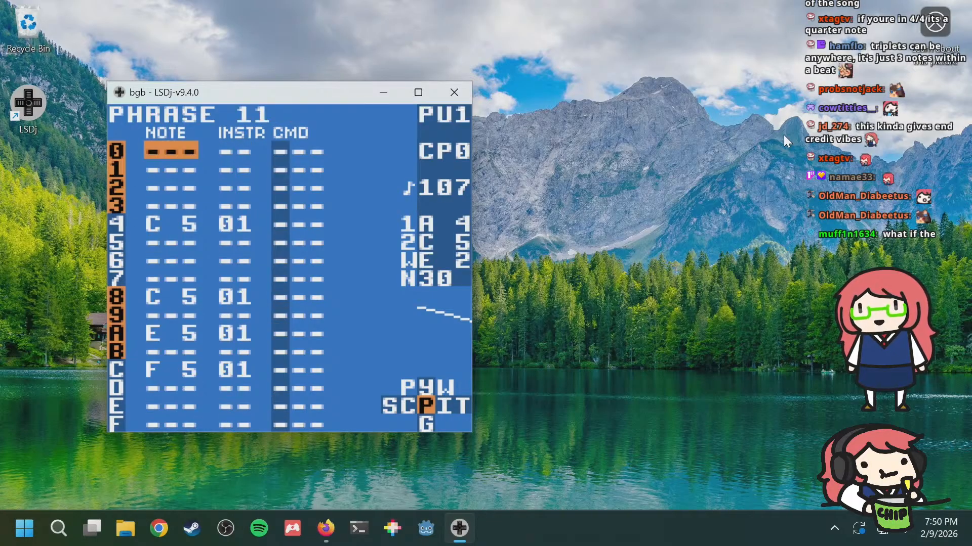
Step: Enter an F 5 in step 4 of phrase 2A, matching the rhythm of pulse 1 phrase 11
key("Down")
key("Down")
key("Down")
key("Down")
key("a+Right")
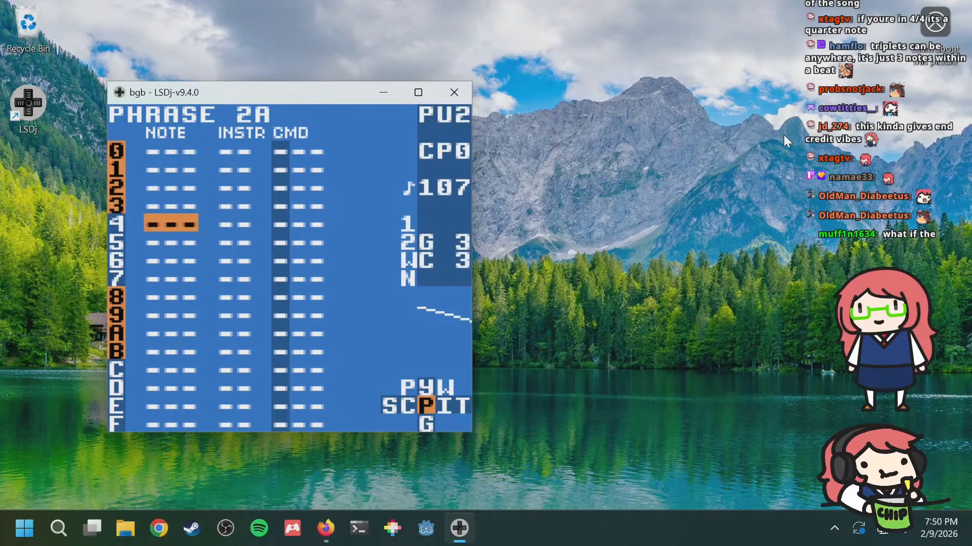
key("s")
key("s+Left")
key("s+Left")
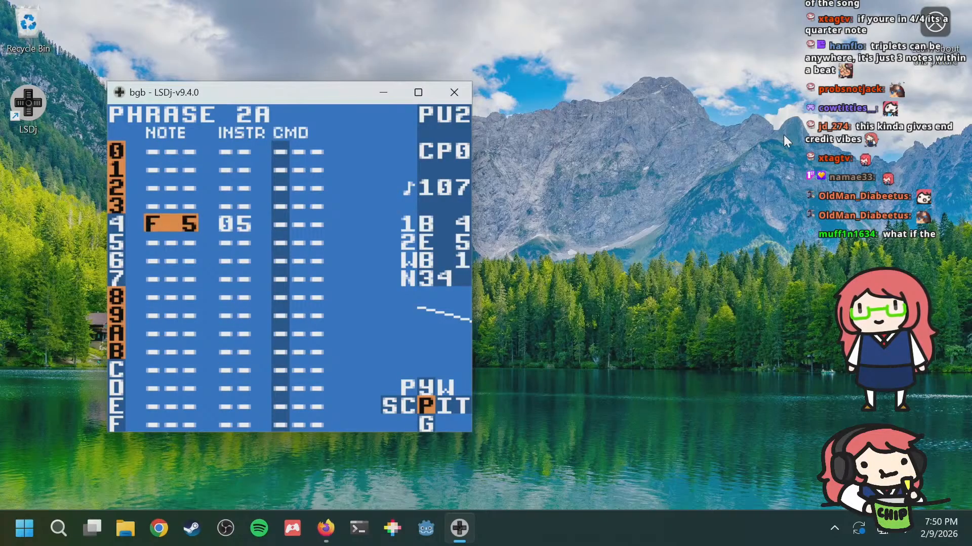
key("a+Left")
key("a+Right")
Step: Enter an F 5 in step 8 of phrase 2A and check it against pulse 1 phrase 11
key("Down")
key("Down")
key("Down")
key("Down")
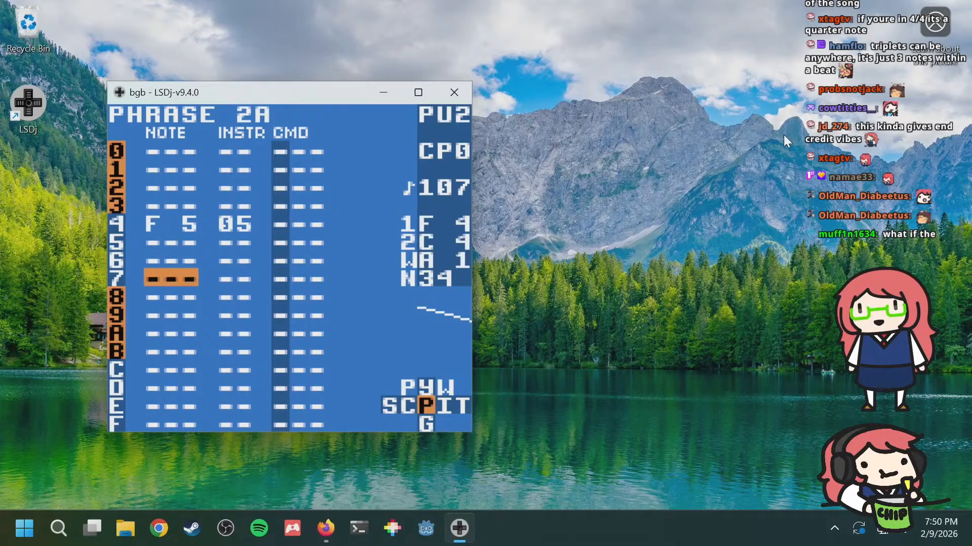
key("s")
key("a+Left")
key("a+Right")
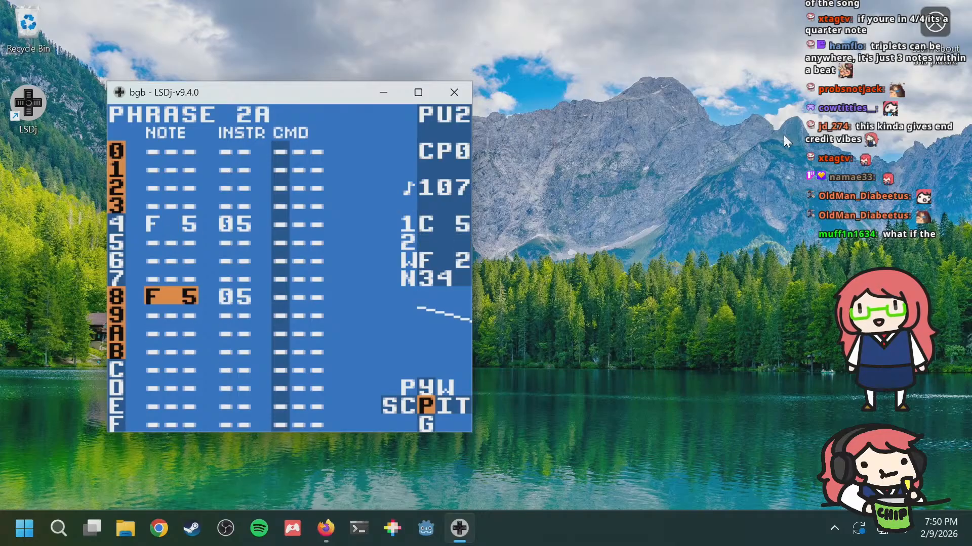
Step: Set the instrument of the F 5 notes in steps 4 and 8 of phrase 2A to 04
key("Down")
key("Down")
key("a+Left")
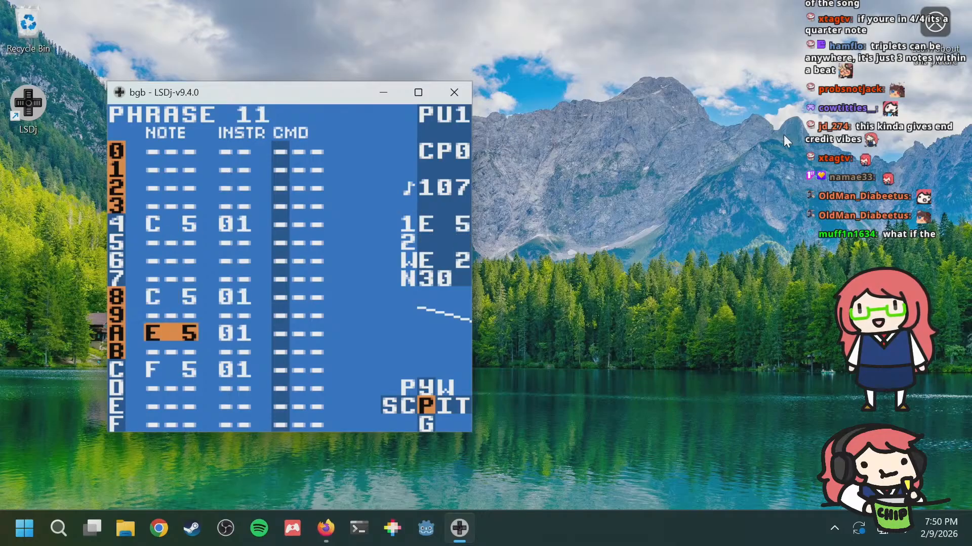
key("a+Right")
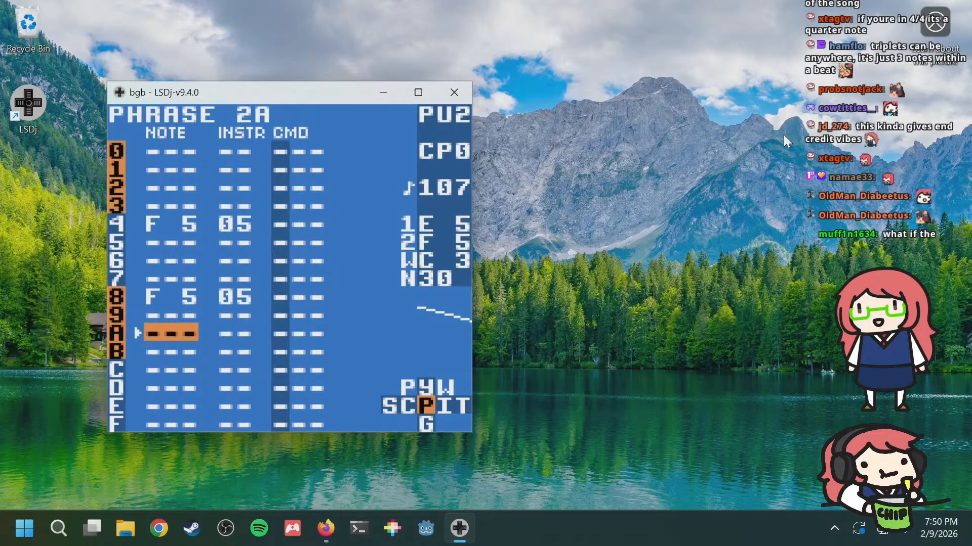
key("Up")
key("Up")
key("Up")
key("Up")
key("Up")
key("Up")
key("Right")
key("s+Left")
key("Down")
key("Down")
key("Down")
key("Down")
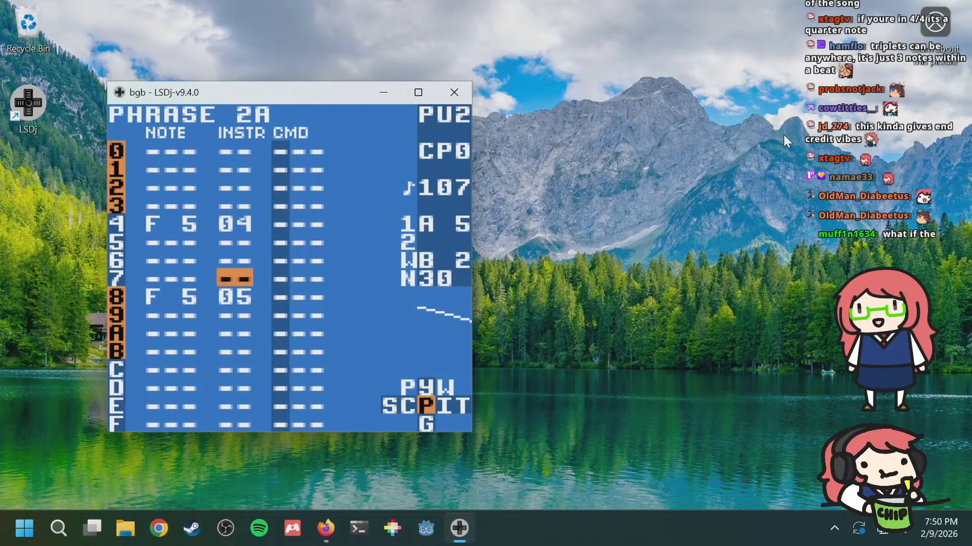
key("s+Left")
Step: Check the melody in pulse 1 phrase 11, then enter an E 5 in step A of phrase 2A
key("a+Left")
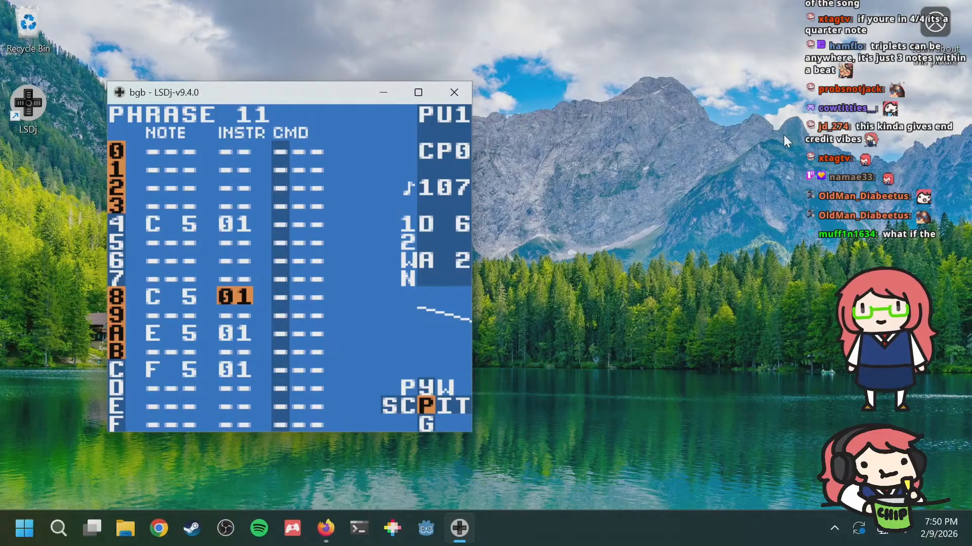
key("Down")
key("Down")
key("Left")
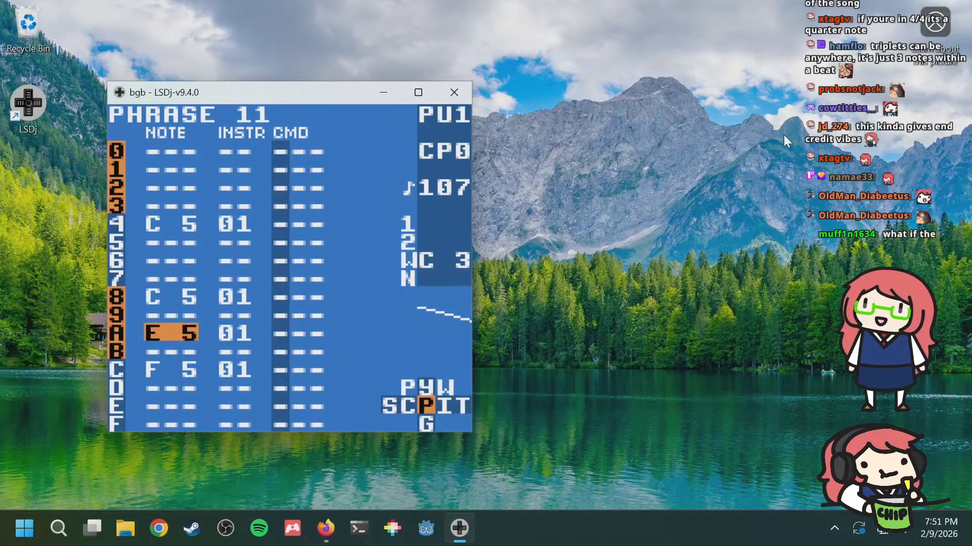
key("a+Right")
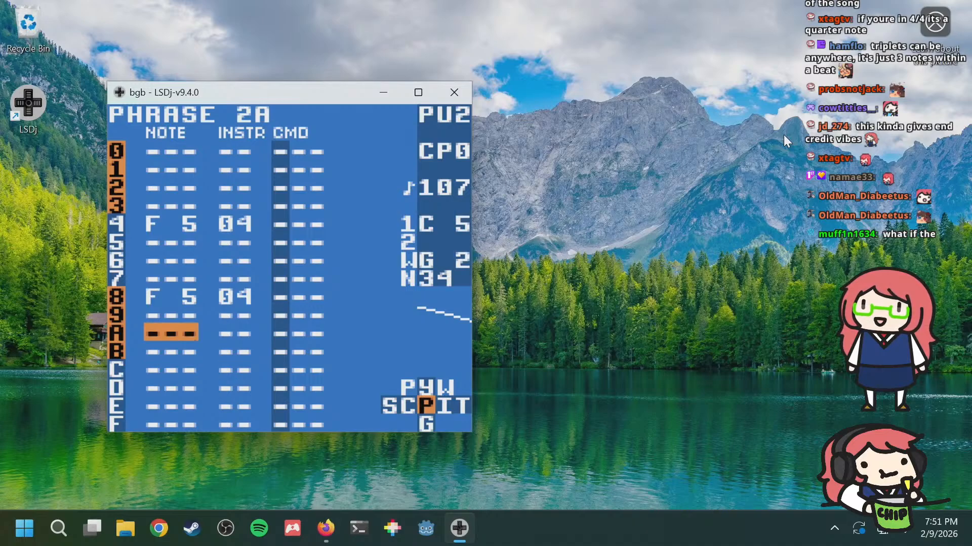
key("s")
Step: Enter a C 5 with instrument 04 in step C of phrase 2A
key("Down")
key("Down")
key("s")
key("s+Left")
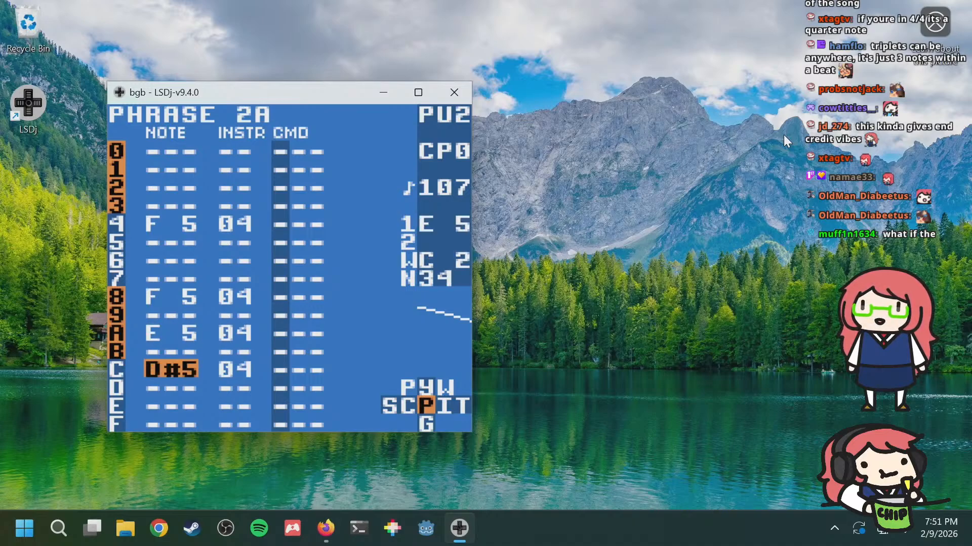
key("s+Left")
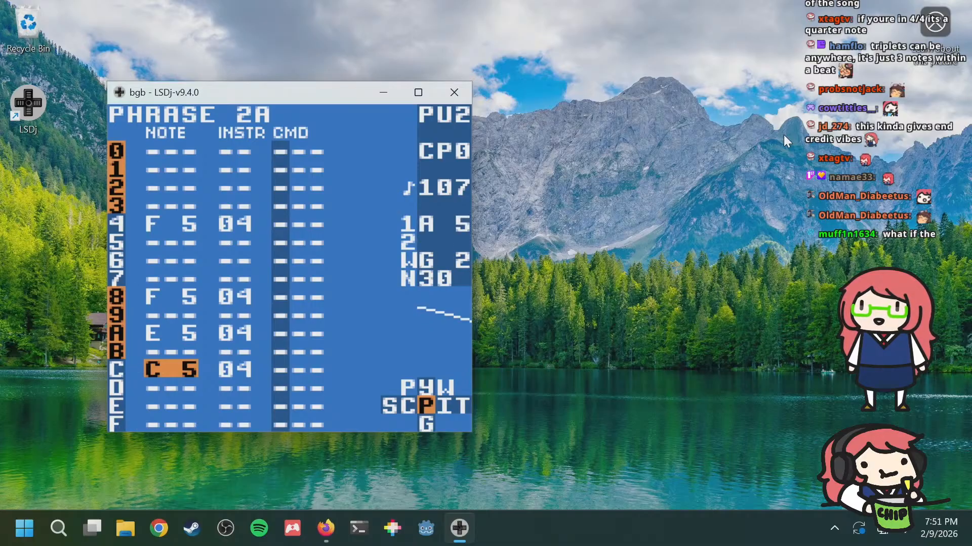
Step: Compare phrase 2A with pulse 1 phrase 11 and review its harmony notes while the song plays
key("a+Left")
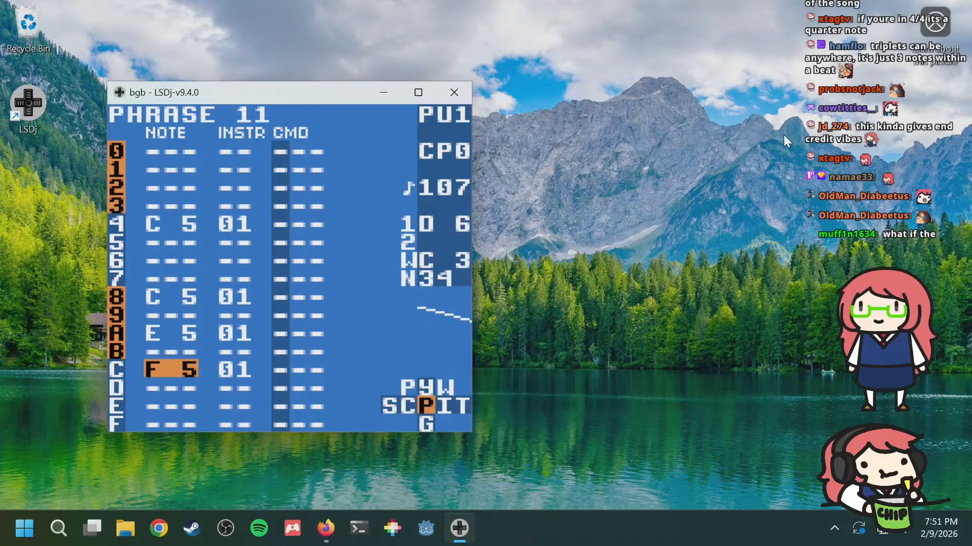
key("a+Right")
key("Up")
key("Up")
key("Up")
key("Up")
key("Up")
key("Up")
key("Up")
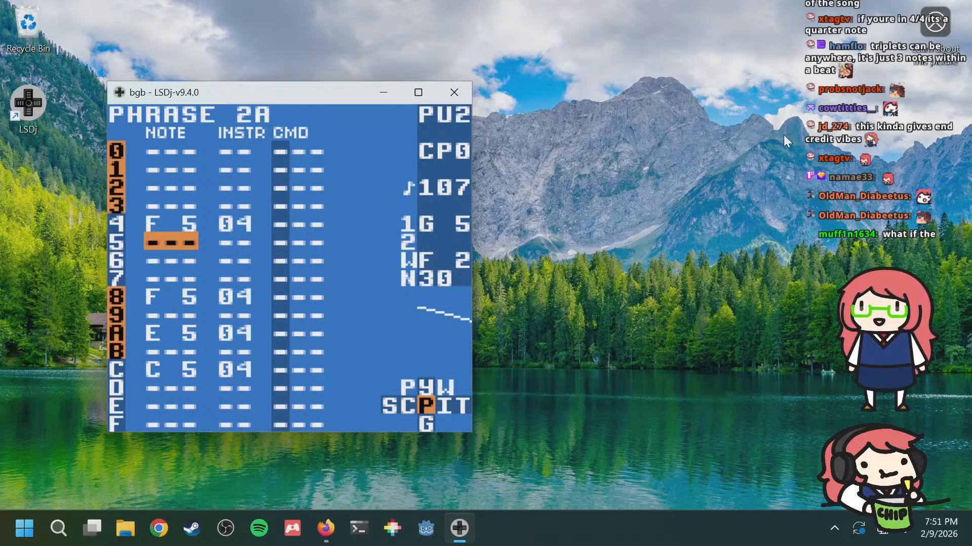
key("Down")
key("Down")
key("Down")
key("Down")
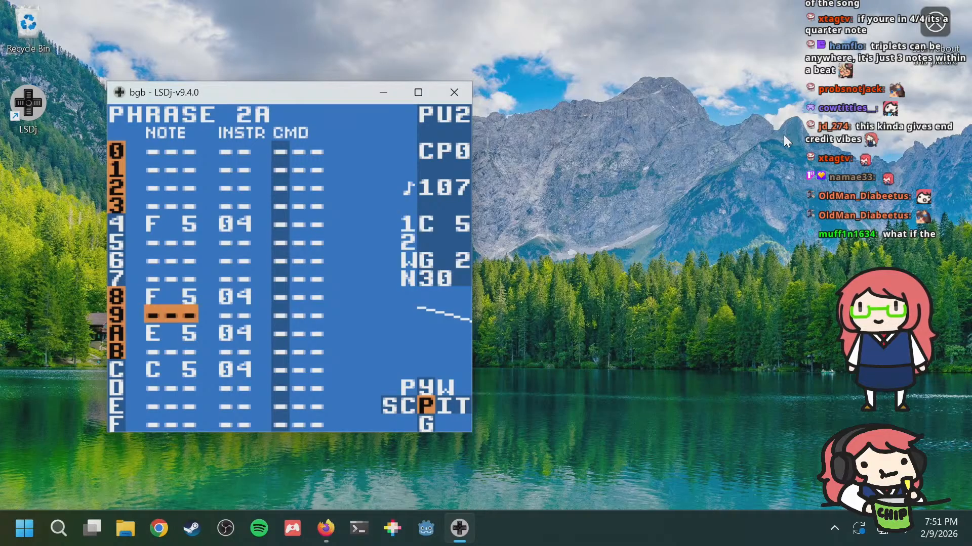
key("Down")
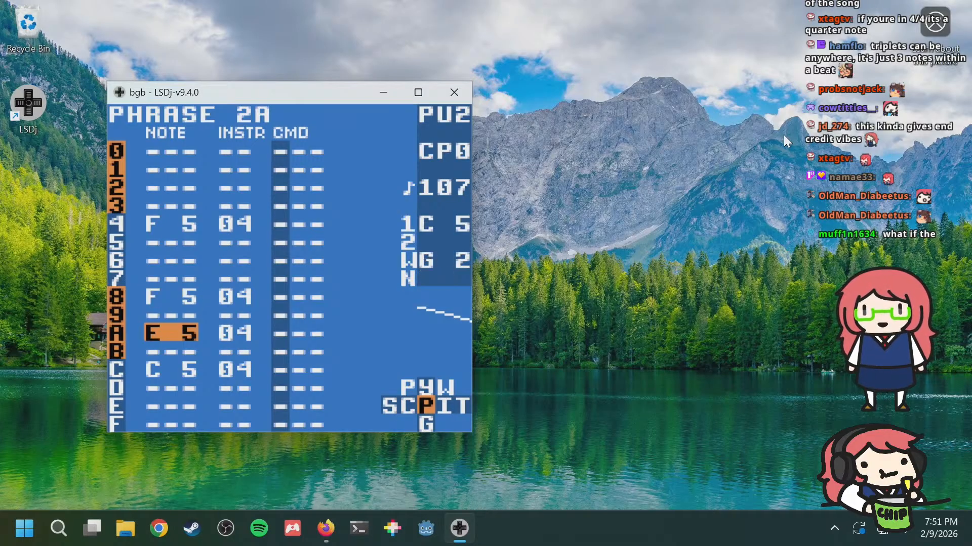
Step: Add a passing note D 5 with instrument 04 in step B of phrase 2A
key("Down")
key("s")
key("s+Right")
key("s+Right")
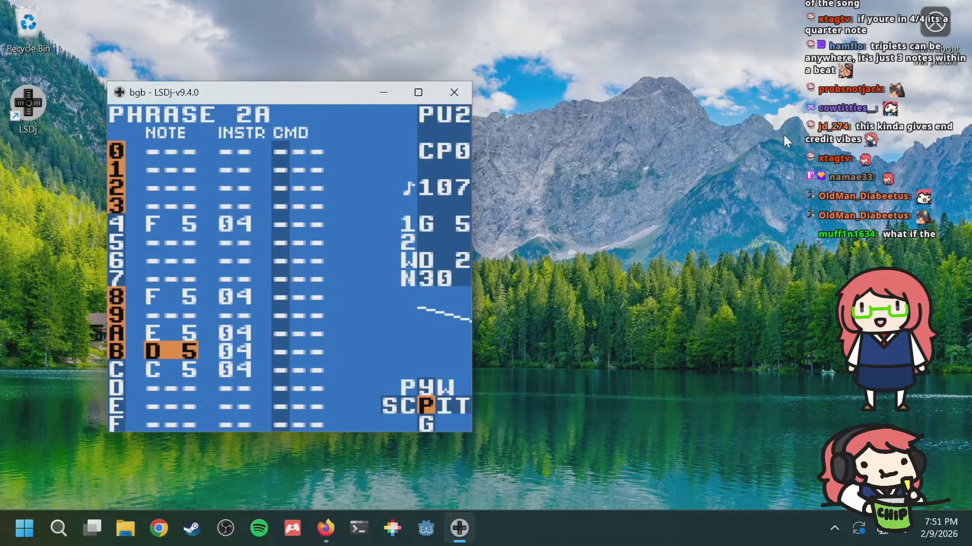
Step: Review the notes of phrase 2A during playback and compare them with the pulse 1 melody in phrases 11 and 12
key("Up")
key("Up")
key("Up")
key("Up")
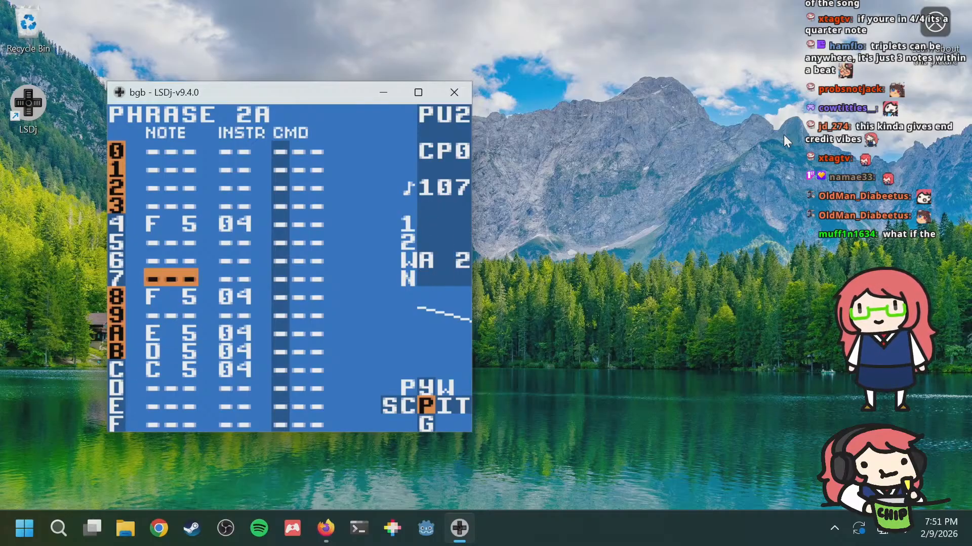
key("Up")
key("Up")
key("Up")
key("Up")
key("Up")
key("Up")
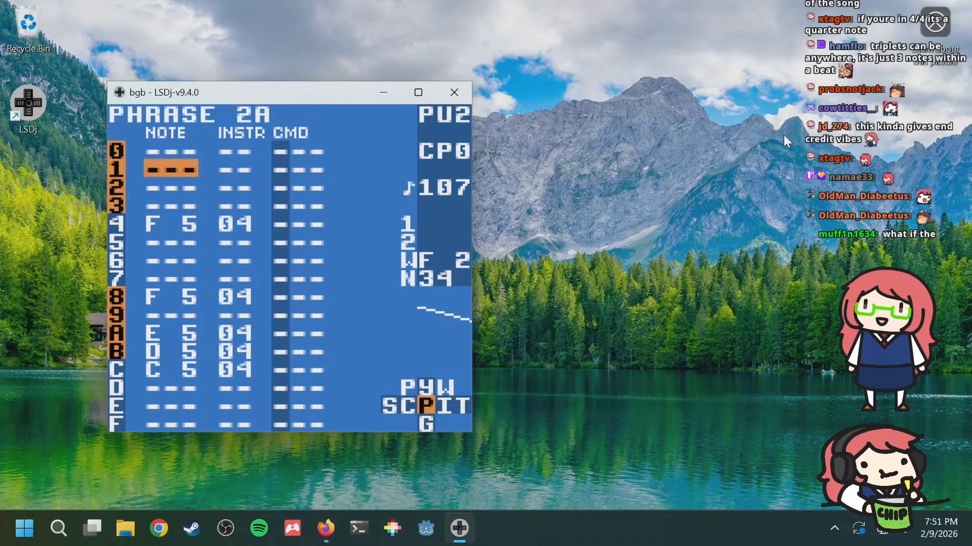
key("Down")
key("Down")
key("Down")
key("Down")
key("Down")
key("Down")
key("Down")
key("Down")
key("Down")
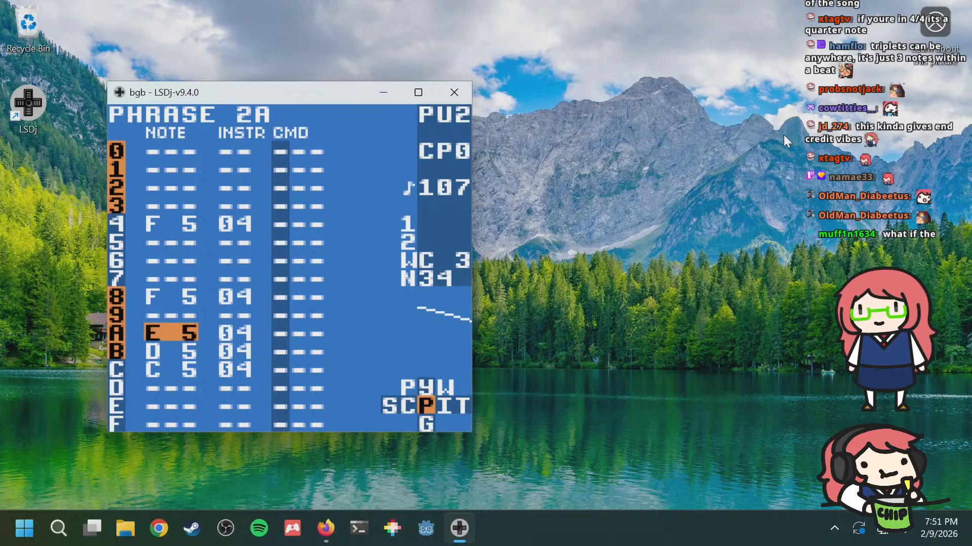
key("Down")
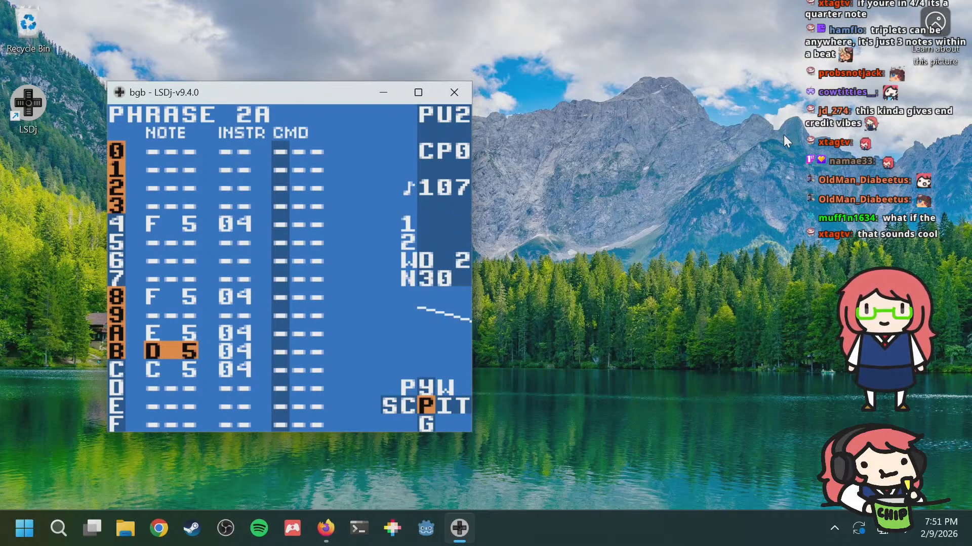
key("a+Left")
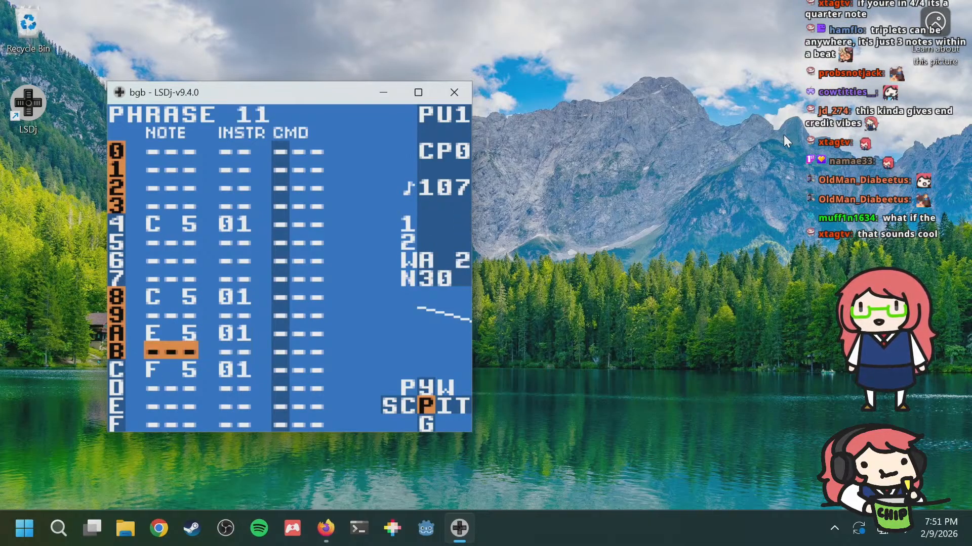
key("a+Right")
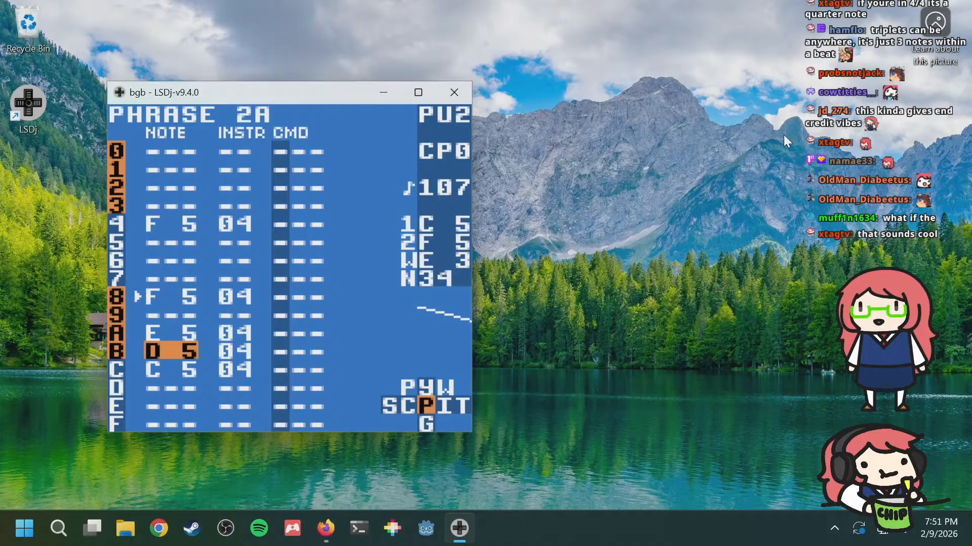
key("a+Left")
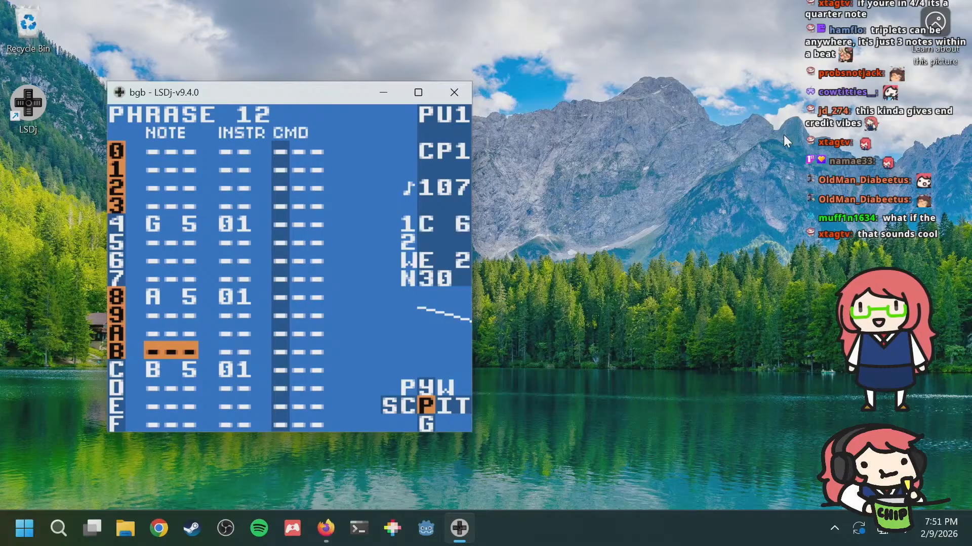
Step: Switch to pulse 2 phrase 2B and set the instrument in step 4 to 04
key("a+Right")
key("Up")
key("Up")
key("Up")
key("Up")
key("Up")
key("Up")
key("Up")
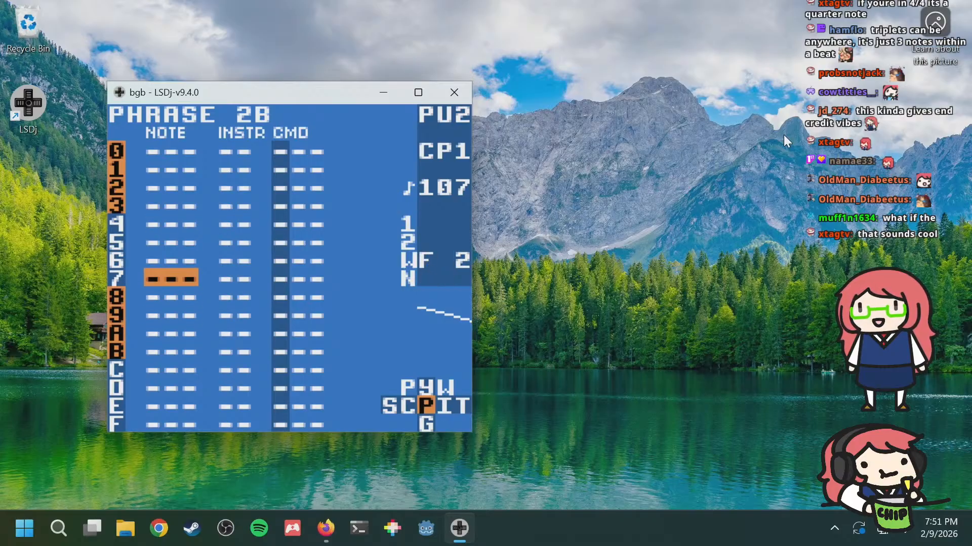
key("a+Left")
key("a+Right")
key("Right")
key("s")
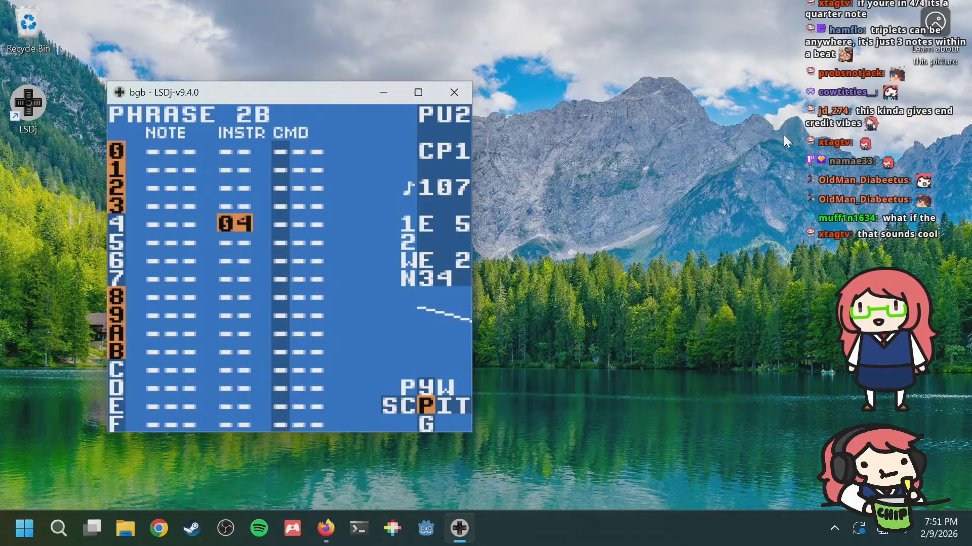
Step: Enter the harmony note B 4 in step 4 of phrase 2B
key("Left")
key("s")
key("s+Left")
key("s+Left")
key("s+Left")
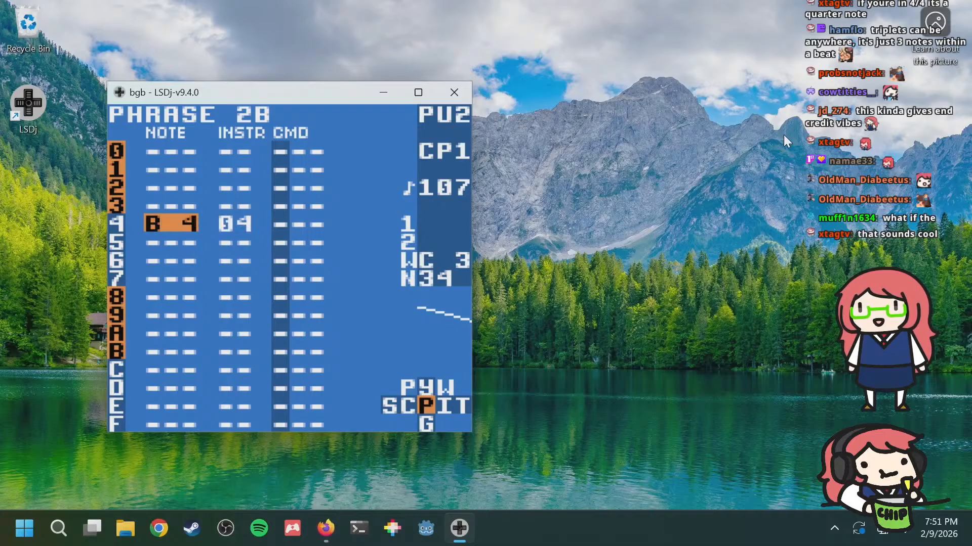
Step: Enter the harmony note A 4 with instrument 04 in step 8 of phrase 2B, checking it against pulse 1 phrase 12
key("s+Left")
key("s+Right")
key("Down")
key("Down")
key("Down")
key("Down")
key("s")
key("s+Left")
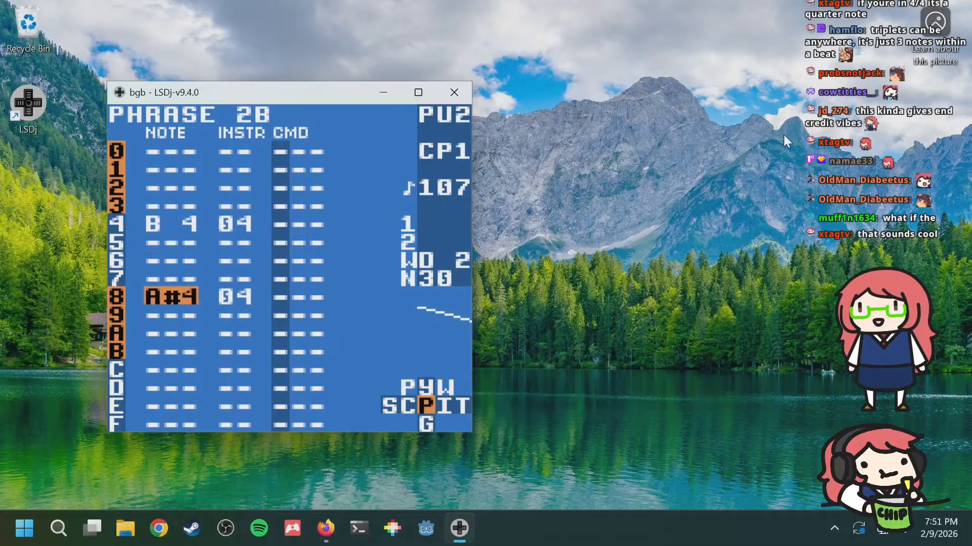
key("a+Left")
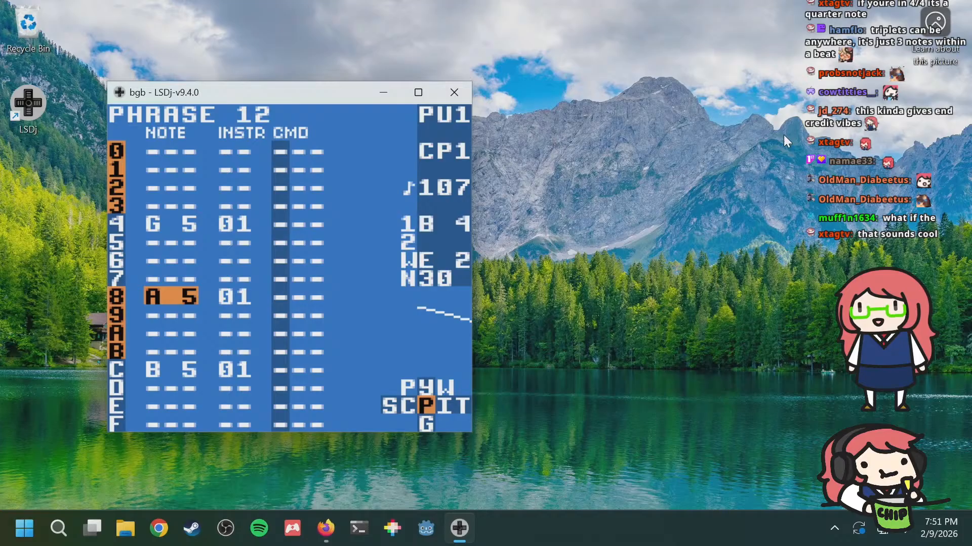
key("a+Right")
Step: Enter the harmony note G 4 with instrument 04 in step C of phrase 2B
key("Down")
key("Down")
key("Down")
key("Down")
key("s")
key("s+Left")
key("s+Left")
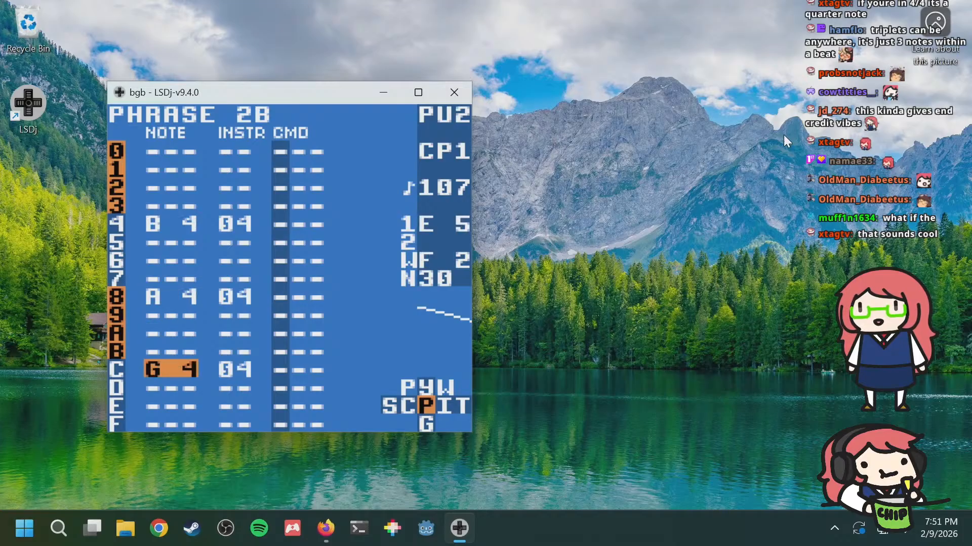
Step: Compare pulse 2 phrases 2A and 2C with the pulse 1 melody in phrases 12 and 13
key("Up")
key("a+Up")
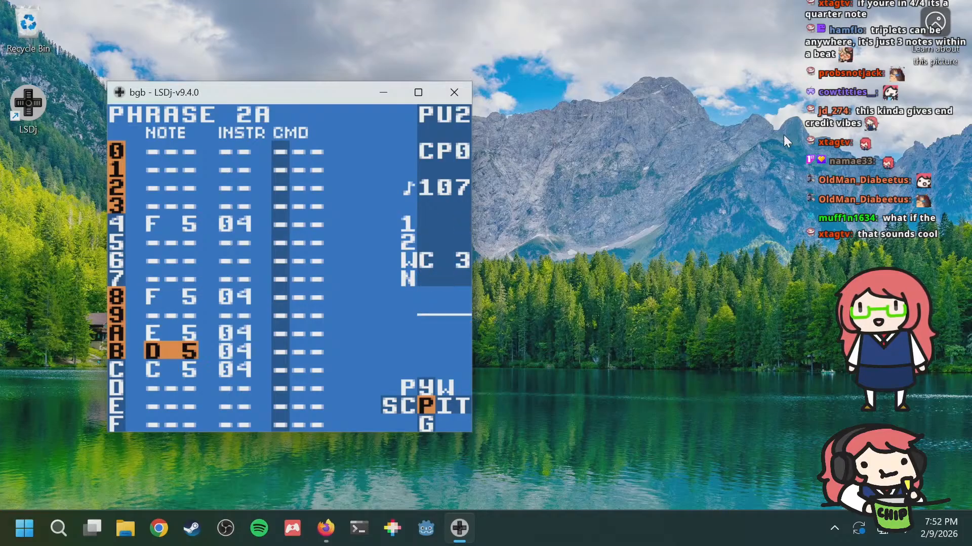
key("a+Left")
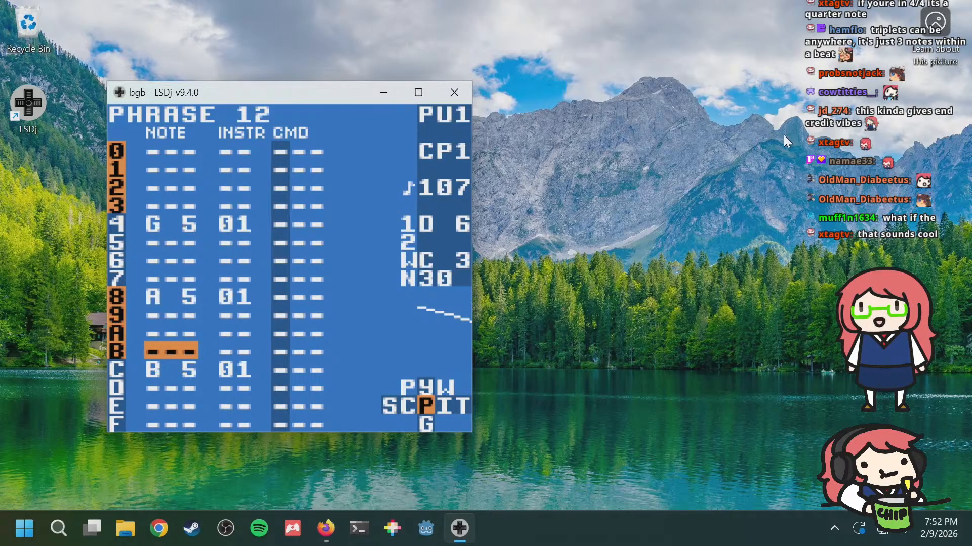
key("a+Right")
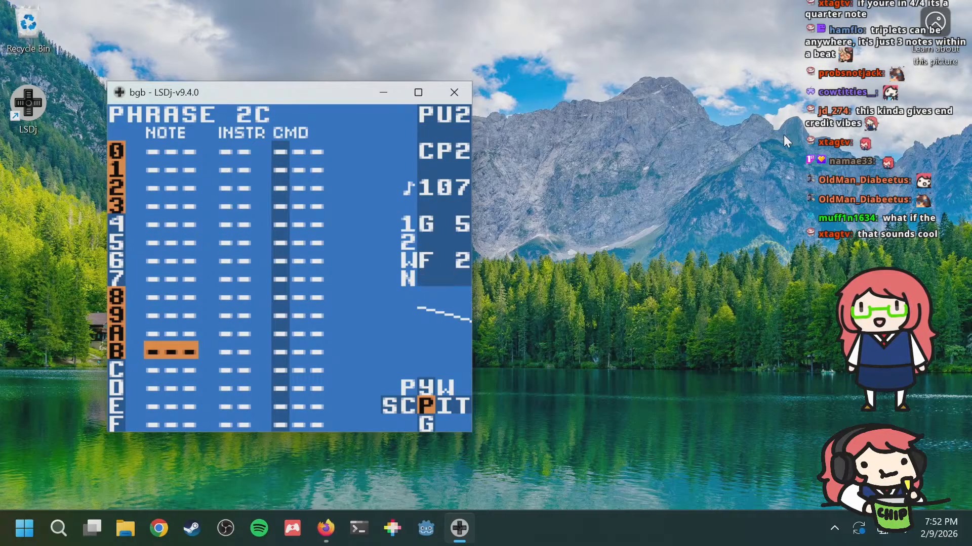
key("Up")
key("Up")
key("Up")
key("Up")
key("Up")
key("Up")
key("Up")
key("a+Left")
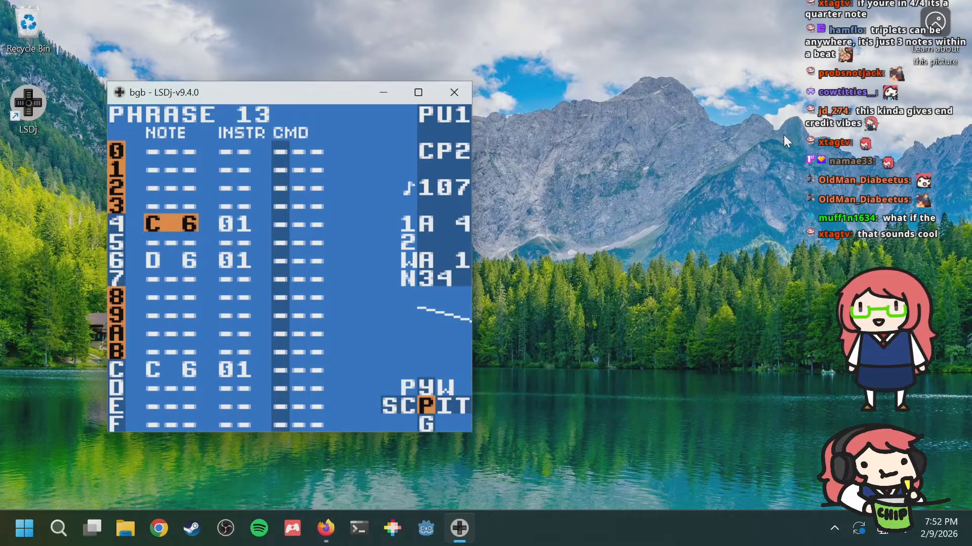
key("a+Right")
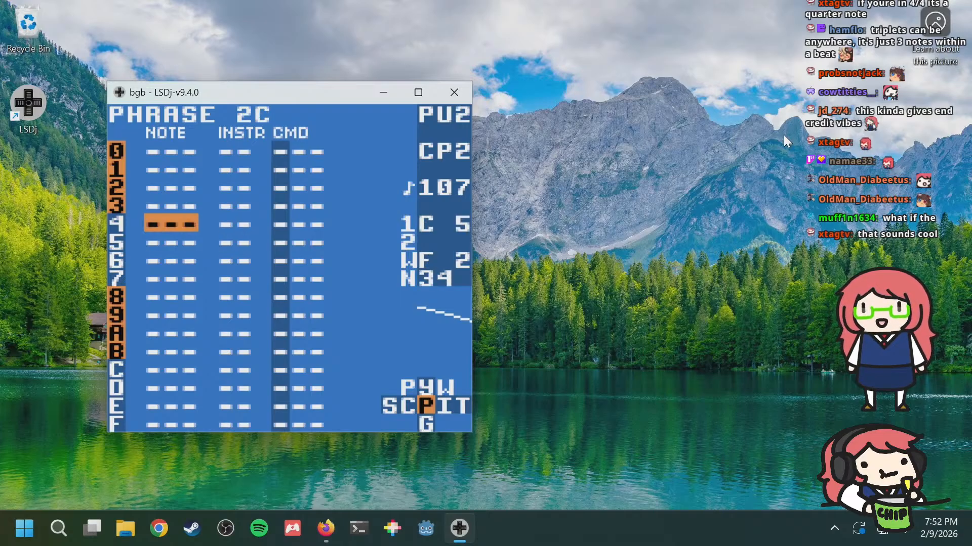
key("a+Left")
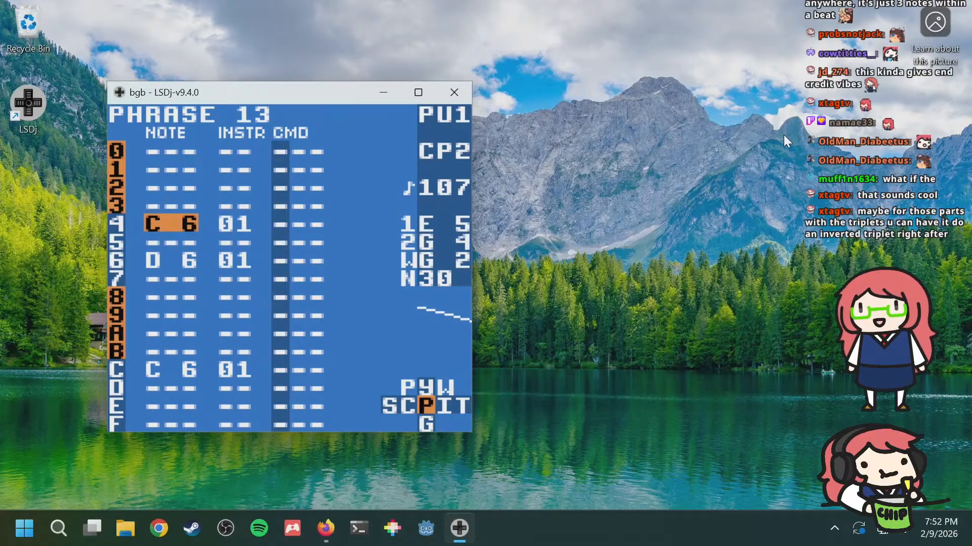
Step: Review the pulse 1 melody notes in steps 4 to C of phrase 12
key("a+Up")
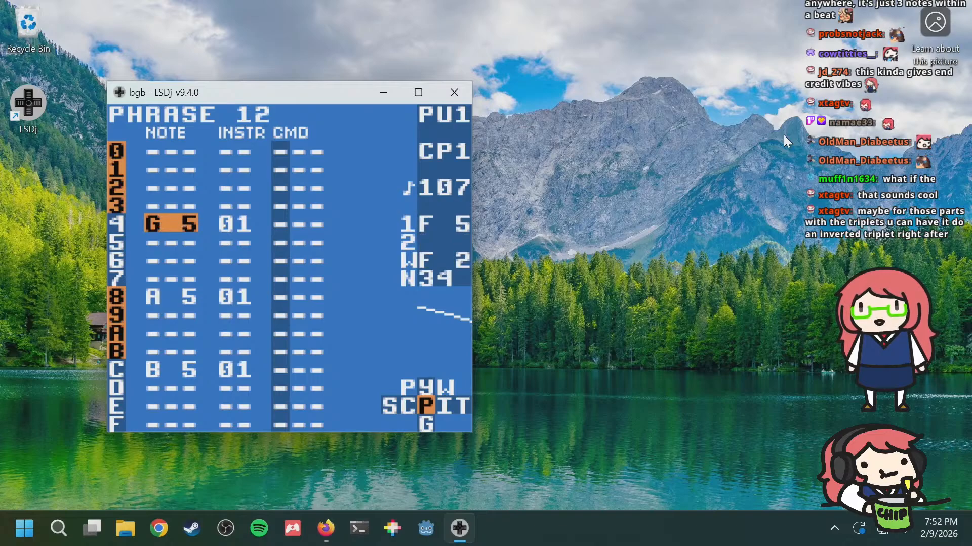
key("Down")
key("Down")
key("Down")
key("Down")
key("Down")
key("Up")
key("Up")
key("Up")
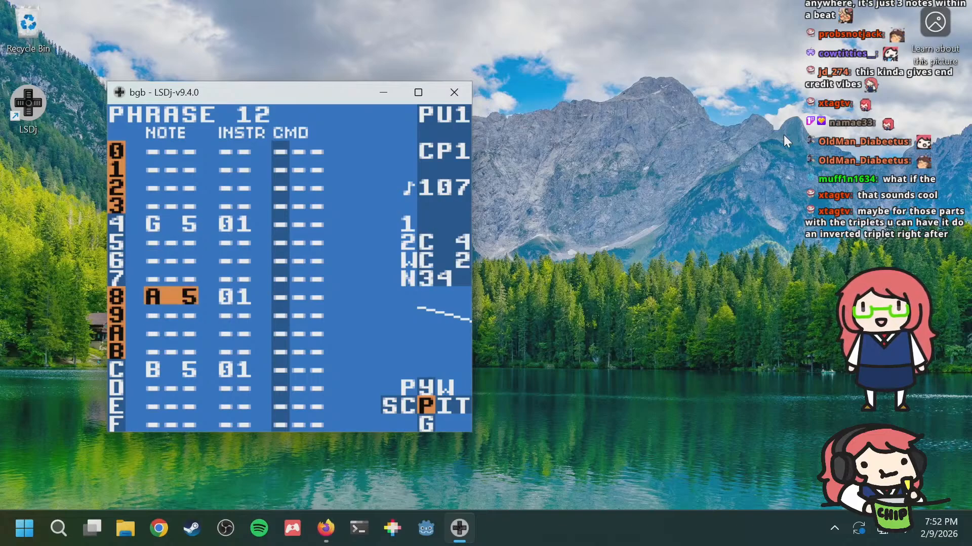
key("Down")
key("Up")
key("Up")
key("Up")
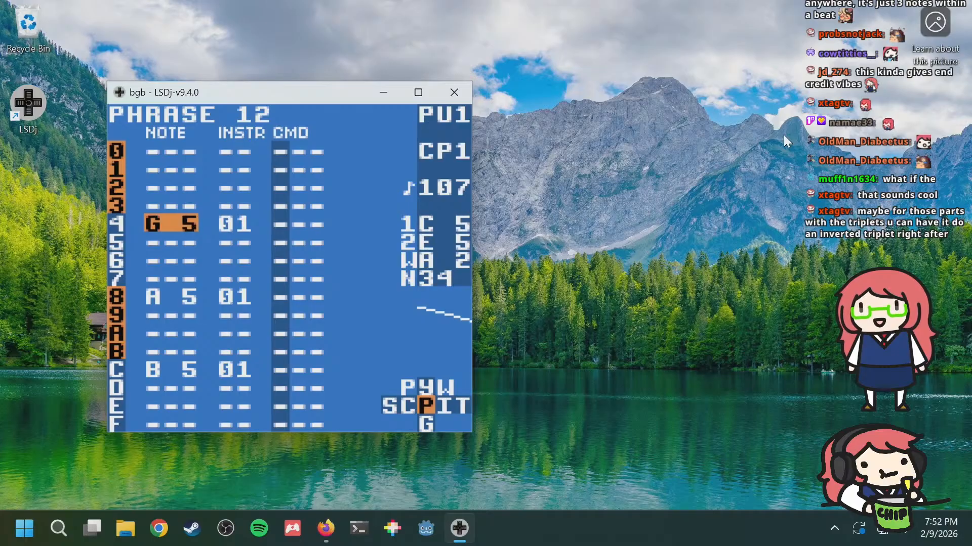
key("Down")
key("Down")
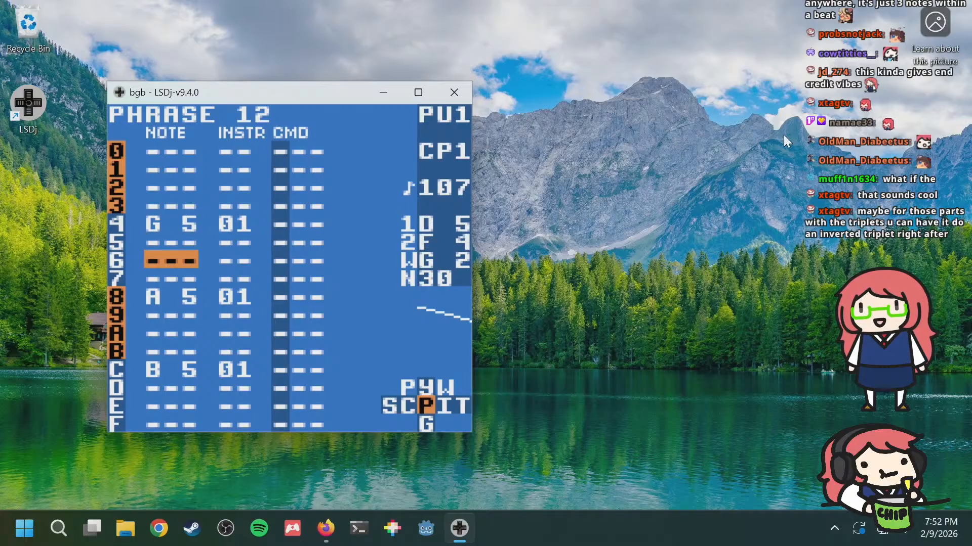
Step: Review the pulse 1 melody notes in steps 4 to C of phrase 11
key("Right")
key("Right")
key("Left")
key("Left")
key("a+Up")
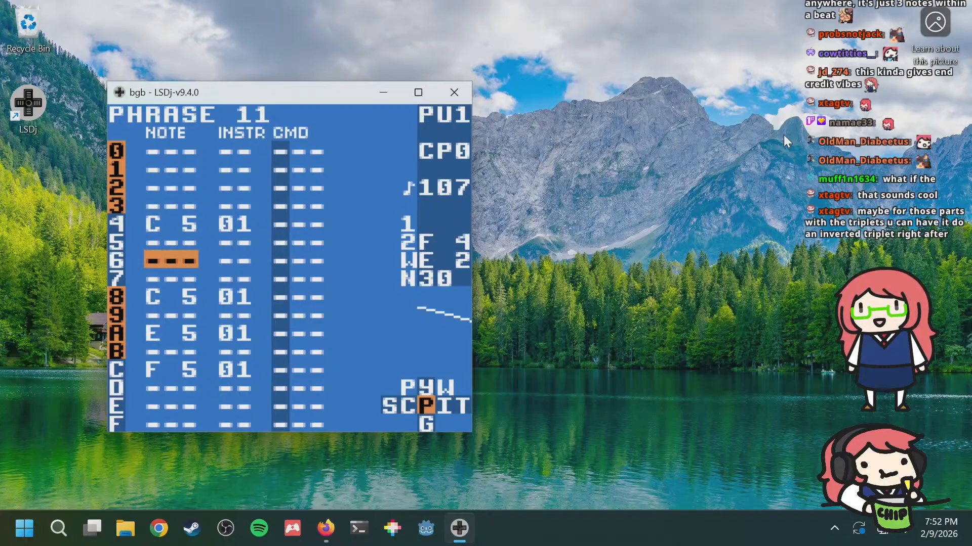
key("Down")
key("Down")
key("Down")
key("Down")
key("Down")
key("Down")
key("Up")
key("Up")
key("Up")
key("Up")
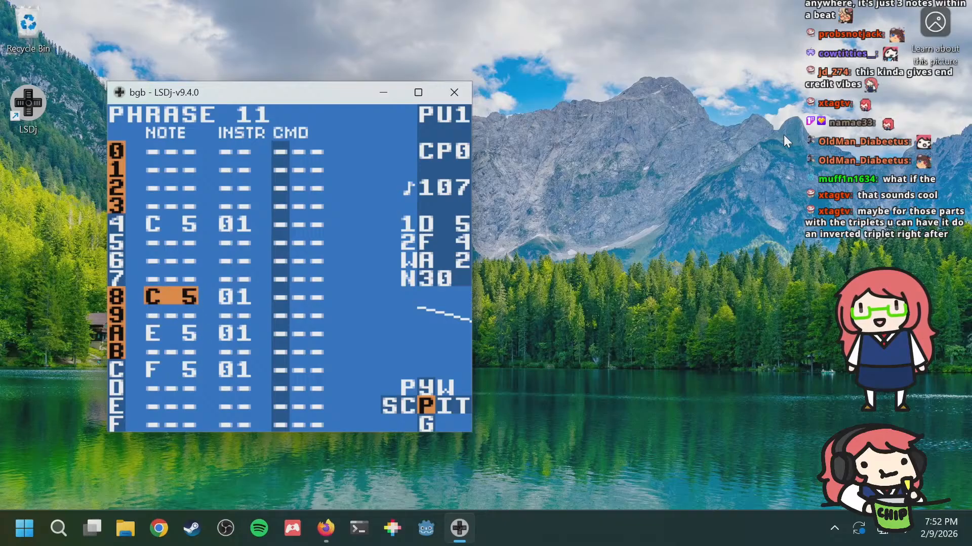
Step: Switch to pulse 2 phrase 2A and examine its harmony notes from step 8 onwards
key("b+Right")
key("b+Left")
key("b+Right")
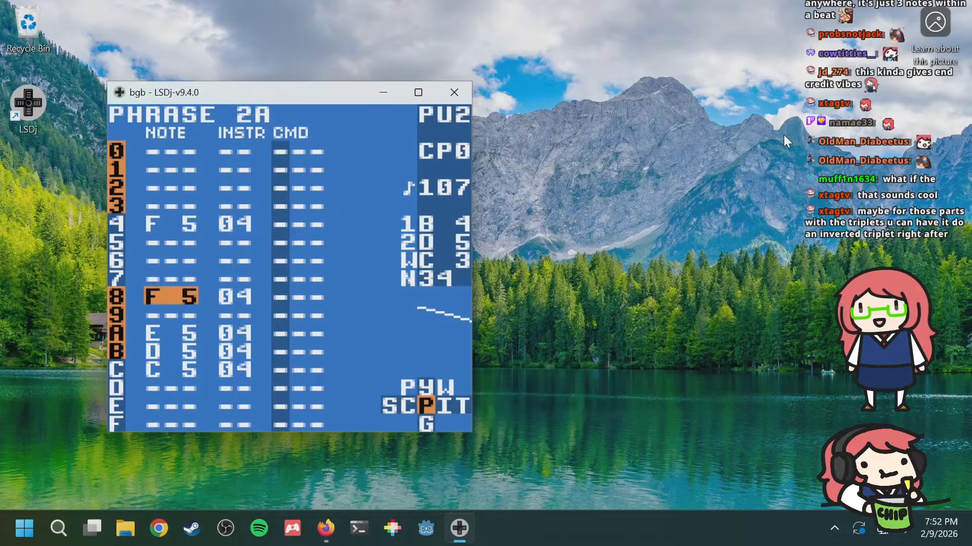
key("Down")
key("Down")
key("Down")
key("Up")
key("Down")
key("Down")
key("Down")
key("Down")
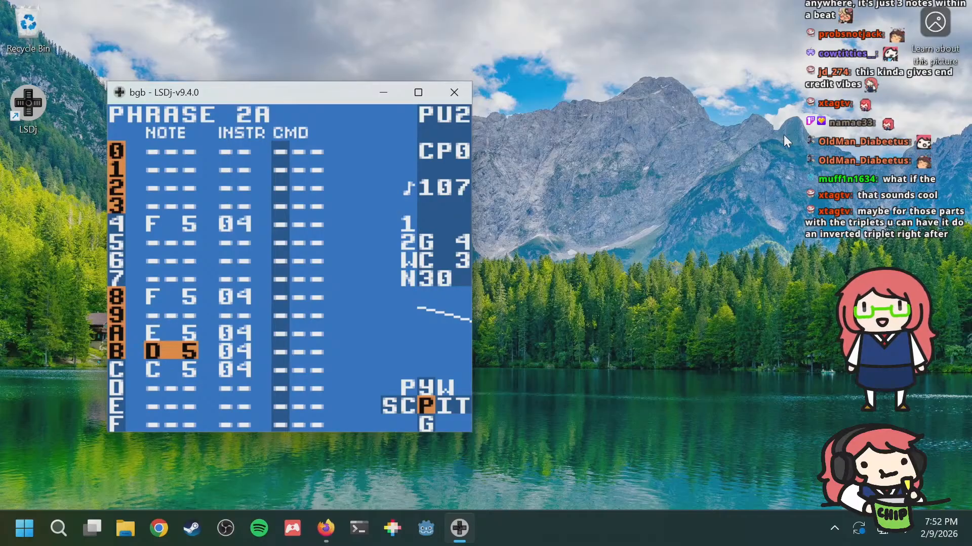
key("Up")
key("Up")
key("Up")
key("Up")
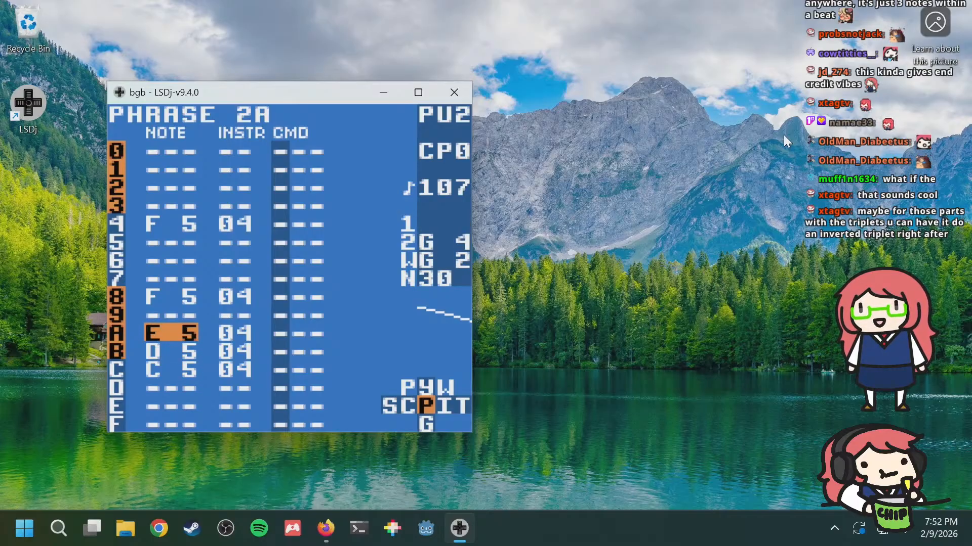
Step: Trace the descending run in steps A to C of phrase 2A during playback
key("Down")
key("Down")
key("Up")
key("Up")
key("Up")
key("Down")
key("Down")
key("Down")
key("Down")
key("Up")
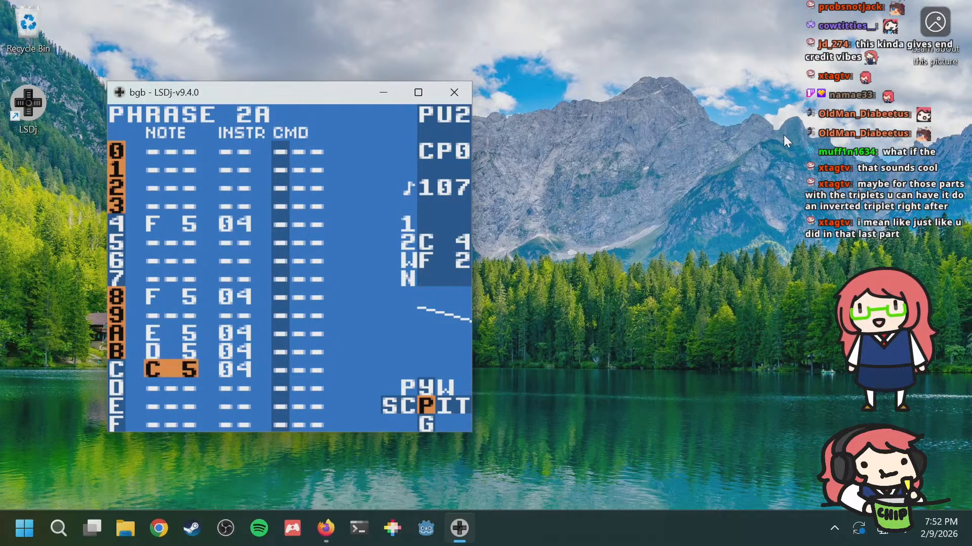
key("Up")
key("Up")
key("Down")
key("Down")
key("Down")
key("Right")
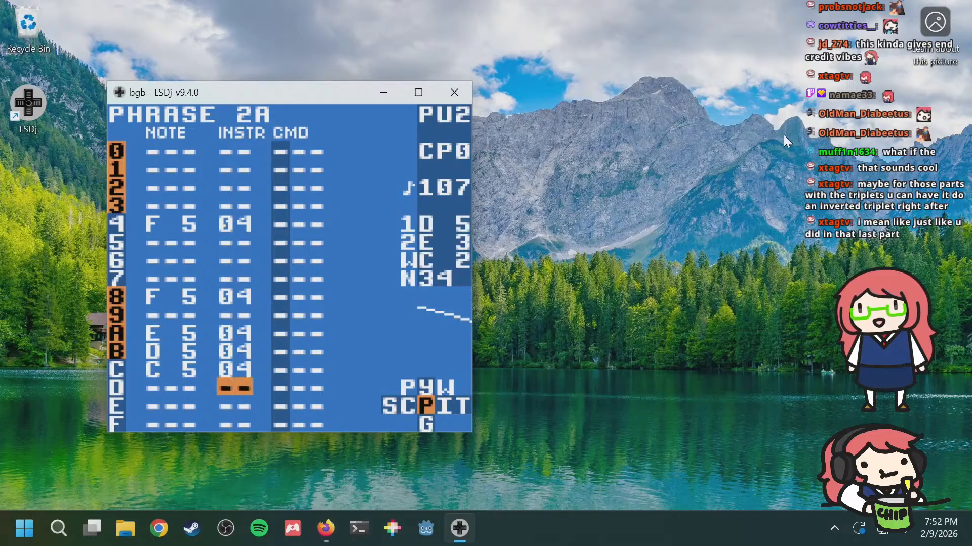
key("Right")
key("Left")
key("Left")
key("a+Left")
key("a+Right")
key("Up")
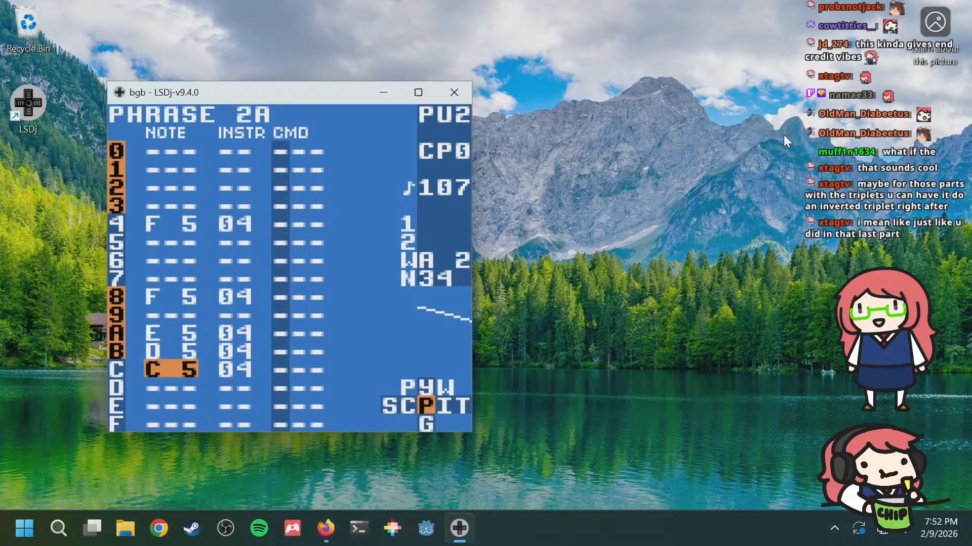
key("Up")
key("Up")
key("Down")
key("Down")
key("Up")
key("Up")
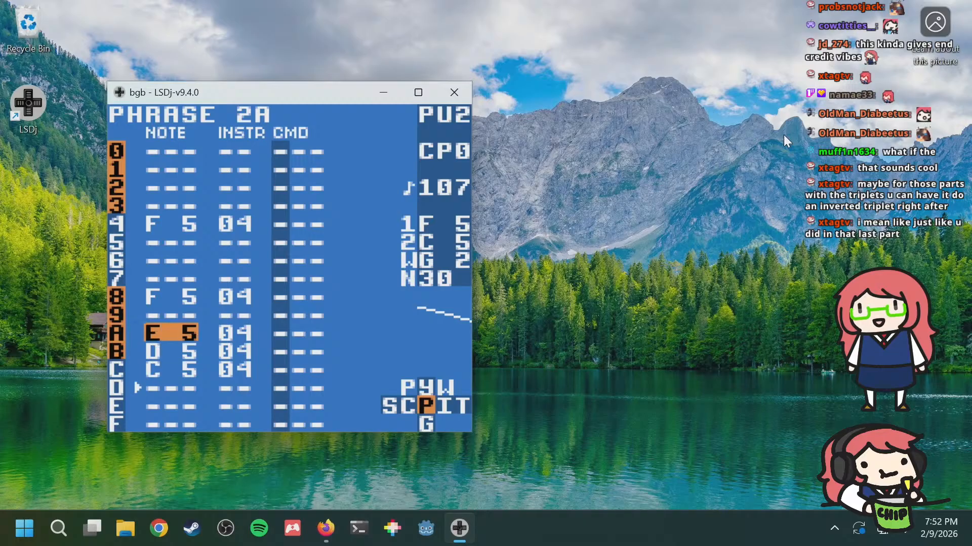
key("Down")
key("Down")
key("Up")
key("Up")
key("Down")
key("Down")
key("Up")
key("Up")
key("Down")
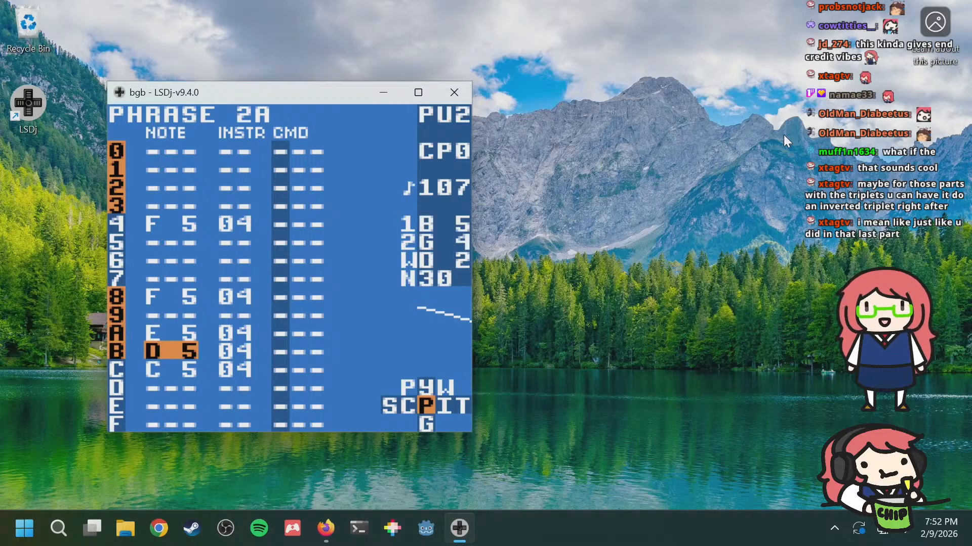
key("Down")
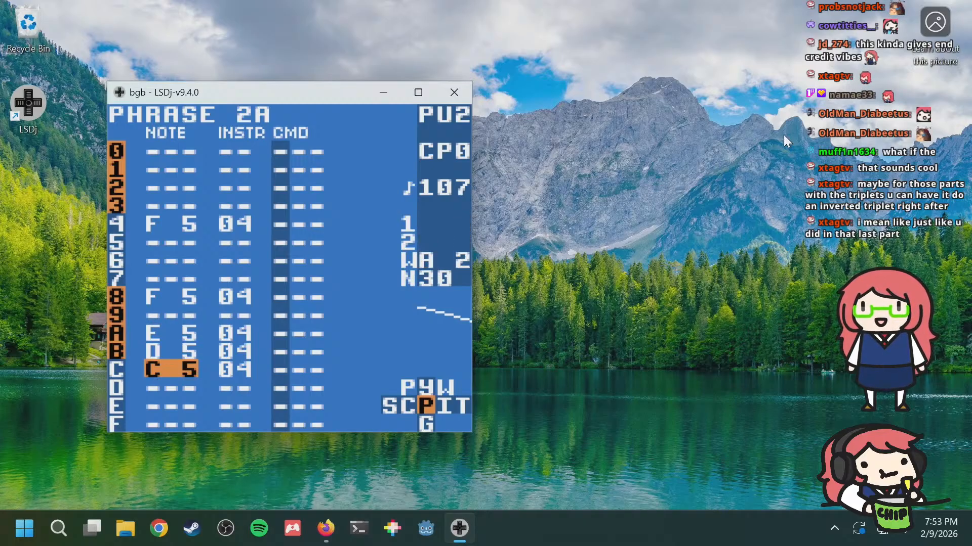
Step: Compare the run in phrase 2A with the same steps of phrase 2B and the pulse 1 melody
key("a+Down")
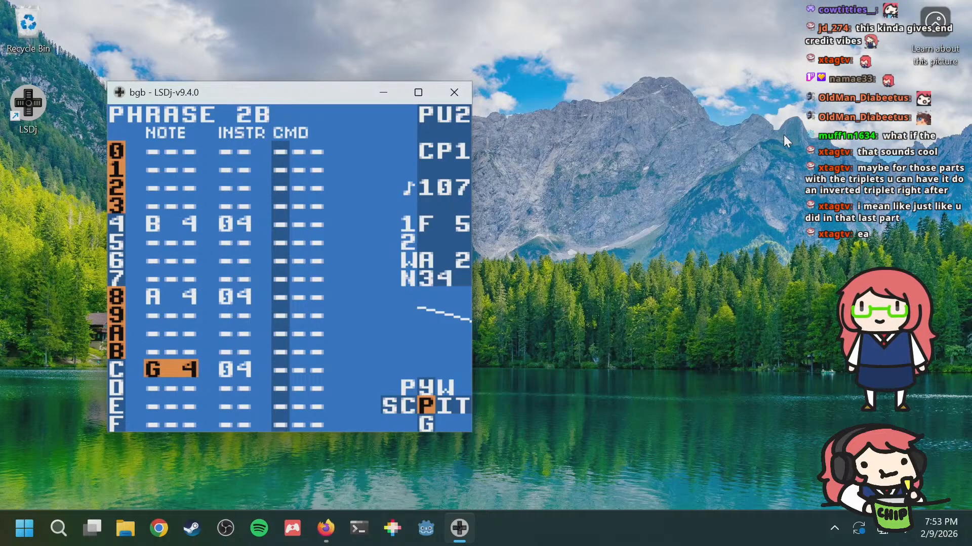
key("a+Up")
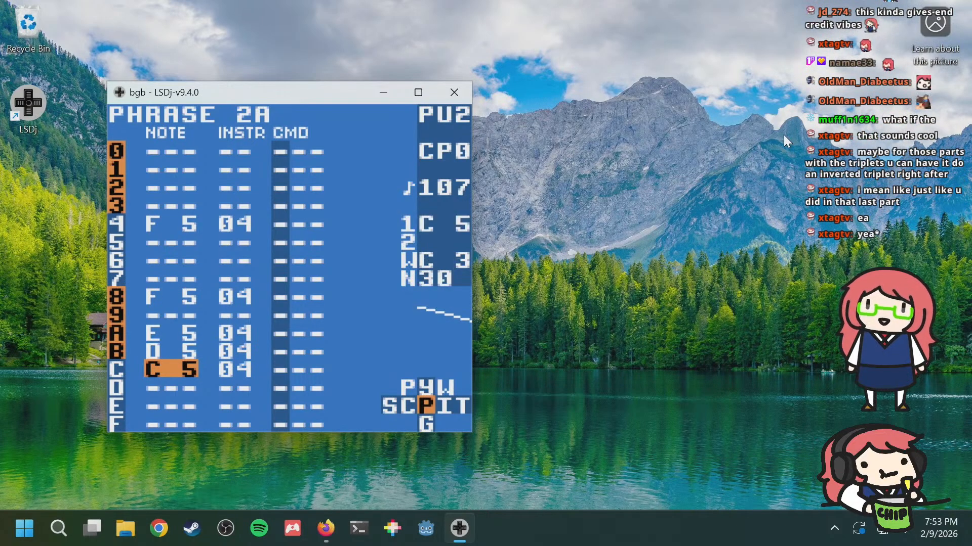
key("Up")
key("Up")
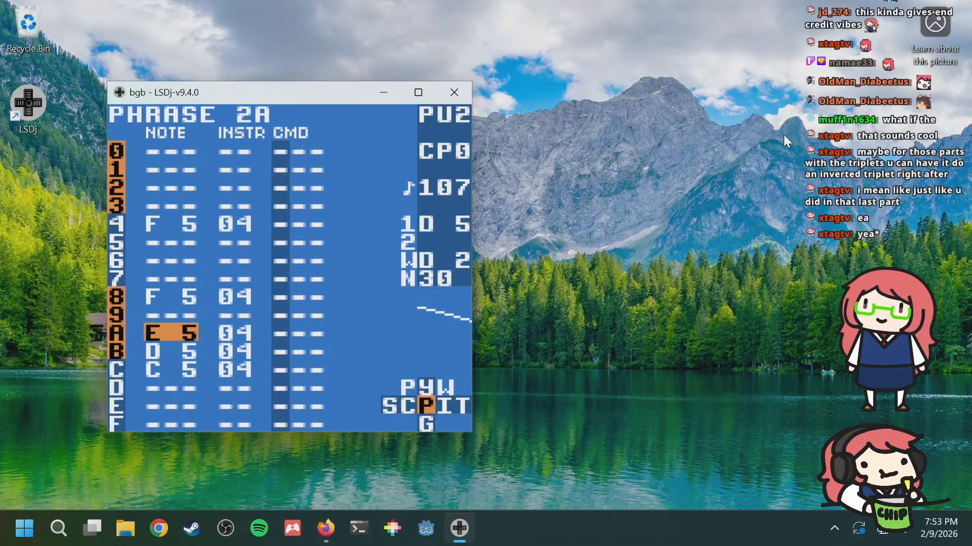
key("a+Down")
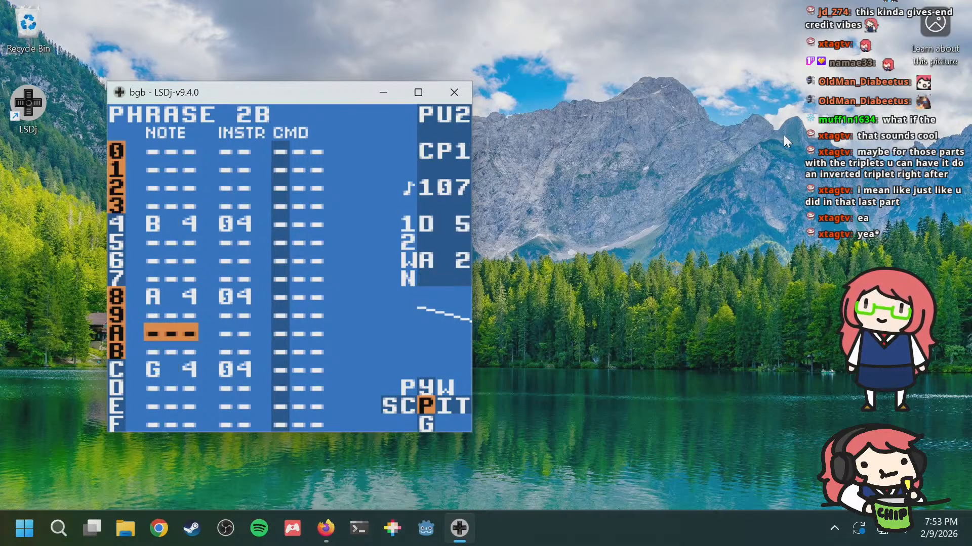
key("a+Up")
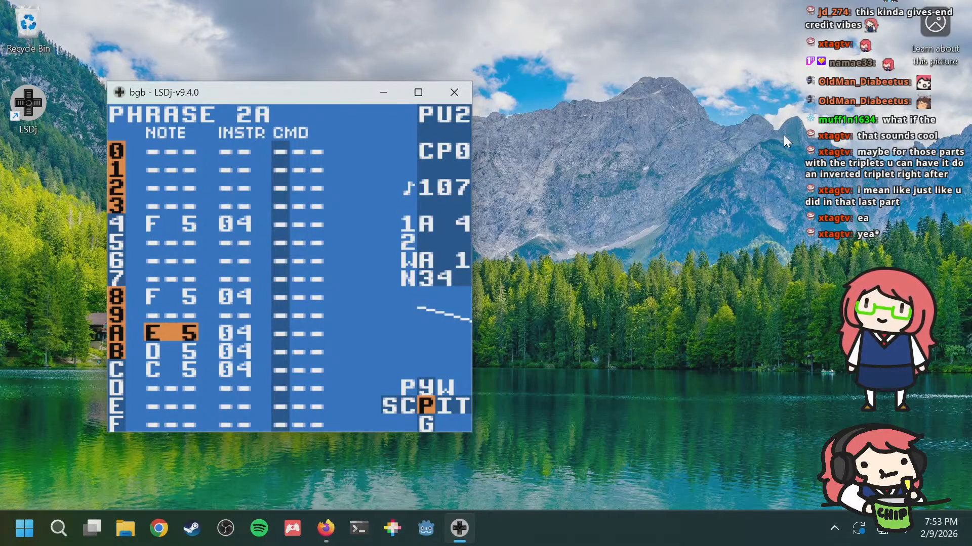
key("a+Down")
key("a+Left")
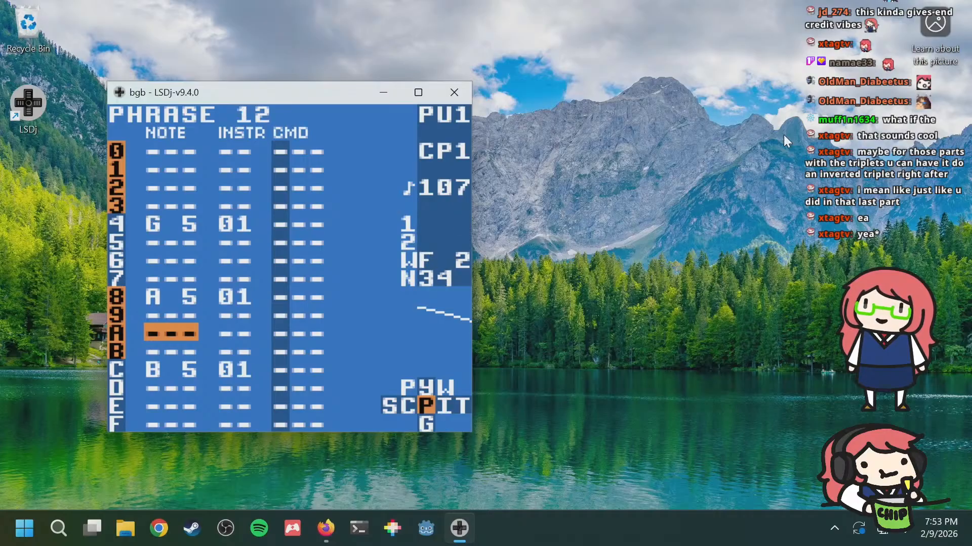
key("a+Right")
key("a+Up")
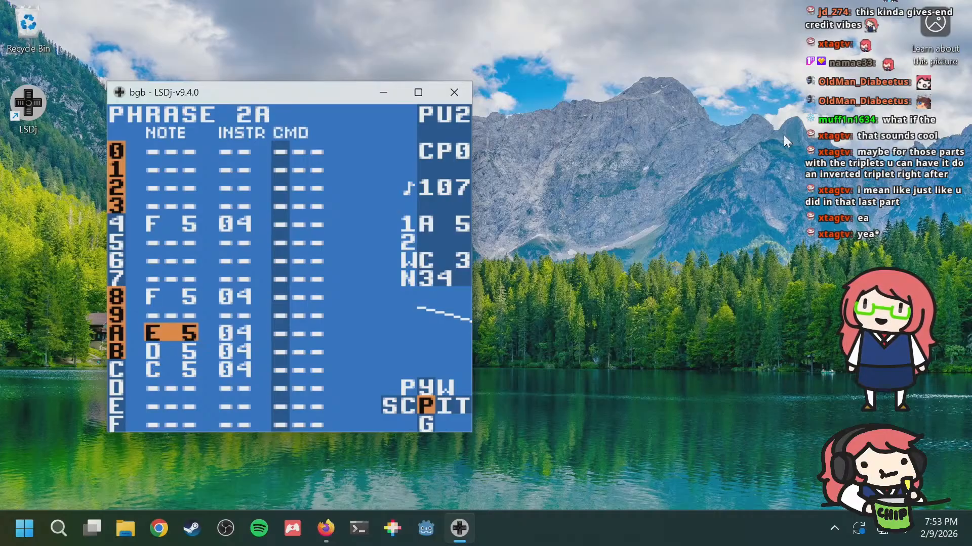
key("a+Left")
key("a+Right")
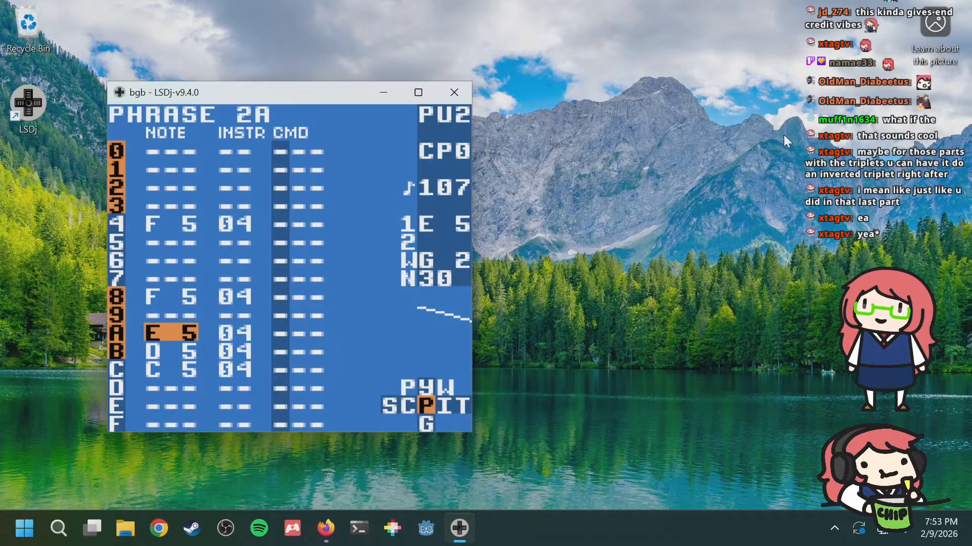
key("a+Down")
key("a+Up")
Step: Recheck the run in phrase 2A and the notes in steps 4 to A of phrase 2B
key("Down")
key("Down")
key("Up")
key("Up")
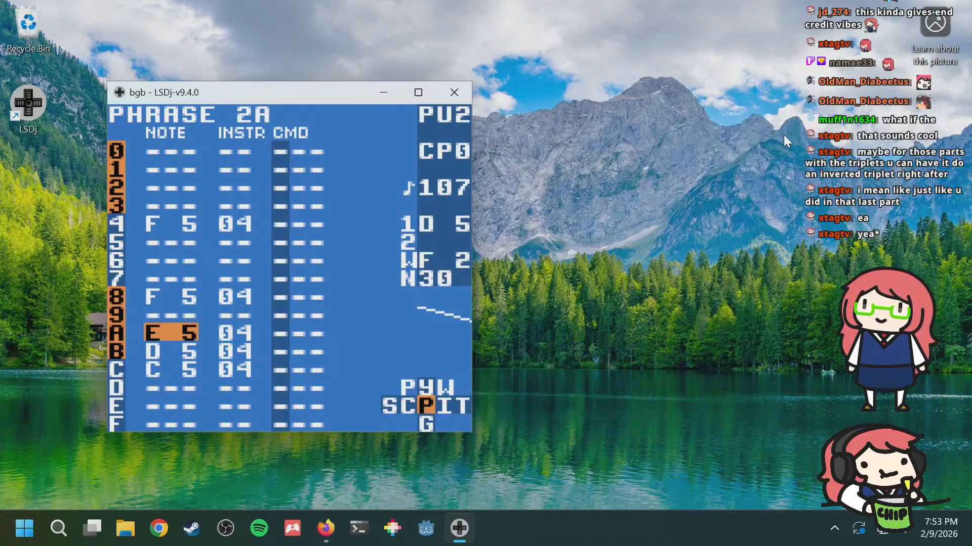
key("Down")
key("Down")
key("Up")
key("Up")
key("a+Down")
key("Up")
key("Up")
key("Up")
key("Up")
key("Up")
key("Up")
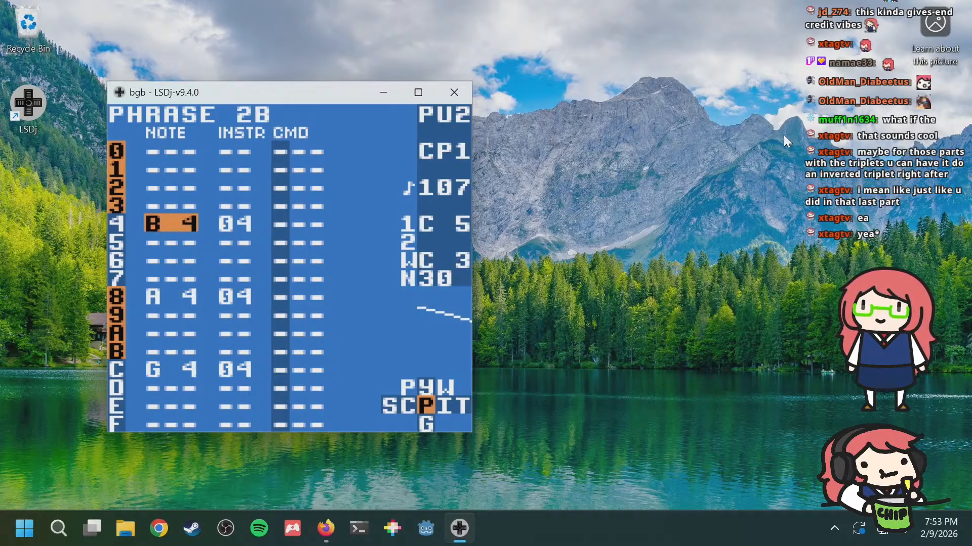
key("Down")
key("a+Up")
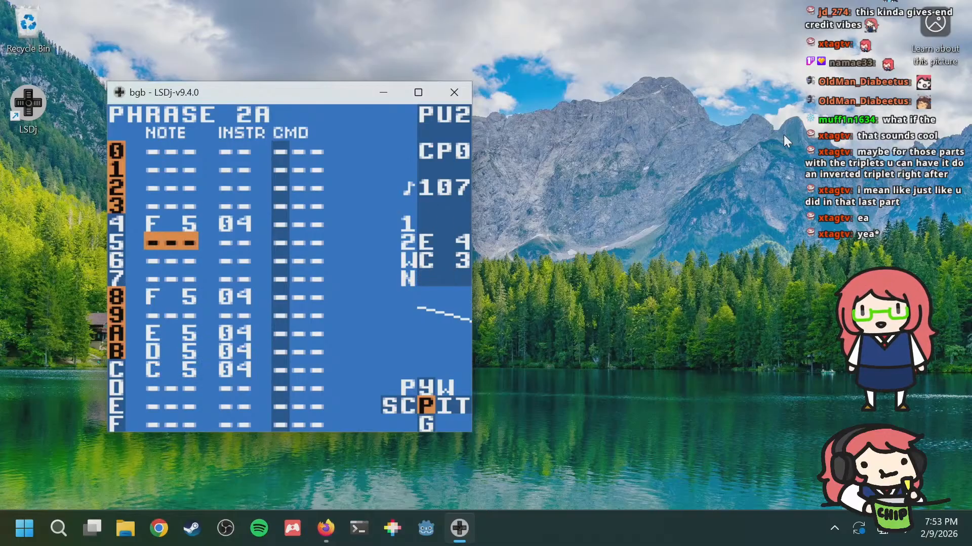
Step: Compare the harmony notes in steps 8 to A of phrases 2A and 2B during playback
key("a+Down")
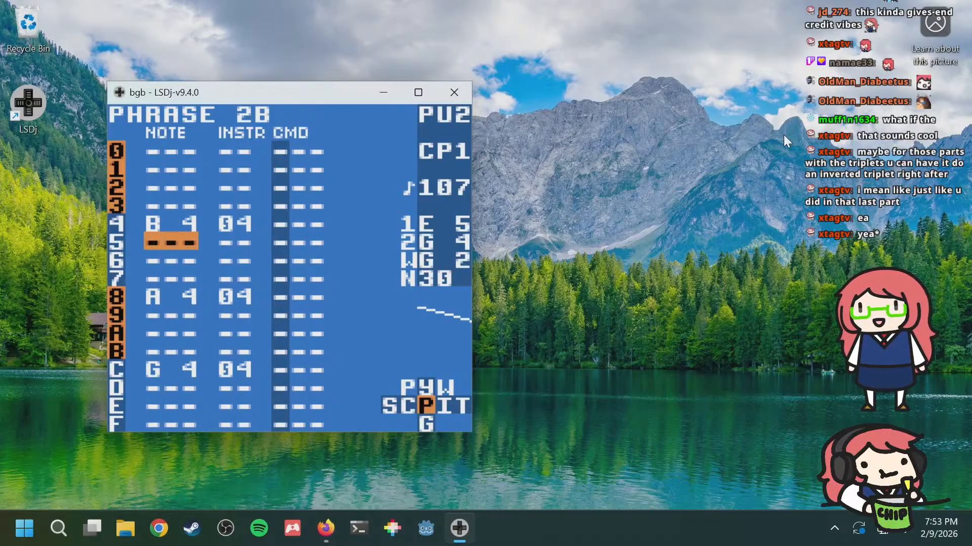
key("Down")
key("Down")
key("Down")
key("a+Up")
key("a+Down")
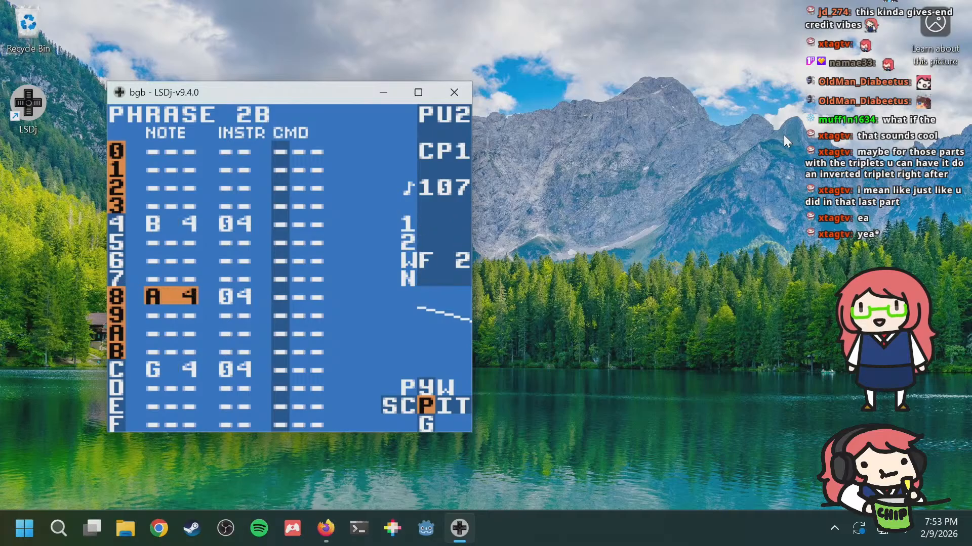
key("Down")
key("Down")
key("a+Up")
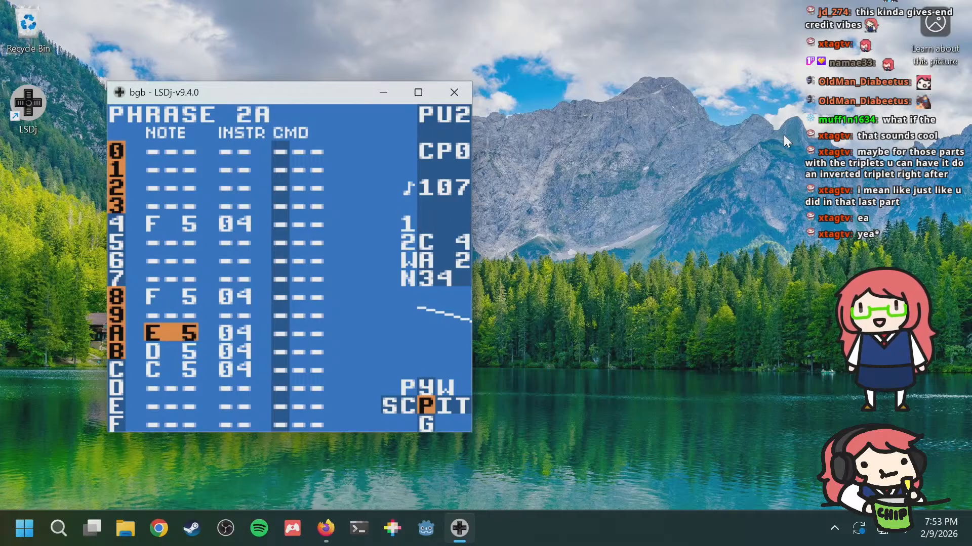
key("a+Down")
key("a+Up")
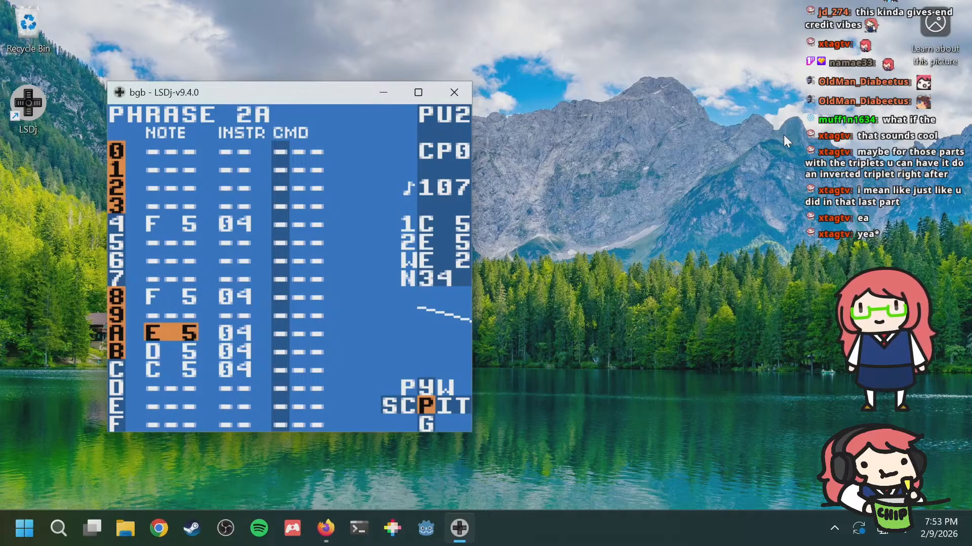
key("a+Down")
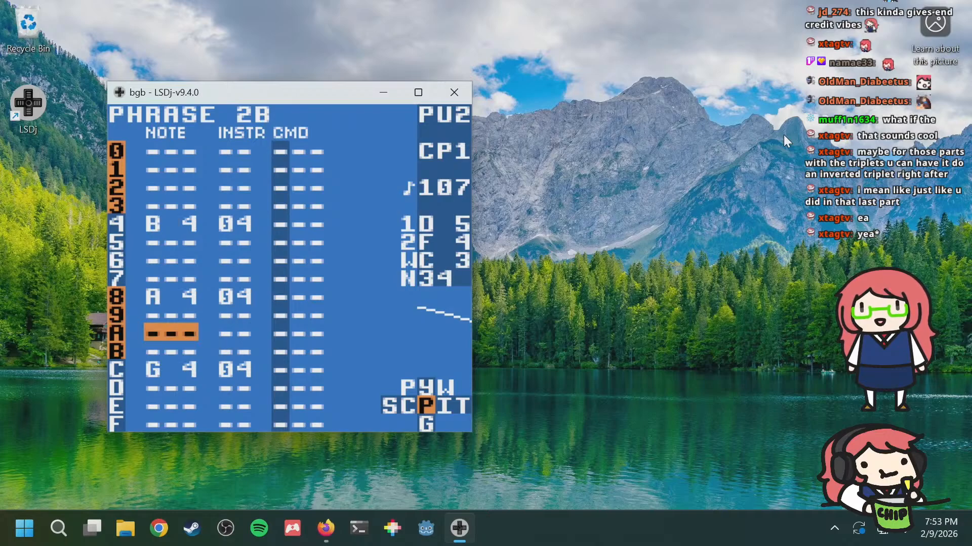
Step: Try a G 4 note at step A of phrase 2B, remove it, and recheck the same step in phrase 2A
key("a")
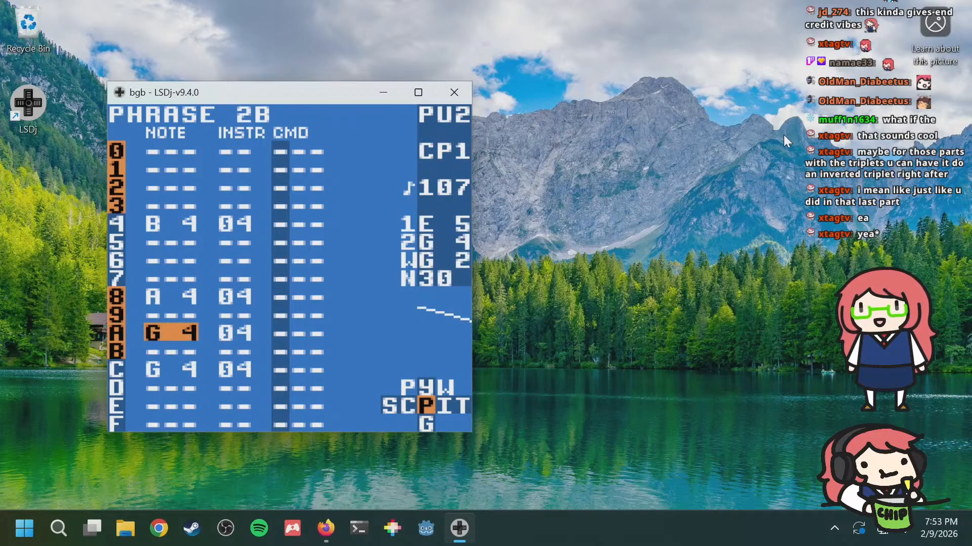
key("s+a")
key("a+Up")
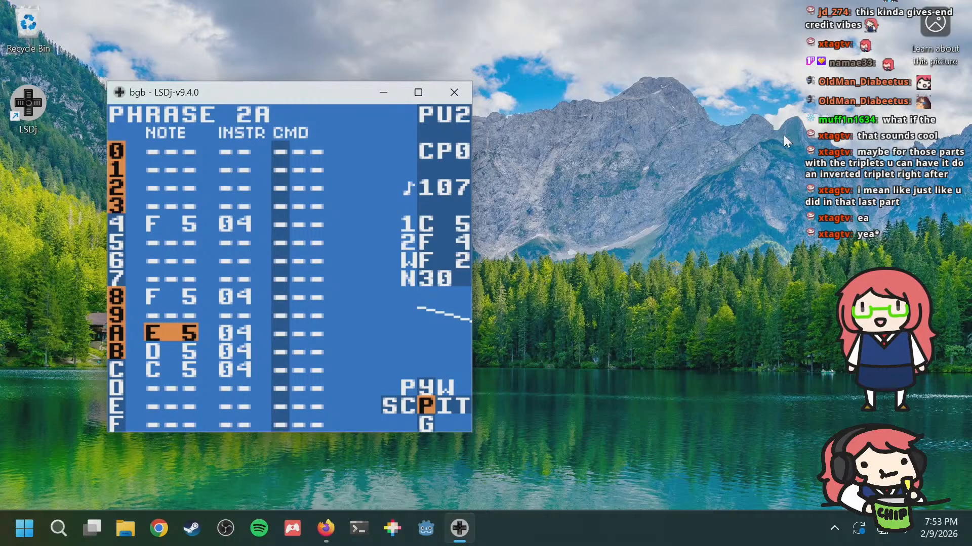
key("a+Down")
key("a+Up")
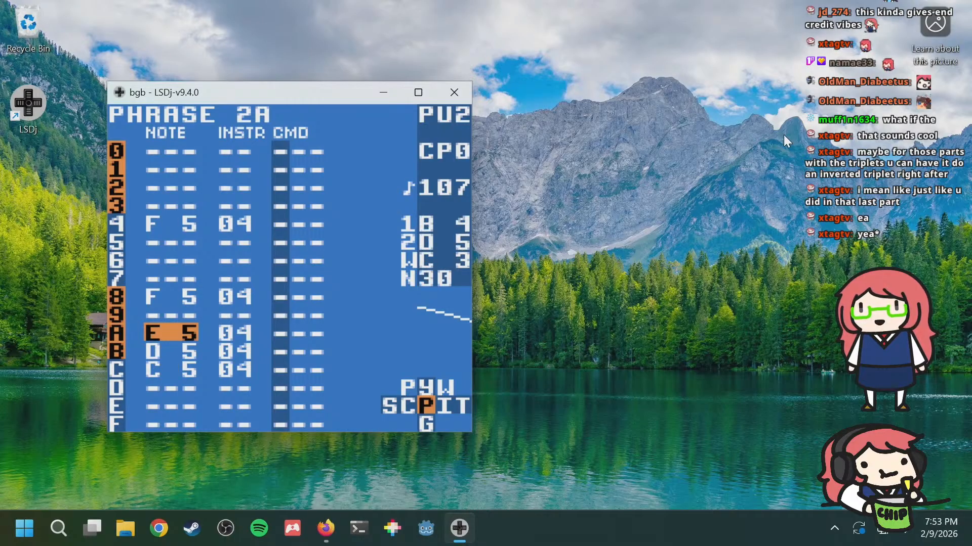
key("a+Down")
key("a+Up")
key("a+Down")
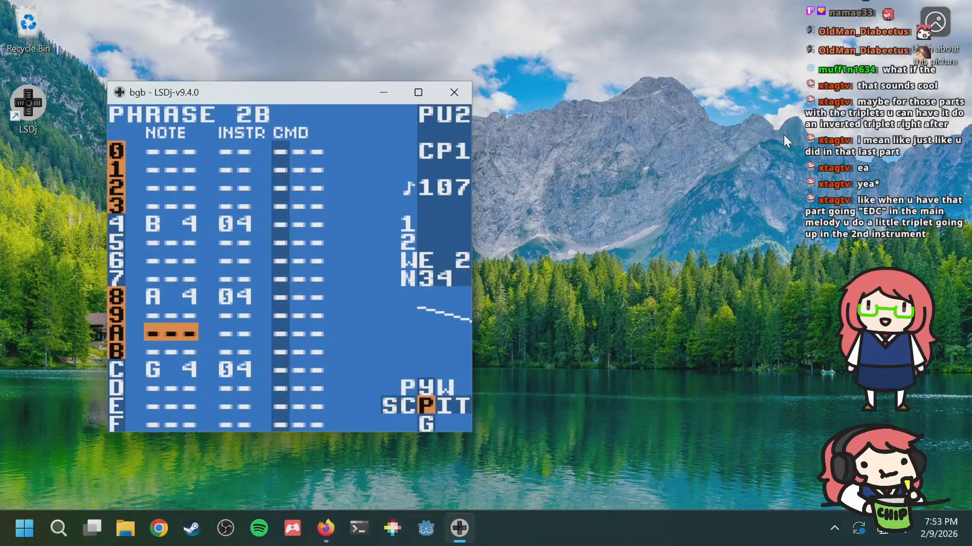
Step: Compare step A of pulse 1 phrases 11 and 12 with pulse 2 phrase 2A, ending on phrase 13
key("a+Left")
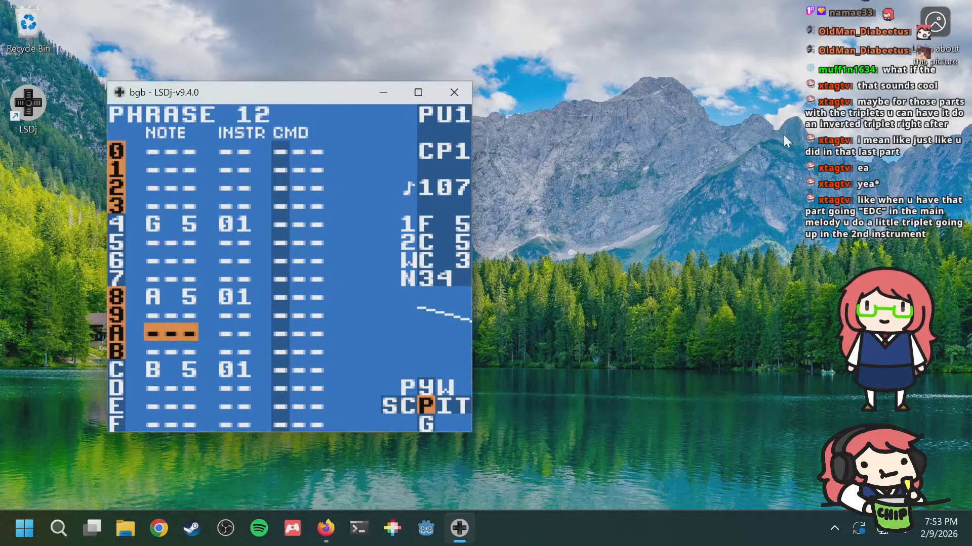
key("a+Up")
key("a+Right")
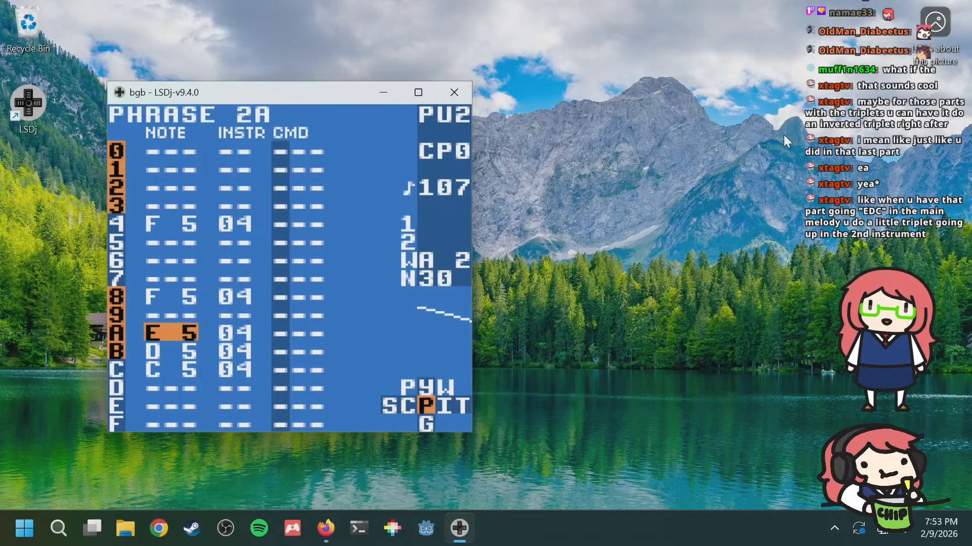
key("a+Left")
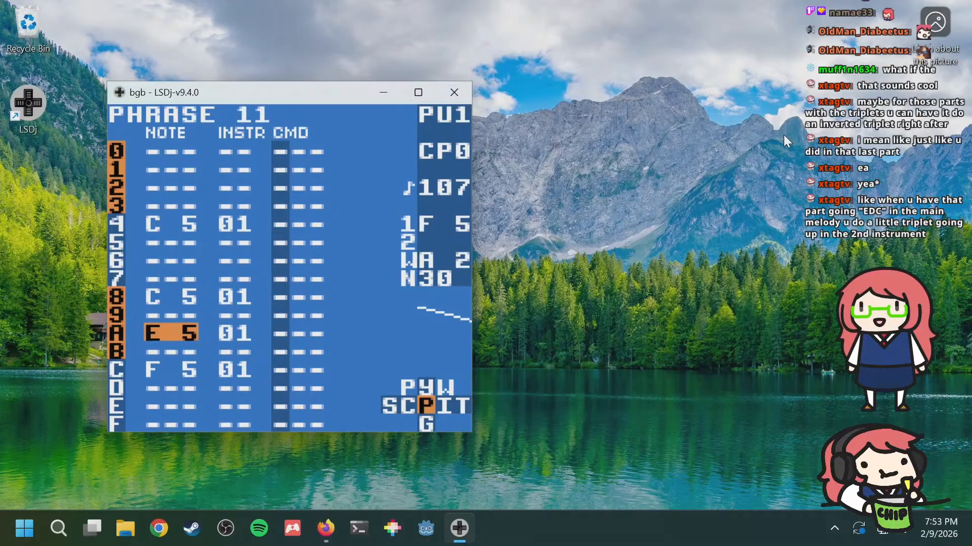
key("a+Down")
key("a+Down")
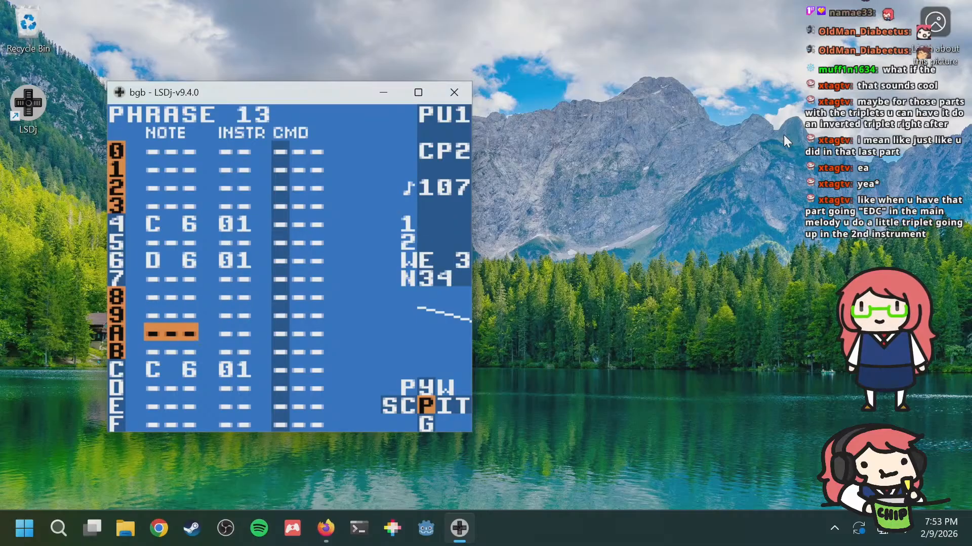
Step: Examine the melody notes at steps 4 and 6 of pulse 1 phrase 13 against pulse 2 phrase 2C
key("Up")
key("Up")
key("Up")
key("Up")
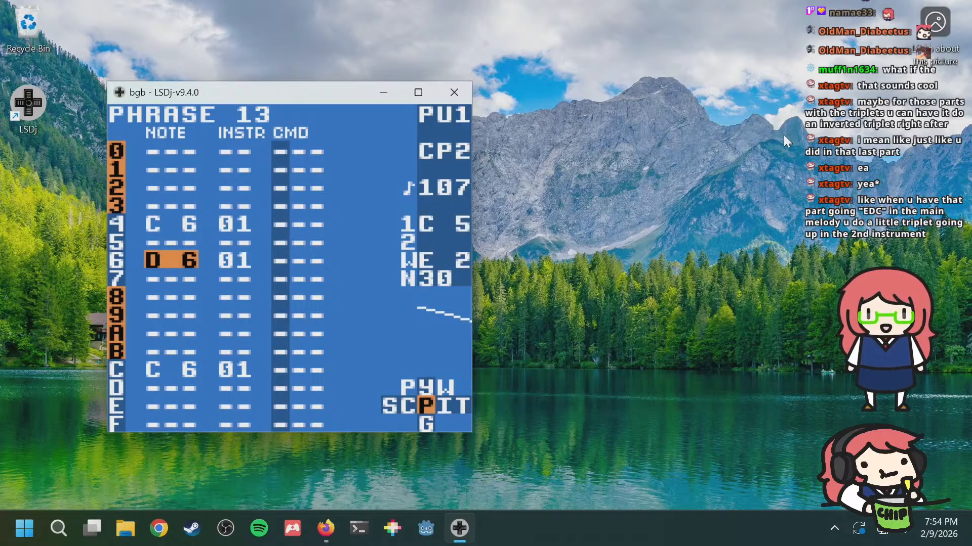
key("a+Right")
key("a+Left")
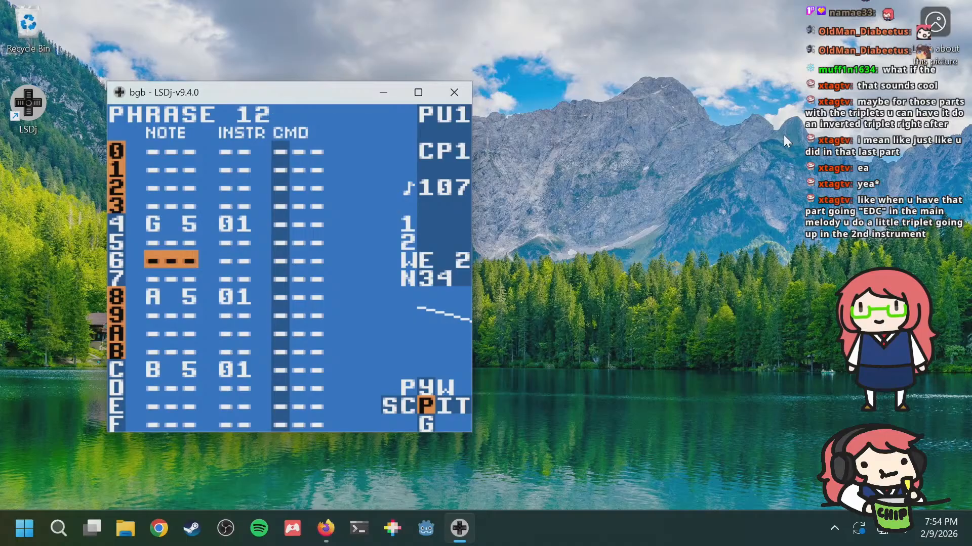
key("a+Right")
key("a+Left")
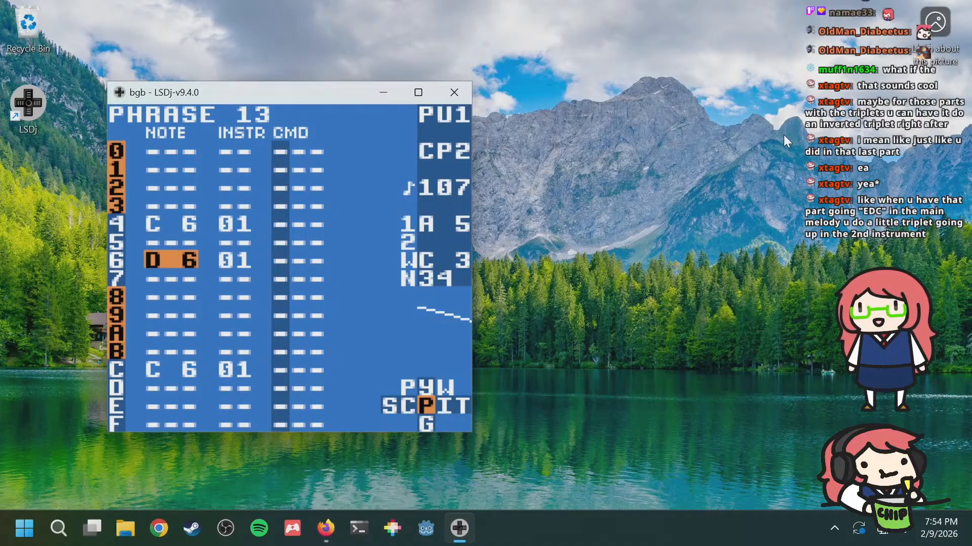
key("Right")
key("Right")
key("Up")
key("Left")
key("Left")
key("Up")
key("Right")
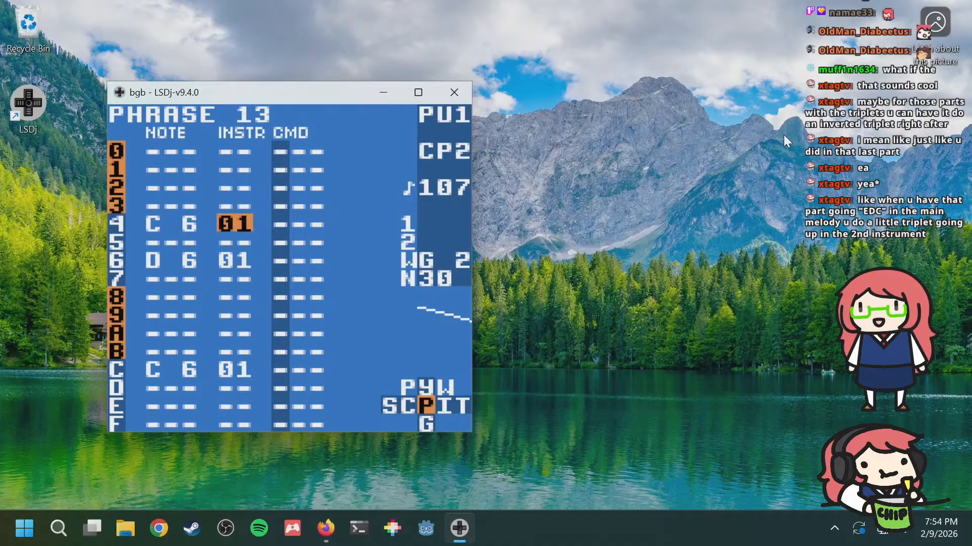
key("a+Right")
key("a+Left")
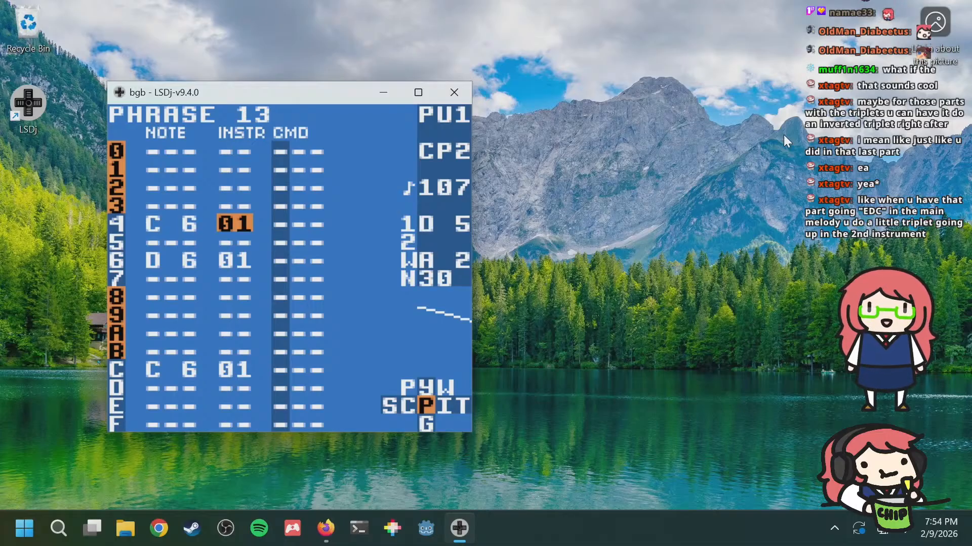
Step: Insert a G 4 note at step 6 of pulse 2 phrase 2C
key("a+Right")
key("Down")
key("Down")
key("Left")
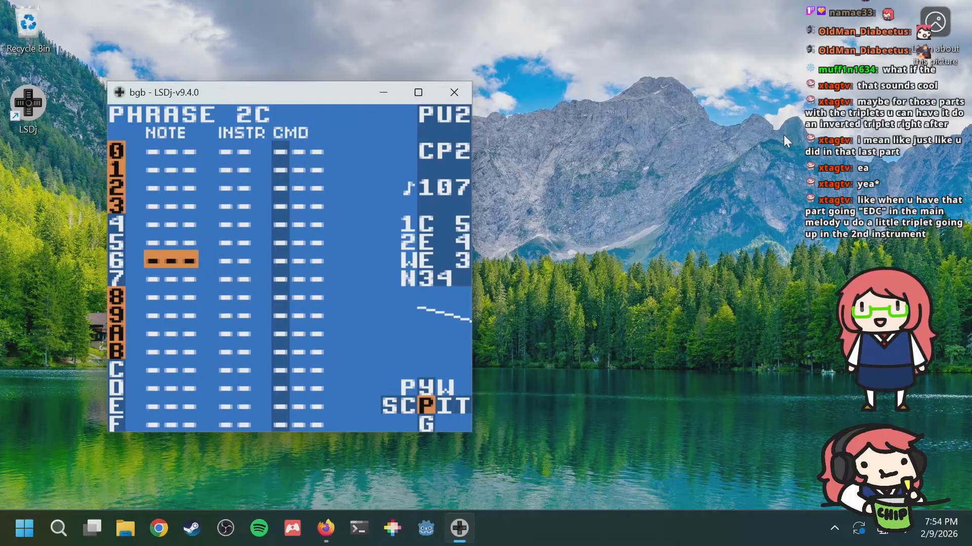
key("s")
Step: Check step 6 of pulse 1 phrase 13 and wave phrase 03, and set the phrase 2C note to A 4
key("a+Left")
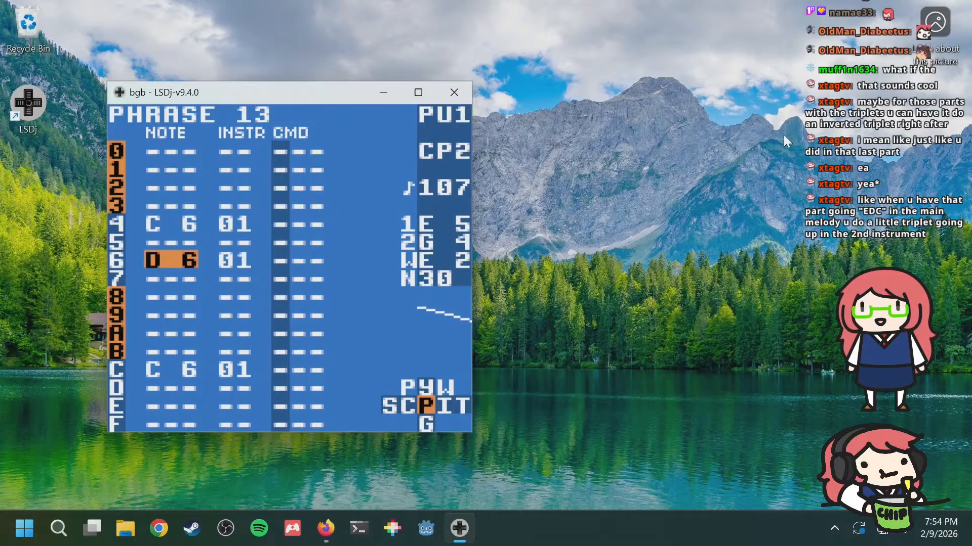
key("a+Right")
key("a+Right")
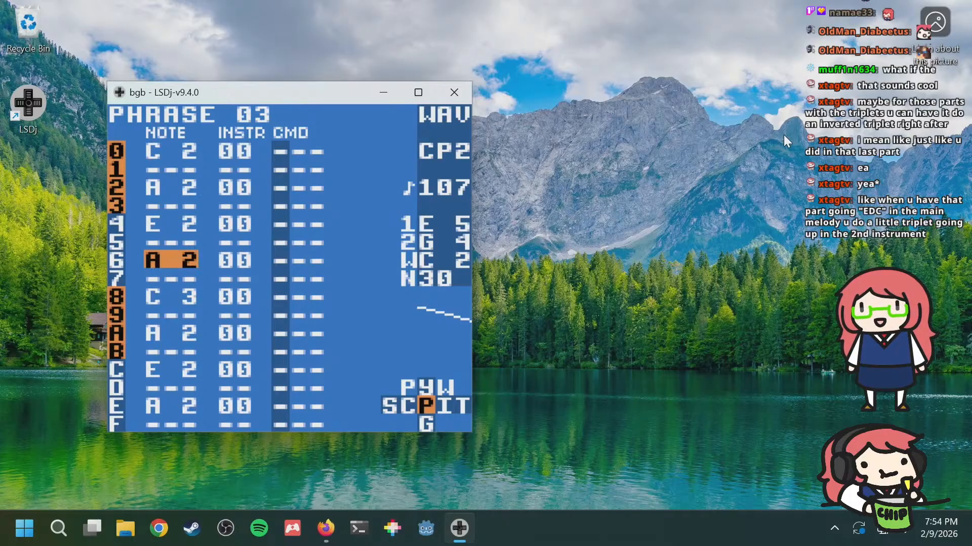
key("a+Left")
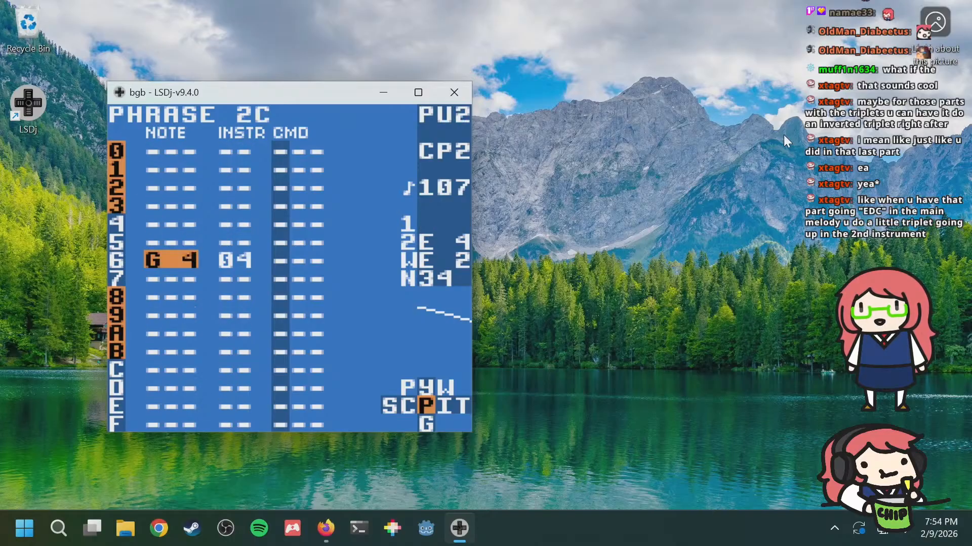
key("a+Left")
key("a+Left")
key("a+Left")
key("a+Left")
key("a+Left")
key("a+Left")
key("a+Left")
key("a+Left")
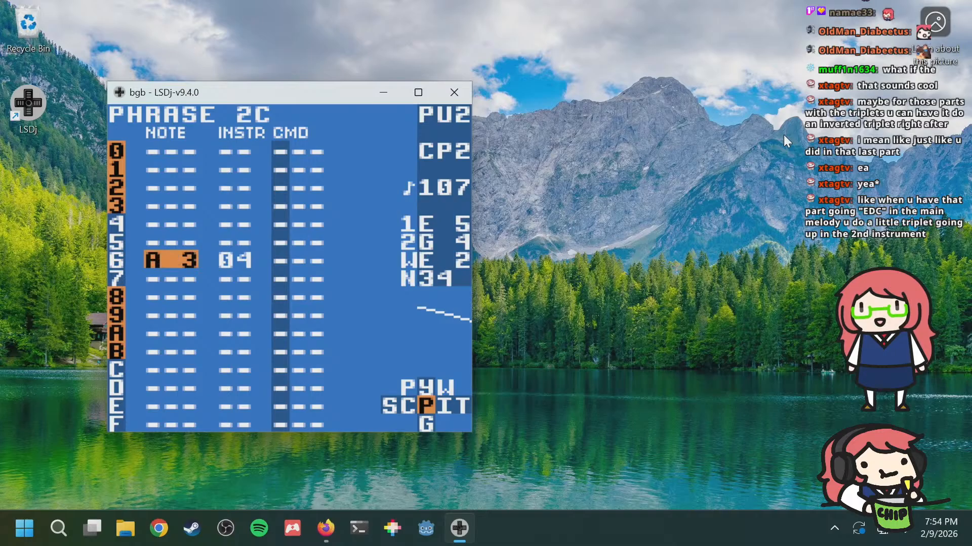
key("a+Up")
Step: Continue the rising run in phrase 2C with C 5 at step 7 and E 5 at step 8
key("Down")
key("a+Right")
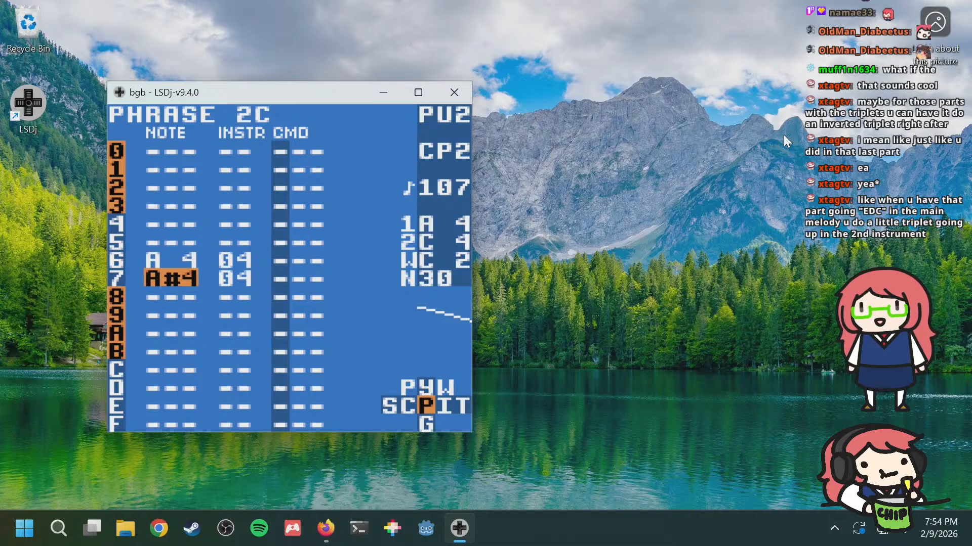
key("a+Right")
key("Down")
key("a+Right")
key("a+Right")
key("a+Right")
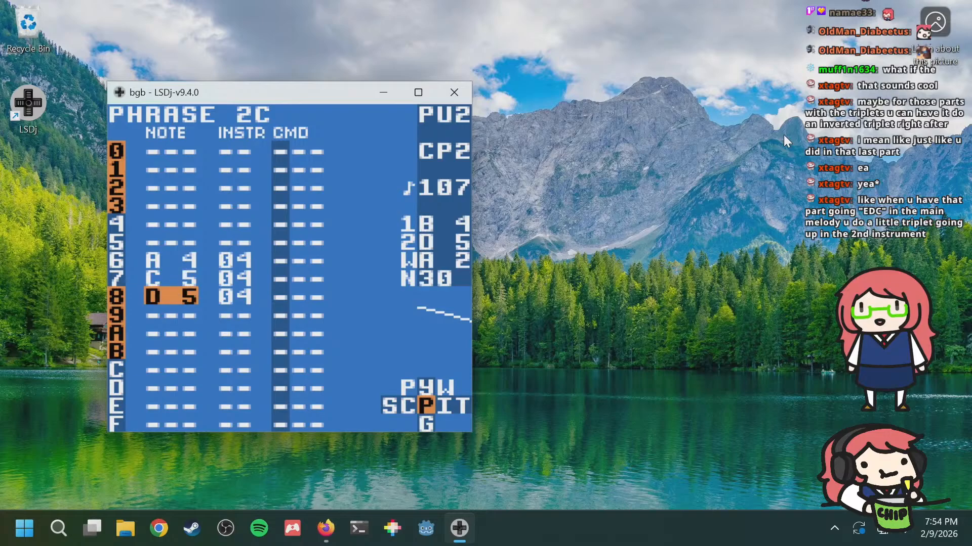
key("a+Right")
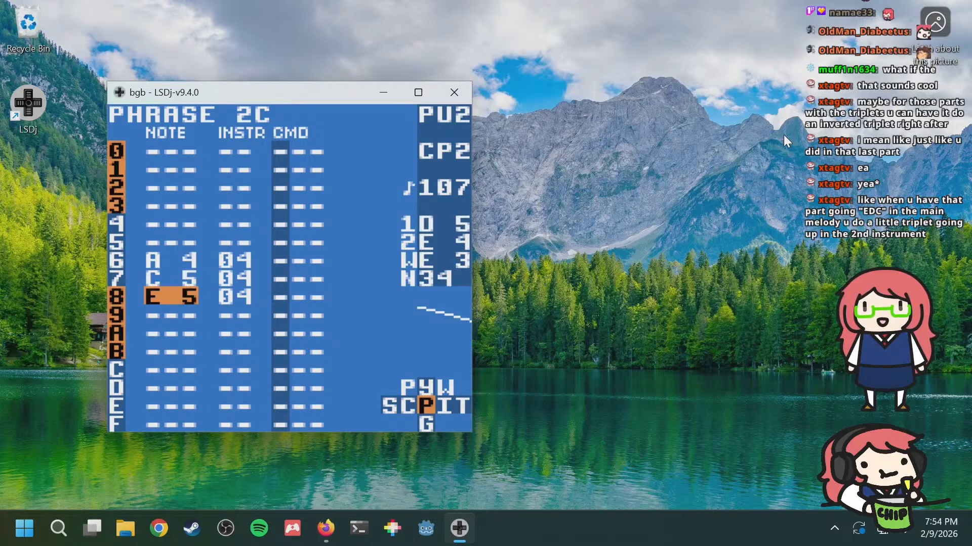
Step: Compare the rising run in phrase 2C with the pulse 1 melody of phrase 13 during playback
key("a+Left")
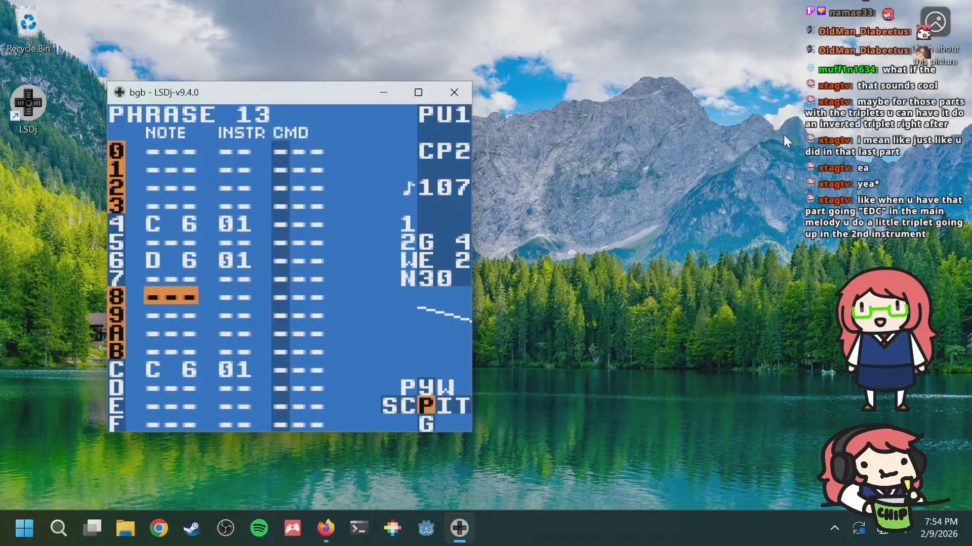
key("a+Right")
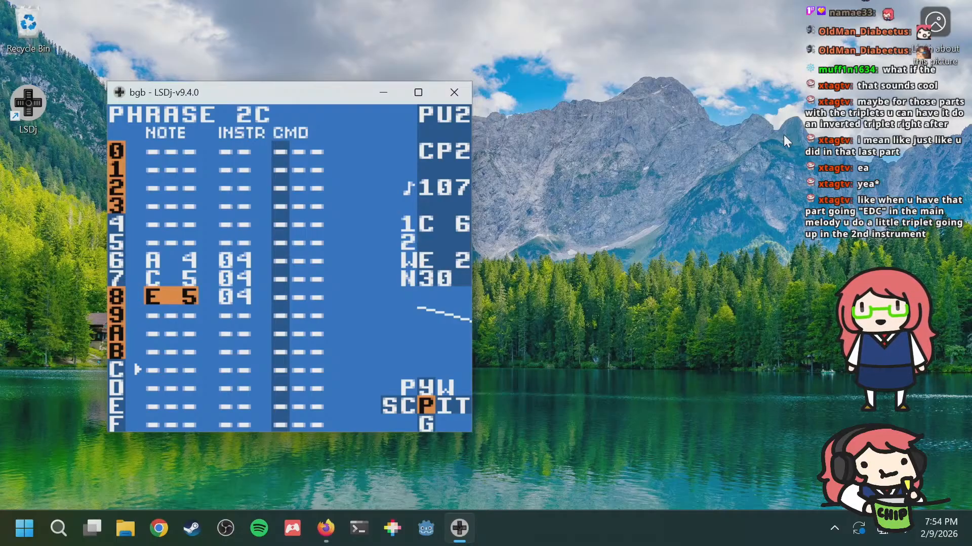
key("a+Left")
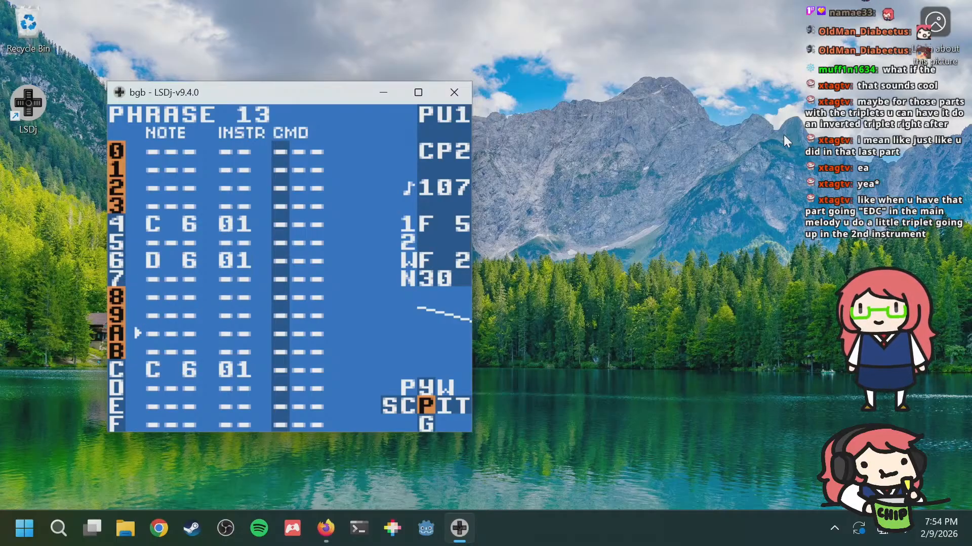
key("a+Right")
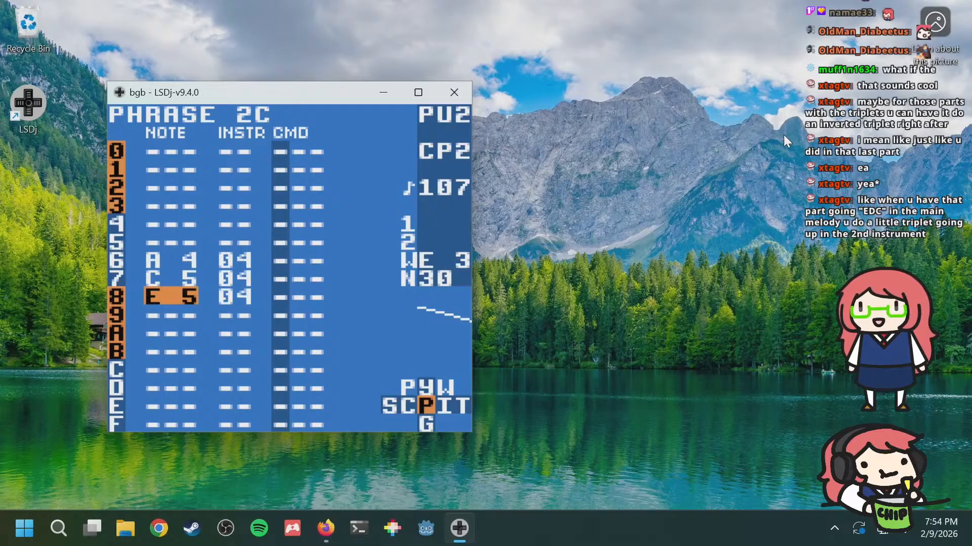
key("a+Left")
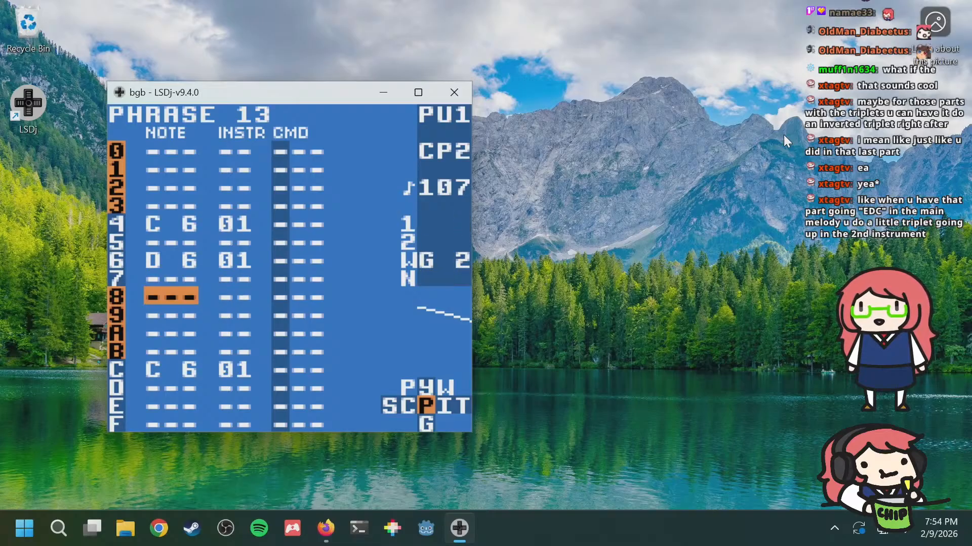
key("a+Right")
key("a+Left")
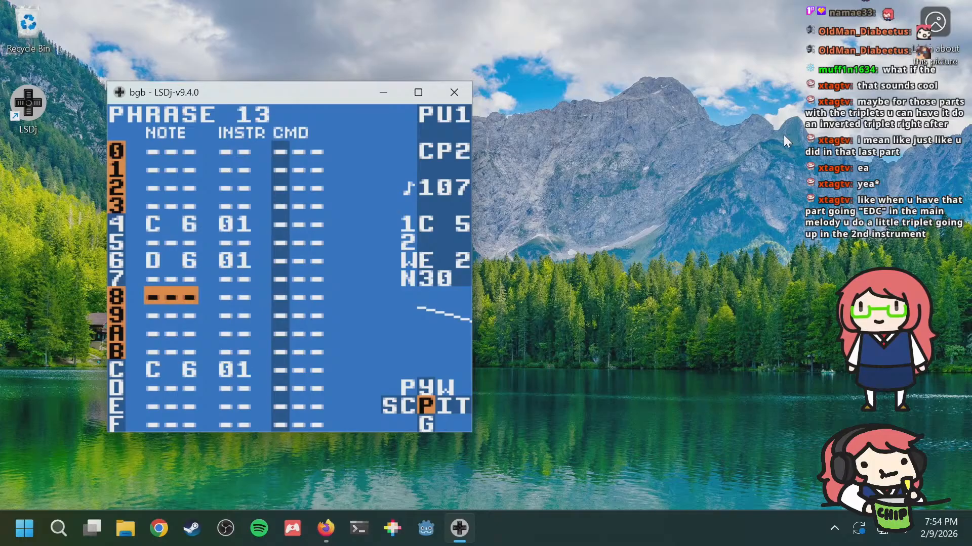
key("a+Right")
Step: Move on to step 6 of pulse 2 phrase 2D and examine the bass notes of wave phrase 02
key("Up")
key("Up")
key("Up")
key("Up")
key("Up")
key("Return")
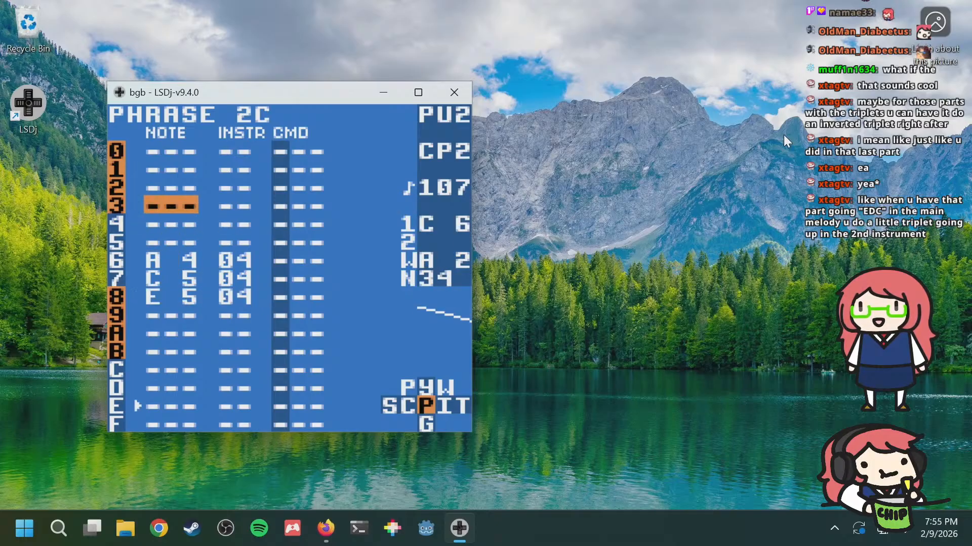
key("Down")
key("Down")
key("Down")
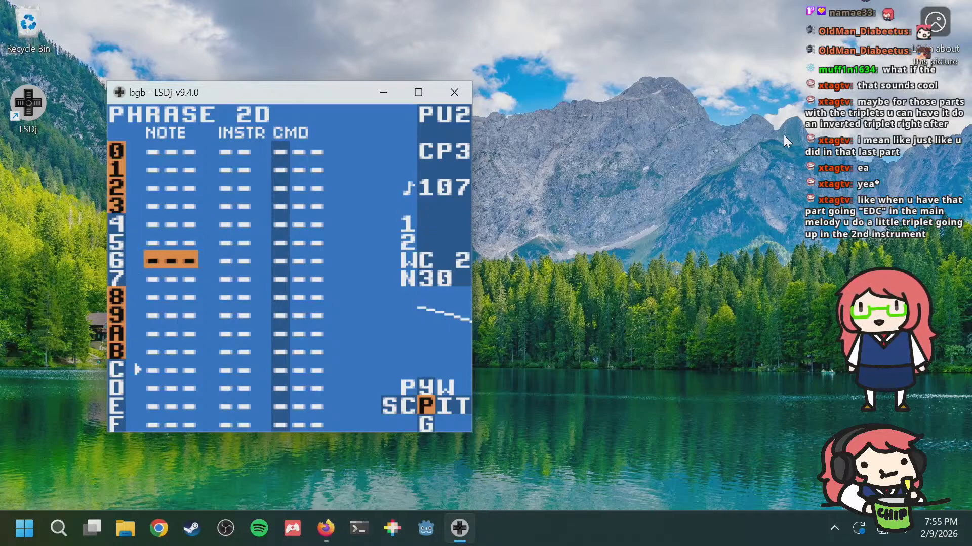
key("a+Right")
key("a+Right")
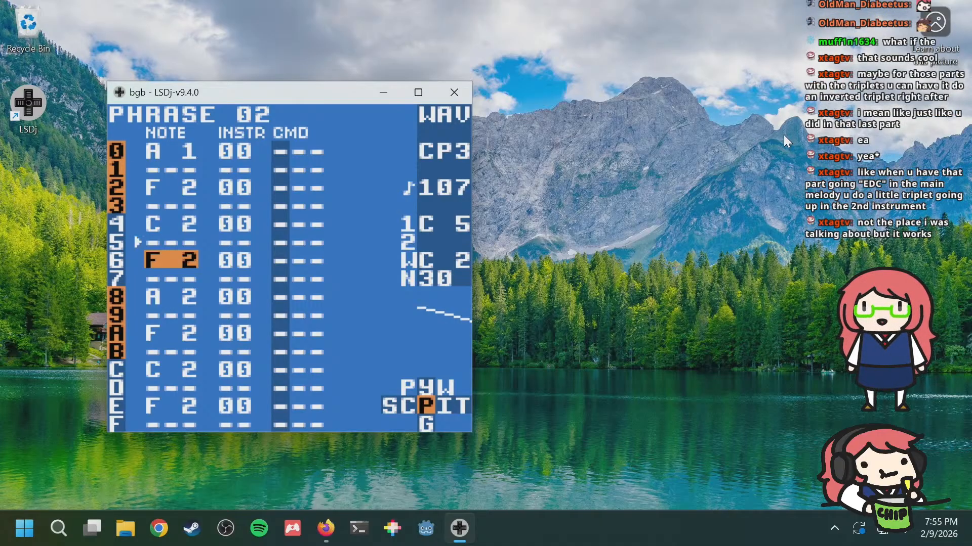
Step: Examine steps 6 to 9 of pulse 1 phrase 13 against the rising run in pulse 2 phrase 2C
key("a+Up")
key("a+Left")
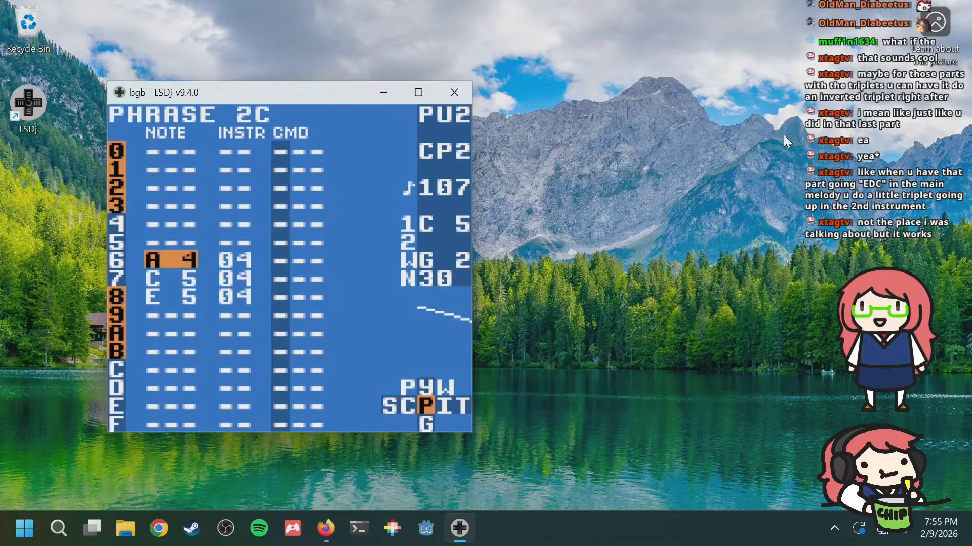
key("a+Left")
key("Down")
key("Down")
key("Down")
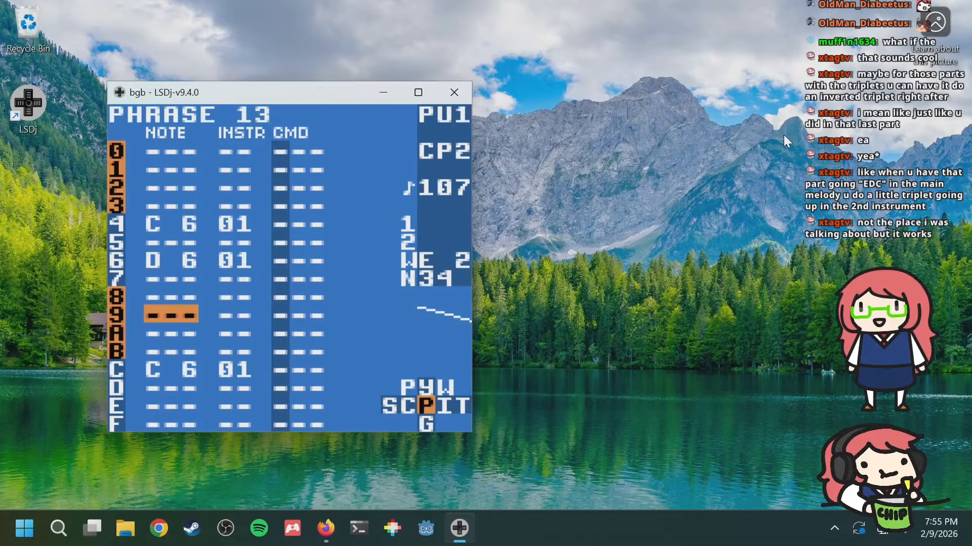
key("Up")
key("Down")
key("Down")
key("Up")
key("Up")
key("Right")
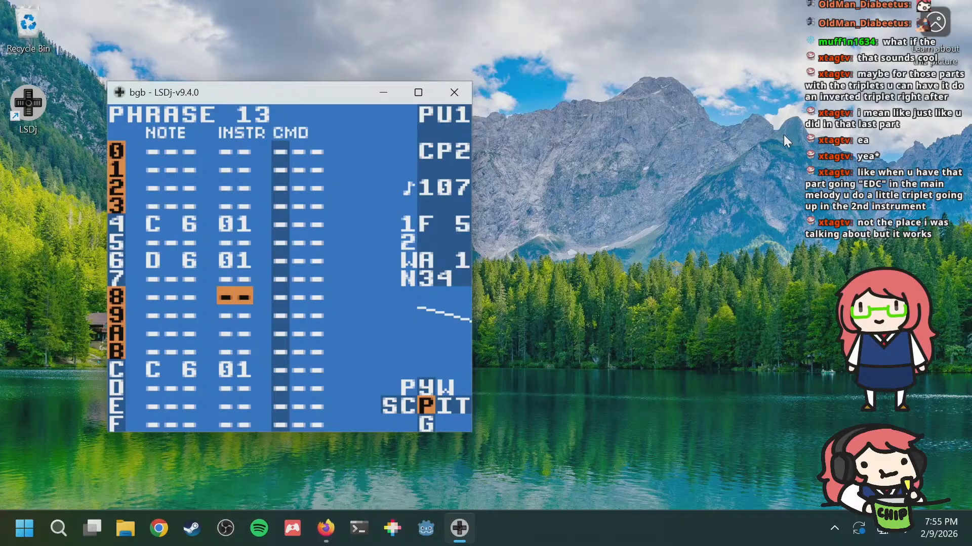
Step: Check step 6 of pulse 1 phrase 14 and wave phrase 02 against pulse 2 phrase 2D
key("a+Right")
key("Up")
key("Up")
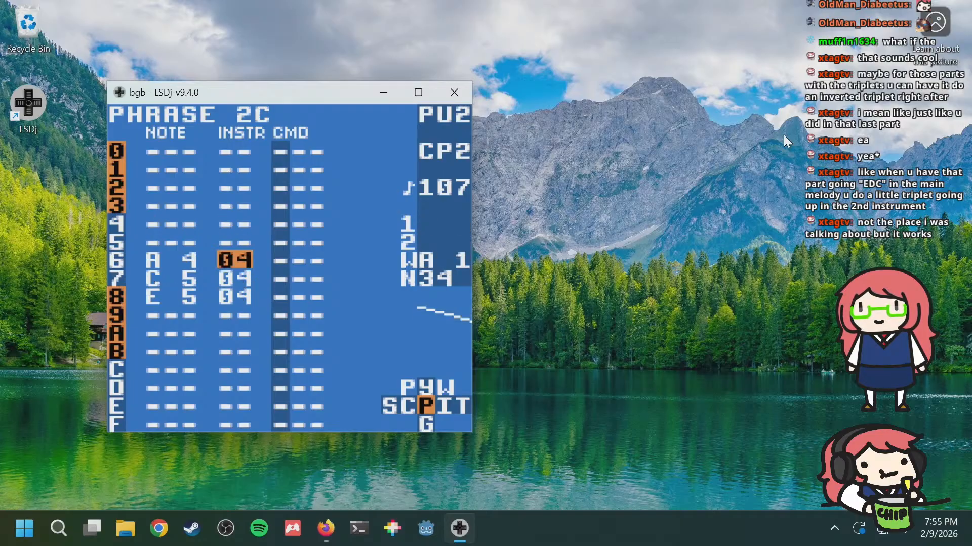
key("Left")
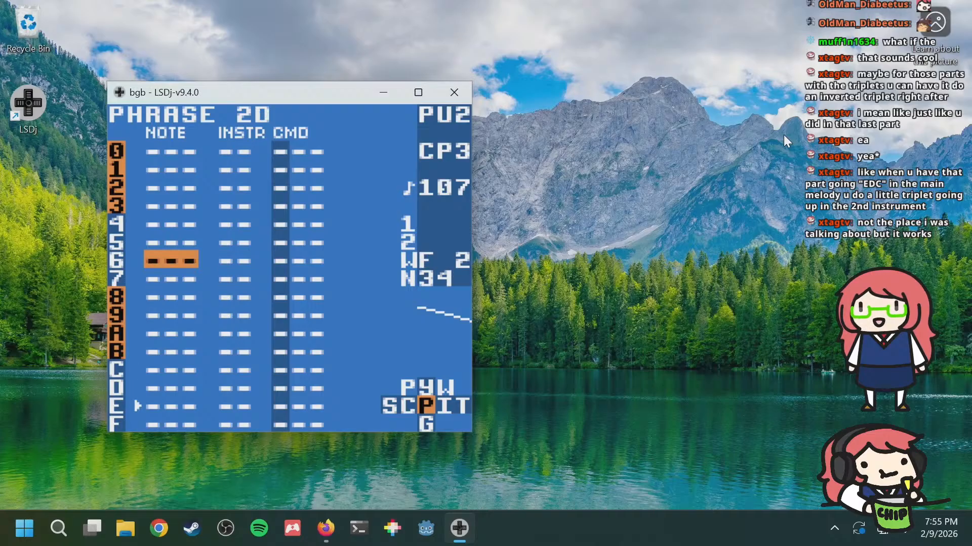
key("a+Left")
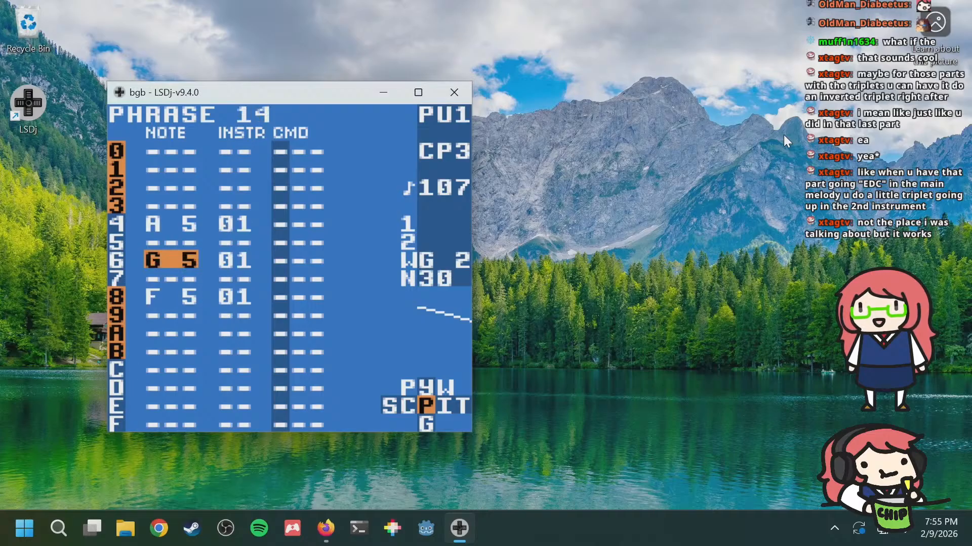
key("a+Right")
key("a+Right")
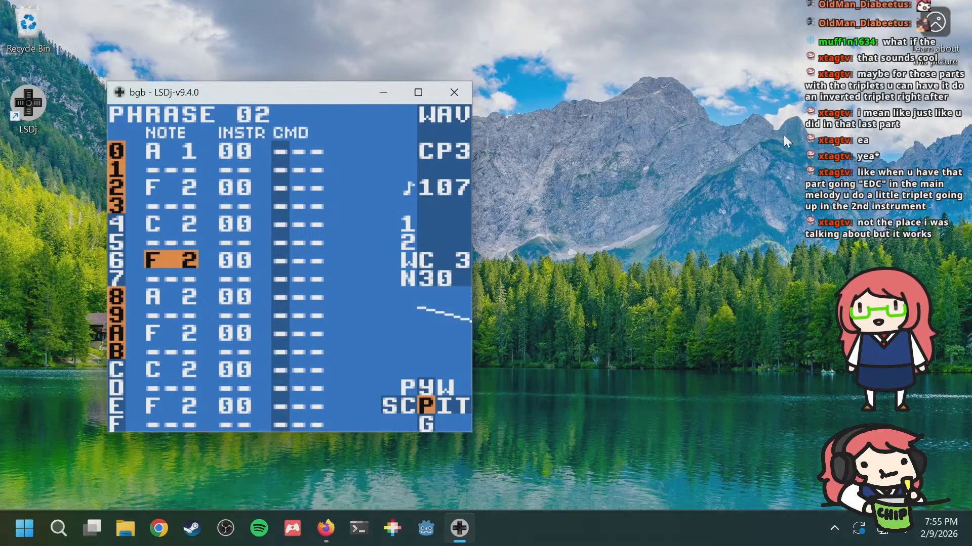
key("a+Left")
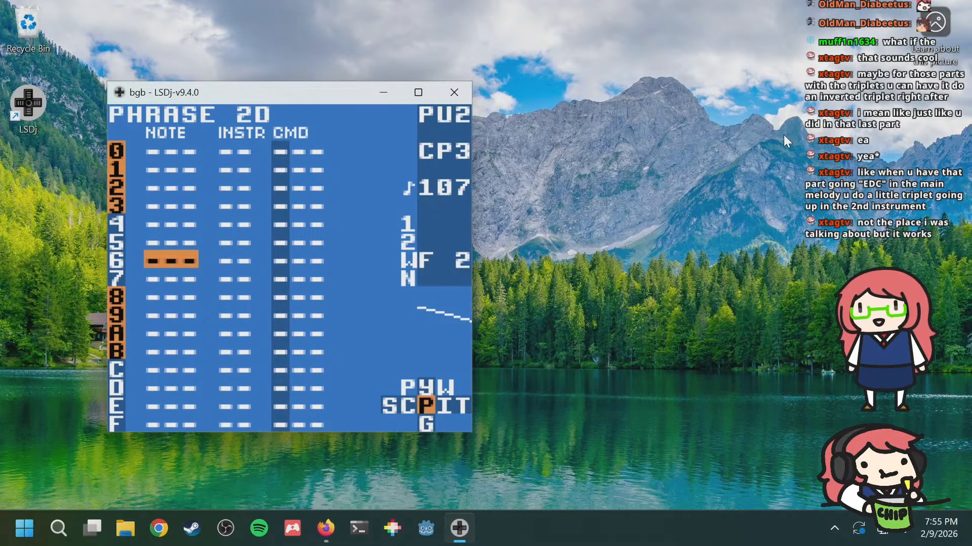
Step: Start a falling run in pulse 2 phrase 2D with C 5 on instrument 04 at step 6
key("a+Up")
key("a+Down")
key("s")
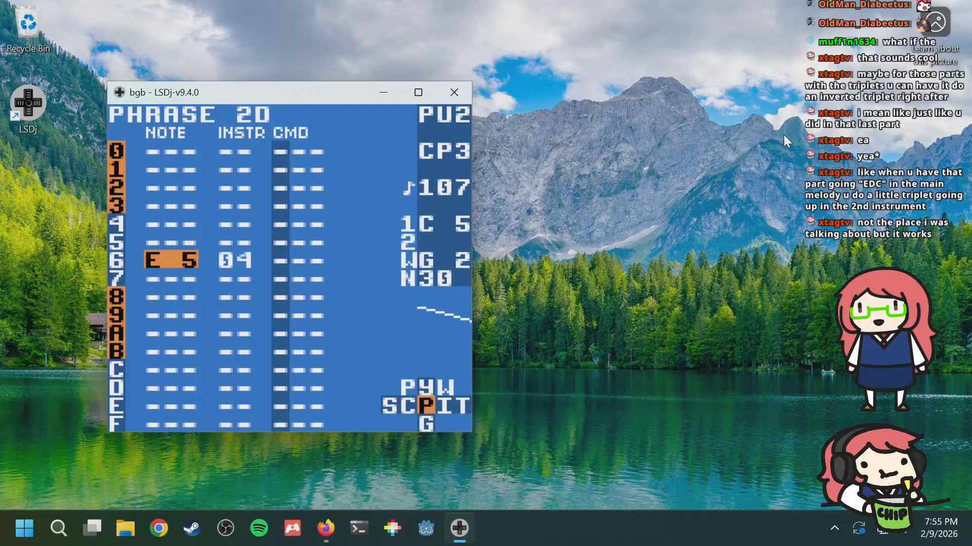
key("s+Left")
key("s+Left")
key("s+Left")
key("s+Left")
Step: Continue the falling run in phrase 2D with A 4 at step 7 and F 4 at step 8
key("Down")
key("s")
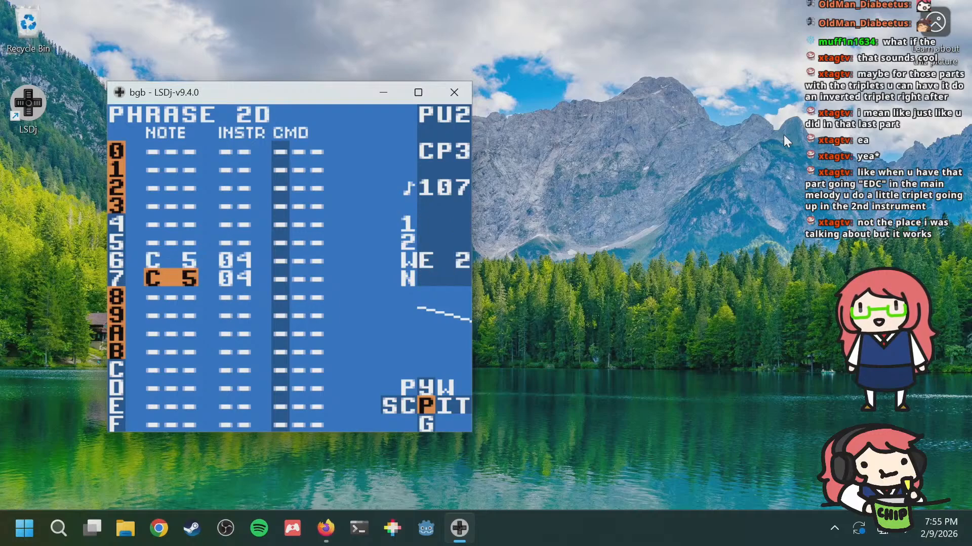
key("s+Left")
key("s+Left")
key("s+Left")
key("Down")
key("s")
key("s+Left")
key("s+Left")
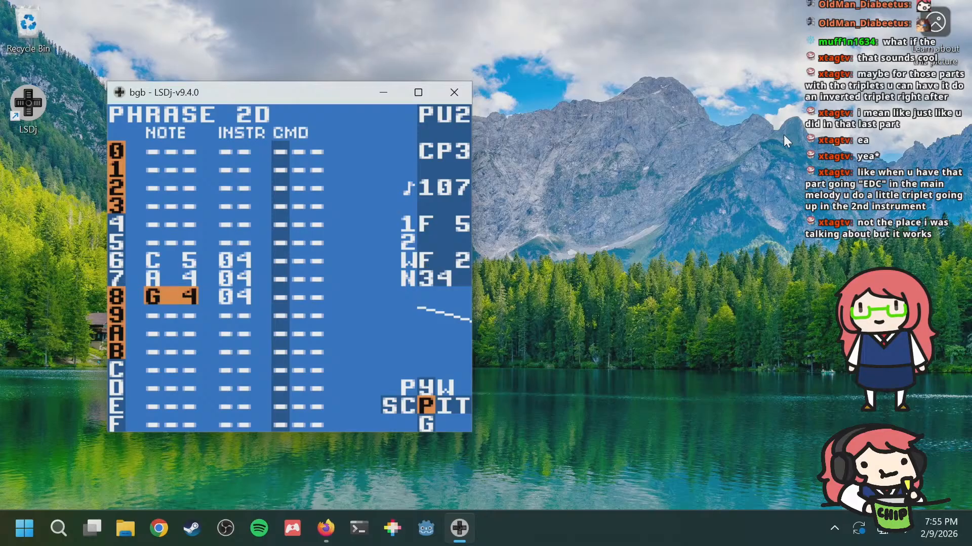
key("s+Left")
key("s+Left")
Step: Try an E 4 at step 9 of phrase 2D and listen to the four-note run
key("Down")
key("s")
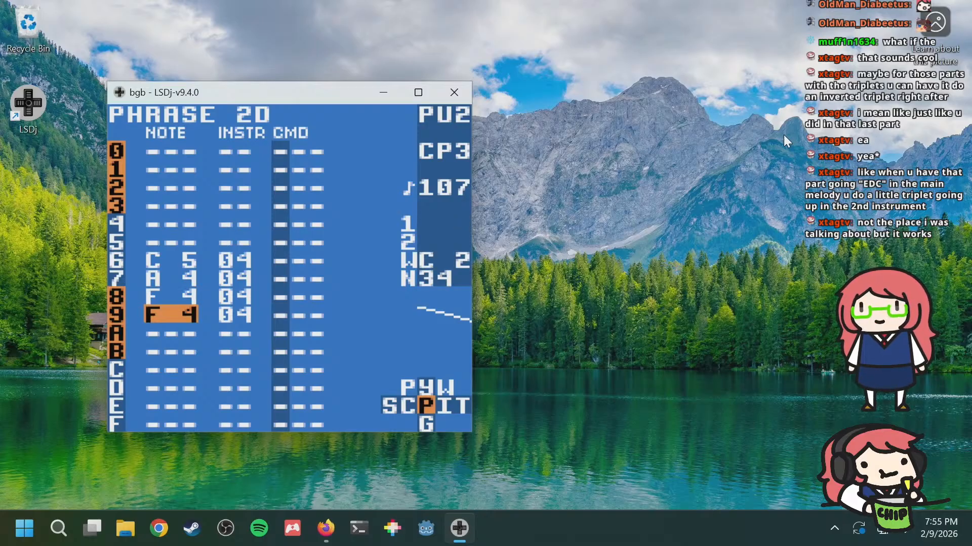
key("s+Left")
key("s+Left")
key("s+Right")
key("Up")
key("Up")
key("Up")
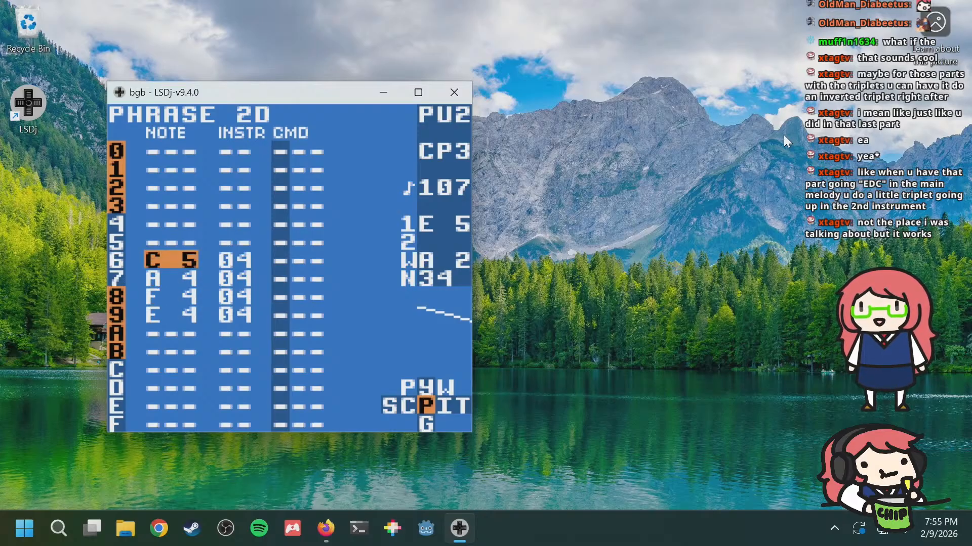
key("Return")
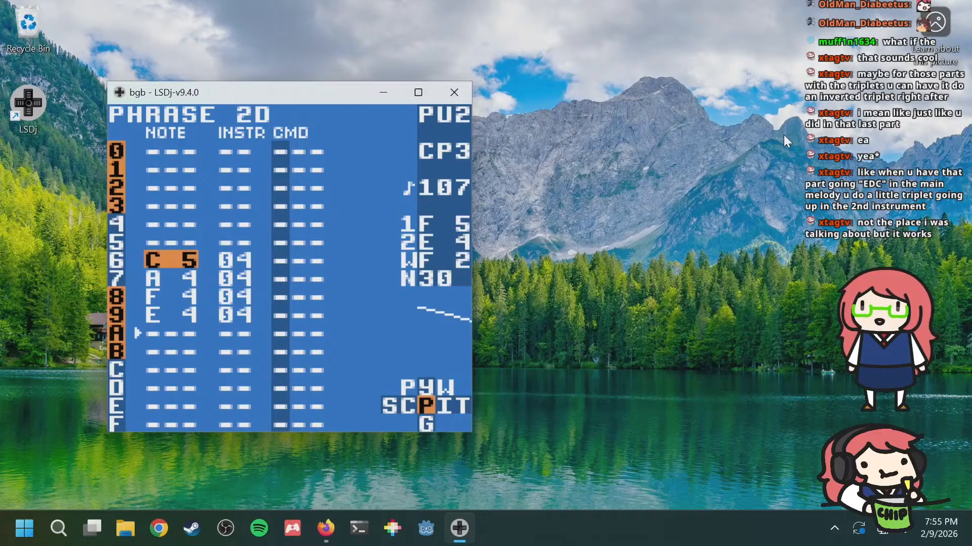
Step: Delete the E 4 at step 9 of phrase 2D and return to phrase 2C
key("Down")
key("Down")
key("Down")
key("a+s")
key("shift+Up")
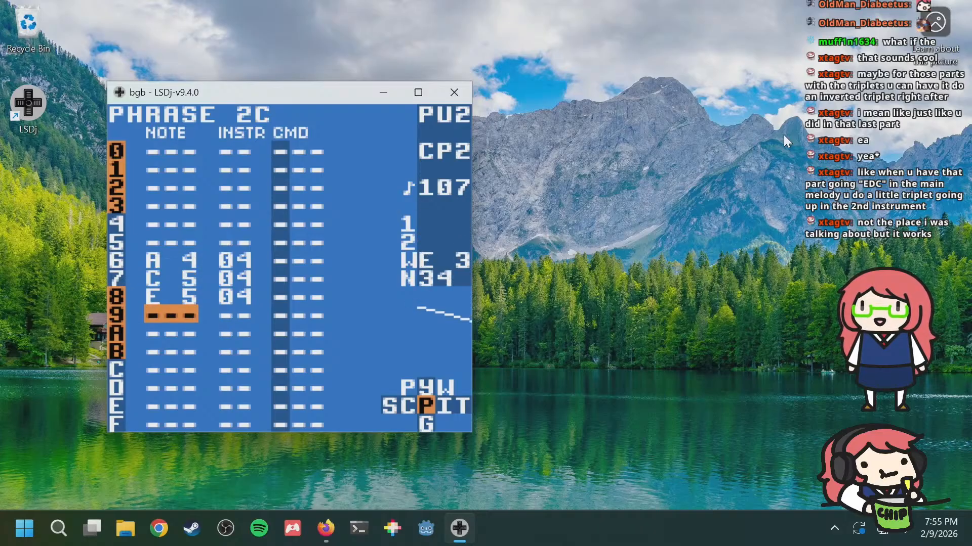
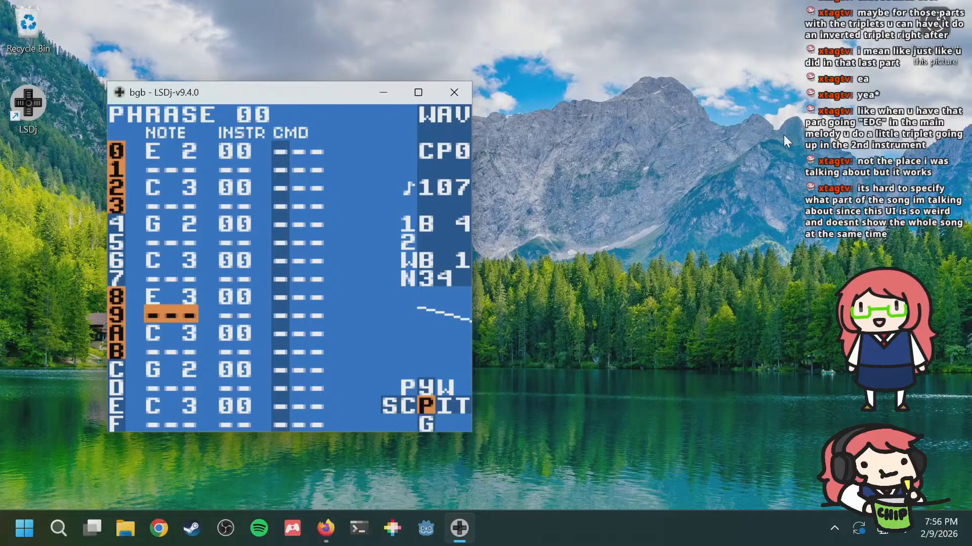
Step: Add an echo note F 5 with instrument 05 at step 7 of pulse 2 phrase 2A
key("Up")
key("Up")
key("s")
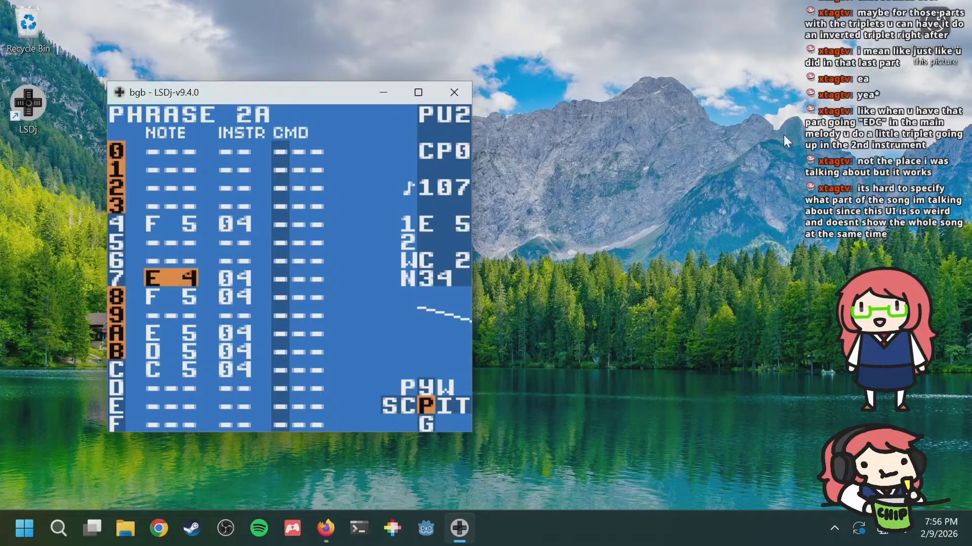
key("s+Left")
key("s+Left")
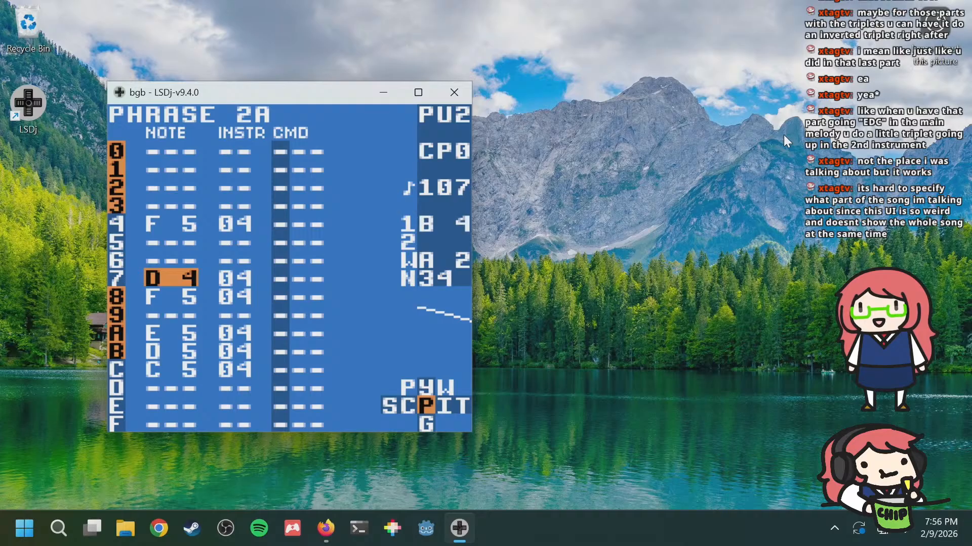
key("s+Right")
key("s+Right")
key("s+Right")
key("s+Right")
key("s+Left")
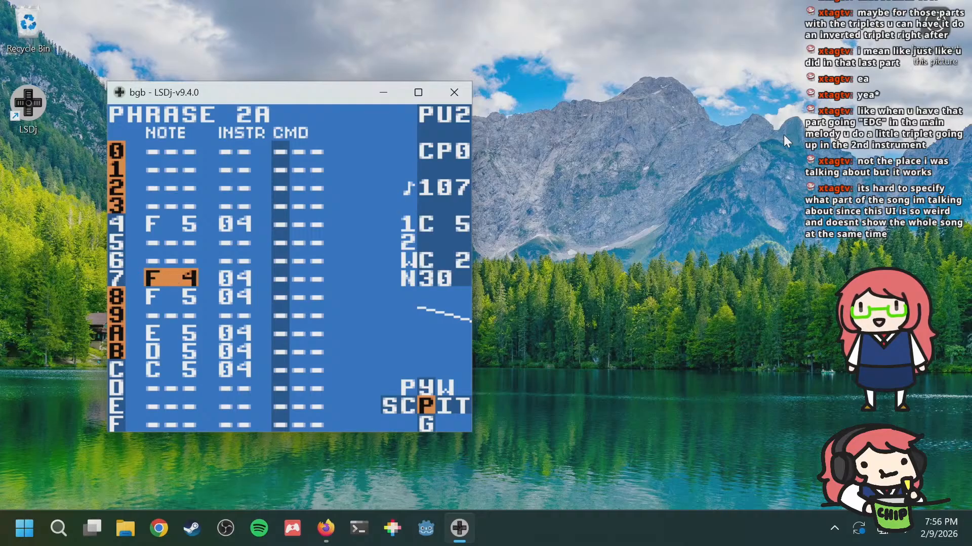
key("s+Up")
key("Right")
key("Down")
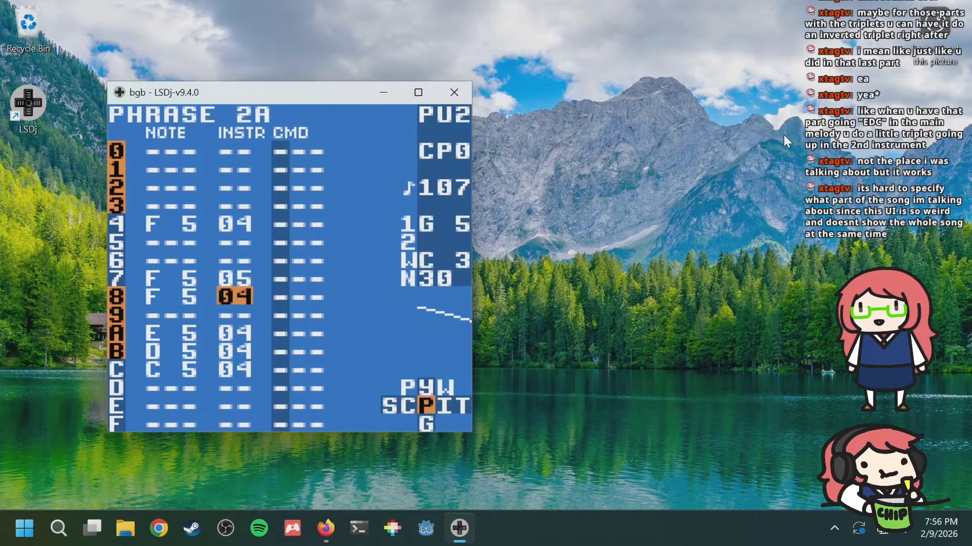
Step: Copy the E 5, D 5, C 5 run at steps A to C of phrase 2A and paste it at step D
key("Down")
key("Left")
key("Down")
key("Down")
key("Down")
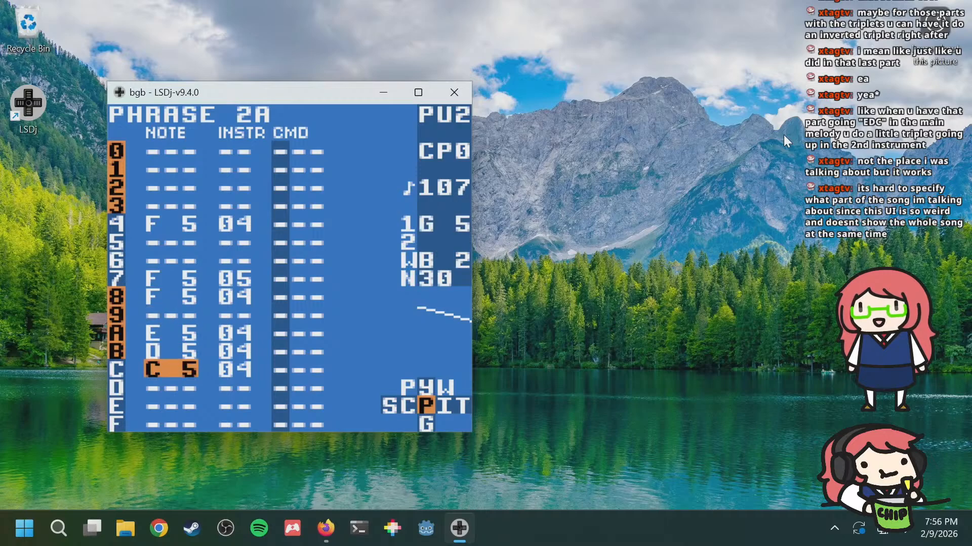
key("Up")
key("Down")
key("Up")
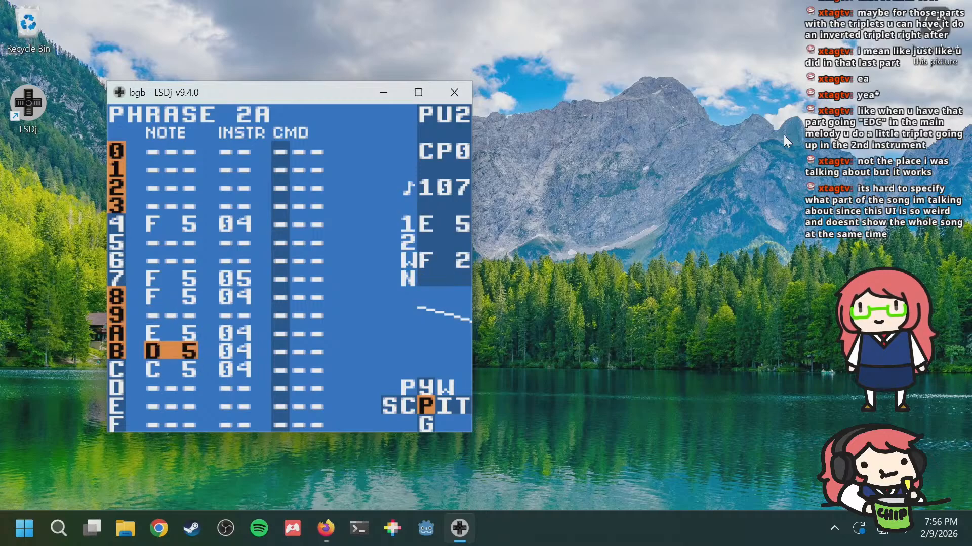
key("Up")
key("Up")
key("Up")
key("Down")
key("Down")
key("shift+a")
key("Down")
key("Down")
key("Right")
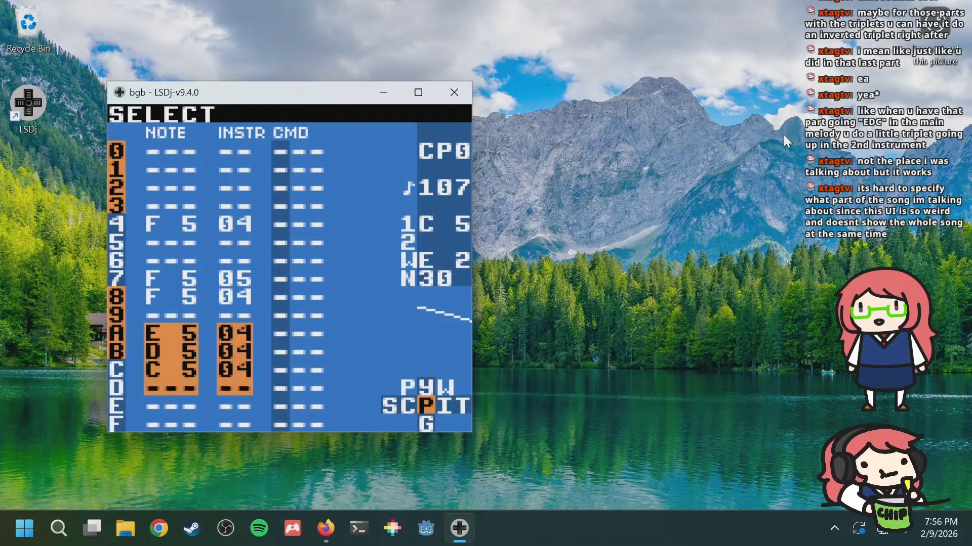
key("a")
key("Down")
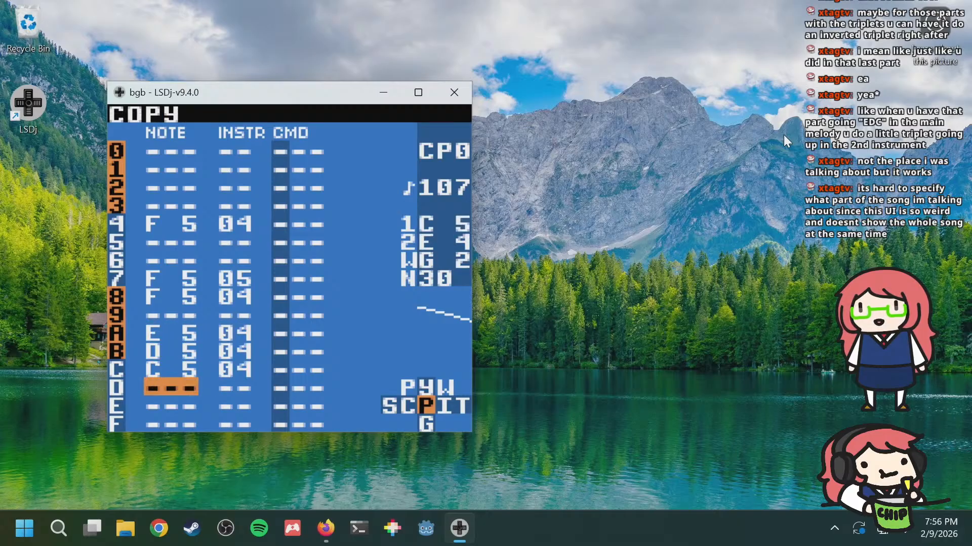
key("shift+s")
Step: Set the instrument of the pasted run at steps D to F of phrase 2A to 05
key("Right")
key("Down")
key("Down")
key("Down")
key("Down")
key("Down")
key("Down")
key("Down")
key("Down")
key("Down")
key("Down")
key("Down")
key("Down")
key("Down")
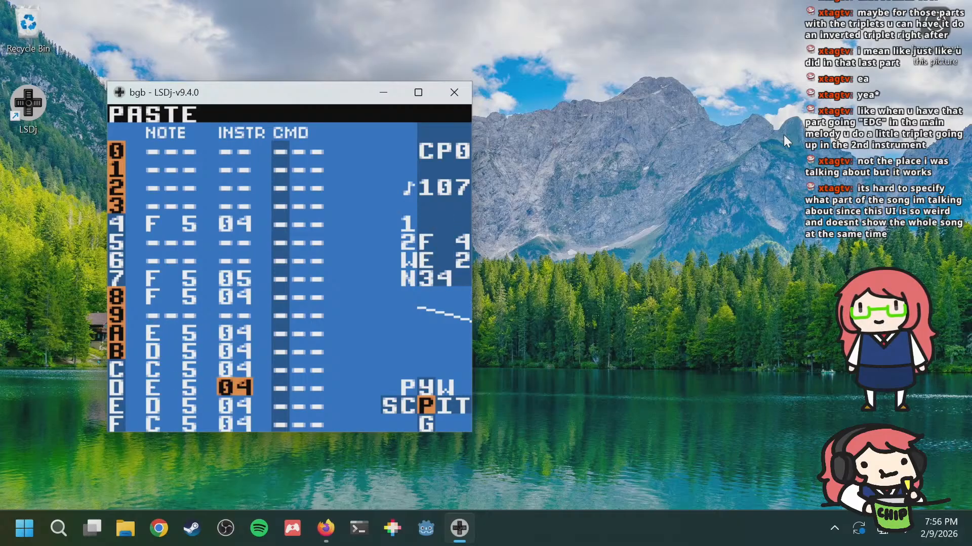
key("shift+a")
key("Down")
key("Down")
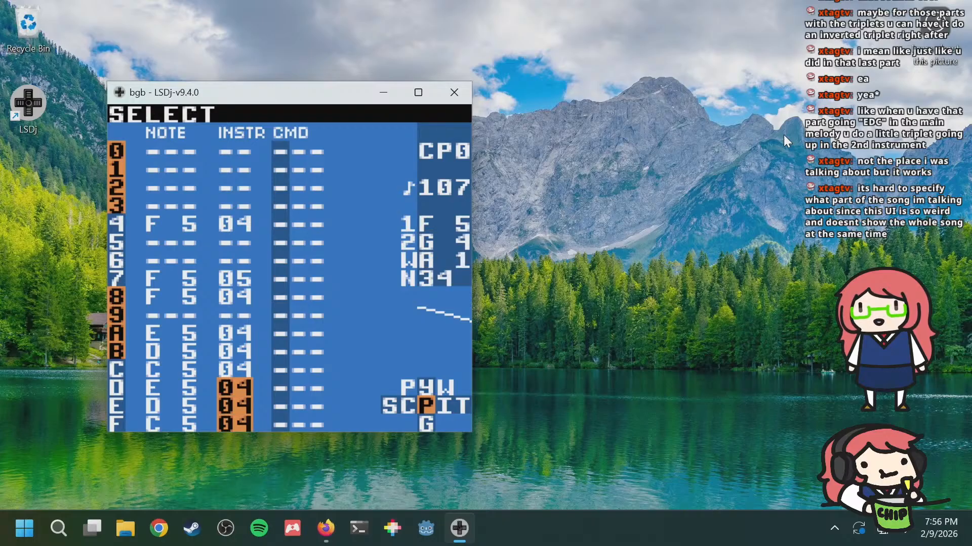
key("s+Right")
key("a")
Step: Return to step 2 of phrase 2A and listen to the run with its echo
key("Up")
key("Up")
key("Up")
key("Up")
key("Up")
key("Up")
key("Up")
key("Up")
key("Up")
key("Up")
key("Up")
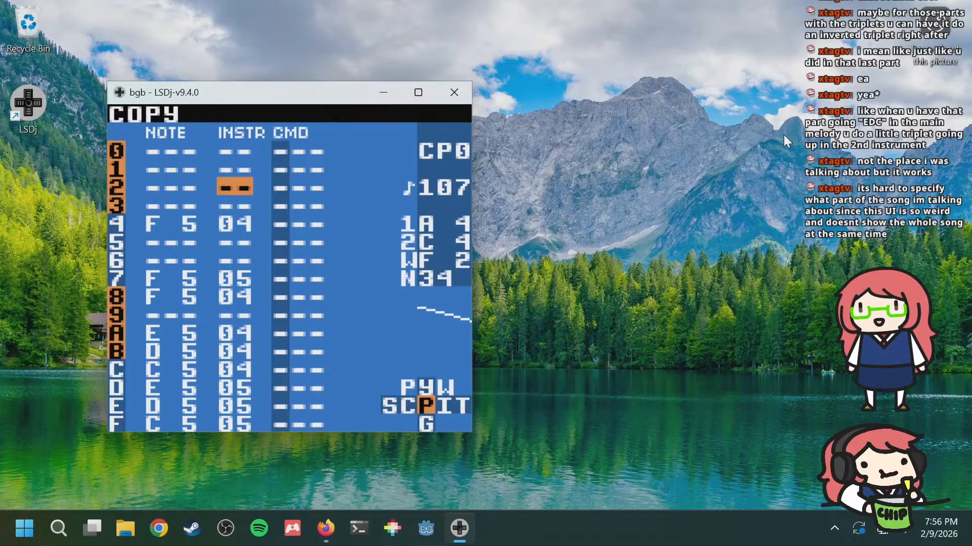
key("Return")
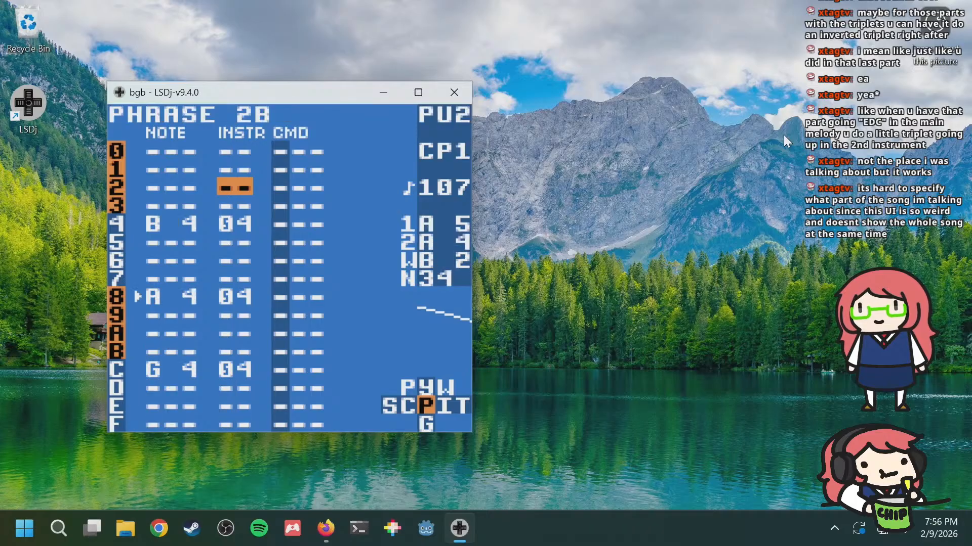
key("Down")
key("Down")
key("Down")
key("Left")
key("Down")
key("Down")
key("a")
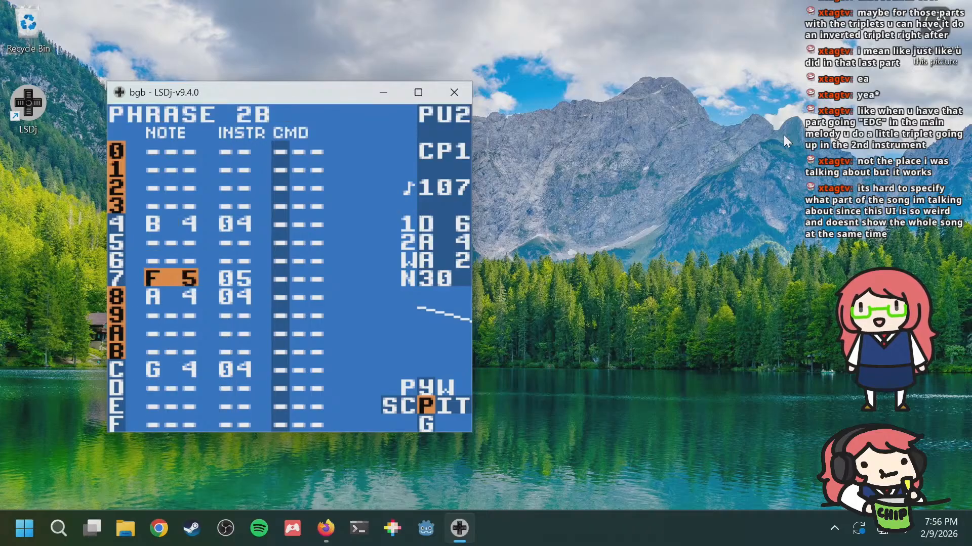
key("s+a")
Step: Copy the B 4 note at step 4 of phrase 2B and paste it at step 7
key("Up")
key("Up")
key("Up")
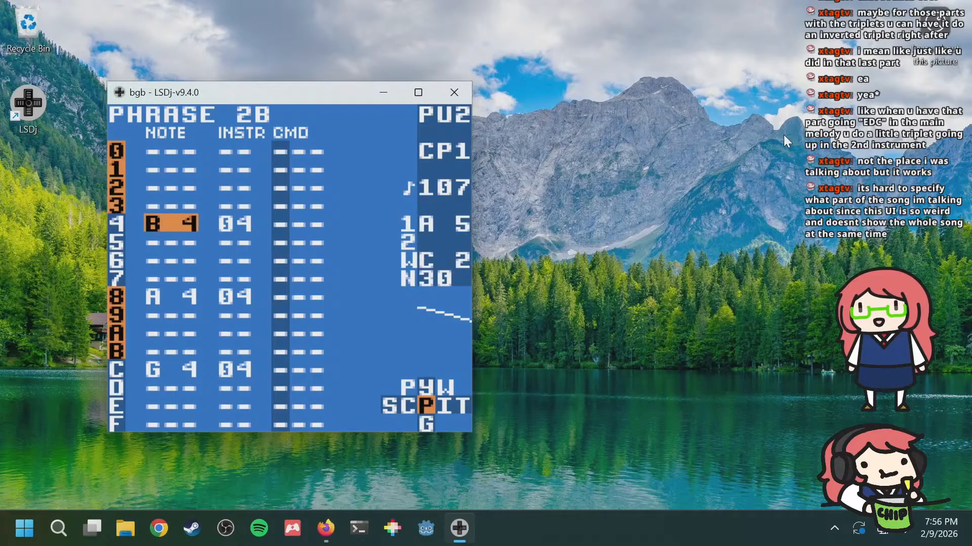
key("shift")
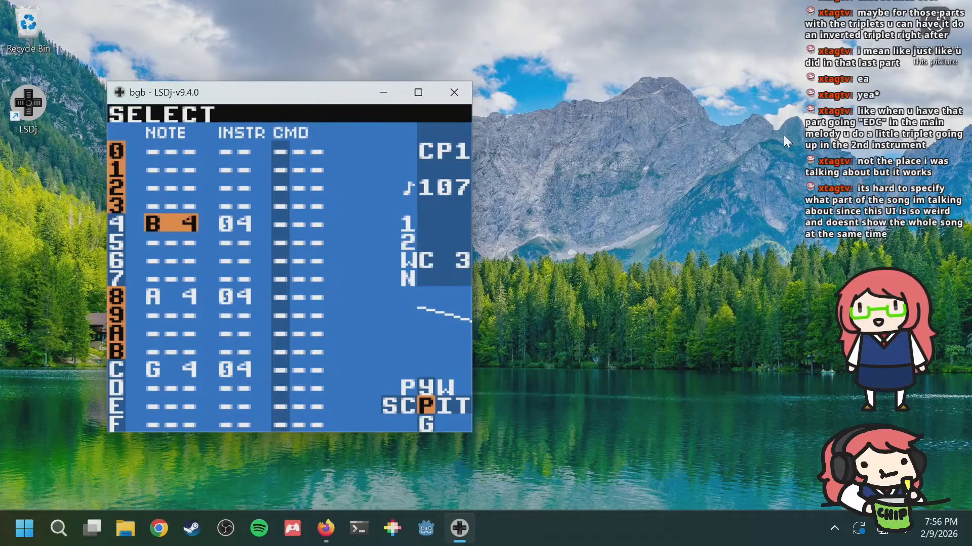
key("a")
key("Down")
key("Down")
key("Down")
key("shift+s")
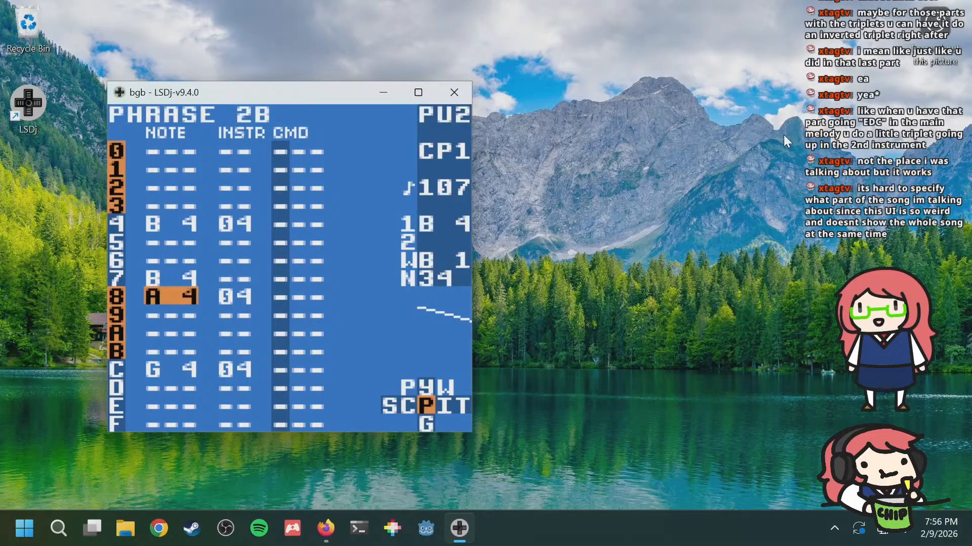
Step: Assign instrument 05 to the B 4 echo note at step 7 of phrase 2B
key("Up")
key("Right")
key("Right")
key("Left")
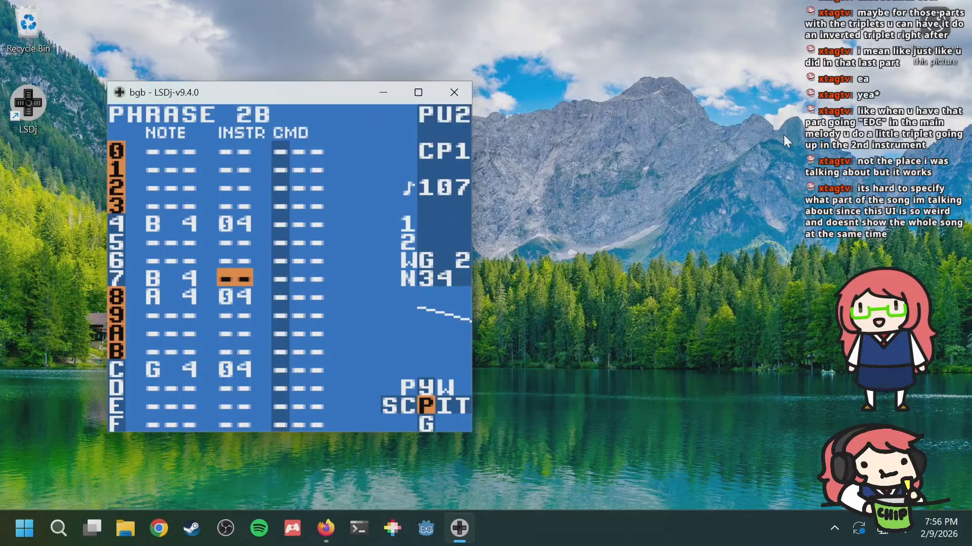
key("s")
Step: Add an A 4 echo note with instrument 05 at step B of phrase 2B
key("Down")
key("Down")
key("Down")
key("Down")
key("Left")
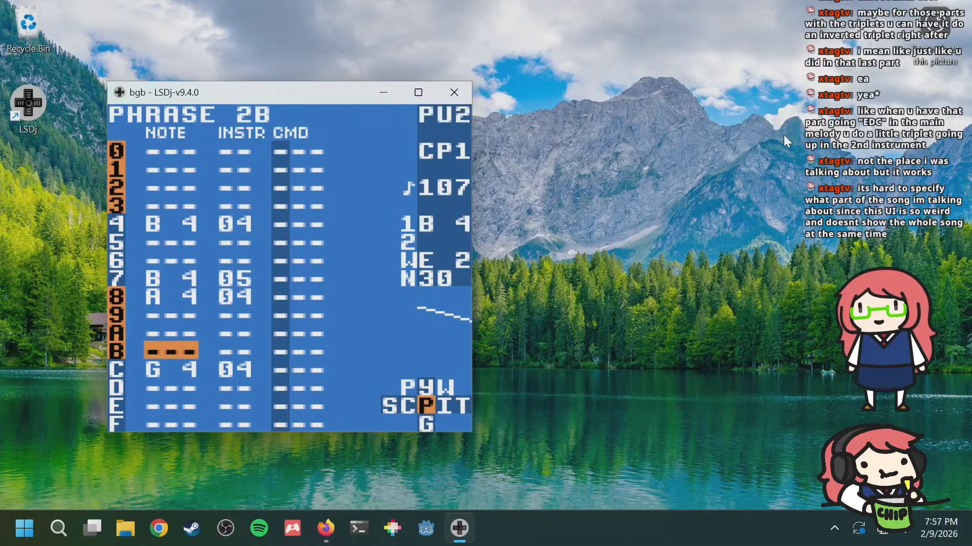
key("s")
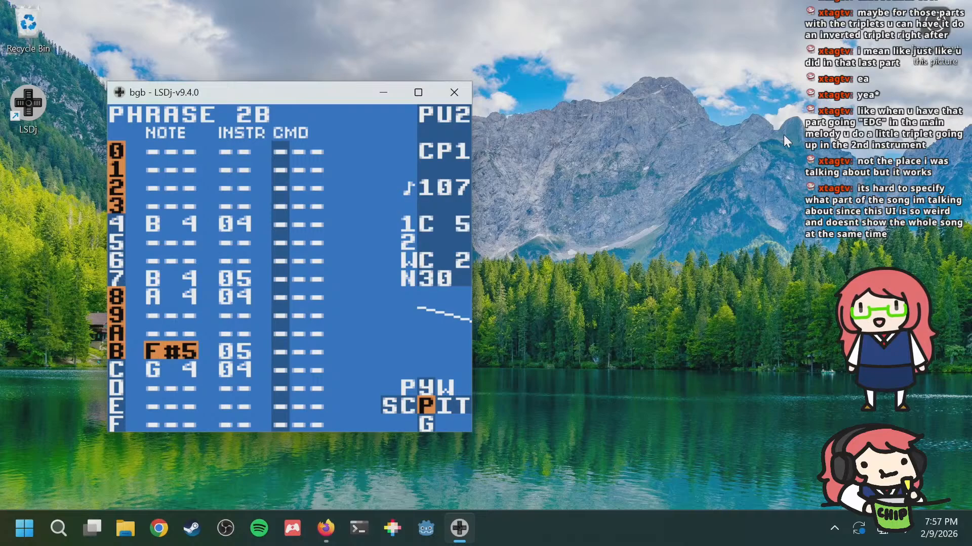
key("s+Left")
key("s+Left")
key("s+Left")
key("s+Left")
key("s+Left")
key("s+Left")
key("s+Left")
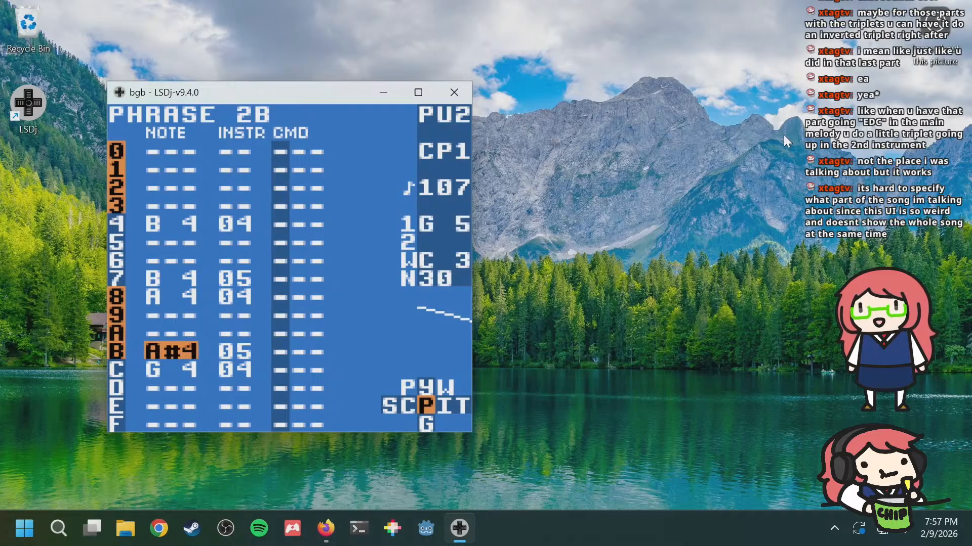
key("s+Left")
key("Right")
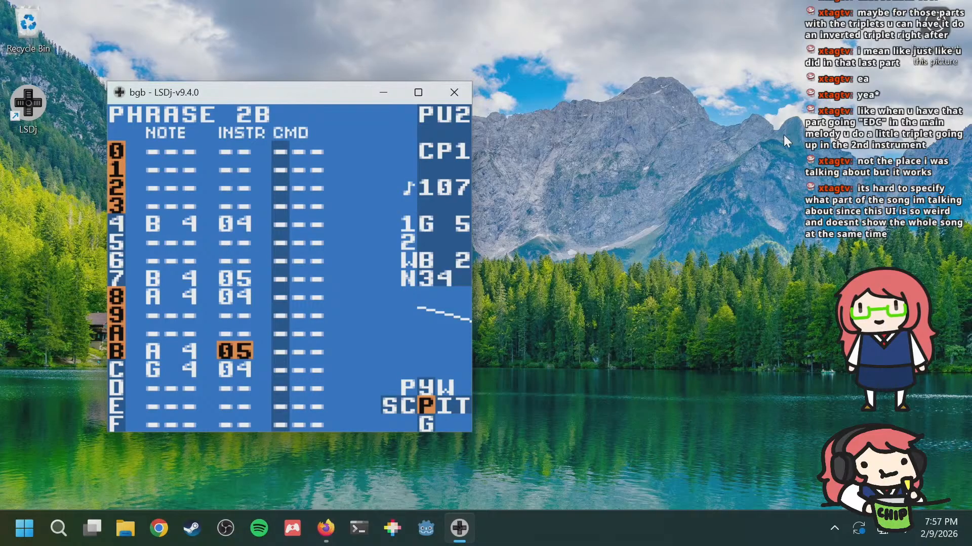
Step: Add a G 4 echo note with instrument 05 at step F of phrase 2B
key("Down")
key("Down")
key("Down")
key("Down")
key("Left")
key("s")
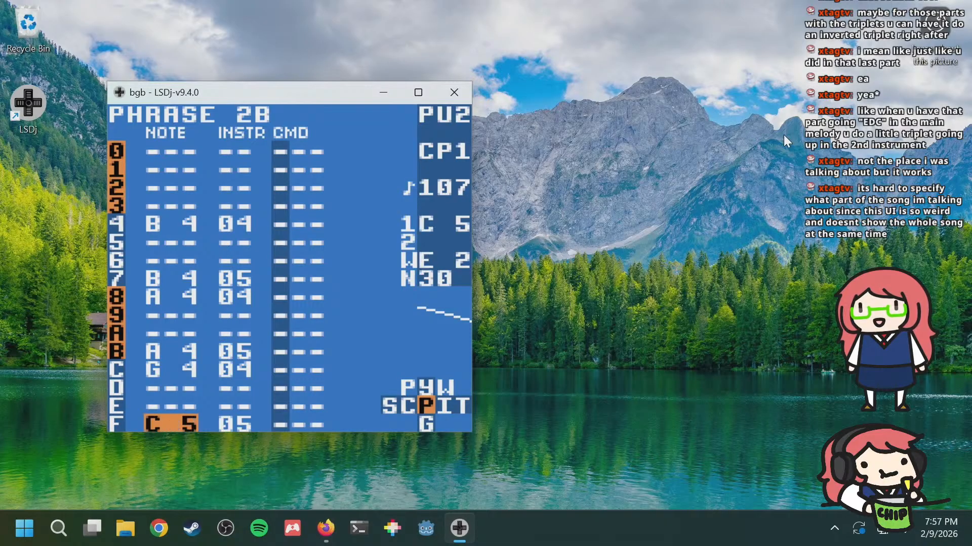
key("s+Left")
key("s+Left")
key("s+Left")
key("s+Left")
key("Right")
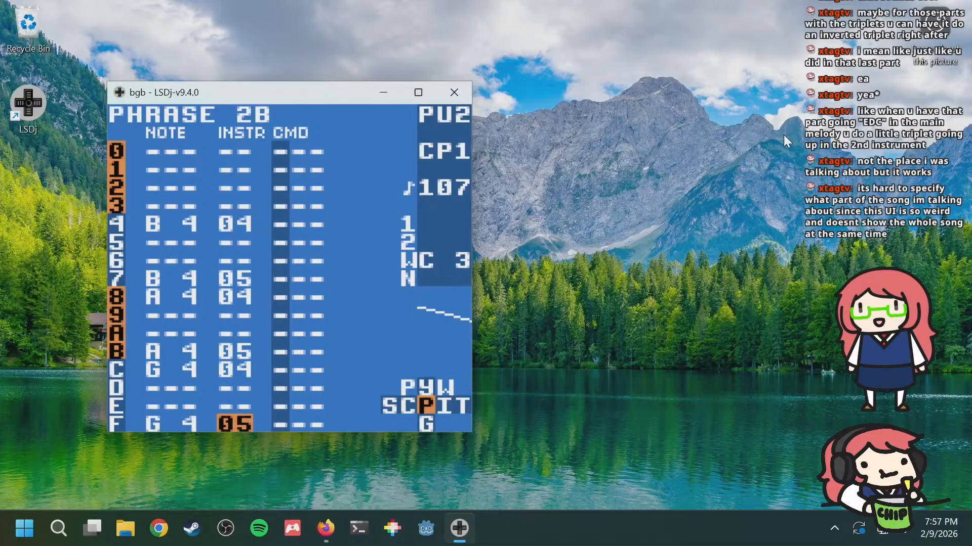
Step: Return to step 4 of phrase 2B and listen to its echo notes
key("Up")
key("Up")
key("Up")
key("Up")
key("Up")
key("Up")
key("Up")
key("Up")
key("Up")
key("Up")
key("Up")
key("Return")
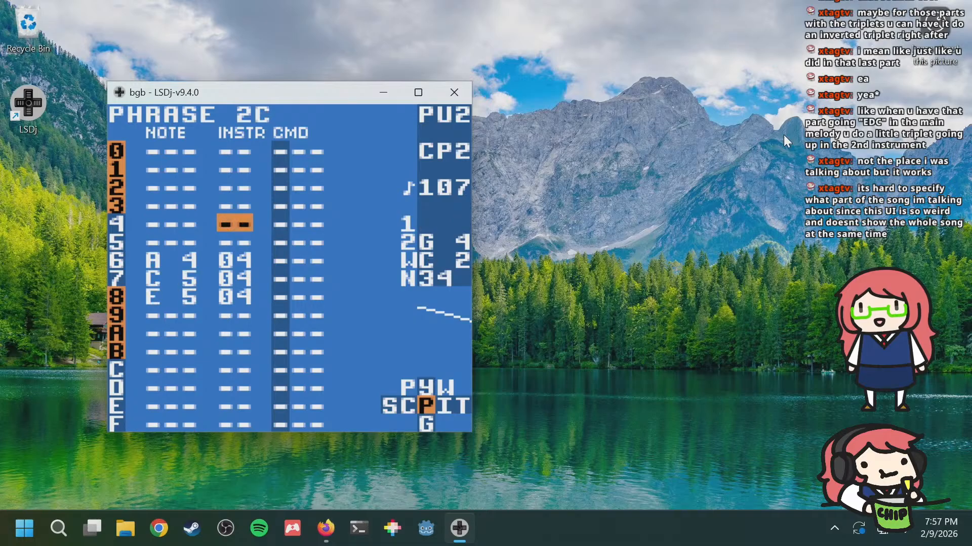
Step: Copy the A 4, C 5, E 5 run at steps 6 to 8 of phrase 2C and paste it at step 9
key("Down")
key("Down")
key("Down")
key("Left")
key("Down")
key("Down")
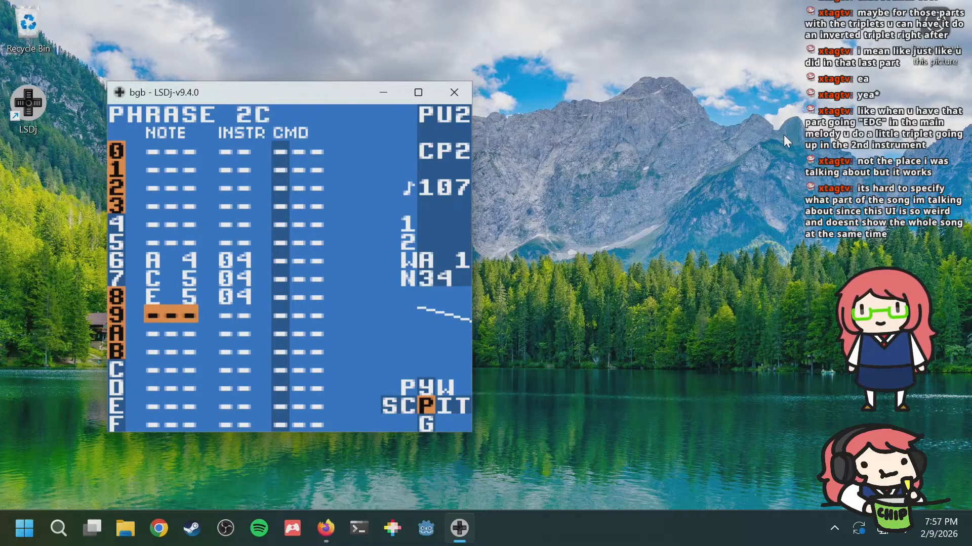
key("Up")
key("Up")
key("Up")
key("shift+a")
key("Down")
key("Down")
key("Right")
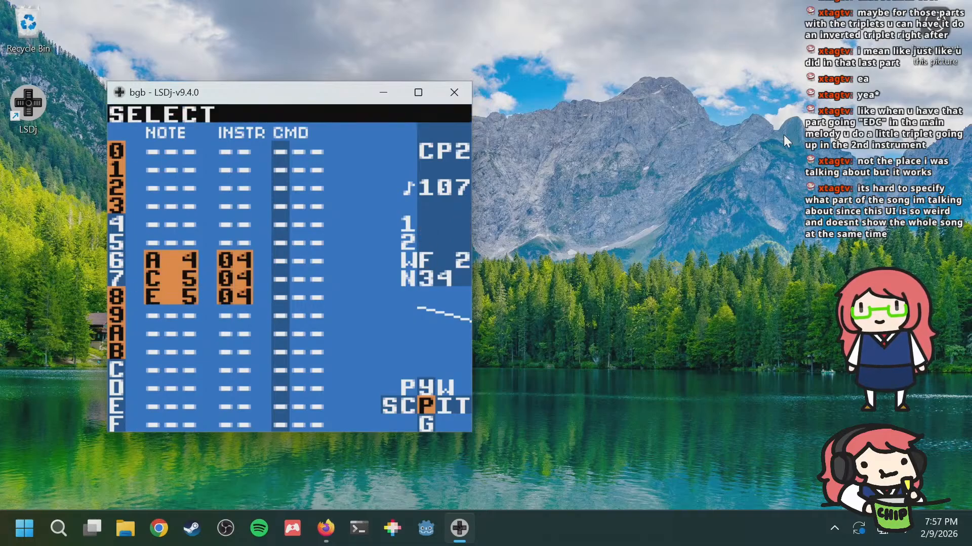
key("a")
key("Down")
key("Down")
key("Down")
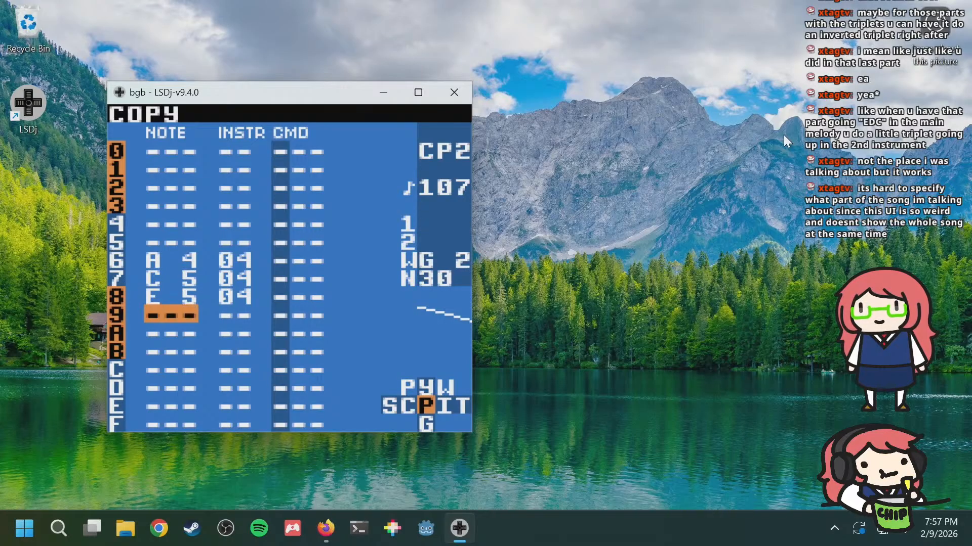
key("shift+s")
Step: Set the instrument of the pasted run at steps 9 to B of phrase 2C to 05
key("Right")
key("Right")
key("Up")
key("Up")
key("Left")
key("Up")
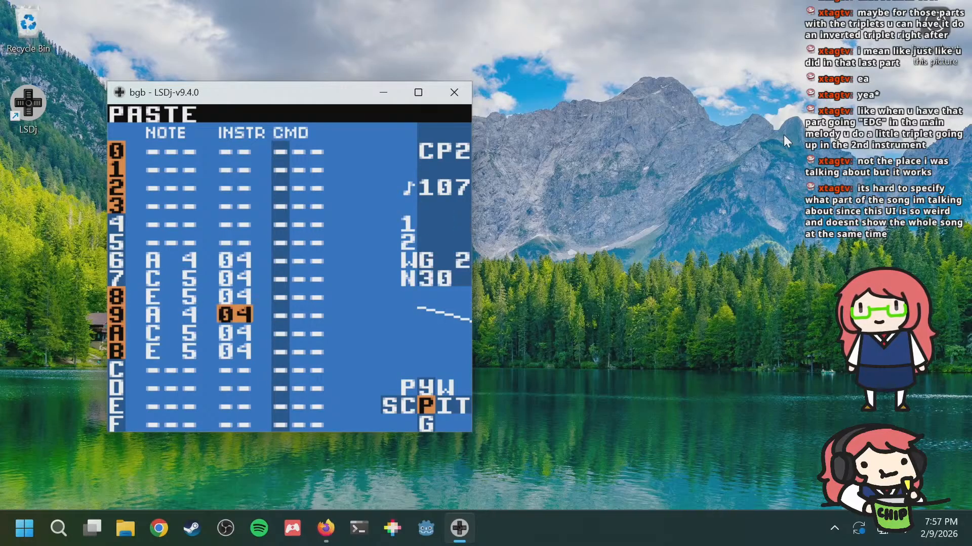
key("shift+a")
key("Down")
key("Down")
key("s+Right")
key("a")
Step: Copy the C 5, A 4, F 4 notes at steps 6 to 8 of phrase 2D and paste them at step 9
key("a+Down")
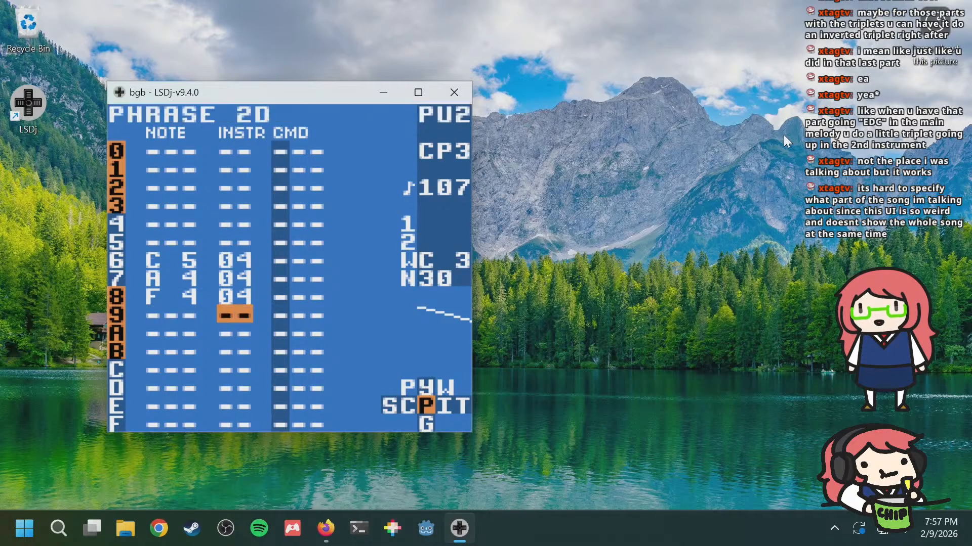
key("Left")
key("Up")
key("Up")
key("Up")
key("shift+a")
key("Down")
key("Down")
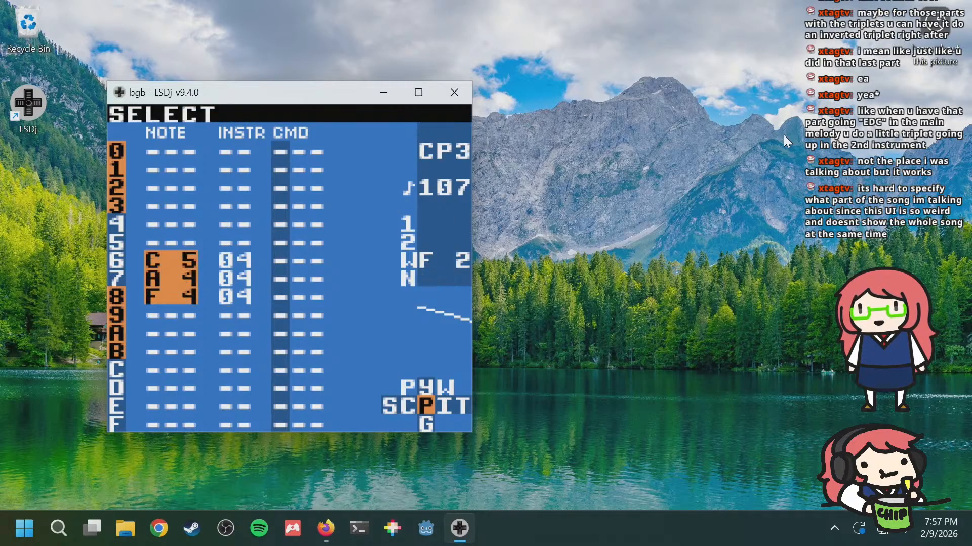
key("a")
key("Down")
key("Down")
key("Down")
key("shift+s")
Step: Set the instrument of the pasted run at steps 9 to B of phrase 2D to 05
key("Right")
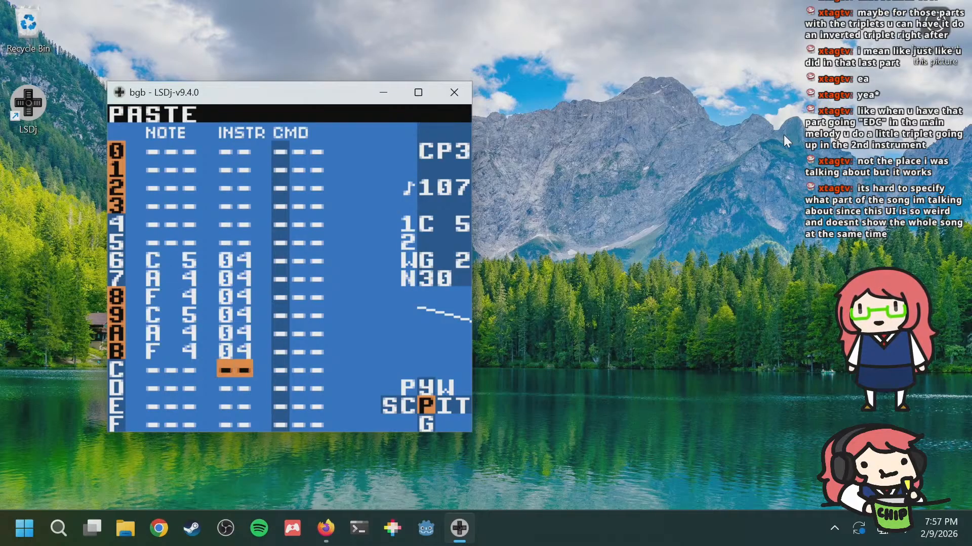
key("Up")
key("Up")
key("Up")
key("shift+a")
key("Down")
key("Down")
key("s+Right")
key("a")
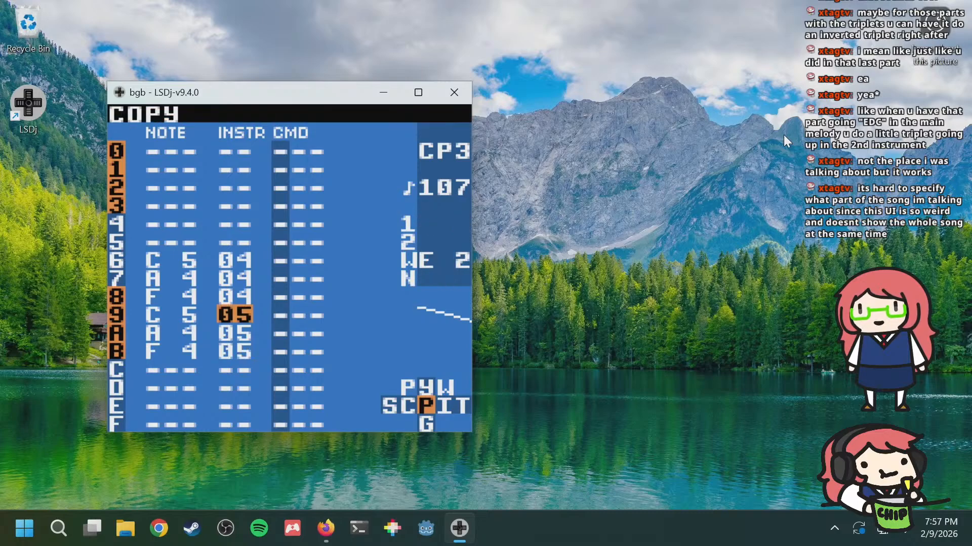
Step: Go to phrase 11 of pulse 1 and play from there to hear the melody with the harmony
key("a+Left")
key("a+Up")
key("a+Up")
key("a+Up")
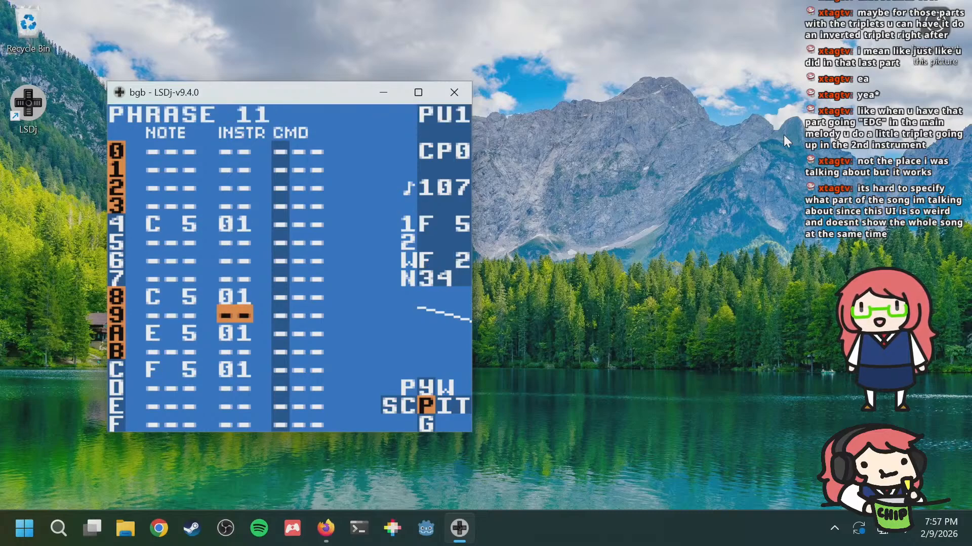
key("Return")
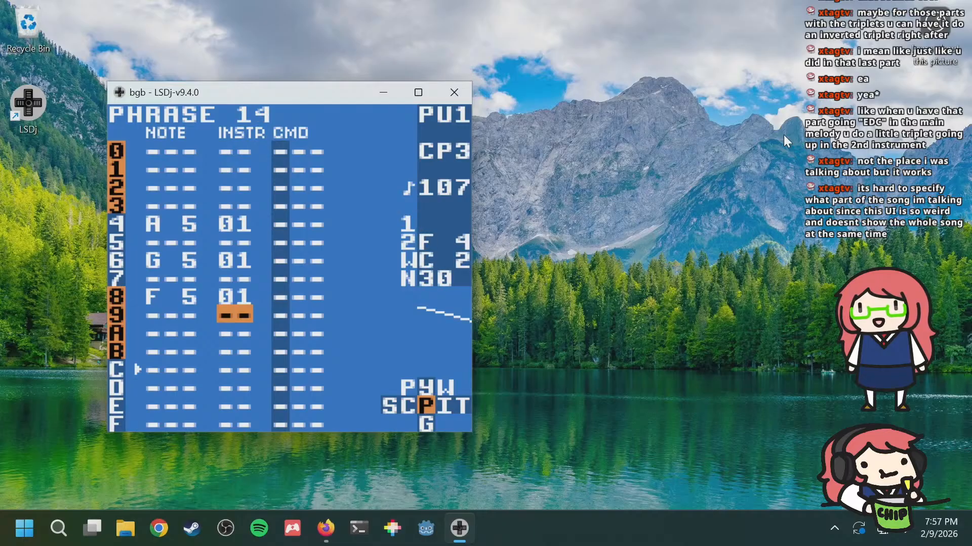
Step: Return to the song overview and inspect pulse 1 chain 07 and the pulse 2 chain at row 04
key("a+Right")
key("a+Left")
key("shift+Left")
key("shift+Left")
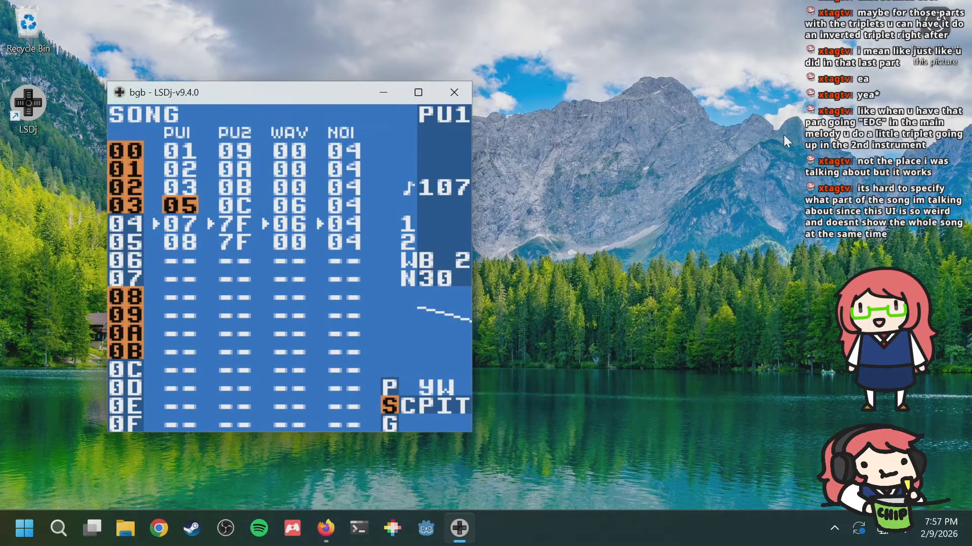
key("Down")
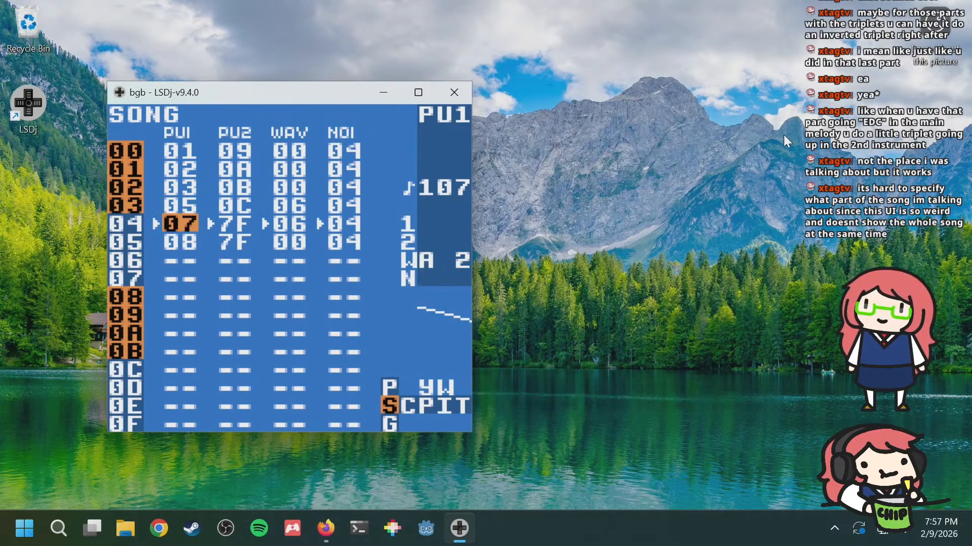
key("Right")
key("Left")
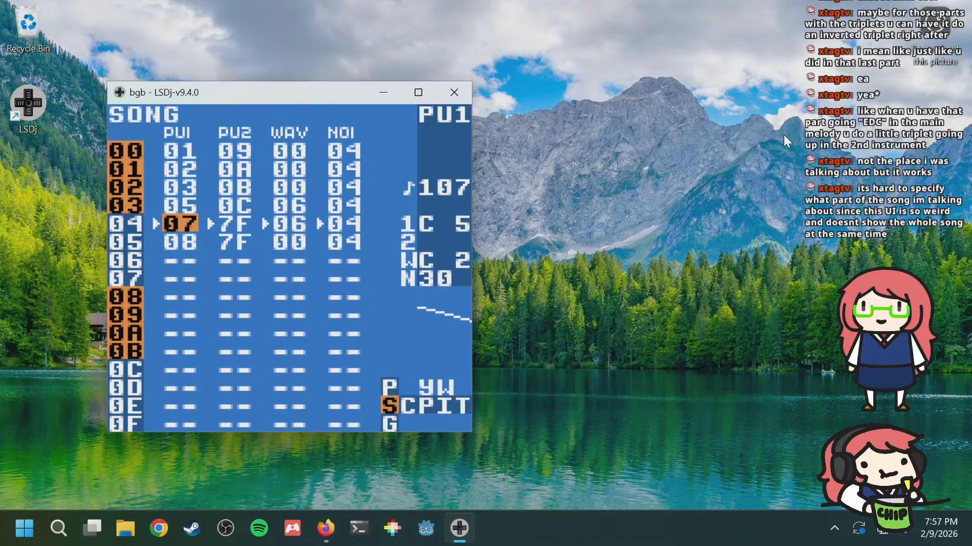
key("Right")
key("shift+Right")
key("shift+Left")
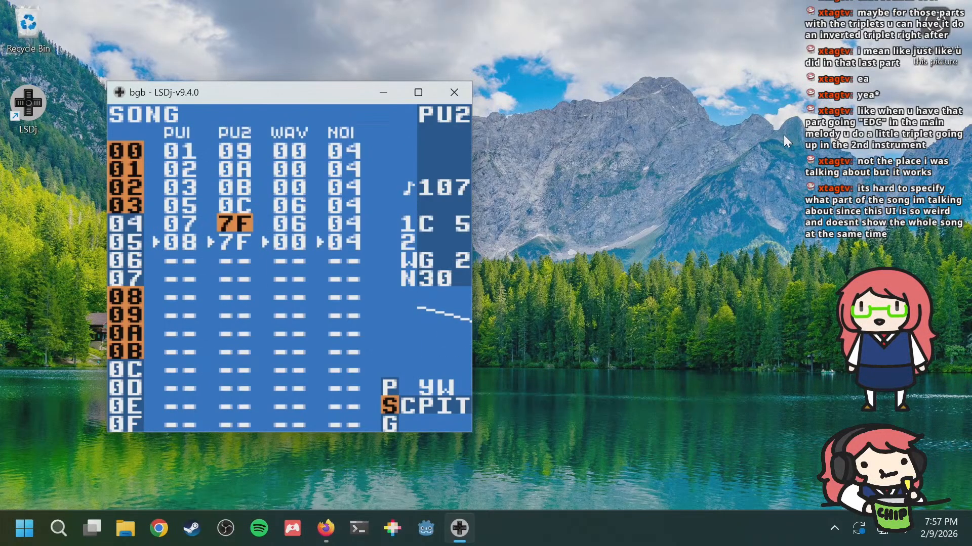
key("Left")
key("shift+Right")
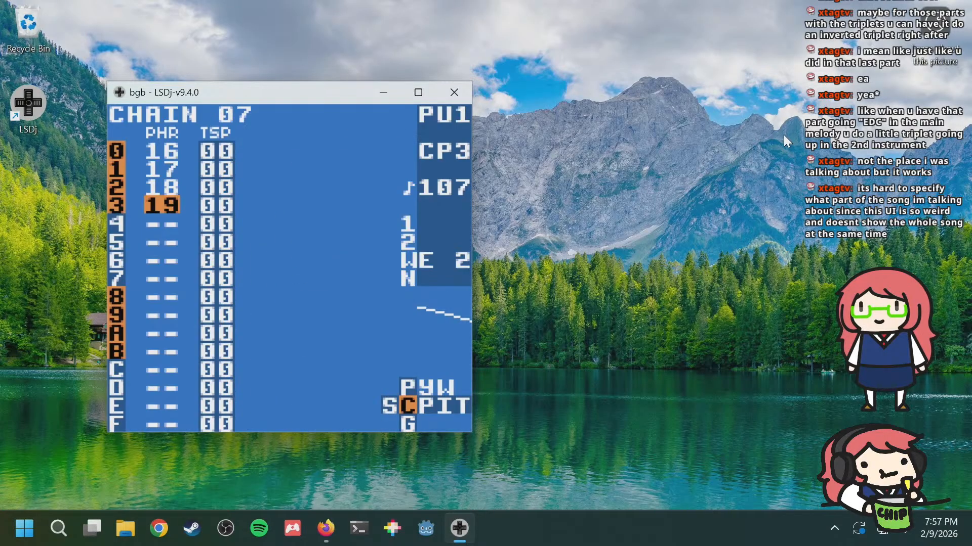
key("shift+Left")
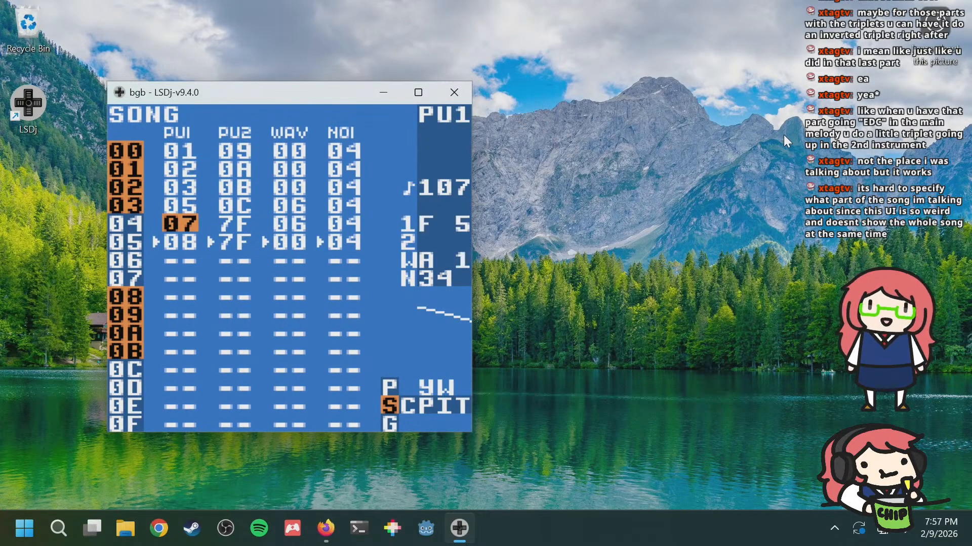
key("Up")
key("Up")
key("Up")
key("Up")
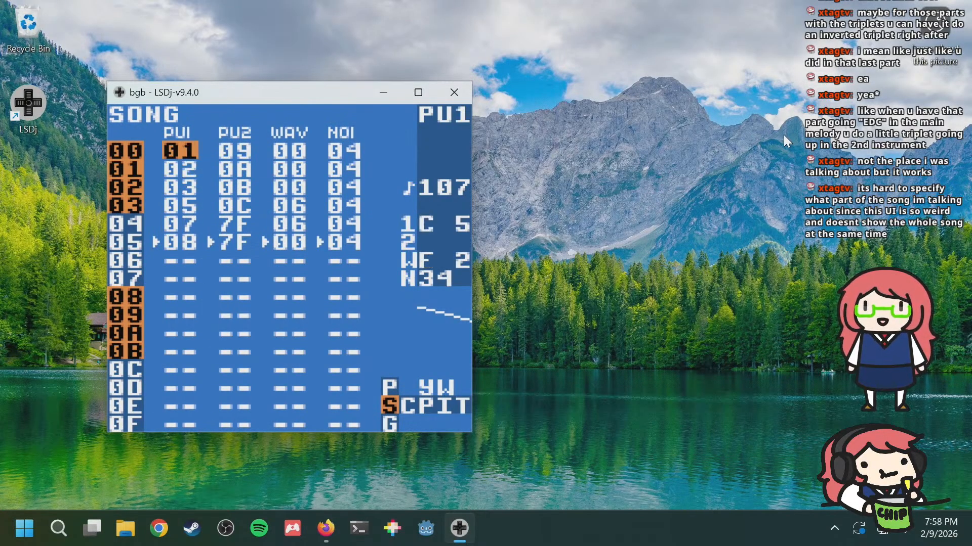
key("Down")
key("Down")
key("Down")
key("Down")
key("Down")
key("Right")
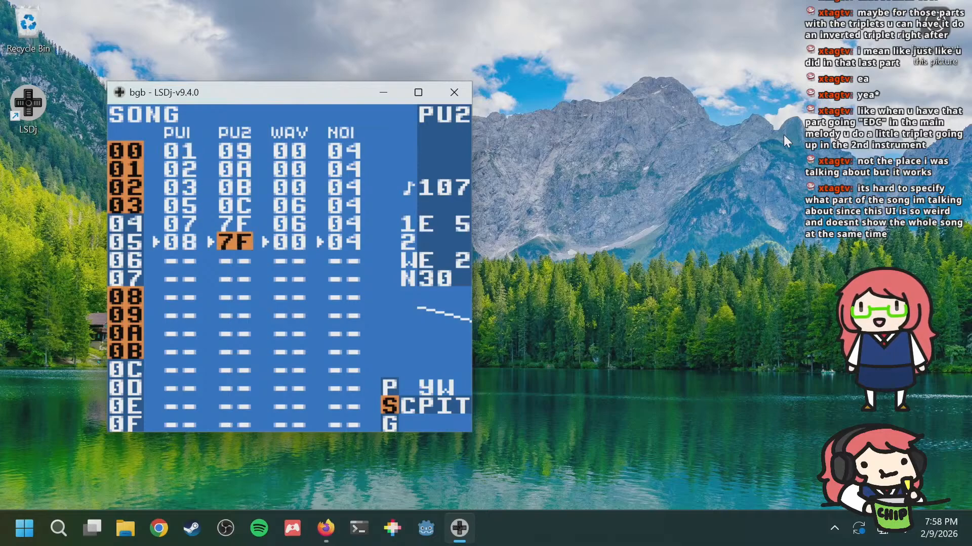
key("Up")
key("Up")
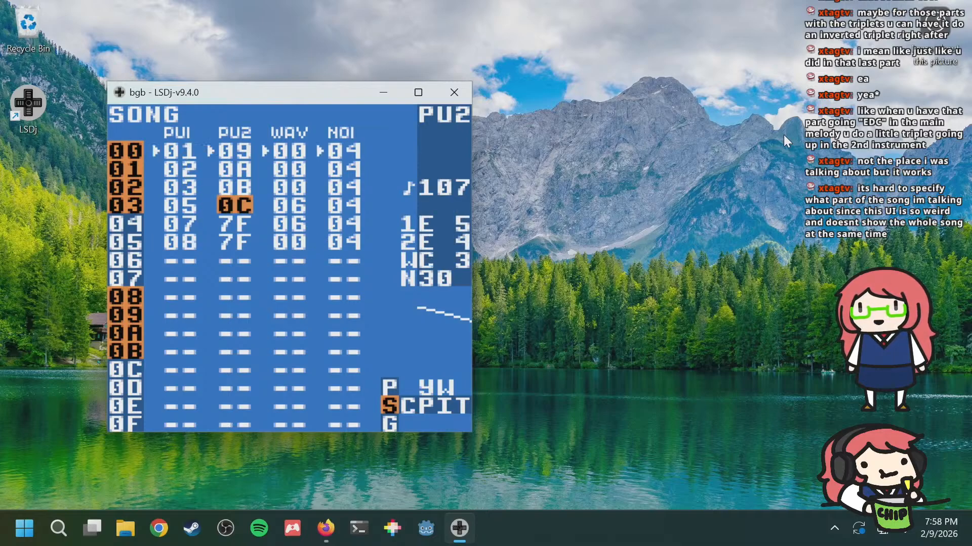
key("Down")
key("Down")
key("Up")
key("Down")
key("Up")
key("Up")
key("Up")
key("Up")
key("Up")
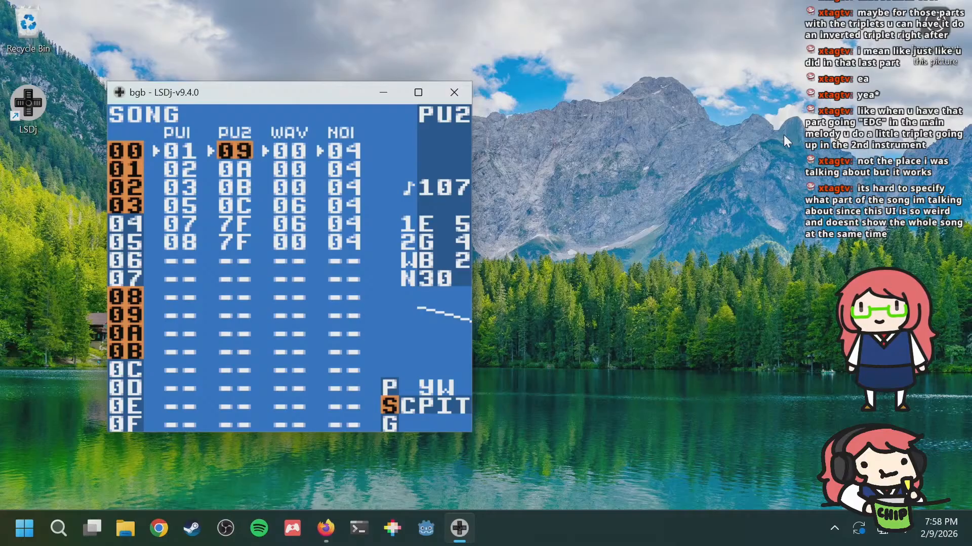
key("Down")
key("Down")
key("Up")
key("Up")
Step: Restart song playback from pulse 1 chain 01 at row 00
key("Left")
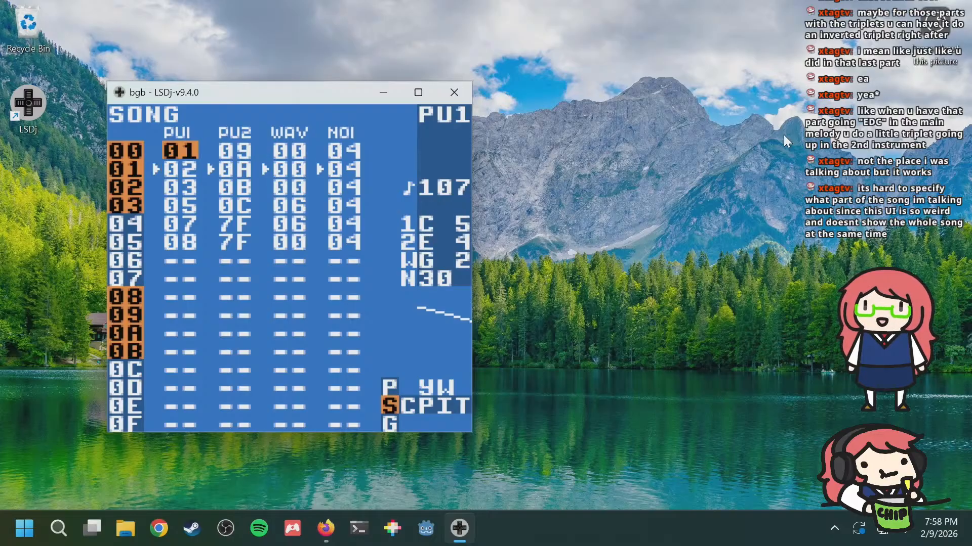
key("Return")
key("Return")
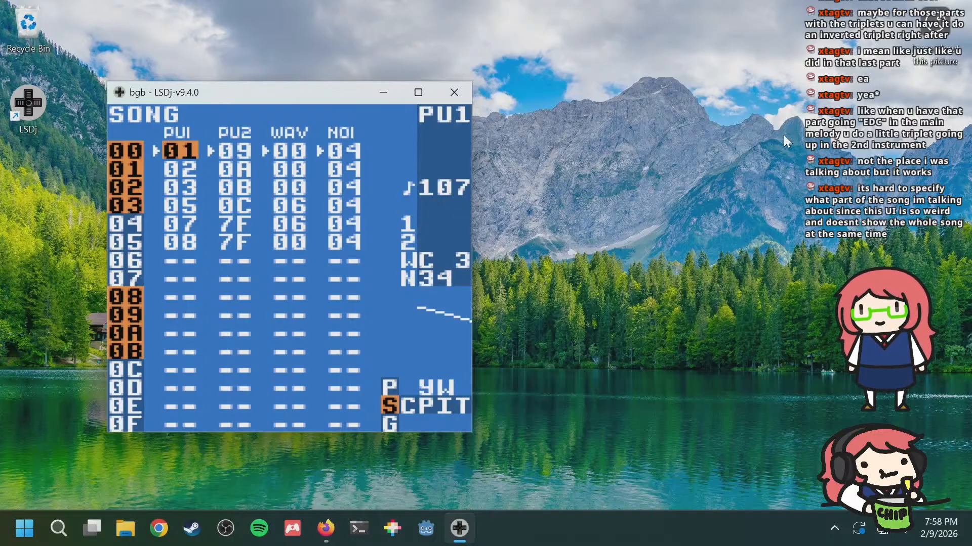
key("Right")
key("Right")
key("Right")
key("Left")
key("Left")
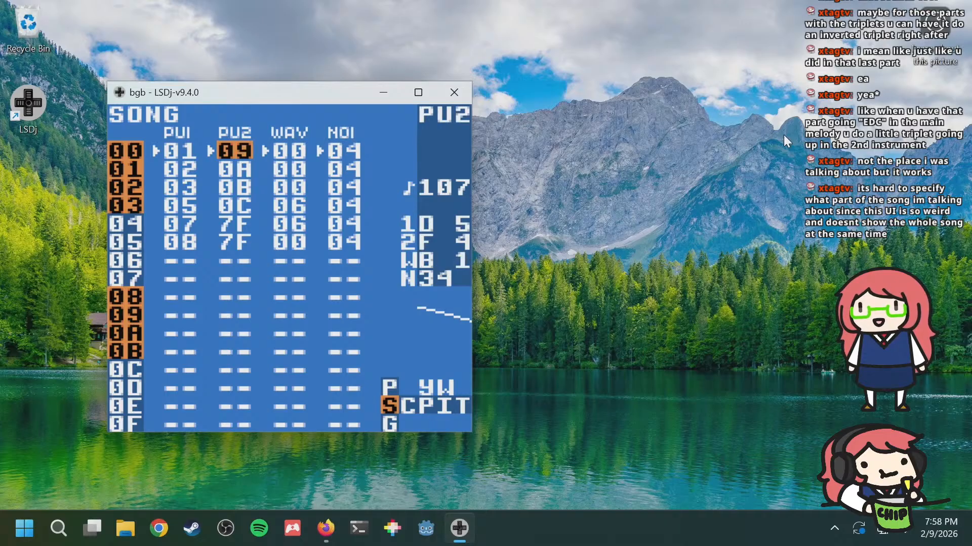
key("Right")
key("Right")
key("Left")
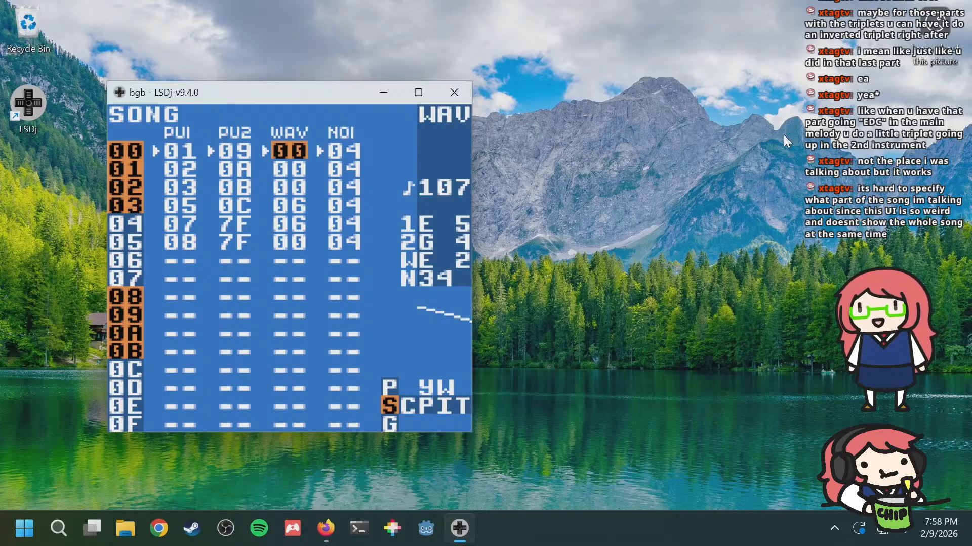
key("Right")
key("Left")
key("Left")
key("Left")
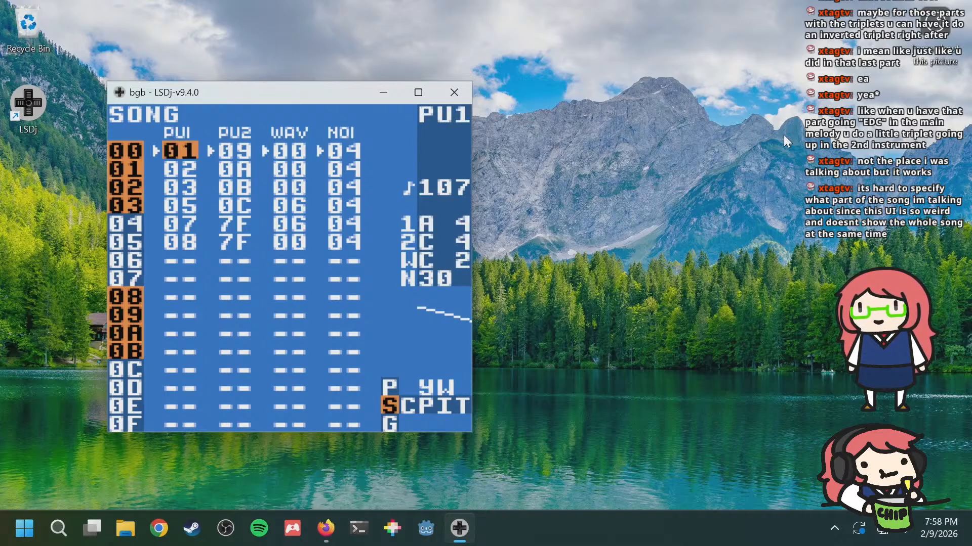
key("Right")
key("Left")
key("Down")
key("Down")
key("Down")
key("Down")
key("Down")
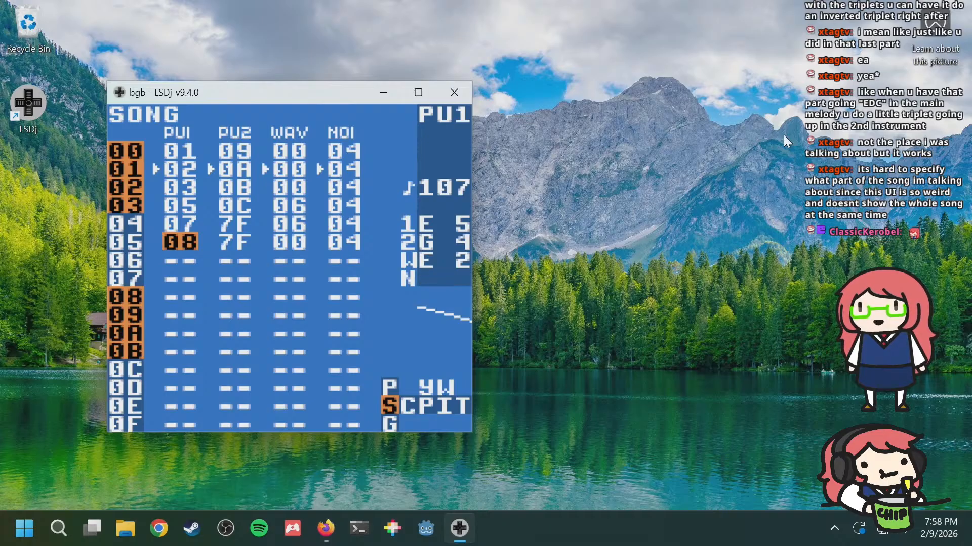
Step: Inspect the phrases of pulse 2 chain 09 at row 00, and return to the song overview at row 02
key("Up")
key("Up")
key("Up")
key("Up")
key("Up")
key("Right")
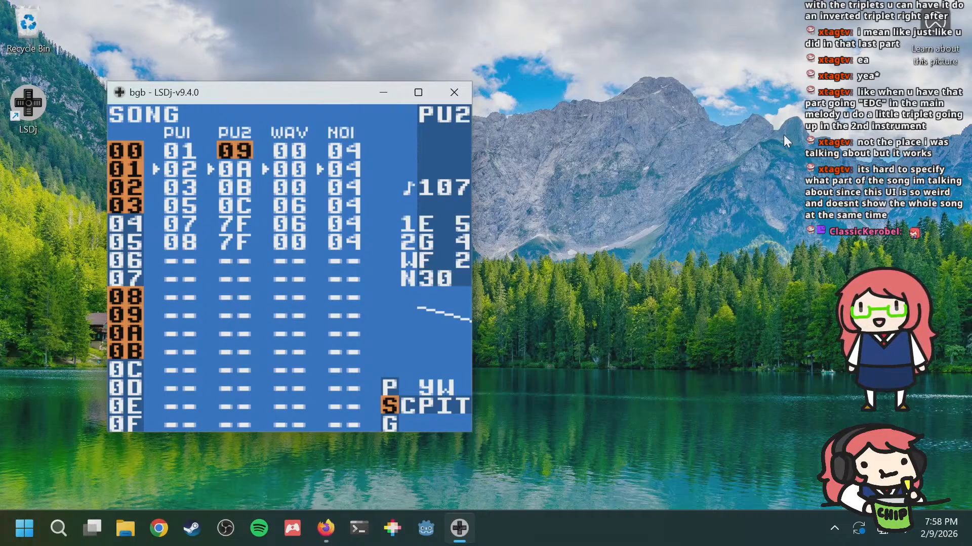
key("shift+Right")
key("Up")
key("Up")
key("Up")
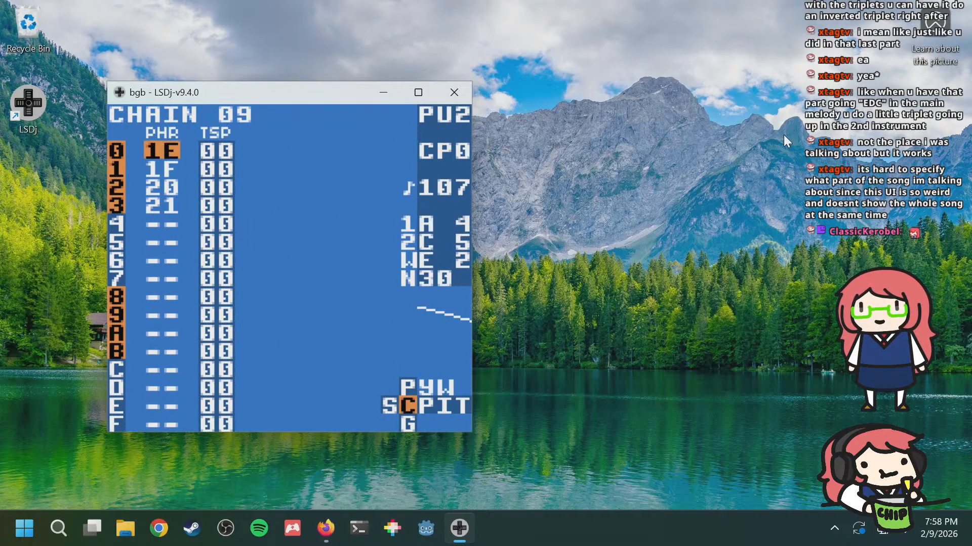
key("shift+Left")
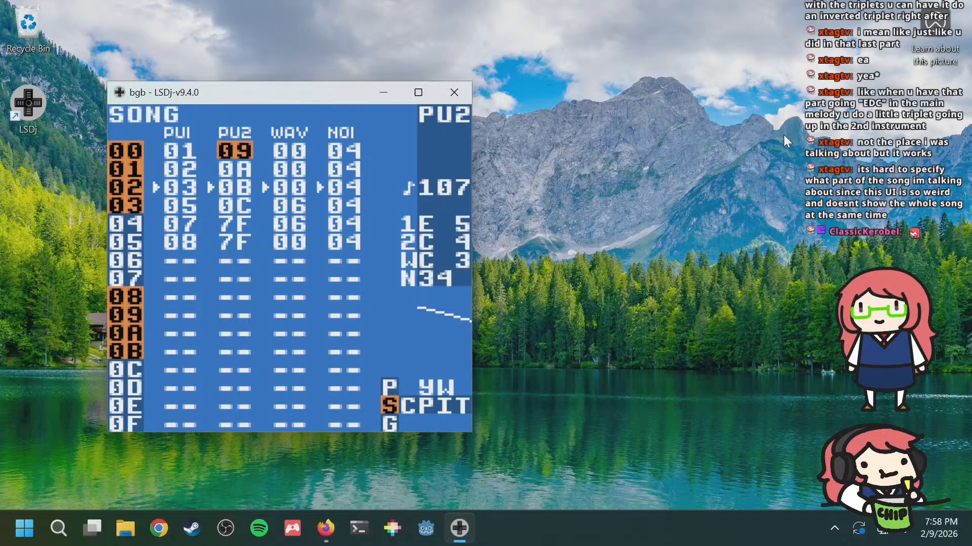
key("Down")
key("Down")
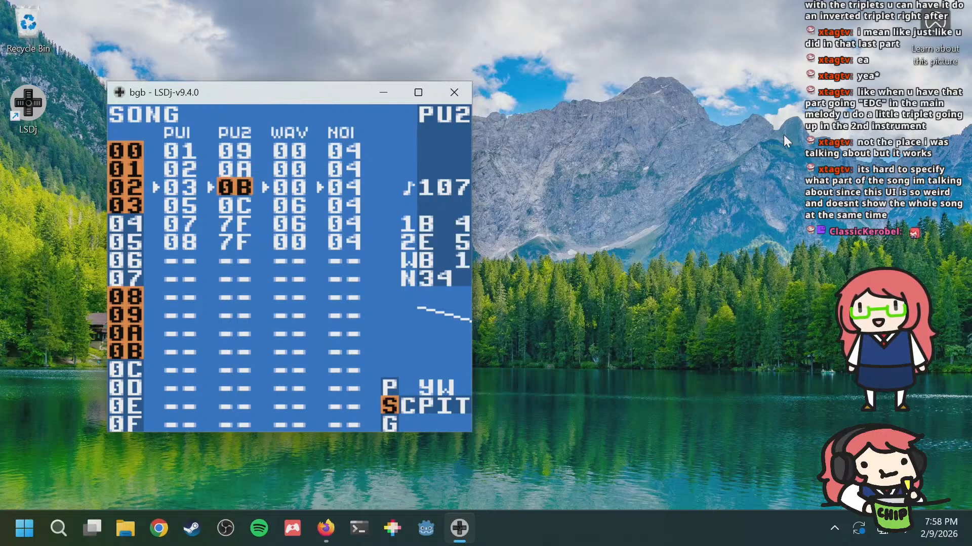
Step: Save the song under the name DISTANCE through the project's load/save option and return to the song overview
key("shift+Up")
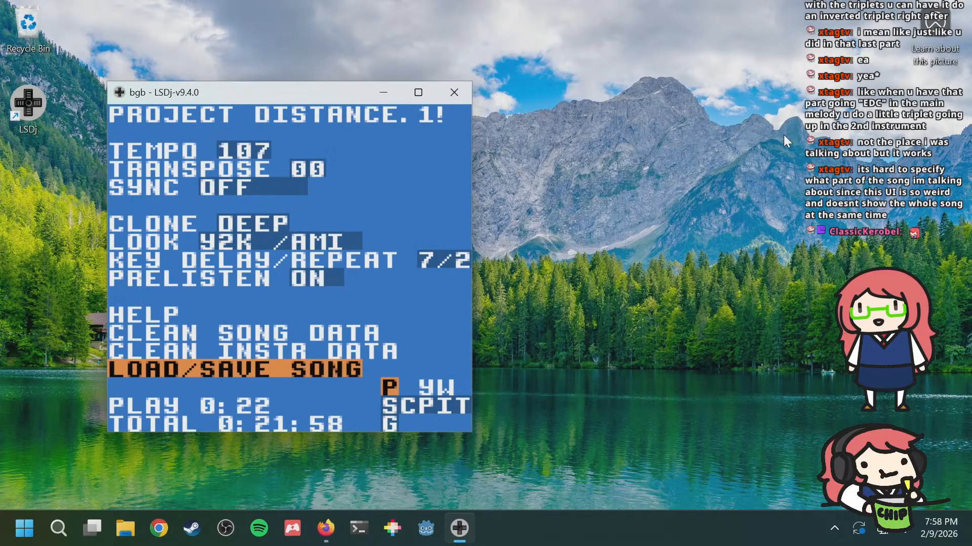
key("Up")
key("Down")
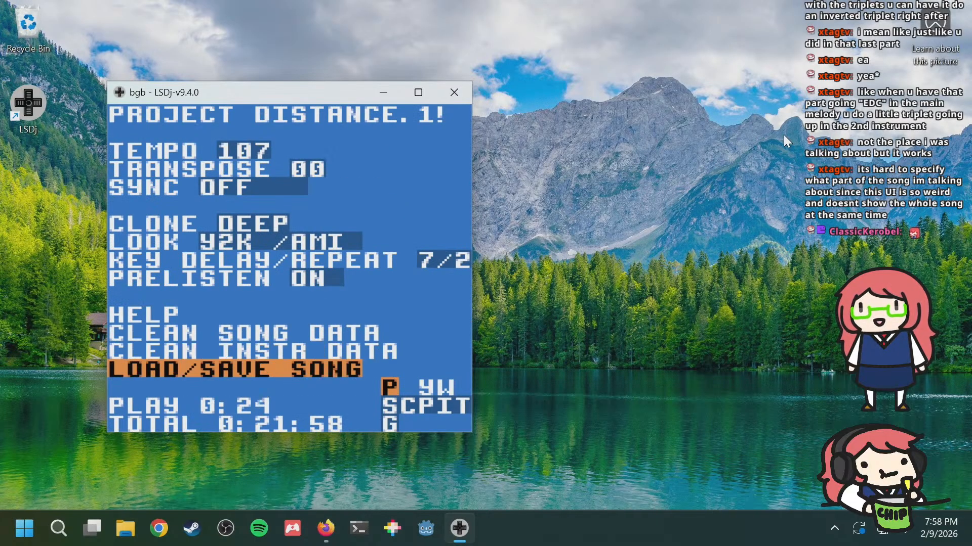
key("Up")
key("Down")
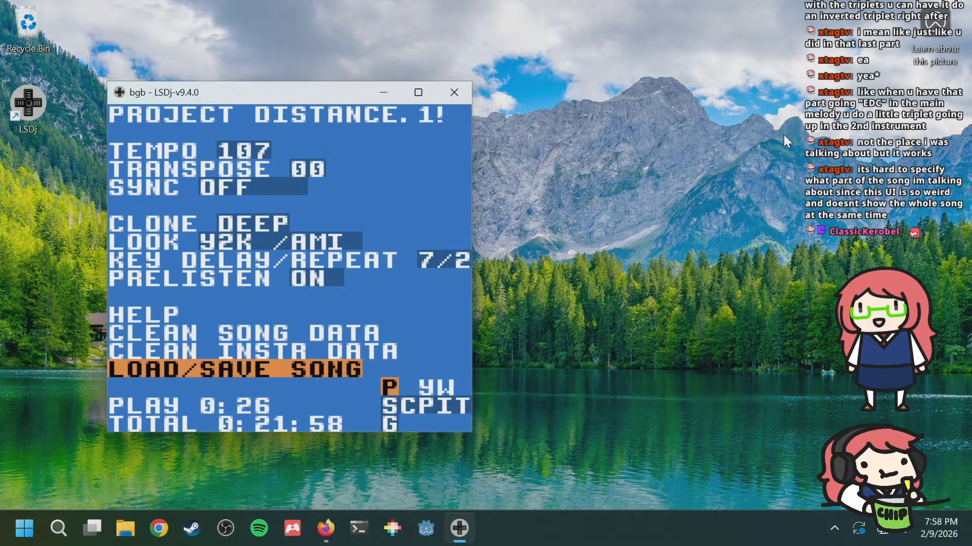
key("s")
key("Right")
key("Down")
key("s")
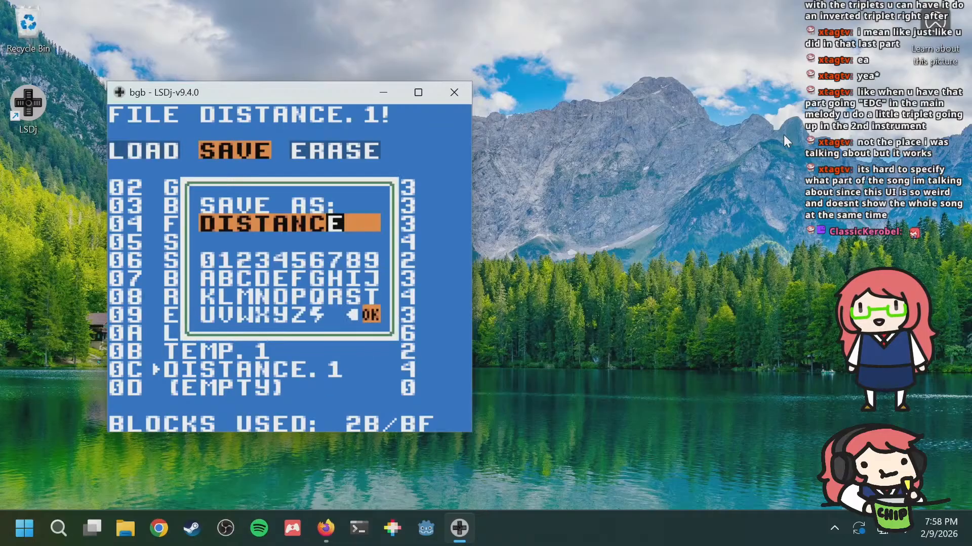
key("s")
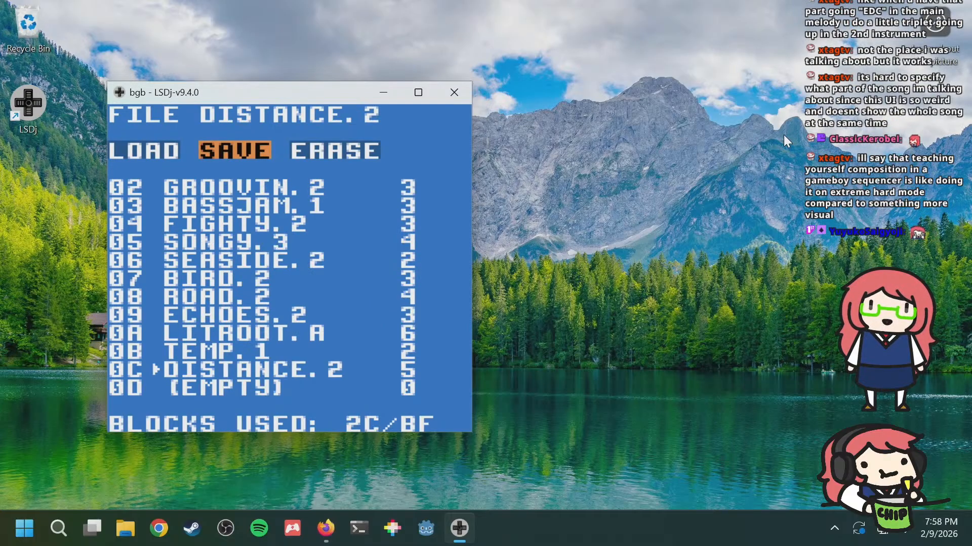
key("Right")
key("Left")
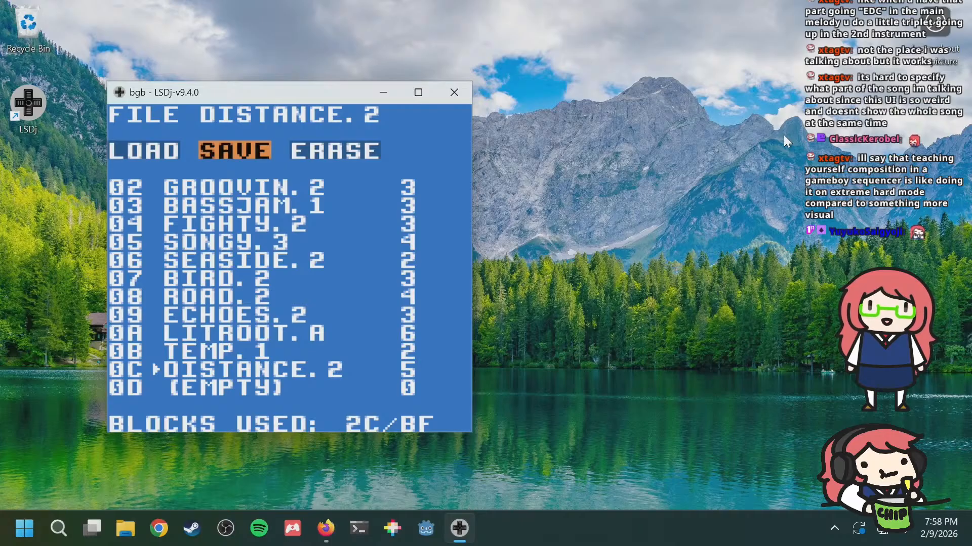
key("Left")
key("a")
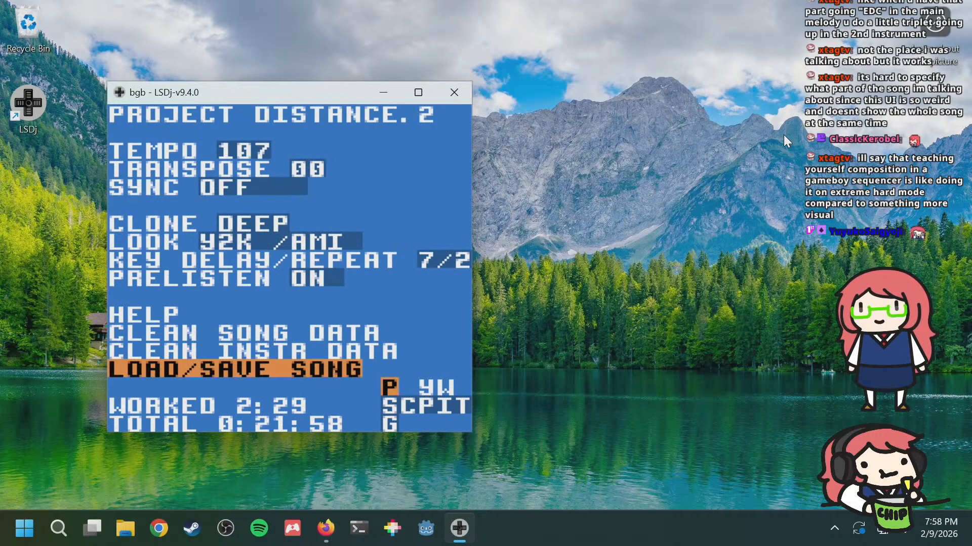
key("shift+Down")
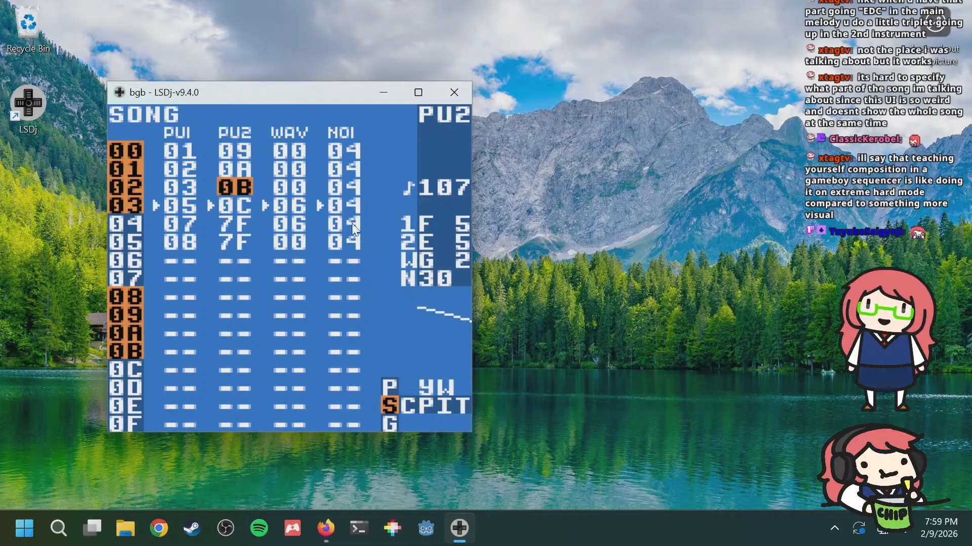
Step: Look over rows 03 to 05 of the song during playback and inspect wave chain 06 at row 04
key("Down")
key("Down")
key("Up")
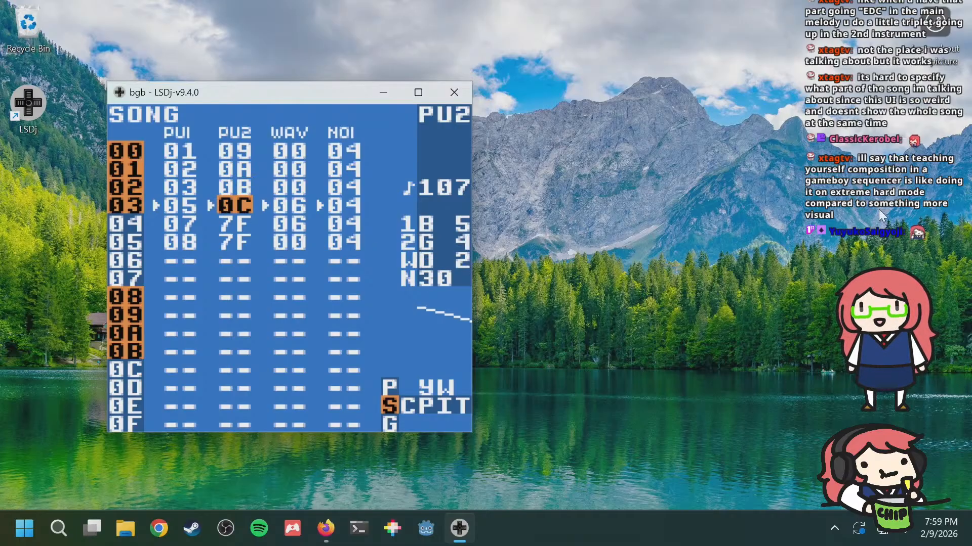
key("Down")
key("Left")
key("Up")
key("Right")
key("Right")
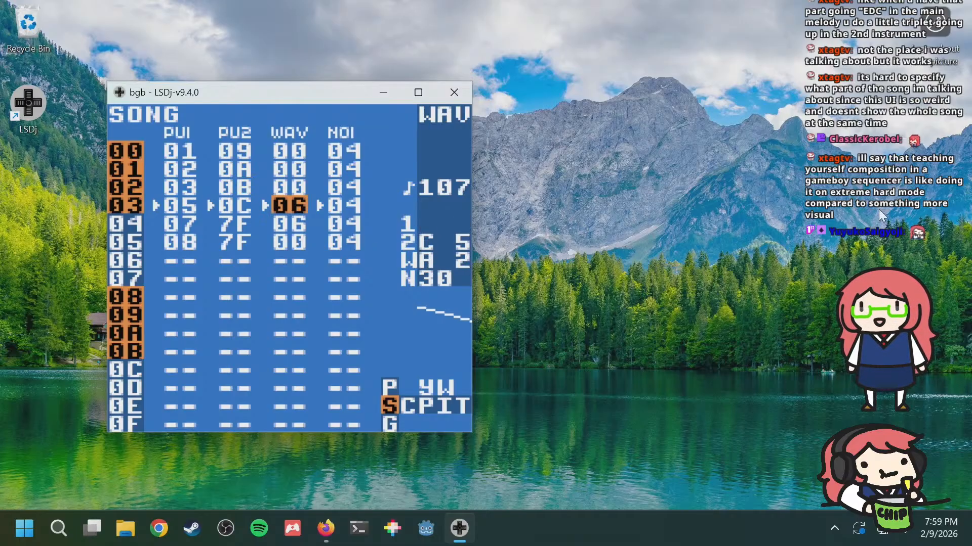
key("Left")
key("Down")
key("Down")
key("Up")
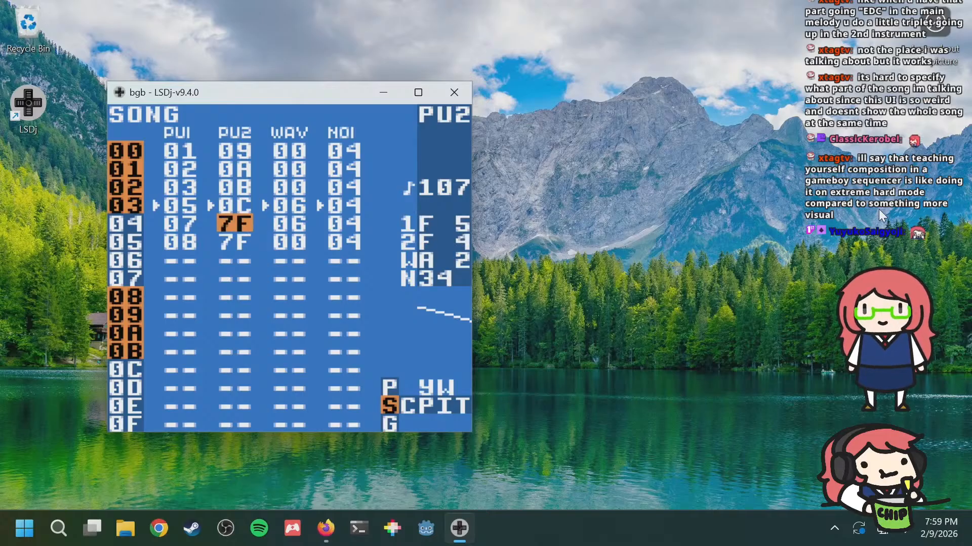
key("Right")
key("shift+Right")
key("shift+Left")
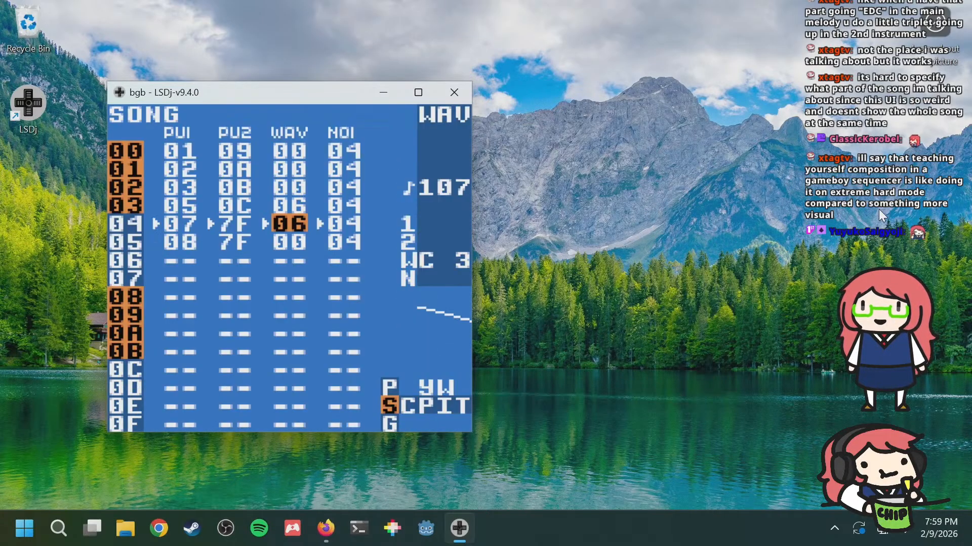
Step: Go back to row 00 and check pulse 2 chain 09 and its first phrase, 1E
key("Left")
key("Down")
key("Up")
key("Up")
key("Up")
key("Up")
key("Up")
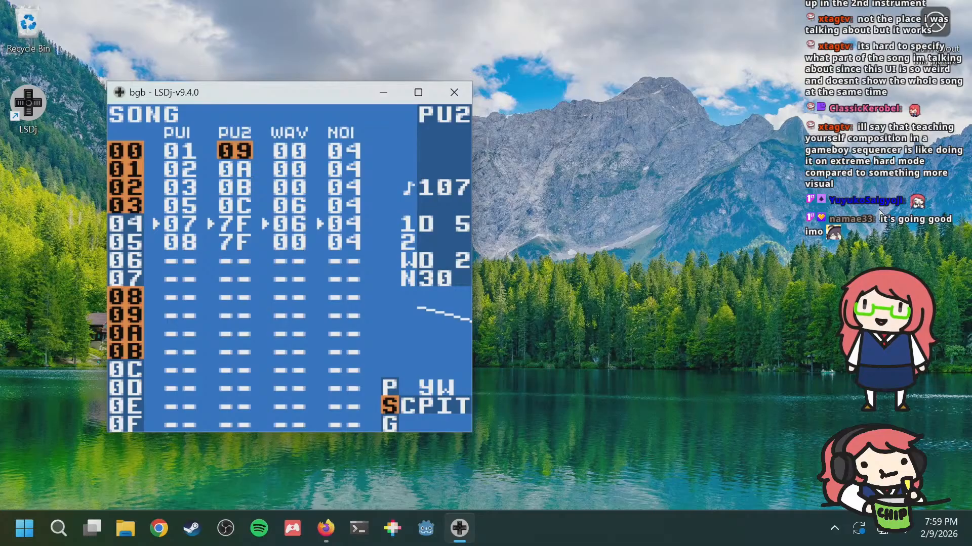
key("Right")
key("Left")
key("shift+Right")
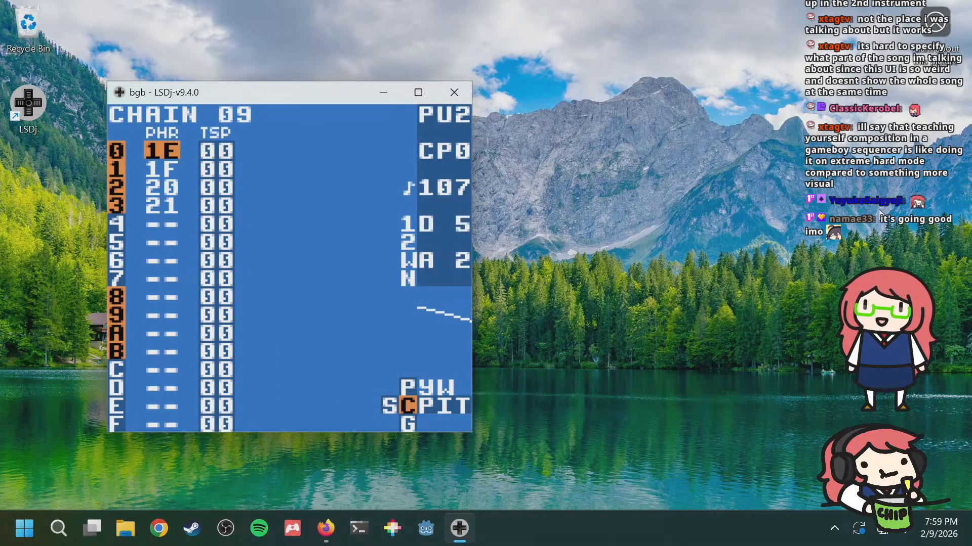
key("shift+Right")
key("shift+Left")
key("shift+Left")
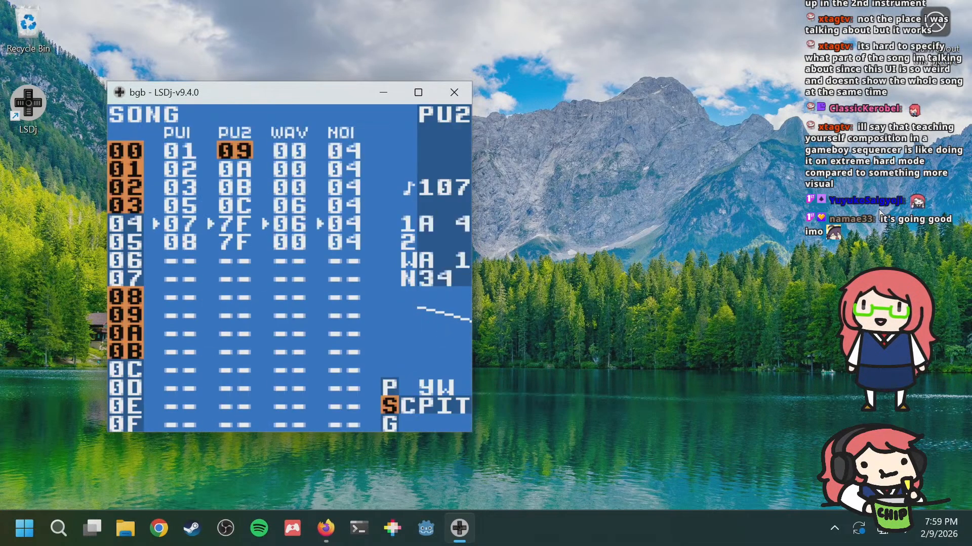
Step: Restart playback from pulse 1 chain 07 at row 04 to hear the section, and stop the song
key("Down")
key("Down")
key("Down")
key("Down")
key("Left")
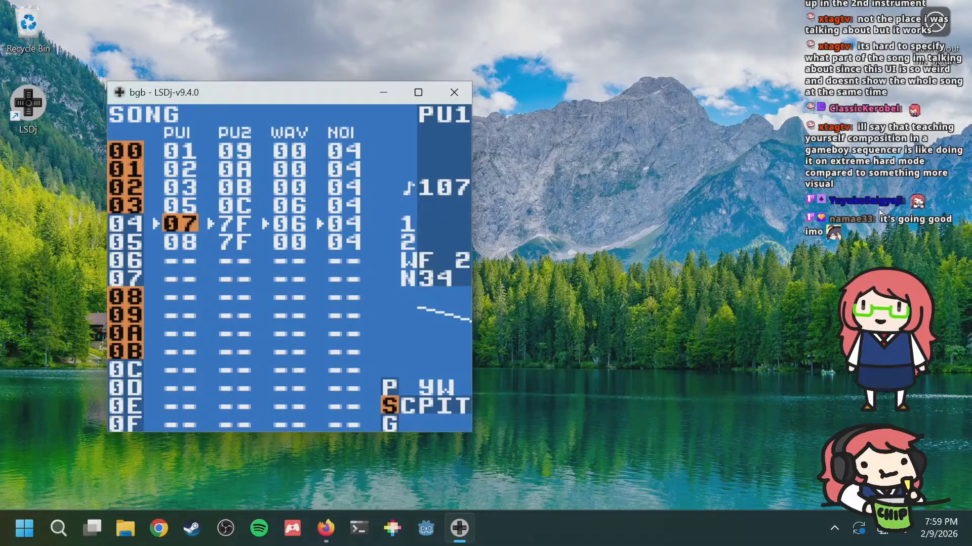
key("Return")
key("Return")
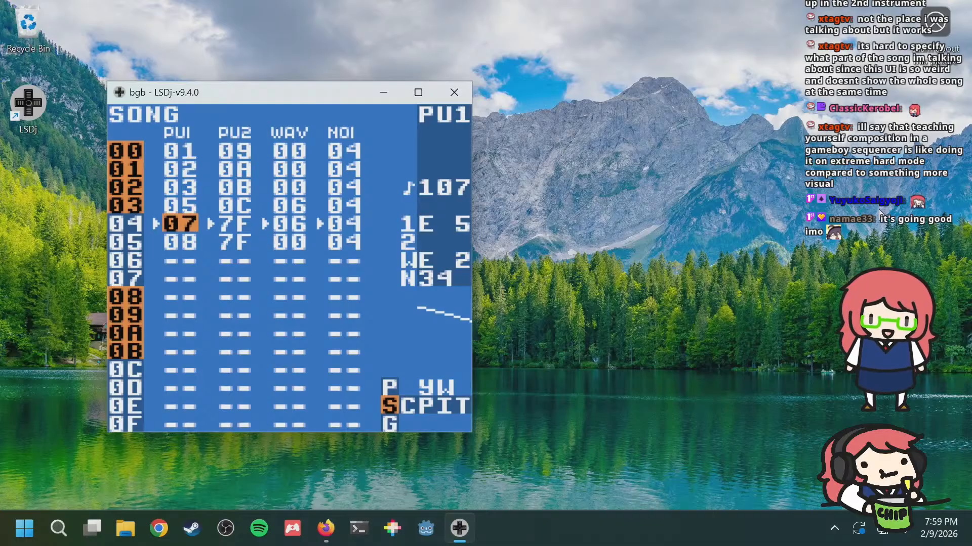
key("Return")
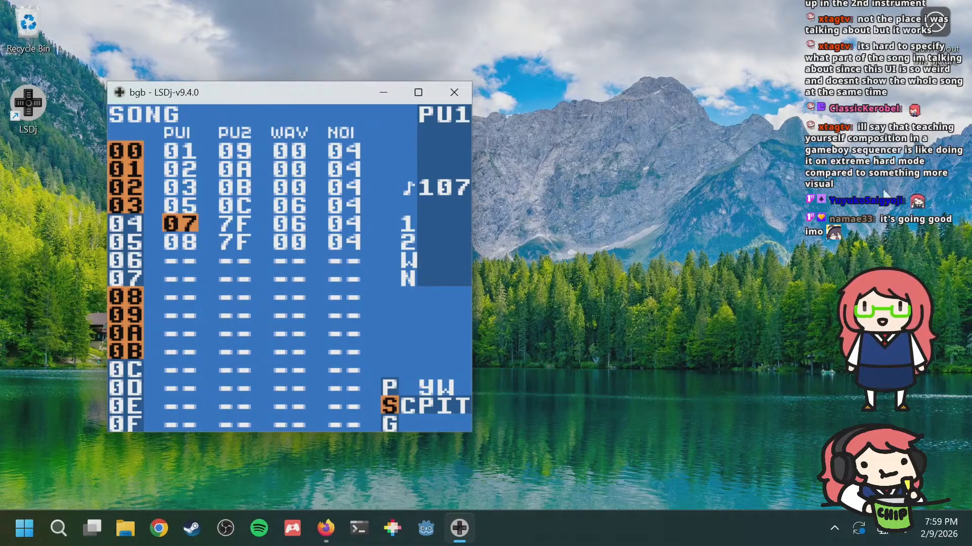
Step: Close the LSDj emulator, switch to Firefox and reload the Walfie's Nonograms page on itch.io
left_click(454, 92)
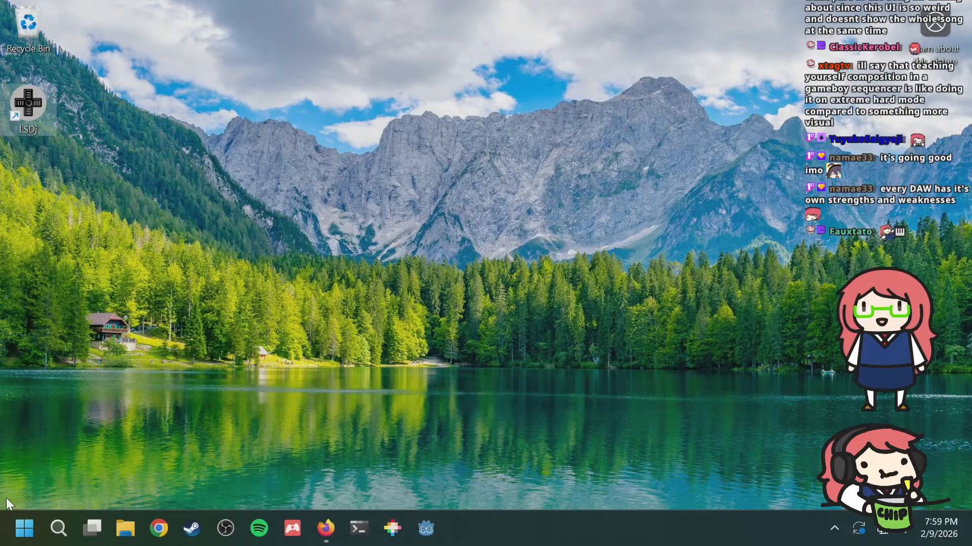
left_click(24, 528)
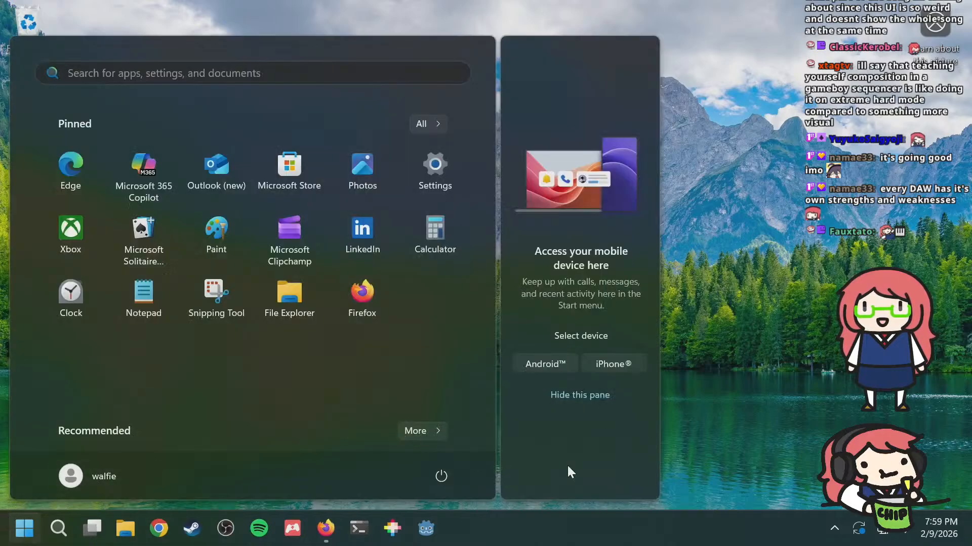
left_click(326, 526)
left_click(130, 11)
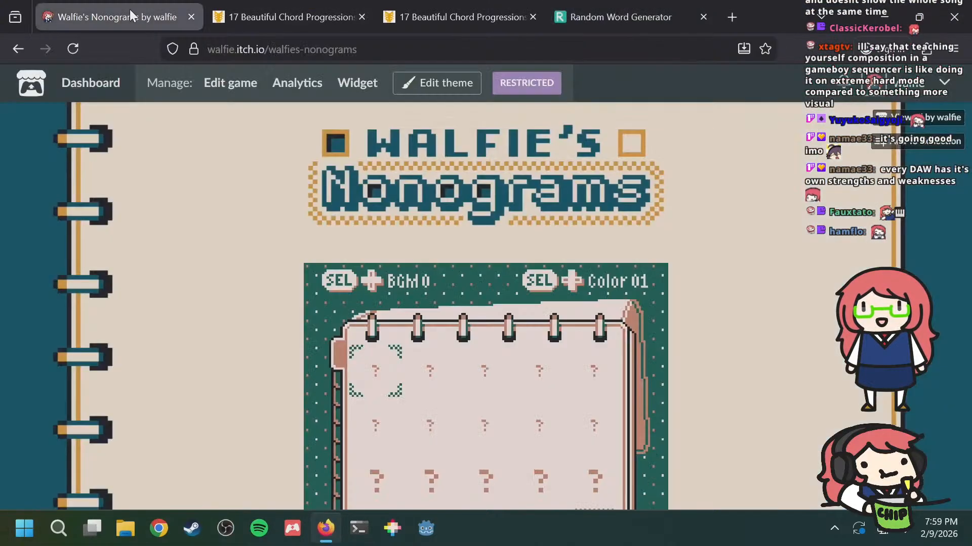
left_click(72, 49)
Step: Review the Walfie's Nonograms page, from its title and features to the screenshots, download and comments sections
scroll(221, 190, "down", 6)
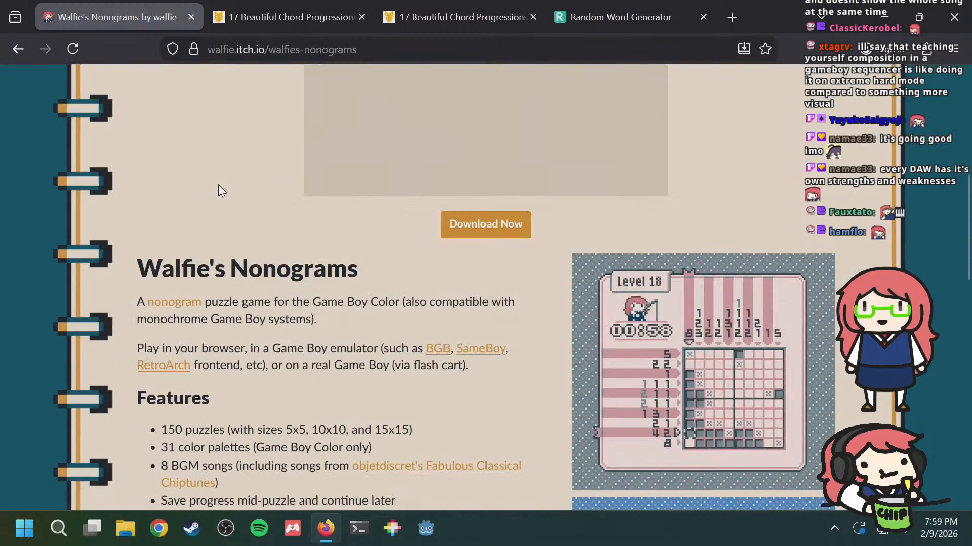
scroll(218, 185, "down", 12)
scroll(218, 186, "up", 12)
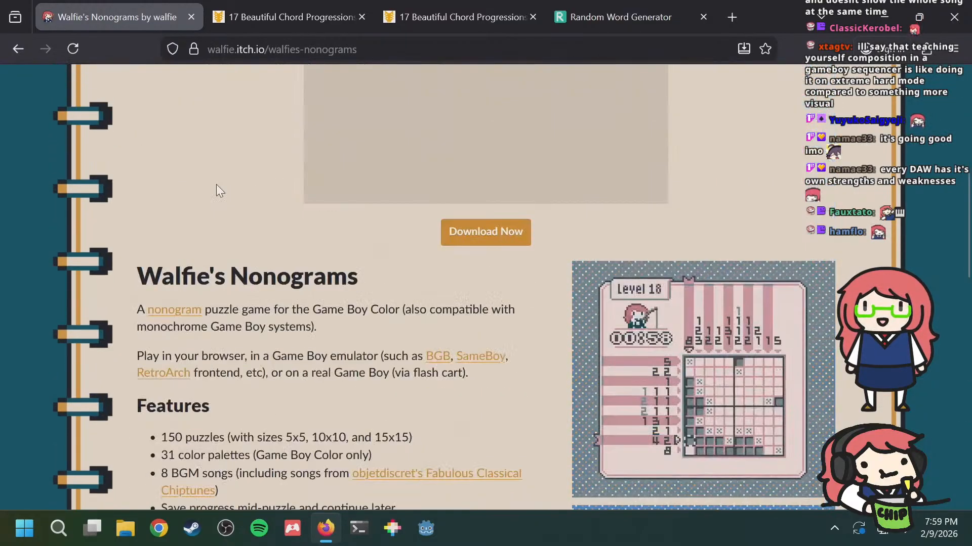
scroll(216, 185, "up", 5)
scroll(565, 240, "down", 12)
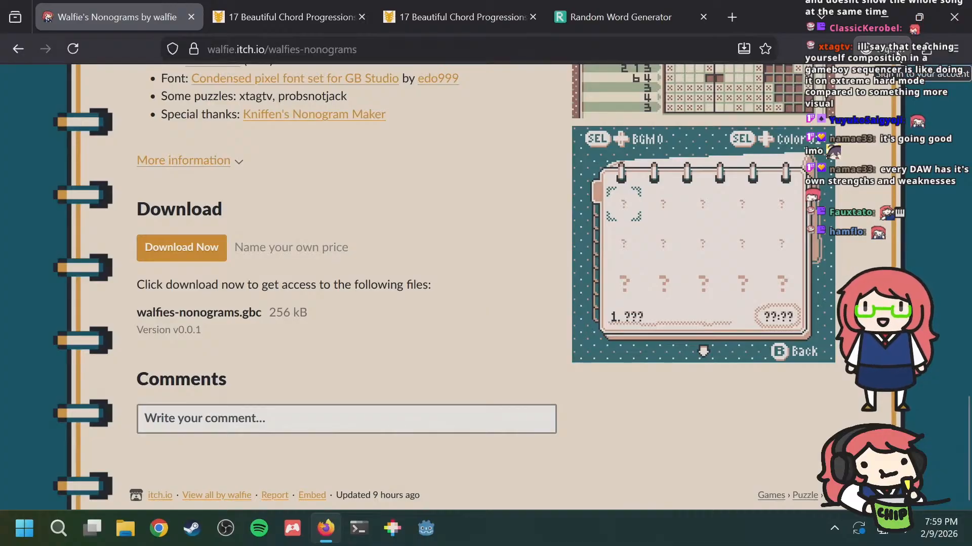
scroll(404, 305, "up", 7)
scroll(427, 287, "down", 7)
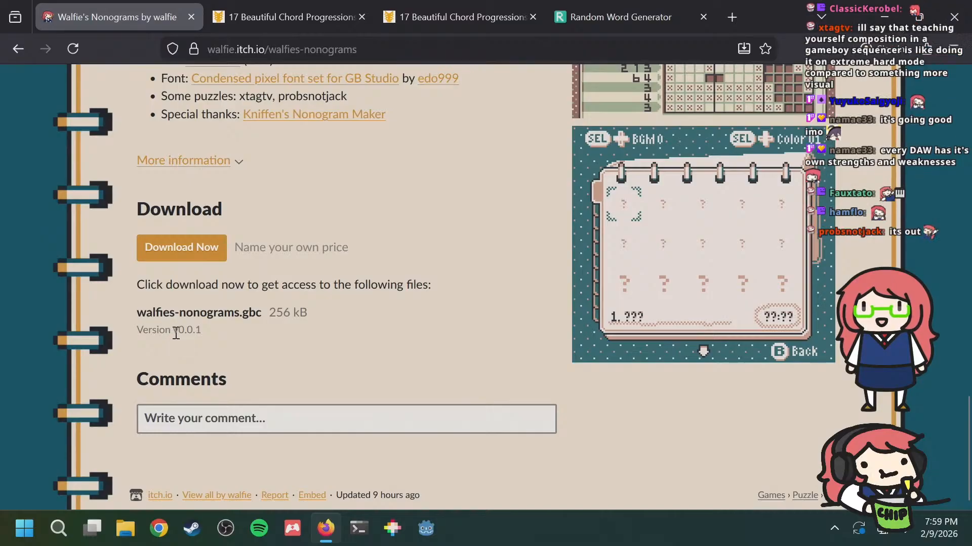
scroll(286, 354, "up", 7)
scroll(285, 372, "up", 10)
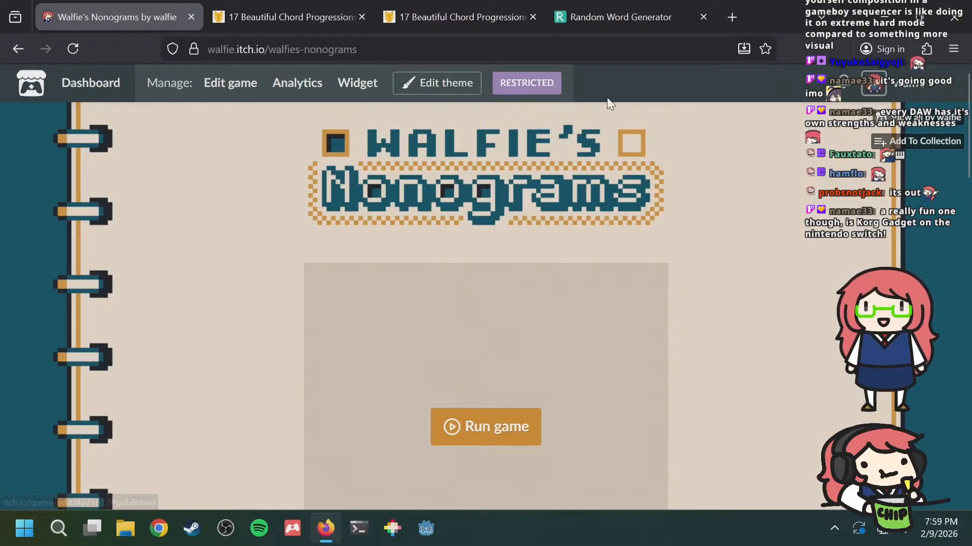
scroll(775, 260, "down", 10)
scroll(773, 264, "down", 5)
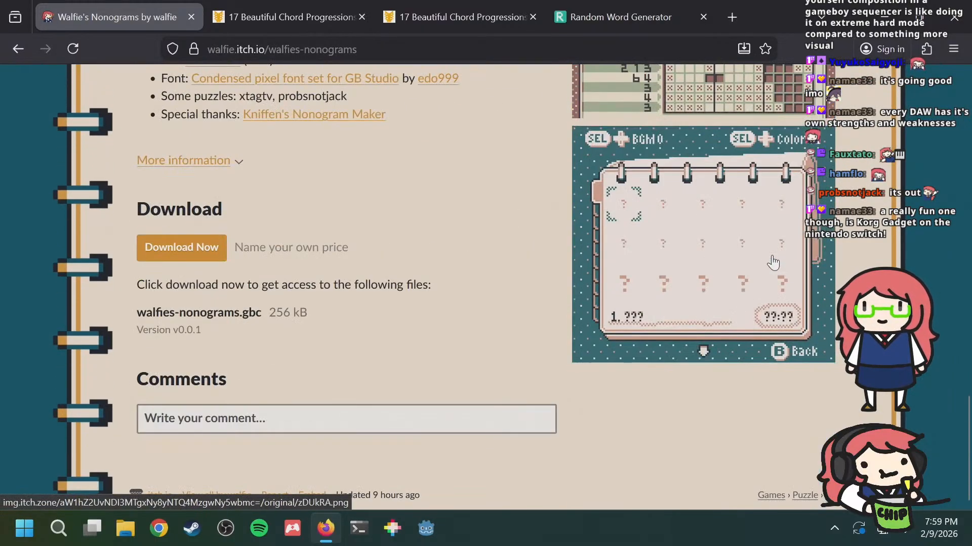
scroll(772, 258, "up", 18)
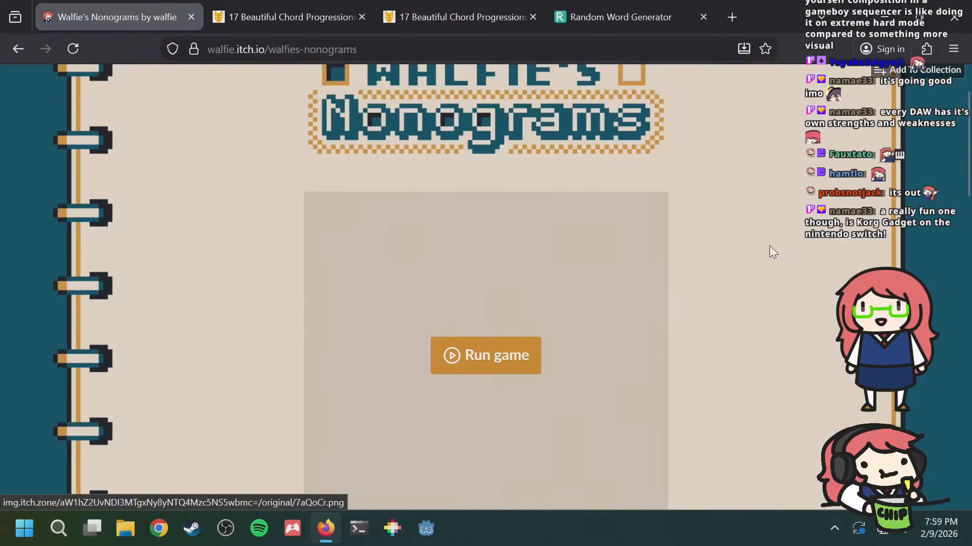
scroll(727, 242, "down", 15)
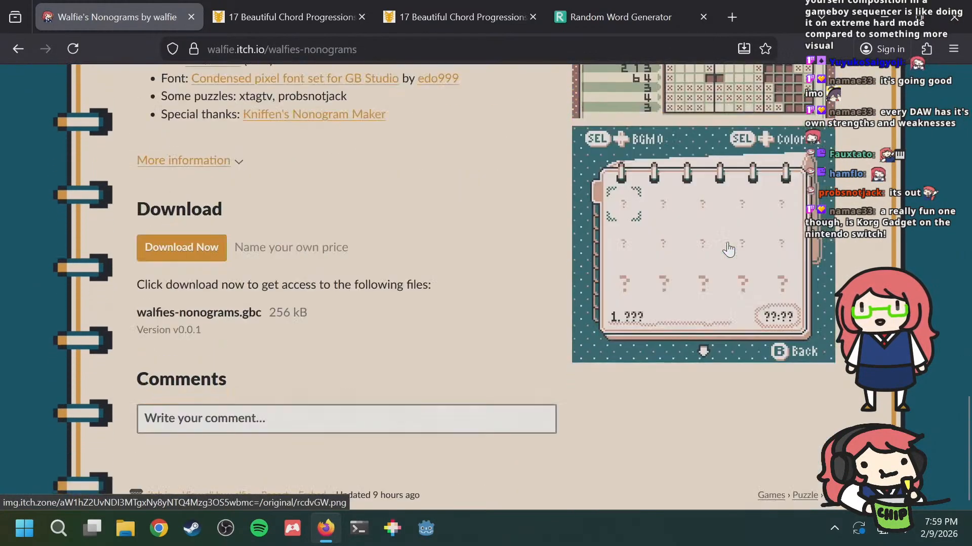
scroll(375, 152, "up", 16)
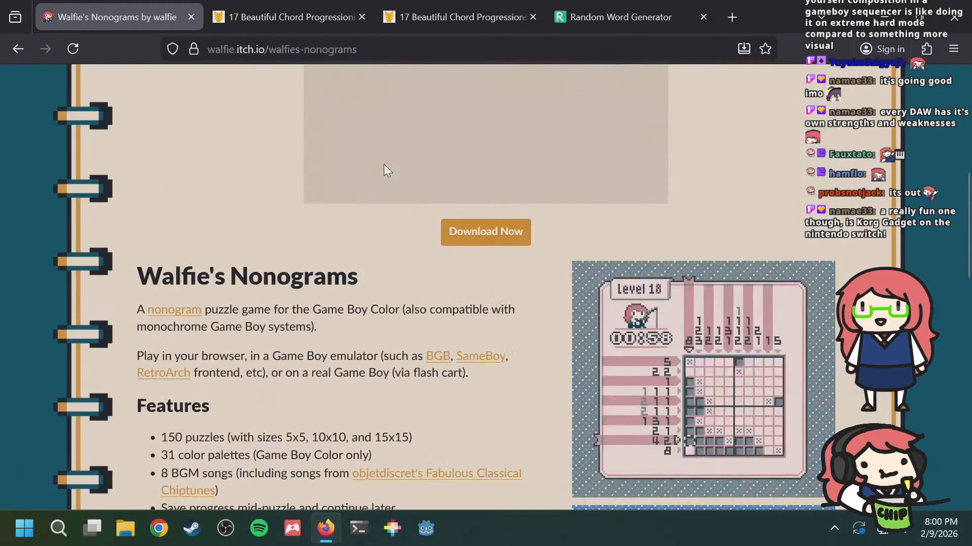
scroll(384, 160, "down", 4)
scroll(383, 158, "down", 12)
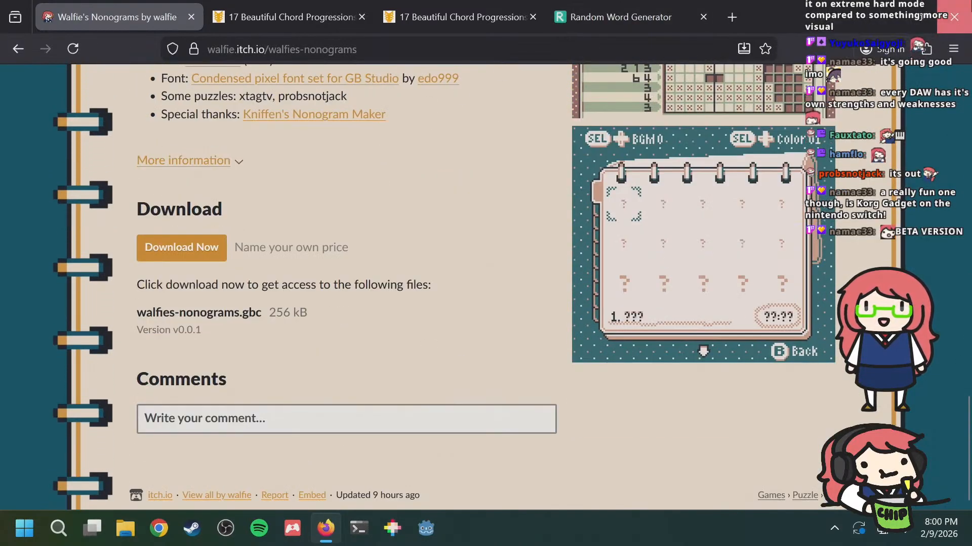
Step: Close Firefox and shut down the computer
left_click(954, 17)
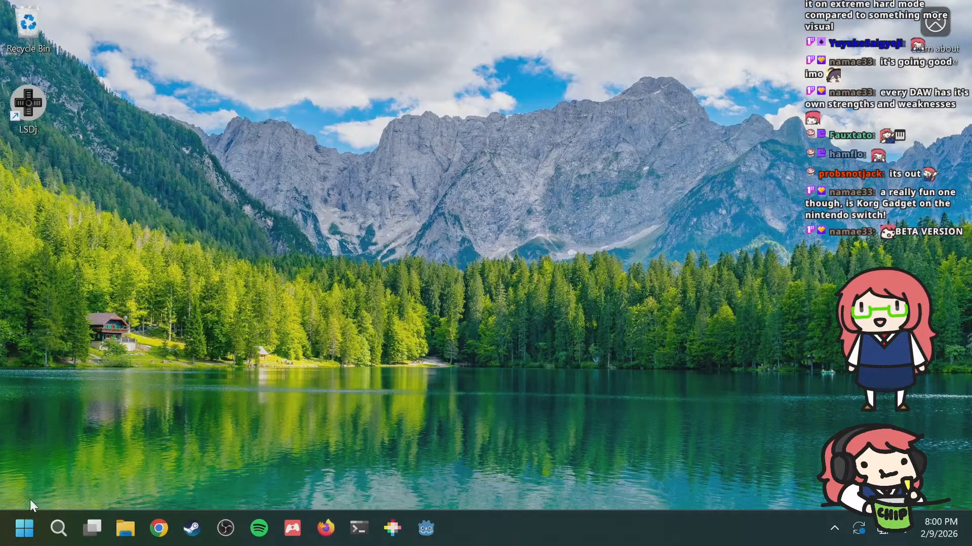
left_click(23, 517)
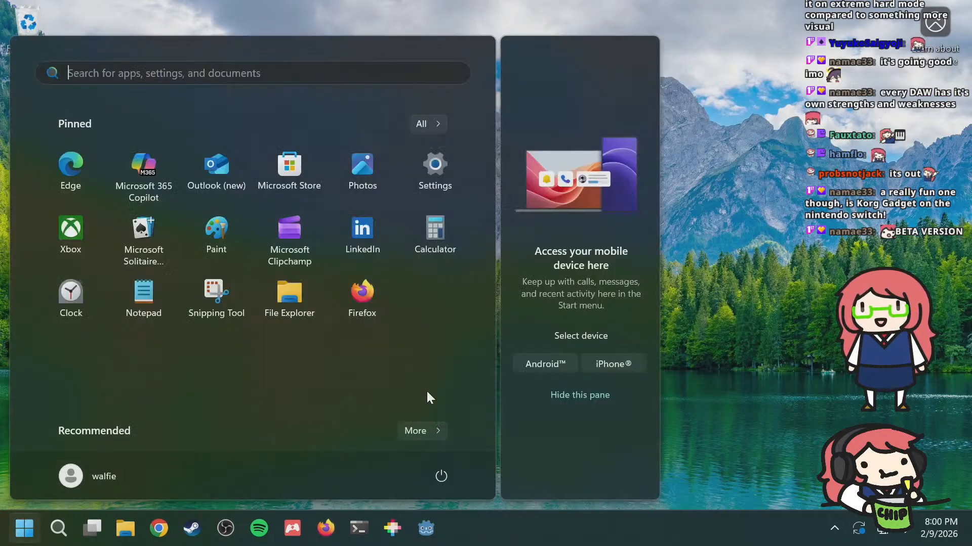
left_click(444, 470)
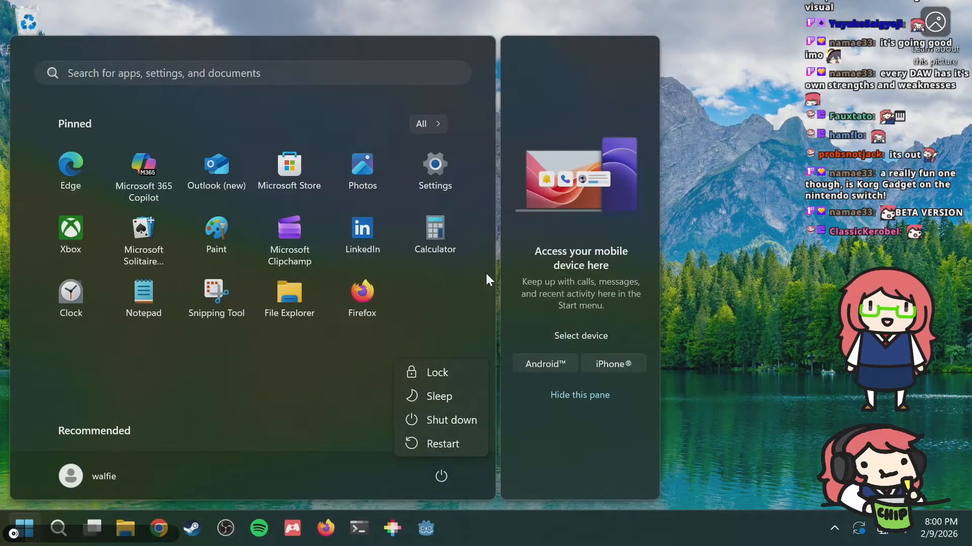
left_click(470, 420)
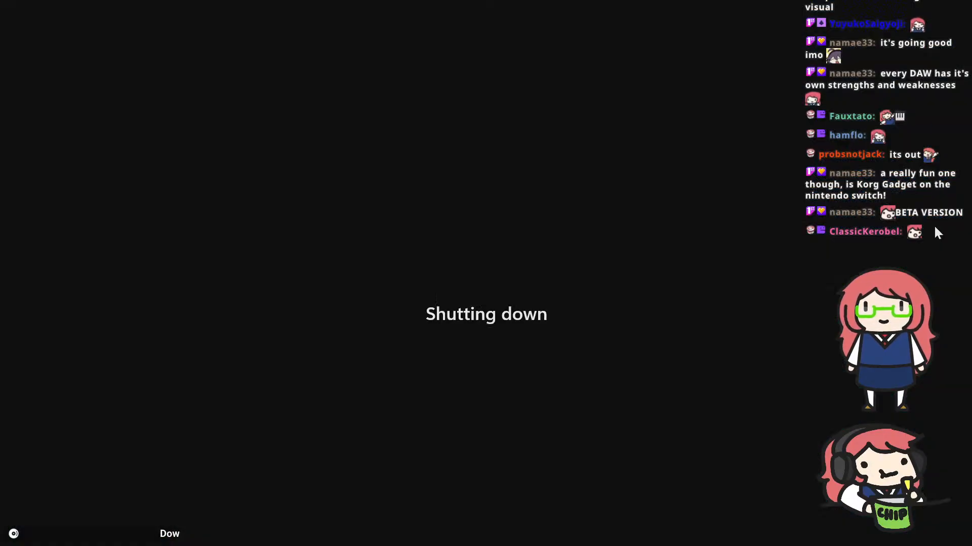